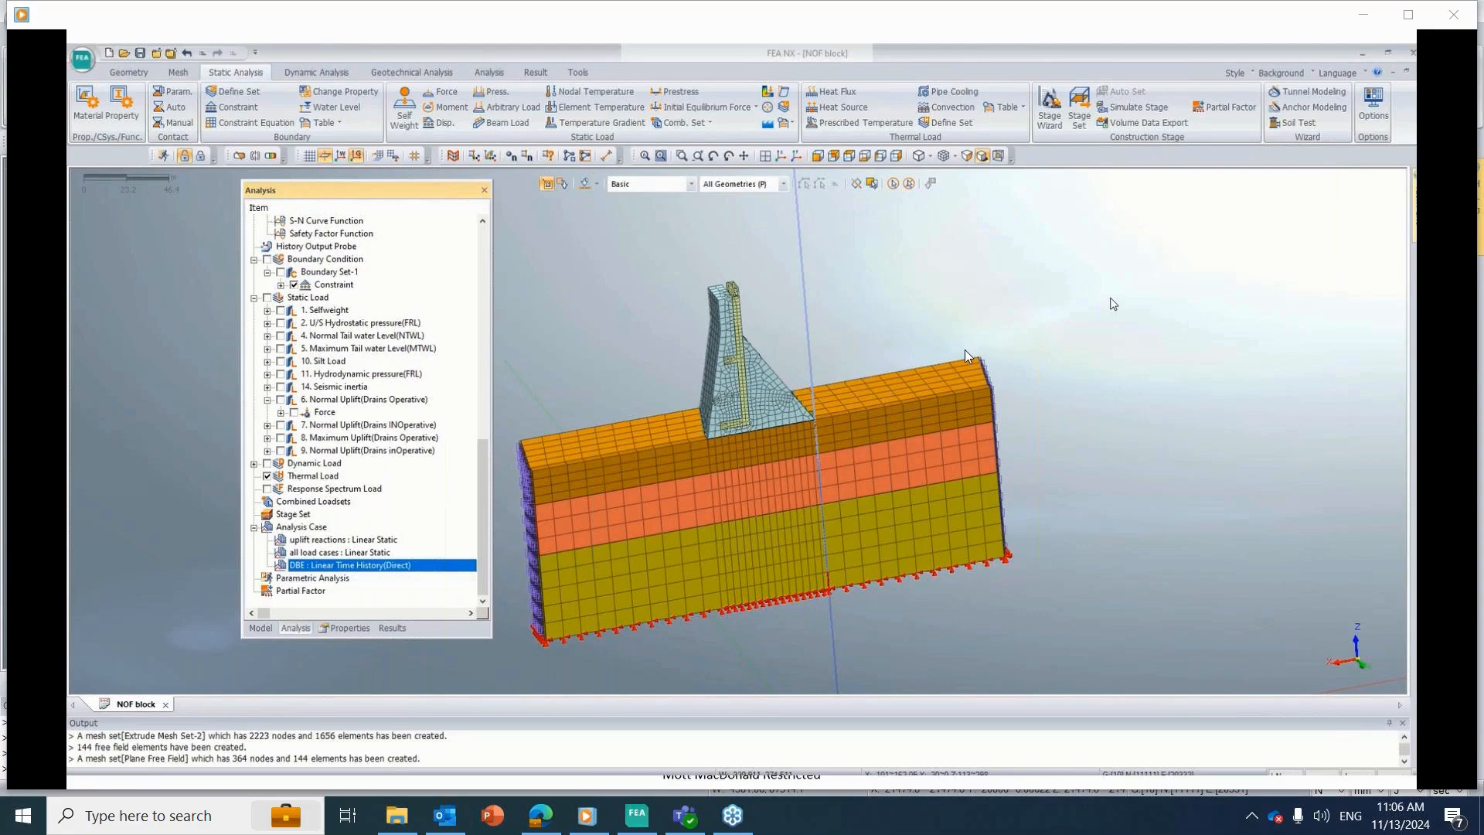
Step: Start playing the NOF block dynamic analysis video in Windows Media Player
mouse_move(965, 350)
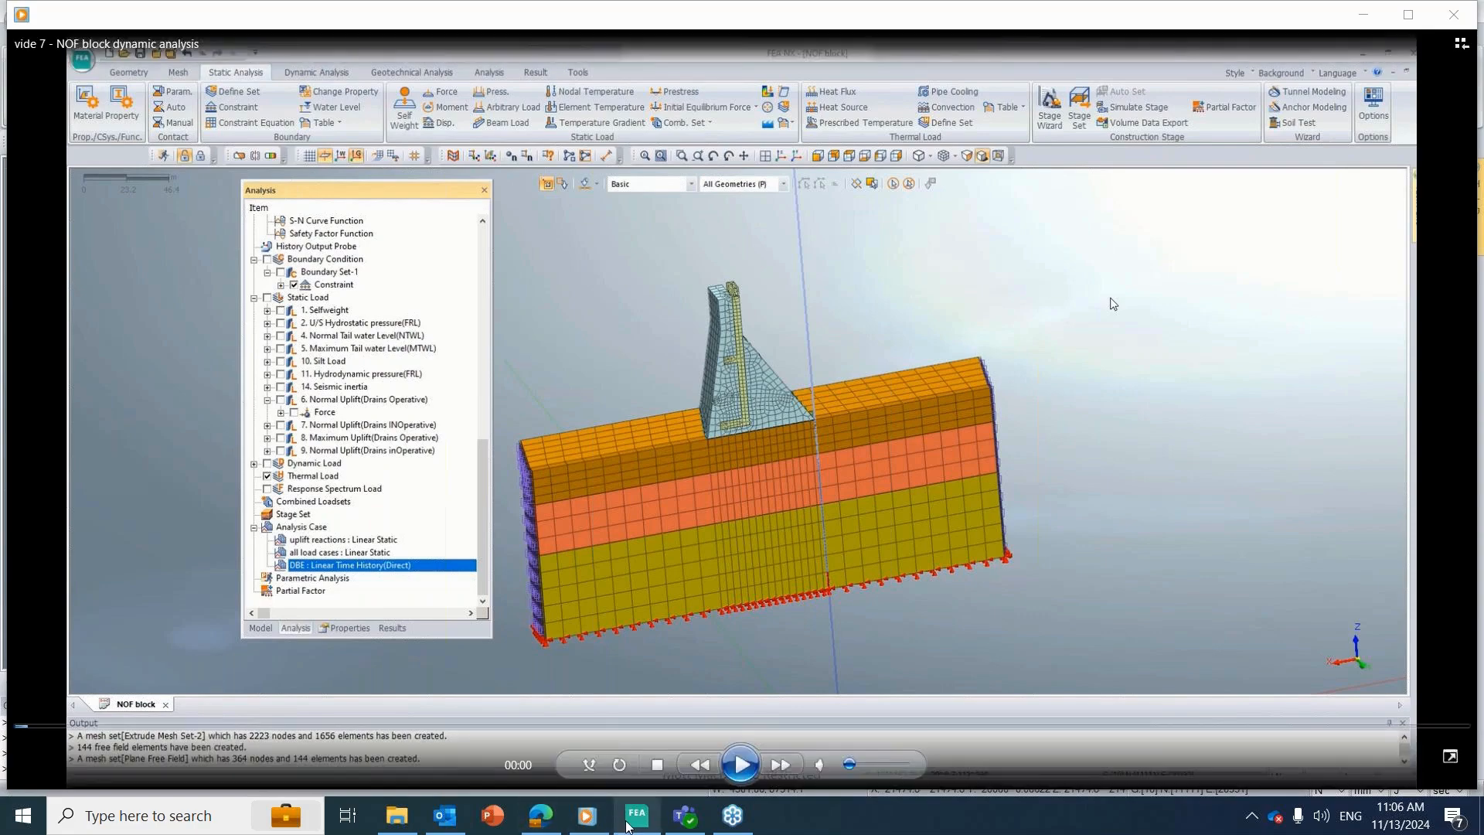
mouse_move(601, 828)
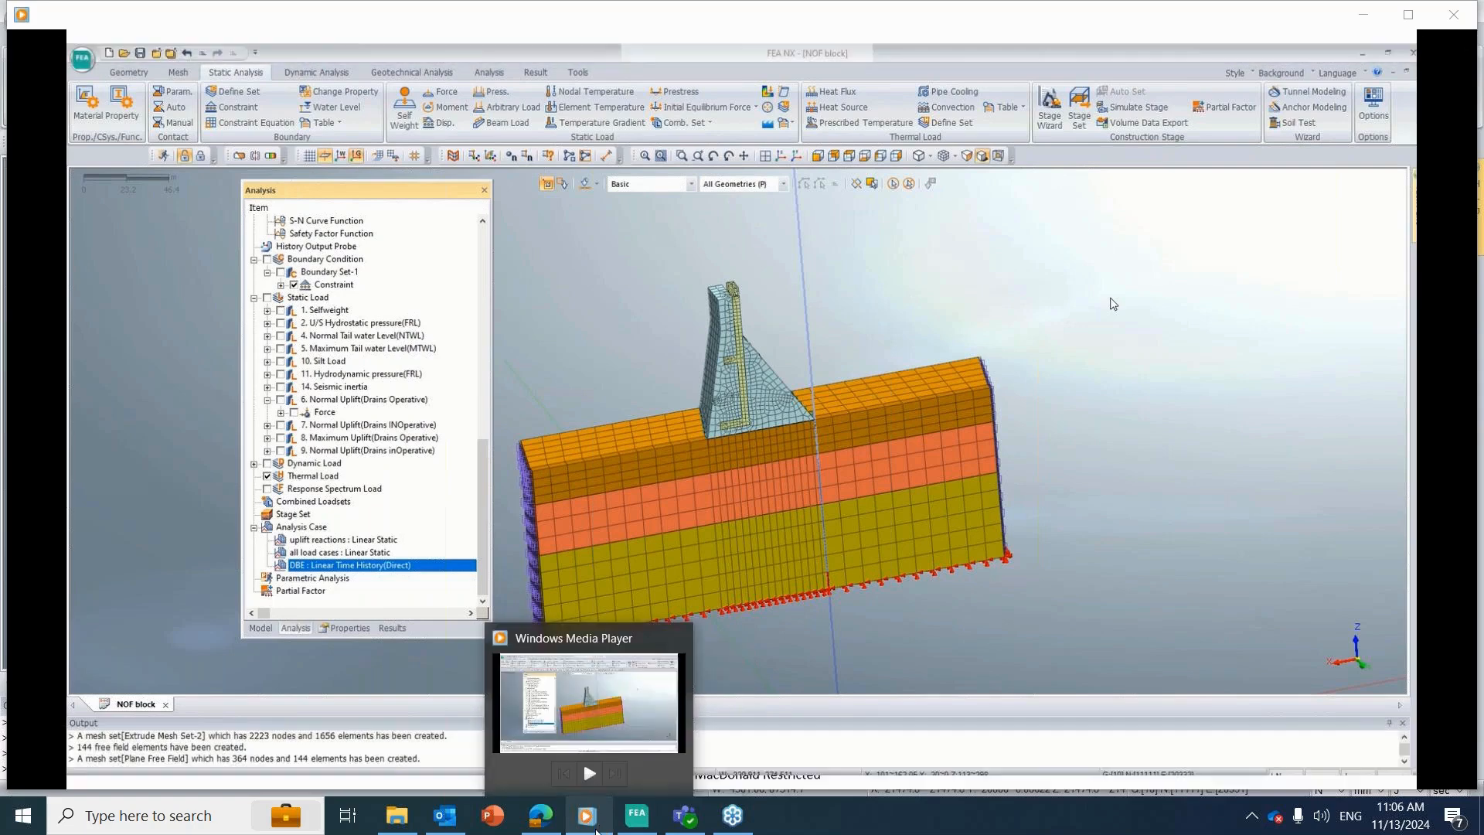
mouse_move(606, 775)
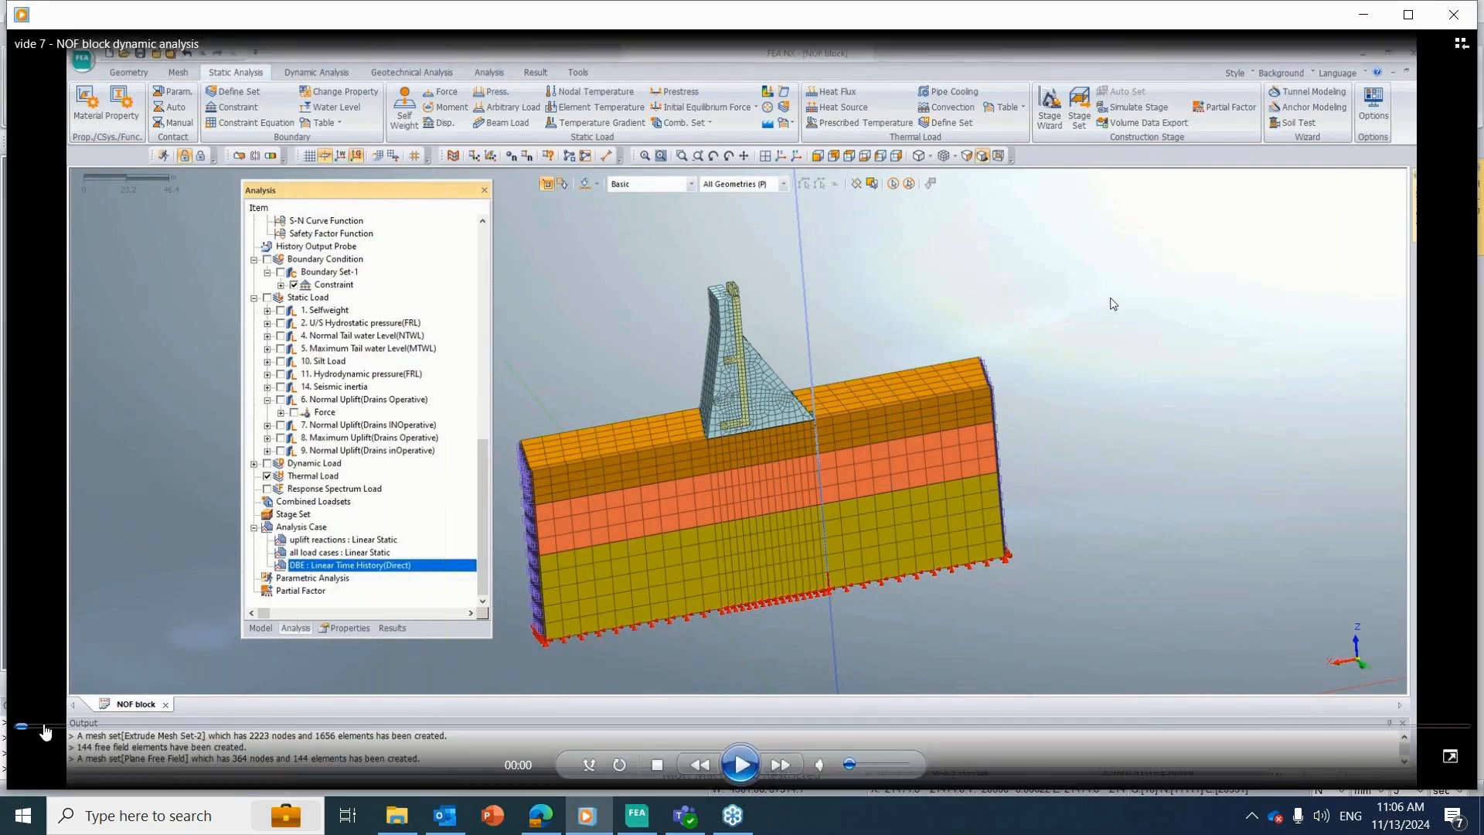
left_click(742, 765)
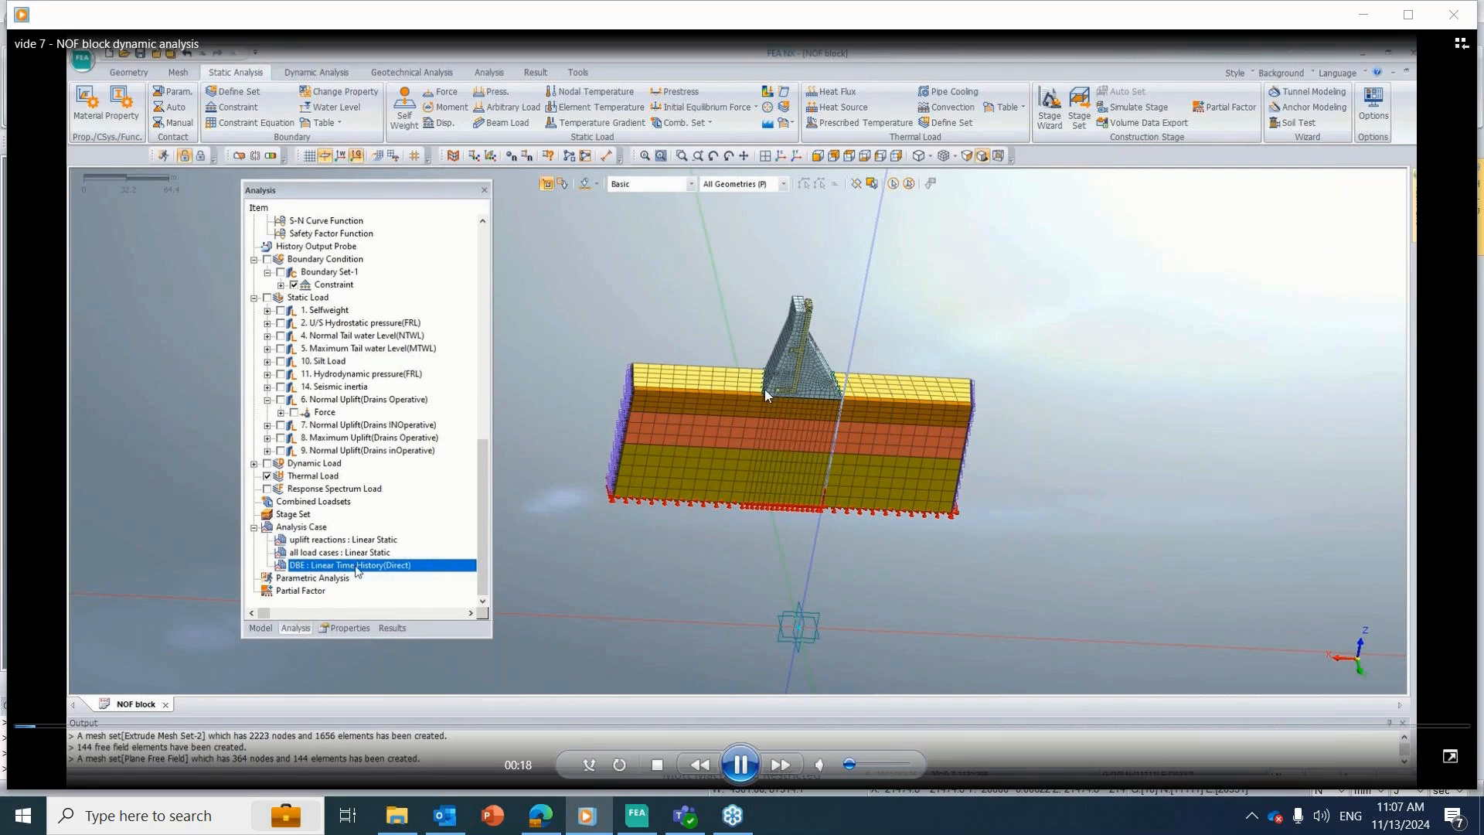
Step: Skim ahead in the video, return to near its start and pause at the DBE analysis case
left_click(64, 730)
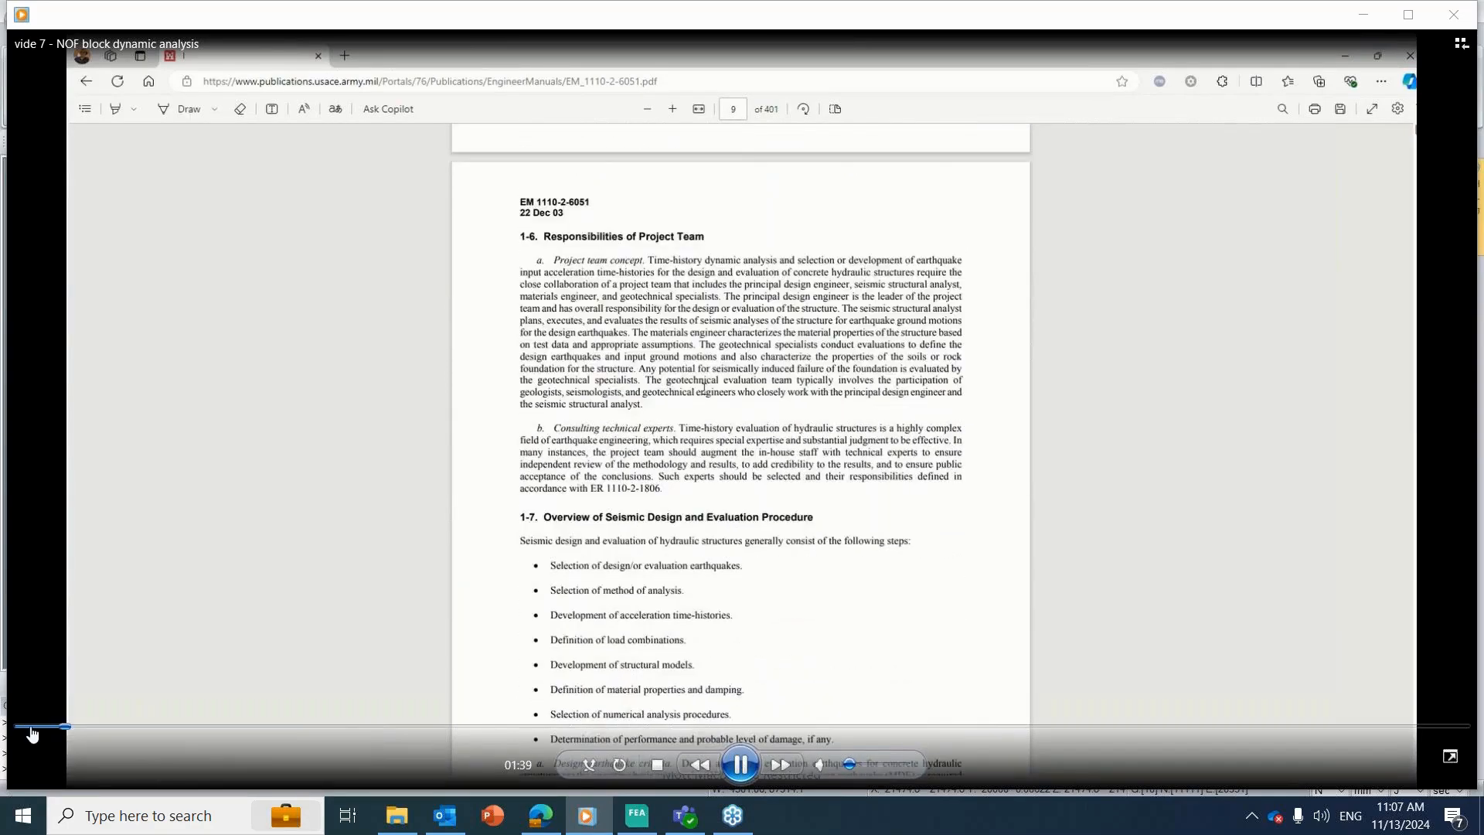
left_click(30, 728)
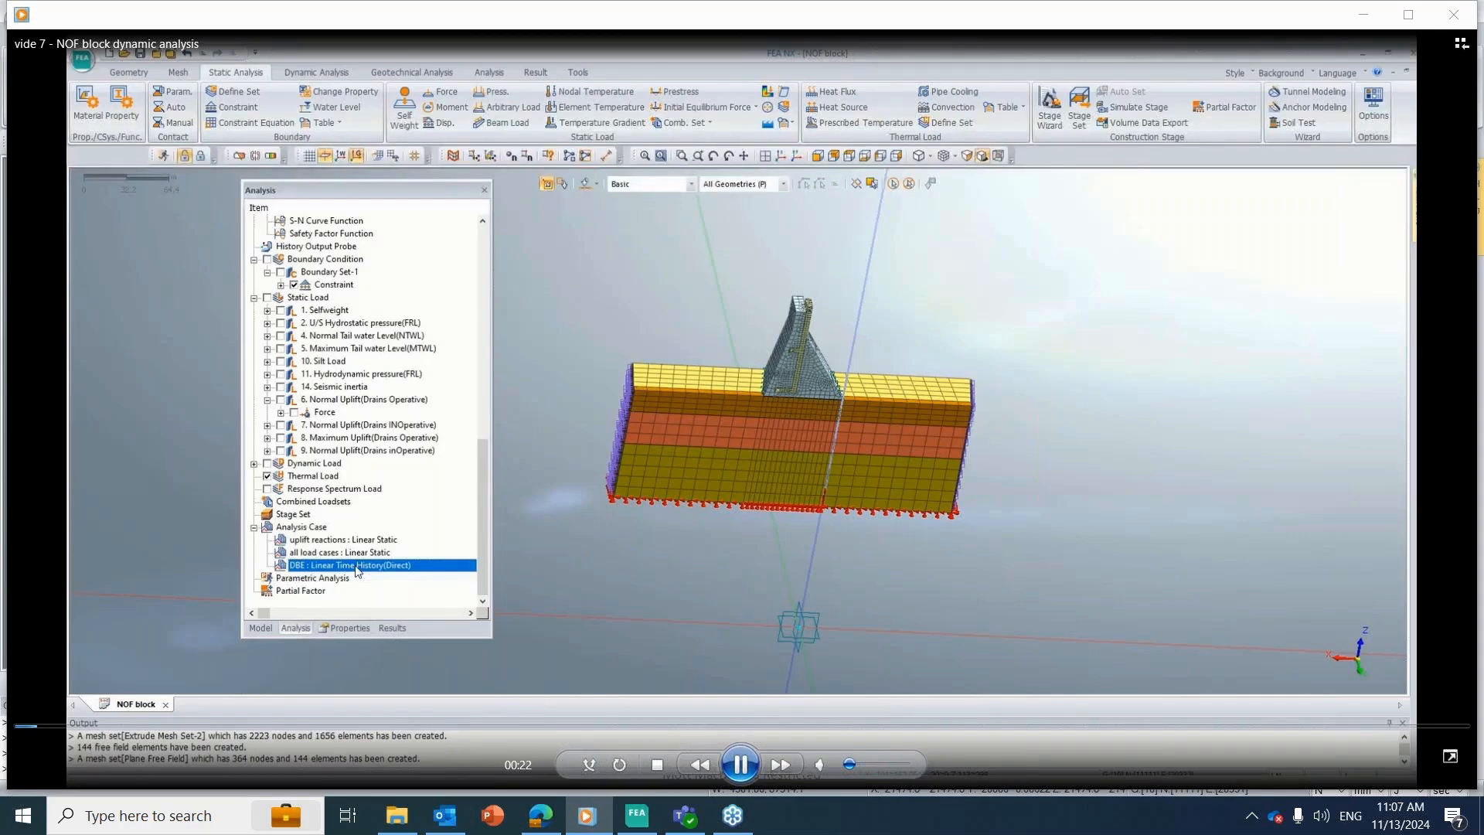
left_click(742, 769)
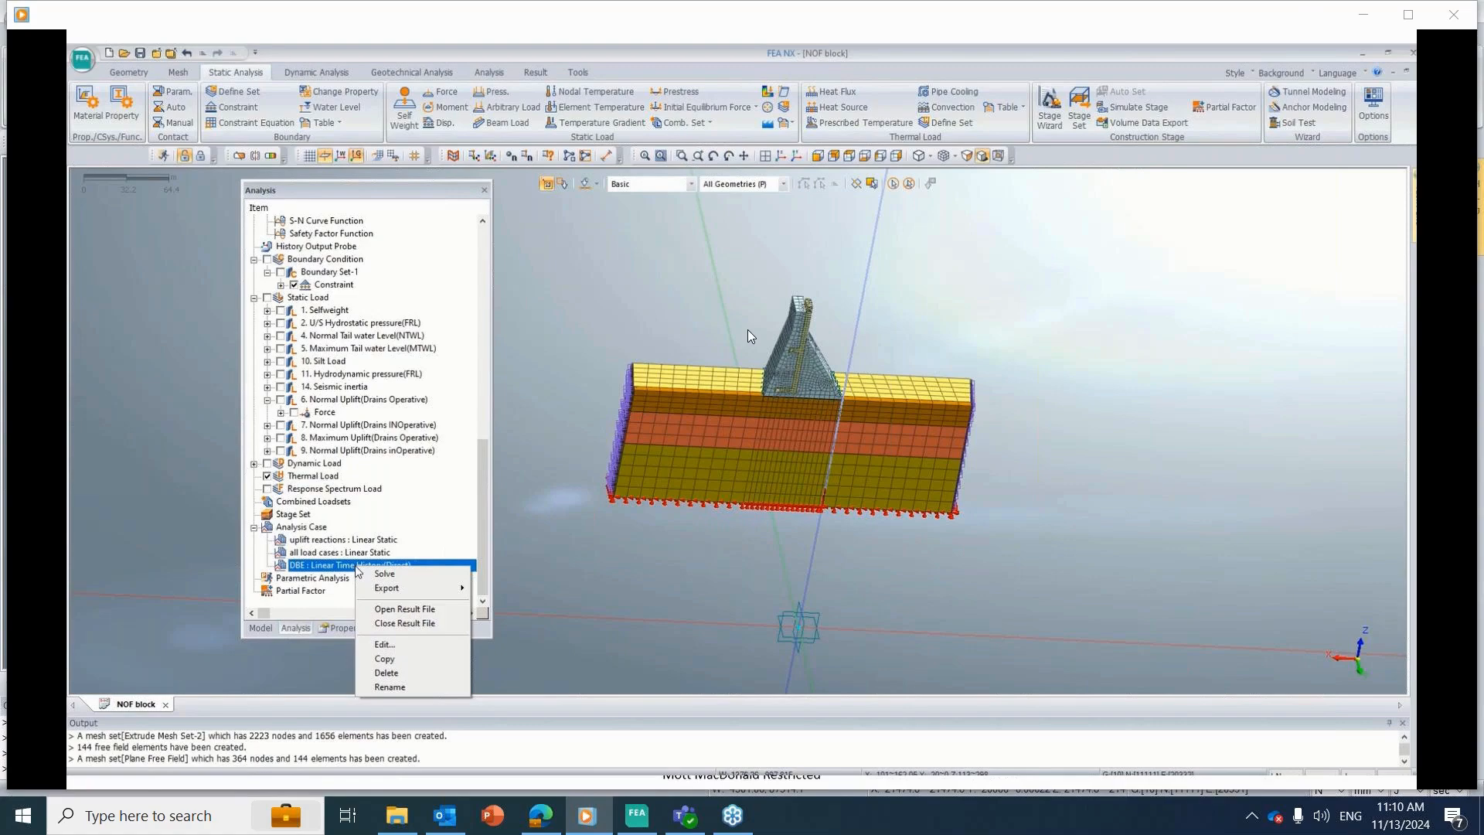
mouse_move(737, 371)
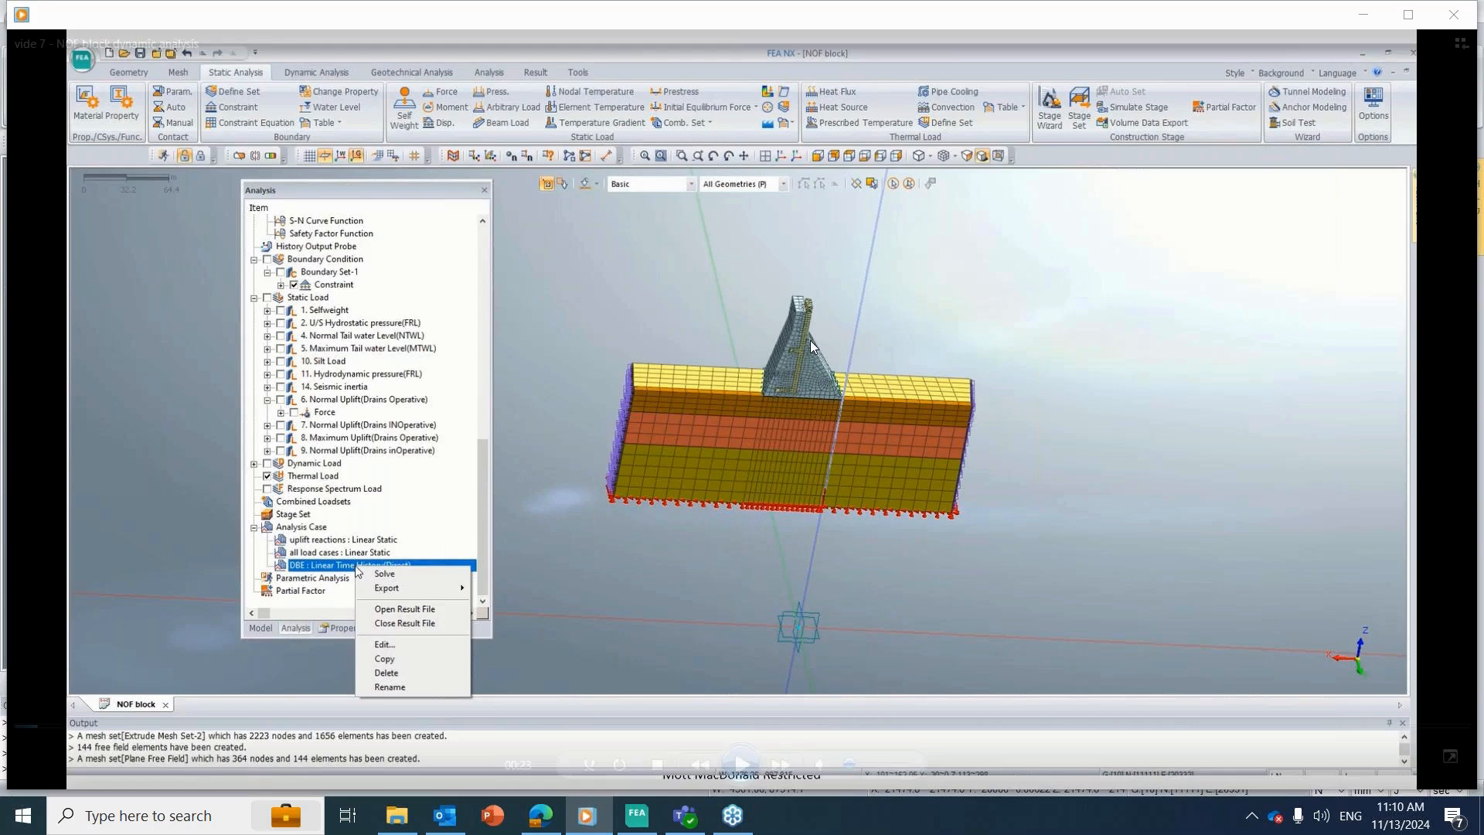
mouse_move(750, 315)
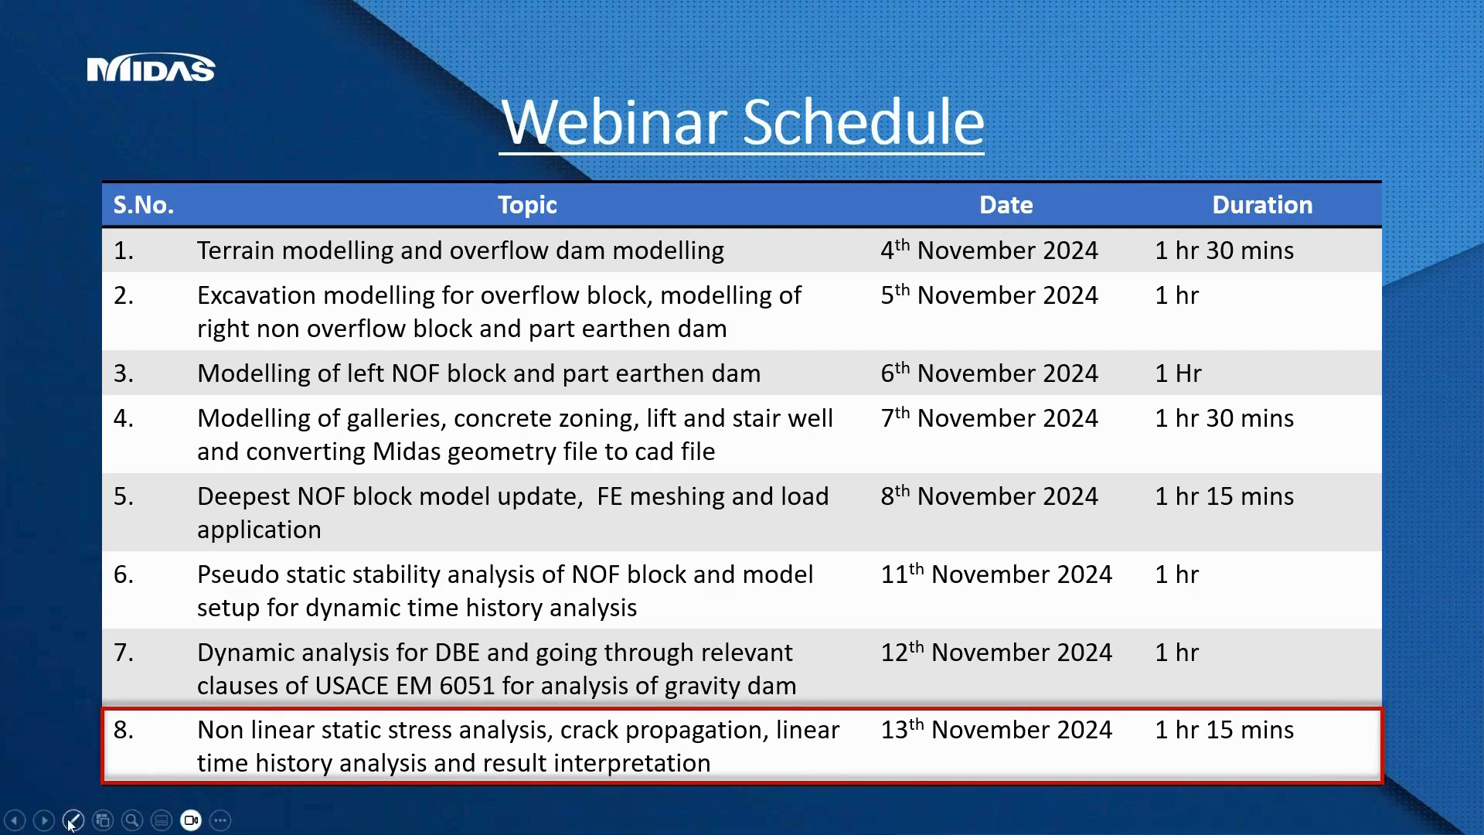
Step: Advance the slideshow past the webinar schedule, play the NOF block recording and examine the dam and foundation mesh
left_click(46, 820)
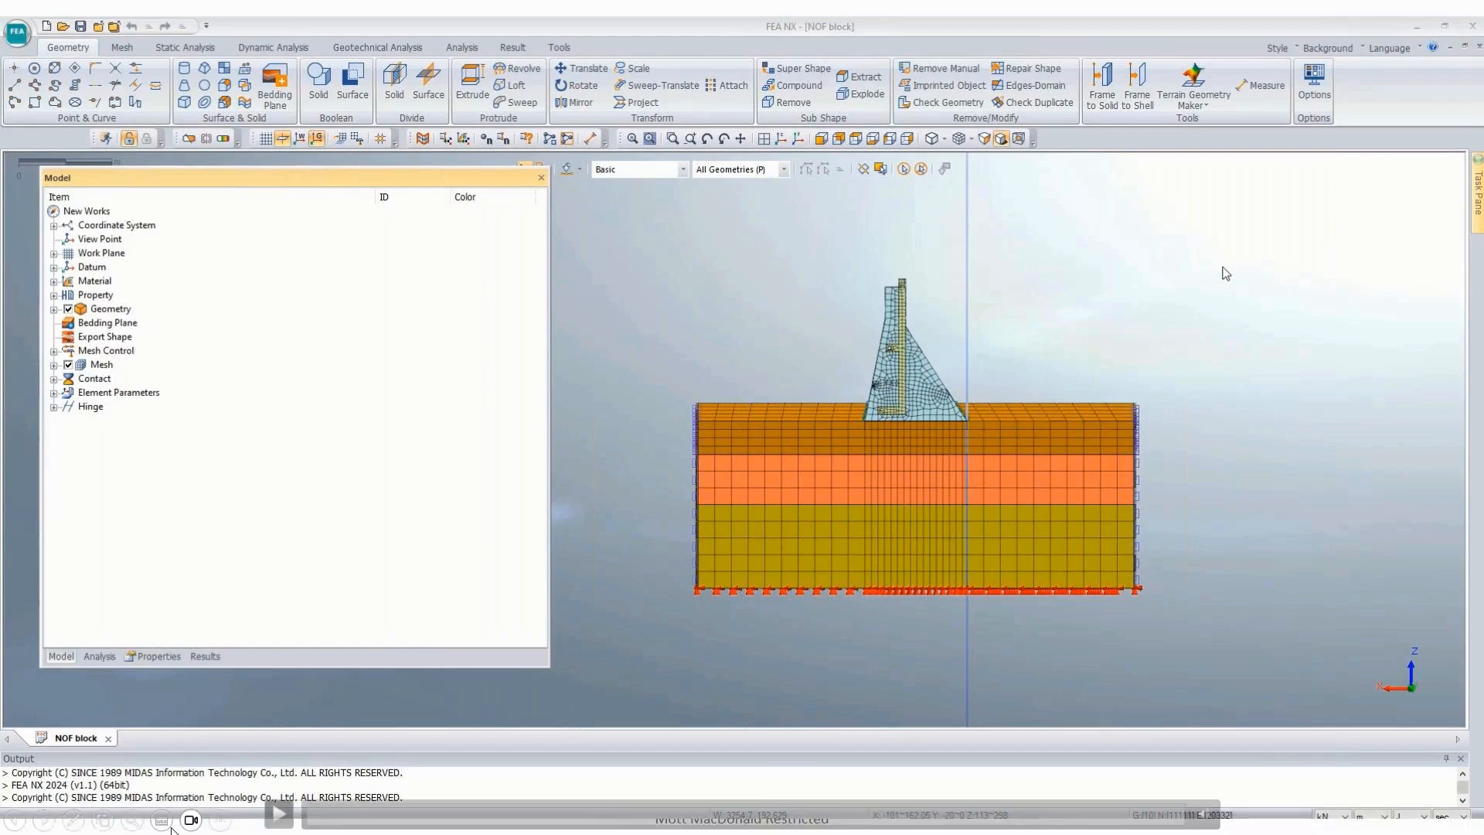
left_click(279, 813)
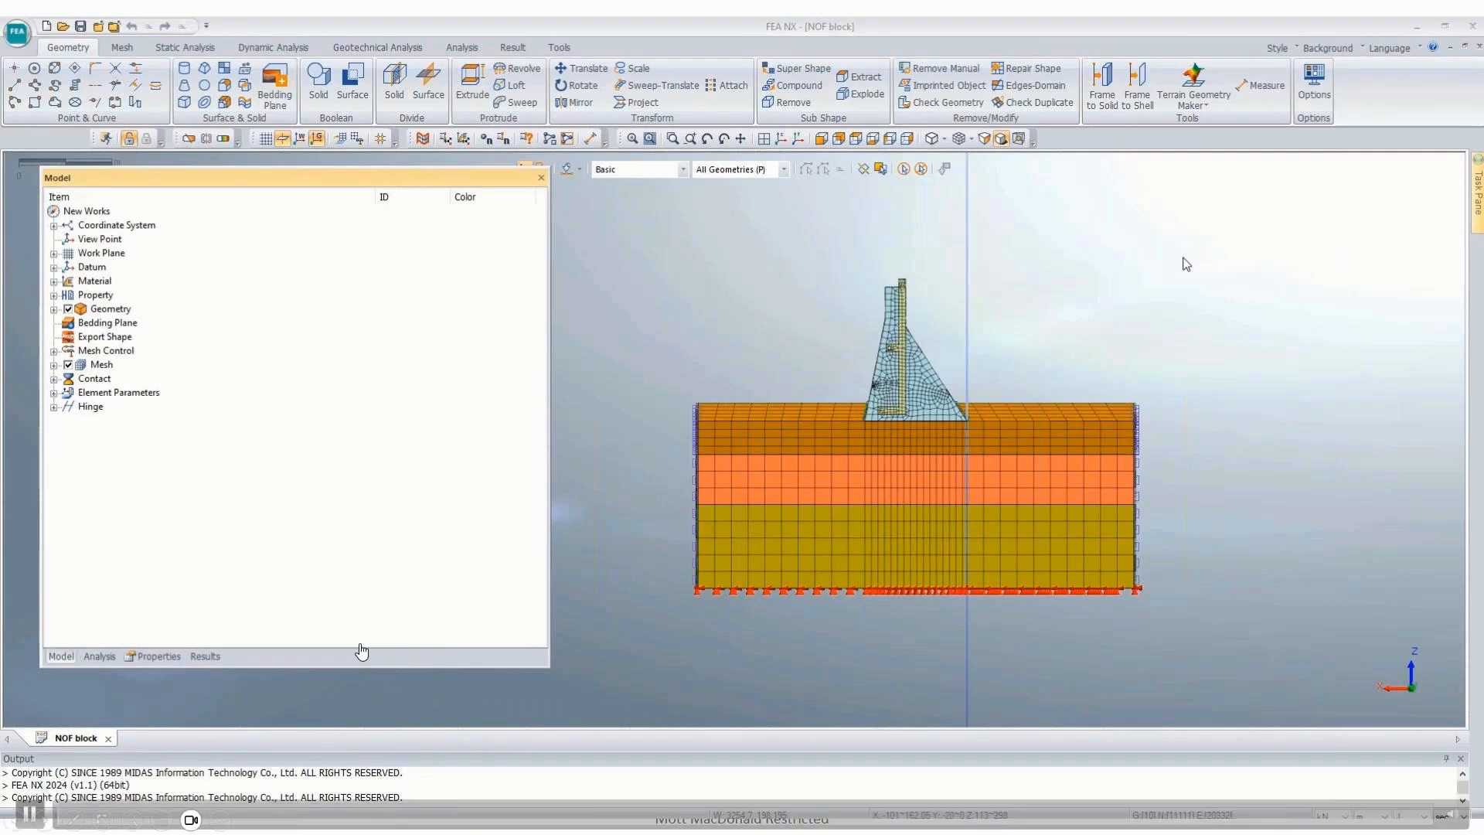
scroll(1138, 269, "up", 1)
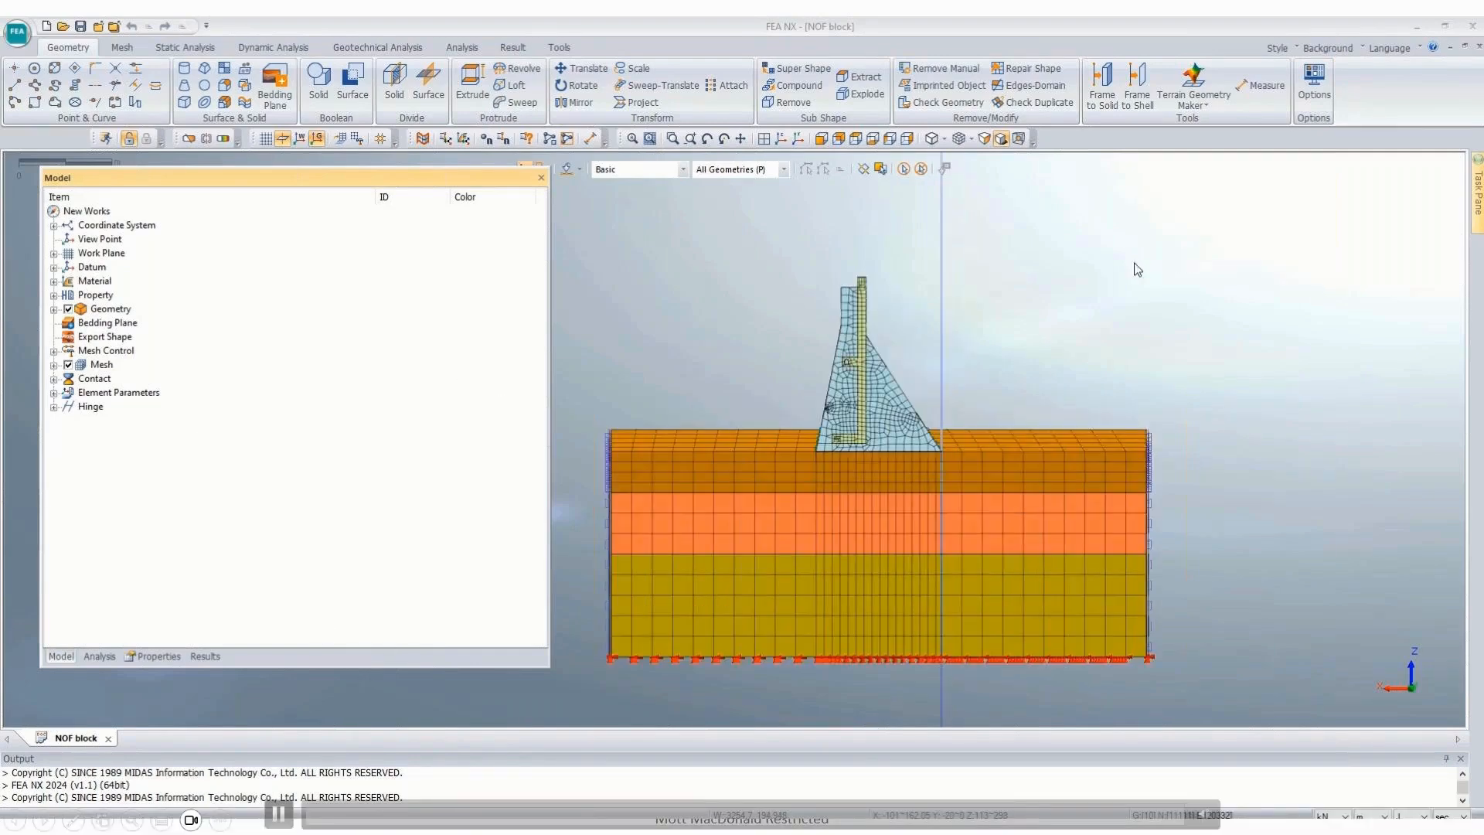
scroll(1082, 300, "up", 1)
scroll(688, 343, "down", 4)
middle_click_drag(670, 354, 707, 375)
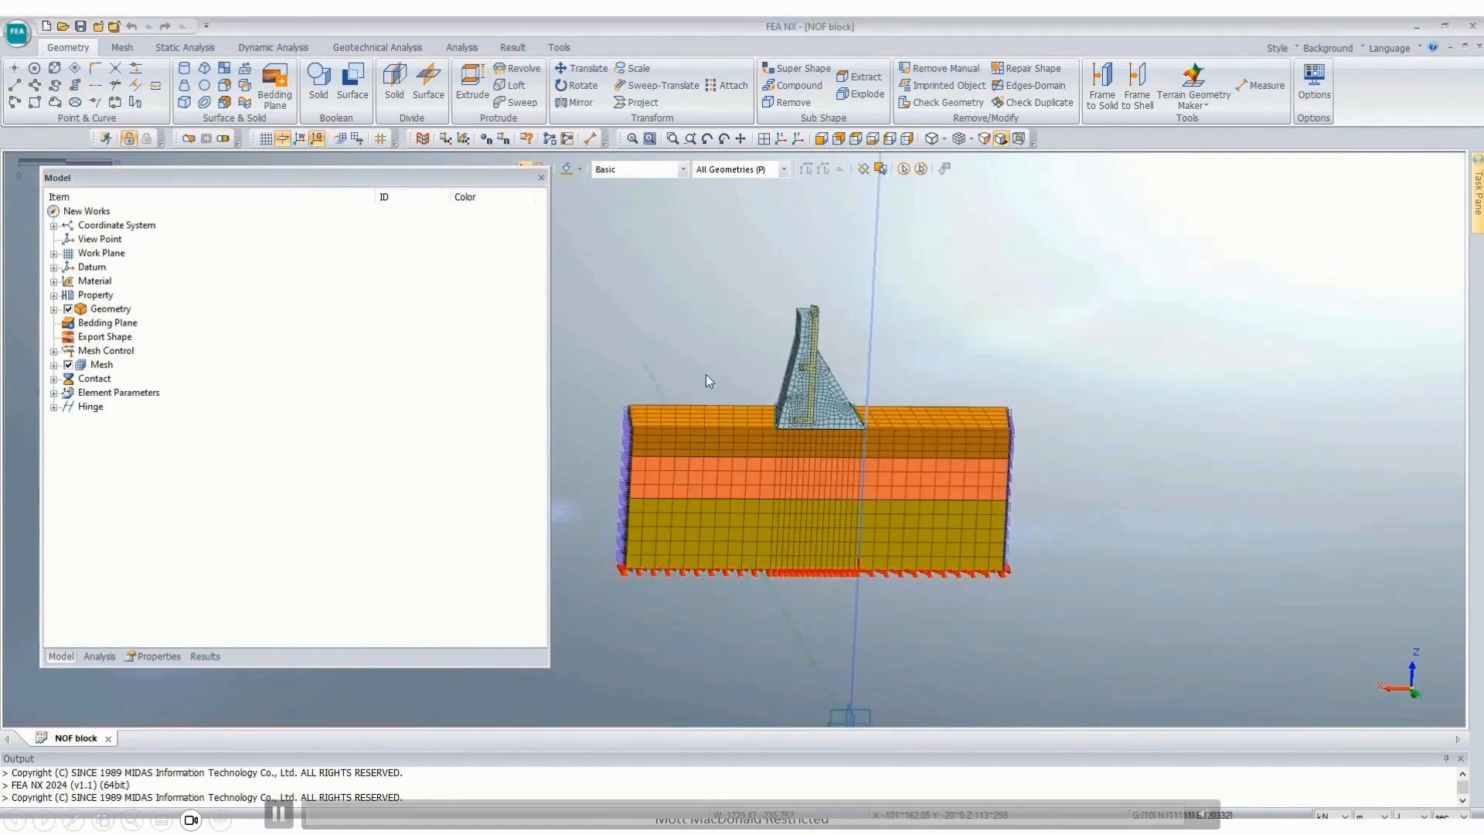
Step: Switch to the Stability of Dam block workbook and examine the FOS against sliding chart on the Load Comb - E sheet
left_click(523, 826)
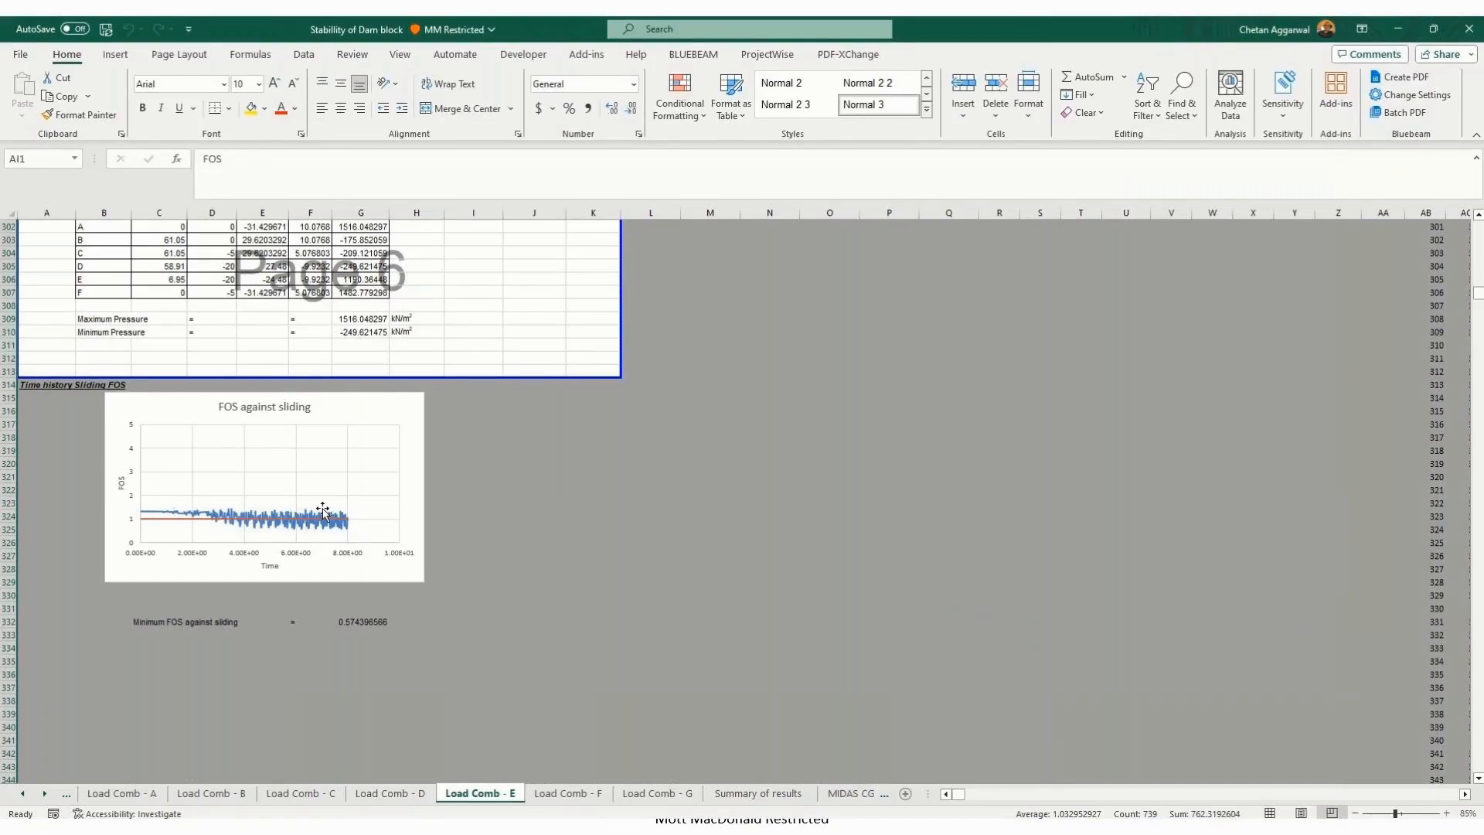
mouse_move(216, 515)
mouse_move(346, 523)
mouse_move(279, 528)
Step: On the Load Comb - B sheet, examine the base pressures and their formulas for nodes B, C and D
left_click(210, 794)
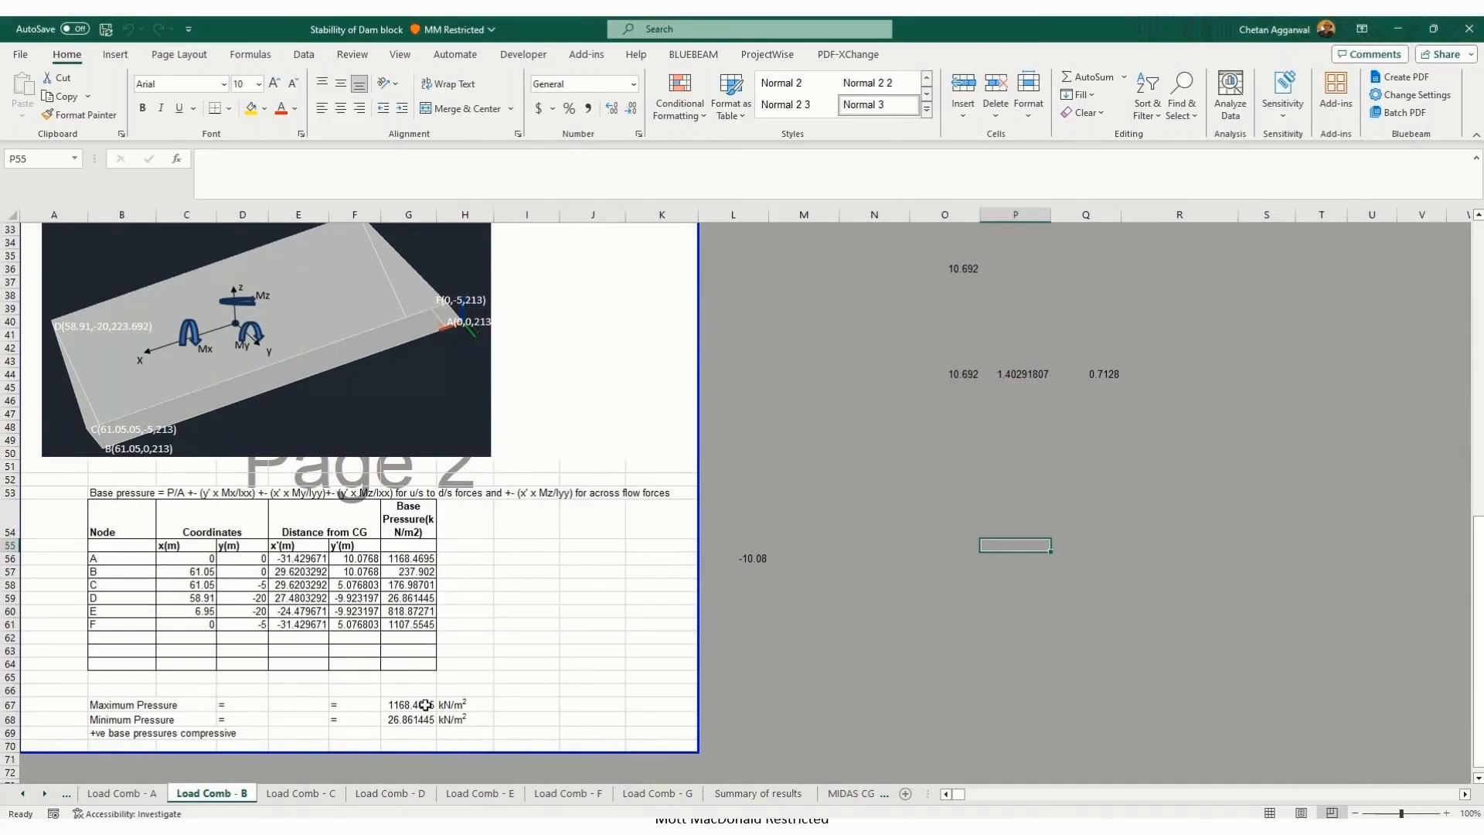
left_click(401, 599)
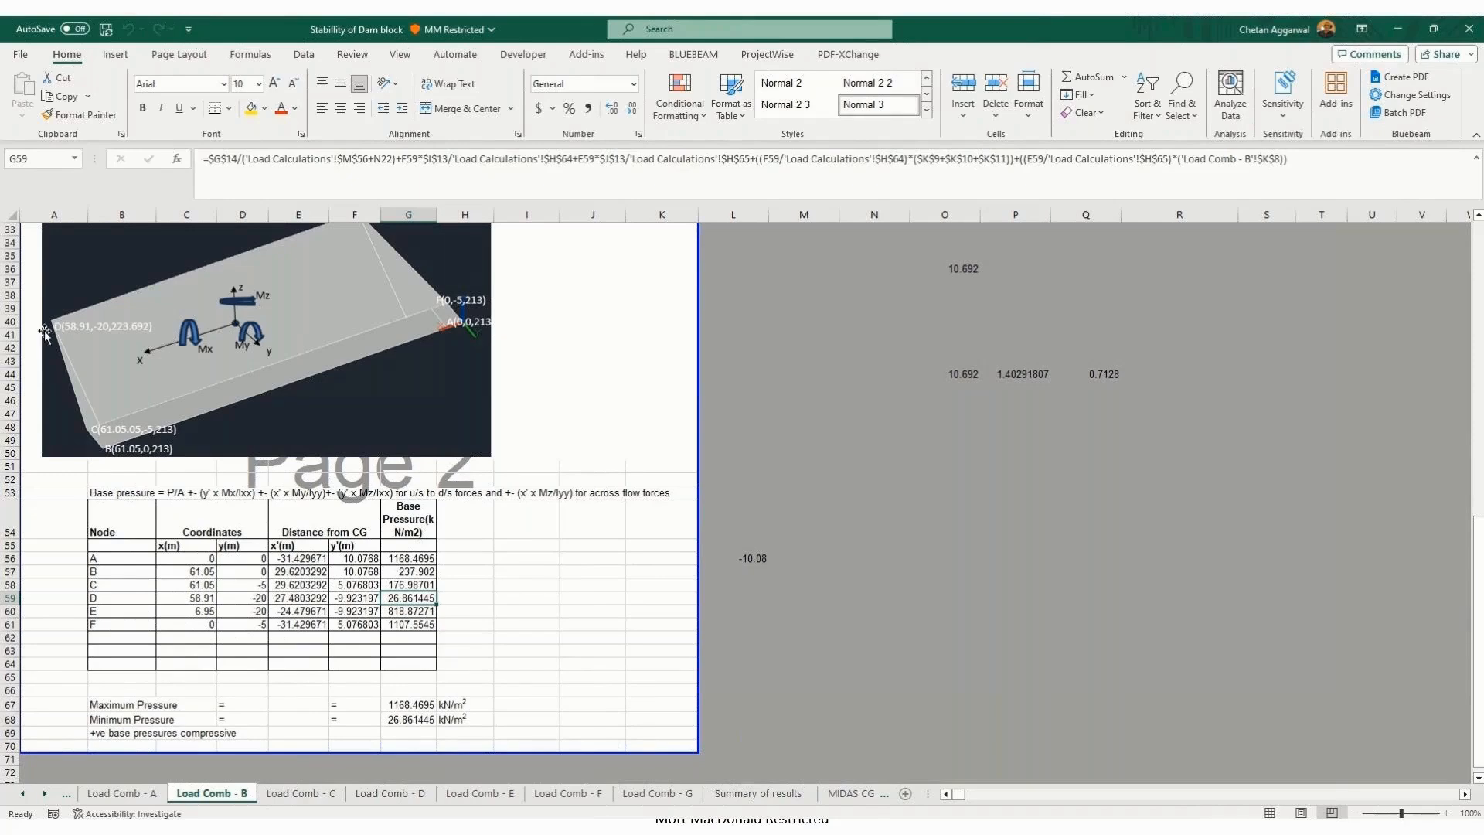
left_click(398, 576)
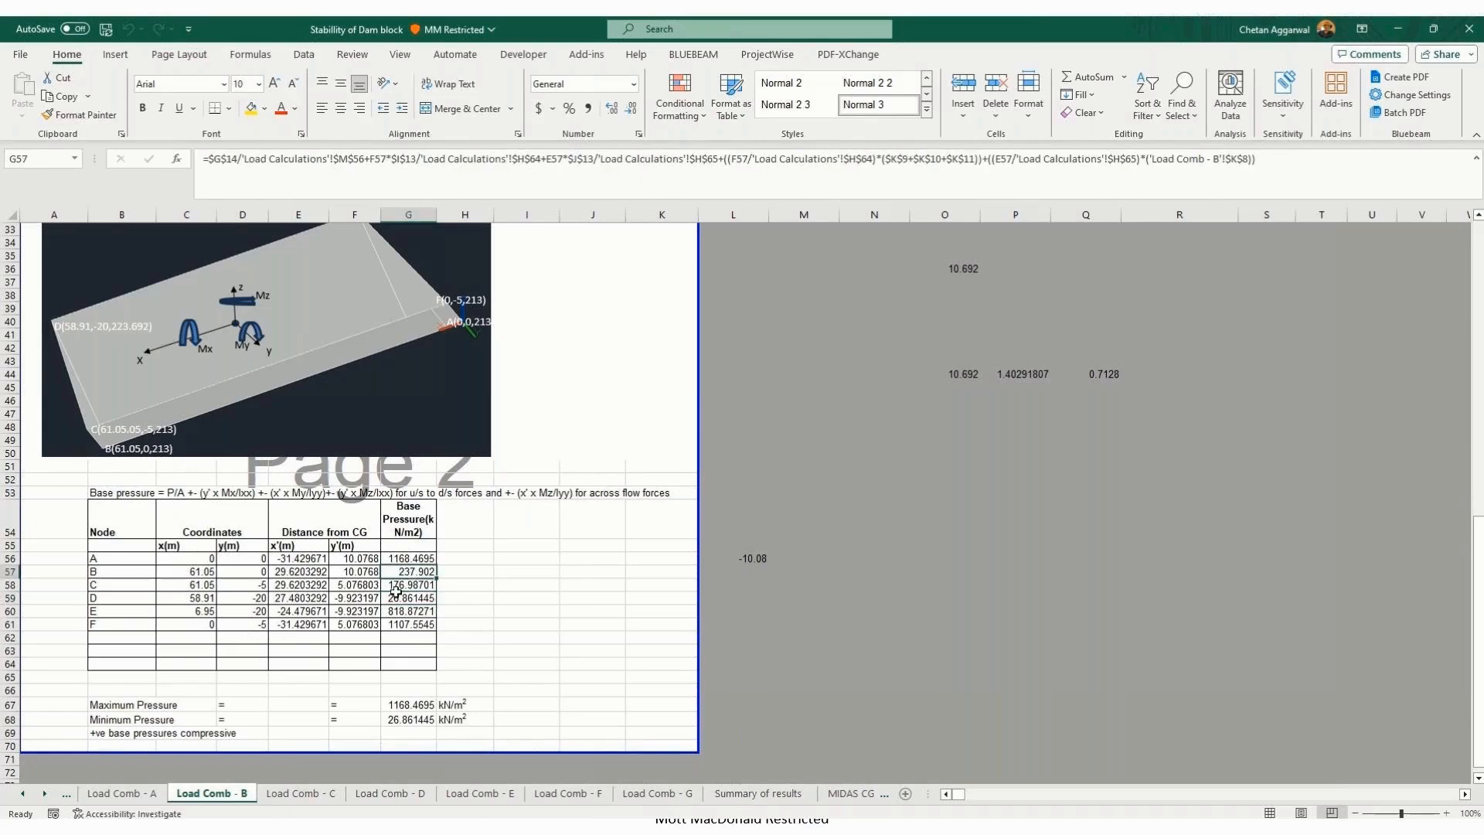
left_click(403, 597)
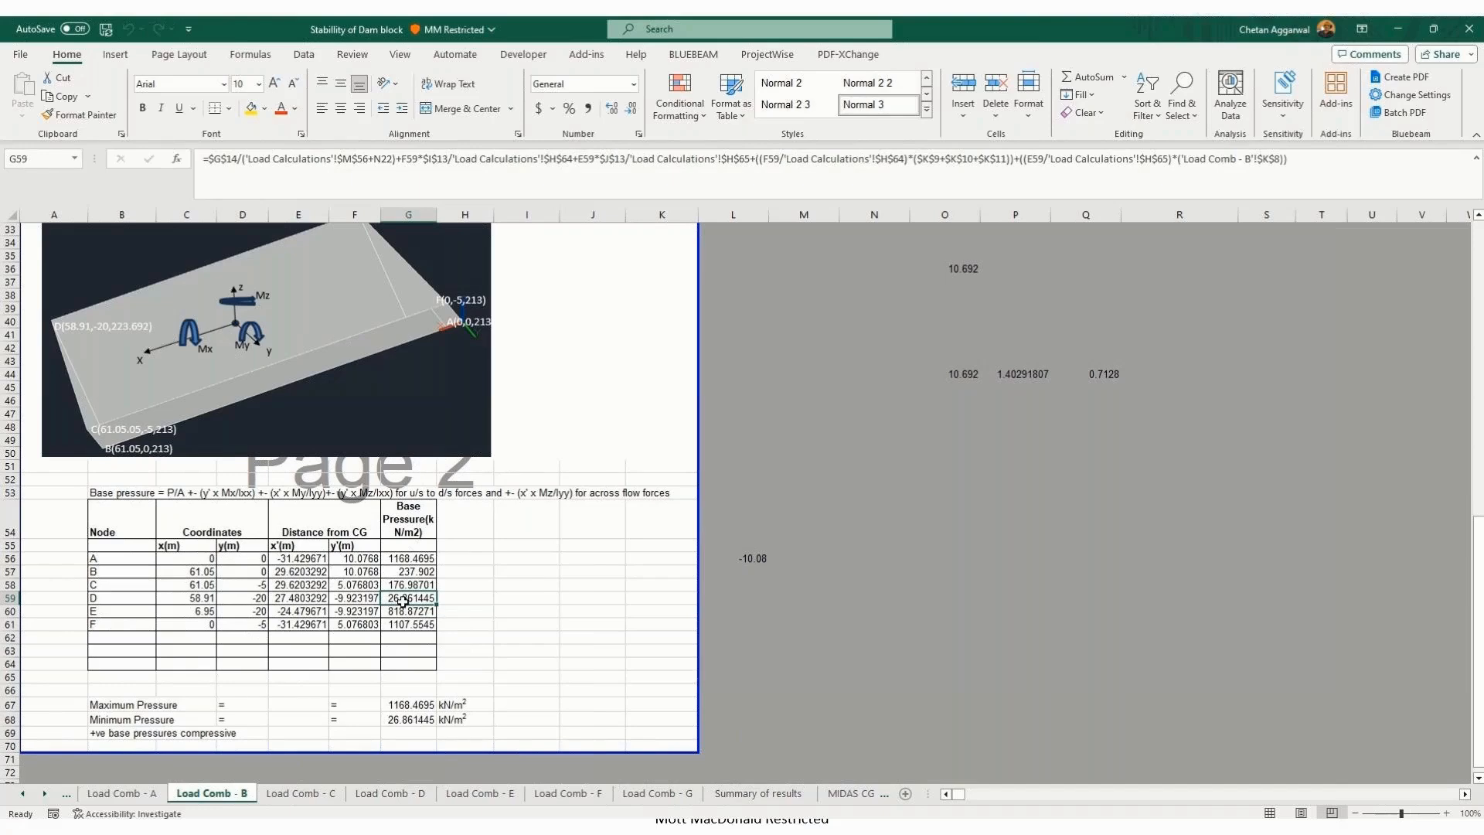
left_click(408, 650)
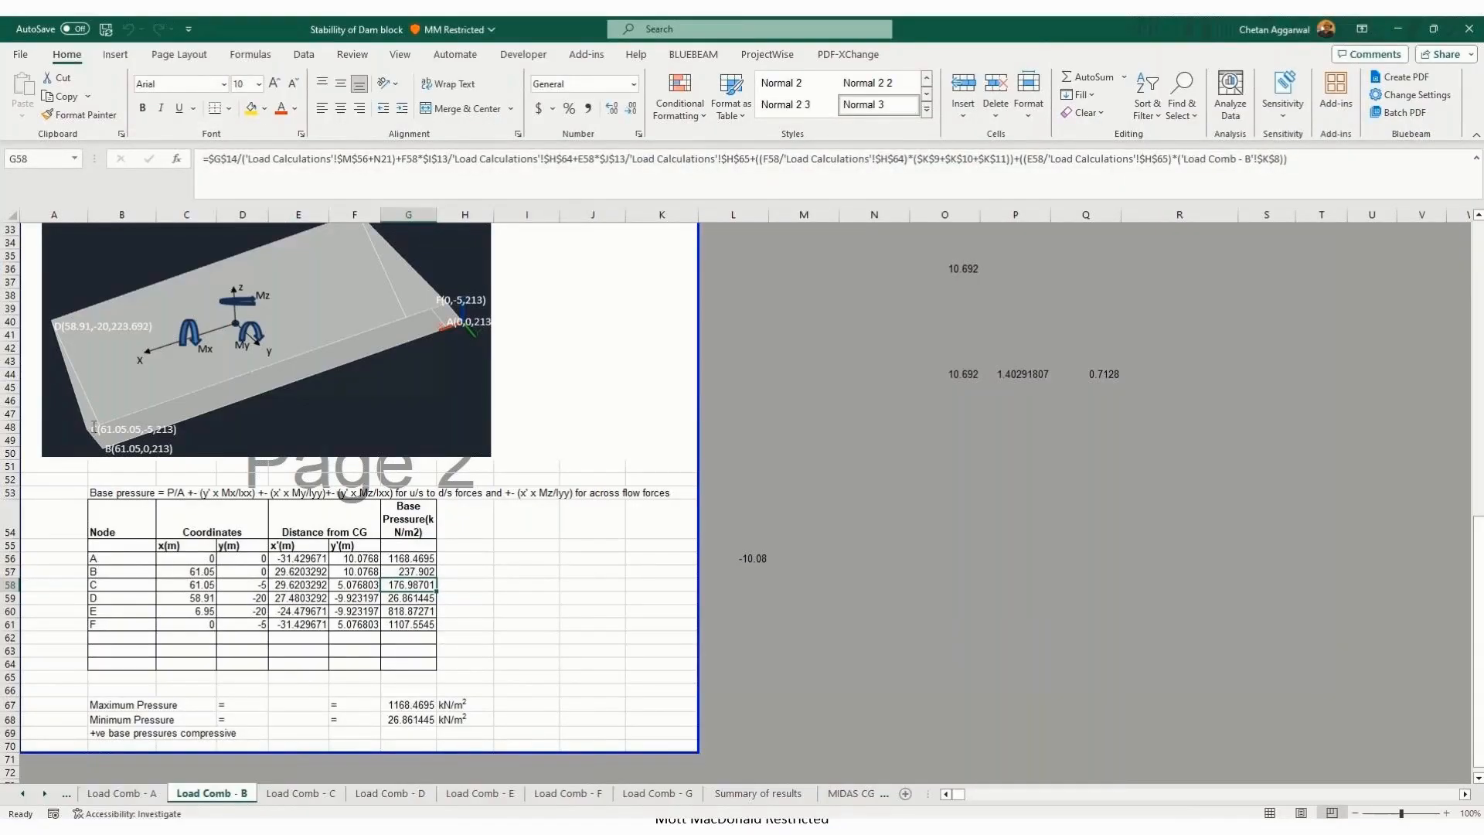
left_click(409, 599)
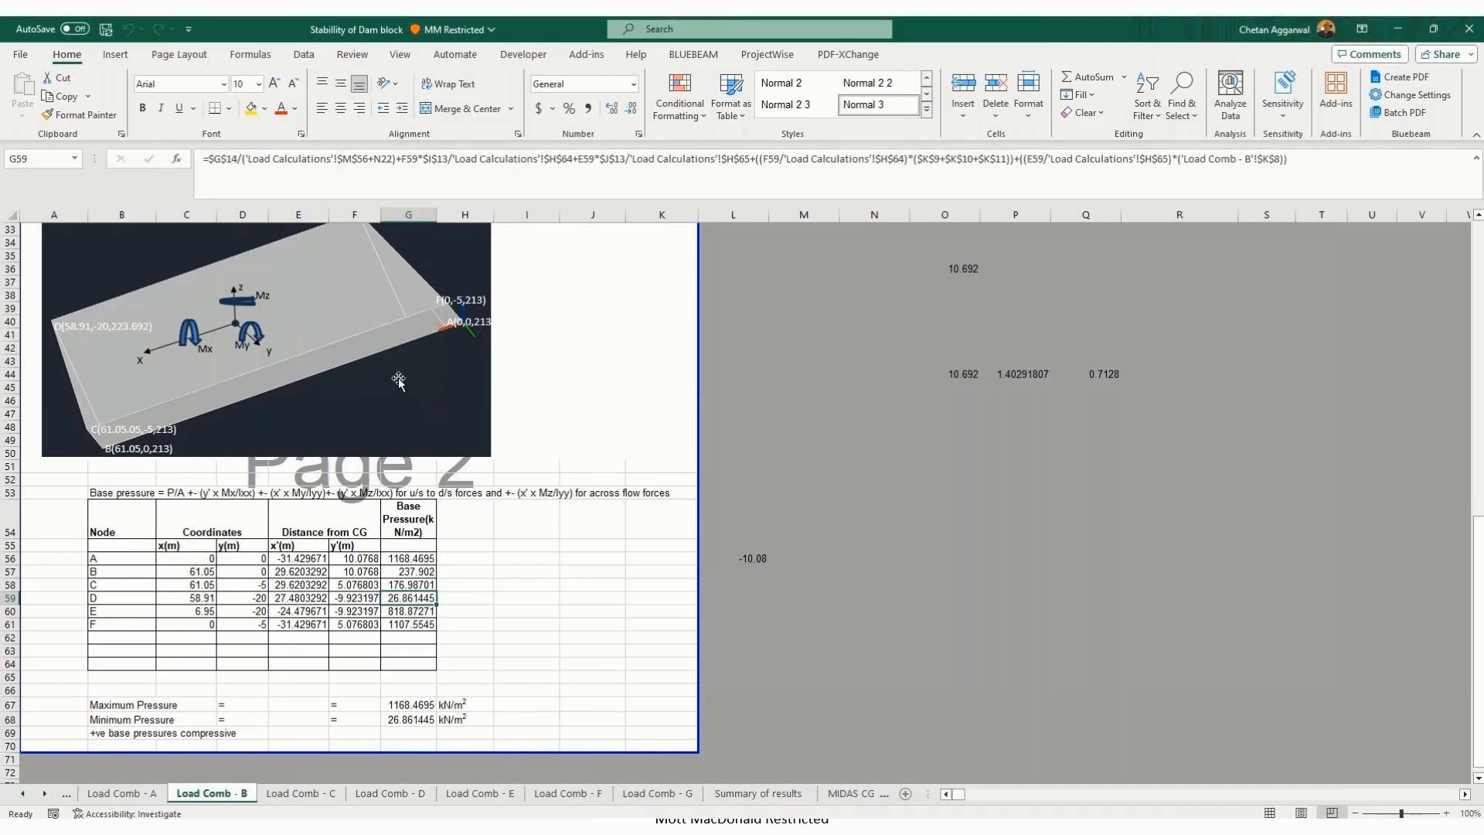
left_click(411, 585)
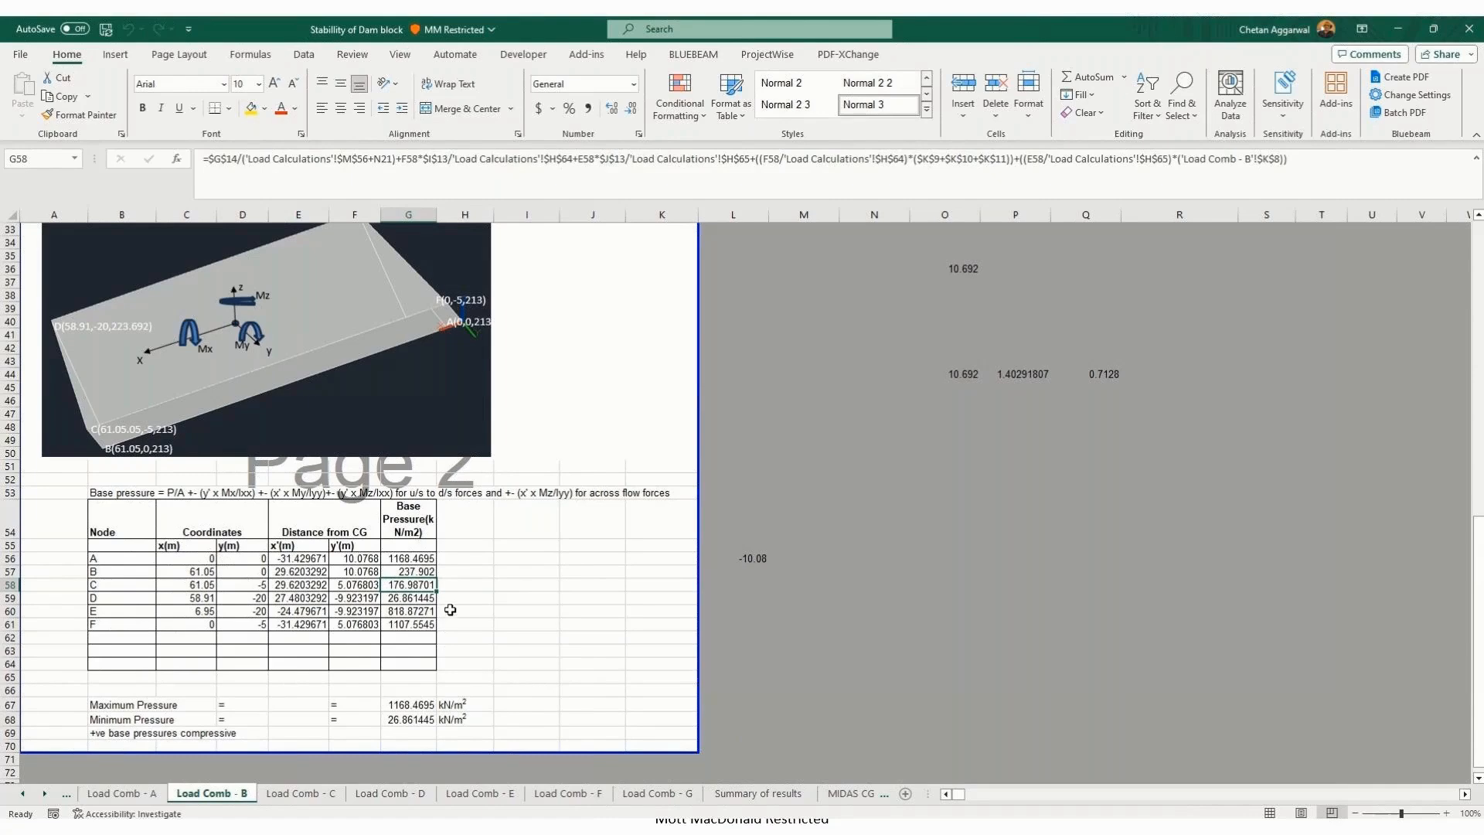
left_click(478, 609)
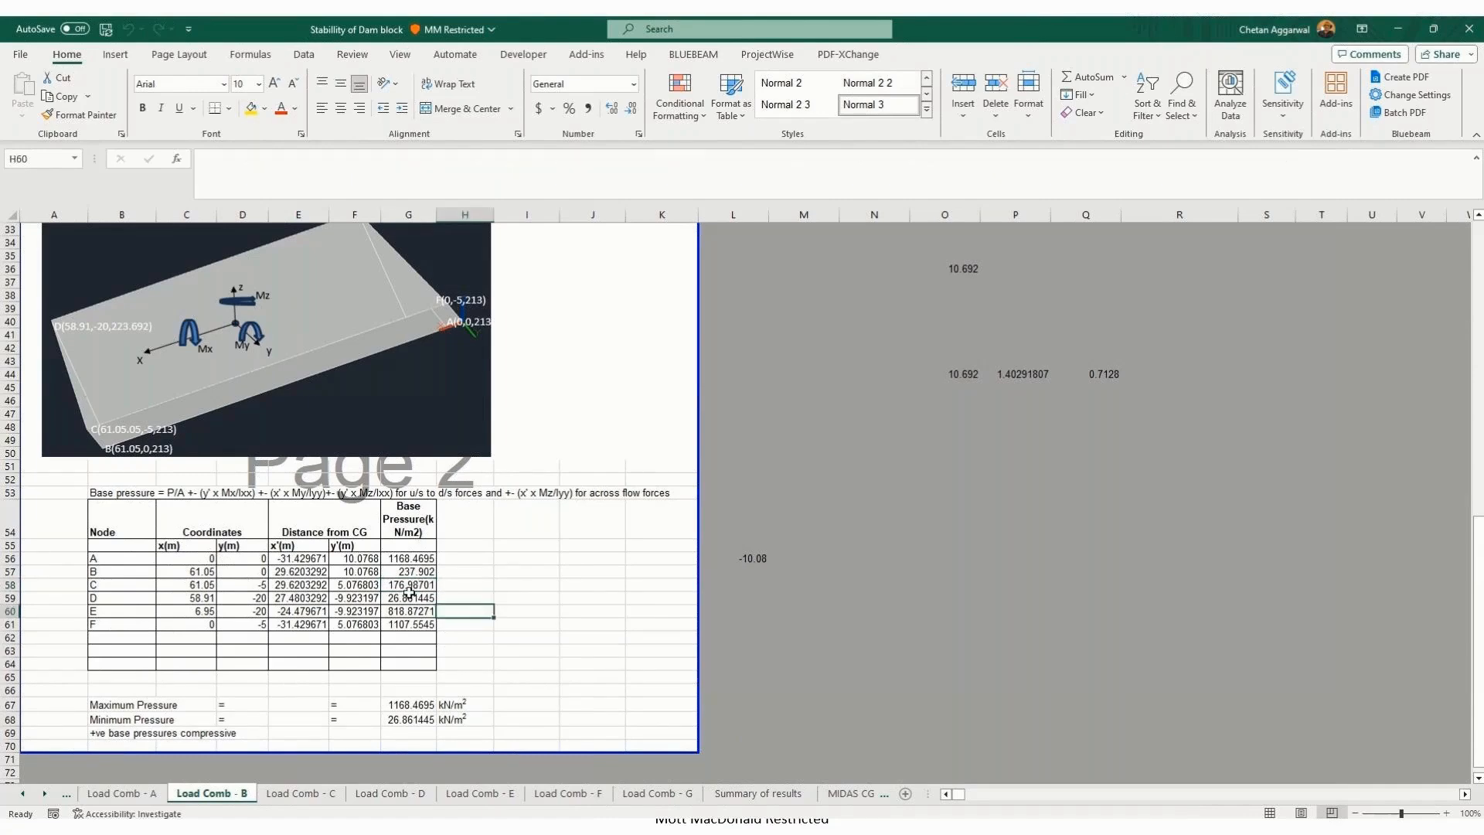
left_click(409, 586)
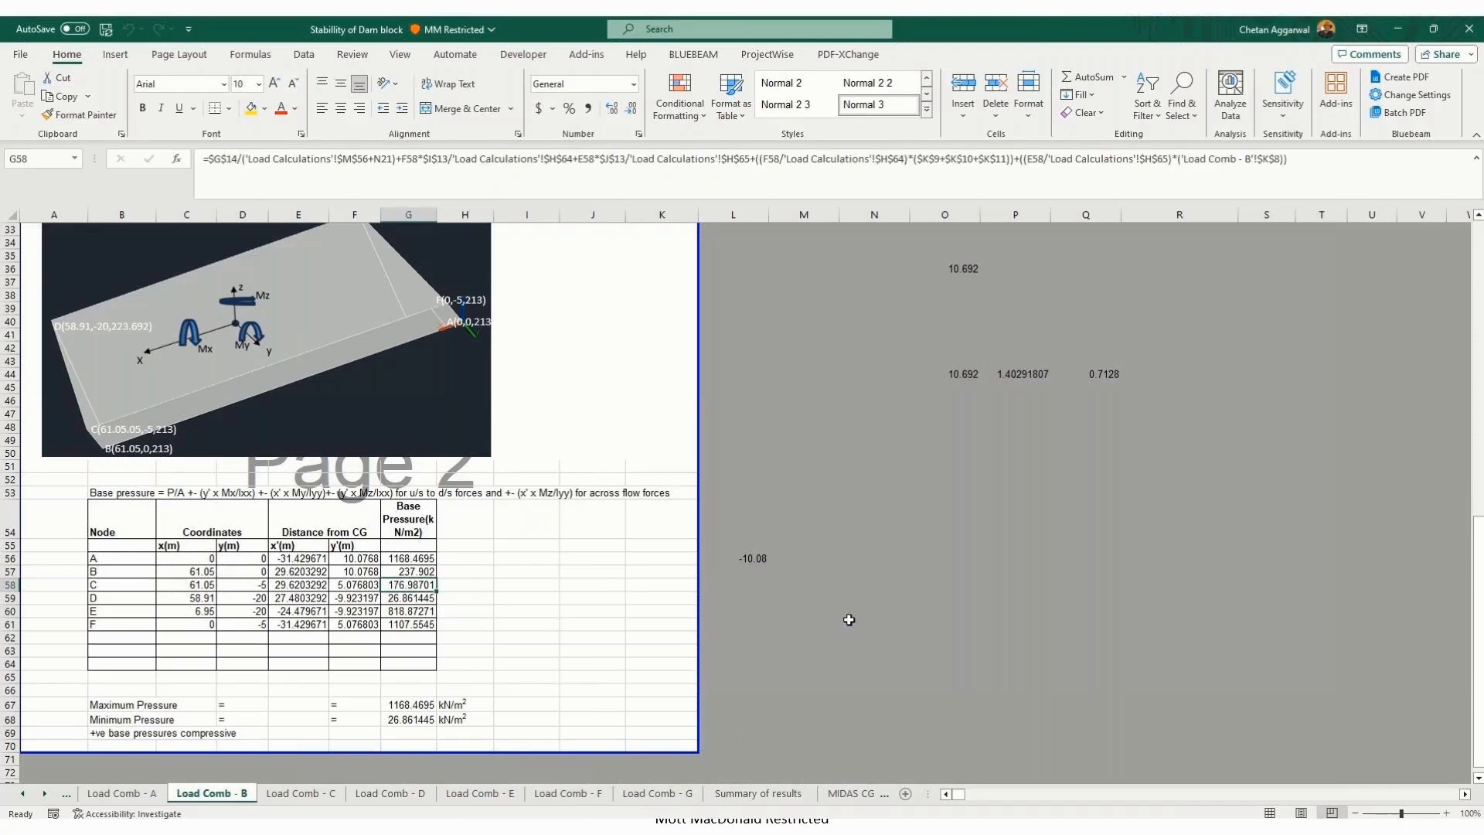
key("Up")
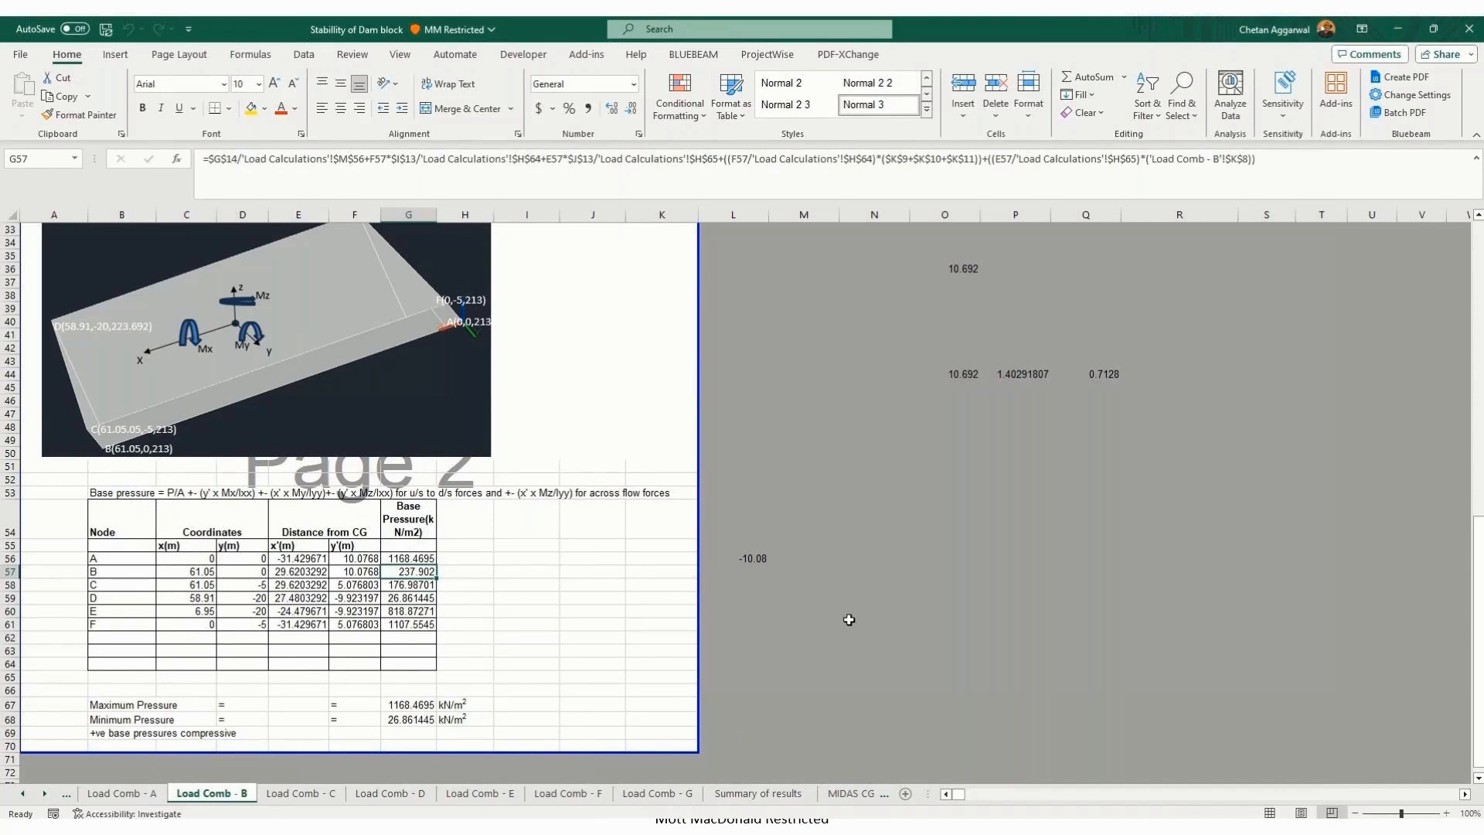
key("Down")
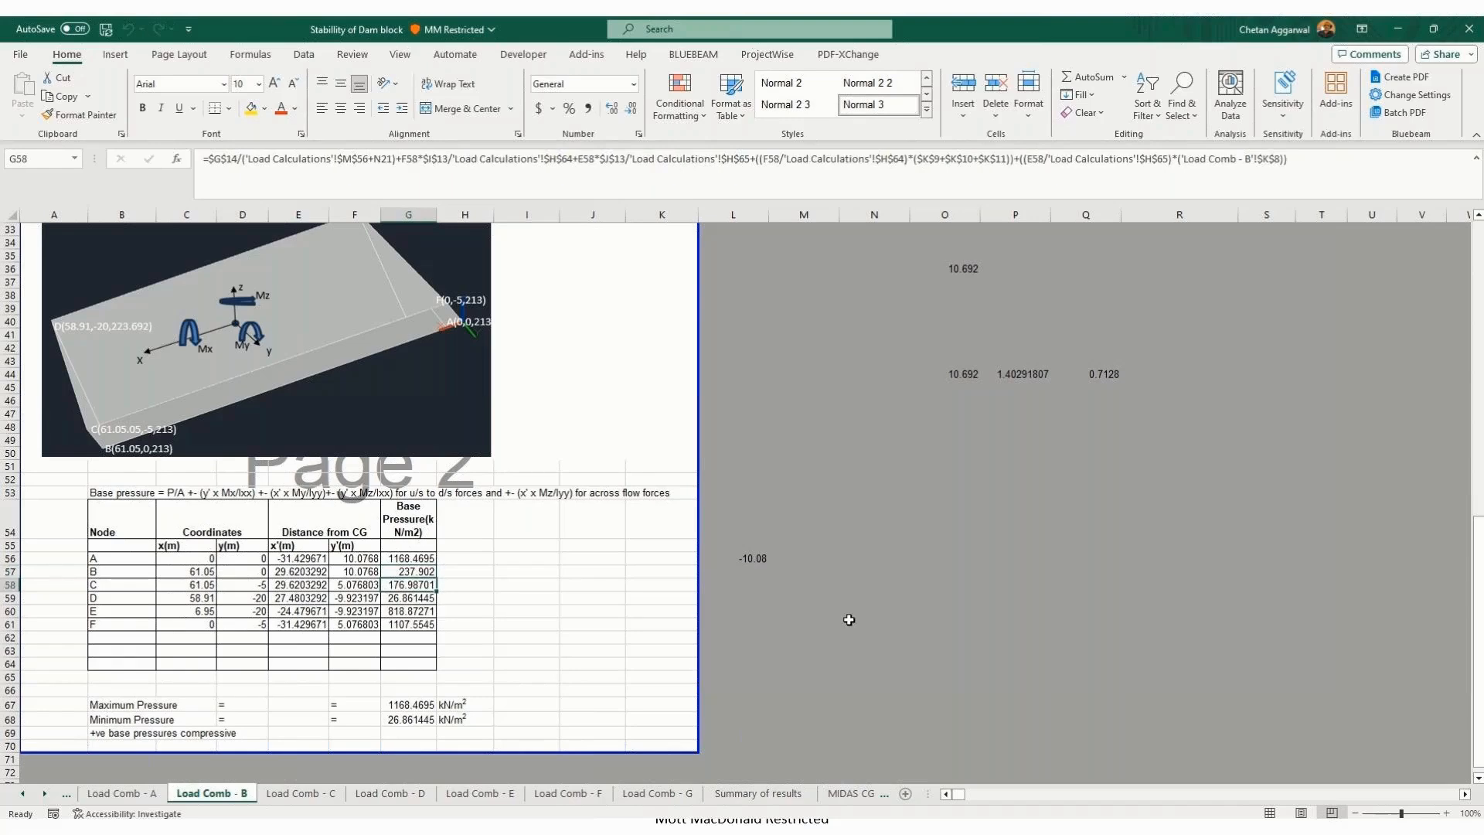
key("Down")
key("Left")
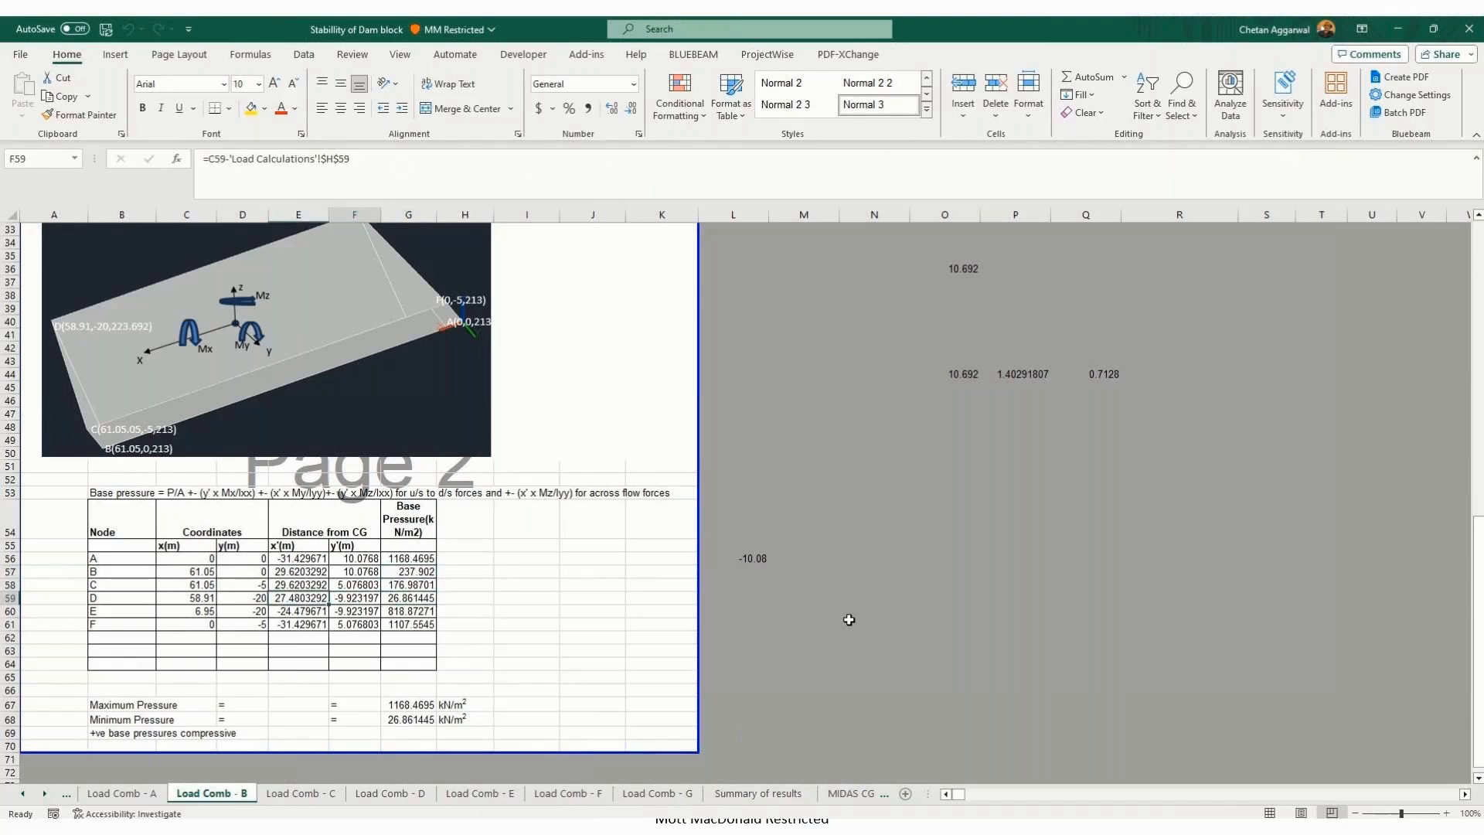
key("Right")
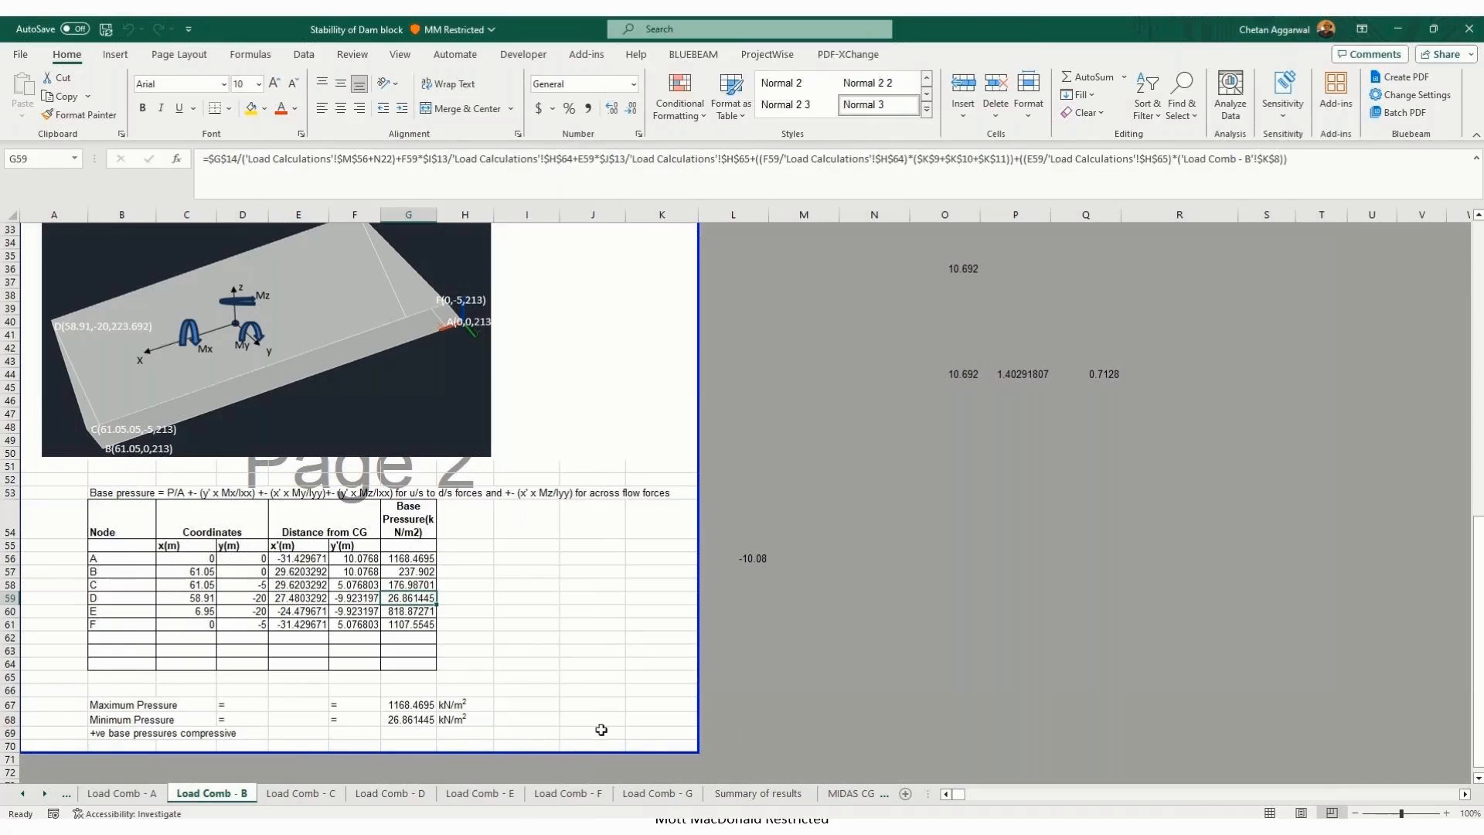
Step: Switch to the NOF block model in FEA NX and examine the dam's upstream face and the foundation mesh
key("alt+Tab")
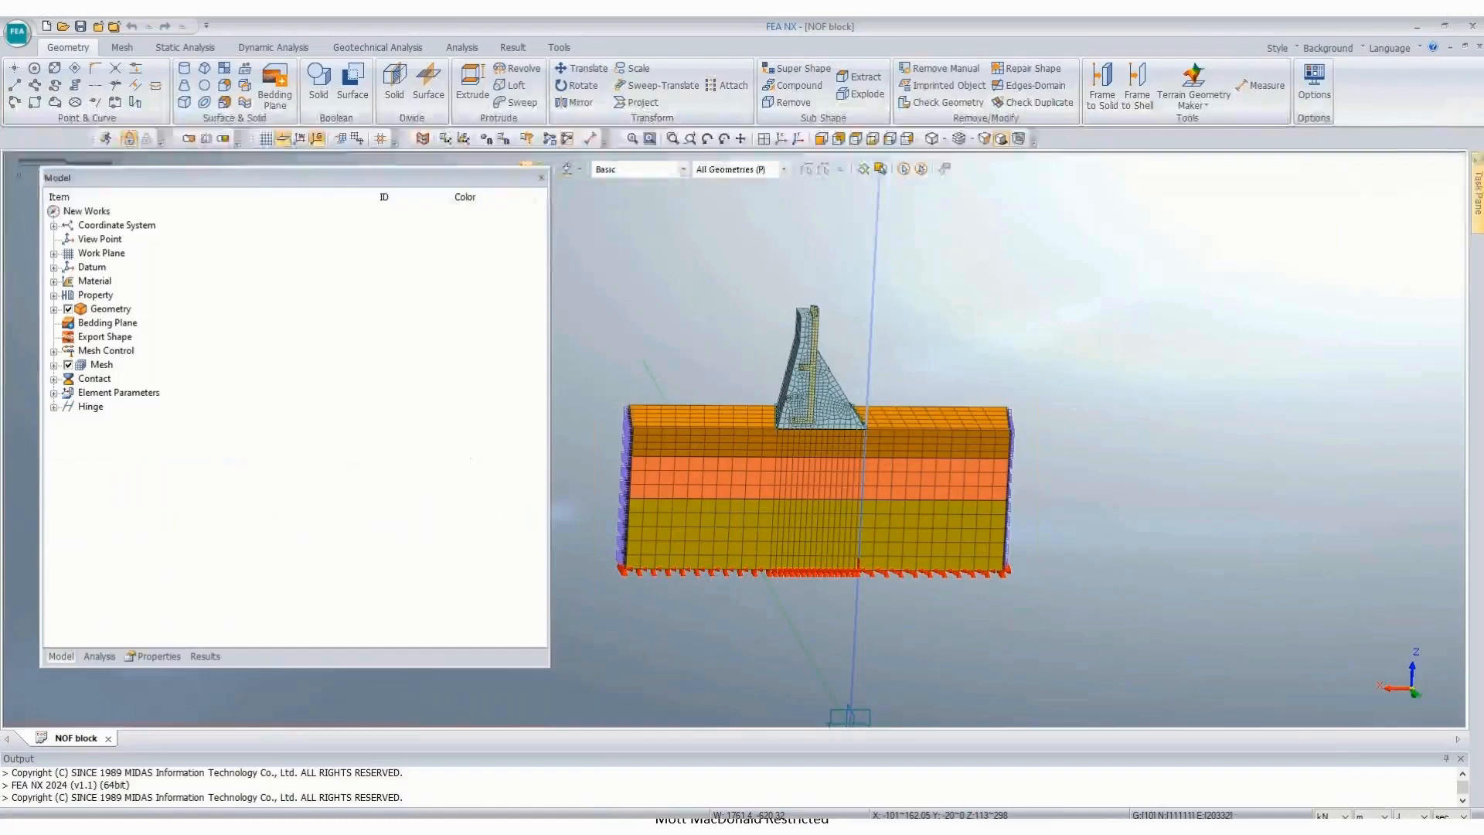
scroll(705, 462, "up", 8)
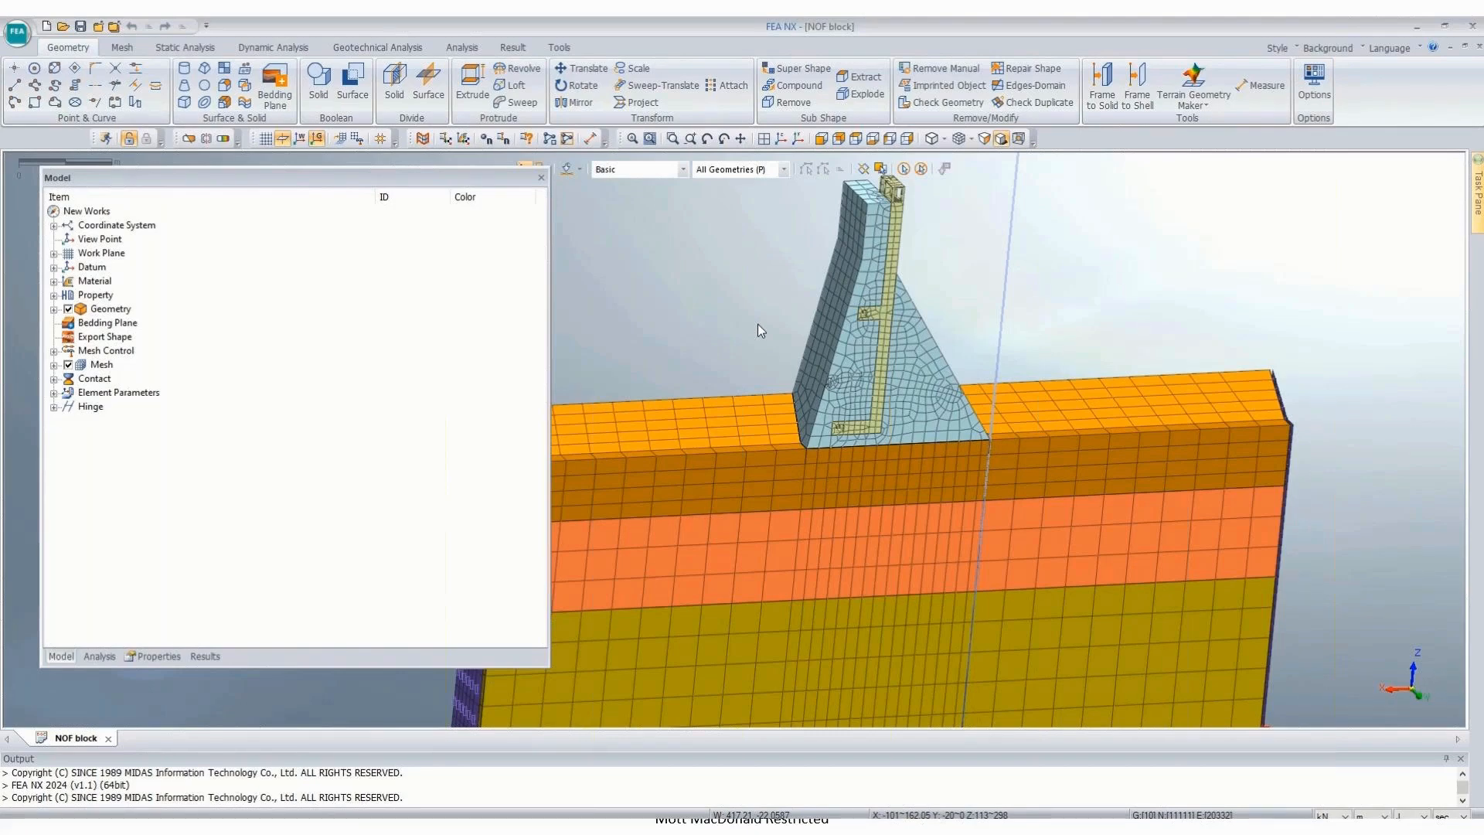
scroll(1060, 345, "down", 3)
scroll(841, 313, "up", 2)
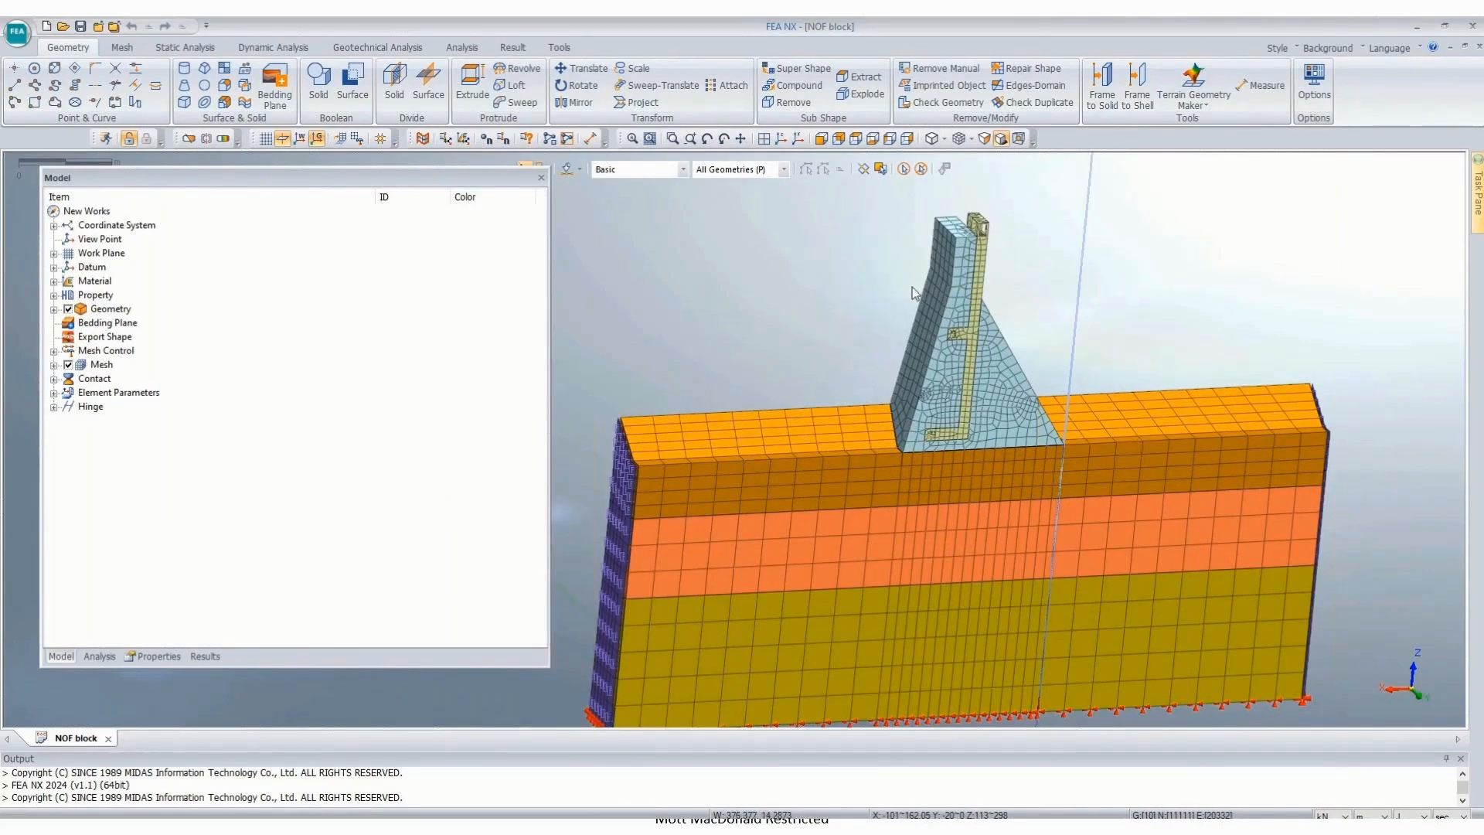
scroll(912, 286, "down", 2)
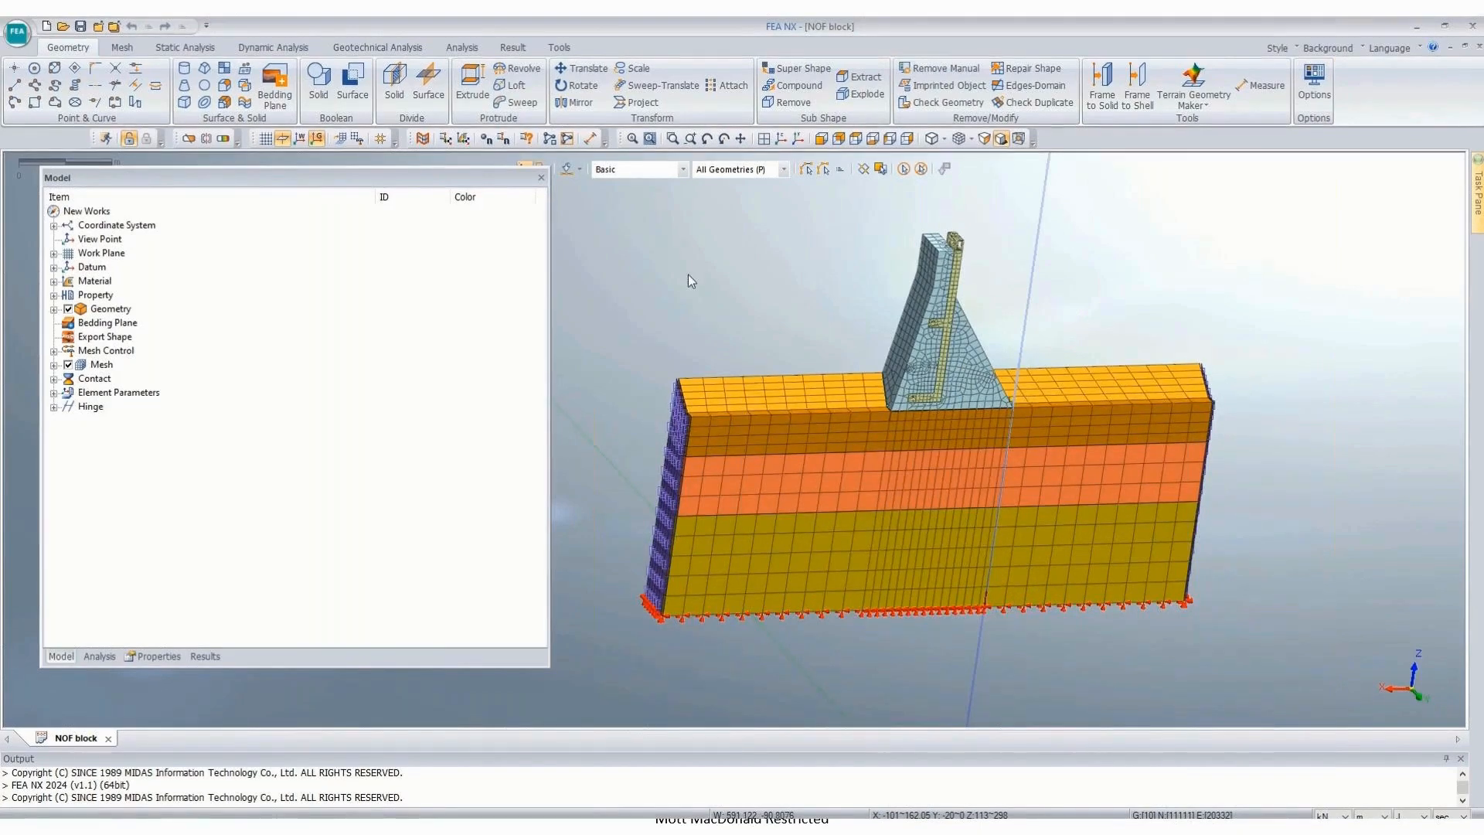
scroll(688, 275, "up", 1)
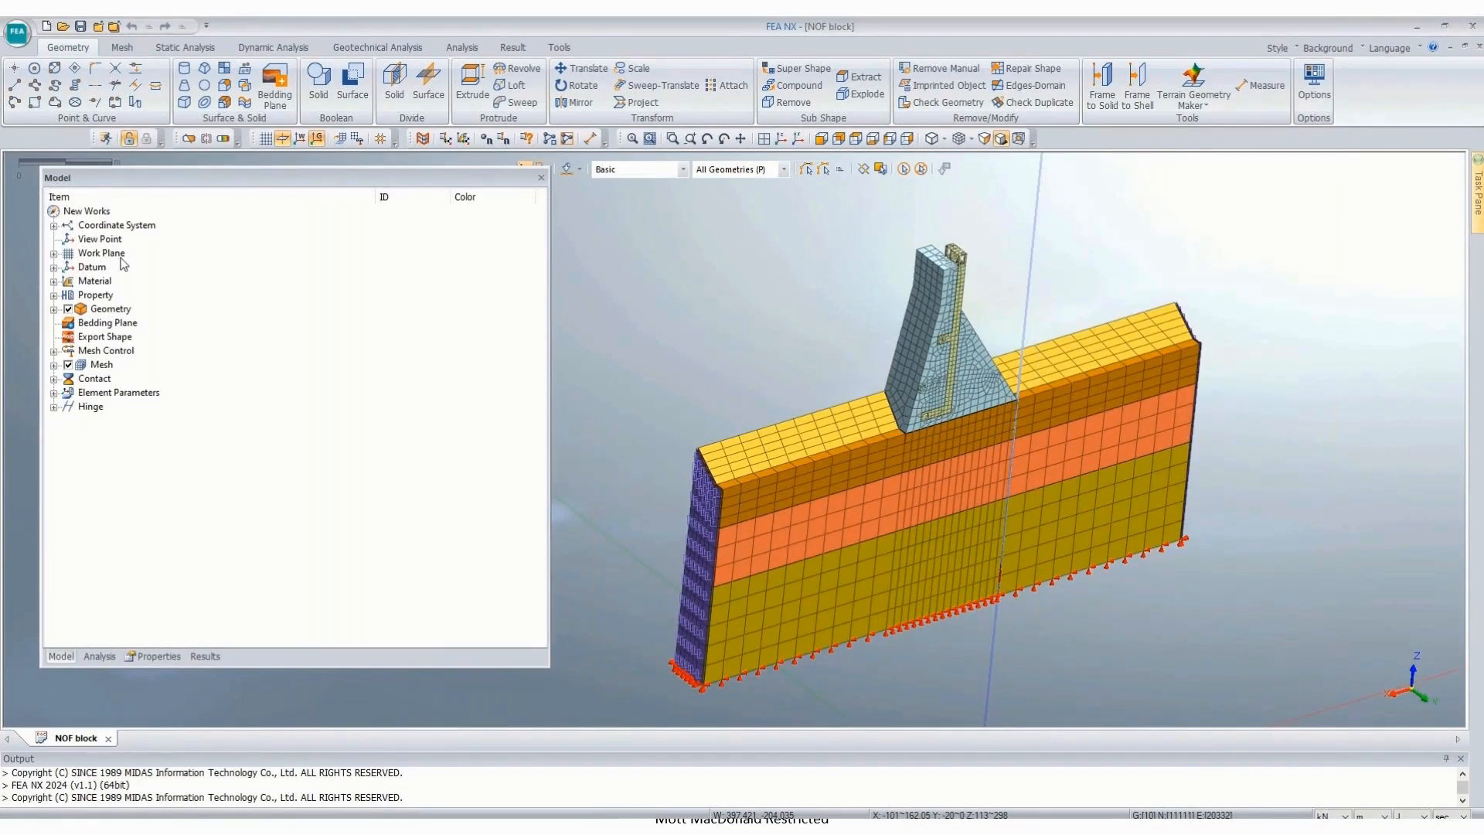
Step: Move the work plane onto the dam's sloping upstream face by three points, with the origin at 48.75, -20, 274.5
left_click_drag(120, 258, 174, 268)
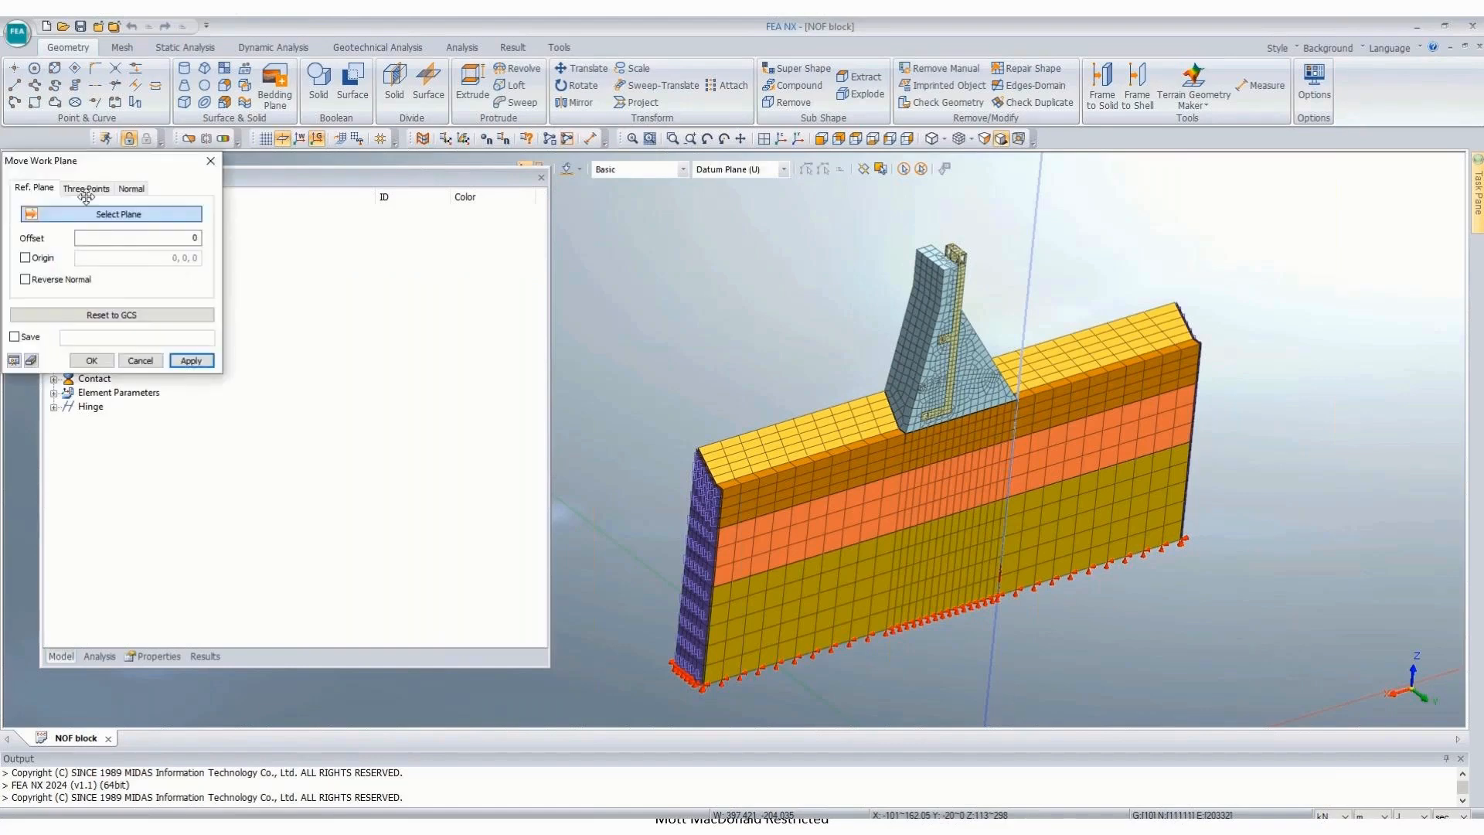
left_click(85, 188)
scroll(973, 246, "up", 3)
scroll(974, 245, "up", 2)
left_click(874, 321)
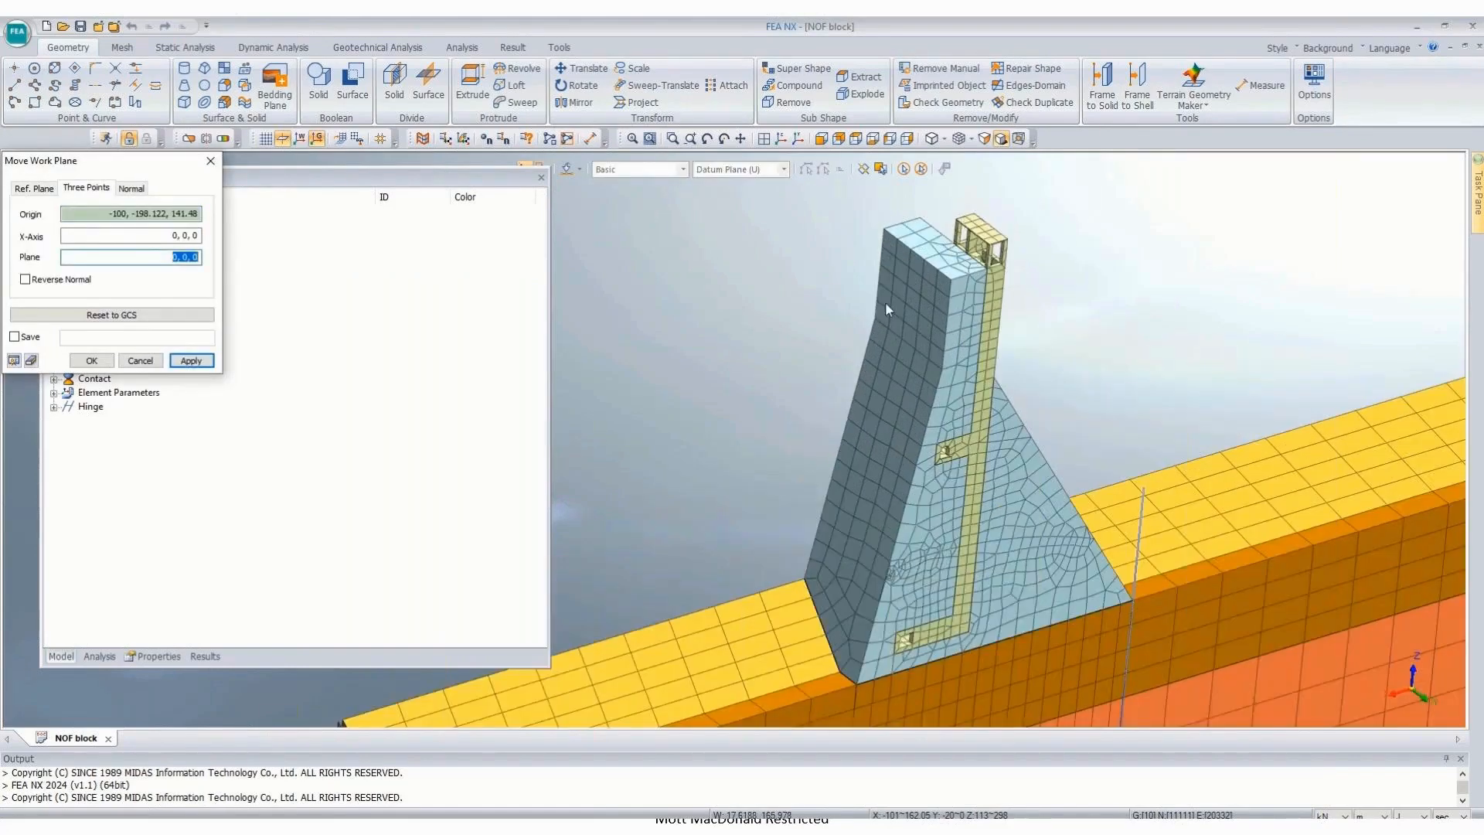
left_click(940, 371)
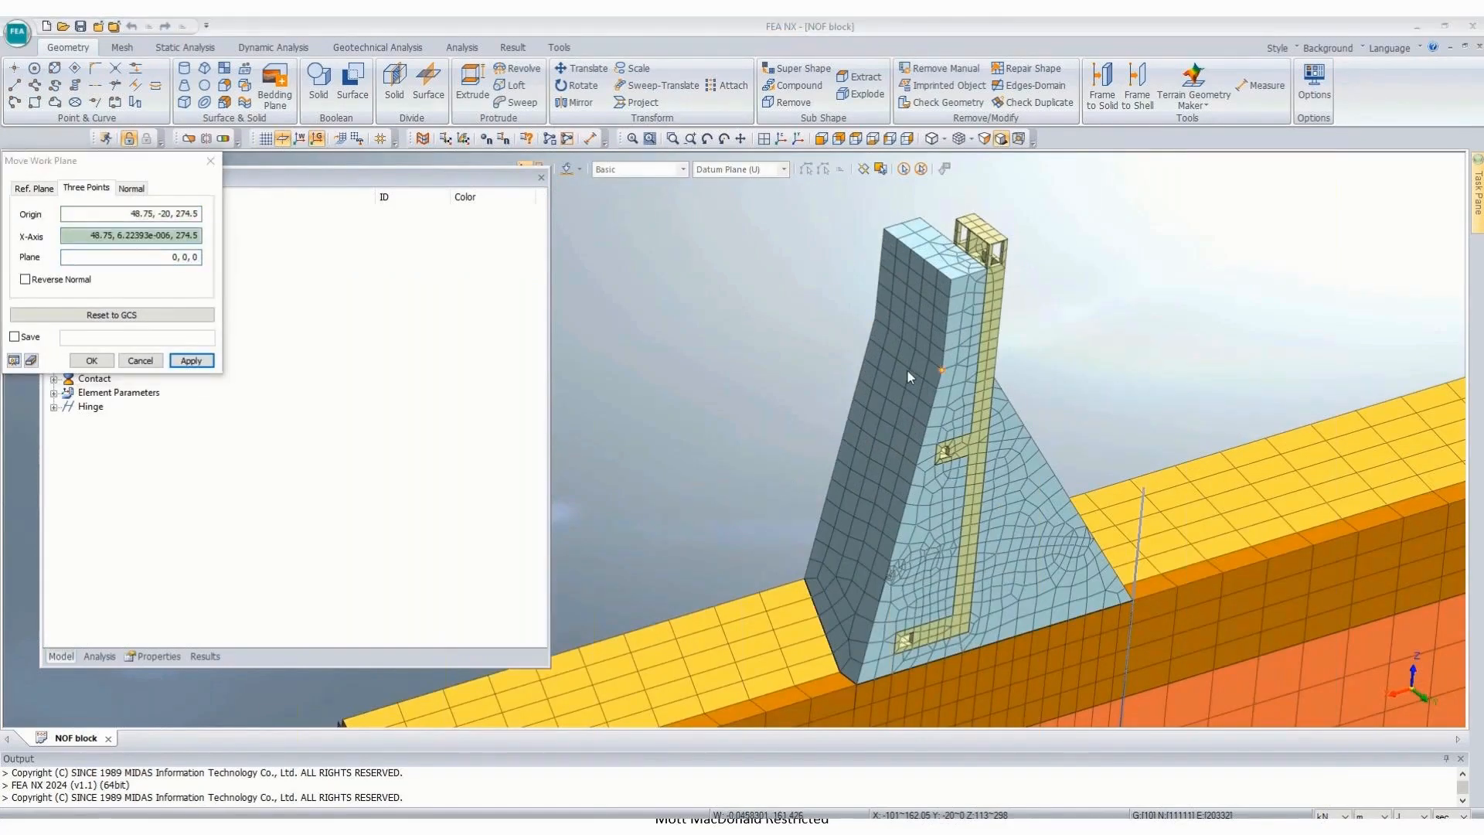
left_click(846, 419)
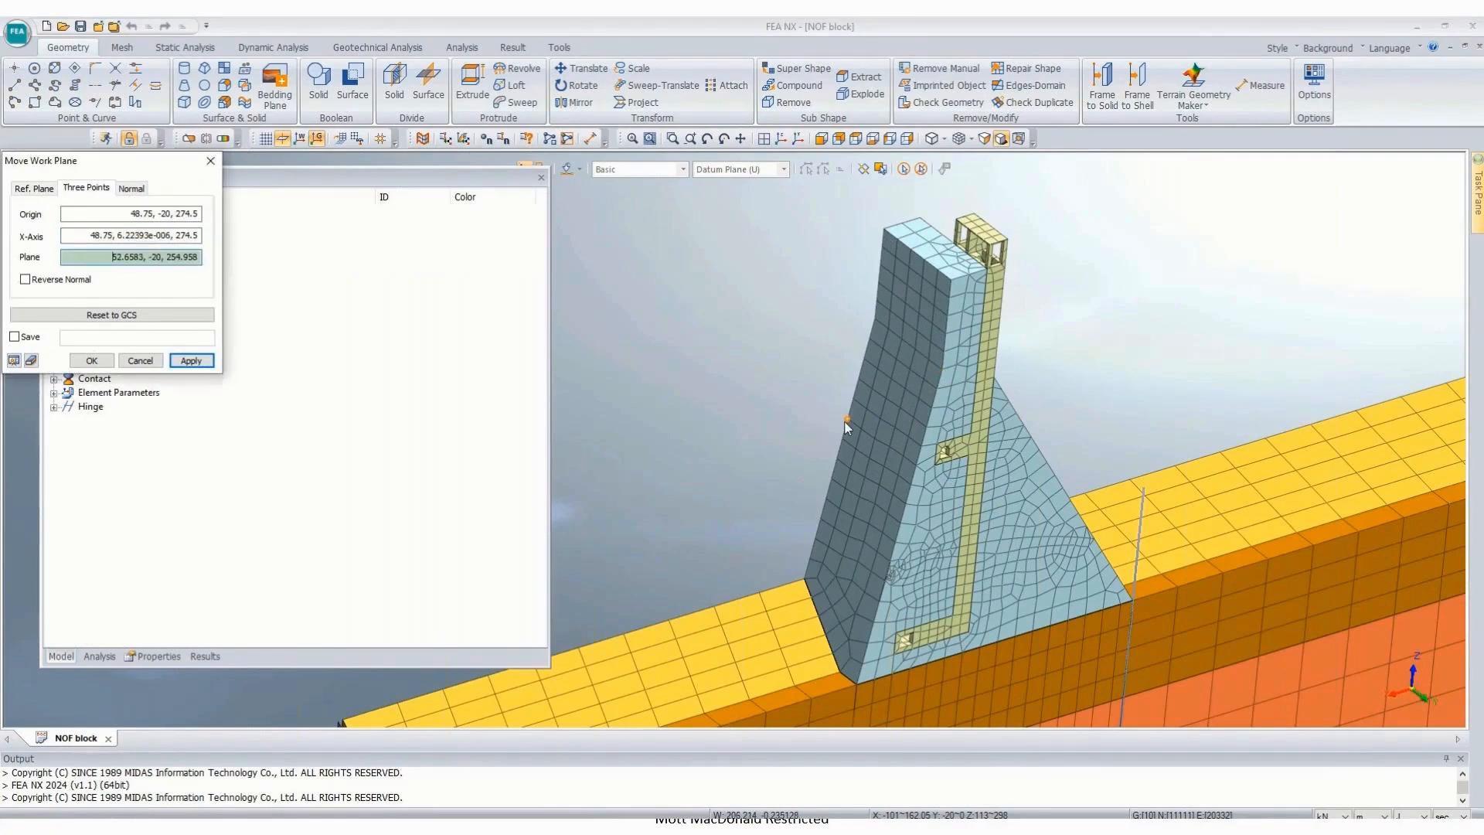
left_click(76, 359)
Step: Draw a rectangle as a face in the Topography geometry set, covering the sloping upstream side of the dam between diagonal corners
scroll(777, 301, "down", 2)
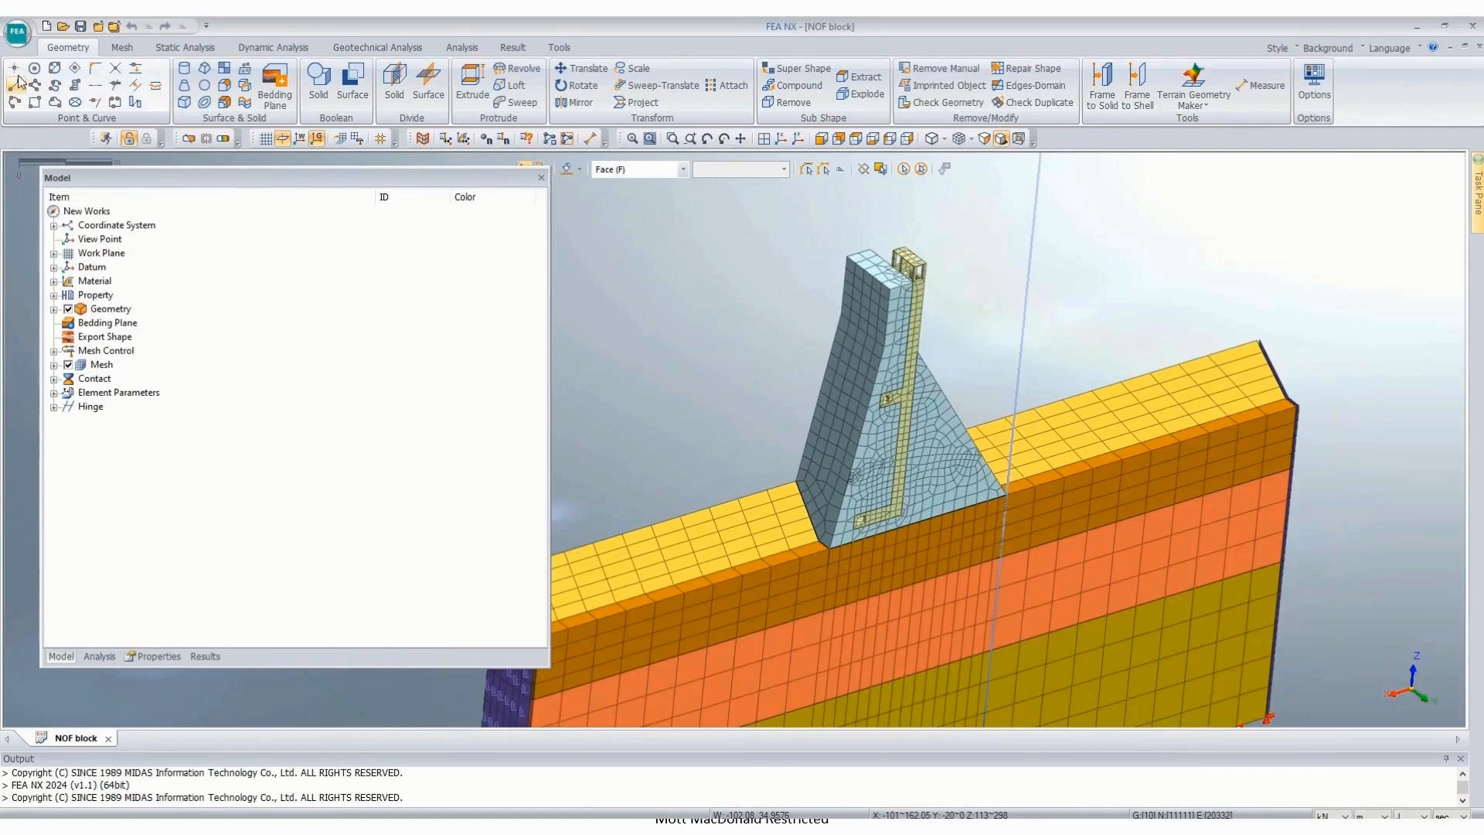
left_click(35, 102)
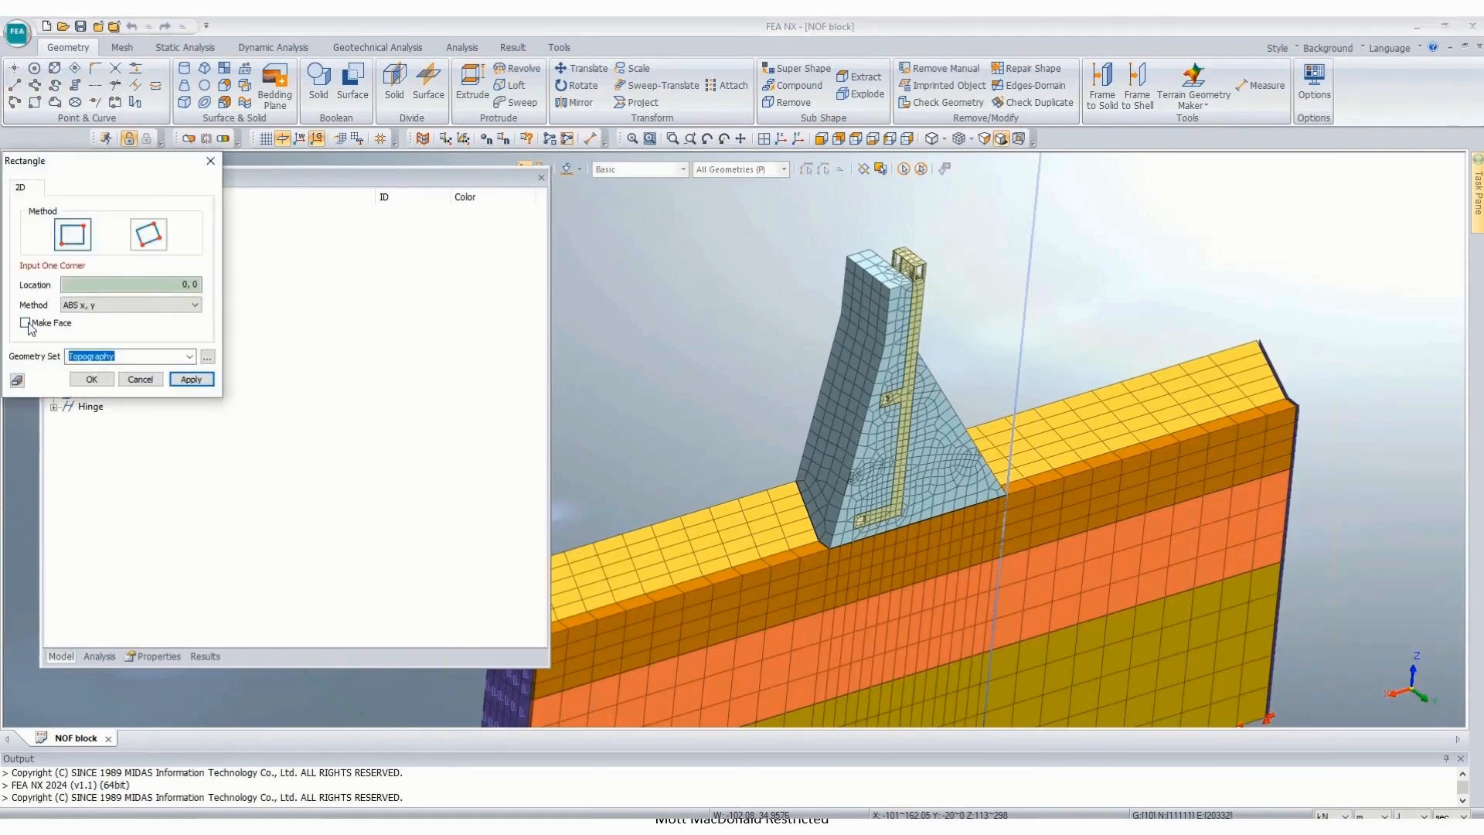
scroll(734, 197, "down", 1)
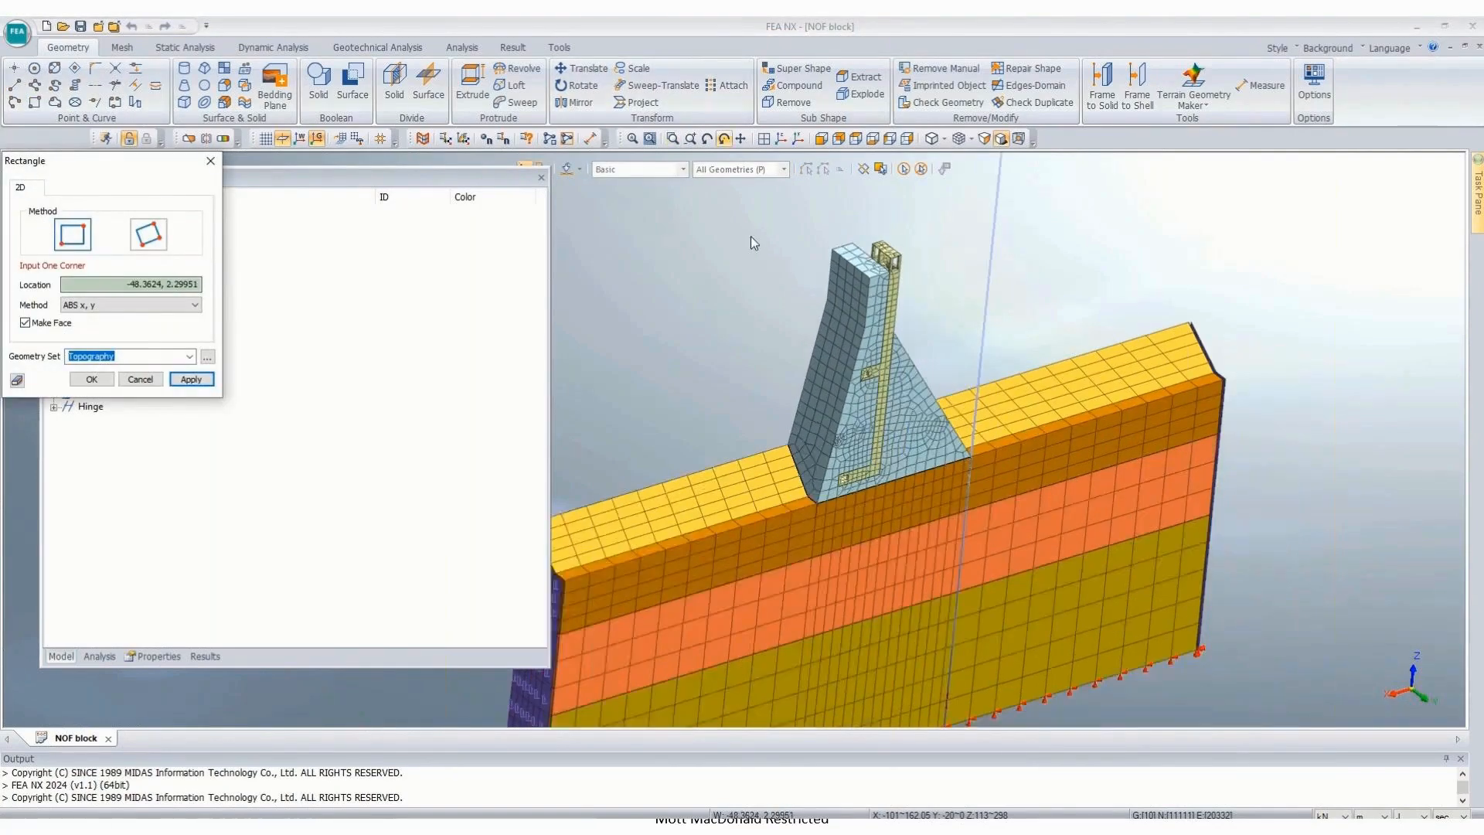
left_click(826, 312)
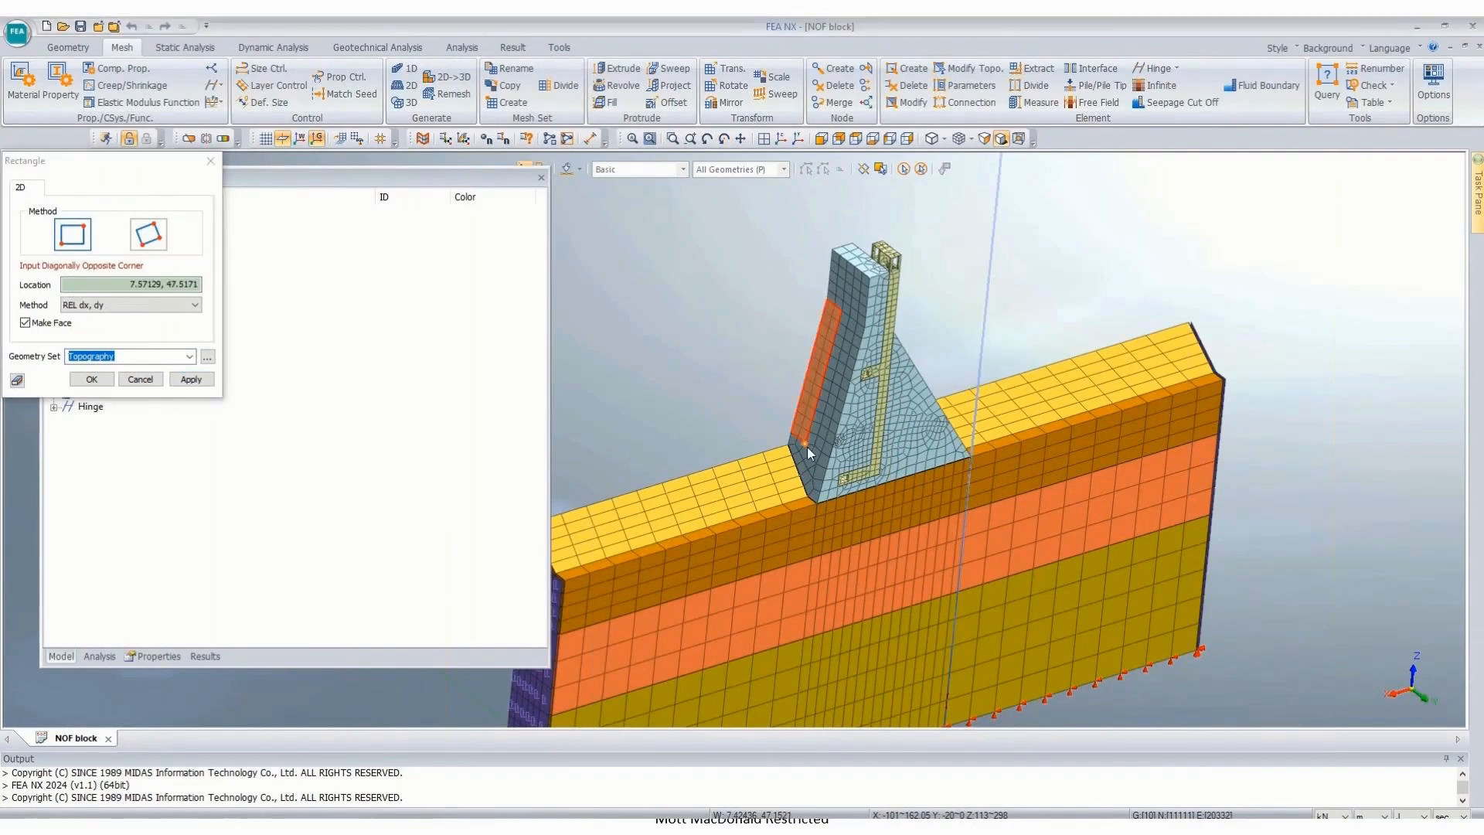
left_click(822, 501)
key("Escape")
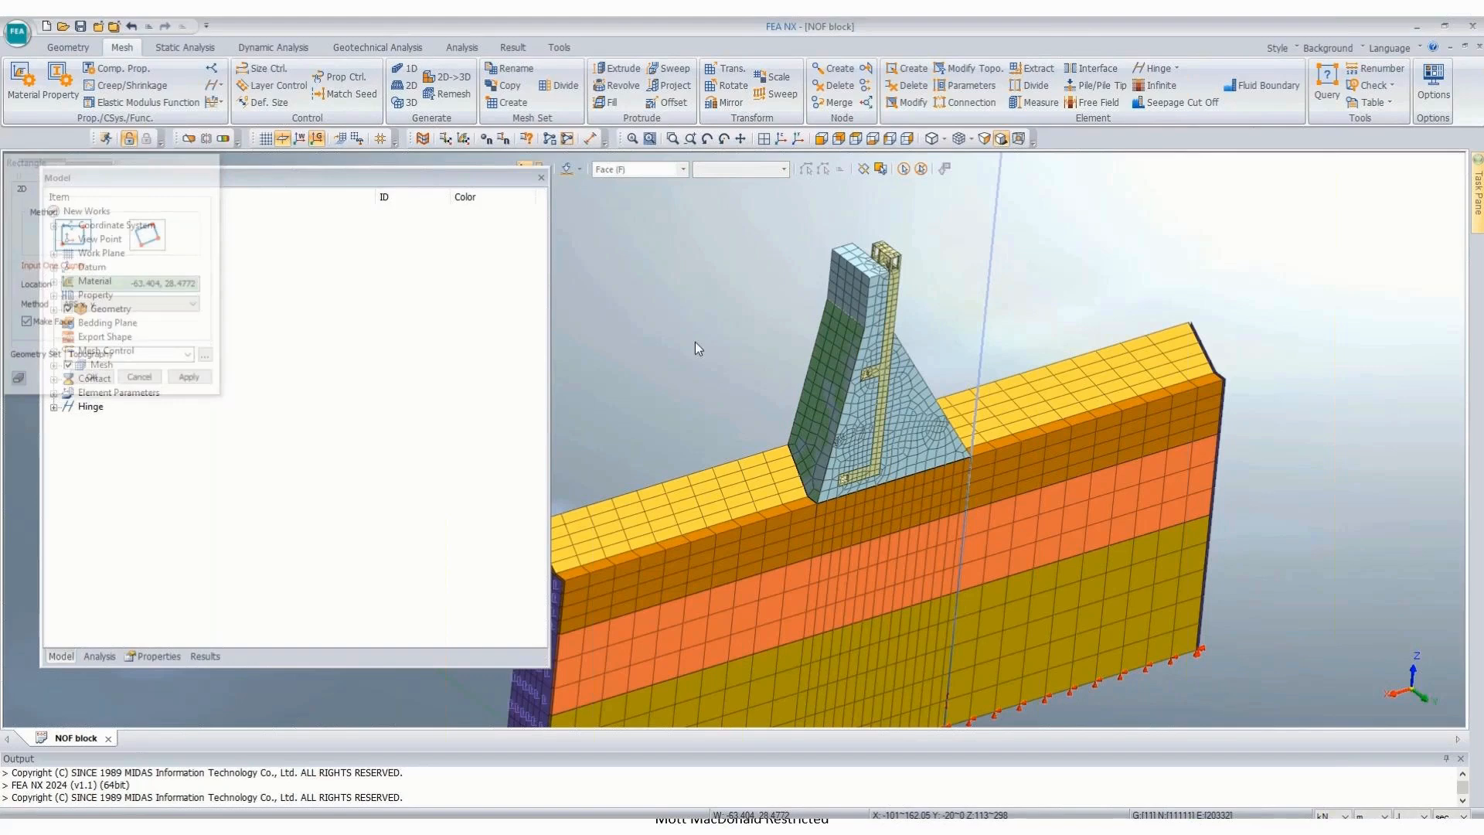
Step: Delete the Plane Interface mesh set
left_click(54, 365)
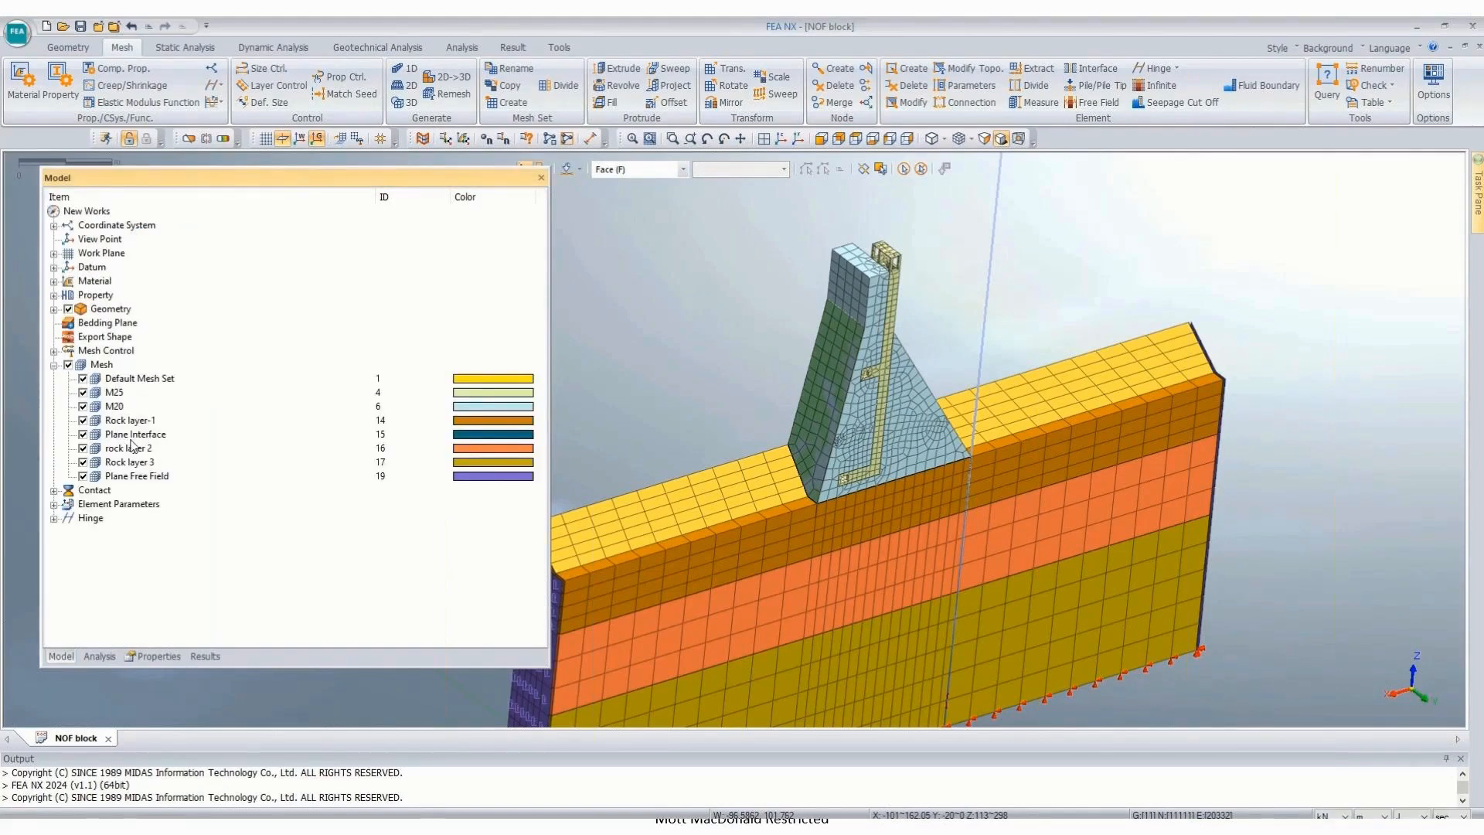
left_click(132, 435)
key("Delete")
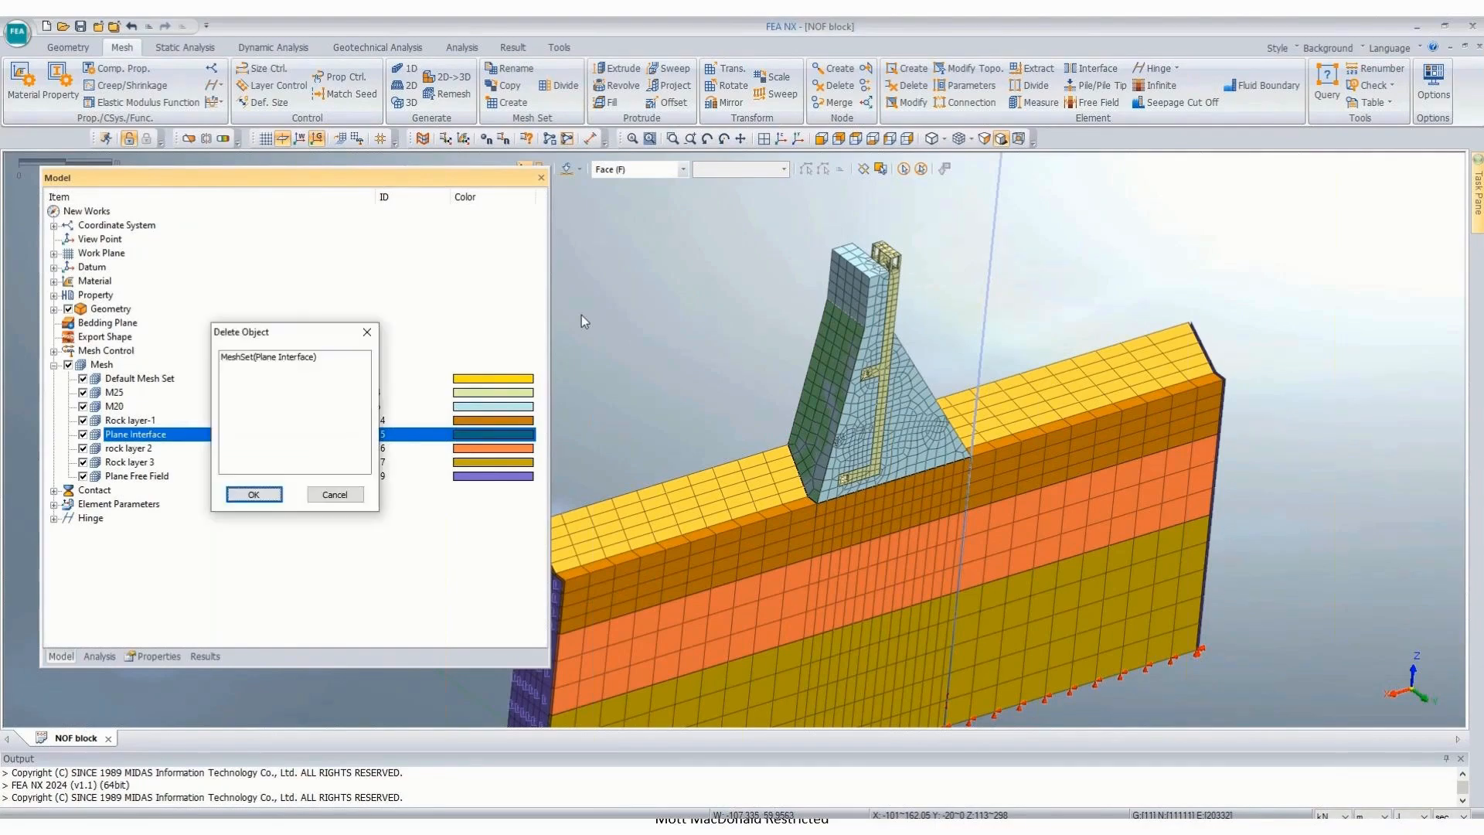
key("Return")
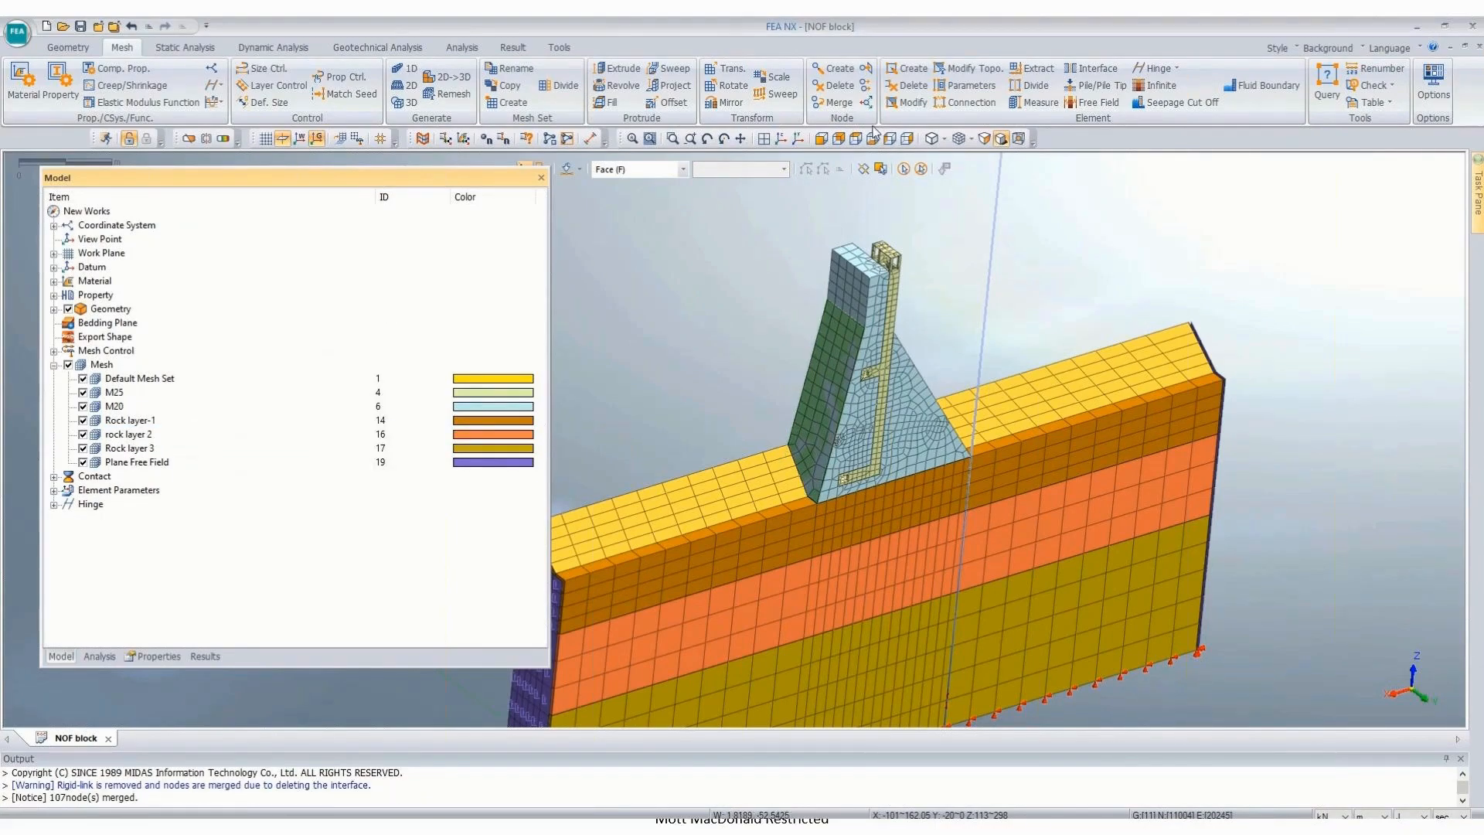
Step: Examine the dam-foundation contact and the lower end of the rectangular face at the dam's heel, from the front and at an angle
left_click(840, 139)
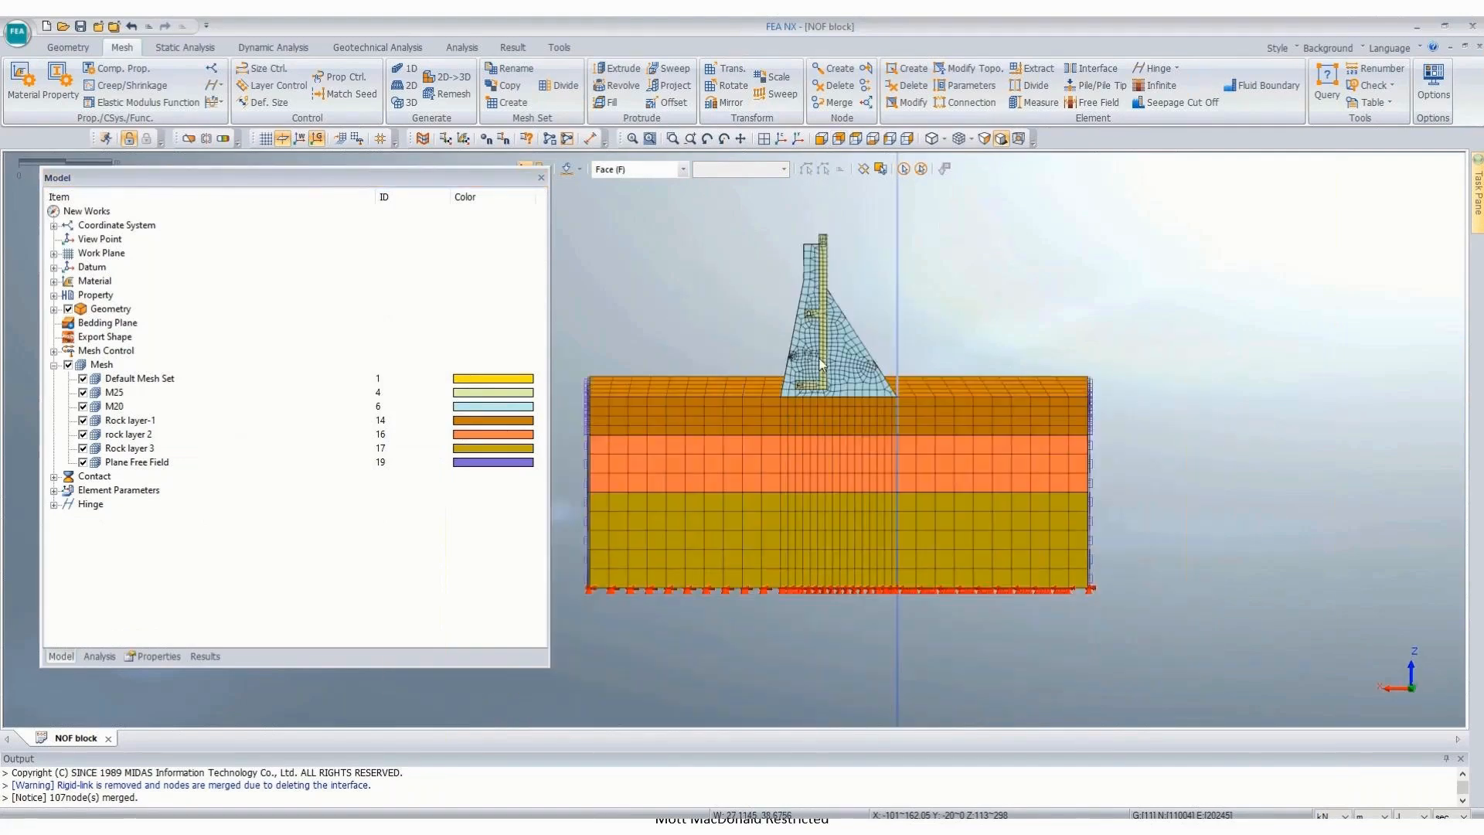
scroll(821, 363, "up", 3)
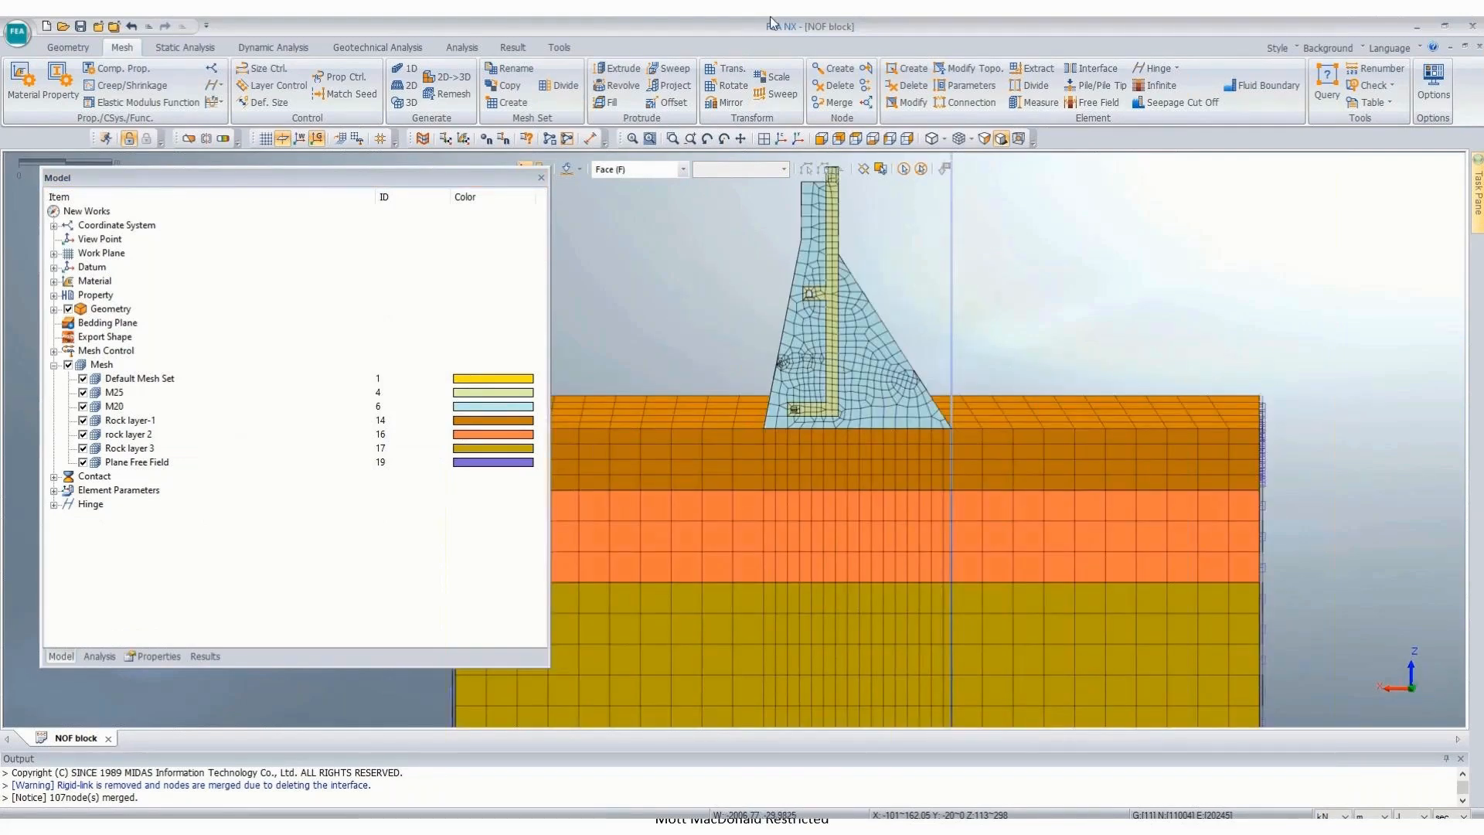
middle_click_drag(929, 337, 804, 317)
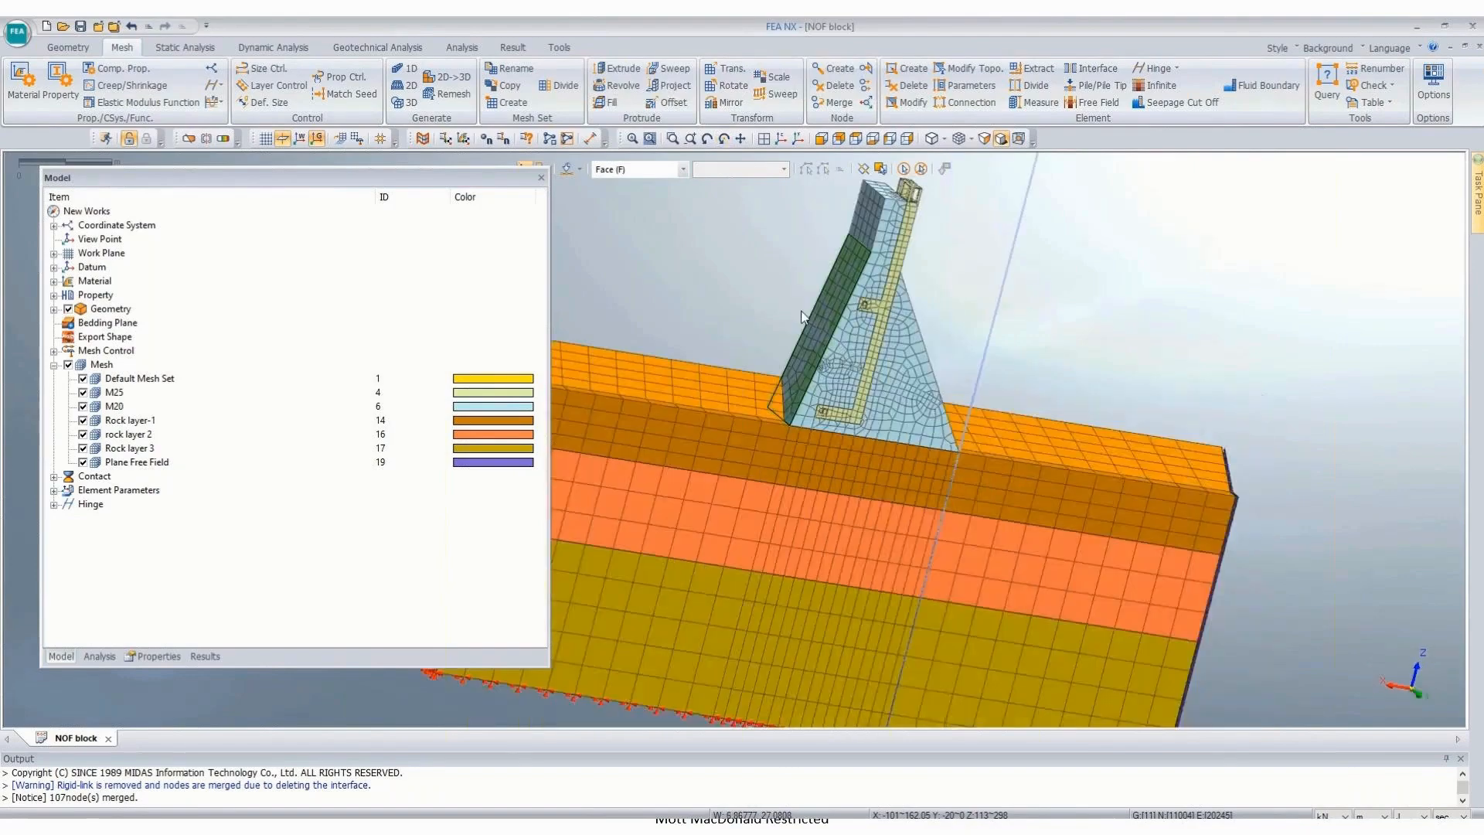
scroll(802, 317, "up", 2)
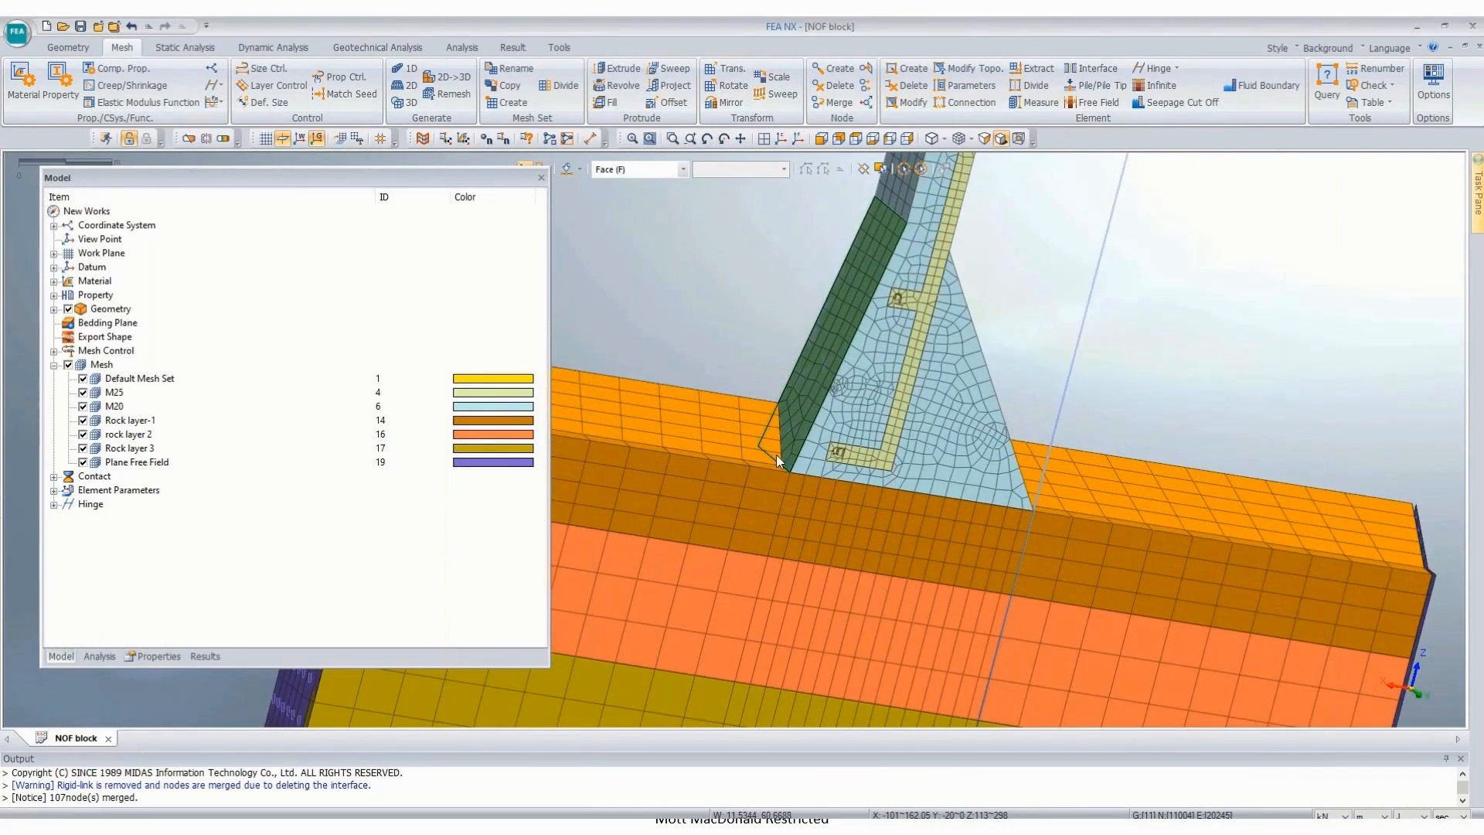
scroll(776, 447, "up", 1)
scroll(776, 447, "up", 1)
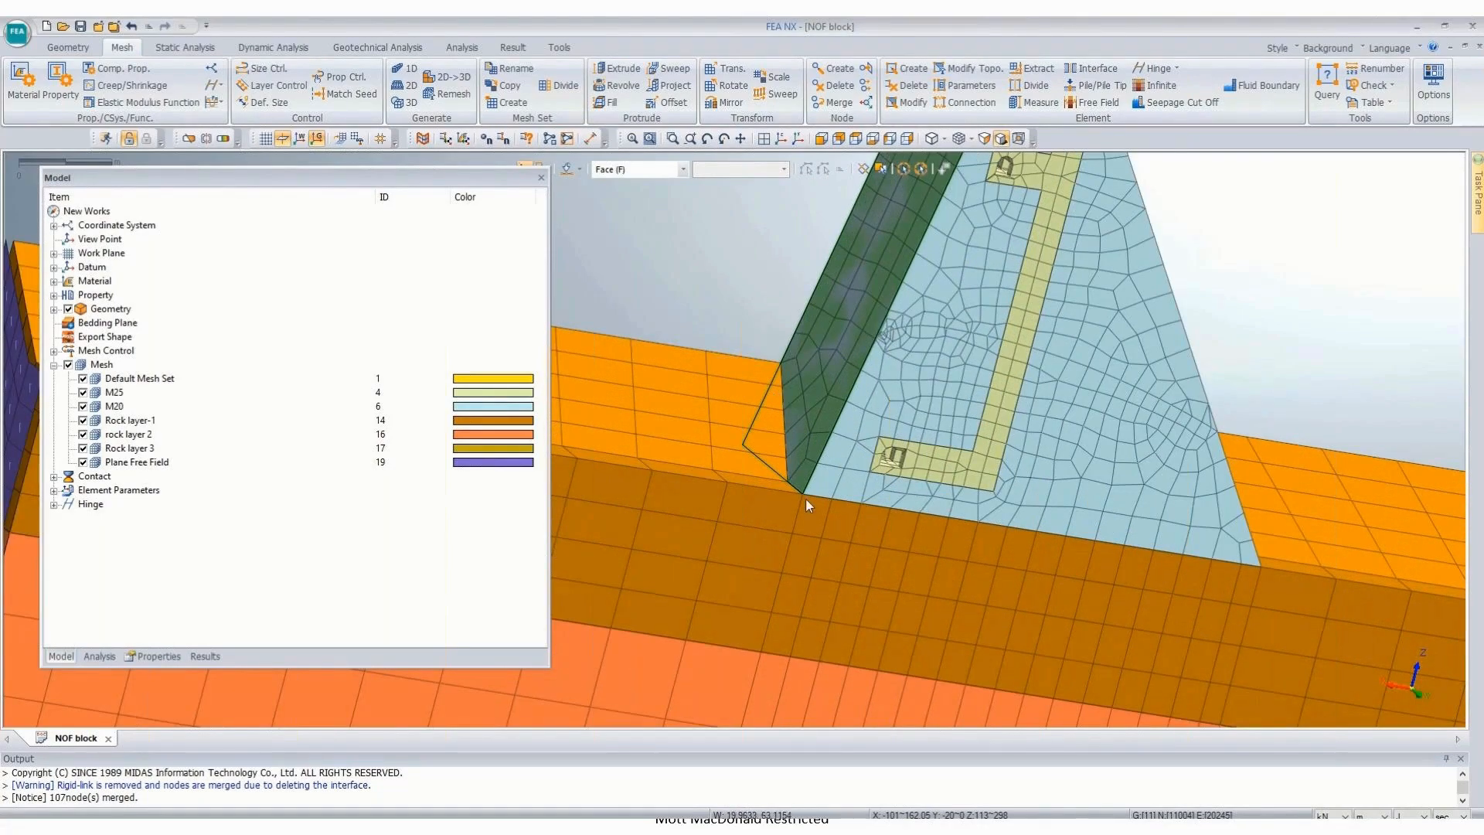
scroll(800, 498, "down", 4)
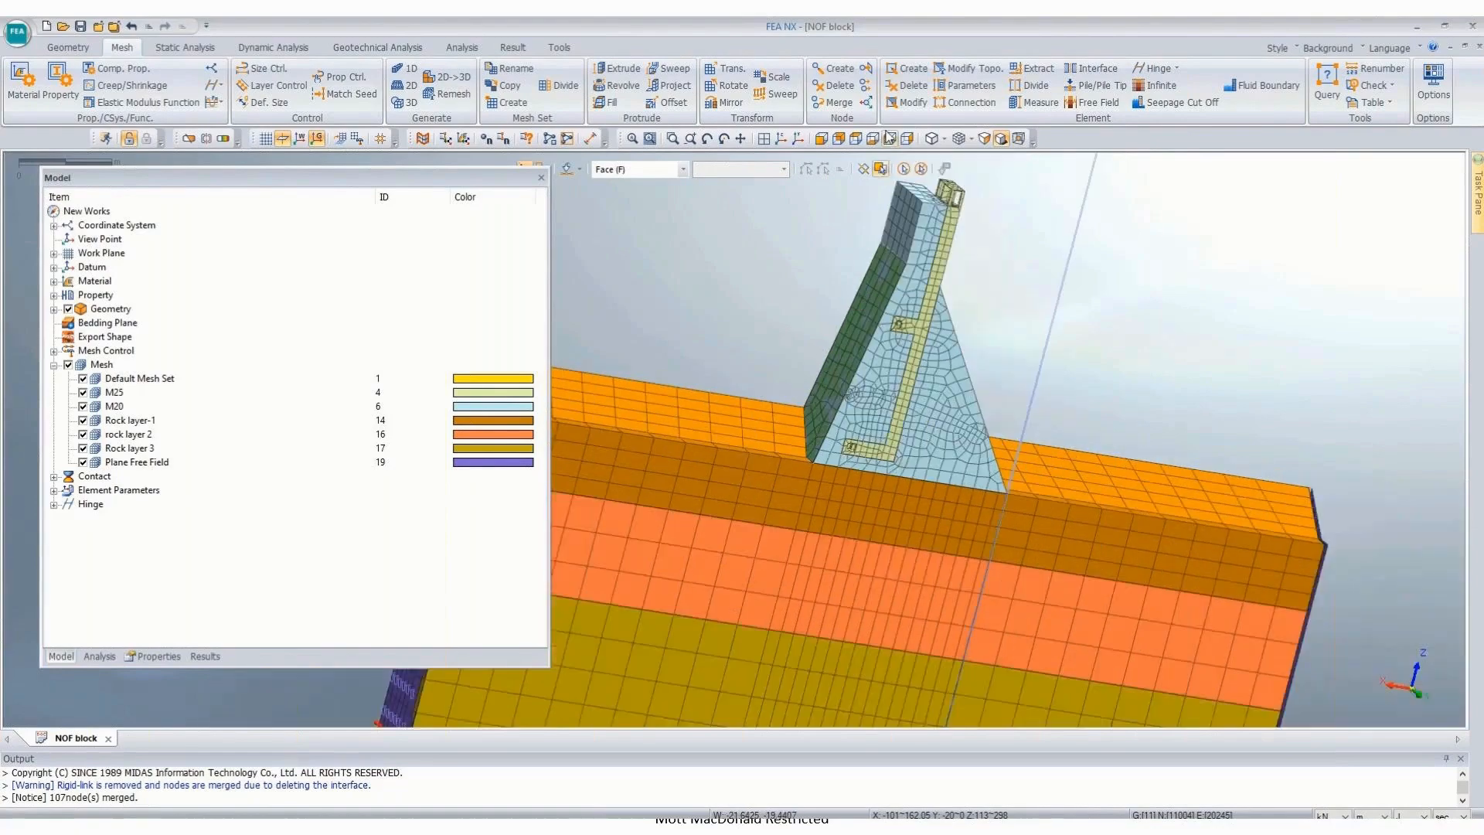
Step: Merge the nodes in the lower part of the dam down to its foundation contact, using the 1e-005 tolerance
left_click(839, 139)
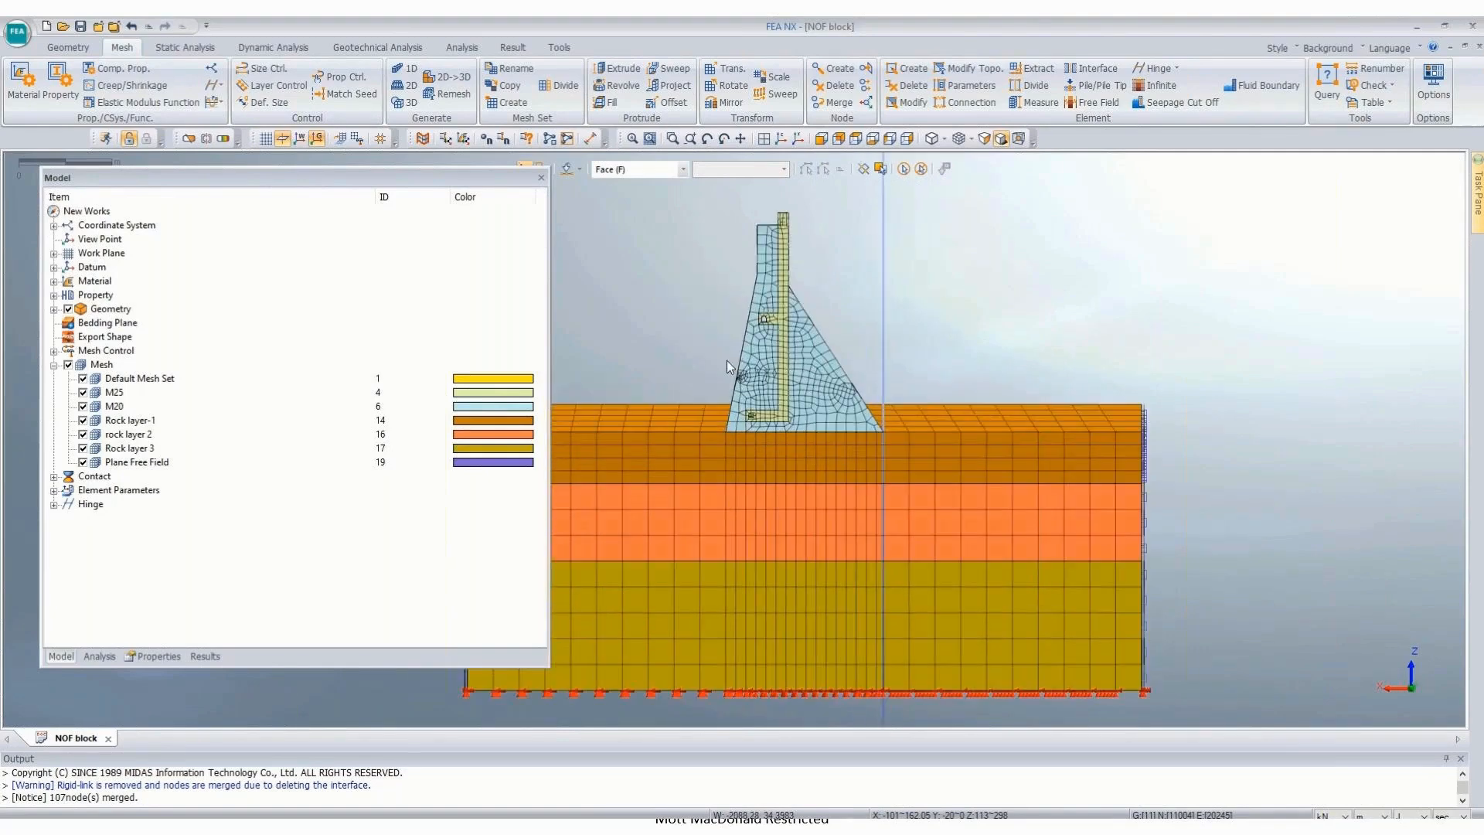
scroll(742, 340, "up", 2)
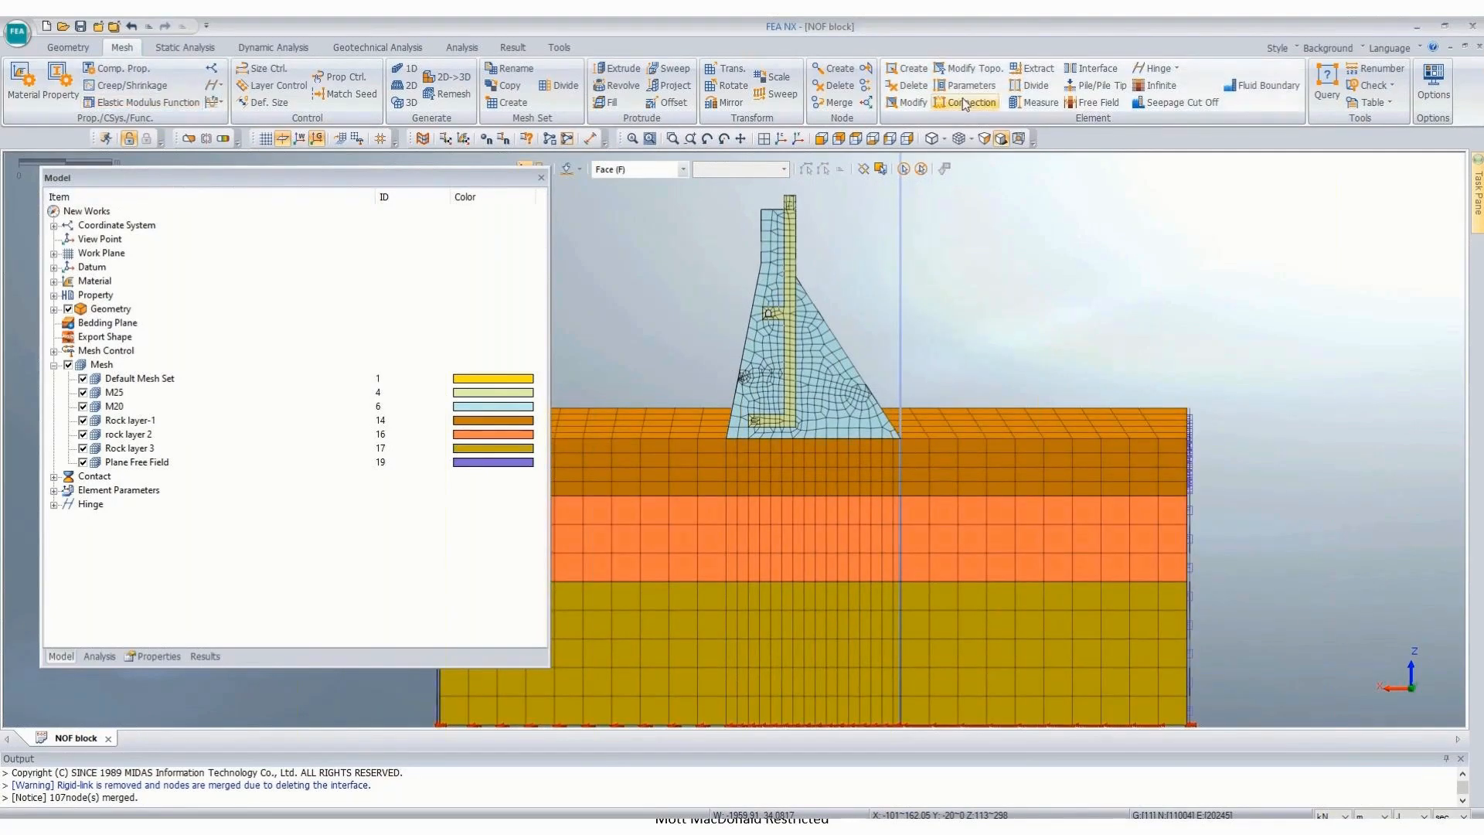
left_click(838, 102)
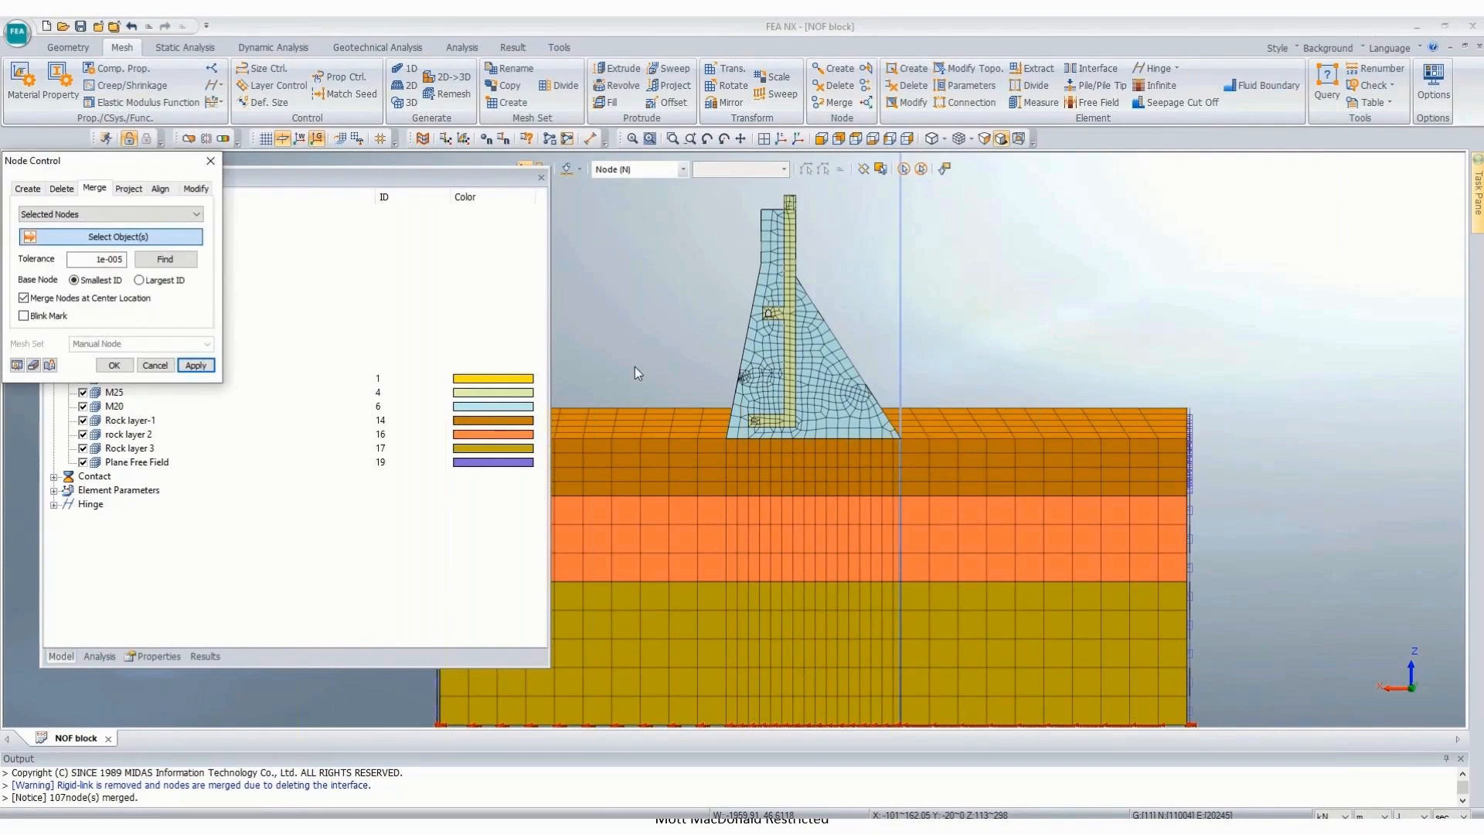
left_click_drag(705, 376, 925, 452)
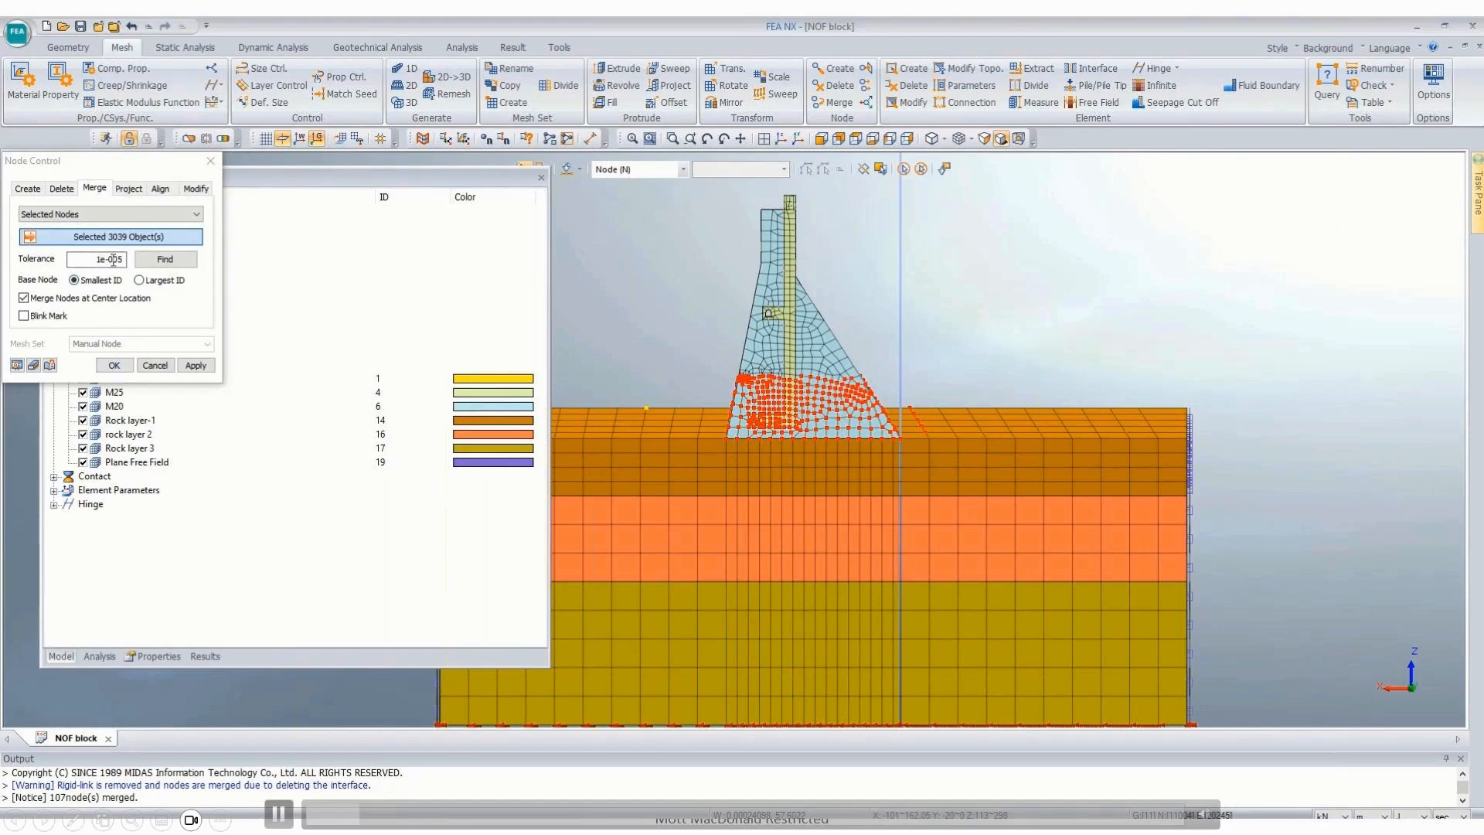
left_click(113, 365)
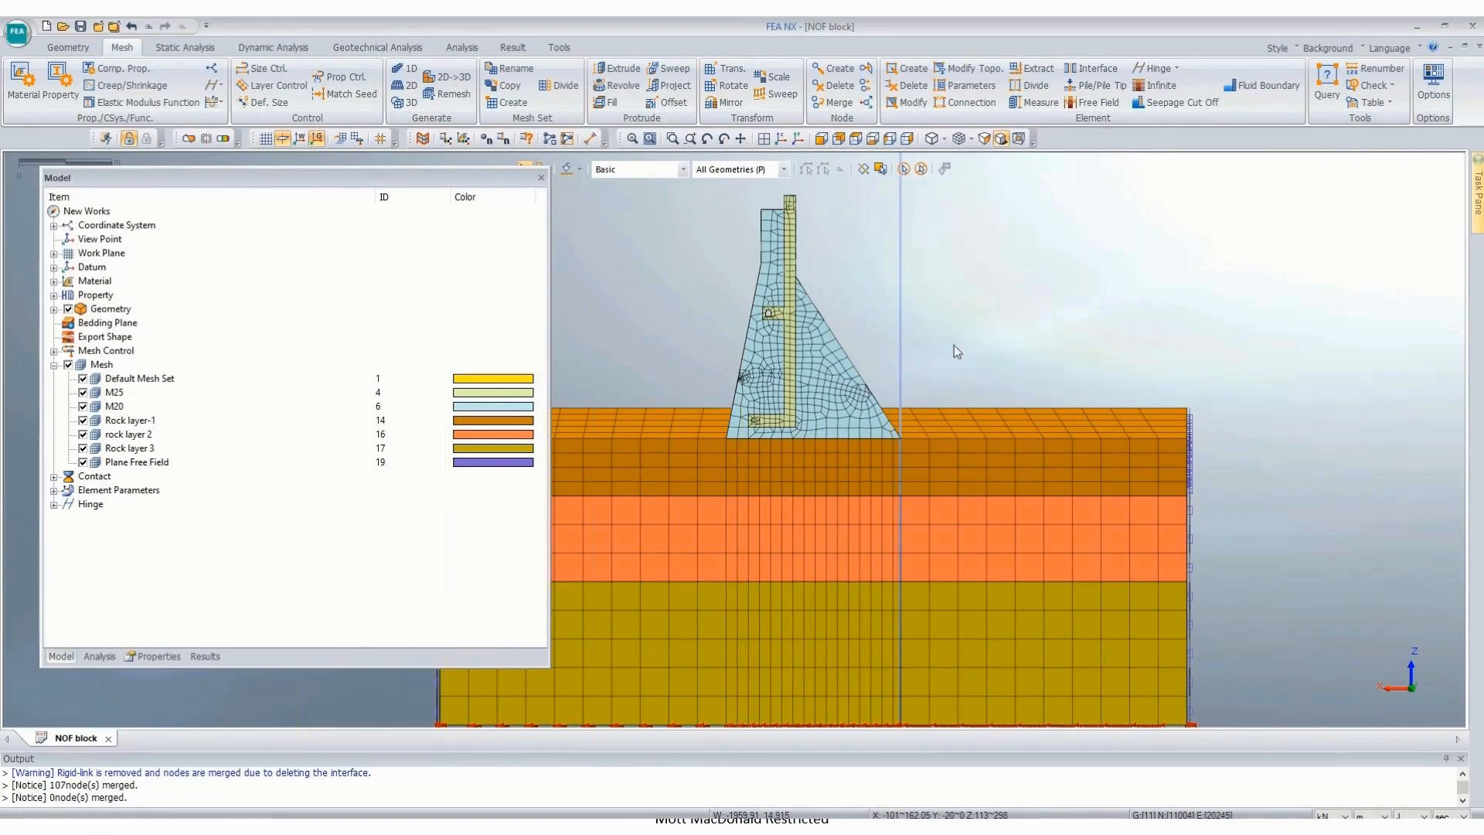
Step: Move the rectangular upstream face 7 m away from the dam, taking the upstream direction from two points along the dam base
scroll(957, 350, "down", 1)
middle_click_drag(715, 490, 192, 497)
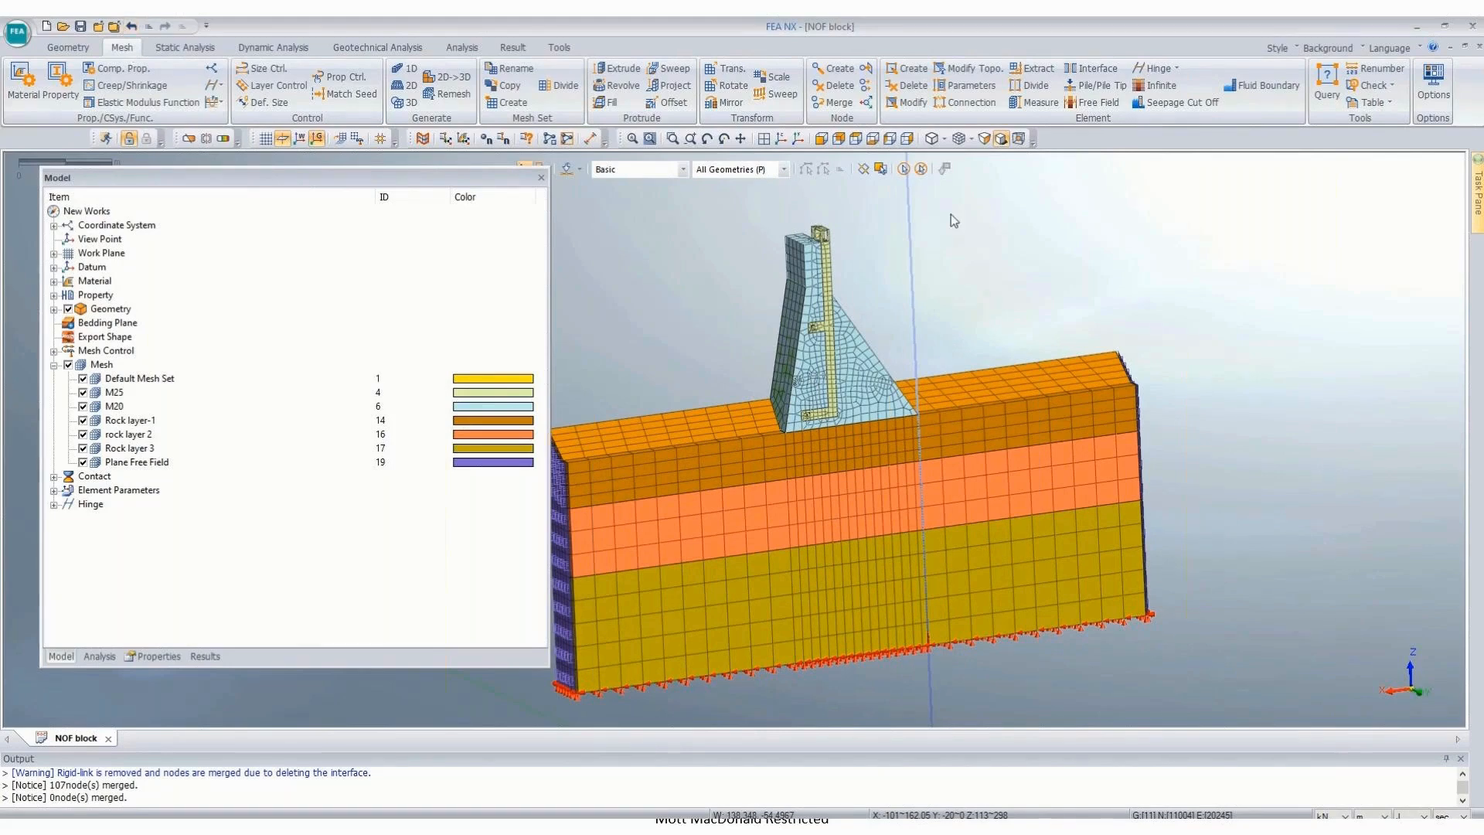
middle_click_drag(951, 215, 696, 367)
scroll(799, 343, "up", 3)
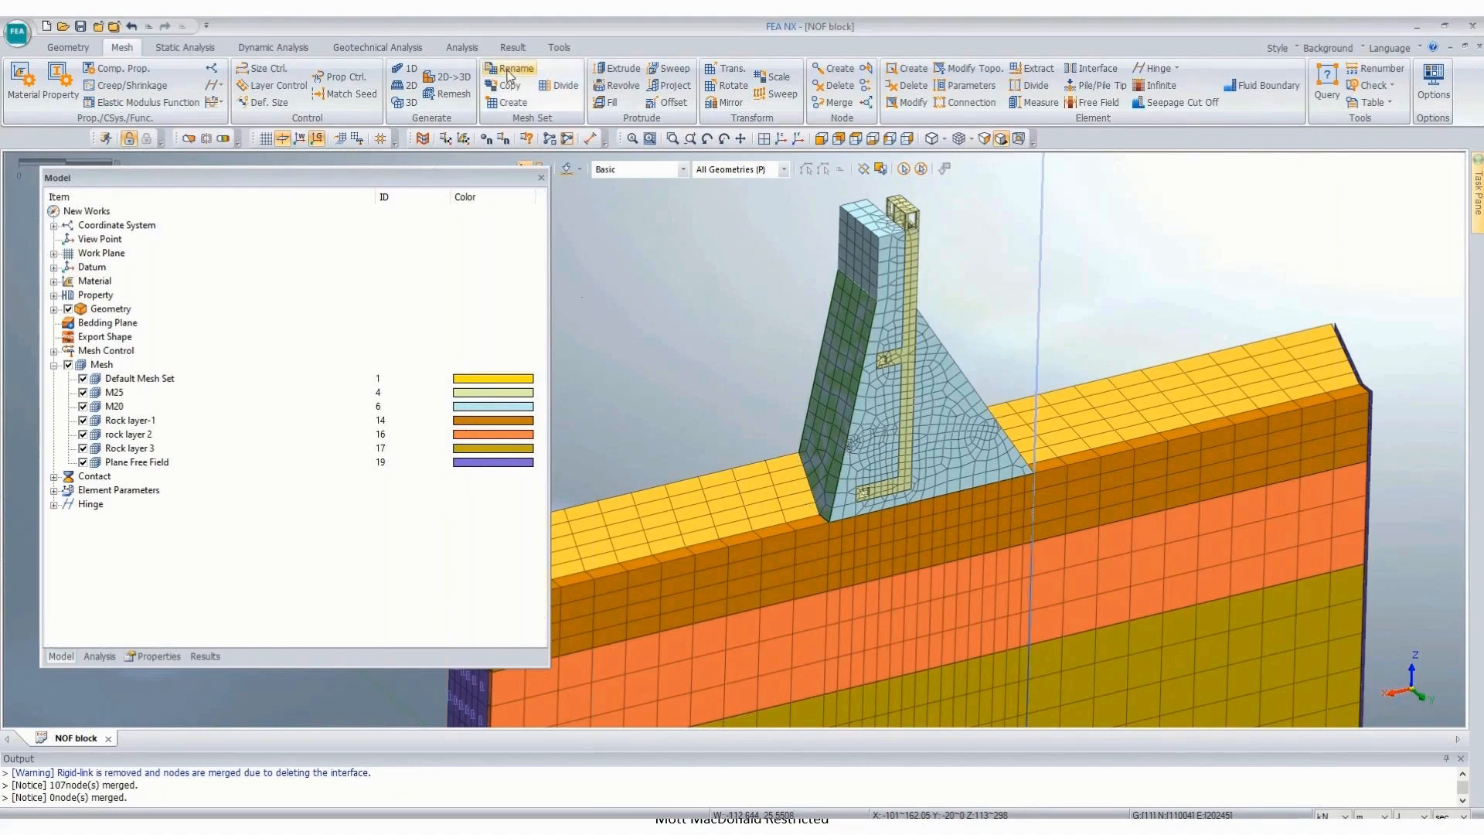
left_click(75, 49)
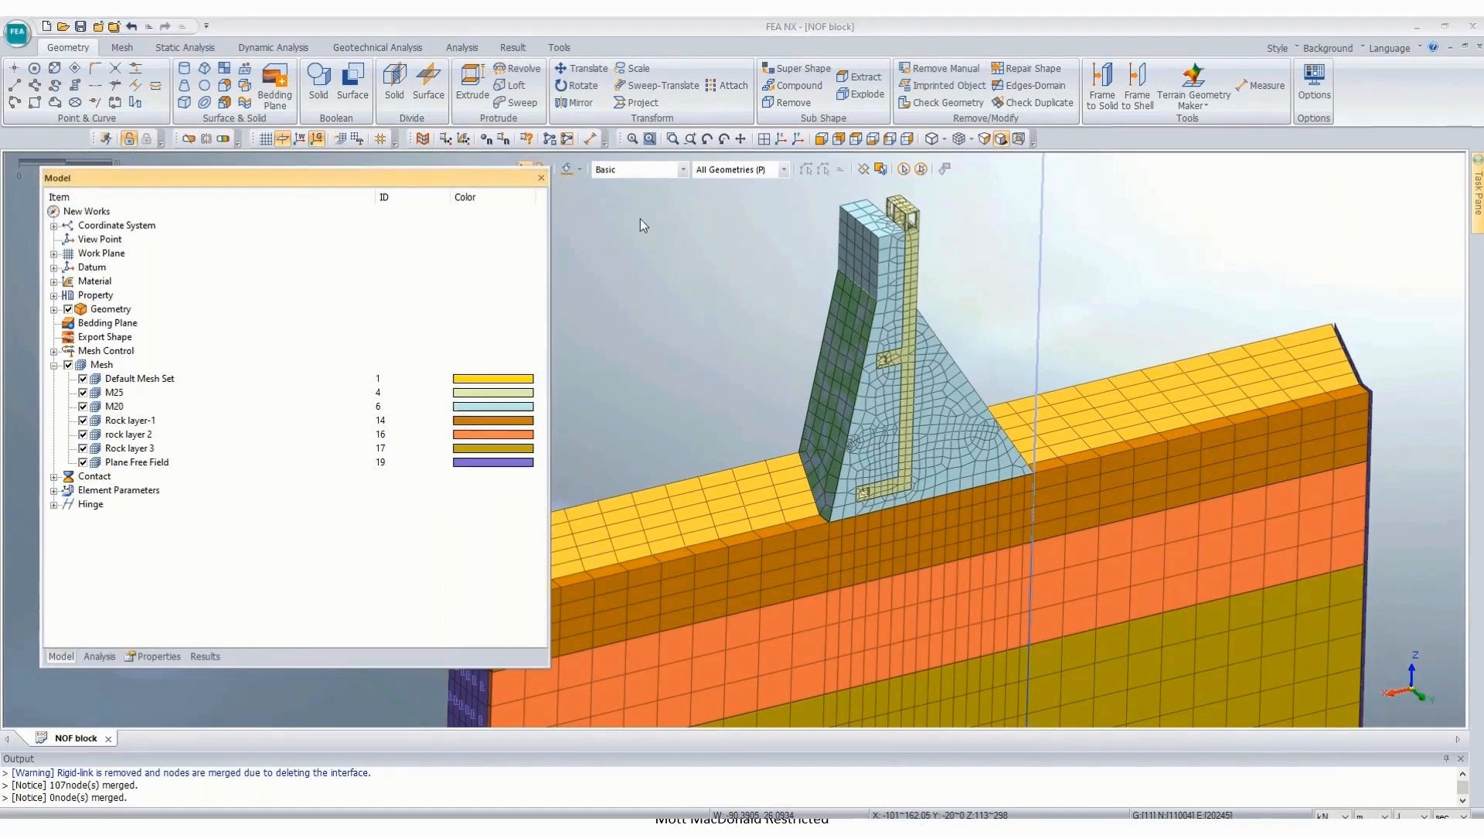
left_click(580, 68)
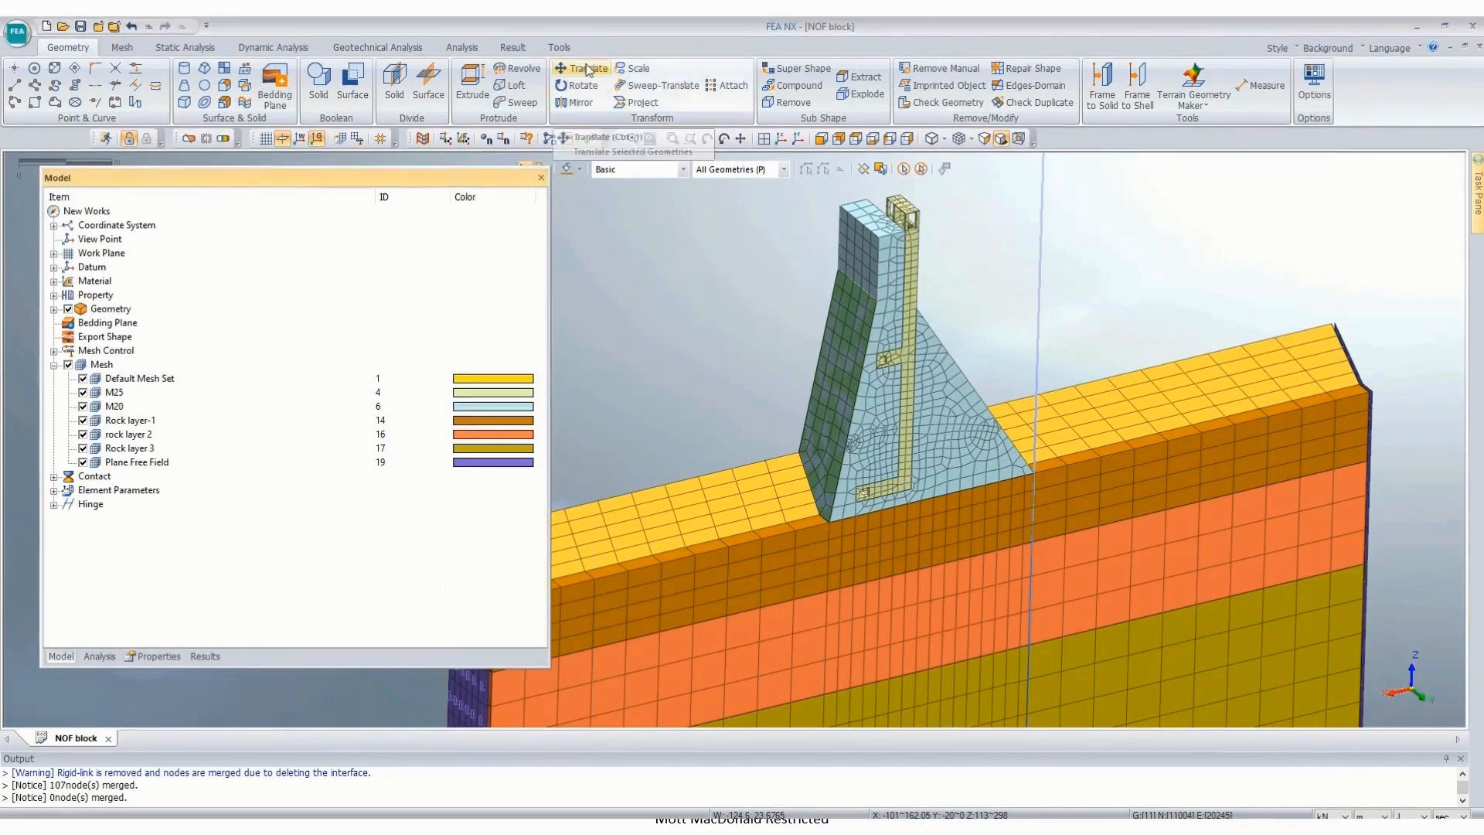
left_click(822, 443)
left_click(32, 271)
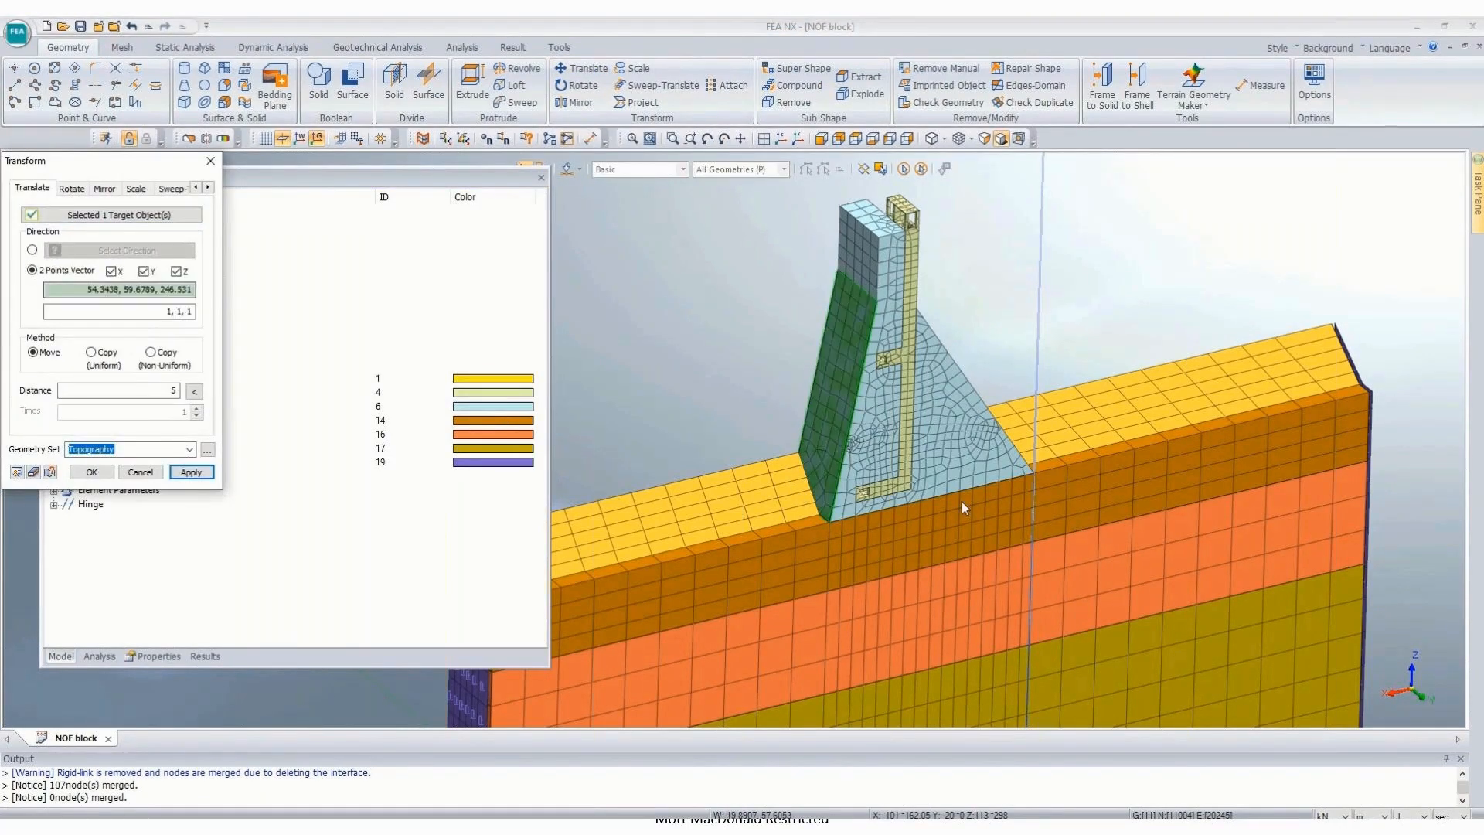
left_click(958, 493)
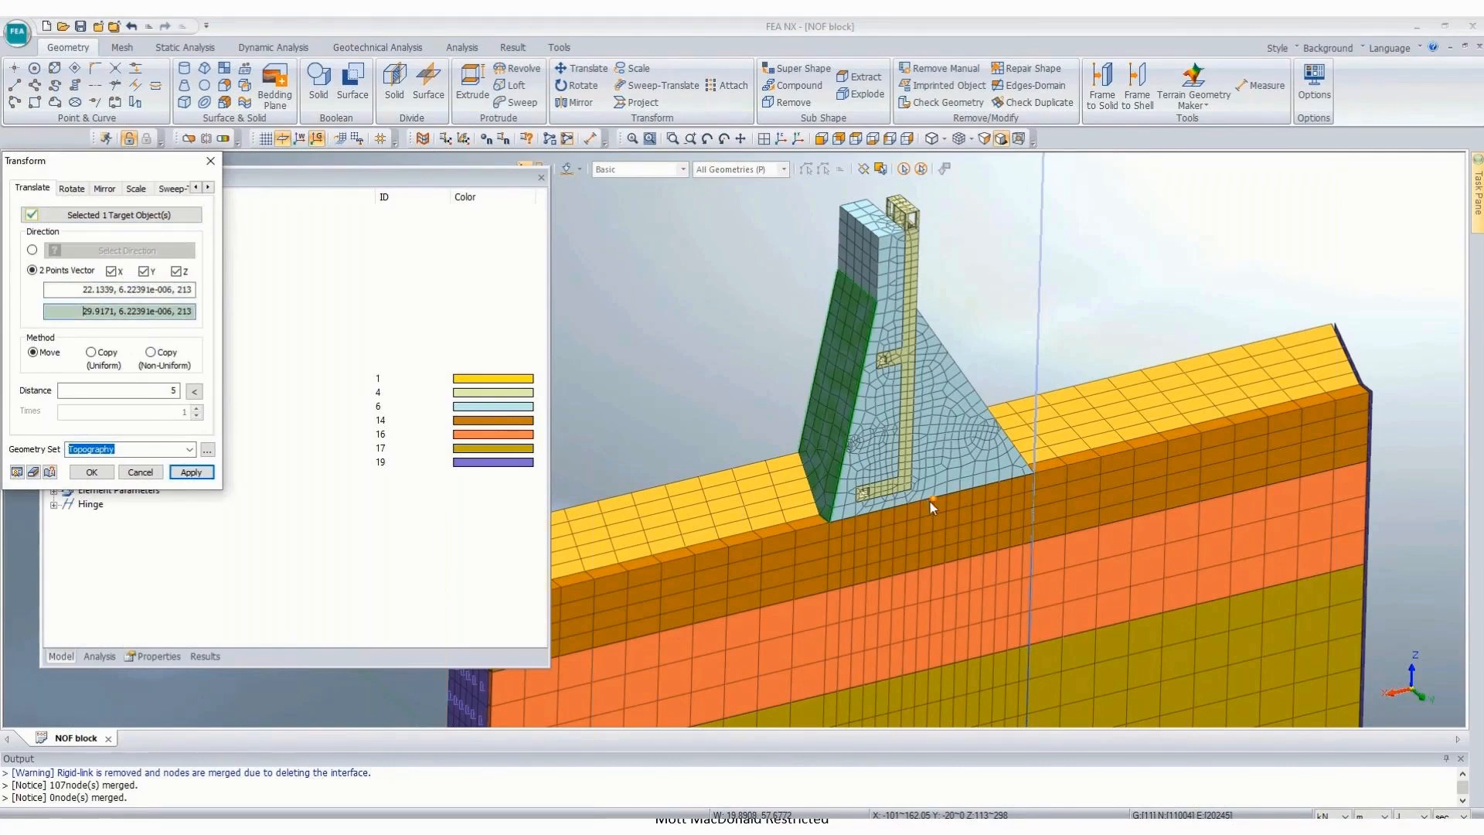
left_click(929, 502)
left_click_drag(156, 391, 368, 374)
type("7")
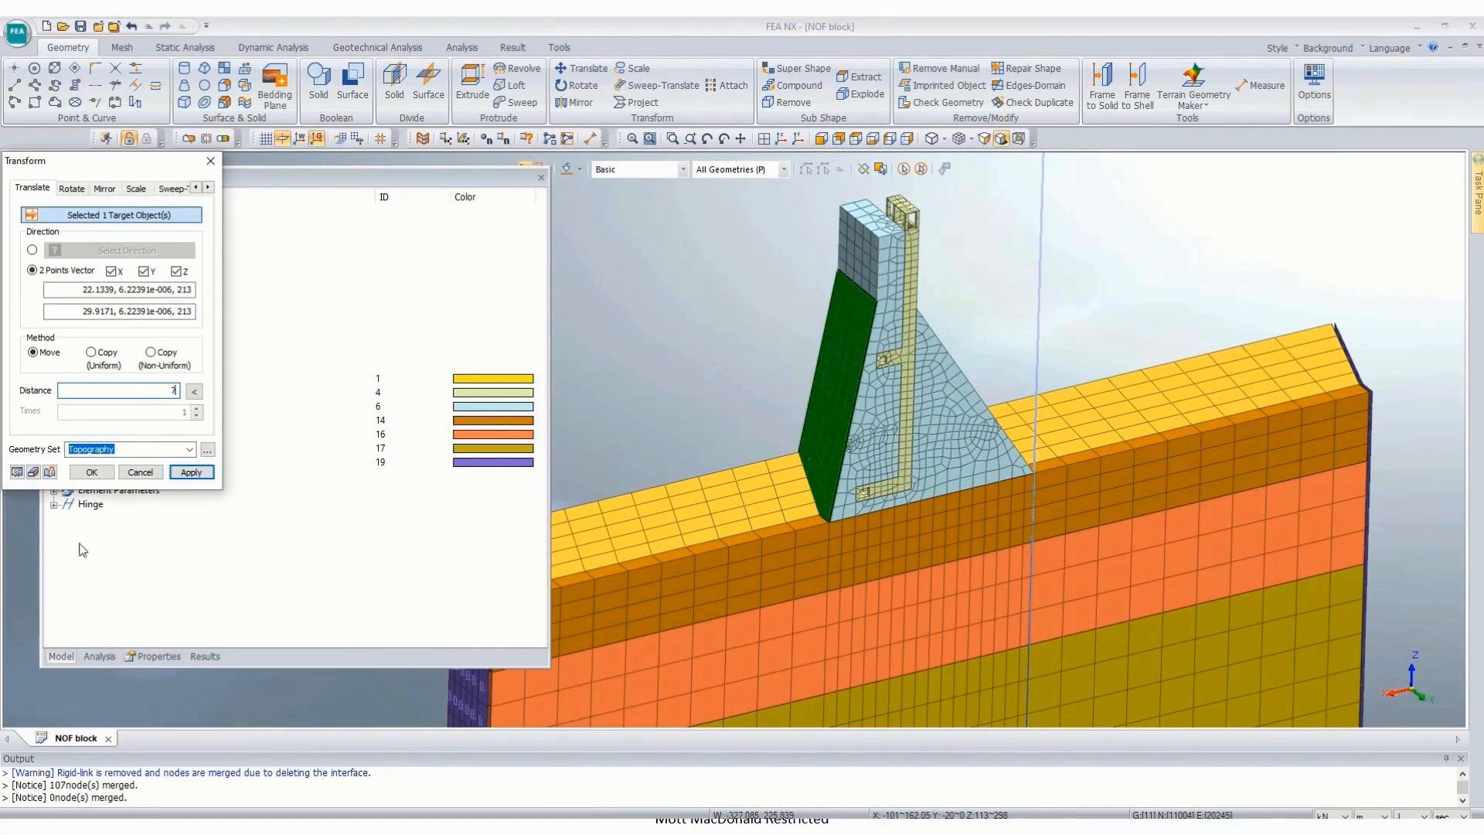
left_click(92, 472)
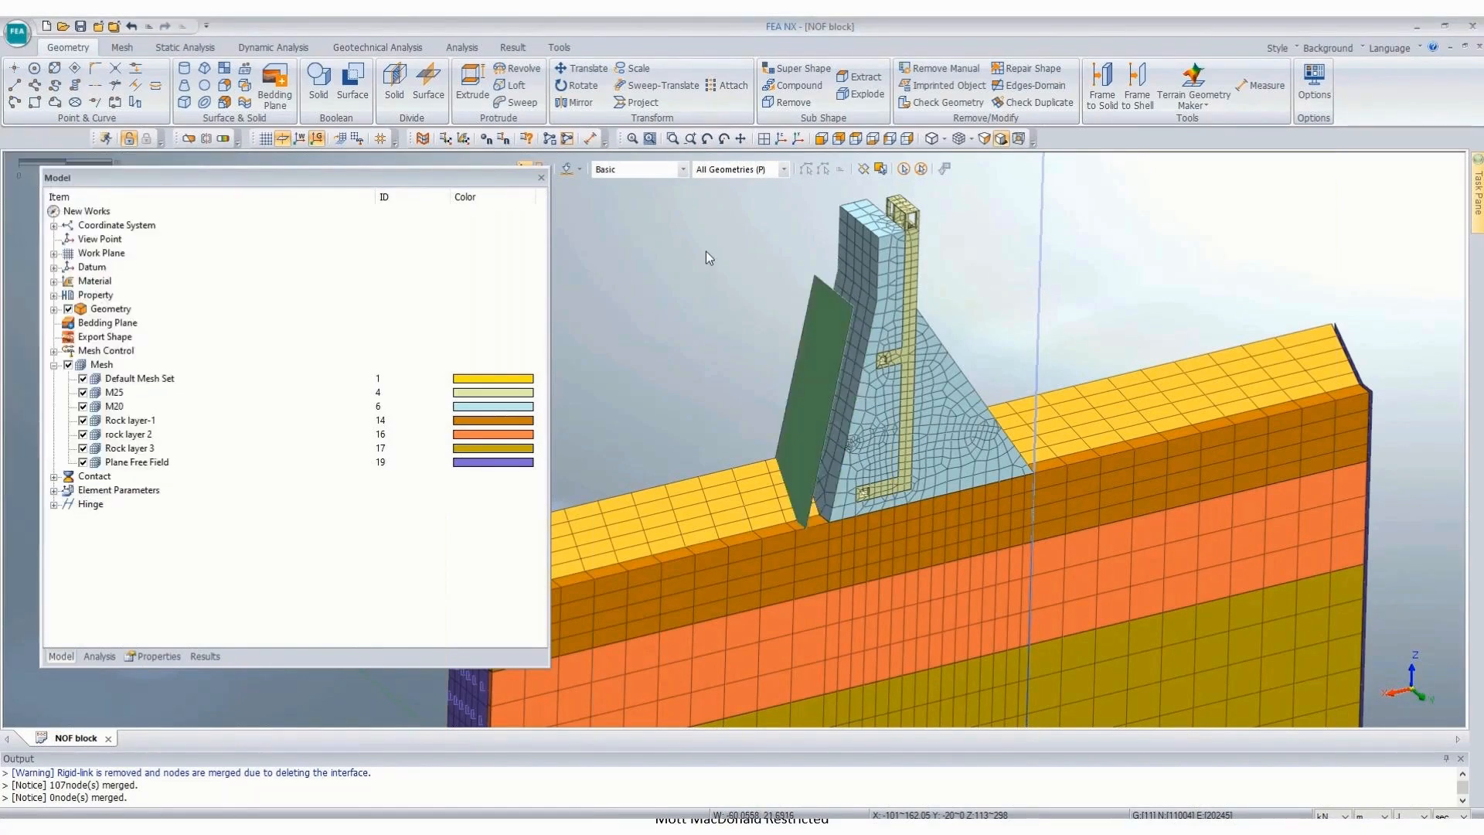
Step: Hide all mesh sets and rotate the rectangular face by -10° about its lower edge, moving the original in the Topography set
scroll(712, 276, "down", 1)
left_click(68, 364)
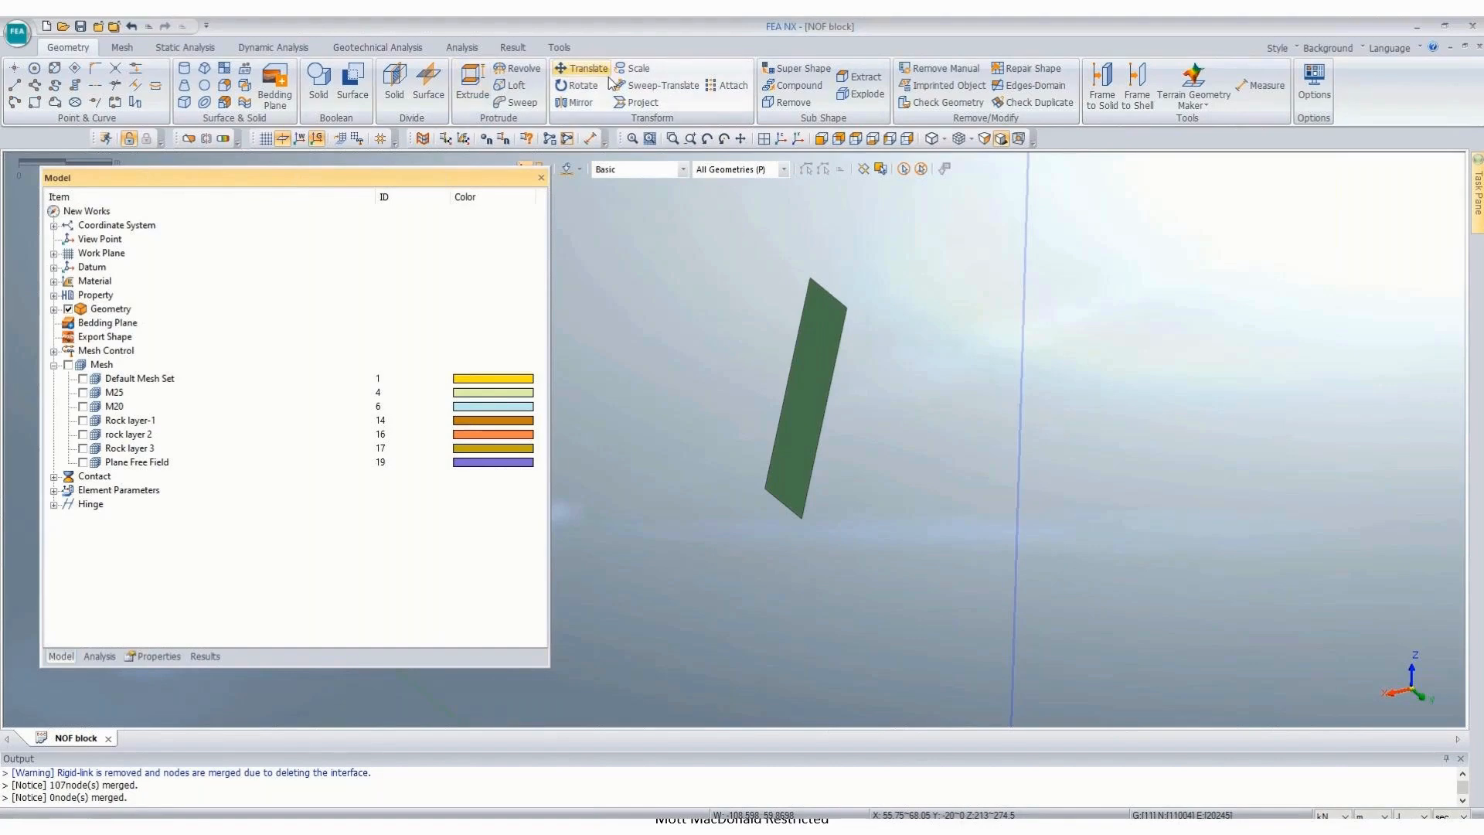
left_click(589, 91)
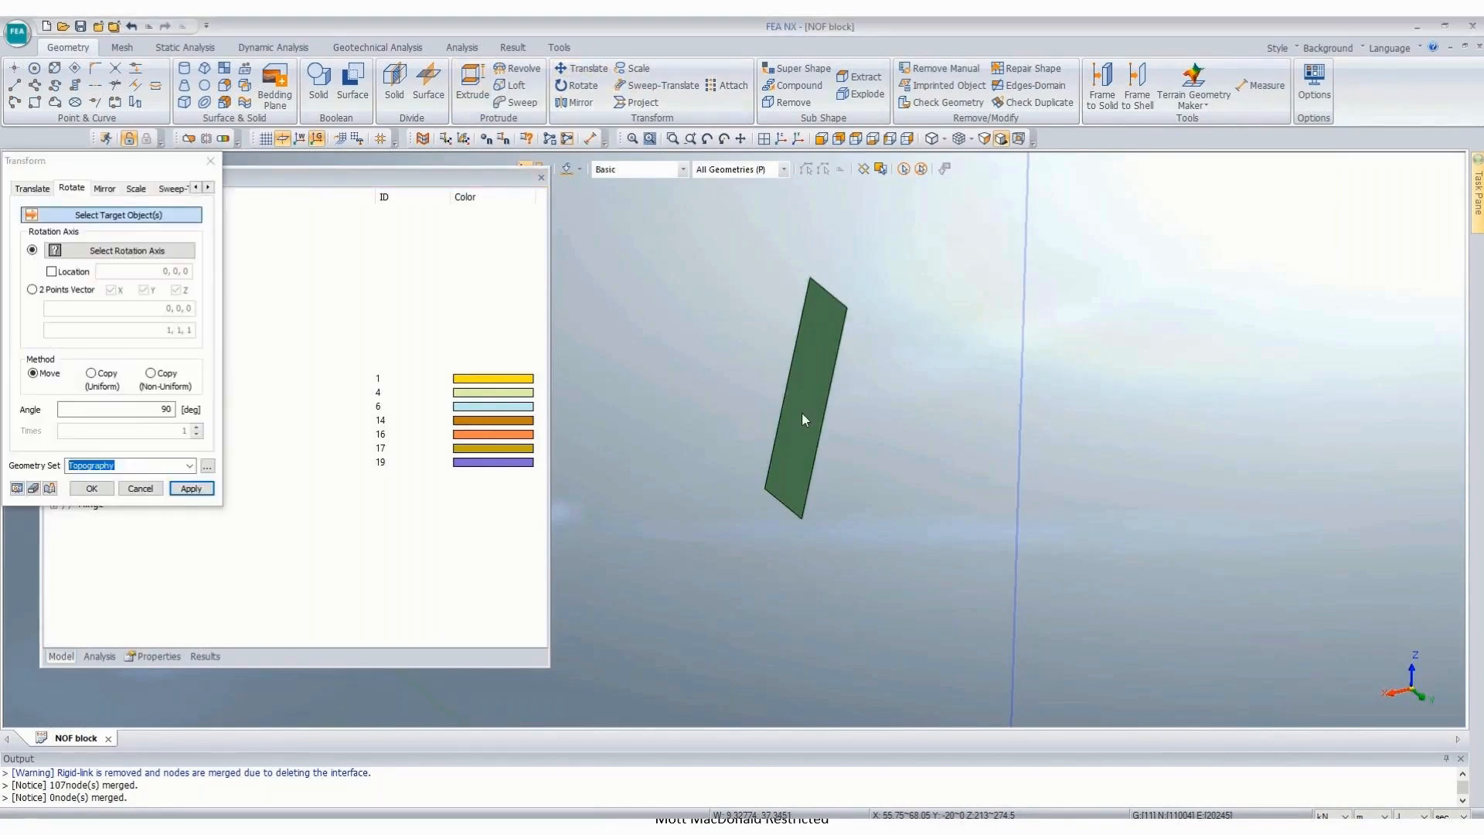
left_click(800, 412)
left_click(32, 289)
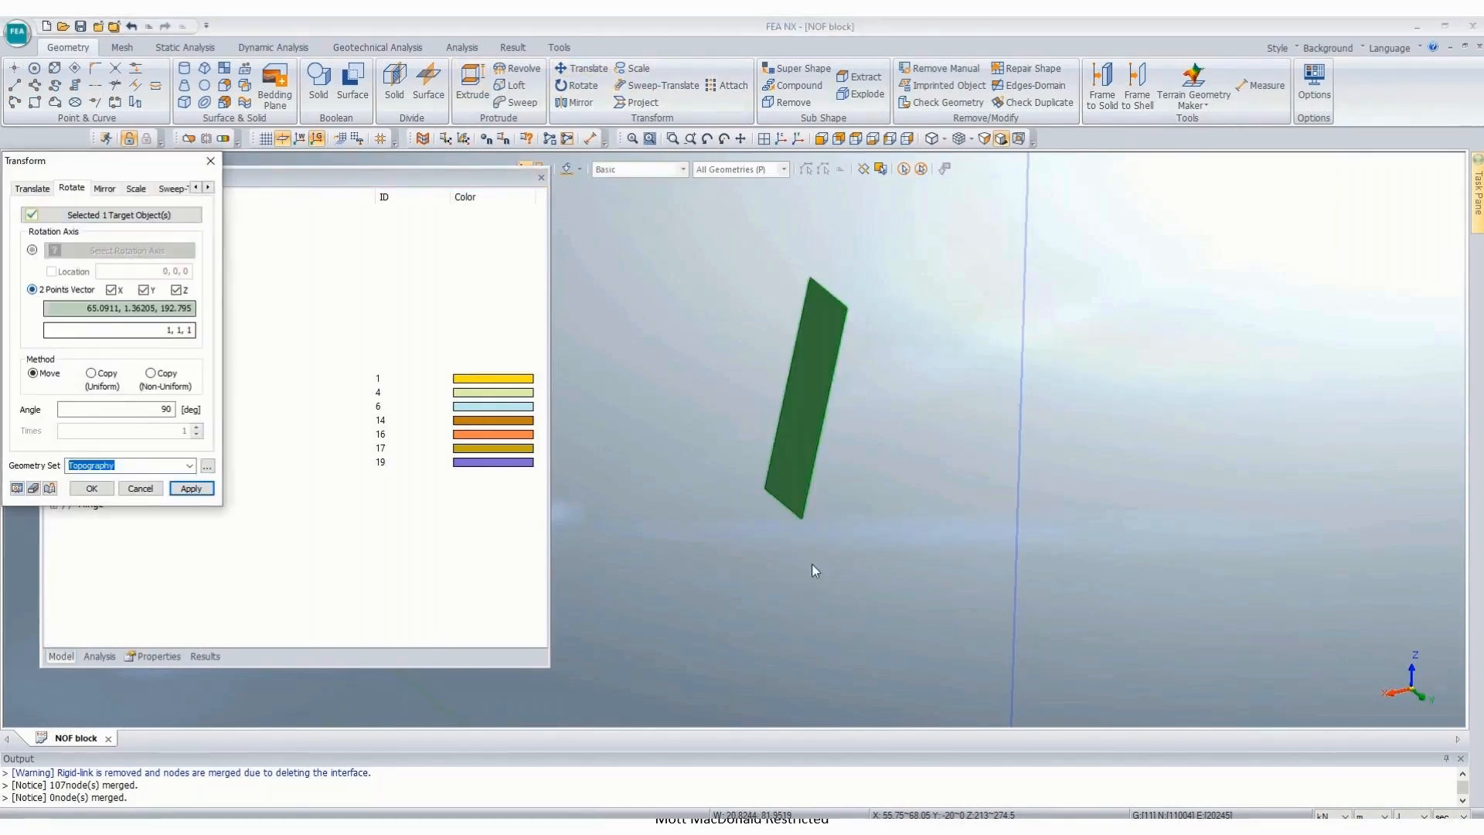
left_click(764, 488)
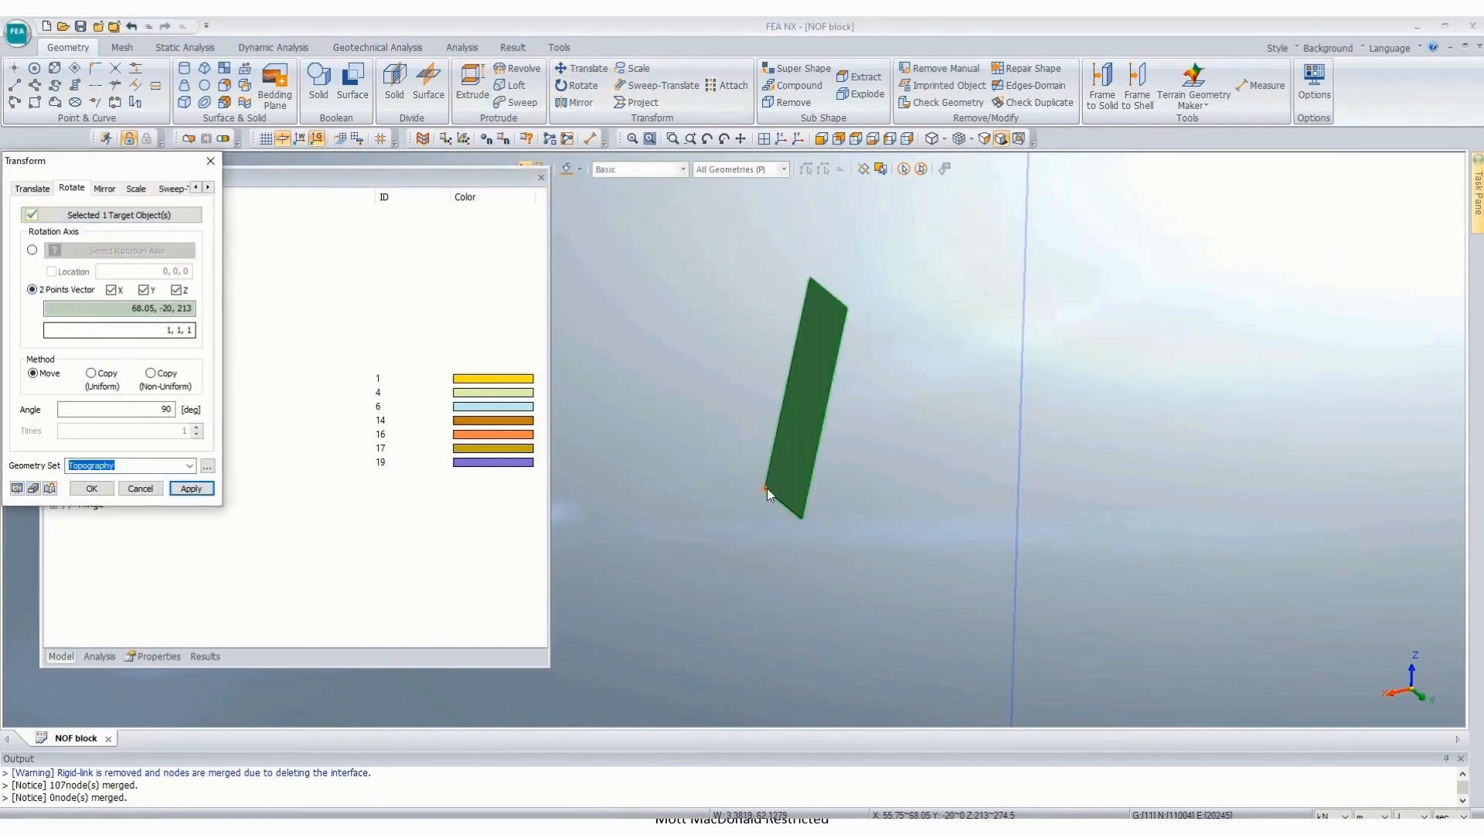
left_click(793, 518)
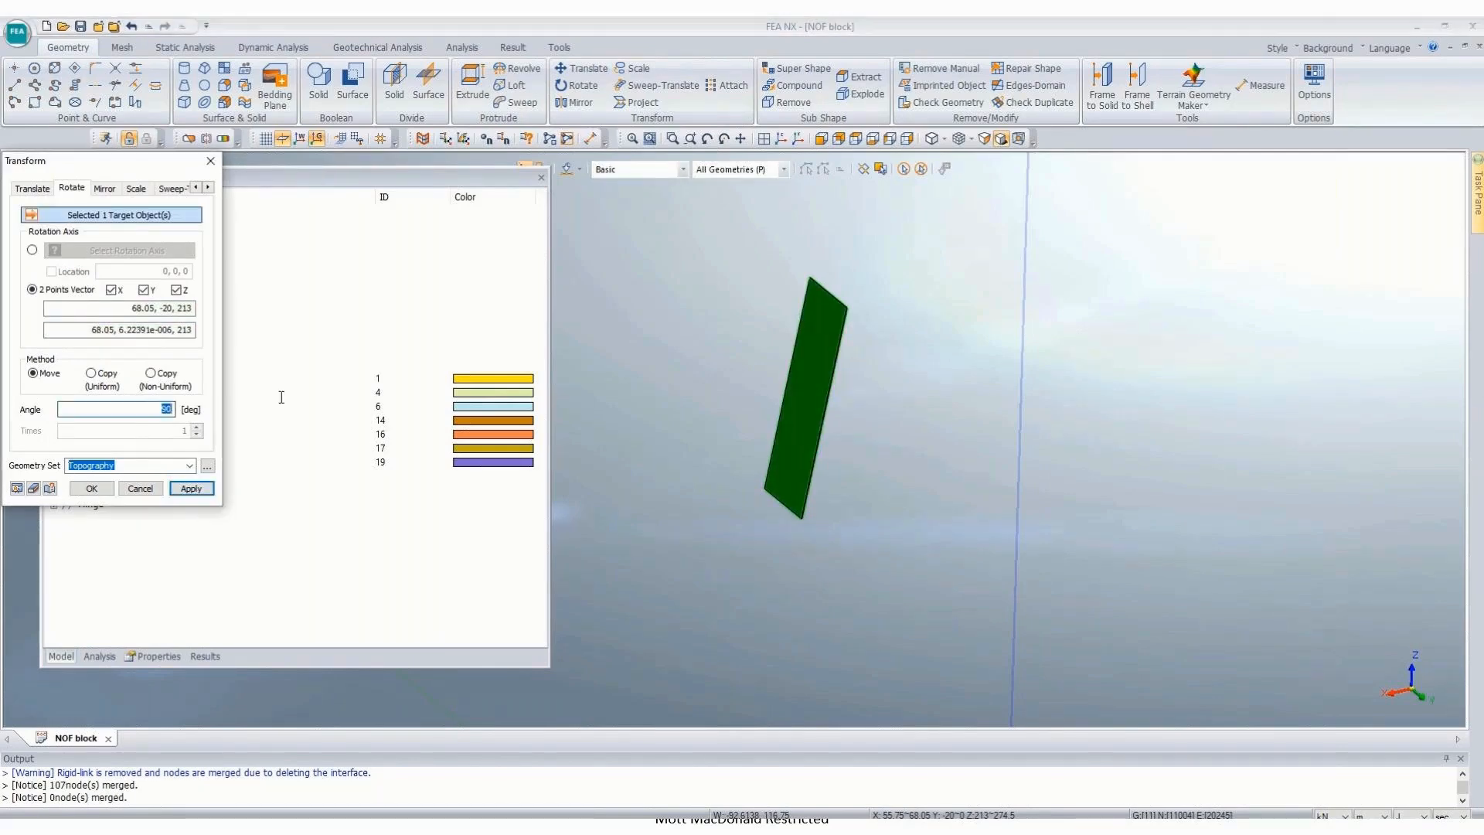
key("BackSpace")
type("-10")
left_click(16, 488)
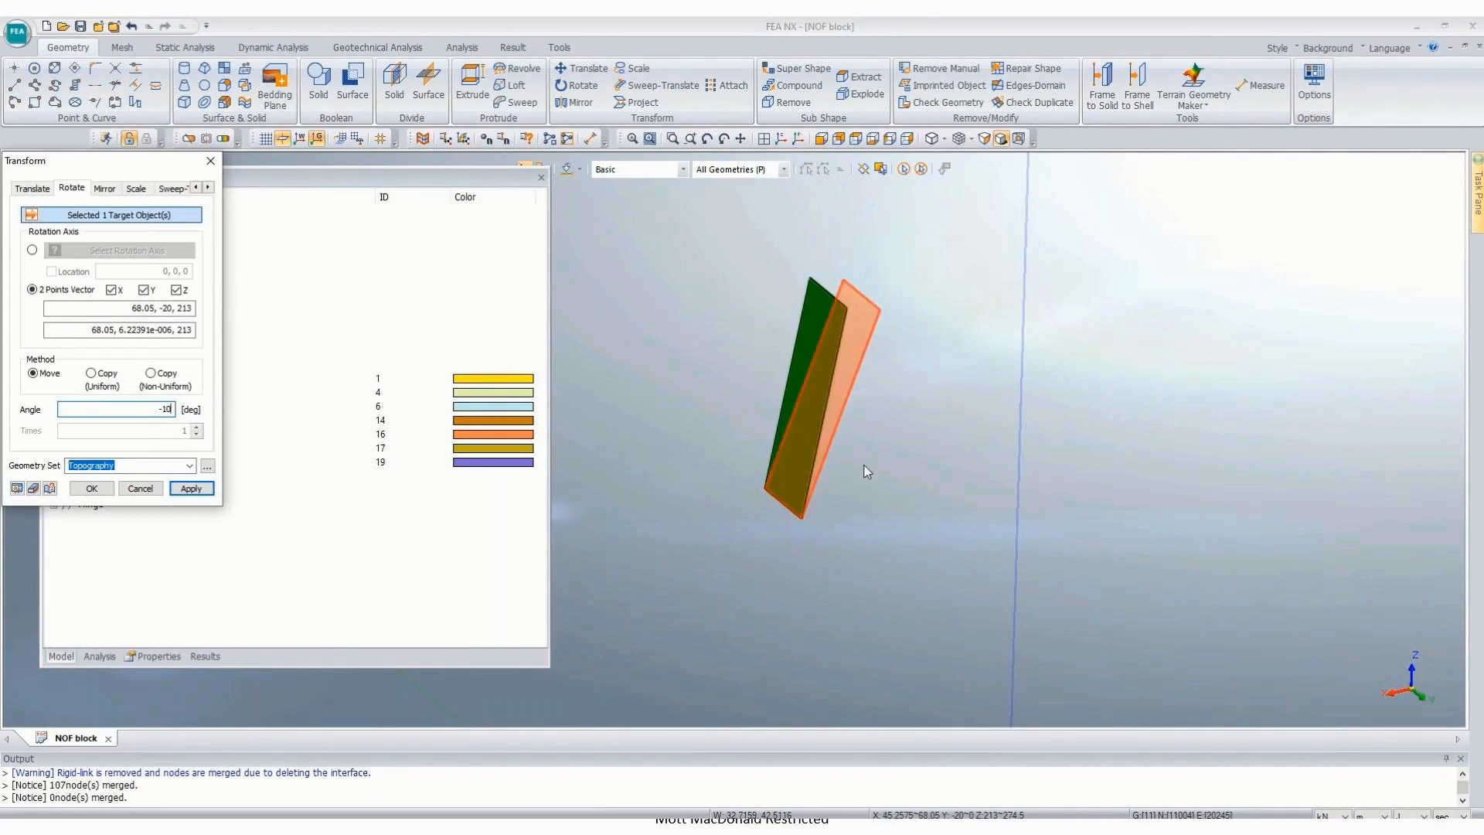
middle_click_drag(868, 463, 736, 430)
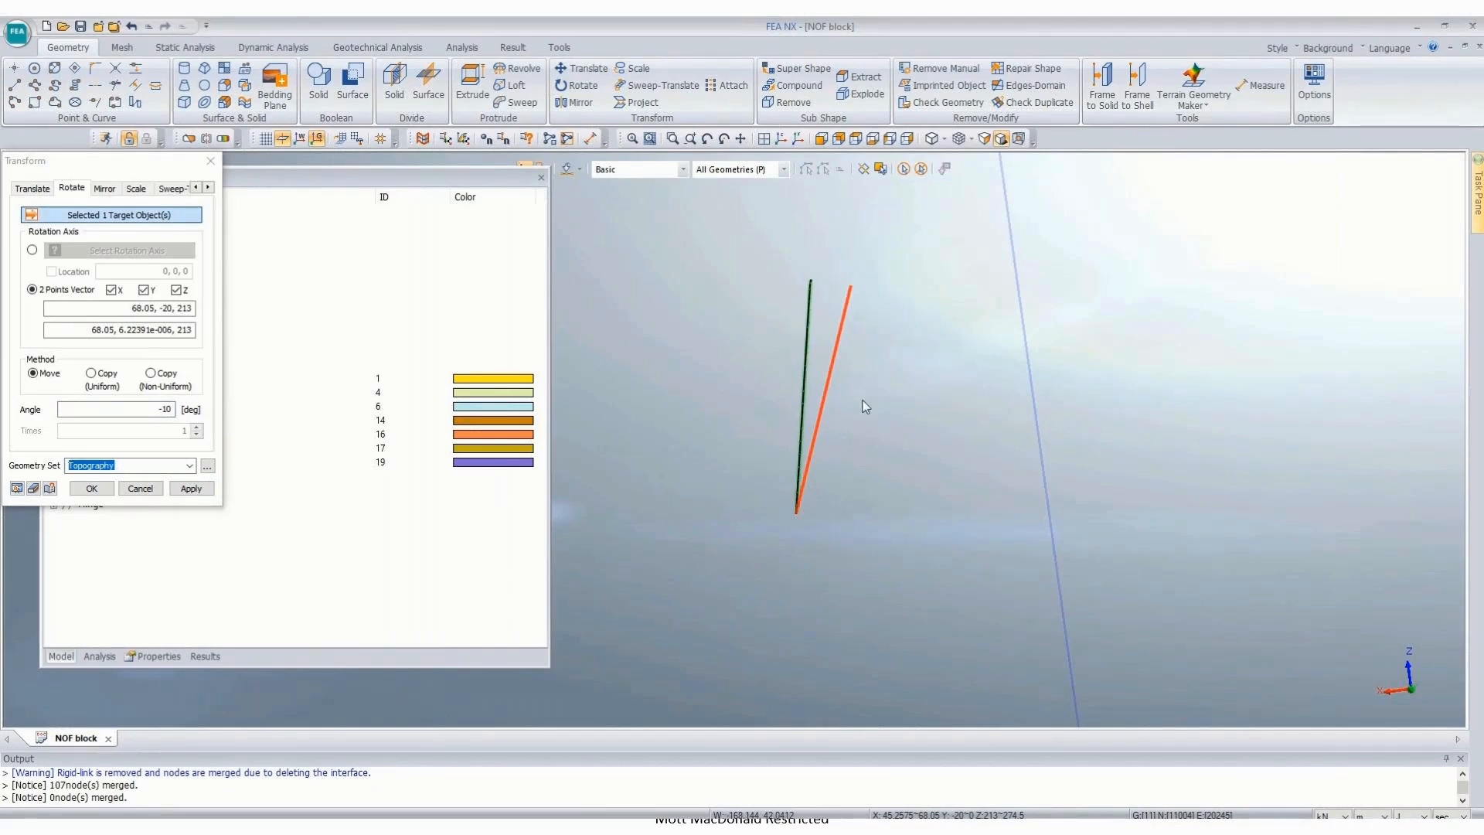
middle_click_drag(866, 407, 881, 410)
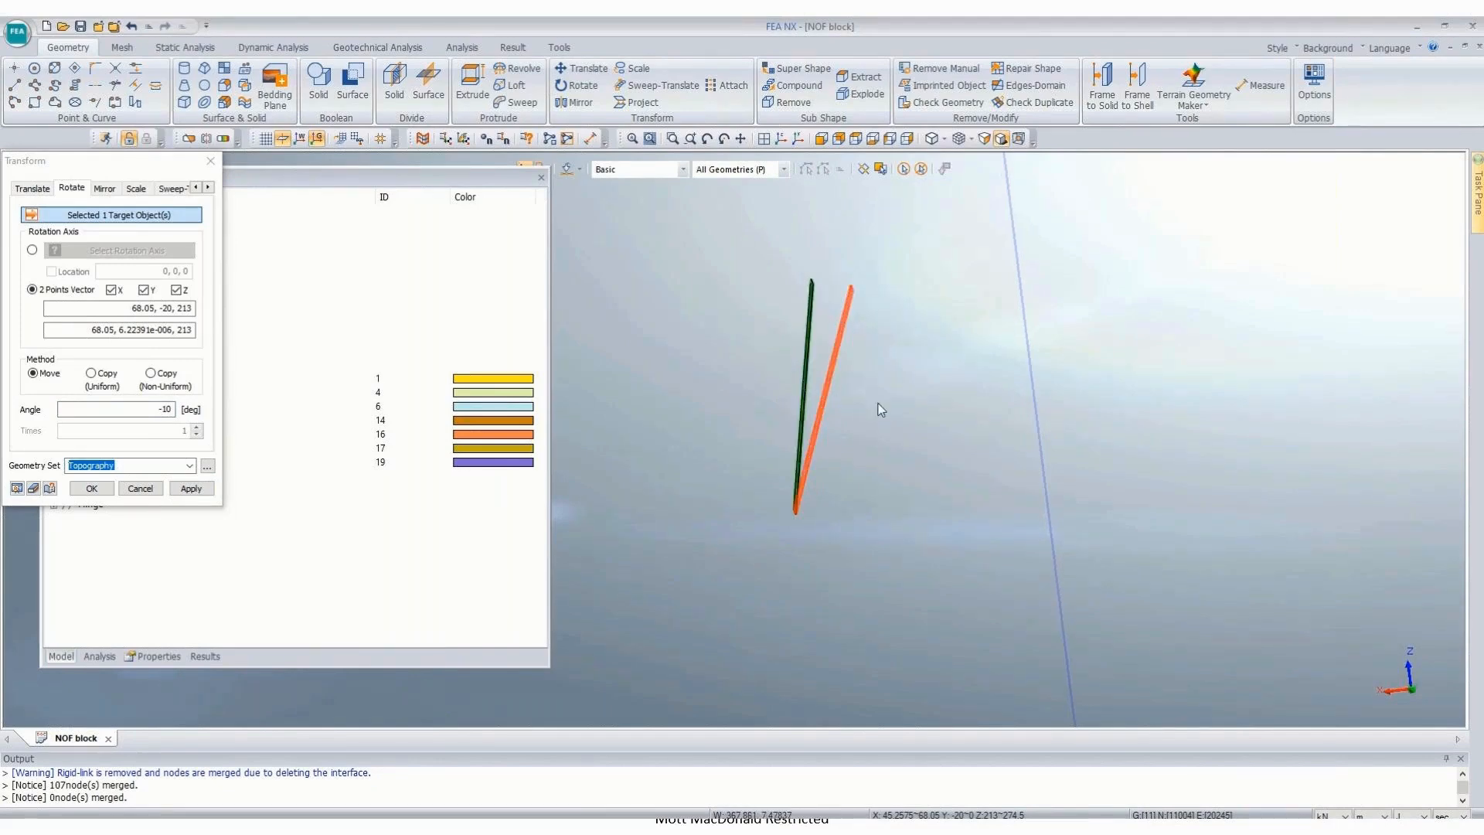
left_click(92, 488)
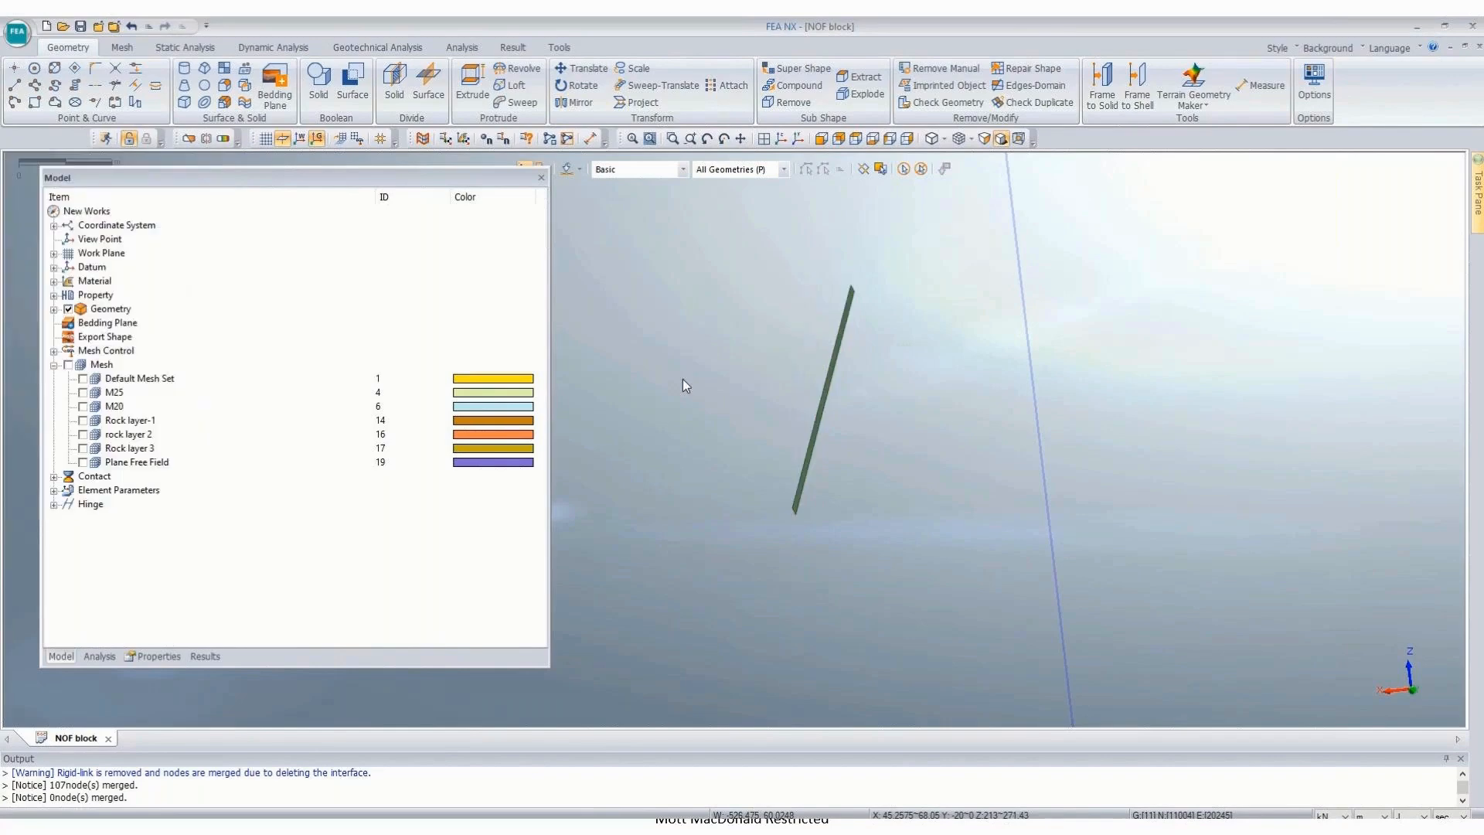
Step: Show the M20 mesh set and compare the tilted face with the dam's upstream side in front view
left_click(84, 406)
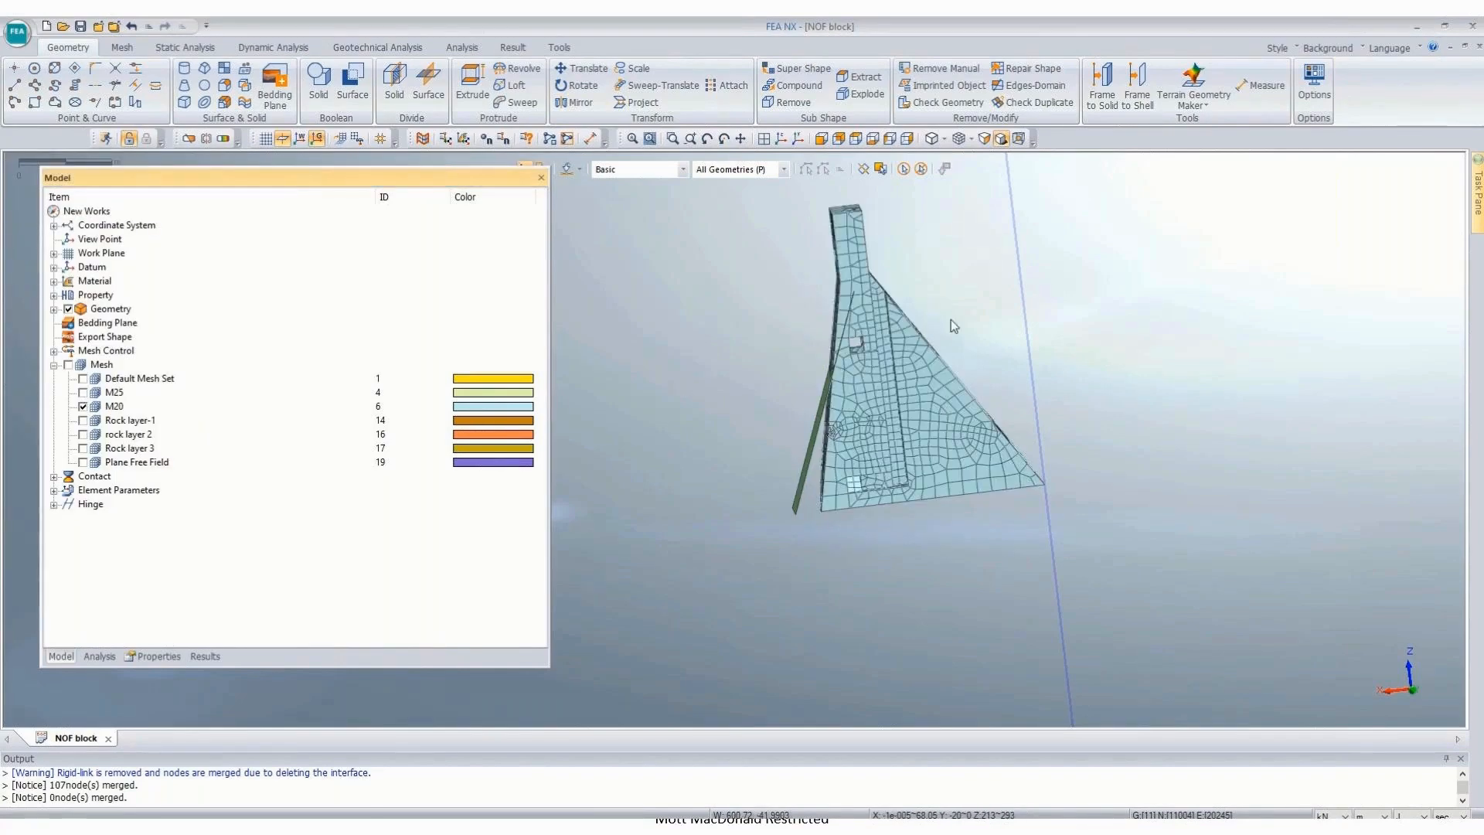
middle_click_drag(951, 319, 1001, 336)
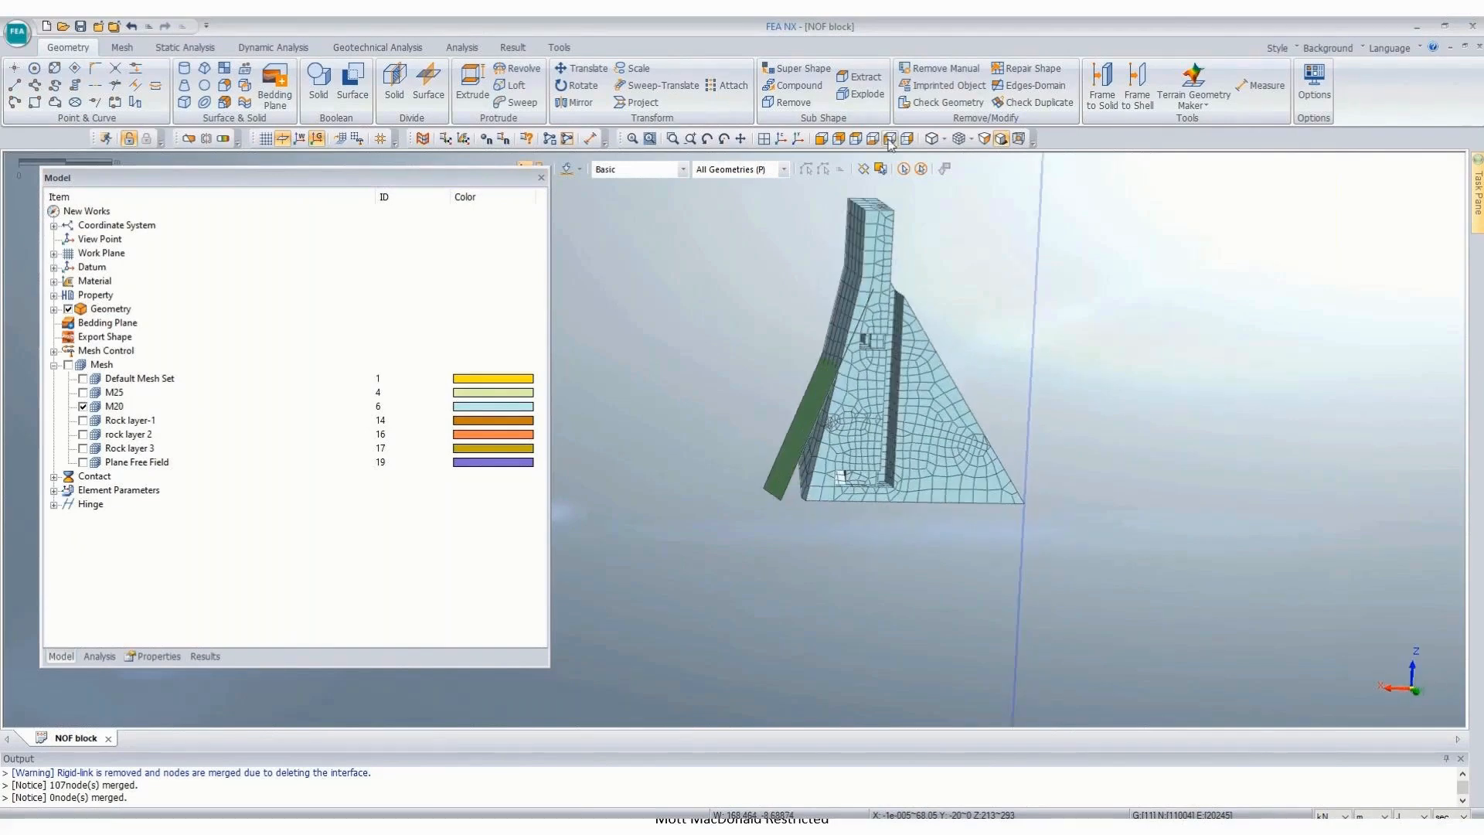
left_click(824, 140)
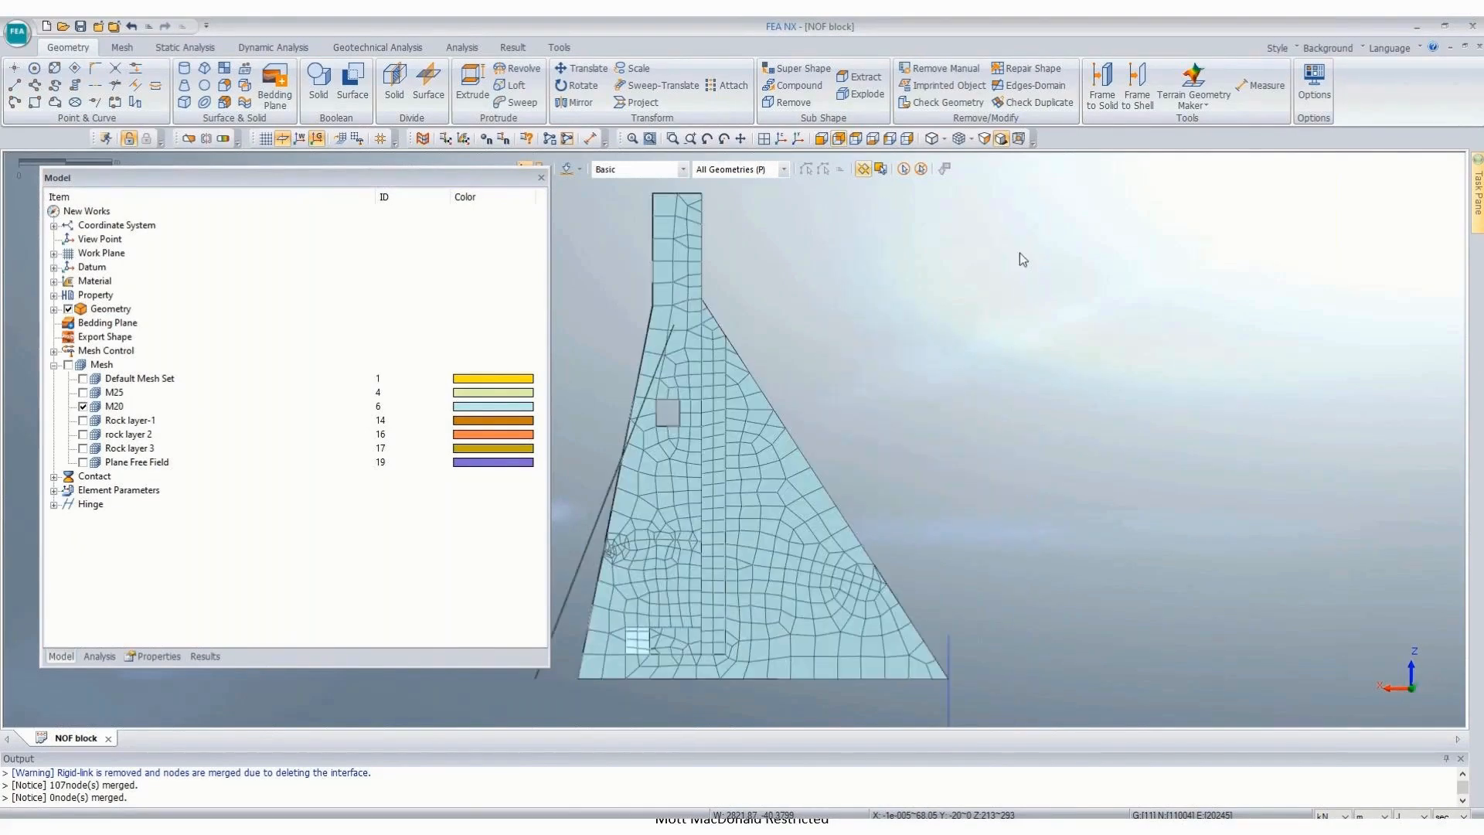
scroll(736, 435, "up", 2)
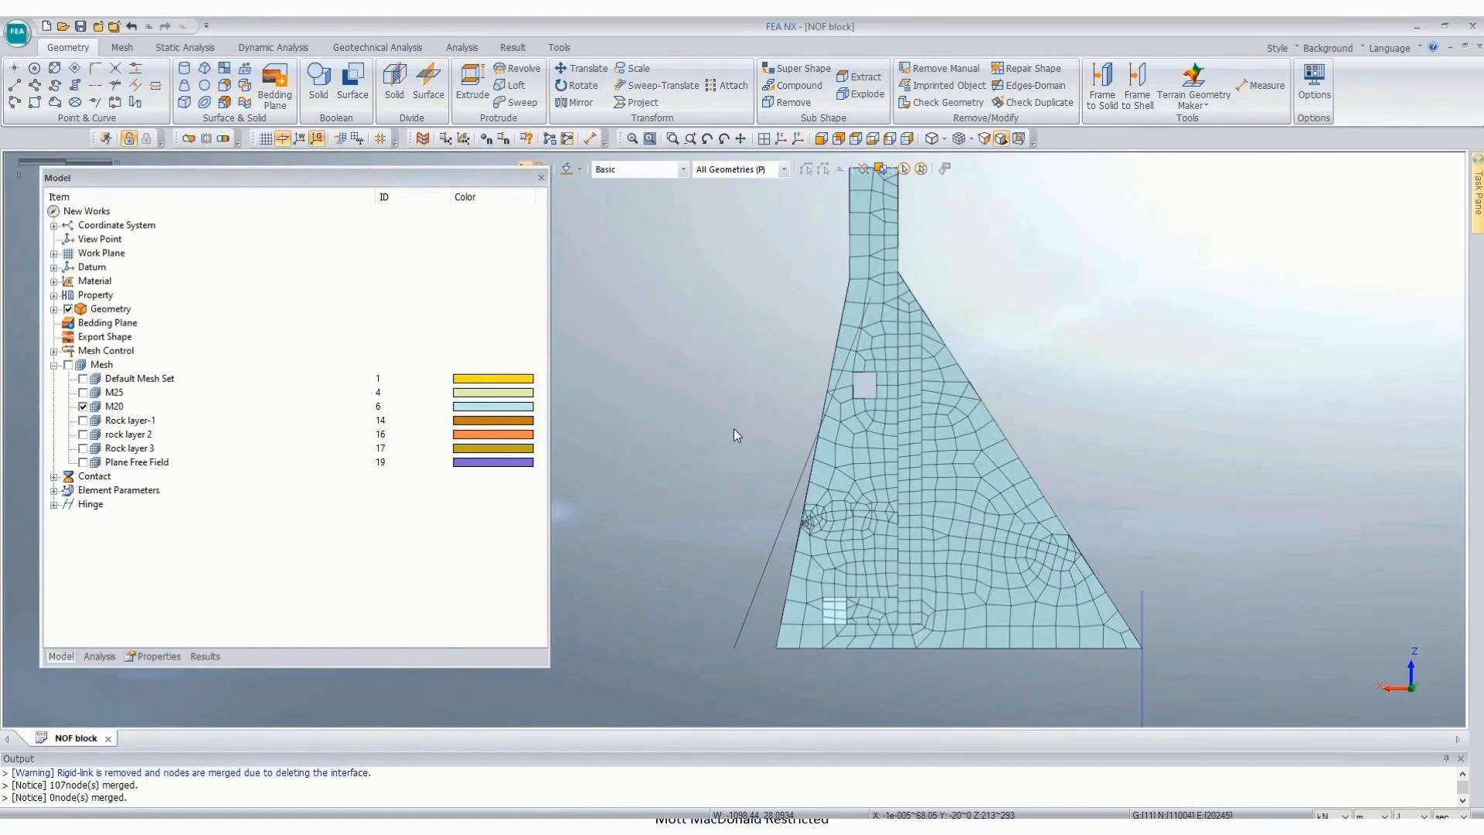
scroll(734, 428, "down", 1)
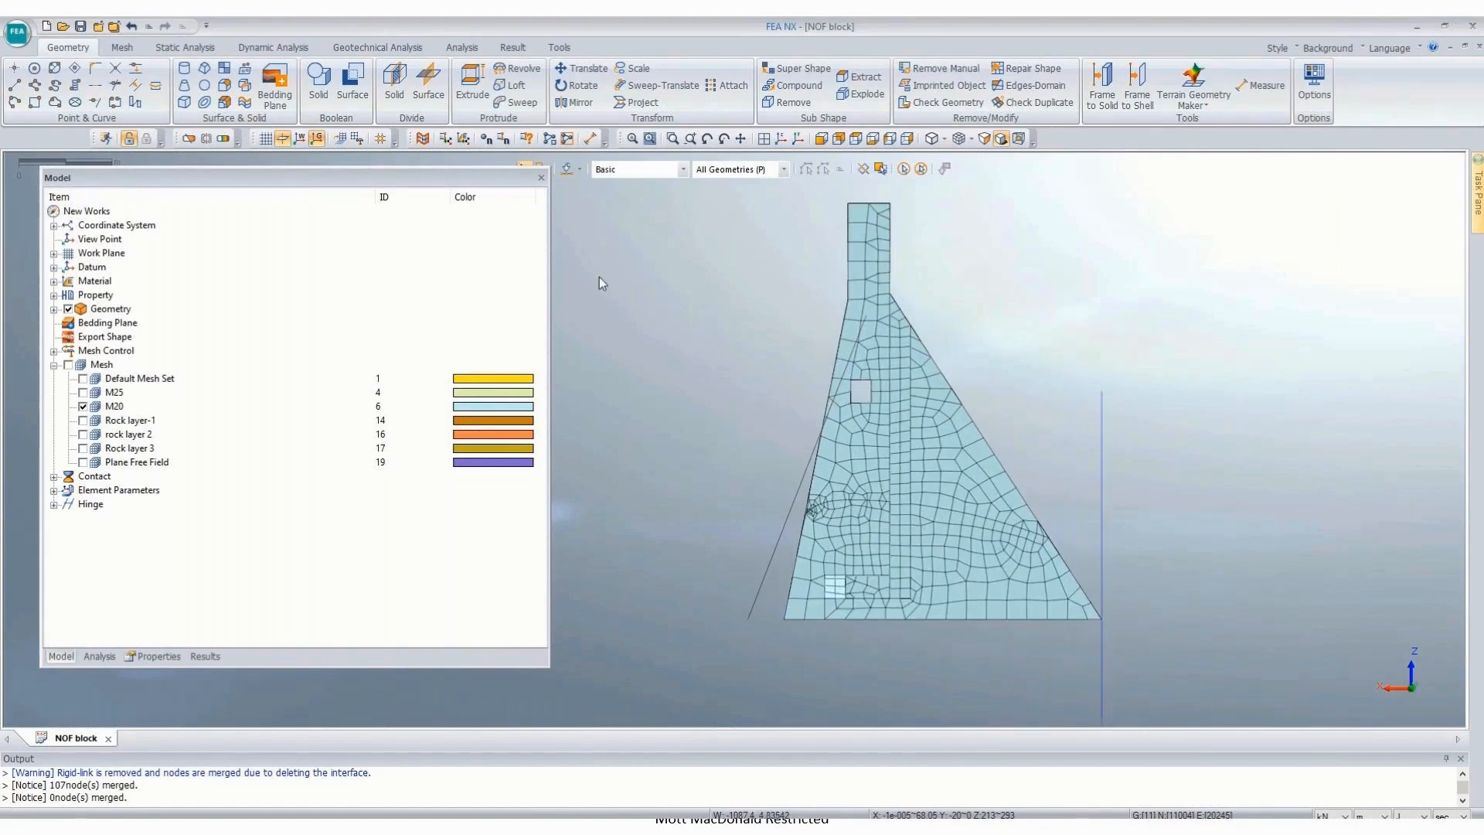
Step: Start a node projection and select the M20 nodes along the lower upstream slope, from the face's intersection down to the heel
left_click(122, 48)
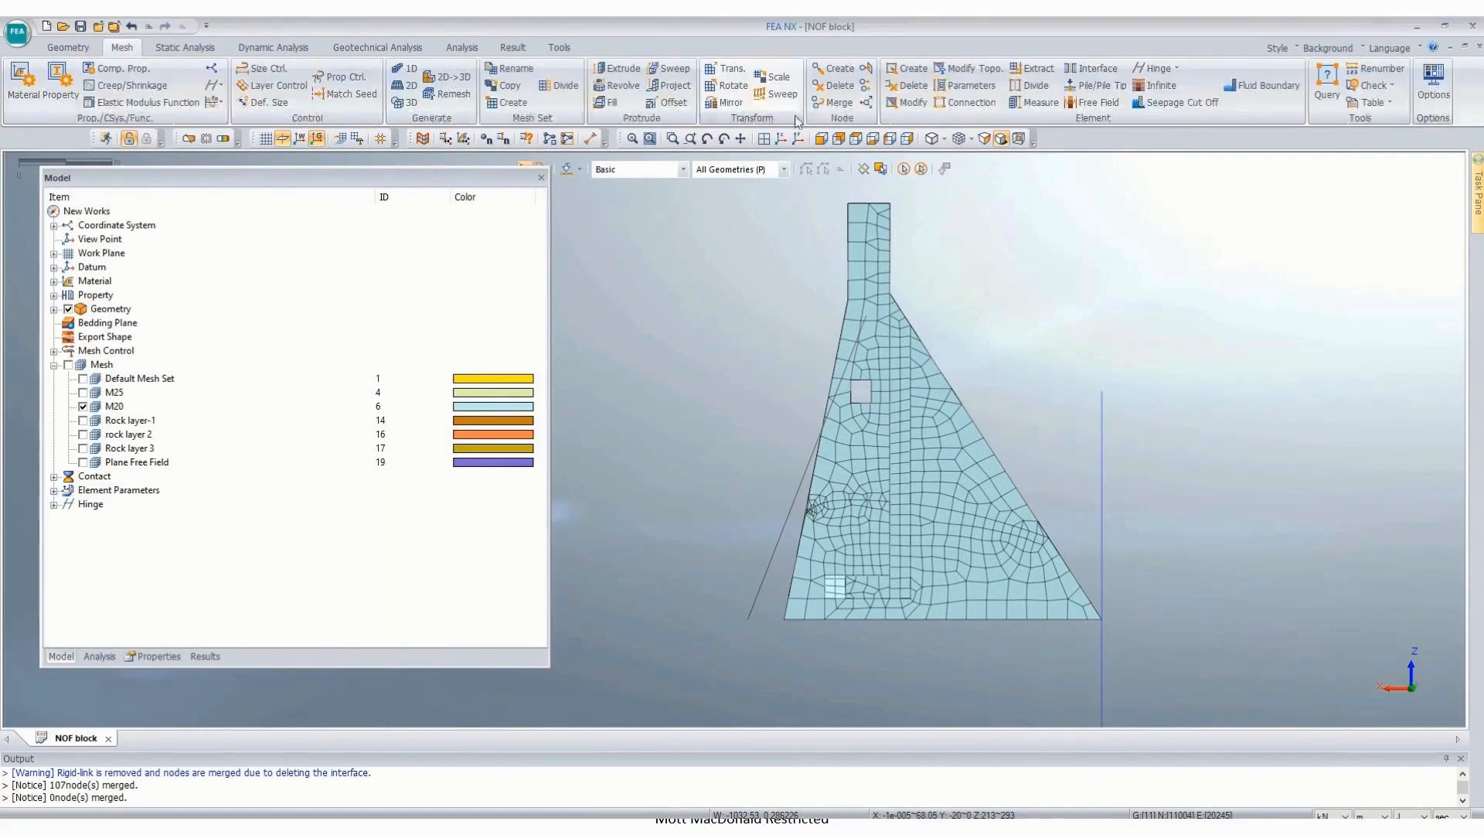
left_click(866, 70)
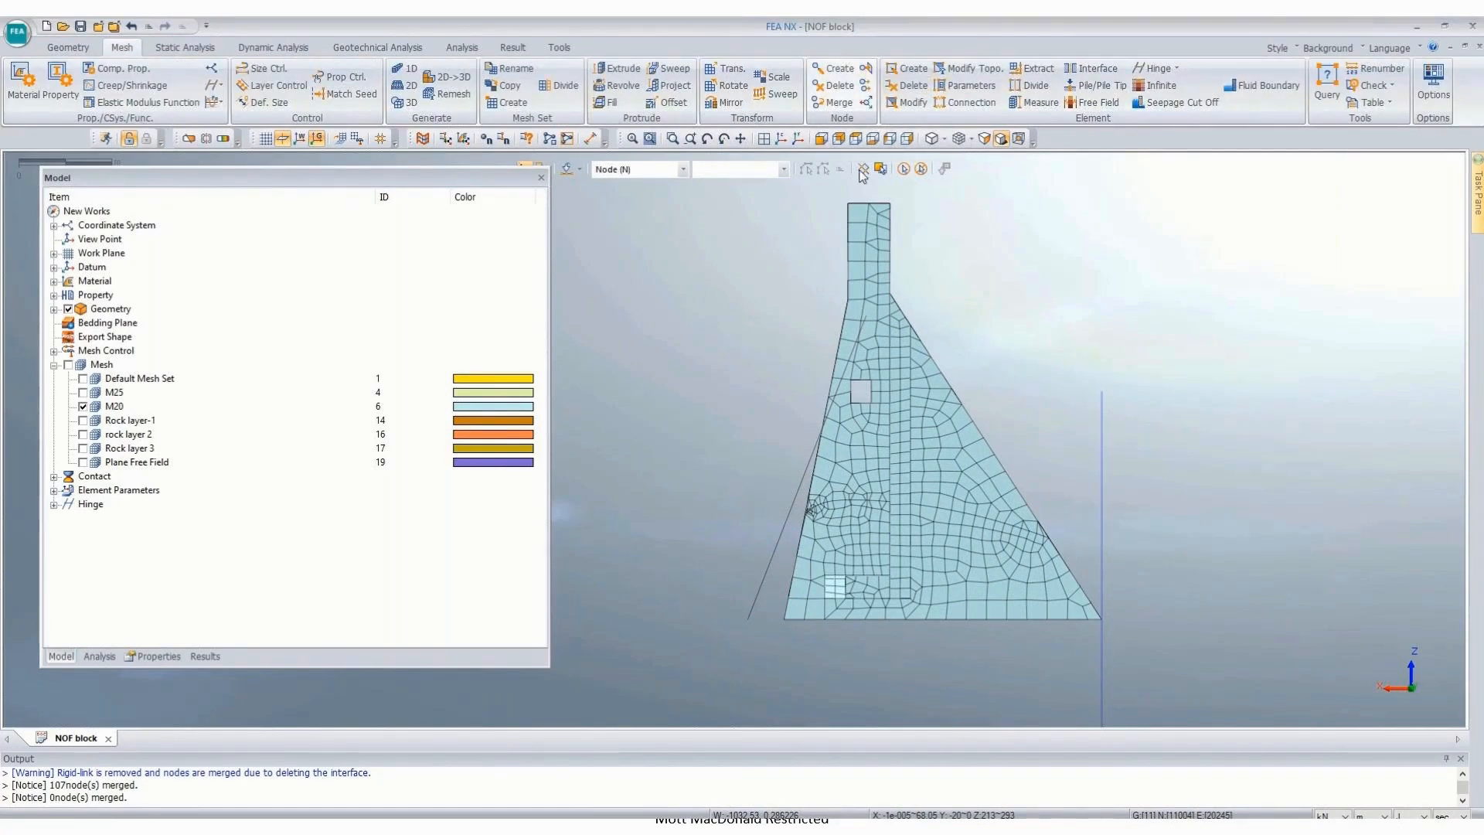
left_click(580, 172)
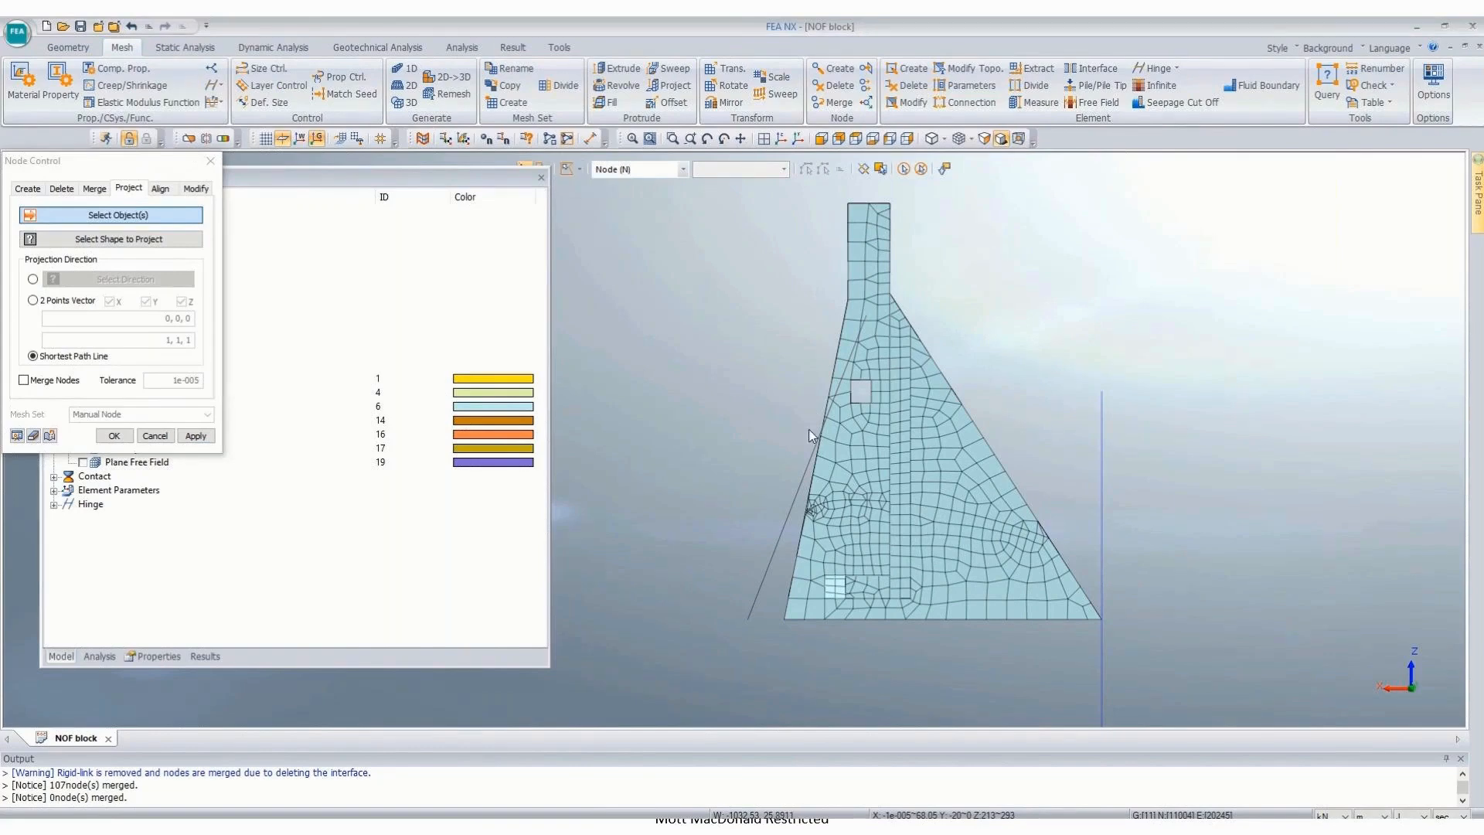
left_click(782, 634)
double_click(689, 624)
scroll(819, 545, "up", 6)
scroll(823, 554, "up", 2)
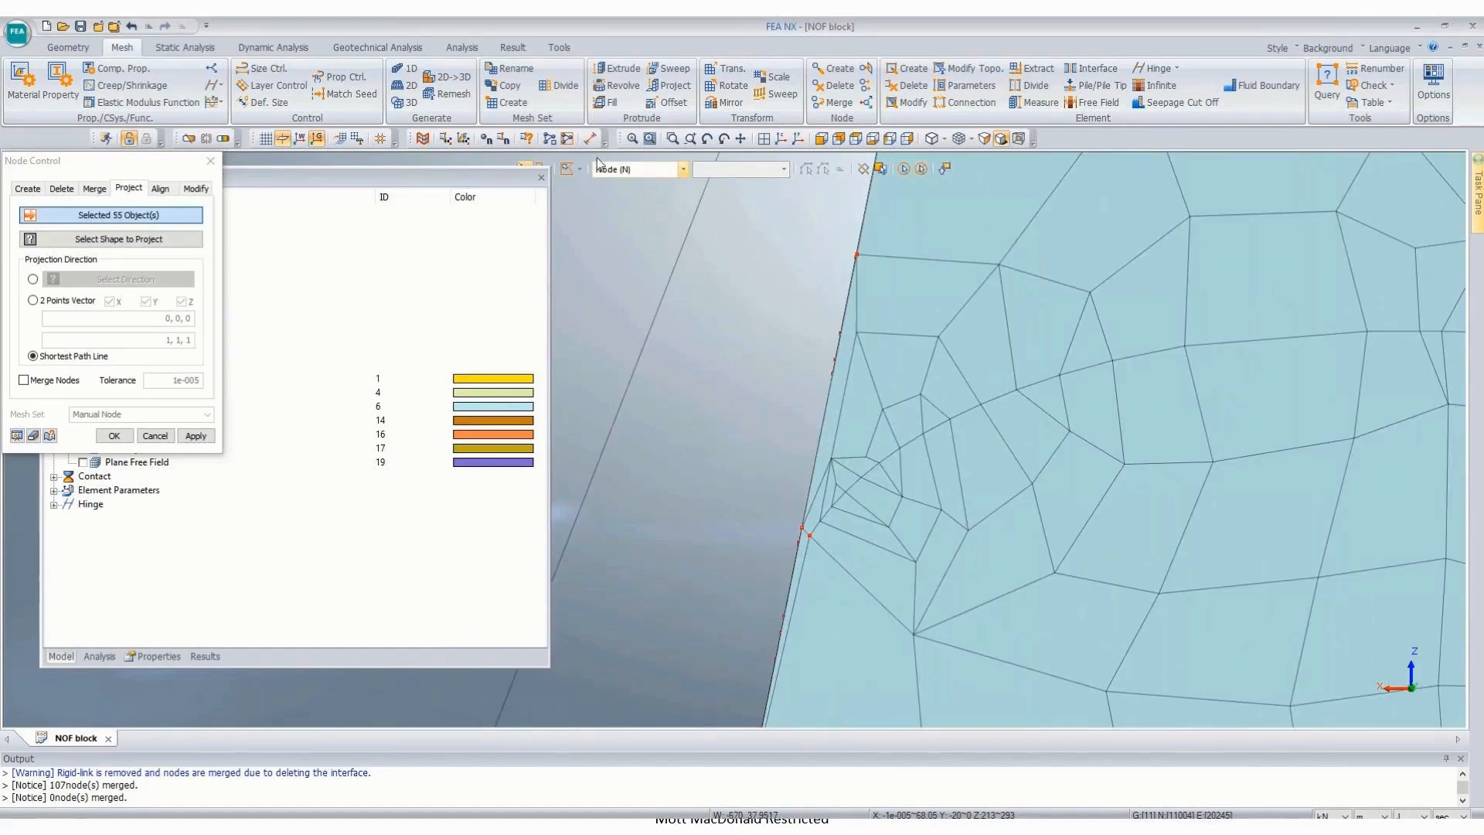
Step: Remove the stray interior node beside the refined mesh from the projection selection and check the remaining nodes down to the heel
left_click_drag(528, 180, 451, 268)
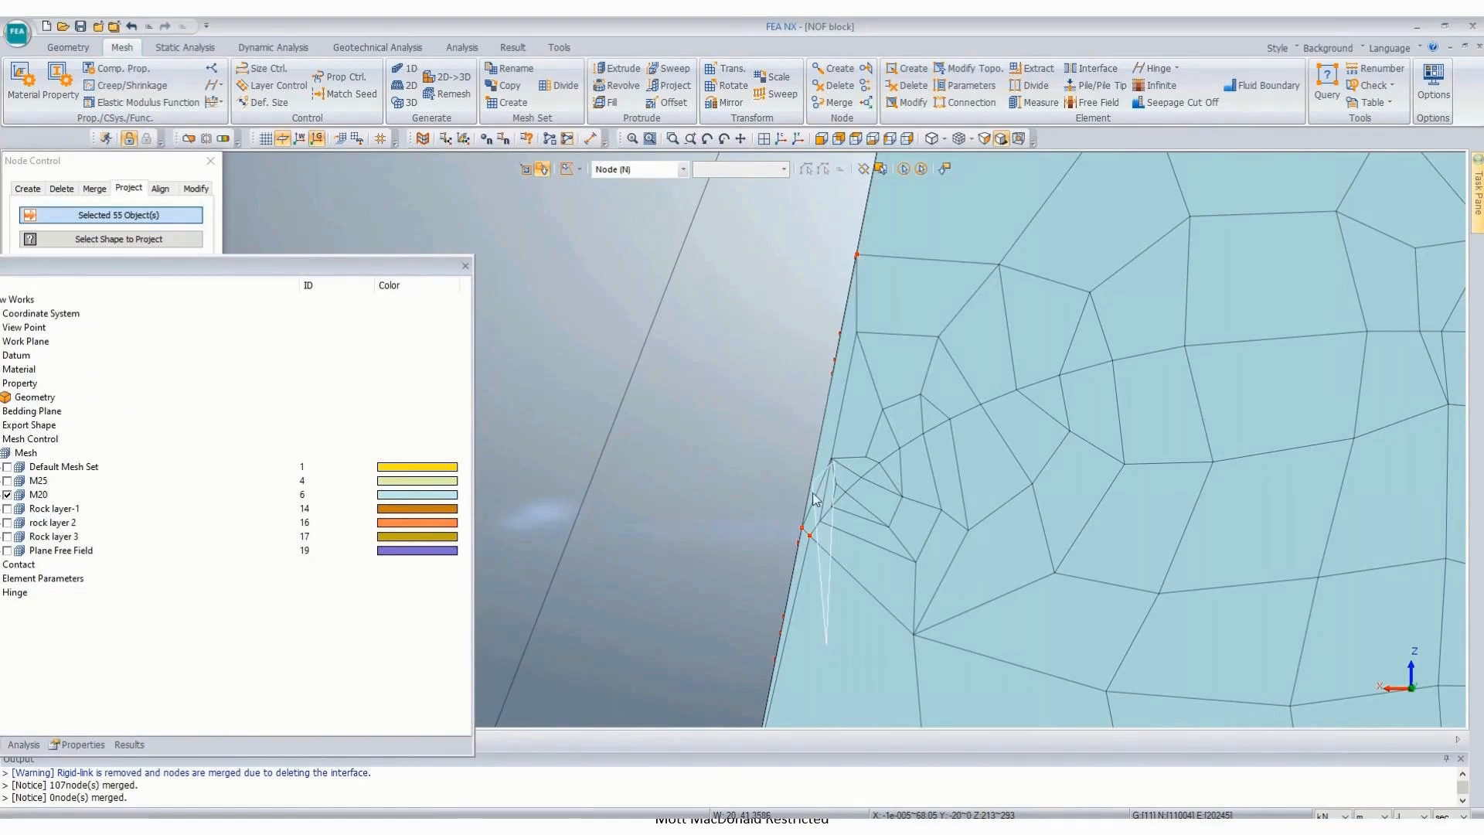
left_click(809, 535)
scroll(751, 383, "down", 3)
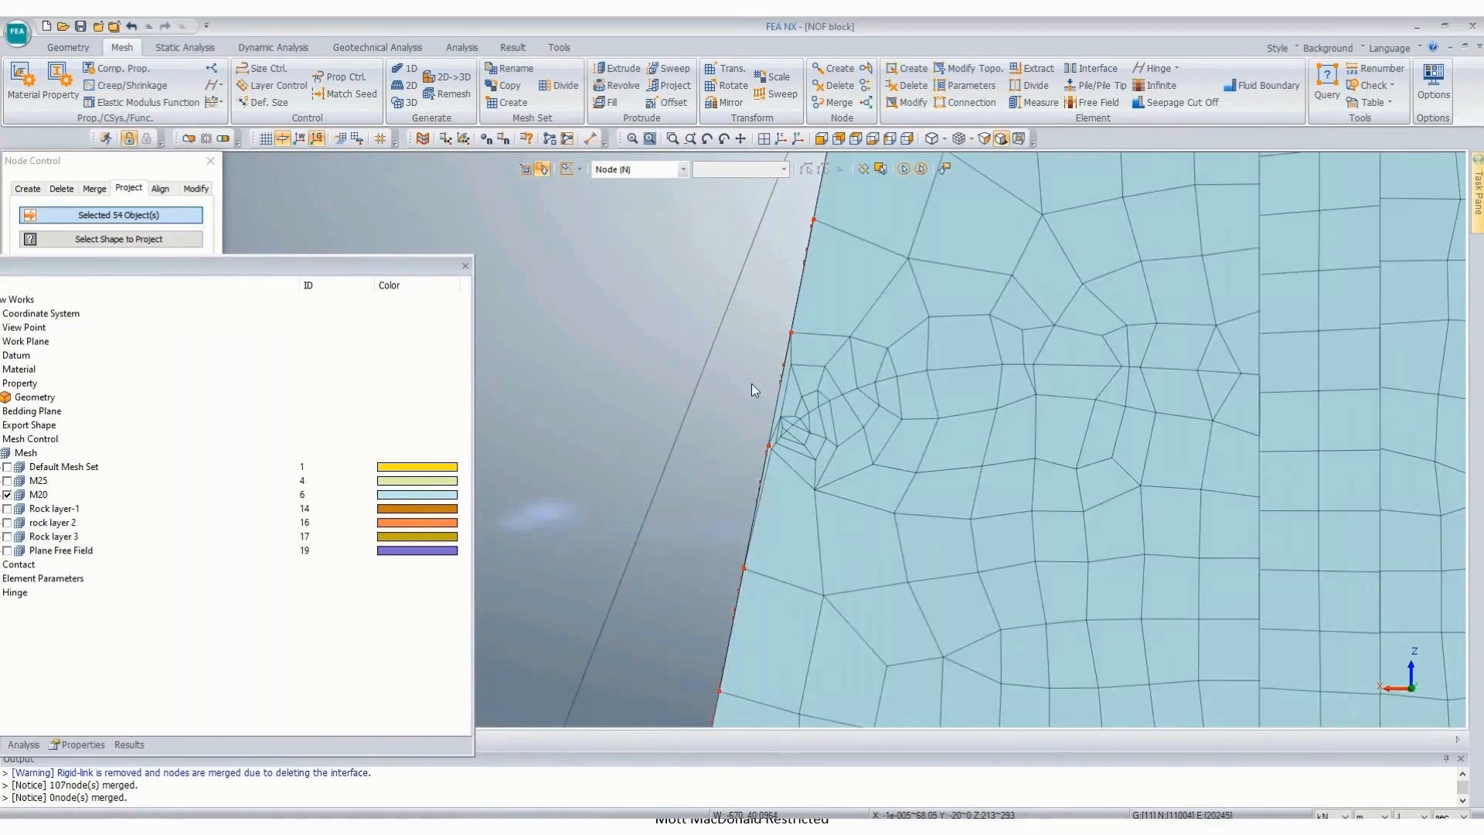
scroll(751, 384, "down", 2)
middle_click_drag(688, 387, 774, 632)
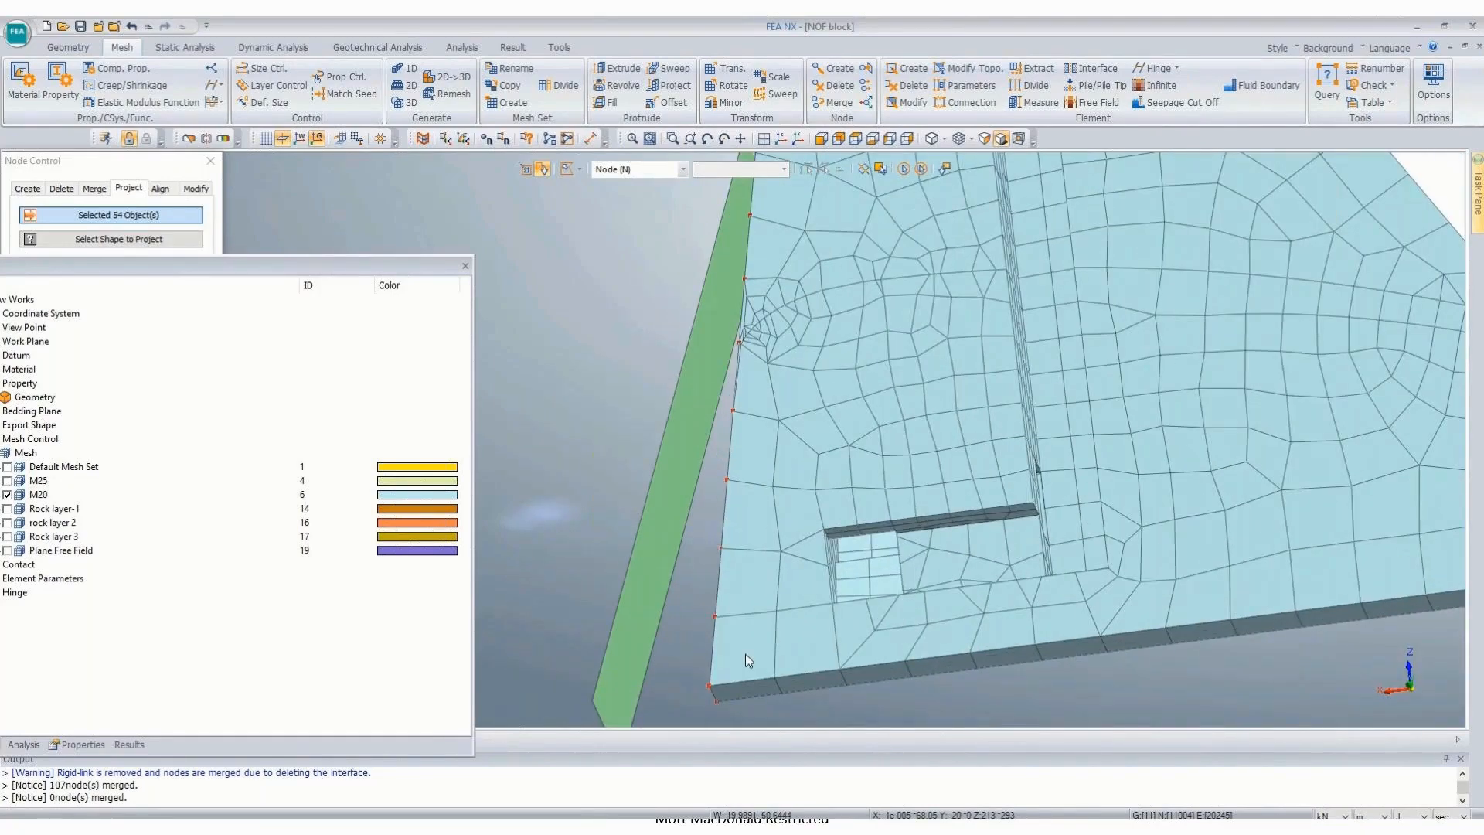
left_click(824, 140)
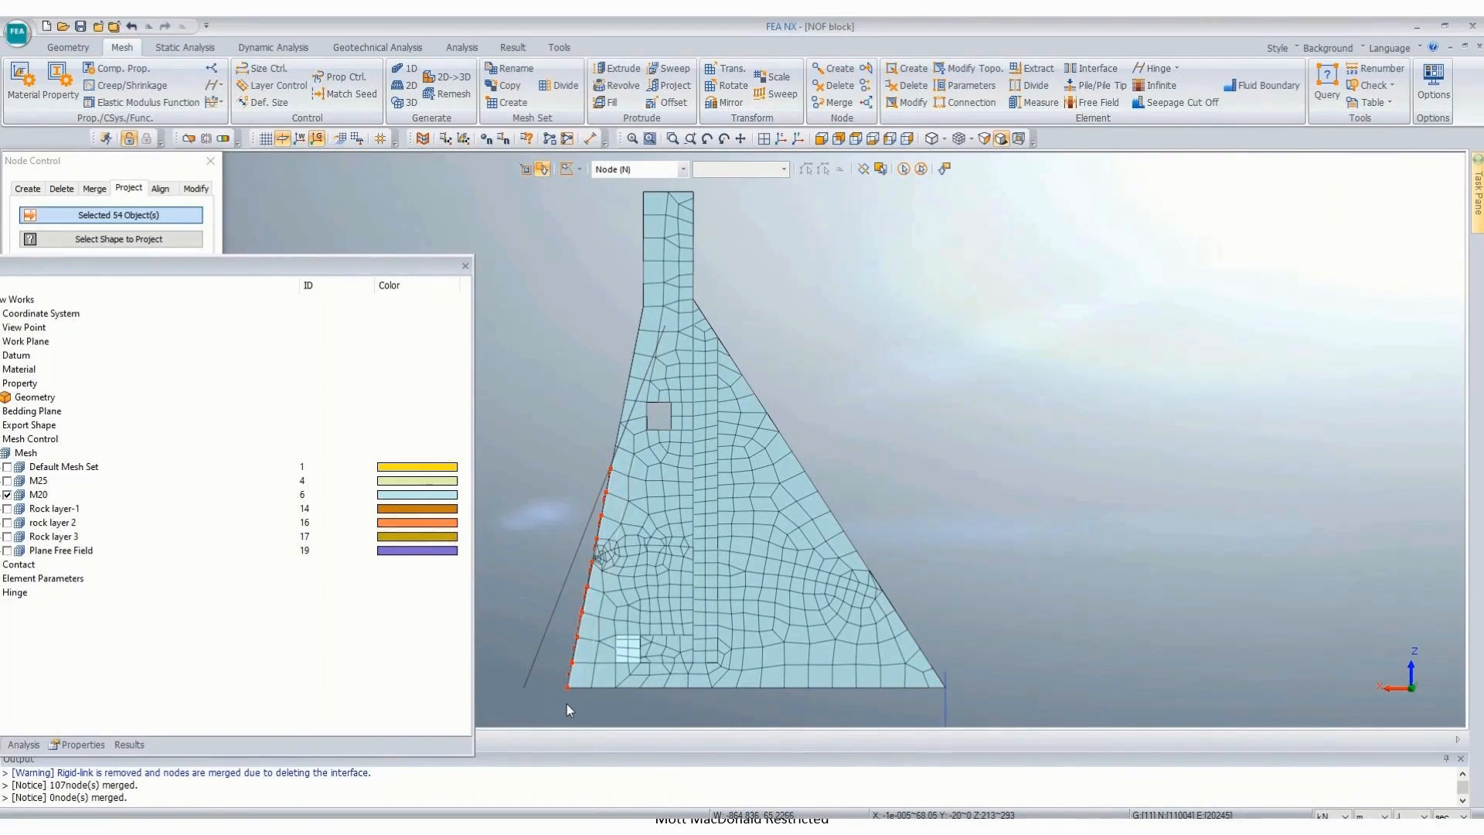
Step: Project the selected upstream nodes onto the tilted face along the X datum axis, without merging nodes
left_click(525, 168)
left_click_drag(60, 168, 219, 145)
left_click(309, 222)
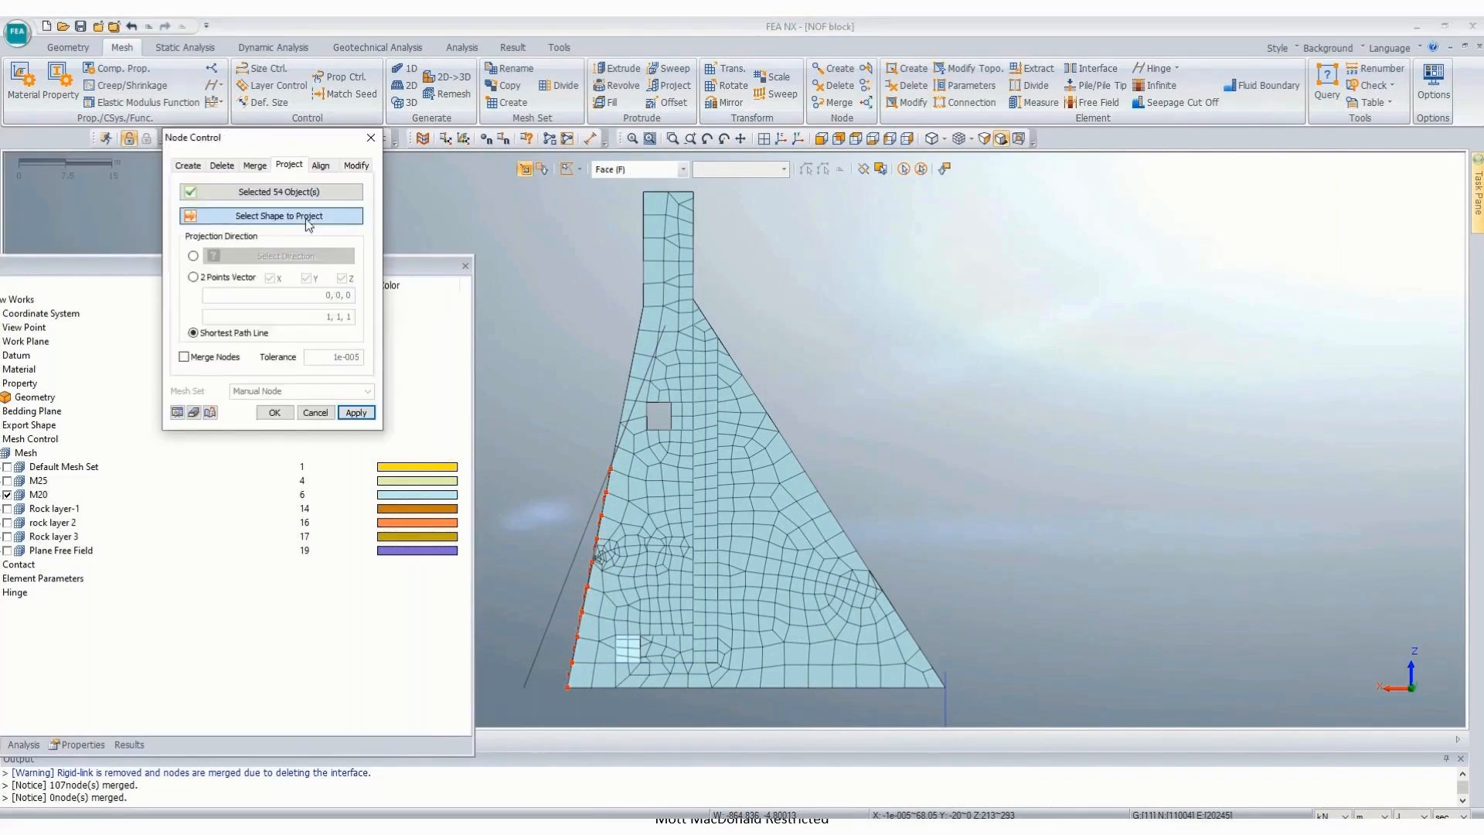
middle_click_drag(1074, 356, 997, 378)
left_click(550, 646)
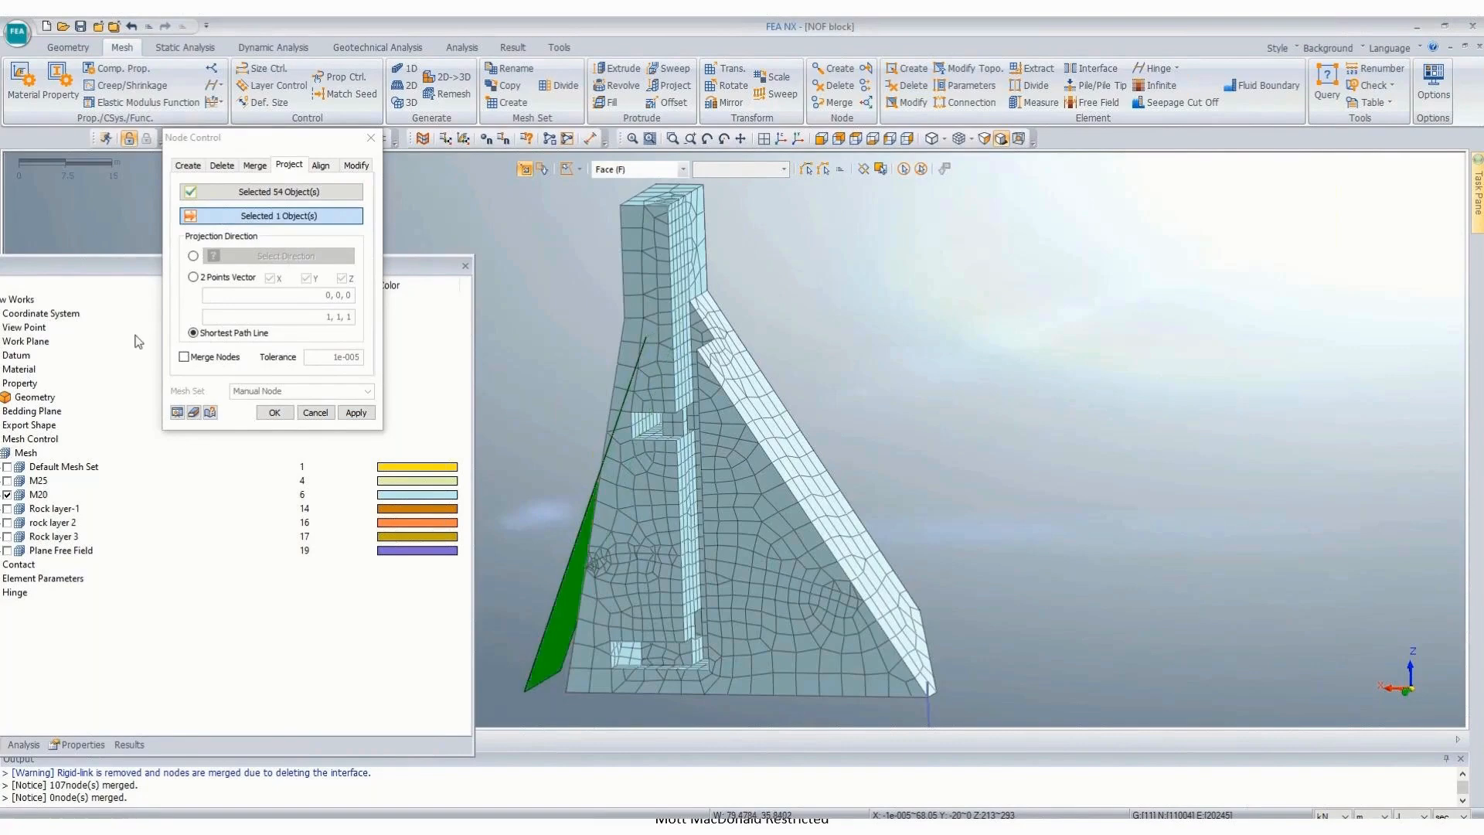
left_click(192, 256)
left_click_drag(280, 136, 169, 196)
scroll(1024, 308, "down", 3)
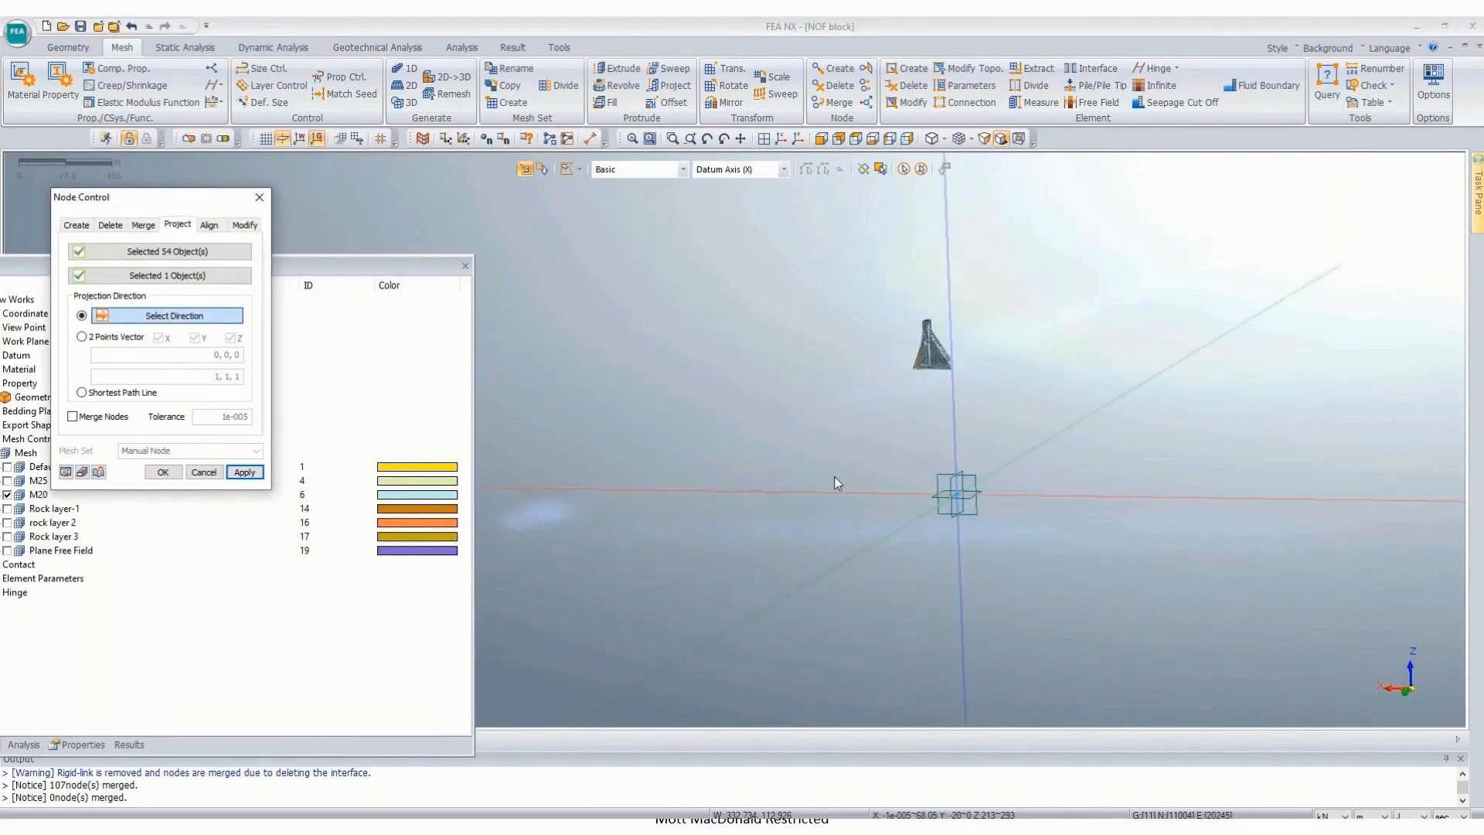
left_click(818, 488)
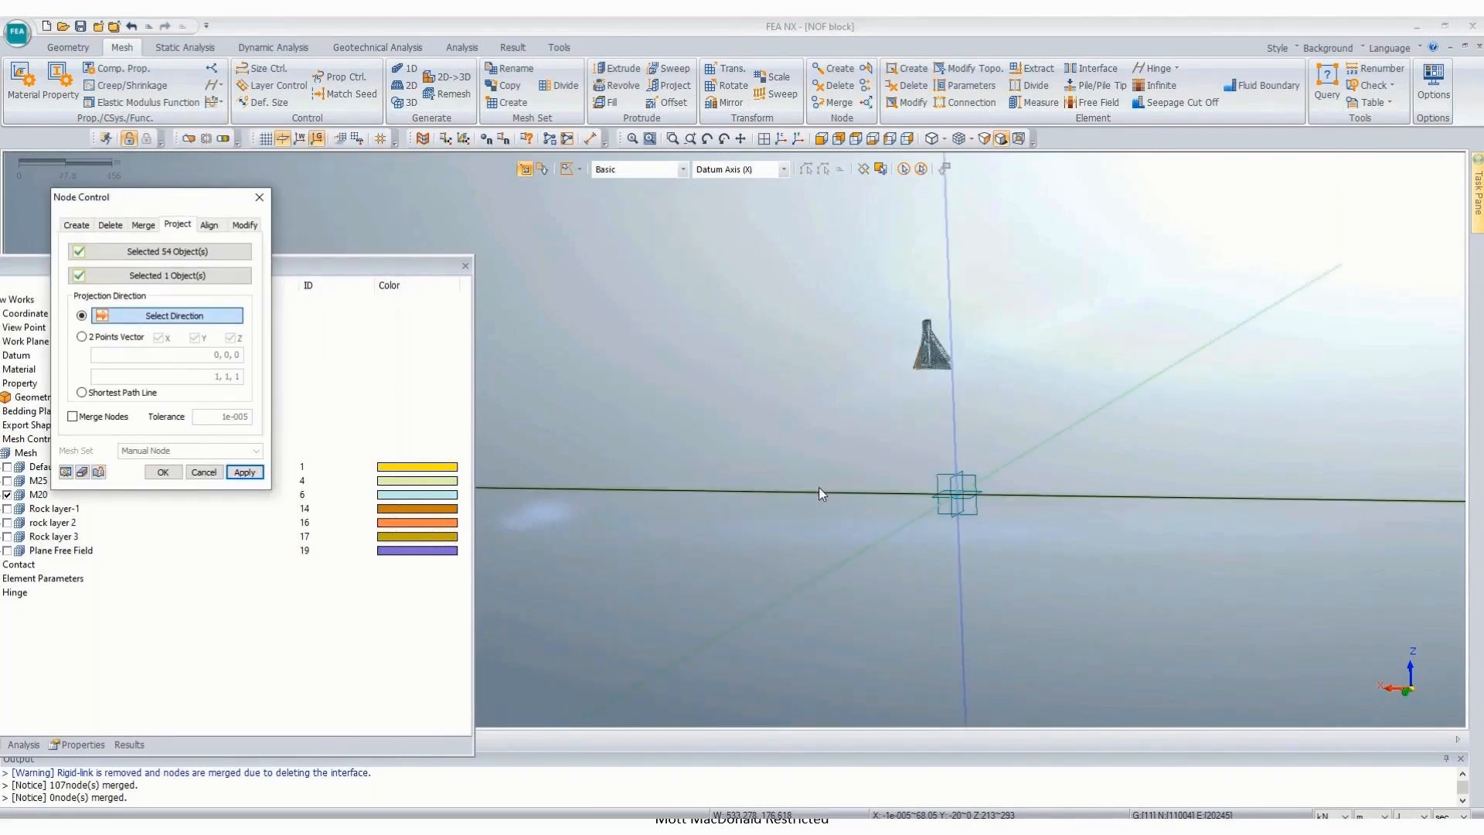
left_click(161, 473)
scroll(960, 320, "up", 6)
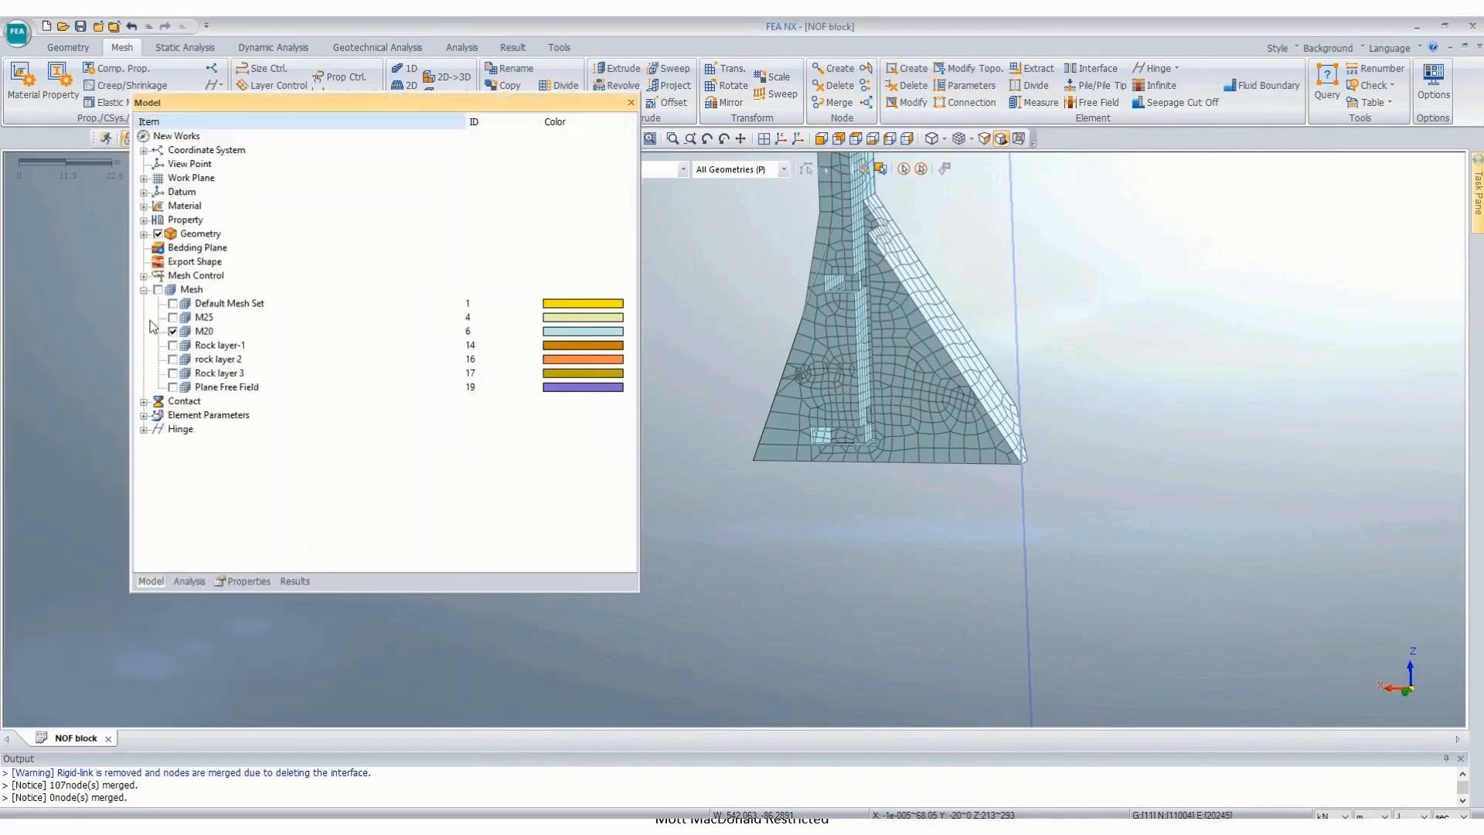
Step: Show all mesh sets and examine the reshaped upstream heel where the dam meets the rock layers
left_click(159, 289)
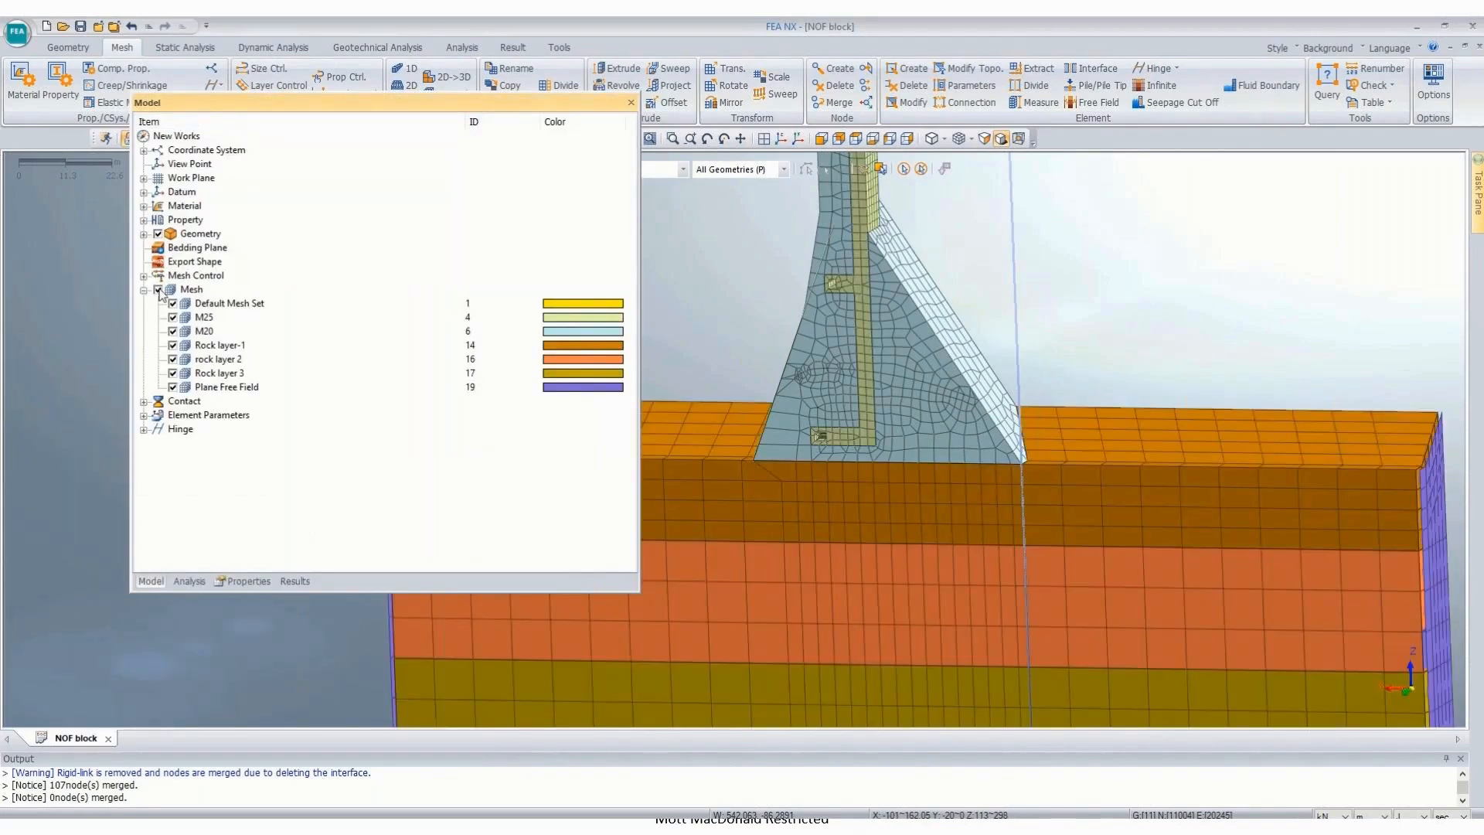
scroll(1229, 272, "down", 1)
middle_click_drag(1228, 272, 935, 512)
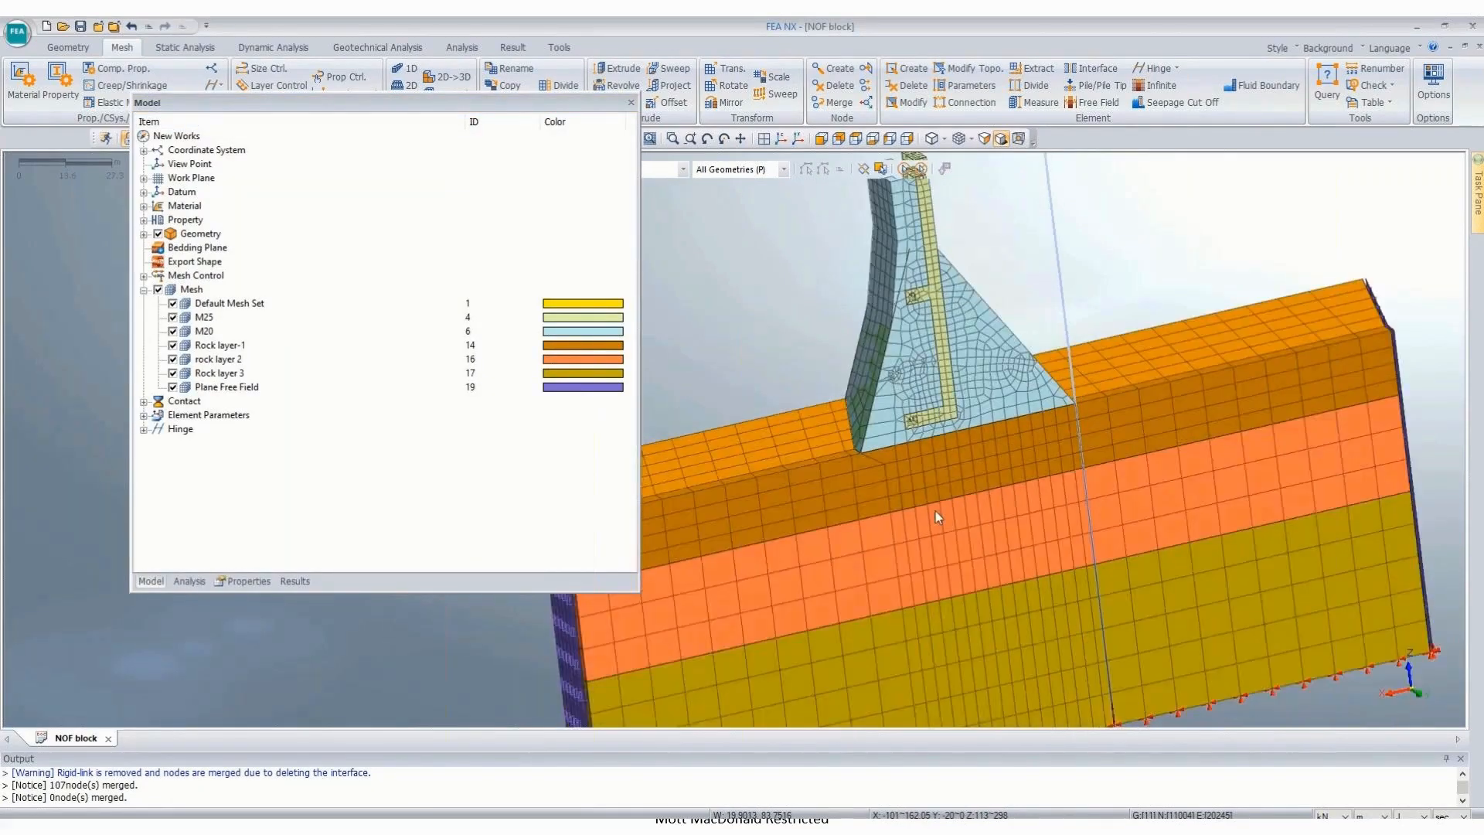
scroll(935, 512, "up", 3)
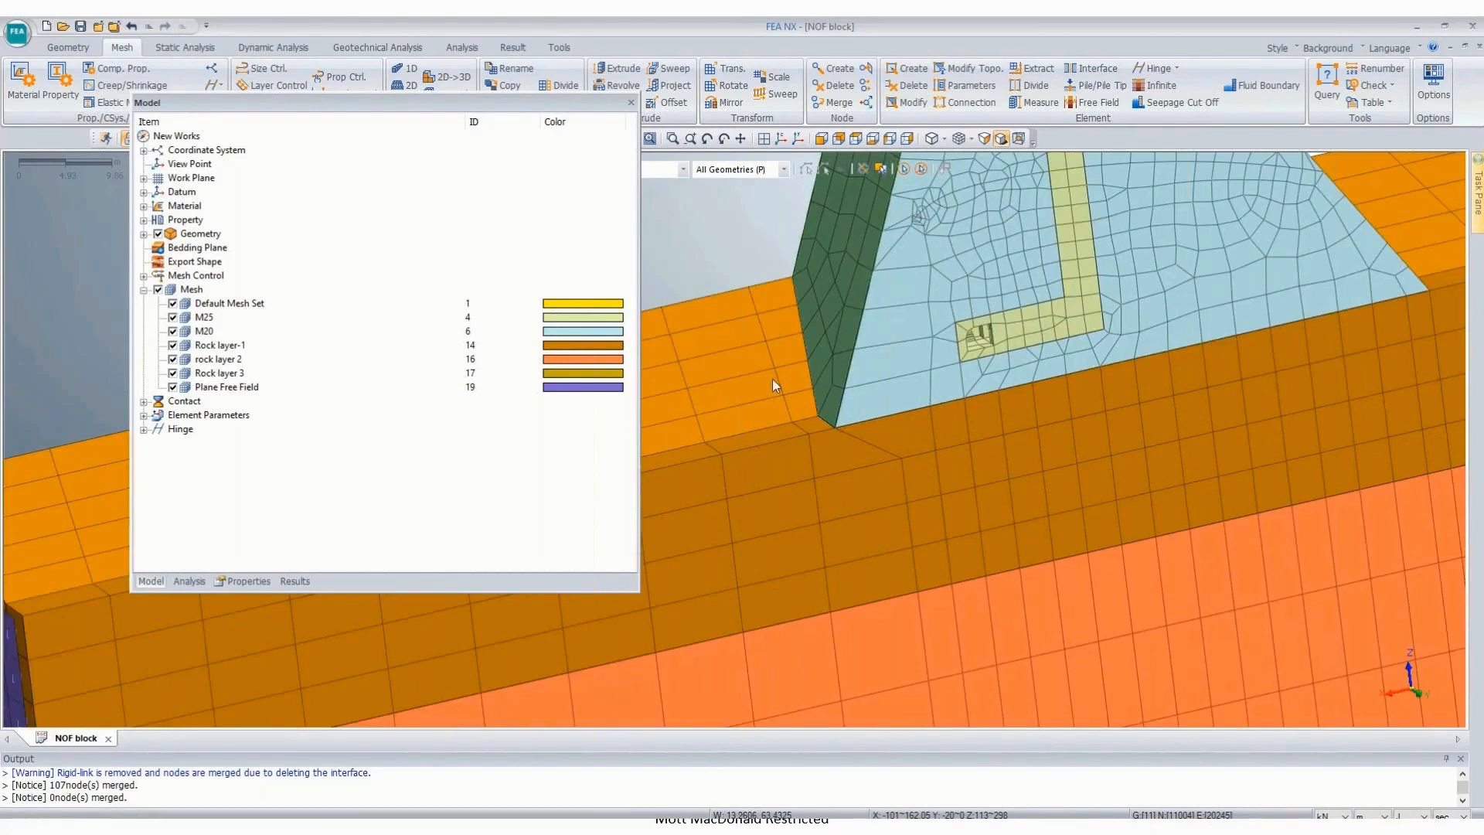
scroll(917, 311, "down", 1)
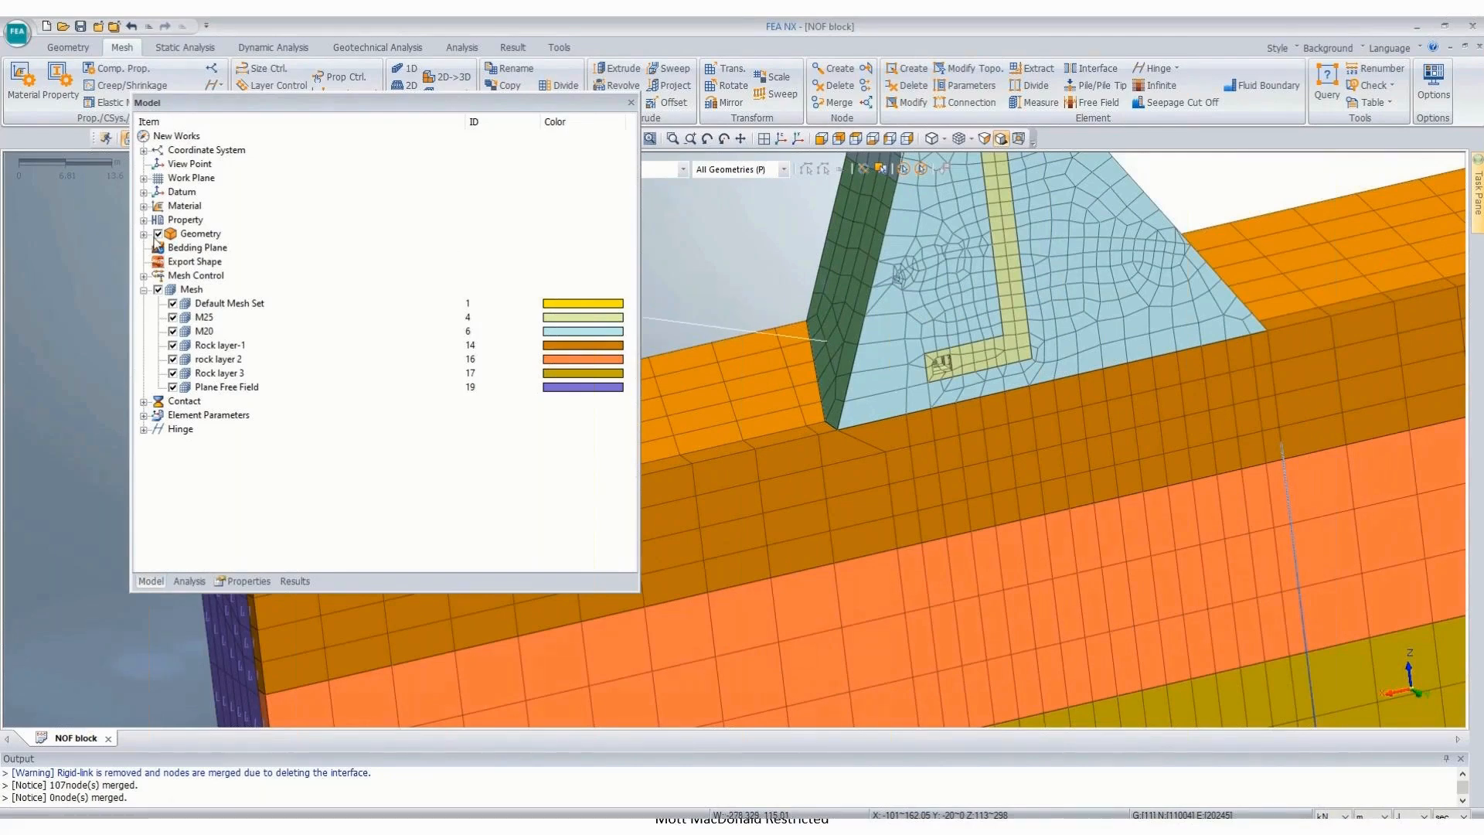
Step: Hide the geometry and bring the complete dam and foundation mesh into view
left_click(157, 233)
left_click_drag(556, 103, 286, 218)
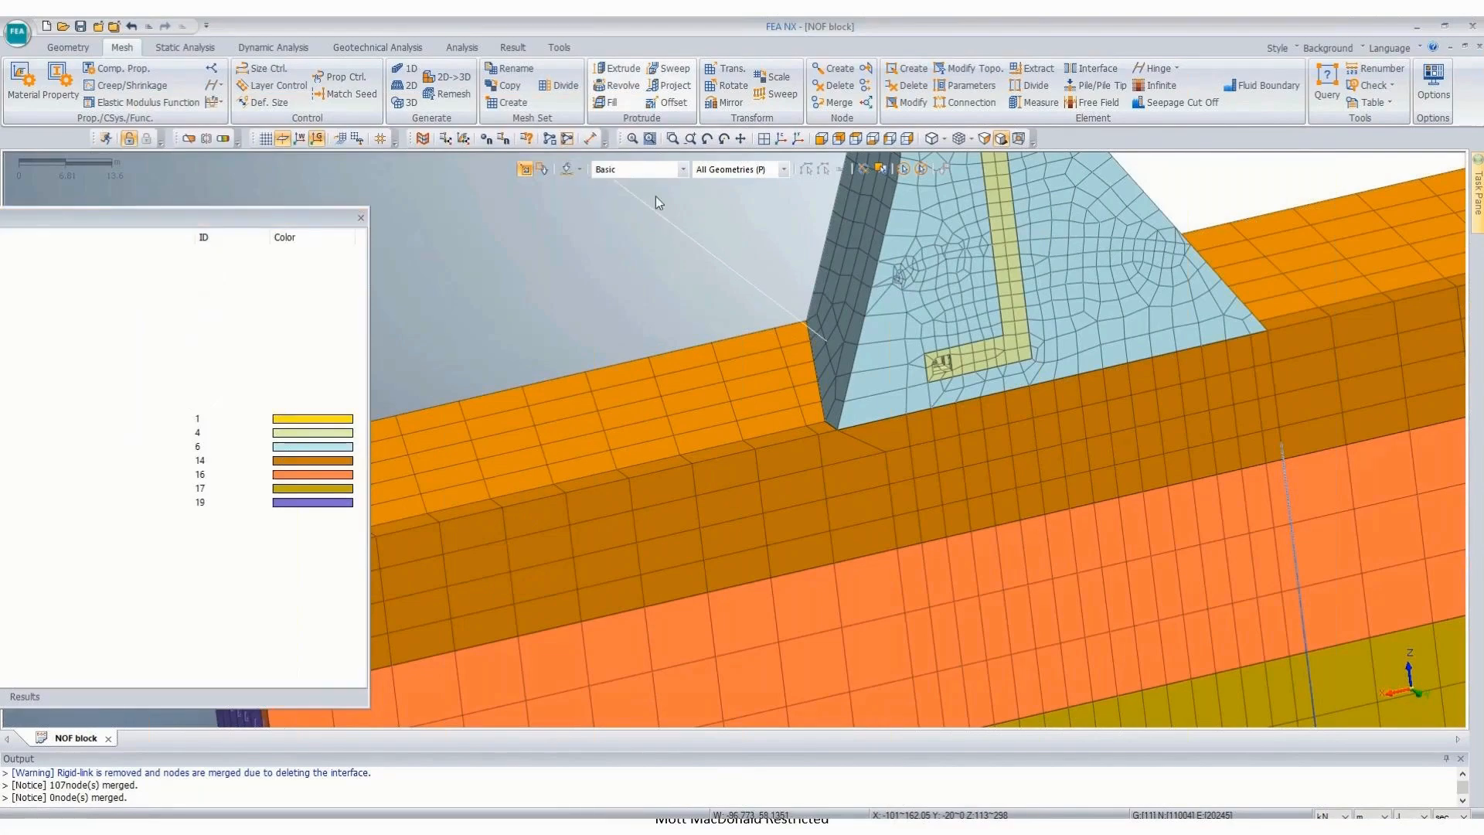
scroll(726, 322, "down", 5)
middle_click_drag(661, 377, 1136, 571)
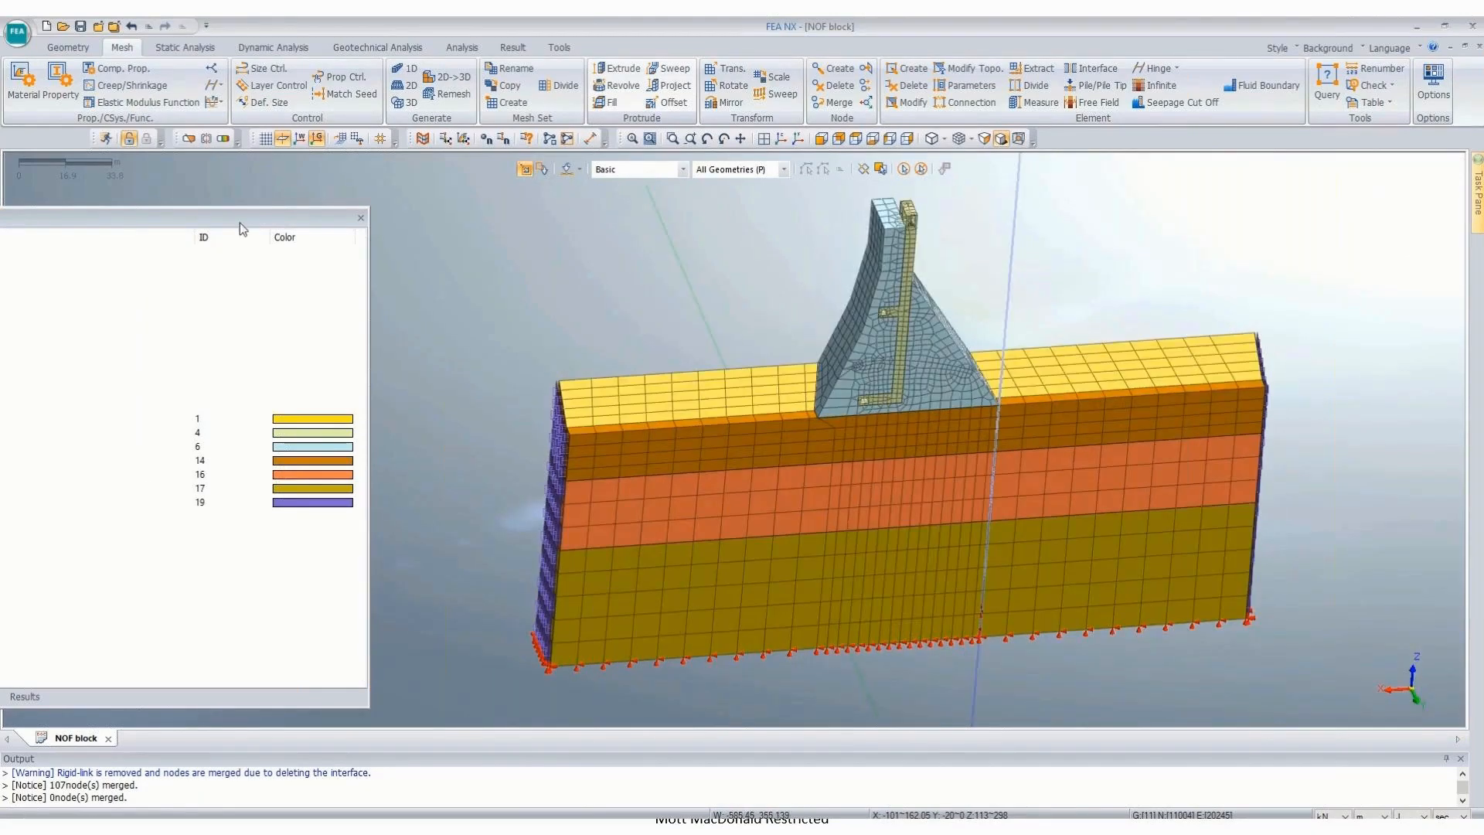
left_click_drag(240, 221, 495, 133)
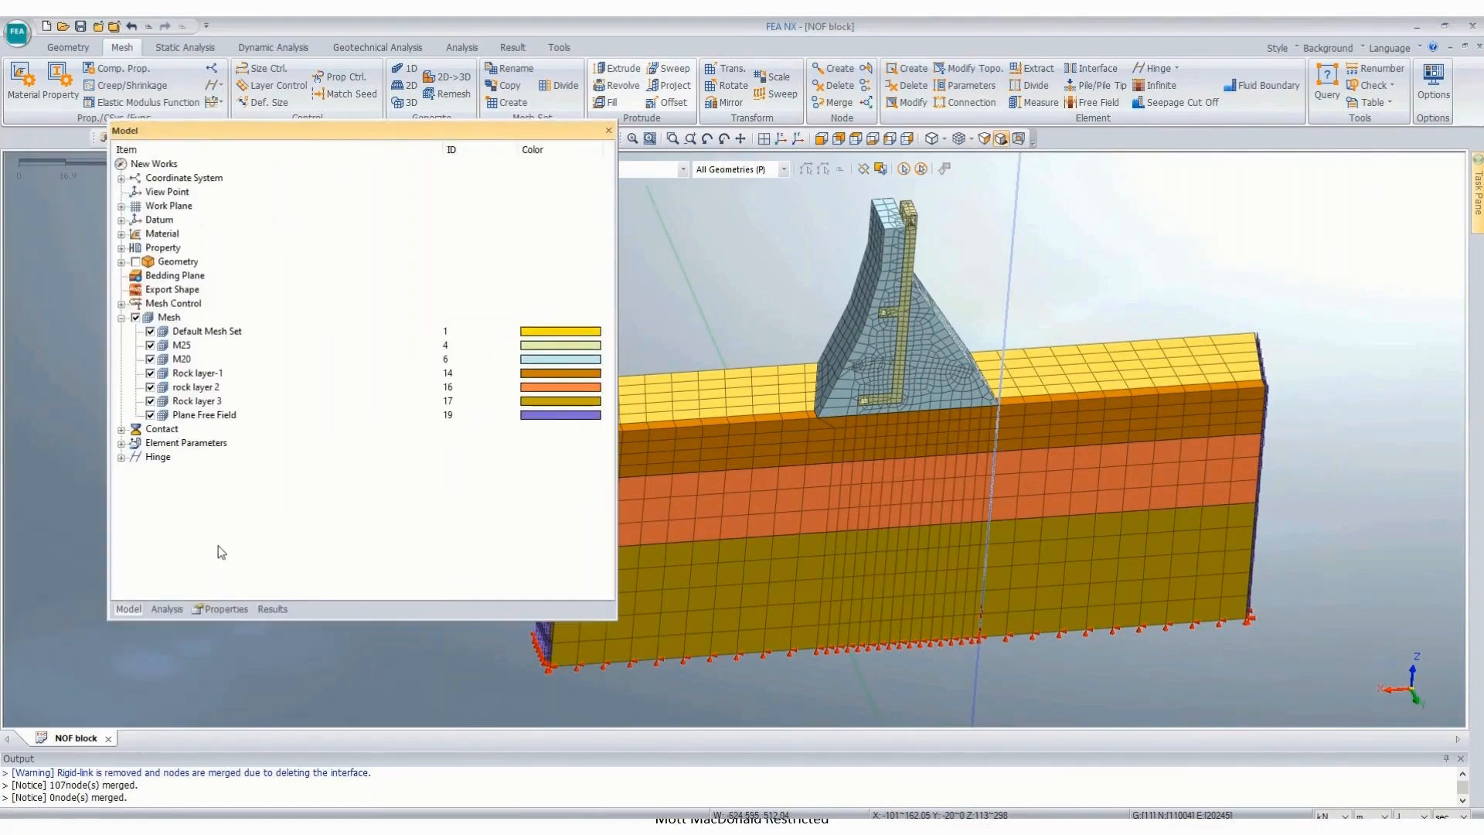
Step: Display the U/S Hydrostatic pressure(FRL) static load and examine it along the dam's upstream face
left_click(166, 609)
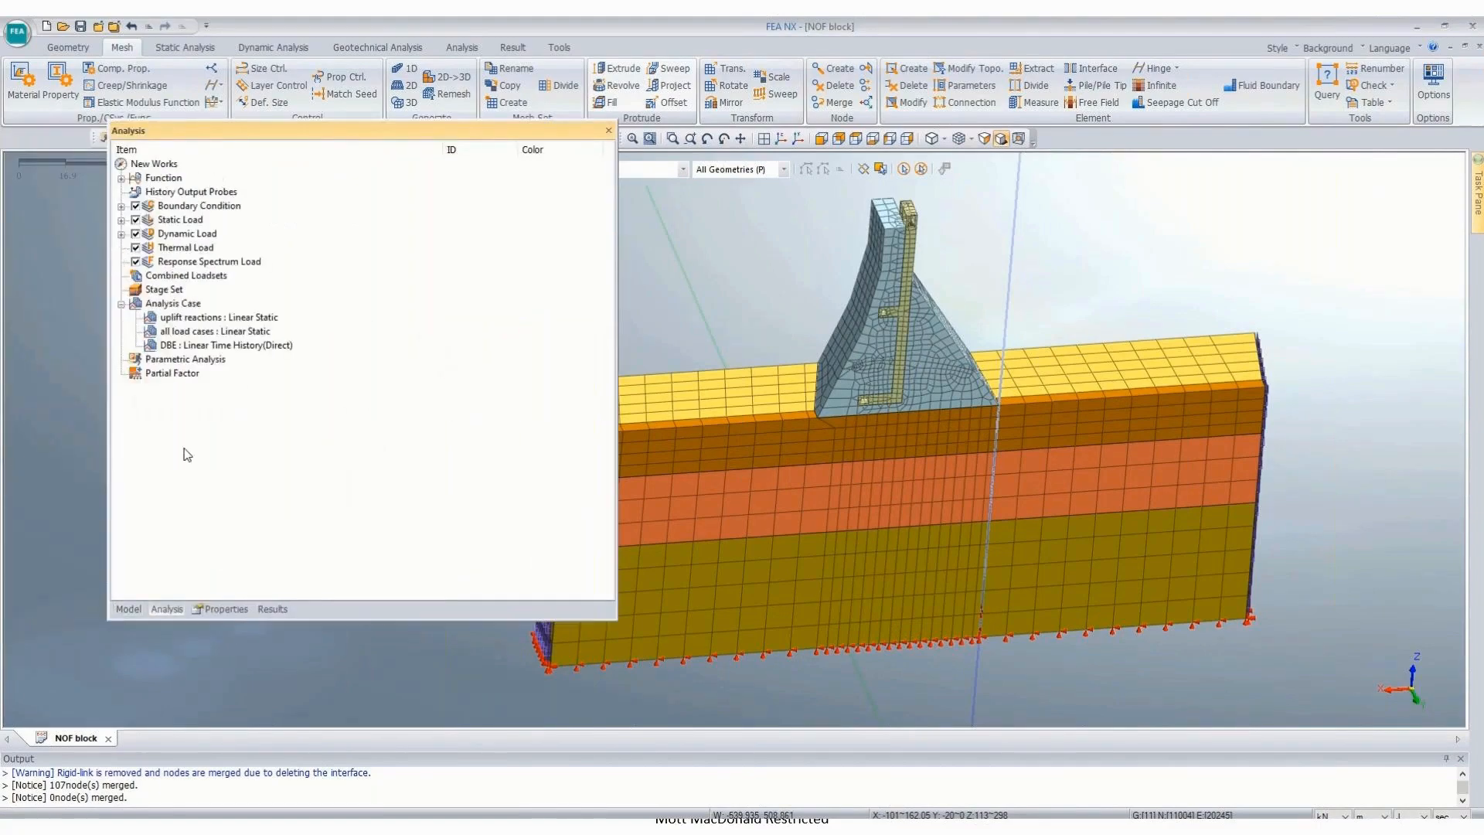
left_click(122, 220)
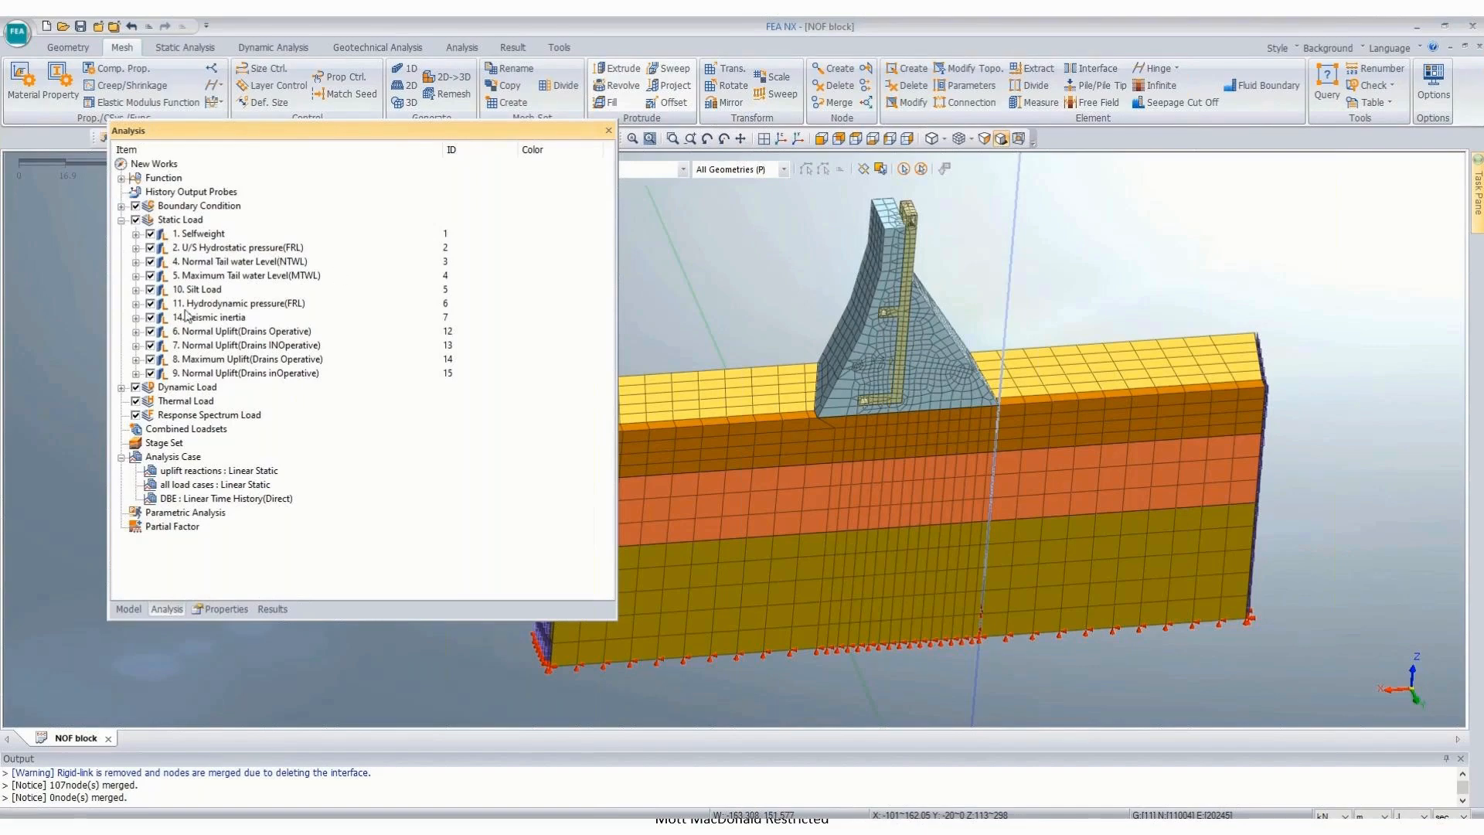
left_click(151, 248)
middle_click_drag(711, 419, 860, 335)
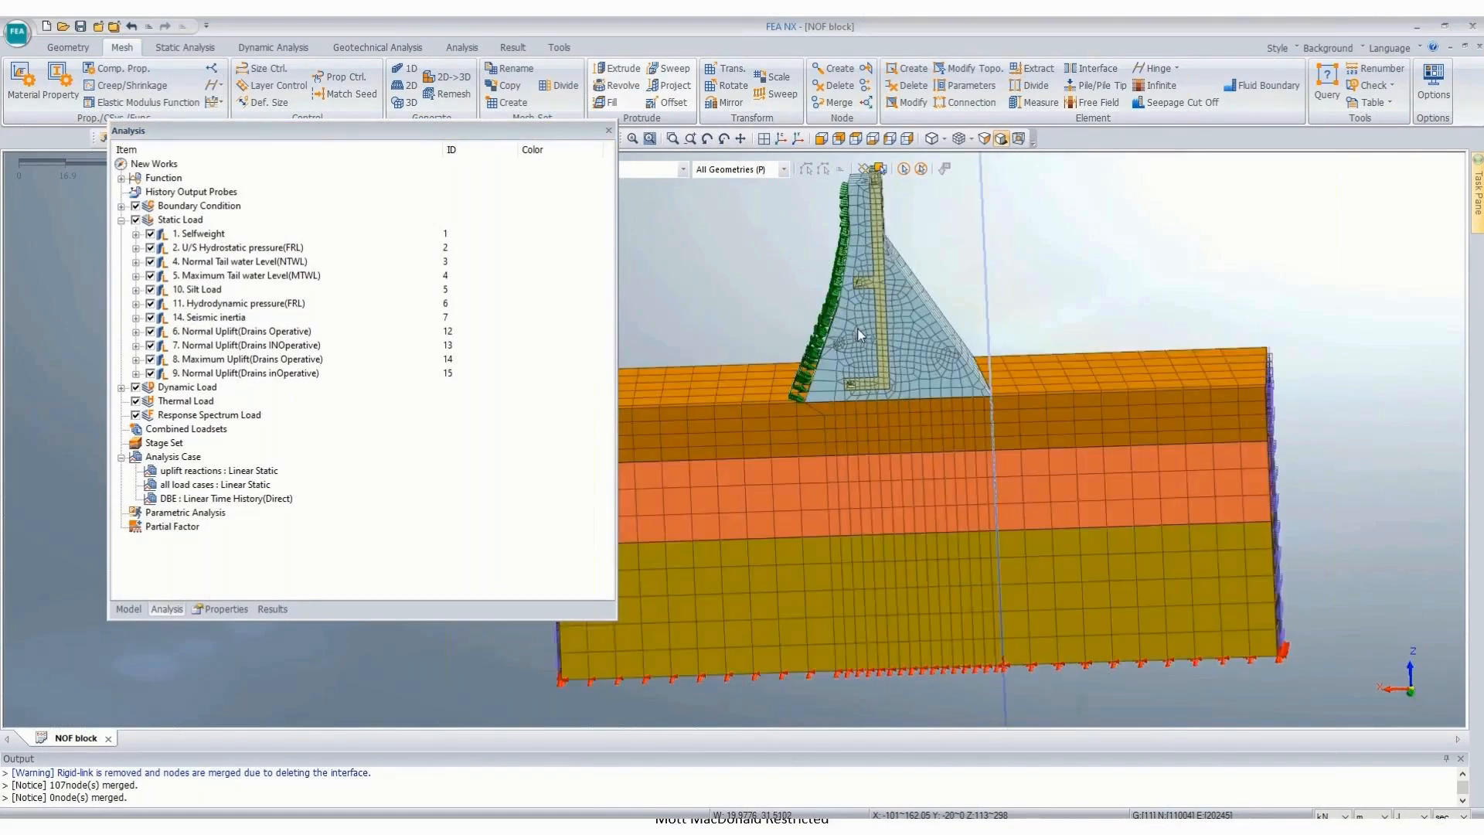
scroll(860, 334, "up", 3)
scroll(848, 334, "up", 2)
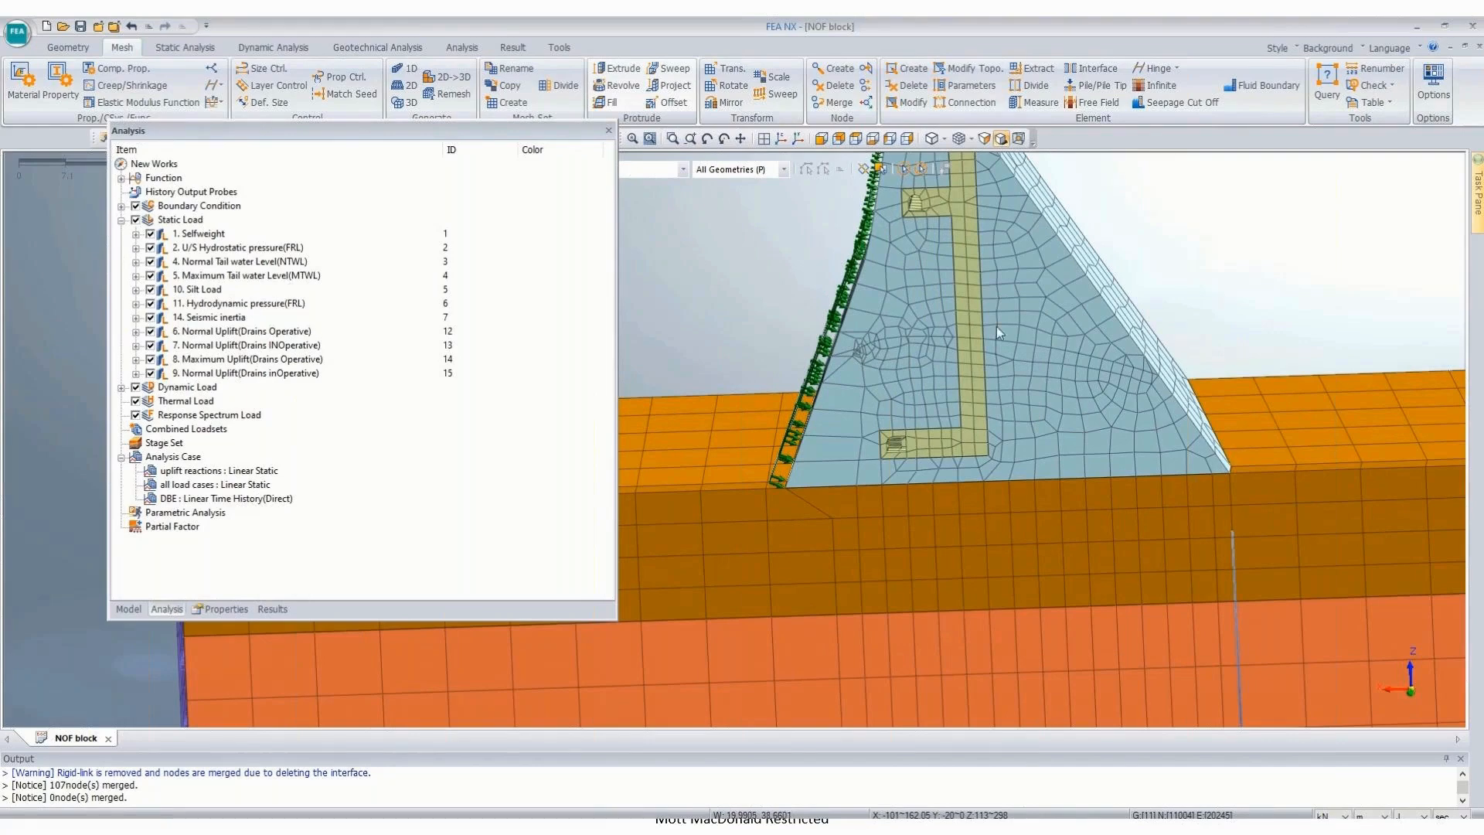
Step: Review the silt, hydrodynamic pressure, seismic inertia and normal uplift (drains operative) load sets, then inspect the loaded upstream face
left_click(220, 287)
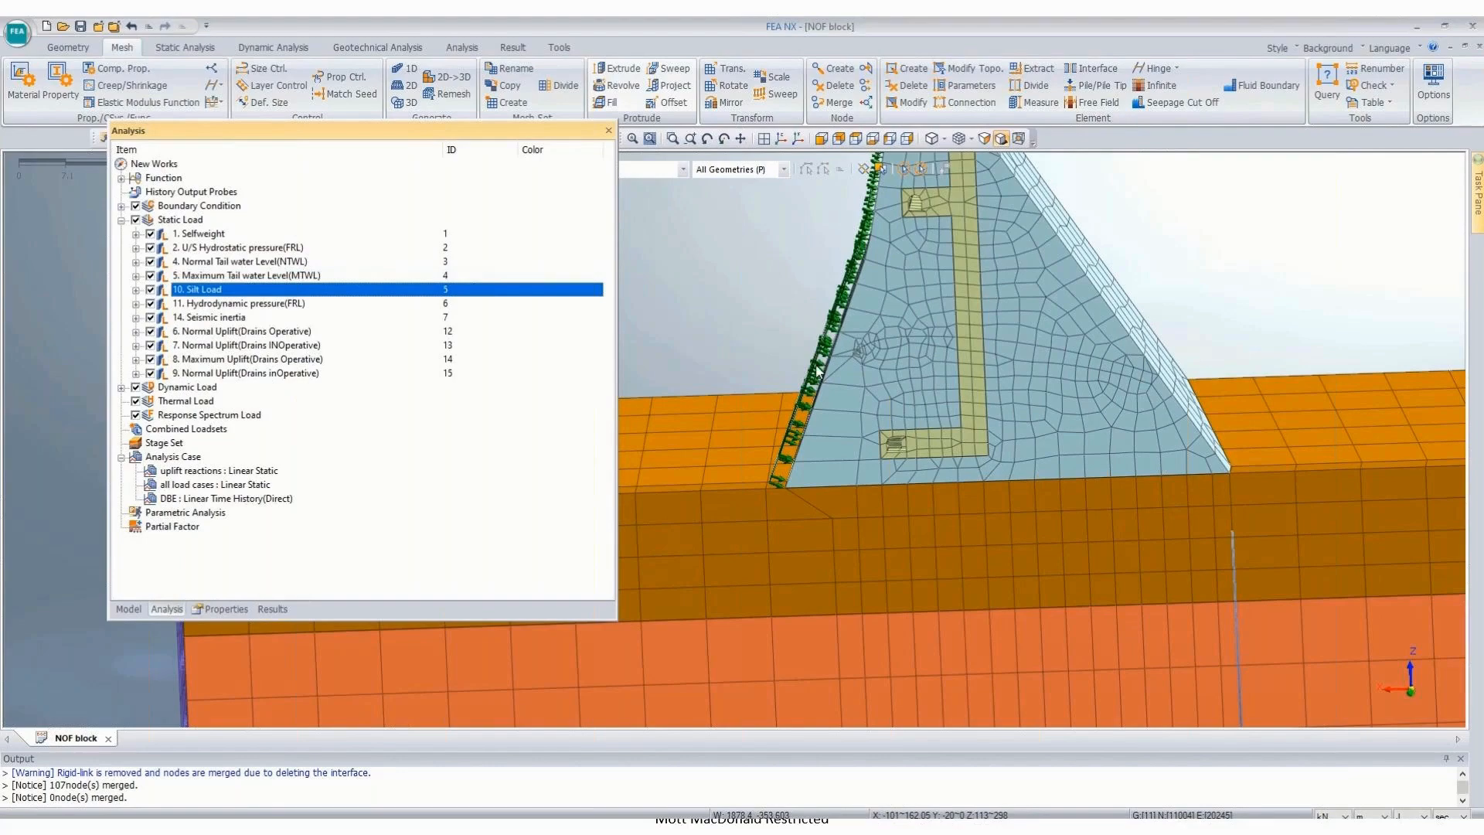
left_click(249, 309)
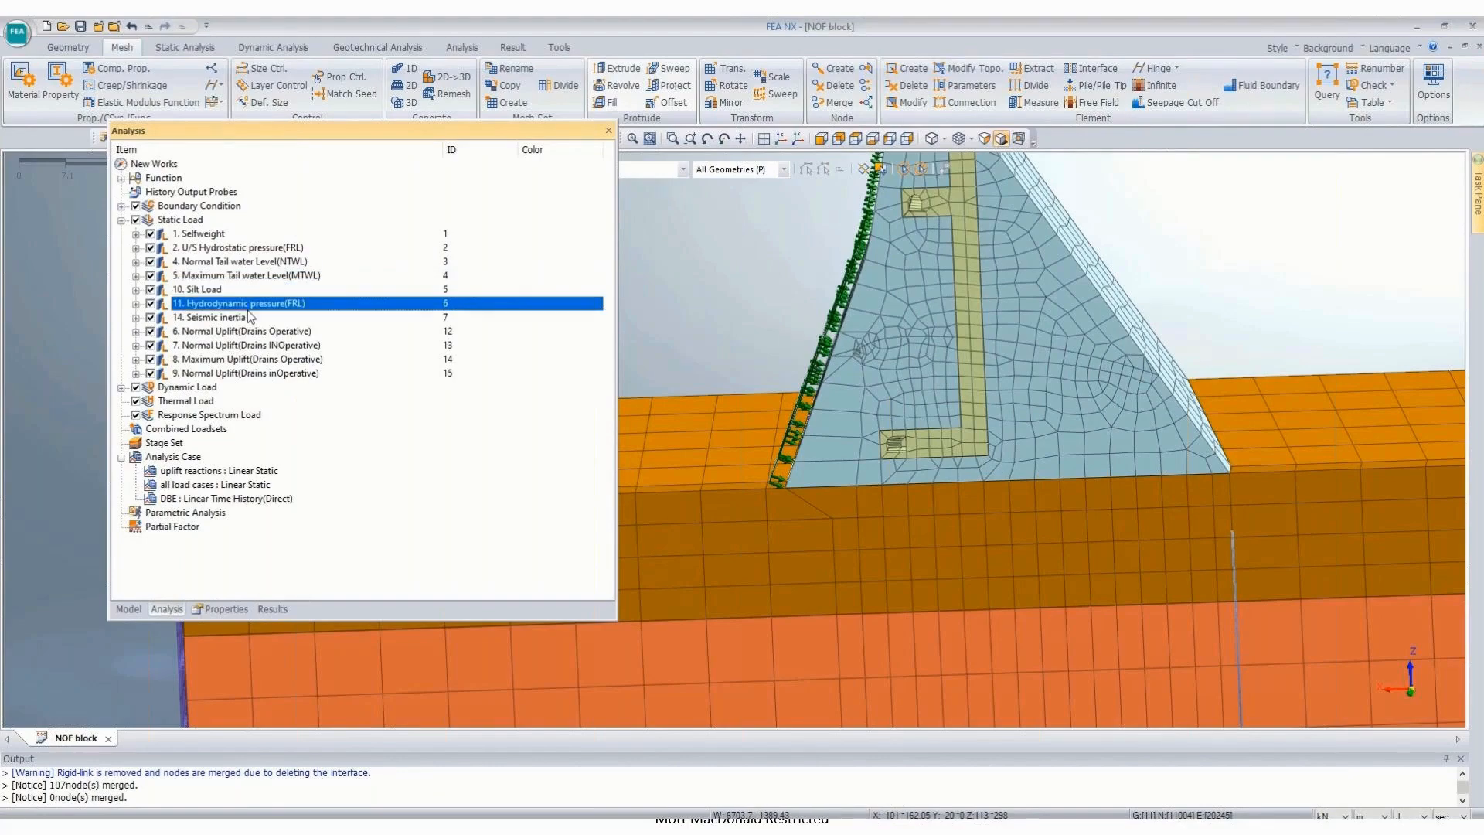
left_click(245, 315)
left_click(223, 334)
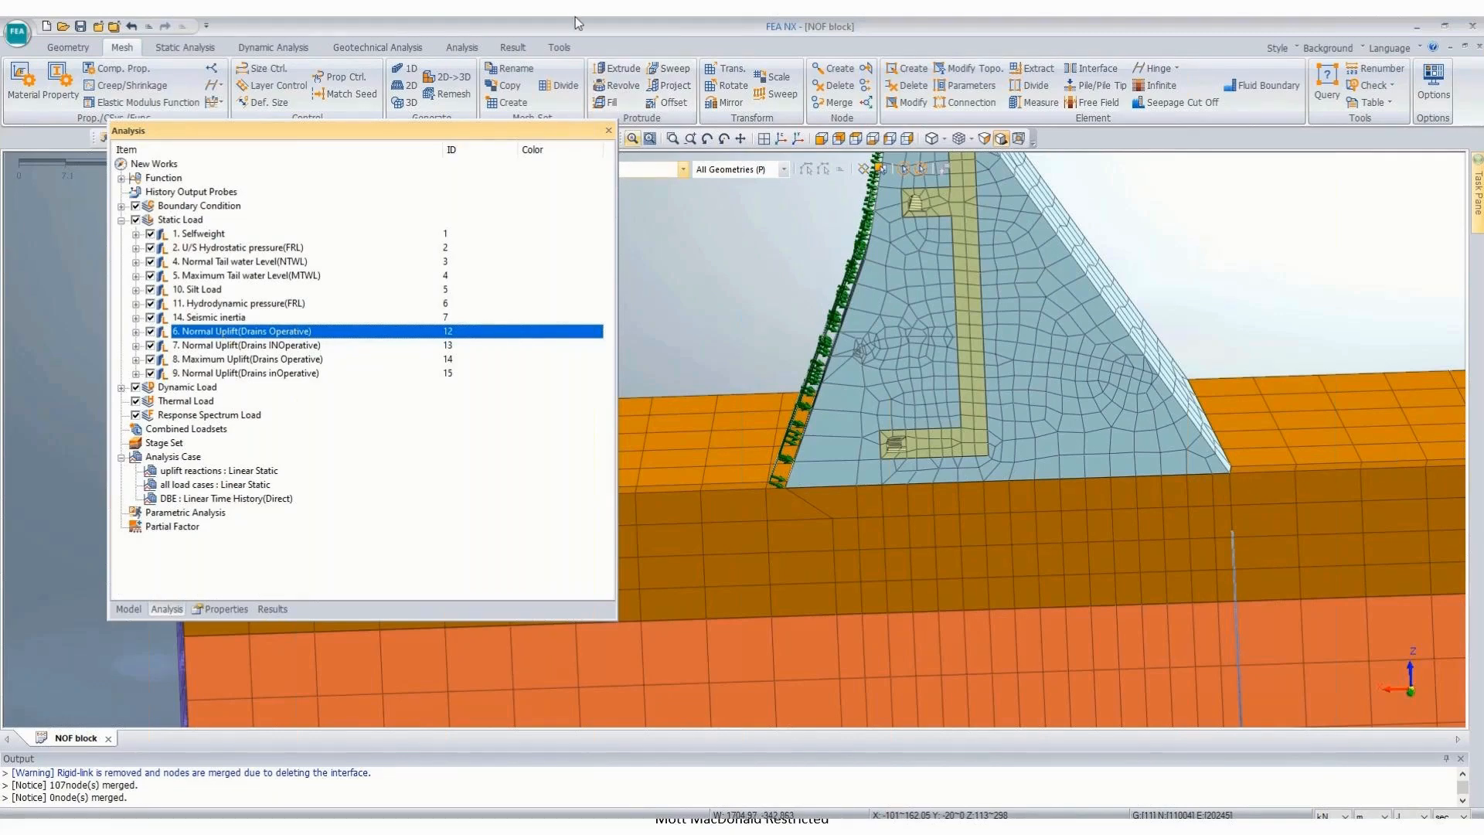
scroll(856, 429, "down", 2)
middle_click_drag(823, 442, 924, 475)
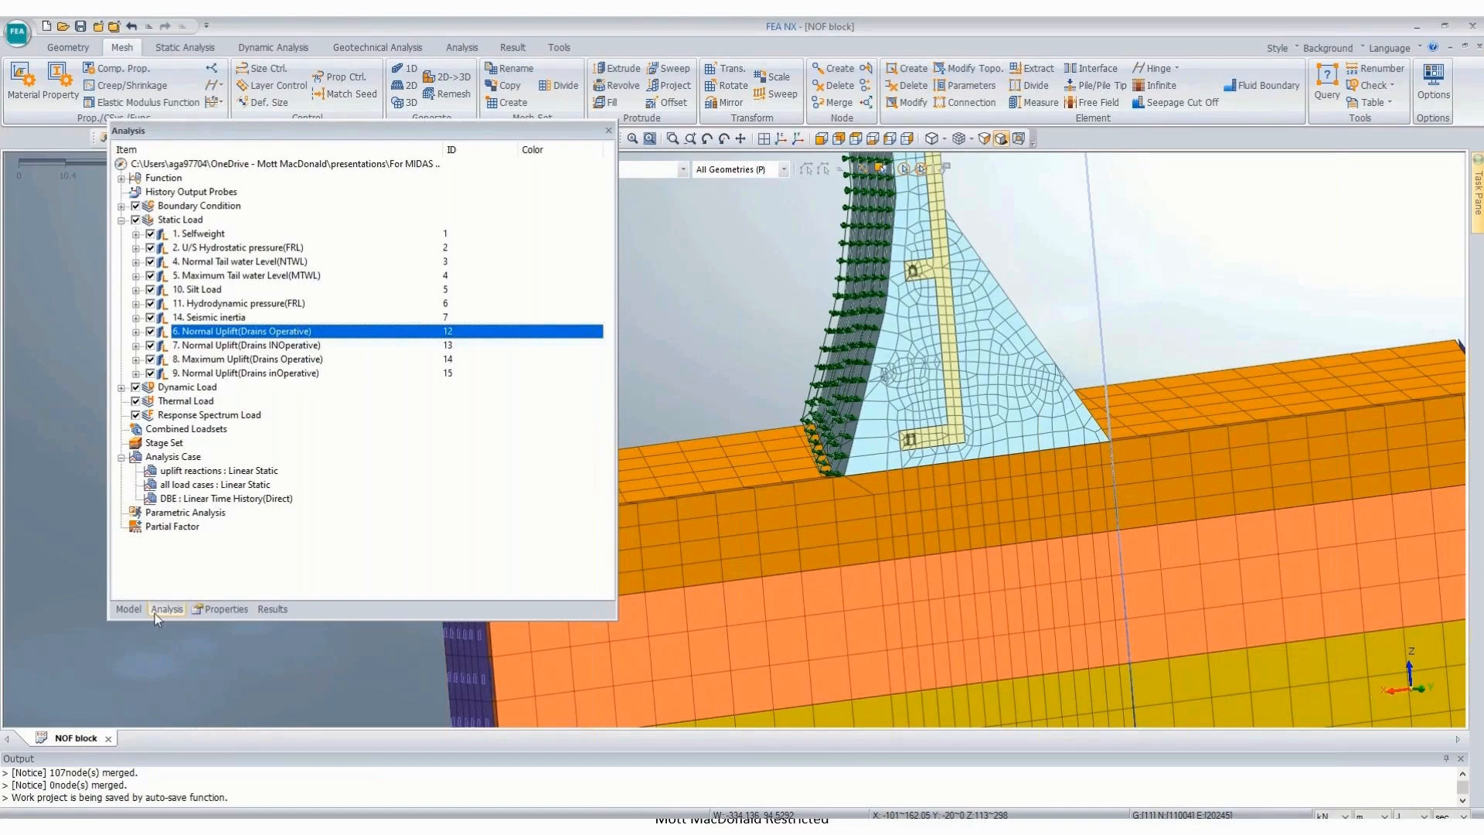
Step: Show only the M20 mesh set and hide the static load symbols on the upstream face
left_click(128, 608)
left_click(136, 318)
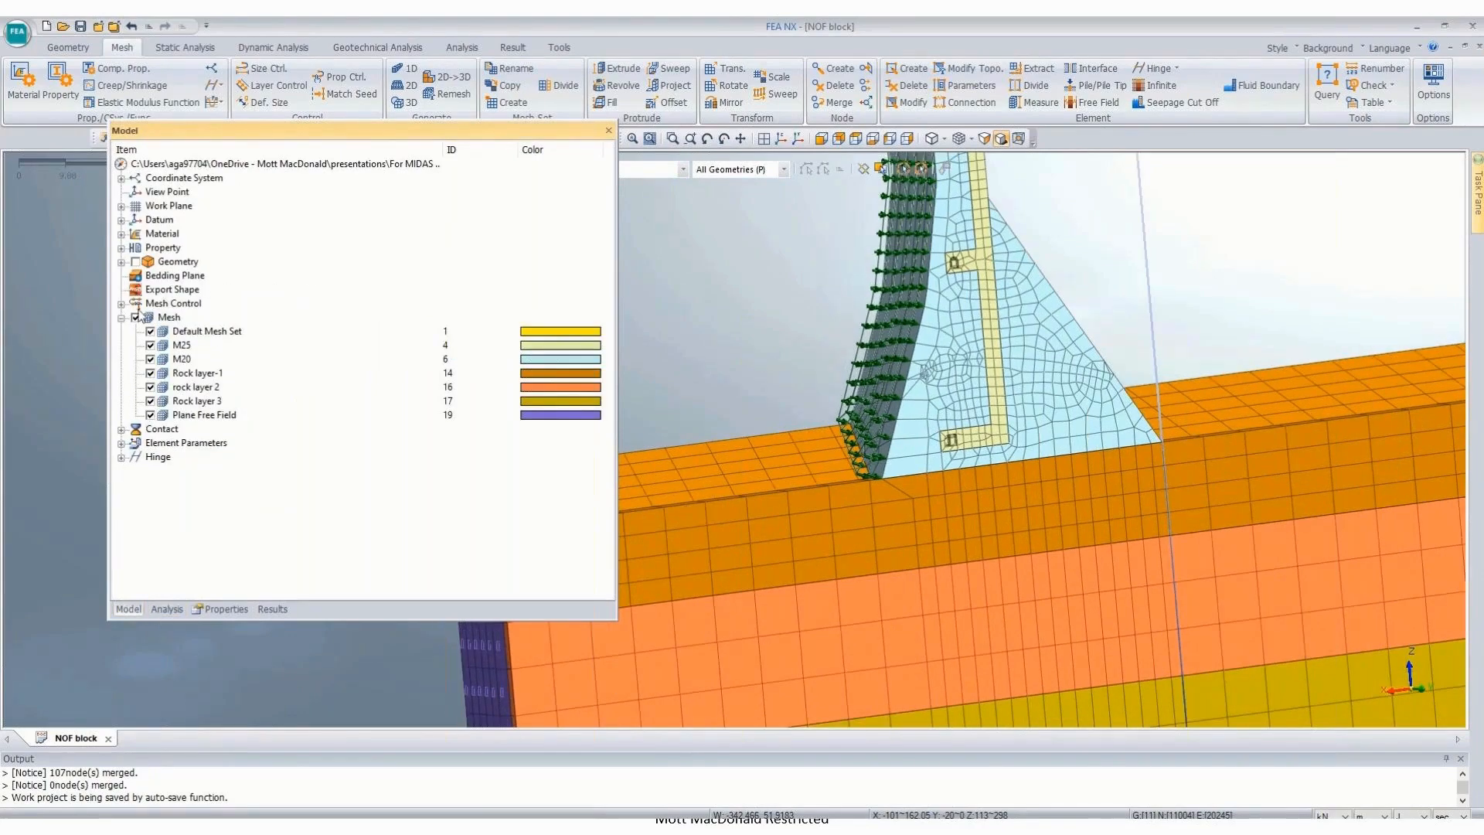
left_click(150, 359)
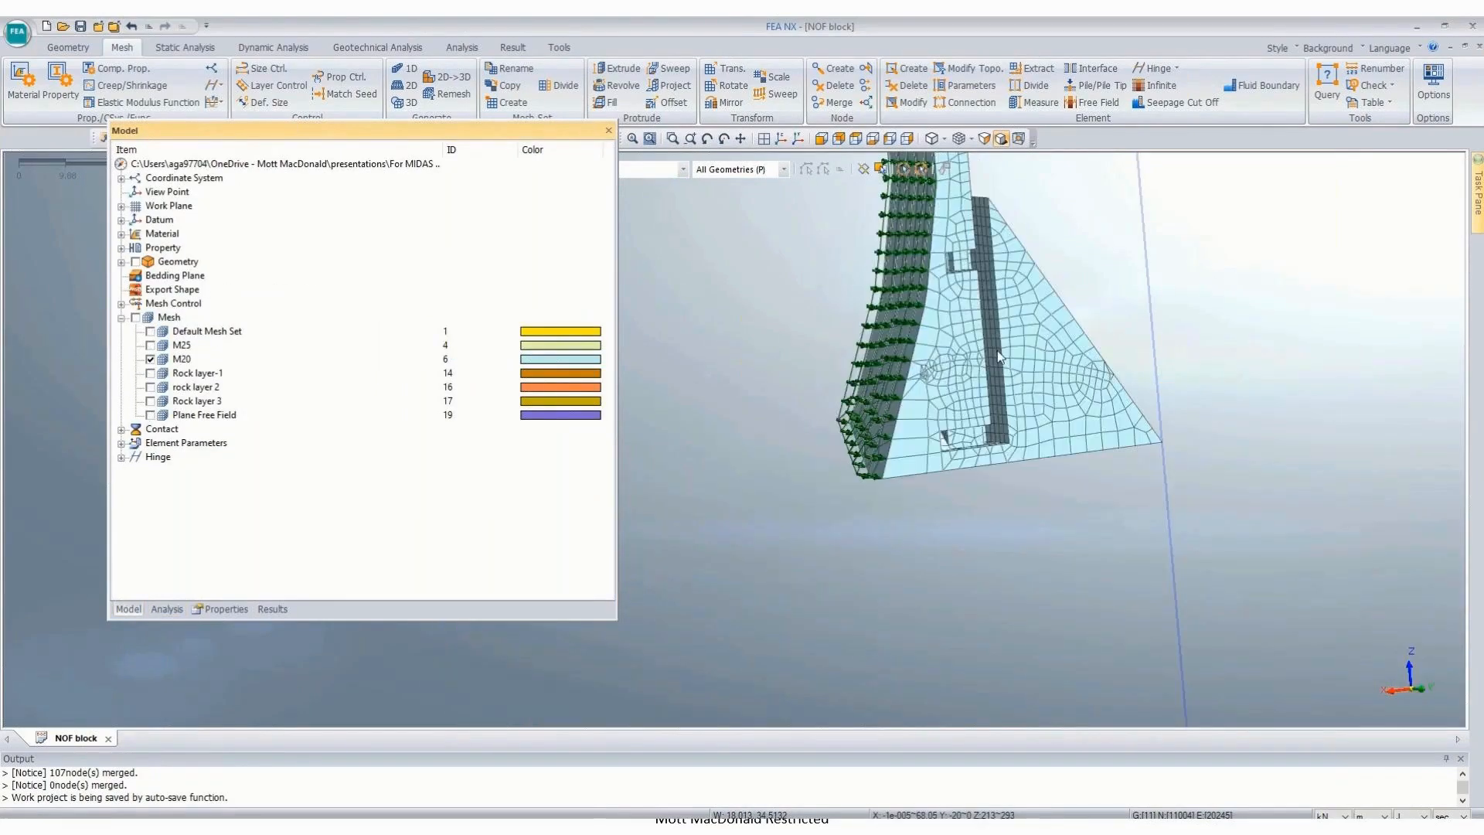
left_click(167, 609)
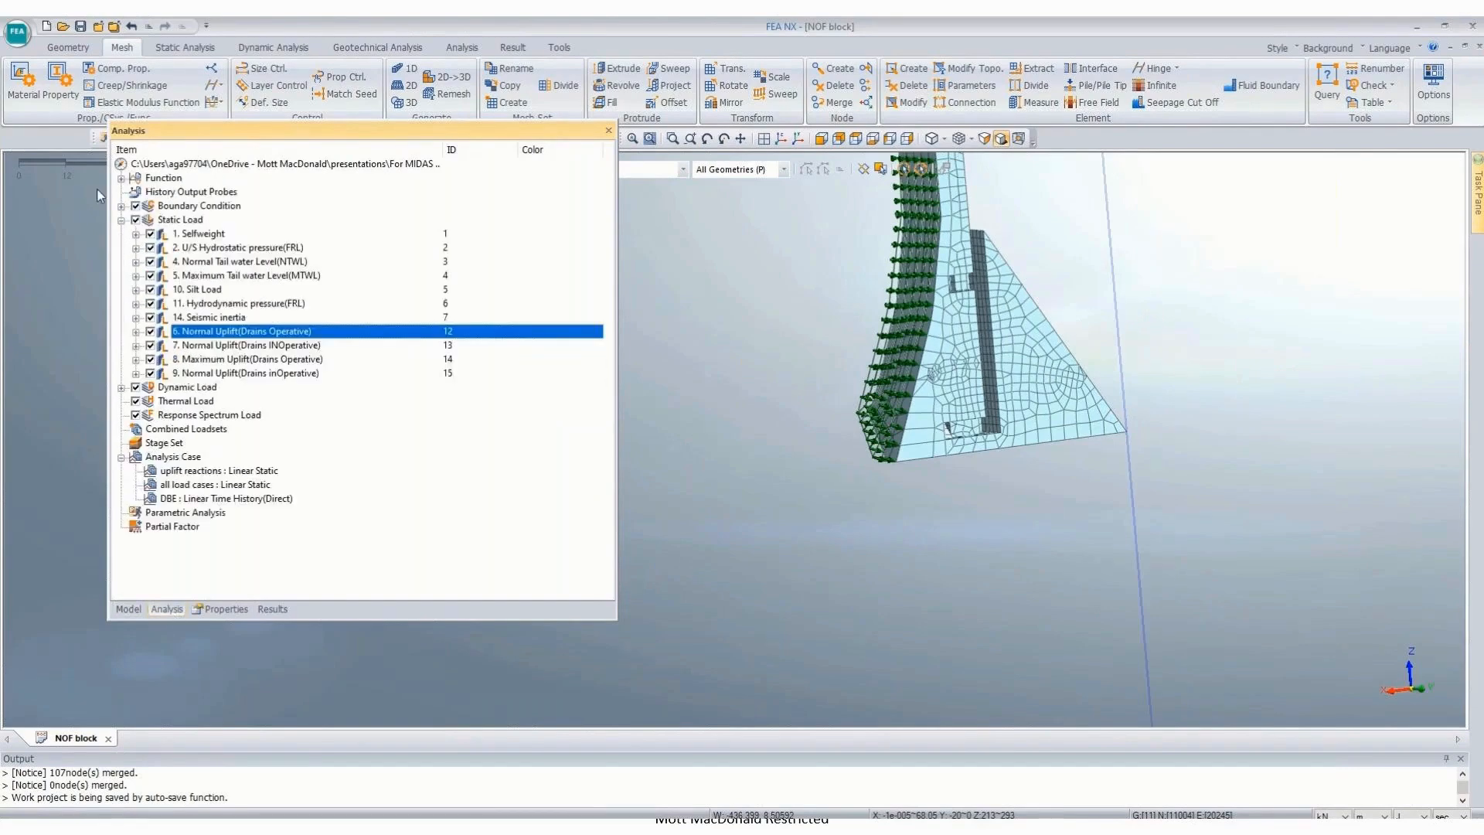
left_click(128, 609)
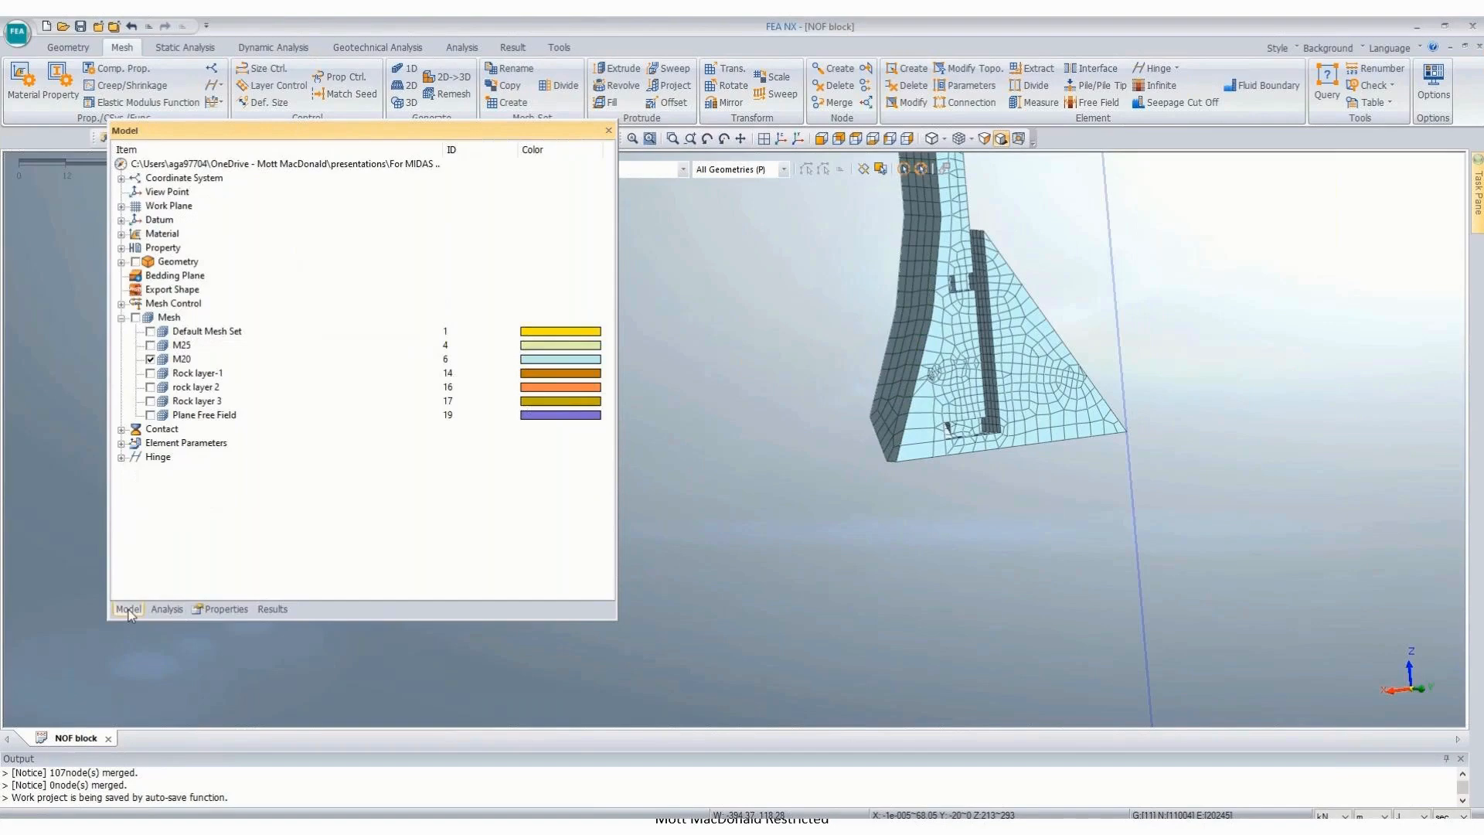
Step: Inspect the M25 3D solid property's definition and close it without changes
left_click(122, 262)
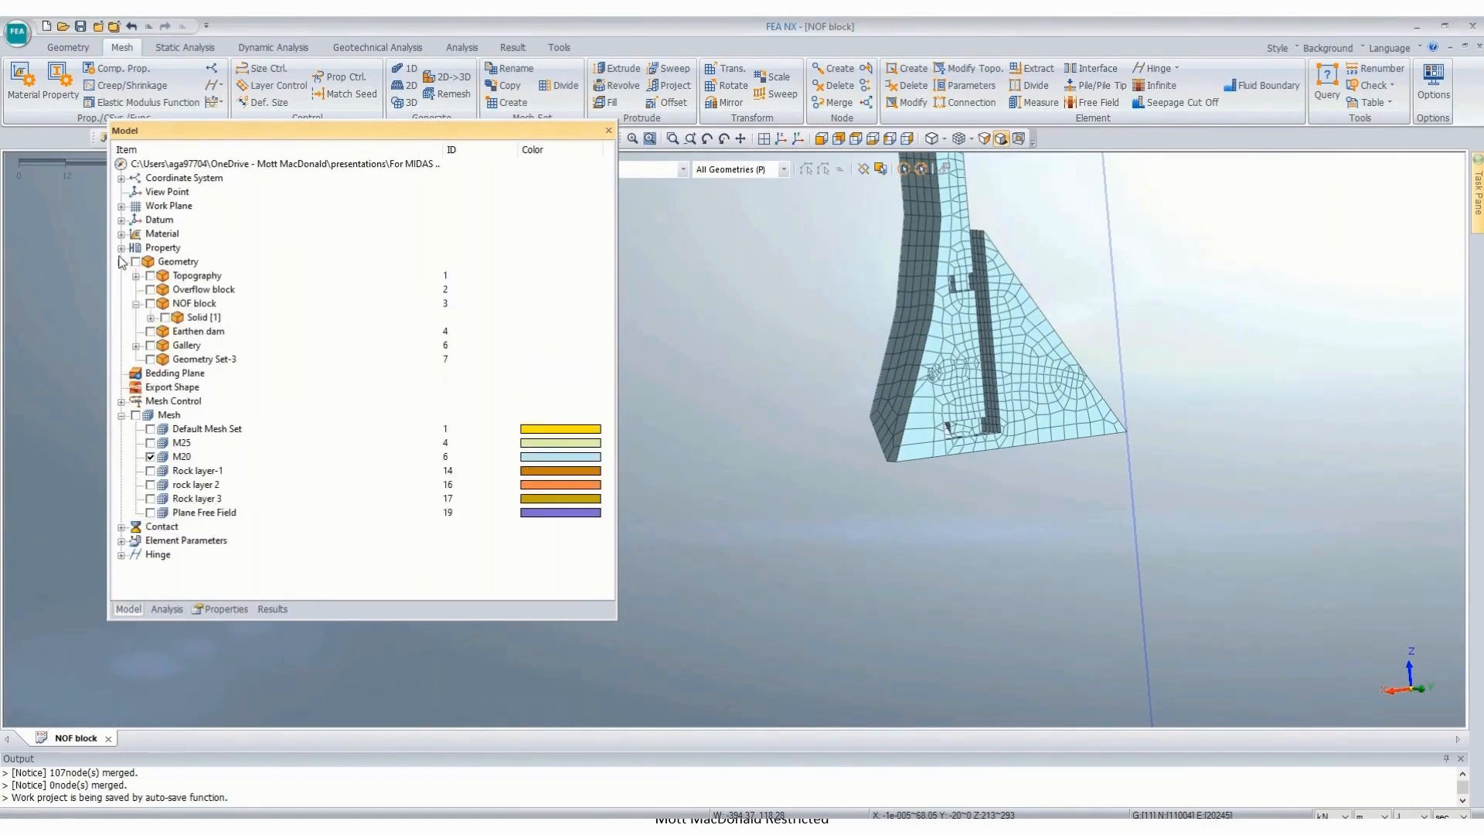
left_click(121, 248)
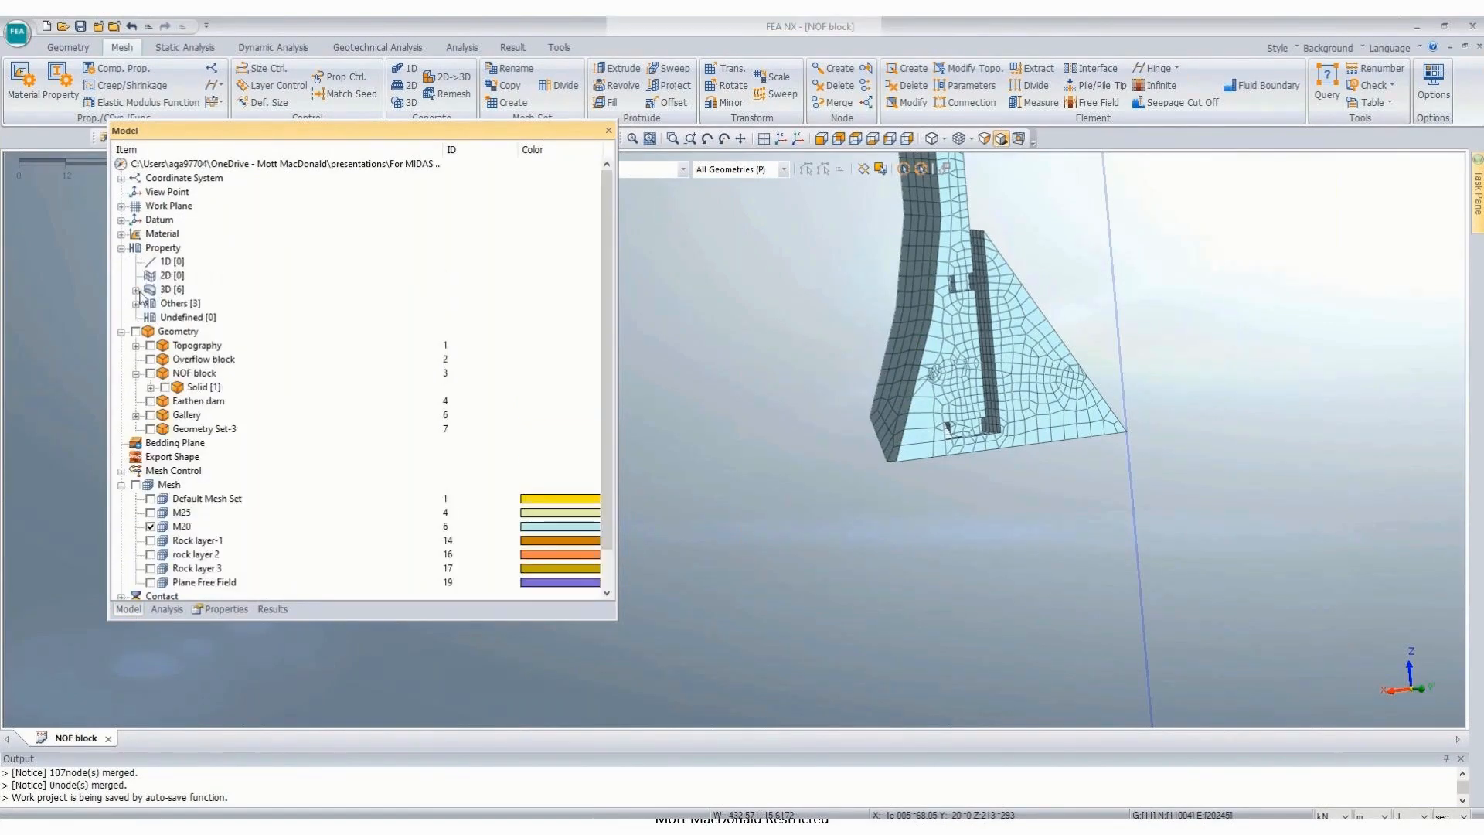
left_click(136, 290)
right_click(208, 302)
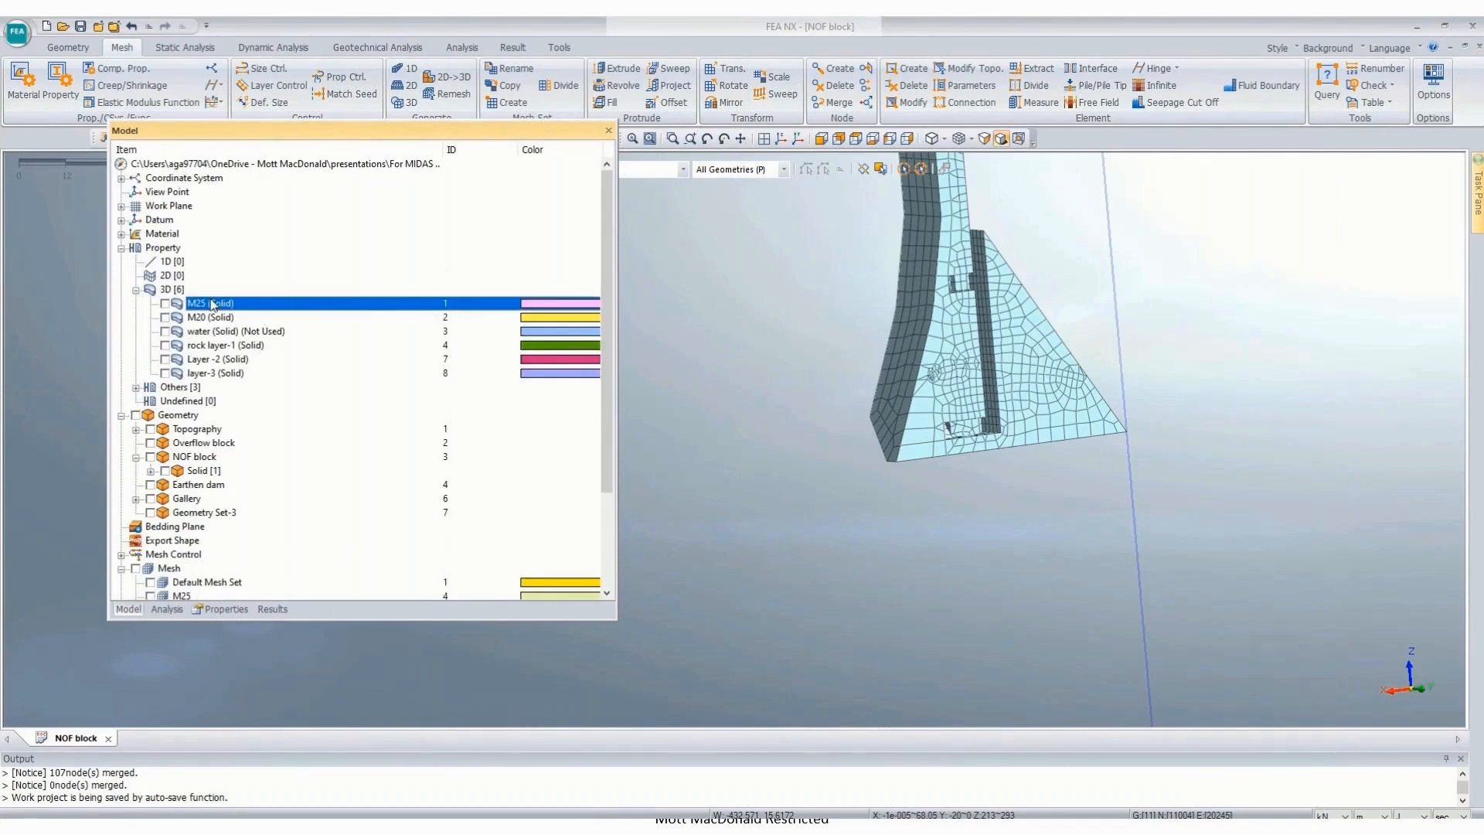
left_click(280, 416)
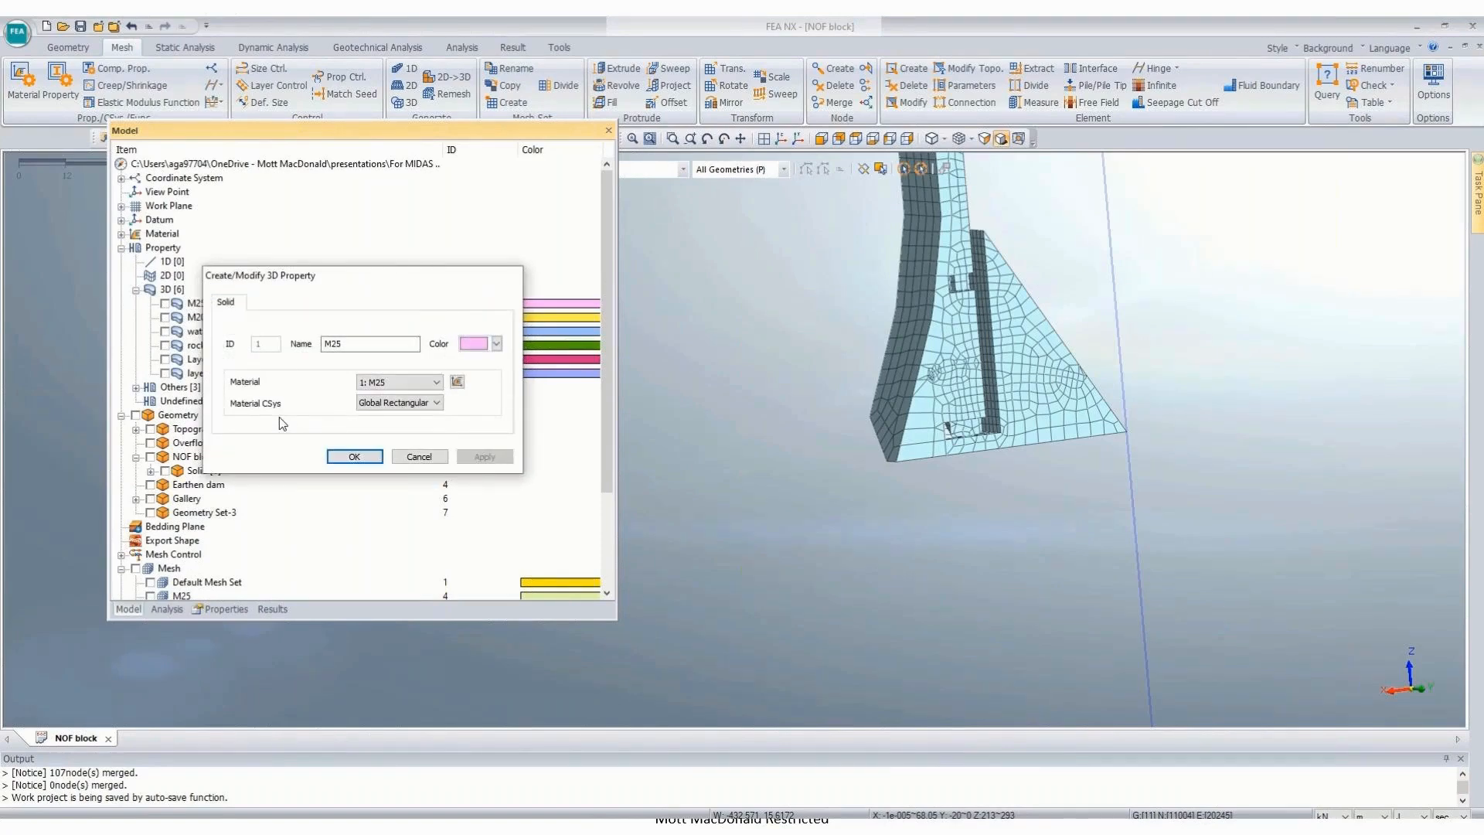
key("Escape")
left_click(121, 248)
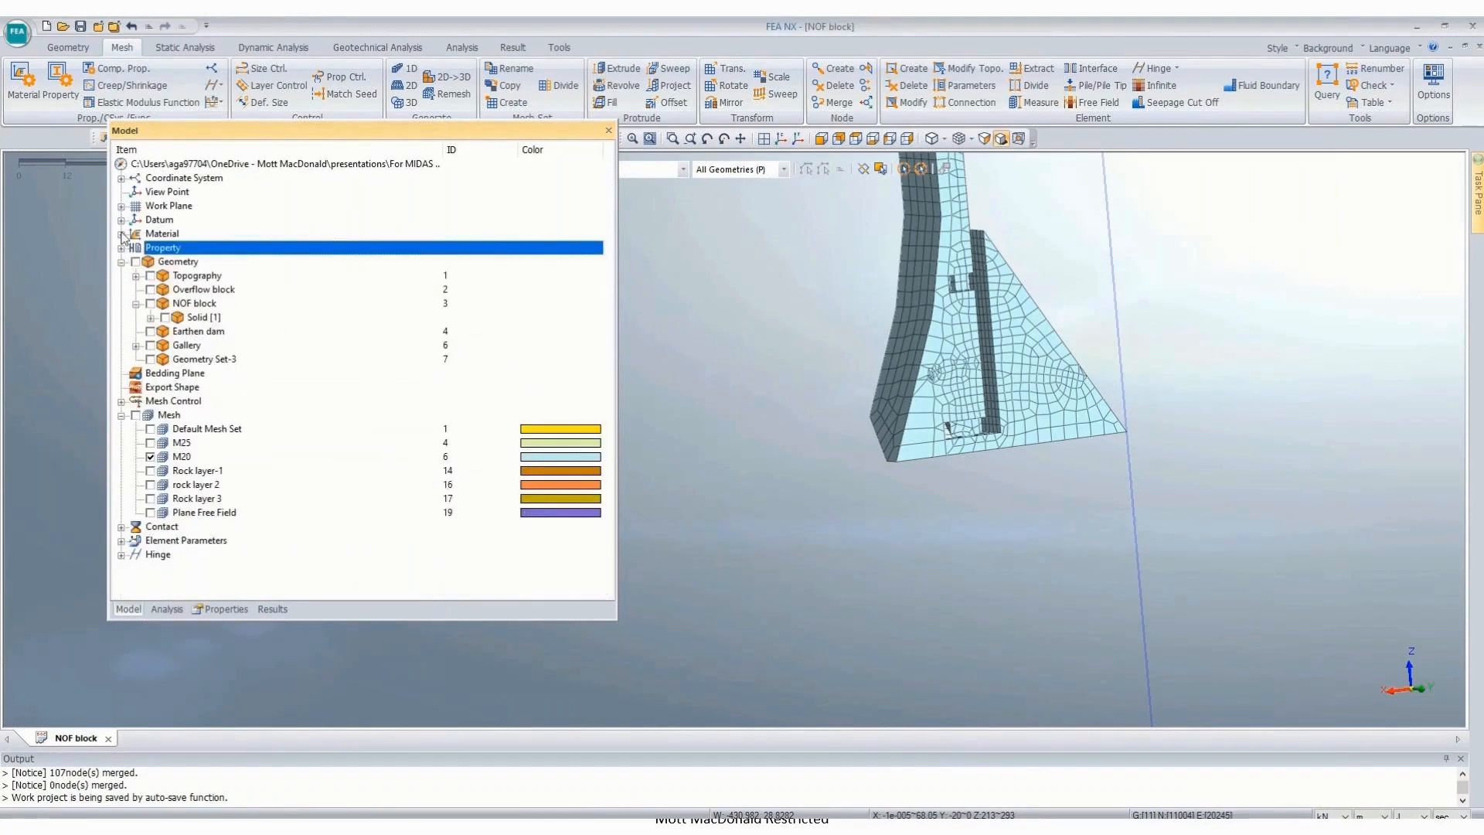
Step: Set the unit weight of the M25 isotropic material to 10 kN/m³
left_click(121, 234)
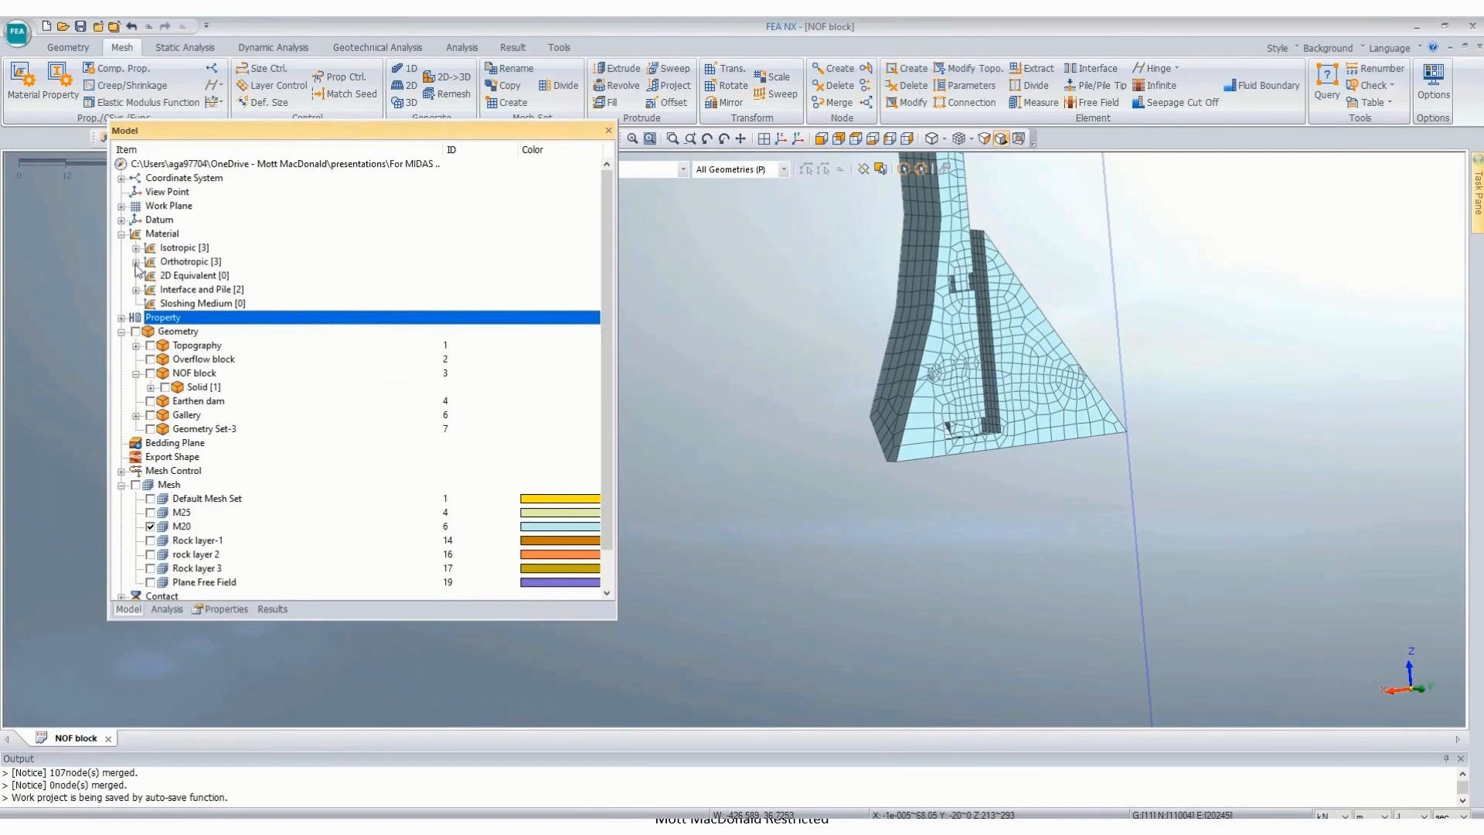
left_click(136, 248)
right_click(230, 263)
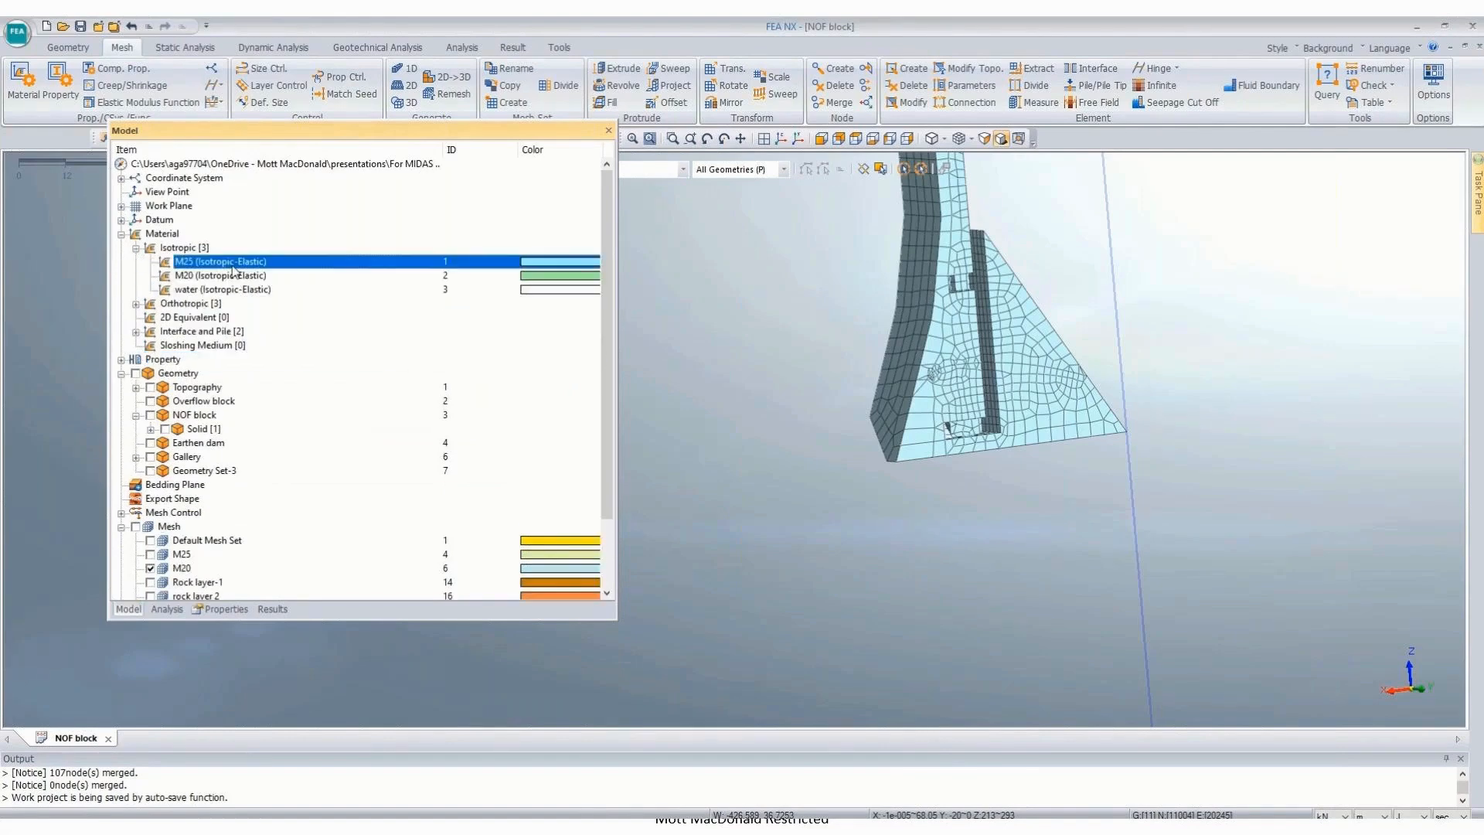
left_click(298, 344)
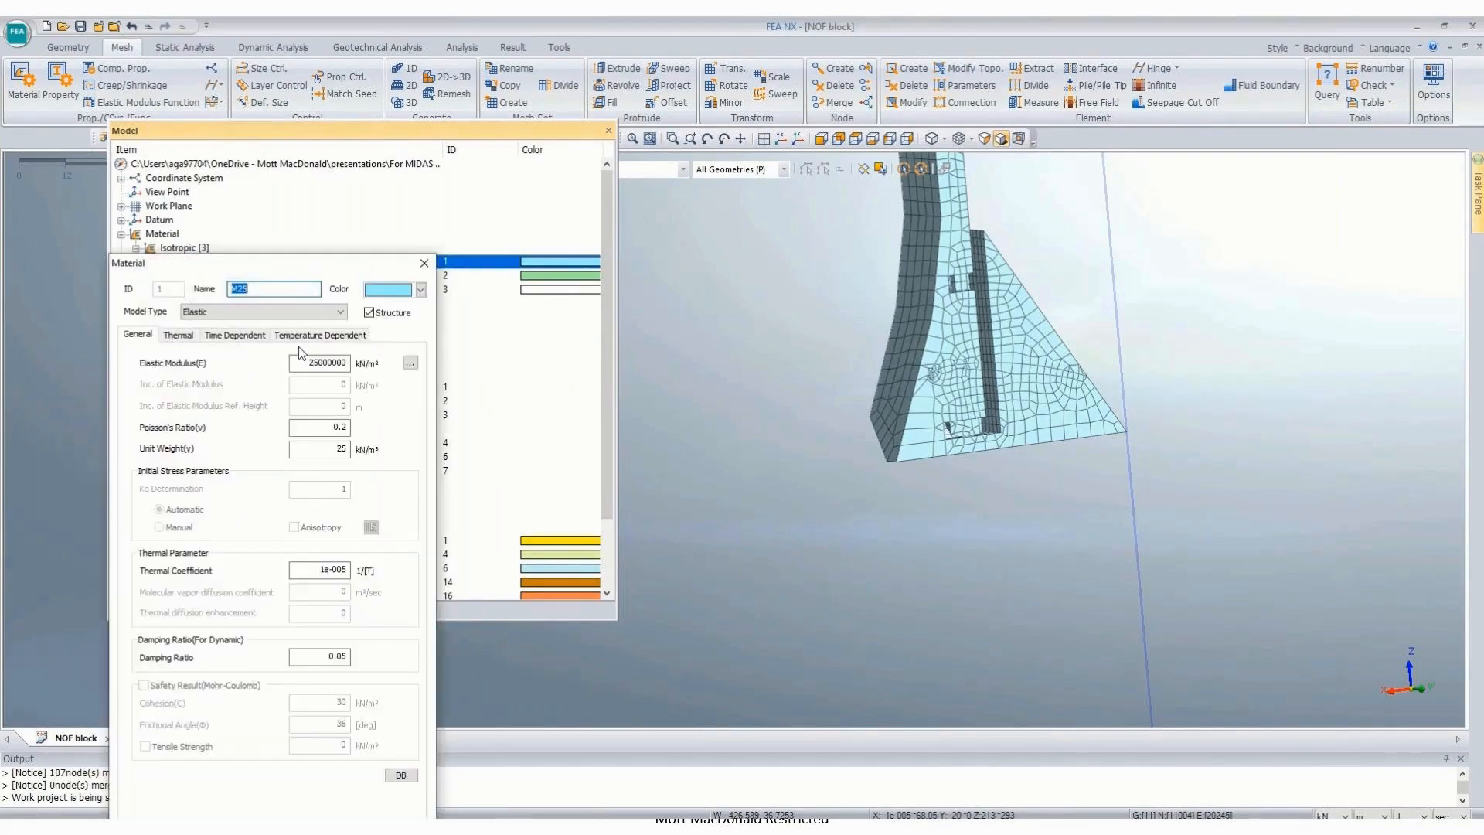
left_click_drag(323, 449, 476, 448)
type("10")
key("Return")
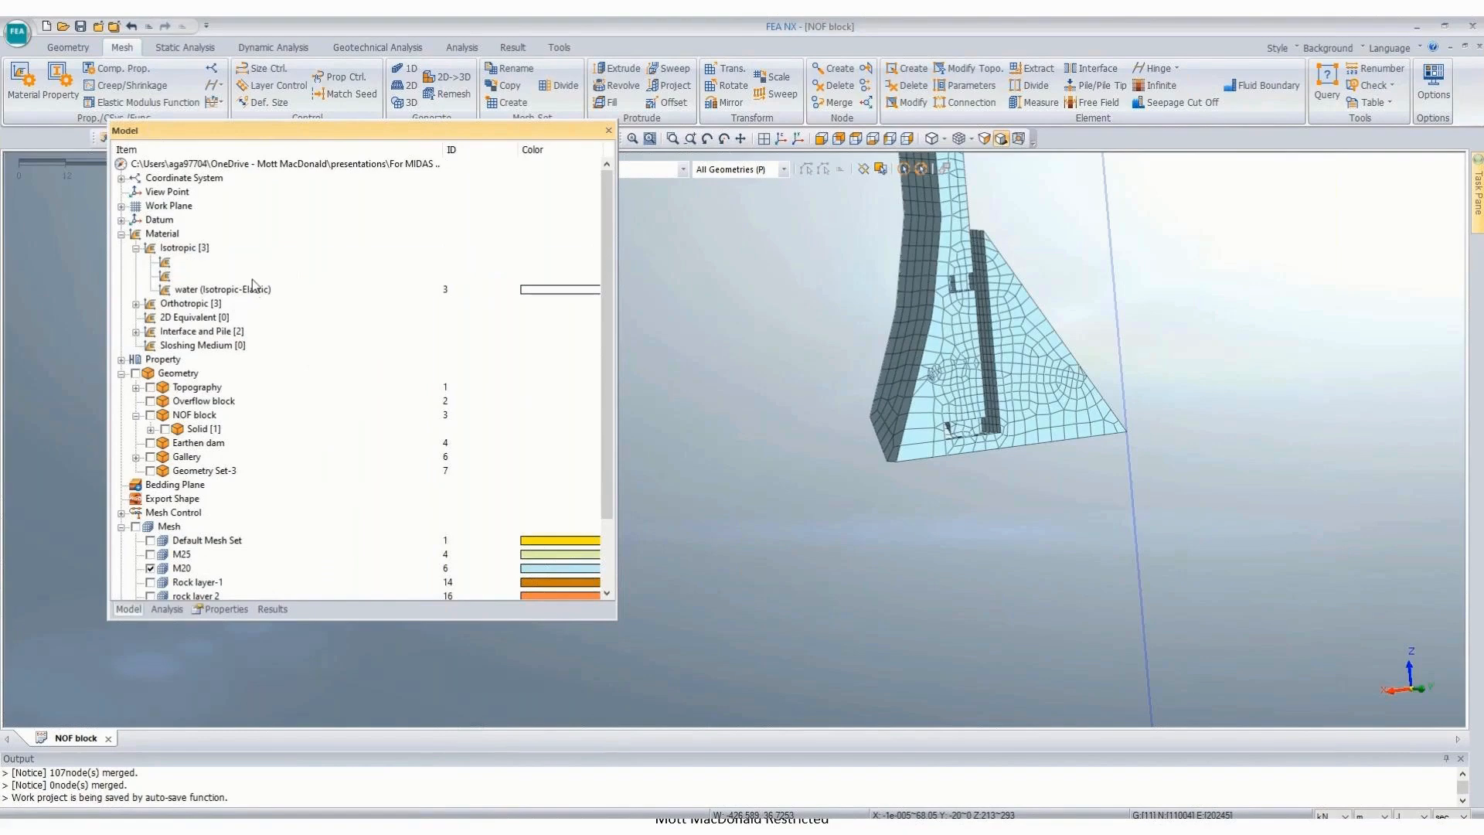
Step: Set the unit weight of the M20 isotropic material to 0 kN/m³
right_click(252, 276)
left_click(313, 355)
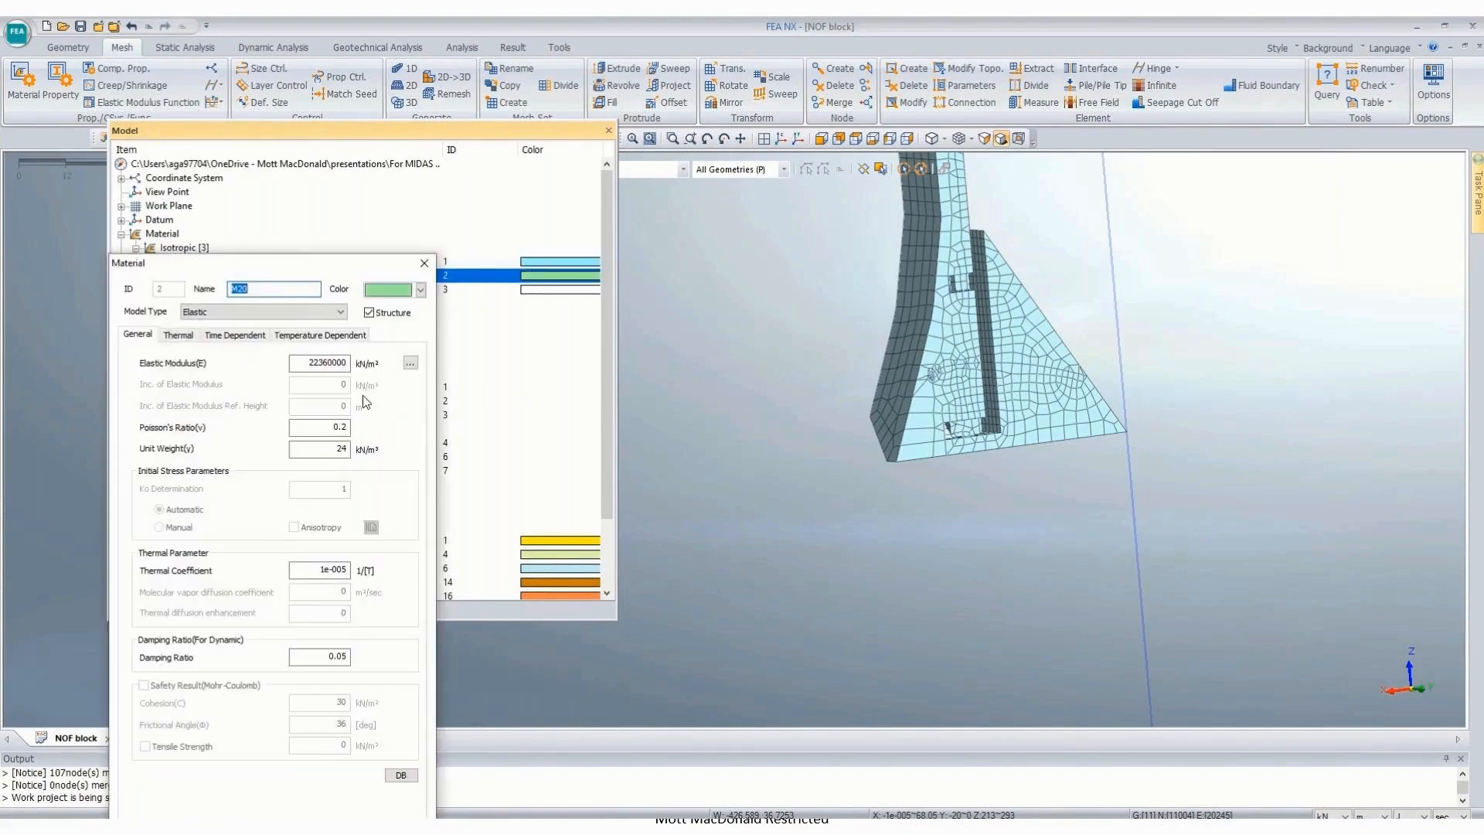
left_click(326, 449)
key("Delete")
key("Delete")
type("0")
key("Return")
Step: Set the unit weight of the M25 isotropic material to 0 kN/m³
right_click(251, 265)
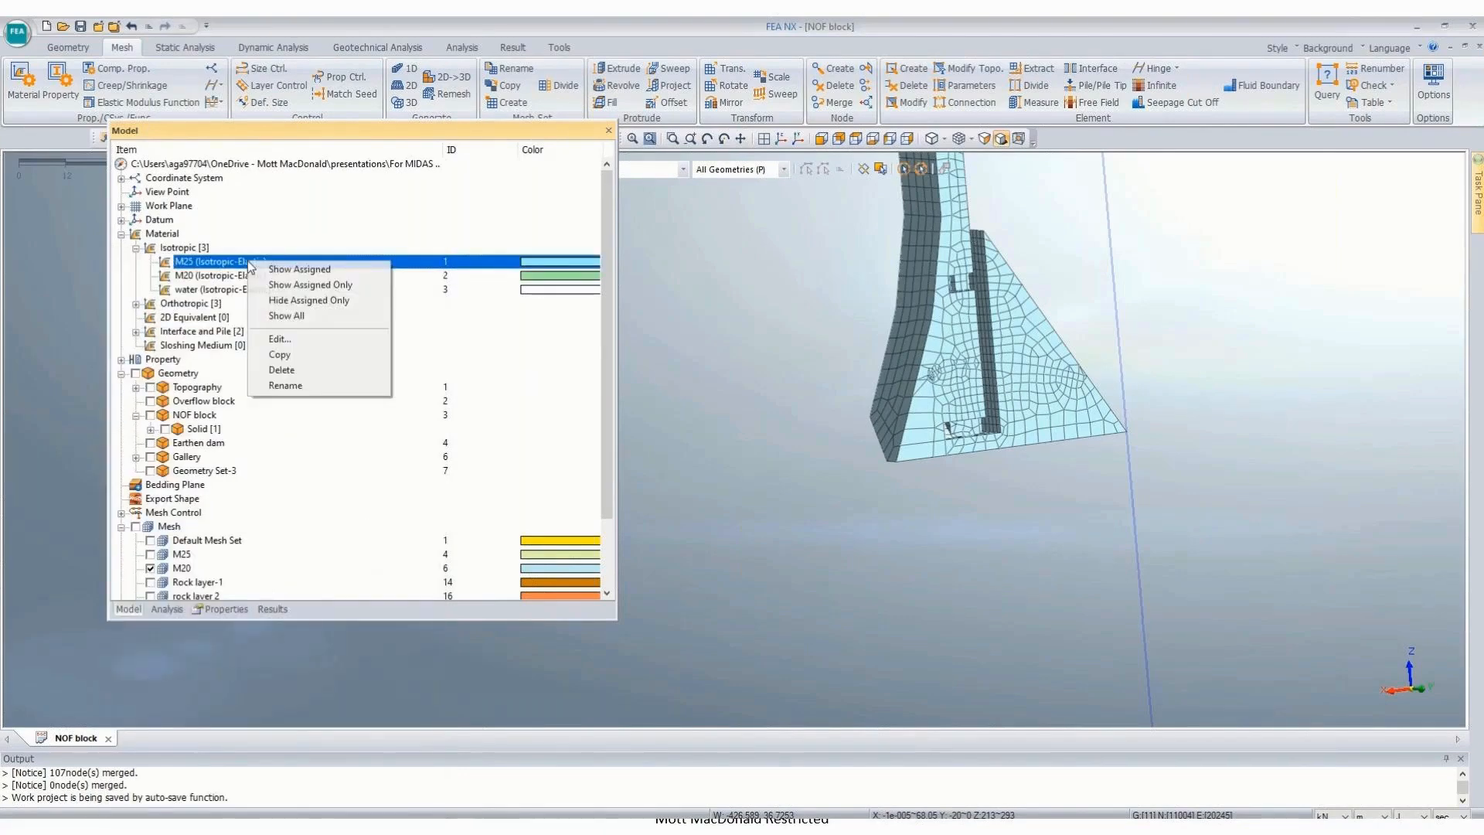
left_click(305, 339)
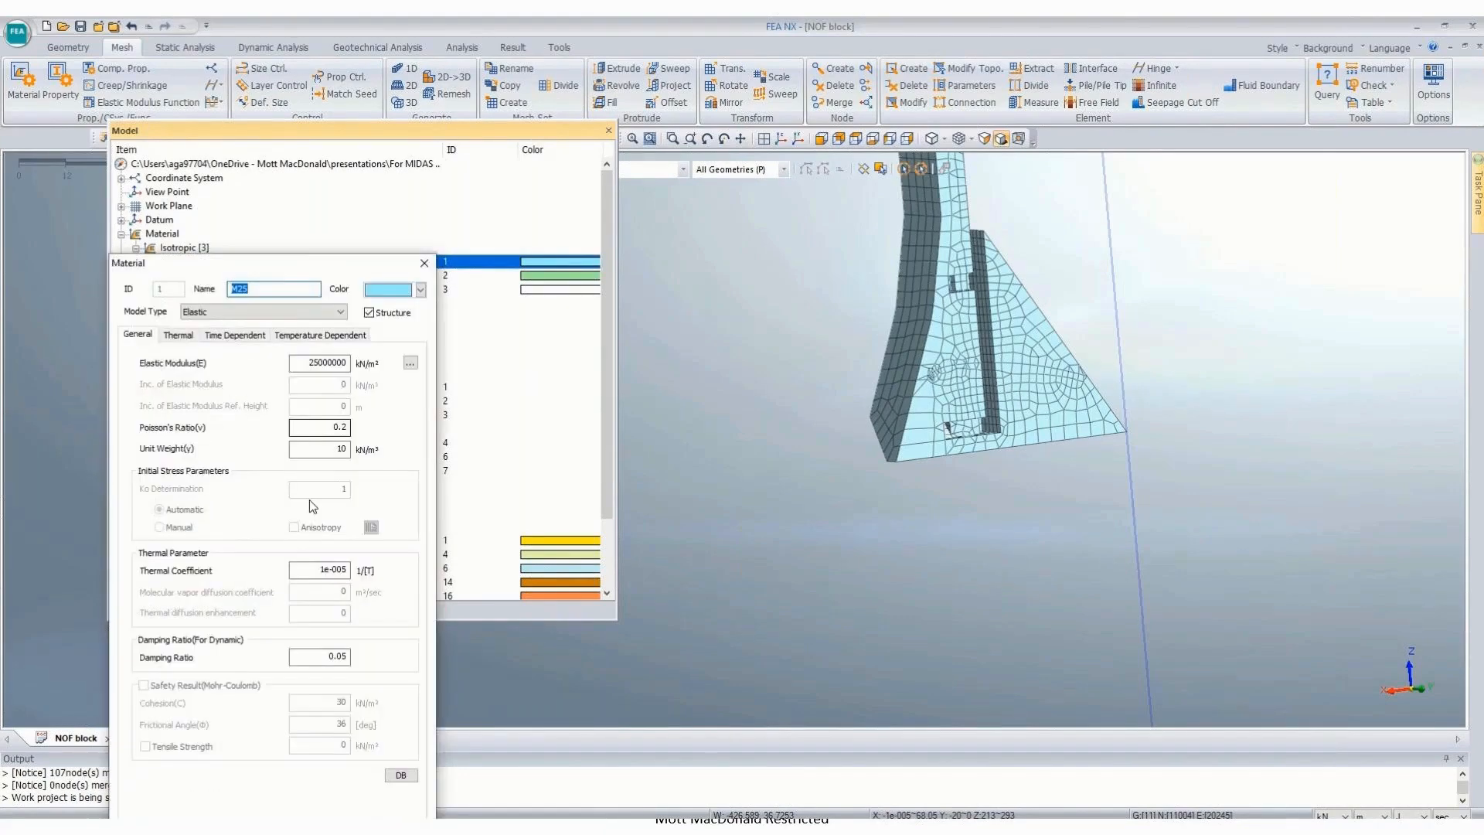
left_click_drag(332, 449, 417, 454)
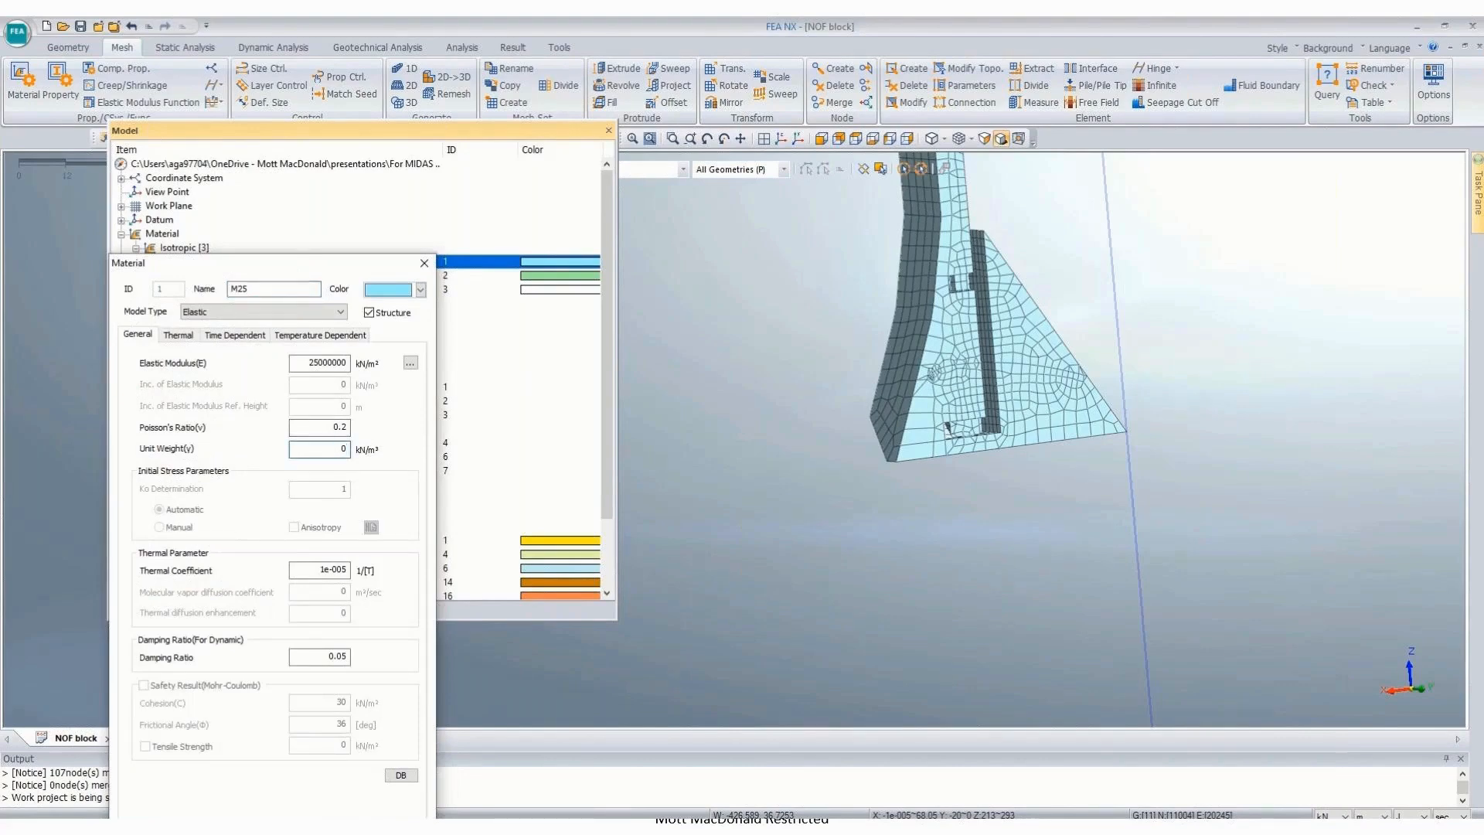
key("Return")
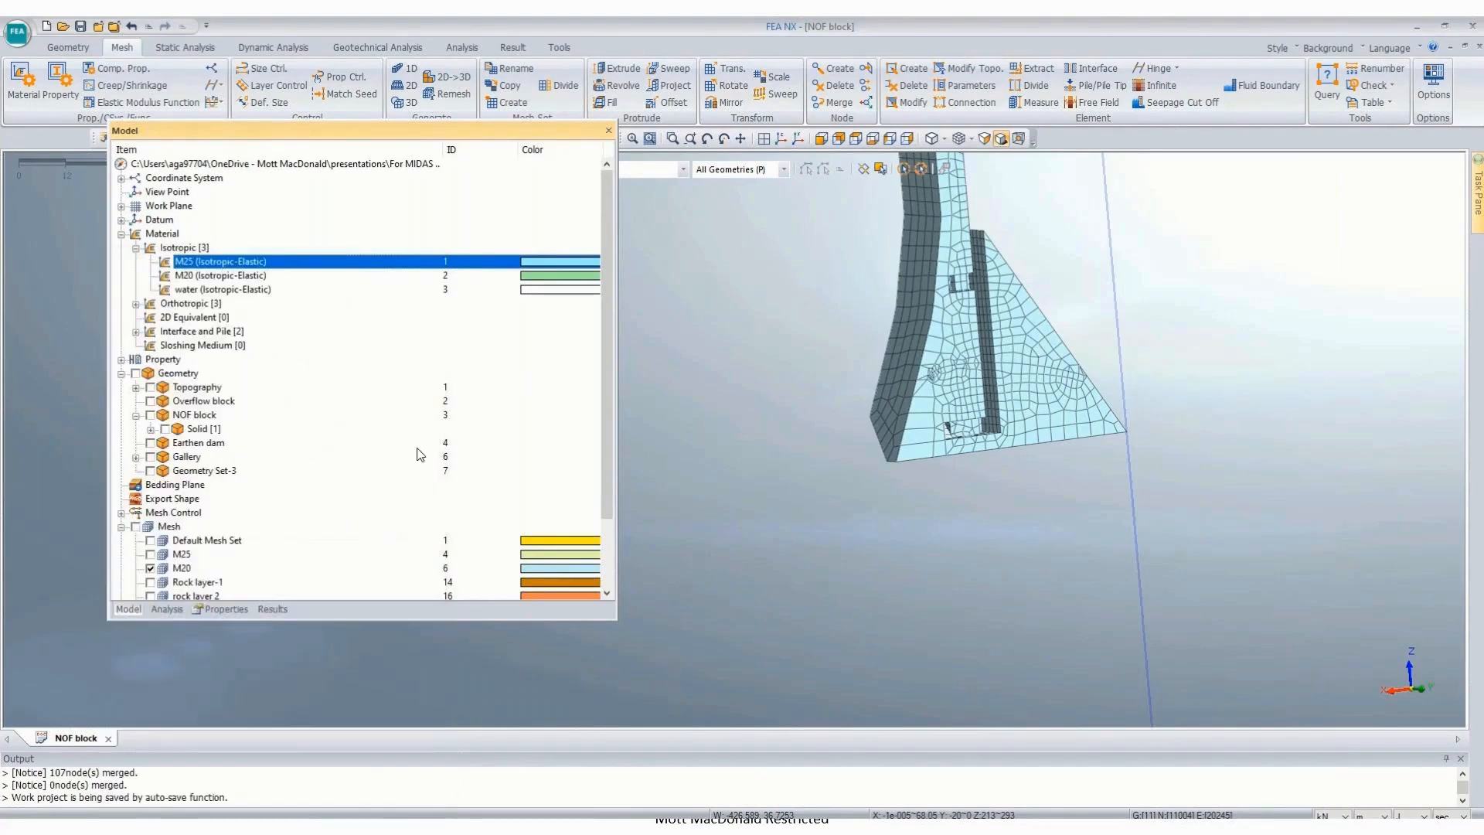
Step: Start a 2D-to-3D mesh extrusion in the side view of the block with polygon selection active
left_click(892, 139)
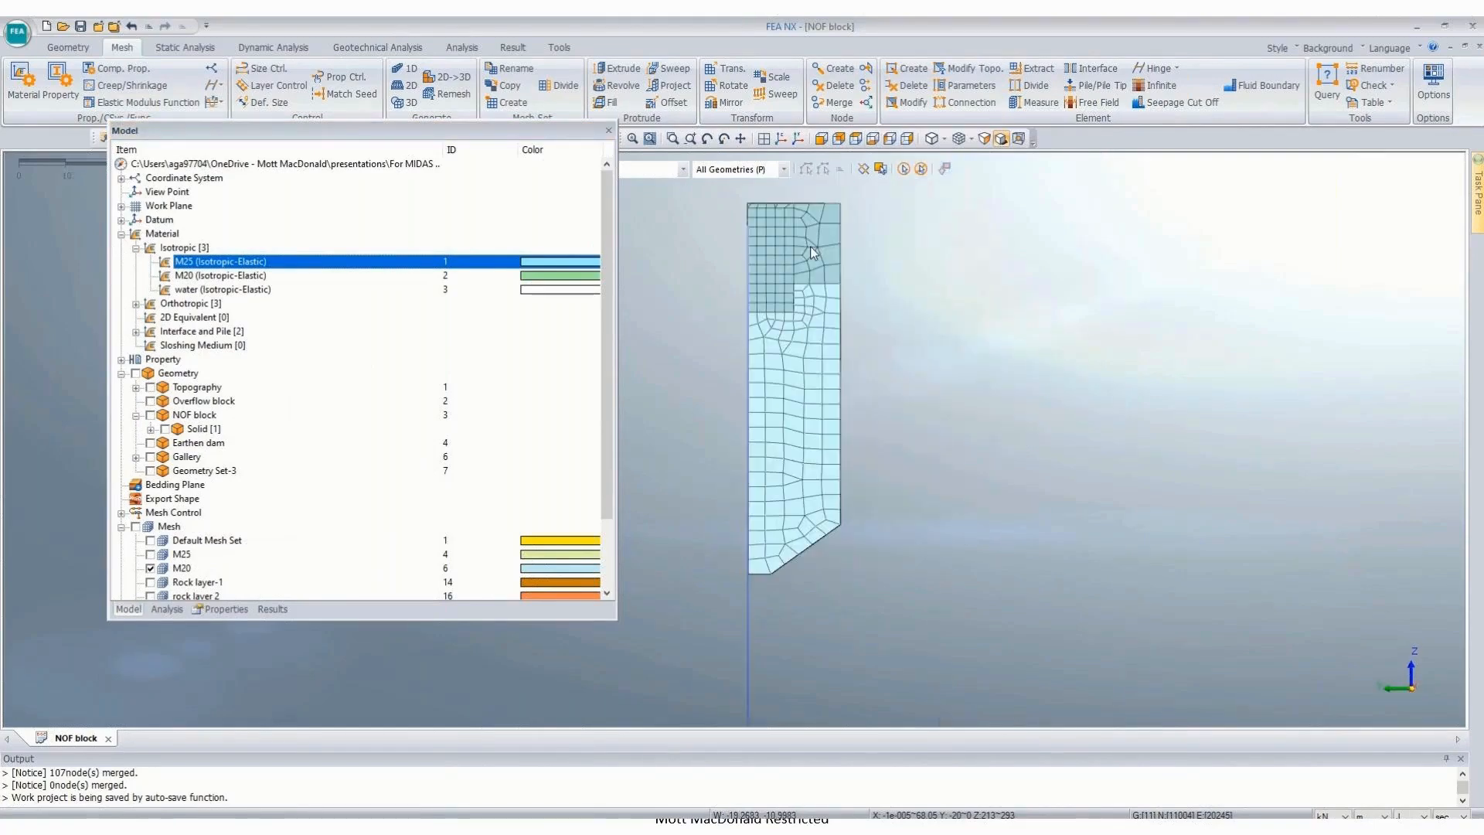
left_click_drag(479, 140, 269, 253)
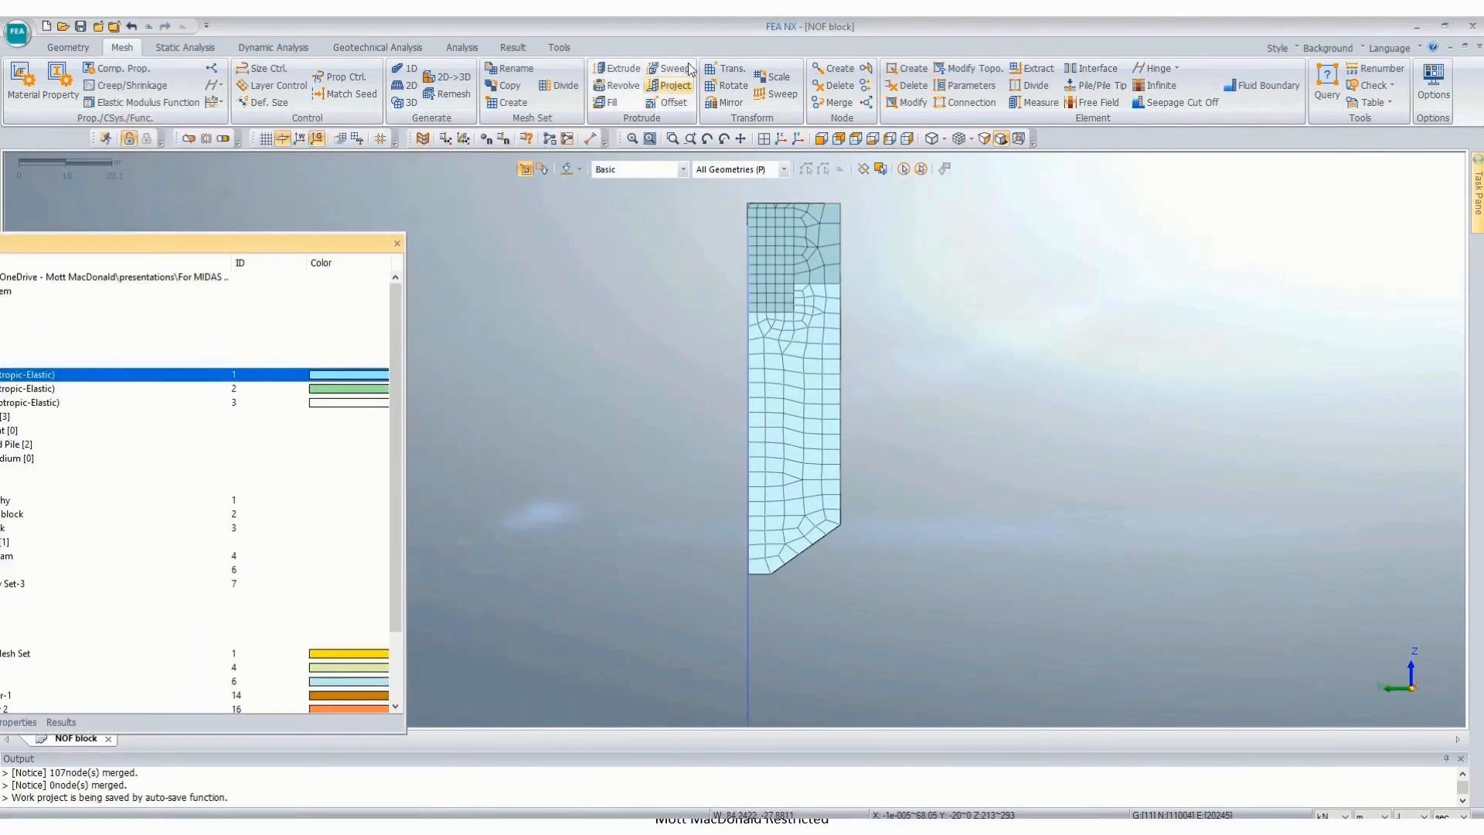
left_click(624, 74)
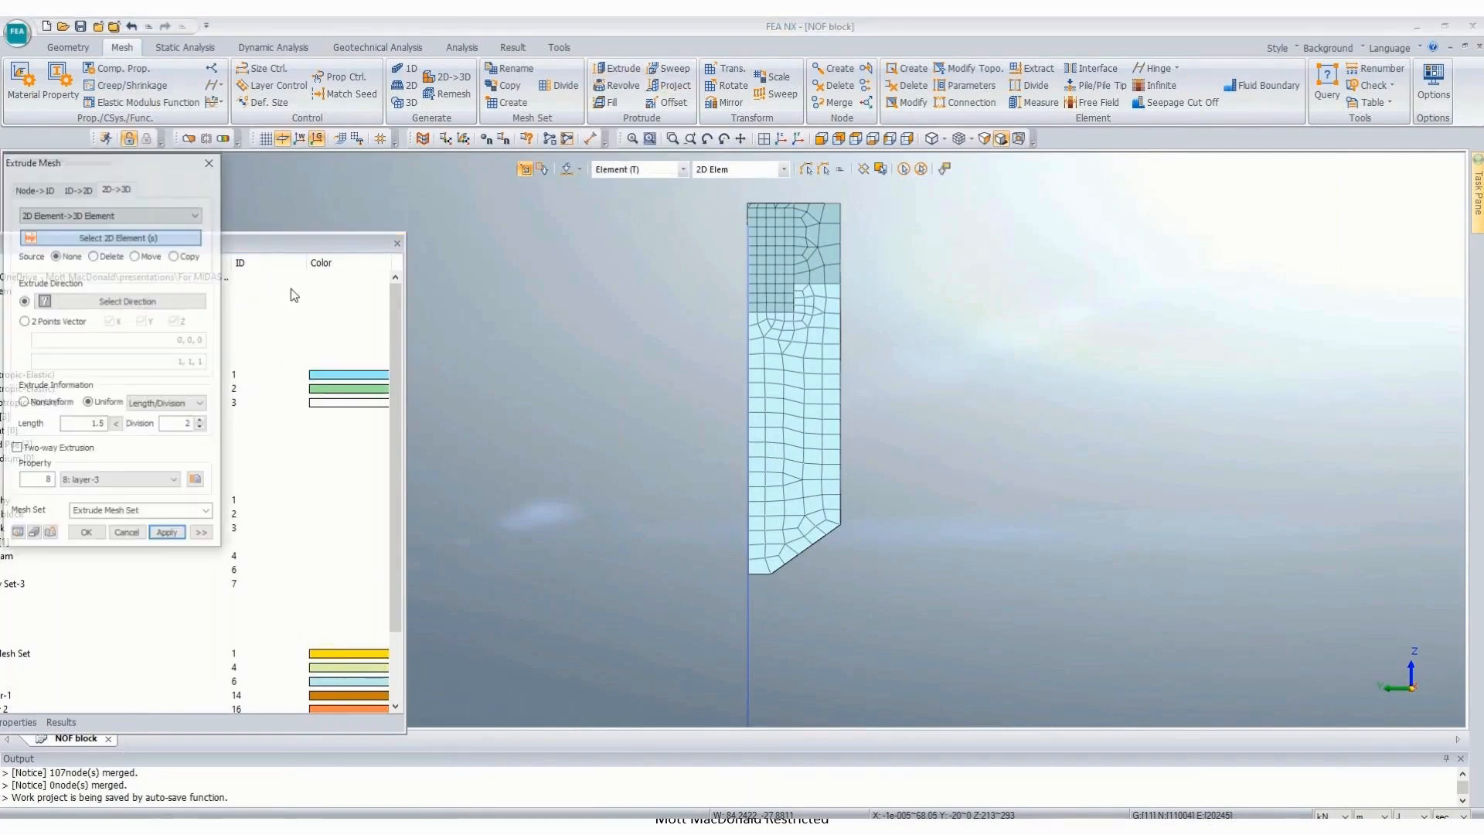
left_click(580, 169)
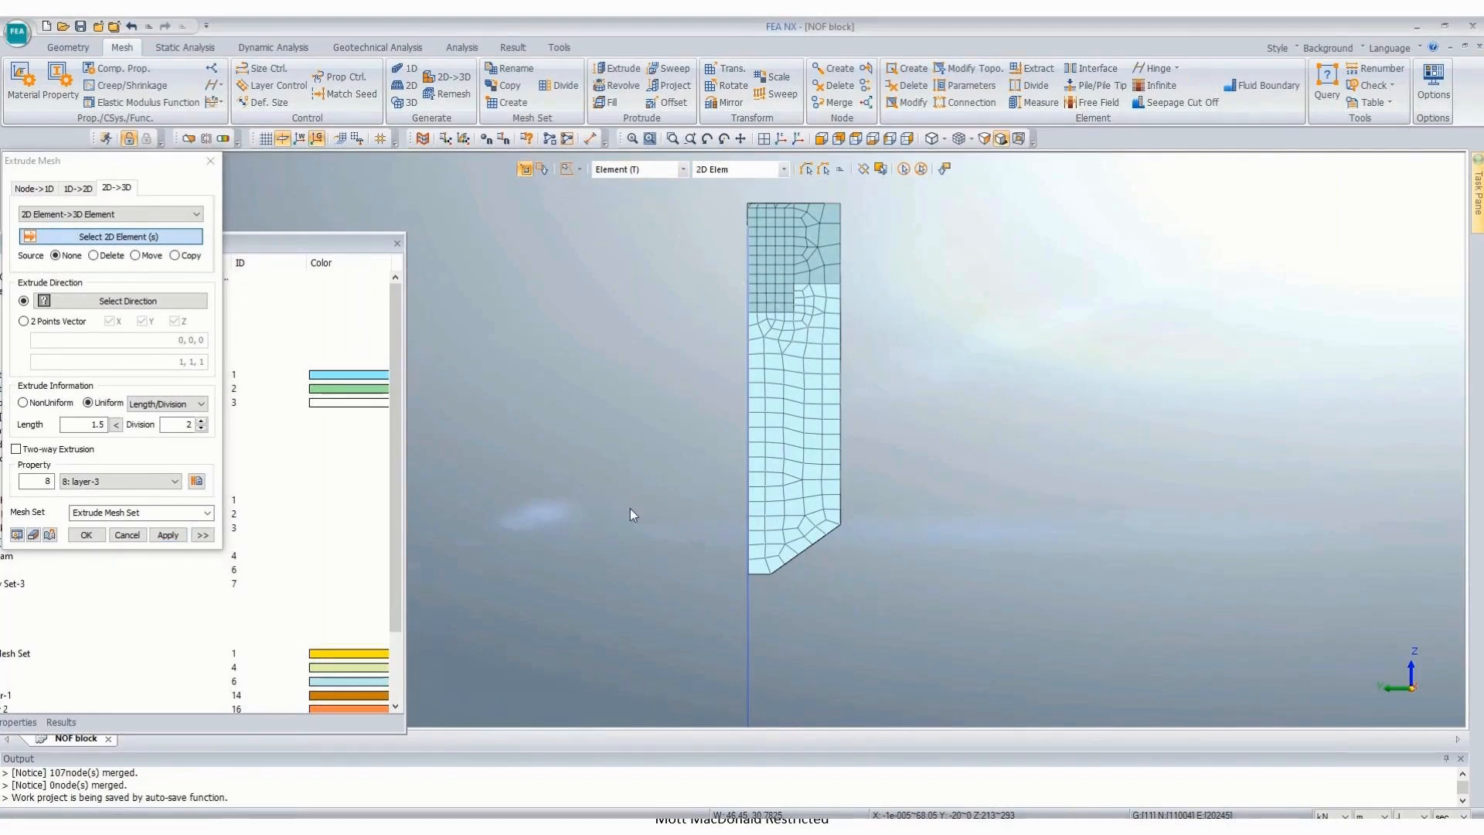
Step: Try to select 2D elements along the block's base by outlining them with a polygon
left_click(840, 524)
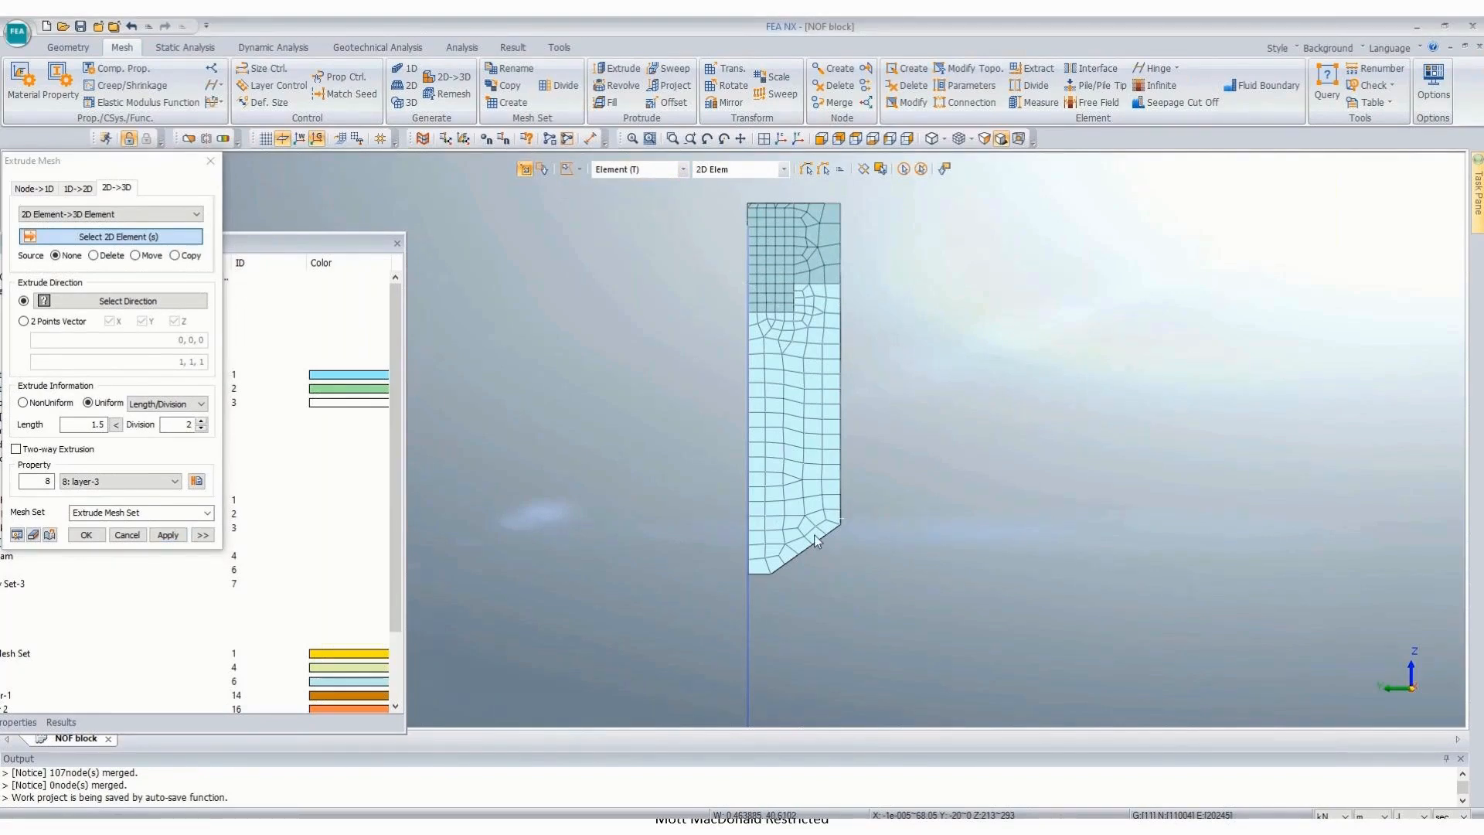
left_click(769, 572)
left_click(786, 601)
double_click(989, 493)
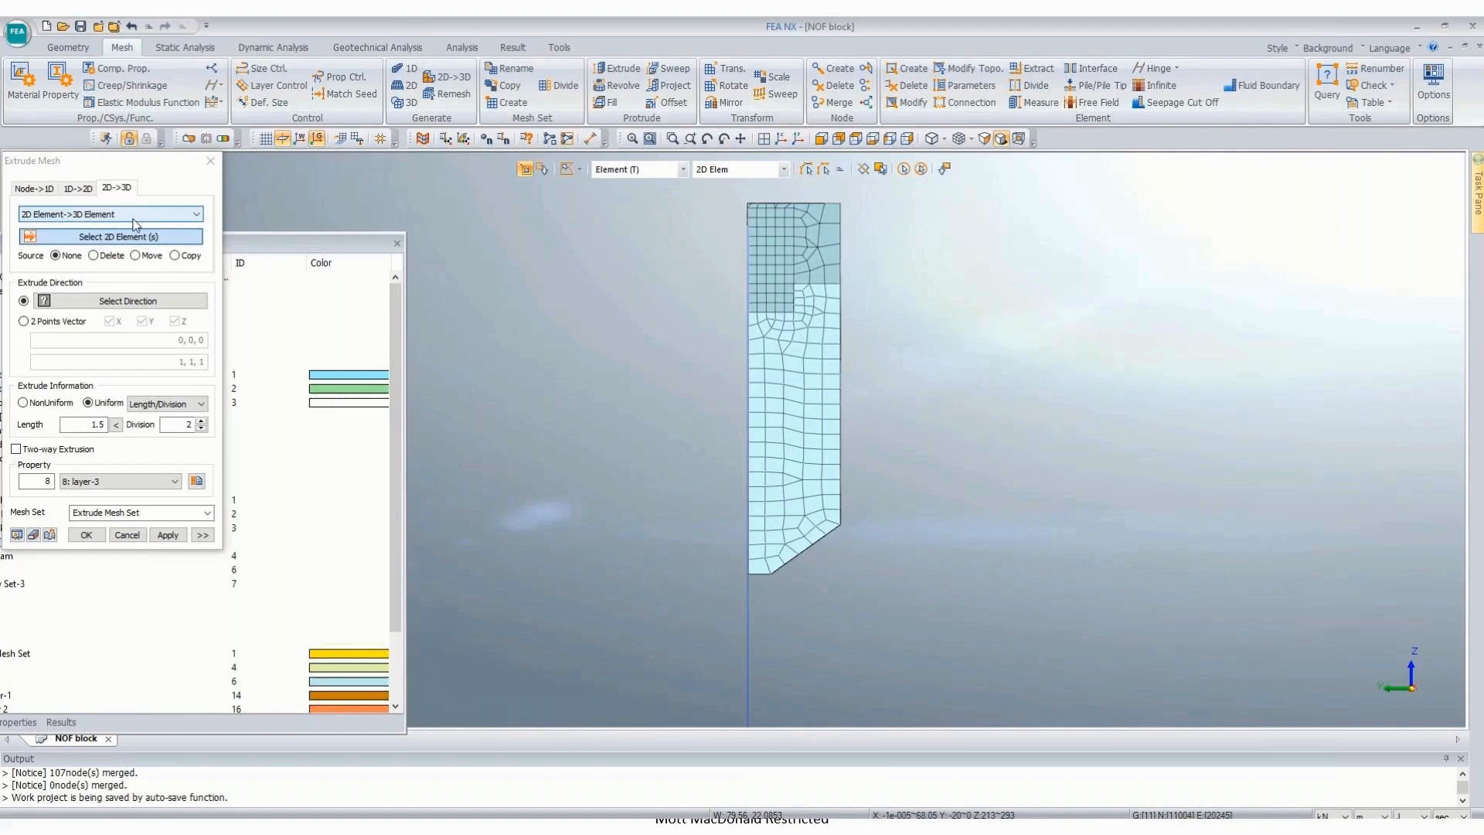
Step: Change the extrusion source to Element Face->3D Element and polygon-select the faces along the block's base
left_click(111, 214)
left_click(109, 233)
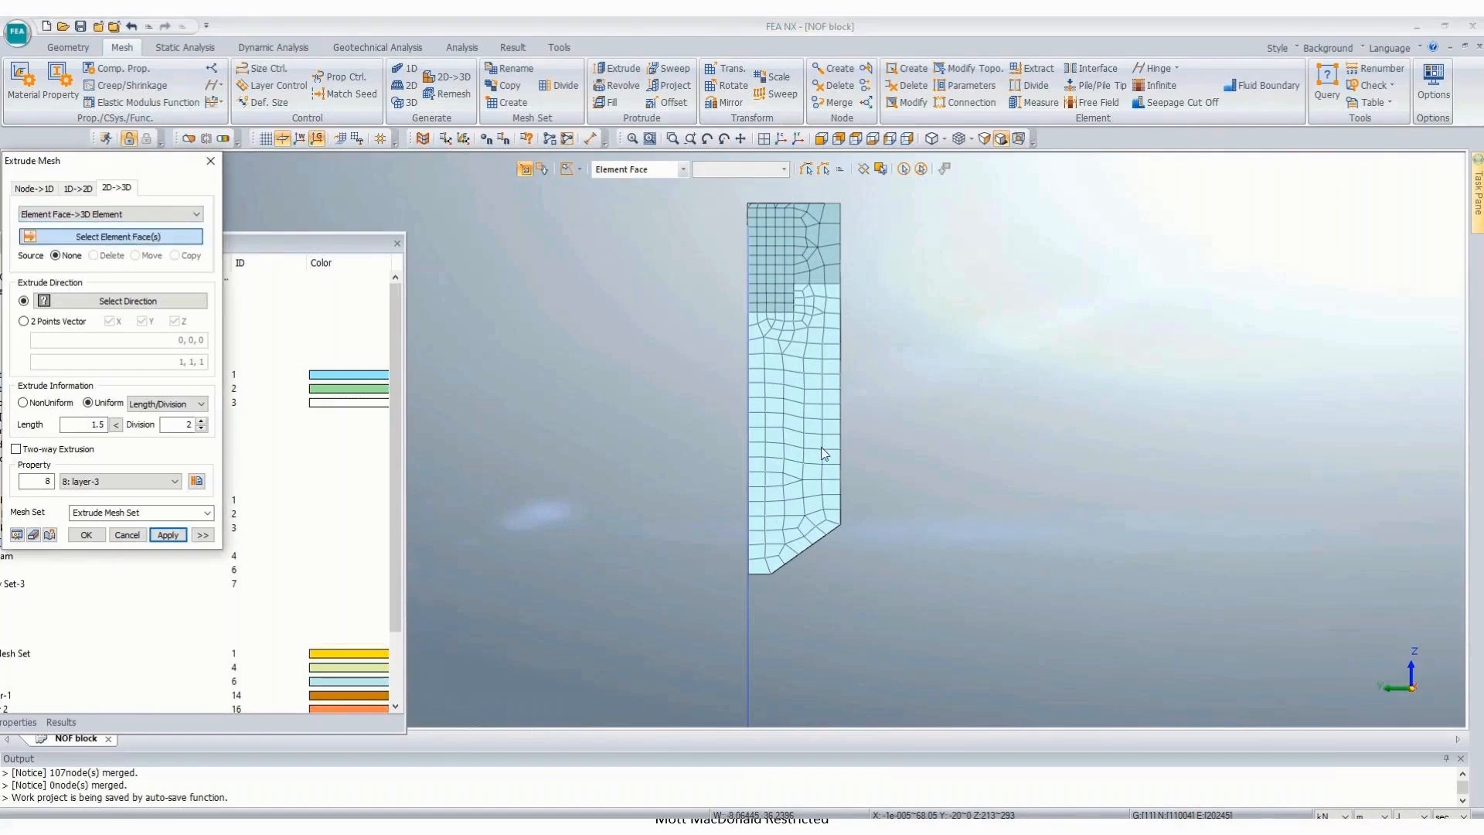
left_click(843, 520)
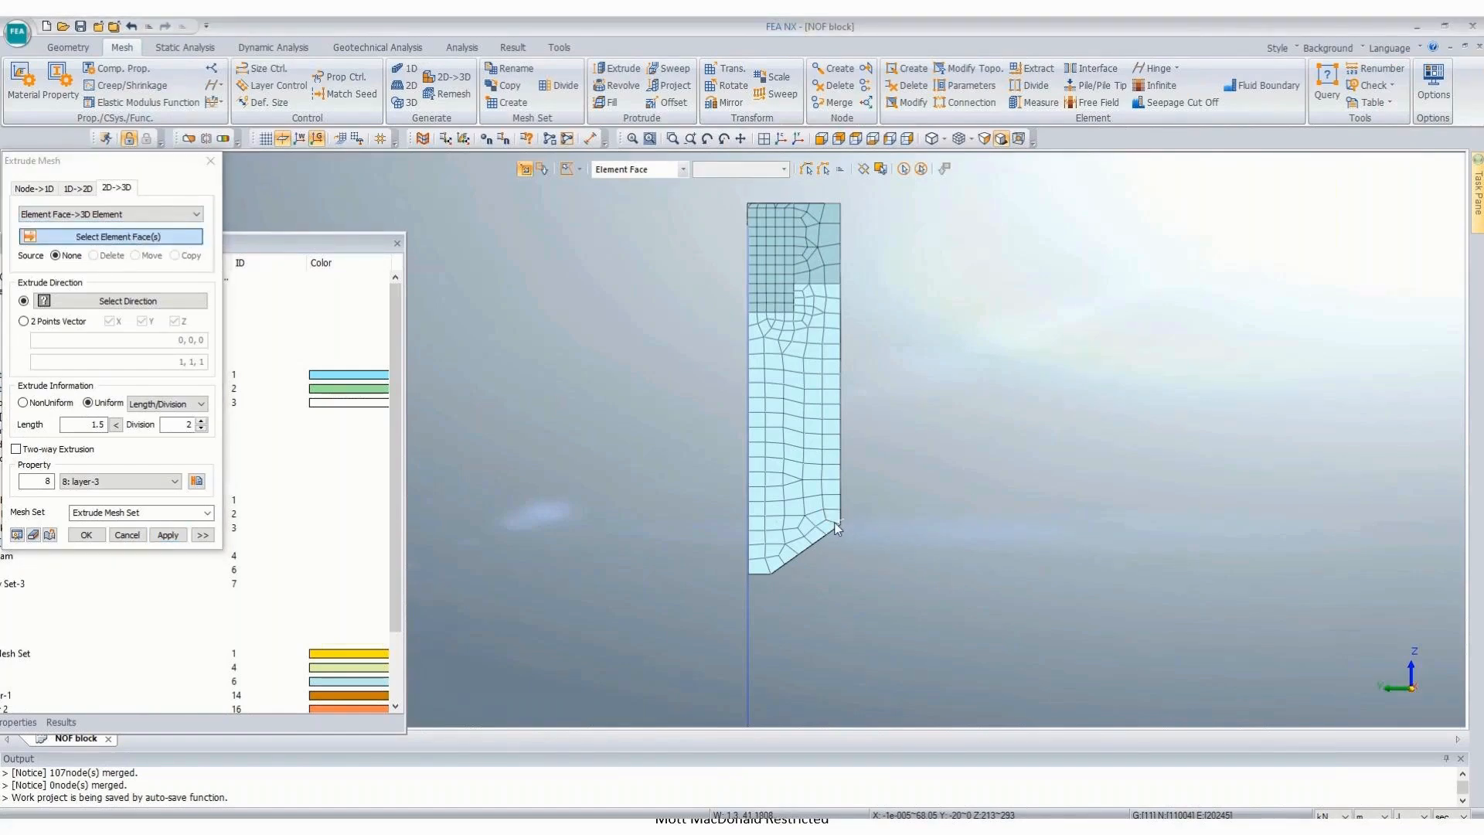
left_click(766, 573)
left_click(783, 598)
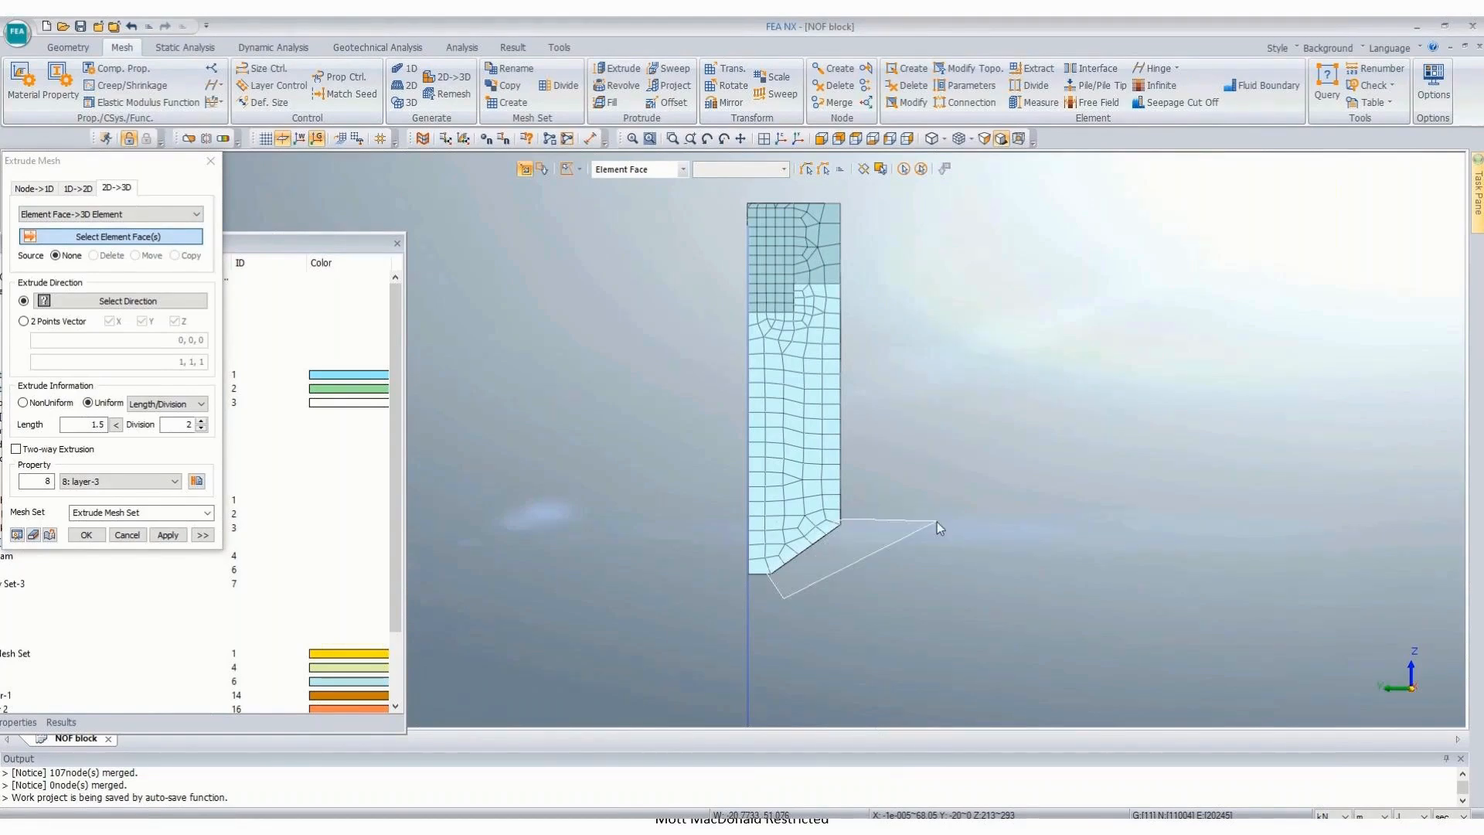
double_click(937, 523)
Step: Define the extrusion along the vertical datum axis with a length of -20 and 1 division
left_click(96, 306)
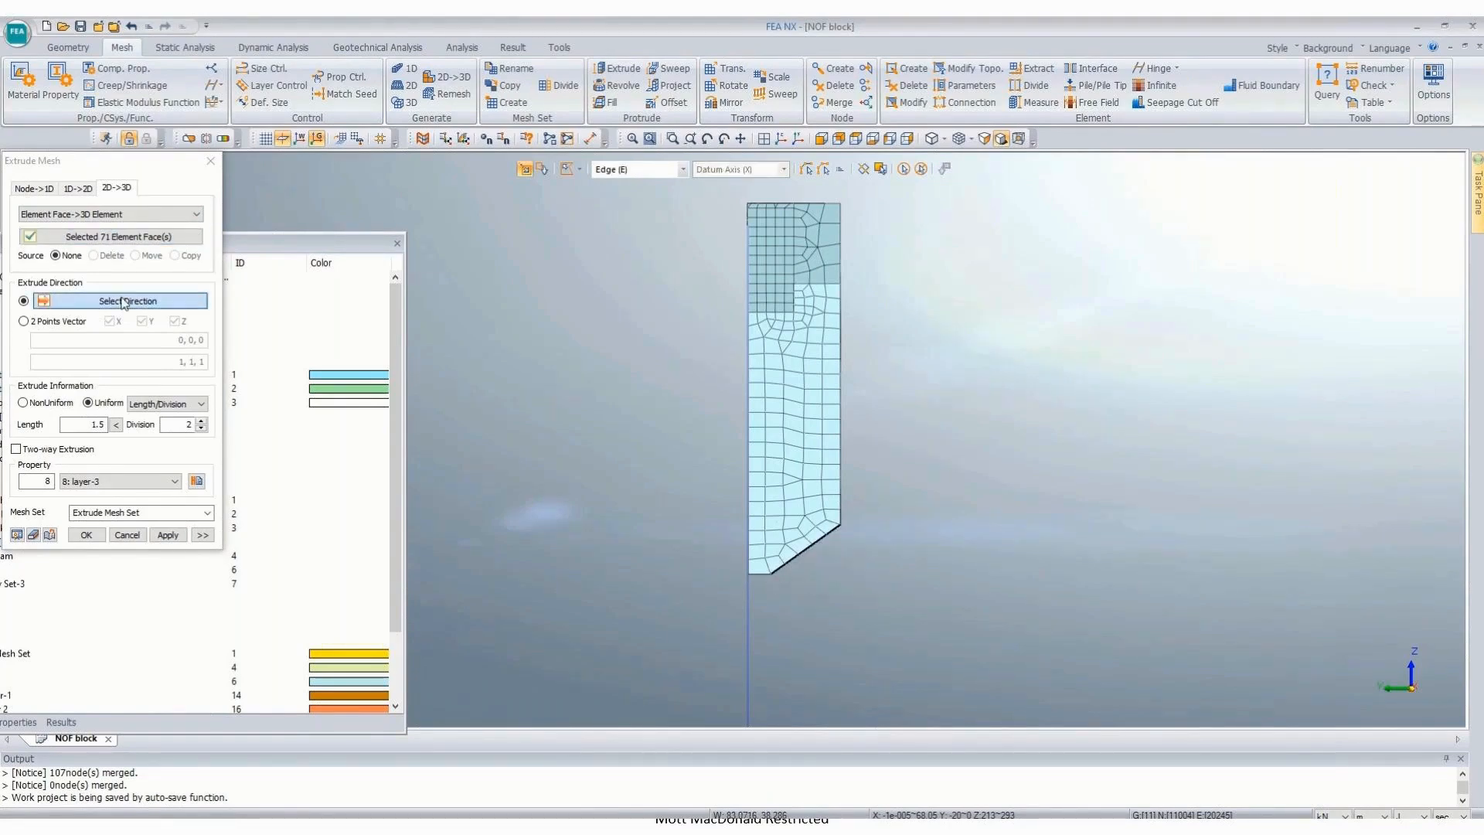
left_click(748, 634)
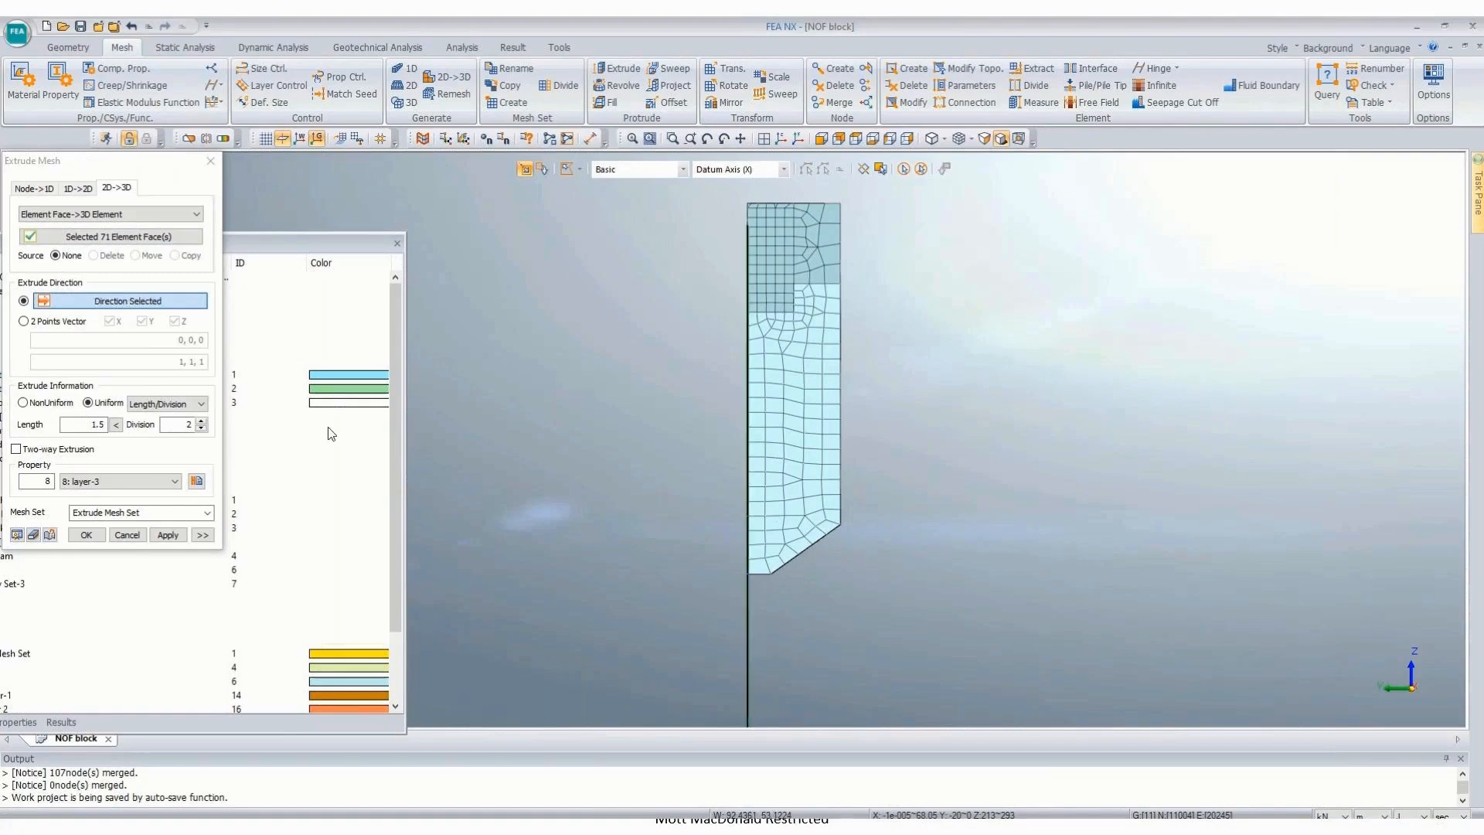
left_click_drag(83, 424, 239, 419)
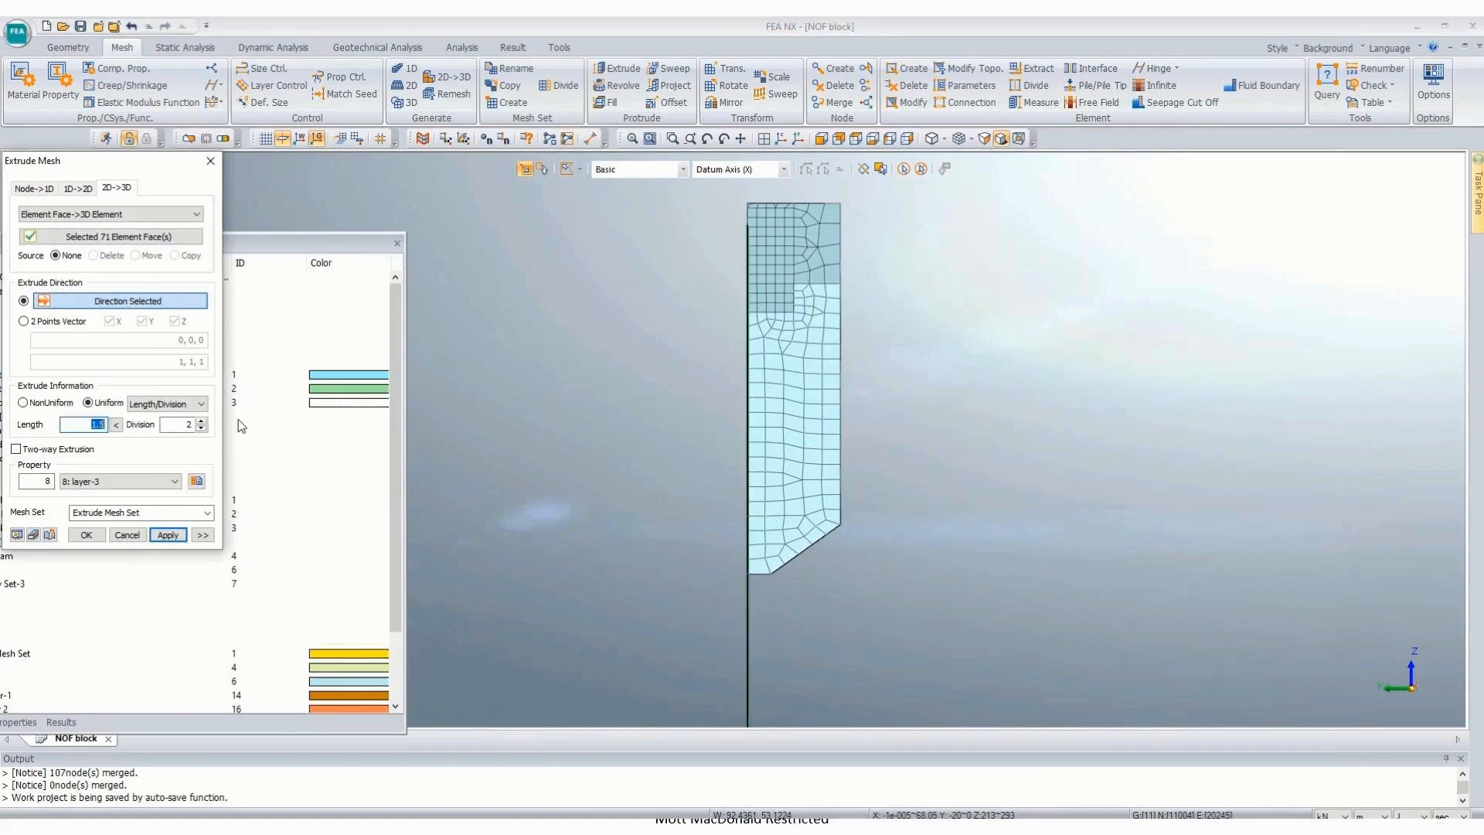
type("-20")
key("Tab")
type("1")
Step: Assign the water property, name the mesh set "water" and create the extruded mesh
left_click(140, 481)
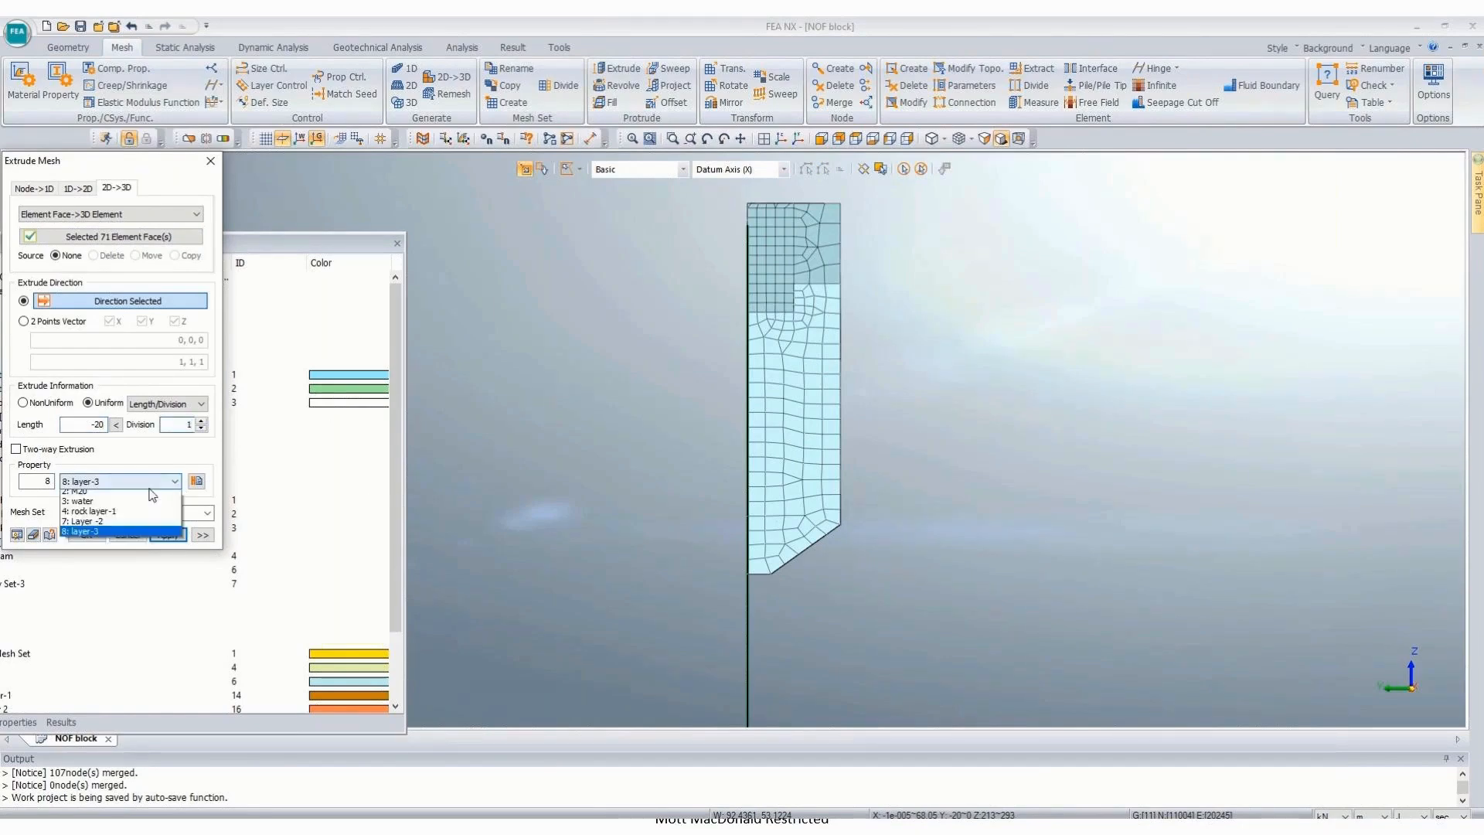
left_click(131, 515)
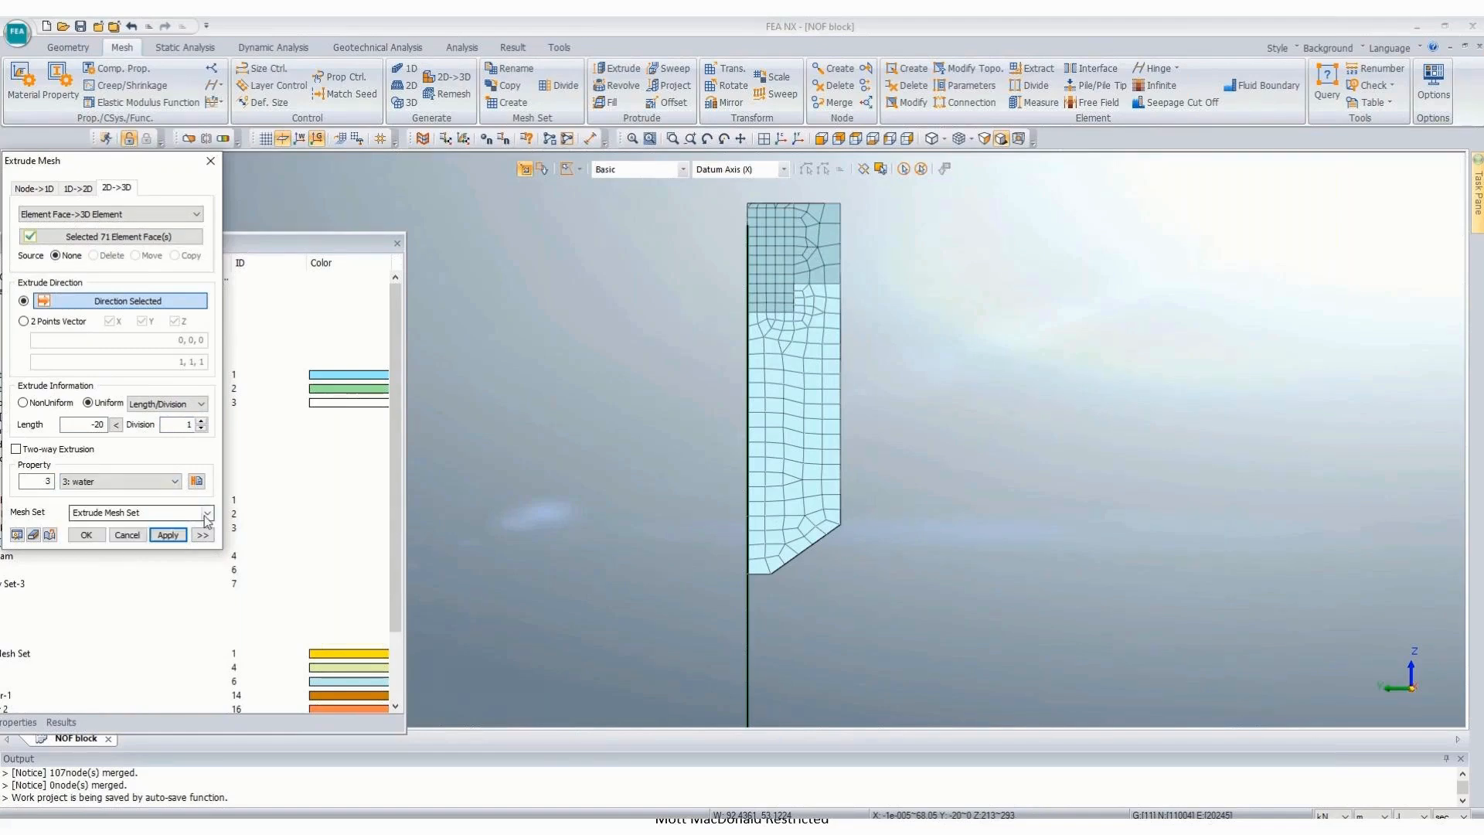
left_click_drag(162, 512, 68, 512)
type("water")
left_click(85, 535)
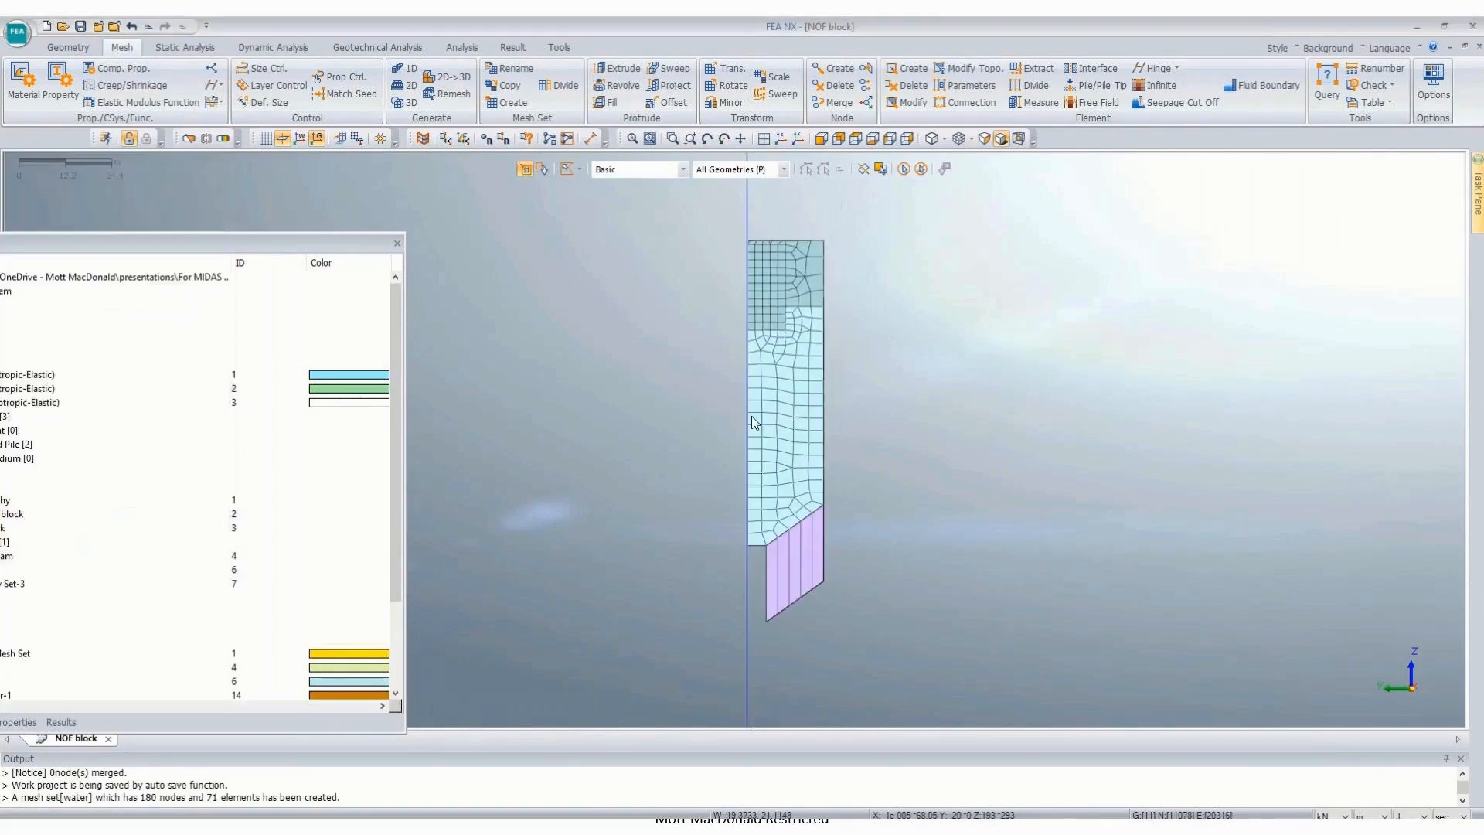
Step: Move the work plane onto the dam block's base by picking three of the base's corner points
left_click(67, 47)
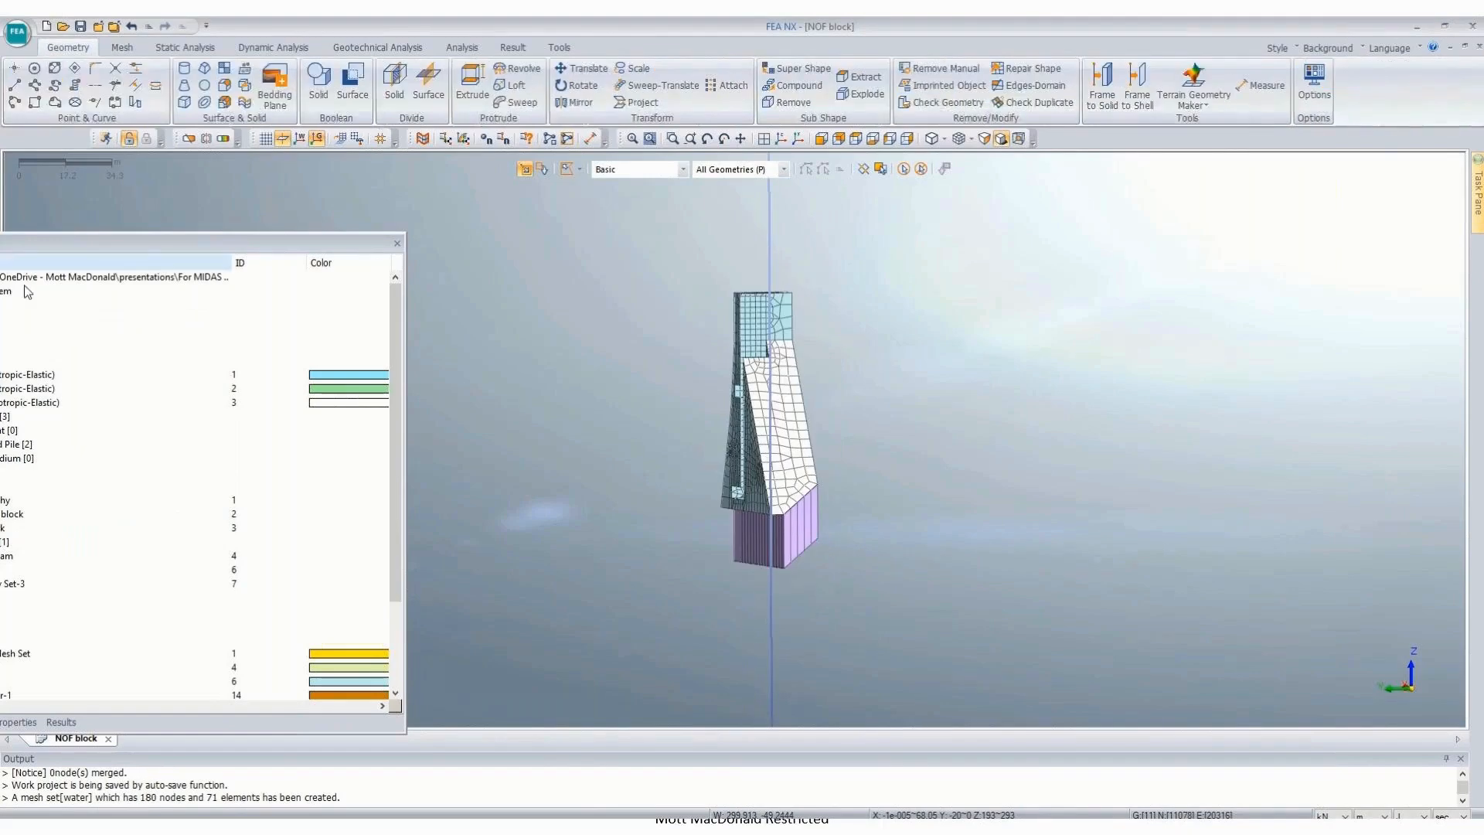
left_click_drag(134, 241, 344, 65)
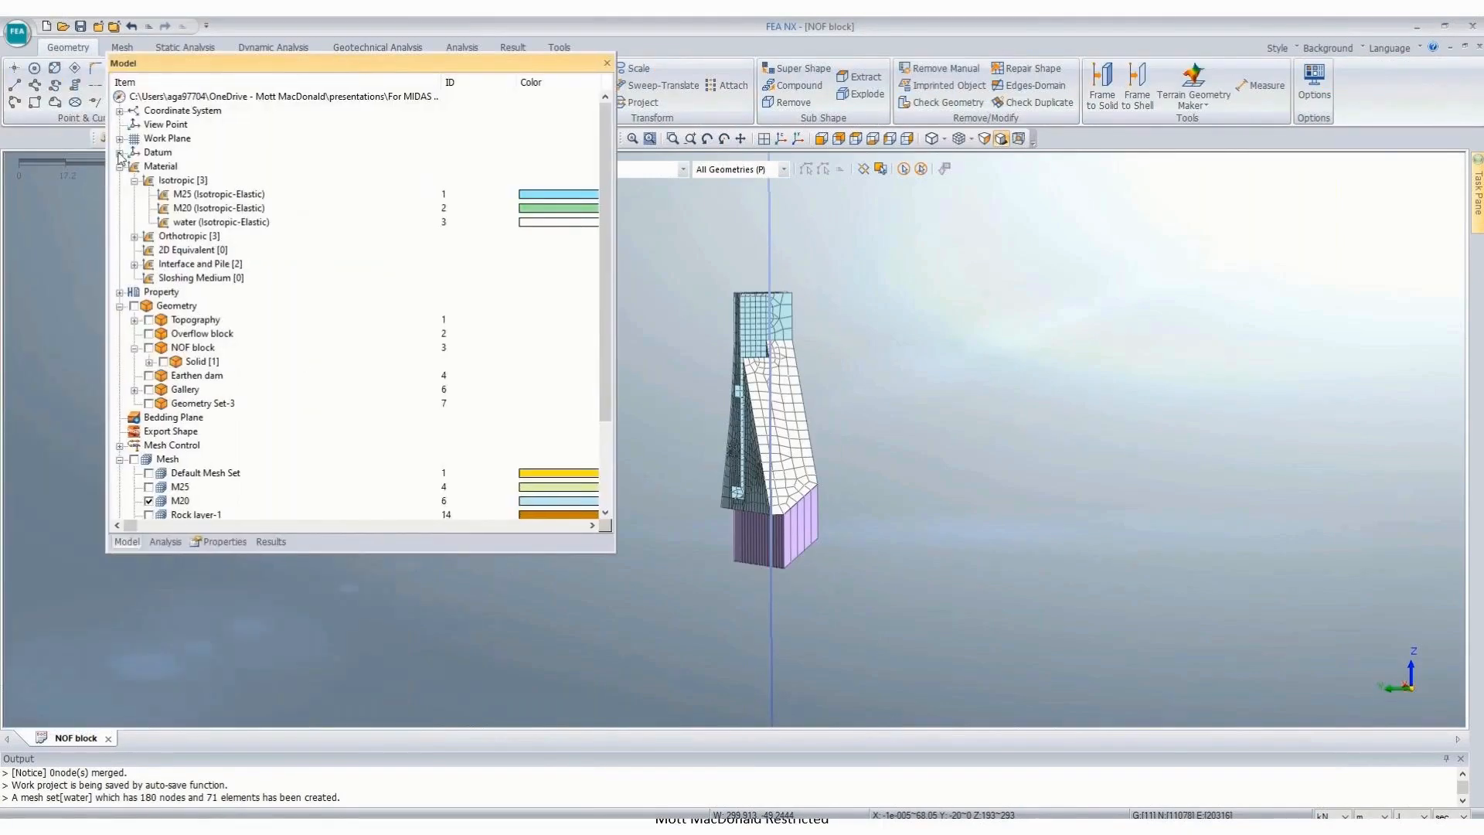
left_click(180, 141)
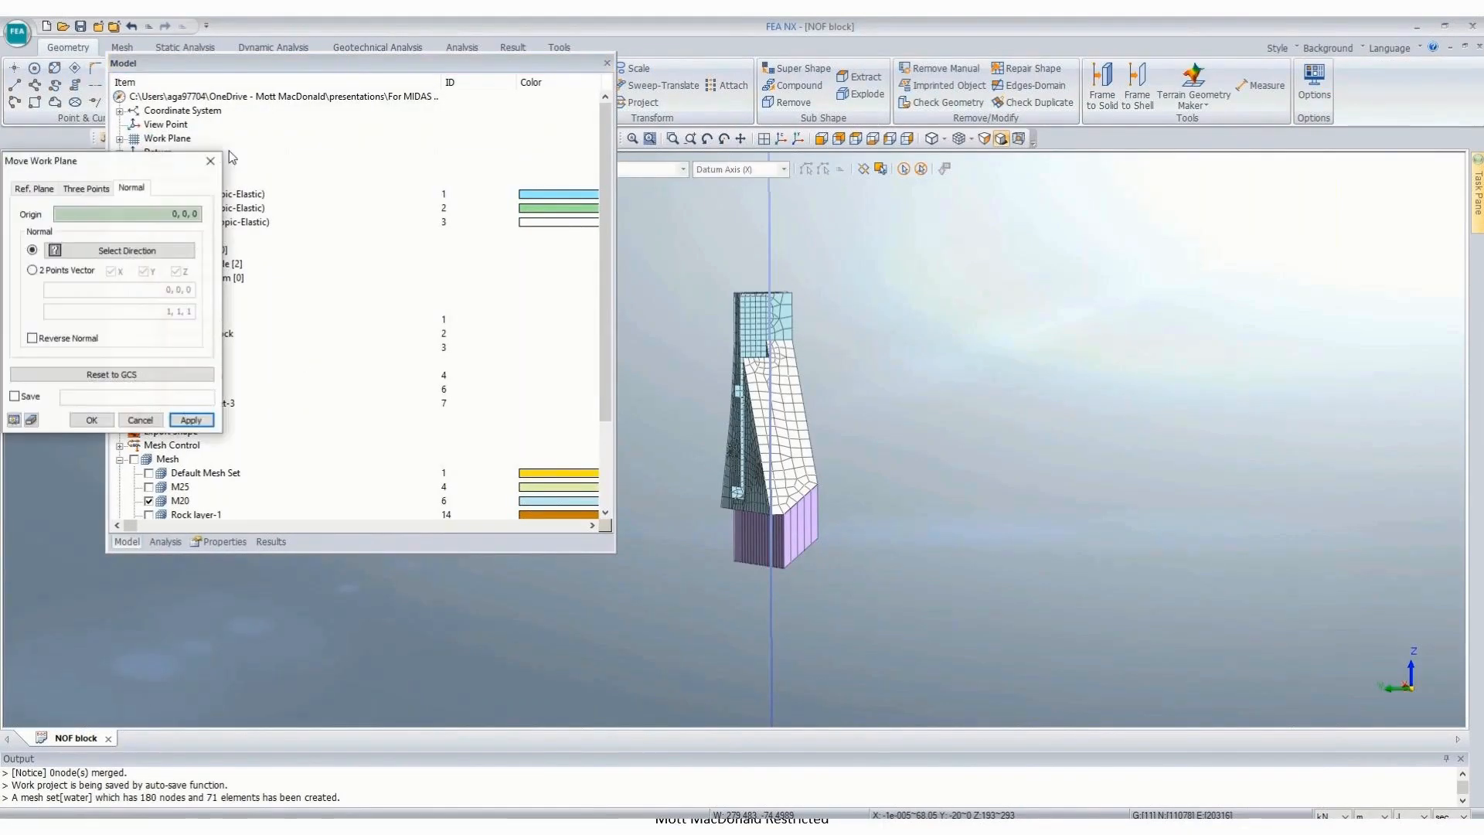
scroll(856, 492, "up", 2)
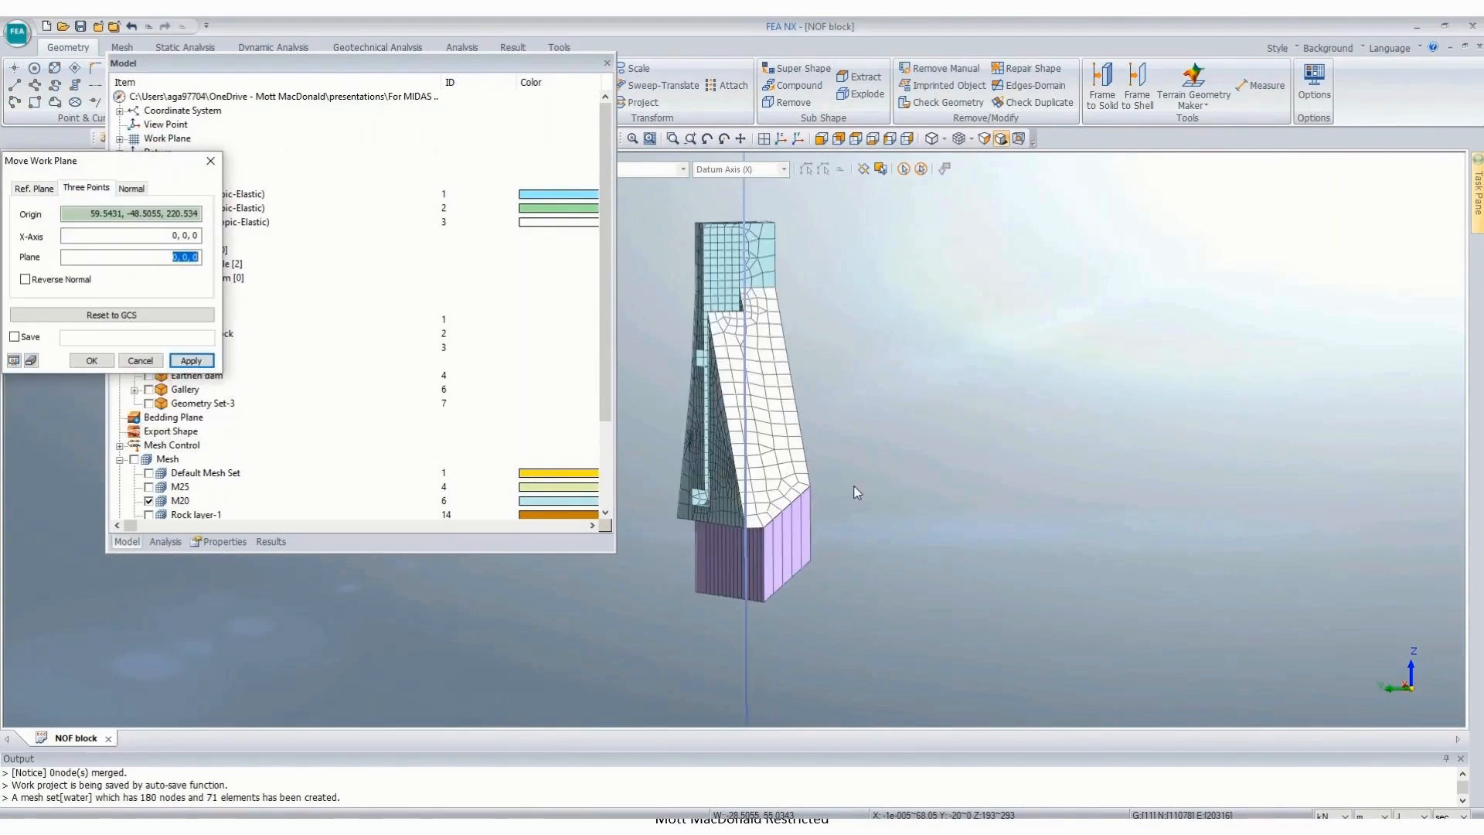
scroll(726, 527, "up", 4)
left_click(759, 494)
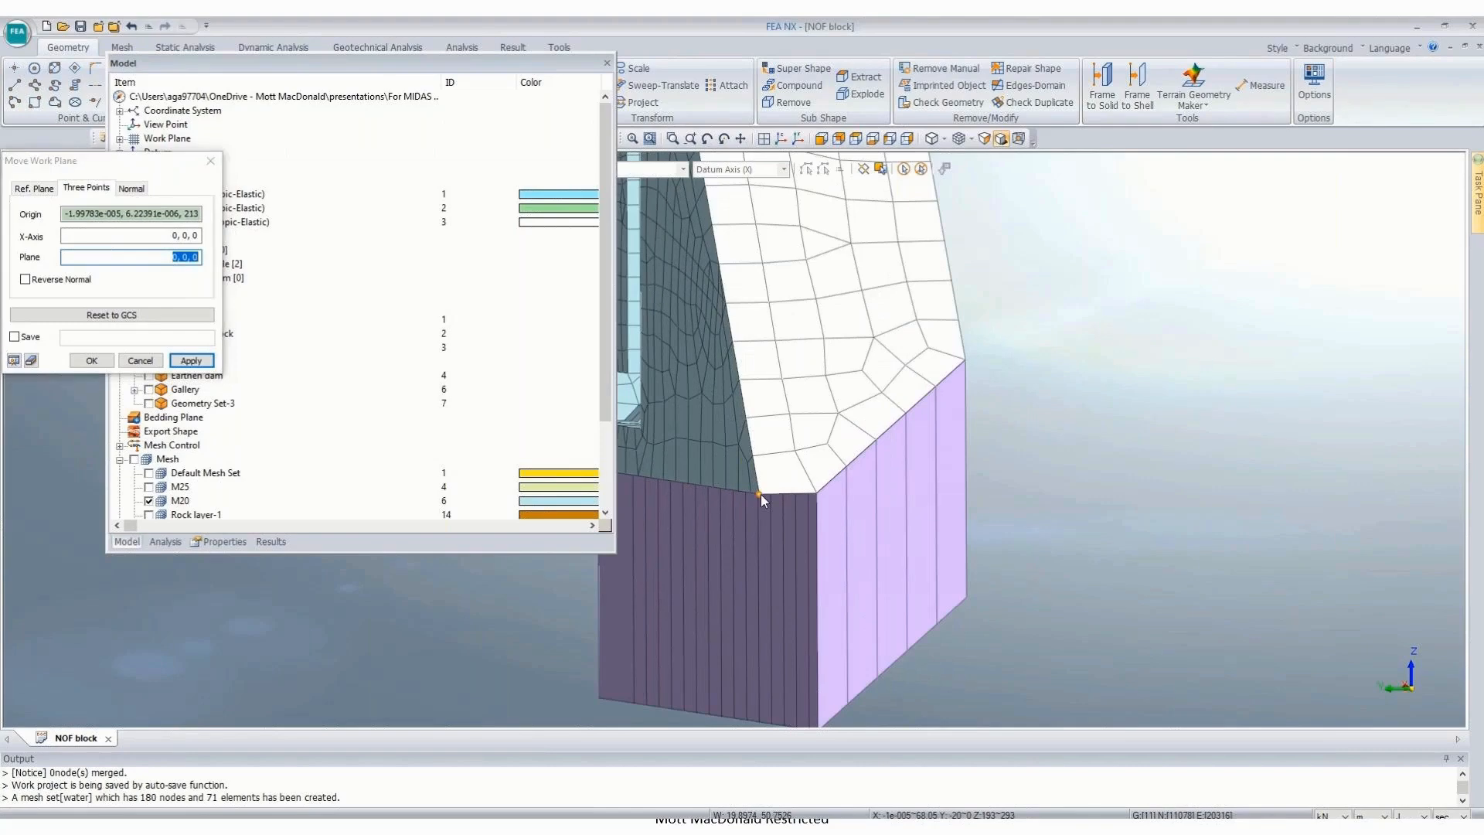
scroll(818, 491, "down", 2)
left_click(799, 452)
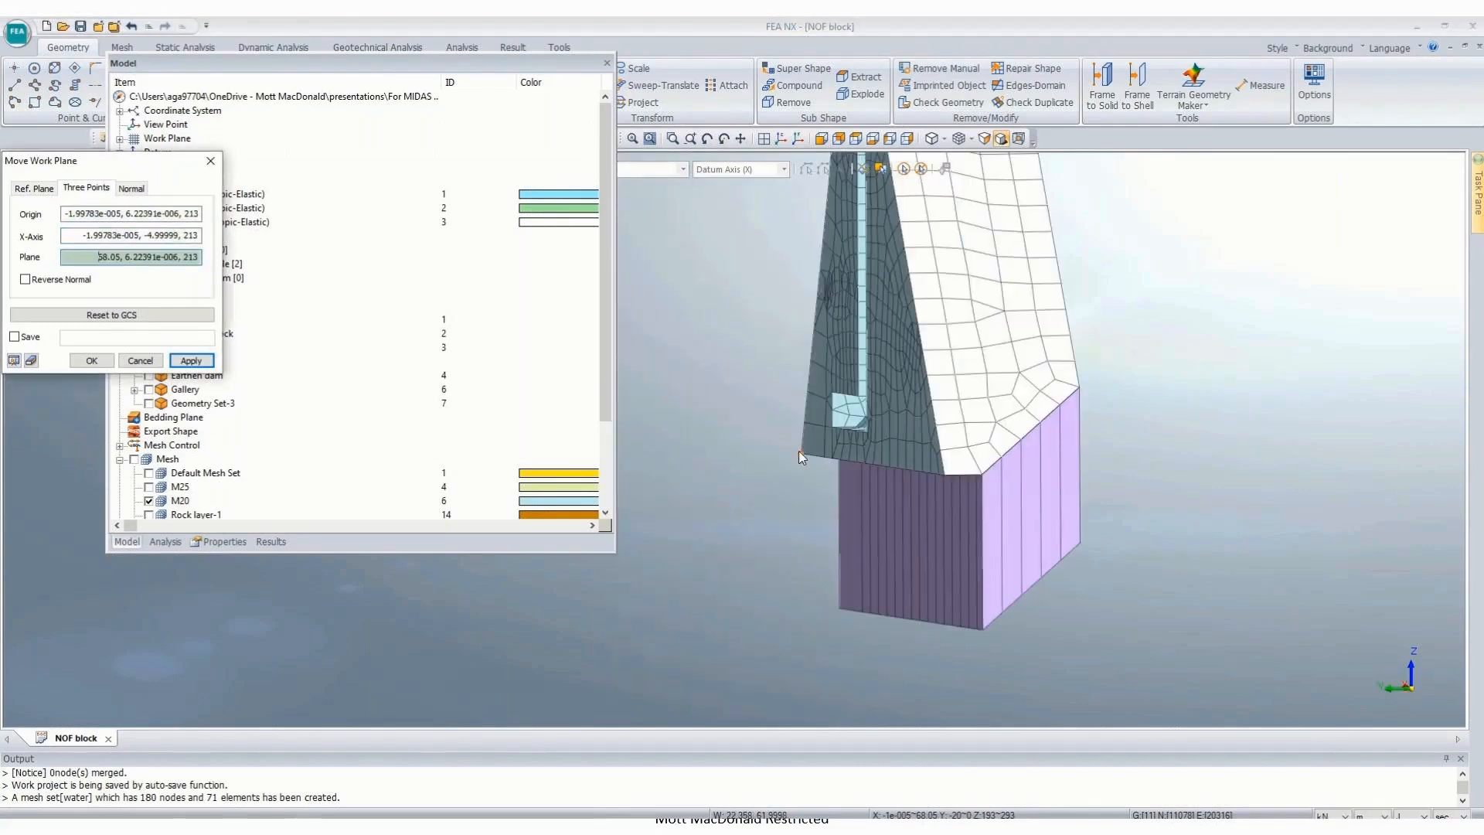
left_click(86, 360)
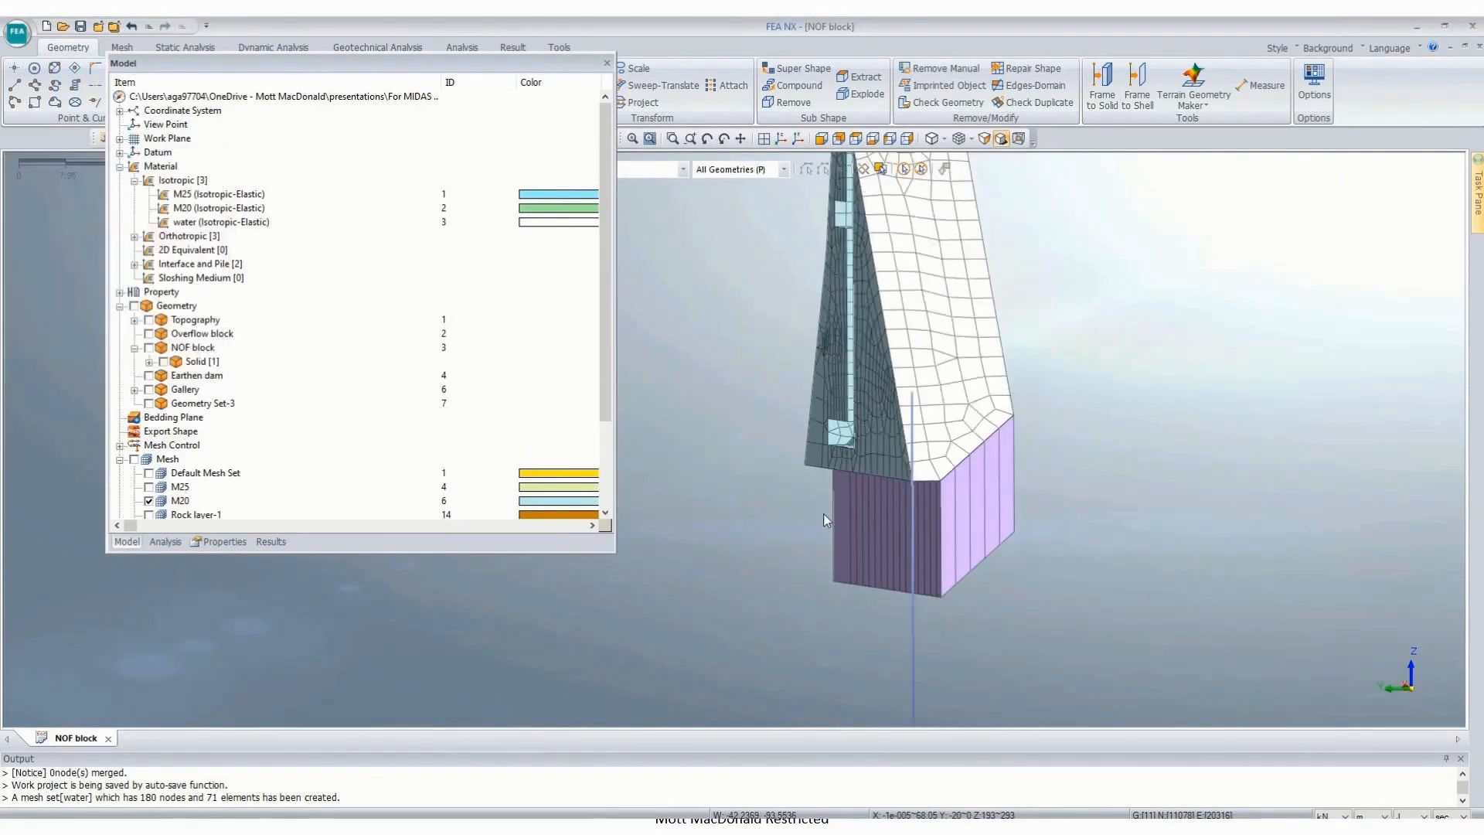
Step: Draw a rectangular face about 268 by 347 m around the dam base on the work plane, in the Topography geometry set
scroll(823, 513, "down", 1)
middle_click_drag(1097, 413, 946, 436)
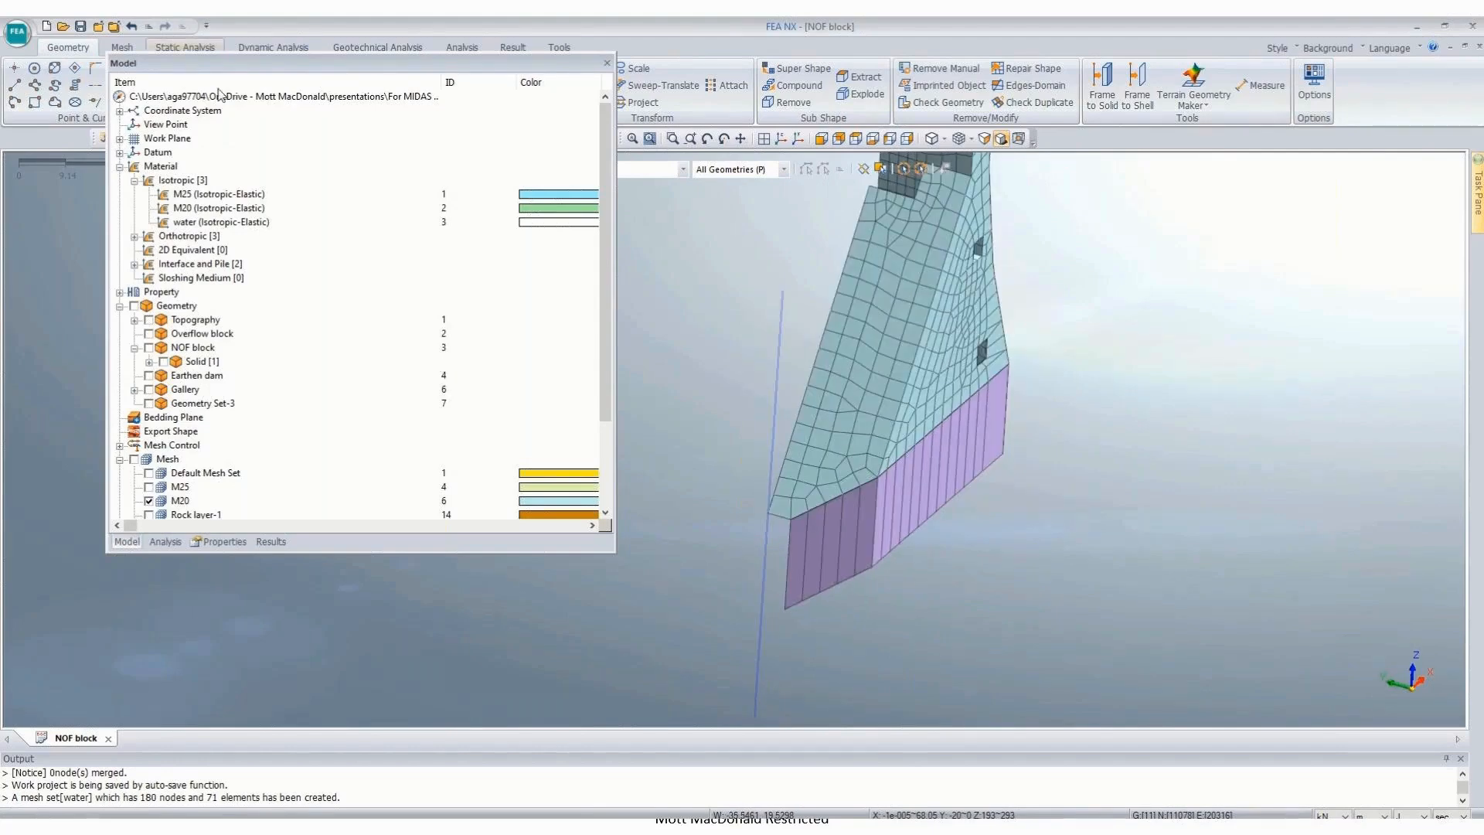
left_click_drag(231, 65, 70, 169)
left_click(34, 102)
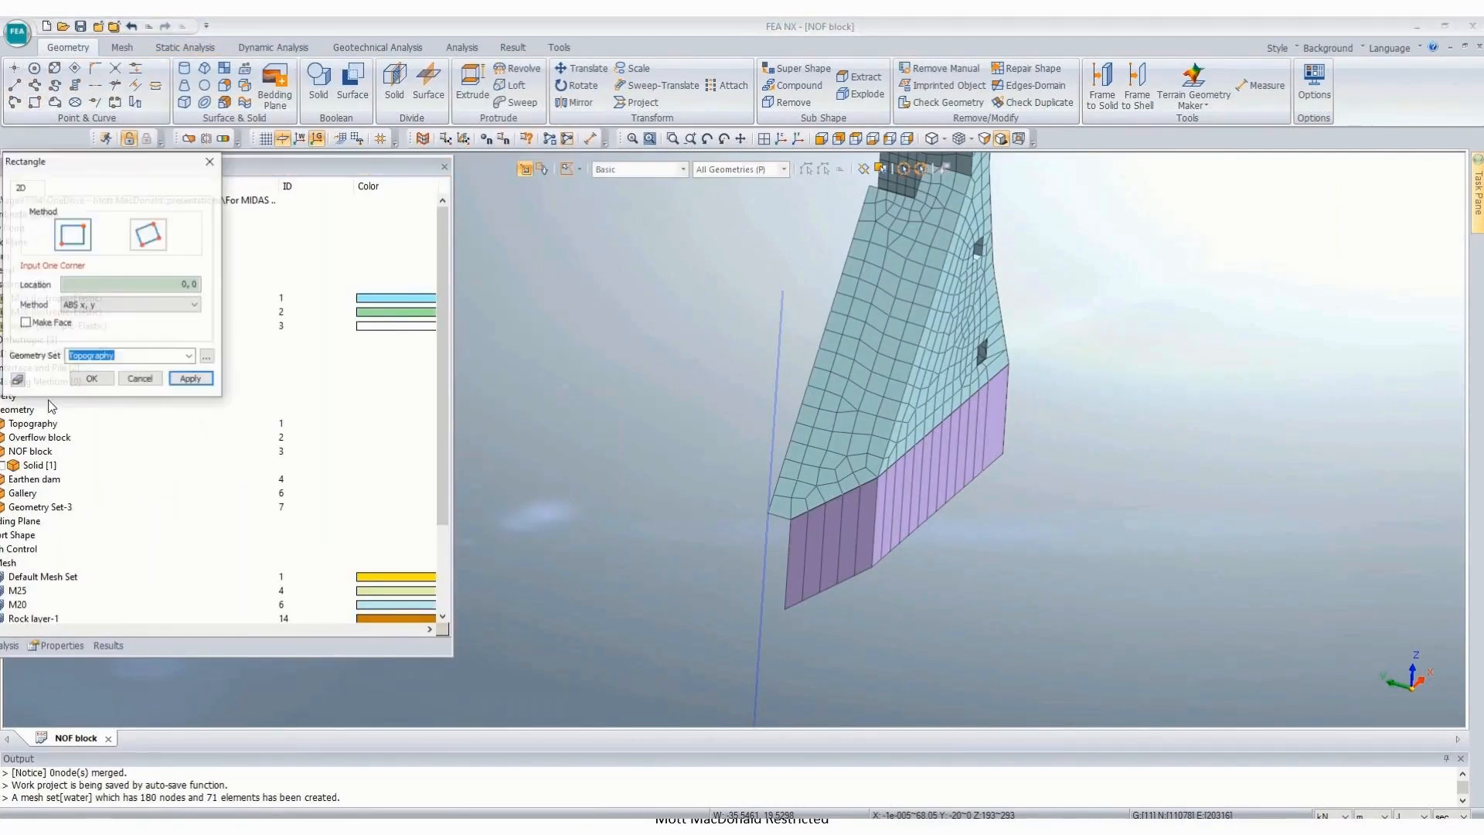
scroll(705, 569, "down", 3)
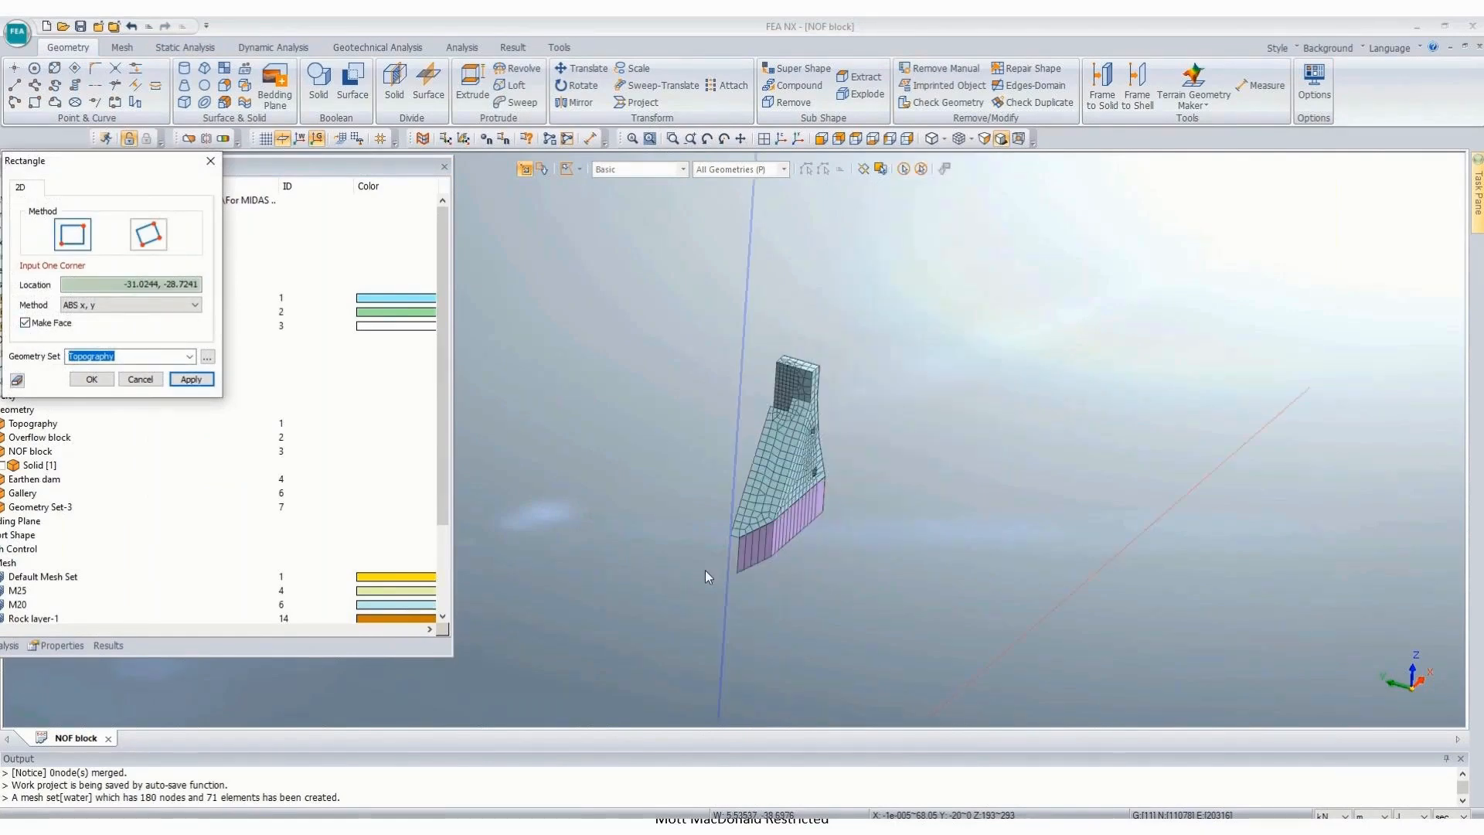
left_click(647, 317)
left_click(1022, 707)
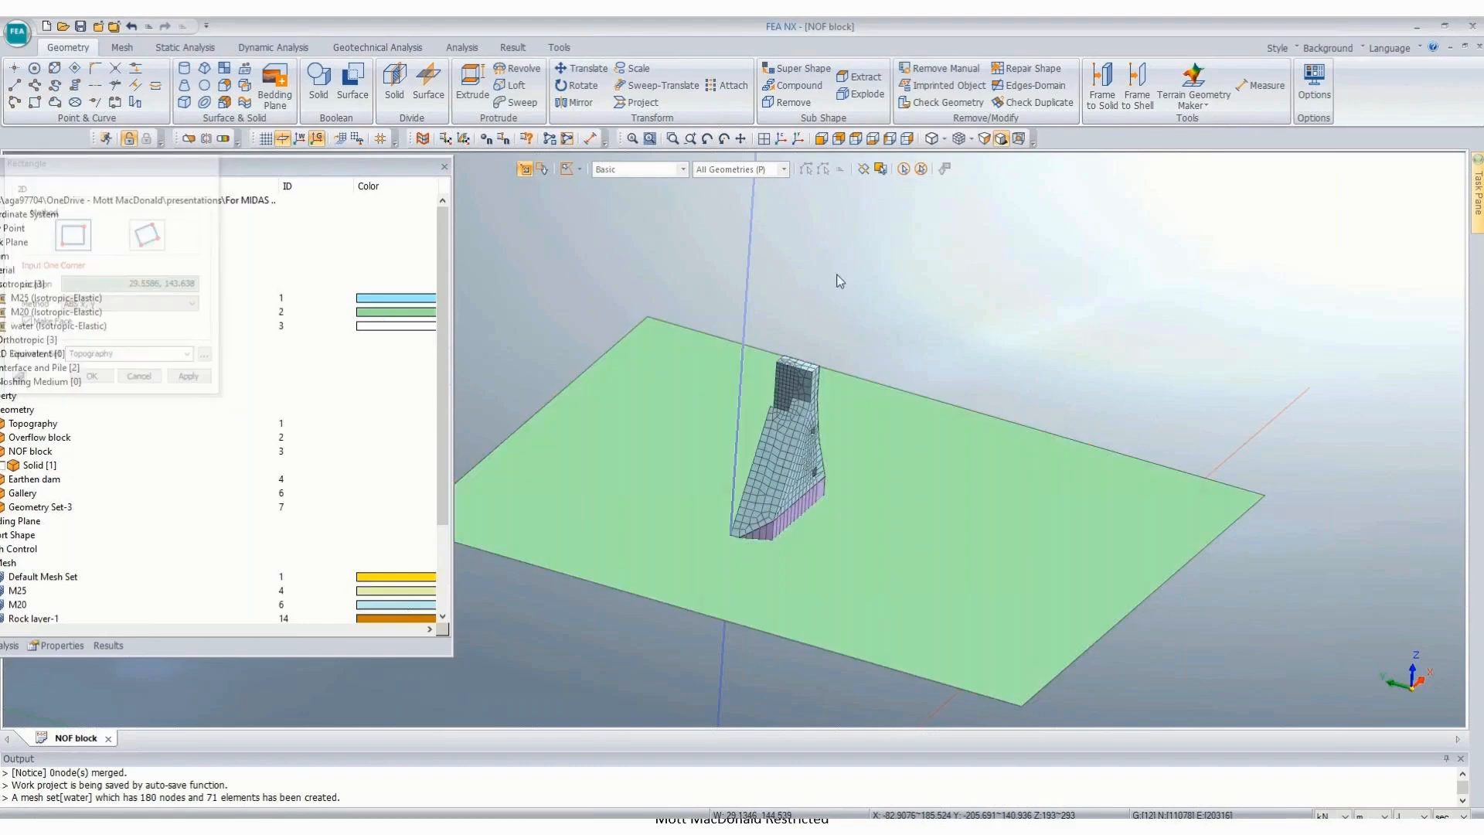
key("Escape")
Step: Start projecting nodes and polygon-select all the bottom nodes of the extruded water mesh
left_click(839, 139)
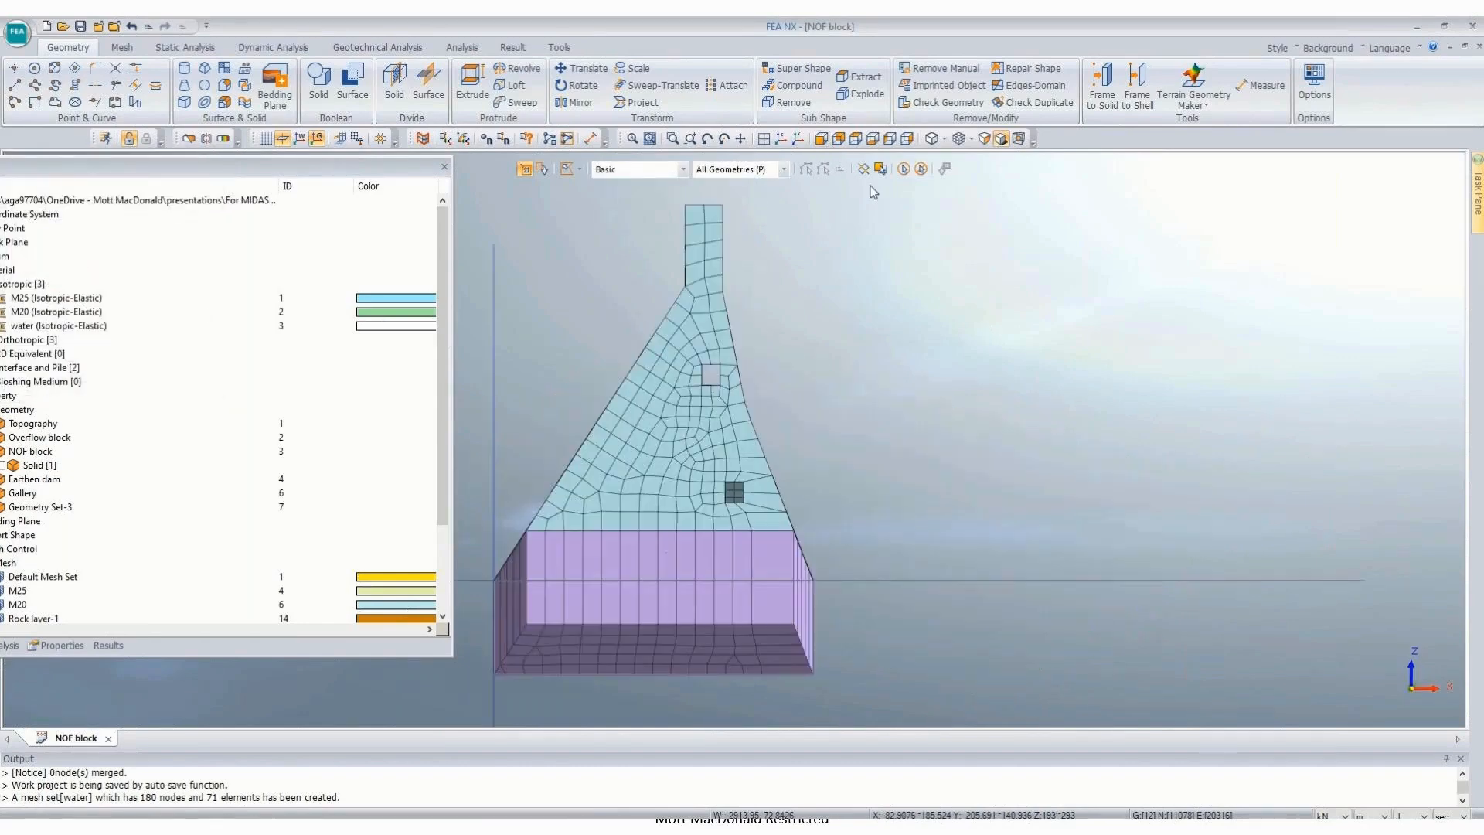
left_click(122, 47)
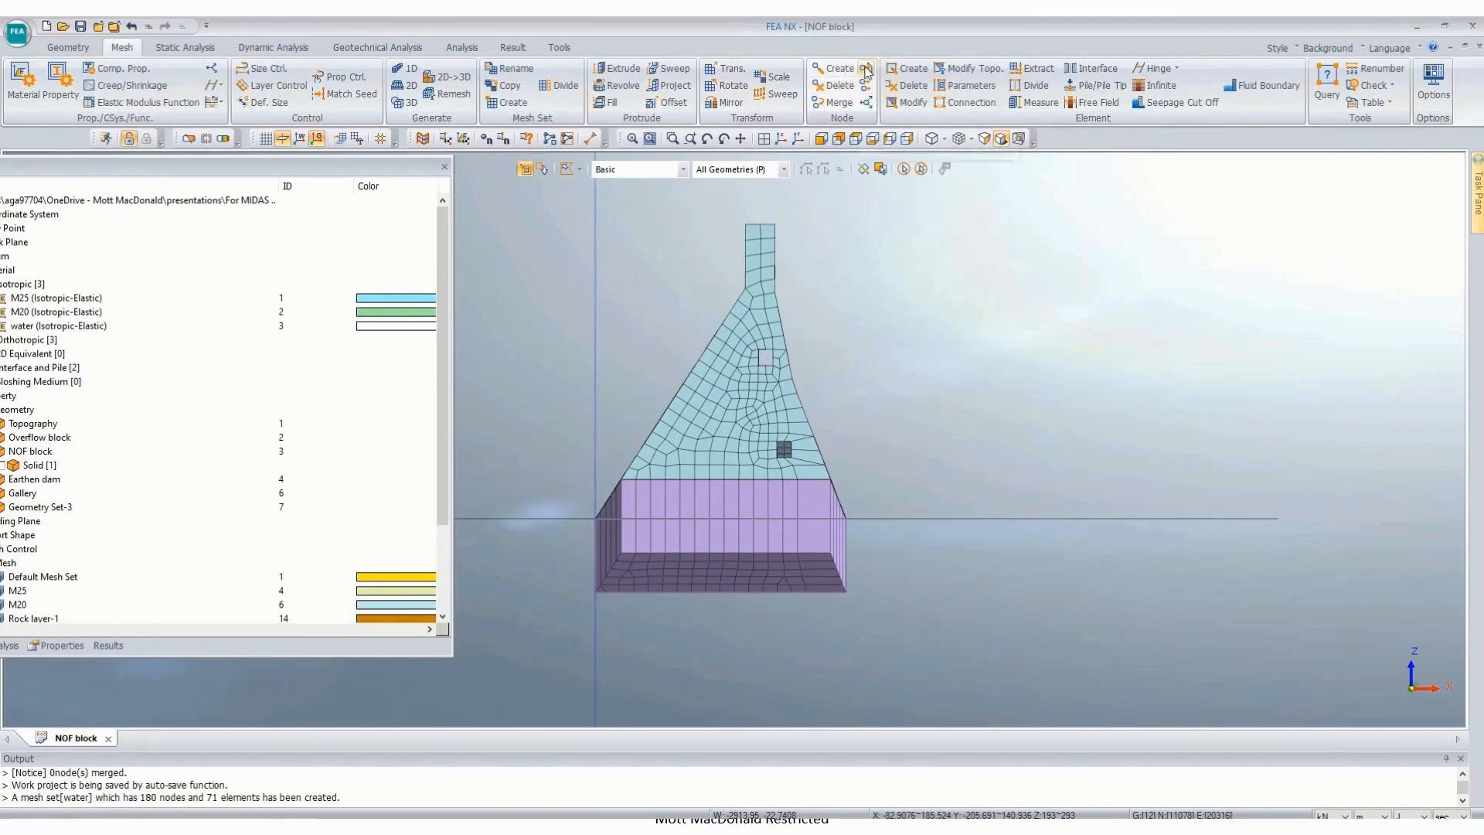
left_click(838, 86)
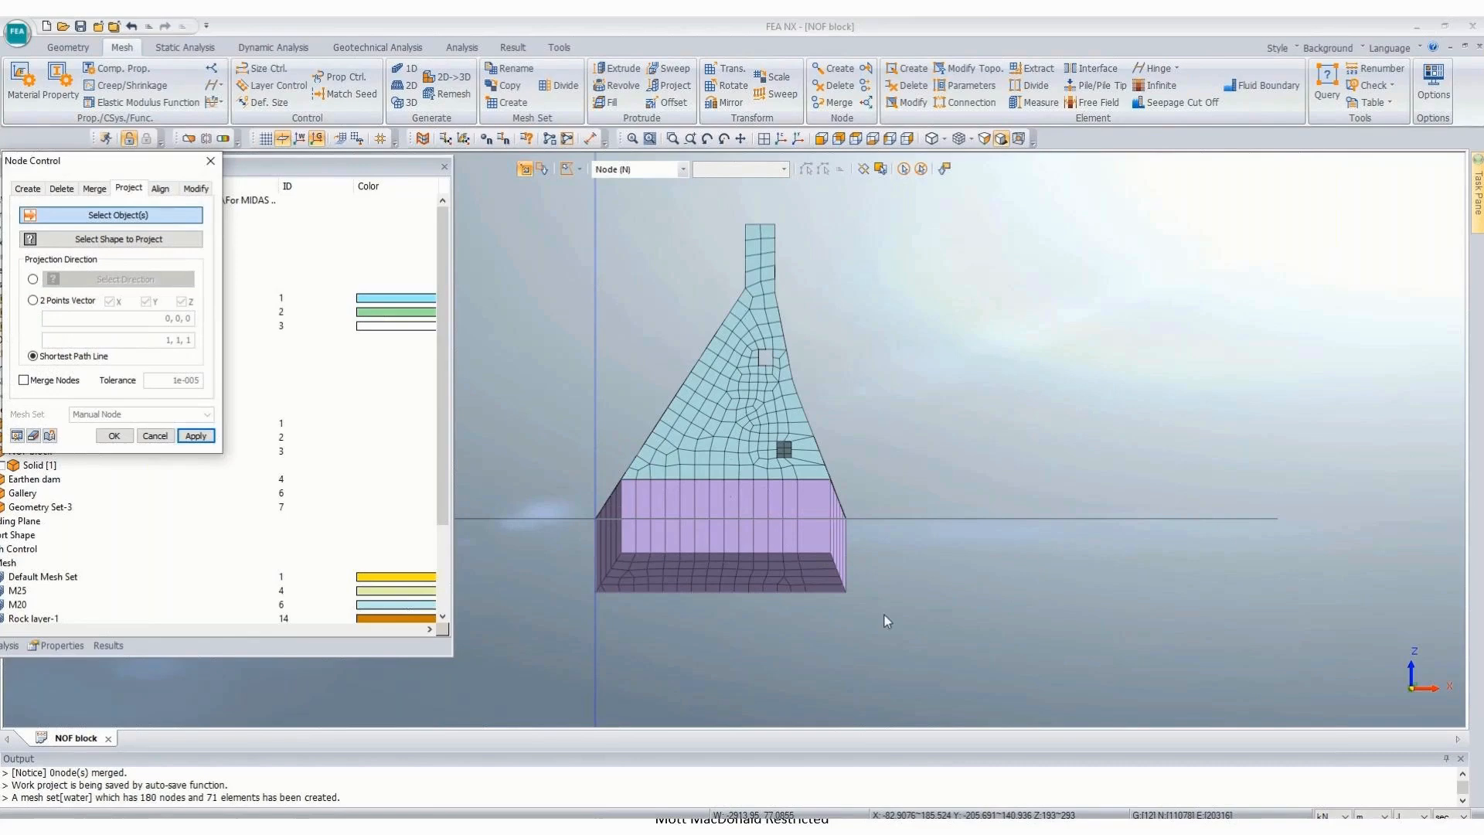
left_click_drag(884, 599, 586, 535)
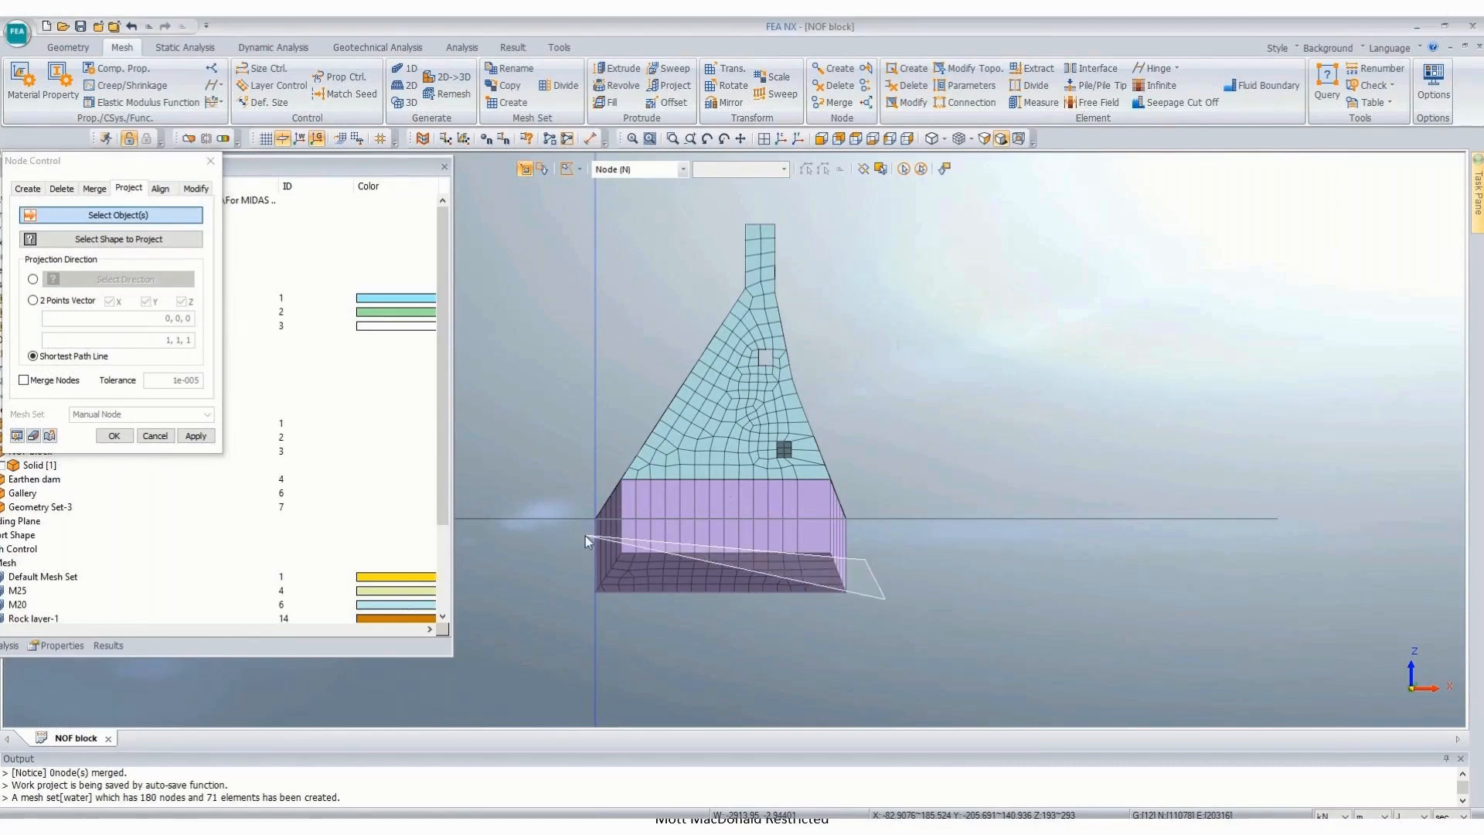
left_click(585, 535)
left_click(544, 645)
double_click(916, 663)
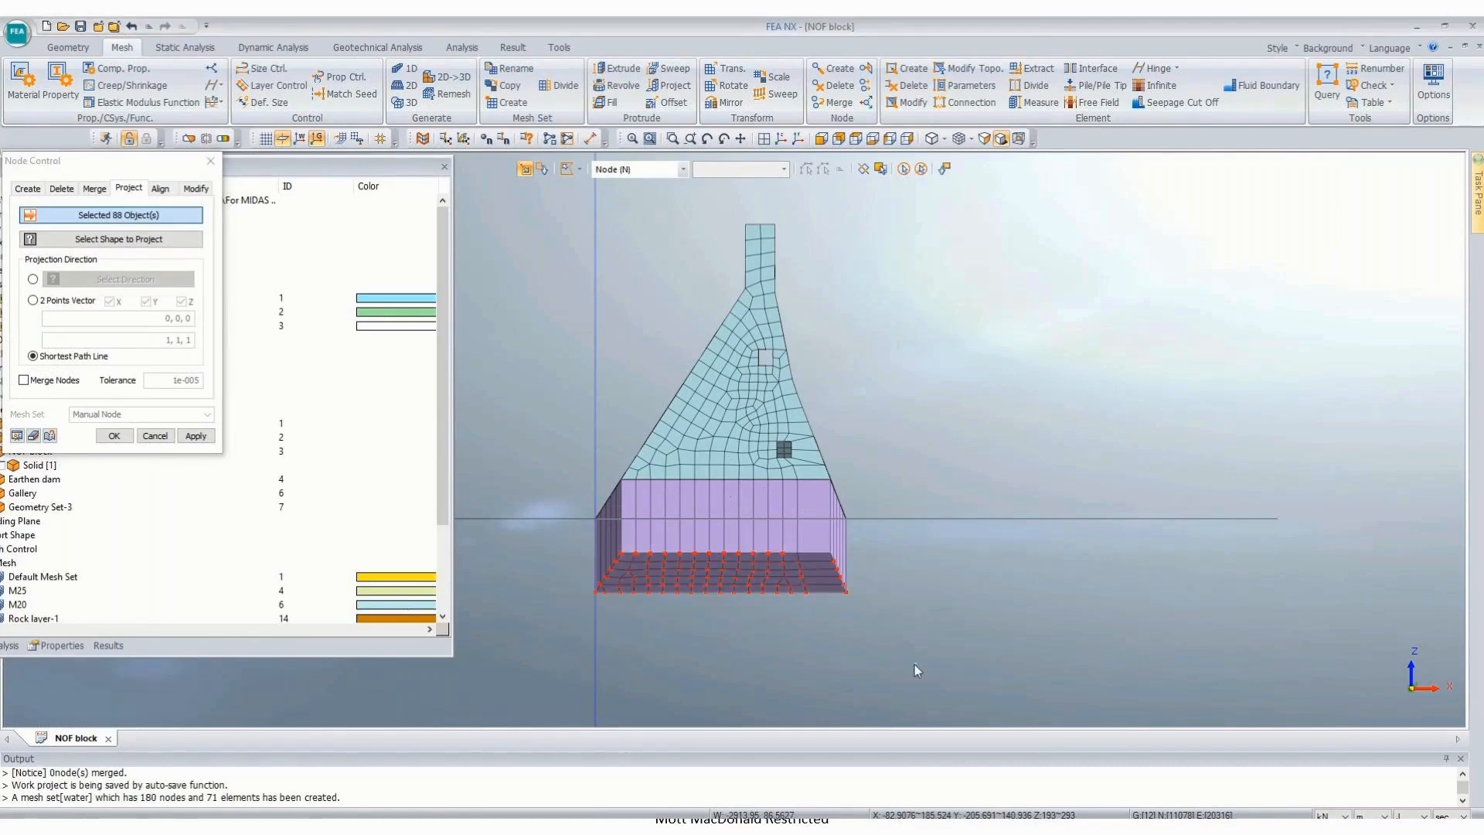
left_click(846, 540)
left_click(510, 546)
double_click(513, 639)
Step: Project the selected nodes onto the large rectangular face along the vertical datum axis
left_click(132, 240)
middle_click_drag(531, 318, 548, 391)
left_click(548, 391)
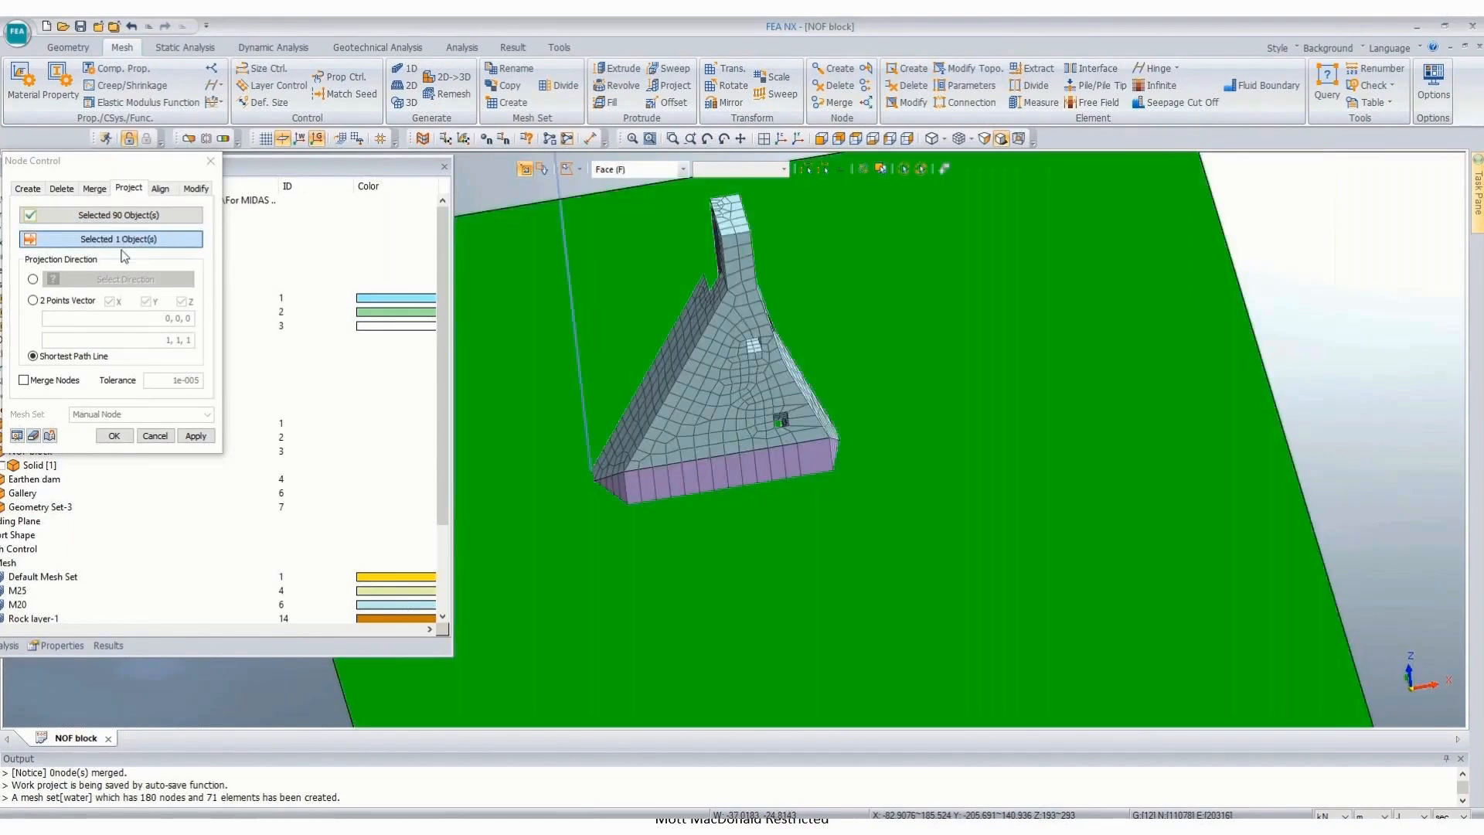
left_click(33, 279)
left_click(59, 286)
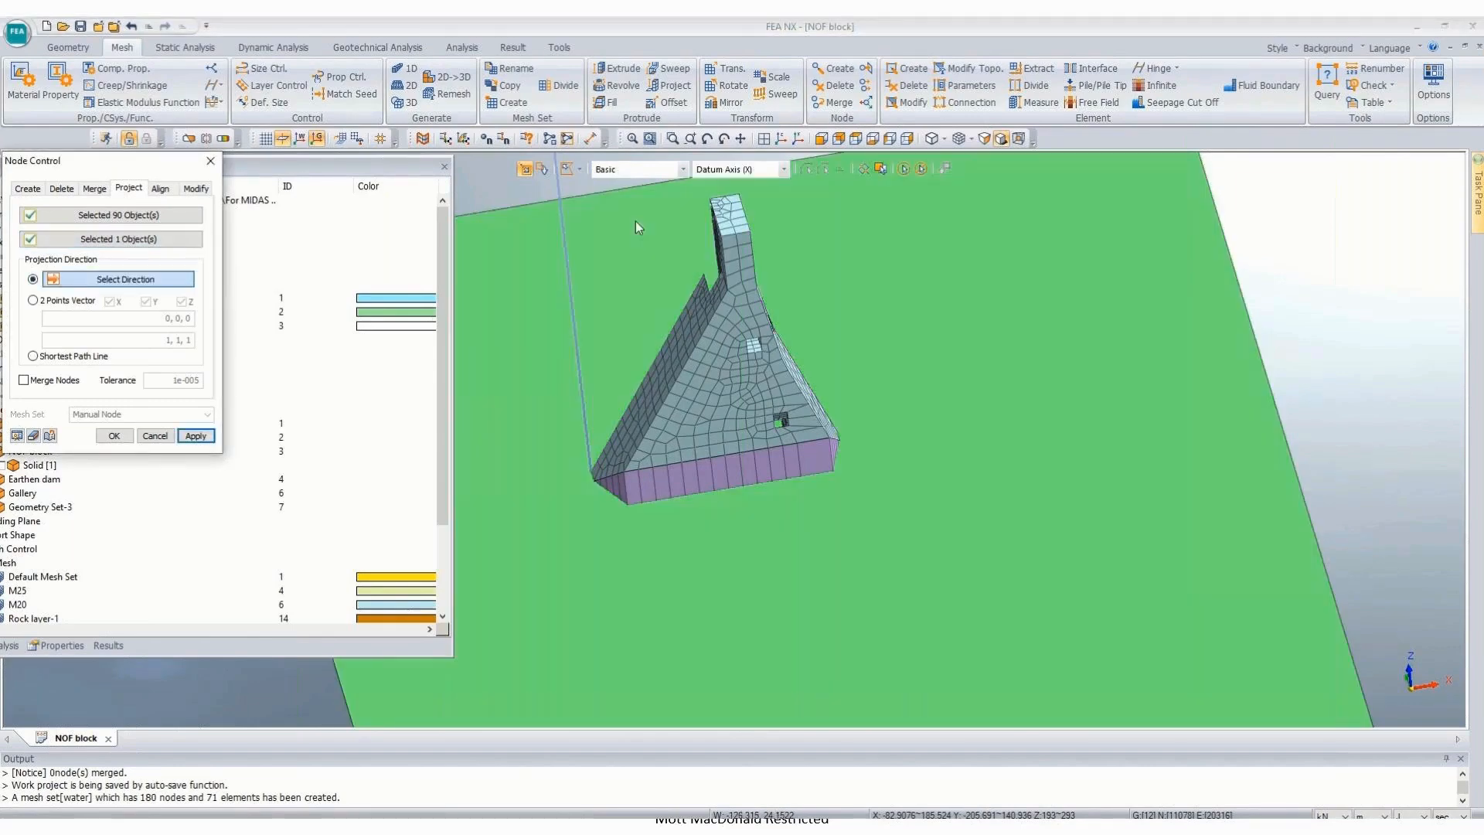
left_click(561, 230)
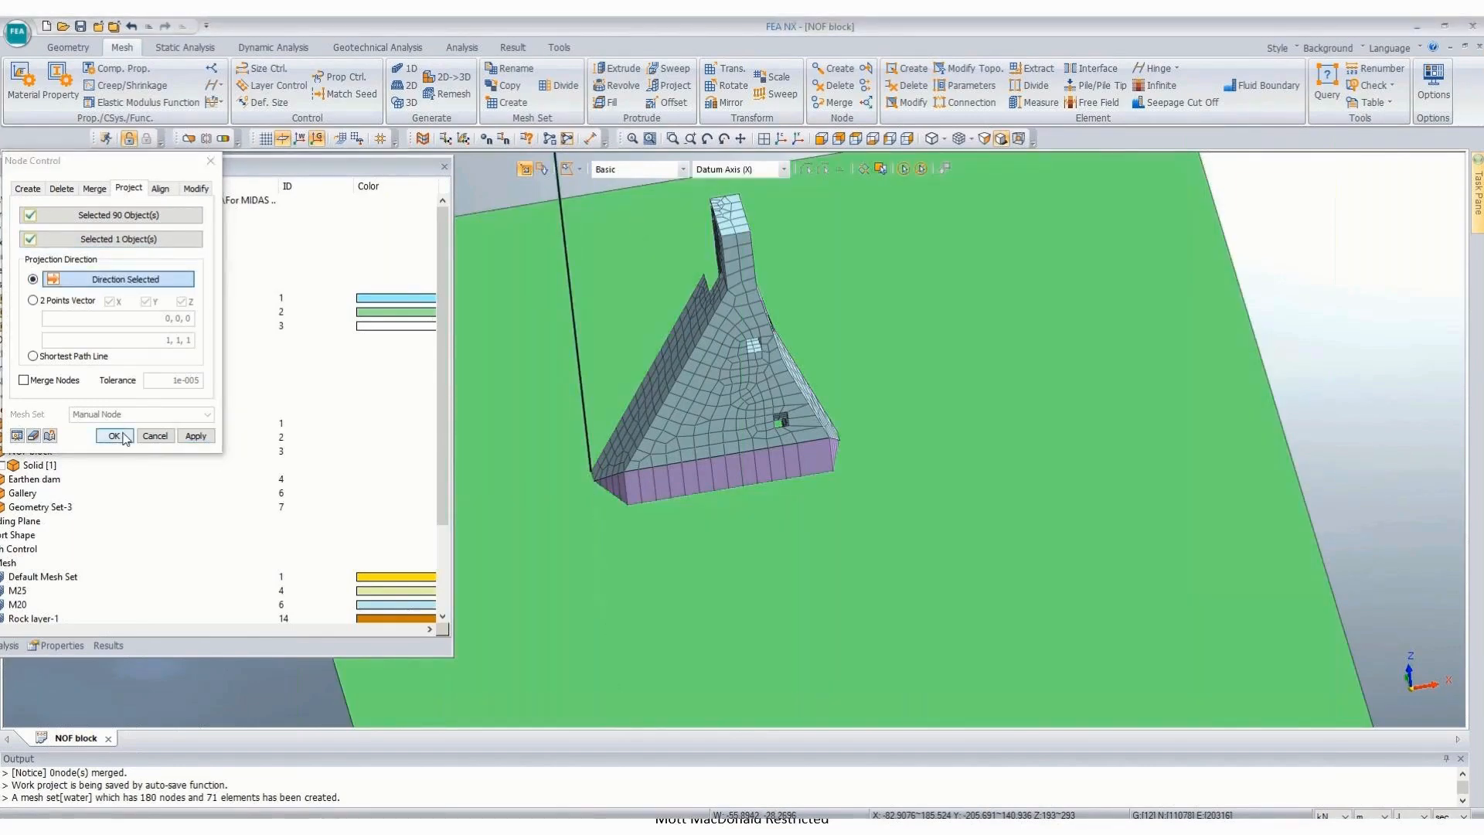
left_click(123, 434)
scroll(926, 498, "down", 3)
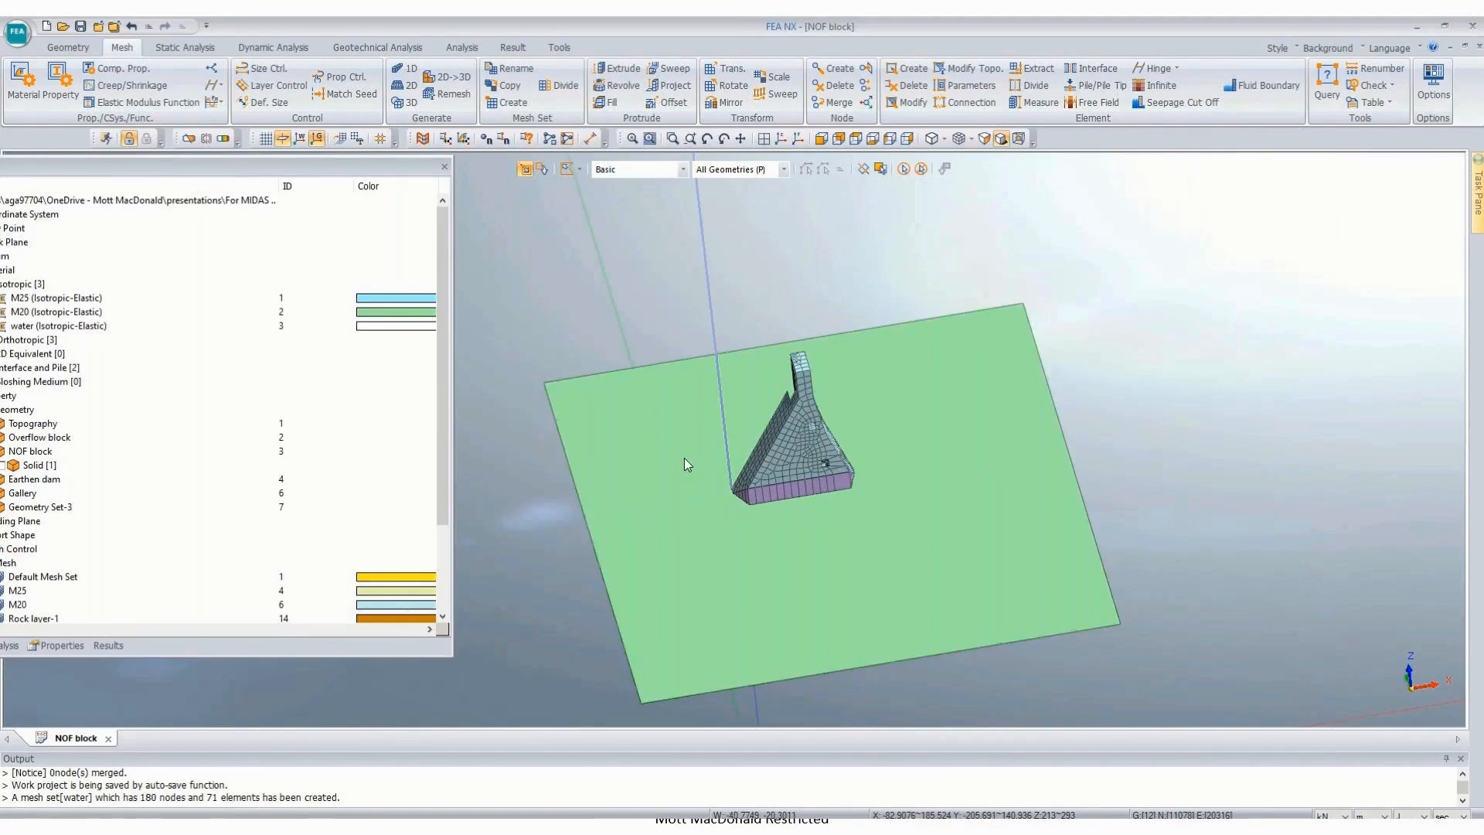
Step: Delete the large rectangular face around the dam base
left_click(579, 170)
left_click(573, 186)
left_click(601, 424)
key("Delete")
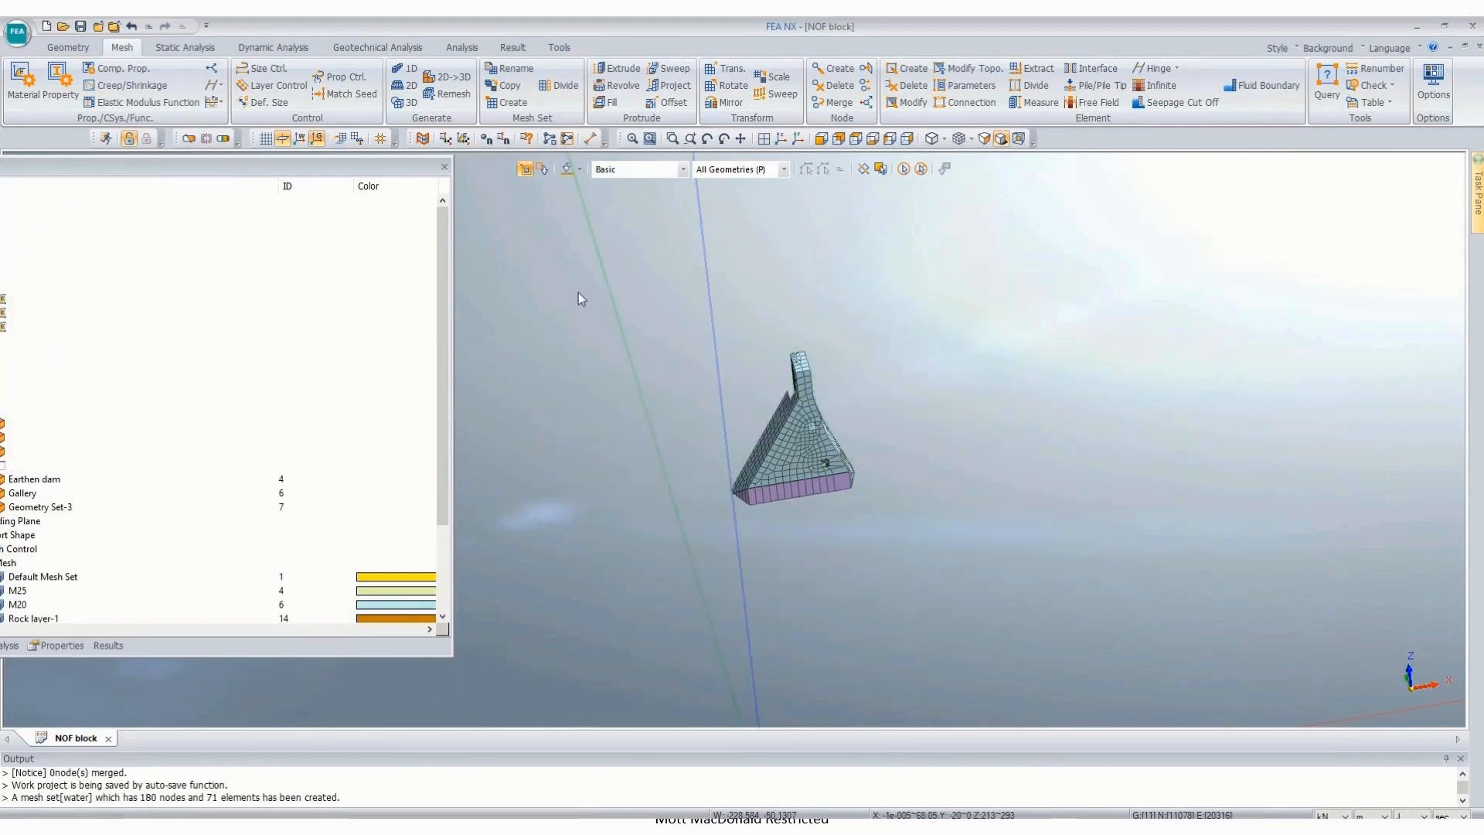
middle_click_drag(578, 292, 754, 456)
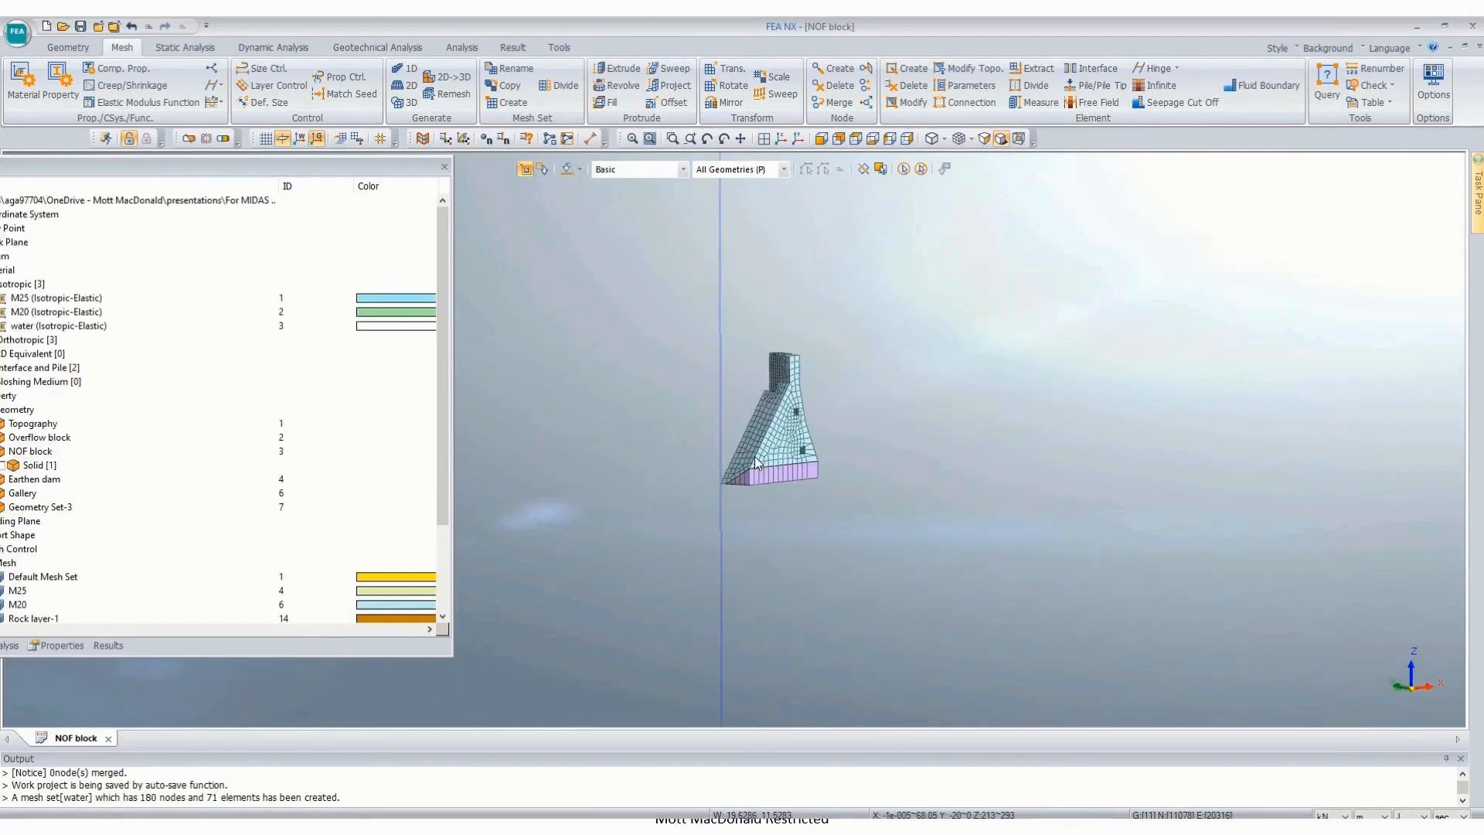
Step: List the existing boundary sets in the analysis tree and hide the water mesh set
left_click_drag(242, 177, 341, 144)
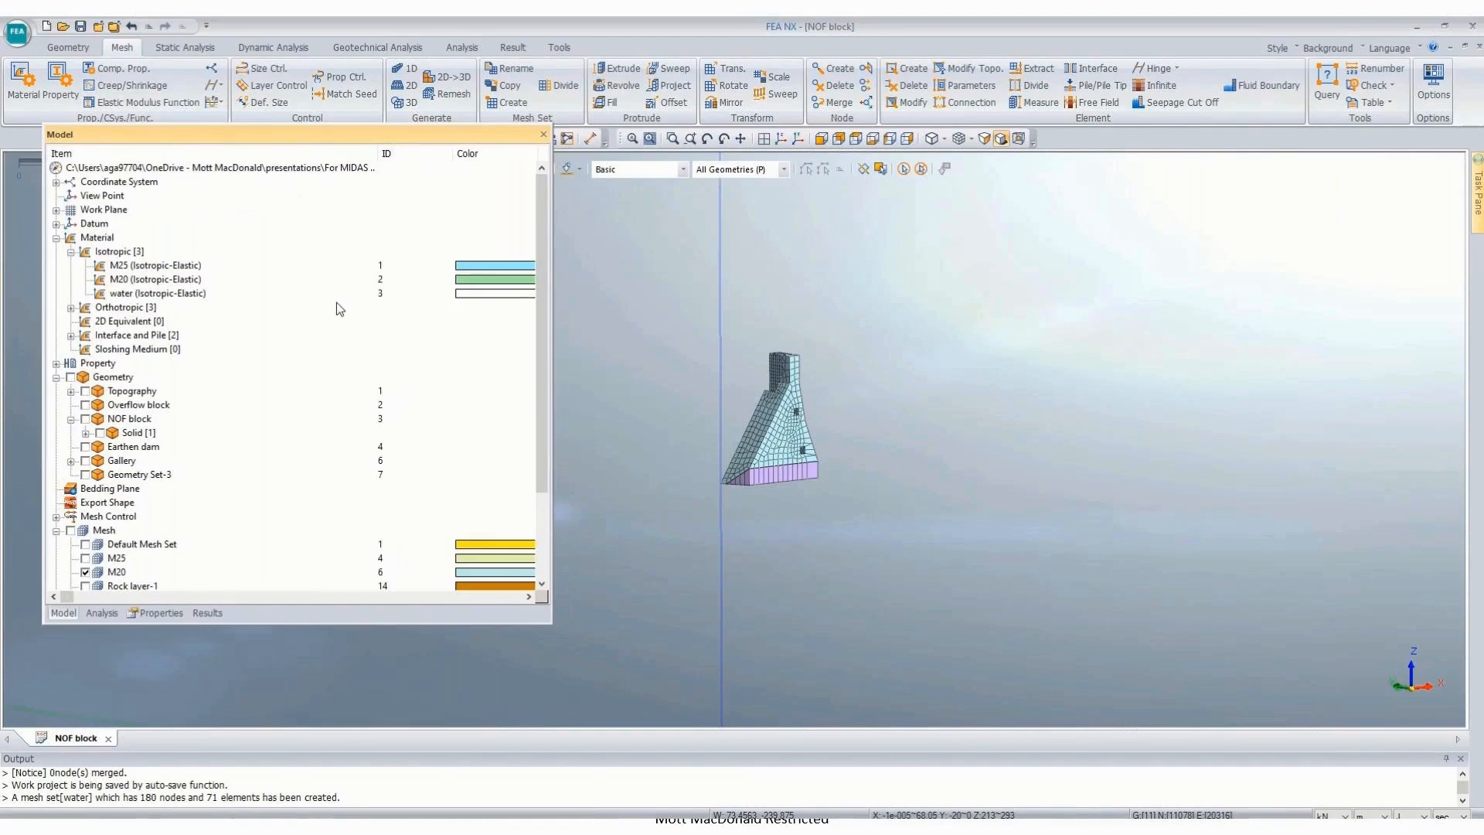
left_click(101, 613)
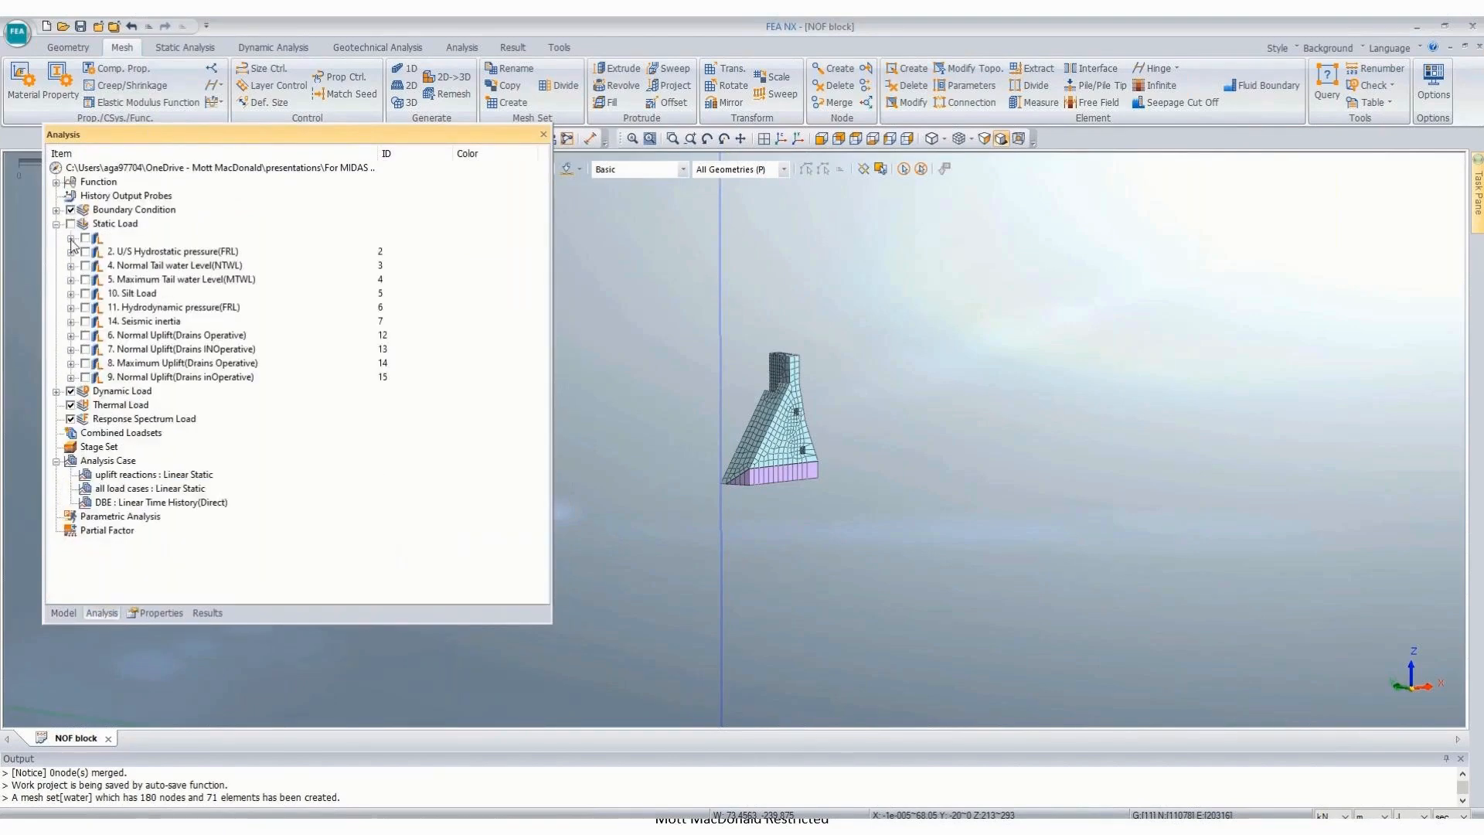
left_click(55, 210)
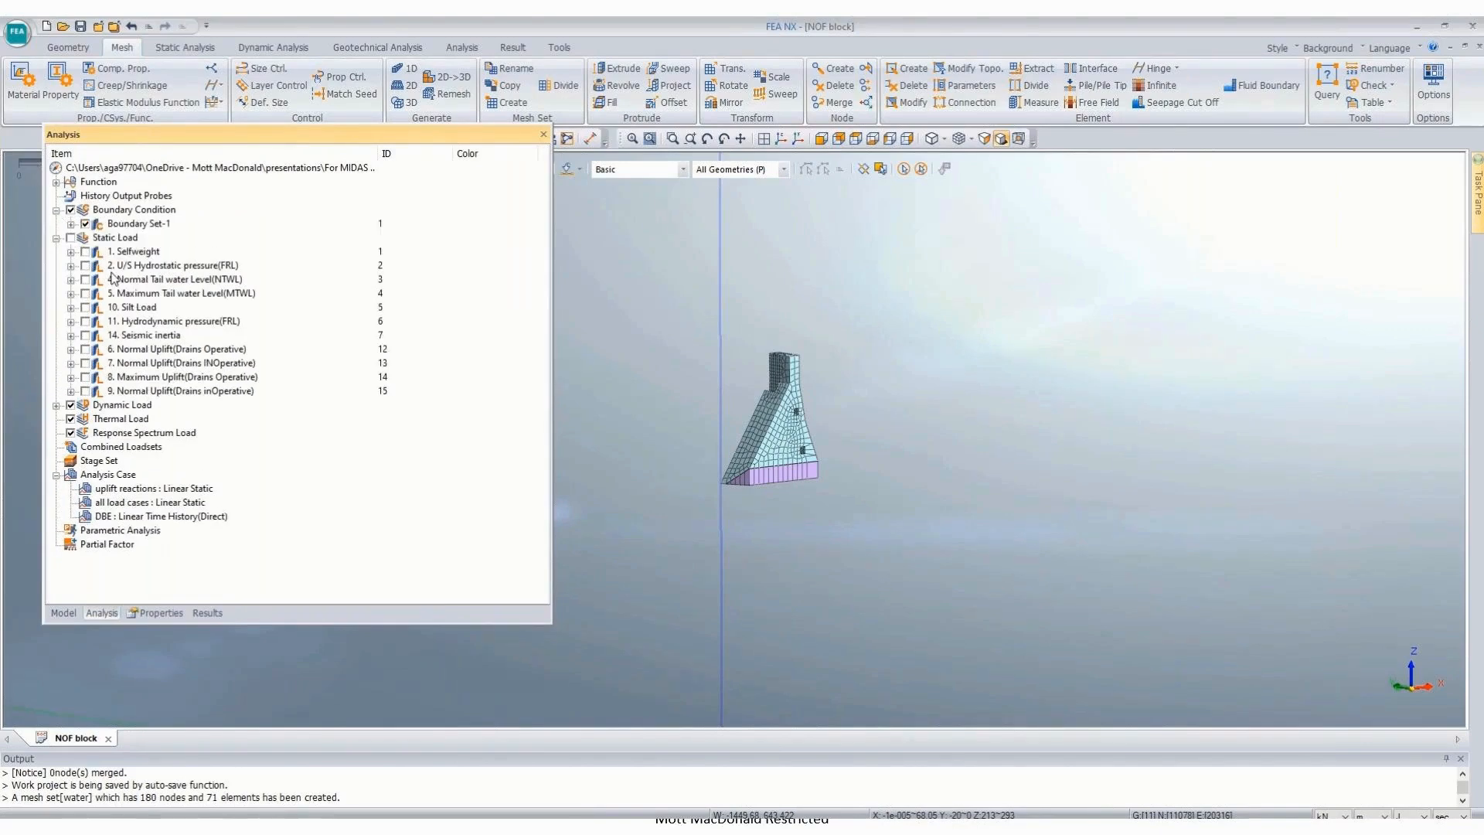
left_click(63, 613)
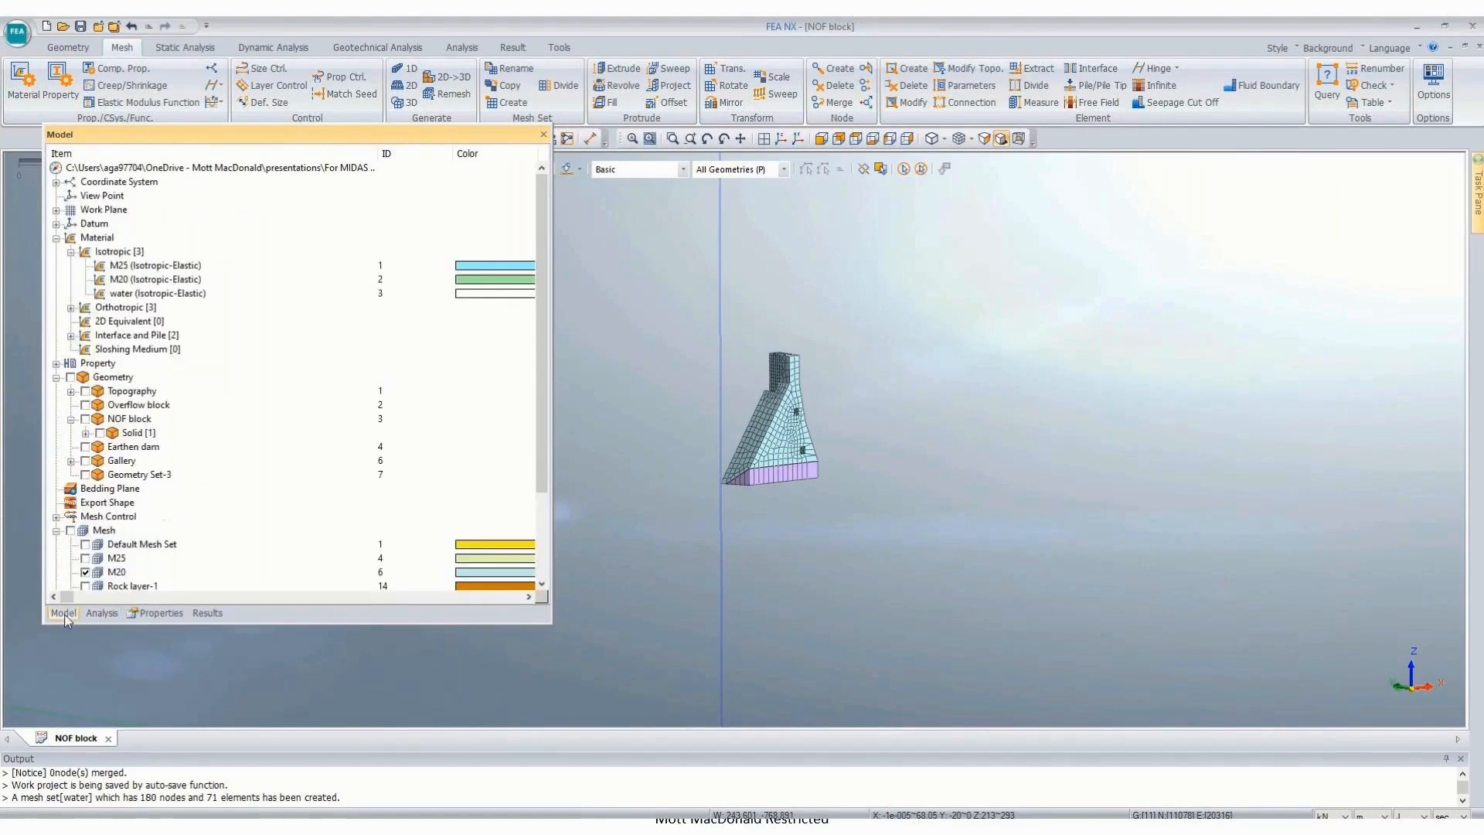
scroll(98, 549, "down", 5)
left_click(85, 530)
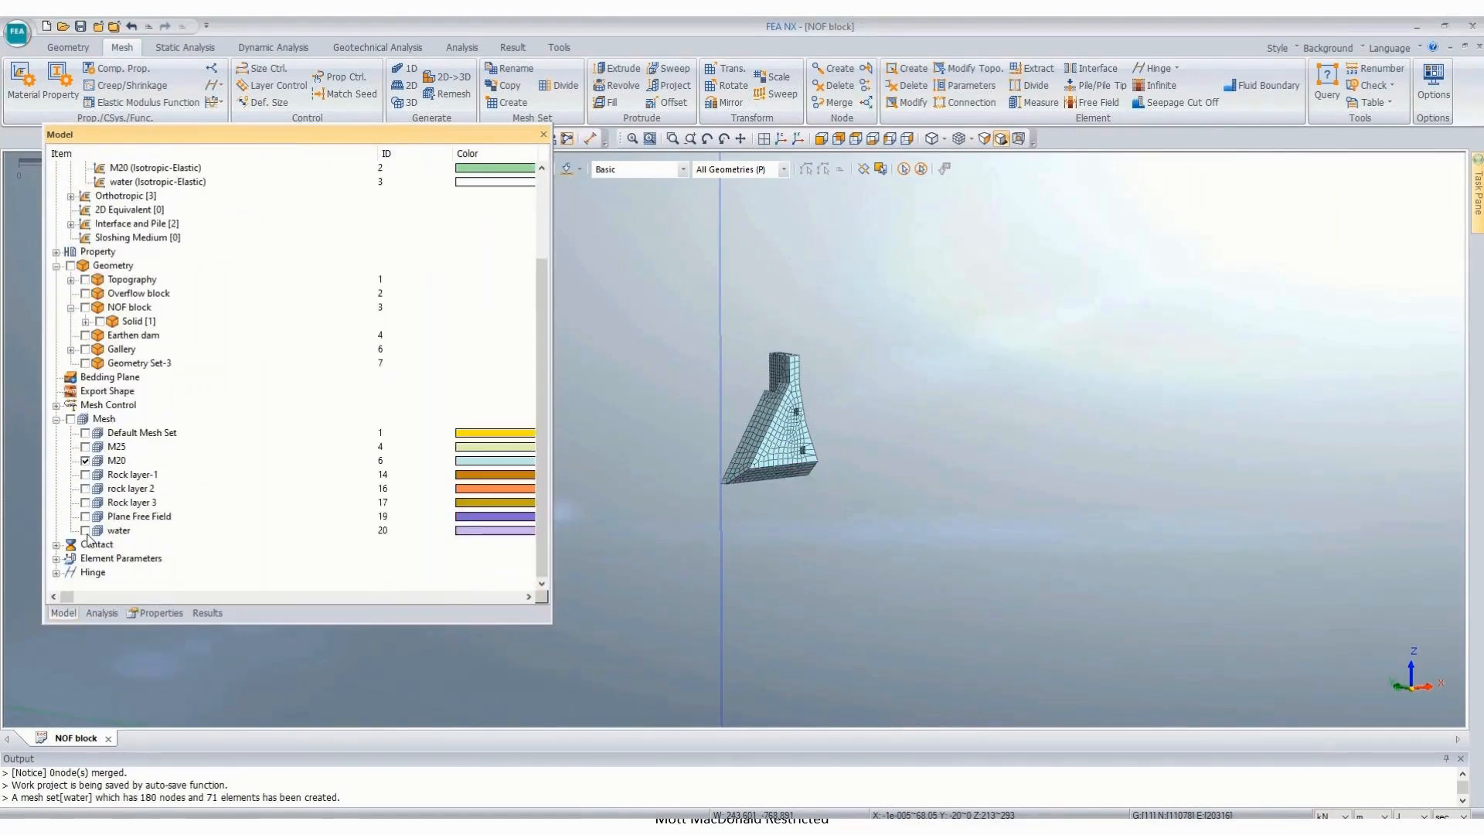
Step: Add a pinned constraint to the polygon-selected nodes along the dam block's base, in a new boundary set named uplift
left_click(907, 139)
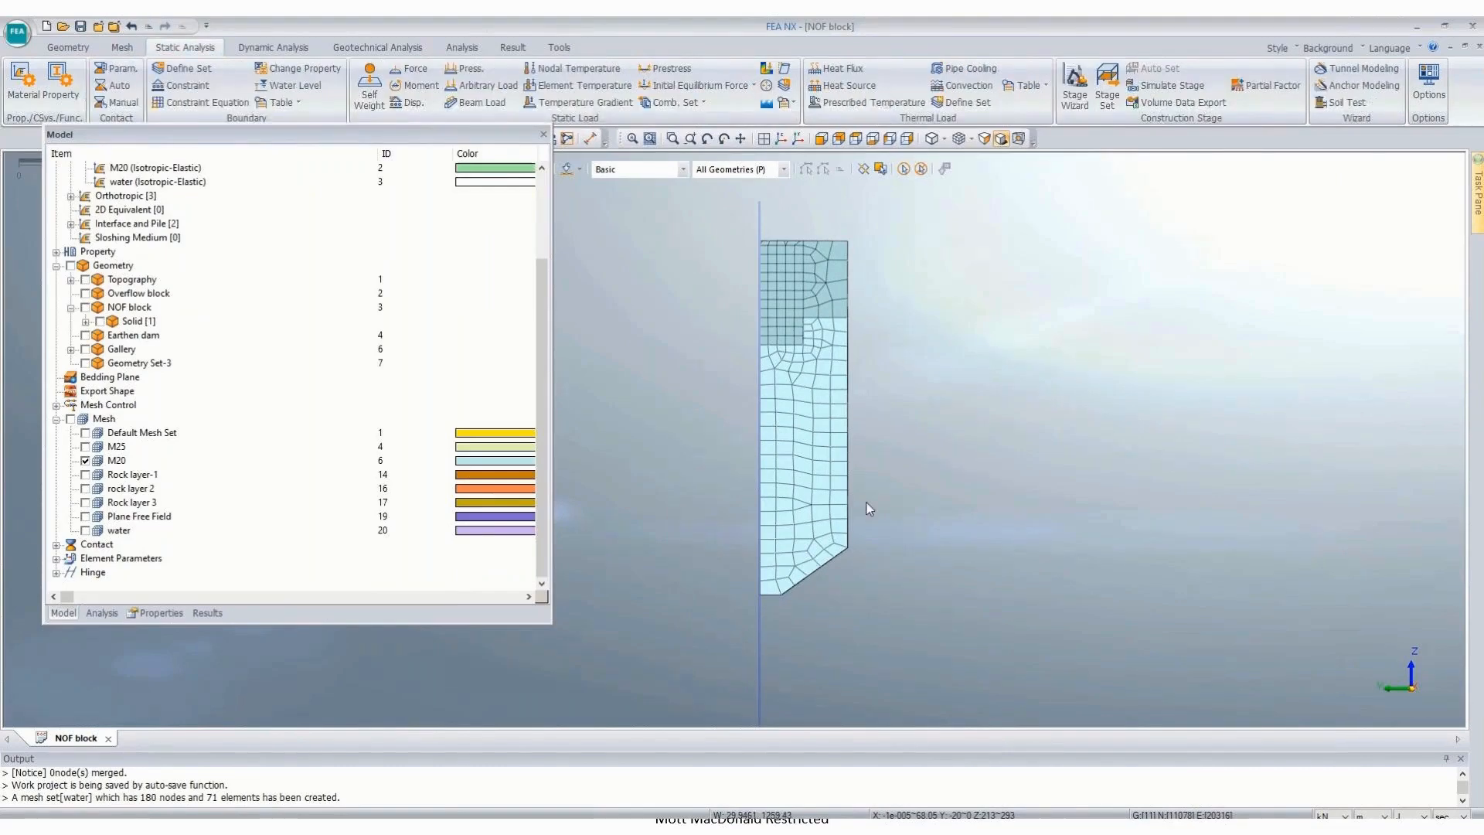
left_click(185, 85)
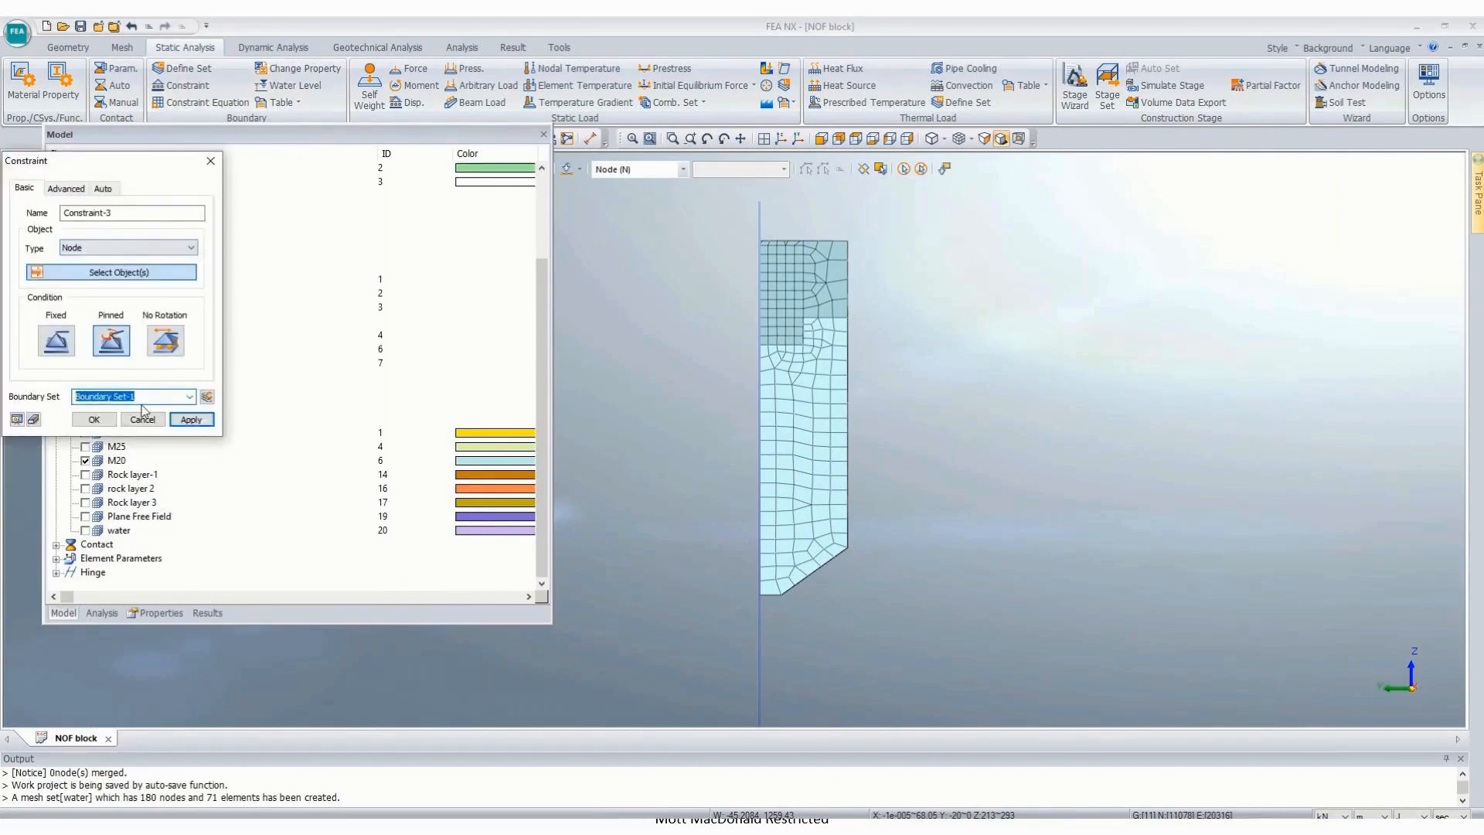
type("uplift")
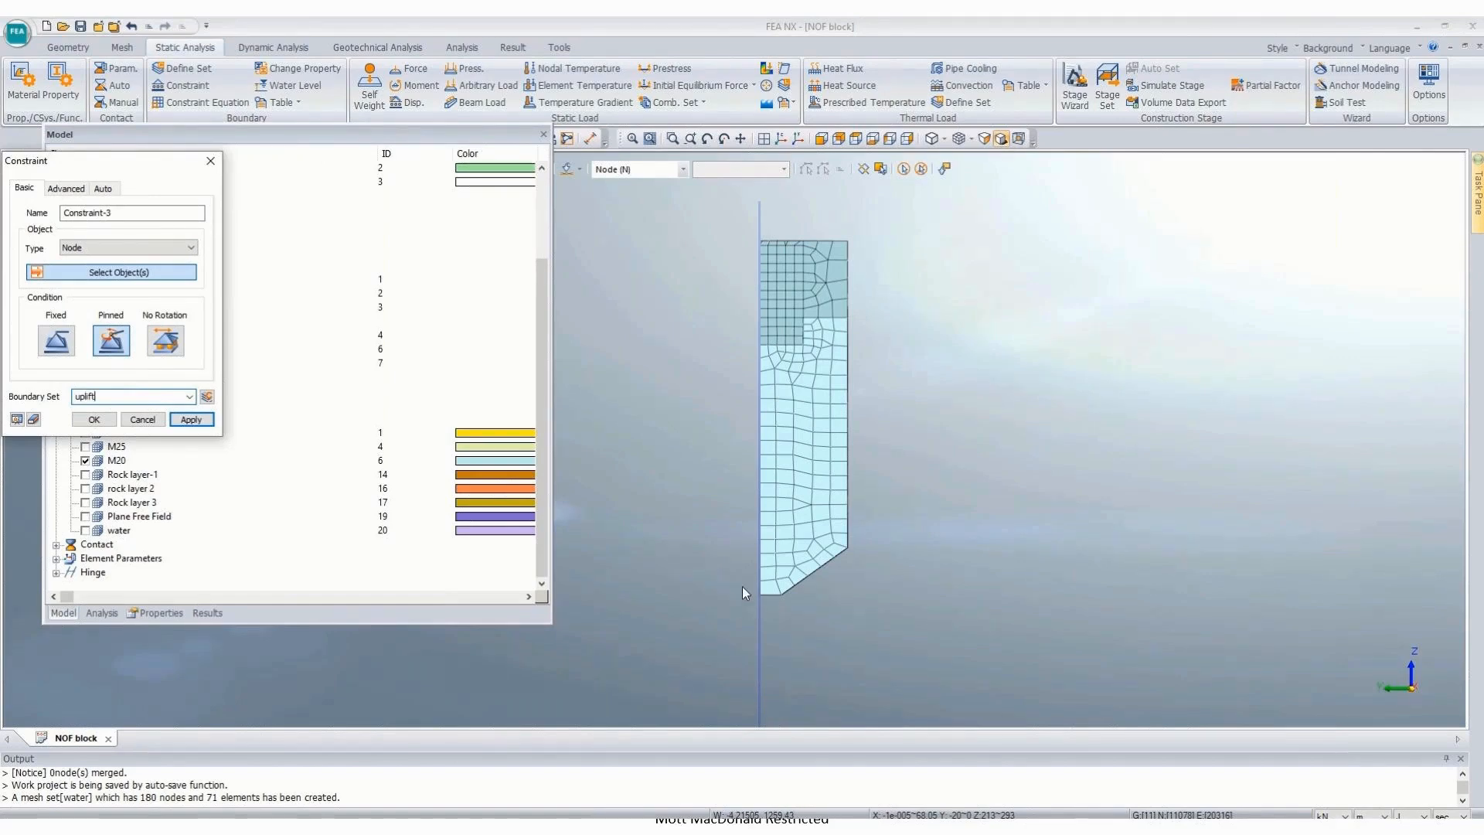
left_click(572, 34)
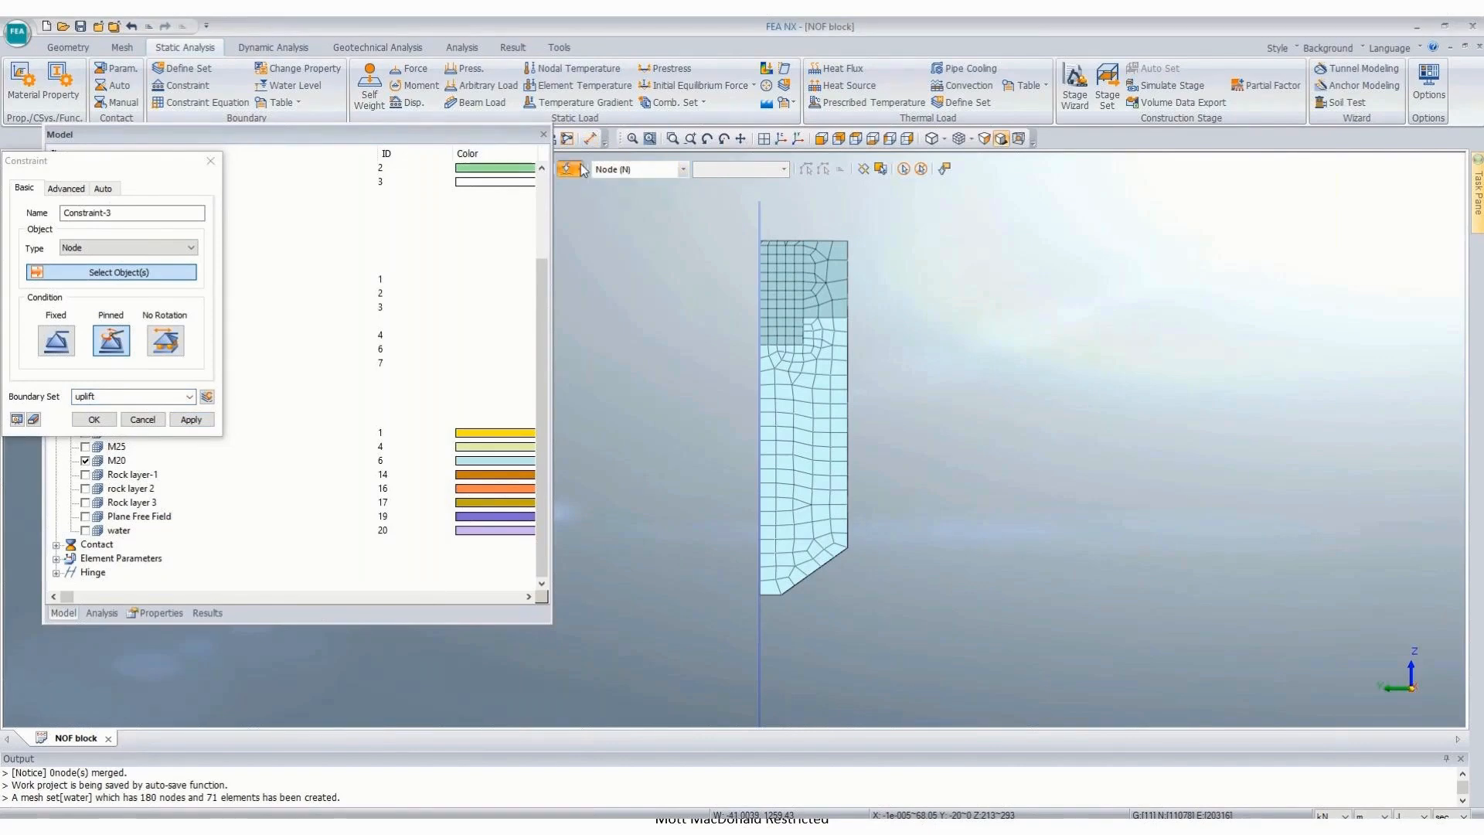
left_click(685, 459)
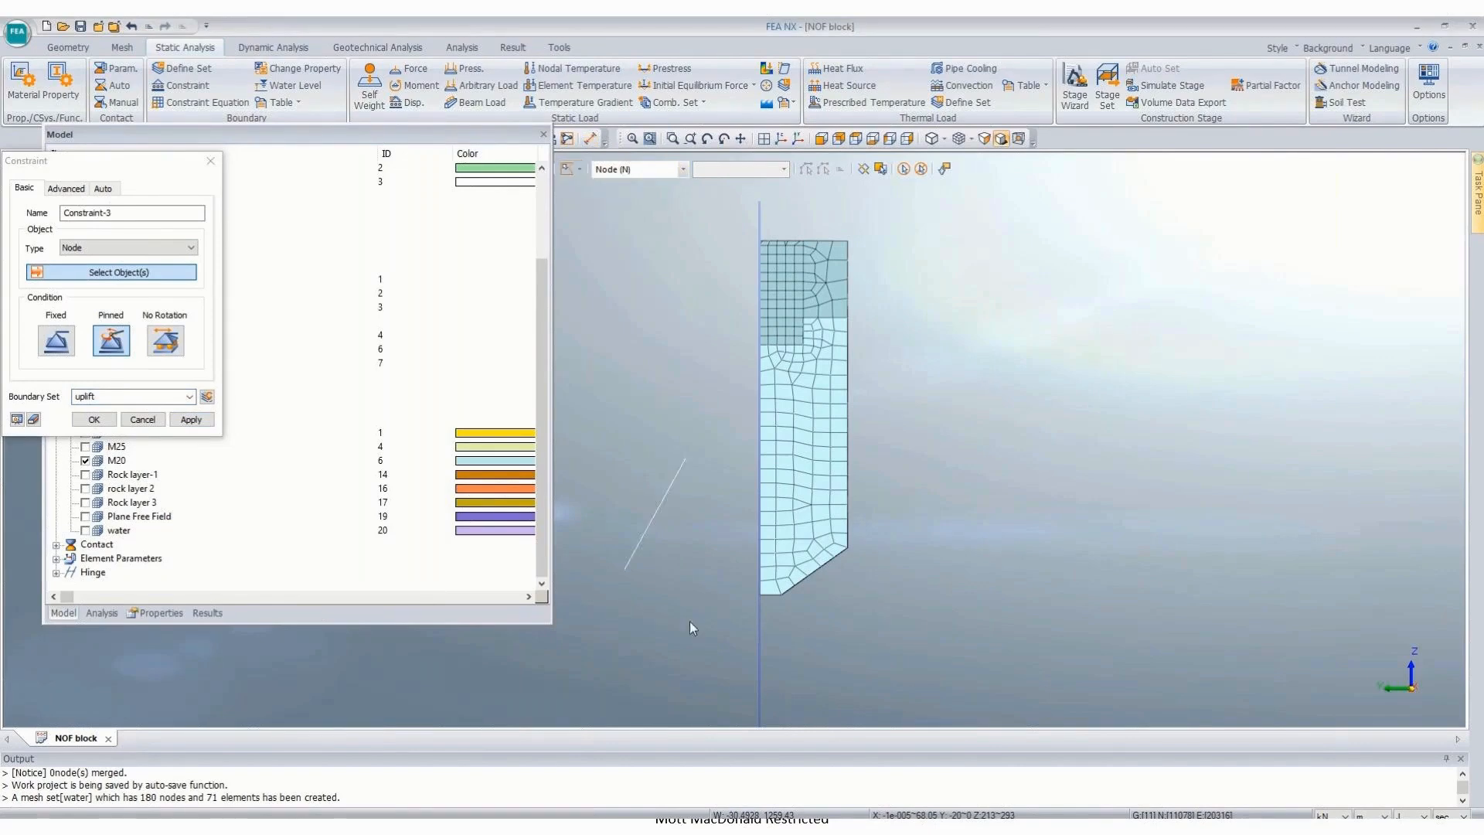
left_click(754, 592)
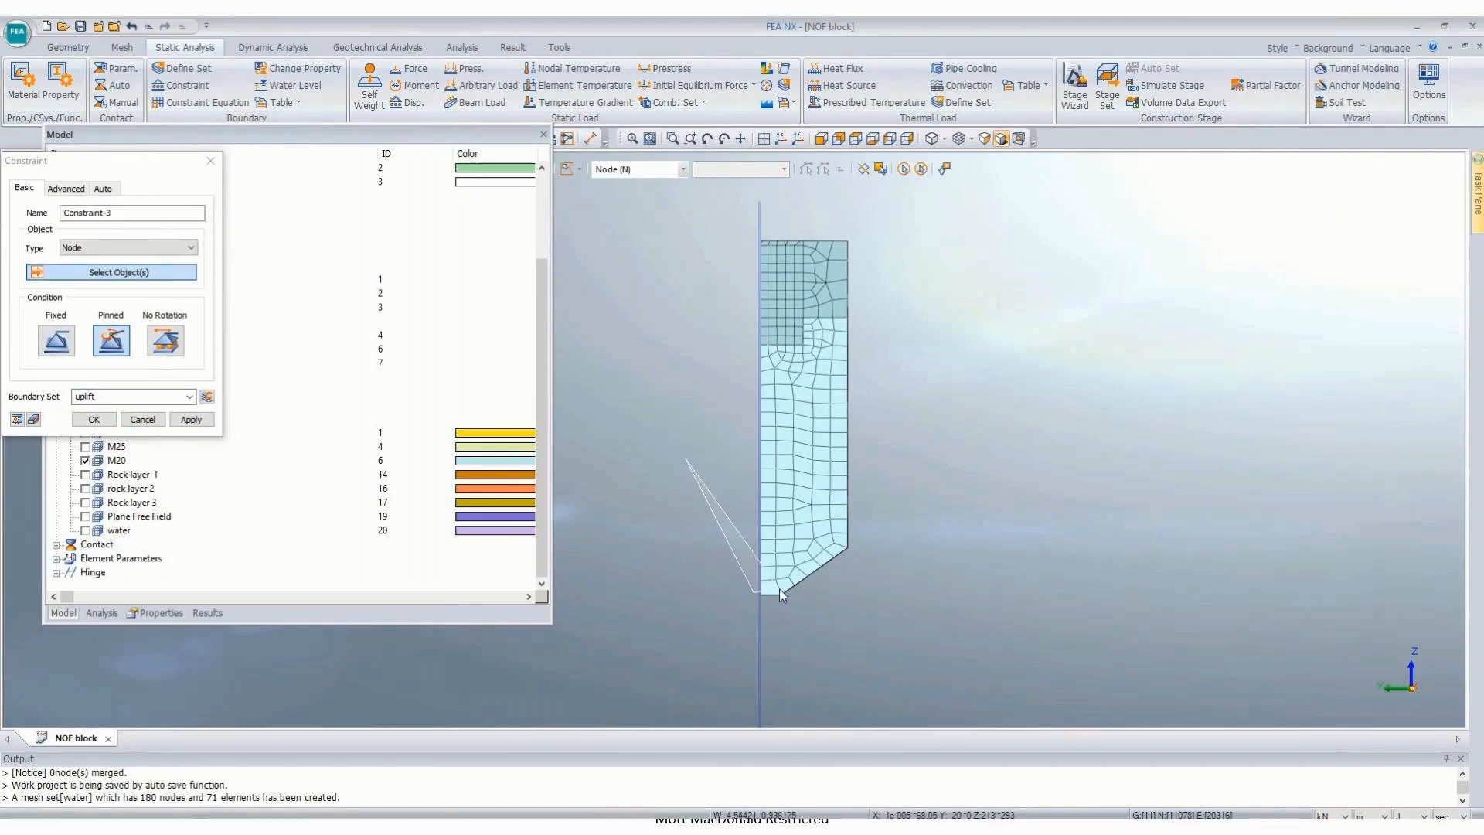
left_click(779, 589)
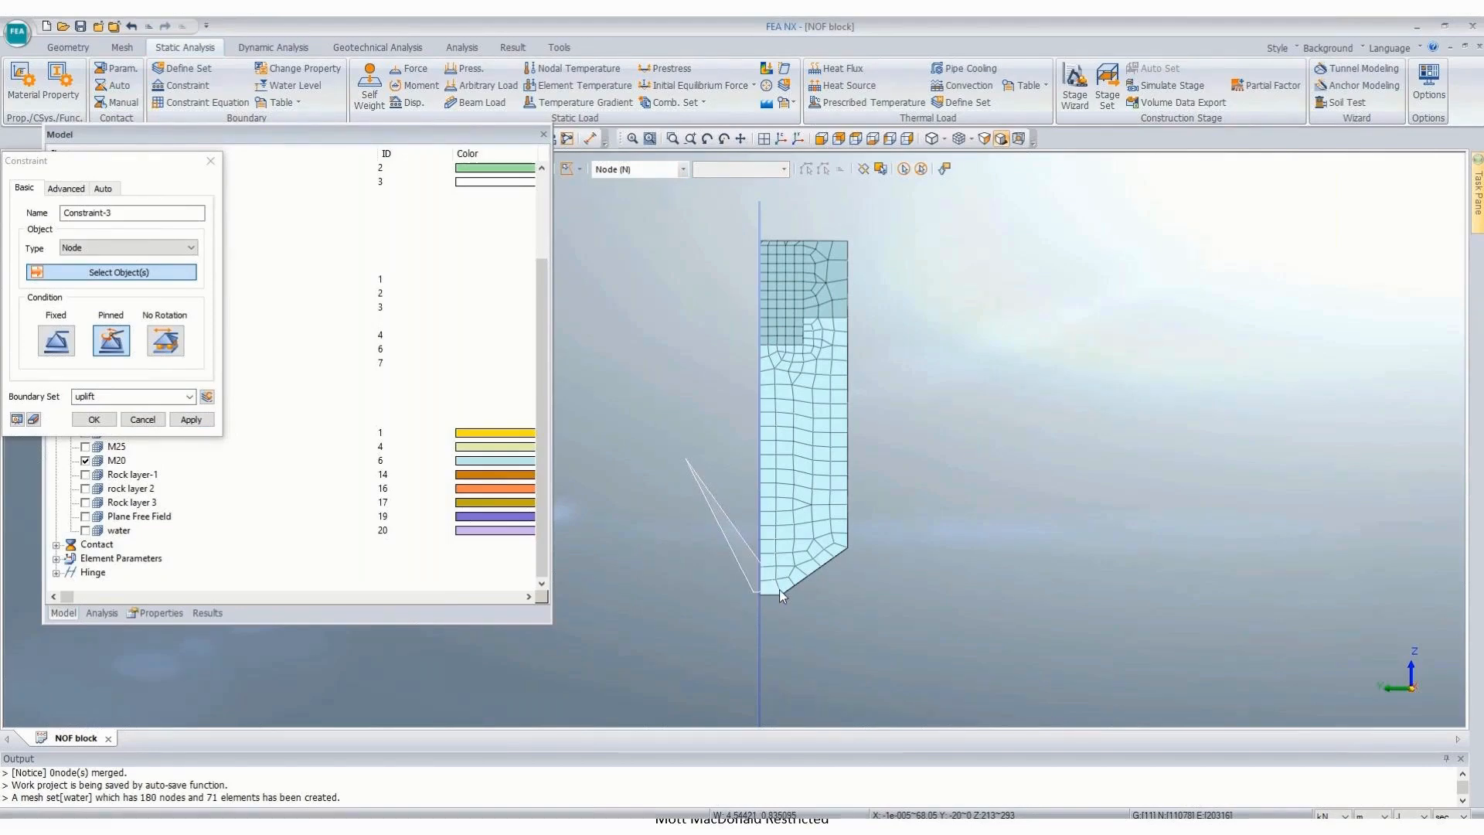
left_click(866, 560)
double_click(711, 645)
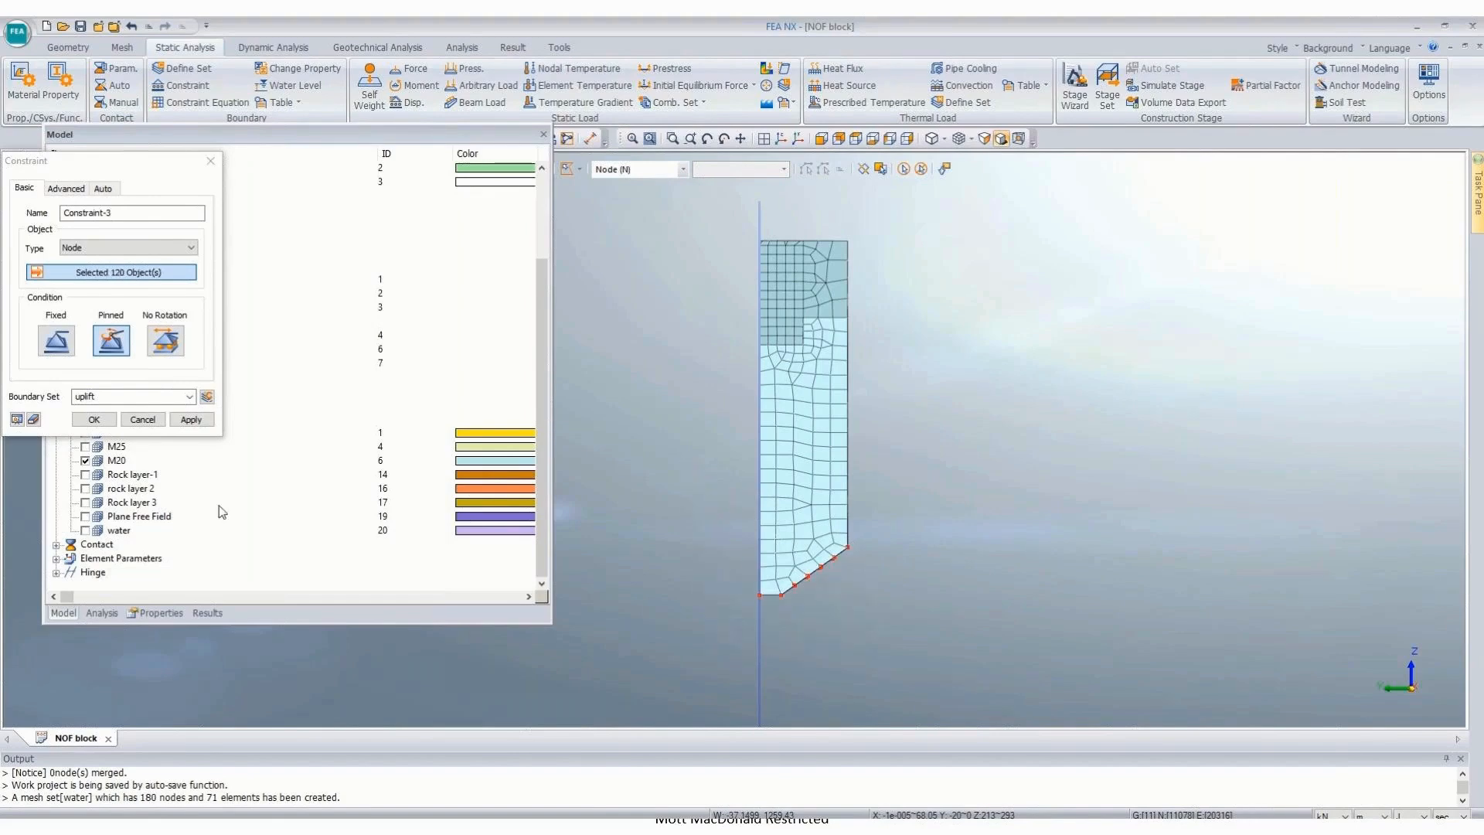
left_click(106, 425)
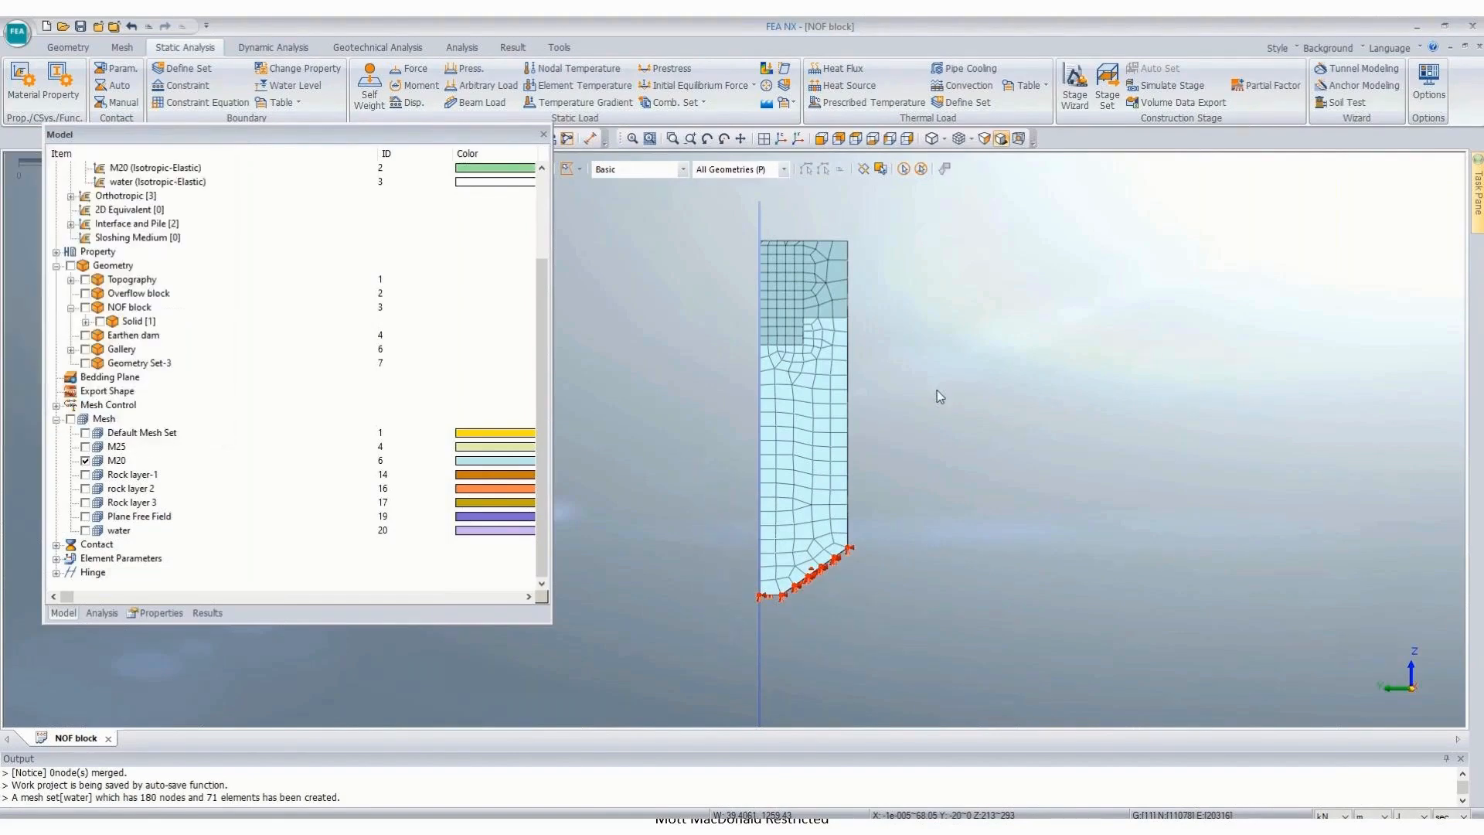
Step: Inspect the constrained base from several sides and set the M20 mesh set's transparency to Transparent
middle_click_drag(874, 510, 637, 457)
scroll(738, 522, "up", 4)
scroll(885, 332, "down", 5)
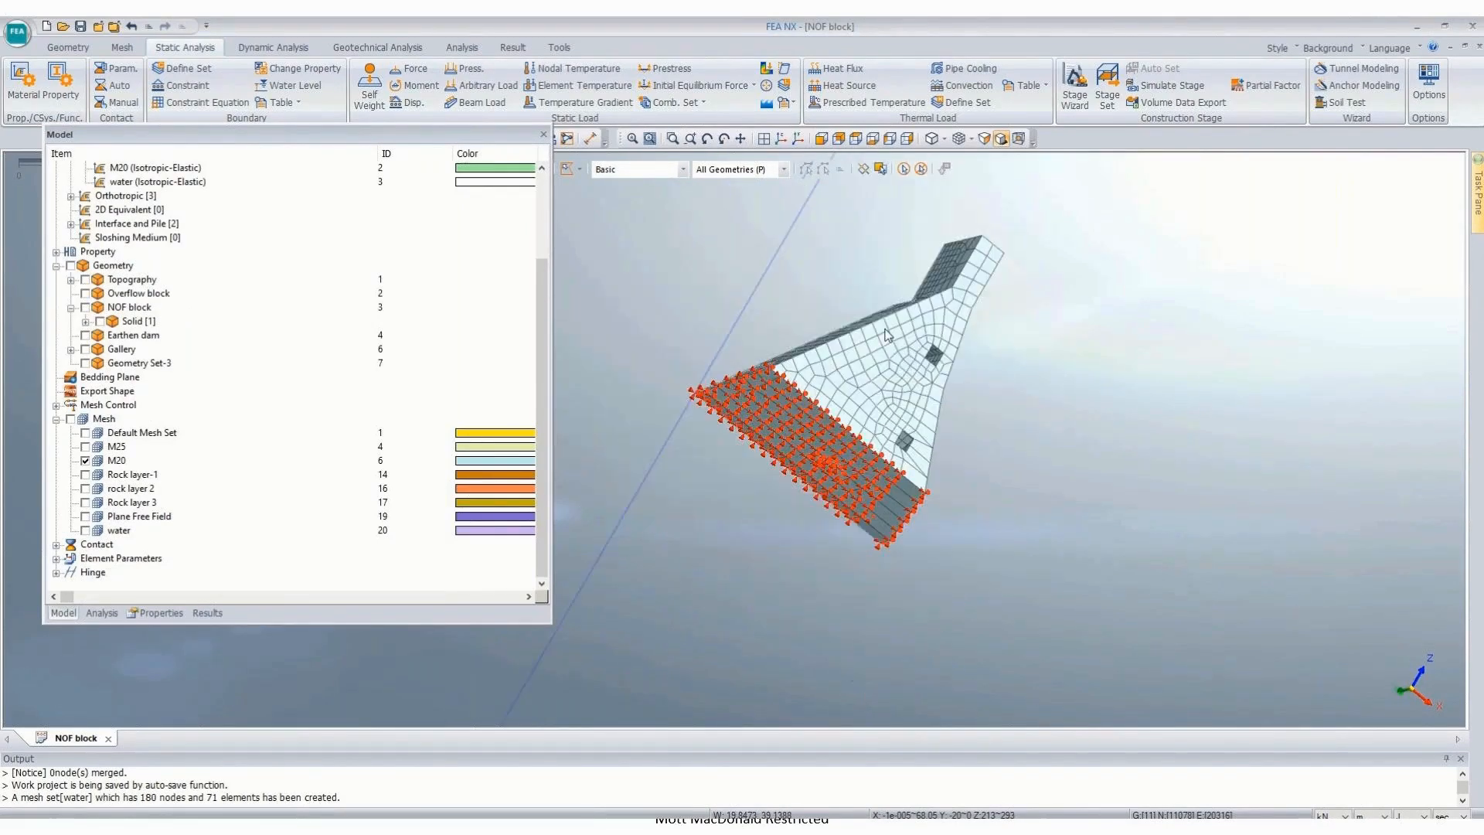
left_click(891, 139)
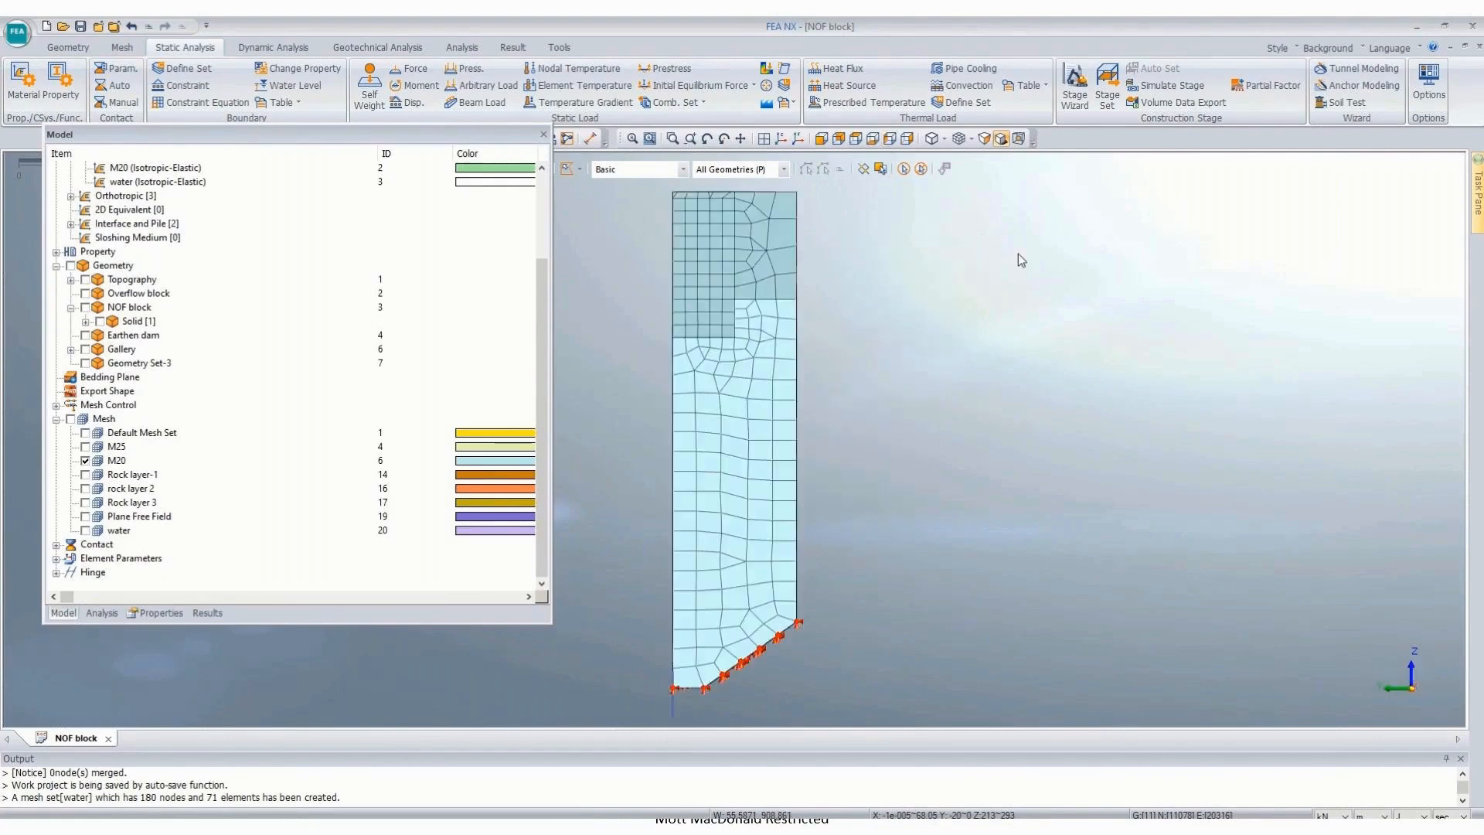
left_click(906, 140)
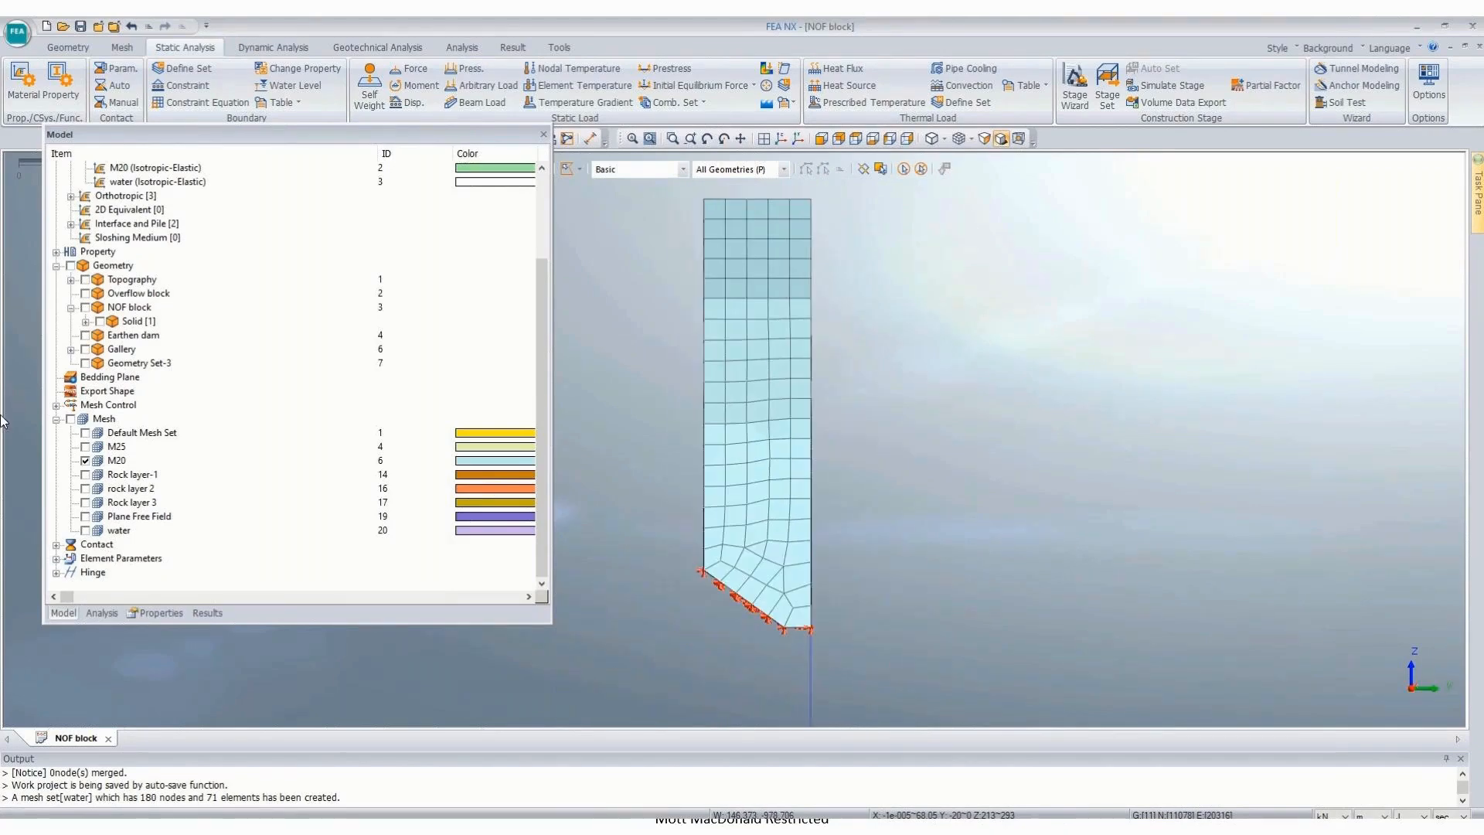
right_click(116, 462)
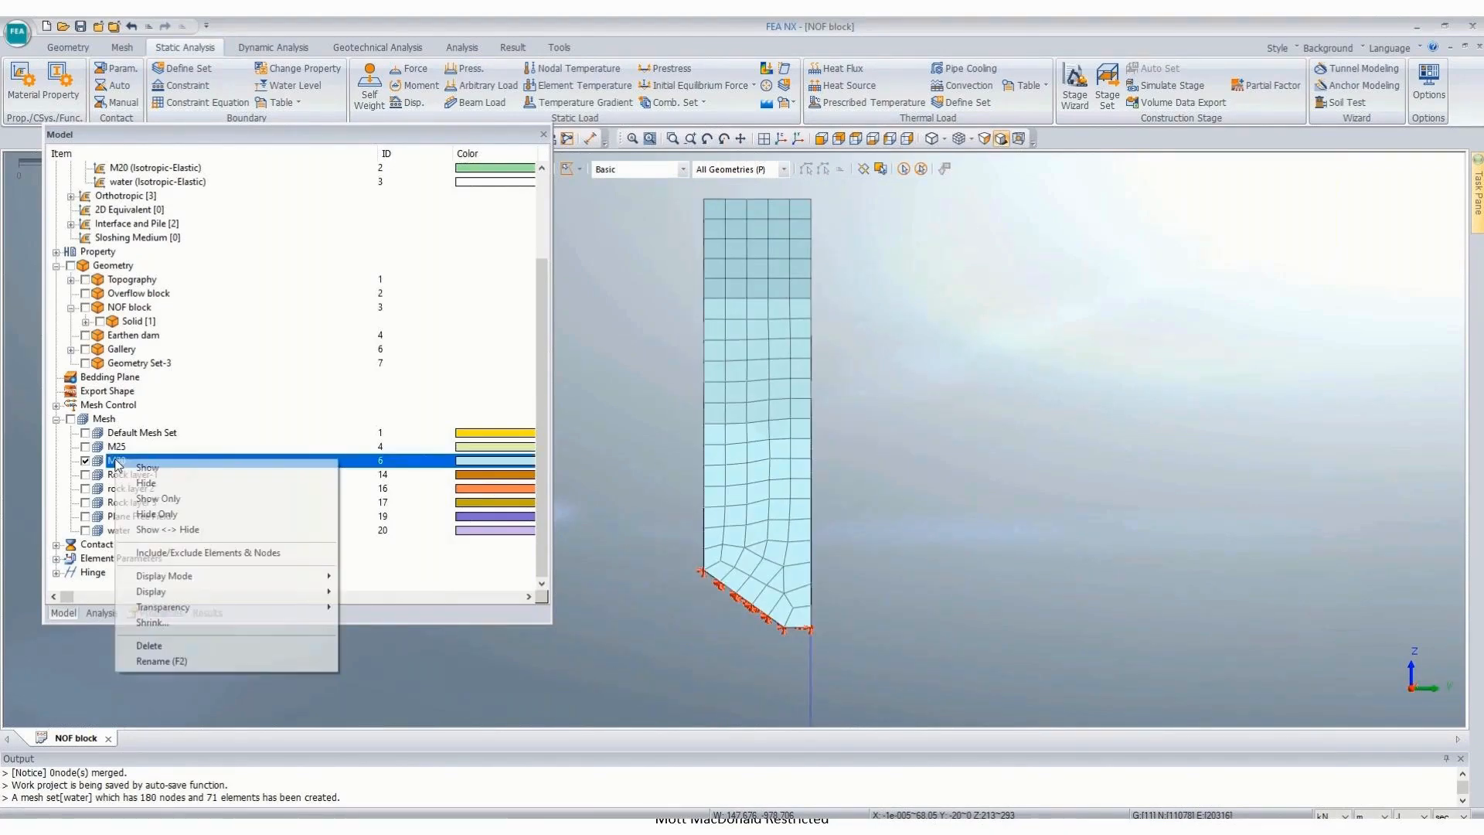
mouse_move(217, 607)
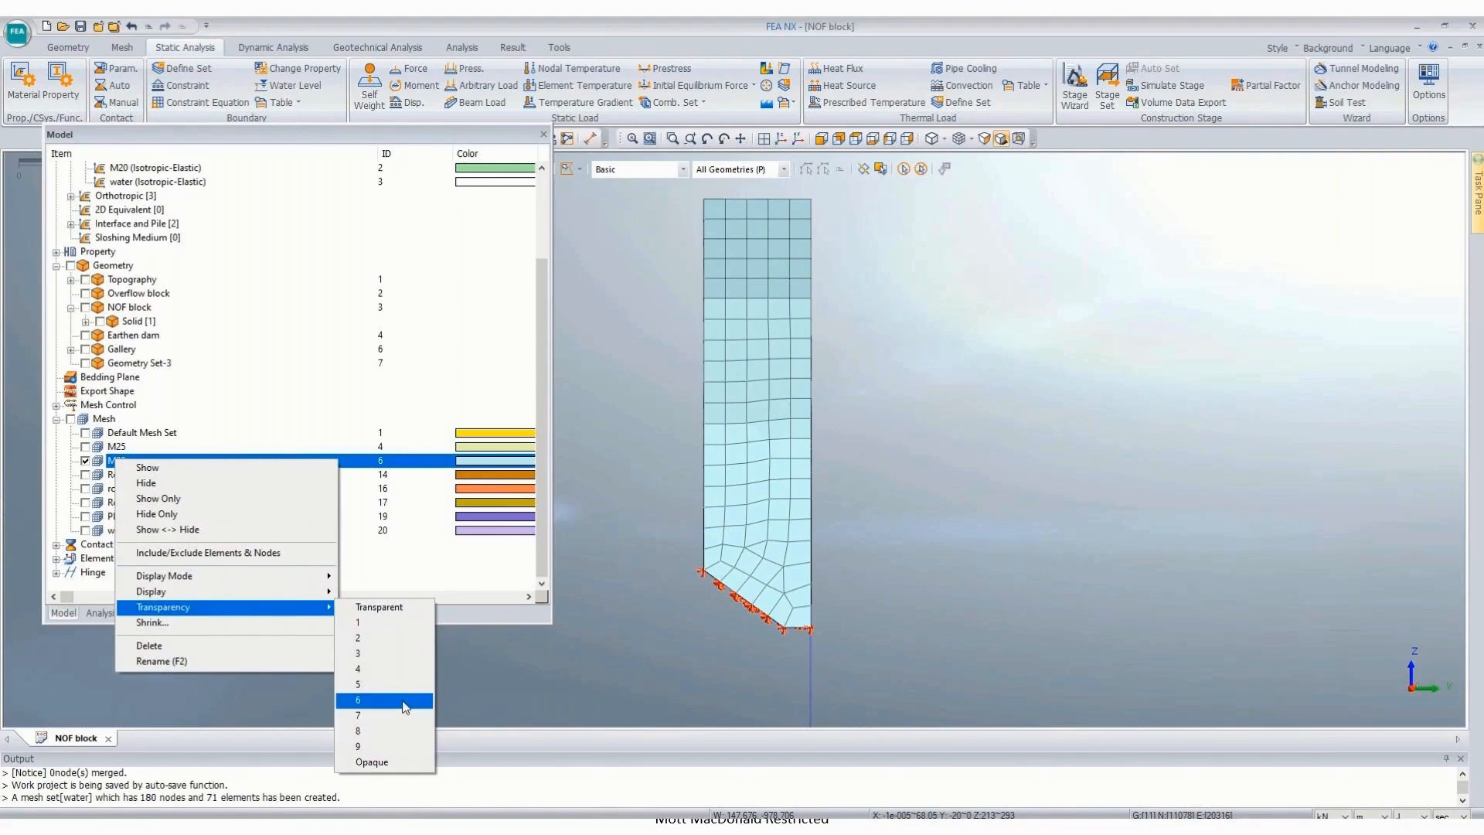
left_click(380, 608)
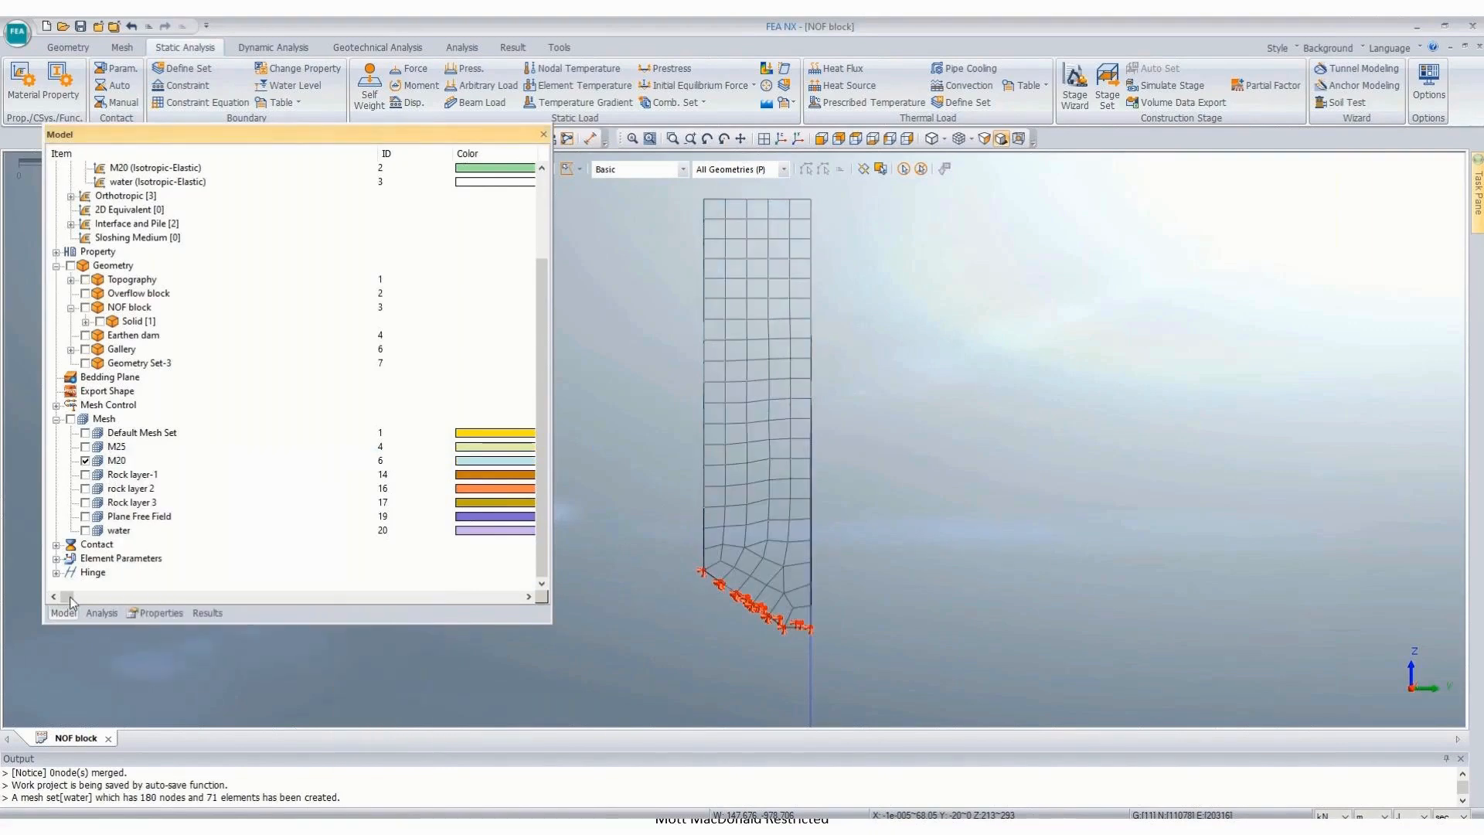
Step: Open Constraint-3 of the uplift boundary set for editing
left_click(101, 612)
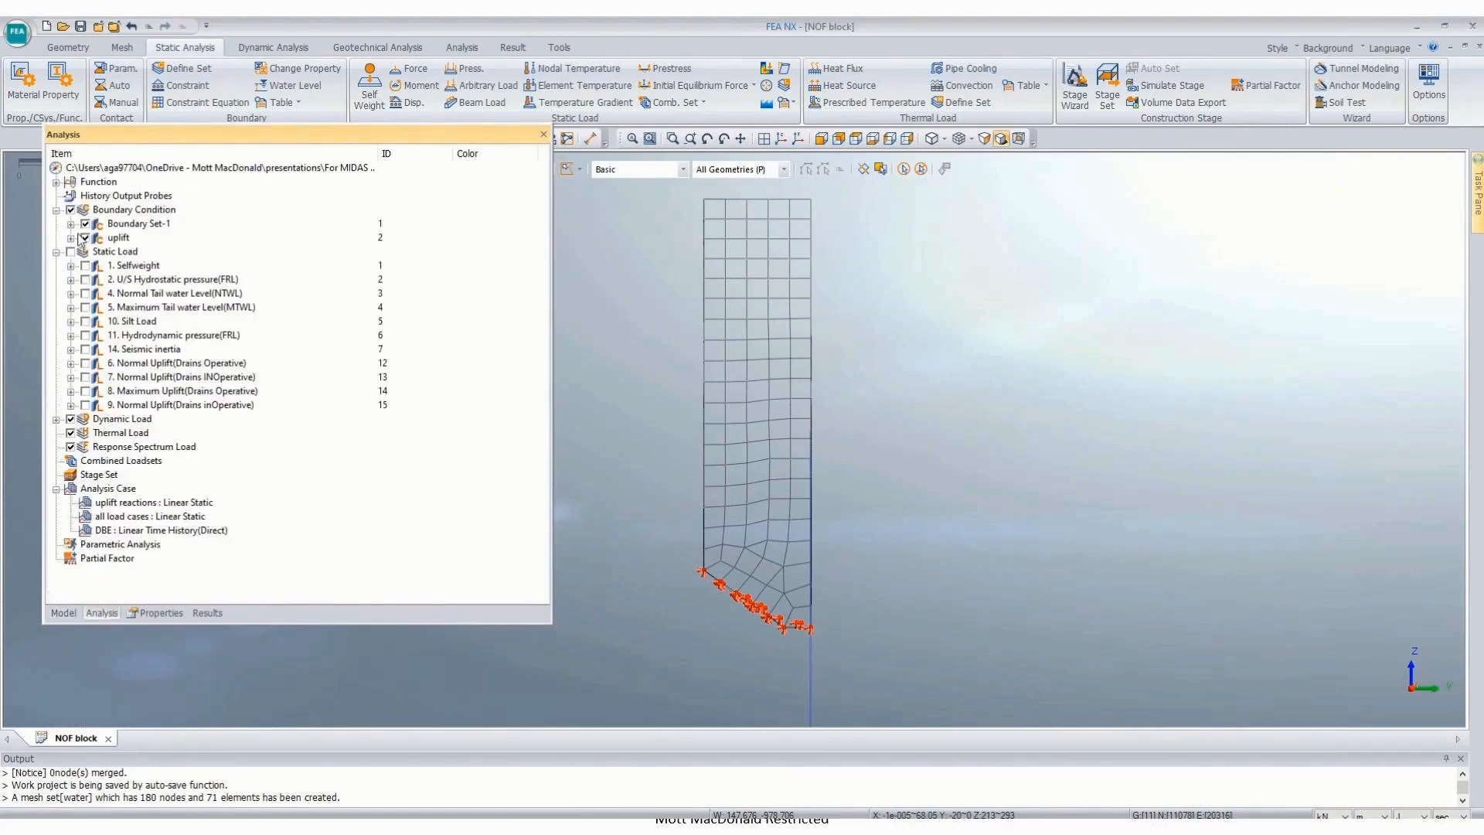
left_click(71, 238)
left_click(115, 265)
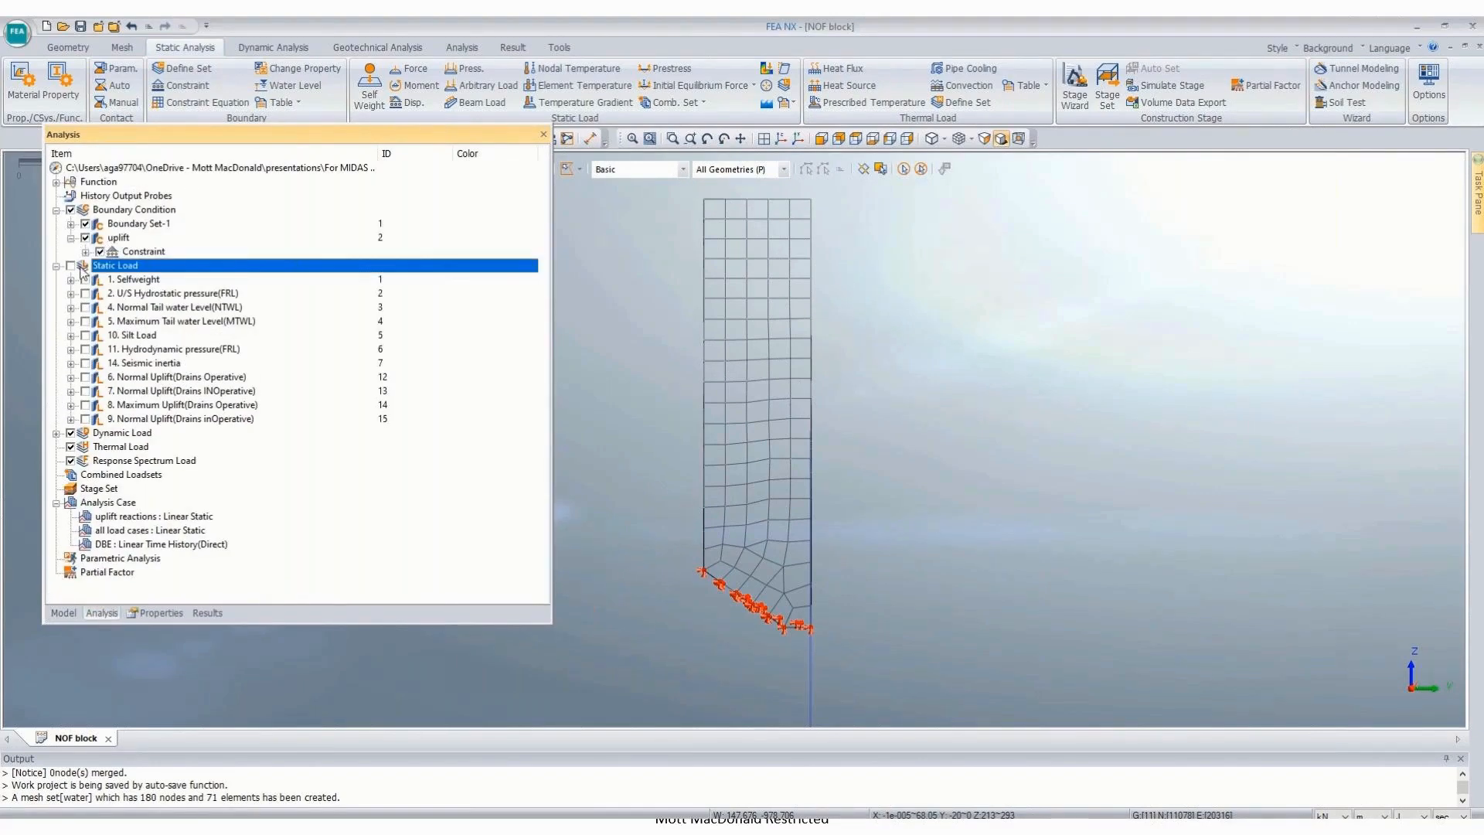
left_click(86, 252)
right_click(170, 266)
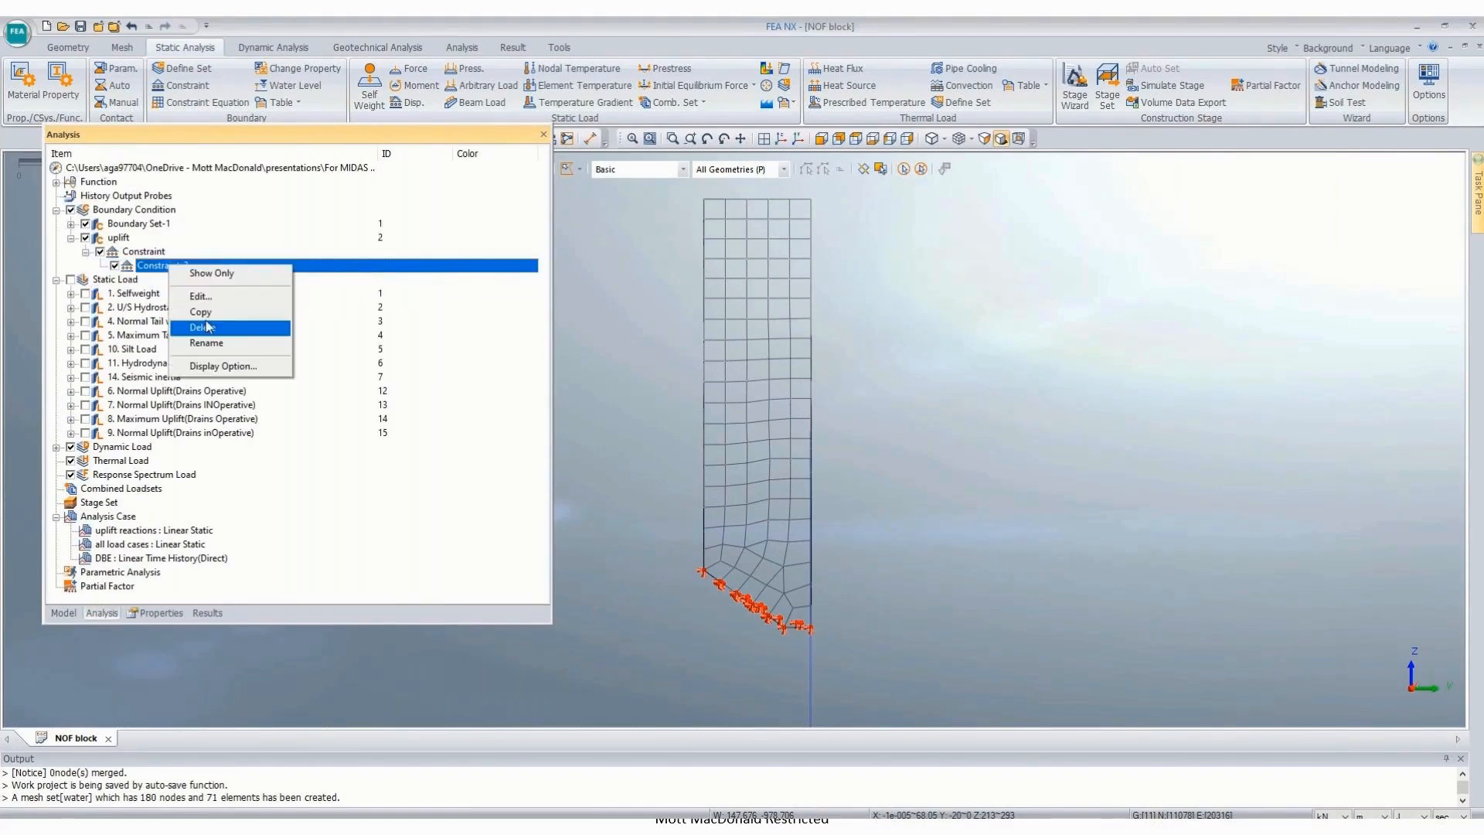
left_click(200, 296)
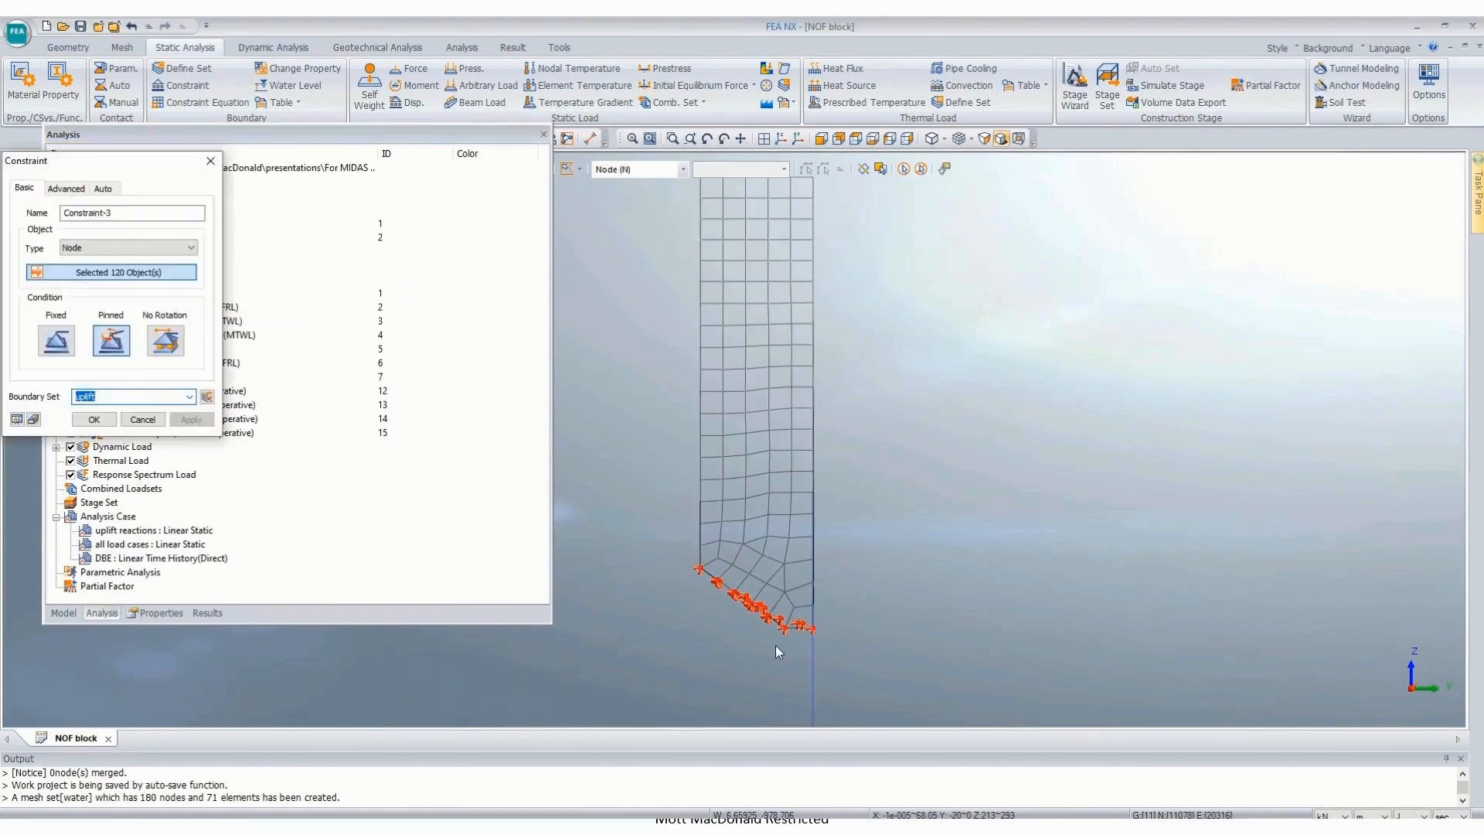
Step: Remove the stray interior nodes above the base line from the constraint with a polygon deselection, and save the edit
scroll(776, 646, "up", 5)
scroll(781, 637, "up", 2)
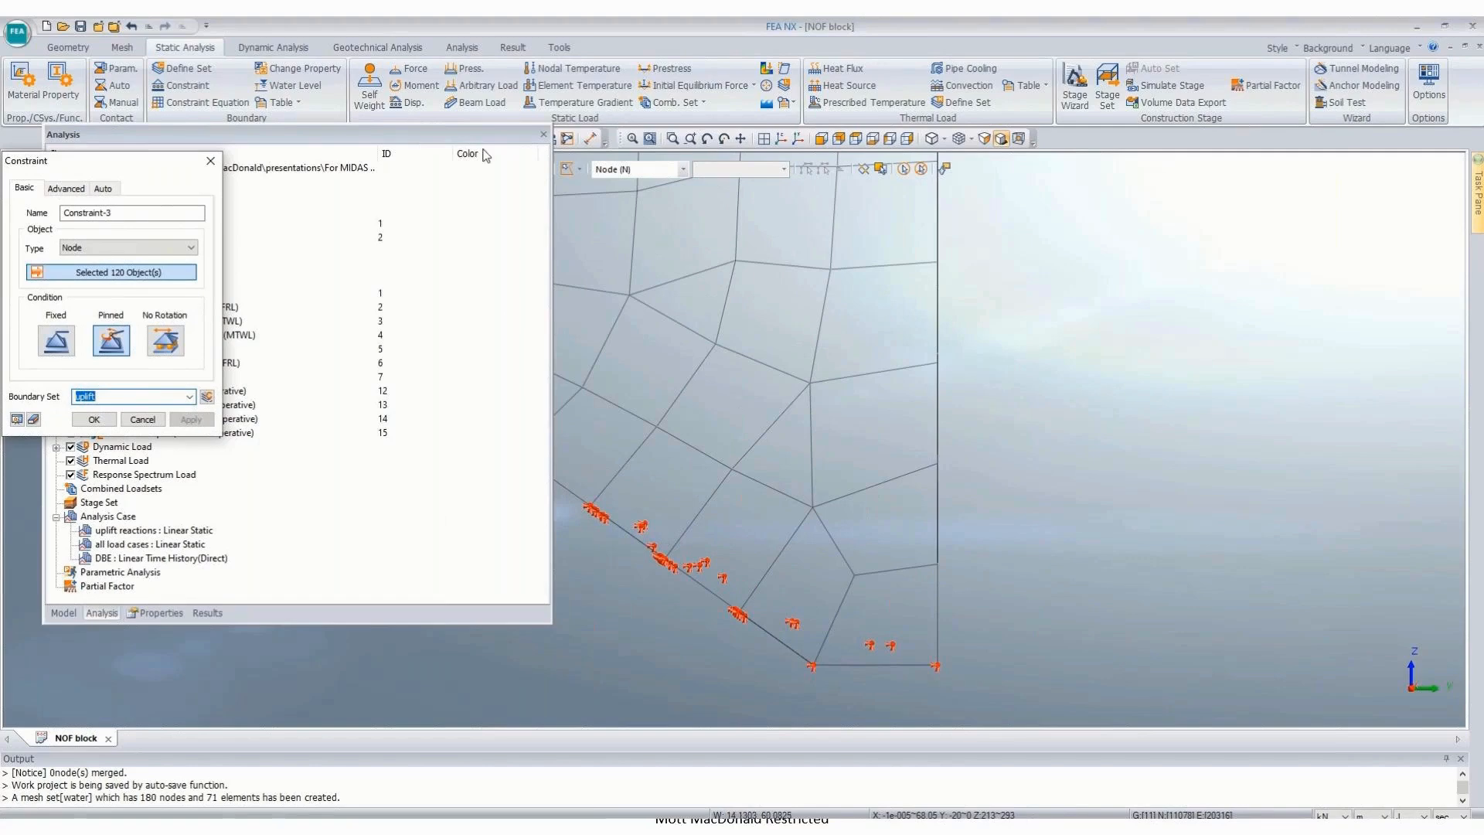
left_click_drag(477, 140, 361, 433)
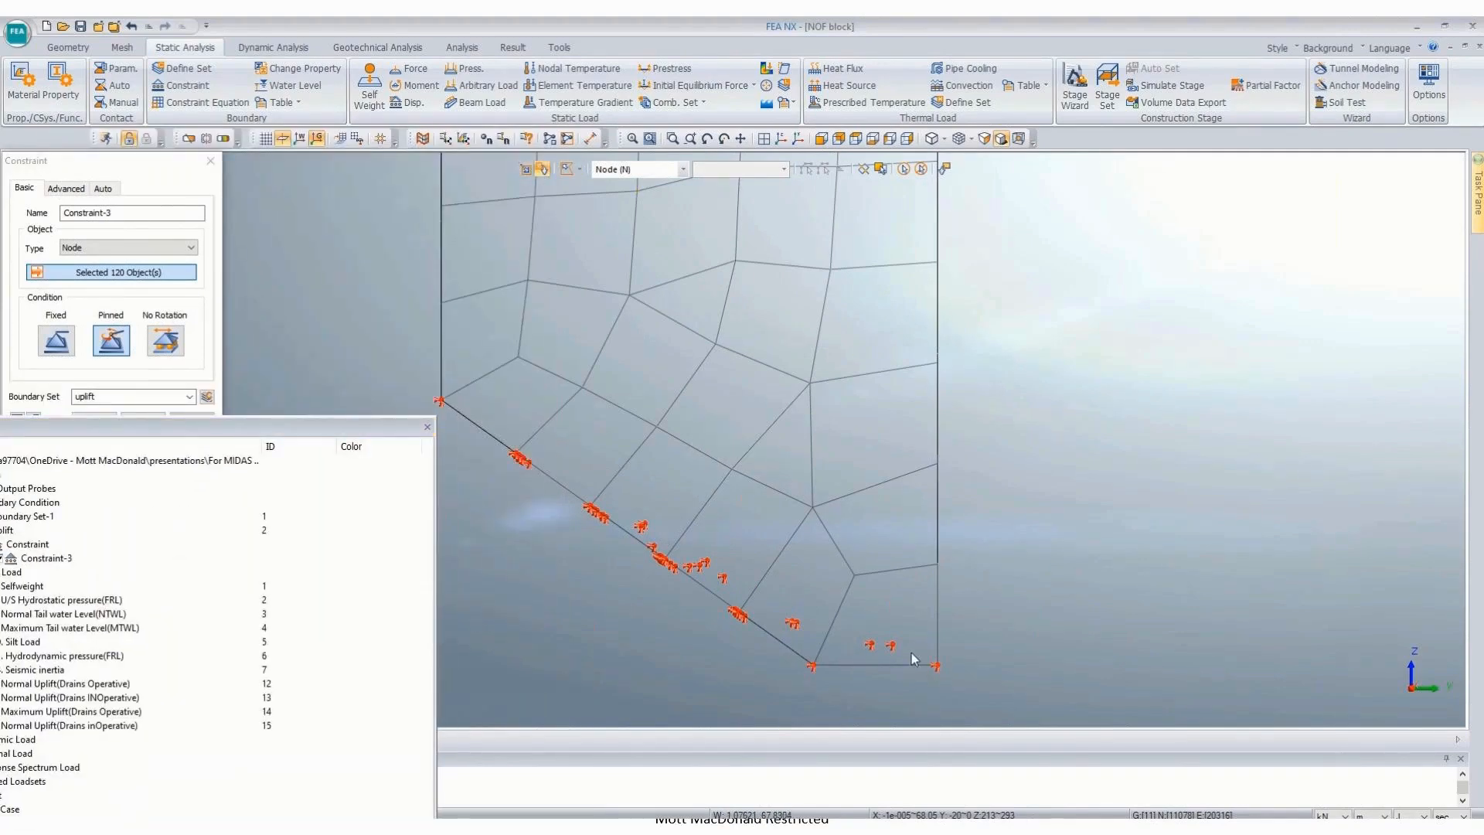
left_click_drag(911, 652, 795, 644)
left_click(796, 644)
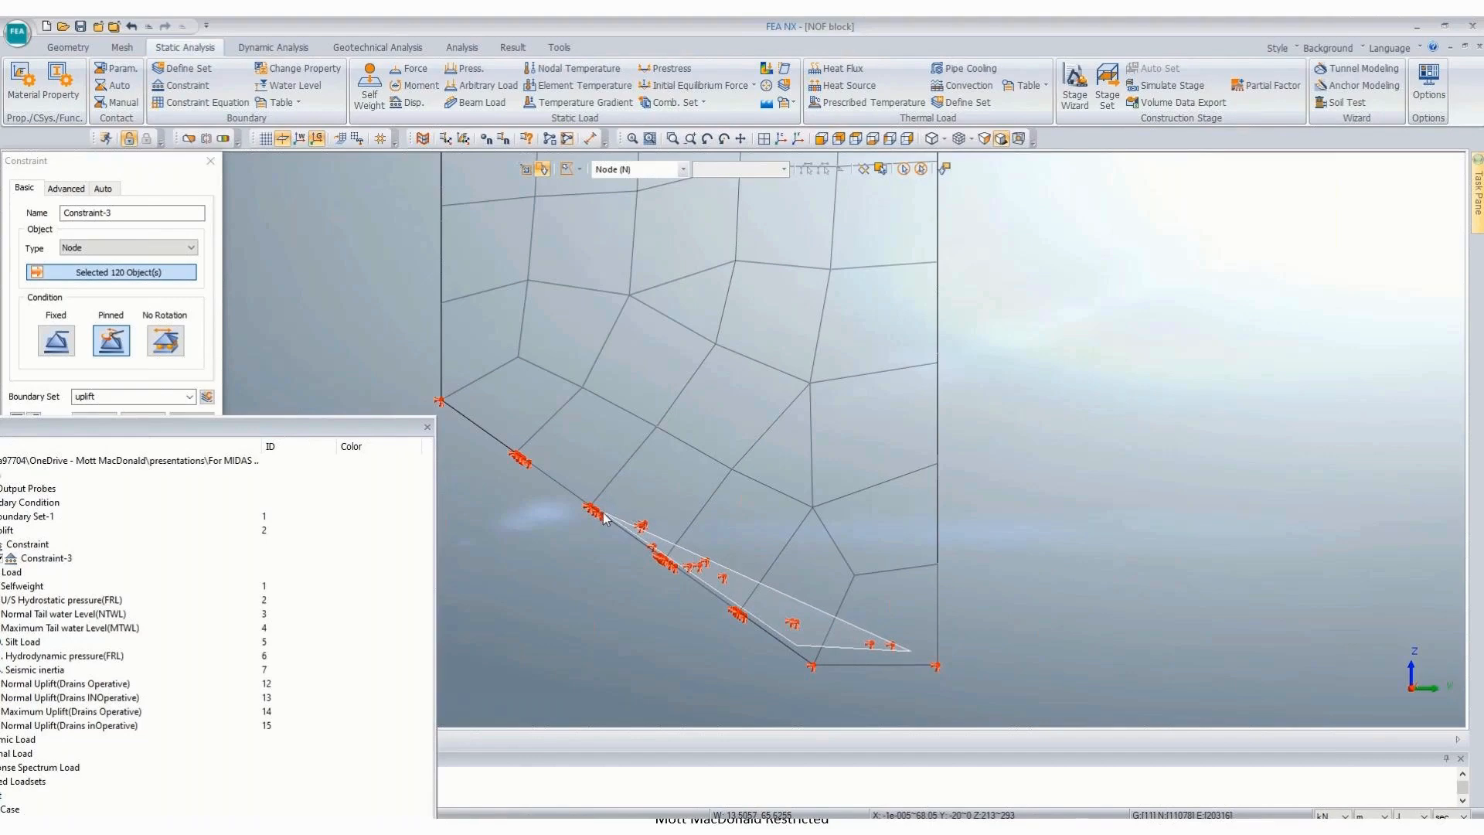
left_click(647, 480)
double_click(842, 527)
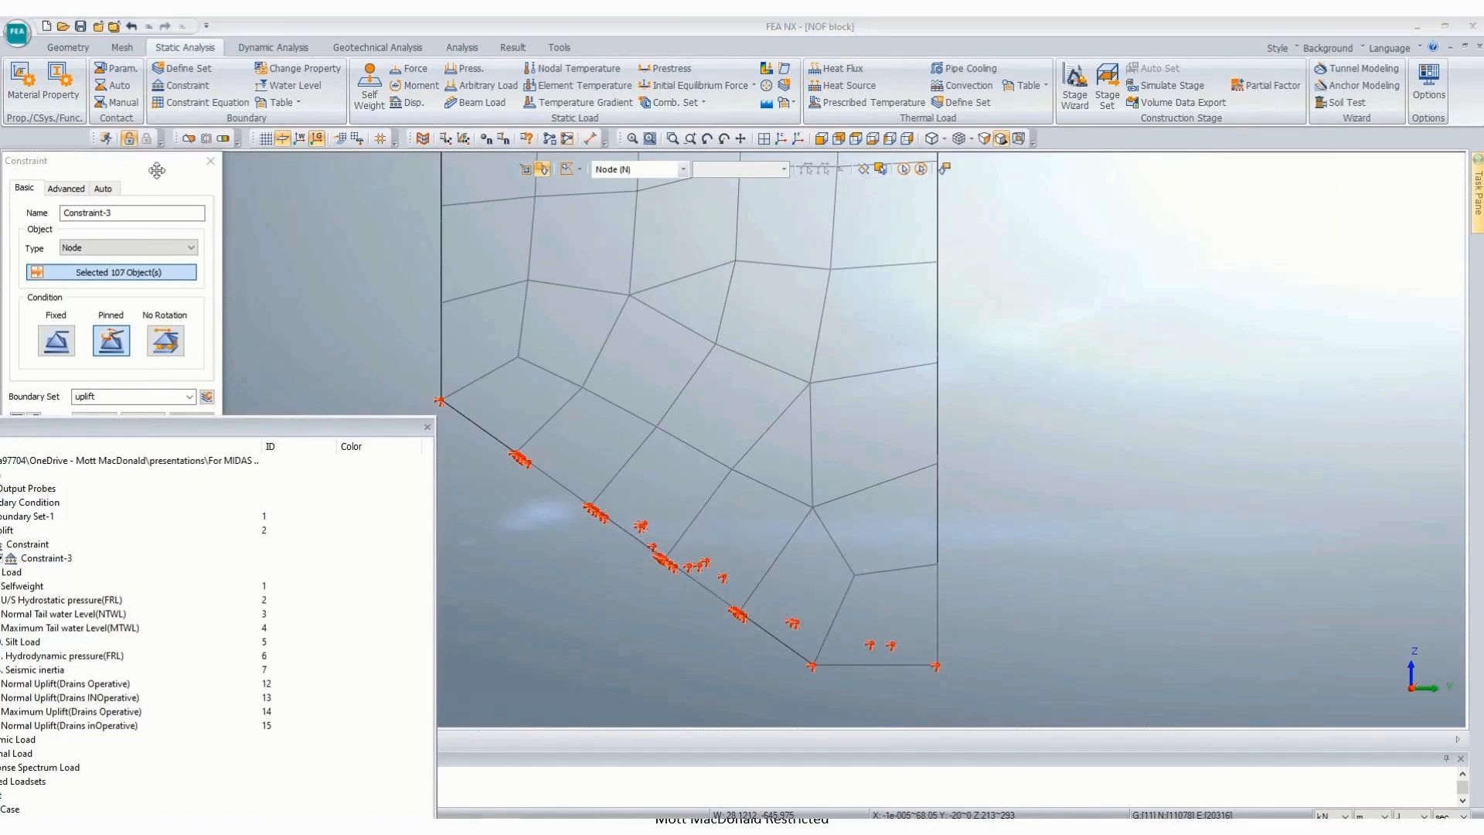
left_click_drag(173, 156, 227, 28)
left_click(145, 291)
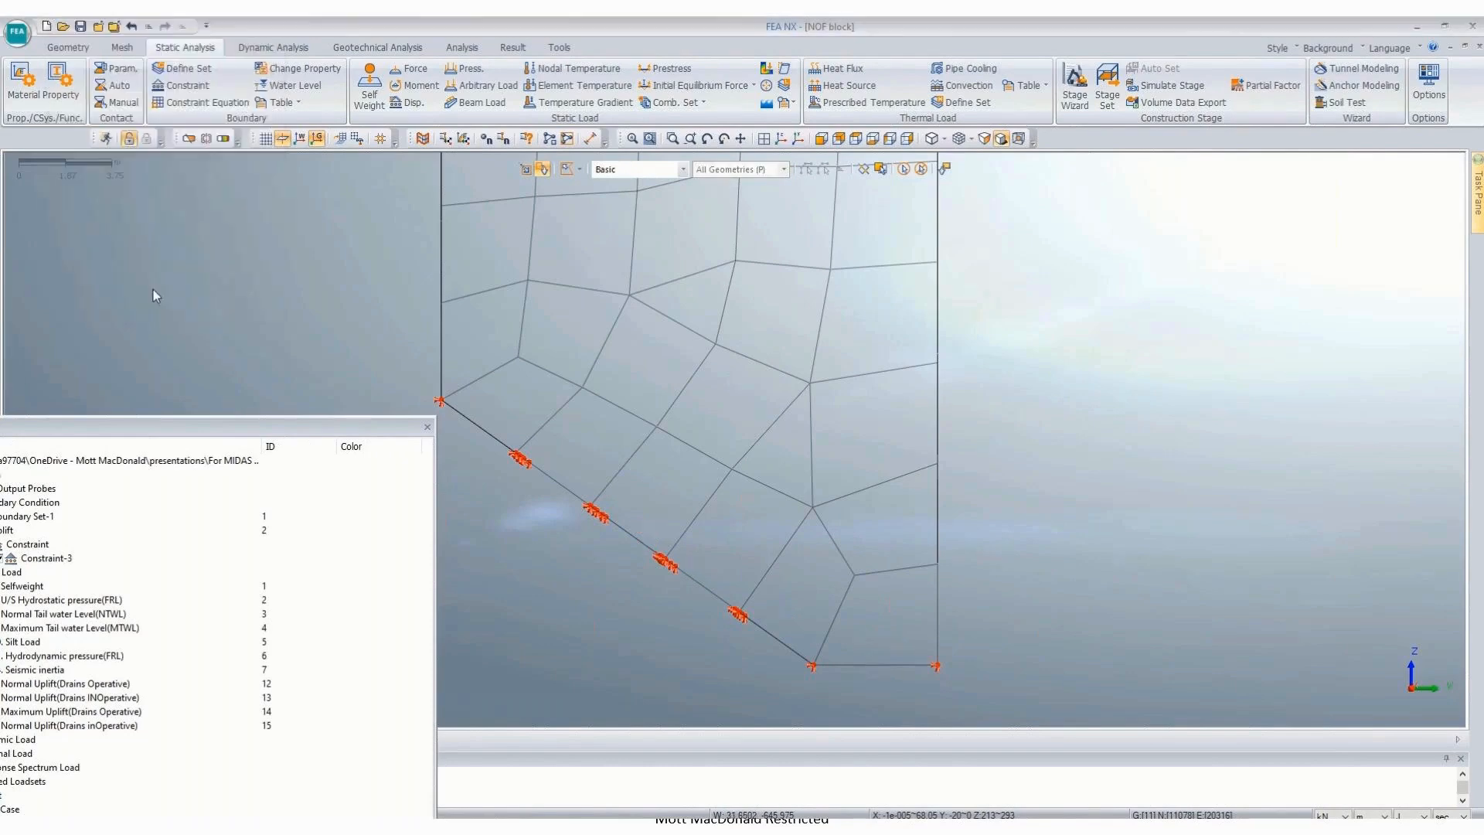
Step: Set the M20 mesh set's transparency to Opaque
scroll(777, 447, "down", 3)
left_click_drag(221, 427, 221, 117)
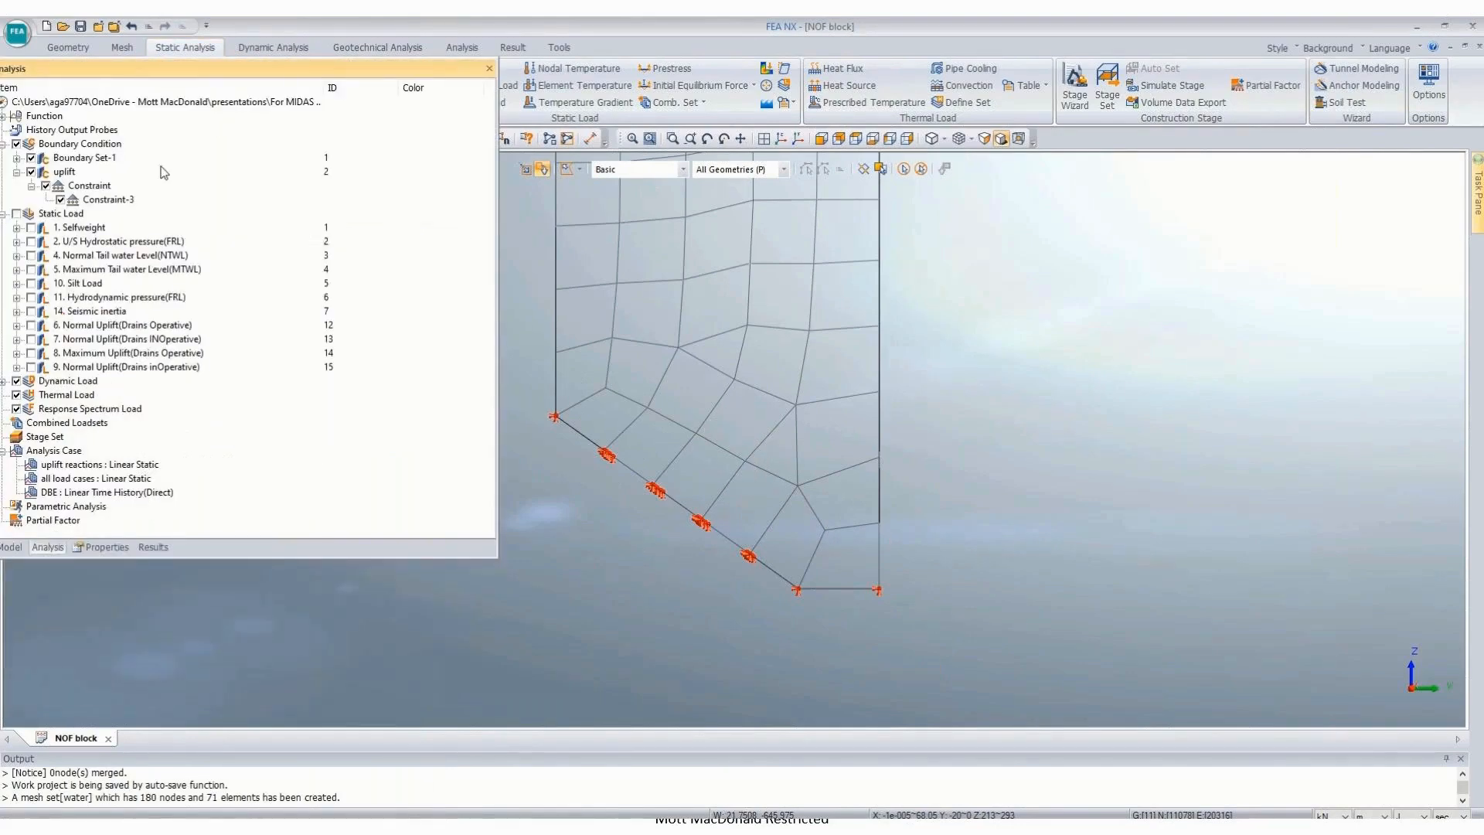
left_click(12, 548)
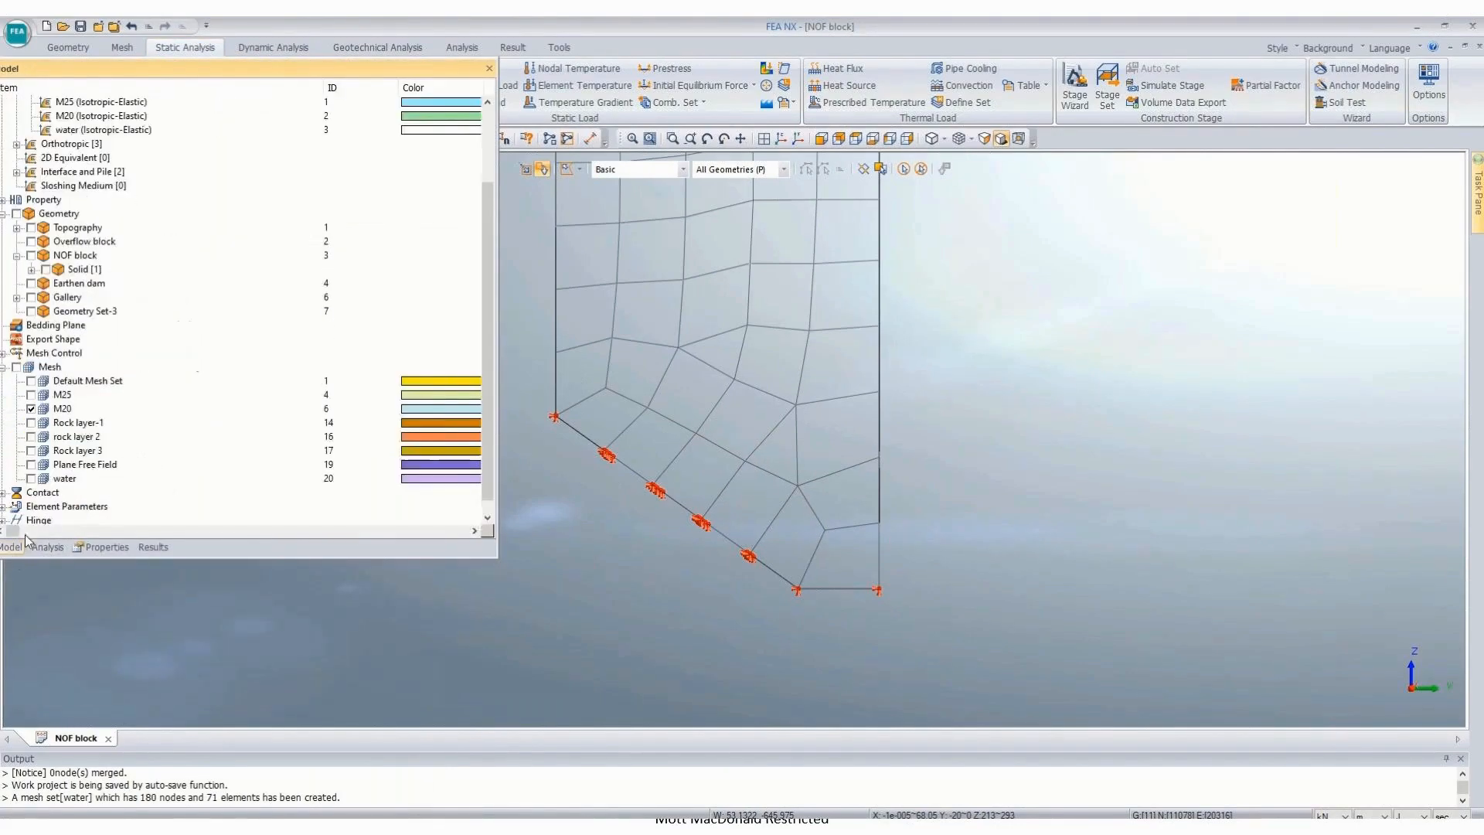
right_click(65, 408)
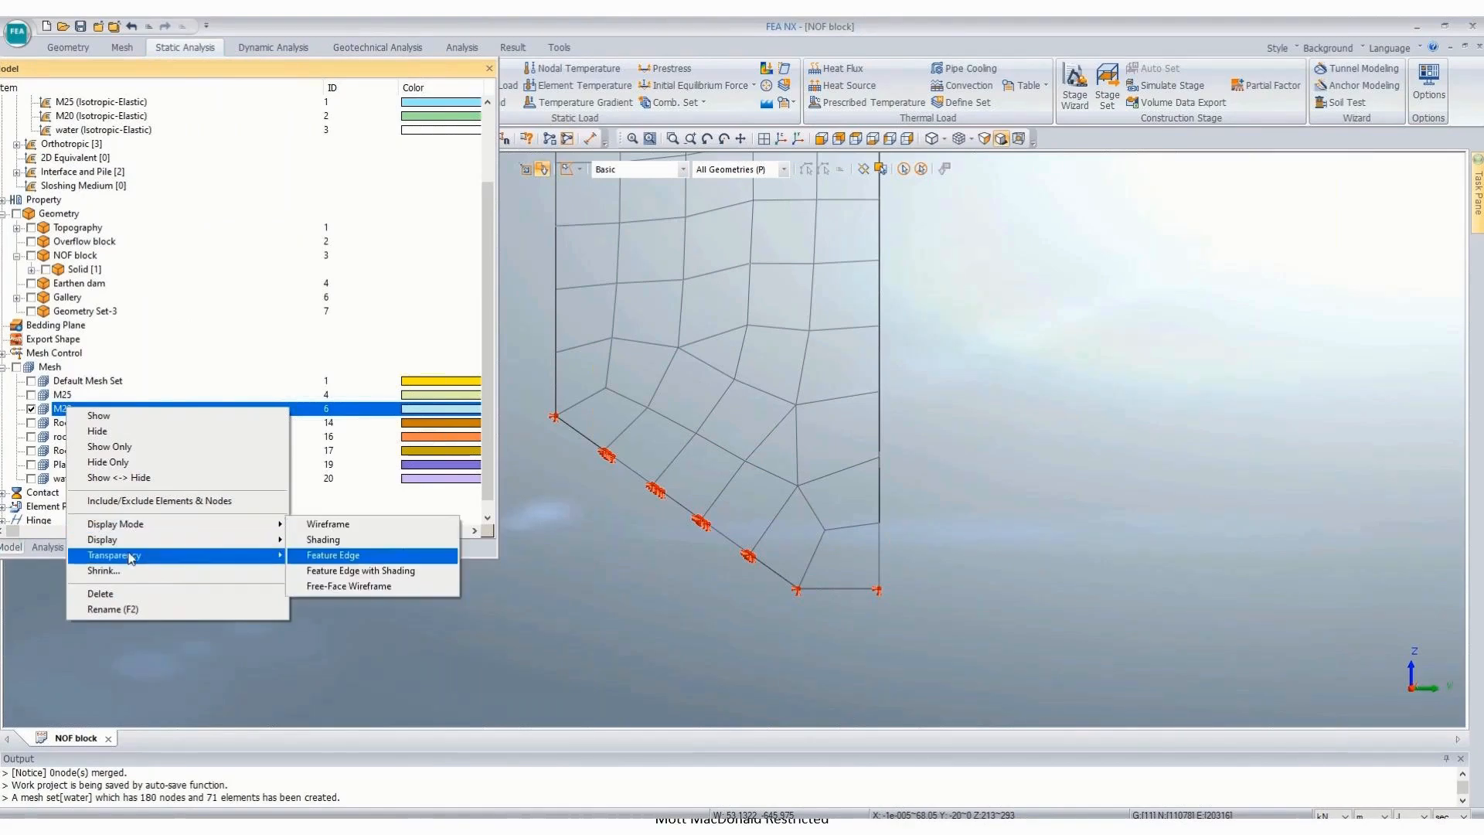
mouse_move(132, 556)
left_click(323, 709)
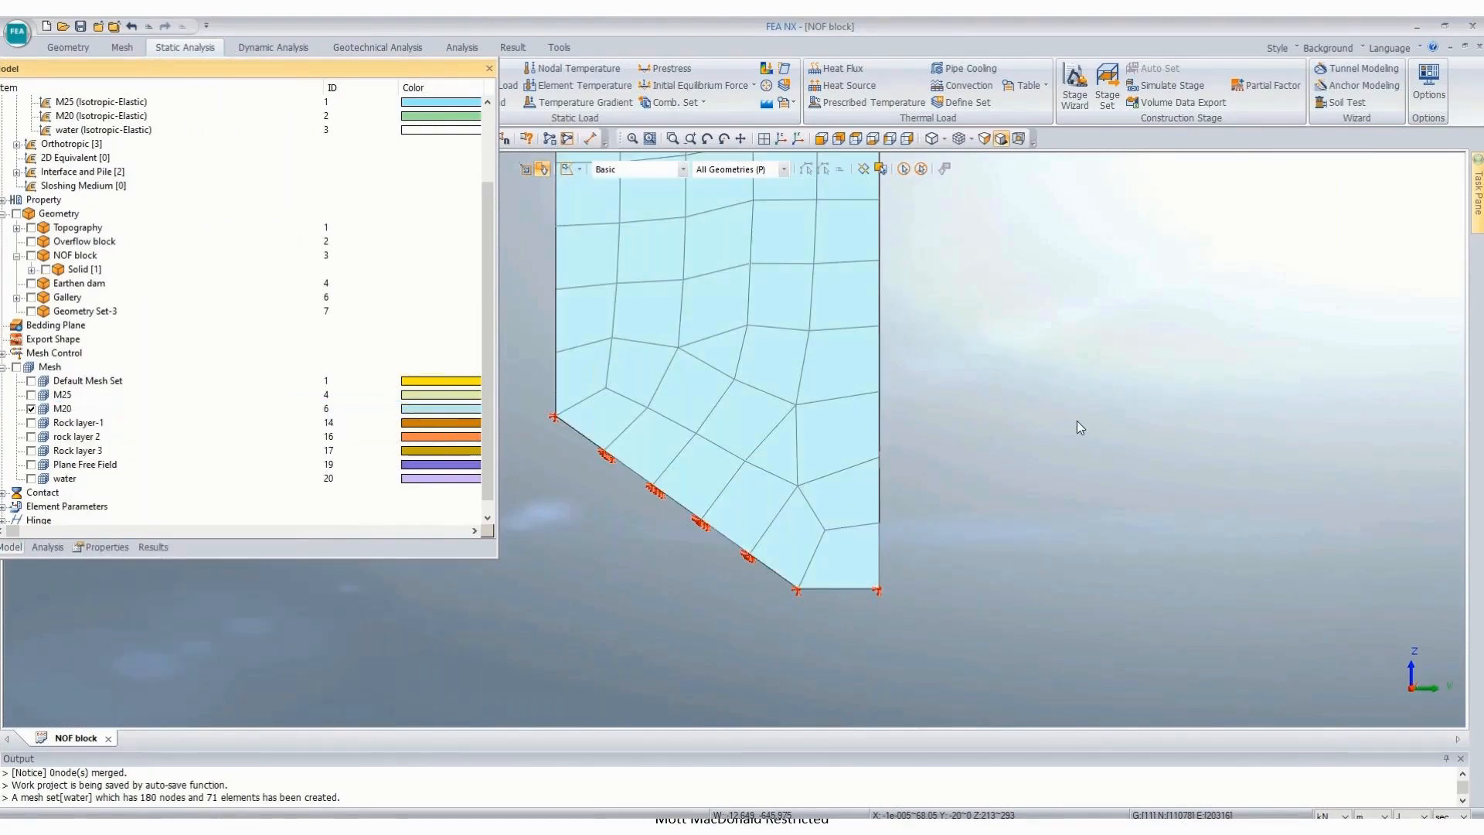
Step: Inspect the dam block's constrained base and examine the uplift load sets among the static loads
scroll(996, 506, "down", 3)
scroll(950, 578, "down", 2)
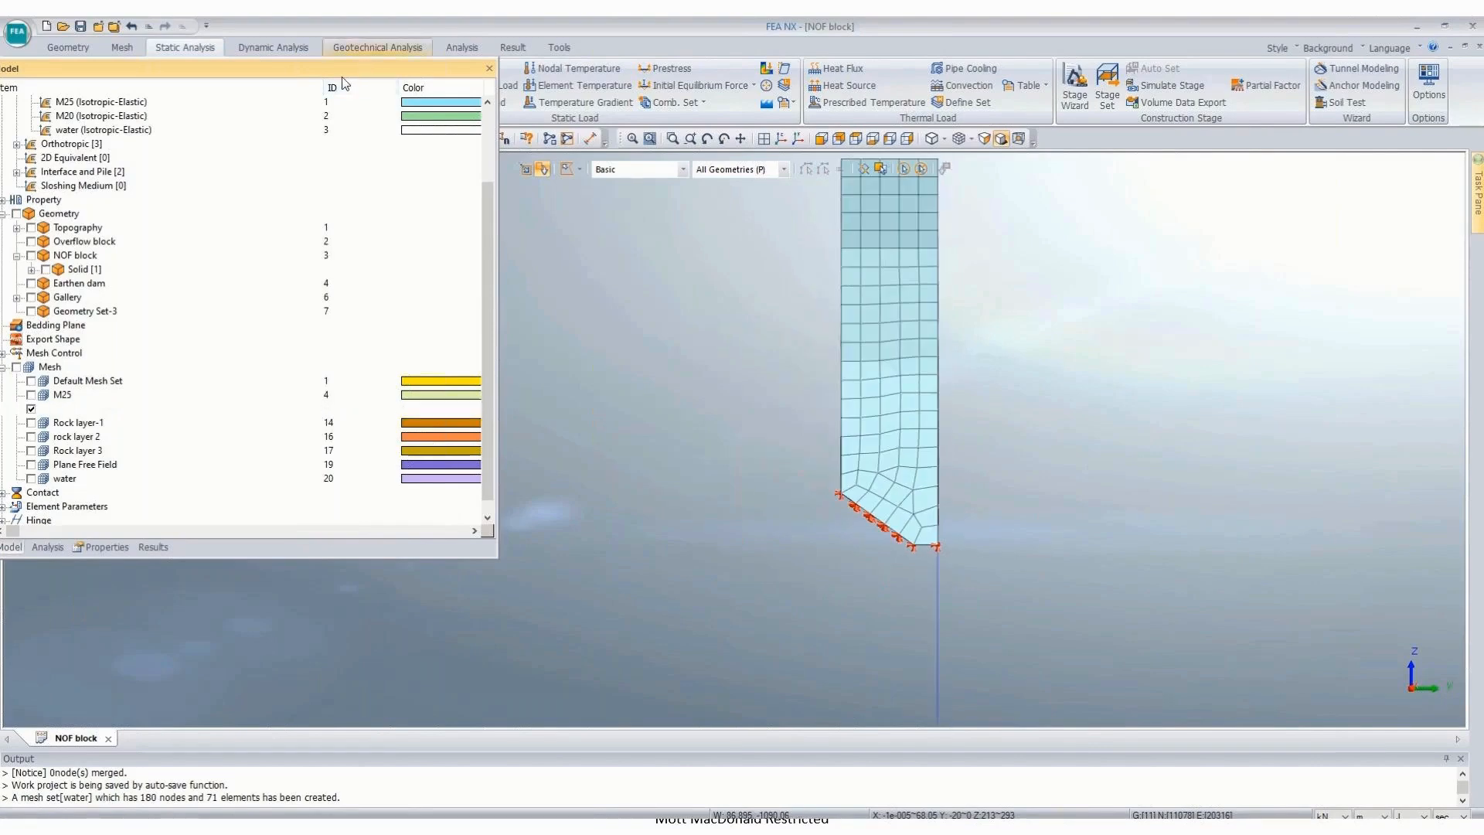
left_click_drag(343, 77, 395, 204)
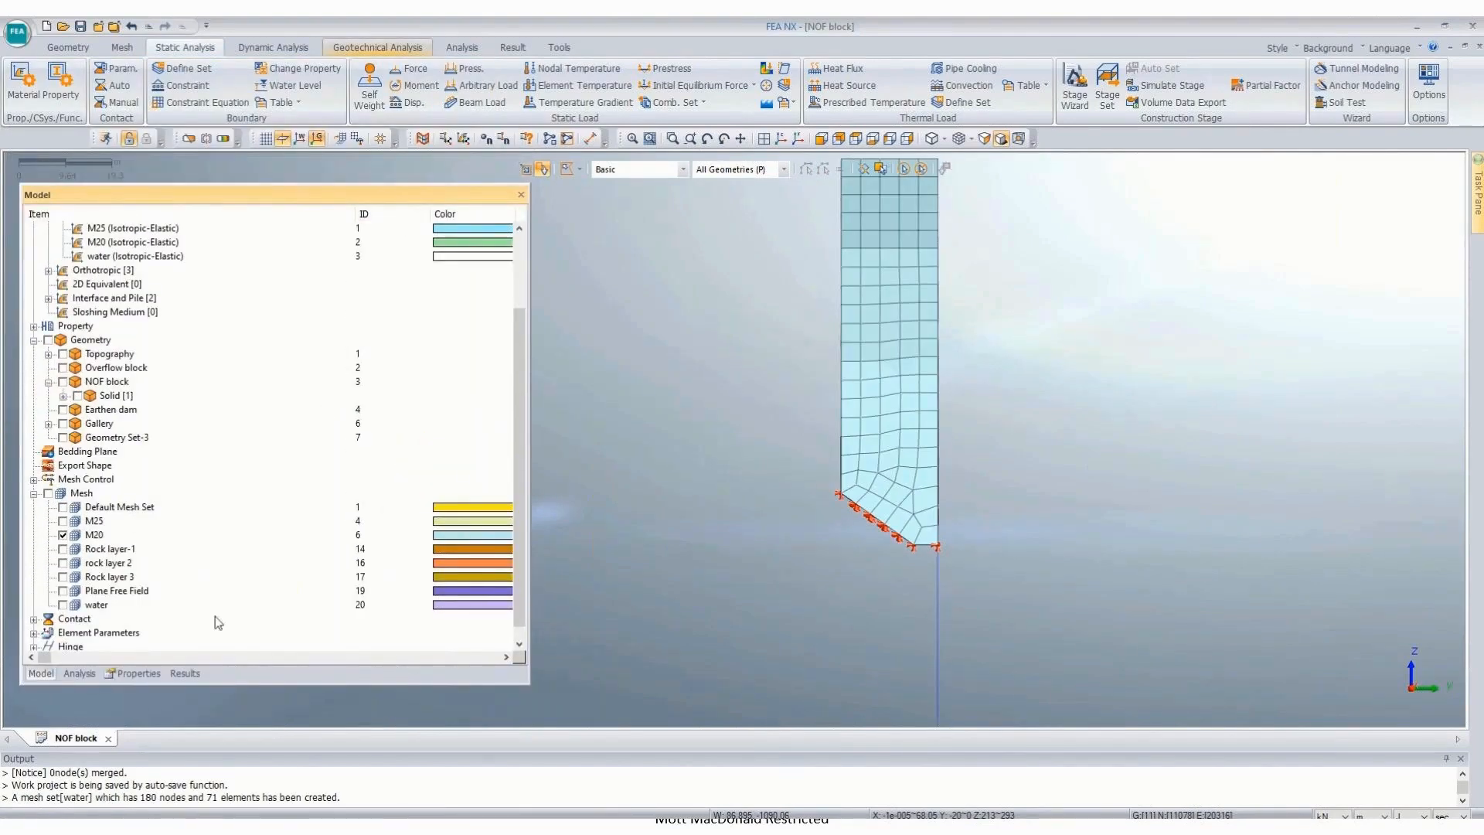
middle_click_drag(854, 382, 897, 402)
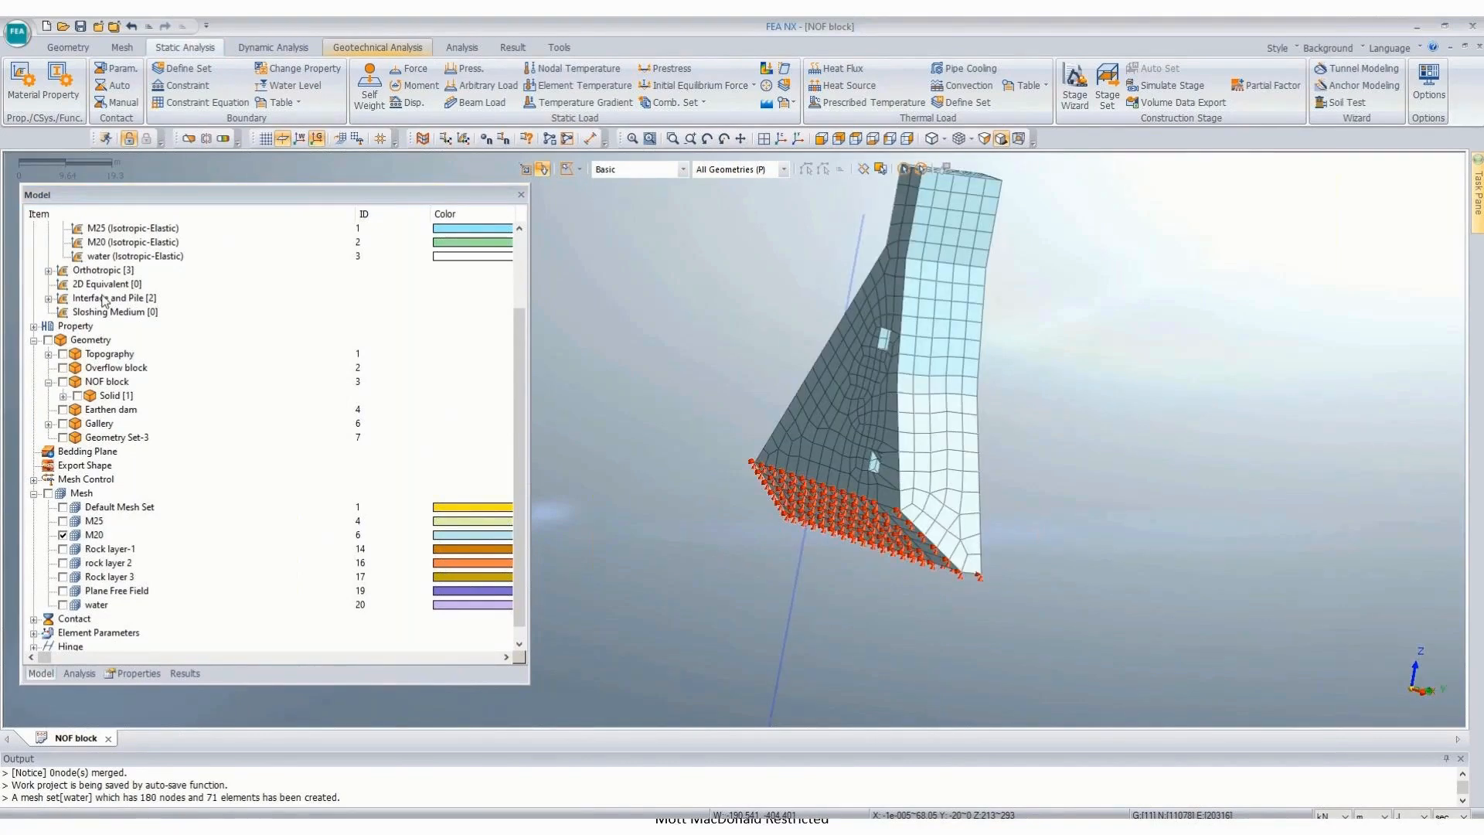
left_click(78, 673)
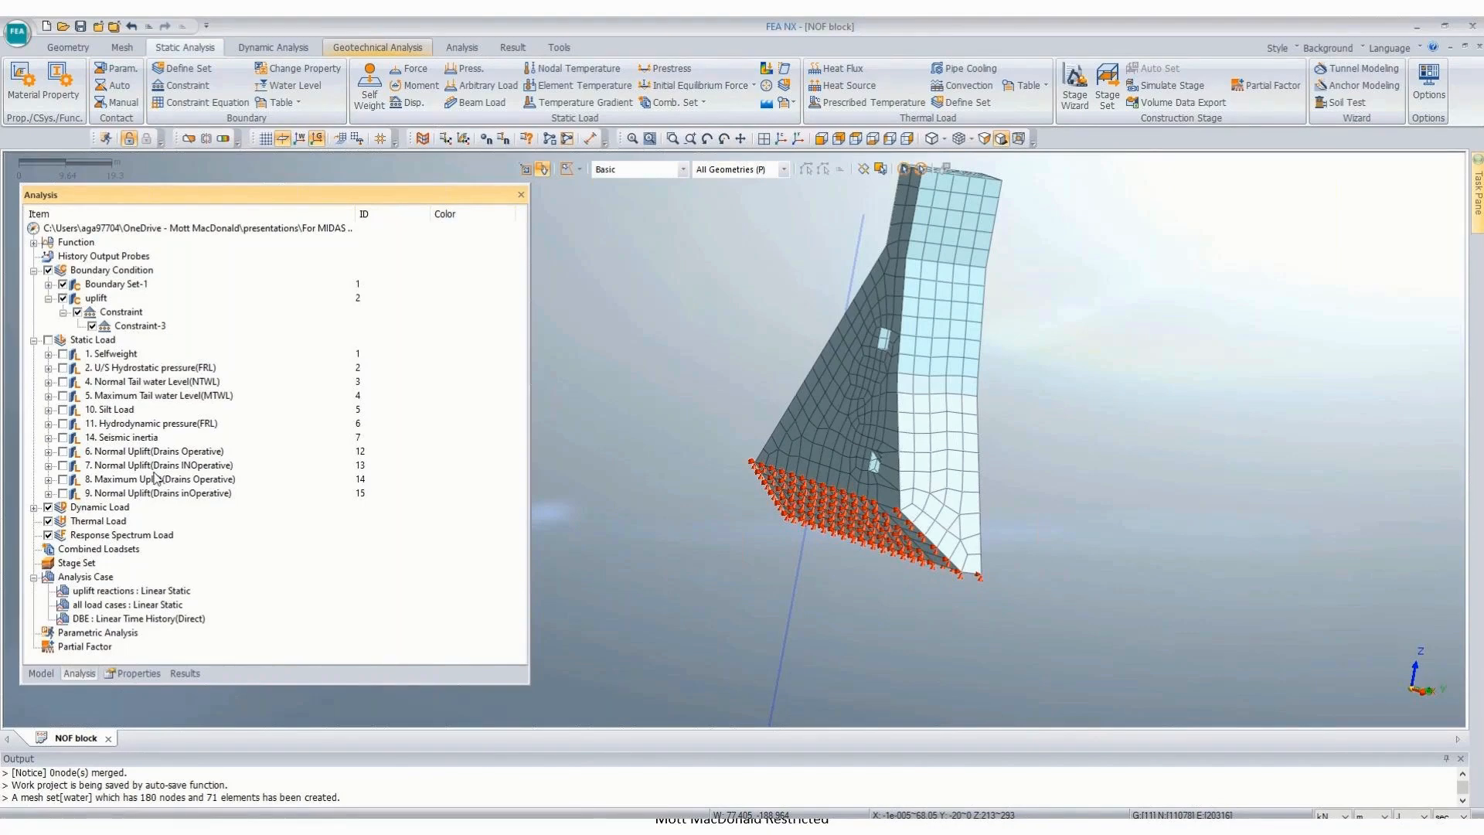
left_click(118, 498)
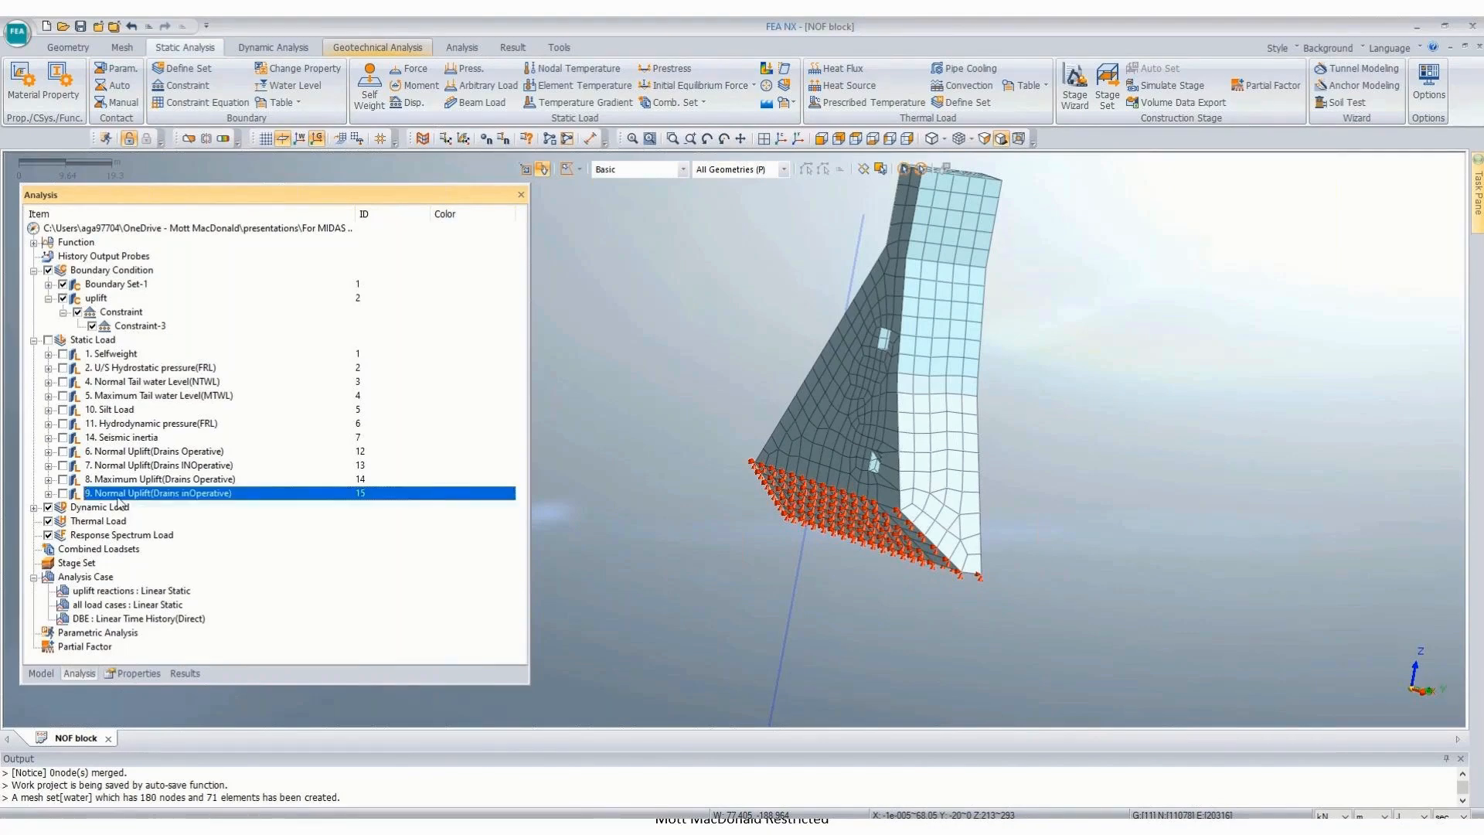
left_click(160, 466)
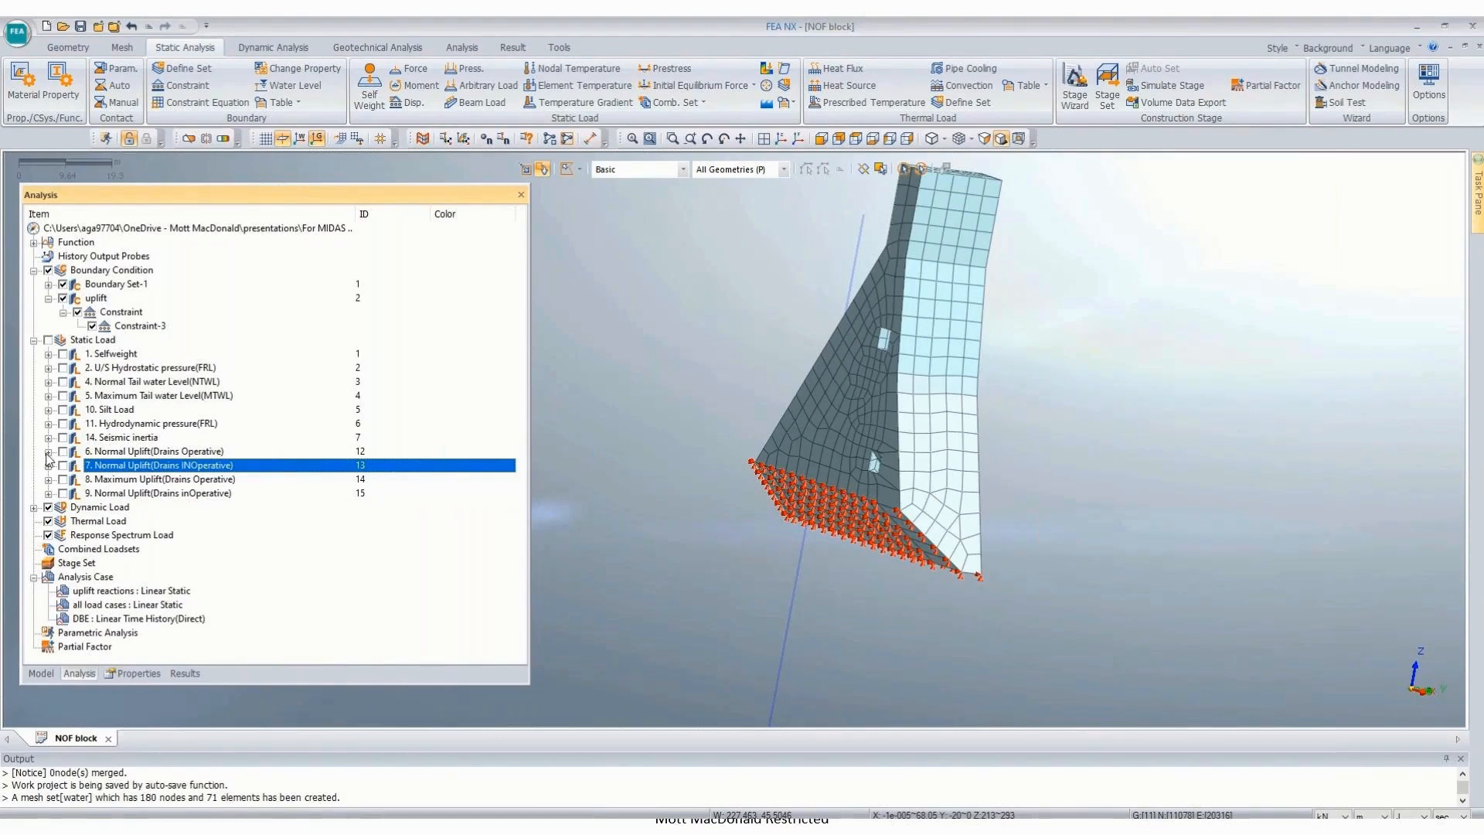
Step: List the general functions and query the coordinates of the base's upstream corner node
left_click(34, 243)
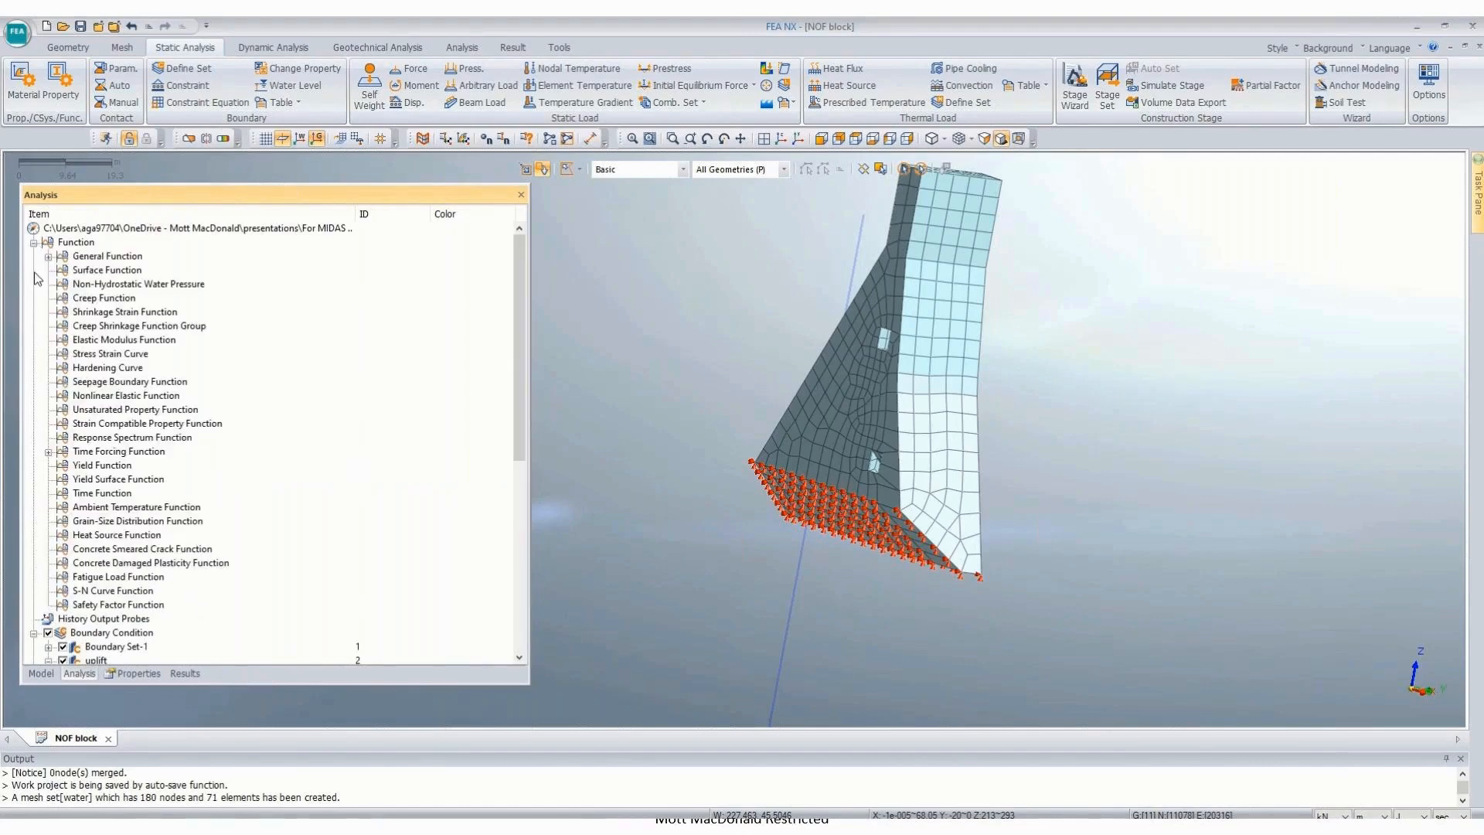
left_click(48, 257)
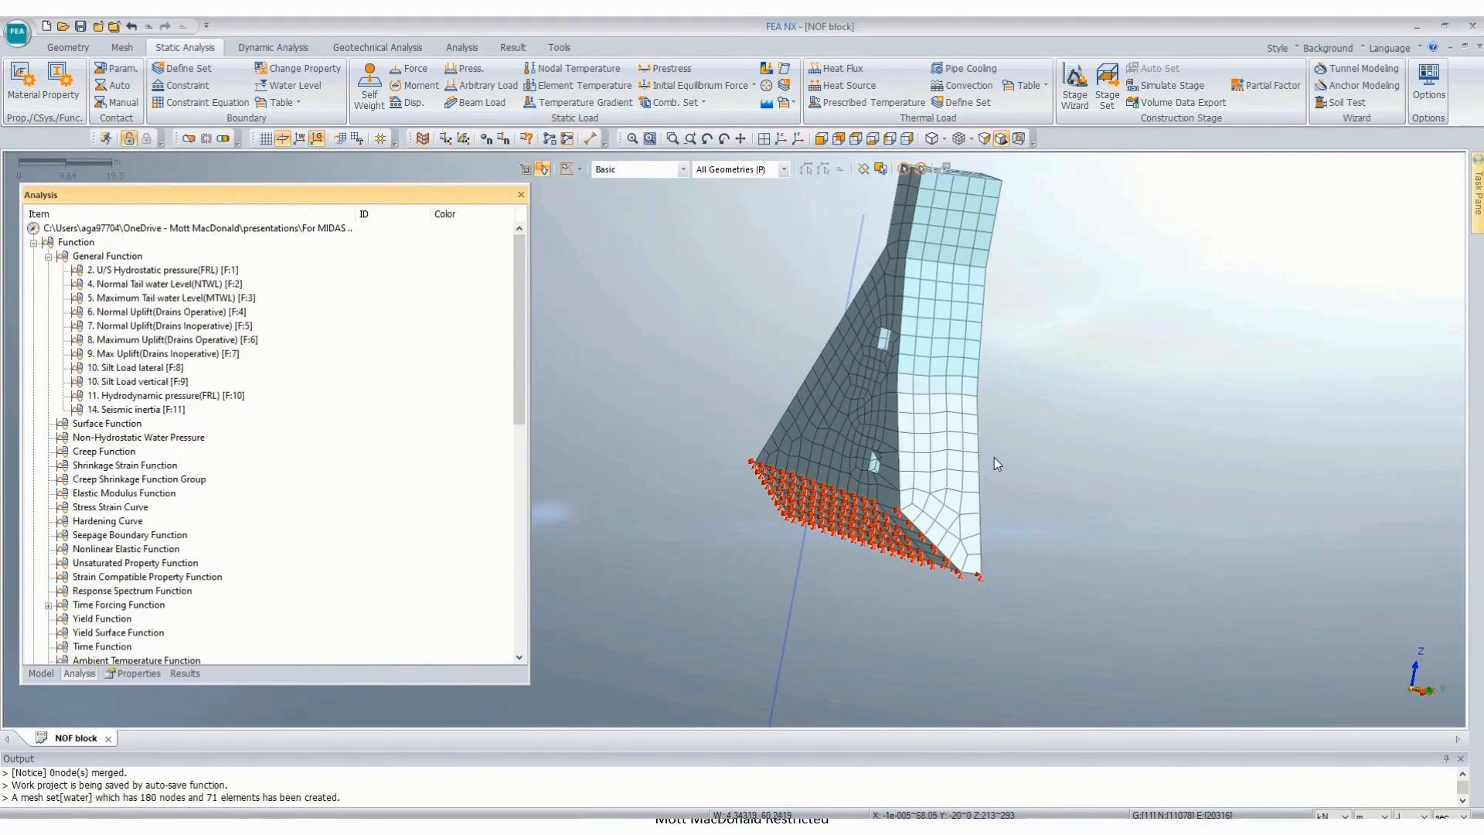
middle_click_drag(994, 457, 618, 439, "ctrl")
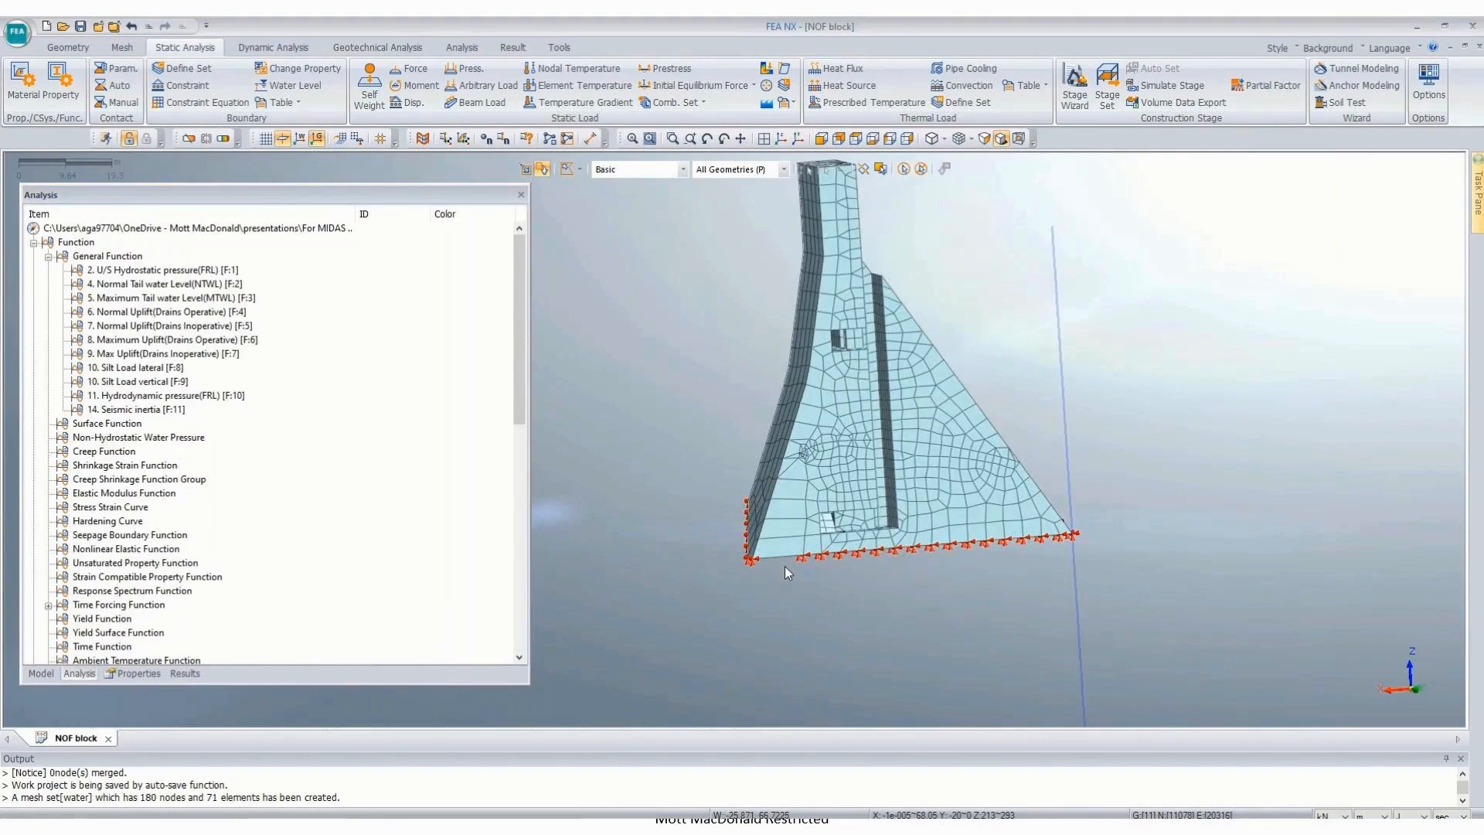
left_click(120, 48)
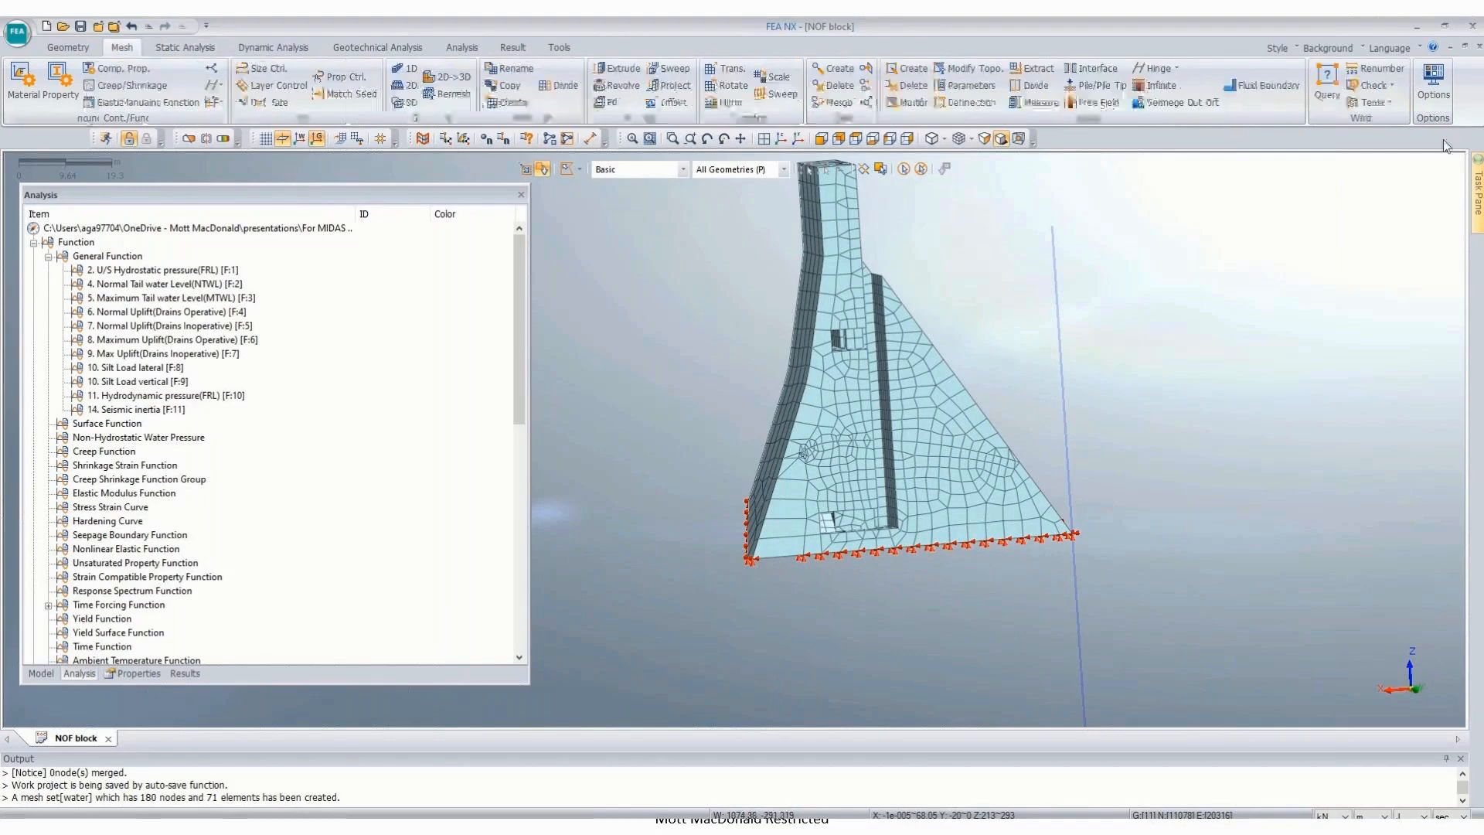
left_click(1337, 83)
mouse_move(751, 562)
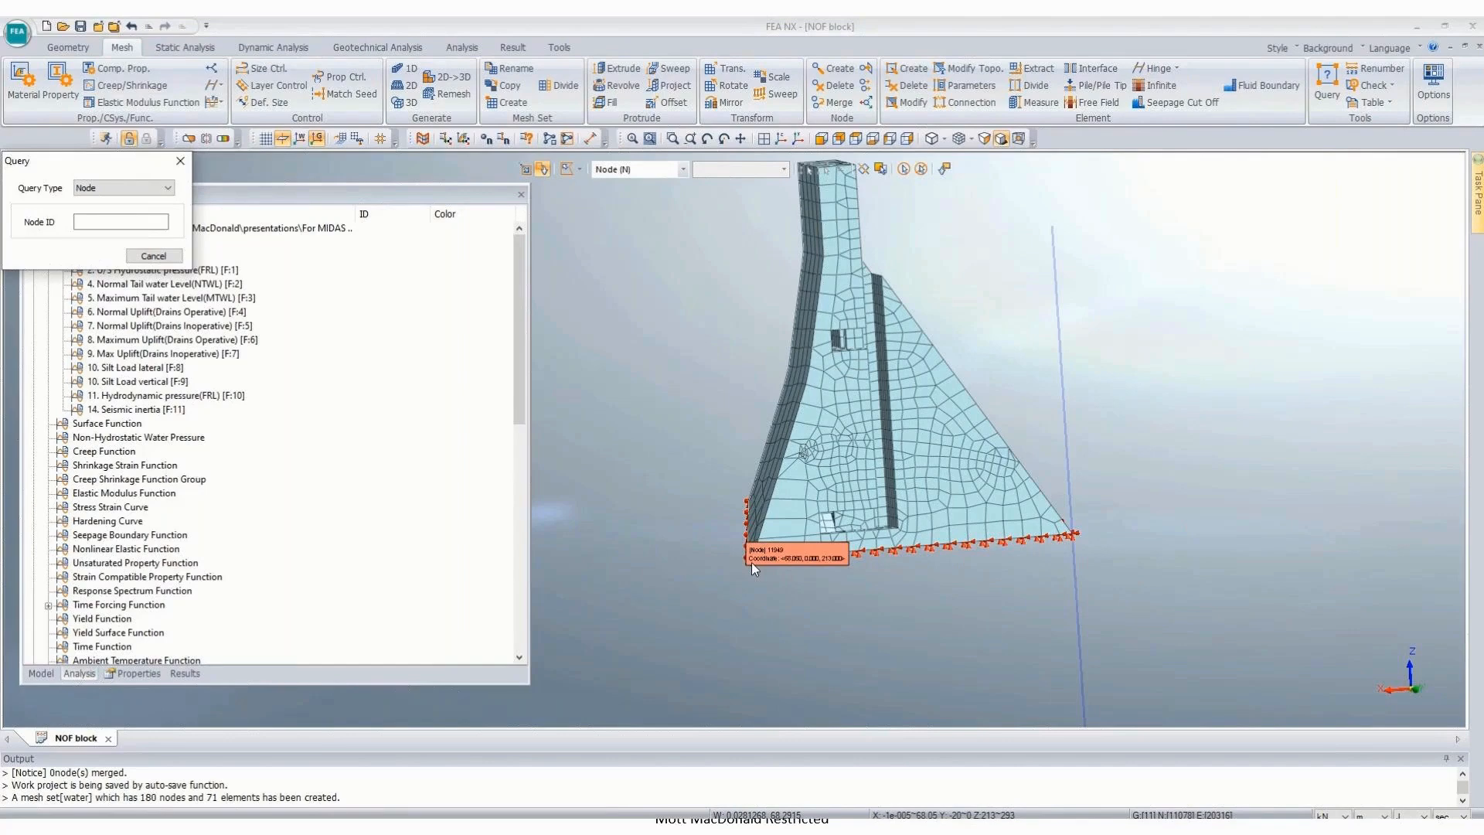
key("Escape")
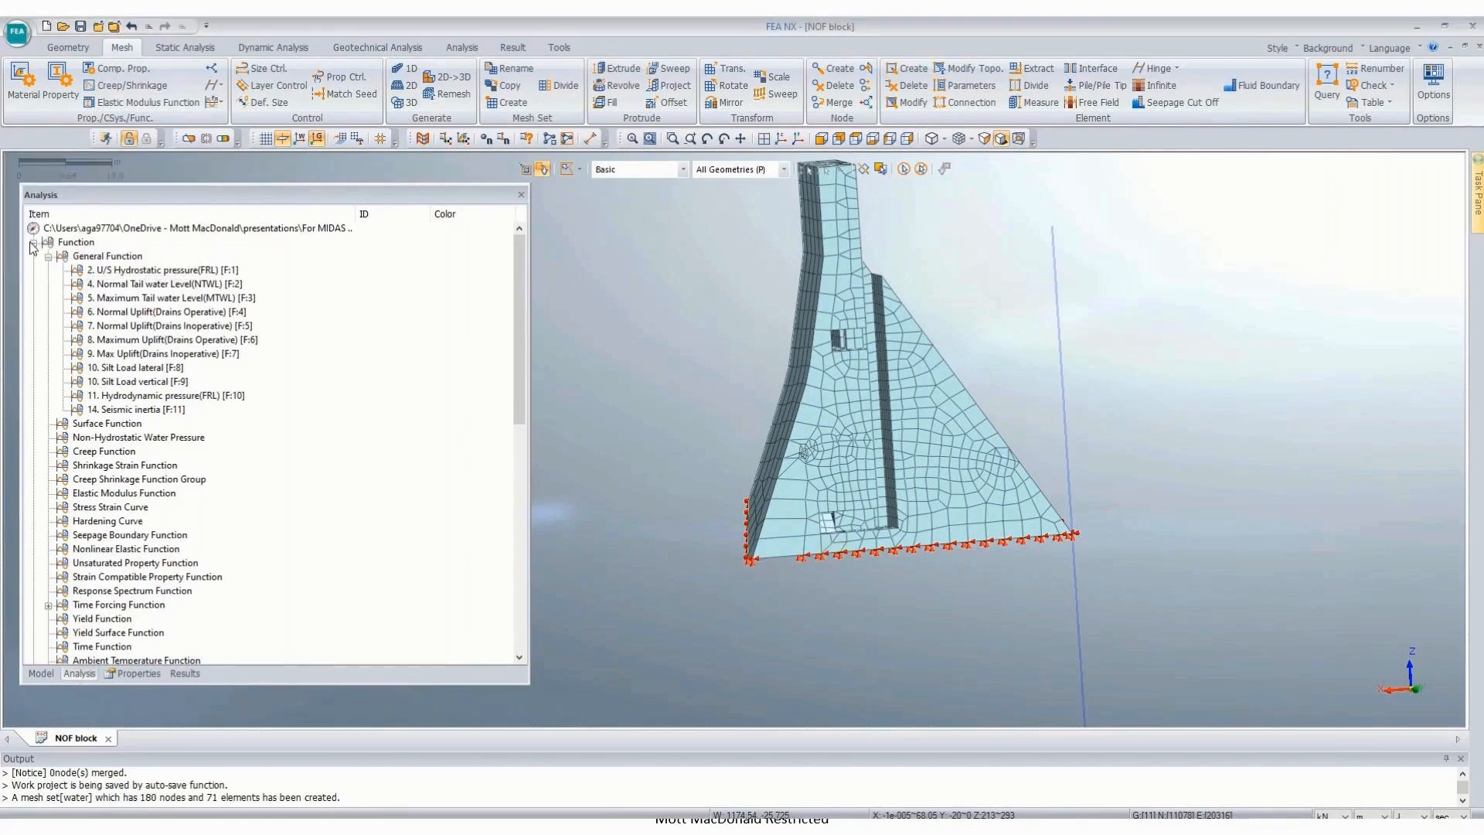
Step: In the general function 6. Normal Uplift(Drains Operative), set the last point's X to 68.05 m and save it
right_click(148, 313)
left_click(176, 316)
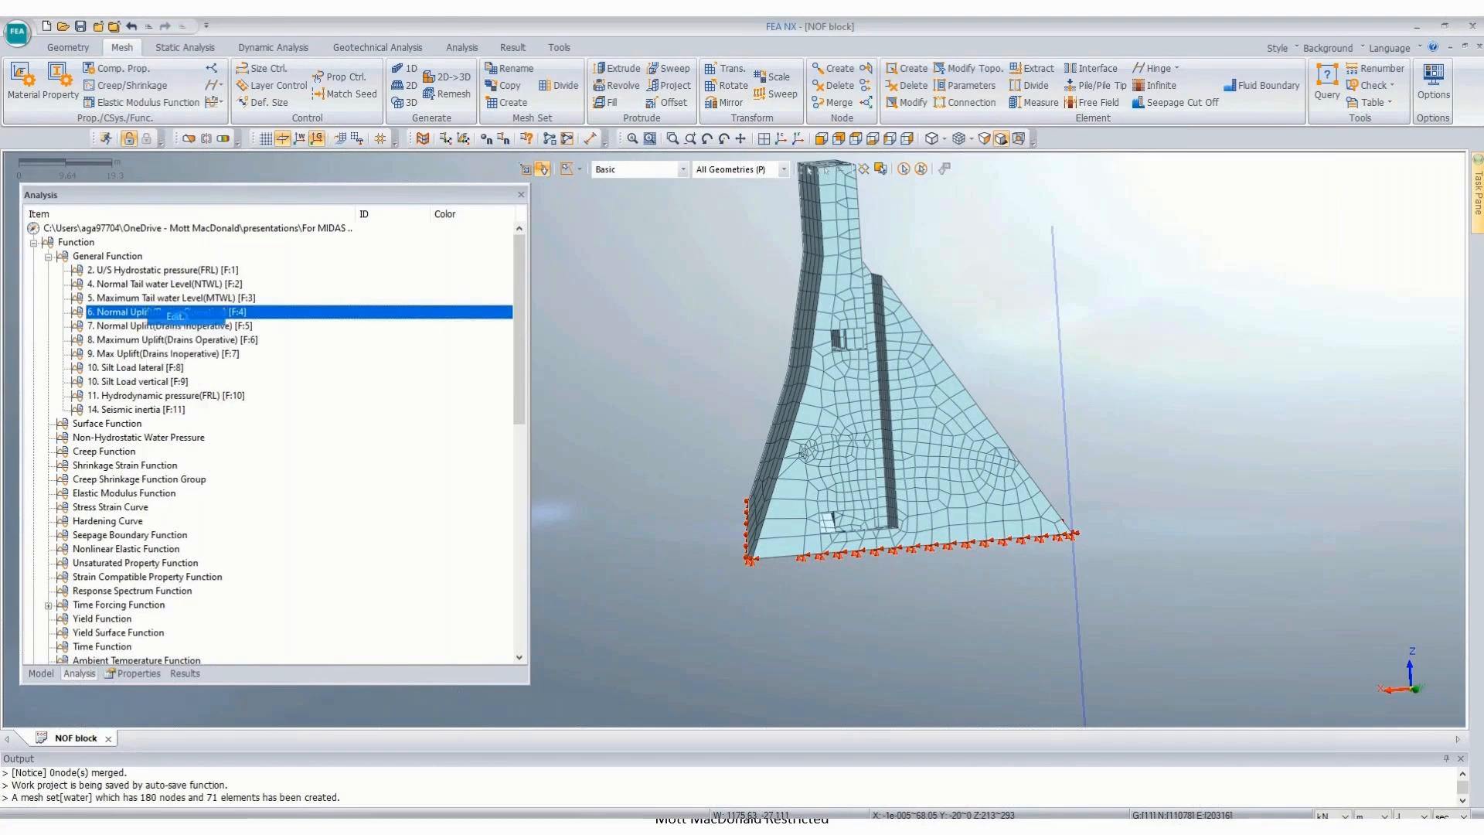
left_click(108, 399)
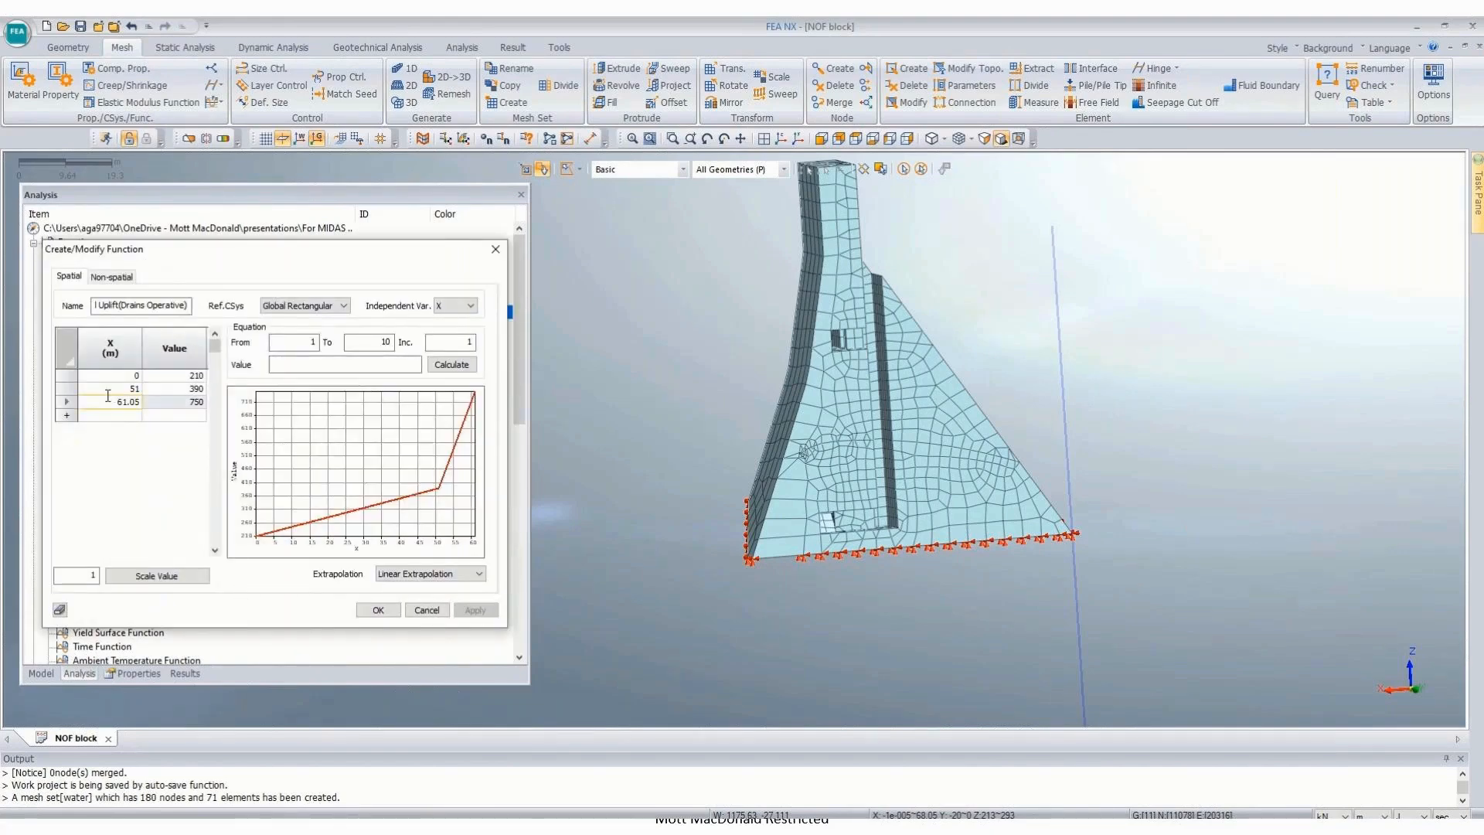
type("68.05")
left_click(377, 610)
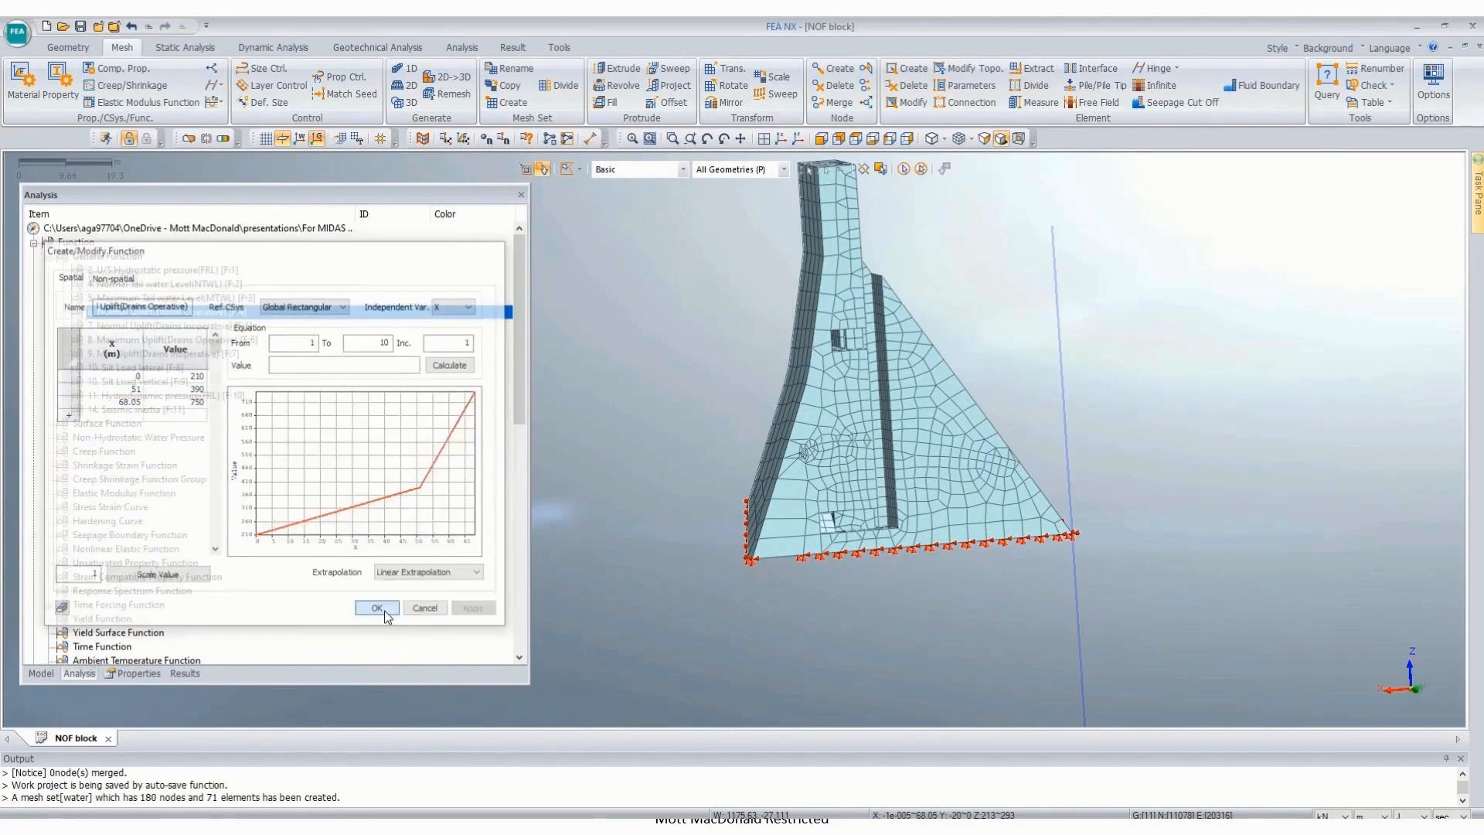
Step: In the general function 7. Normal Uplift(Drains Inoperative), set the last point's X to 68.05 m and save it
right_click(164, 327)
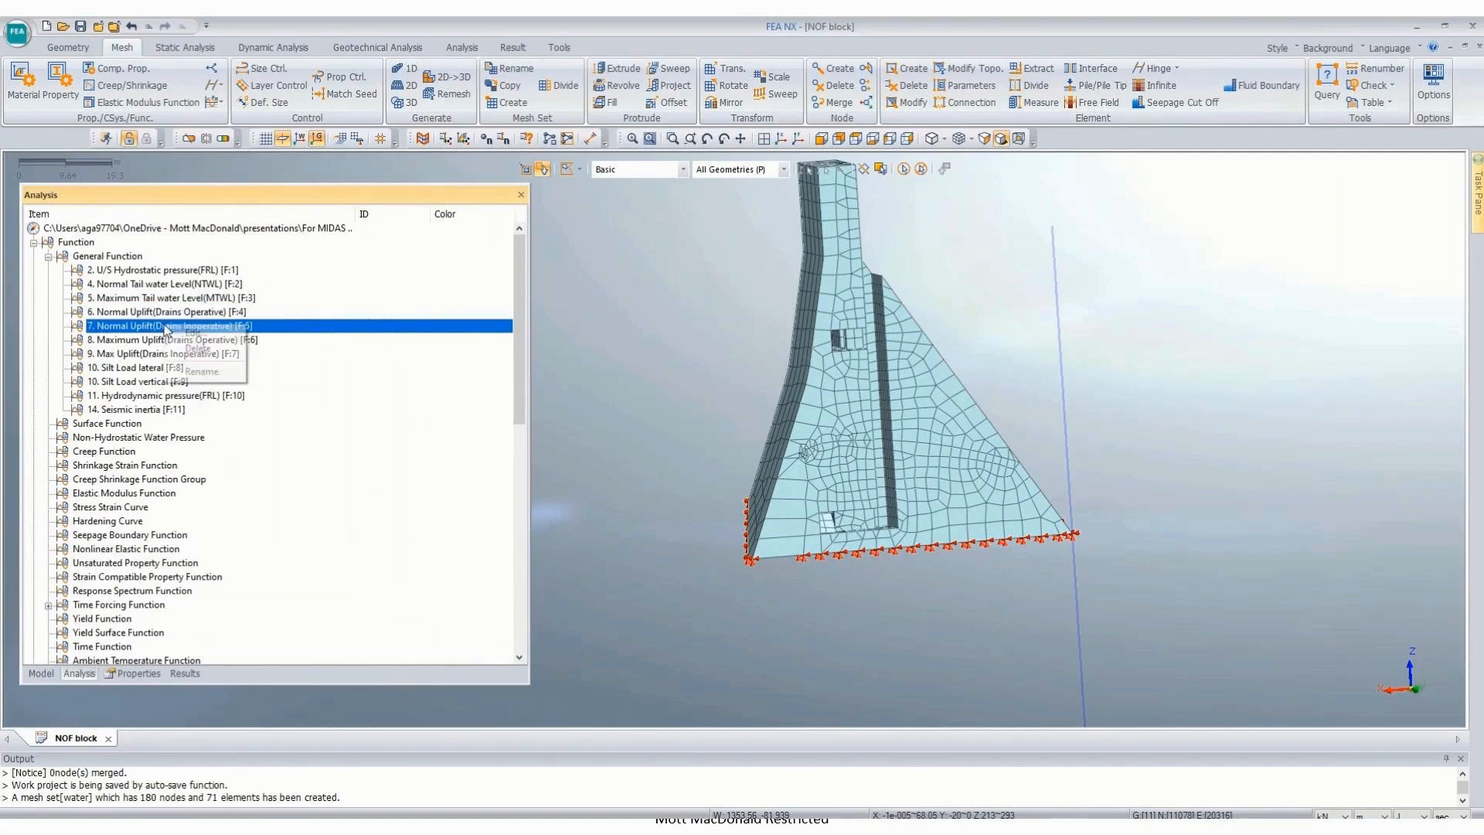
left_click(194, 333)
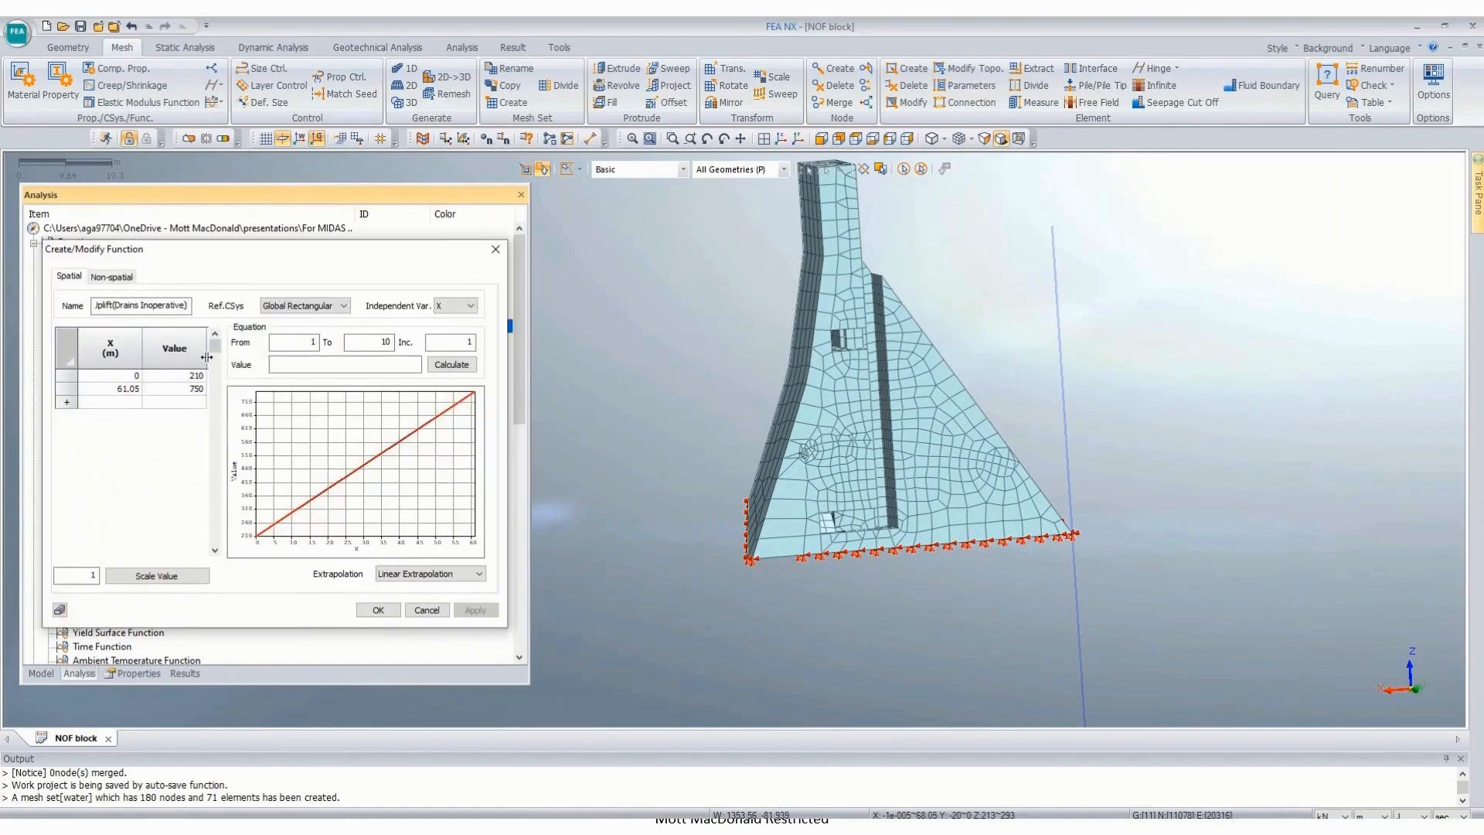
left_click(112, 388)
type("68.0")
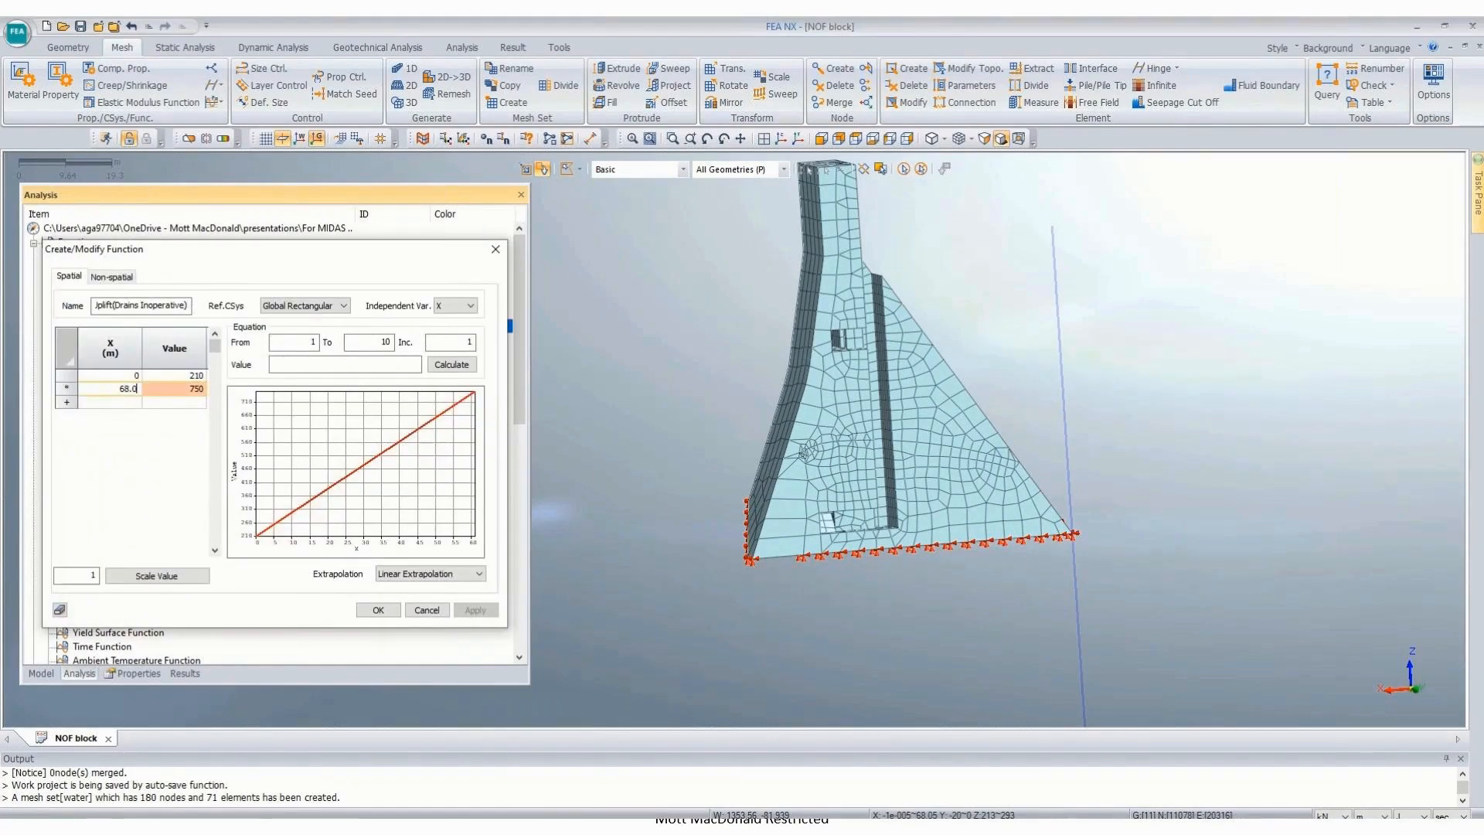
type("5")
left_click(378, 610)
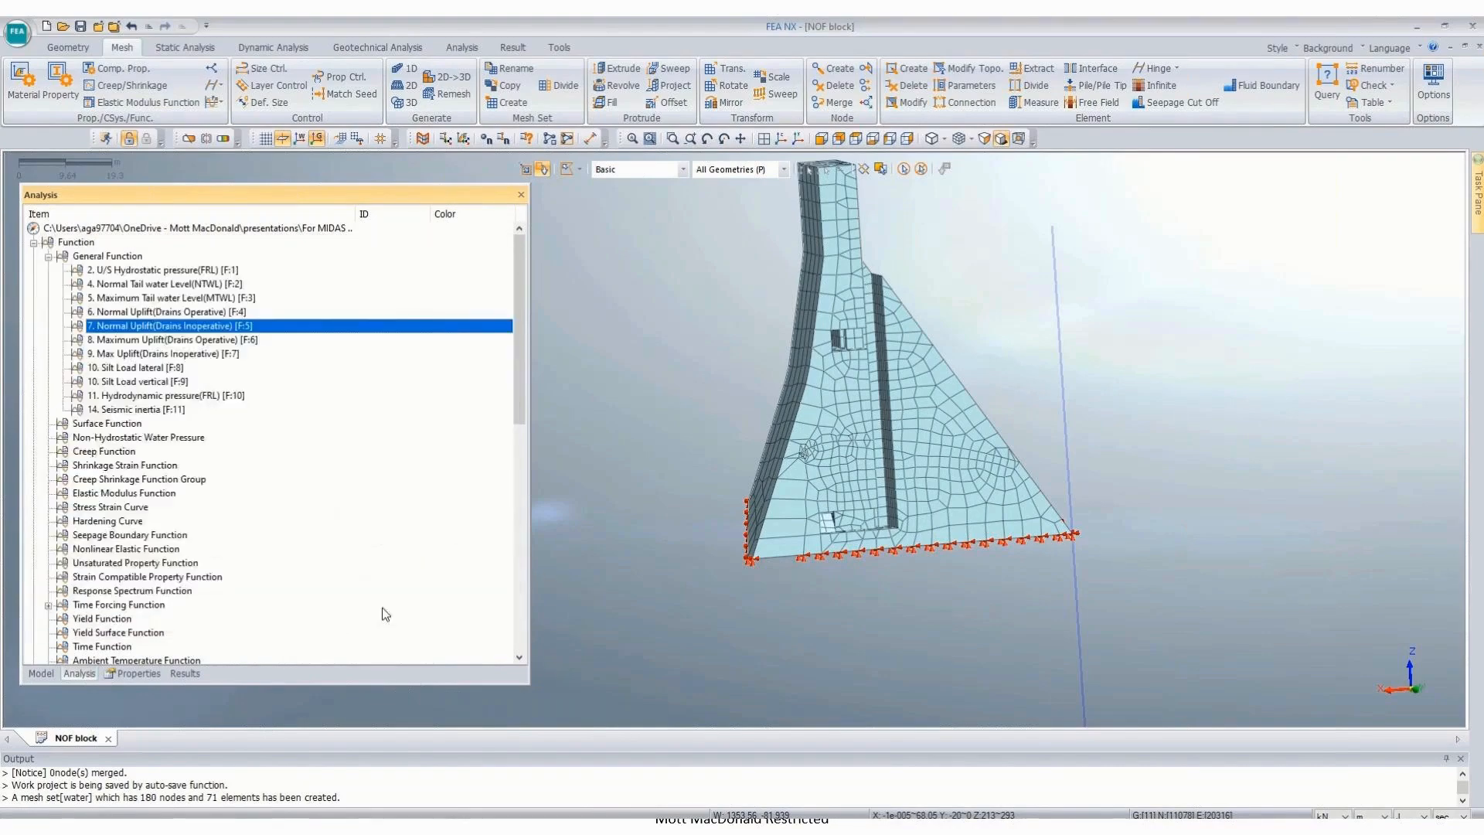
Step: Rename the static load set 9. Normal Uplift(Drains inOperative) to 9. Maximuml Uplift(Drains inOperative)
scroll(164, 567, "down", 10)
scroll(164, 566, "down", 5)
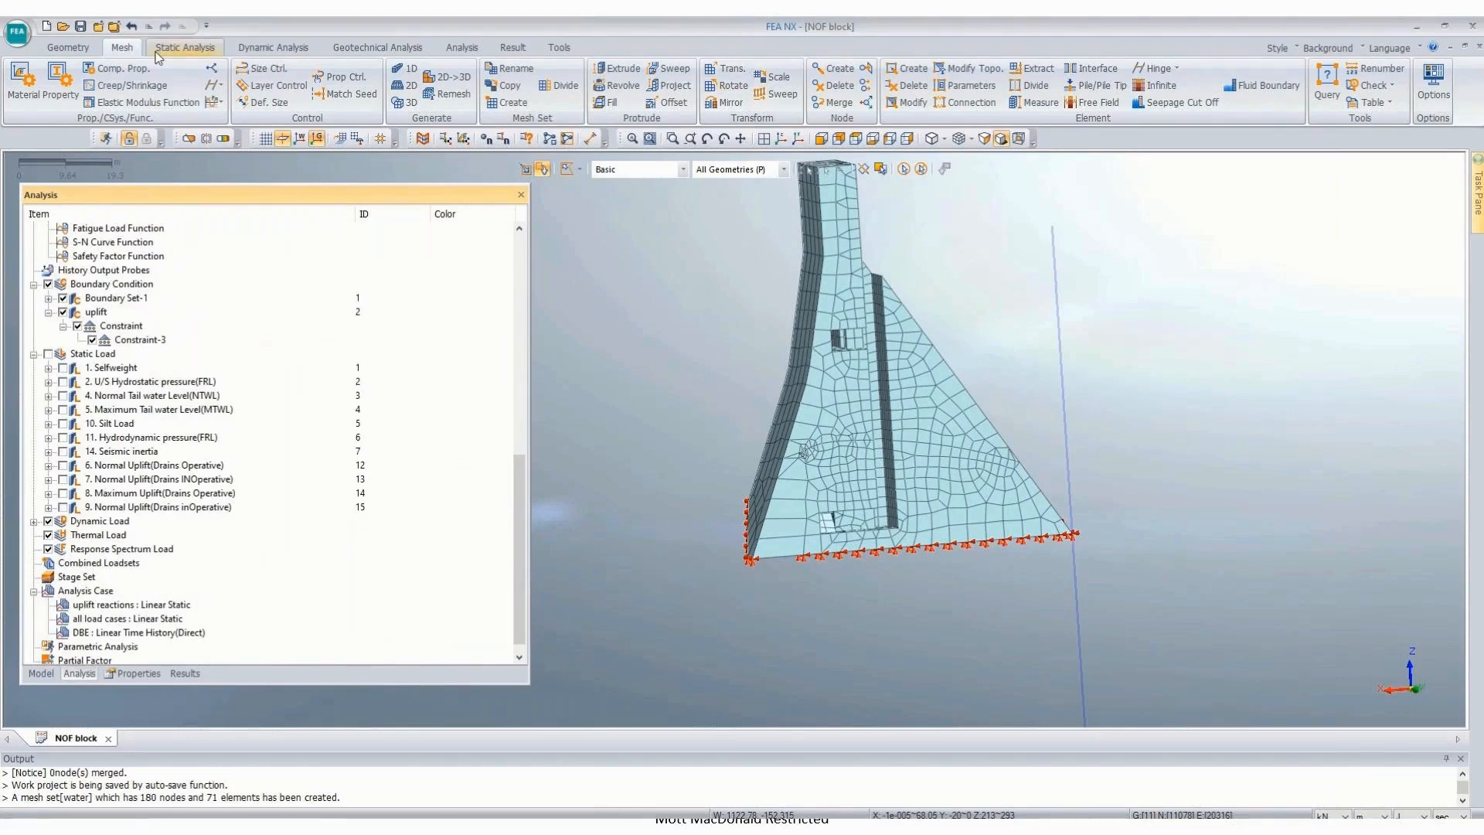
left_click(185, 48)
left_click(791, 86)
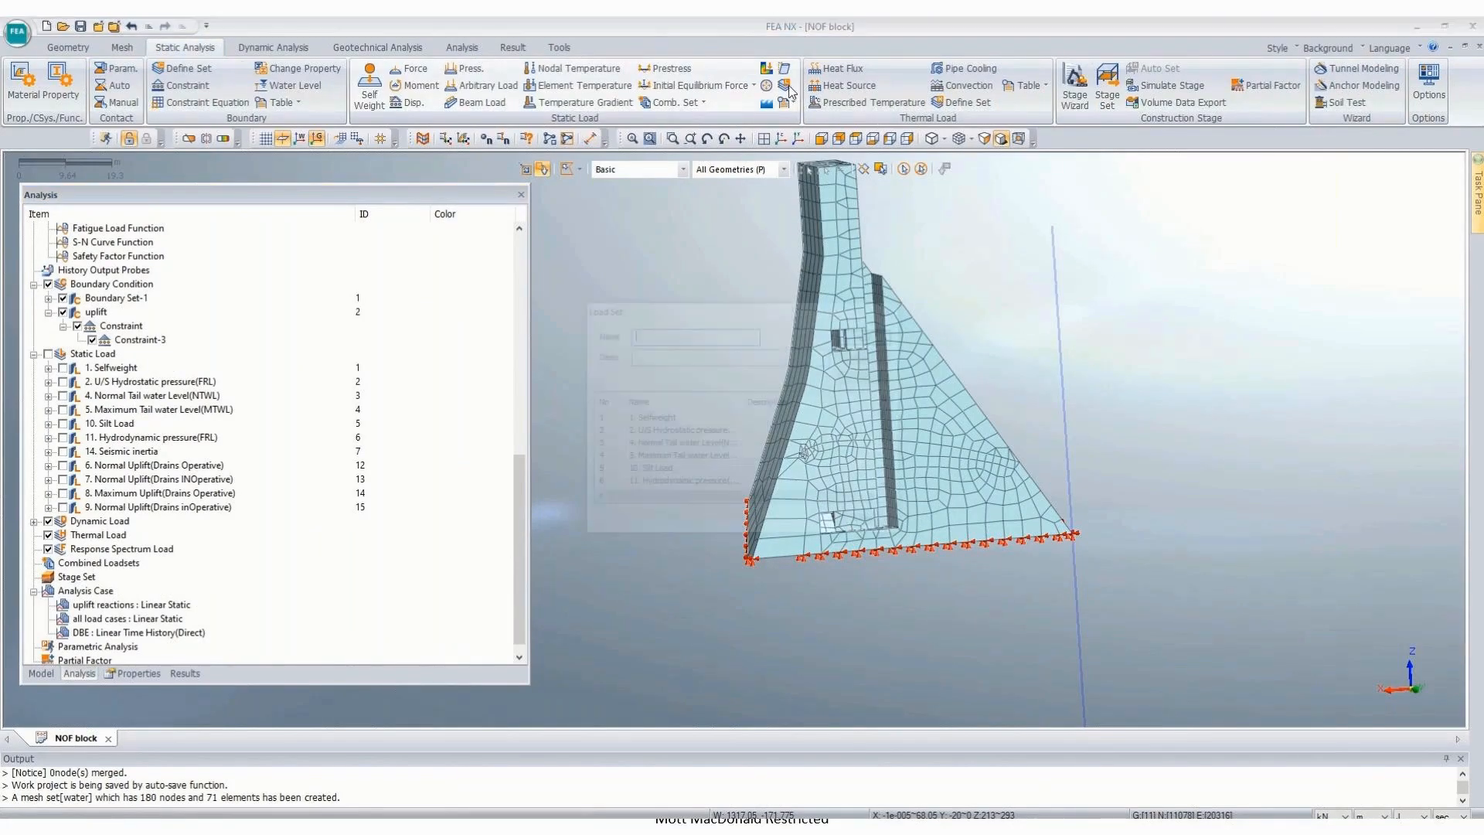
scroll(702, 456, "down", 2)
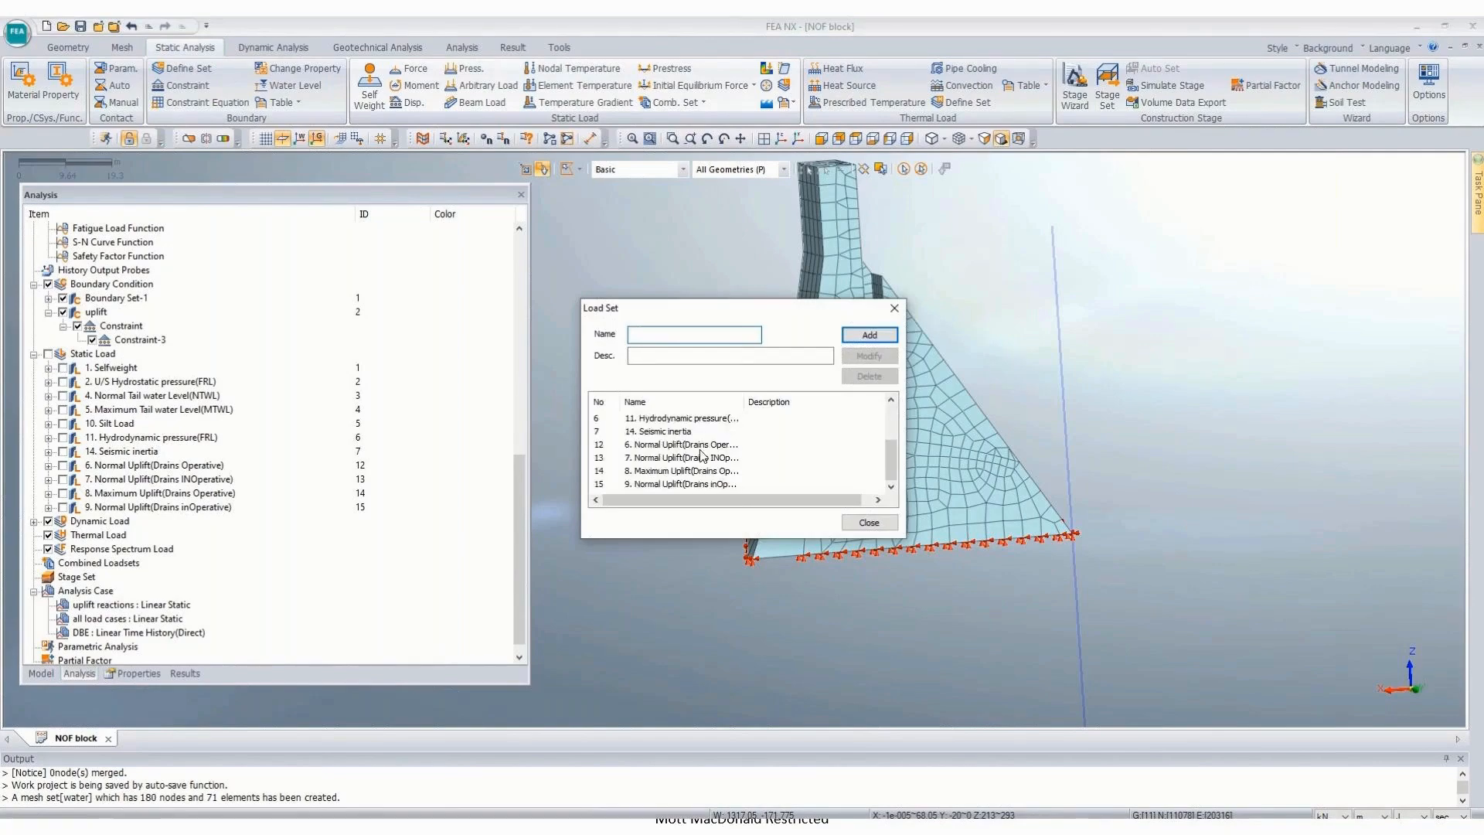
left_click(680, 485)
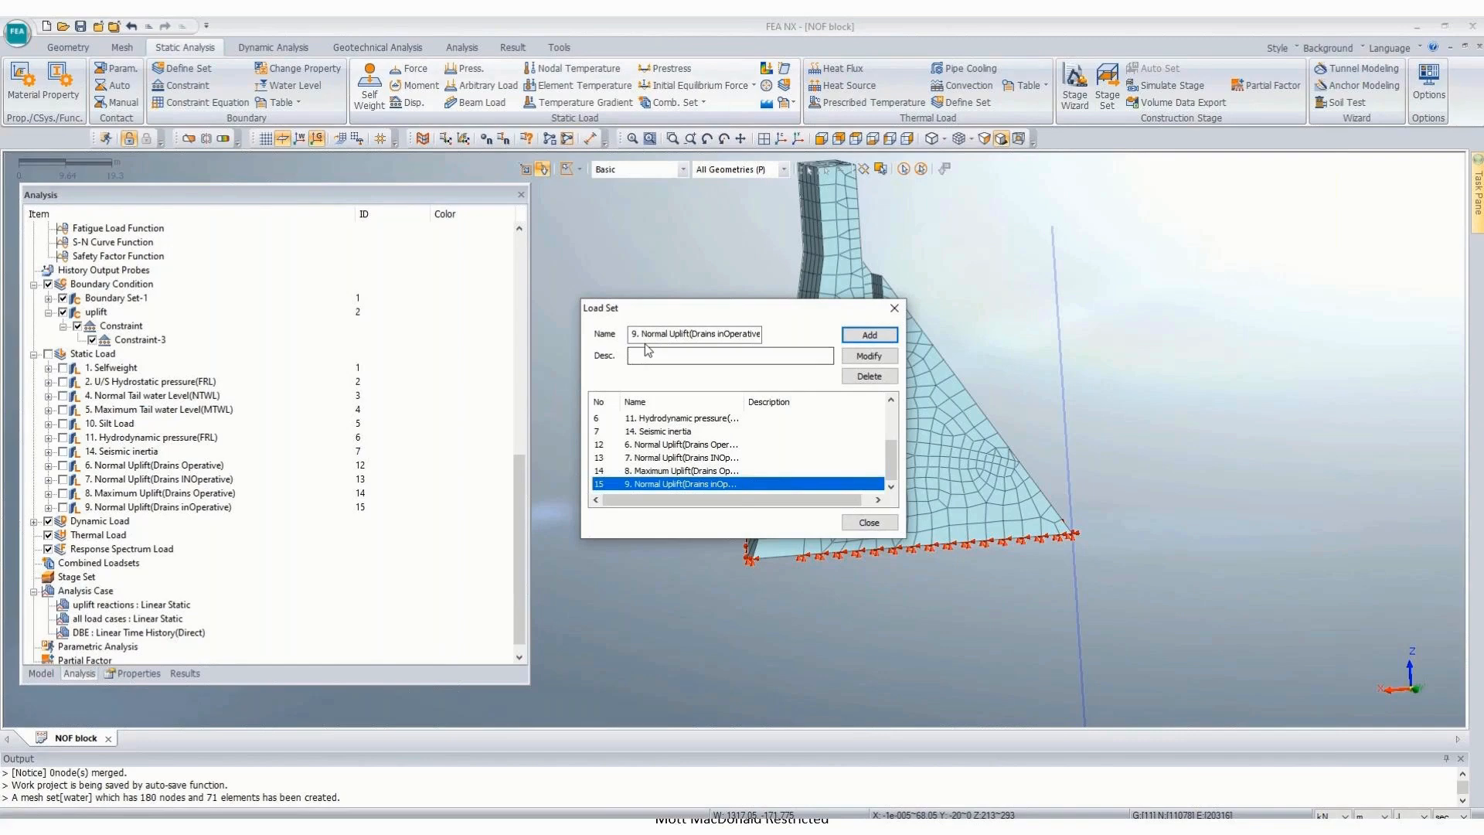
left_click(647, 354)
key("shift+Right")
key("shift+Right")
key("shift+Right")
key("shift+Right")
key("shift+Right")
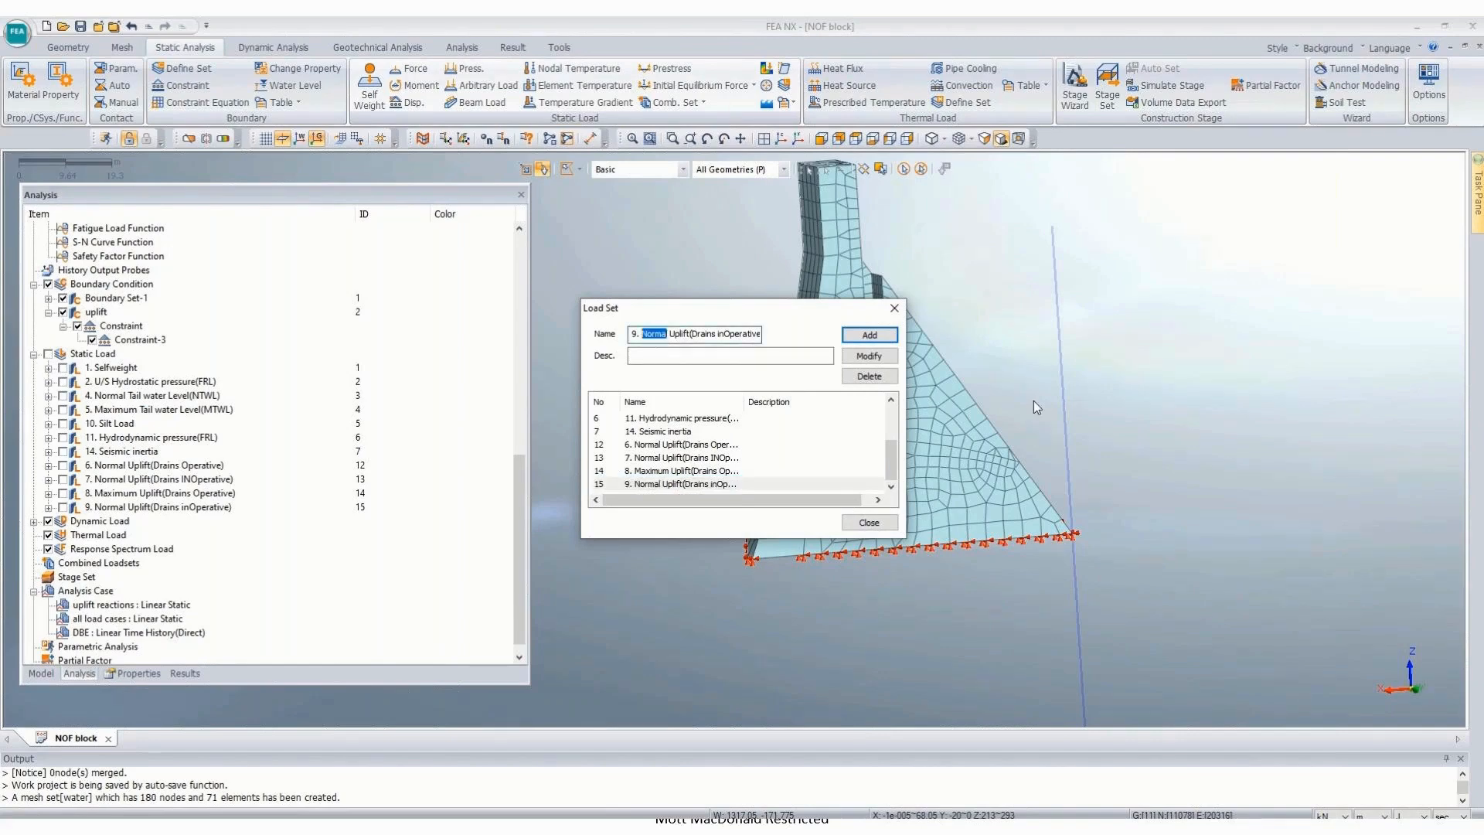
type("Maximum")
left_click(869, 355)
left_click(894, 307)
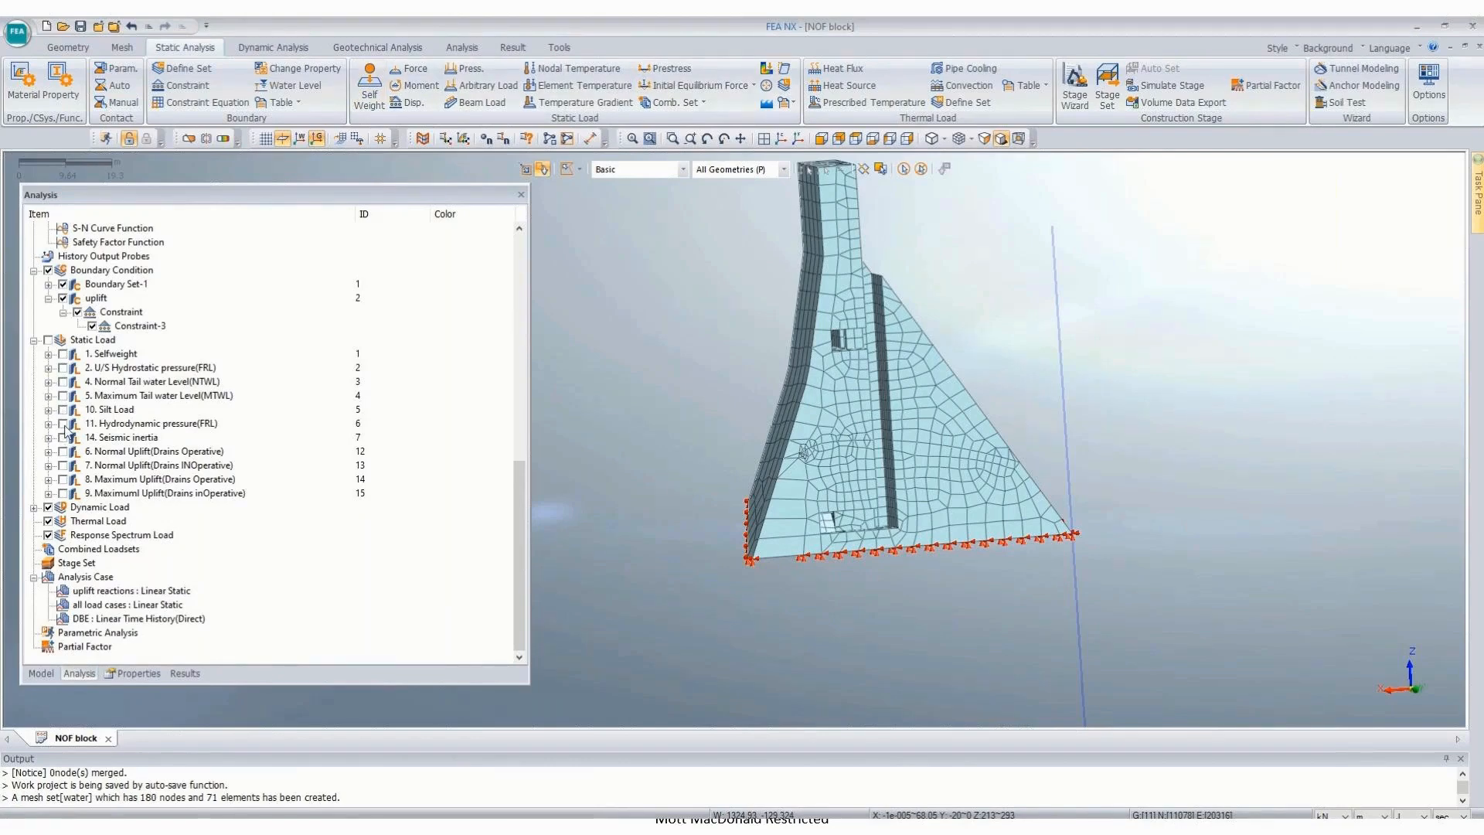
Step: Delete the Force load from load set 6. Normal Uplift and the Gravity and Pressure loads from load set 7. Normal Uplift
left_click(48, 452)
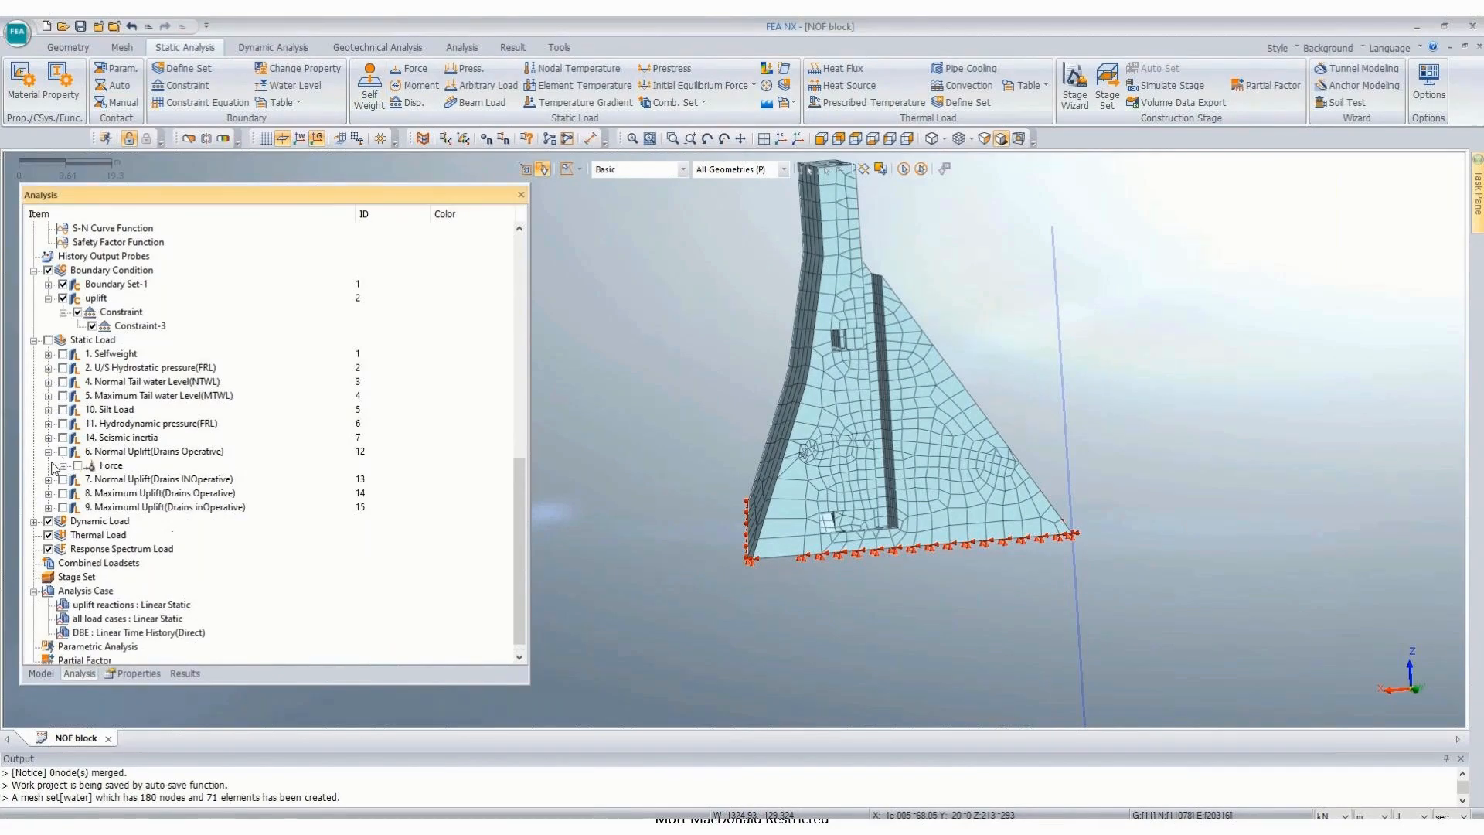
left_click(105, 467)
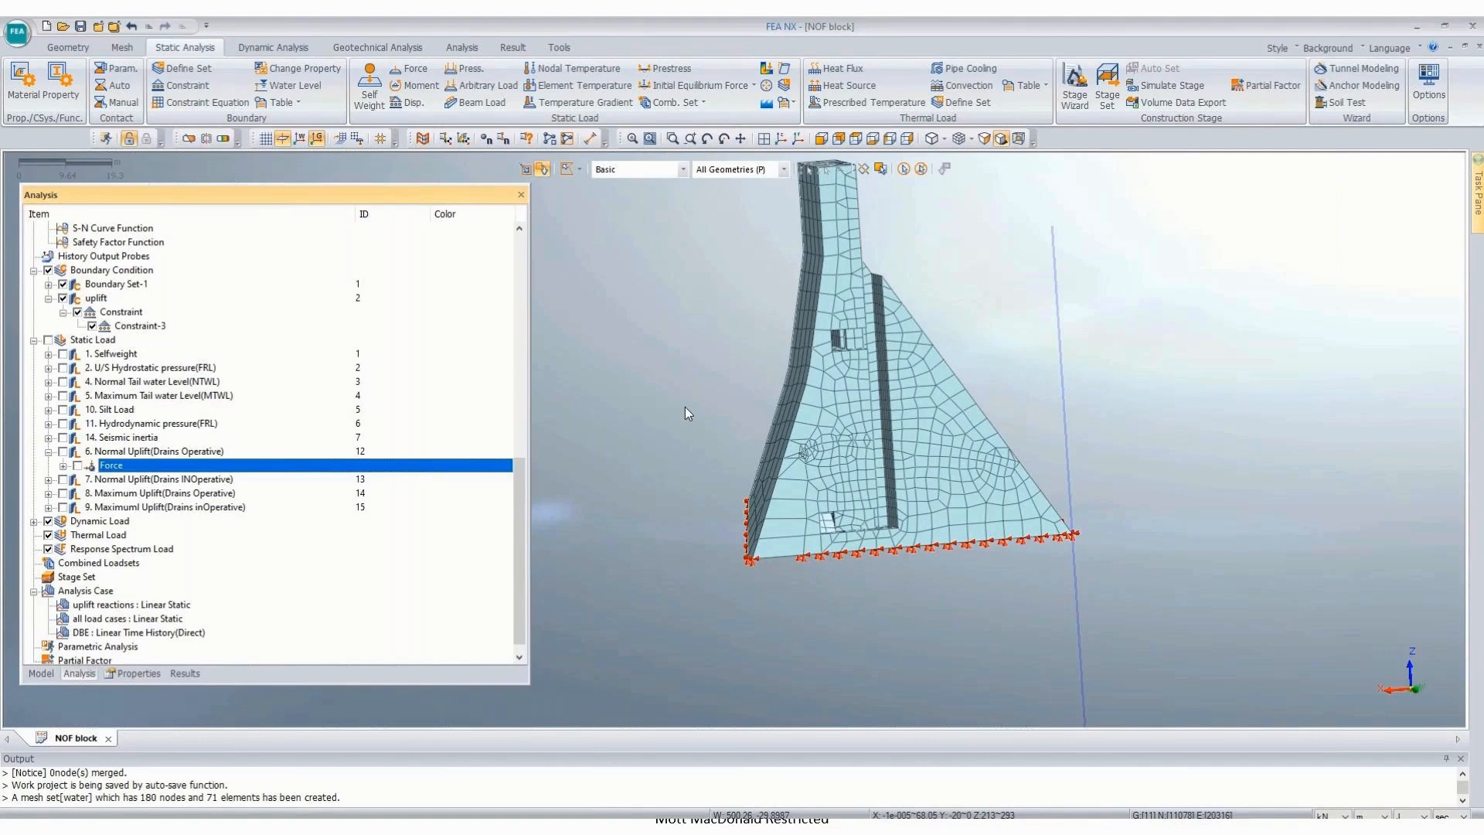
key("Delete")
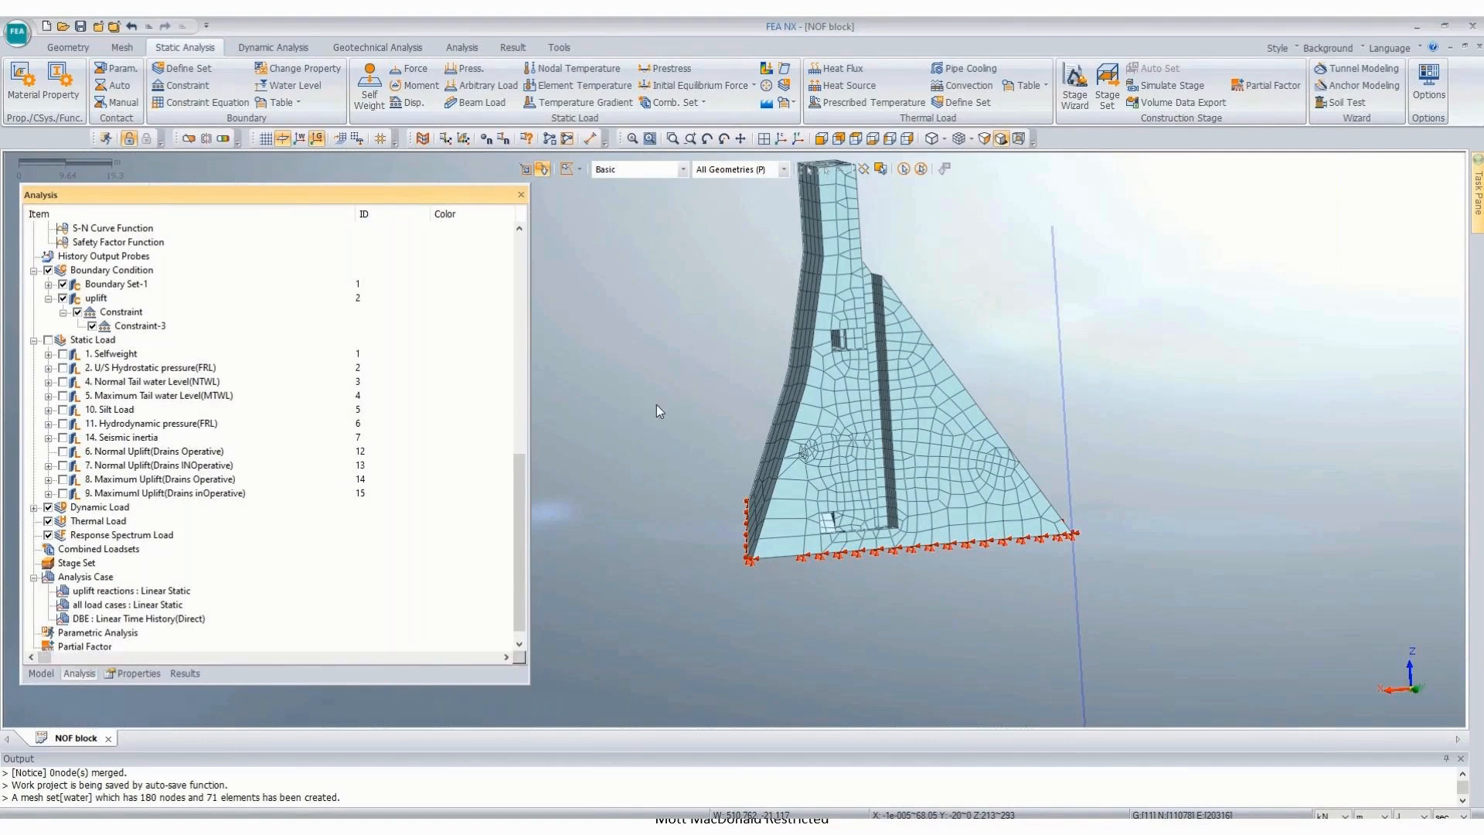
left_click(48, 465)
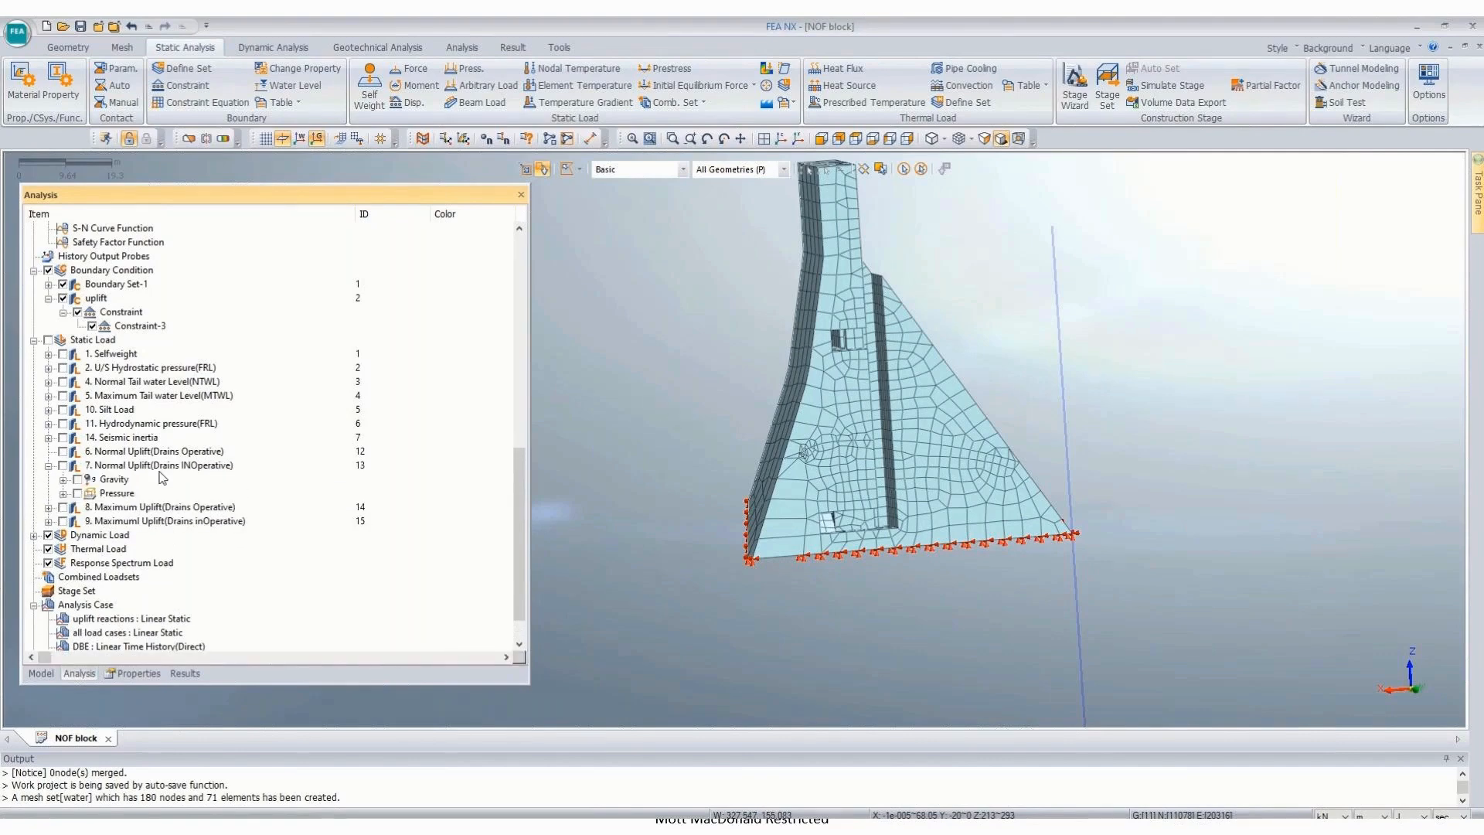
left_click(114, 481)
left_click(119, 494, "ctrl")
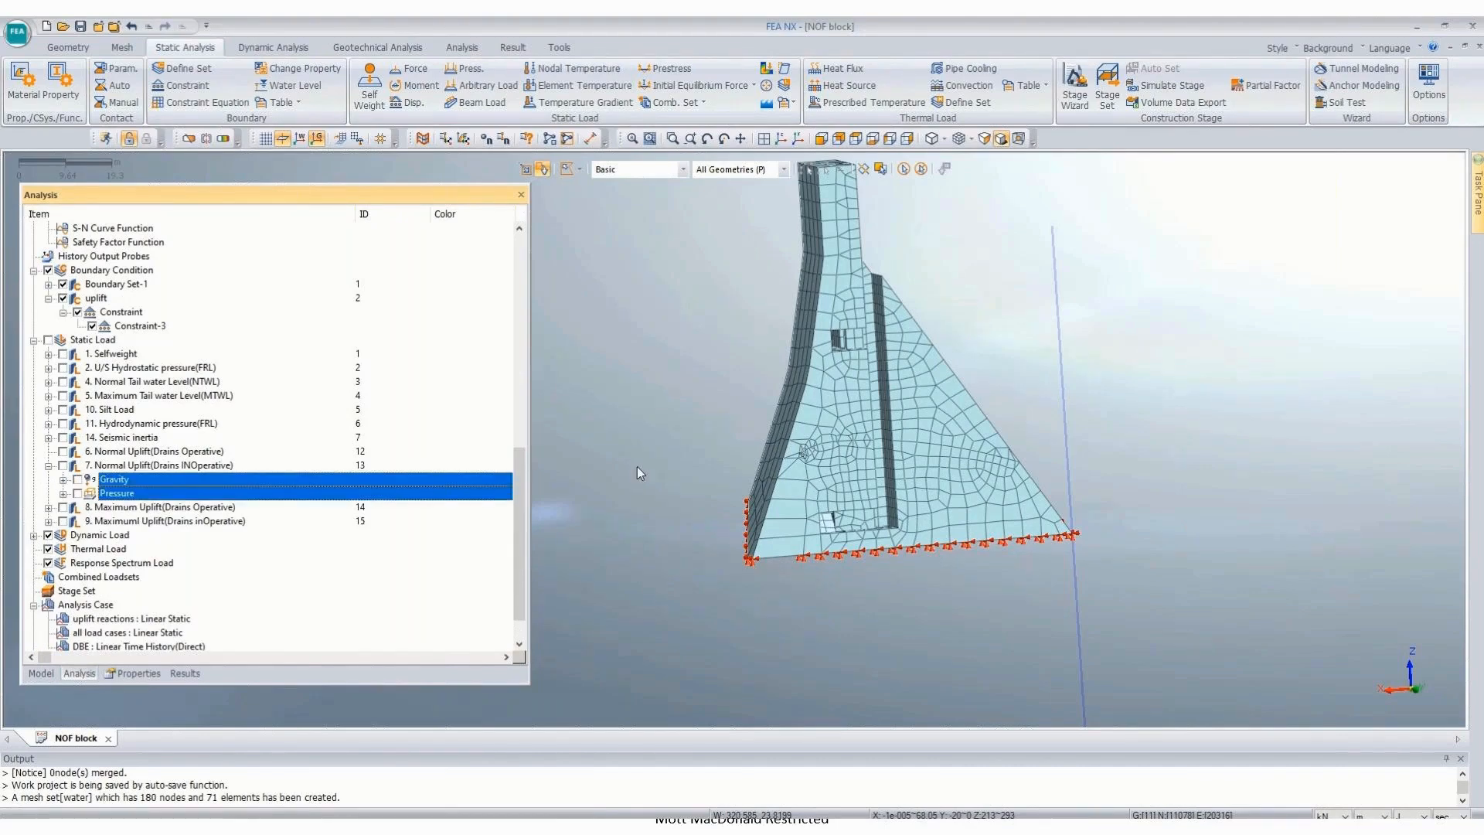
key("Delete")
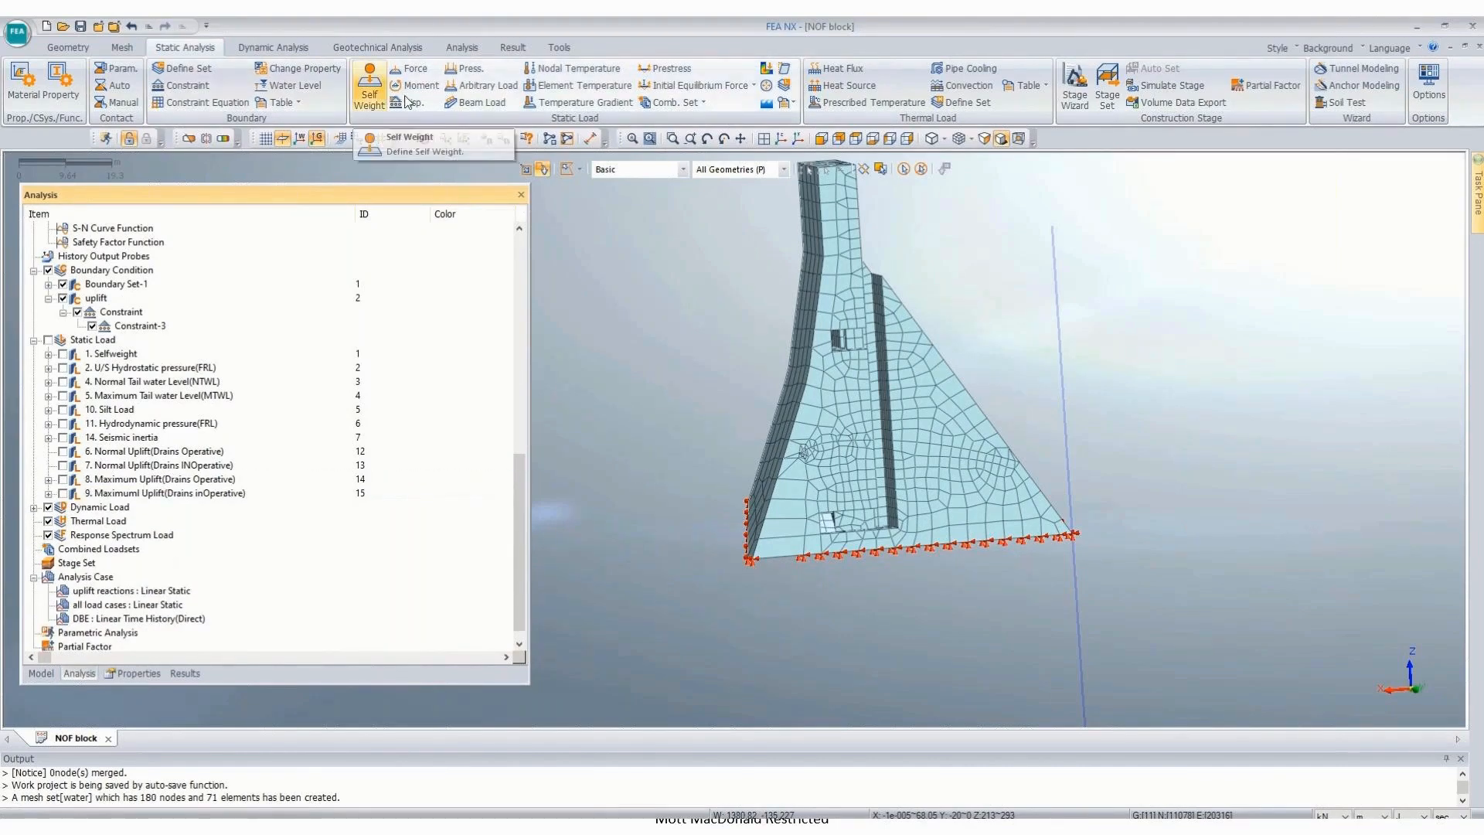
Step: Add a self-weight load with Gz -1 to the load set 6. Normal Uplift(Drains Operative)
left_click(370, 92)
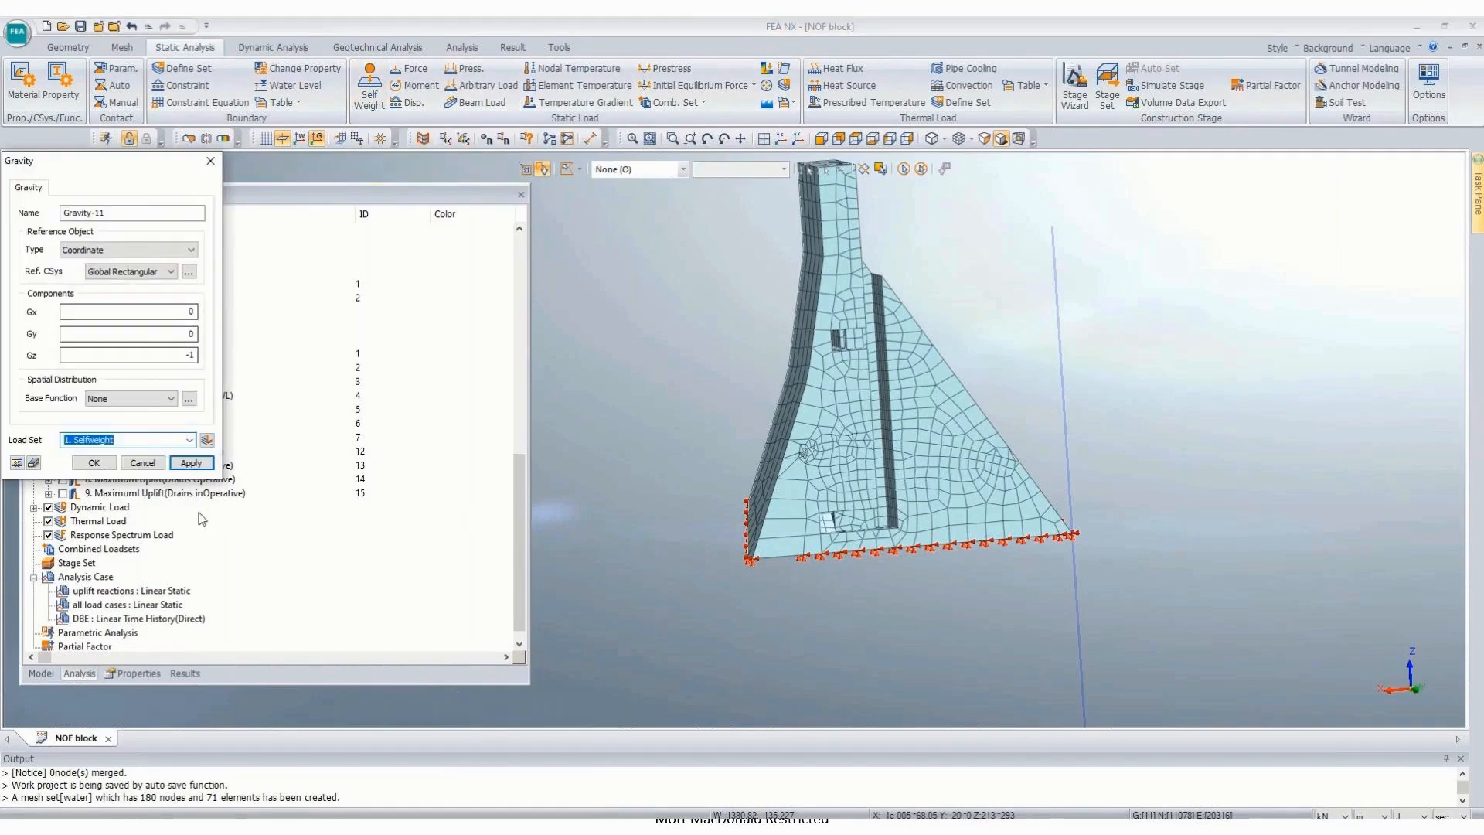
left_click(188, 440)
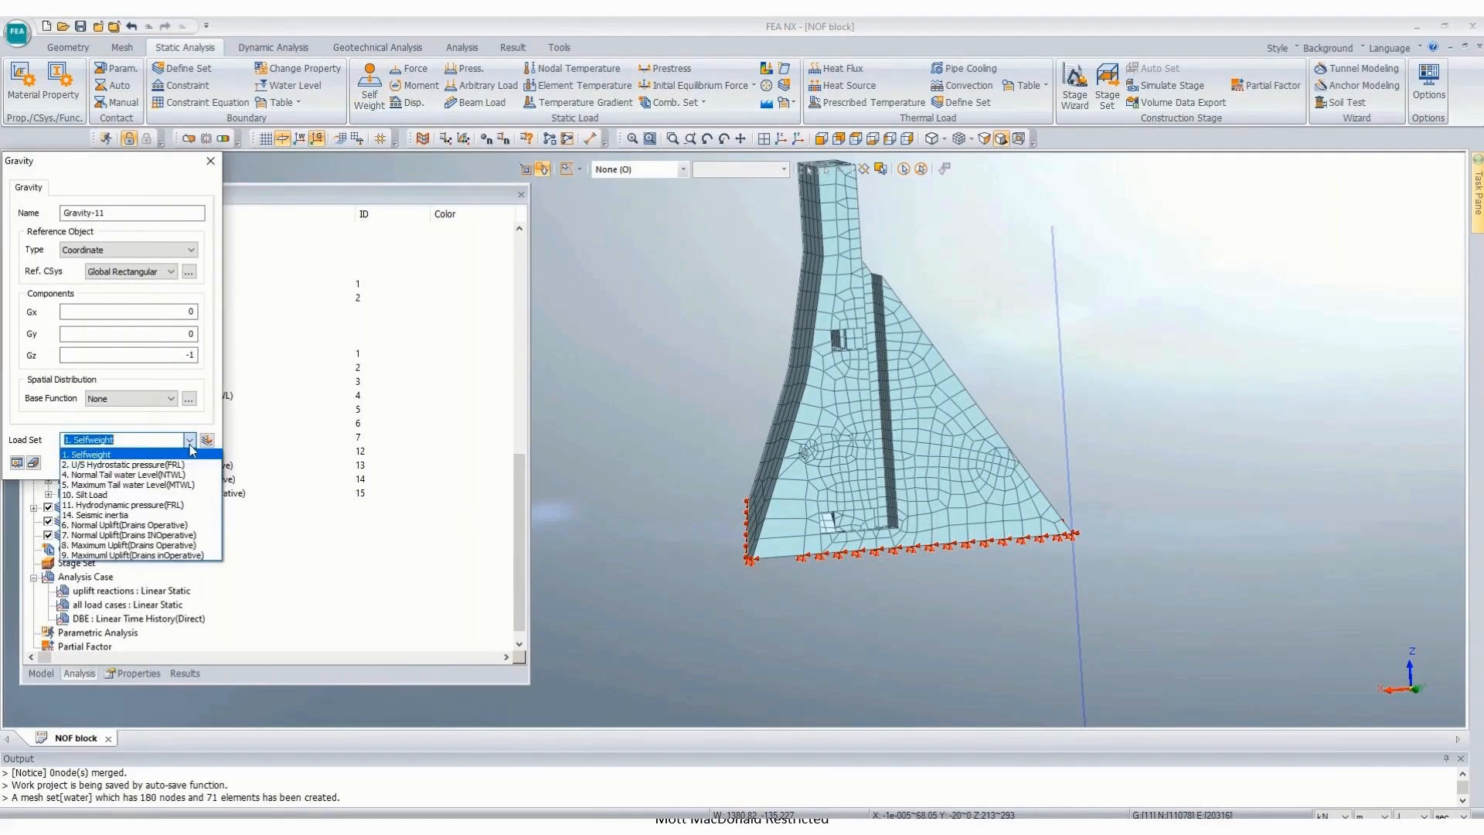
left_click(147, 524)
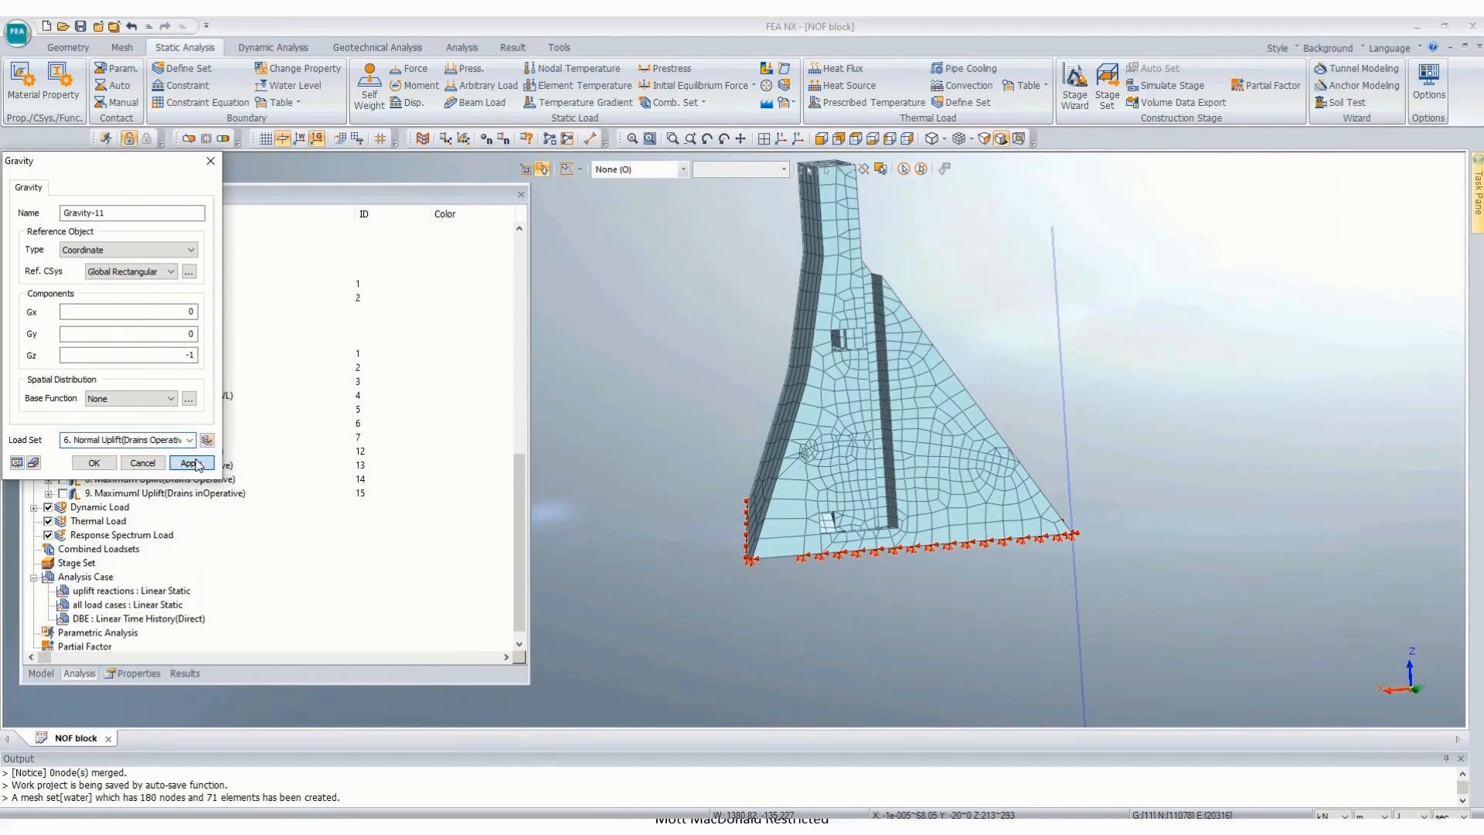
left_click(189, 463)
Step: Add a self-weight load with Gz -1 to the load set 7. Normal Uplift(Drains INOperative)
left_click(190, 440)
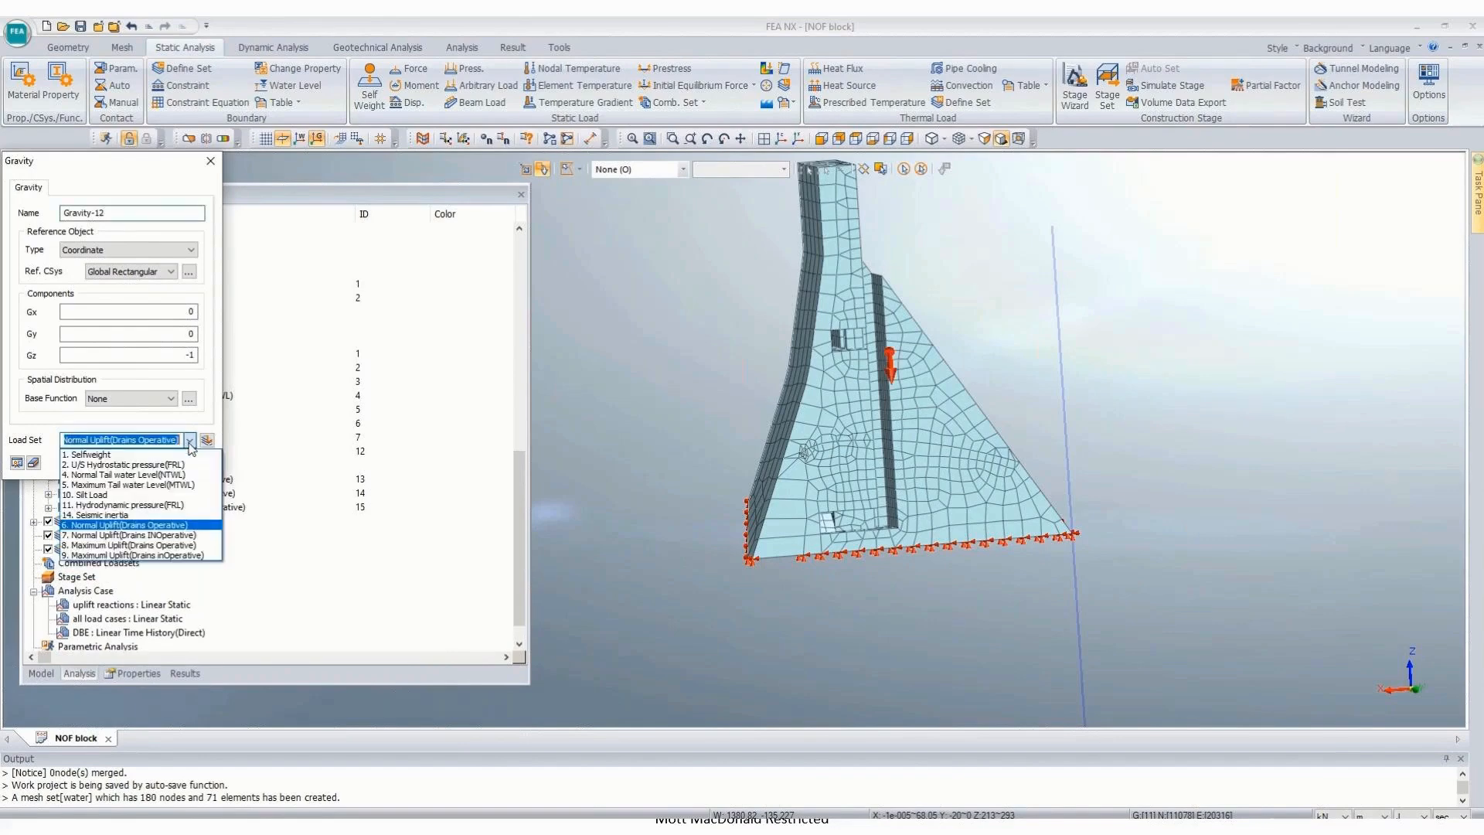
left_click(166, 537)
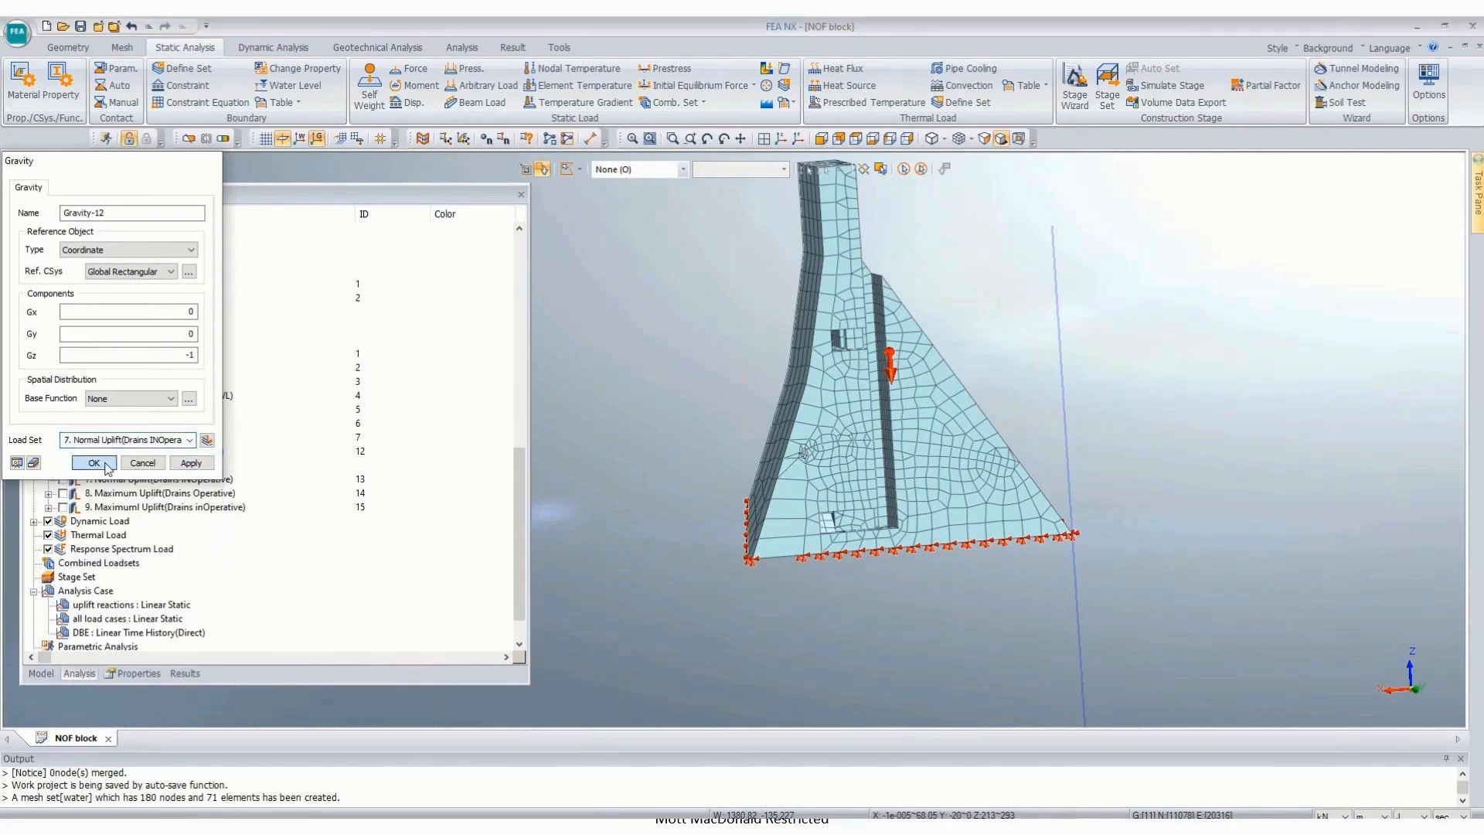
left_click(108, 467)
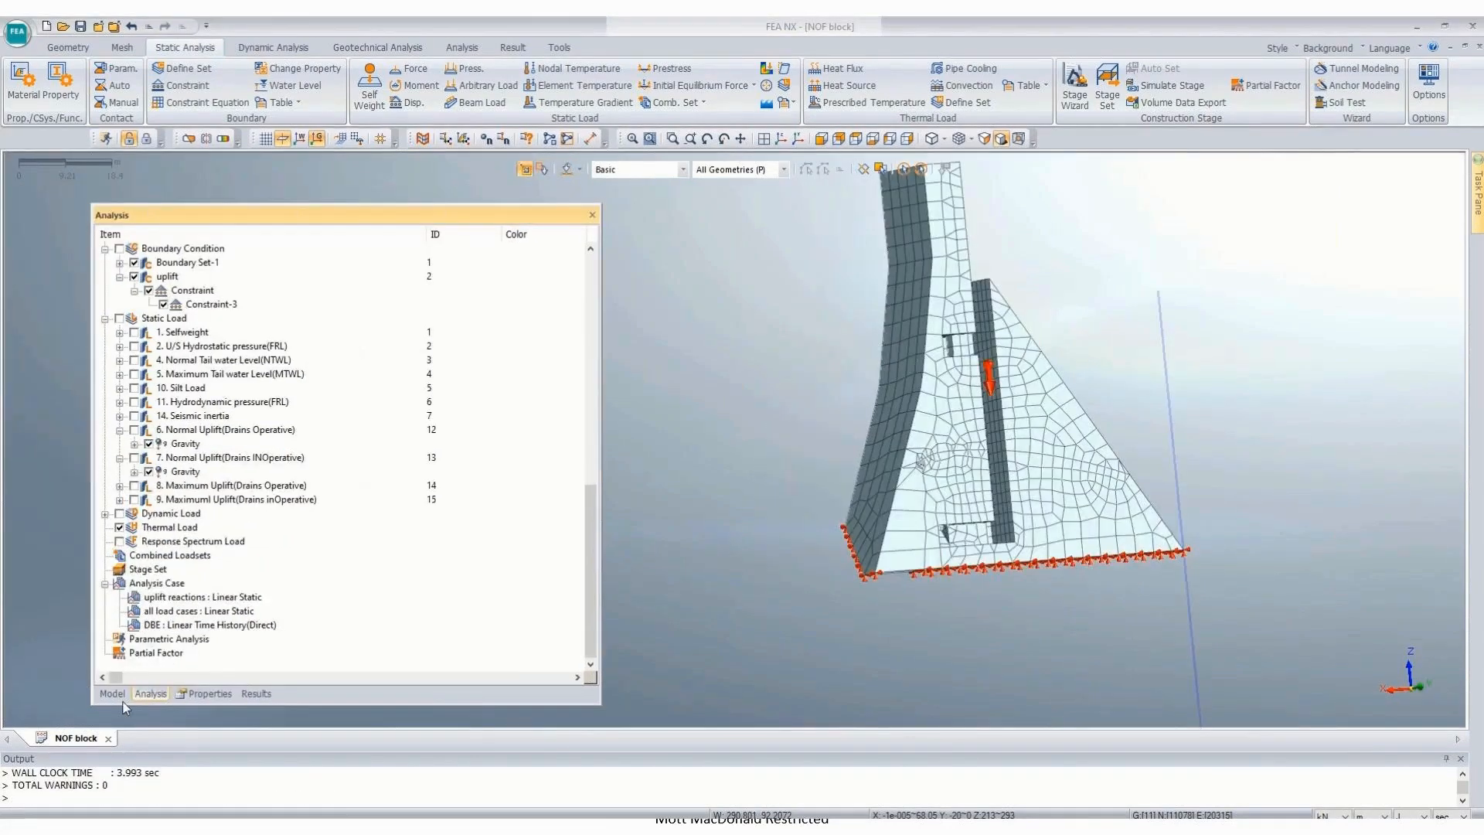
Step: Display the water mesh together with the M20 mesh and view the block along the X axis
left_click(112, 694)
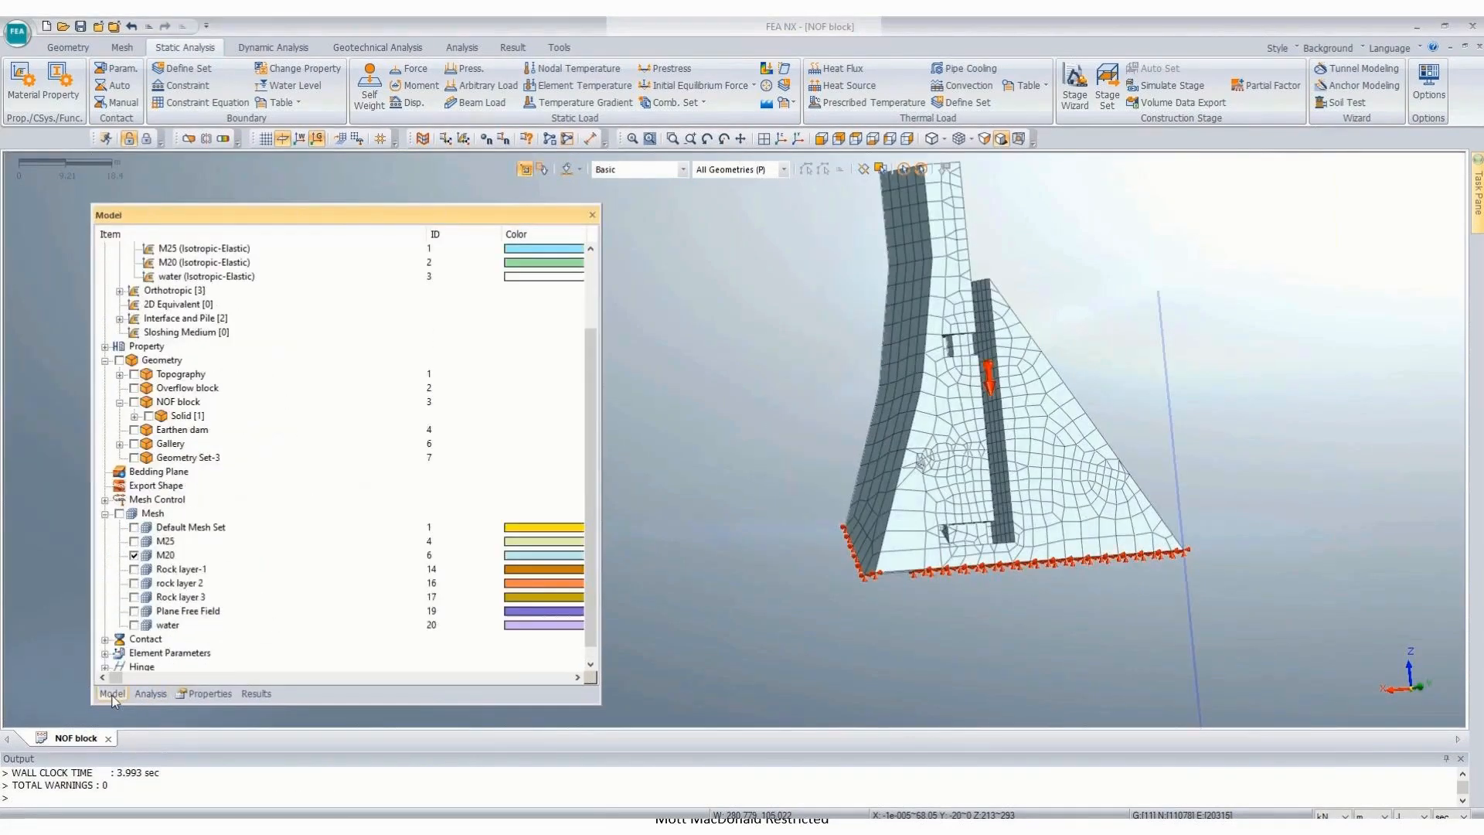
left_click(134, 625)
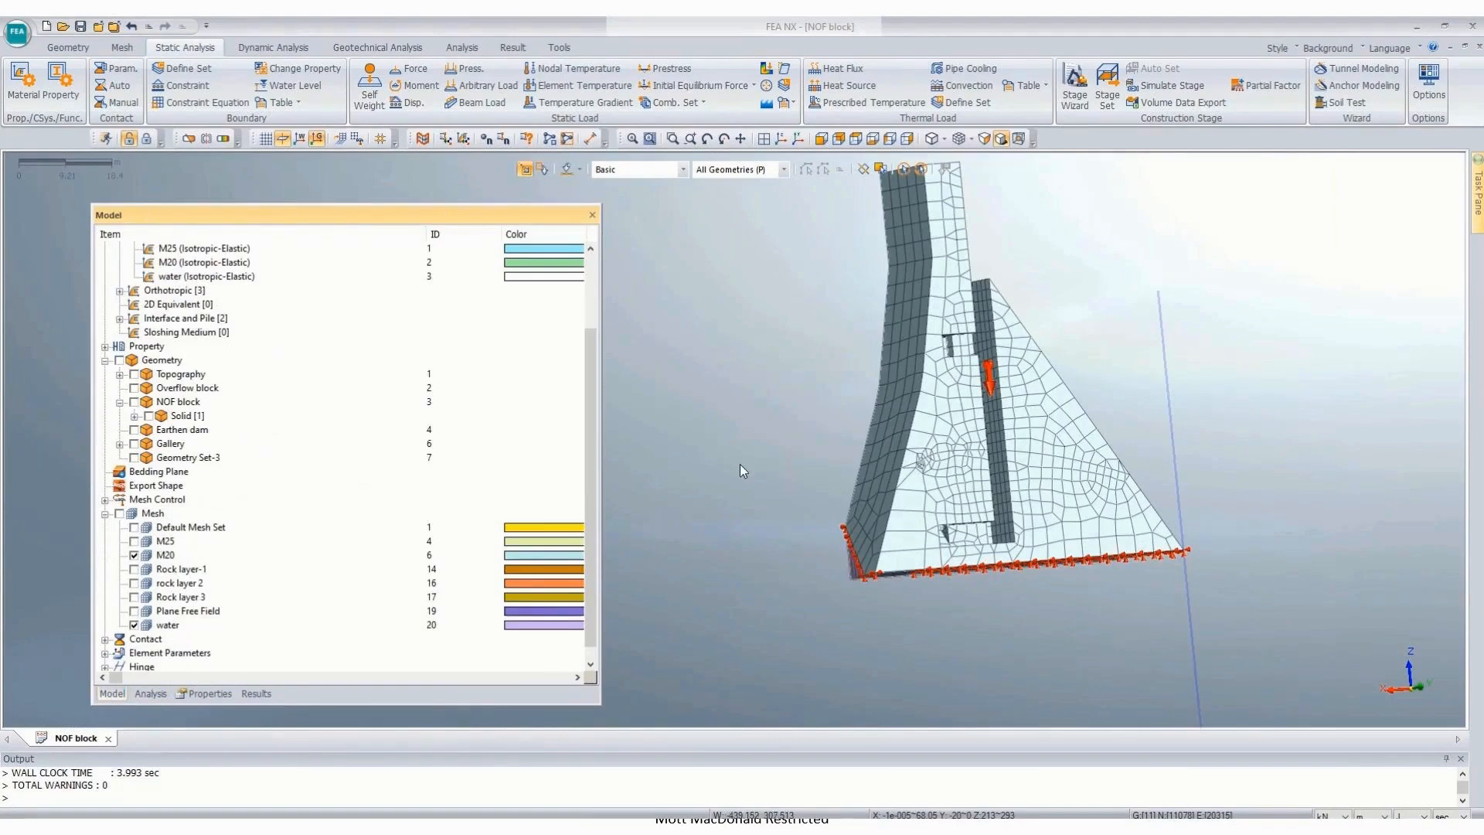
scroll(723, 563, "up", 2)
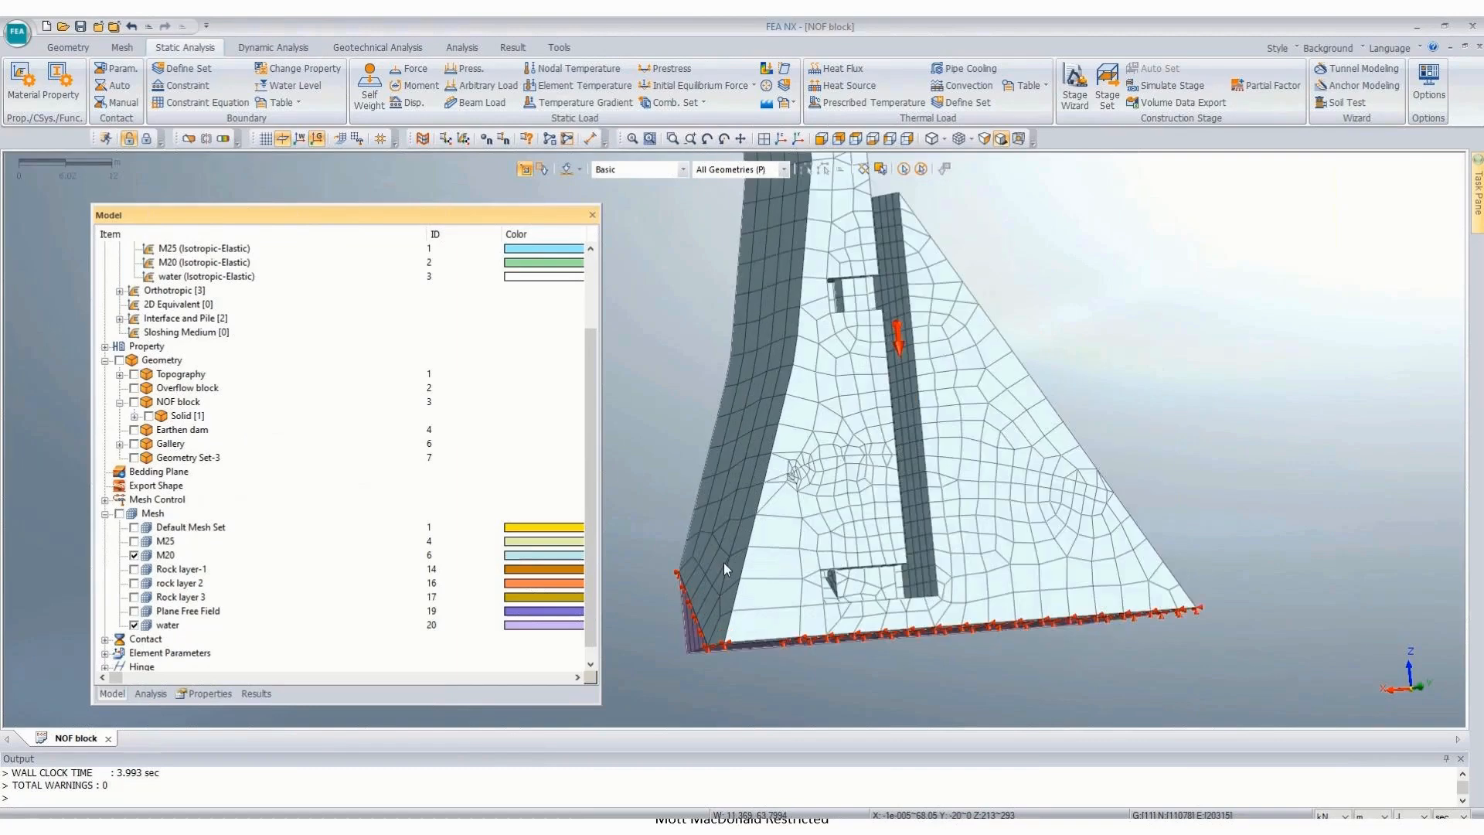
left_click(122, 47)
left_click(889, 138)
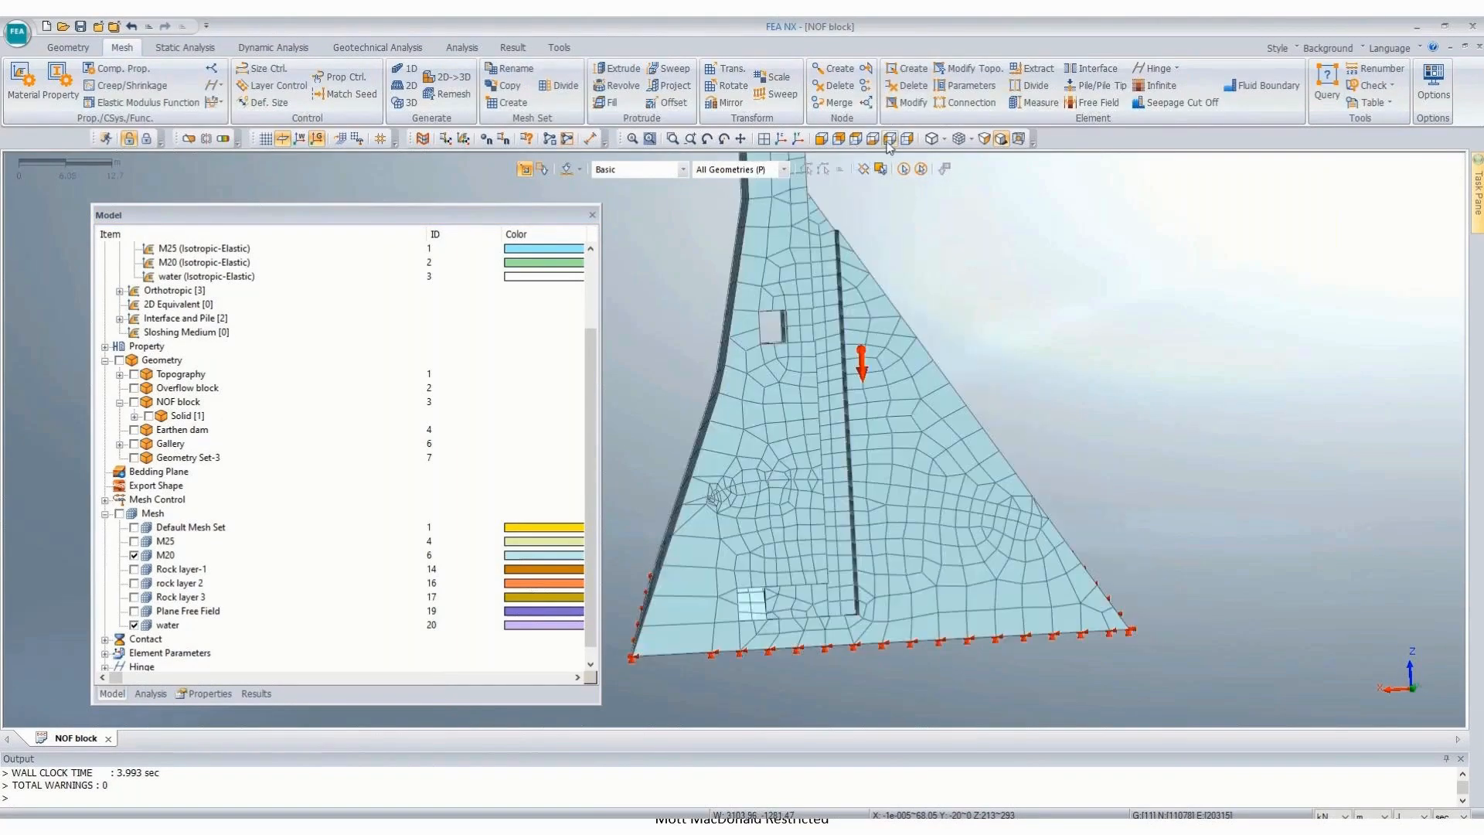
scroll(199, 311, "up", 3)
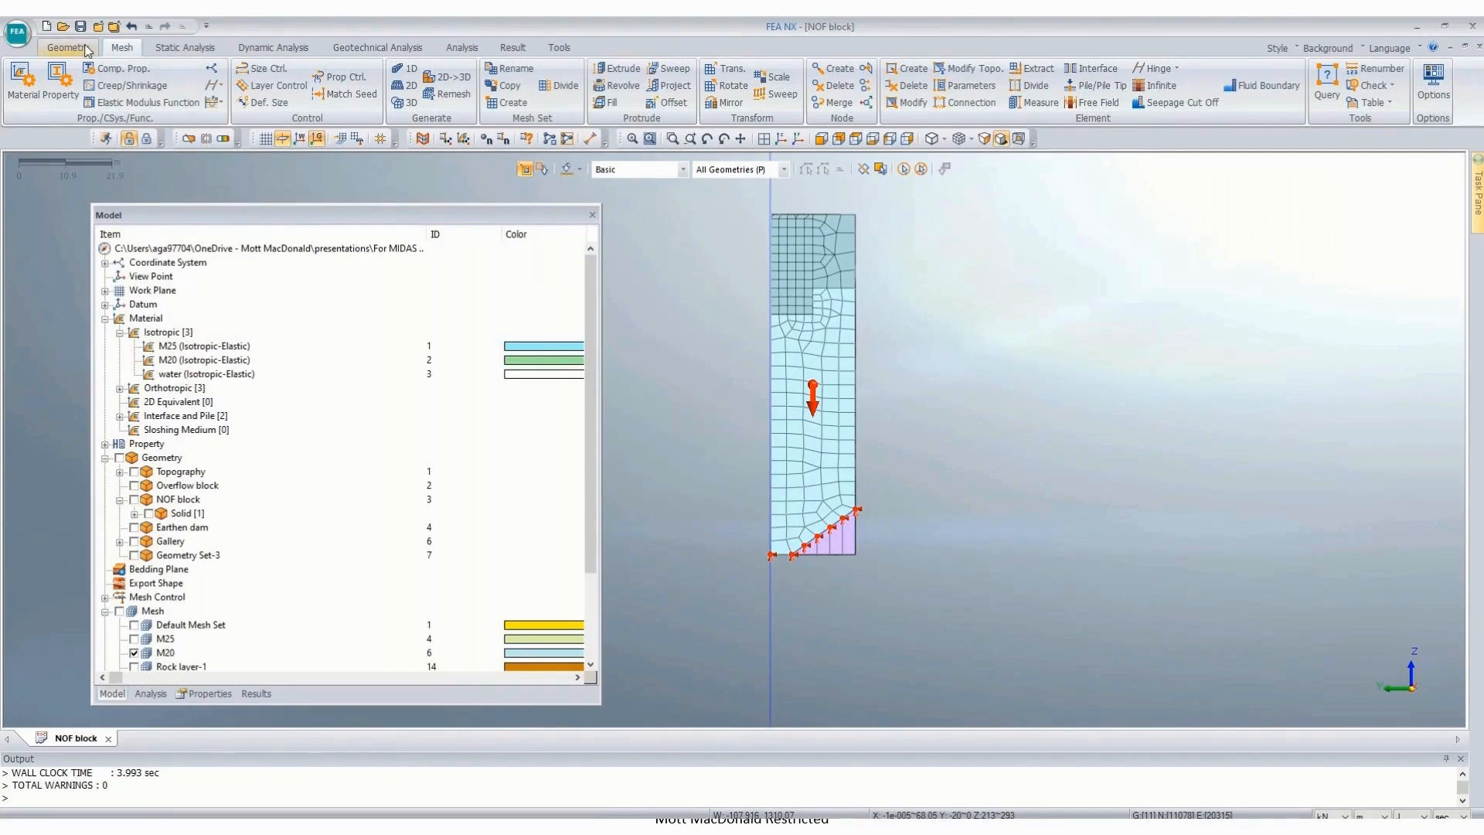
Step: Start a 3D element face pressure on the faces along the water mesh's base, directed along global rectangular Z
left_click(184, 47)
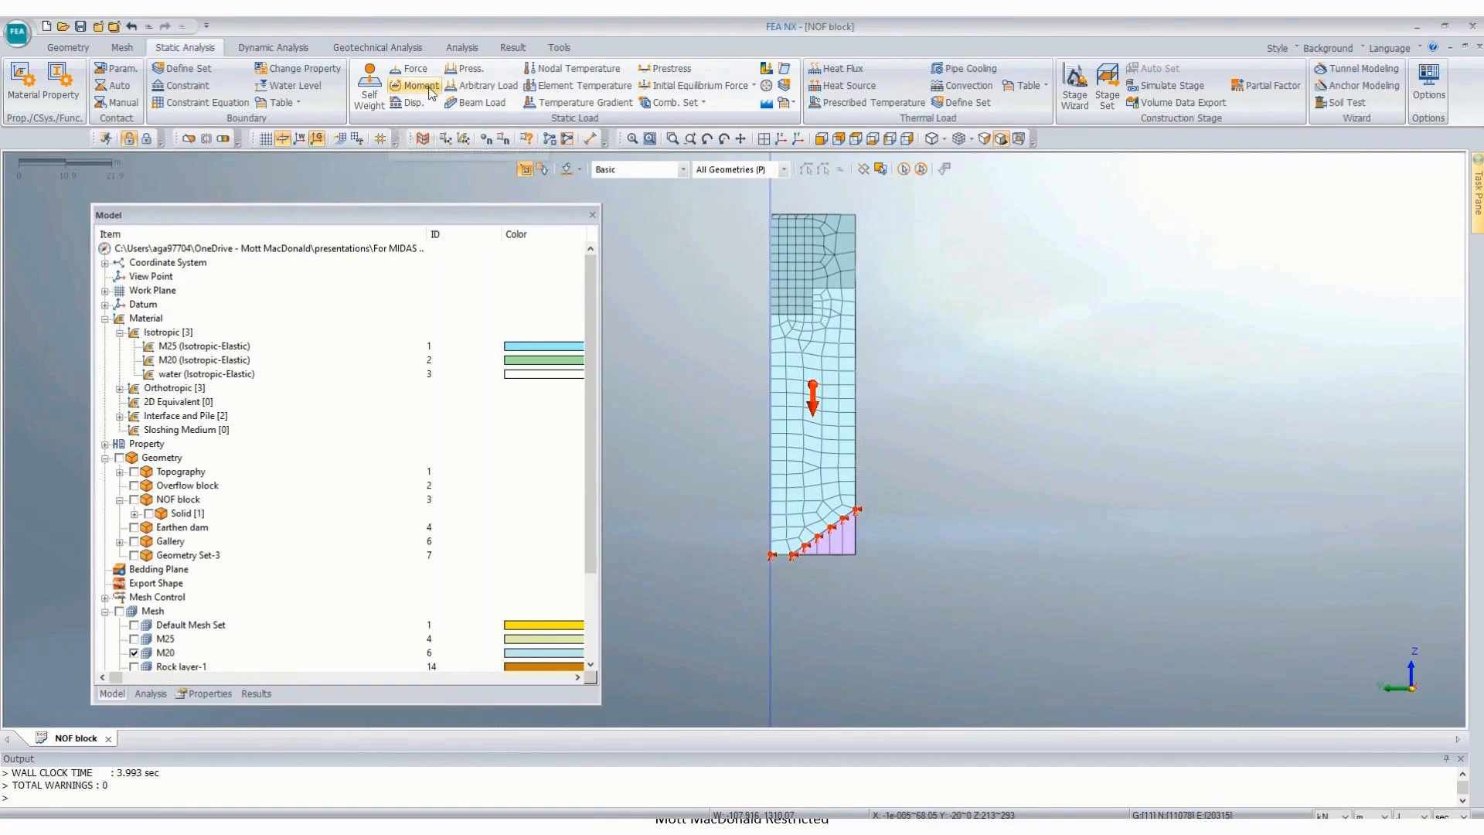
left_click(463, 68)
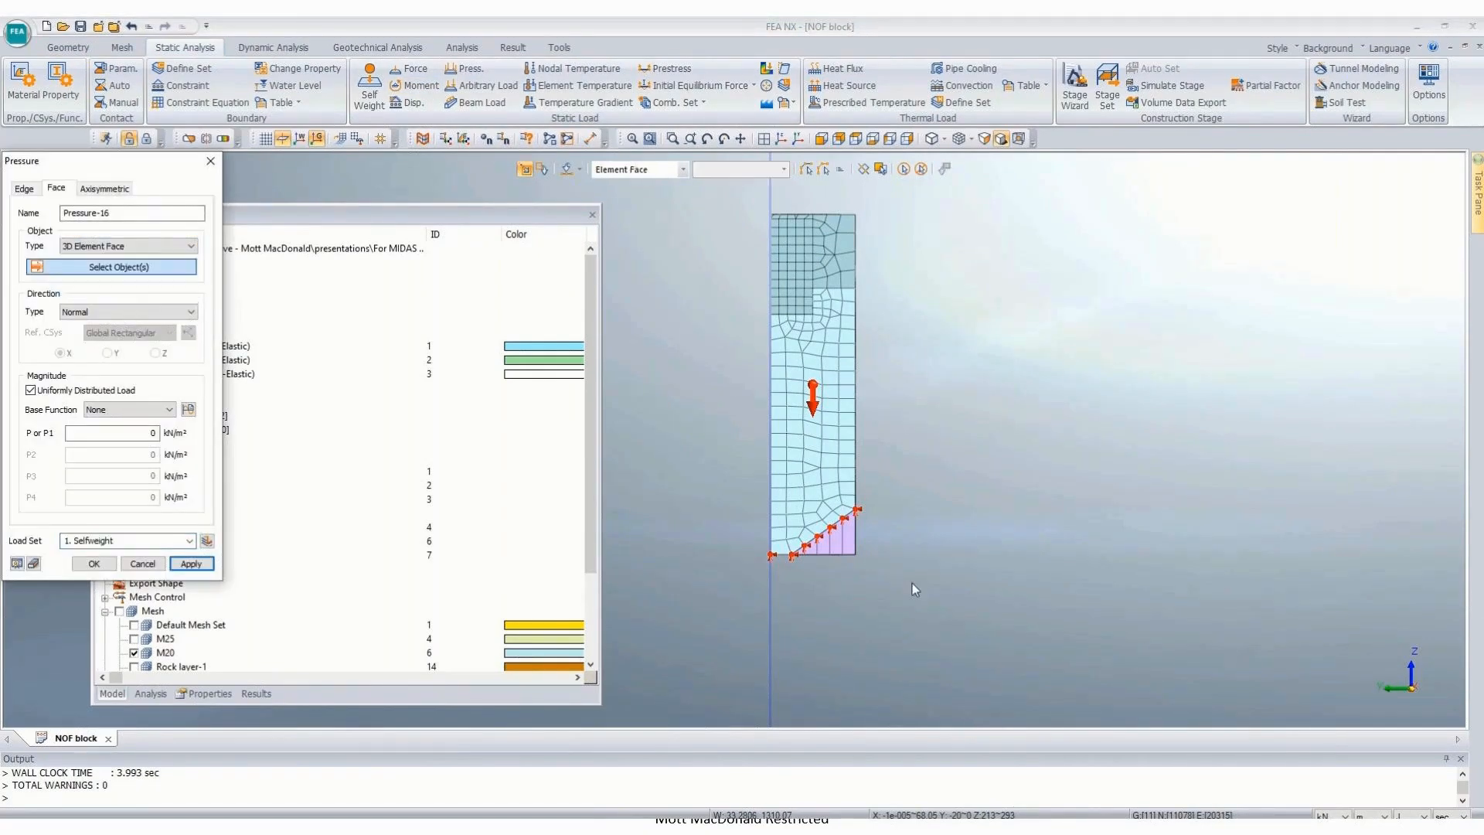
left_click_drag(928, 653, 717, 553)
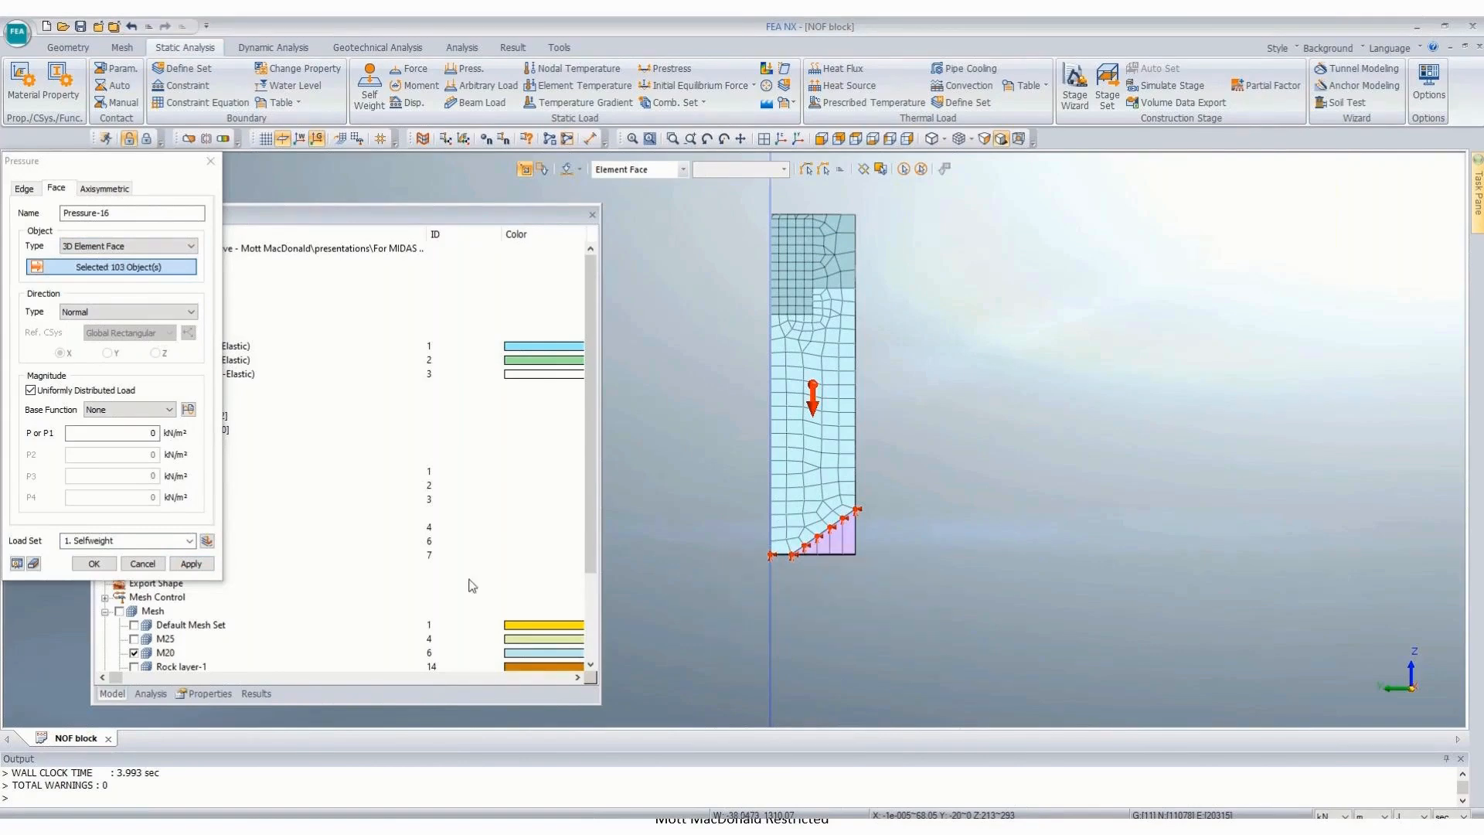
left_click(115, 316)
left_click(116, 334)
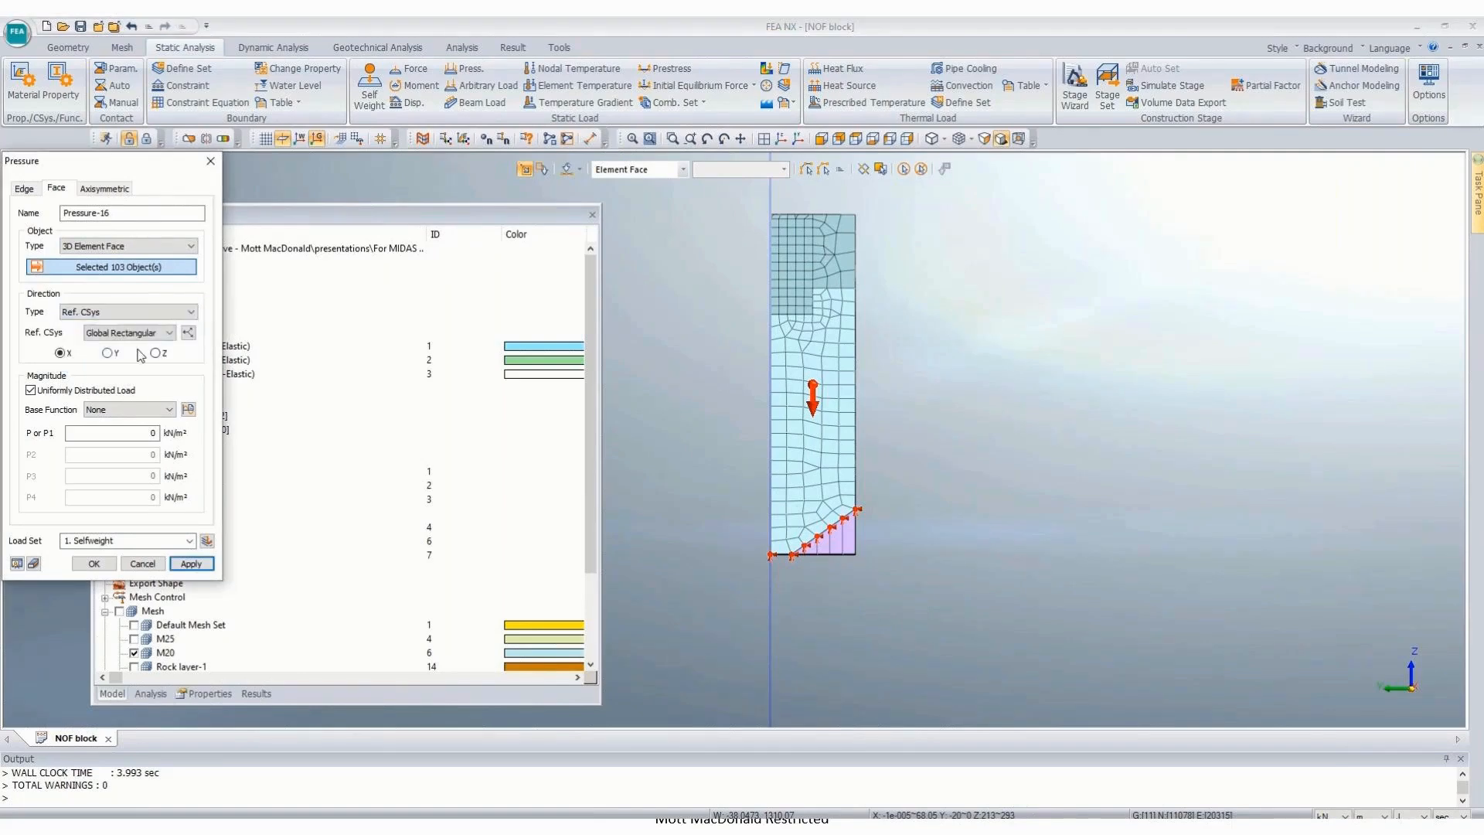
left_click(155, 353)
Step: Apply the pressure with magnitude 1 and base function 6. Normal Uplift(Drains Operative) to the load set 6. Normal Uplift(Drains Operative)
left_click(158, 409)
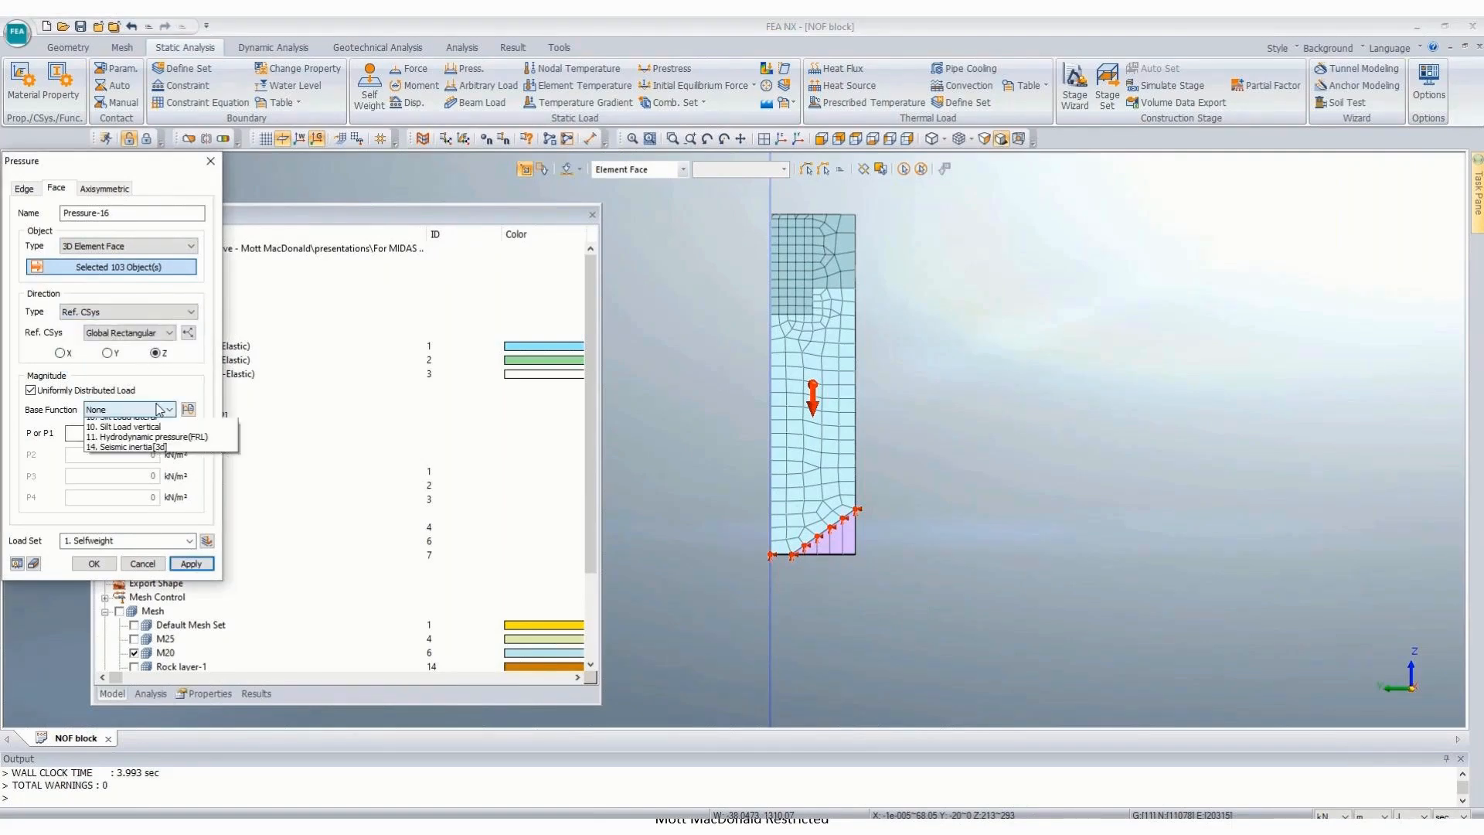
left_click(162, 473)
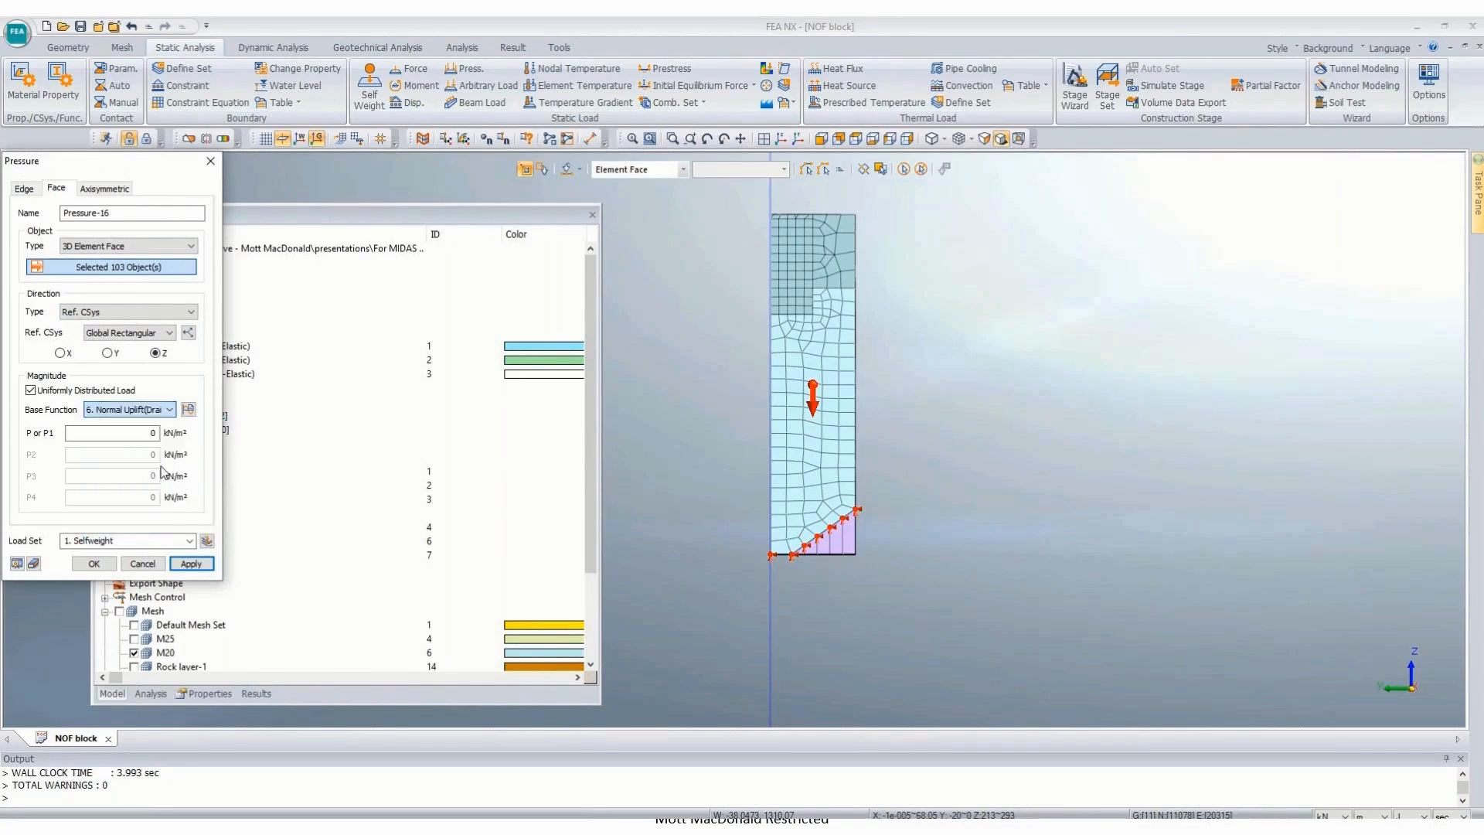
left_click(116, 433)
type("1")
left_click(189, 540)
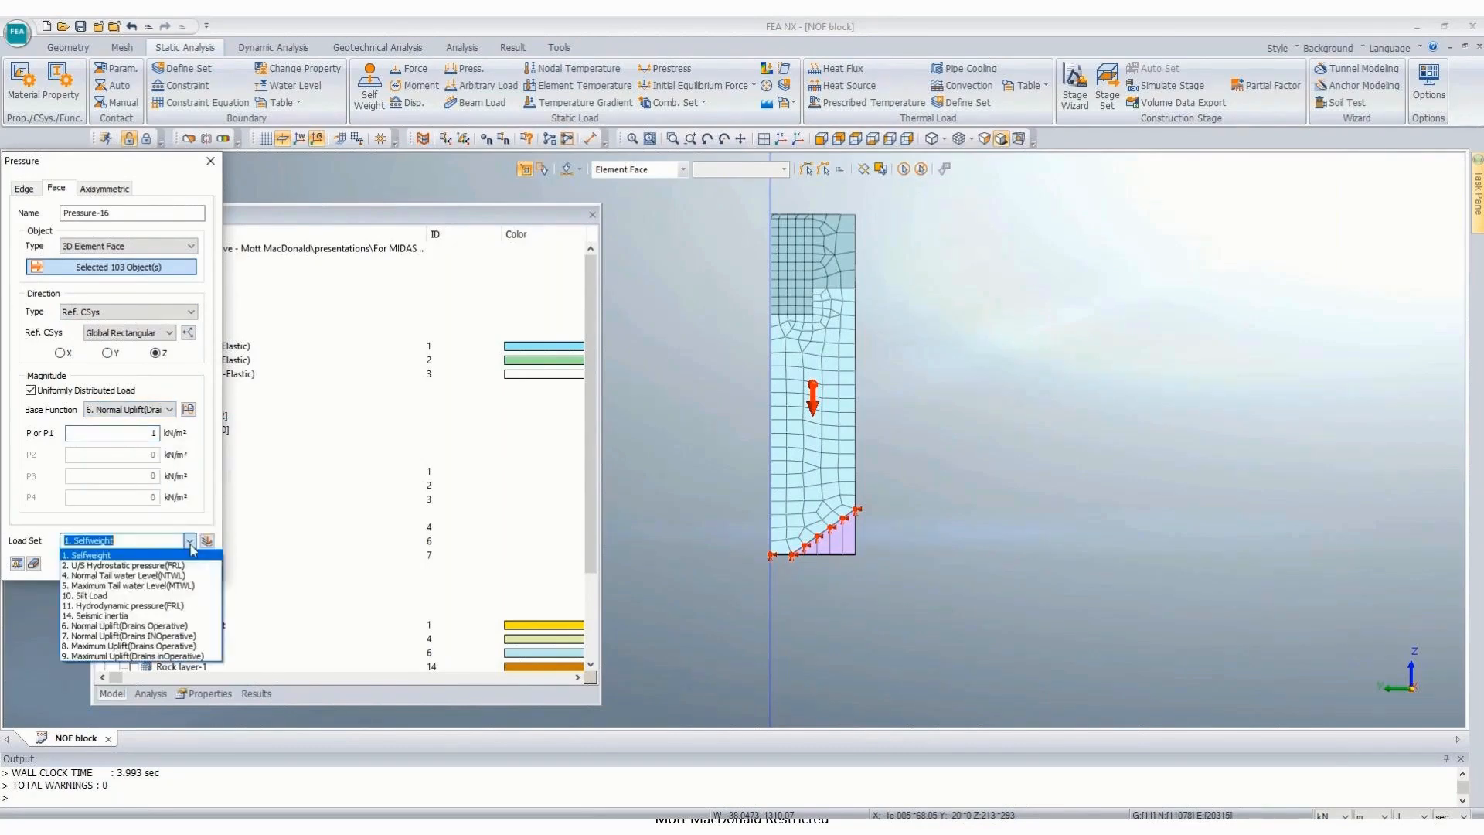
left_click(128, 625)
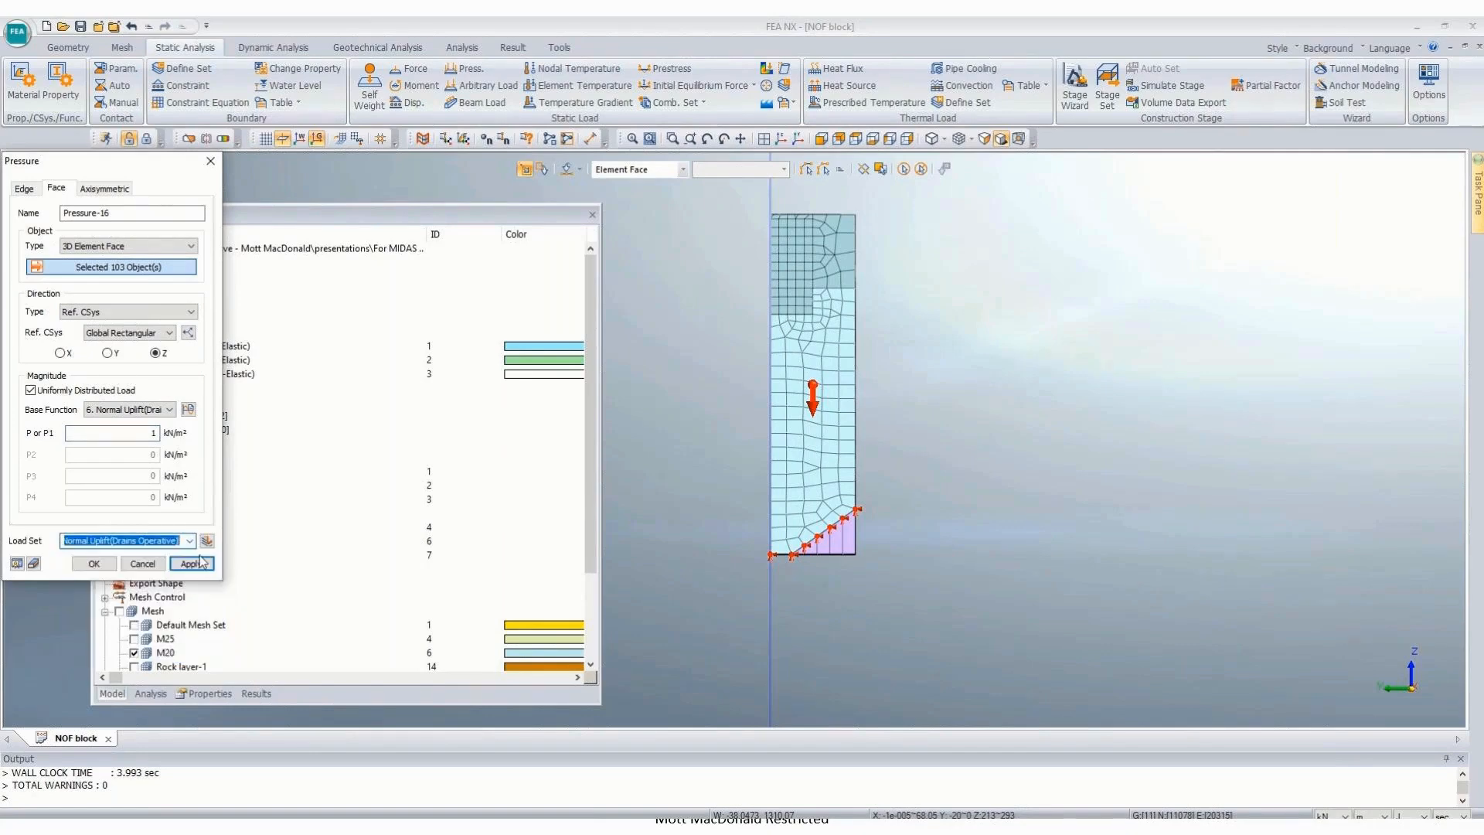
left_click(193, 565)
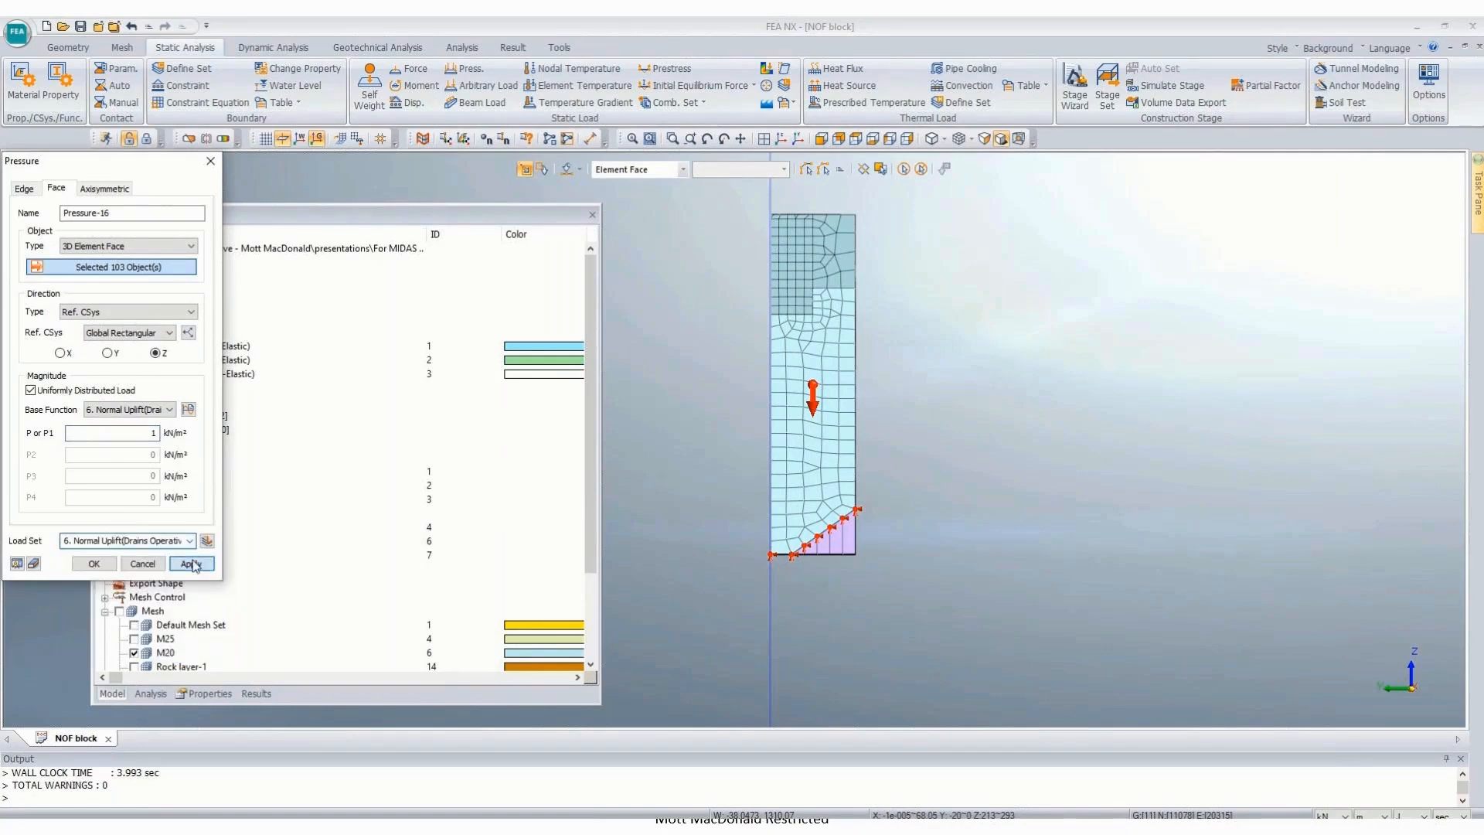
Step: Add a Z-direction base face pressure with magnitude 1 and function 7. Normal Uplift(Drains Inoperative) to load set 7. Normal Uplift(Drains INOperative)
left_click(169, 409)
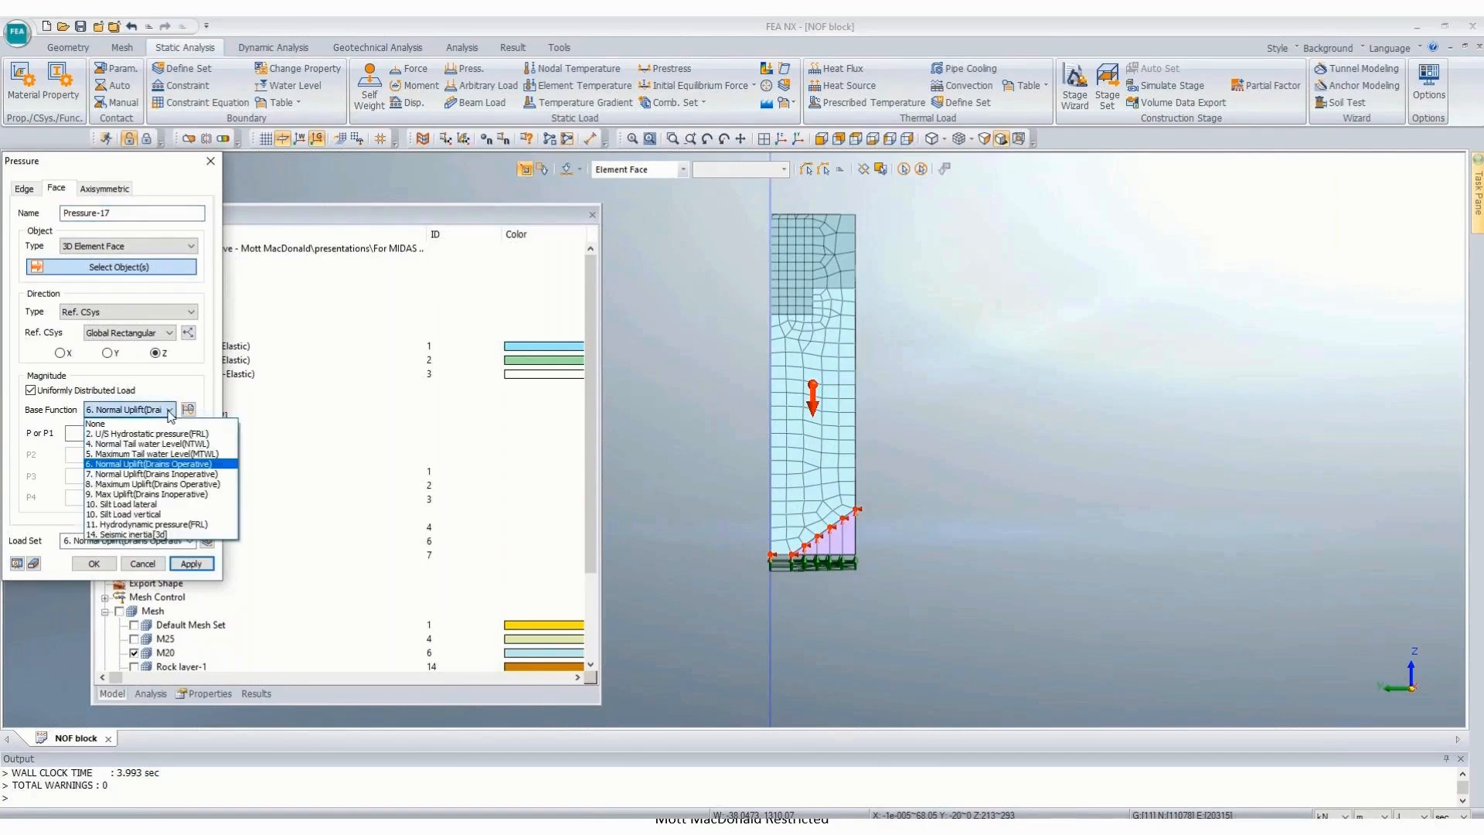
left_click(177, 474)
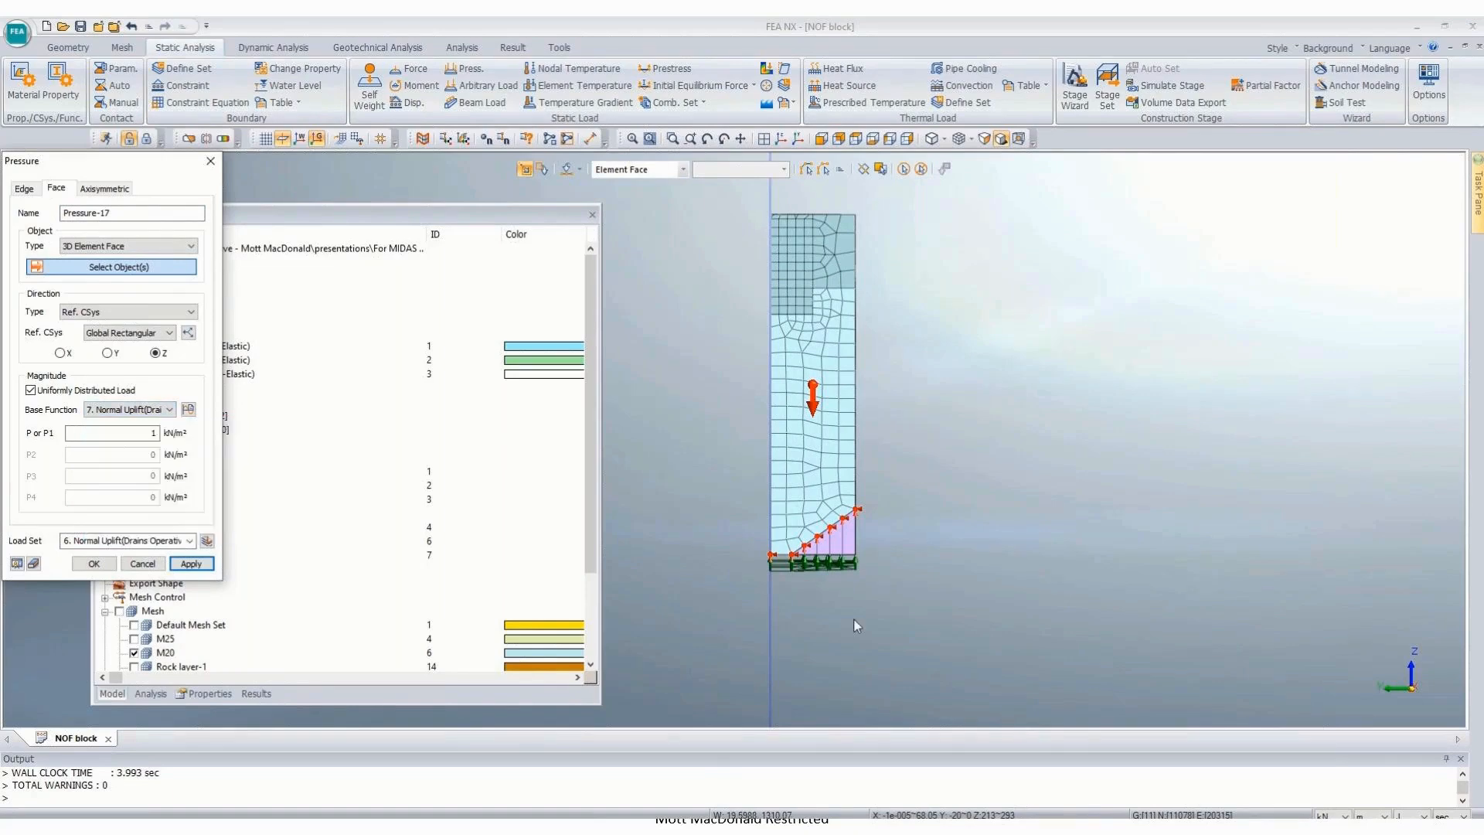
left_click_drag(922, 621, 711, 554)
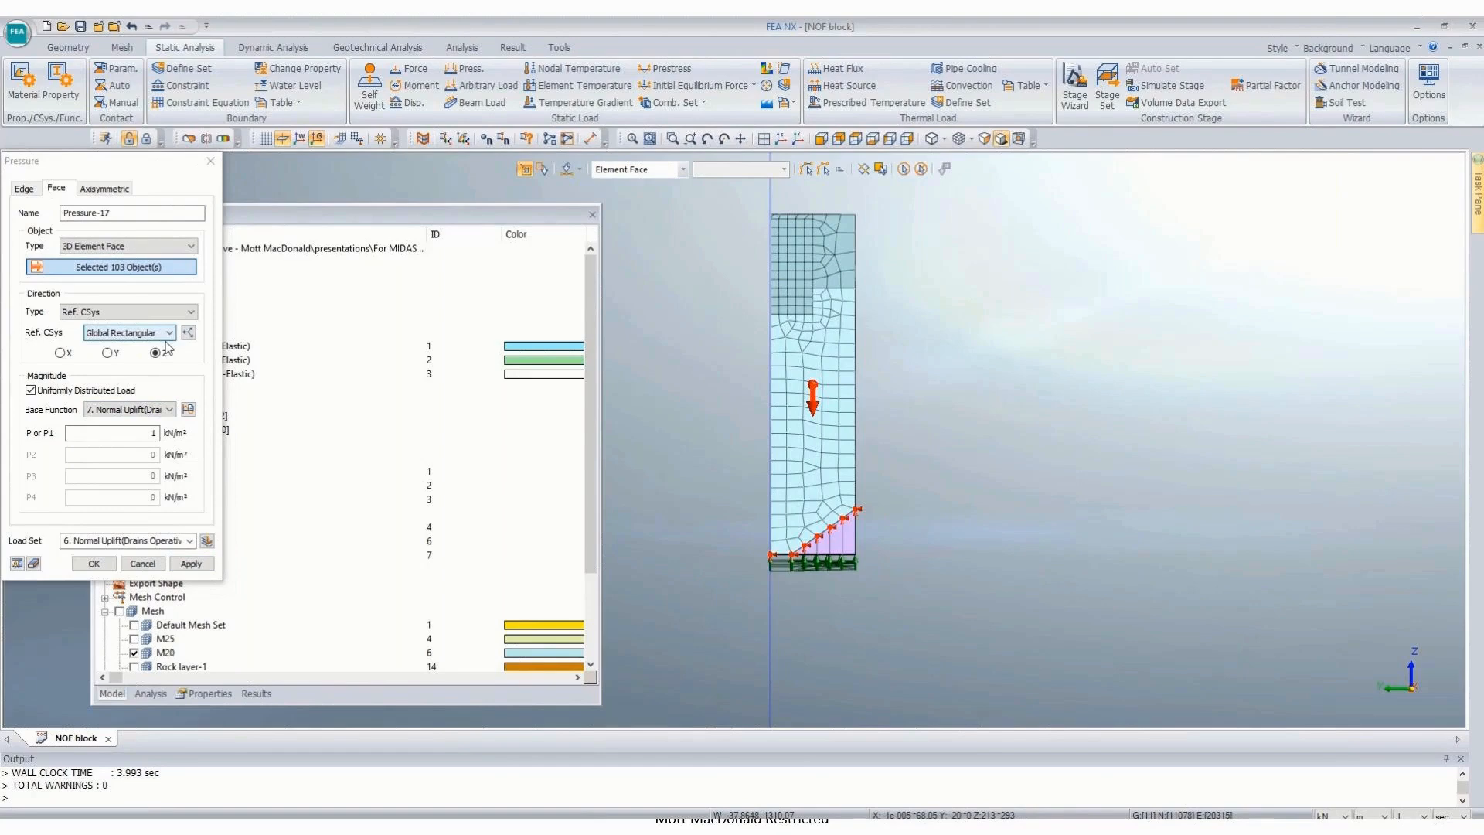
left_click(189, 540)
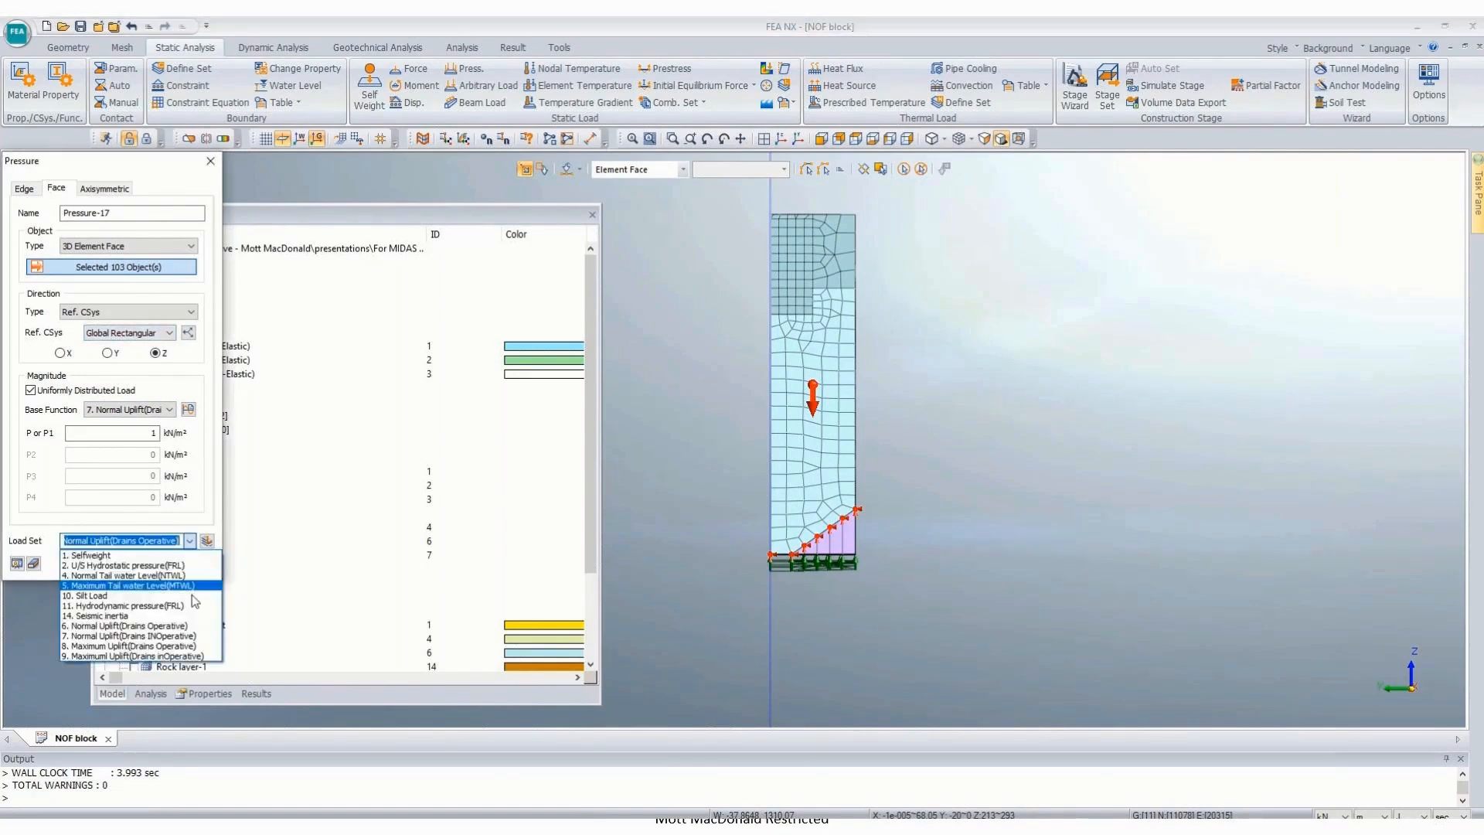
left_click(192, 626)
left_click(189, 542)
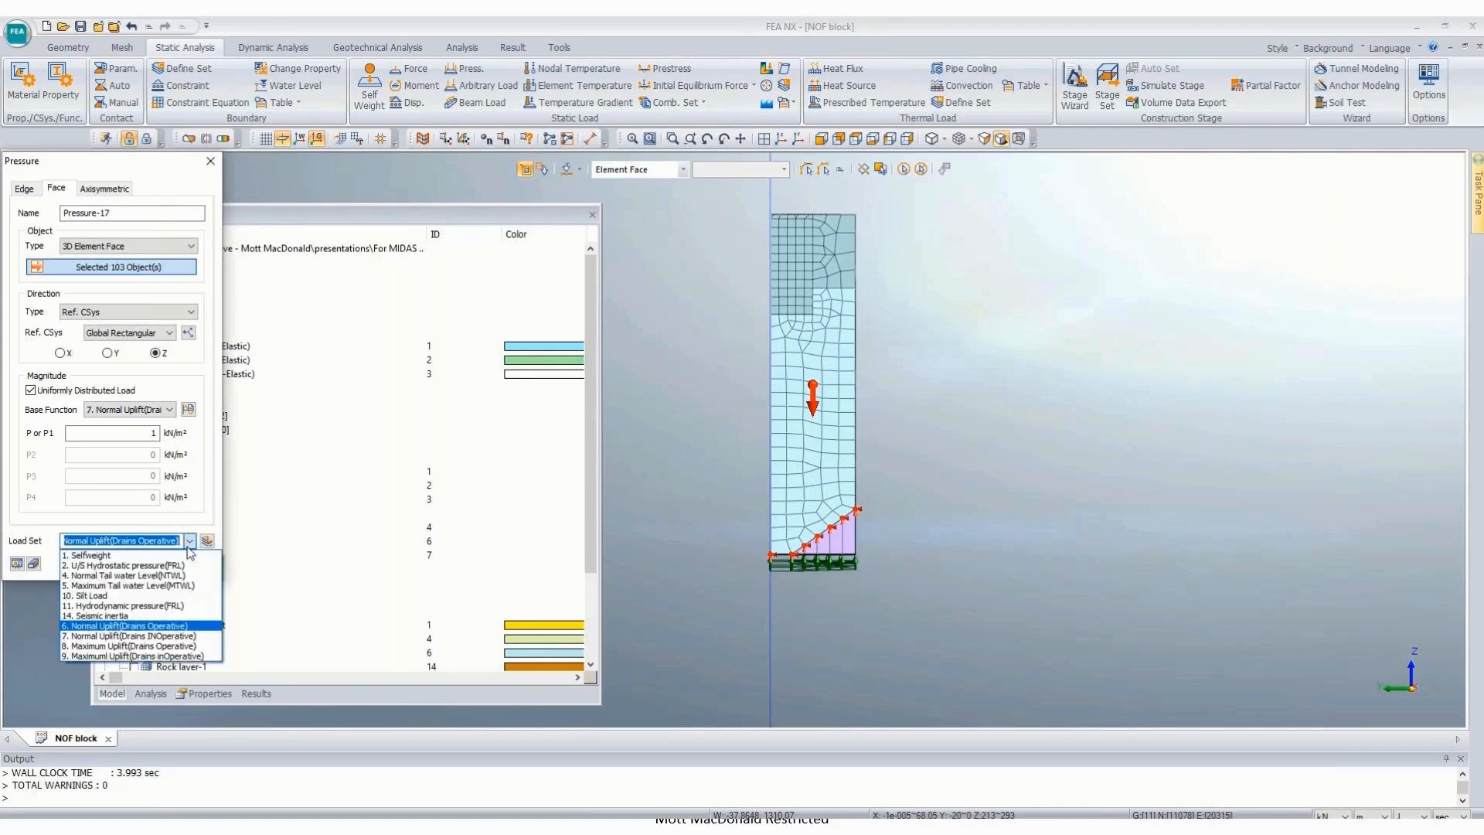
left_click(178, 635)
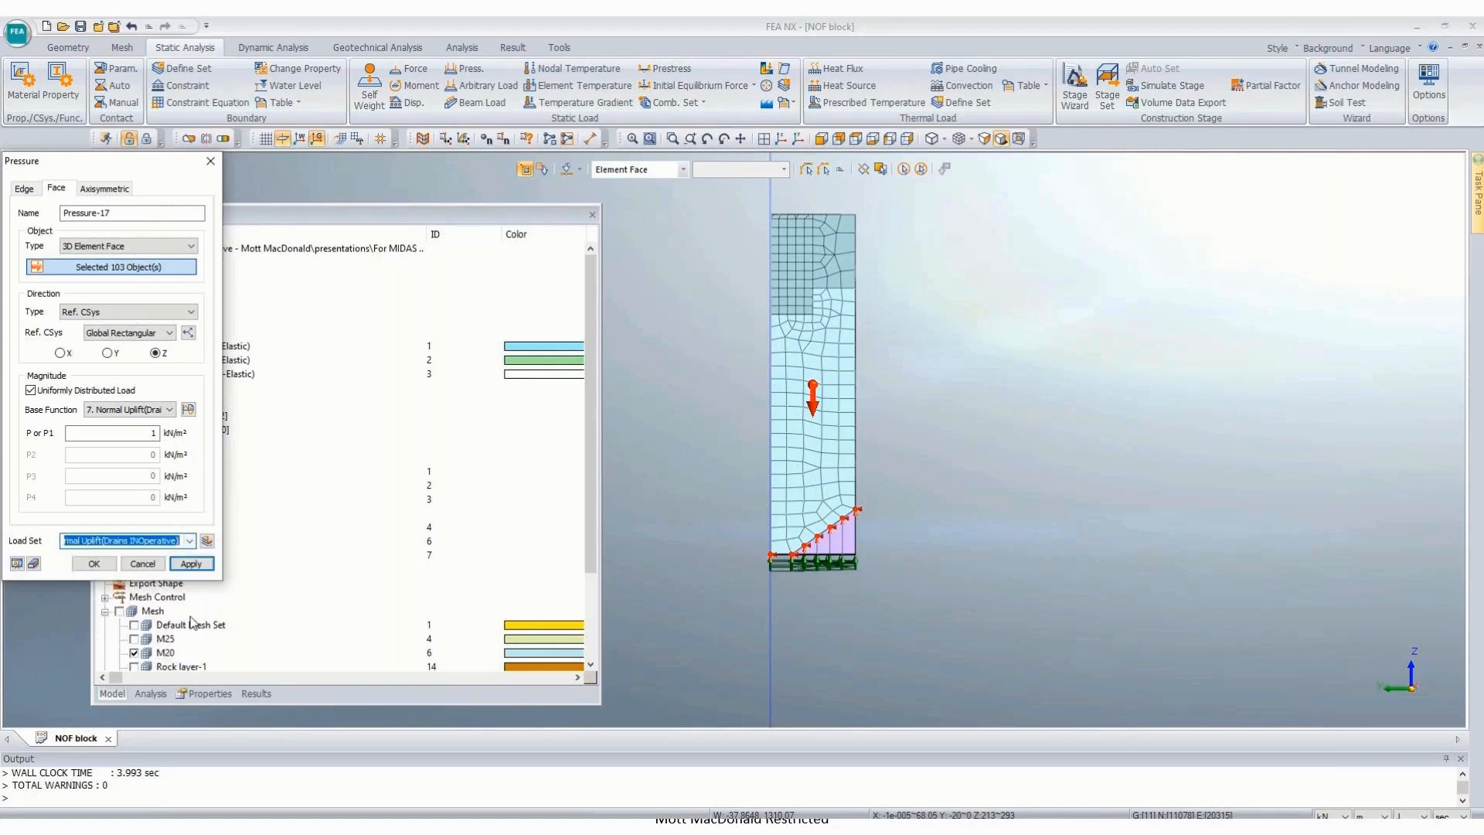
left_click(94, 564)
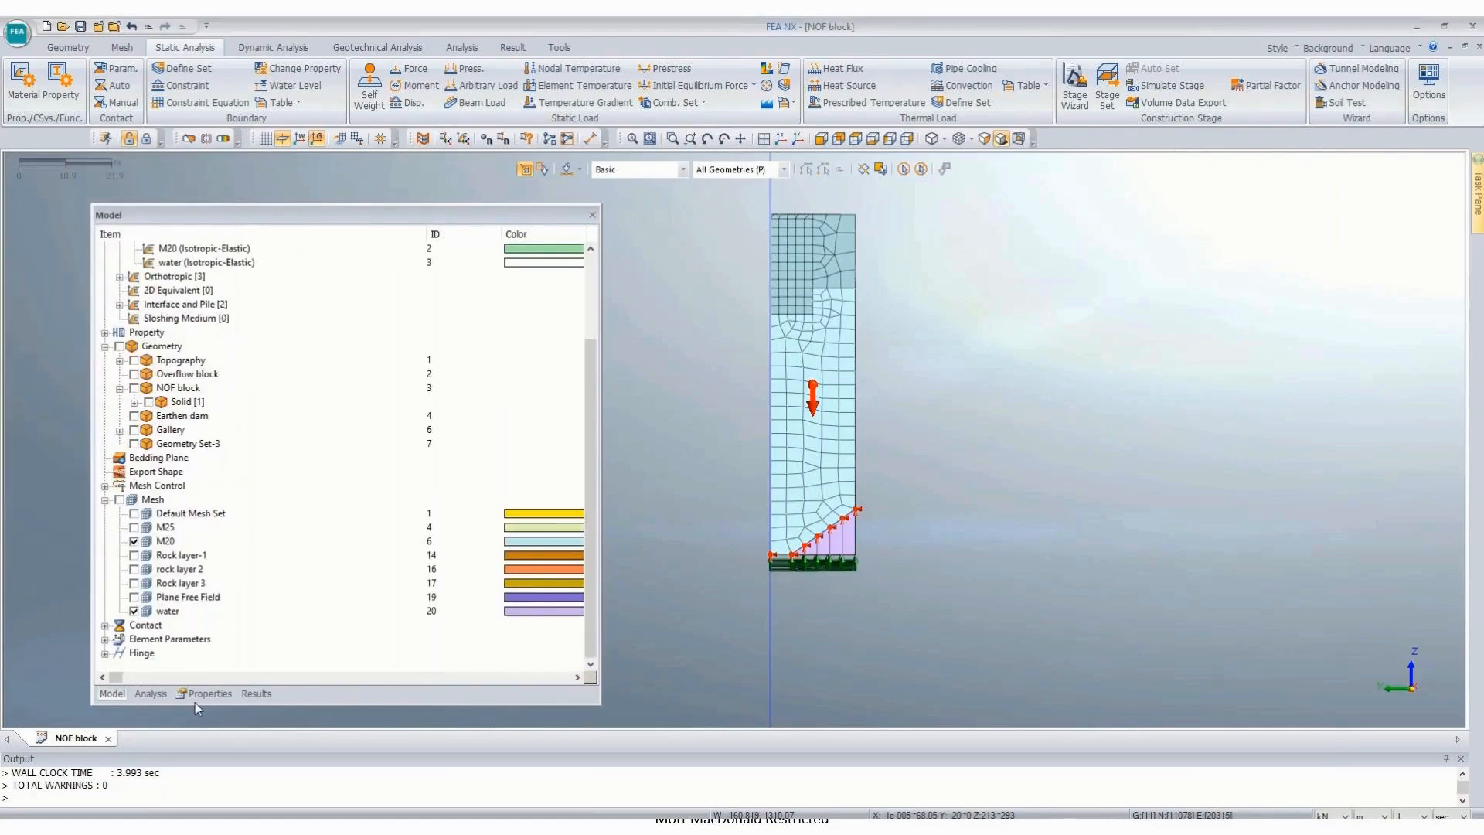
Step: Review the active sets of the uplift reactions linear static analysis case and solve it
left_click(149, 693)
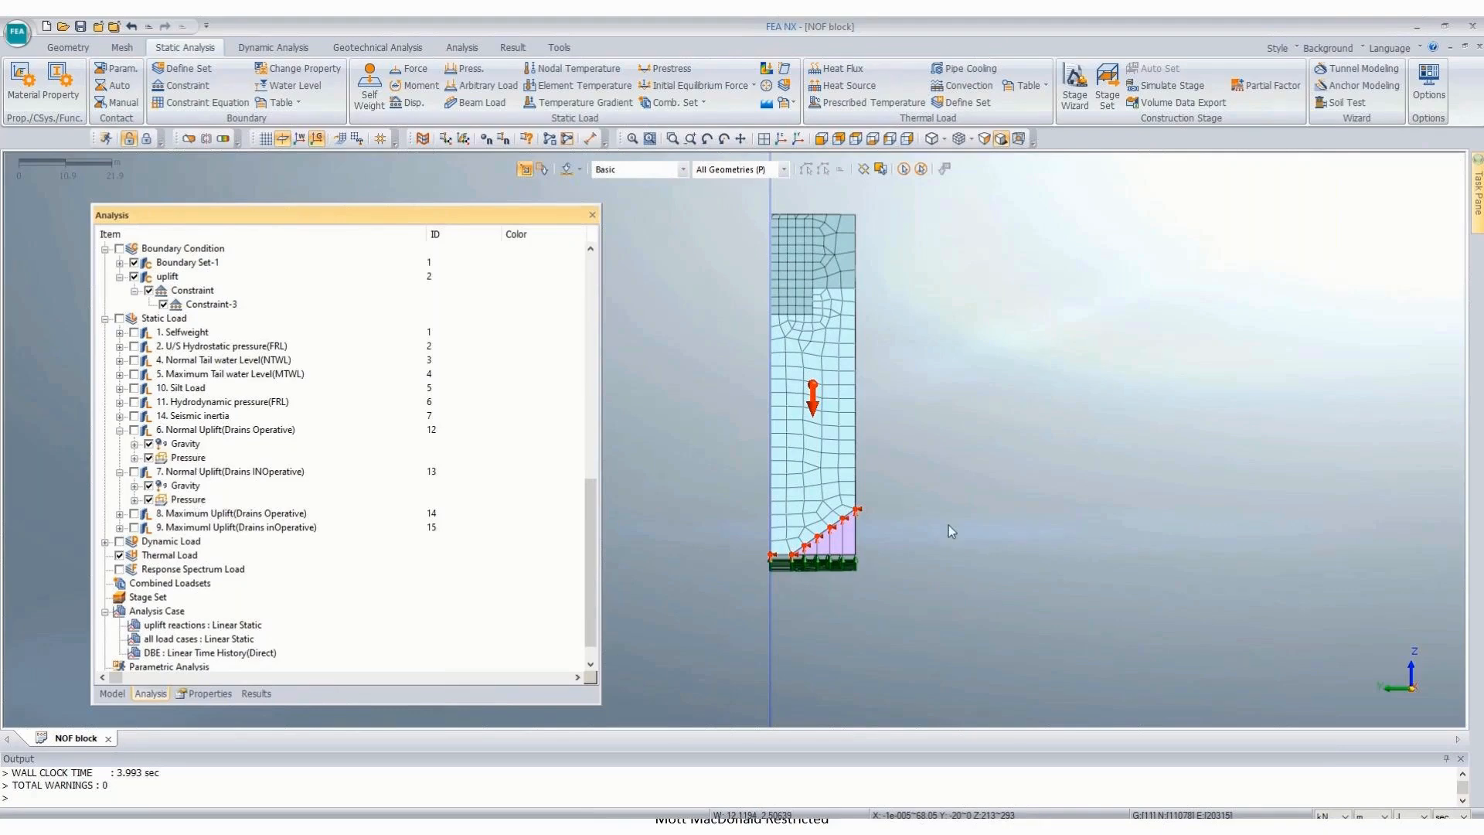
middle_click_drag(836, 431, 665, 431)
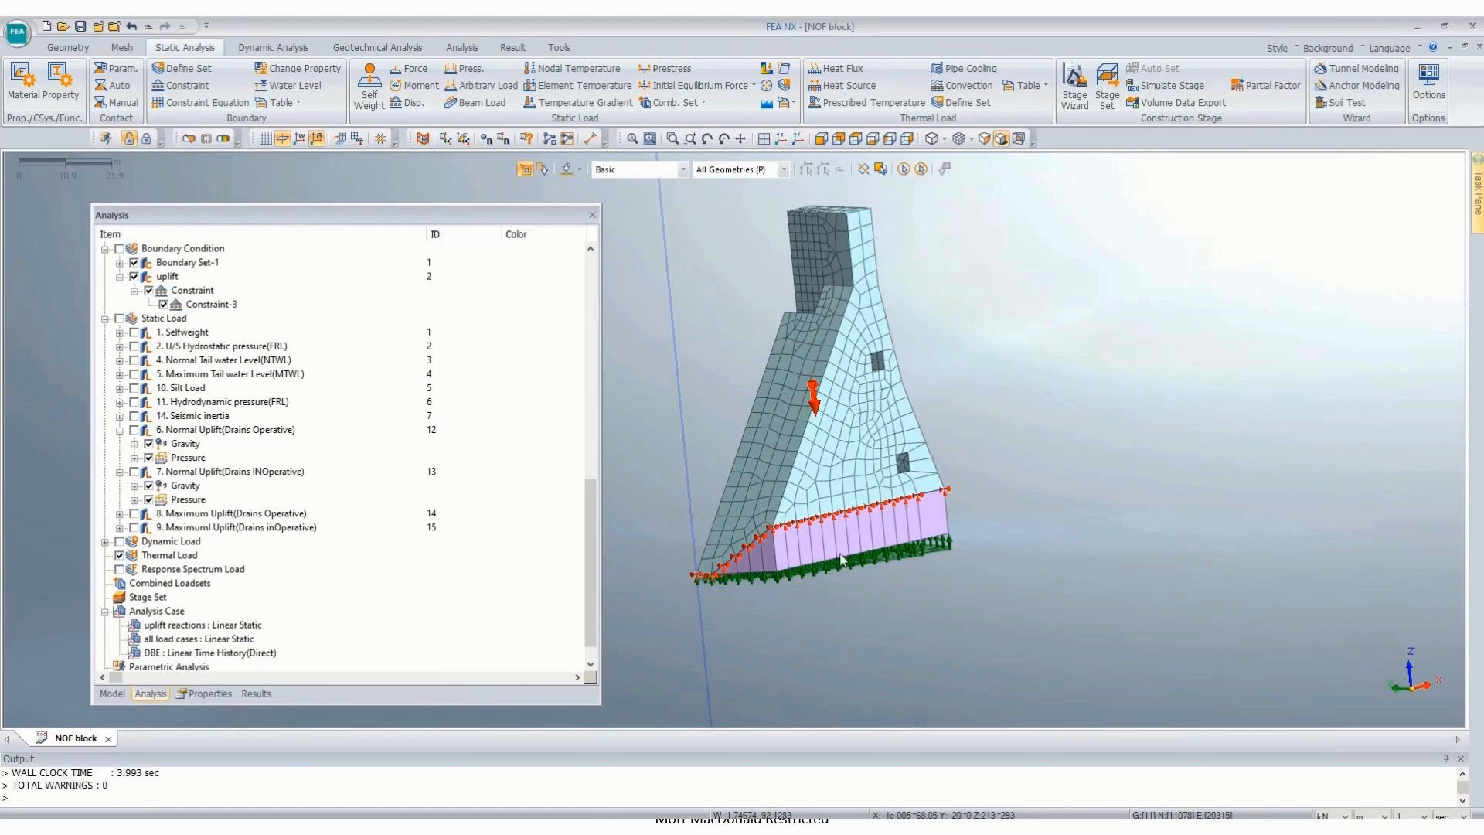
right_click(191, 625)
left_click(246, 709)
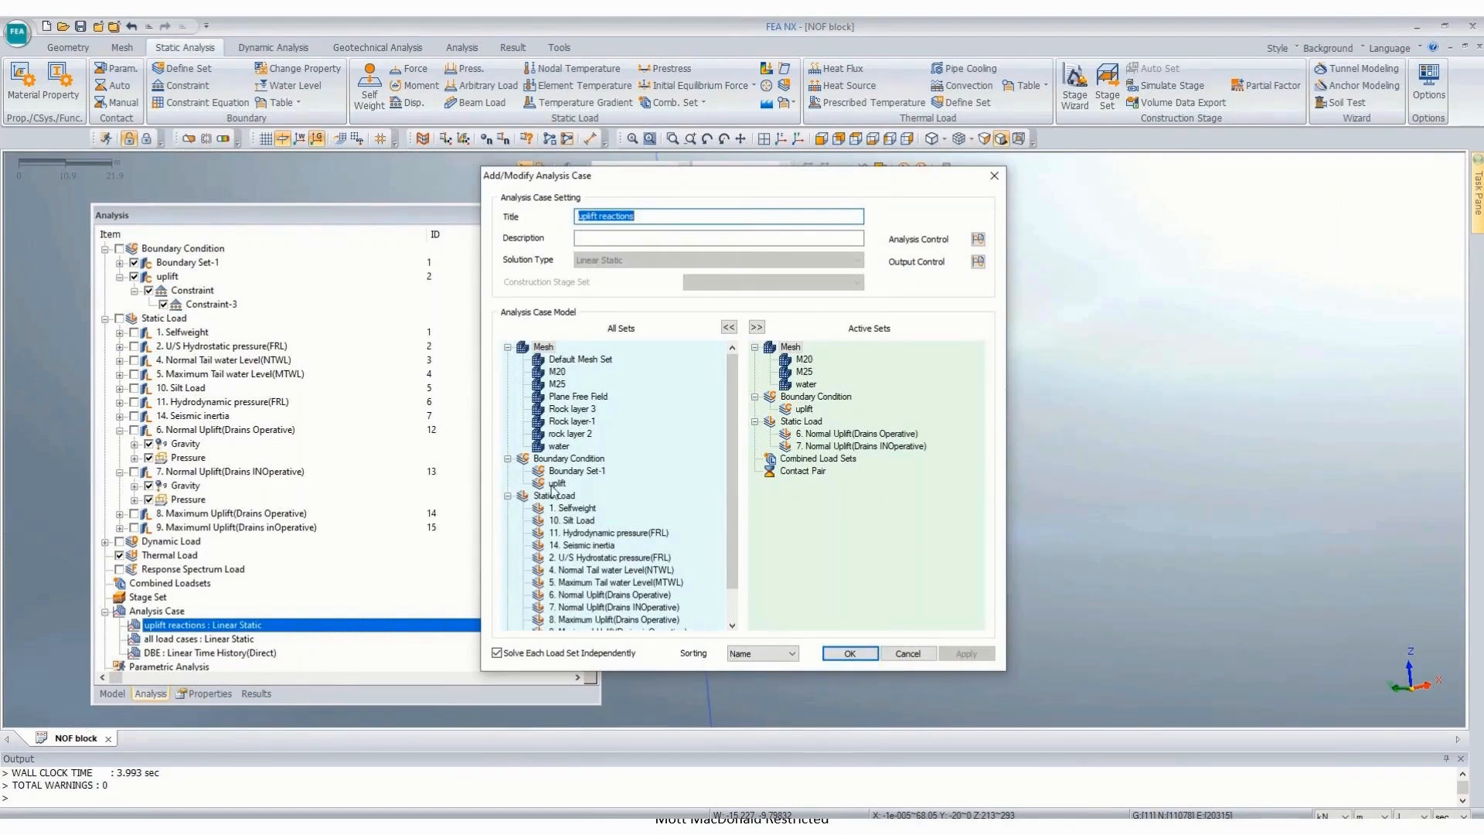
left_click(858, 654)
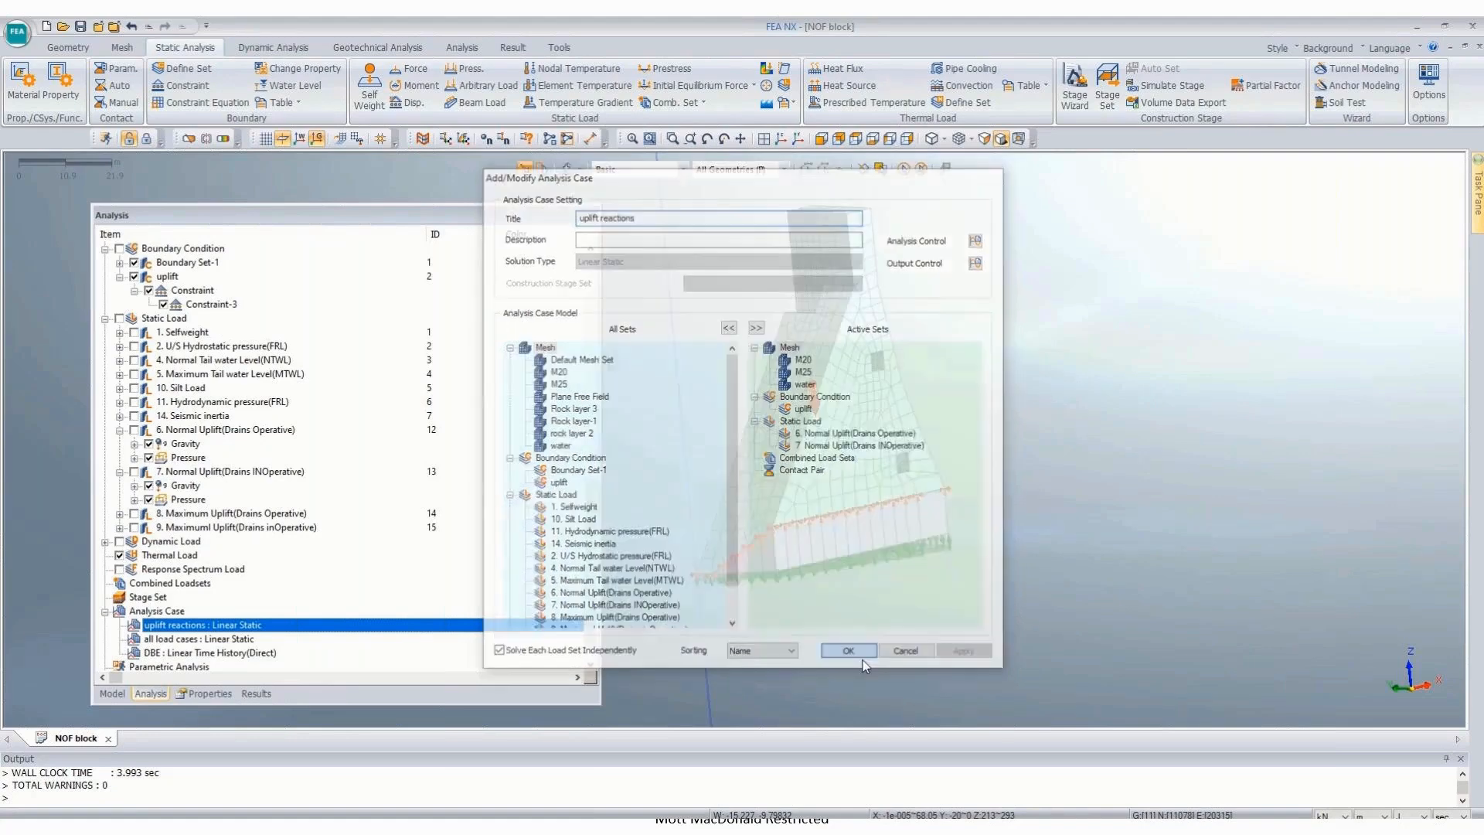
right_click(236, 625)
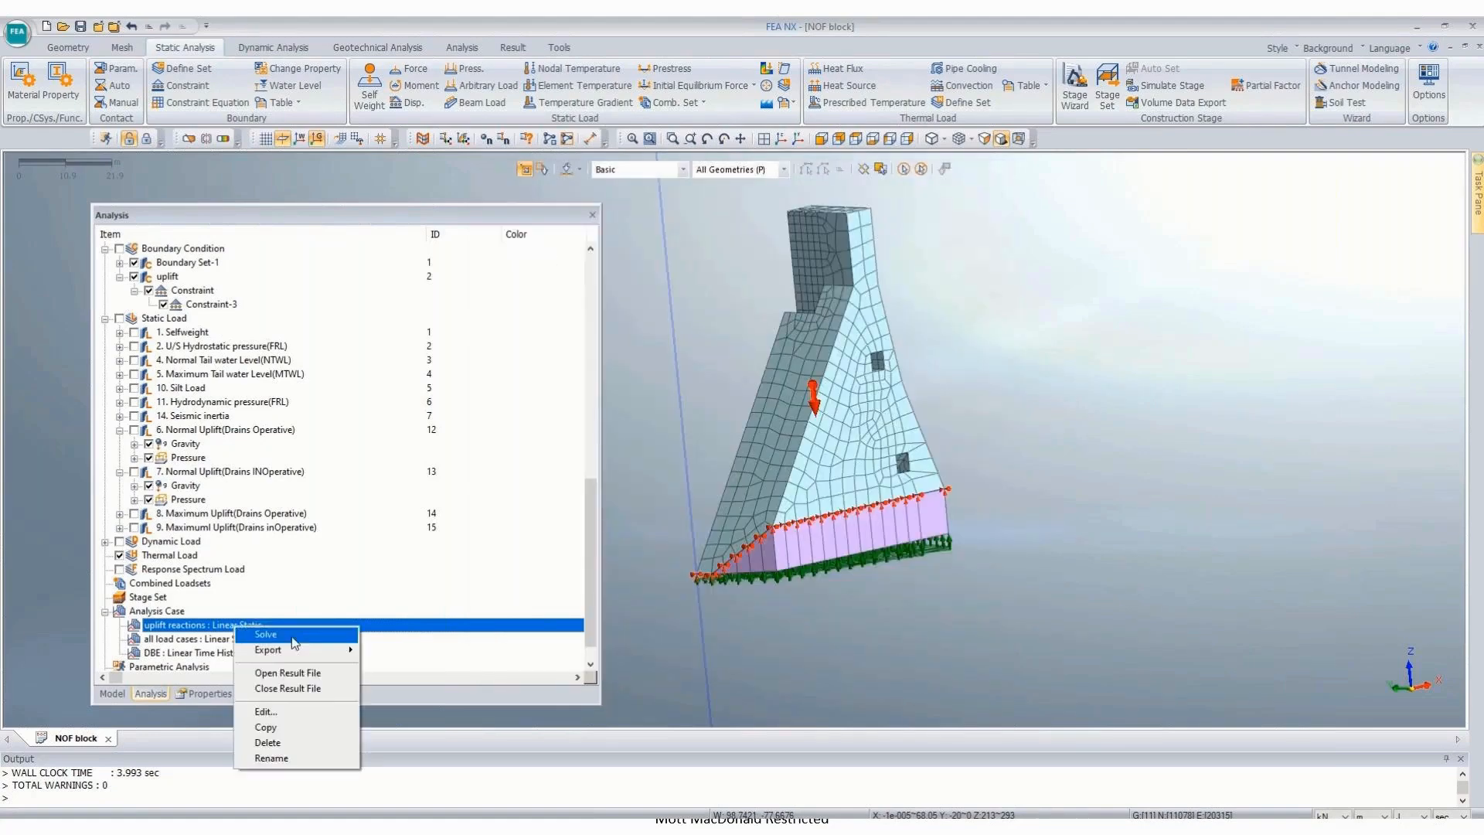
left_click(293, 635)
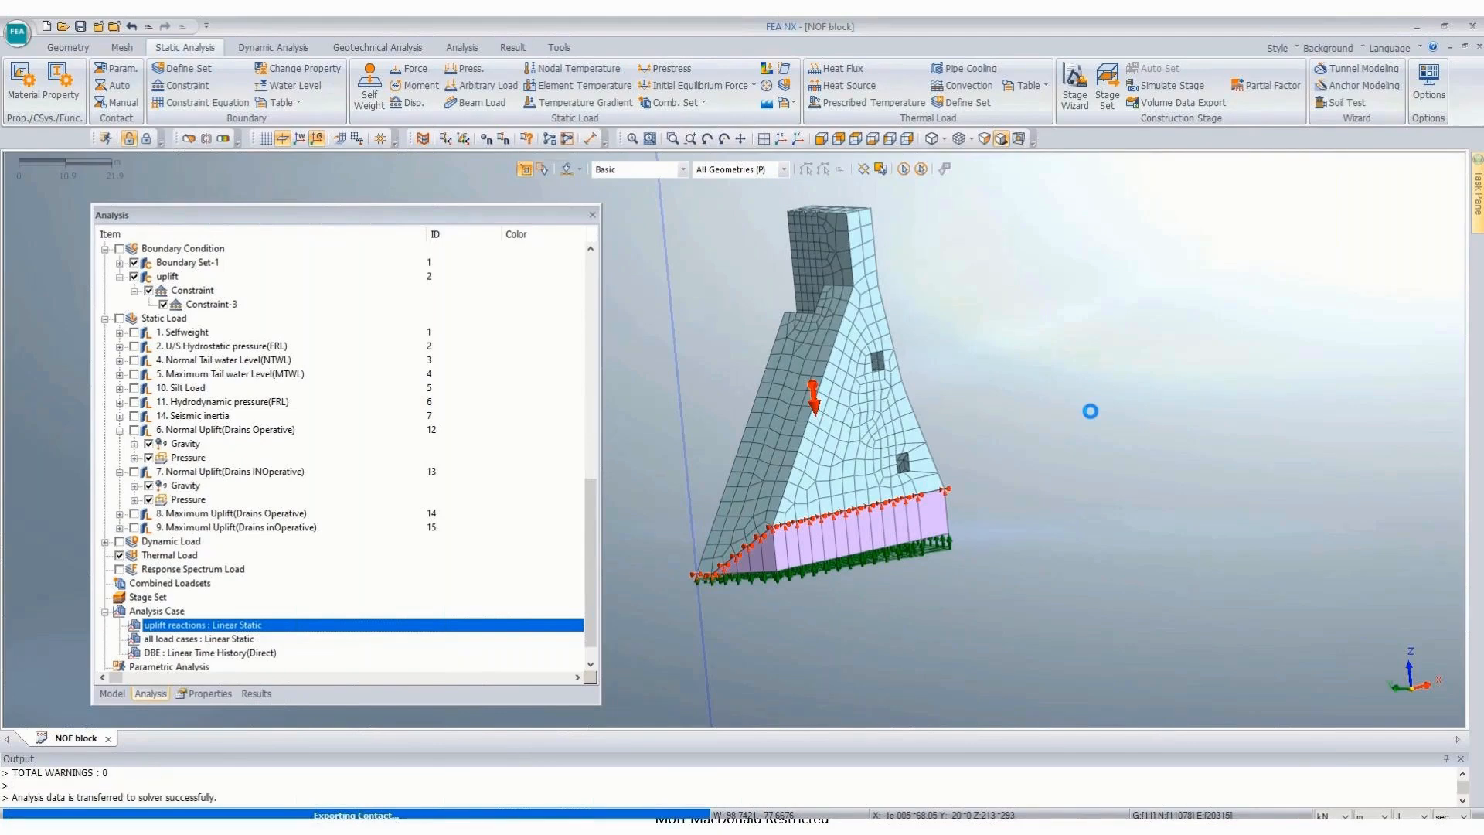
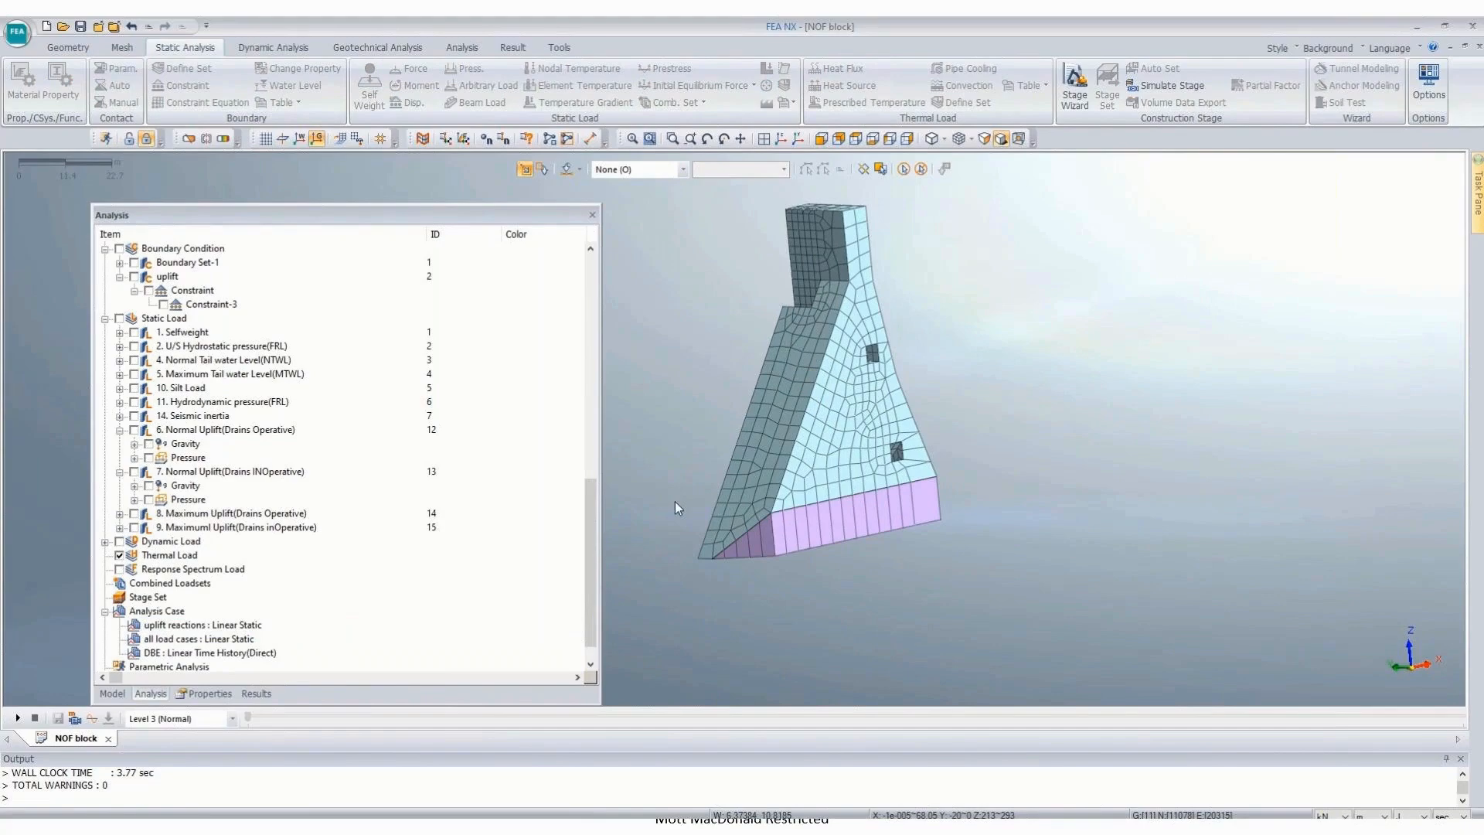
Step: Hide the water mesh set so only the M20 dam block mesh is displayed, and show it in side view
left_click(113, 694)
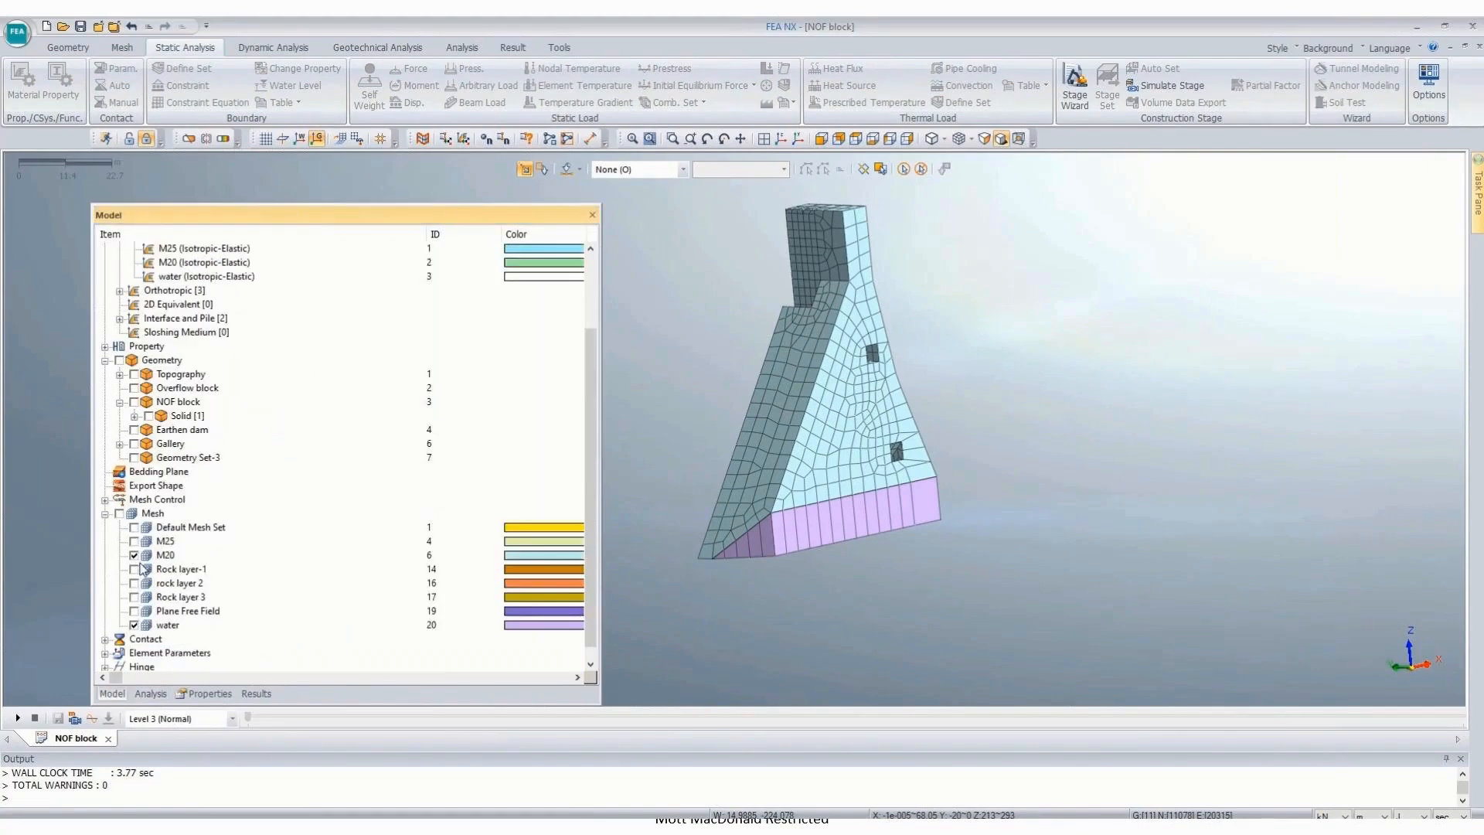
left_click(135, 624)
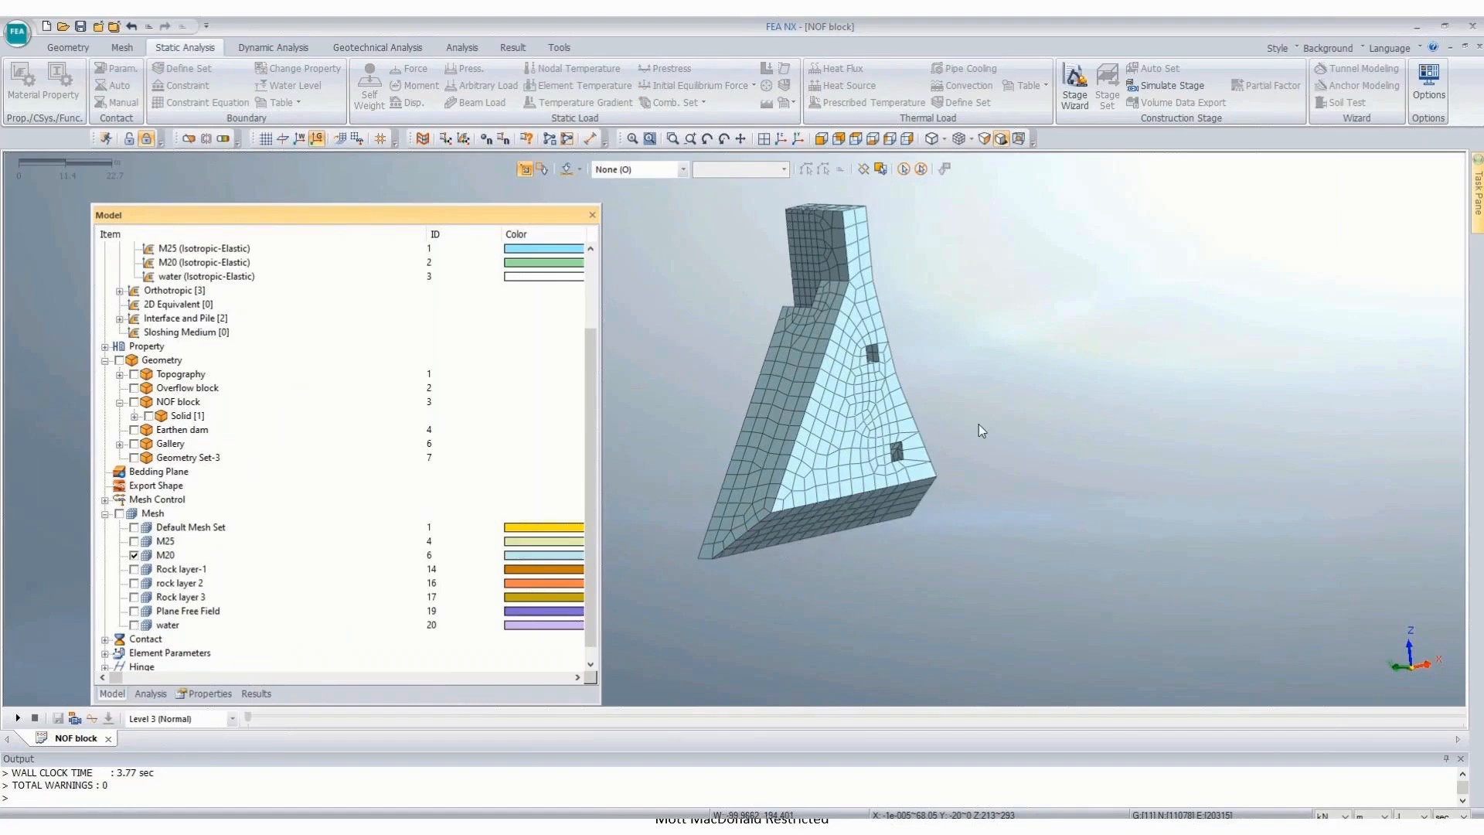
scroll(978, 425, "down", 2)
left_click(889, 140)
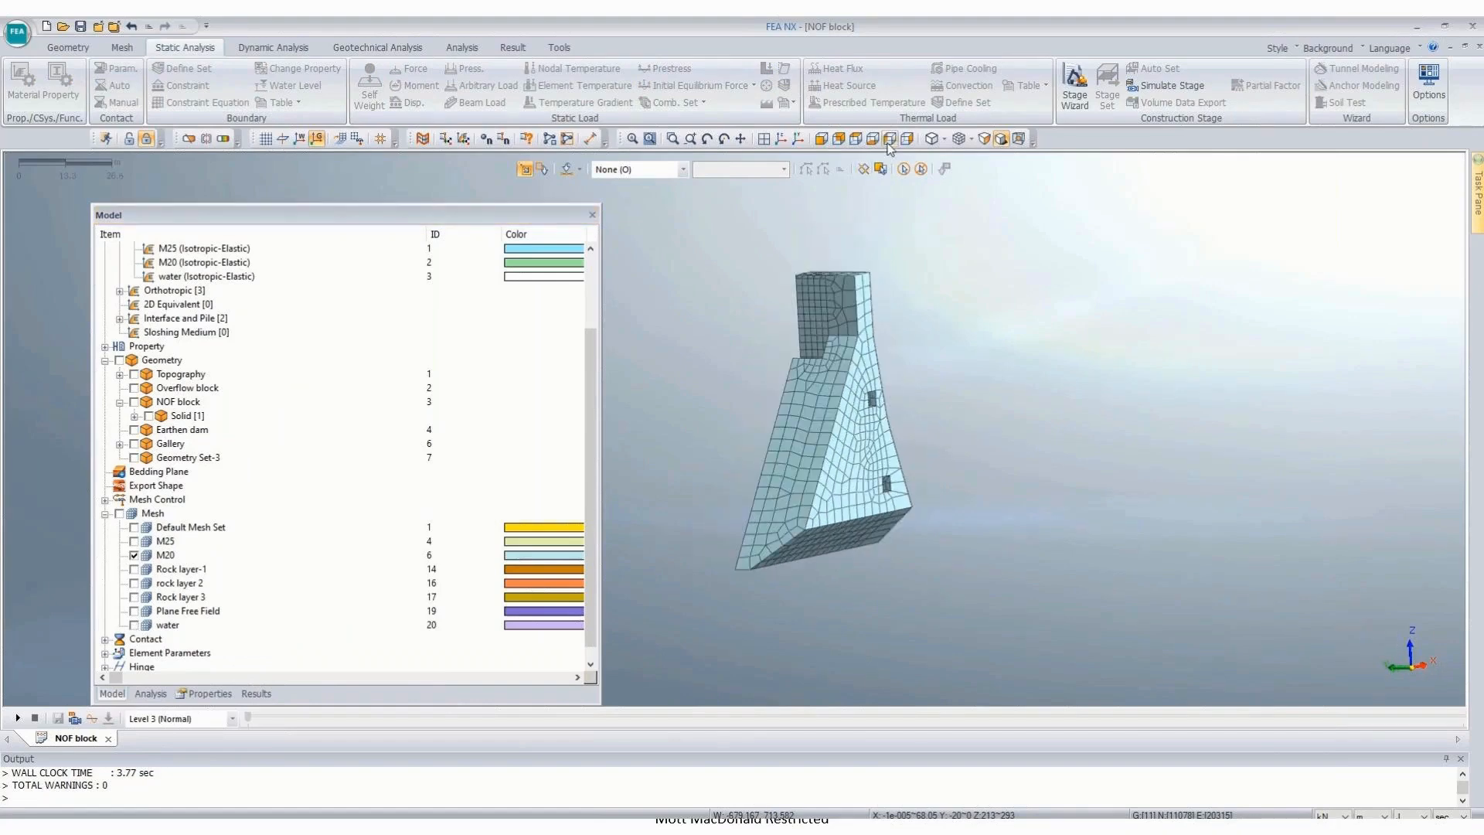
Step: Set up a results extraction for the uplift reactions case with result type Reactions and result TZ REACTION FORCE
left_click(512, 47)
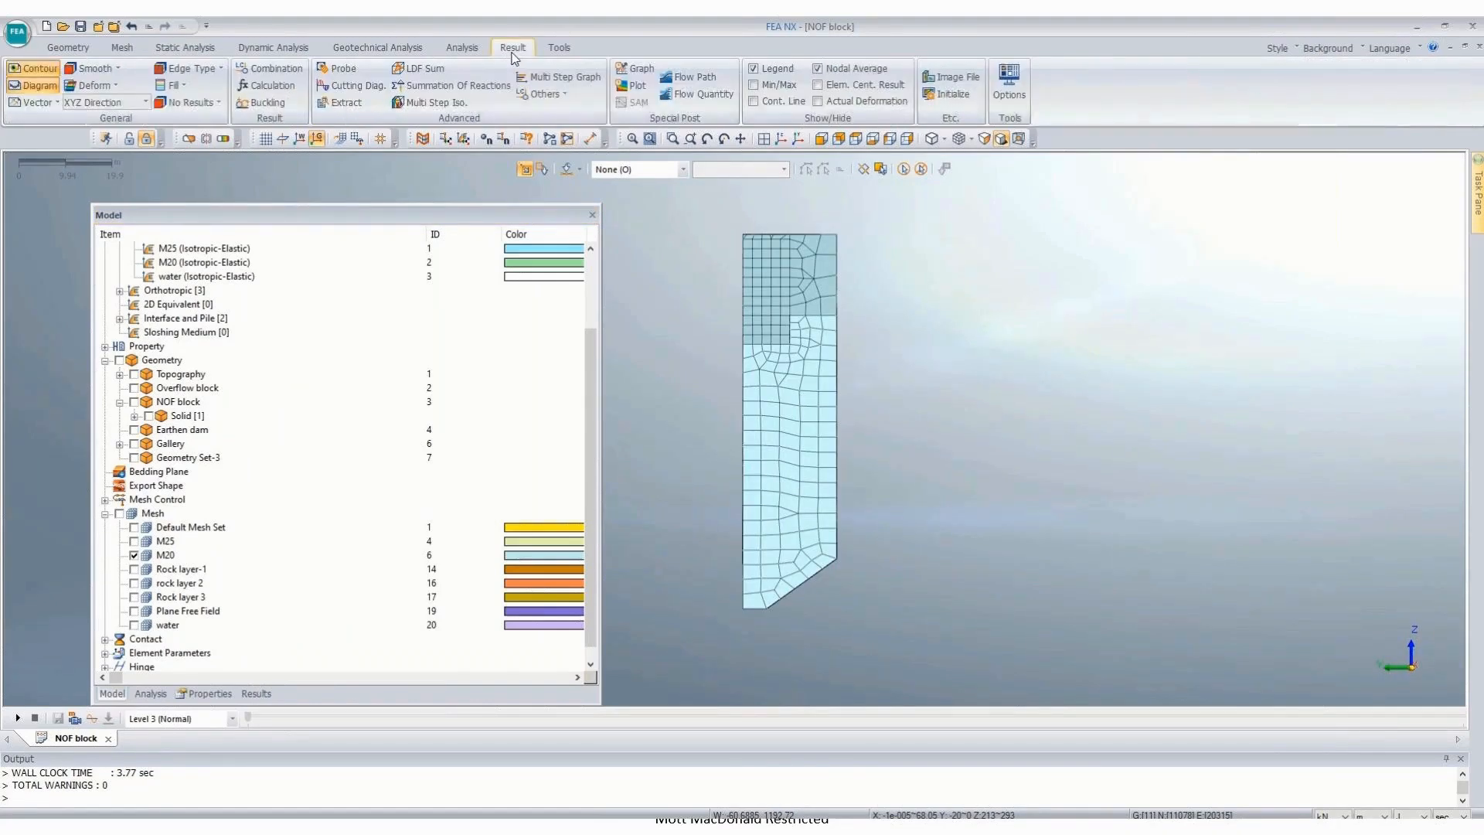
left_click(340, 102)
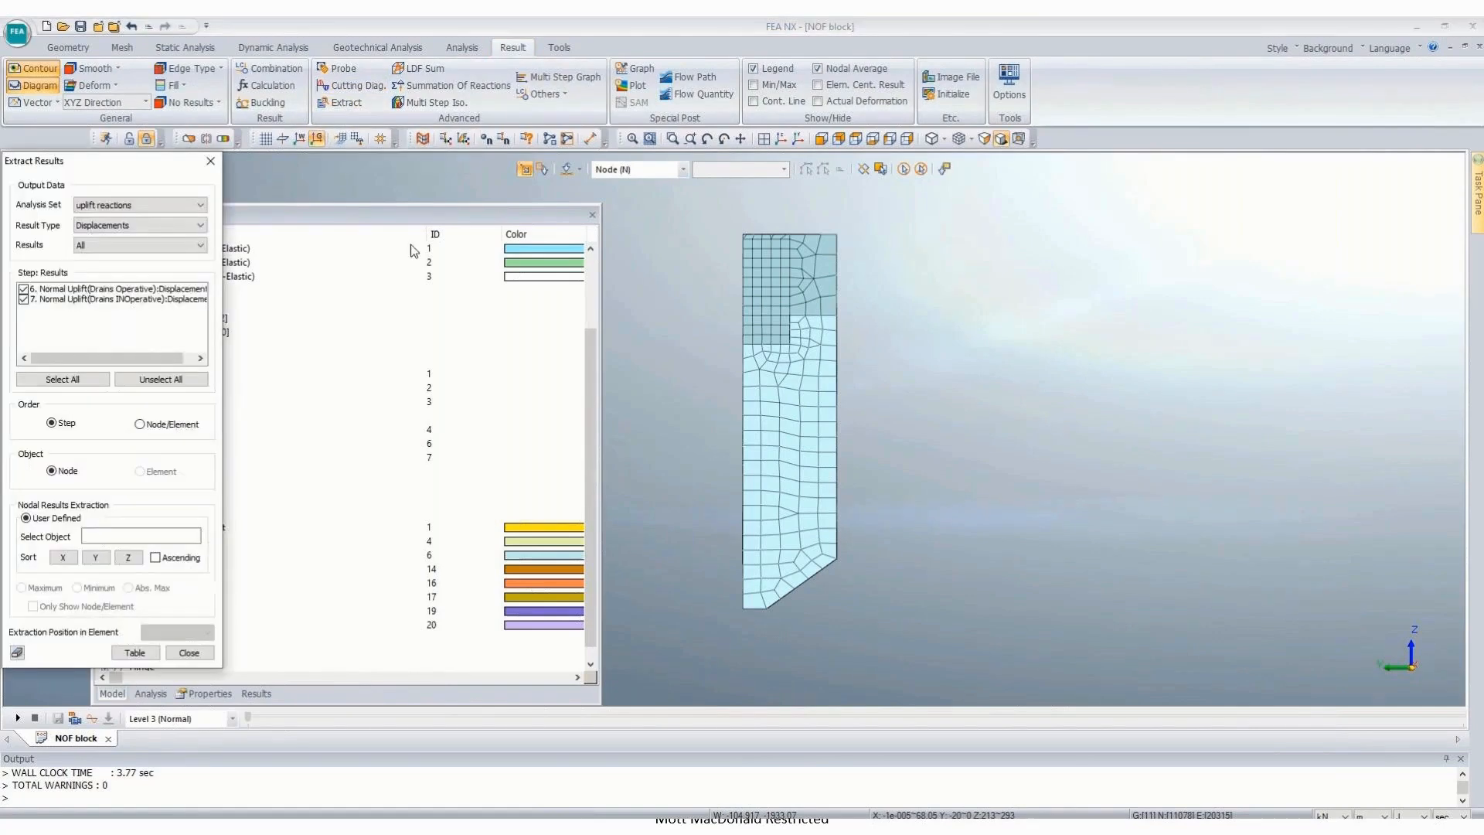
left_click(162, 226)
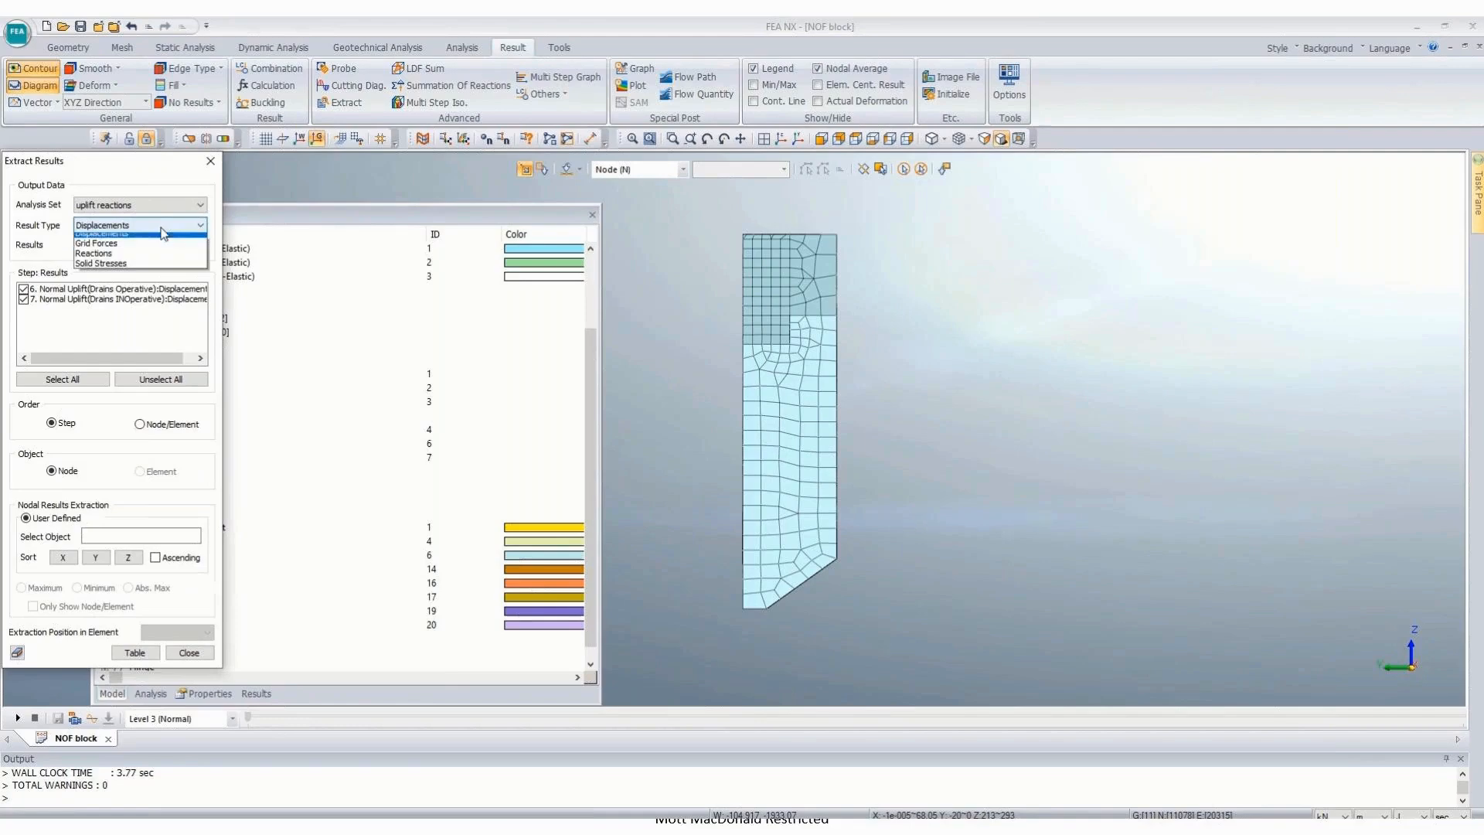
left_click(128, 256)
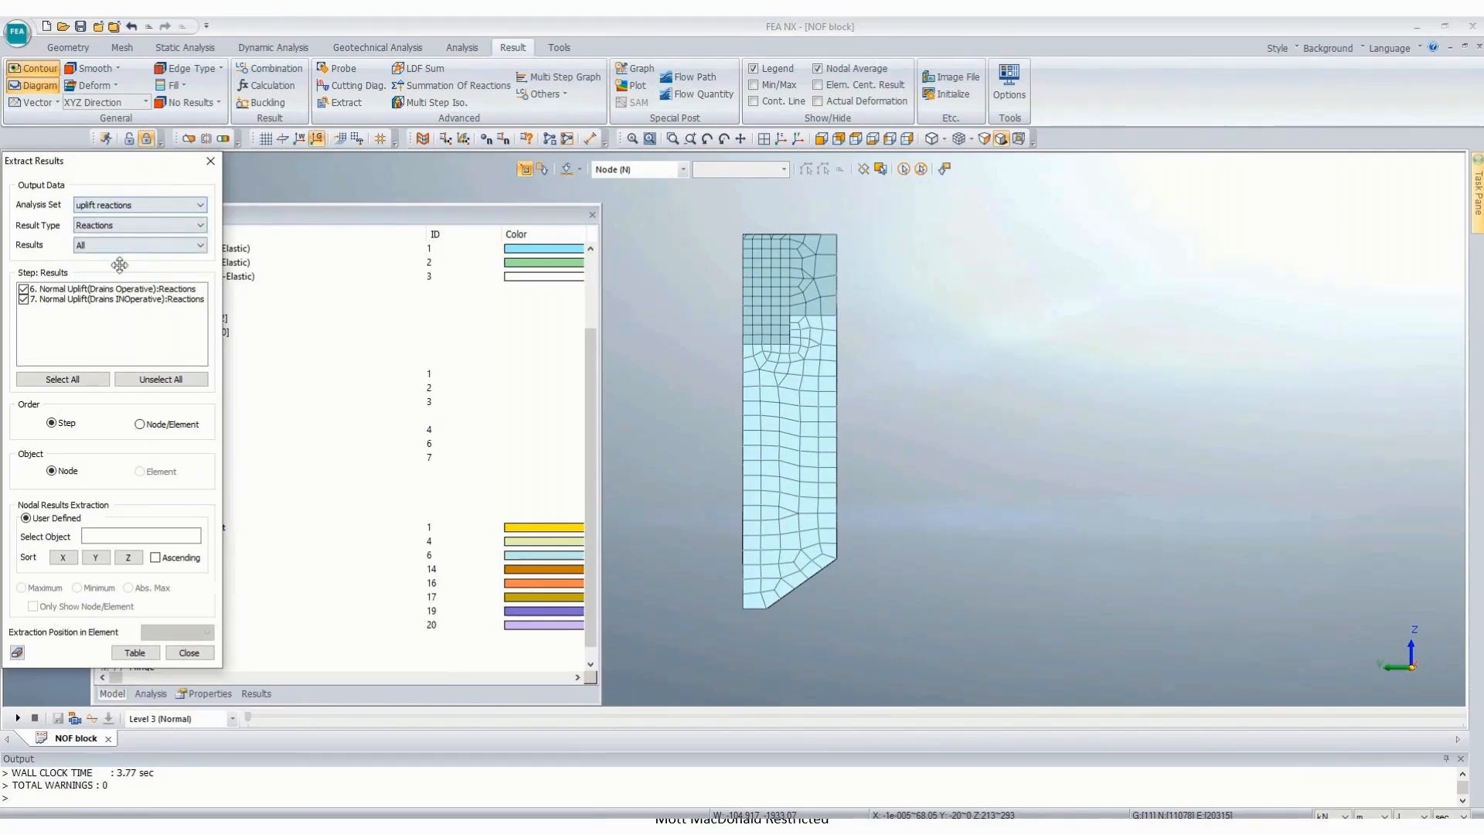
left_click(127, 245)
left_click(124, 278)
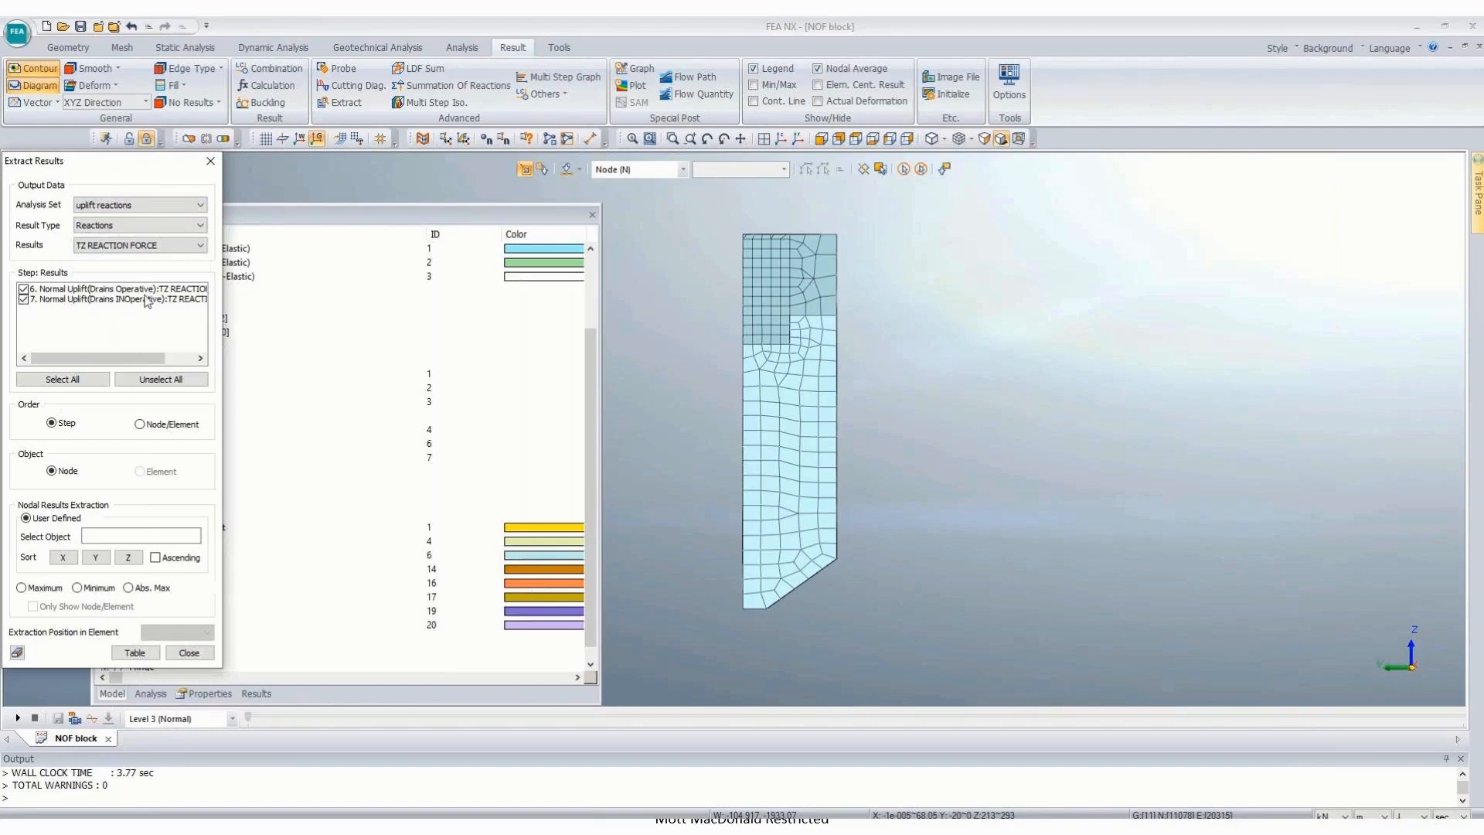
Step: Select the nodes along the dam block's sloping base by enclosing them in a freehand polygon
left_click(579, 169)
left_click(599, 187)
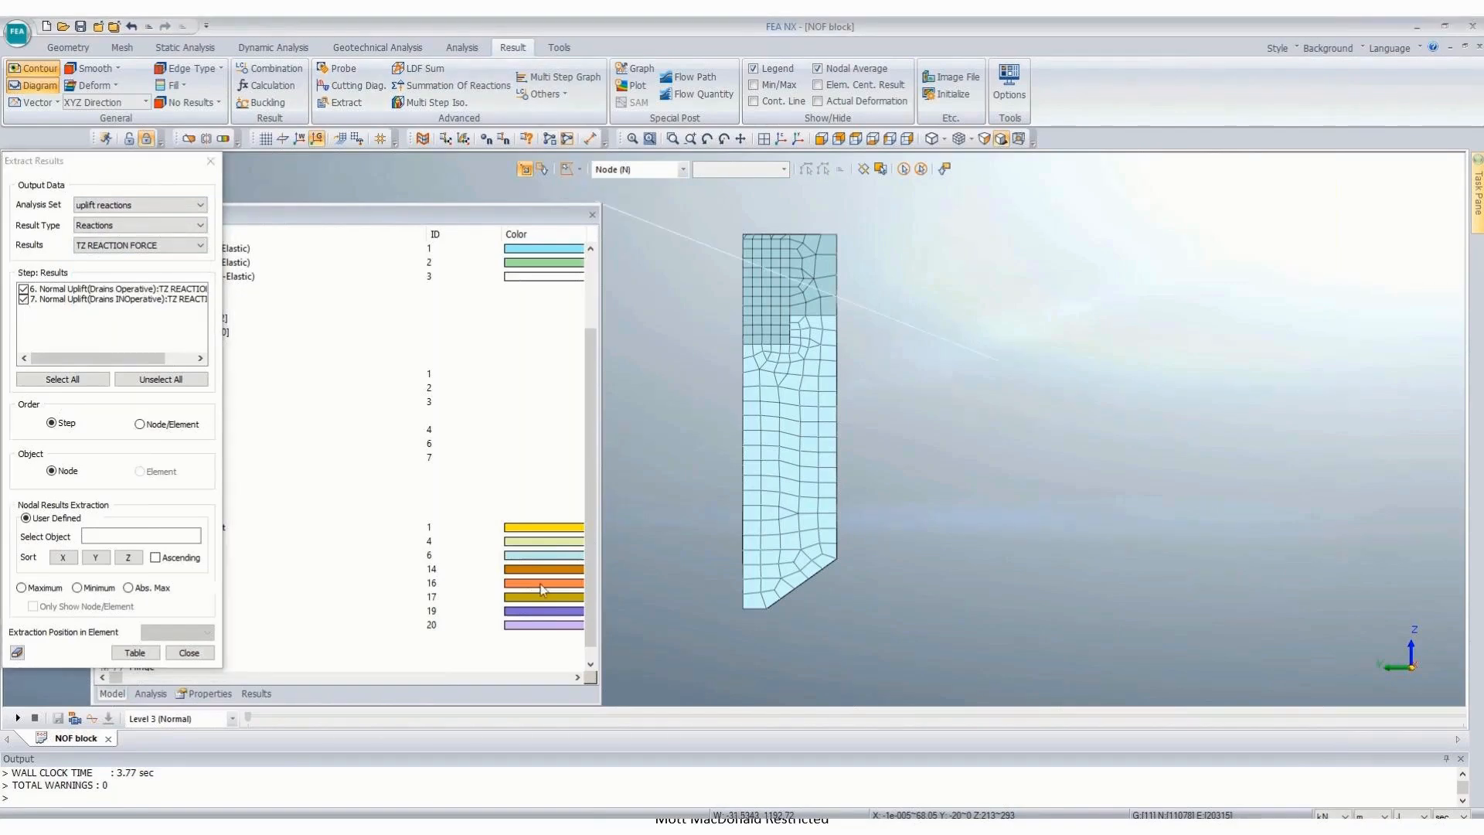
left_click(998, 361)
left_click(837, 558)
left_click(767, 605)
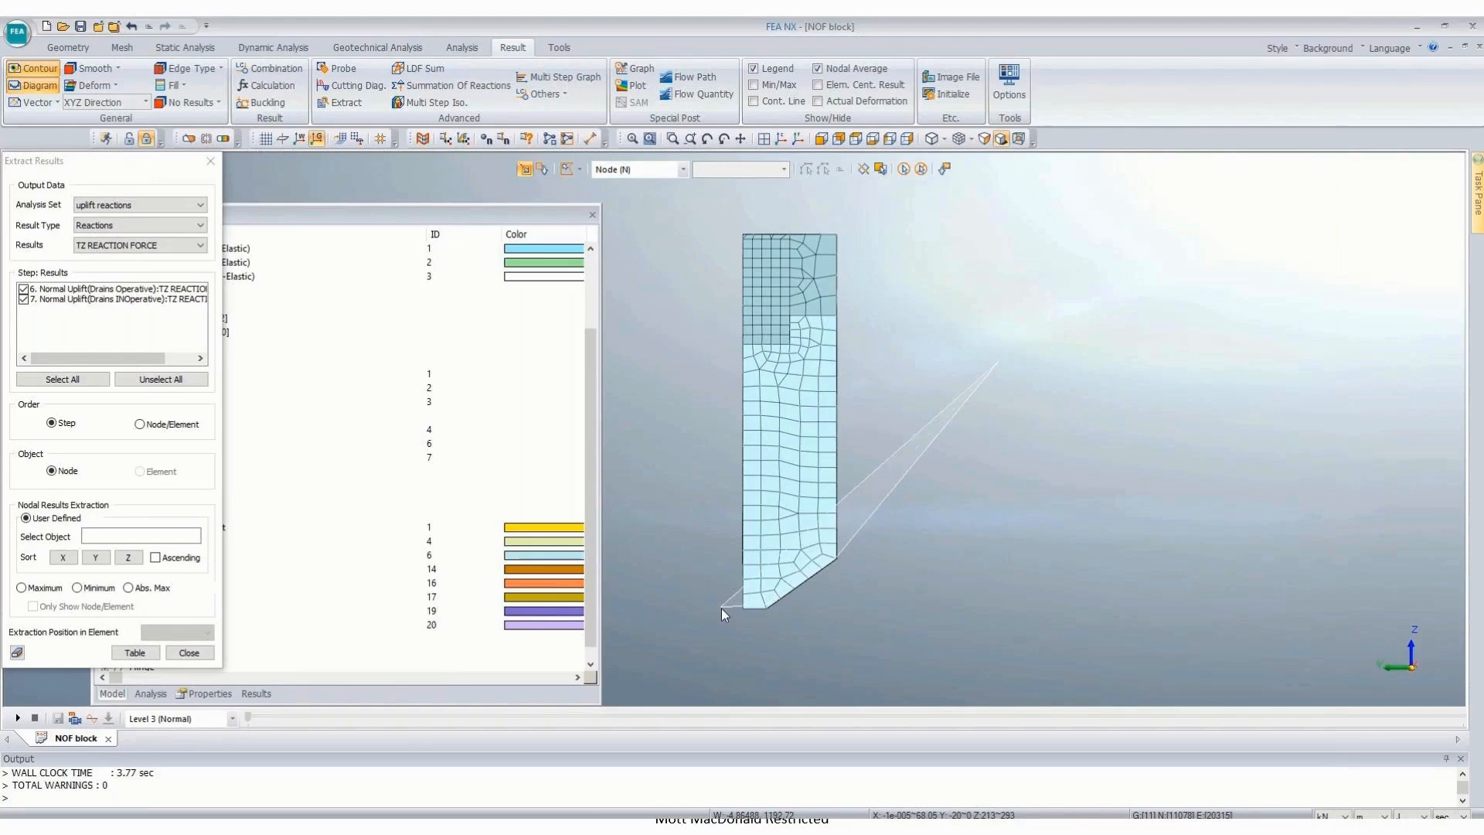
left_click(721, 608)
double_click(744, 664)
Step: Examine the selected base nodes from below and from the side to check the selection's coverage
middle_click_drag(1079, 558, 694, 423)
scroll(785, 660, "up", 2)
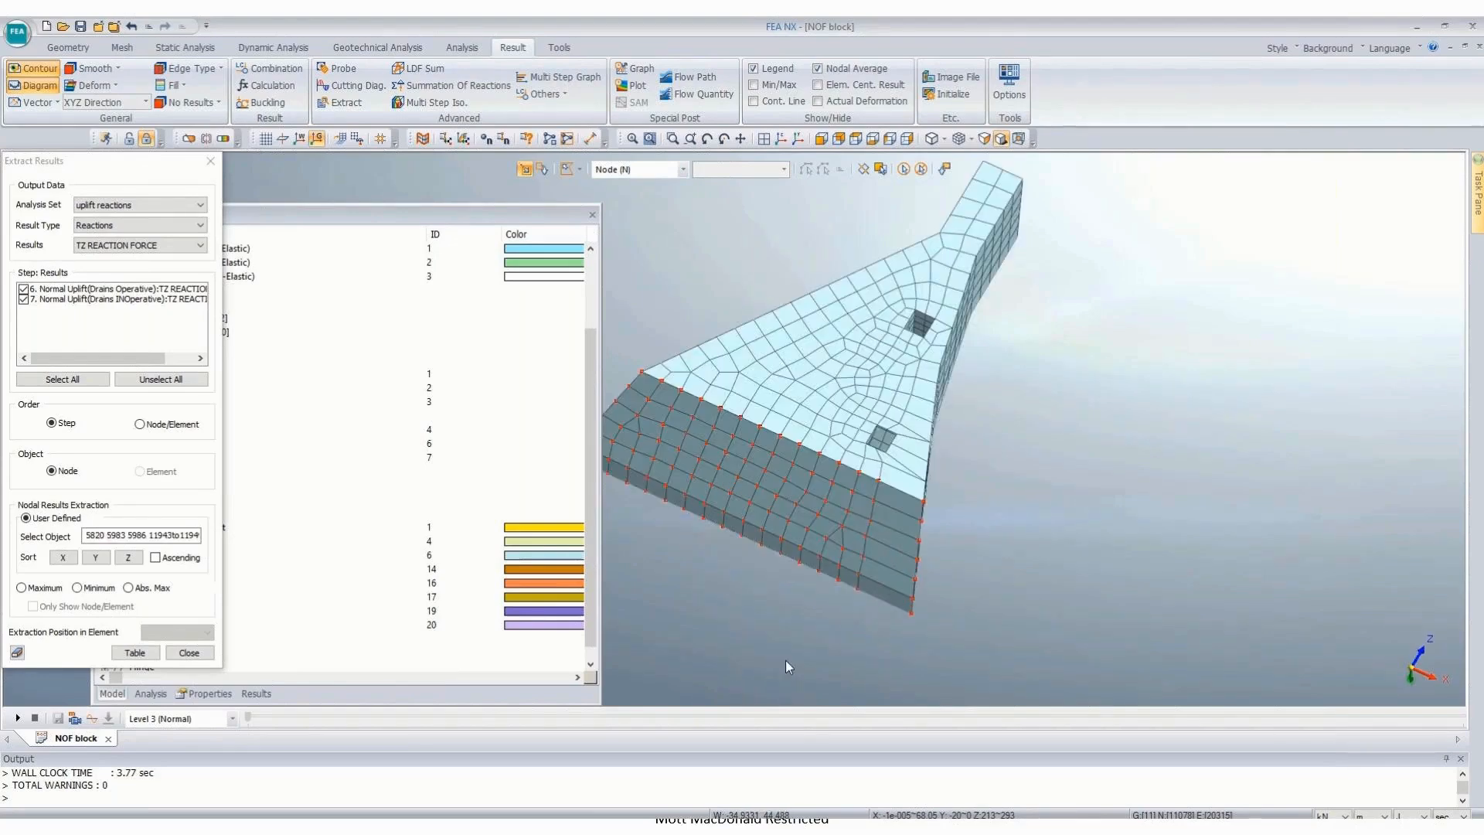
scroll(788, 519, "up", 2)
scroll(770, 461, "down", 4)
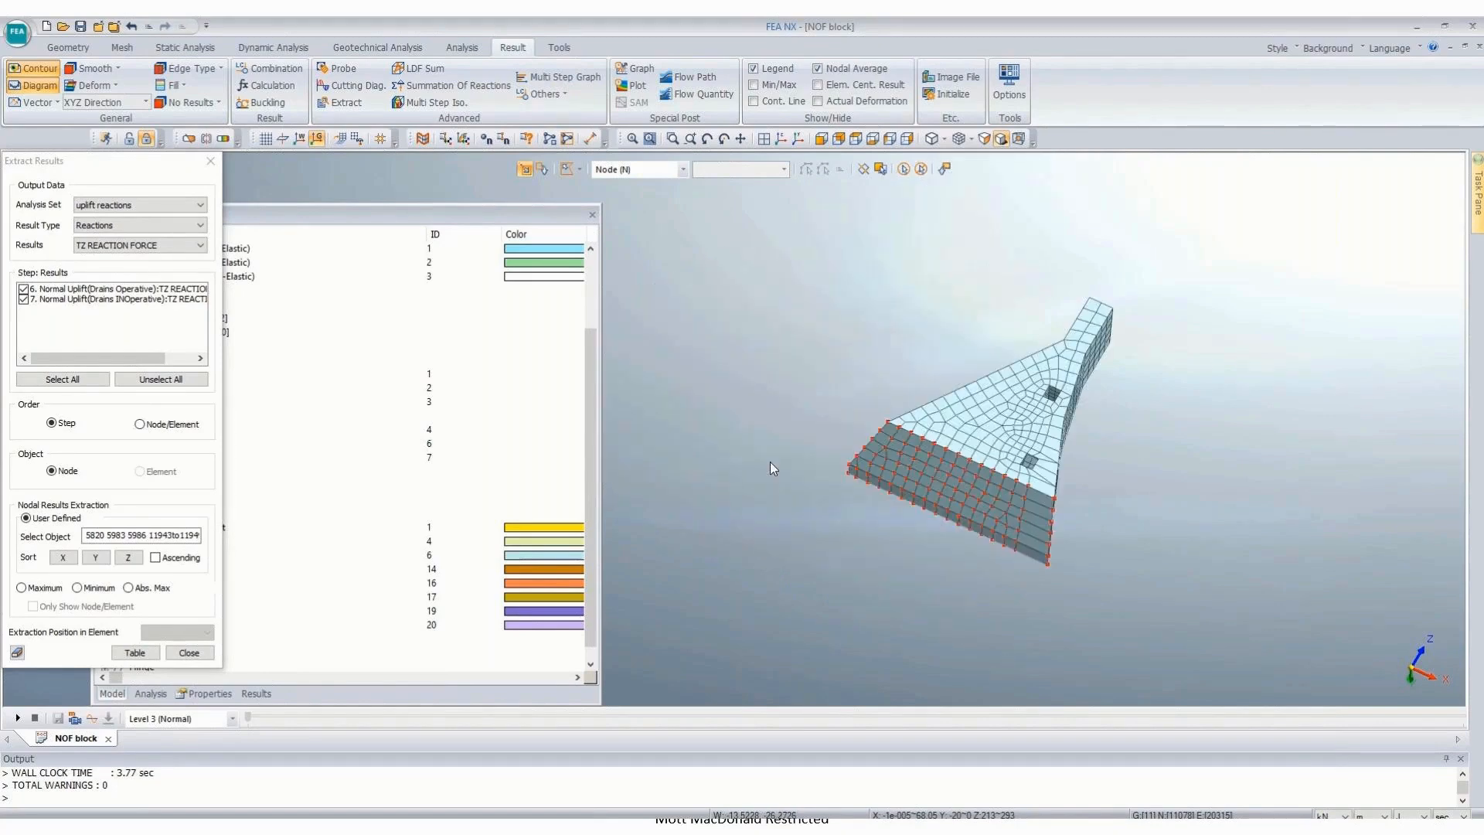
middle_click_drag(770, 461, 1063, 378)
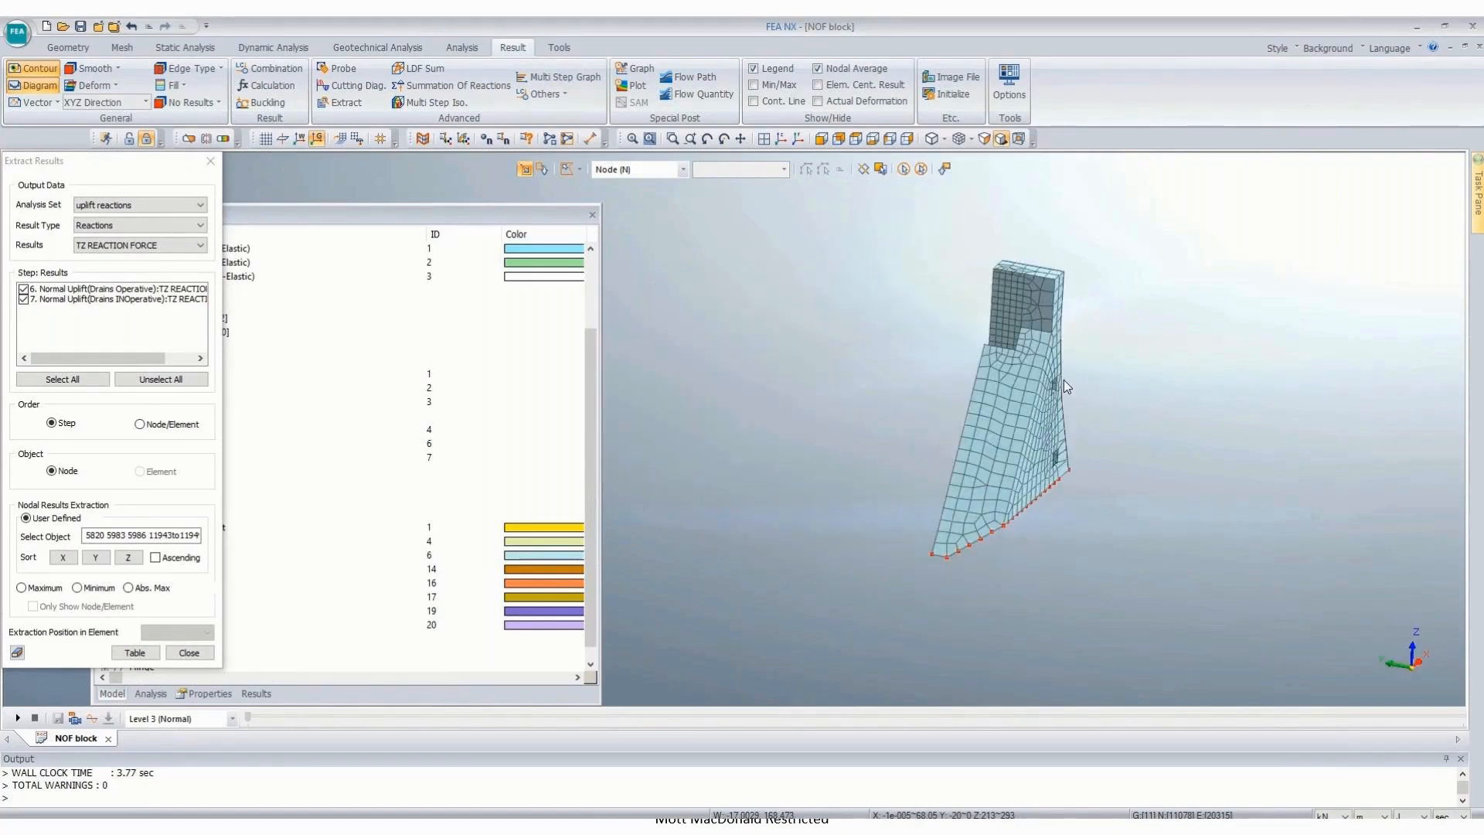
scroll(1175, 551, "up", 1)
scroll(800, 299, "up", 1)
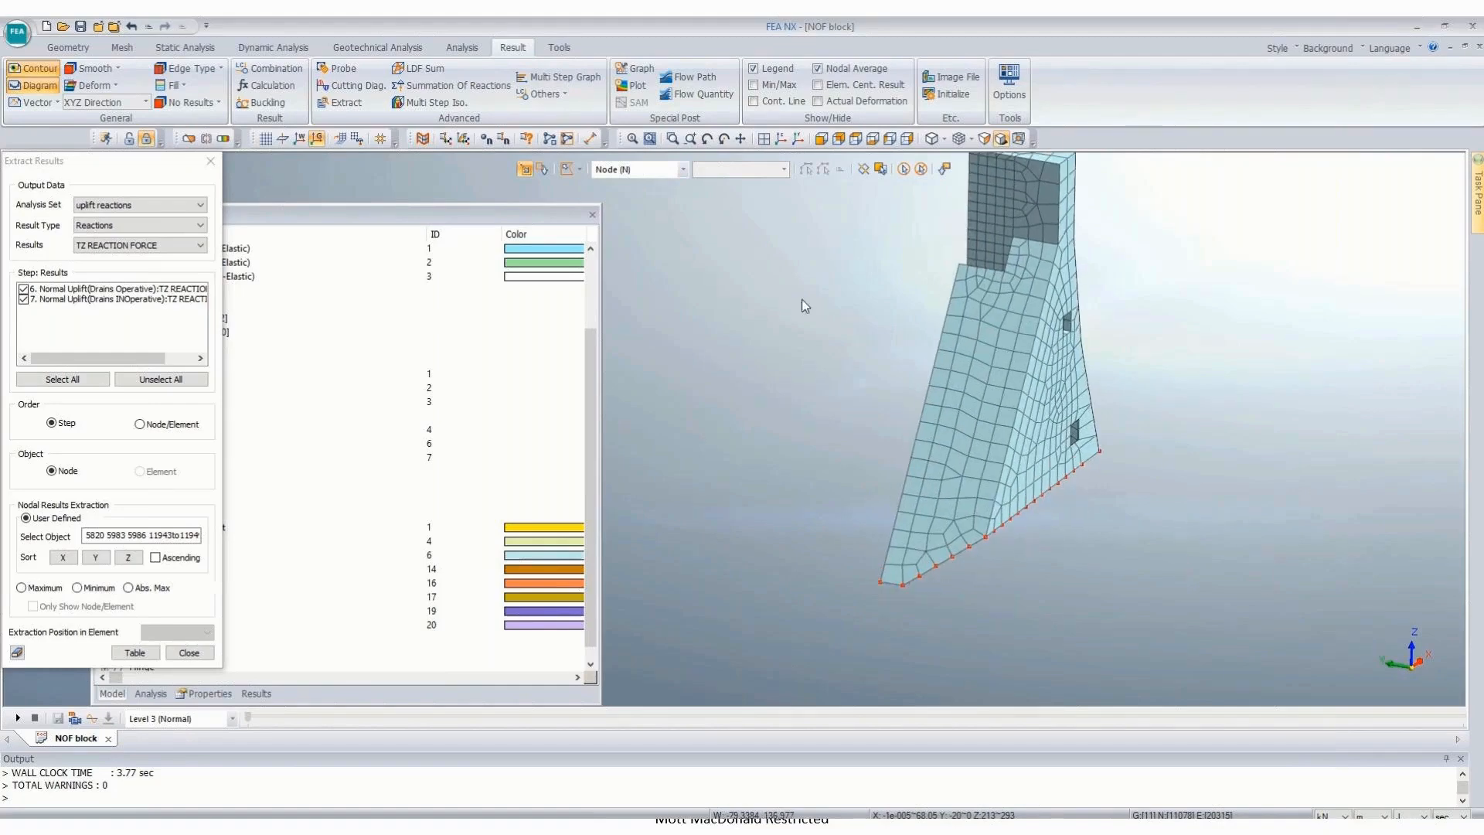
left_click(890, 139)
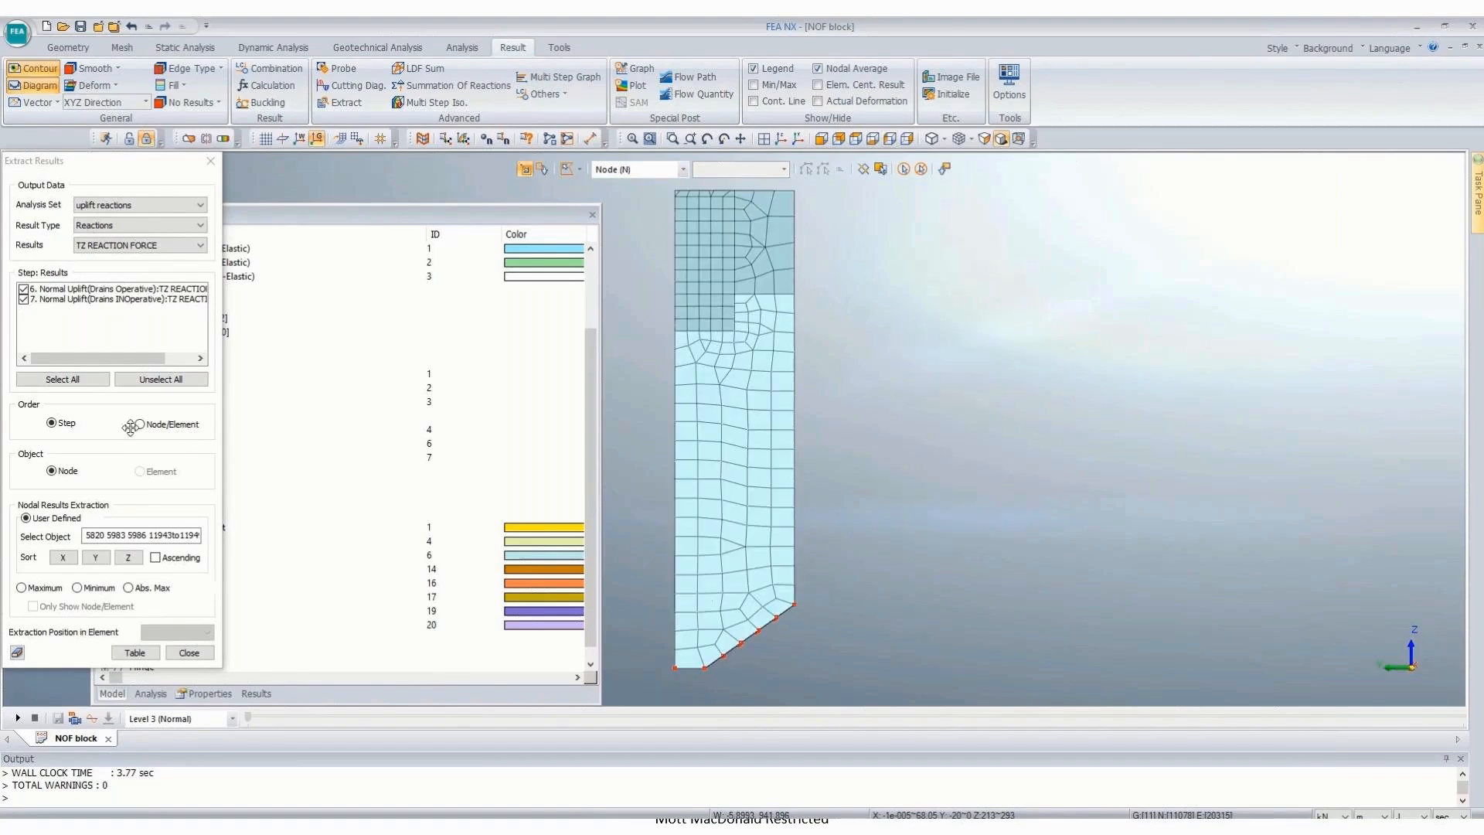
Step: Generate the TZ reaction force table for the selected base nodes and copy all its rows
left_click(135, 653)
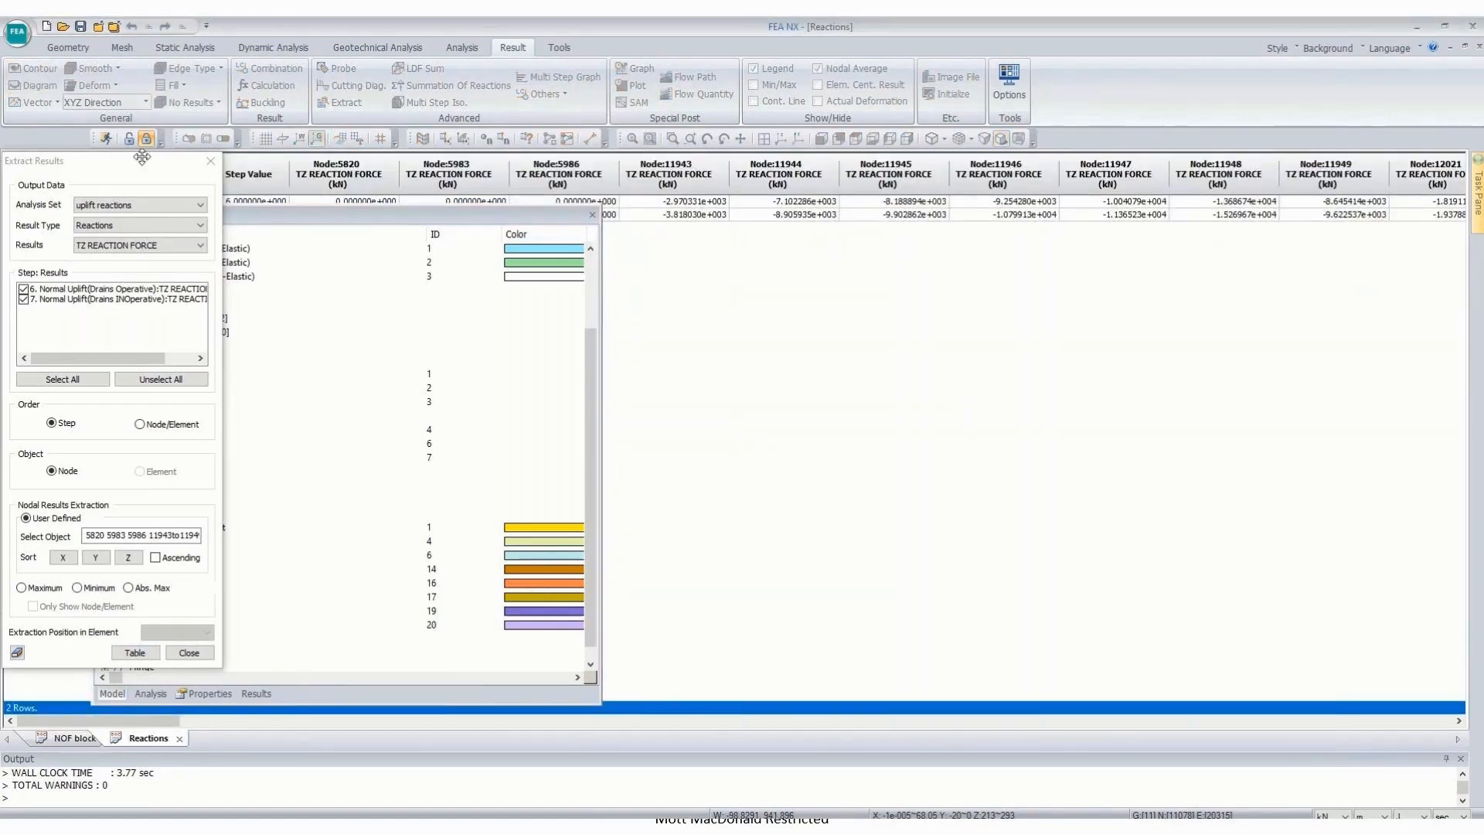
left_click_drag(142, 156, 1014, 234)
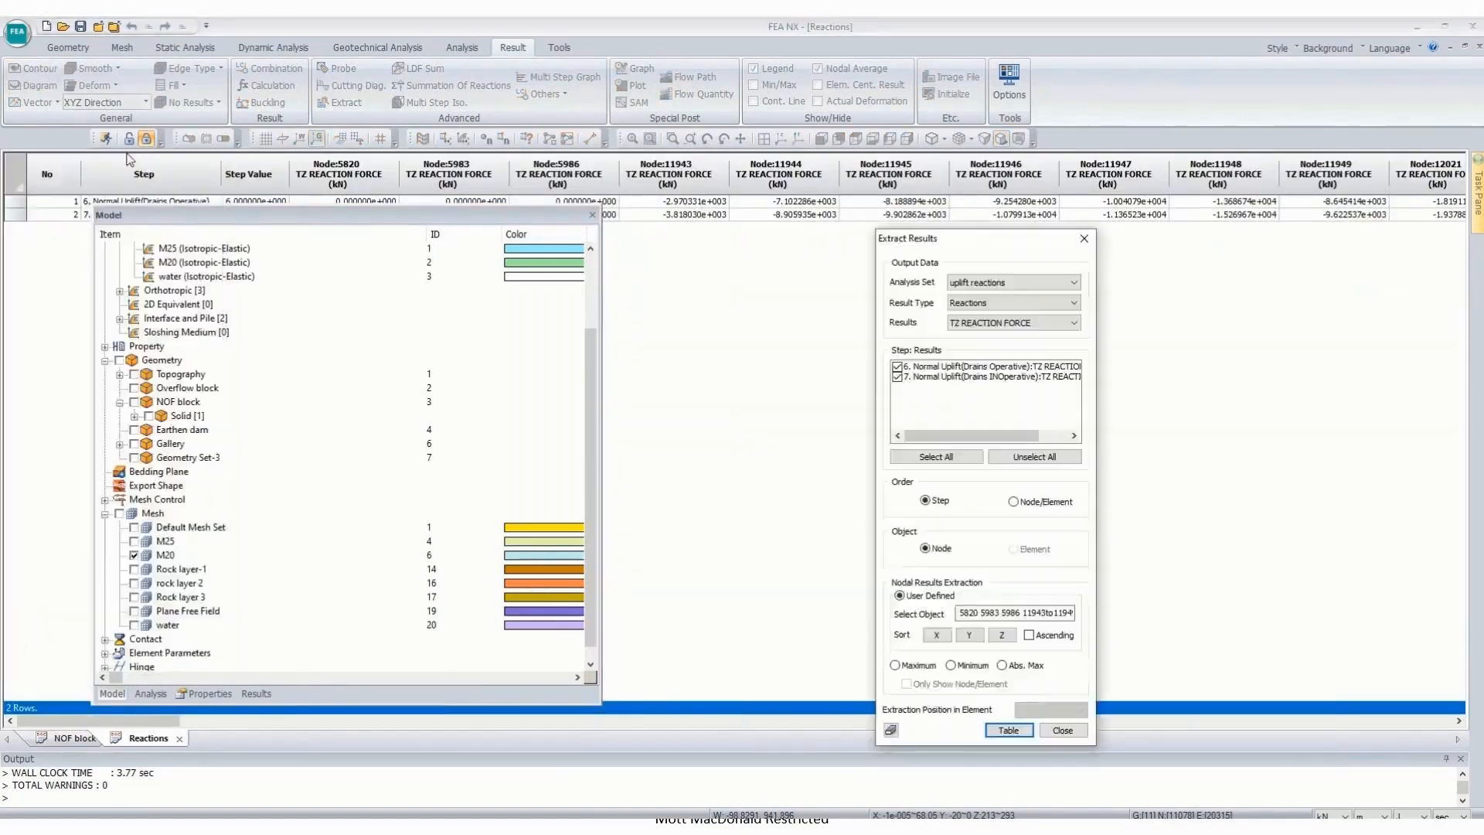
left_click(22, 185)
right_click(70, 201)
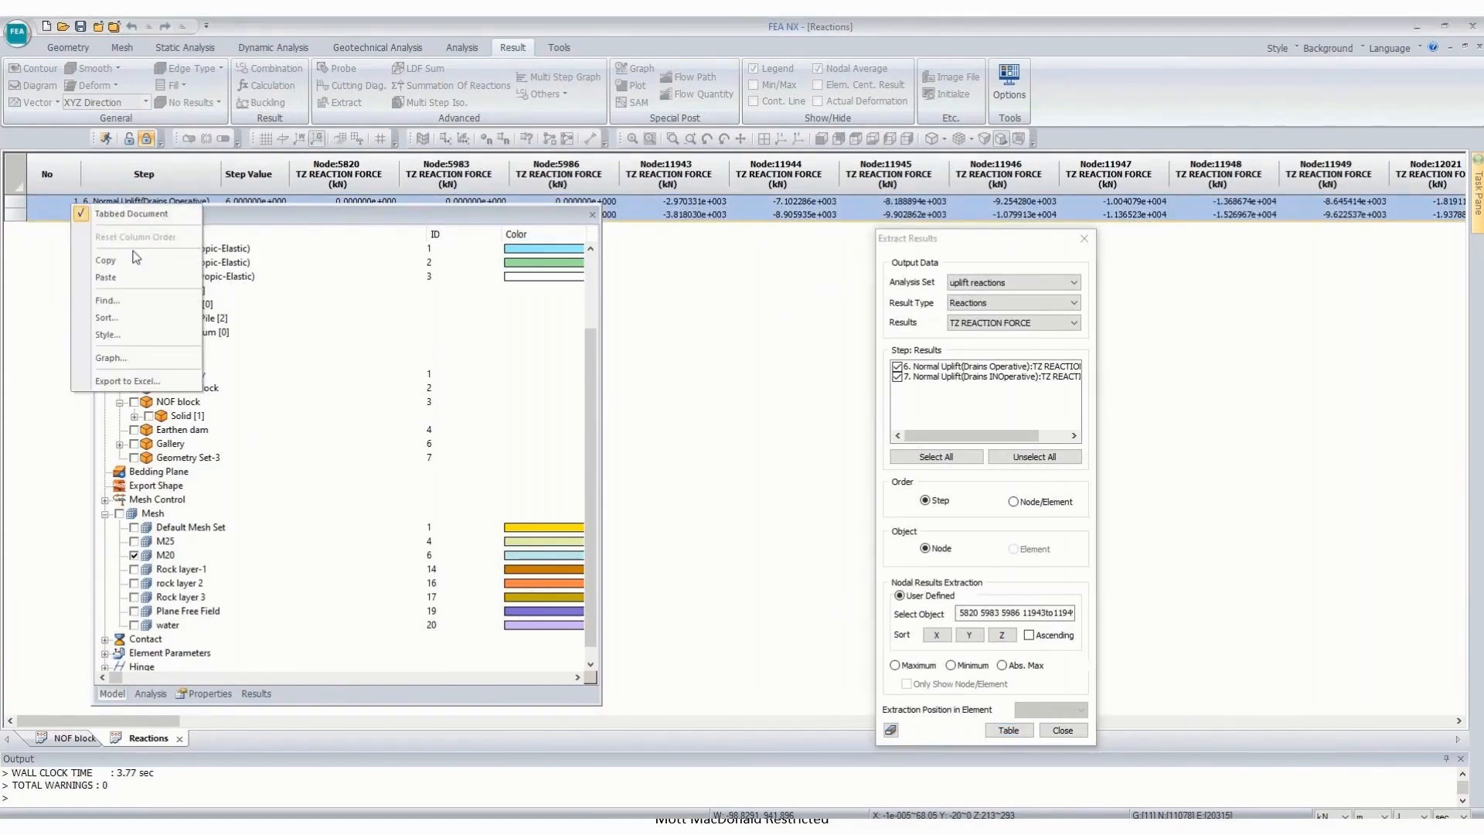
left_click(136, 266)
Step: Switch to the uplift workbook in Excel and paste the copied reaction table into Sheet2 from cell A1
left_click(545, 816)
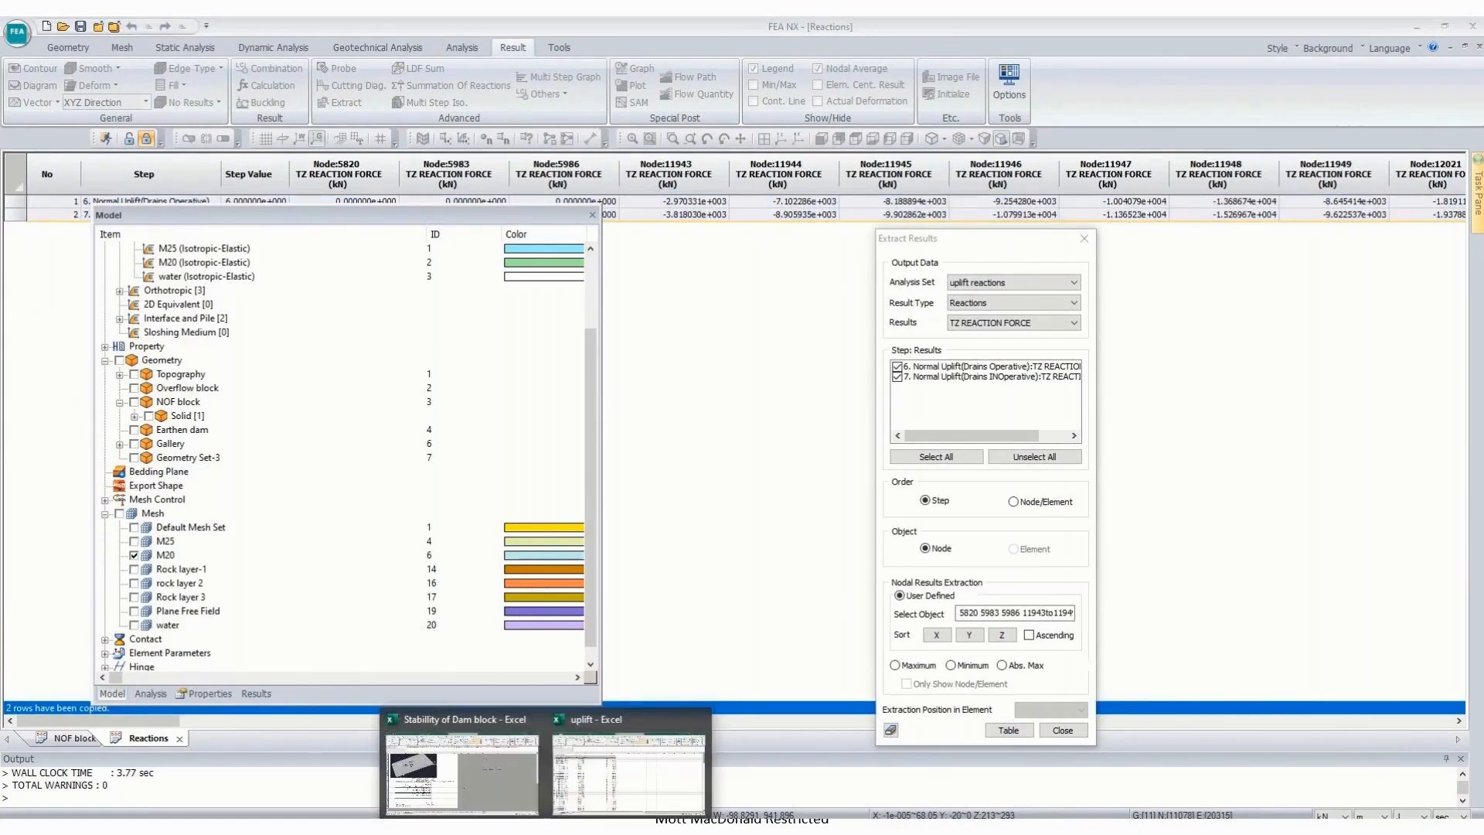
left_click(614, 791)
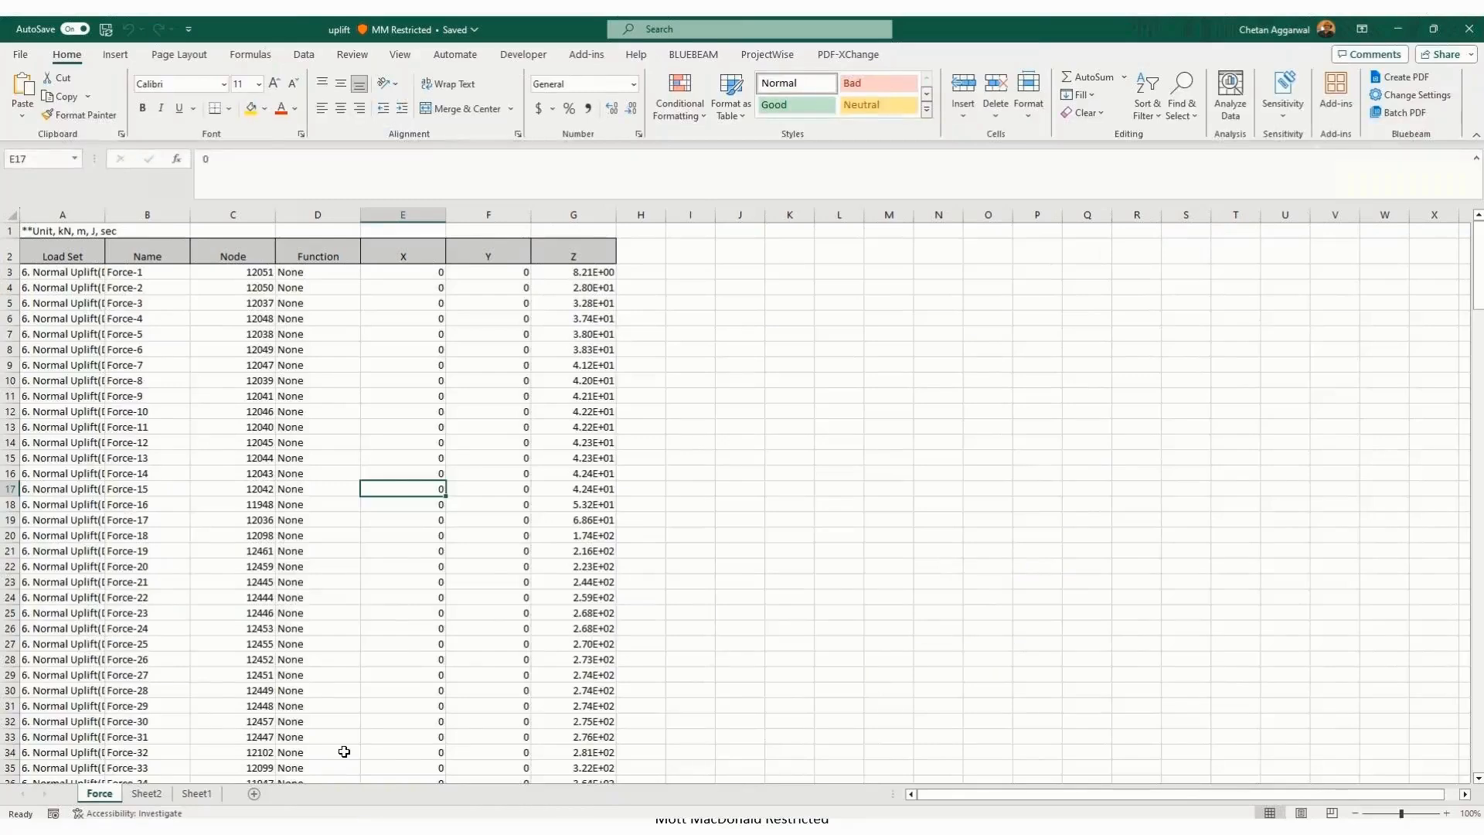
left_click(155, 793)
left_click(44, 230)
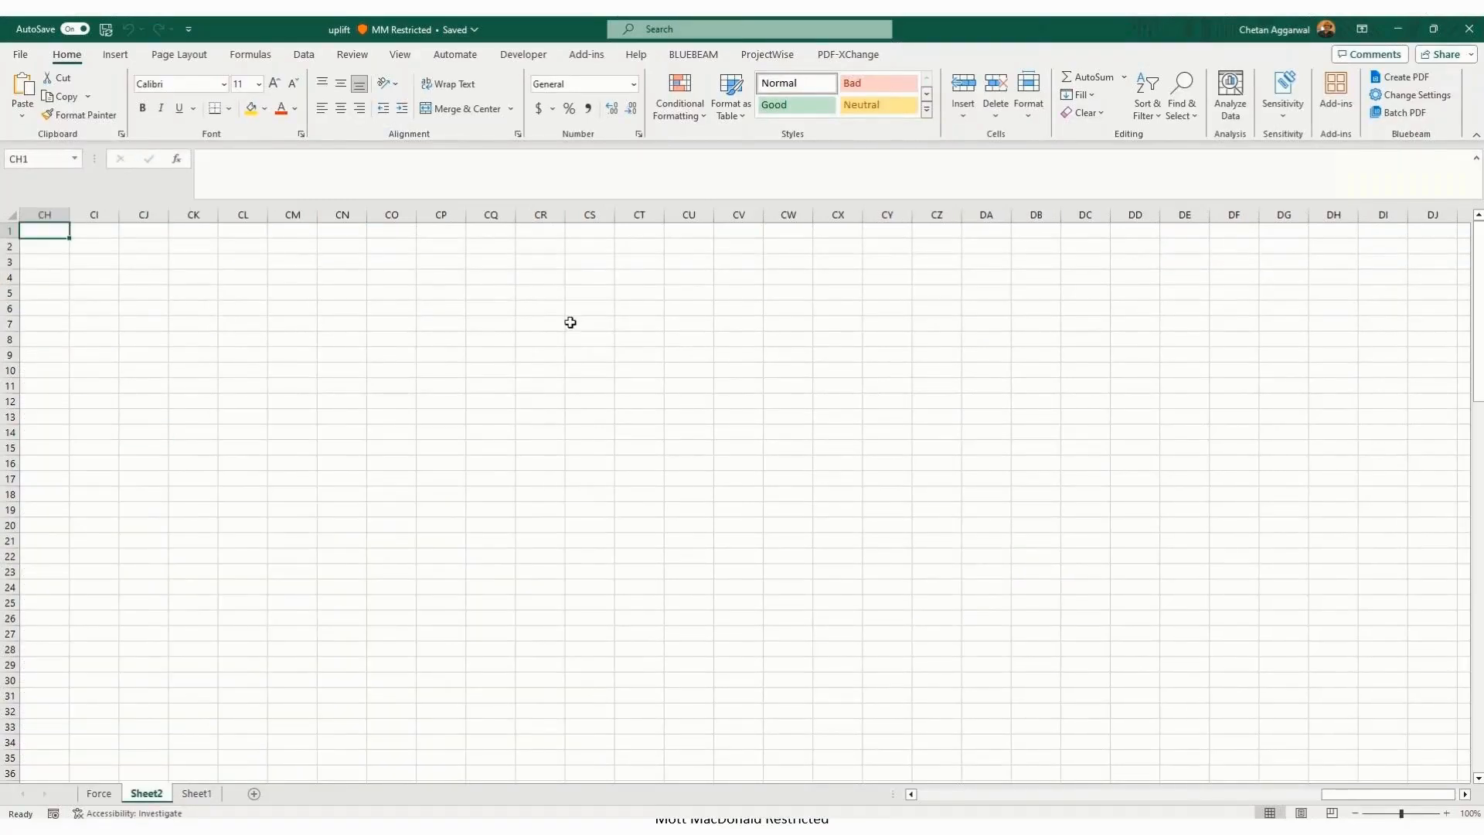
key("ctrl+Home")
key("ctrl+v")
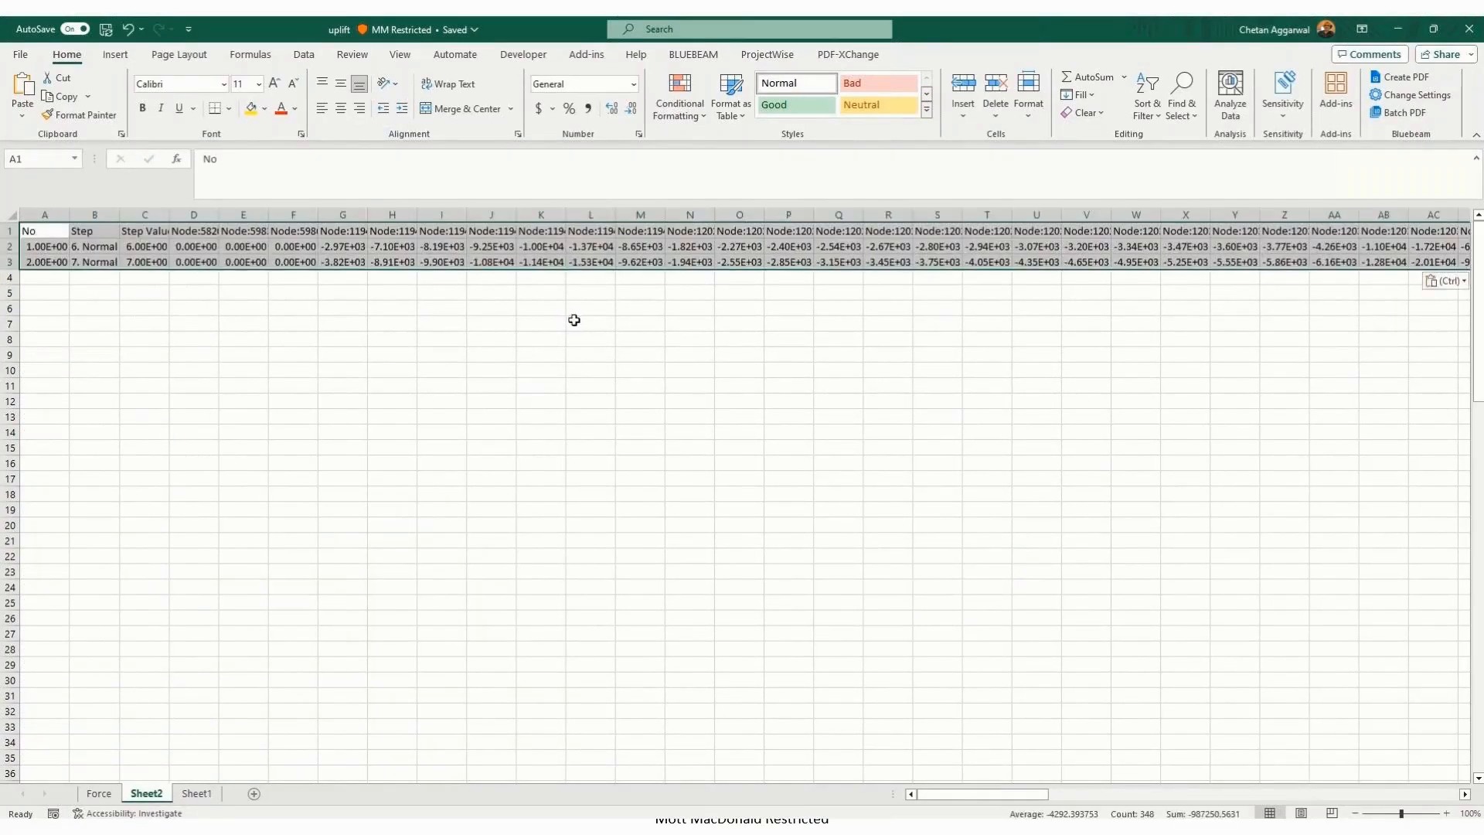
left_click(244, 323)
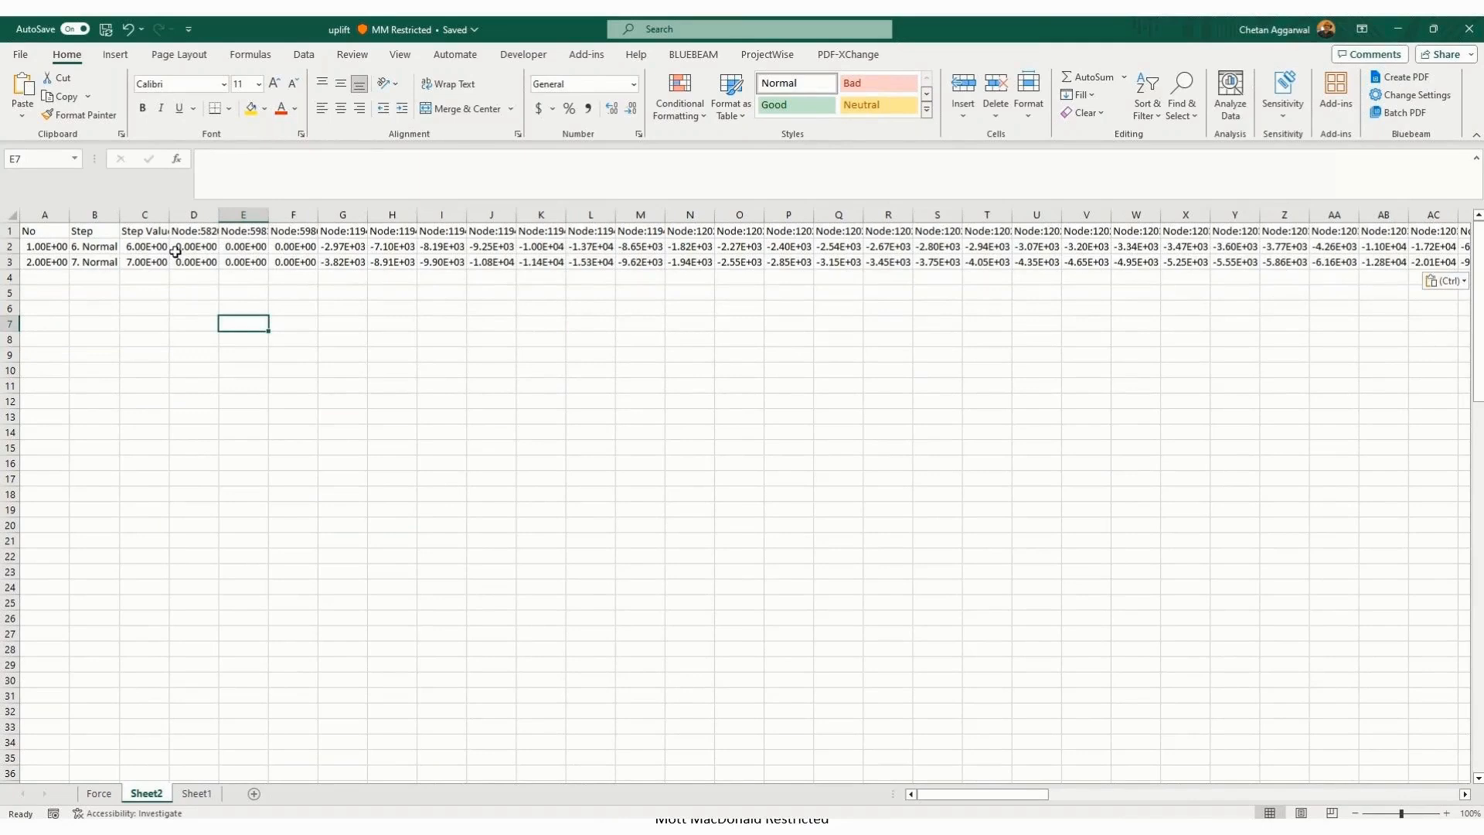
Step: Copy the node headings and reaction values from D1 onward in Sheet2 and paste them transposed into Sheet1 at A1
left_click(208, 229)
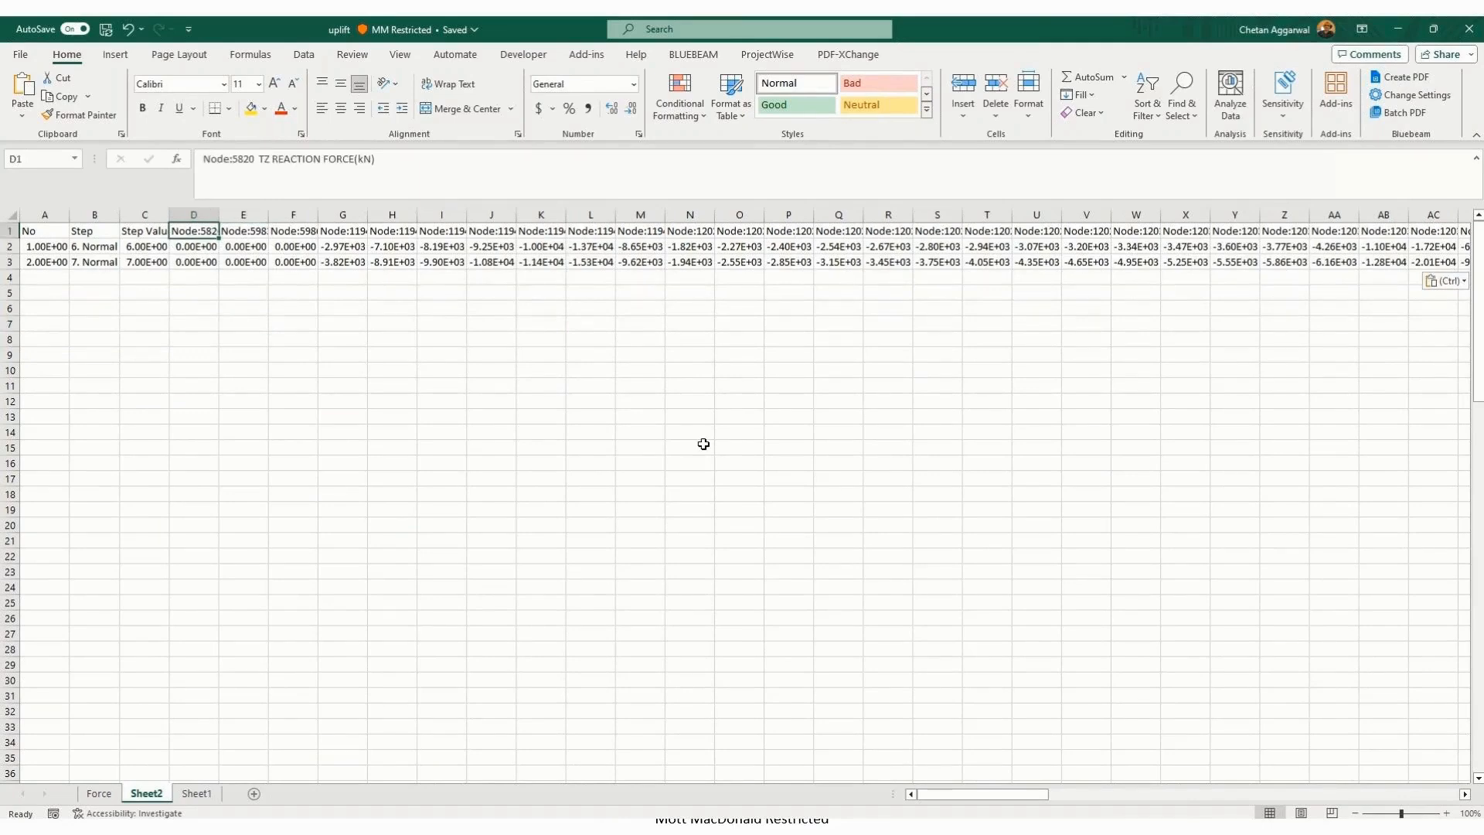
key("ctrl+shift+Down")
key("ctrl+shift+Right")
key("ctrl+c")
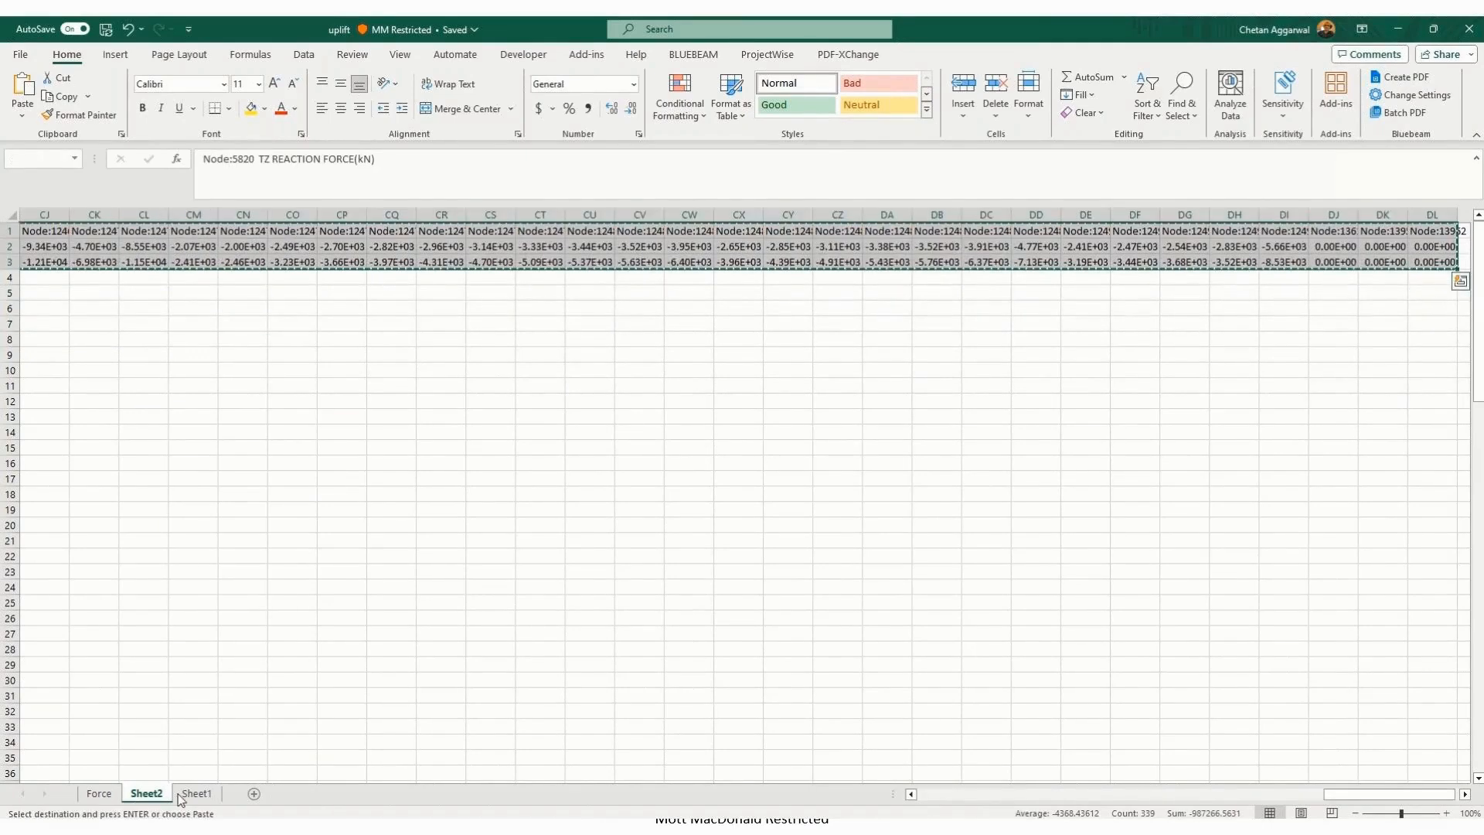
left_click(186, 794)
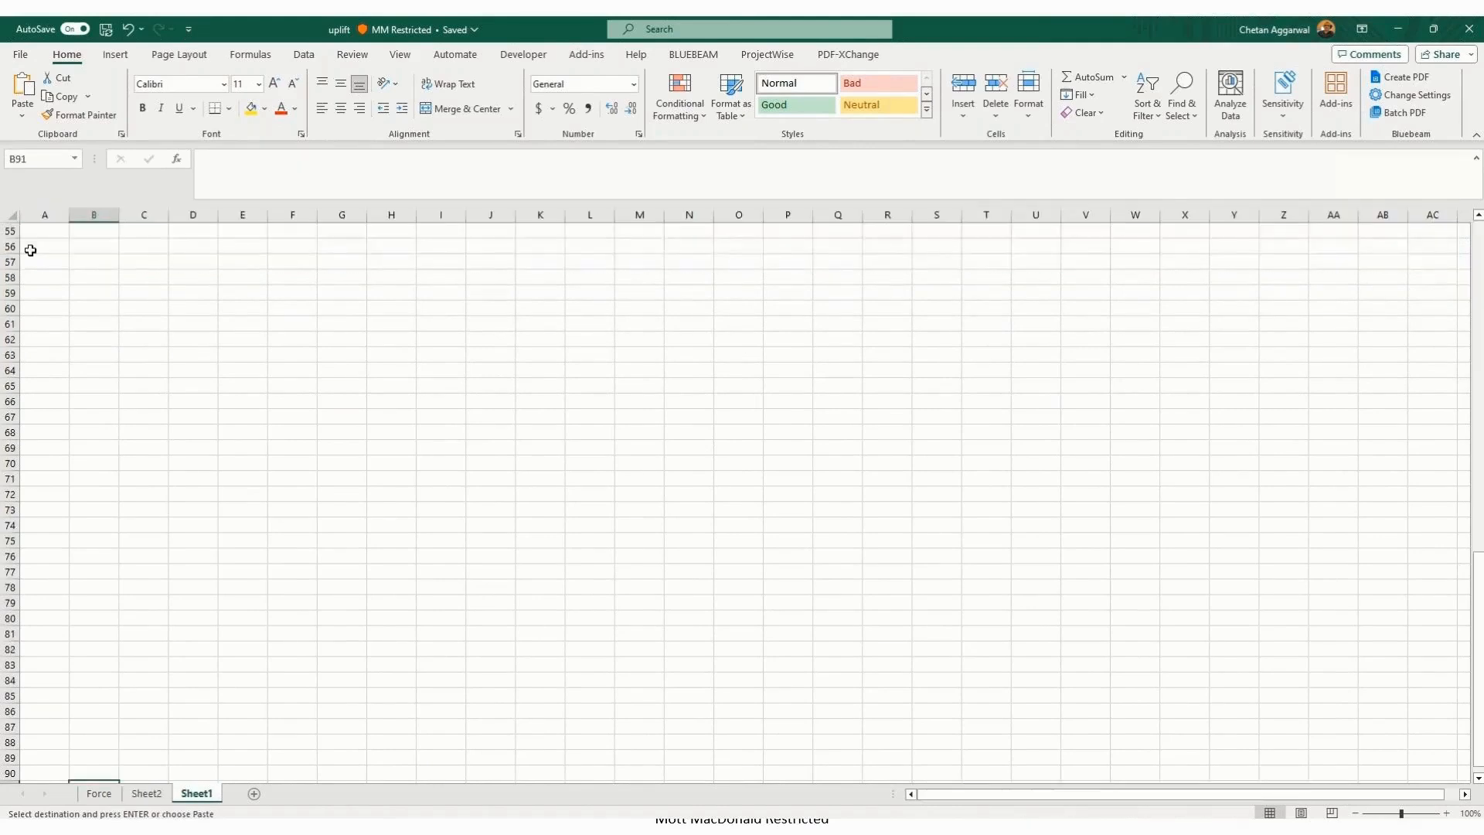
key("ctrl+Home")
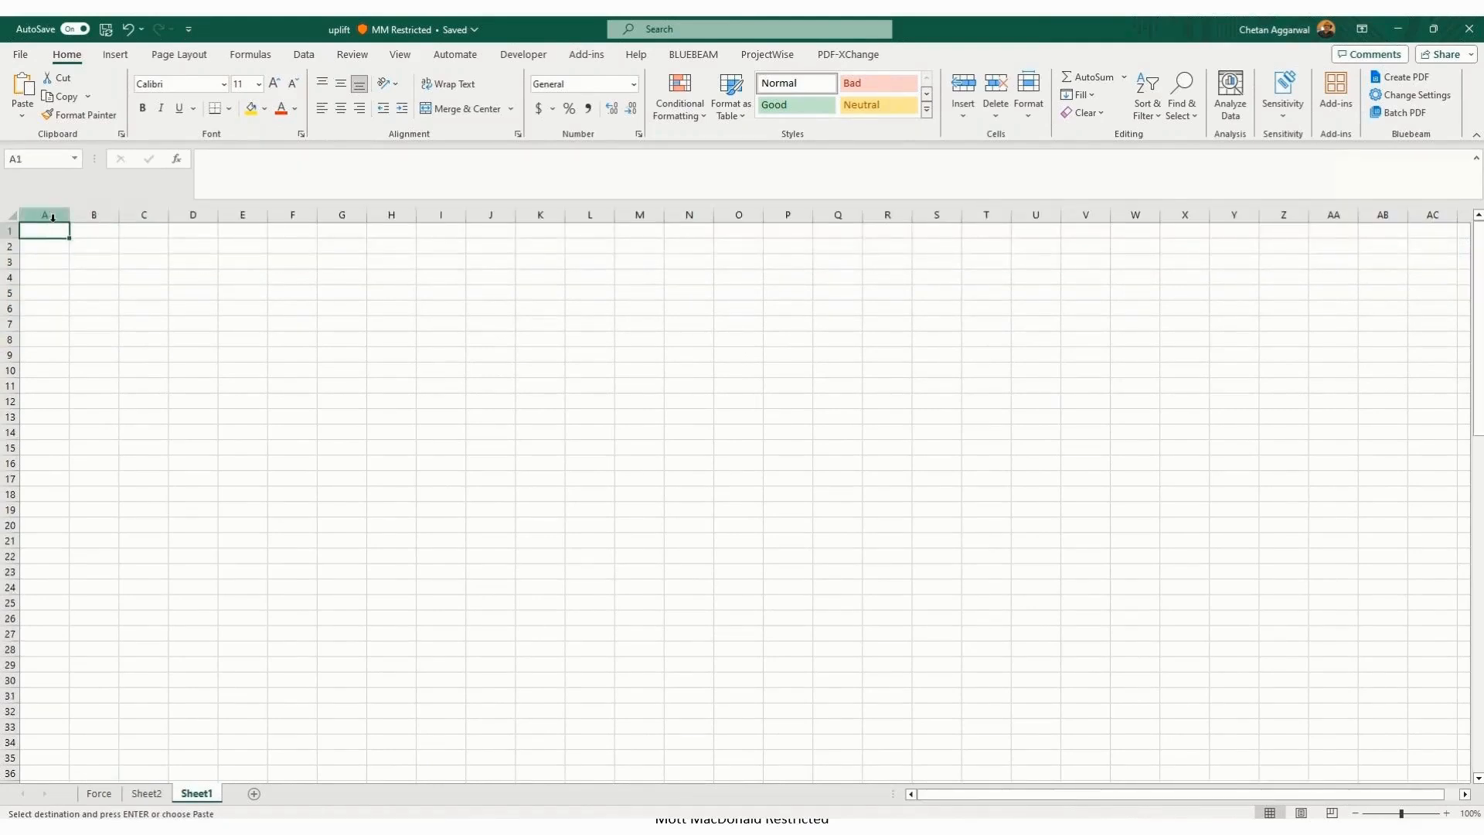
right_click(50, 230)
left_click(159, 390)
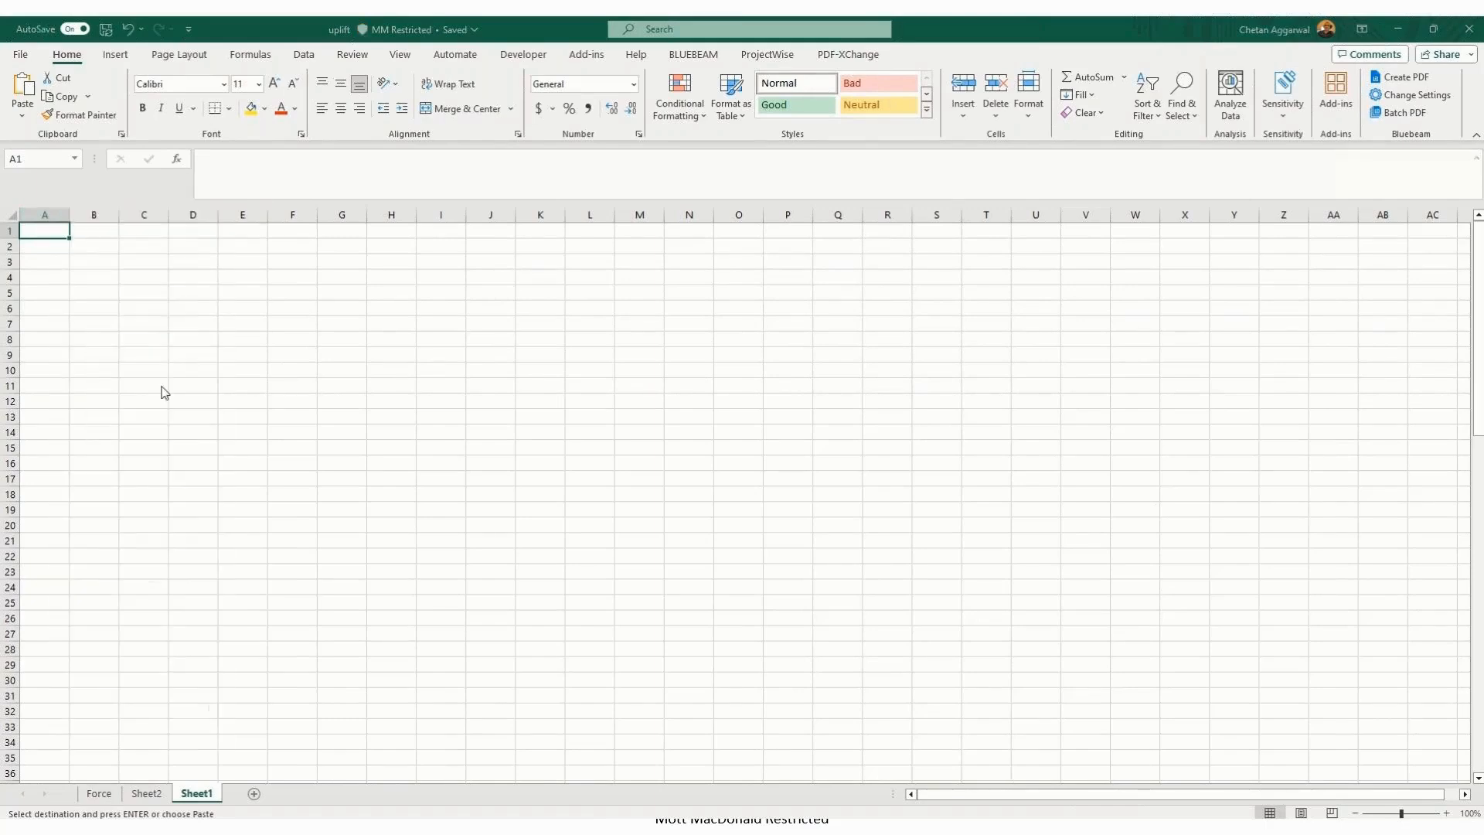
left_click(214, 490)
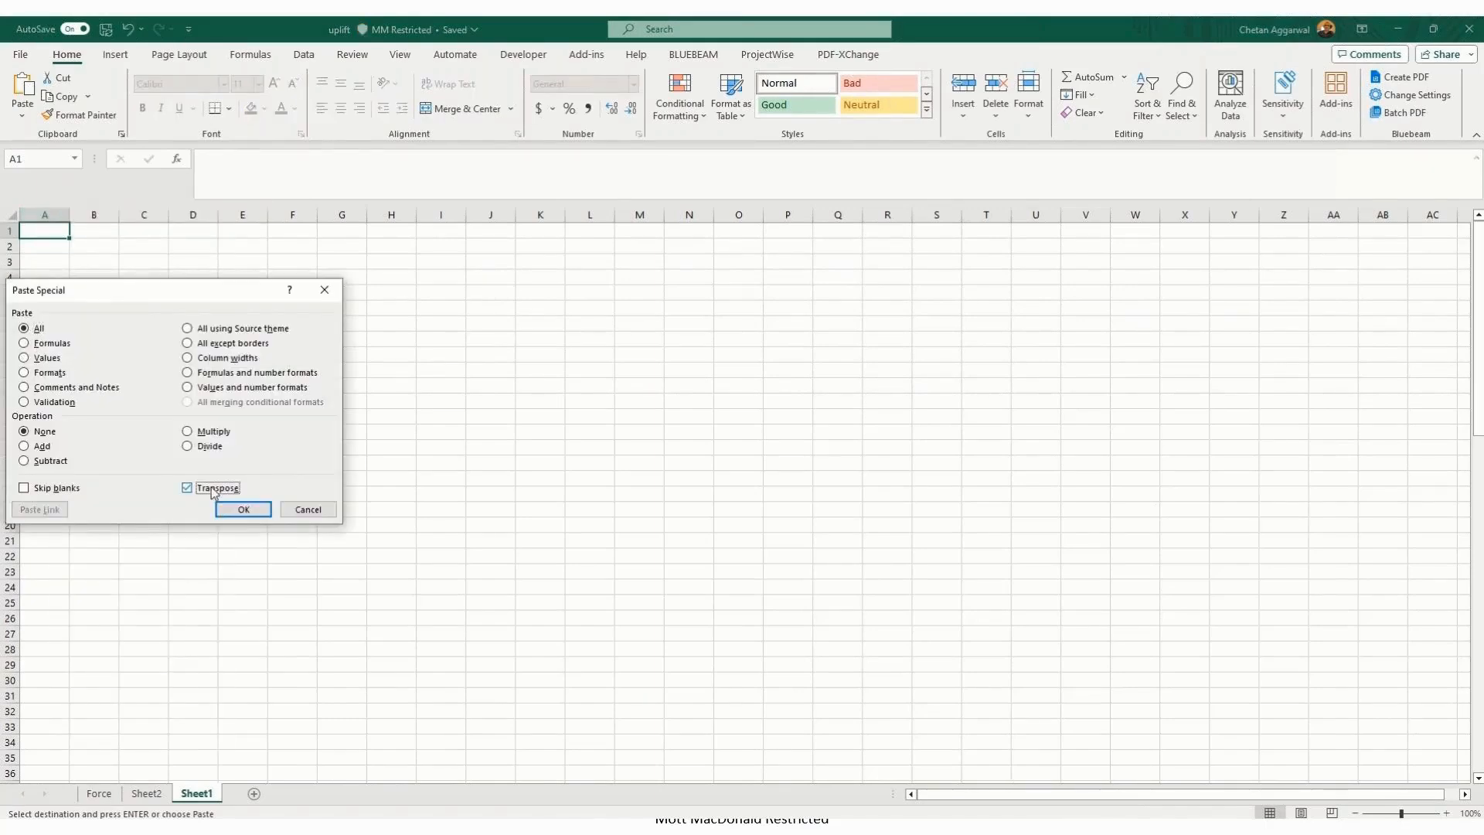
left_click(243, 509)
Step: Move the two reaction value columns, B and C, to columns U and V in Sheet1
left_click(292, 323)
key("Escape")
left_click_drag(94, 215, 1071, 226)
left_click(340, 261)
Step: Split column A's node labels into separate columns using tab, space and colon delimiters, treating consecutive delimiters as one
left_click(44, 215)
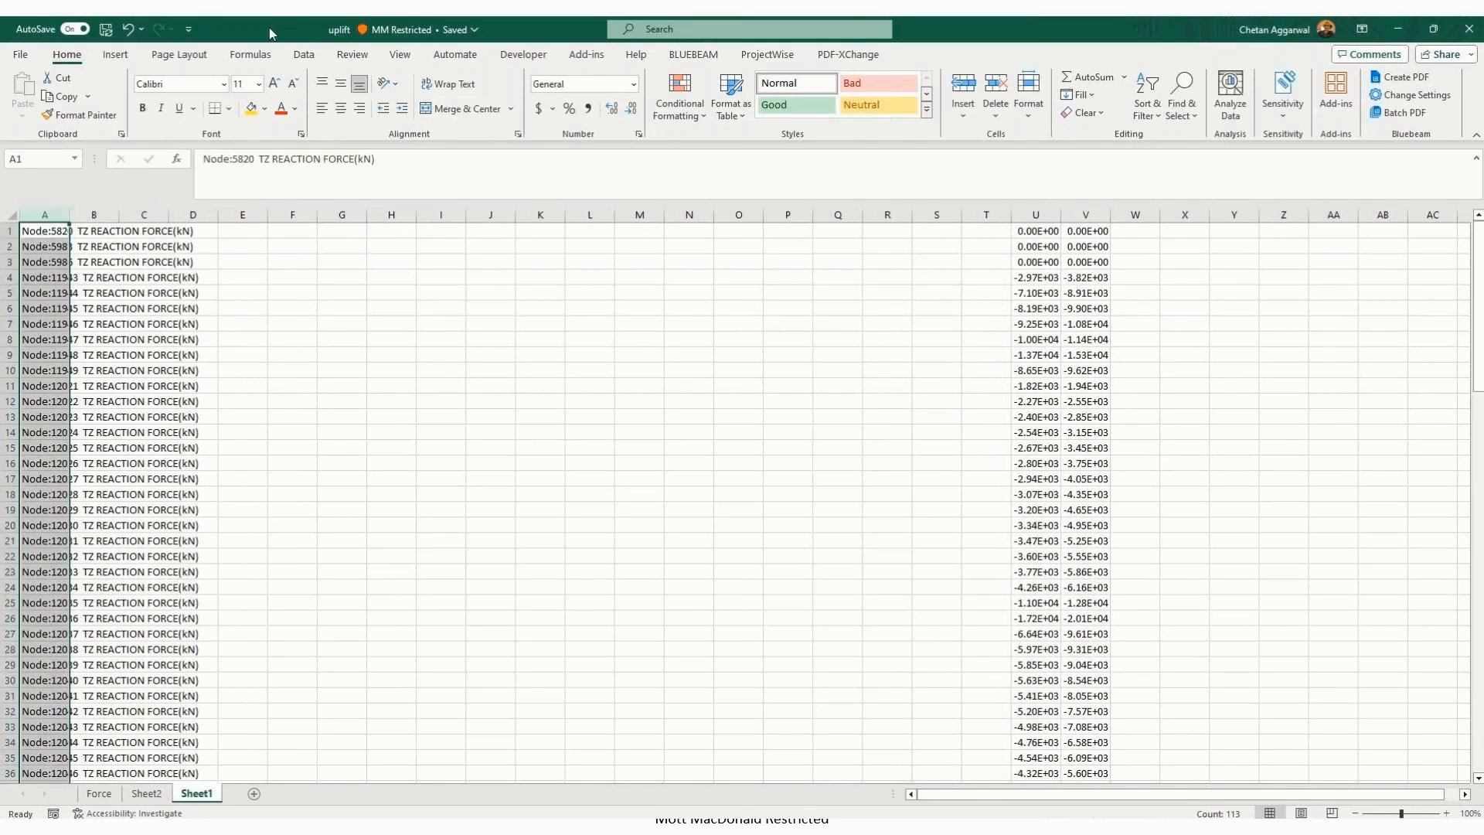
left_click(305, 54)
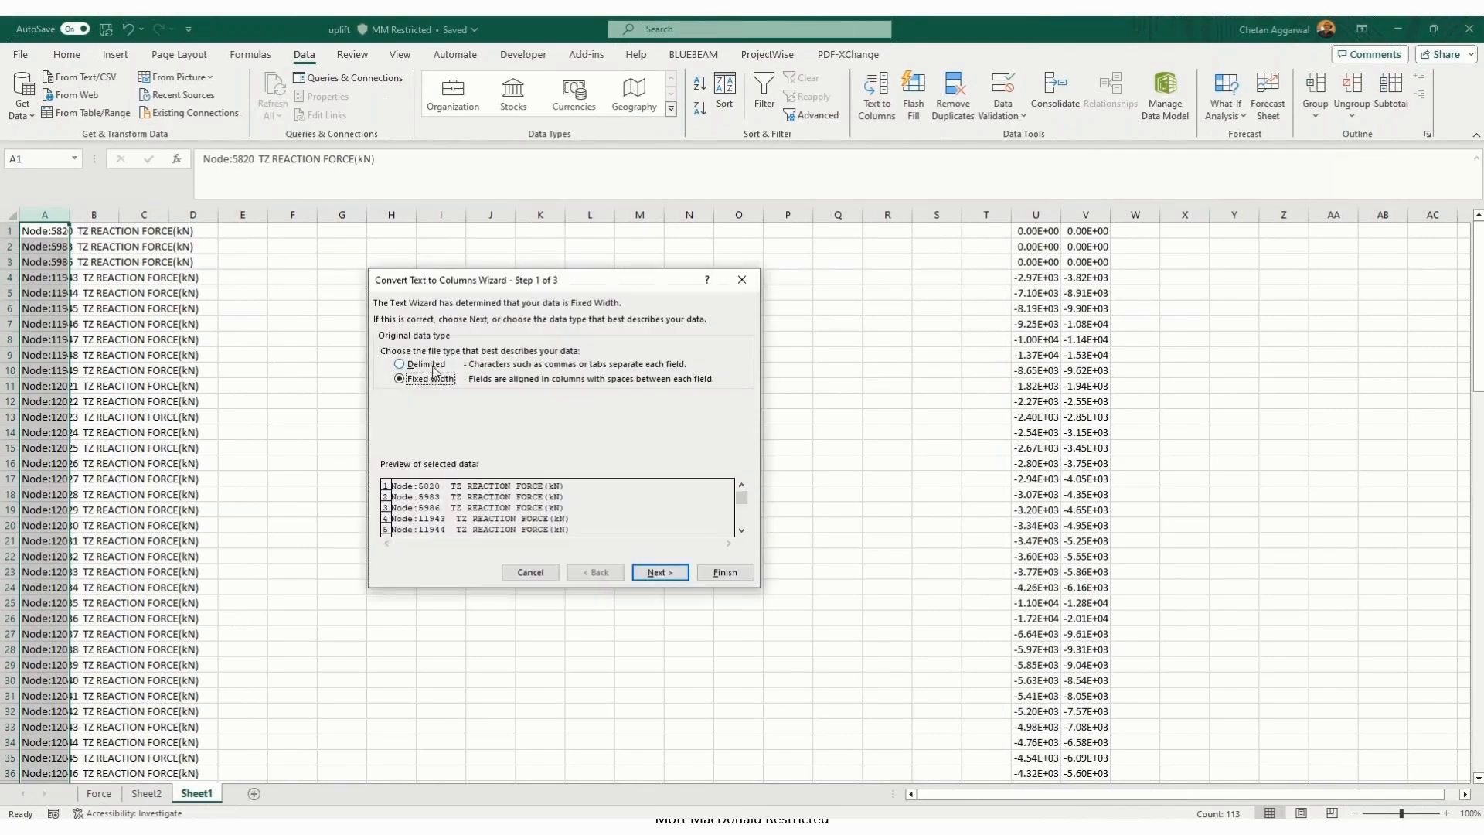
double_click(427, 364)
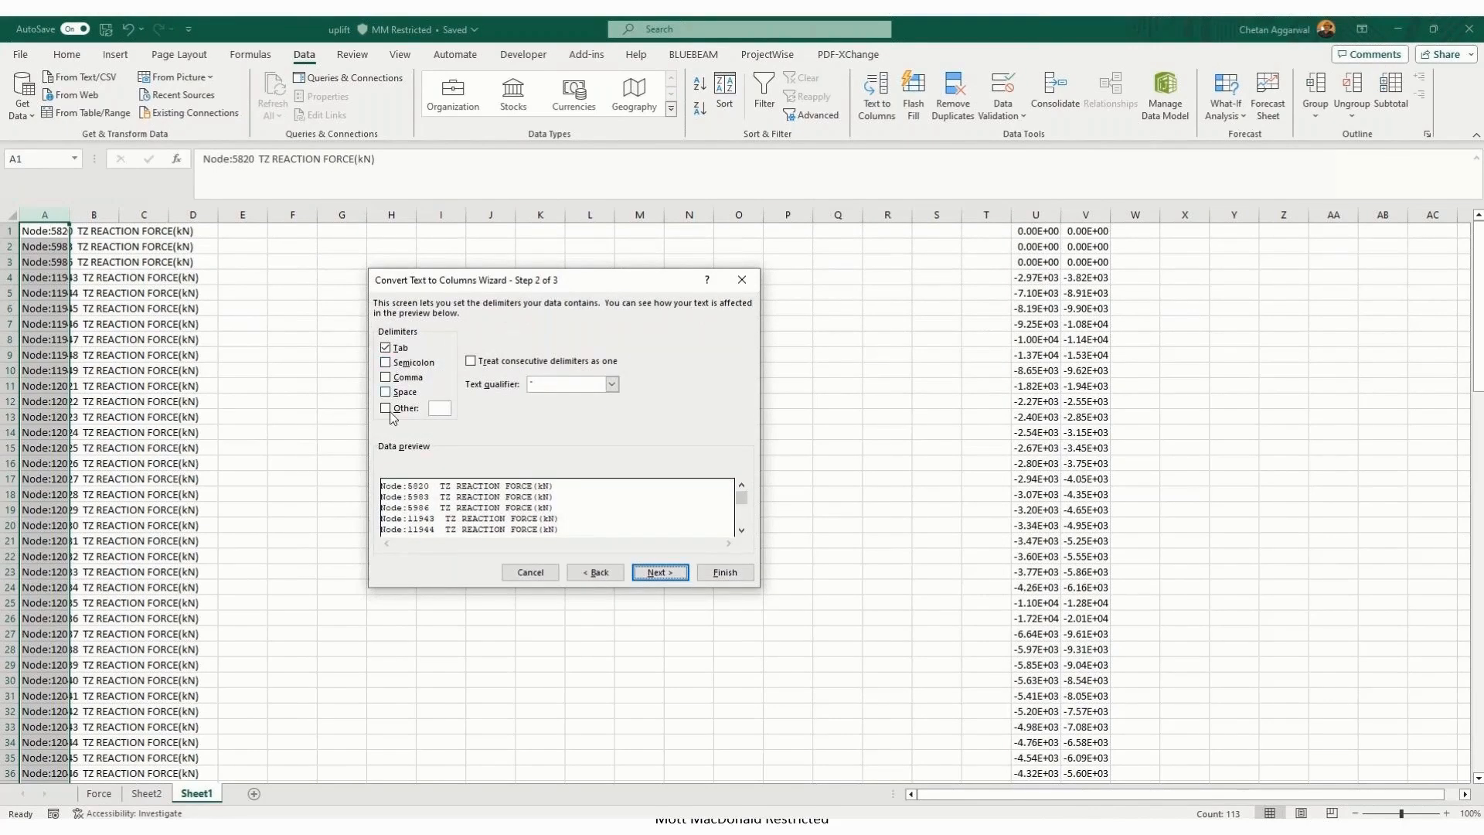
left_click(385, 392)
left_click(387, 408)
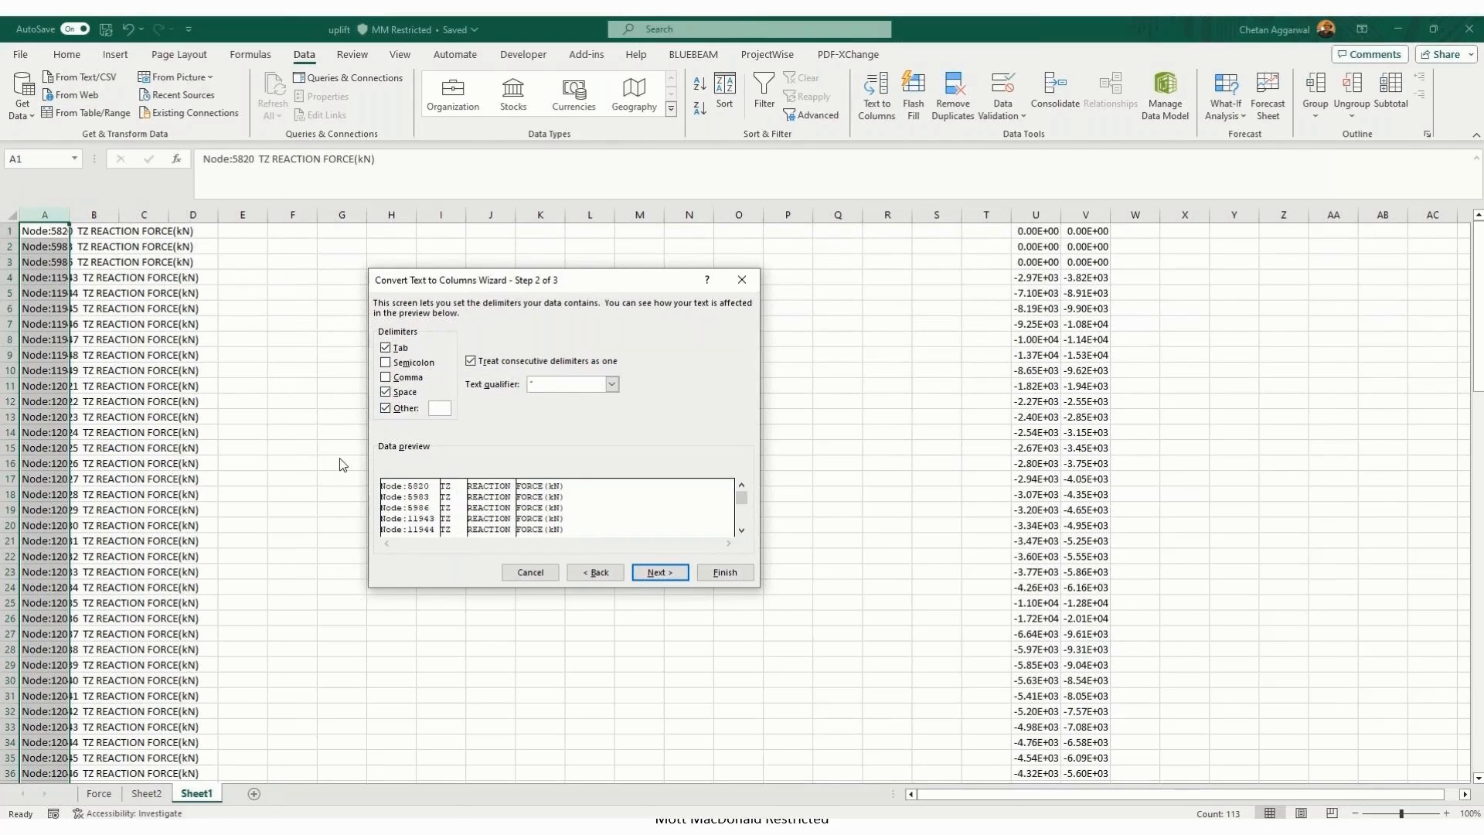
type(":")
left_click(727, 574)
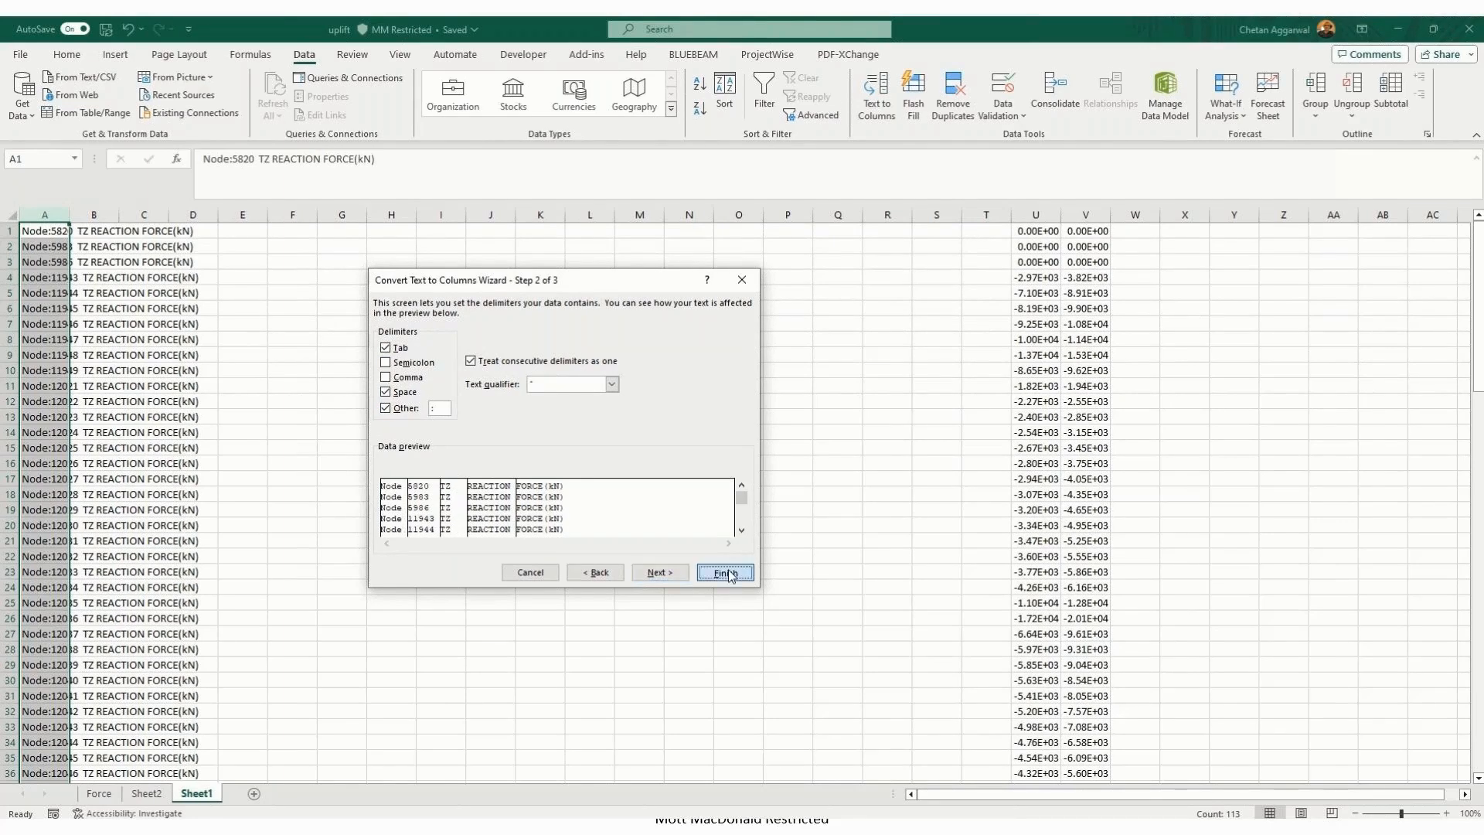
key("alt+e")
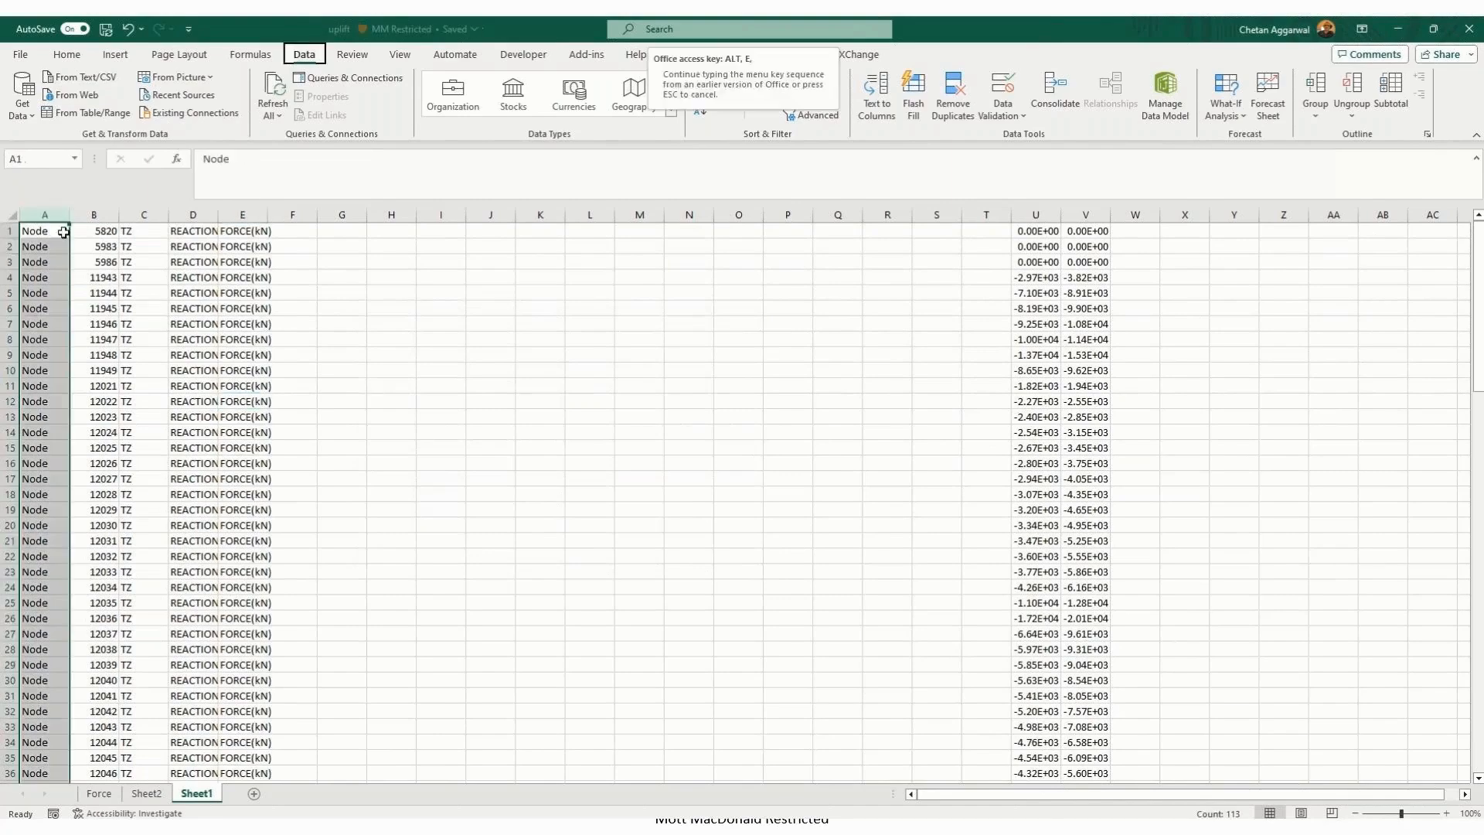
Step: Delete the Node text column and the leftover label and blank columns between the node numbers and the reaction values in Sheet1
key("d")
left_click(93, 216)
left_click_drag(93, 215, 932, 236)
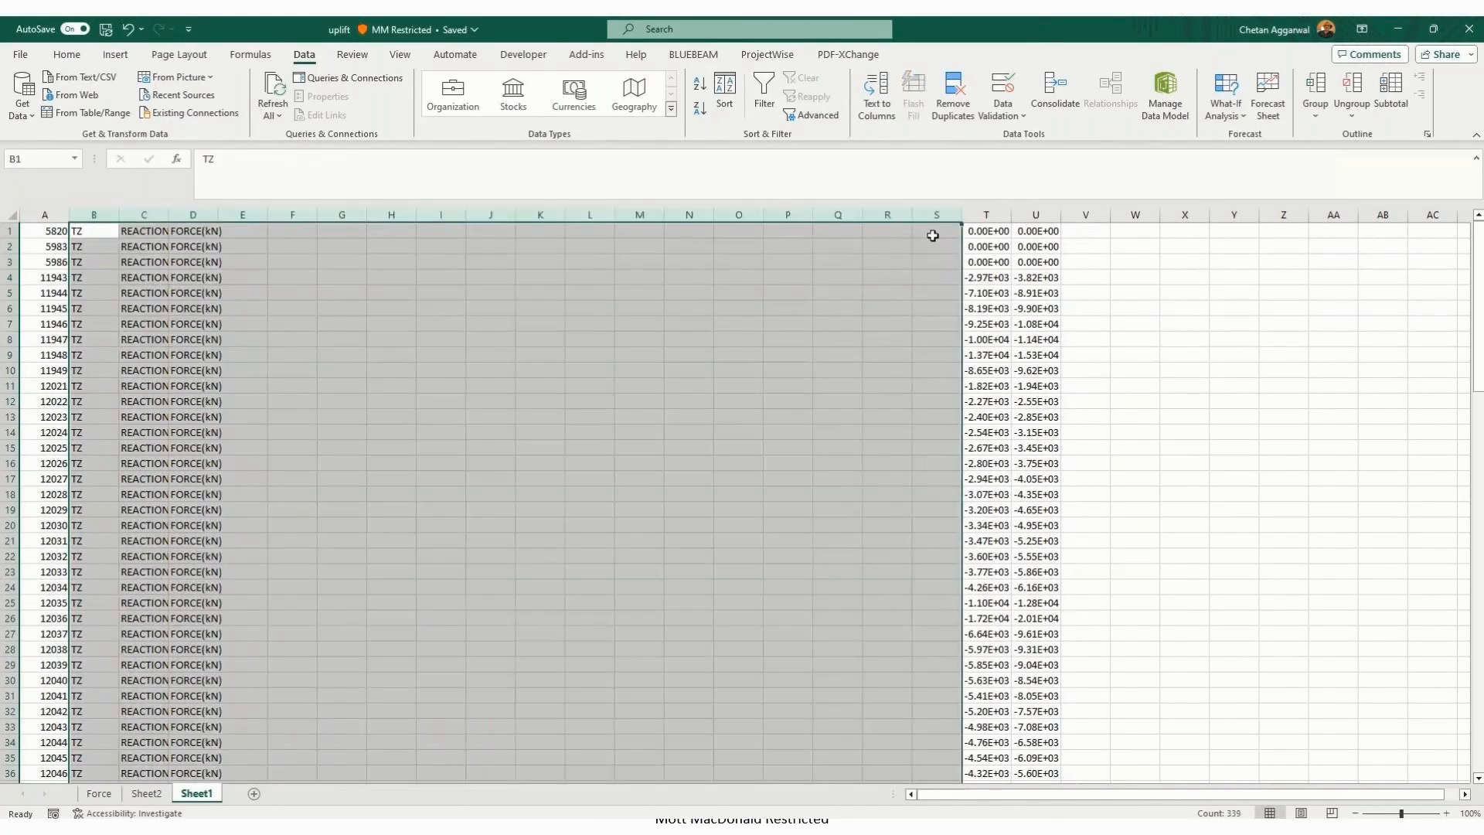
key("ctrl+minus")
Step: Sort columns A to C by column B cell values, smallest to largest
left_click(53, 217)
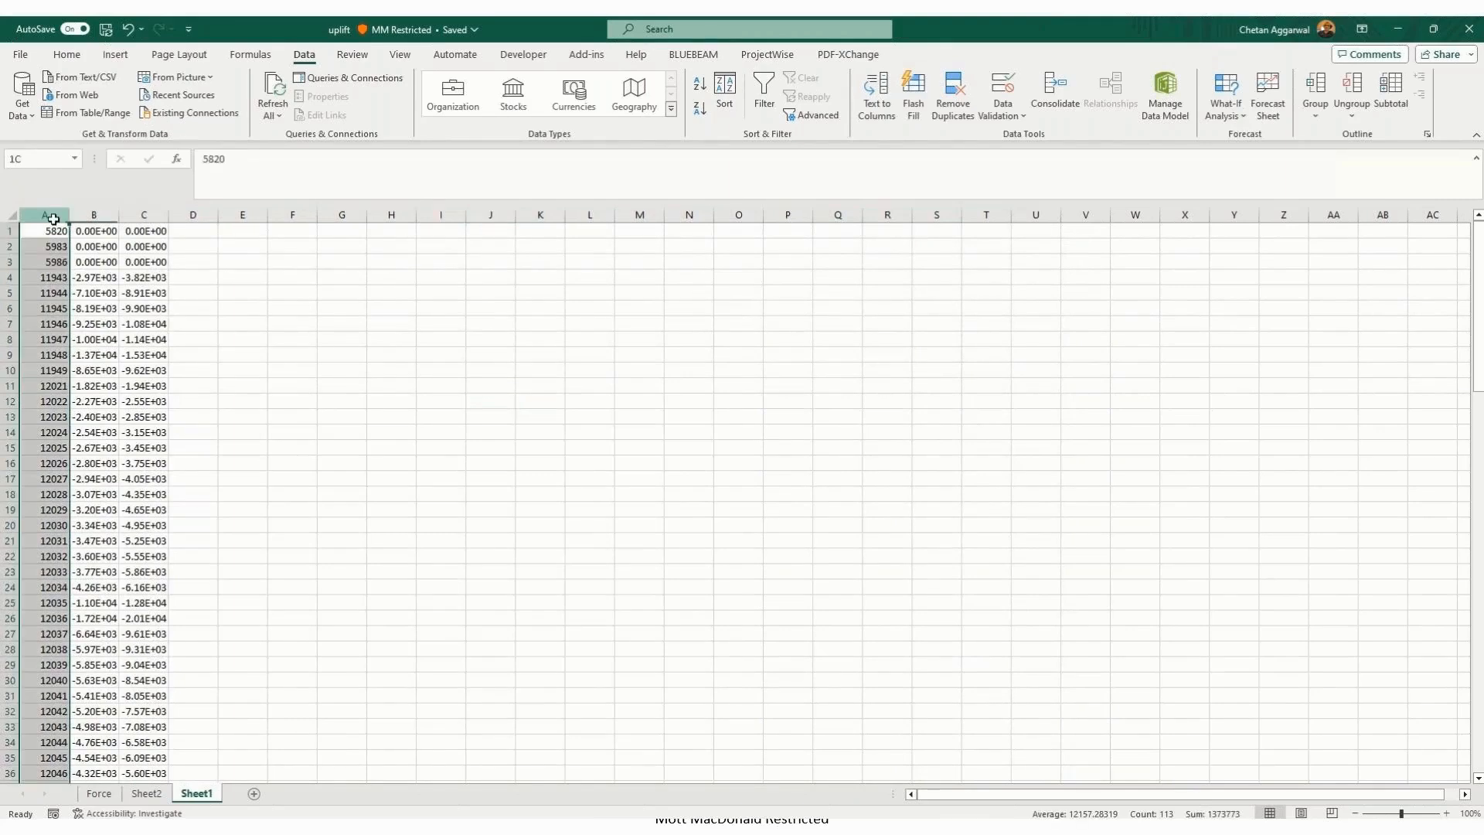
left_click_drag(53, 219, 144, 217)
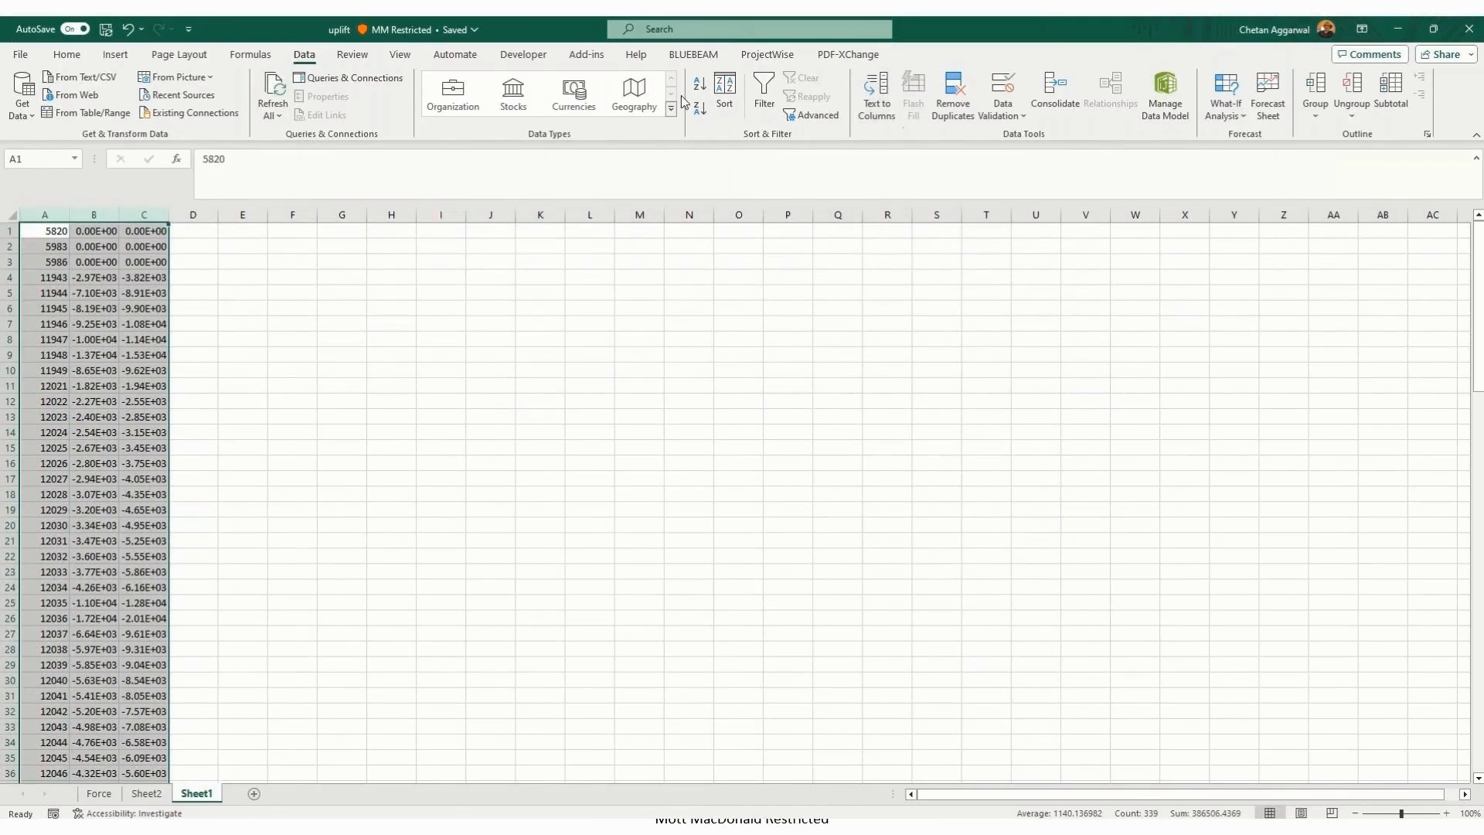
left_click(724, 93)
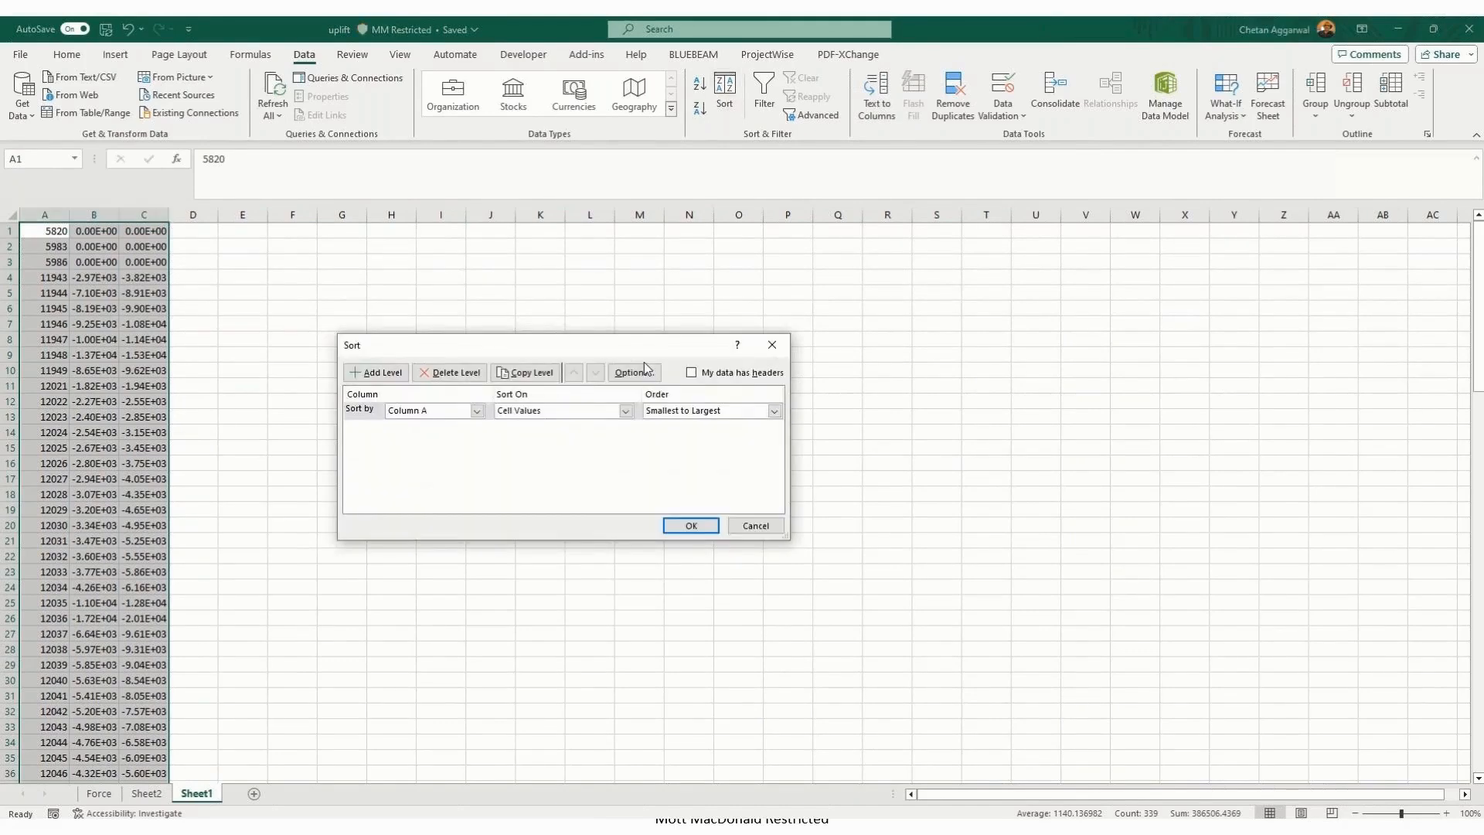
left_click(446, 410)
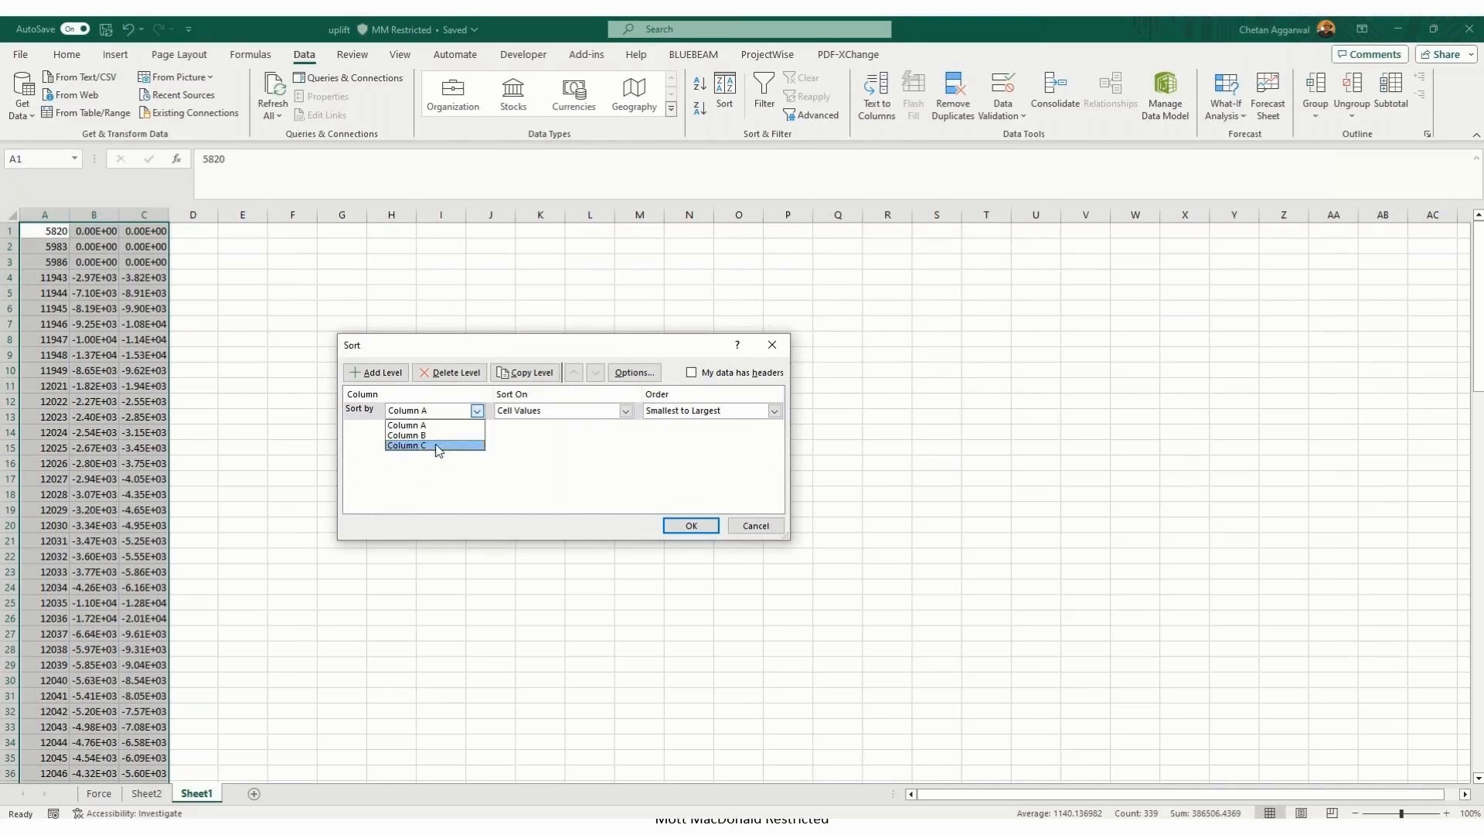
left_click(438, 445)
left_click(690, 525)
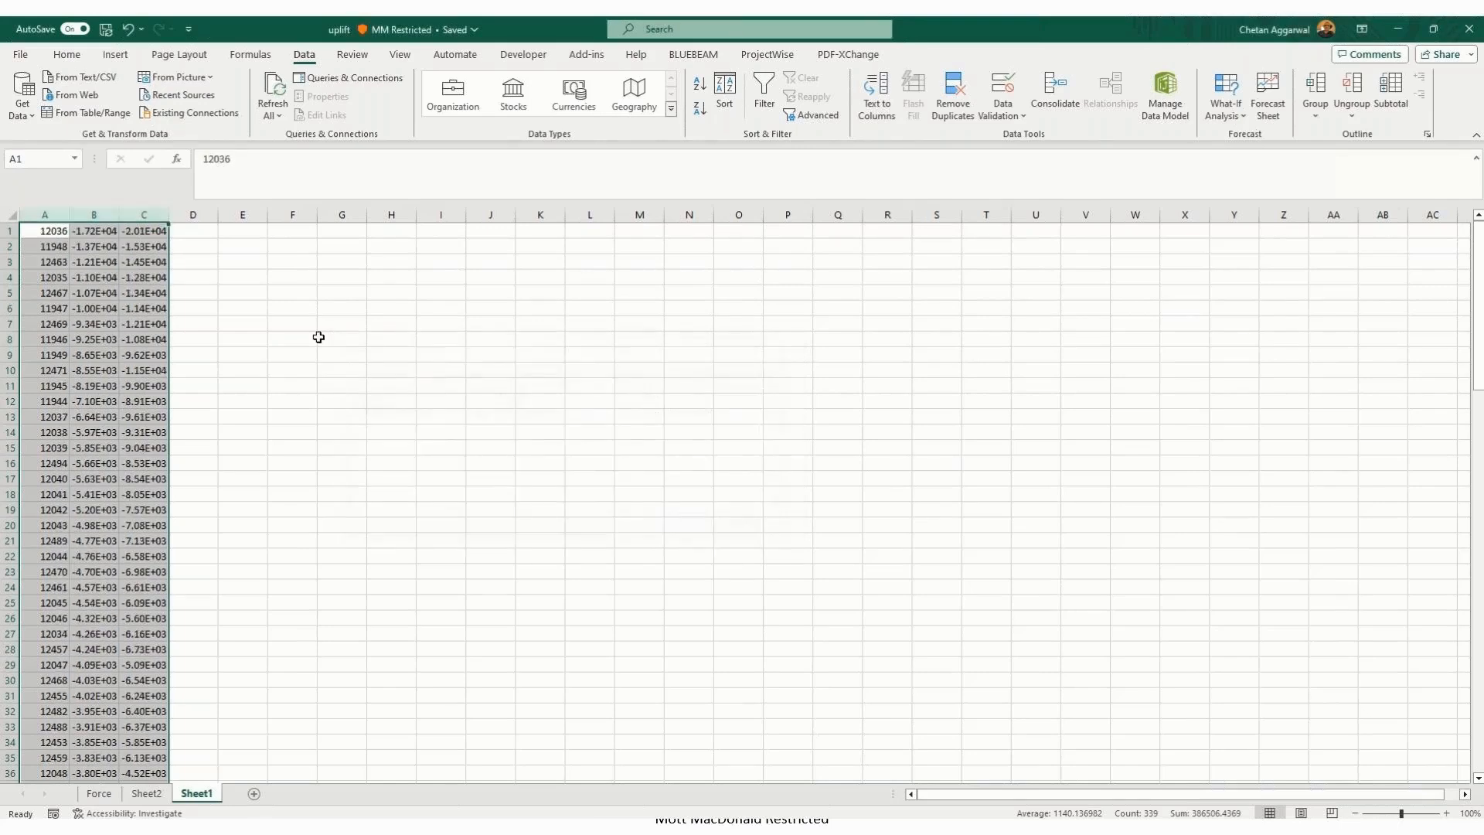
Step: Delete the zero-reaction node rows at the end of the list, from row 108 down
left_click(317, 337)
left_click(135, 462)
key("ctrl+Down")
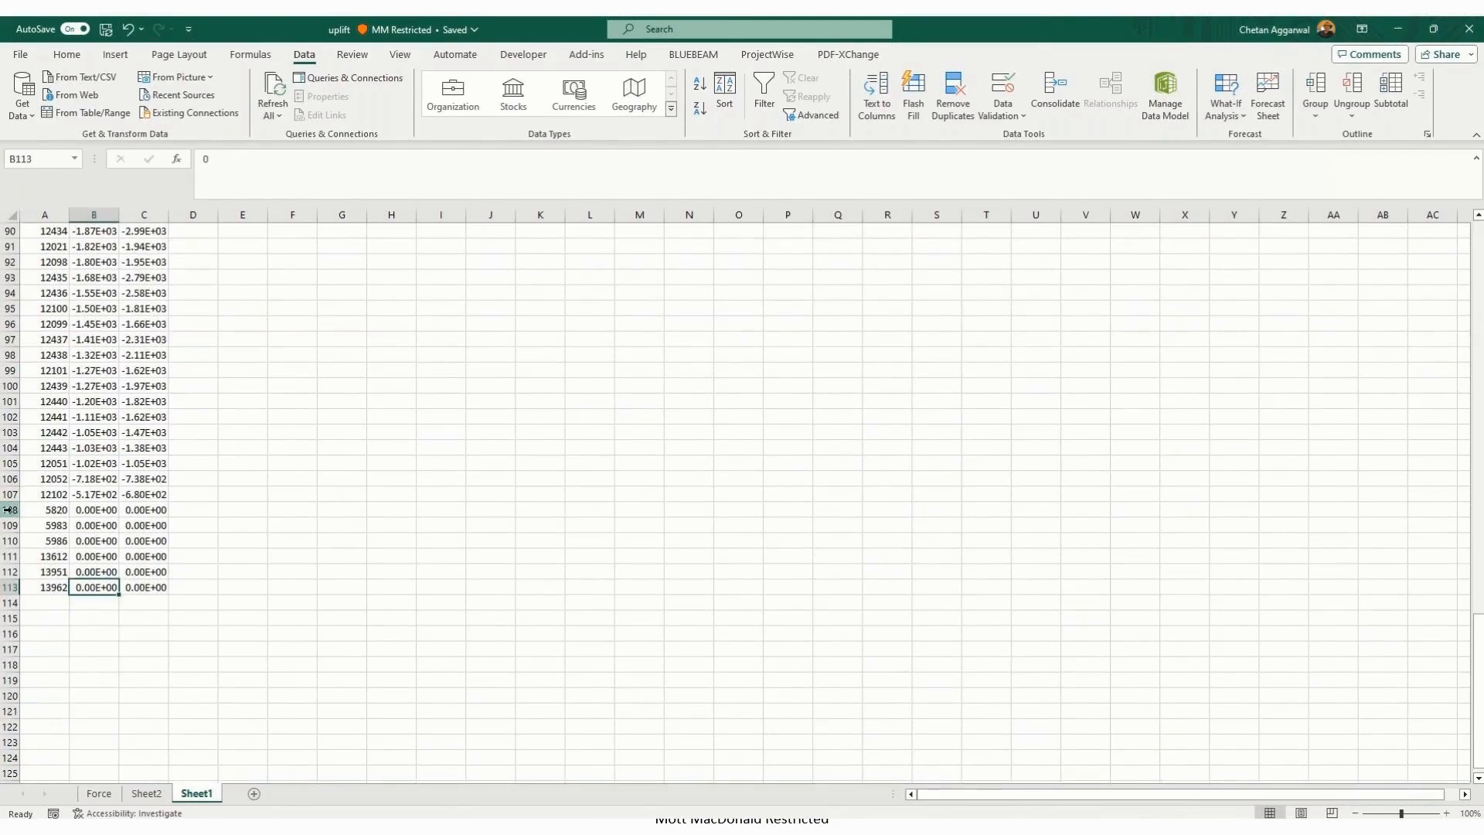
left_click_drag(8, 509, 8, 679)
key("alt+e")
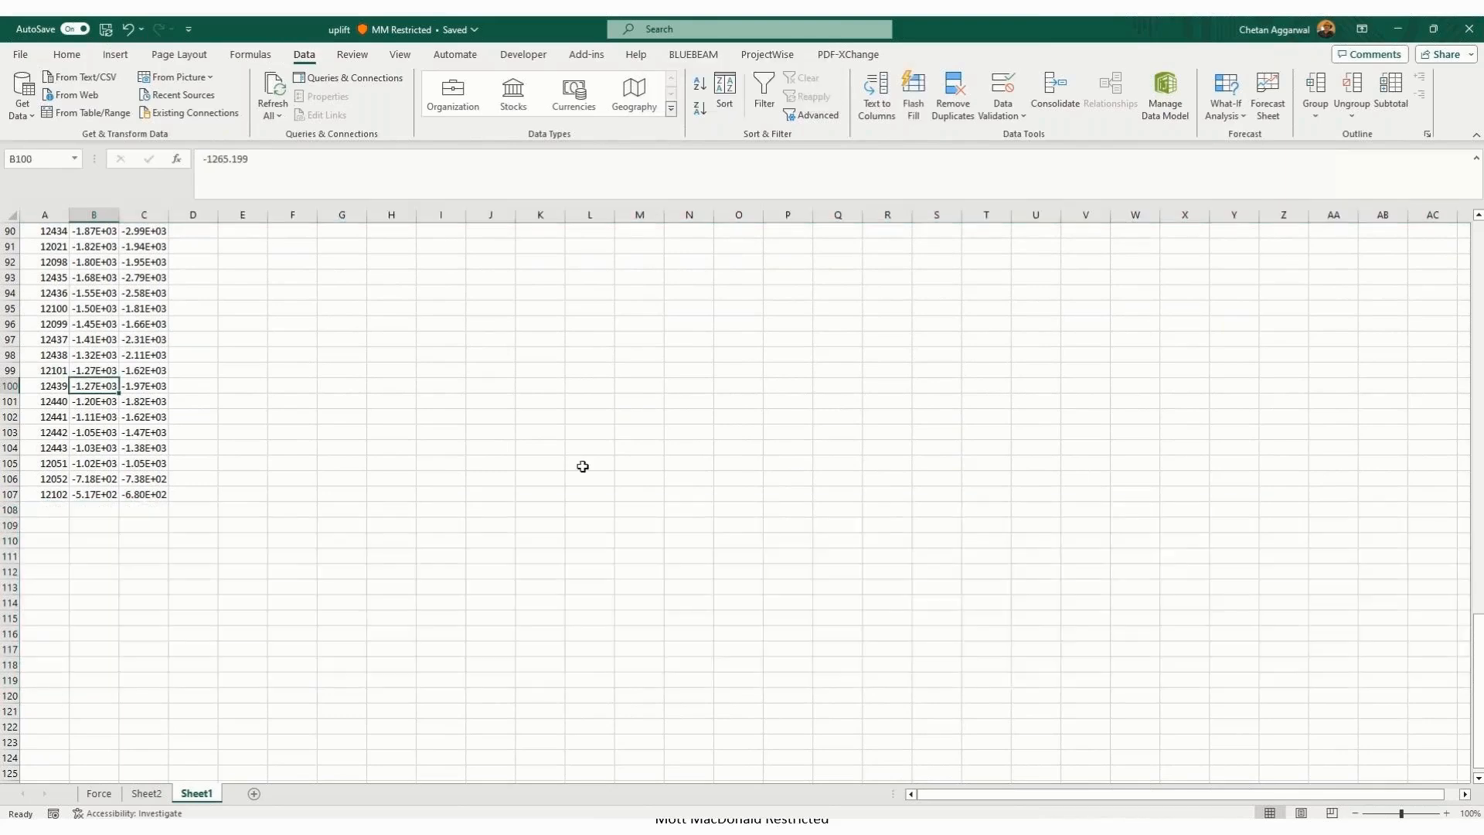
Step: Enter the sign-reversing formula =-1*B1 in D1 and fill it down column D
key("ctrl+Up")
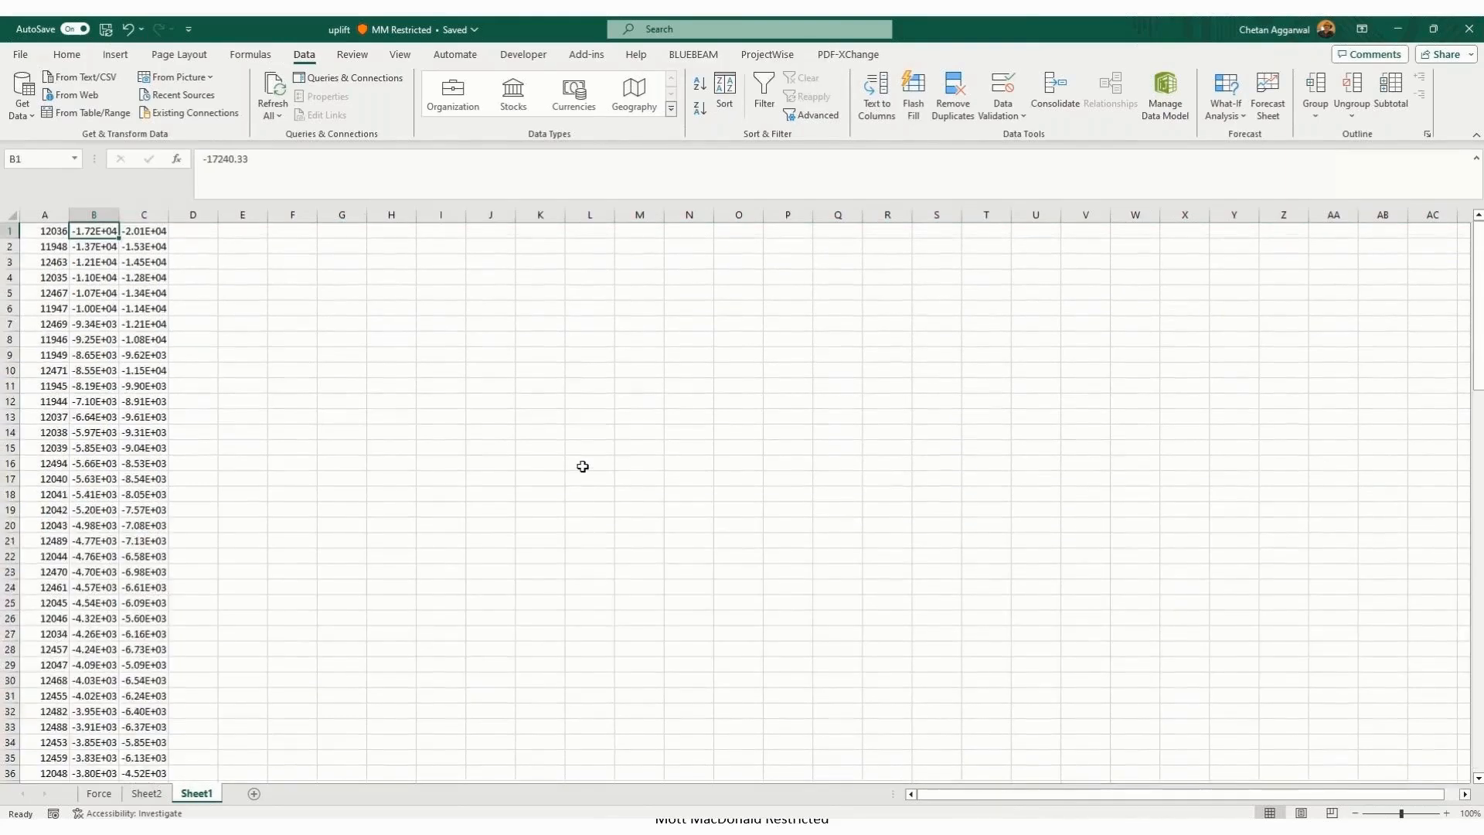
left_click(189, 232)
type("=")
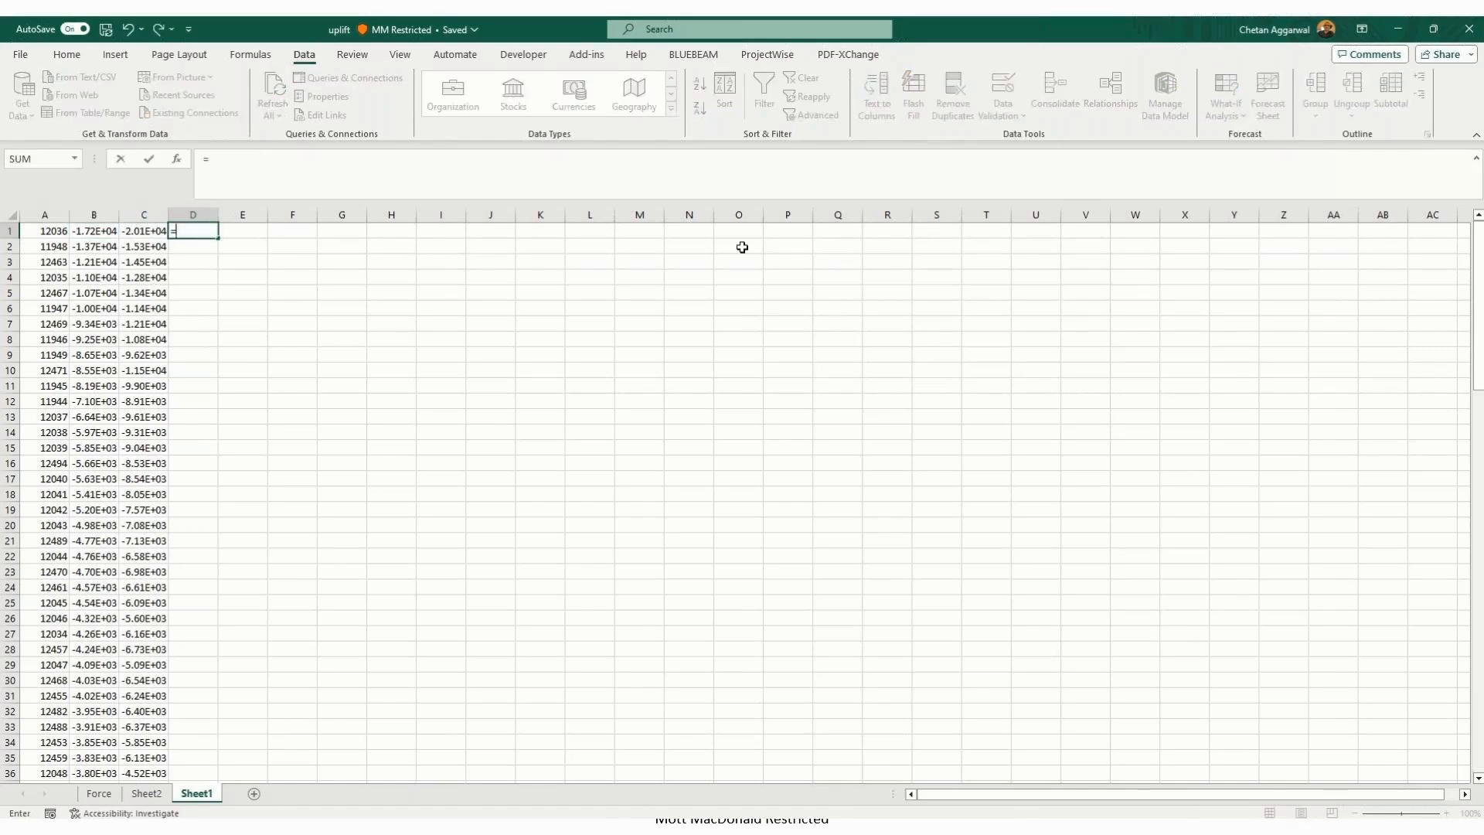
type("-1*")
left_click(108, 231)
key("Return")
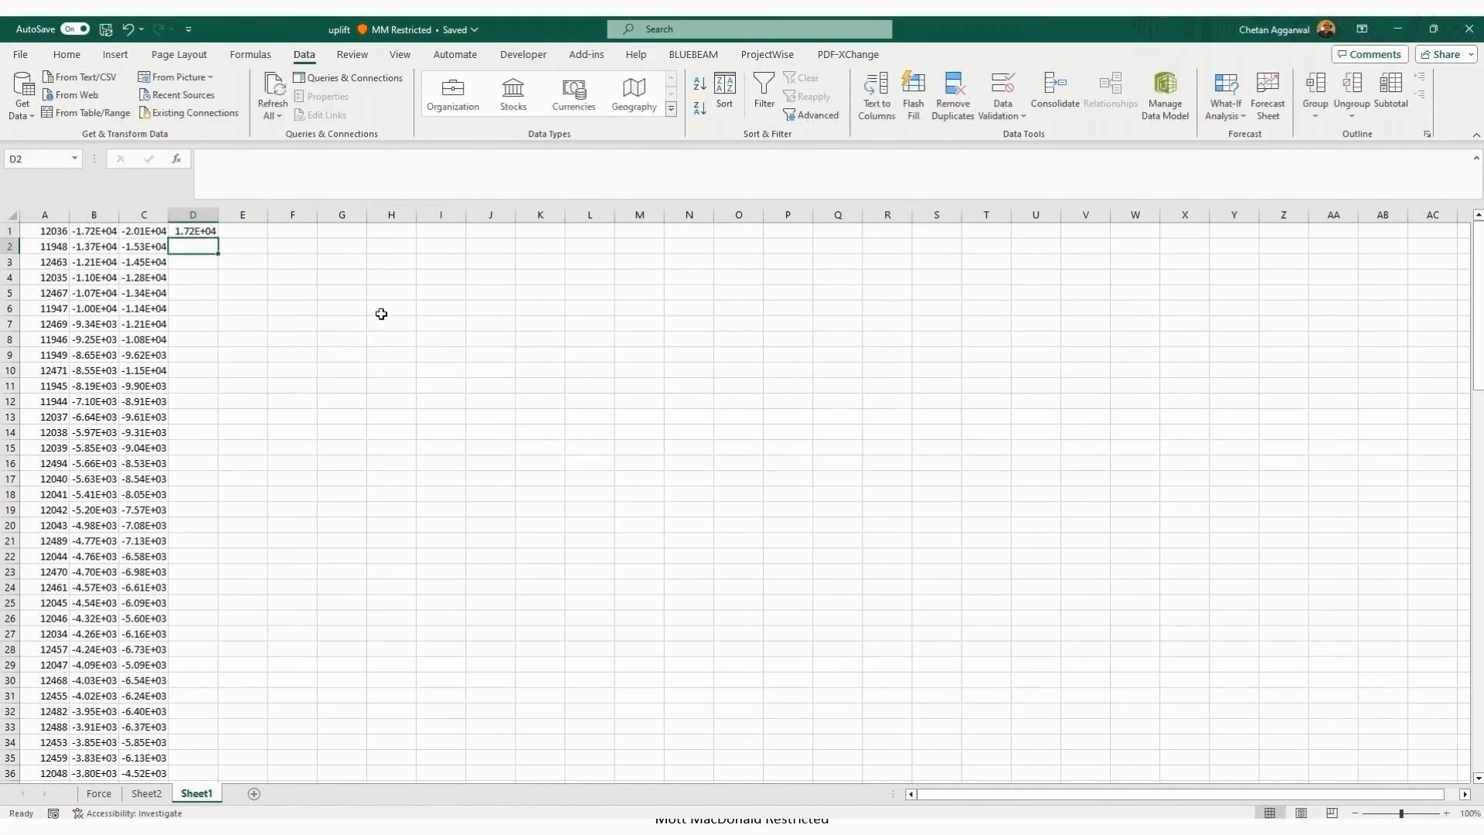
left_click_drag(192, 233, 265, 242)
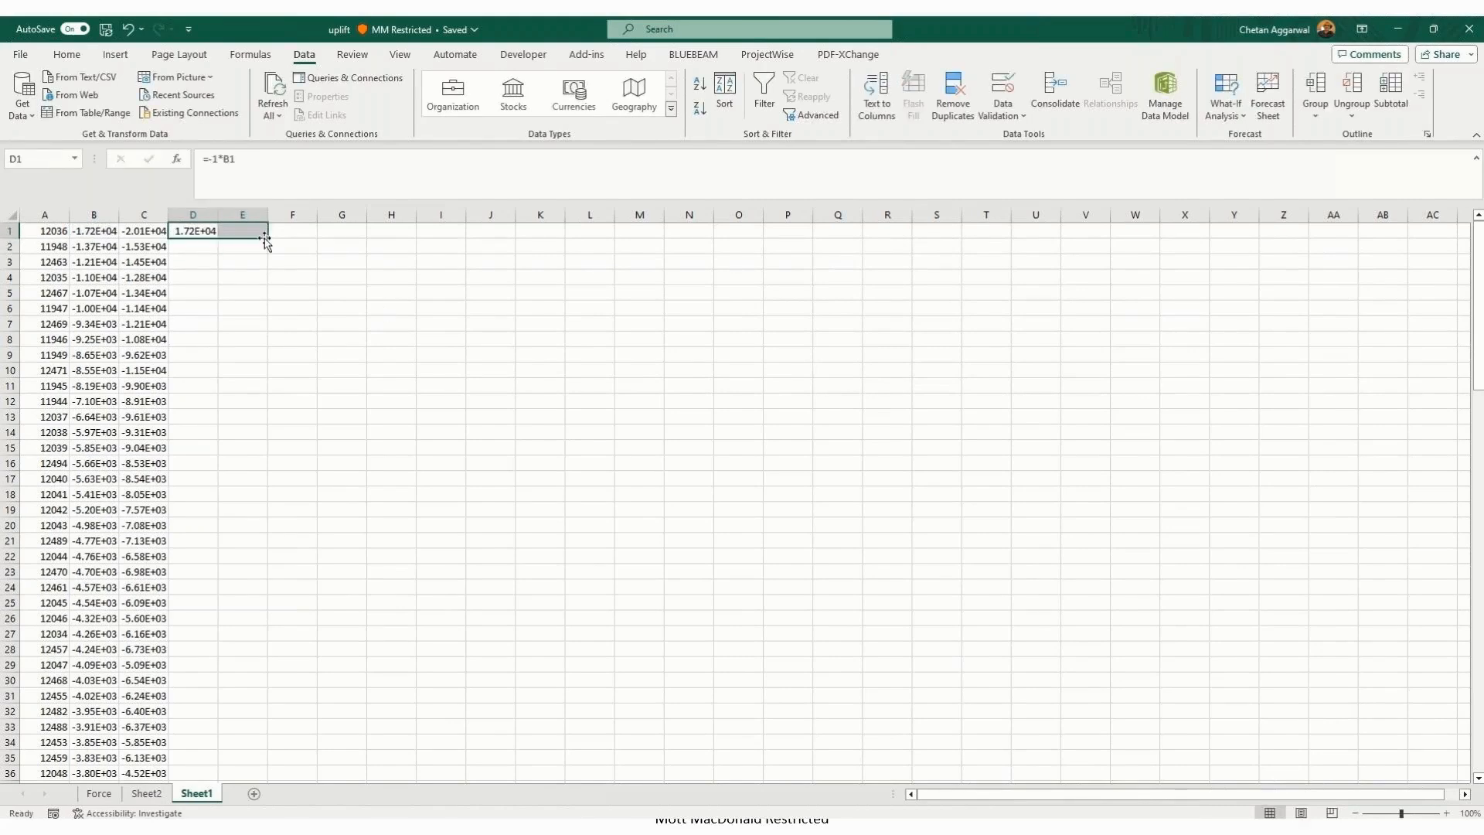
double_click(266, 239)
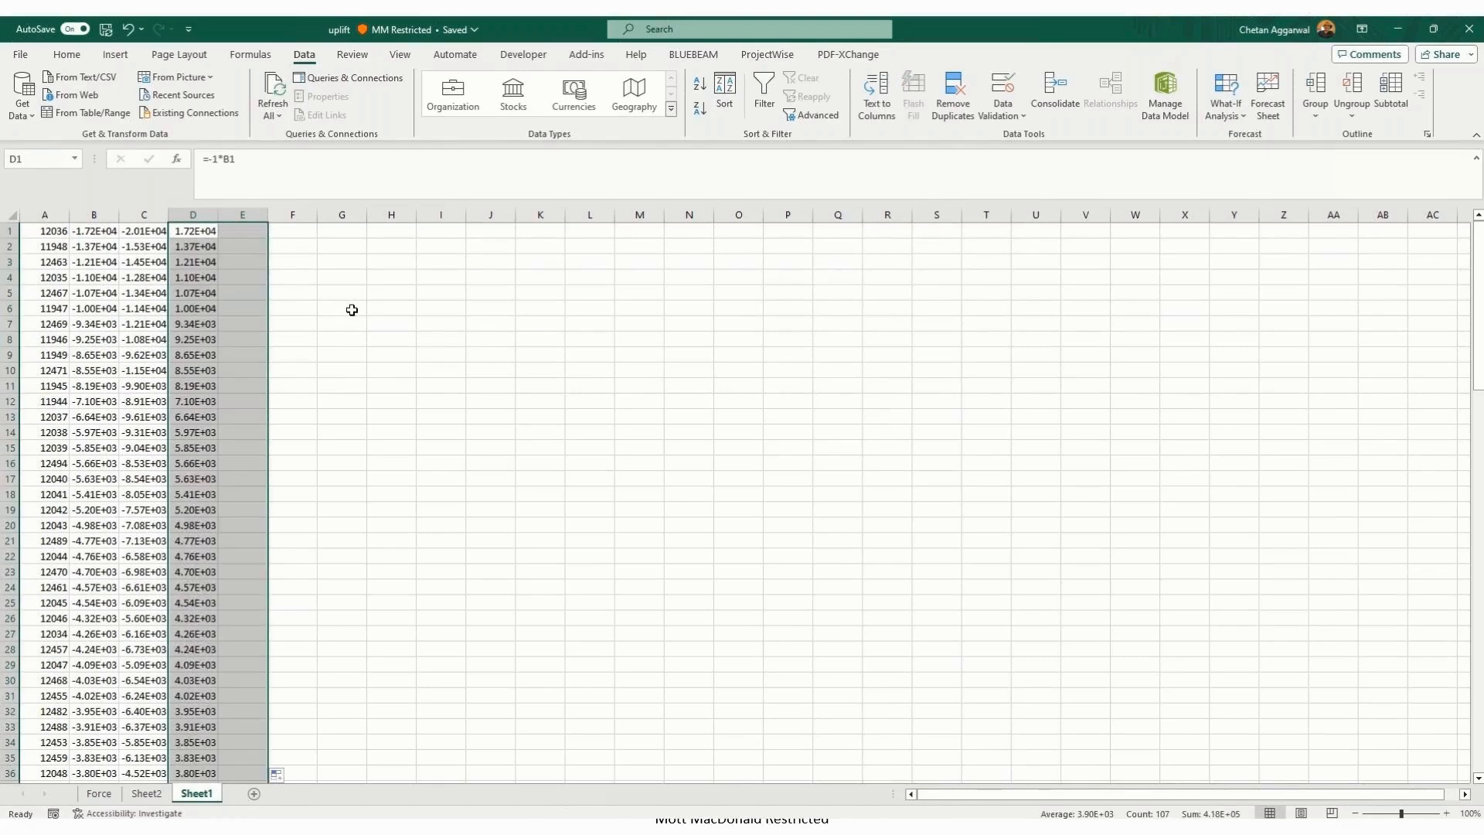
Step: Extend the D1 formula to E1 as =-1*C1 and fill it down column E
left_click(193, 235)
left_click_drag(218, 238, 255, 236)
left_click(257, 235)
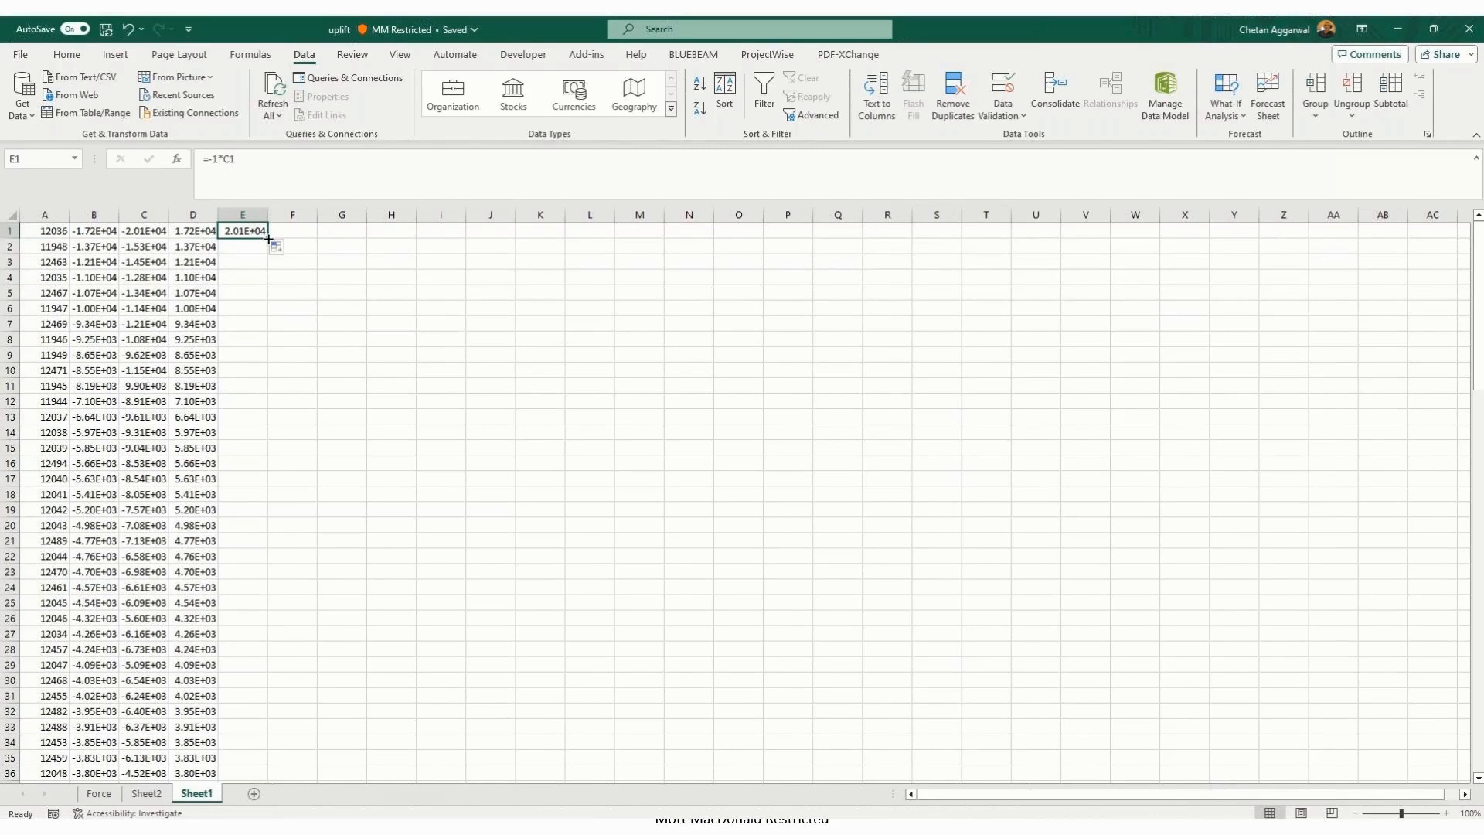
double_click(268, 238)
left_click(62, 234)
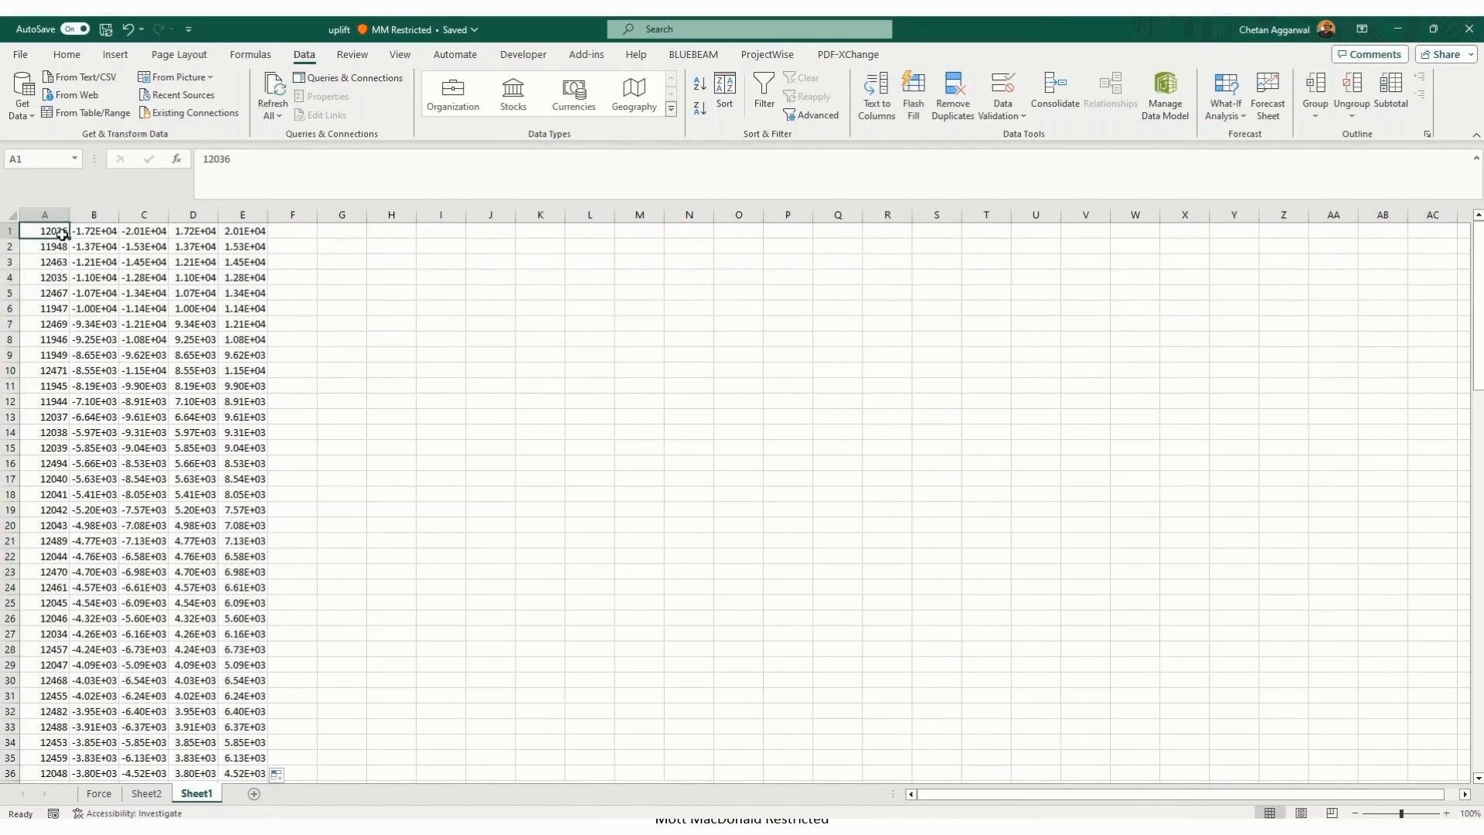
Step: Clear the old force entries on the Force sheet from row 4 to the end, keeping row 3 as the template
left_click(113, 799)
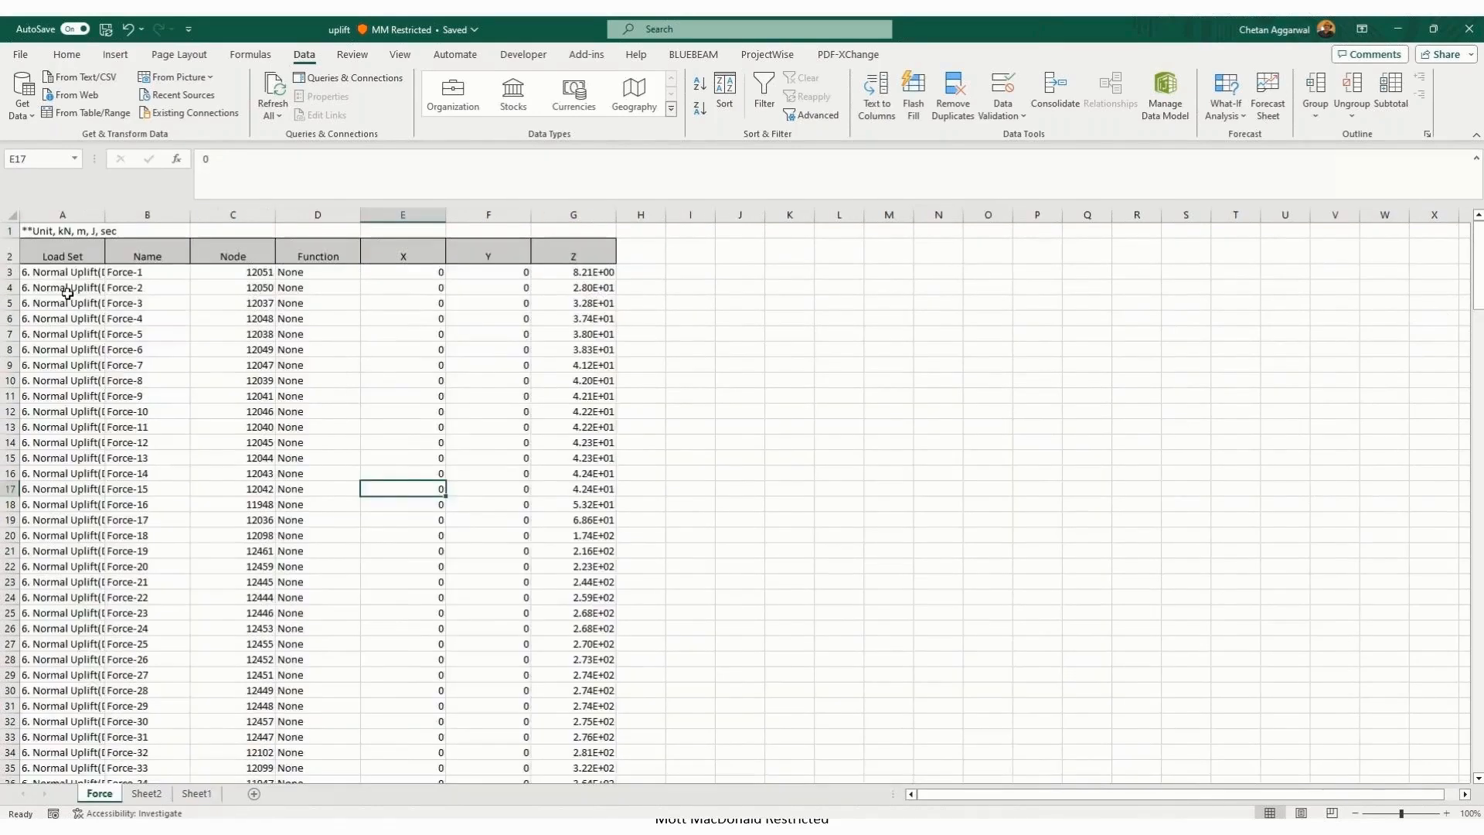
left_click_drag(63, 292, 575, 371)
key("ctrl+shift+Down")
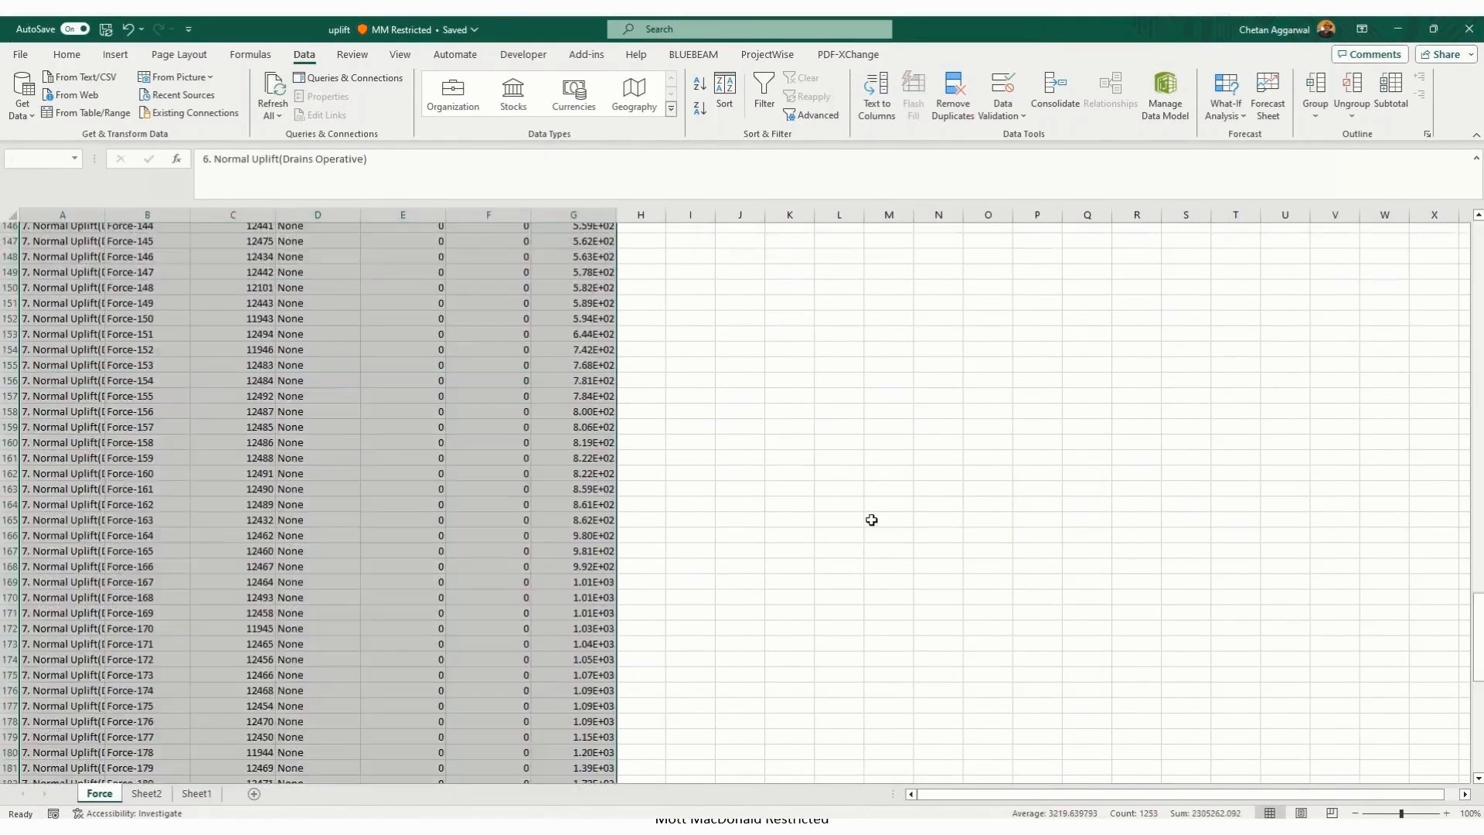
key("Delete")
key("Up")
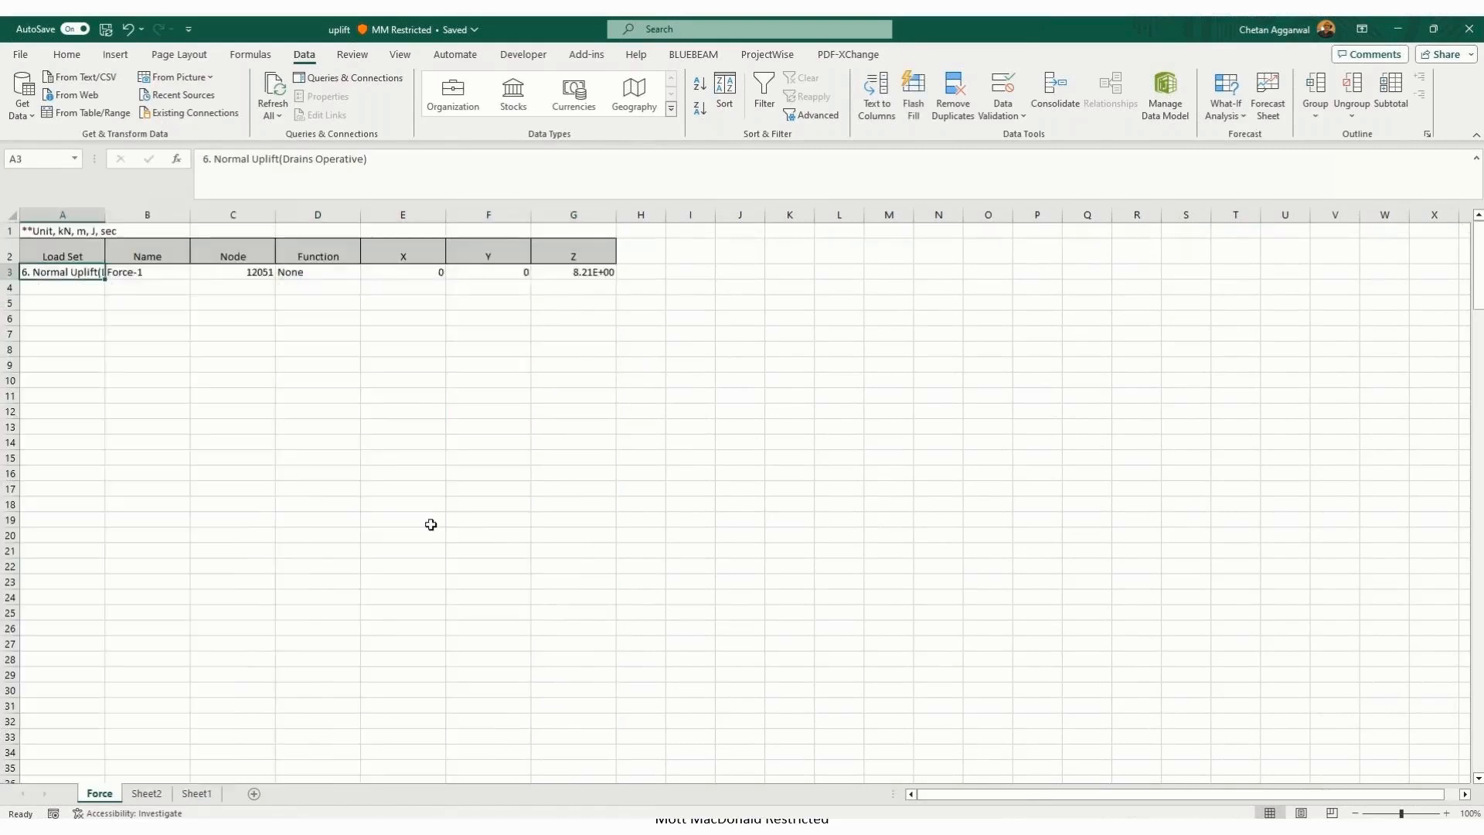
left_click(156, 797)
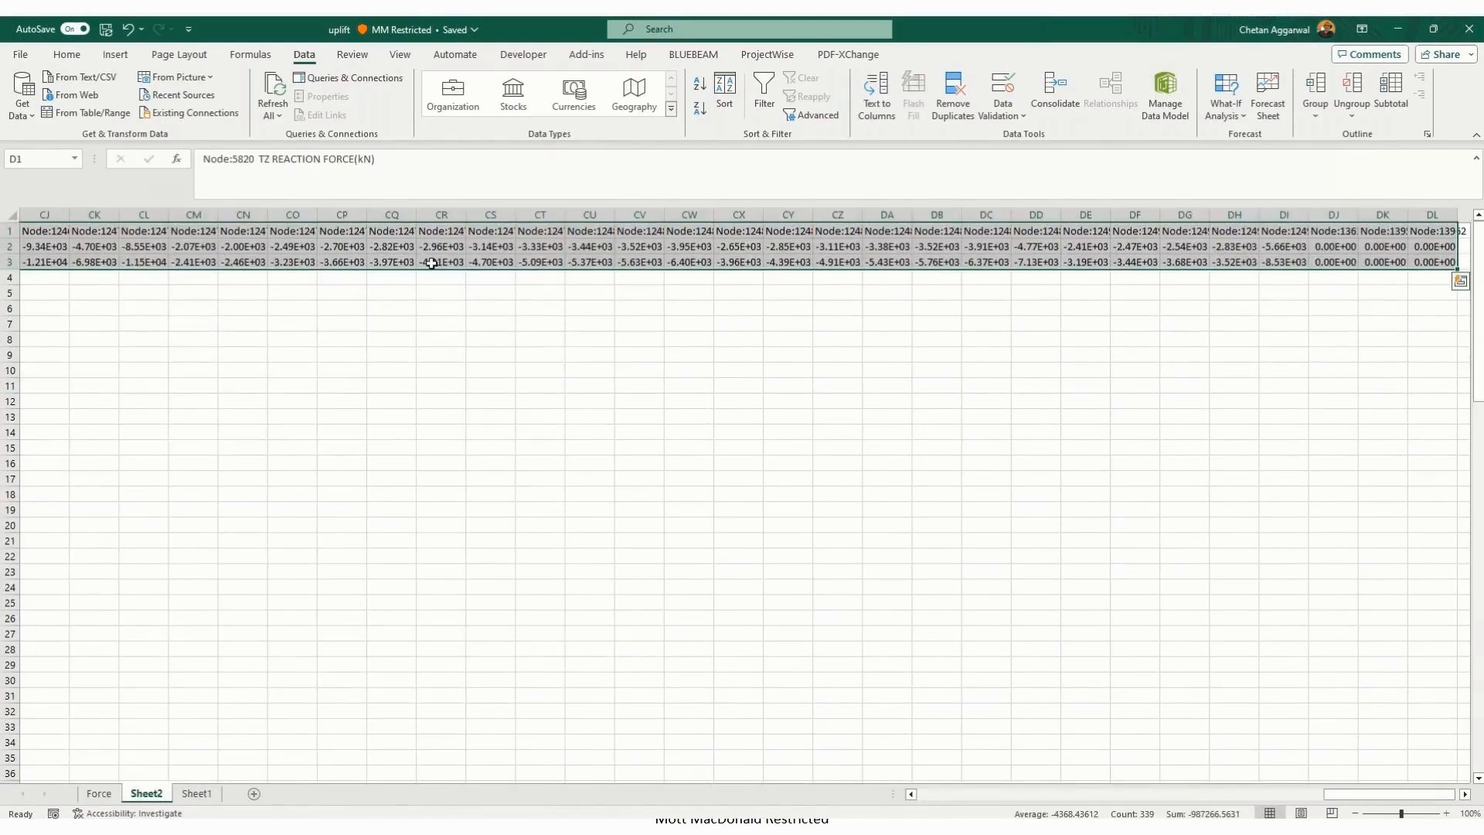
left_click(286, 248)
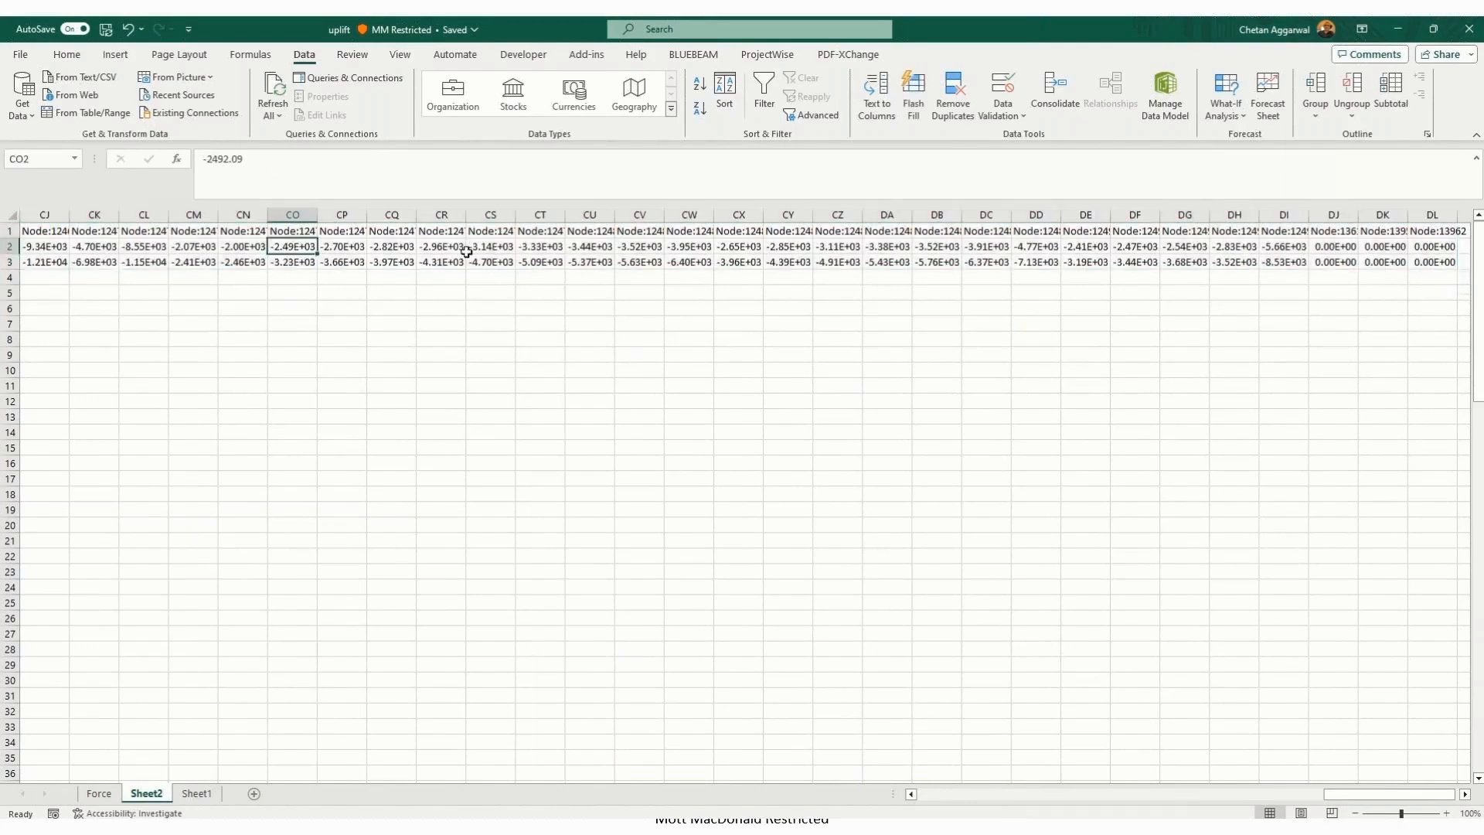
key("Home")
Step: Copy Sheet1's node numbers into the Force sheet's Node column from C3 and fill the Function, X and Y values down alongside
left_click(197, 793)
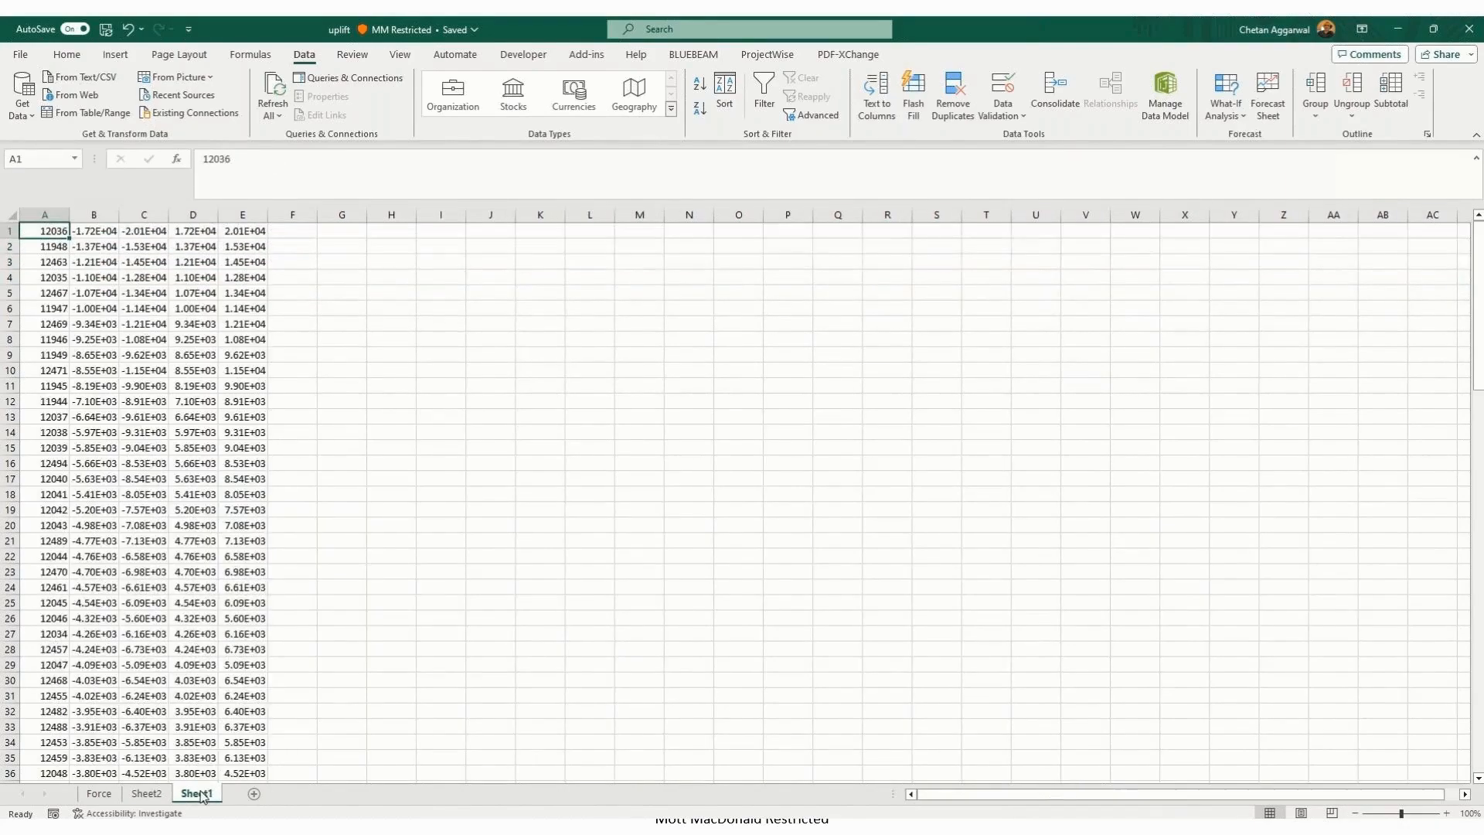
key("ctrl+shift+Down")
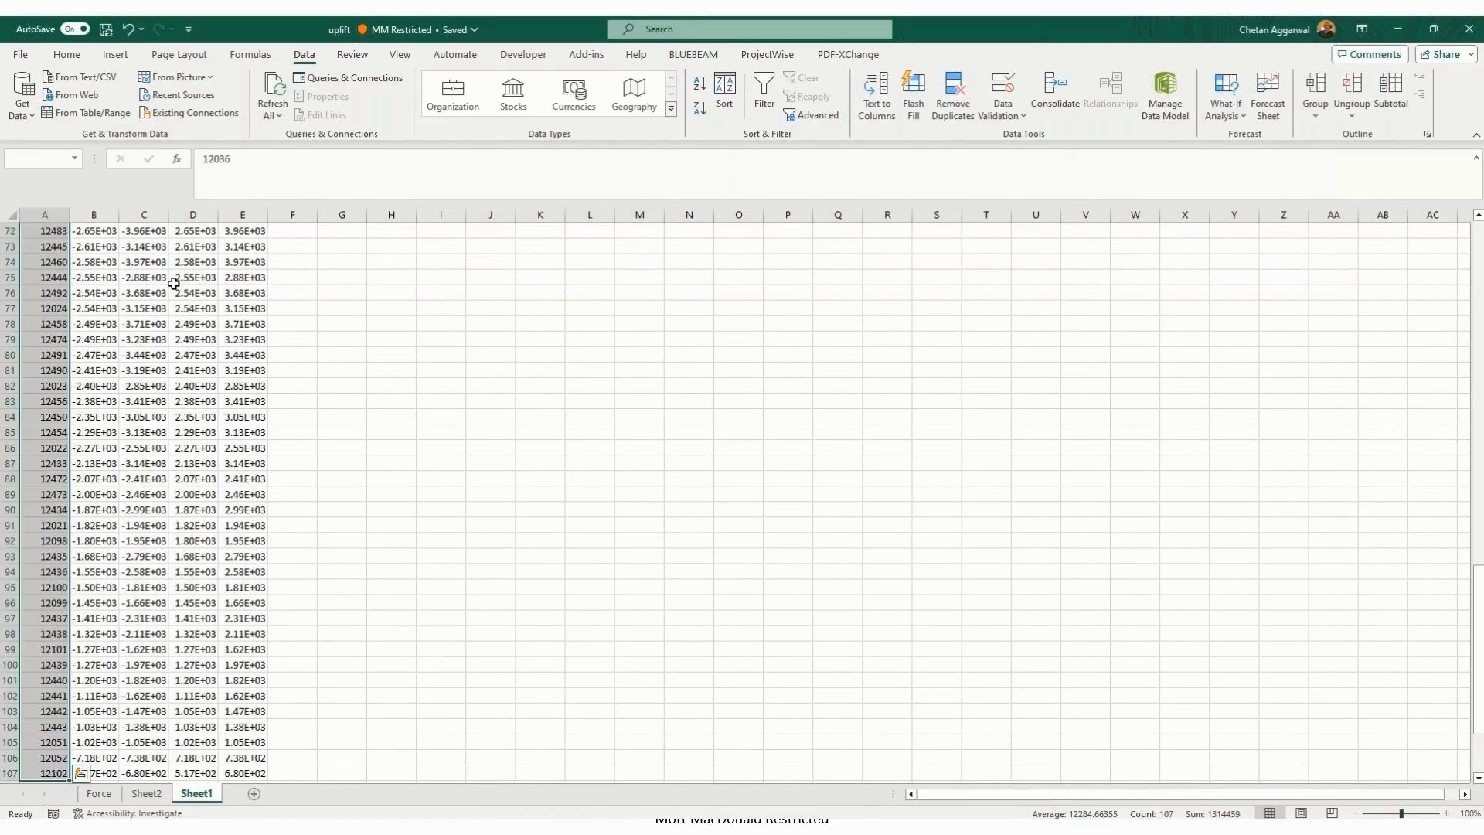
key("ctrl+c")
key("ctrl+Page_Up")
key("ctrl+Page_Up")
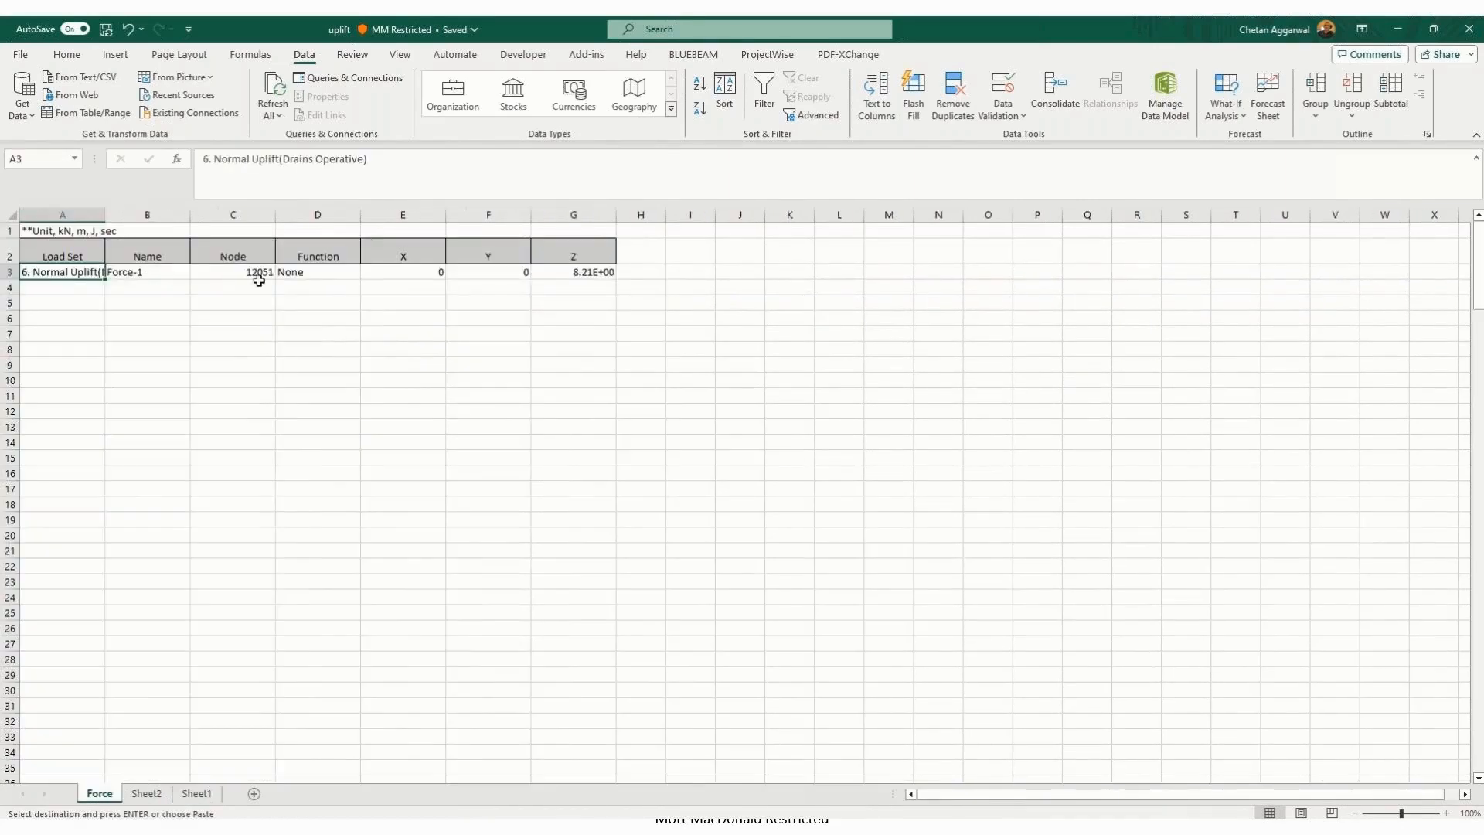
left_click(258, 271)
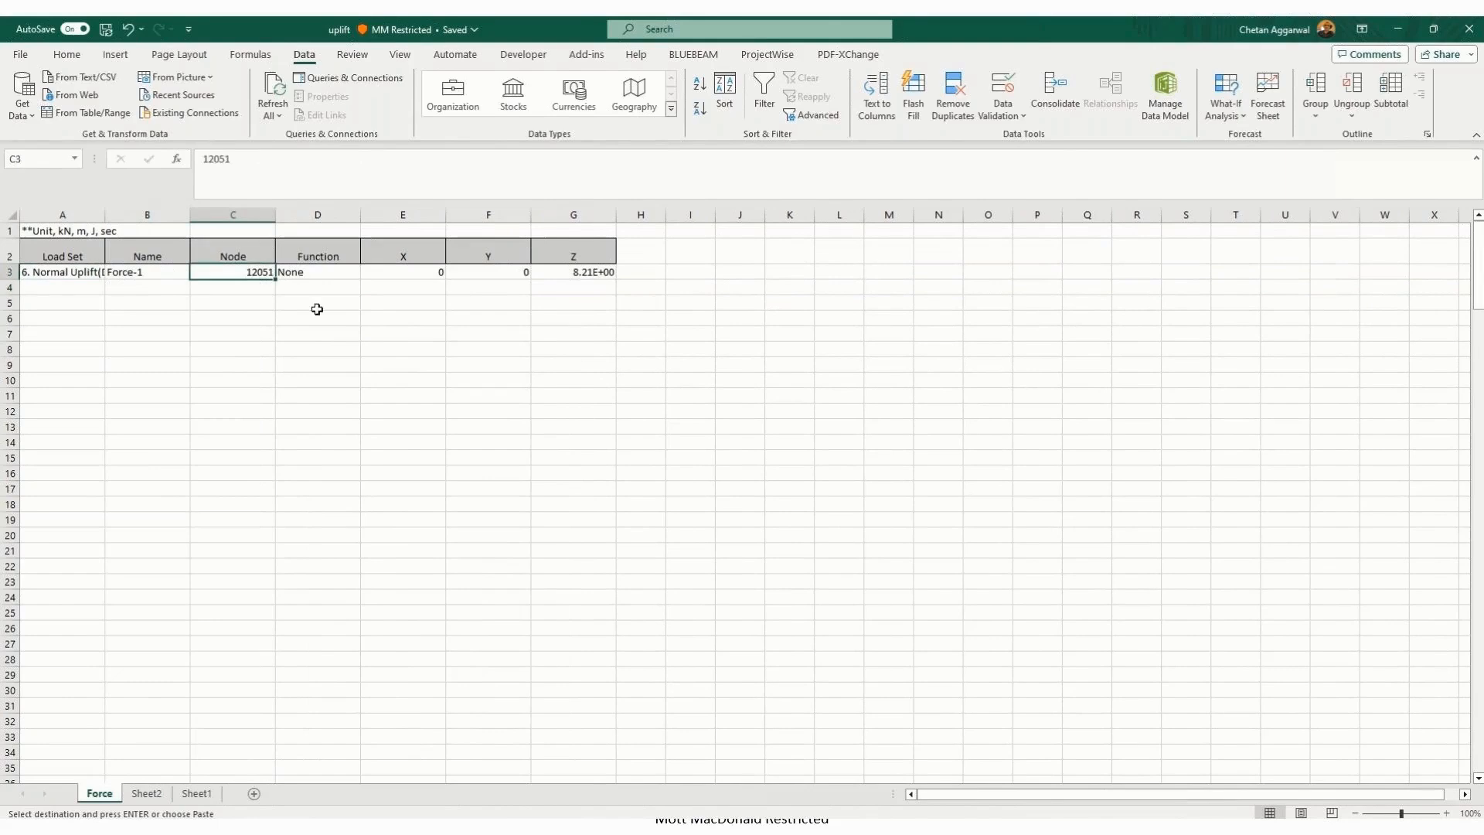
key("ctrl+v")
left_click_drag(298, 272, 525, 283)
double_click(525, 283)
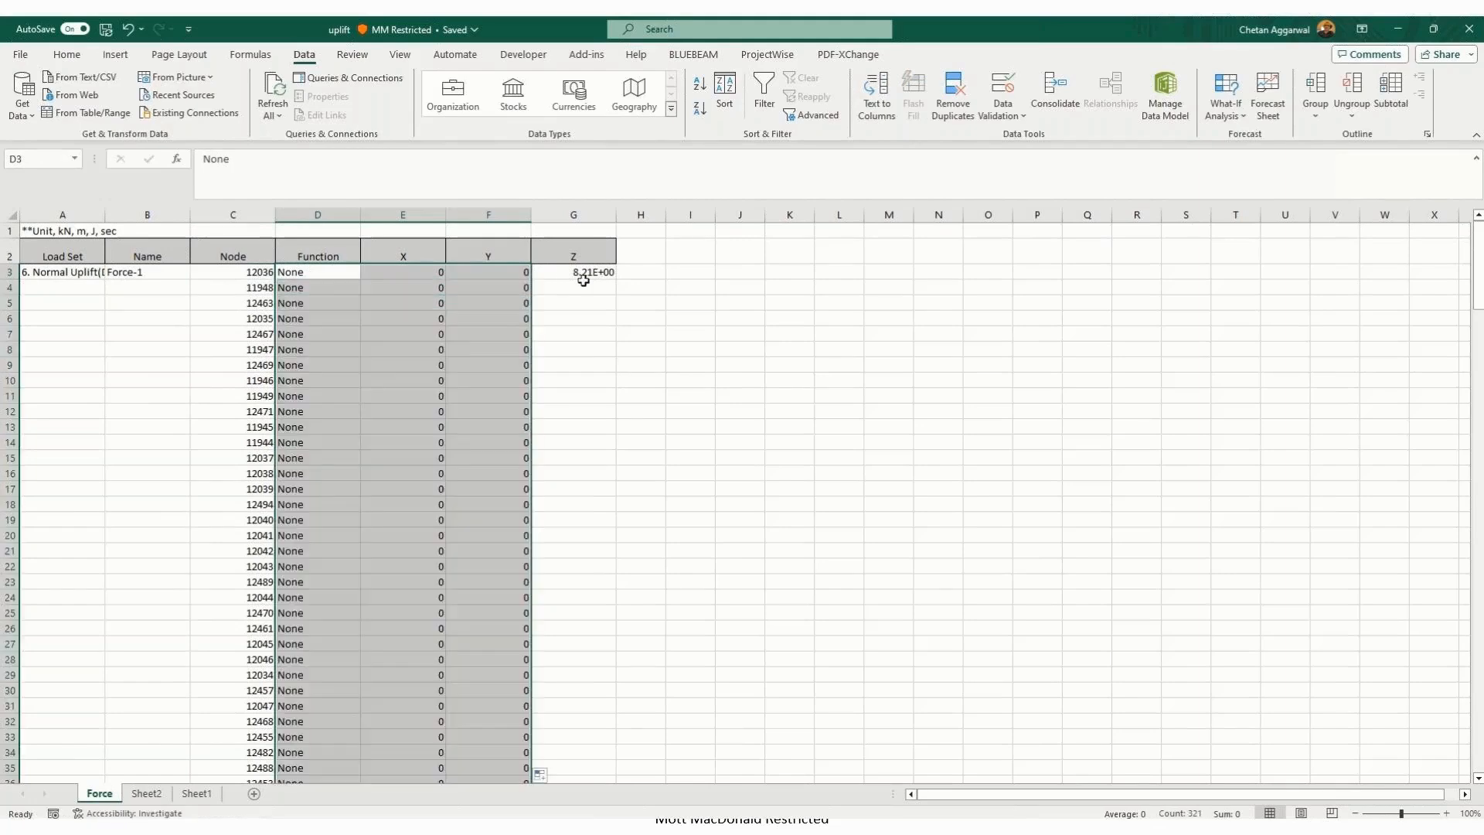
Step: Copy the sign-reversed reactions in Sheet1 column D and paste them into the Force sheet's Z column from G3
left_click(588, 275)
left_click(198, 793)
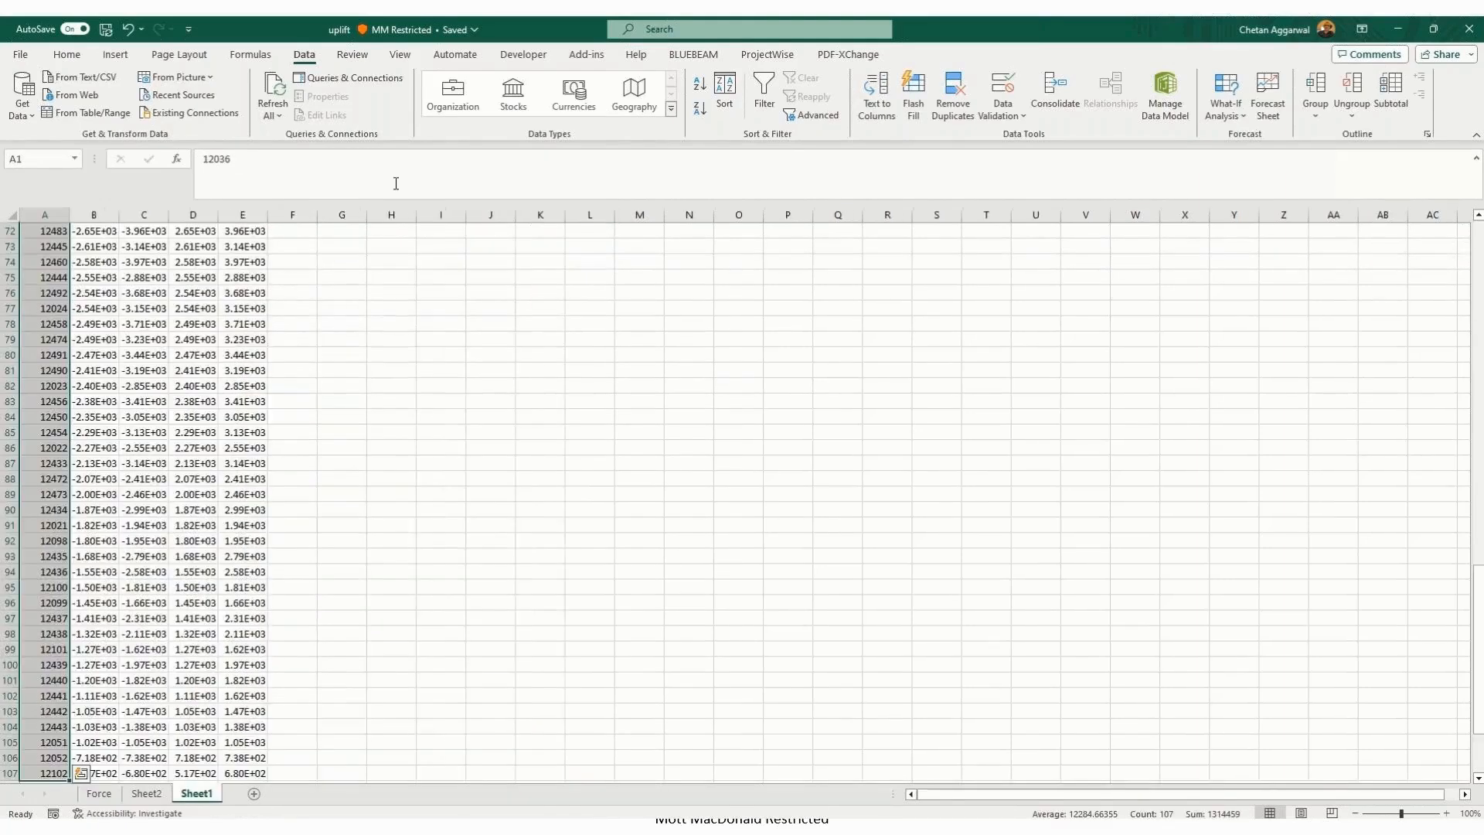
left_click(179, 246)
key("ctrl+Up")
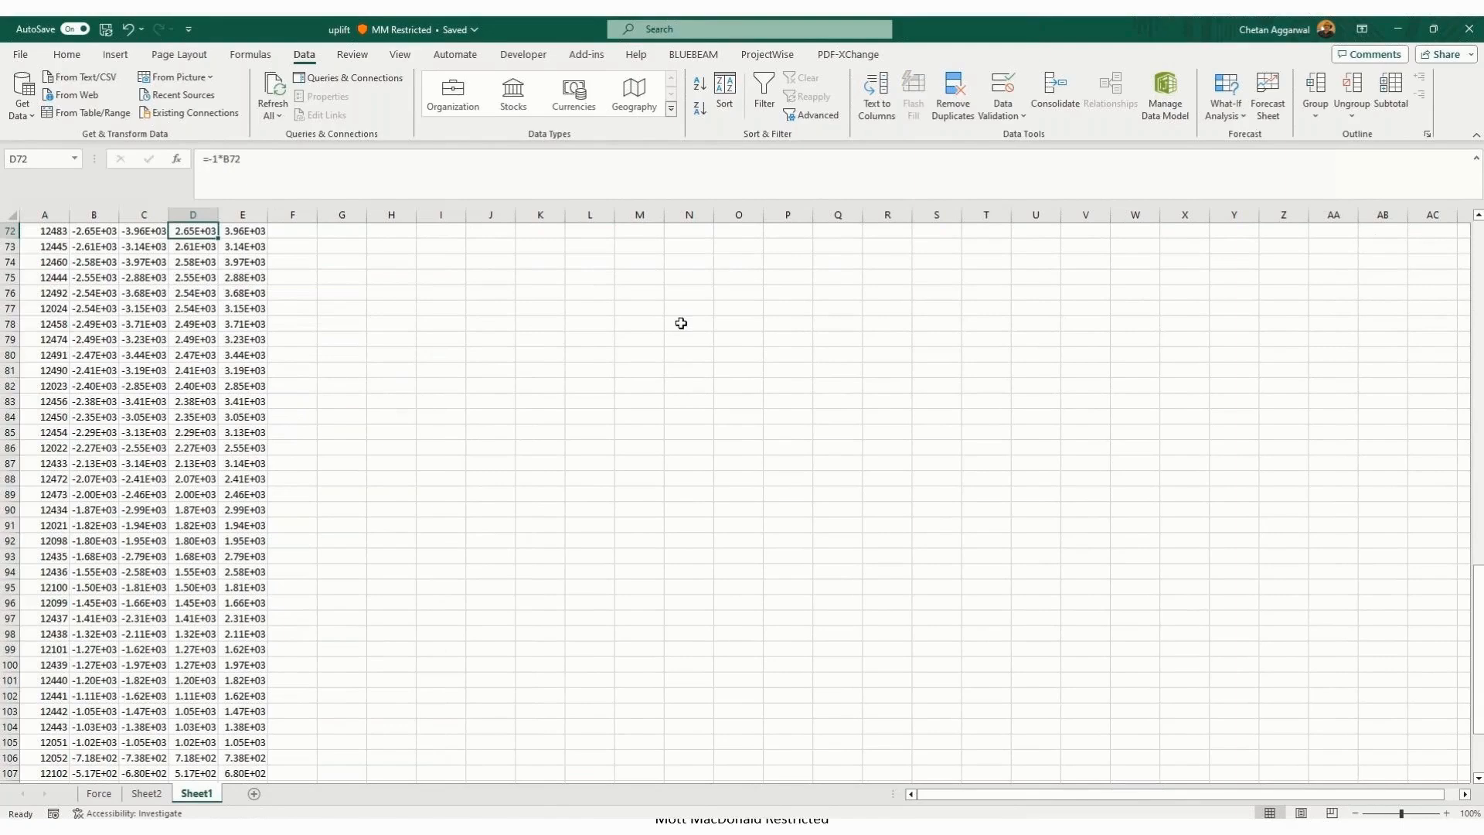
key("ctrl+shift+Down")
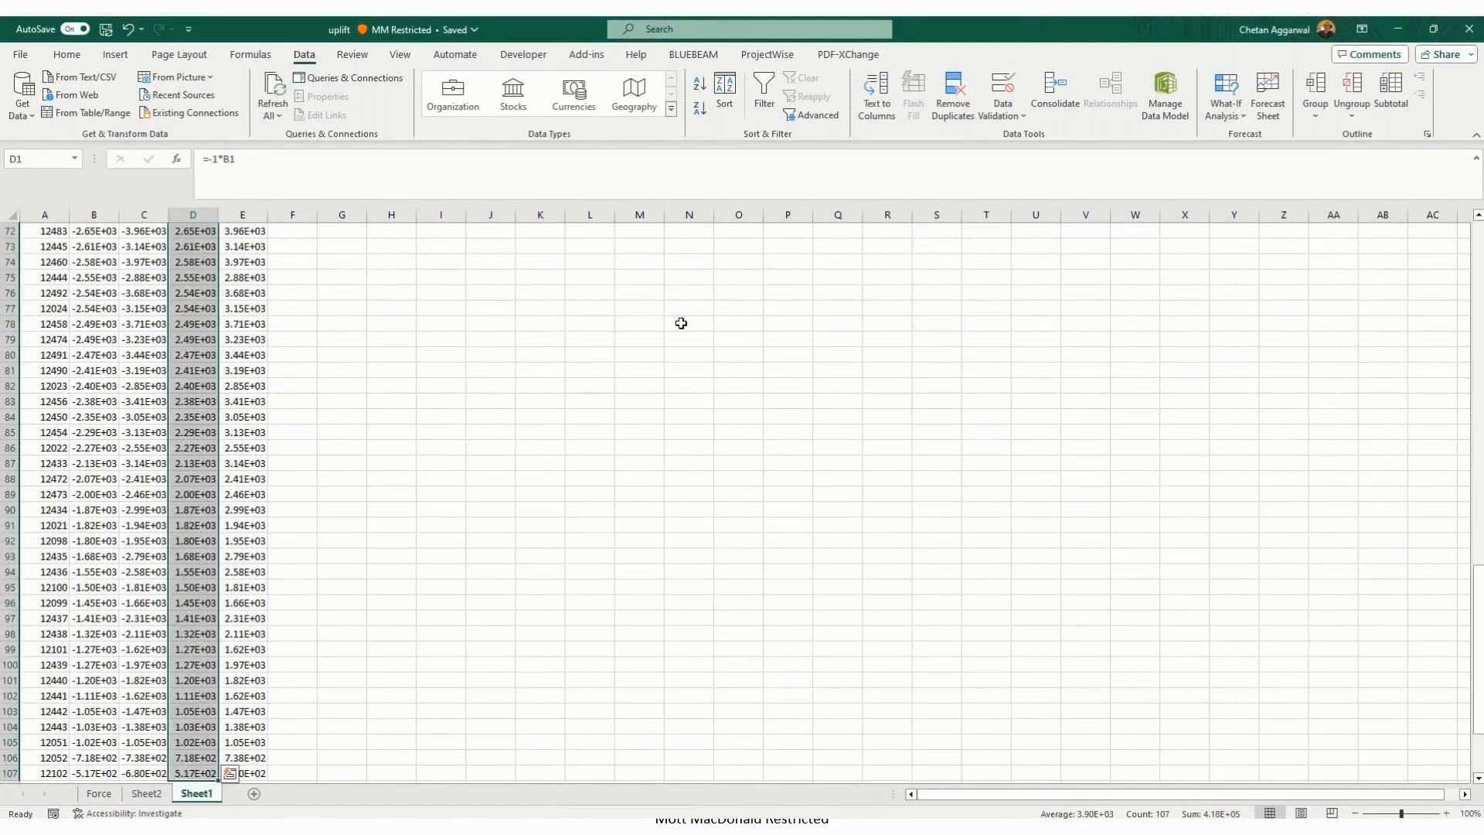
key("ctrl+c")
key("ctrl+Page_Up")
key("ctrl+Page_Up")
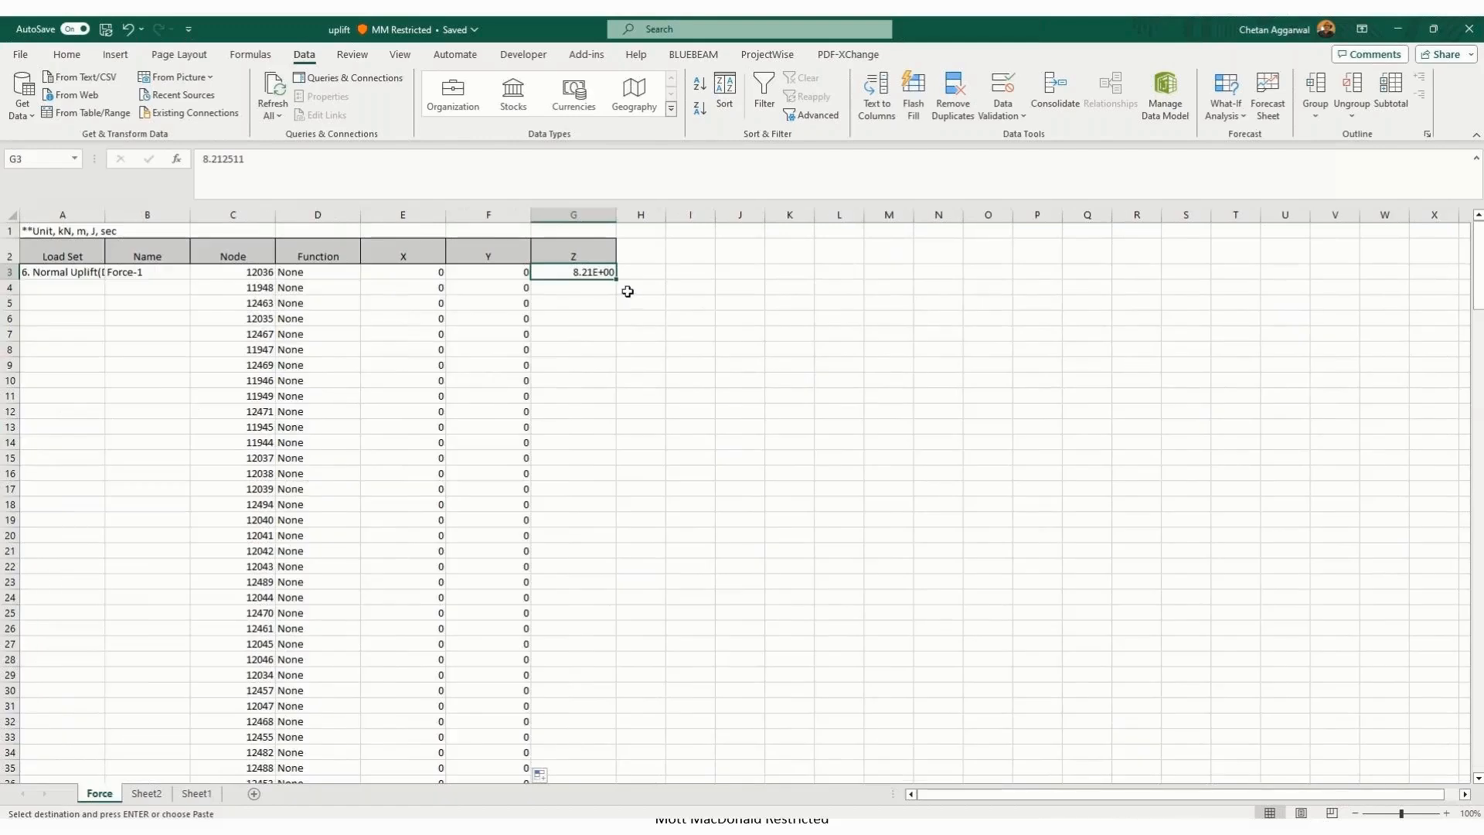
key("ctrl+v")
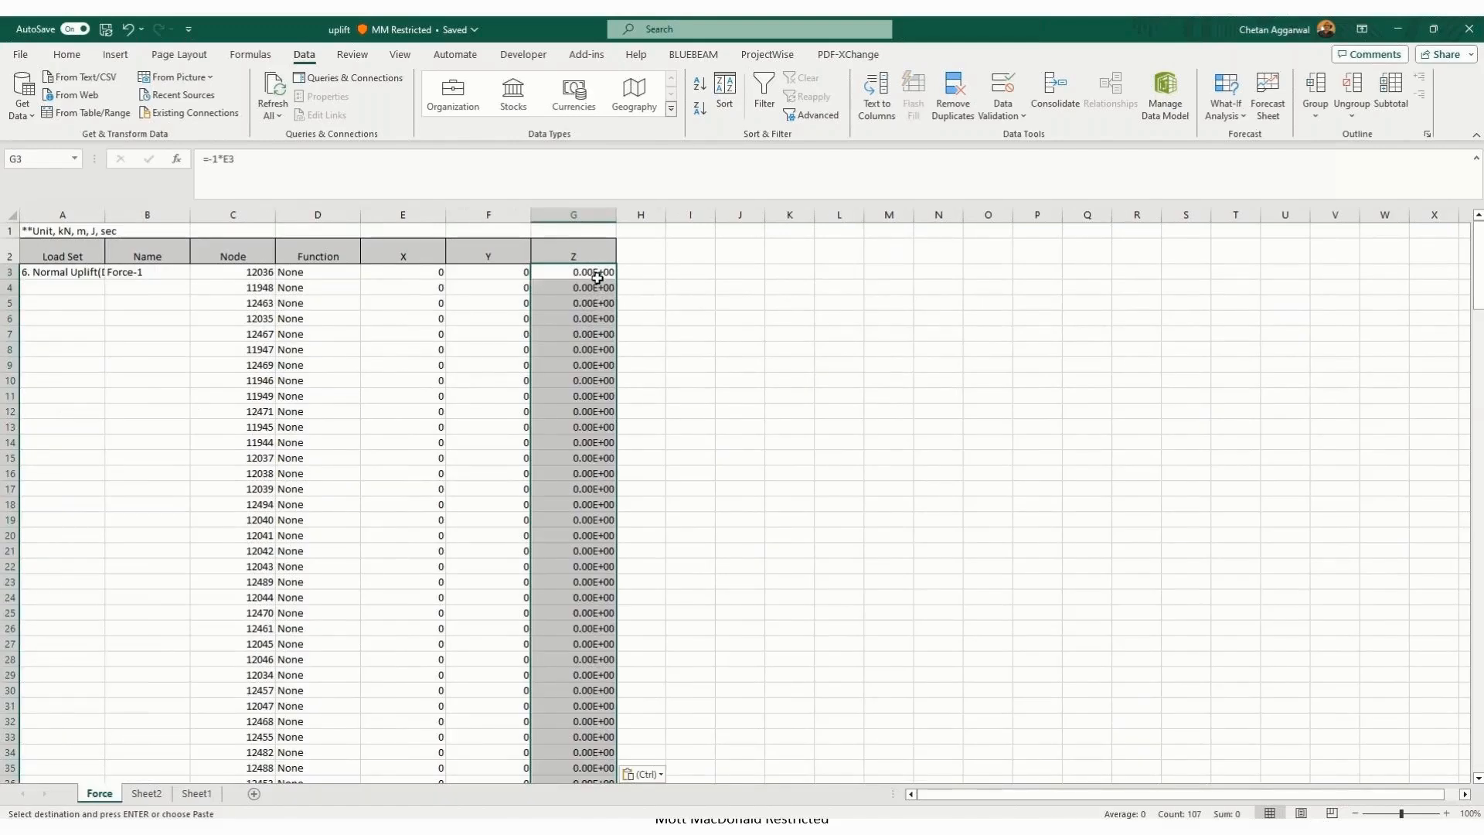
Step: Paste the copied reactions over the Z column again from G3 as values and number formats
right_click(597, 277)
left_click(676, 407)
left_click(688, 408)
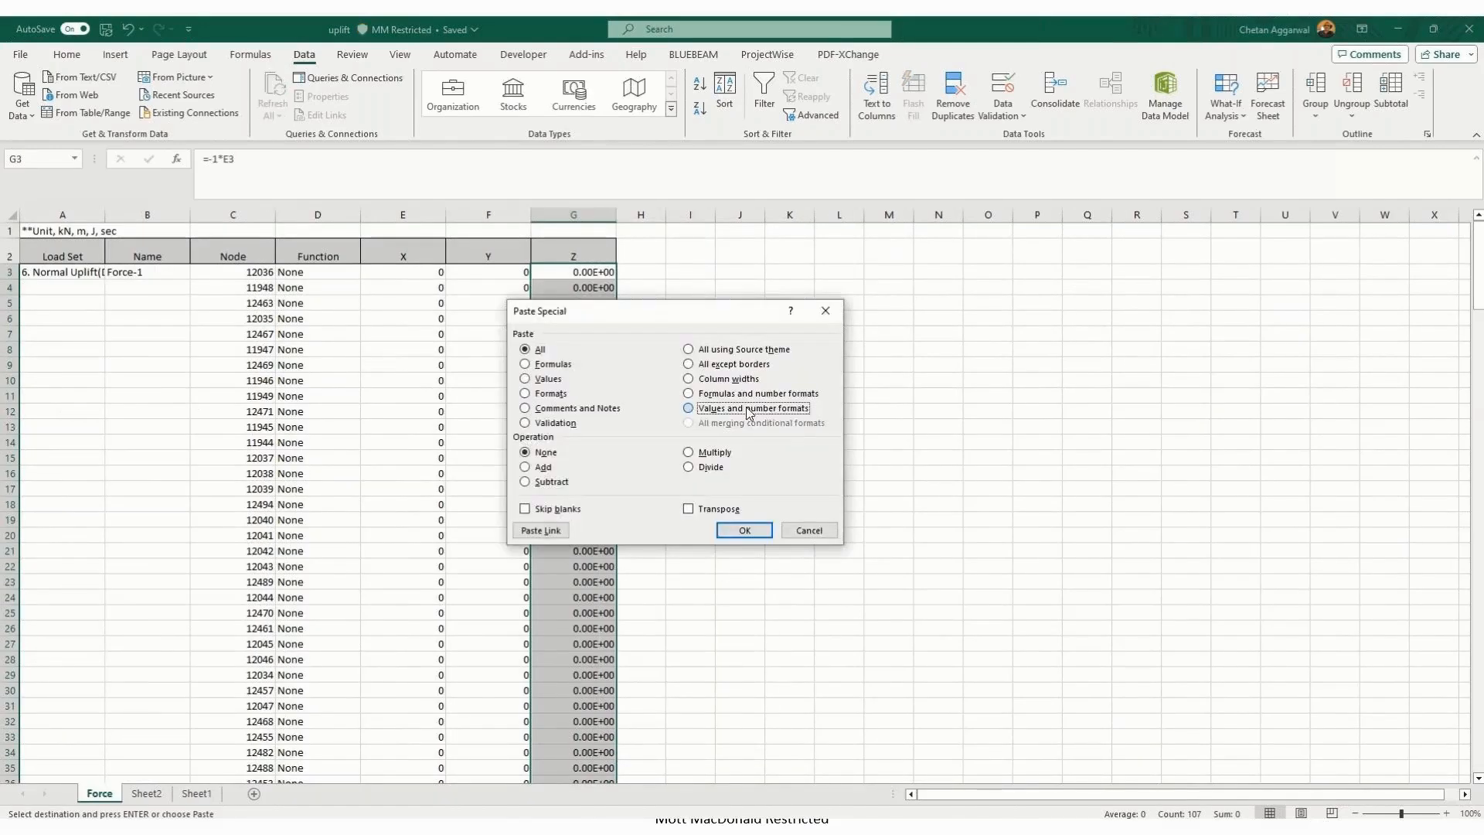
left_click(743, 529)
left_click(690, 426)
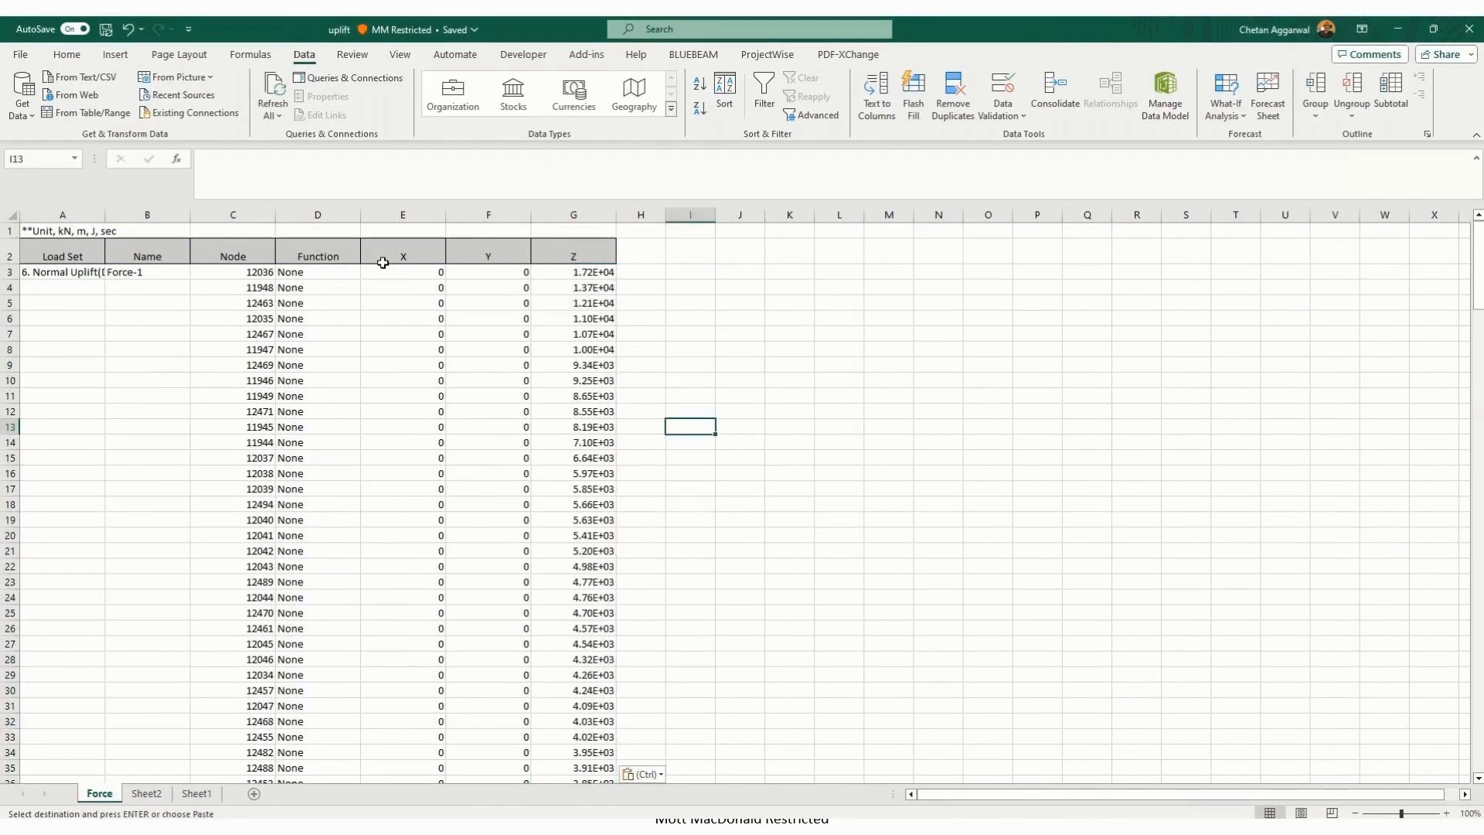
Step: Fill the Force-1 name series and the 6. Normal Uplift(Drains Operative) load set down beside all the node rows
left_click(140, 267)
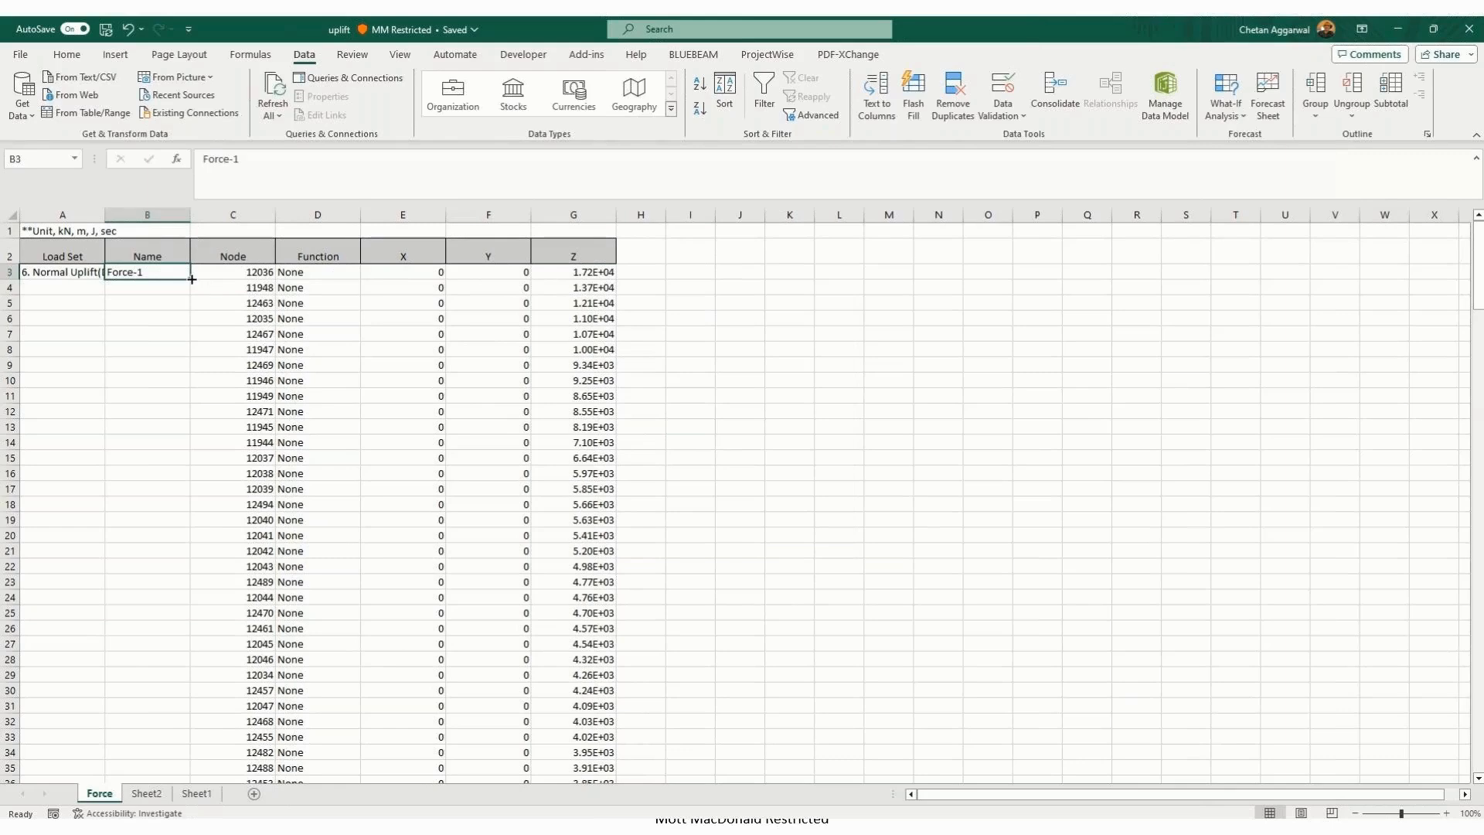
double_click(192, 279)
left_click(78, 271)
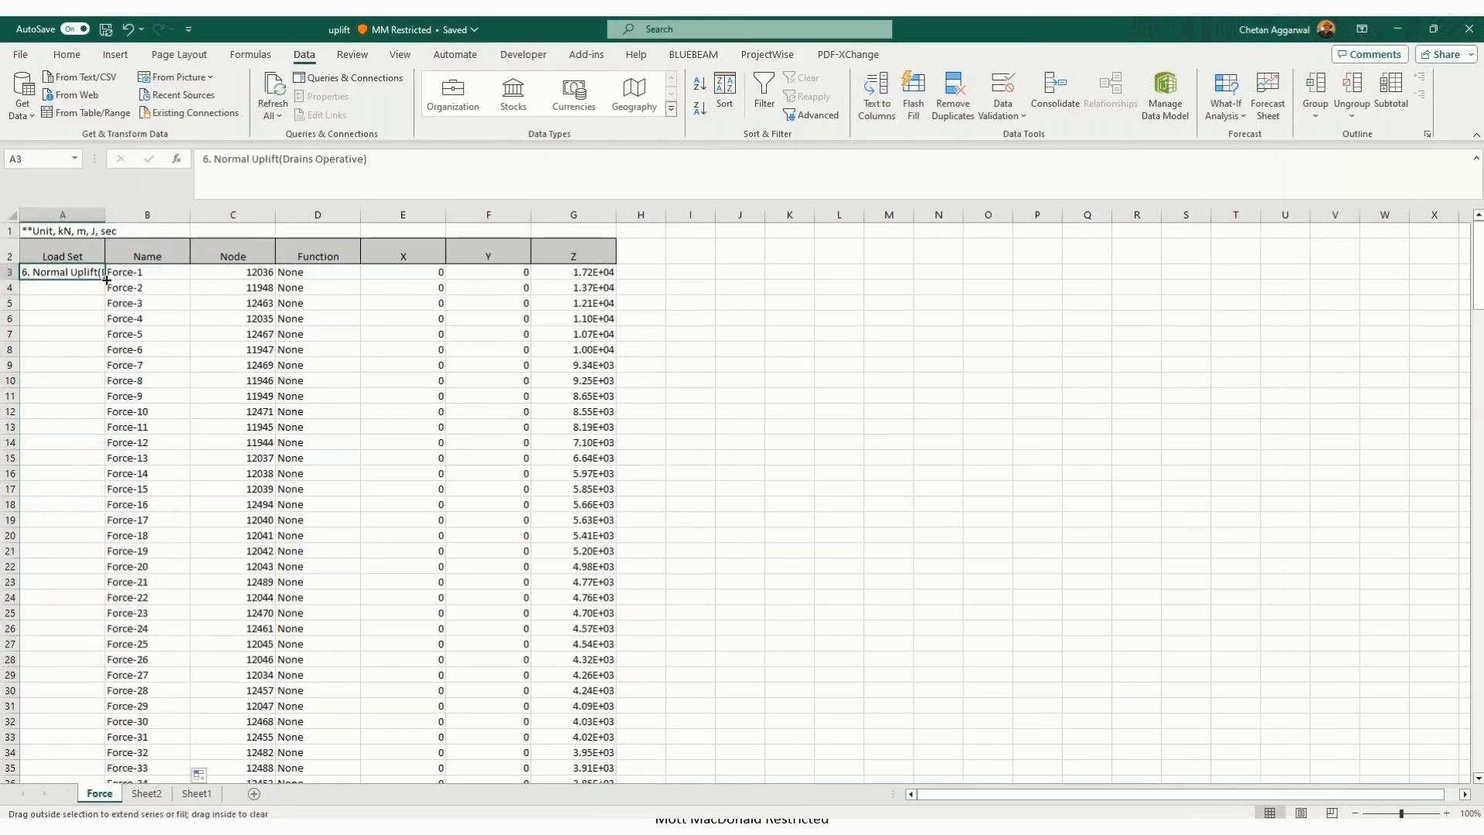
double_click(105, 279)
Step: Copy the 7. Normal Uplift(Drains INOperative) name from Sheet2 cell B3 into the Force sheet's Load Set column at A110
left_click(62, 318)
key("ctrl+Down")
key("Down")
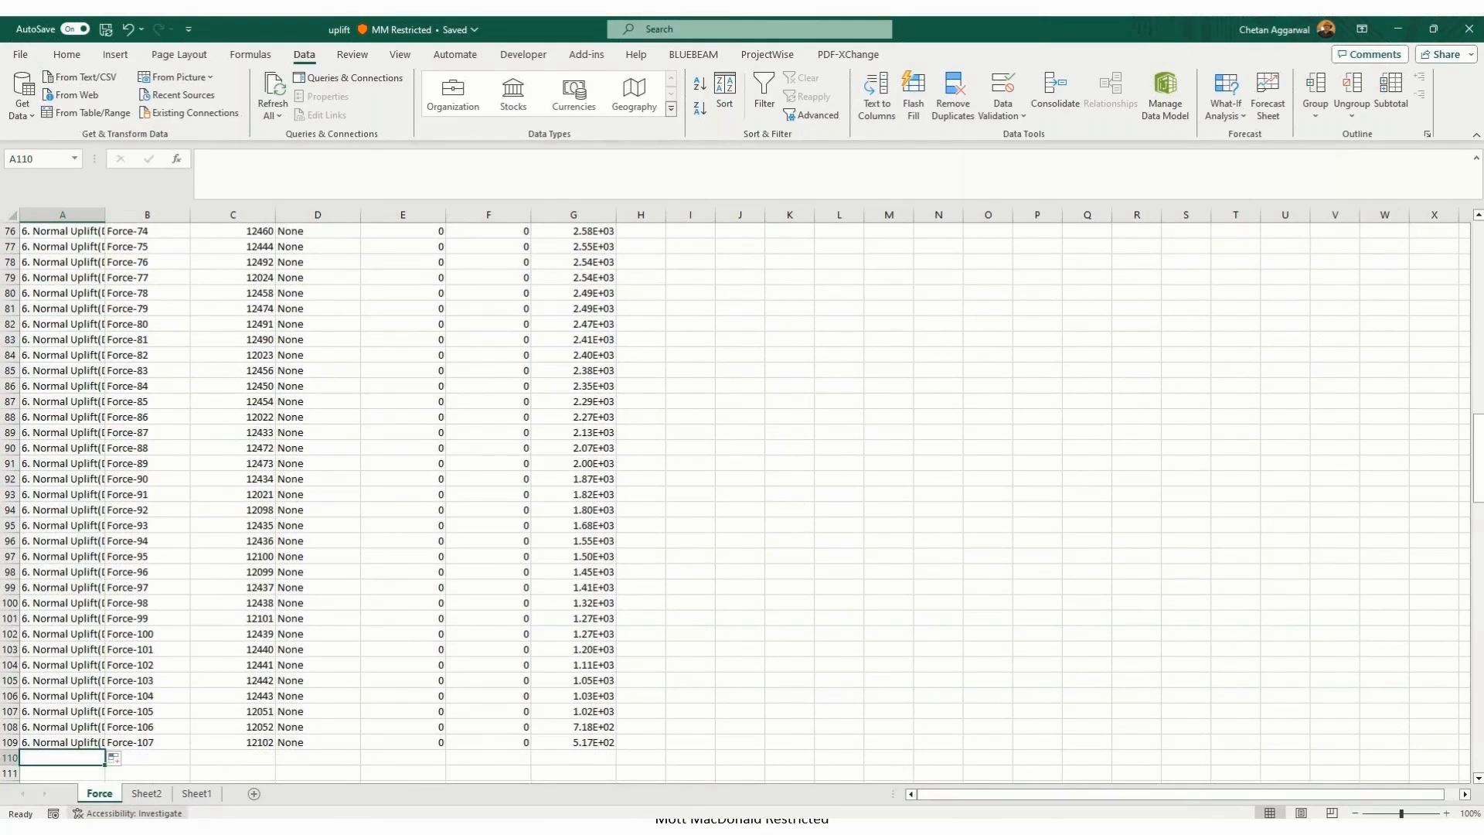
key("ctrl+Page_Down")
left_click(86, 266)
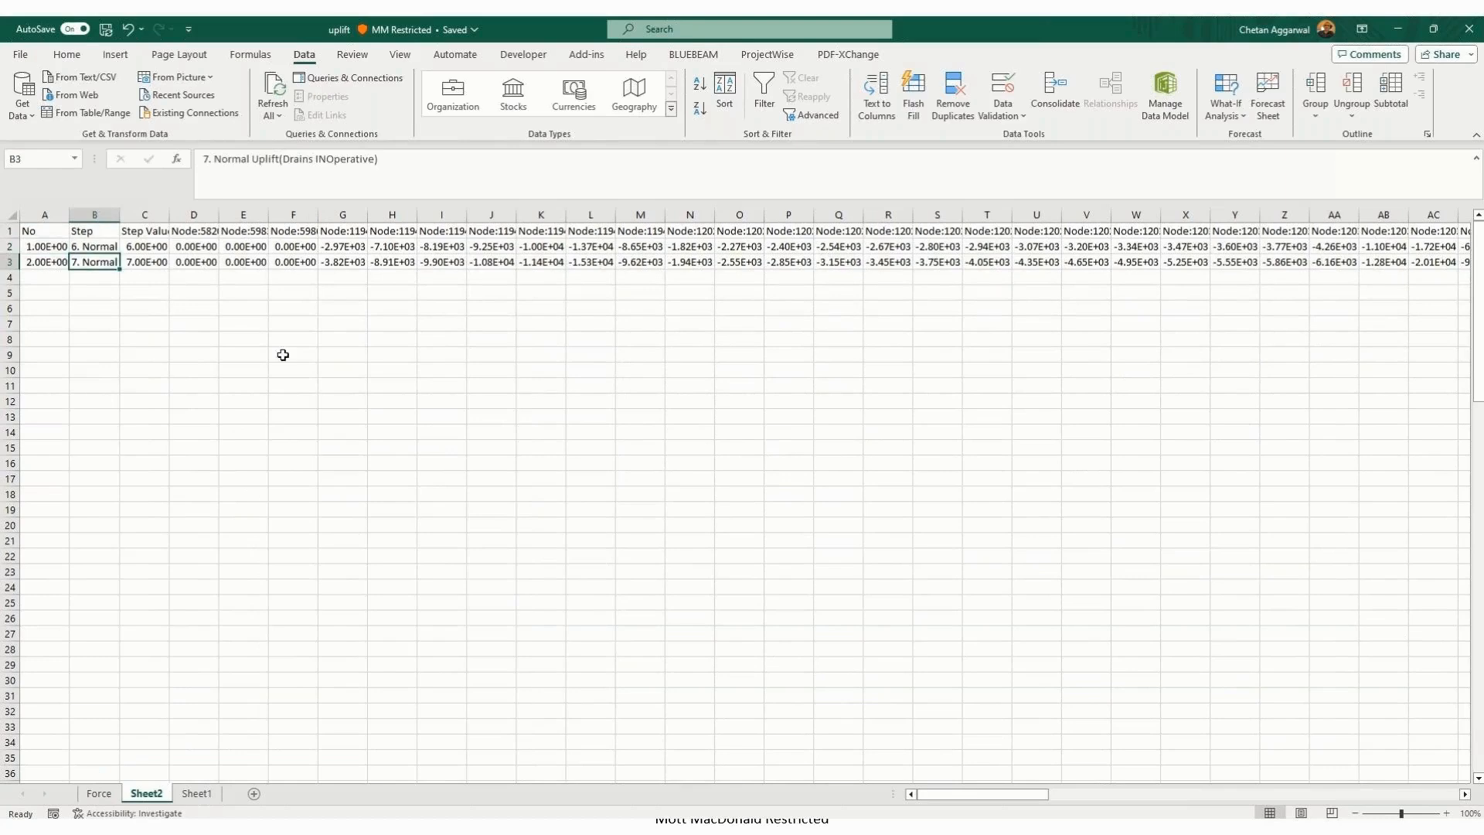
key("ctrl+c")
left_click(99, 793)
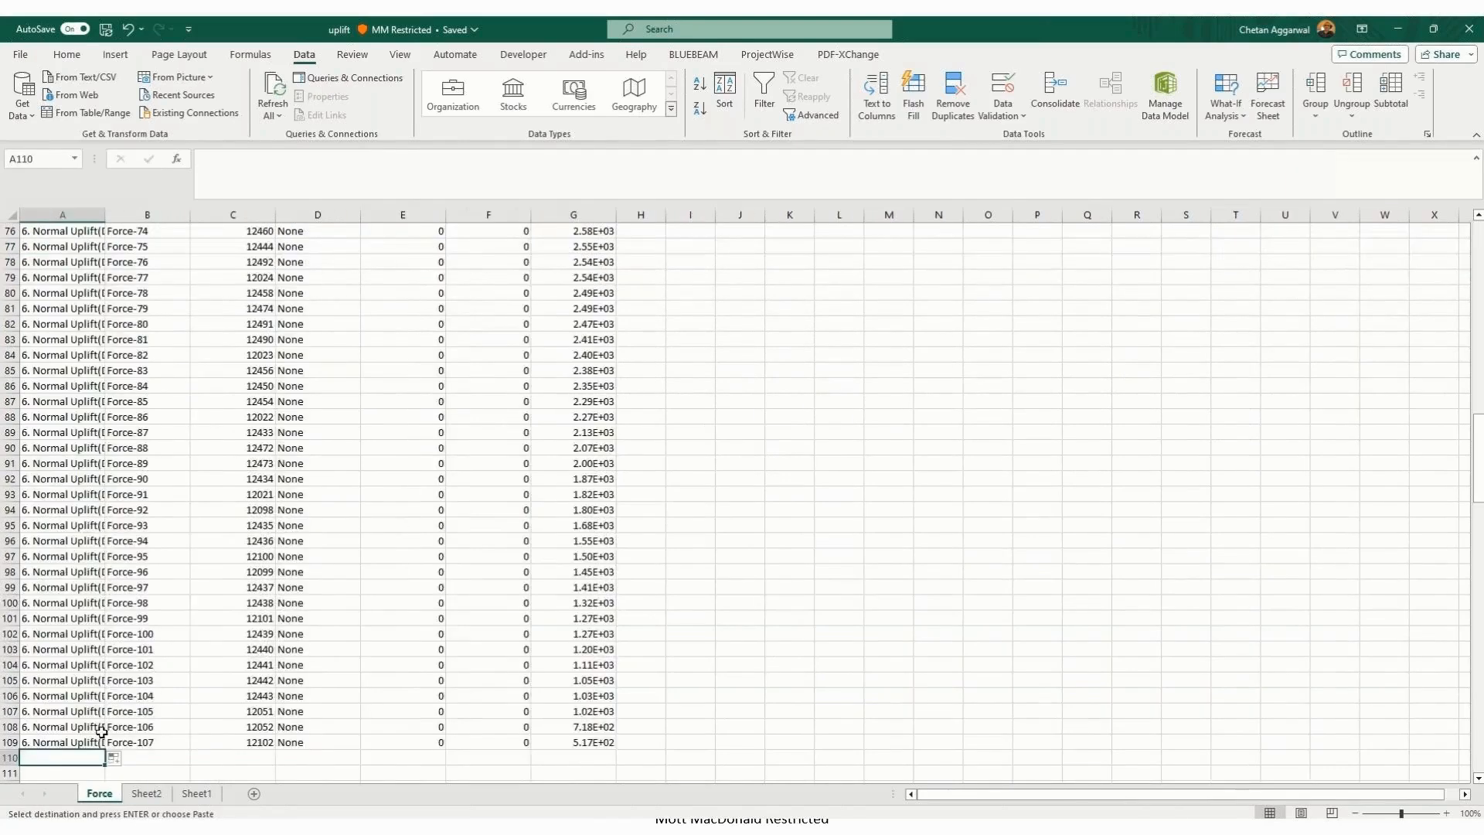
key("ctrl+v")
Step: Copy the Force sheet's Node, Function, X and Y values in C3:F109 and paste them below the table from C110
left_click(145, 712)
scroll(186, 707, "down", 4)
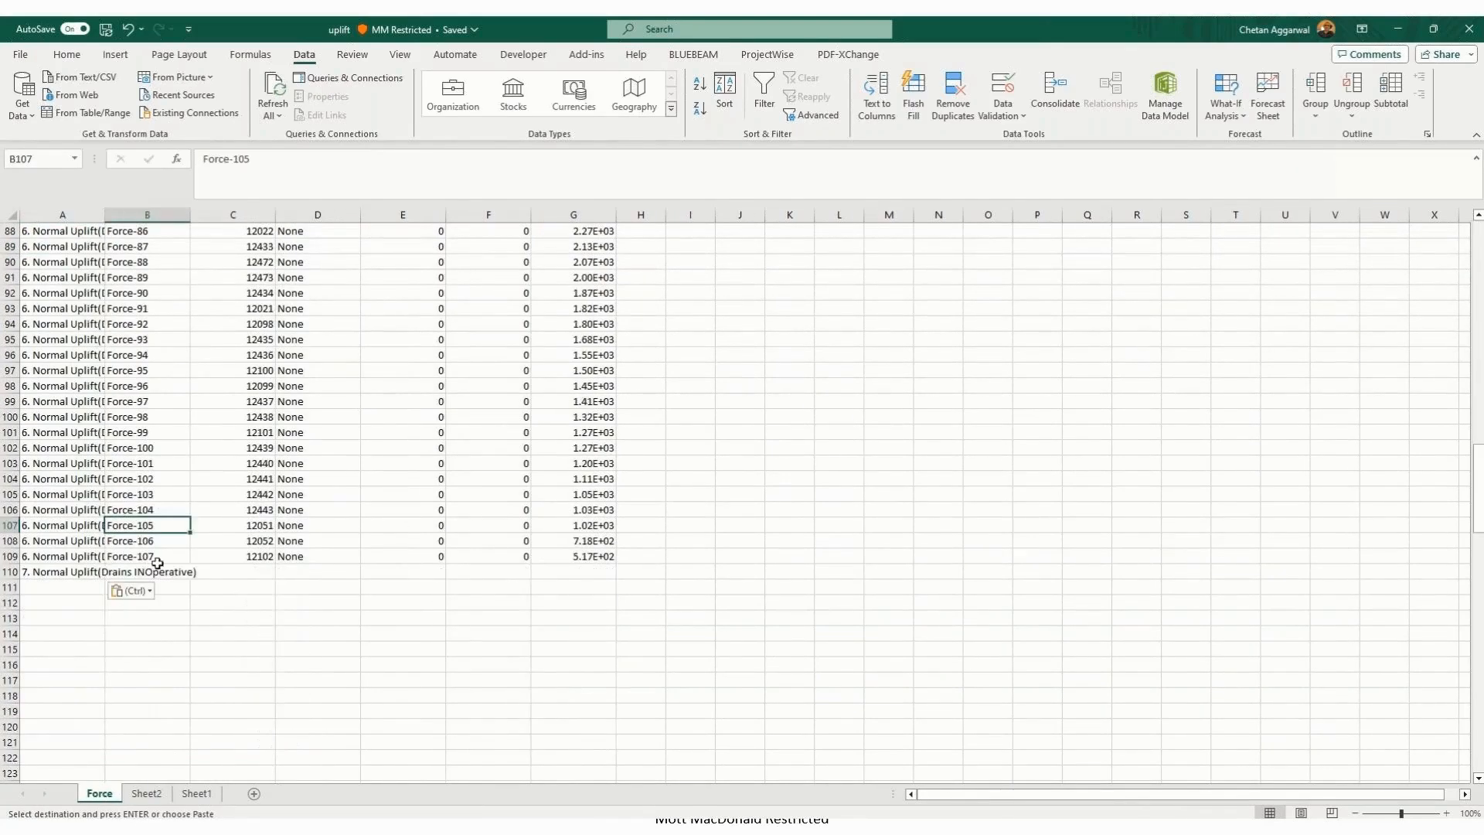
left_click(263, 557)
key("shift+Right")
key("shift+Right")
key("shift+Right")
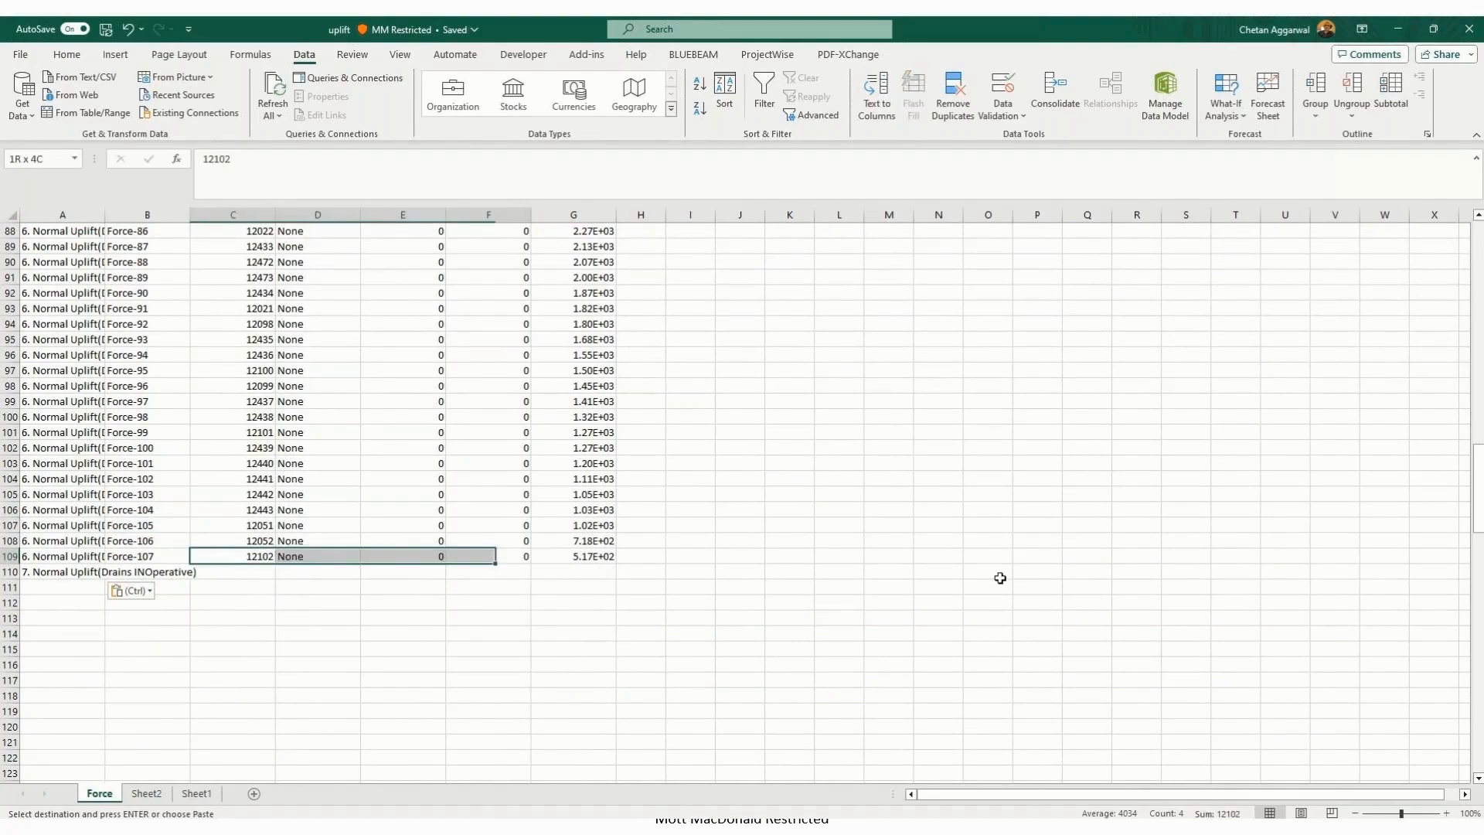
key("ctrl+shift+Up")
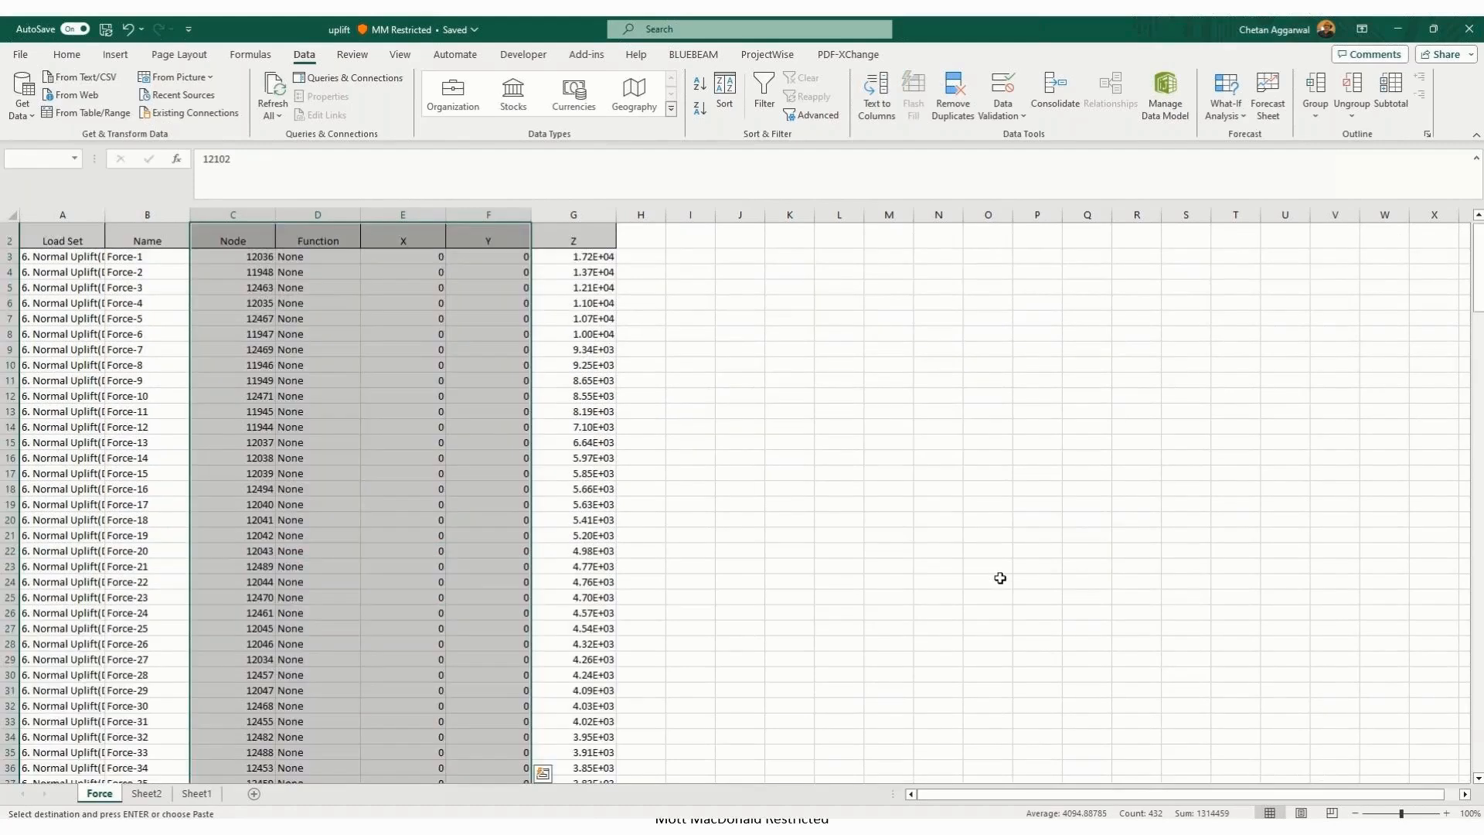
key("shift+Down")
key("ctrl+c")
scroll(288, 510, "down", 20)
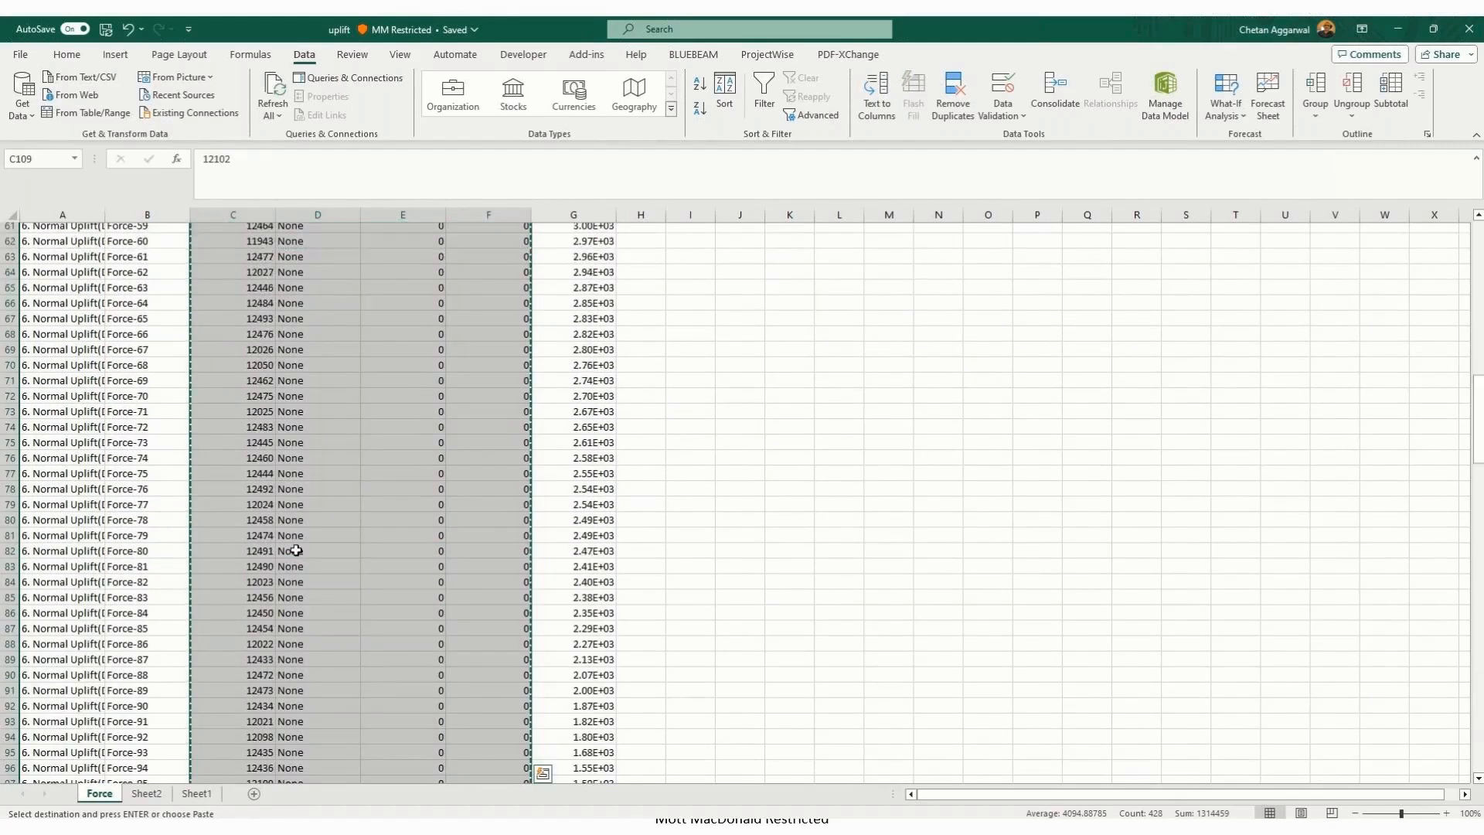
scroll(288, 509, "up", 3)
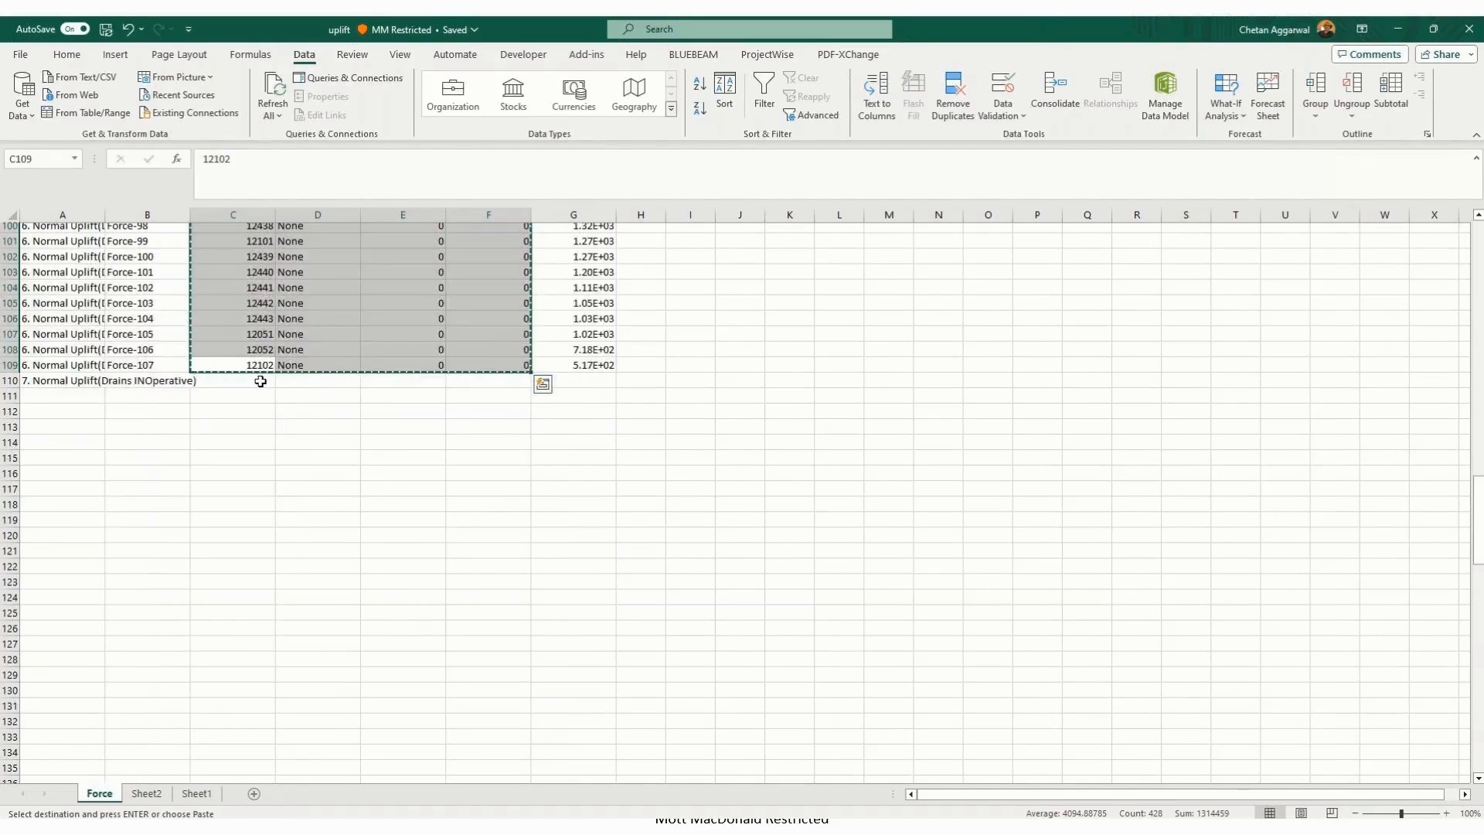
key("Down")
key("ctrl+v")
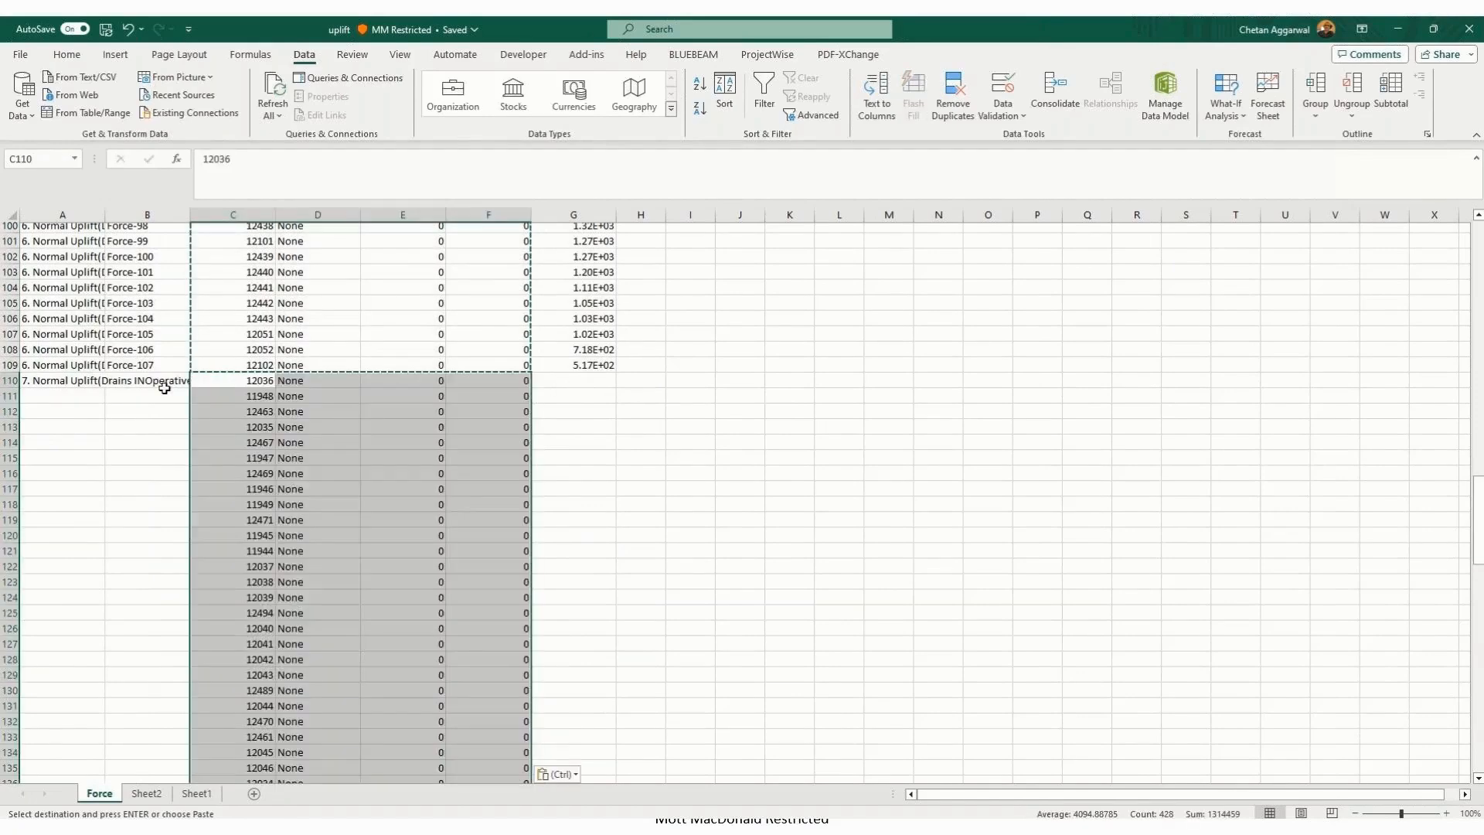
Step: Continue the Force name series from B109 and fill the 7. Normal Uplift(Drains INOperative) load set down beside the new node rows
left_click(172, 365)
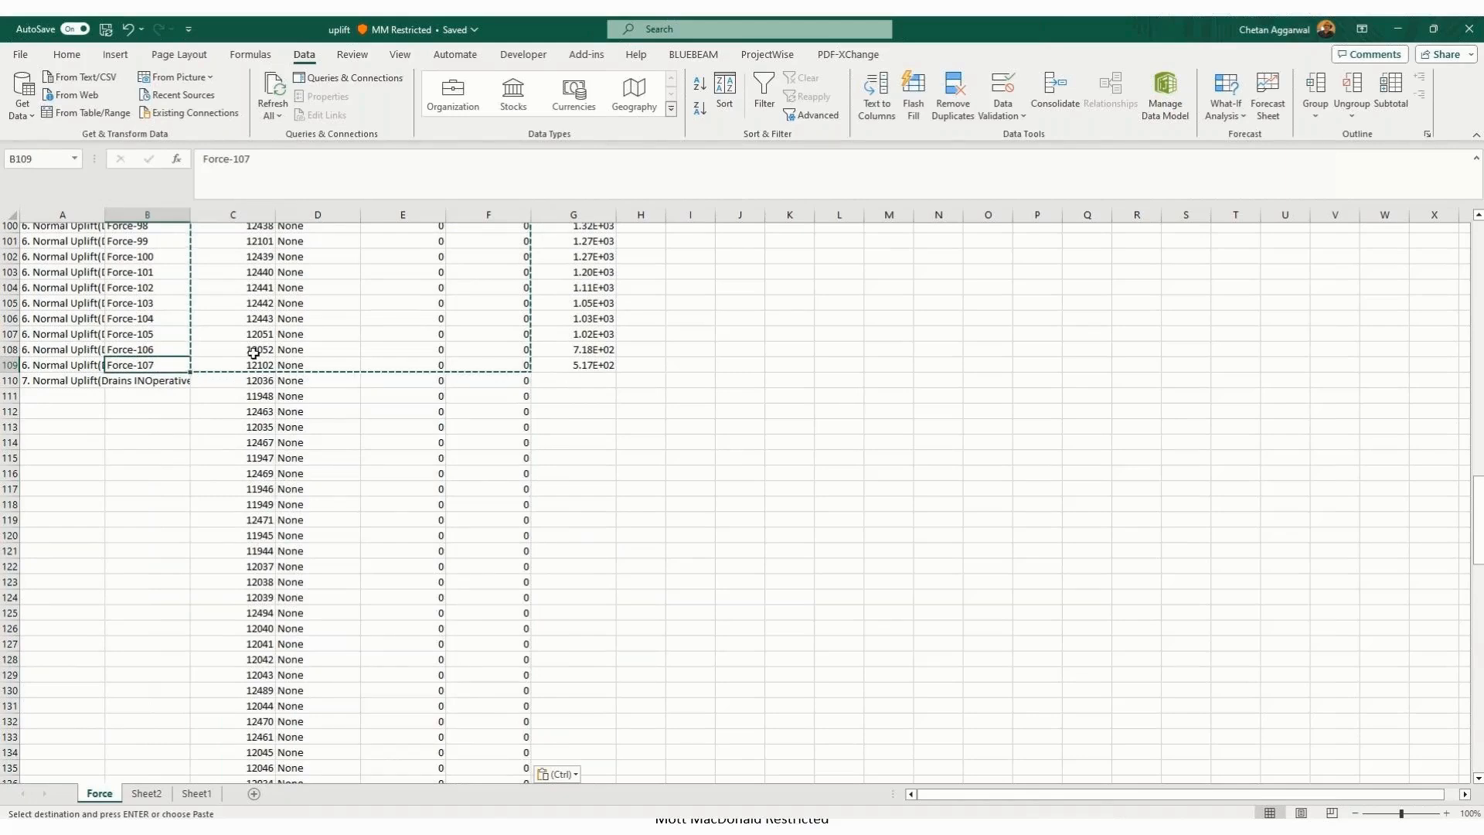
double_click(190, 371)
left_click(105, 382)
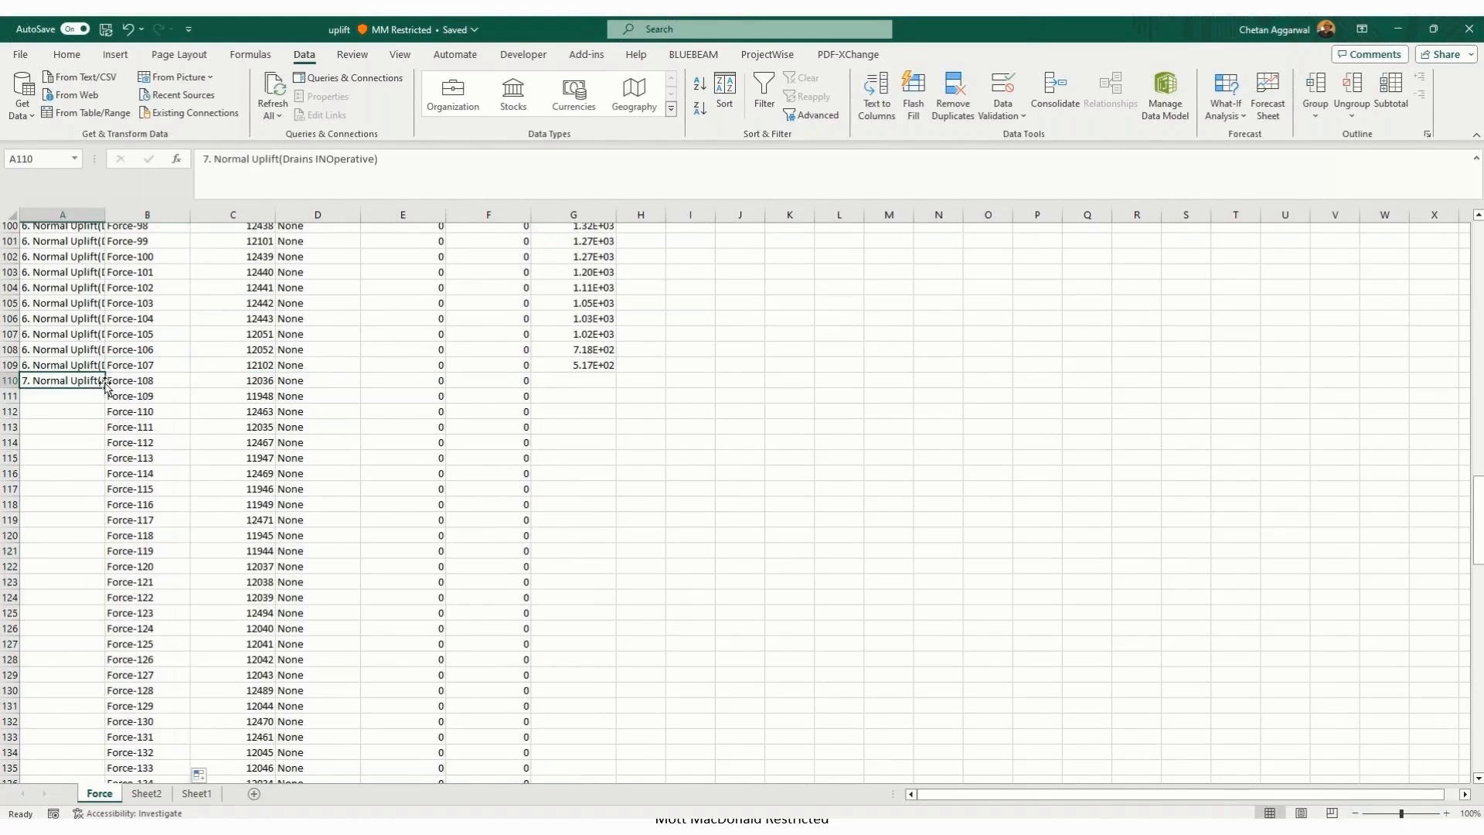
double_click(105, 390)
Step: Copy the sign-reversed reactions in Sheet1 column E and paste them into the Force sheet's Z column from G110
left_click_drag(591, 384, 502, 550)
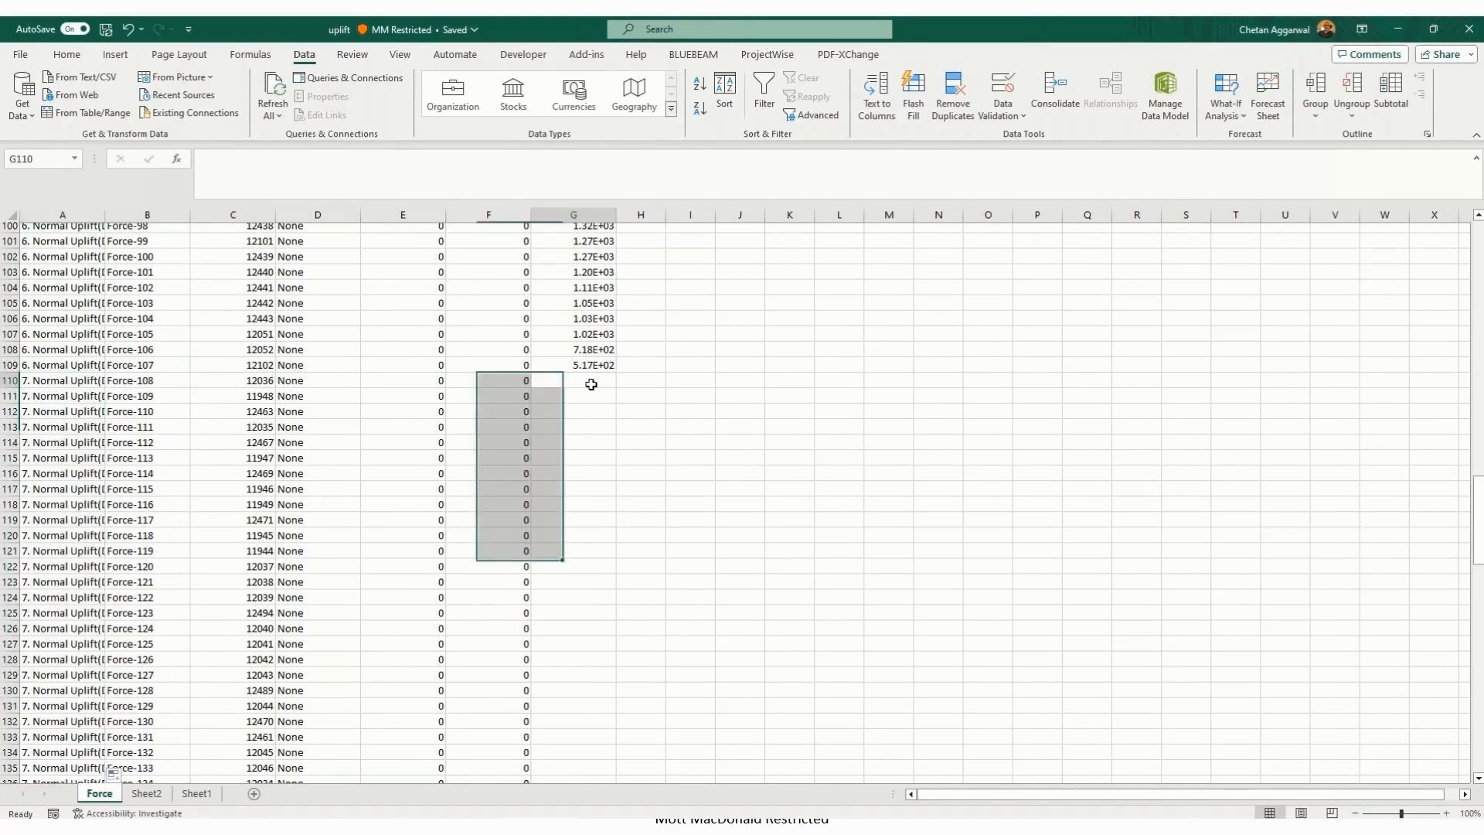
left_click(199, 796)
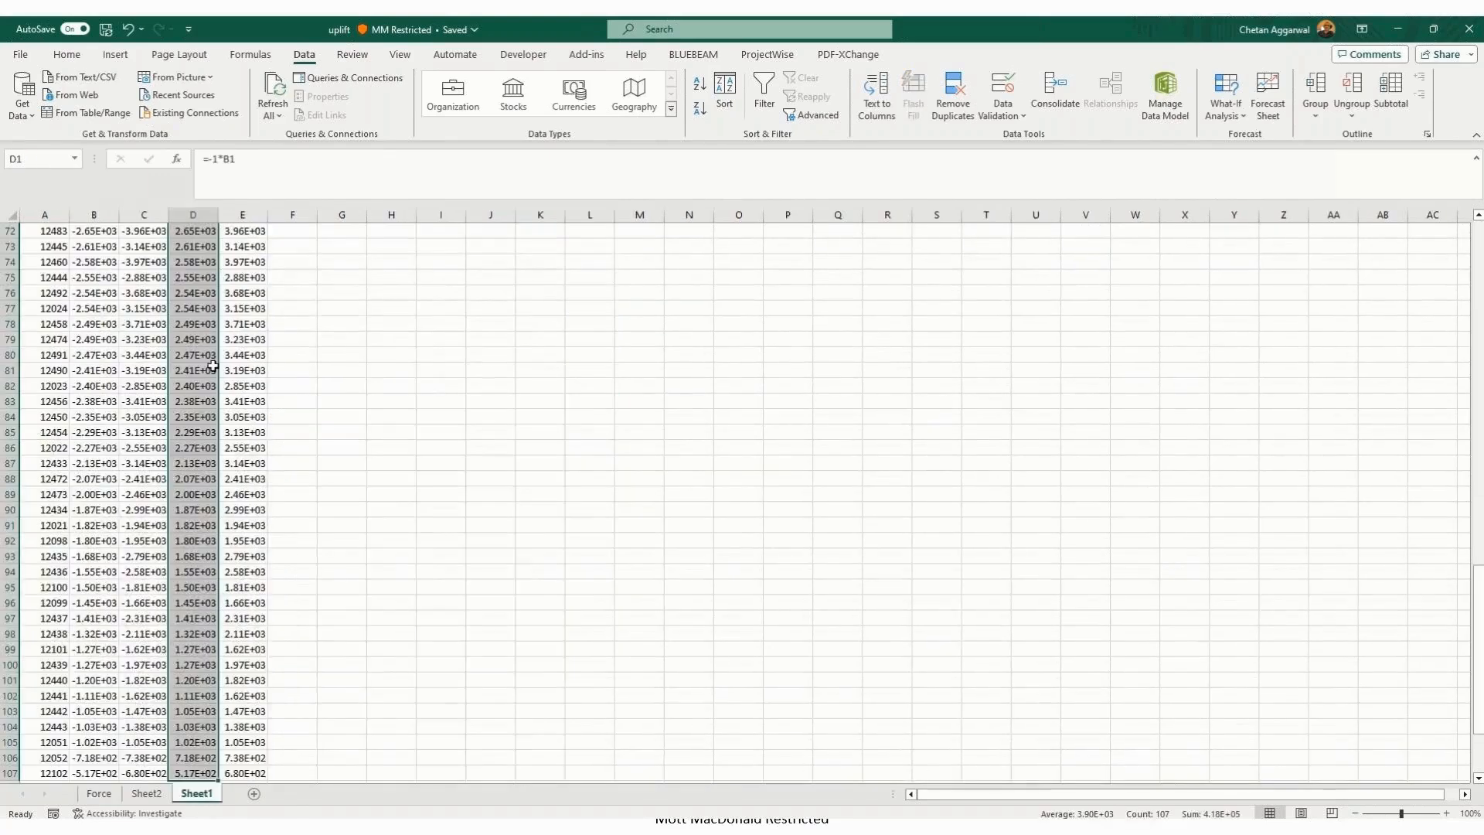
left_click(241, 370)
key("ctrl+Up")
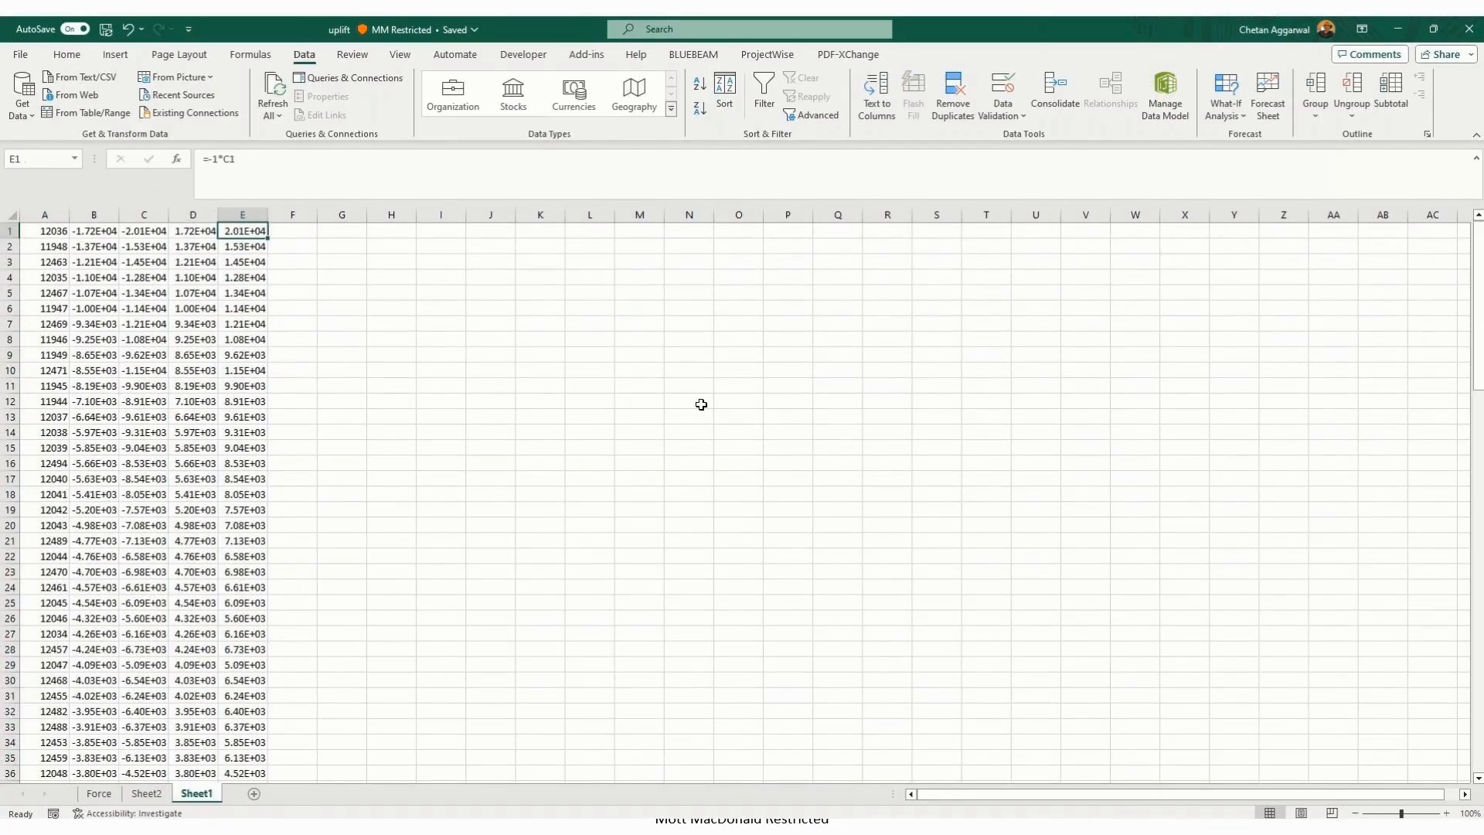
key("shift+Down")
key("ctrl+shift+Down")
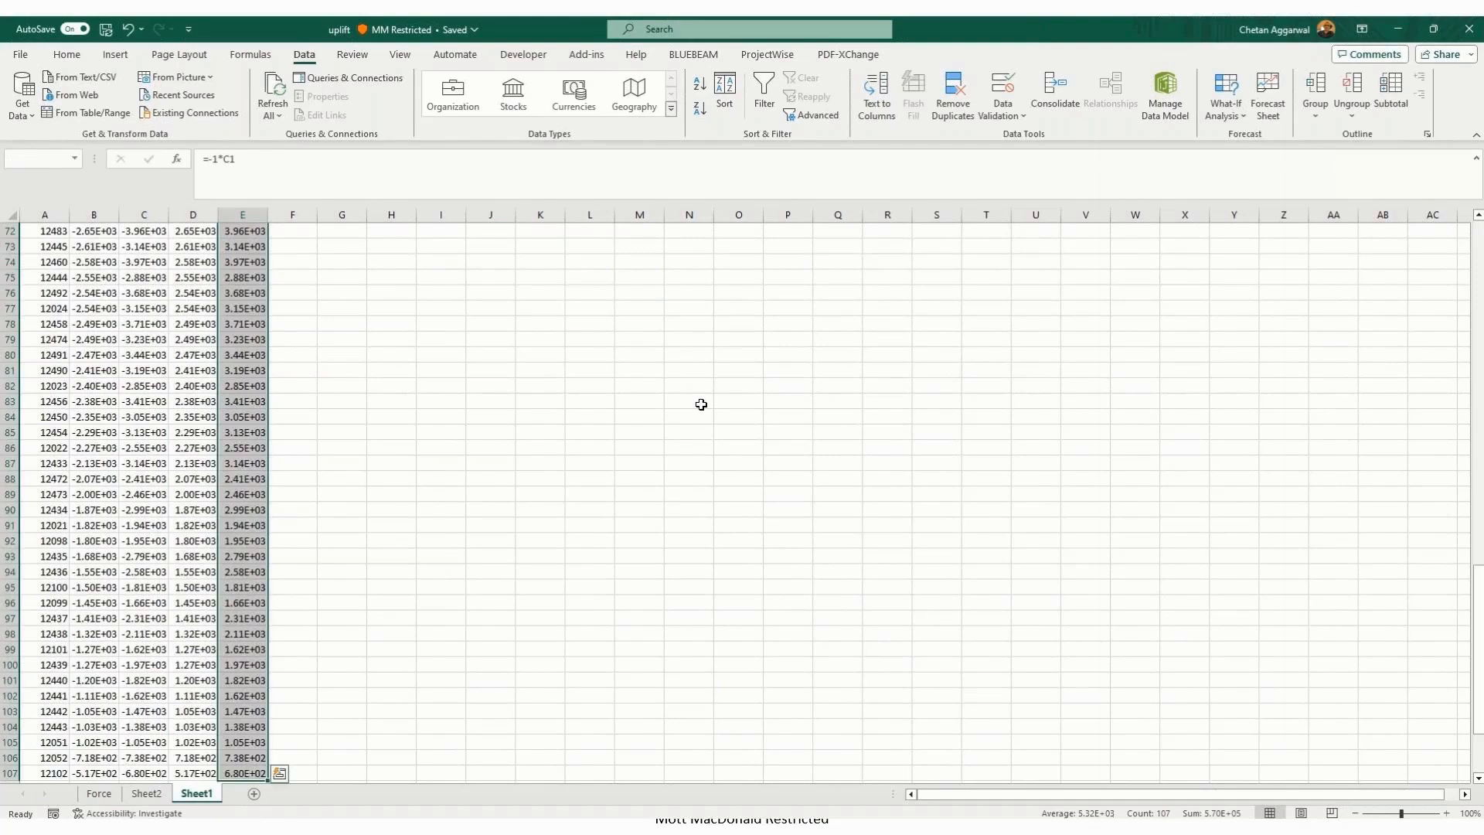
key("ctrl+c")
left_click(98, 793)
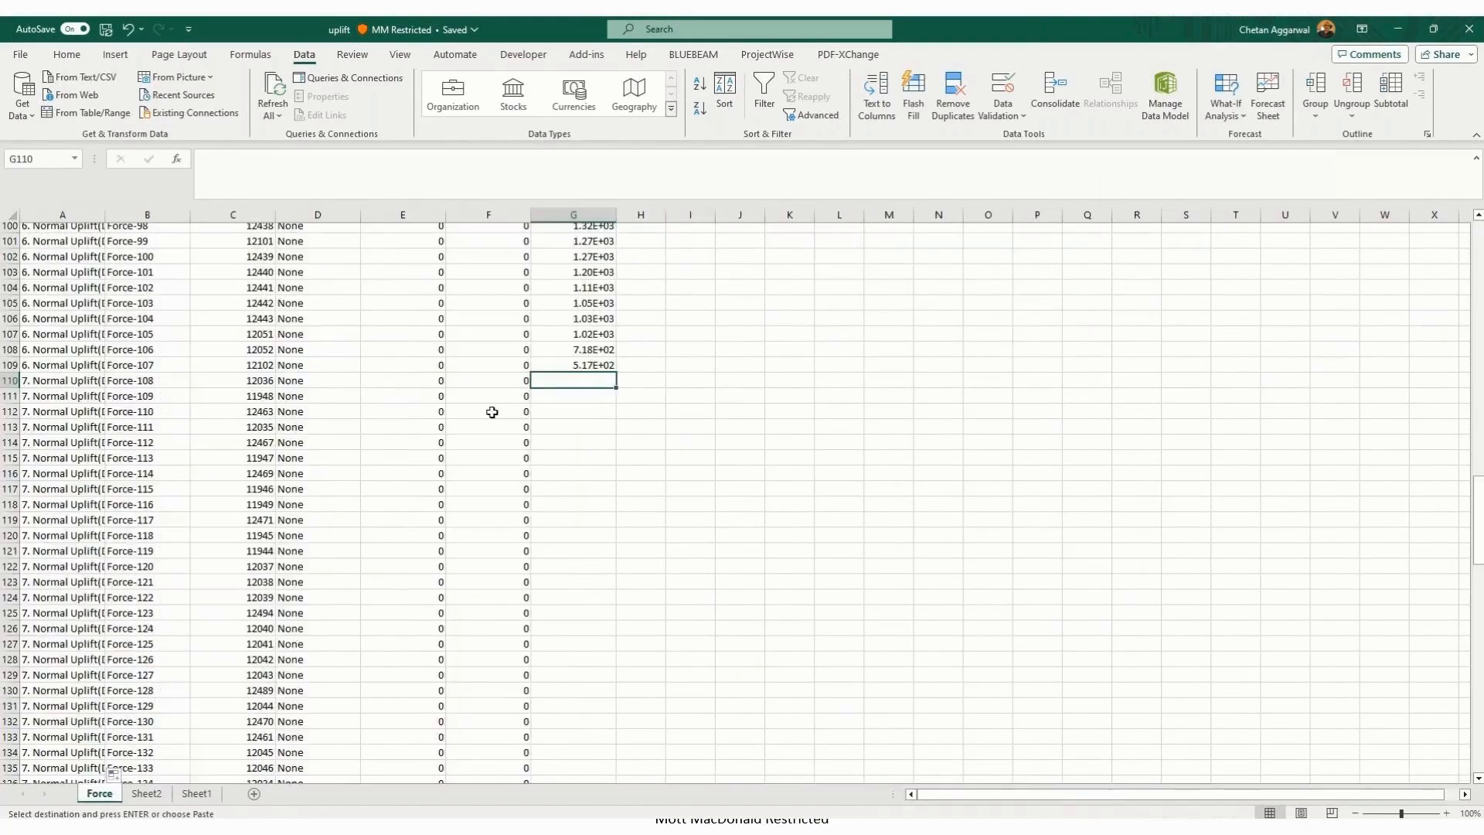
key("ctrl+v")
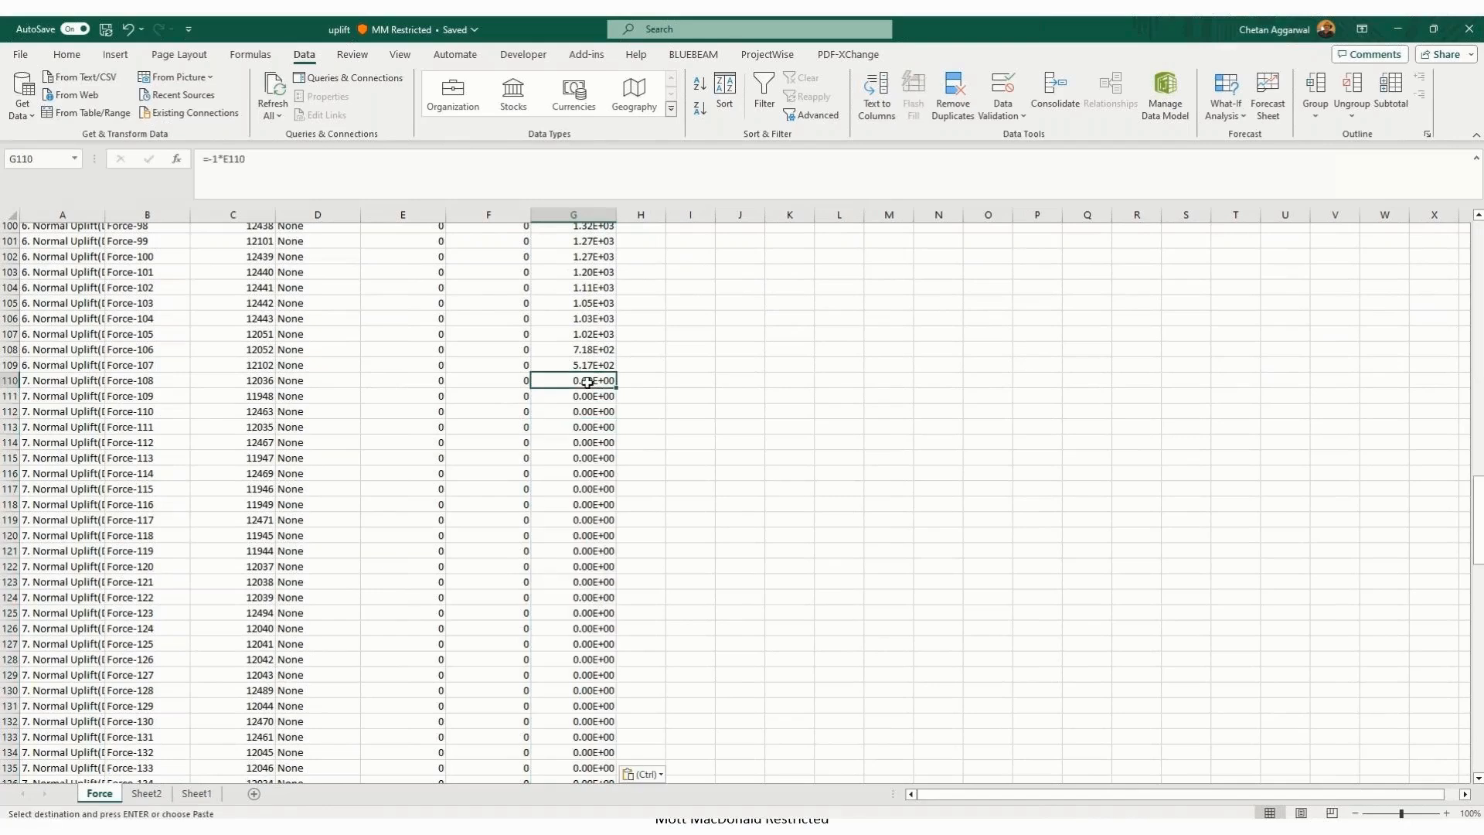
Step: Paste the copied reactions over G110 downward as values and number formats, and check the end of the Force table
right_click(587, 382)
left_click(723, 462)
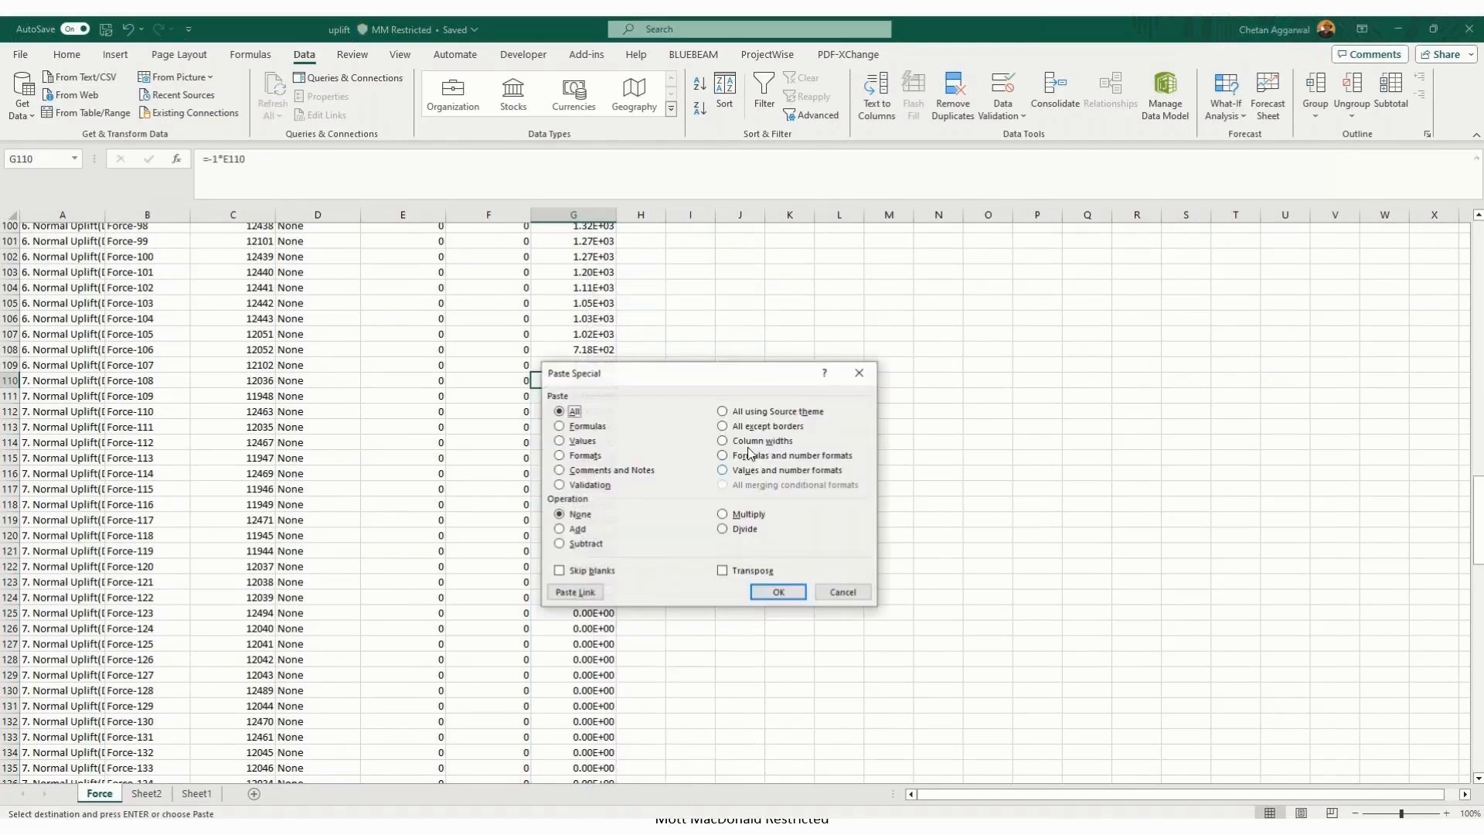
left_click(753, 470)
key("Return")
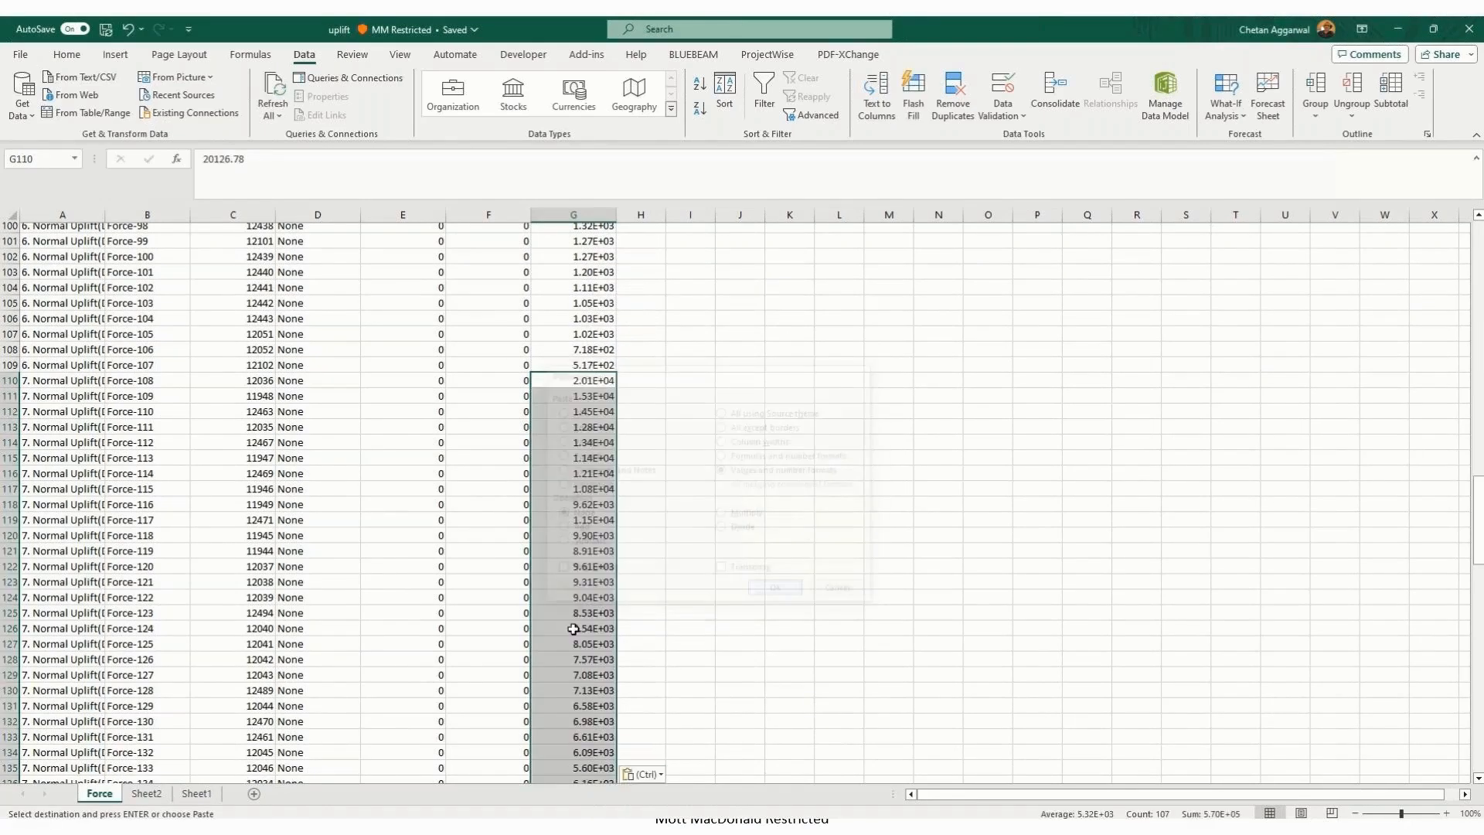
left_click(403, 612)
key("ctrl+Down")
key("Down")
key("Down")
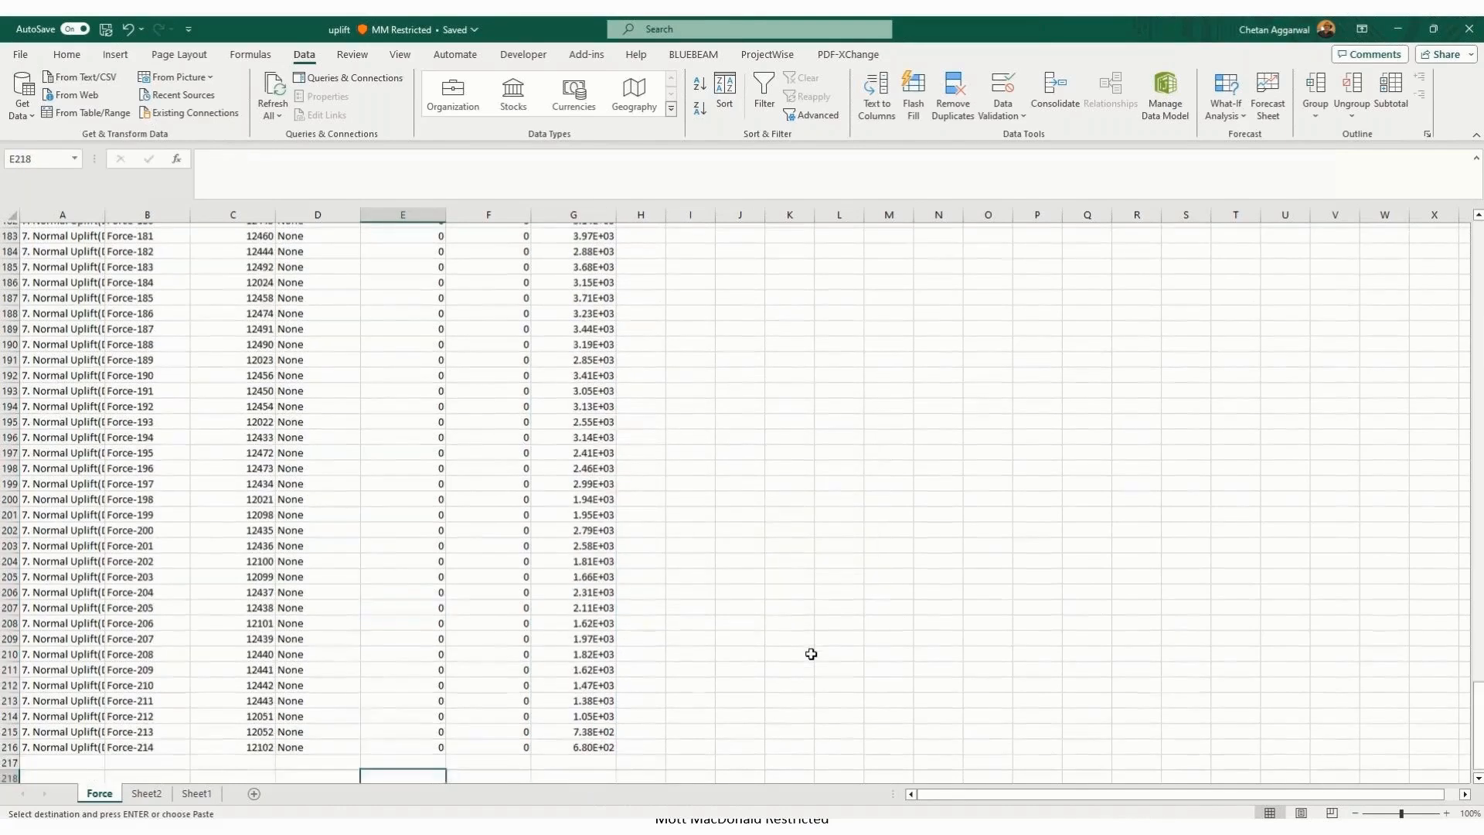
key("Escape")
key("Up")
key("Up")
Step: Switch to FEA NX and close the Extract Results dialog and the Reactions table to return to the NOF block model
left_click(828, 34)
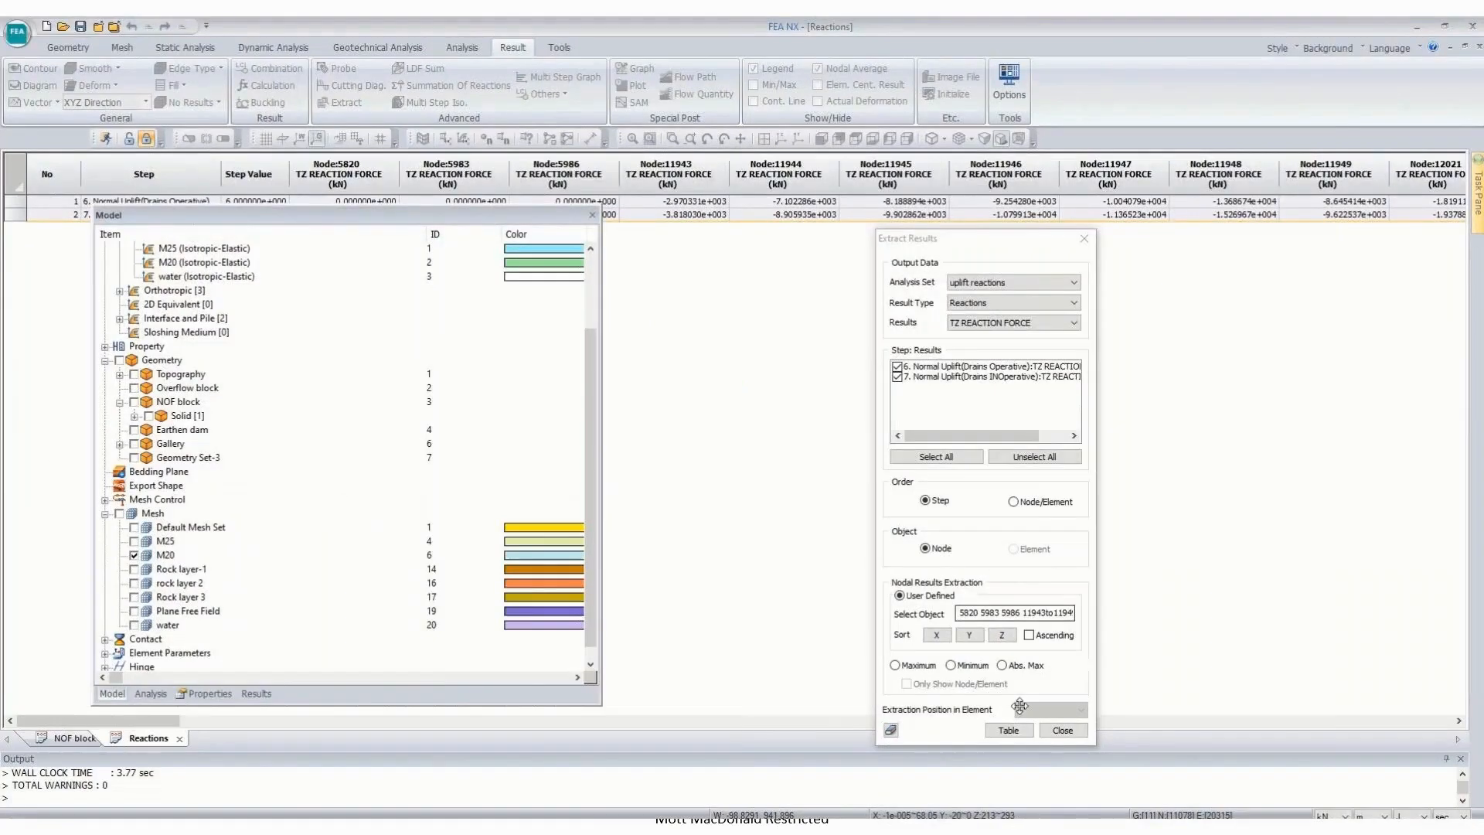
left_click(1084, 731)
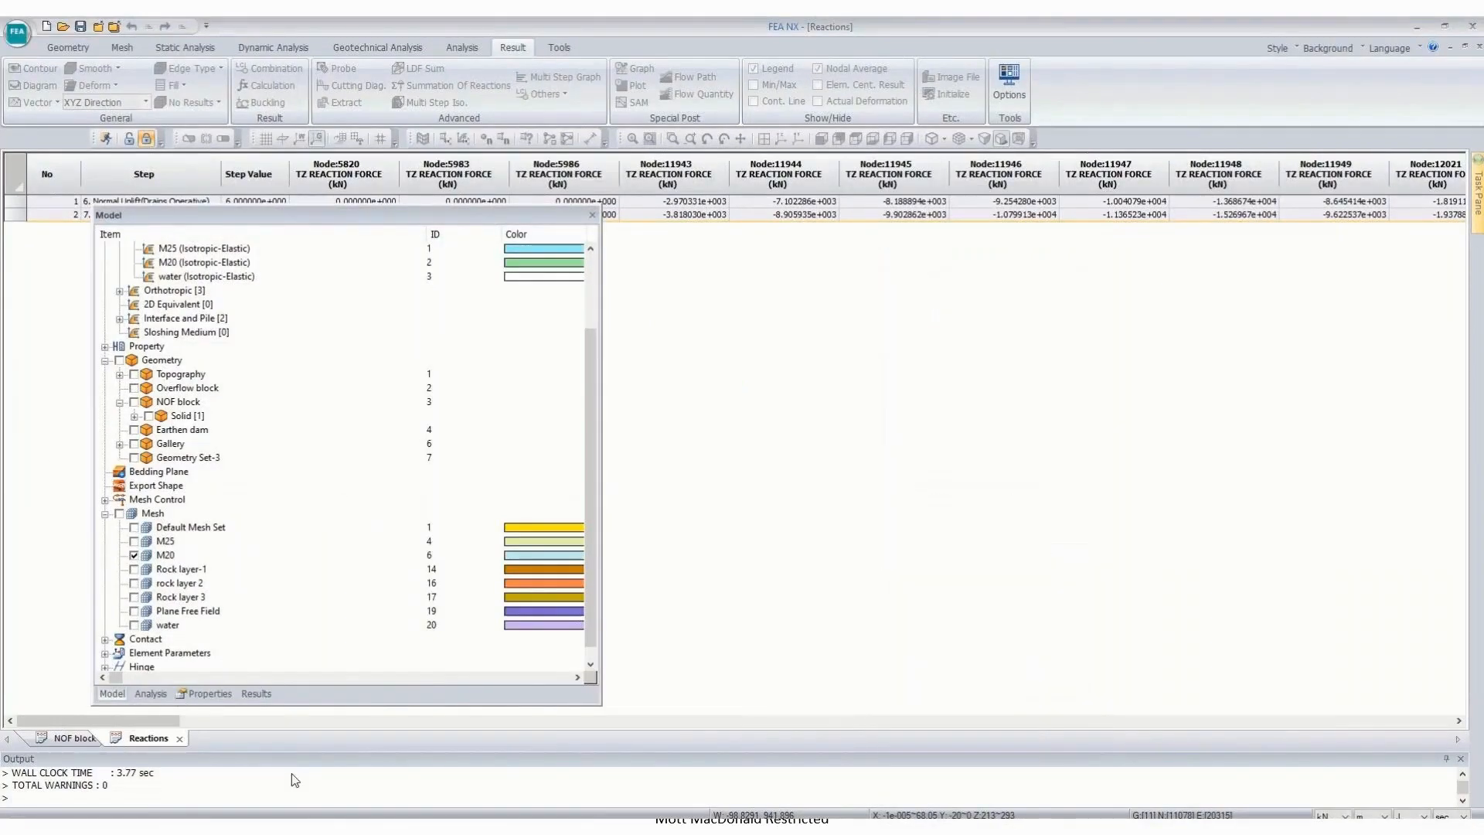
left_click(179, 738)
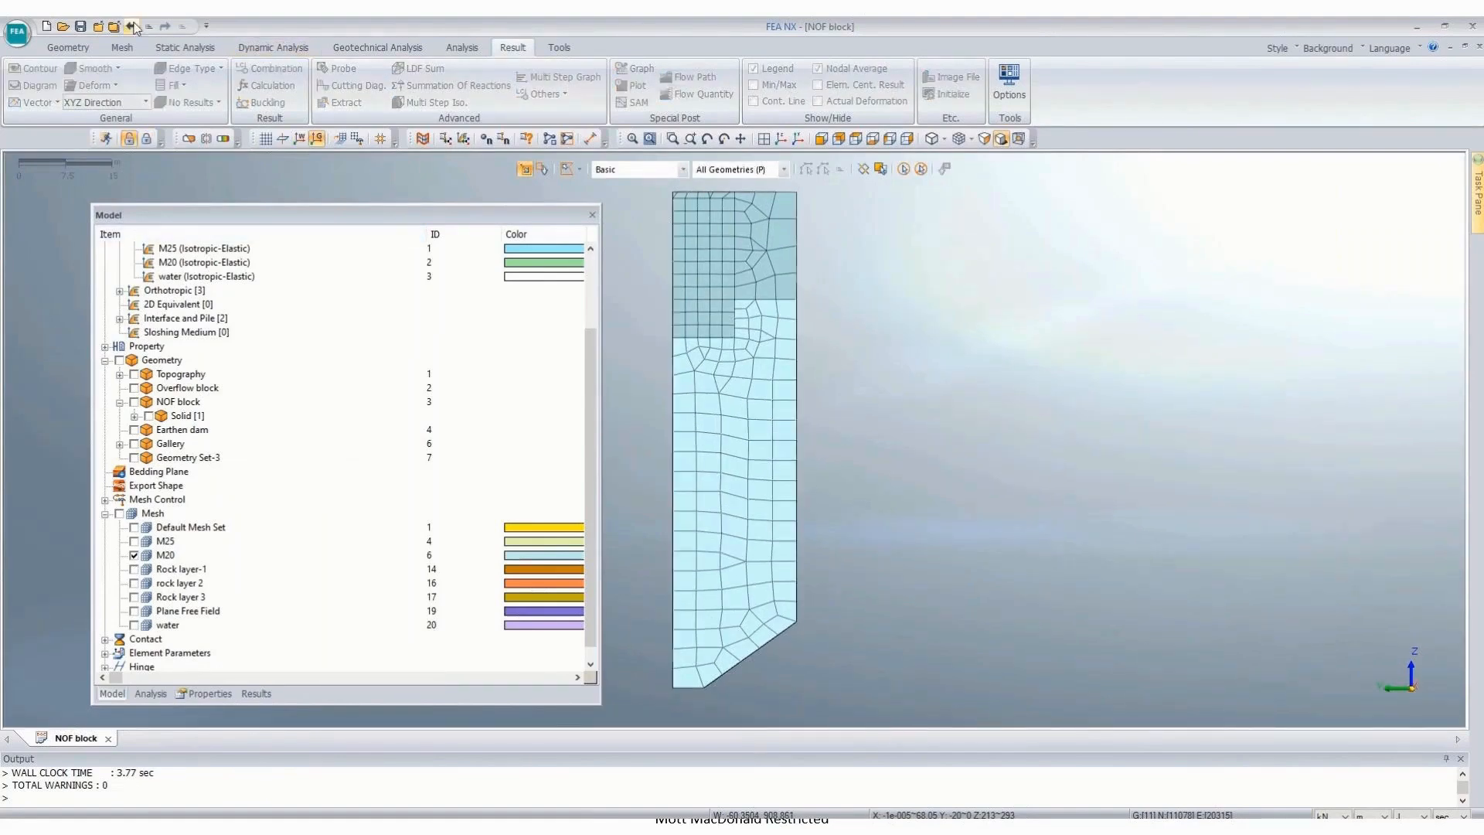
Step: Import the Excel force table as static loads and inspect the base forces of load sets 6 and 7 on the NOF block
left_click(185, 47)
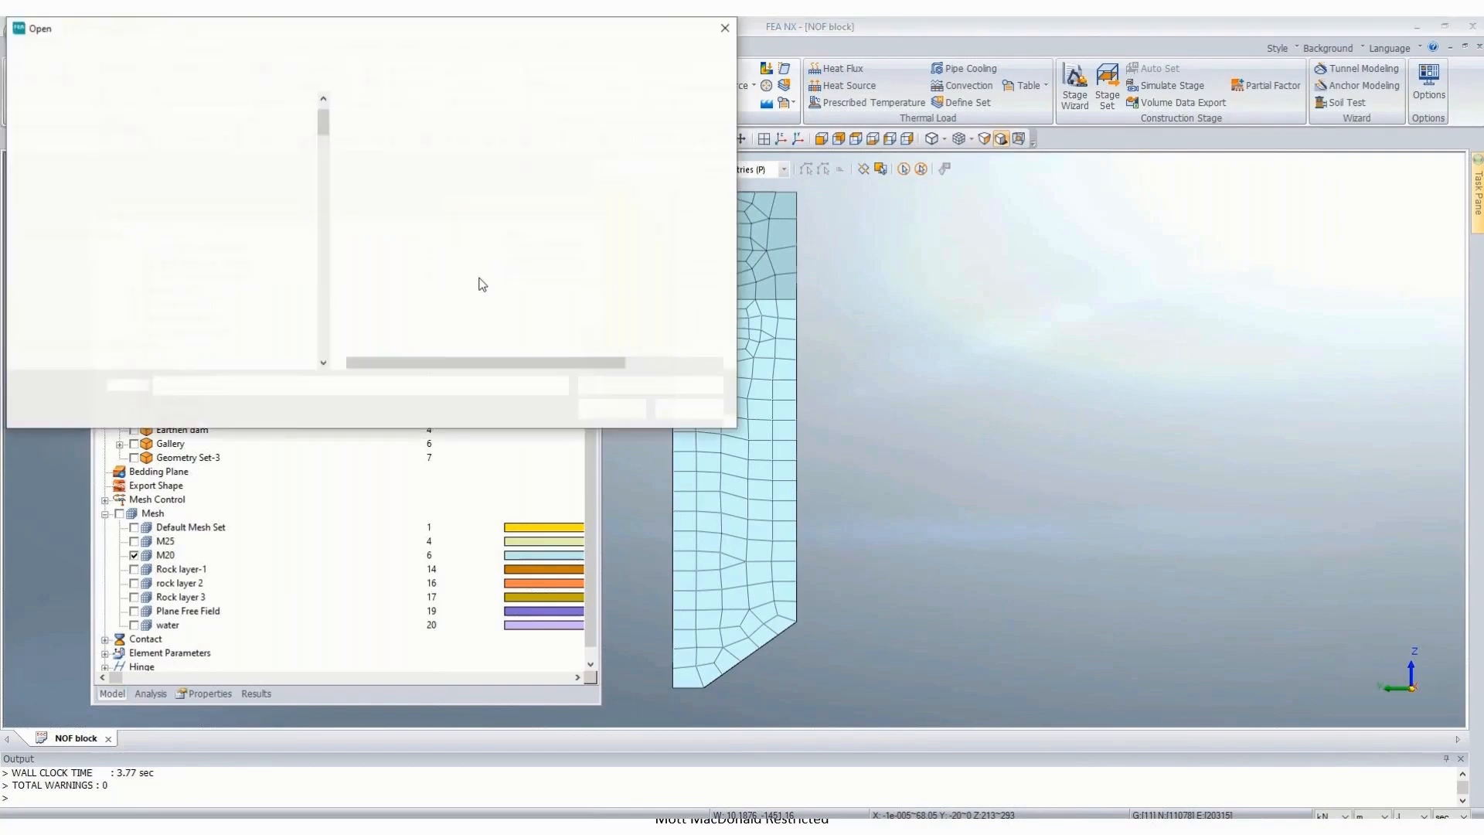
double_click(374, 238)
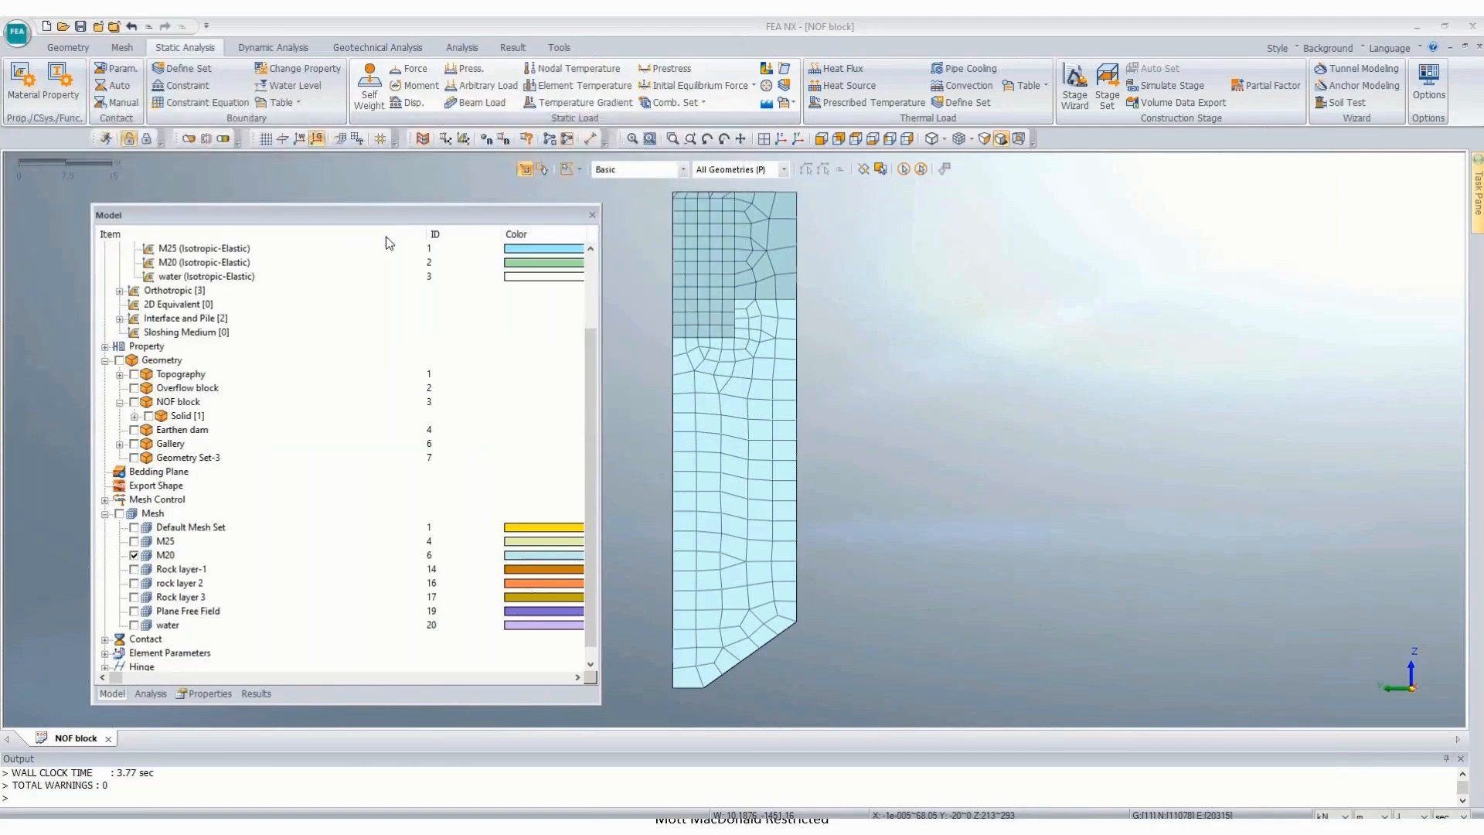
left_click(151, 694)
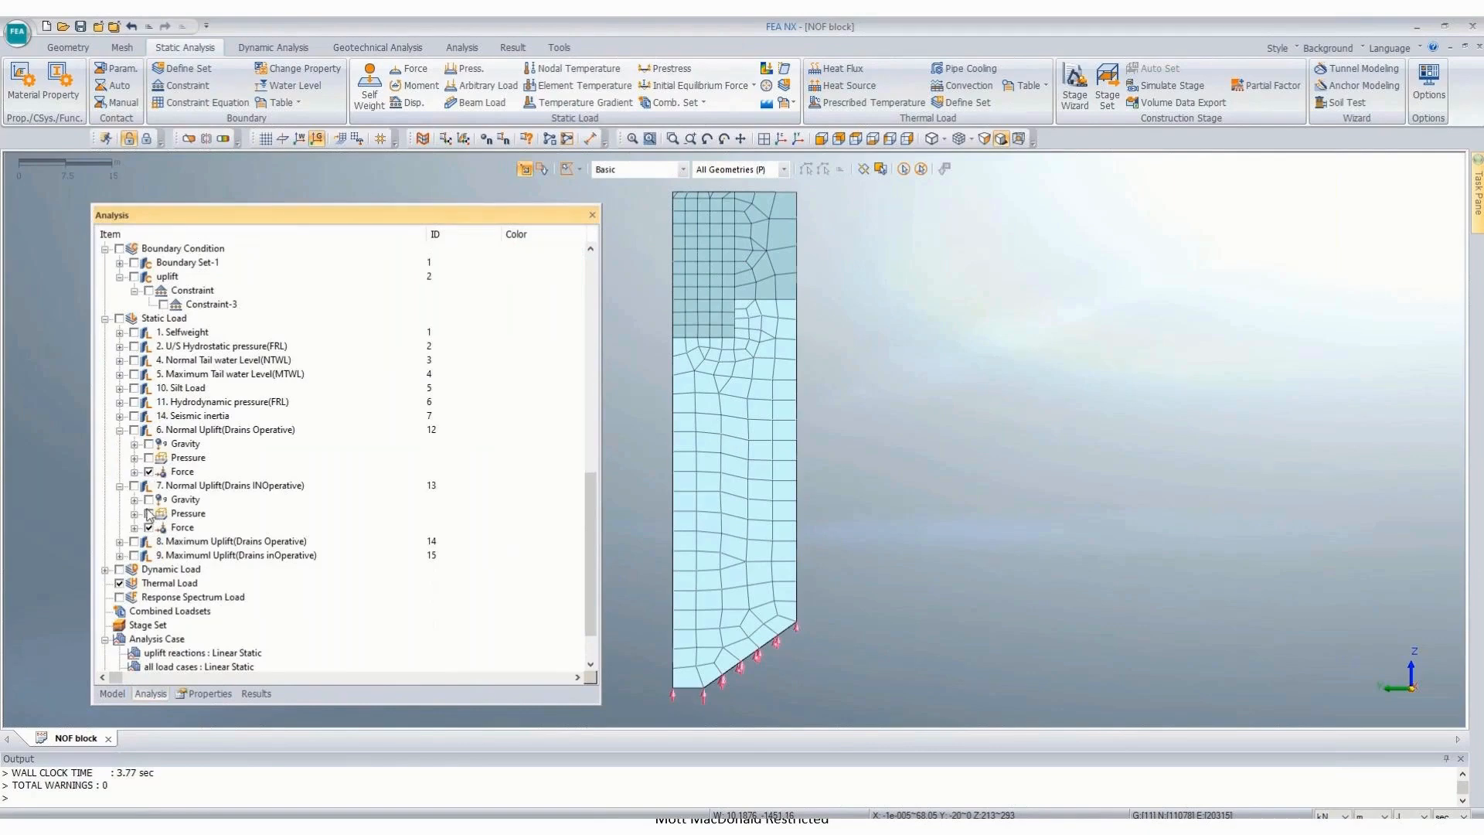
middle_click_drag(968, 567, 727, 629)
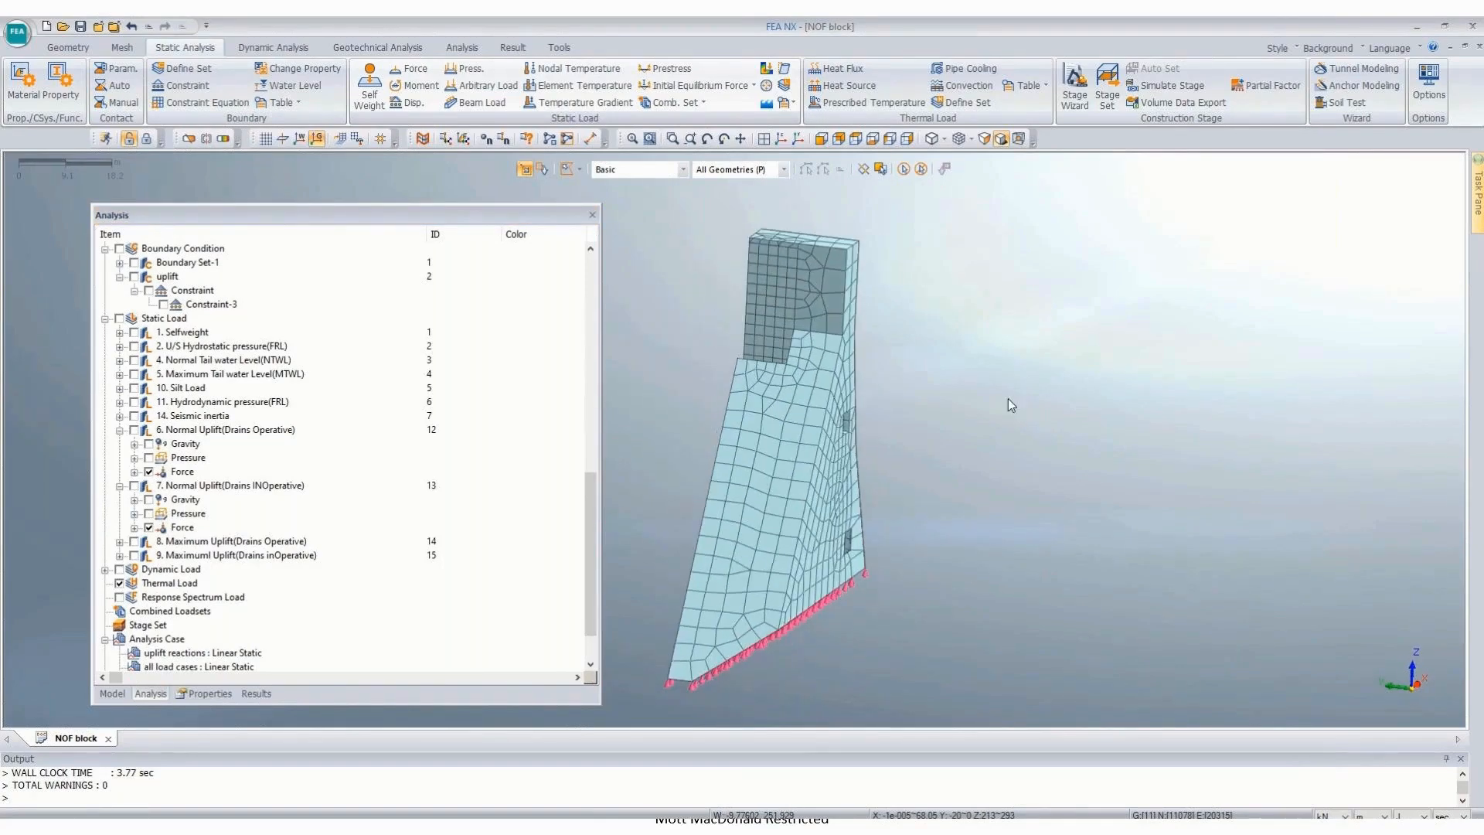
Step: Delete the Gravity and Pressure entries from load sets 7. Normal Uplift(Drains INOperative) and 6. Normal Uplift(Drains Operative), keeping their Force entries
scroll(1008, 397, "down", 1)
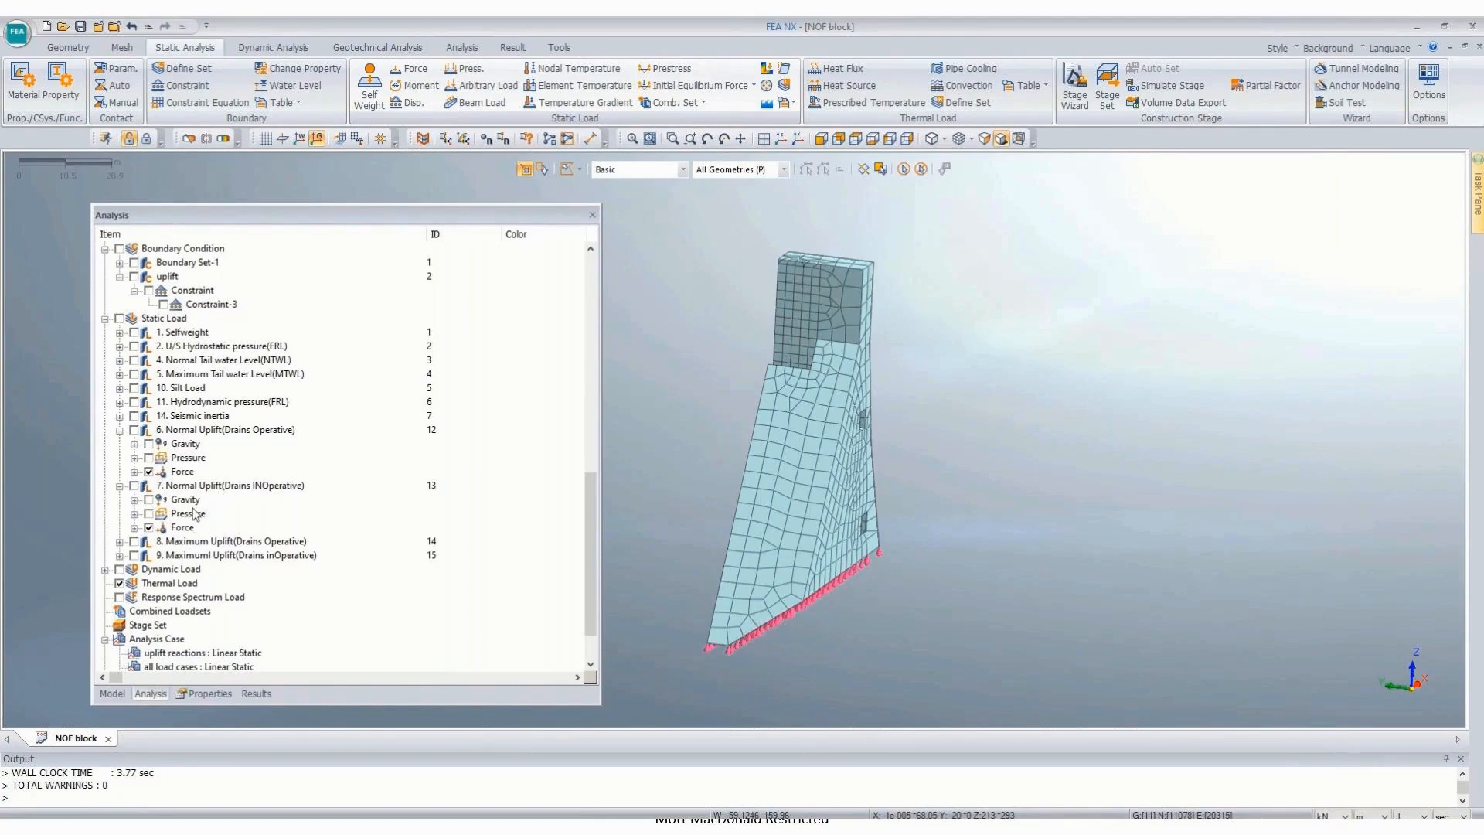
left_click(193, 513)
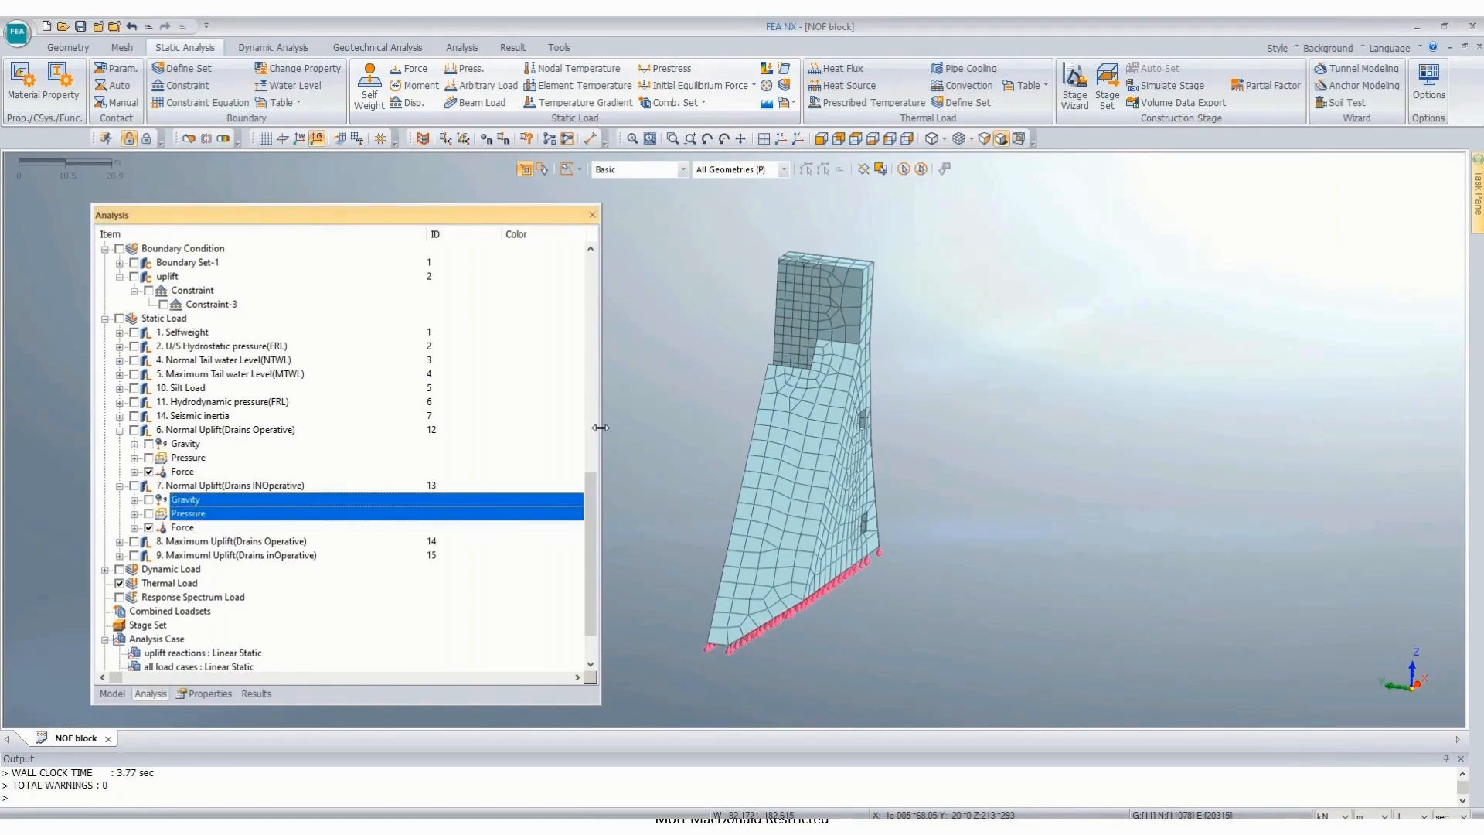
key("Delete")
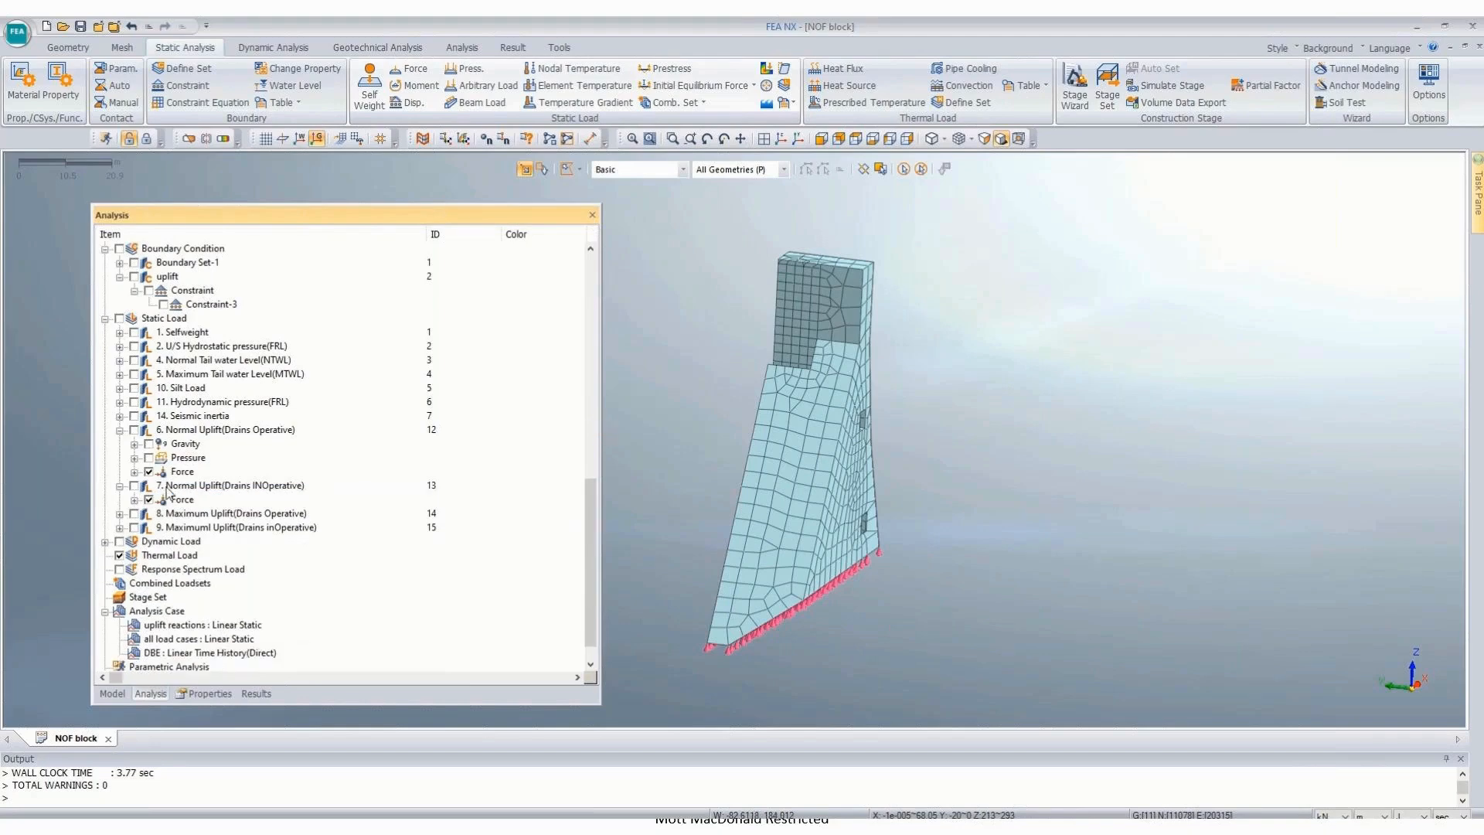
left_click(193, 457)
left_click(185, 444, "shift")
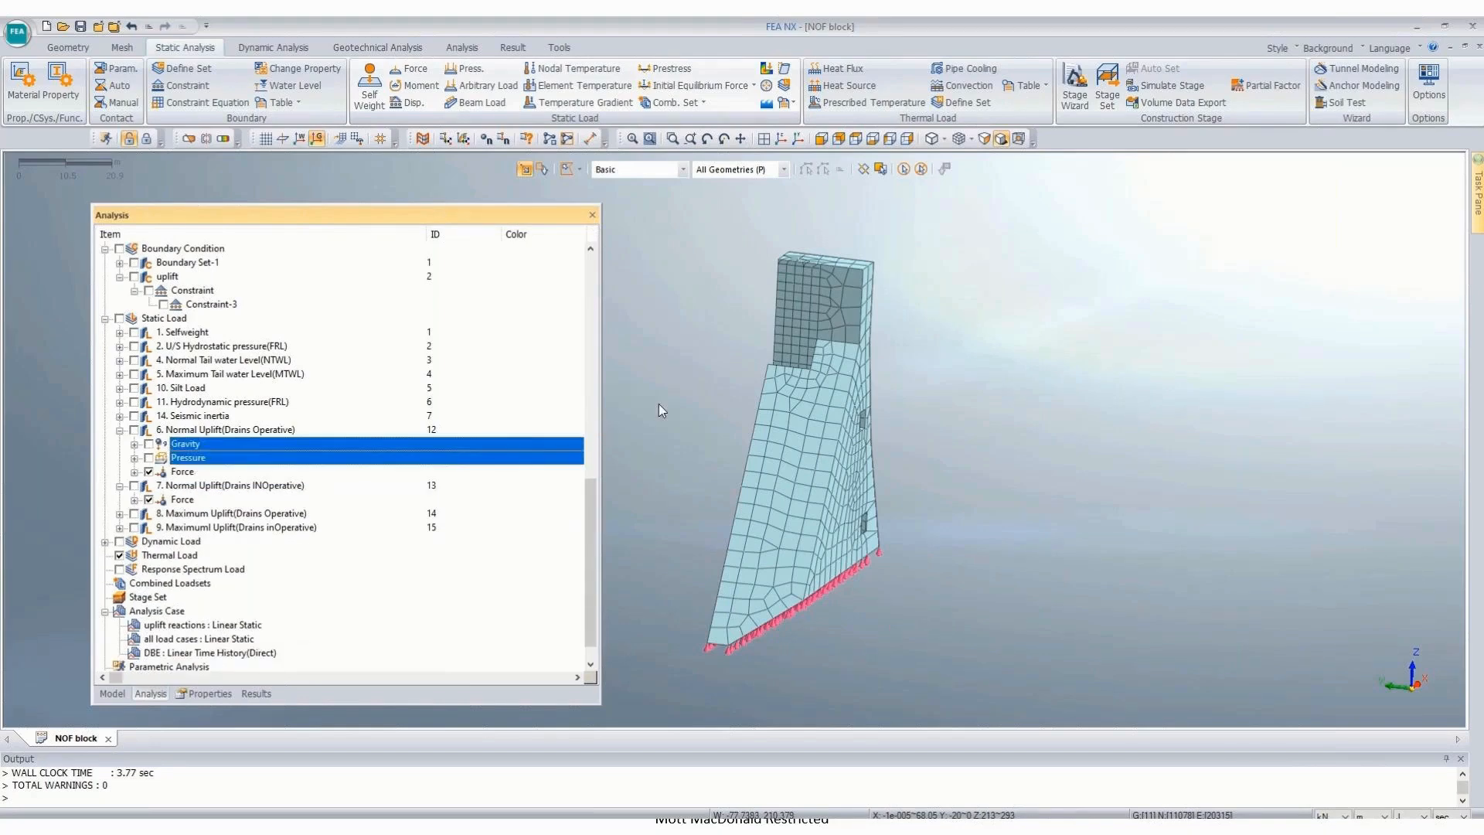
key("Delete")
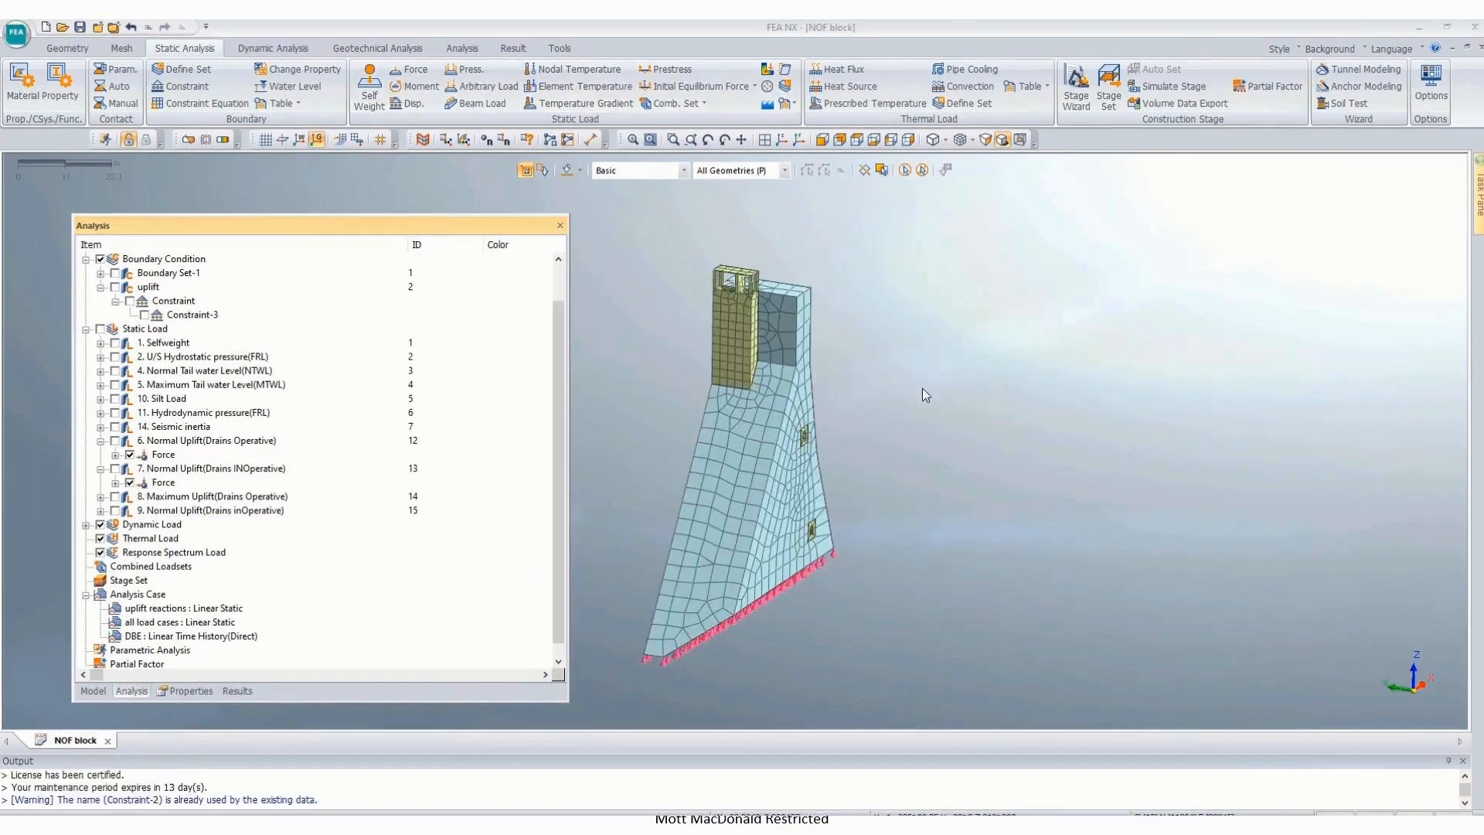
Step: Examine the dam block's cross-section profile around the kink between the vertical upper face and the sloping face
scroll(921, 388, "up", 1)
scroll(1049, 314, "down", 2)
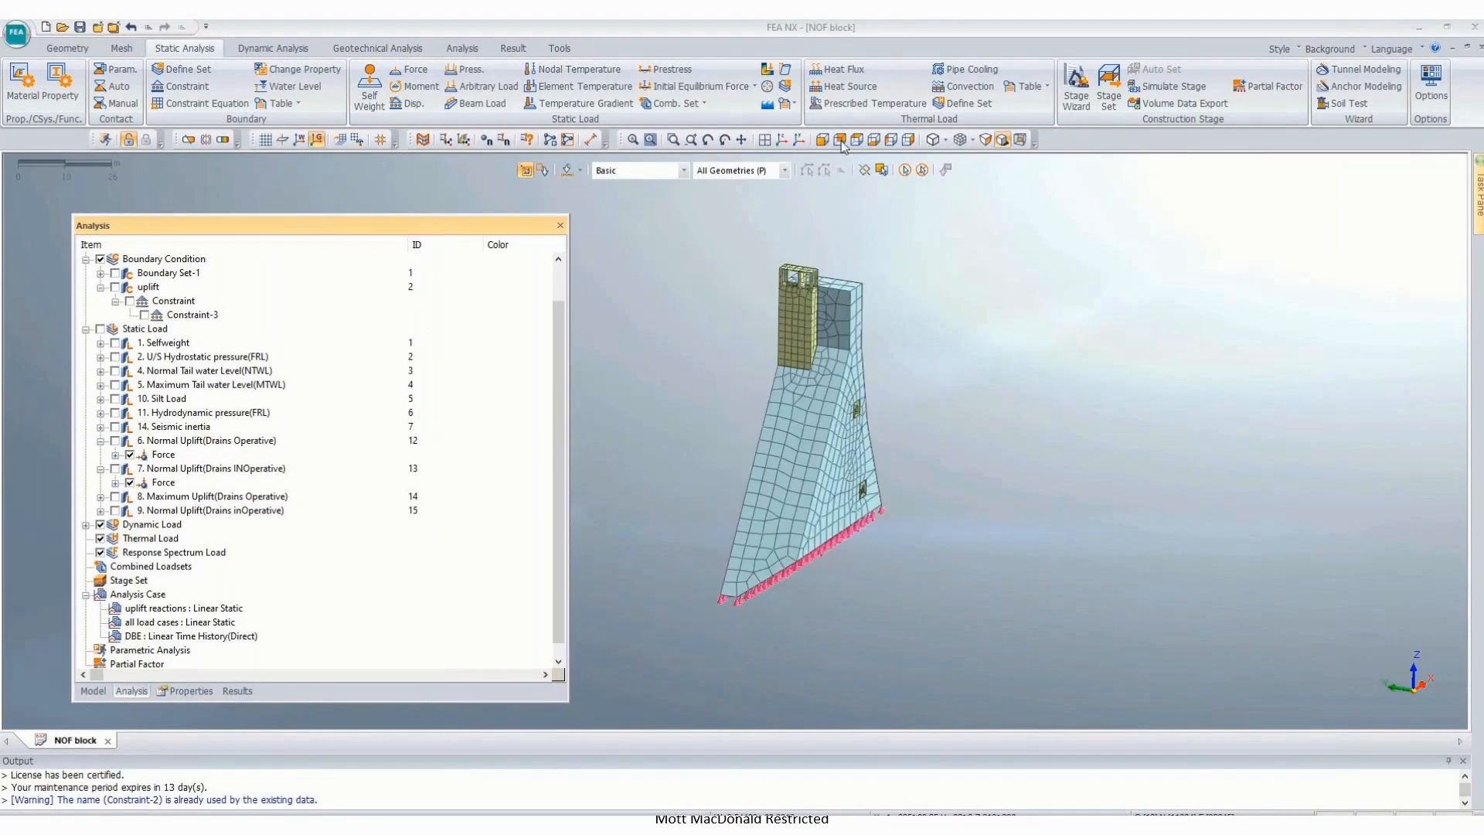
left_click(853, 140)
scroll(703, 317, "up", 2)
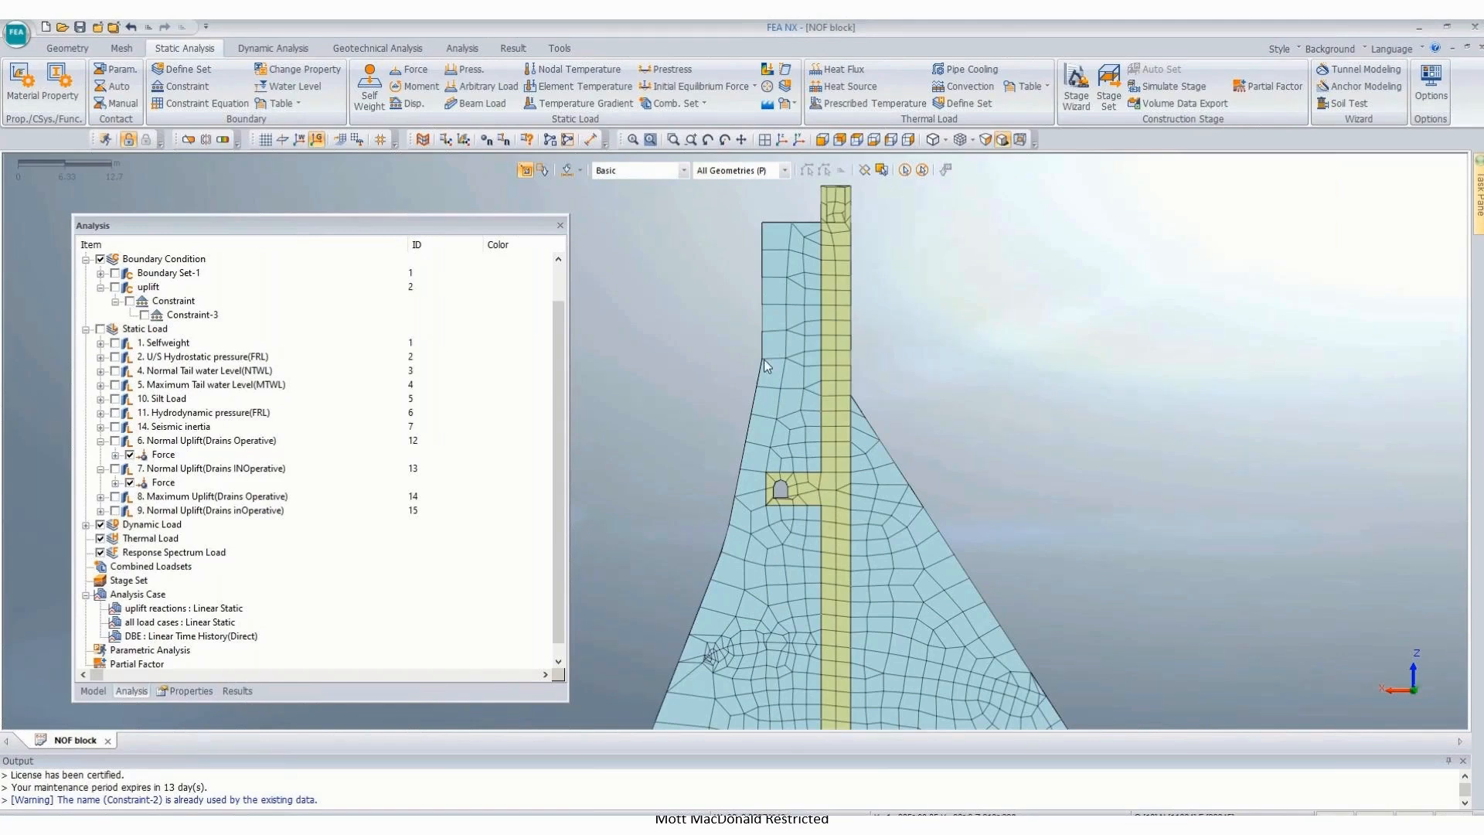
middle_click_drag(764, 359, 795, 305)
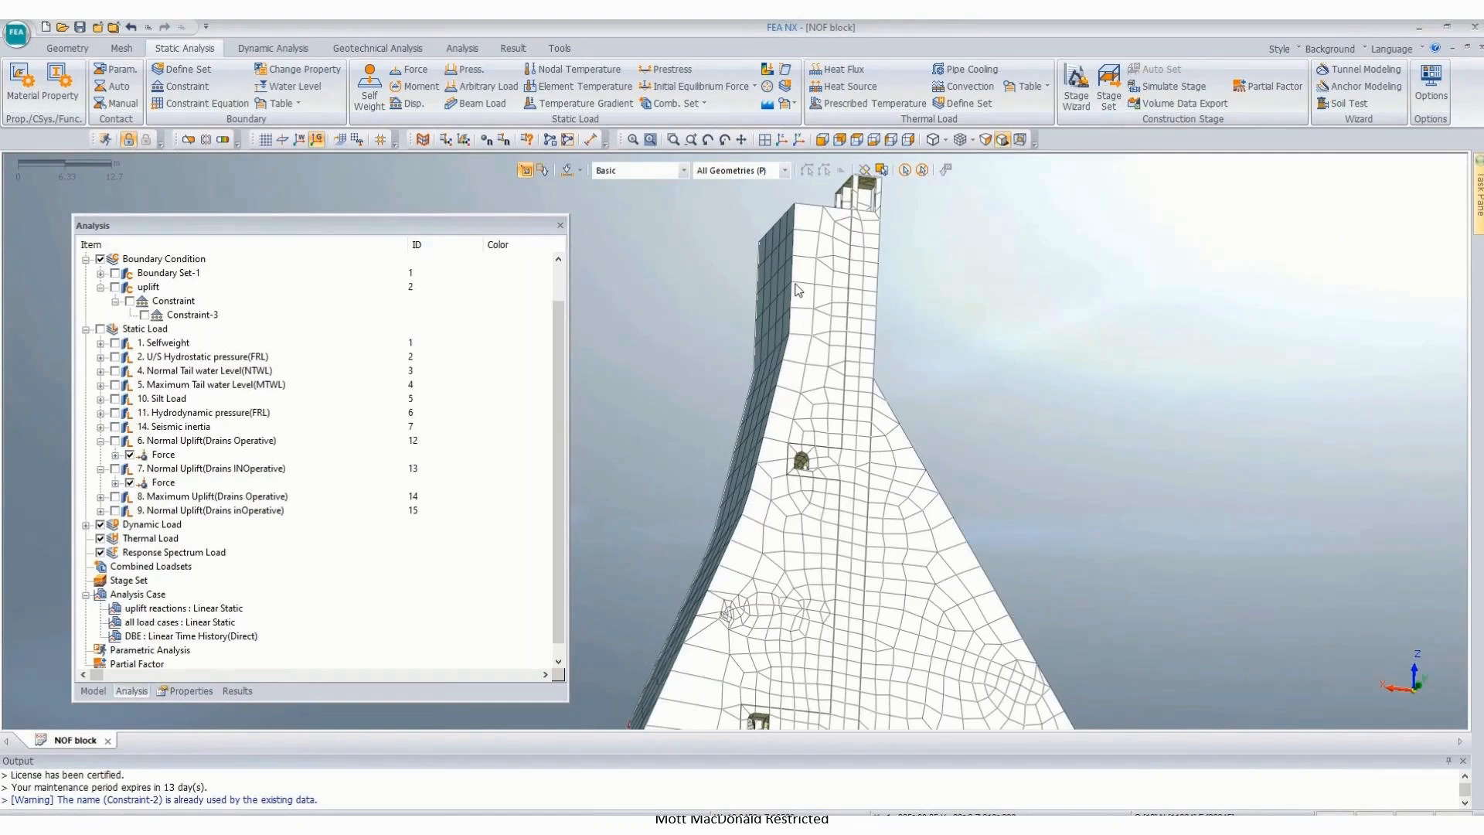
middle_click_drag(799, 290, 803, 340)
scroll(801, 339, "down", 1)
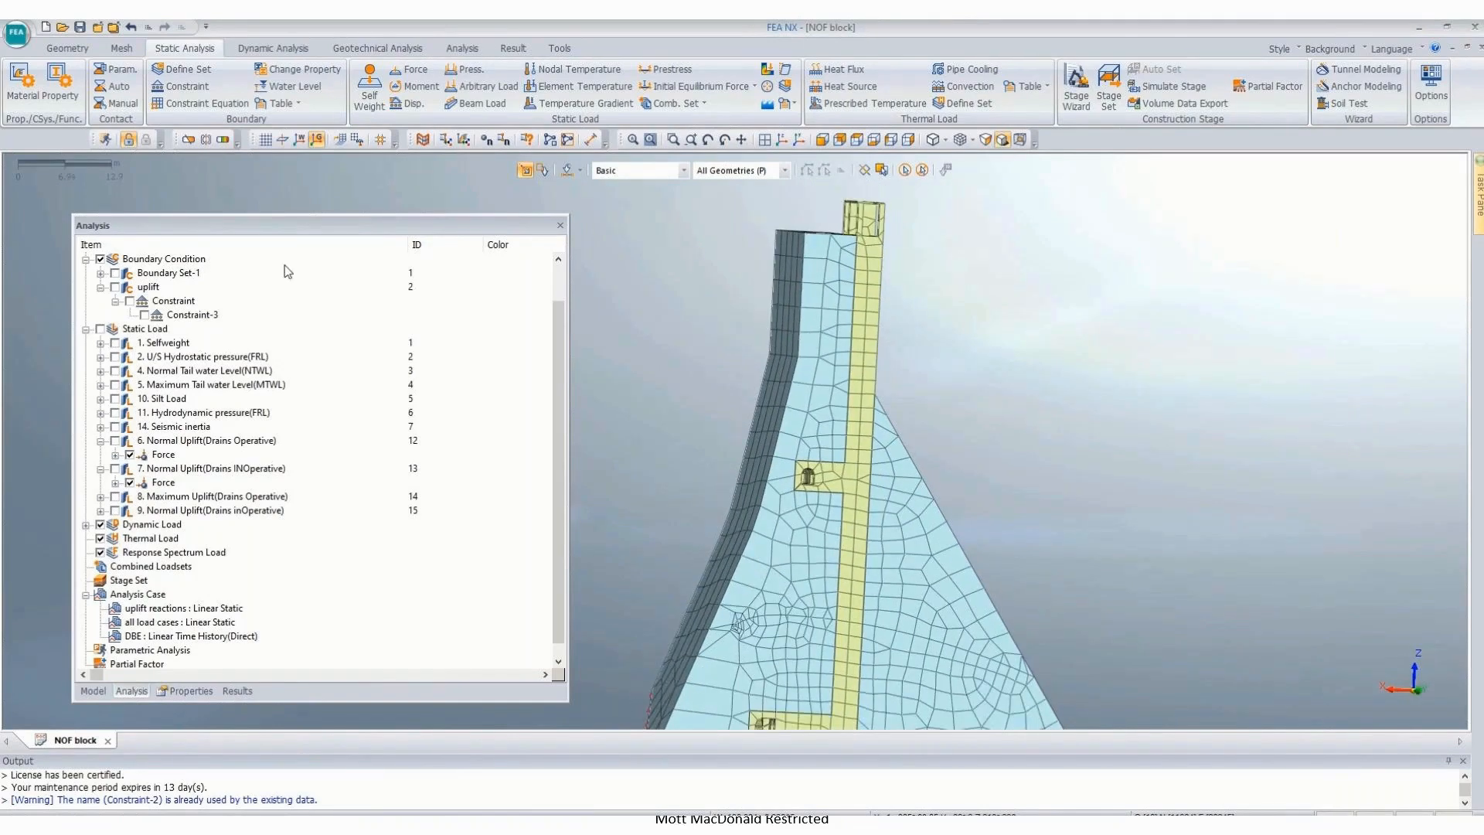
scroll(288, 270, "up", 1)
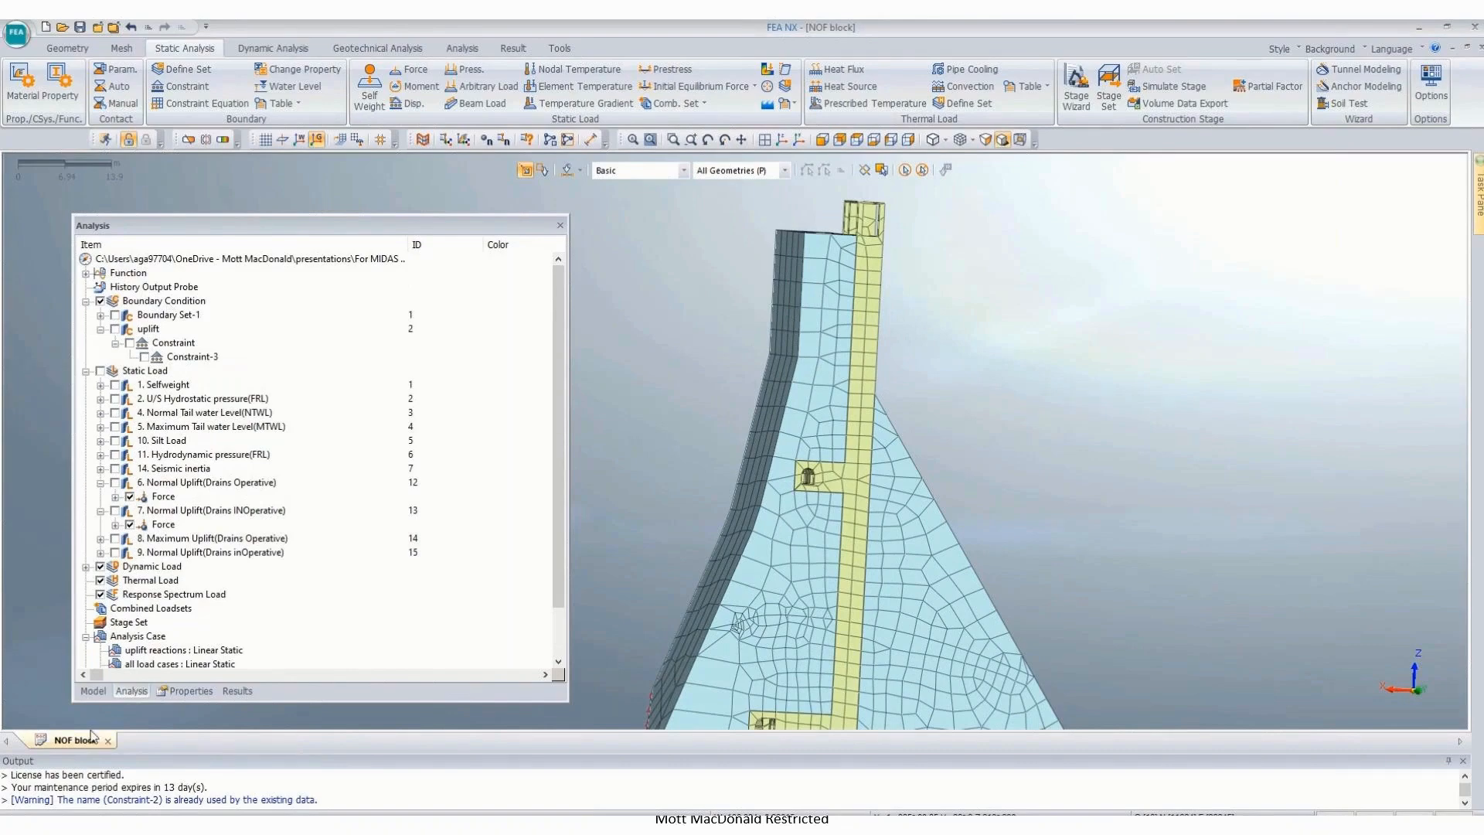
Step: Move the work plane onto the dam's side section by three points, with origin 48.75, 6.22393e-006, 293 at the crest corner
left_click(93, 690)
right_click(122, 302)
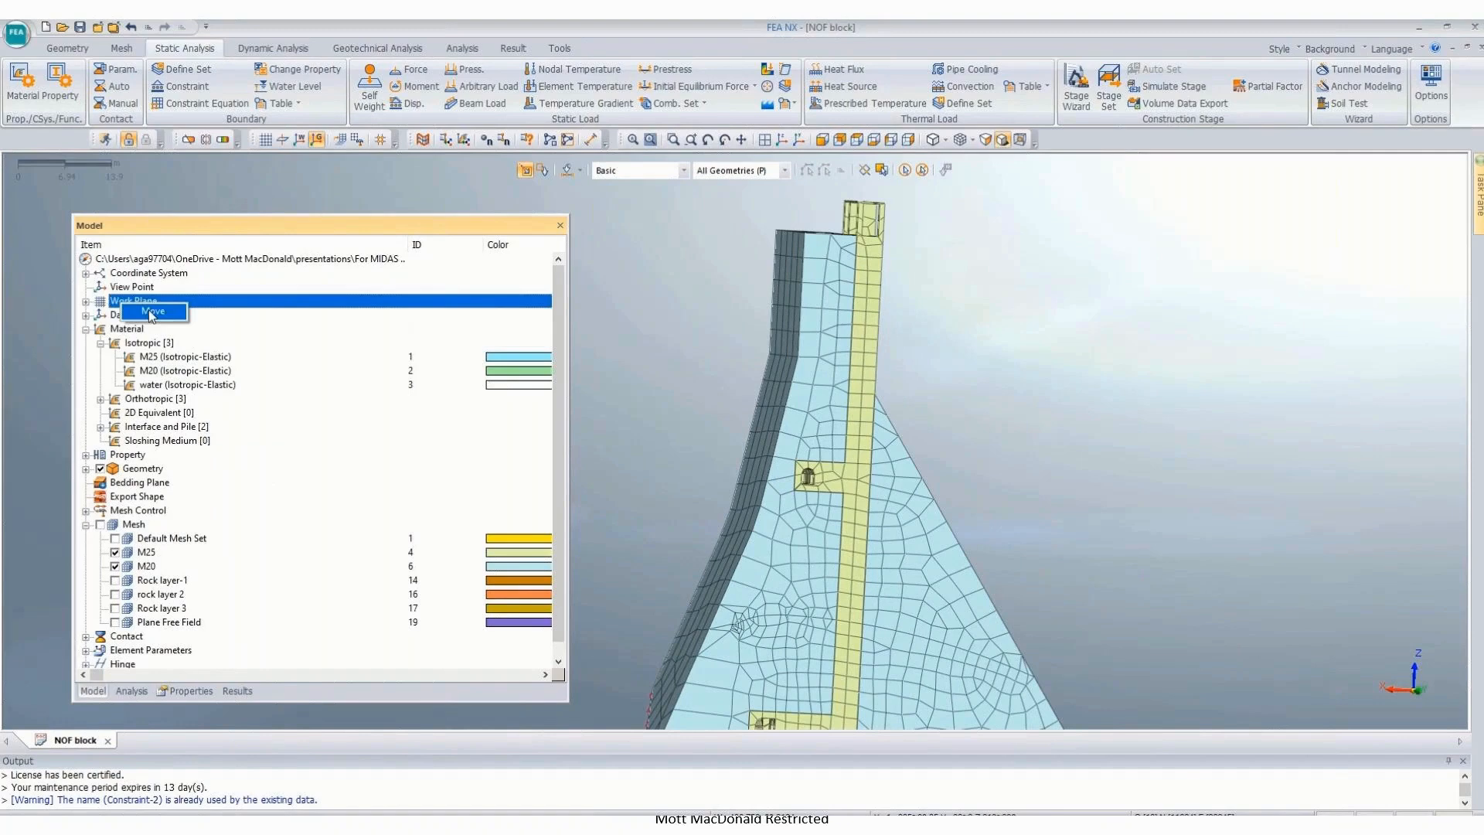
left_click(153, 312)
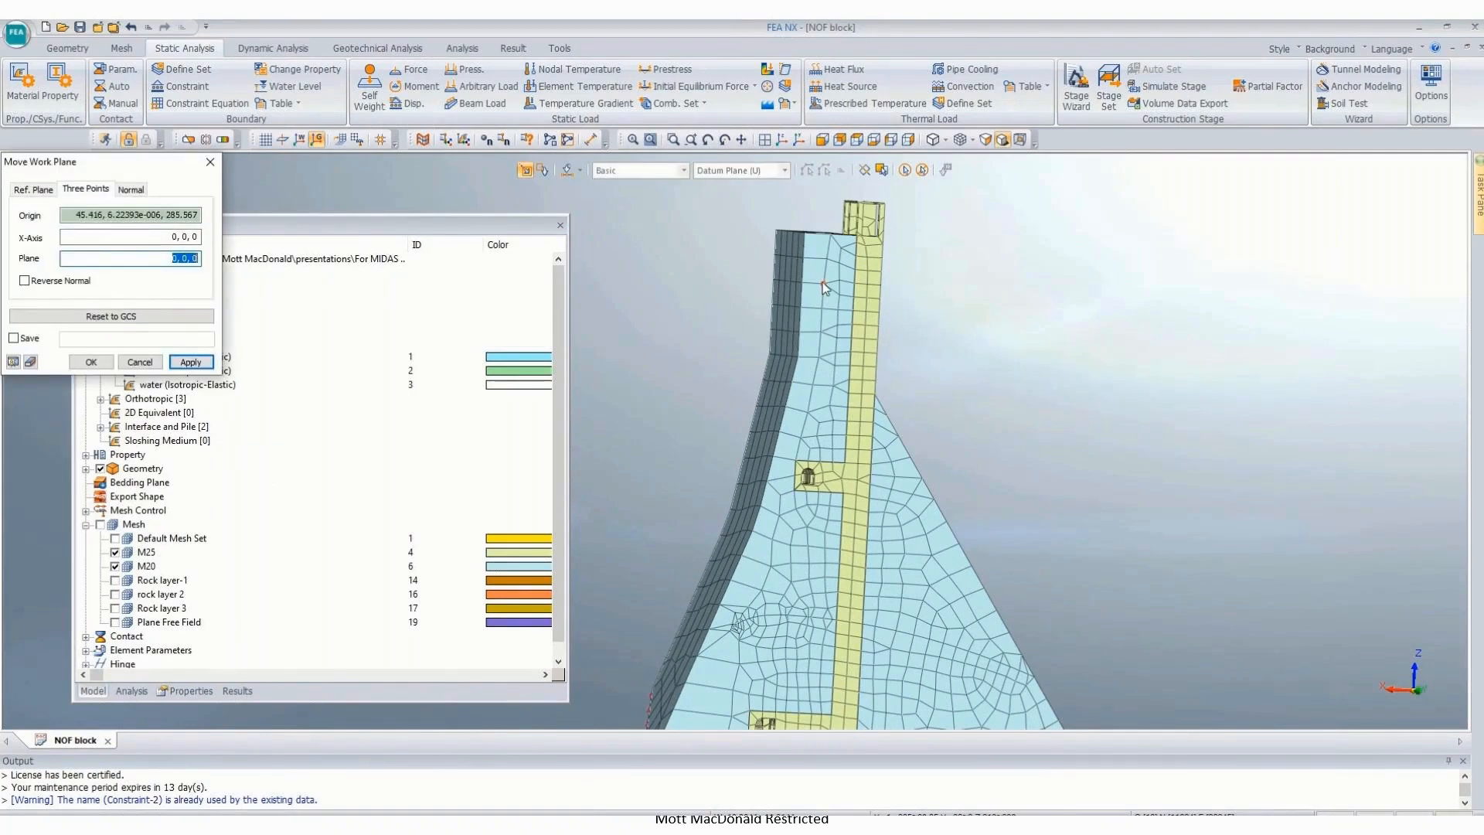
middle_click_drag(822, 281, 794, 350)
left_click(801, 346)
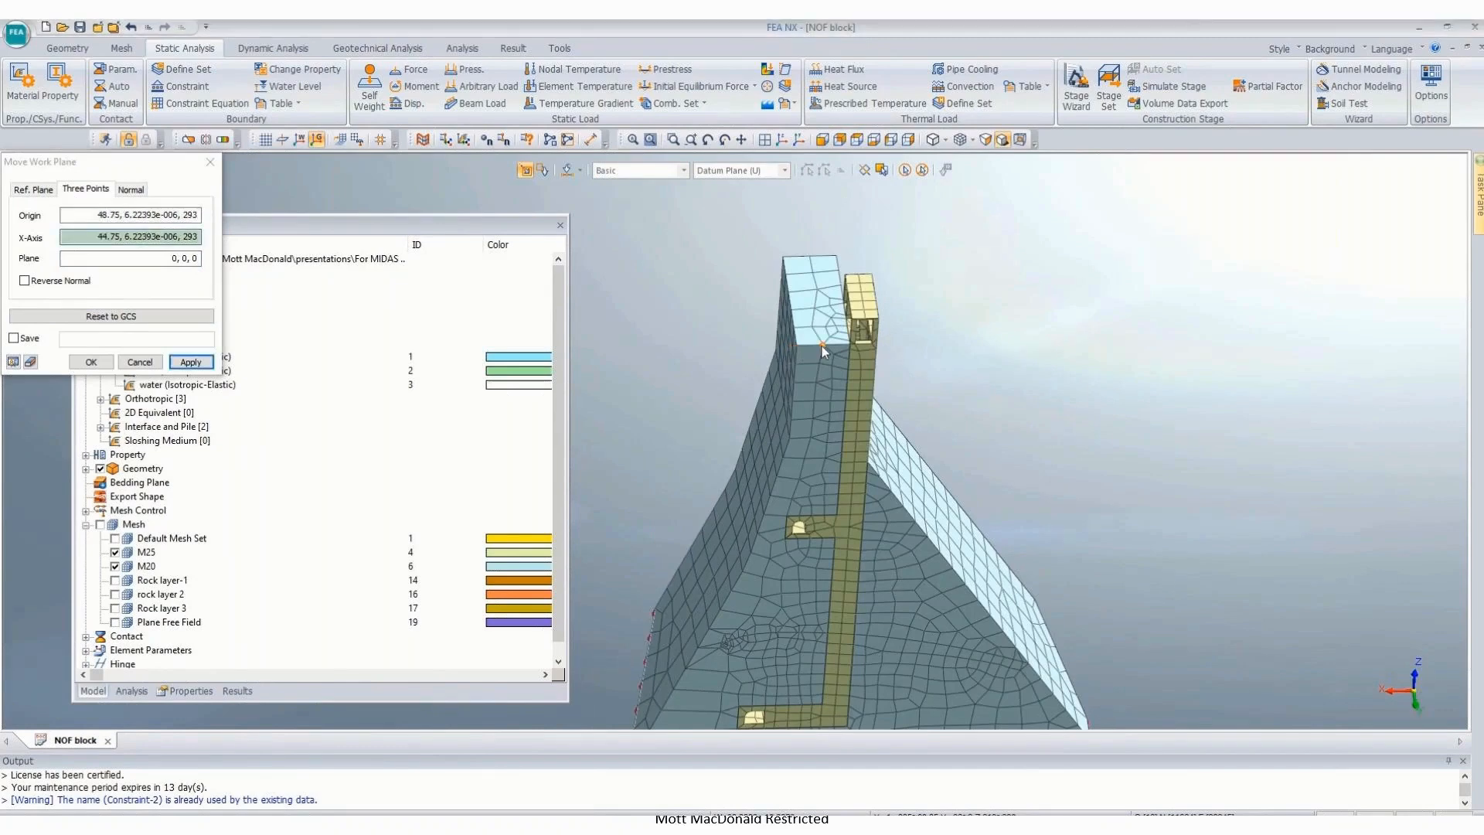
left_click(822, 345)
left_click(800, 384)
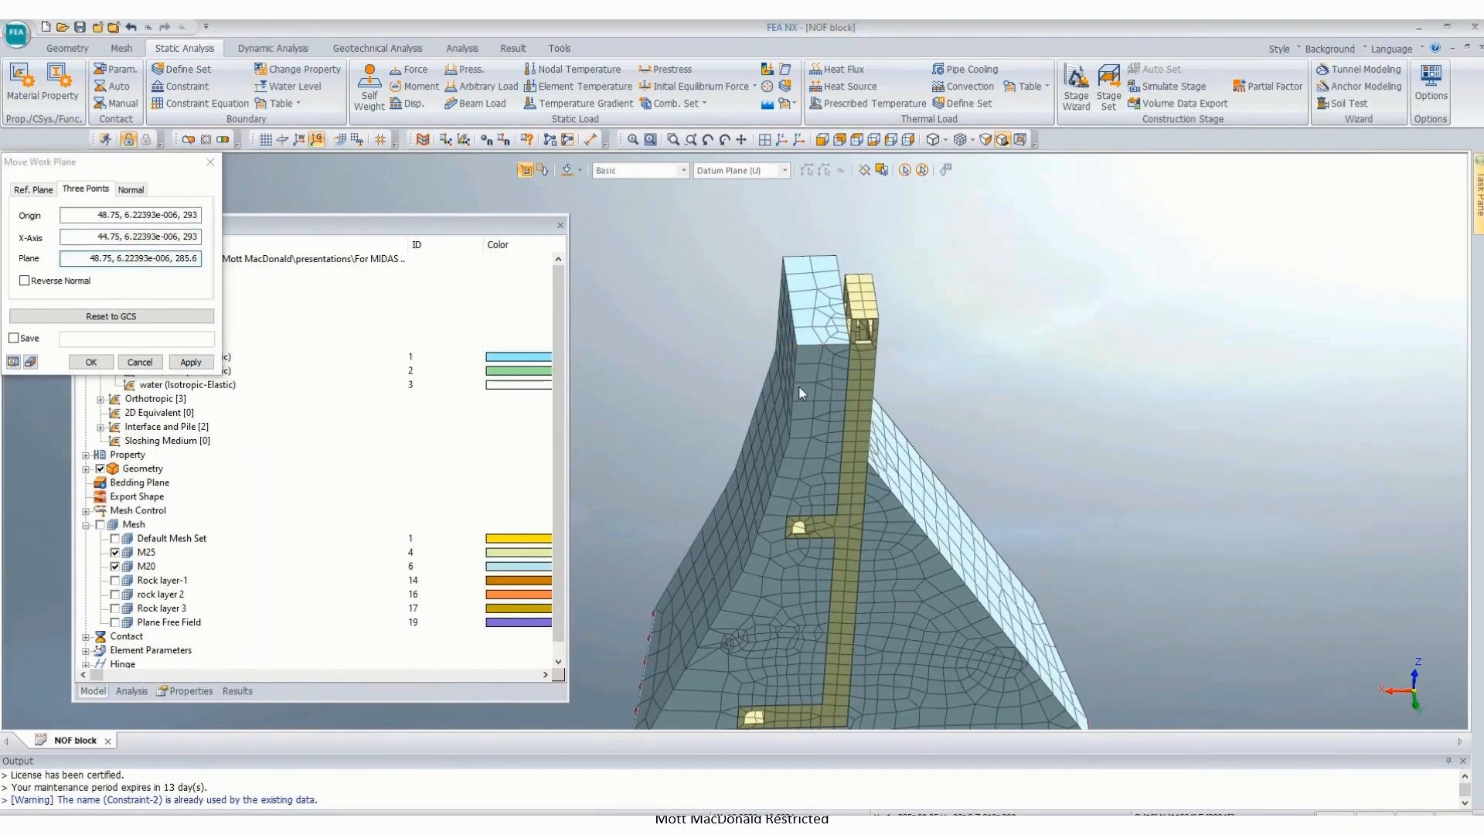
left_click(91, 362)
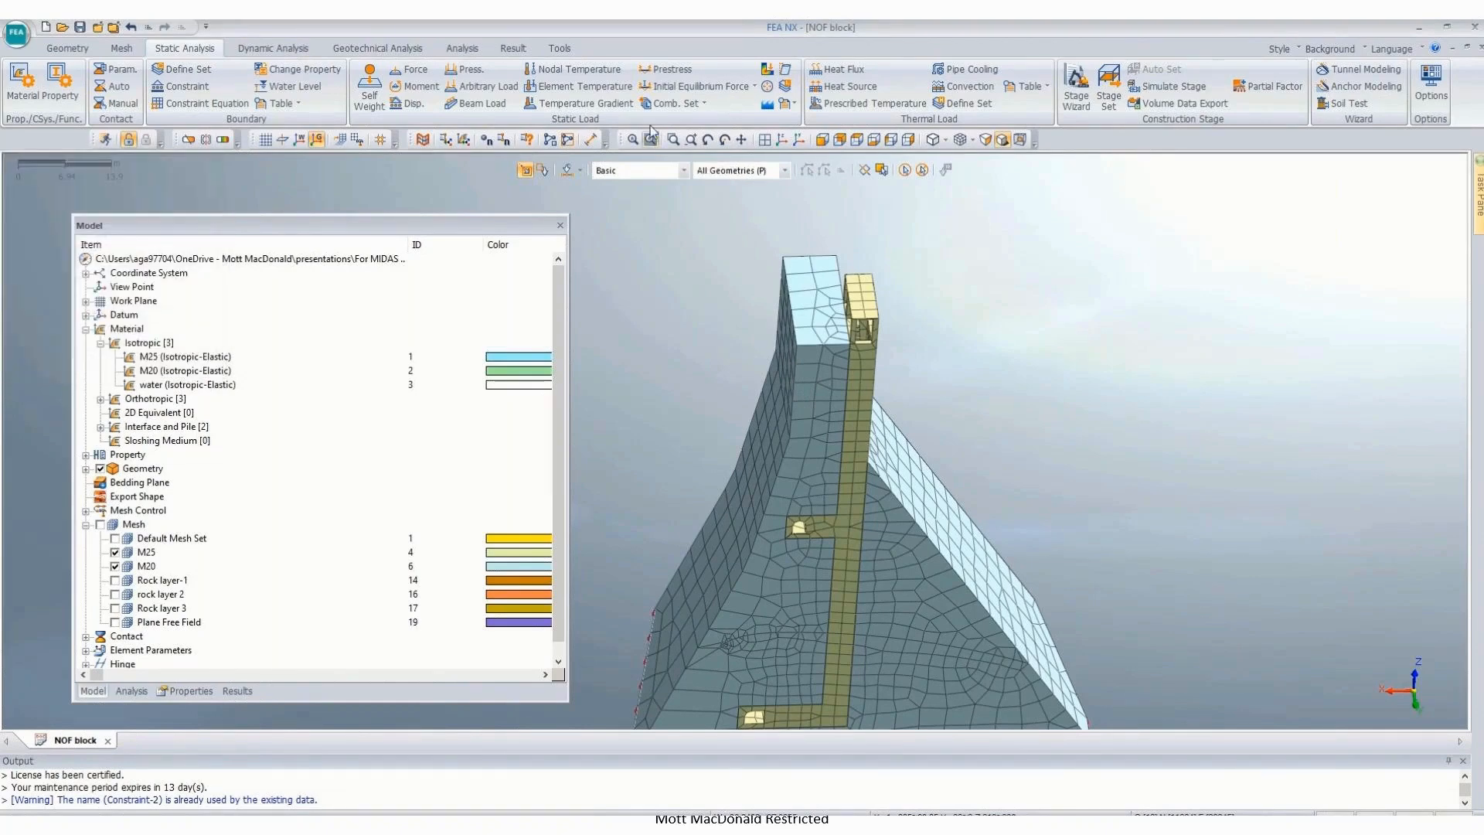
Step: Draw two lines along the dam face, from the crest corner to the kink at 0, 18.5 and on down the sloping edge
left_click(841, 141)
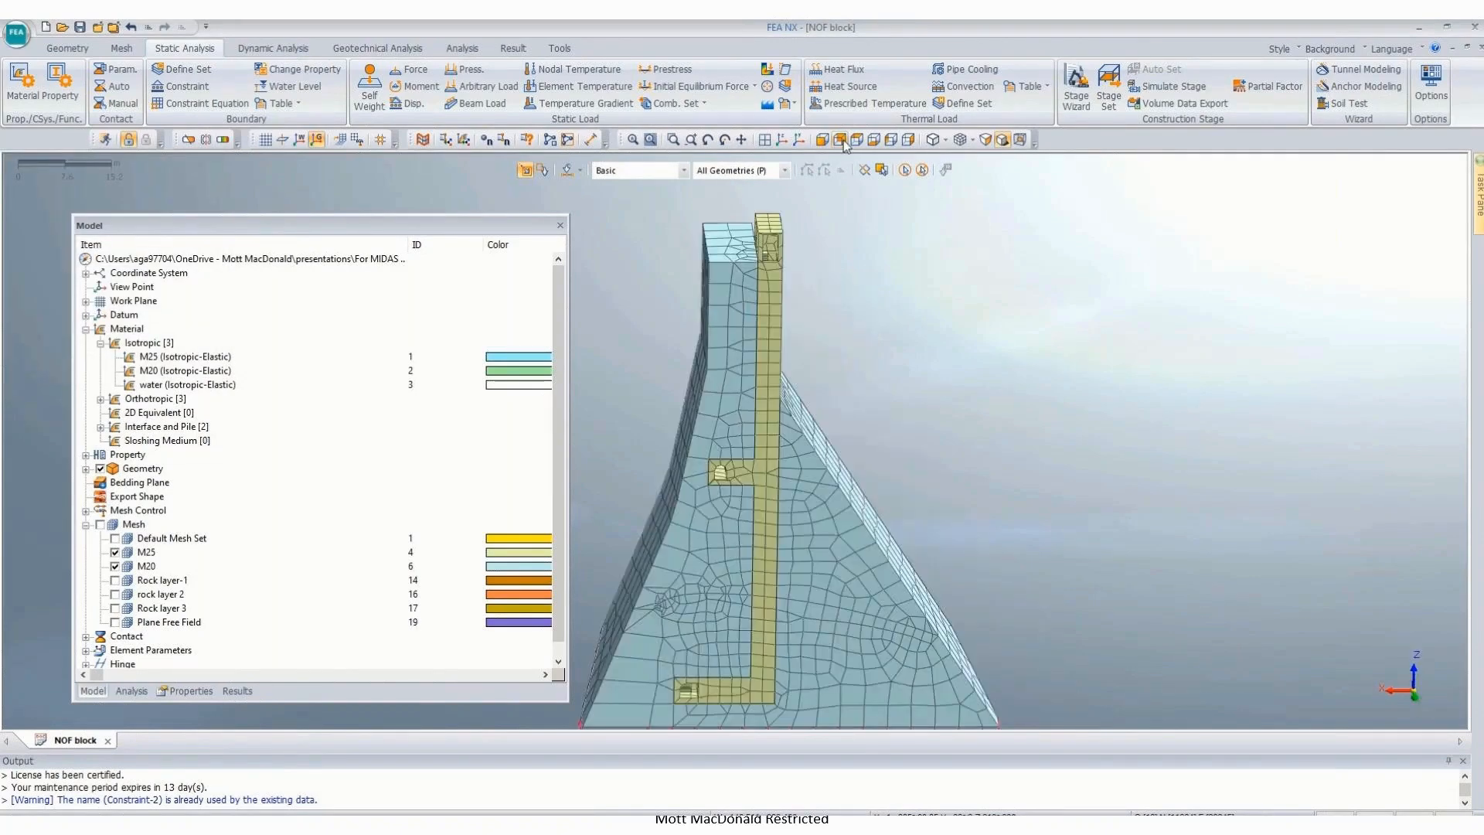
left_click(60, 49)
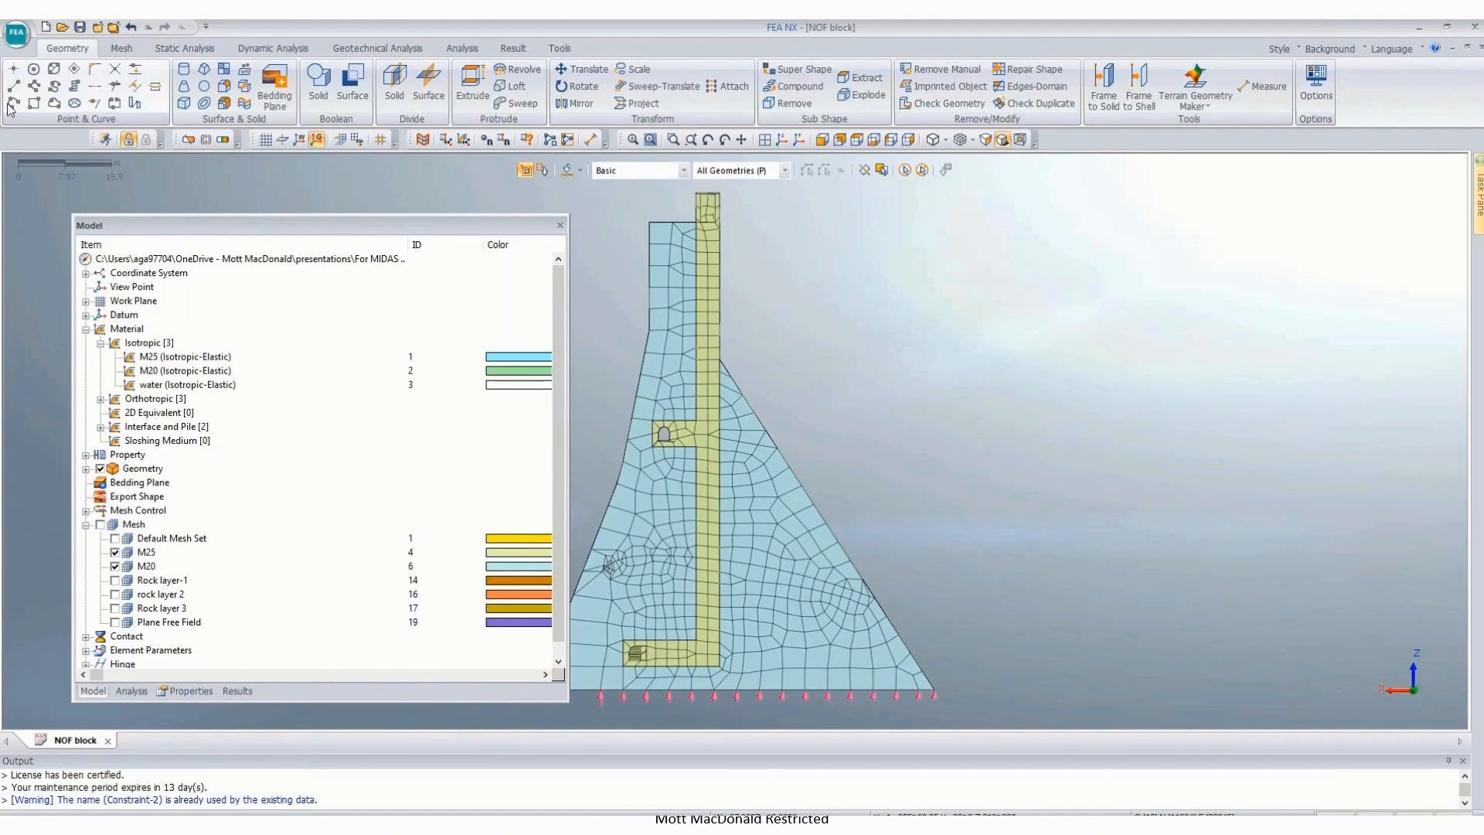
left_click(13, 86)
left_click(36, 188)
left_click(649, 224)
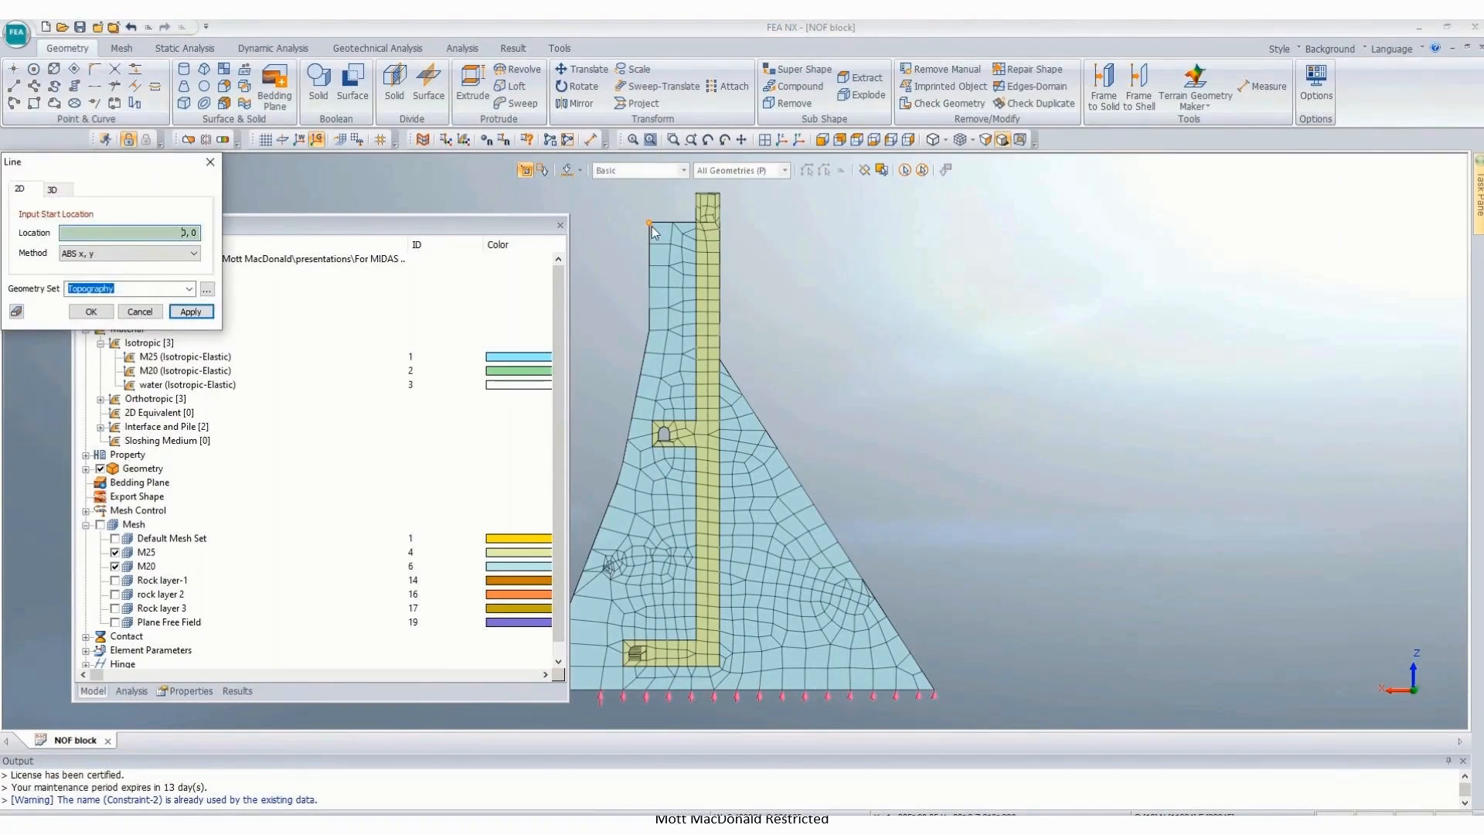
left_click(651, 341)
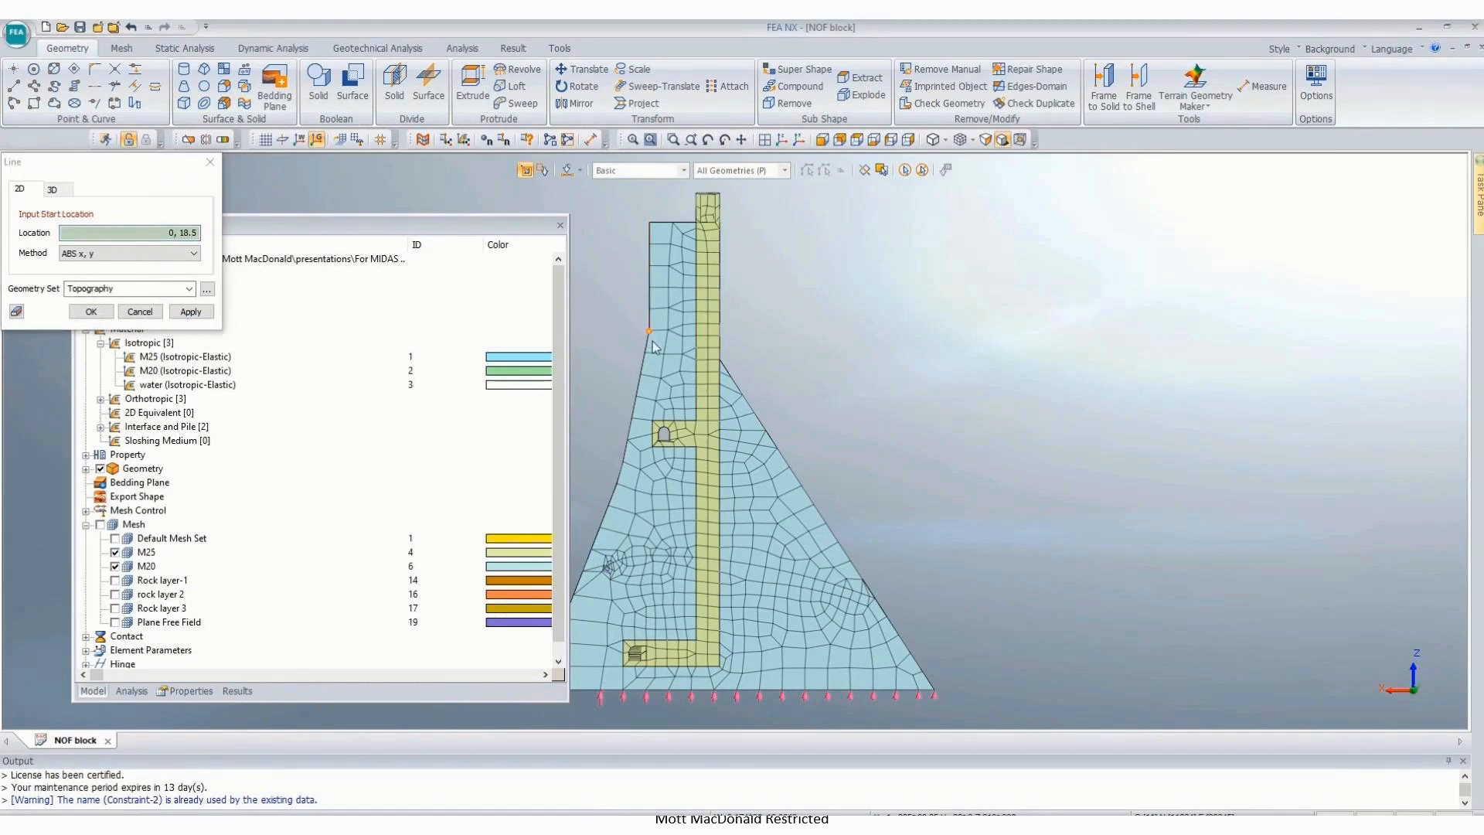
left_click(650, 340)
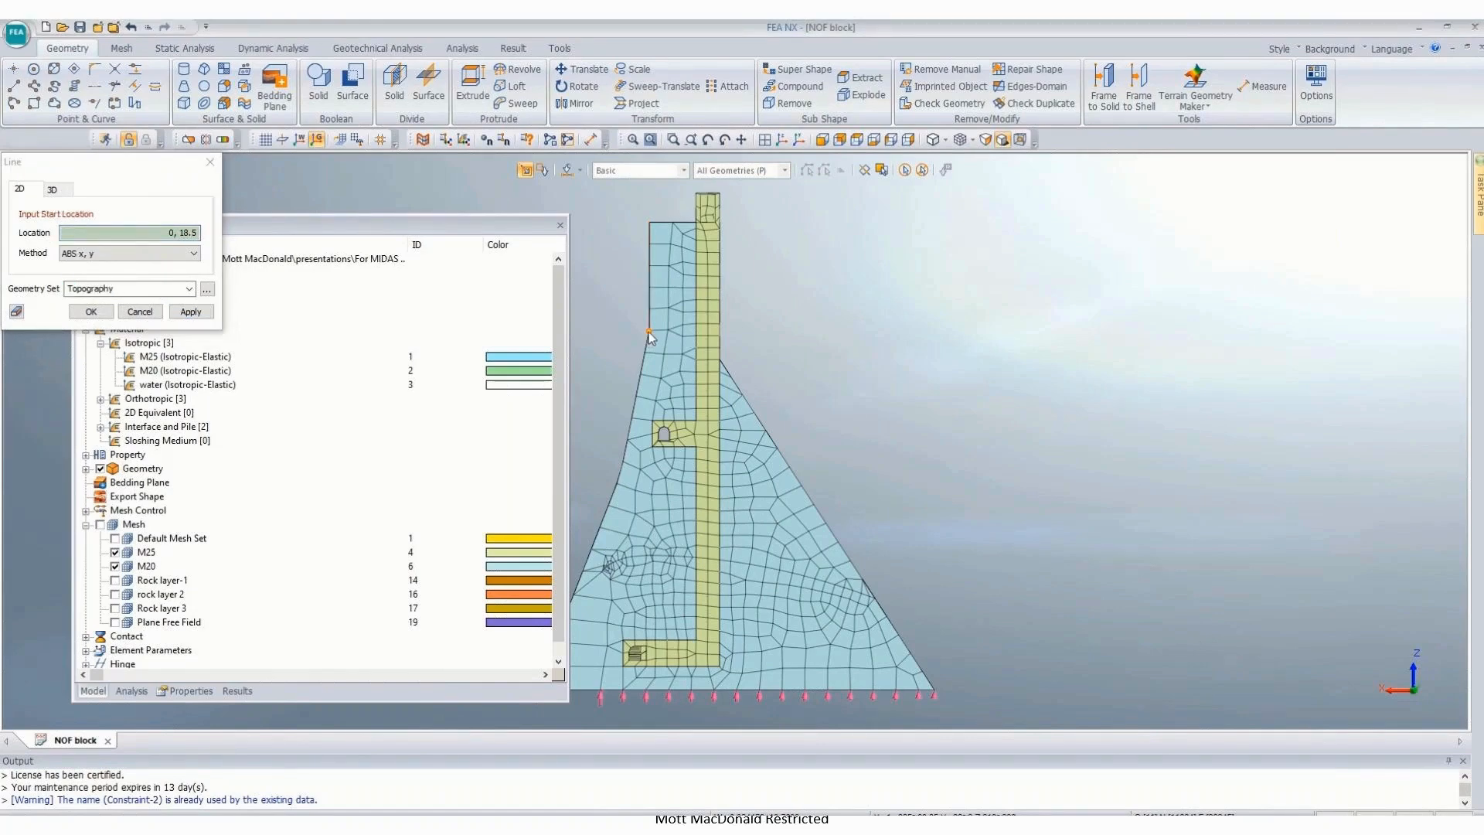
left_click(622, 463)
left_click(77, 313)
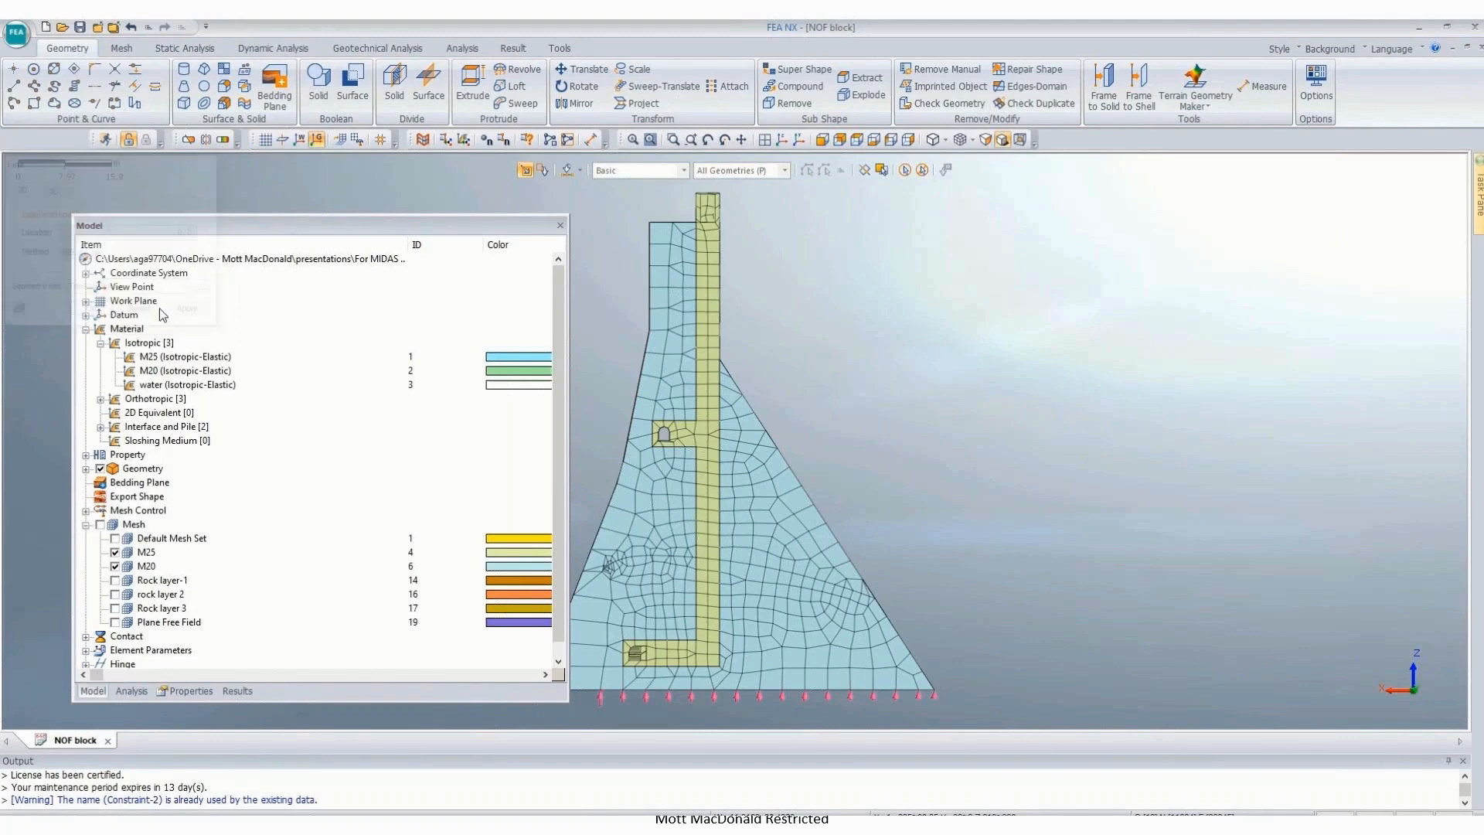
Step: Create a circle of radius 175 tangent to the sloping line and the vertical line, without making a face
left_click(34, 69)
left_click(176, 236)
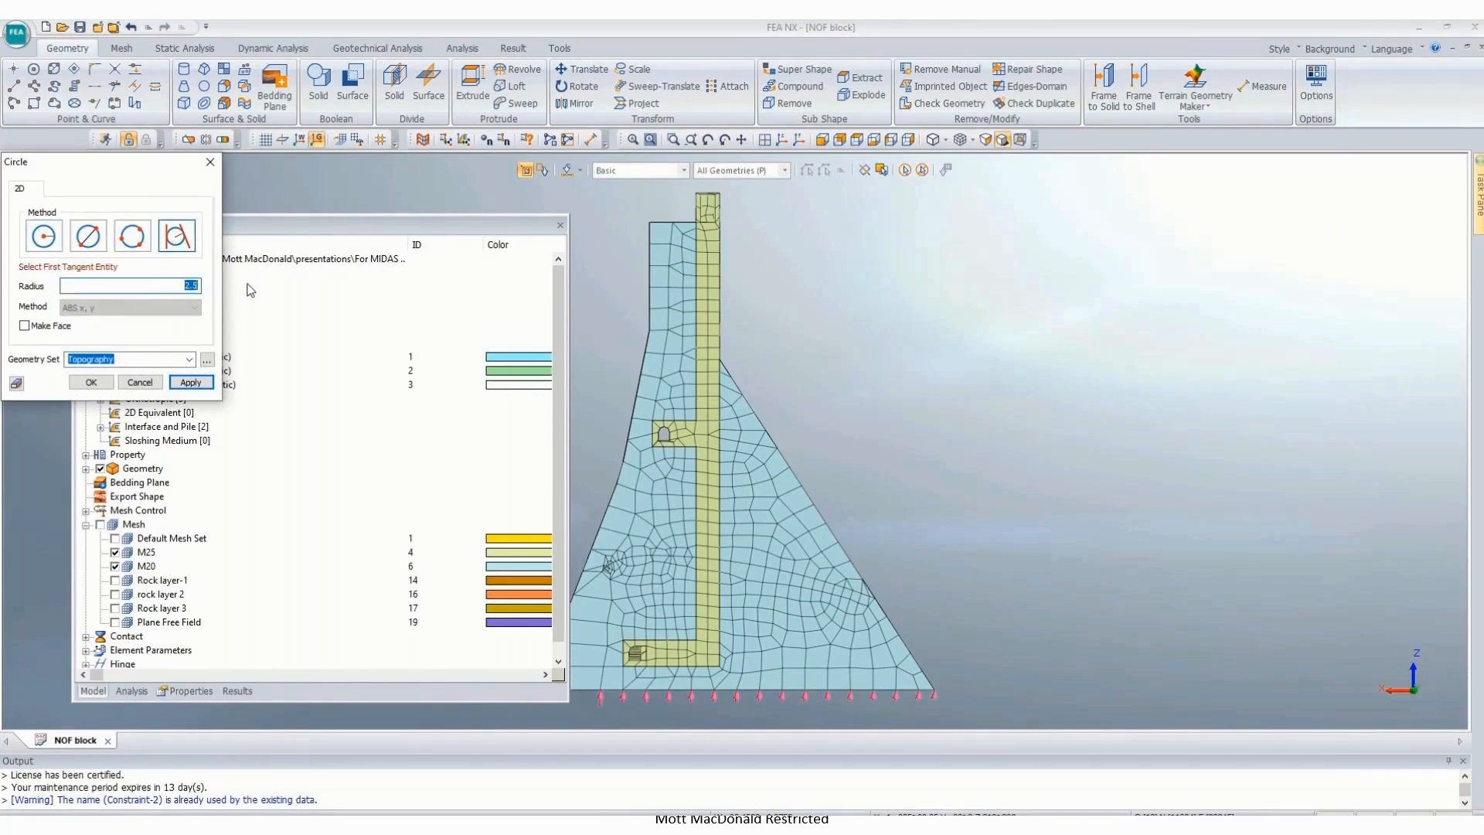
type("175")
left_click(627, 337)
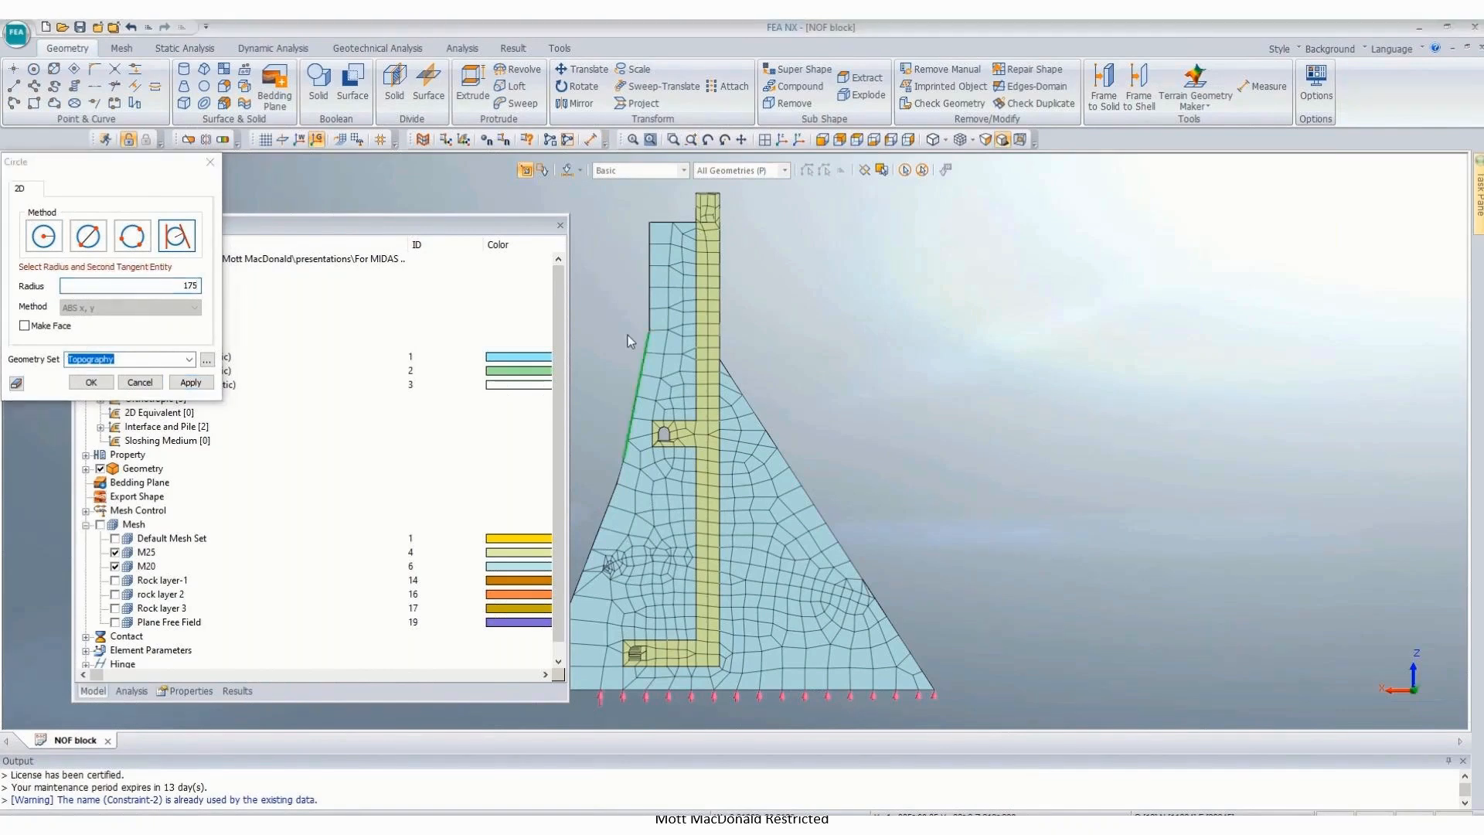
left_click(650, 286)
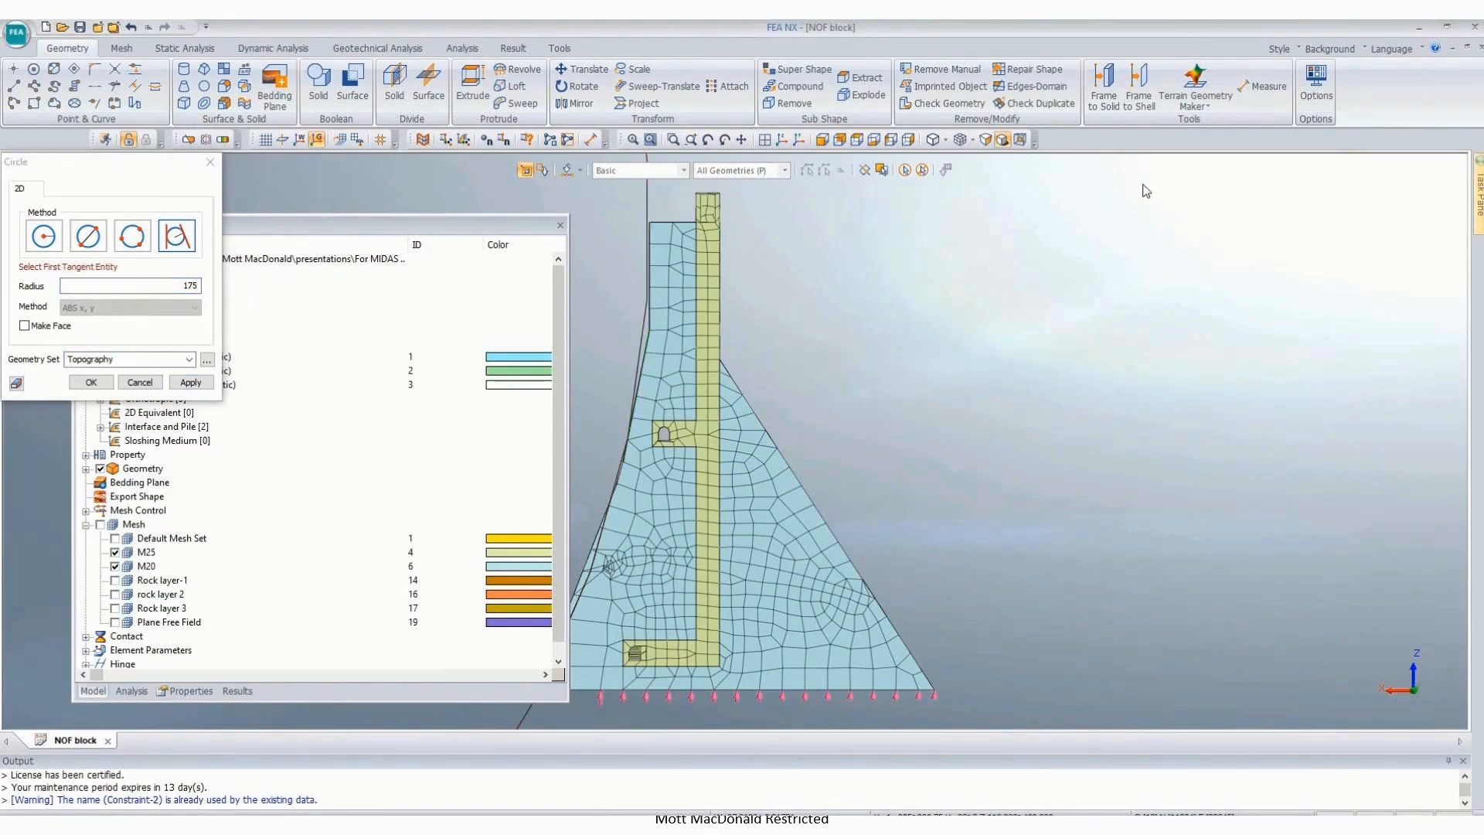
left_click(103, 382)
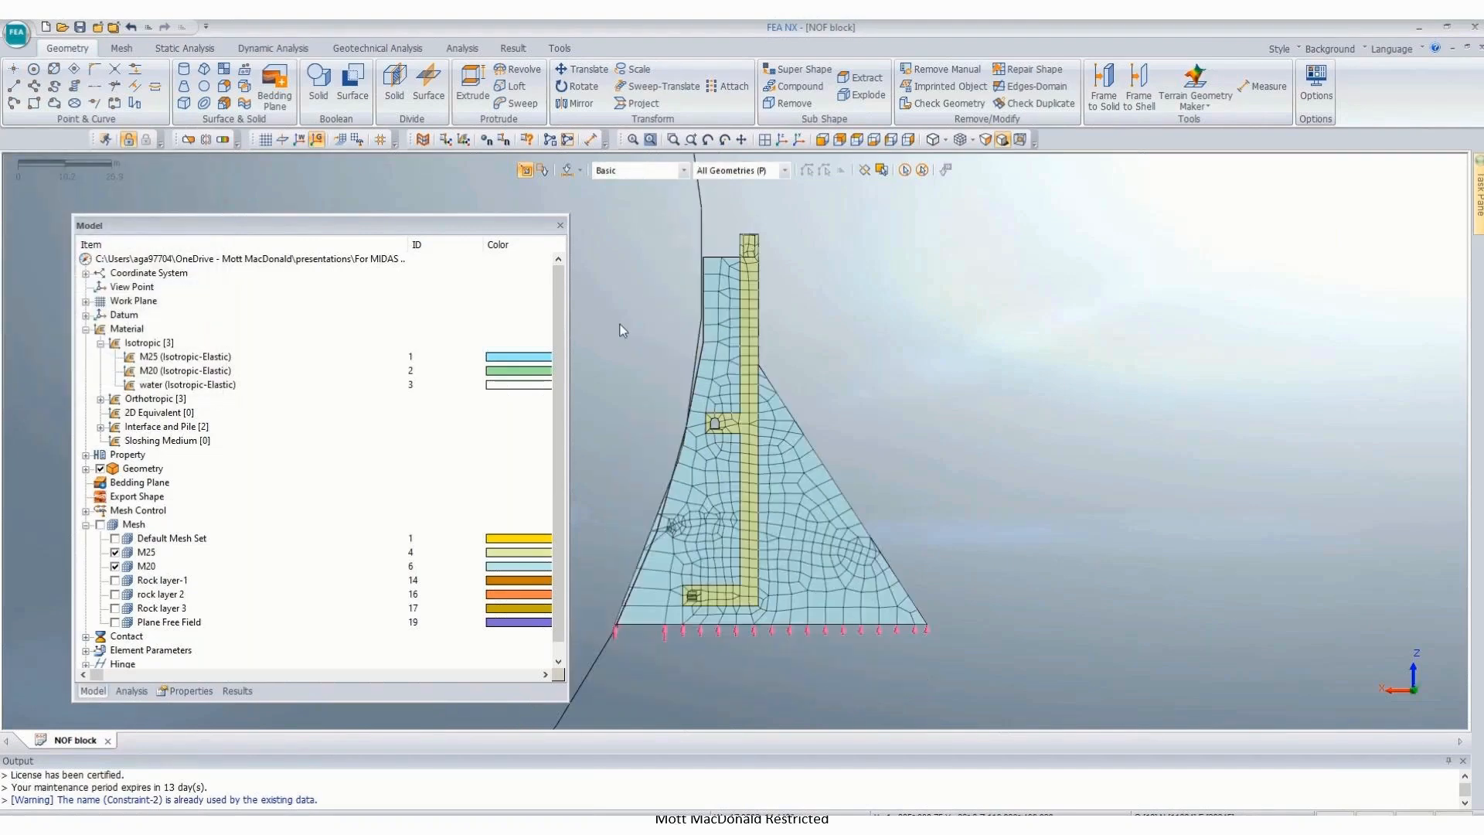
Step: Intersect the circle with the two edge lines and remove the excess curves, leaving only the arc bridging the kink
scroll(703, 348, "up", 2)
middle_click_drag(702, 347, 714, 403)
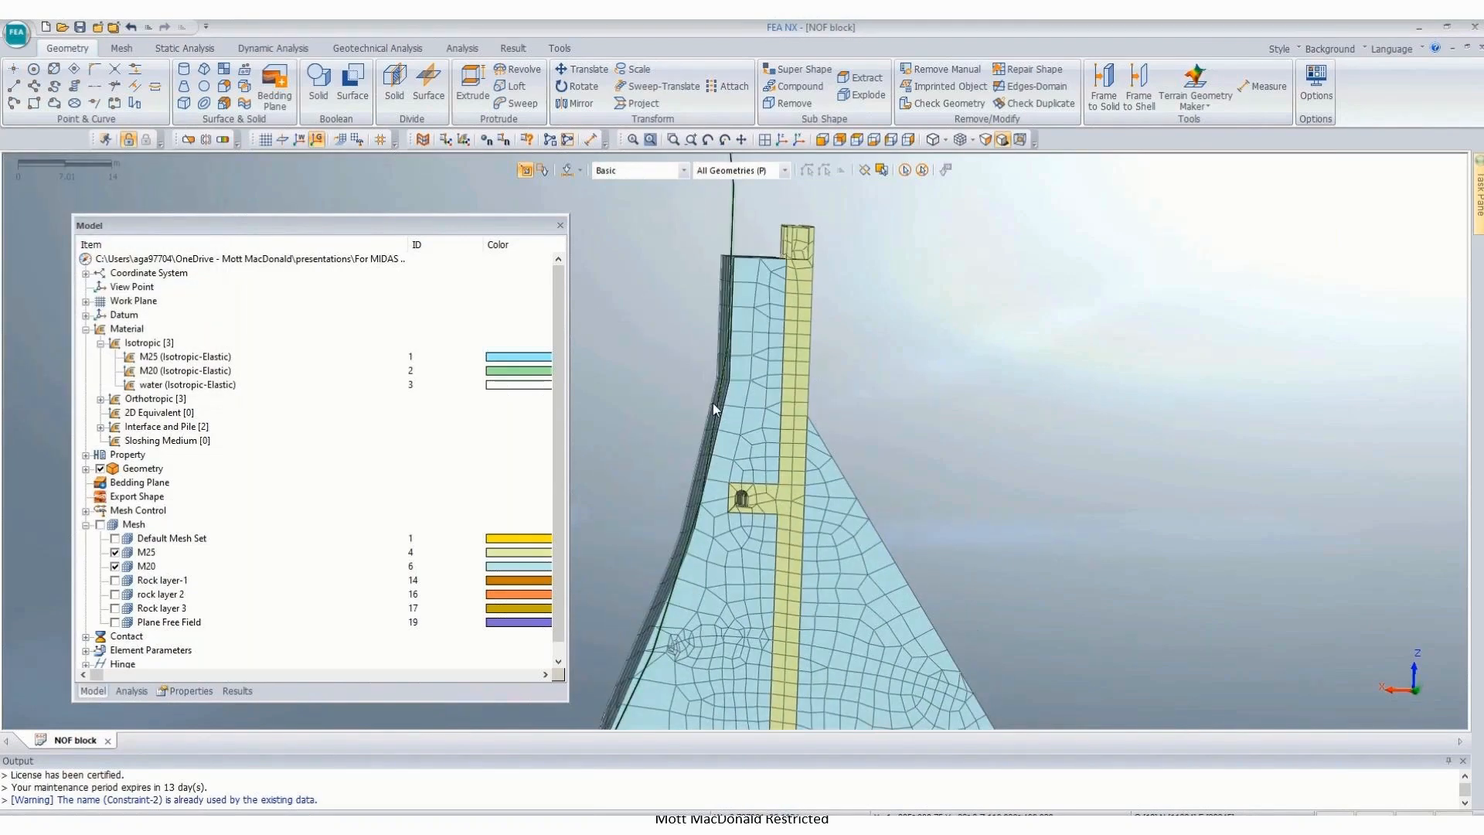
scroll(987, 330, "down", 3)
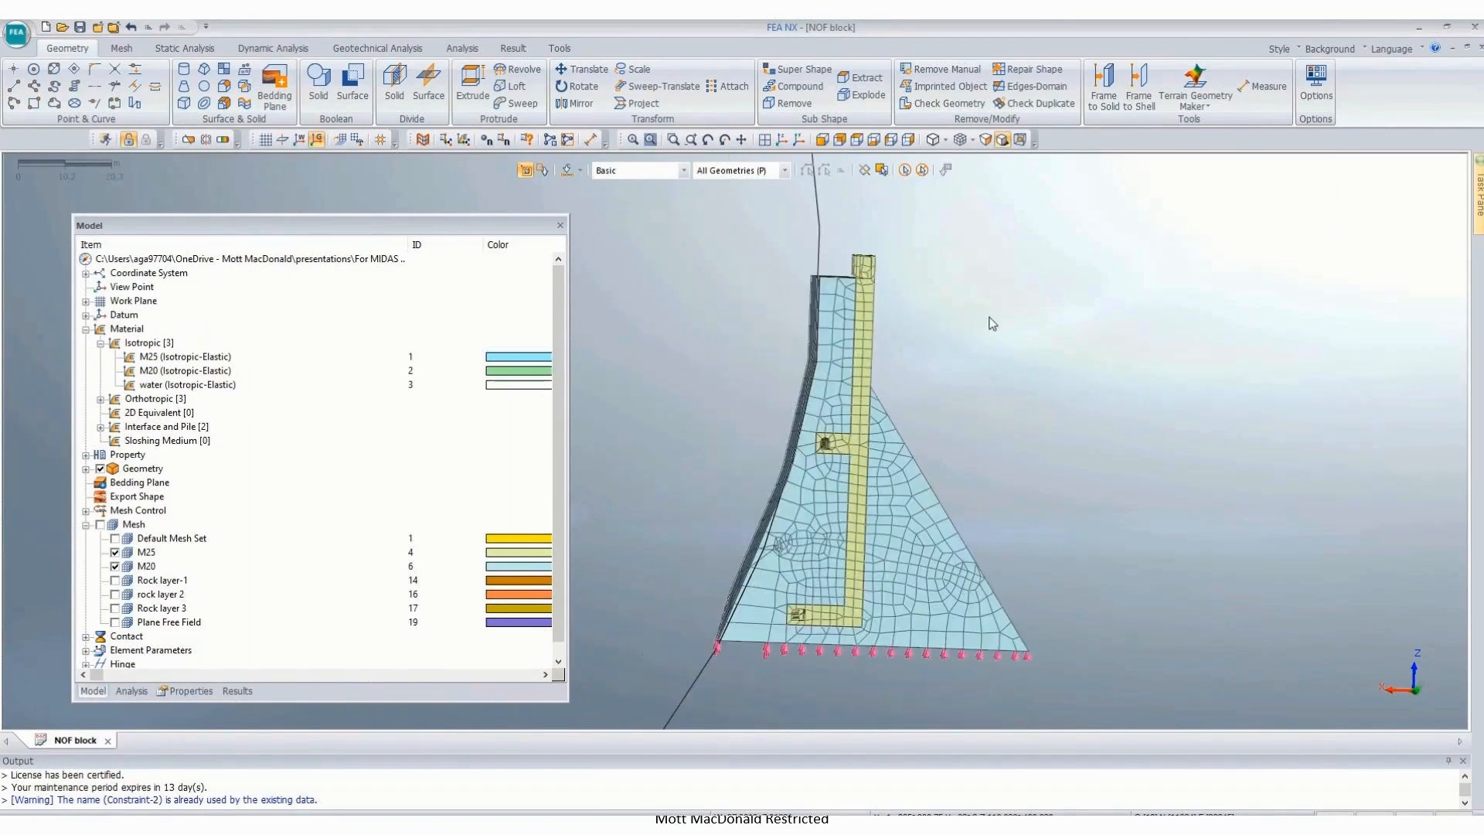
left_click(840, 140)
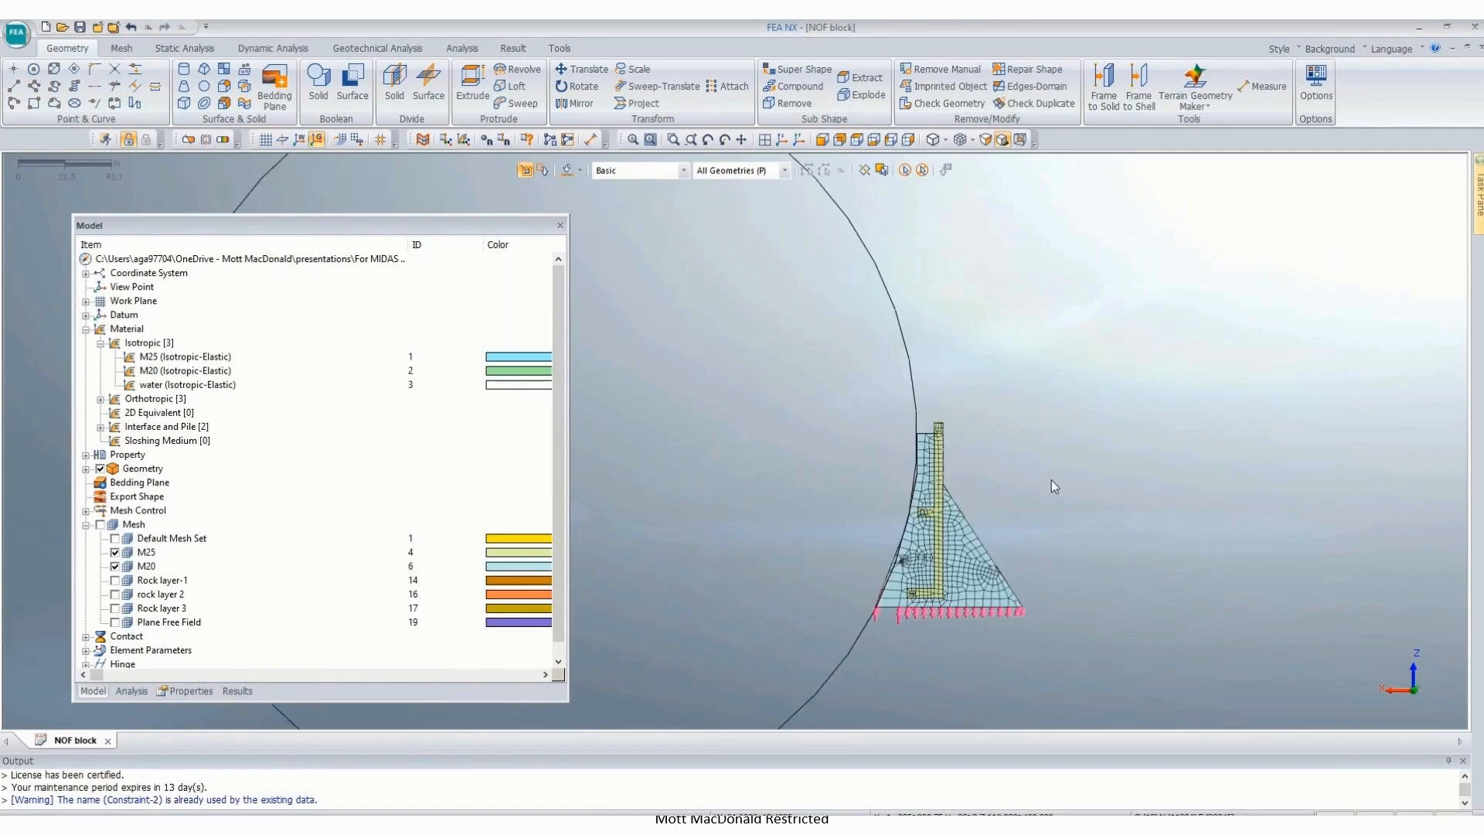
left_click(115, 69)
left_click(829, 304)
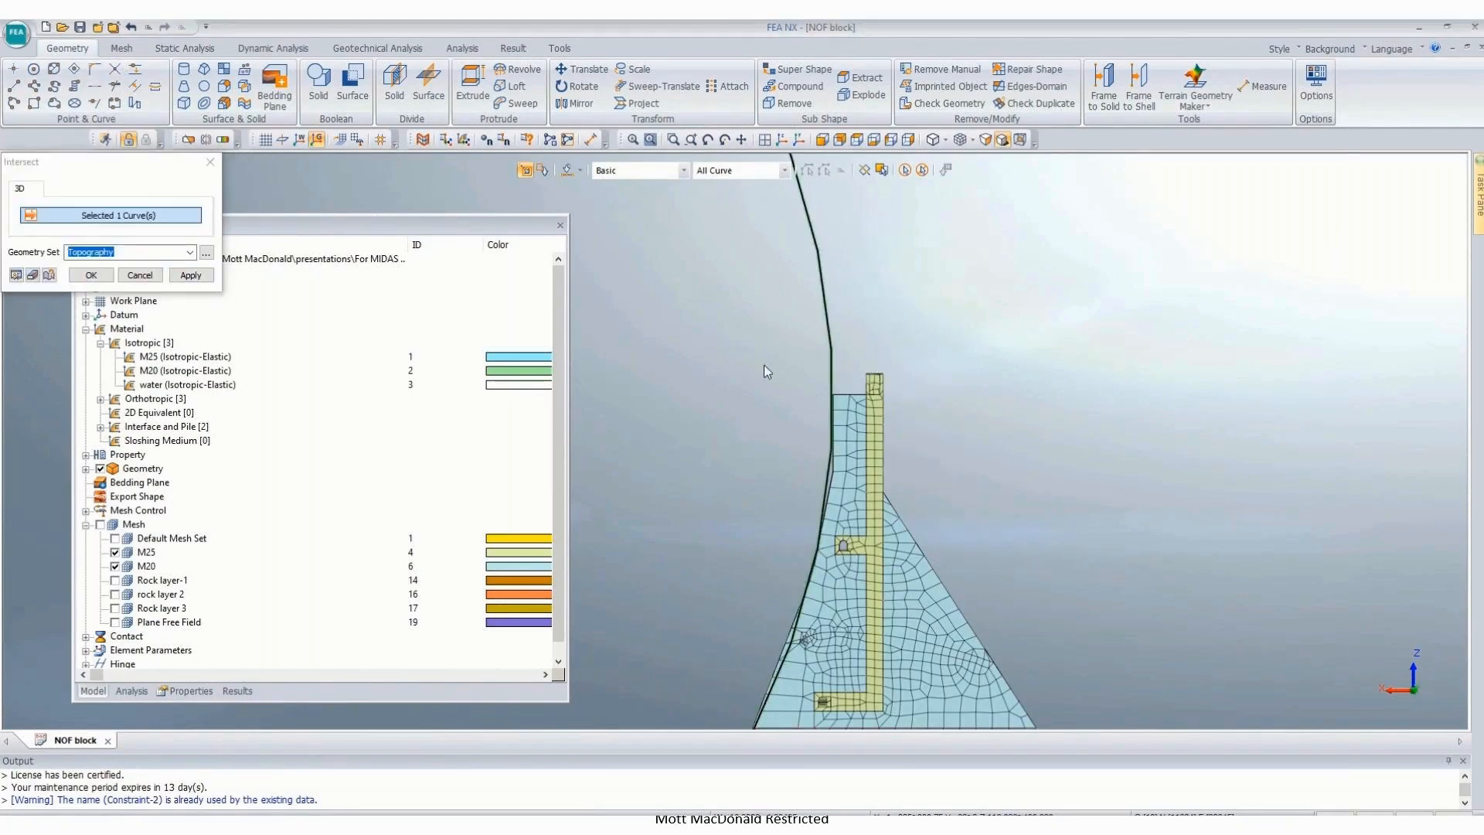
left_click_drag(735, 385, 1113, 686)
left_click(87, 274)
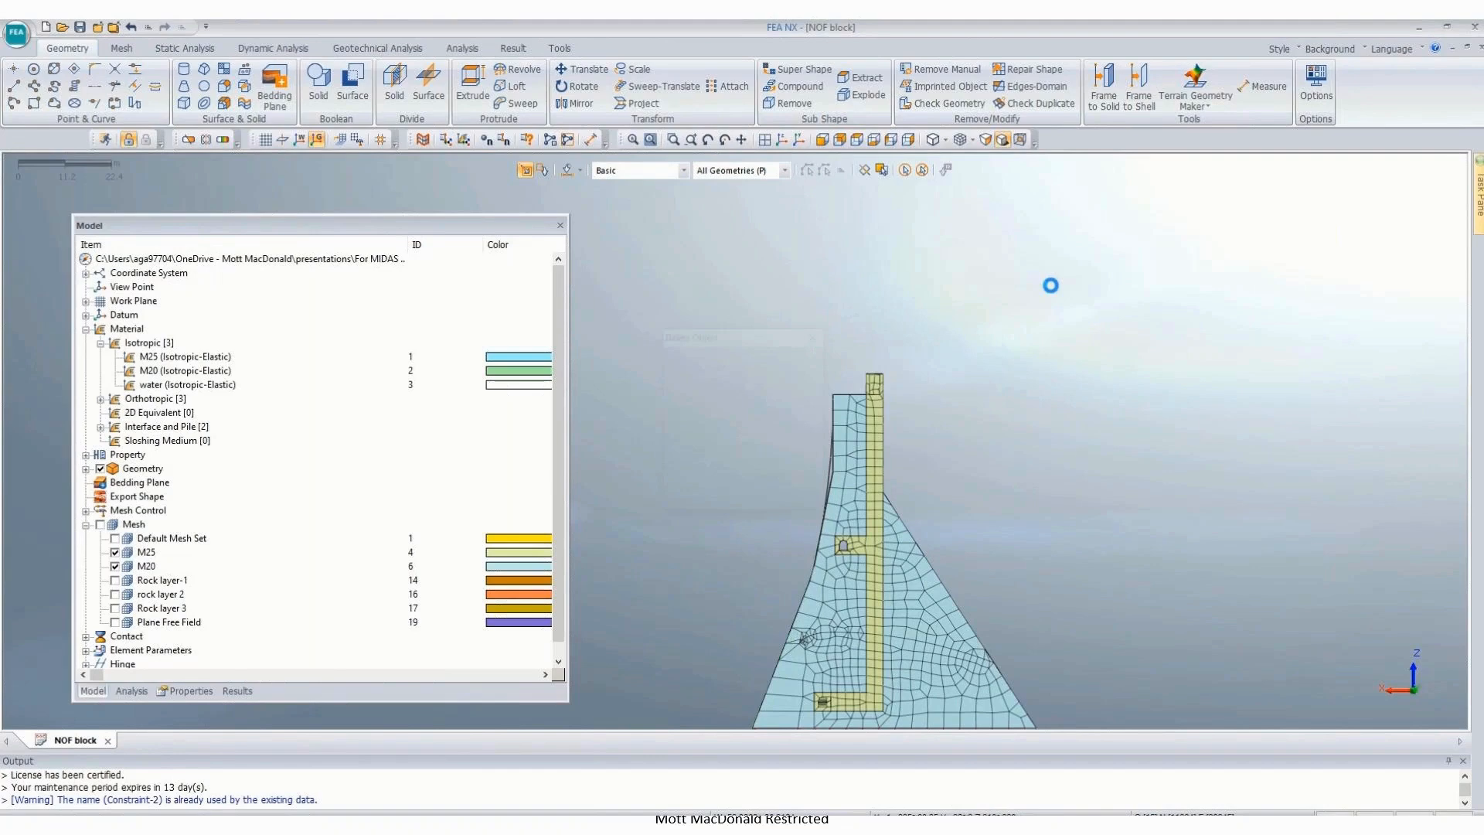
Step: Make a face from the arc and the two edge lines that enclose the sliver at the kink
scroll(819, 483, "up", 2)
scroll(819, 484, "up", 2)
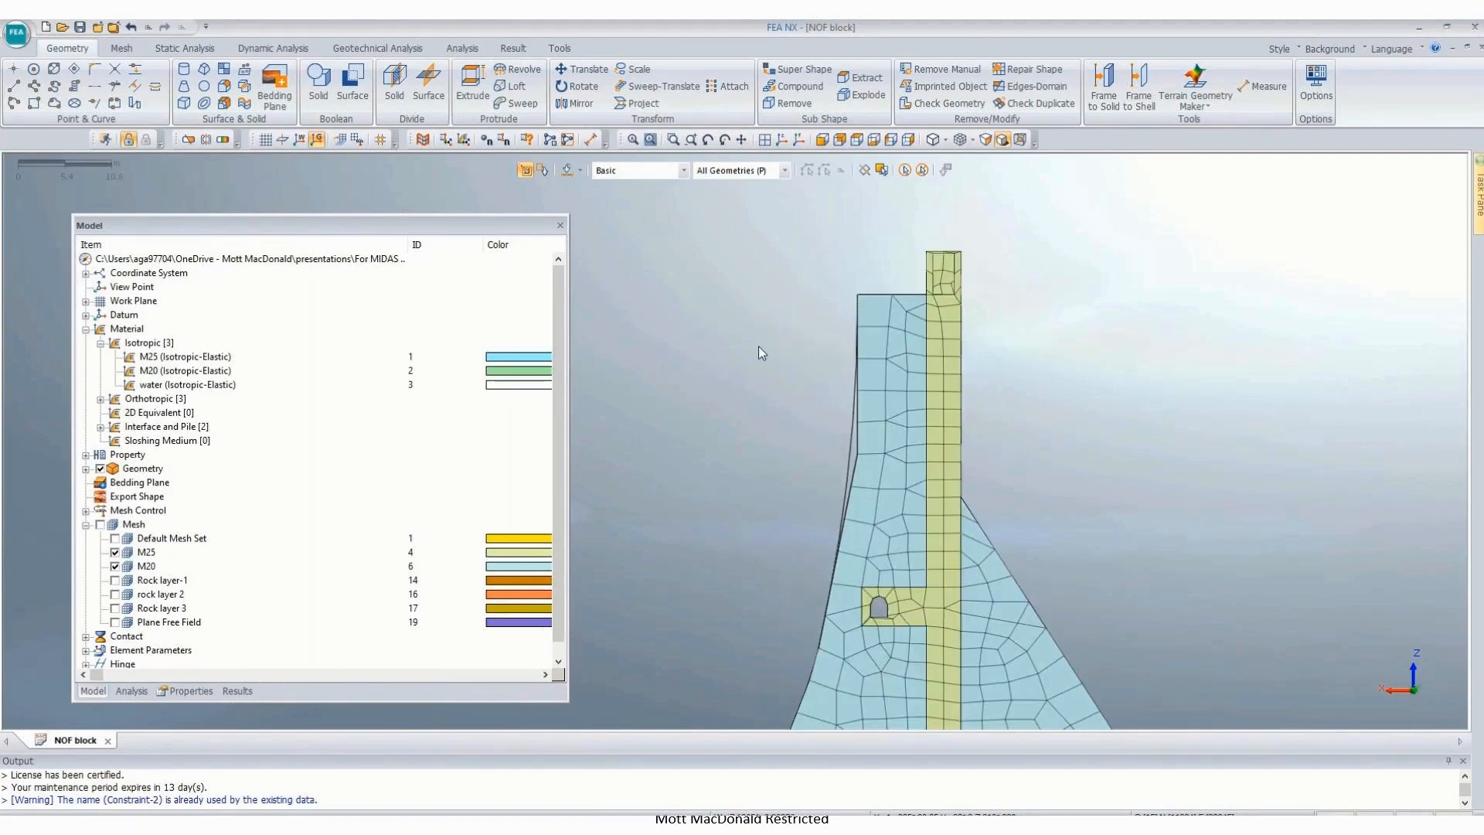
scroll(758, 346, "down", 2)
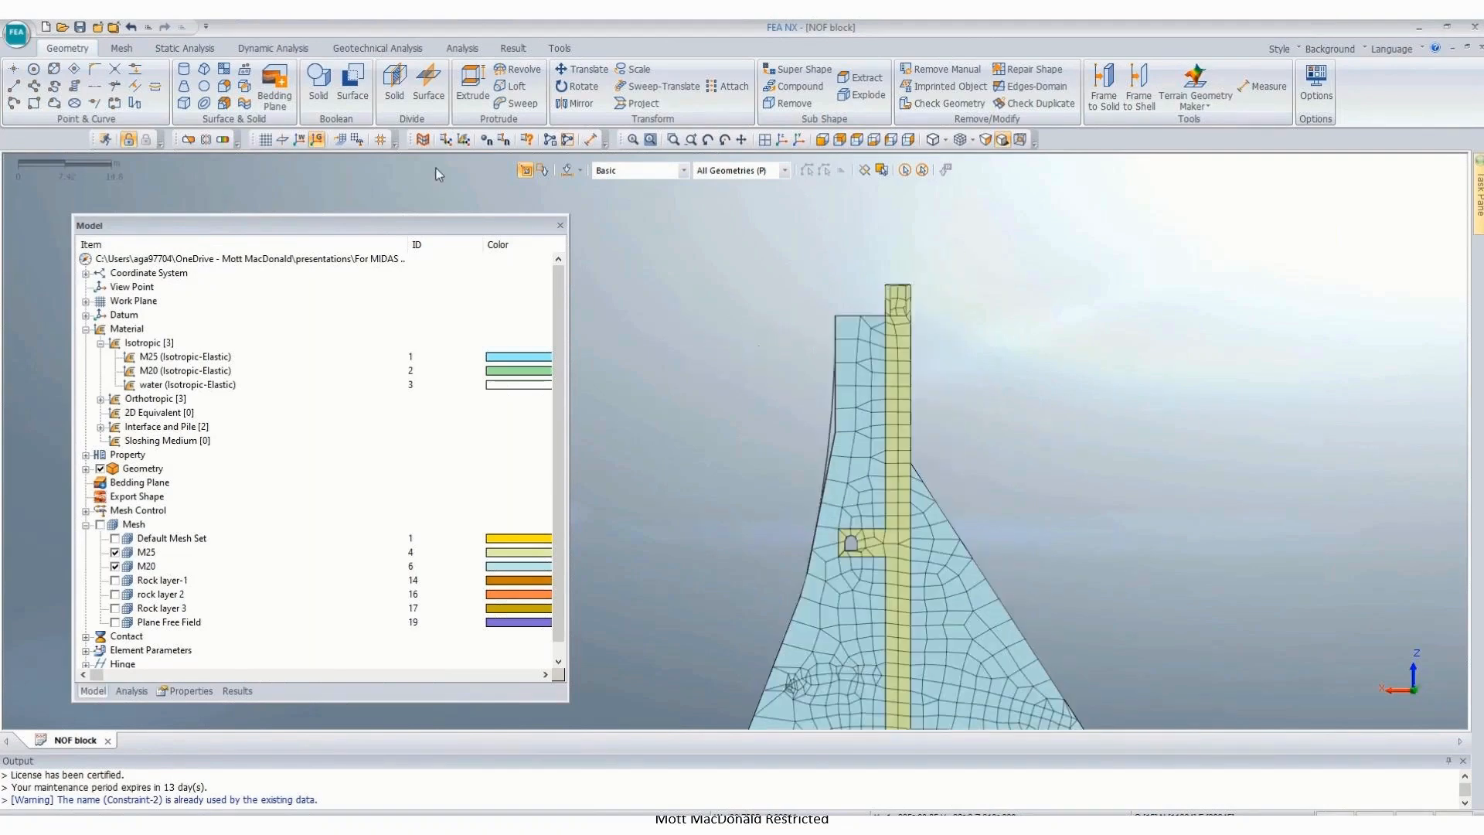
left_click(224, 69)
left_click(837, 448)
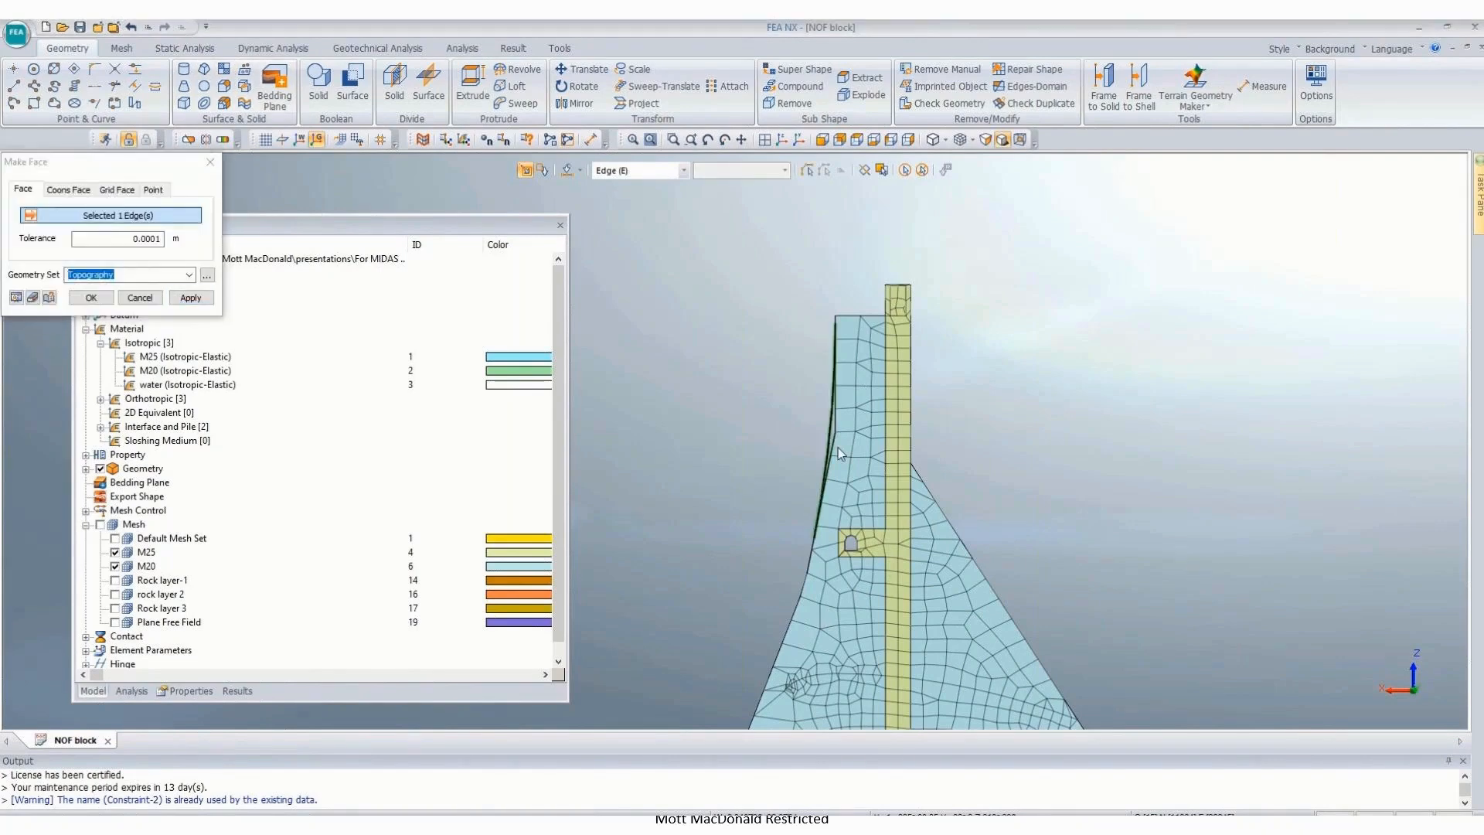
left_click(833, 448)
left_click(839, 406)
left_click(91, 298)
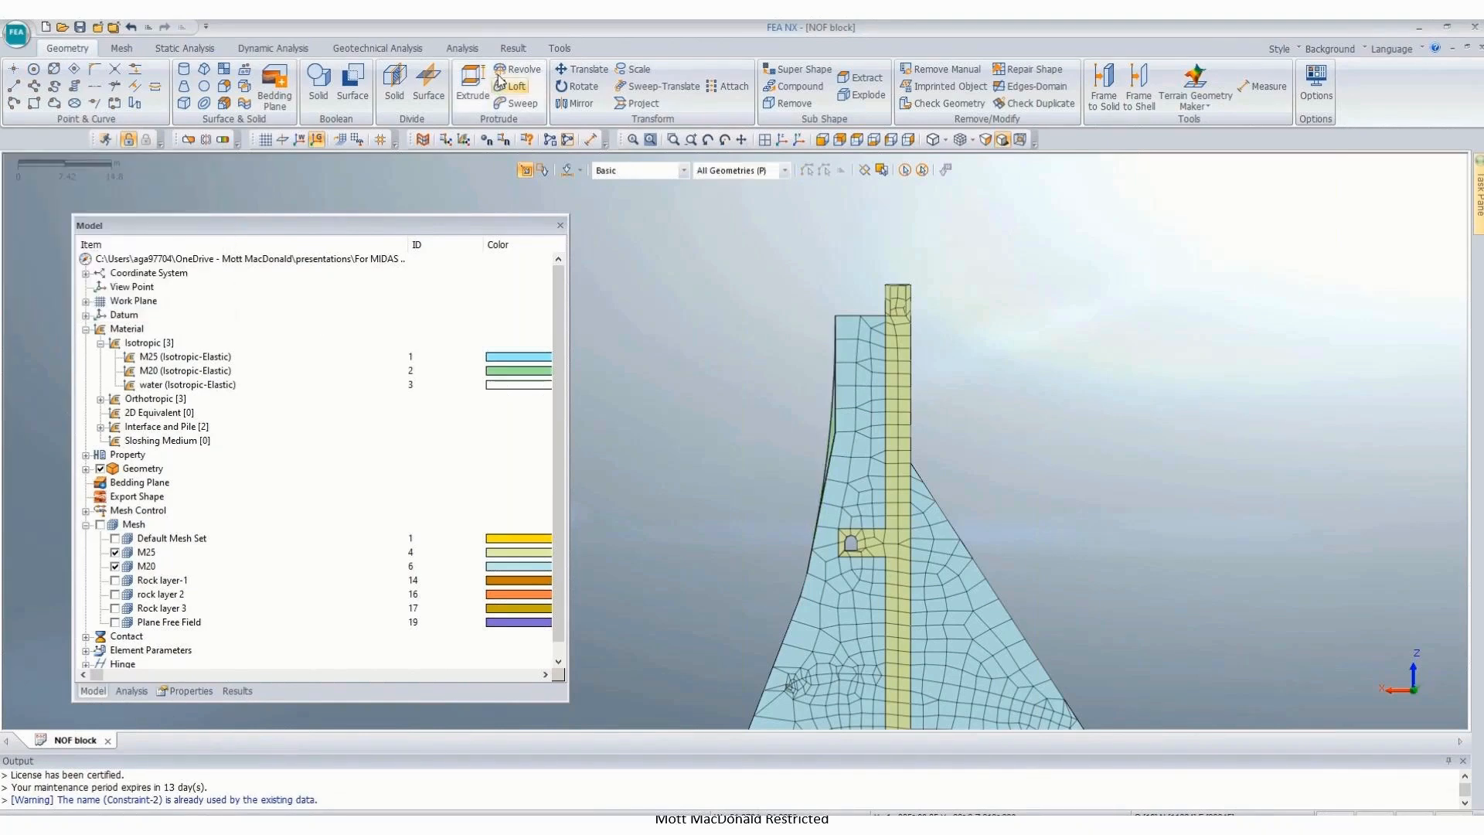
Step: Extrude the sliver face into a solid across the block's full thickness, using a two-point vector along the crest edge for direction and length
left_click(472, 81)
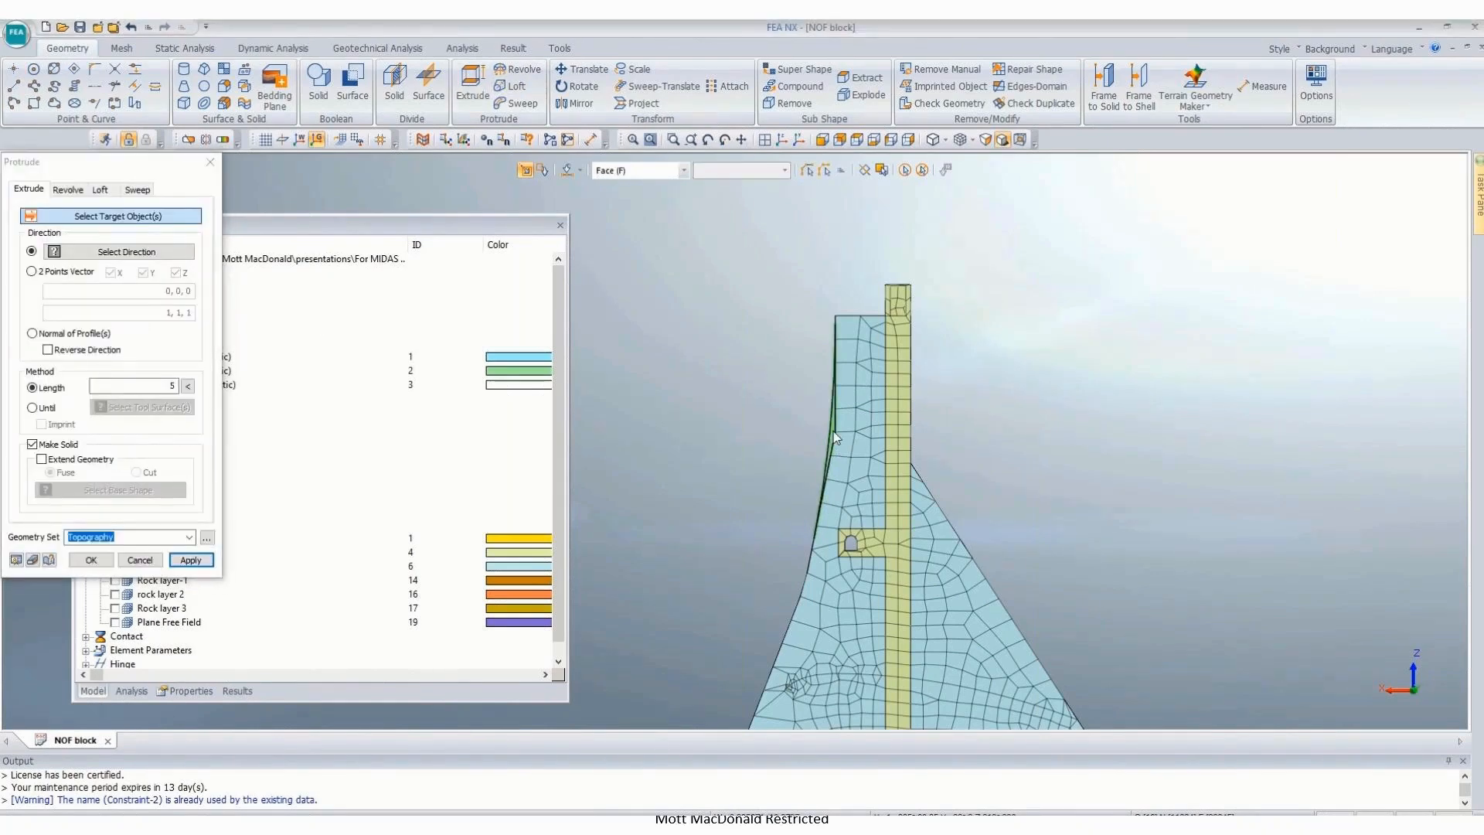
left_click(833, 431)
scroll(717, 282, "down", 2)
middle_click_drag(717, 282, 862, 419)
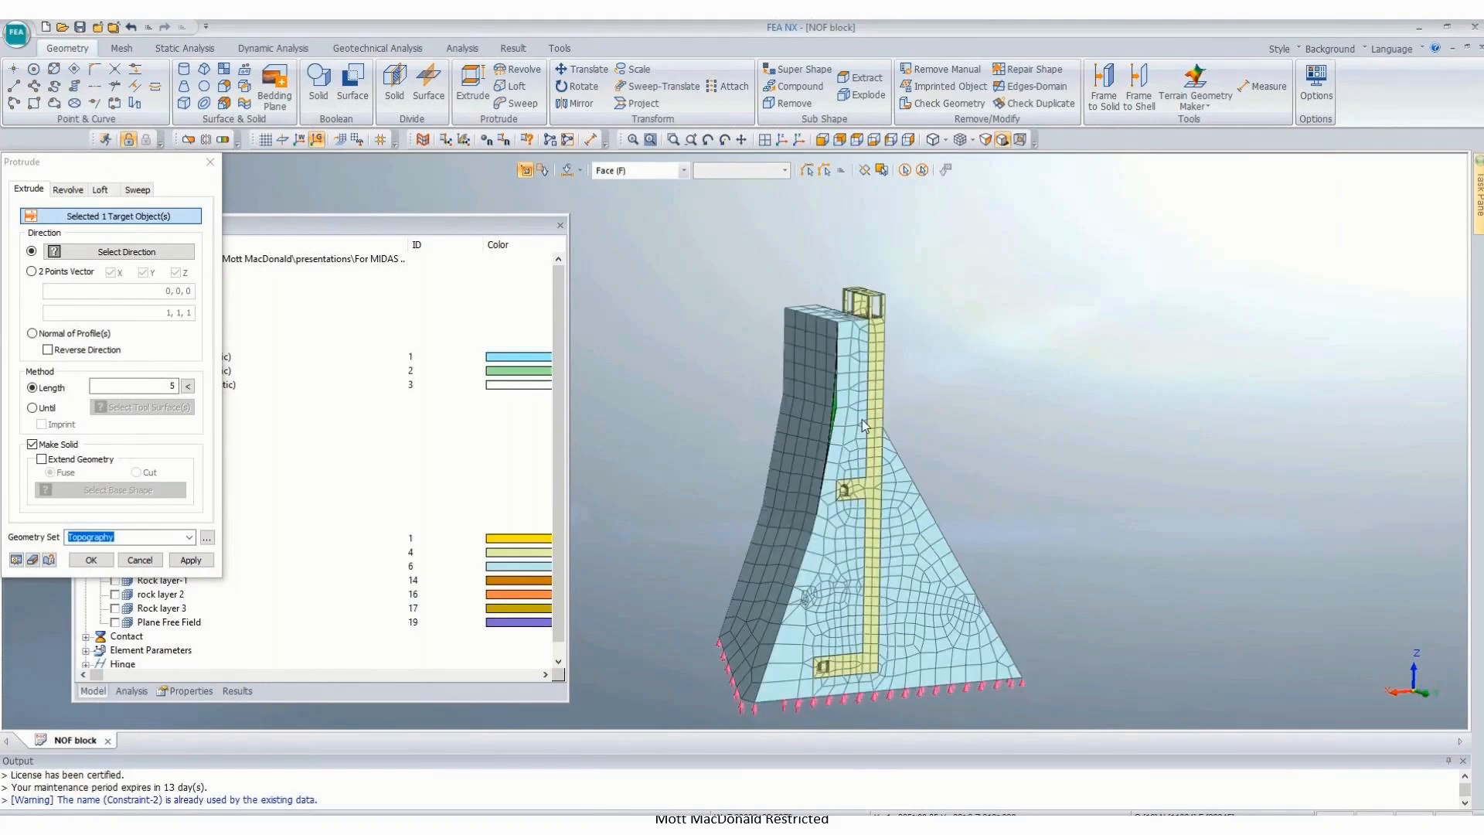
left_click(31, 271)
scroll(822, 312, "up", 3)
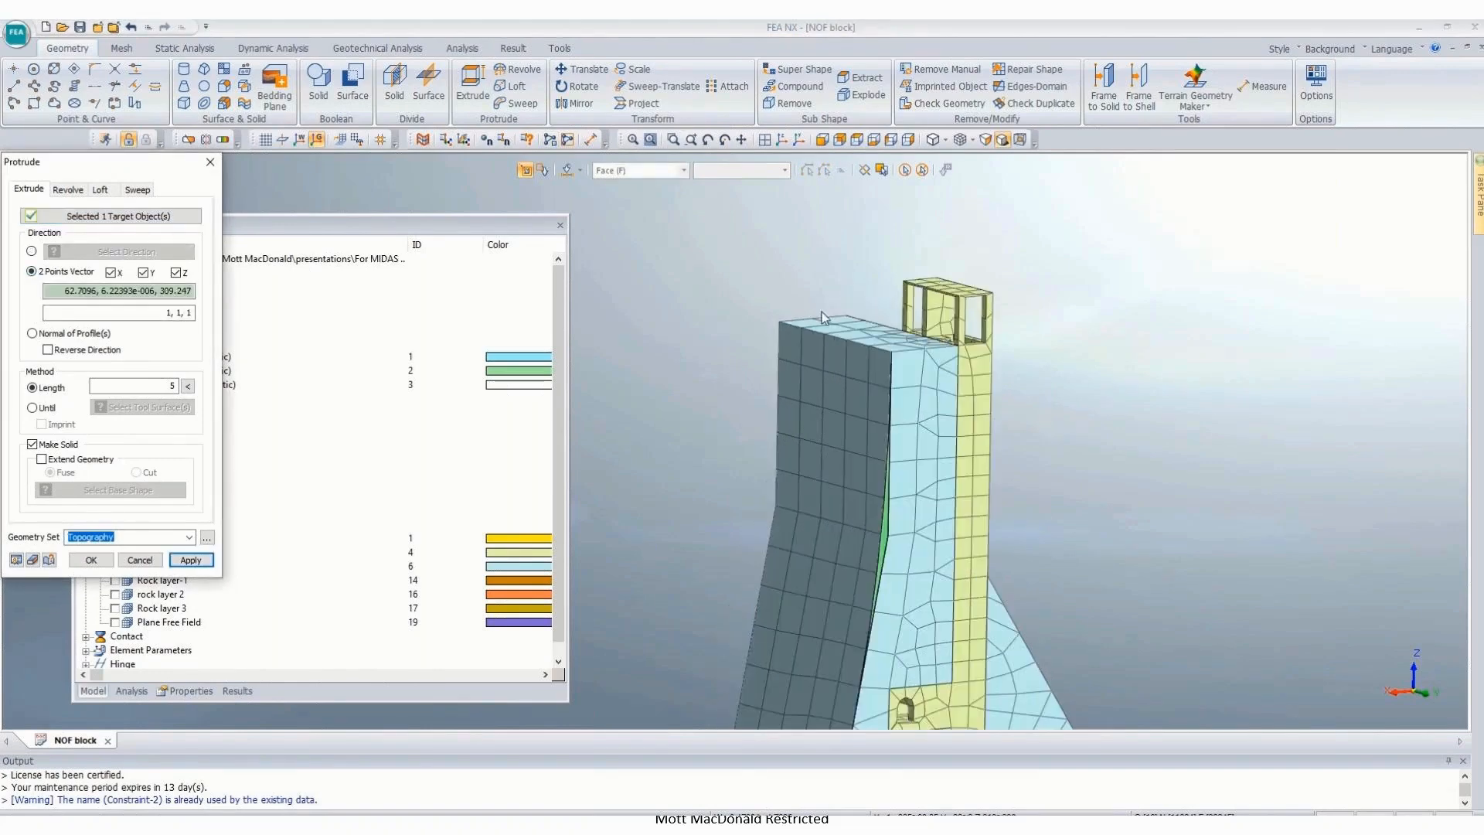
left_click(891, 355)
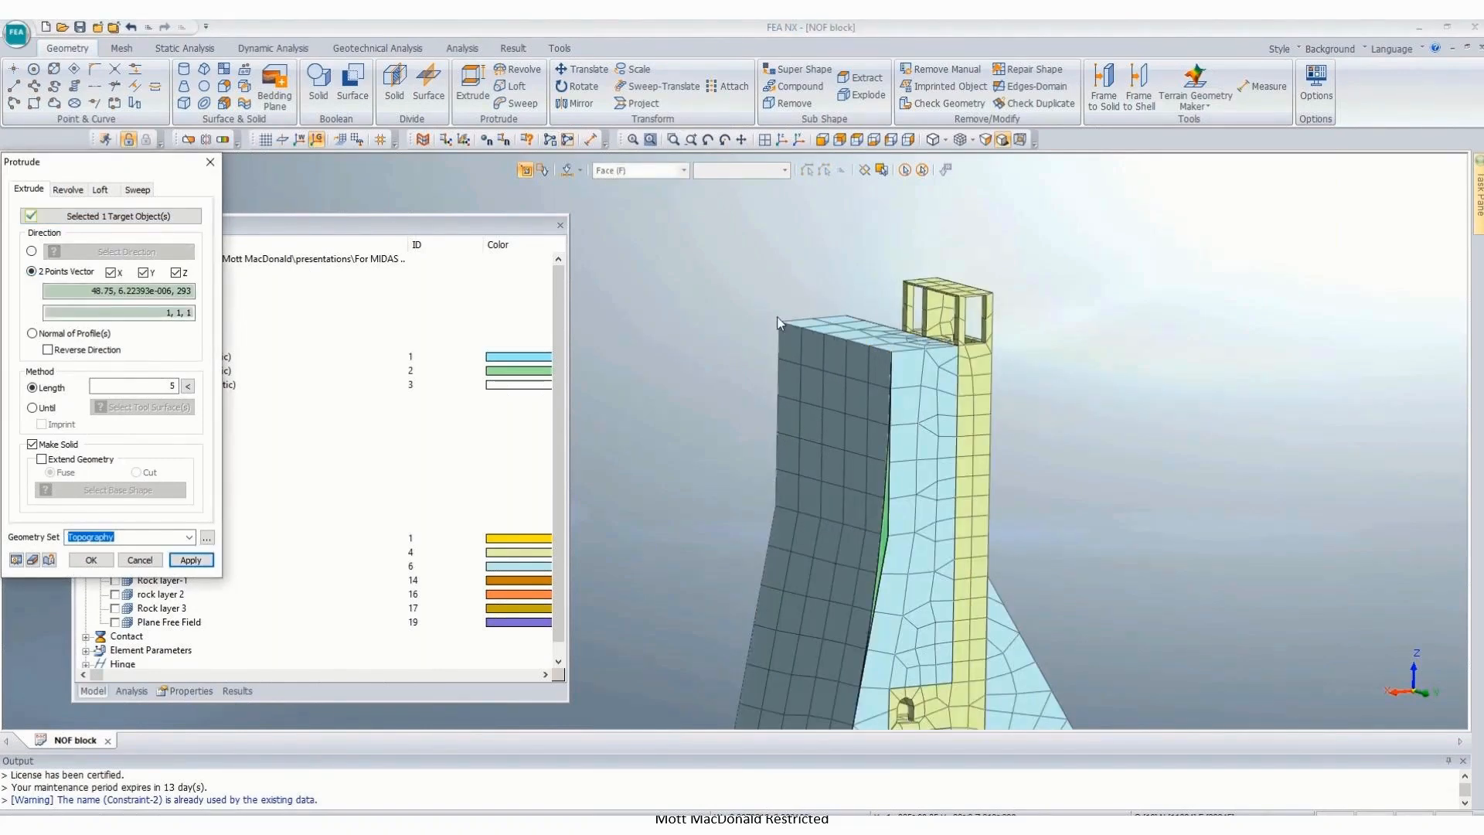
left_click(188, 385)
left_click(94, 560)
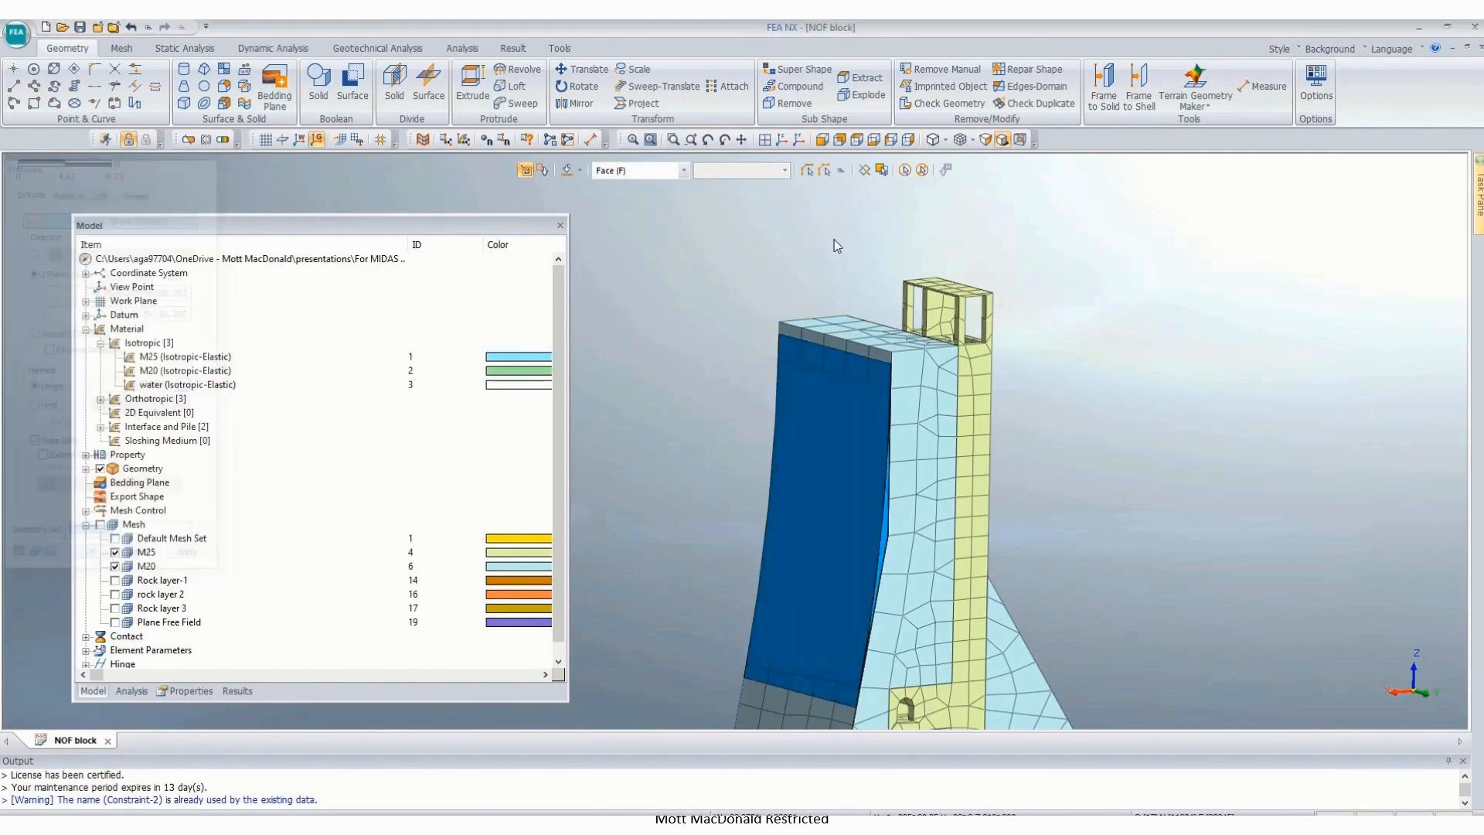
Step: Extract the curved outer face from the extruded fillet solid as a separate shape
left_click(861, 78)
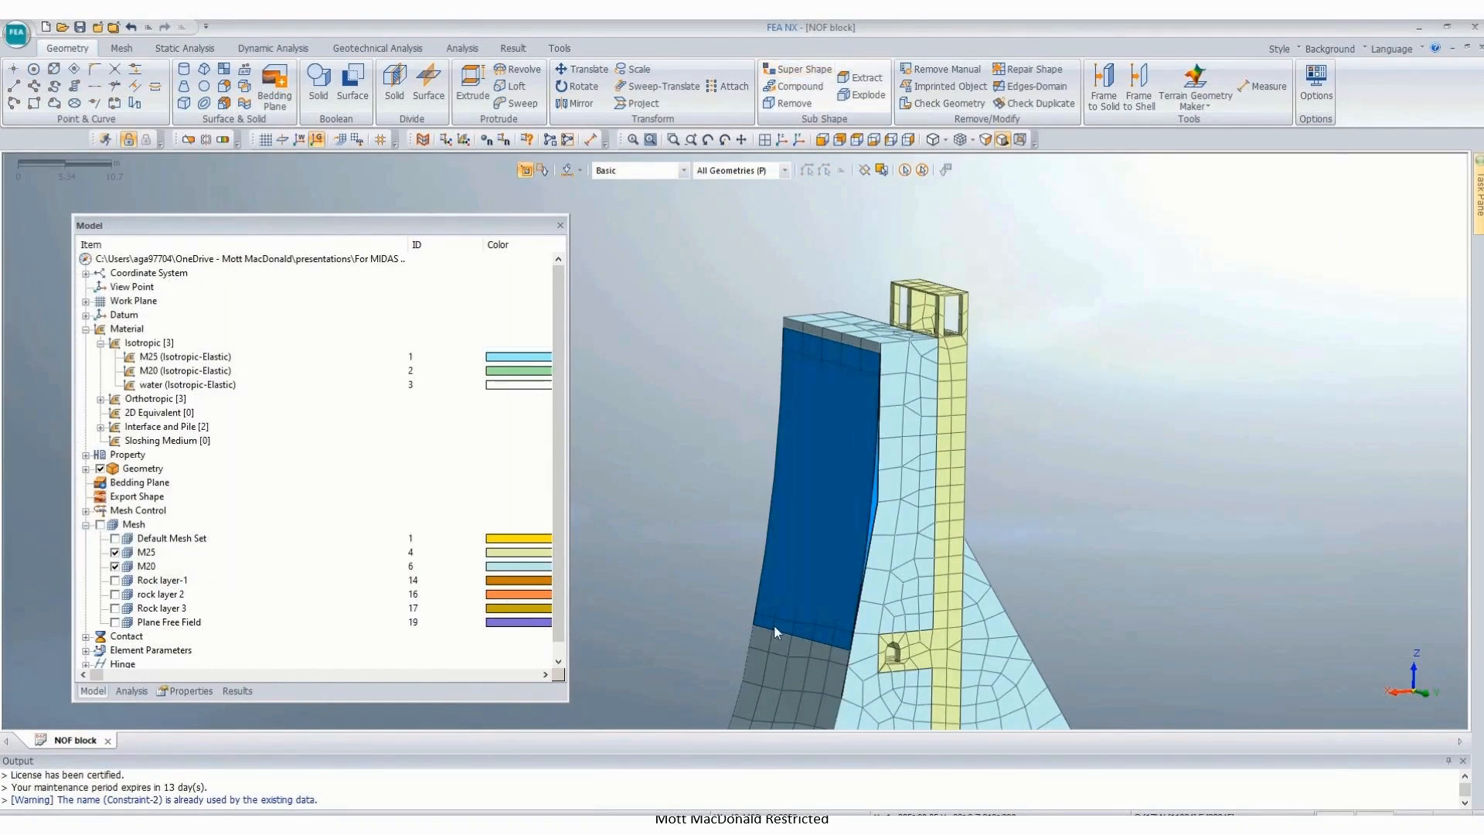
left_click(814, 521)
left_click(90, 296)
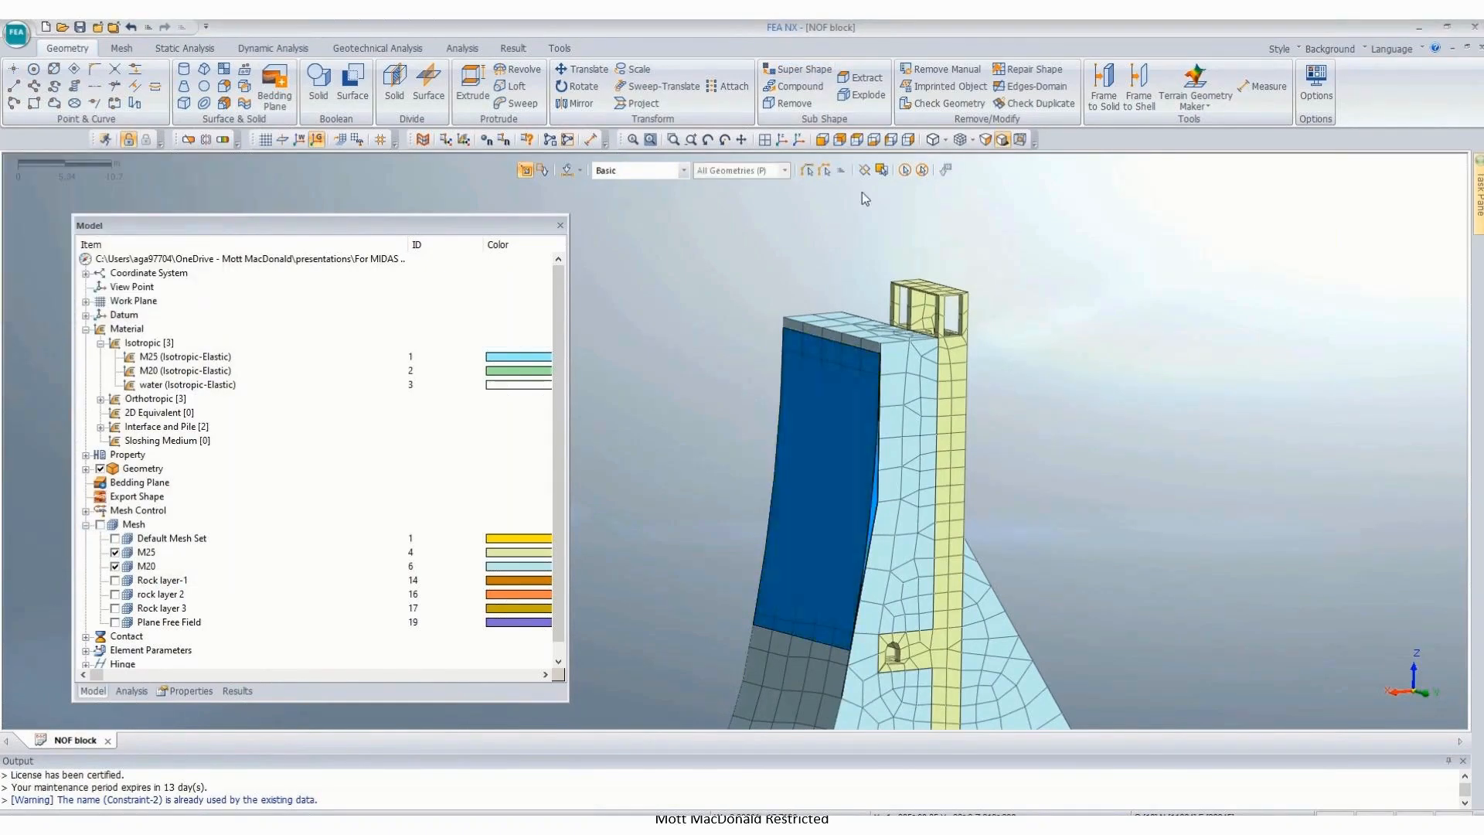
Step: Delete the extruded fillet solid and the flat sliver face, keeping only the extracted curved face
left_click(823, 141)
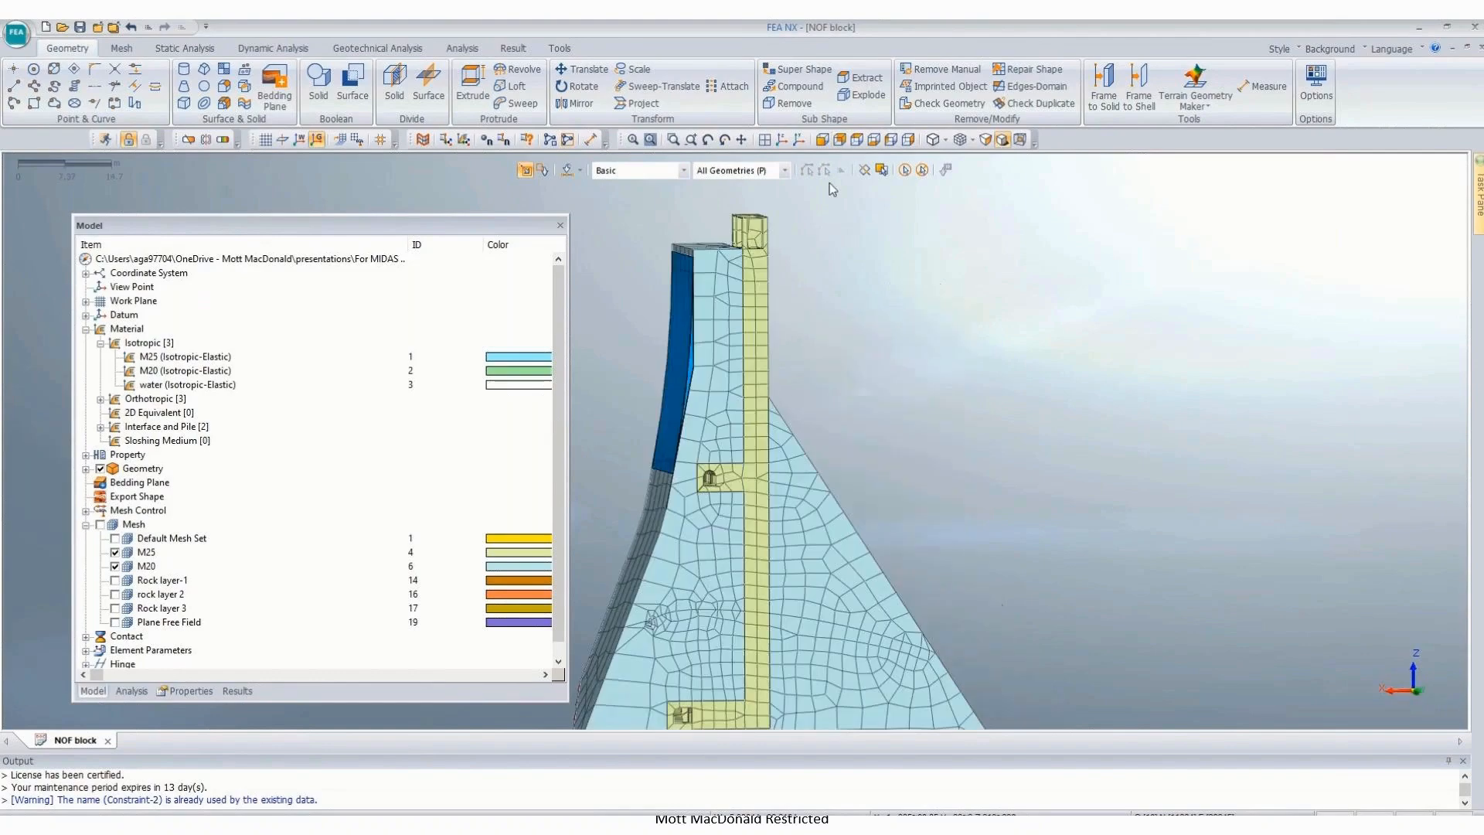
scroll(646, 262, "up", 2)
scroll(604, 387, "up", 2)
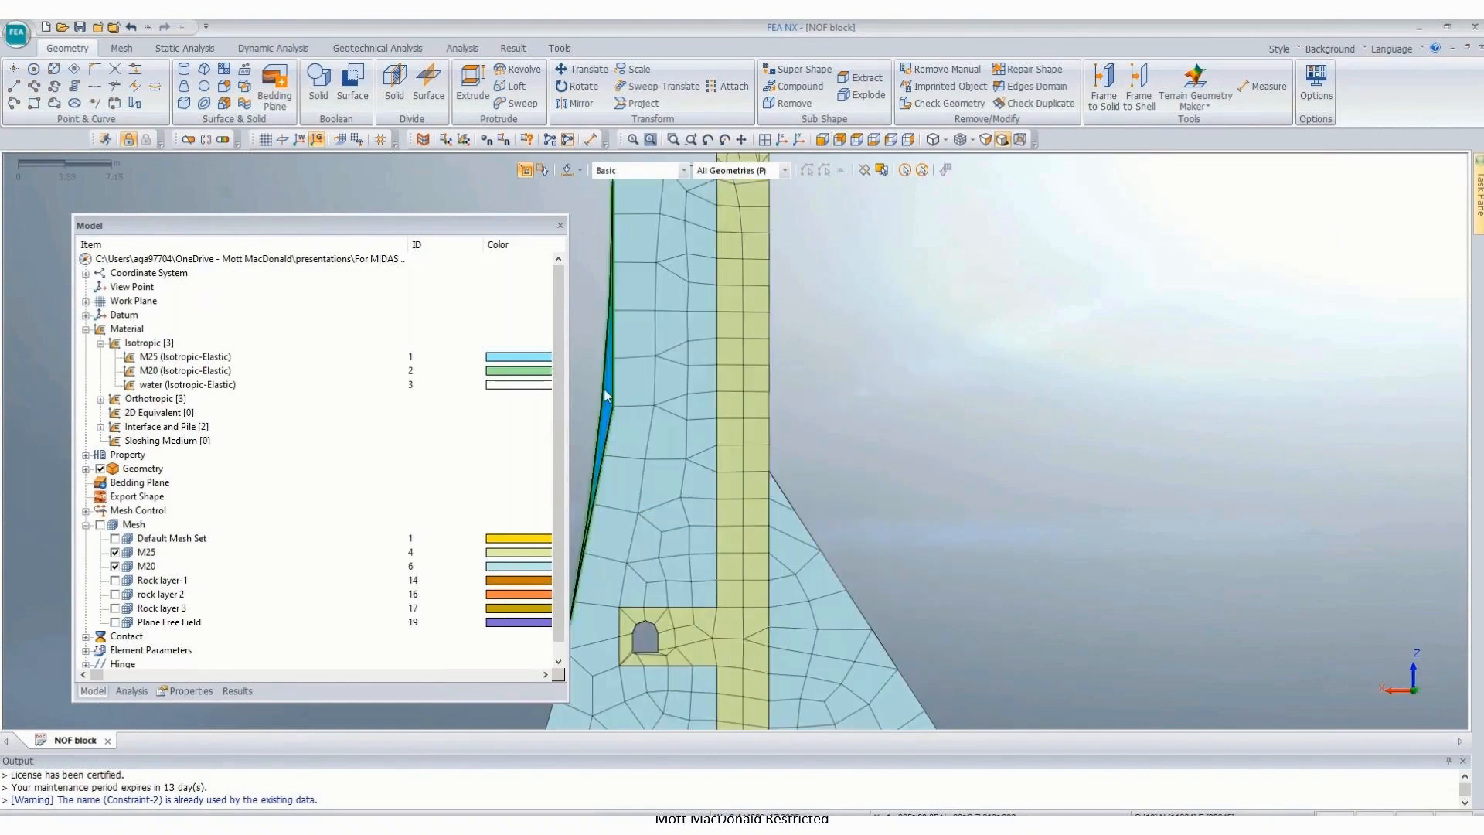
left_click(608, 401)
key("Delete")
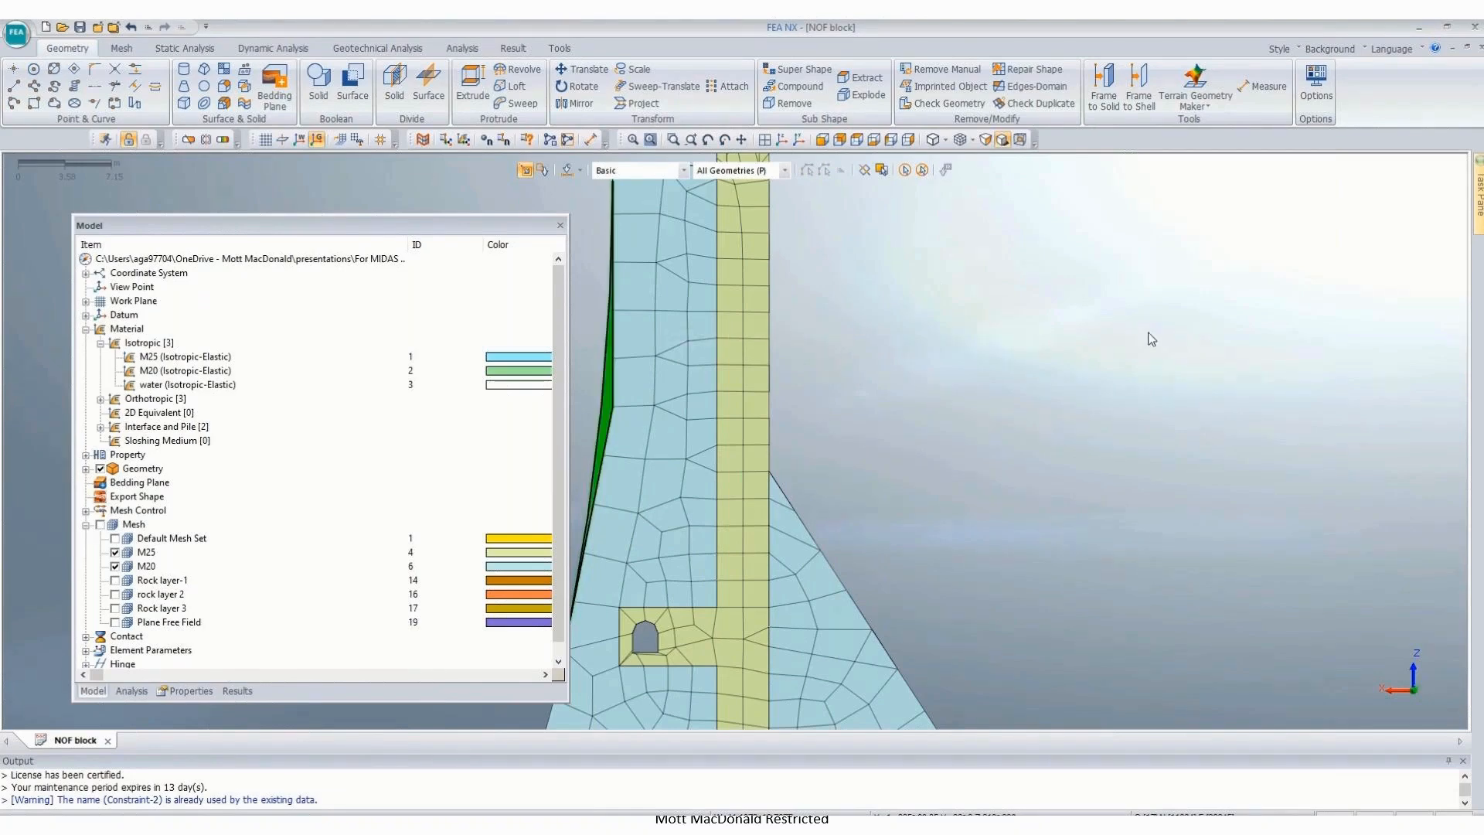
scroll(1004, 421, "down", 2)
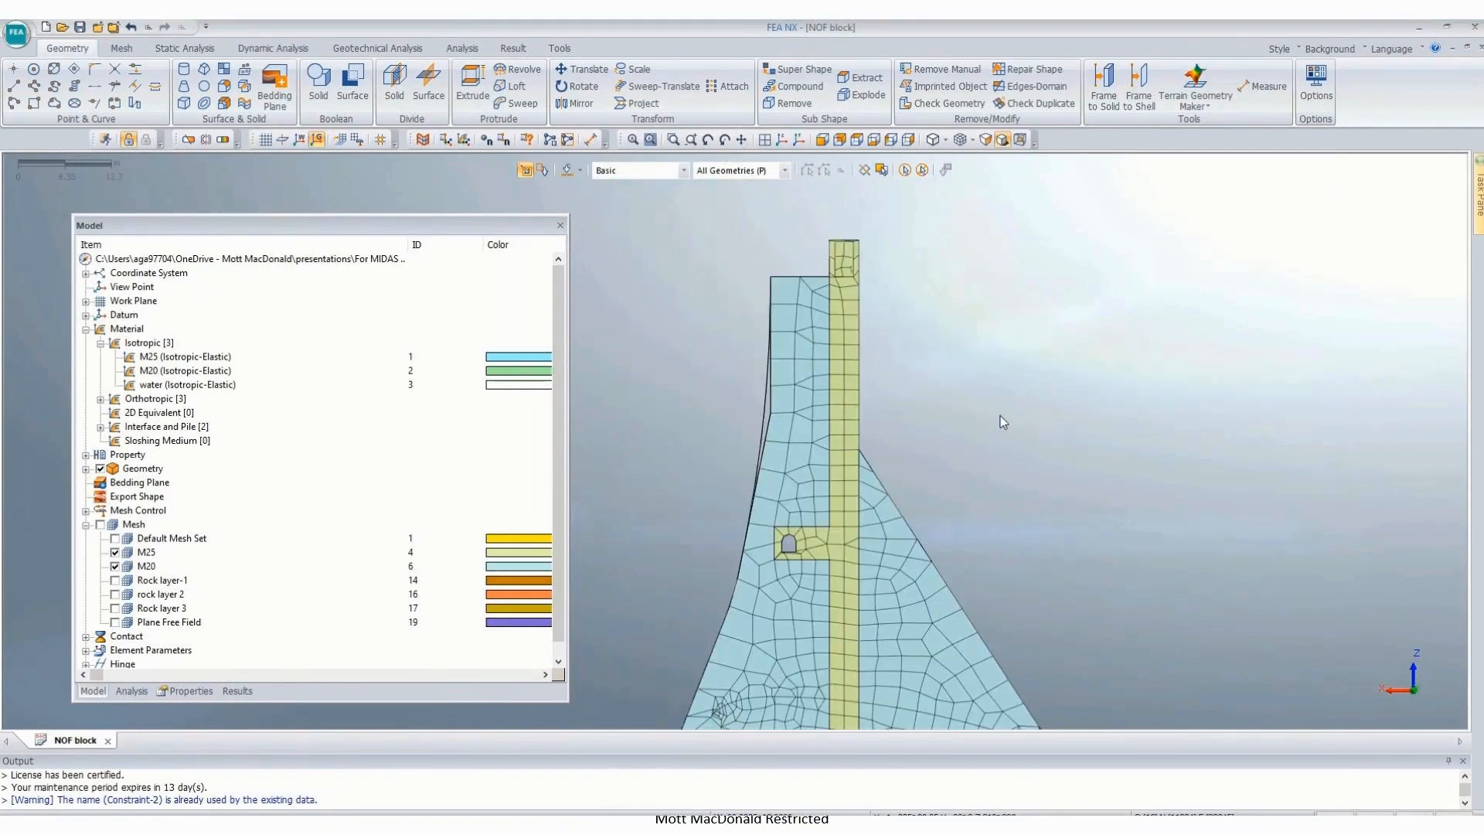
Step: Project the mesh nodes around the kink, enclosed by a polygon selection along the dam face, onto the extracted curved face by shortest path line
left_click(121, 48)
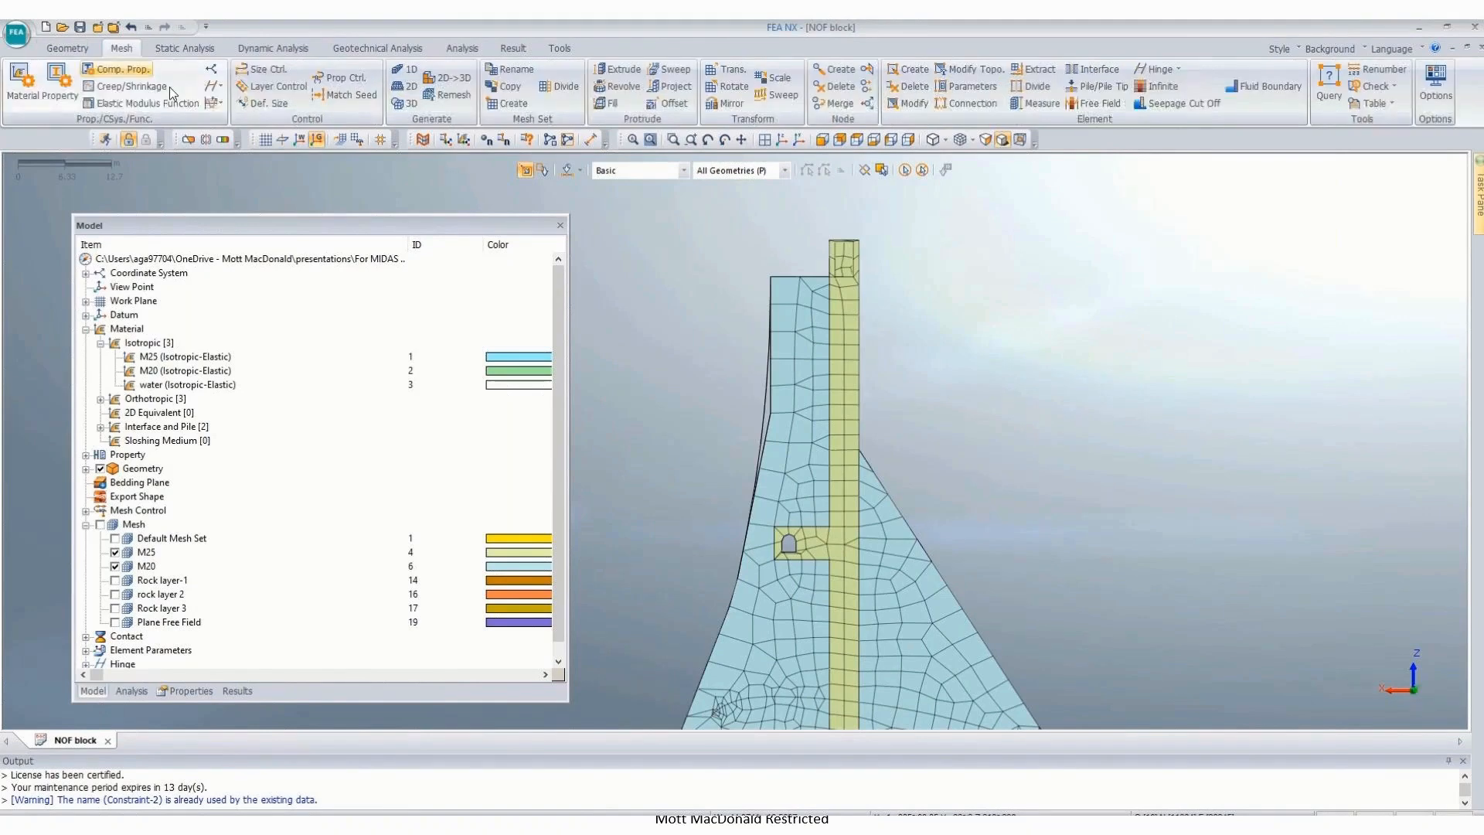
left_click(868, 69)
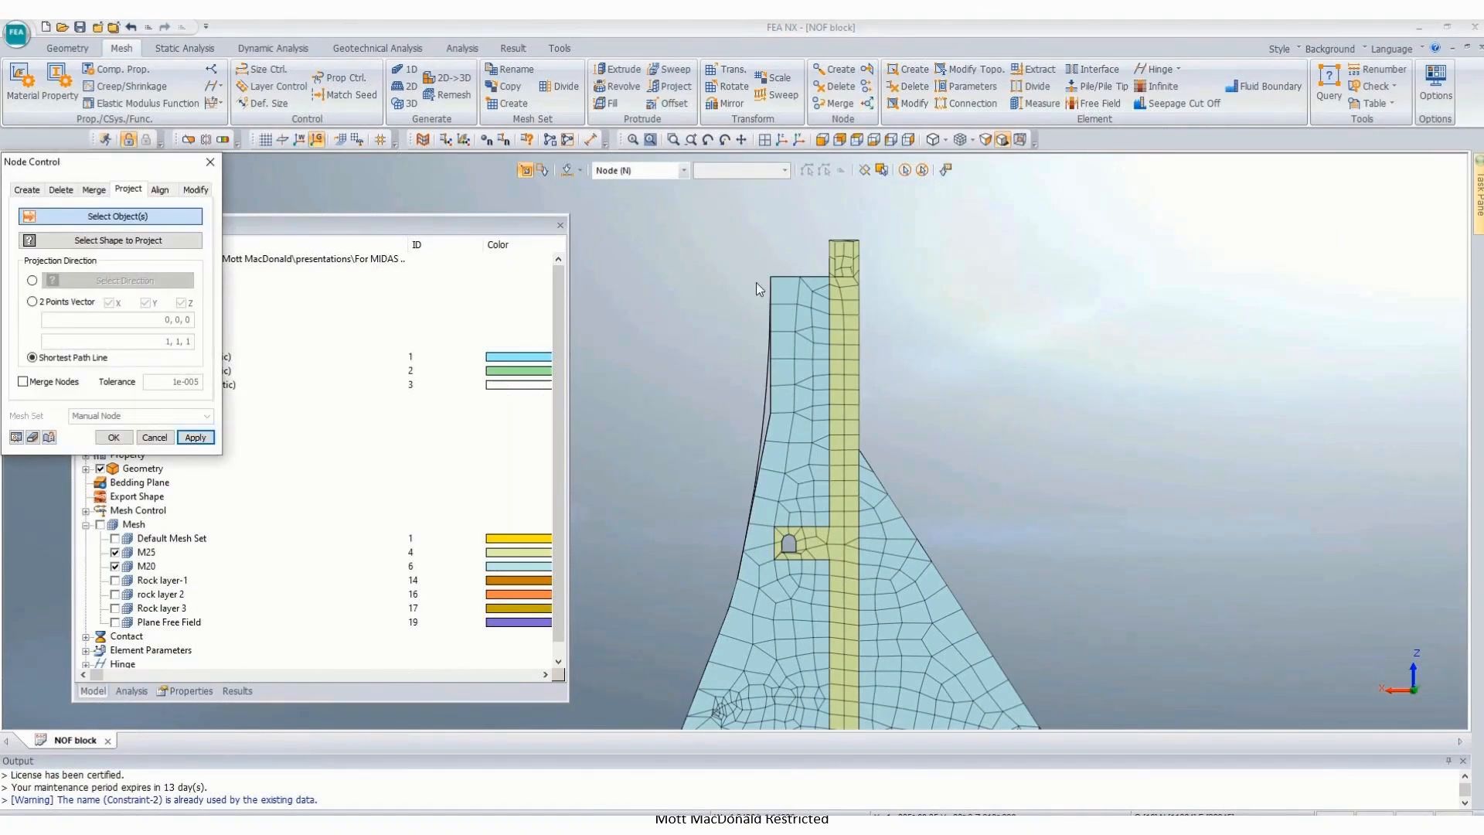
left_click(582, 168)
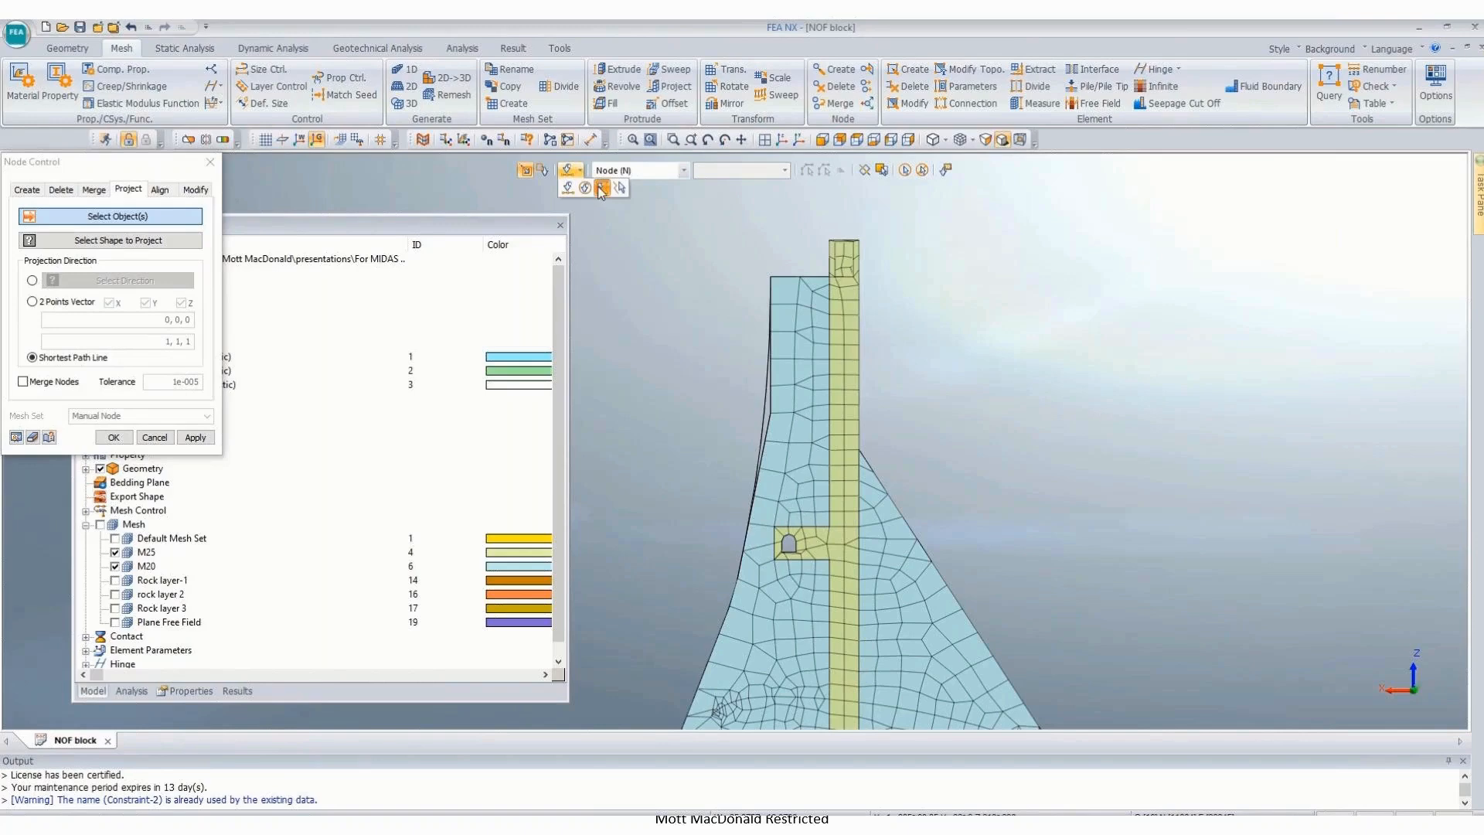
left_click(602, 193)
left_click(599, 369)
left_click(769, 296)
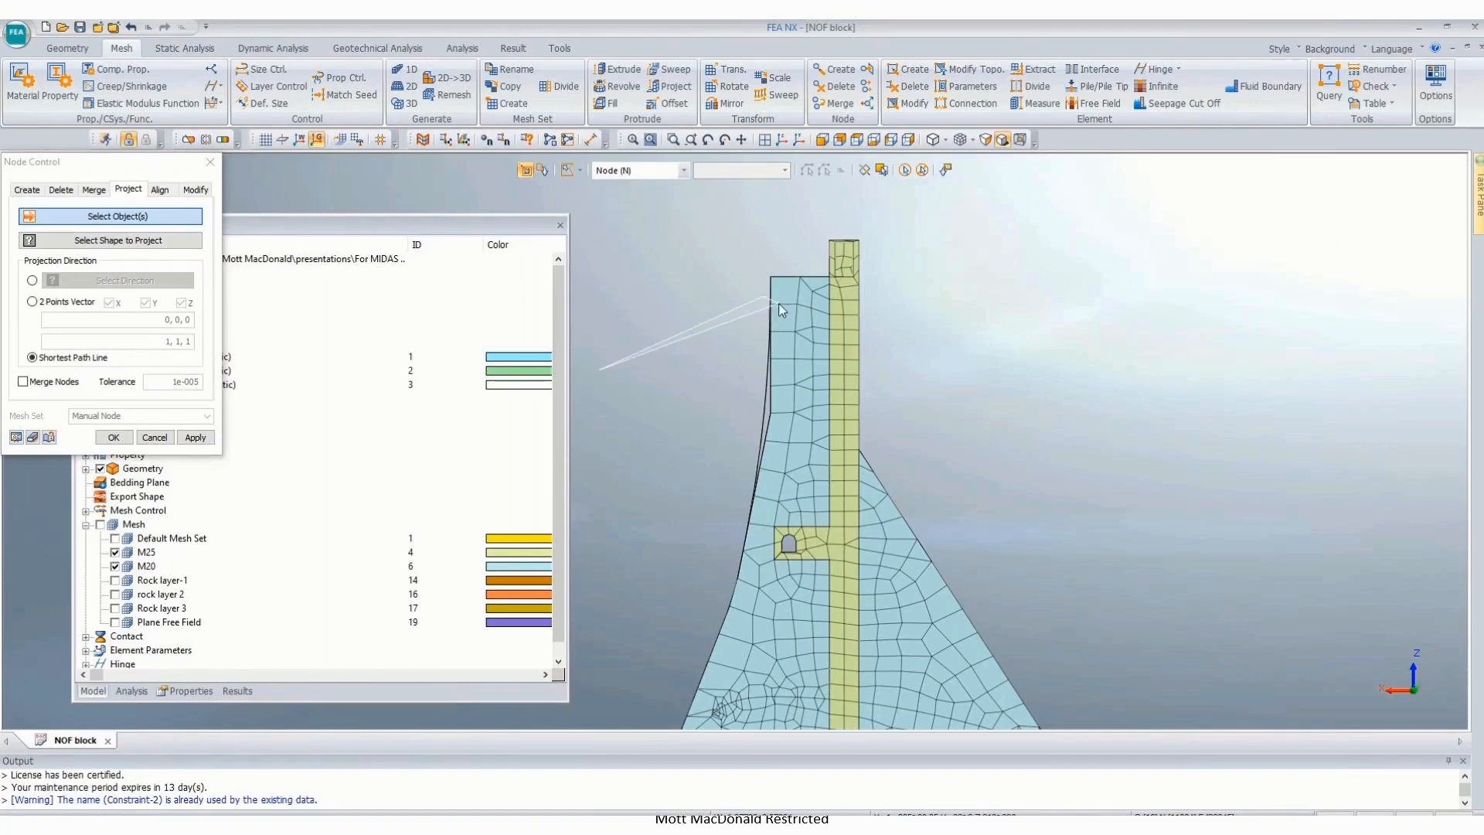
left_click(777, 303)
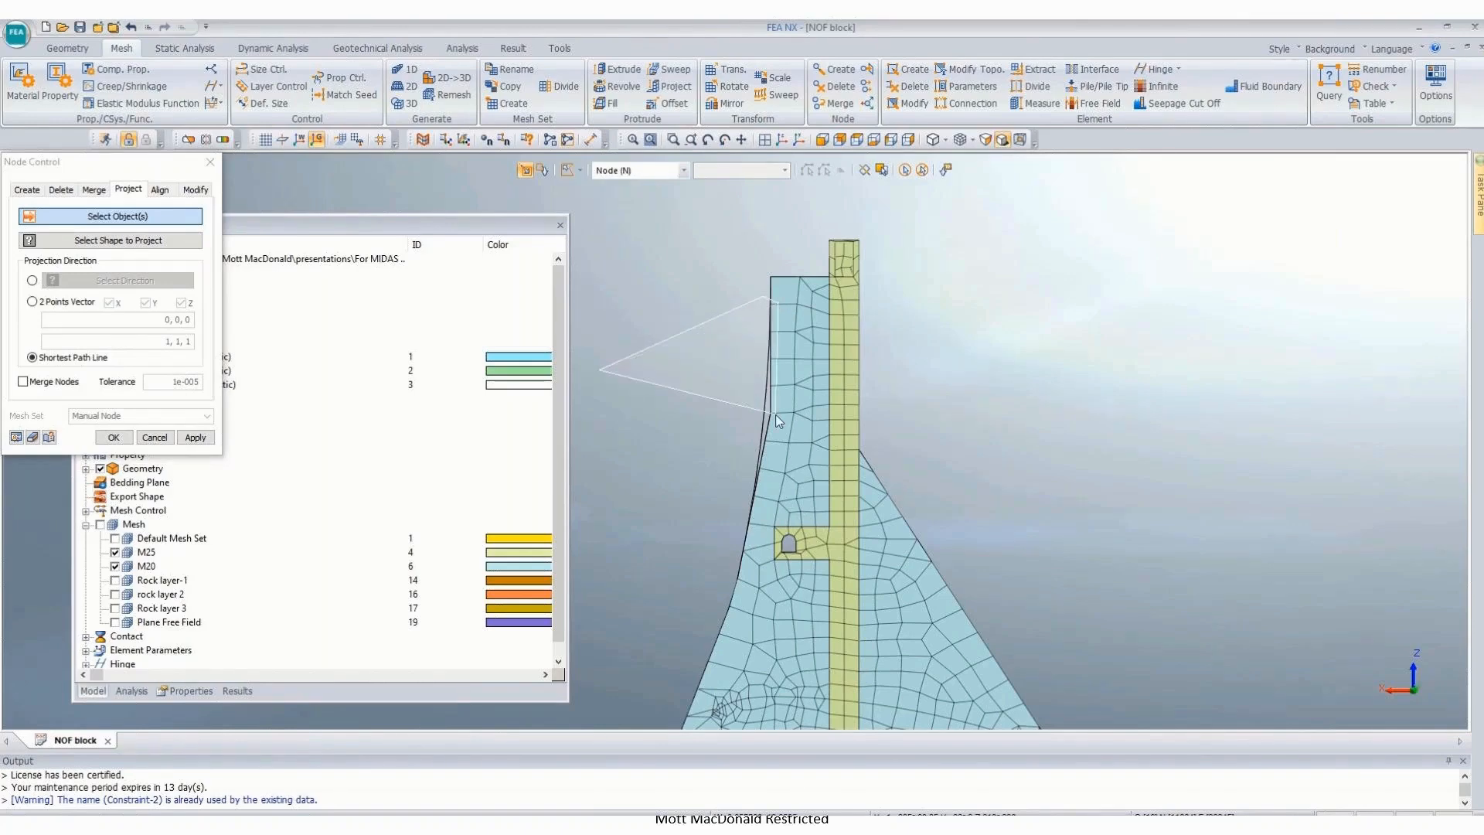
left_click(744, 555)
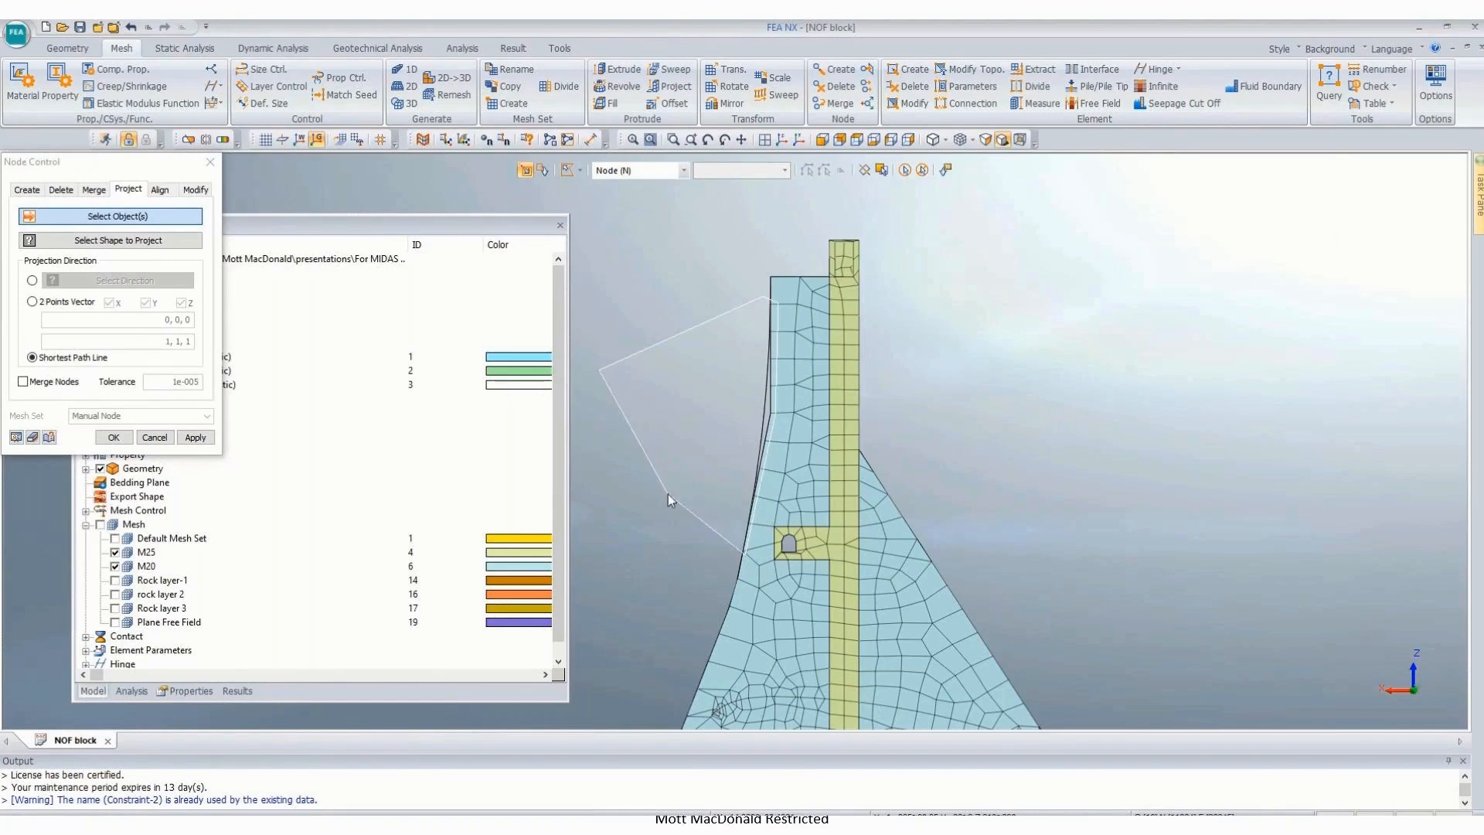
double_click(667, 493)
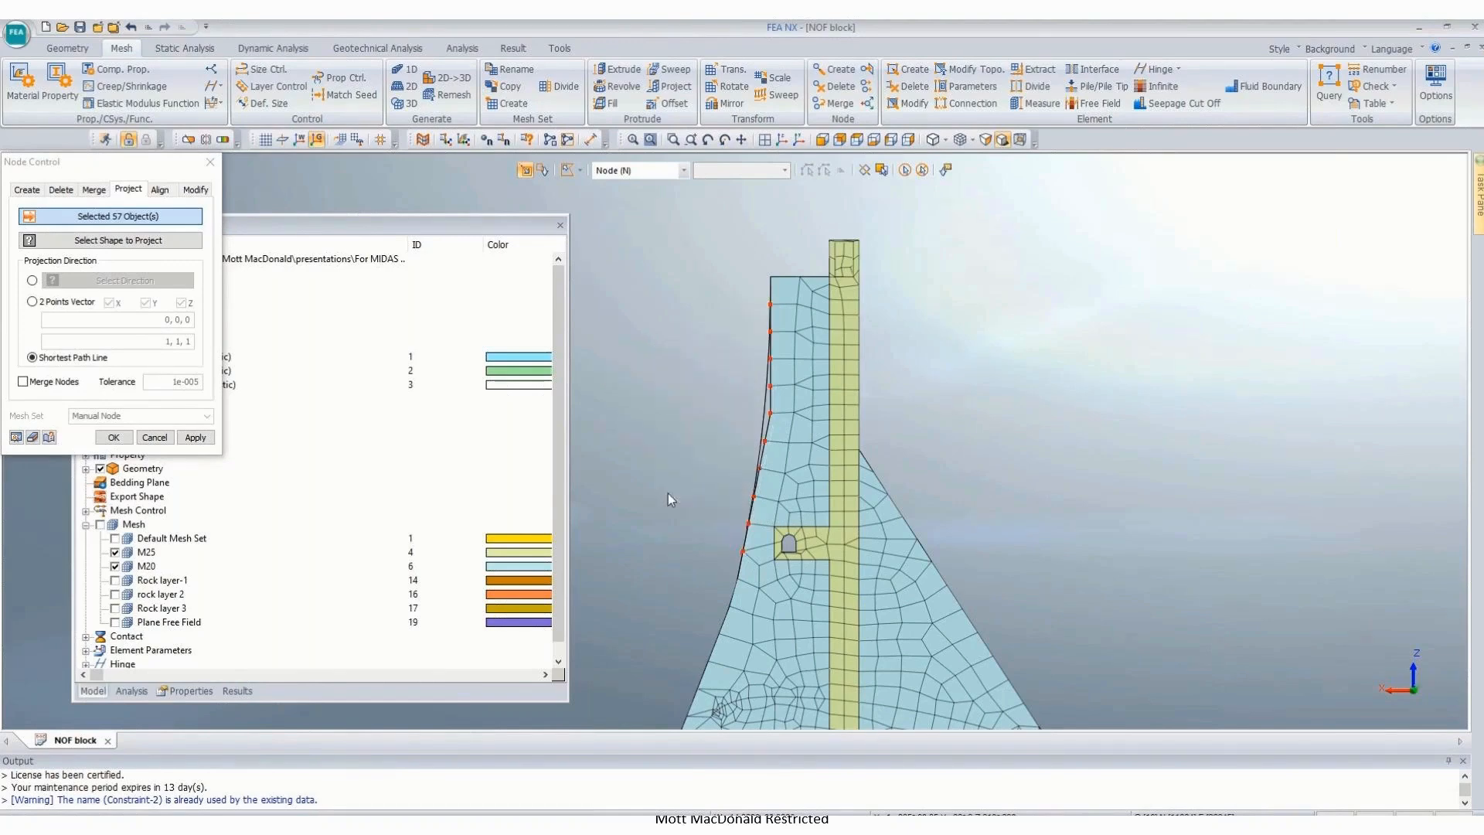
left_click(124, 244)
left_click(579, 170)
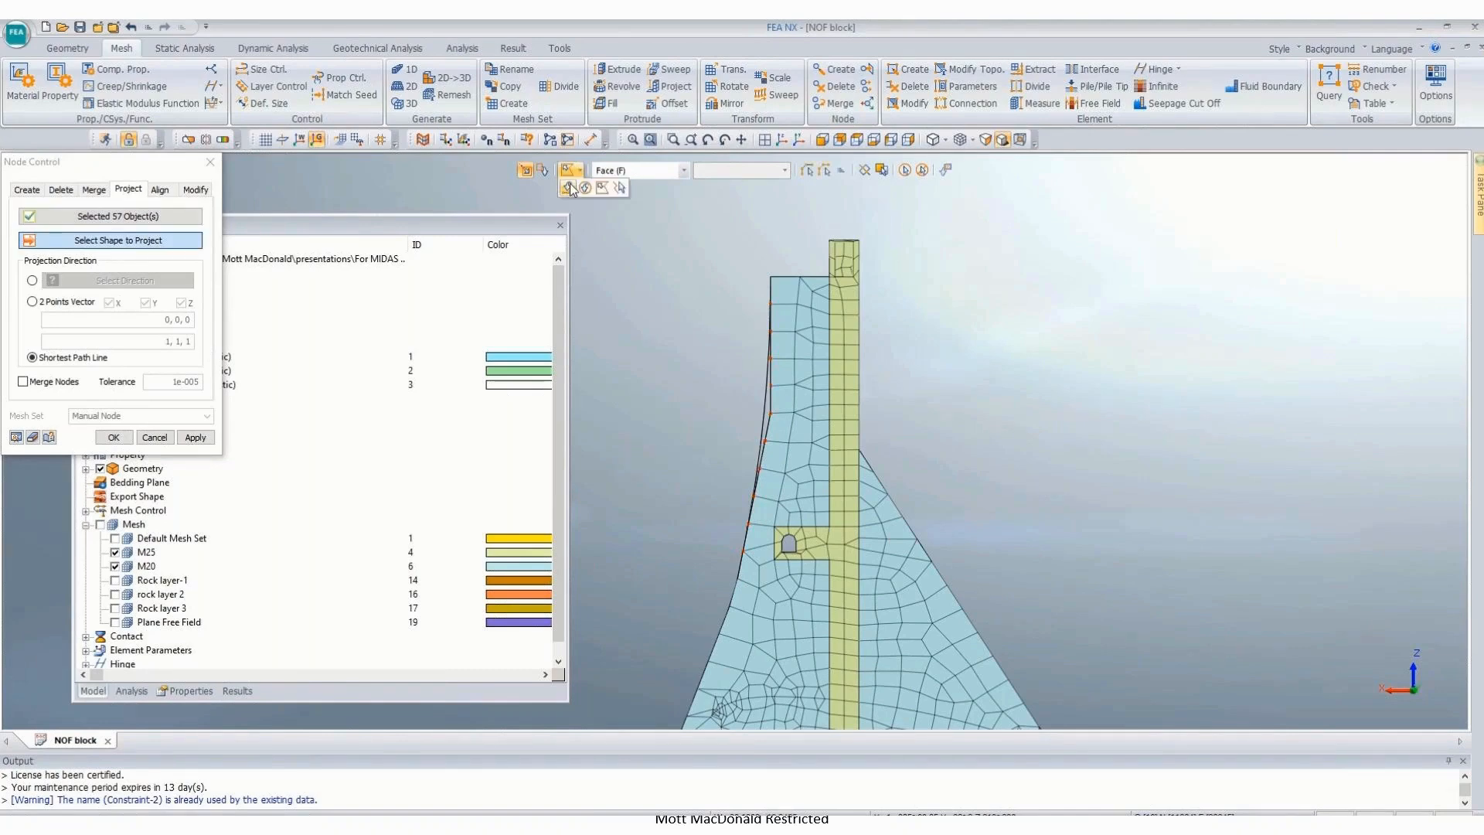
left_click(569, 188)
middle_click_drag(667, 370, 743, 418)
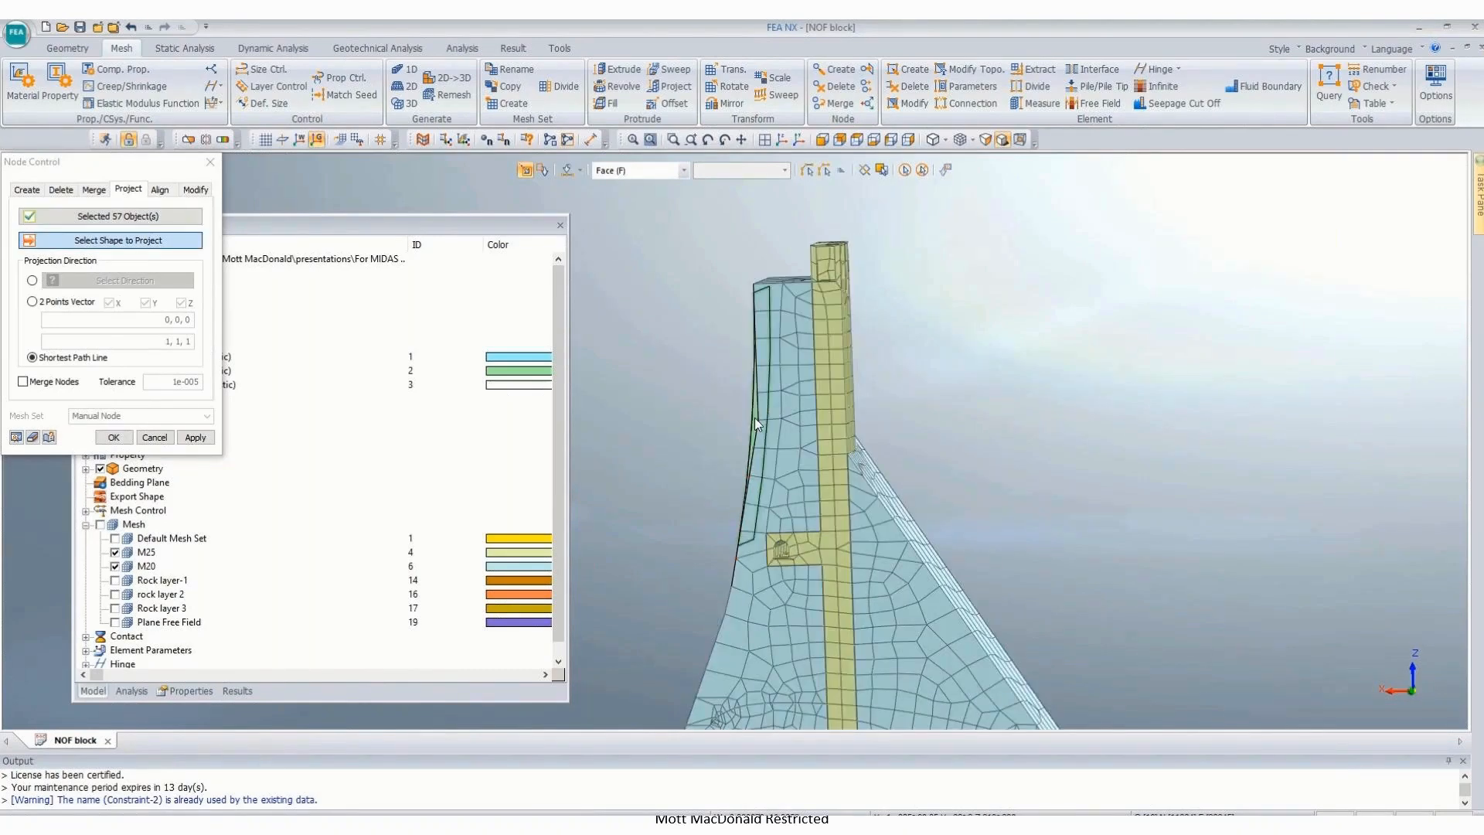
left_click(754, 417)
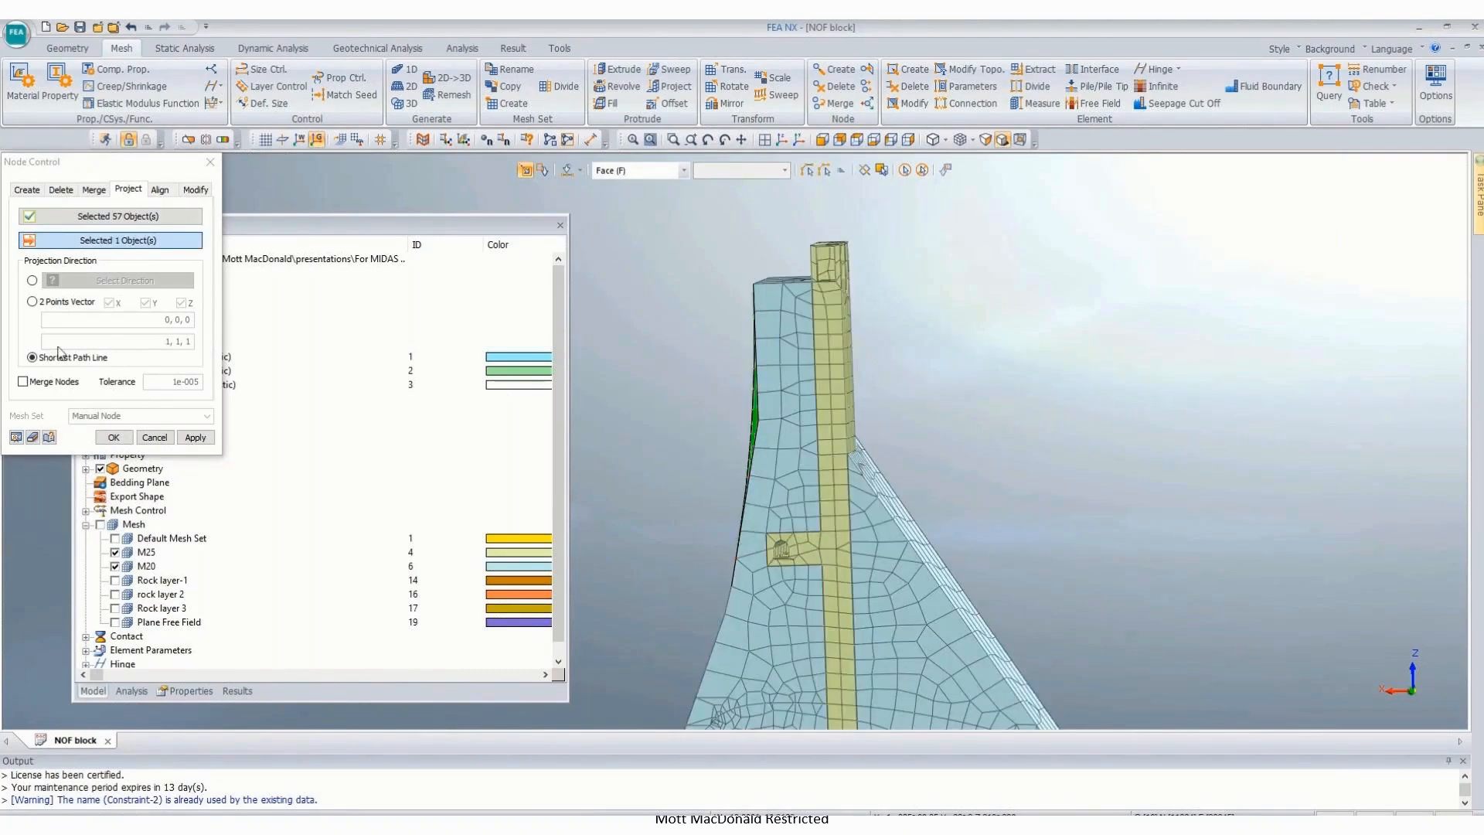
left_click(114, 437)
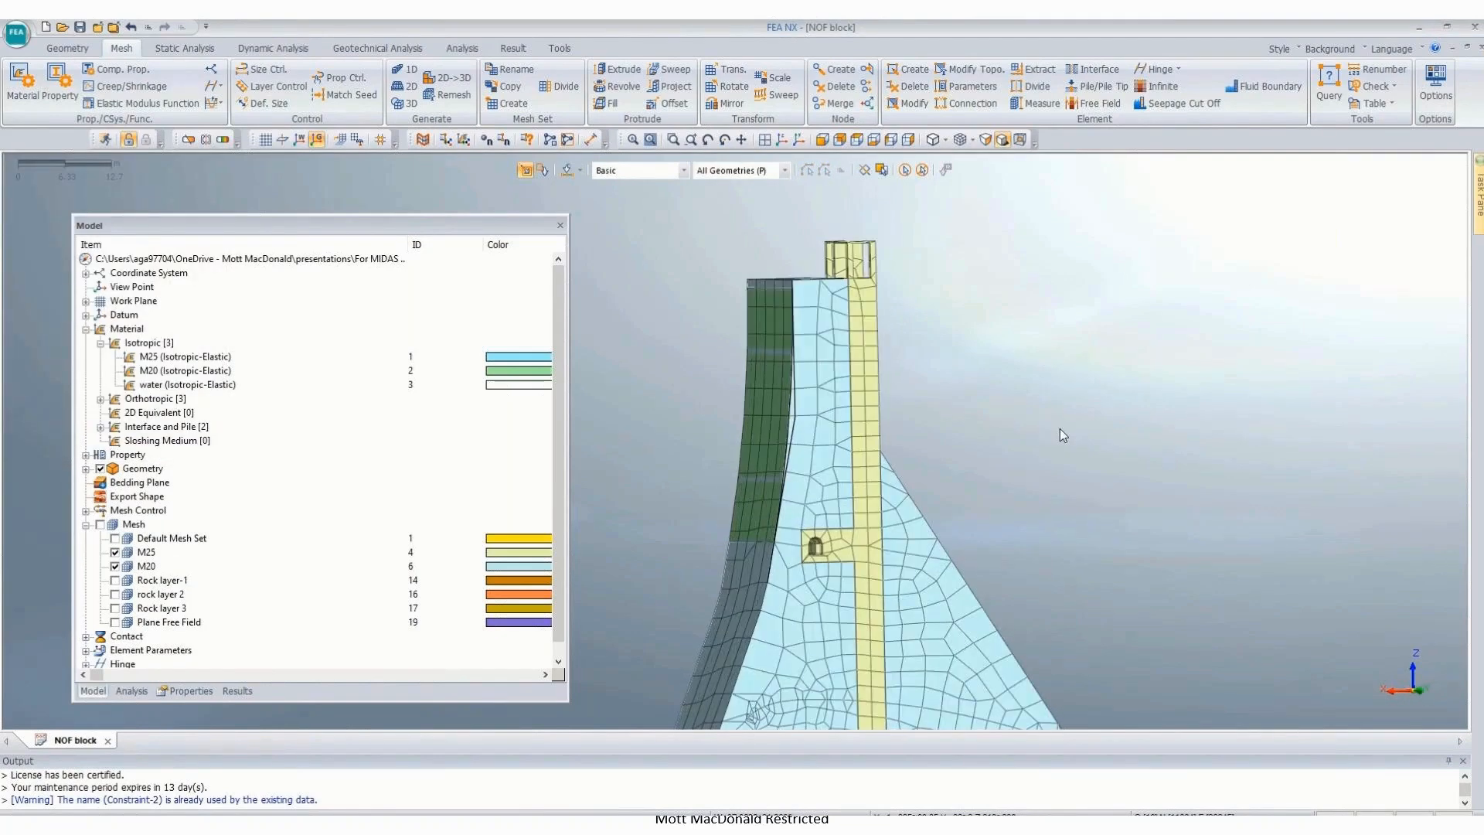
Step: Examine the reshaped dam face and the surrounding mesh from the side and in perspective
scroll(627, 357, "up", 2)
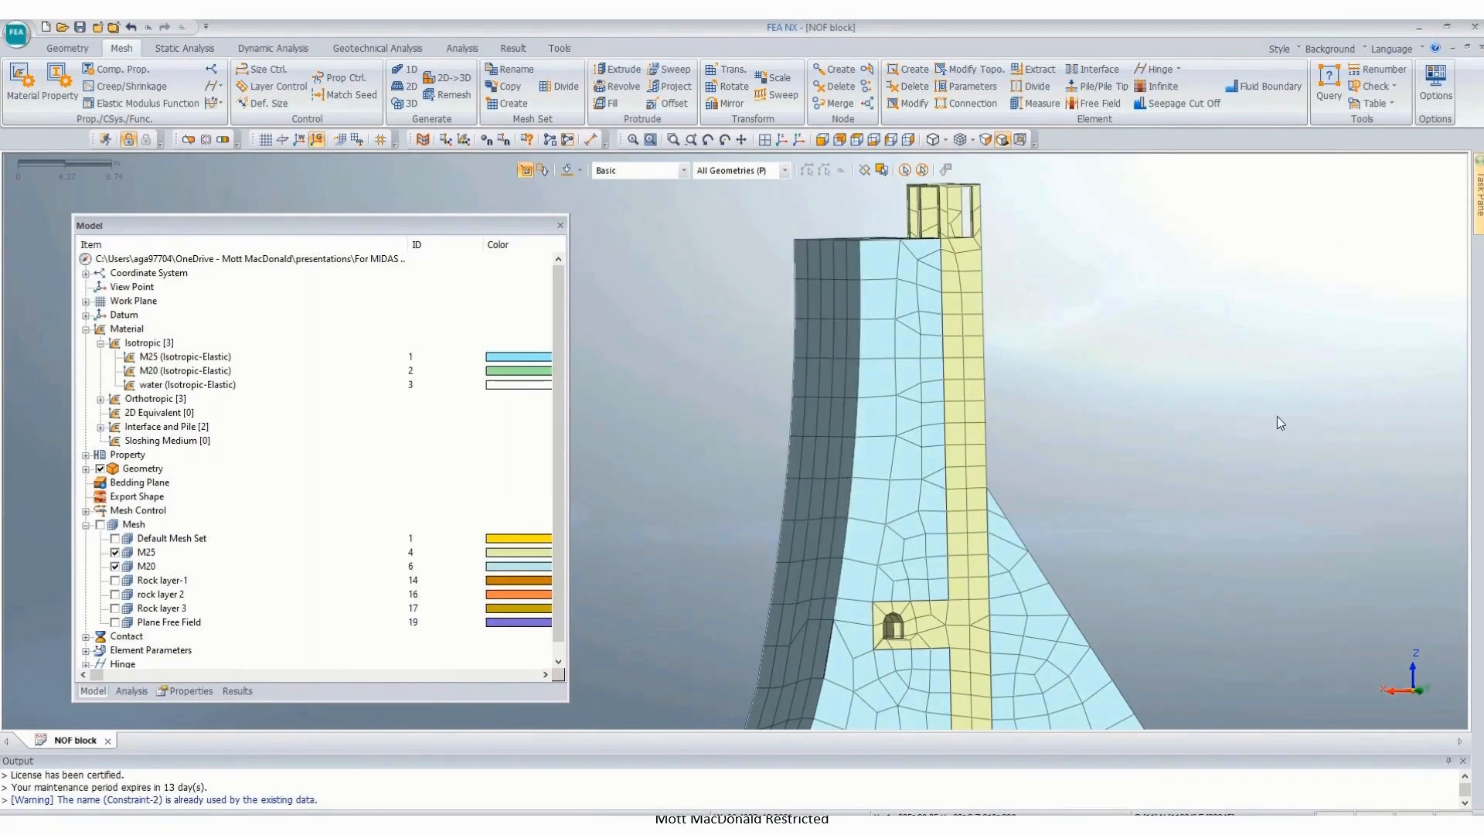
scroll(936, 353, "down", 2)
scroll(933, 348, "down", 2)
middle_click_drag(1030, 415, 977, 414)
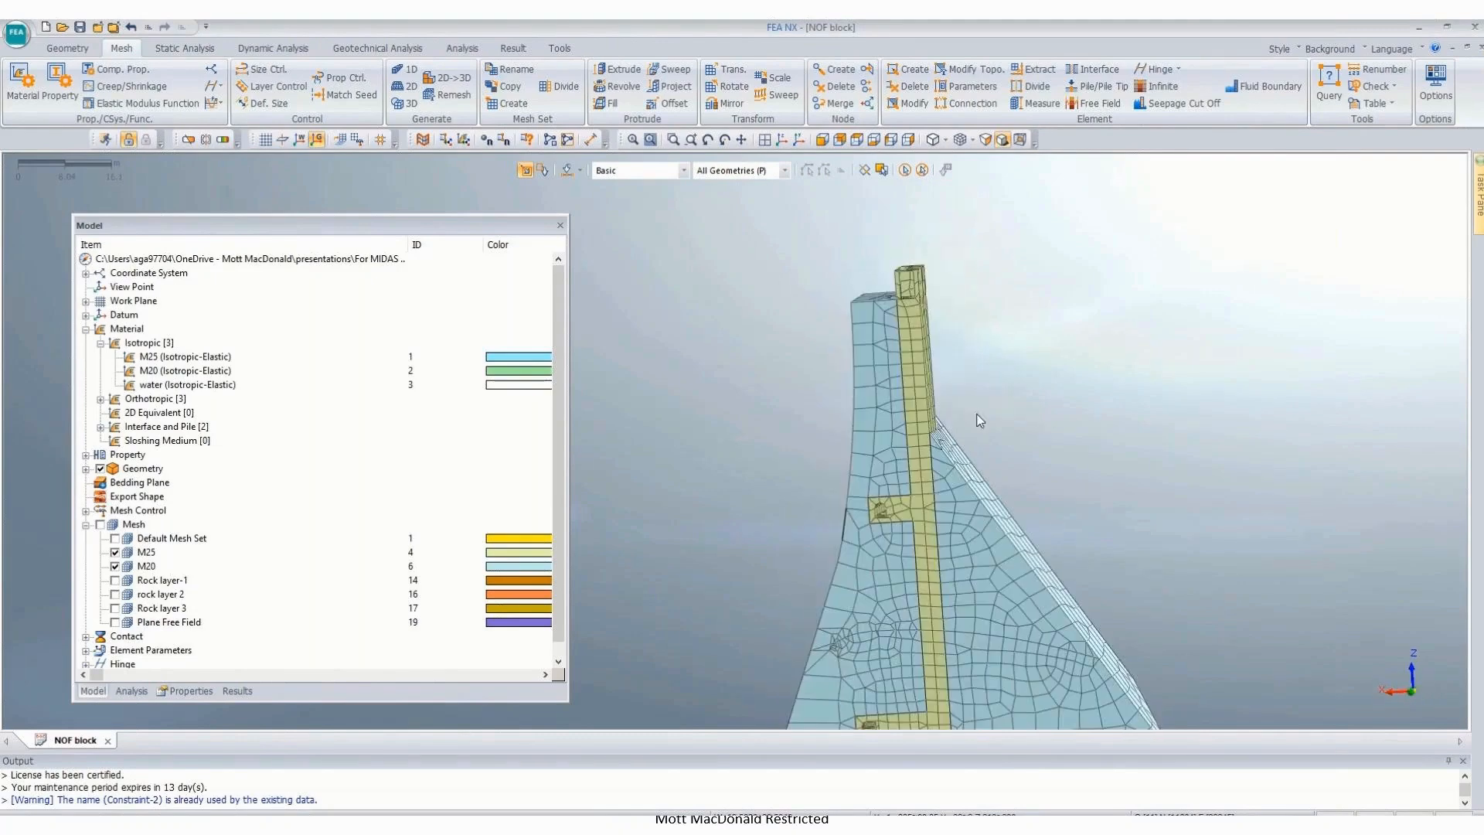
scroll(707, 309, "down", 3)
middle_click_drag(1095, 428, 1149, 427)
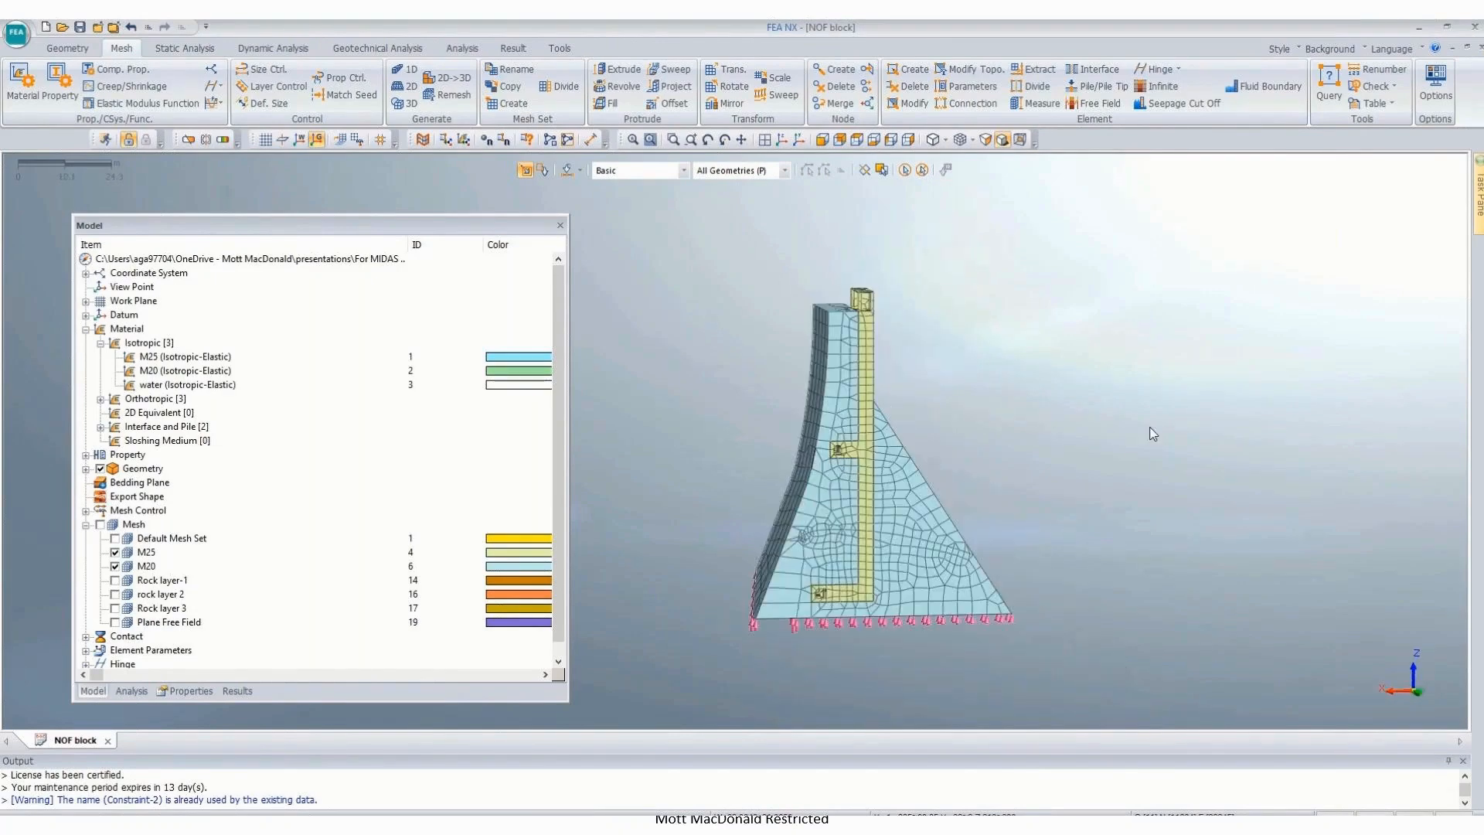
scroll(795, 669, "up", 2)
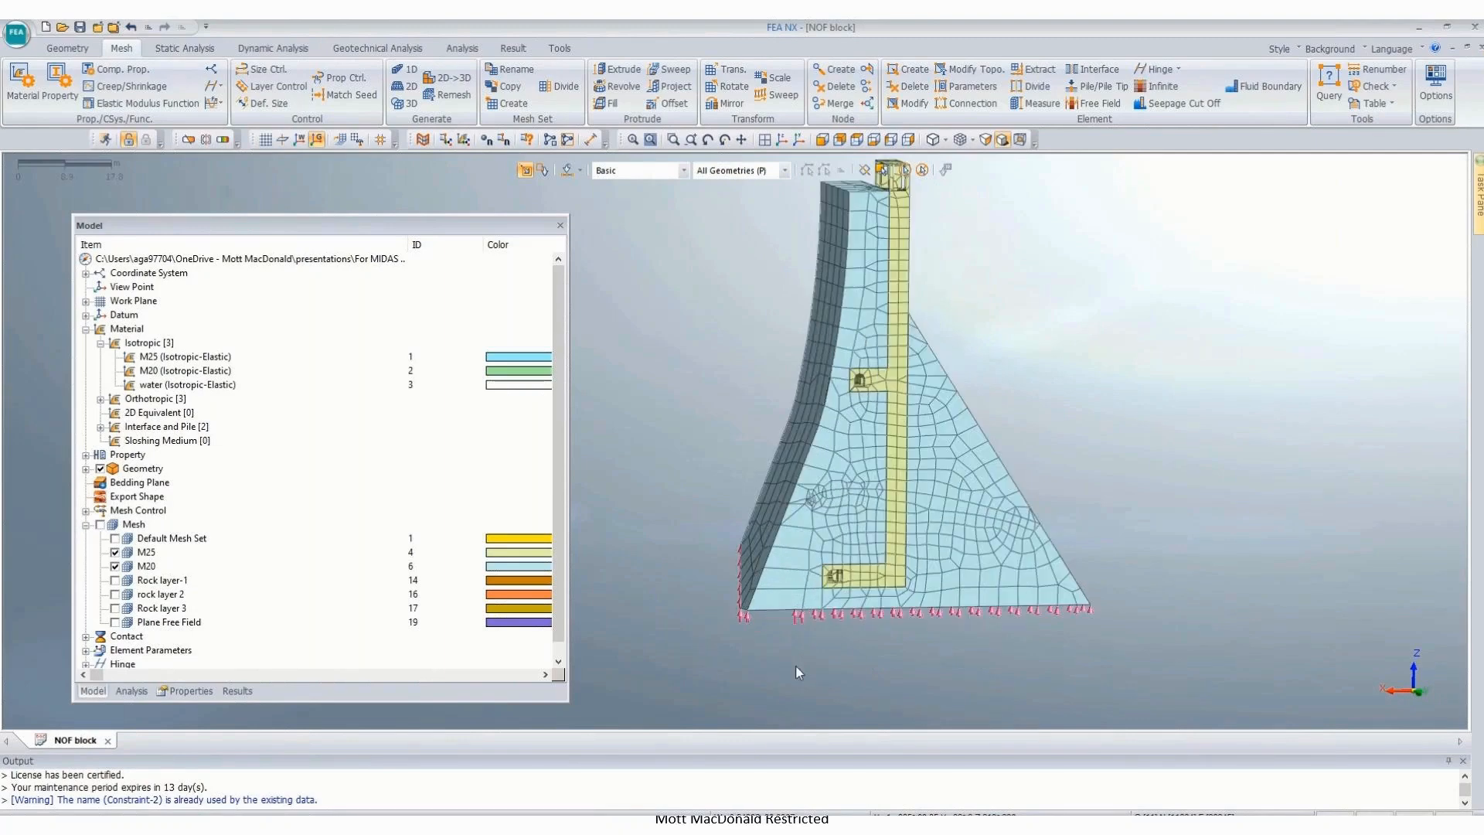
scroll(1028, 394, "up", 1)
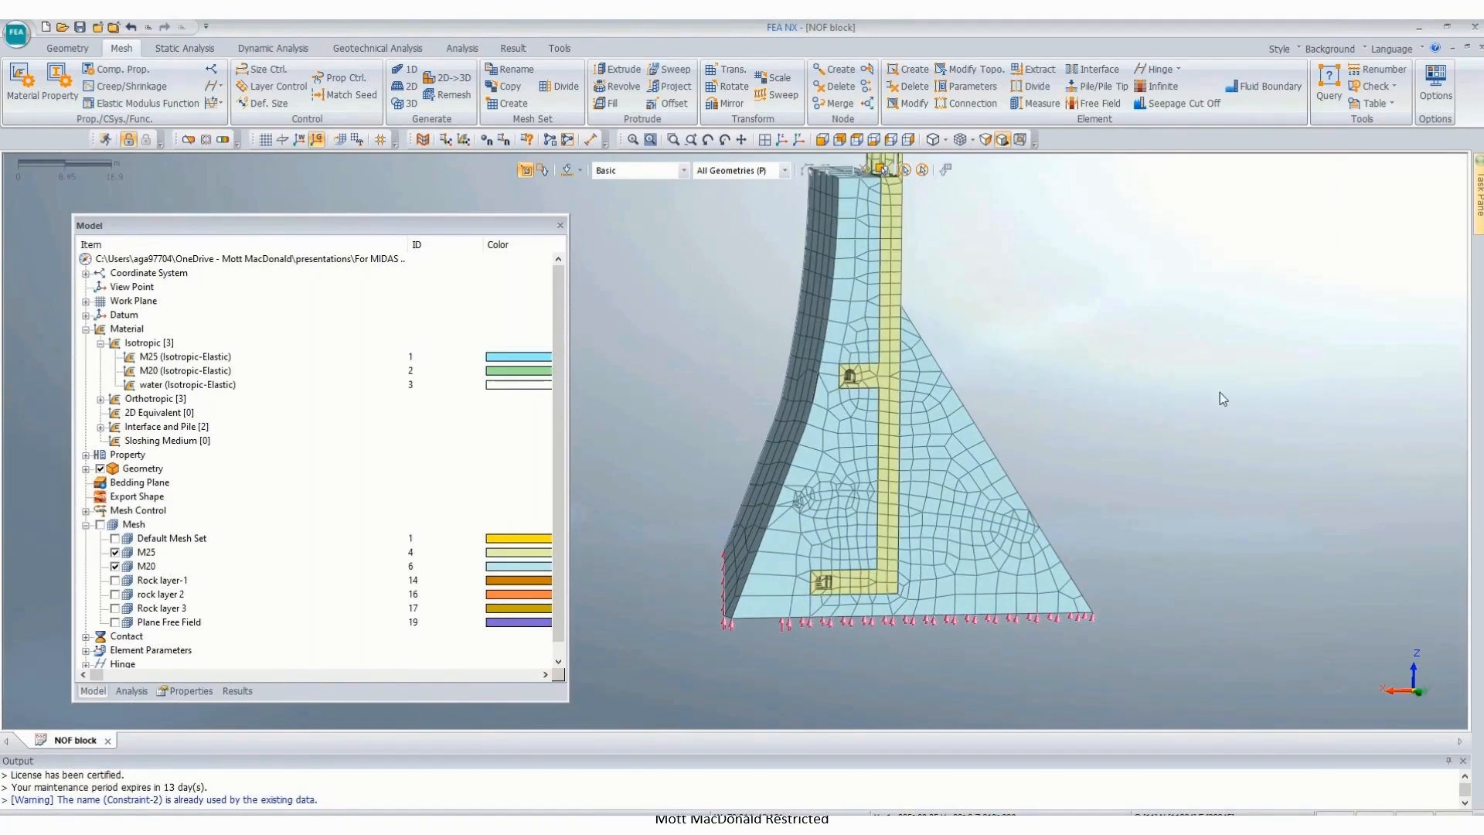
scroll(1021, 629, "down", 2)
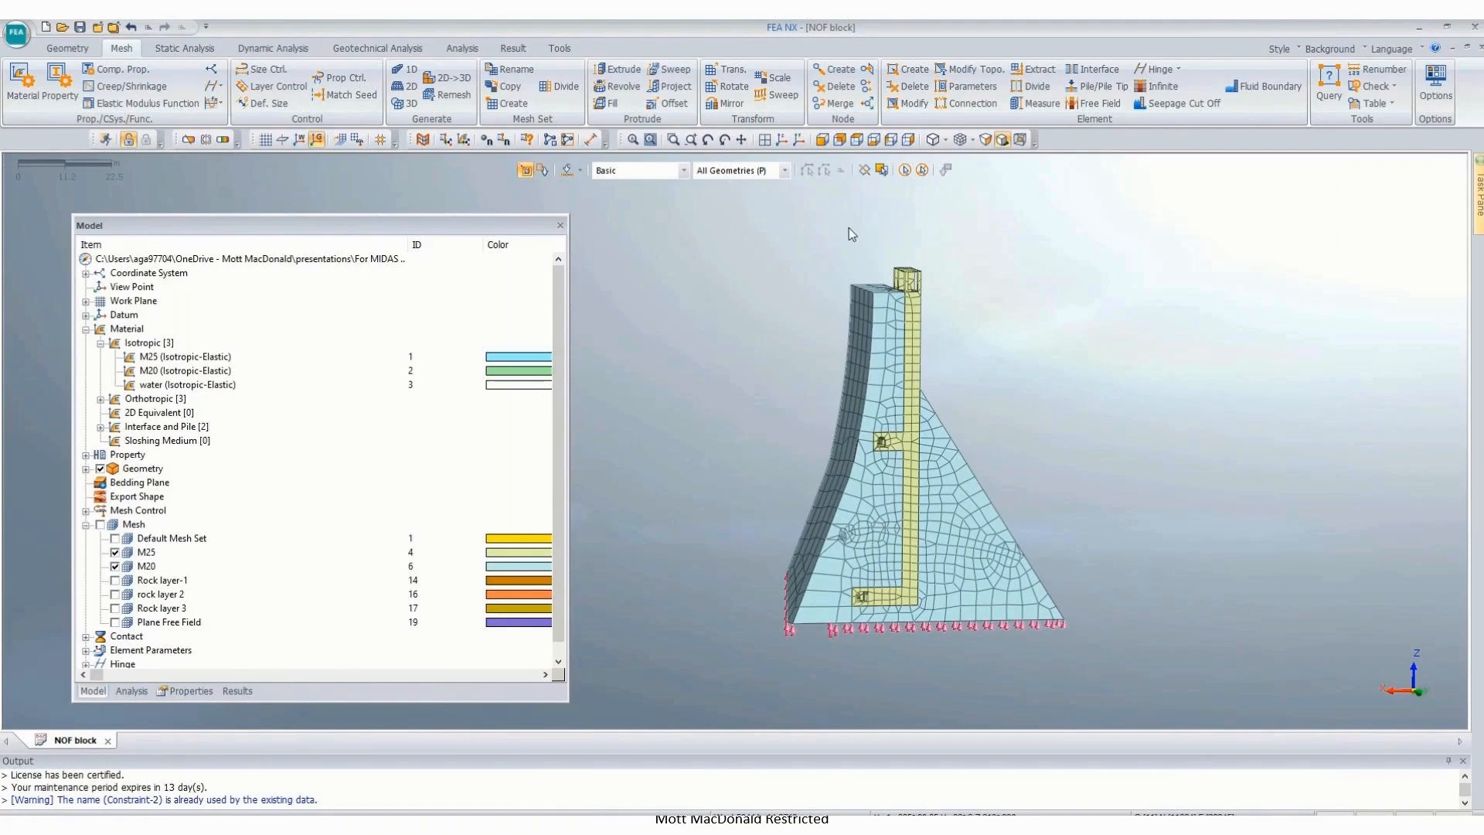
left_click(839, 140)
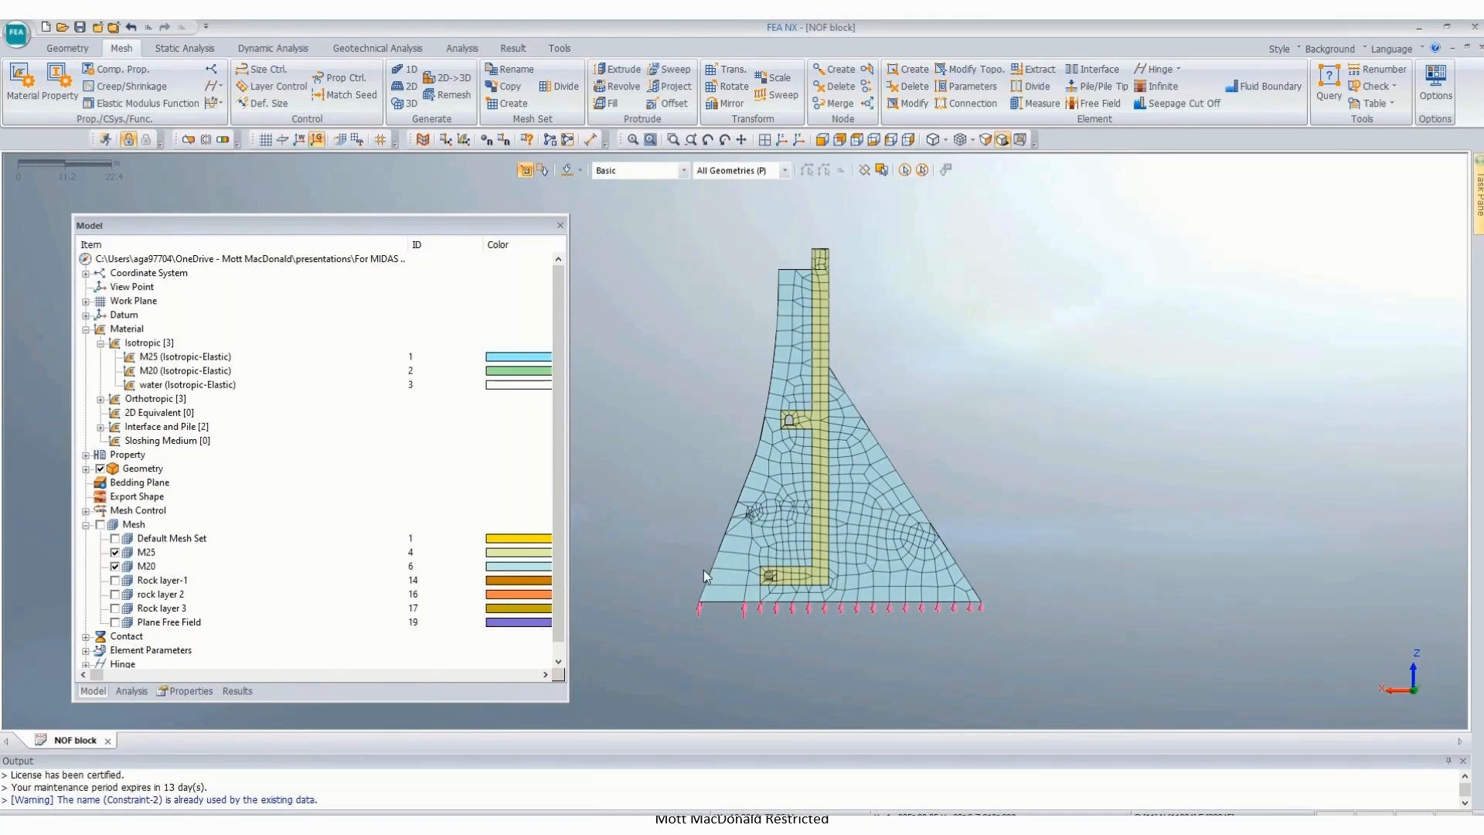
middle_click_drag(706, 573, 744, 581)
middle_click_drag(790, 531, 1049, 427)
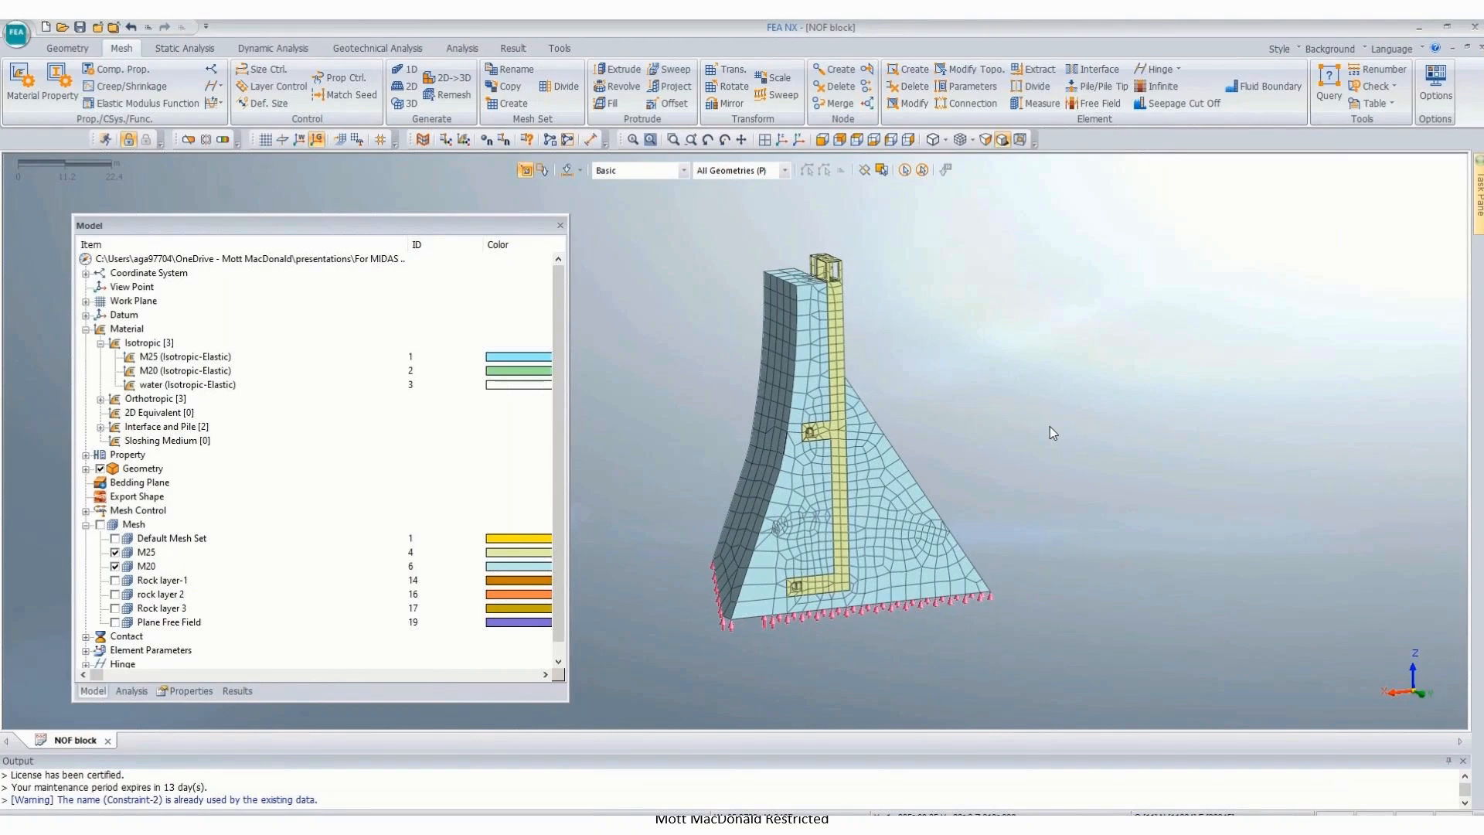
middle_click_drag(1049, 425, 714, 418)
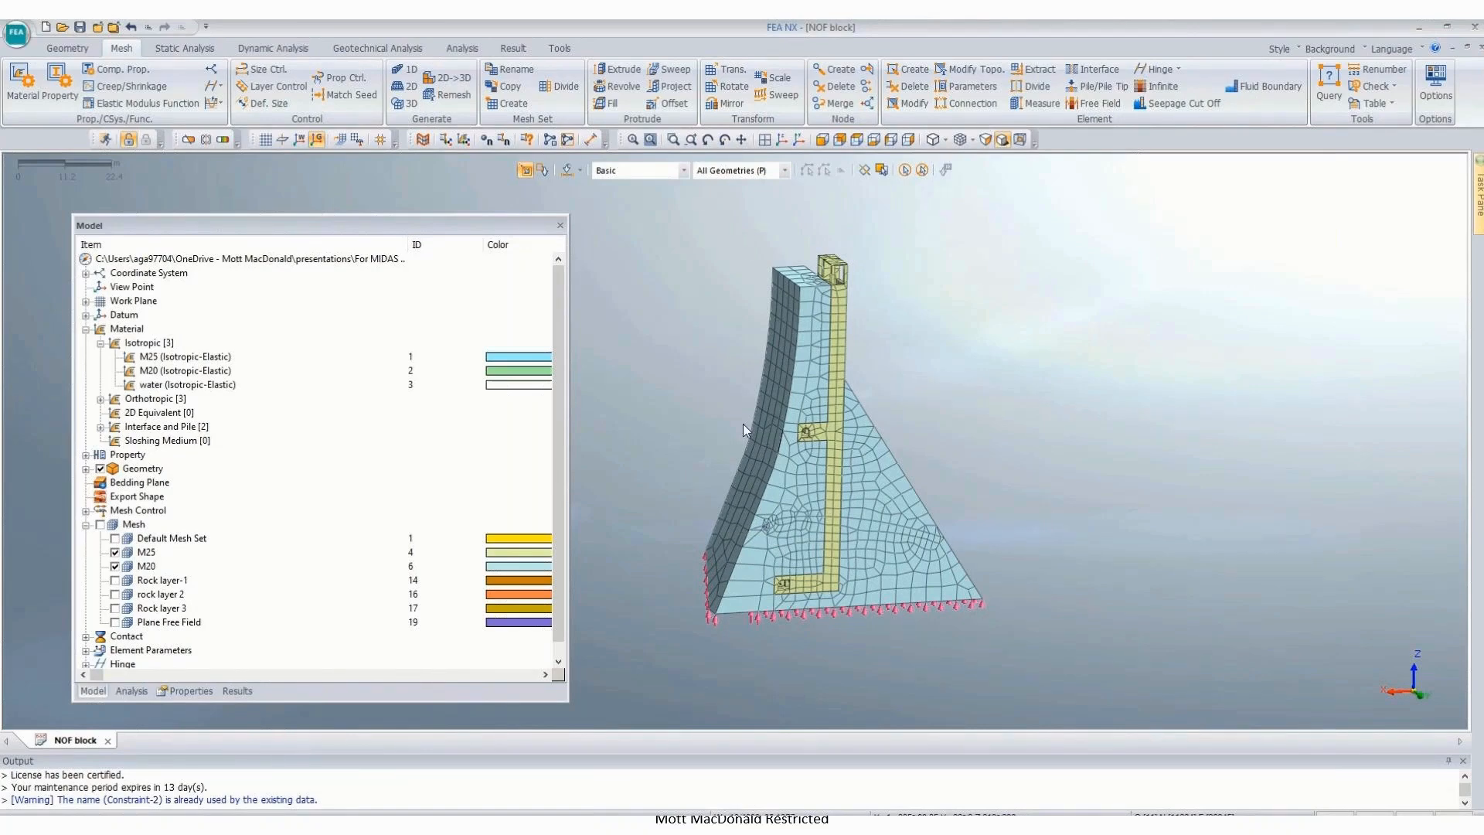
left_click(840, 141)
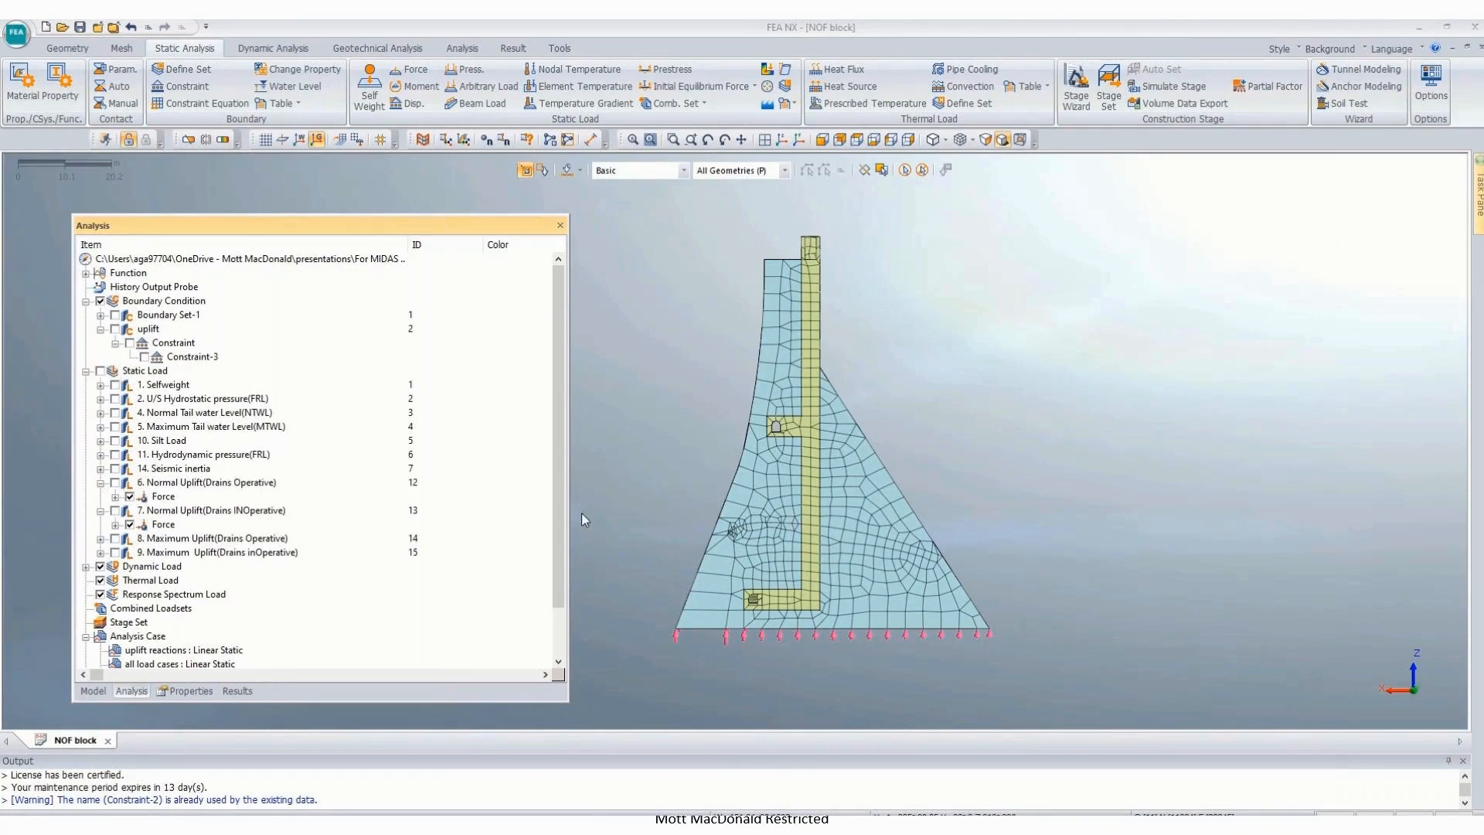
Step: Display all mesh sets, including the three rock layers and Plane Free Field, and view the dam on its foundation
left_click(93, 690)
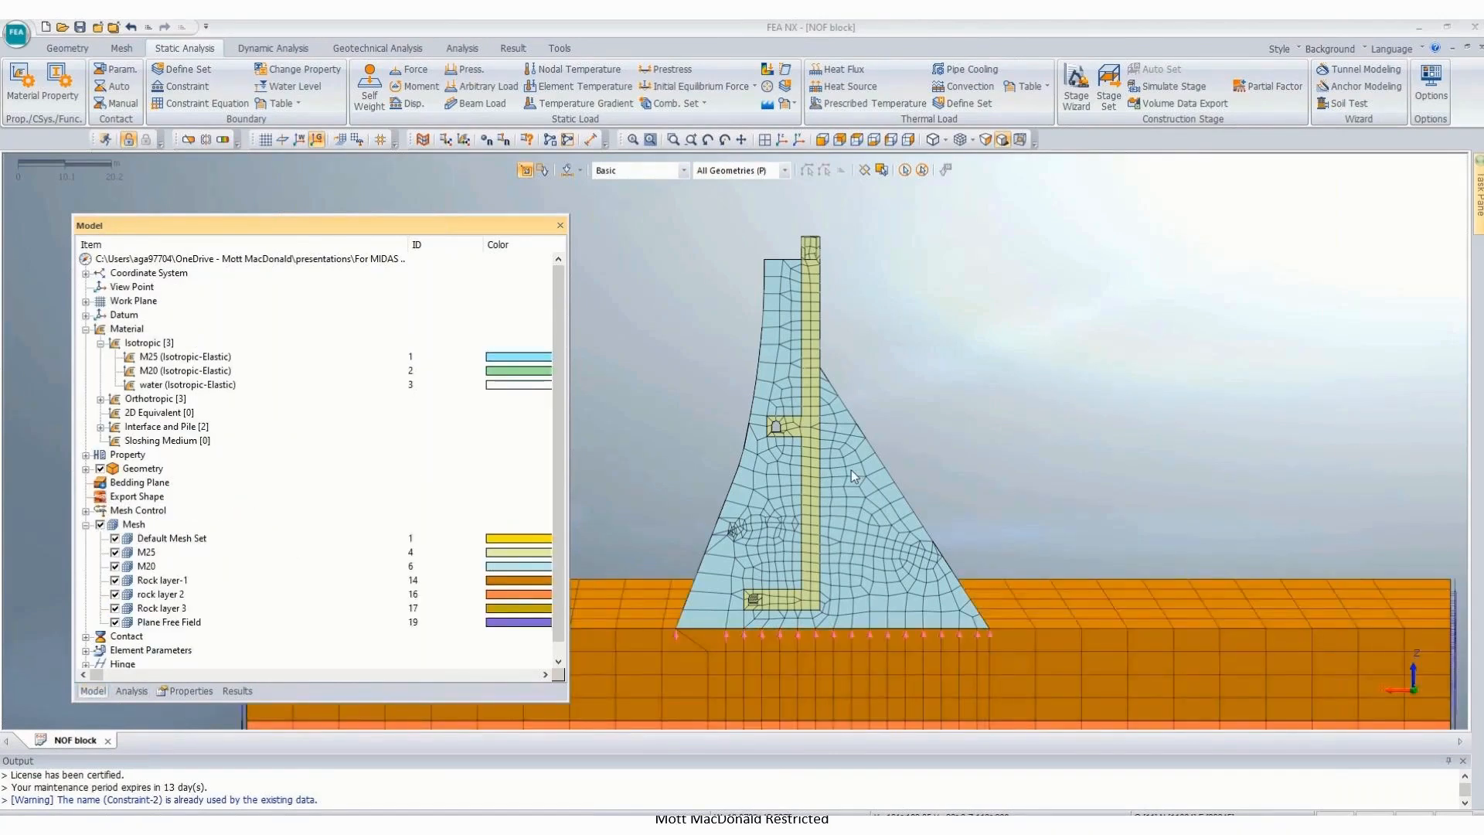
middle_click_drag(702, 519, 748, 554)
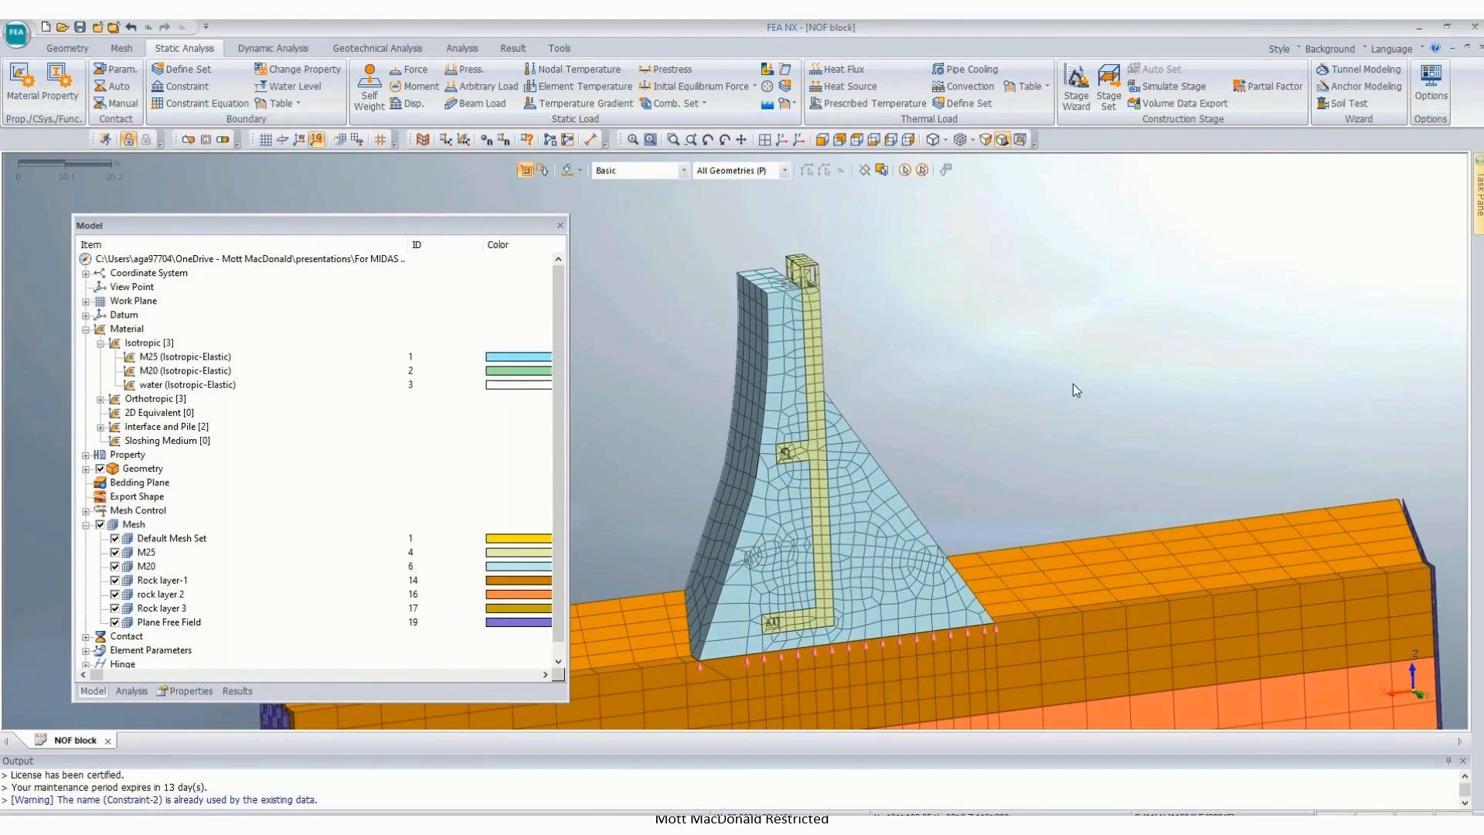
middle_click_drag(1073, 383, 1097, 382)
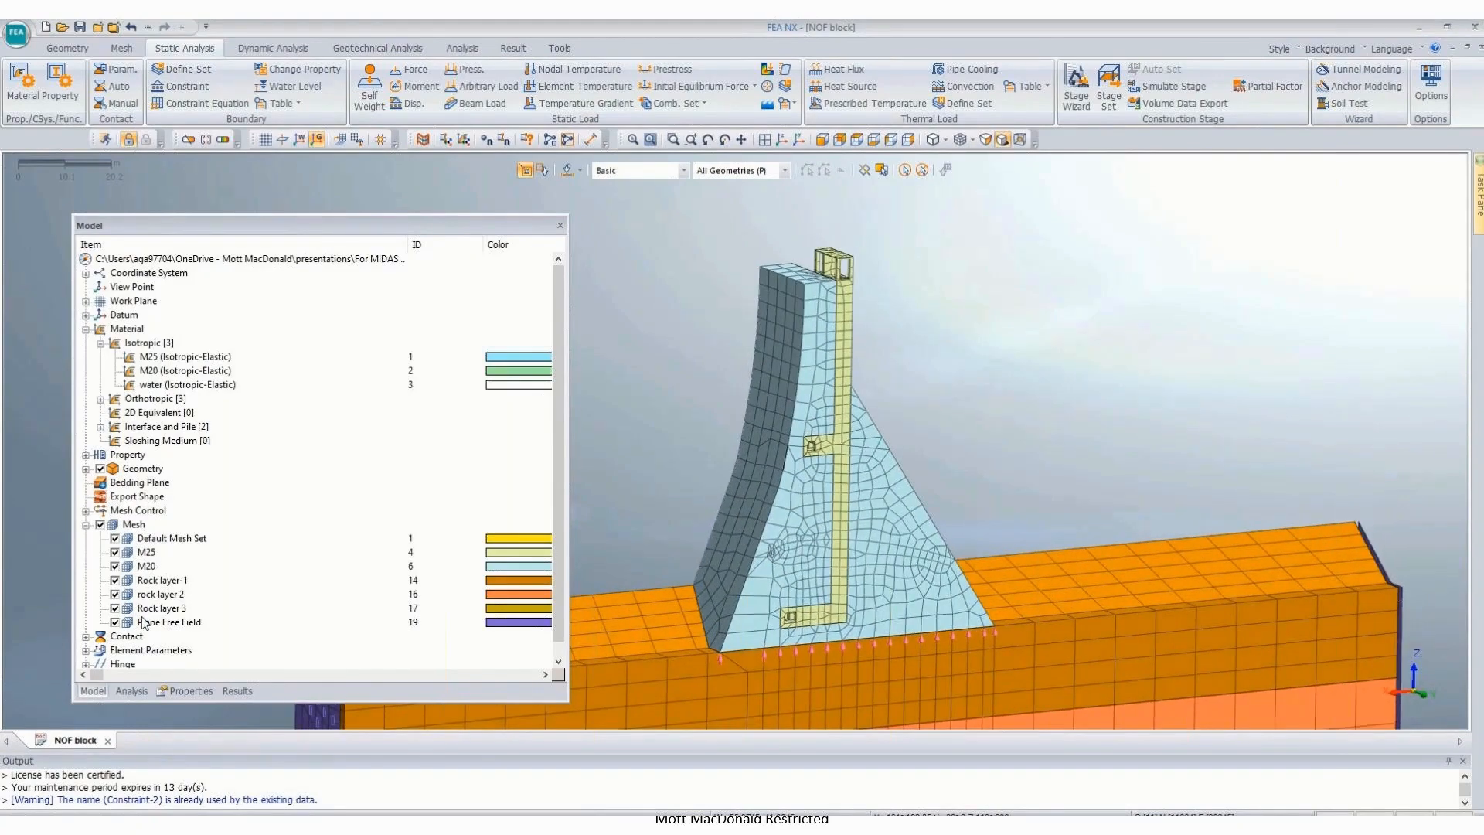
Step: View the complete dam and foundation block with its rock layers, and bring up the list of analysis cases
scroll(879, 385, "down", 1)
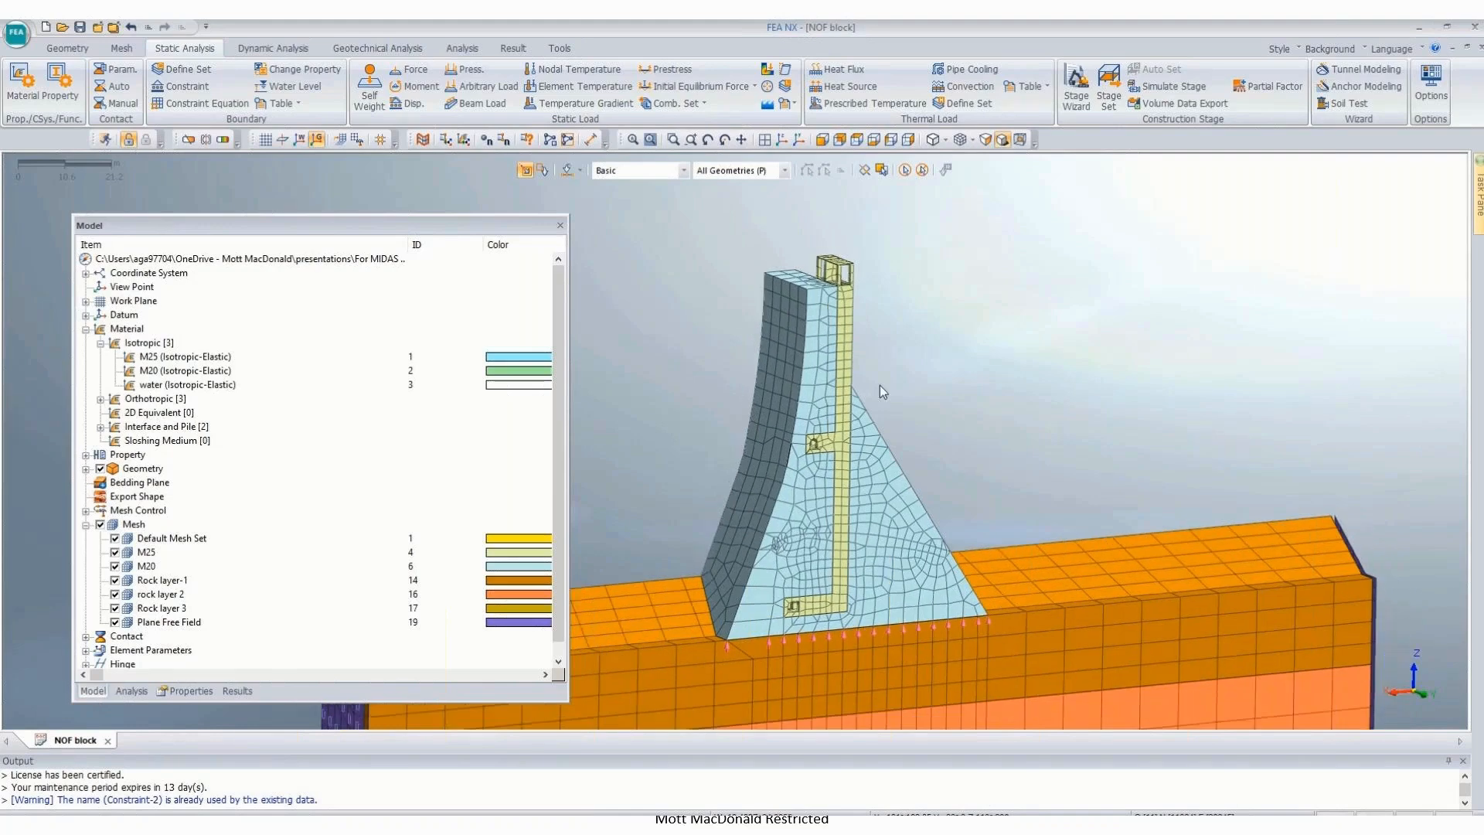
scroll(880, 385, "down", 1)
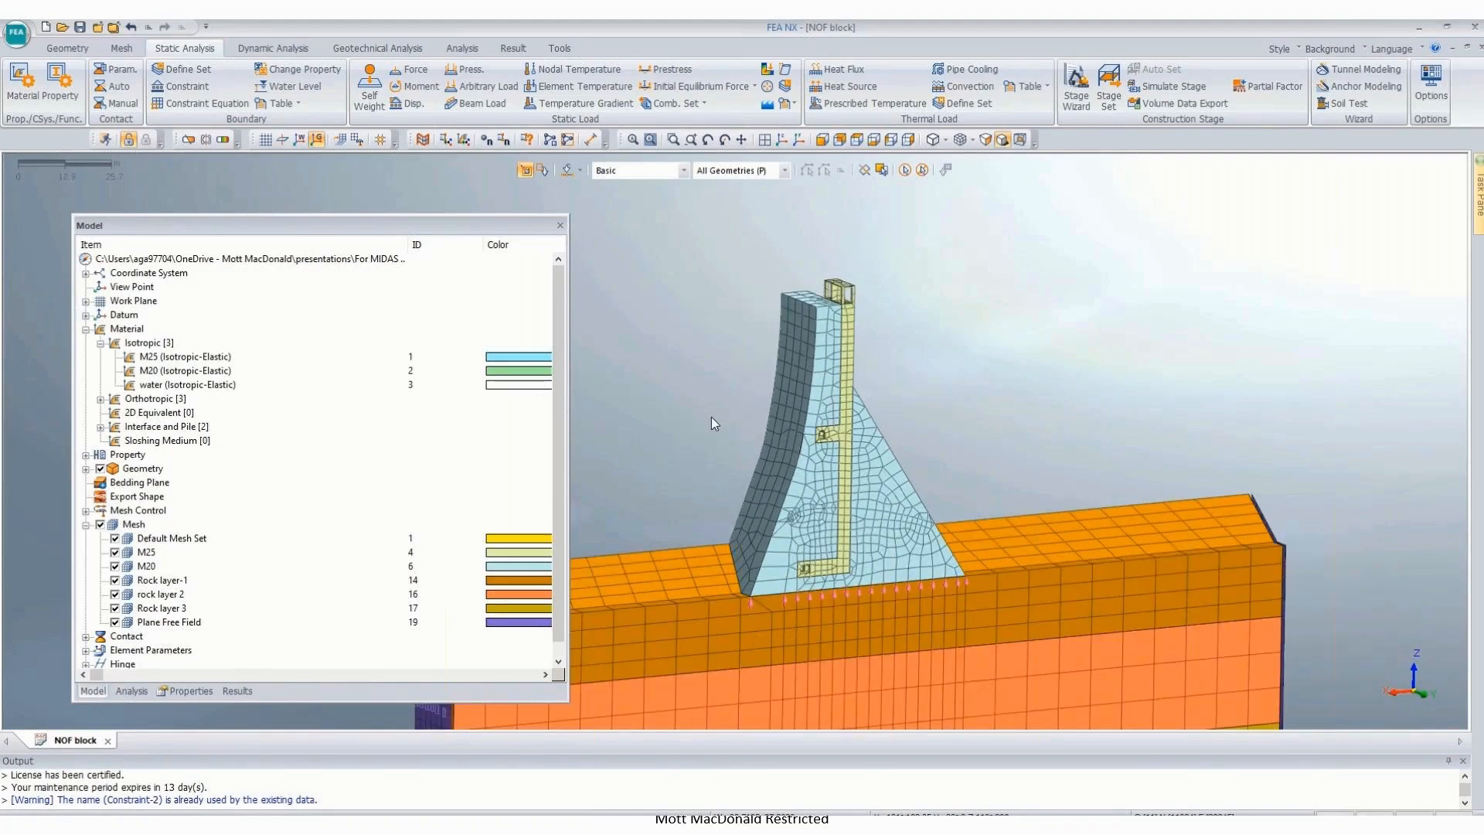
middle_click_drag(710, 417, 725, 420)
scroll(723, 420, "down", 1)
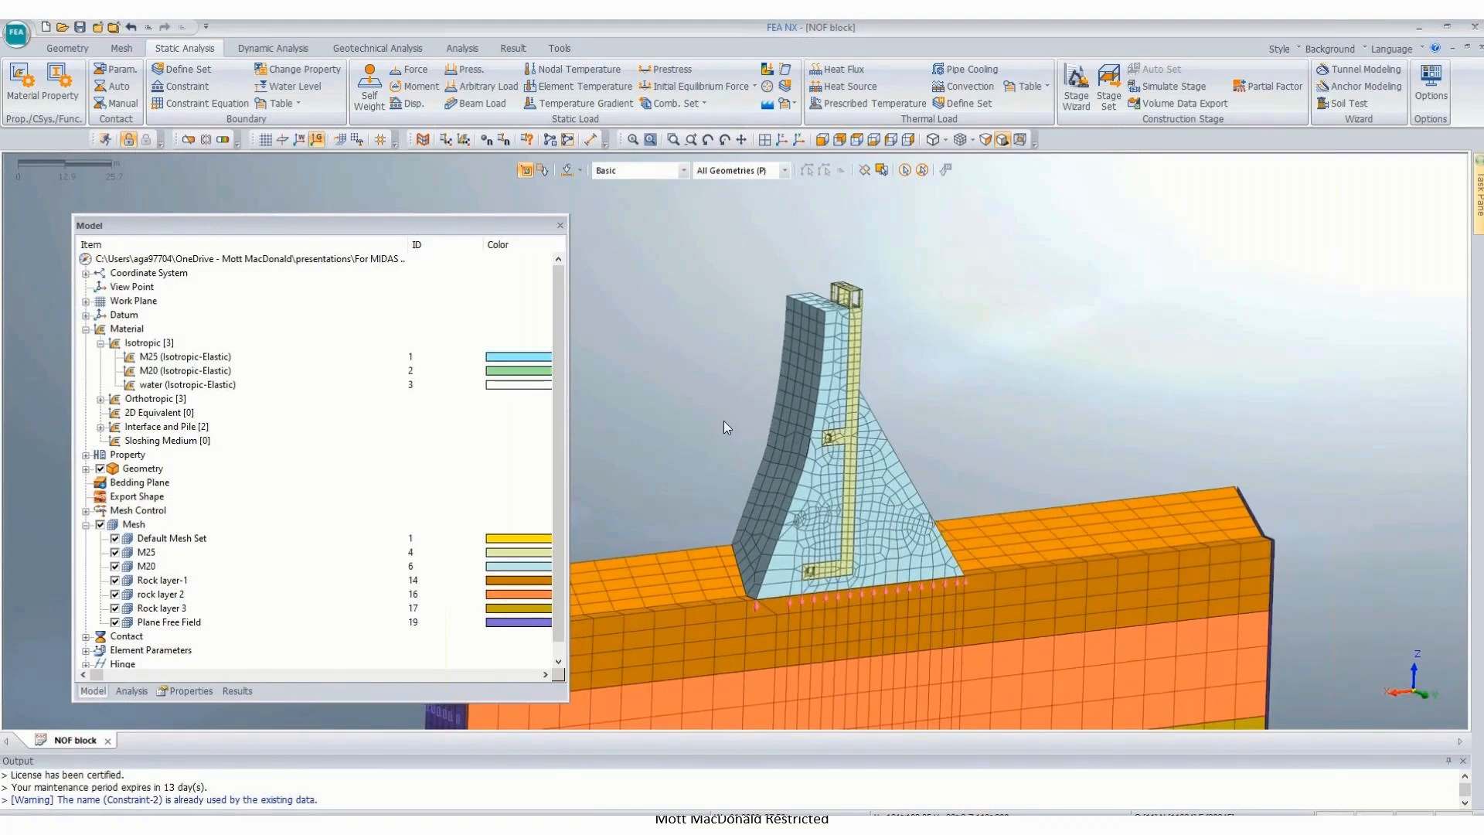
scroll(976, 391, "down", 2)
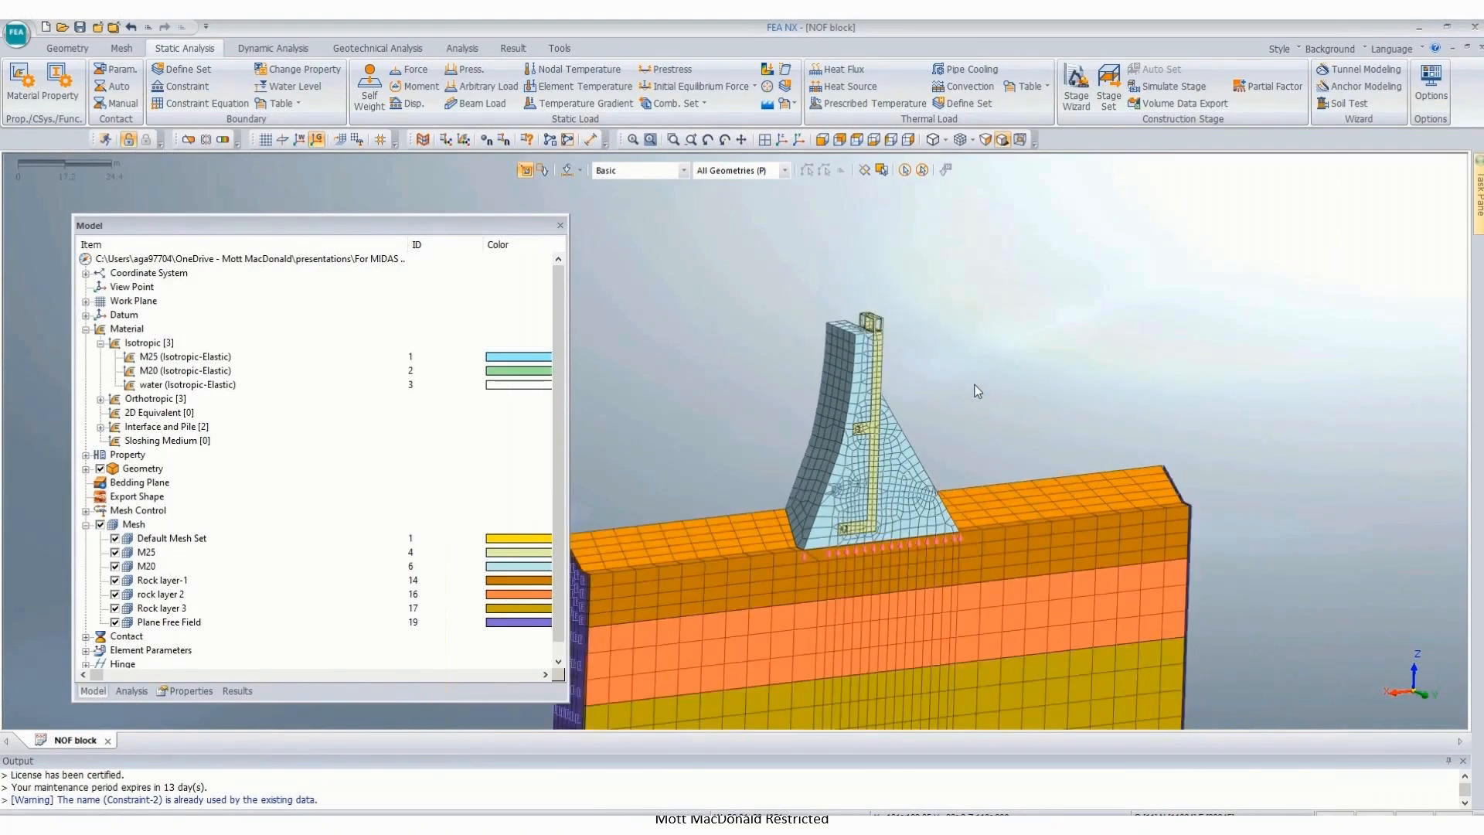
scroll(976, 390, "down", 2)
left_click(132, 690)
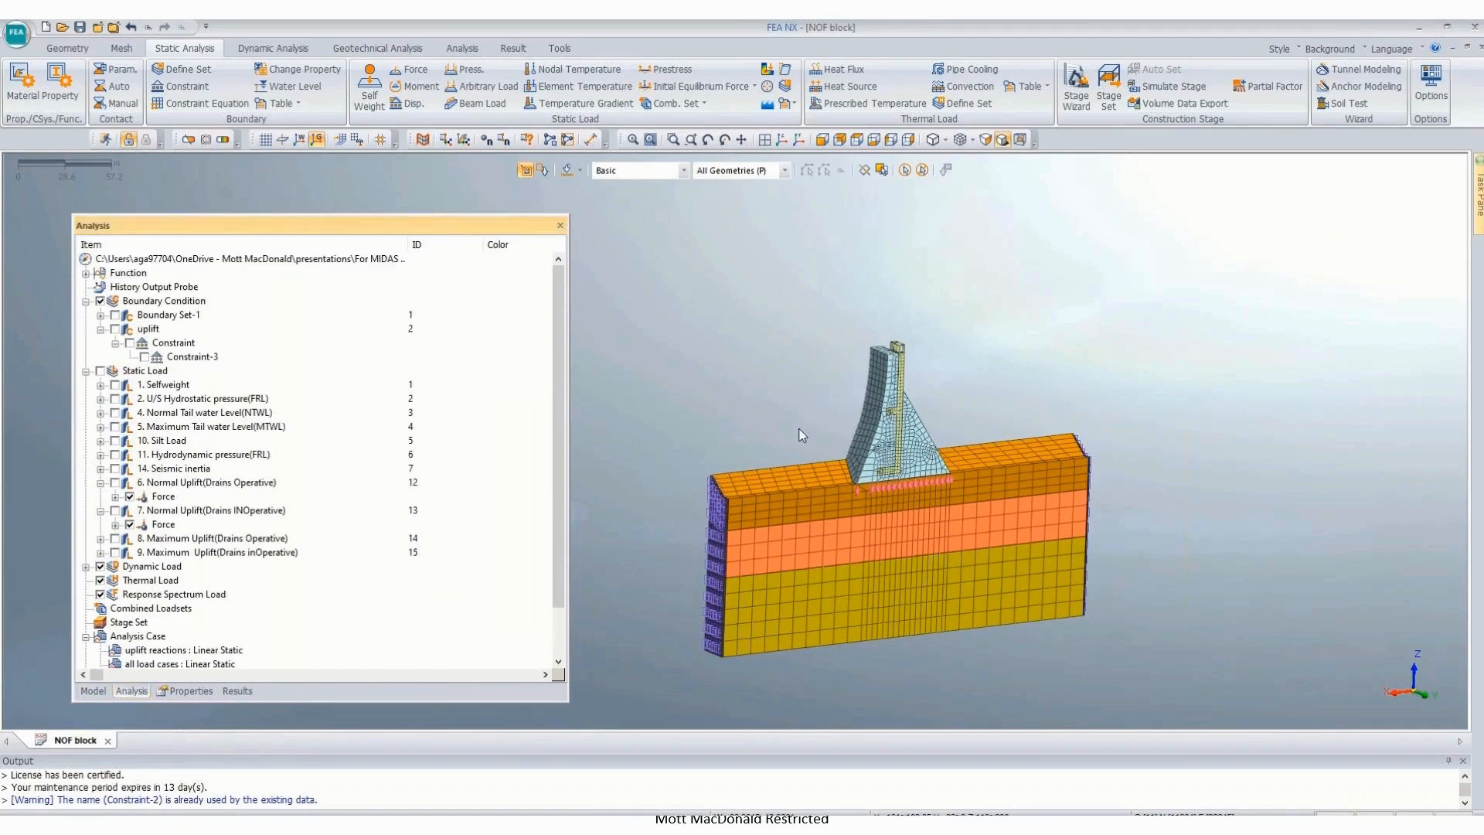
middle_click_drag(798, 428, 972, 501)
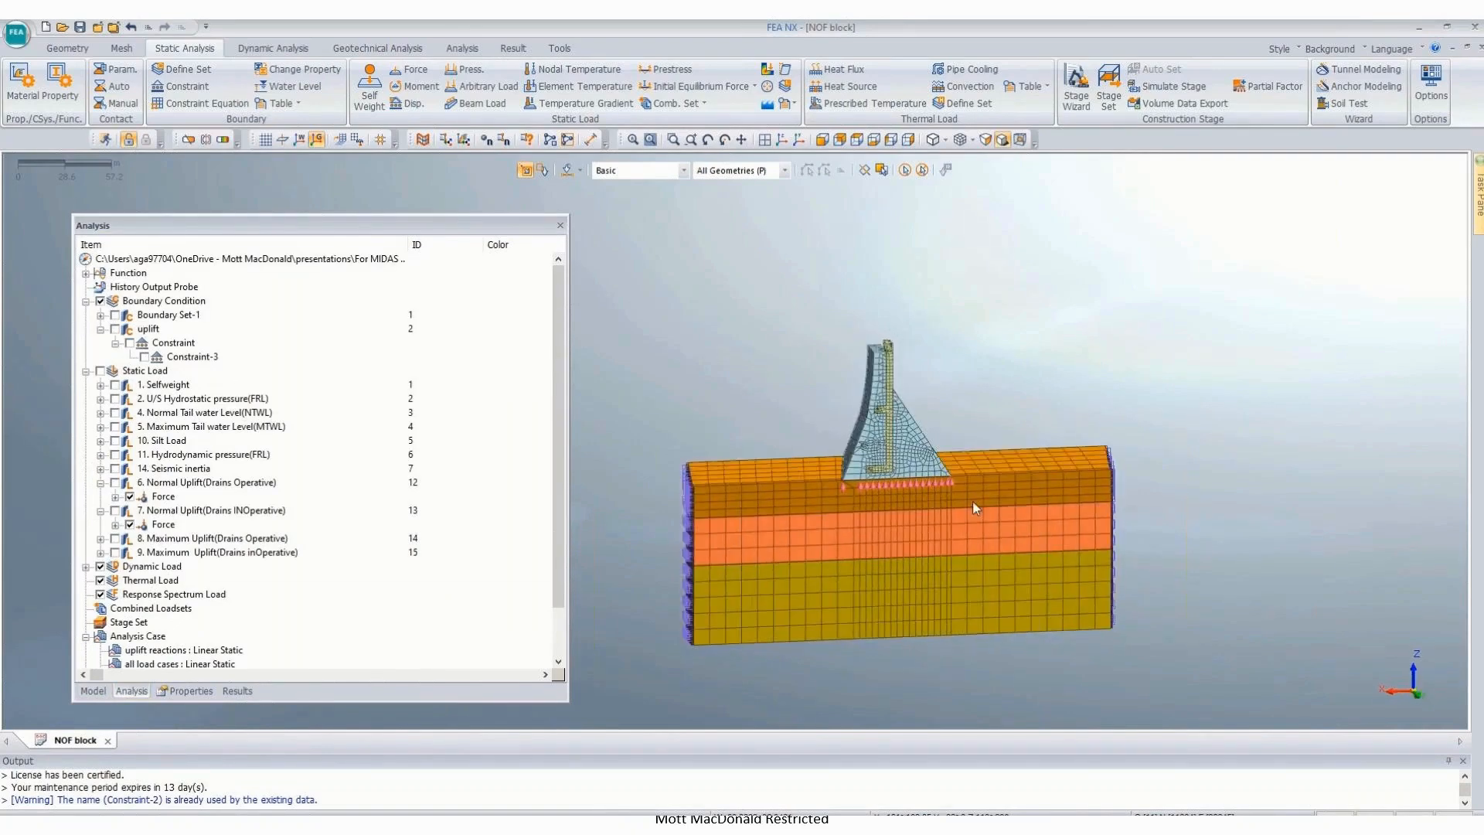
scroll(232, 541, "down", 2)
Step: Try adding the entire Mesh group, including the rock layers and Plane Free Field, to the active sets of the "all load cases" analysis case
right_click(198, 609)
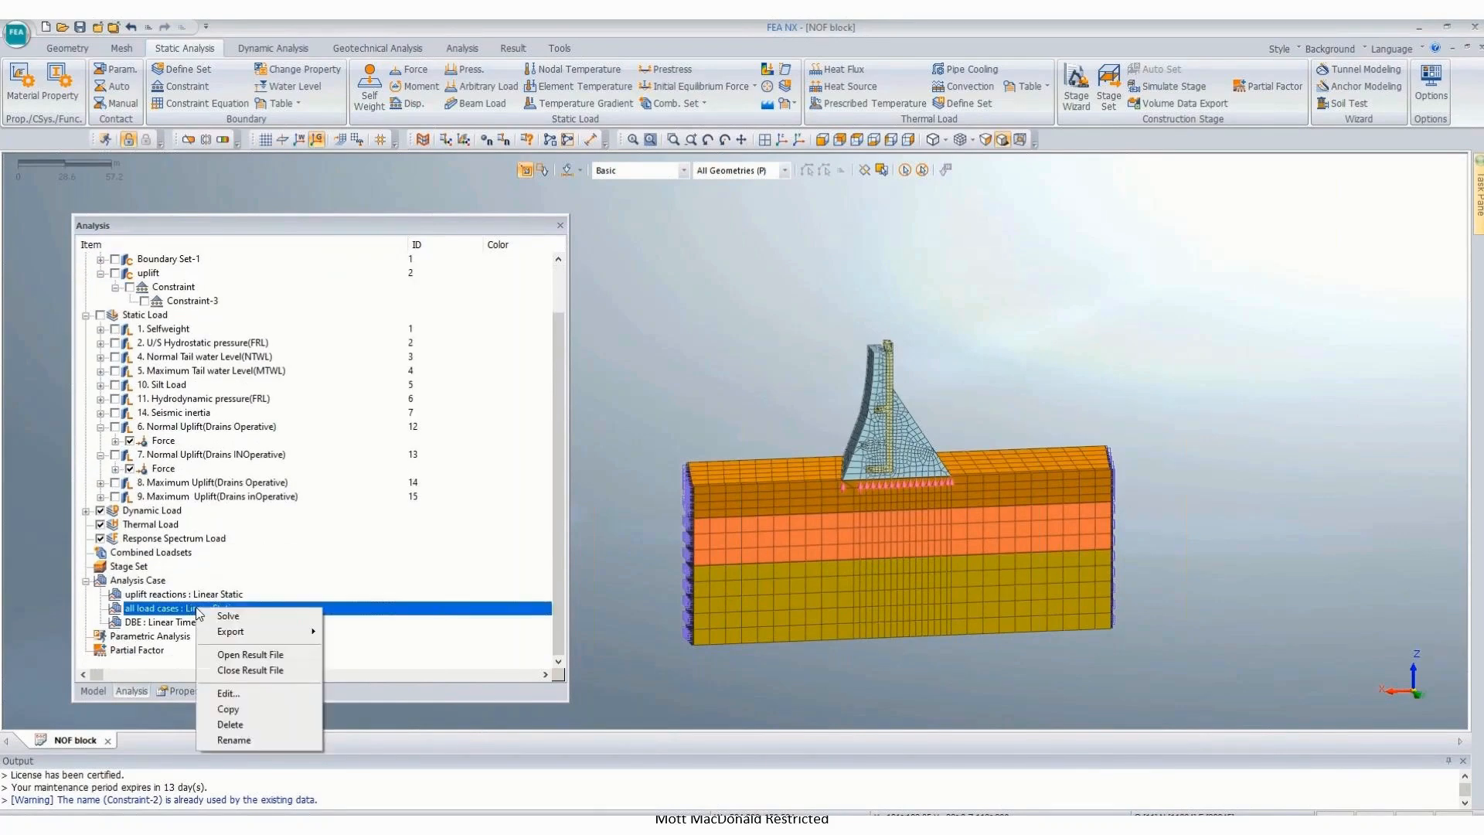
left_click(228, 693)
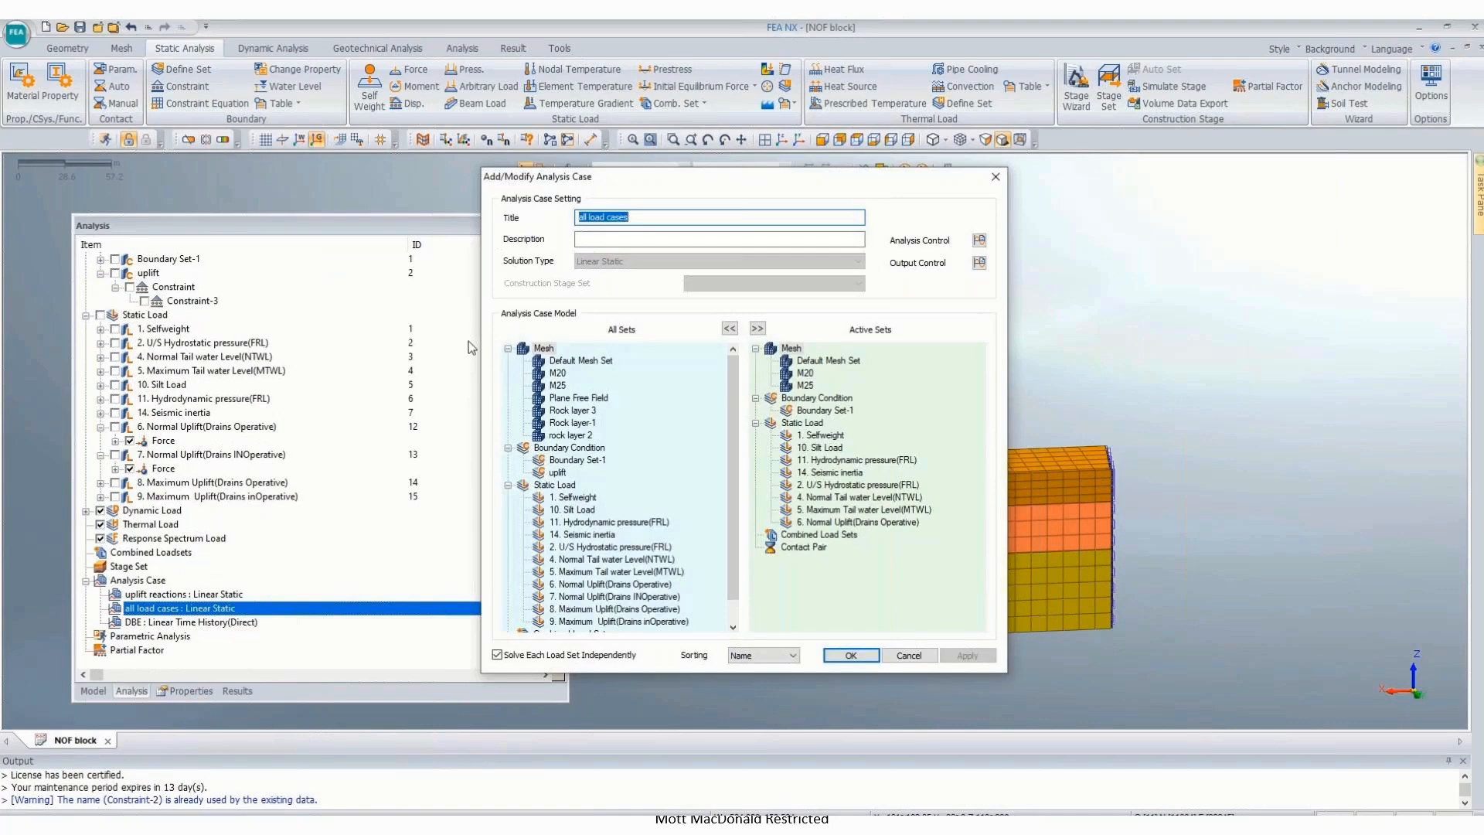
left_click_drag(544, 348, 896, 377)
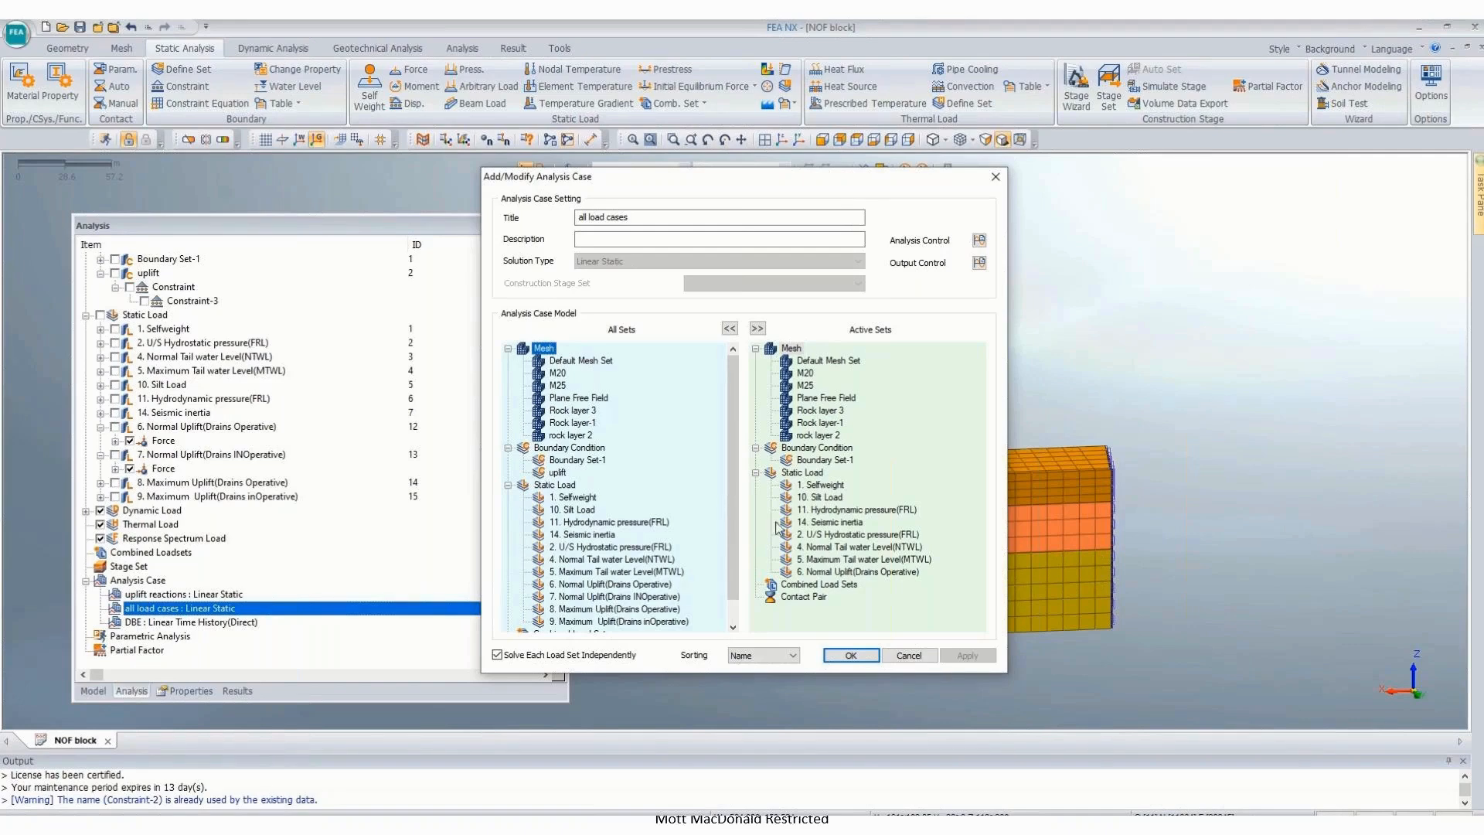
left_click(996, 178)
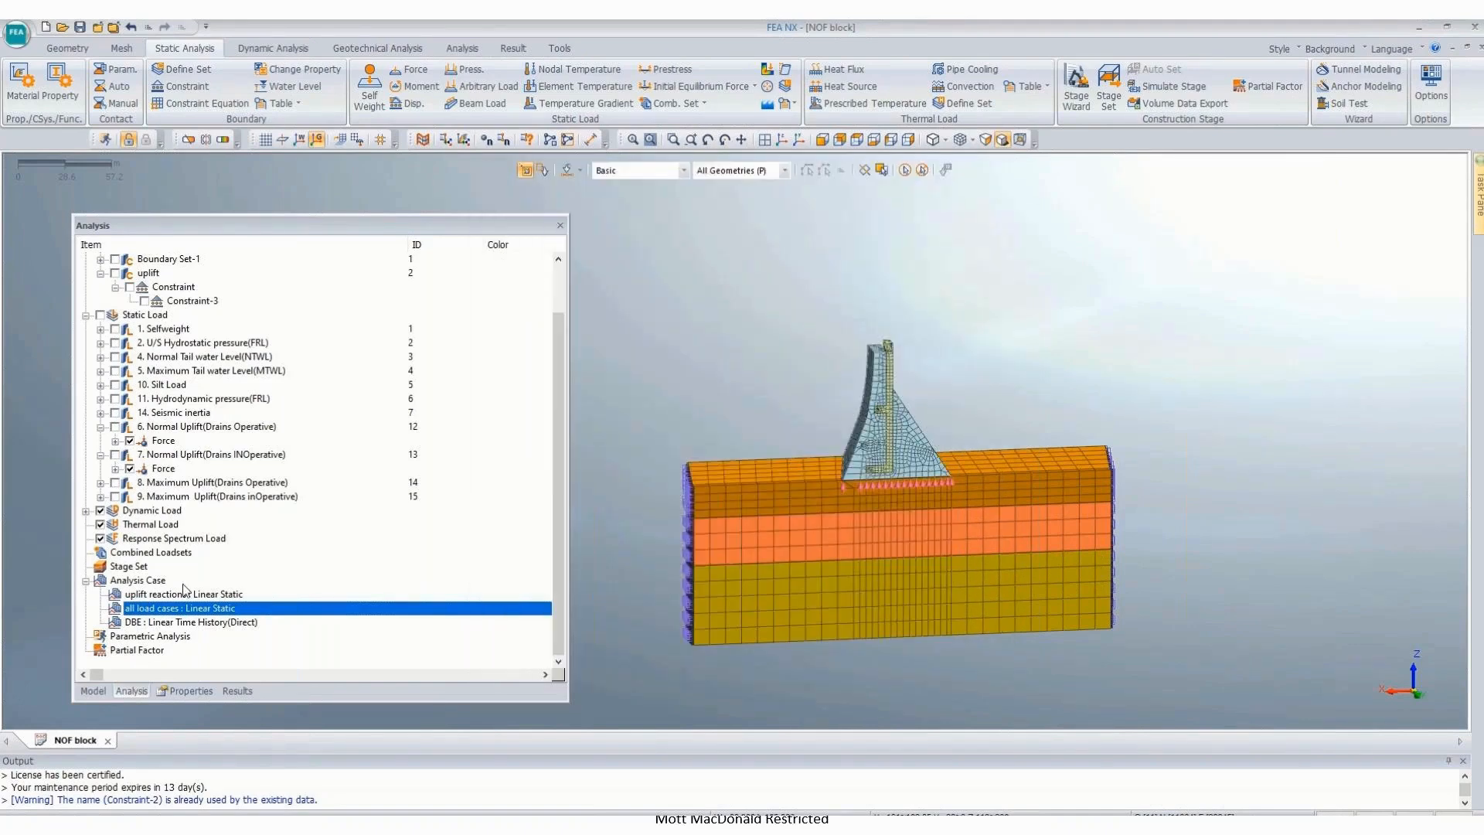
Step: Replace Boundary Set-1 with the uplift boundary set in the active sets of the "all load cases" analysis case
right_click(183, 609)
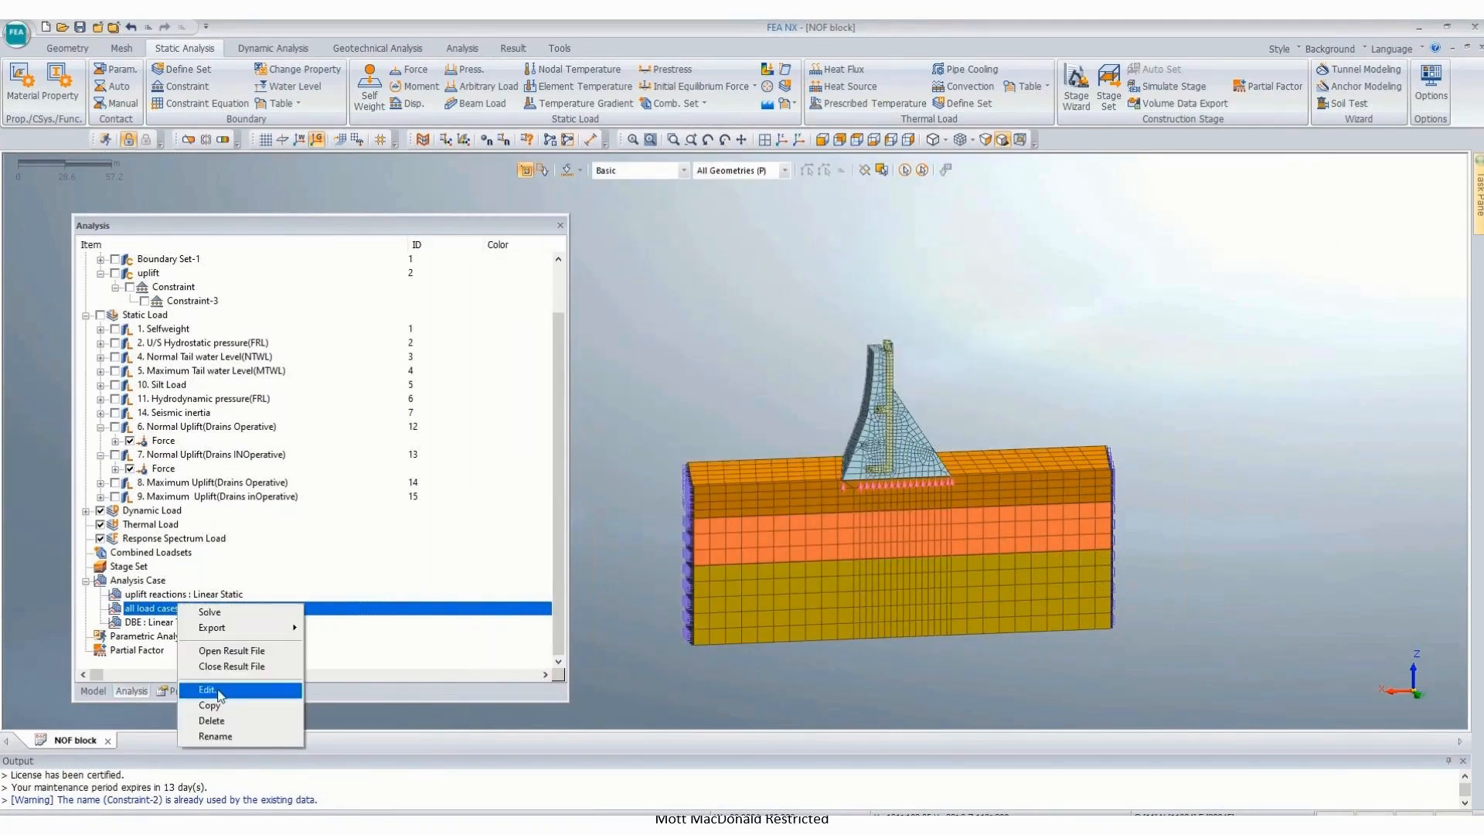
left_click(219, 695)
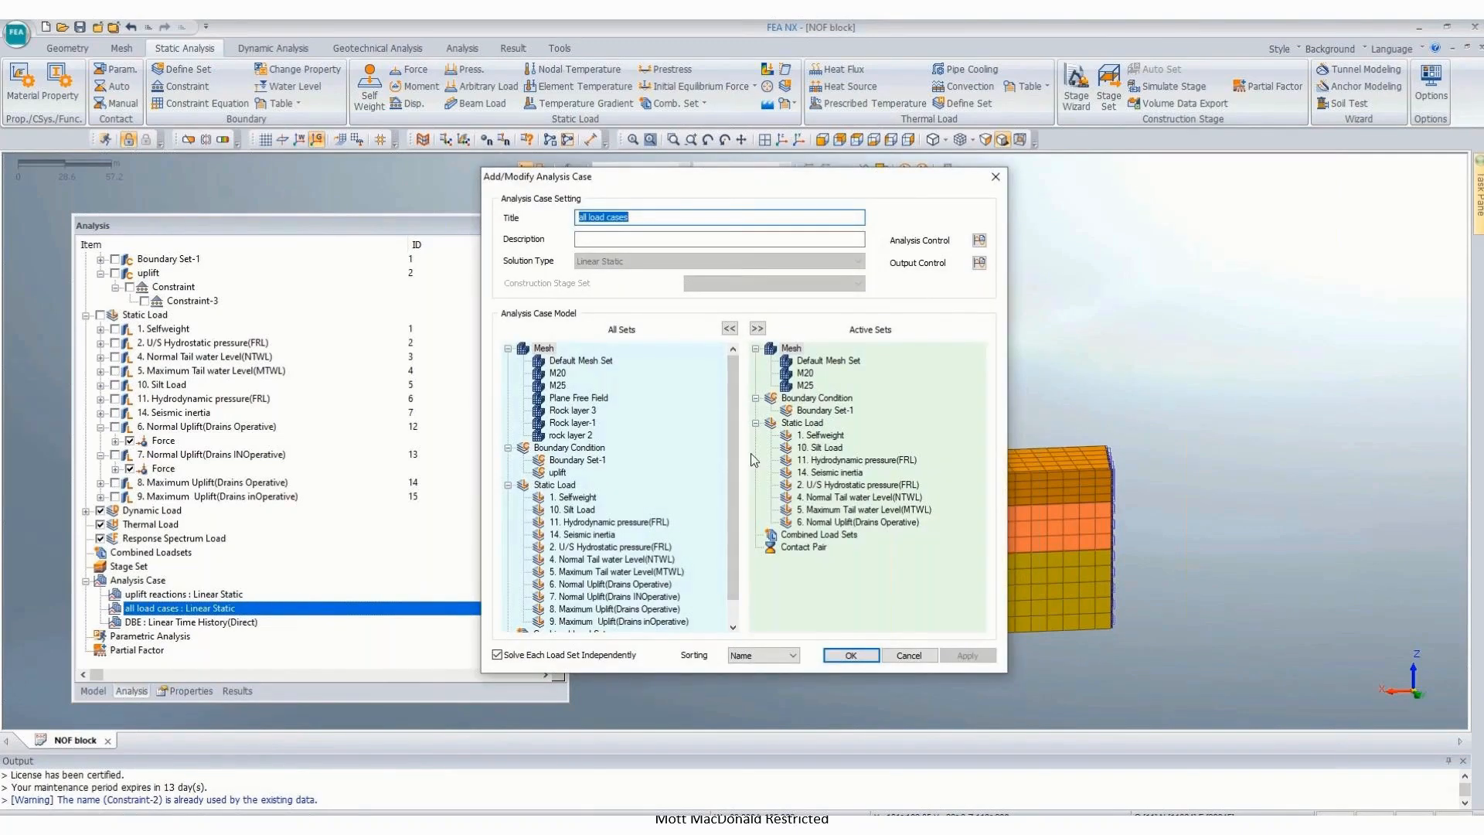
left_click(825, 410)
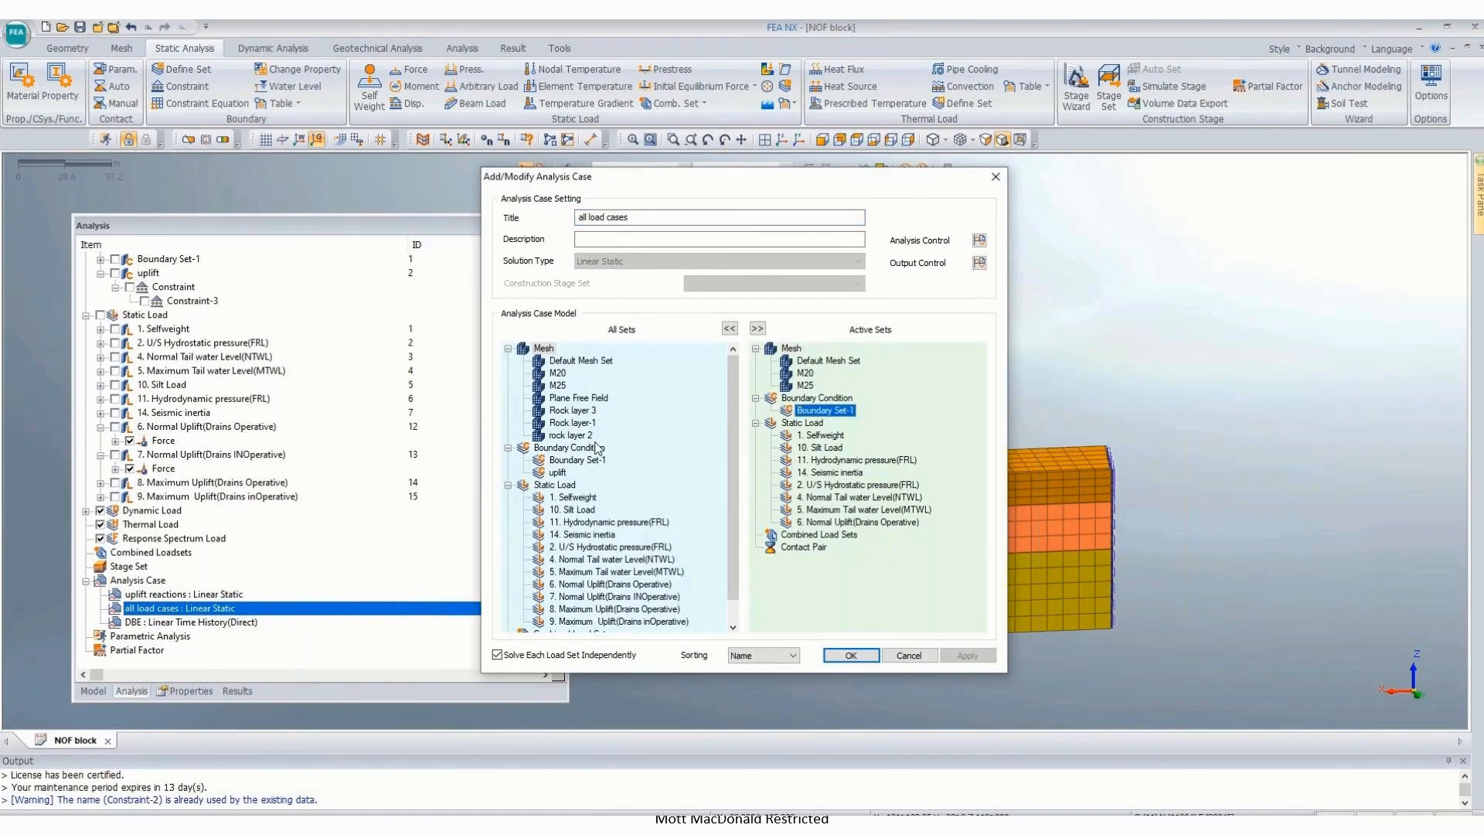
left_click_drag(595, 447, 889, 412)
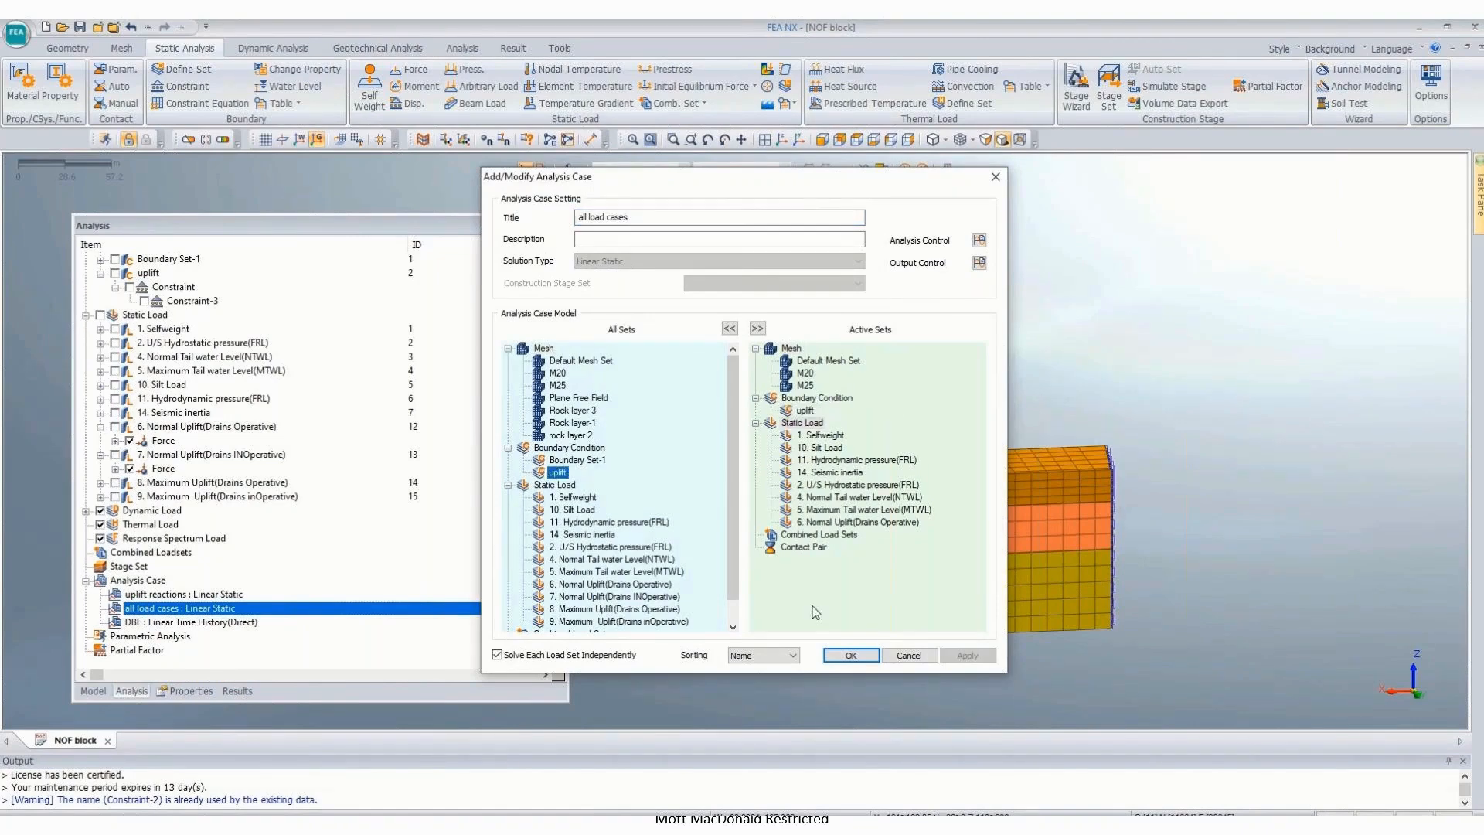
left_click(851, 656)
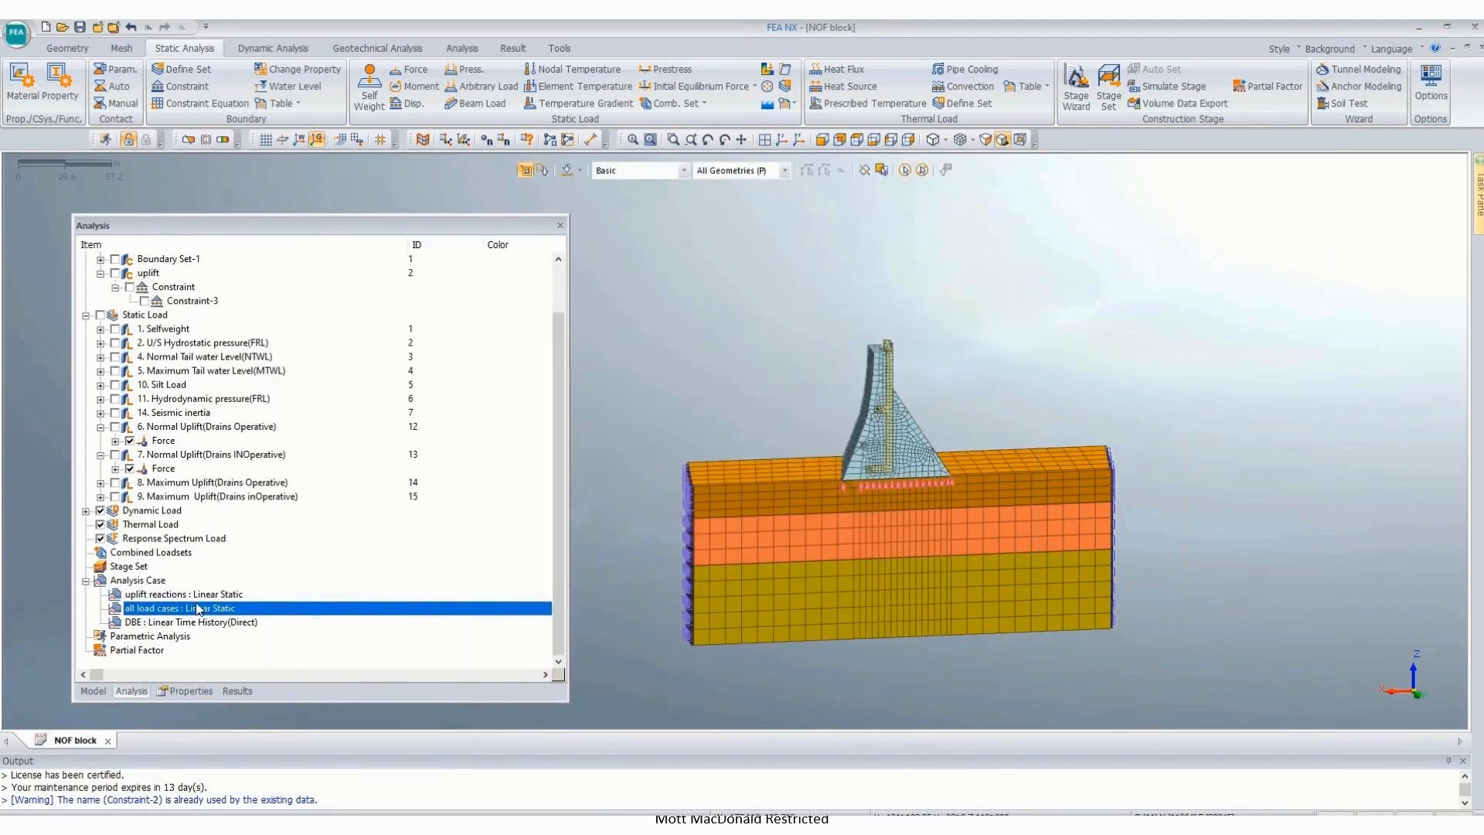
Step: Examine the dam body, its base contact and the adjoining rock layer meshes up close
scroll(804, 421, "up", 5)
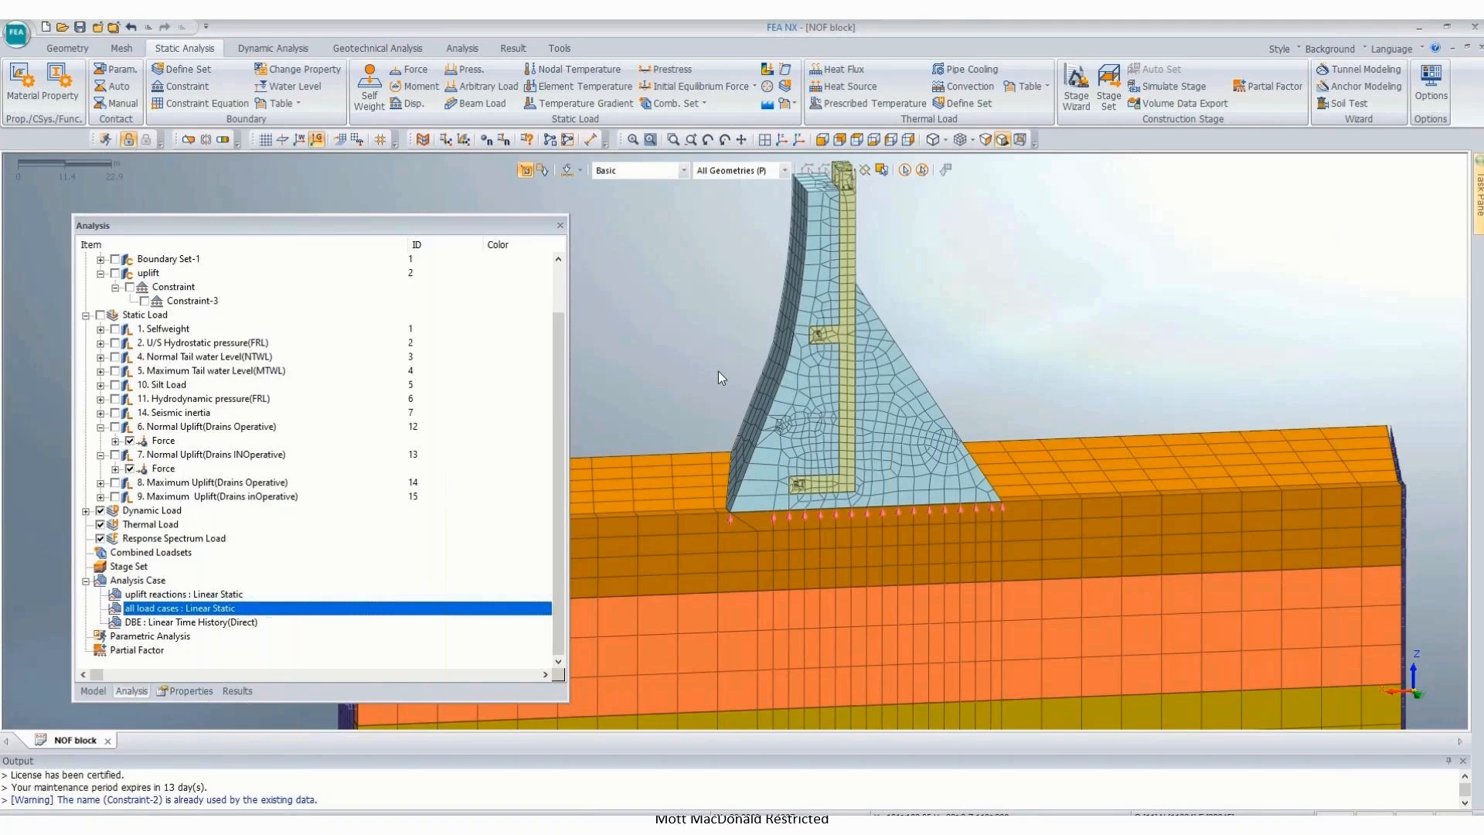
scroll(876, 462, "down", 2)
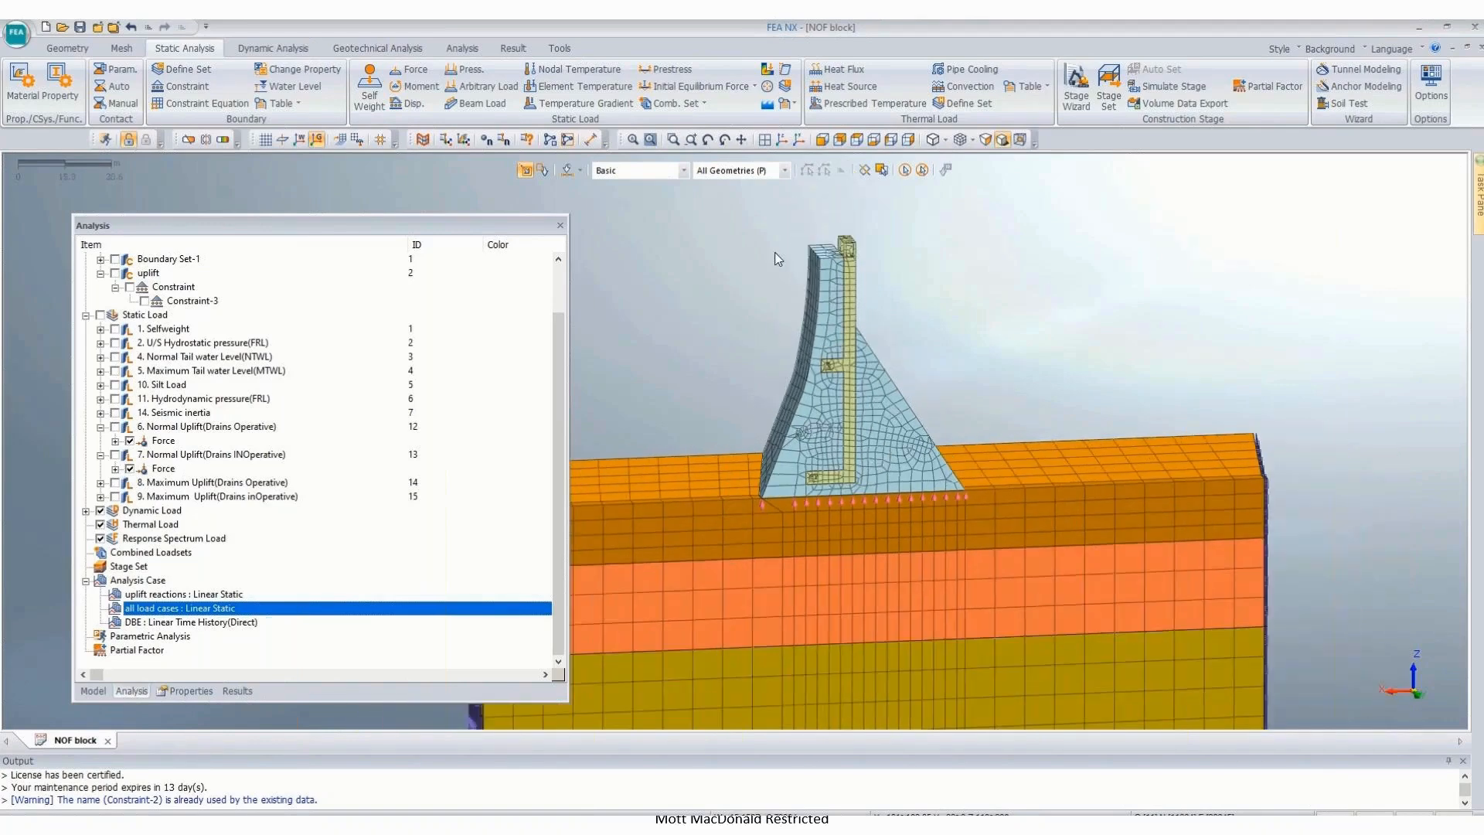
scroll(775, 252, "up", 1)
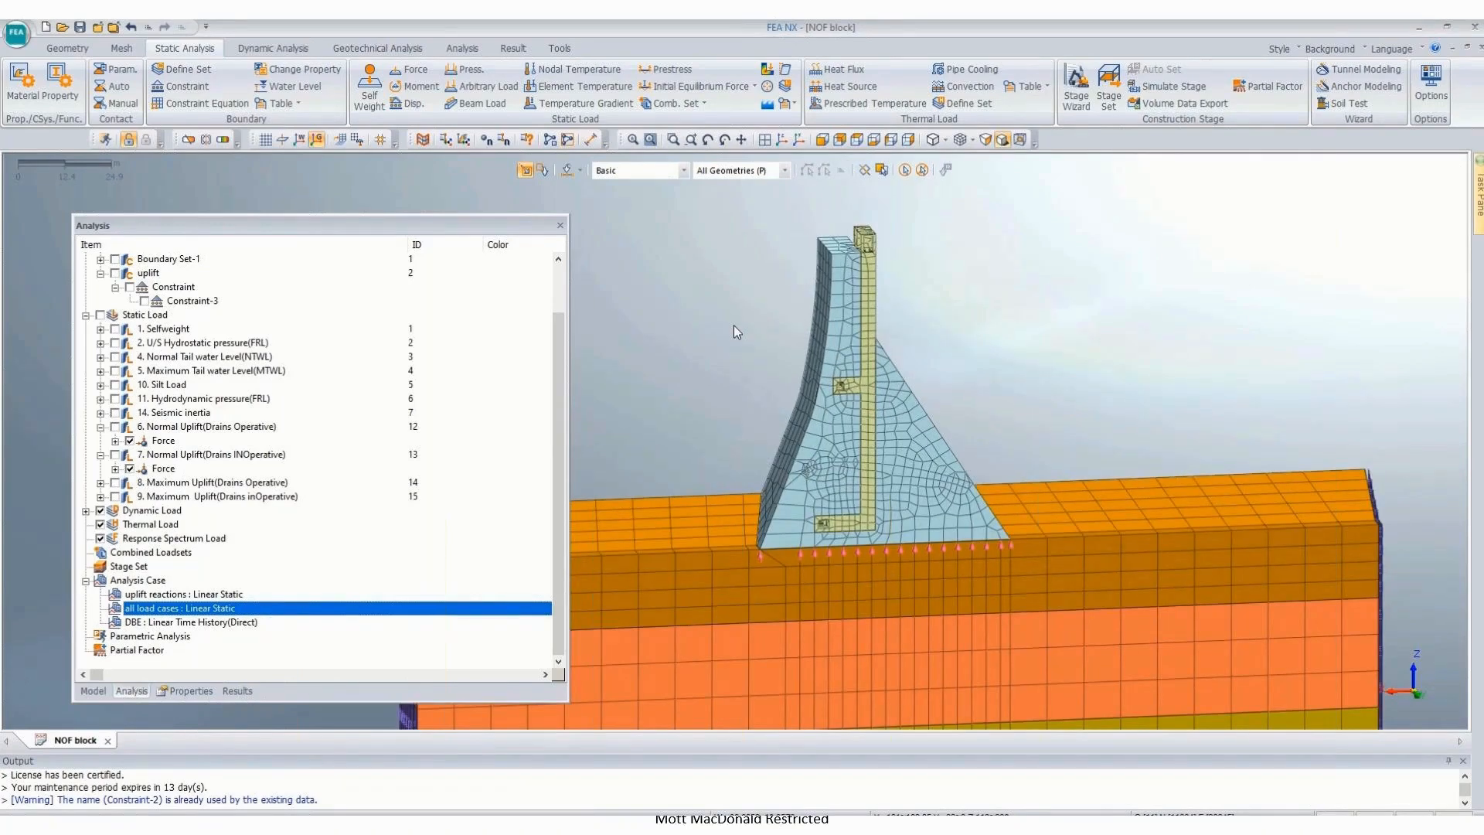
middle_click_drag(734, 326, 744, 332)
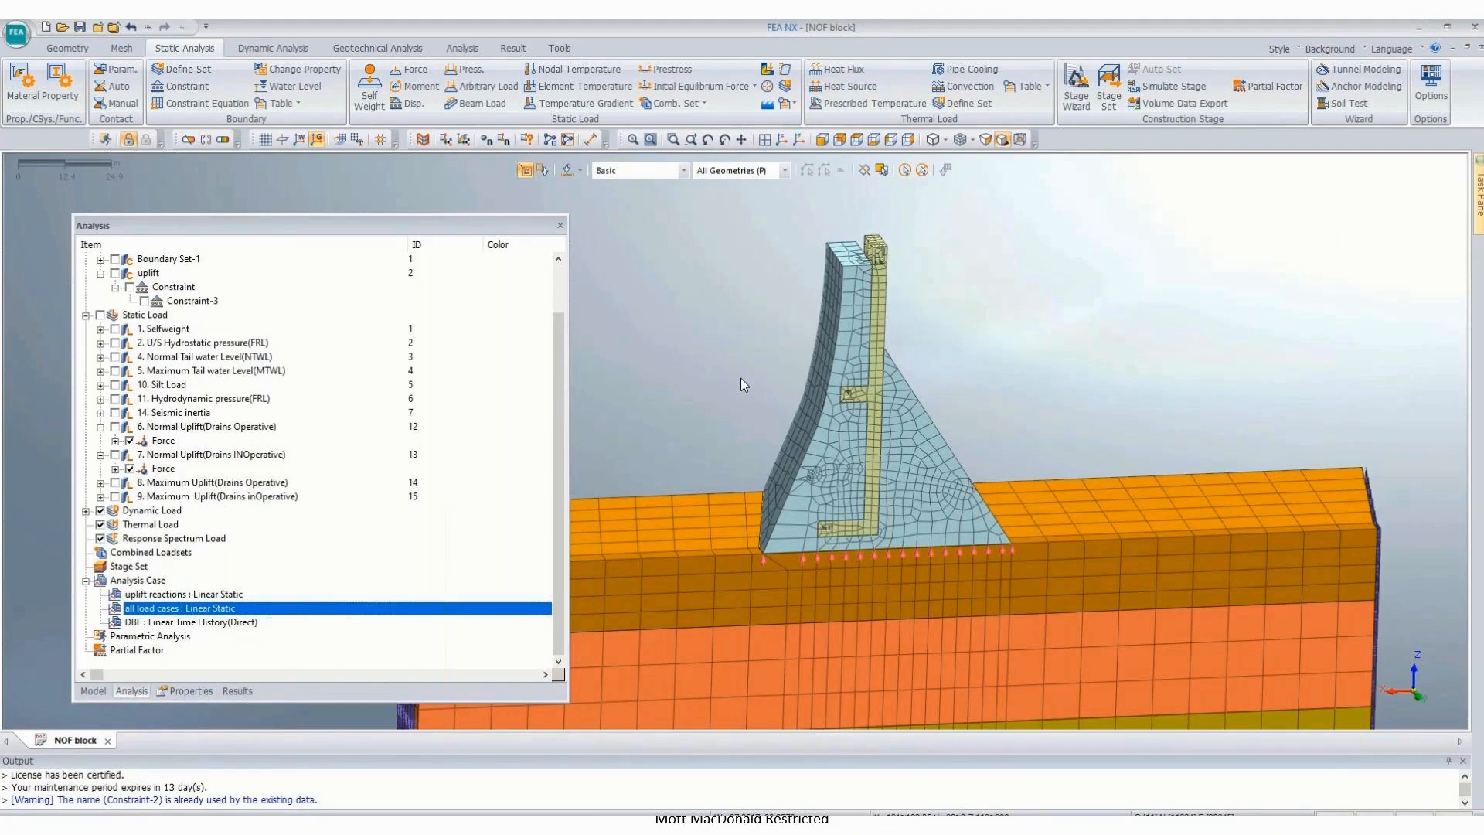
scroll(742, 384, "down", 1)
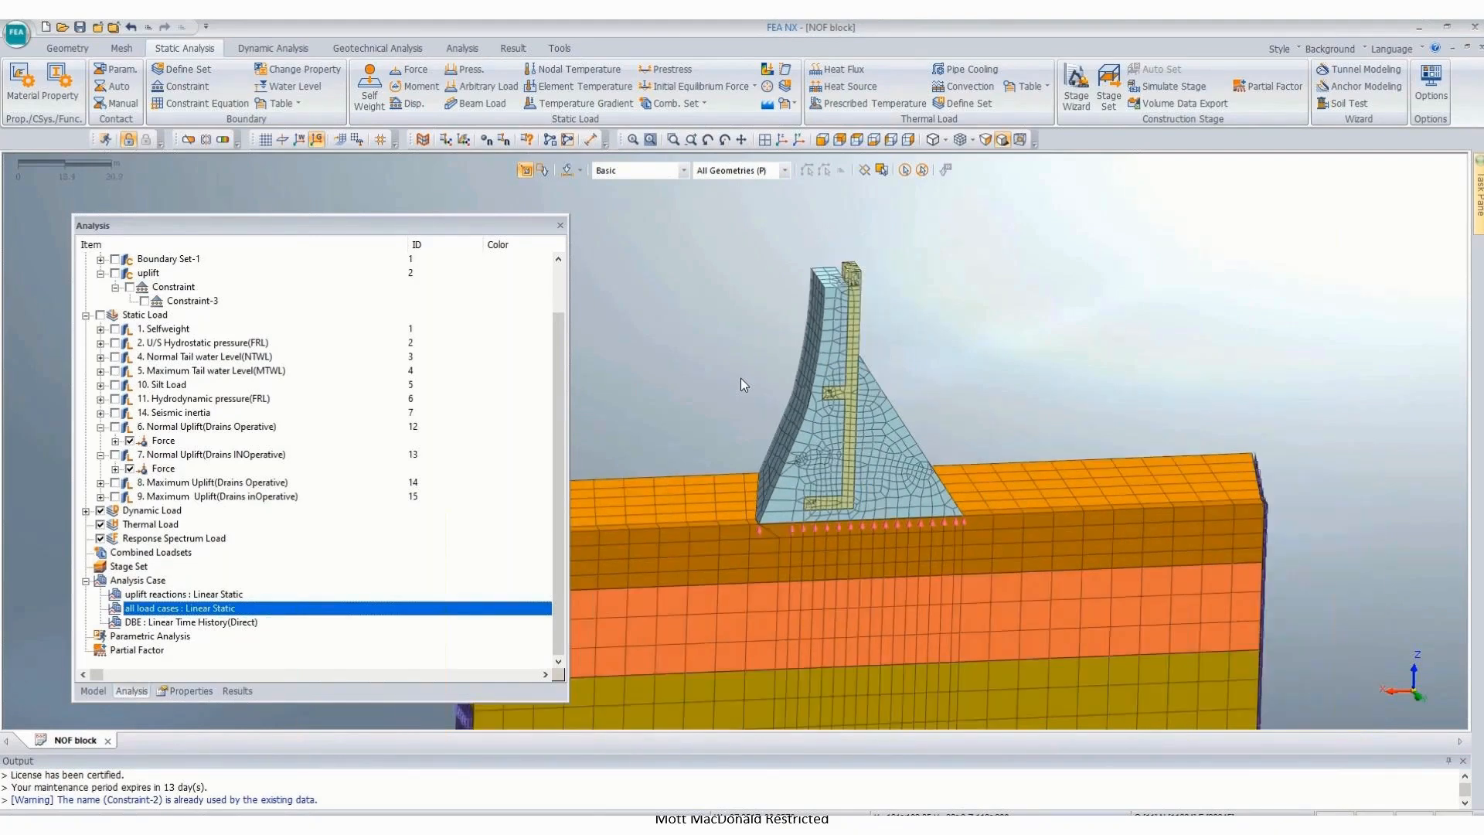
scroll(741, 379, "up", 1)
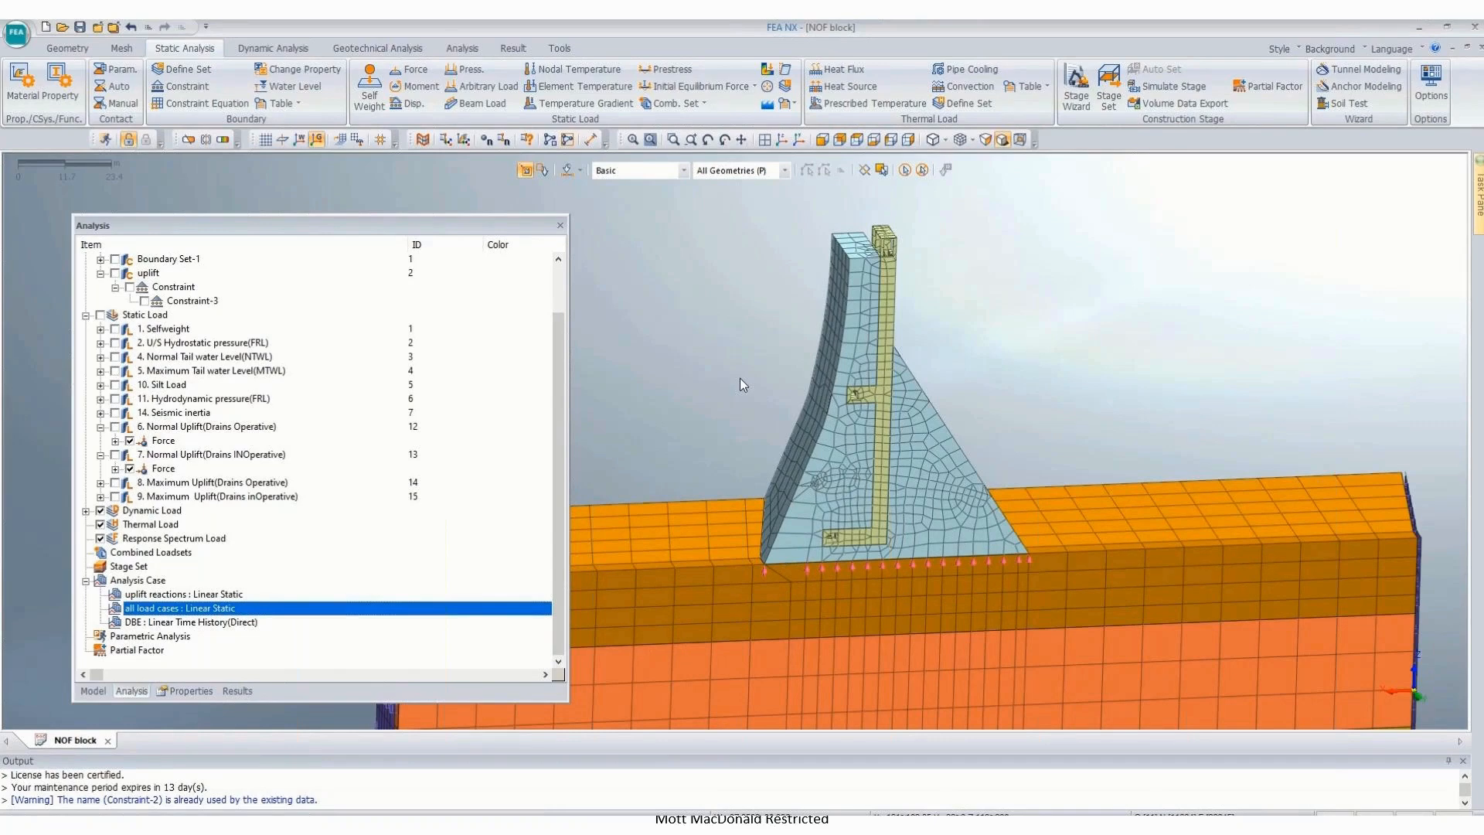
scroll(742, 382, "down", 1)
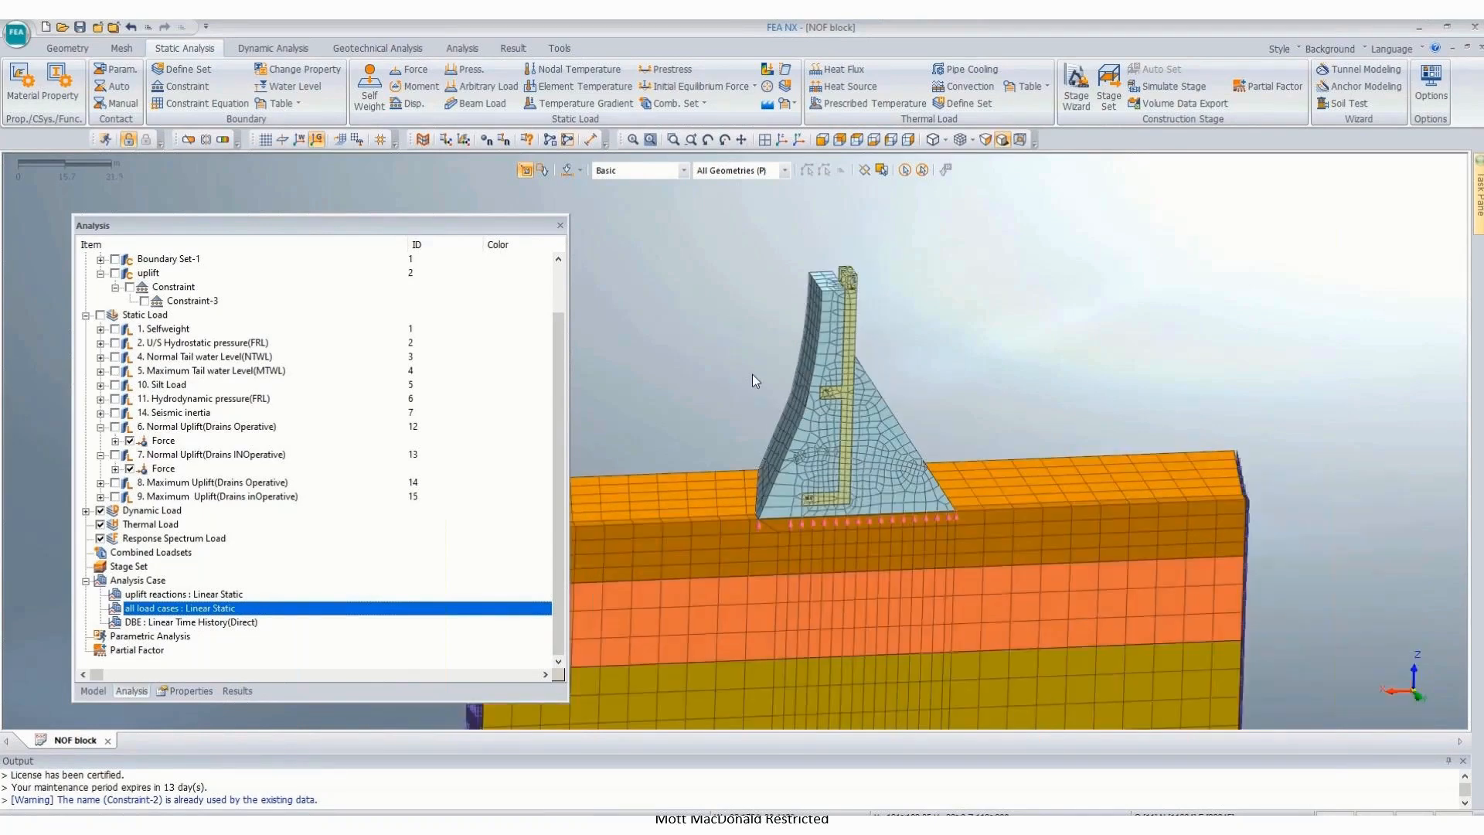
scroll(753, 375, "up", 2)
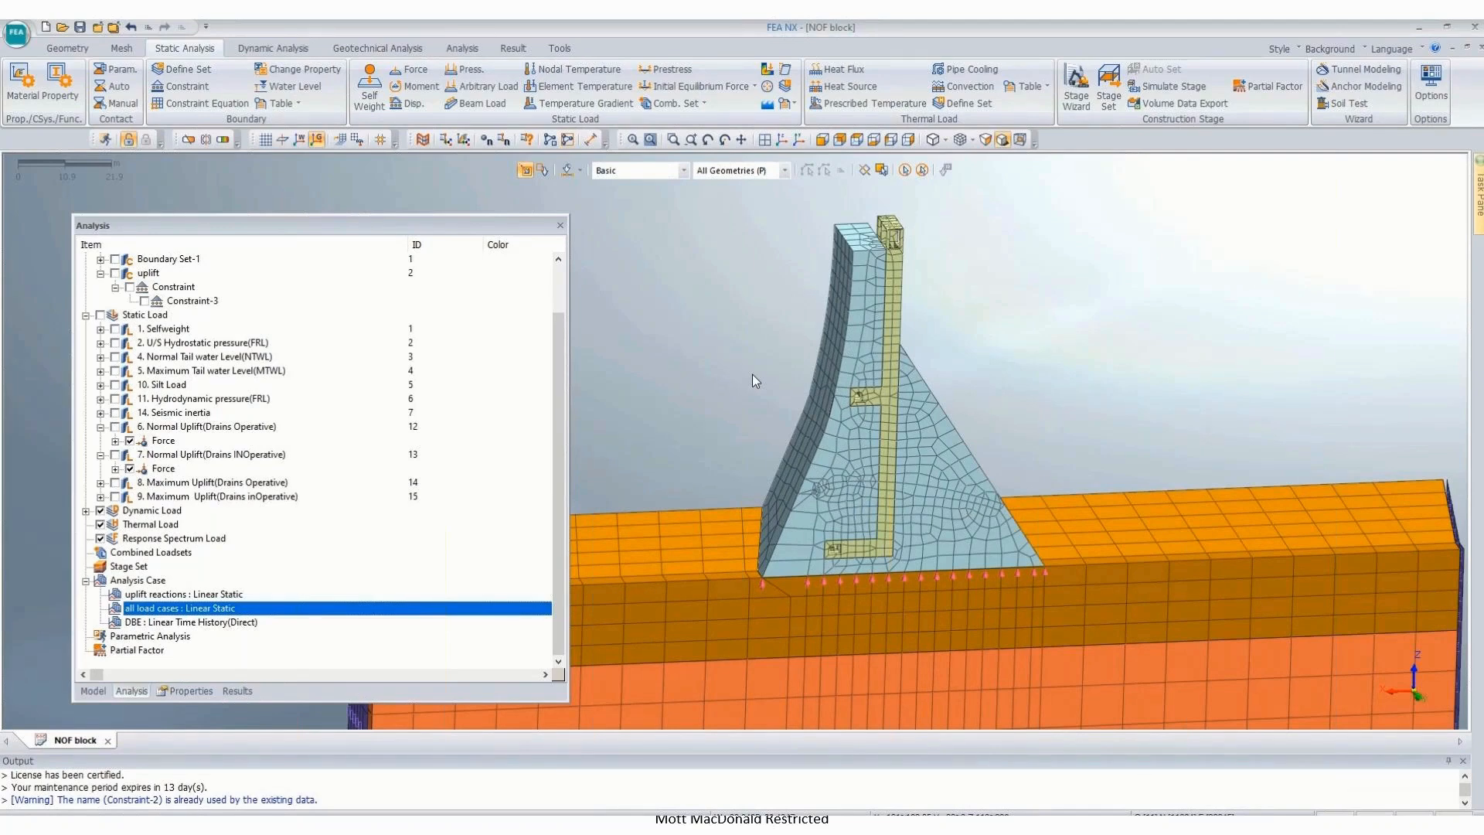
scroll(753, 374, "down", 2)
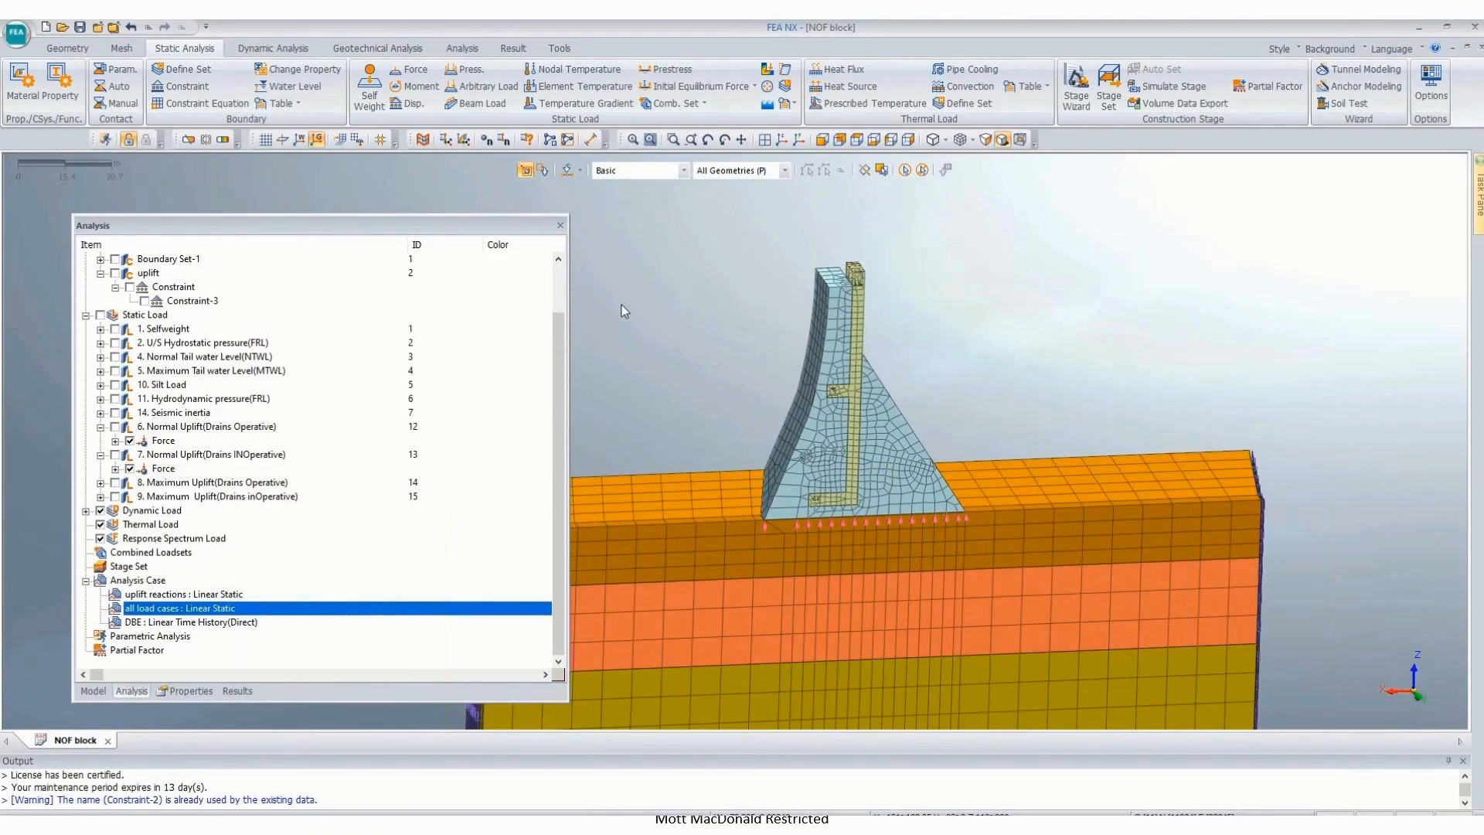
scroll(621, 305, "up", 1)
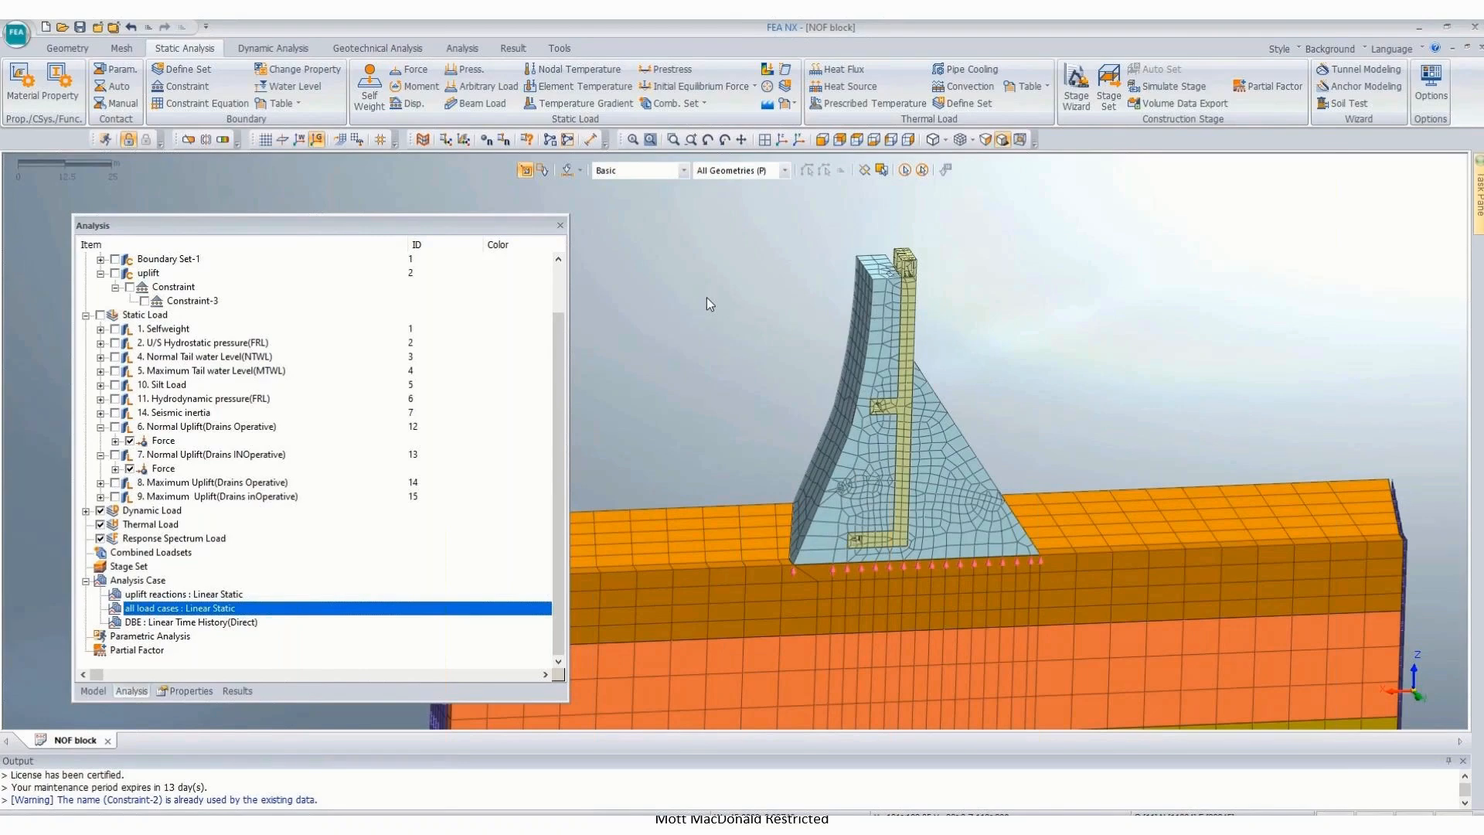
right_click(189, 611)
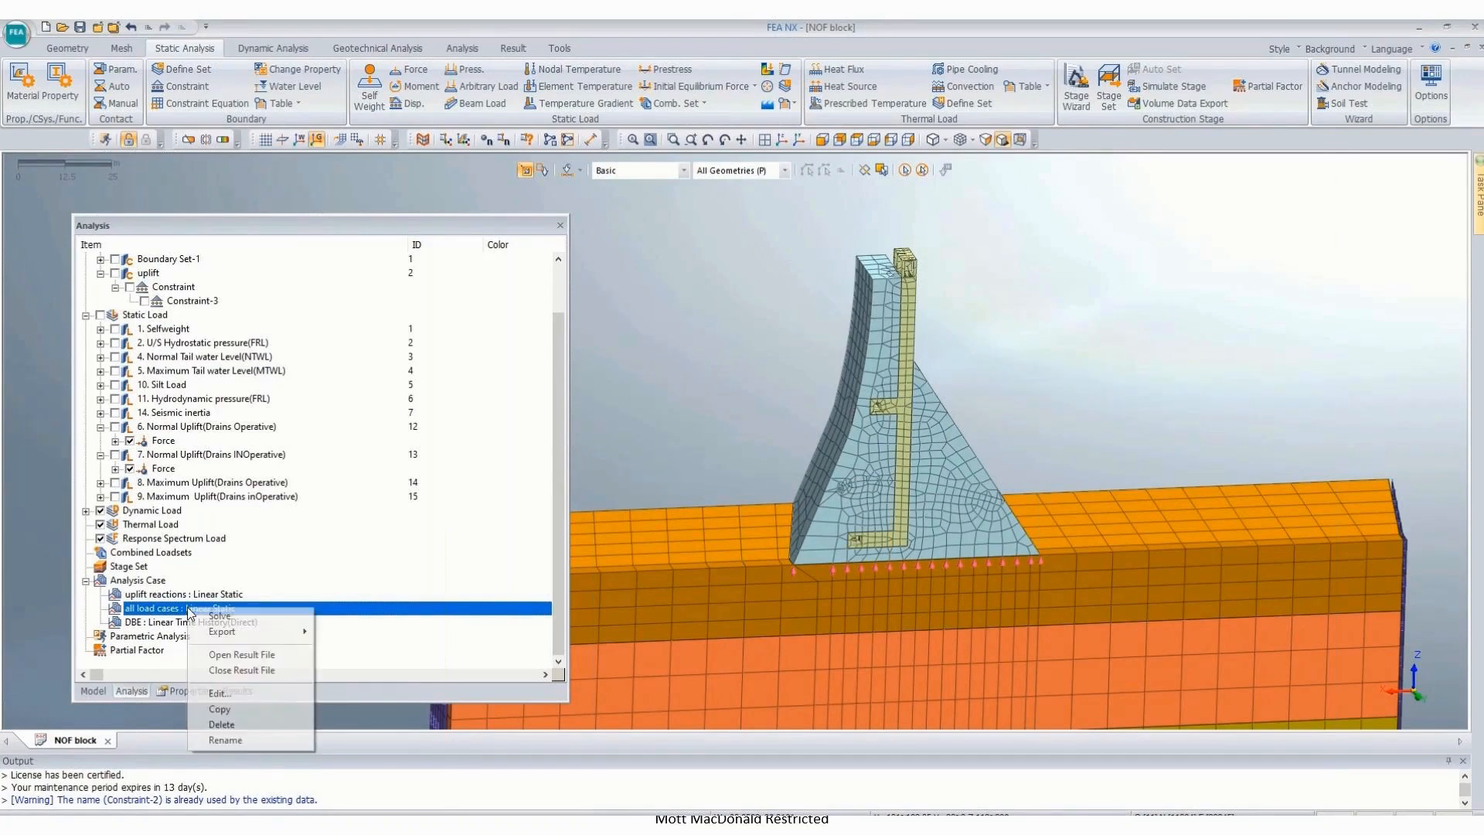
left_click(661, 364)
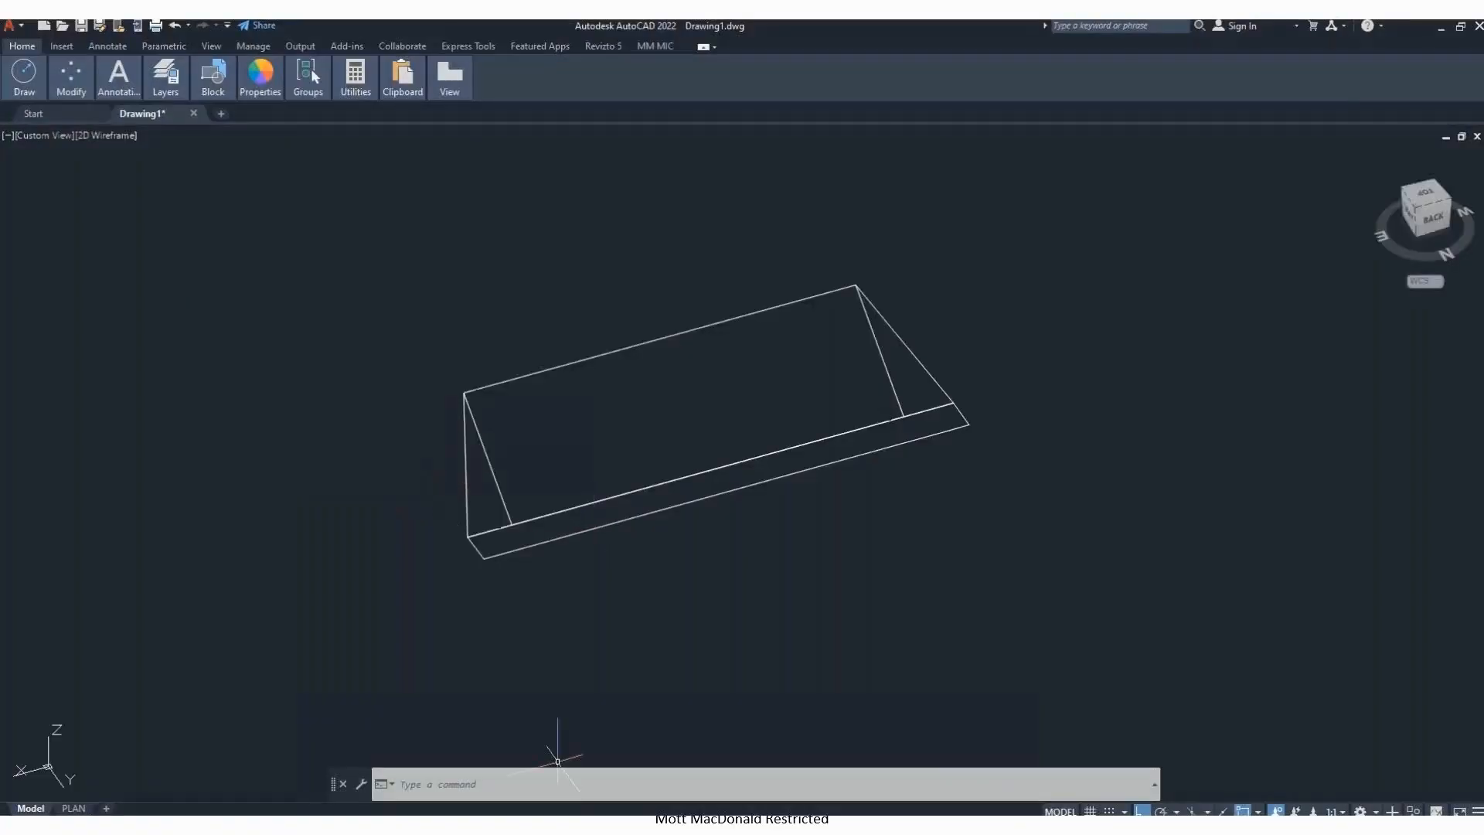
Step: Switch to the Stability of Dam block workbook in Excel and review the base area computations on the Load Calculations sheet
key("alt+Tab")
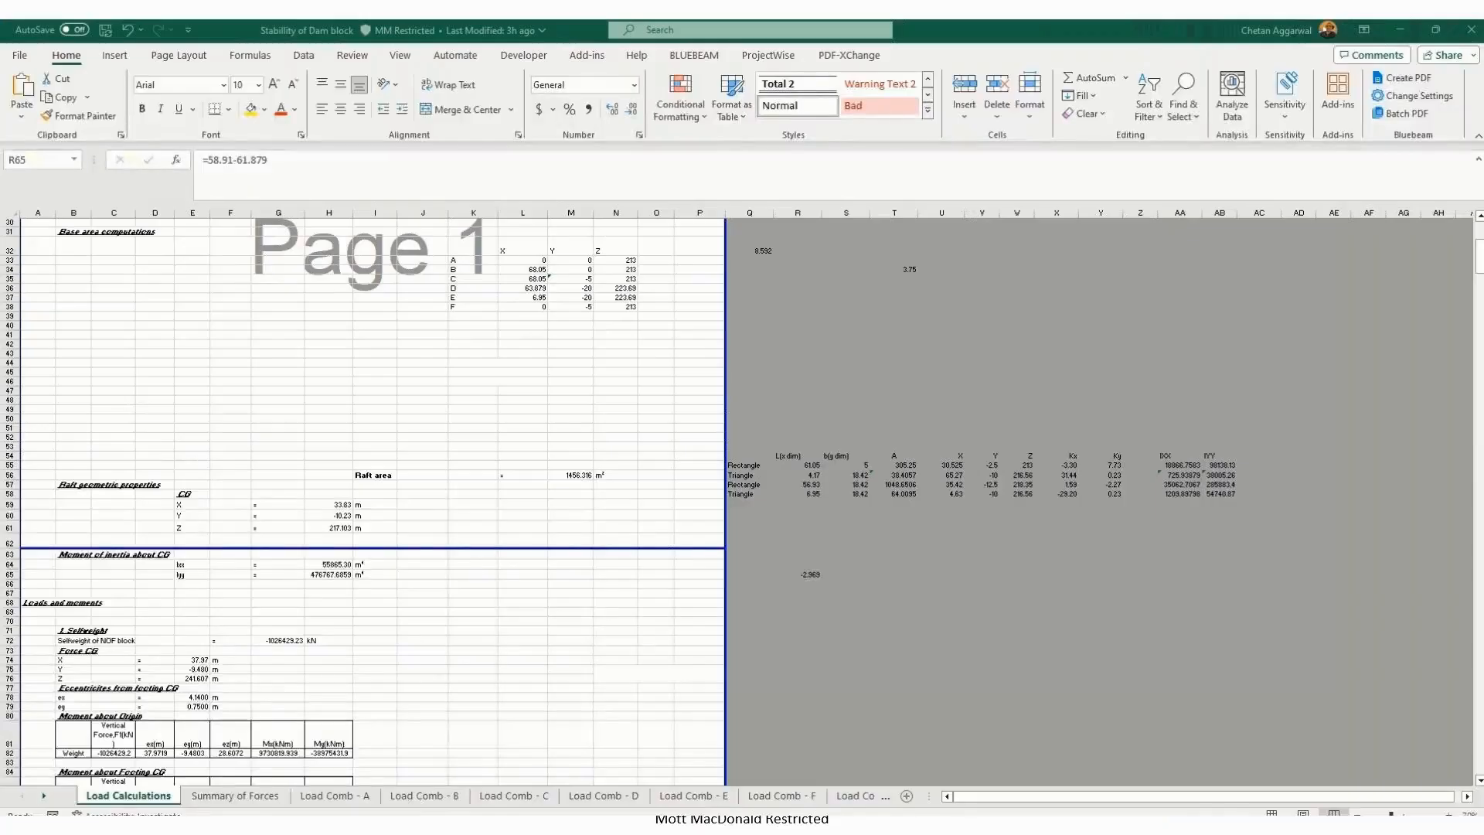
left_click(401, 630)
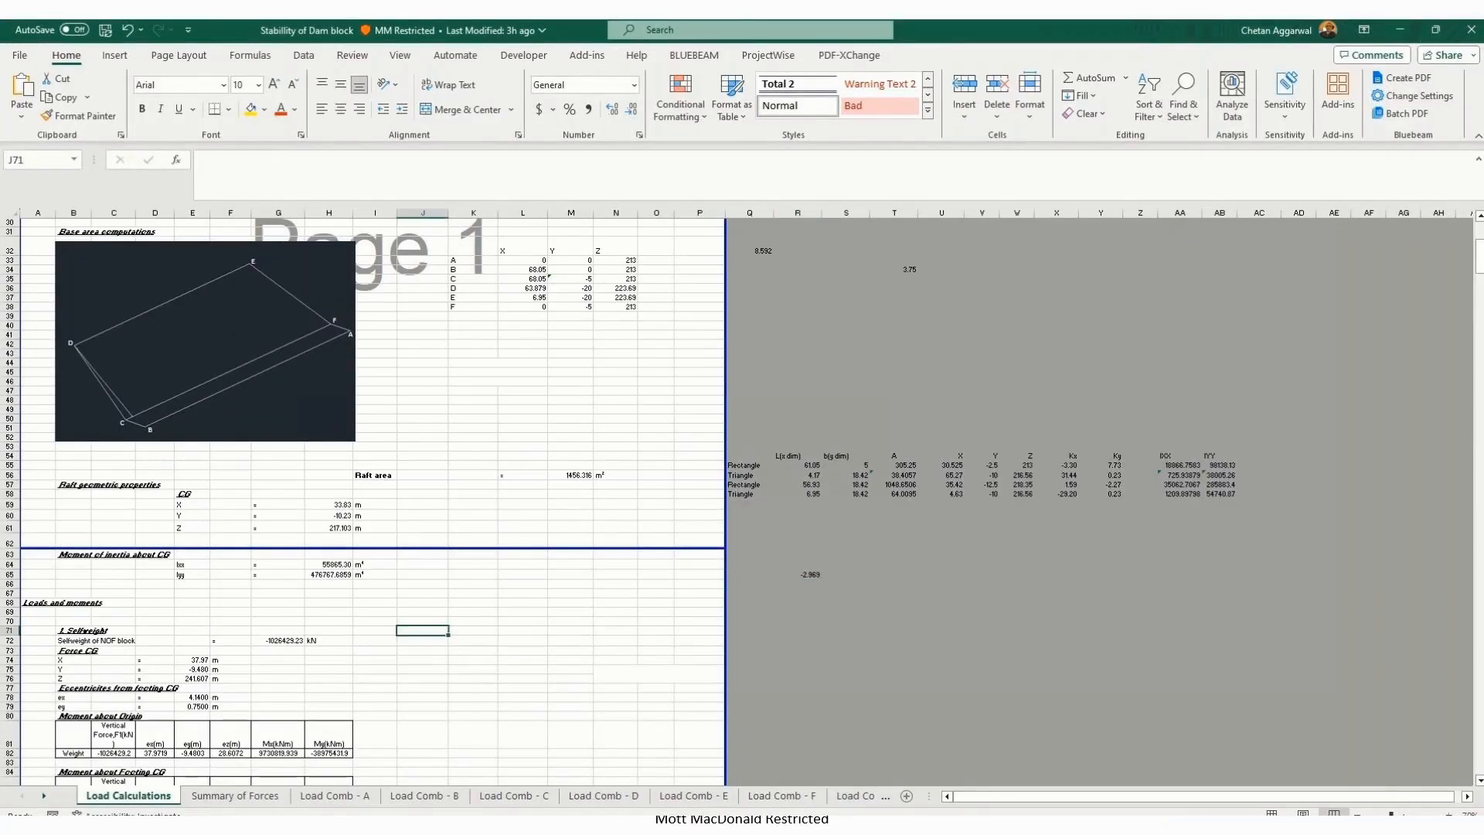
scroll(248, 343, "up", 2)
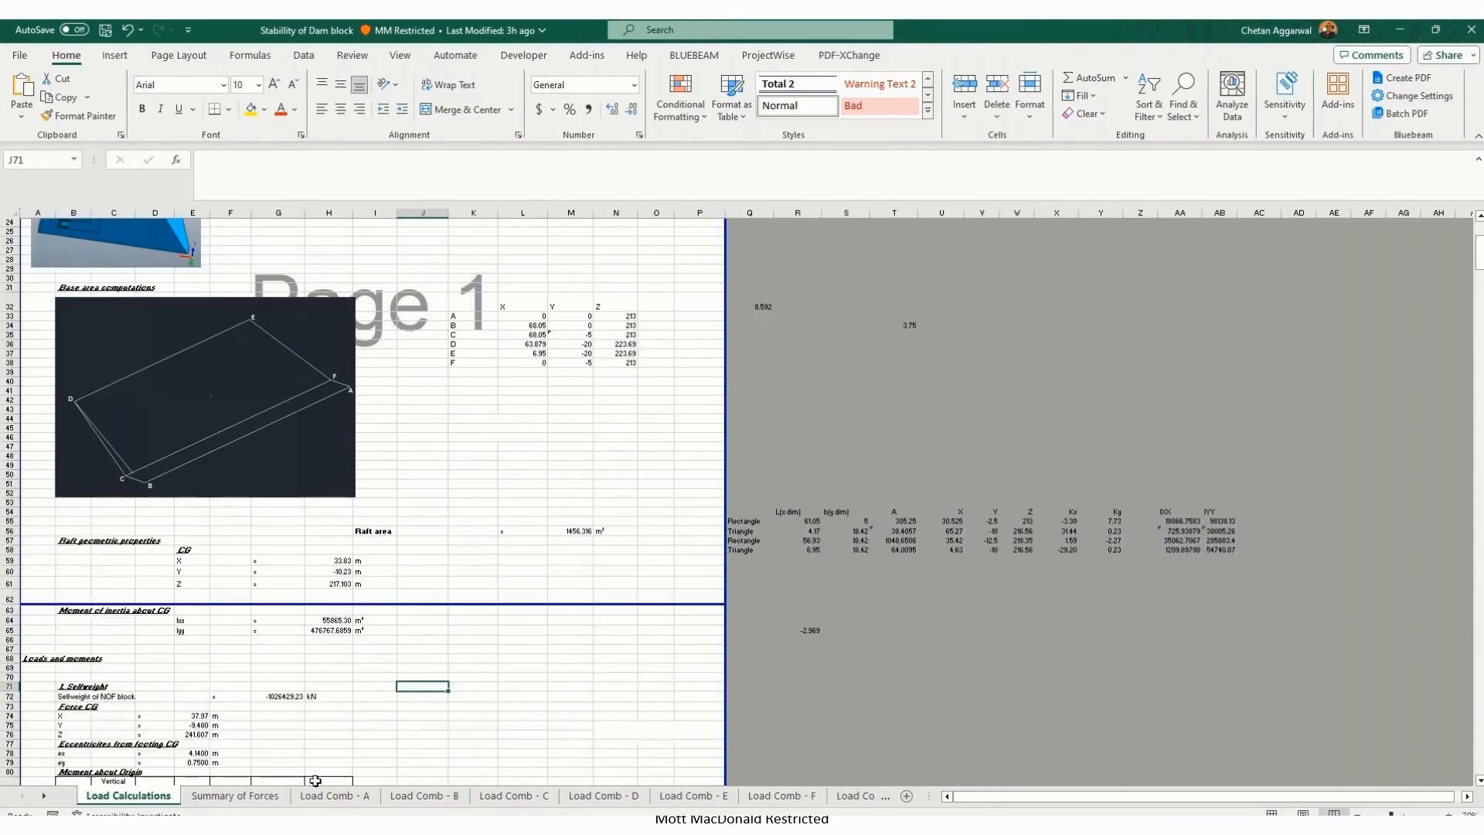
scroll(489, 363, "up", 1)
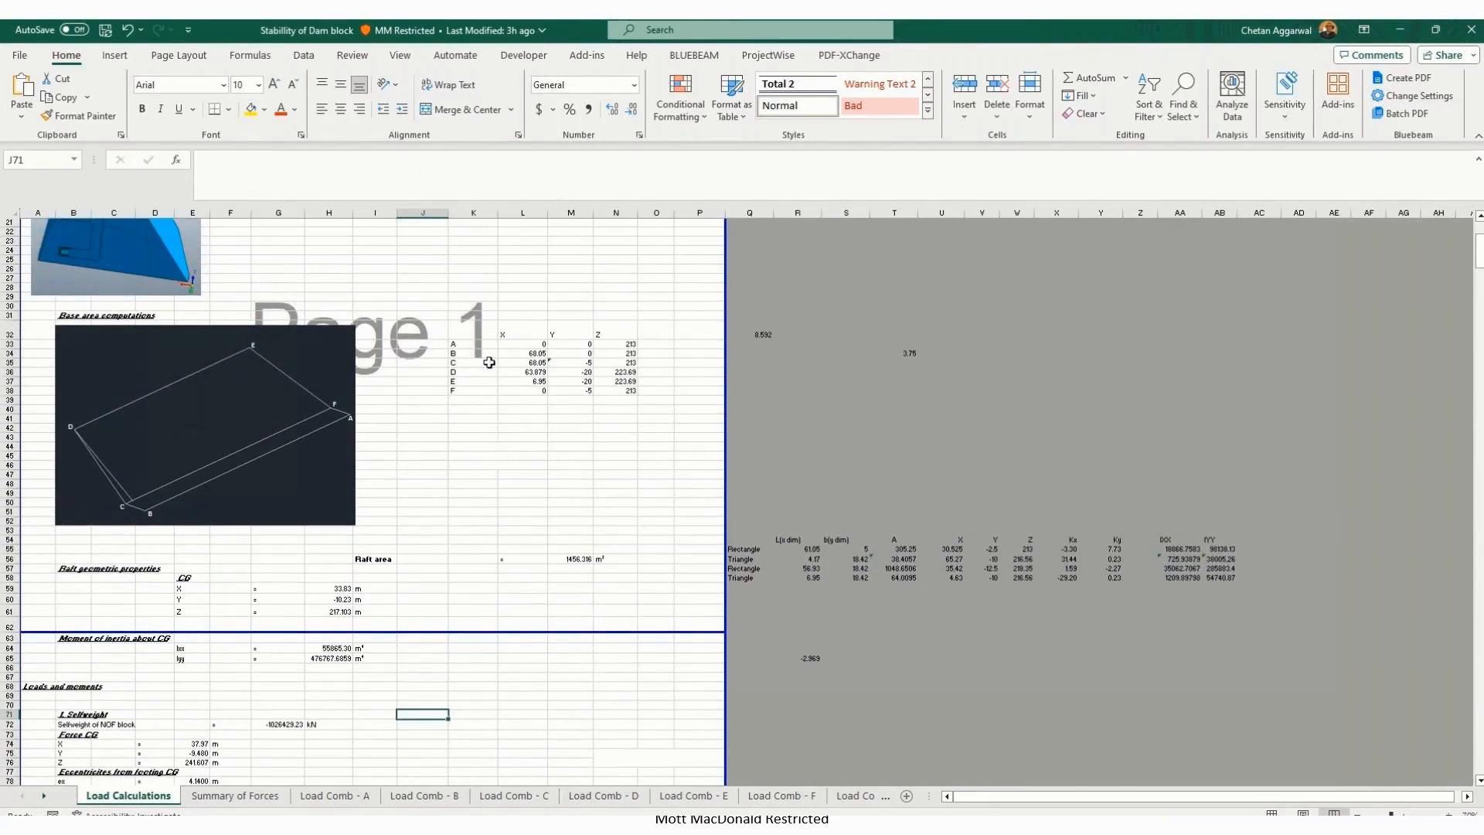
Step: Compare the dam base wireframe in AutoCAD with the length dimensions in the workbook's table of base rectangles and triangles
key("alt+Tab")
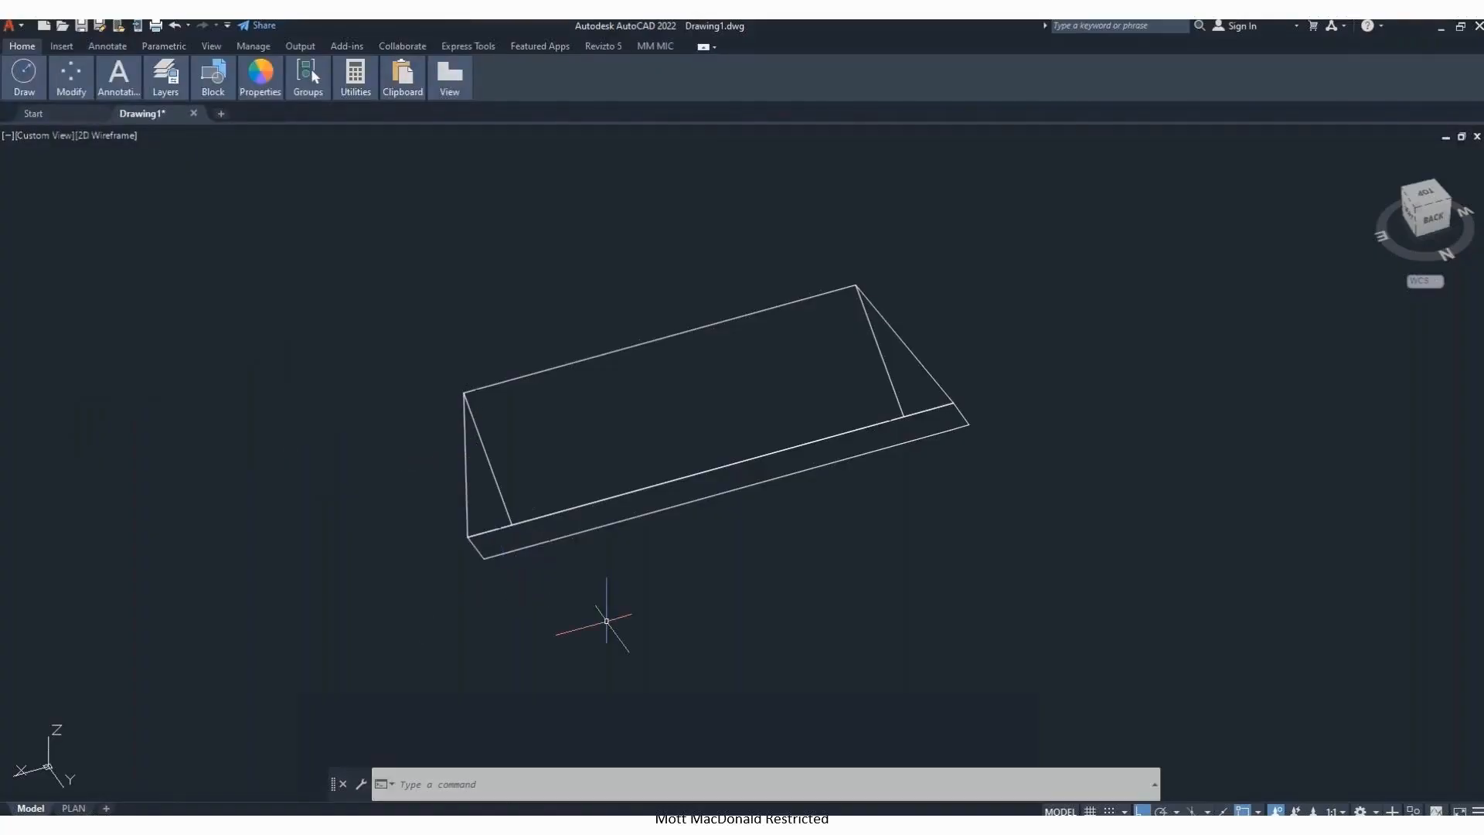
key("alt+Tab")
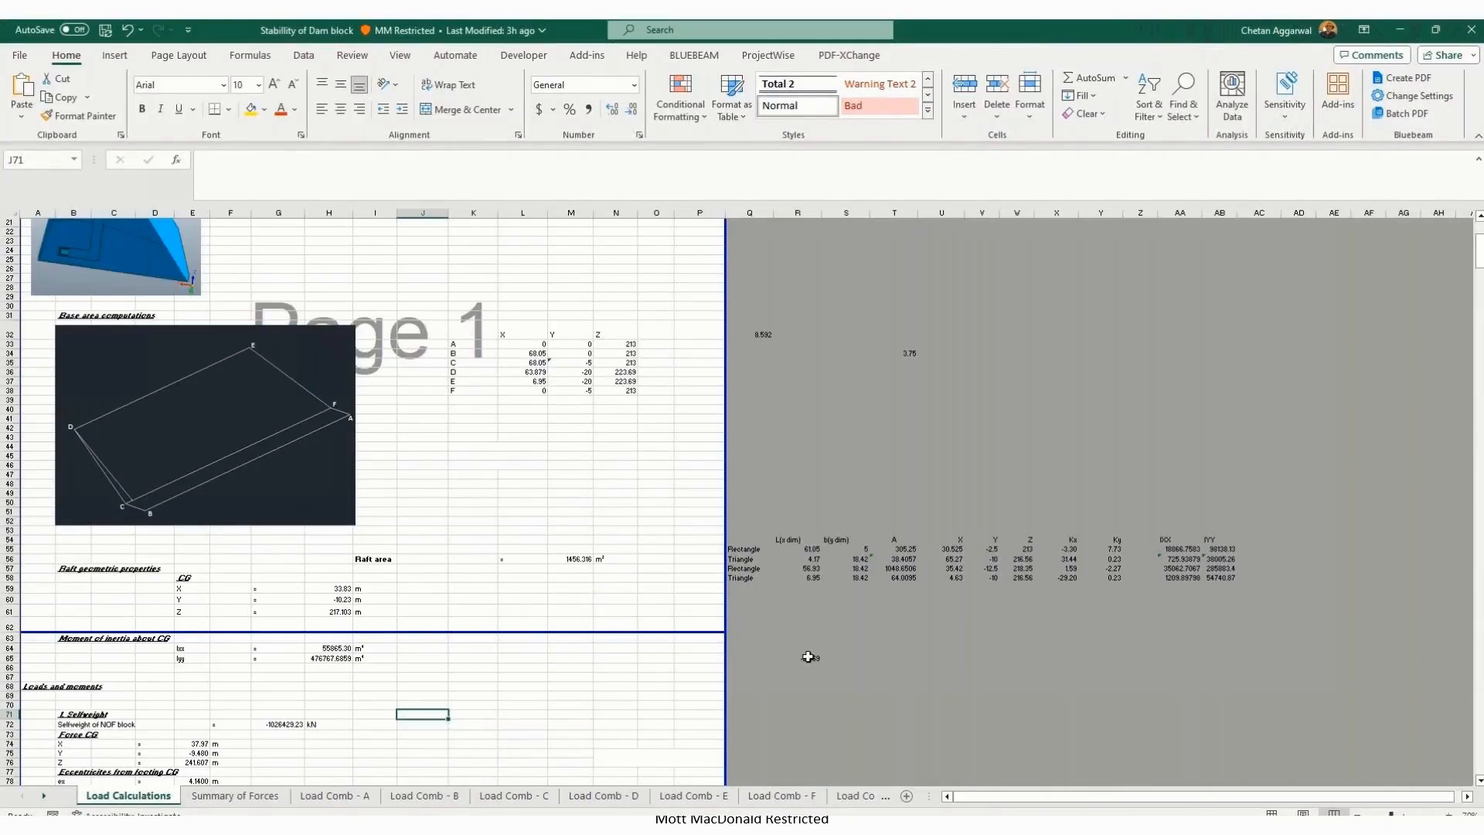
left_click(807, 657)
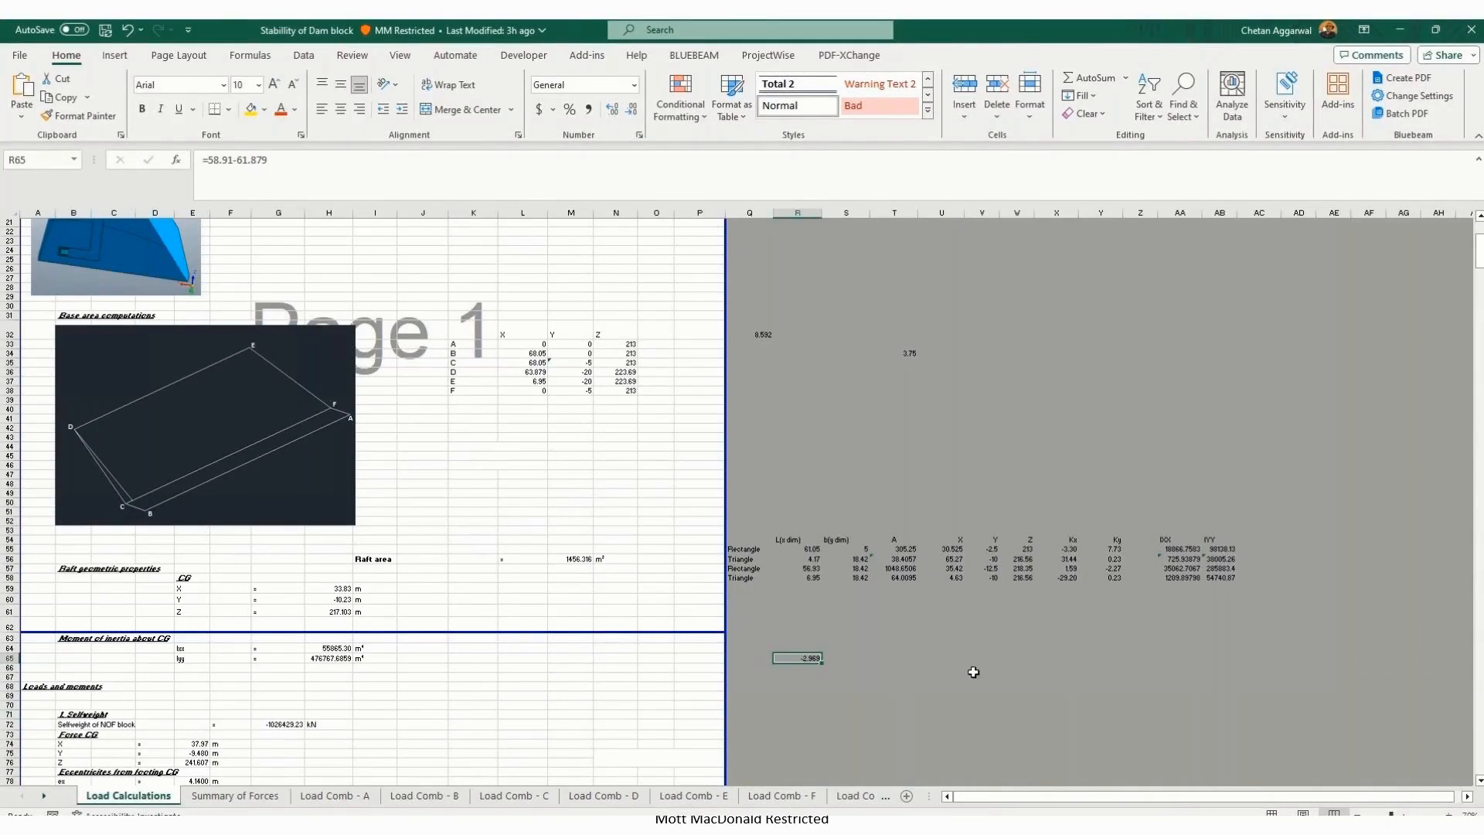
left_click(797, 558)
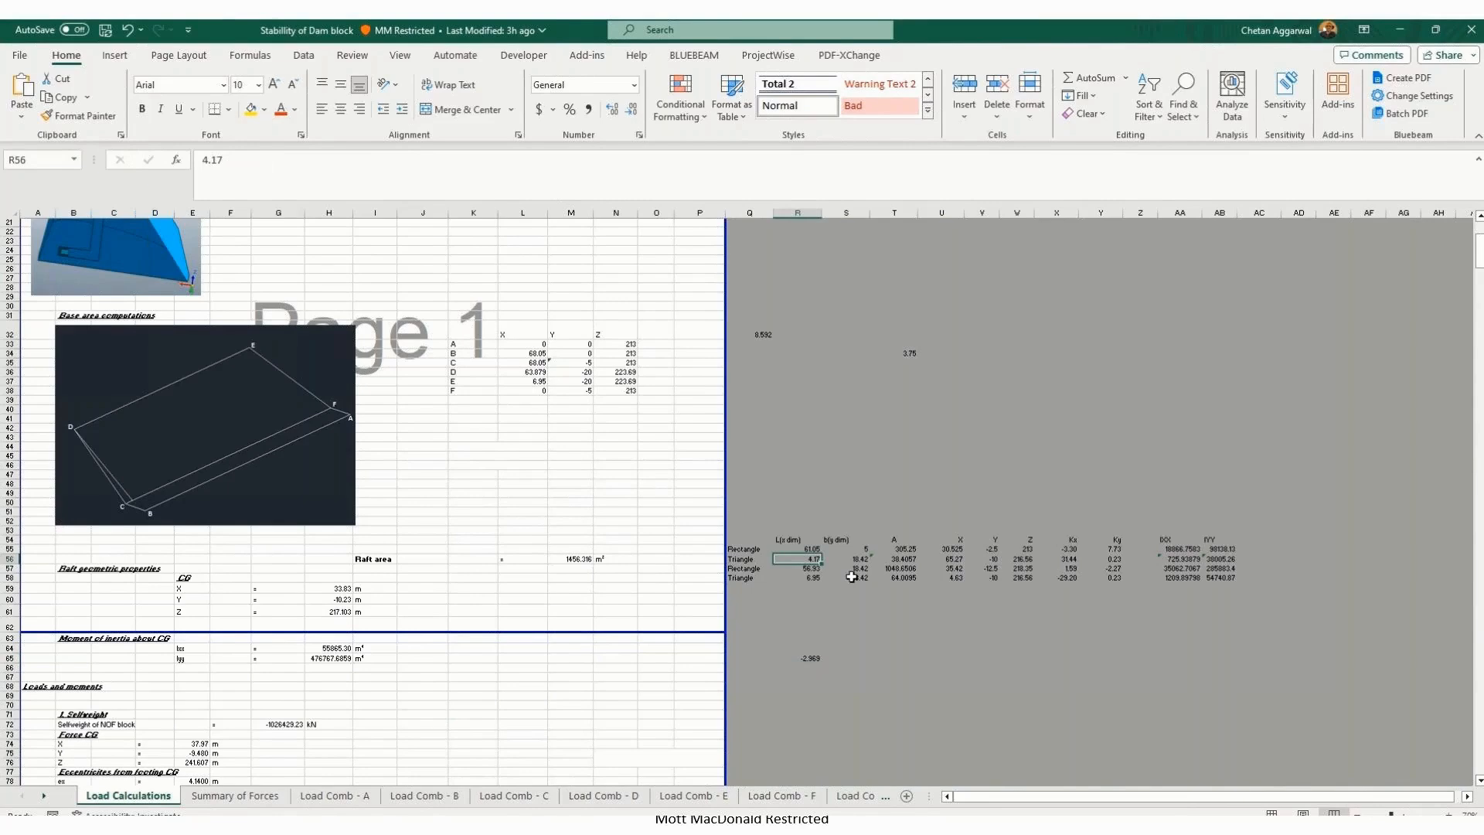
Step: Review the selfweight applied forces and moments at the start of the MIDAS CG data sheet
left_click(850, 569)
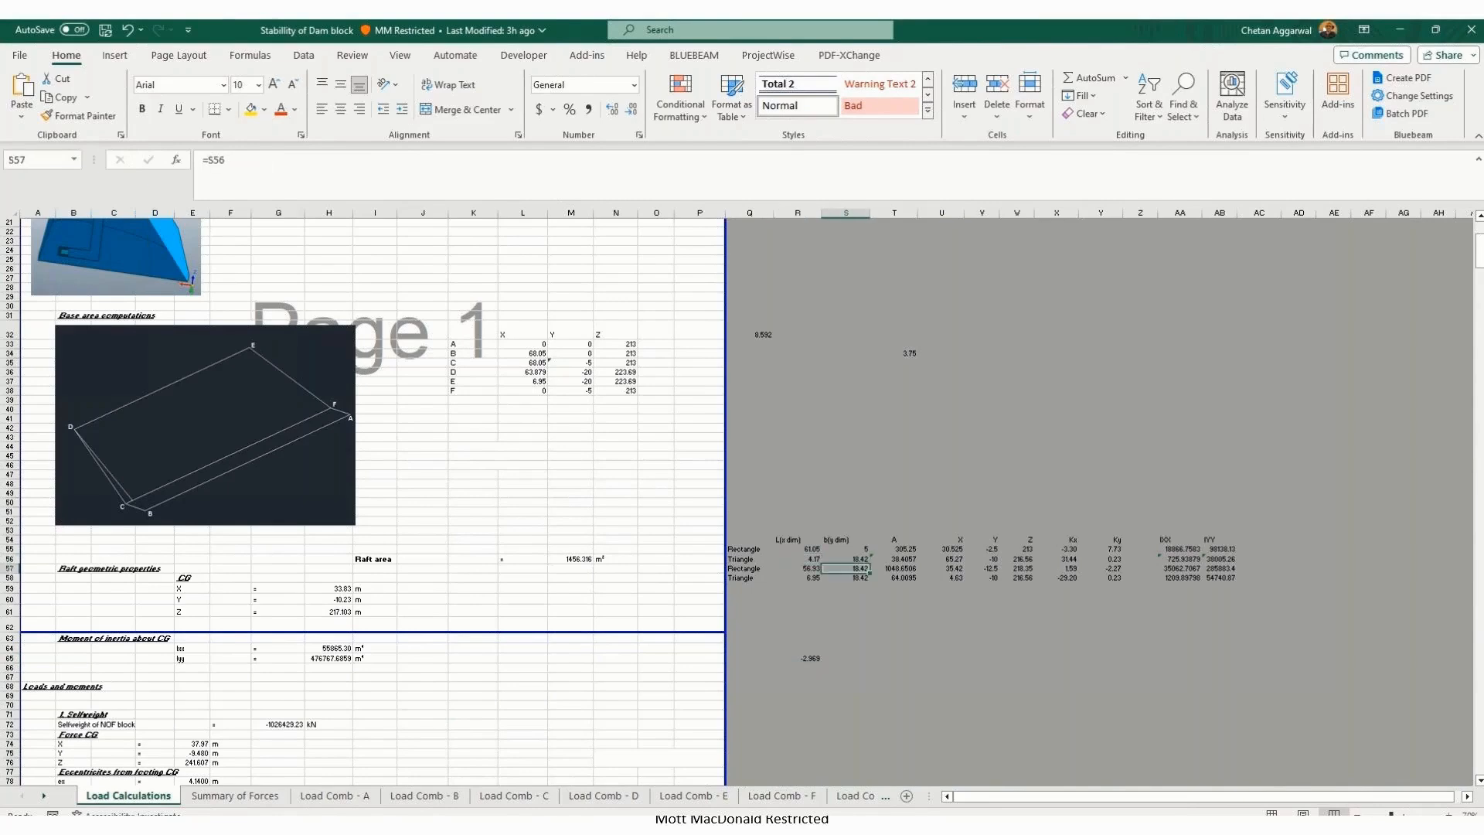
left_click(47, 797)
left_click(48, 797)
left_click(495, 802)
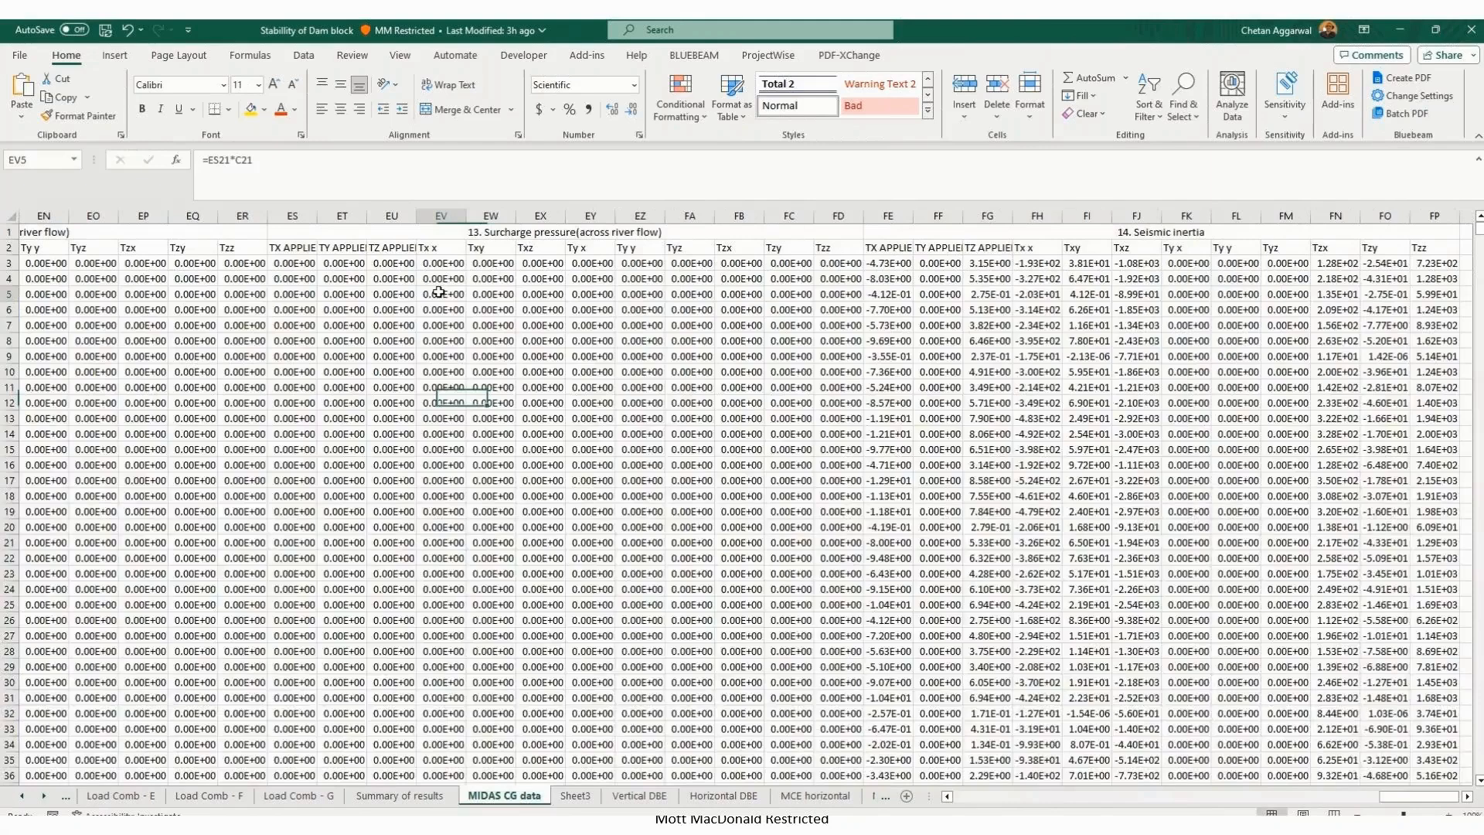
key("ctrl+Up")
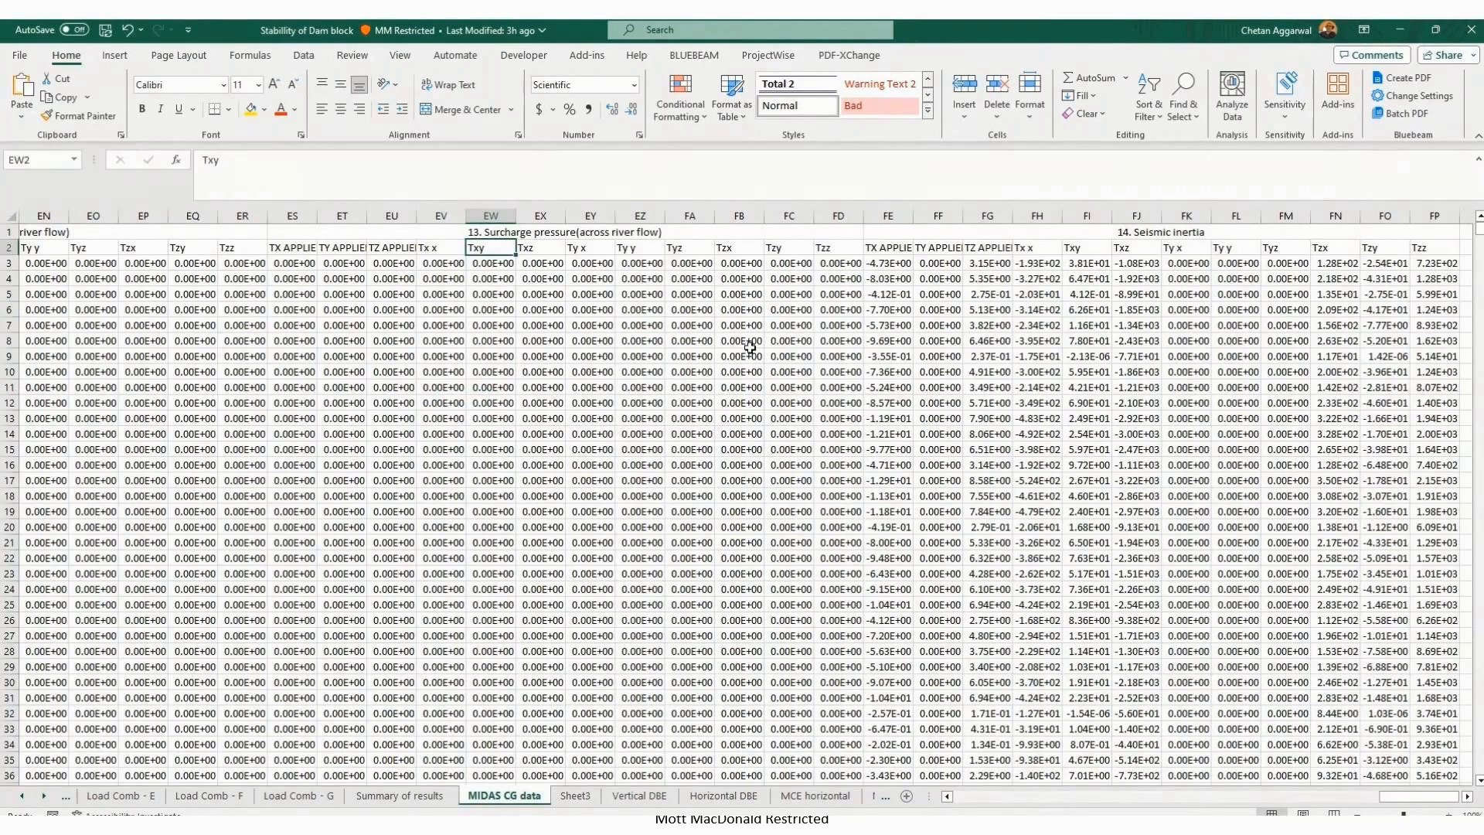
key("ctrl+Left")
left_click(426, 386)
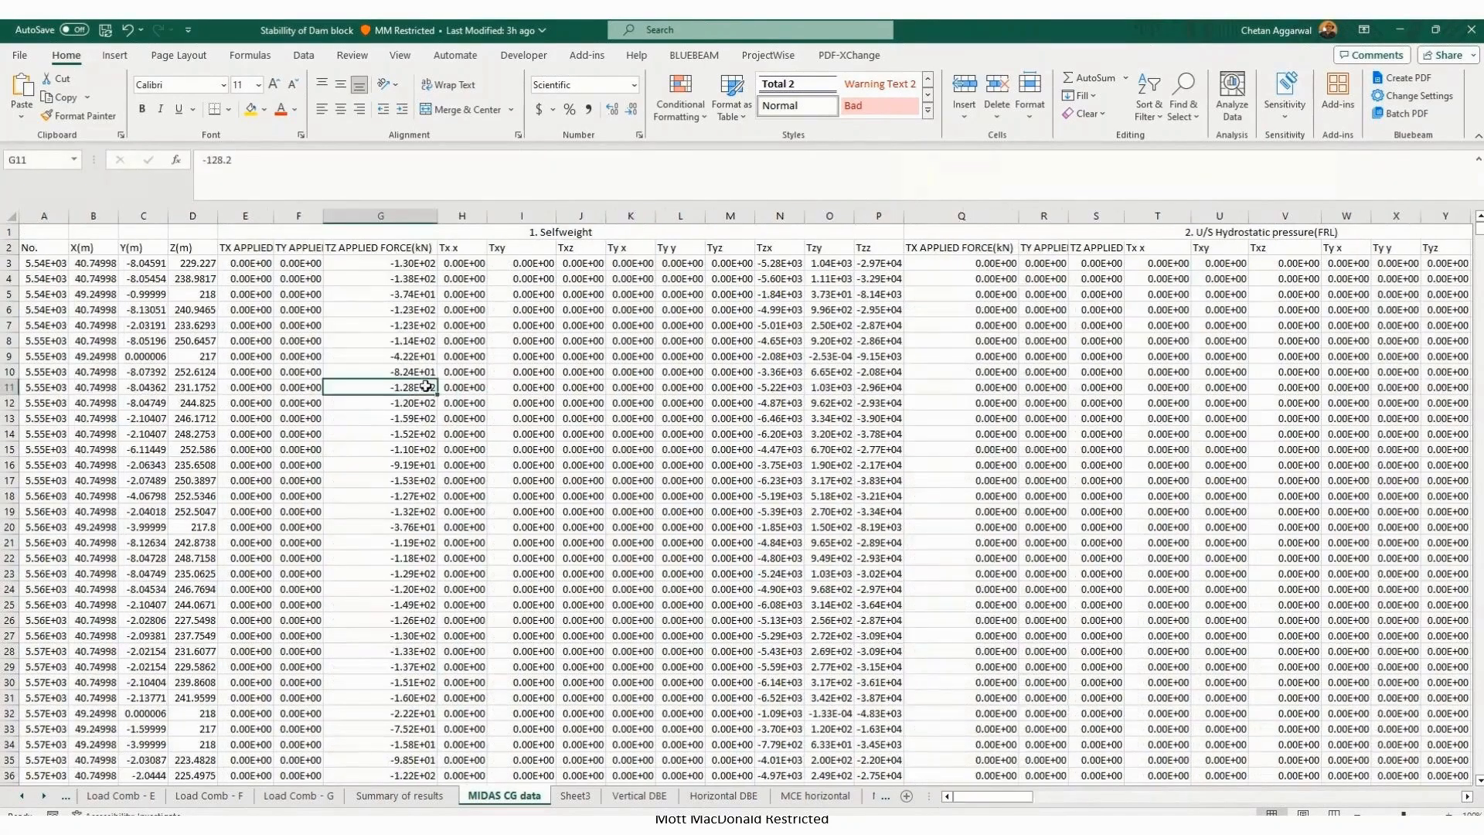
Step: Switch to the NOF block model in FEA NX and inspect the properties of the M25 isotropic material
key("alt+Tab")
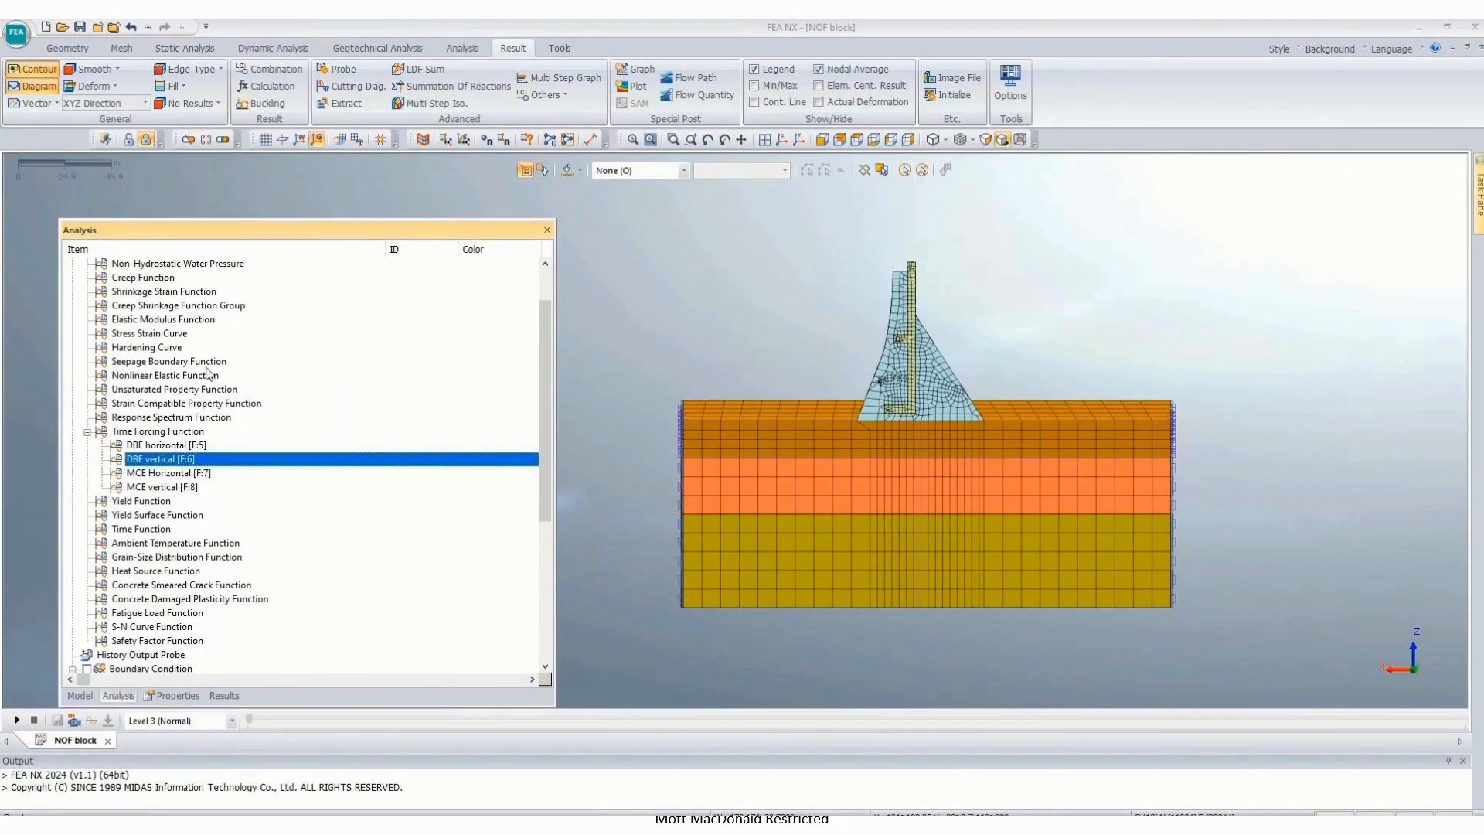
scroll(209, 374, "up", 2)
left_click(80, 694)
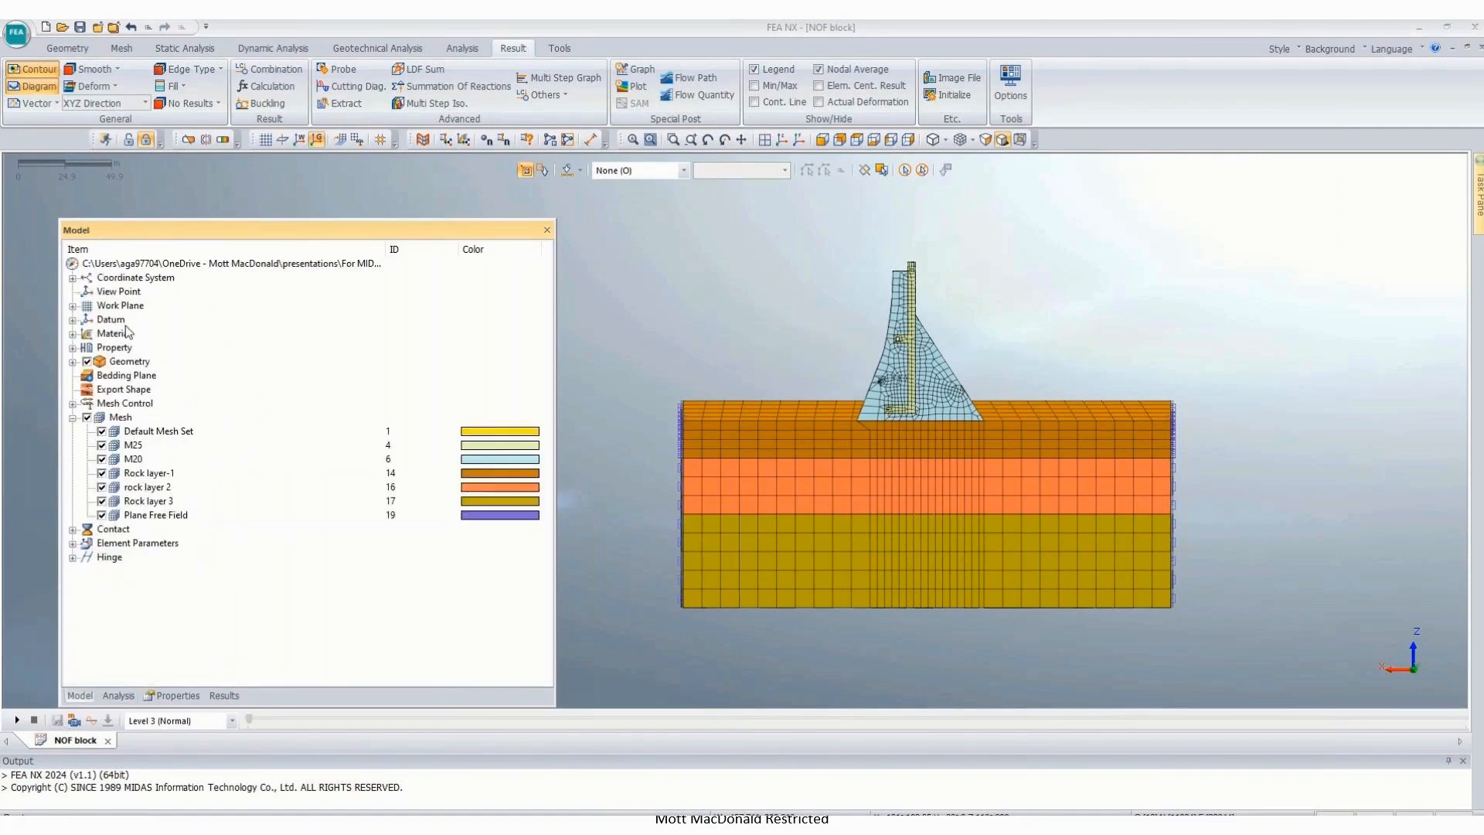
left_click(72, 334)
left_click(87, 347)
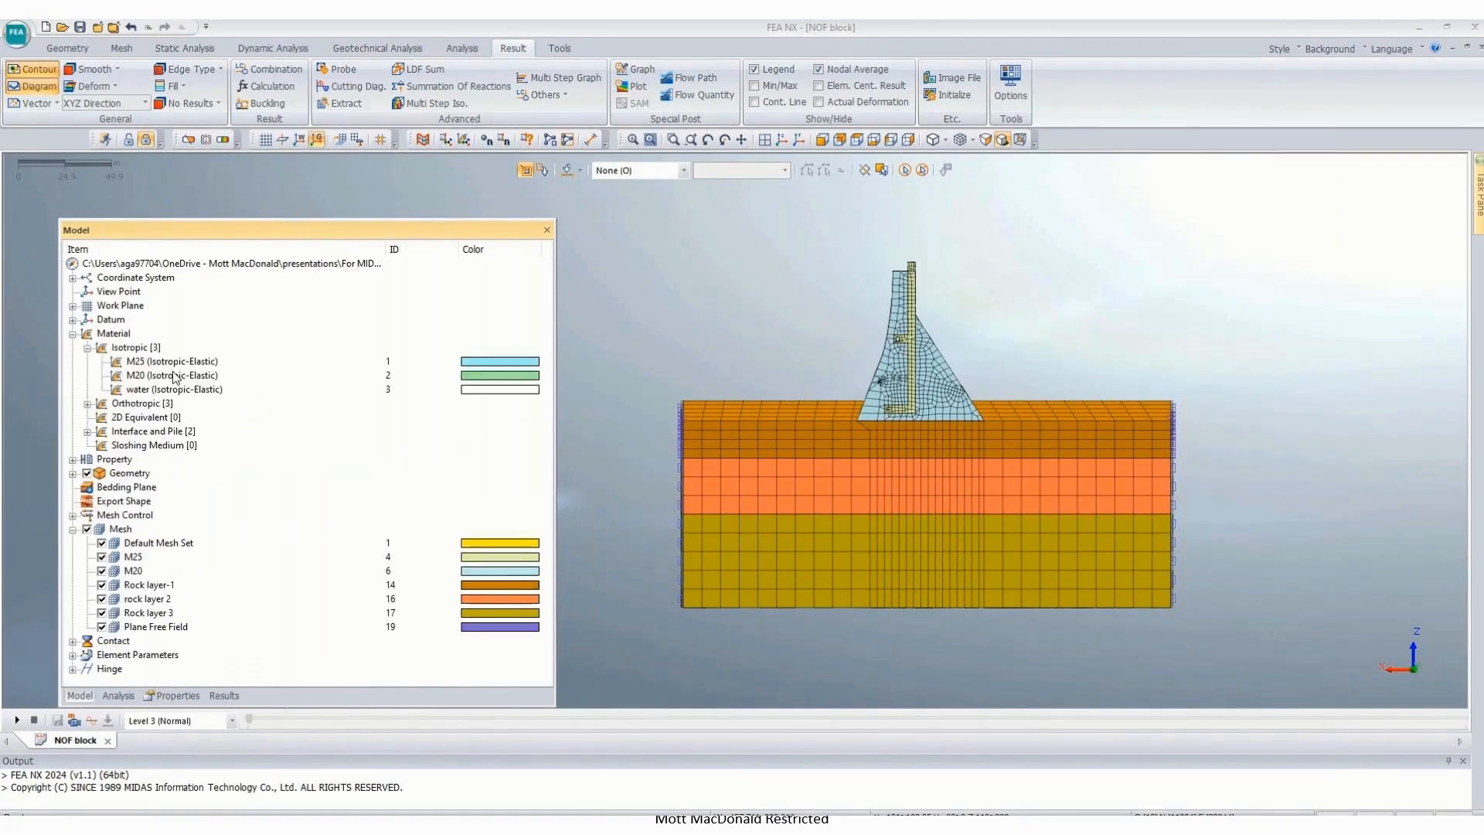
left_click(172, 361)
right_click(171, 363)
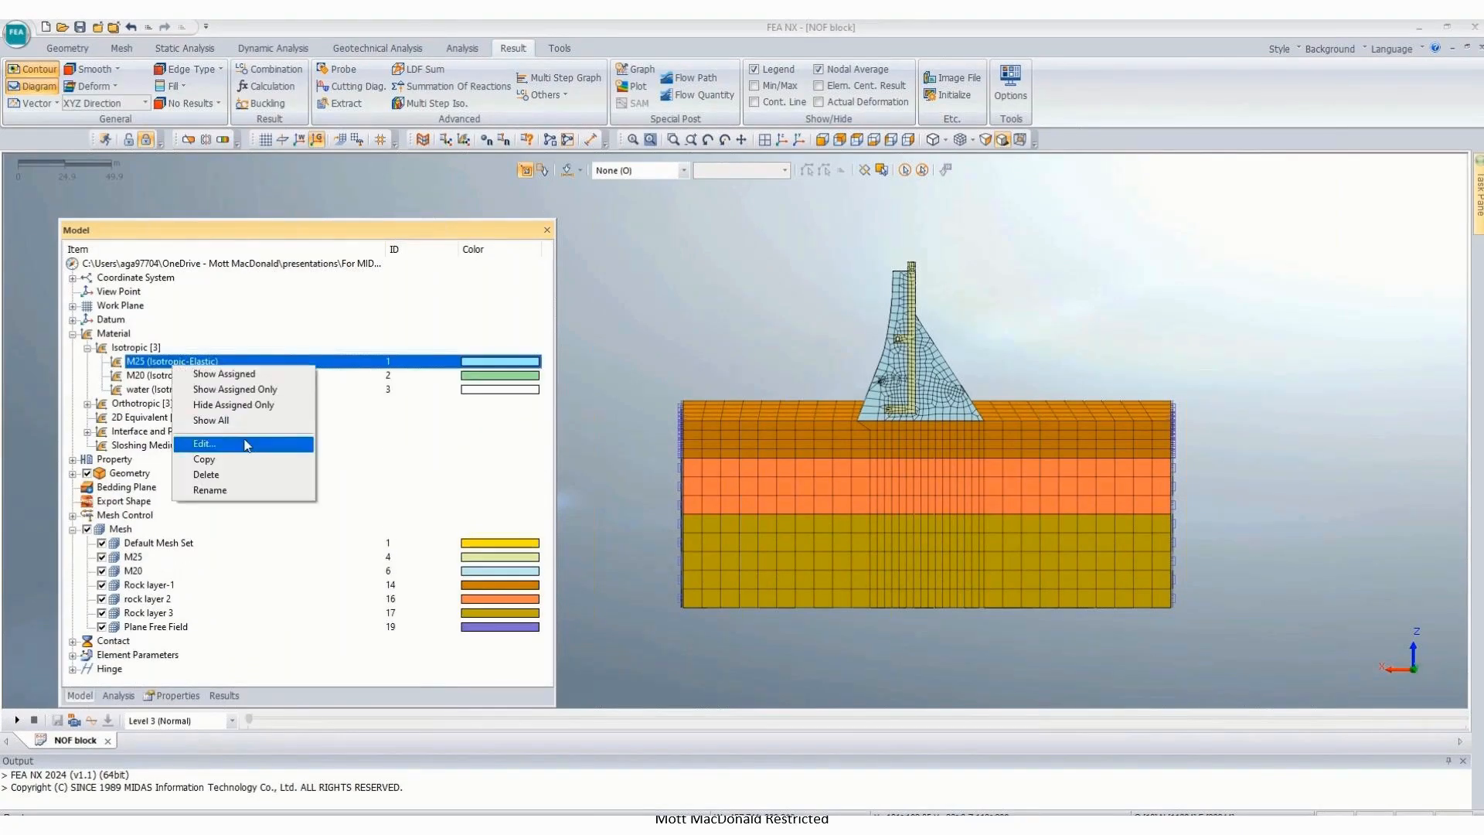
left_click(245, 444)
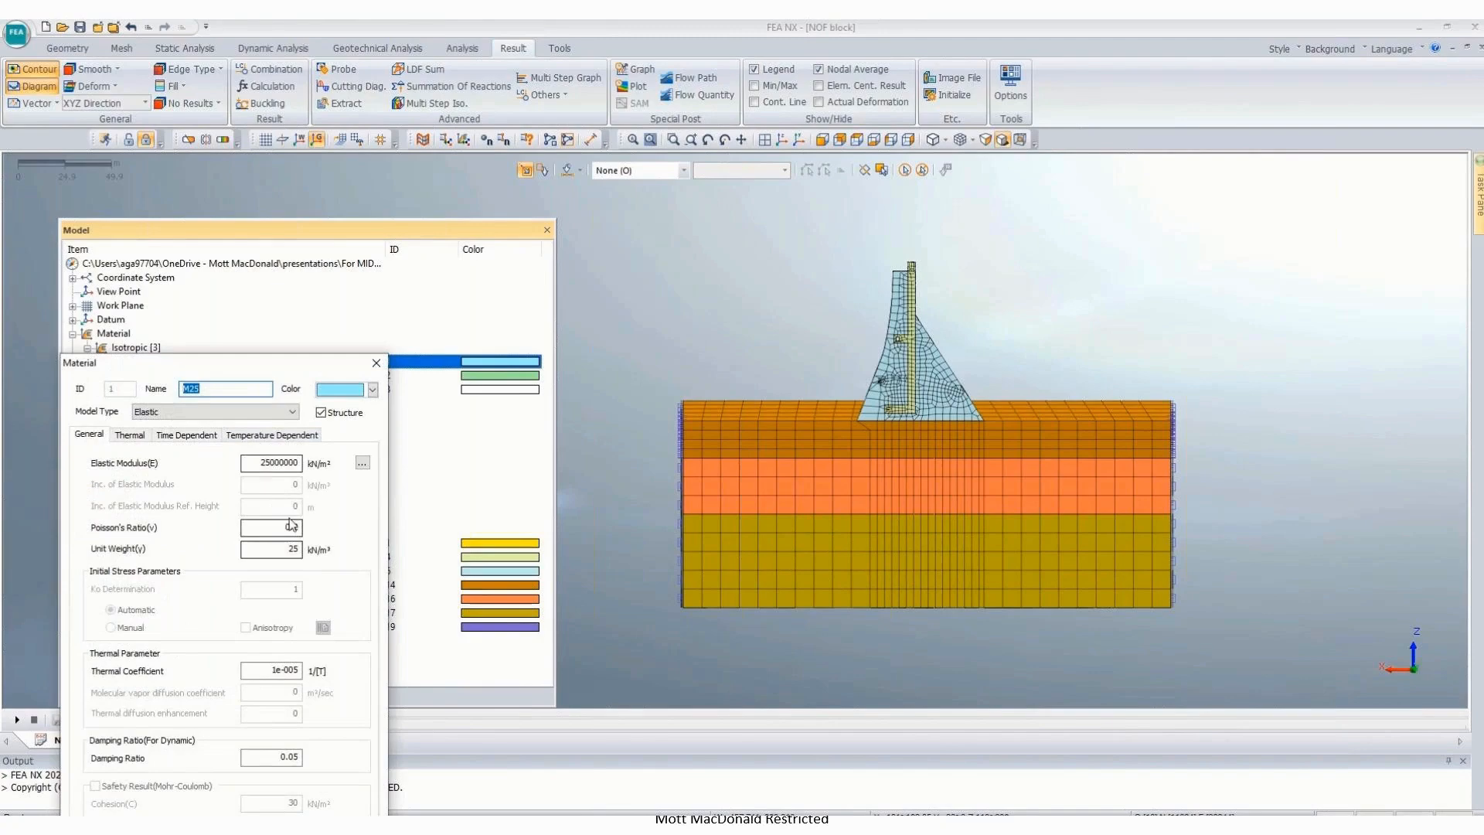
left_click(376, 362)
Step: Inspect the elastic modulus, Poisson's ratio and unit weight of the M20 isotropic material
left_click(174, 376)
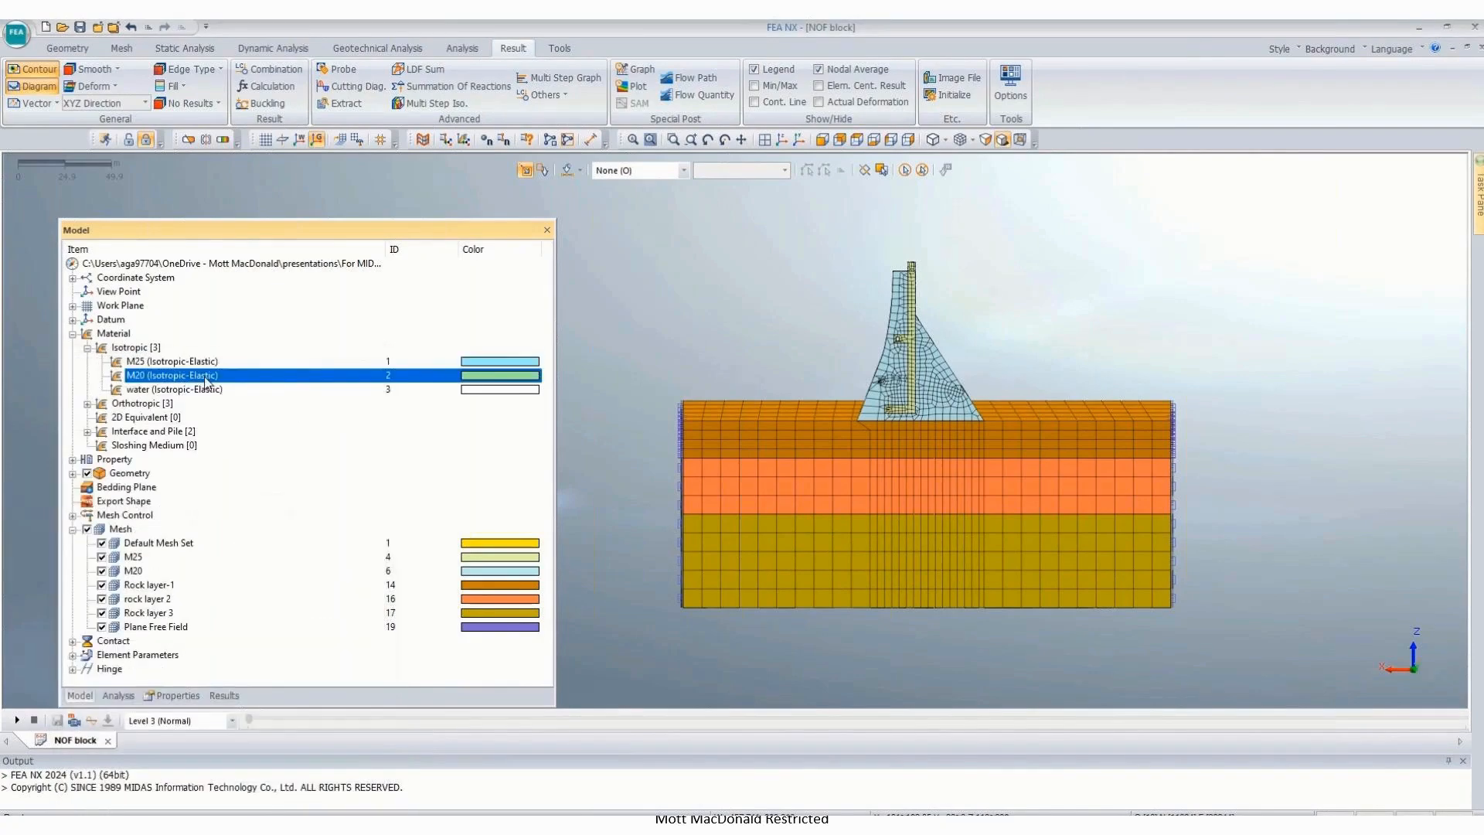
right_click(206, 376)
left_click(262, 456)
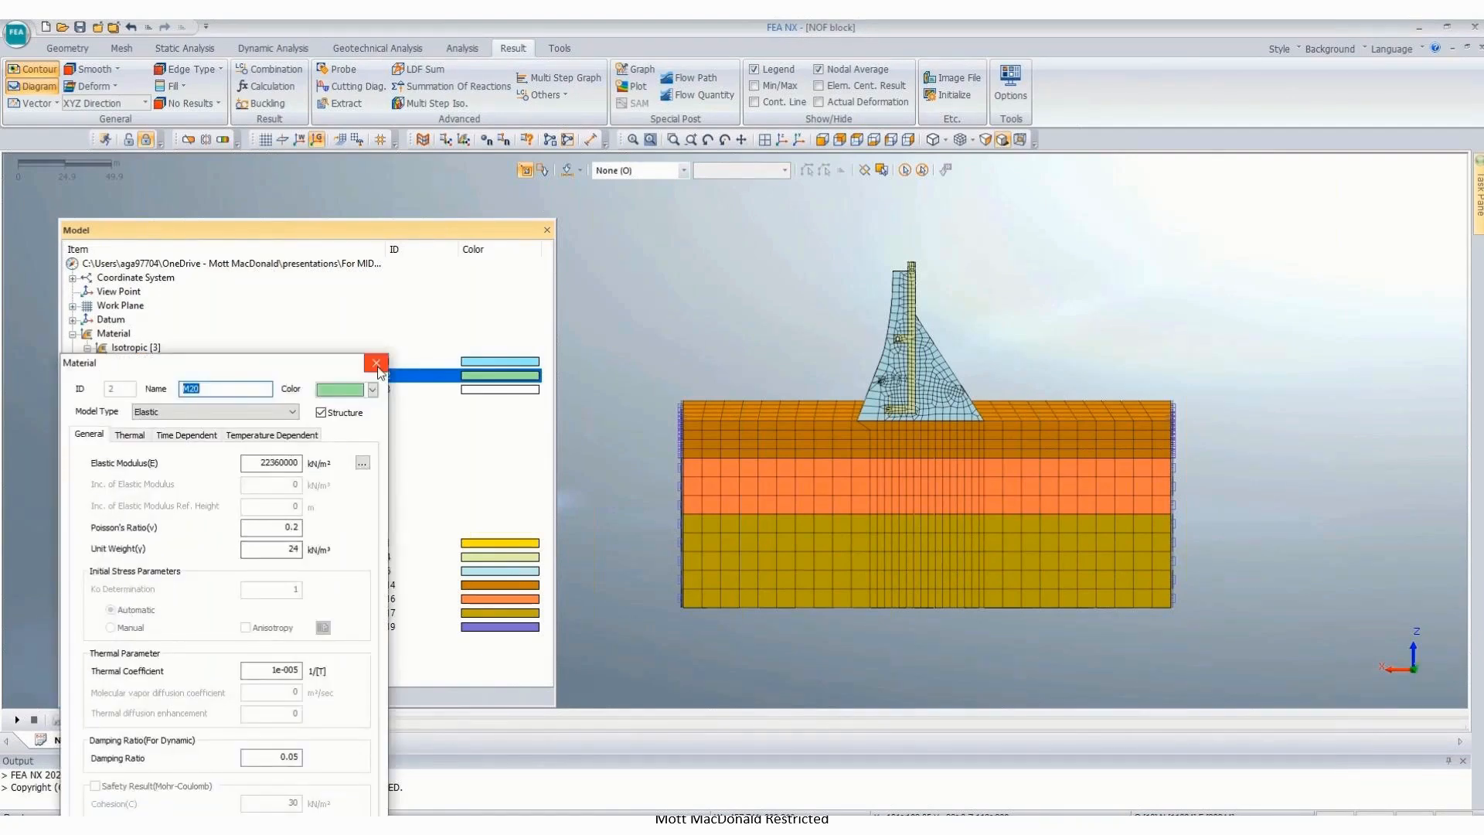
left_click(376, 363)
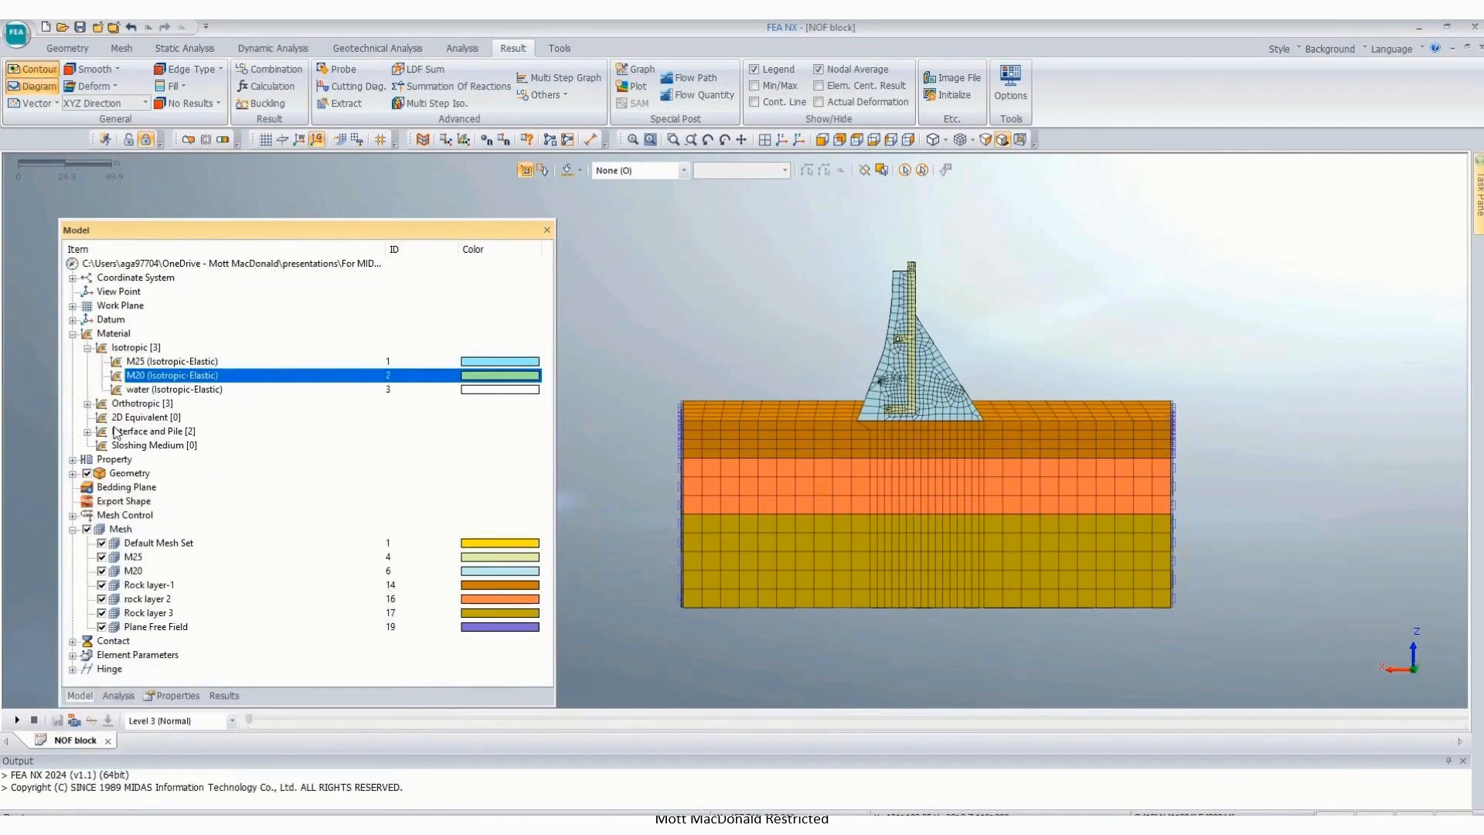
left_click(88, 347)
Step: Review the model's boundary conditions, dynamic load and analysis cases
left_click(118, 695)
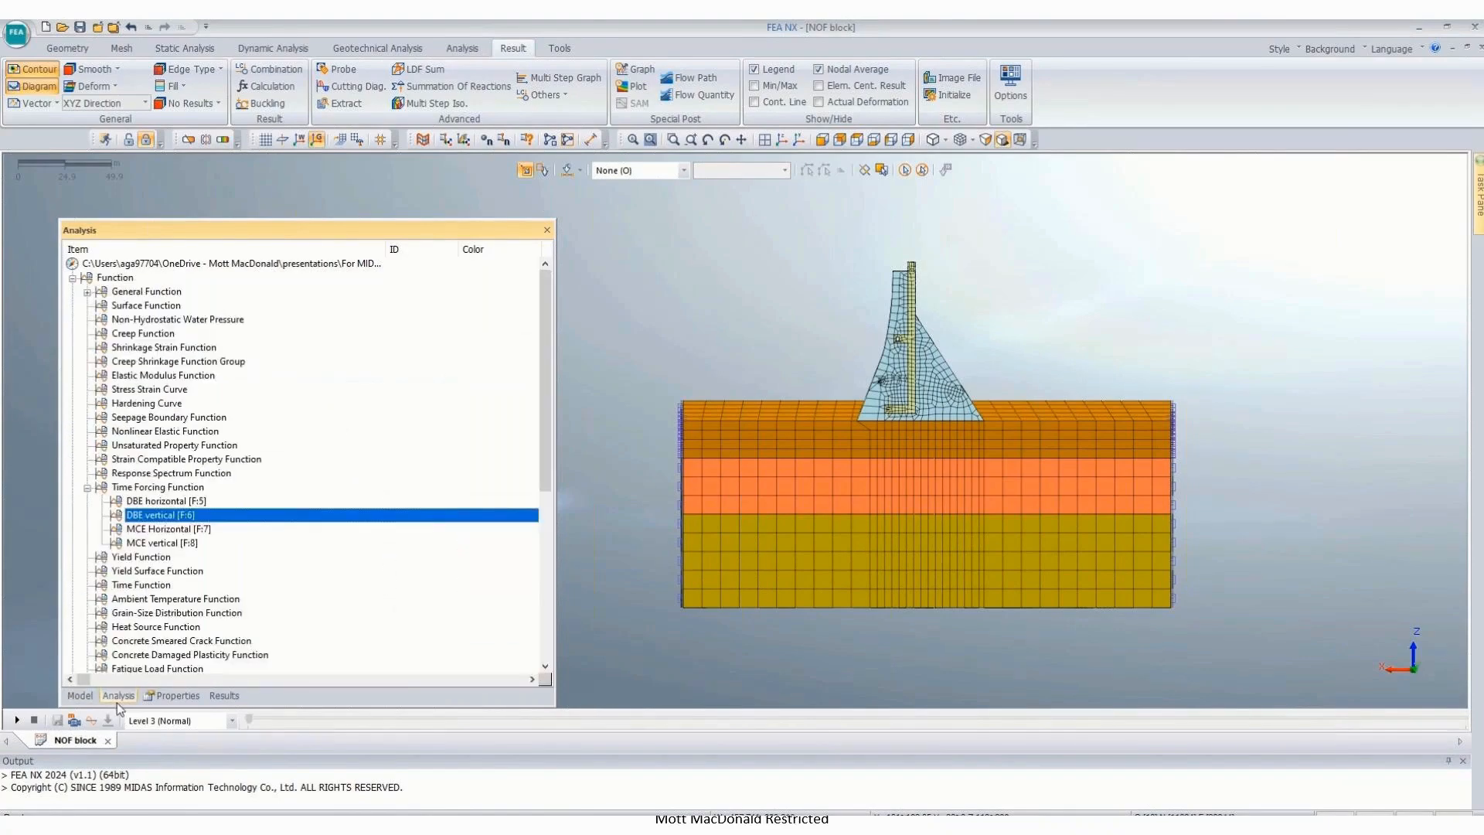
scroll(213, 624, "down", 2)
scroll(212, 625, "down", 3)
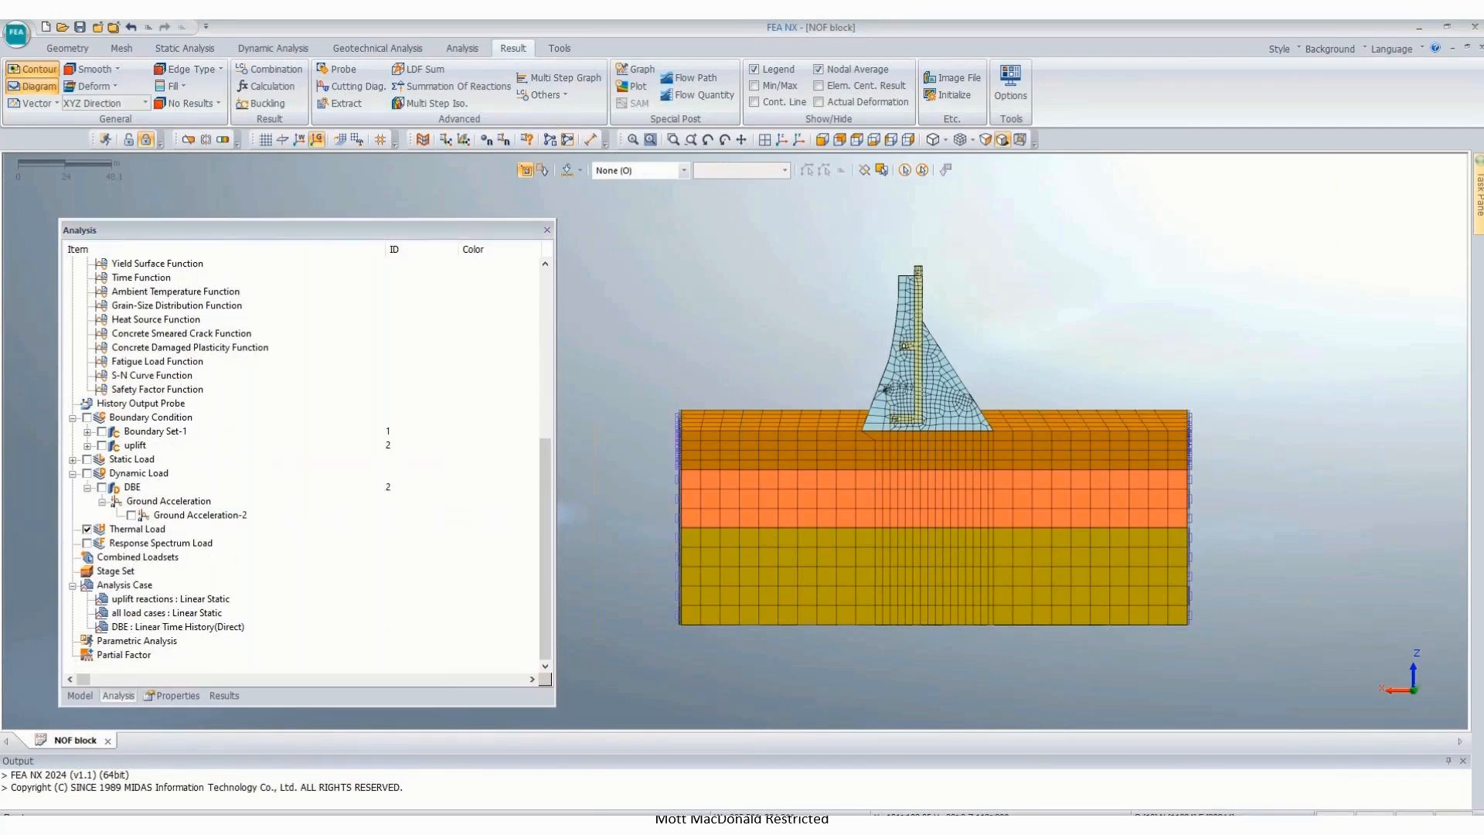
Step: Switch back to the Excel workbook and check the maximum and minimum base pressure formulas on the Load Comb - A sheet
key("alt+Tab")
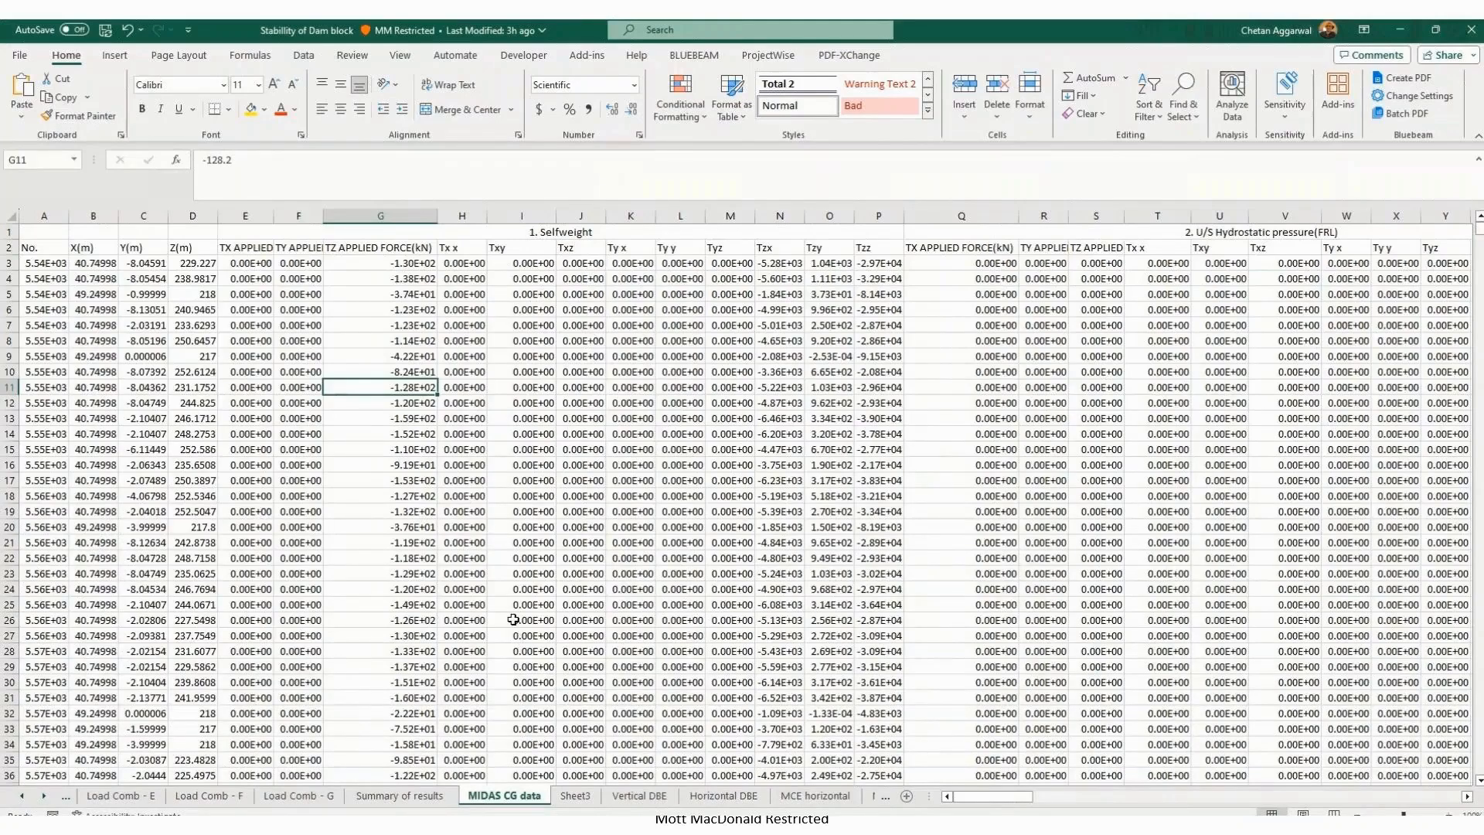
left_click(729, 604)
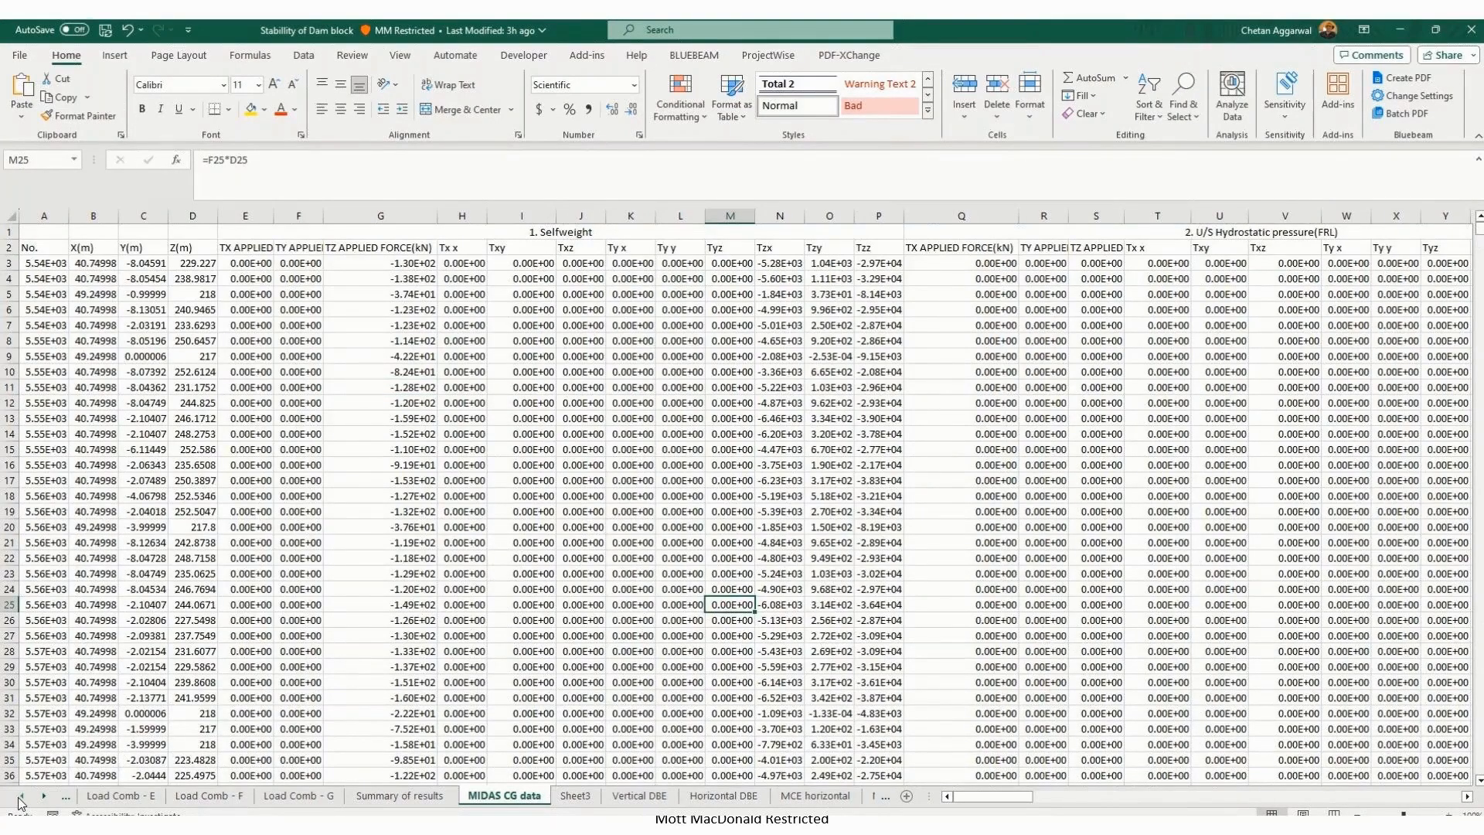
left_click(21, 797)
left_click(335, 795)
left_click(348, 541)
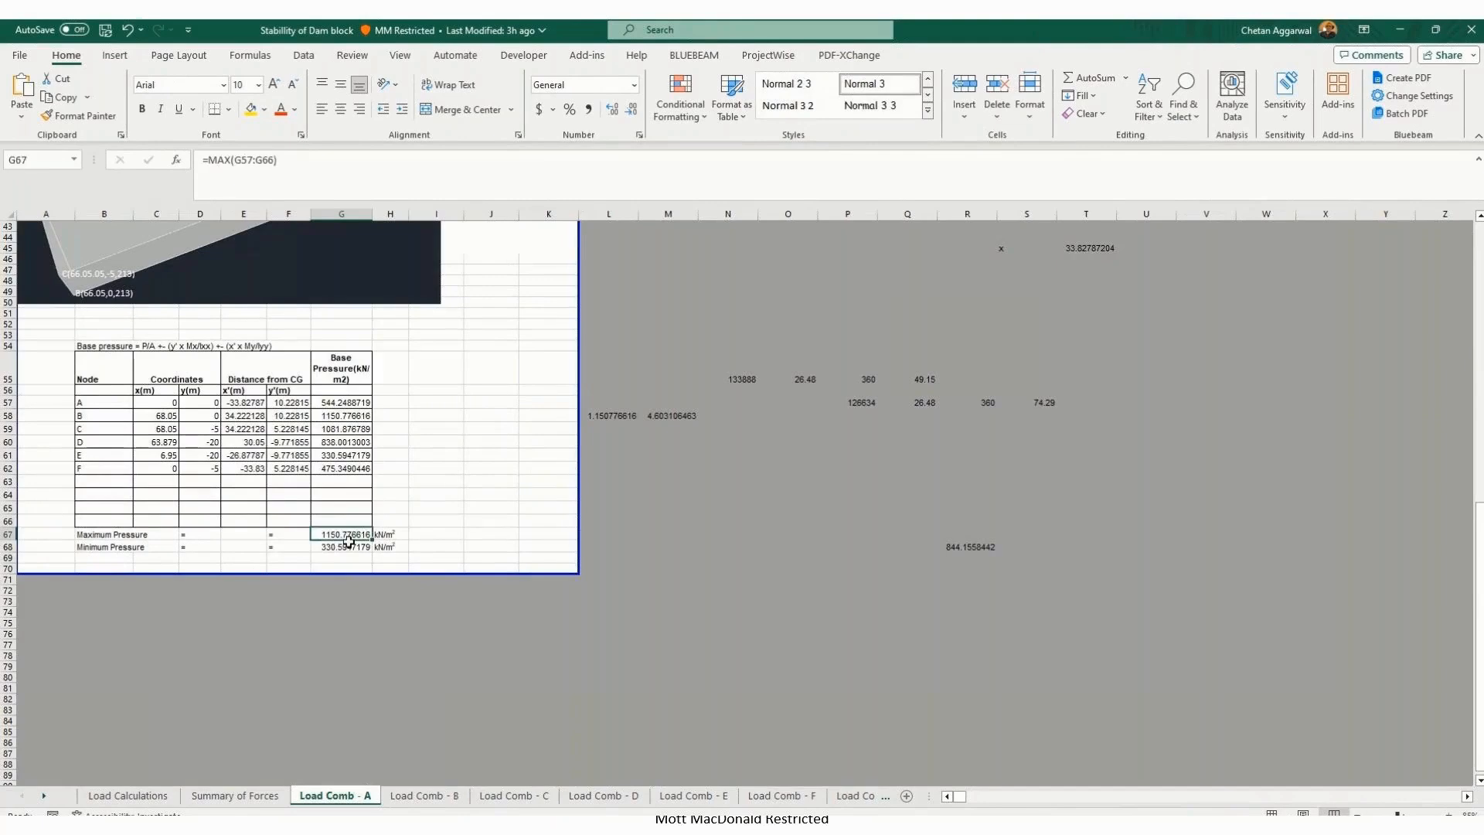
left_click(347, 546)
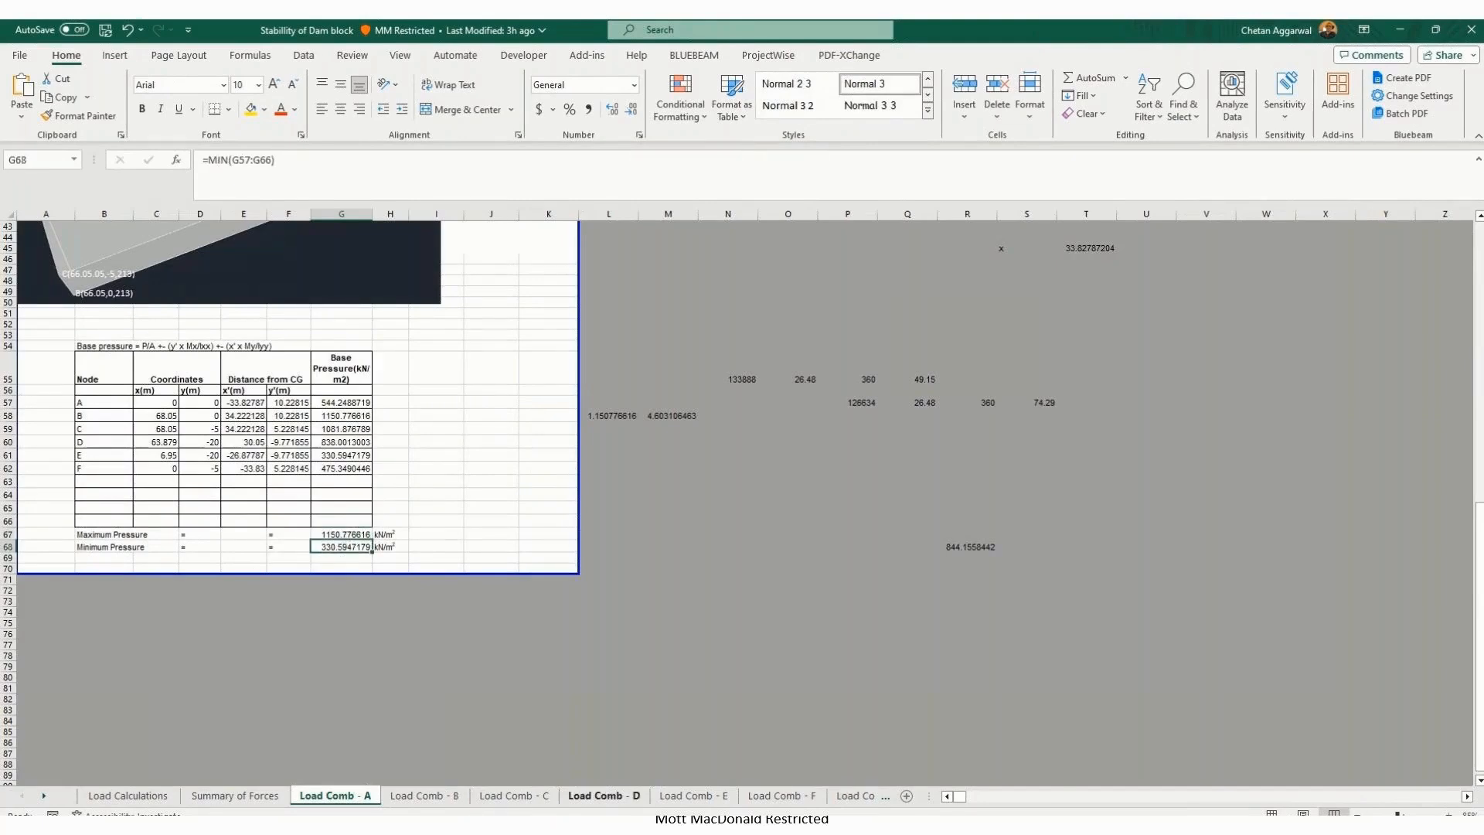
Step: Examine the base pressure formulas for nodes B, C and D on the Load Comb - B sheet
left_click(425, 795)
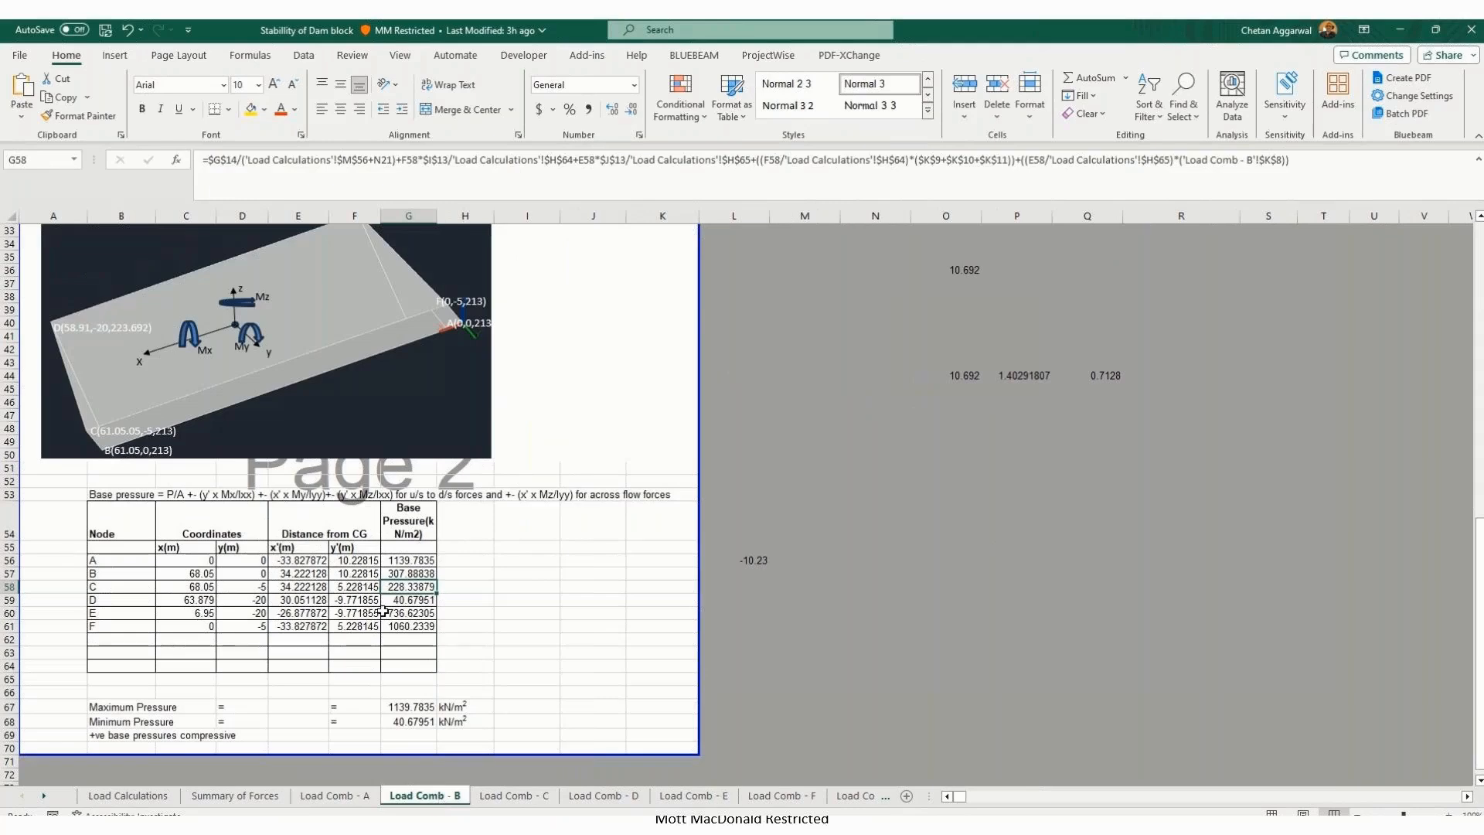
left_click(417, 573)
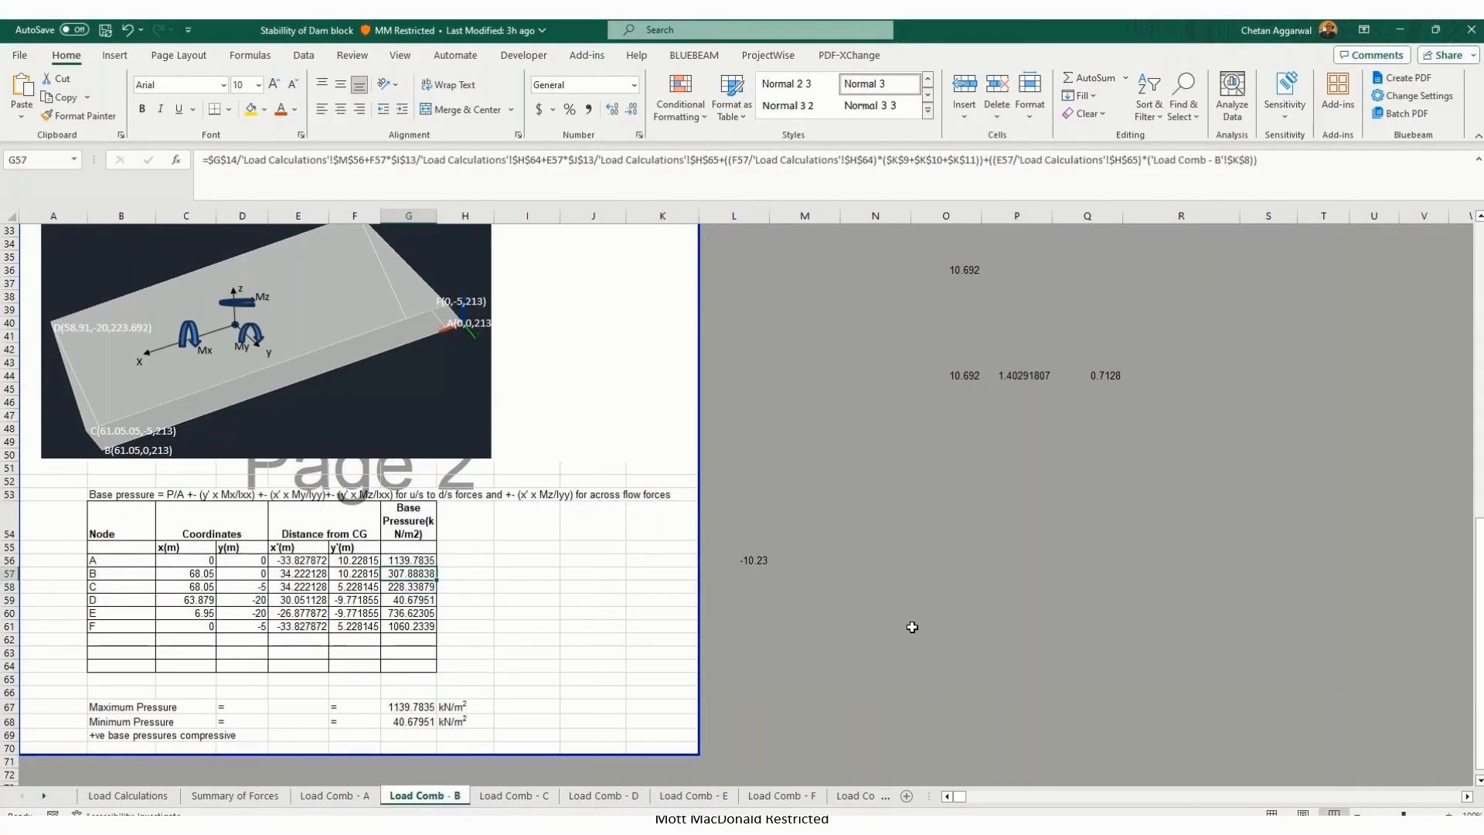
key("Left")
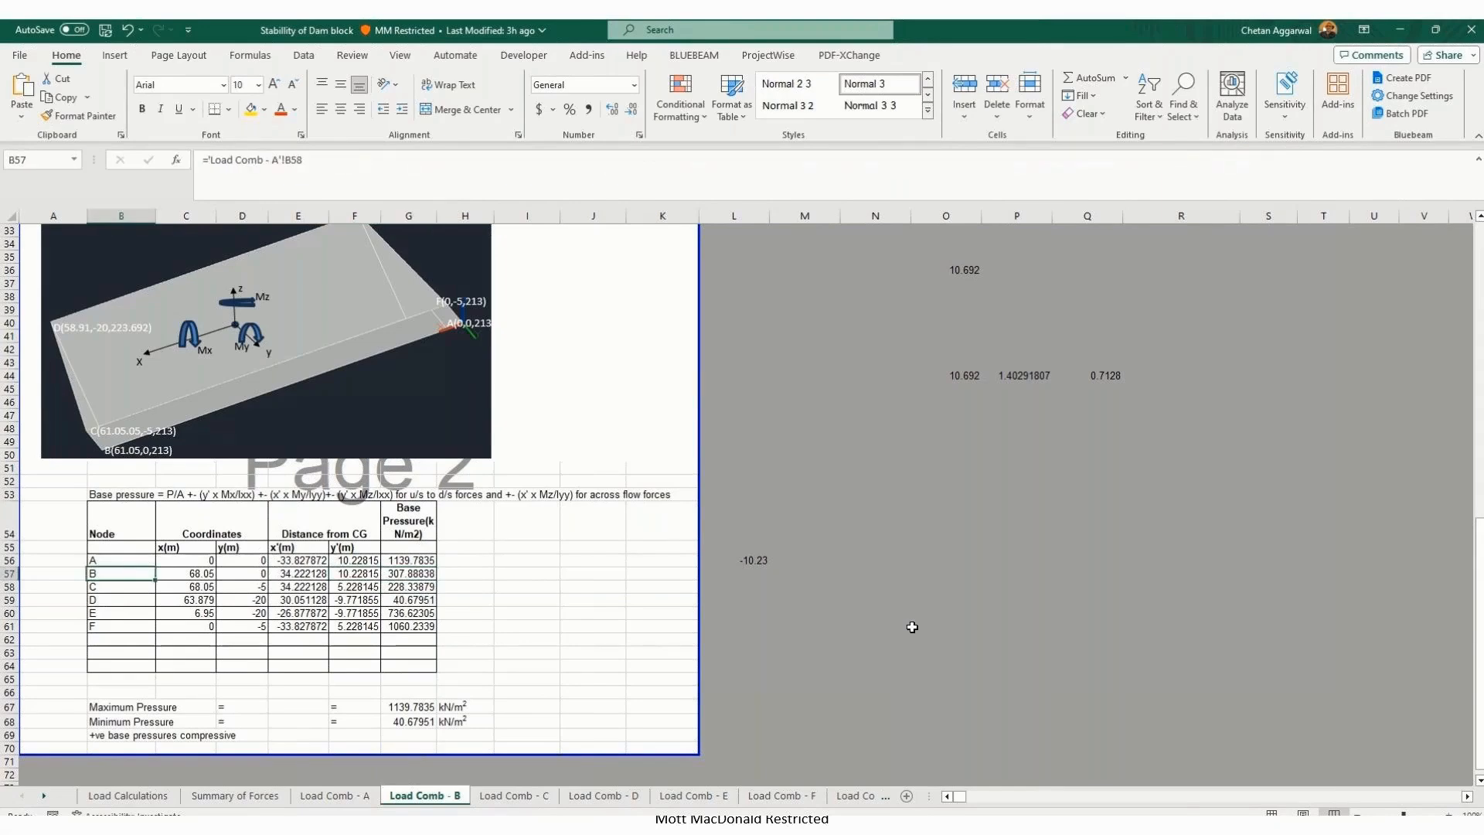
key("Right")
key("Down")
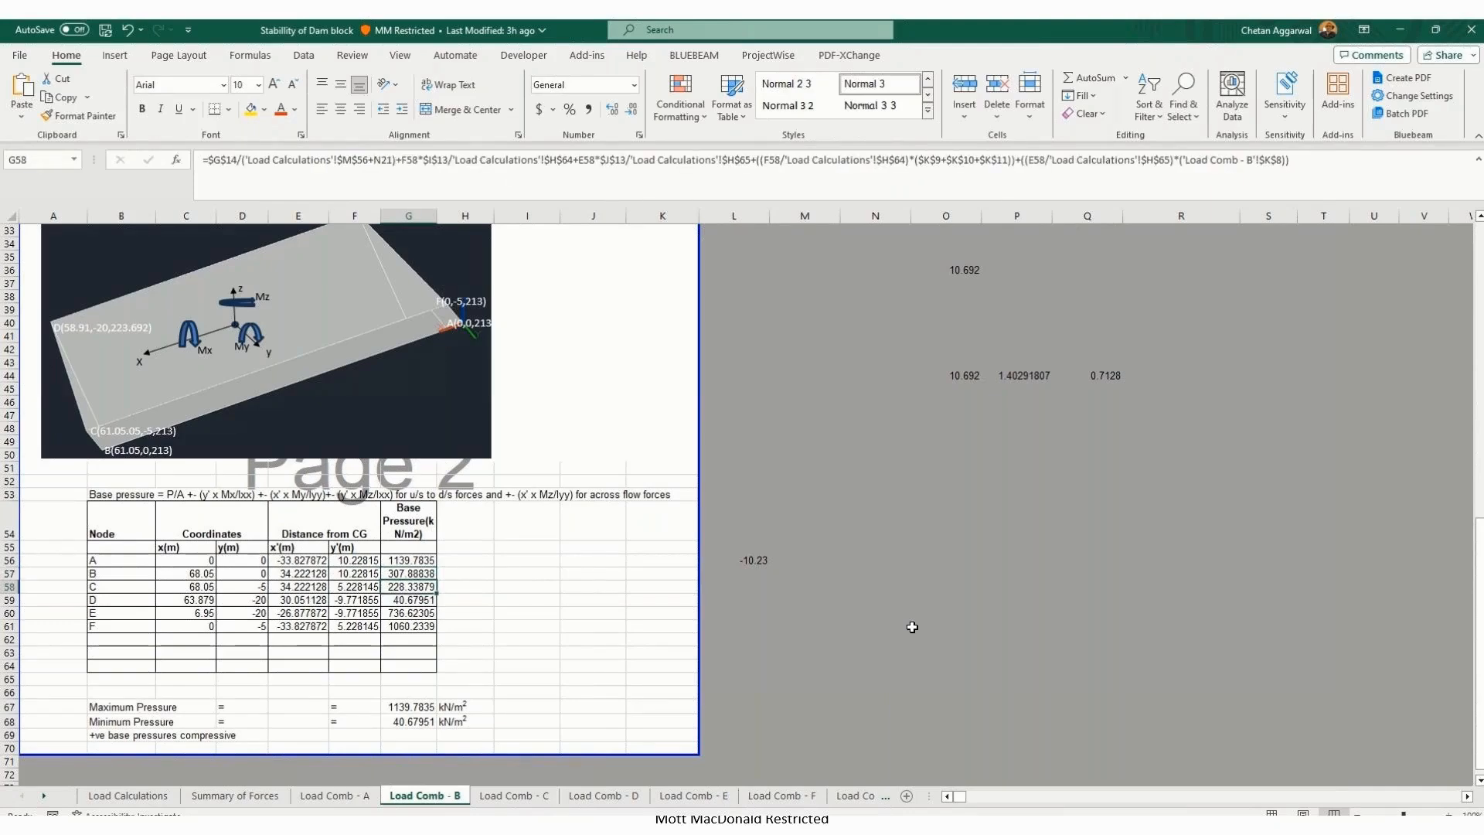
key("Down")
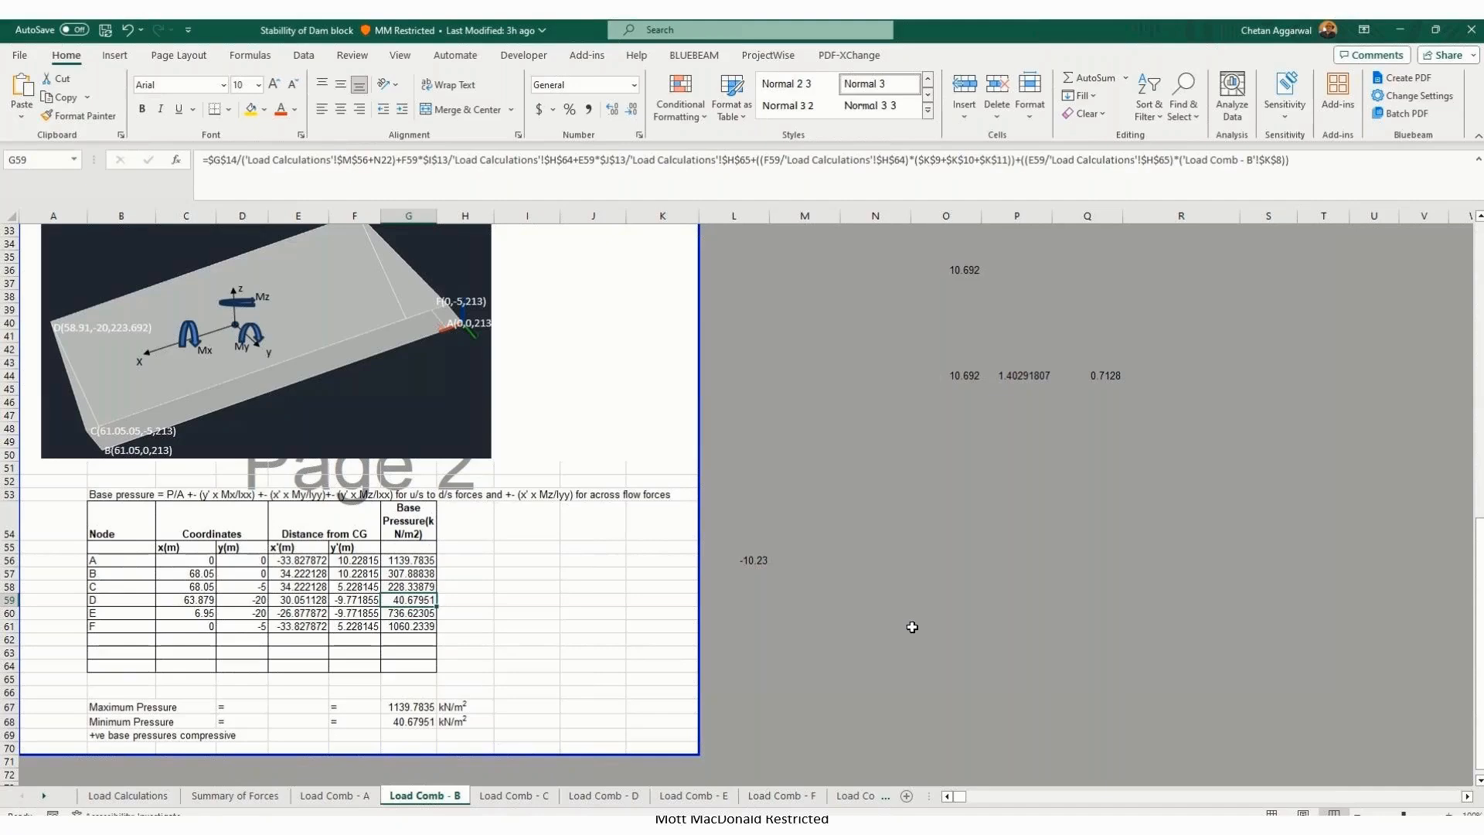
left_click(600, 625)
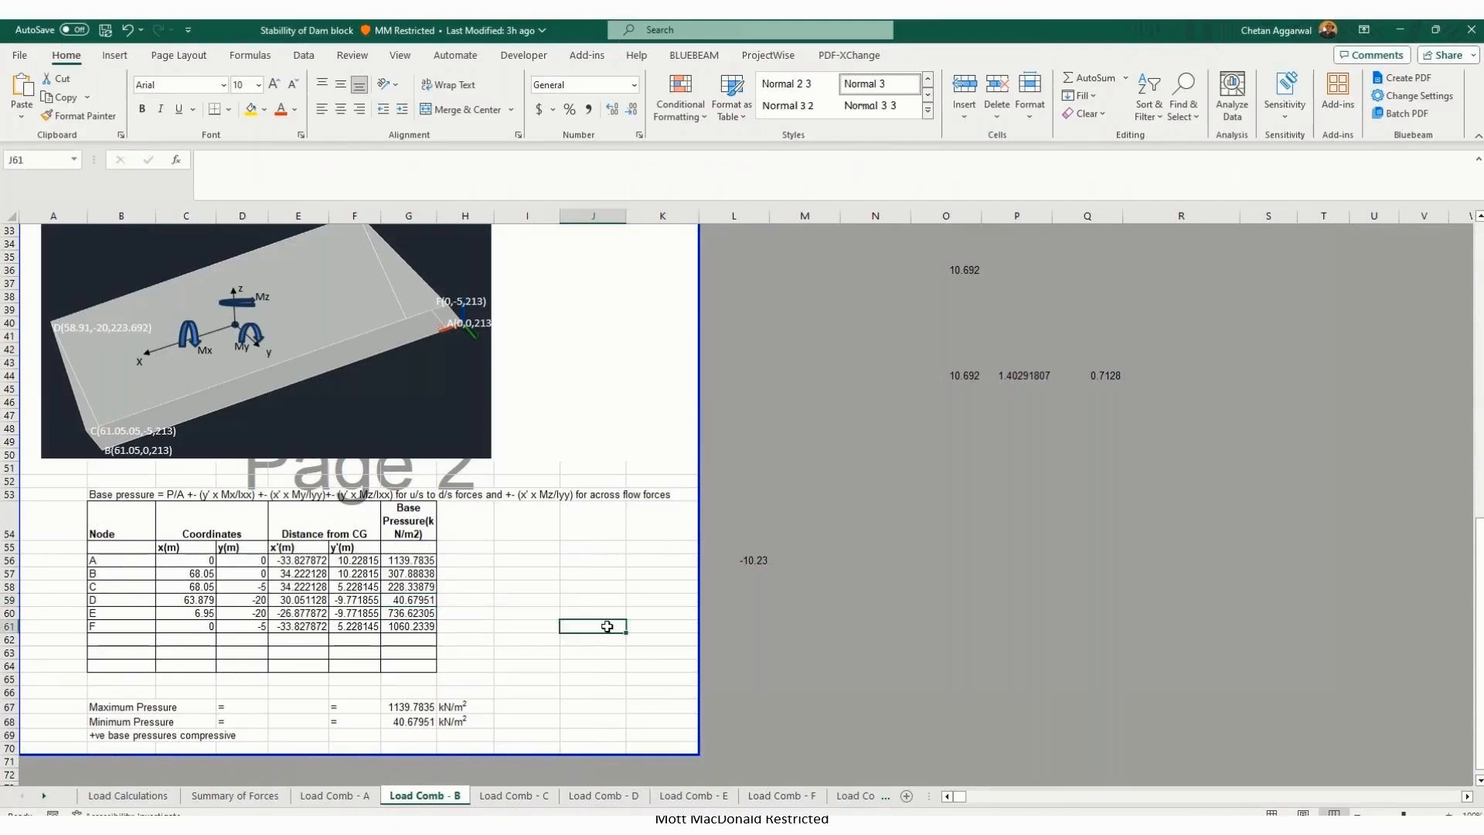
Step: Glance at the Load Comb - C sheet, and inspect the sliding FOS chart and minimum FOS formula on Load Comb - D
left_click(514, 796)
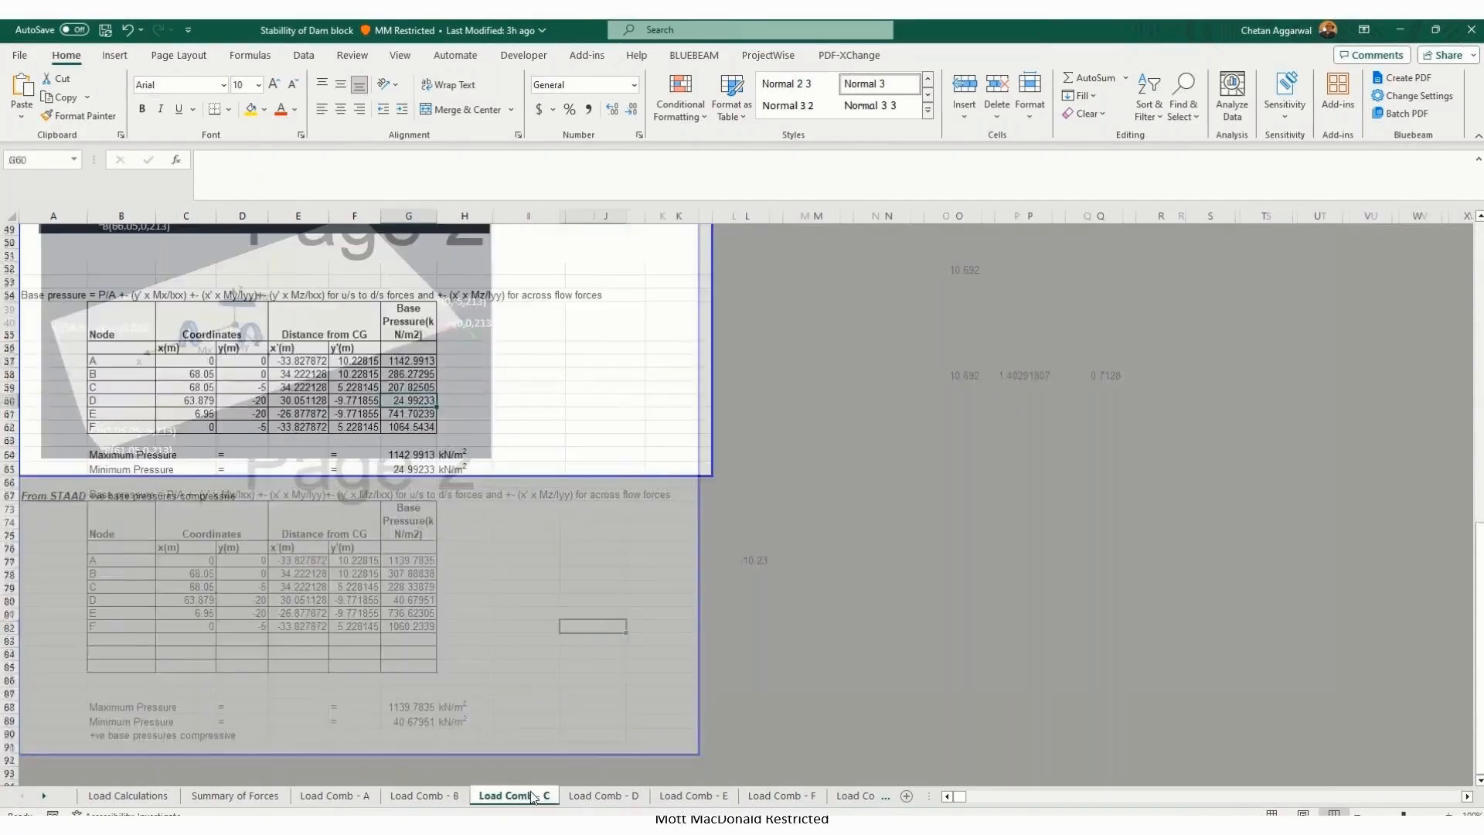
left_click(596, 796)
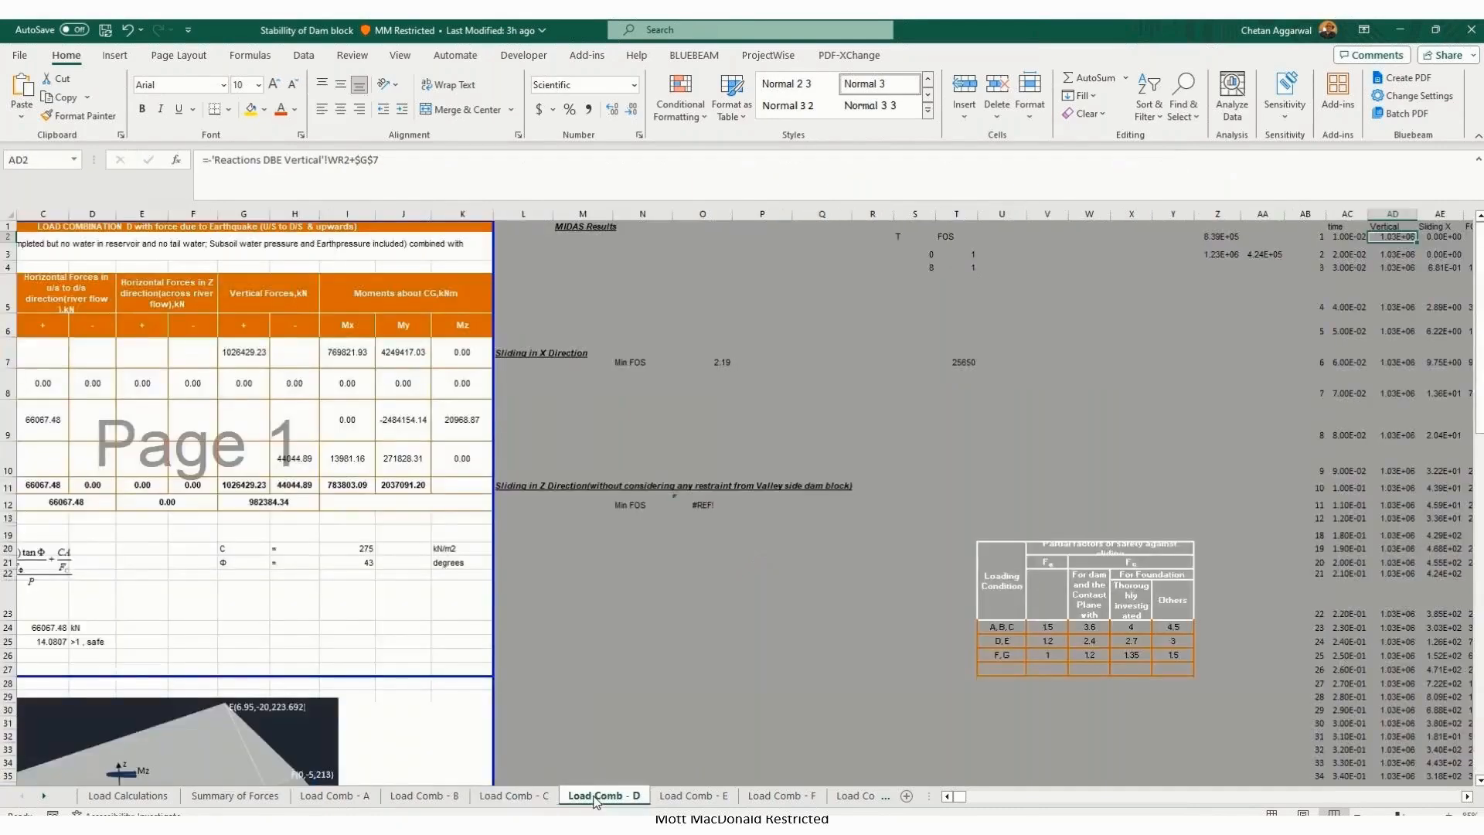
left_click(326, 532)
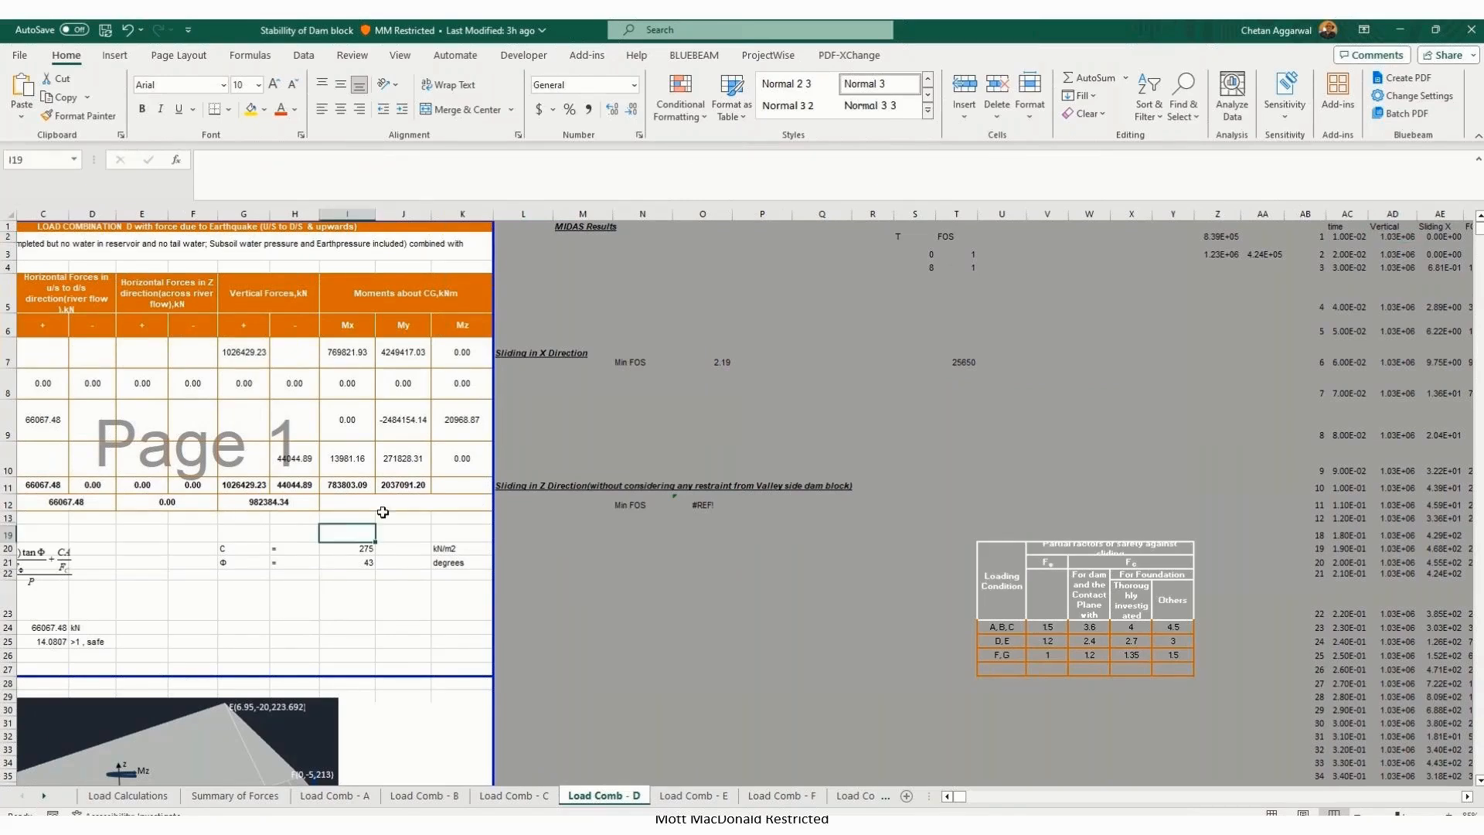
scroll(382, 512, "down", 20)
scroll(305, 502, "down", 20)
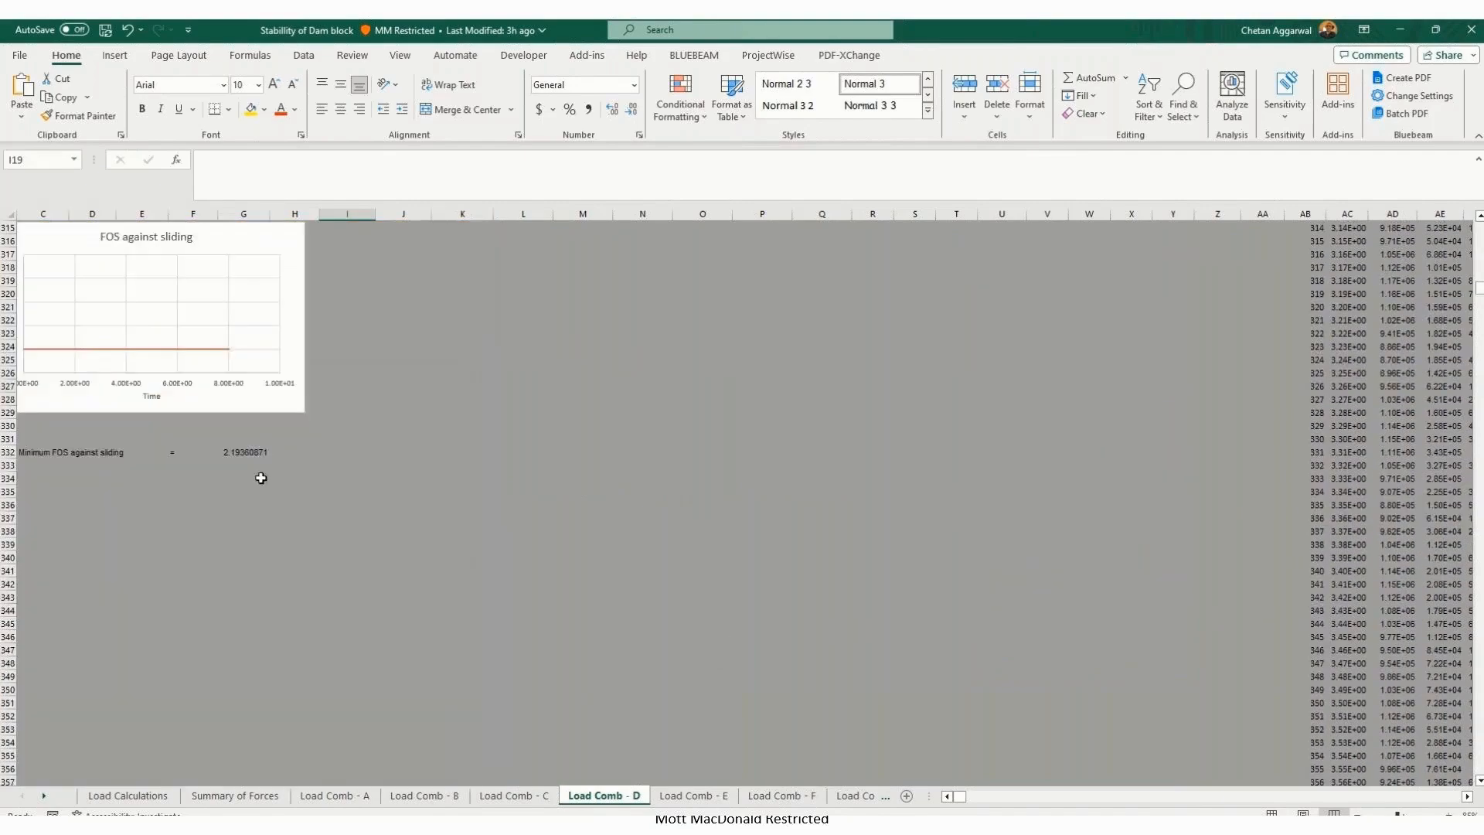
scroll(272, 481, "up", 8)
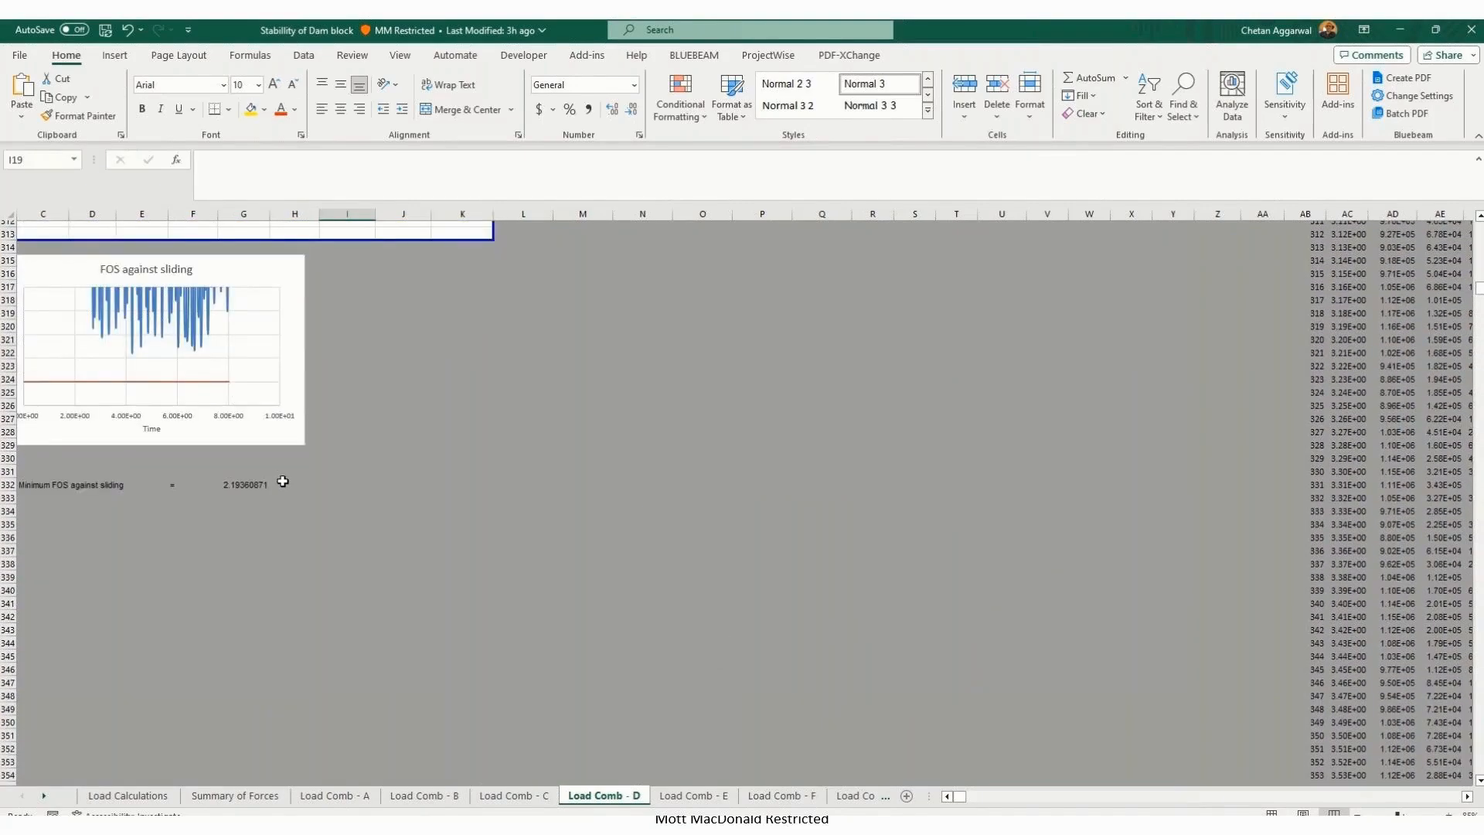
left_click(241, 497)
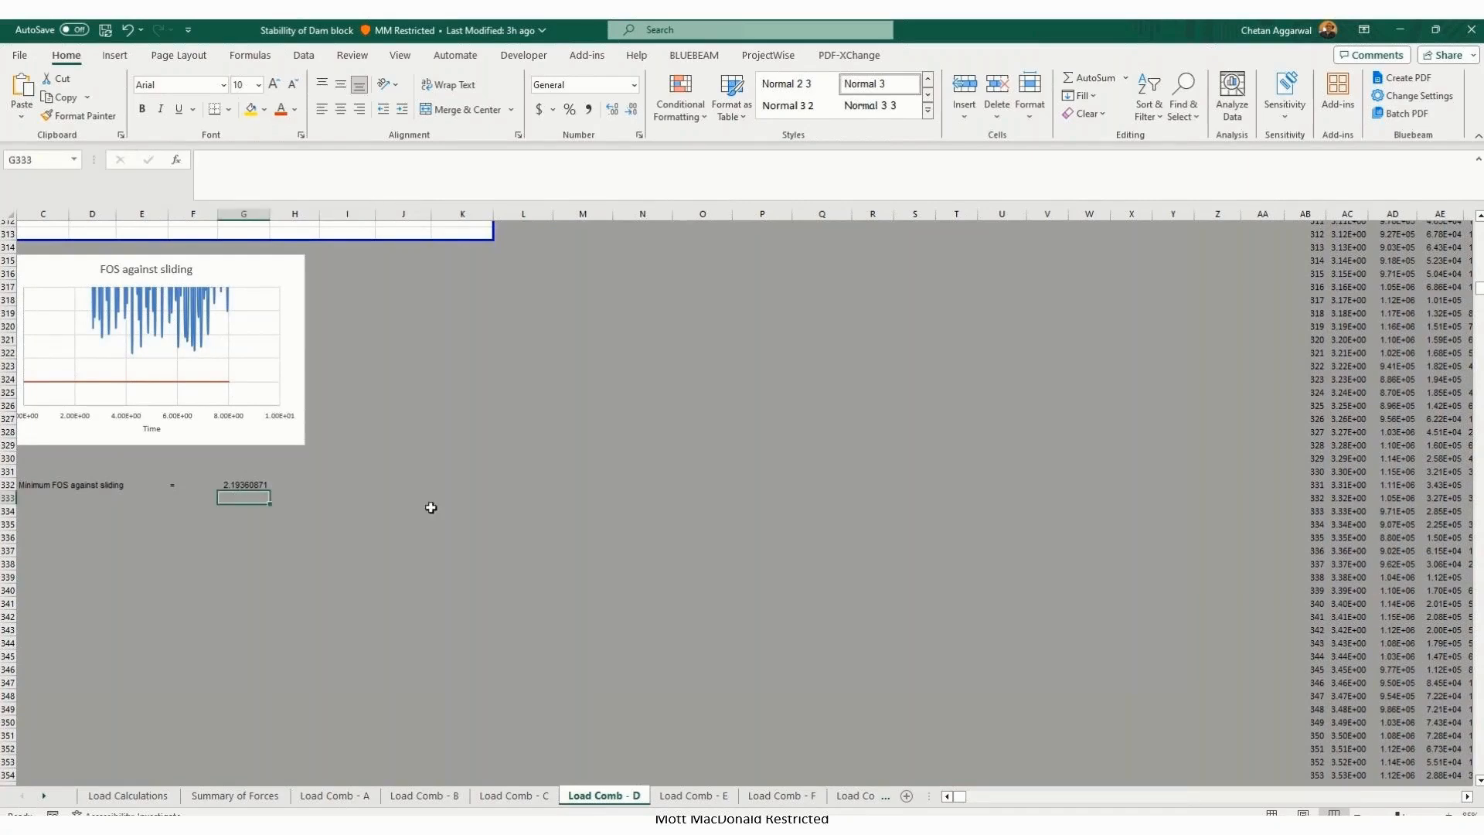
left_click(242, 485)
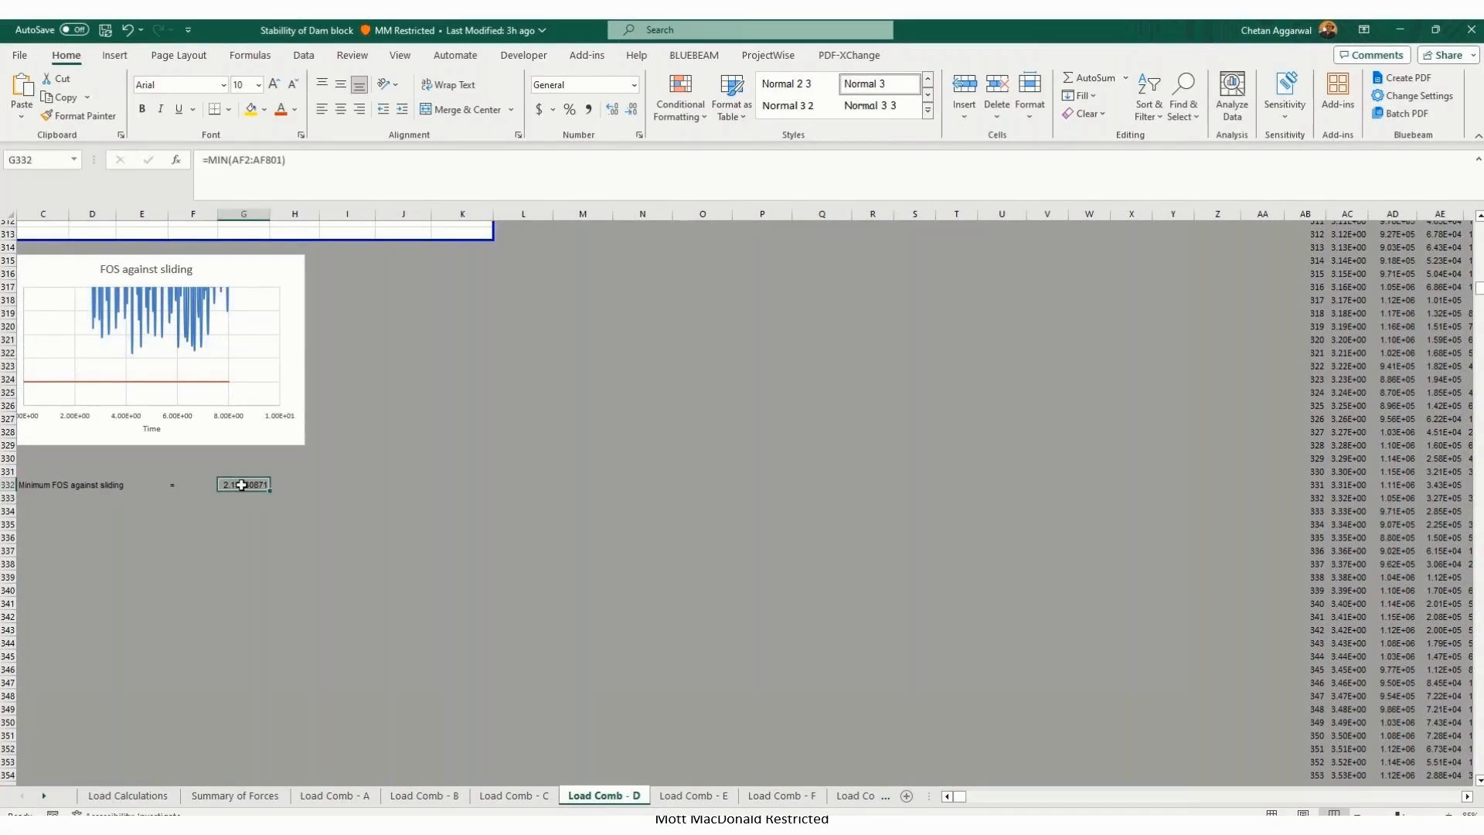
Step: Examine the time history sliding FOS chart, minimum FOS formula and time step data on the Load Comb - E sheet
left_click(675, 795)
left_click(359, 635)
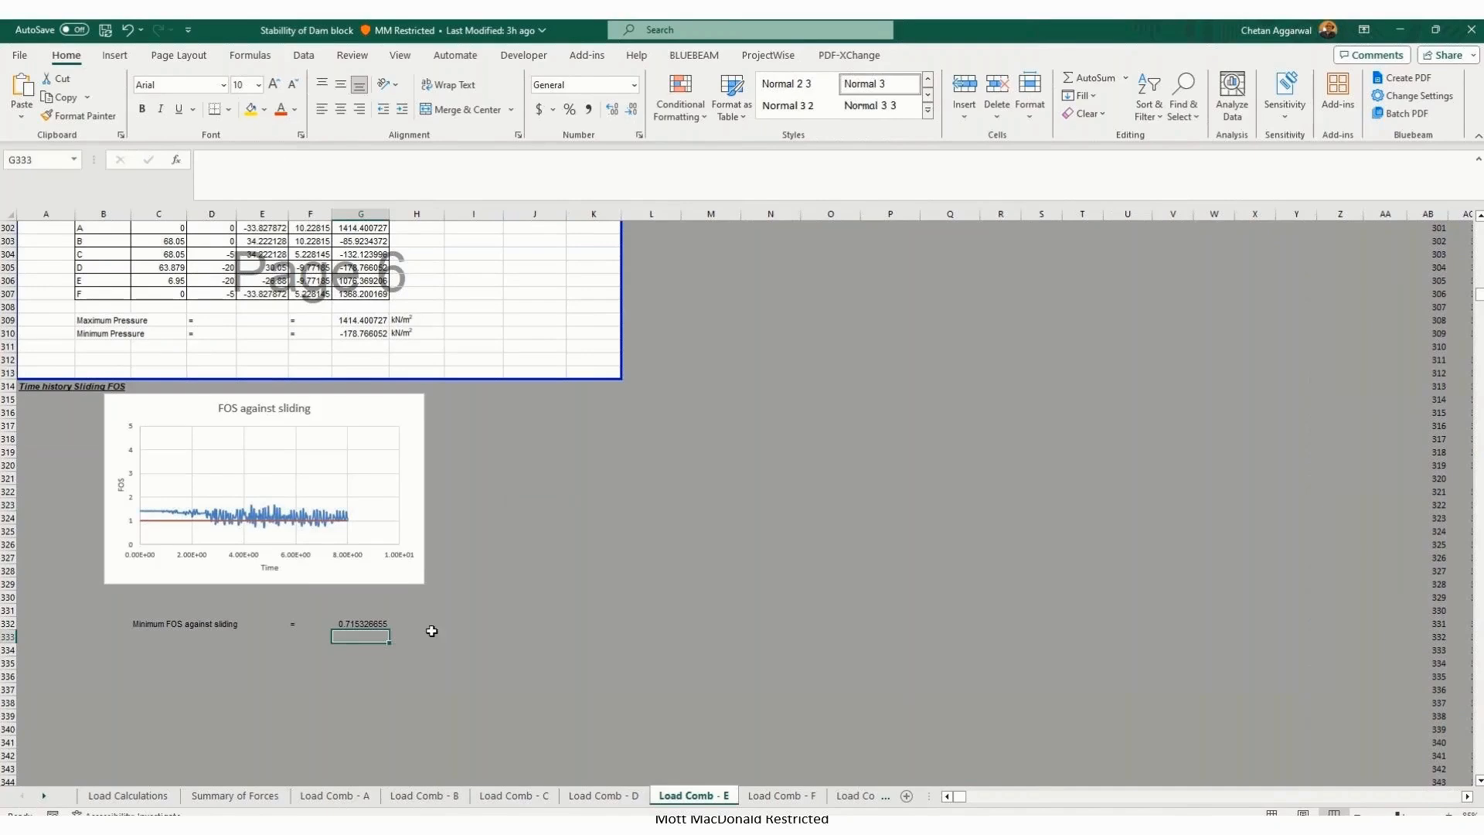
mouse_move(219, 527)
key("Up")
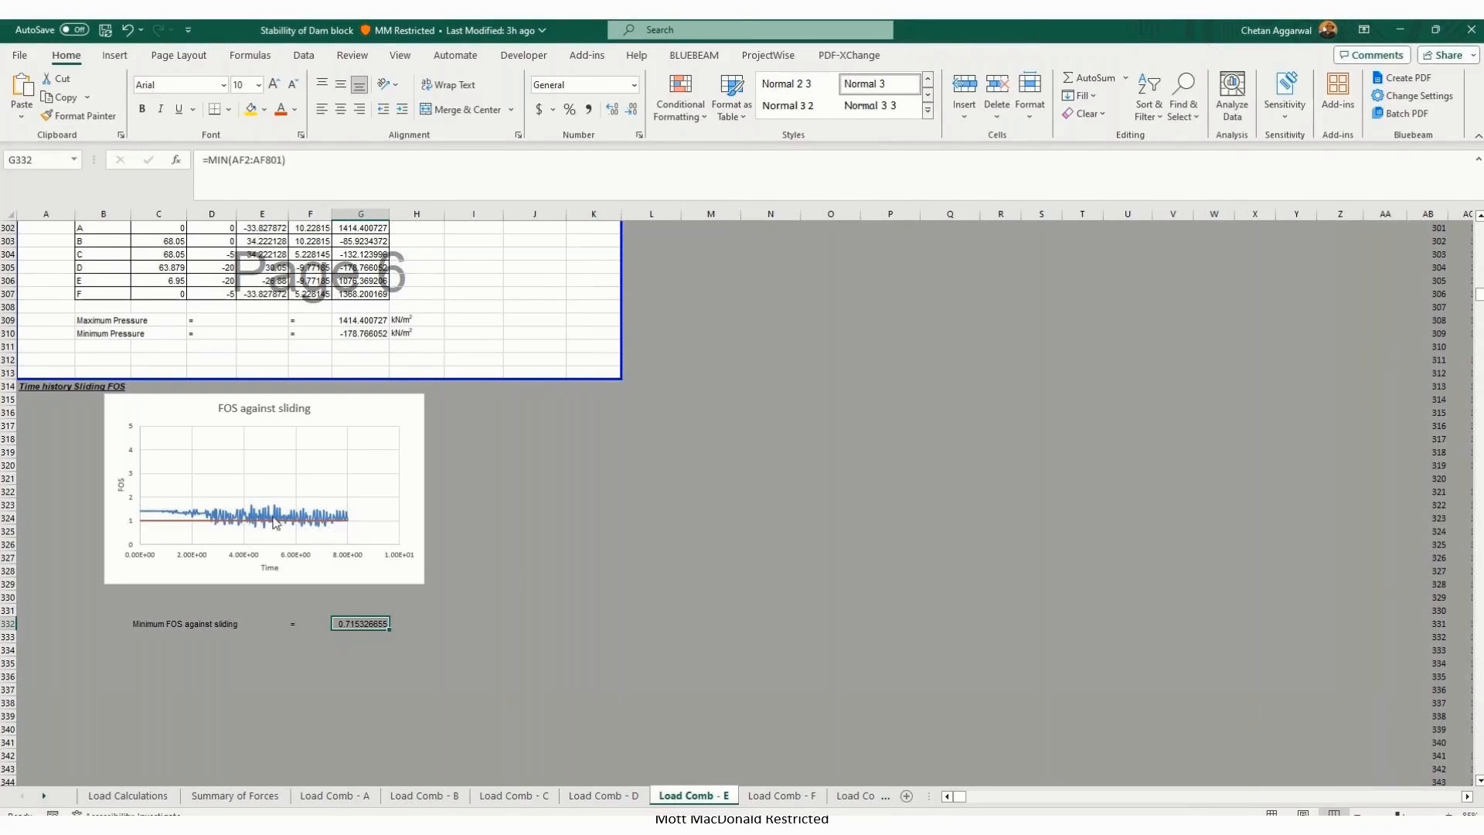
left_click(1440, 307)
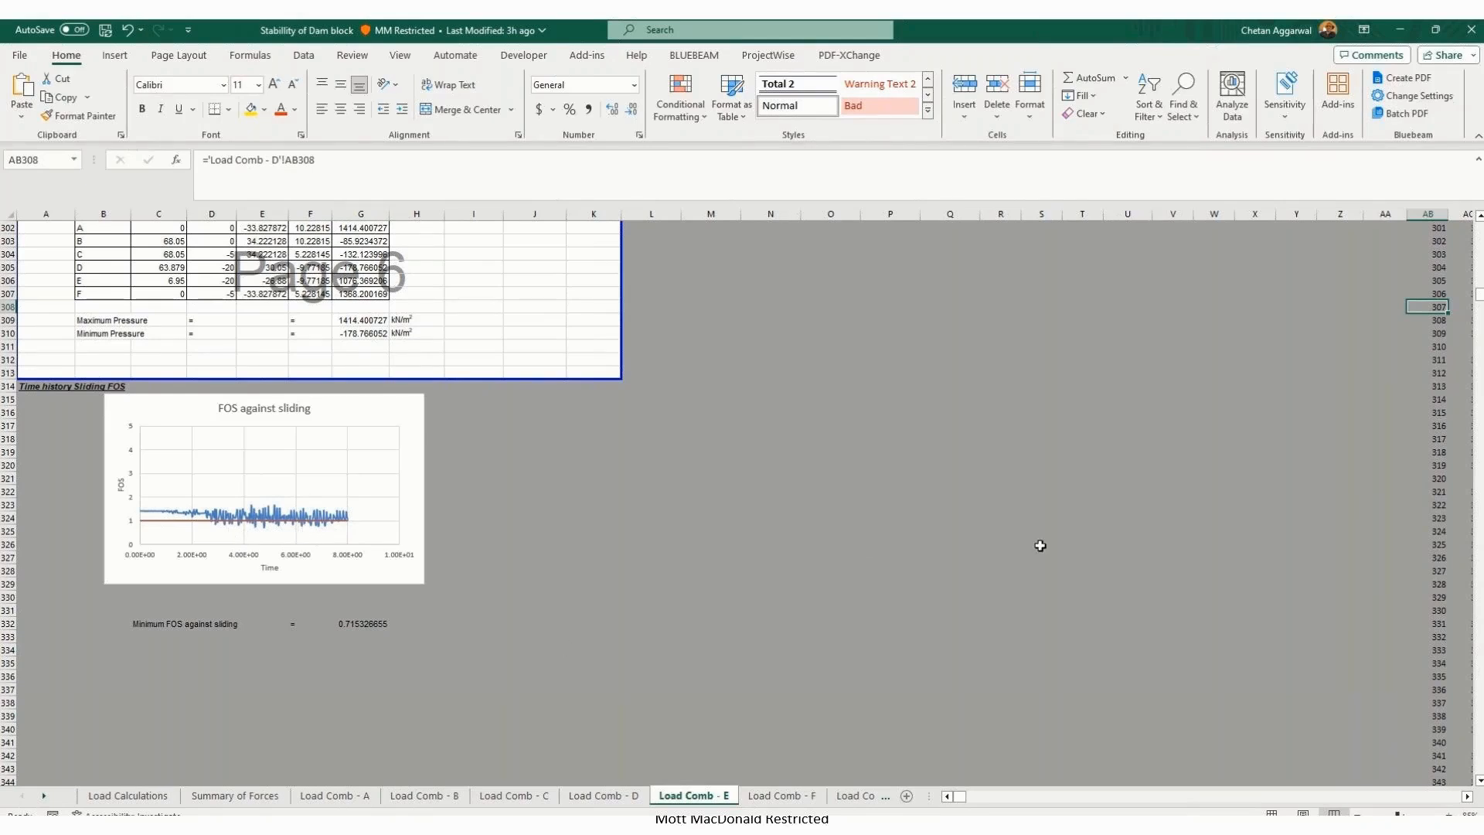
key("Right")
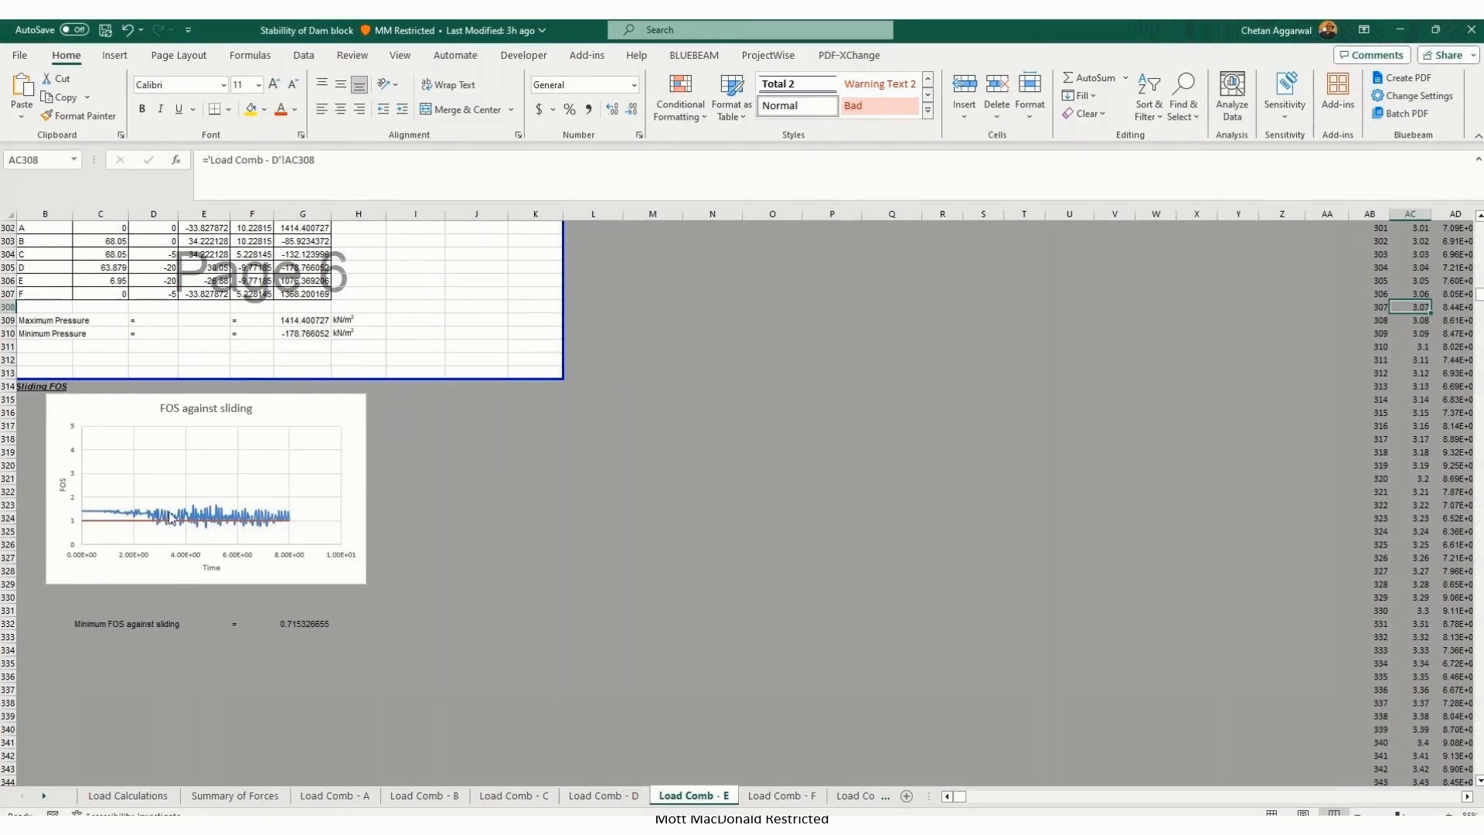
Step: Check the minimum sliding FOS on Load Comb - E, glance at Load Comb - F and G, and open the Summary of results sheet
left_click(298, 623)
left_click(646, 623)
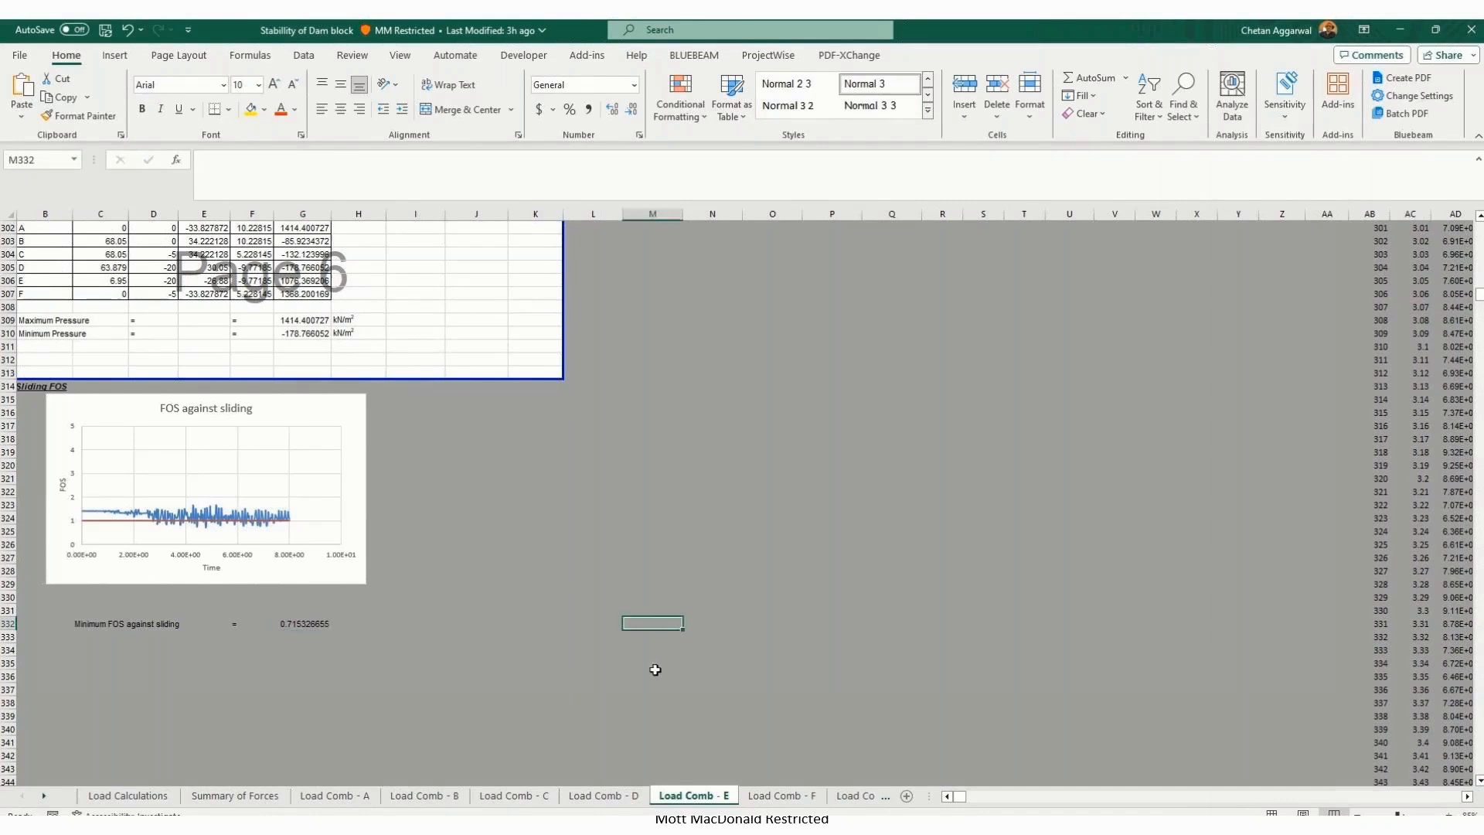
left_click(782, 796)
left_click(847, 797)
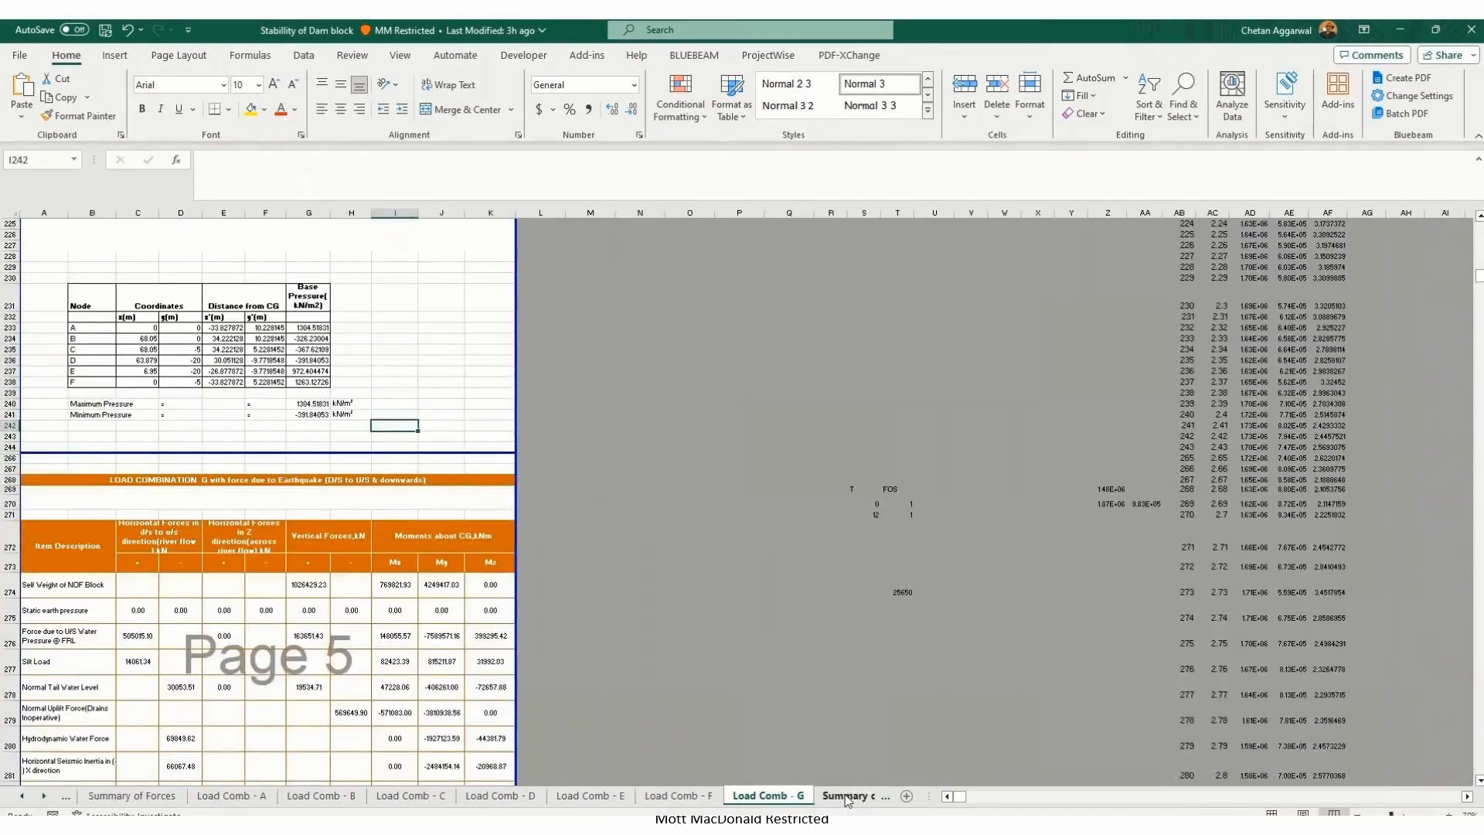
left_click(848, 797)
scroll(573, 427, "up", 1)
left_click(573, 424)
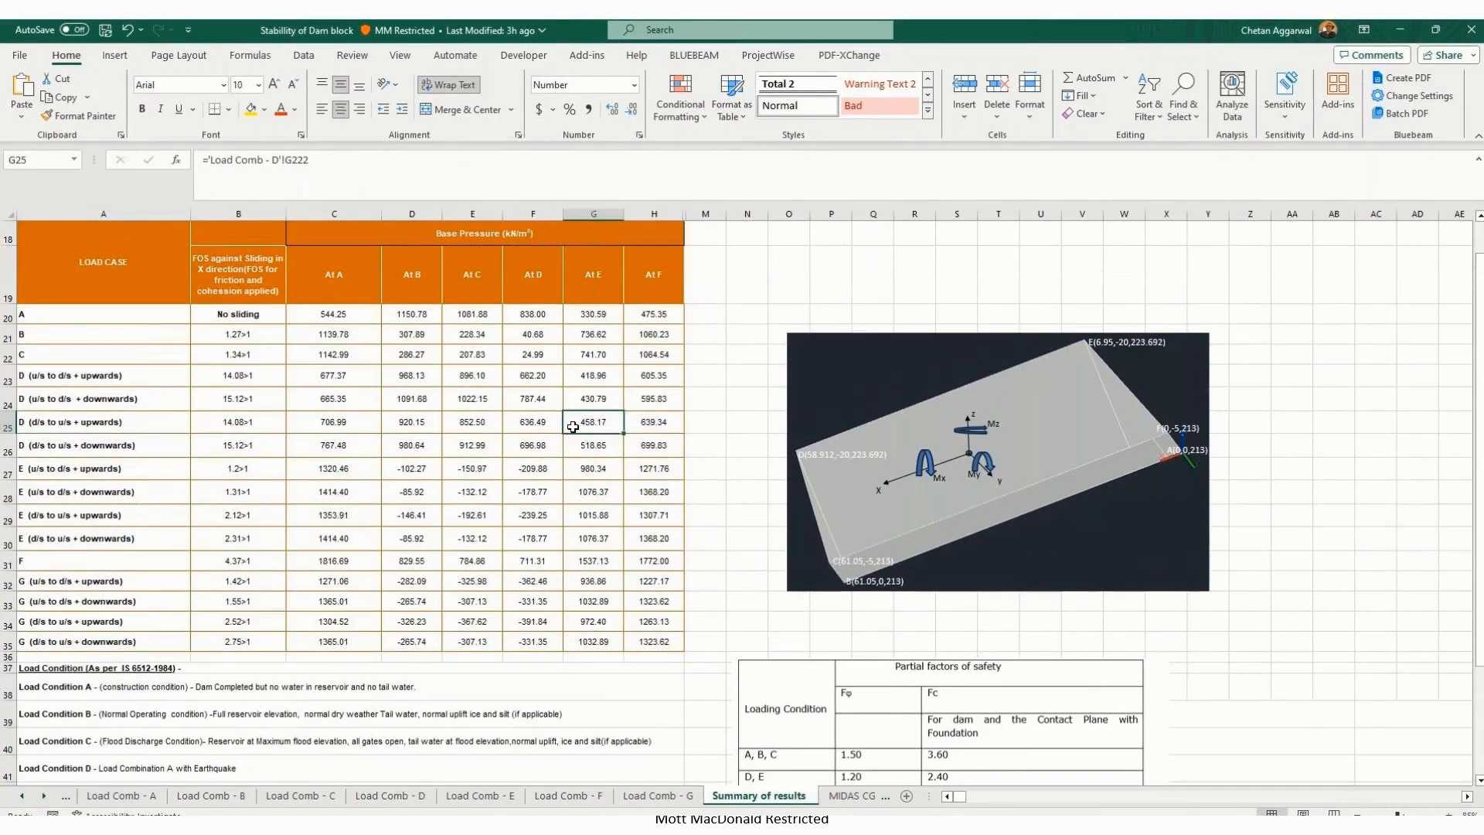
Step: Examine the summary base pressures at B to D for load case E (u/s to d/s + upwards)
key("Left")
key("Left")
key("Down")
key("Down")
key("Left")
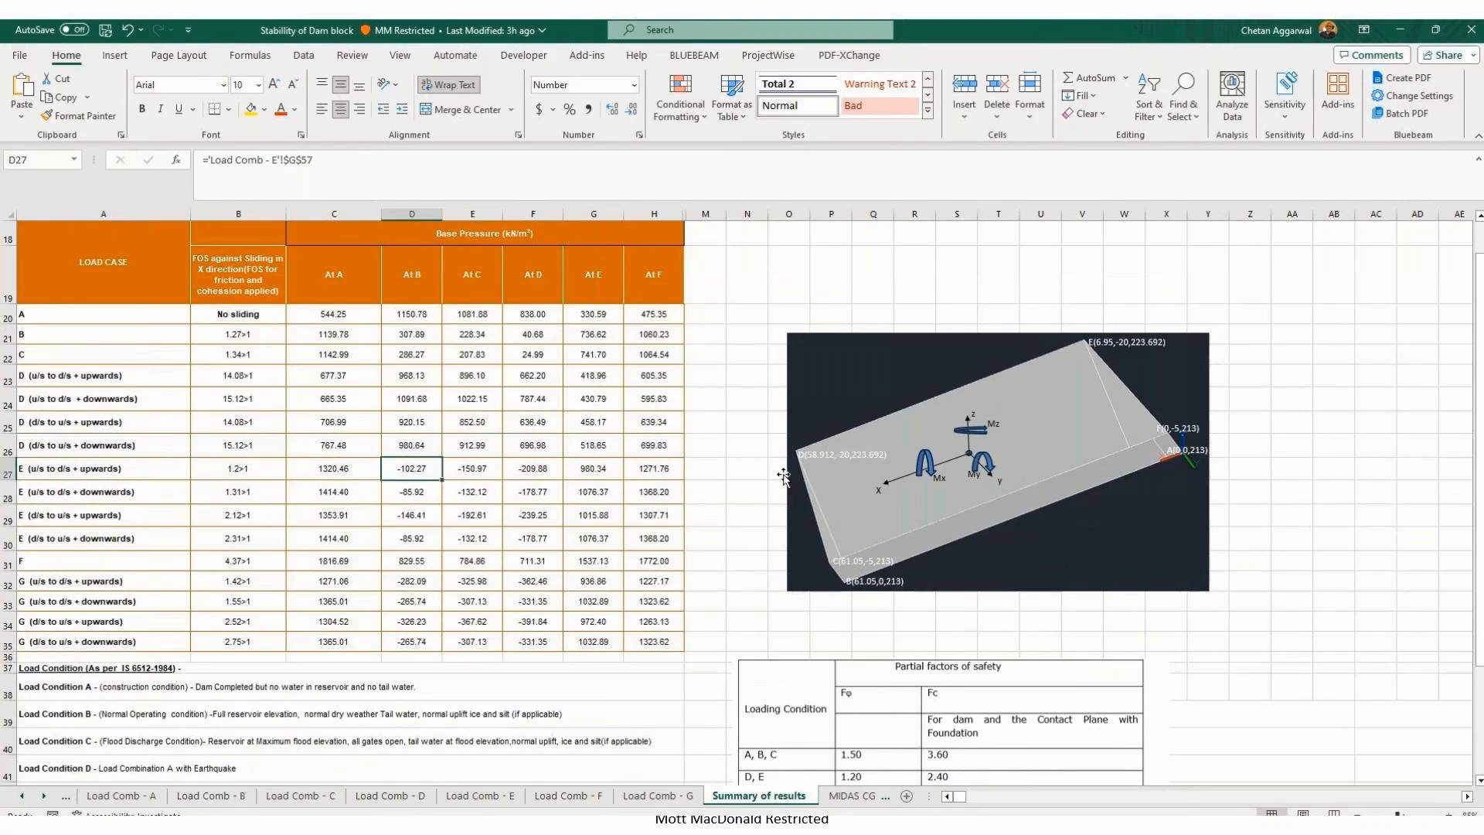
key("Right")
key("Right")
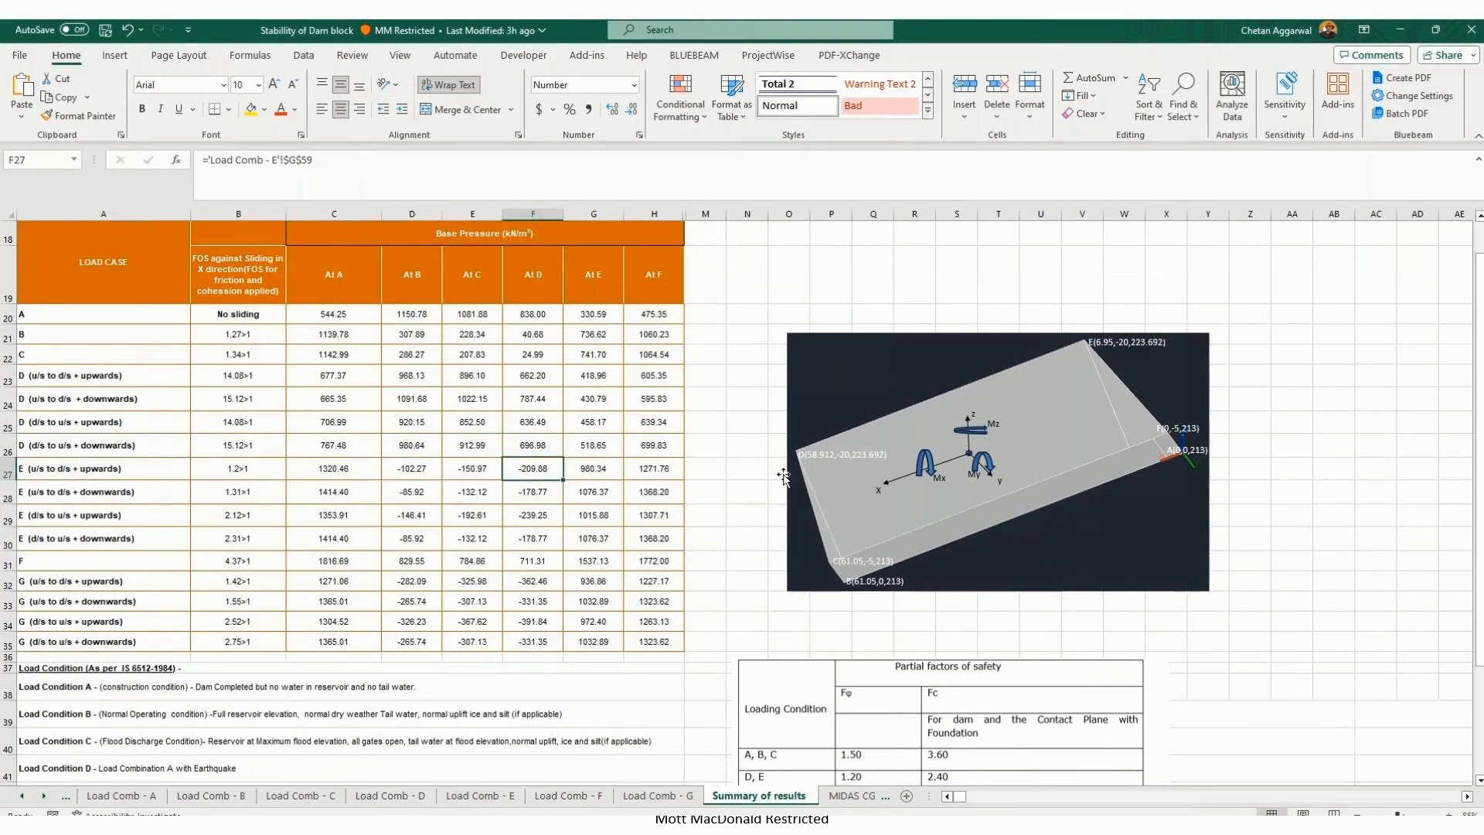
Step: Examine the base pressures at B to D for load case E (d/s to u/s + downwards)
key("Down")
key("Down")
key("Down")
key("Left")
key("Left")
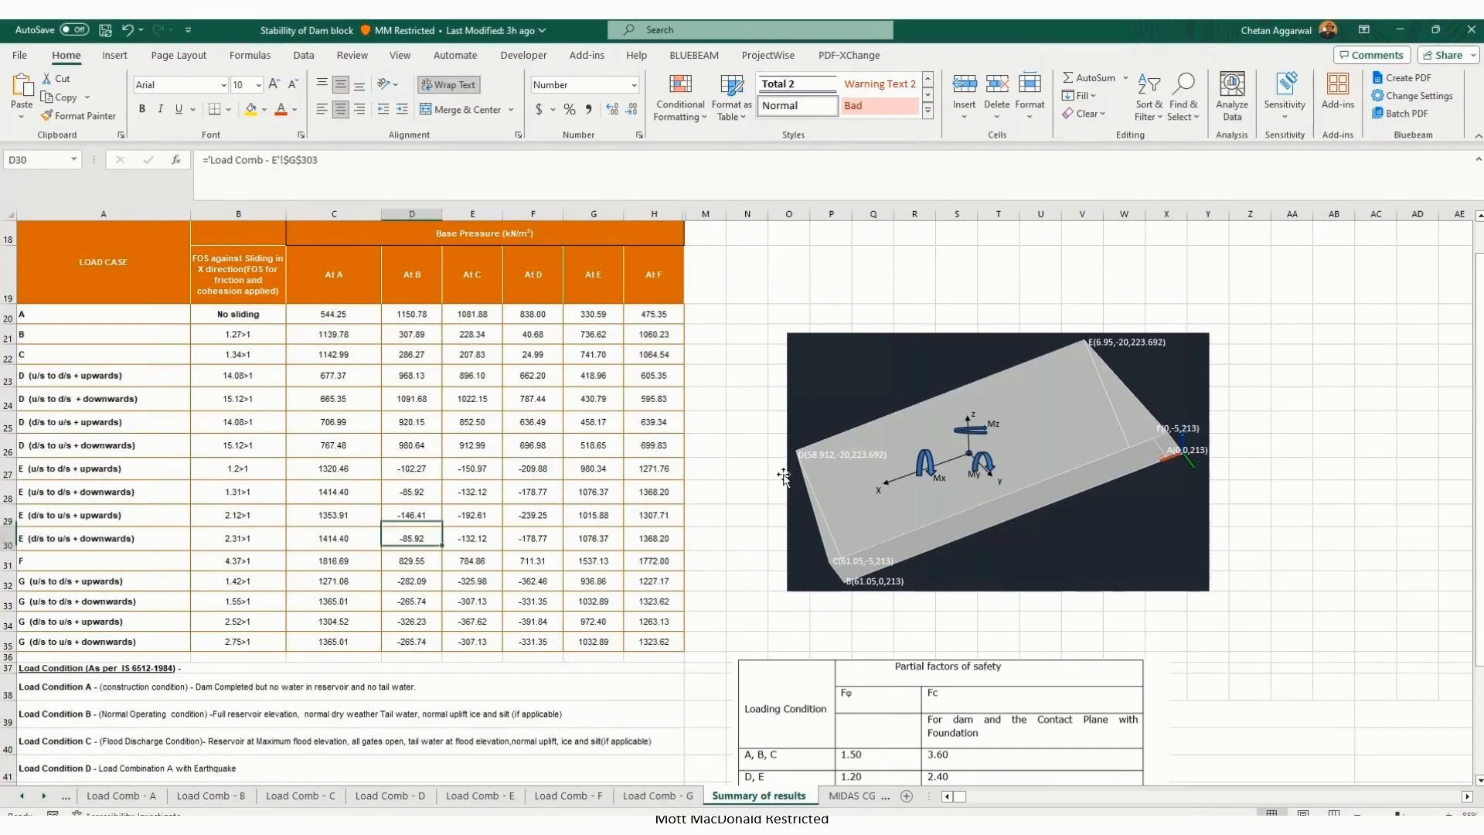
key("Right")
key("Right")
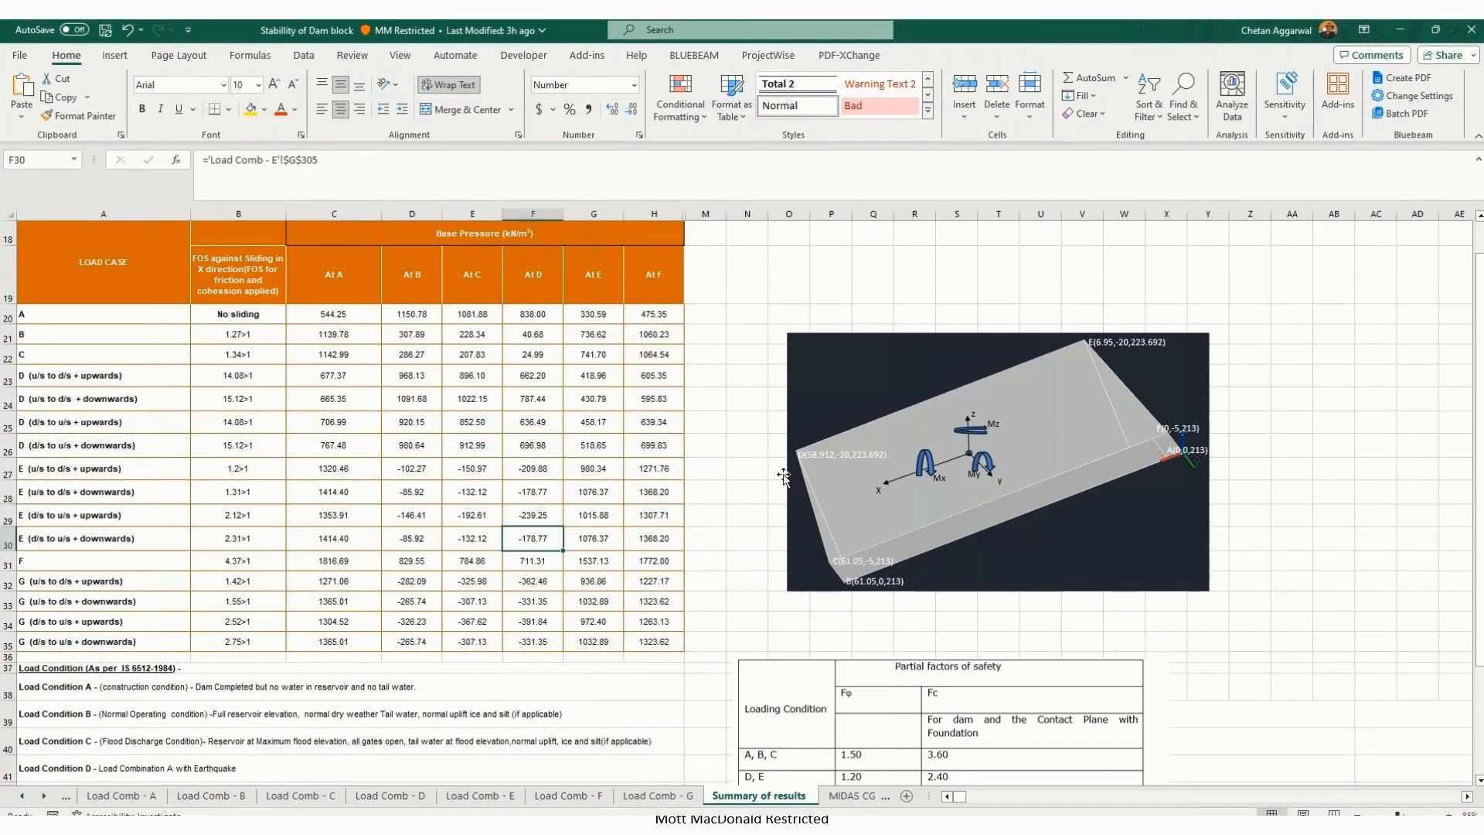
key("Home")
key("Right")
key("Right")
key("Right")
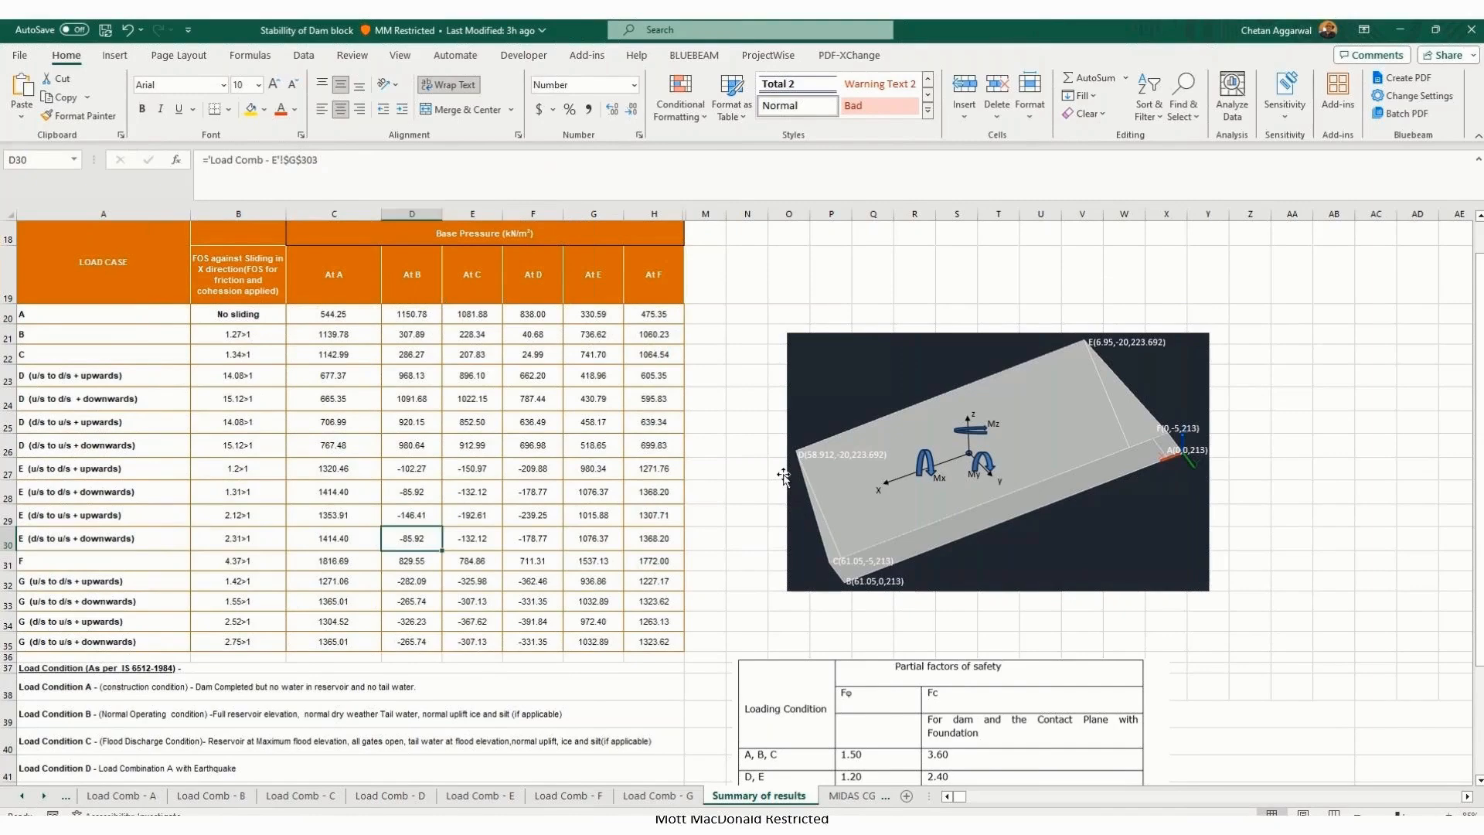
Step: Compare the base pressures at C for load cases D and E, and check the sliding FOS formula for E (u/s to d/s + upwards)
key("Up")
key("Right")
key("Up")
key("Up")
key("Up")
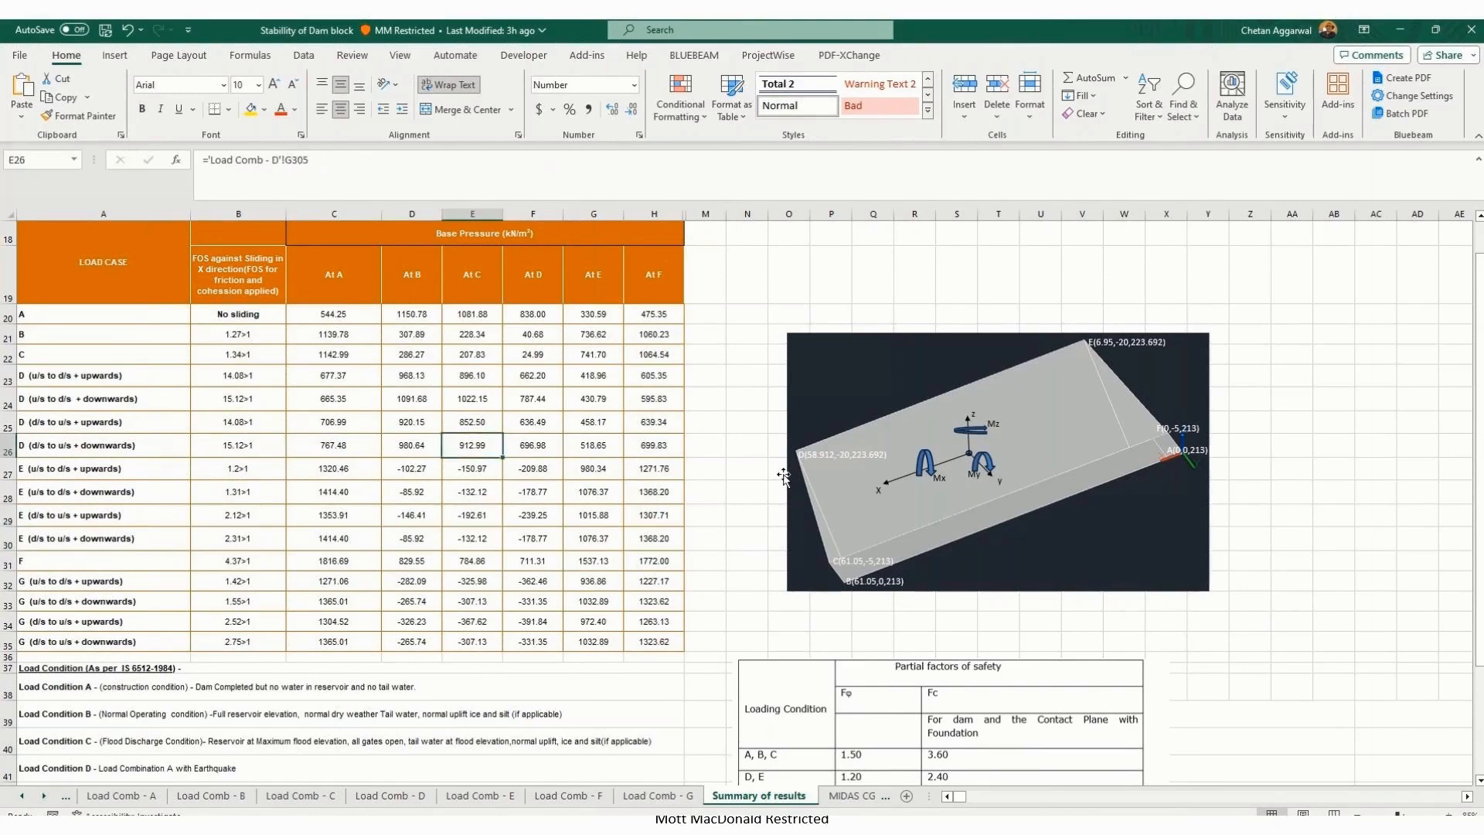
key("Down")
key("Down")
key("Up")
key("Left")
key("Left")
key("Left")
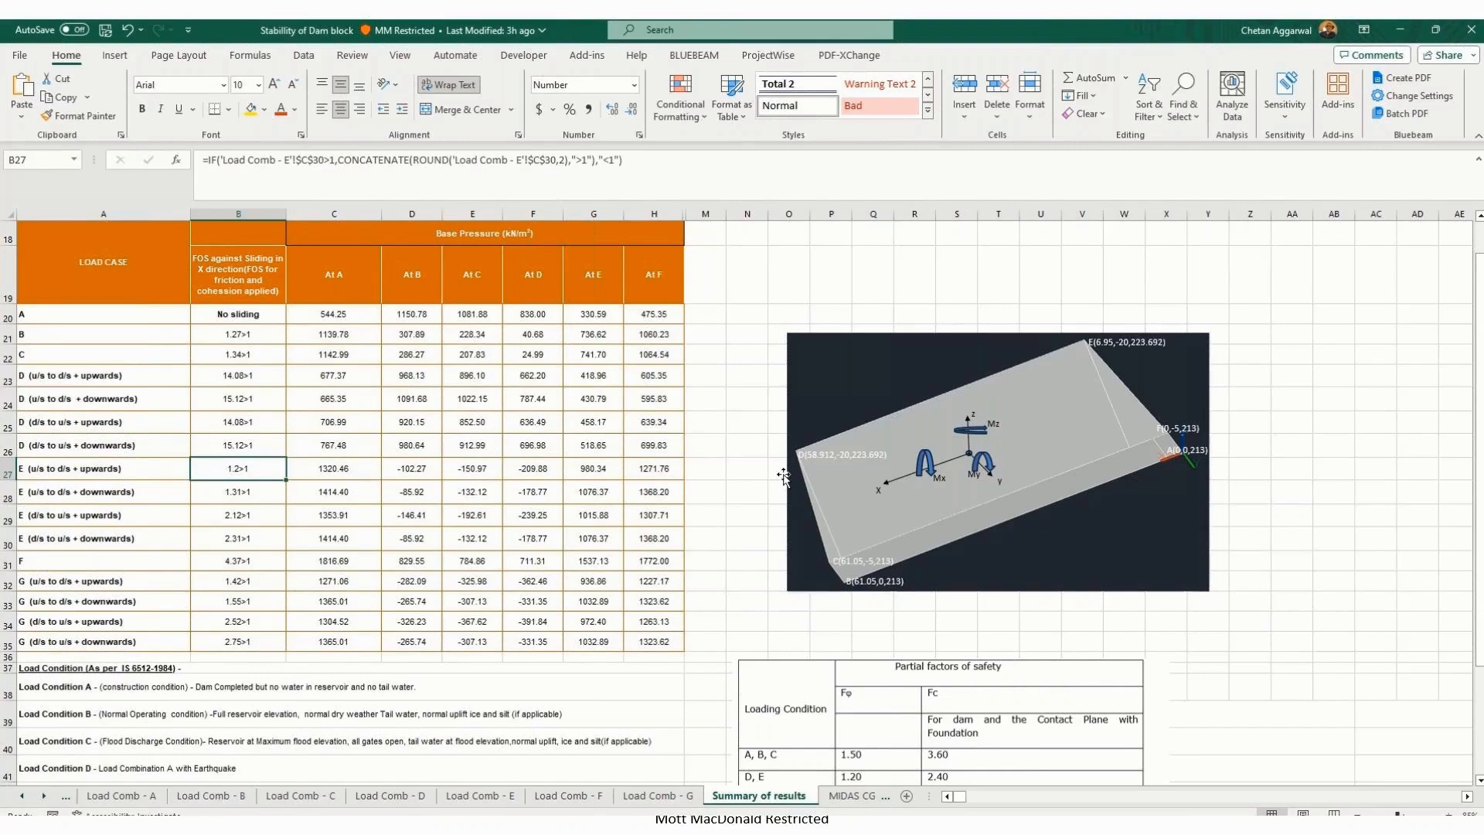
Step: Review the base pressures at C down the load case E, F and G rows of the summary table
key("Right")
key("Right")
key("Right")
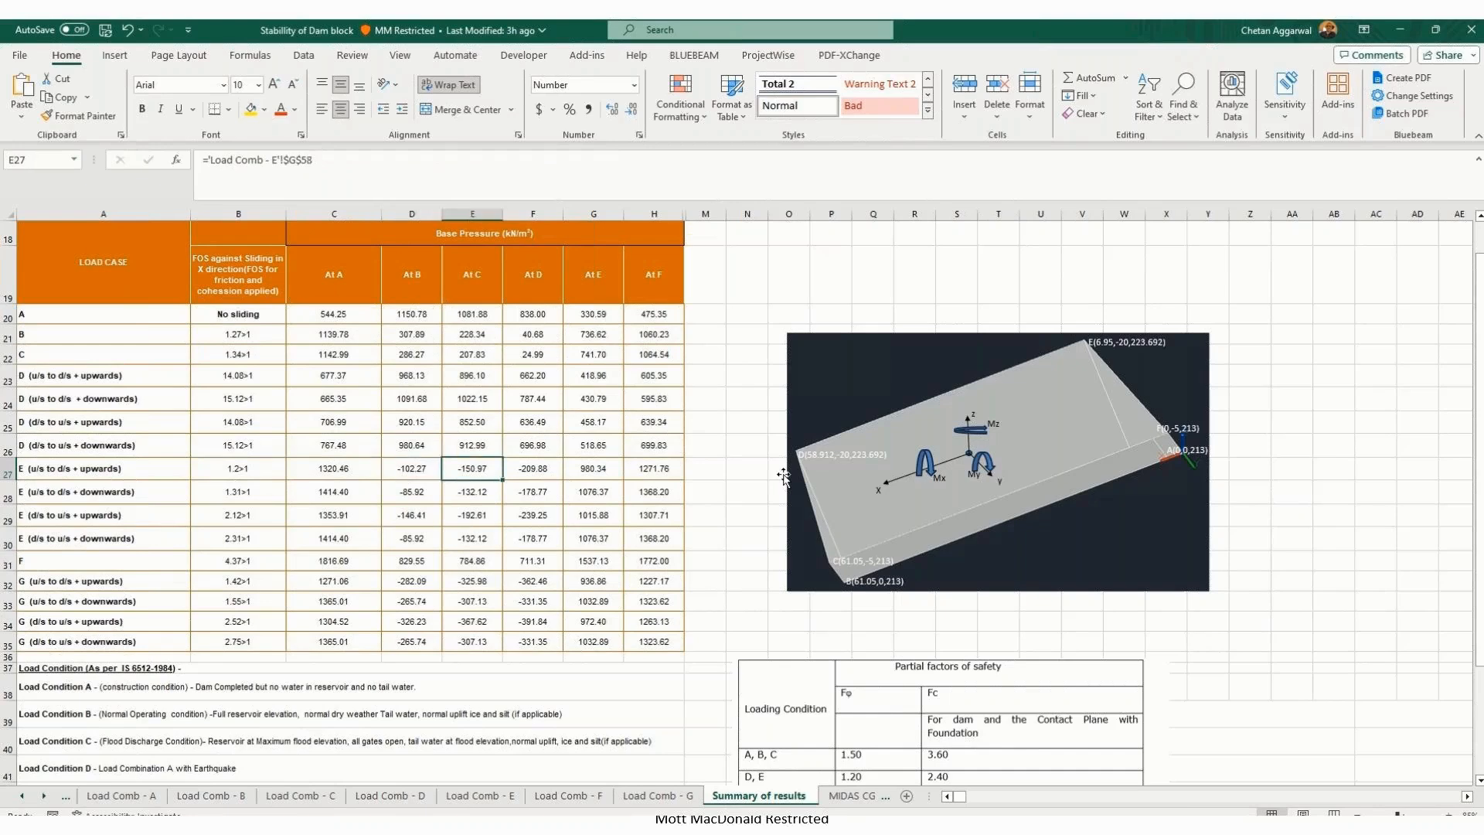
key("Down")
key("Down")
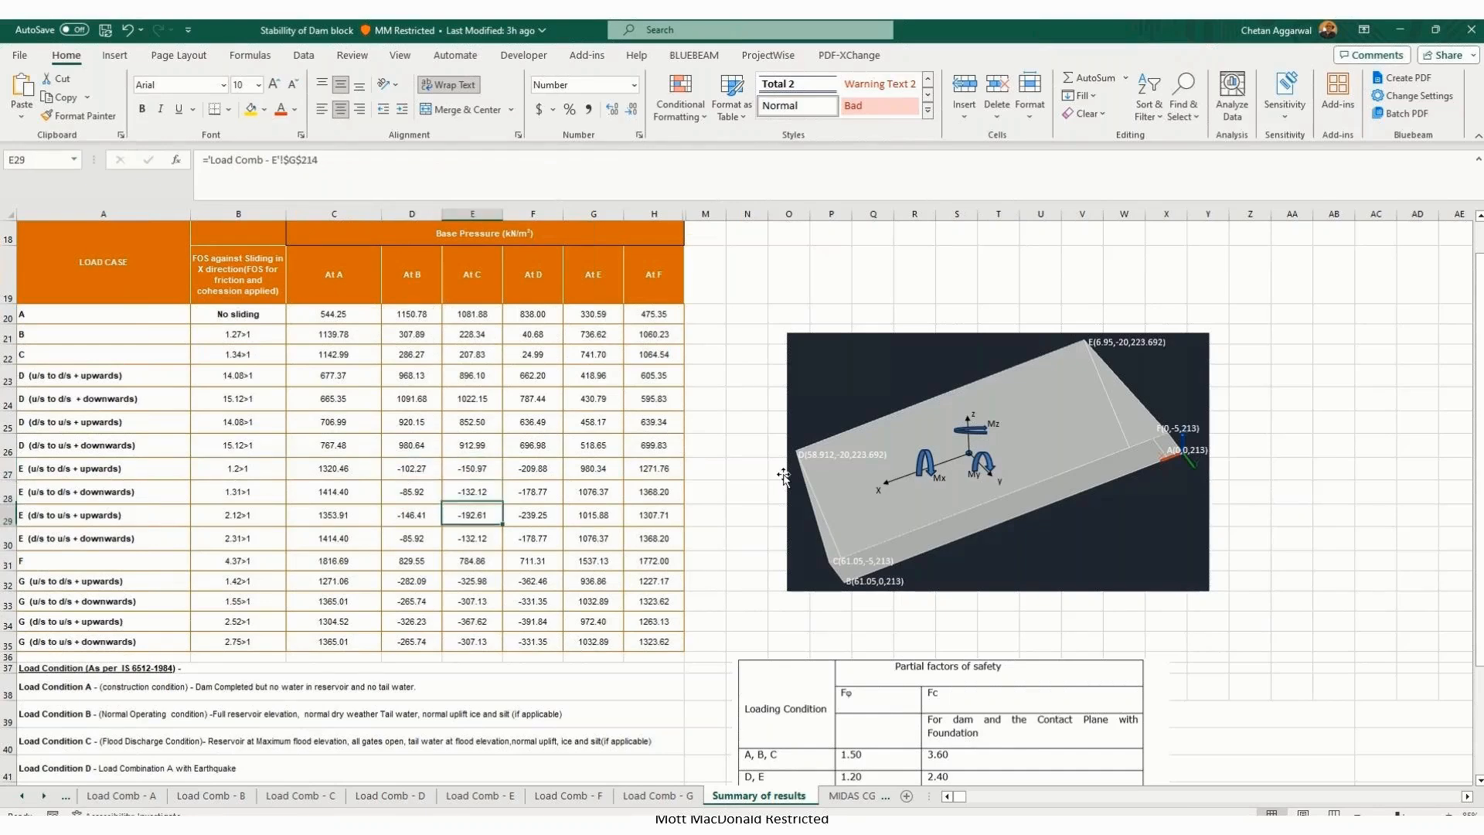
key("Down")
key("Down")
key("Down")
key("Down")
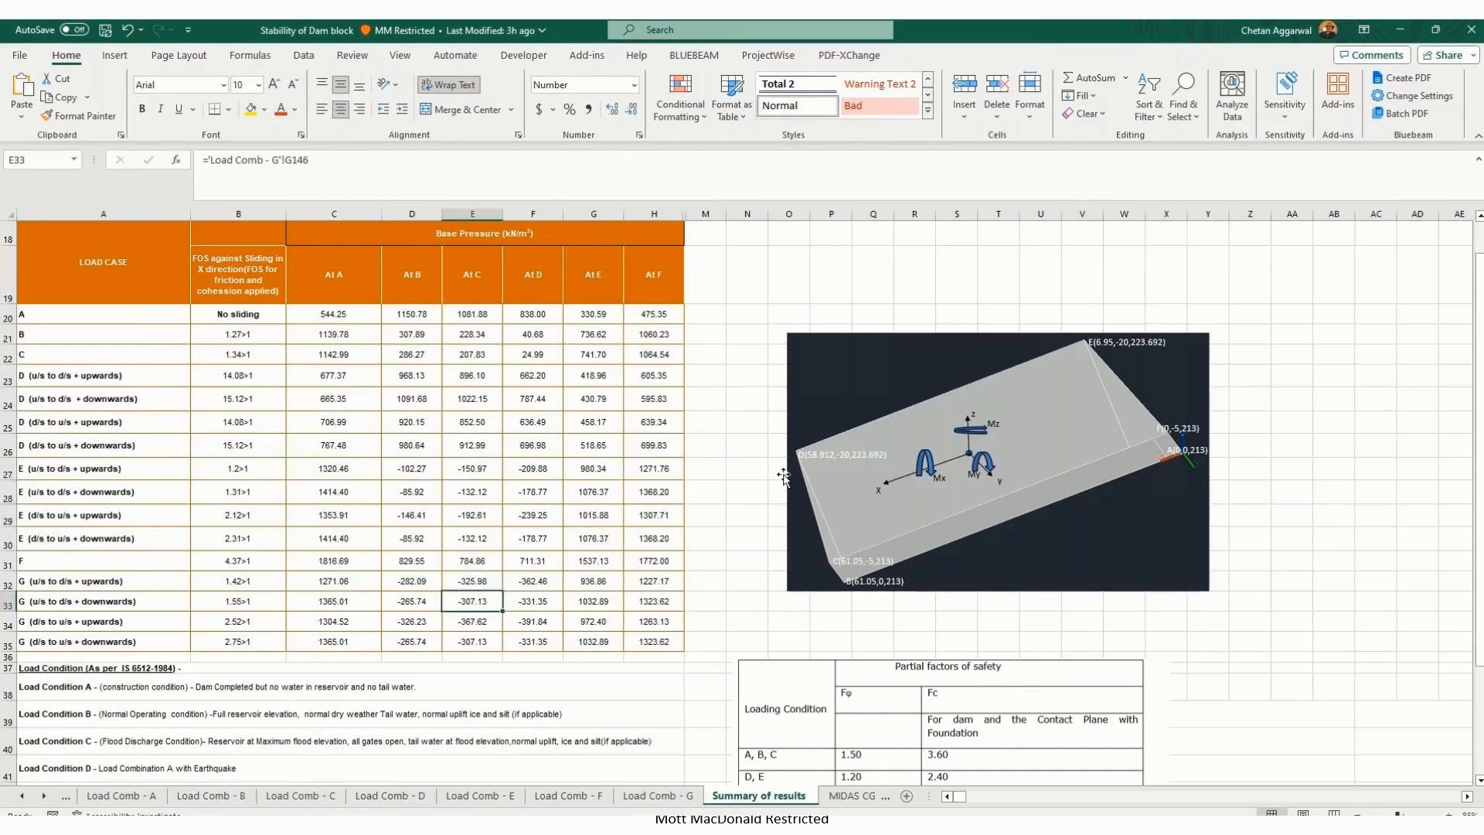
key("Up")
key("Up")
key("Up")
key("Up")
key("Up")
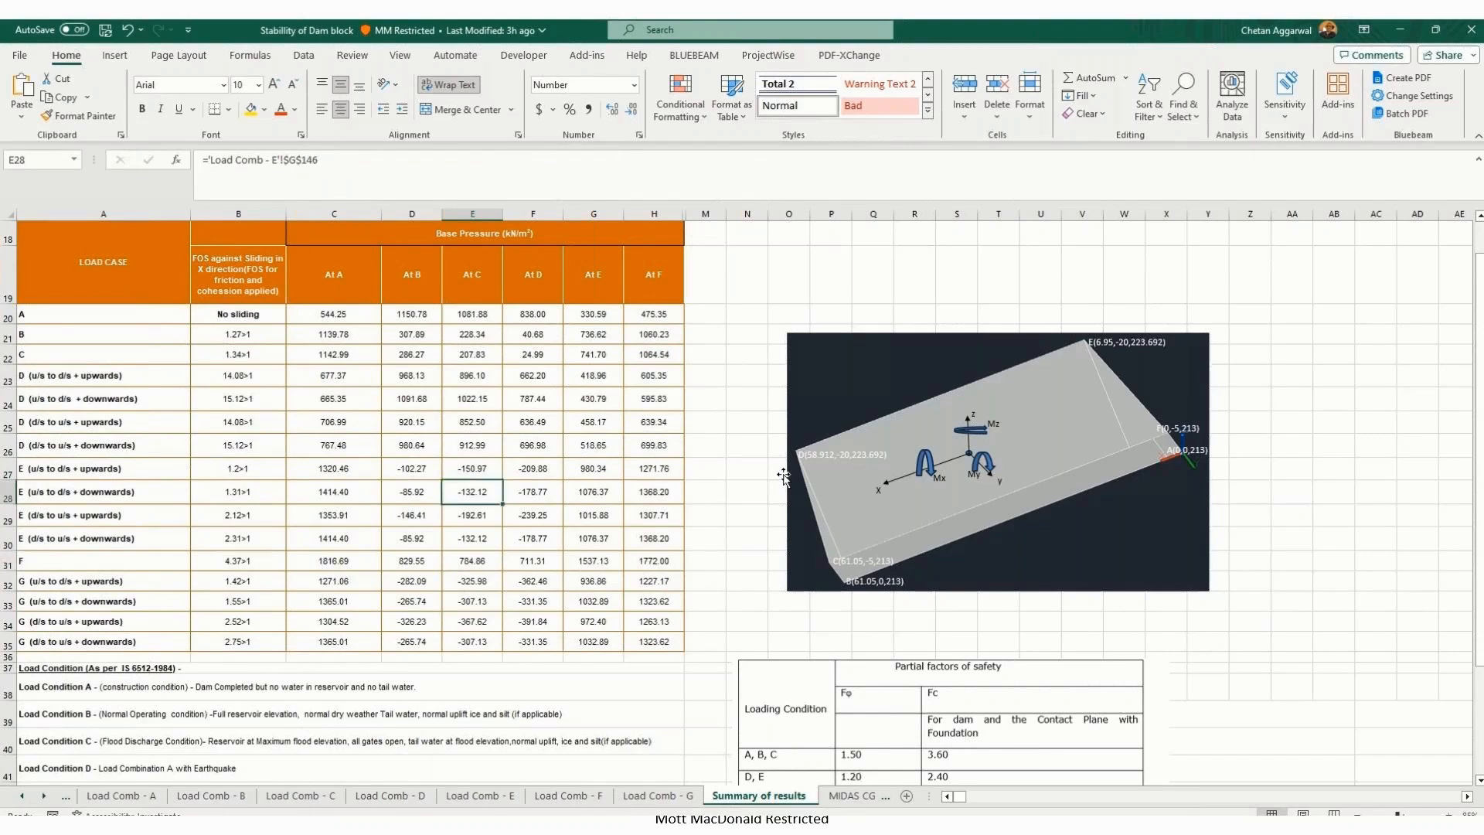
Step: Review the sliding FOS values and formulas for load cases A to D in the summary table
key("Left")
key("Left")
key("Left")
key("Up")
key("Up")
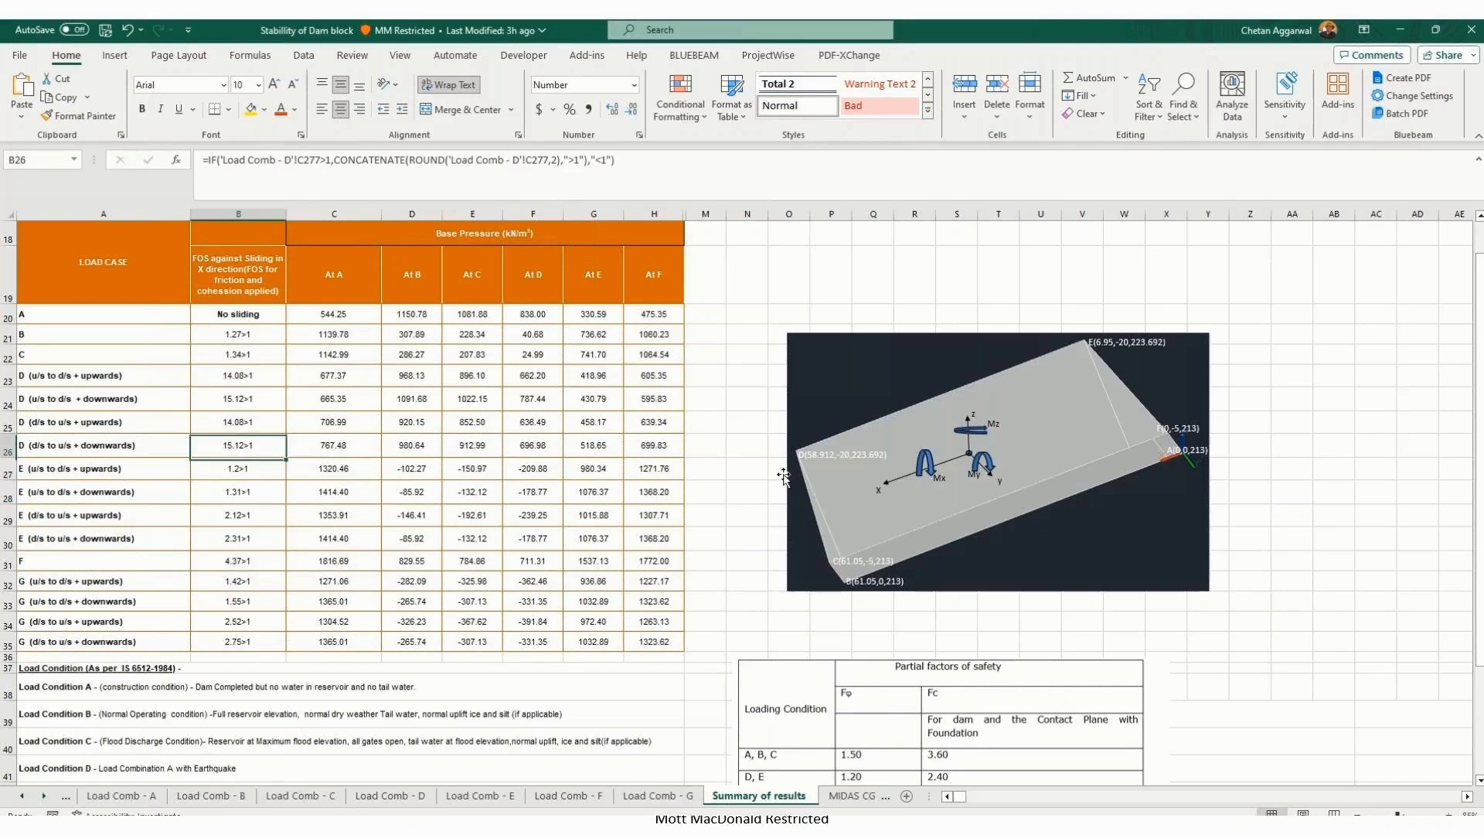
key("Up")
key("Up")
key("Up")
key("Up")
key("Up")
key("Up")
key("Down")
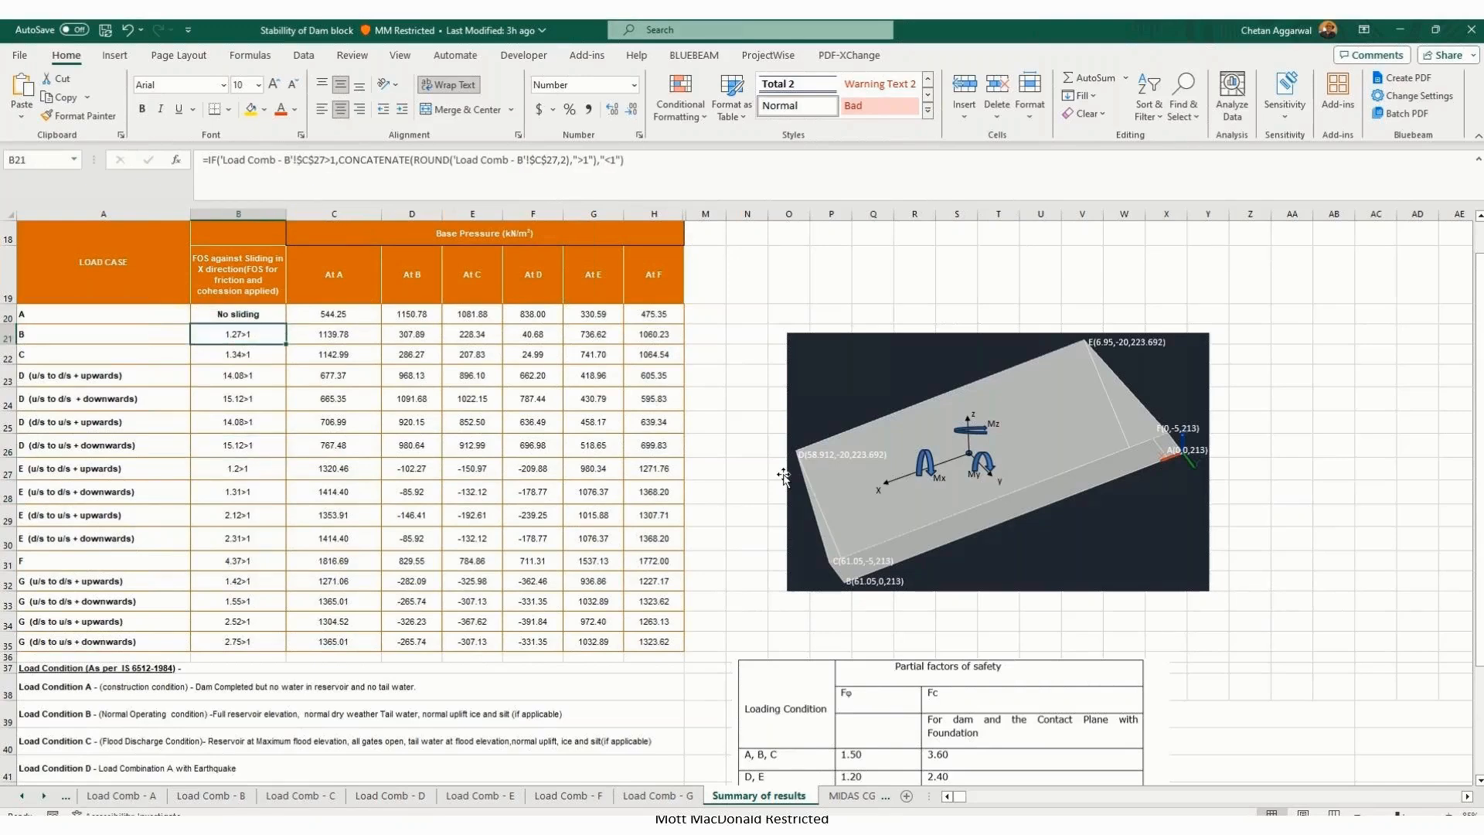
key("Down")
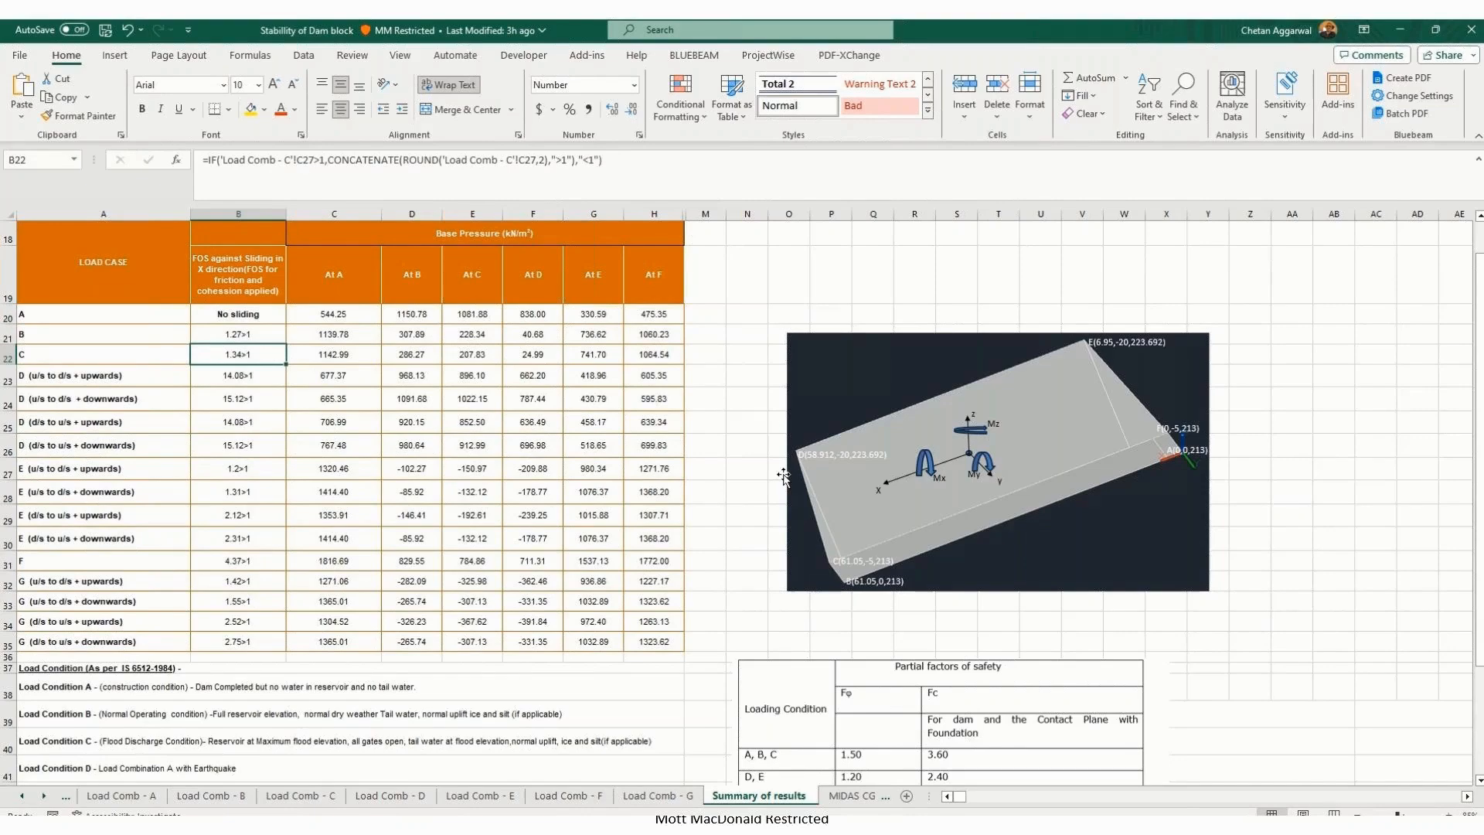
Step: Examine the base pressures at A to F for load cases A to D in the summary table
key("Right")
key("Up")
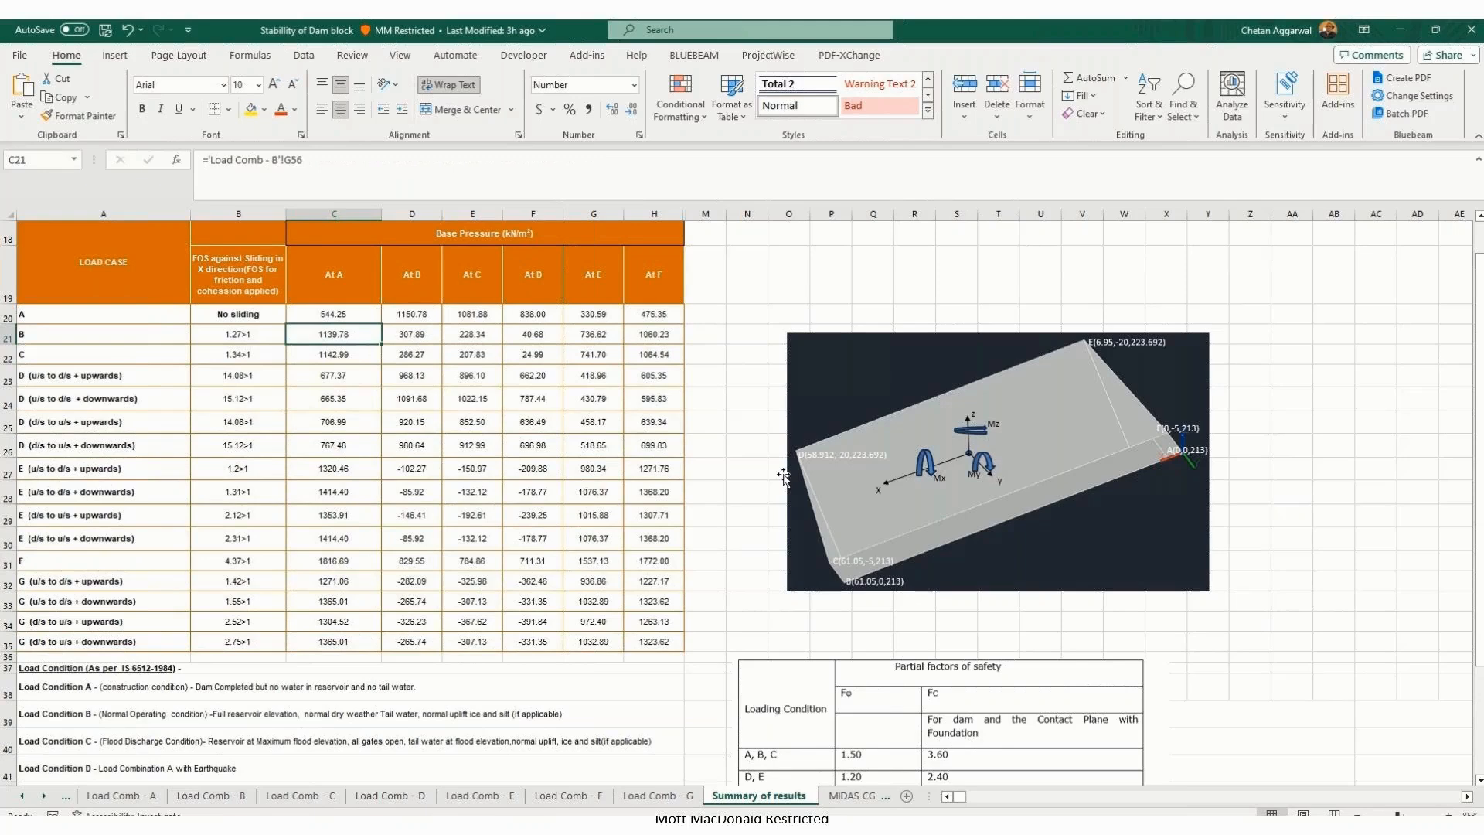
key("Up")
key("Right")
key("Right")
key("Right")
key("Right")
key("Right")
key("Down")
key("Down")
key("Down")
key("Down")
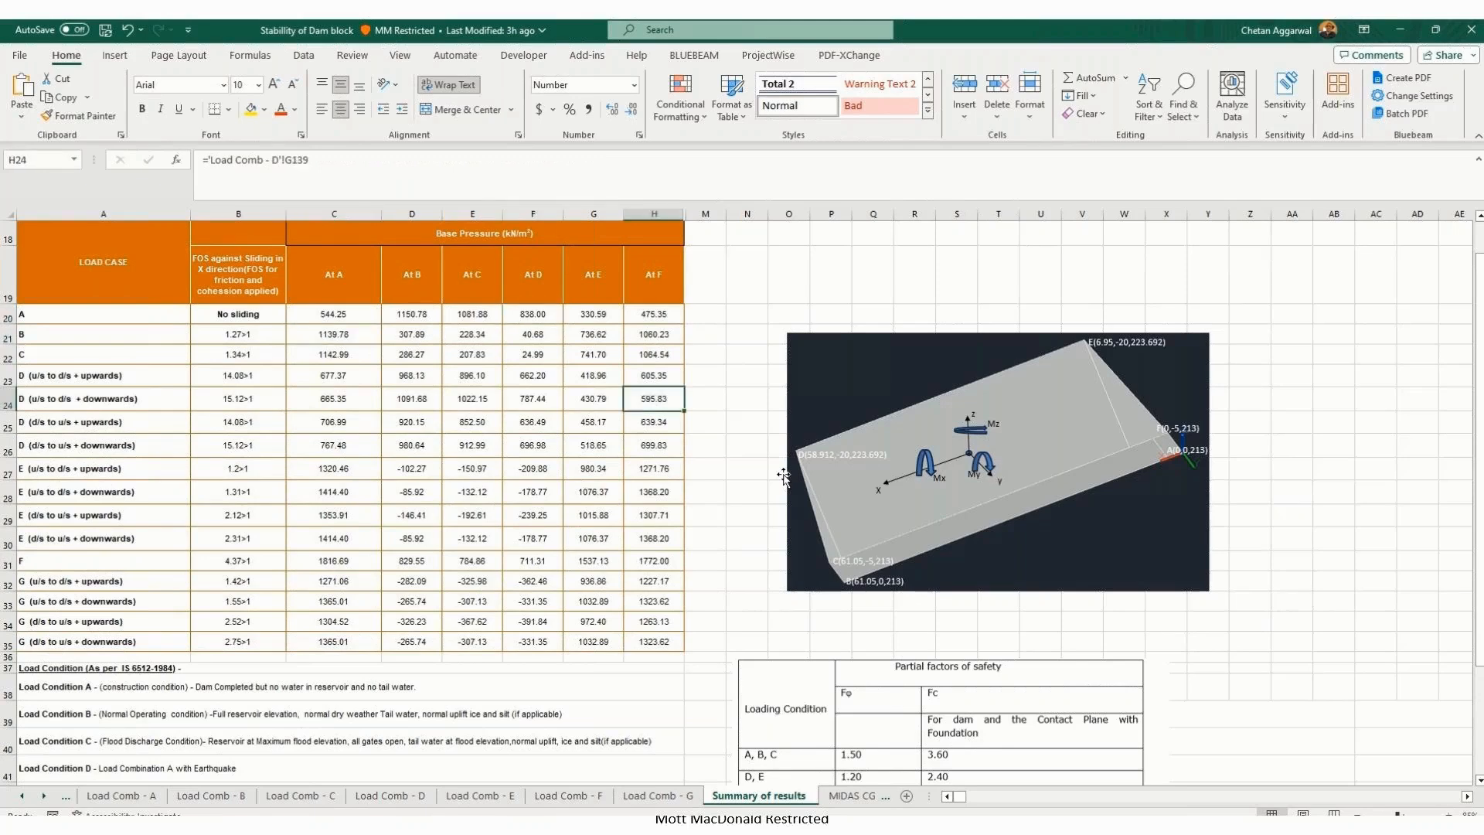
key("Left")
key("Left")
key("Left")
key("Left")
key("Left")
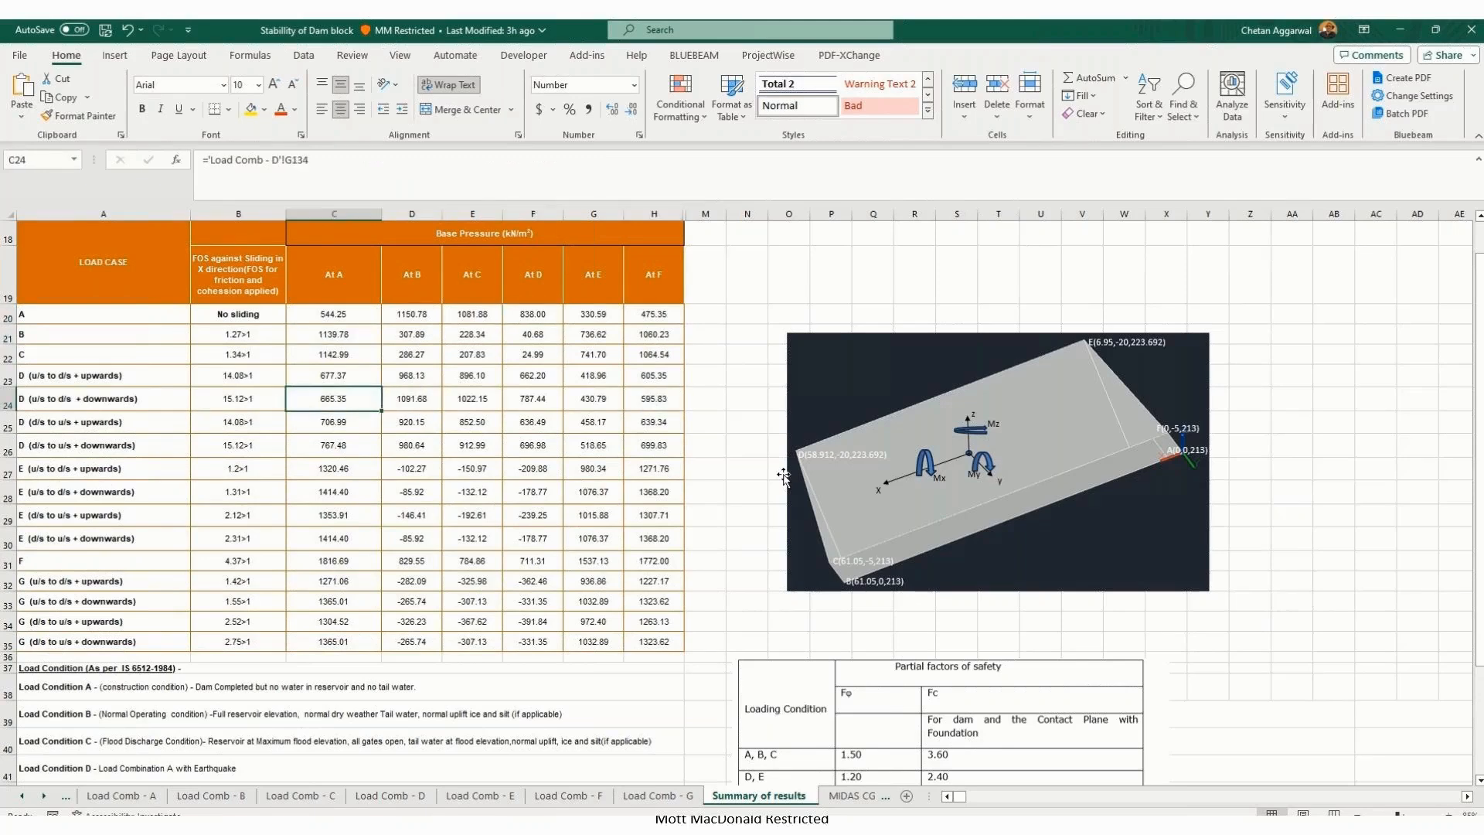
key("Up")
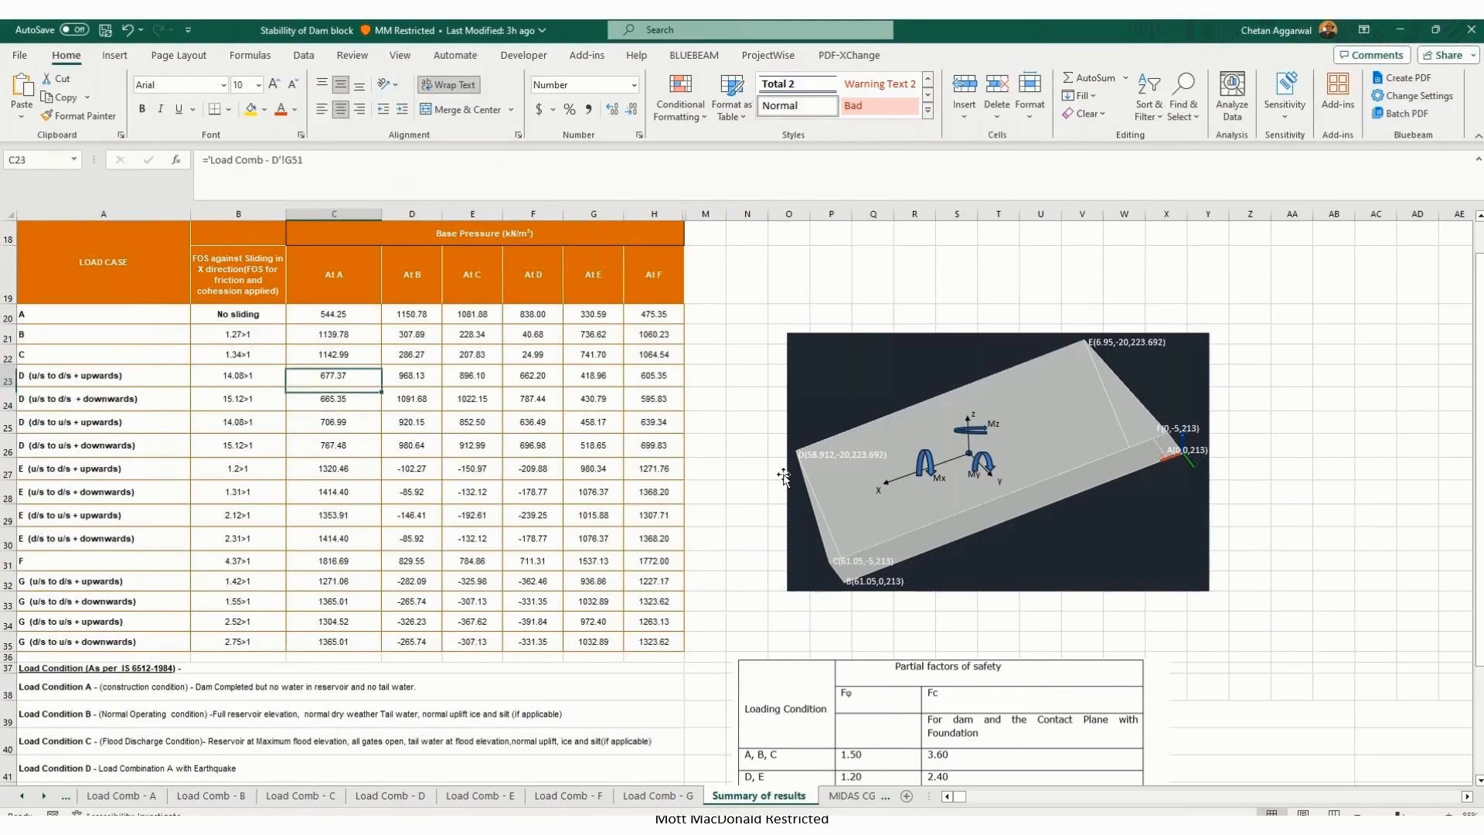
Step: Read the earthquake direction labels of load cases D and E in the load case column
key("Left")
key("Left")
key("Down")
key("Down")
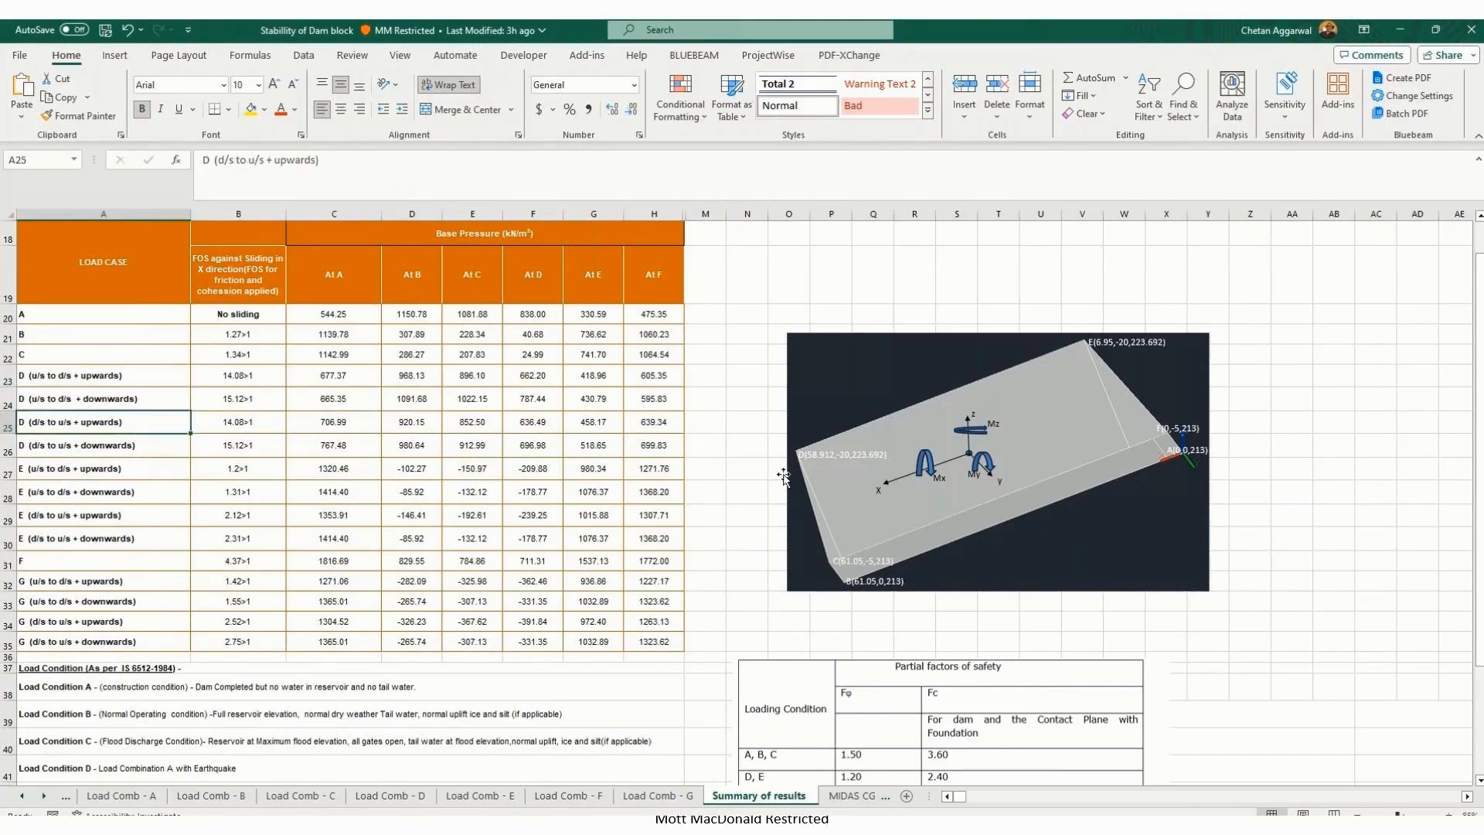
key("Down")
key("Down")
key("Down")
key("Down")
key("Down")
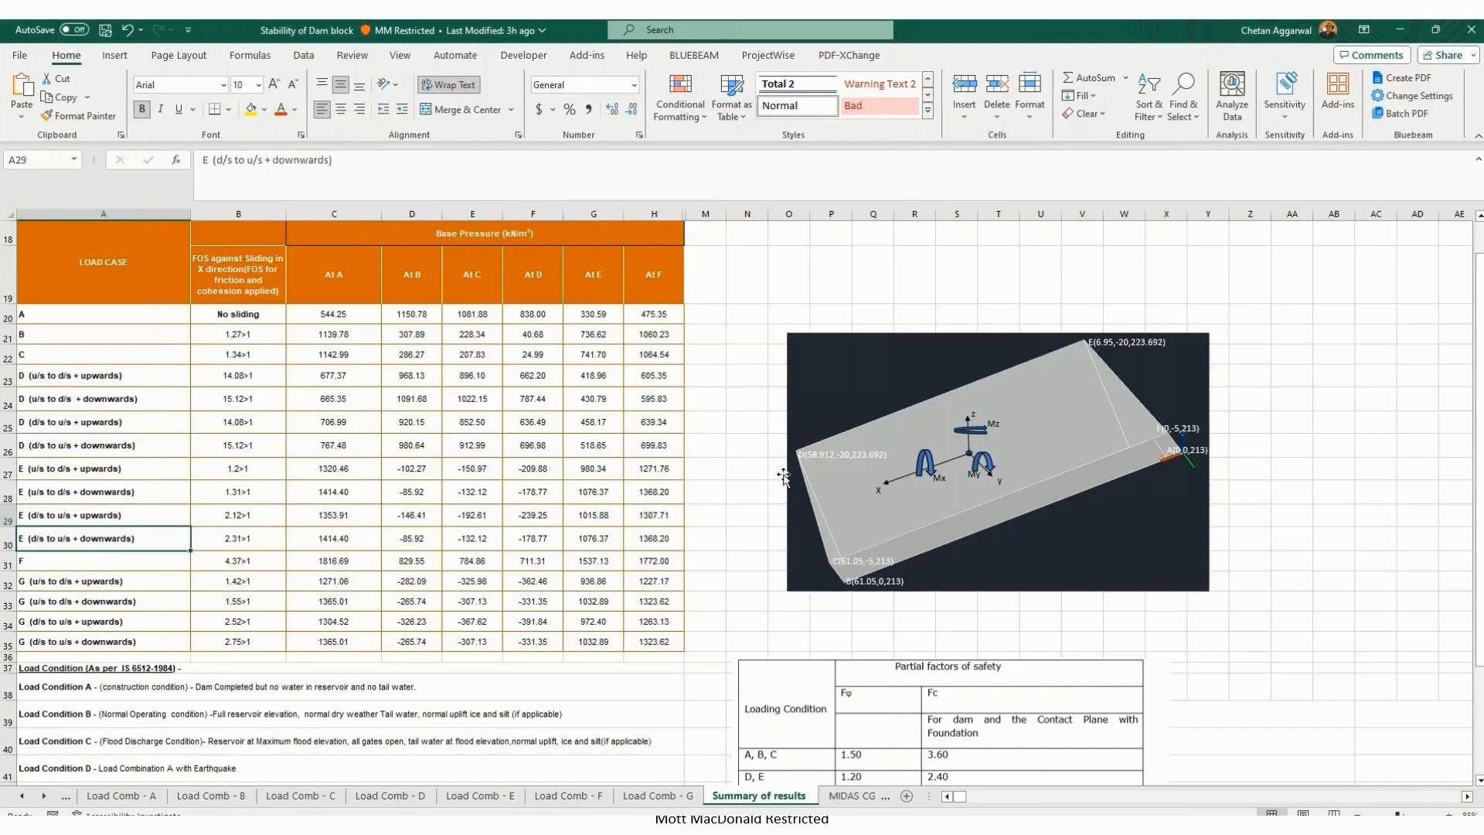
key("Up")
key("Up")
key("Up")
key("Up")
key("Up")
key("Right")
key("Right")
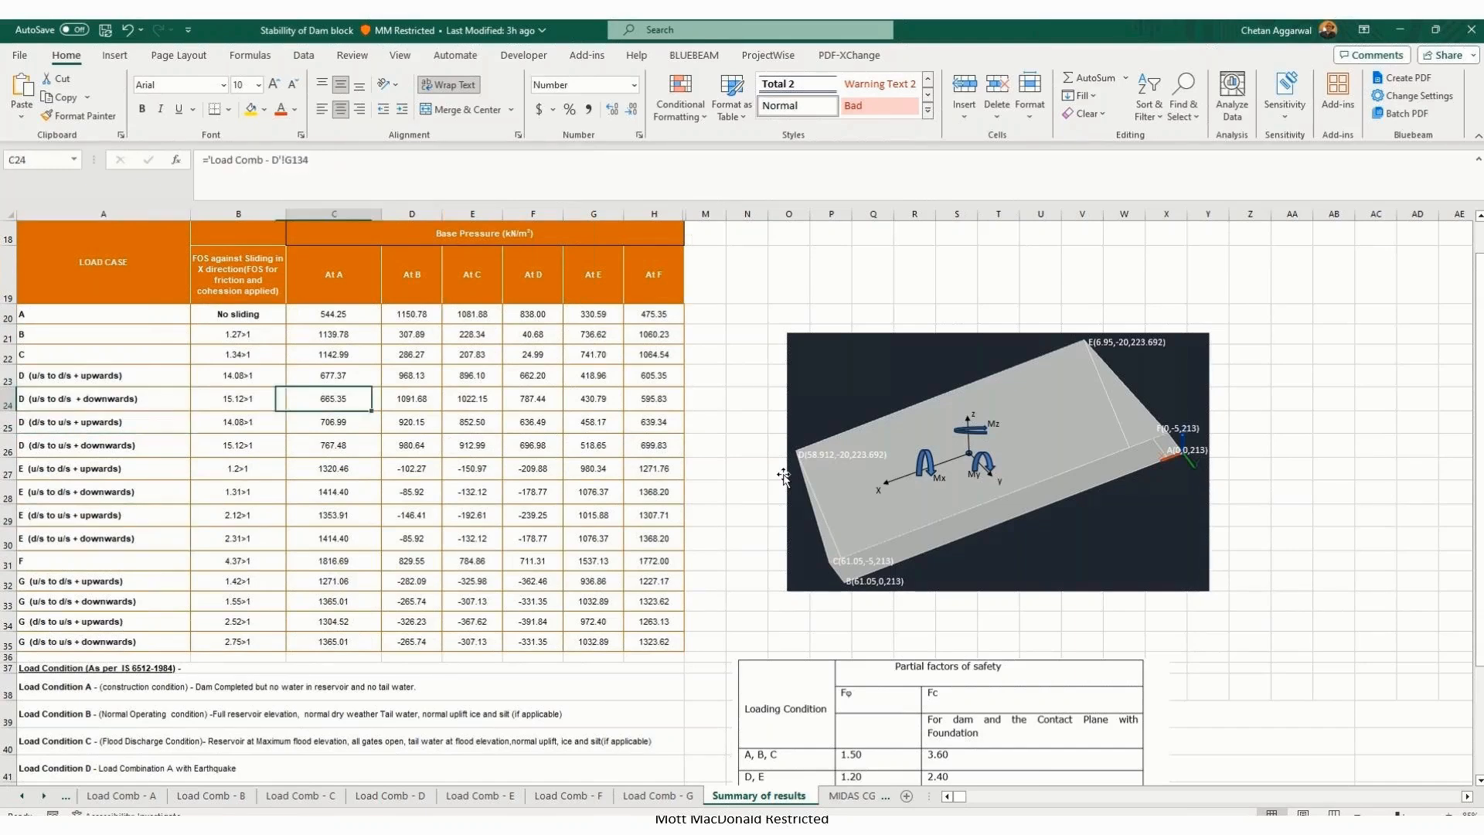
Step: Examine the base pressures at B to F for load case E (u/s to d/s + upwards)
key("Right")
key("Down")
key("Down")
key("Down")
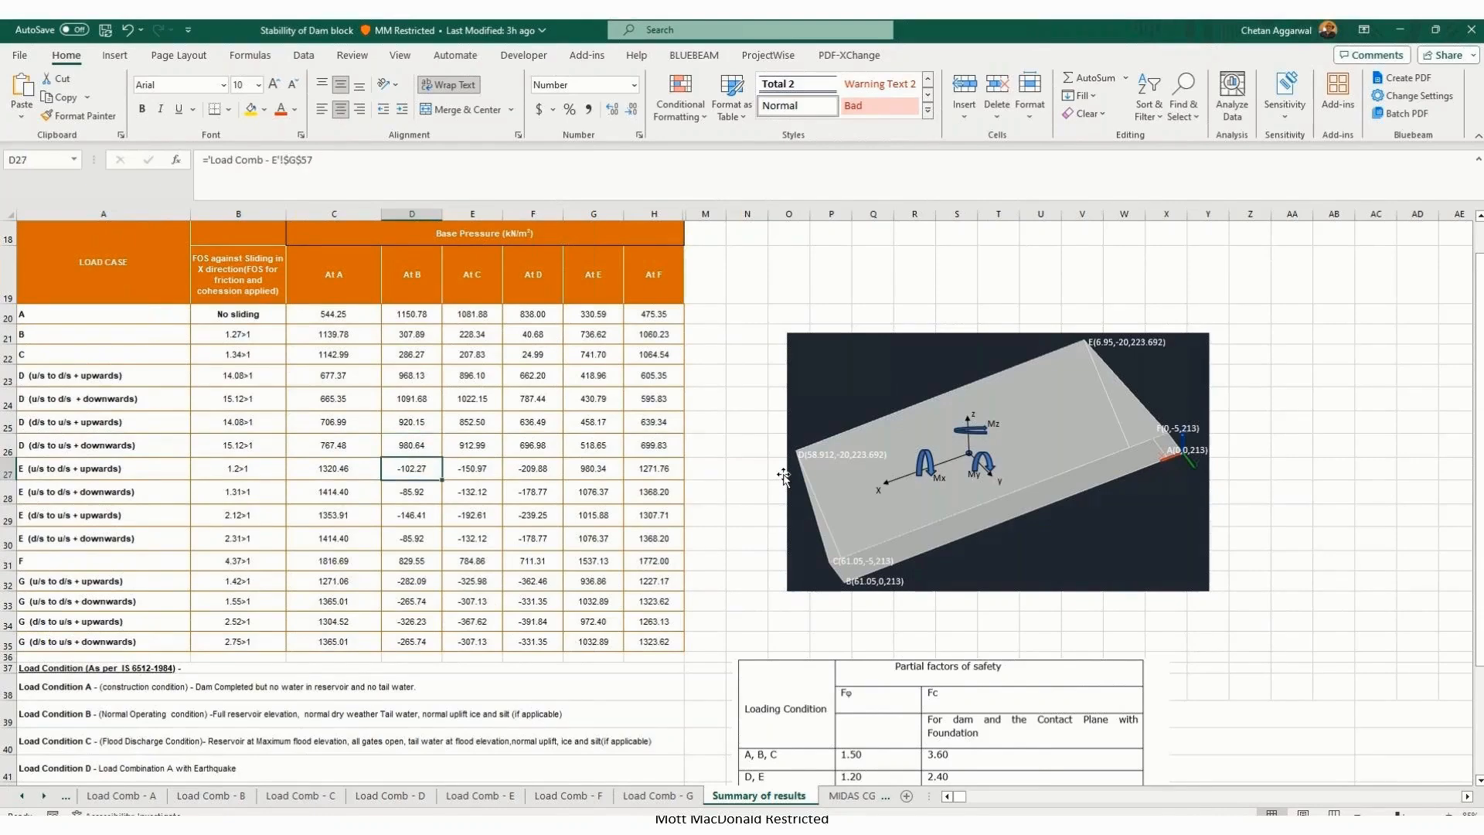
key("Right")
key("Right")
key("Right")
key("Right")
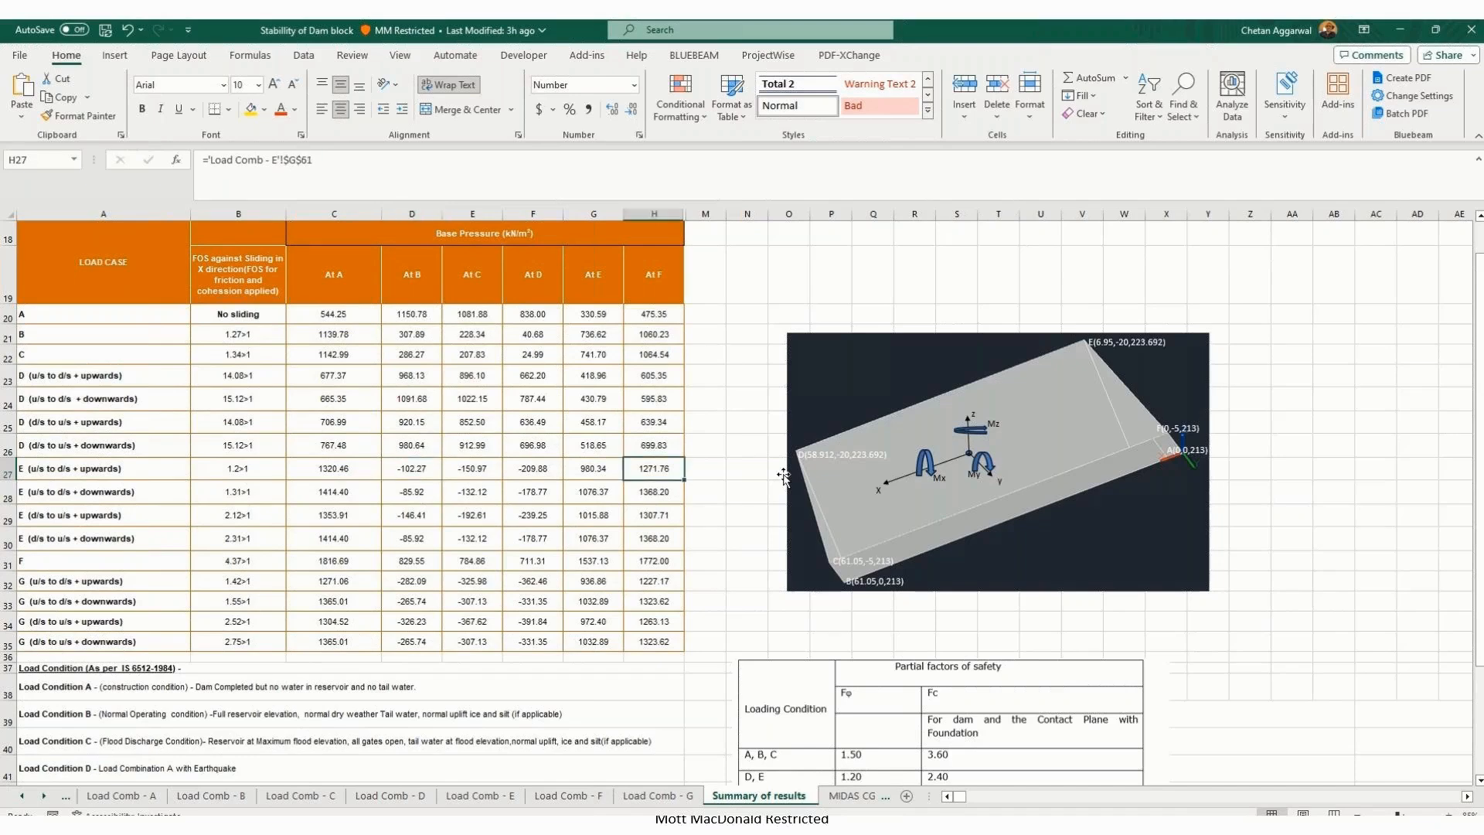
Step: Compare the base pressures at B to F for load case E (u/s to d/s + downwards)
key("Down")
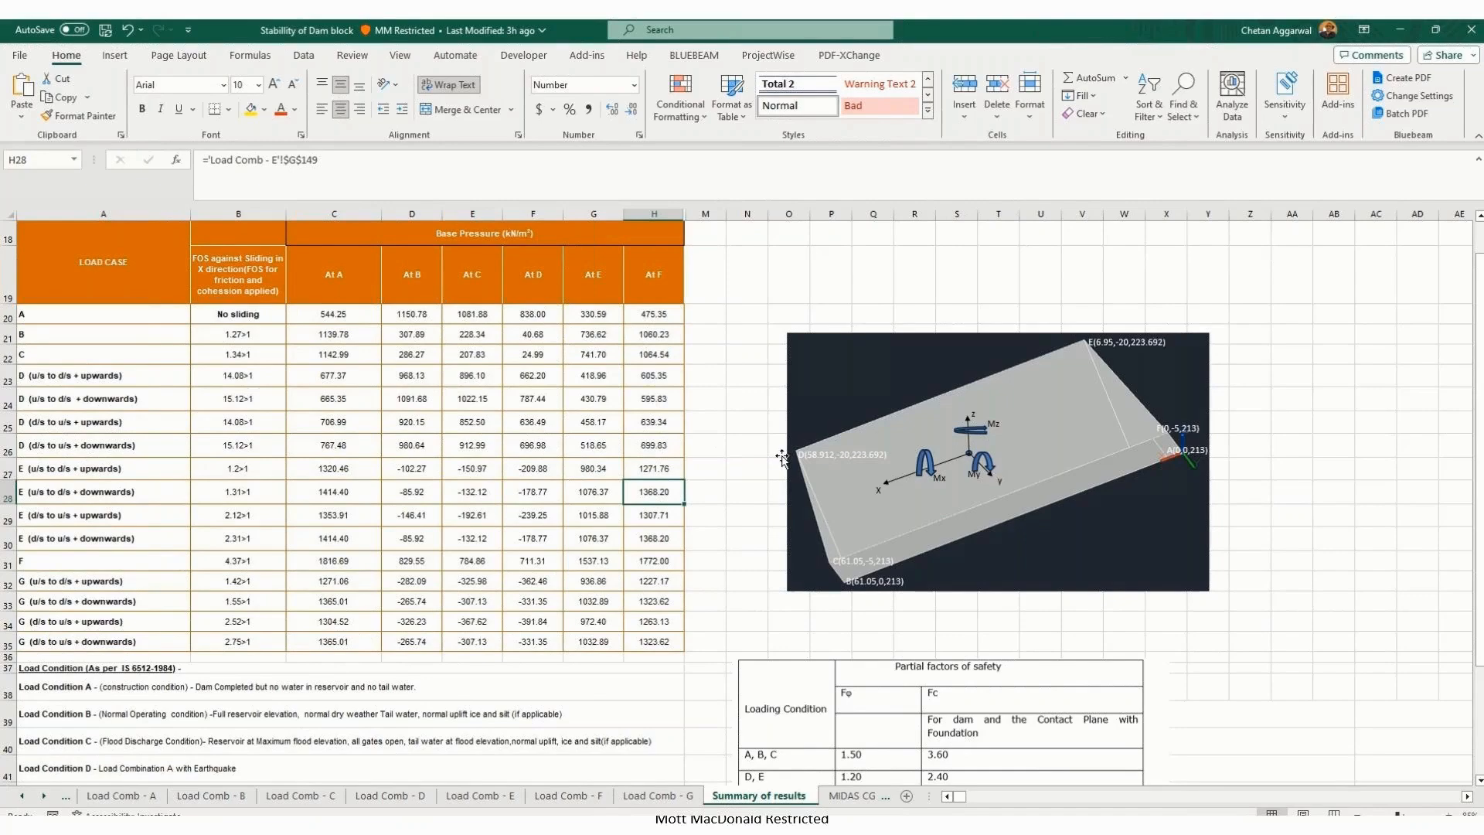
key("Left")
key("Left")
key("Left")
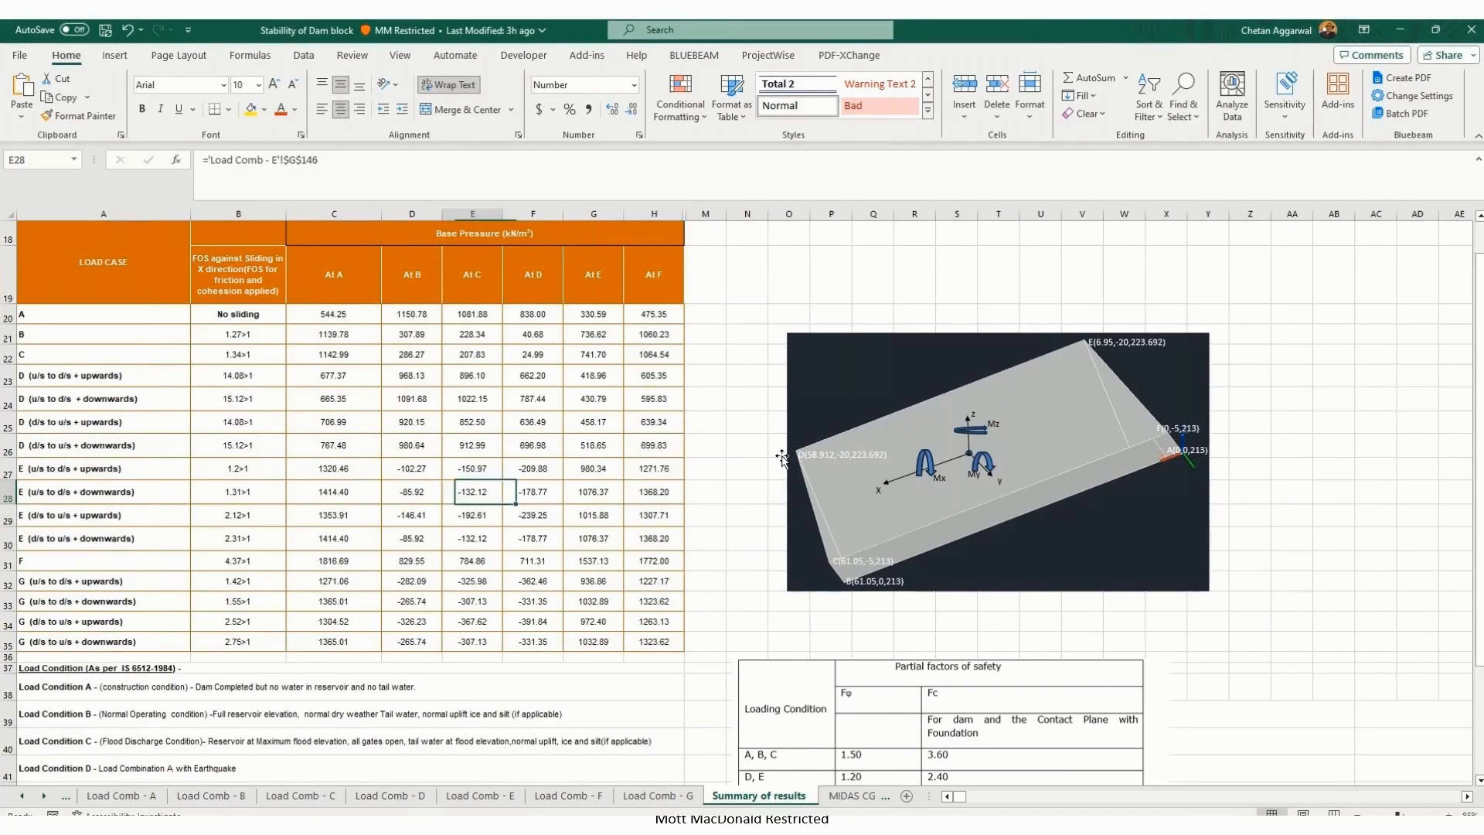
key("Right")
key("Right")
key("Right")
key("Left")
key("Left")
key("Left")
key("Left")
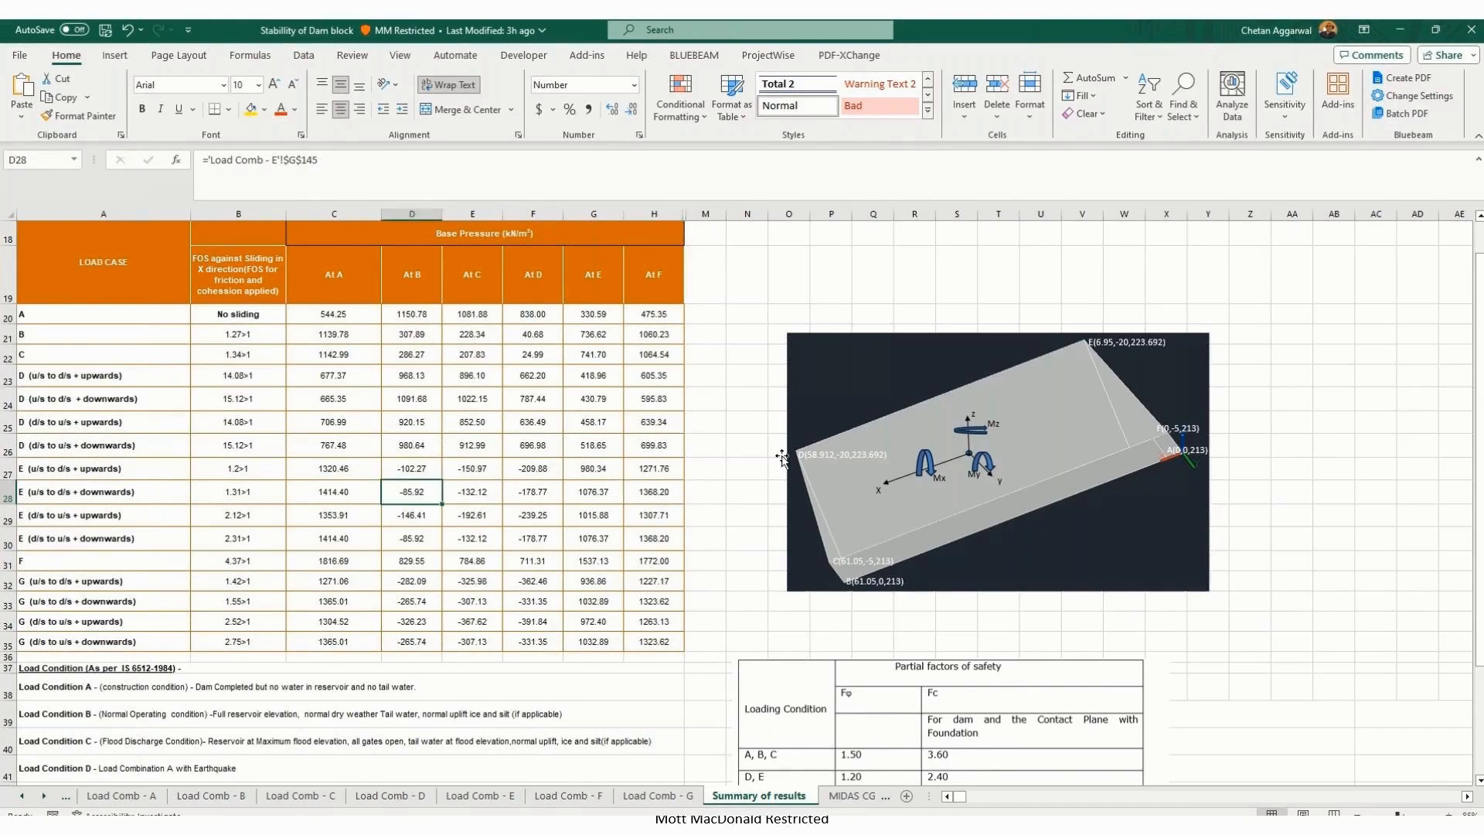
key("Right")
key("Right")
key("Right")
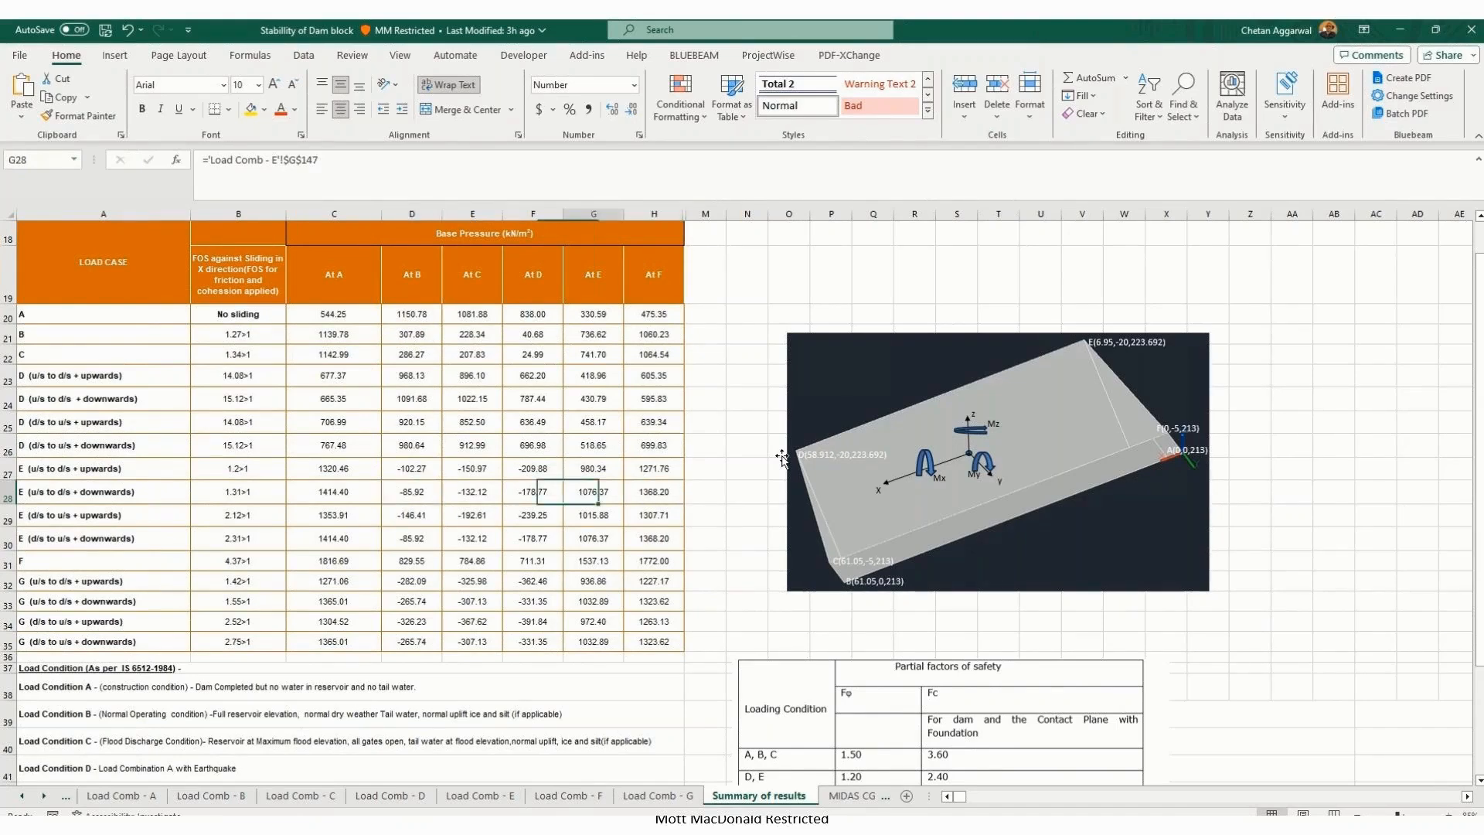
key("Left")
key("Left")
key("Left")
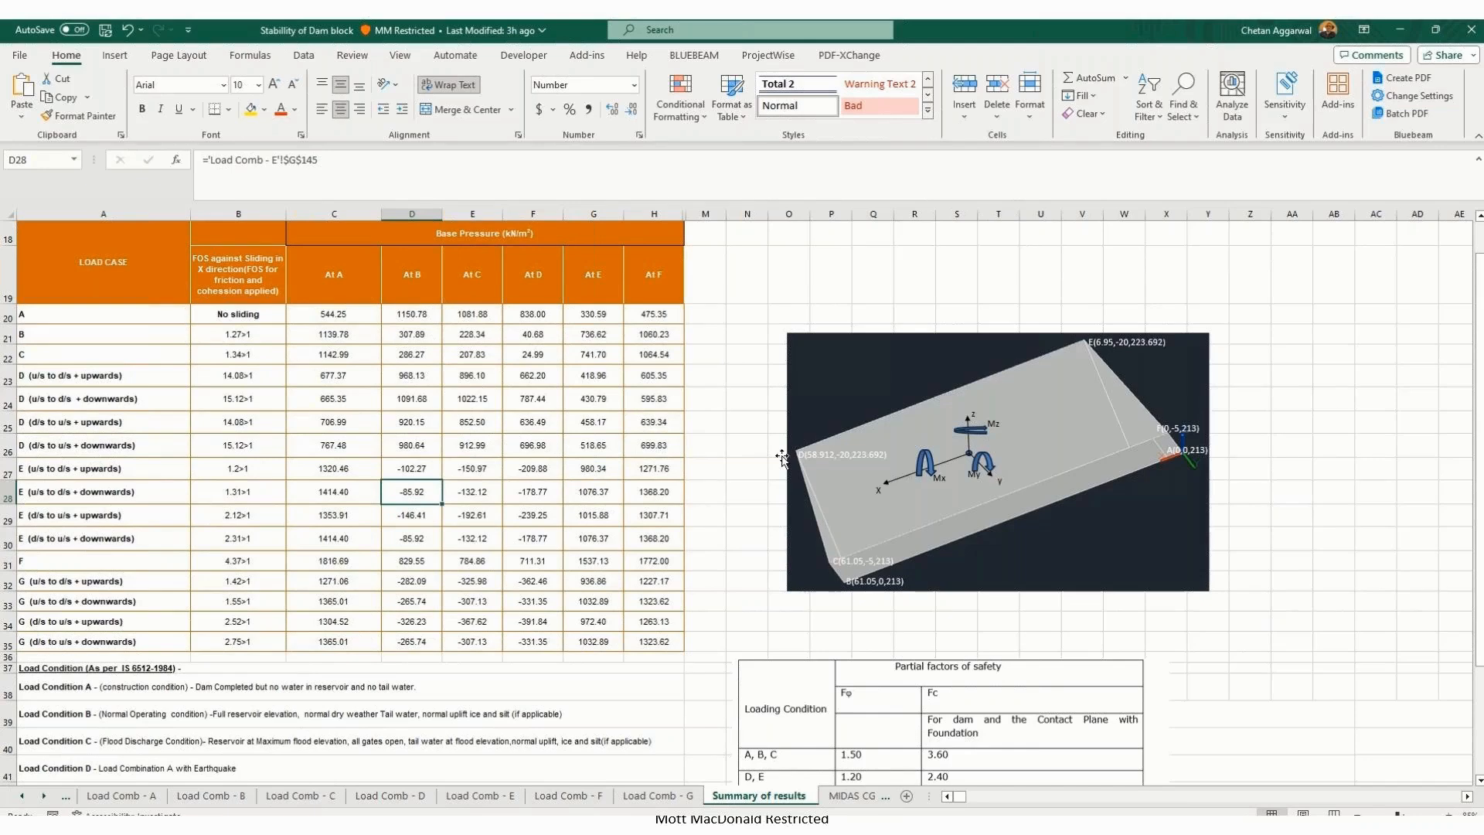
key("Right")
key("Right")
key("Right")
key("Right")
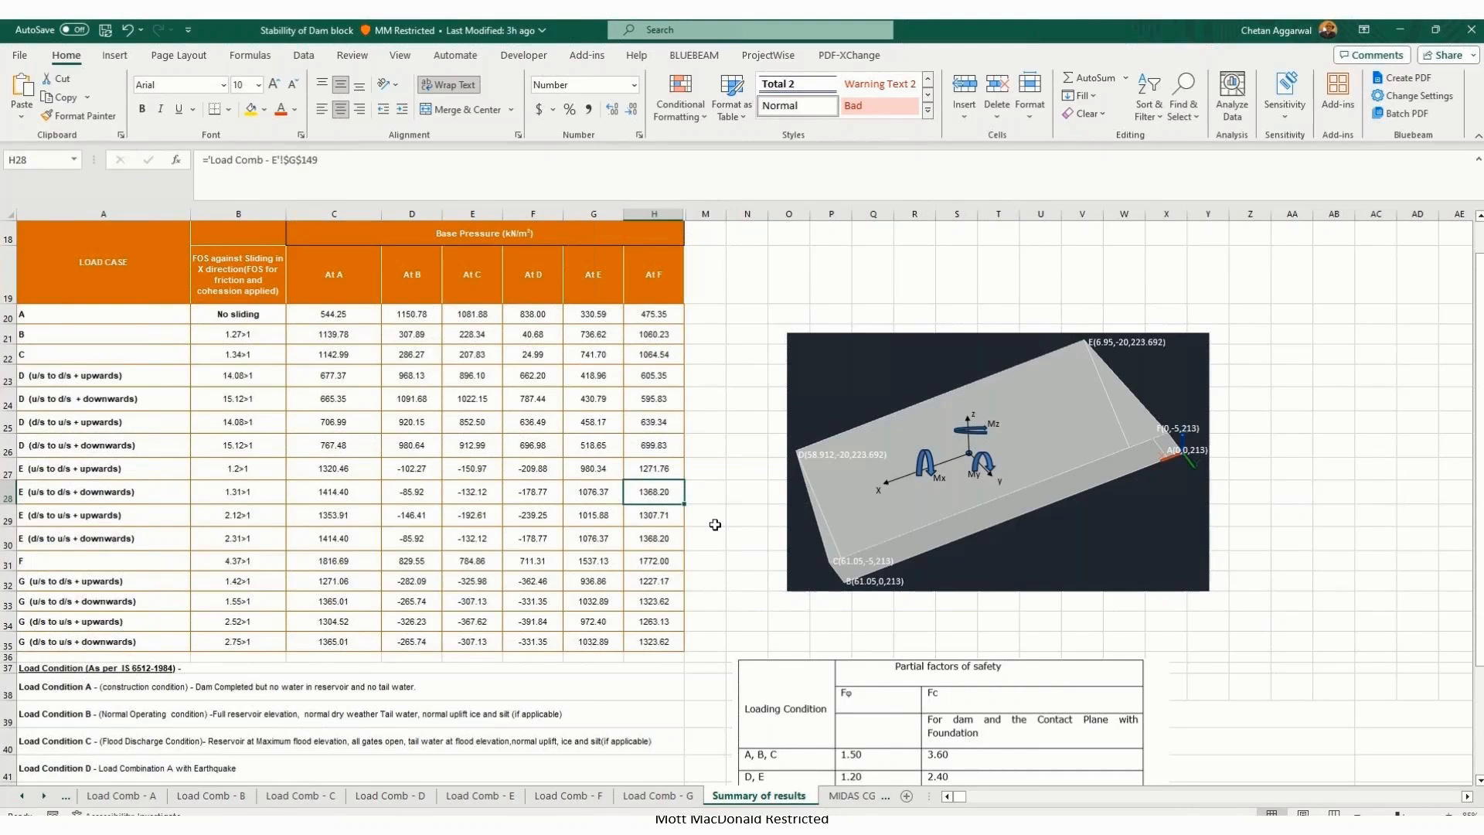
key("Left")
key("Left")
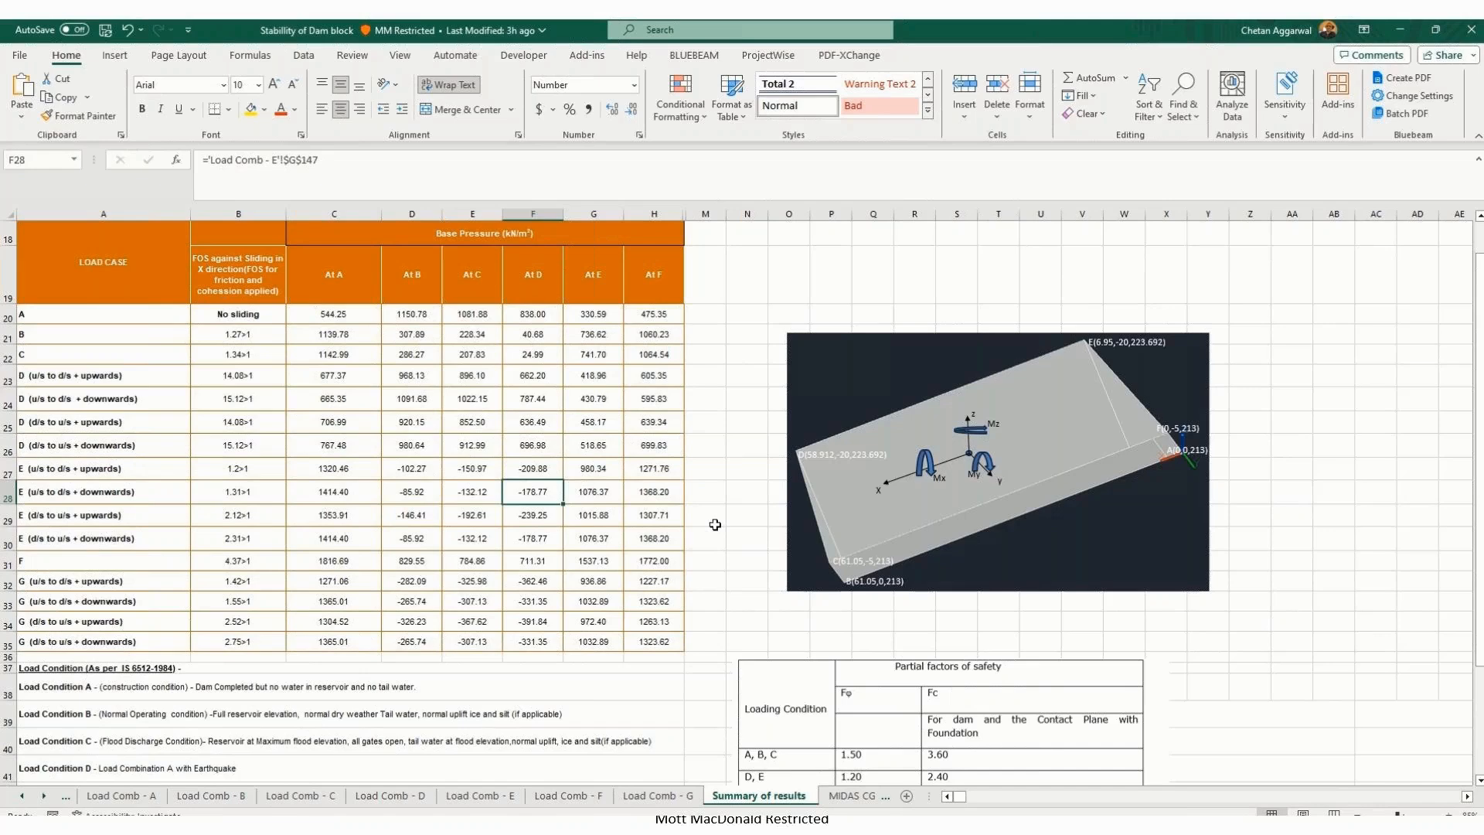
key("Right")
key("Left")
key("Left")
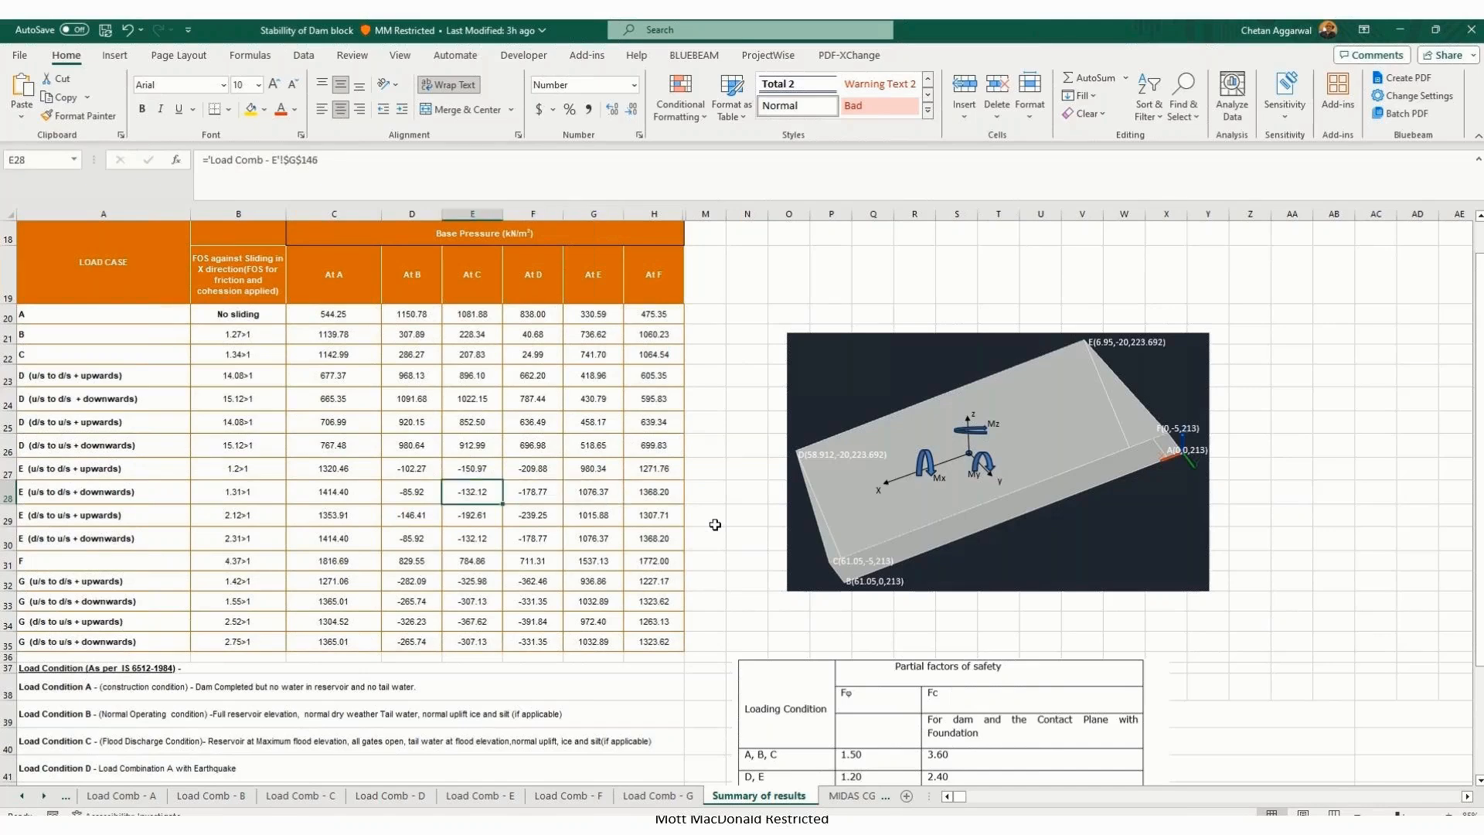
key("Left")
key("Right")
key("Right")
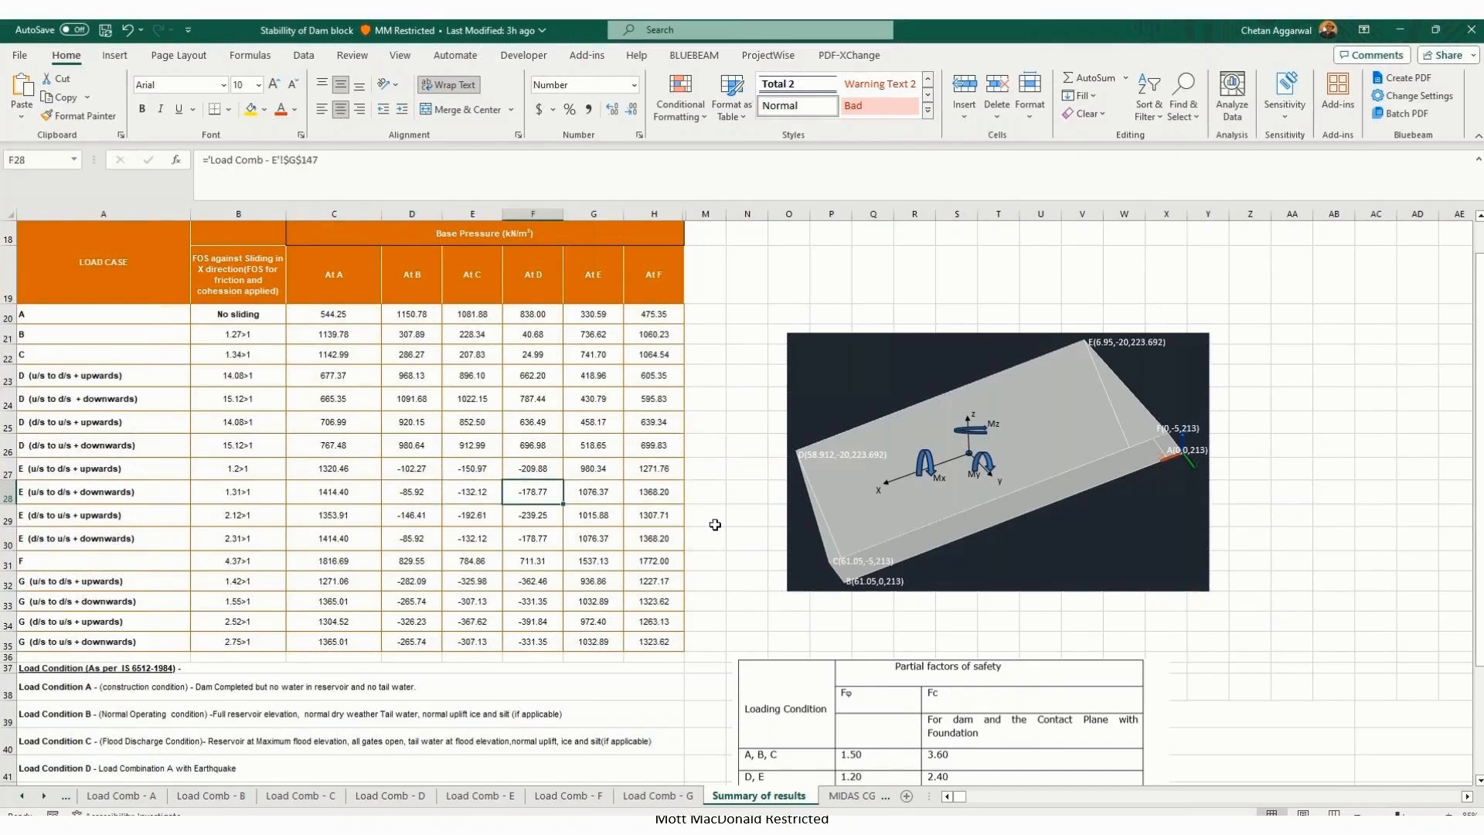
Step: Check the base pressures at D for load cases E and F, and read the label of the first load case G row
key("Up")
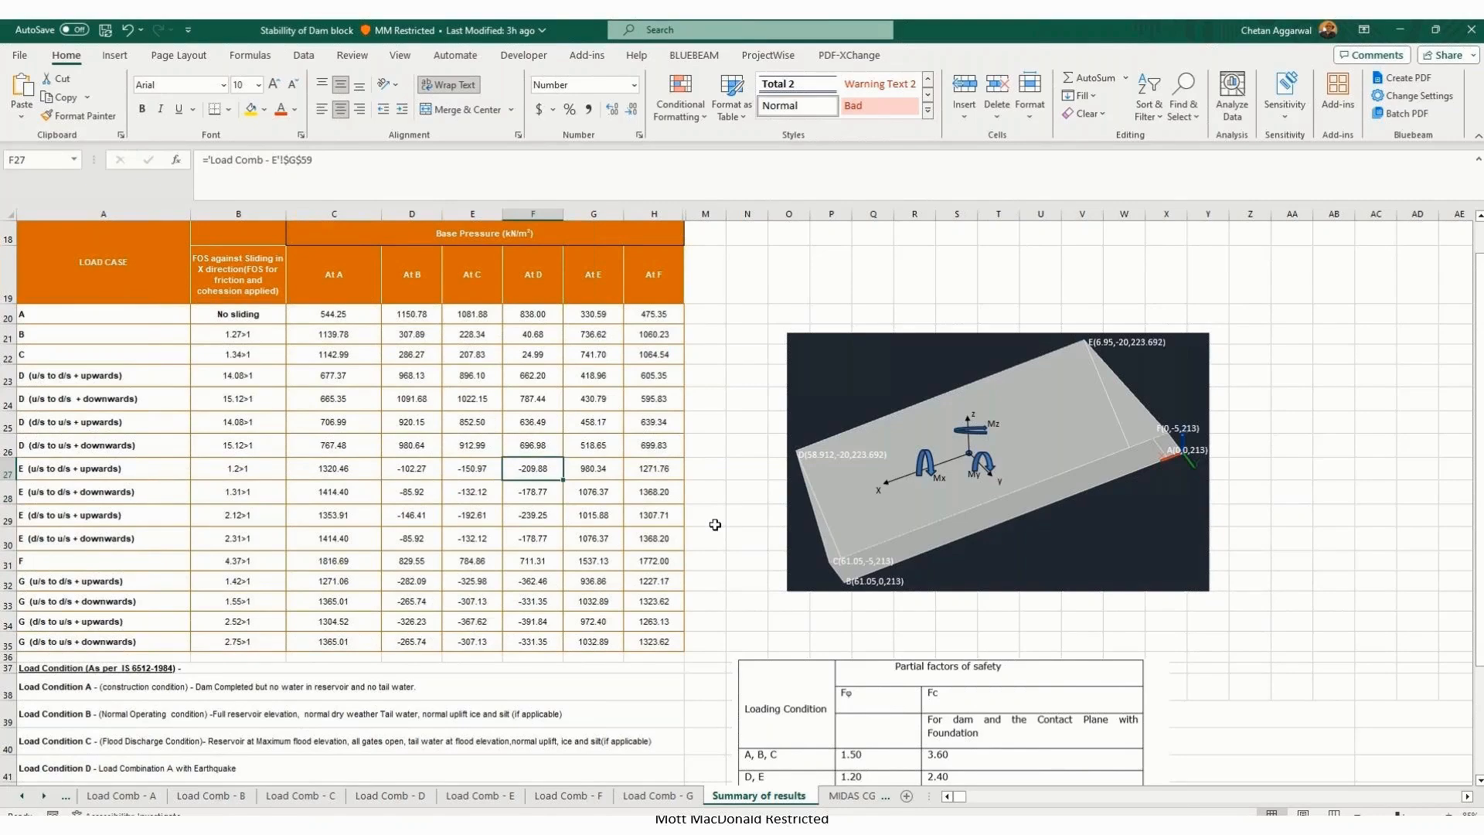
key("Down")
key("Down")
key("Down")
key("Down")
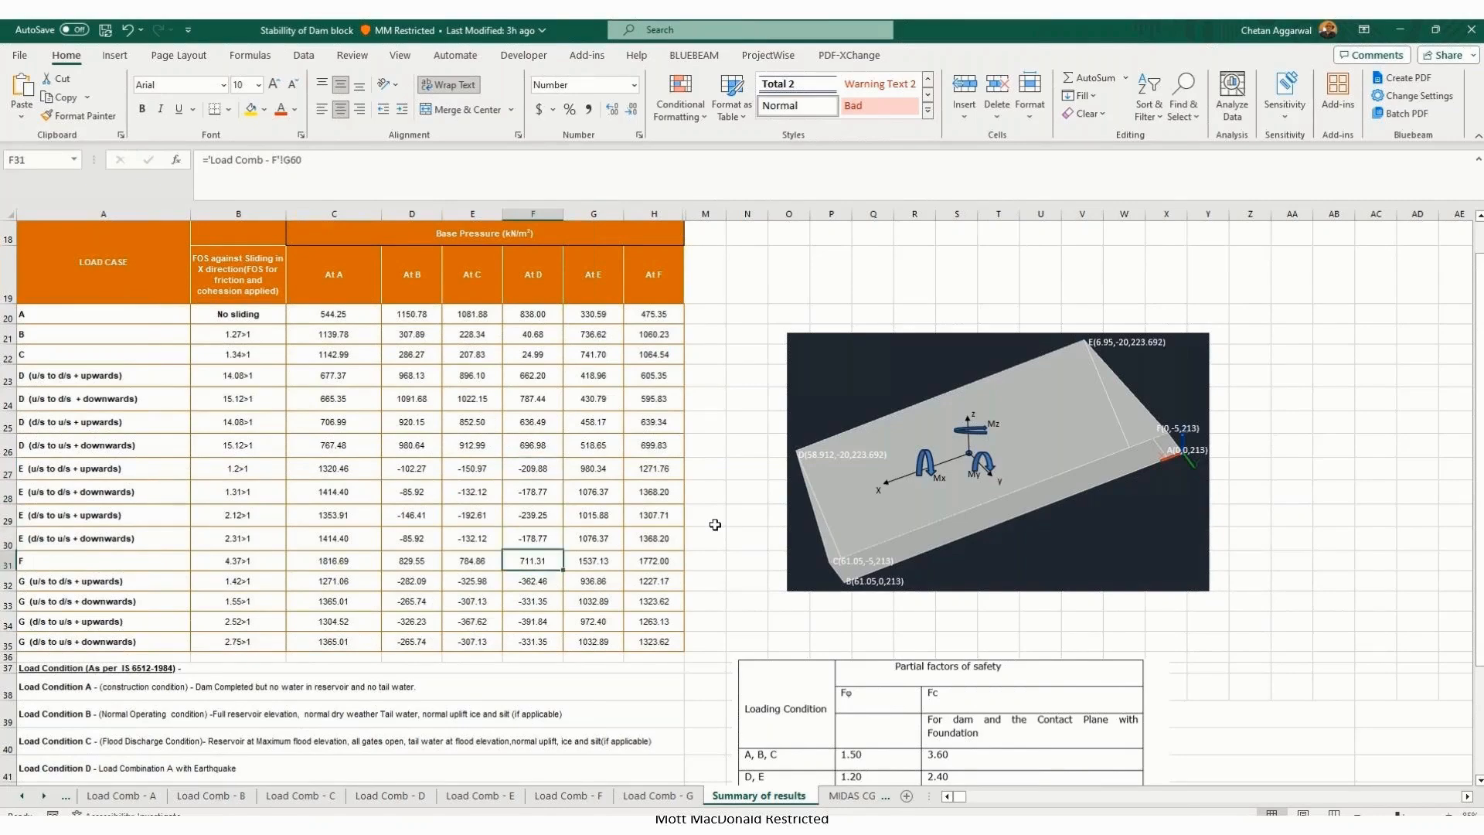
key("Down")
key("Left")
key("Home")
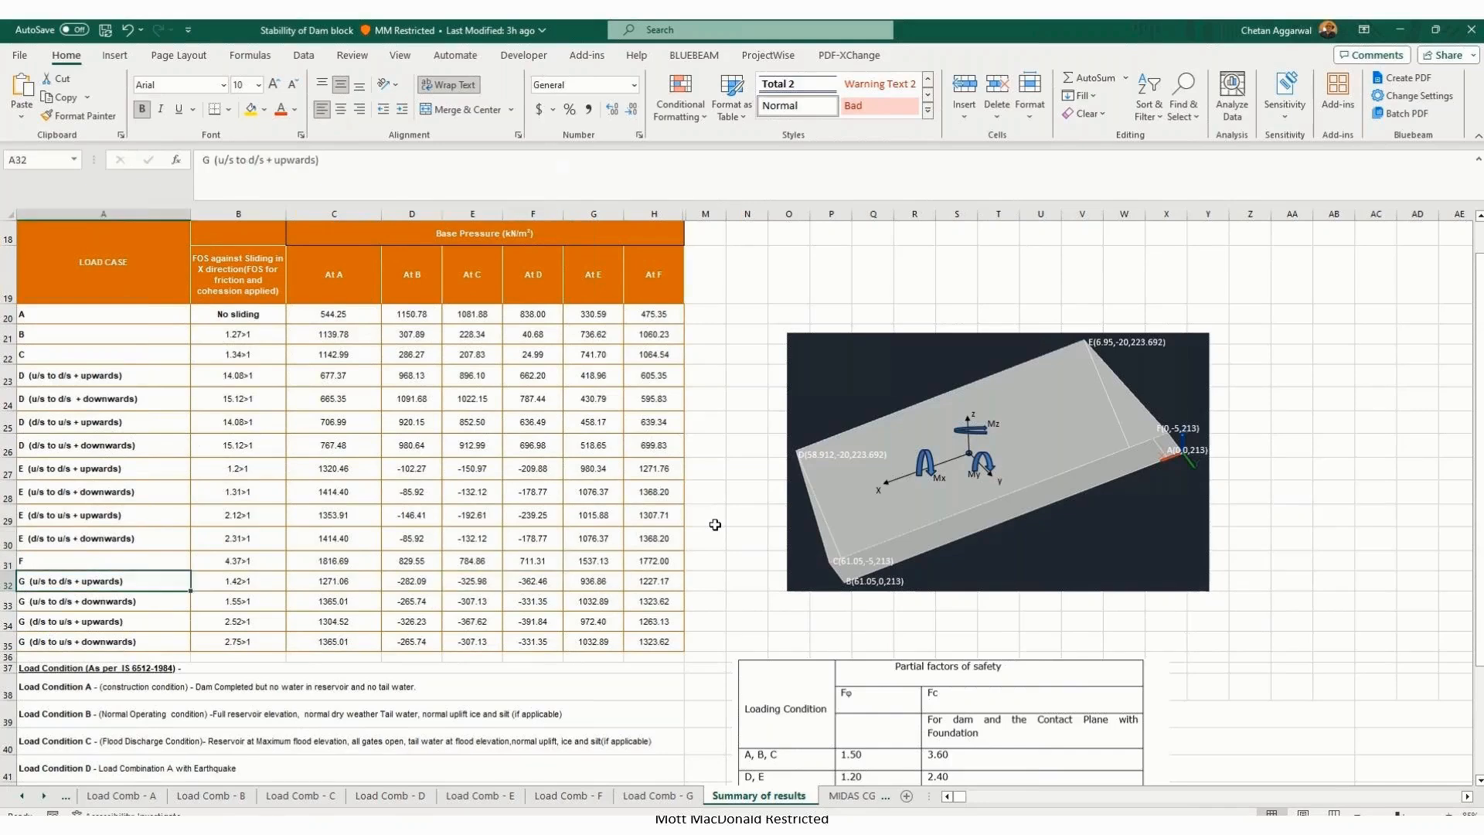
Step: Examine the base pressures at B to E for load case G (u/s to d/s), with upward and downward earthquake
key("Right")
key("Right")
key("Right")
key("Right")
key("Right")
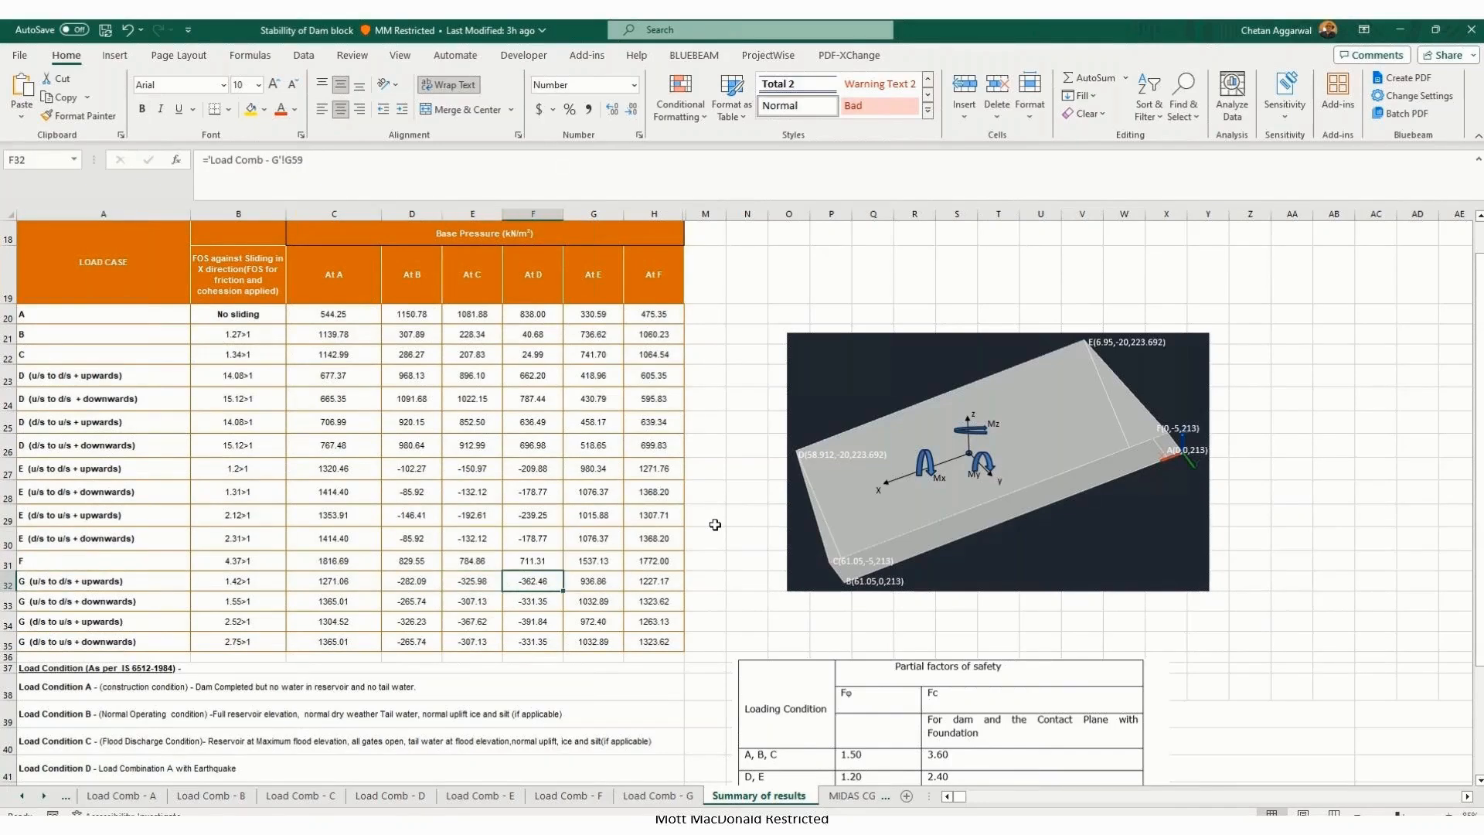
key("Left")
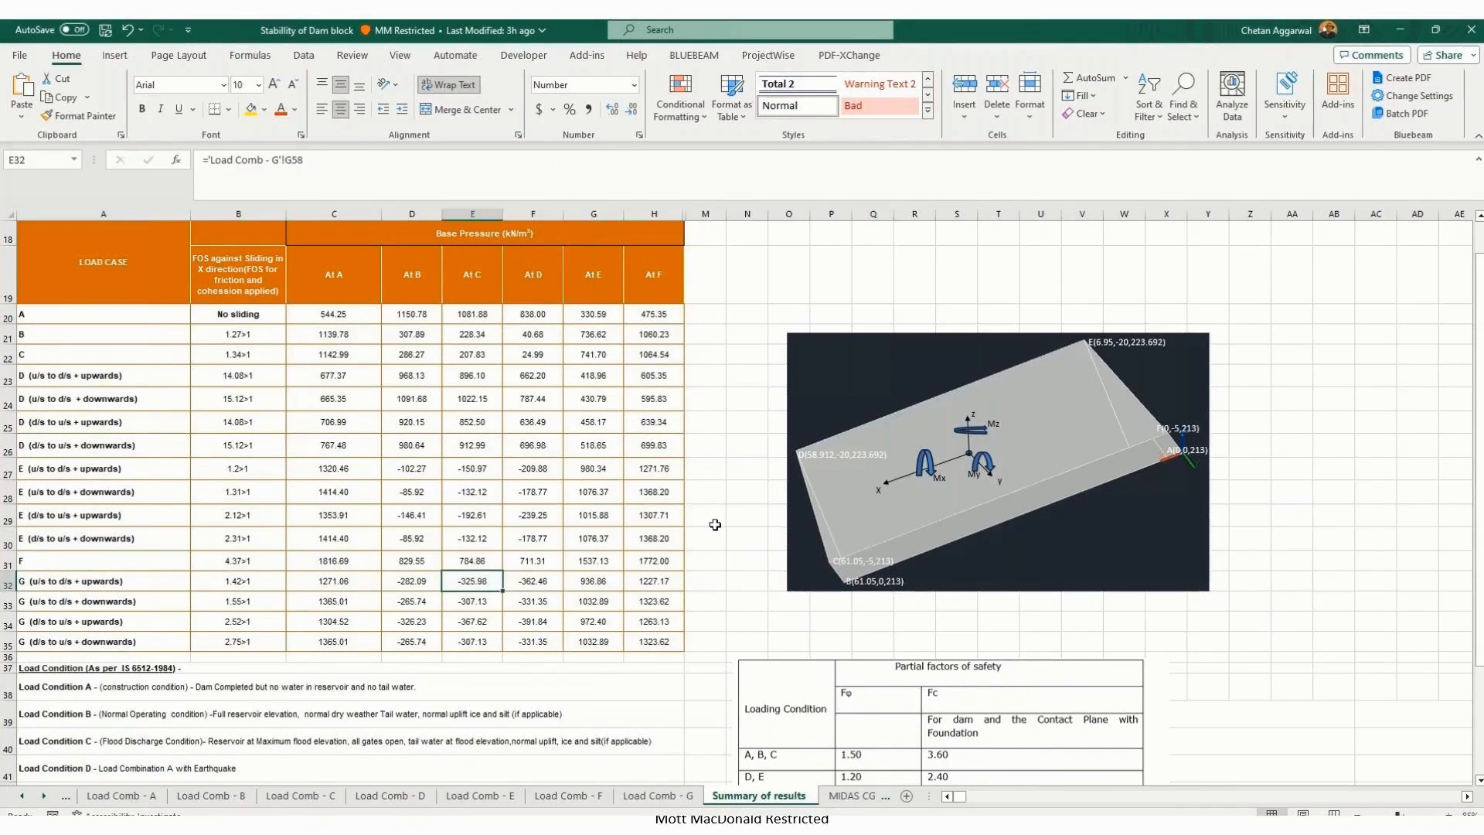
key("Right")
key("Right")
key("Down")
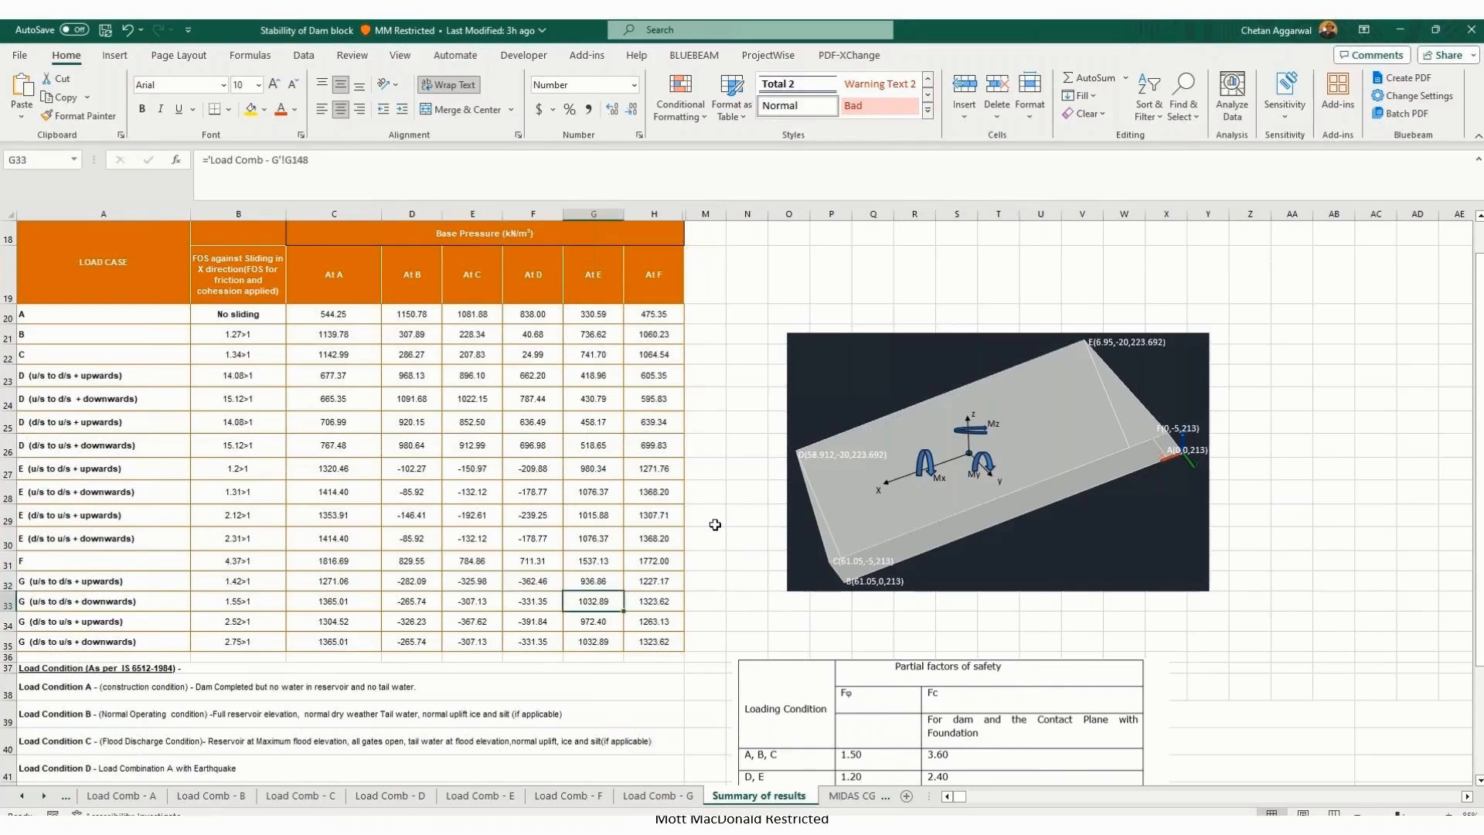
key("Left")
key("Left")
key("Left")
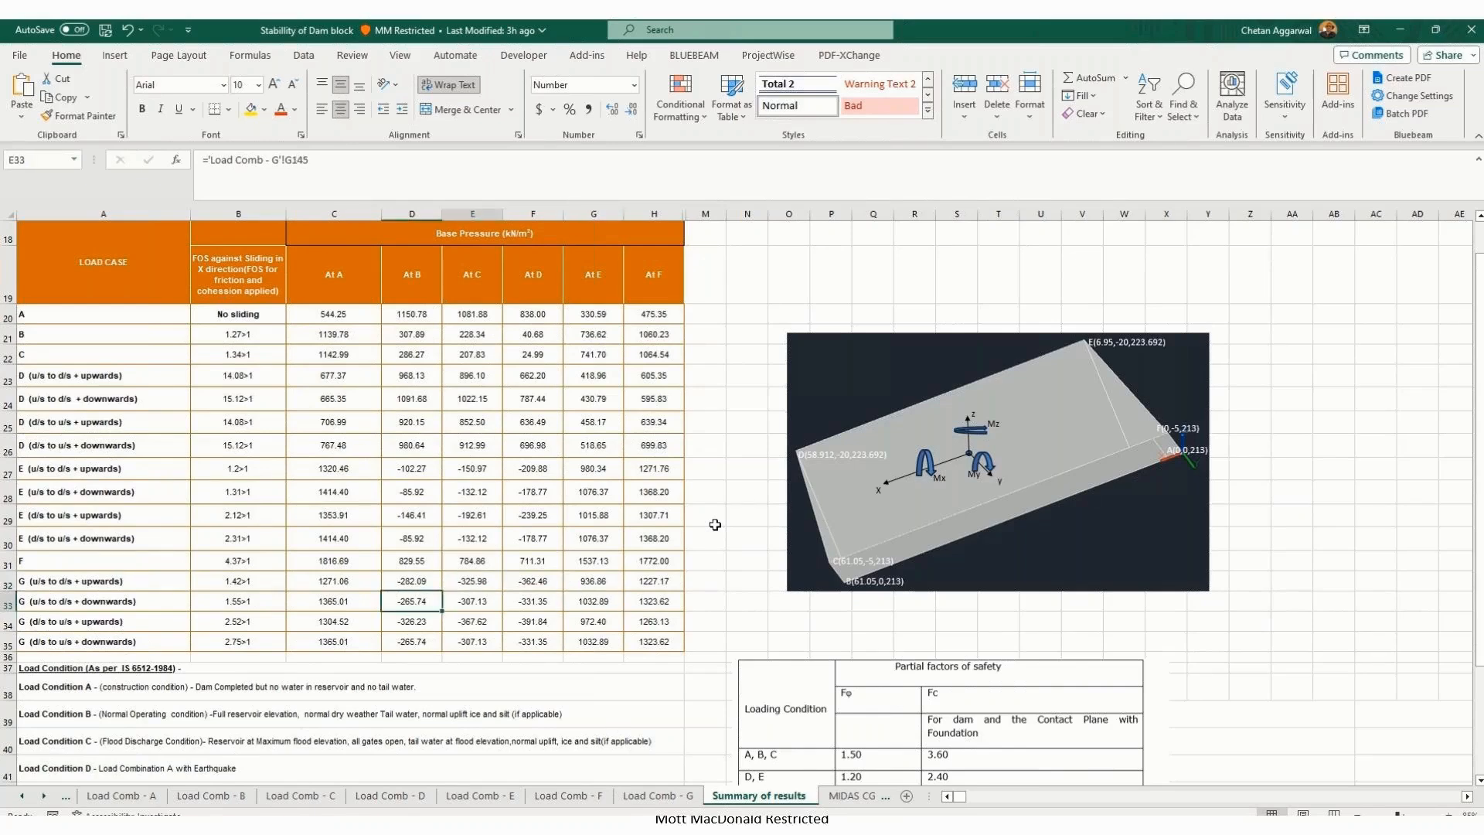
Step: Compare the base pressures at B to E across the load case G rows, and check load case F's pressure at E
key("Right")
key("Right")
key("Down")
key("Down")
key("Up")
key("Up")
key("Up")
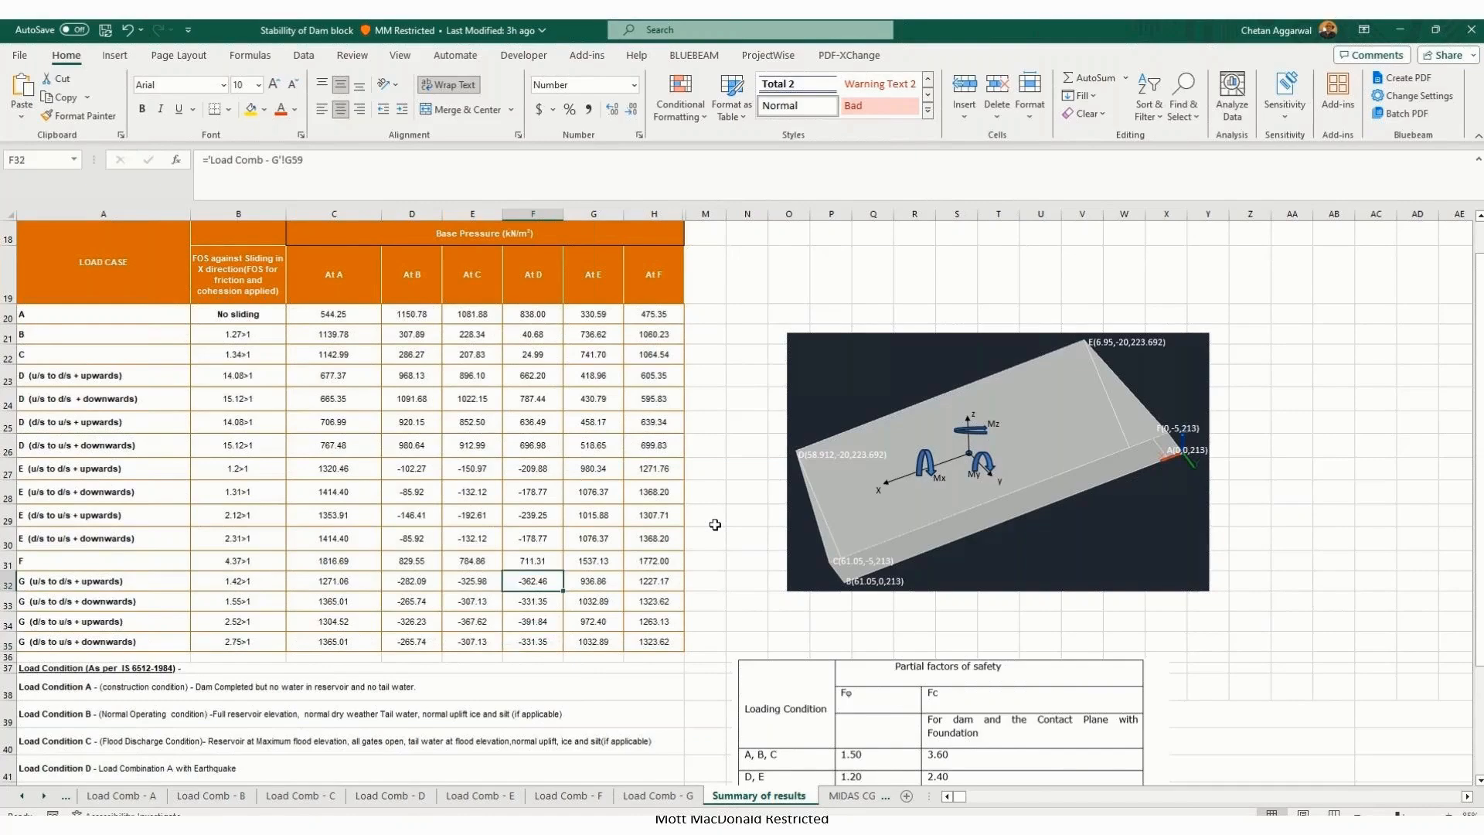
key("Right")
key("Down")
key("Left")
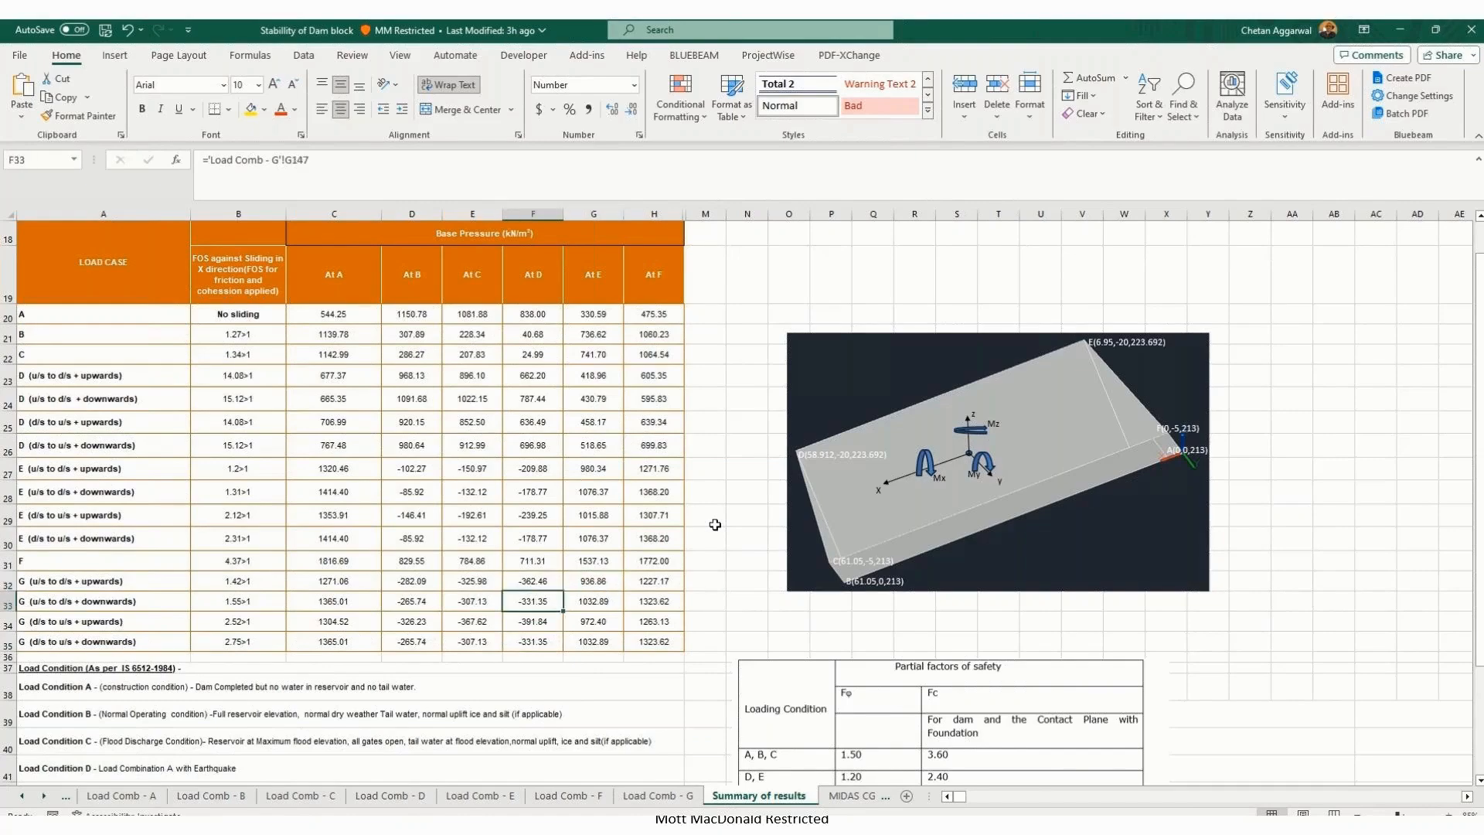
key("Left")
key("Left")
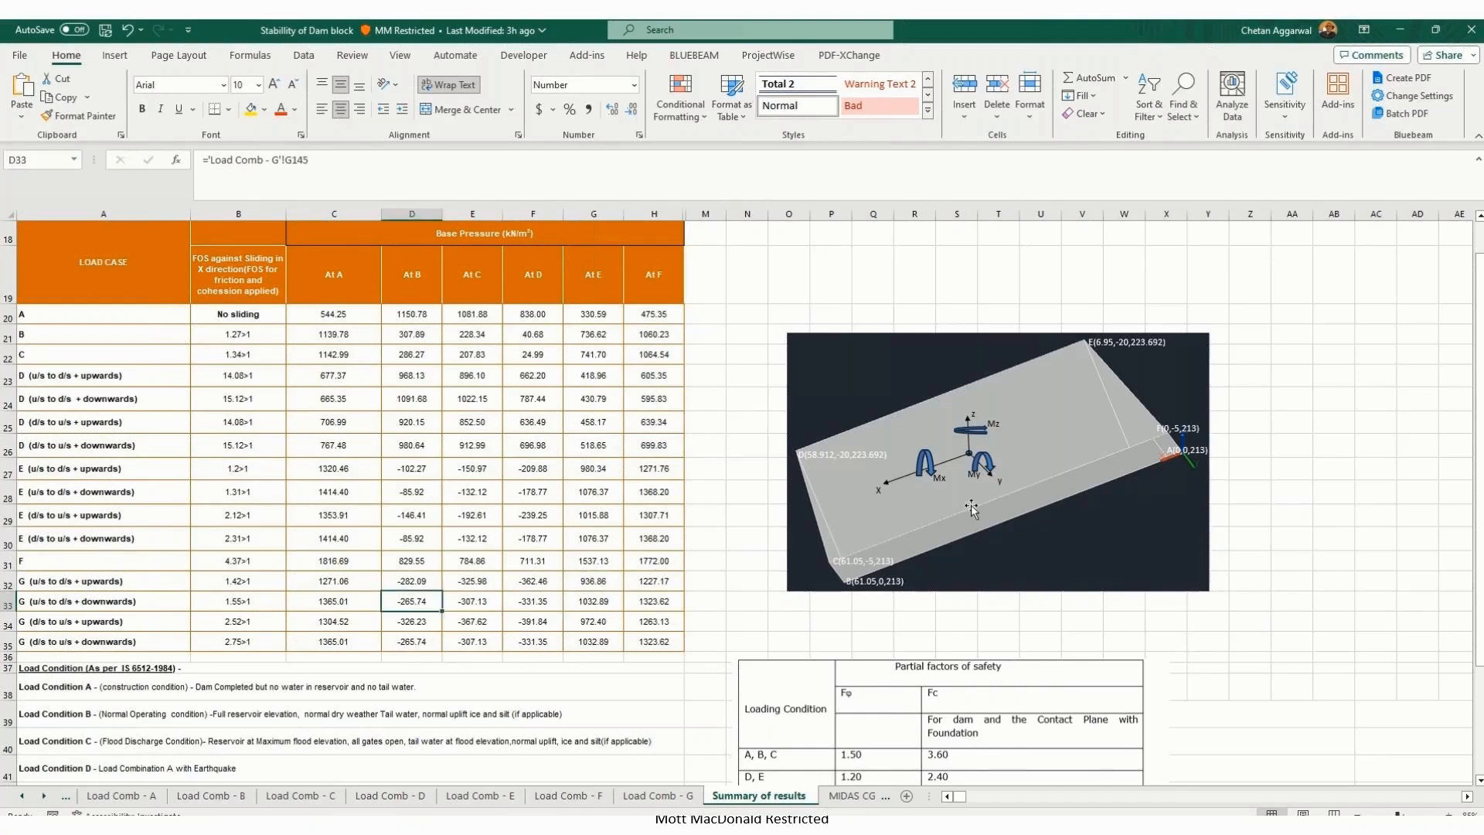
left_click(581, 553)
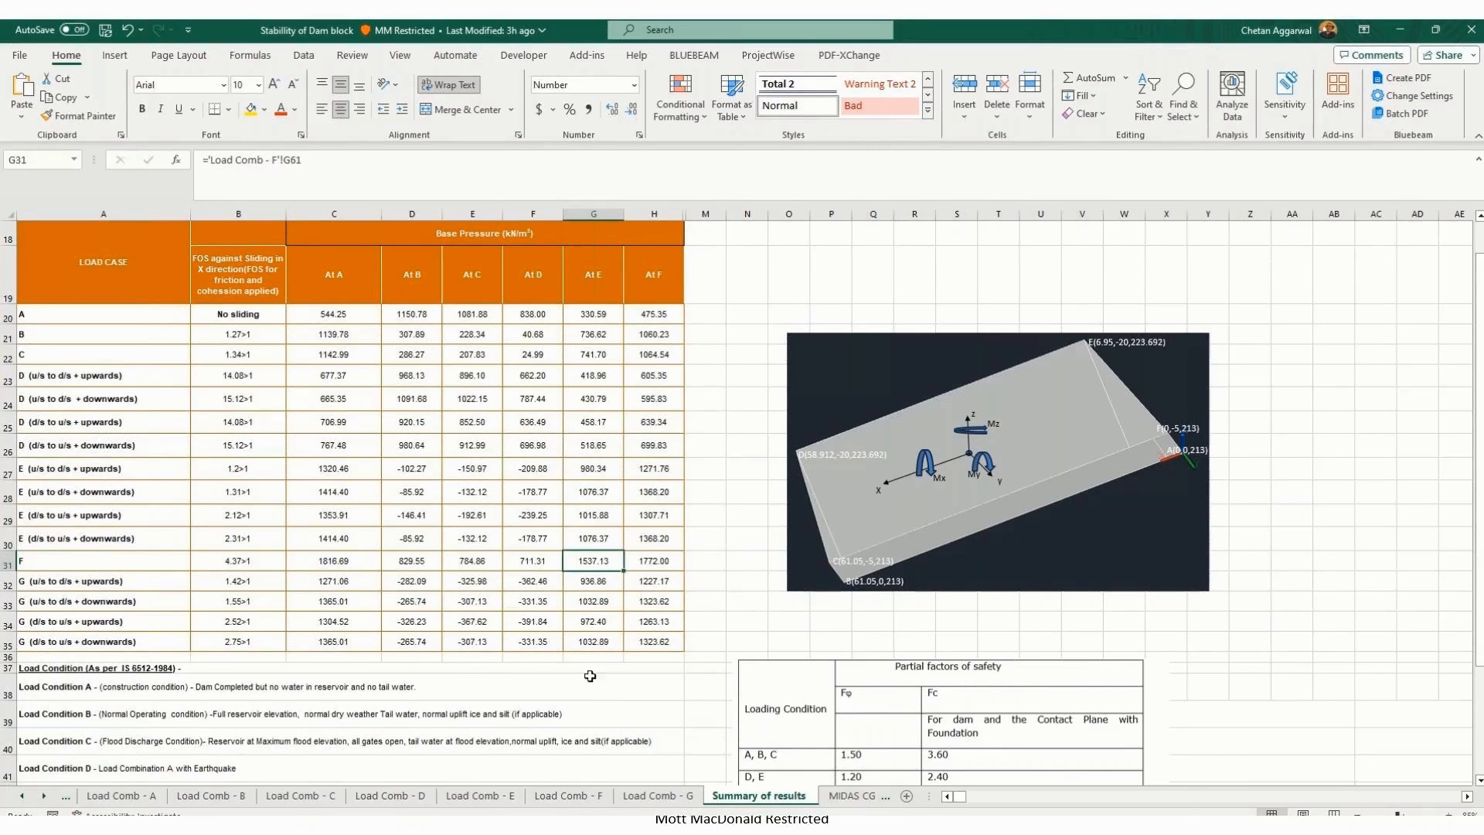
left_click(590, 642)
Step: Switch to the NOF block model in midas FEA NX and start a new analysis case with the Nonlinear Static solution type
left_click(512, 823)
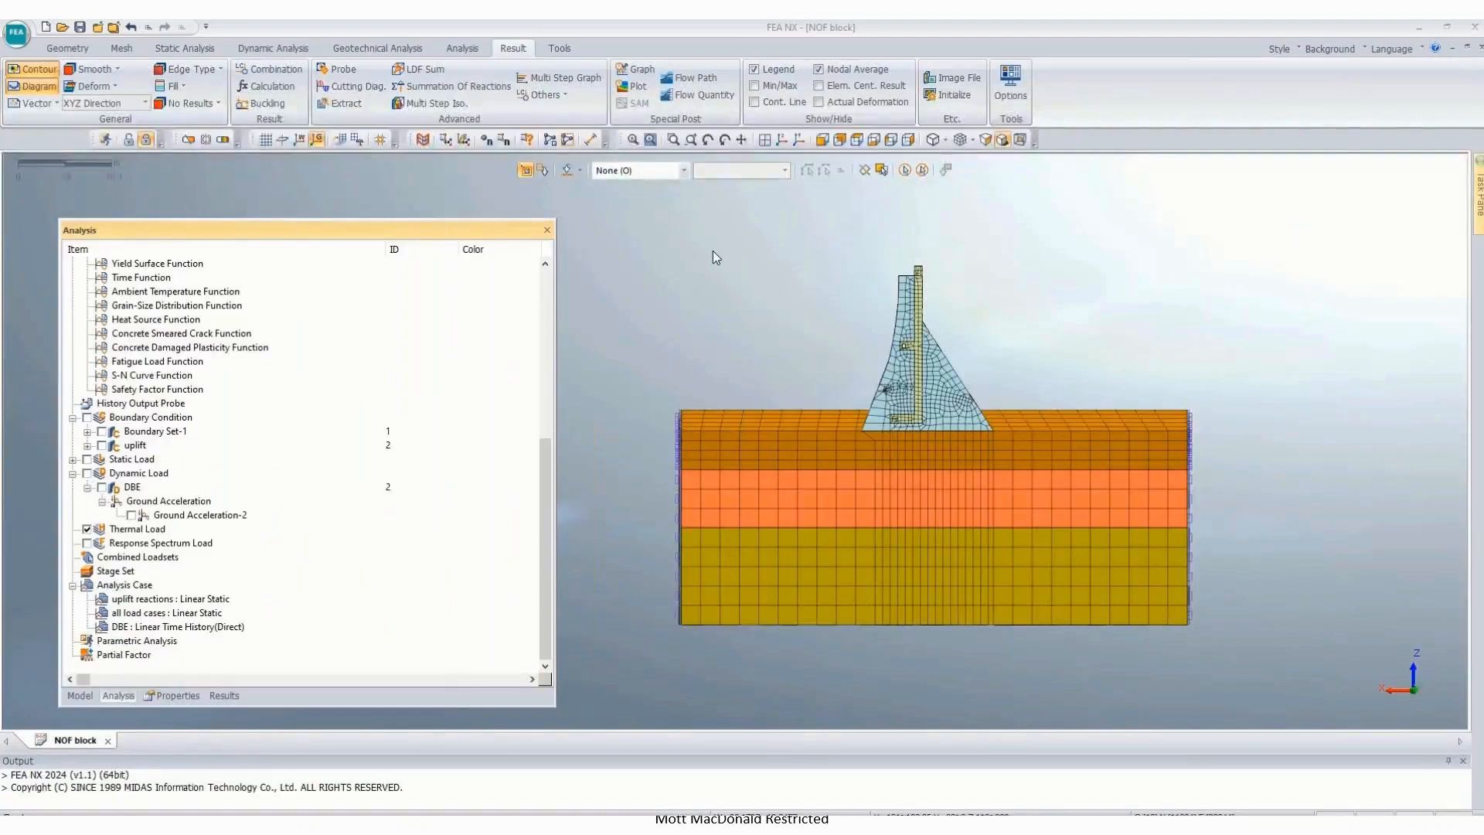
scroll(695, 366, "down", 2)
middle_click_drag(673, 481, 842, 409)
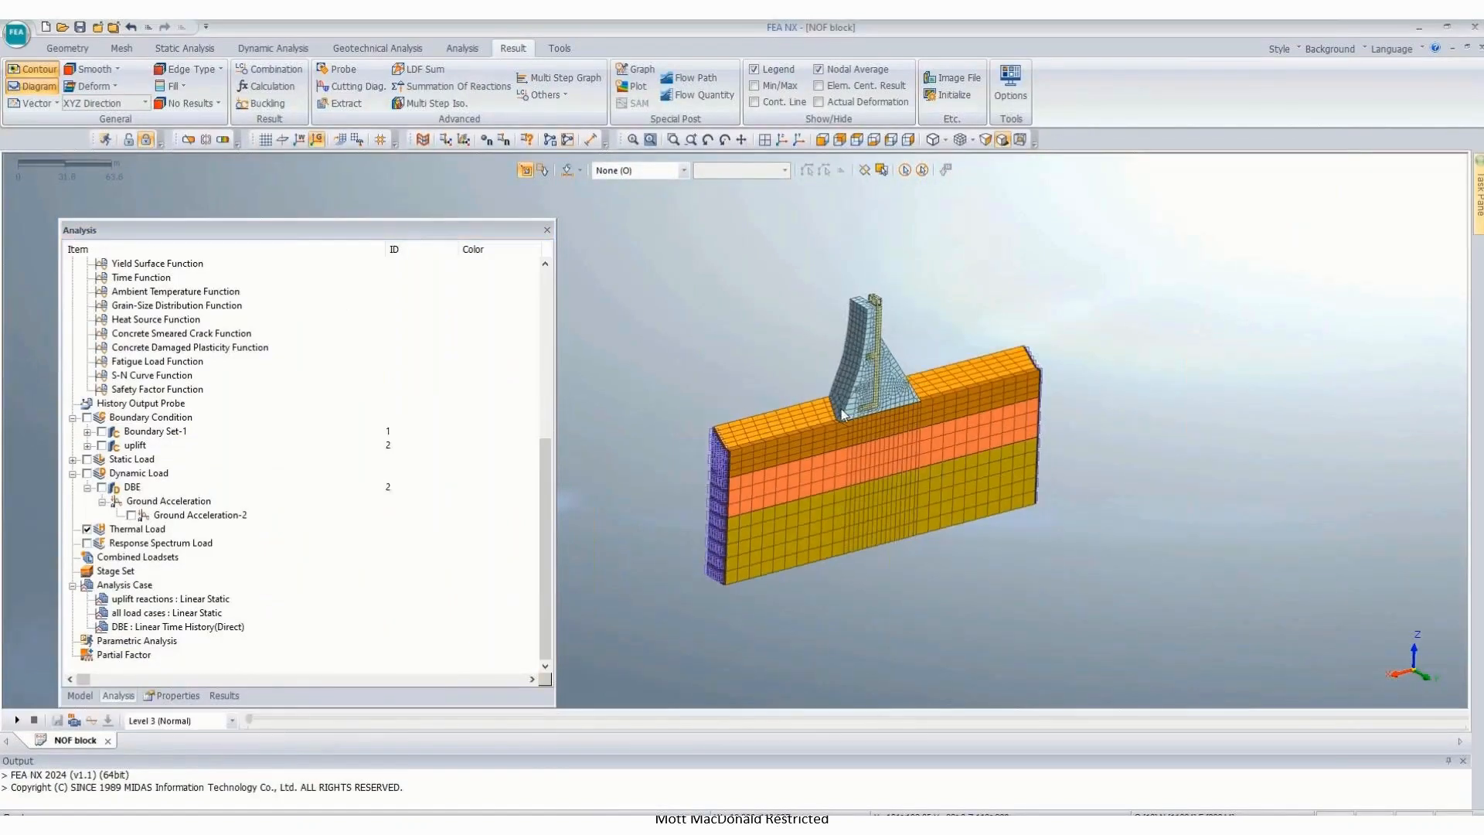
scroll(835, 335, "up", 2)
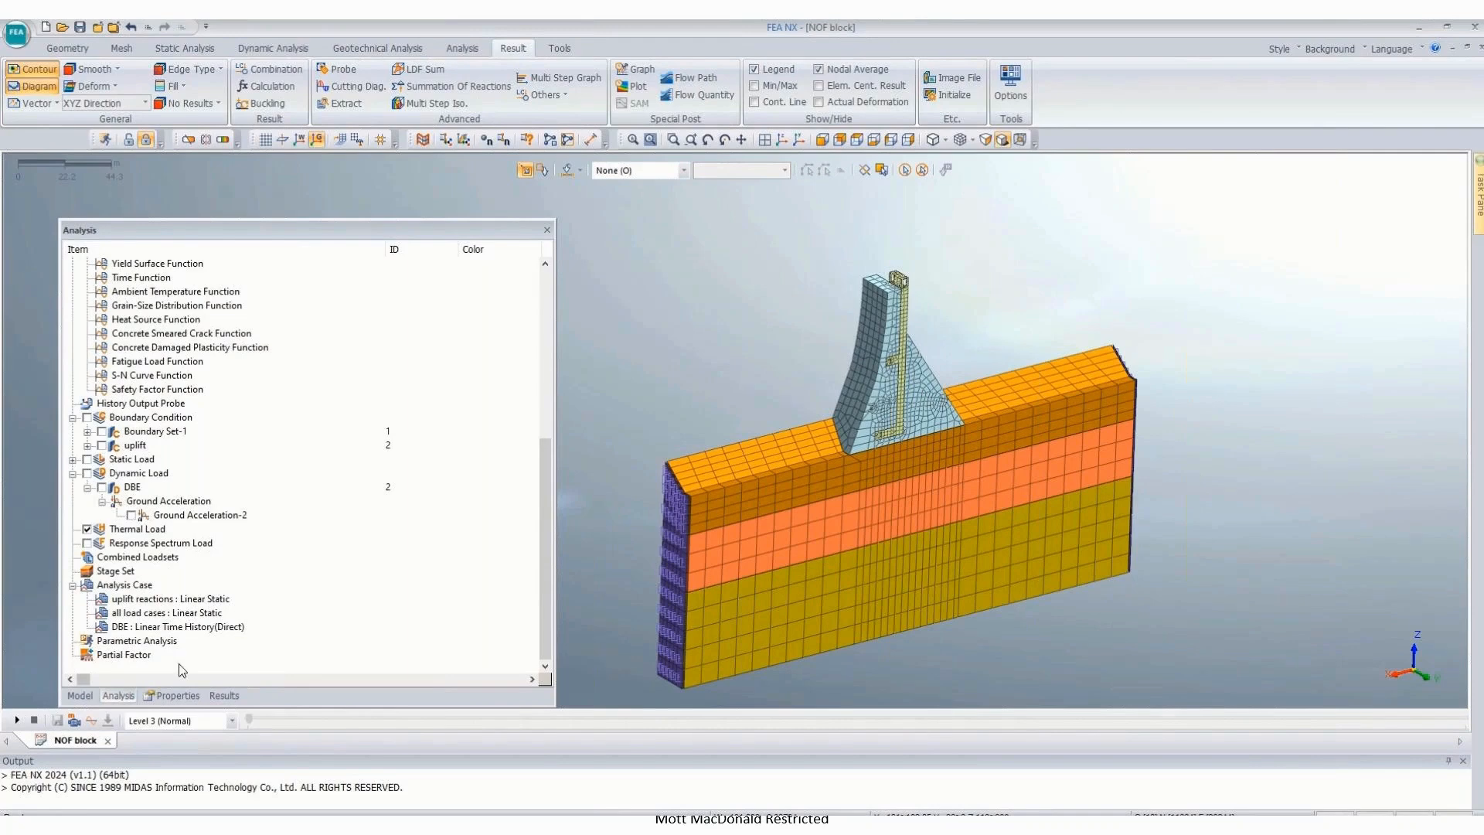
right_click(126, 591)
left_click(153, 593)
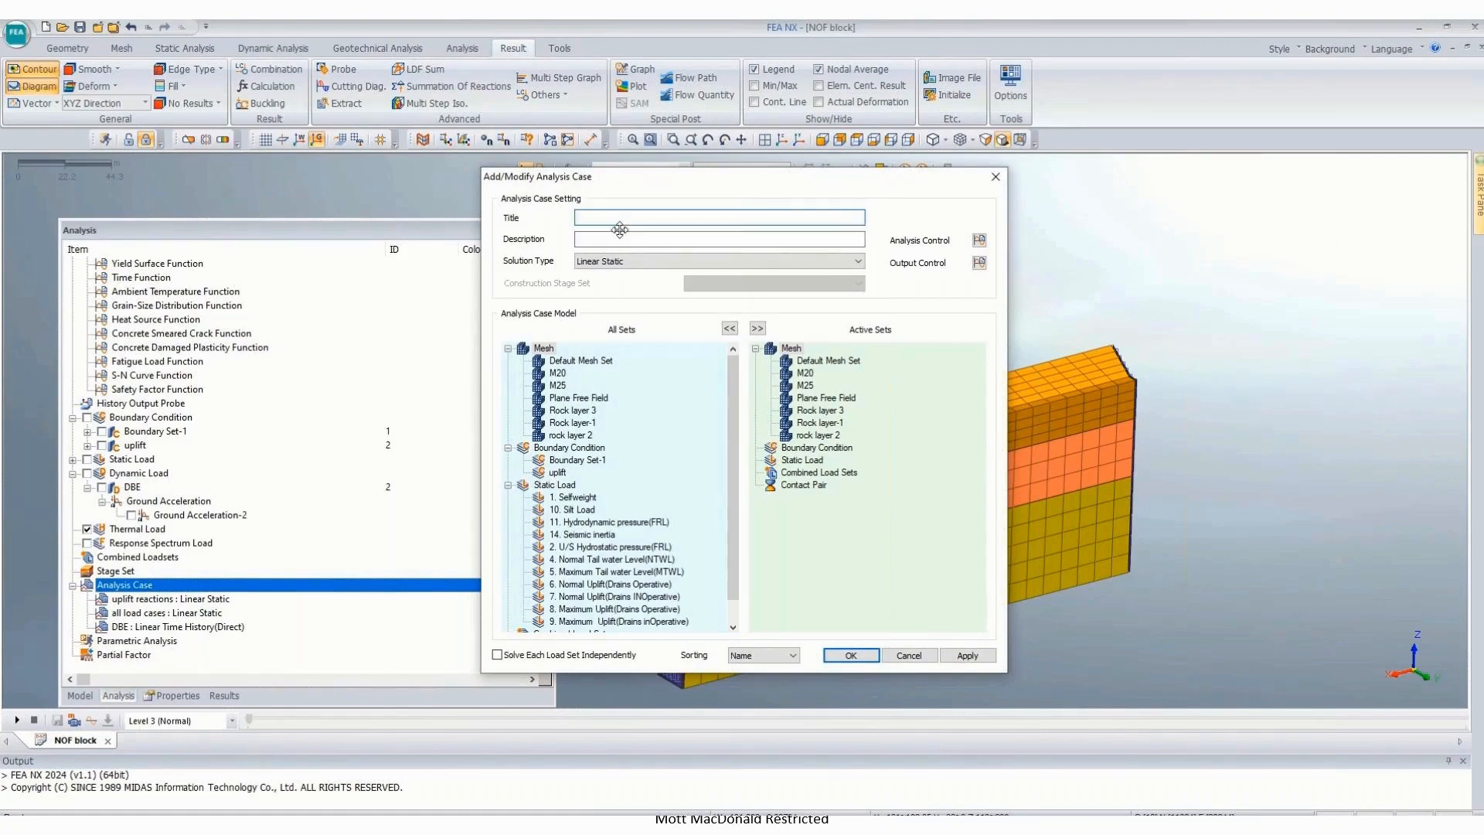
type("LOA")
left_click(623, 262)
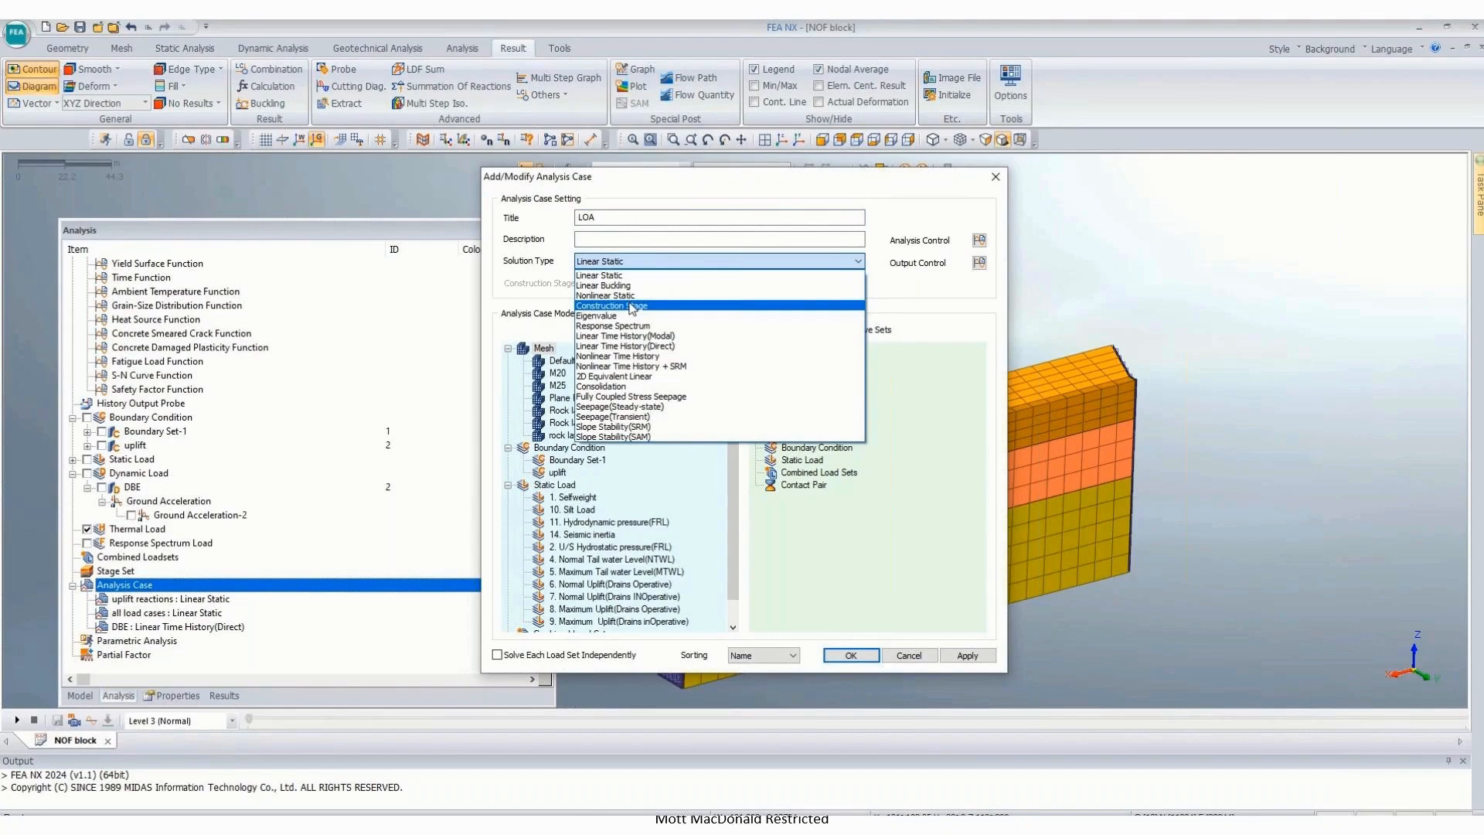
left_click(626, 295)
Step: Title the new analysis case LOAD B
left_click_drag(609, 222, 506, 211)
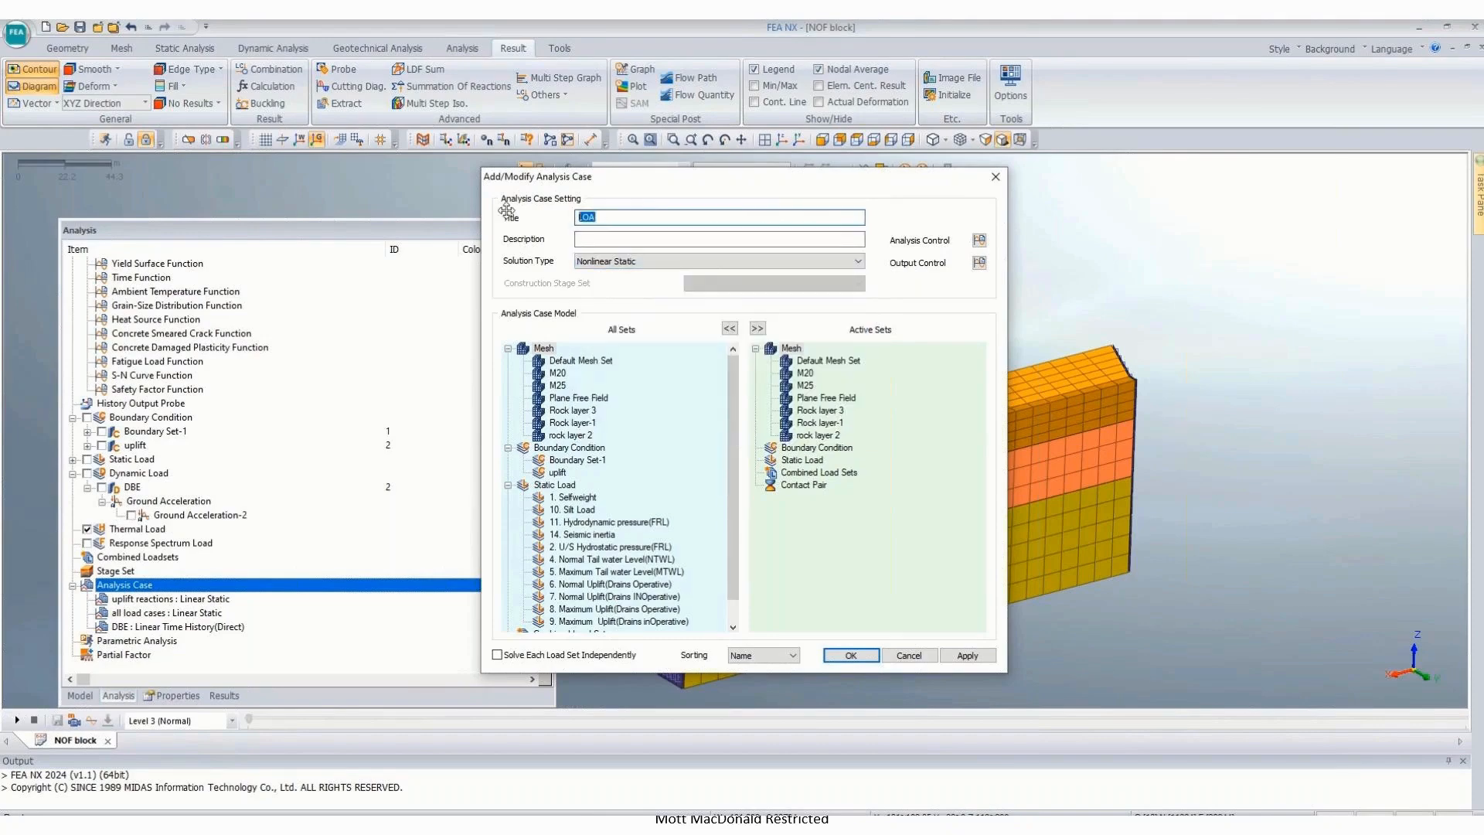
type("LOAD")
key("BackSpace")
key("BackSpace")
key("BackSpace")
type("OAD B")
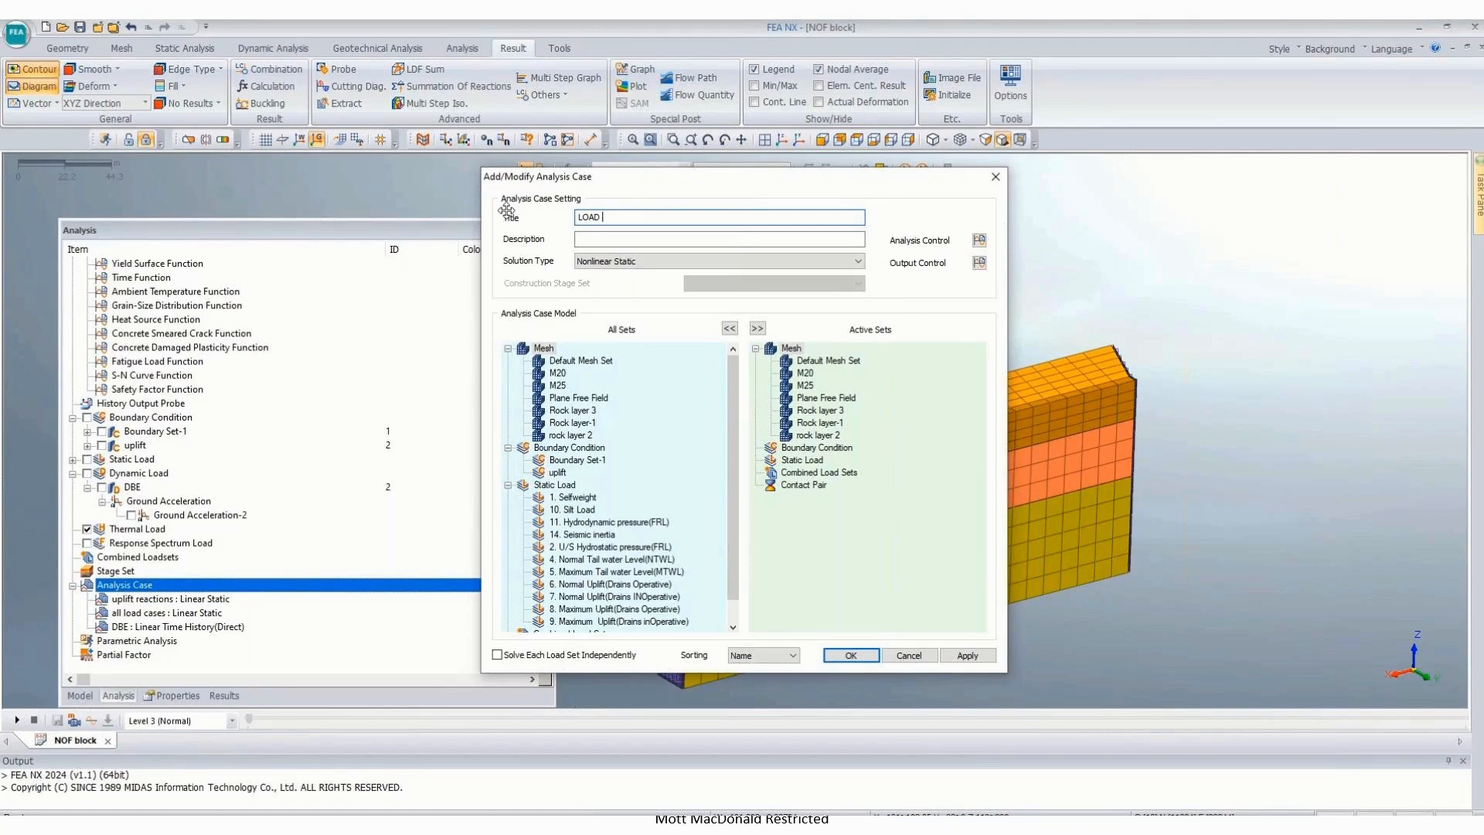
type("B")
Step: Activate Boundary Set-1 and the static loads Selfweight, Silt Load, U/S Hydrostatic pressure (FRL), Normal Tail water Level (NTWL) and Normal Uplift (Drains Operative)
left_click_drag(578, 460, 854, 460)
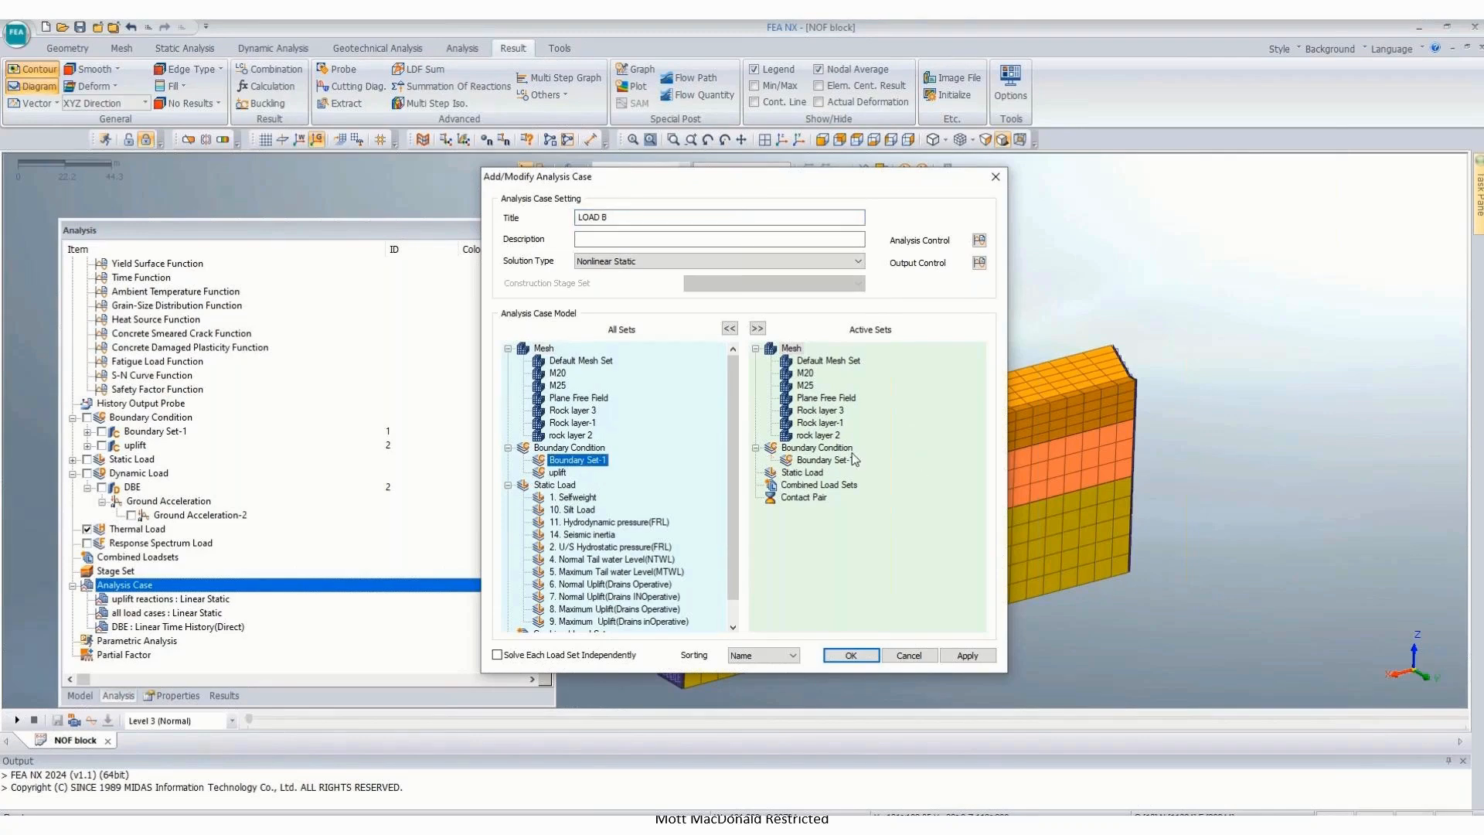
left_click_drag(578, 496, 812, 516)
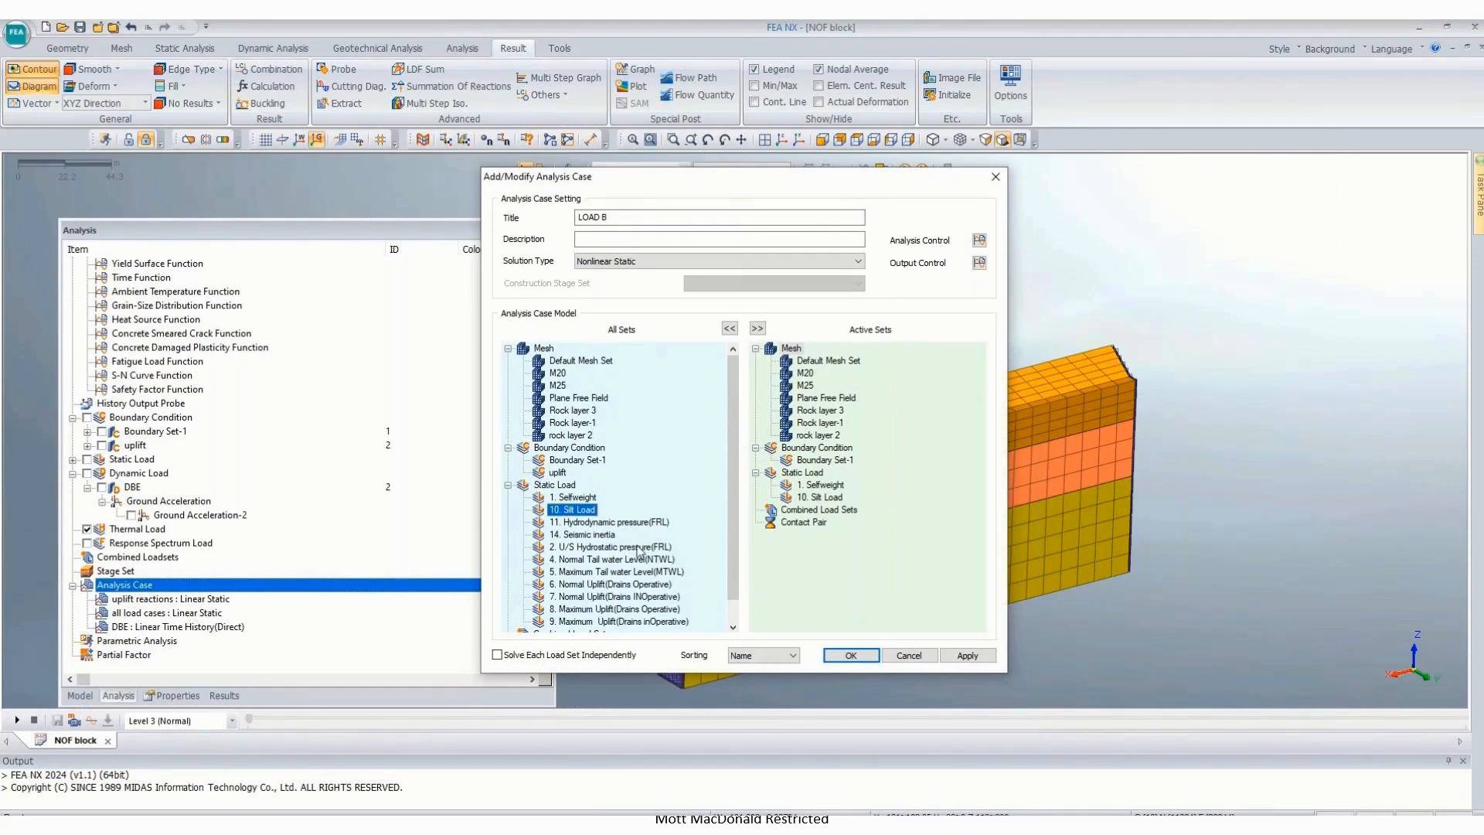
left_click_drag(640, 551, 907, 550)
left_click(646, 587)
double_click(645, 587)
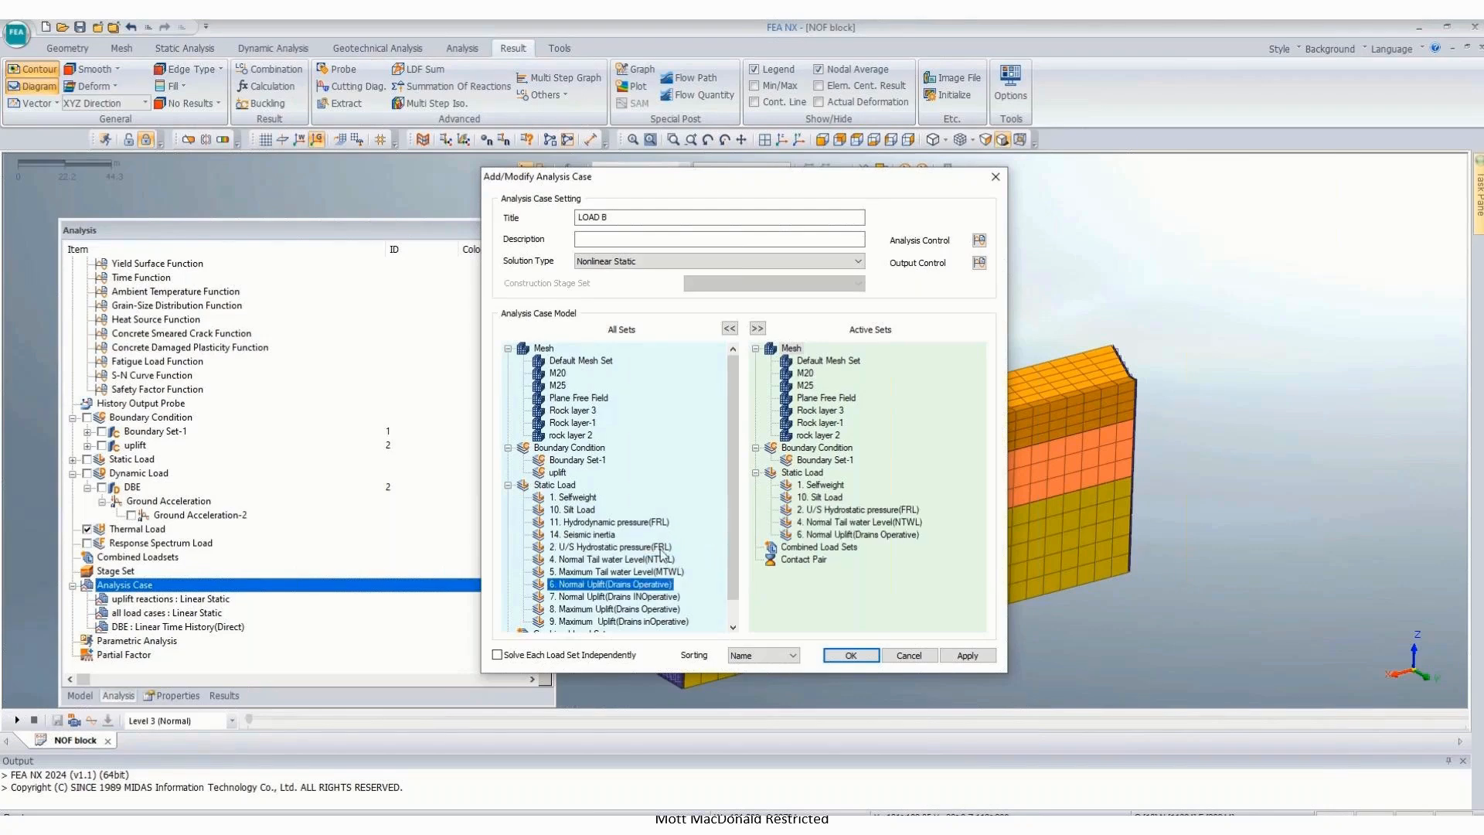
scroll(660, 554, "down", 1)
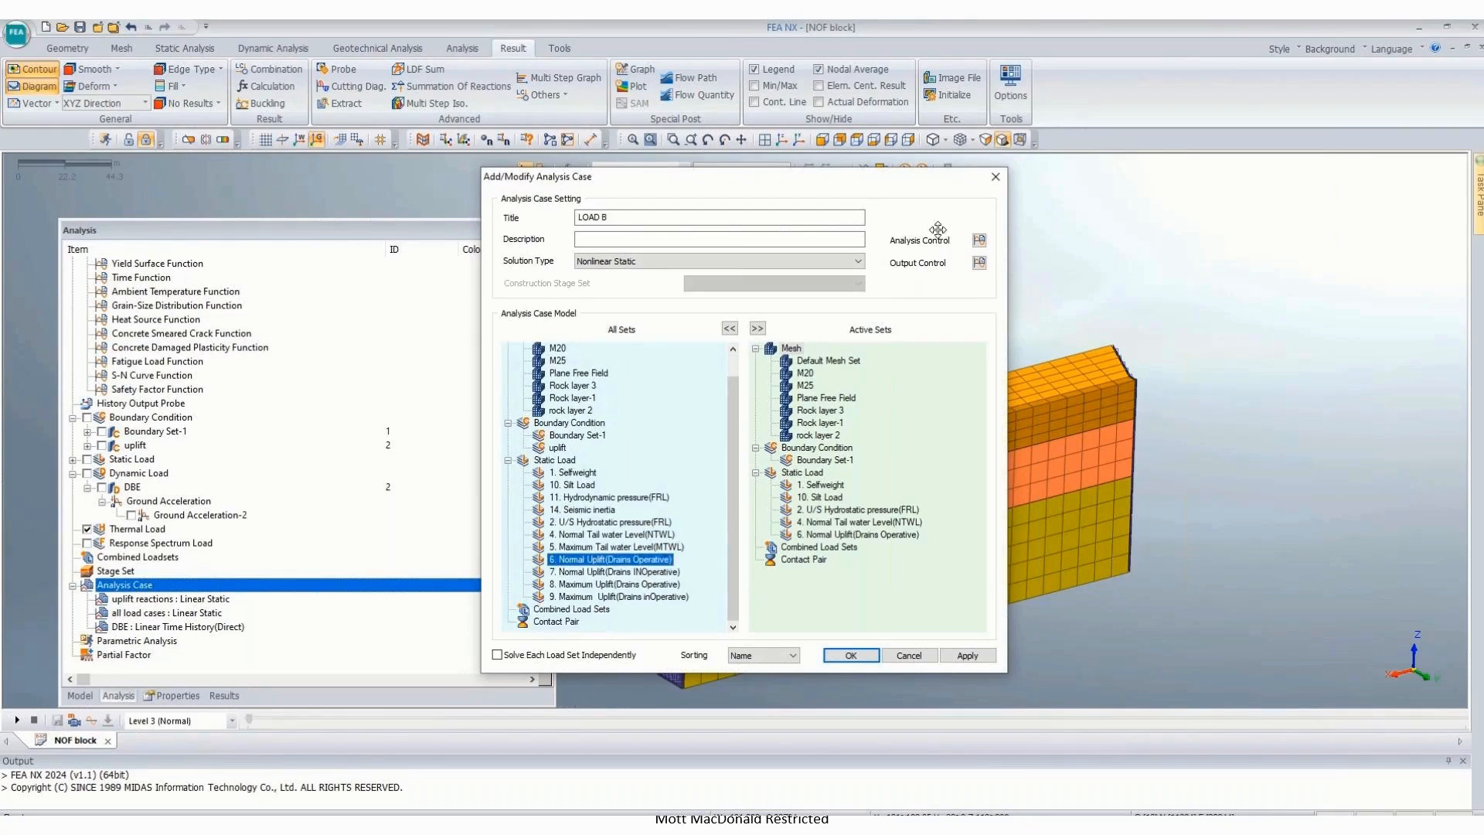
Step: Review the nonlinear analysis control settings and create the LOAD B analysis case
left_click(979, 241)
left_click(656, 299)
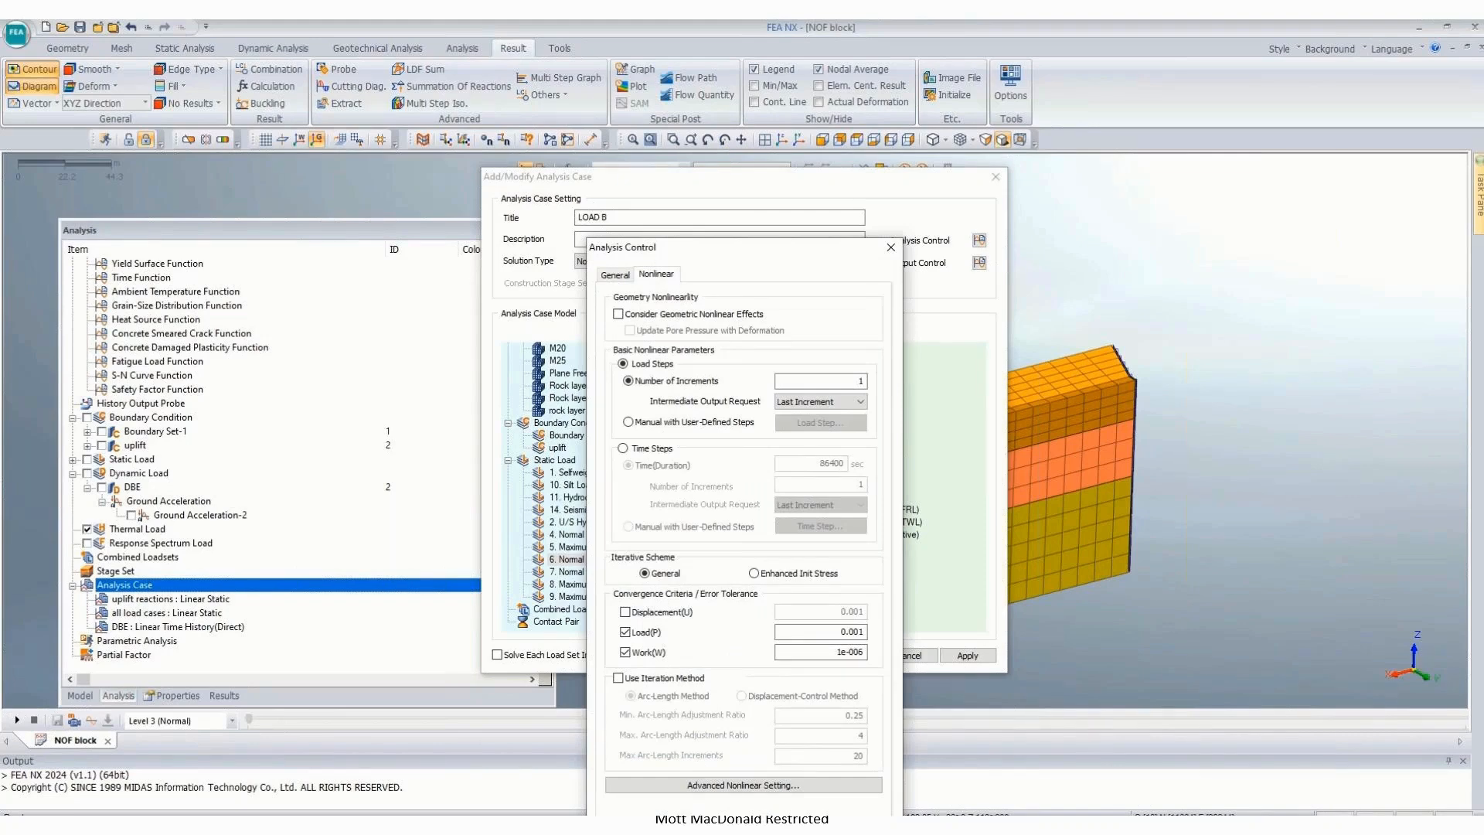
left_click(776, 820)
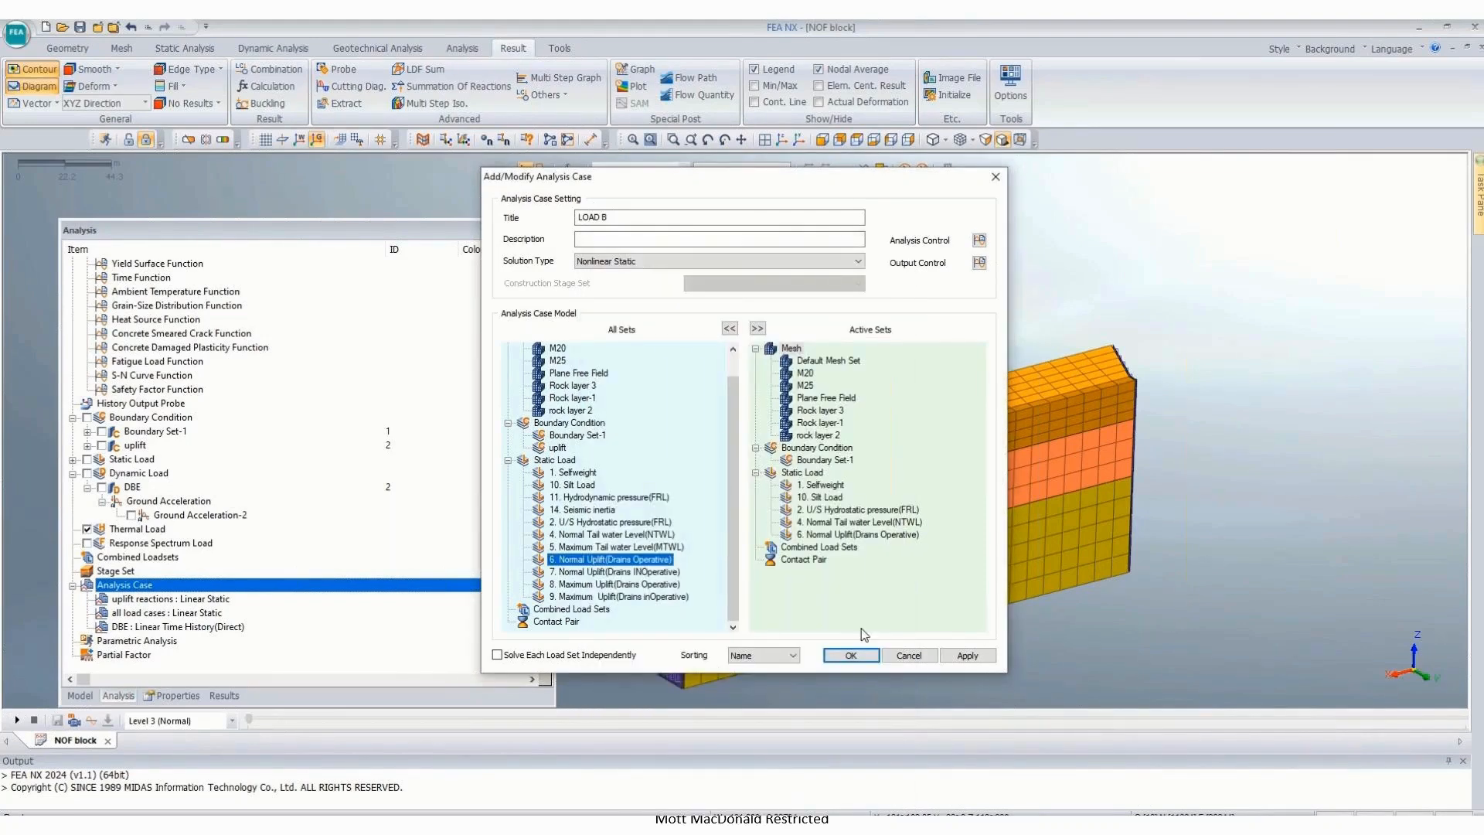
left_click(856, 655)
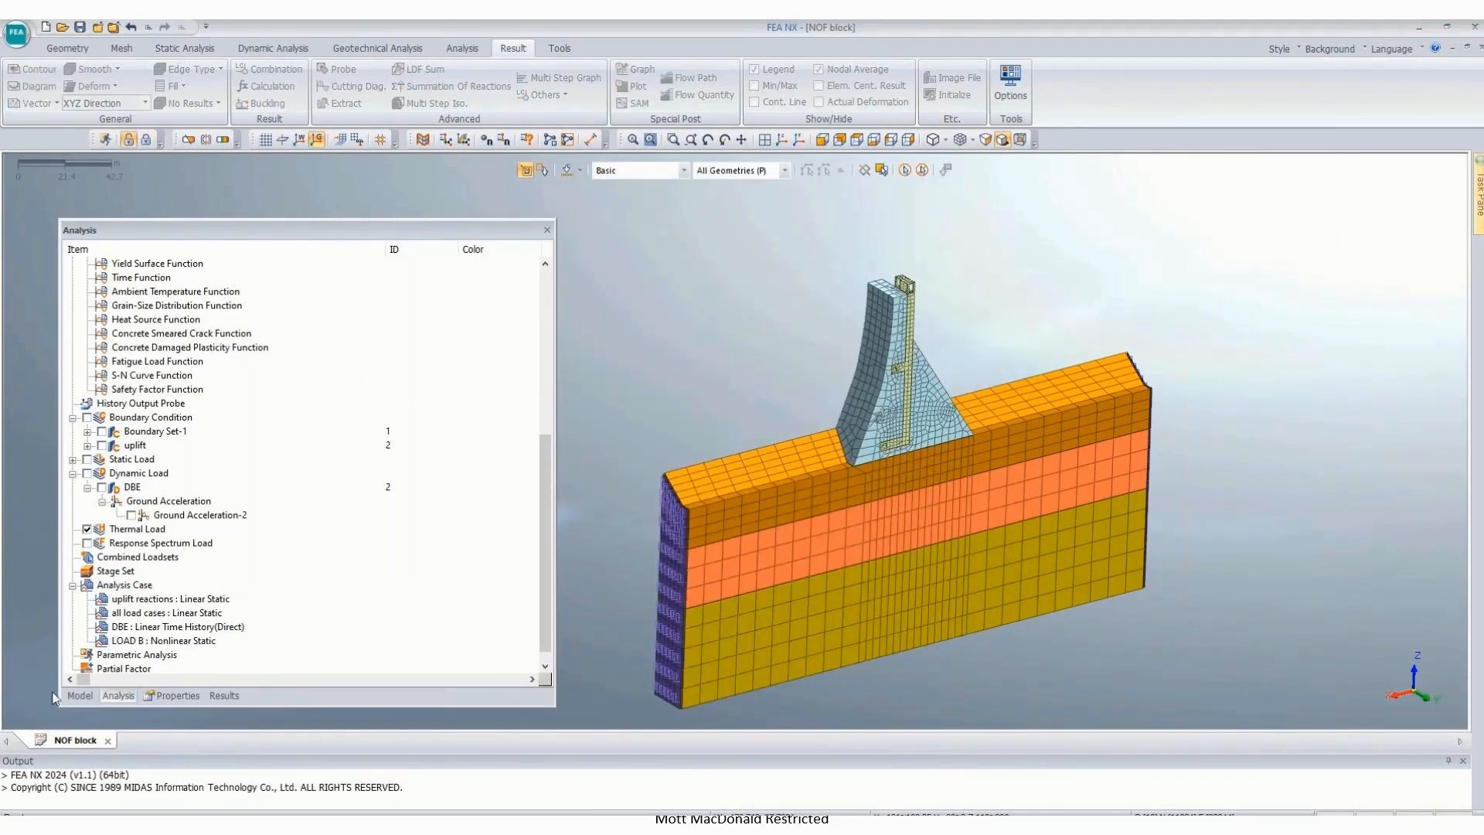
Step: Edit the isotropic M25 material and set its model type to Concrete Smeared Crack
left_click(77, 695)
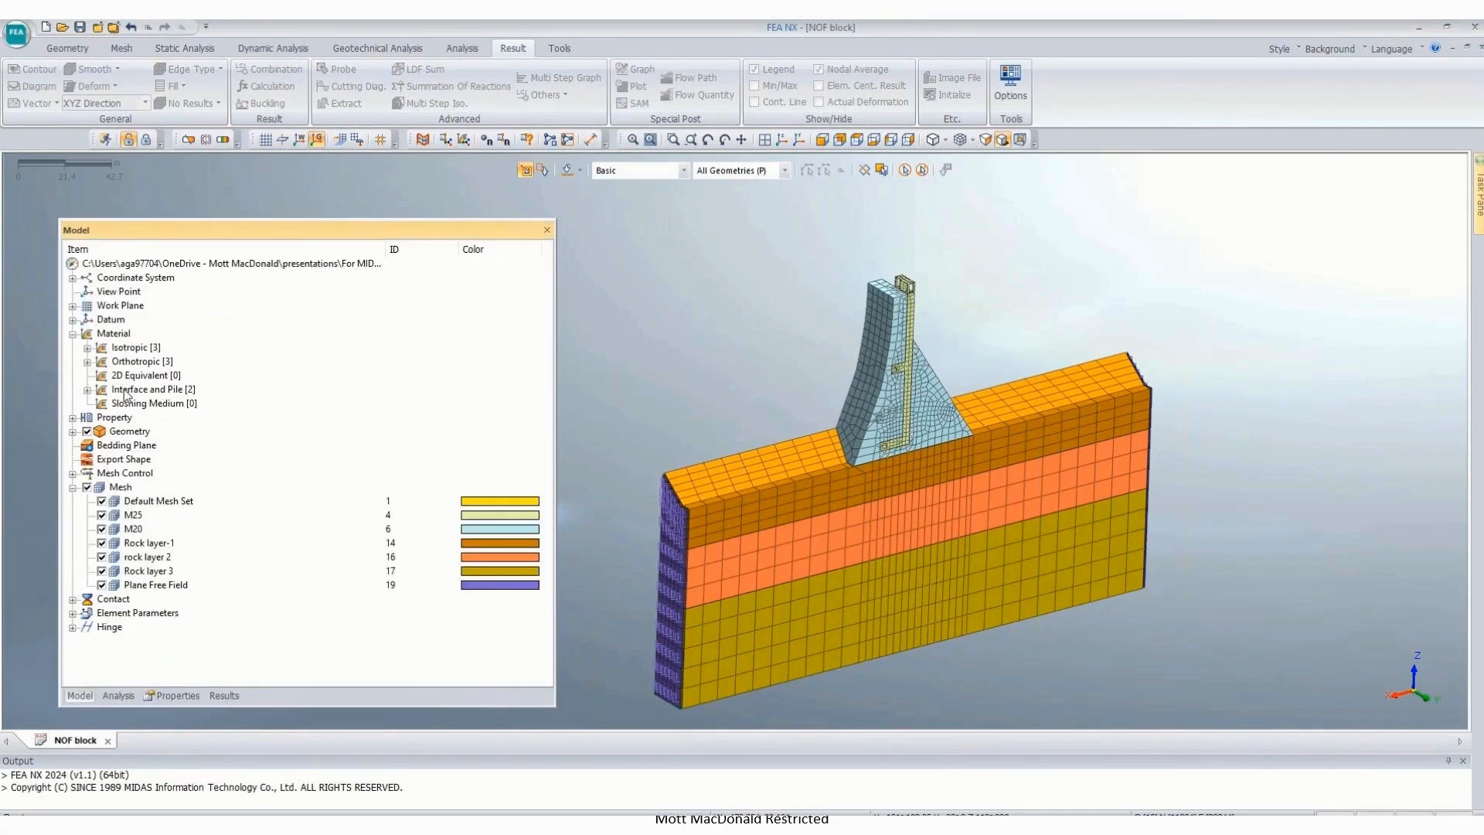
left_click(87, 348)
right_click(168, 361)
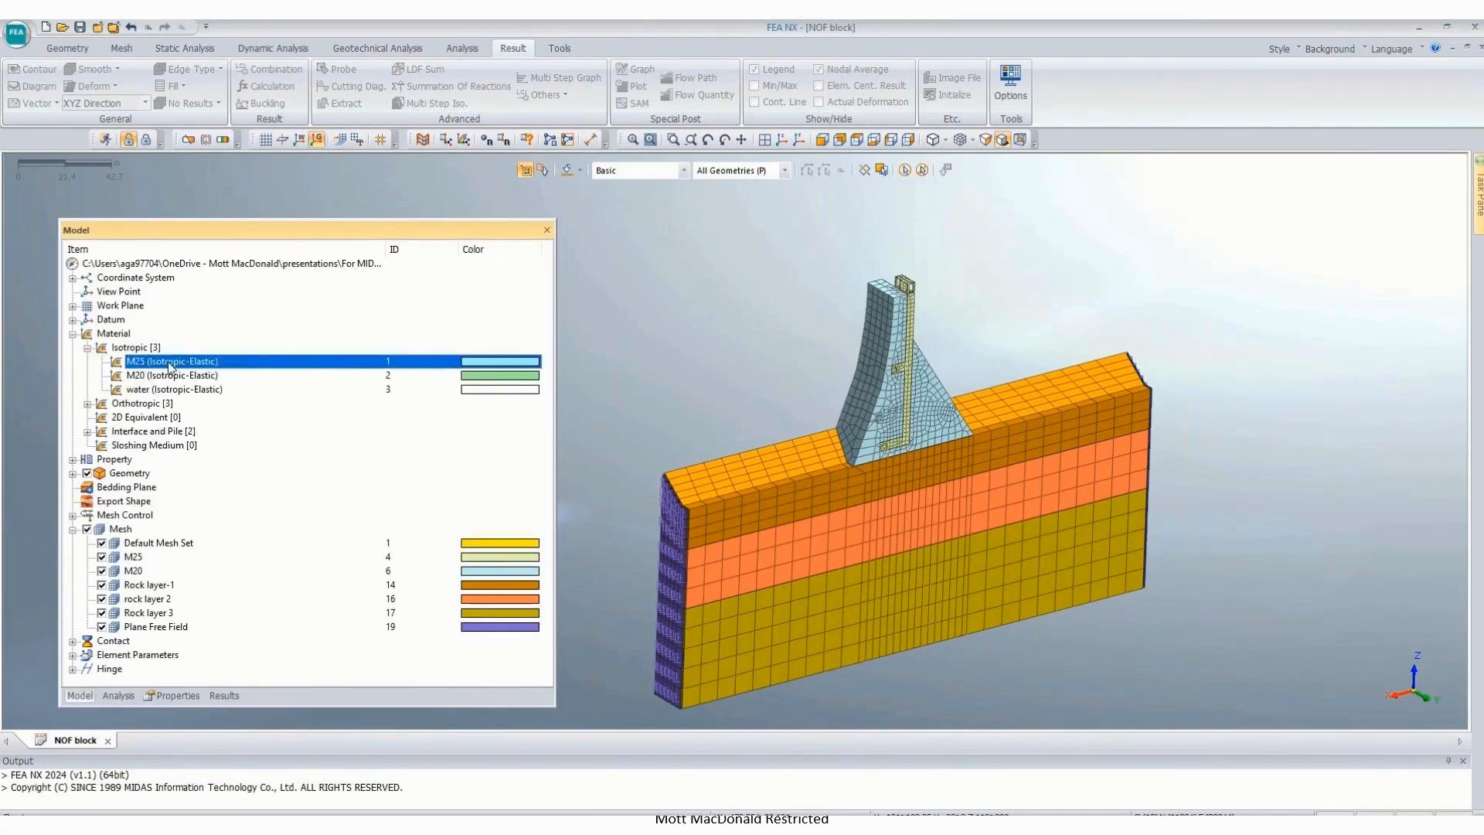
left_click(221, 444)
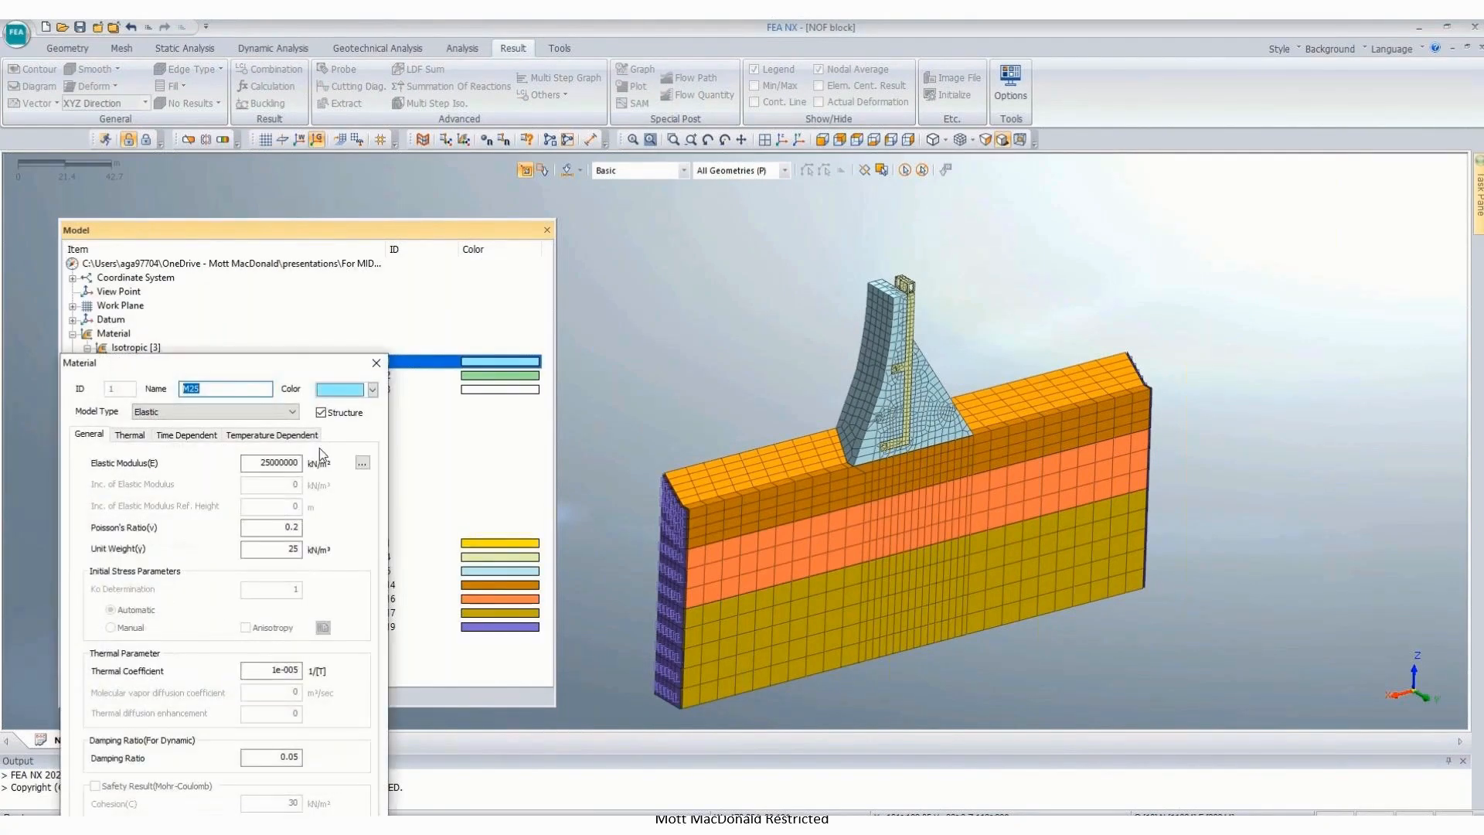
left_click_drag(296, 368, 440, 249)
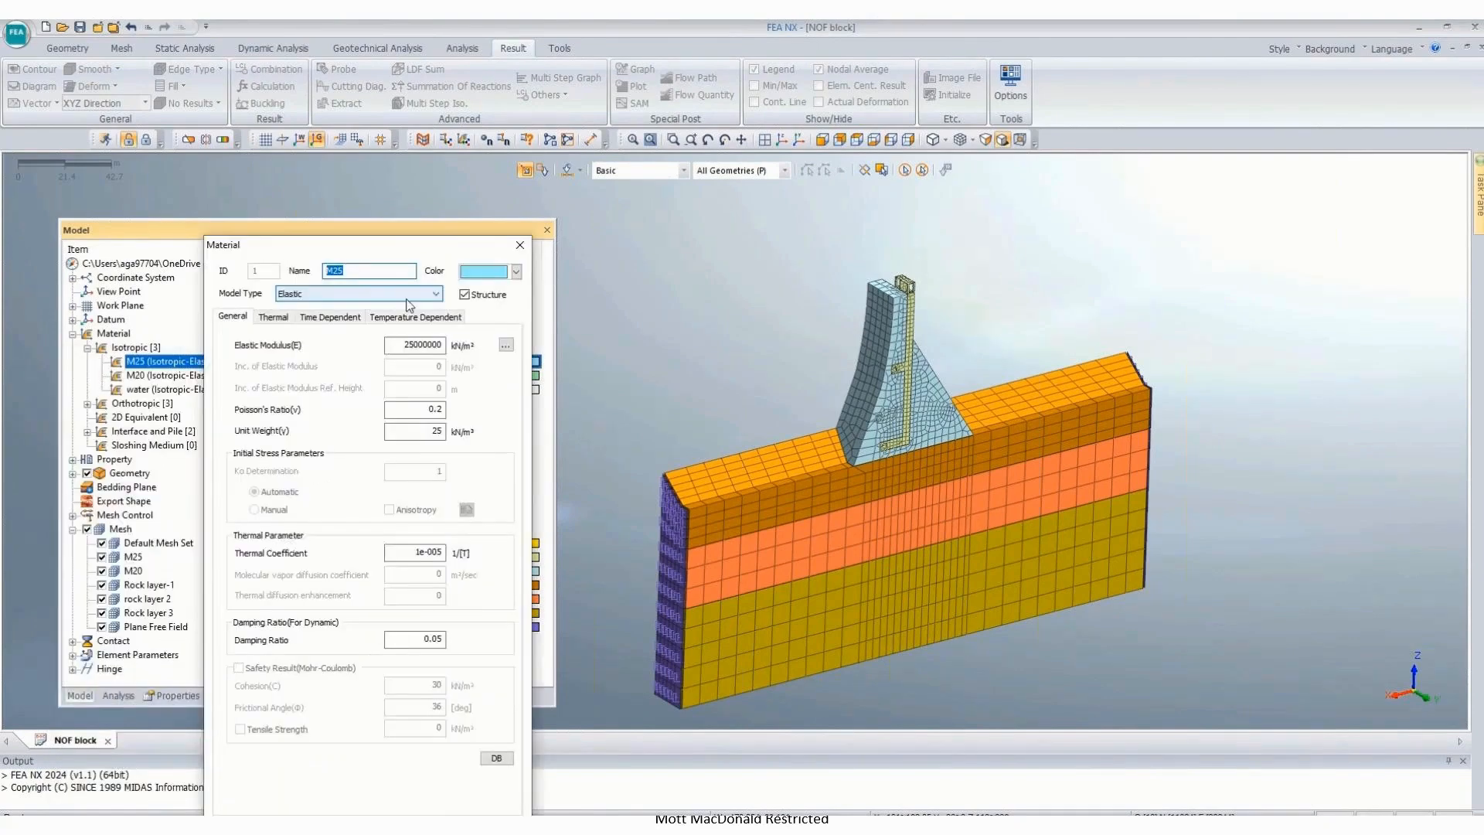
left_click(406, 298)
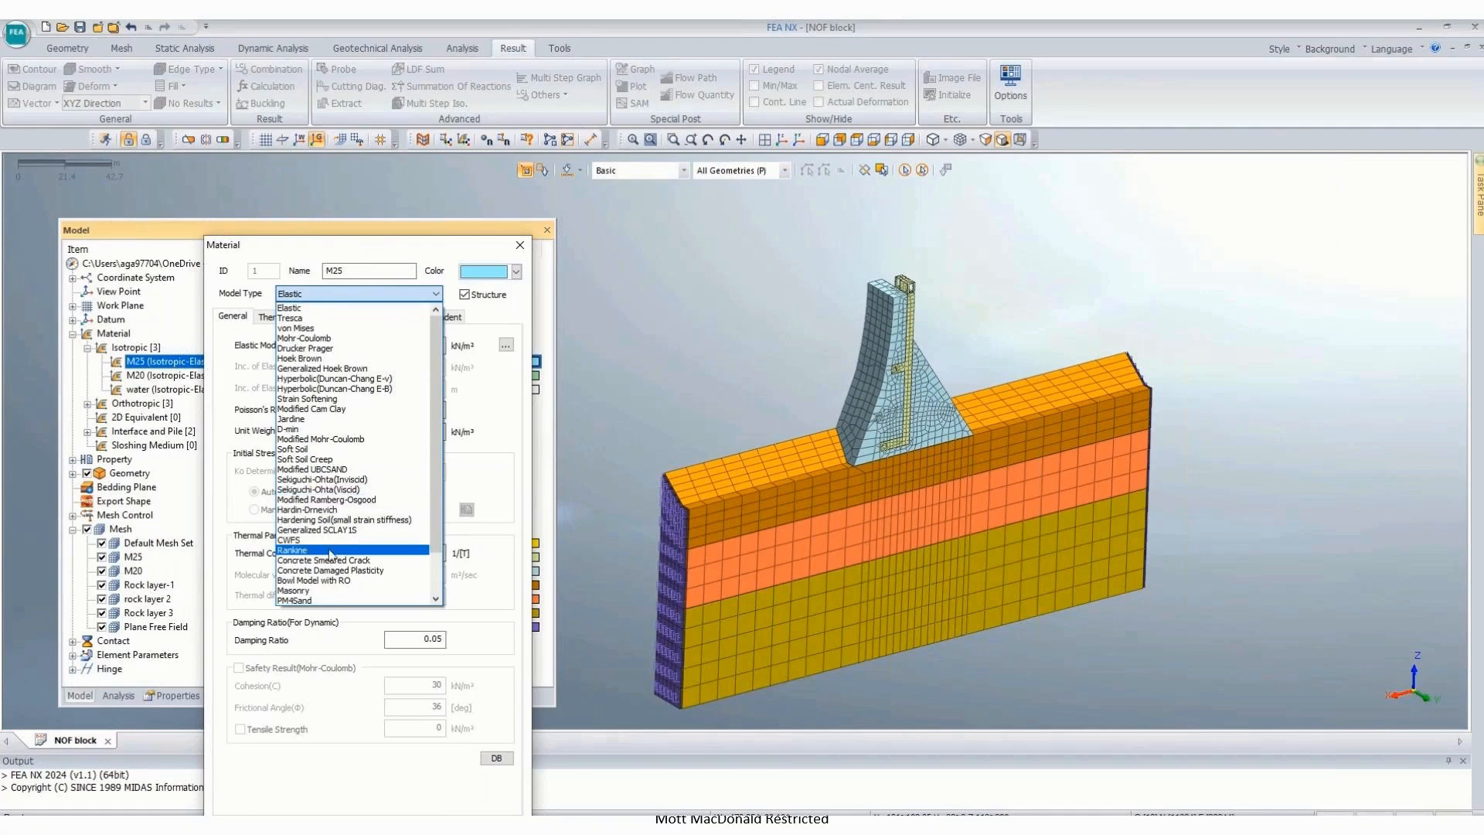
left_click(337, 560)
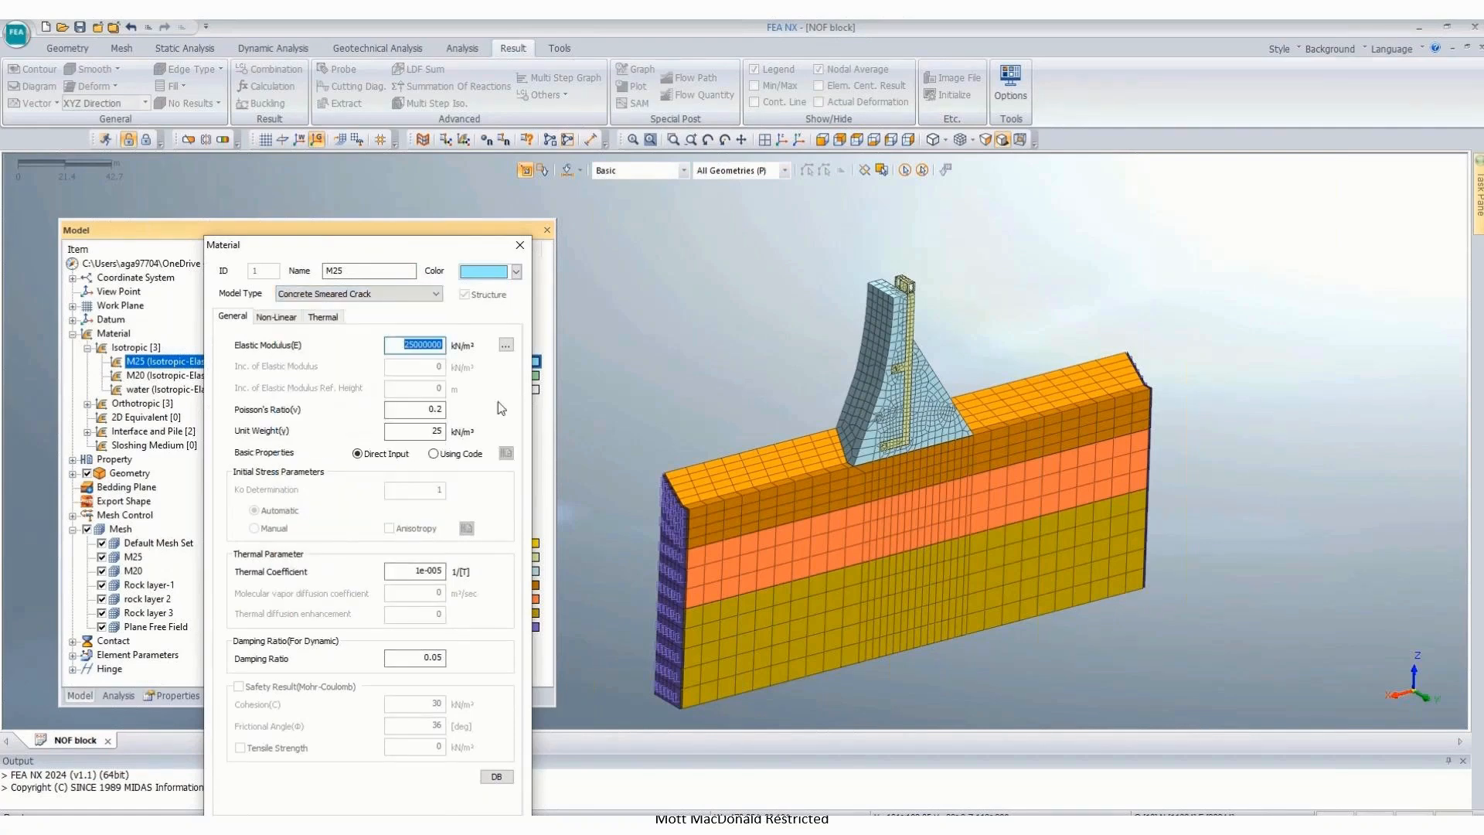
left_click(276, 316)
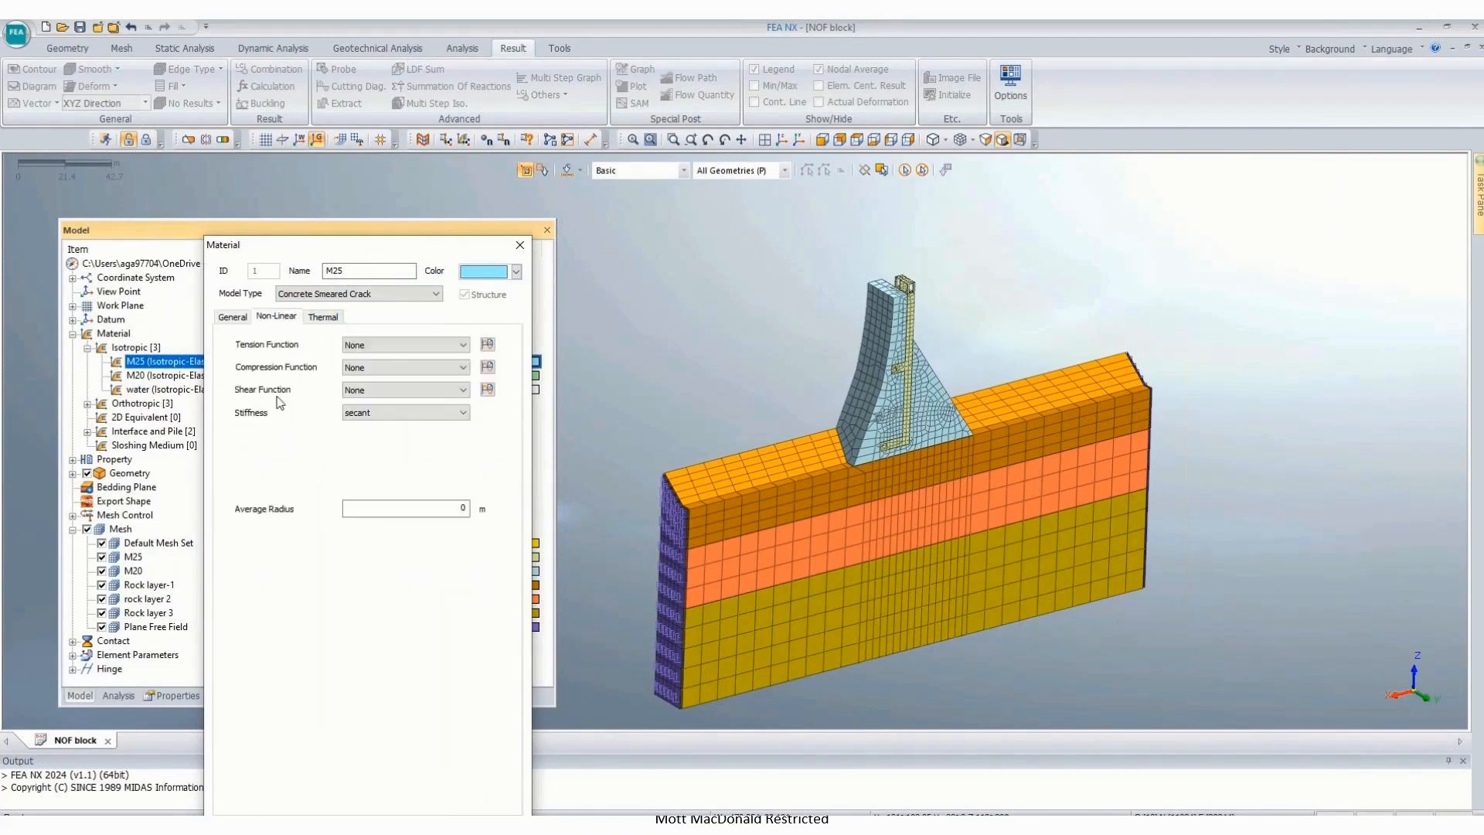
left_click(486, 345)
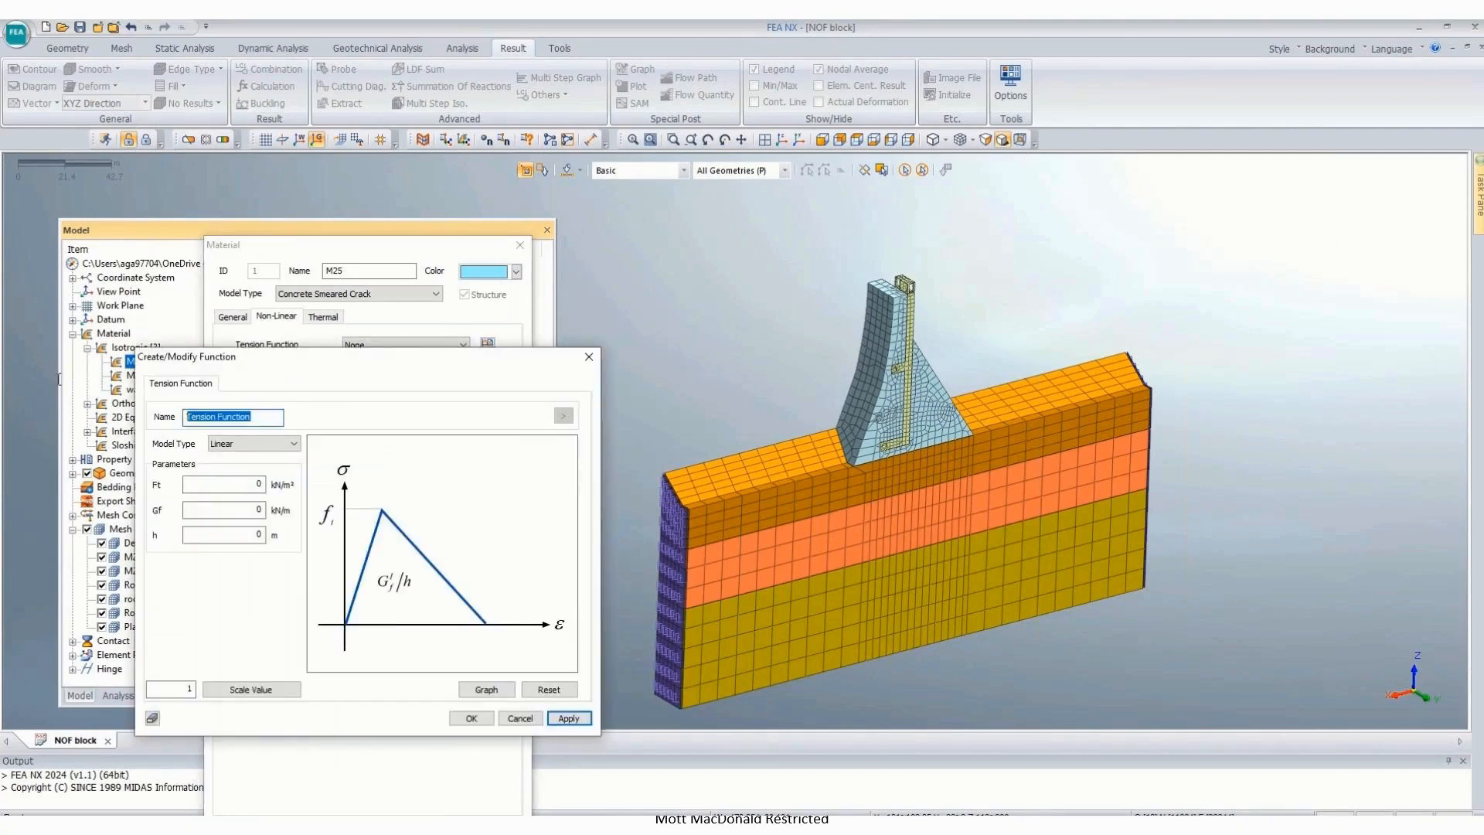
type("Tension")
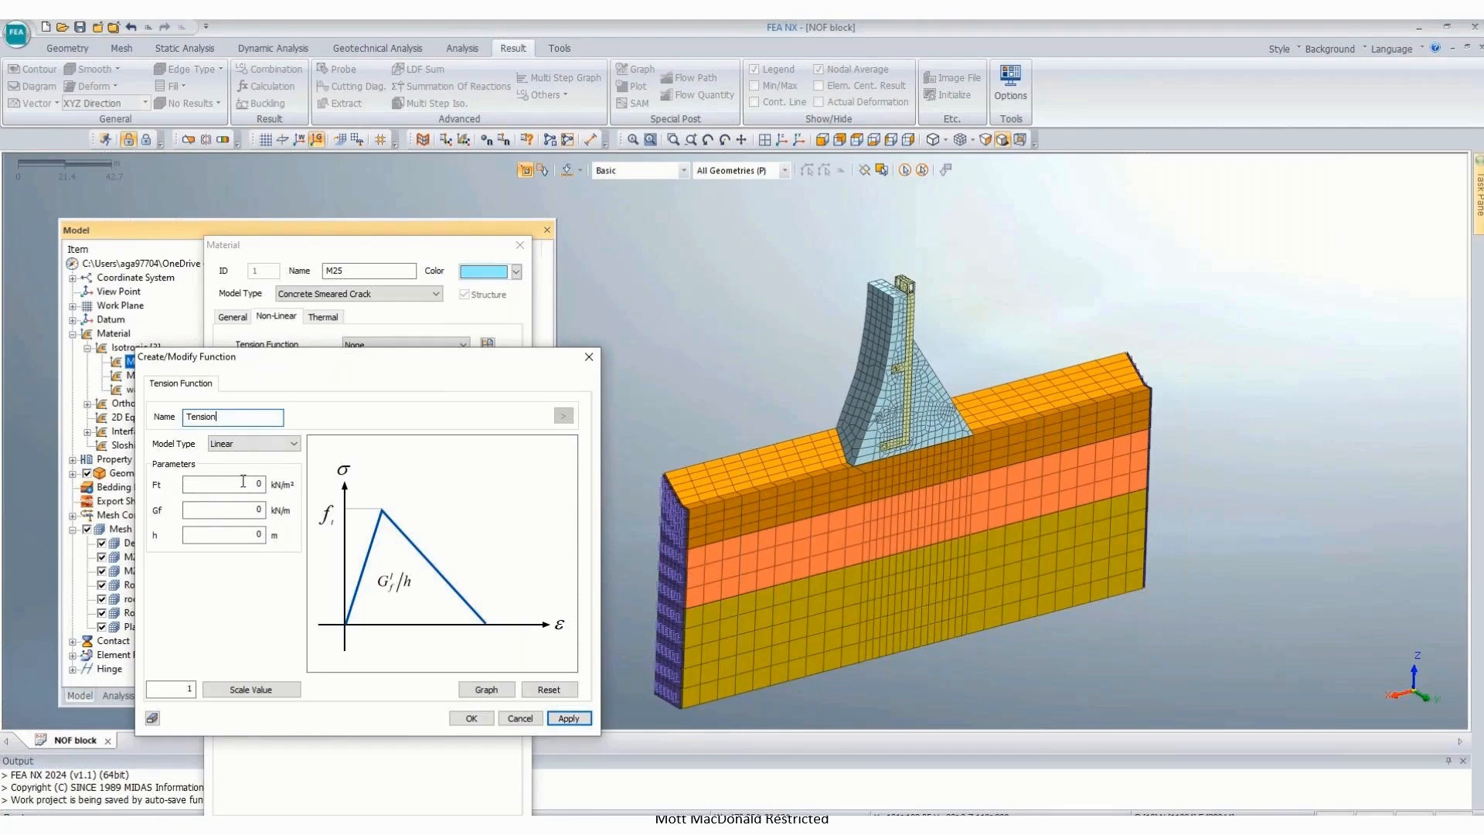
left_click(251, 443)
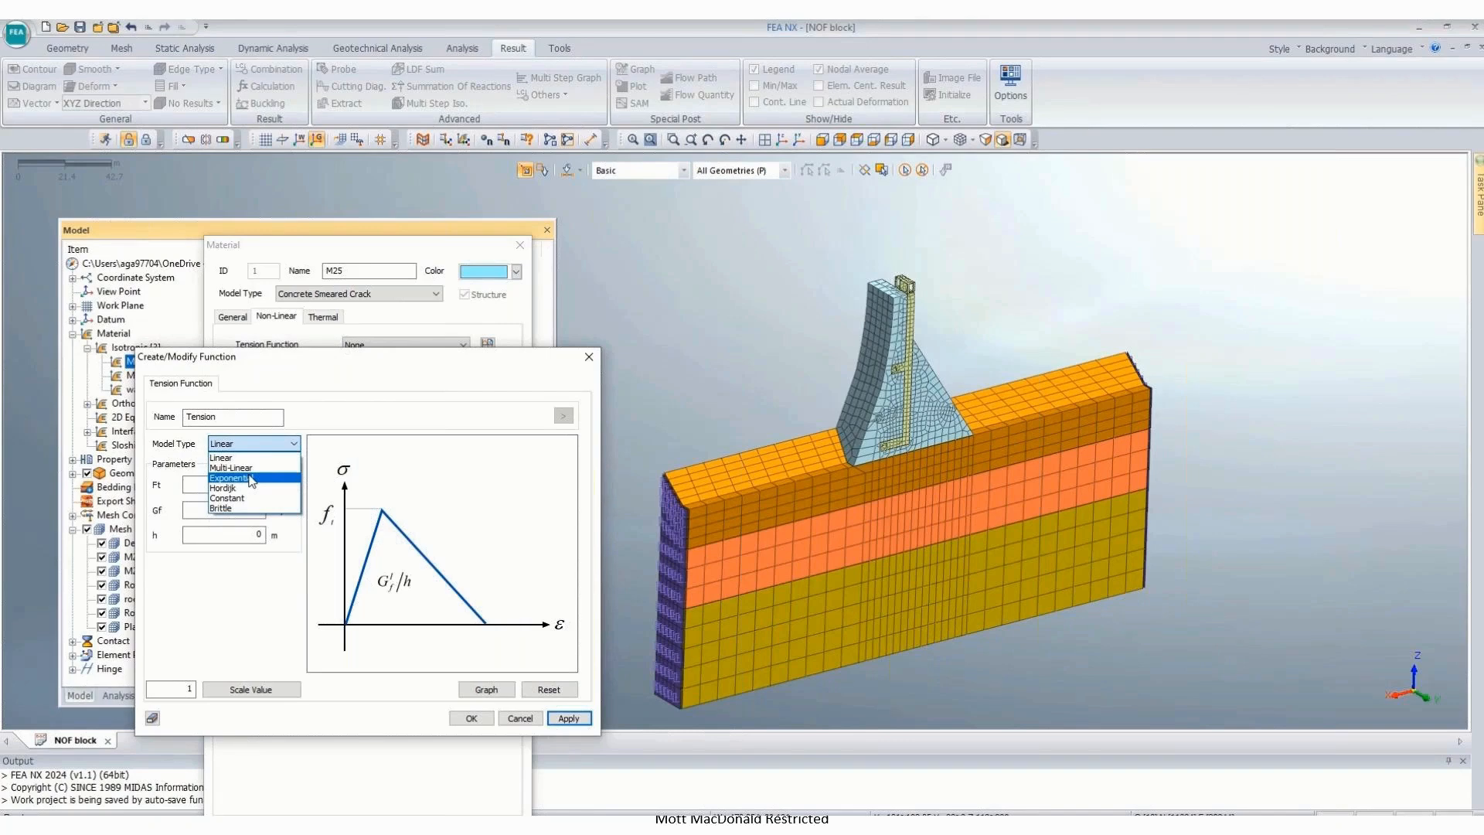
left_click(236, 507)
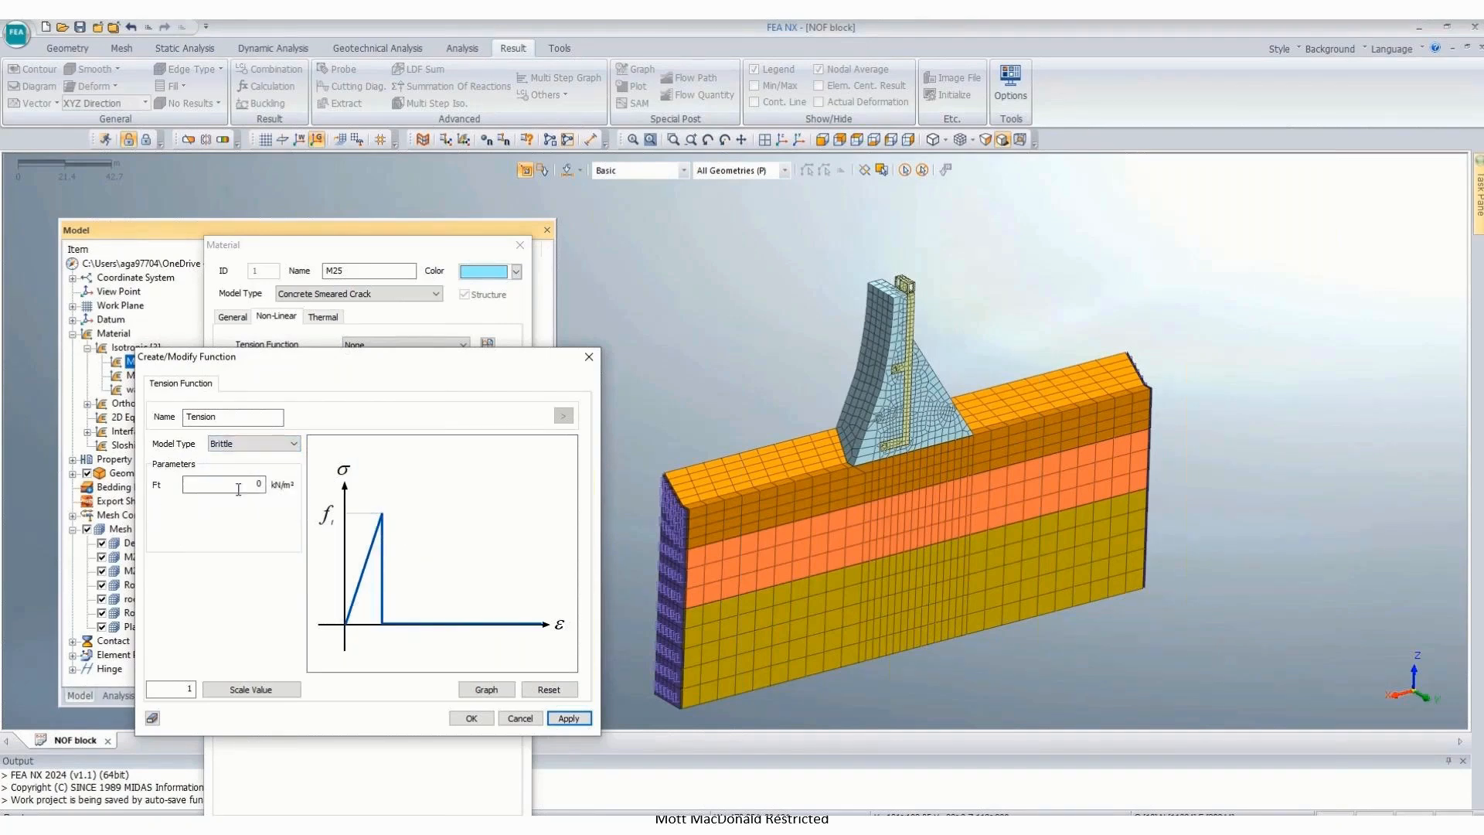
double_click(238, 485)
left_click(517, 718)
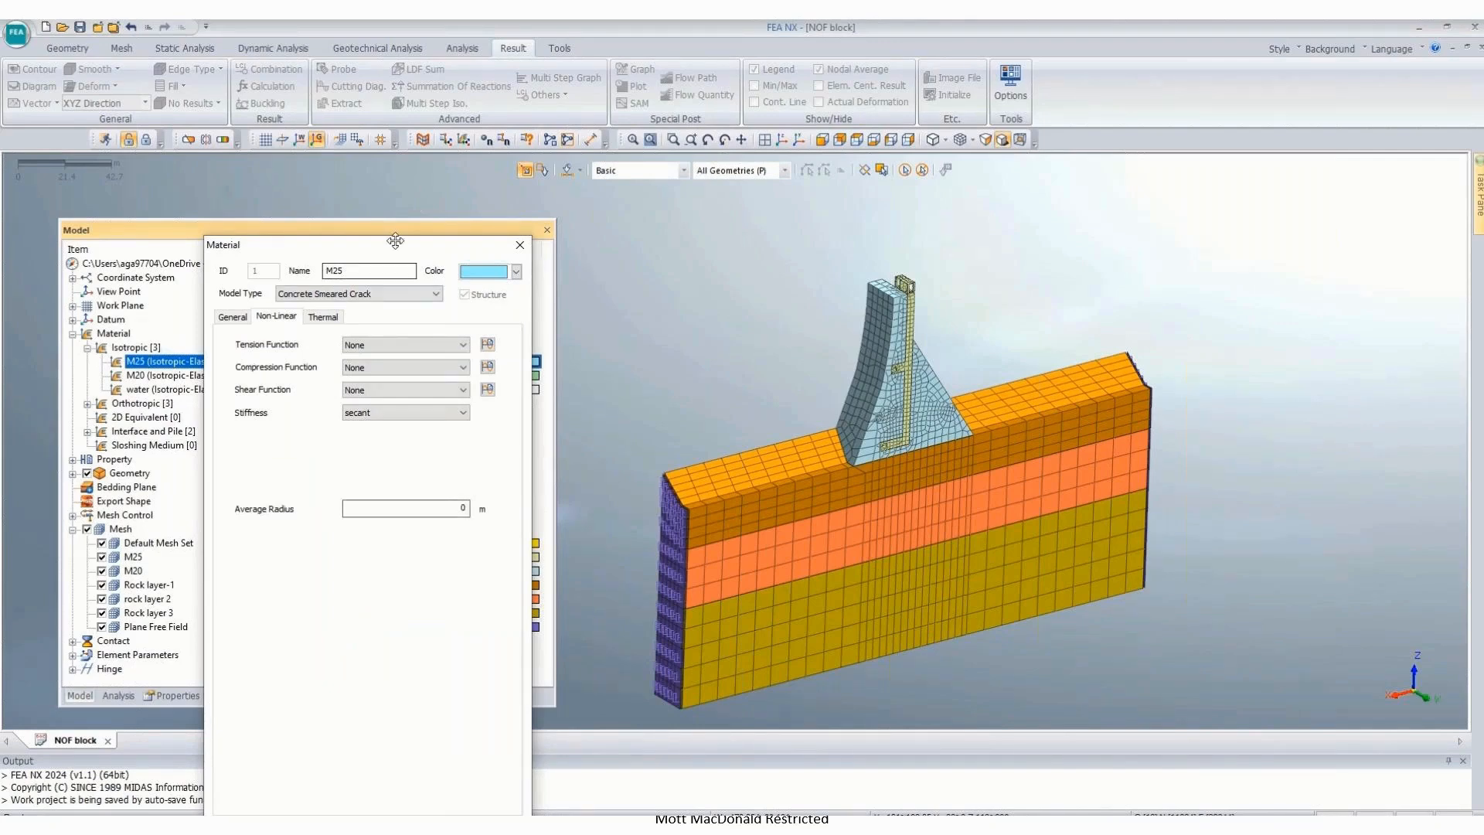
left_click_drag(395, 241, 412, 11)
left_click(462, 618)
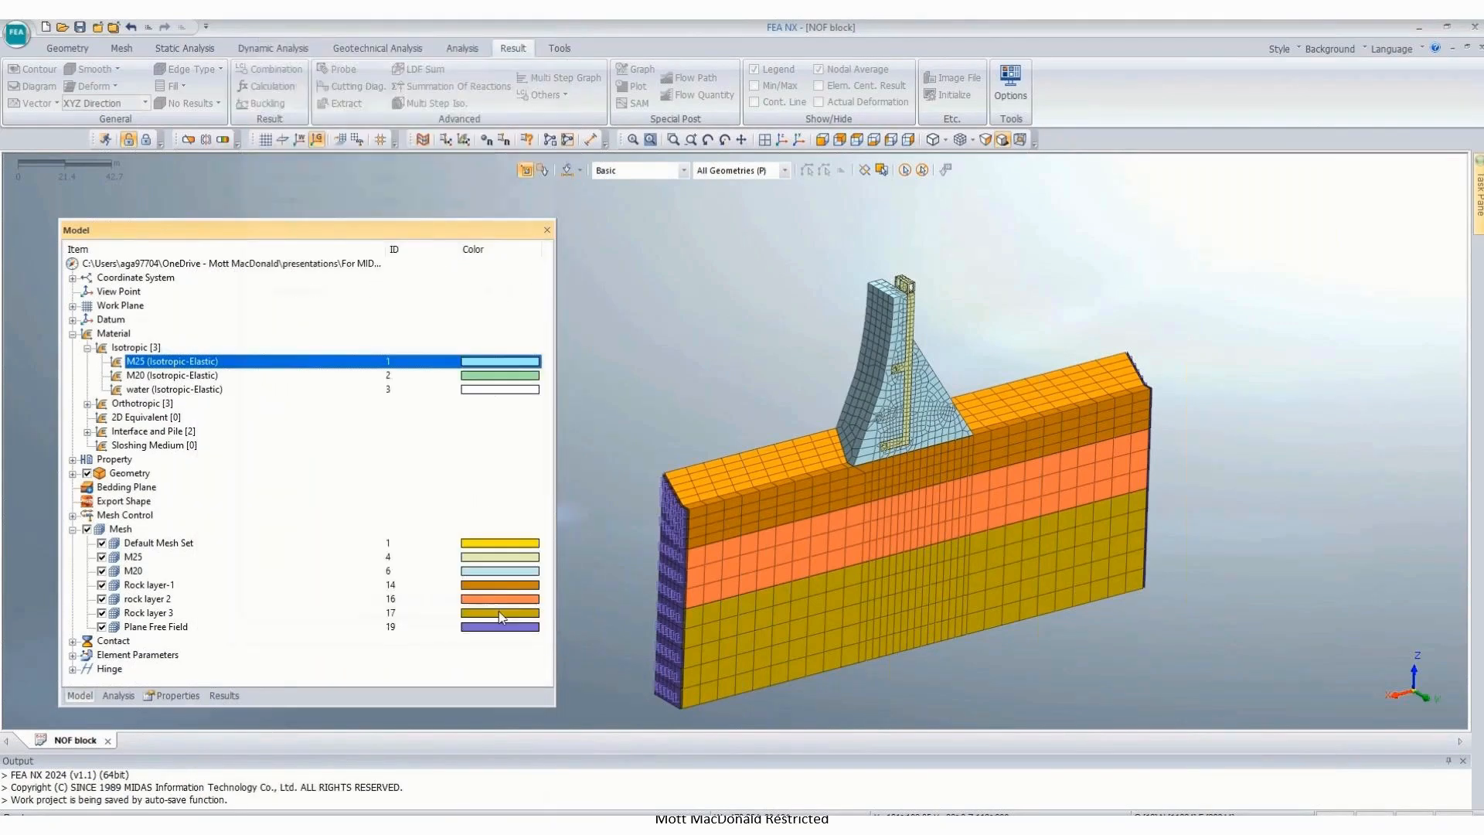
Step: Set the model's unit system to N for force and cm for length
left_click(1360, 814)
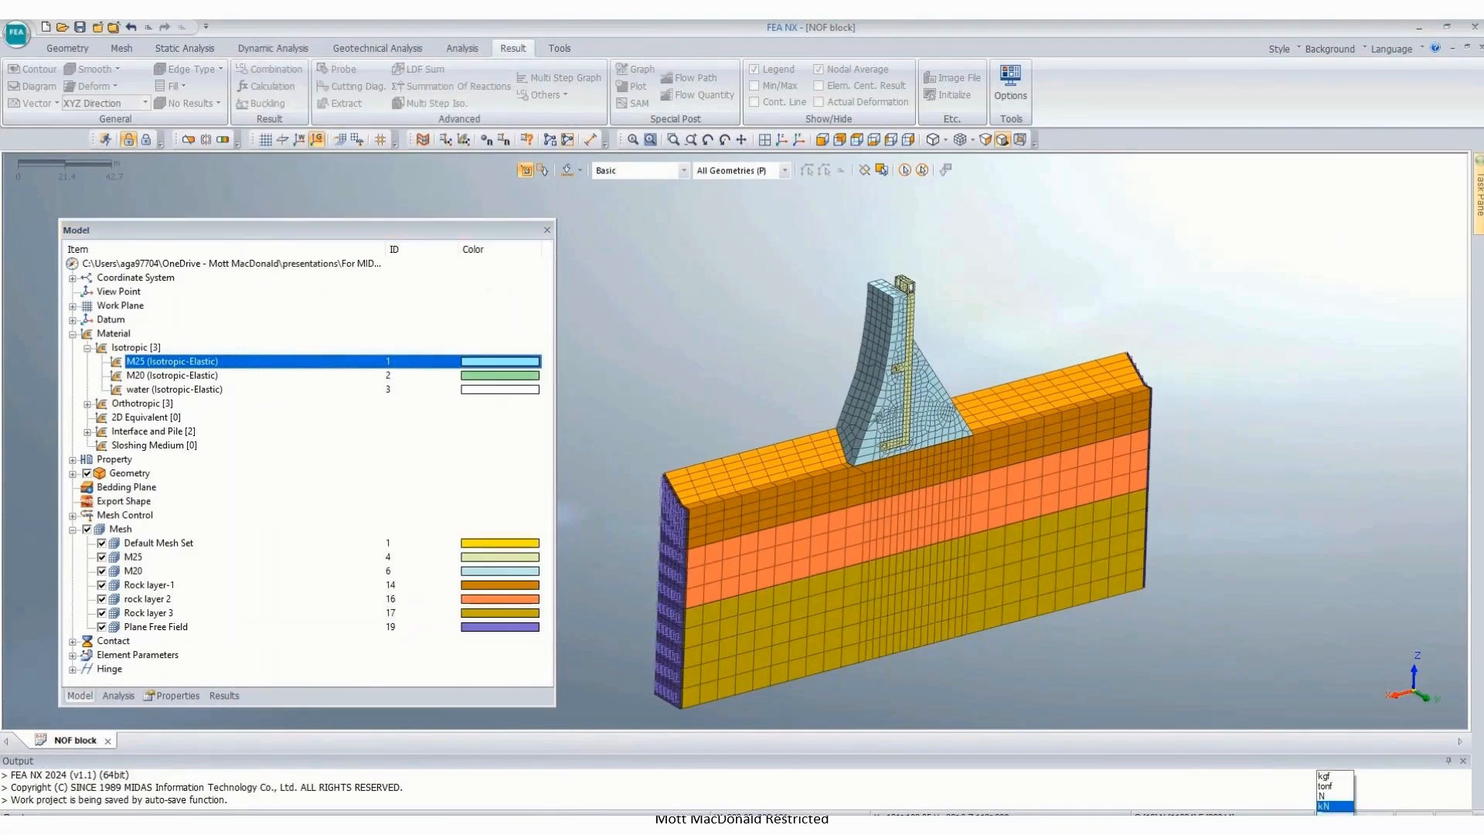
left_click(1374, 812)
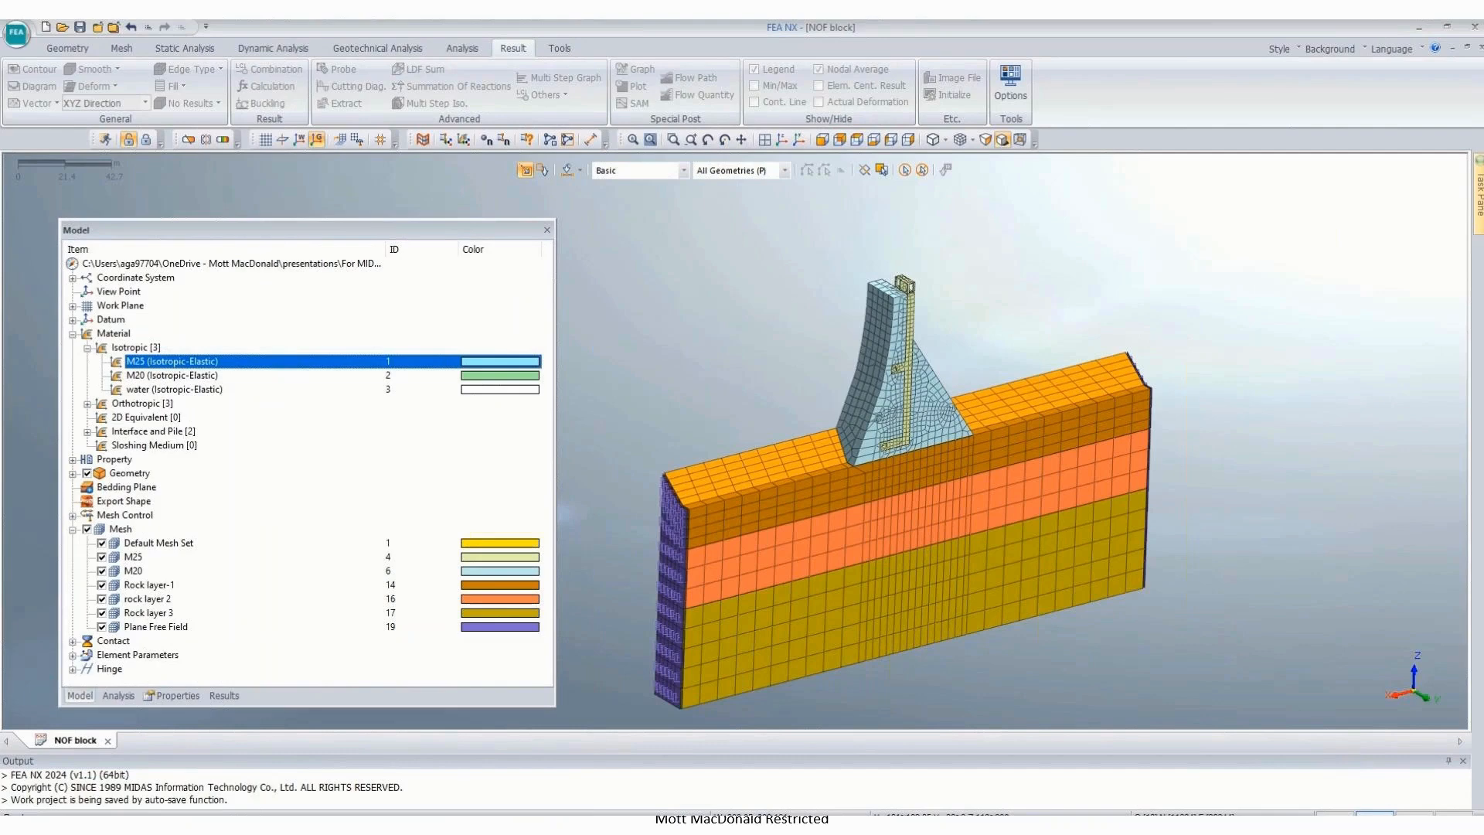
left_click(1374, 813)
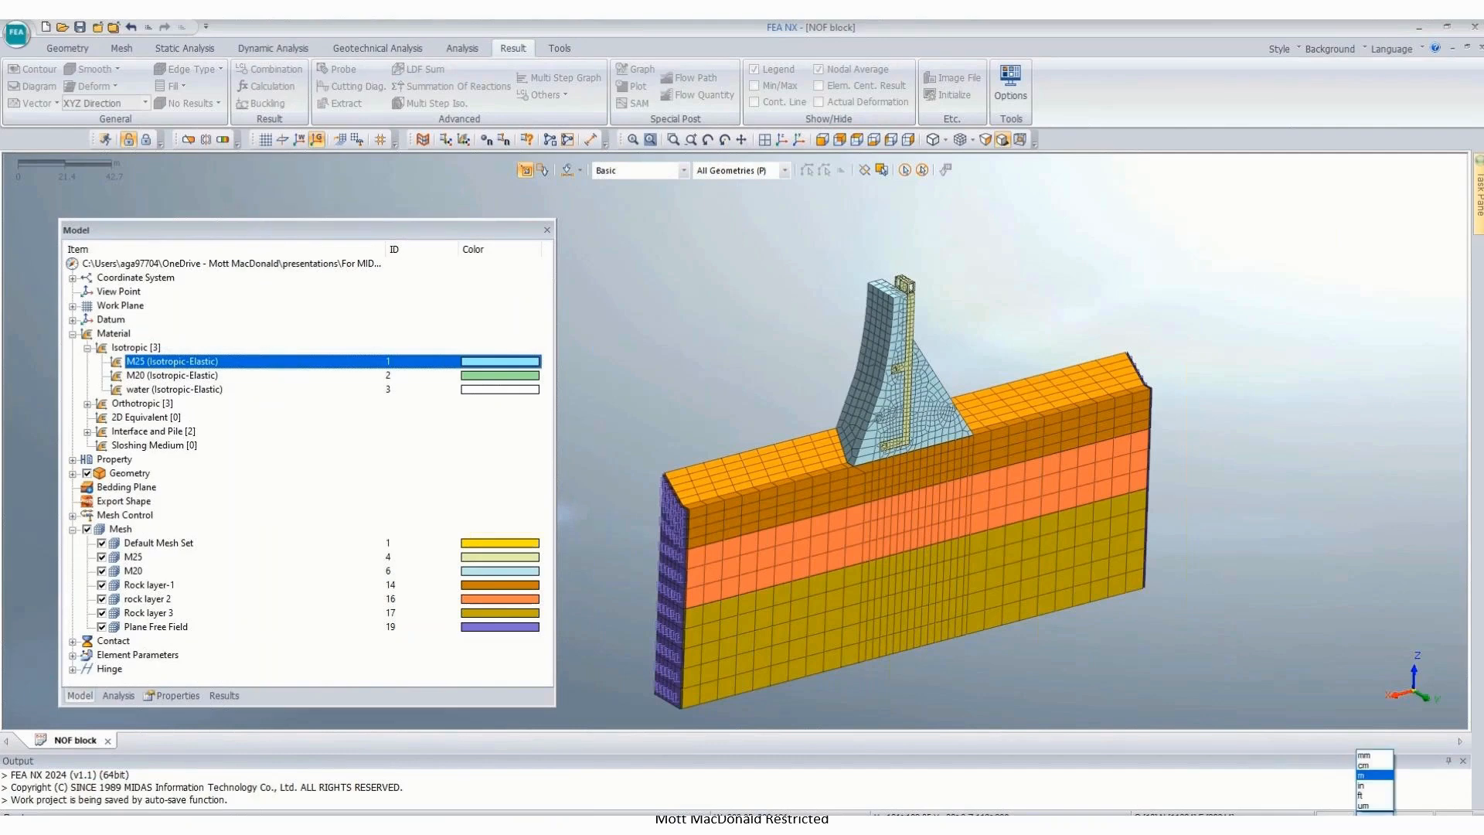
left_click(1373, 766)
Step: Reopen the isotropic M25 material for editing and set its model type to Concrete Smeared Crack
right_click(179, 362)
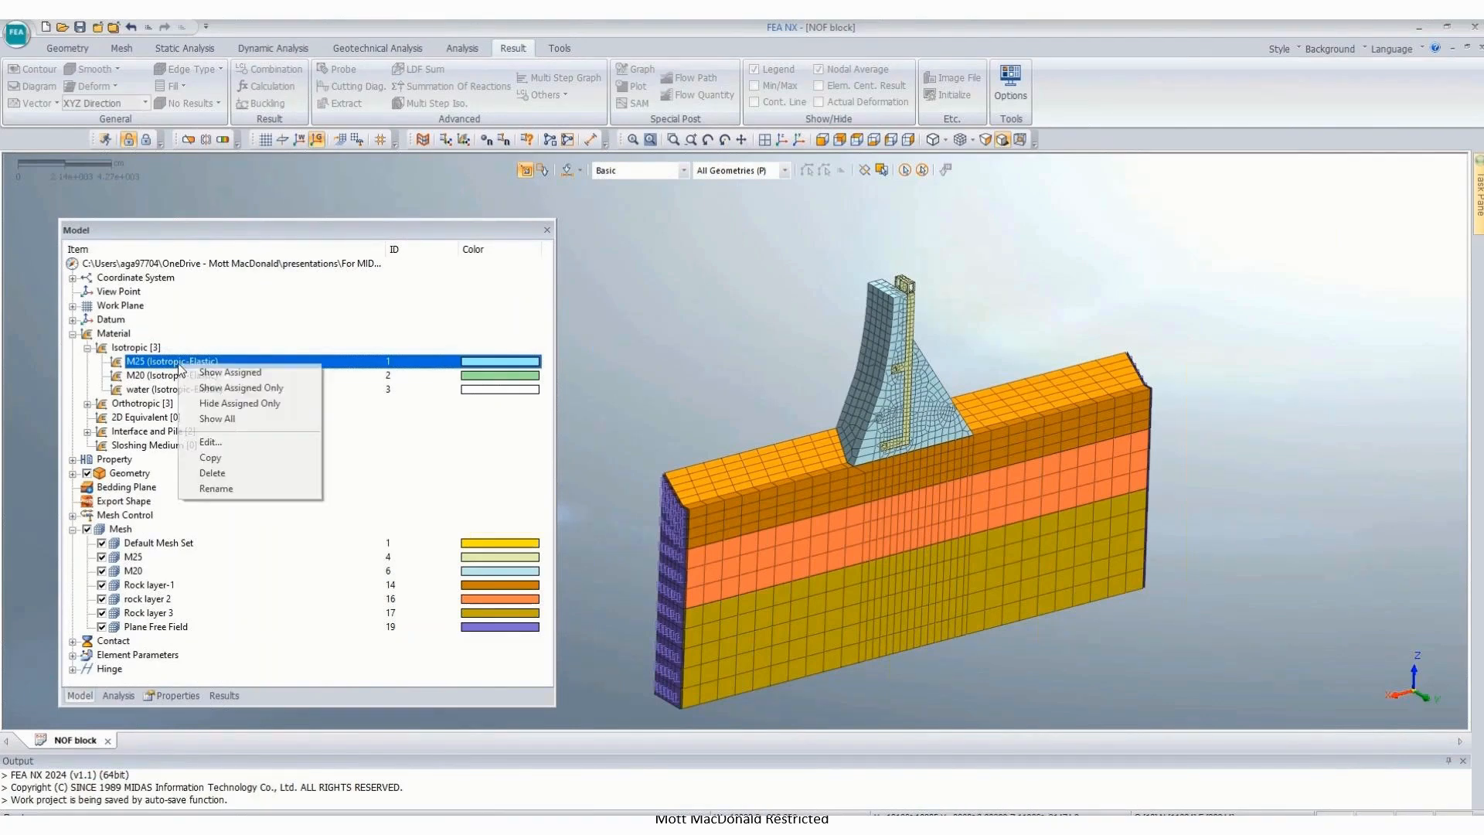
left_click(210, 441)
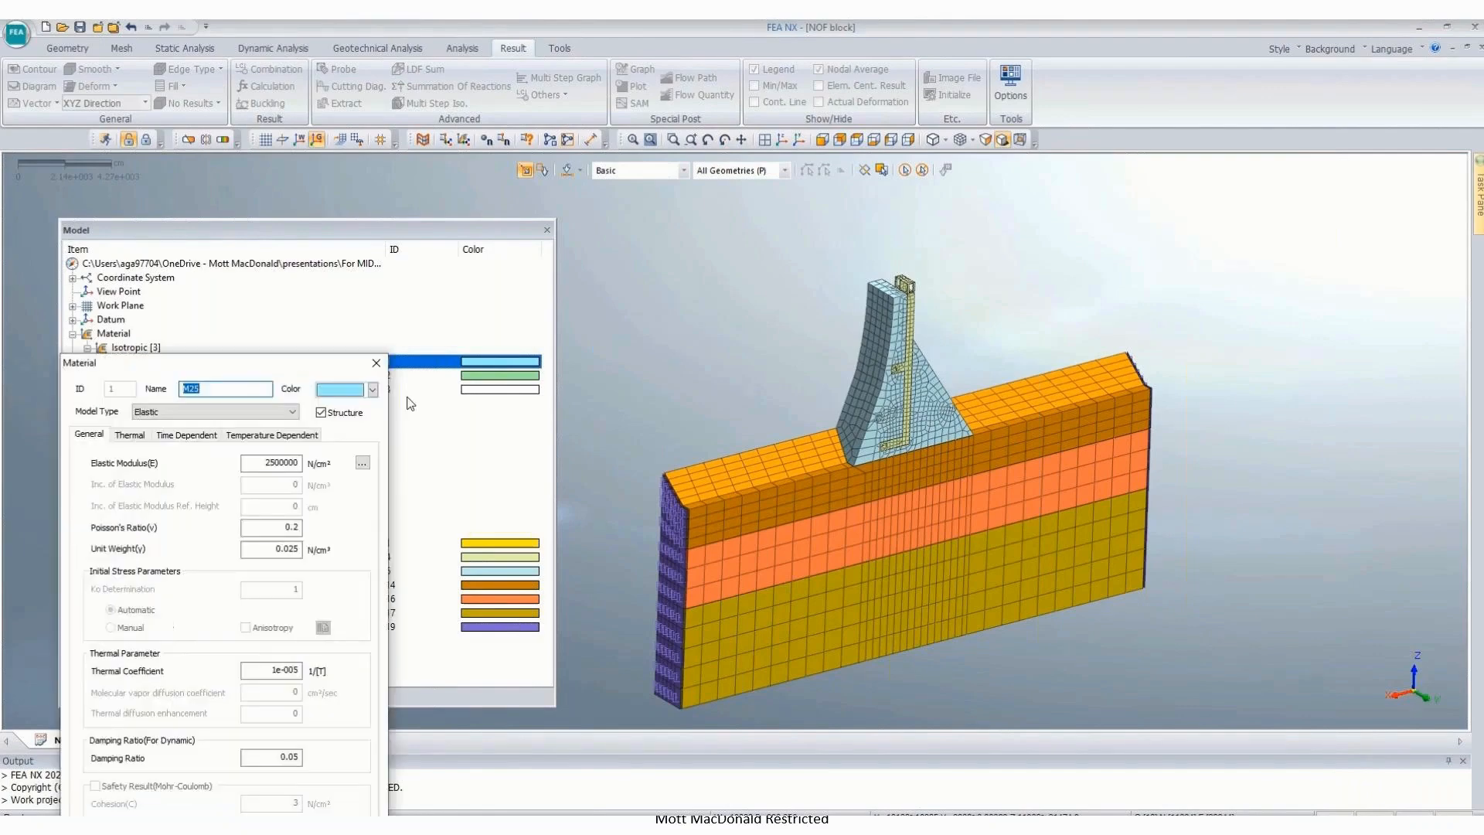
left_click(193, 411)
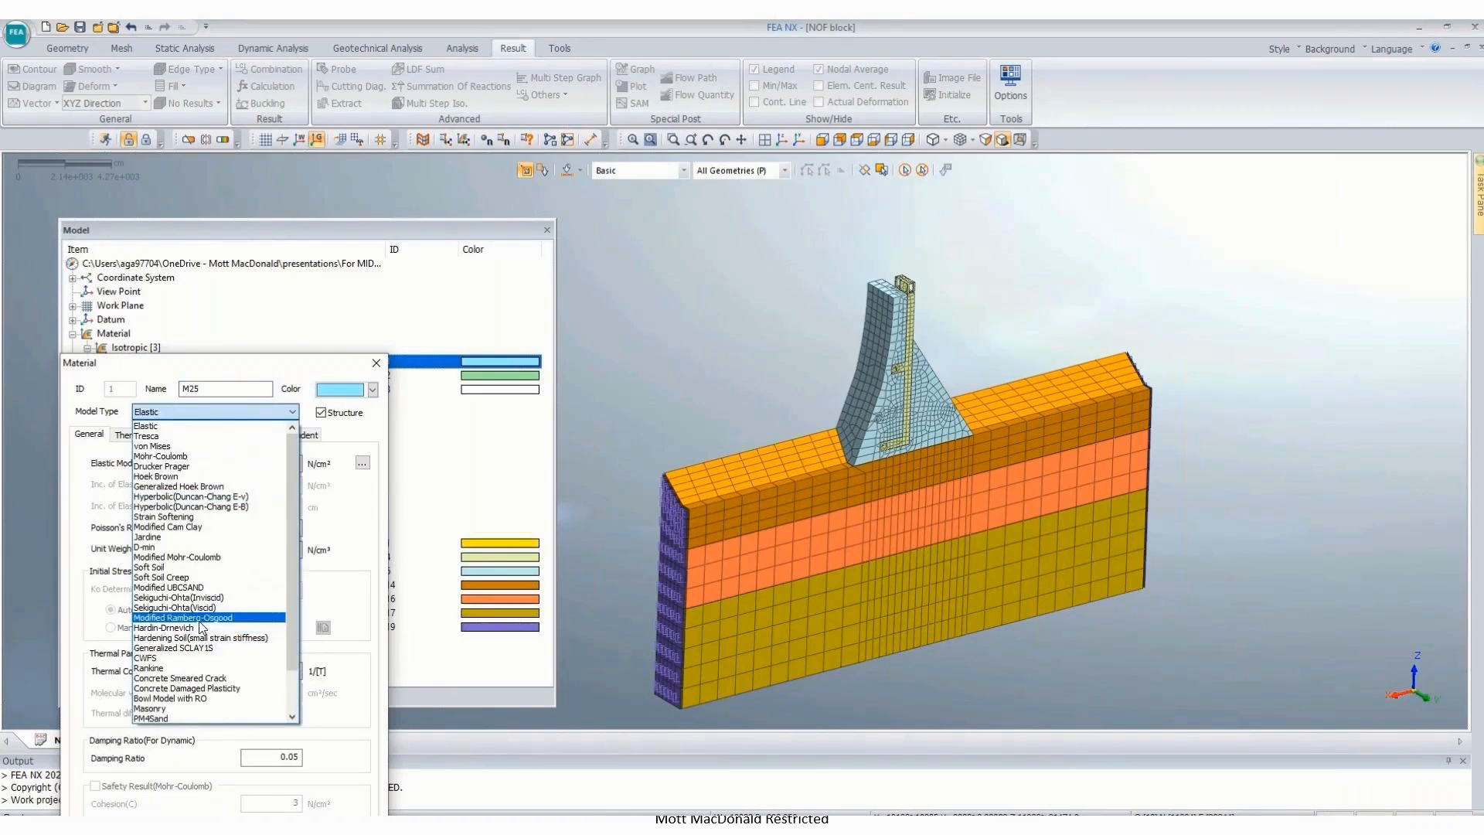
left_click(199, 677)
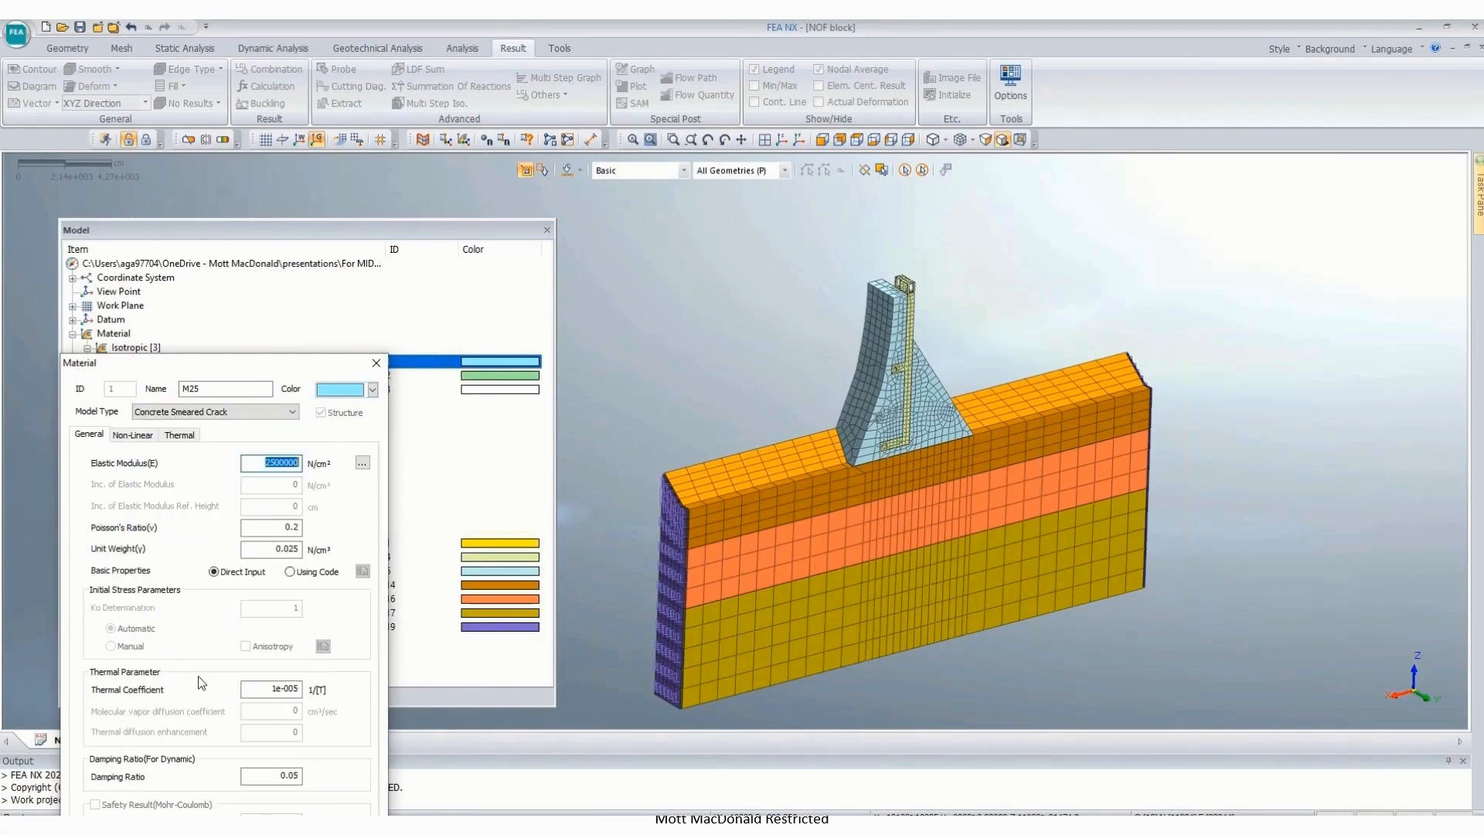
left_click_drag(294, 380, 349, 171)
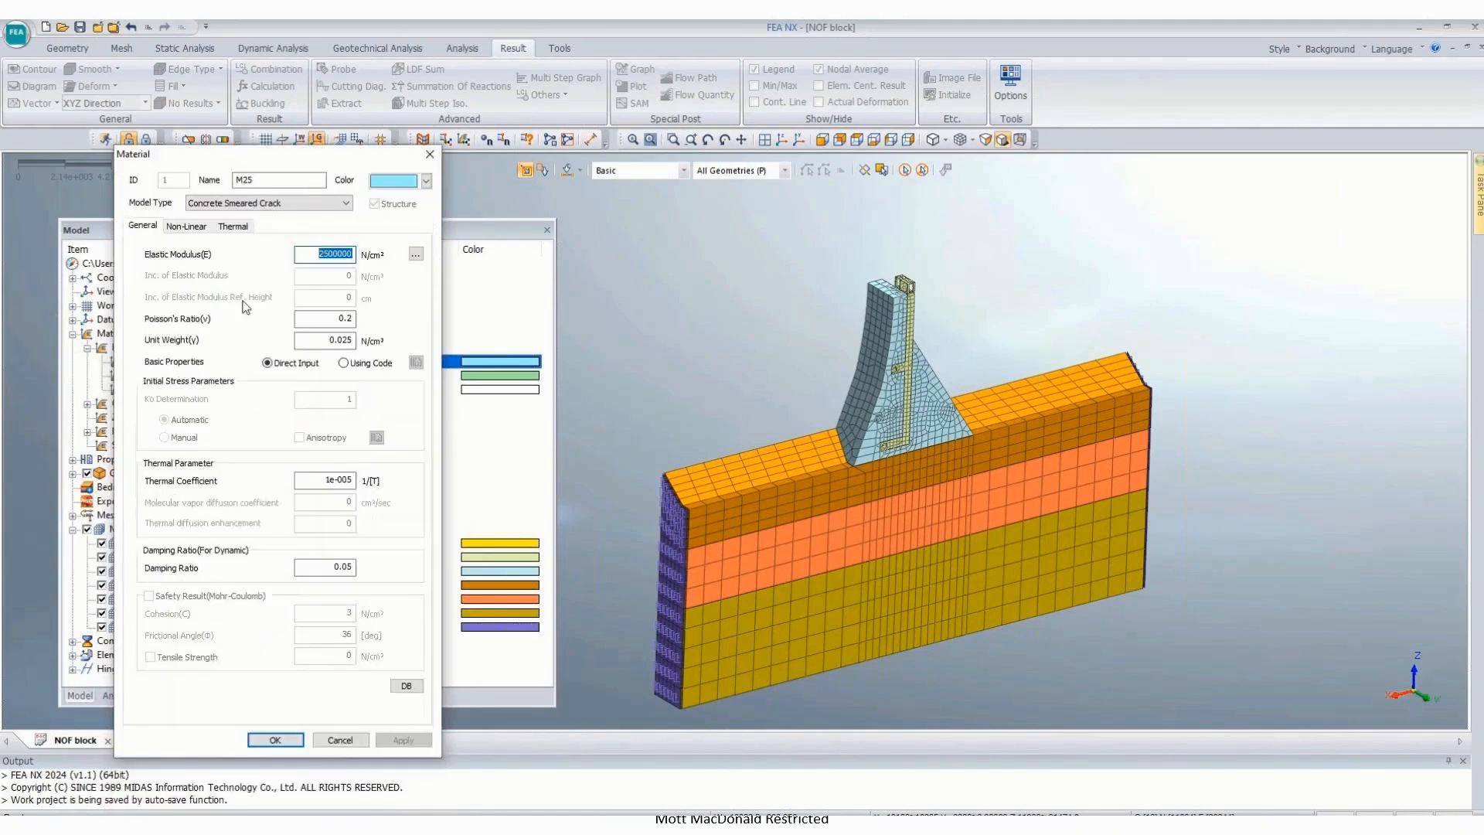
Step: Create a Brittle tension function with Ft 0.3 N/cm² and assign it as M25's nonlinear tension function
left_click(204, 229)
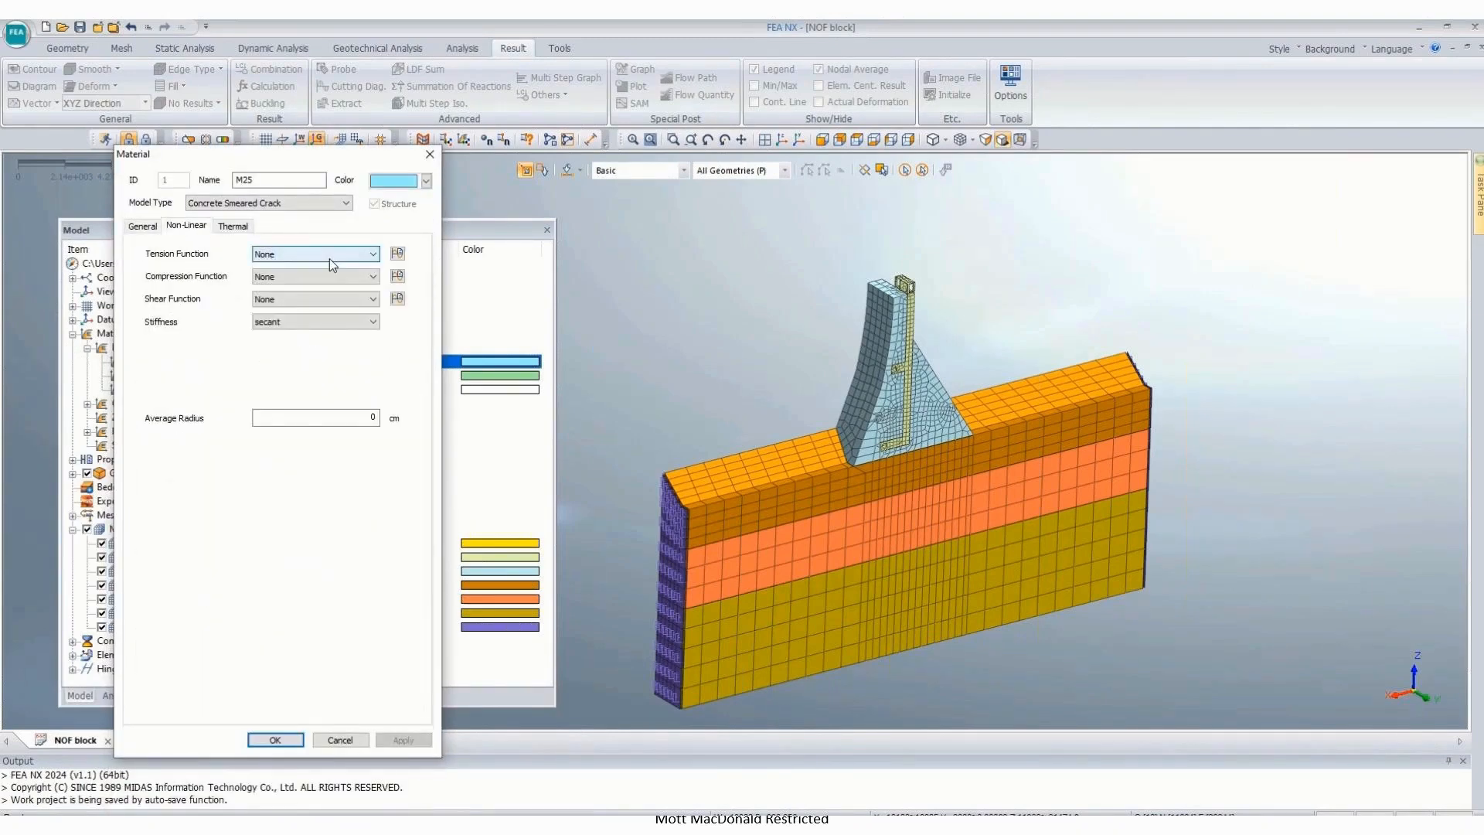
left_click(397, 254)
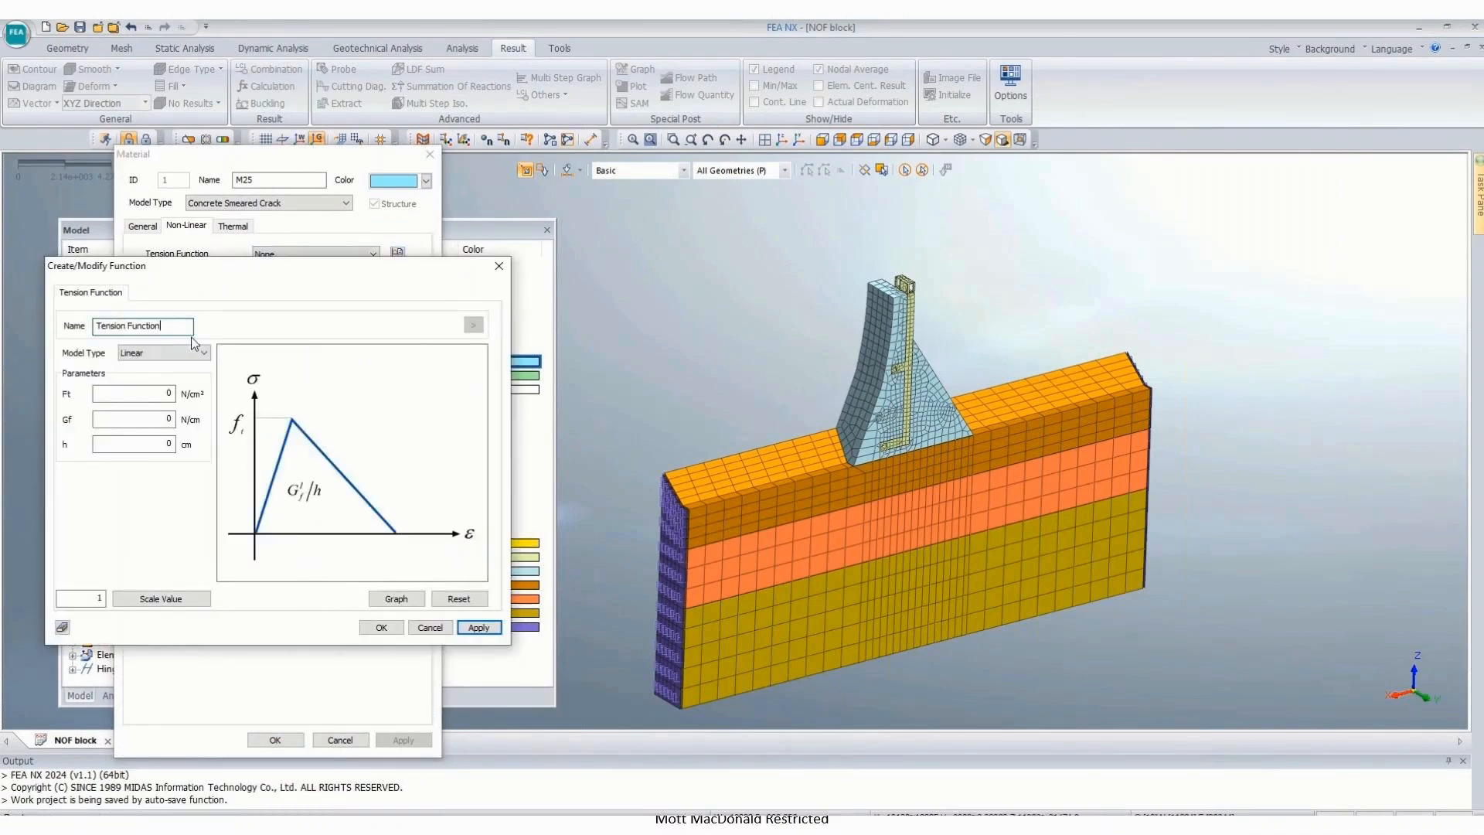
left_click(188, 353)
left_click(130, 417)
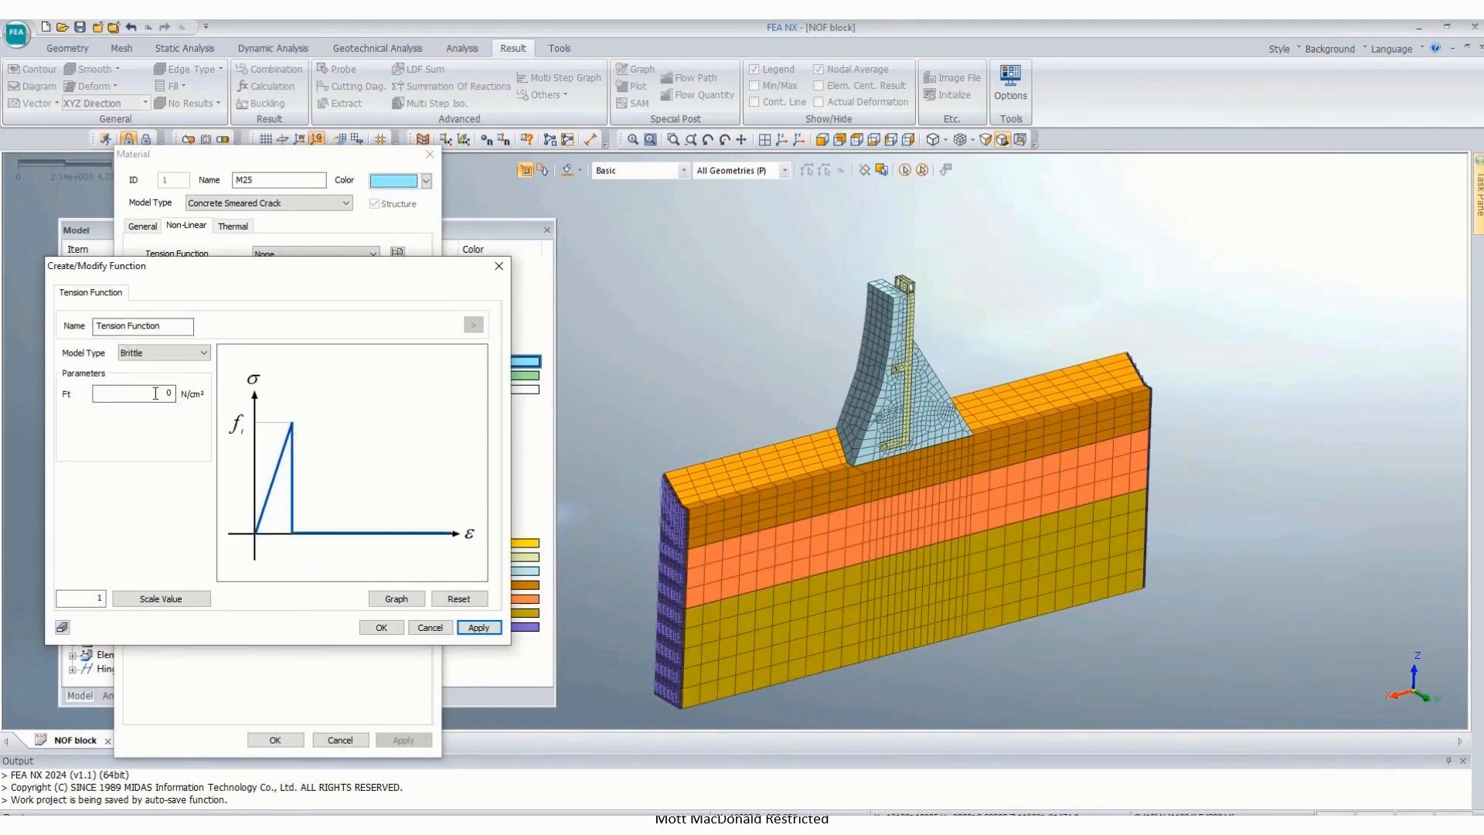
double_click(166, 392)
type(".3")
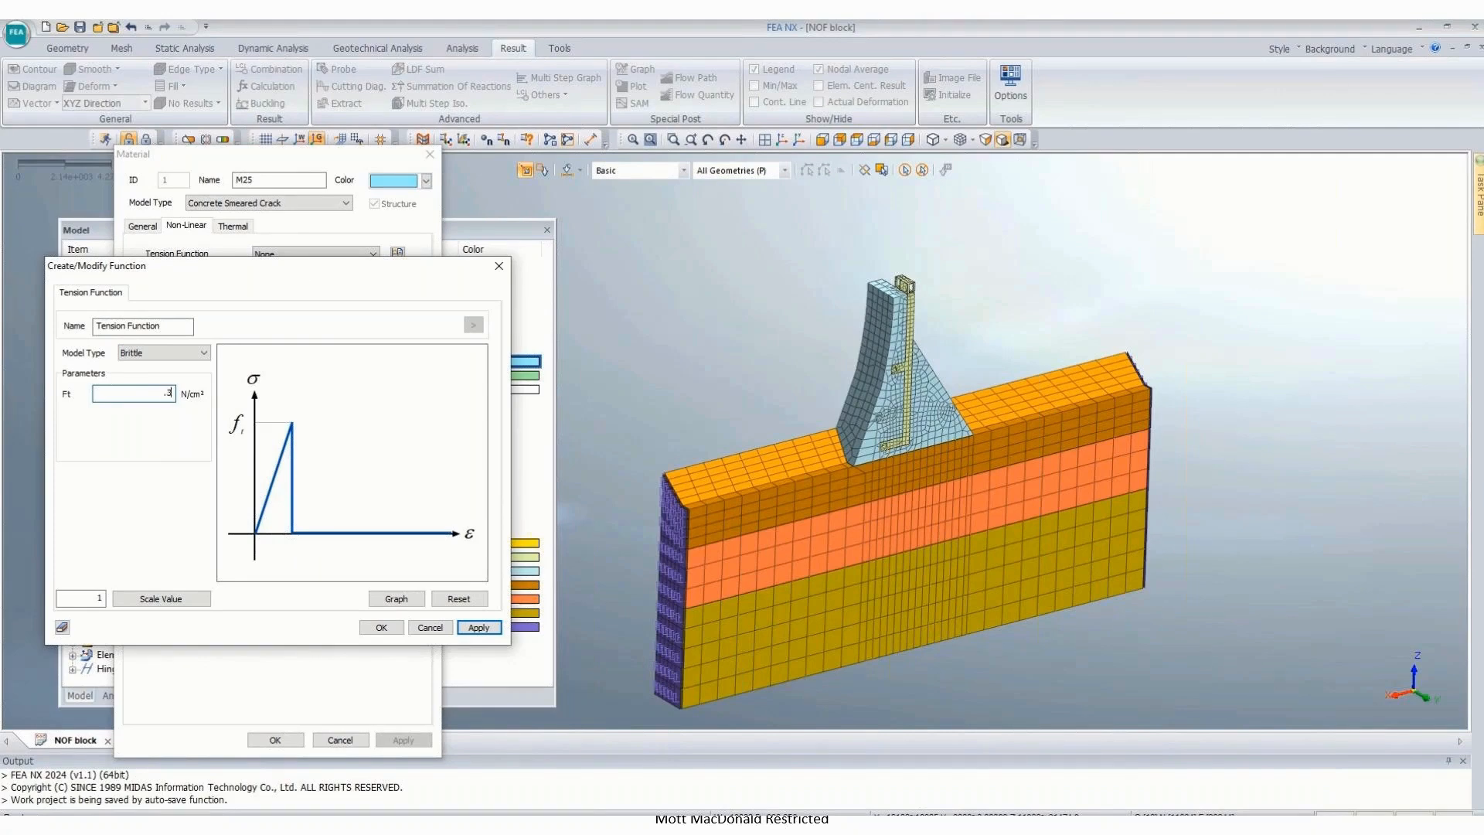
left_click(381, 628)
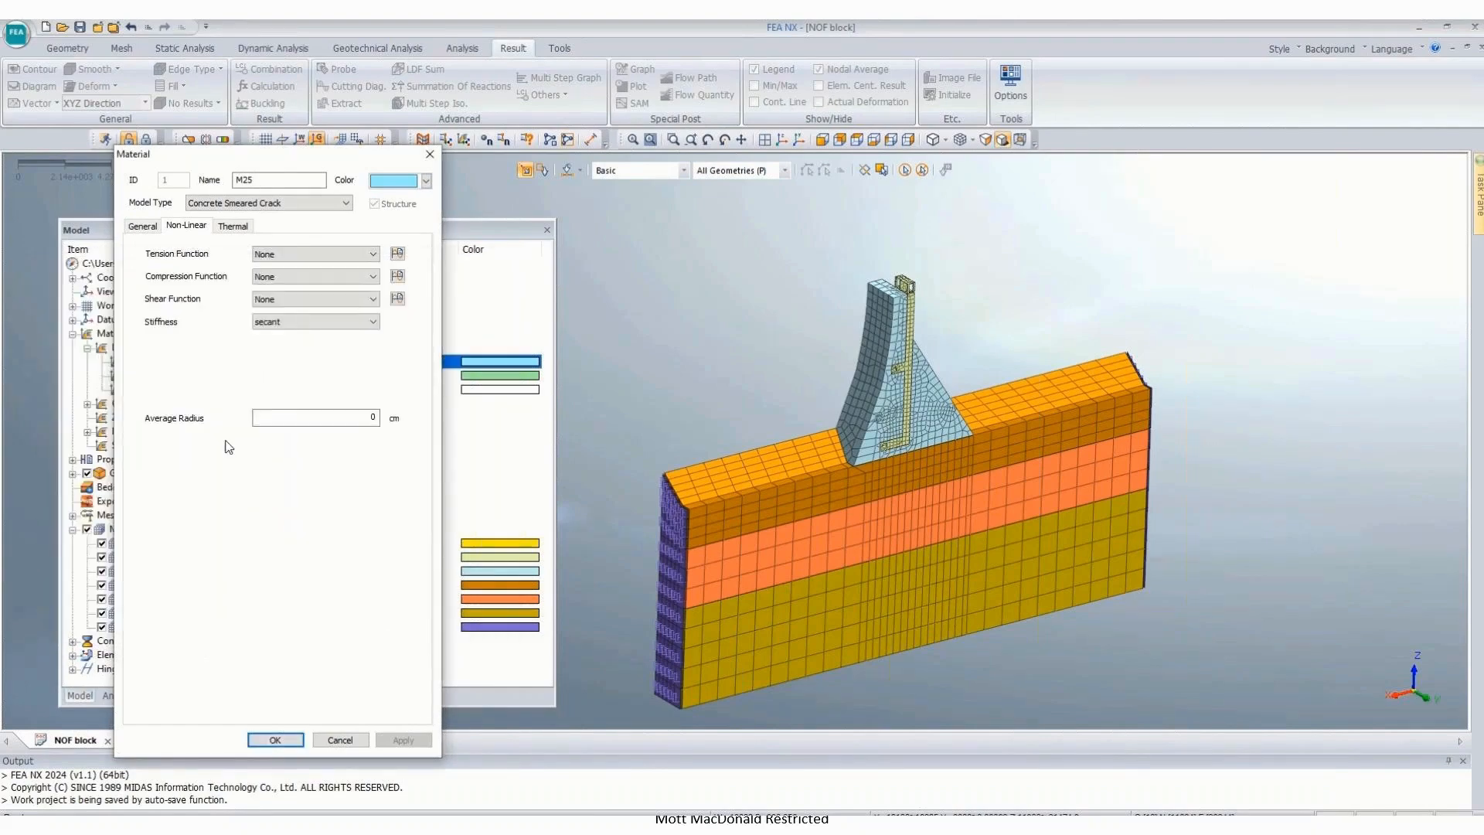
left_click(334, 255)
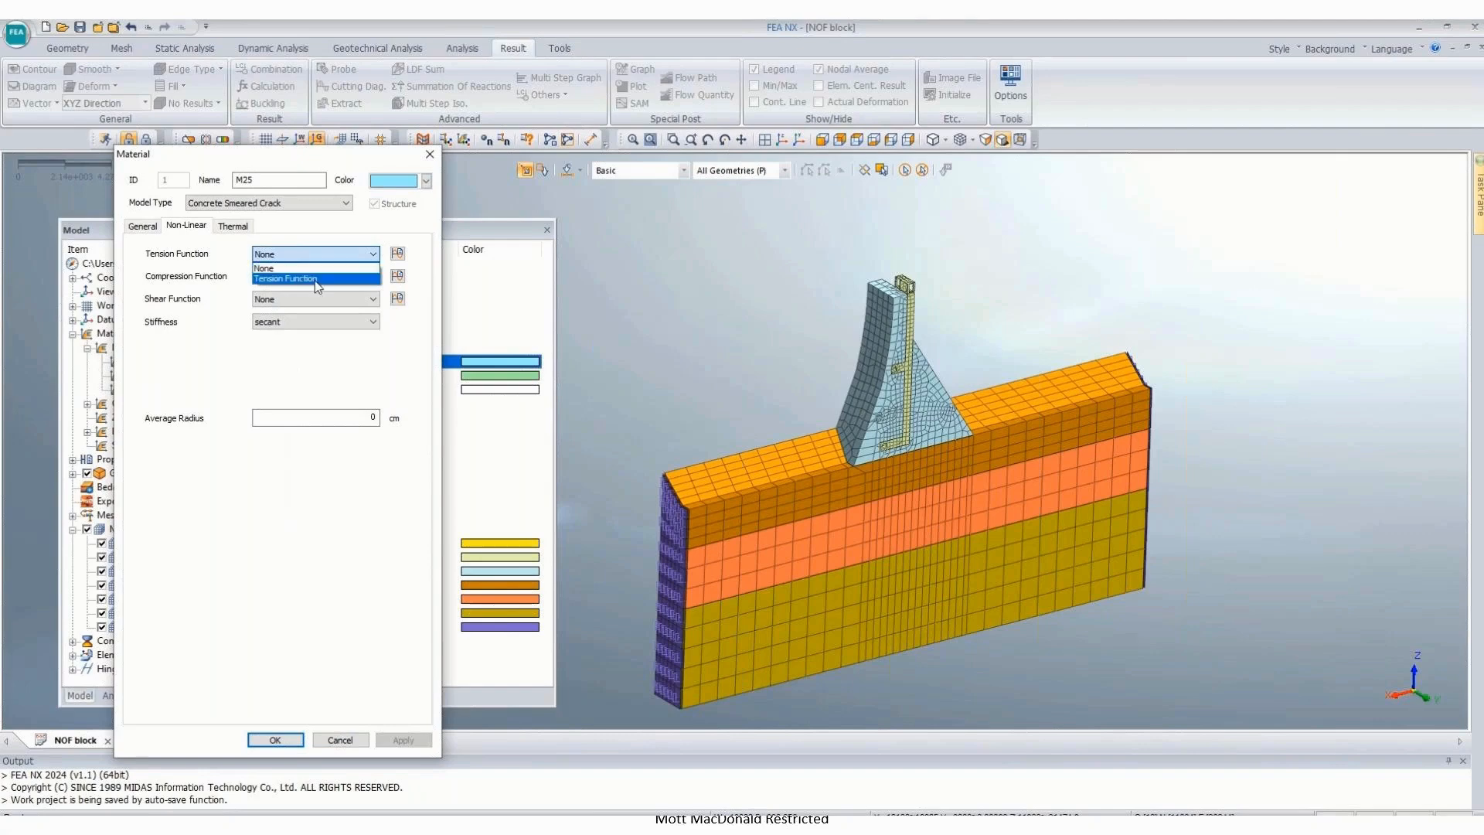
left_click(317, 279)
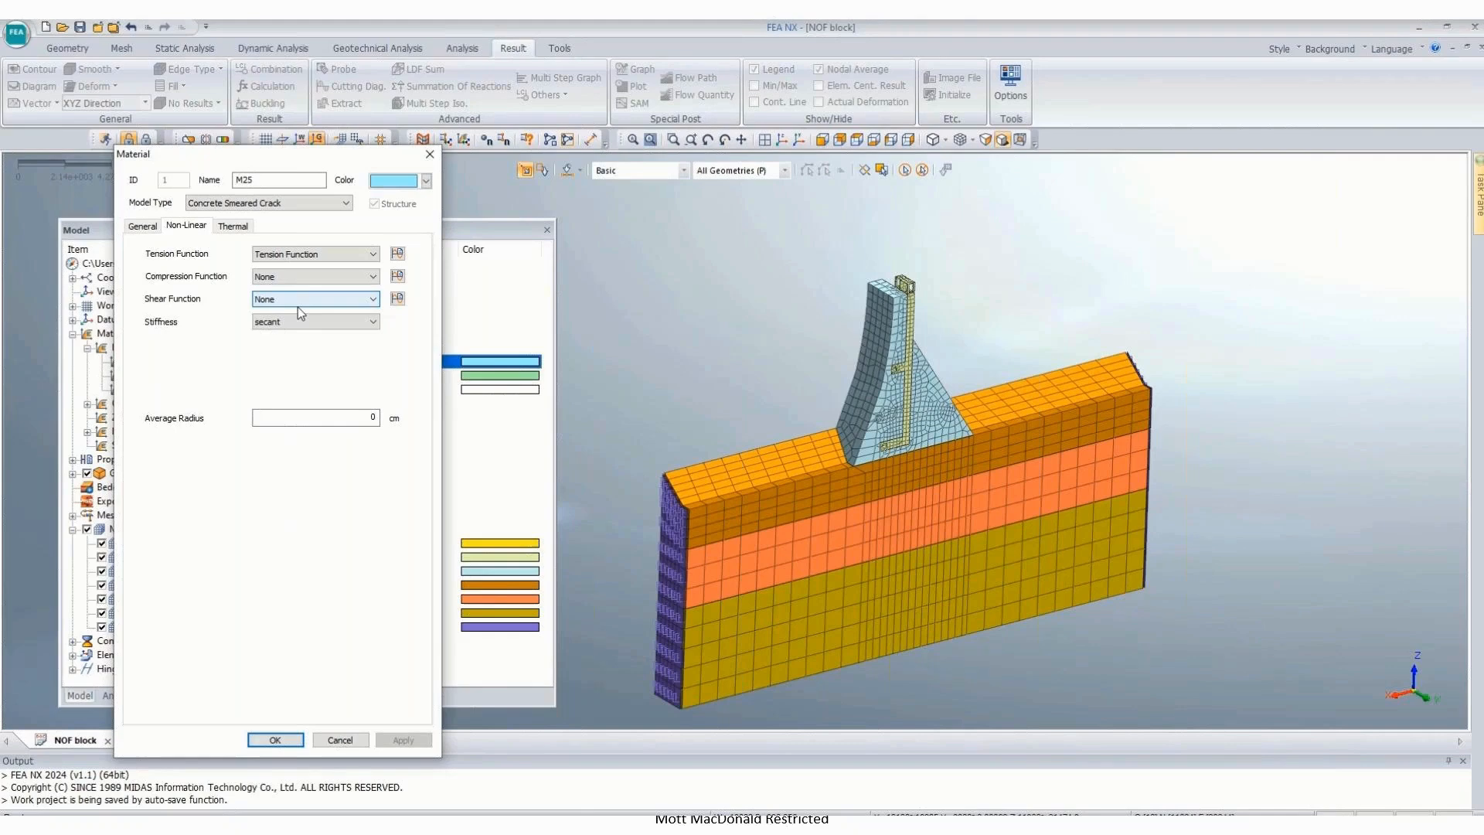
left_click(298, 307)
left_click(294, 303)
left_click(398, 297)
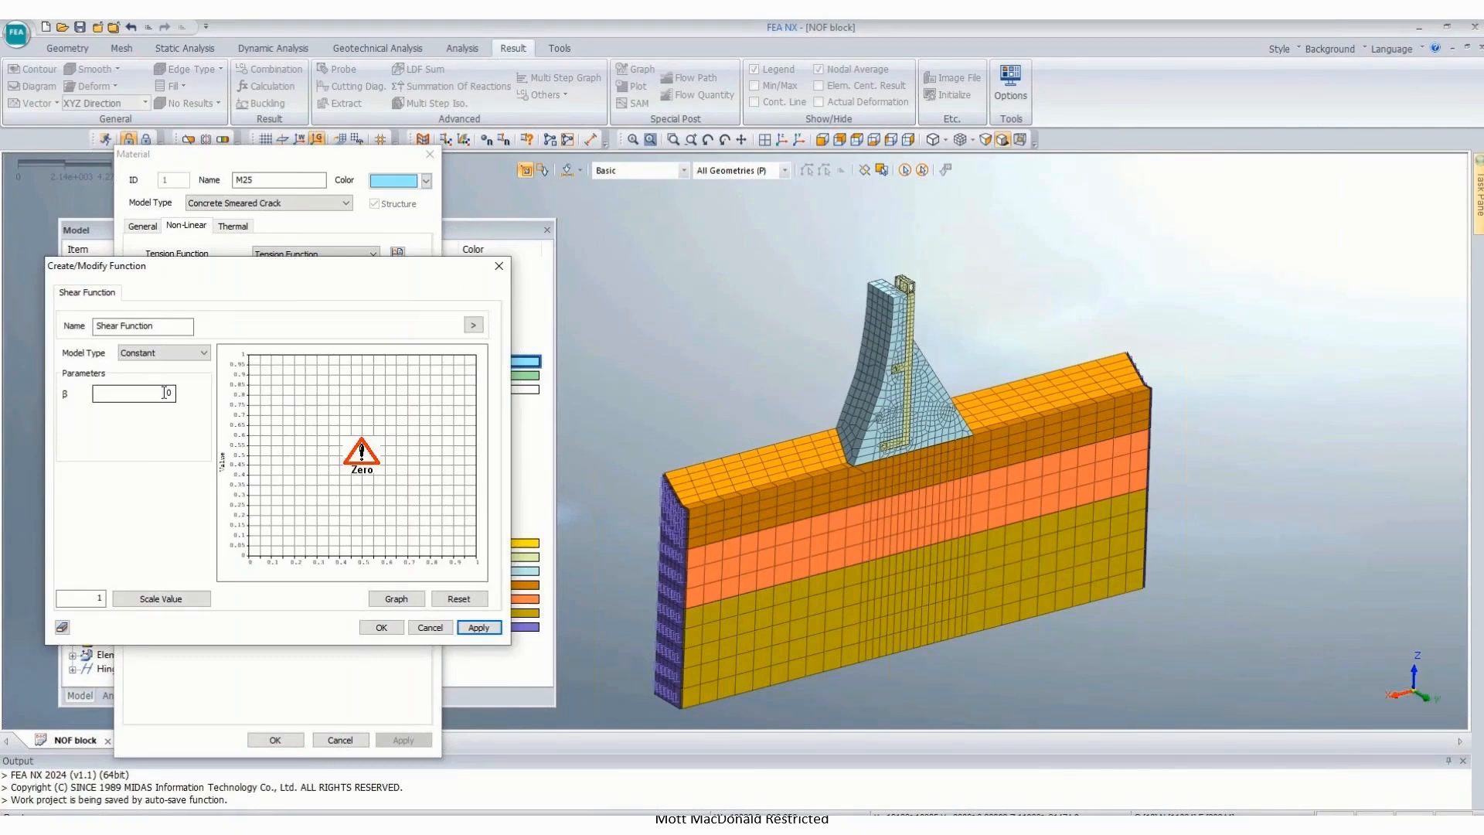
left_click_drag(163, 393, 226, 398)
left_click(444, 628)
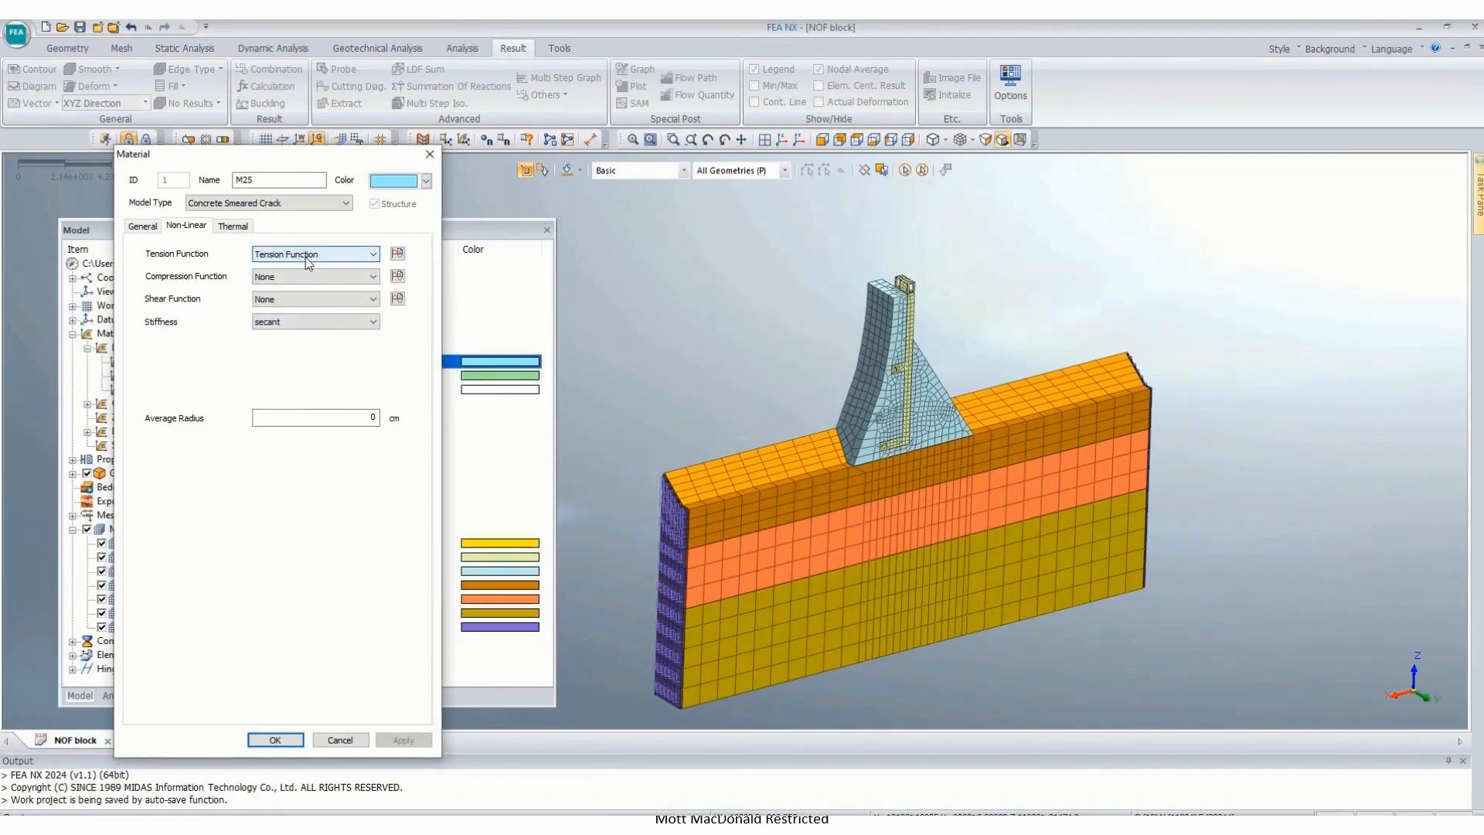
Step: Apply the M25 changes and set the isotropic M20 material's model type to Concrete Smeared Crack
left_click(275, 740)
right_click(157, 375)
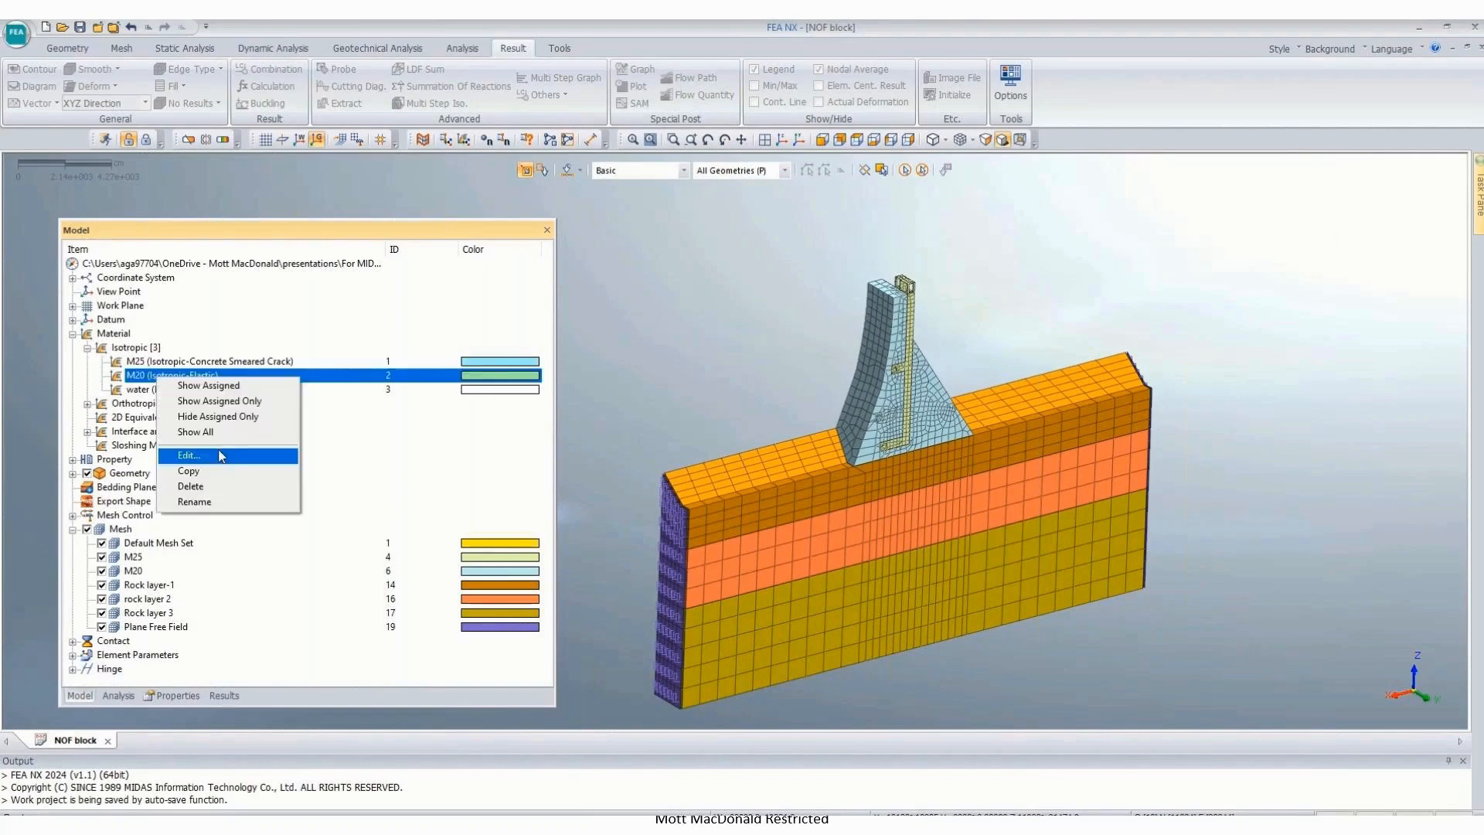
left_click(222, 456)
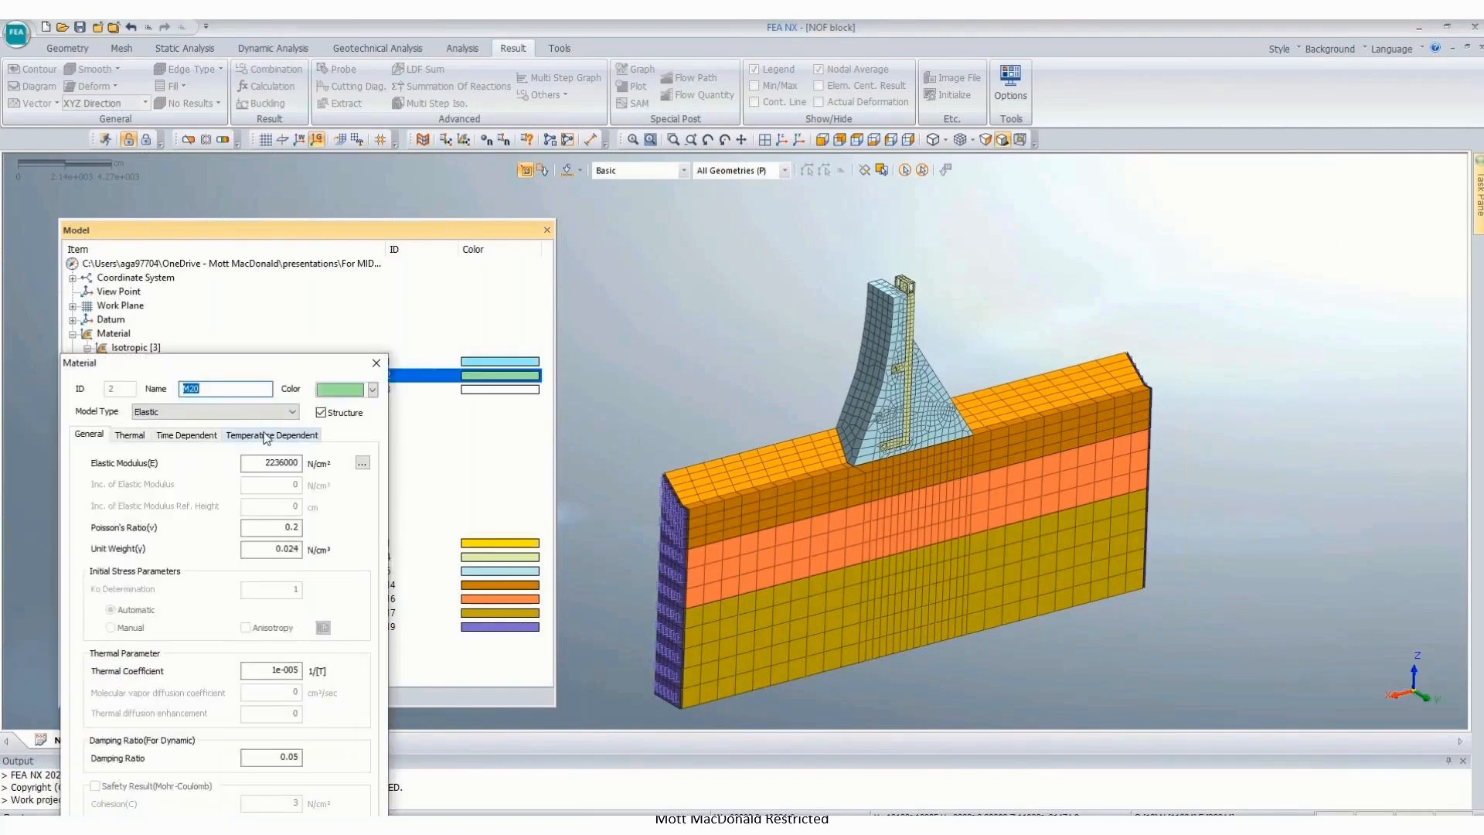
left_click(296, 414)
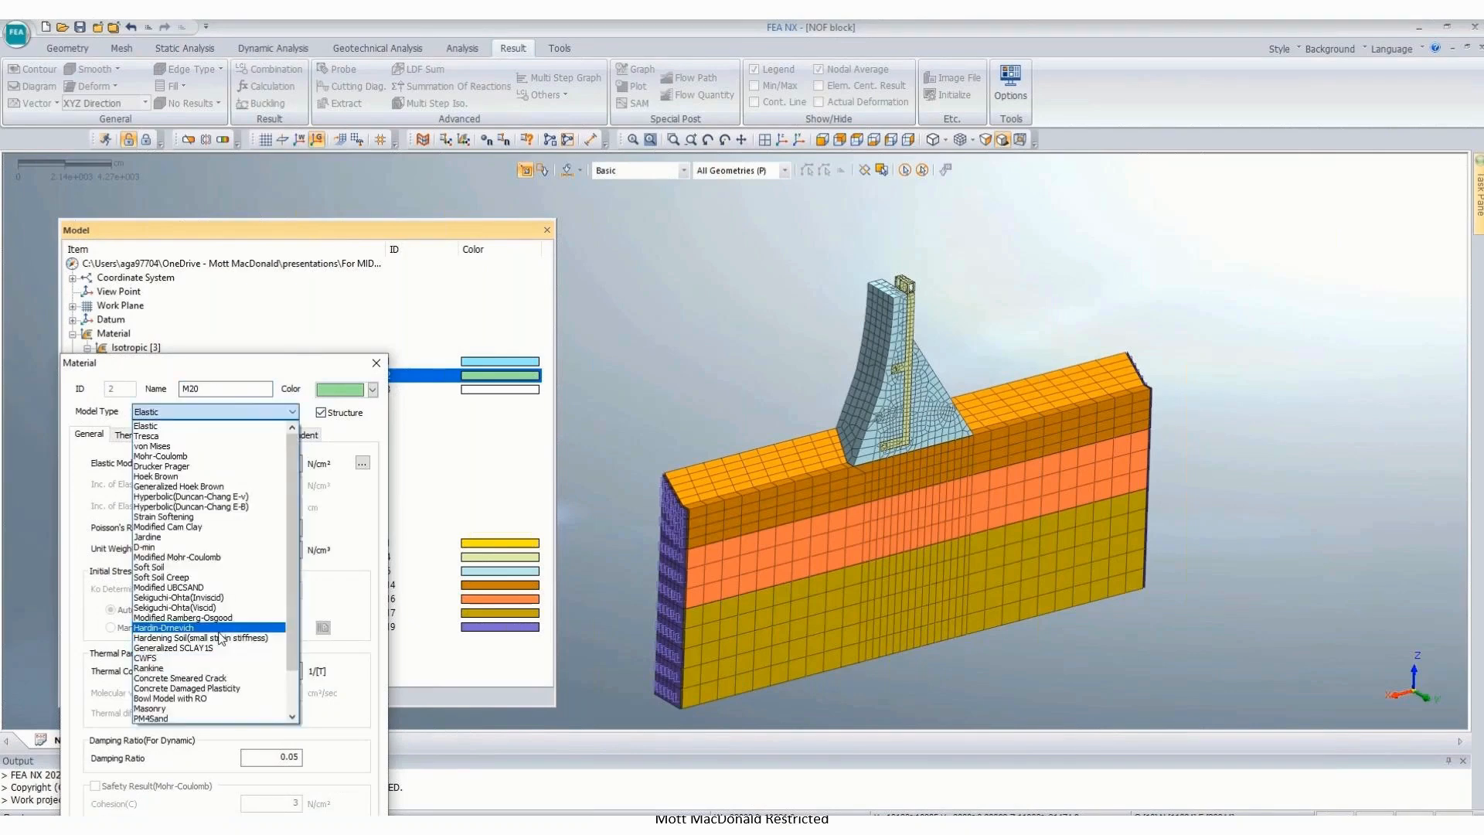
left_click(215, 678)
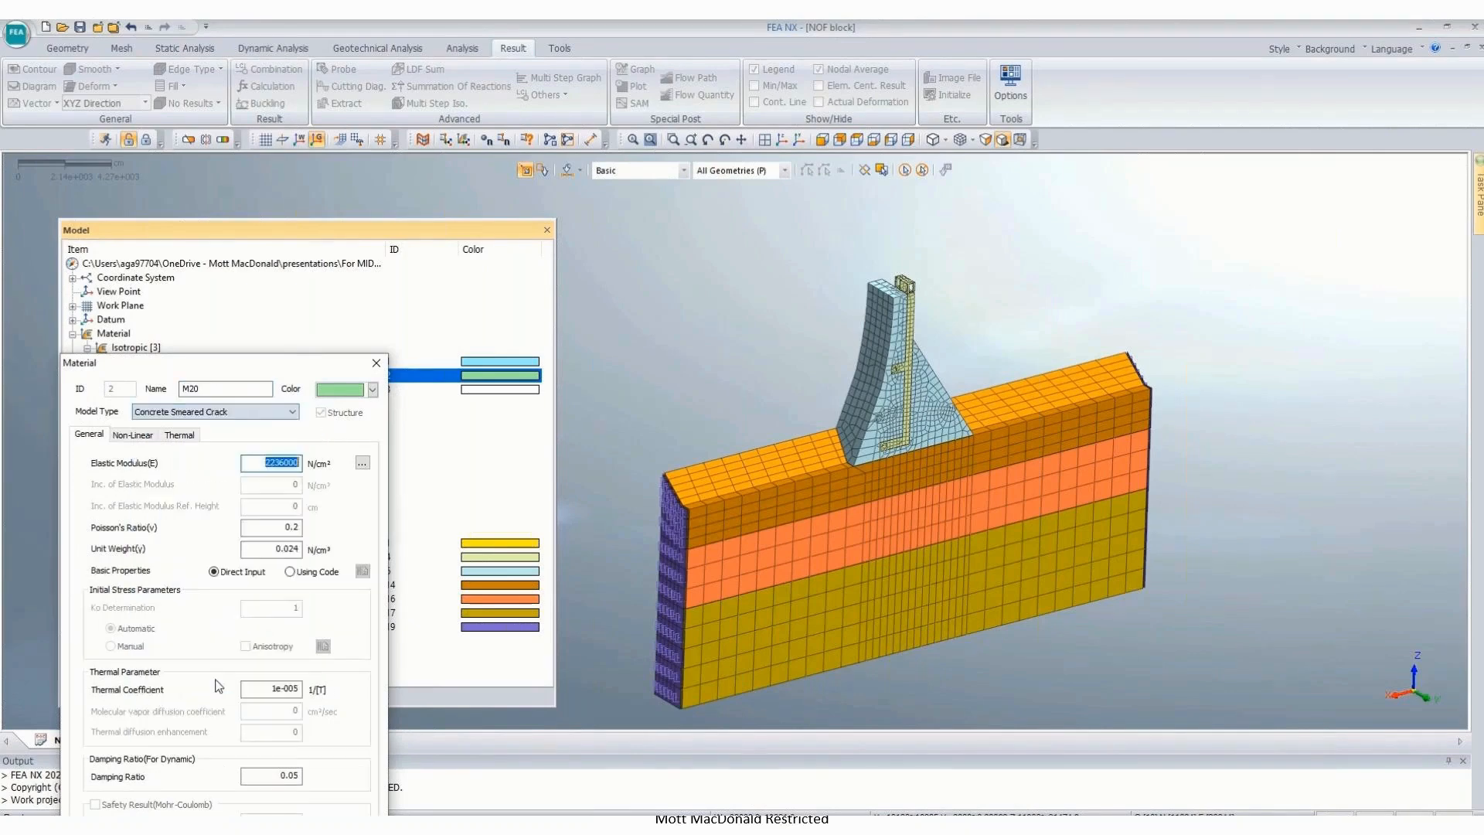
Step: Assign the existing Tension Function to M20's nonlinear tension behaviour
left_click(140, 435)
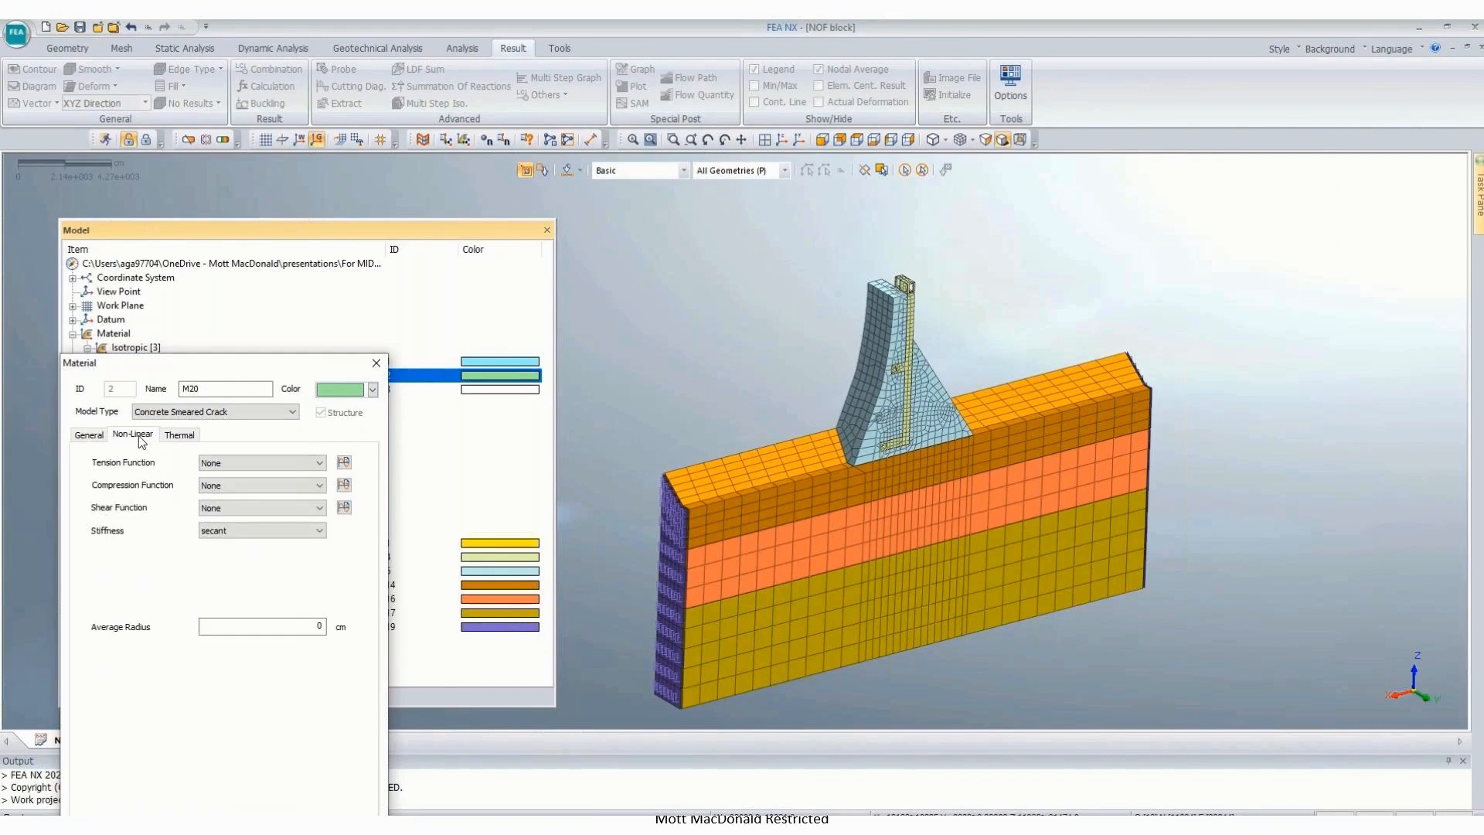
left_click(319, 462)
left_click(272, 486)
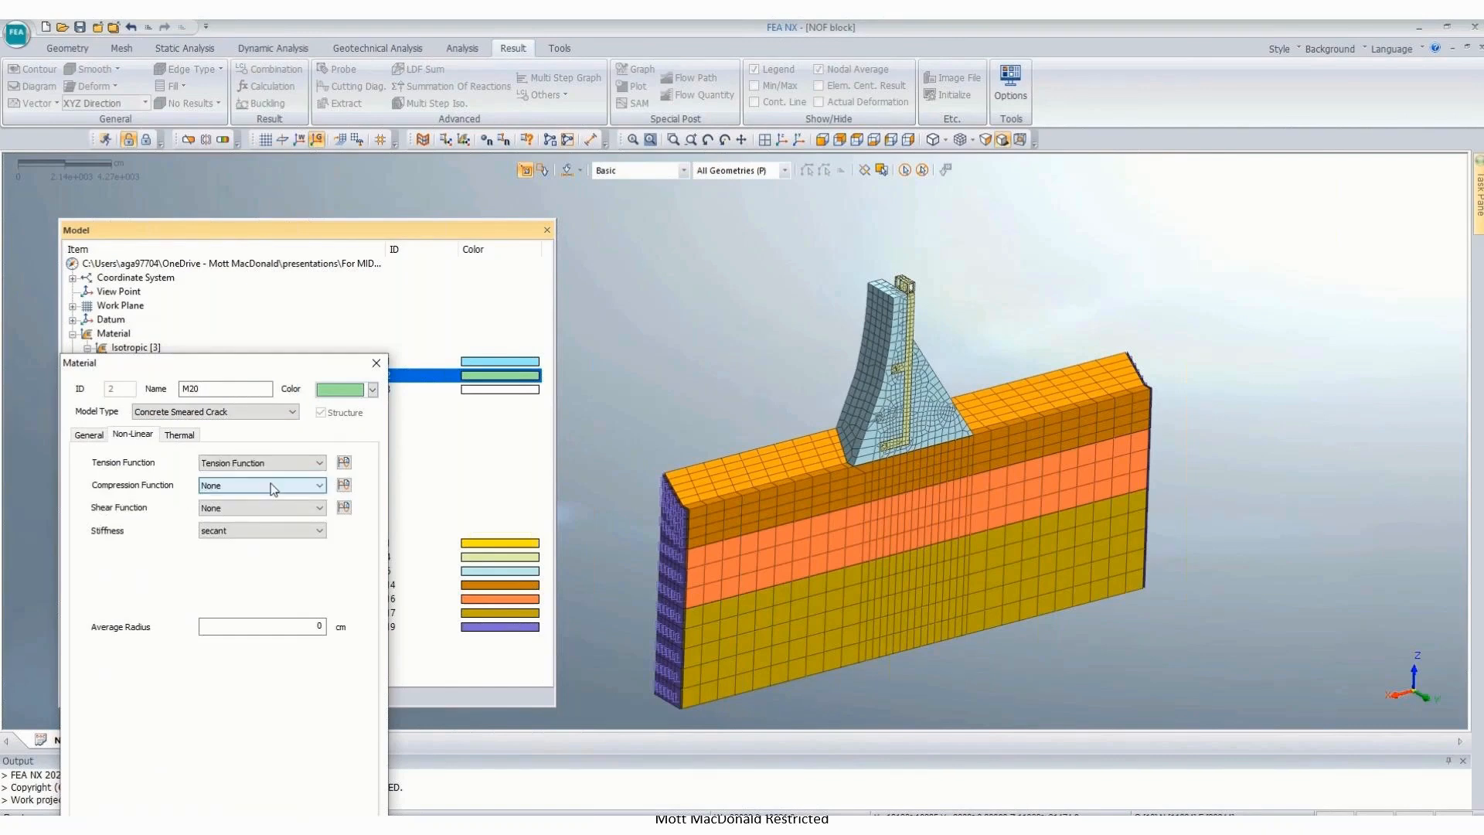
left_click_drag(293, 363, 348, 121)
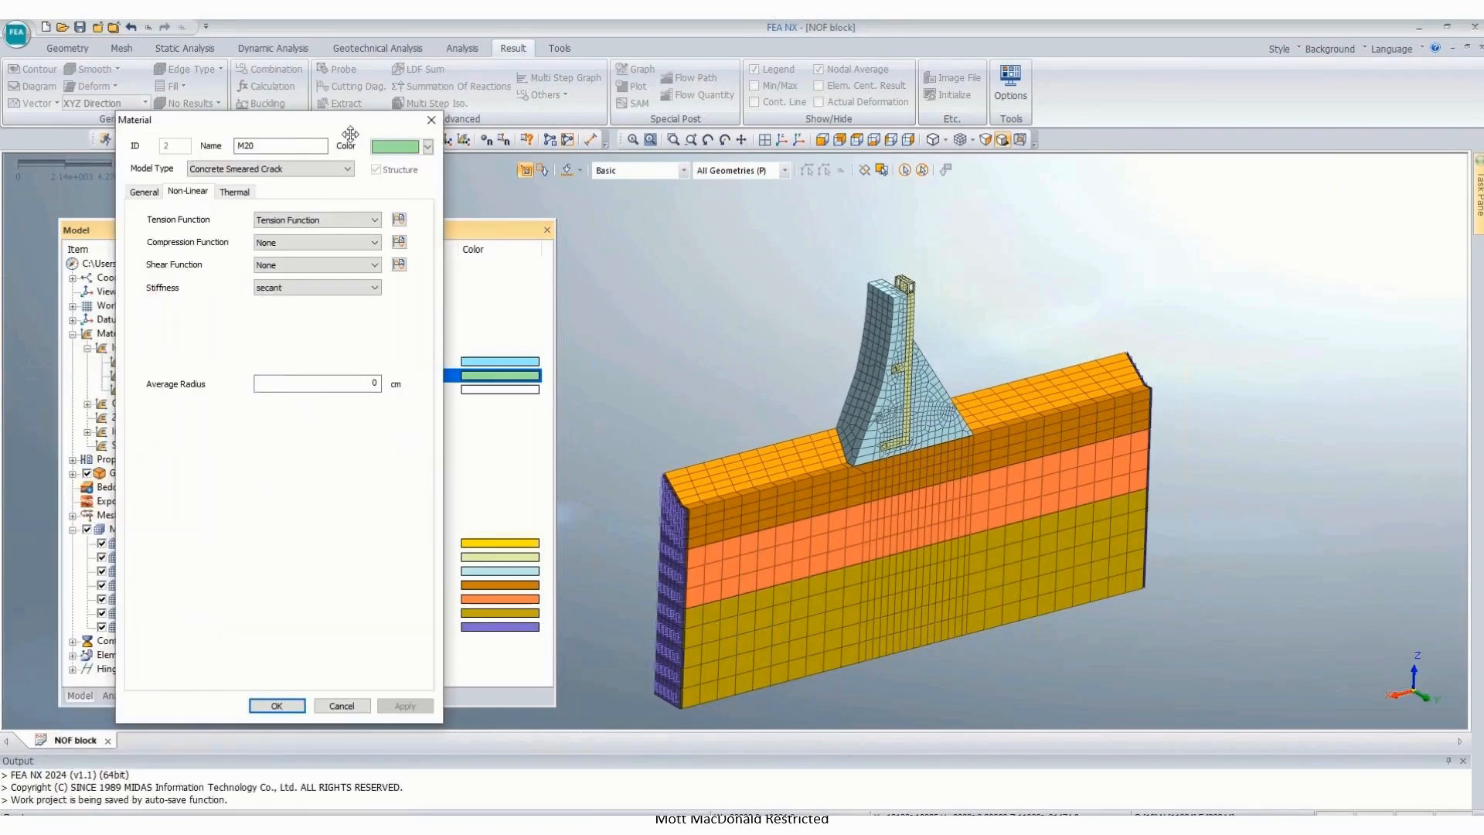
Step: Create a Brittle tension function named Tension Function1 with Ft 0.27 N/cm² and confirm the M20 material
left_click(399, 220)
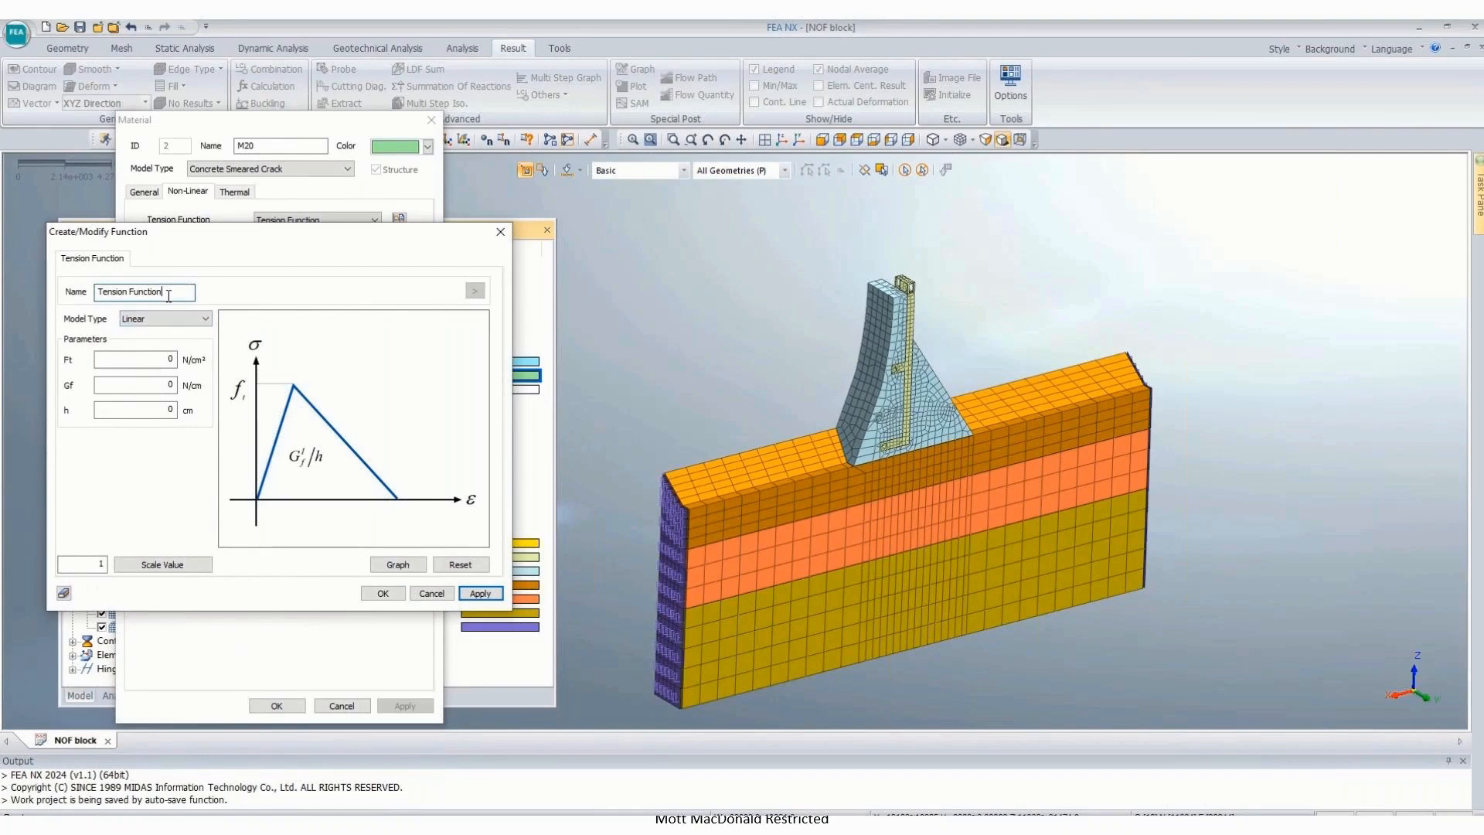
left_click(174, 319)
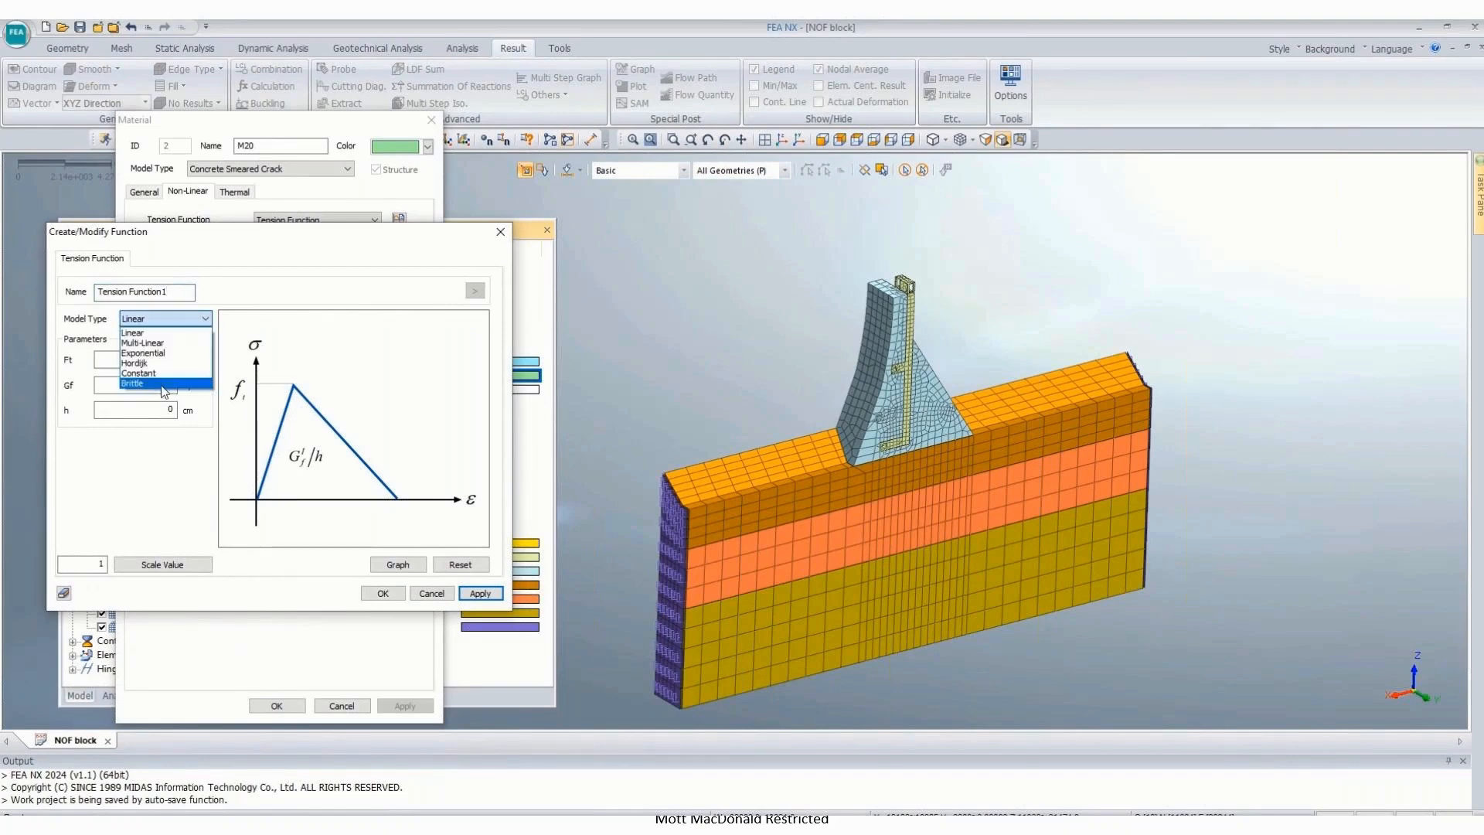
left_click(162, 373)
left_click(167, 318)
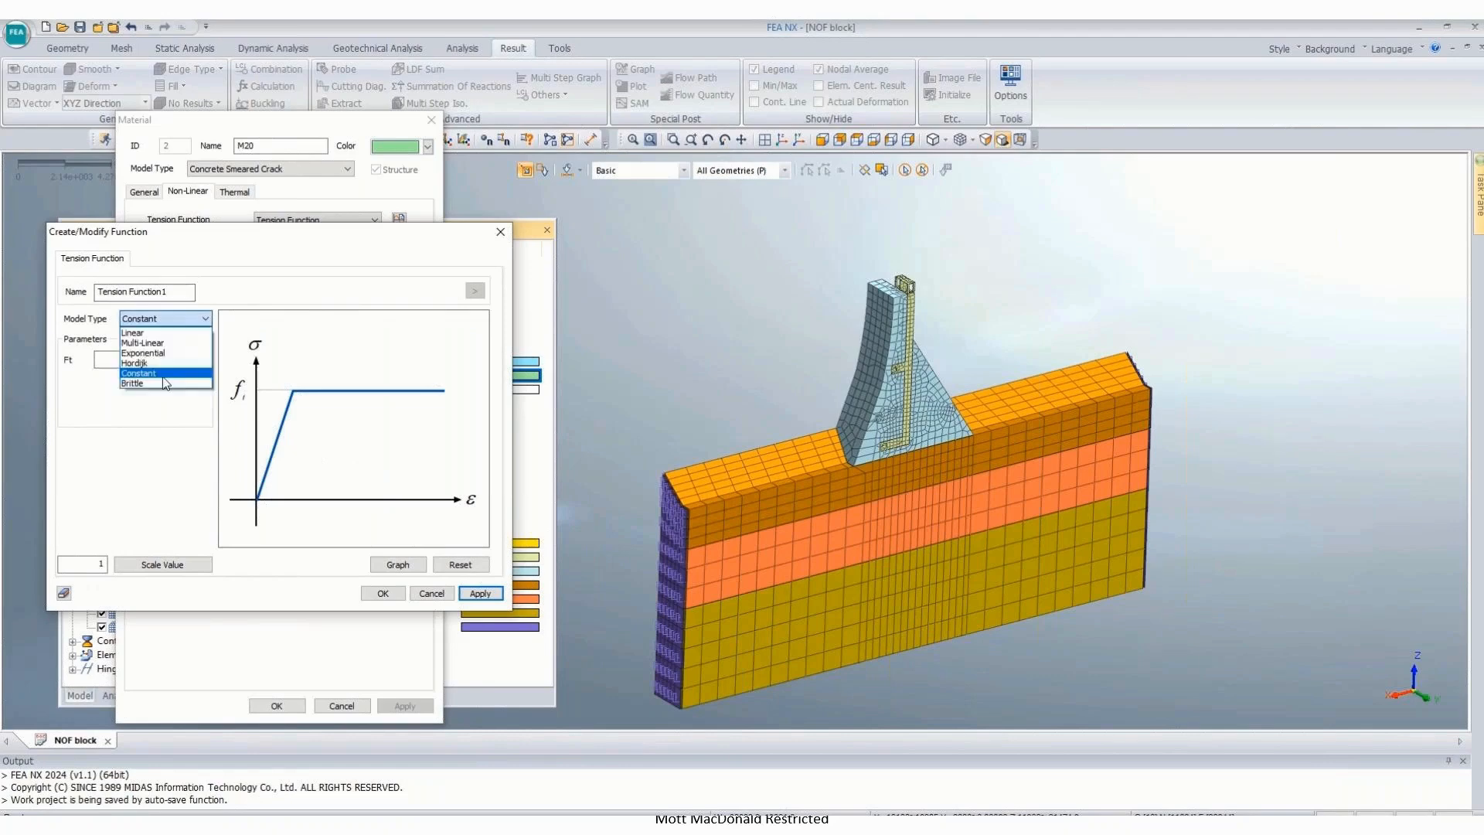
left_click(158, 383)
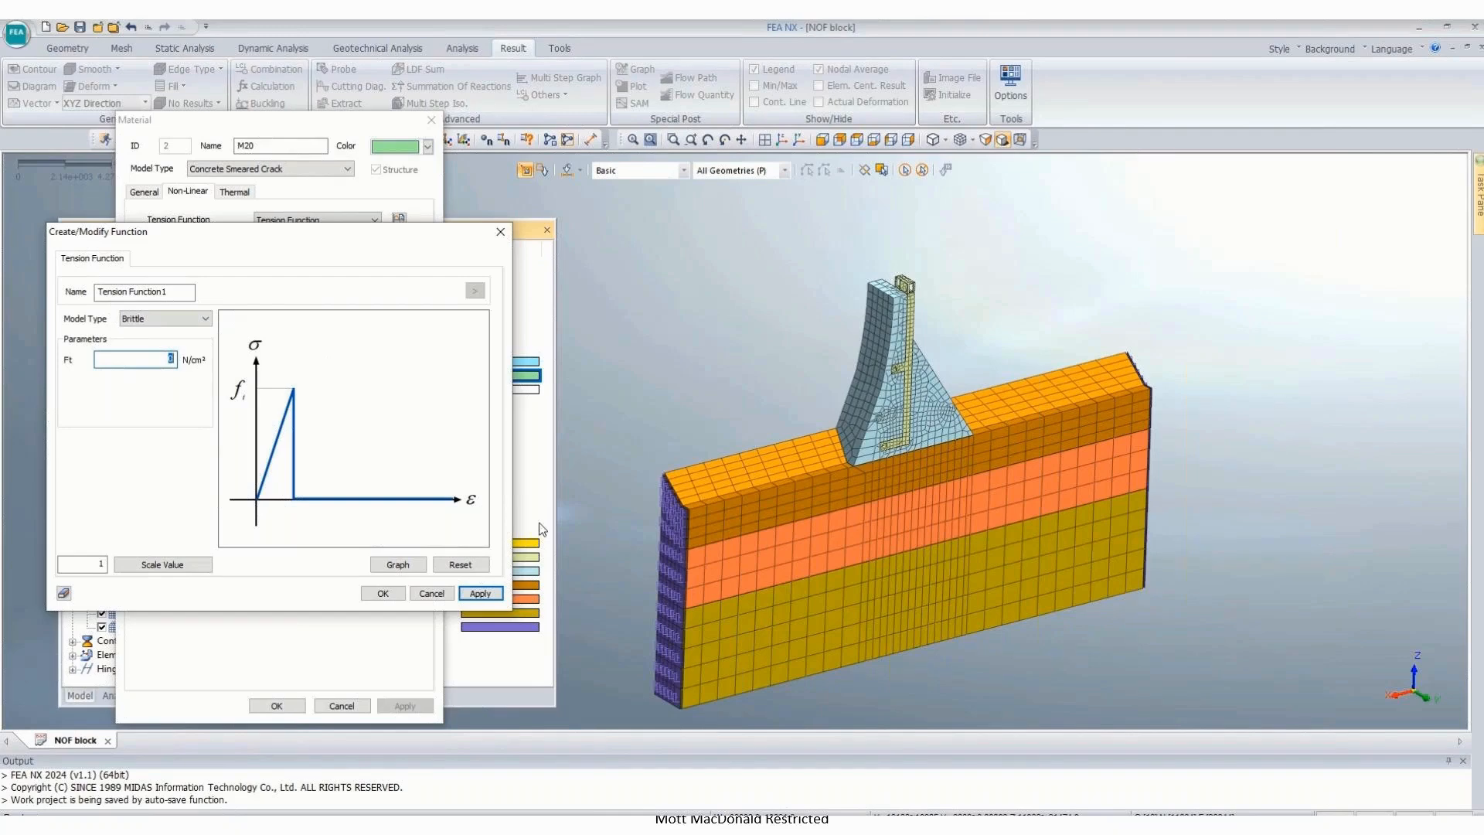
type(".27")
left_click(384, 596)
left_click(276, 705)
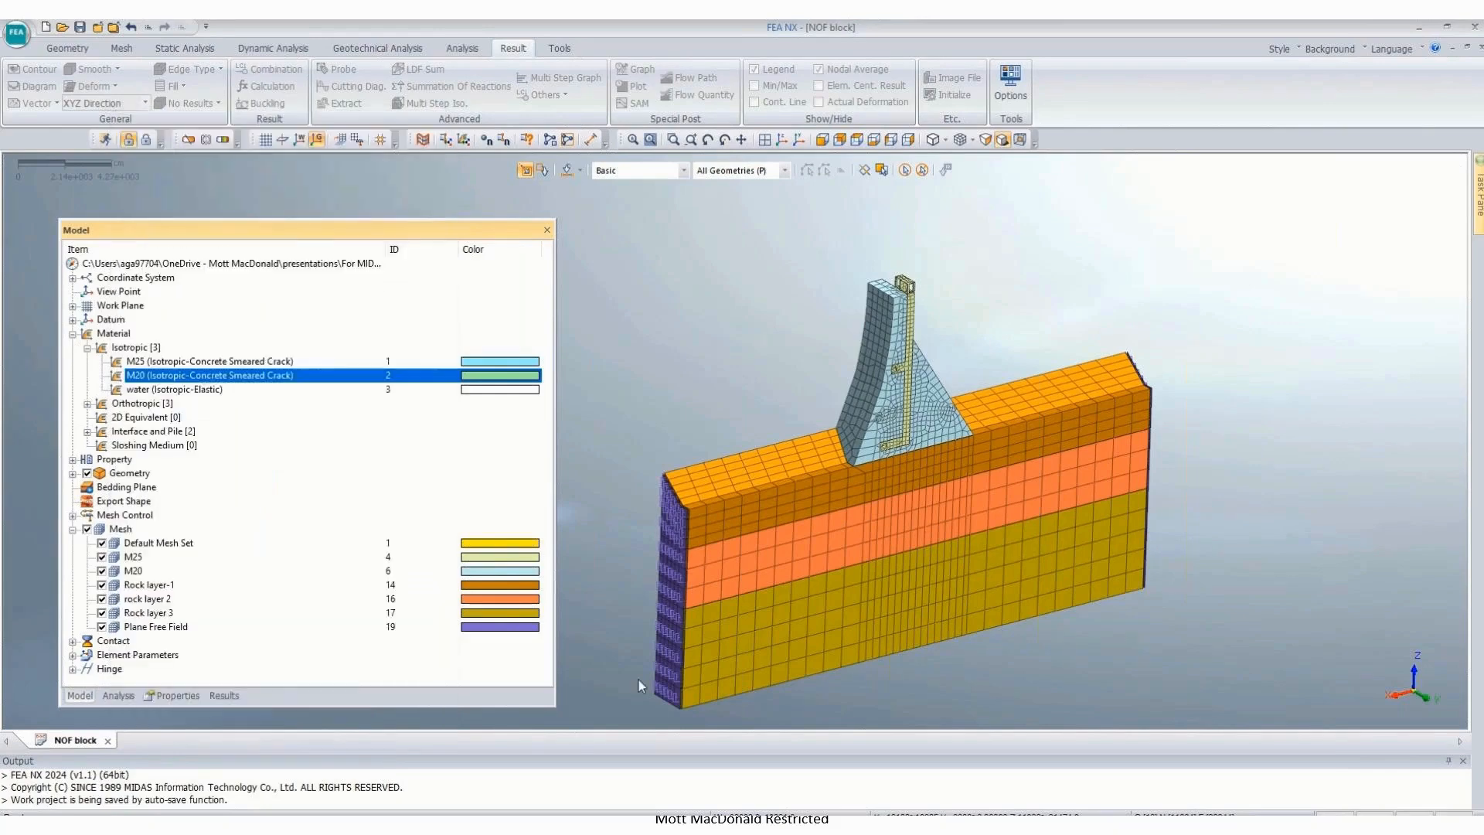
Step: Switch the length unit to mm and check the M25 material's properties in the new units
left_click(1374, 815)
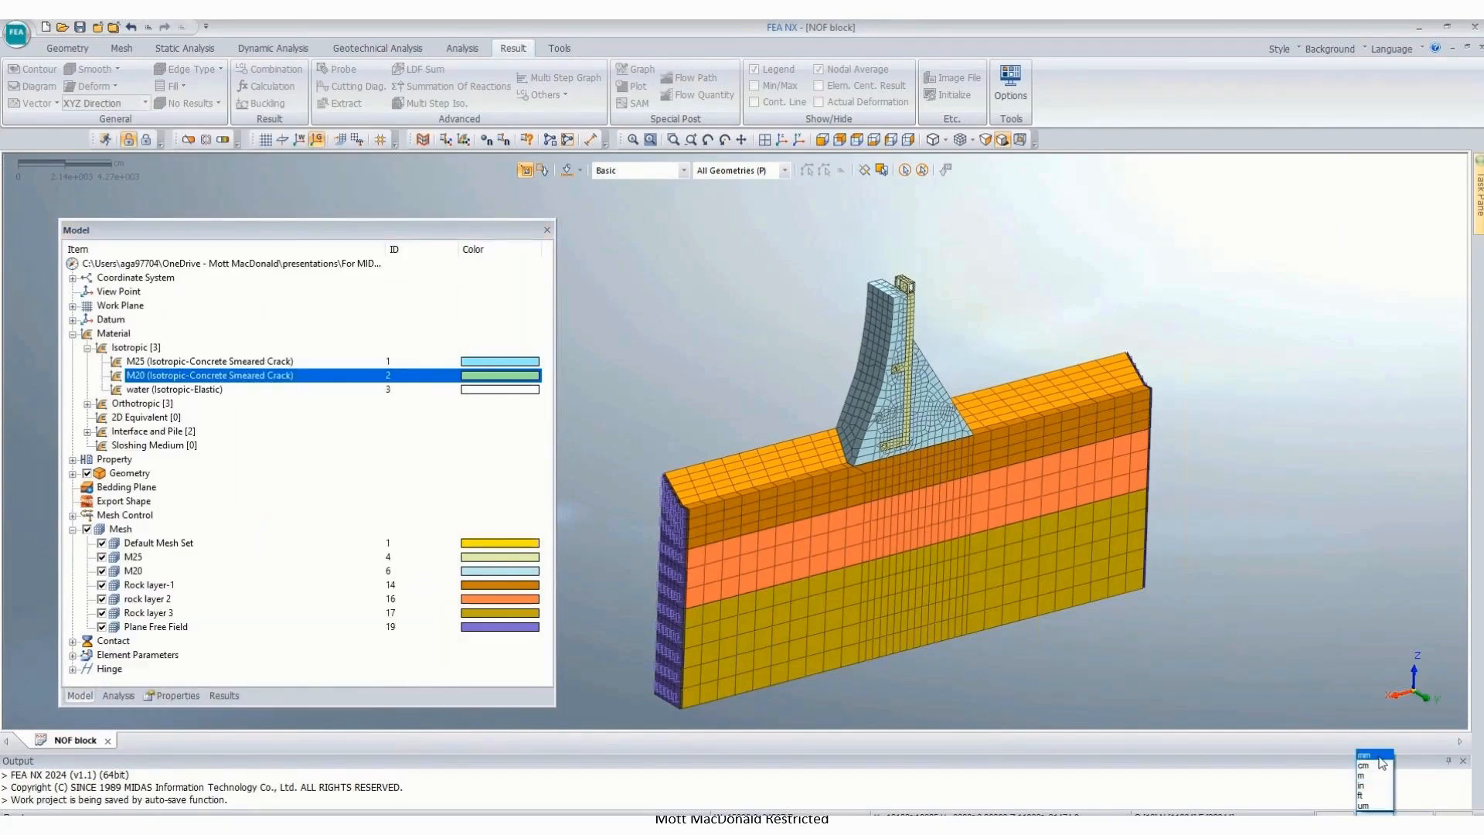
left_click(1379, 756)
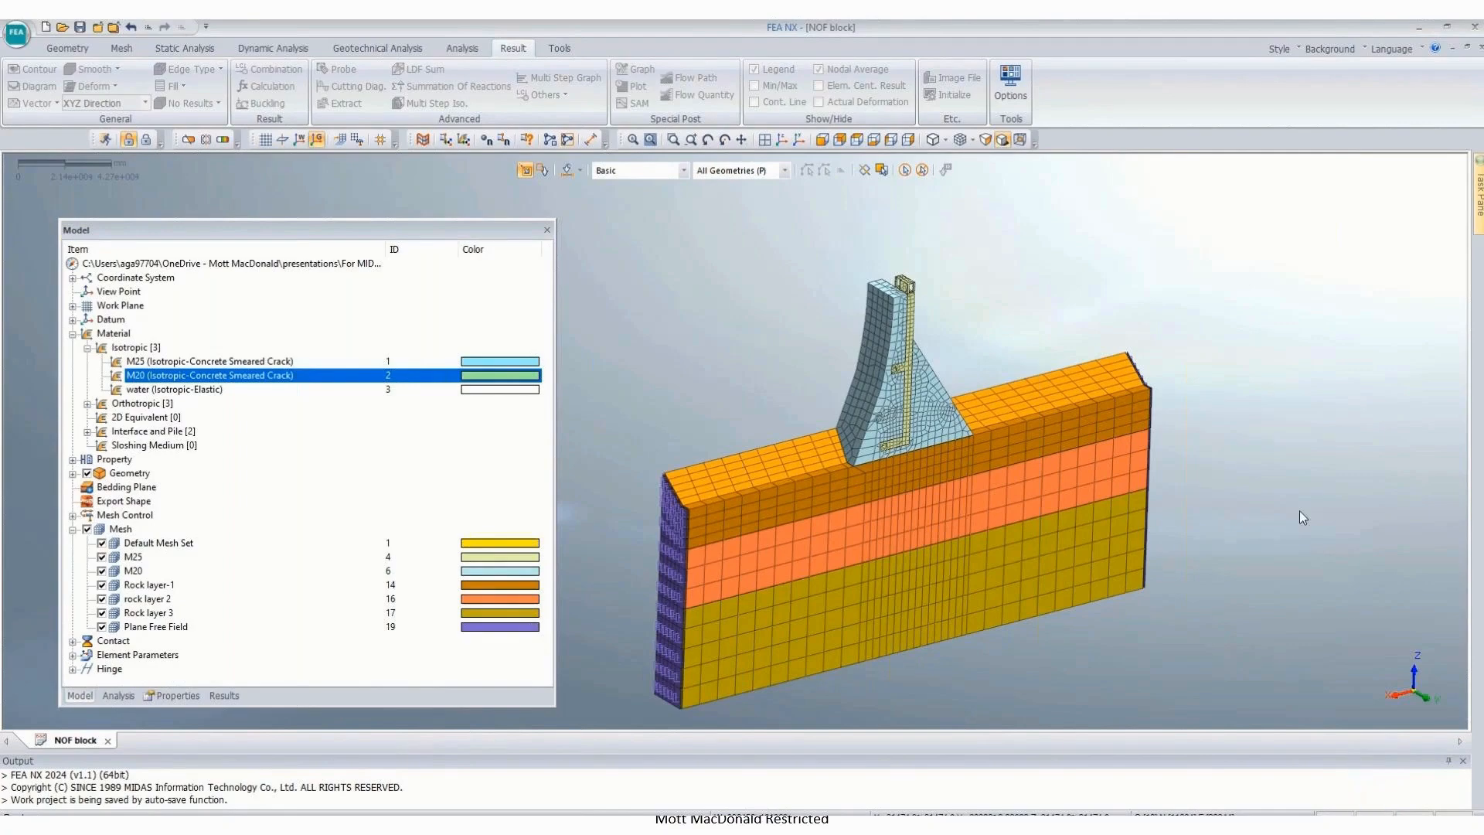
right_click(267, 361)
left_click(326, 443)
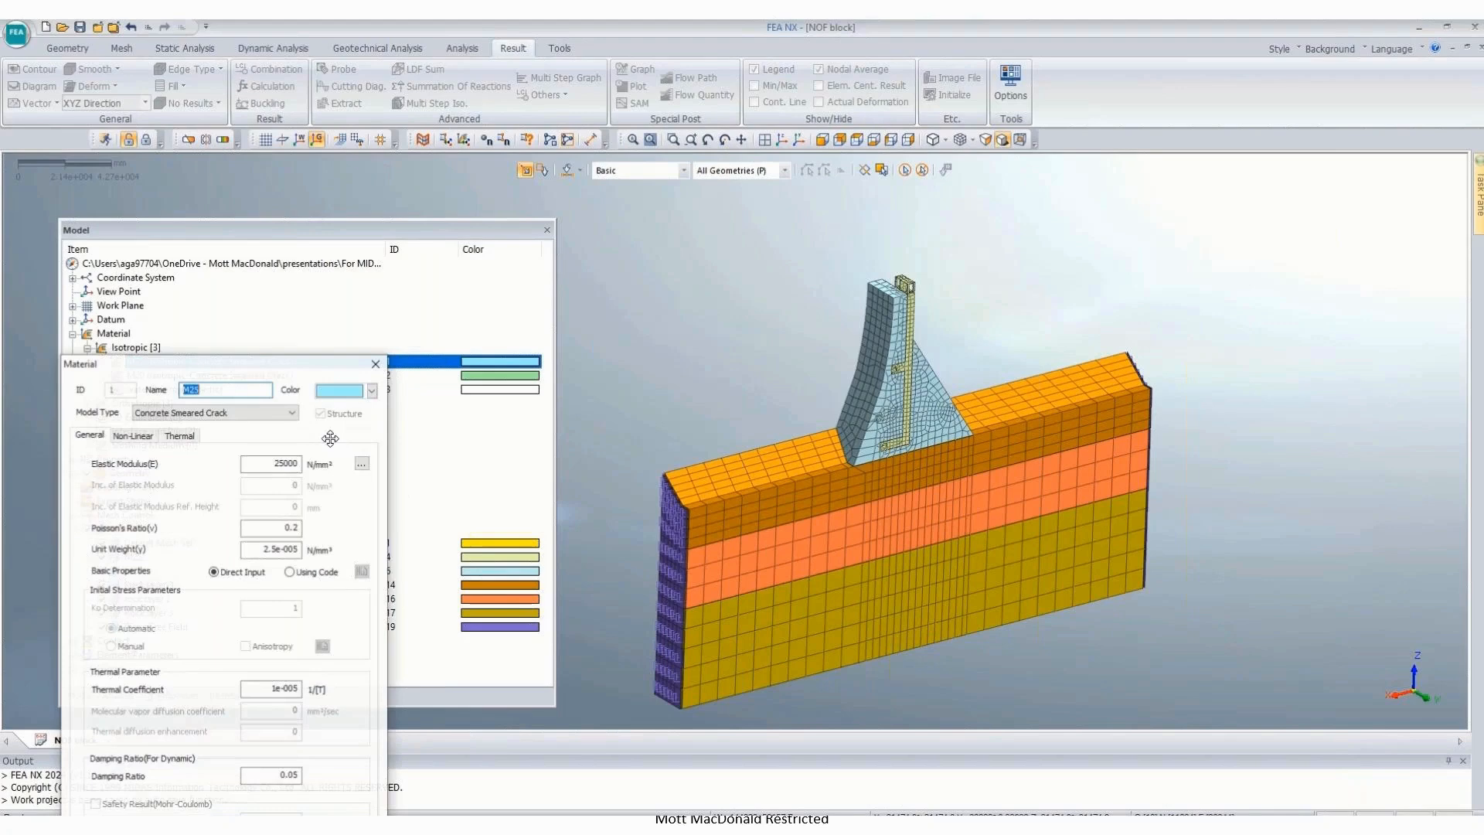
left_click(375, 363)
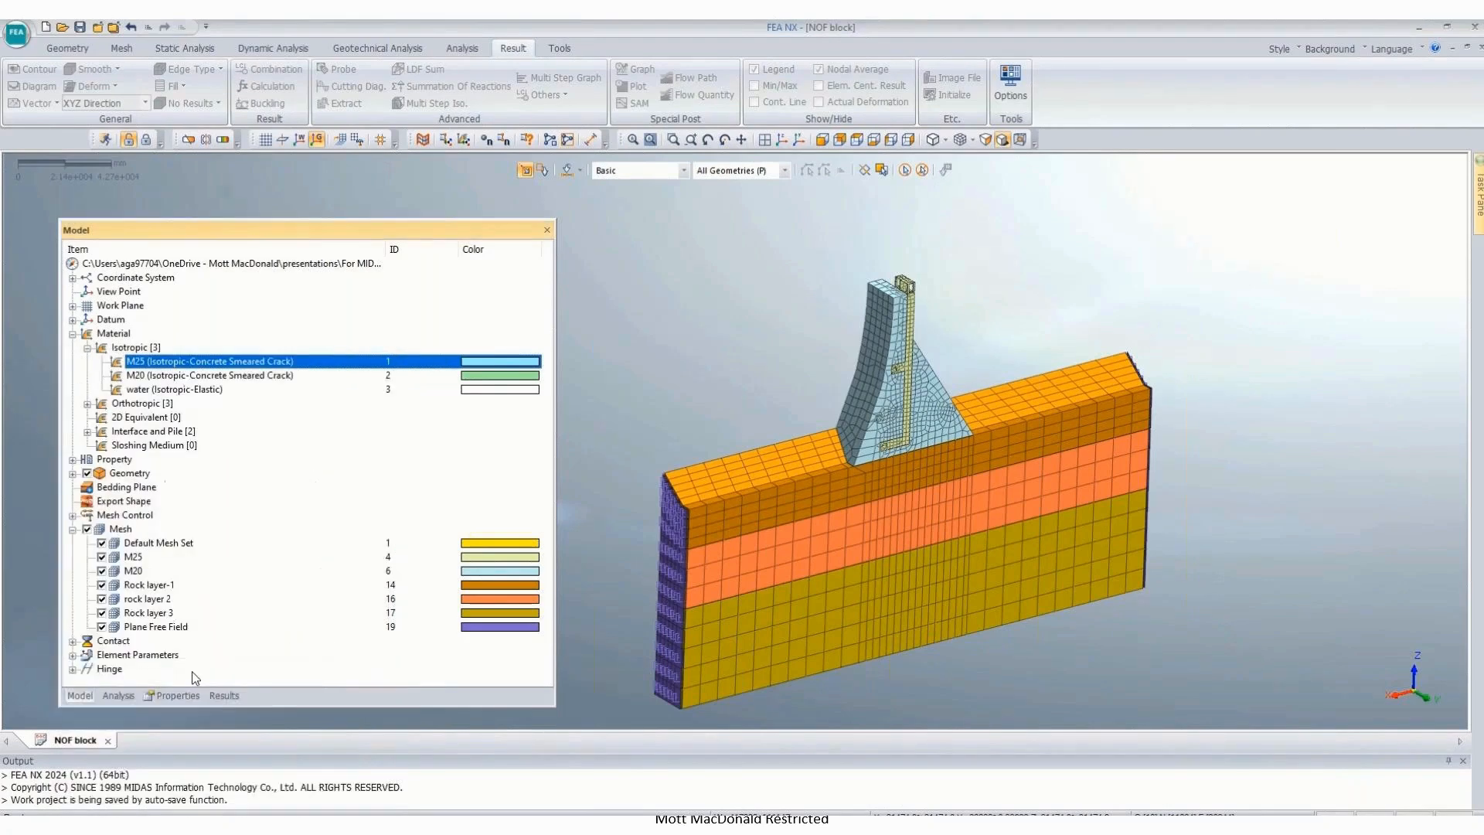
Step: Reopen the M20 material and assign Tension Function1 as its nonlinear tension function
right_click(203, 376)
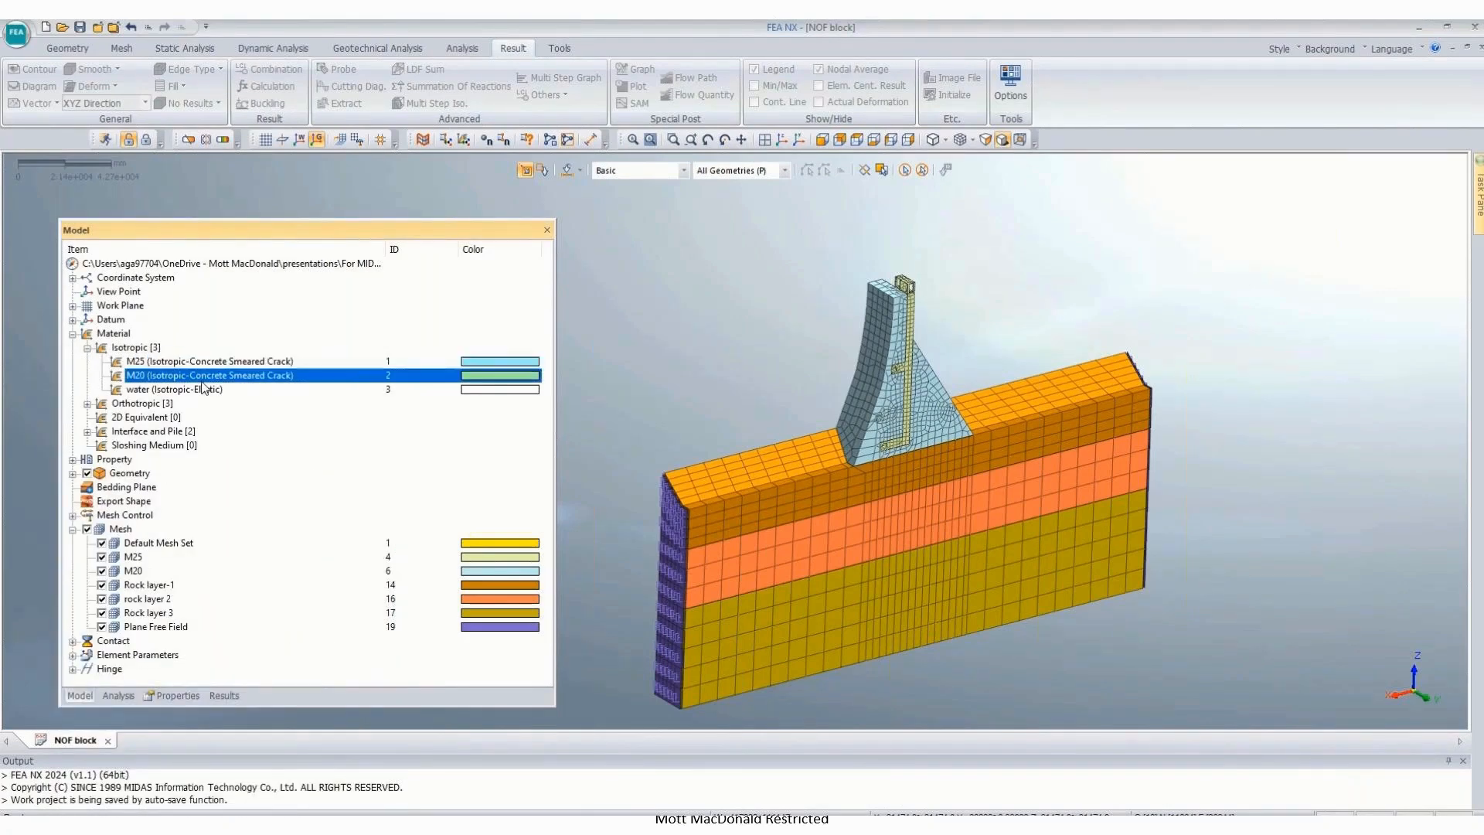
left_click(233, 460)
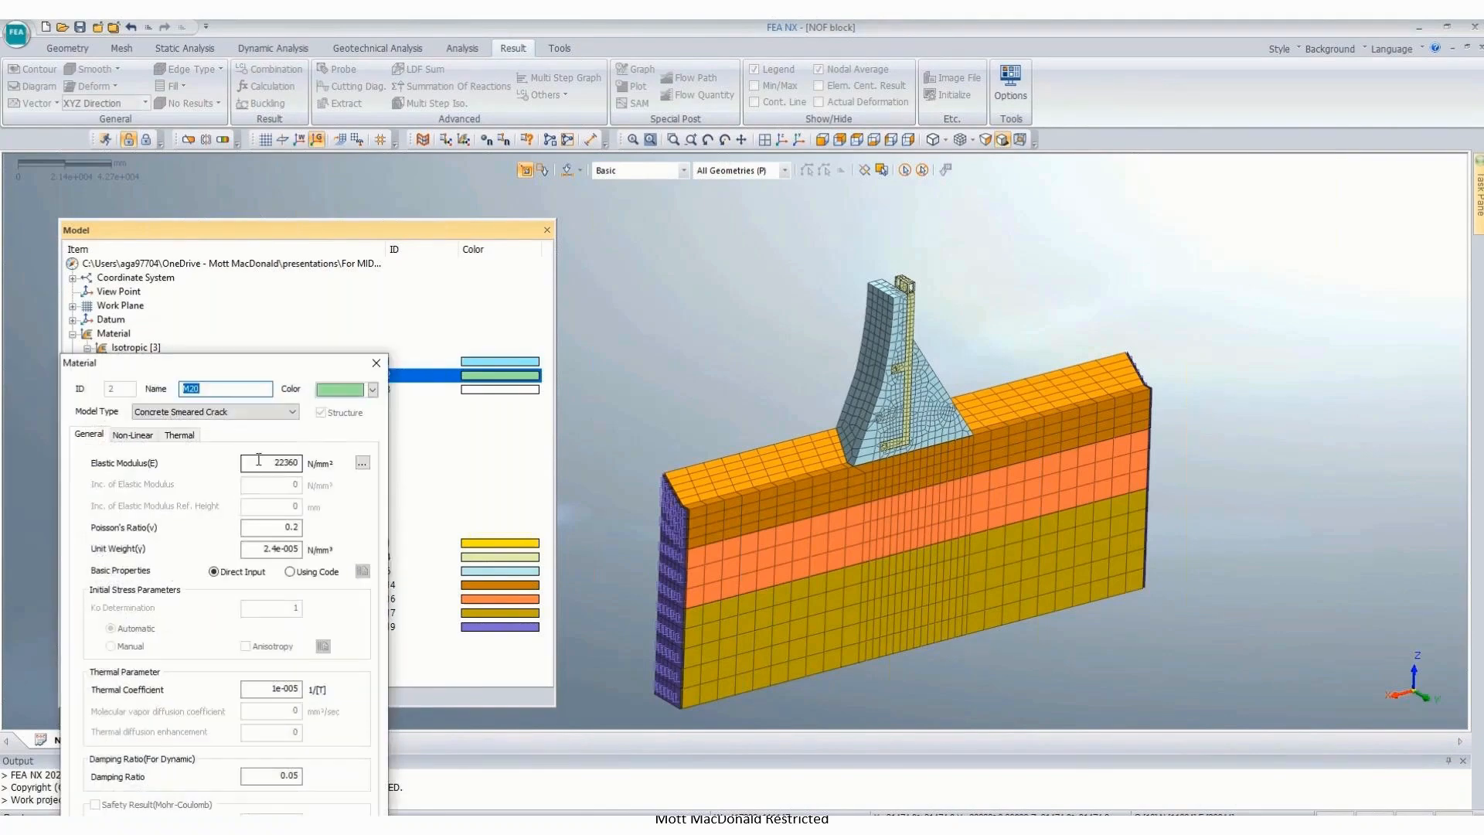
left_click(144, 436)
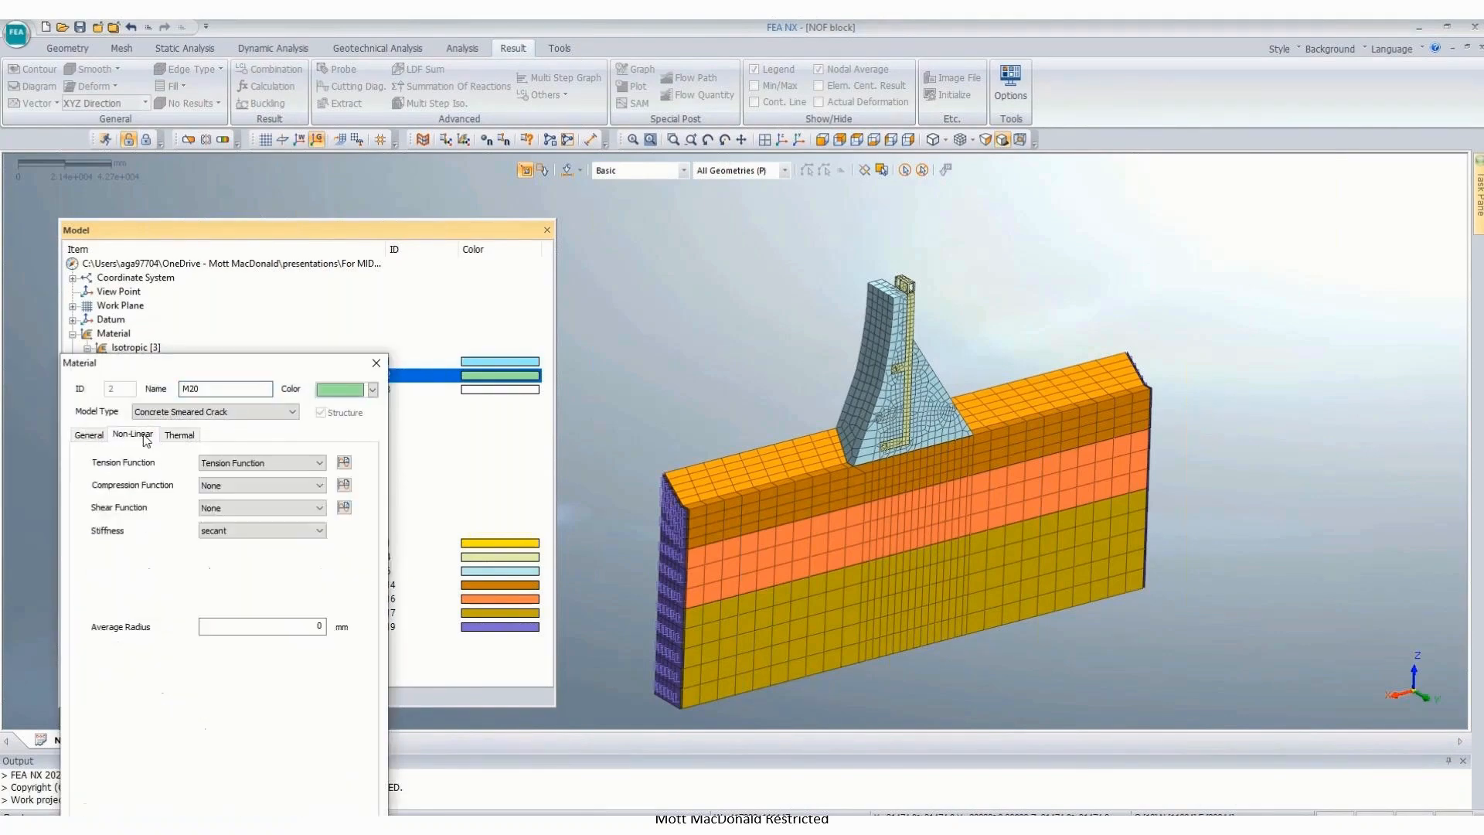
left_click(263, 462)
left_click(232, 495)
left_click_drag(298, 337, 347, 98)
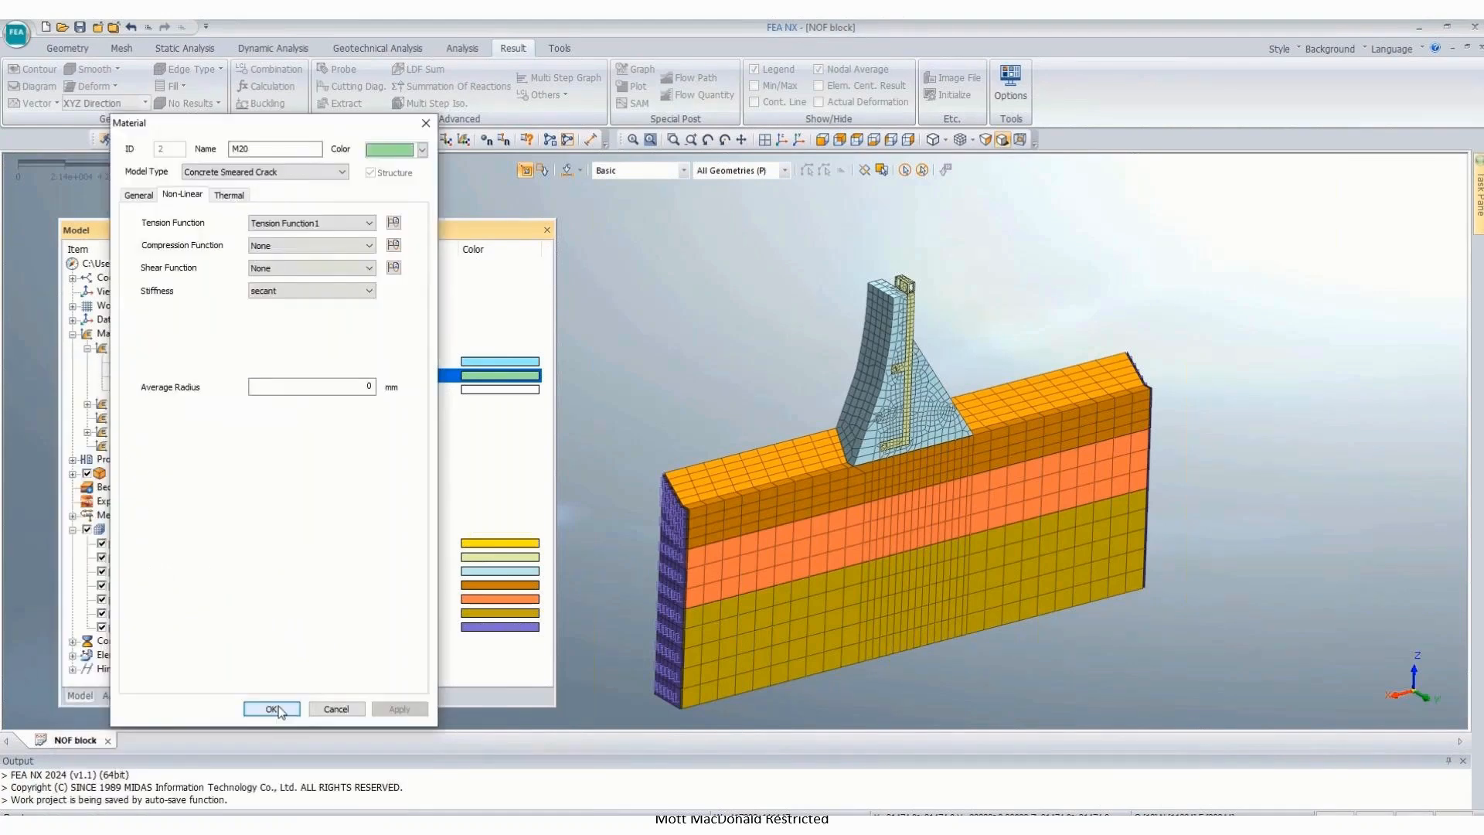
left_click(272, 708)
Step: Edit Tension Function under the concrete smeared crack functions and set its Ft to 0.3 N/mm²
left_click(118, 695)
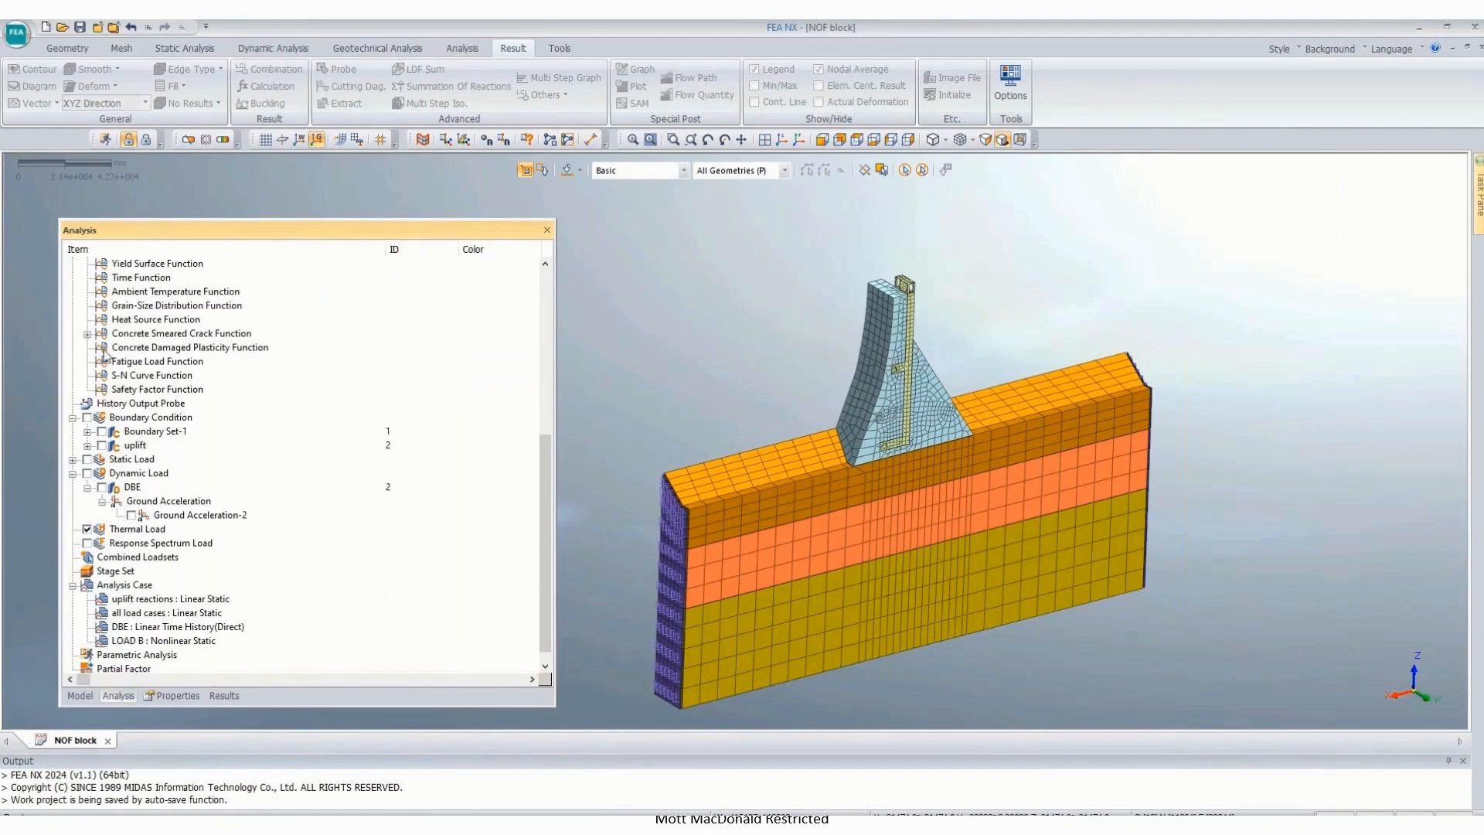
left_click(87, 333)
left_click(149, 348)
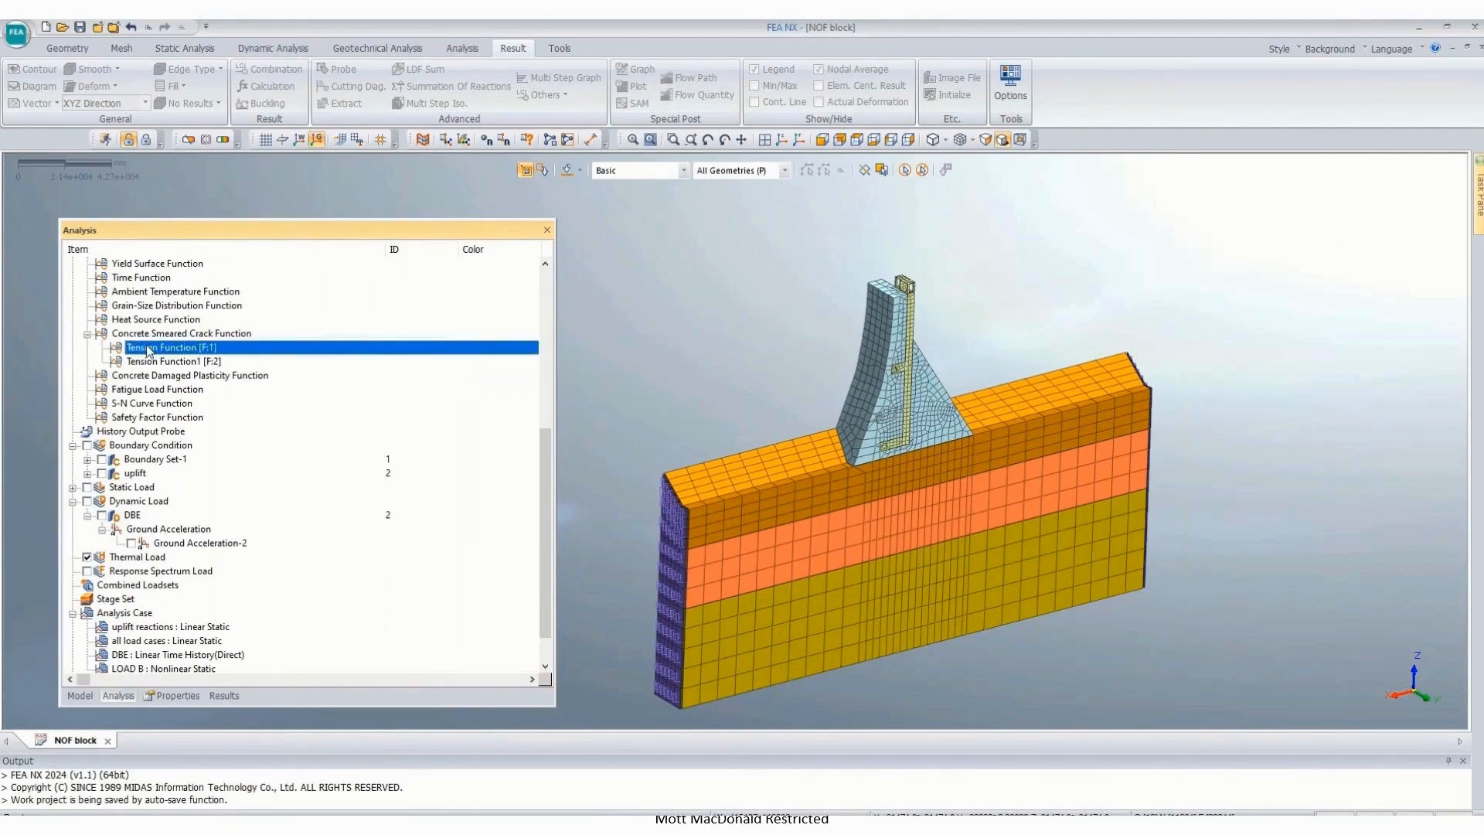
right_click(149, 350)
left_click(173, 363)
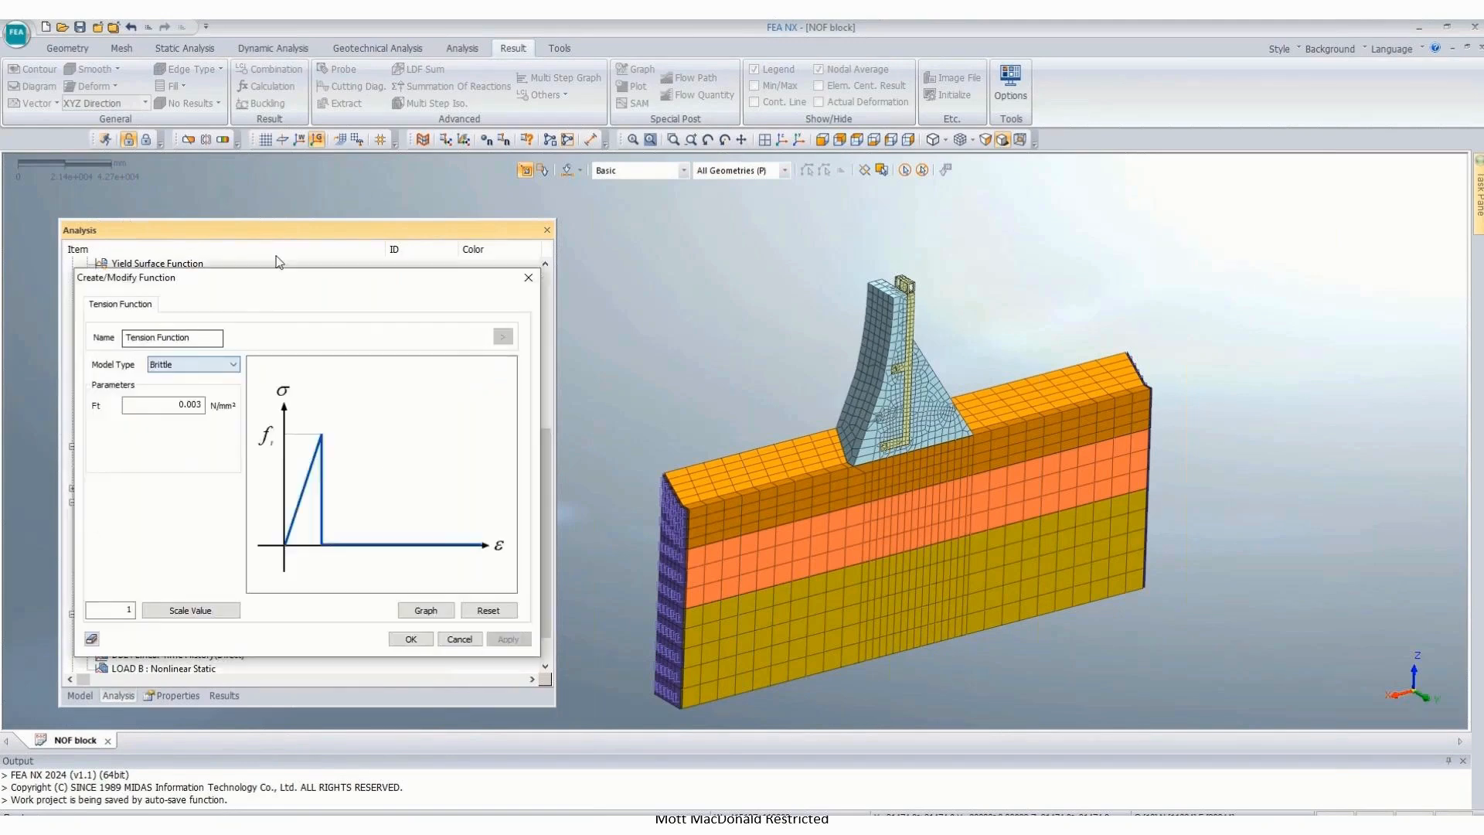
left_click_drag(256, 280, 491, 222)
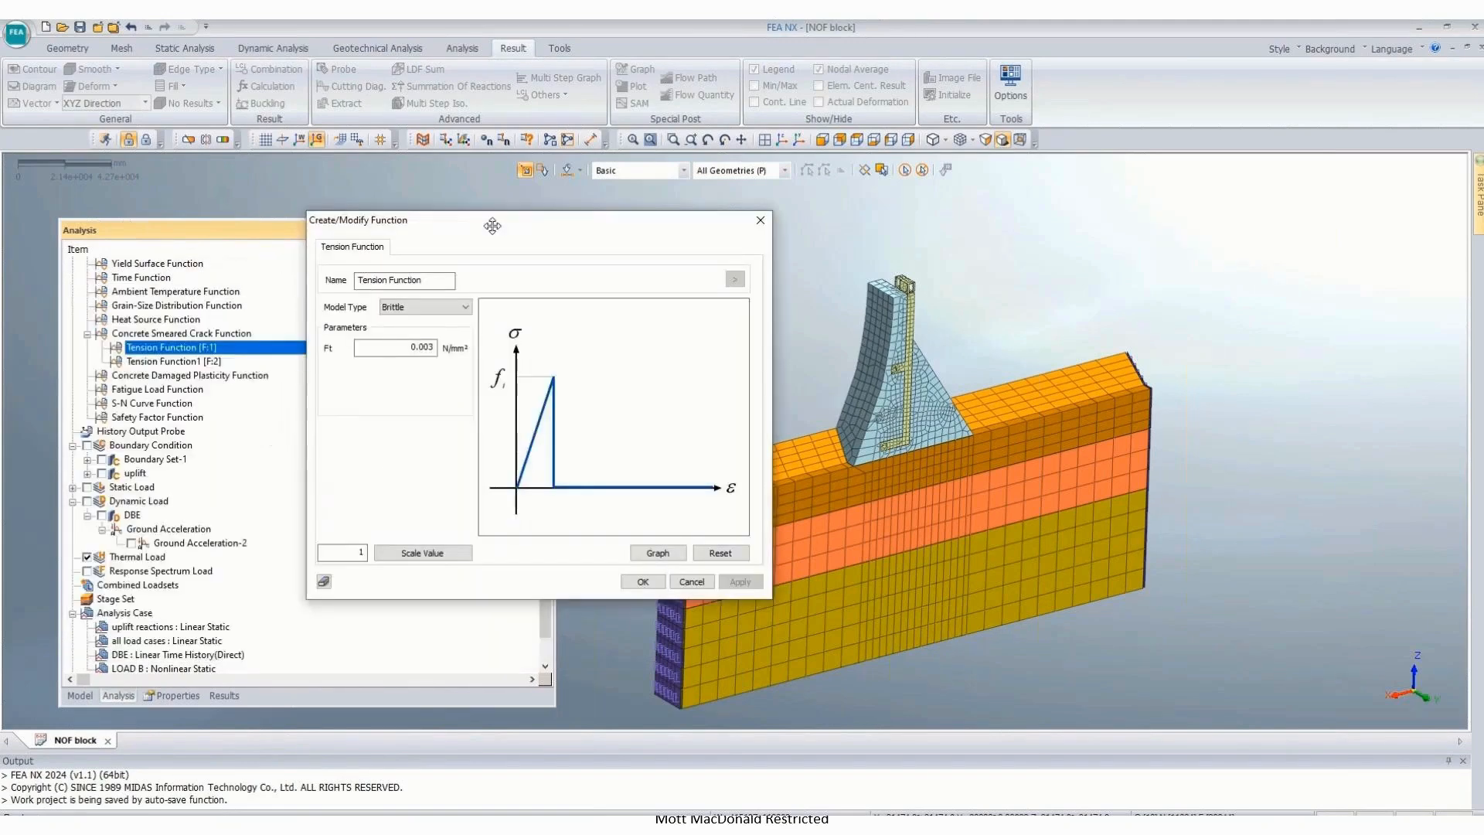
double_click(420, 347)
type("0.3")
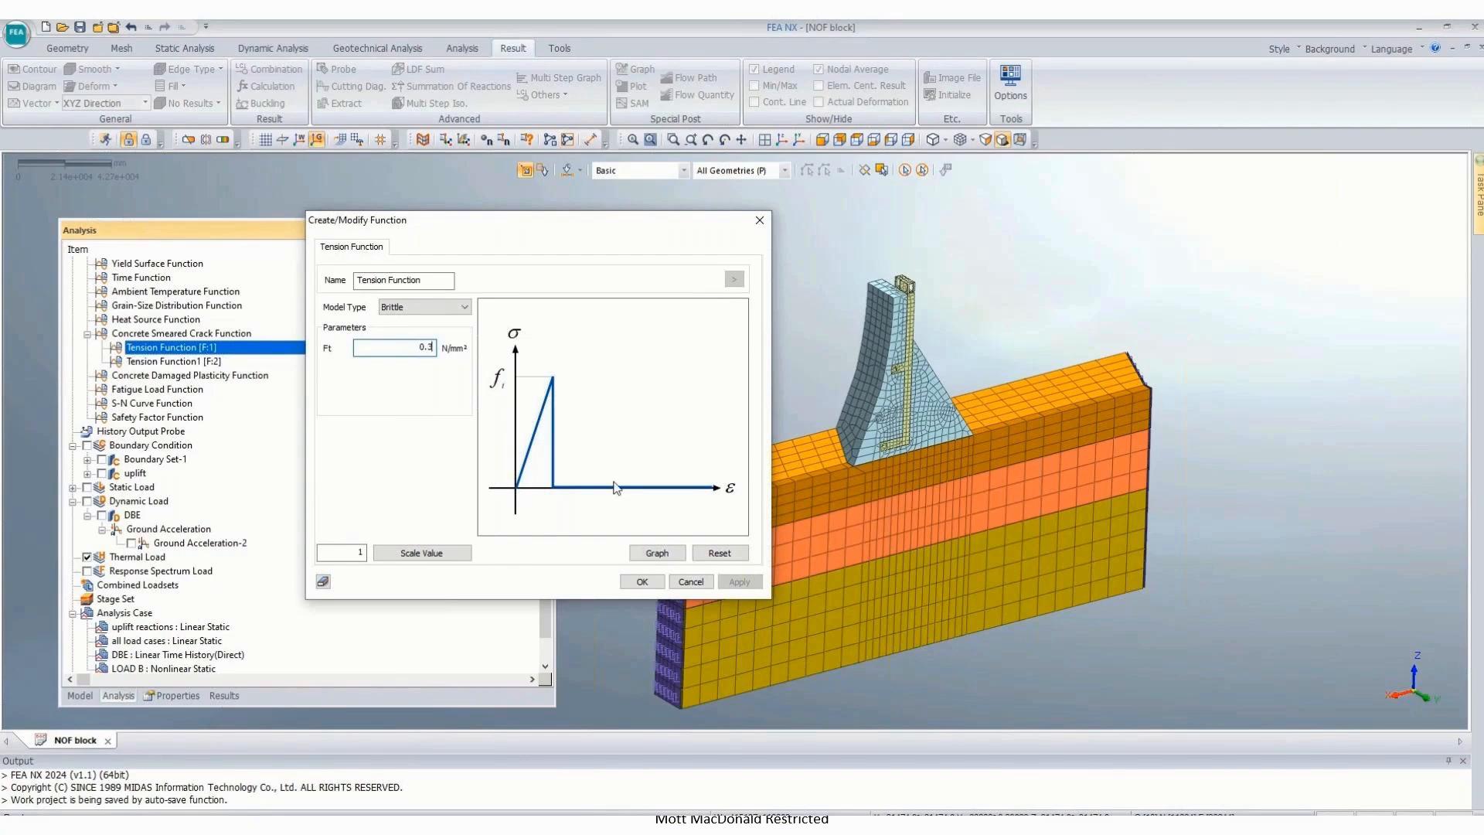
left_click(642, 582)
Step: Edit Tension Function1 and set its Ft to 0.27 N/mm²
right_click(210, 366)
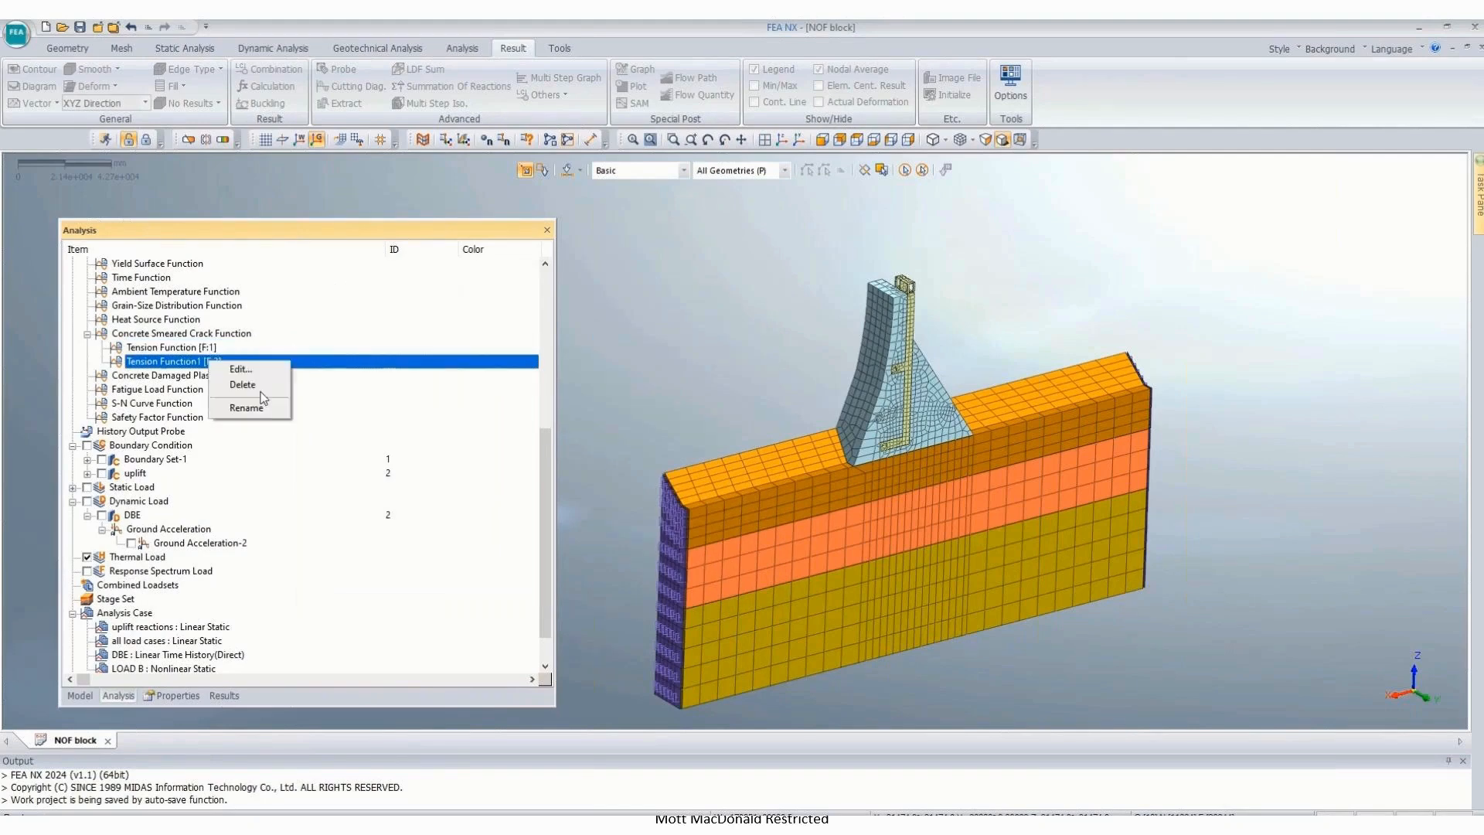
left_click(231, 372)
double_click(190, 404)
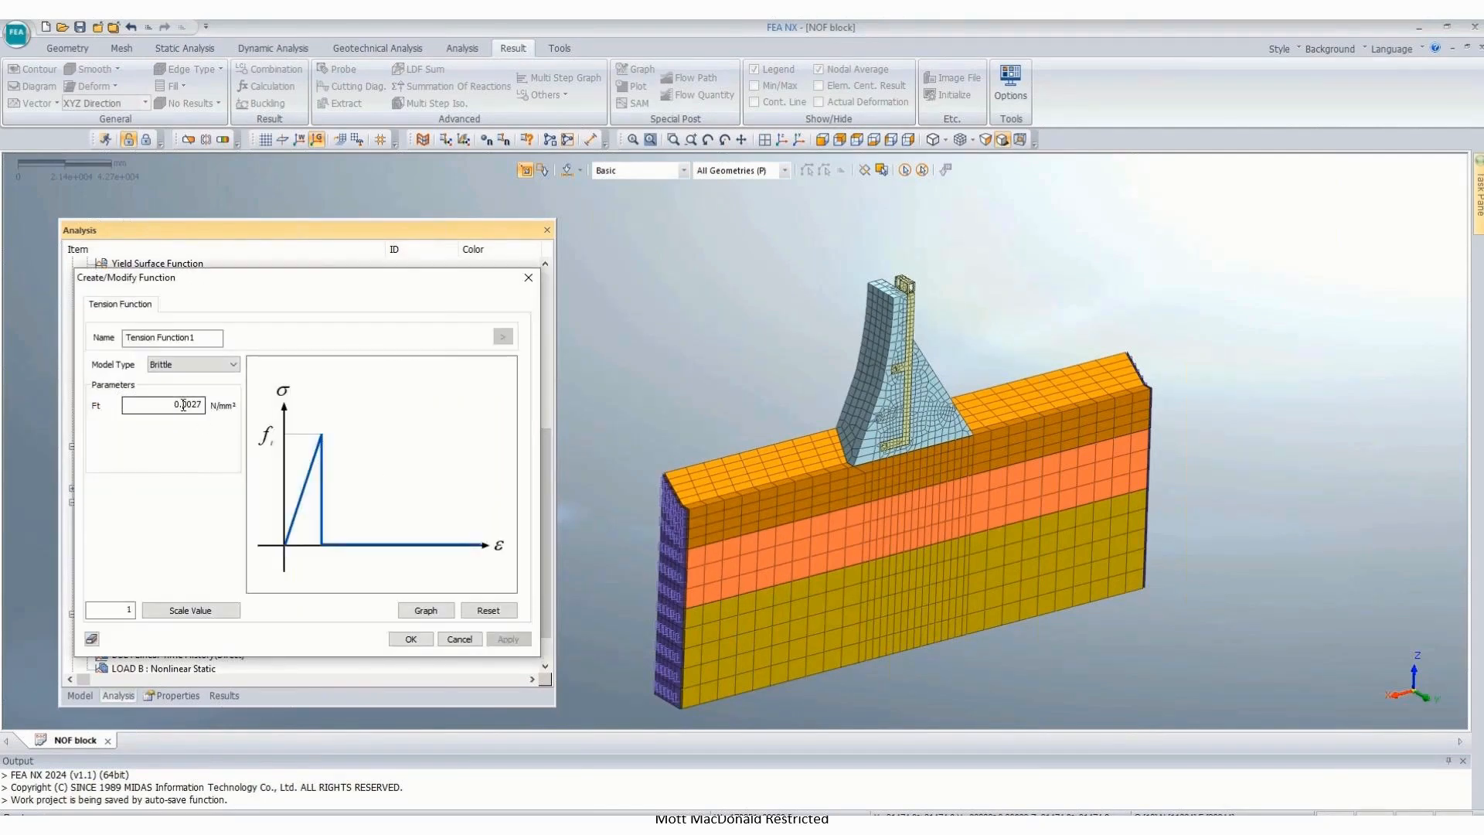
type("27")
left_click(412, 639)
Step: Review the LOAD B nonlinear static case's active sets and solve only that case
scroll(196, 633, "down", 1)
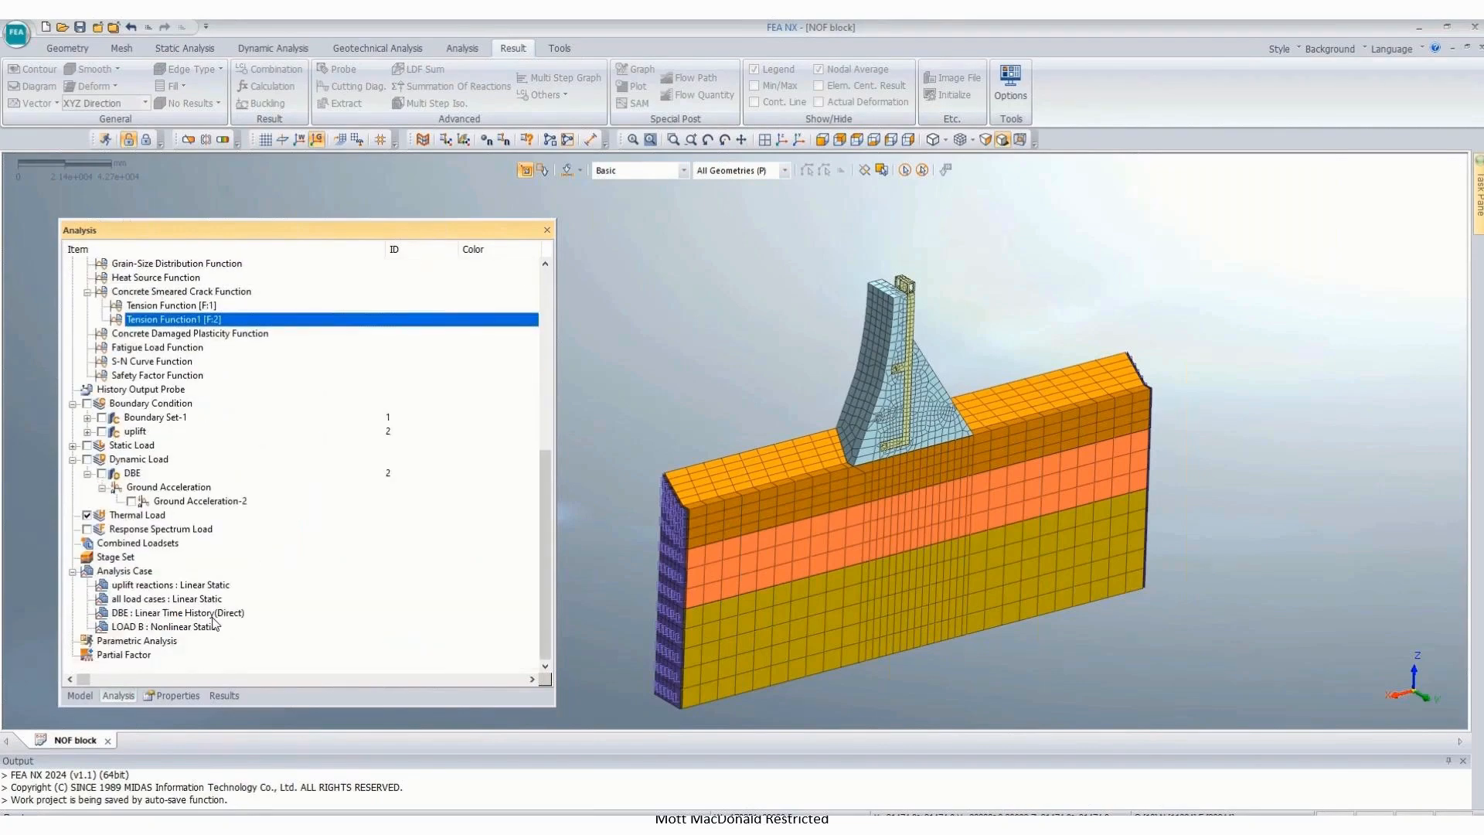
right_click(196, 628)
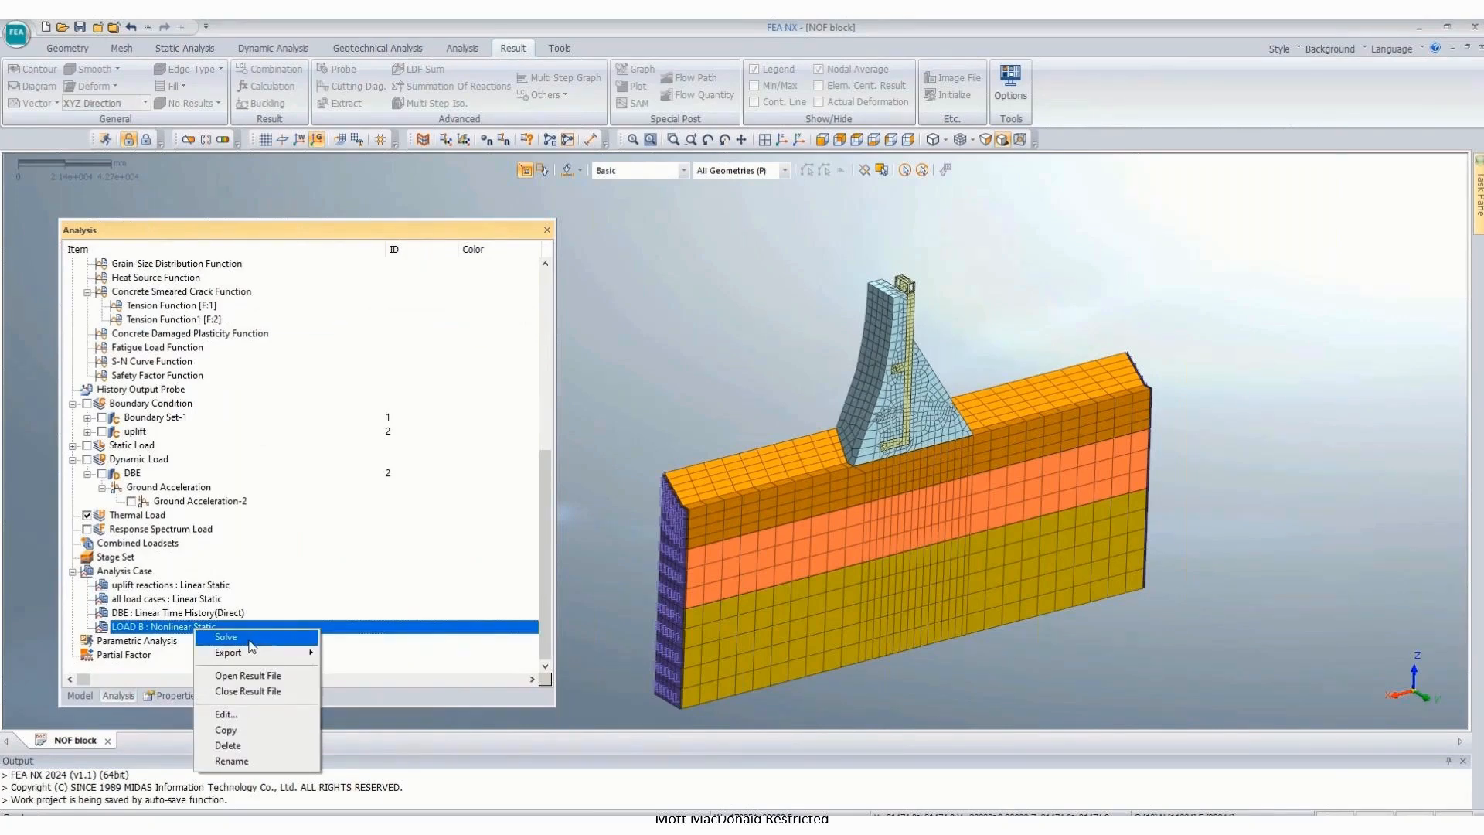
left_click(228, 714)
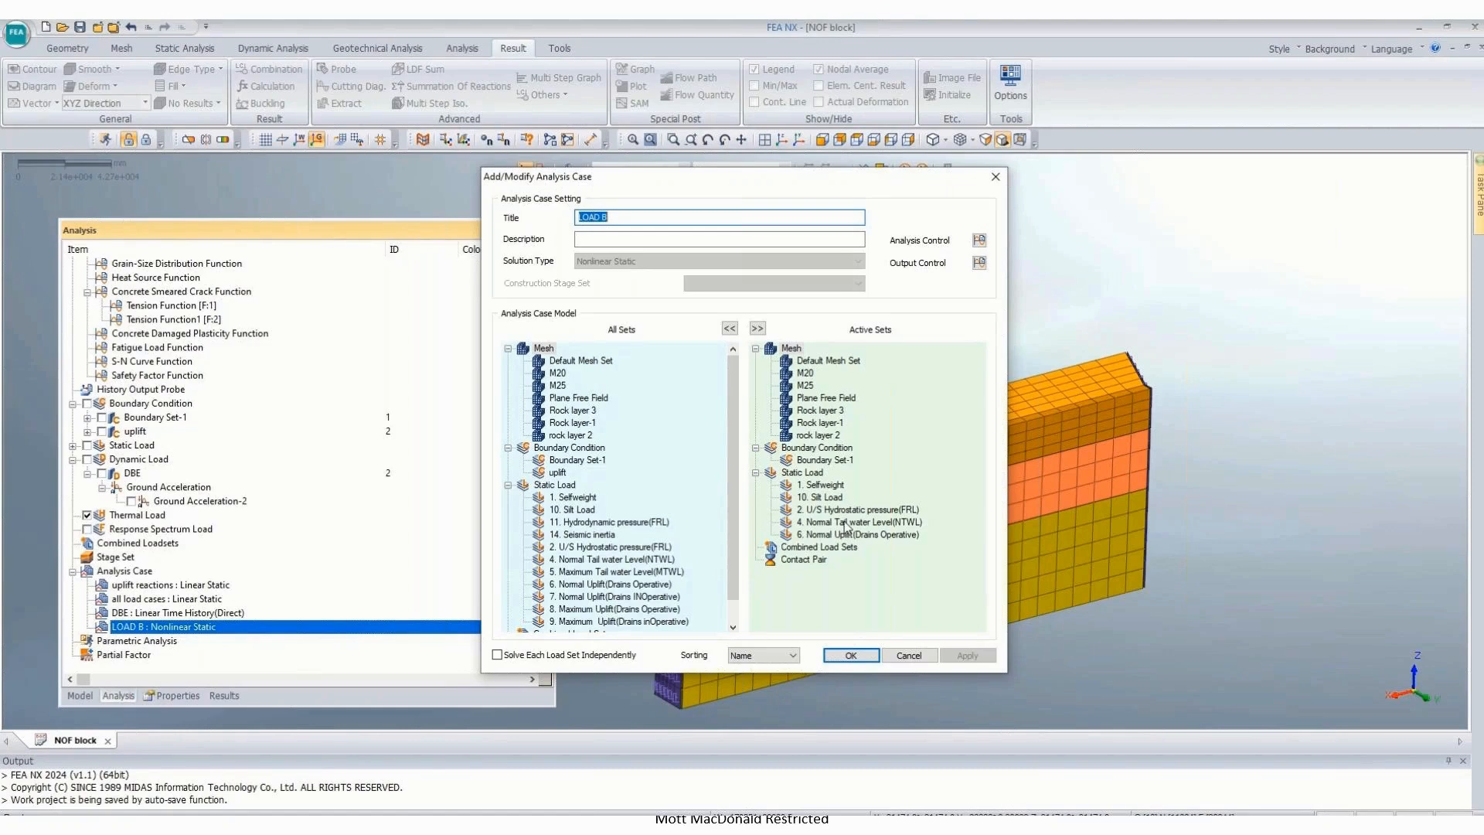
left_click(850, 654)
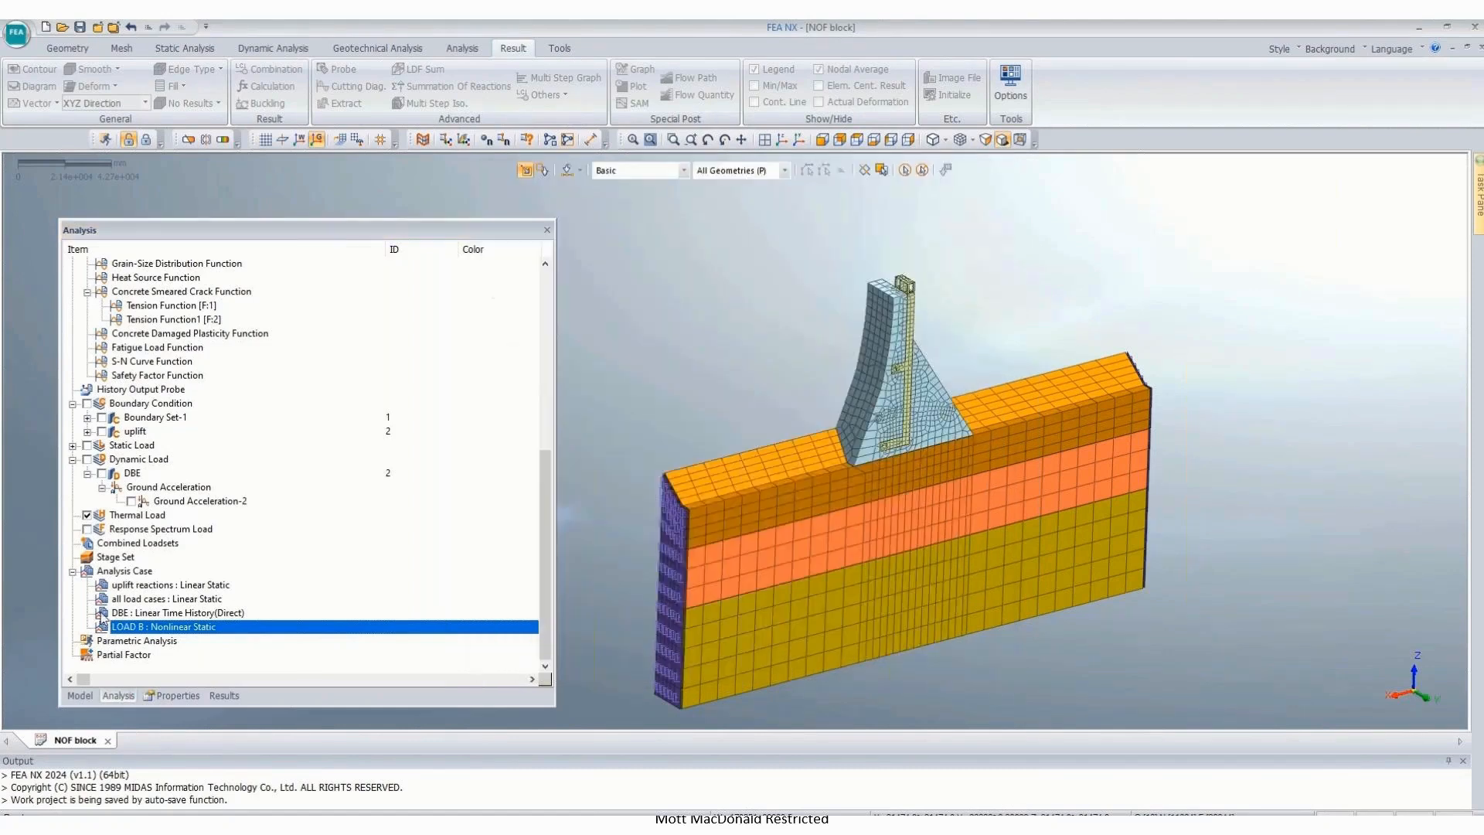
right_click(207, 636)
left_click(232, 640)
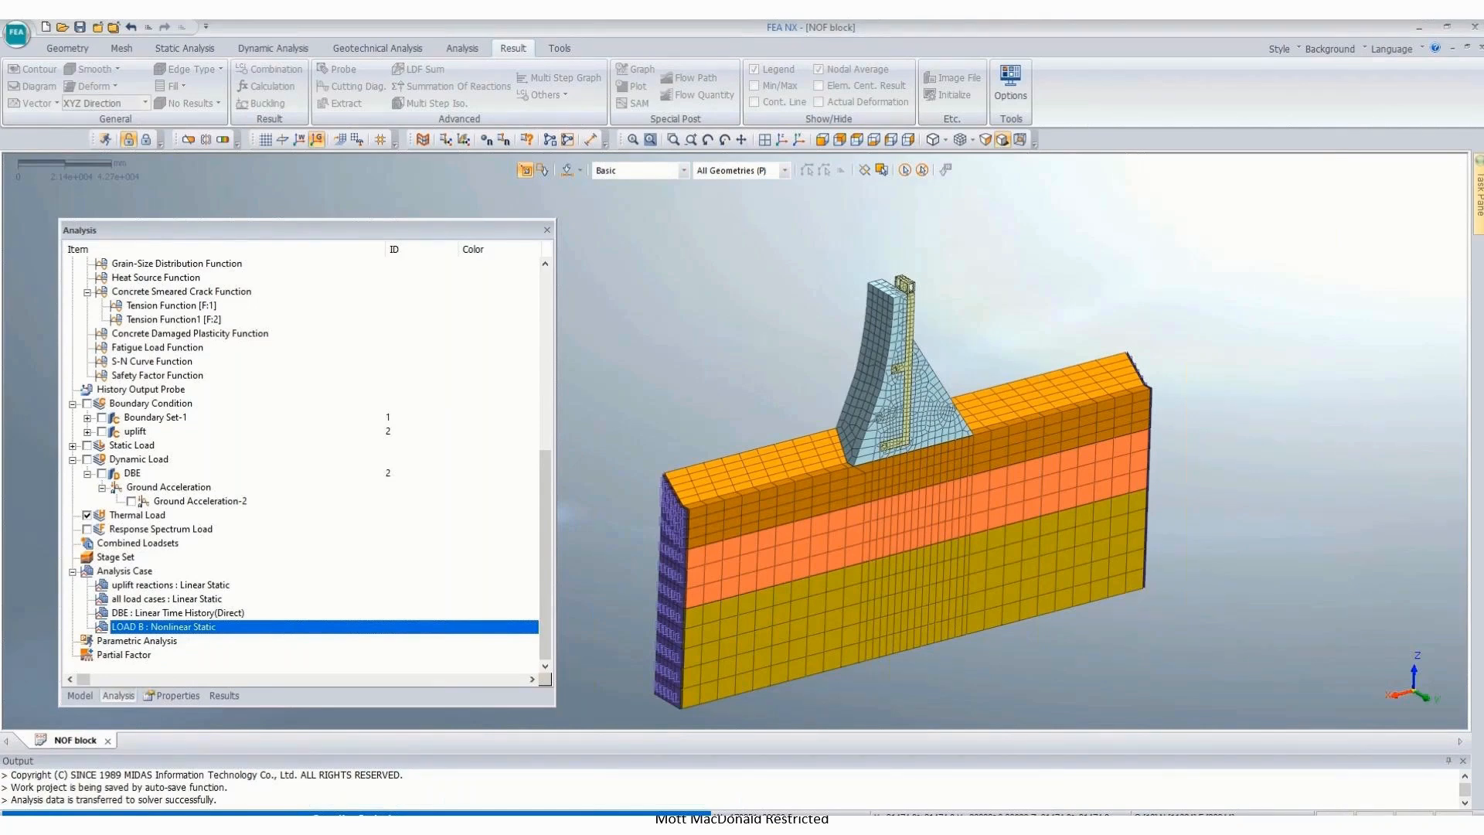
Step: Switch to the Stability of Dam block workbook in Excel and examine the base pressures and load conditions in the results summary
key("alt+Tab")
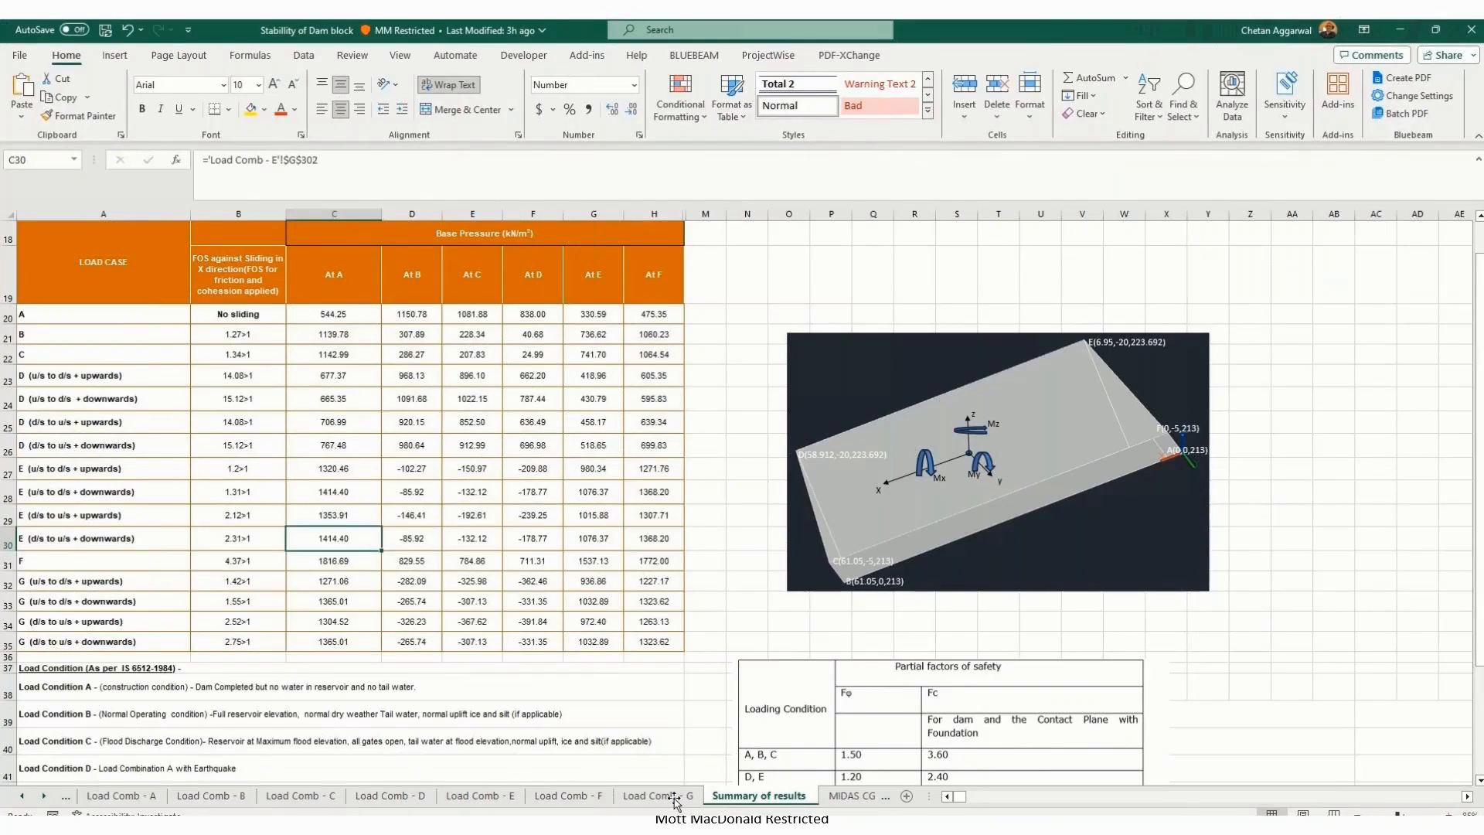
left_click(557, 546)
scroll(413, 626, "down", 1)
scroll(412, 626, "down", 1)
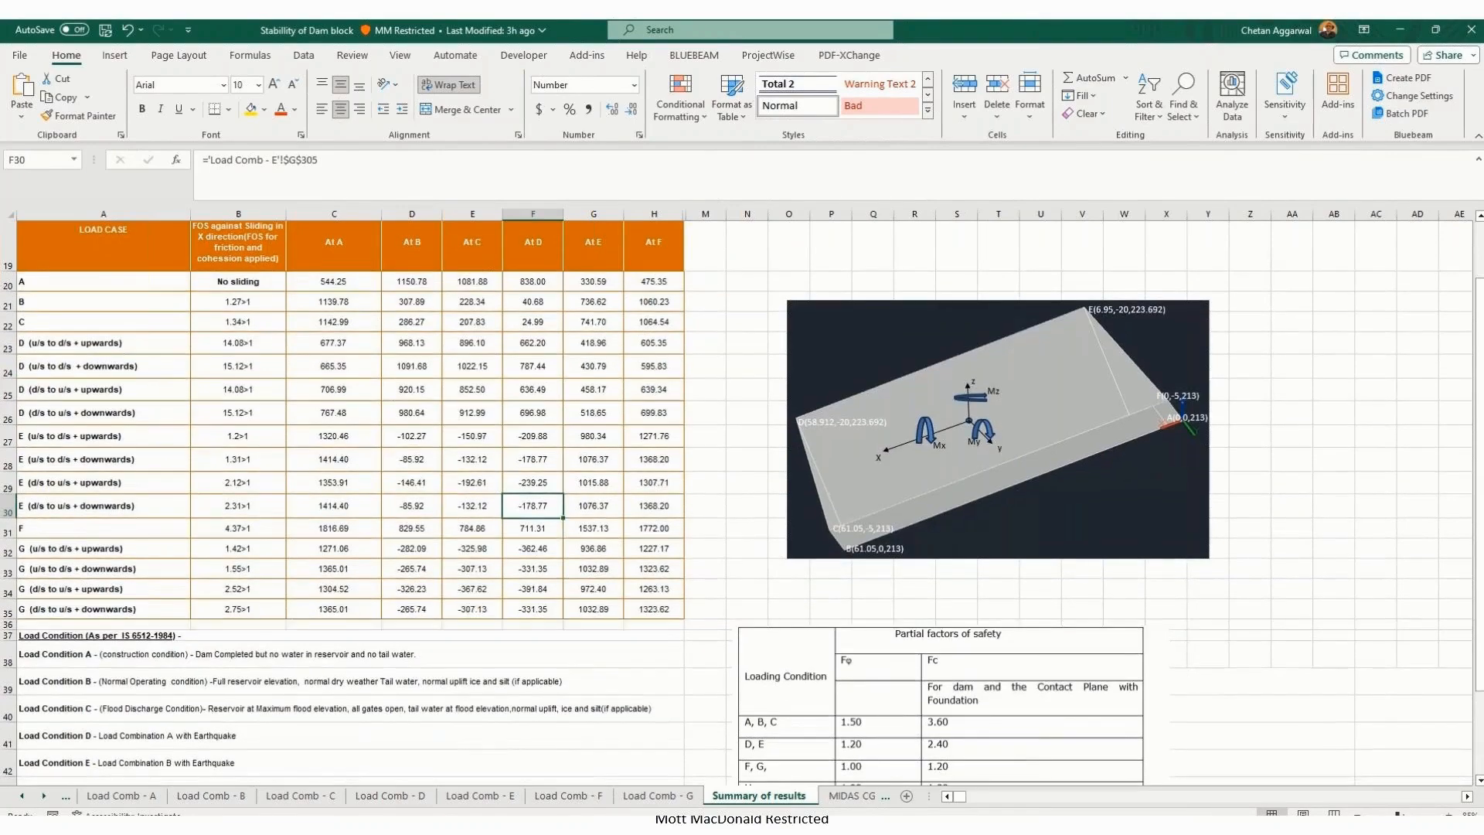
left_click(1401, 30)
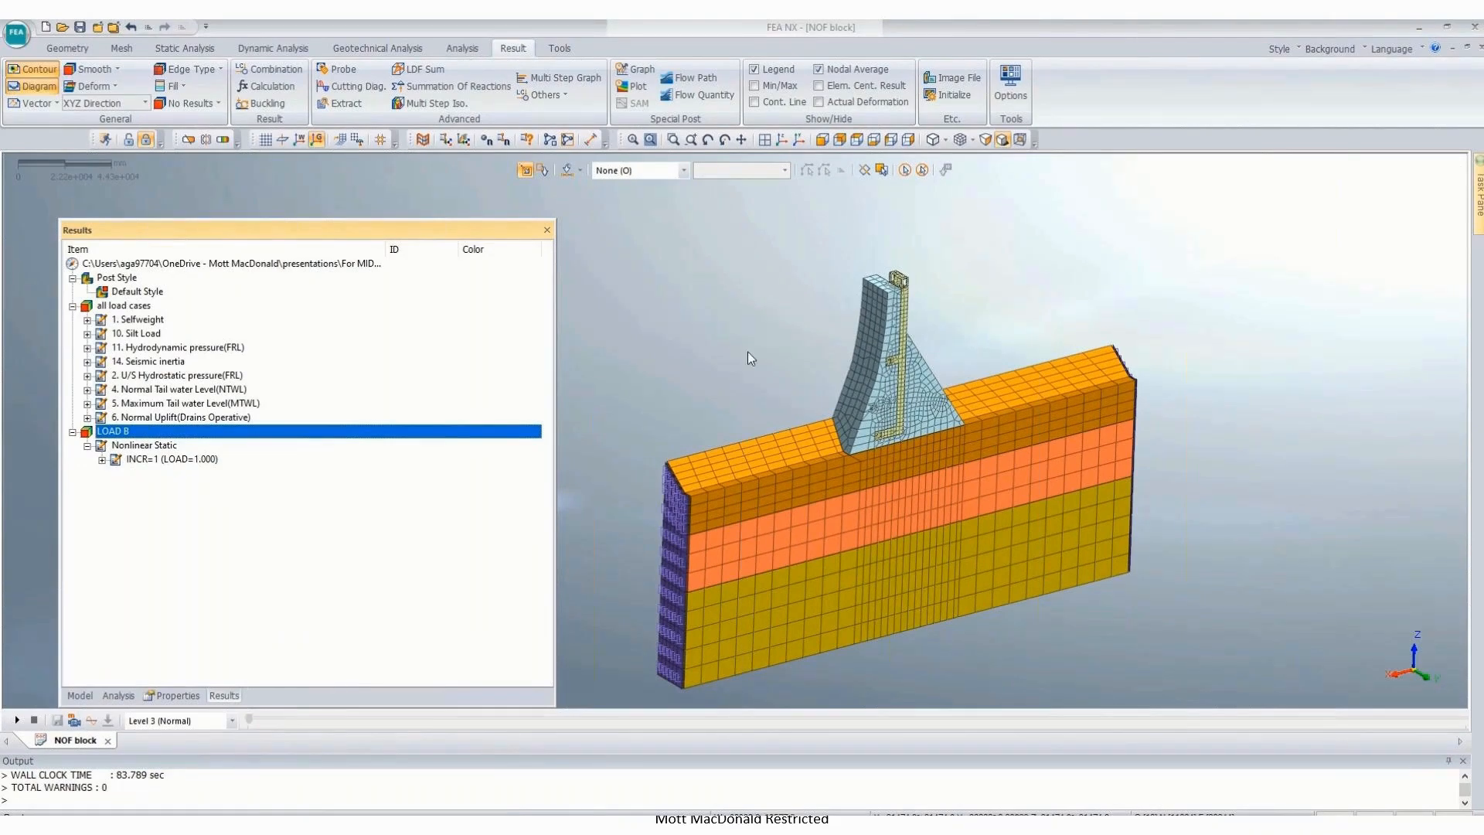
Step: Inspect the solved dam and foundation model and list the result types for LOAD B's INCR=1 (LOAD=1.000) increment
scroll(1069, 295, "up", 2)
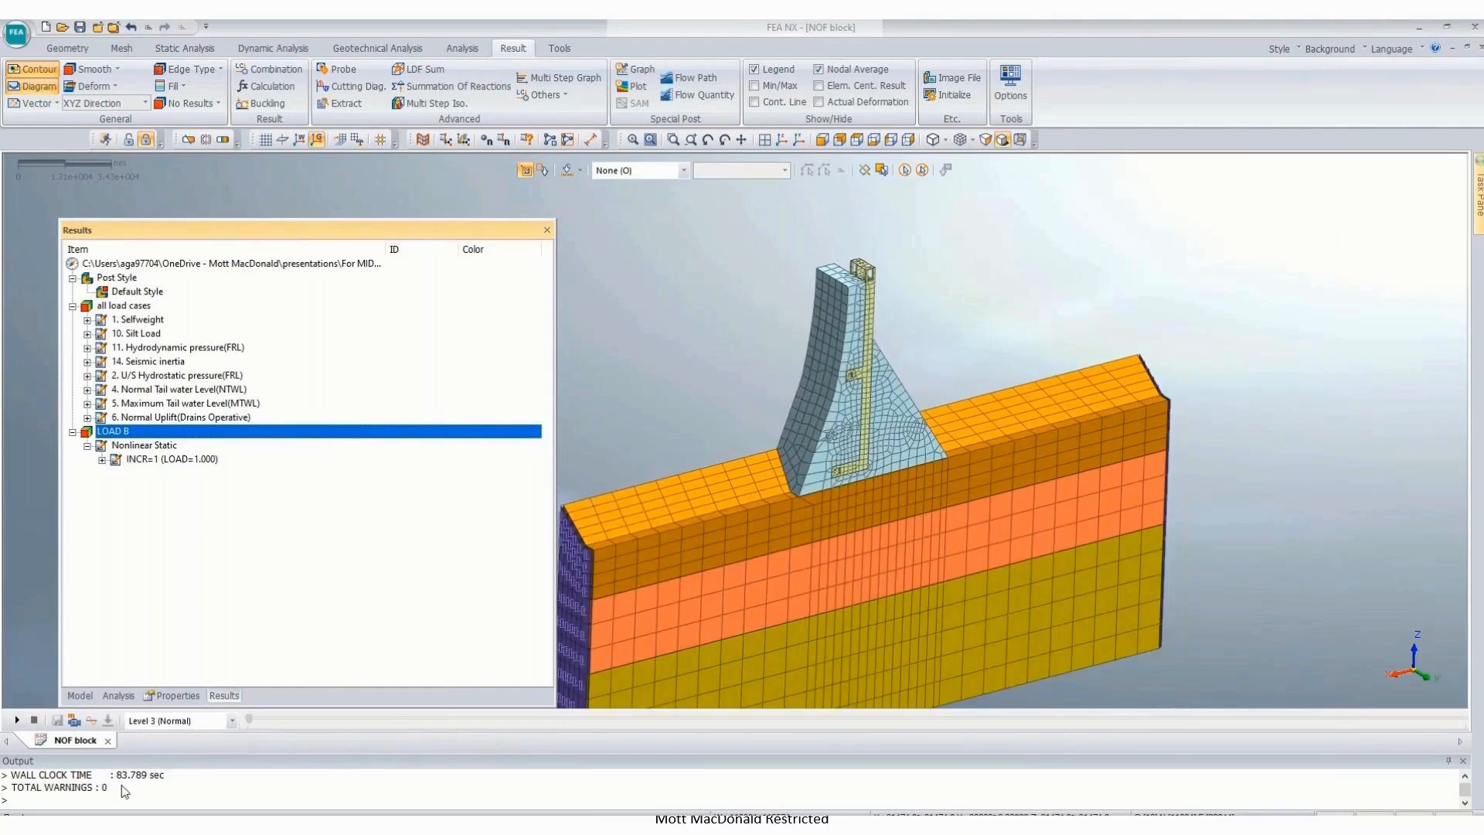
scroll(999, 307, "down", 1)
scroll(964, 514, "down", 1)
middle_click_drag(962, 510, 1003, 508)
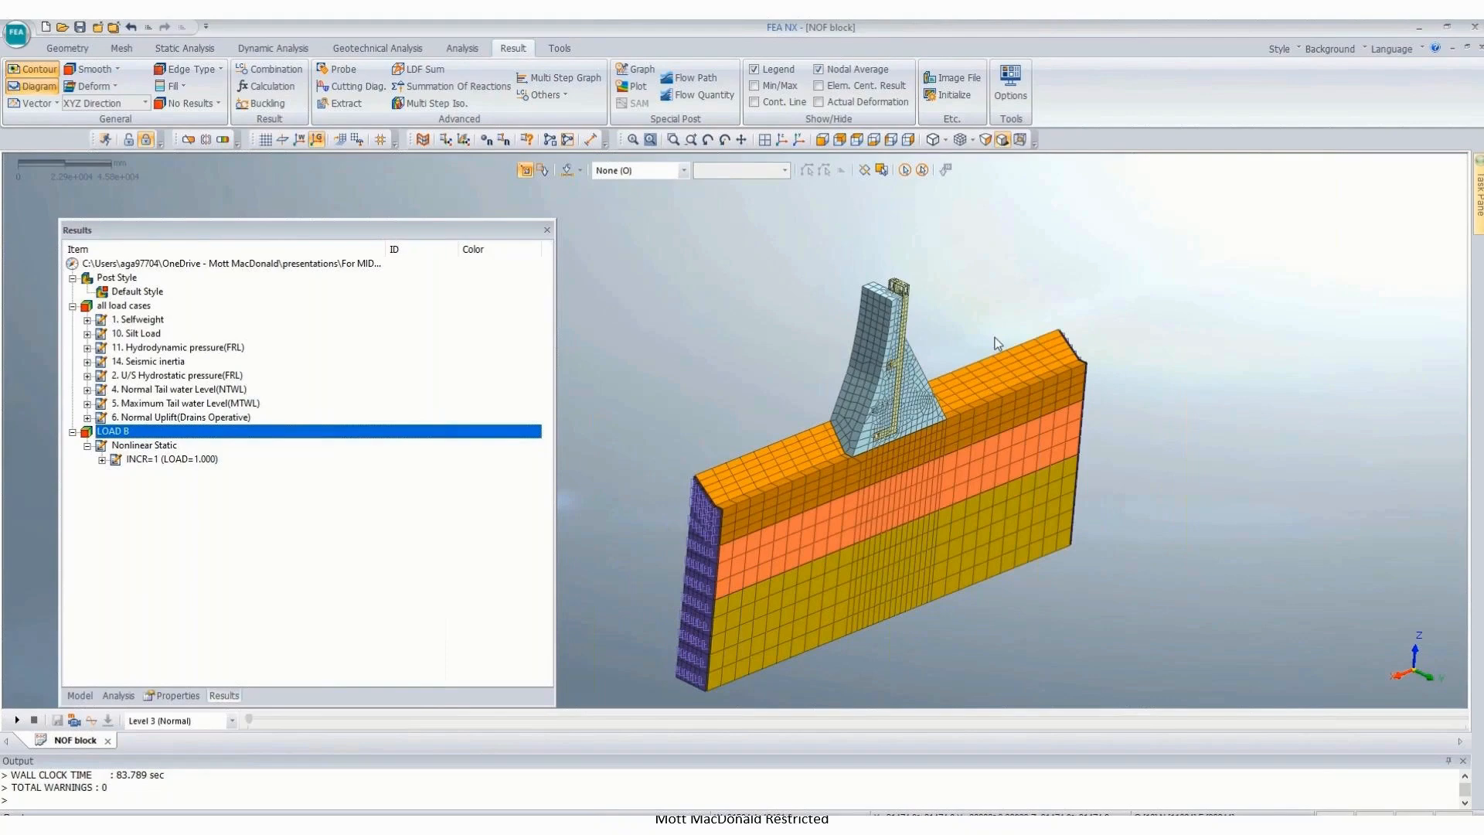
scroll(997, 343, "up", 1)
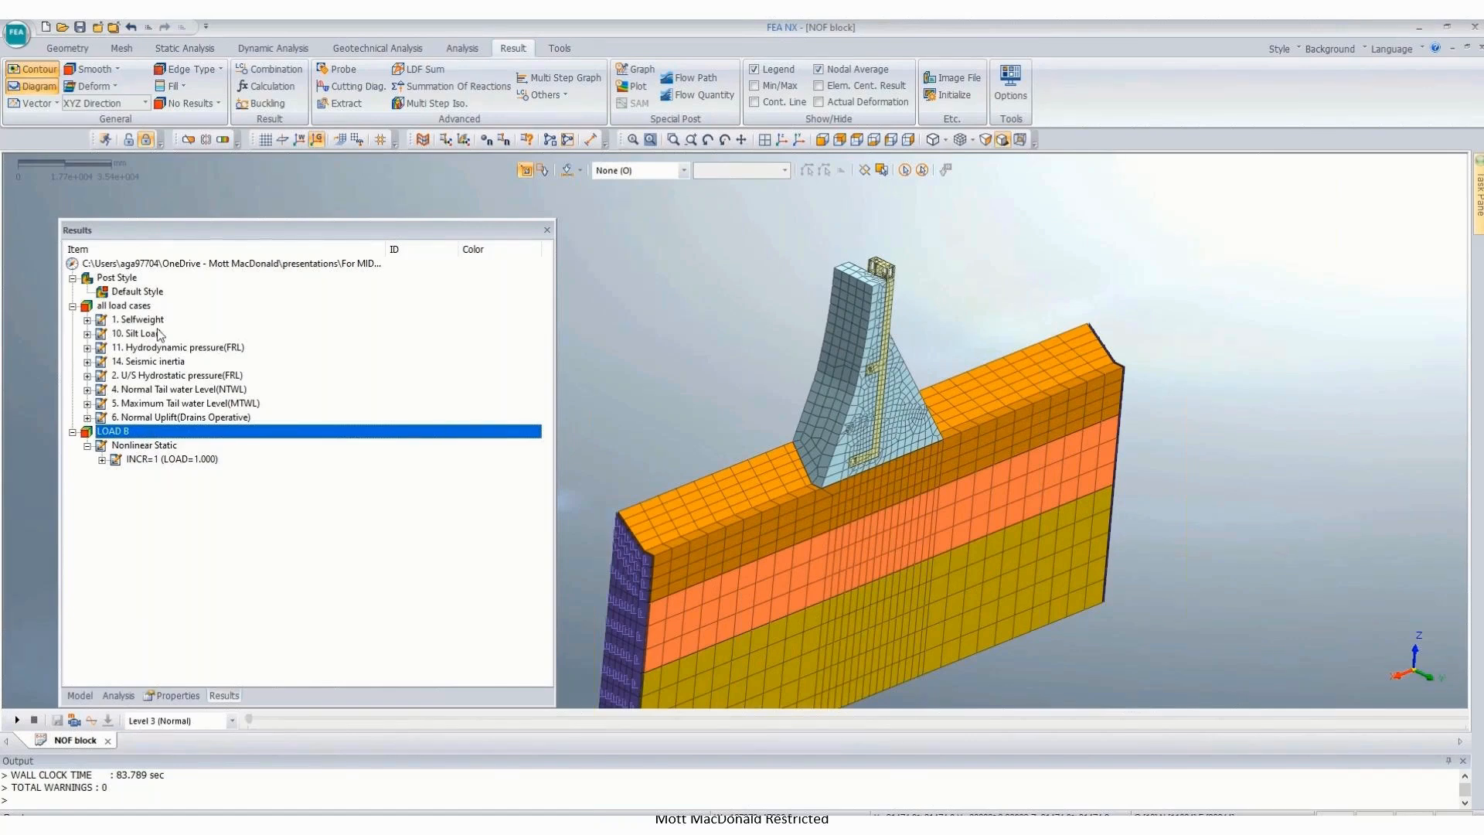
middle_click_drag(789, 346, 759, 338)
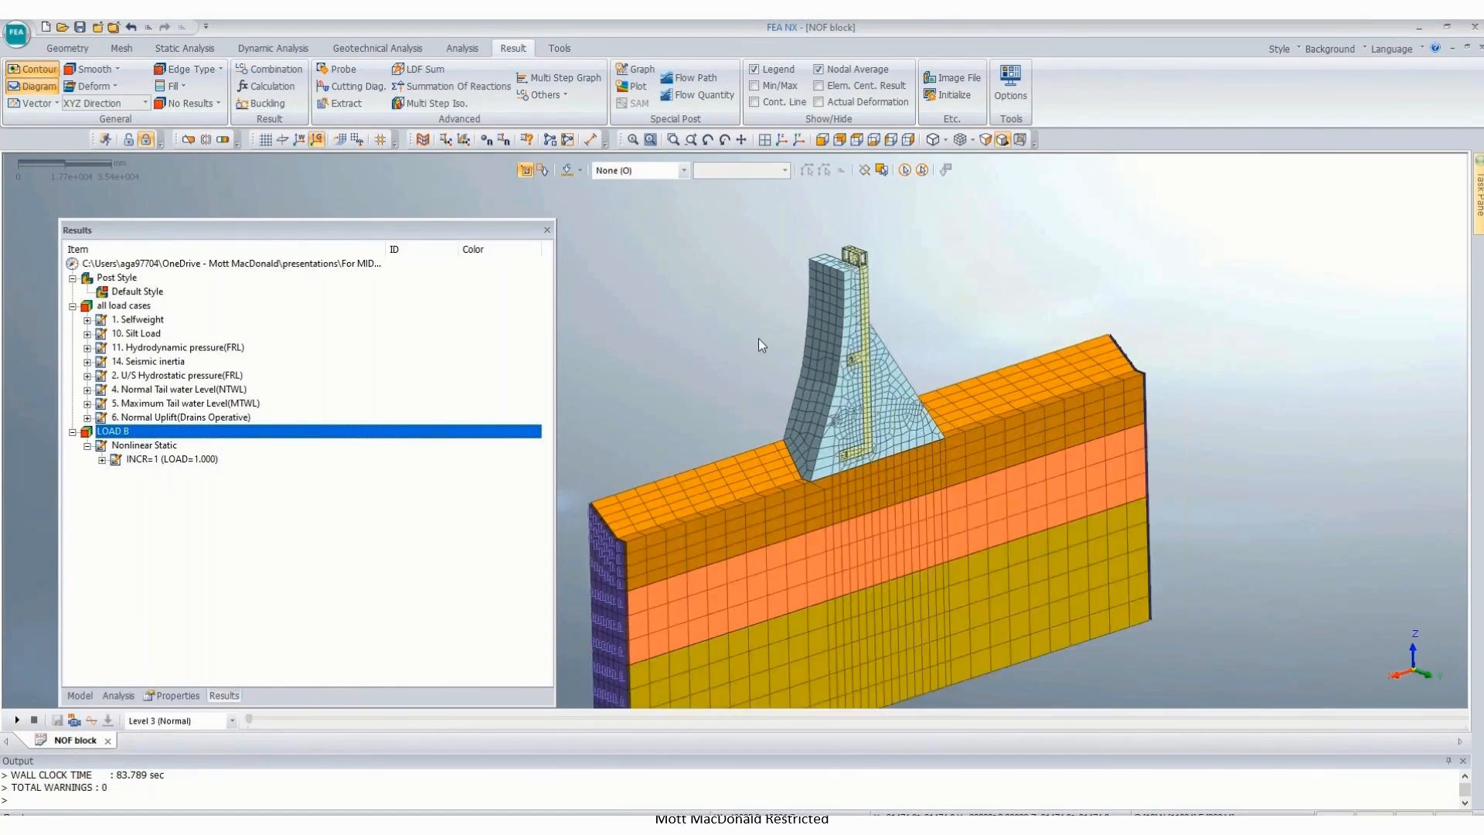
scroll(841, 521, "up", 3)
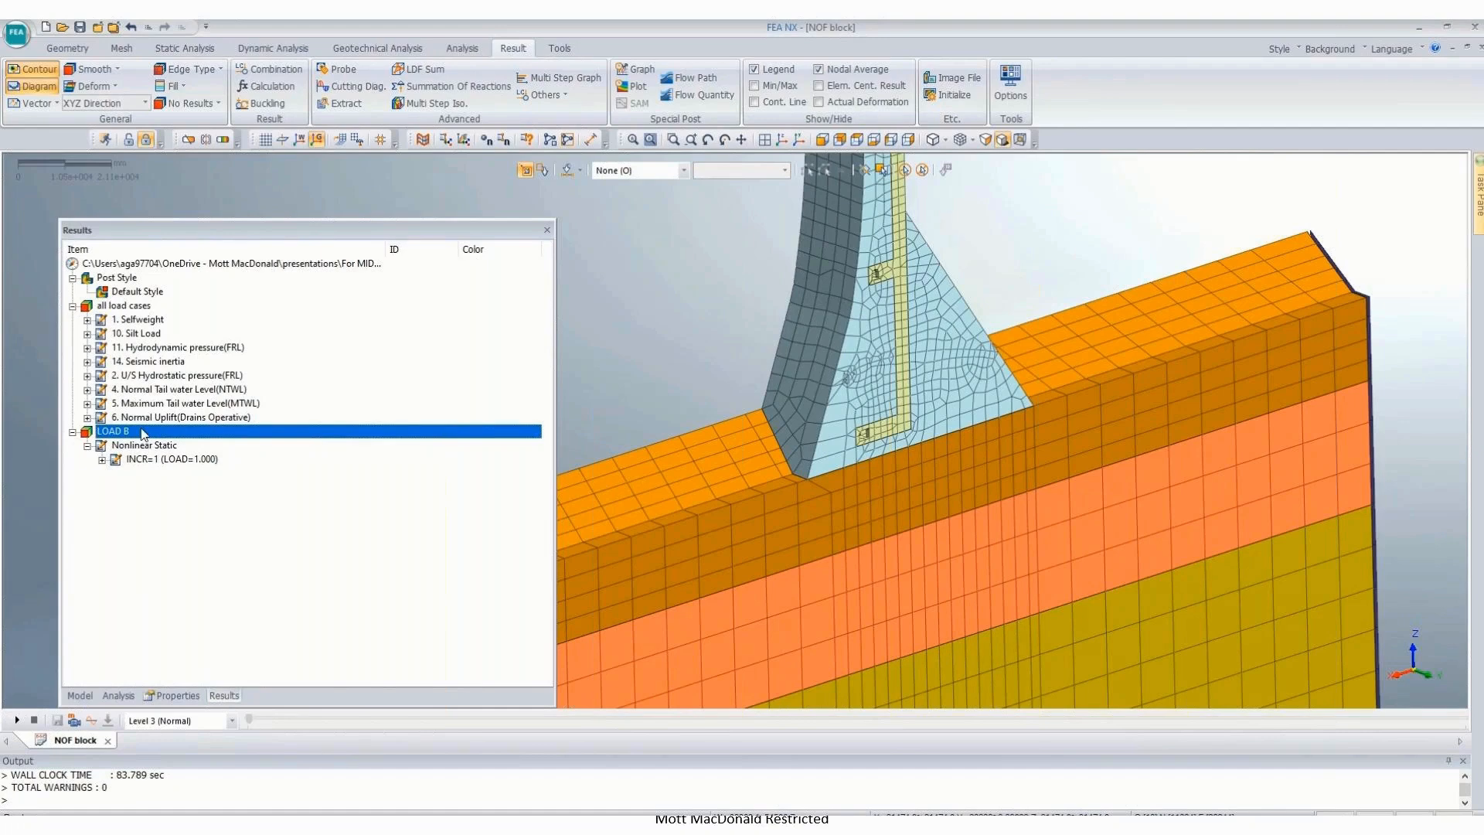
scroll(835, 332, "down", 3)
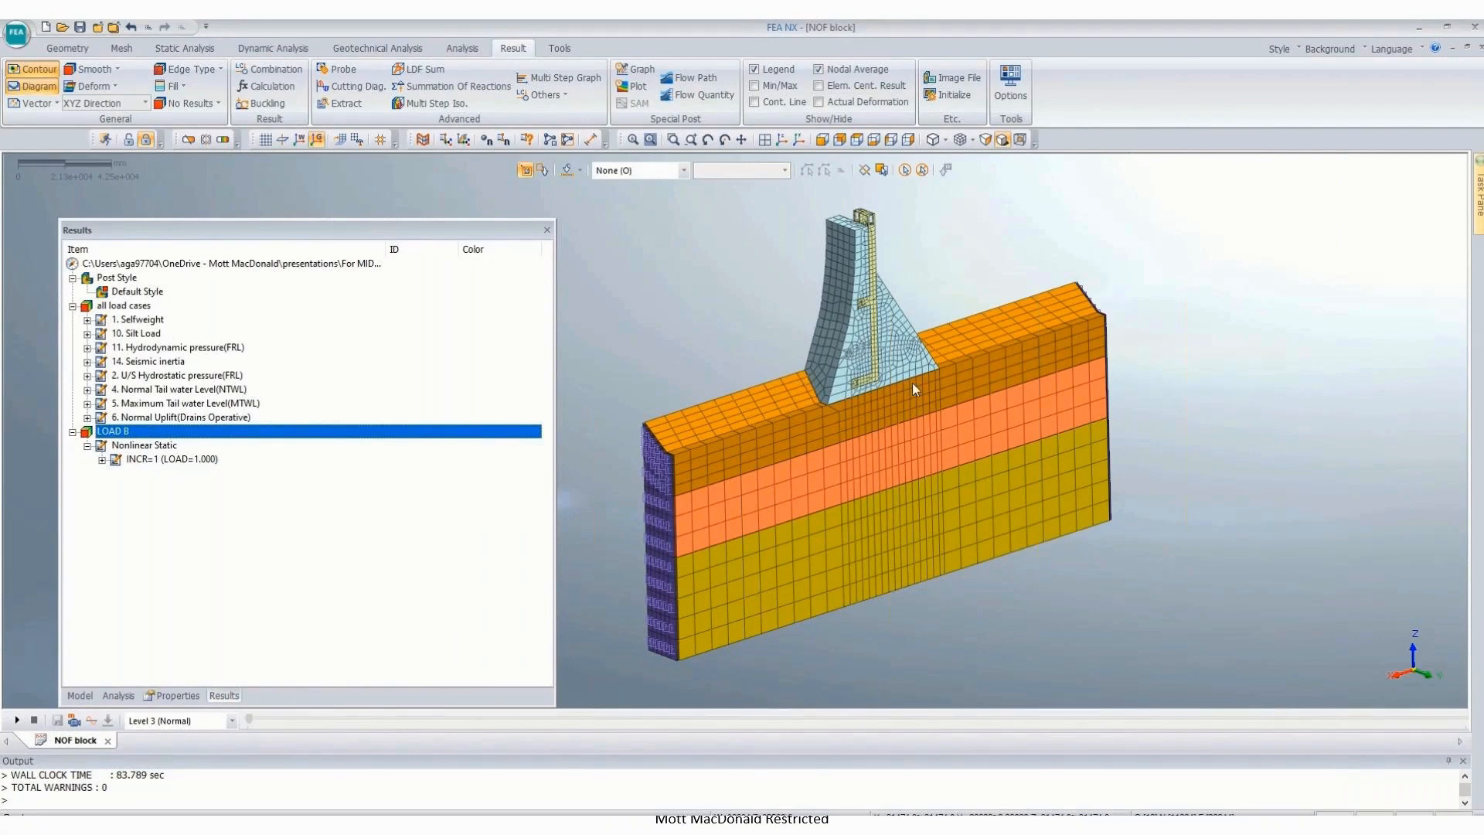
left_click(102, 460)
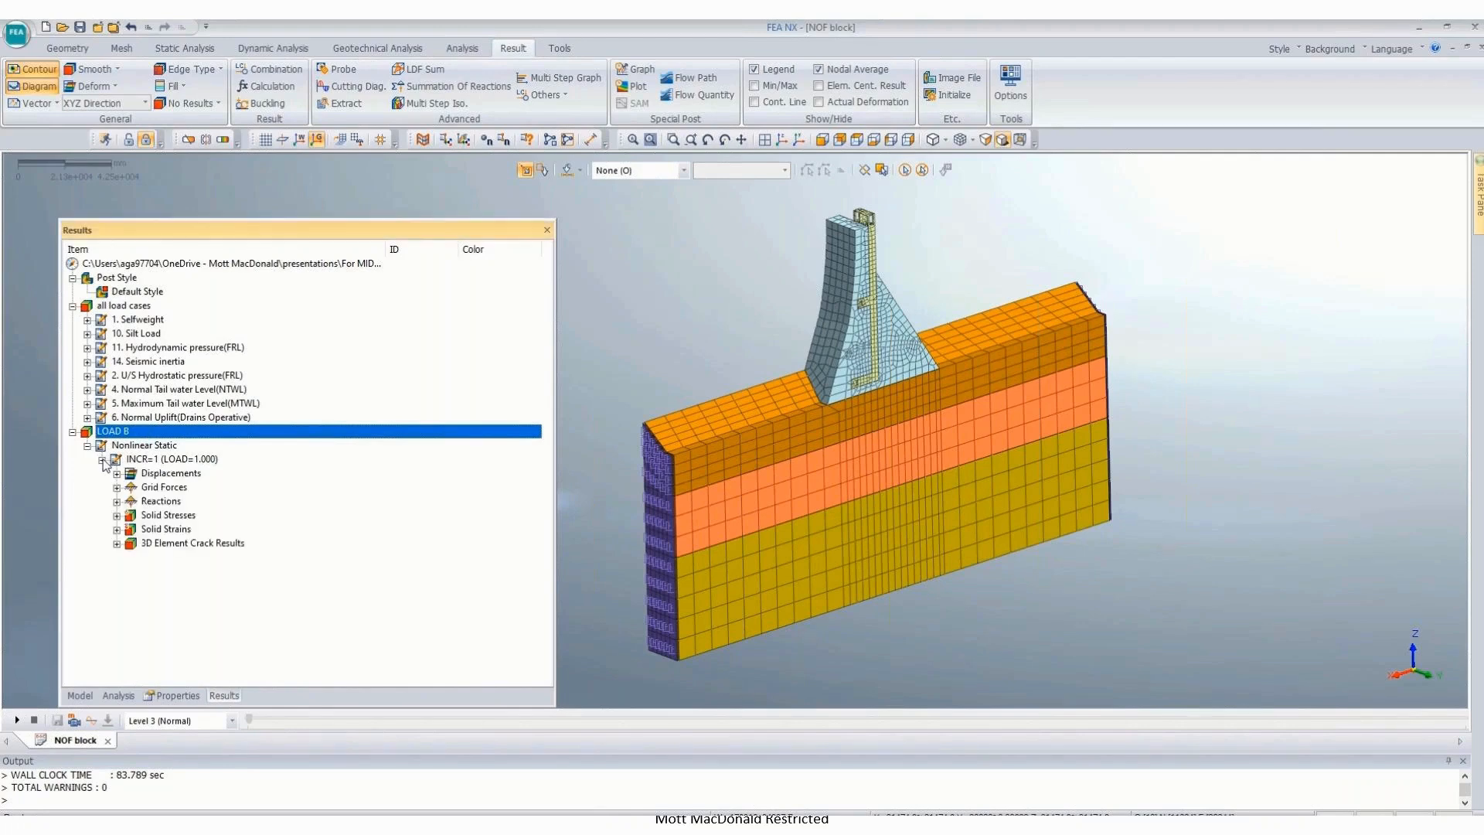
Step: Hide all mesh sets and show only the M25 and M20 dam concrete mesh sets
left_click(80, 696)
left_click(87, 530)
left_click(101, 556)
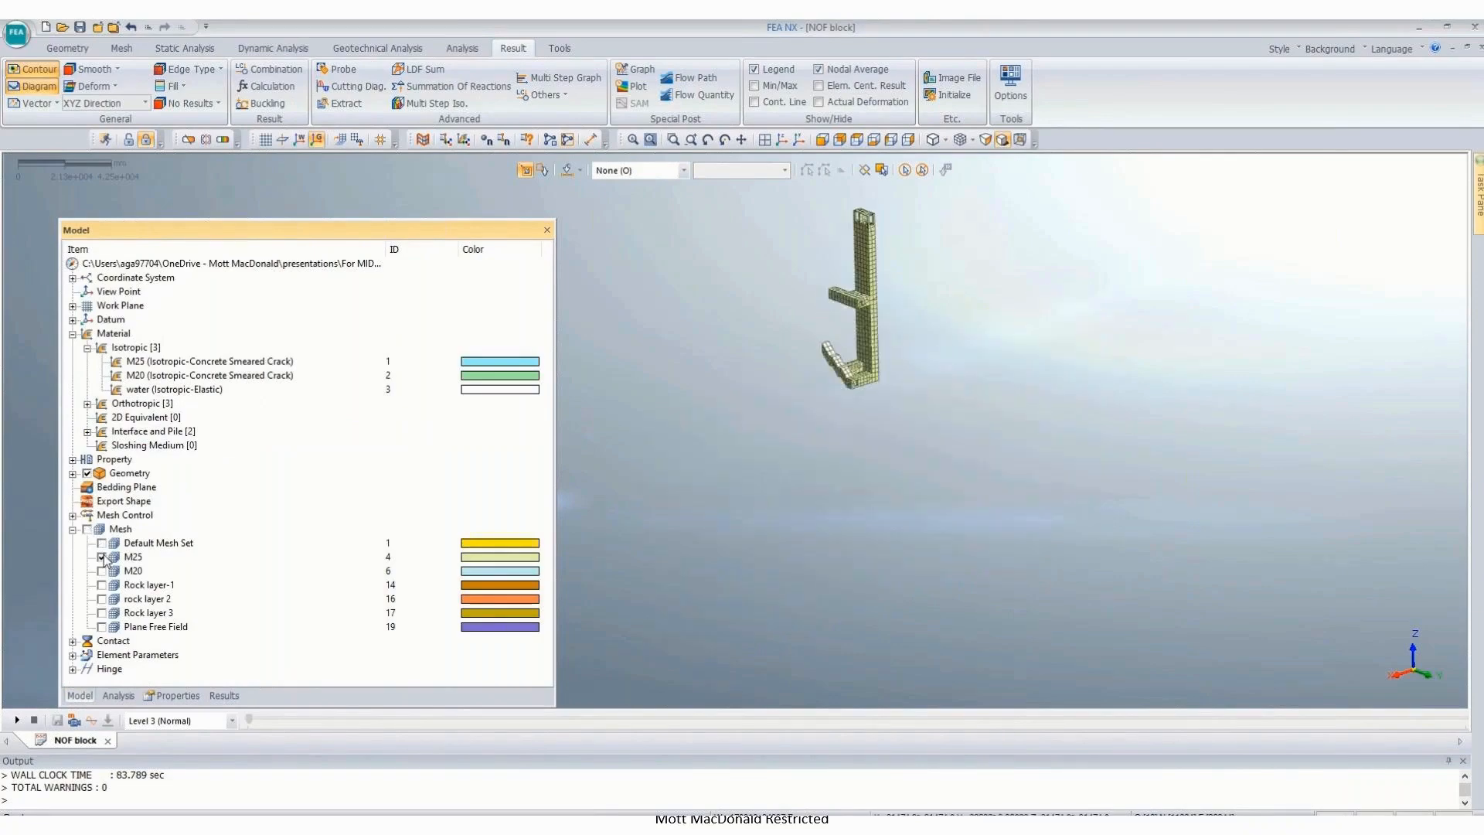
left_click(101, 570)
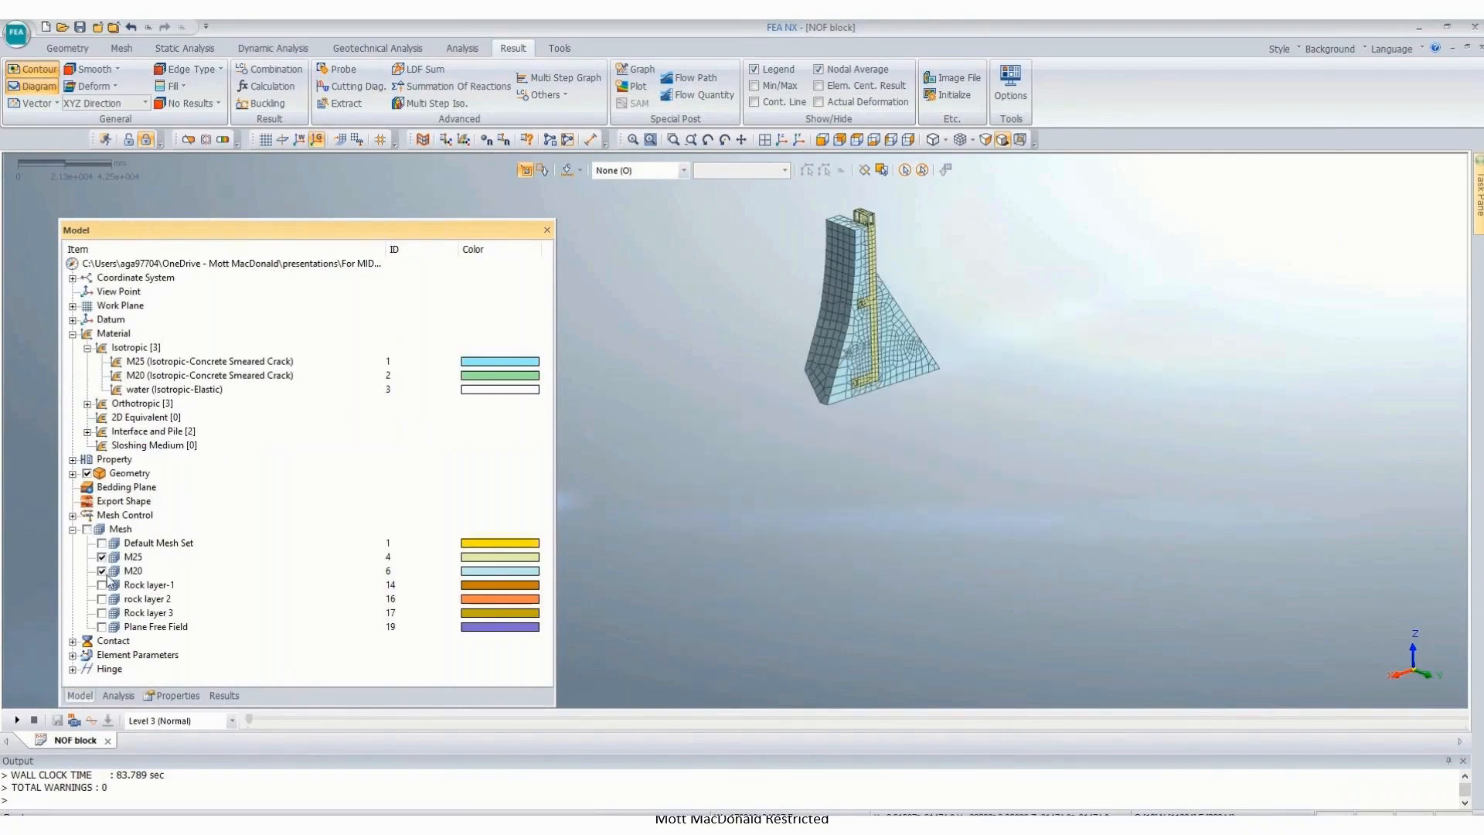
Step: Plot the S-PRINCIPAL A solid stress contour for LOAD B's INCR=1 and apply Auto-Range to its legend
left_click(224, 695)
scroll(836, 225, "up", 3)
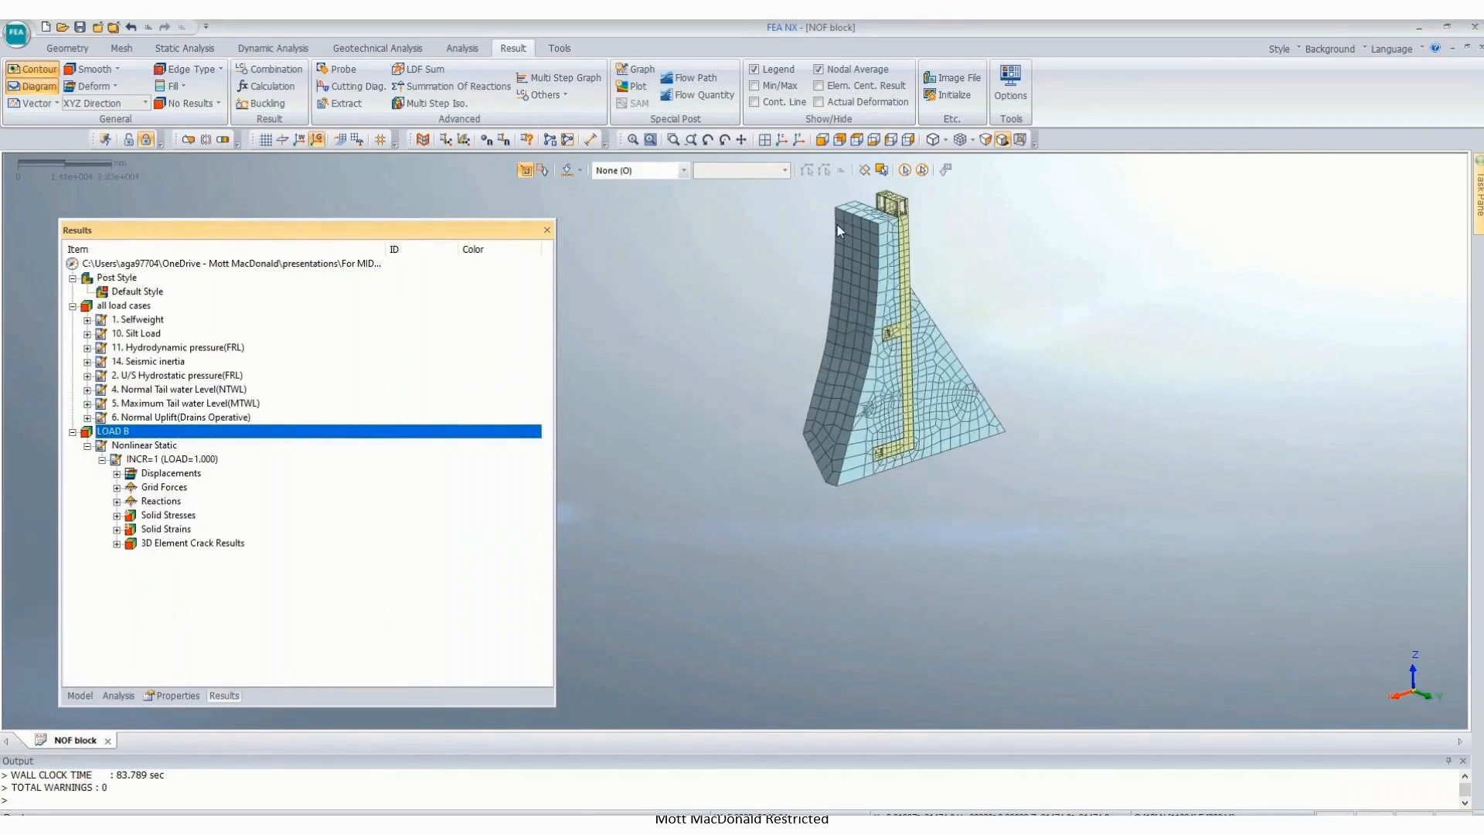
left_click(117, 516)
left_click(191, 474)
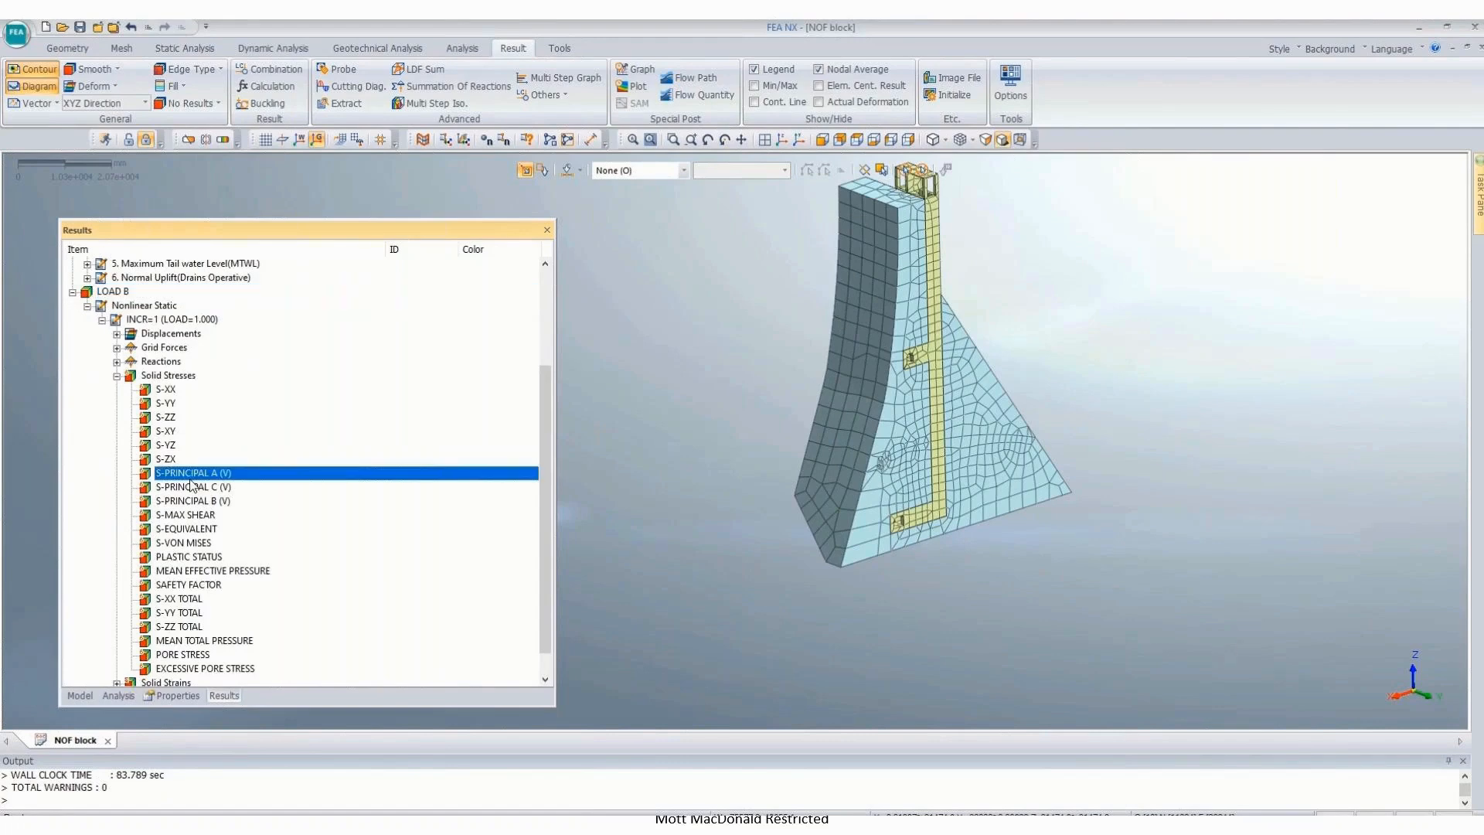
right_click(1383, 260)
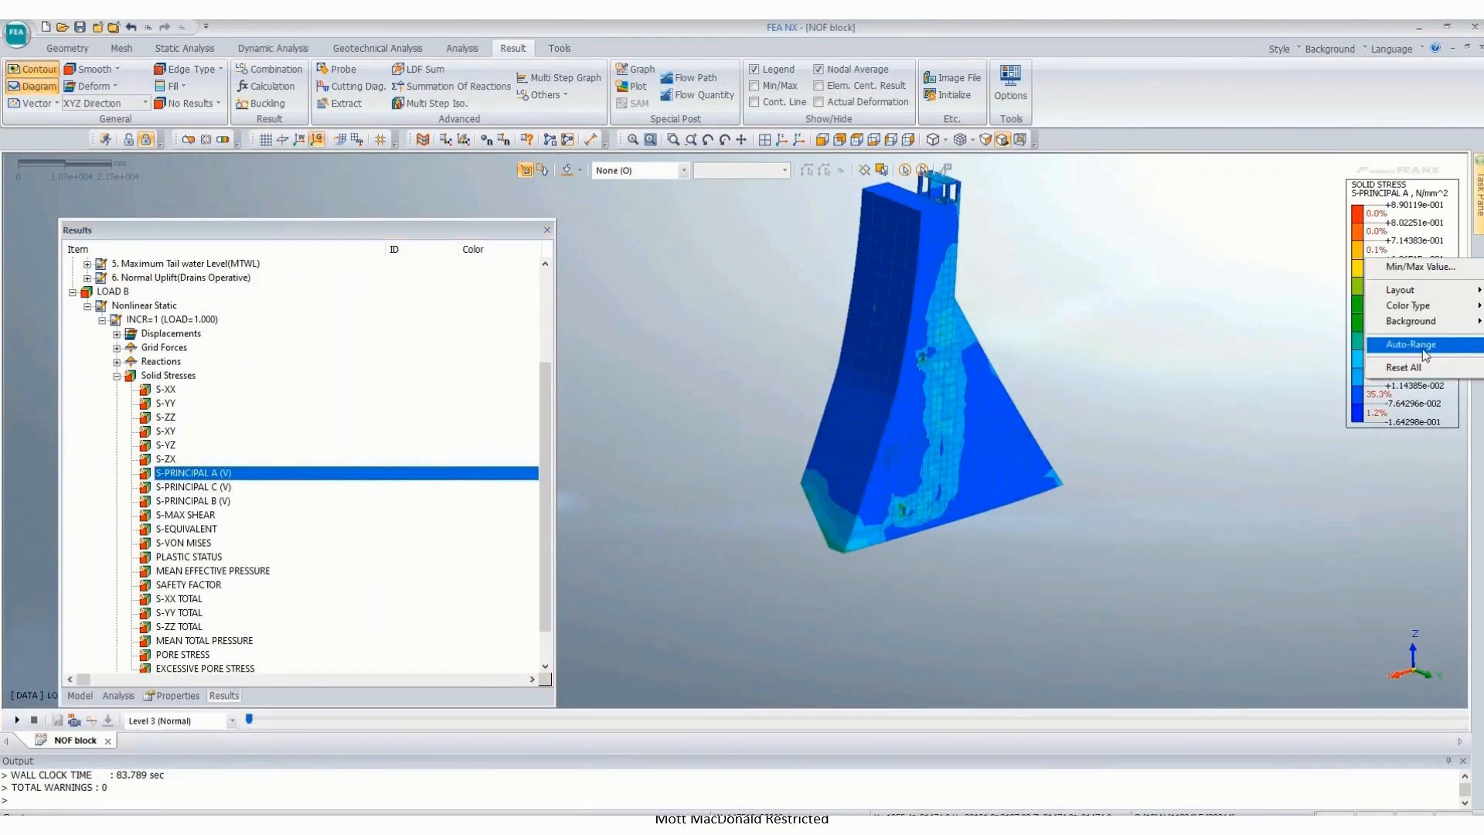
left_click(1411, 345)
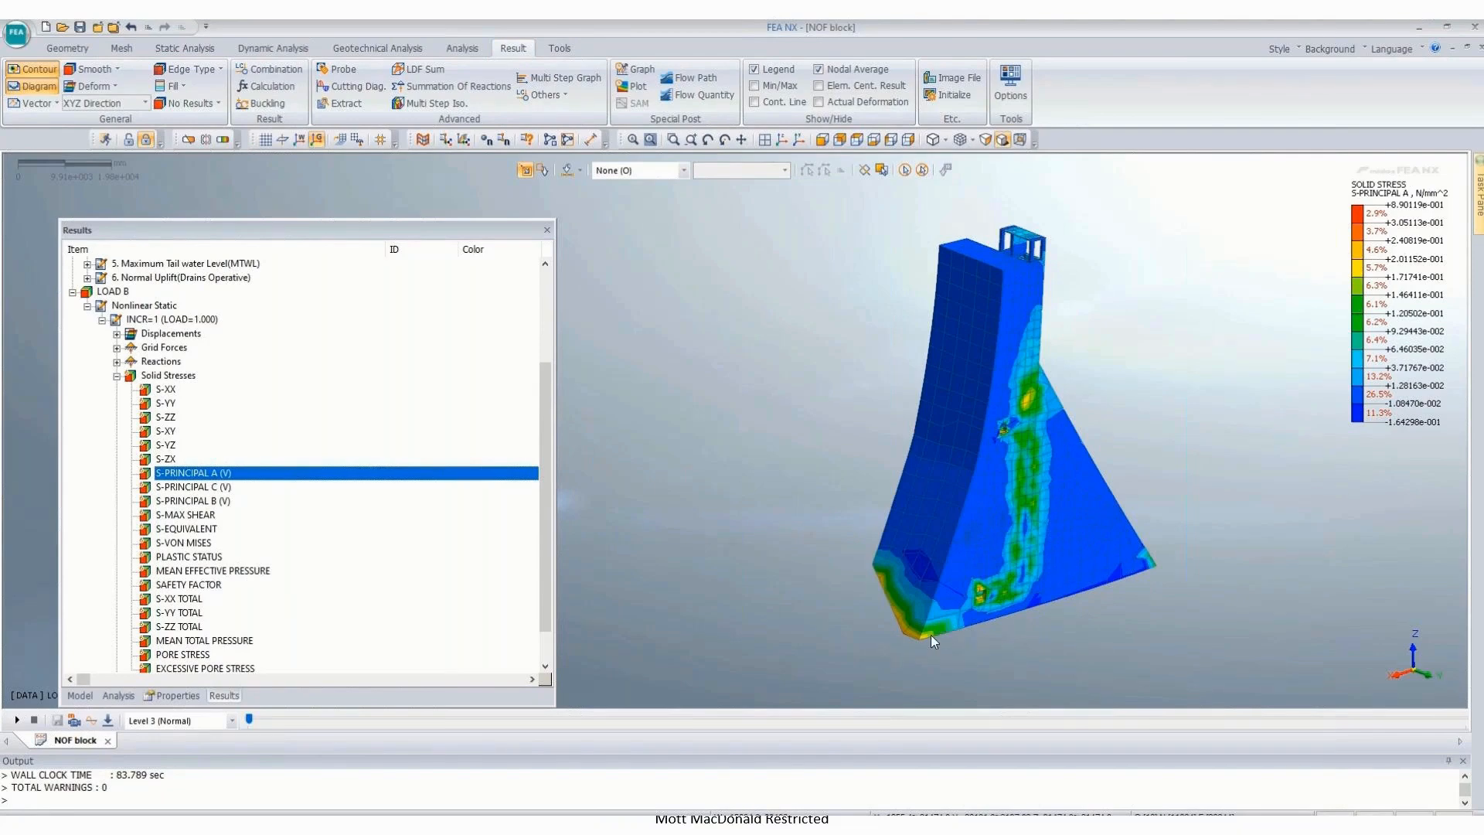
Step: Probe the S-PRINCIPAL A stress at several nodes up the curved face of the dam
mouse_move(930, 633)
middle_mouse_down()
mouse_move(983, 545)
mouse_move(950, 603)
mouse_move(995, 611)
mouse_move(955, 624)
middle_mouse_up()
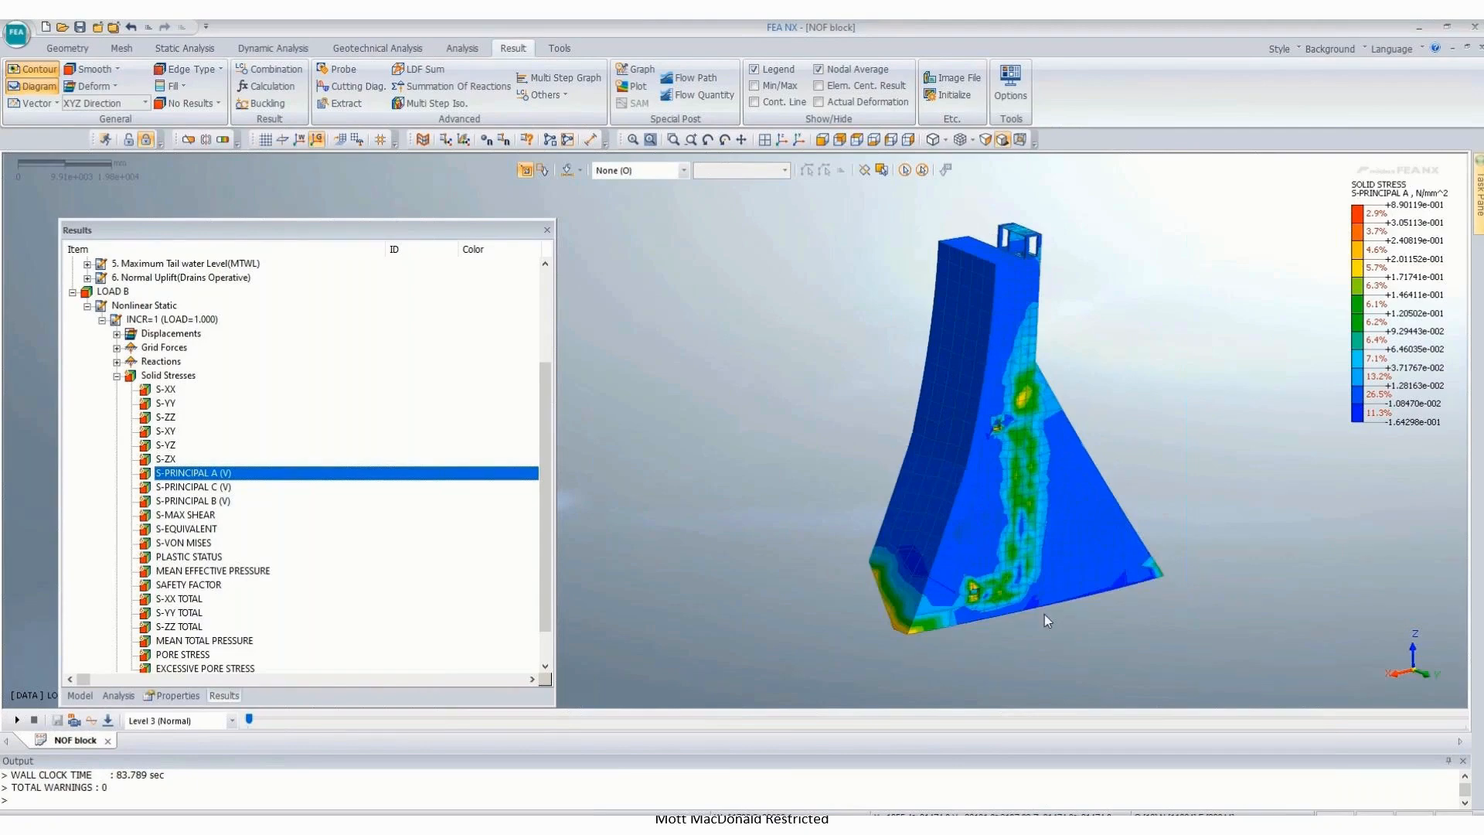
left_click(348, 72)
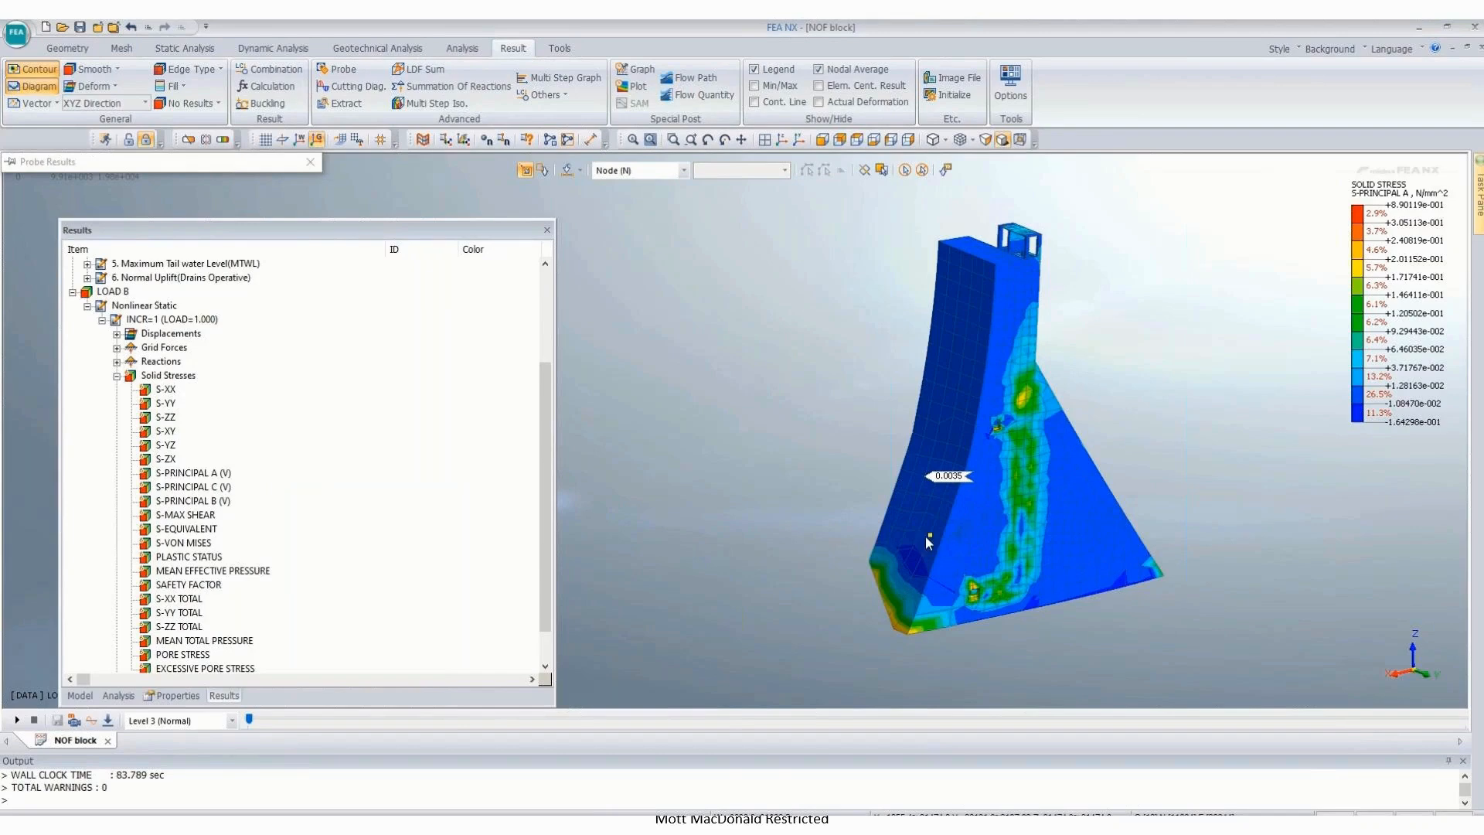
left_click(926, 536)
left_click(896, 523)
scroll(911, 492, "up", 1)
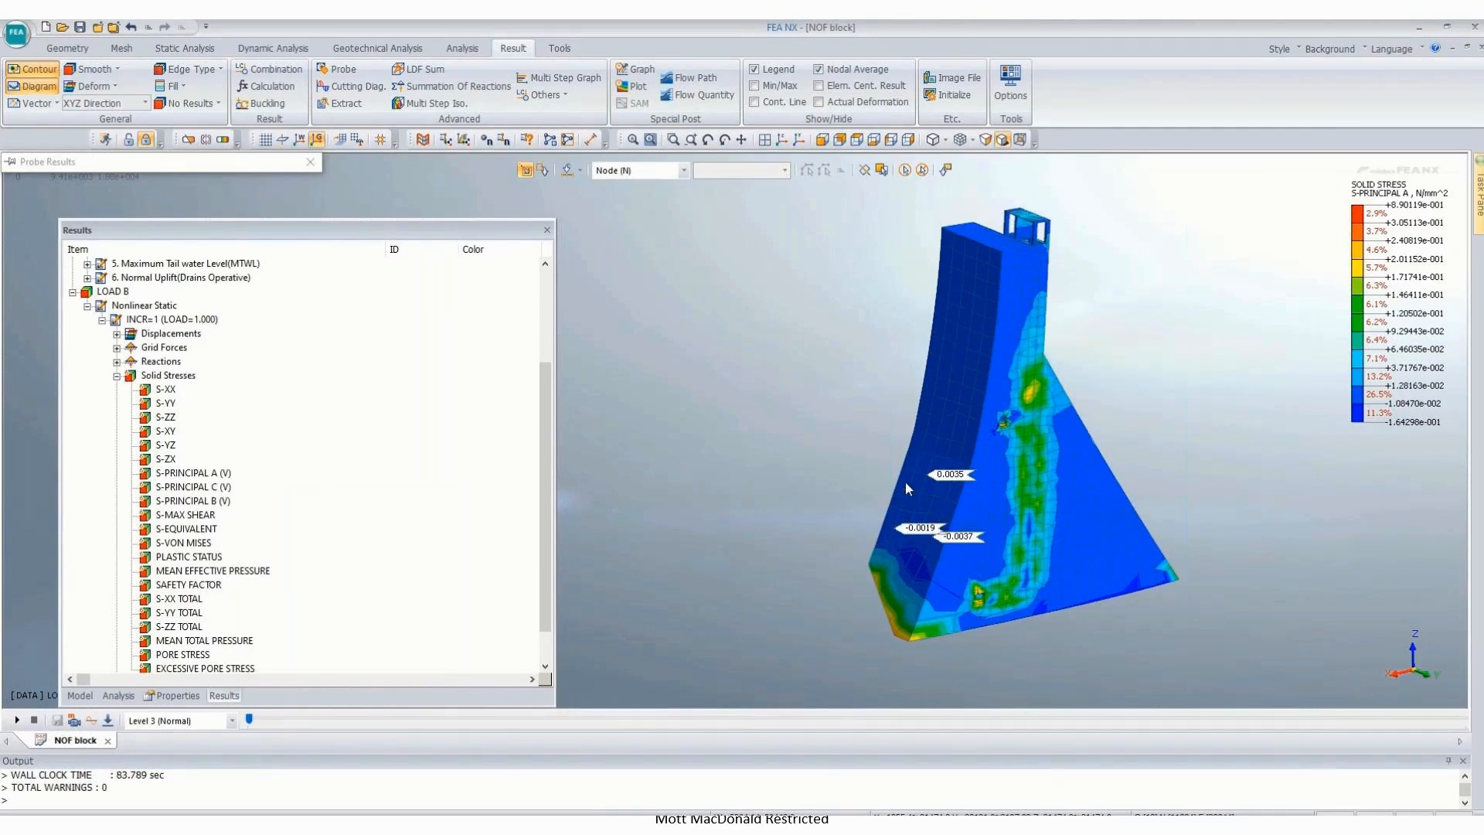
left_click(949, 513)
left_click(958, 418)
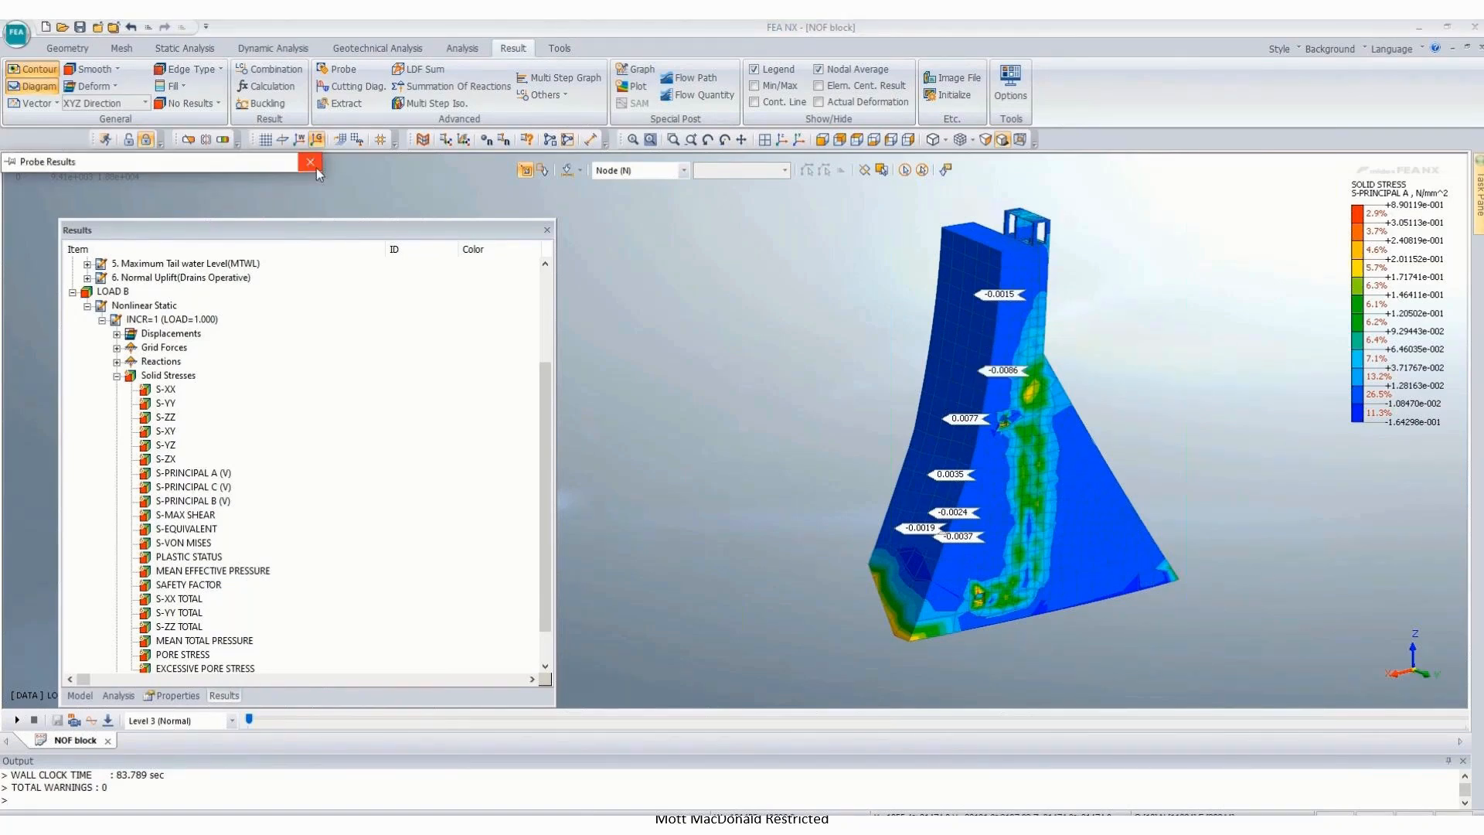
Step: Probe the S-PRINCIPAL A stress at two nodes in the high-stress M25 band, one near its upper hot spot and one mid-height
middle_click_drag(1134, 429, 1077, 426)
scroll(1015, 366, "up", 2)
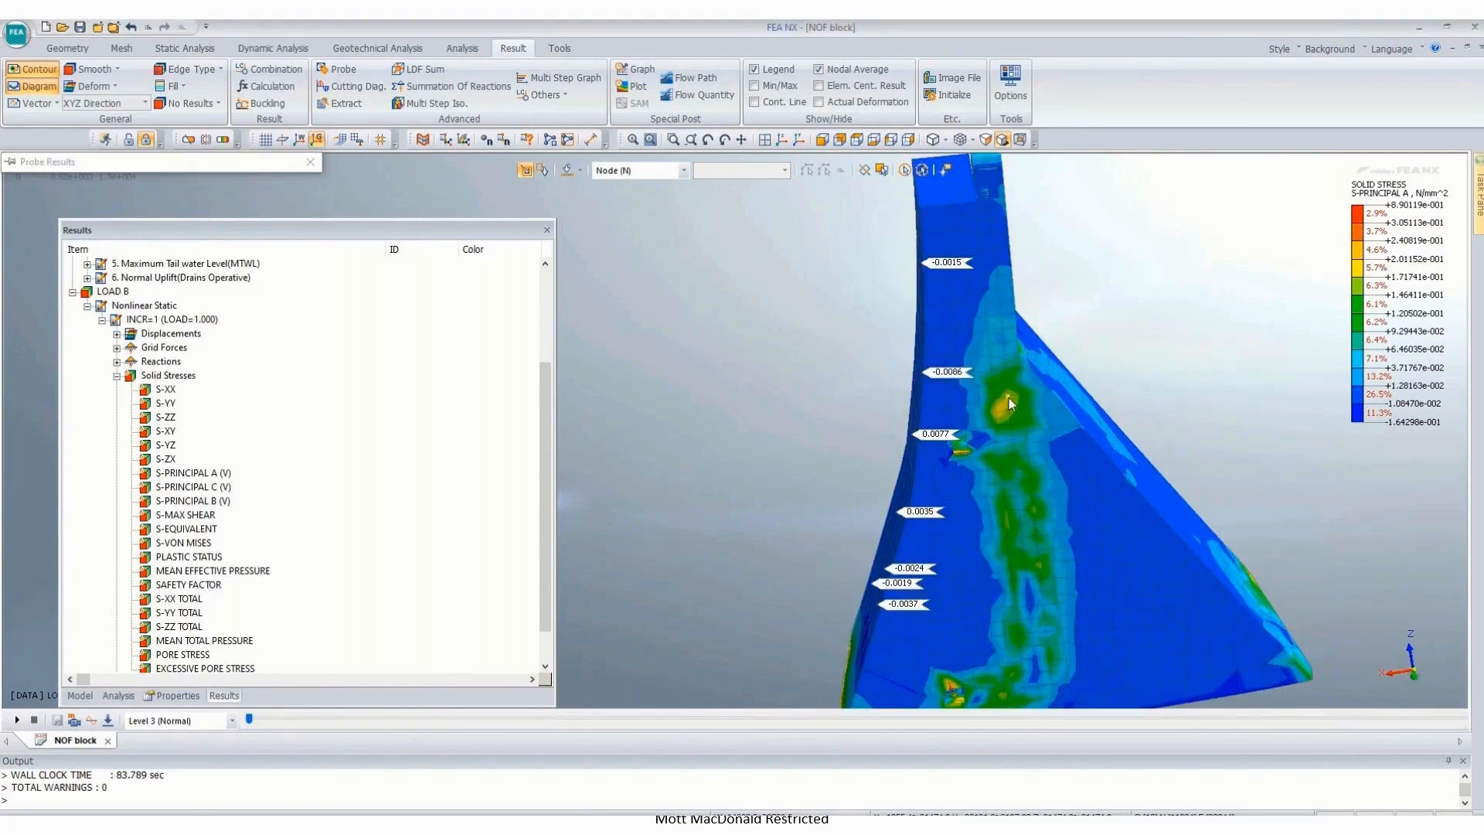
left_click(1009, 398)
left_click(1020, 497)
middle_click_drag(1020, 523, 1029, 490)
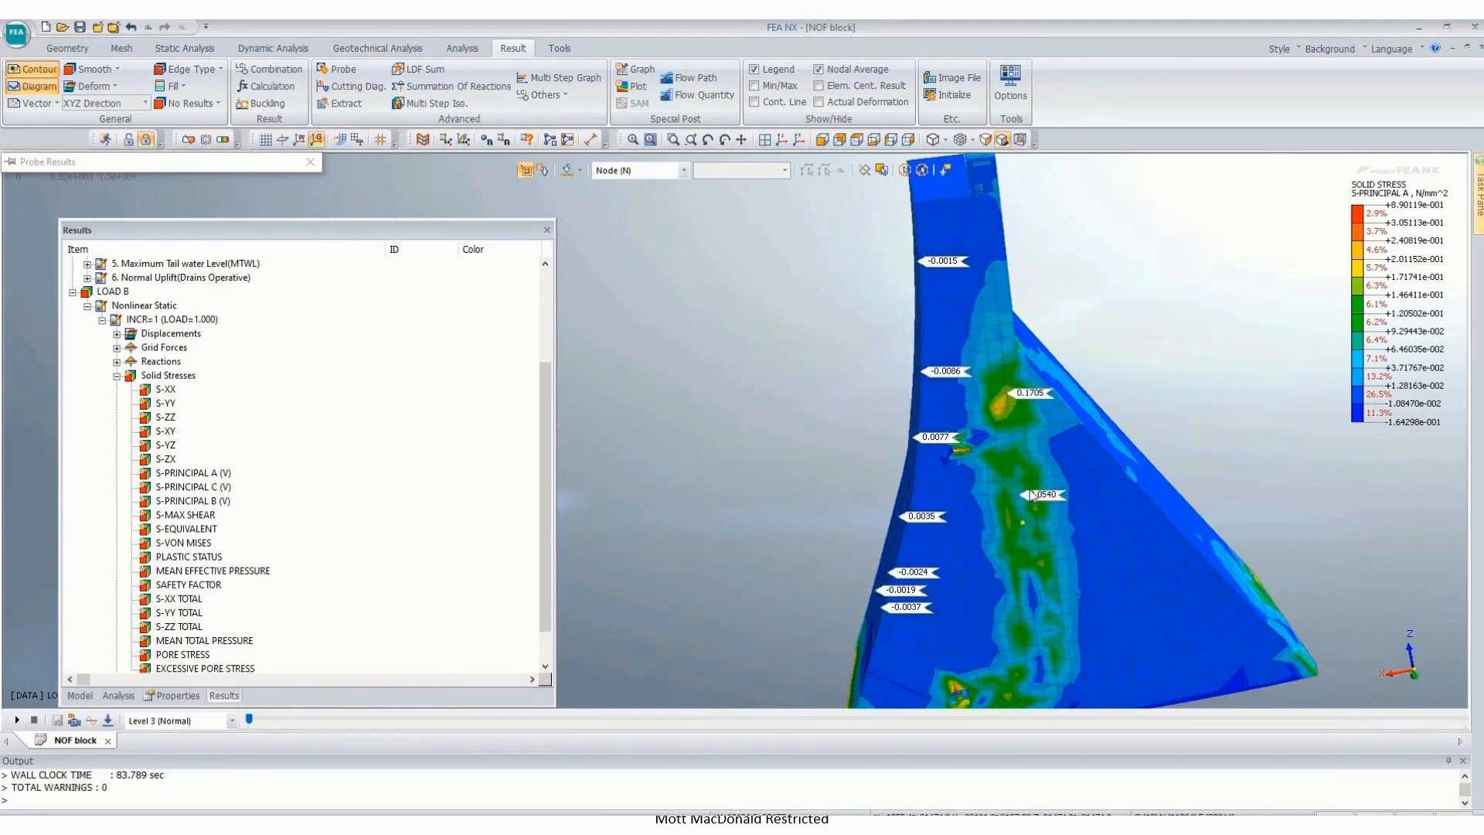
Step: Examine the principal stress distribution around the lower gallery and along the M25 zone, and close the probe results
middle_click_drag(1041, 650, 1055, 574)
scroll(1056, 573, "up", 2)
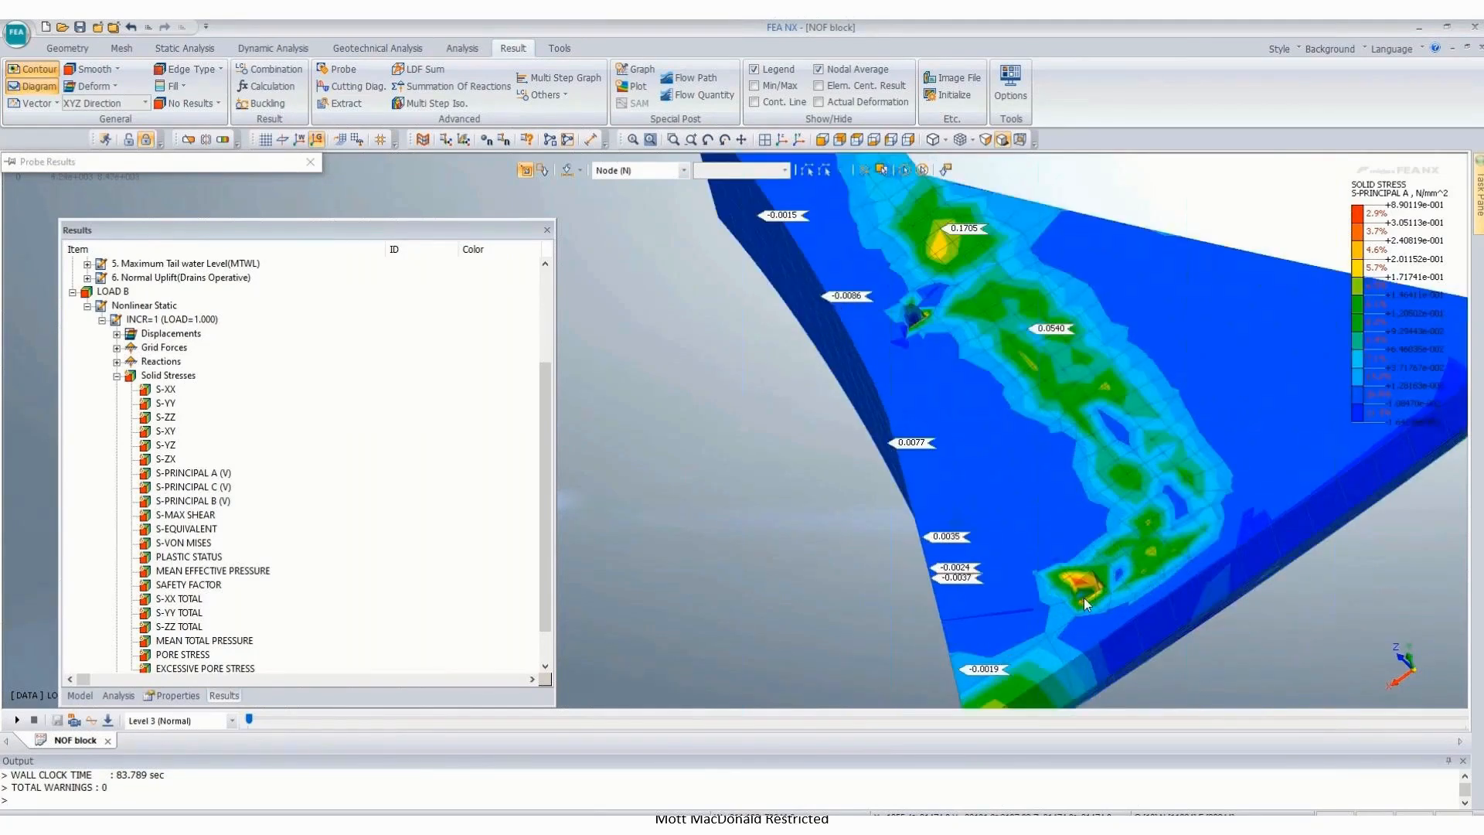
scroll(1084, 597, "up", 2)
scroll(1161, 545, "down", 3)
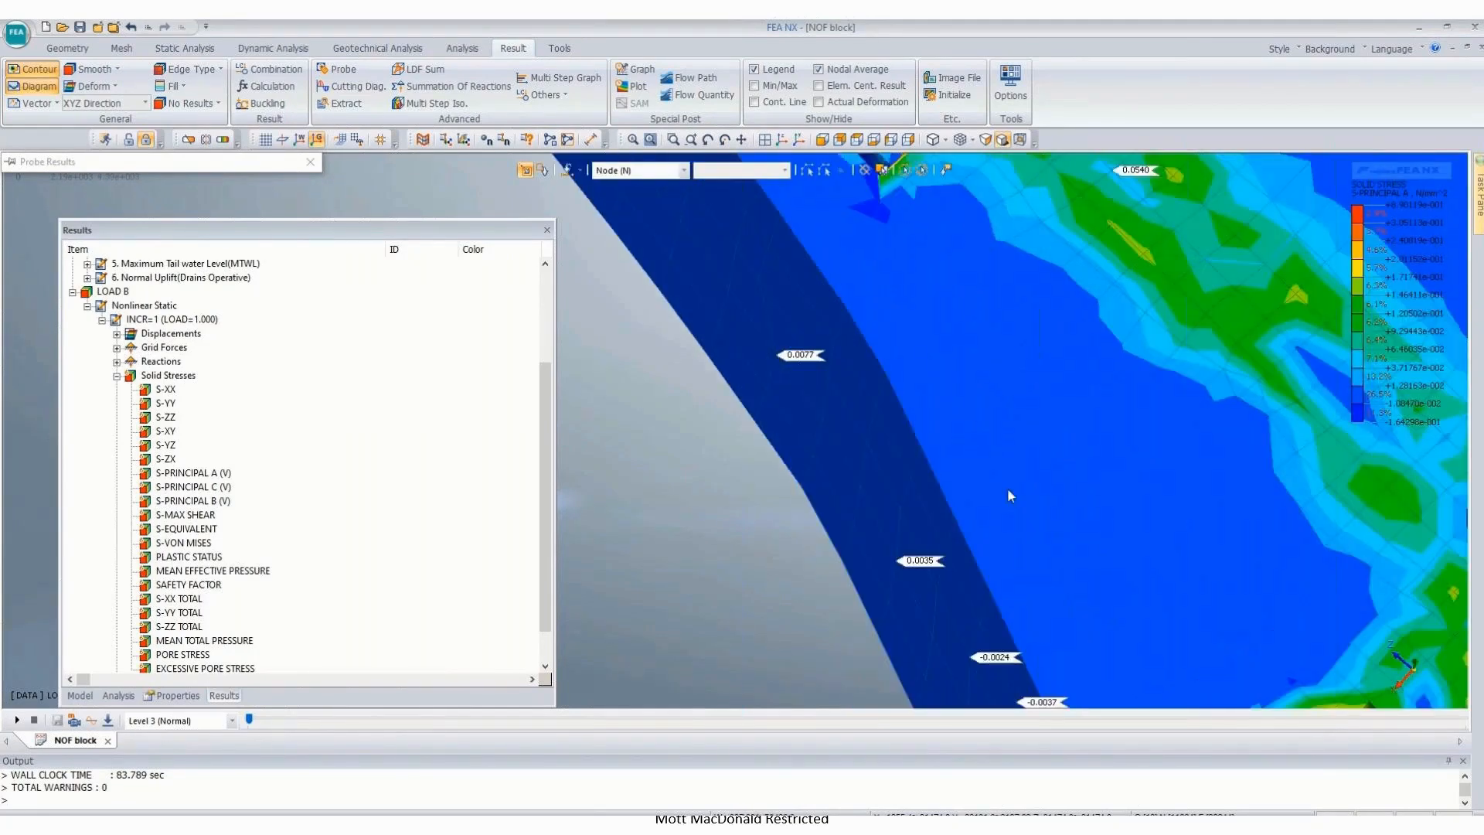
scroll(1216, 515, "down", 2)
middle_click_drag(1217, 522, 865, 598)
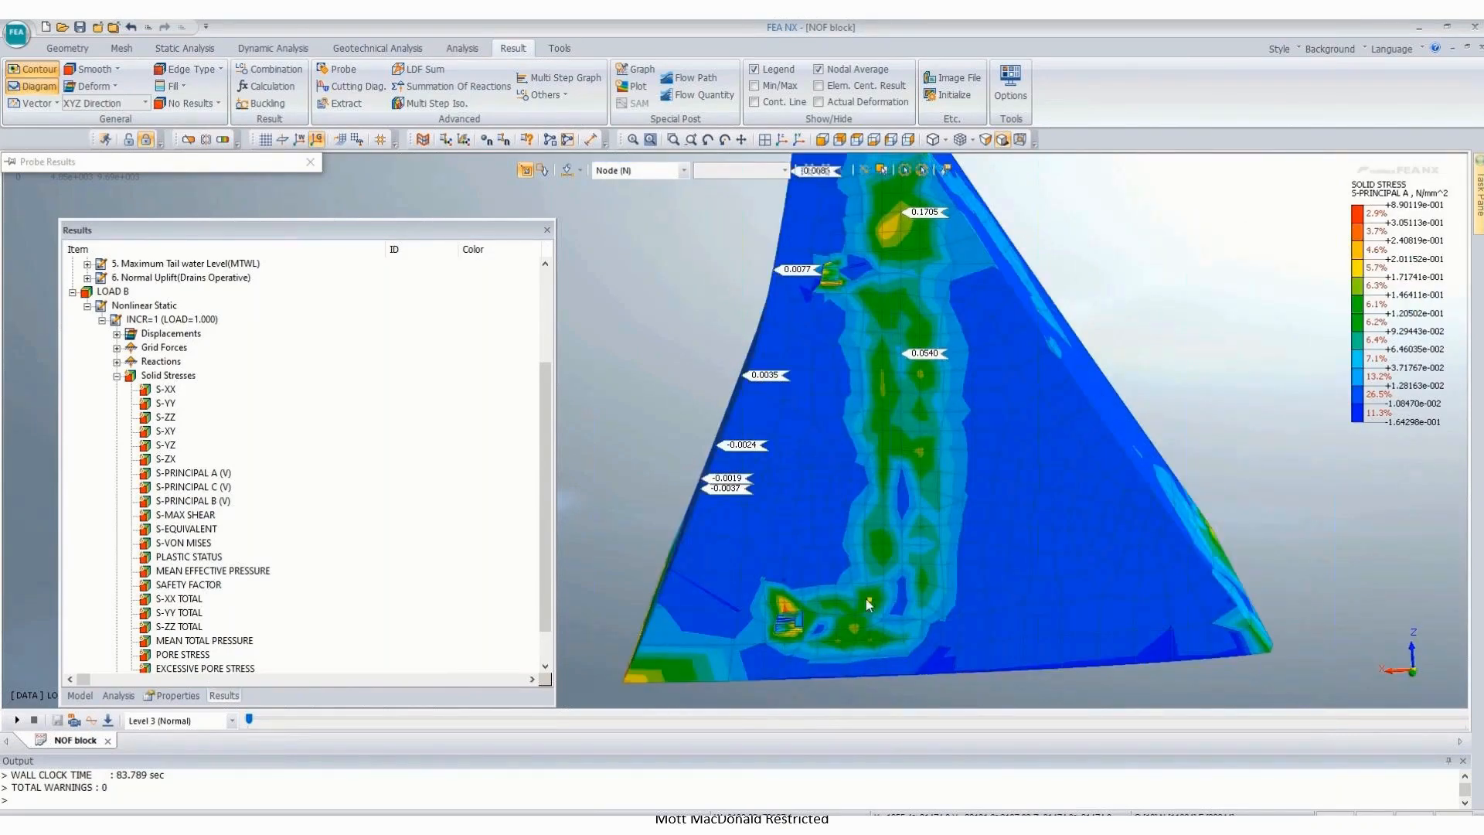
middle_click_drag(888, 610, 909, 351)
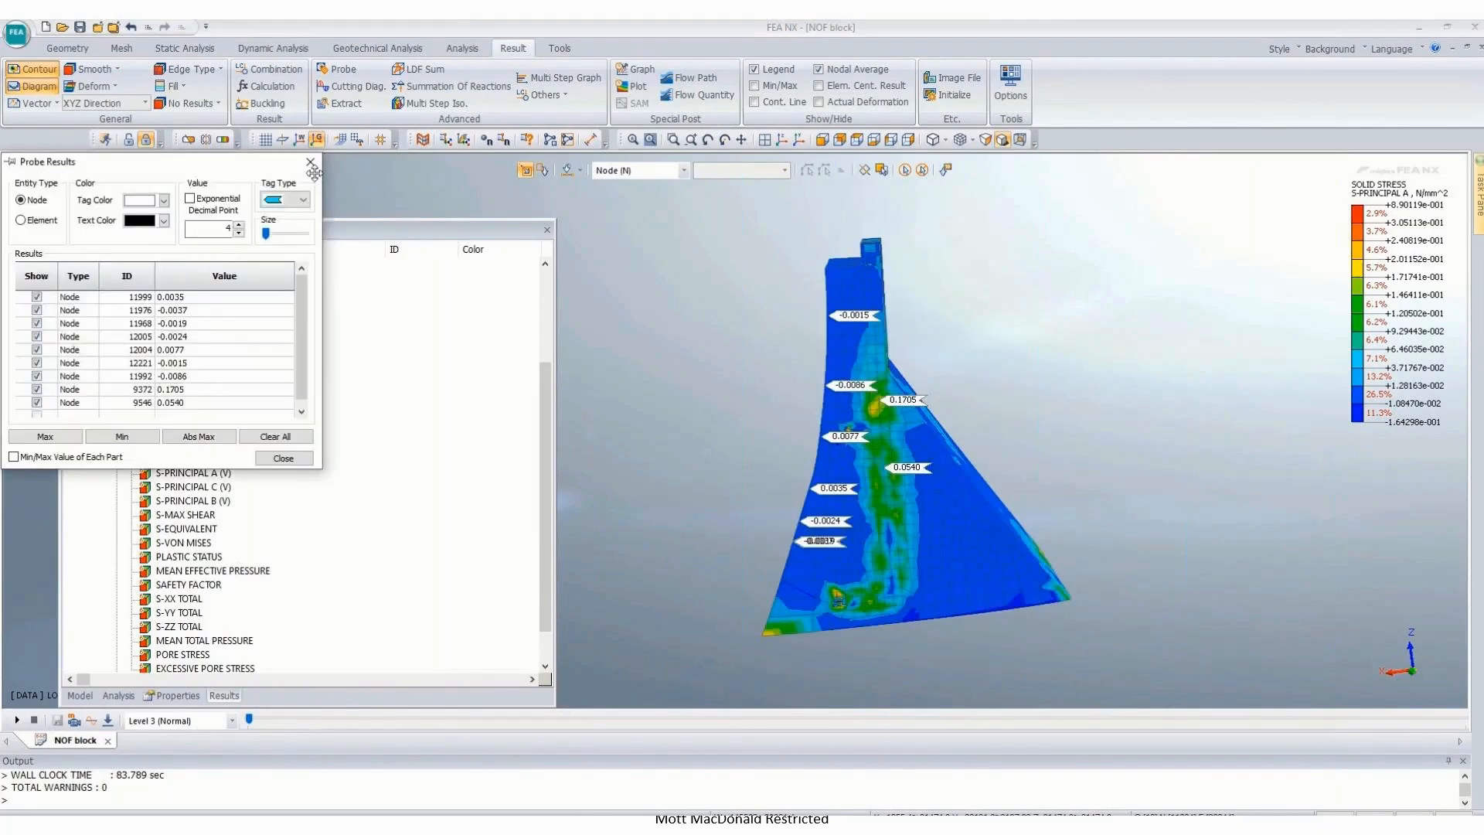
left_click(283, 456)
middle_click_drag(989, 413, 1026, 448)
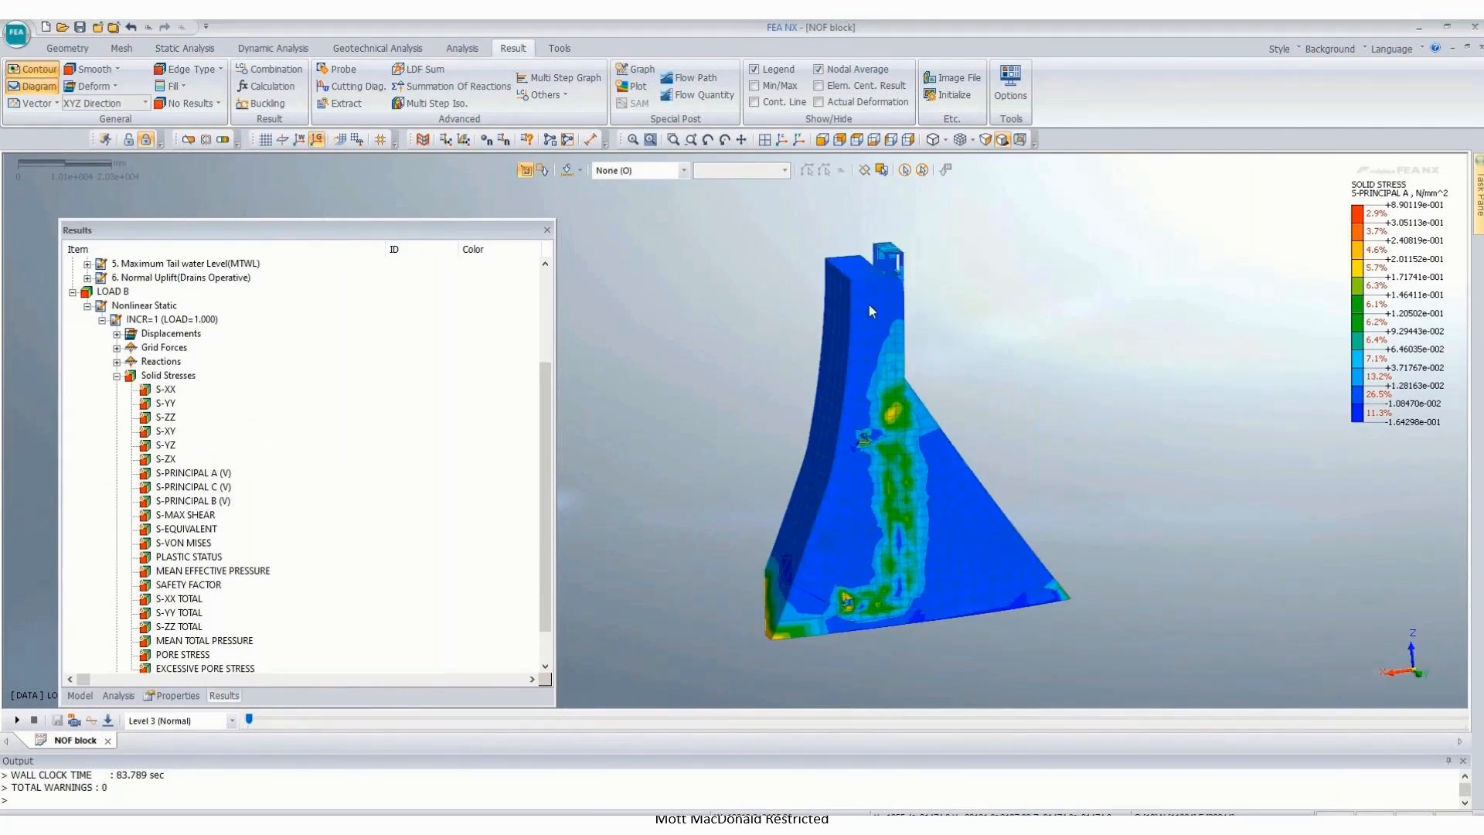
Step: Display the CRACK STATUS plot from the 3D Element Crack Results and view it on the dam
scroll(157, 593, "down", 1)
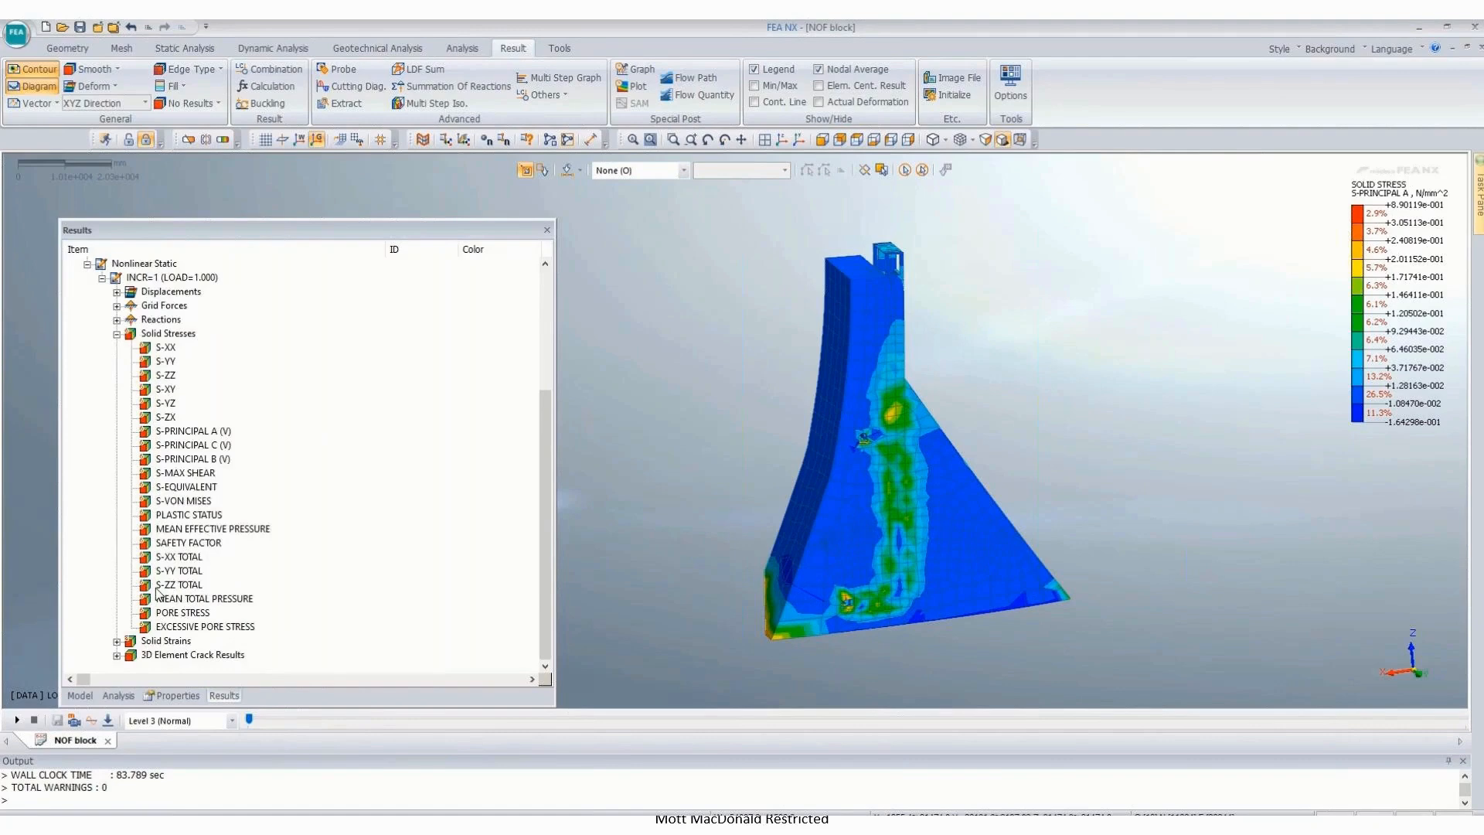
left_click(117, 656)
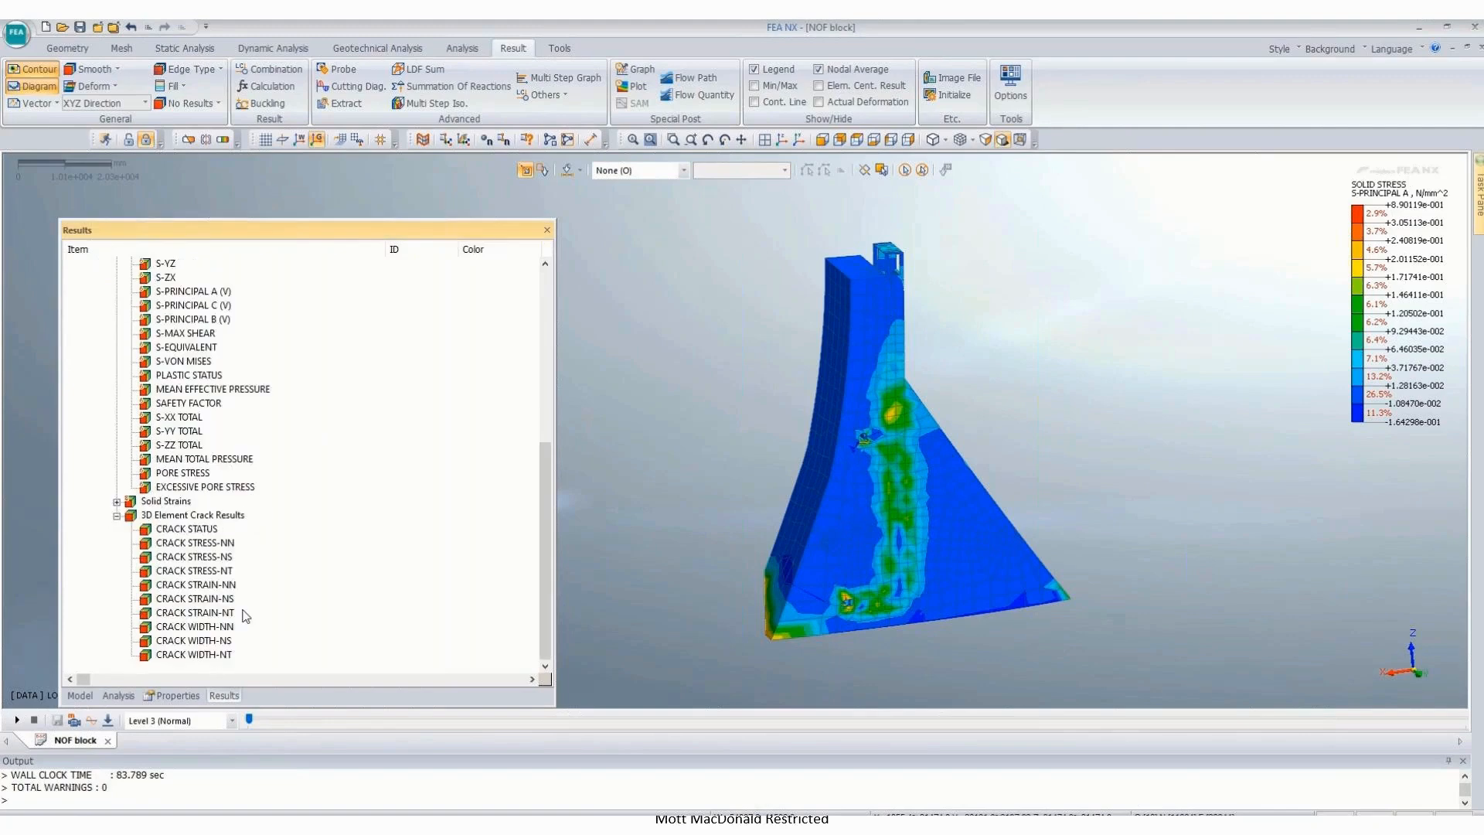
double_click(187, 529)
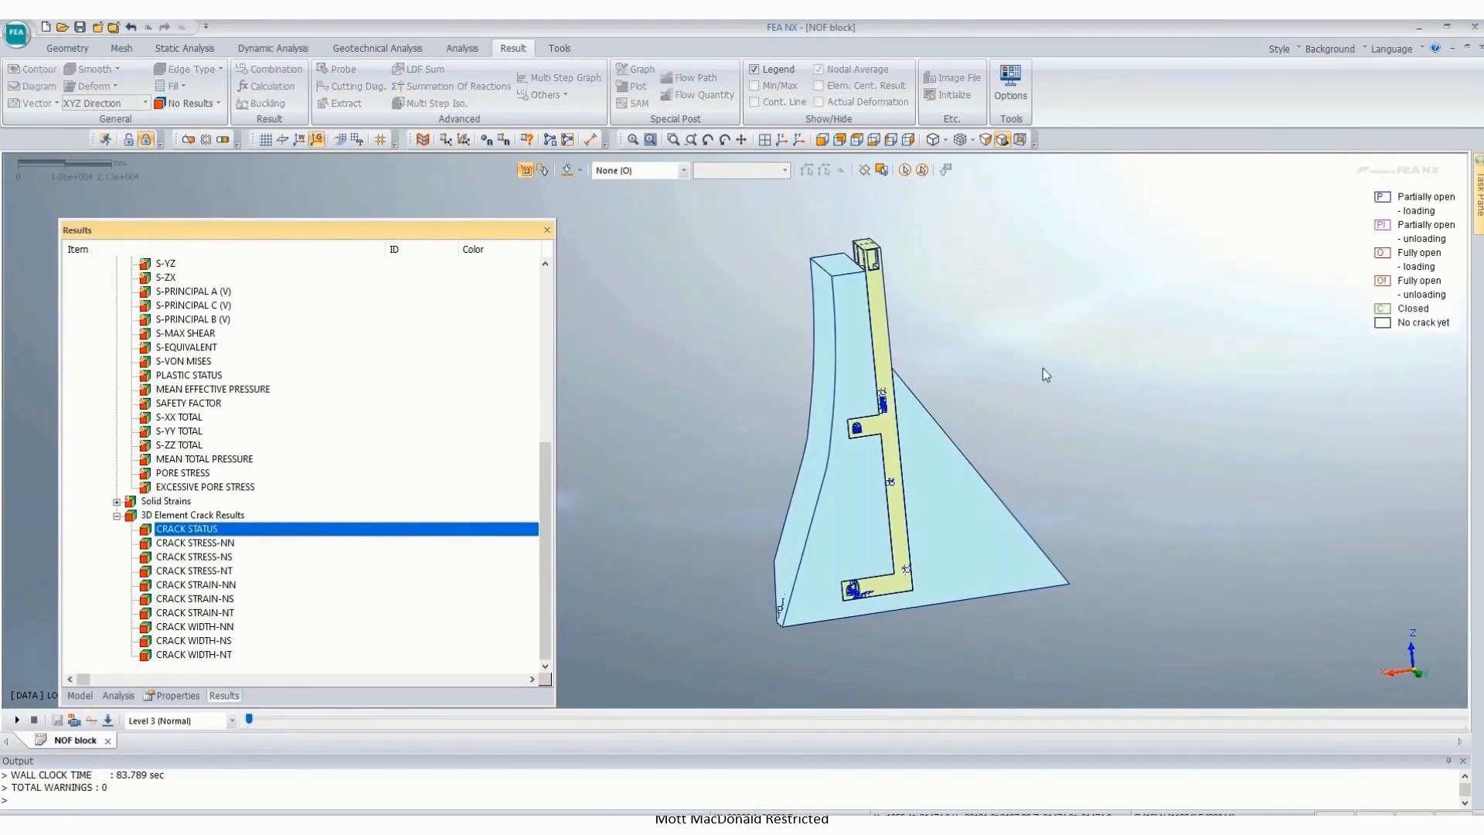
middle_click_drag(1041, 368, 782, 310)
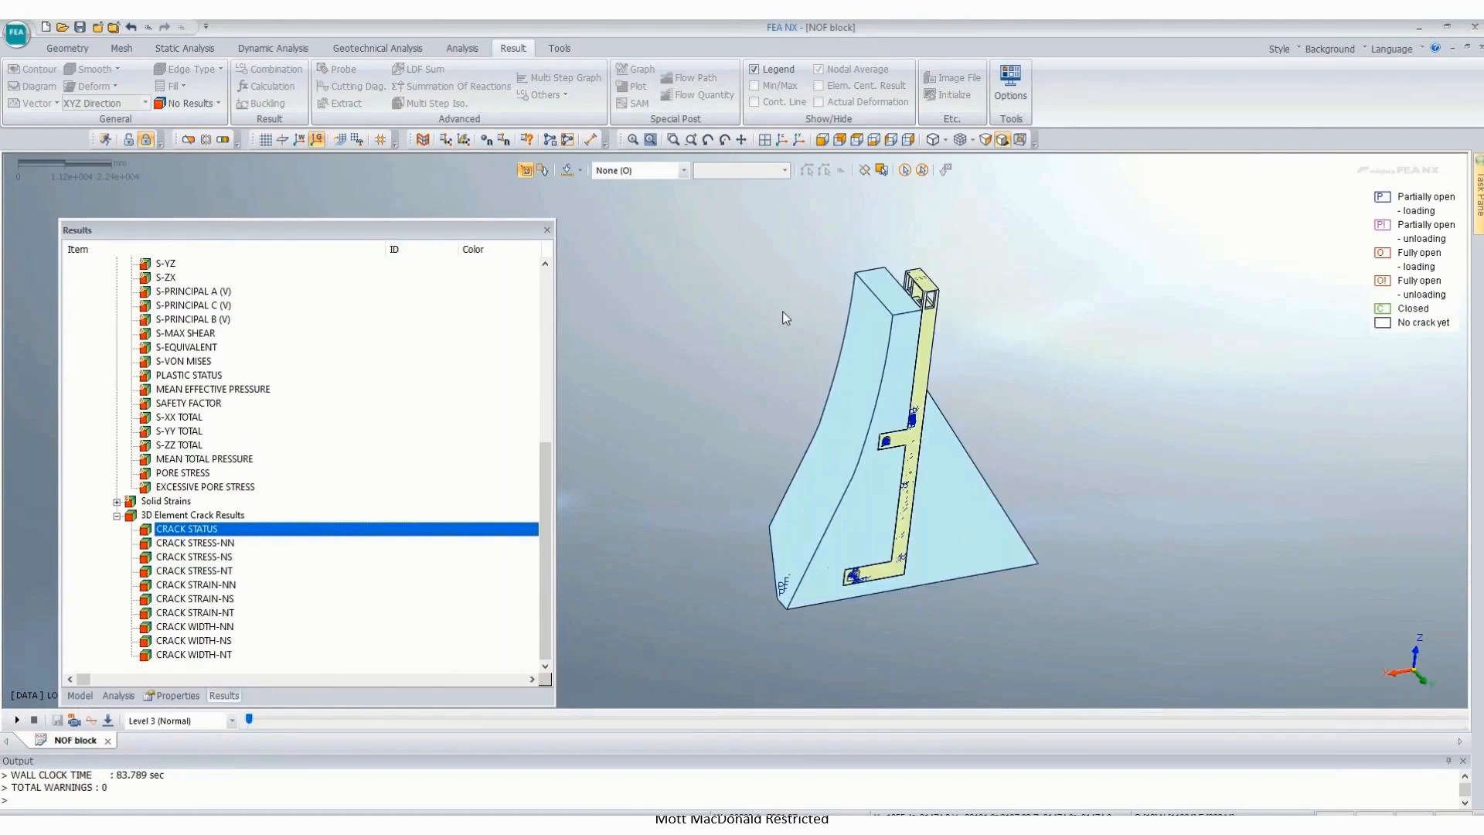
Step: Hide the M25 mesh set and set the display of parts without results to Exclude, leaving only M20's crack symbols
left_click(78, 695)
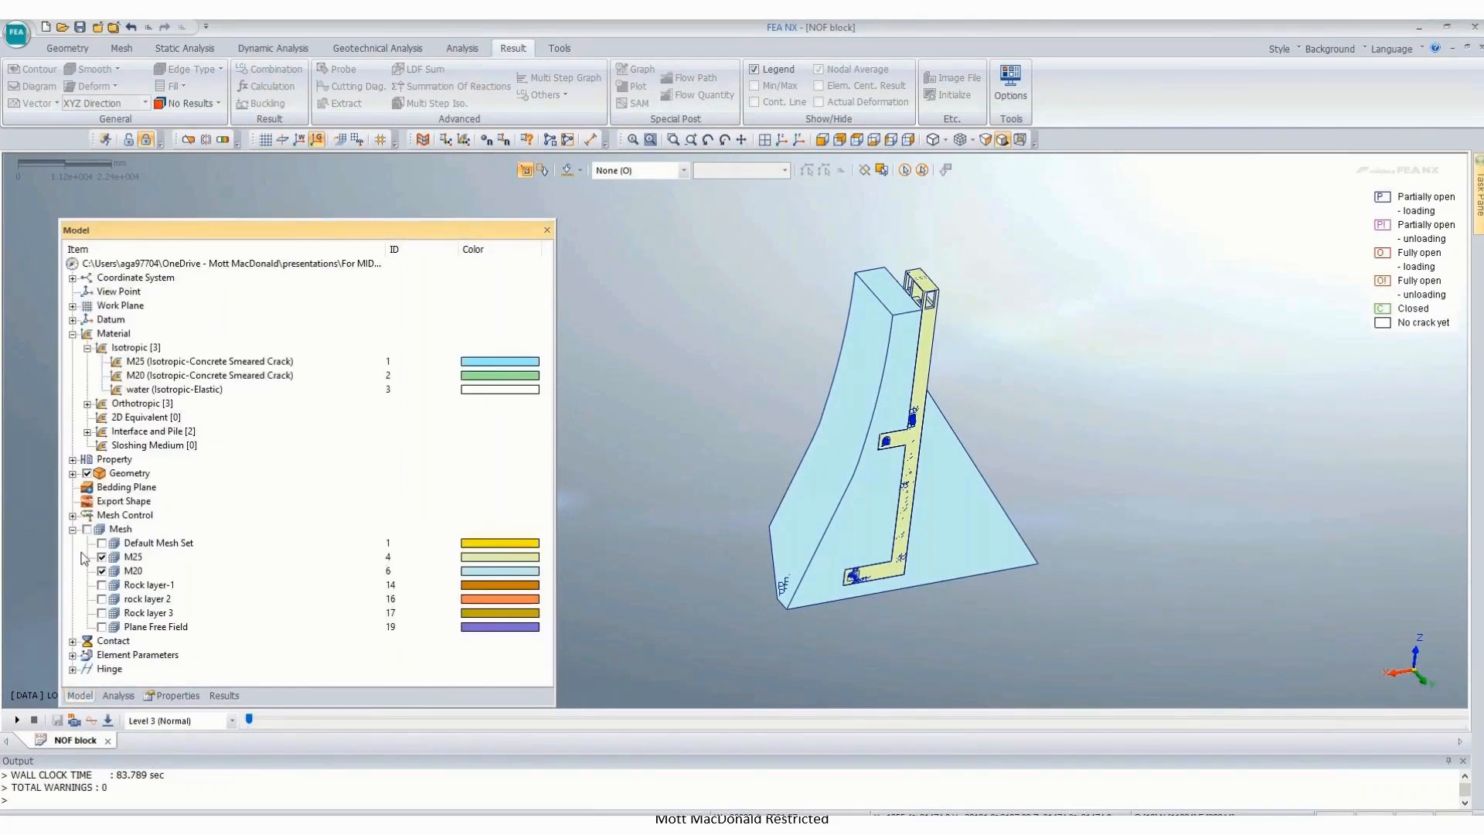
scroll(760, 570, "up", 2)
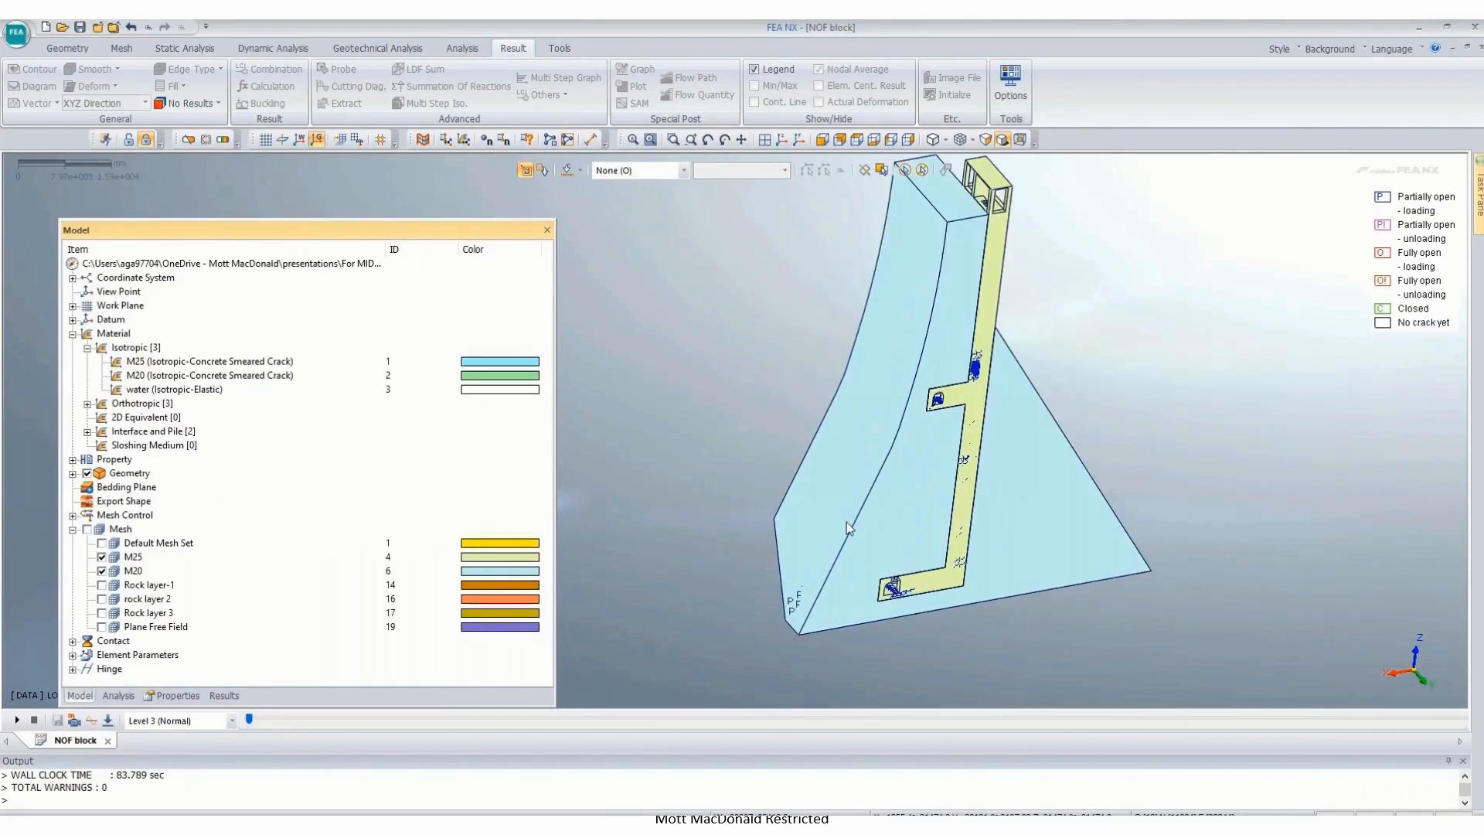
left_click(102, 556)
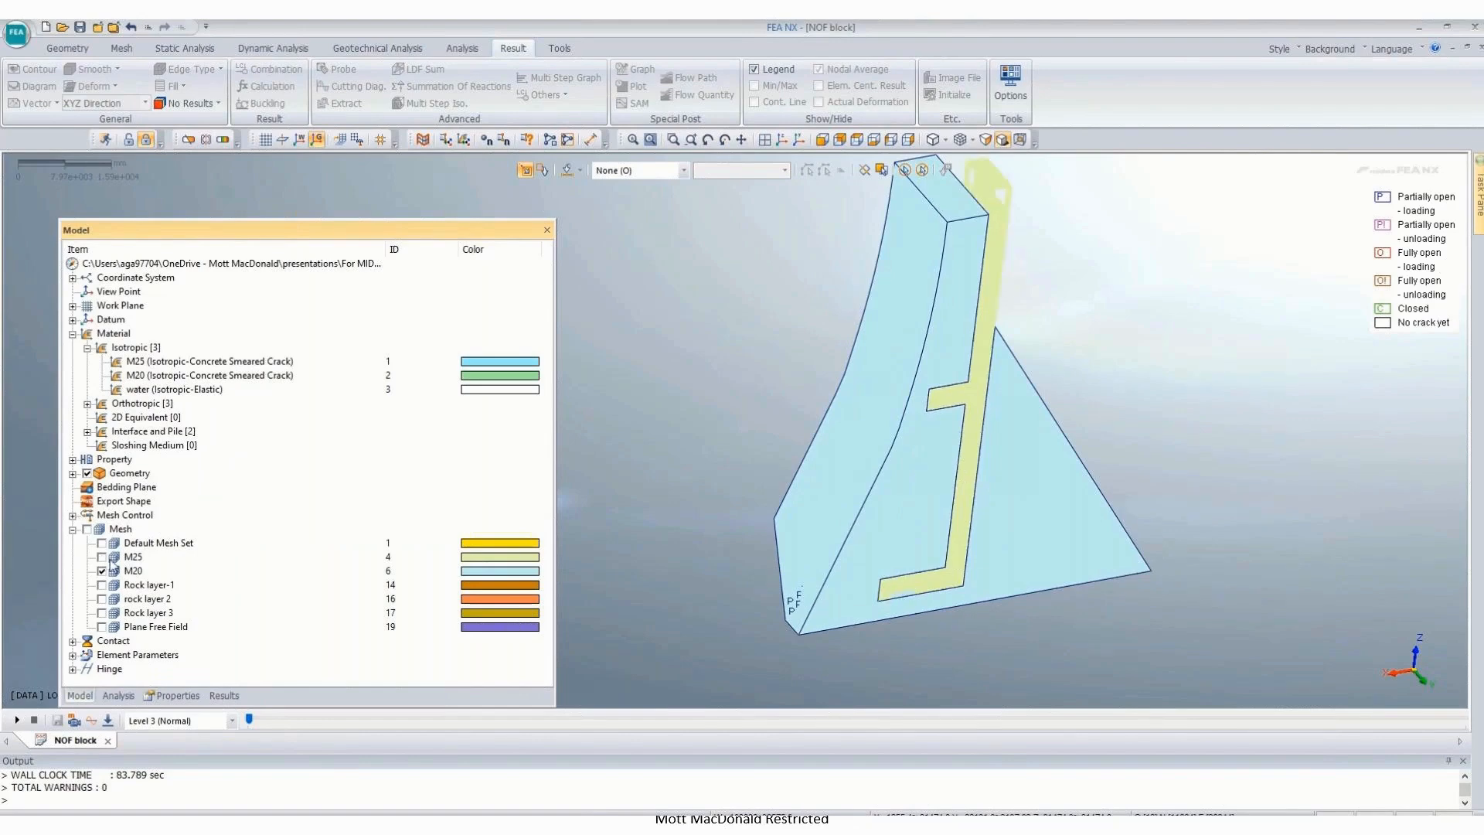
middle_click_drag(1105, 490, 815, 632)
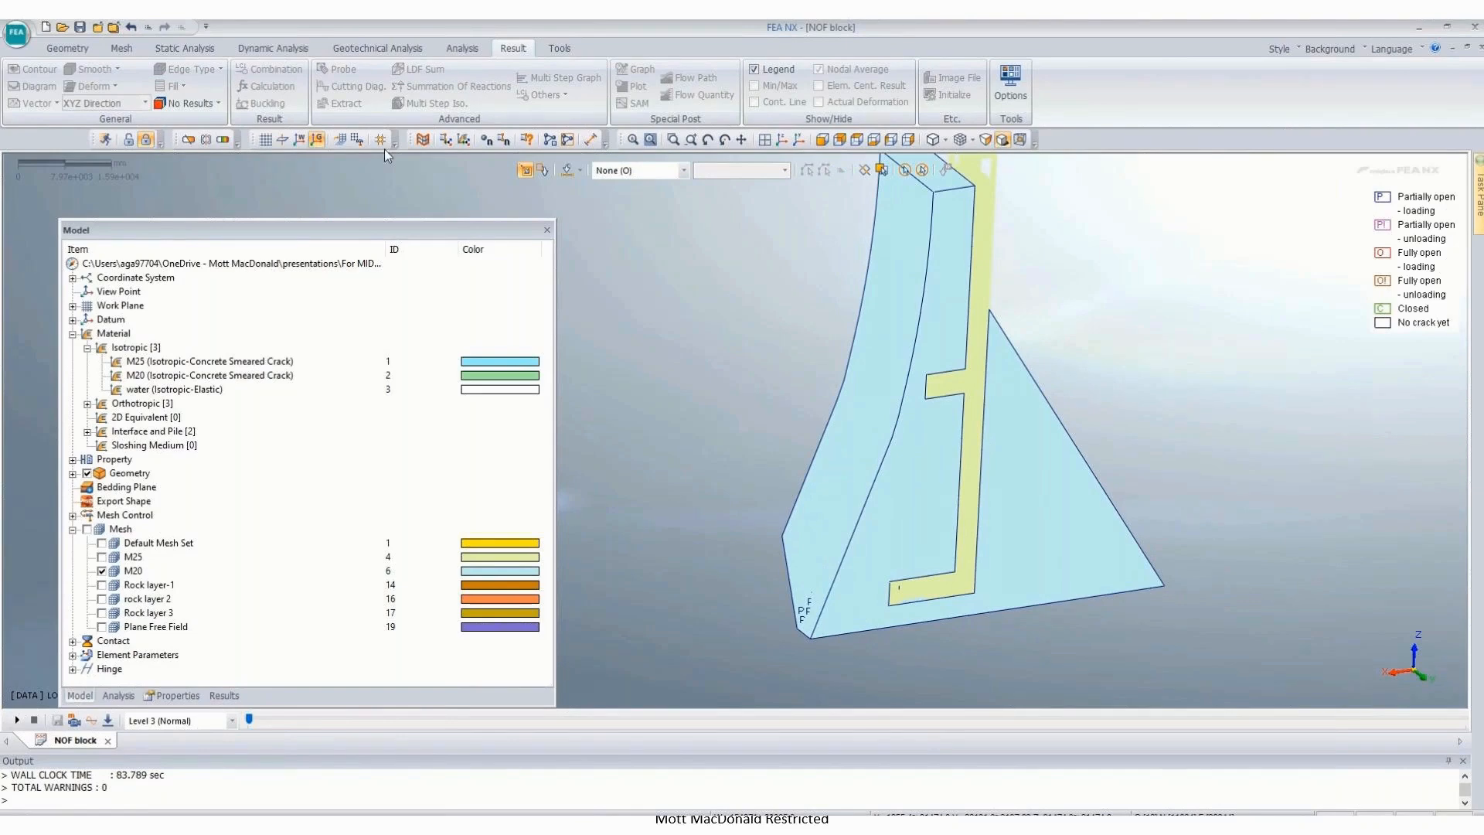
left_click(219, 106)
left_click(219, 105)
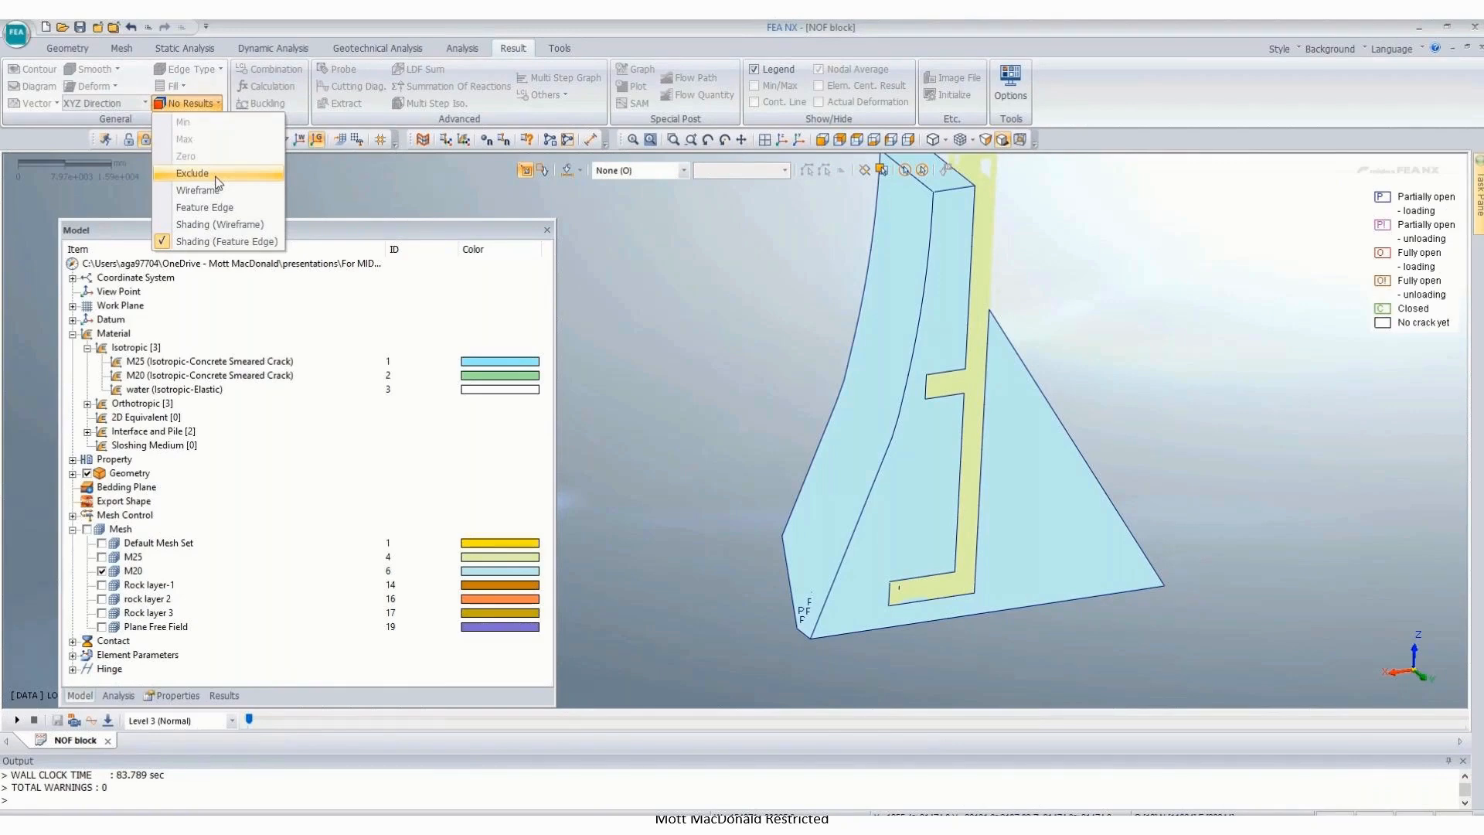
left_click(193, 173)
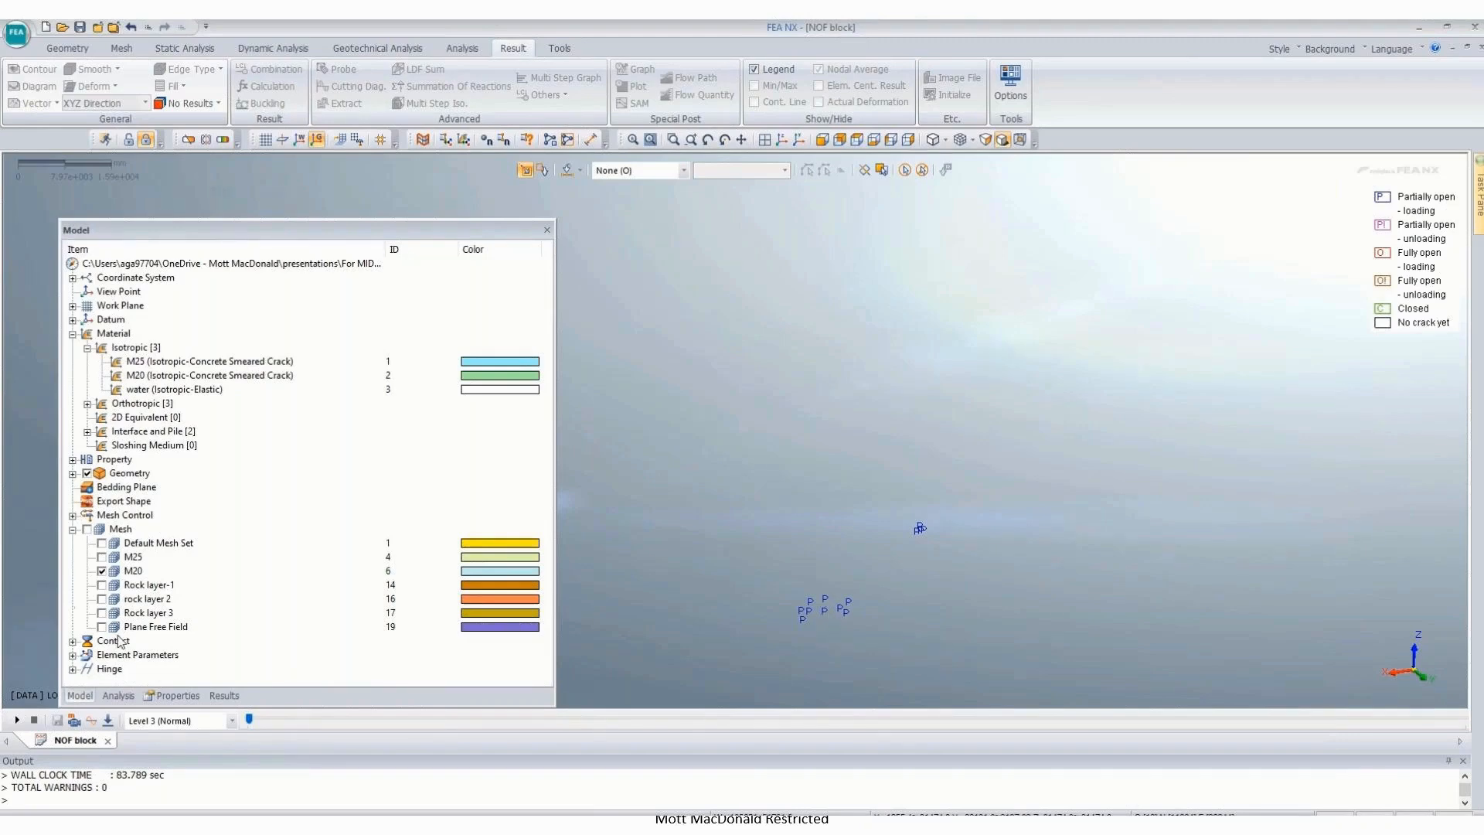
Step: Plot CRACK WIDTH-NN for the M20 mesh set and examine the crack markers near the dam's heel against the legend
left_click(225, 696)
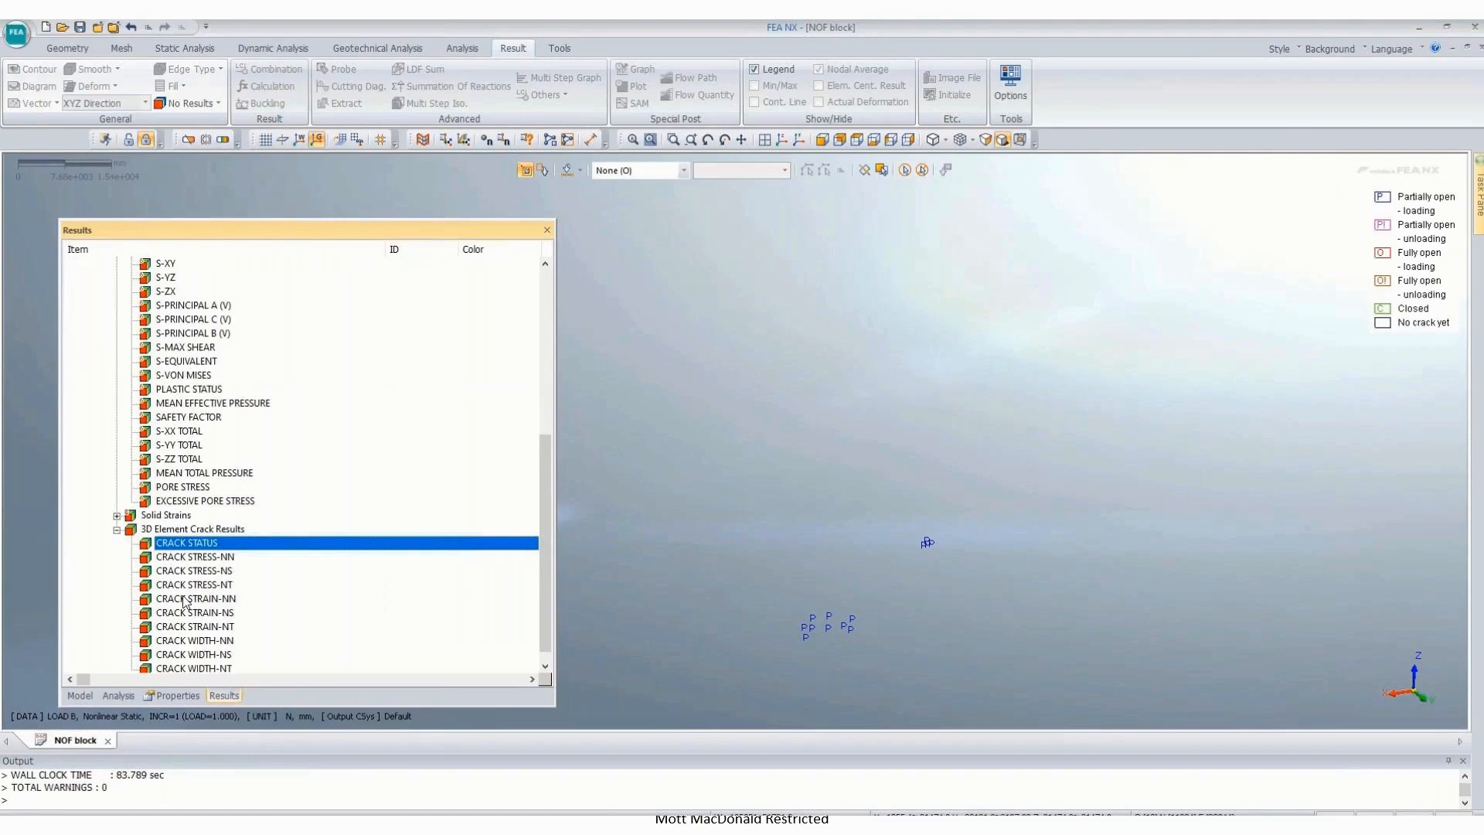
left_click(212, 642)
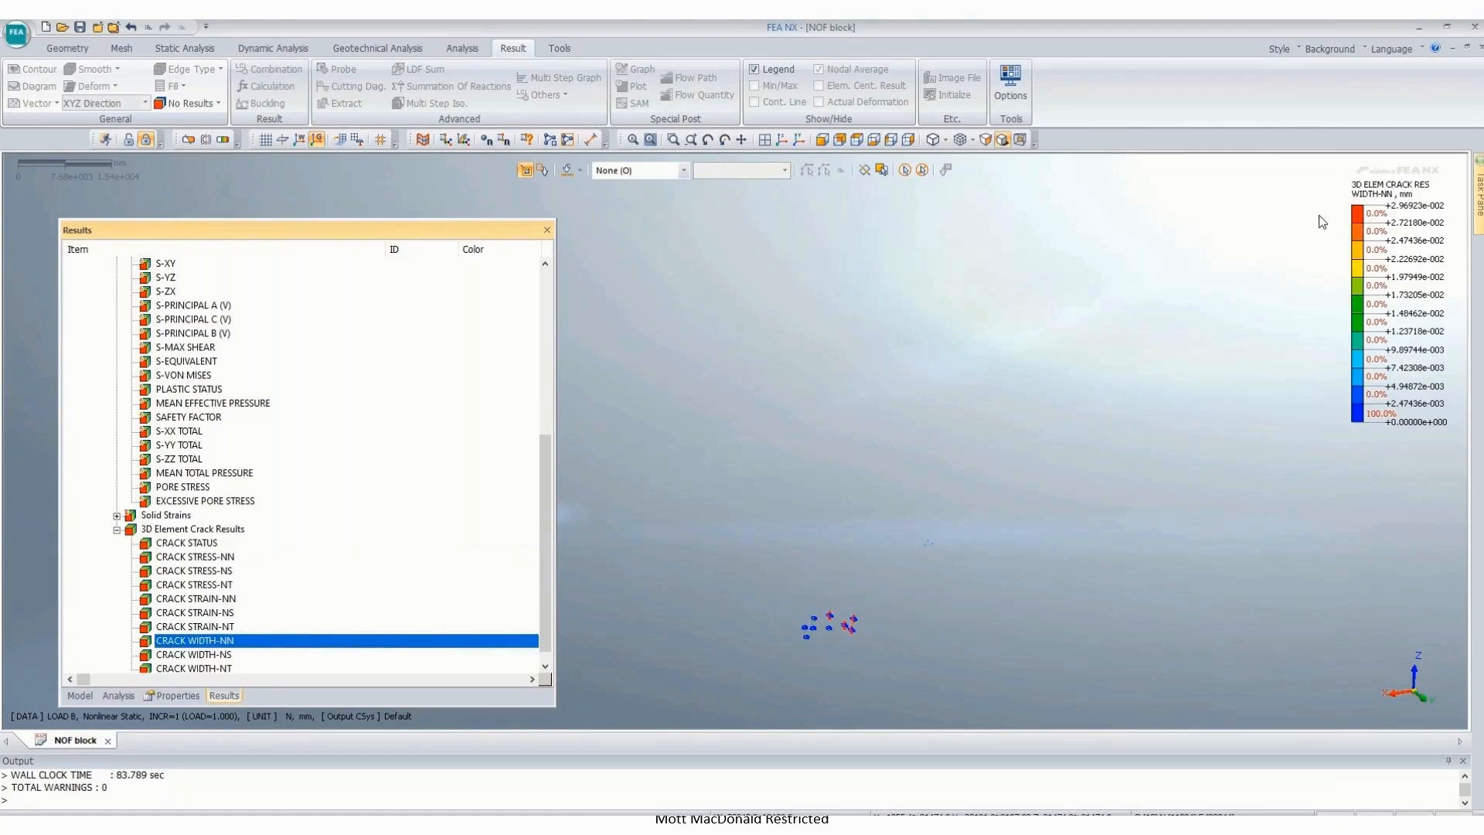
scroll(848, 627, "up", 2)
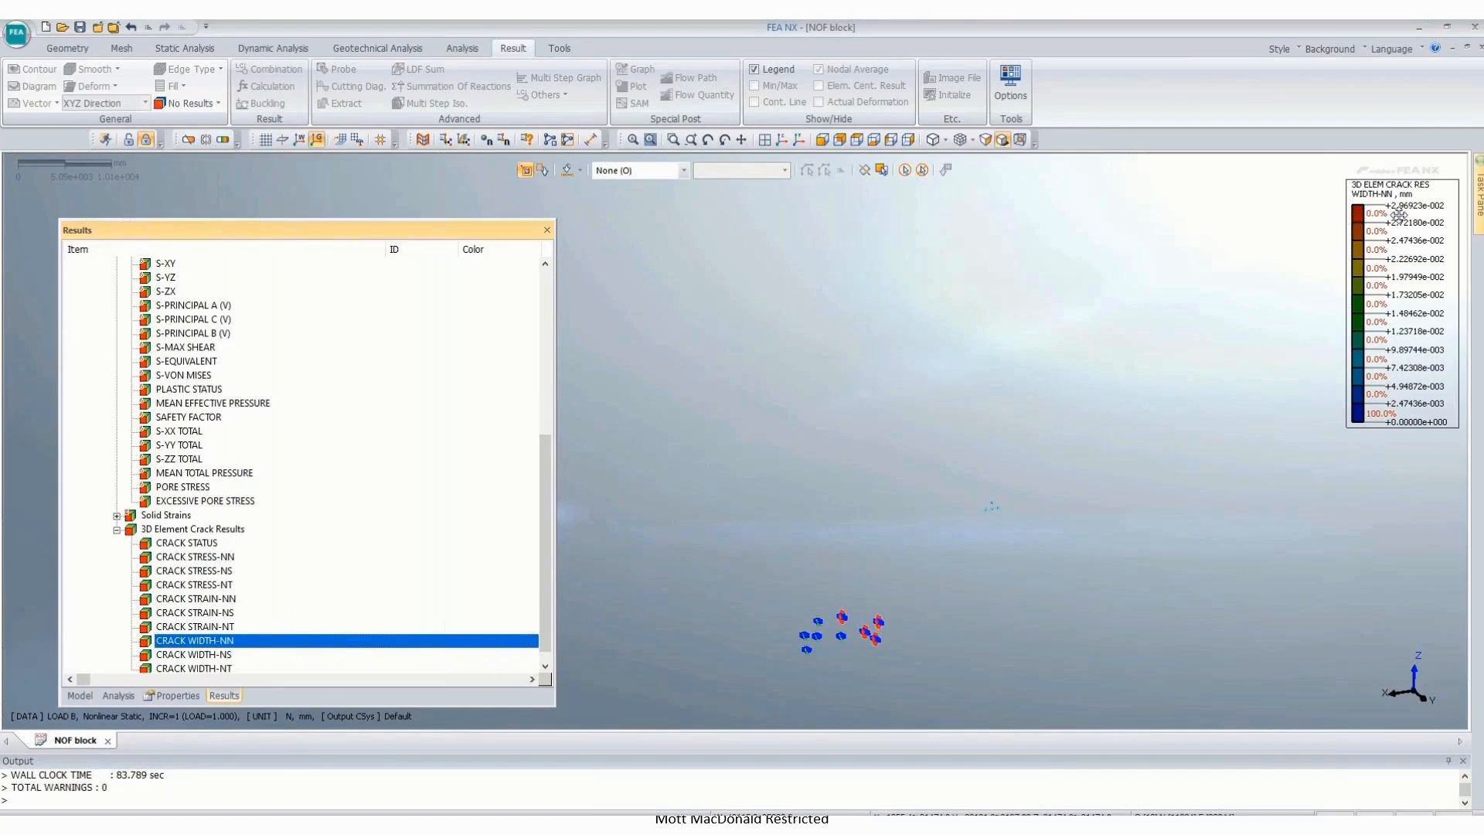
scroll(845, 511, "up", 1)
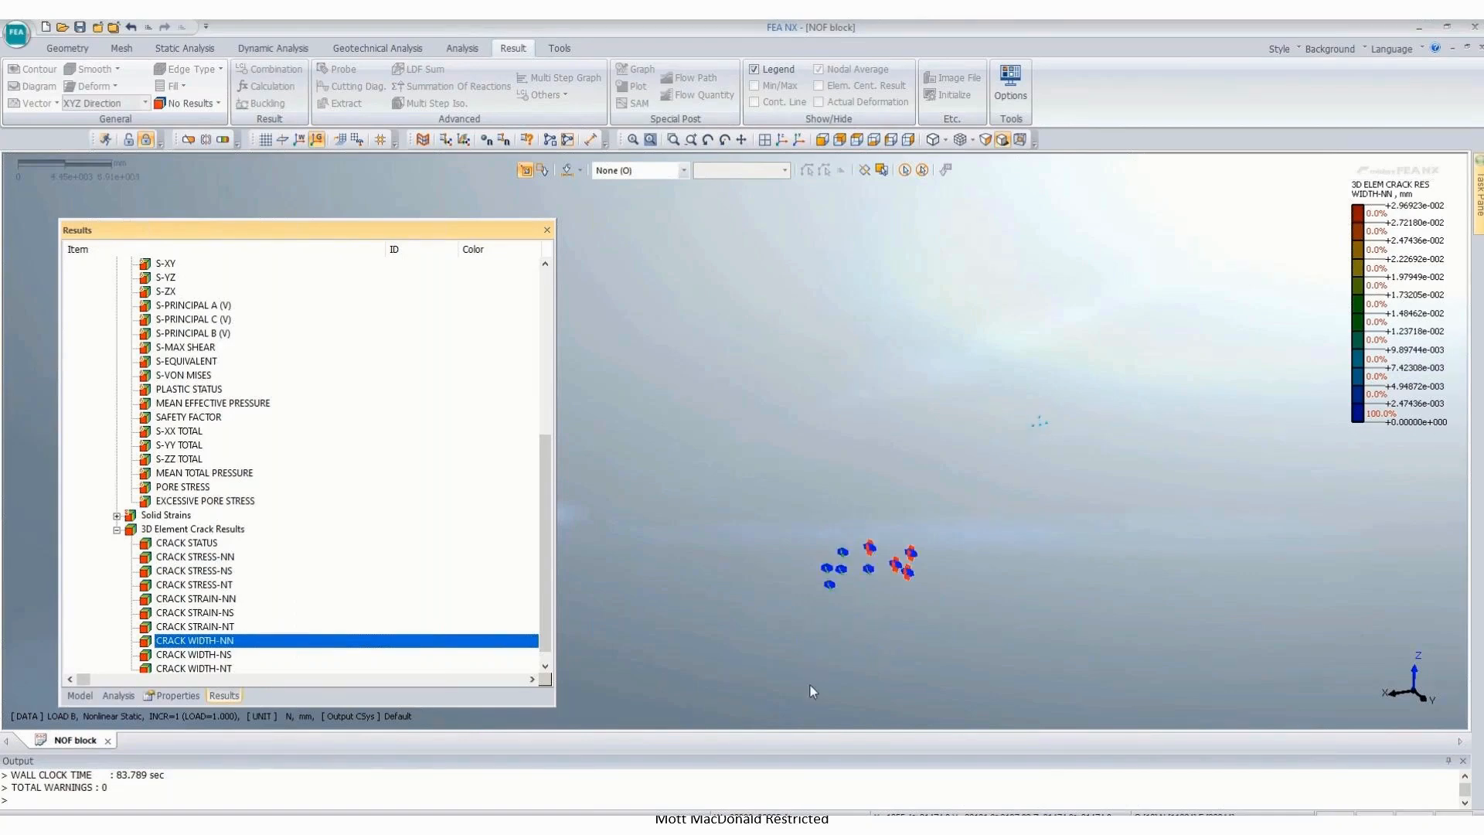
scroll(810, 684, "up", 1)
scroll(896, 589, "up", 3)
scroll(881, 578, "down", 2)
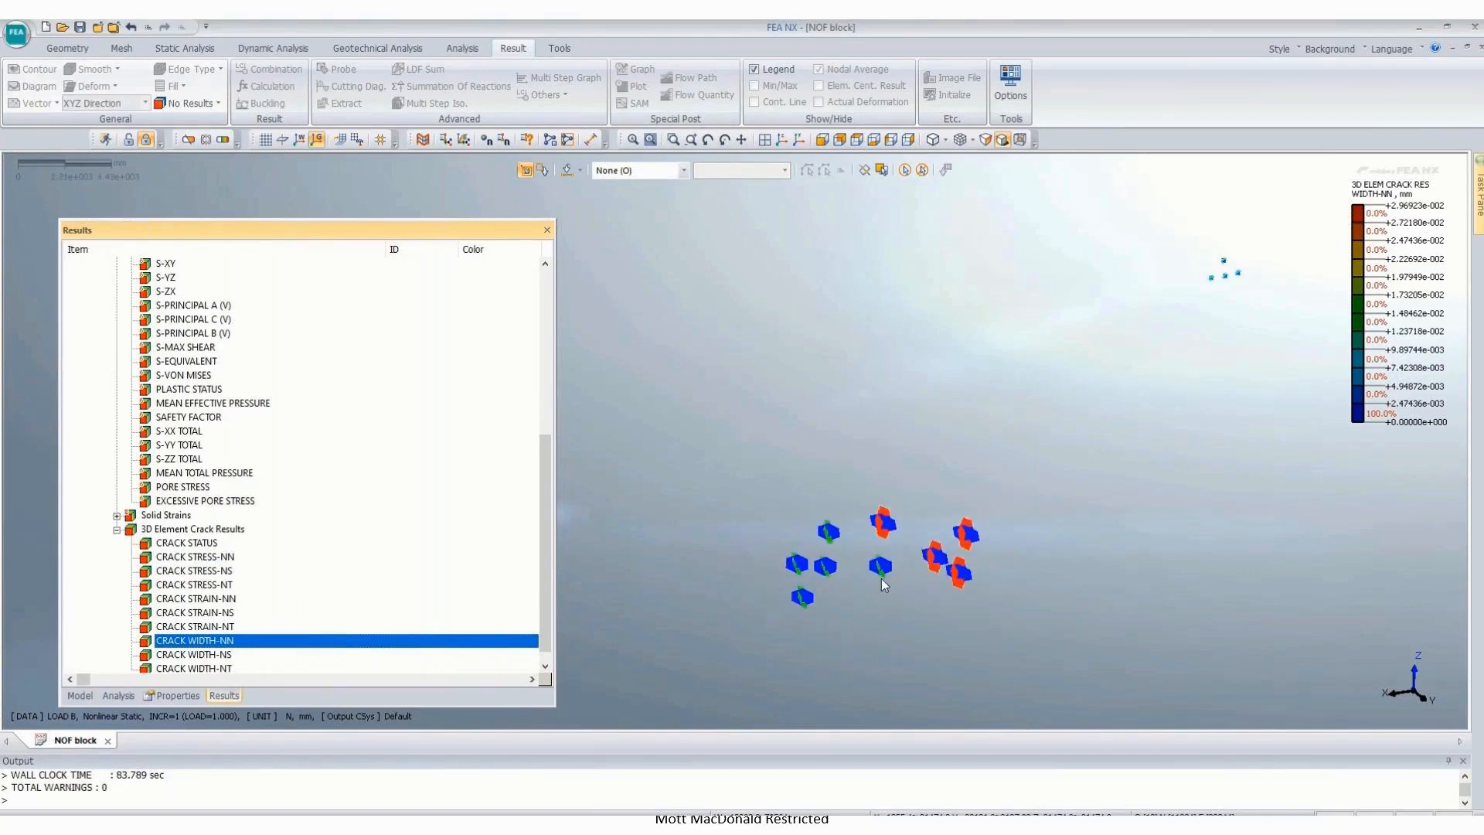
scroll(843, 585, "down", 2)
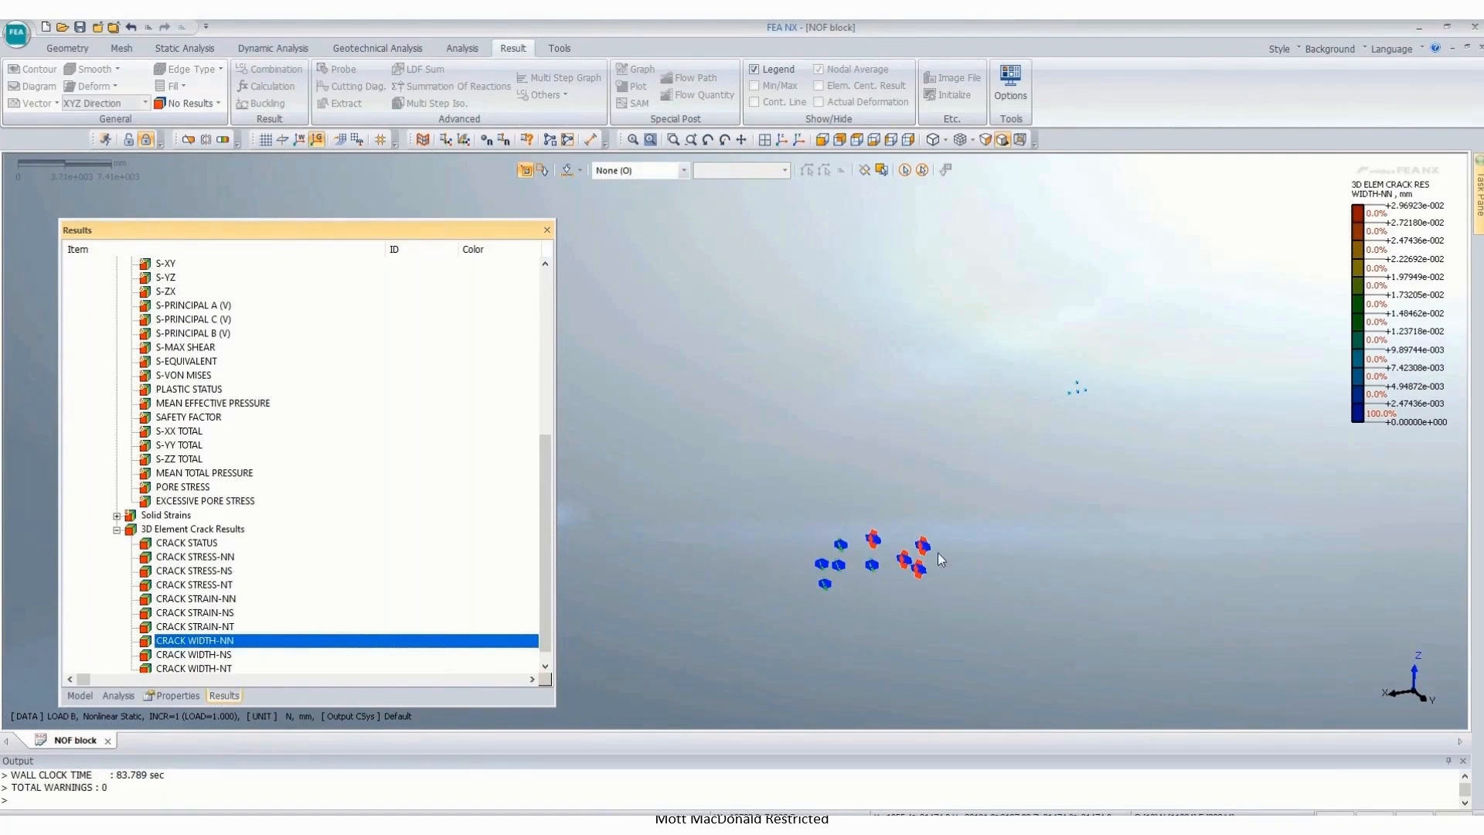
Step: Show the M25 mesh set in place of M20 for the crack width plot
left_click(80, 694)
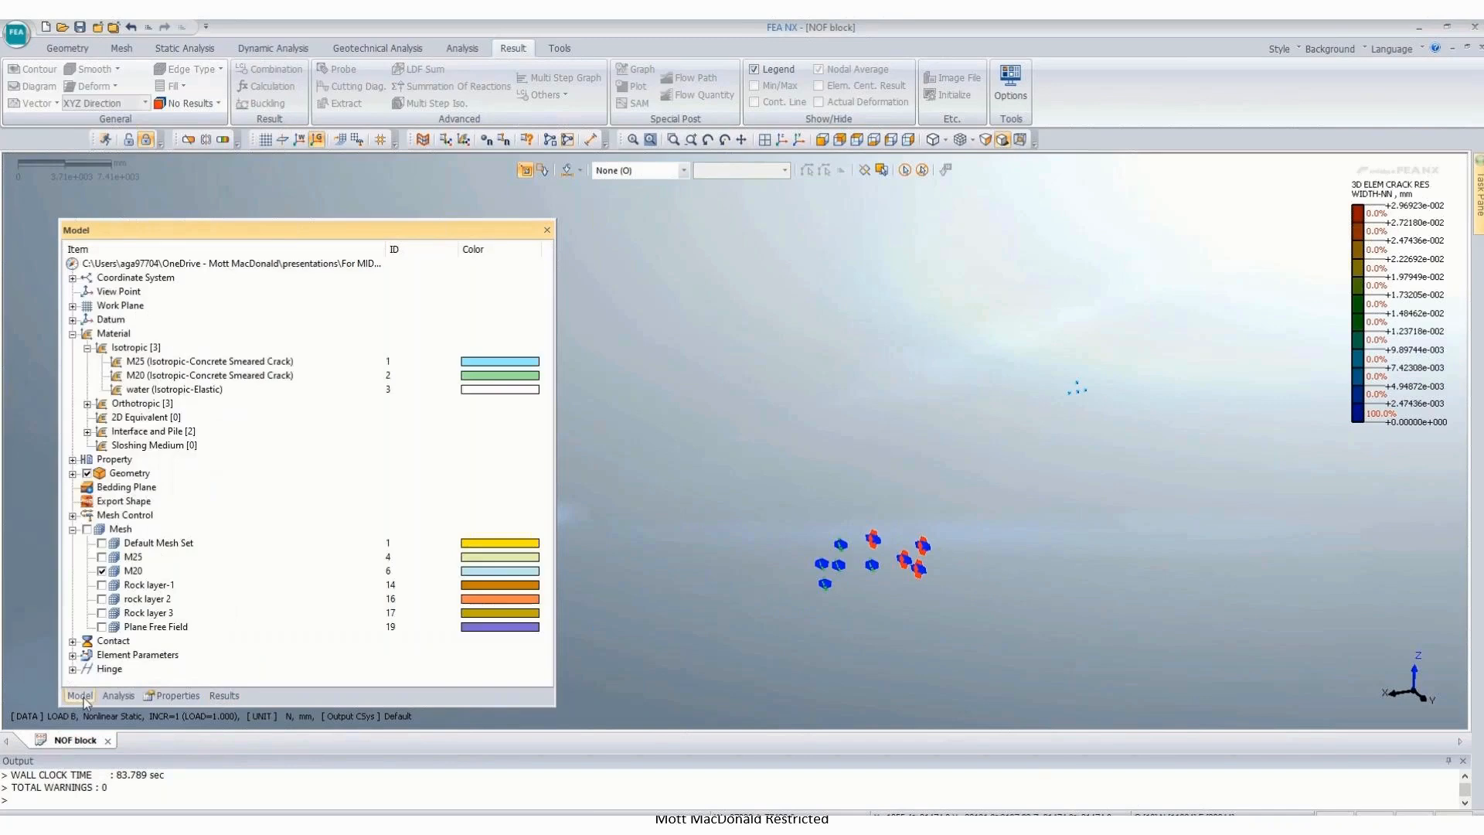
left_click(101, 556)
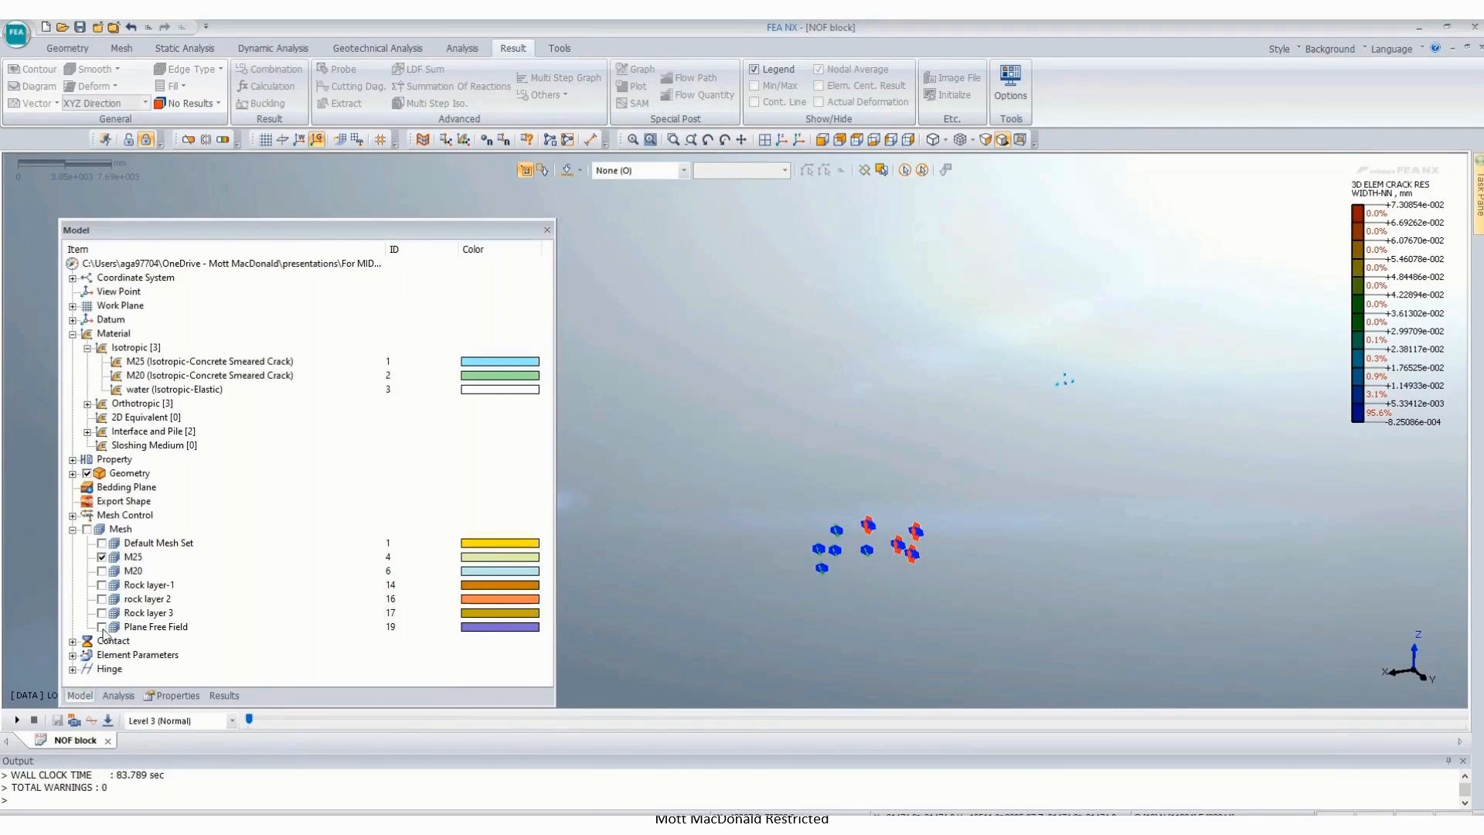
Step: Show M20 together with M25, plot CRACK STATUS, and set parts without results to Shading (Feature Edge)
left_click(101, 571)
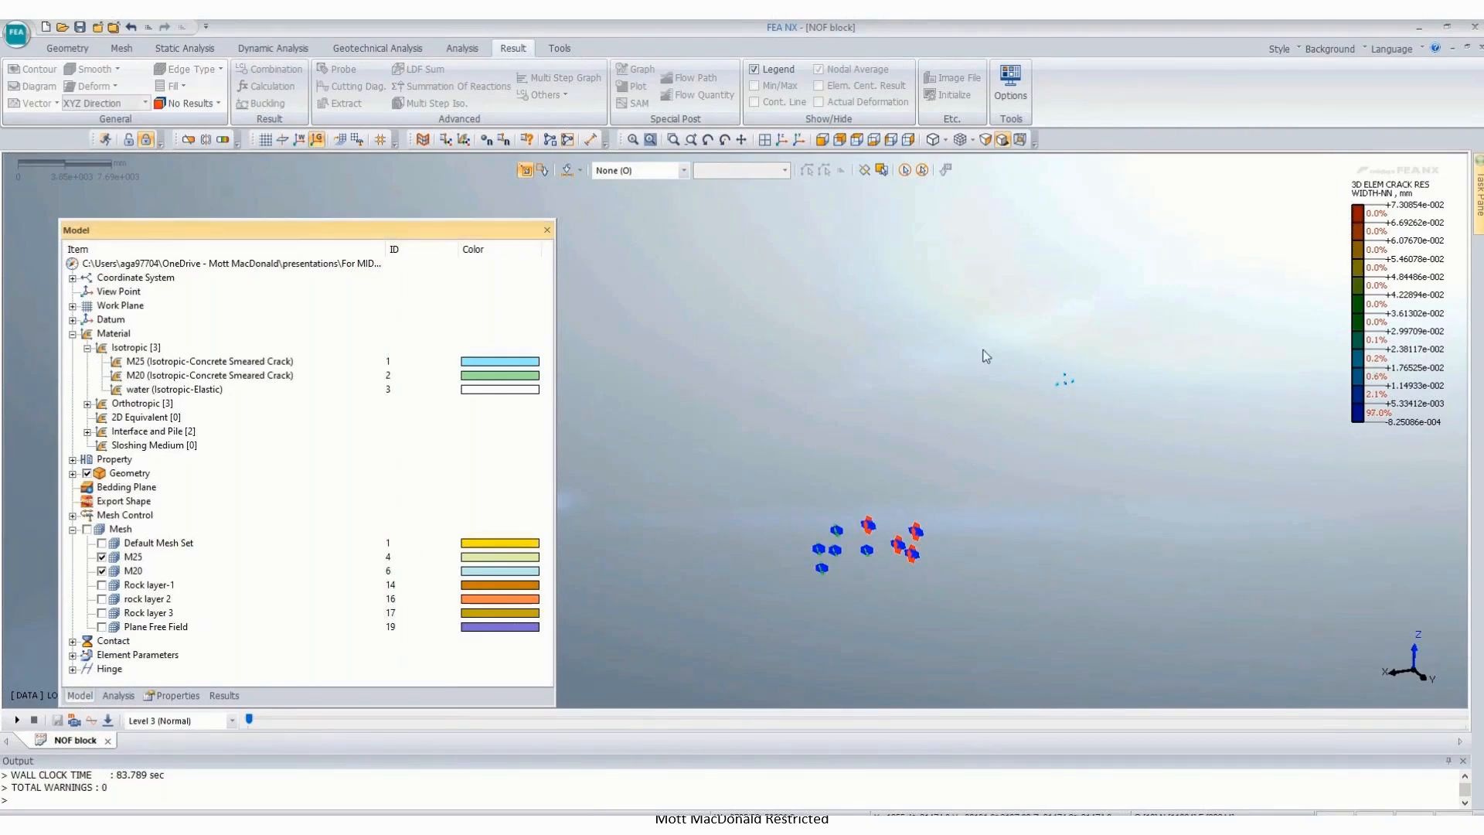
left_click(224, 695)
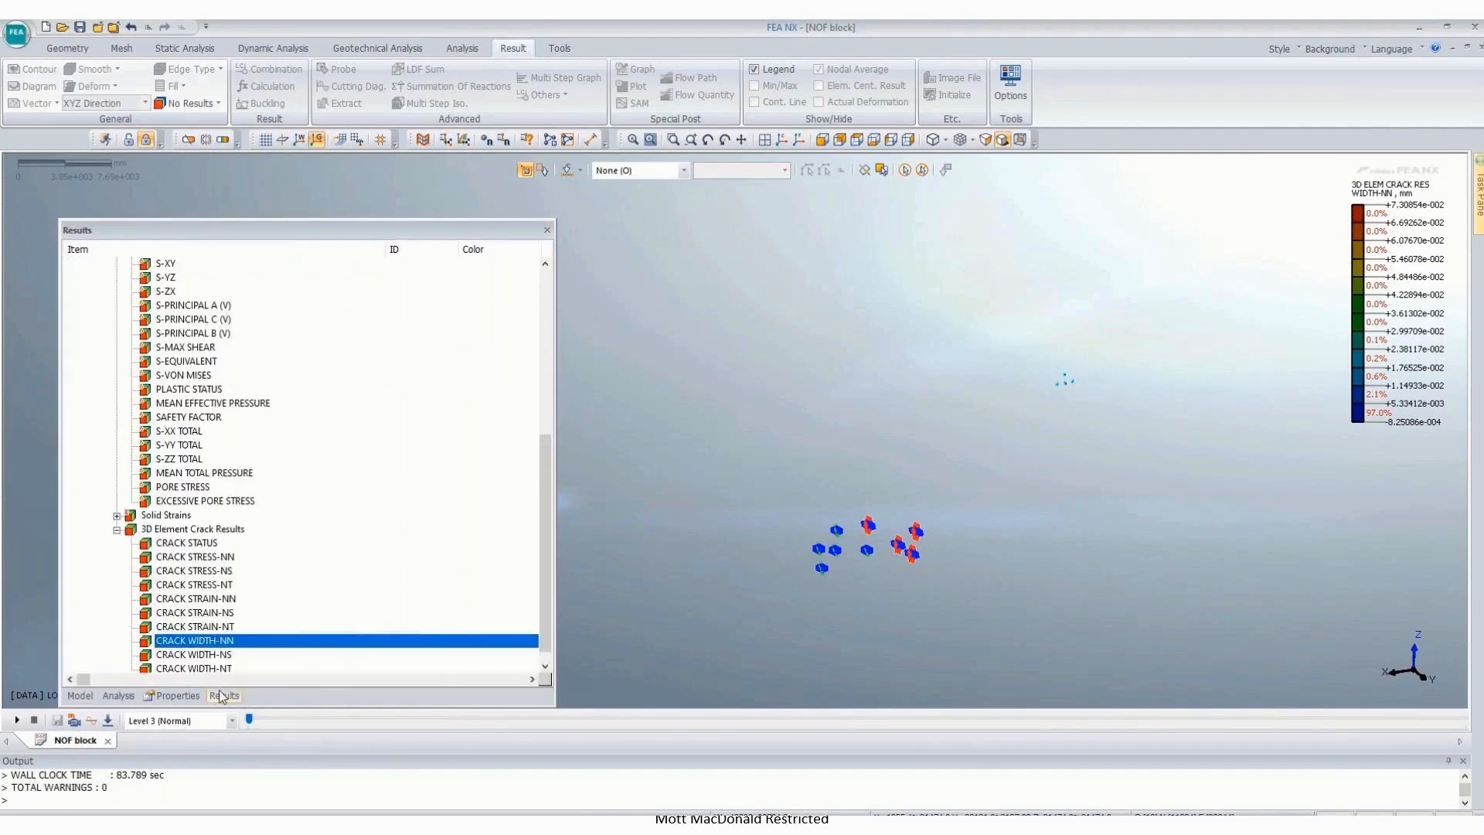
left_click(187, 543)
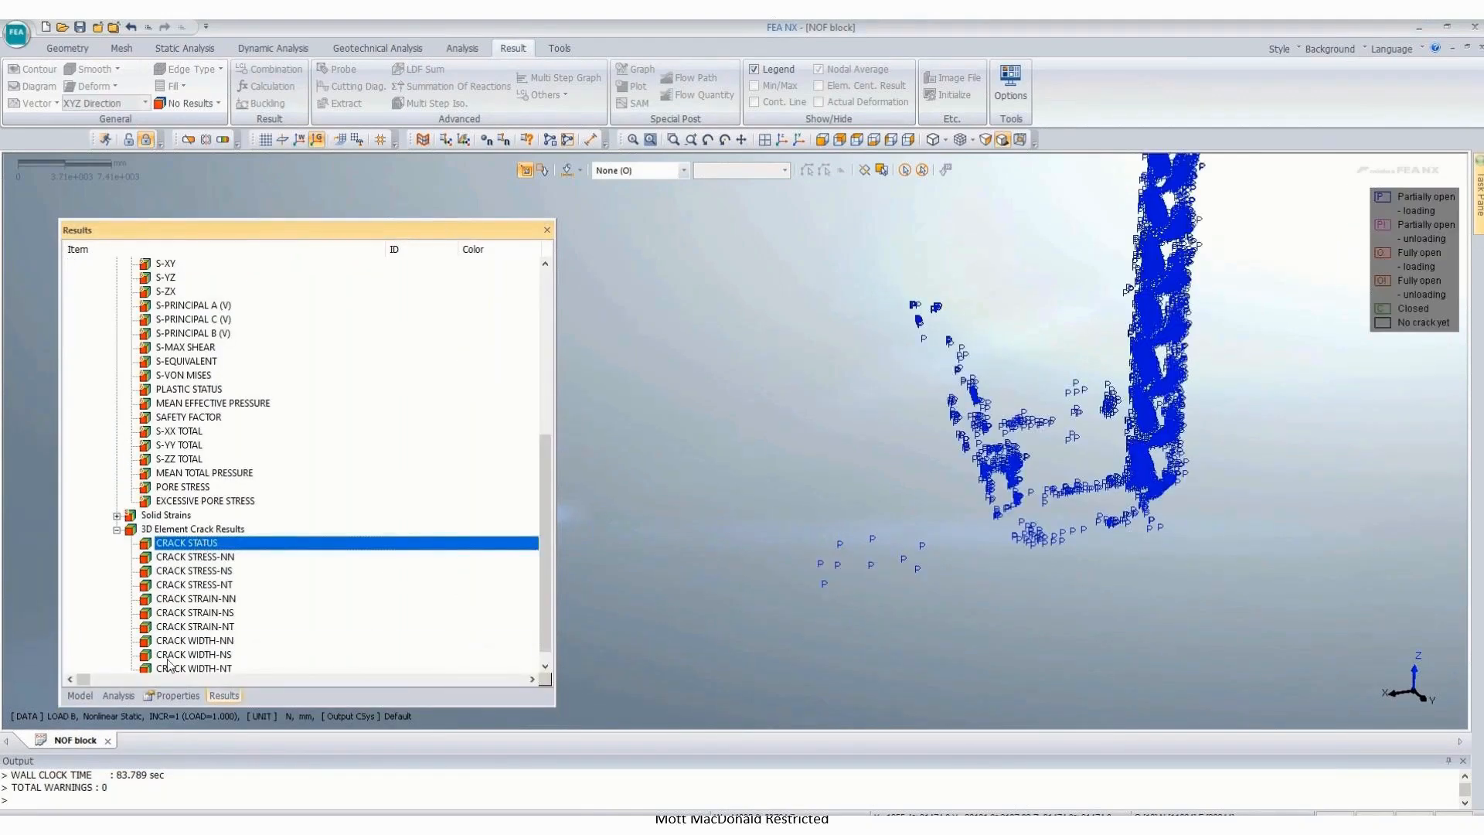
left_click(218, 103)
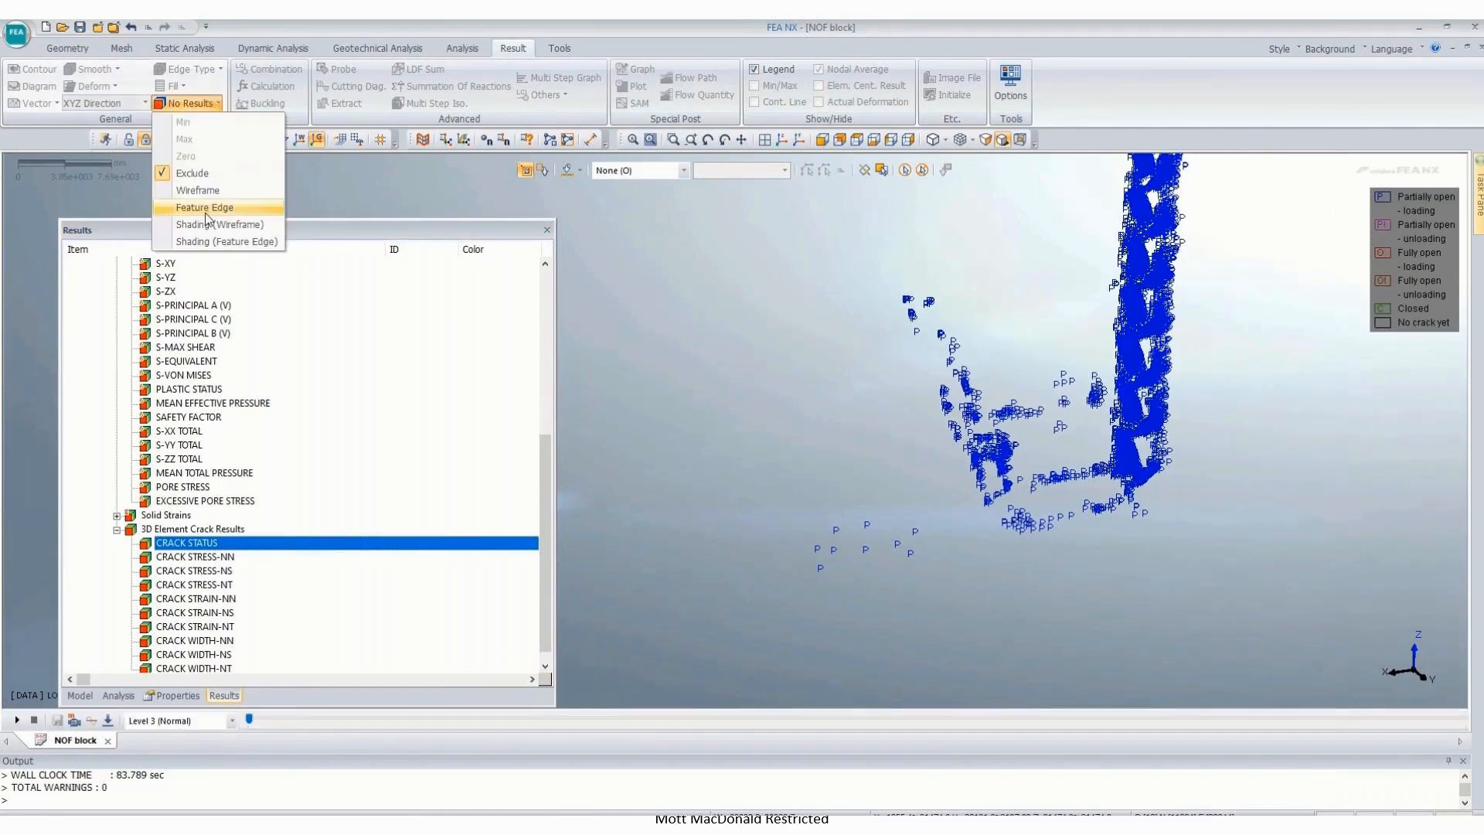
left_click(225, 241)
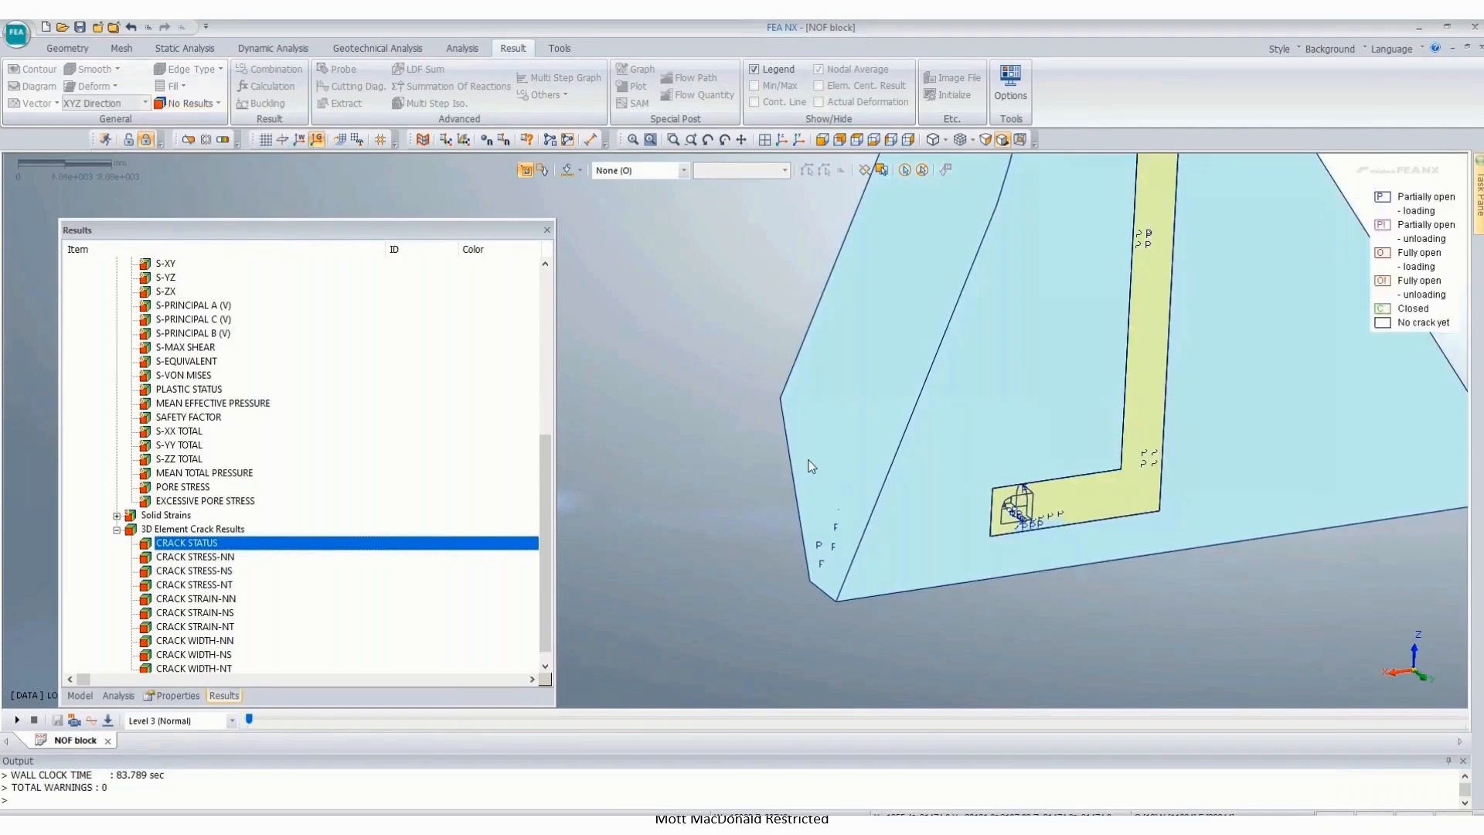
scroll(809, 466, "down", 3)
Step: Hide the M20 mesh set and set parts without results to Exclude, isolating M25's crack status symbols for inspection
left_click(79, 695)
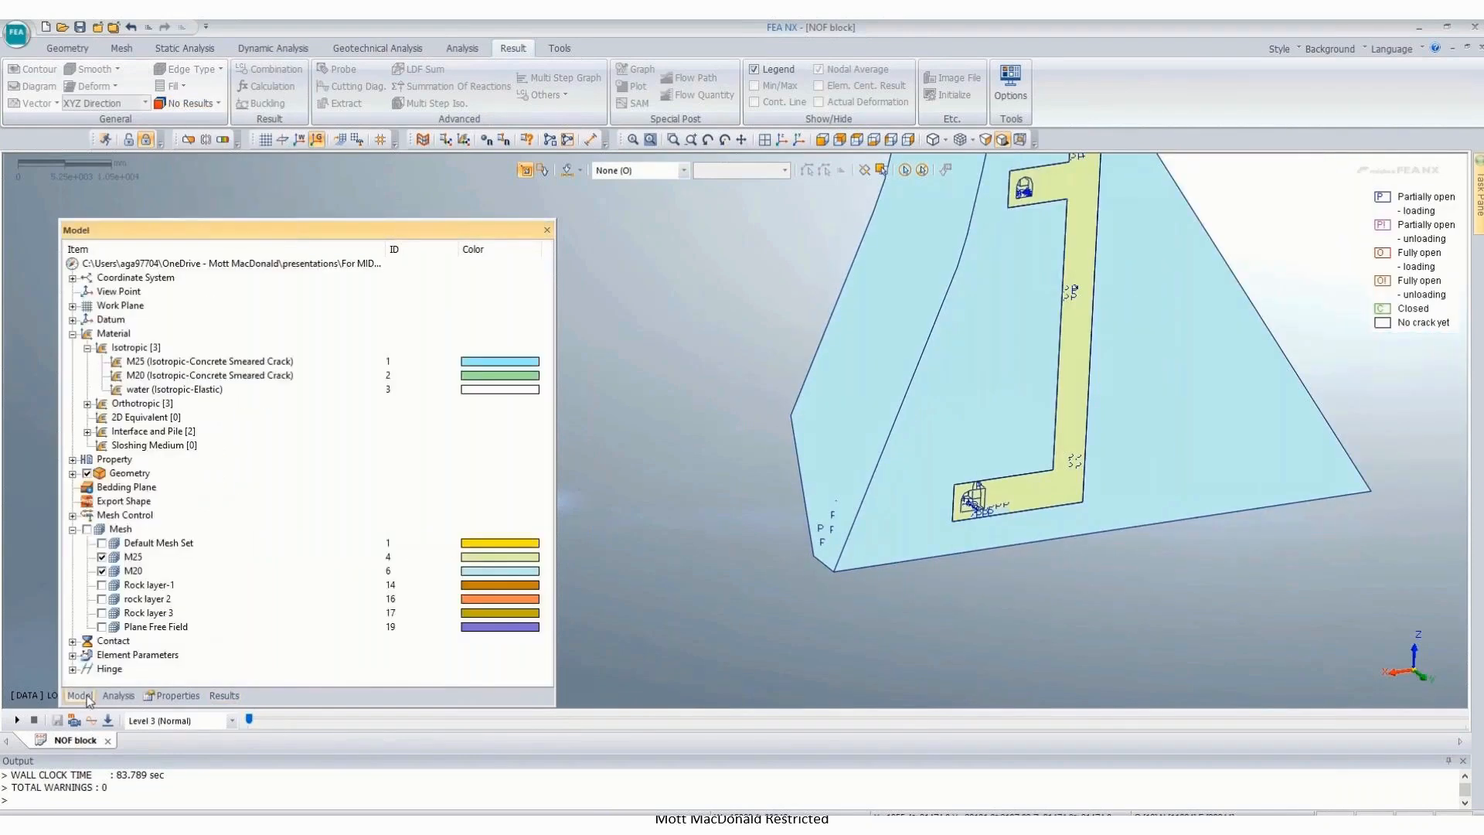
left_click(101, 570)
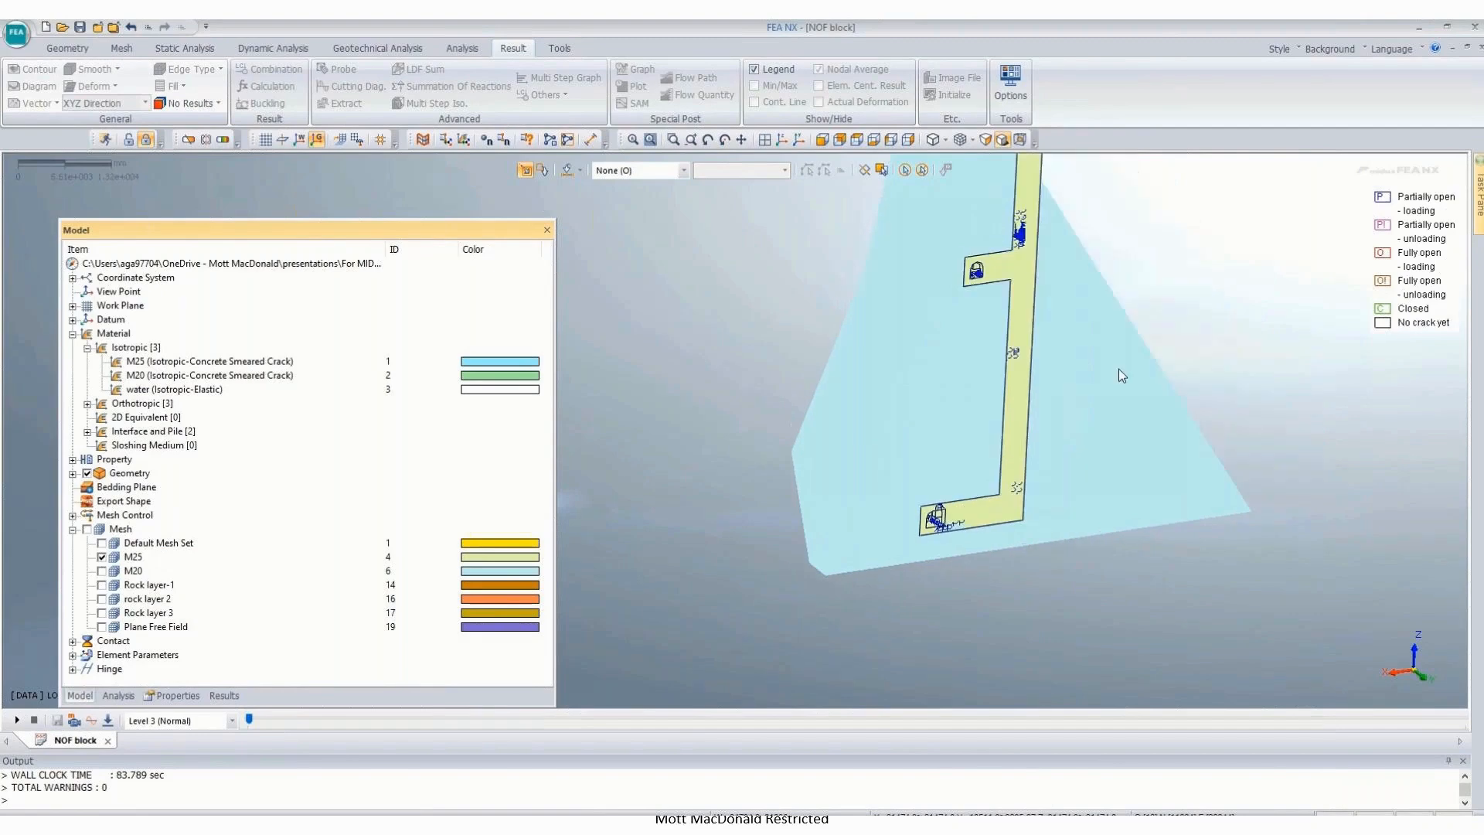
left_click(223, 695)
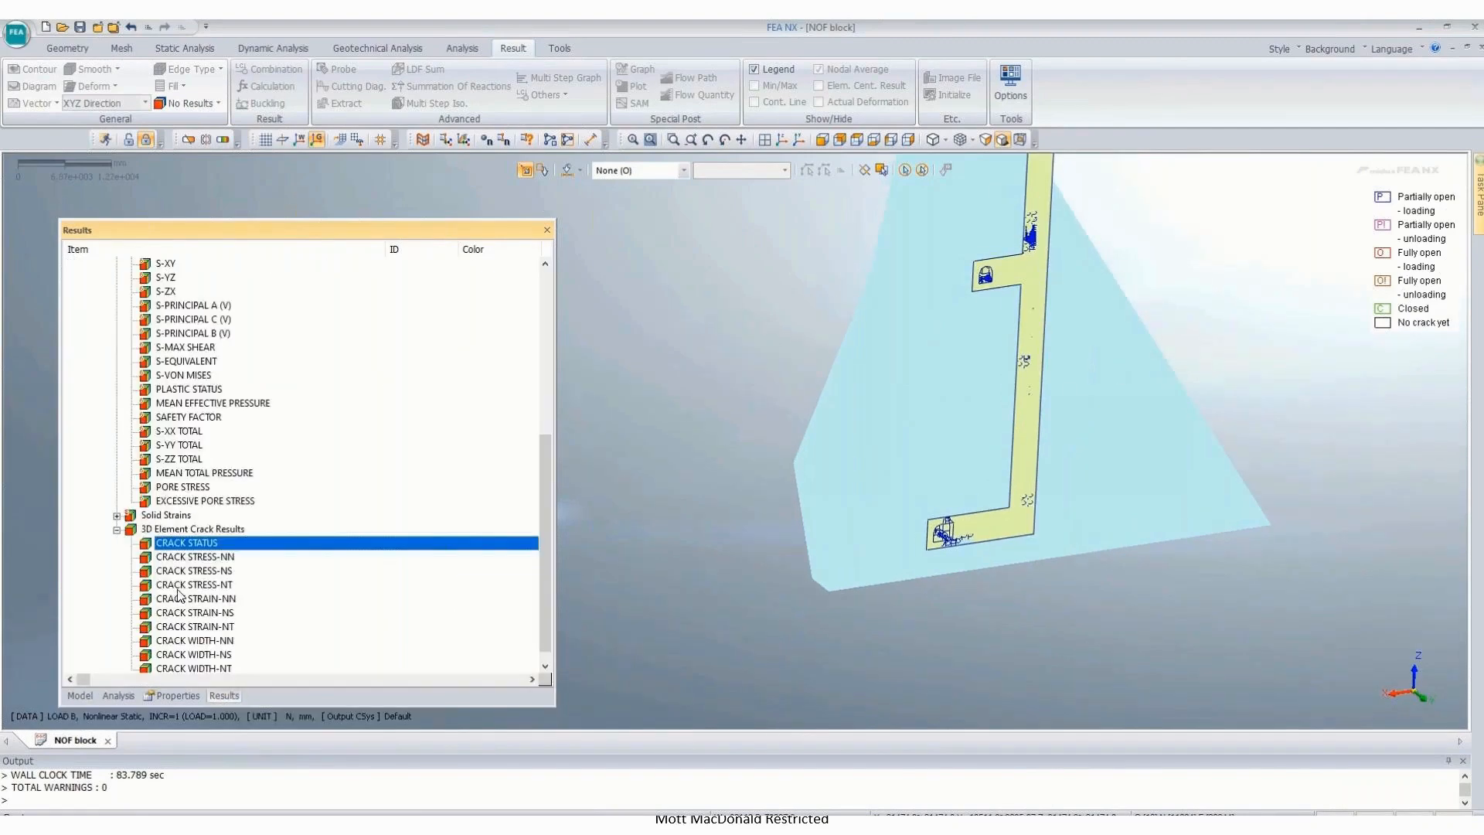
left_click(208, 104)
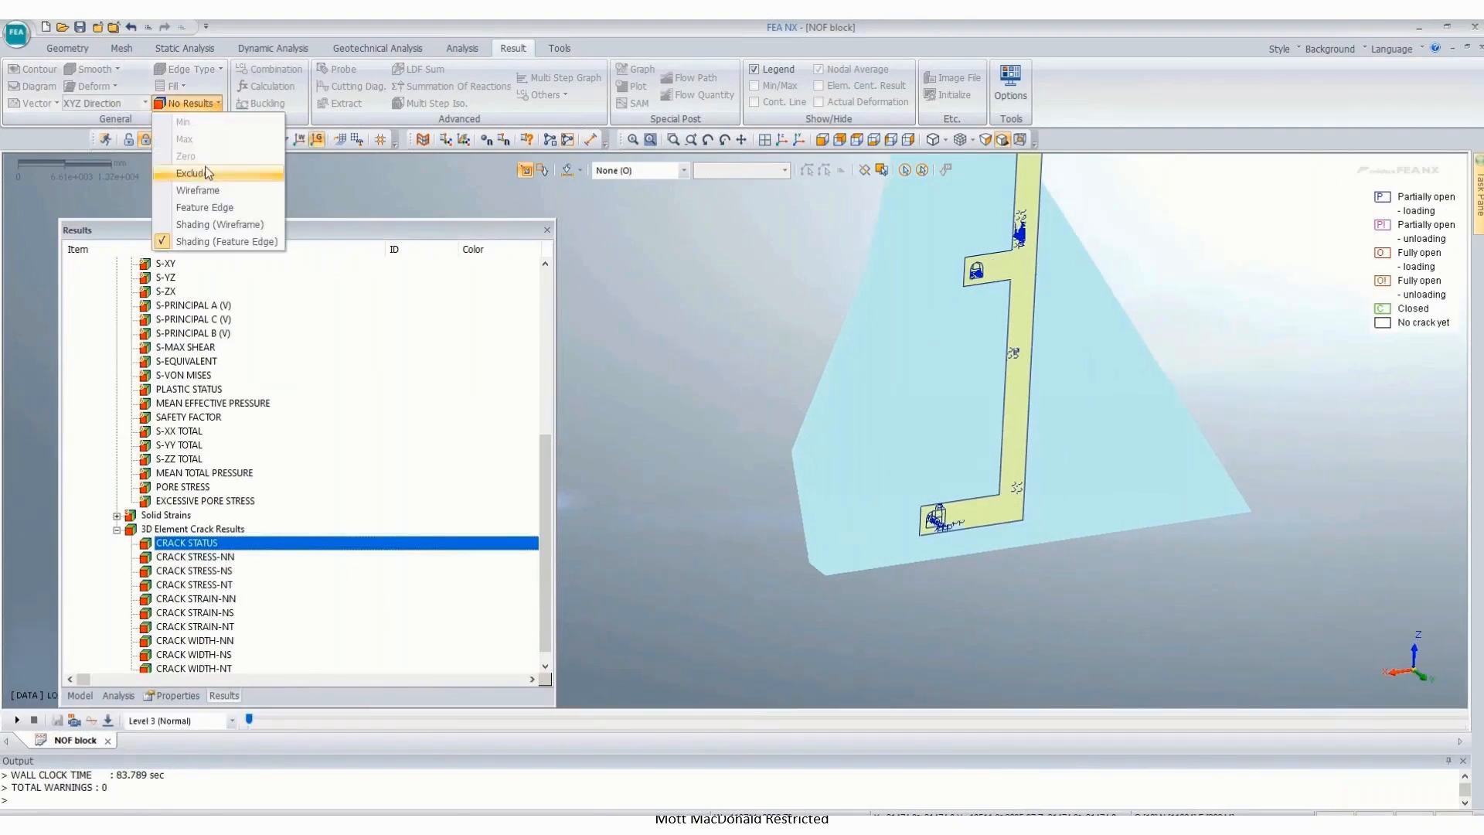
left_click(320, 204)
middle_click_drag(845, 478, 816, 327)
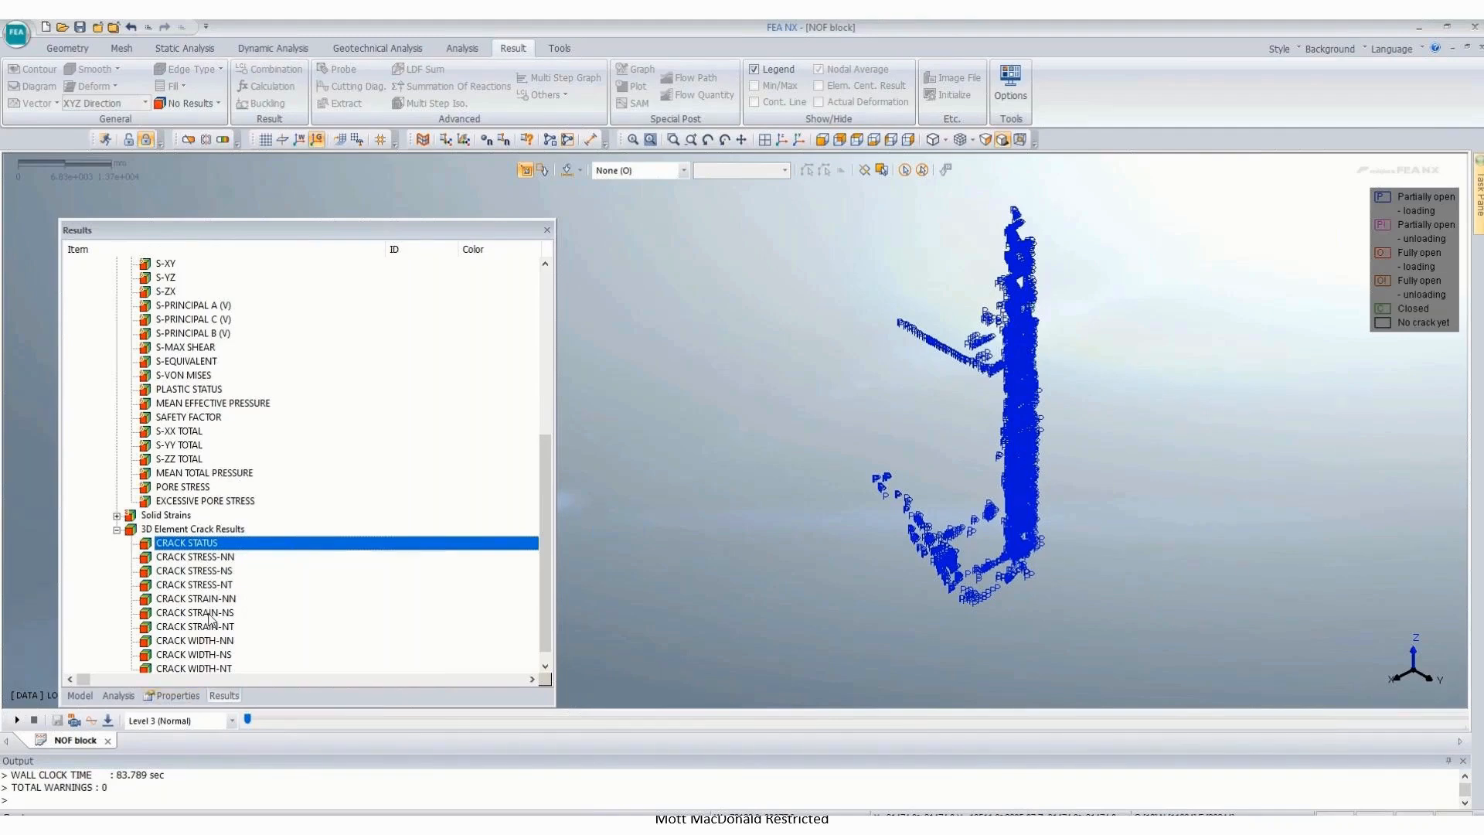
Step: Plot CRACK WIDTH-NN for the M25 mesh set and compare its crack markers with the legend
double_click(195, 641)
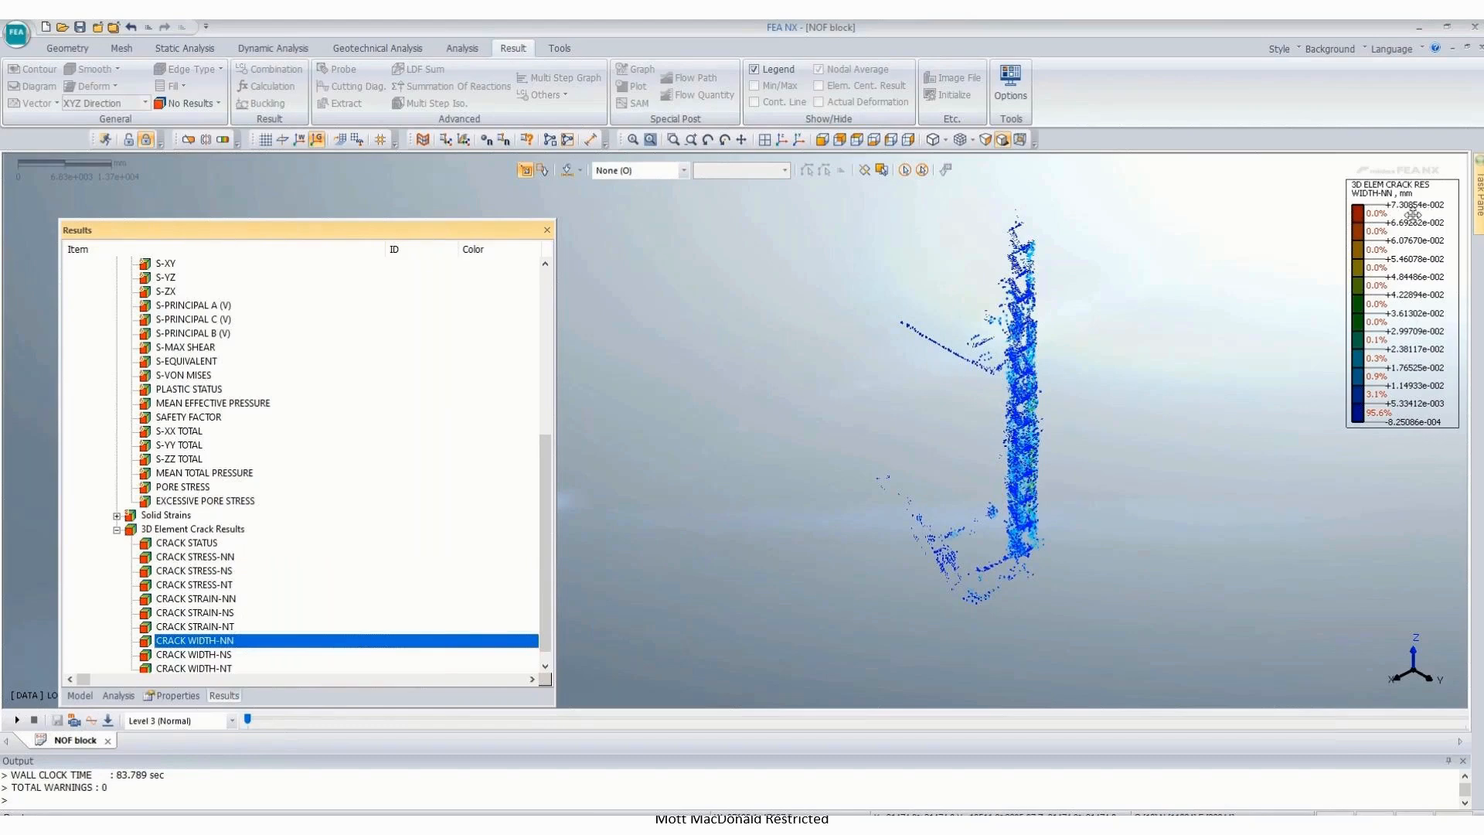
scroll(1067, 295, "up", 2)
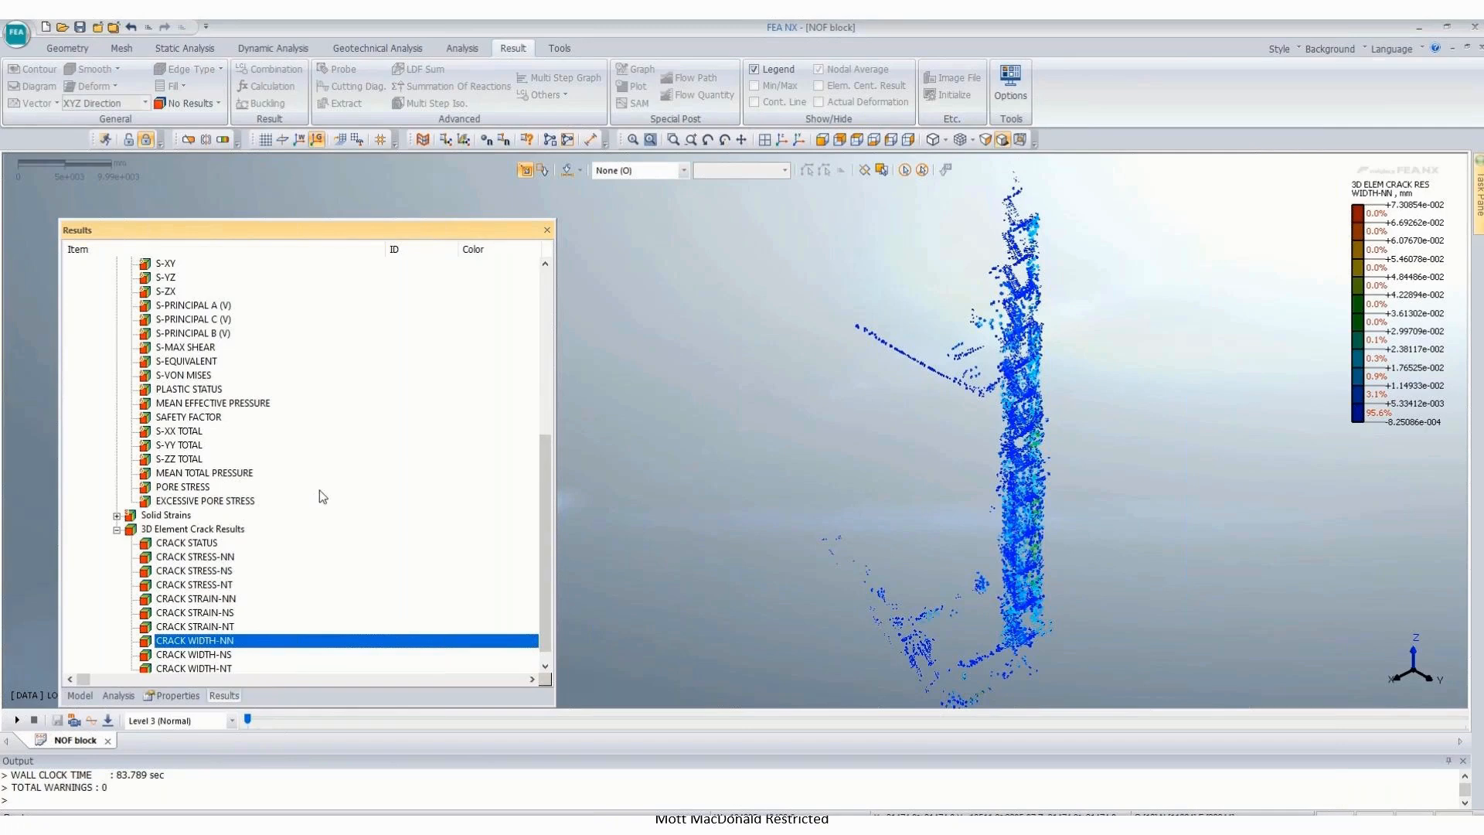
scroll(318, 490, "up", 6)
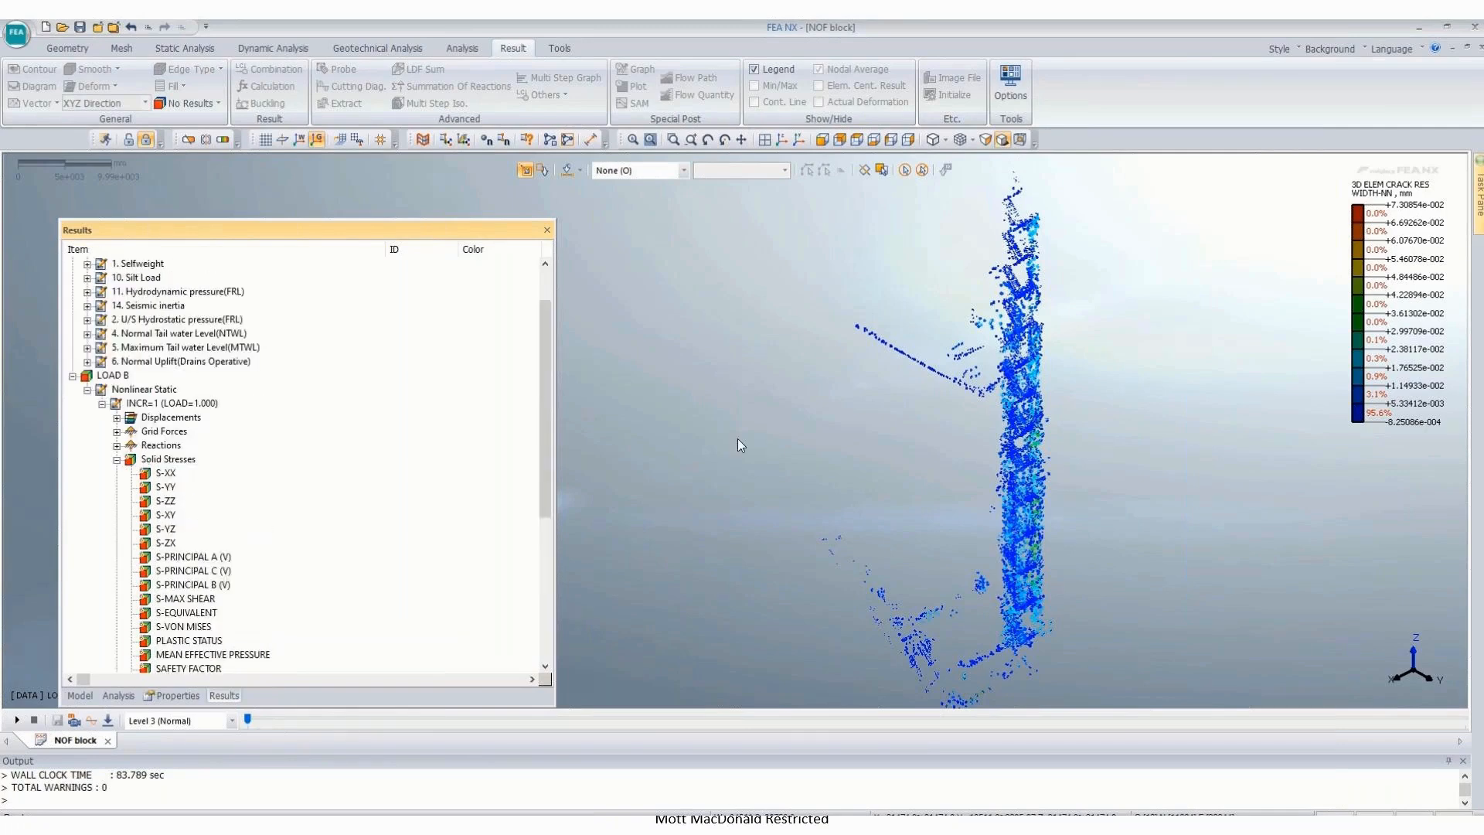
left_click(117, 696)
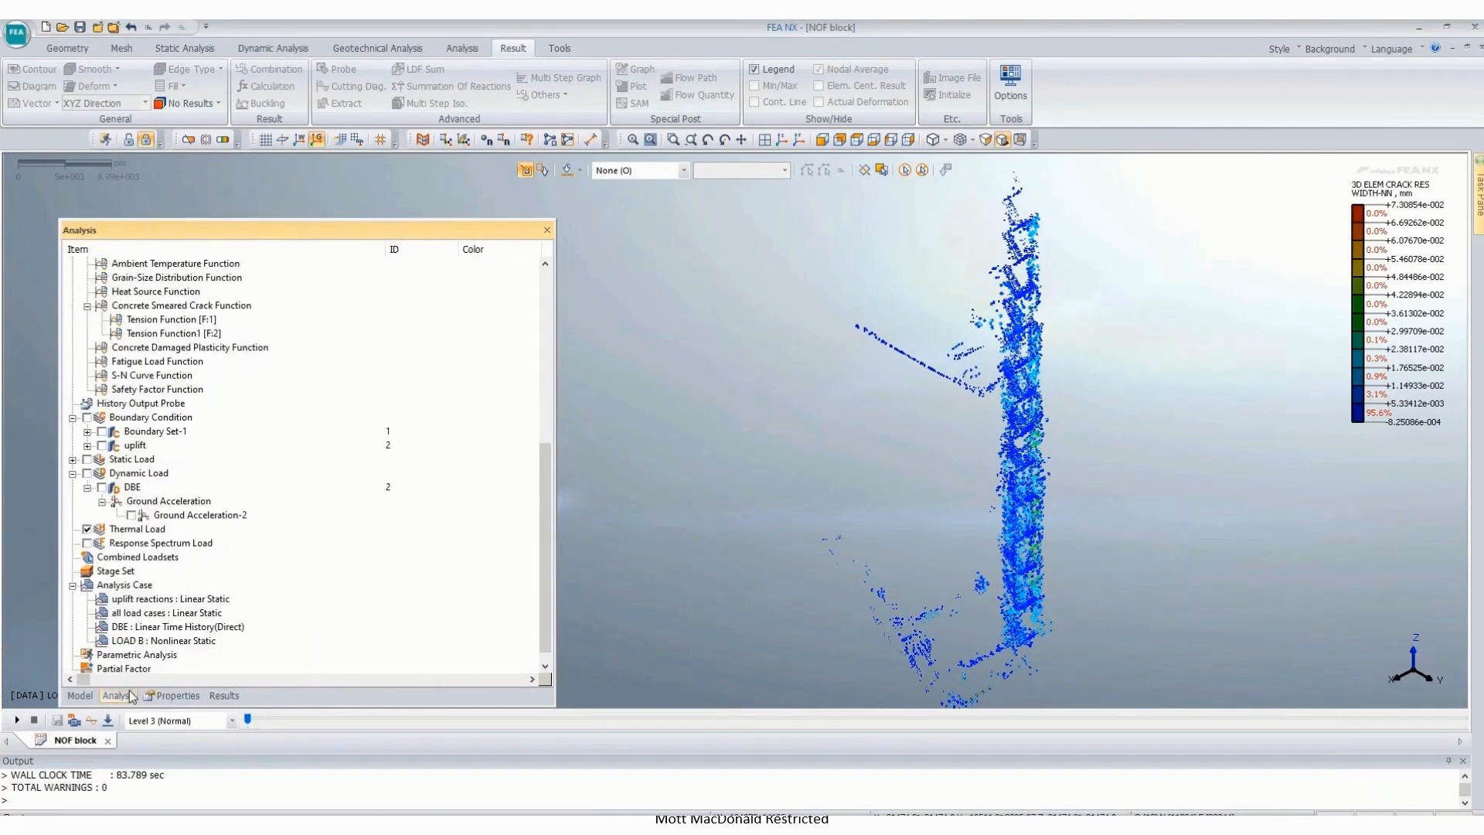
scroll(116, 581, "down", 1)
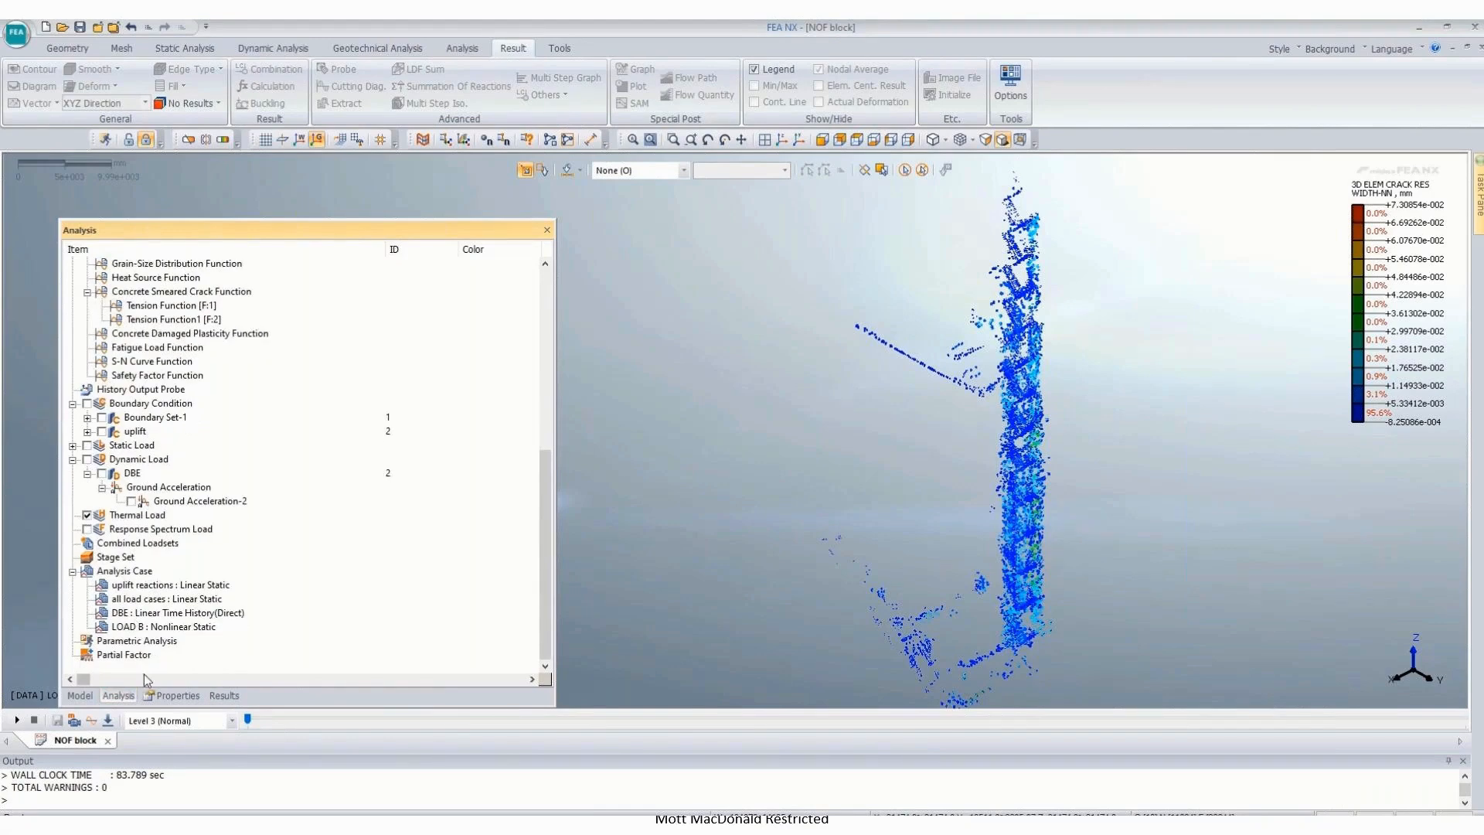
left_click(149, 141)
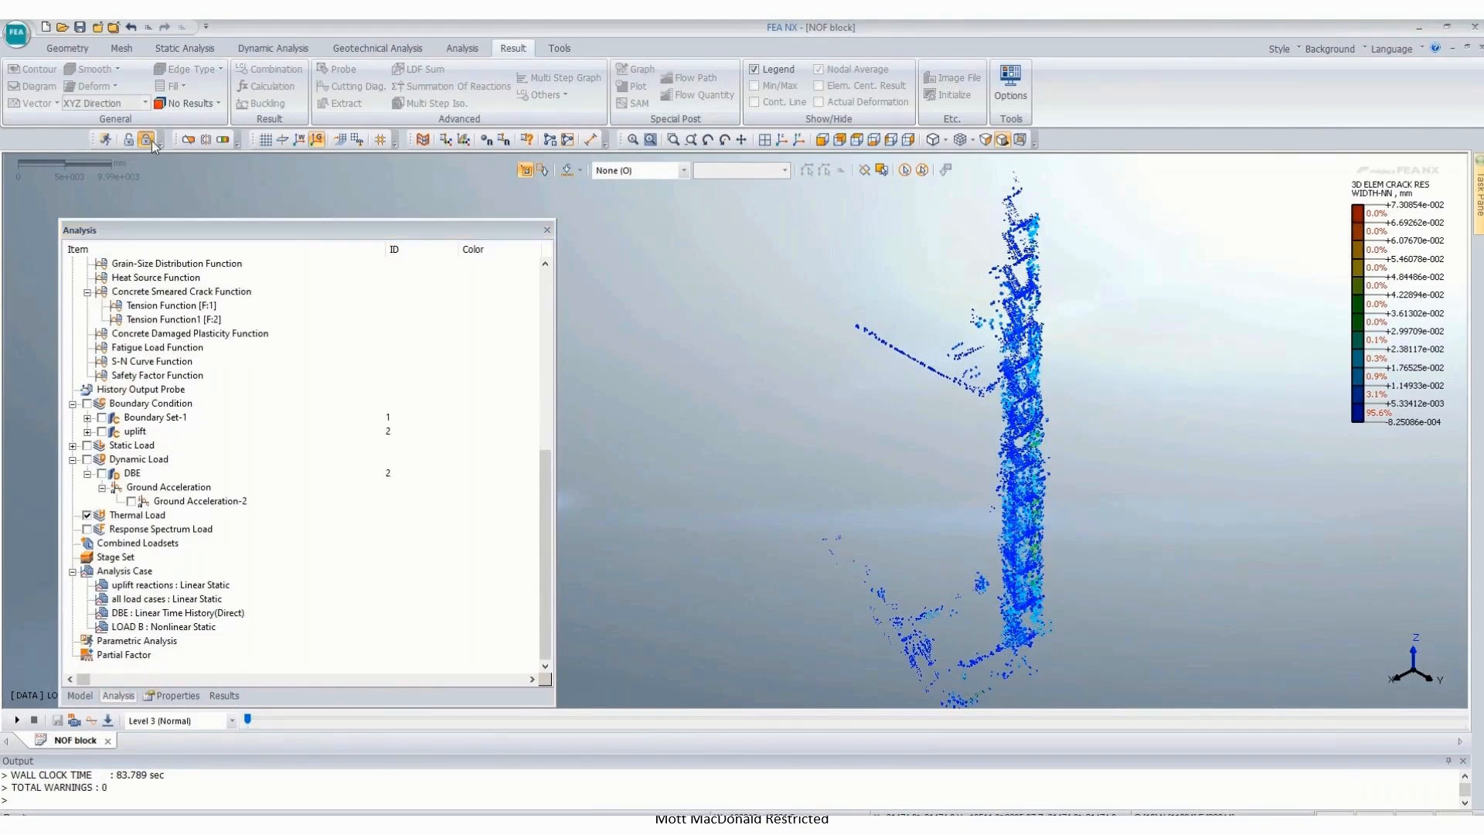
Step: Set the display of parts without results to Shading (Feature Edge) and show all mesh sets
left_click(214, 103)
left_click(212, 242)
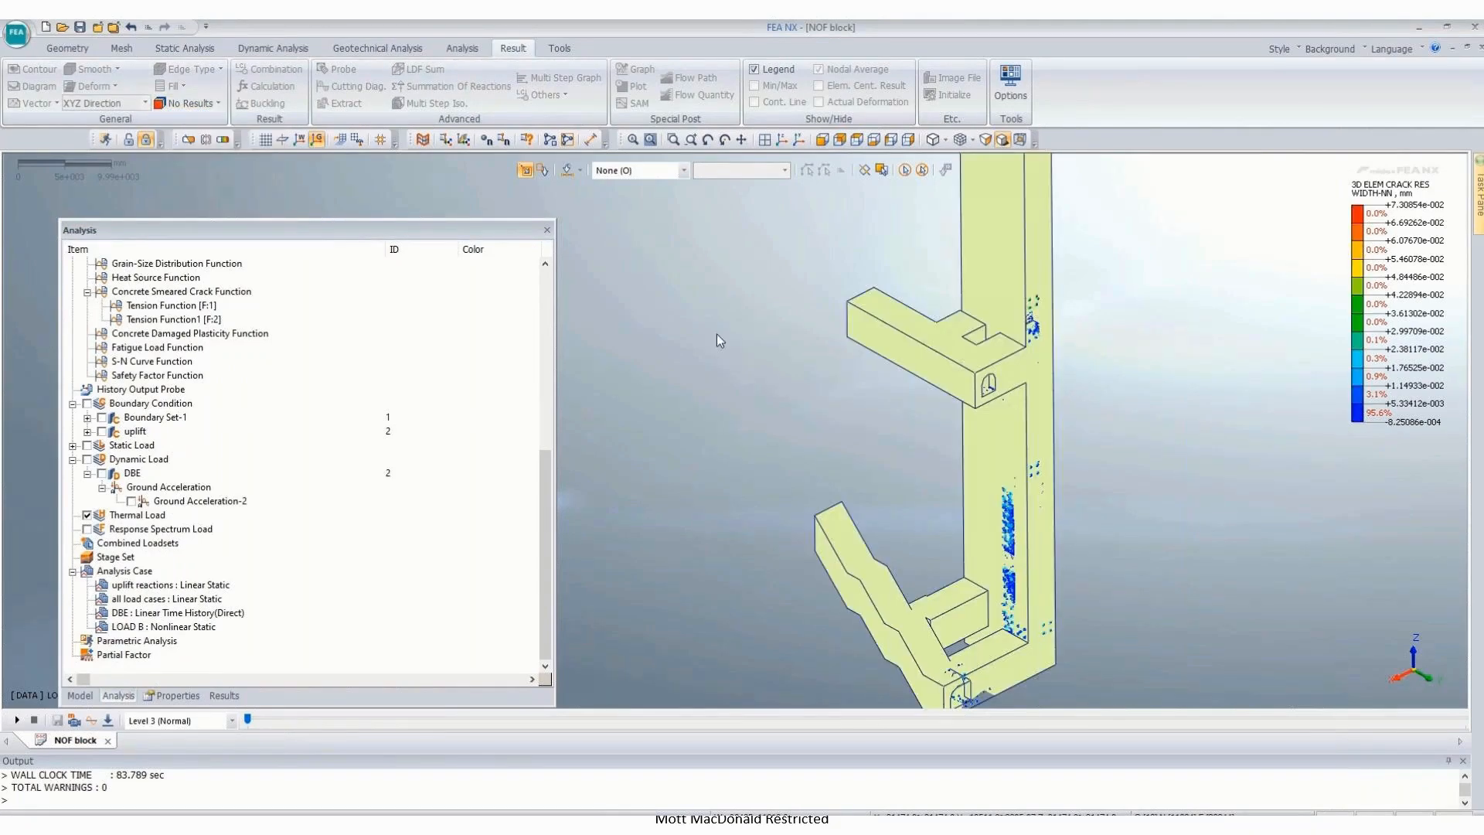
left_click(91, 695)
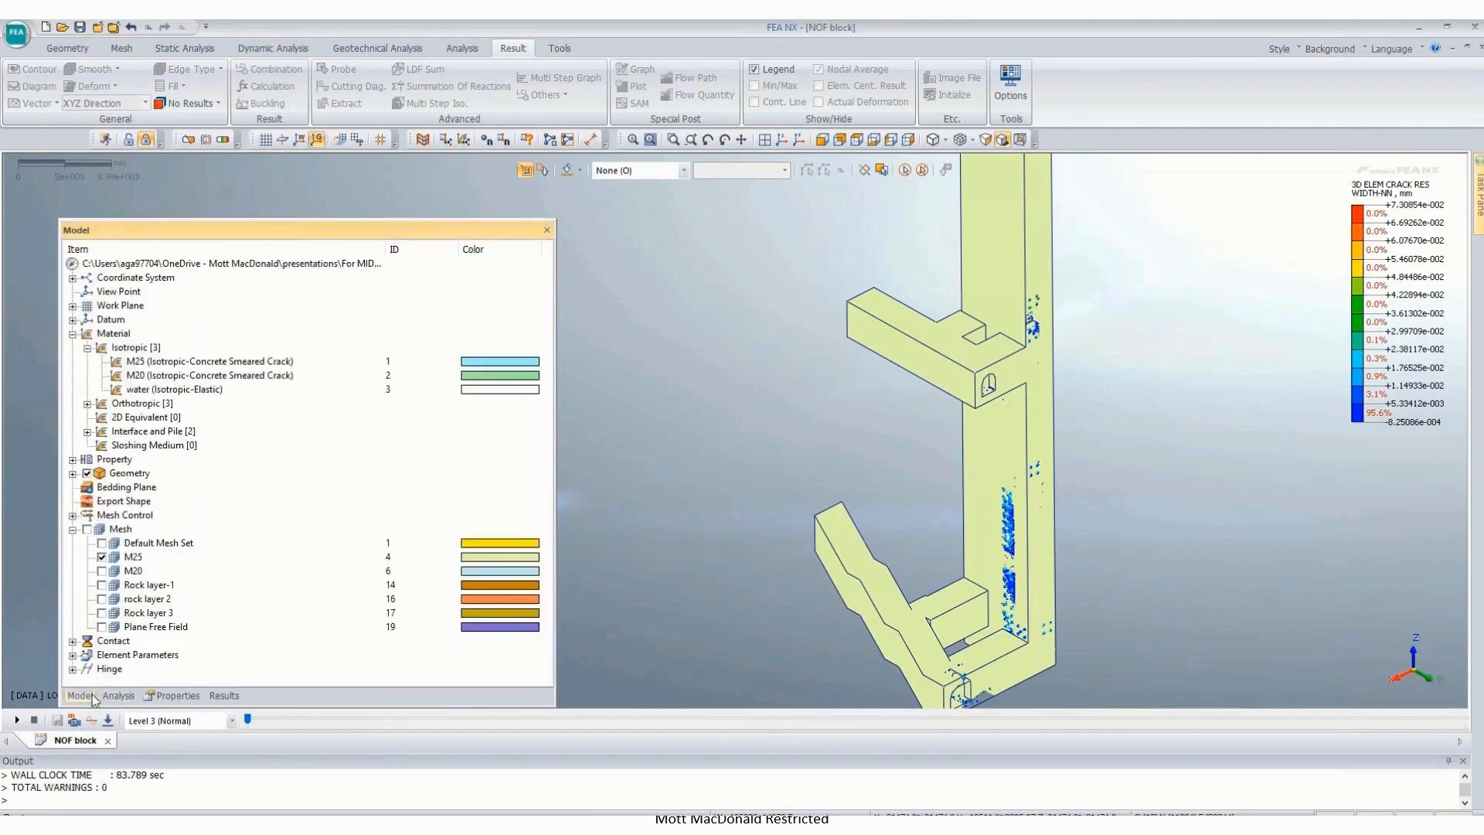
left_click(87, 528)
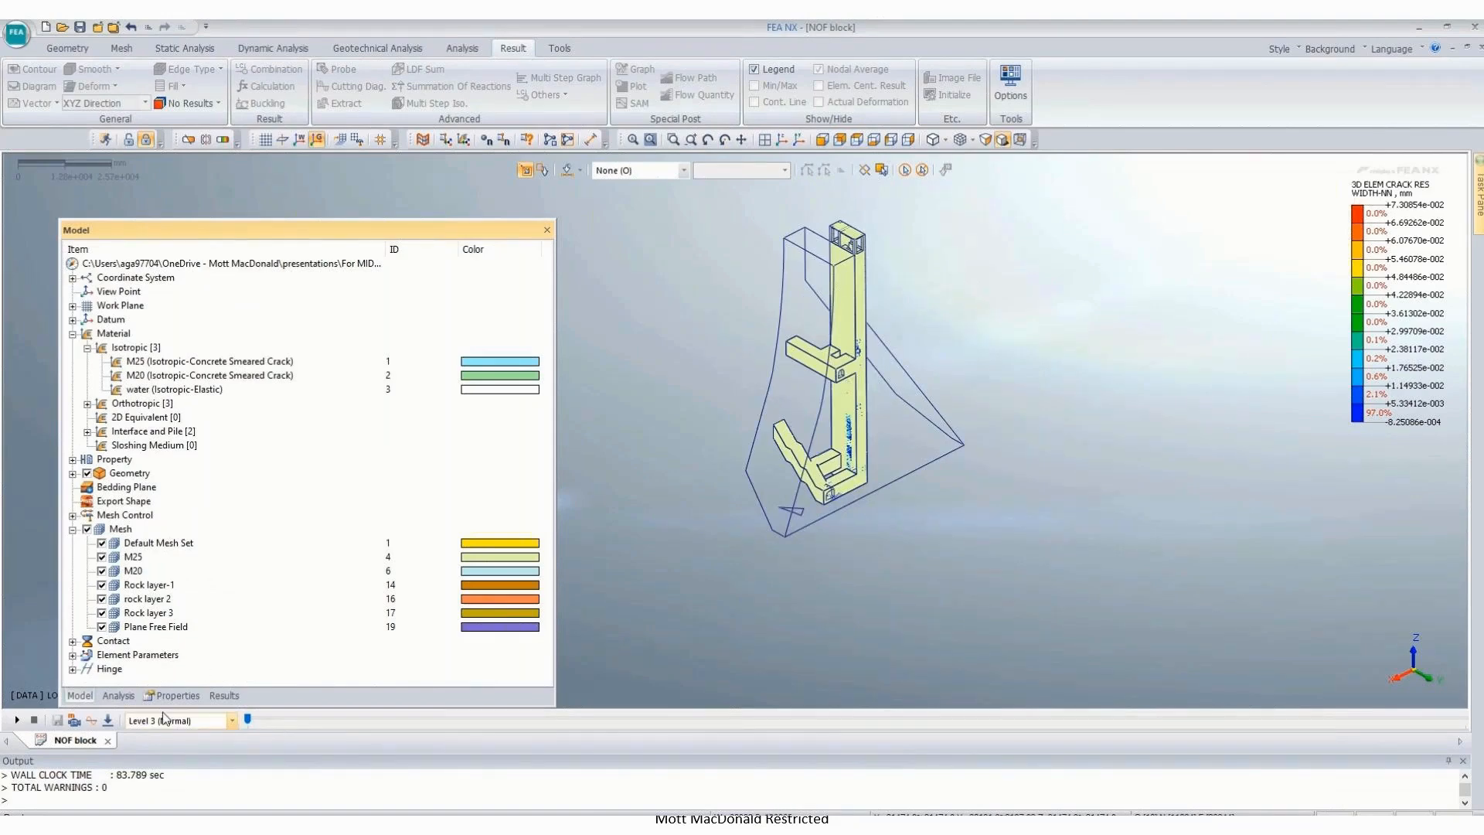
Step: Leave the results display for the preprocessing model and view the whole dam and foundation mesh
left_click(119, 695)
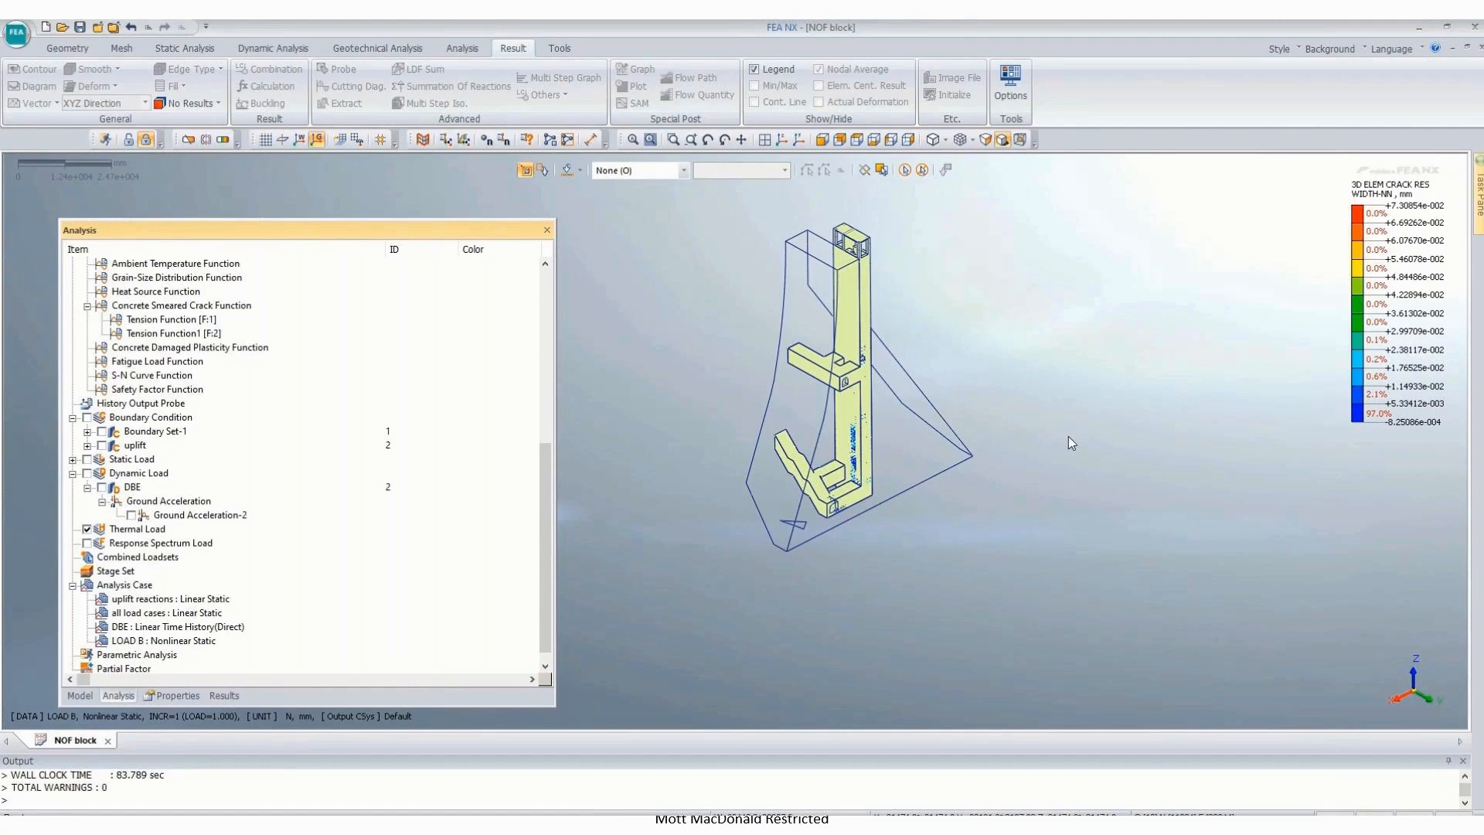
scroll(963, 269, "up", 2)
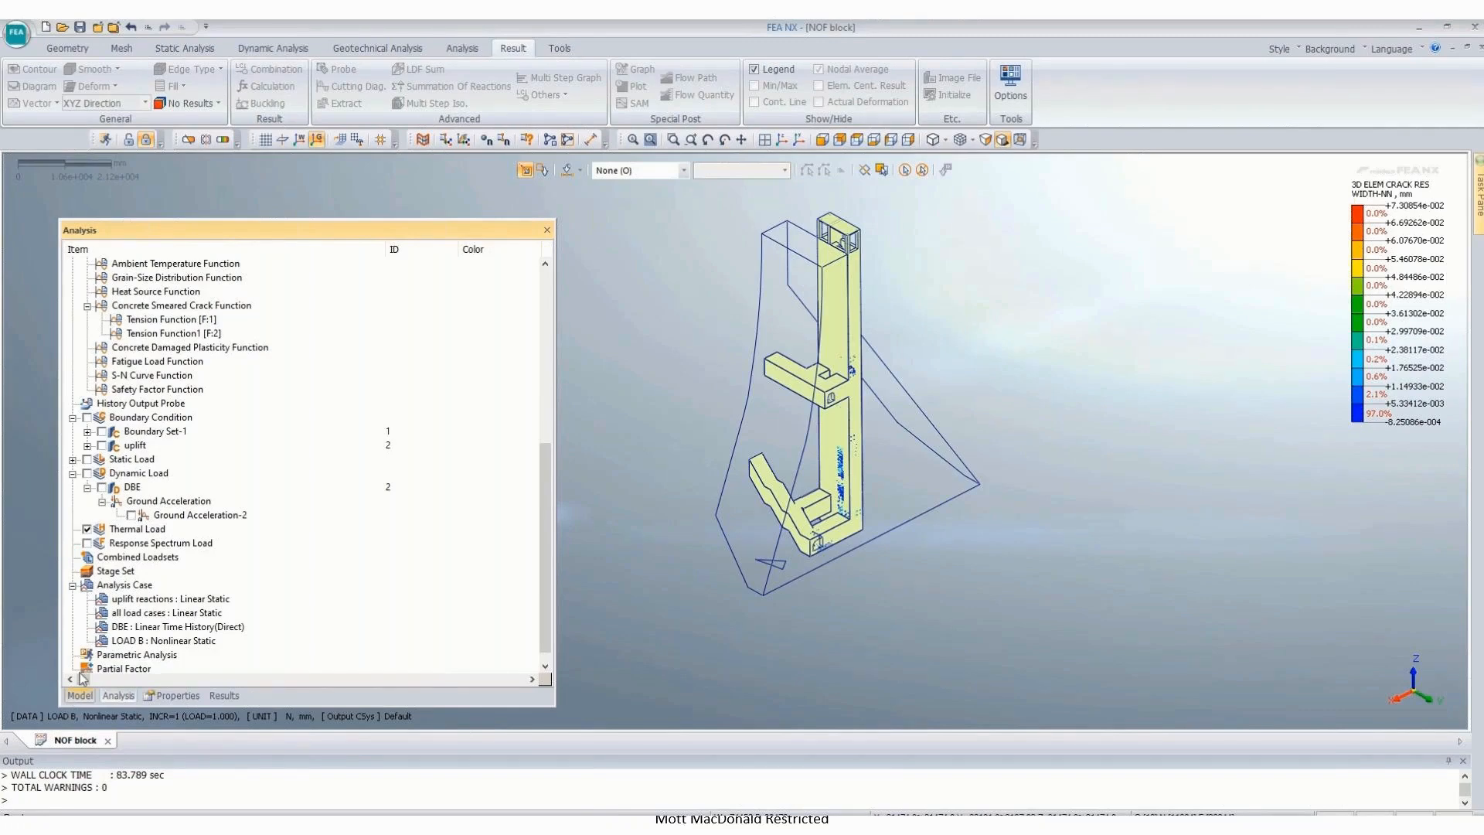
left_click(131, 141)
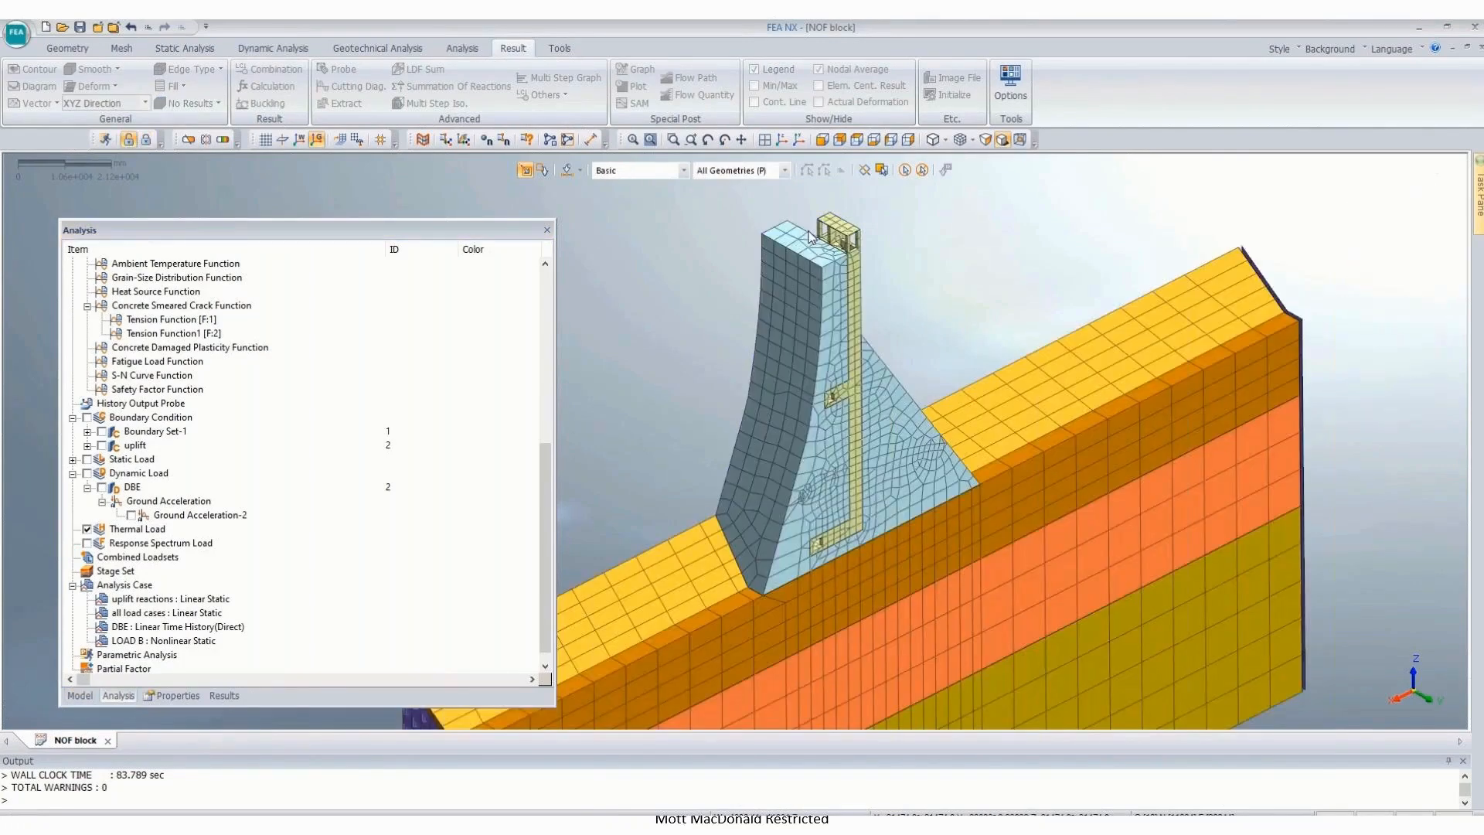
scroll(973, 321, "down", 3)
middle_click_drag(830, 558, 727, 534)
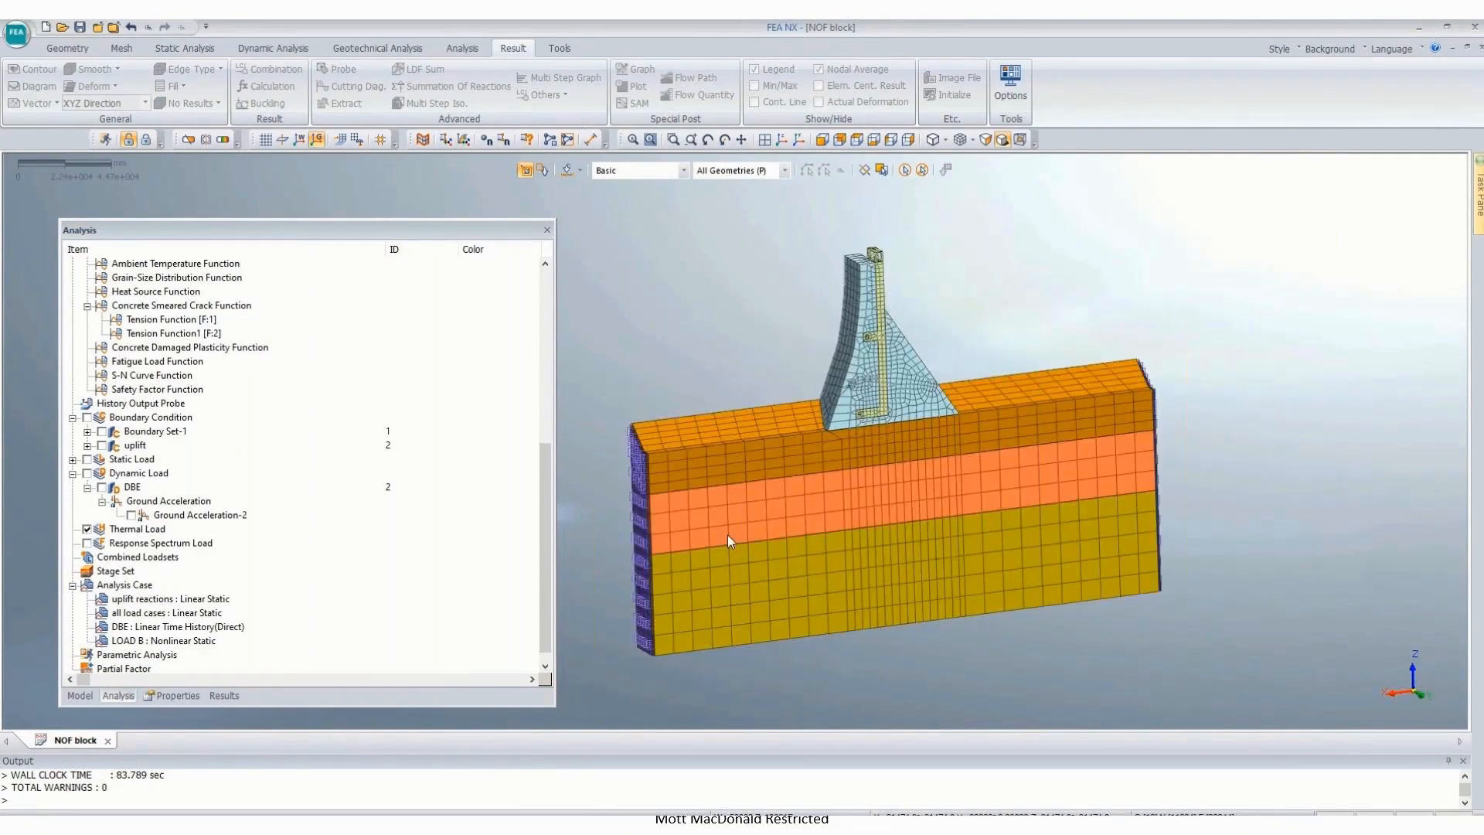
mouse_move(1035, 441)
middle_mouse_down()
mouse_move(959, 434)
mouse_move(1032, 443)
middle_mouse_up()
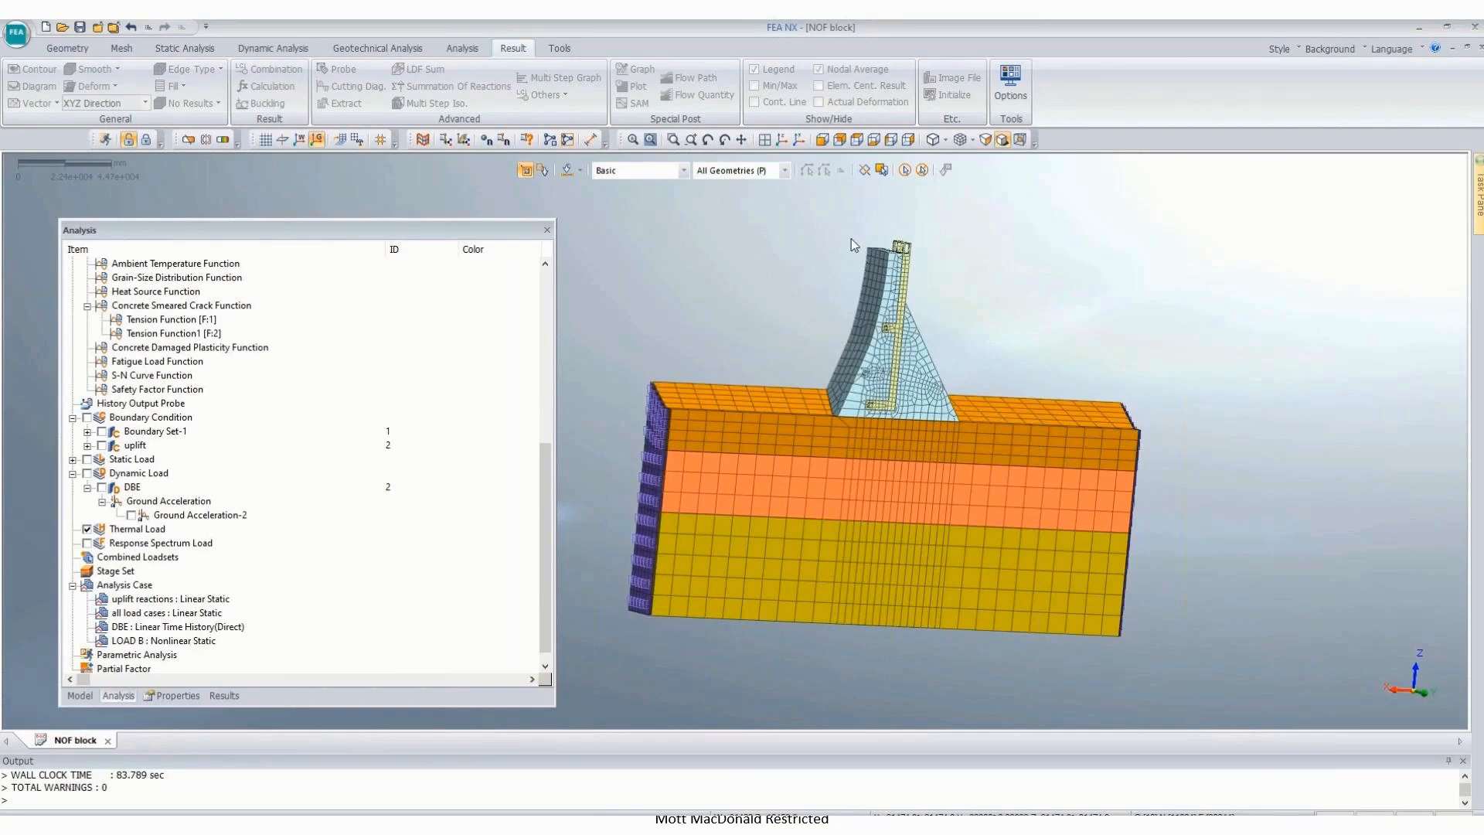
Step: Start a new ground acceleration load and assign the DBE horizontal function in the X direction with scale factor -.12
right_click(133, 474)
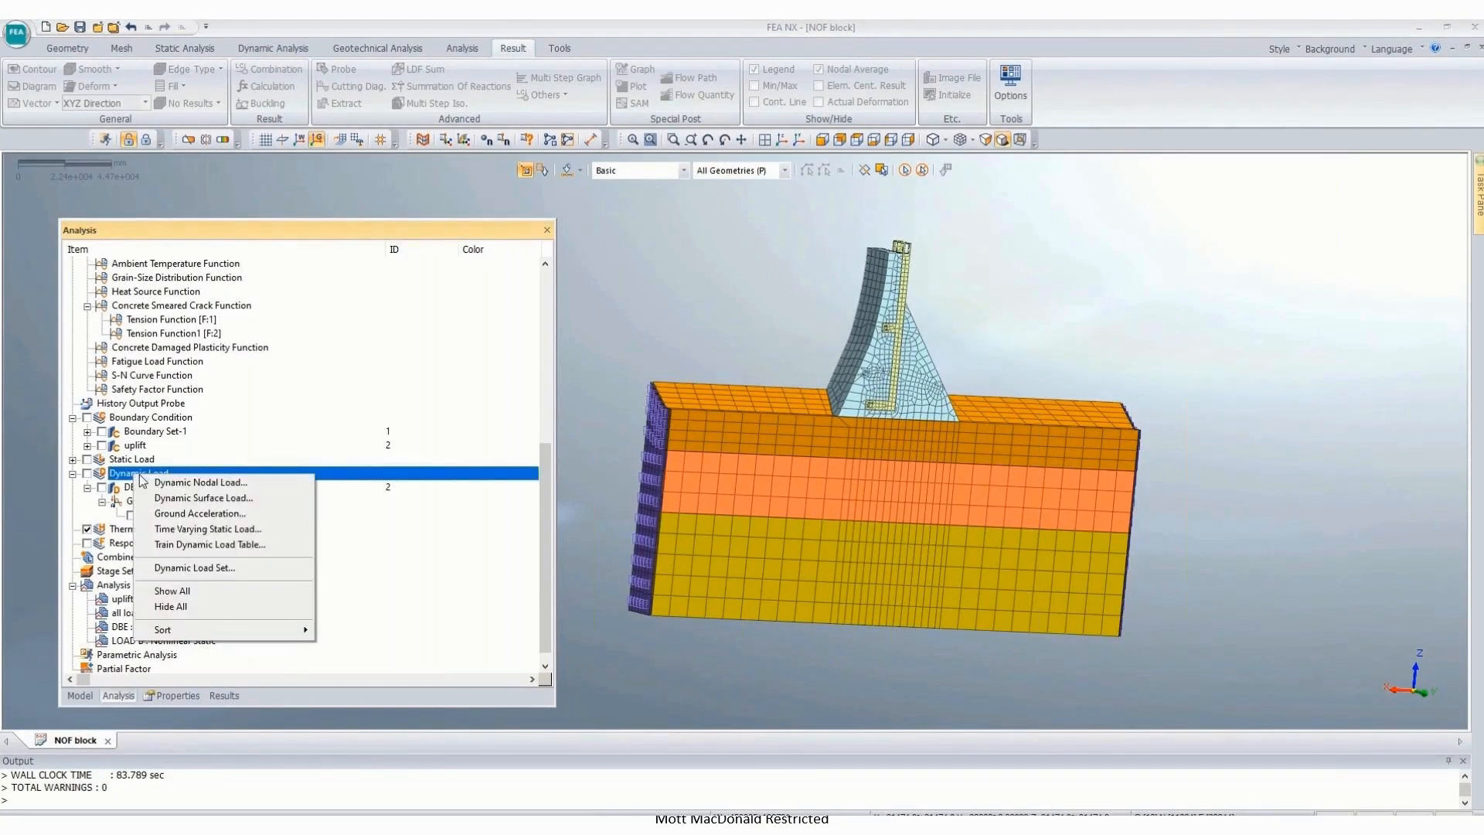
left_click(207, 511)
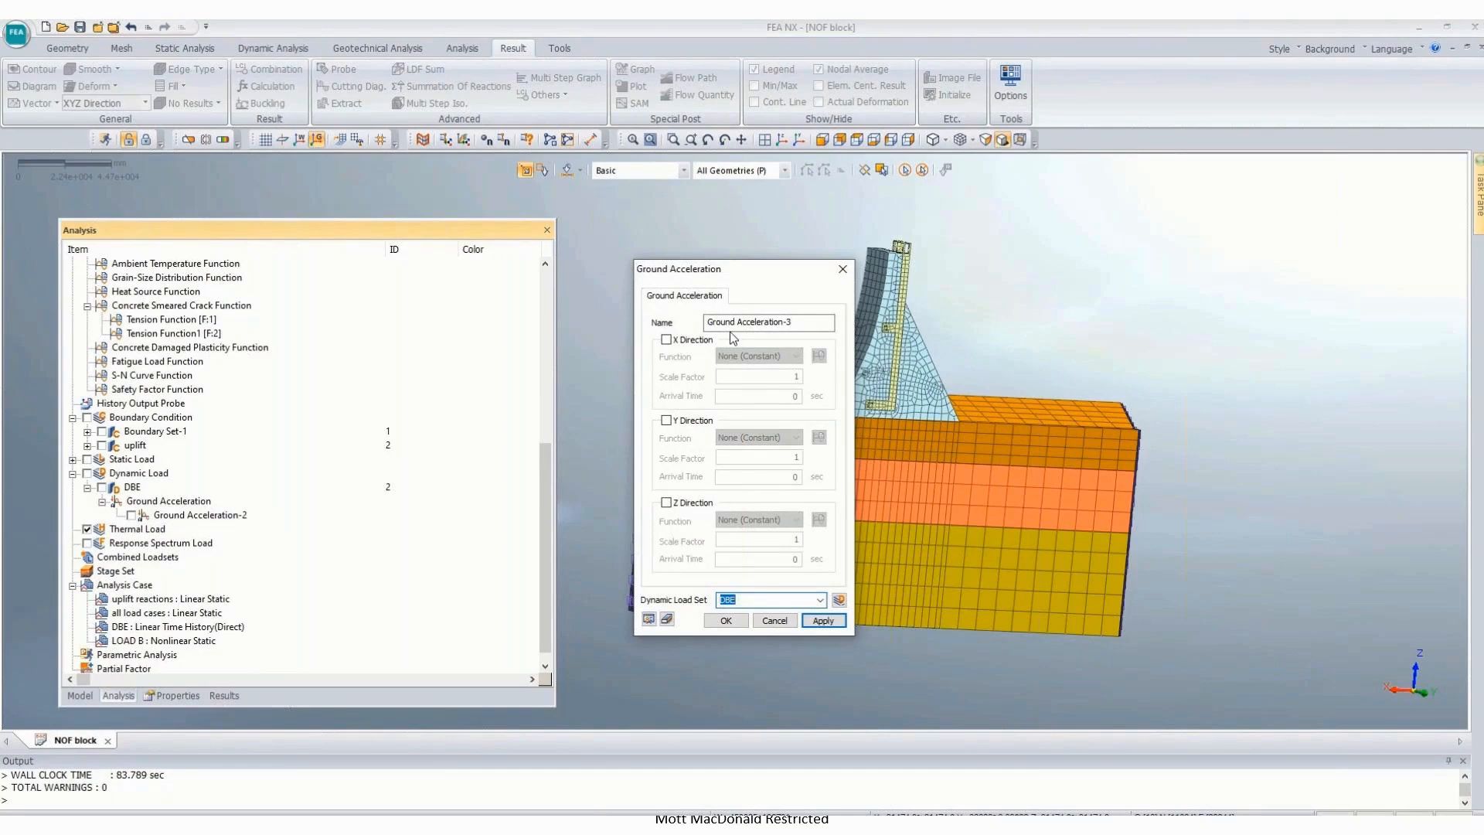
left_click(669, 340)
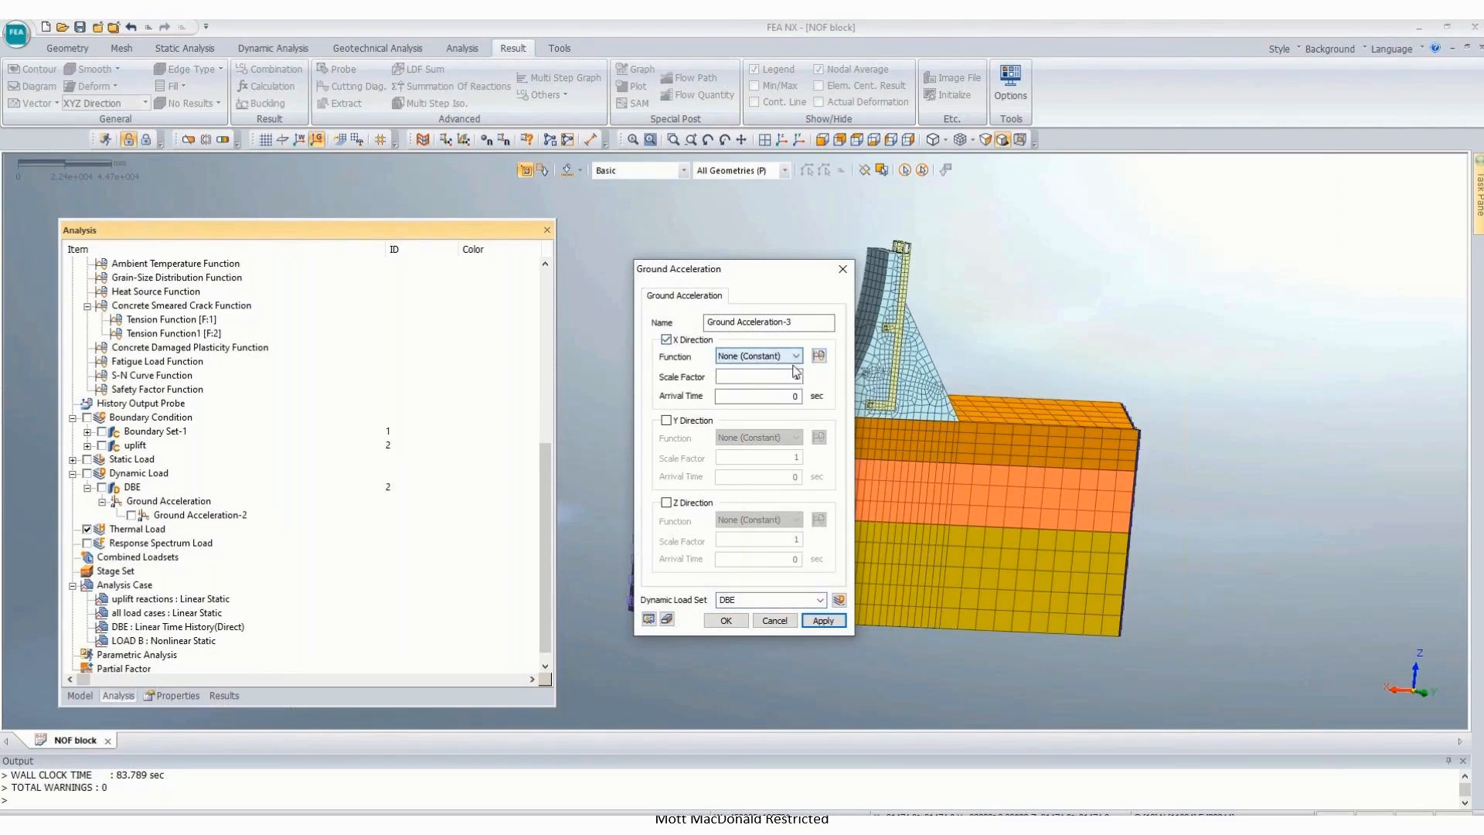
left_click(794, 357)
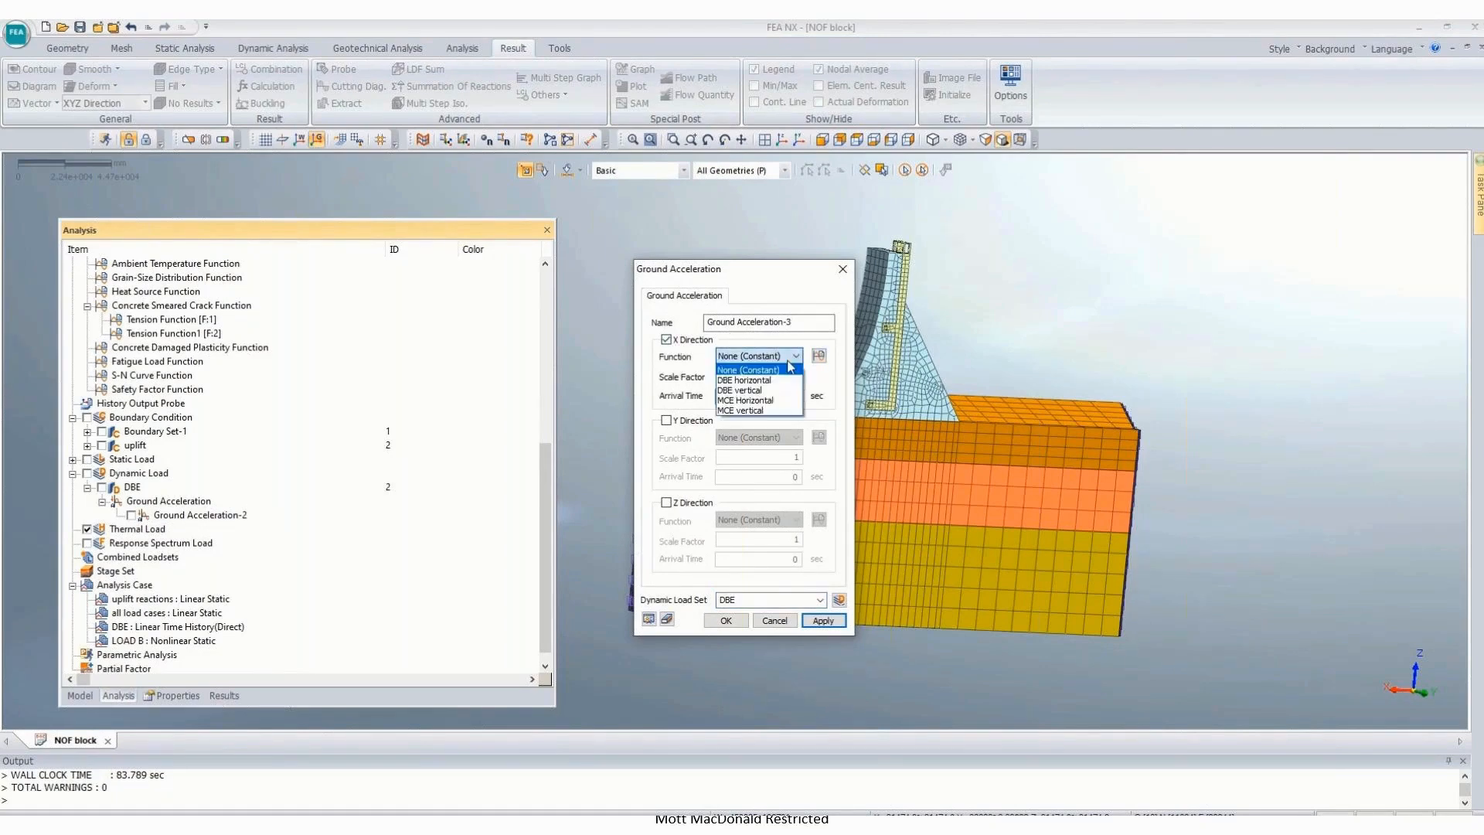
left_click(754, 381)
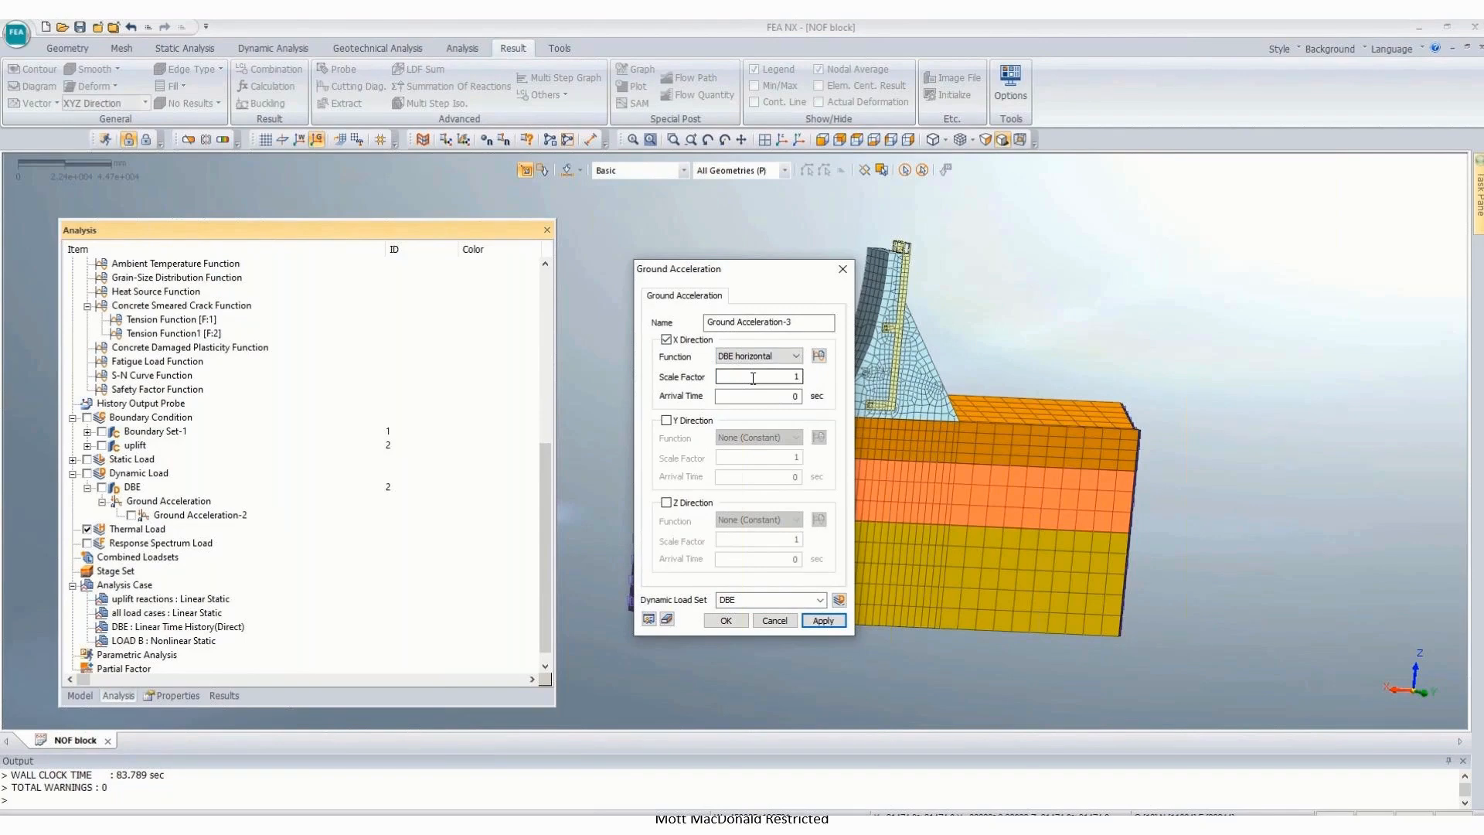
left_click(753, 378)
type("-.12")
Step: Enable the Z direction of the ground acceleration with the DBE vertical function and scale factor .08
left_click(666, 503)
left_click(773, 520)
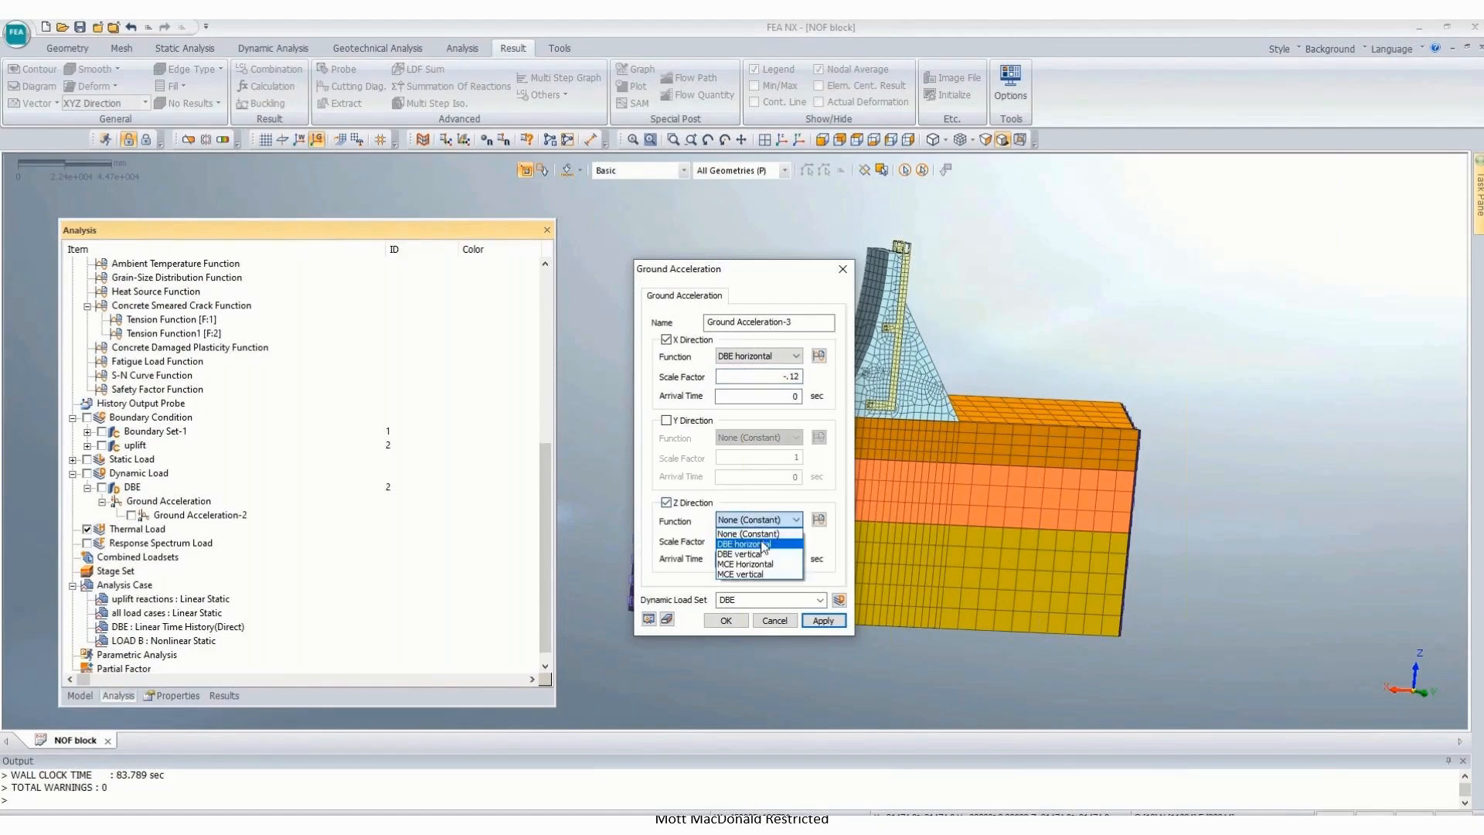
left_click(763, 554)
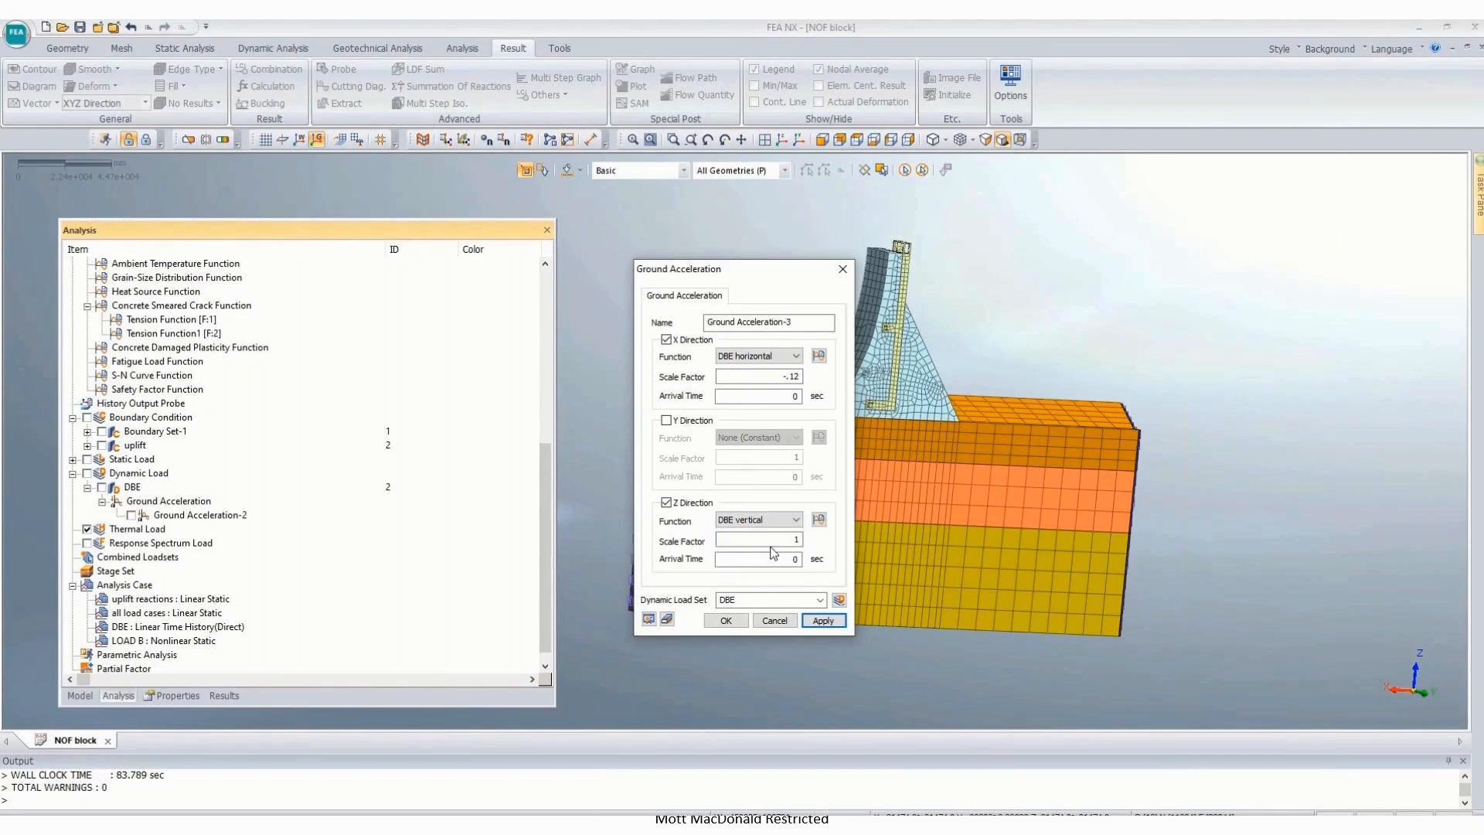
double_click(773, 541)
type(".08")
Step: Enter LOAD E as the dynamic load set and check the load case definitions in the Excel stability summary
left_click(764, 599)
type("LOAD")
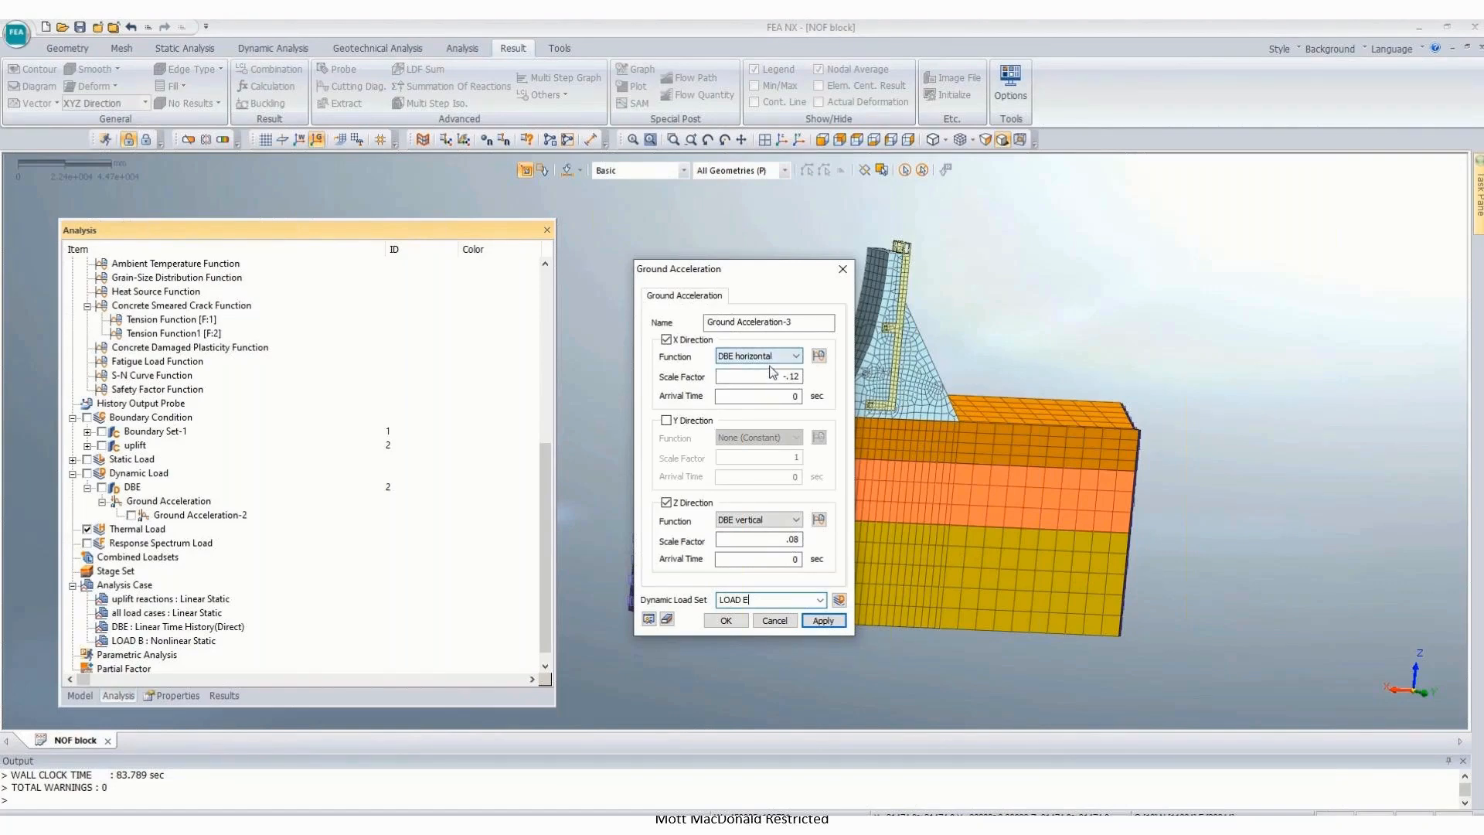
key("alt+Tab")
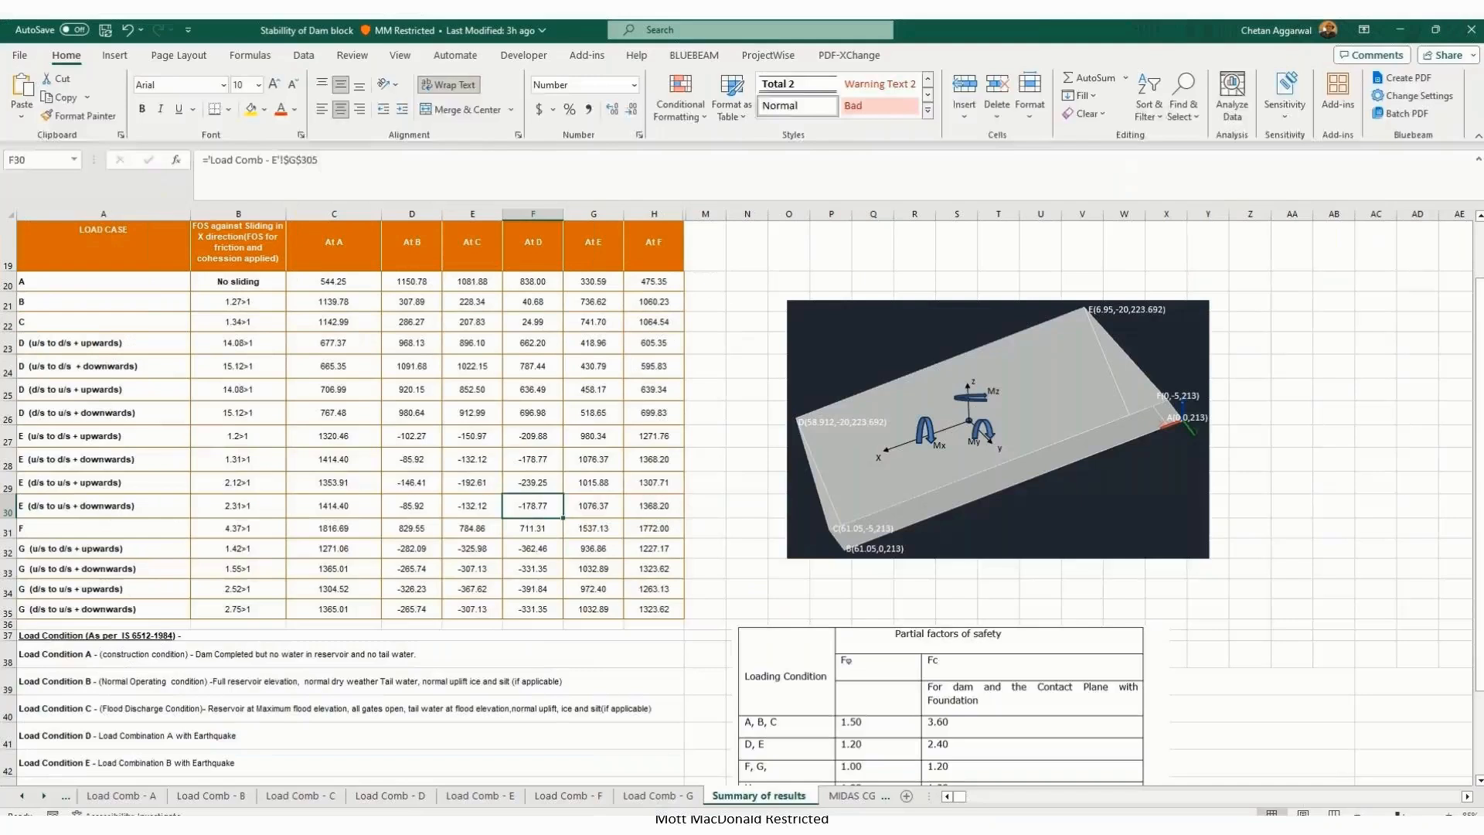
left_click(572, 550)
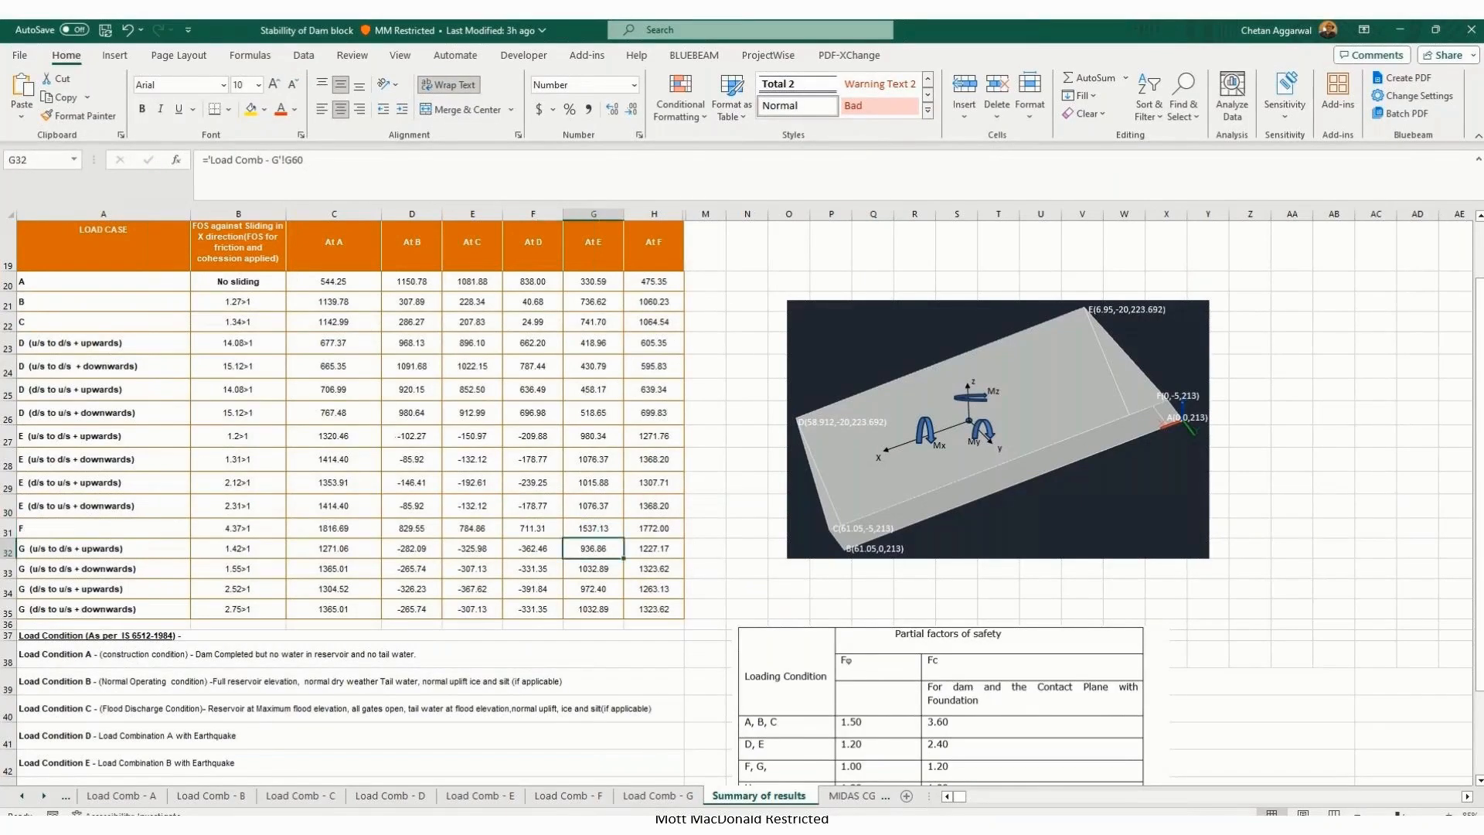
key("alt+Tab")
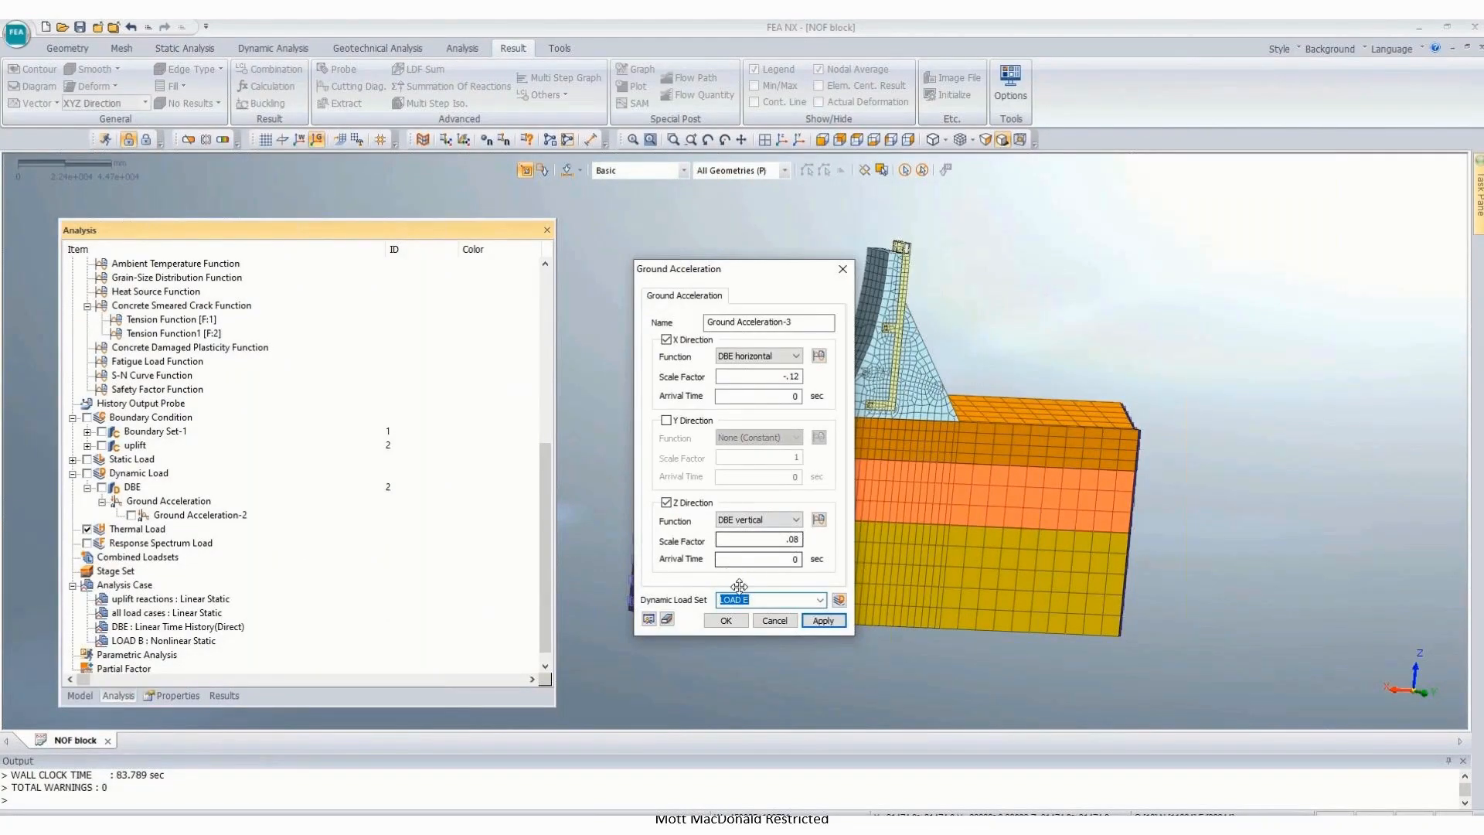
Step: Create the LOAD E ground acceleration and expand its load set in the analysis tree
left_click(726, 620)
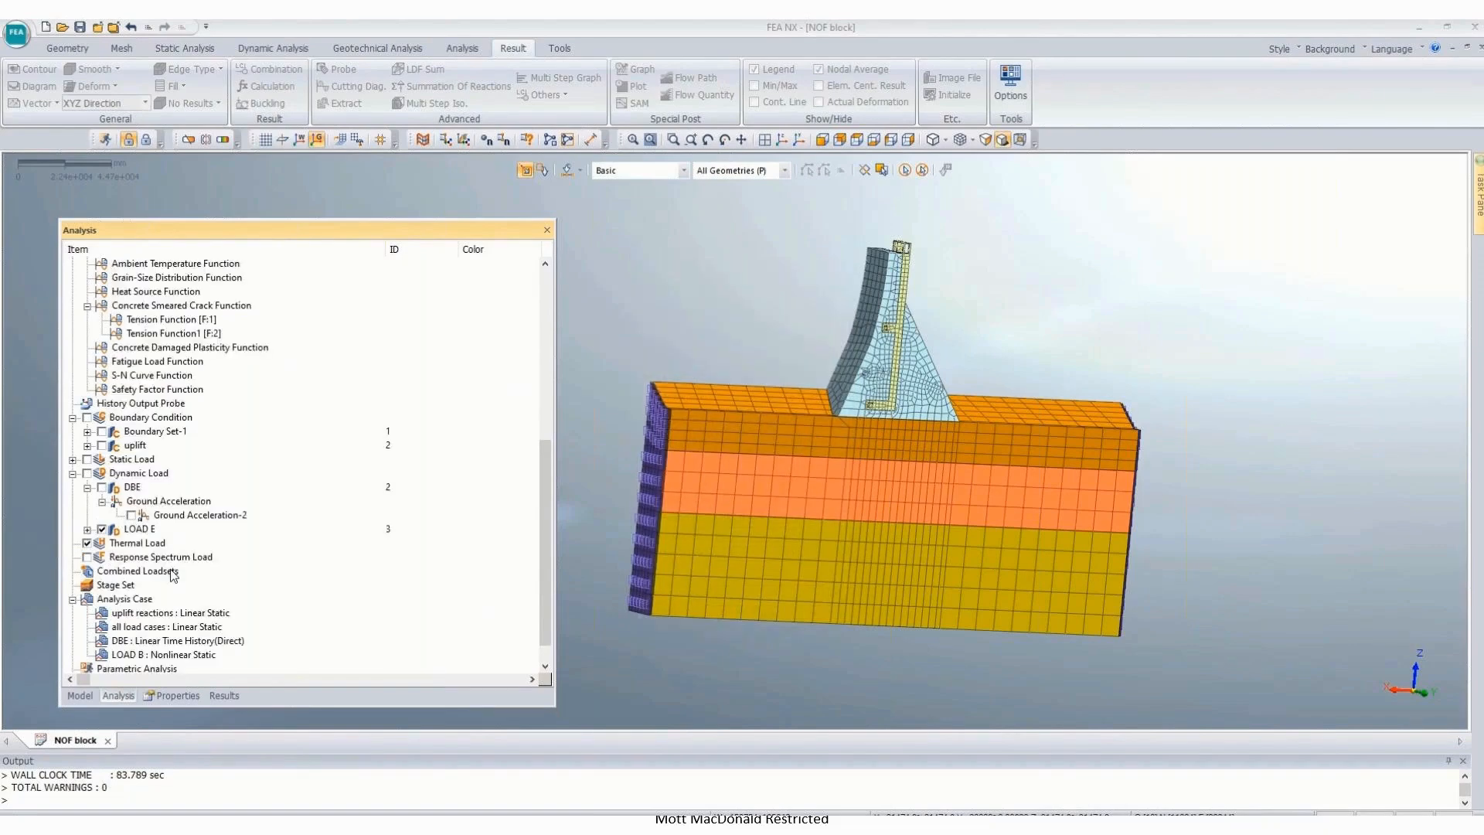
left_click(87, 530)
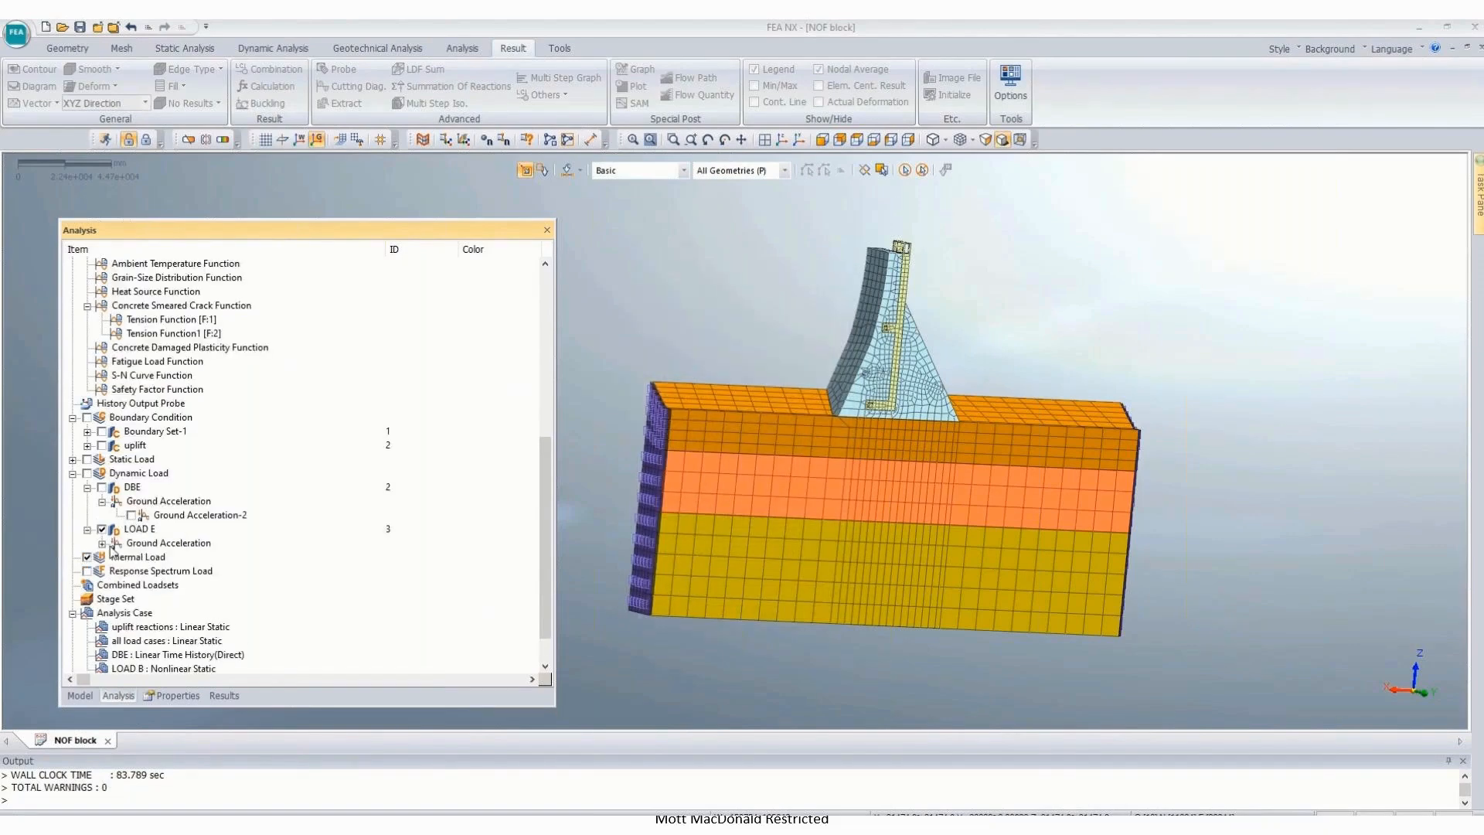
Step: Start a time varying static load and add the Selfweight and U/S Hydrostatic pressure(FRL) load sets with constant function and scale factor 1
right_click(132, 475)
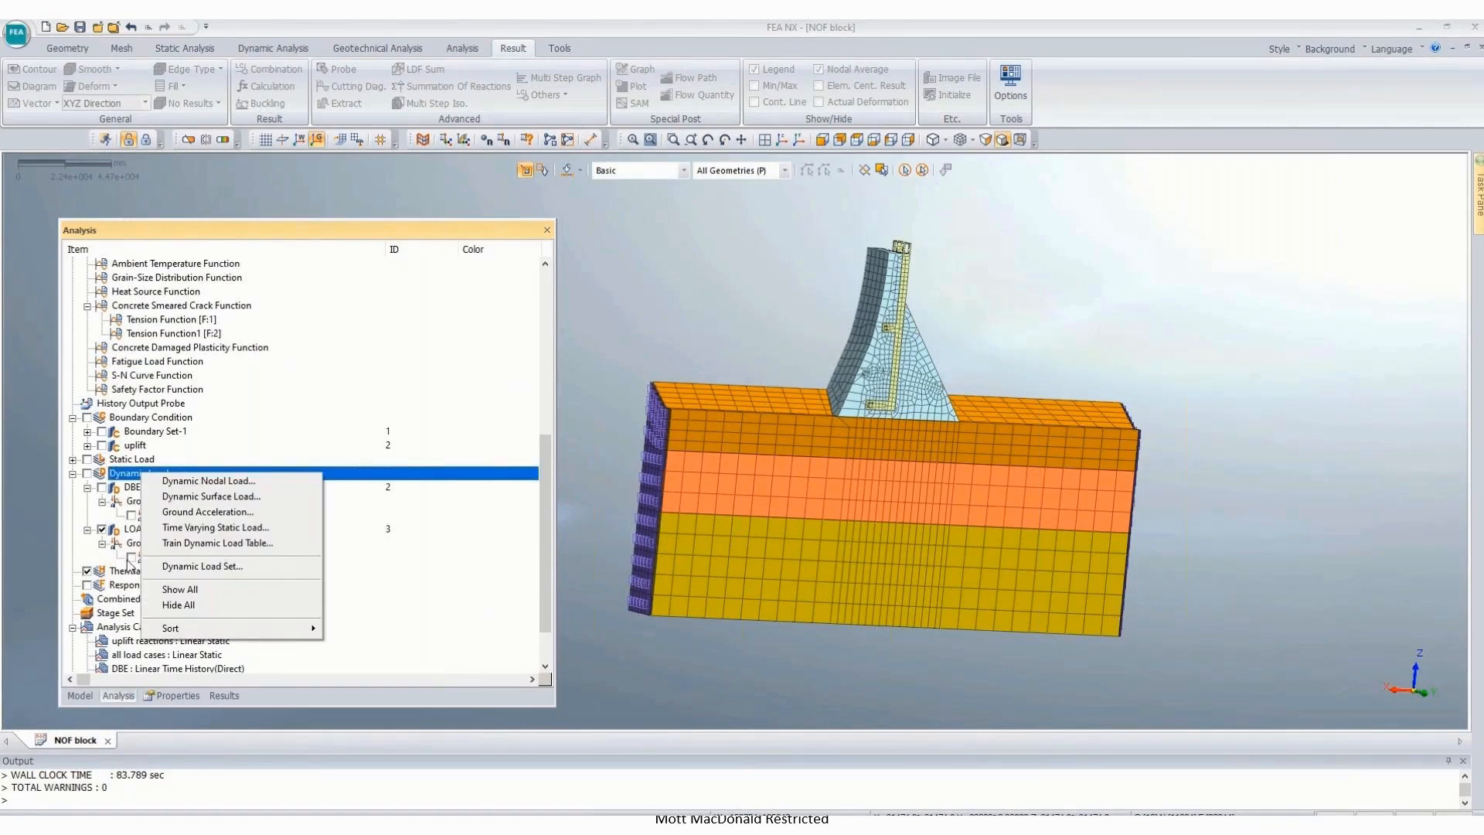
left_click(218, 528)
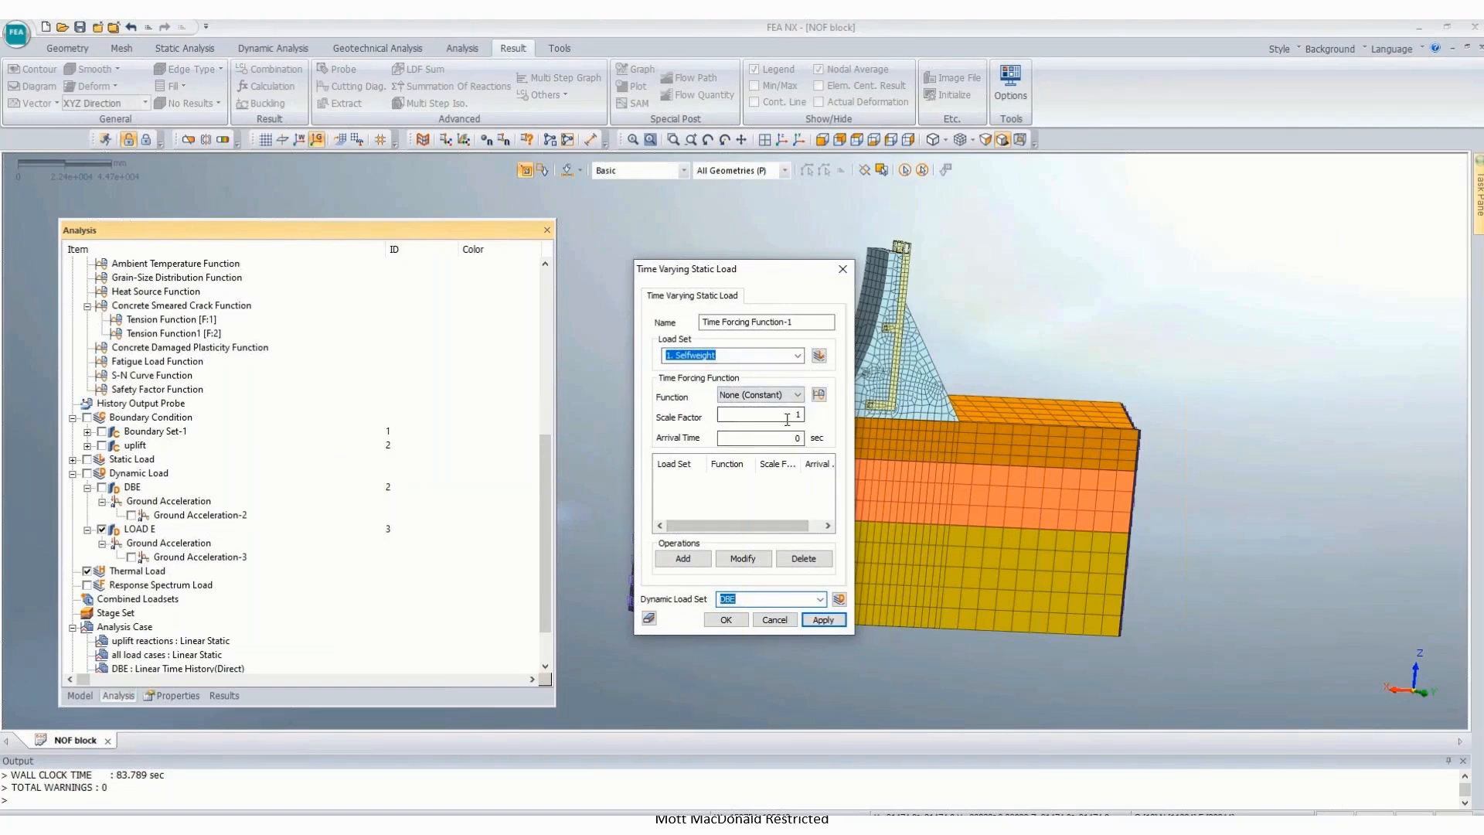
left_click(683, 554)
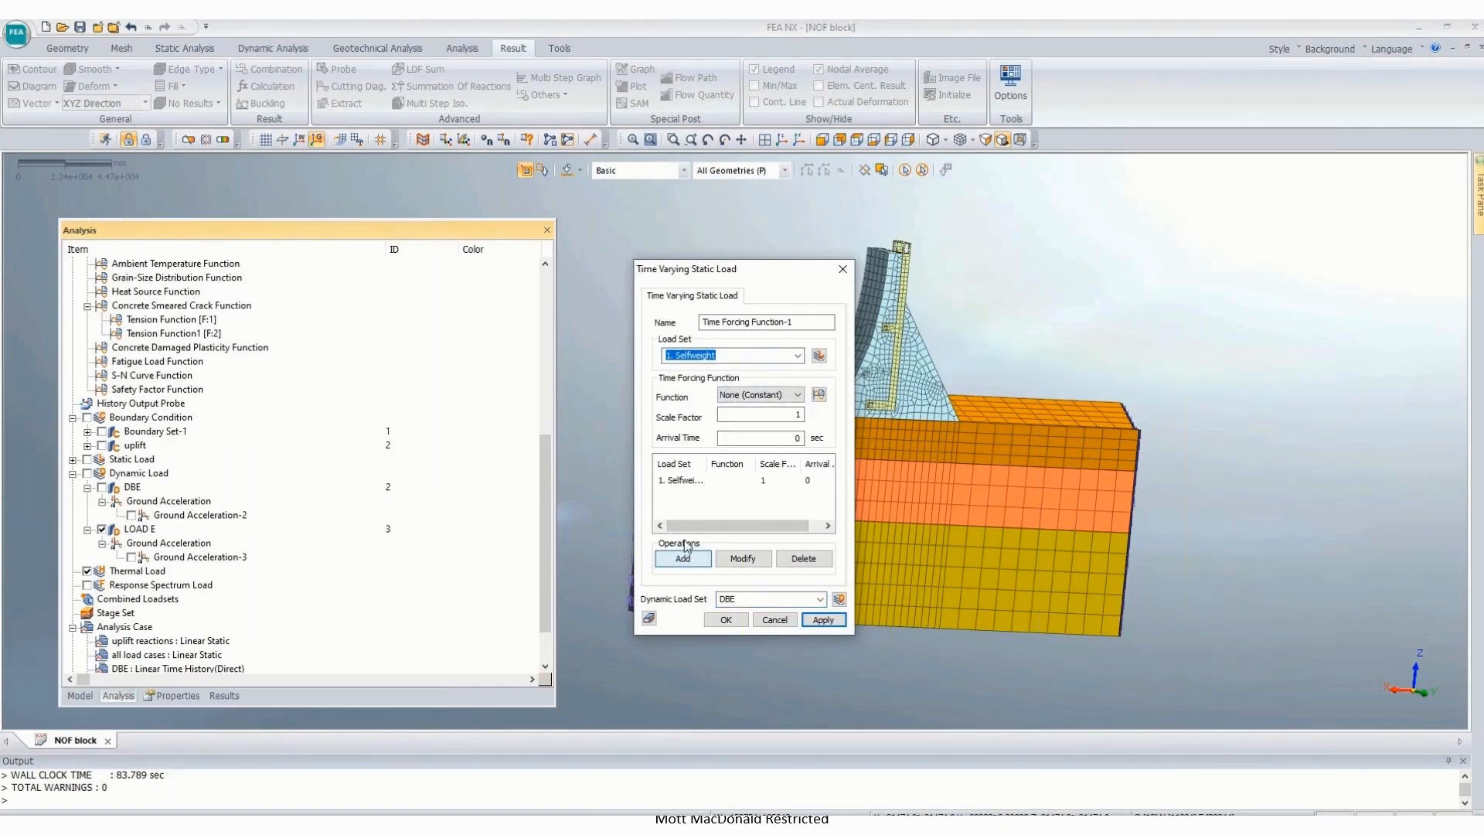
left_click(745, 356)
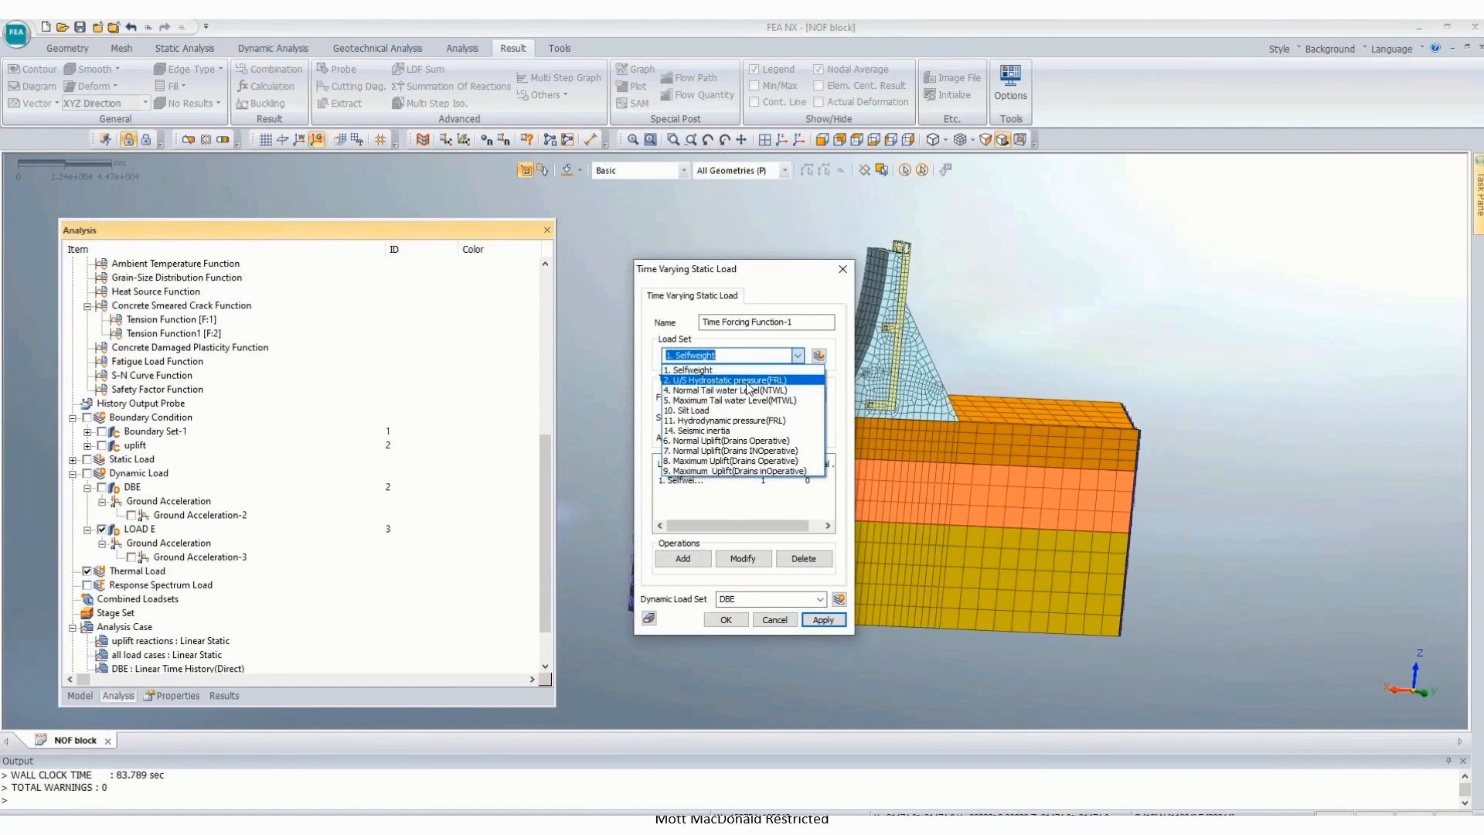
left_click(746, 380)
left_click(694, 562)
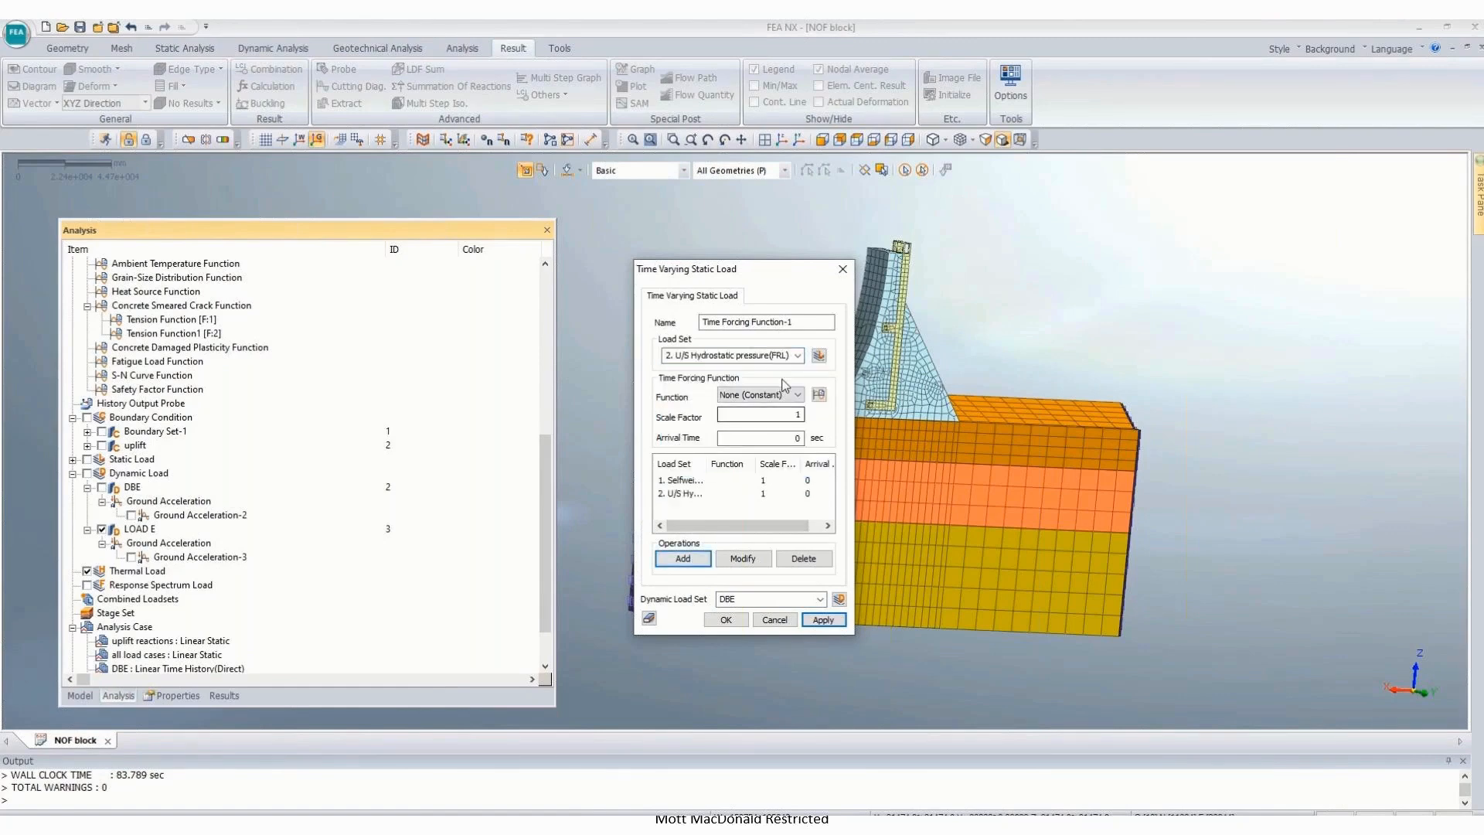
Step: Add the Normal Tail water Level(NTWL) and Silt Load load sets to the time varying static load with scale factor 1
left_click(796, 356)
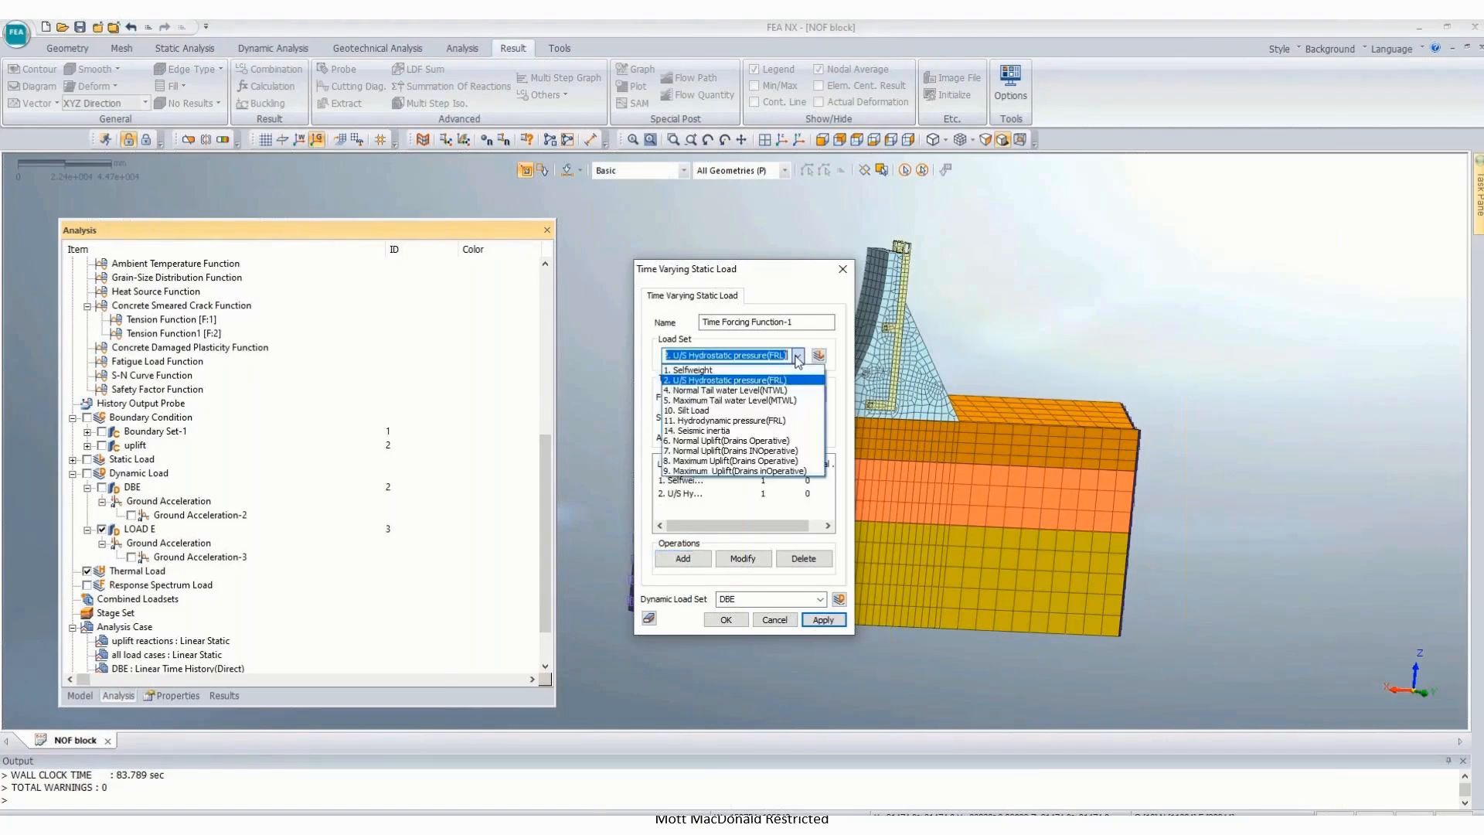
left_click(727, 391)
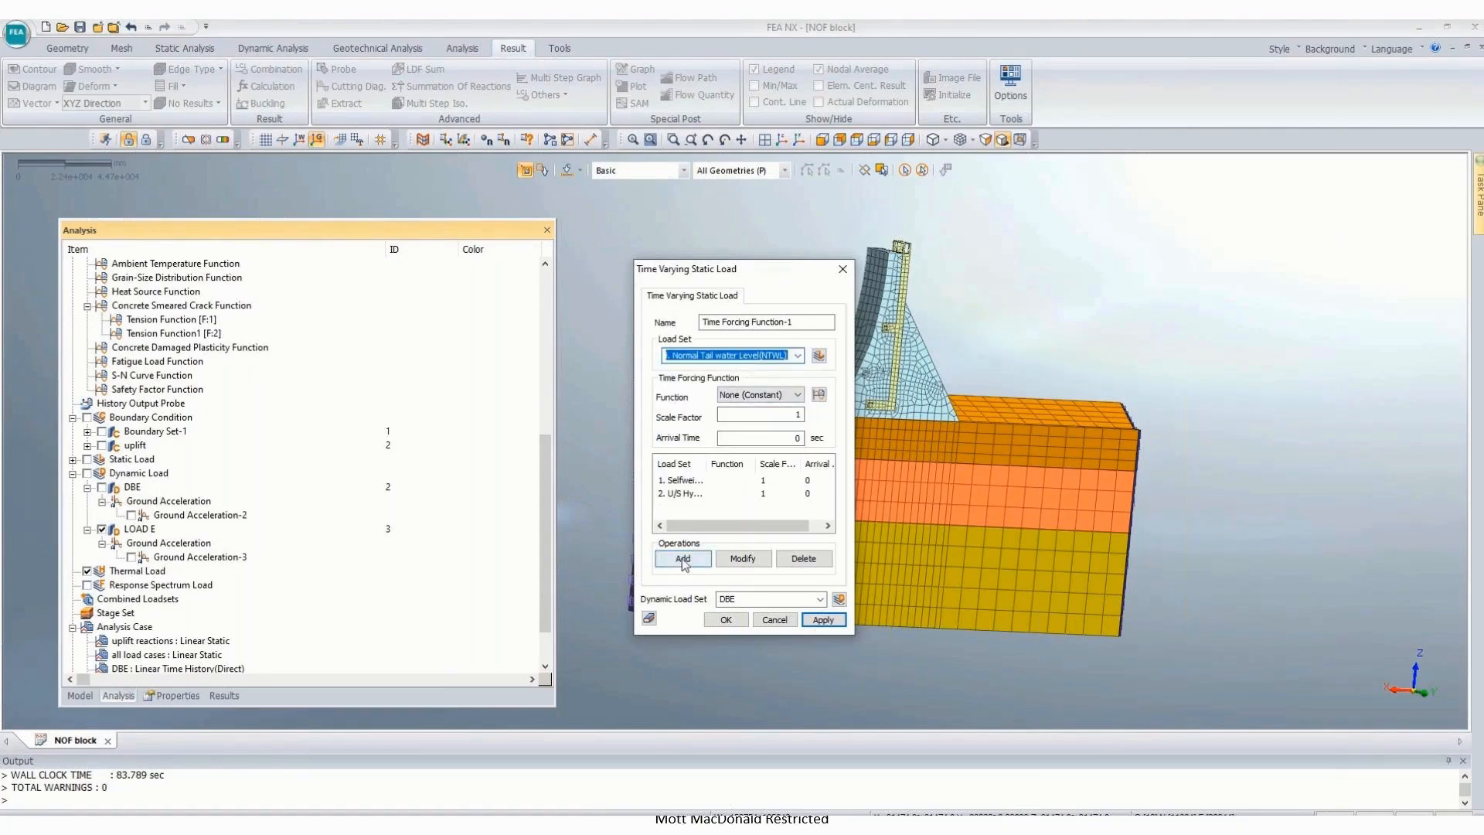
left_click(684, 560)
left_click(798, 357)
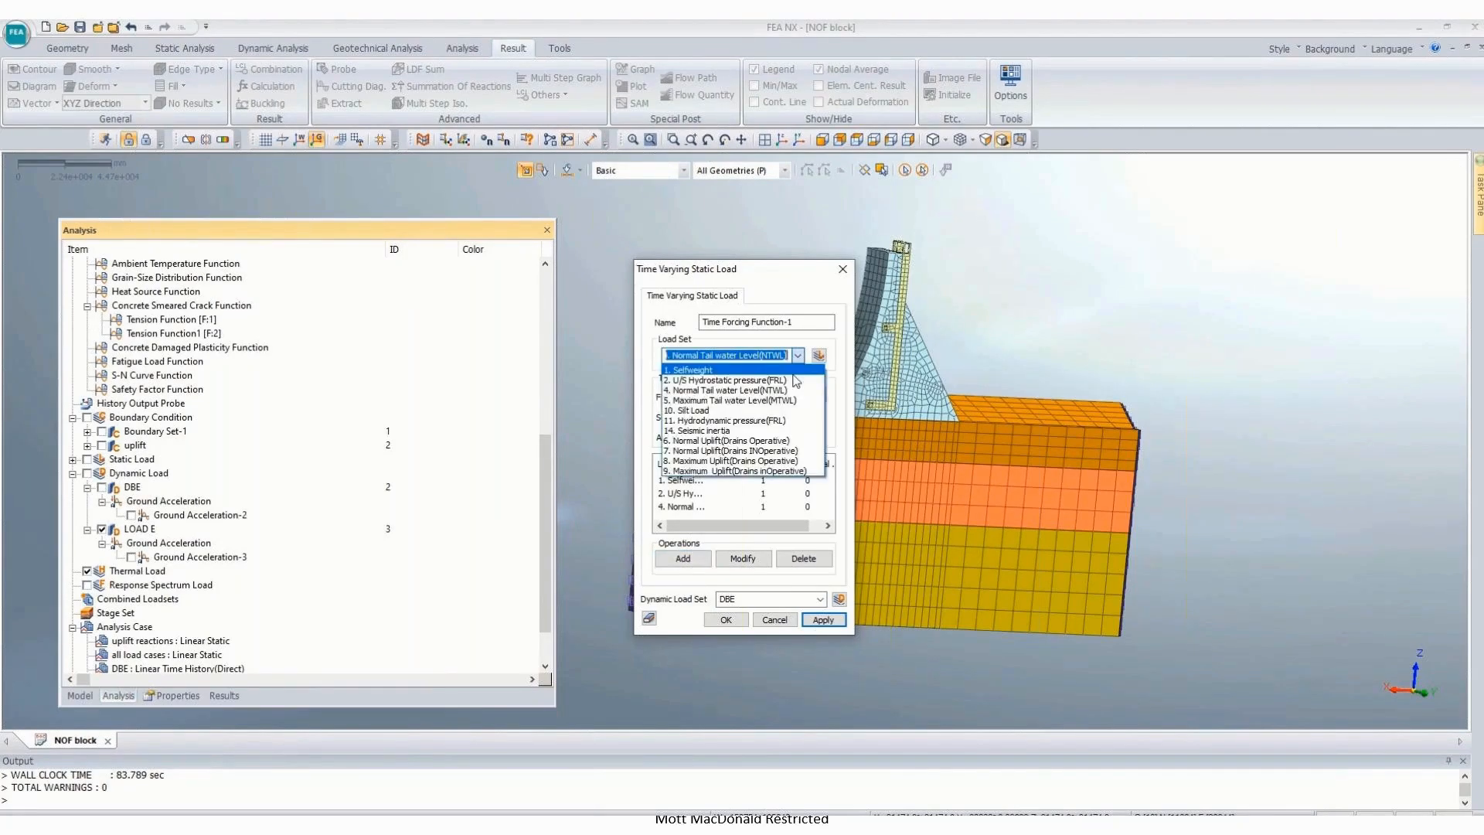
left_click(734, 411)
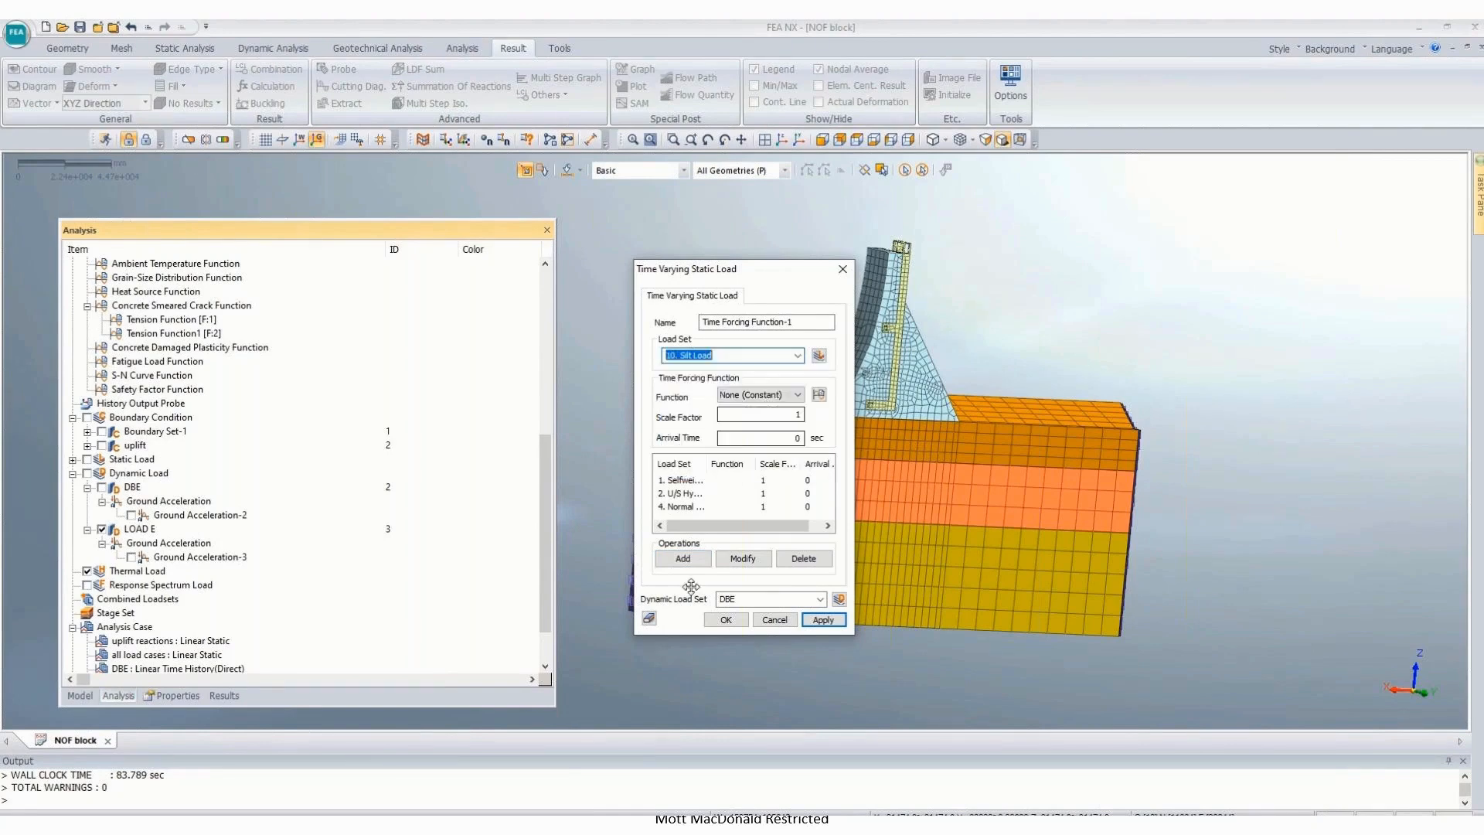
left_click(683, 558)
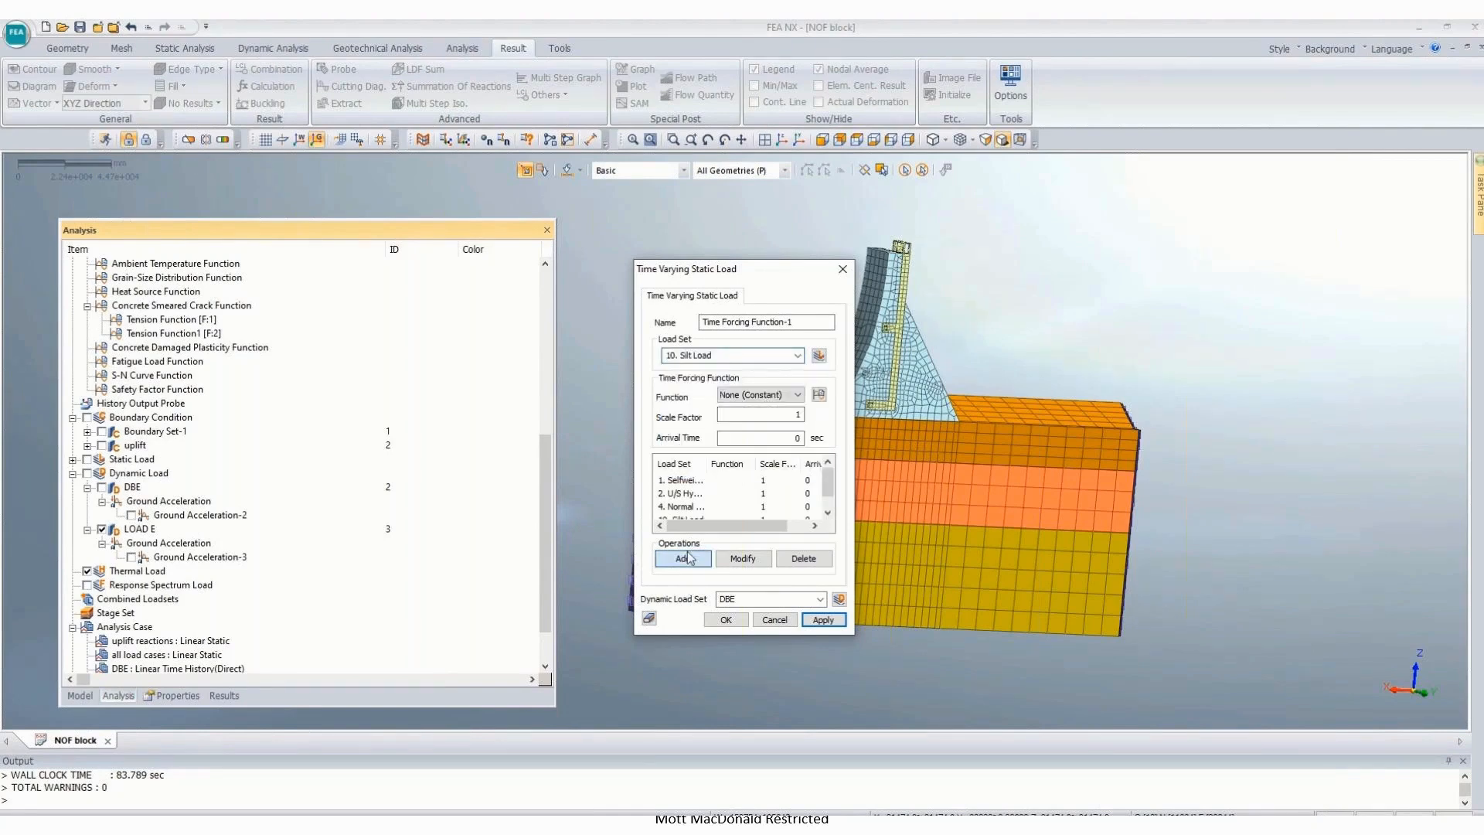
Step: Open the load set choices for another entry in the time varying static load
left_click(785, 355)
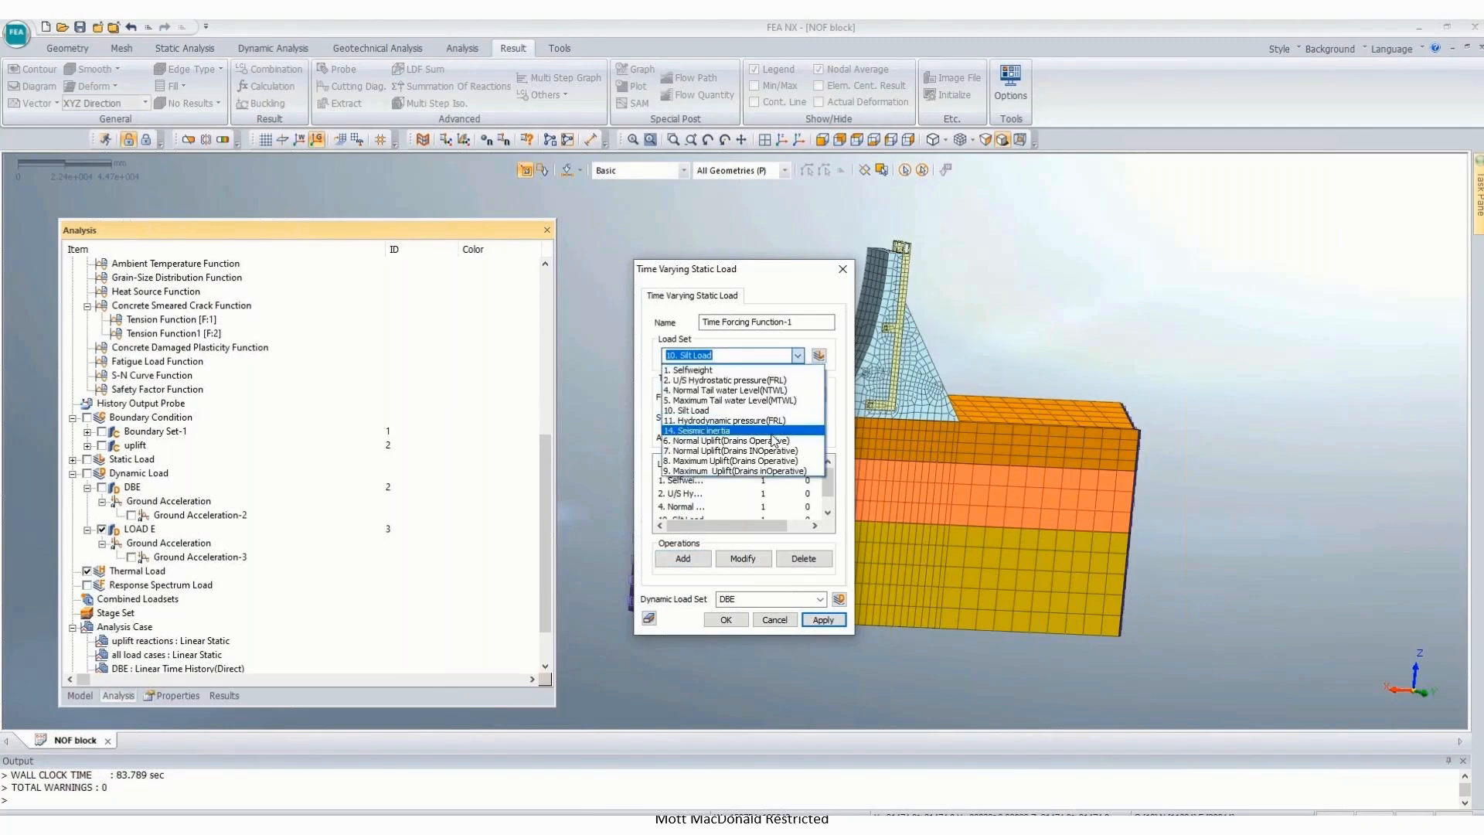
Step: Add the 11. Hydrodynamic pressure(FRL) load set to the time varying static load, and select the 6. Normal Uplift(Drains Operative) set
left_click(758, 420)
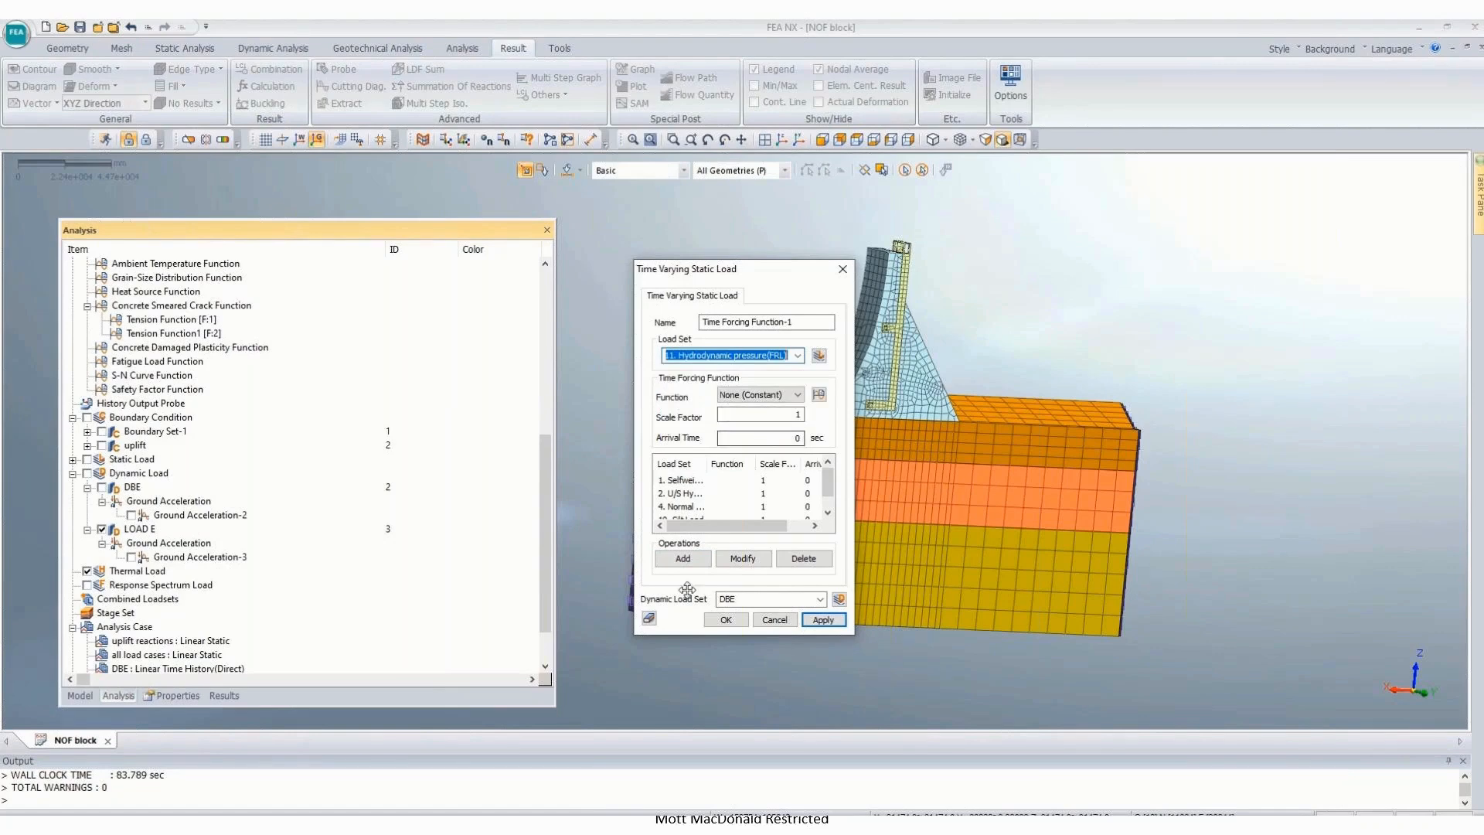
left_click(682, 558)
left_click(799, 356)
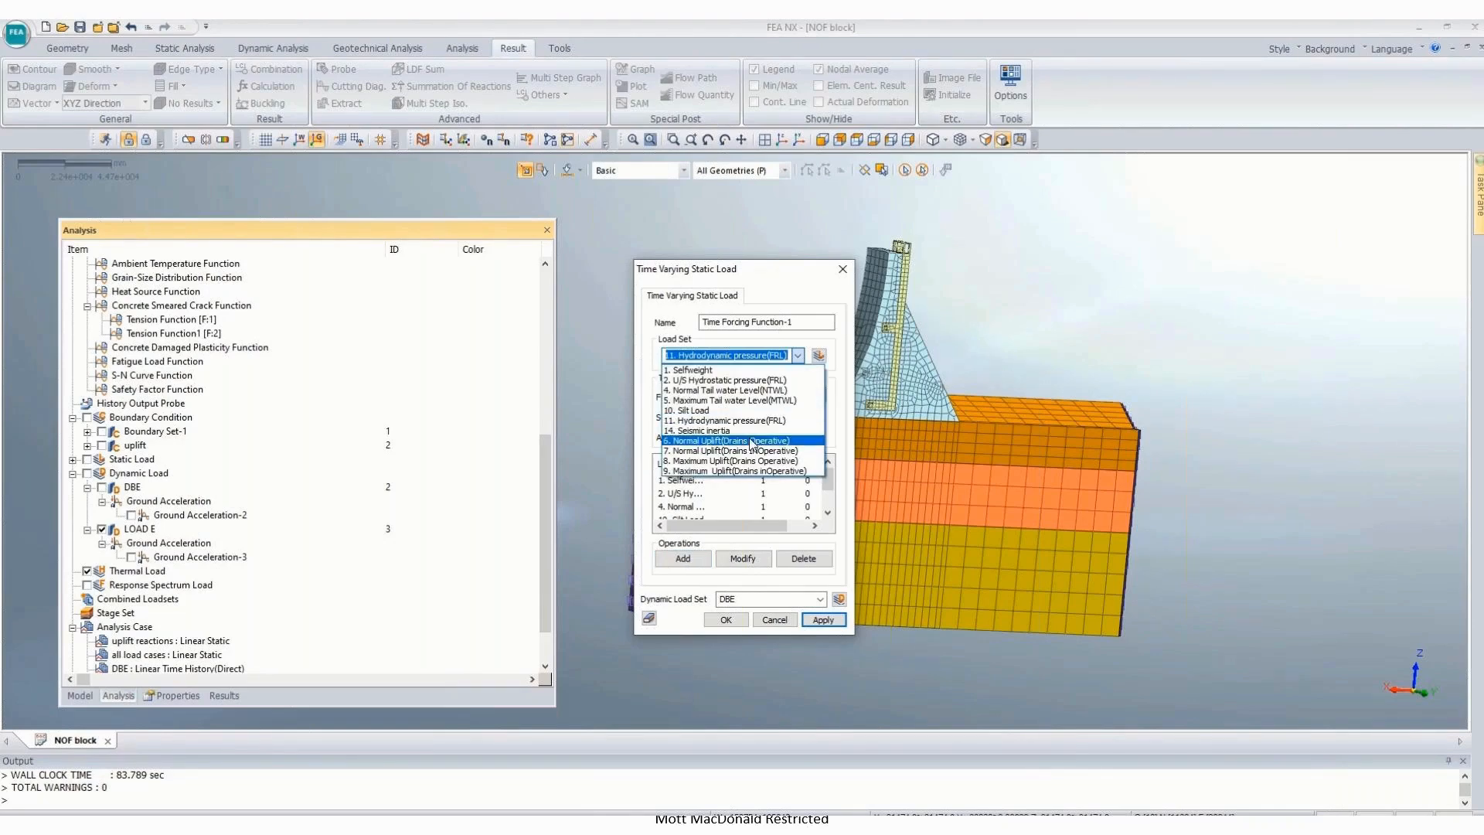
left_click(754, 442)
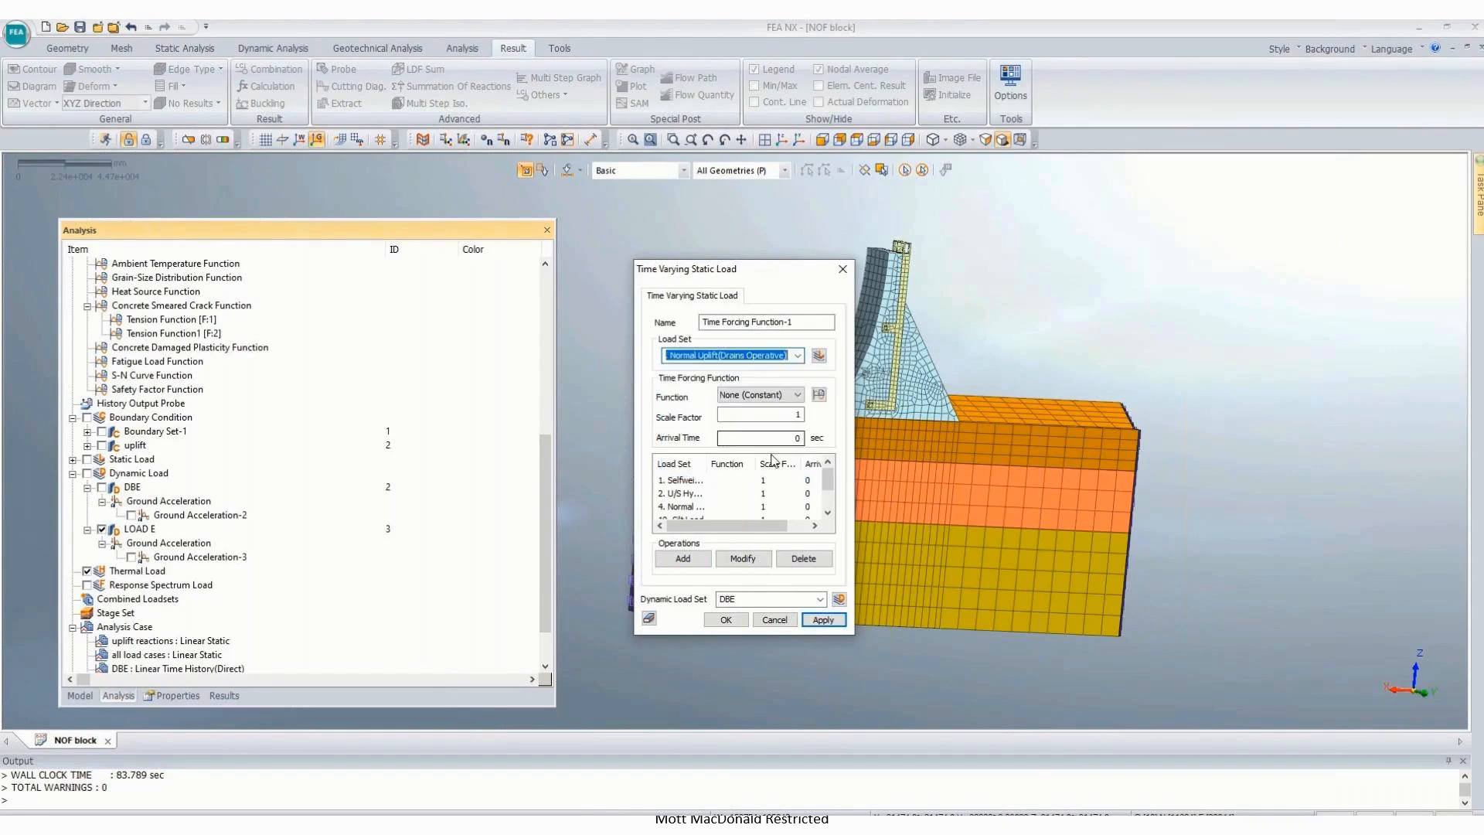
left_click(799, 359)
left_click(798, 357)
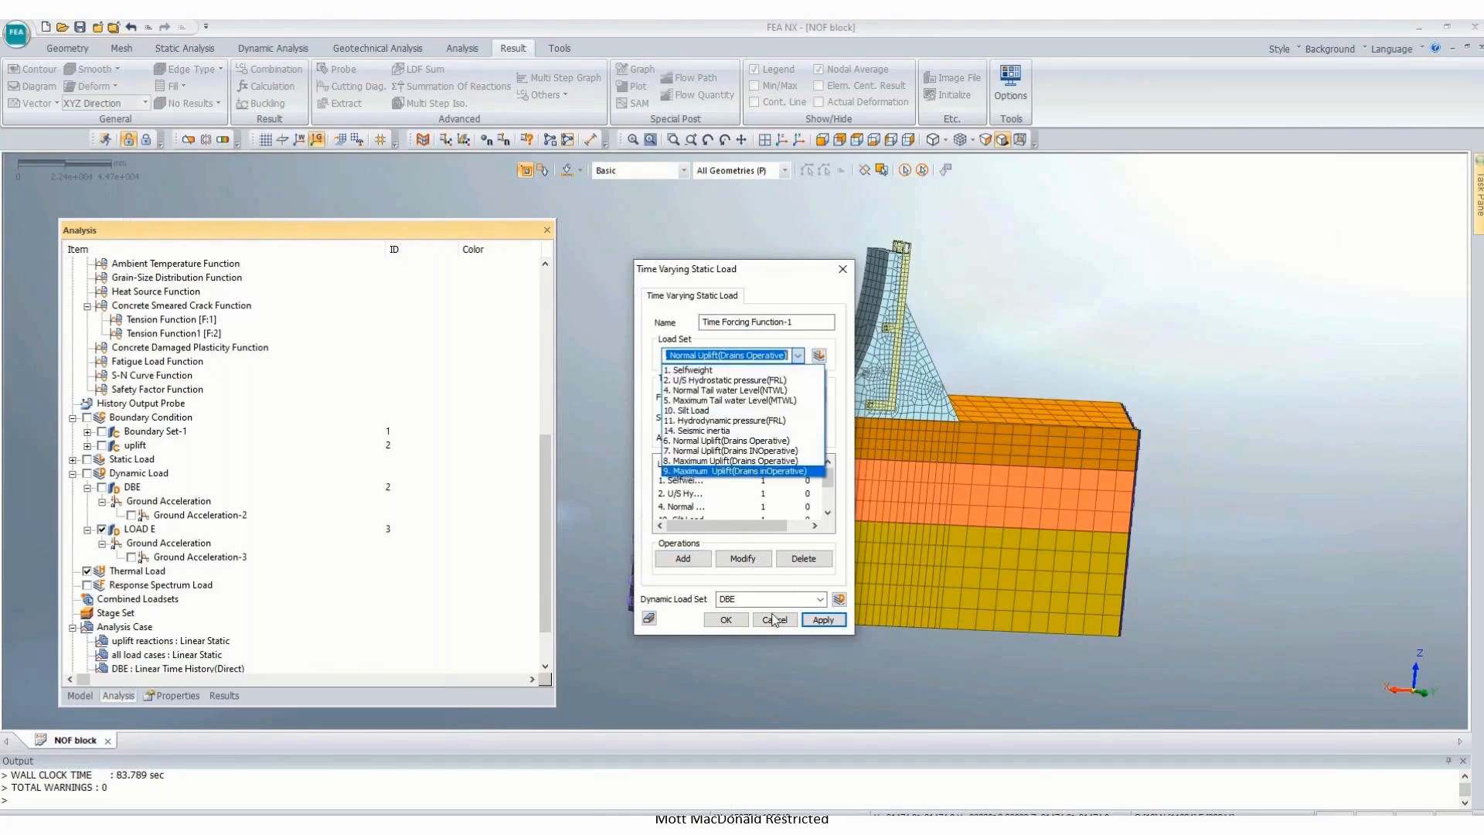
Step: Assign the time varying static load to the LOAD E dynamic load set and create it
left_click(821, 597)
left_click(821, 602)
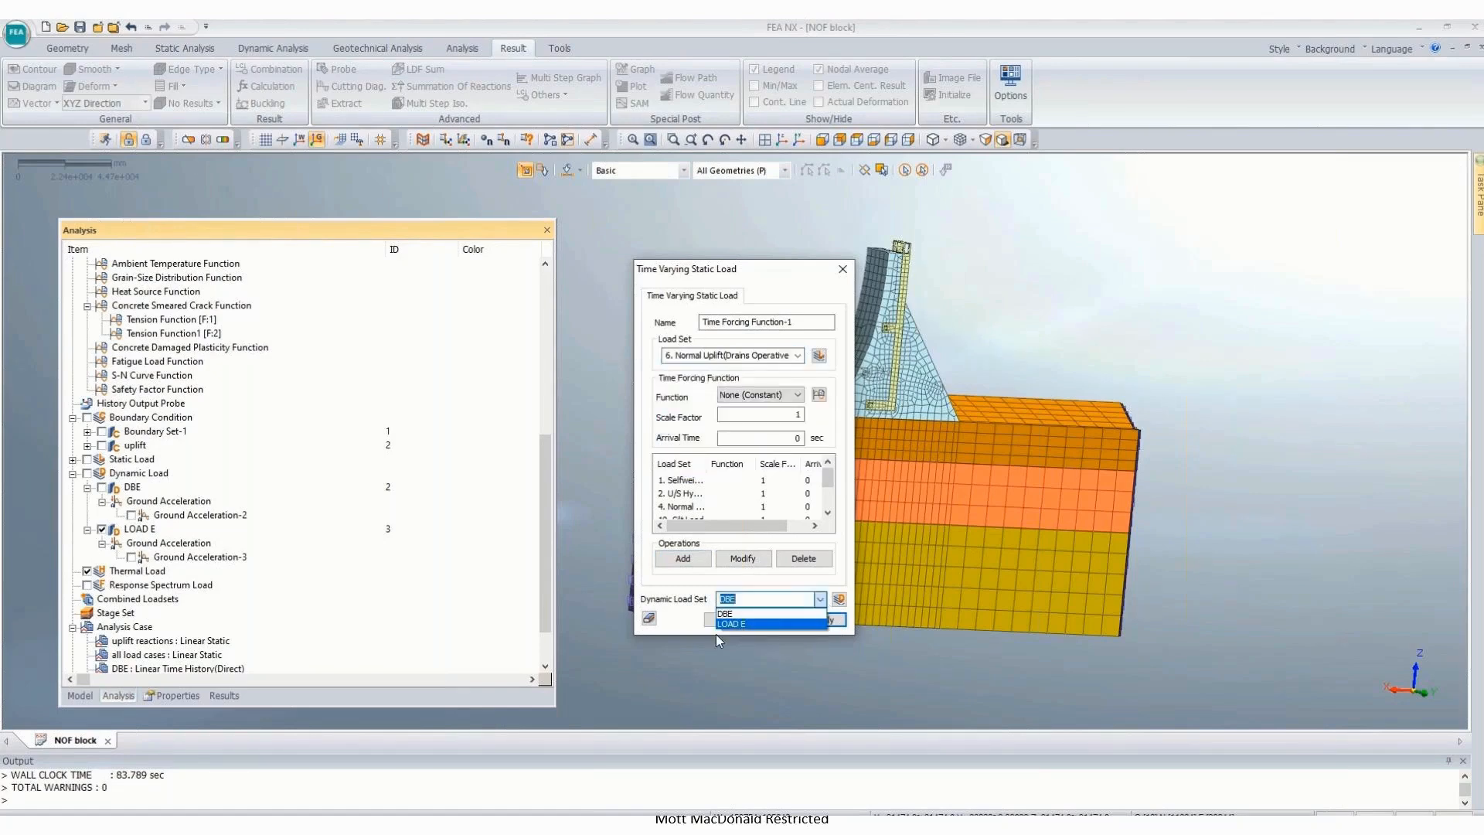
left_click(715, 634)
left_click(819, 599)
left_click(759, 624)
left_click(727, 619)
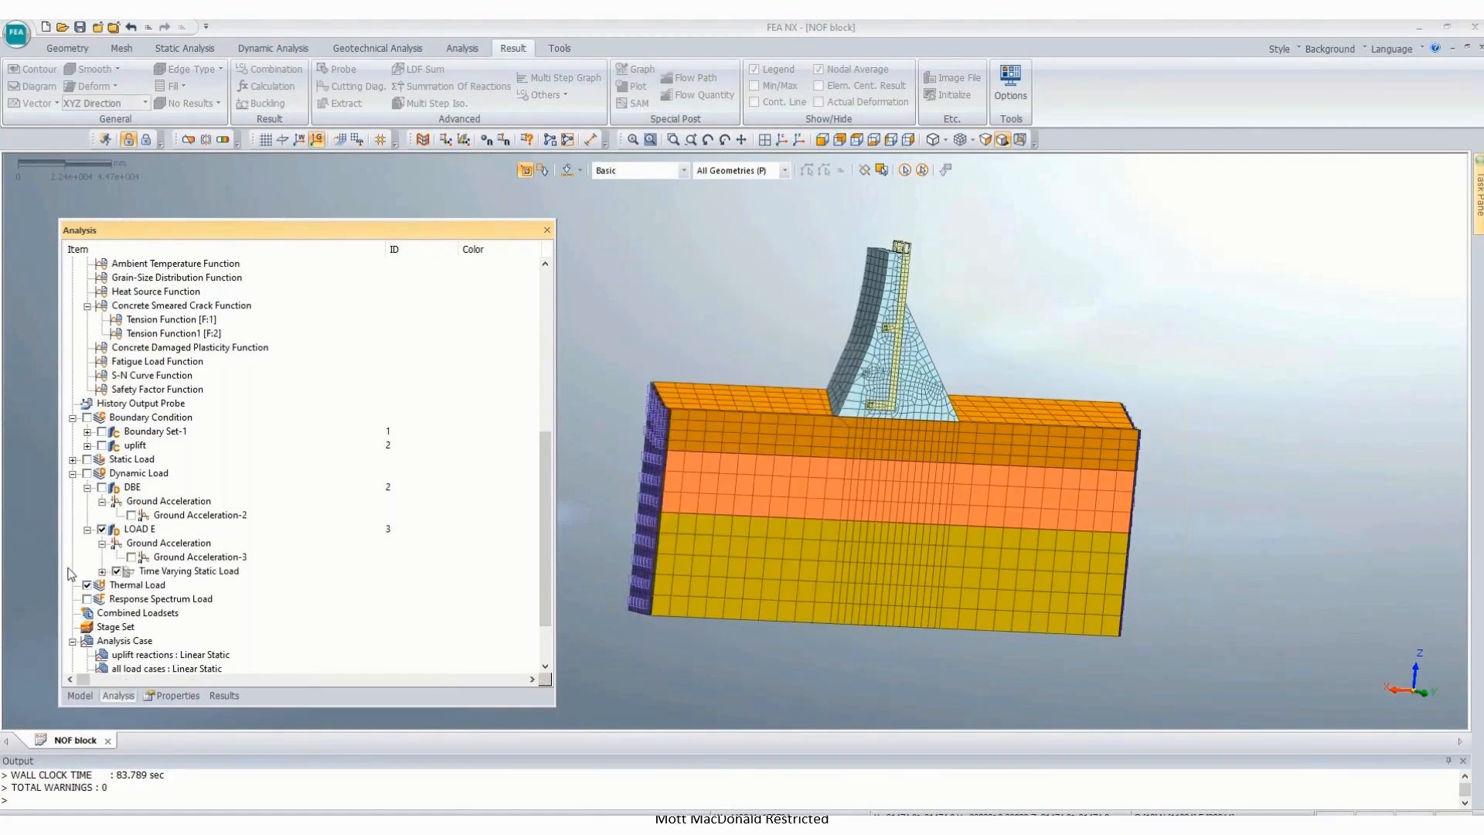
Step: Start a new analysis case titled LOAD E with the Linear Time History(Direct) solution type
scroll(70, 573, "down", 2)
right_click(147, 573)
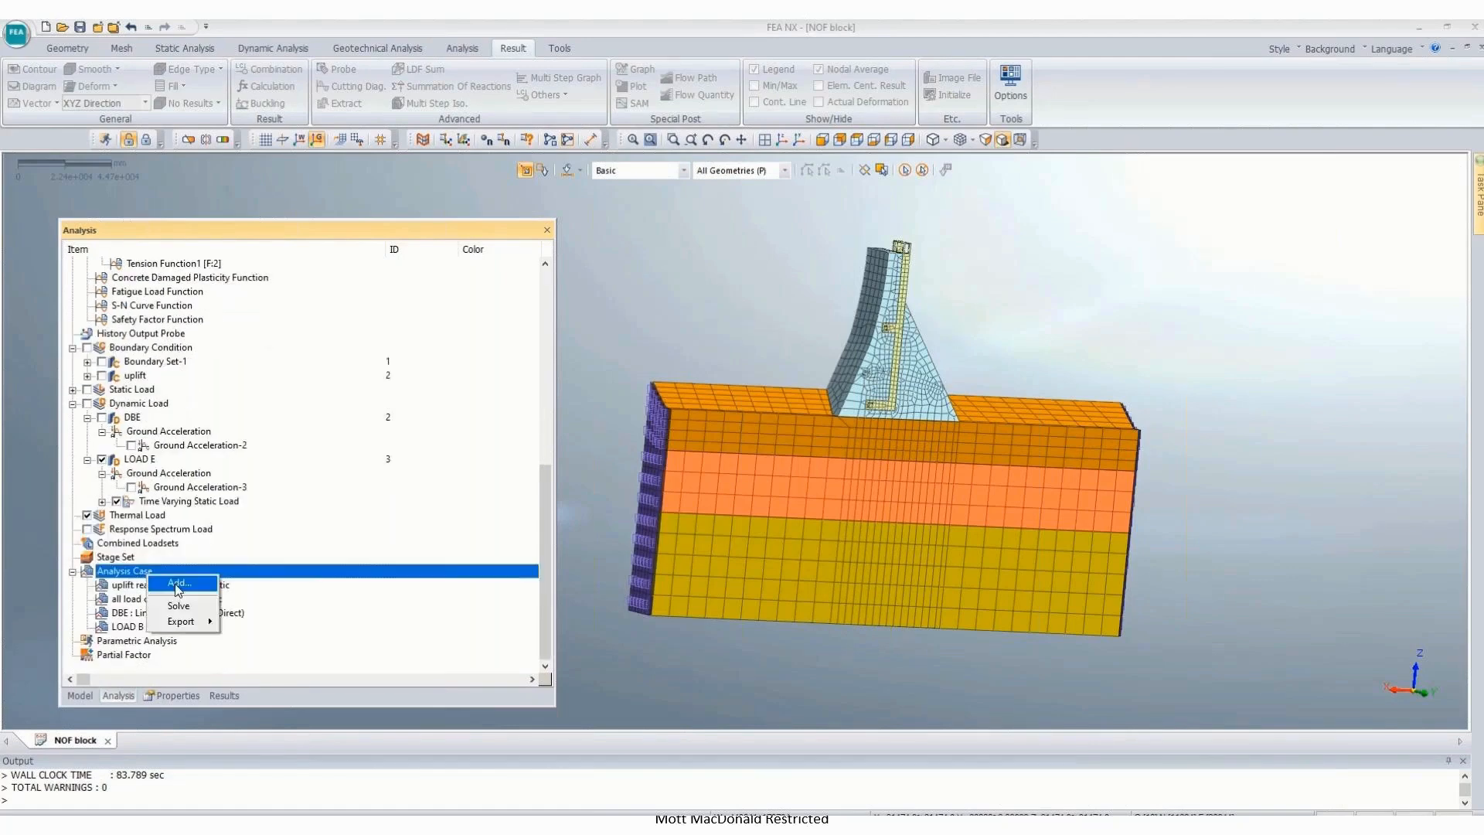
left_click(179, 584)
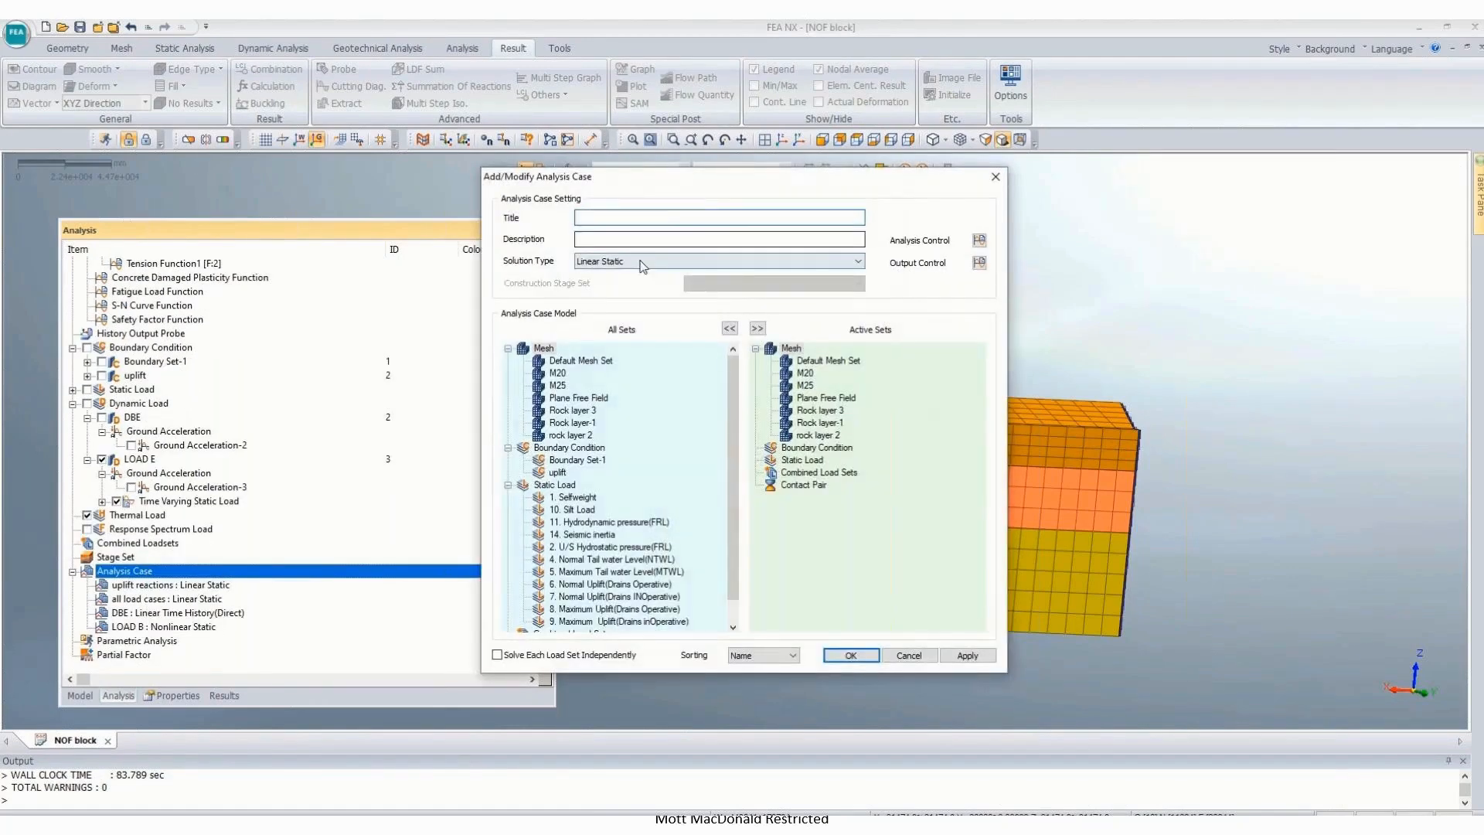
type("LOAD E")
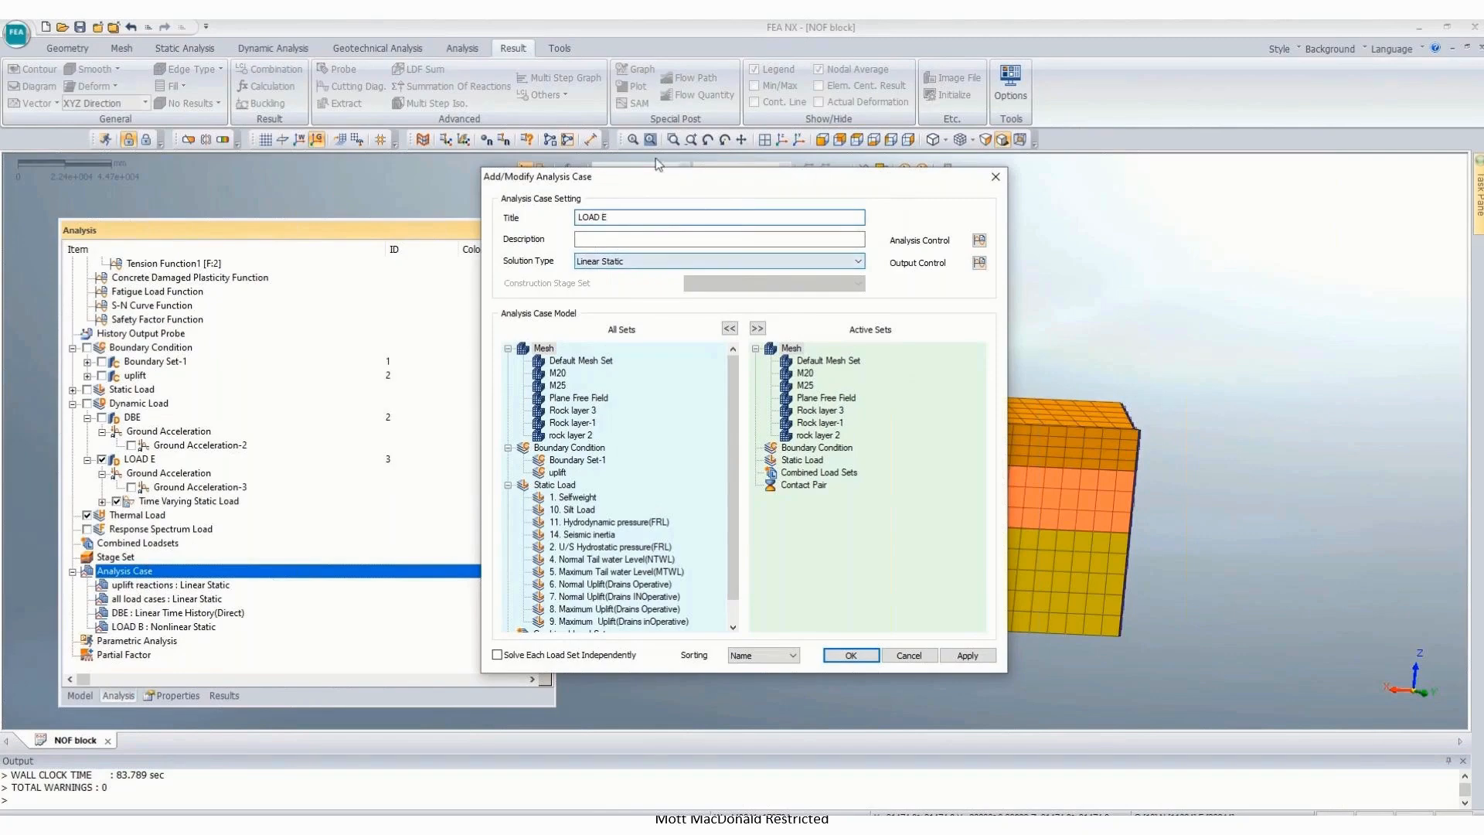
left_click(856, 261)
left_click(657, 349)
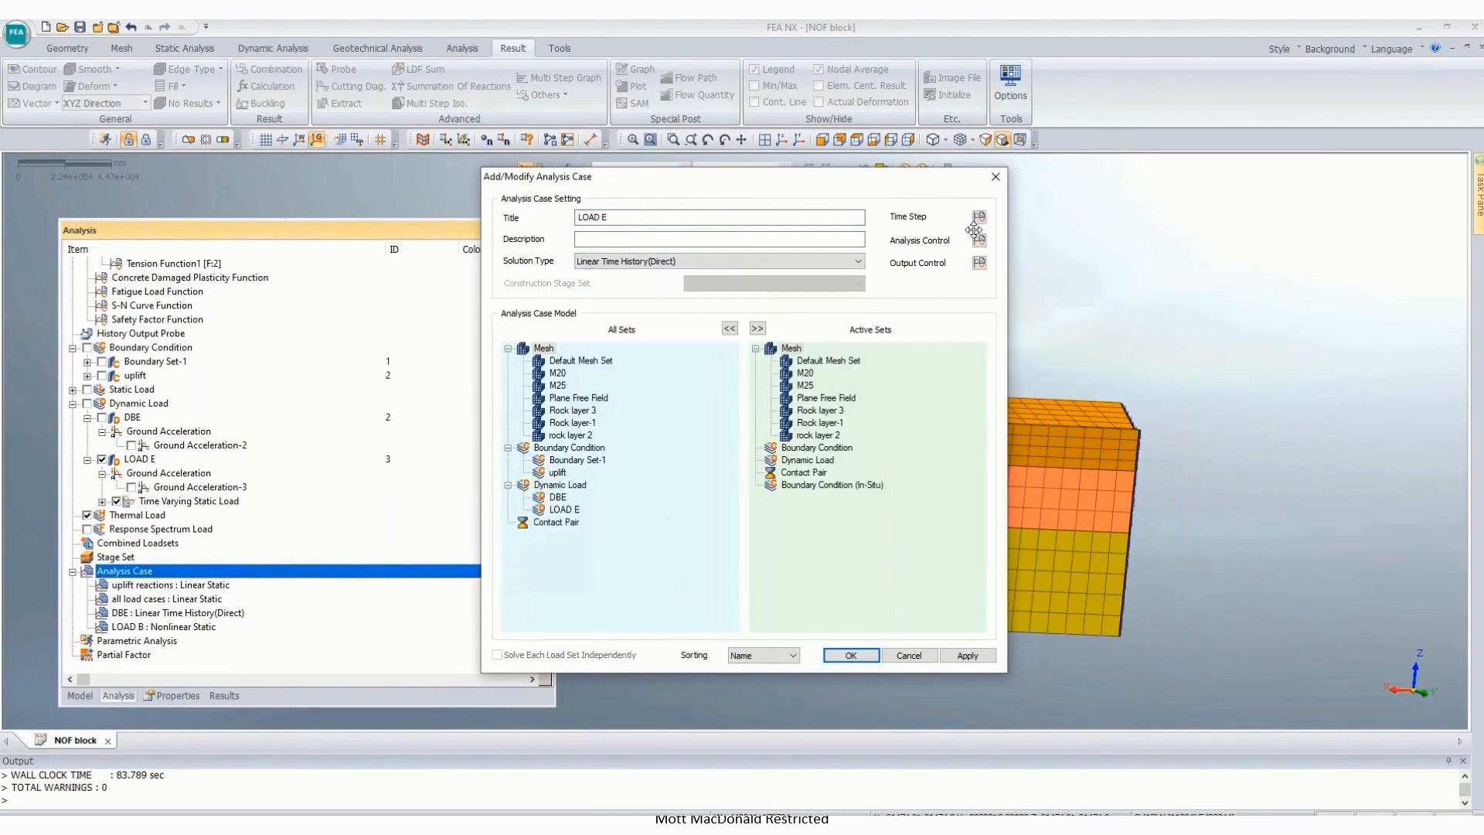
Step: Define time step t2 for the LOAD E case with an 8 sec duration and a 0.01 sec increment
left_click(979, 217)
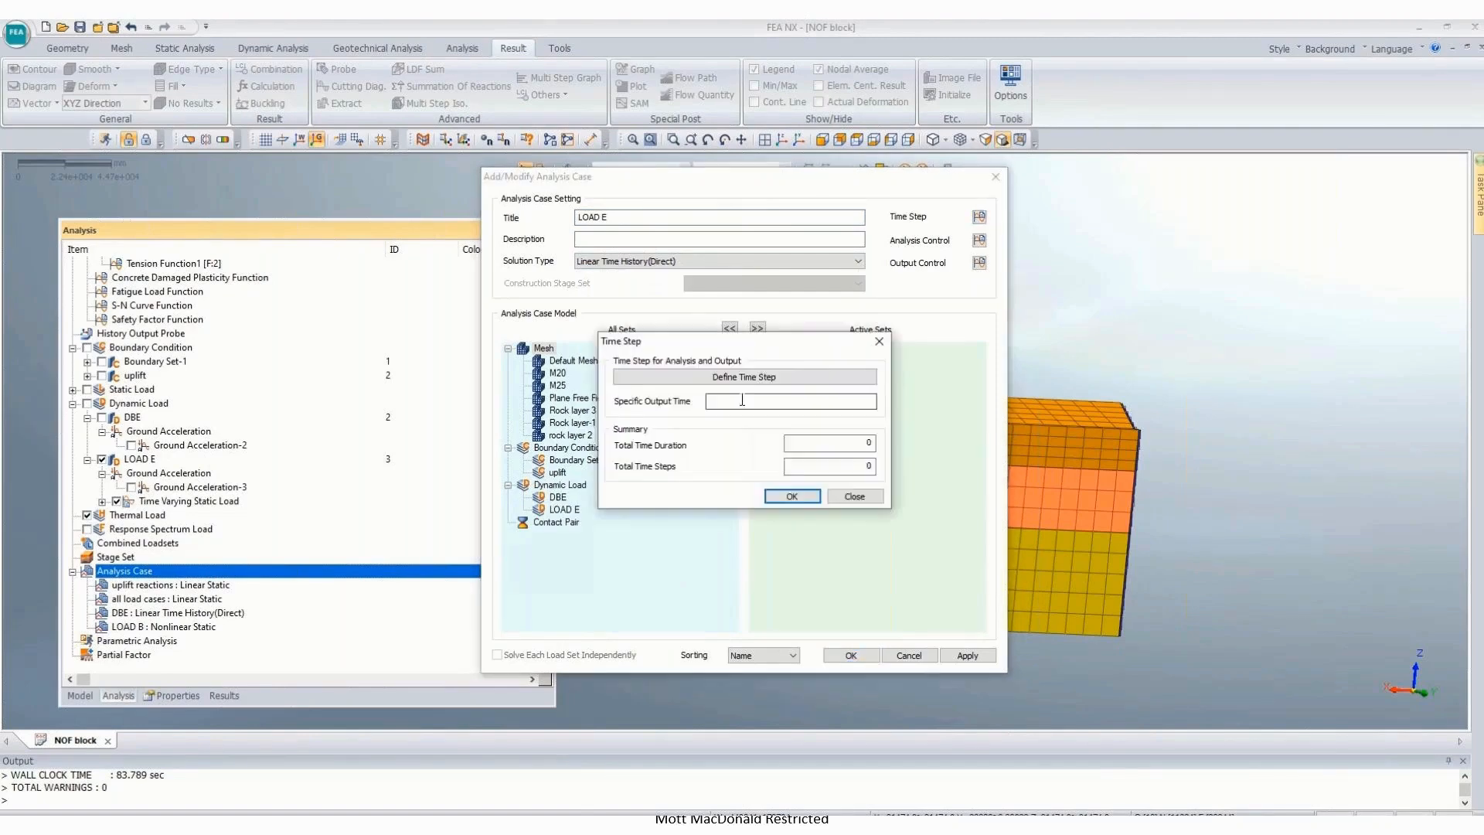
left_click(742, 376)
type("t2")
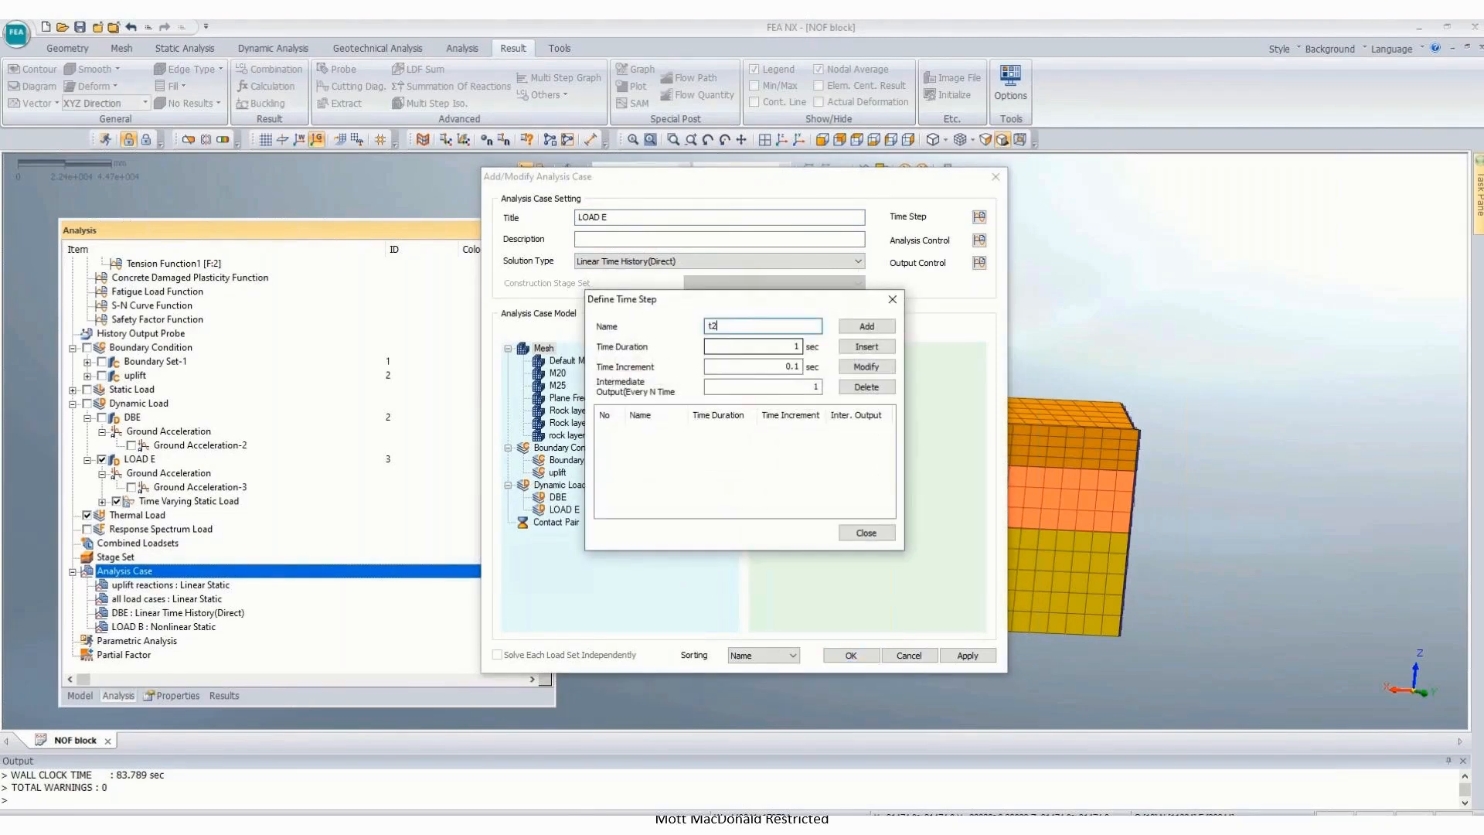
double_click(802, 346)
type("8")
key("Tab")
type(".01")
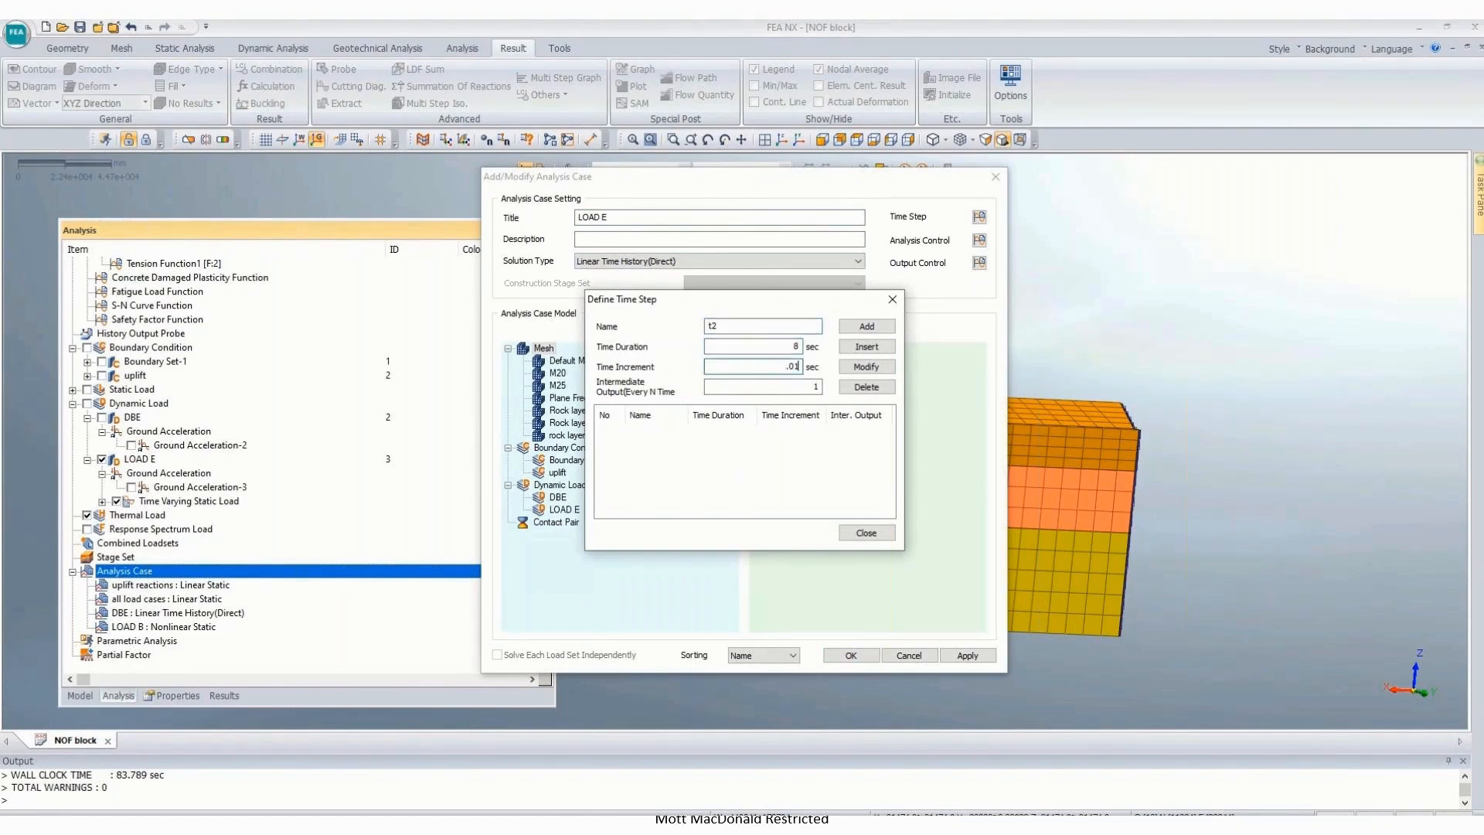
left_click(866, 325)
left_click(865, 533)
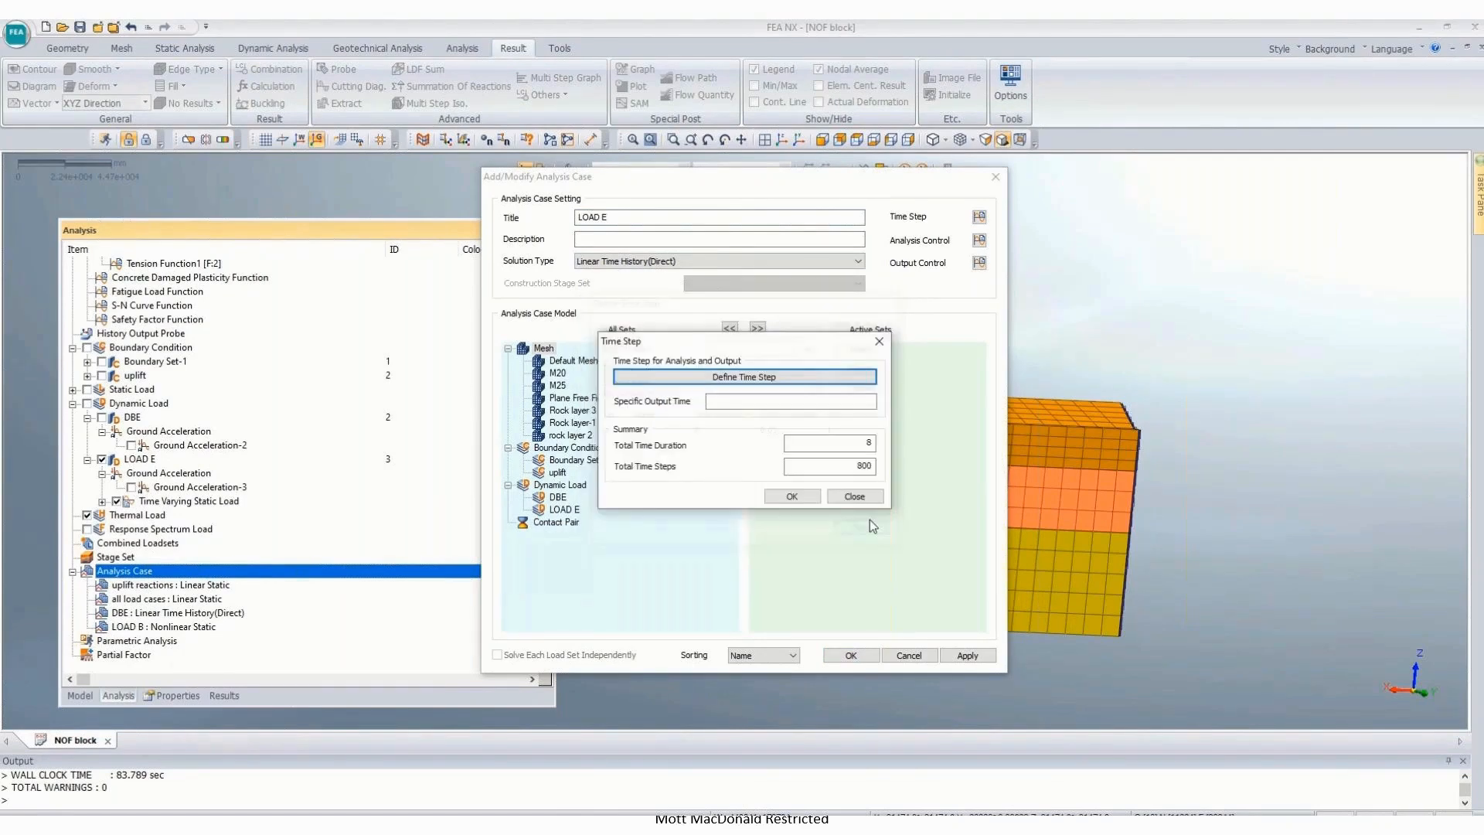
left_click(792, 496)
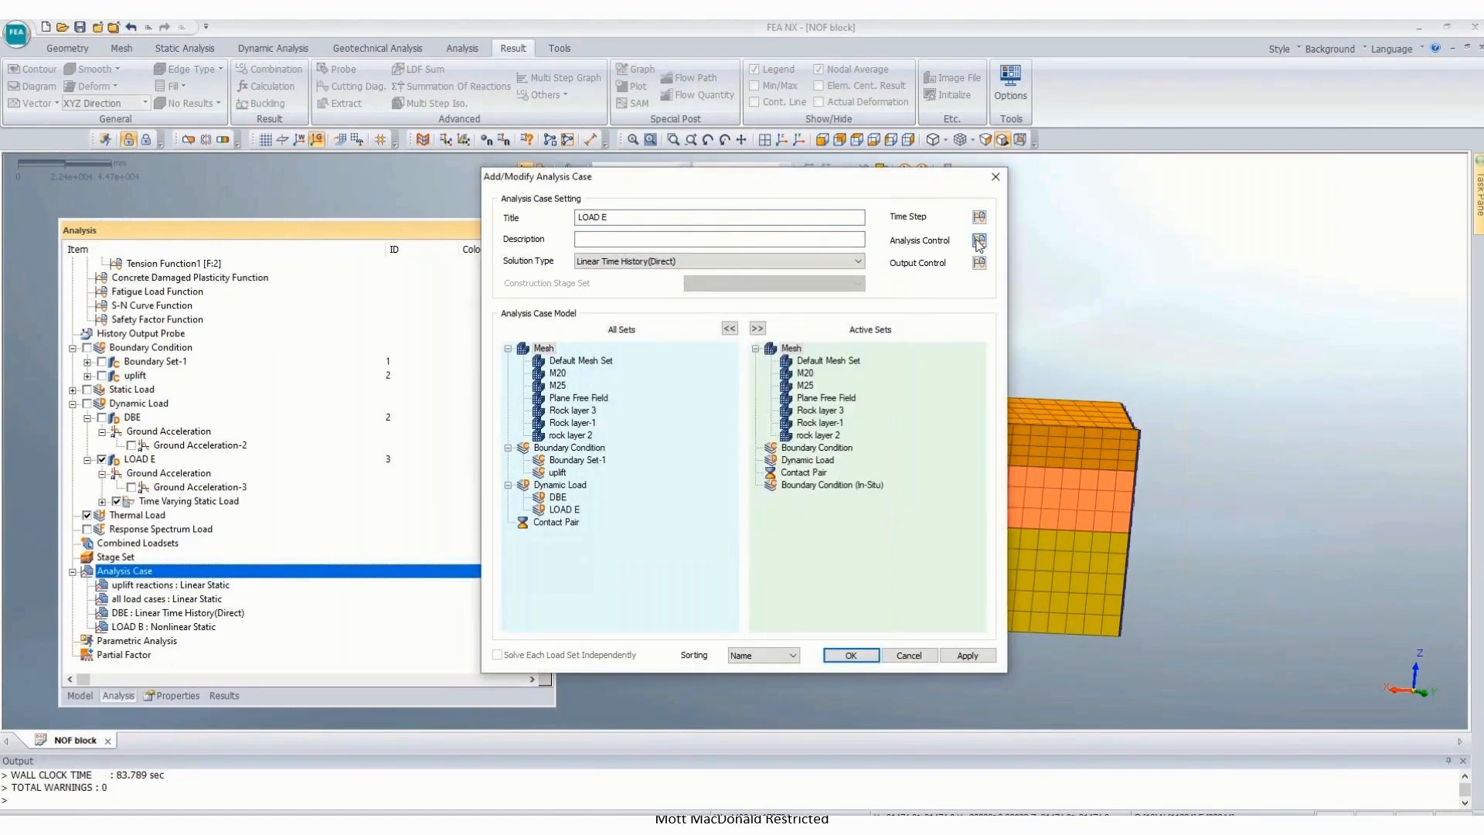
Step: Review the dynamic analysis control and its damping method for the LOAD E case, accepting the existing settings
left_click(979, 240)
left_click(654, 297)
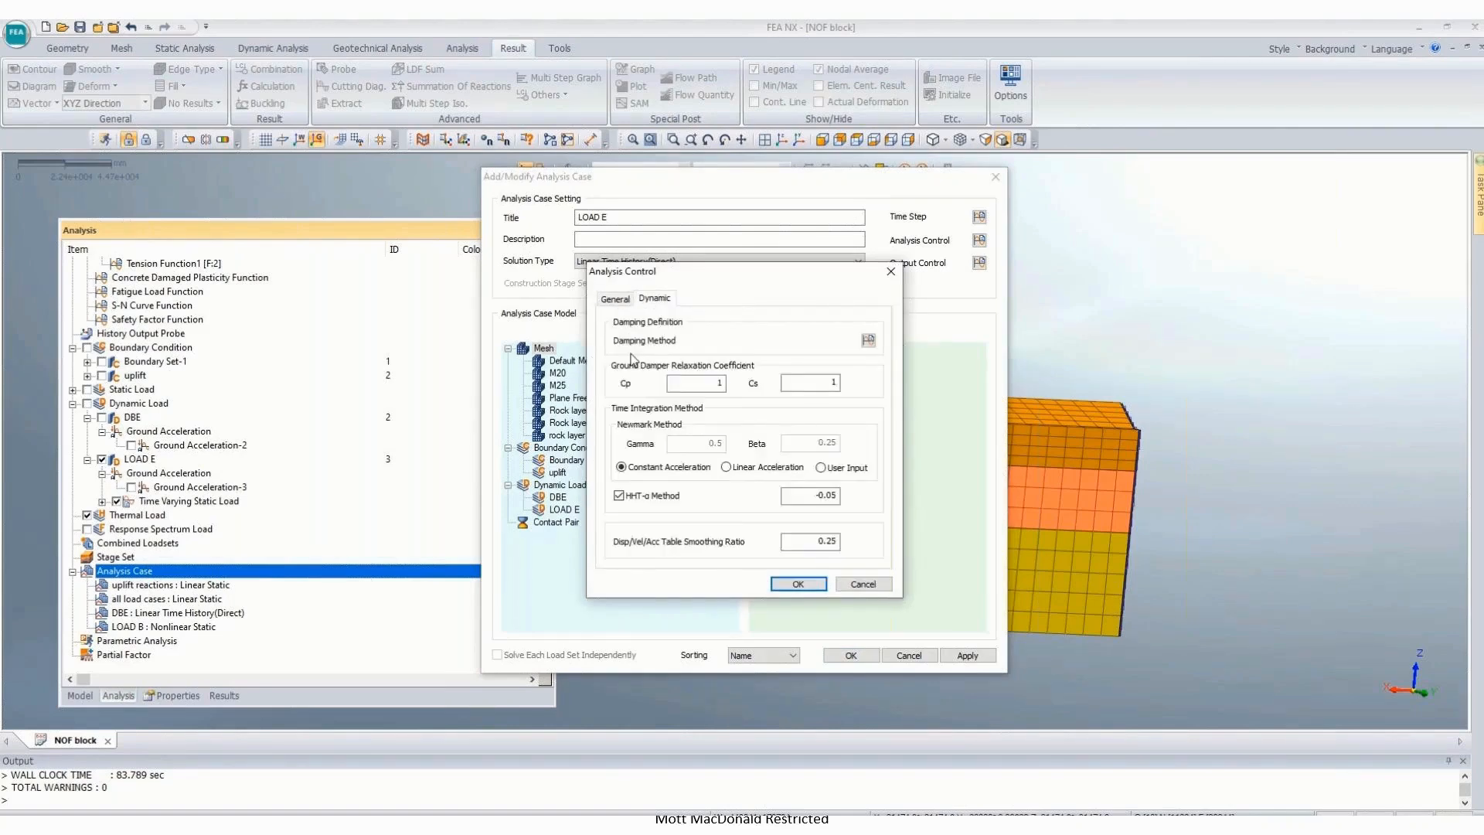
left_click(867, 340)
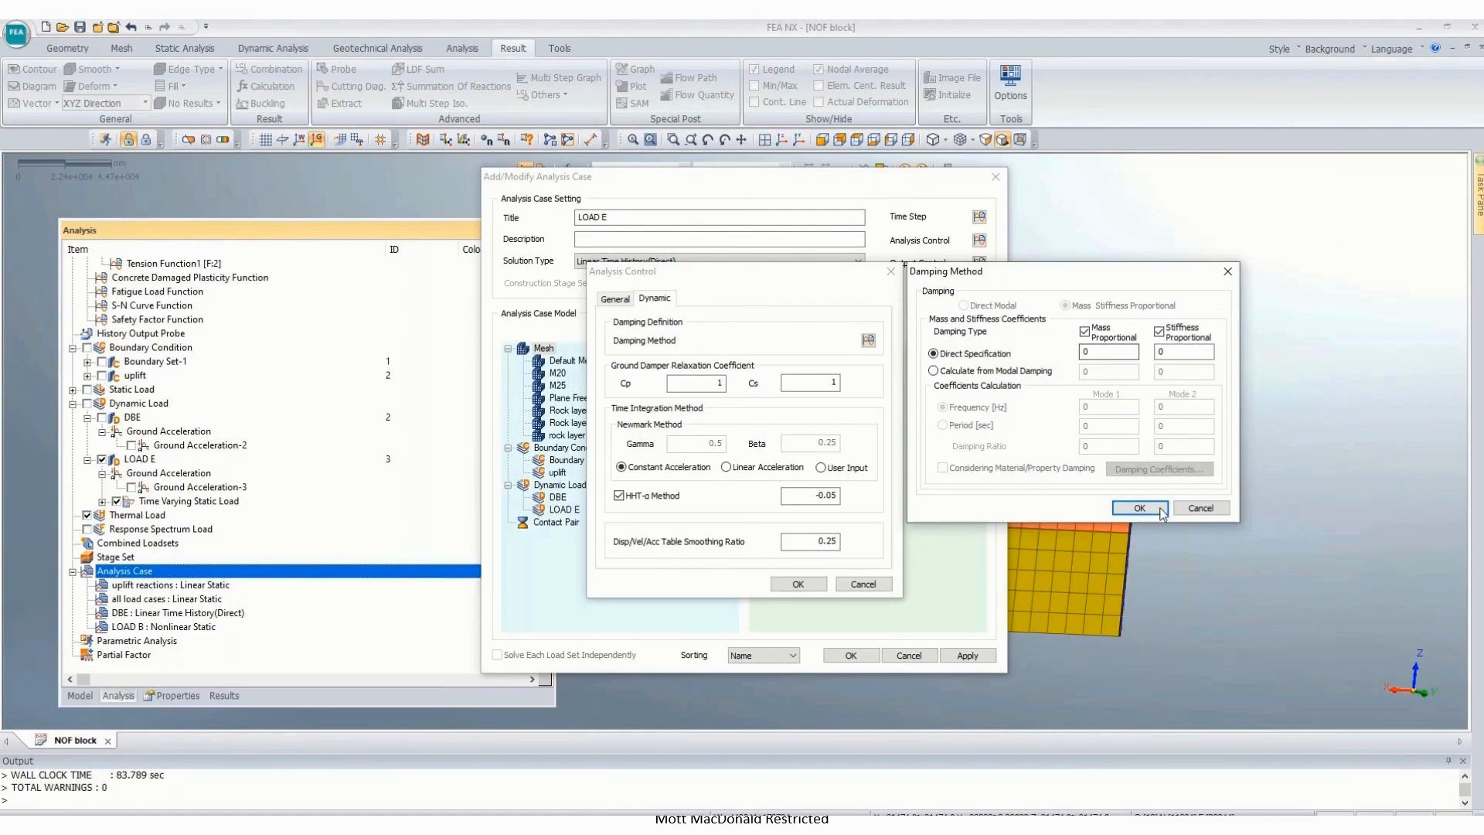
left_click(1139, 508)
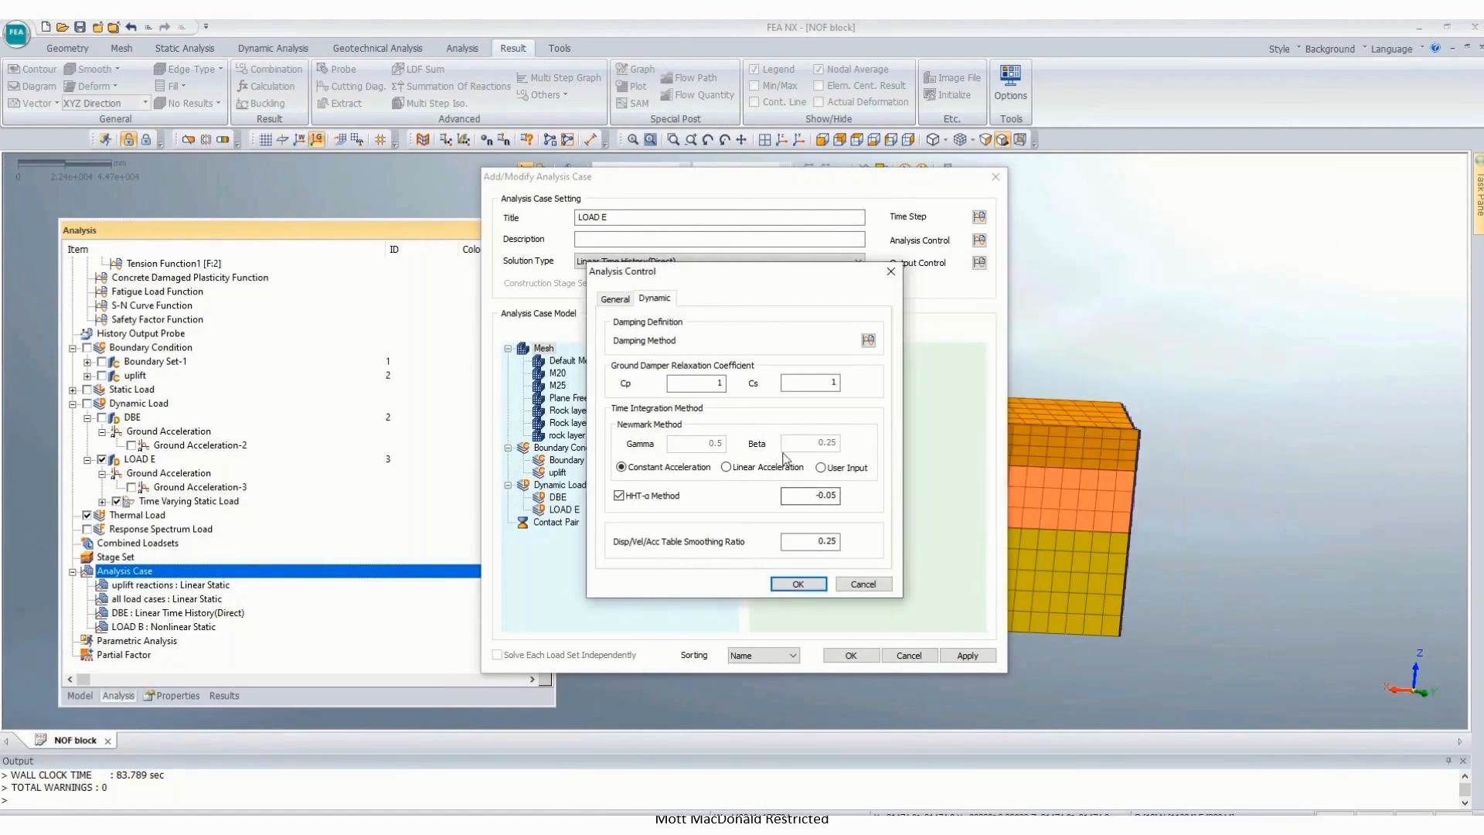
left_click(797, 584)
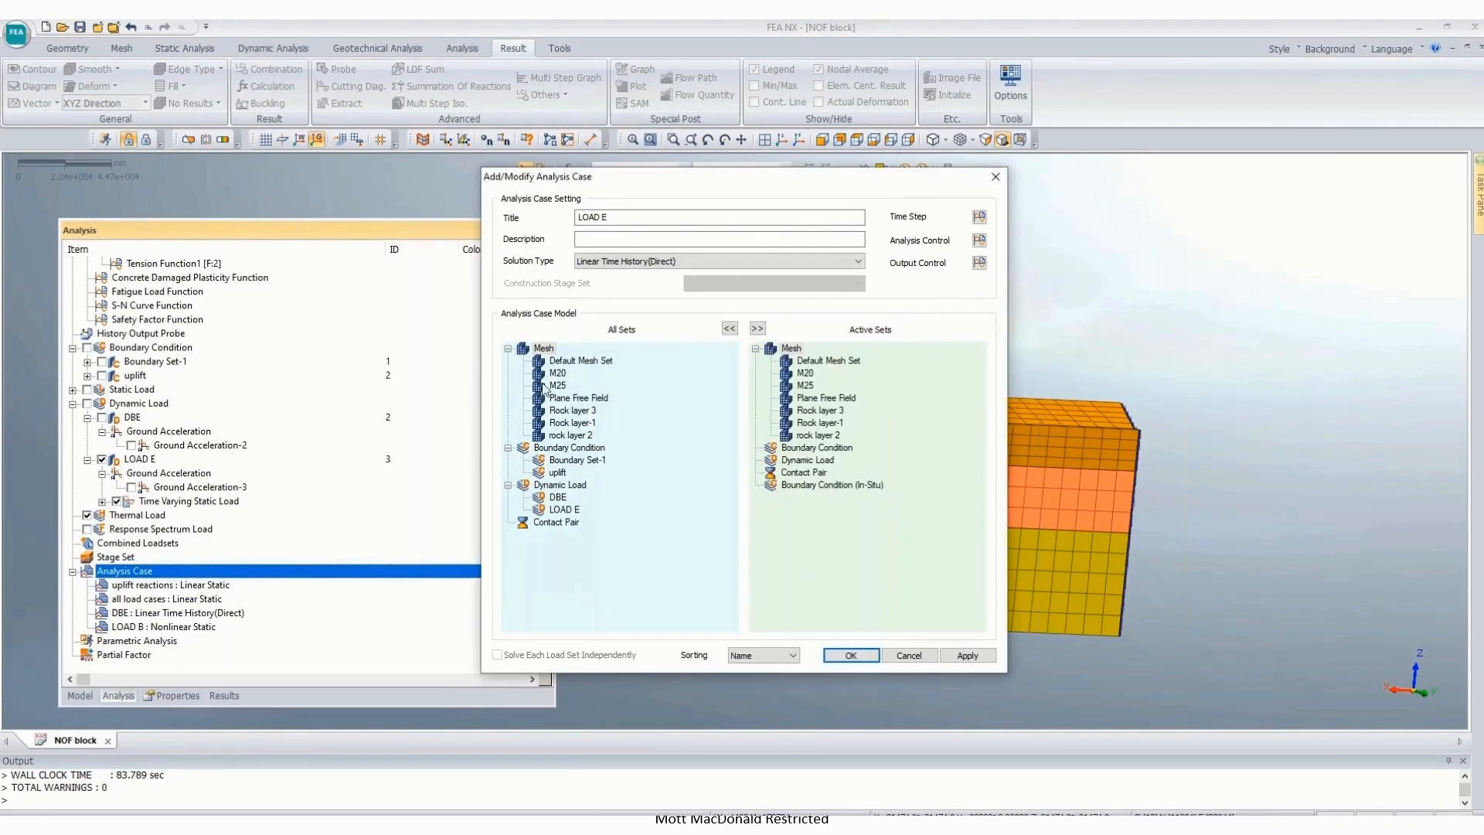
Step: Activate Boundary Set-1 and the LOAD E dynamic load in the analysis case and save the case
left_click(543, 348)
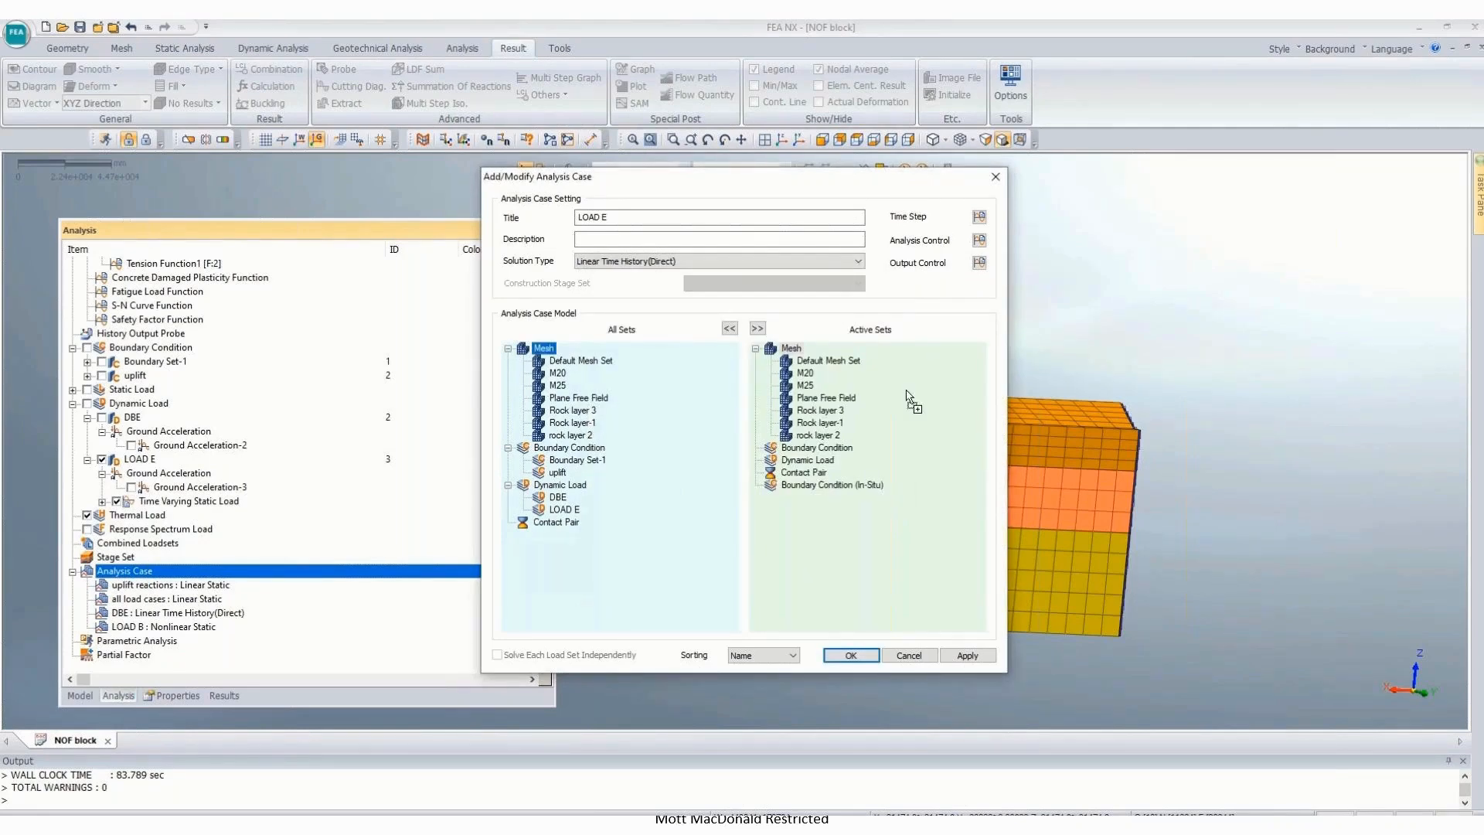
double_click(577, 460)
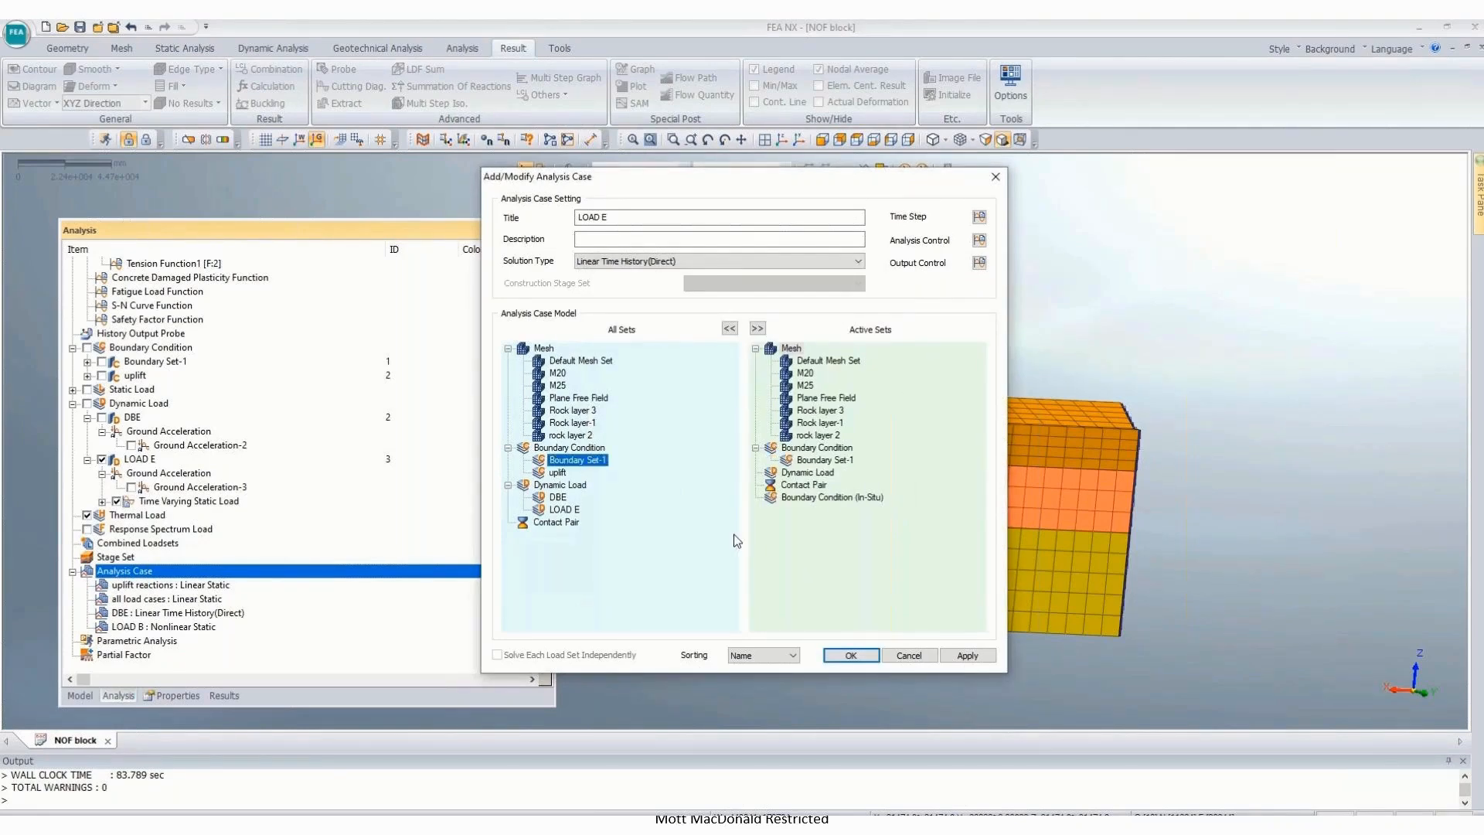
left_click_drag(565, 509, 923, 486)
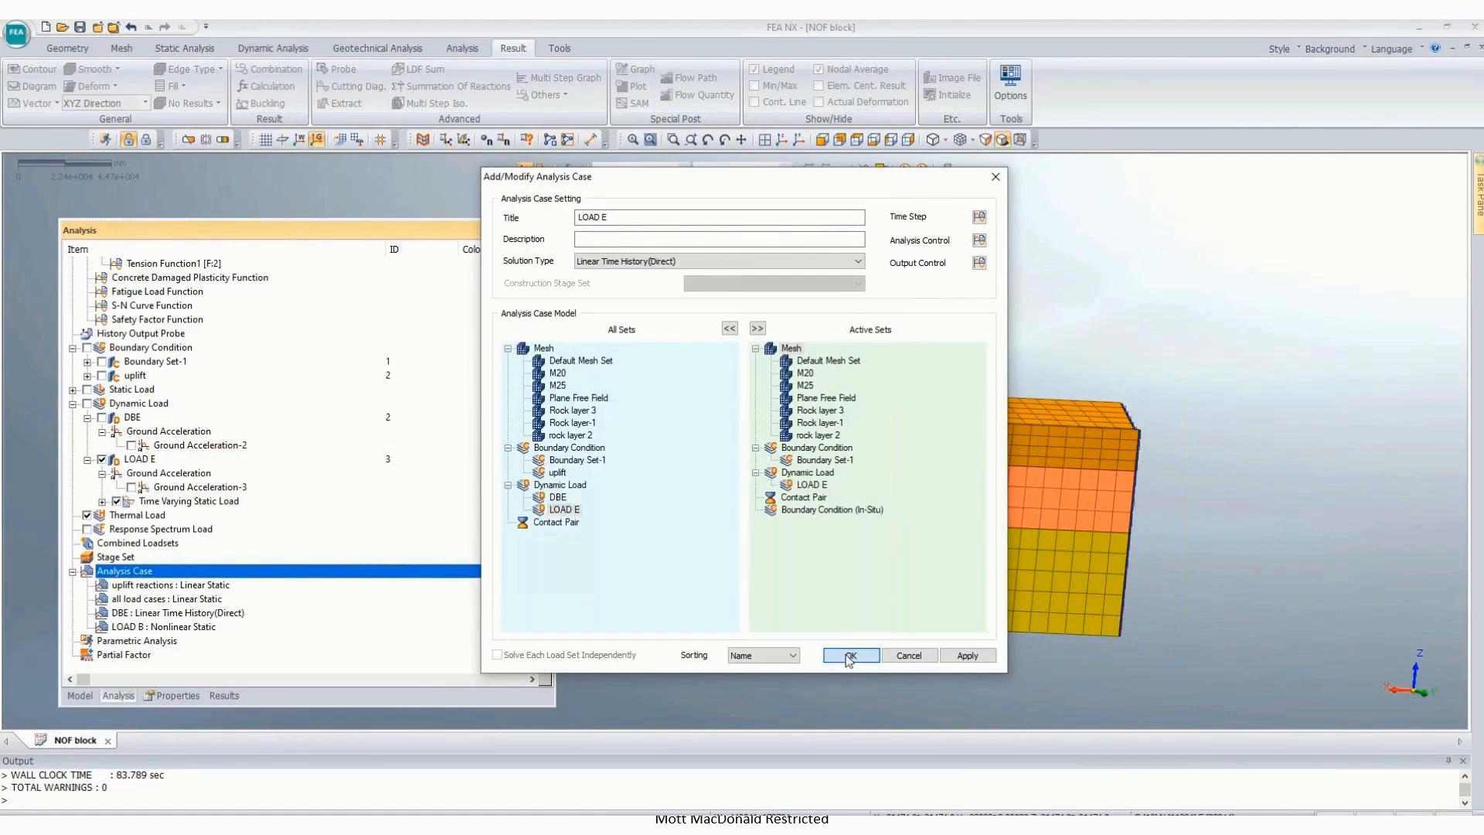
left_click(850, 654)
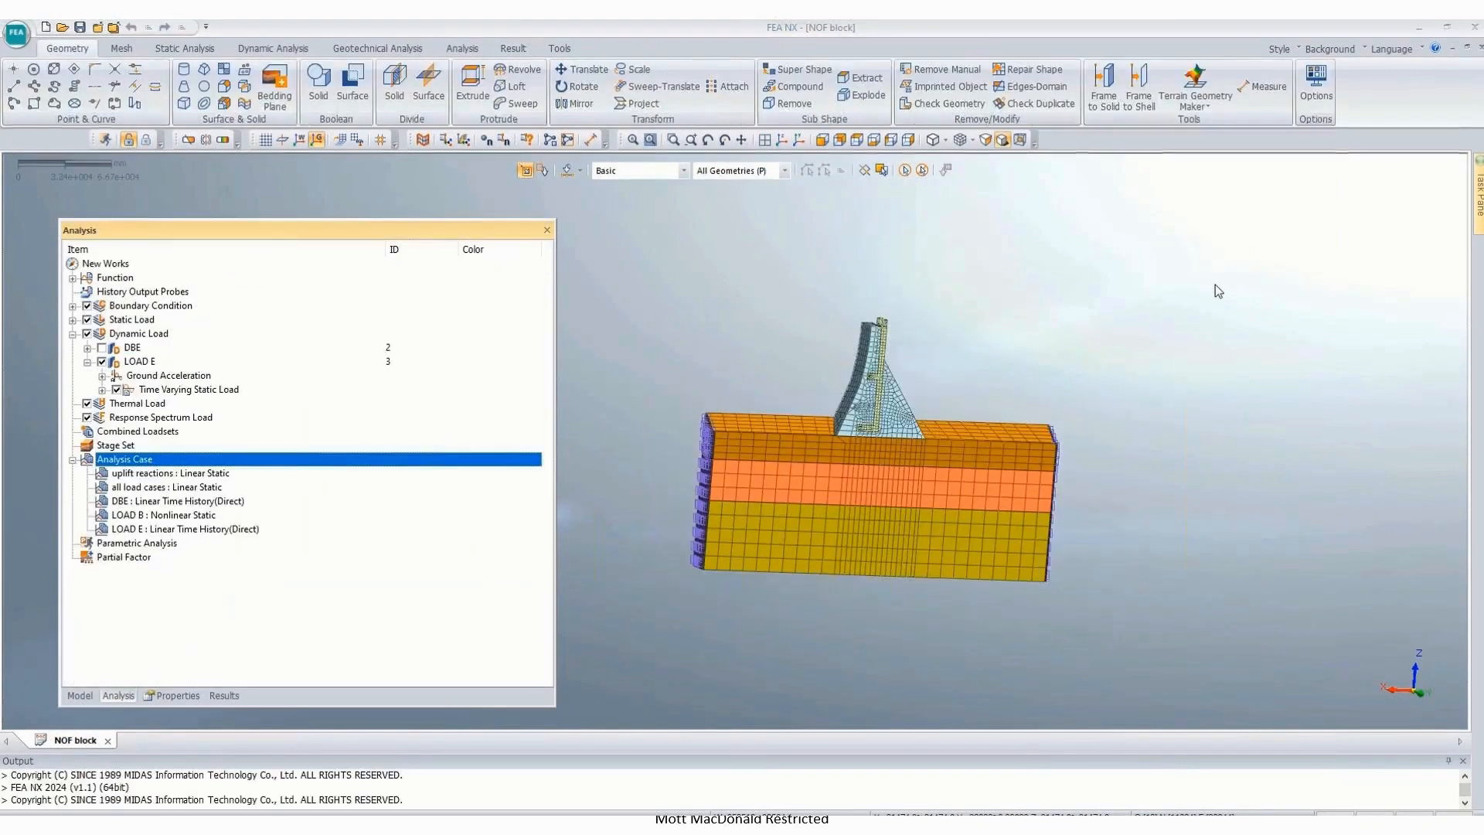
left_click(92, 691)
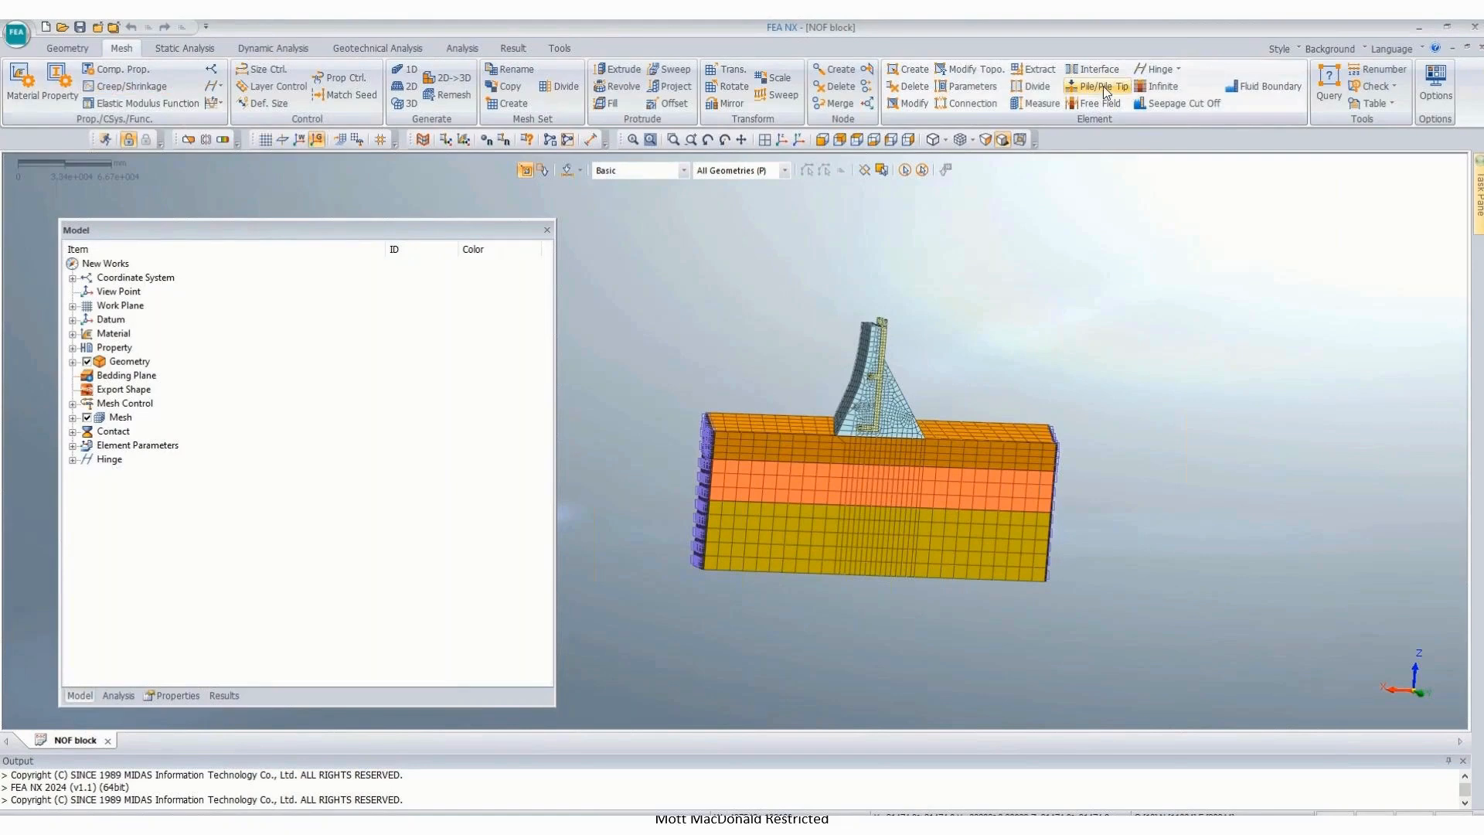
left_click(1093, 69)
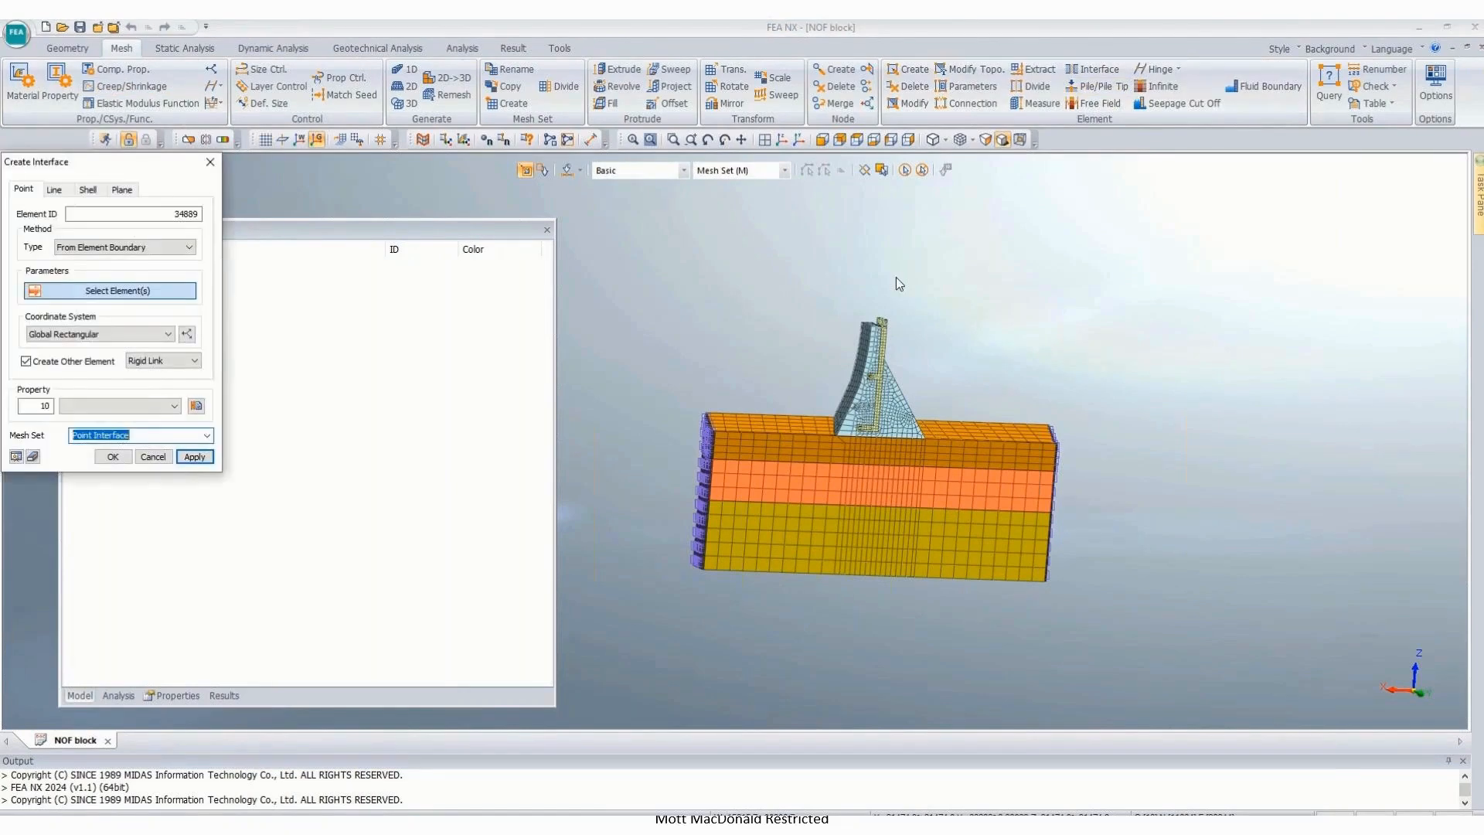
left_click(124, 190)
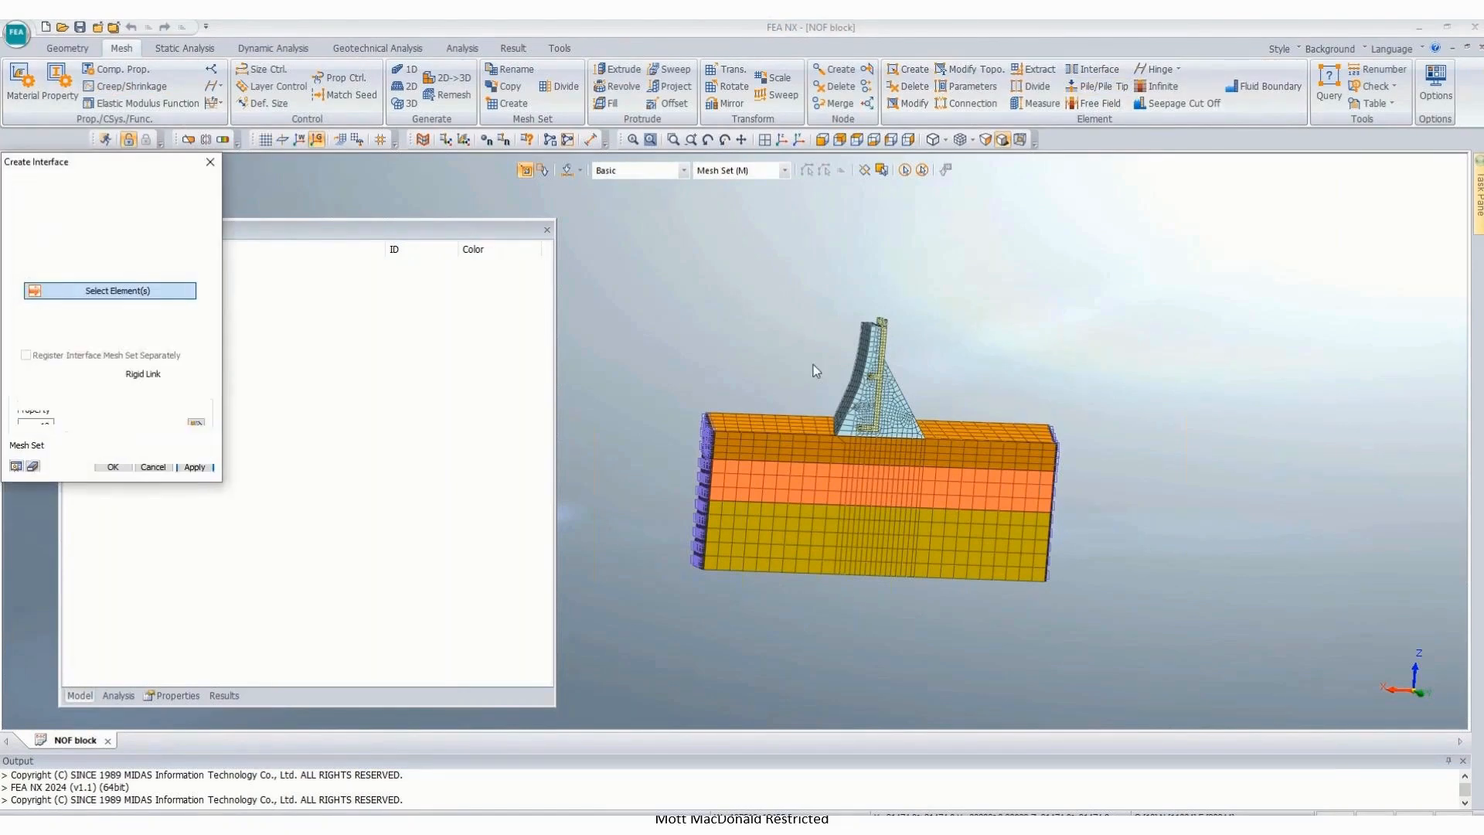
left_click(762, 439)
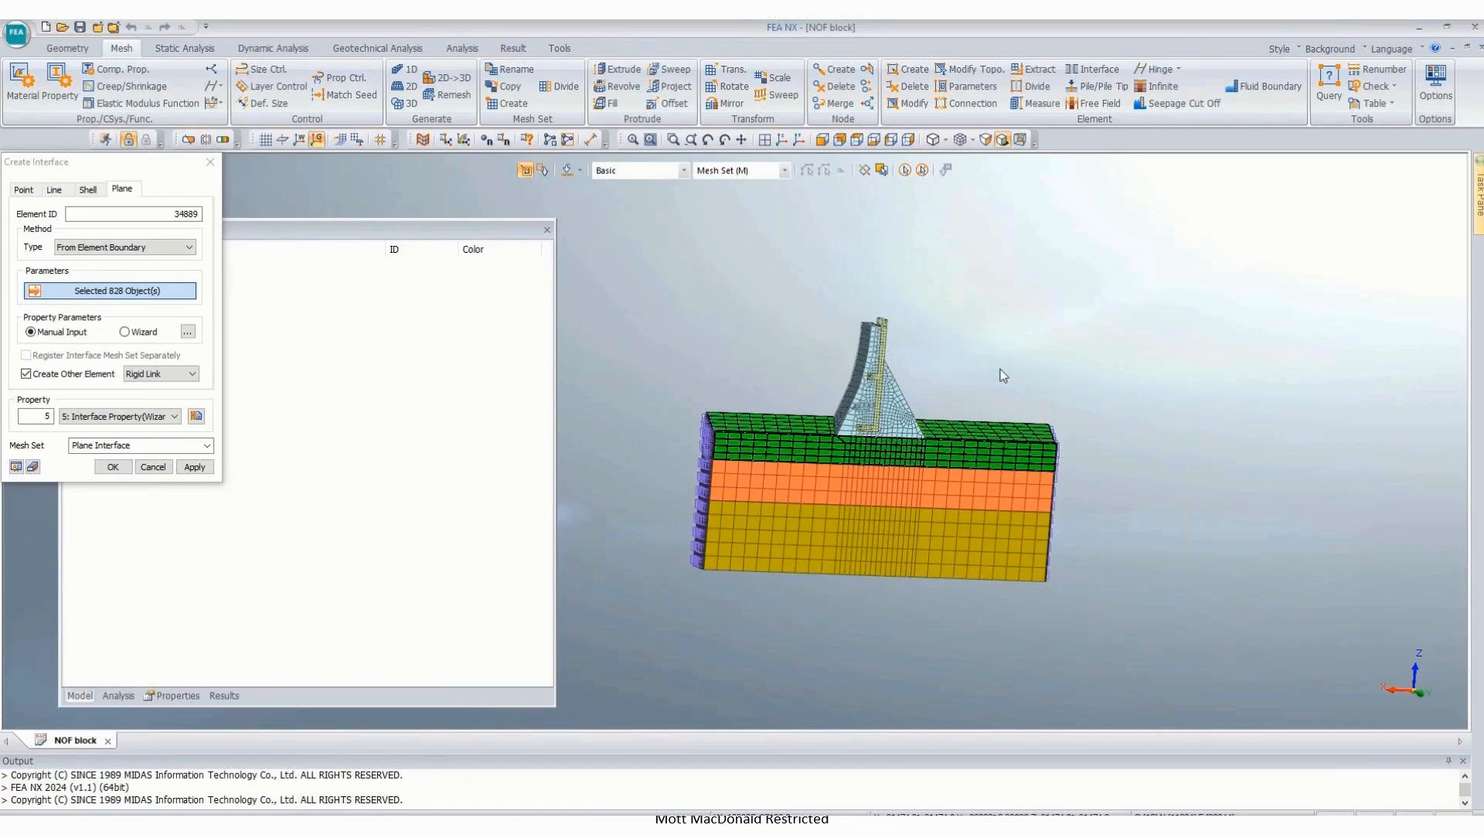
scroll(1000, 376, "up", 2)
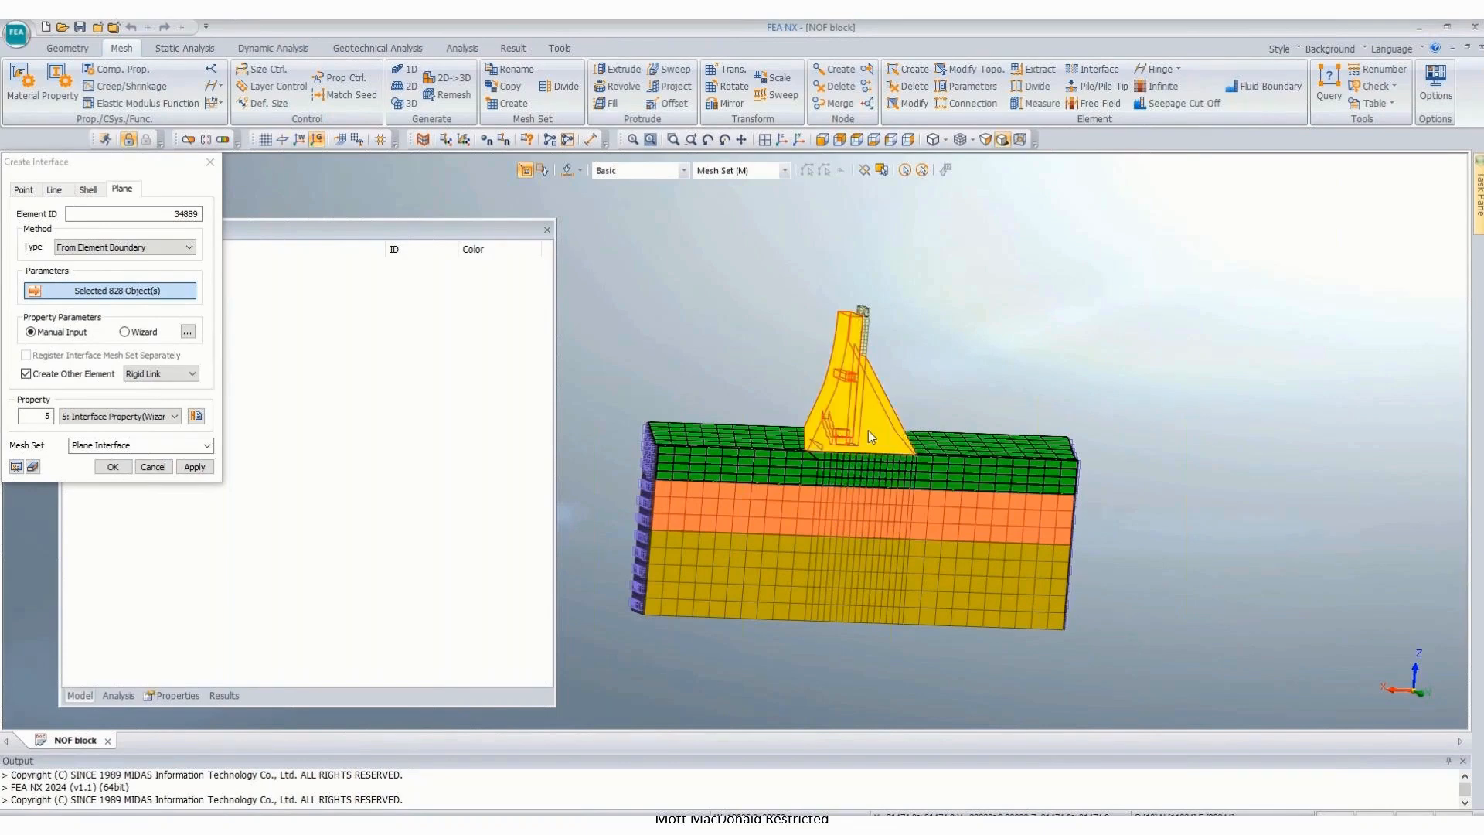
left_click(126, 332)
left_click(189, 332)
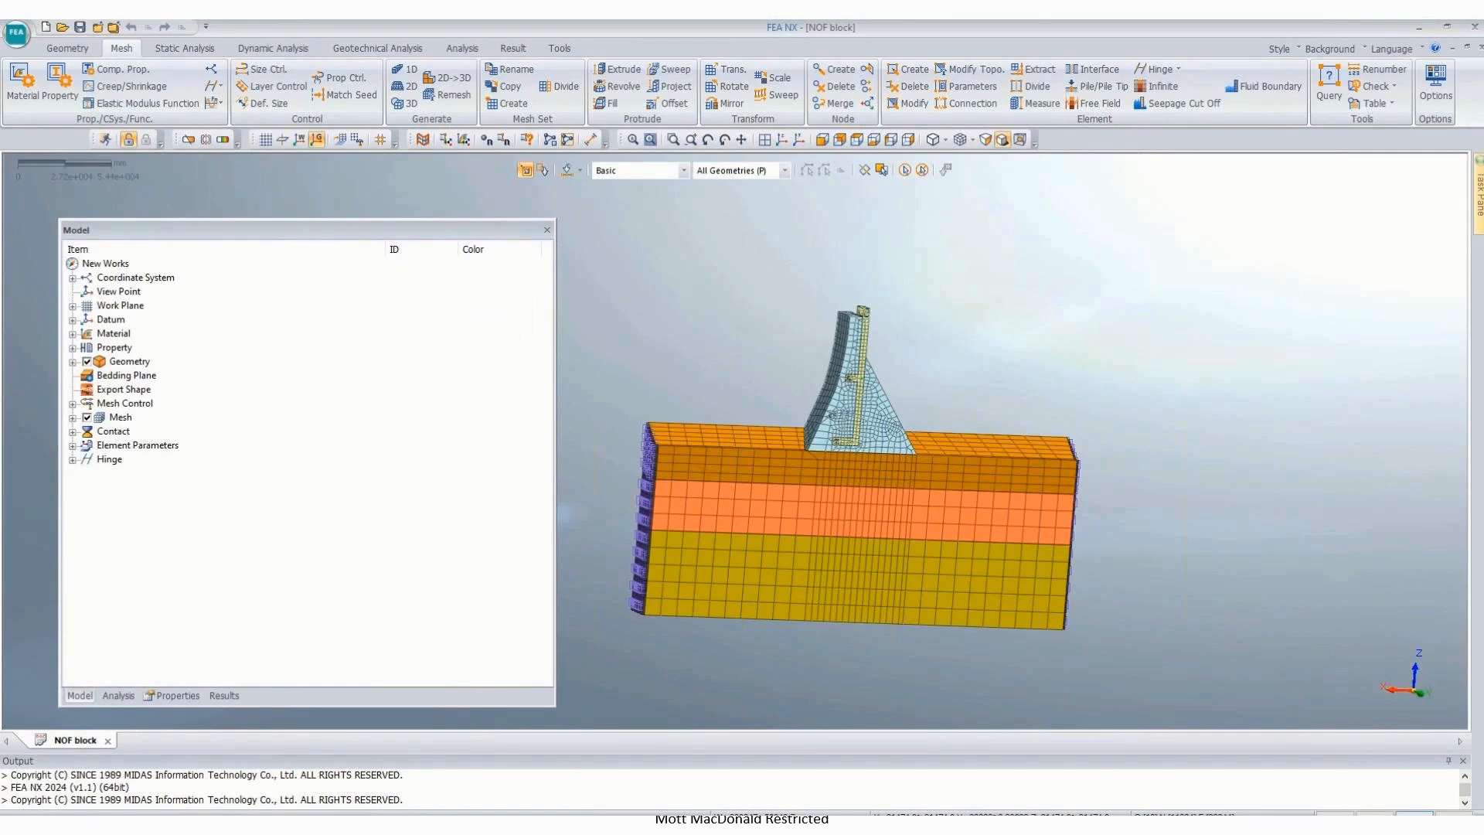
Step: Set the model's length unit to m
left_click(1373, 812)
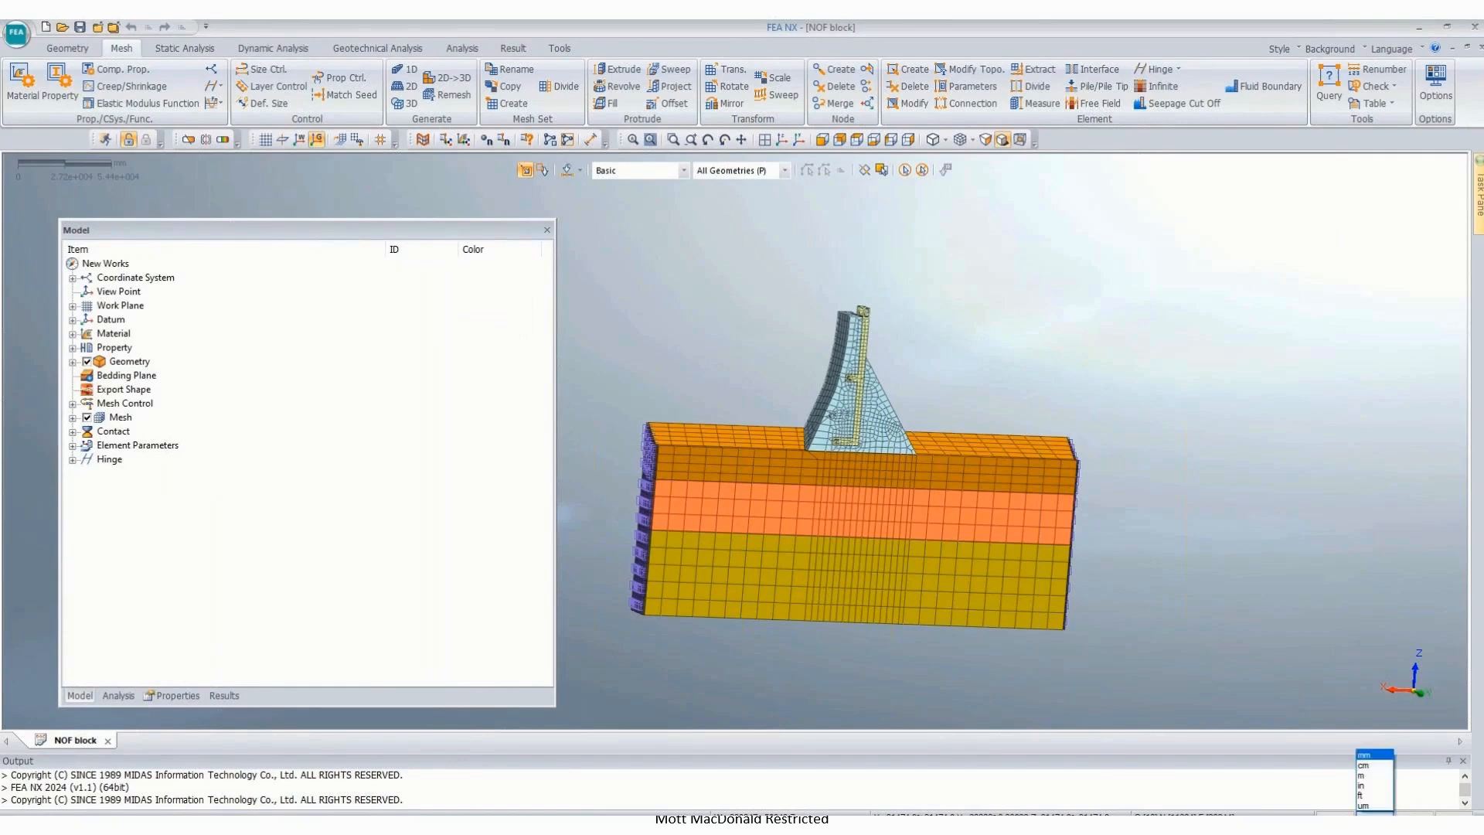
left_click(1376, 775)
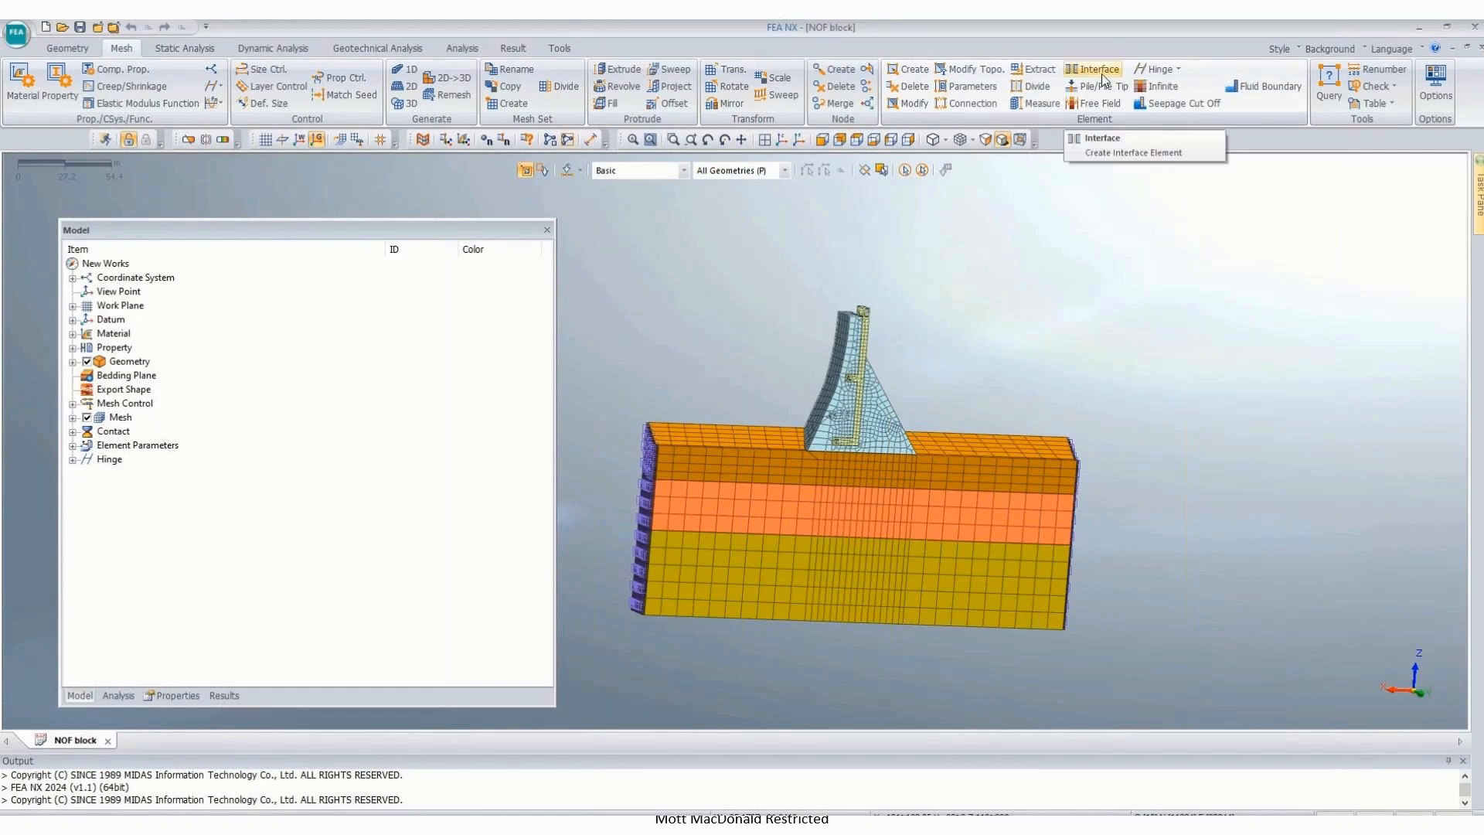
key("m")
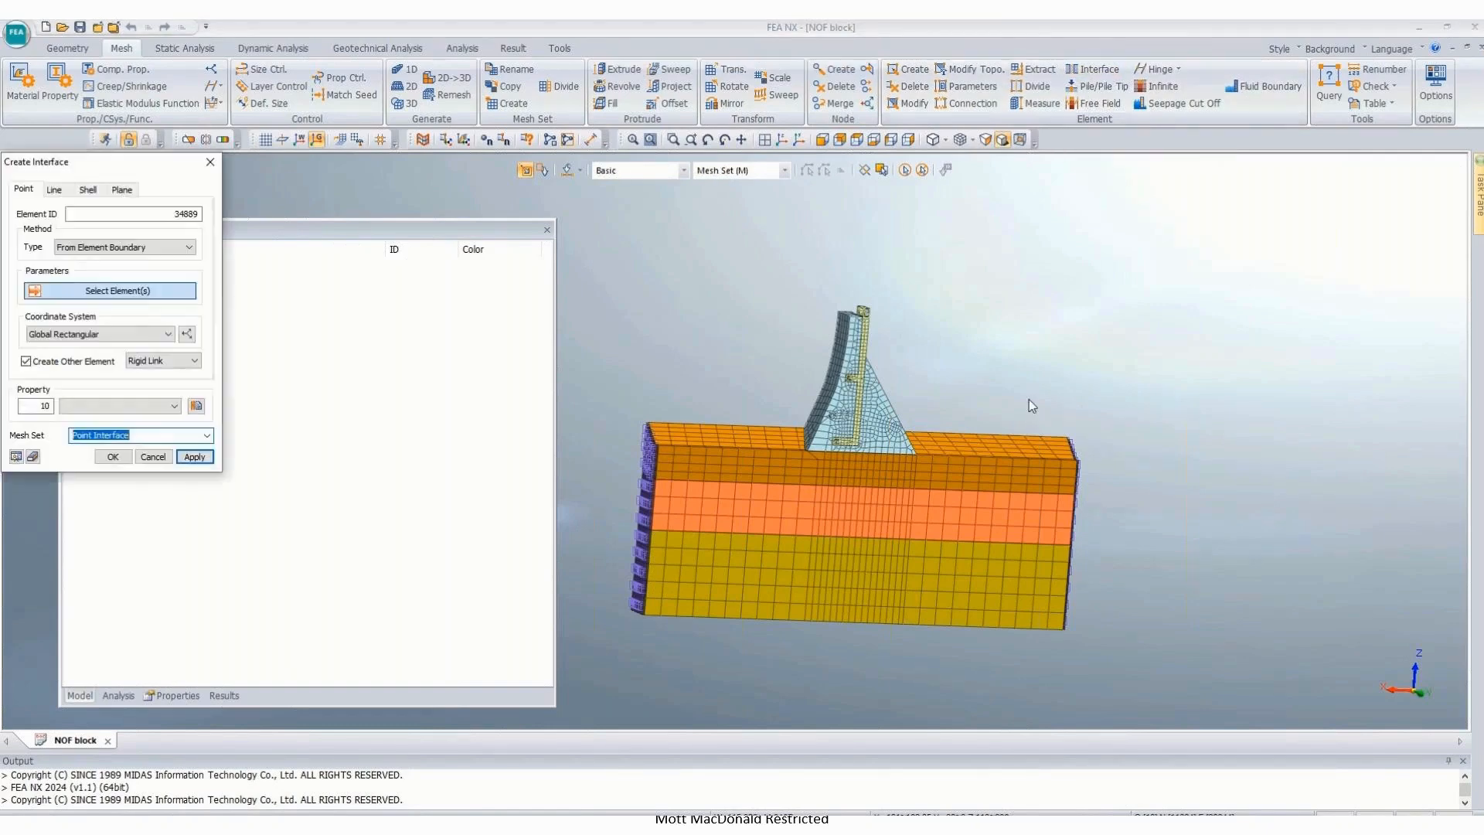
Step: Create a plane interface from the element boundary of Rock layer-1 using the property wizard with a virtual thickness factor of 0.05
left_click(121, 191)
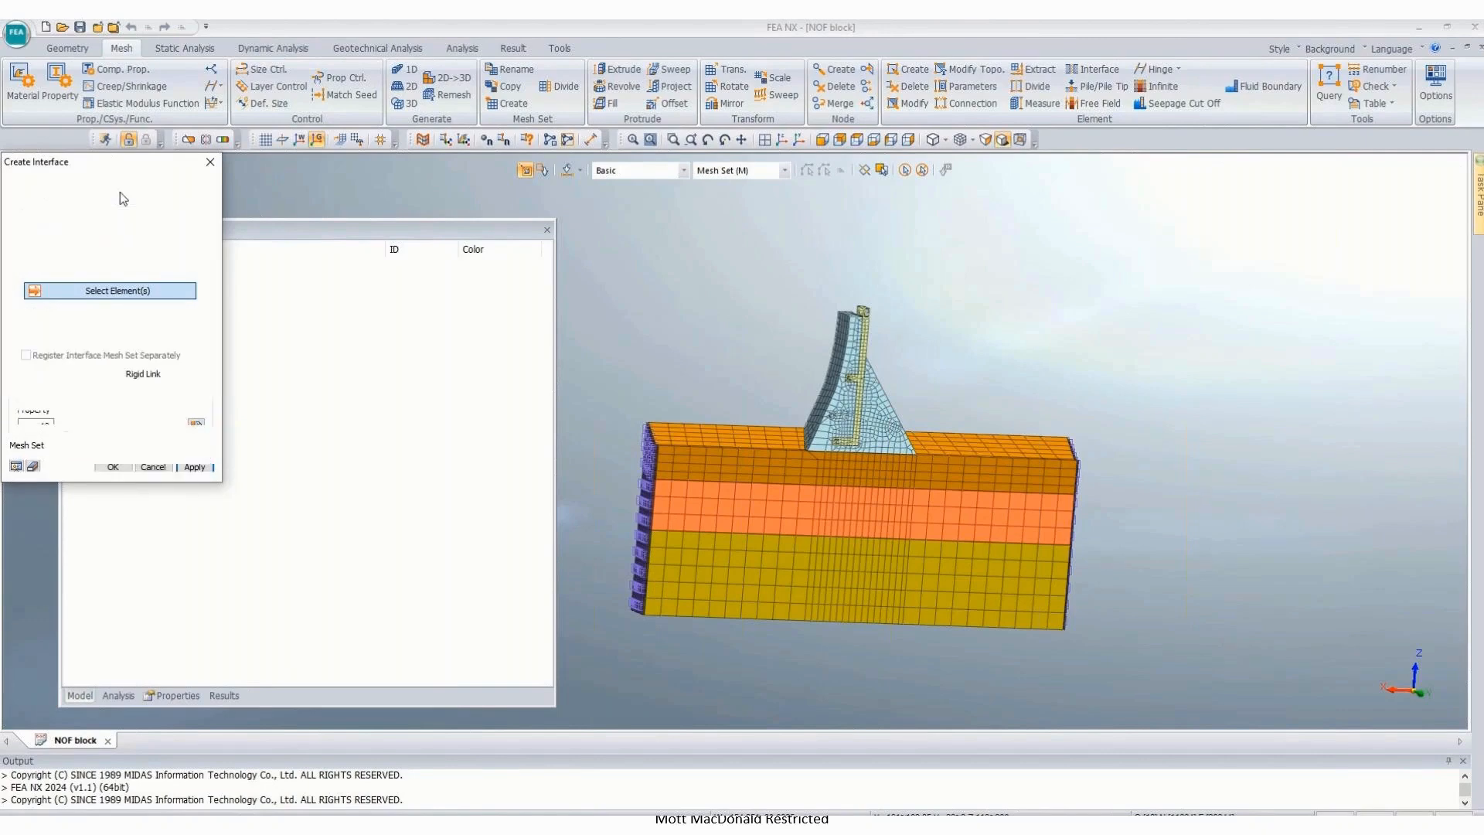
left_click(720, 439)
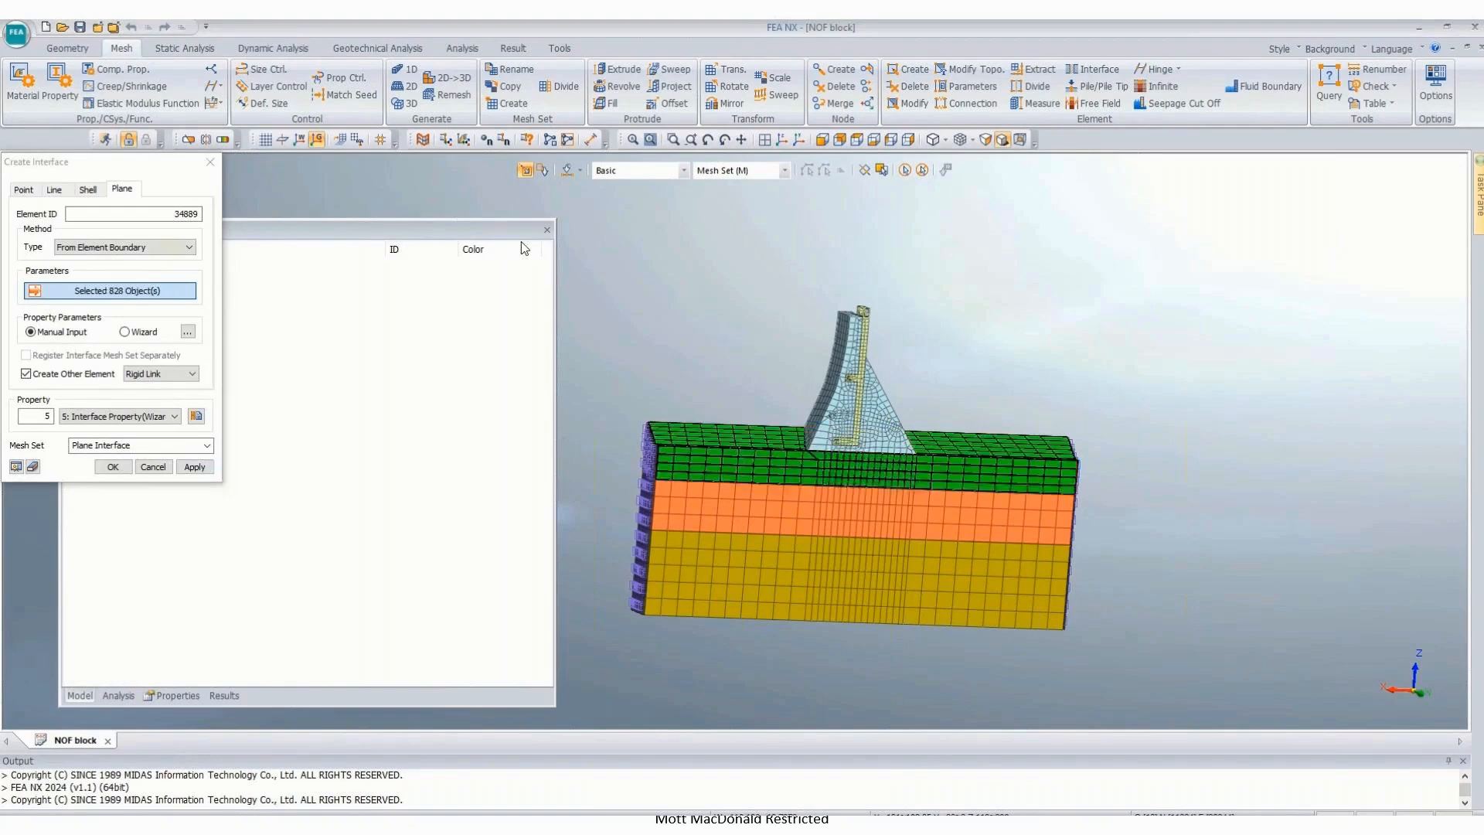
left_click(148, 331)
type(".0")
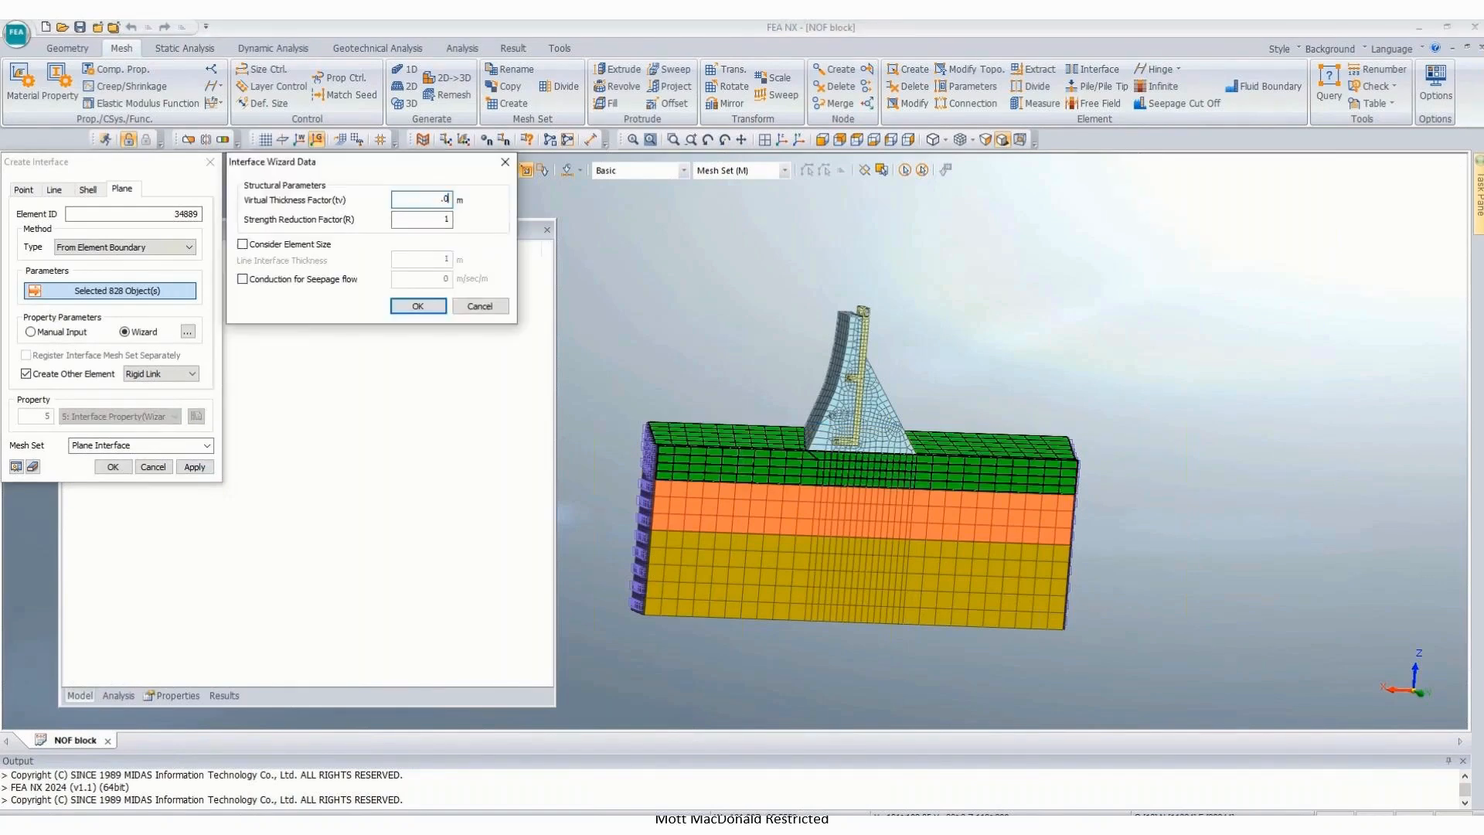
type("5")
left_click(444, 307)
left_click(58, 374)
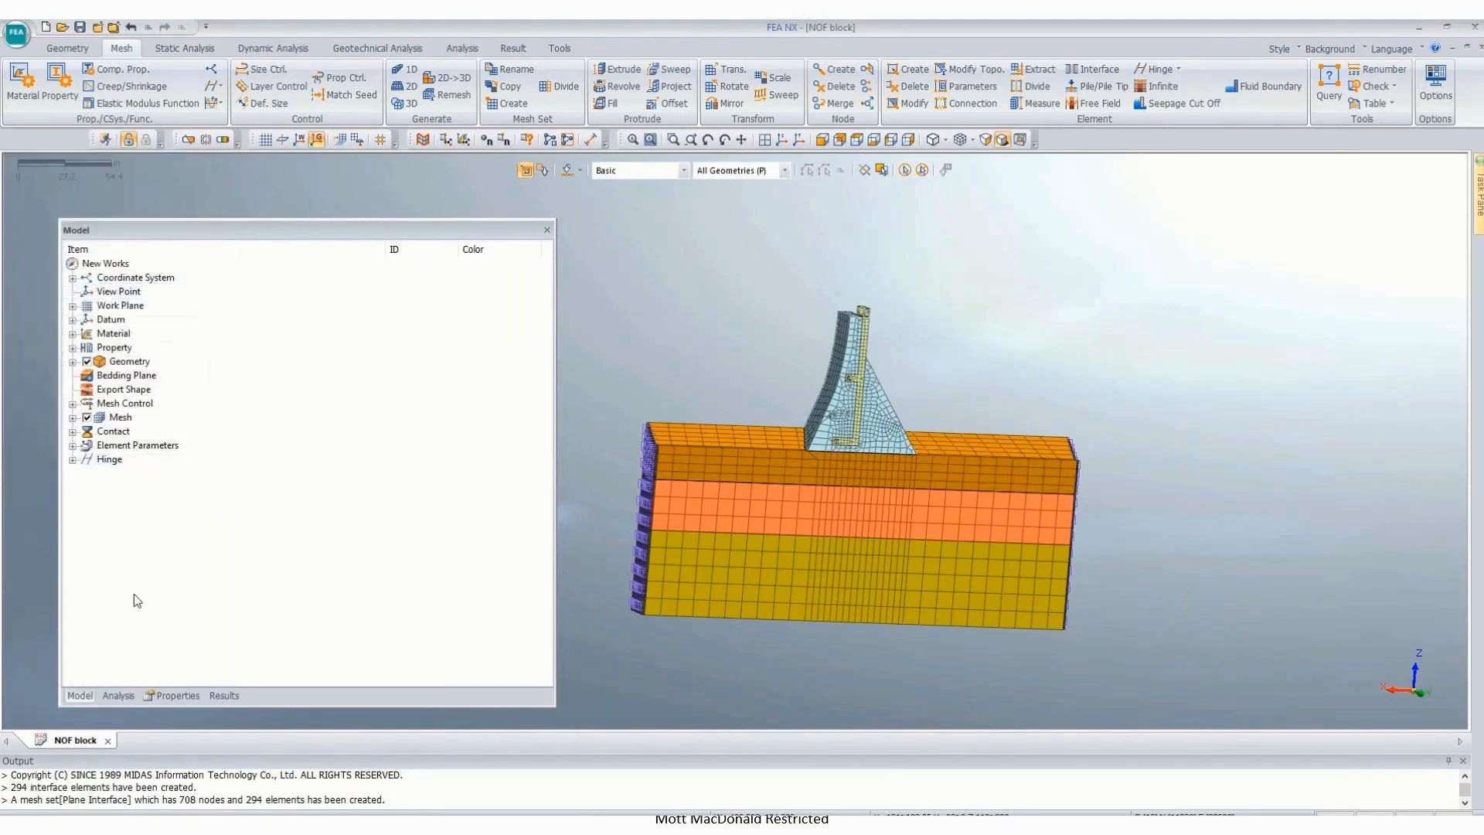
Step: Isolate the Plane Interface mesh set by hiding all other mesh sets and view it from the front
left_click(73, 418)
left_click(87, 417)
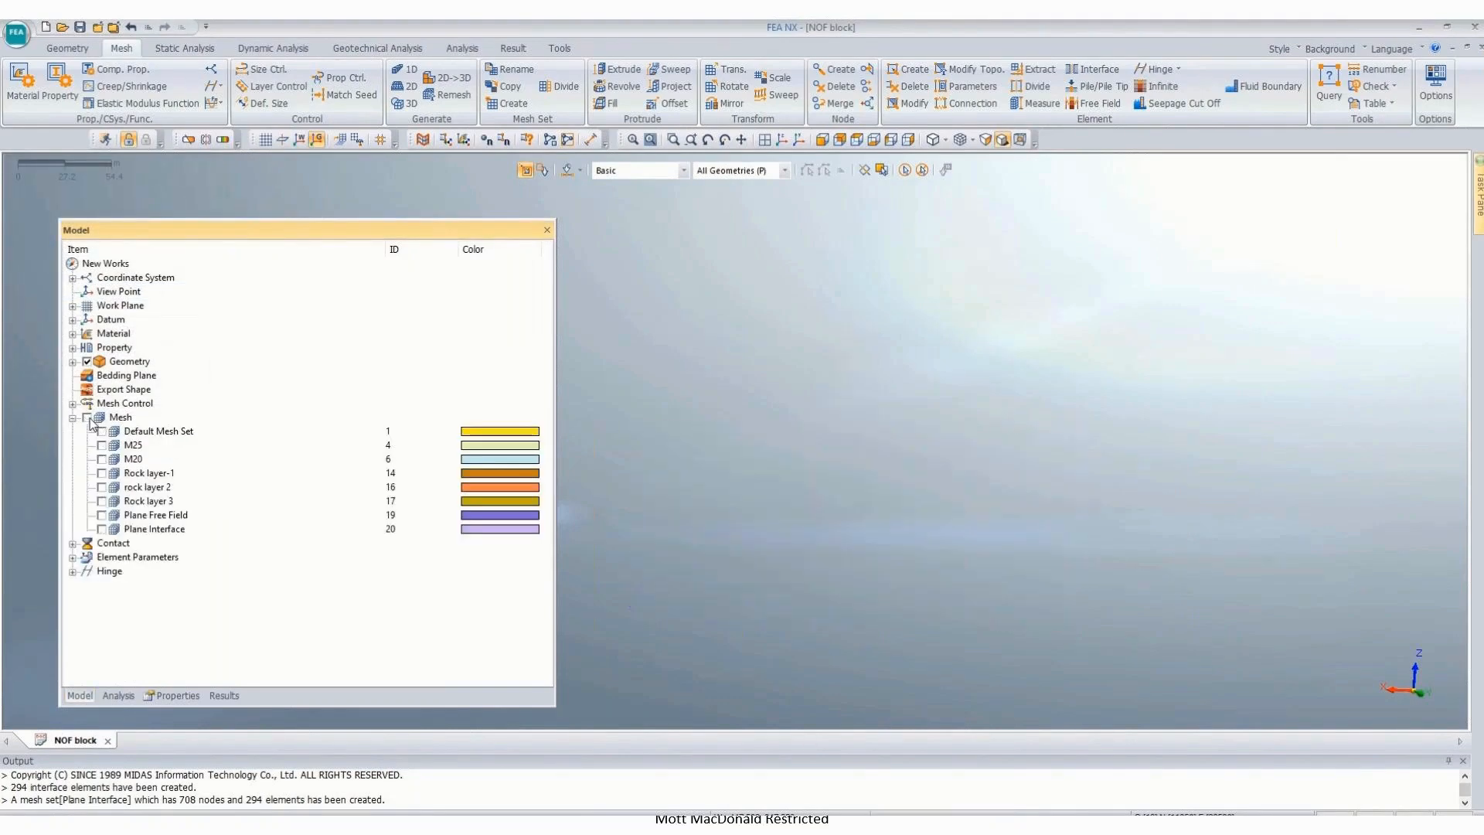
left_click(101, 529)
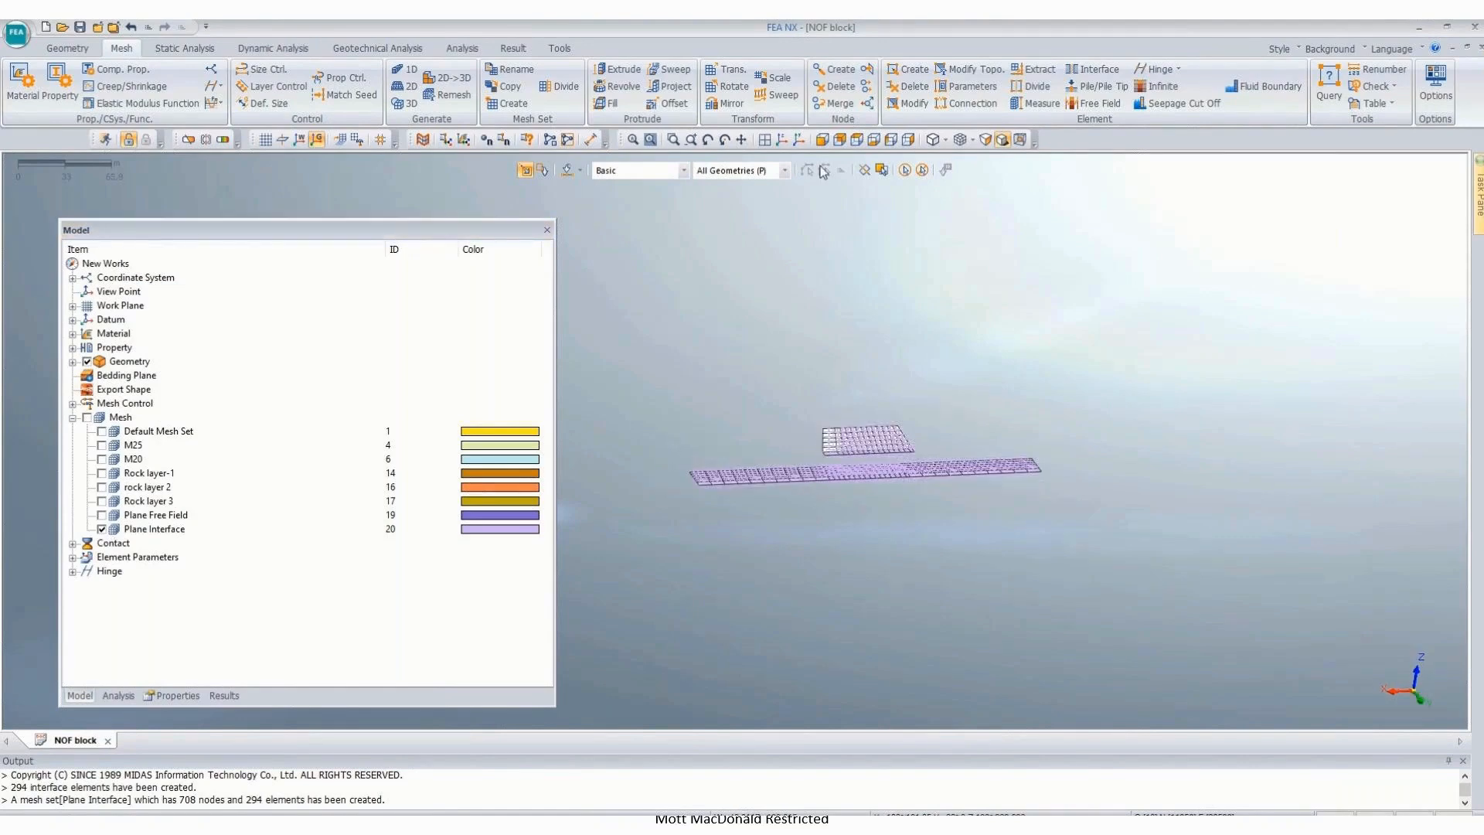
left_click(822, 139)
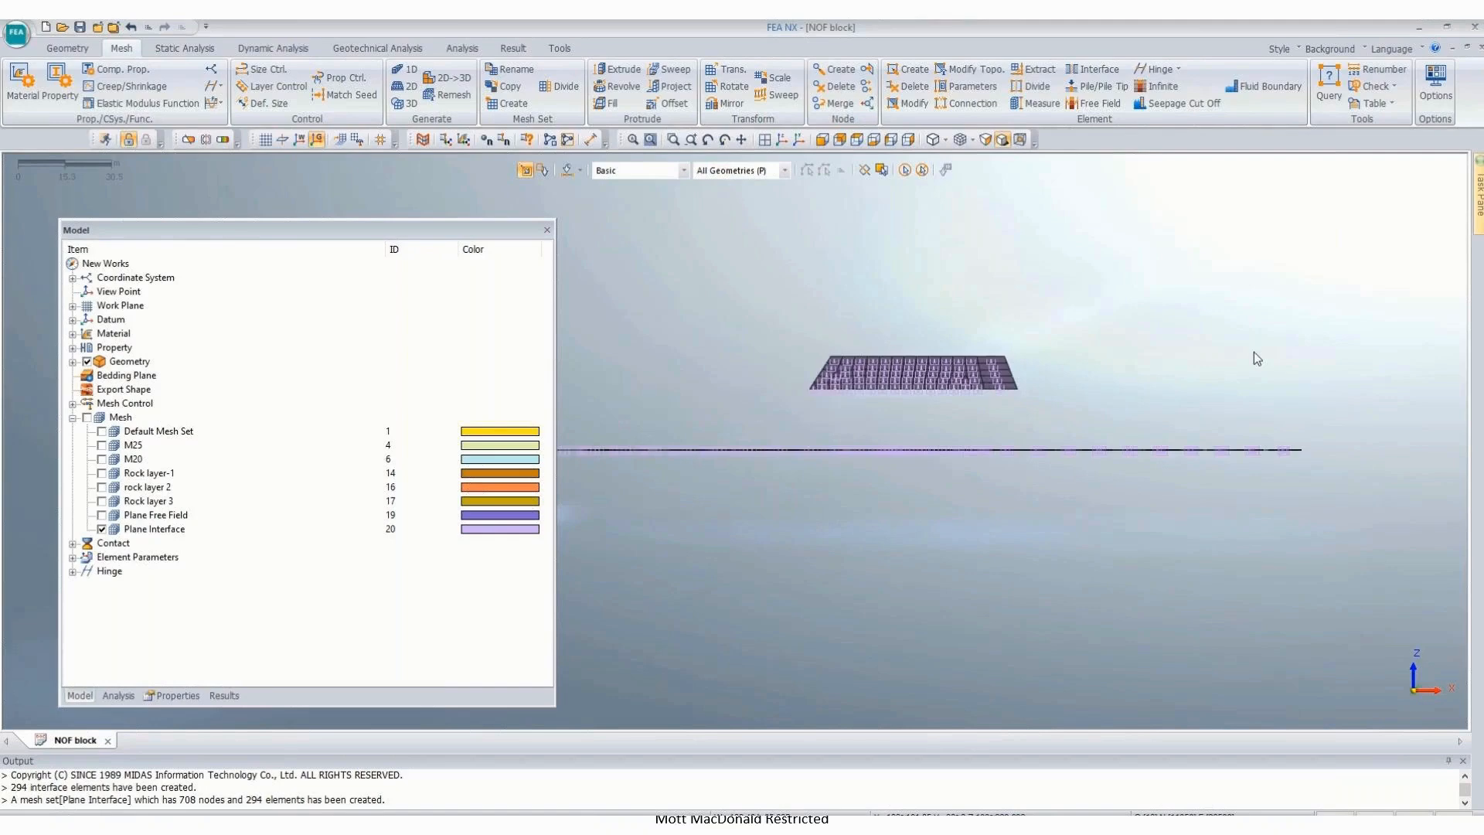
Step: Delete the lower row of interface elements at the base of Rock layer-1, keeping those at the dam contact
left_click(914, 86)
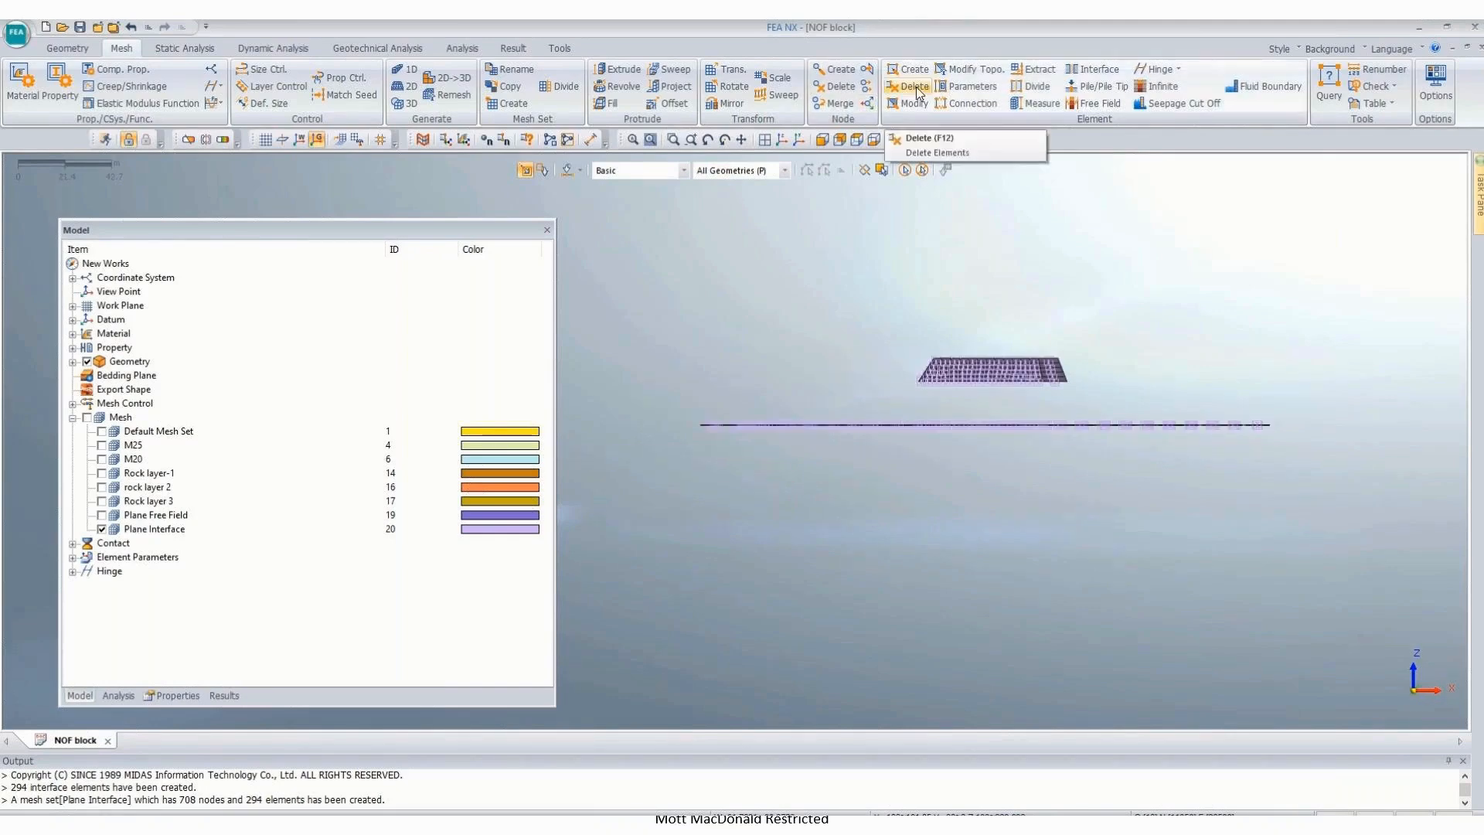
left_click(927, 139)
left_click_drag(1356, 552, 669, 411)
left_click(112, 408)
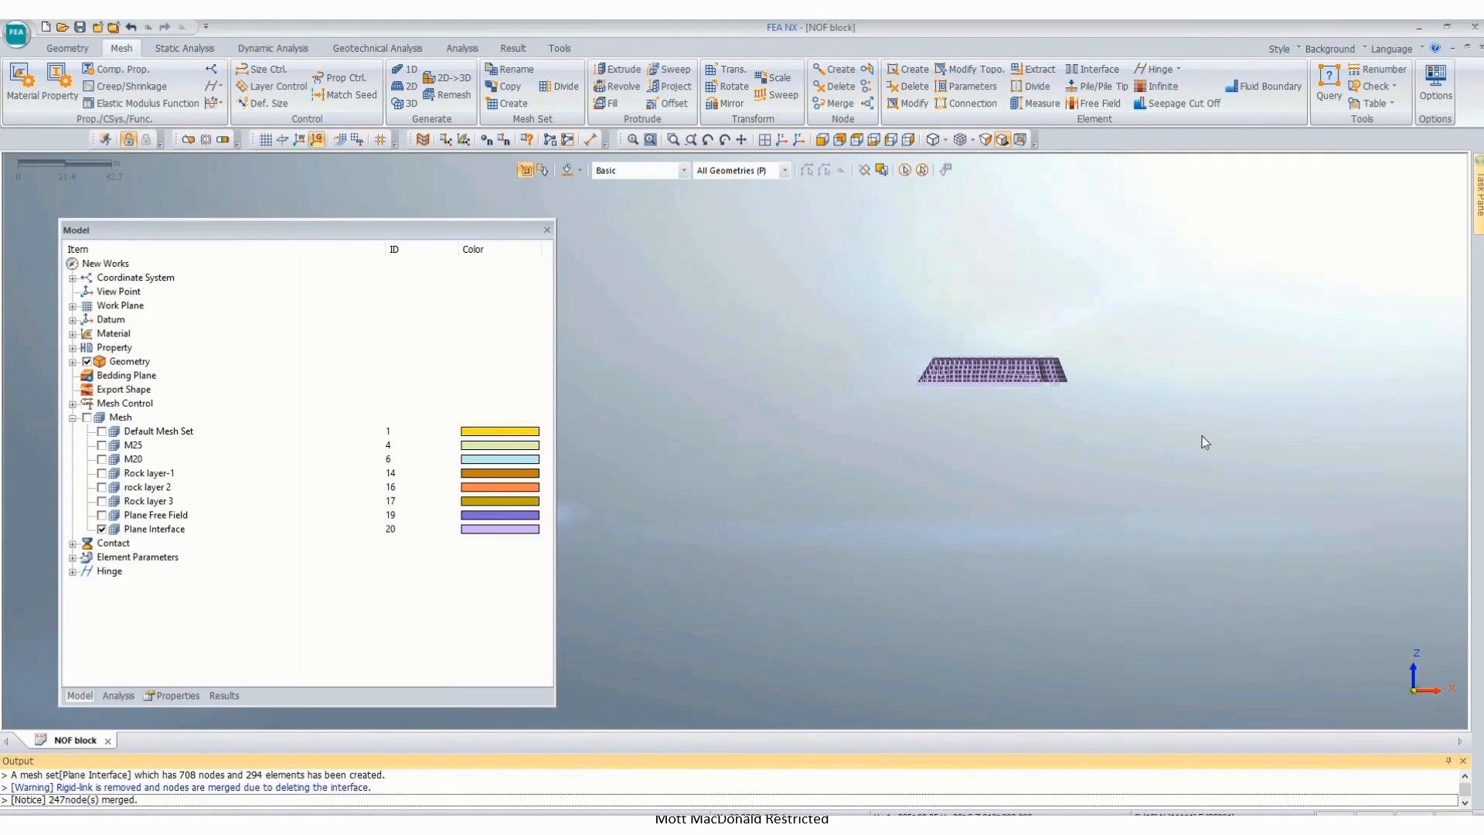
Step: Show the M20, Rock layer-1, rock layer 2, Rock layer 3 and Plane Free Field mesh sets again
left_click(102, 459)
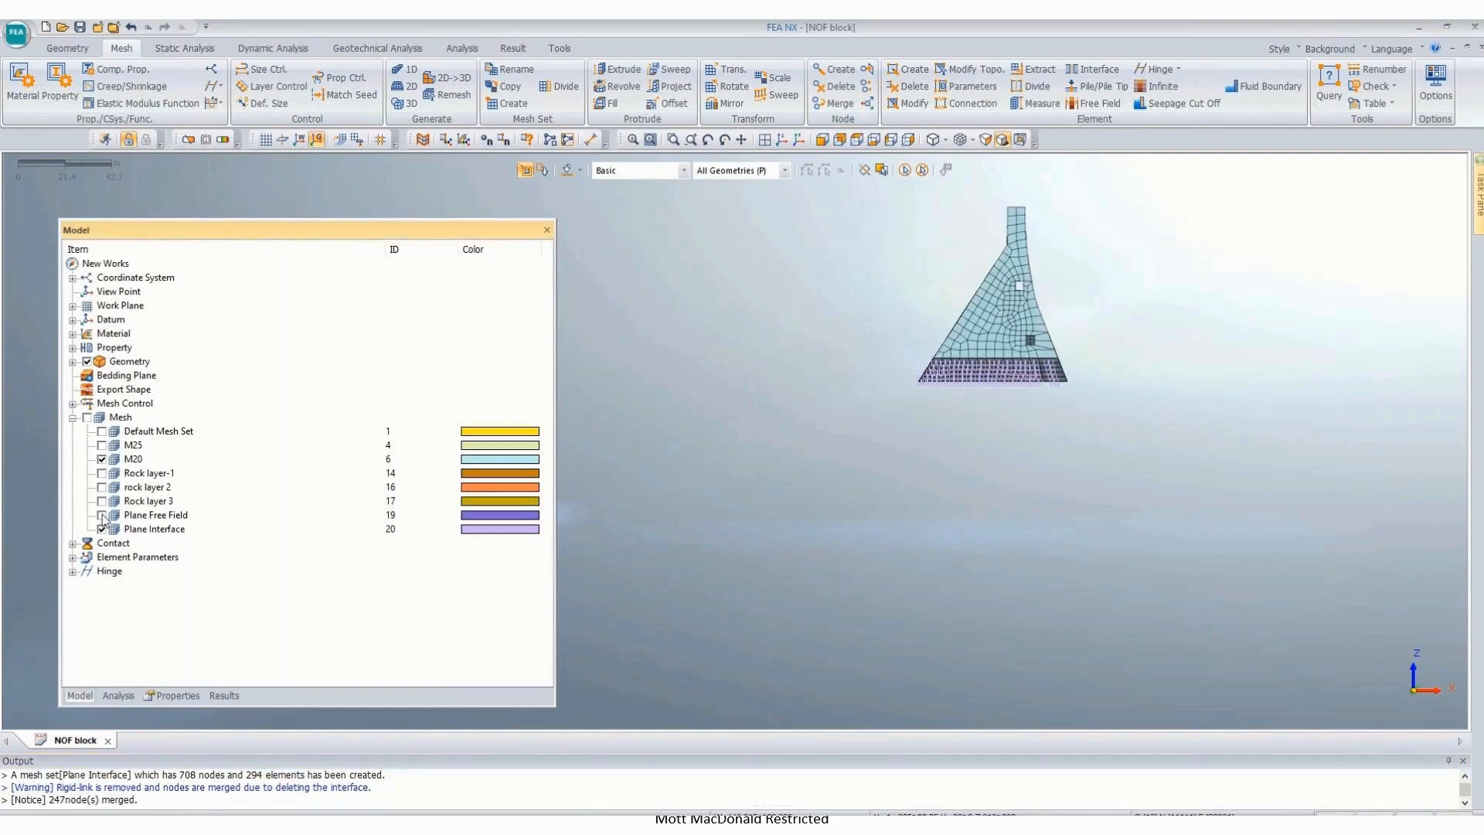
left_click(101, 472)
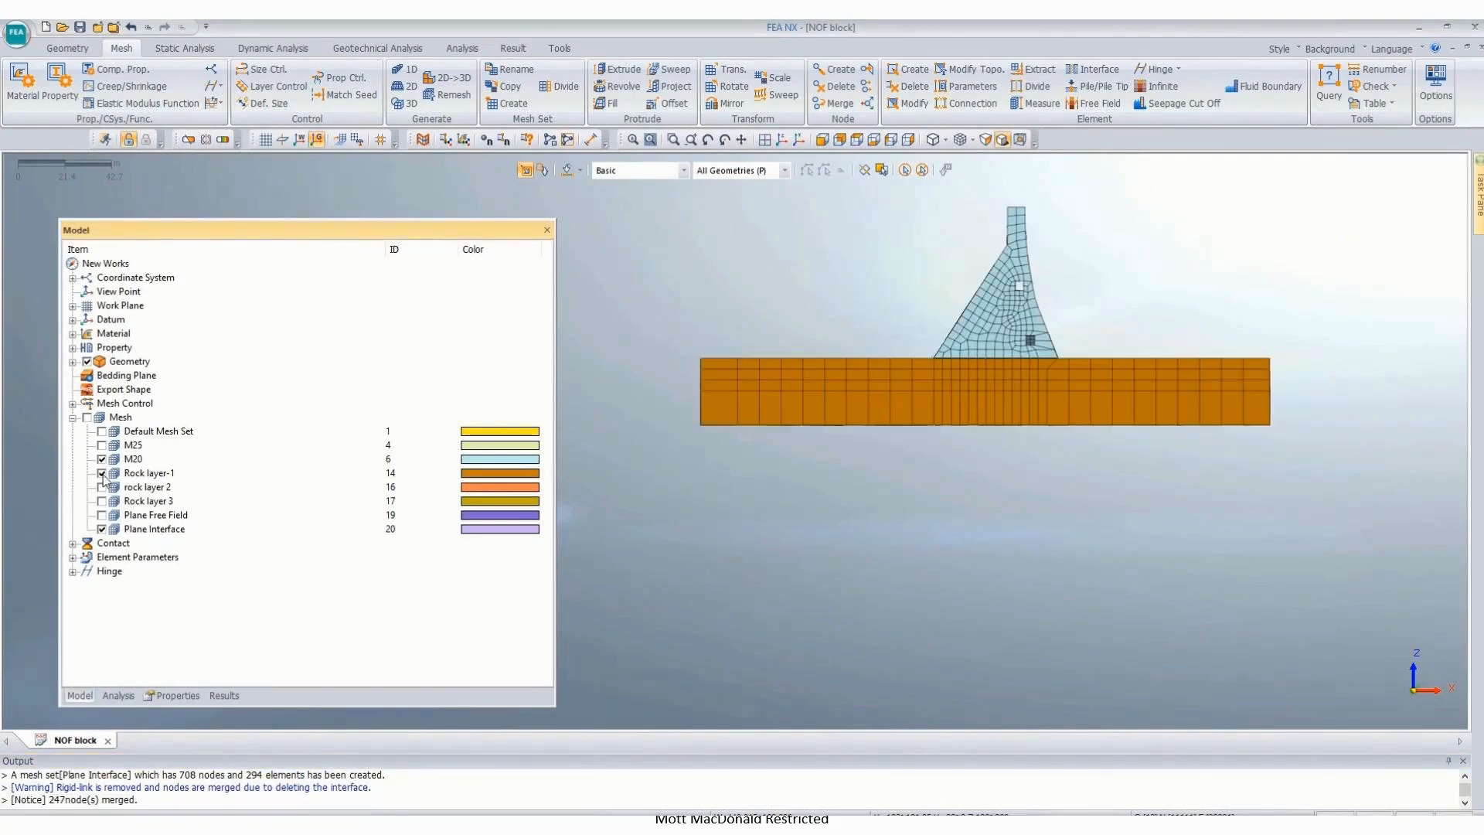
left_click(101, 487)
left_click(101, 514)
left_click(102, 501)
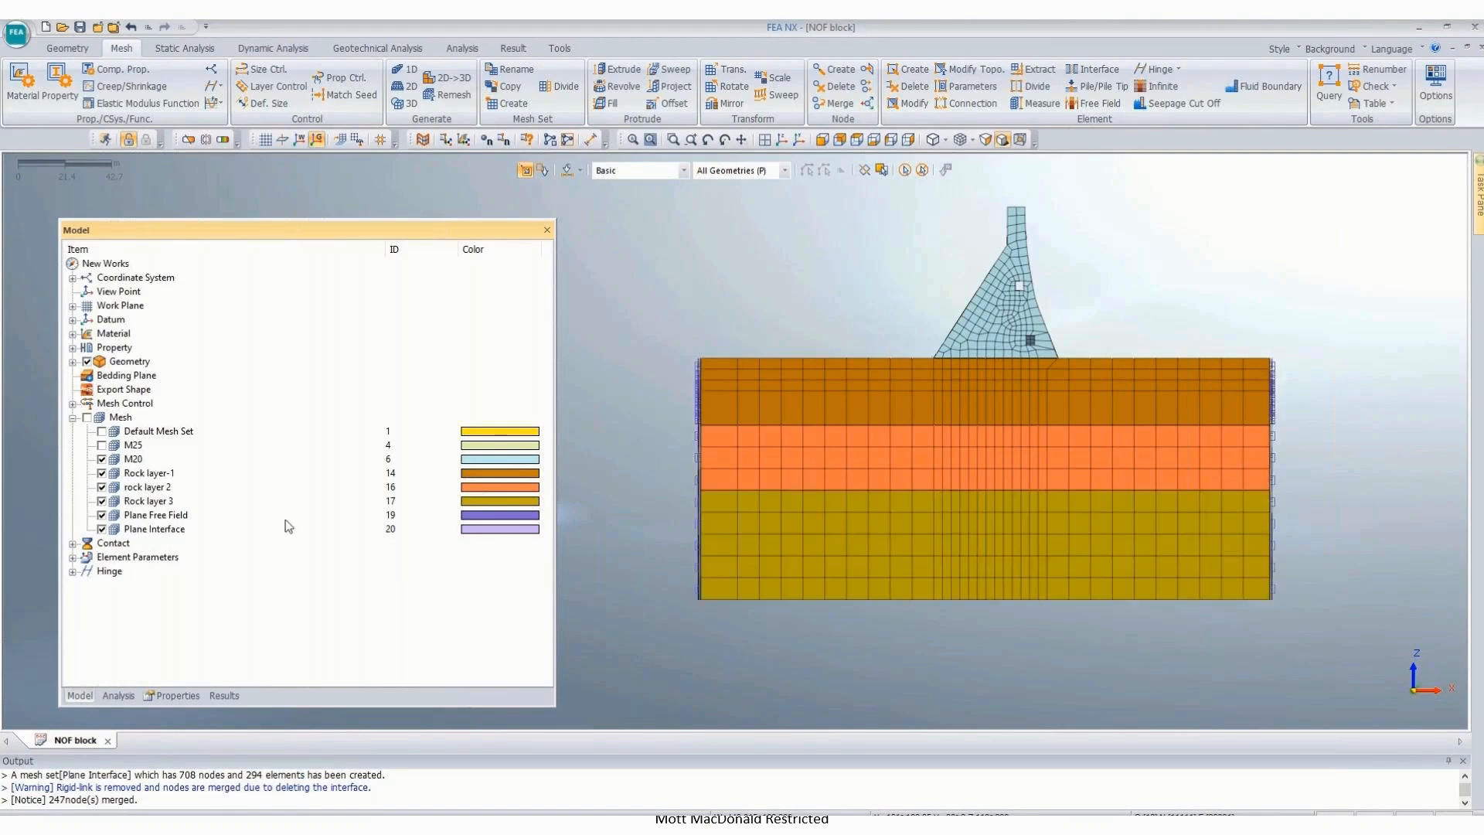
middle_click_drag(911, 526, 866, 456)
Step: Edit the LOAD E analysis case to add the Plane Interface mesh set to its active sets and save it
left_click(128, 695)
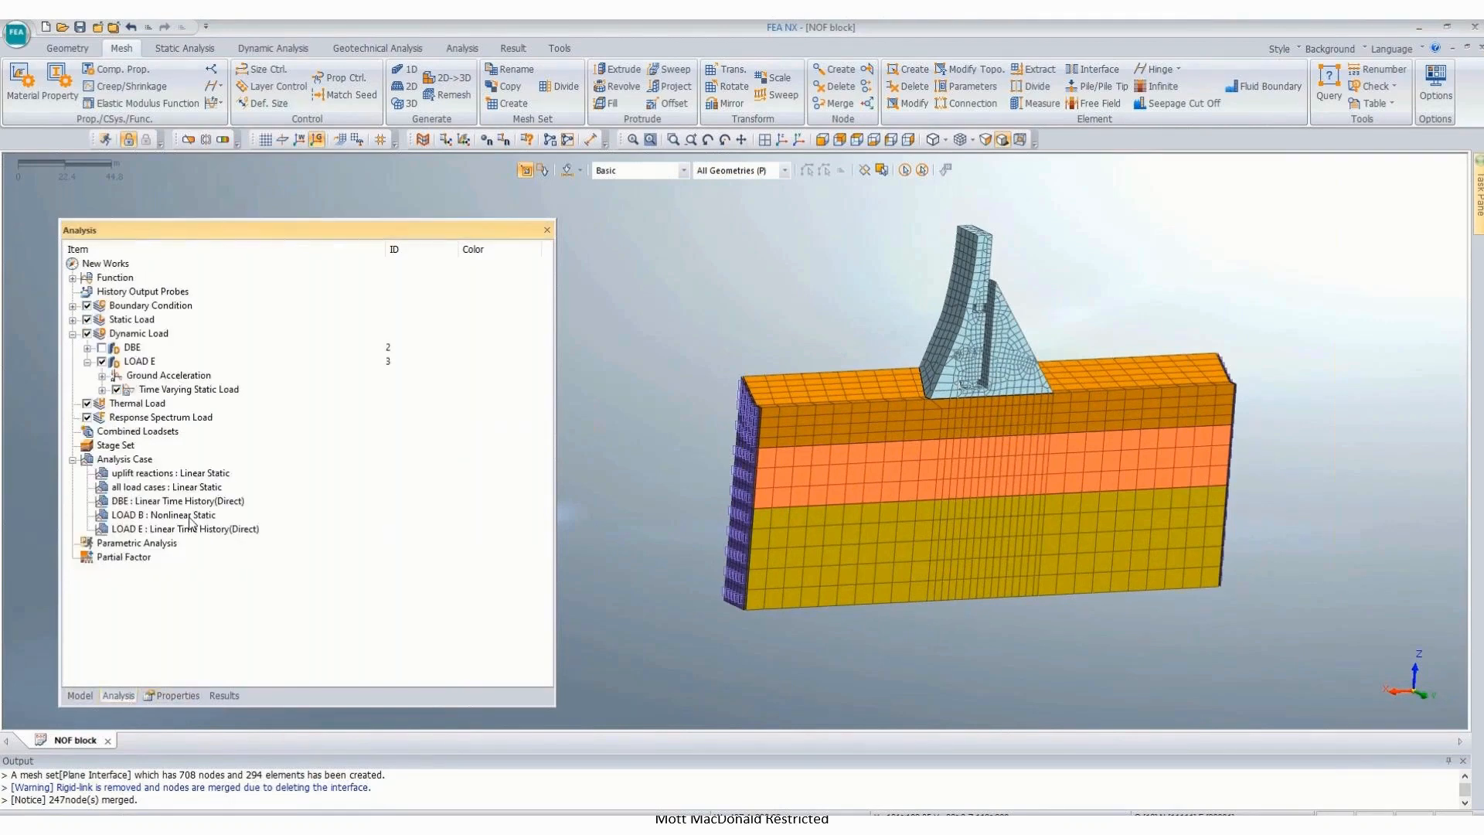
right_click(180, 531)
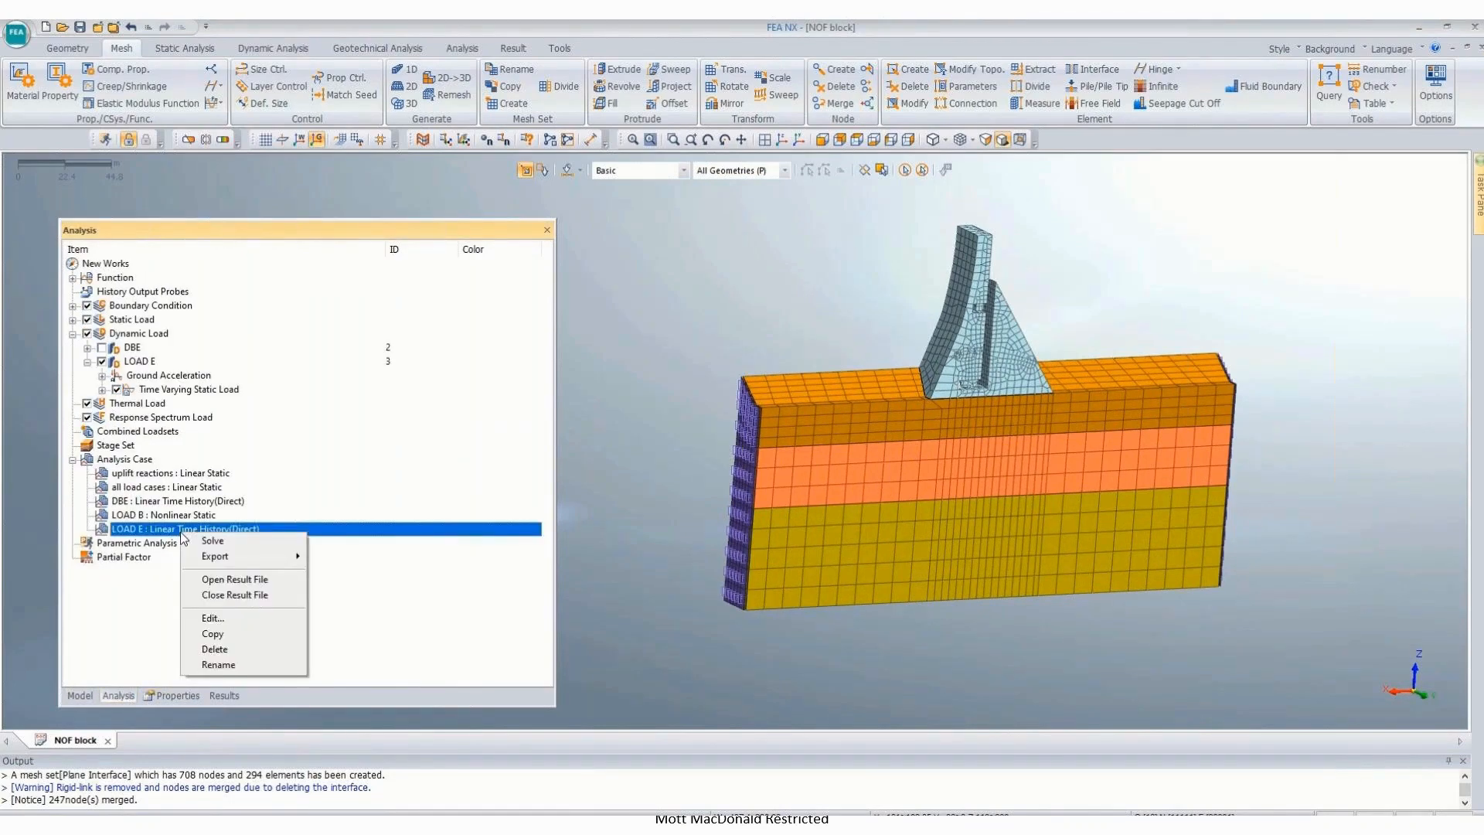
left_click(232, 623)
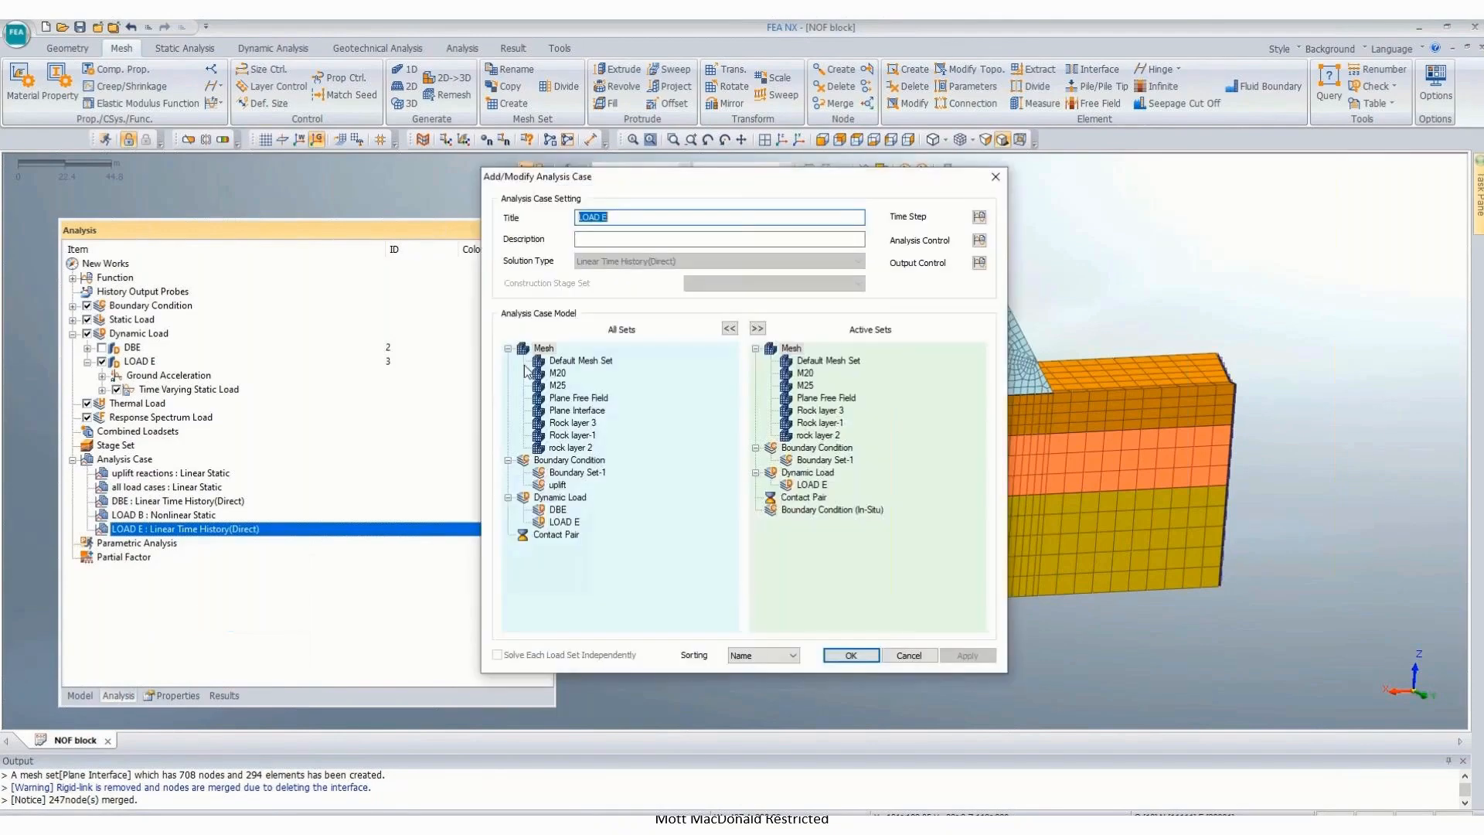
left_click(590, 384)
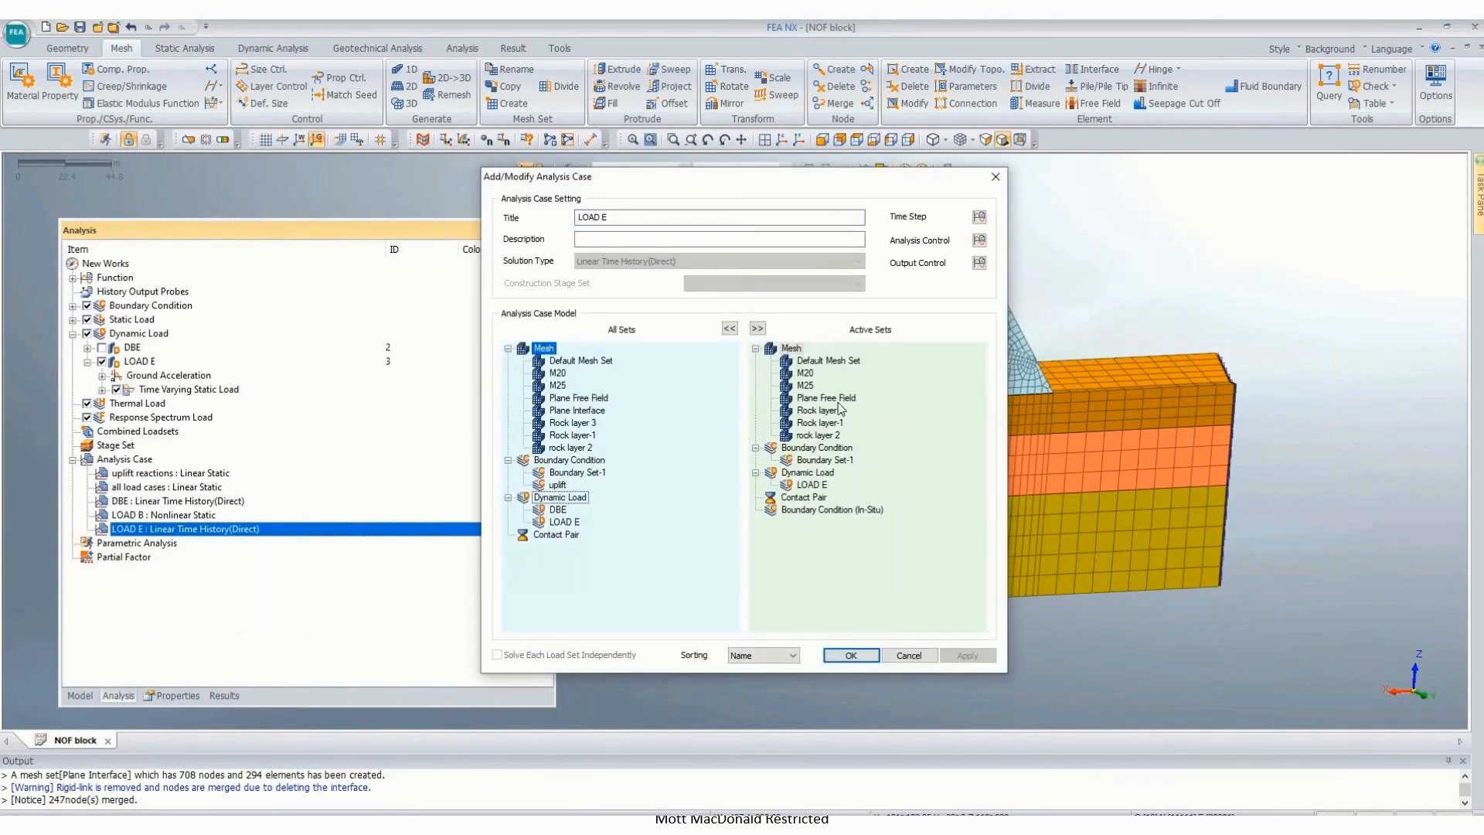
left_click_drag(548, 348, 893, 397)
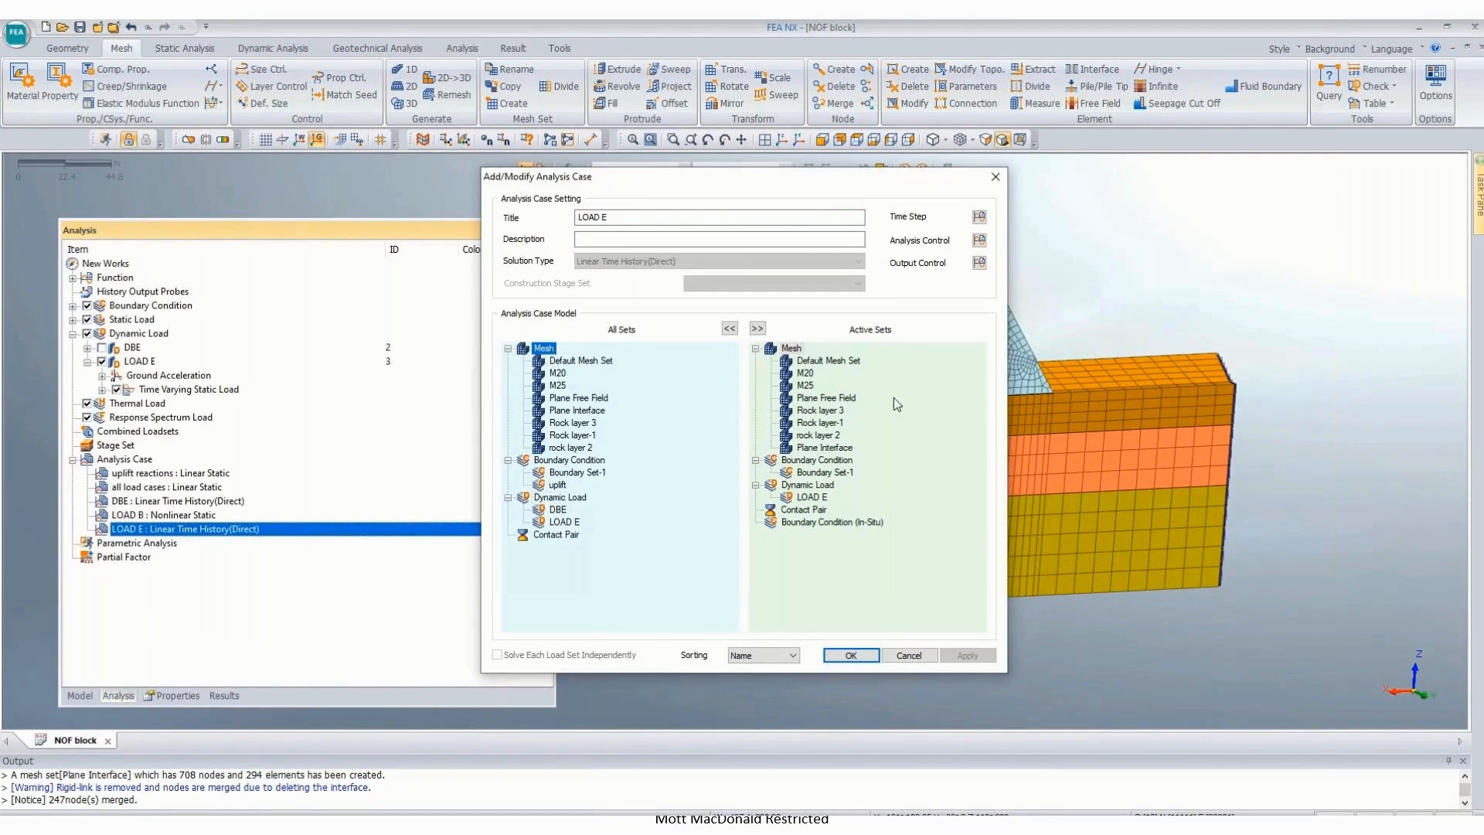
left_click(863, 660)
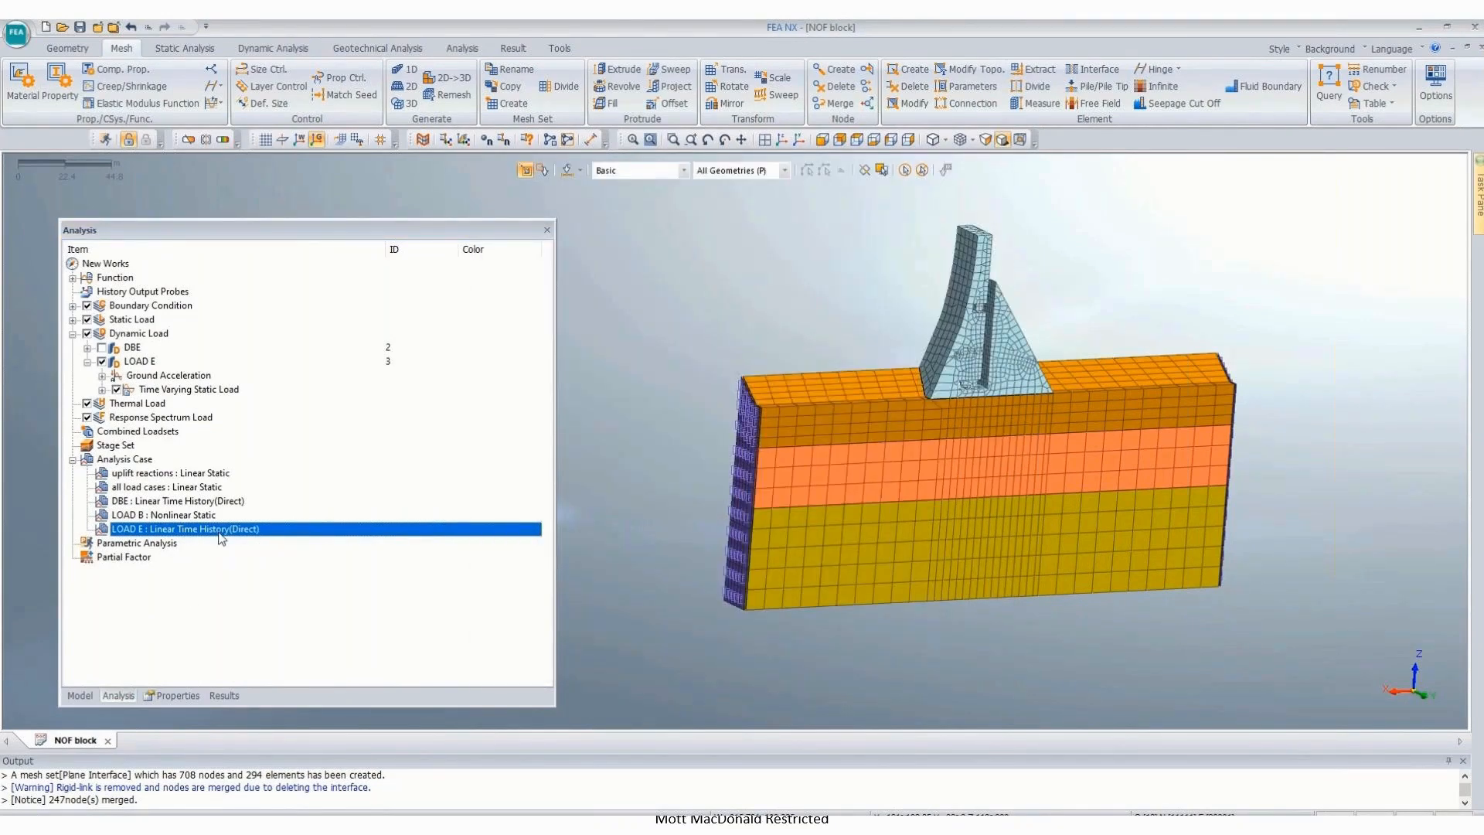
Step: Solve the LOAD E linear time history analysis case
right_click(219, 532)
left_click(255, 540)
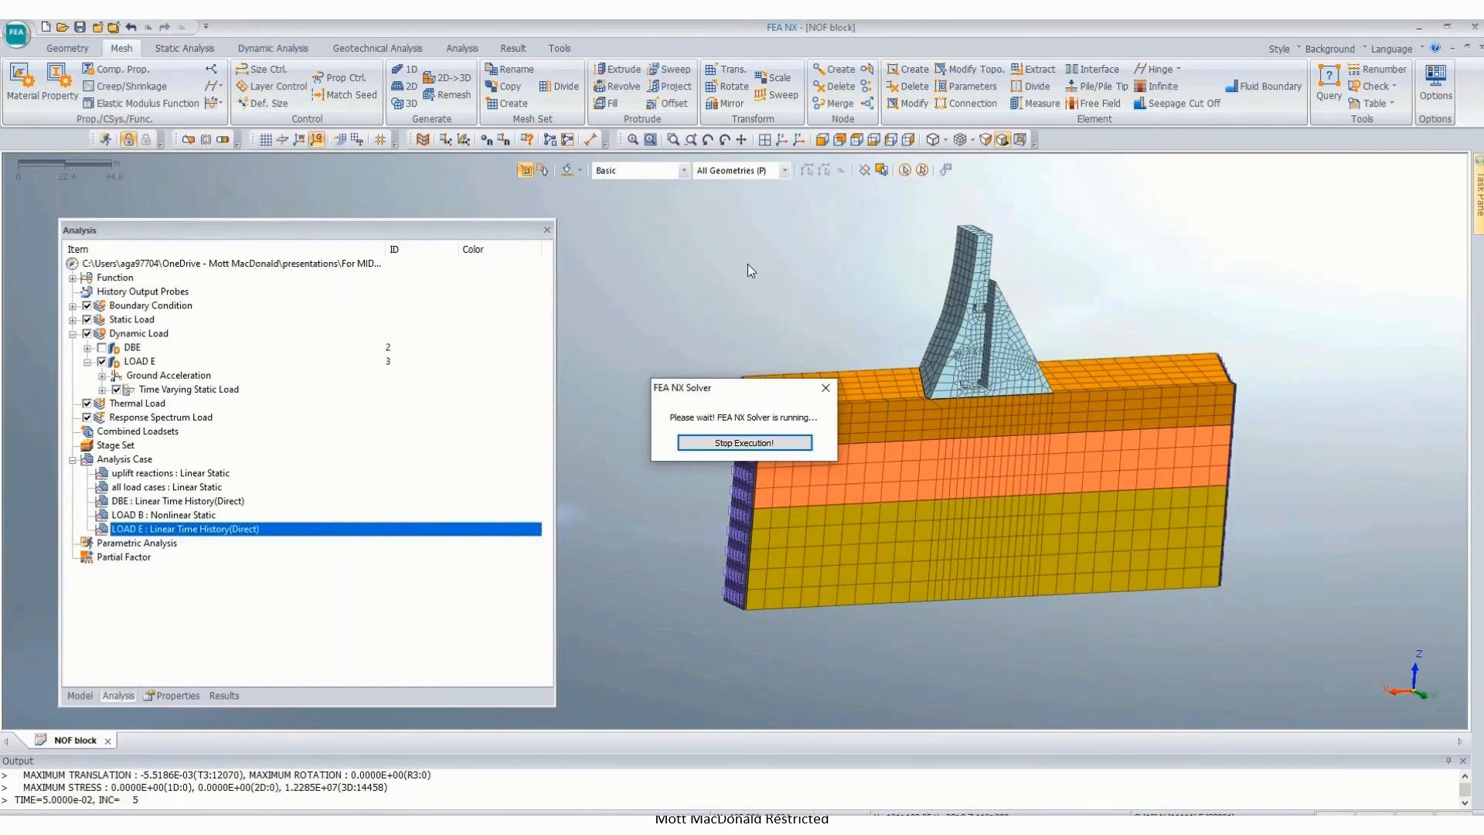
mouse_move(687, 64)
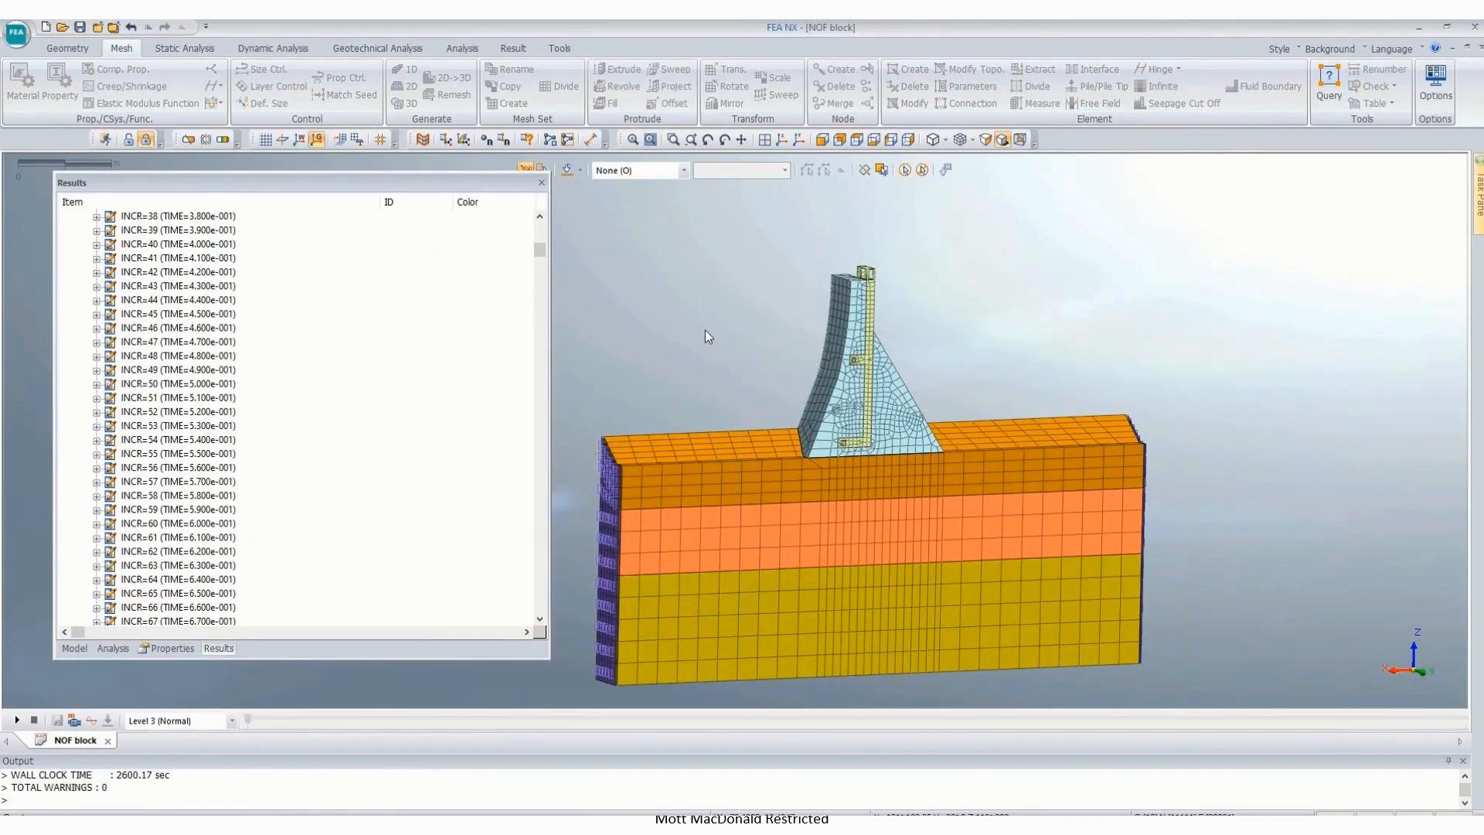
Step: Display the total relative translation contour for increment 800 of LOAD E and examine the deformed dam and foundation
scroll(827, 356, "down", 2)
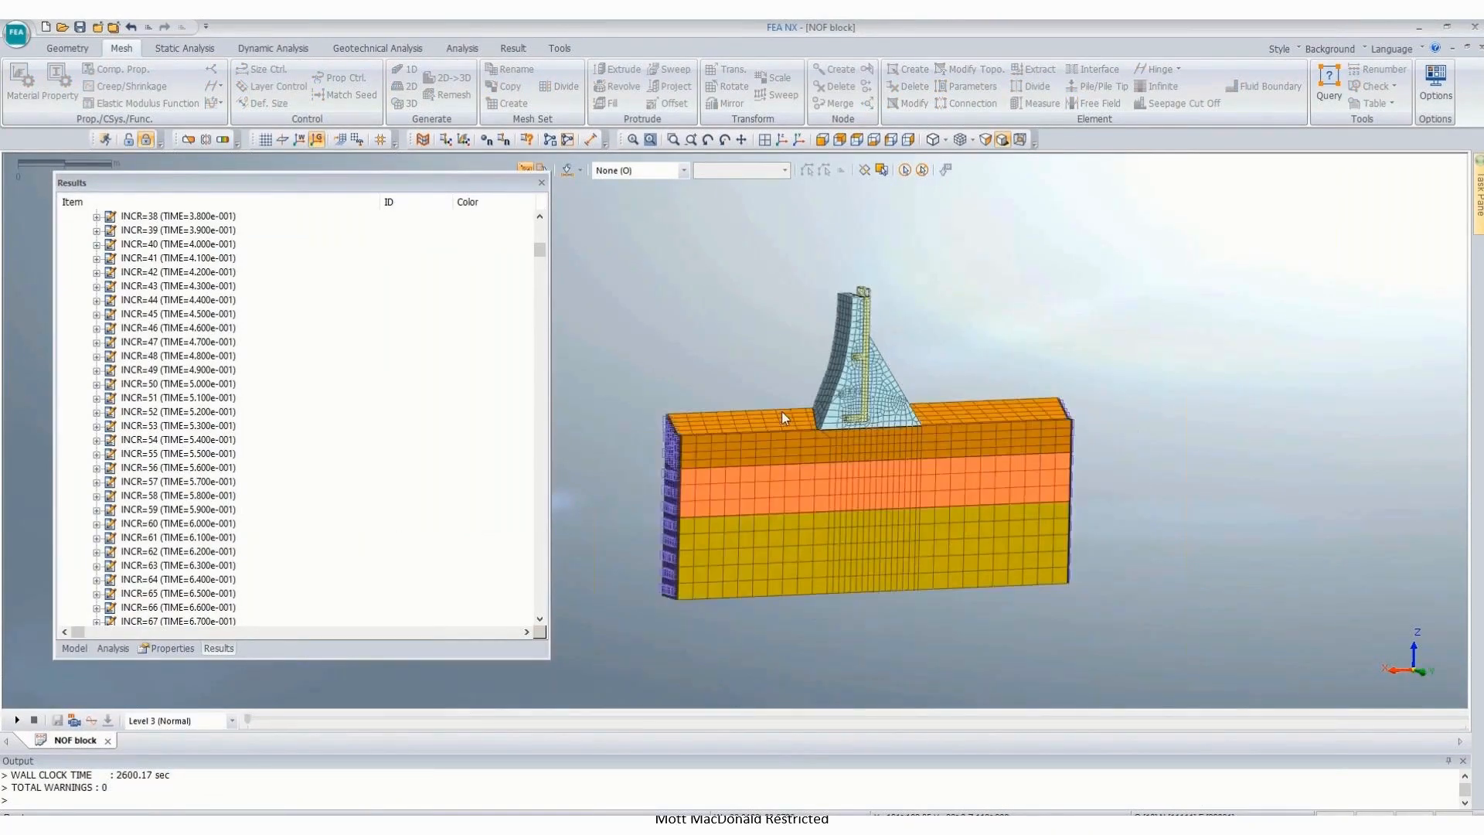
scroll(803, 456, "up", 3)
middle_click_drag(850, 487, 892, 522)
scroll(892, 522, "up", 1)
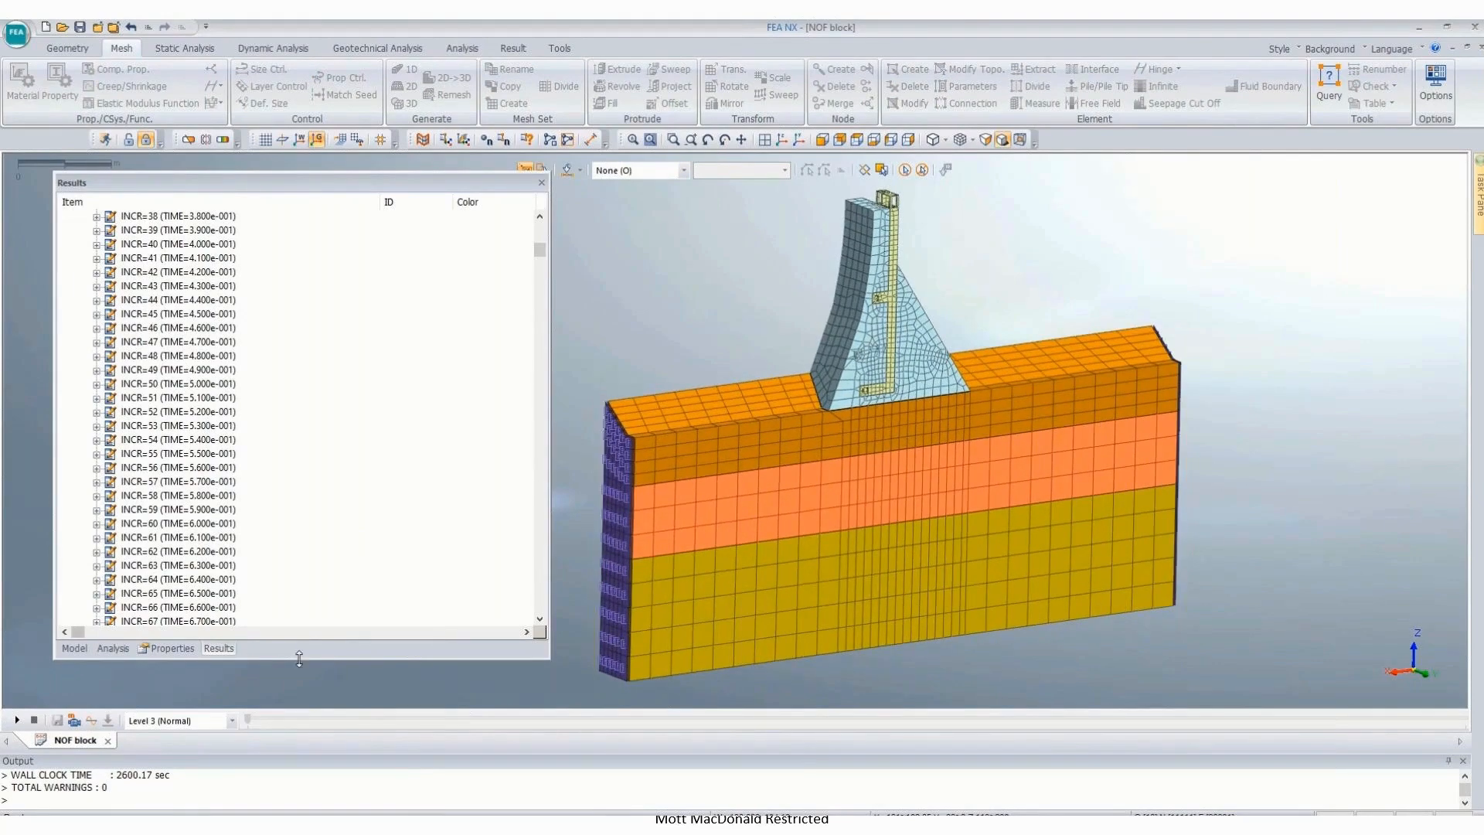
left_click_drag(540, 249, 540, 632)
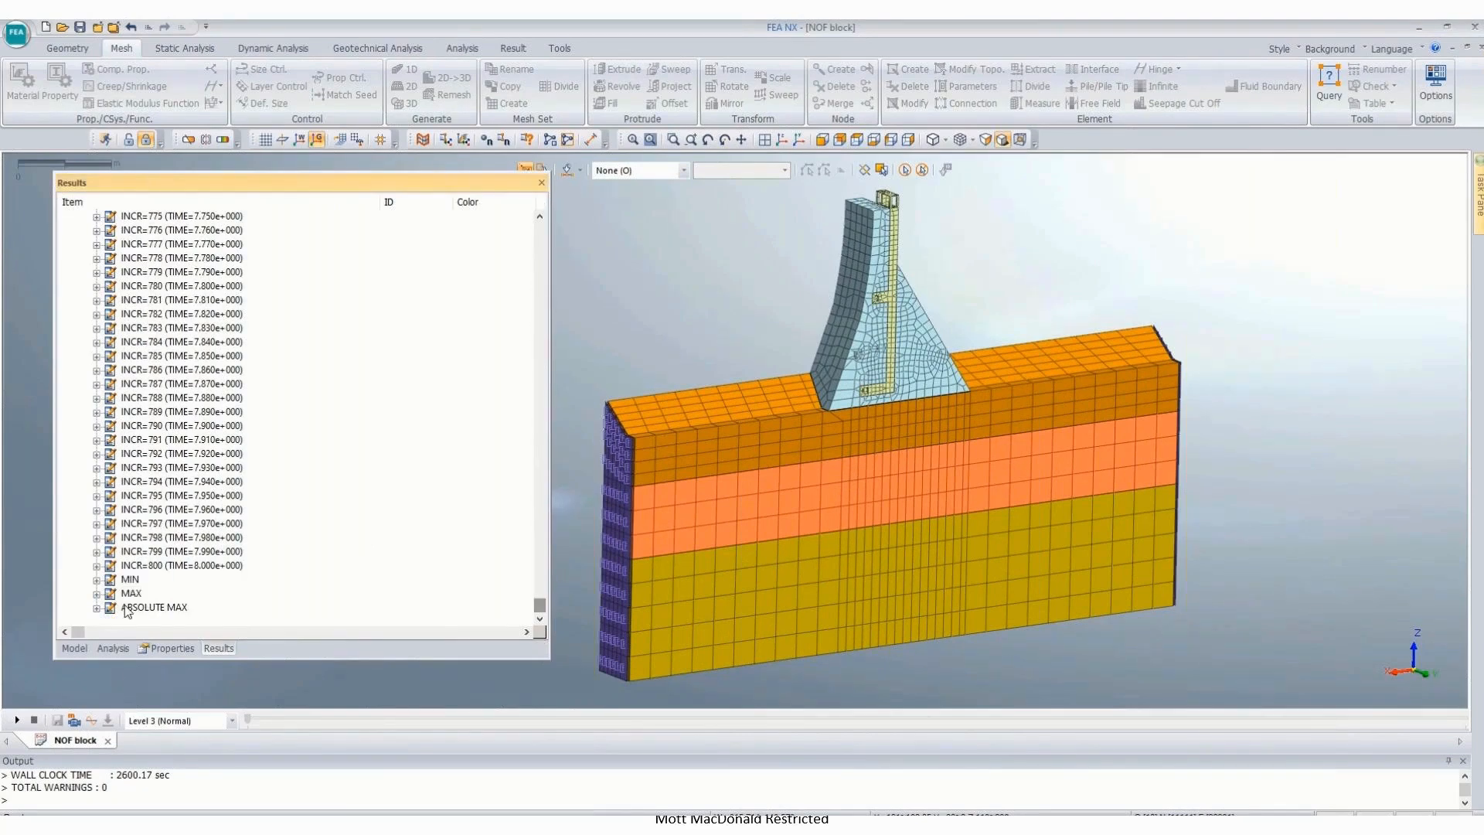
left_click(97, 564)
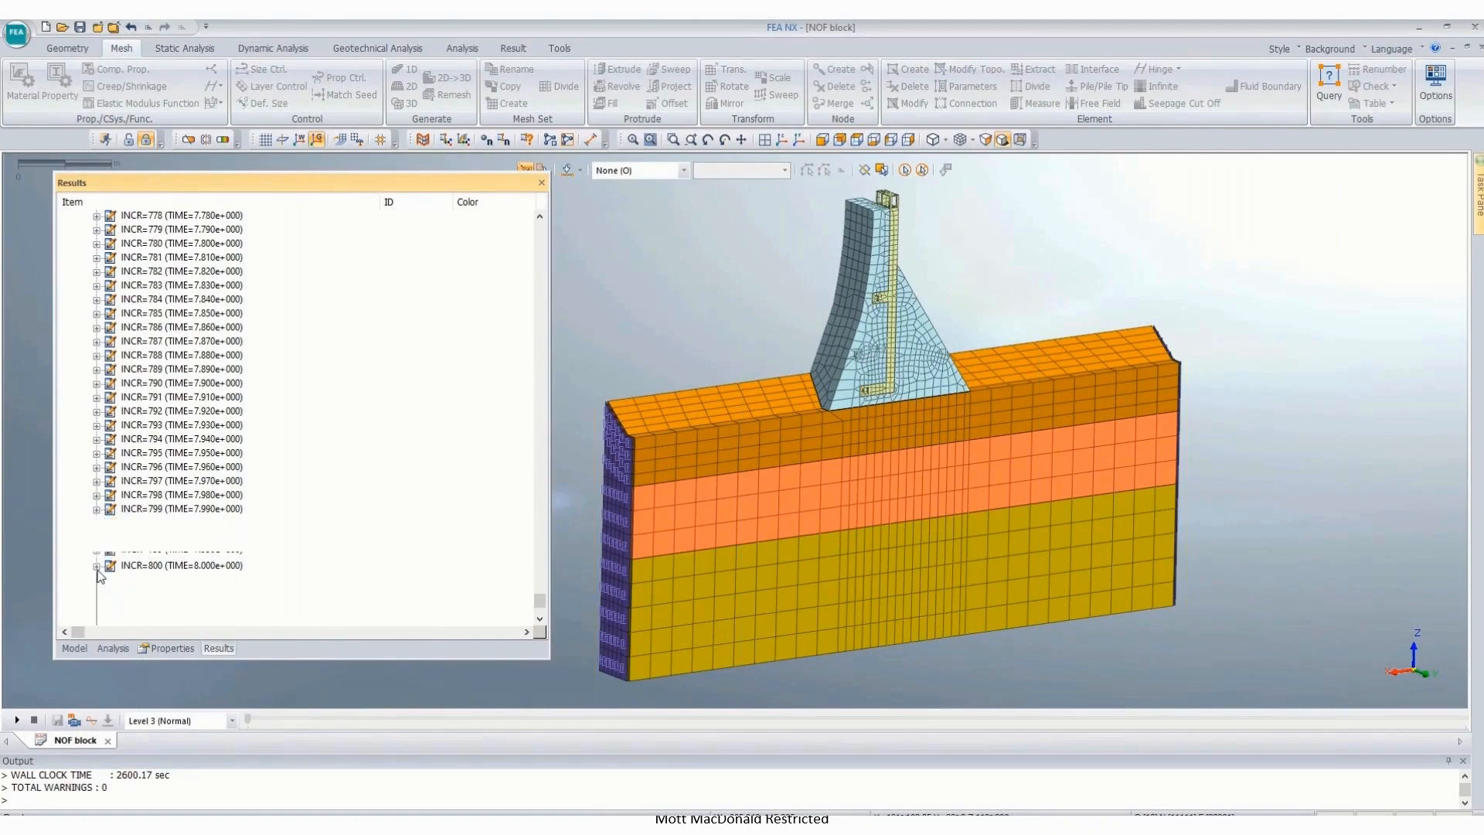
left_click(112, 496)
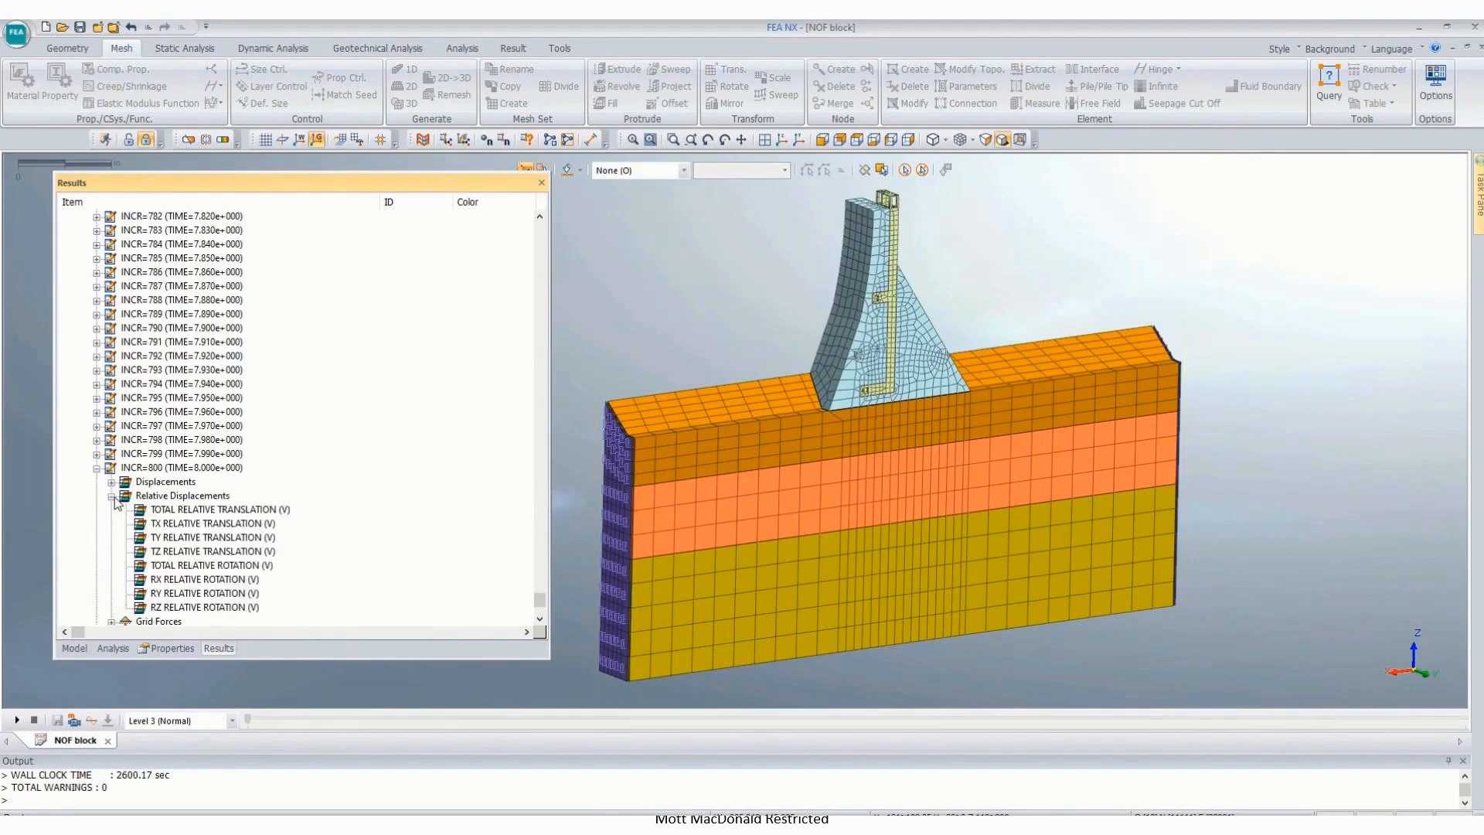
double_click(230, 512)
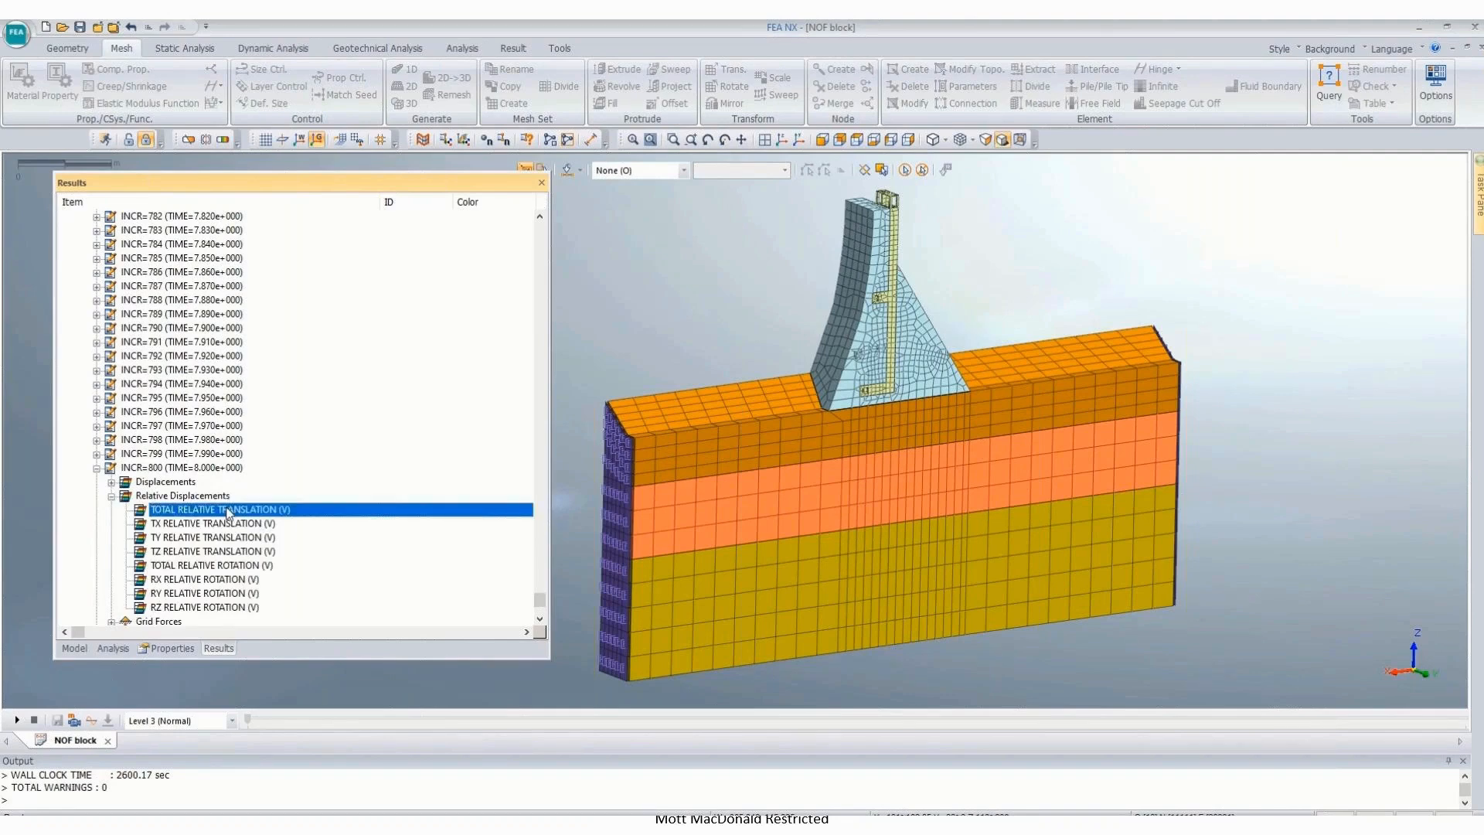
scroll(1233, 260, "down", 2)
scroll(867, 402, "up", 3)
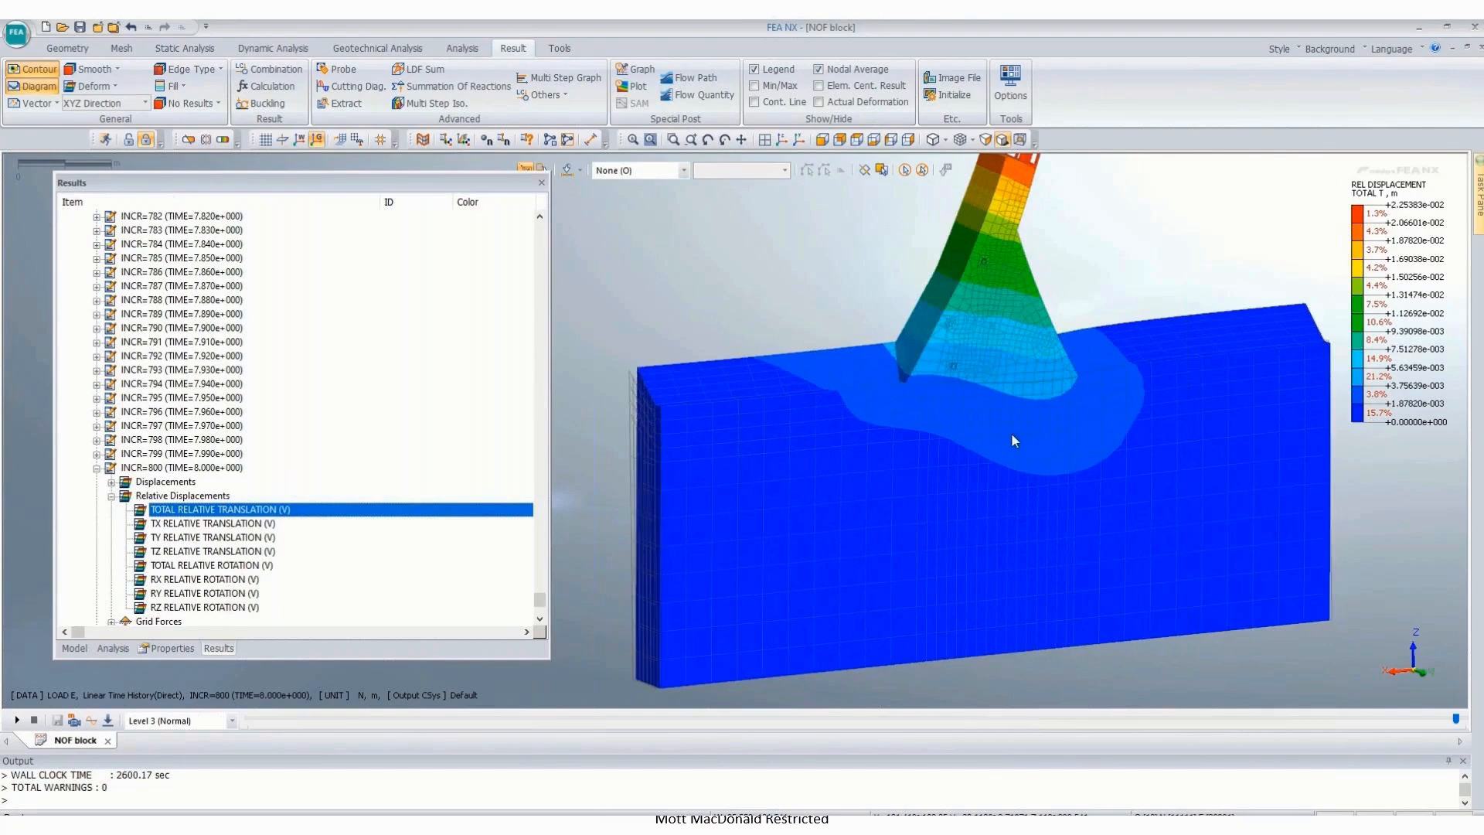
scroll(867, 460, "down", 1)
scroll(867, 456, "down", 1)
scroll(857, 267, "up", 2)
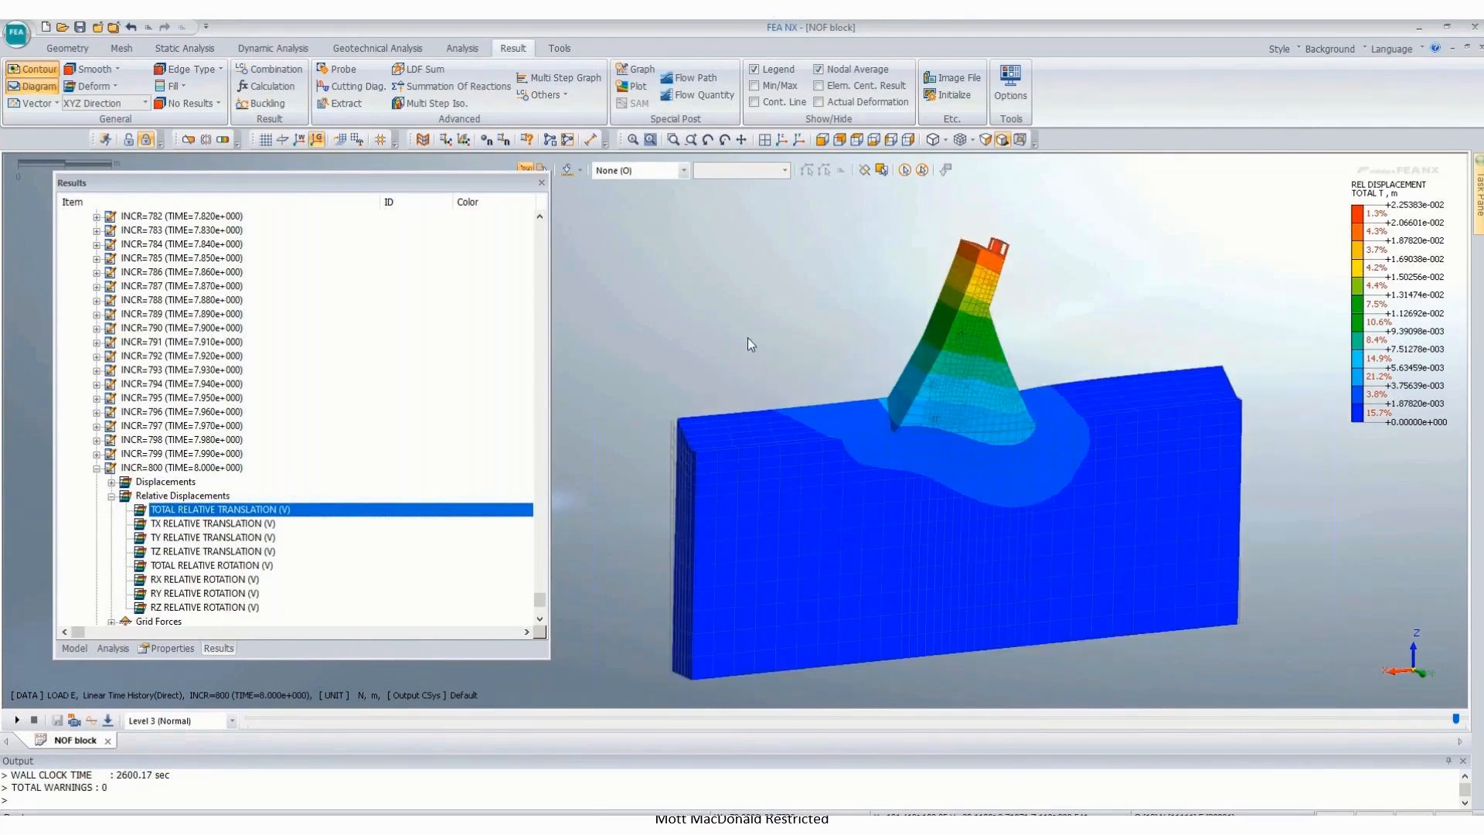
Step: Select the time history increments for the multi-step result animation, excluding the MIN and MAX results
left_click(107, 721)
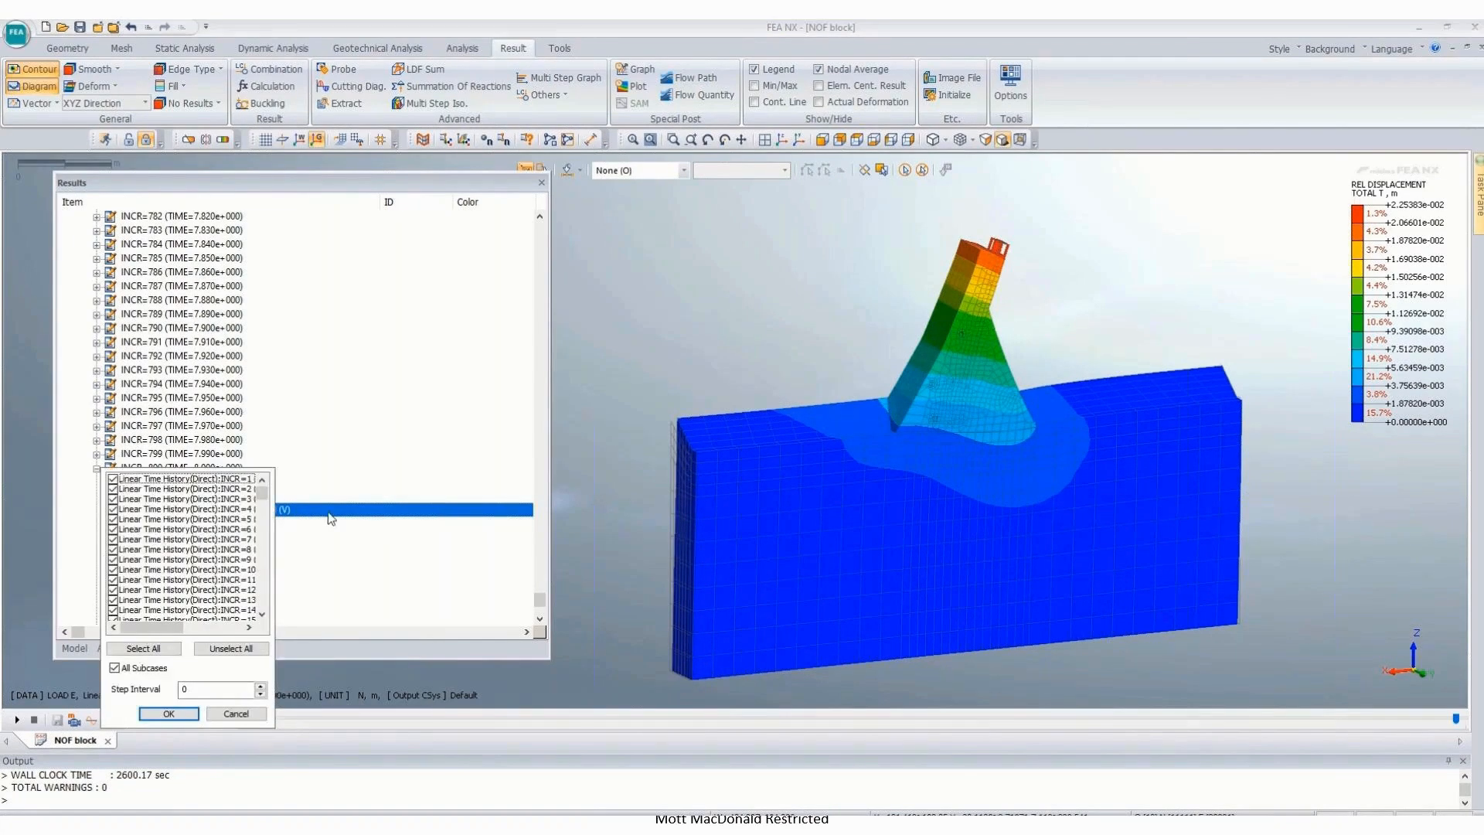
left_click_drag(262, 502, 262, 609)
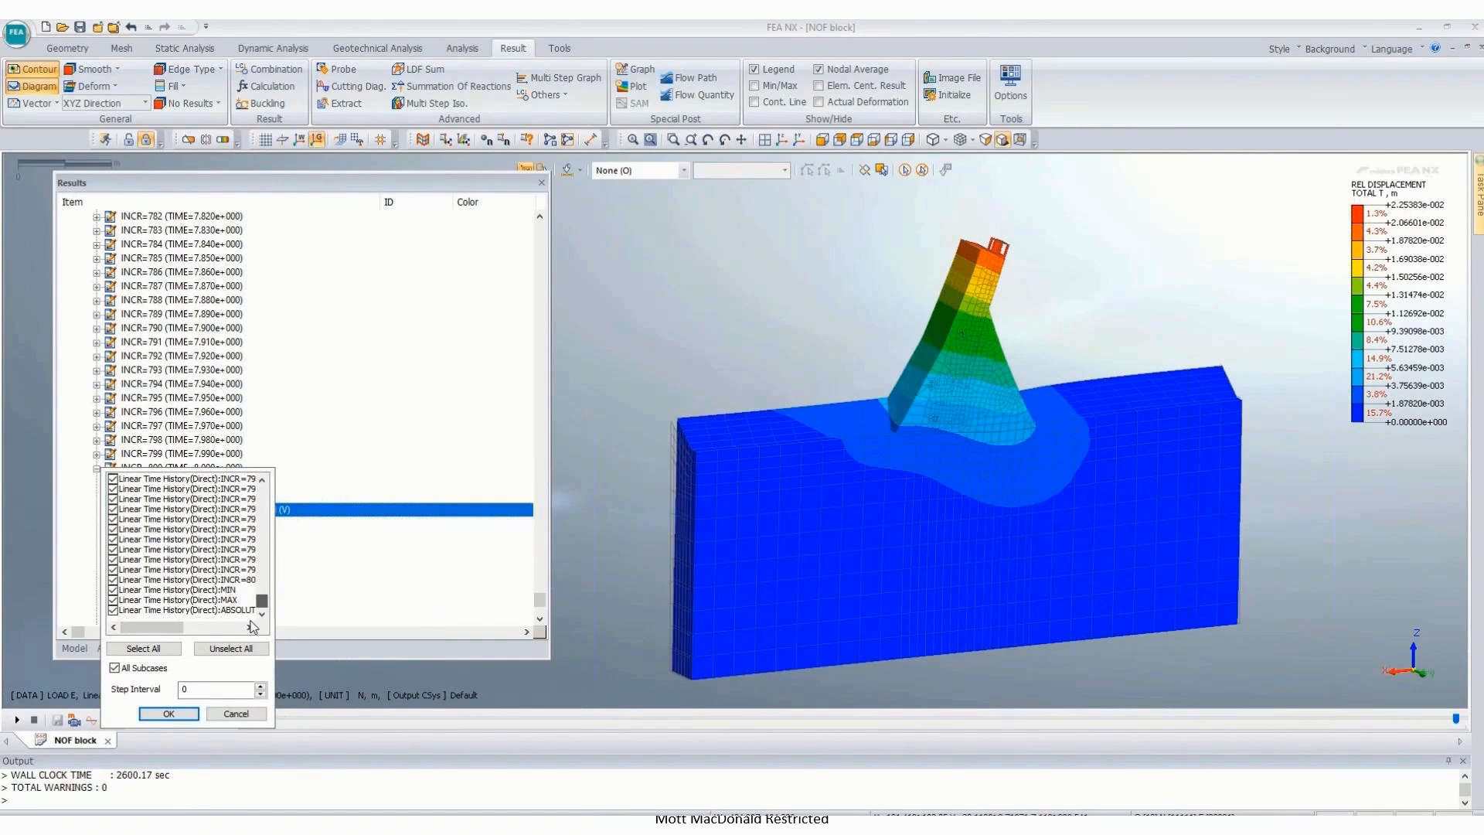
left_click(114, 600)
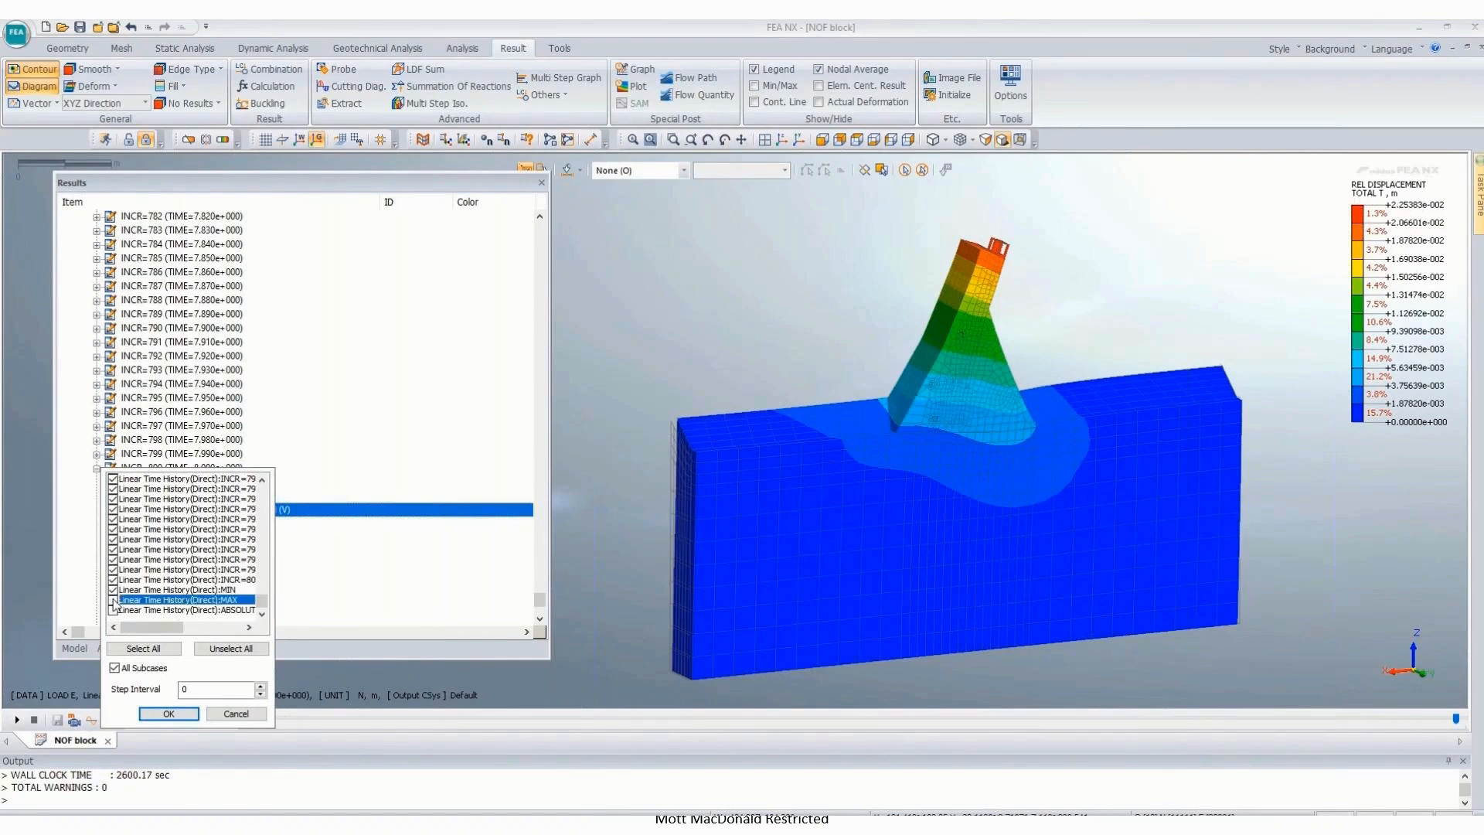
left_click(114, 590)
left_click(168, 714)
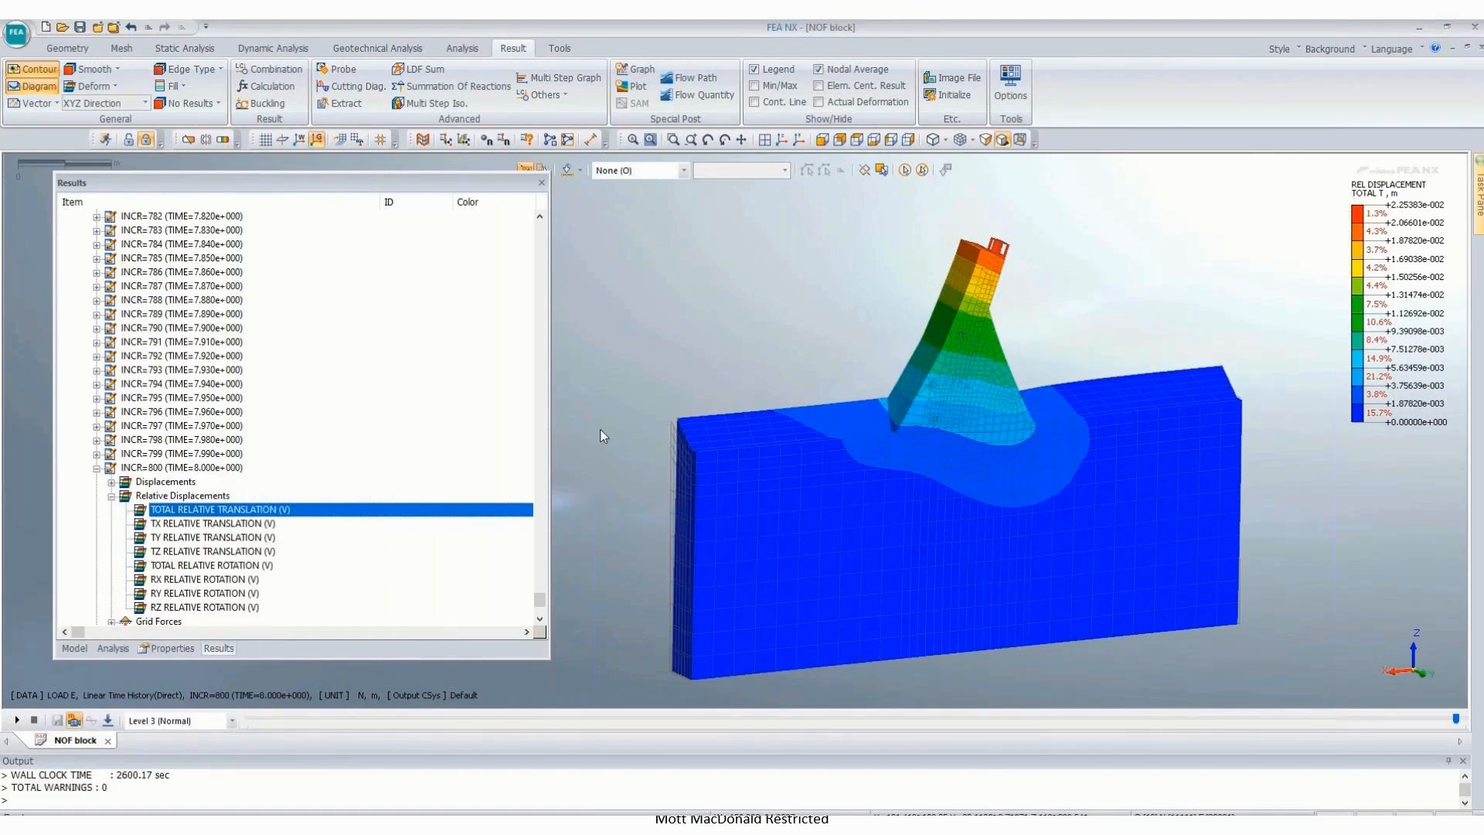
Step: Display the S-PRINCIPAL A solid stress contour for increment 800 of LOAD E
scroll(179, 580, "down", 4)
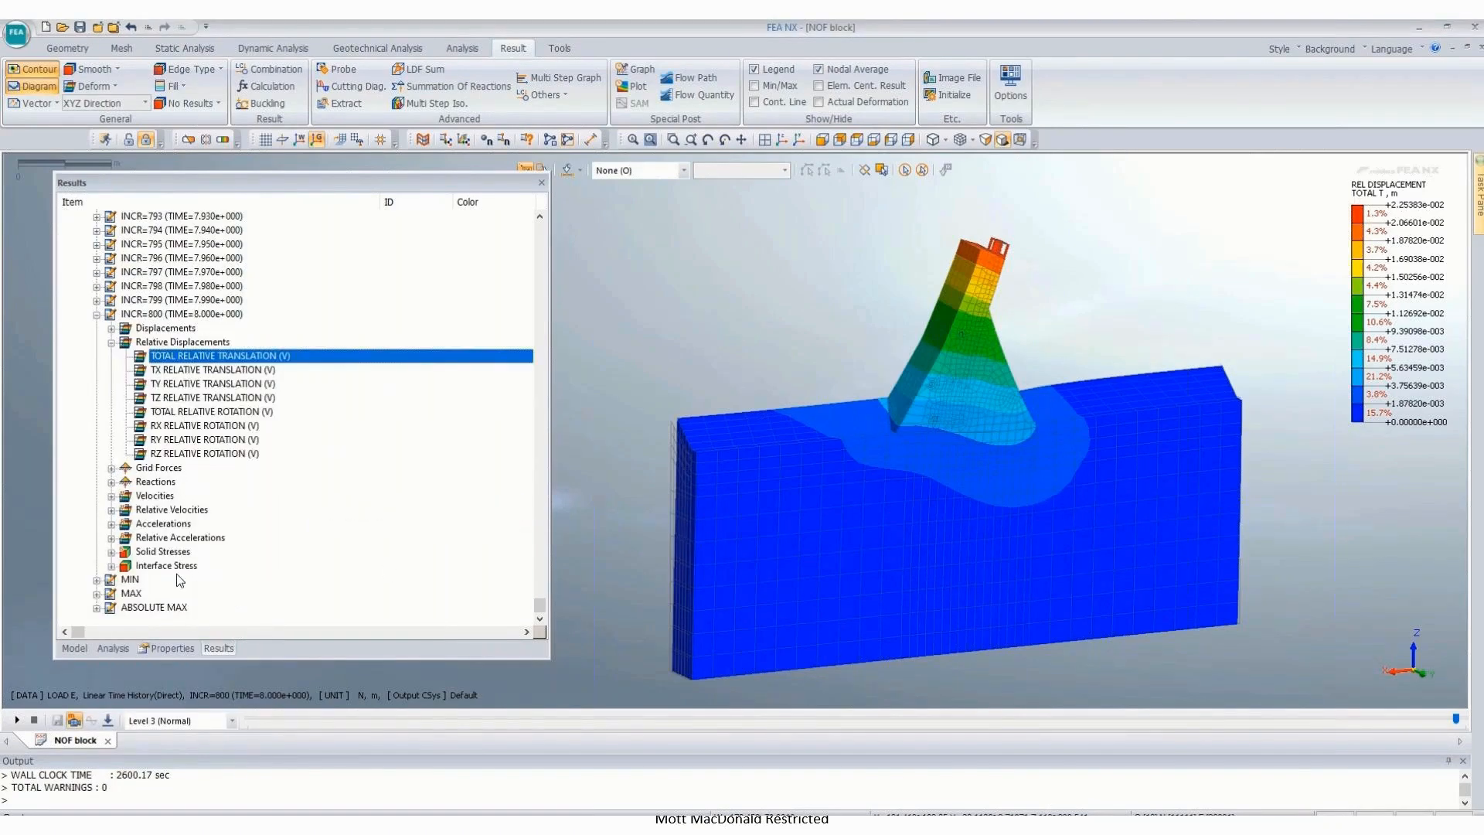
left_click(111, 551)
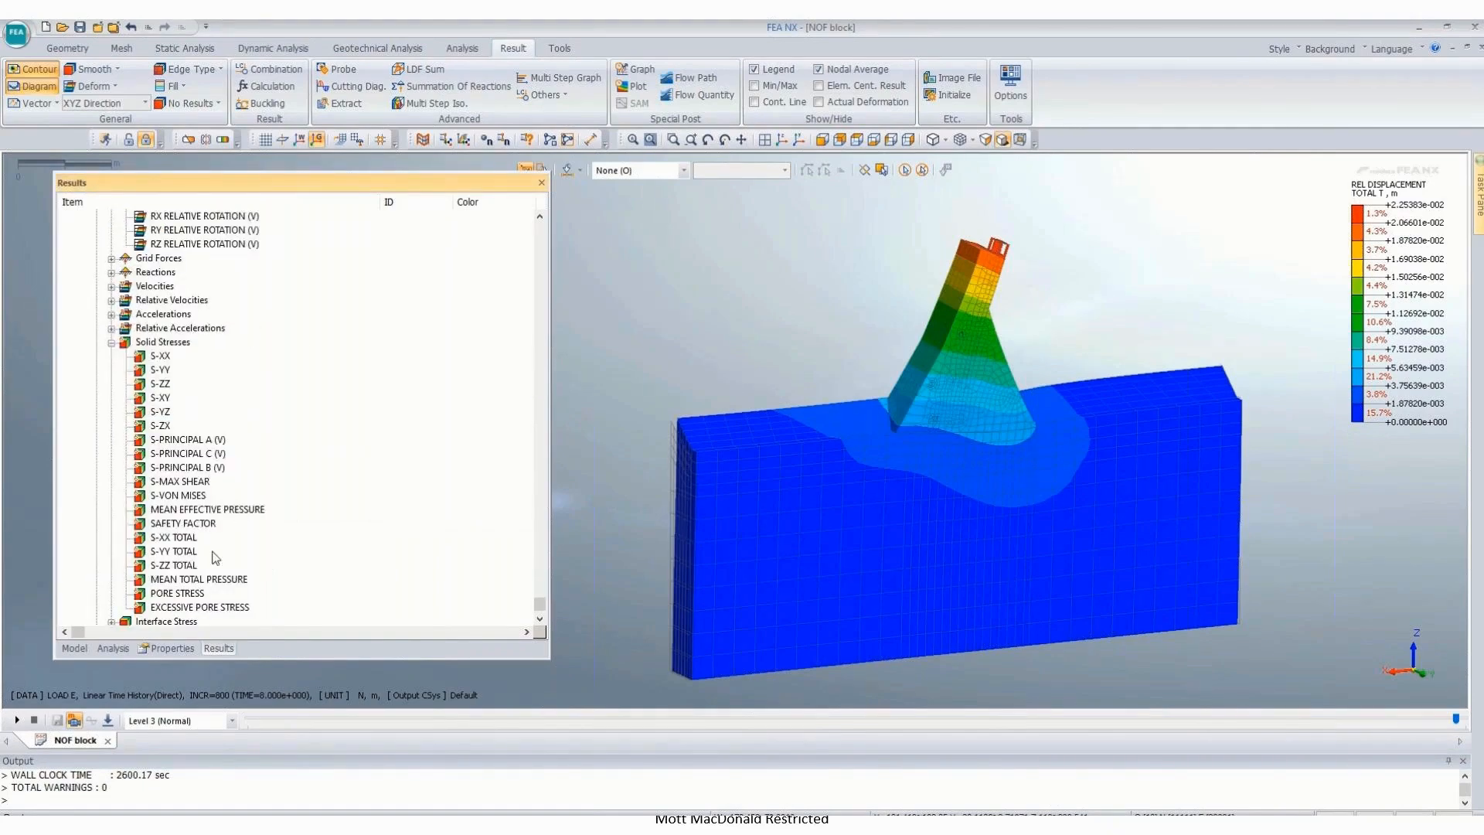
double_click(185, 439)
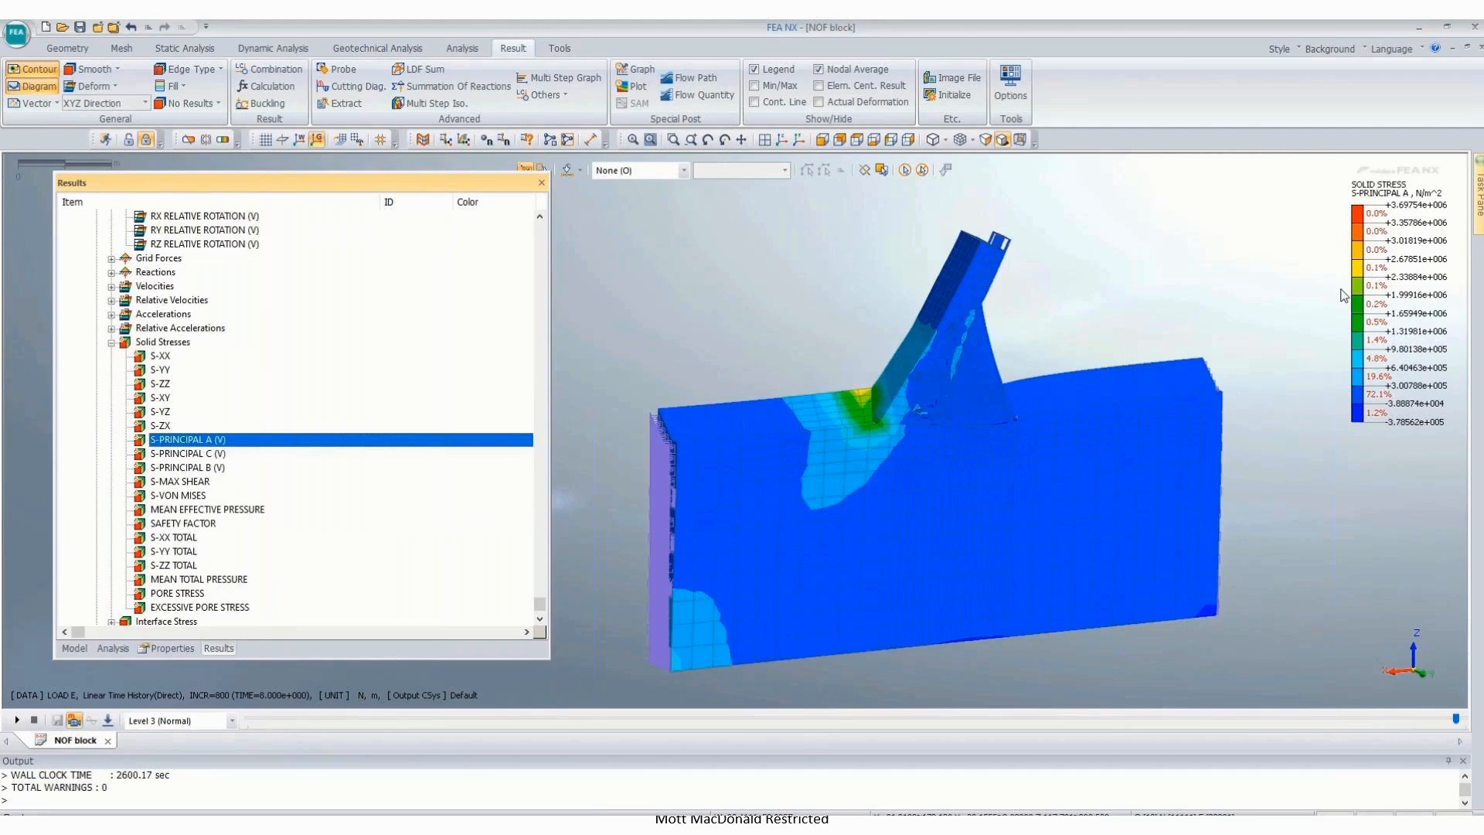
Step: Auto-range the S-PRINCIPAL A stress legend and switch the length unit from the result display to mm
right_click(1406, 288)
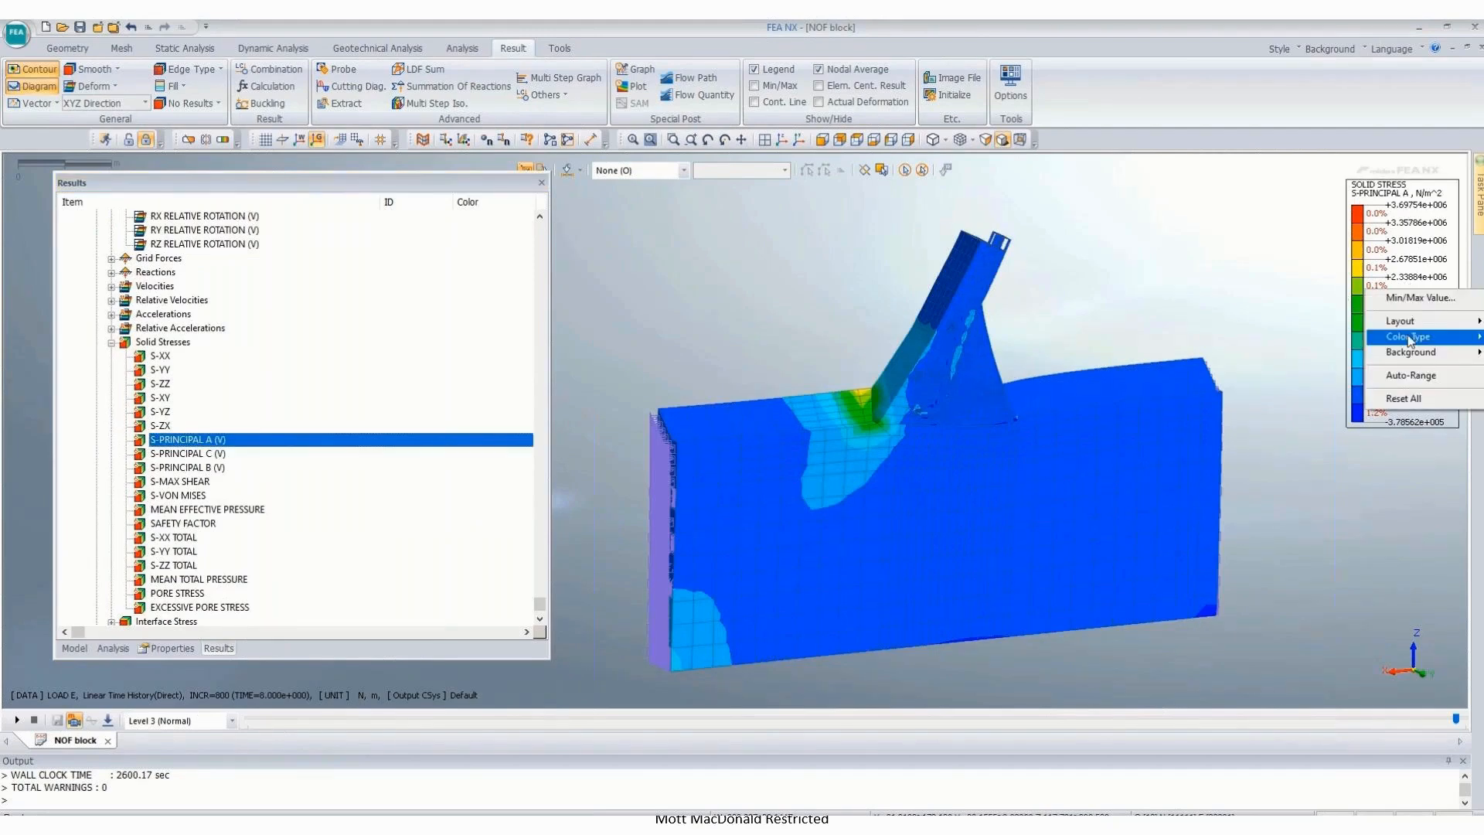
left_click(1417, 376)
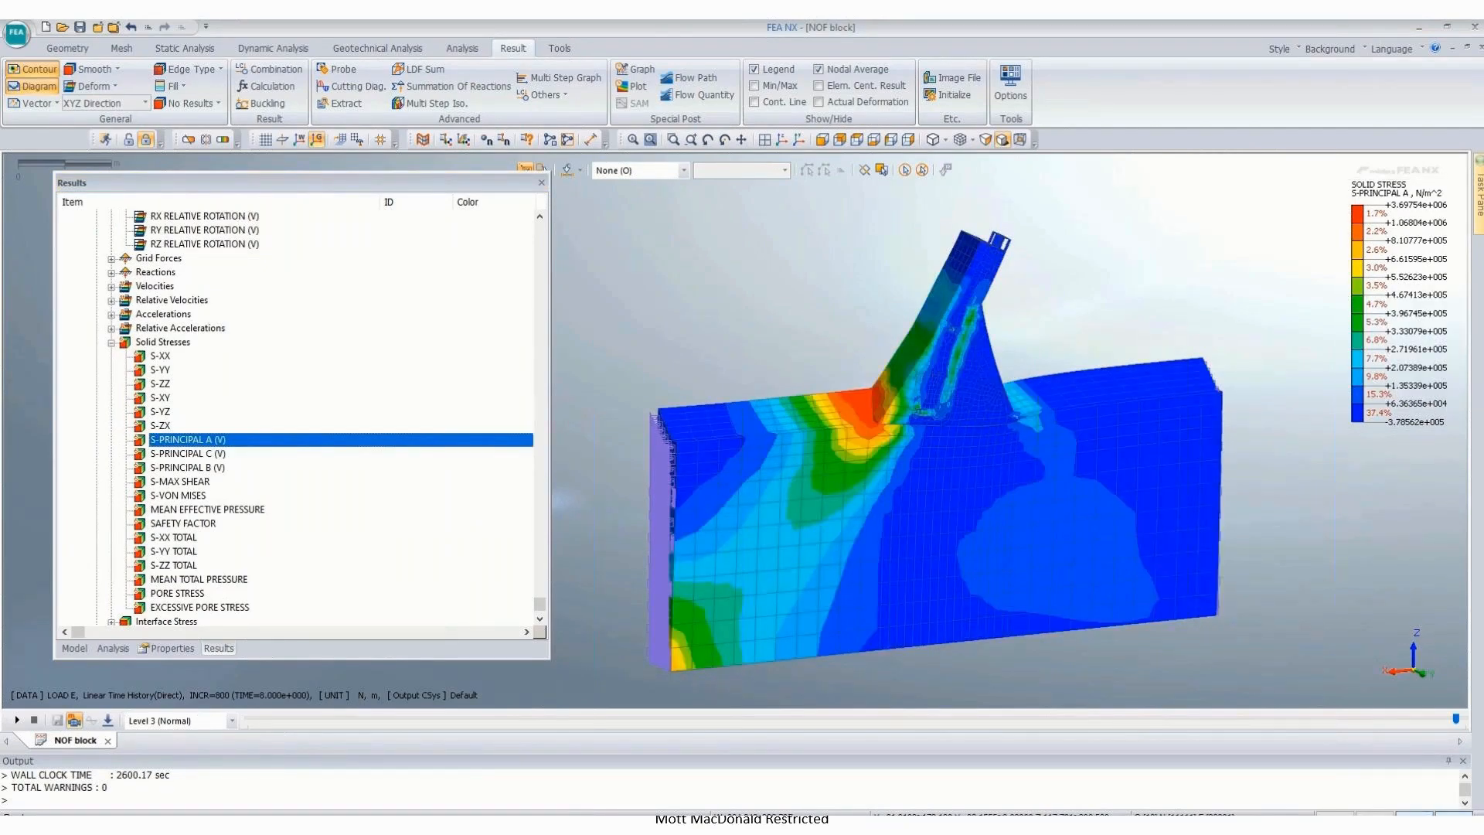
left_click(1374, 814)
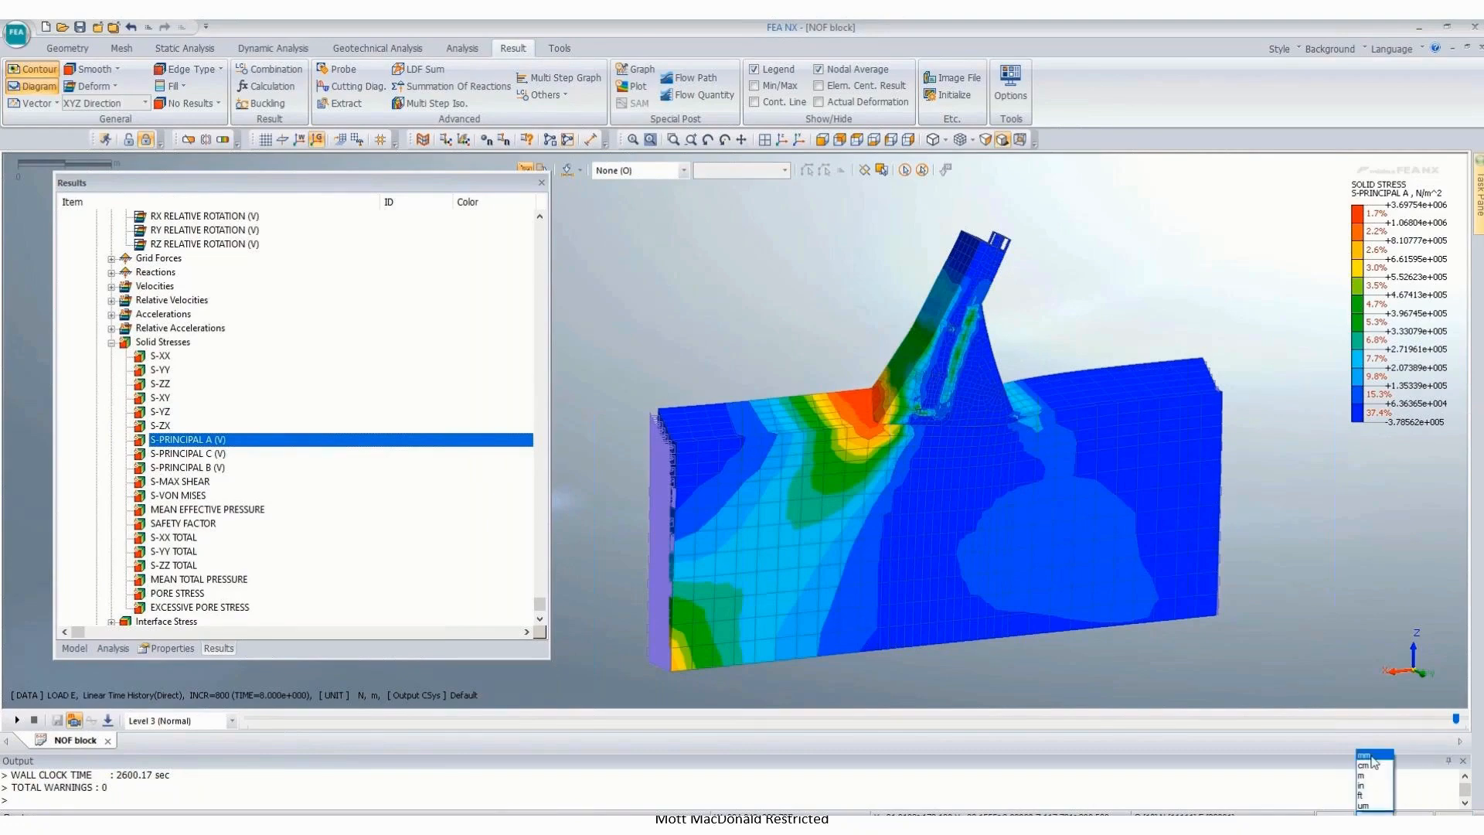
left_click(1373, 755)
Step: Examine the S-PRINCIPAL A contour around the dam base and play the multi-step animation of the LOAD E increments
scroll(1244, 264, "down", 3)
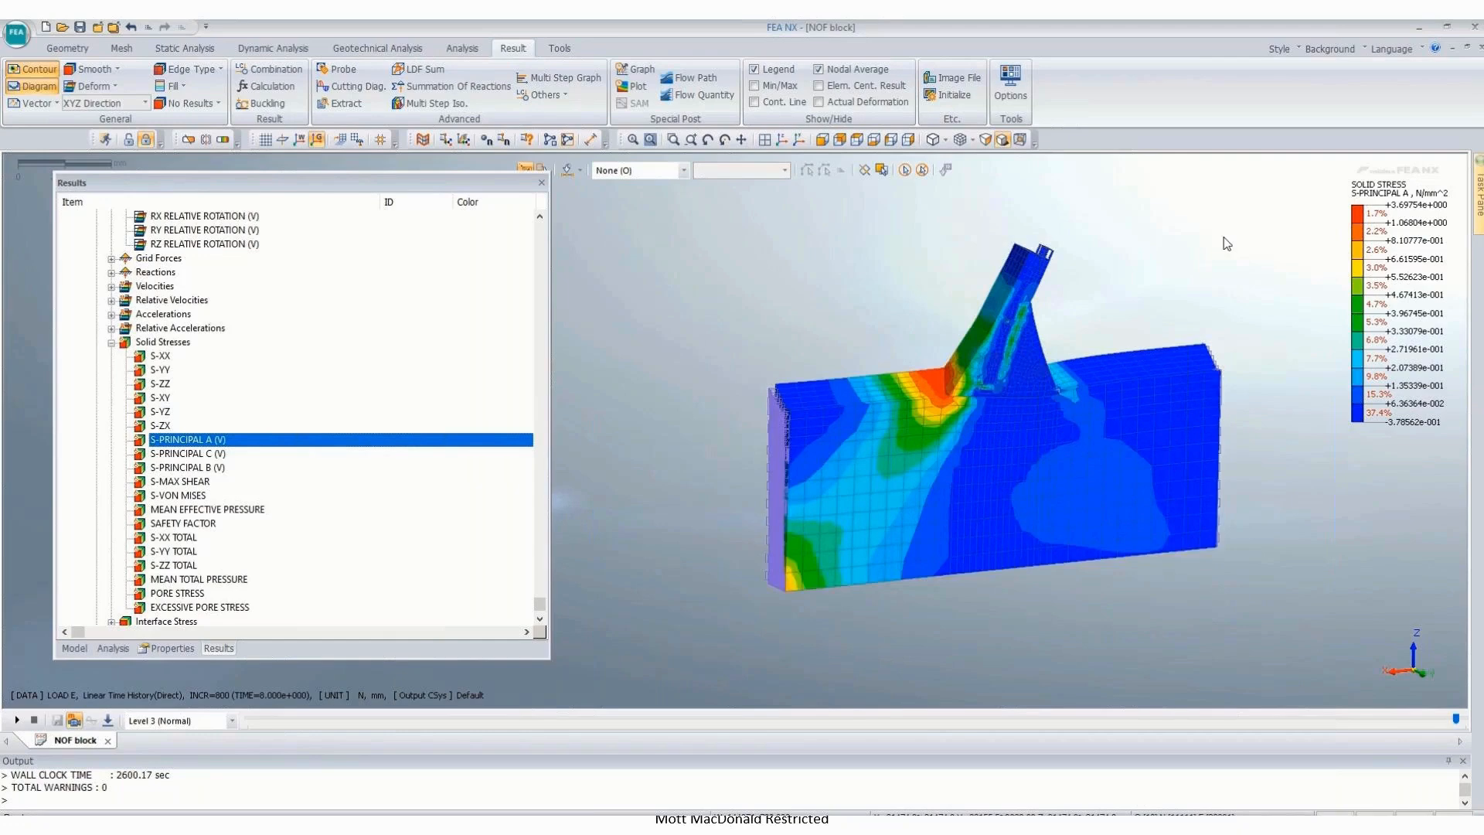
scroll(1225, 239, "up", 2)
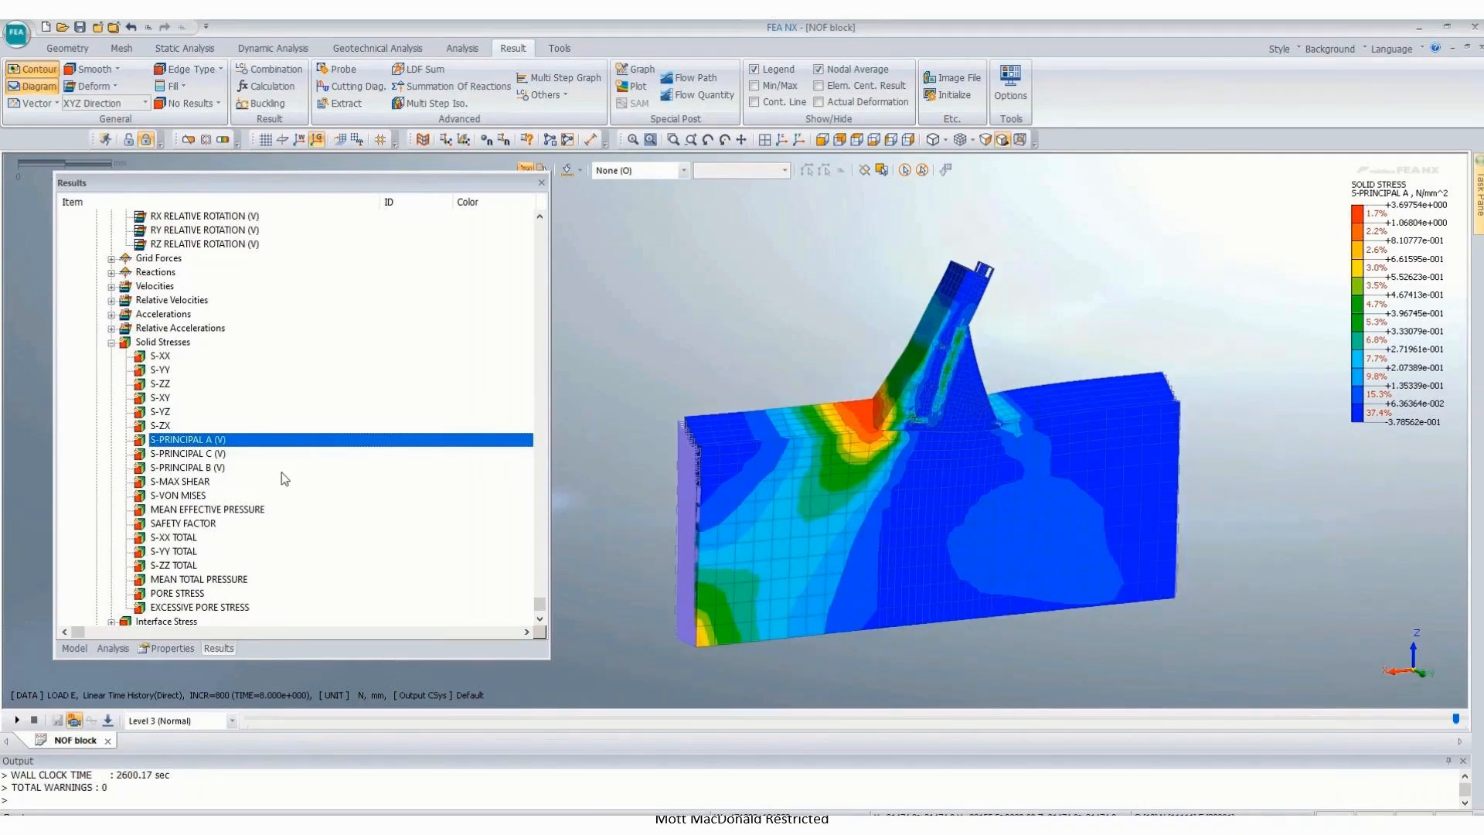
scroll(281, 472, "up", 2)
scroll(234, 331, "up", 1)
scroll(1031, 424, "down", 2)
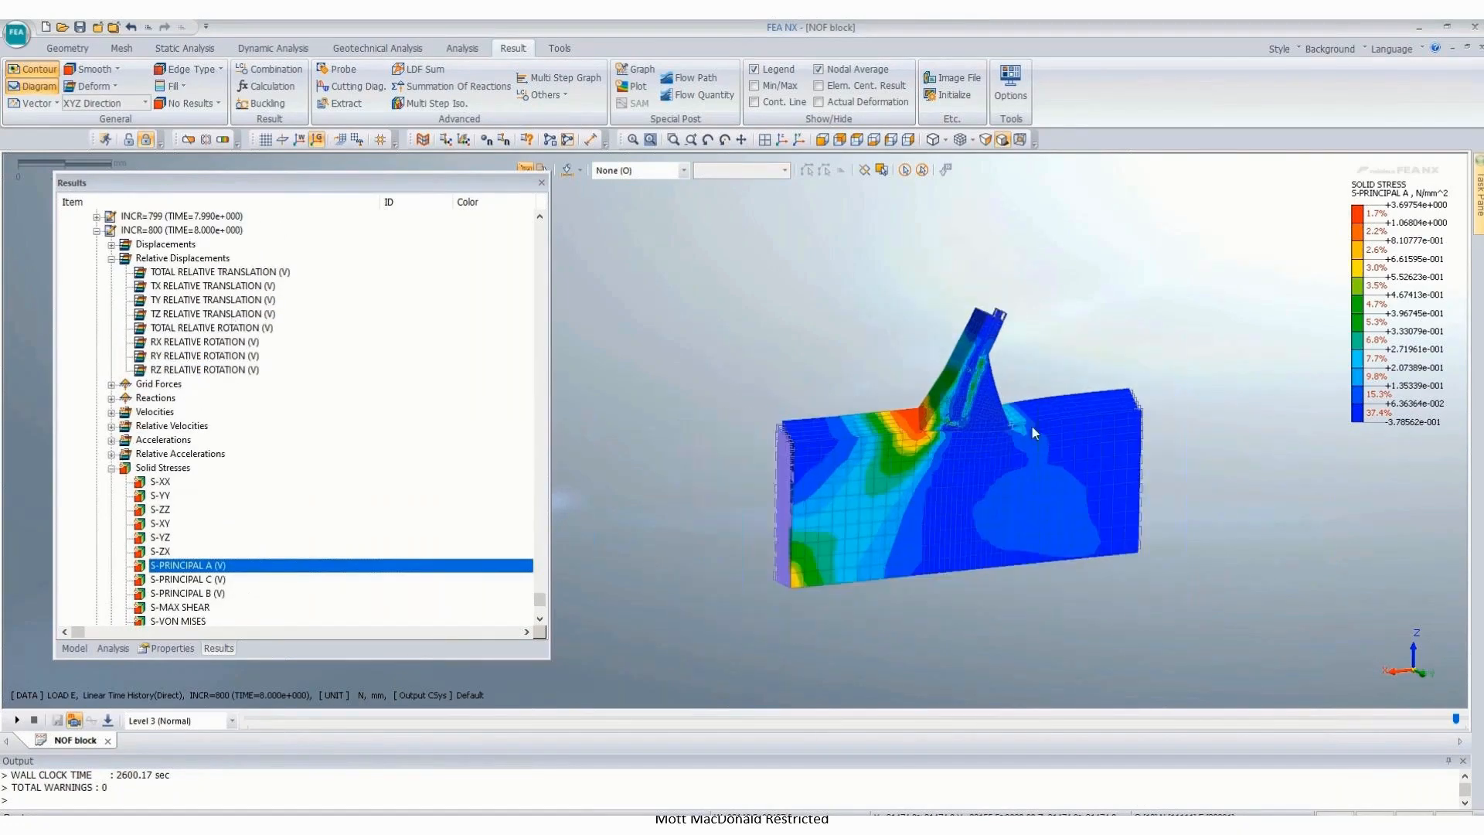
middle_click_drag(944, 403, 945, 430)
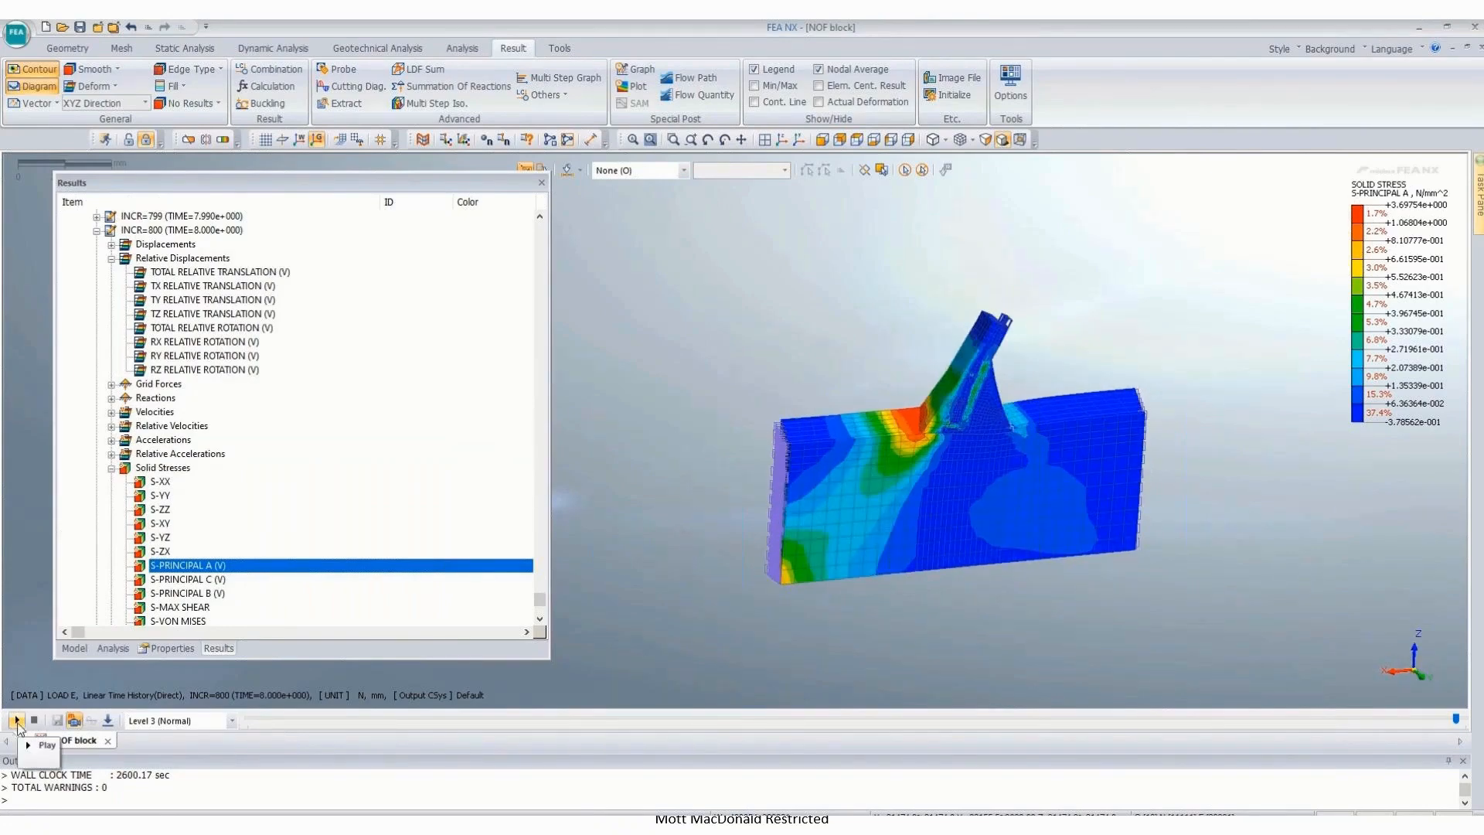
scroll(763, 699, "down", 1)
scroll(763, 699, "up", 3)
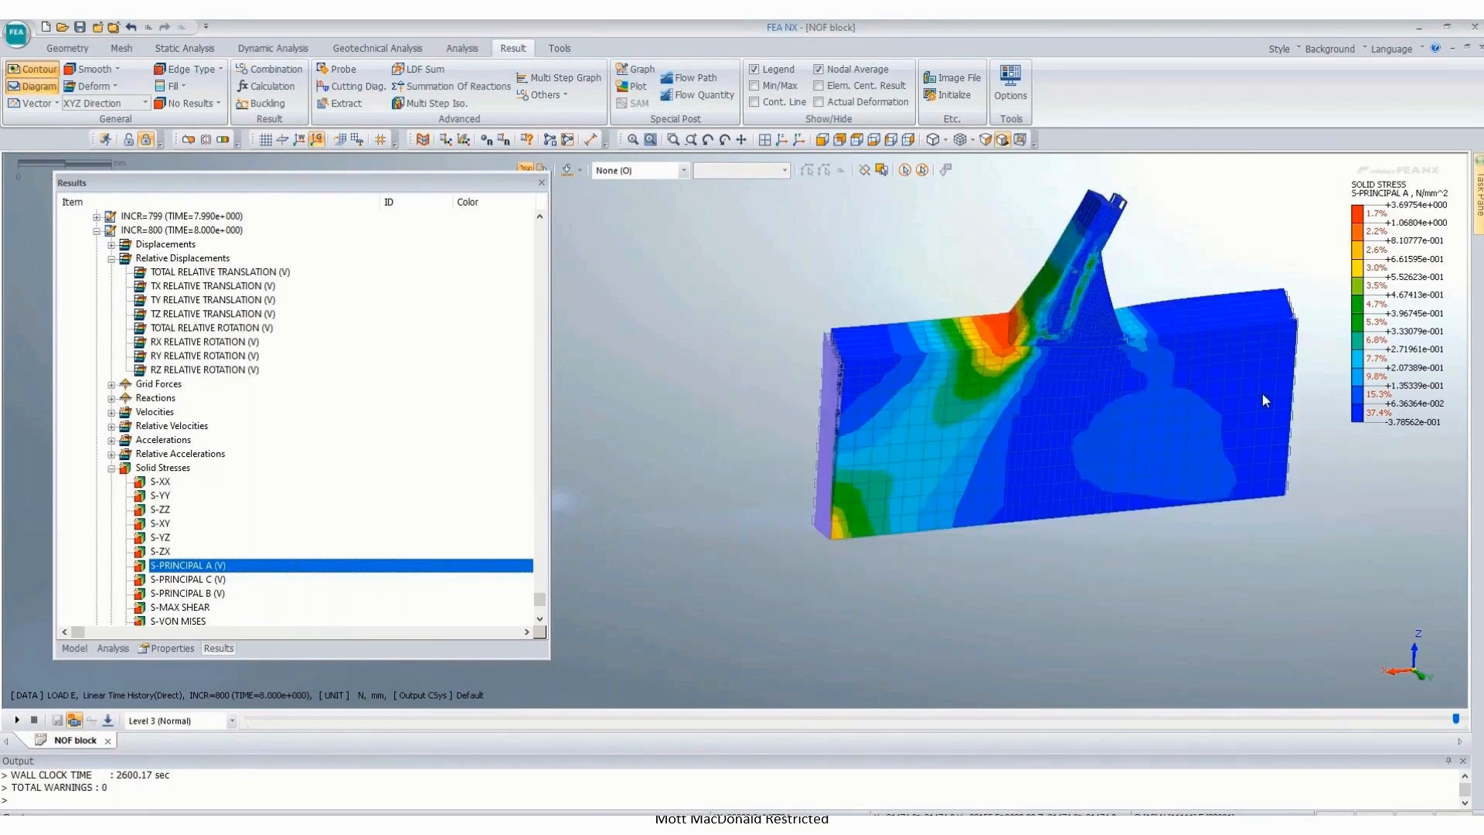
middle_click_drag(1261, 394, 1103, 408)
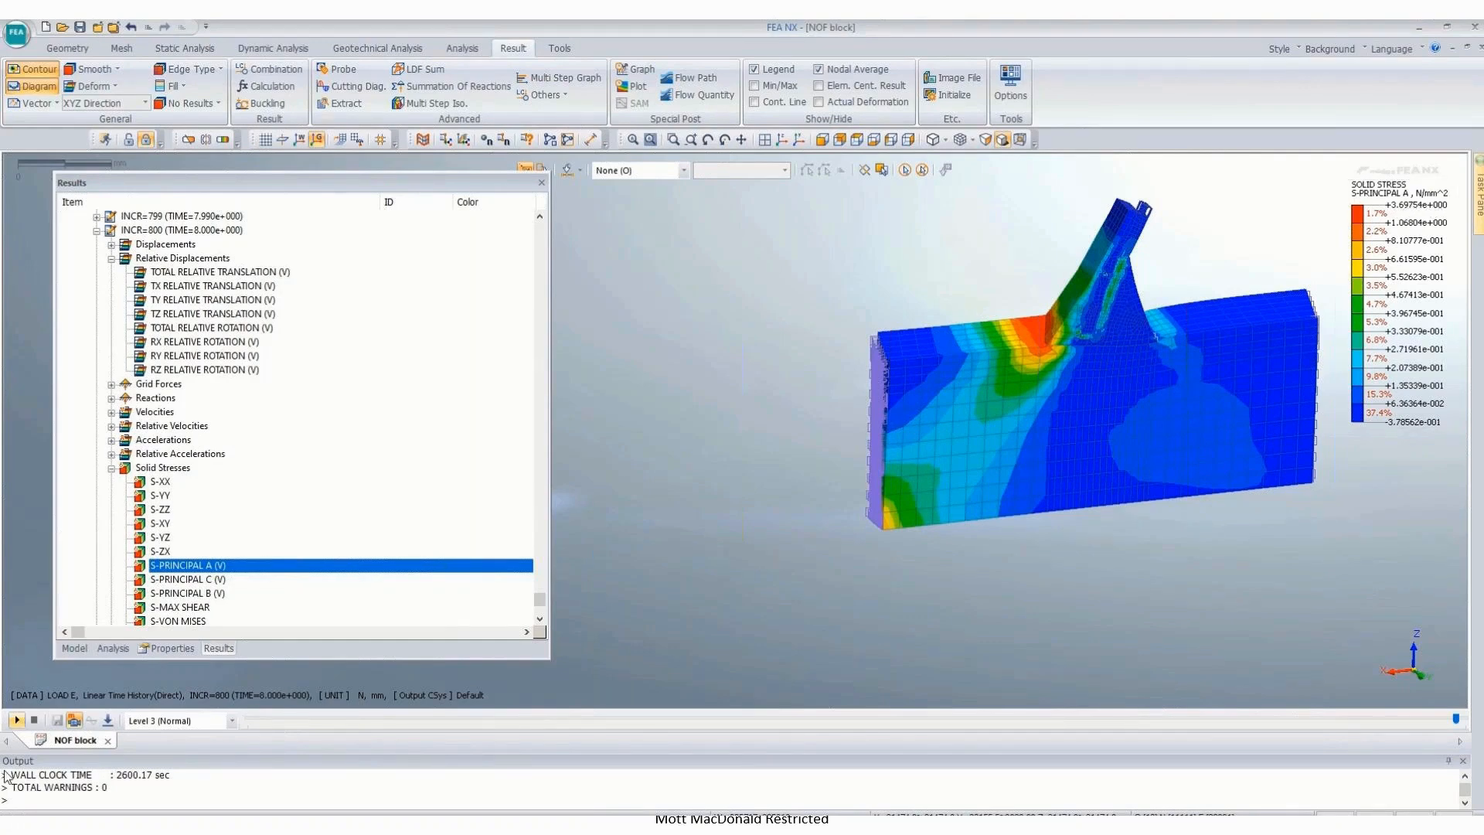
scroll(1078, 340, "up", 2)
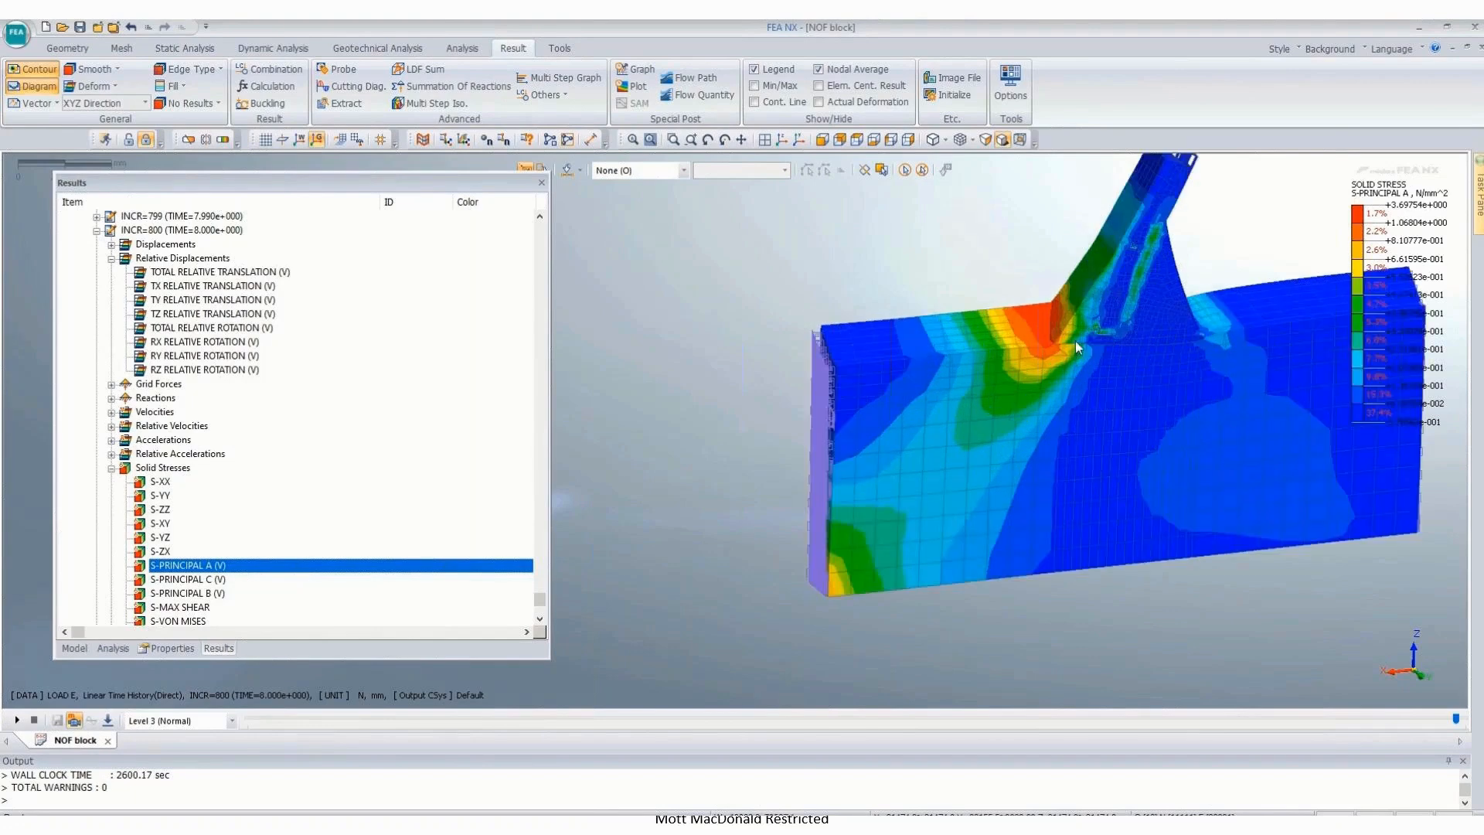
scroll(1059, 341, "down", 2)
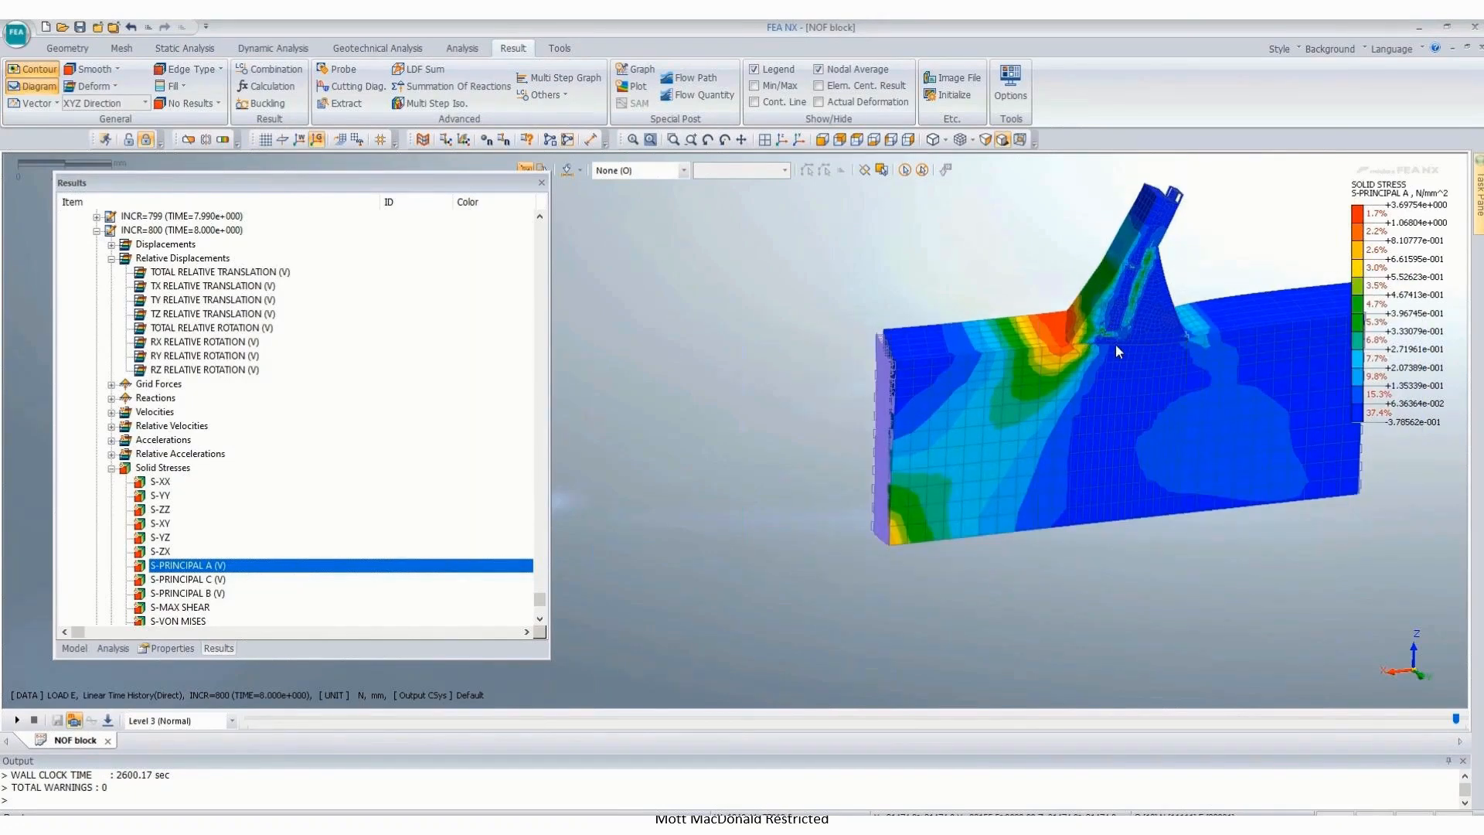
scroll(1115, 351, "down", 1)
left_click(16, 721)
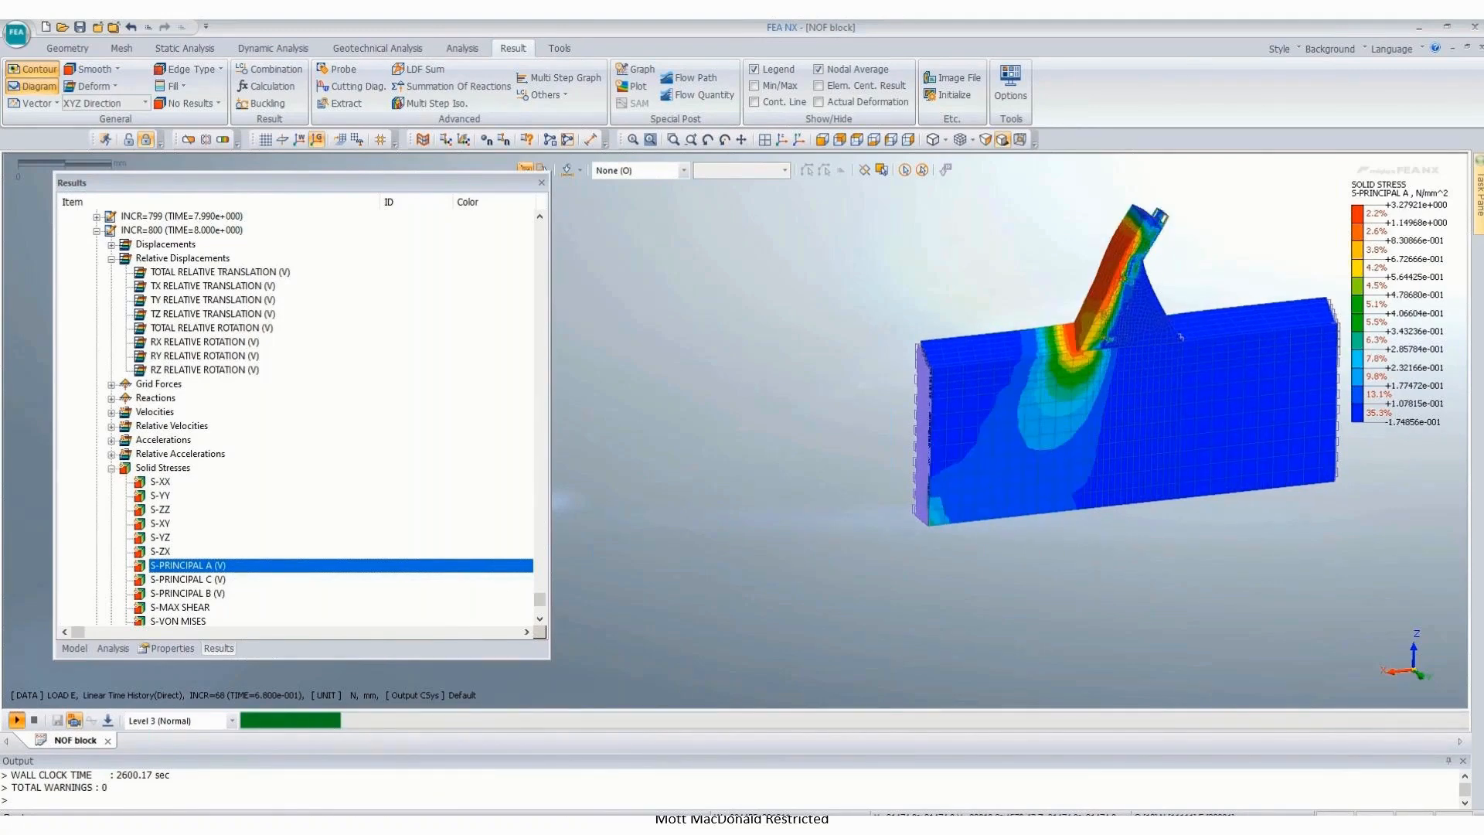
Step: Switch to the dynamic stress workbook in Excel, look across the LOAD E sheet's header row, and return to FEA NX
mouse_move(518, 768)
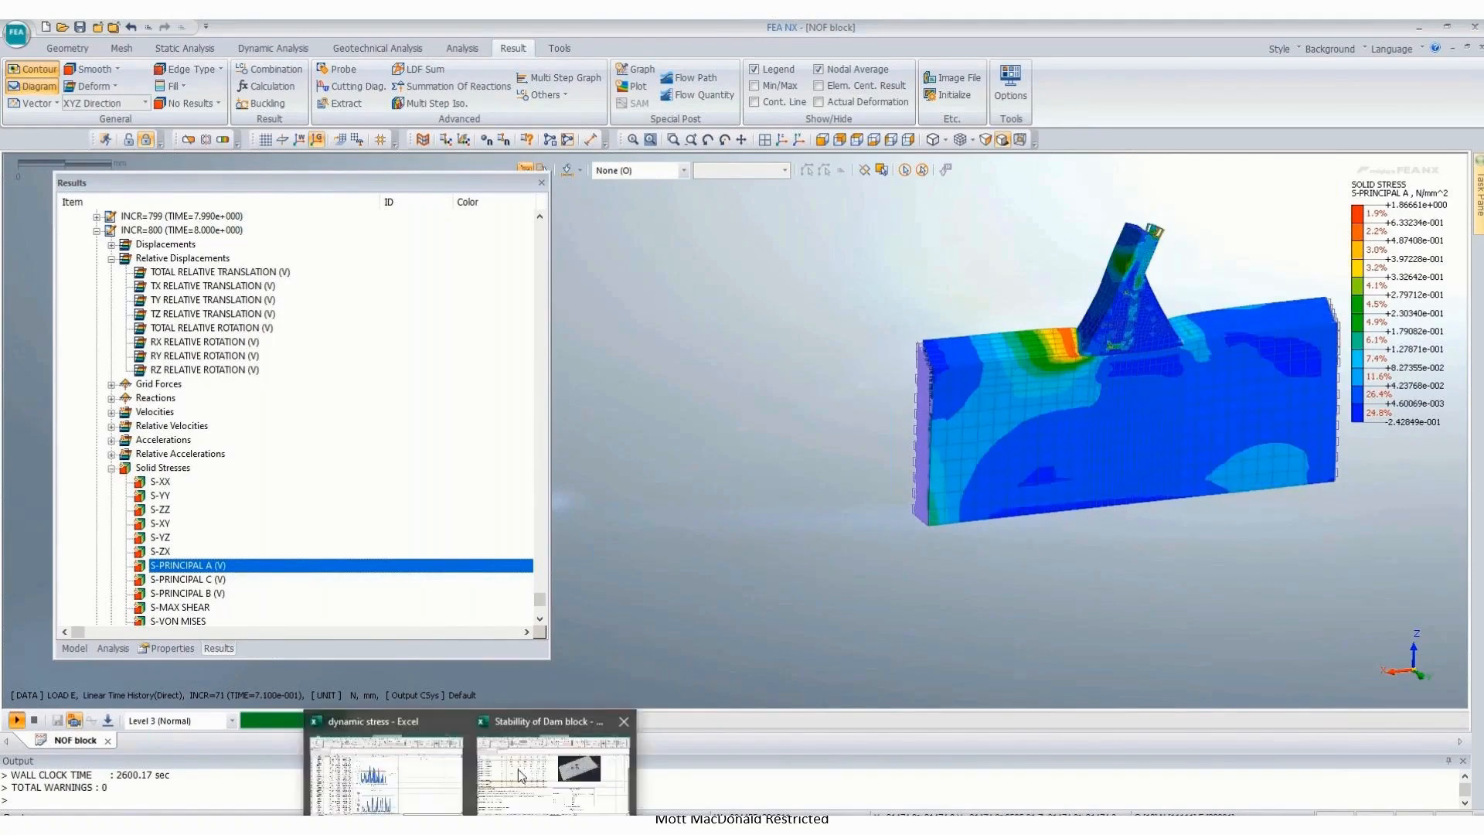
left_click(426, 755)
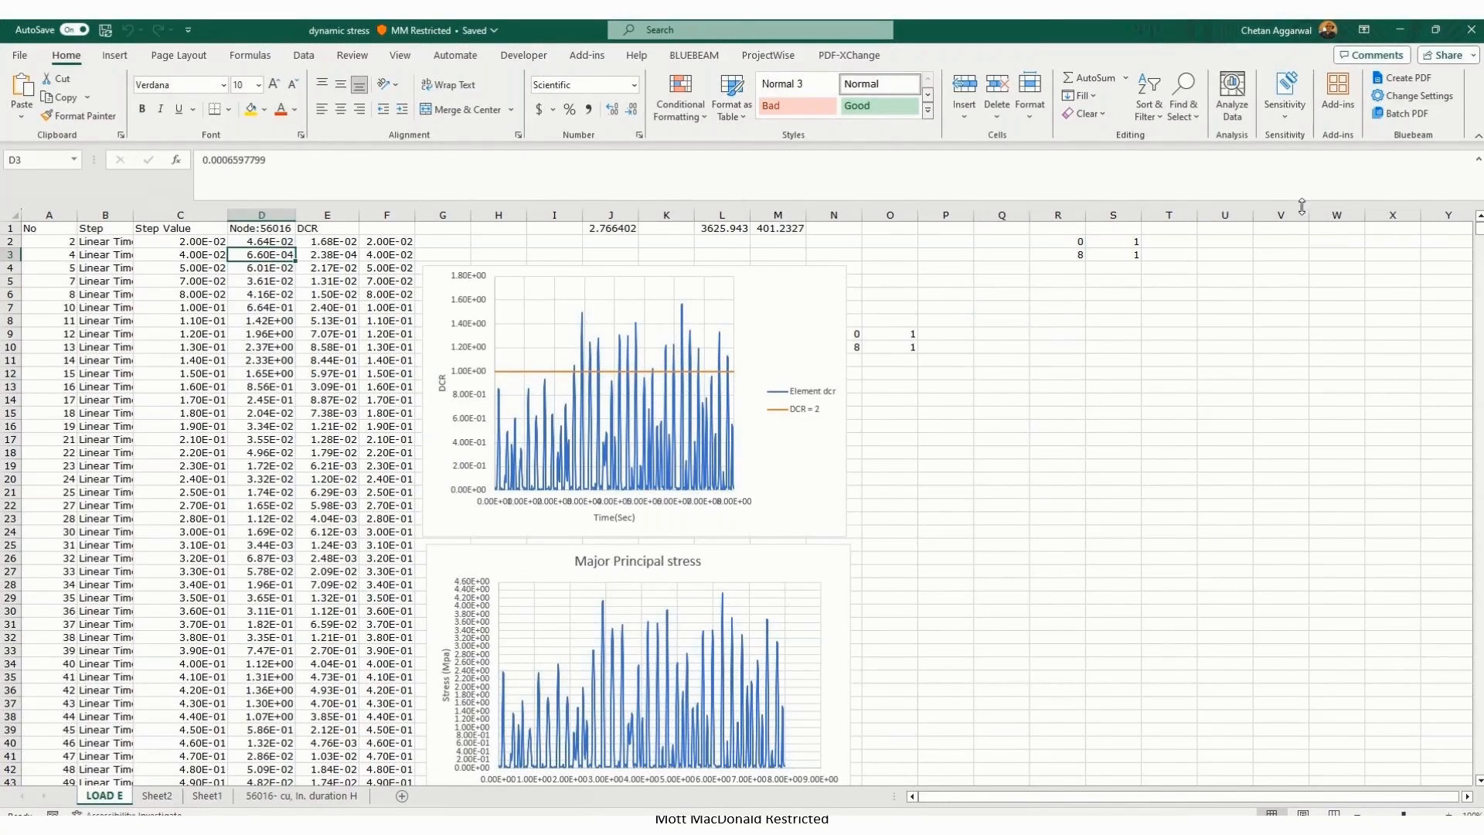
key("Home")
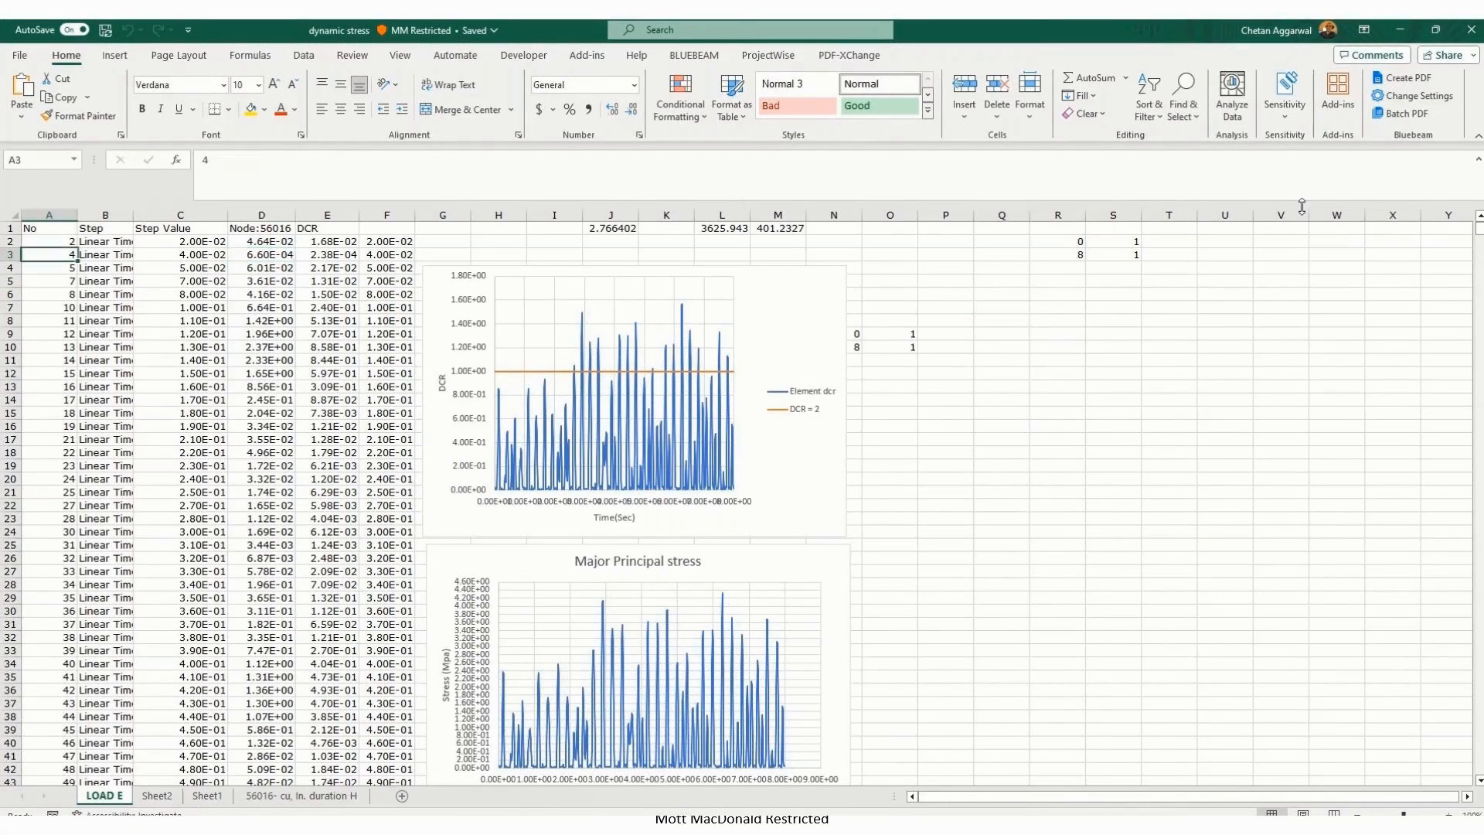
key("Up")
key("Up")
key("Right")
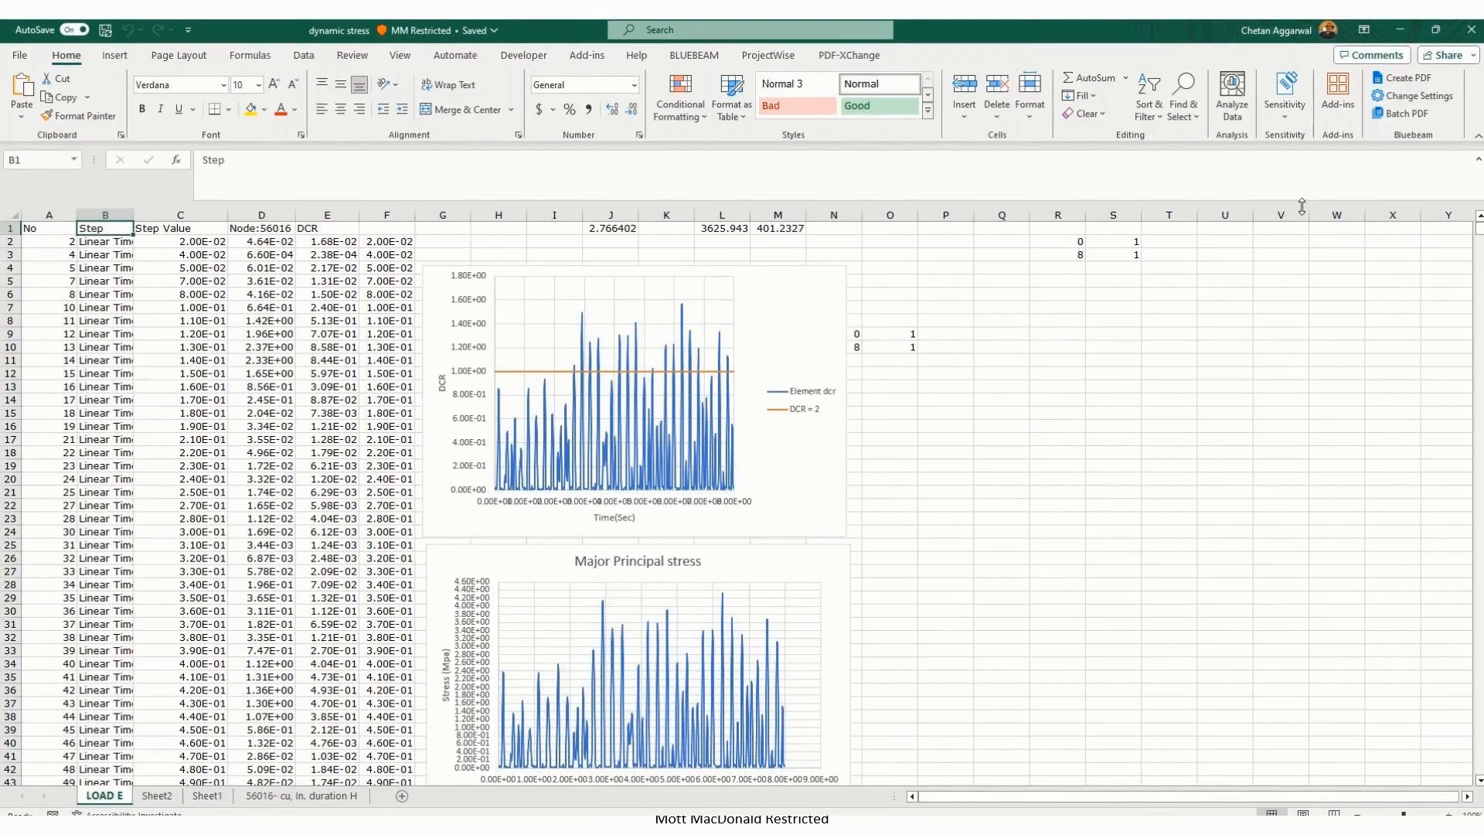
key("Right")
key("Right")
key("Right")
key("Right")
key("Right")
key("Right")
key("Right")
key("Right")
key("Right")
key("Right")
key("Right")
key("Right")
key("Right")
key("Right")
key("Left")
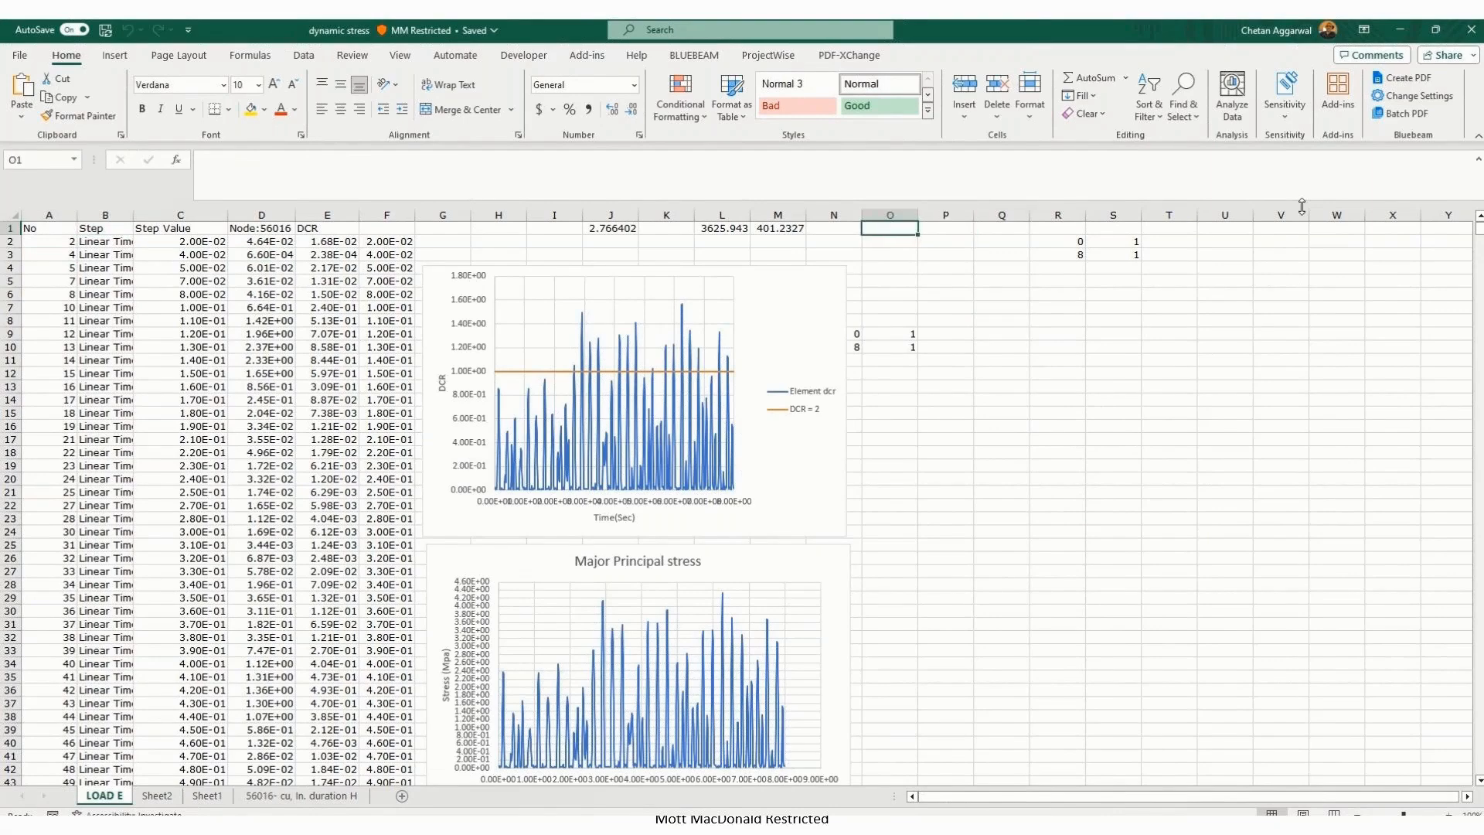
key("Left")
key("Left")
key("Left")
key("Left")
key("Left")
key("Left")
key("Left")
key("Left")
key("Left")
key("Left")
key("Left")
key("Left")
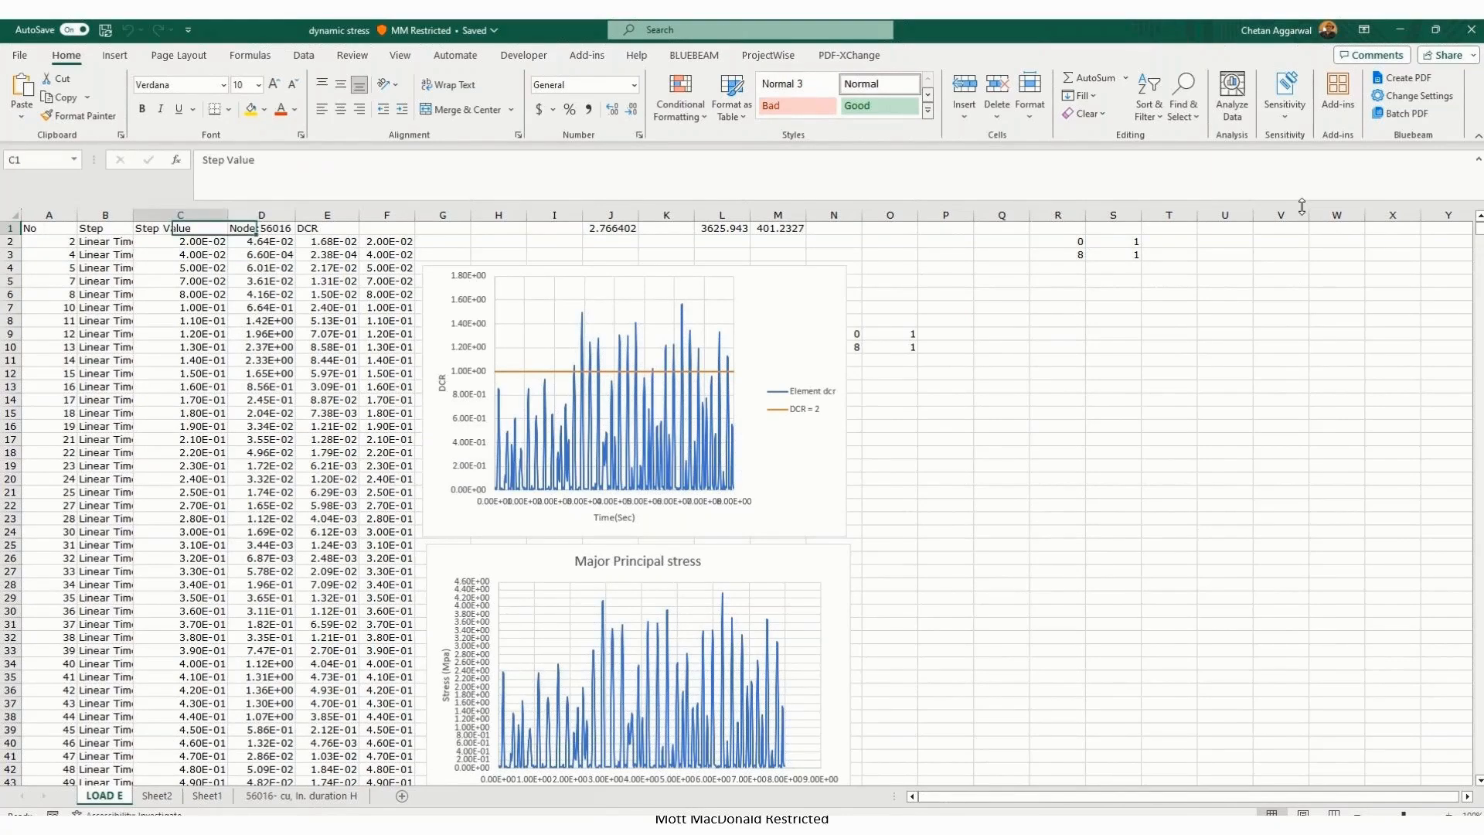
key("Left")
key("Left")
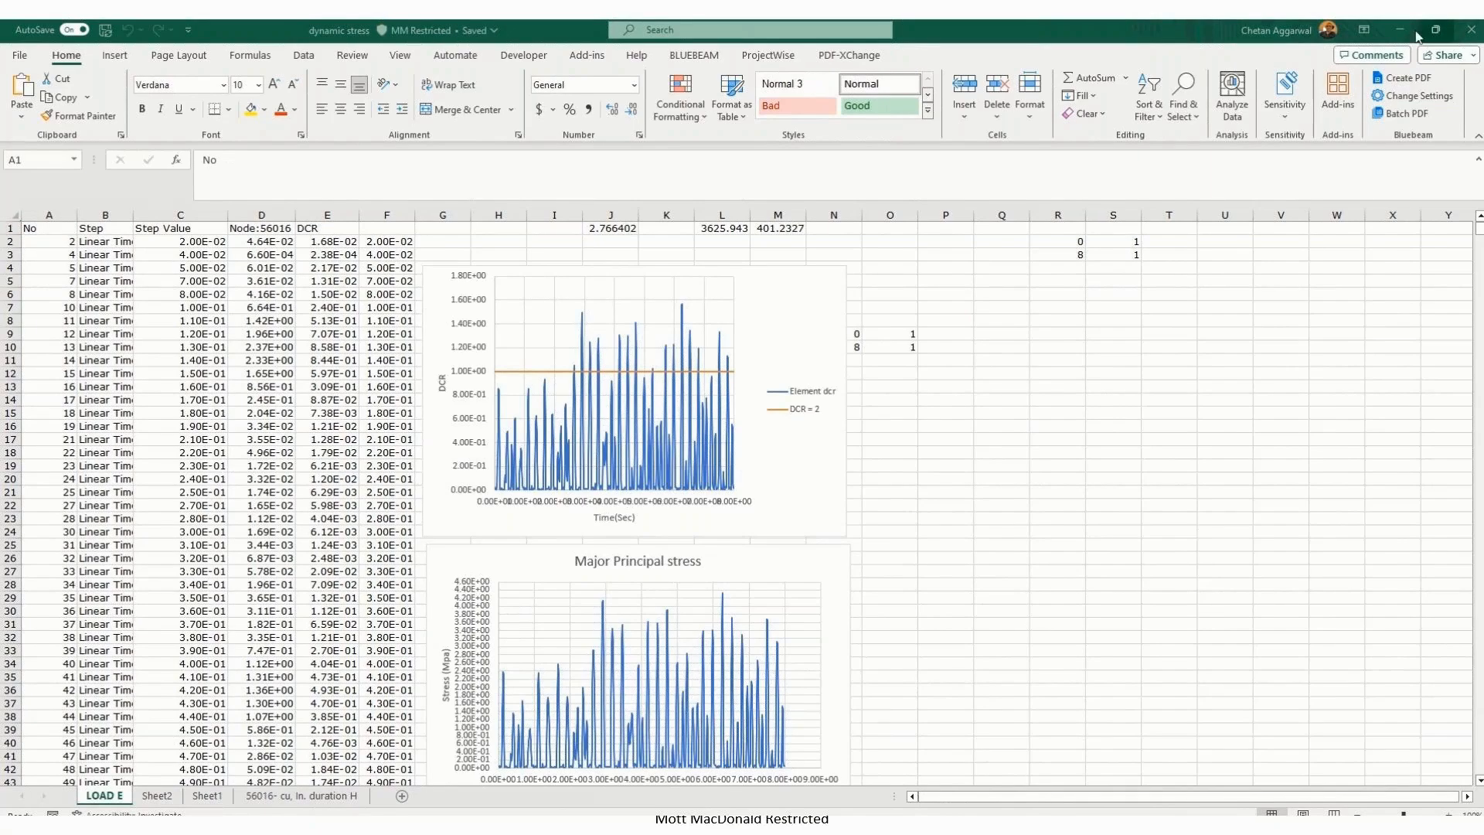
left_click(1400, 29)
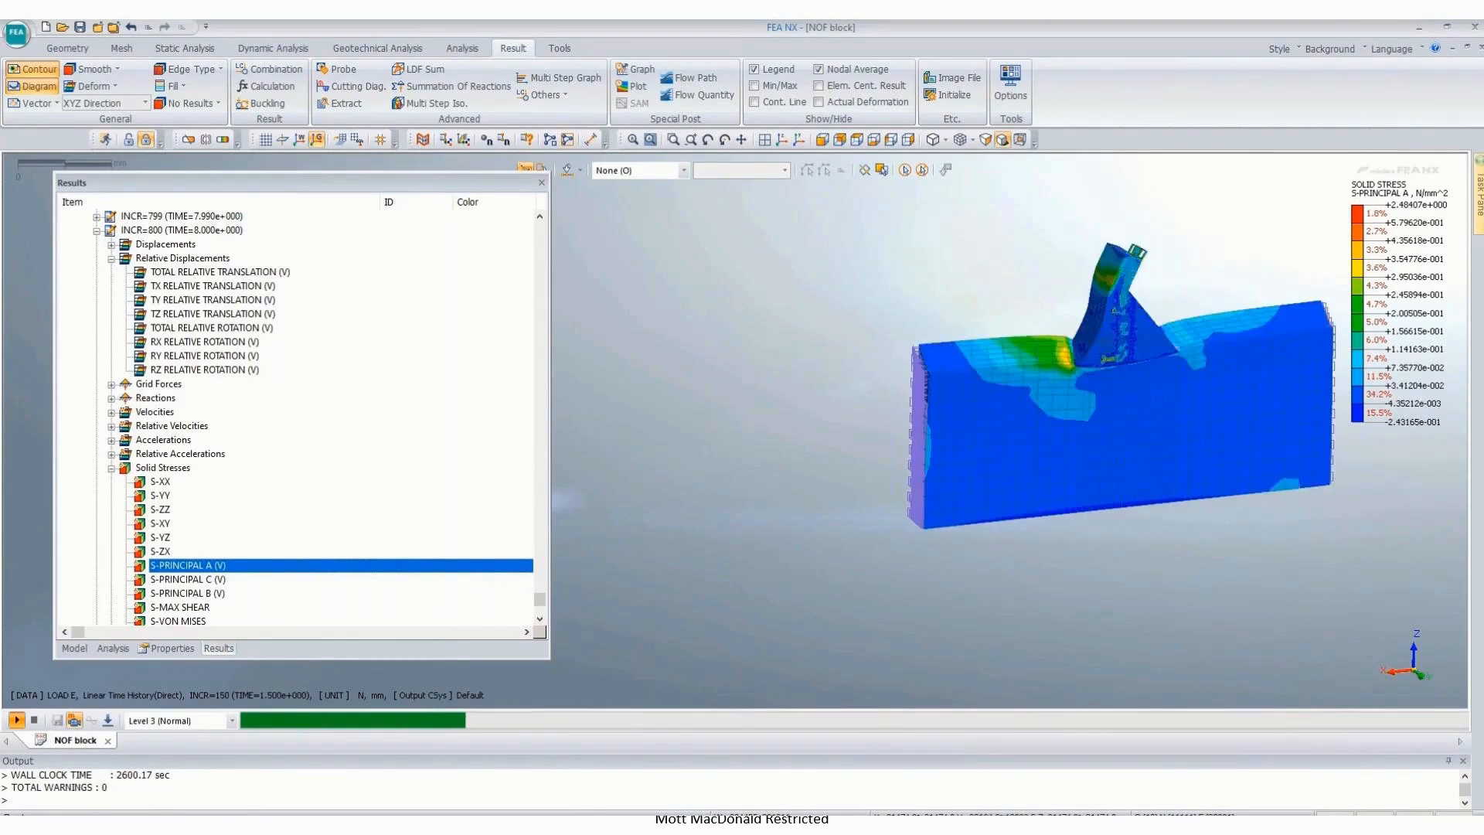
Step: Switch to the dynamic stress workbook in Excel and inspect the DCR formula in E2 and the node stress in D2
mouse_move(470, 824)
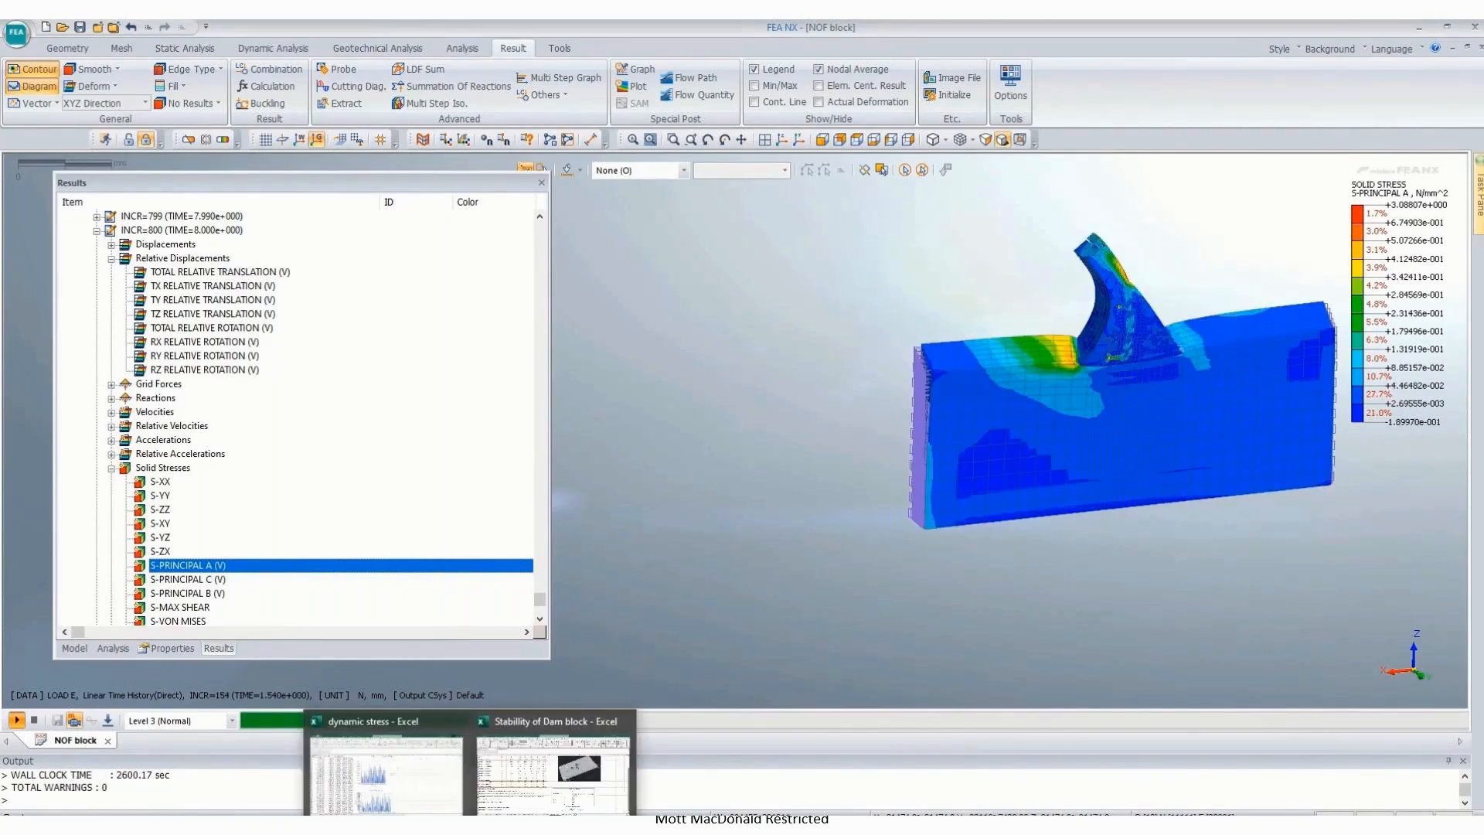
left_click(438, 783)
left_click(261, 281)
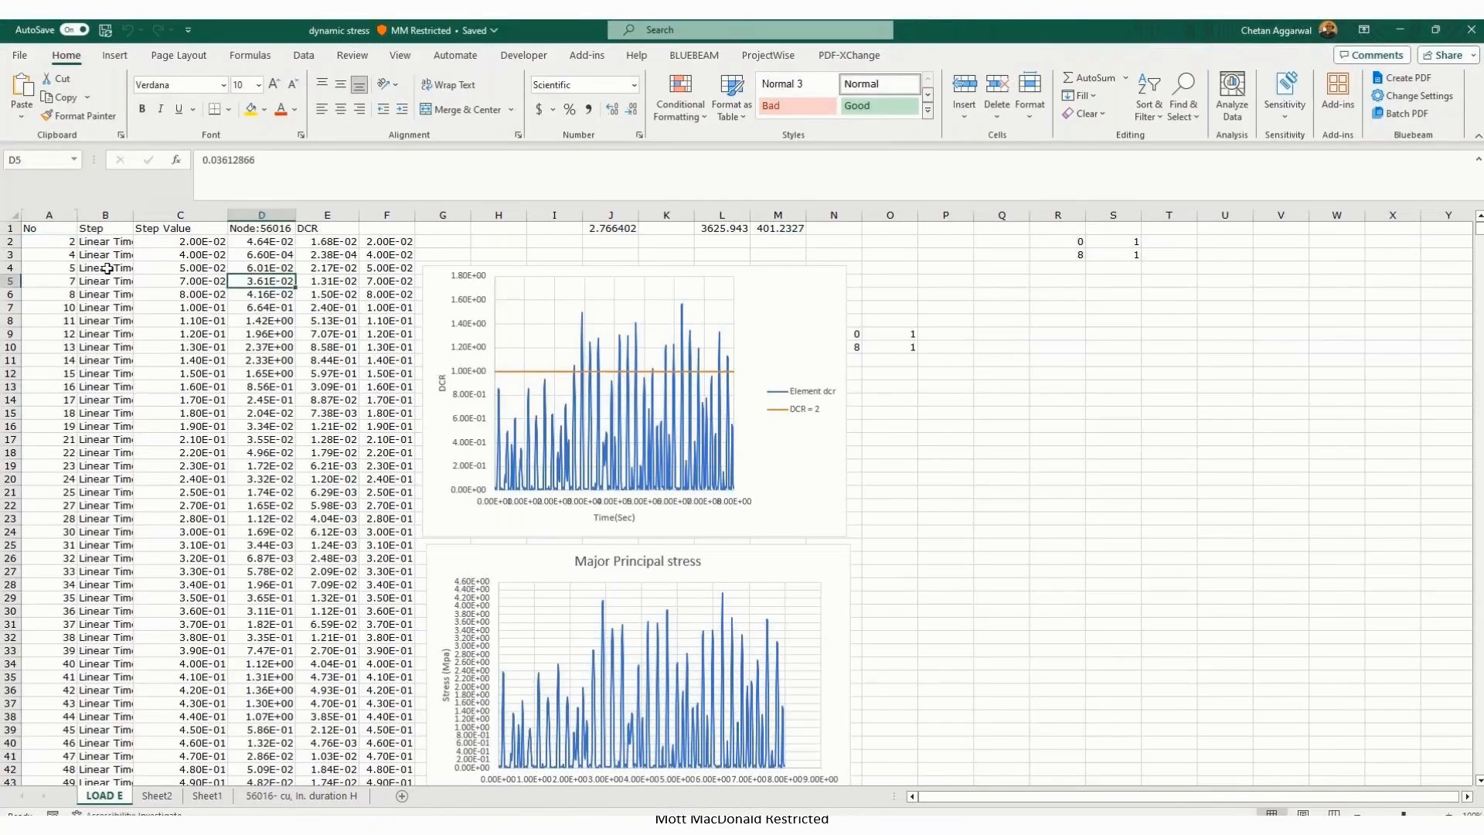
left_click(326, 241)
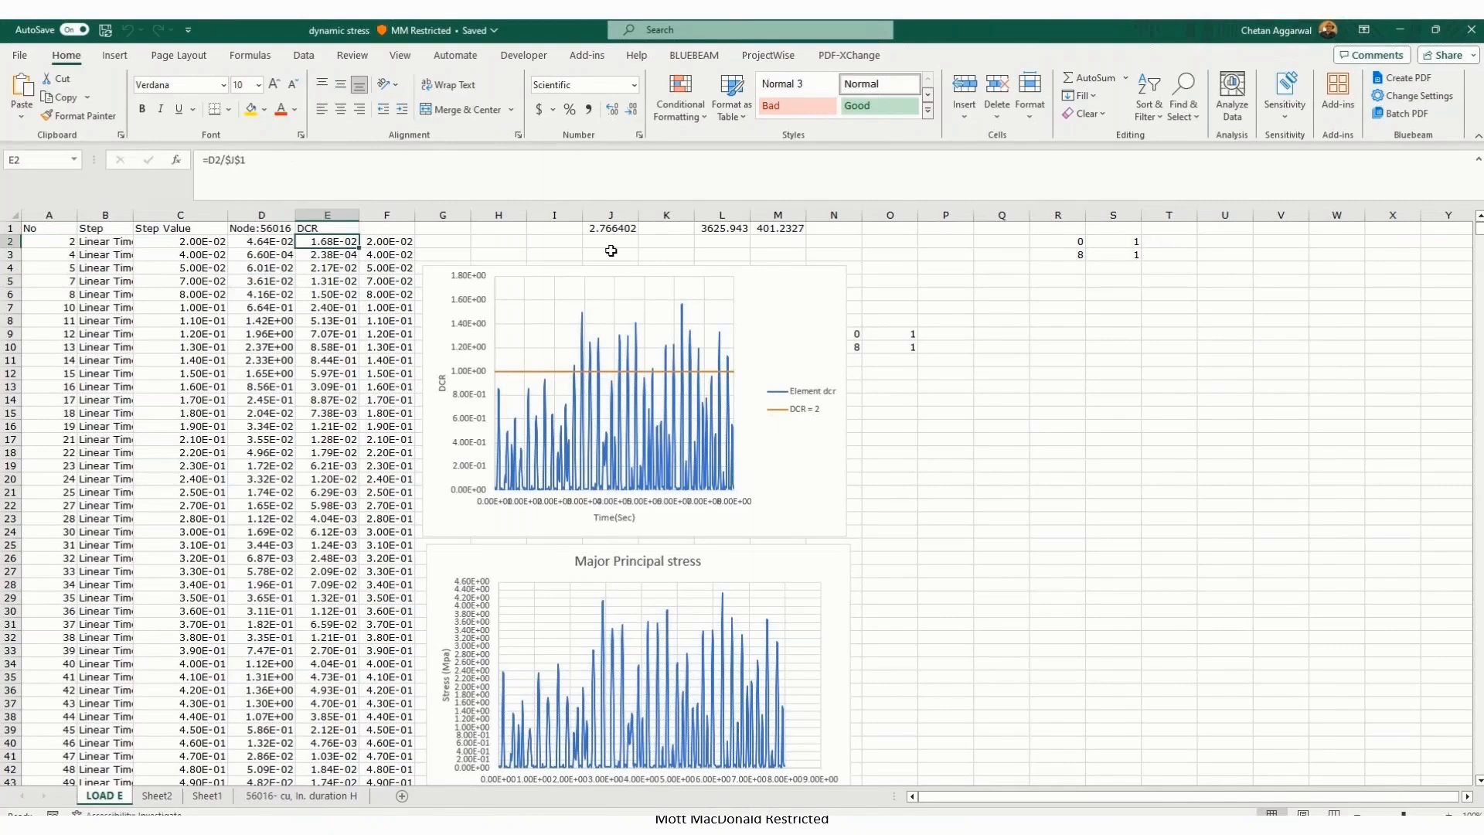
key("Left")
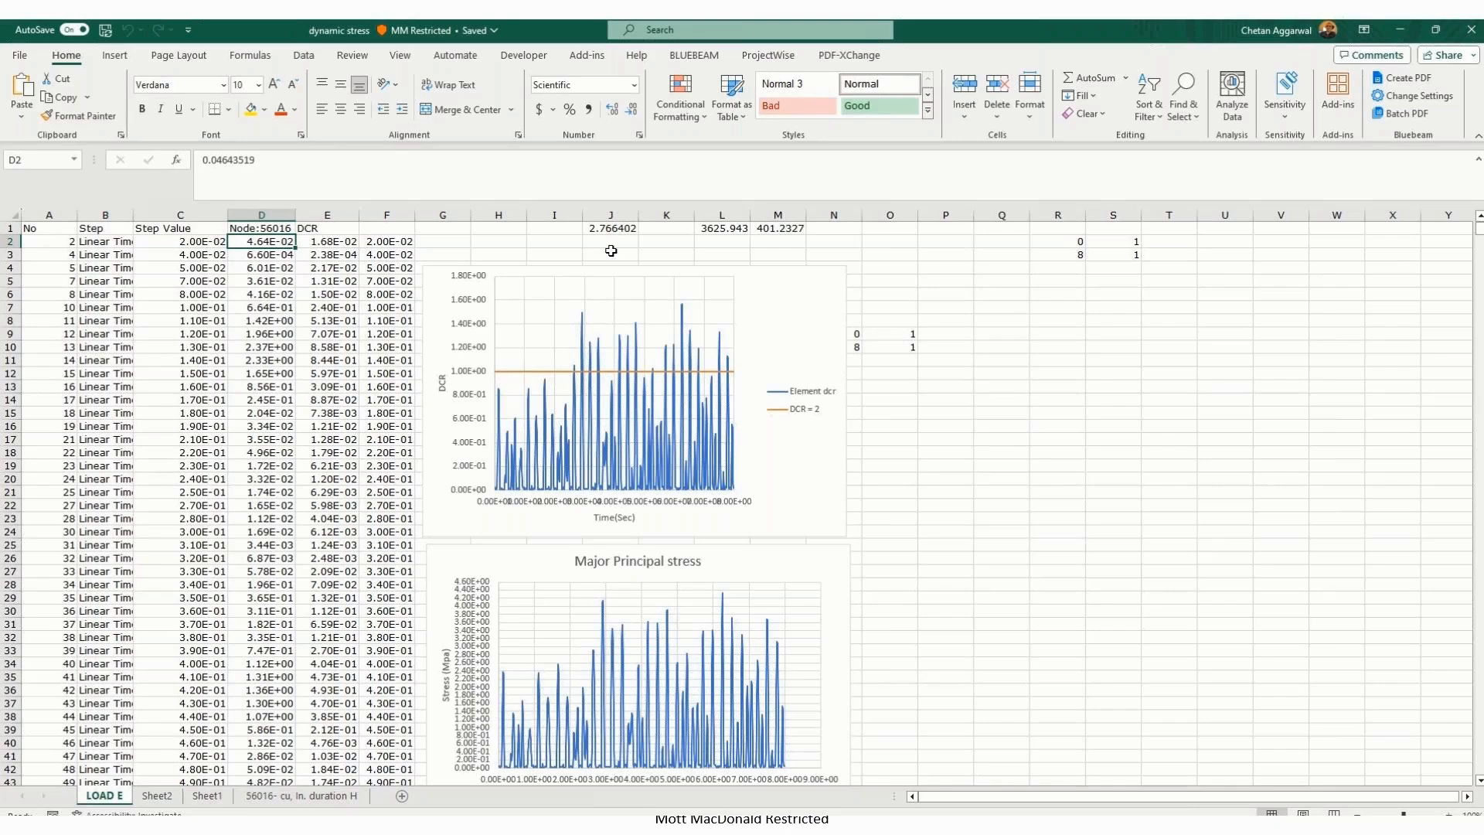
key("Right")
key("Right")
key("Right")
key("Right")
key("Right")
key("Right")
key("Right")
key("Right")
key("Right")
key("Right")
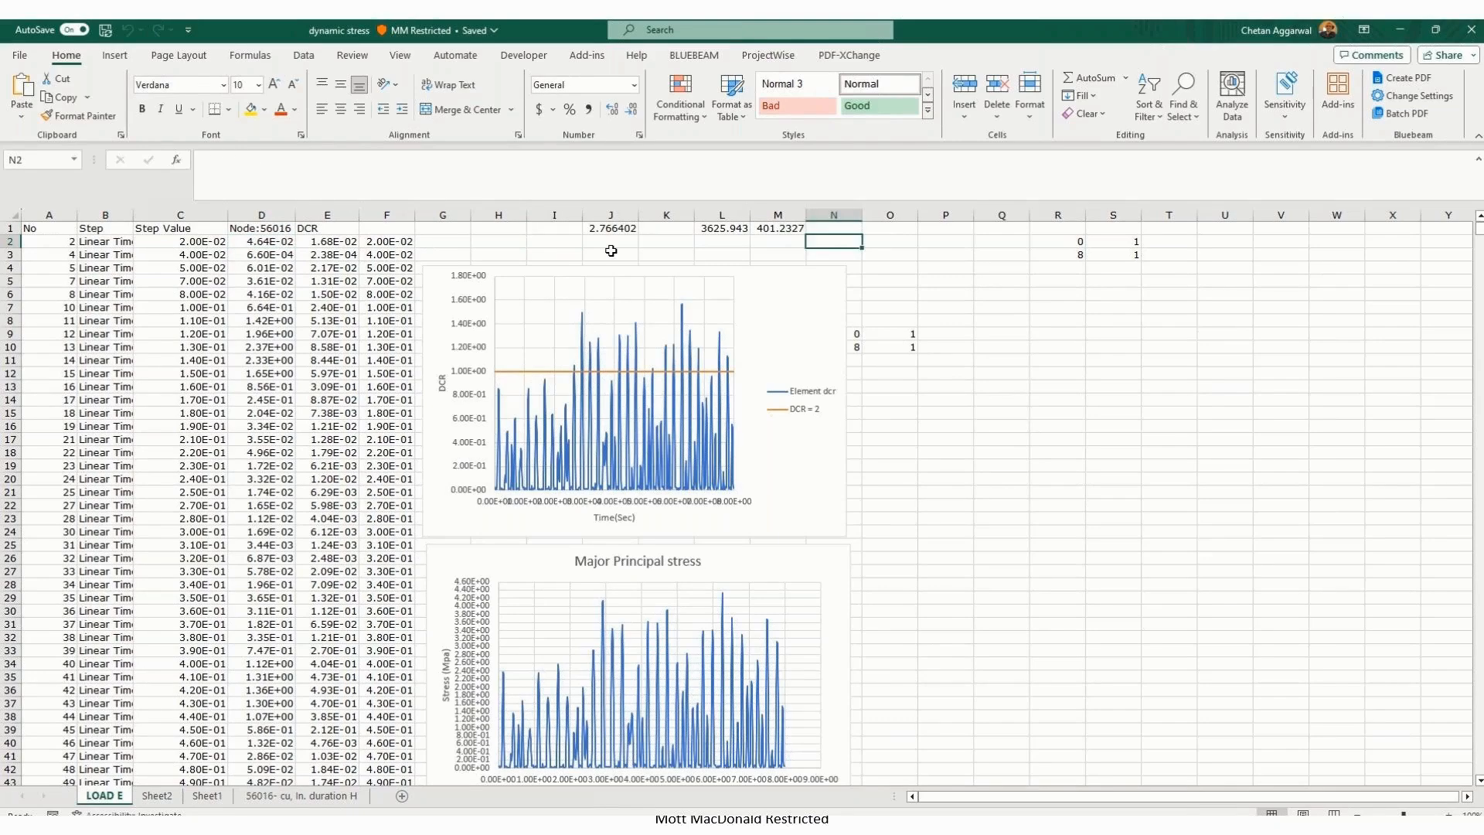
key("Right")
key("Right")
key("Right")
key("Down")
key("Down")
key("Down")
key("Down")
key("Down")
key("Down")
key("Down")
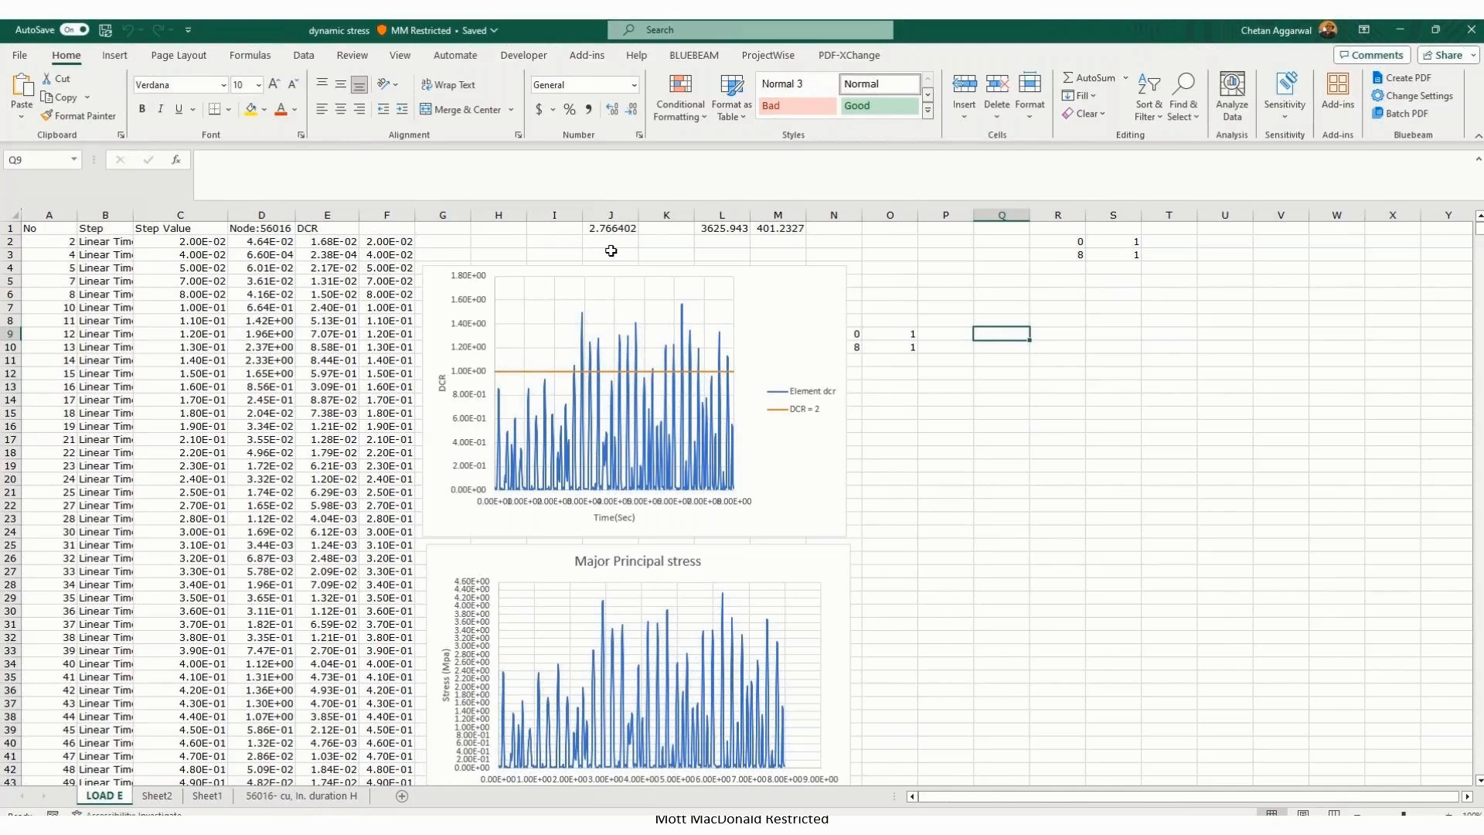
key("Up")
key("Up")
key("Up")
key("Up")
key("Up")
key("Up")
key("Up")
key("Up")
key("Left")
key("Left")
key("Left")
key("Left")
key("Left")
key("Left")
key("Left")
key("Left")
key("Left")
key("Left")
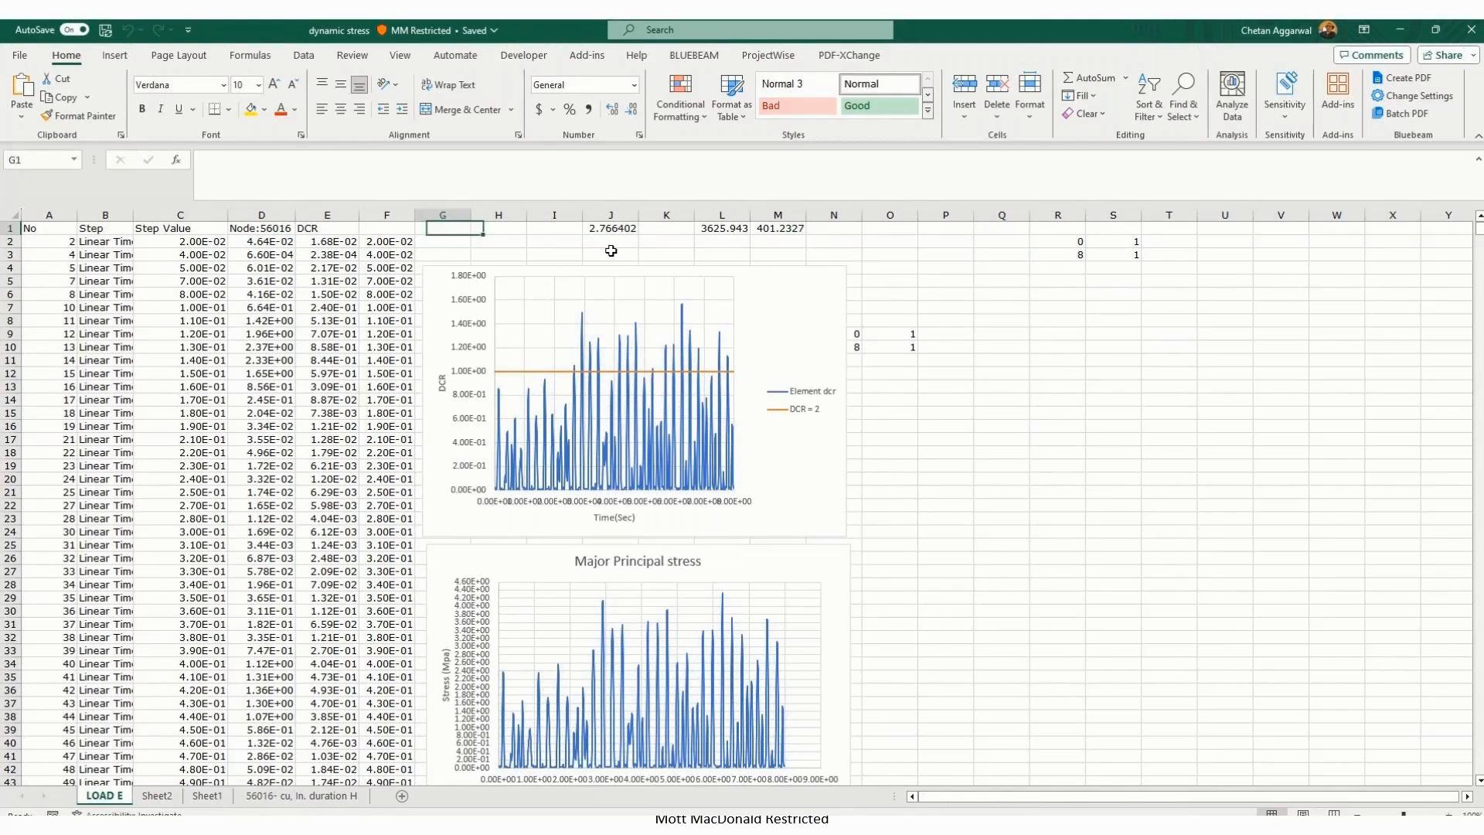
key("Left")
key("Left")
key("Left")
key("Left")
key("Left")
Step: Review the first data row up to the DCR formula in E2 on the LOAD E sheet
key("Down")
key("Right")
key("Right")
key("Right")
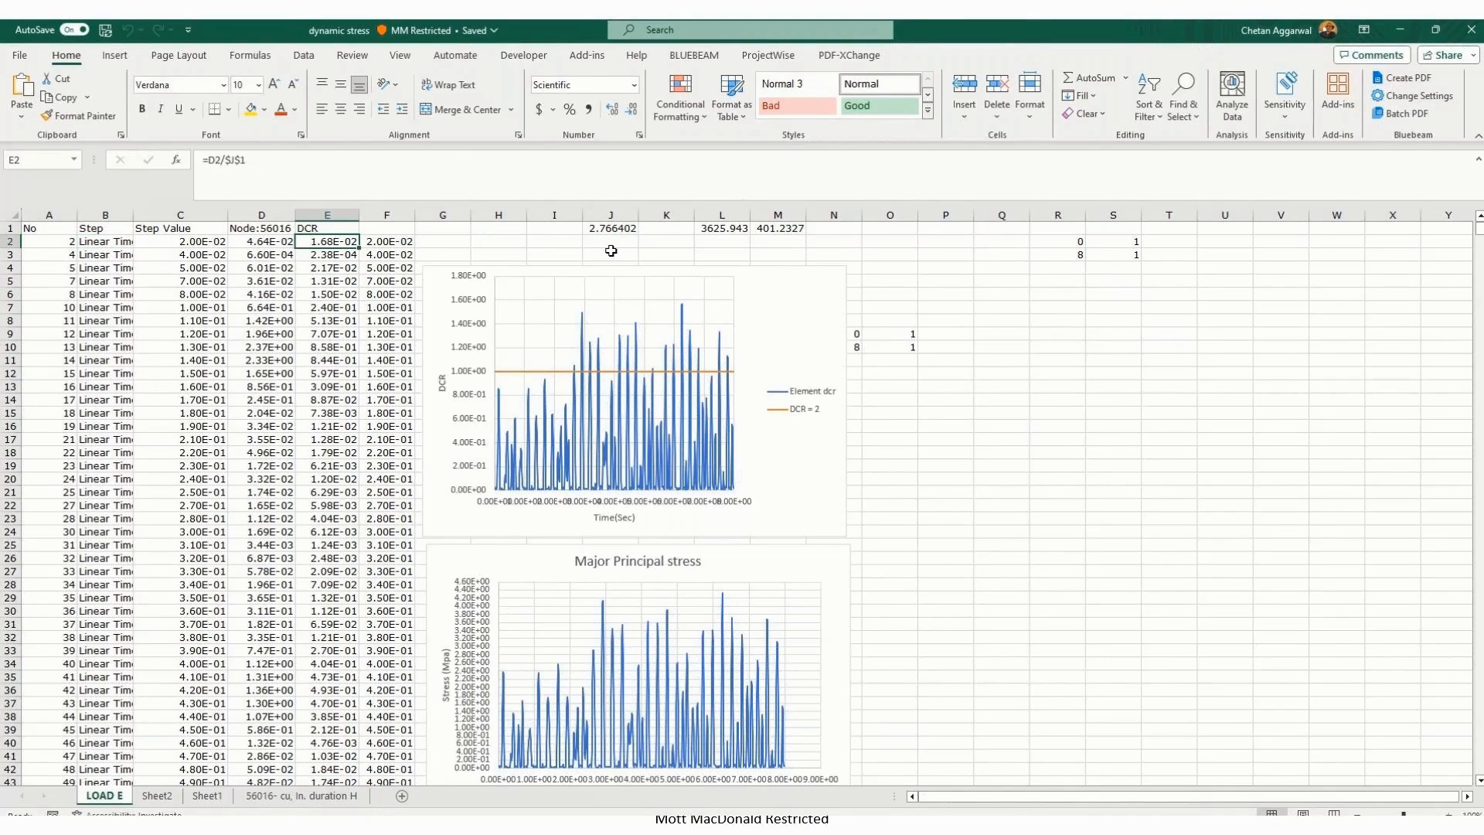
key("Right")
key("Up")
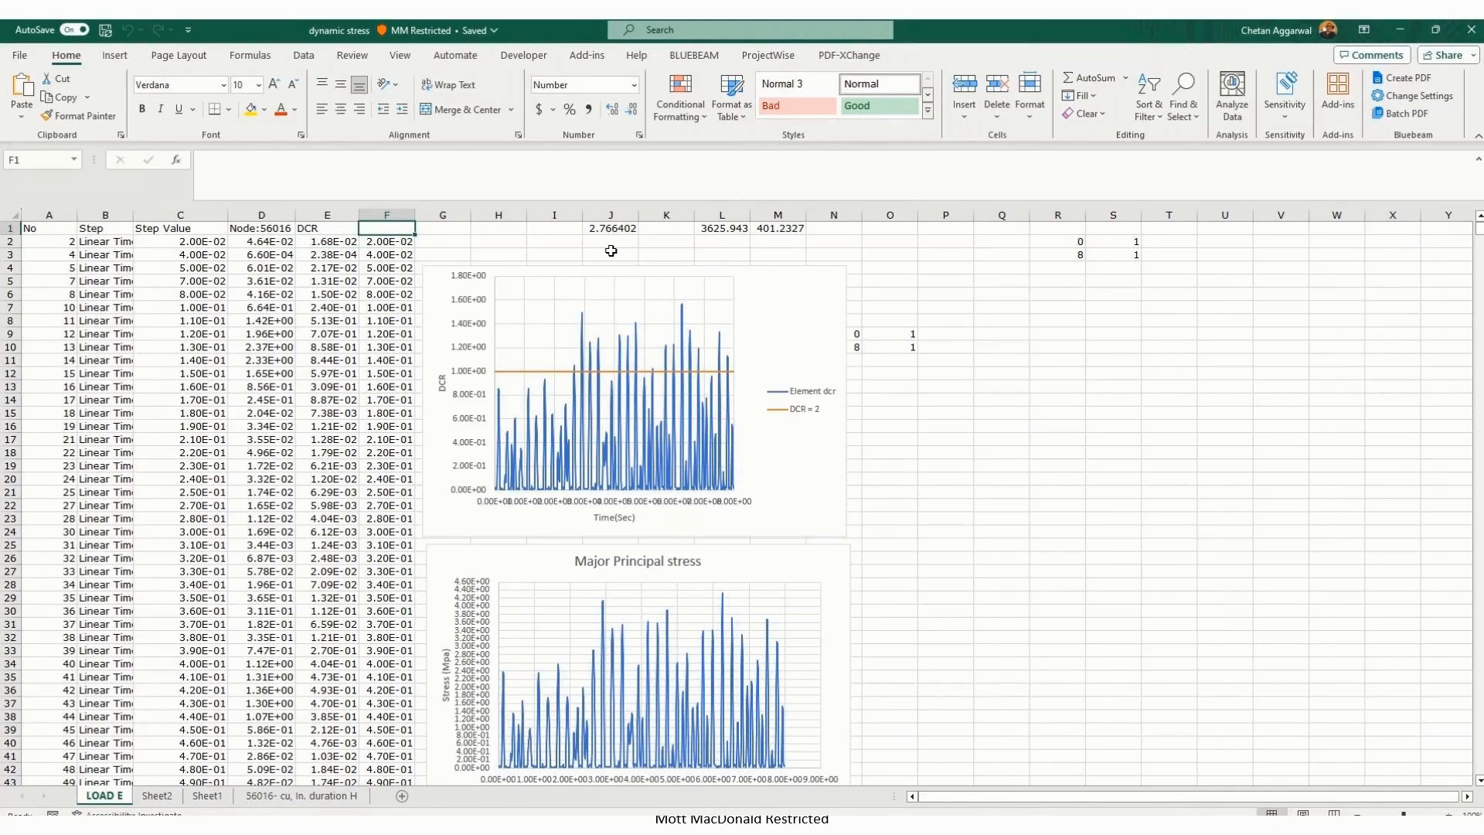
key("Down")
key("Left")
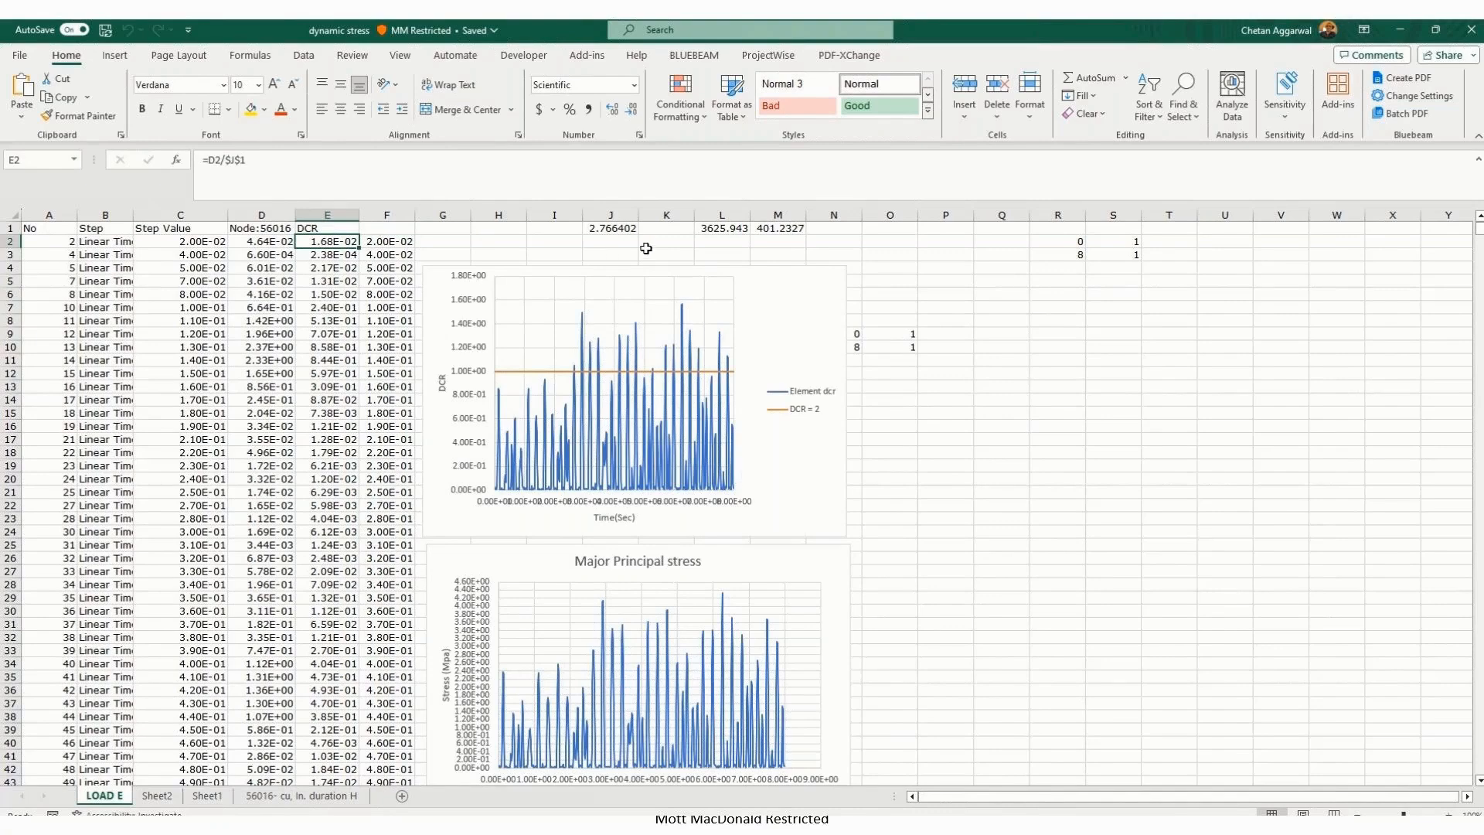
Step: Inspect the strength value in J1 and the formulas in M1 and L1 behind the DCR calculation
left_click(610, 229)
key("Right")
key("Right")
key("Right")
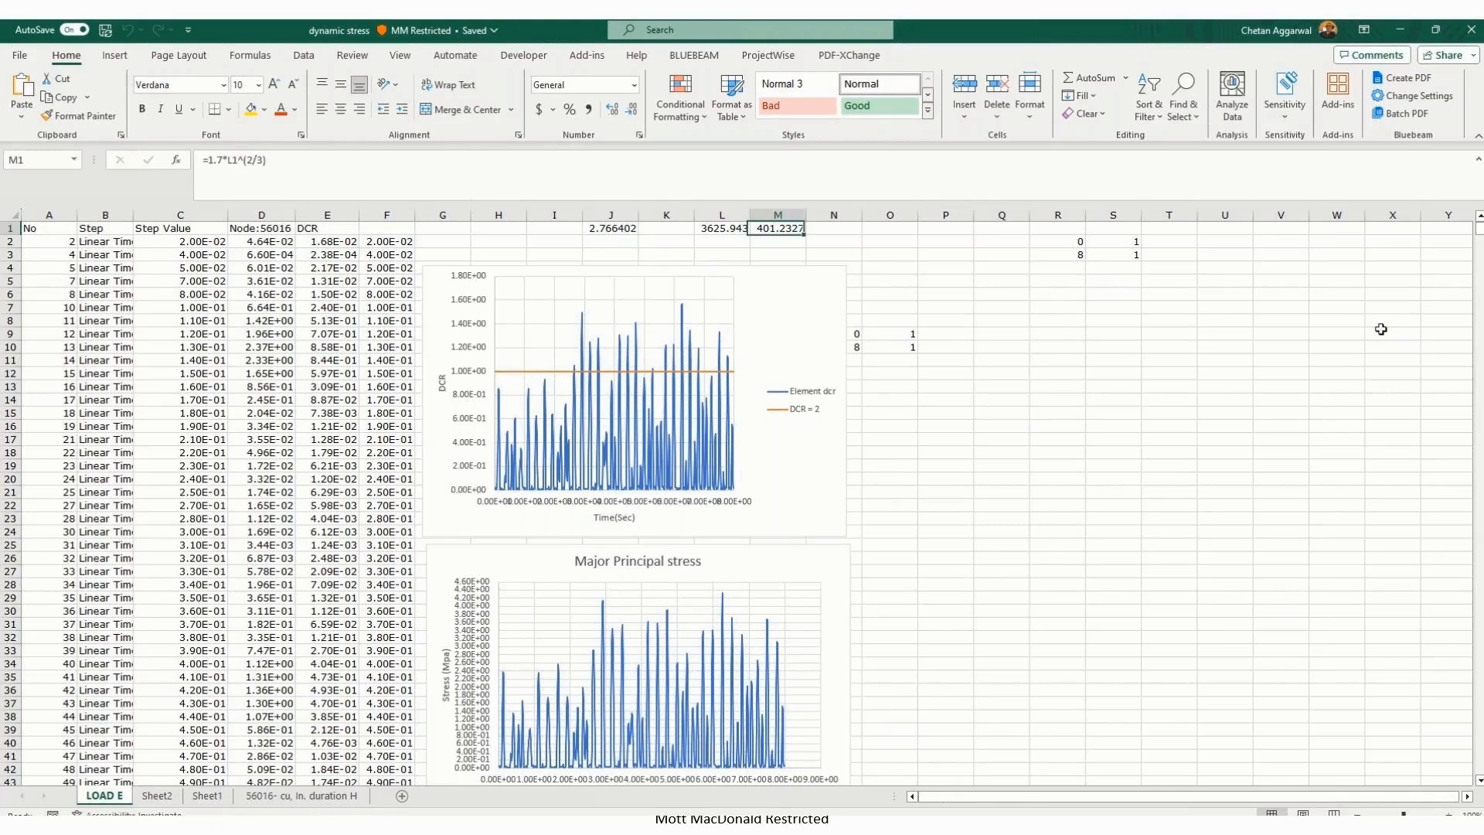
key("Left")
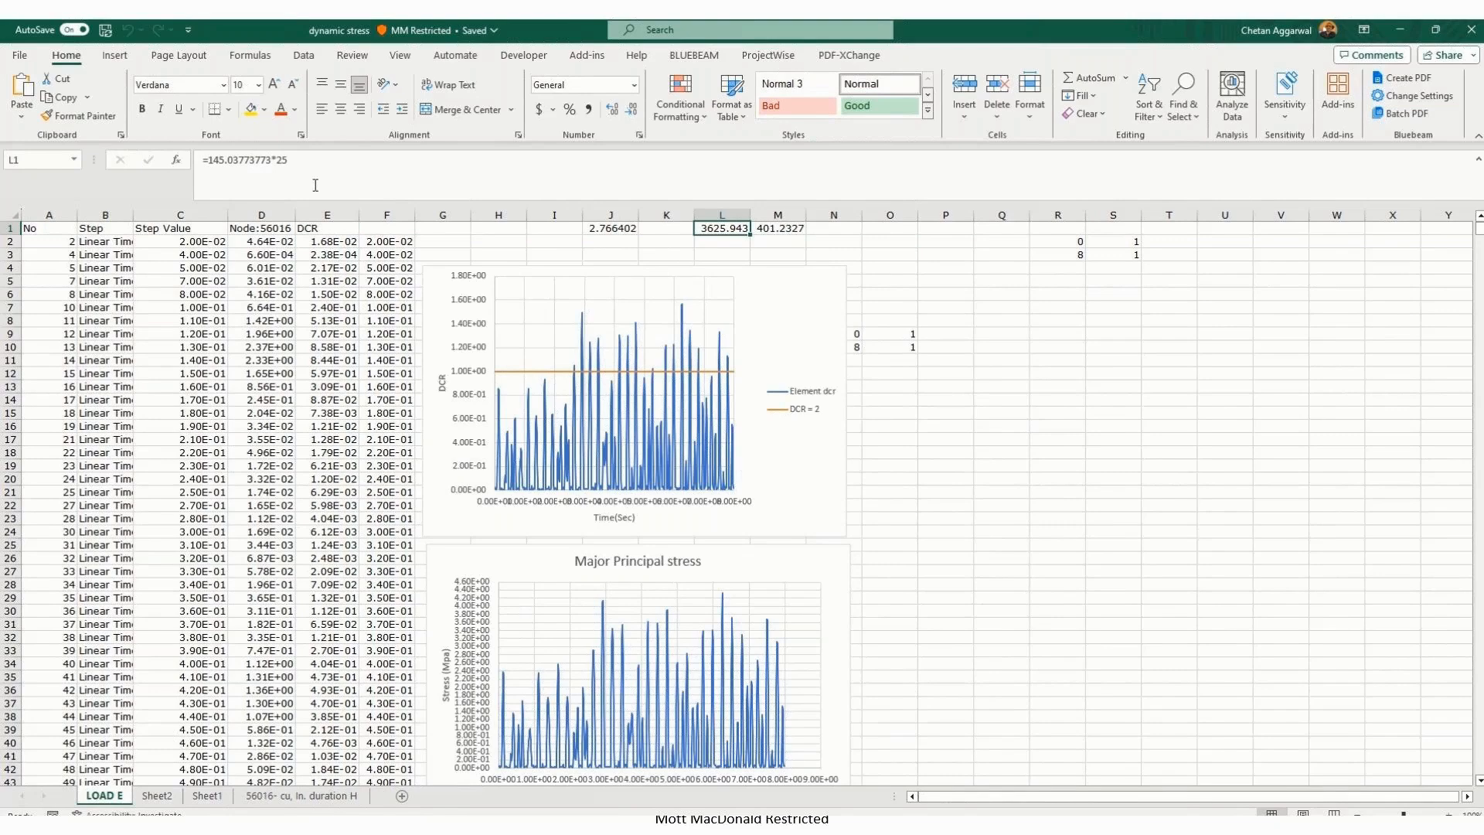
Step: Change the formula in L1 to =145.03773773*20 and check the dependent formula in M1
left_click(316, 185)
key("BackSpace")
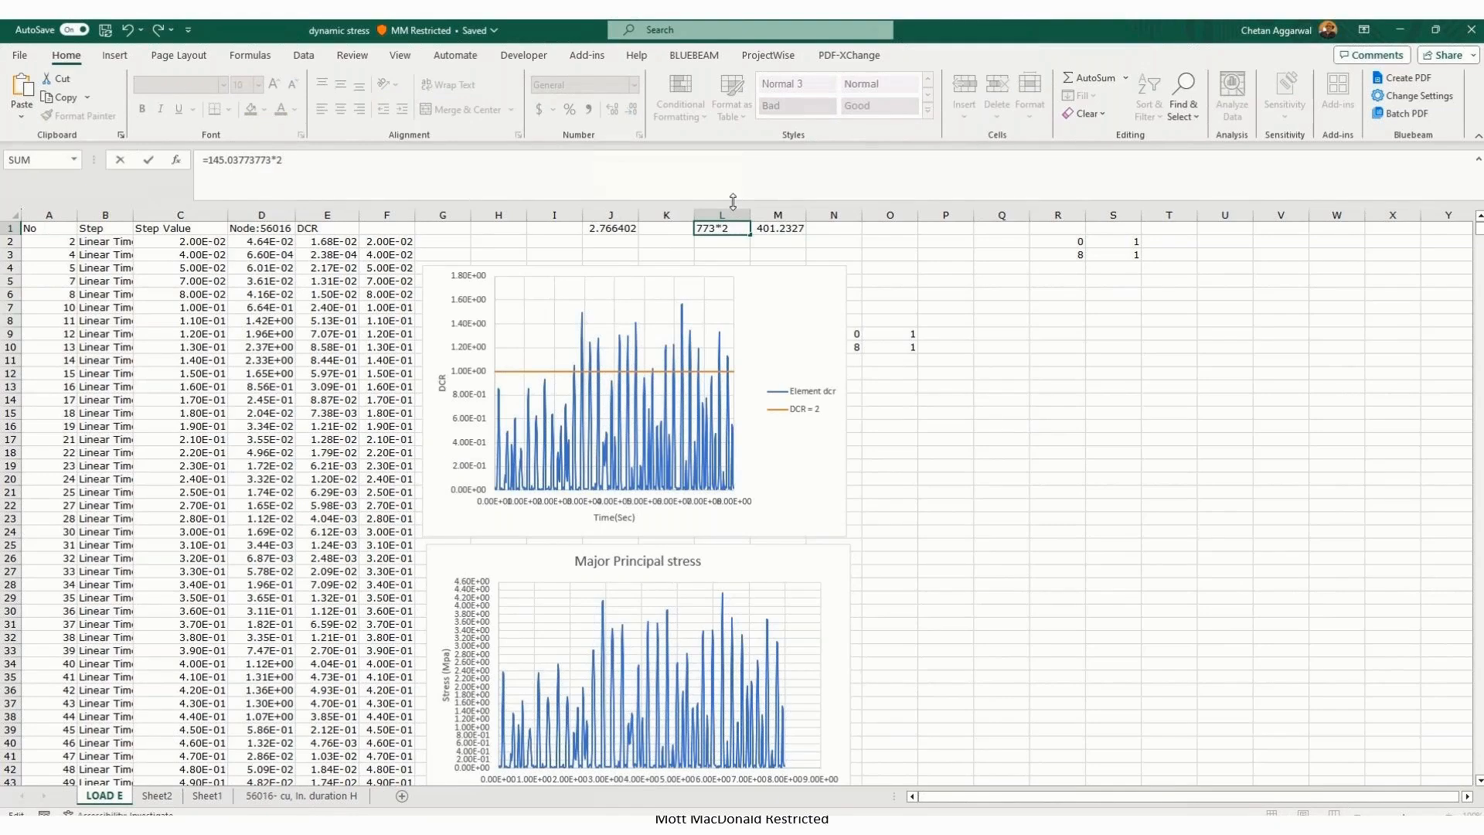
type("0")
key("ctrl+Return")
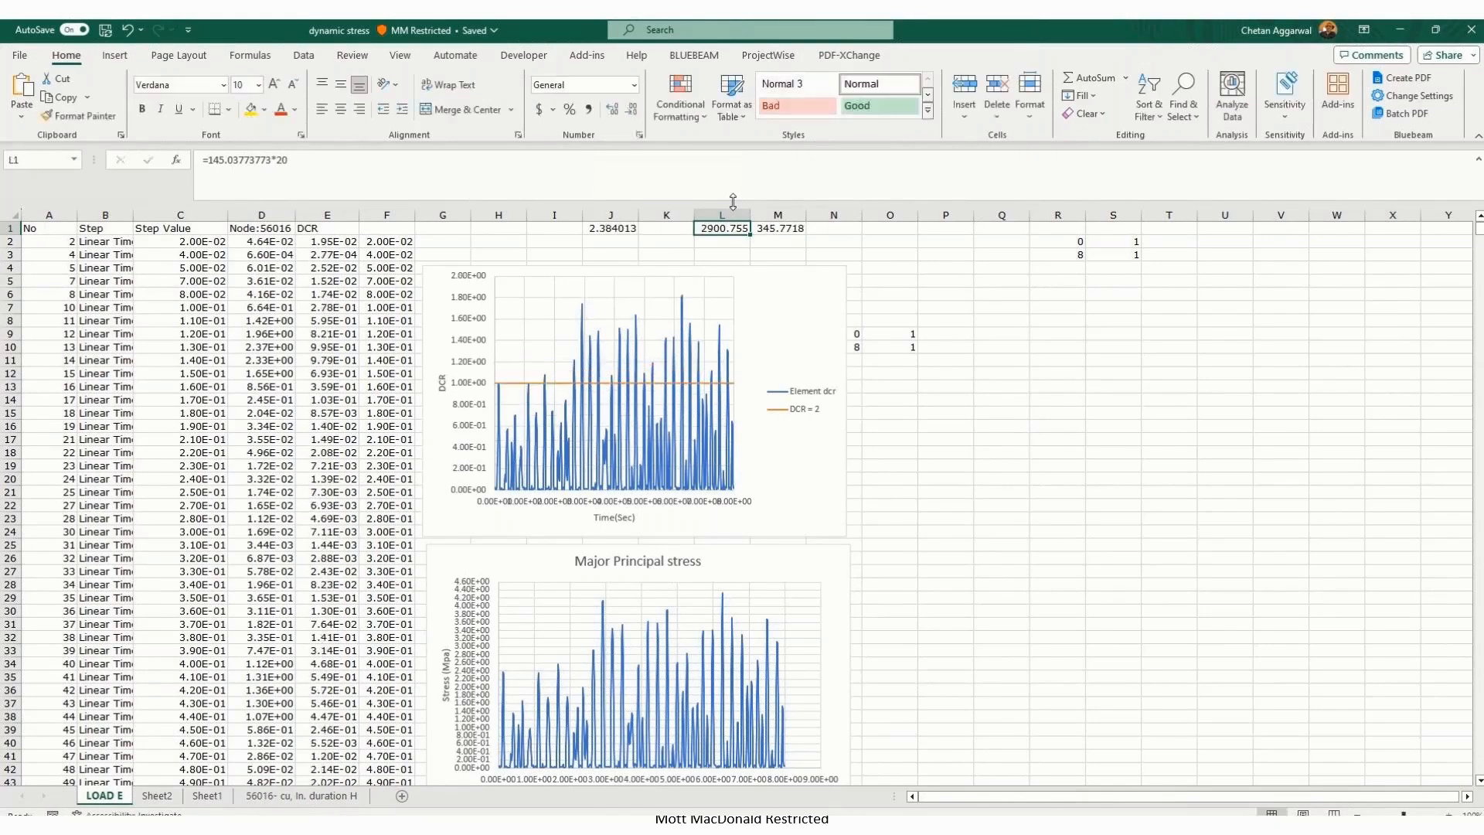
key("Right")
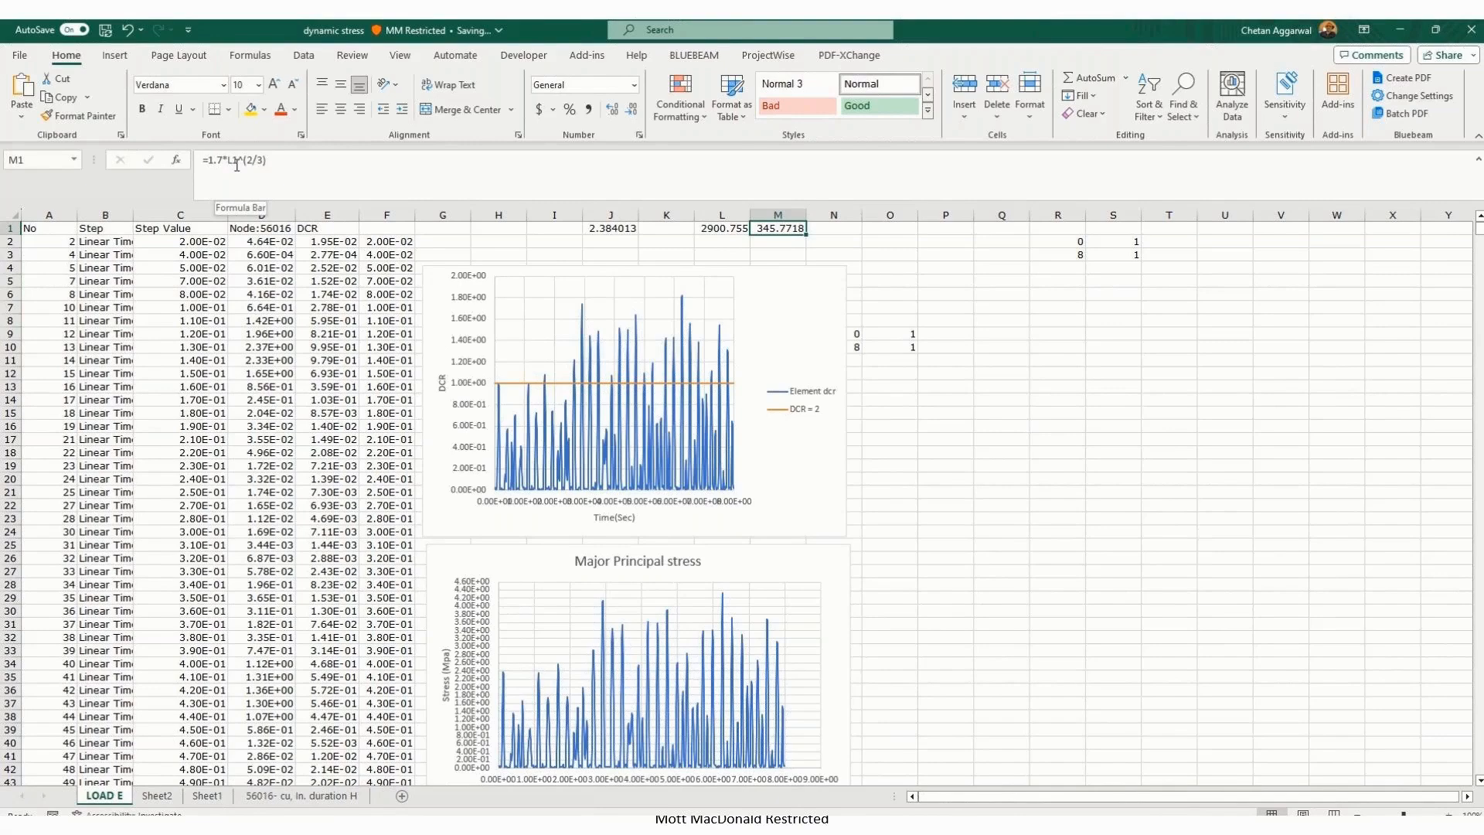
Step: Check the unit conversion formula in L1 and the strength formula in M1 that depends on it
left_click(697, 230)
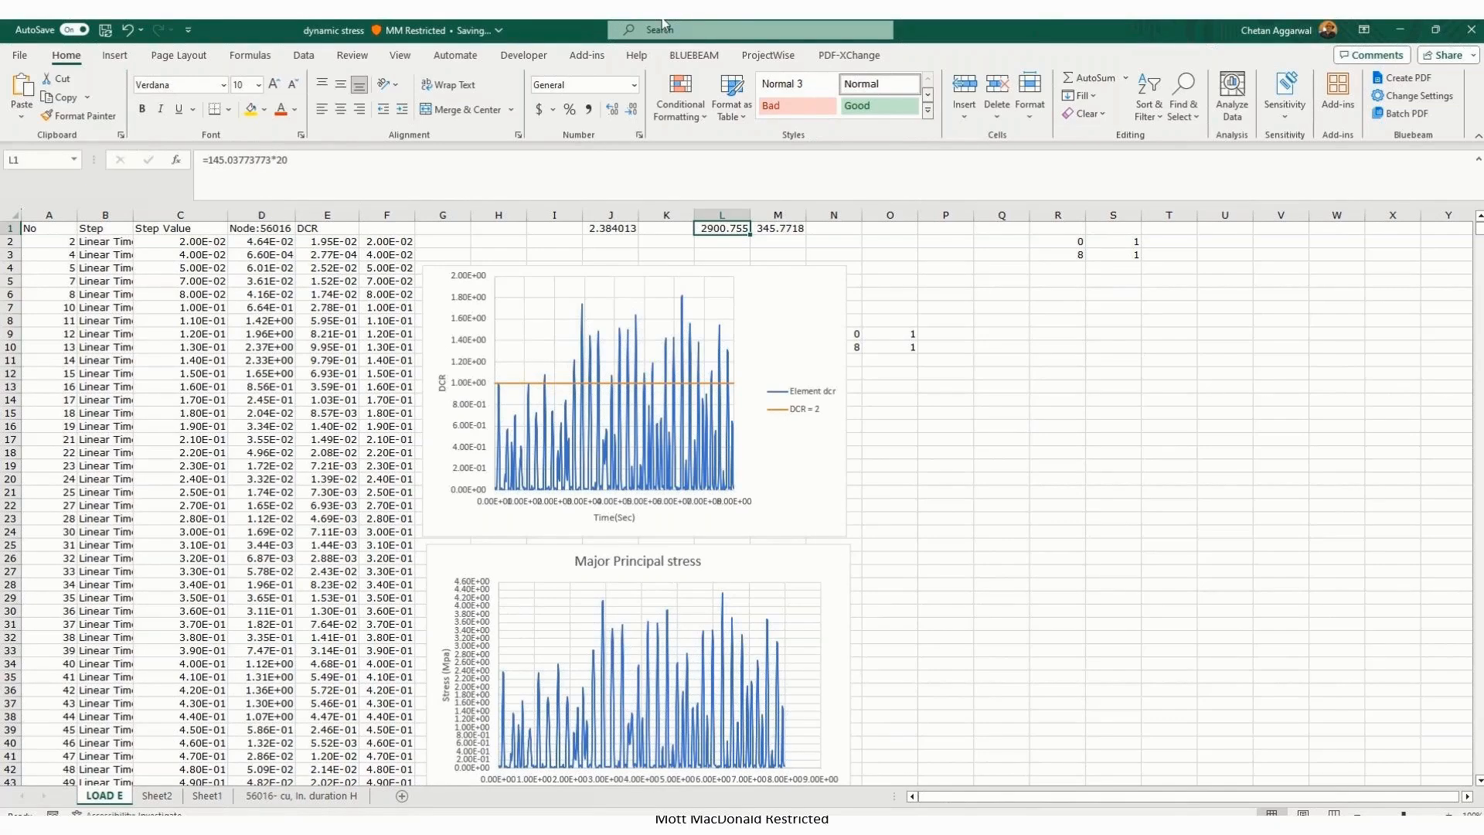
left_click(780, 227)
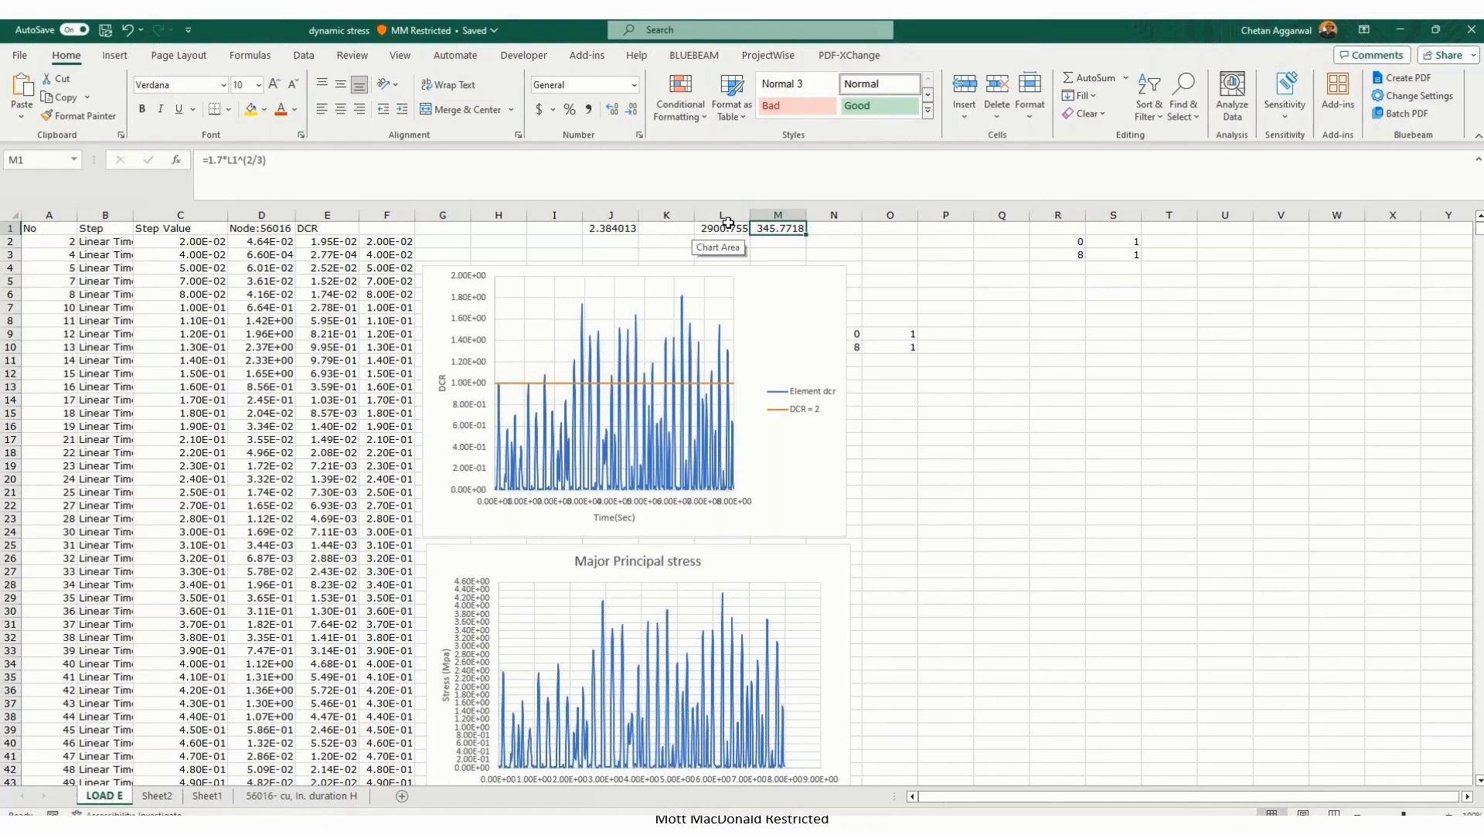
left_click(588, 230)
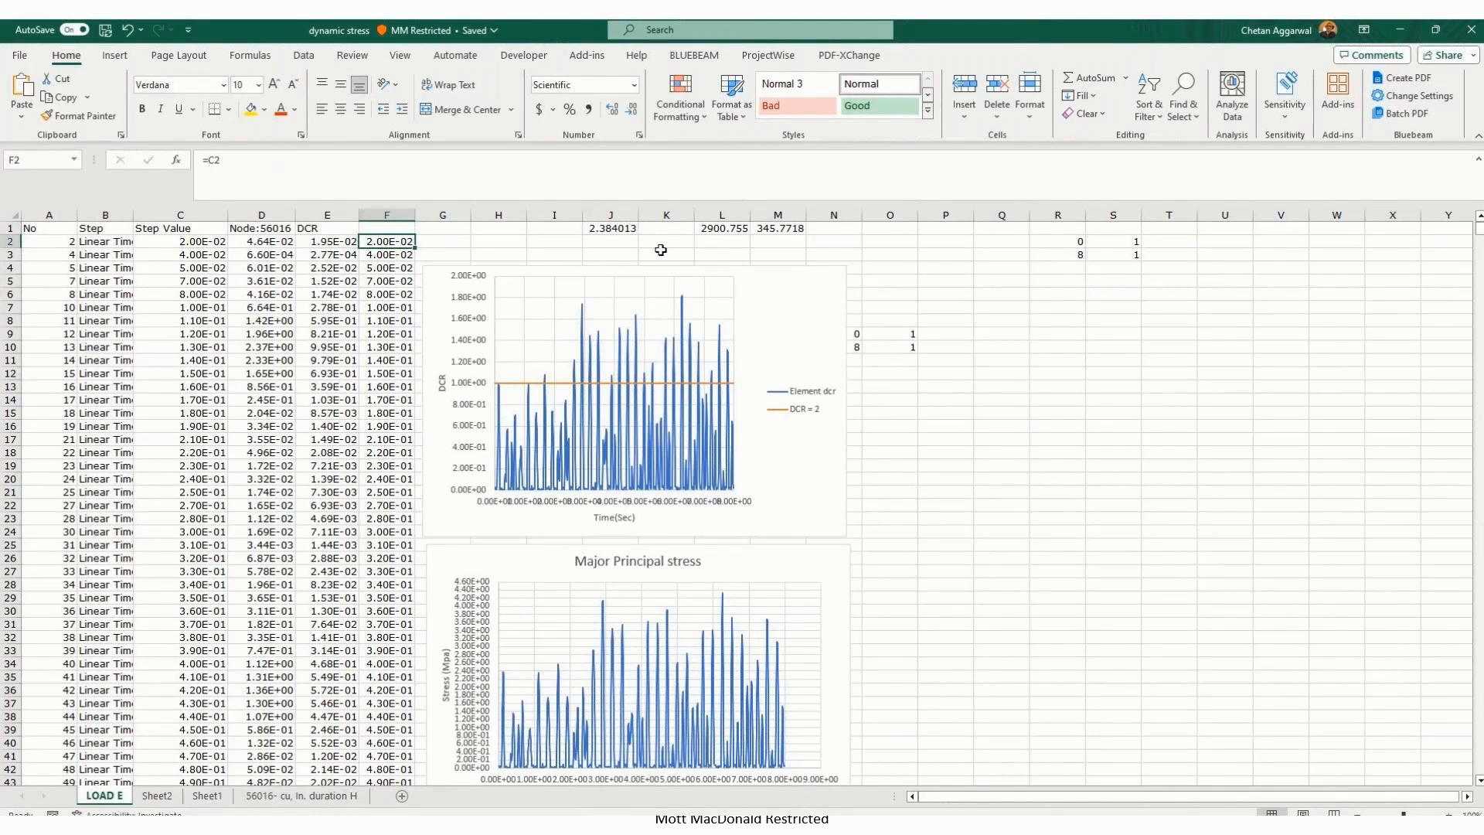
Step: Trace the first data row from the step value in C2 through the node stress in D2 to the DCR formula in E2
key("Left")
key("Left")
key("Left")
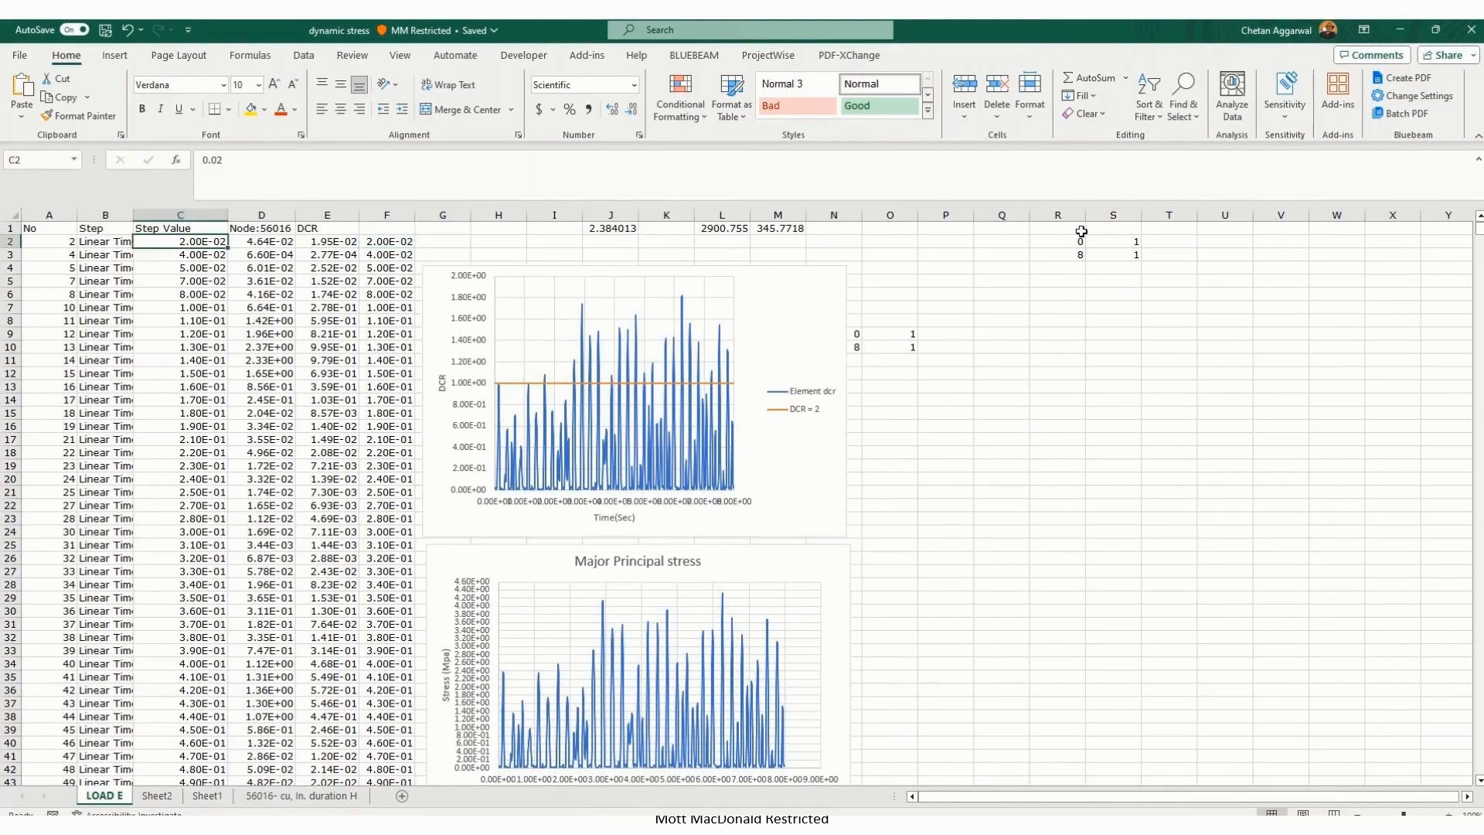
key("Right")
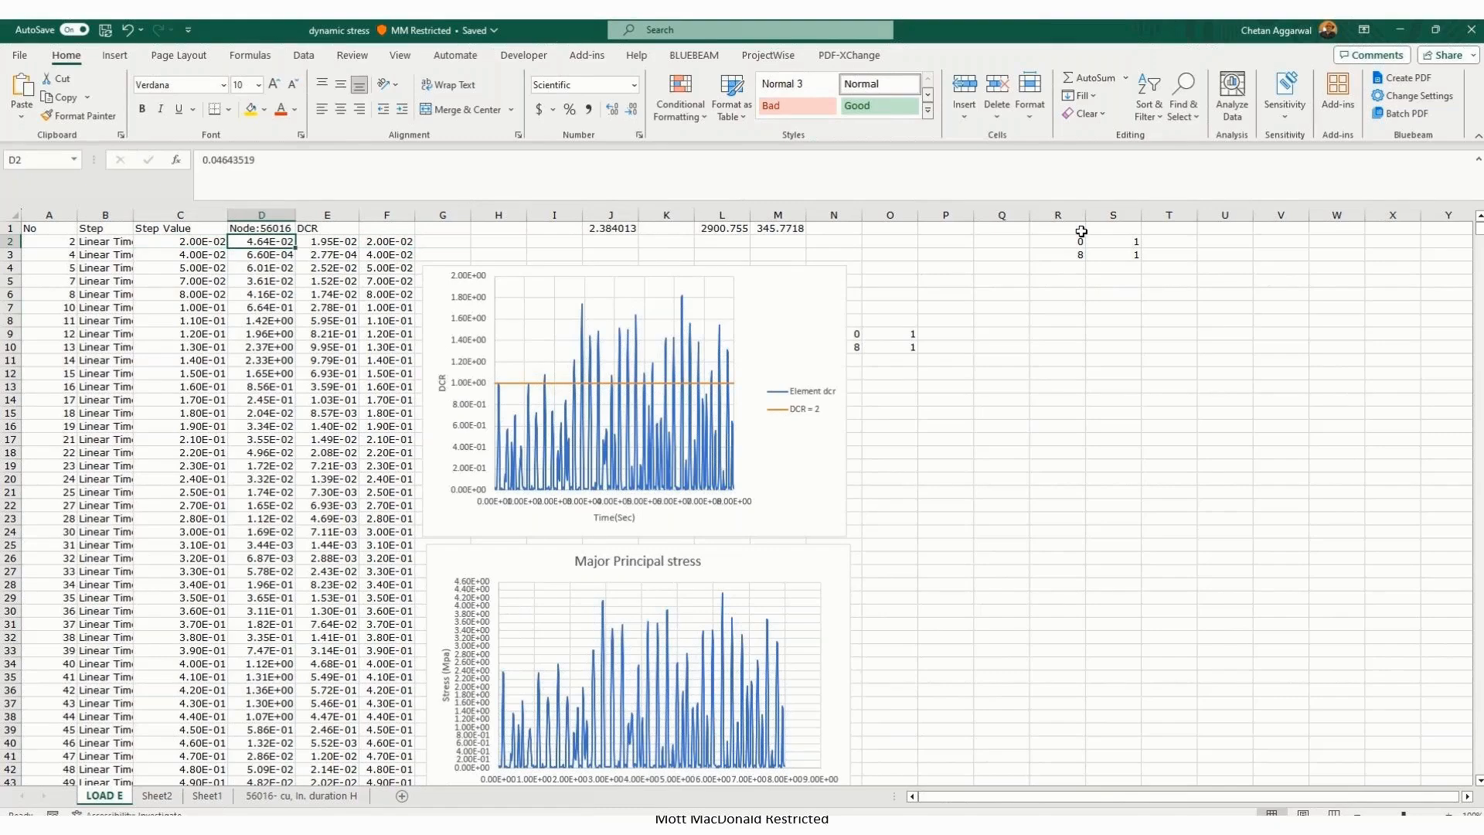
key("Left")
key("Right")
key("Down")
key("Up")
key("Right")
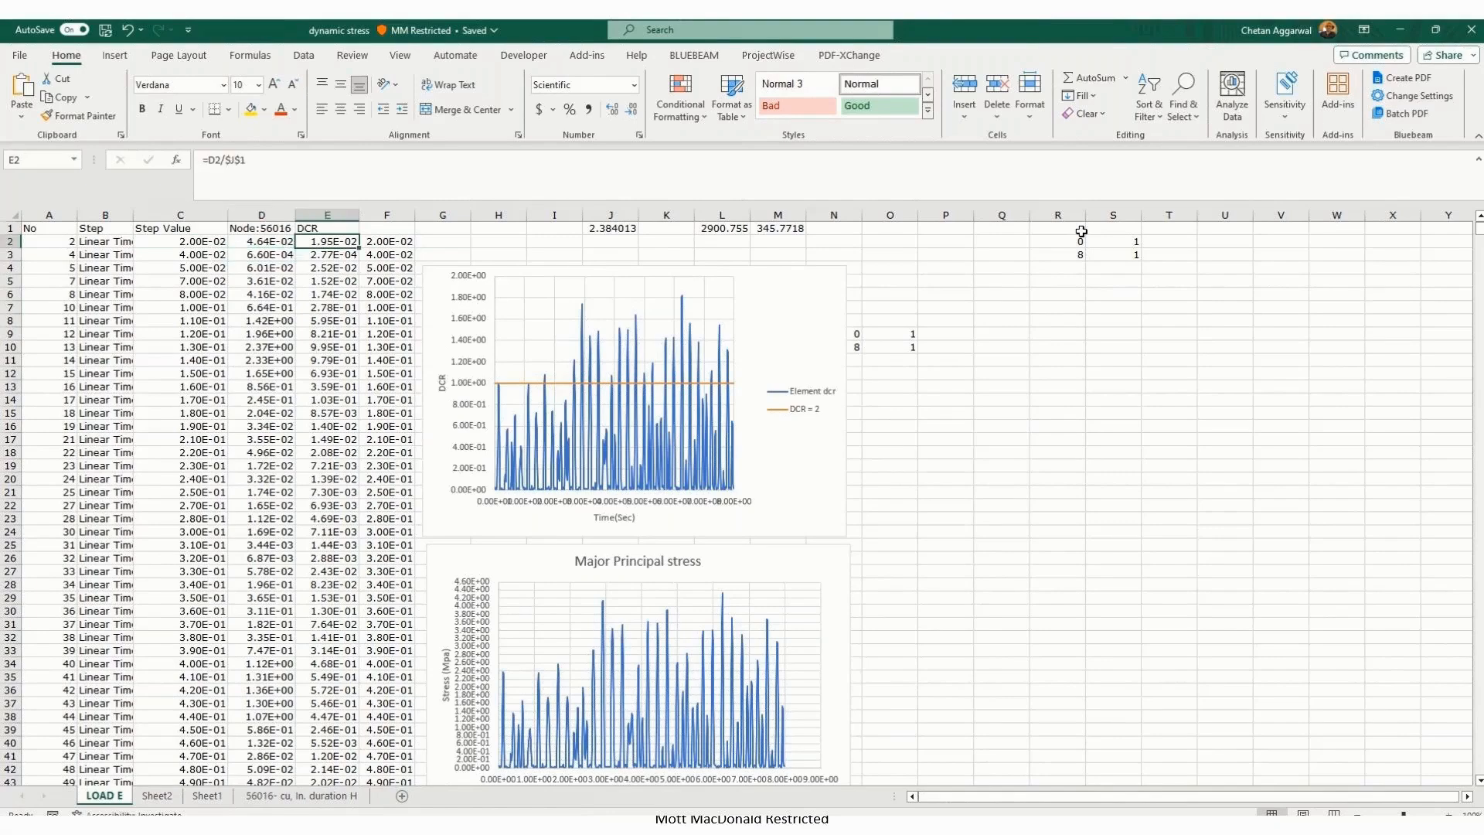
Step: Inspect the cells referenced by the DCR formula in E2, leave it as it is, and check the time formula in F2
left_click(237, 159)
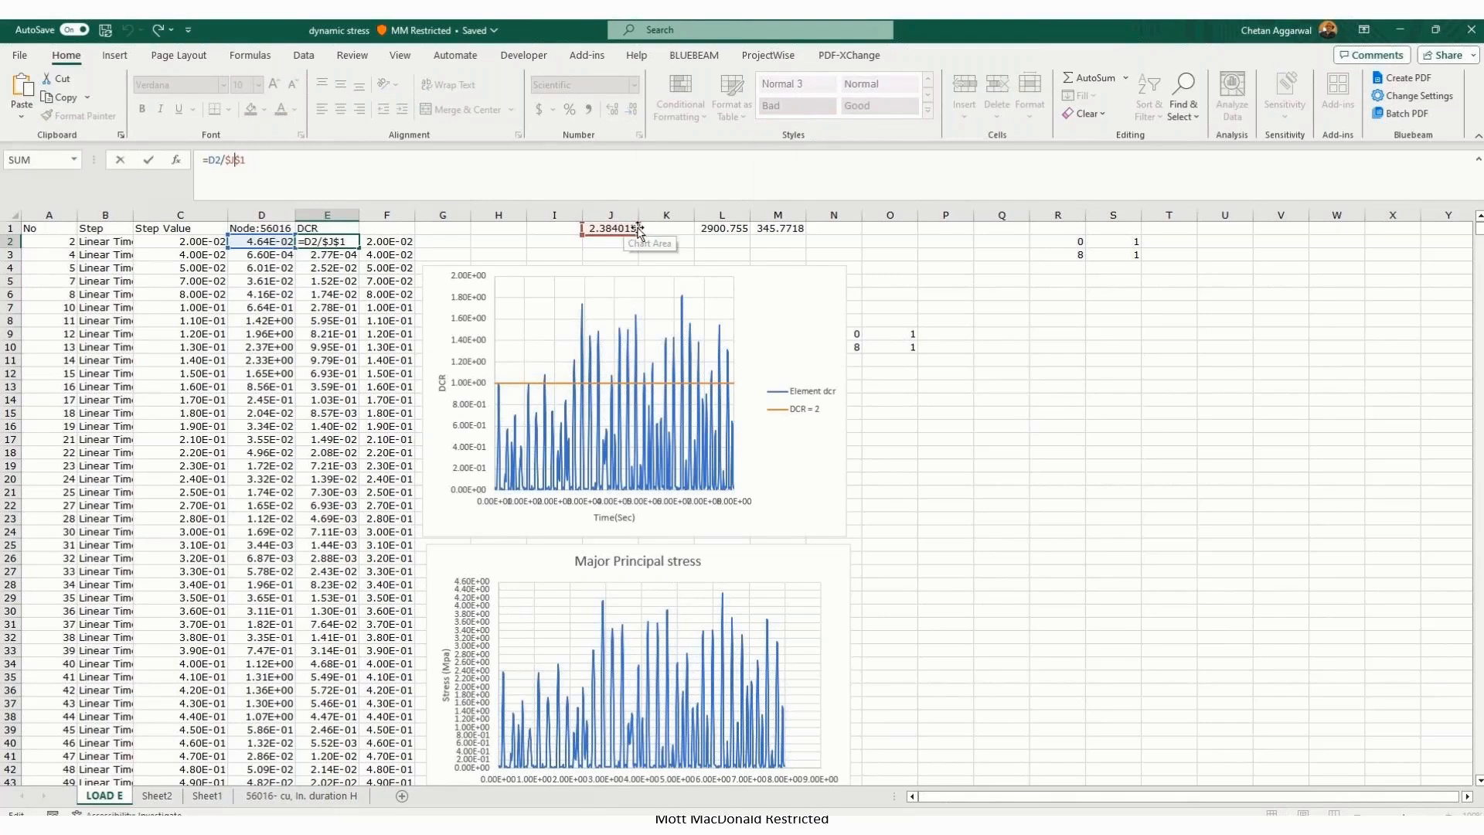
key("ctrl+Return")
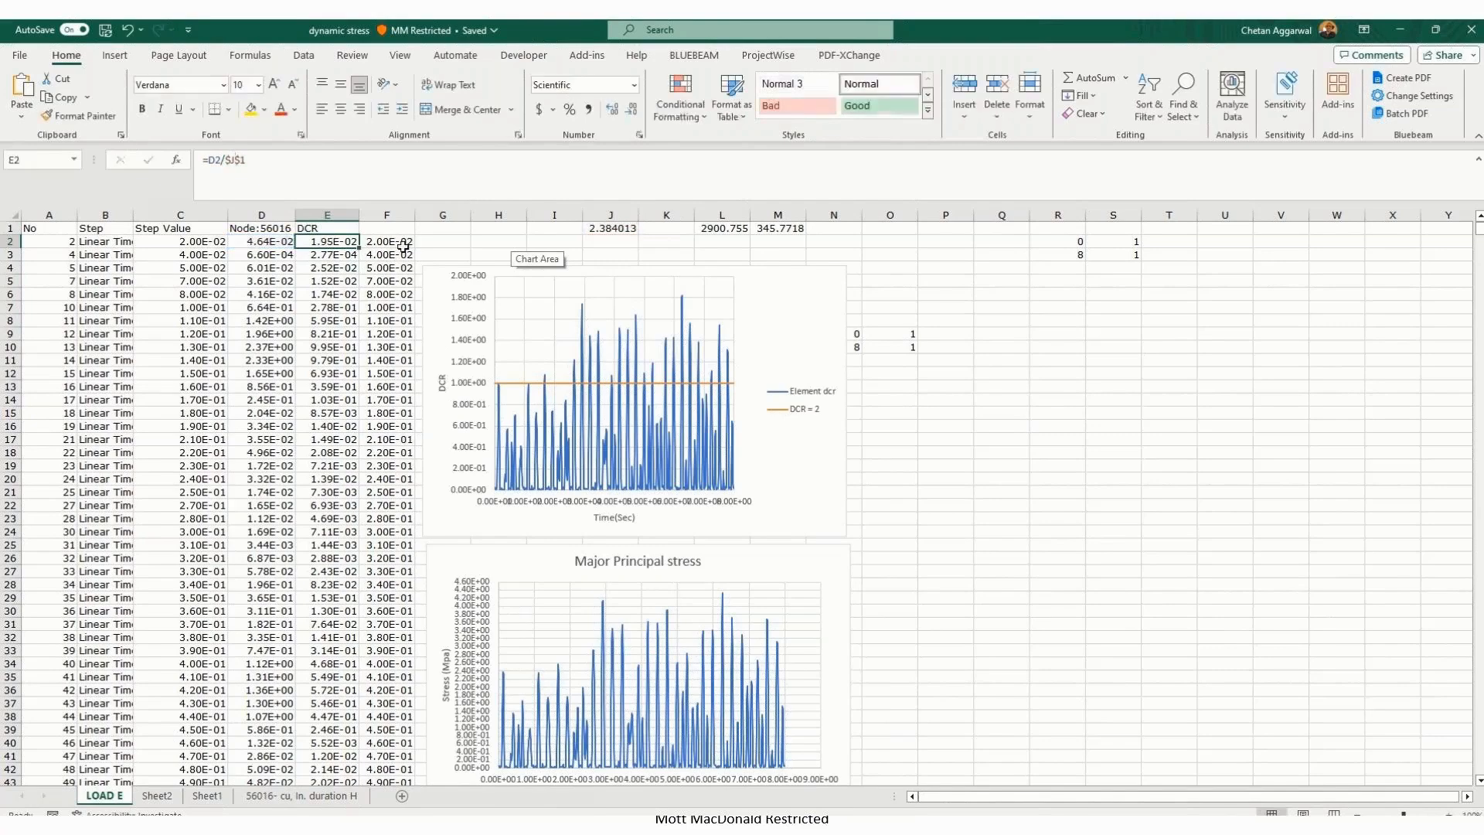
left_click(403, 244)
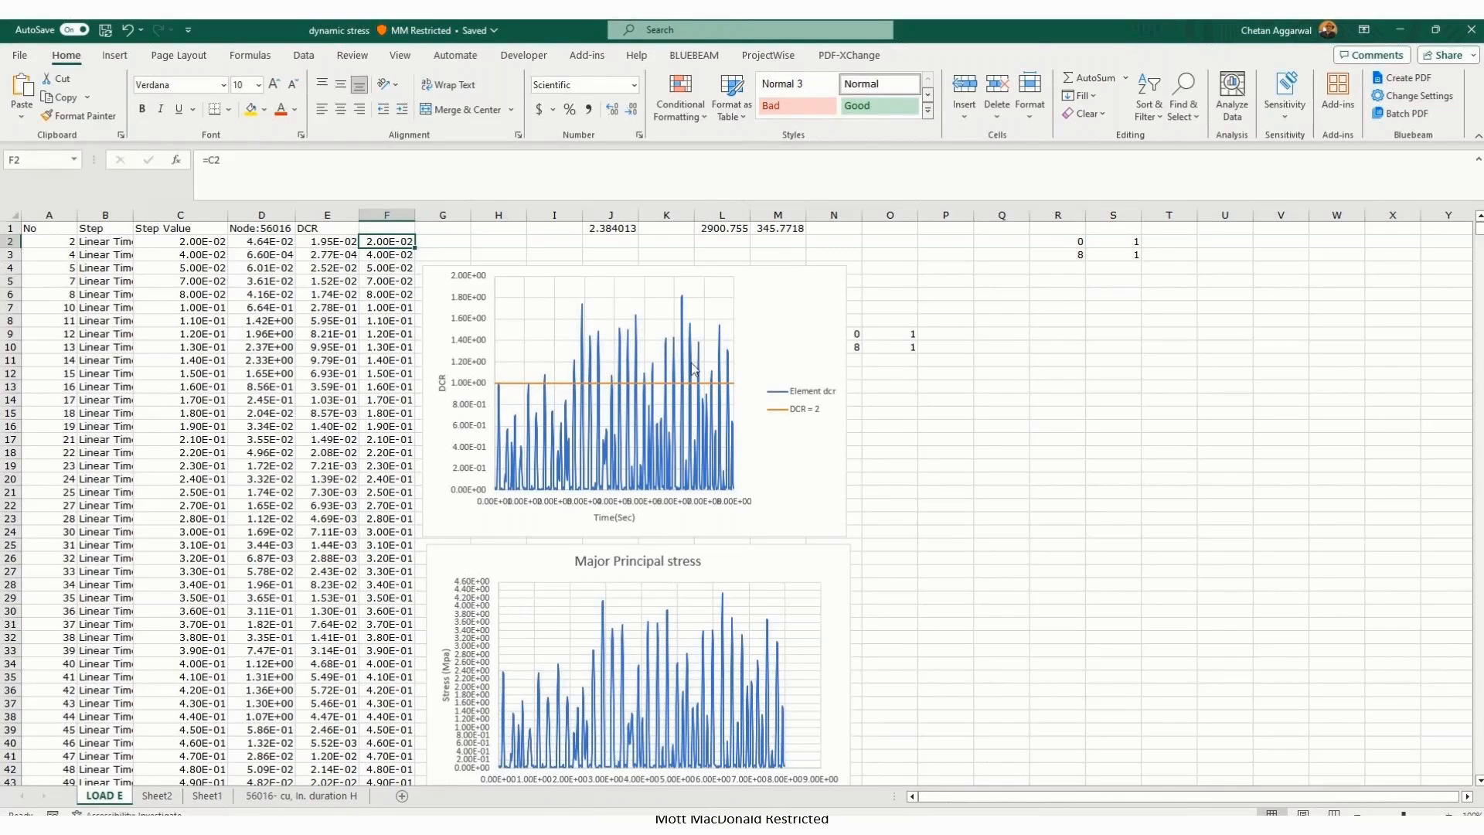
Step: Switch to FEA NX and stop the LOAD E principal stress animation of the dam block
mouse_move(700, 371)
left_click(547, 819)
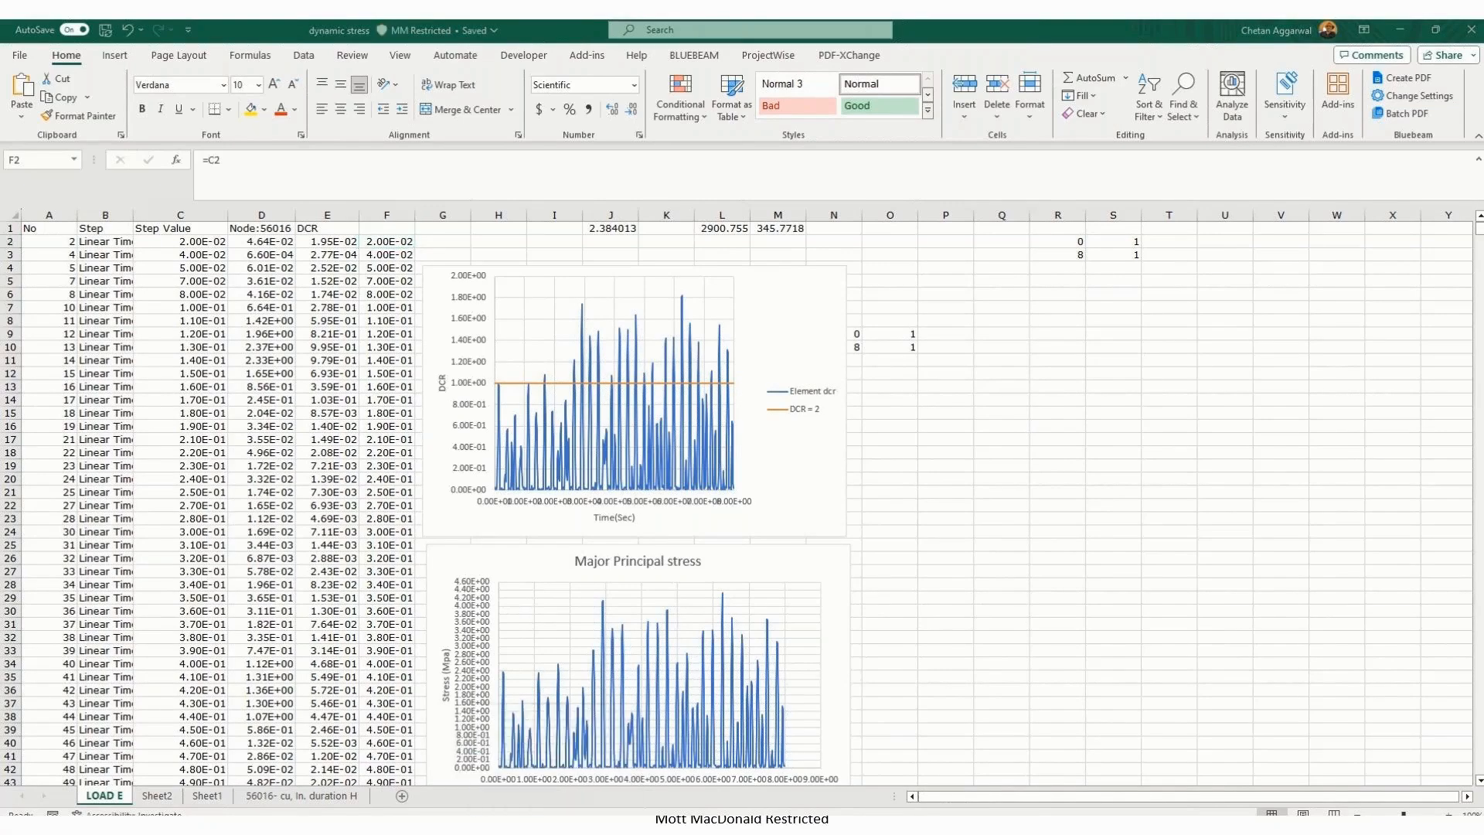
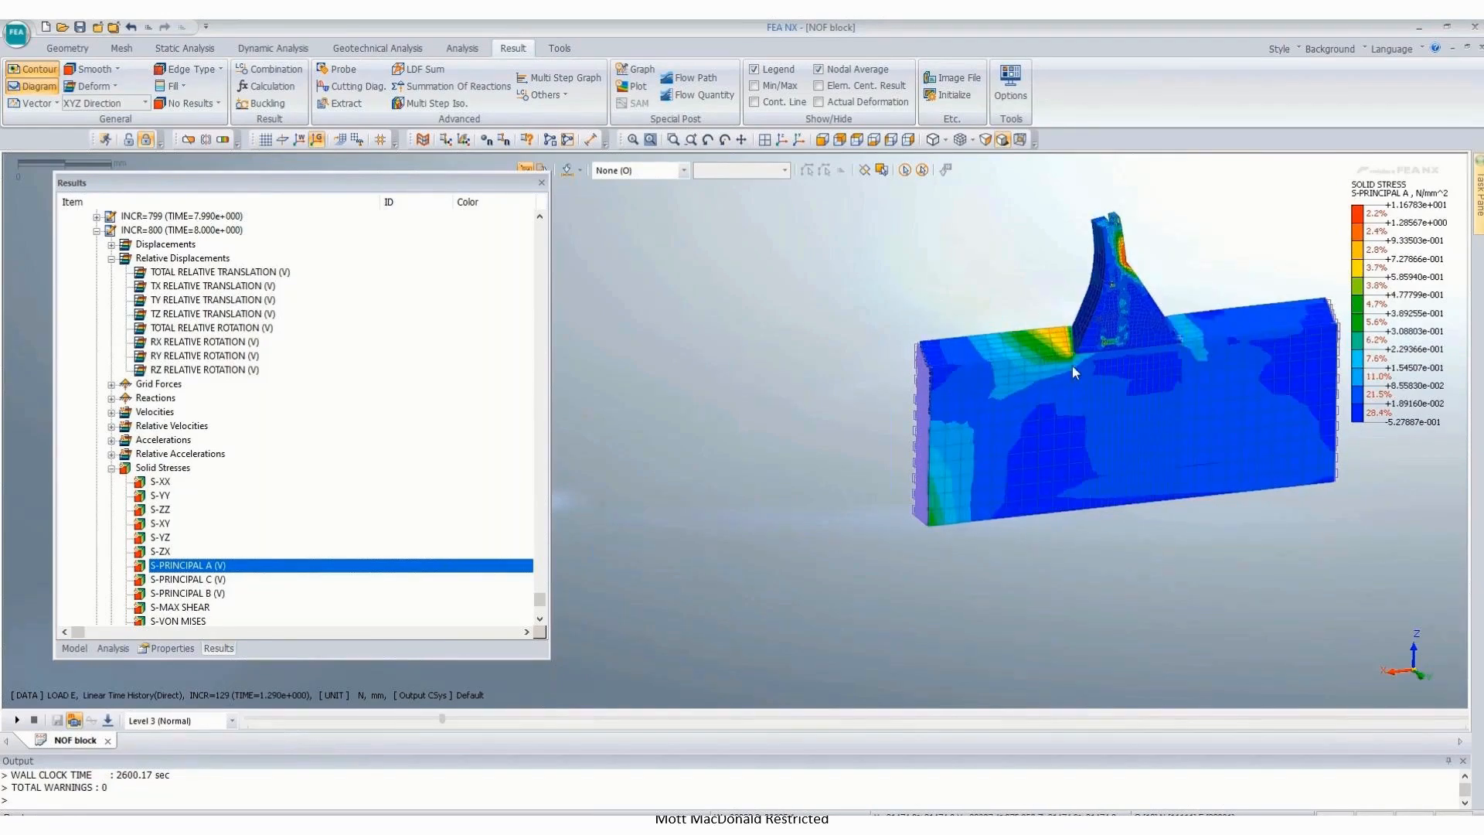
left_click(34, 721)
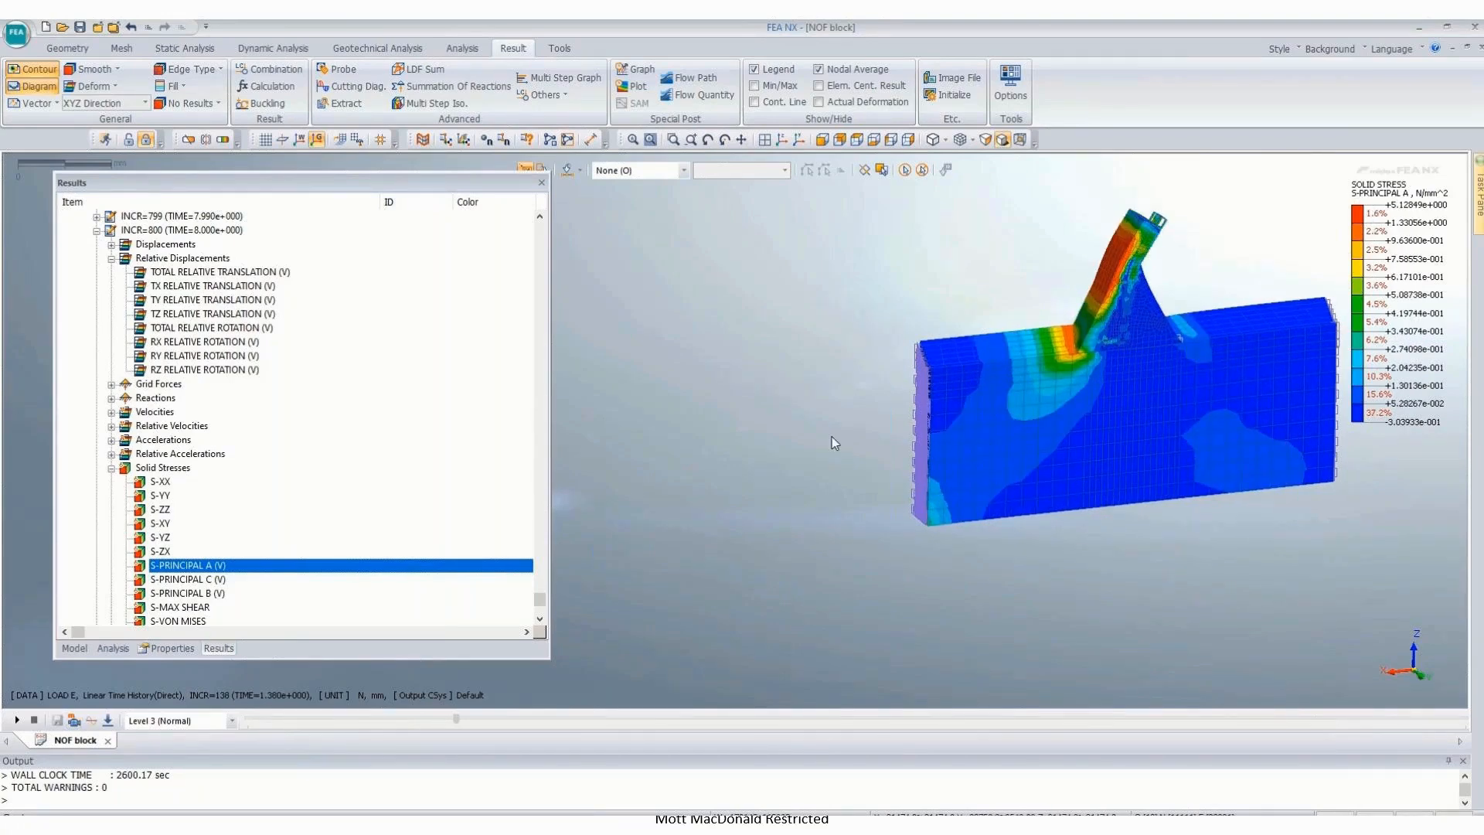
scroll(831, 437, "down", 2)
scroll(1021, 280, "up", 3)
Step: Hide all mesh sets except M25 and M20 so only the dam body is displayed
left_click(77, 647)
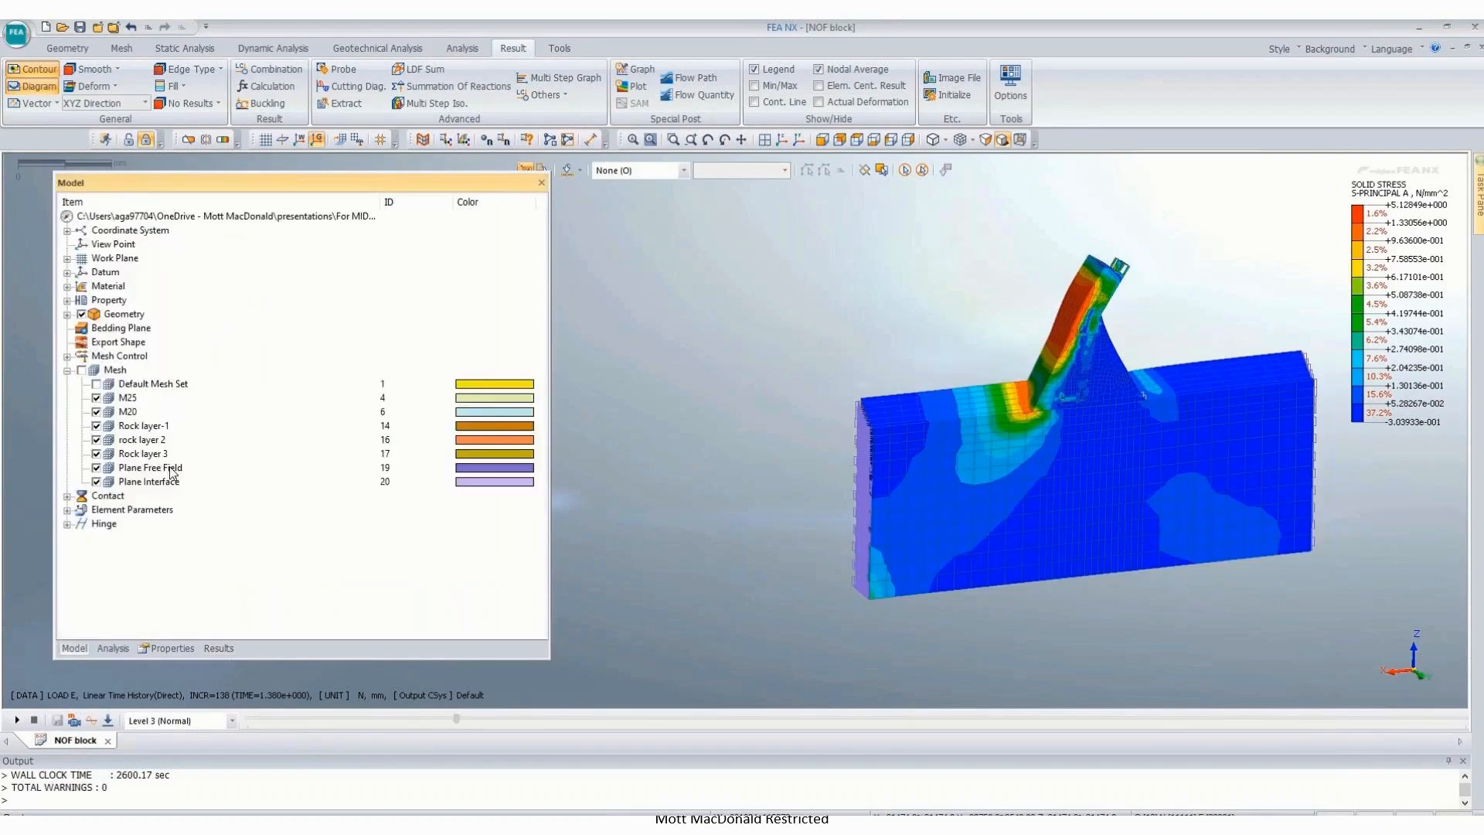
left_click(82, 370)
left_click(96, 398)
left_click(96, 411)
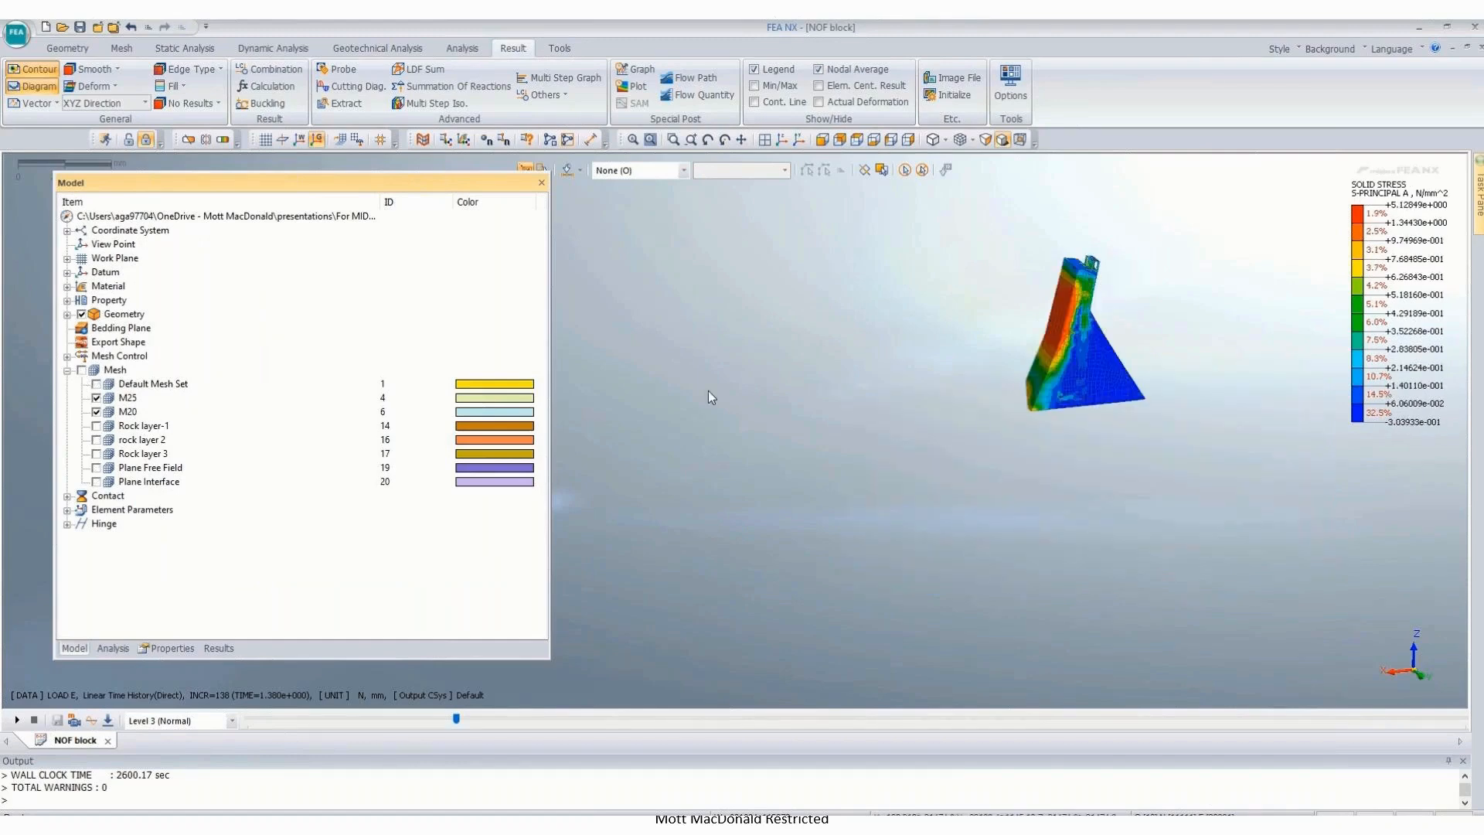
scroll(1235, 297, "up", 3)
middle_click_drag(1138, 415, 1132, 447)
middle_click_drag(787, 215, 900, 270)
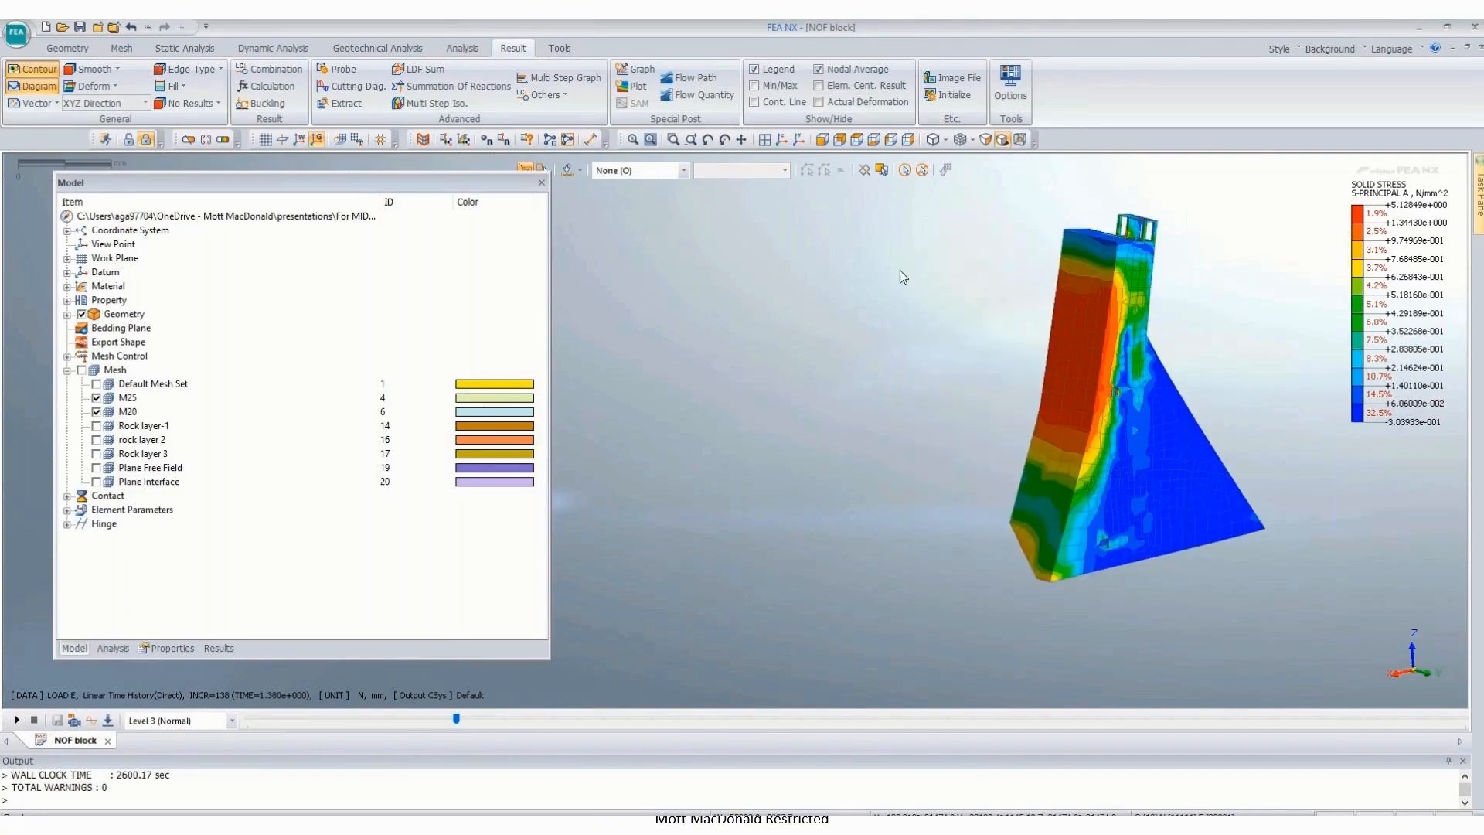
Step: Display the S-PRINCIPAL A (V) solid stress contour from the MIN results of the time history
left_click(231, 648)
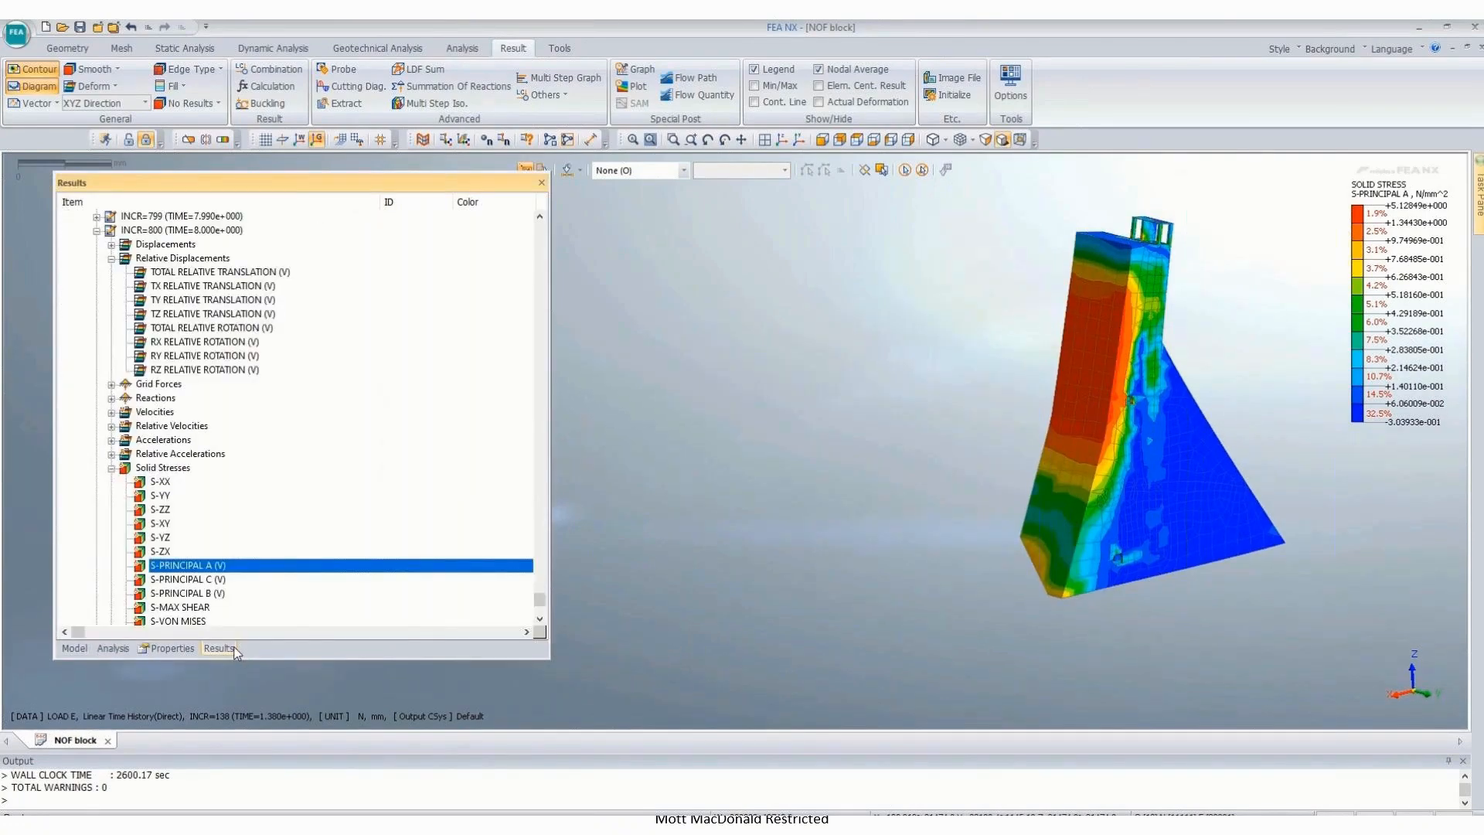
scroll(170, 577, "down", 5)
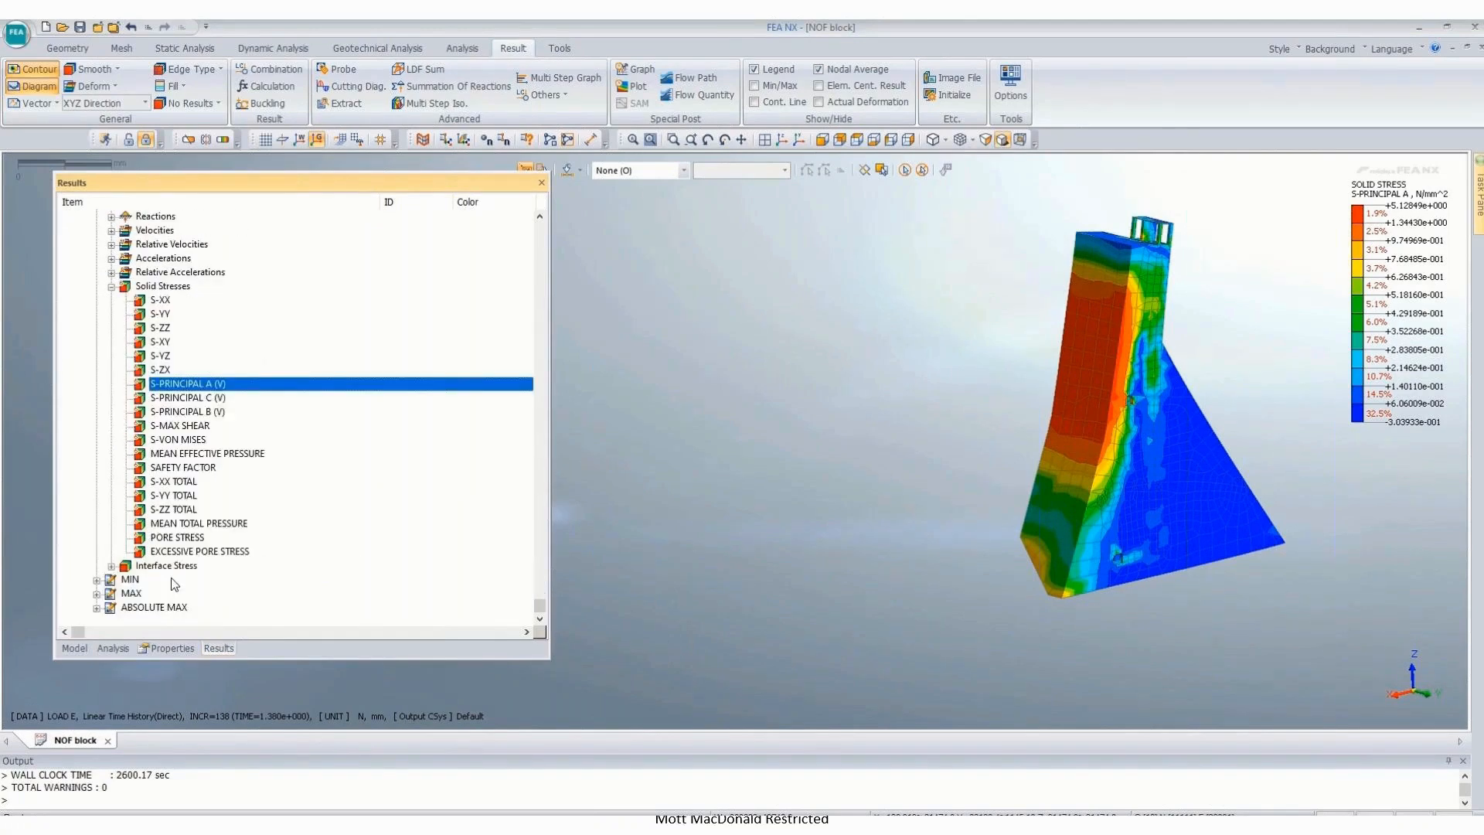
left_click(97, 579)
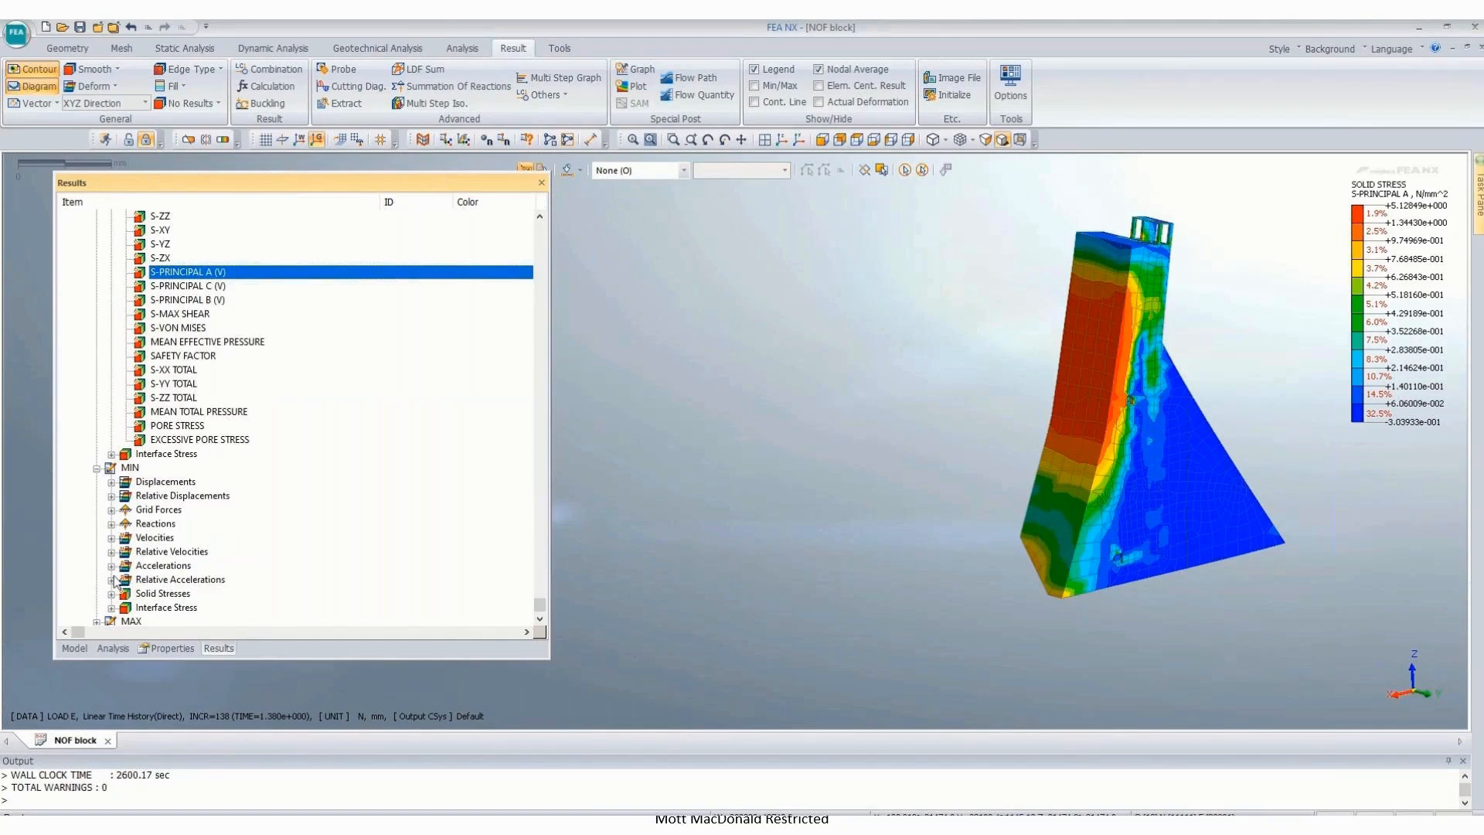
left_click(112, 592)
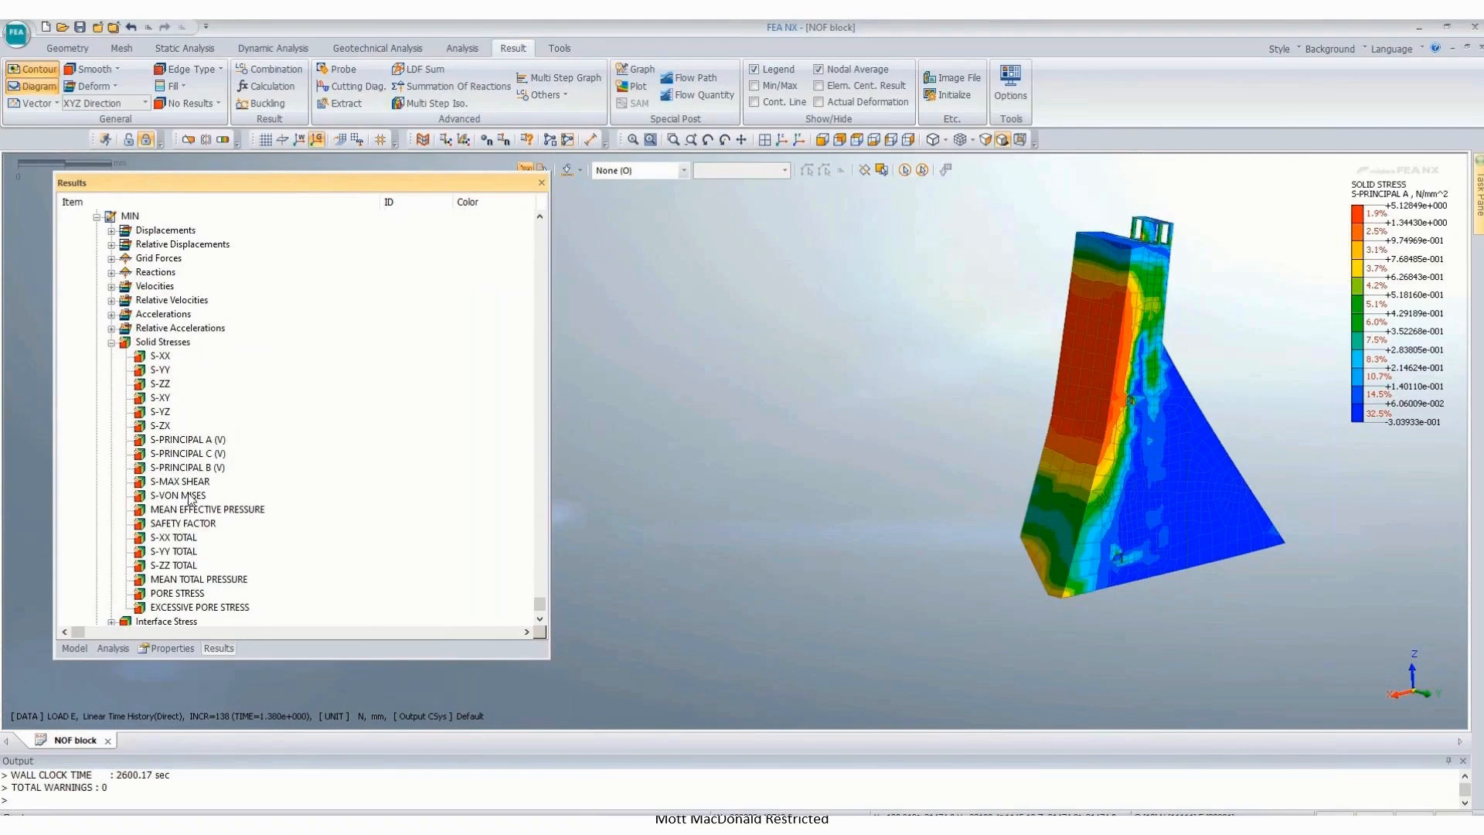
left_click(183, 444)
scroll(1237, 272, "down", 2)
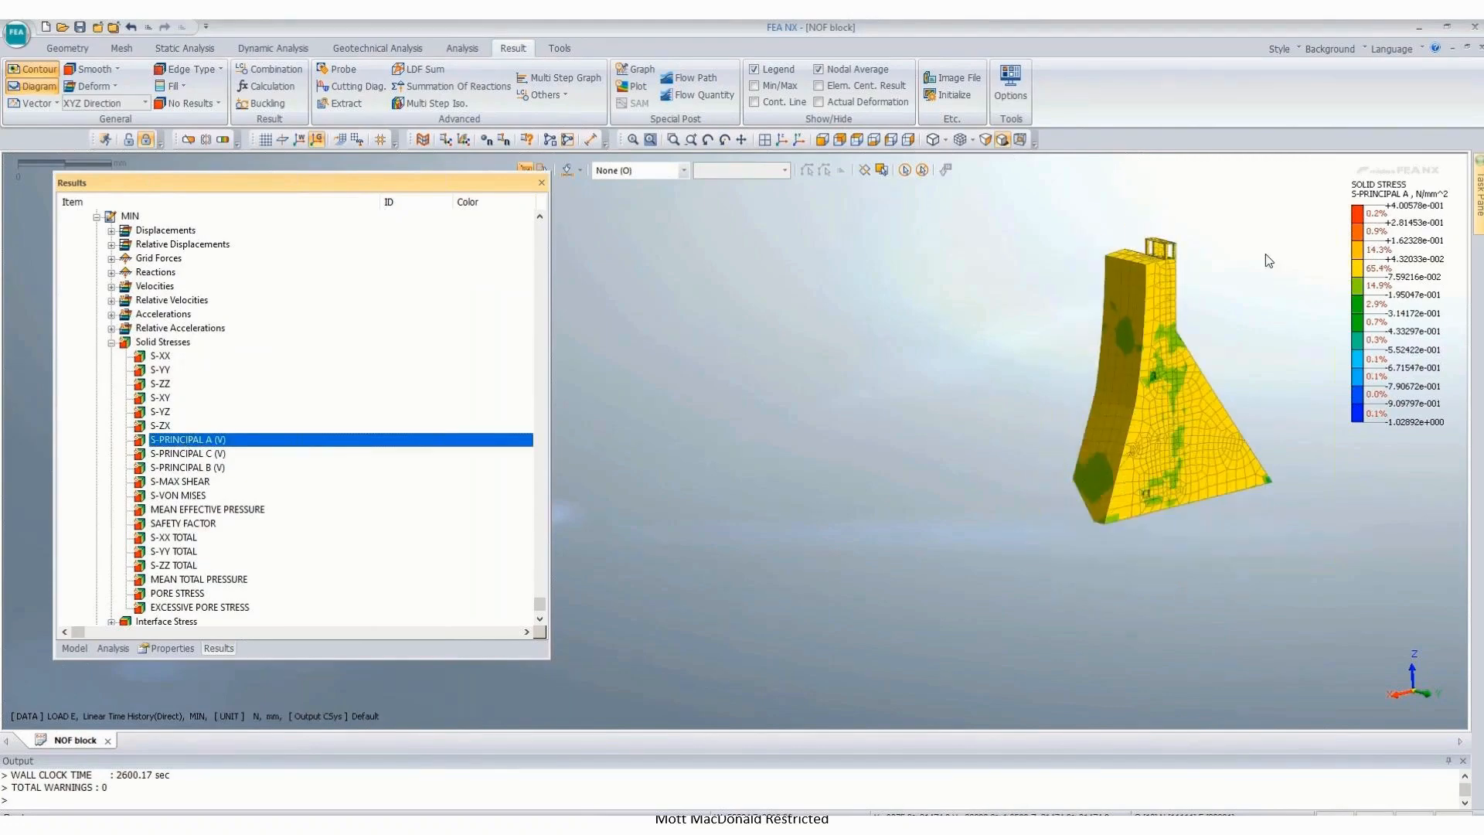
scroll(1250, 345, "up", 1)
Step: Apply Auto-Range to the stress legend and view the minimum stress contour from the side of the dam
right_click(1407, 307)
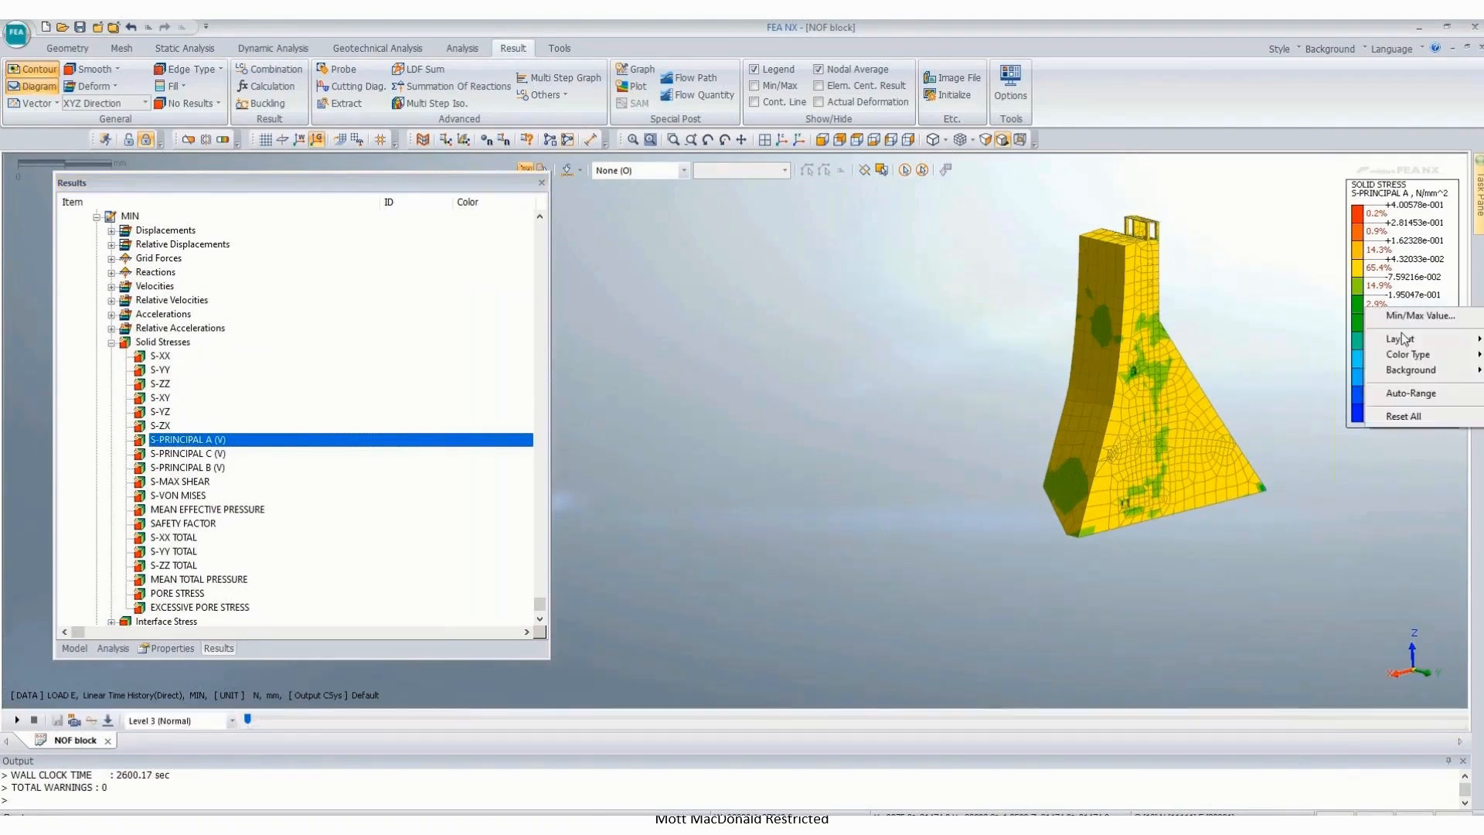
left_click(1414, 394)
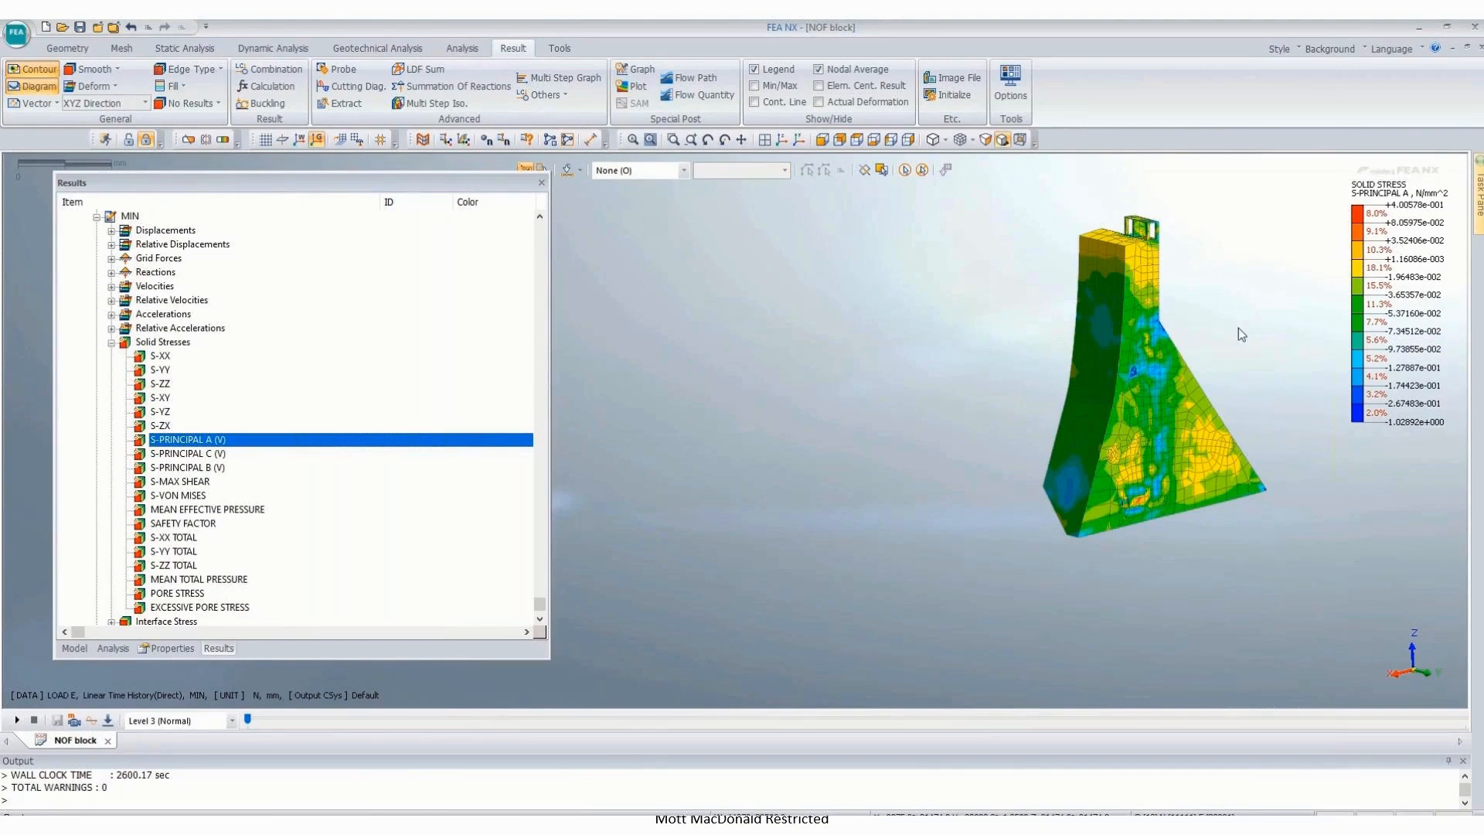
middle_click_drag(1238, 329, 953, 350)
middle_click_drag(1240, 391, 1136, 355)
Step: Hide the M25 mesh set and examine the minimum principal stress distribution on the M20 dam body
left_click(72, 648)
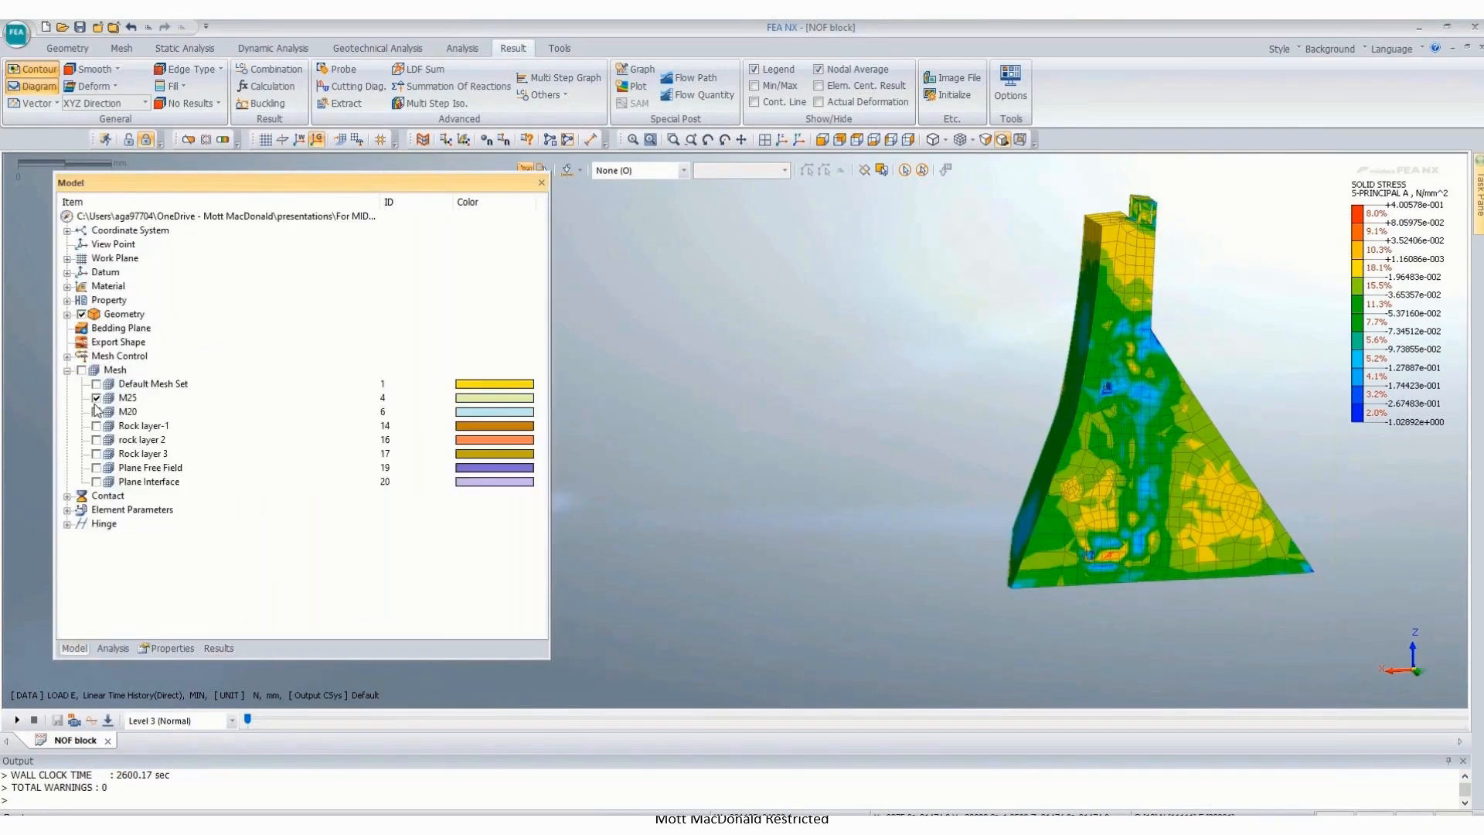
left_click(95, 397)
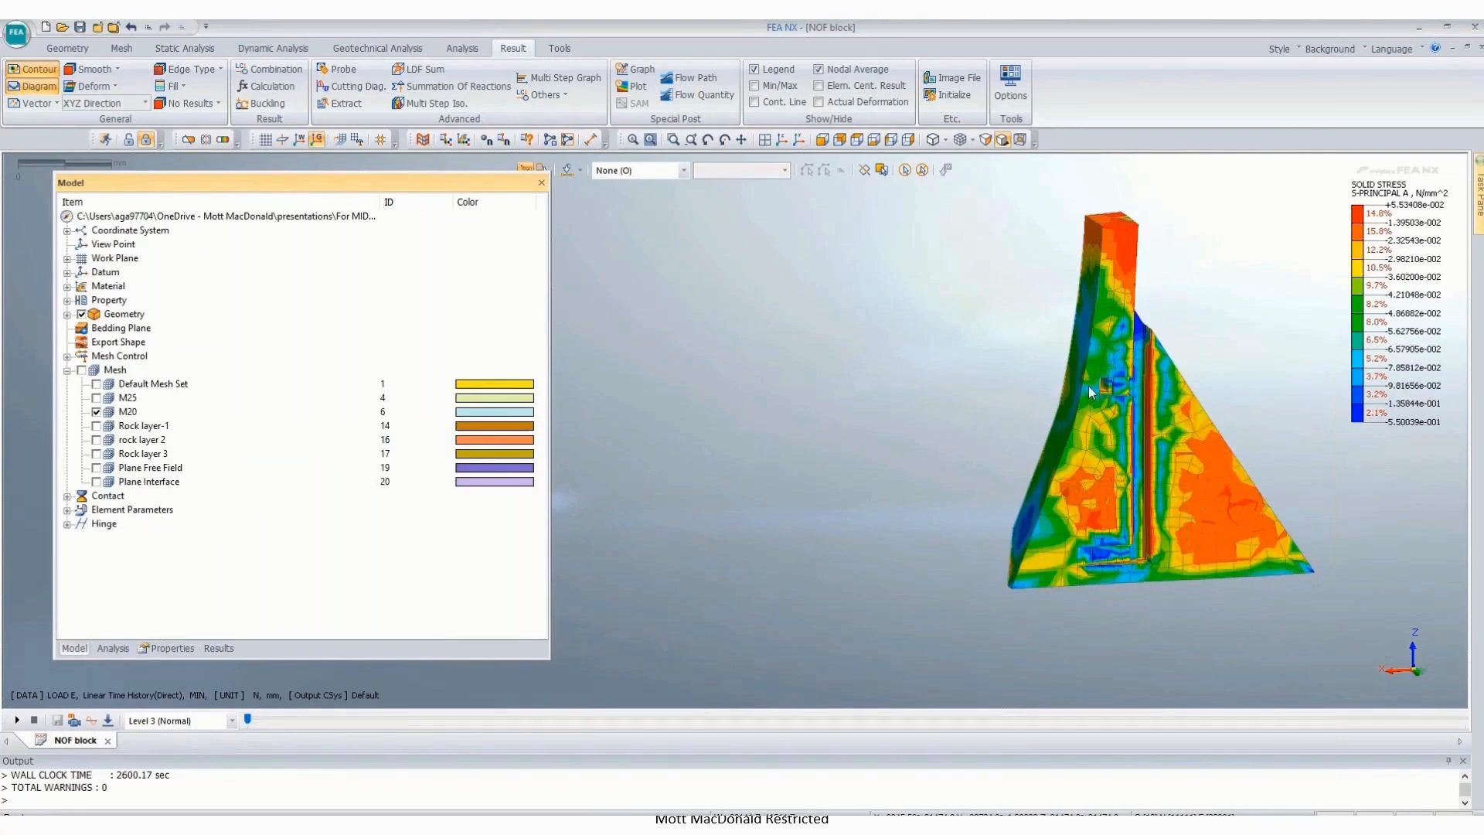
middle_click_drag(1287, 298, 1171, 350)
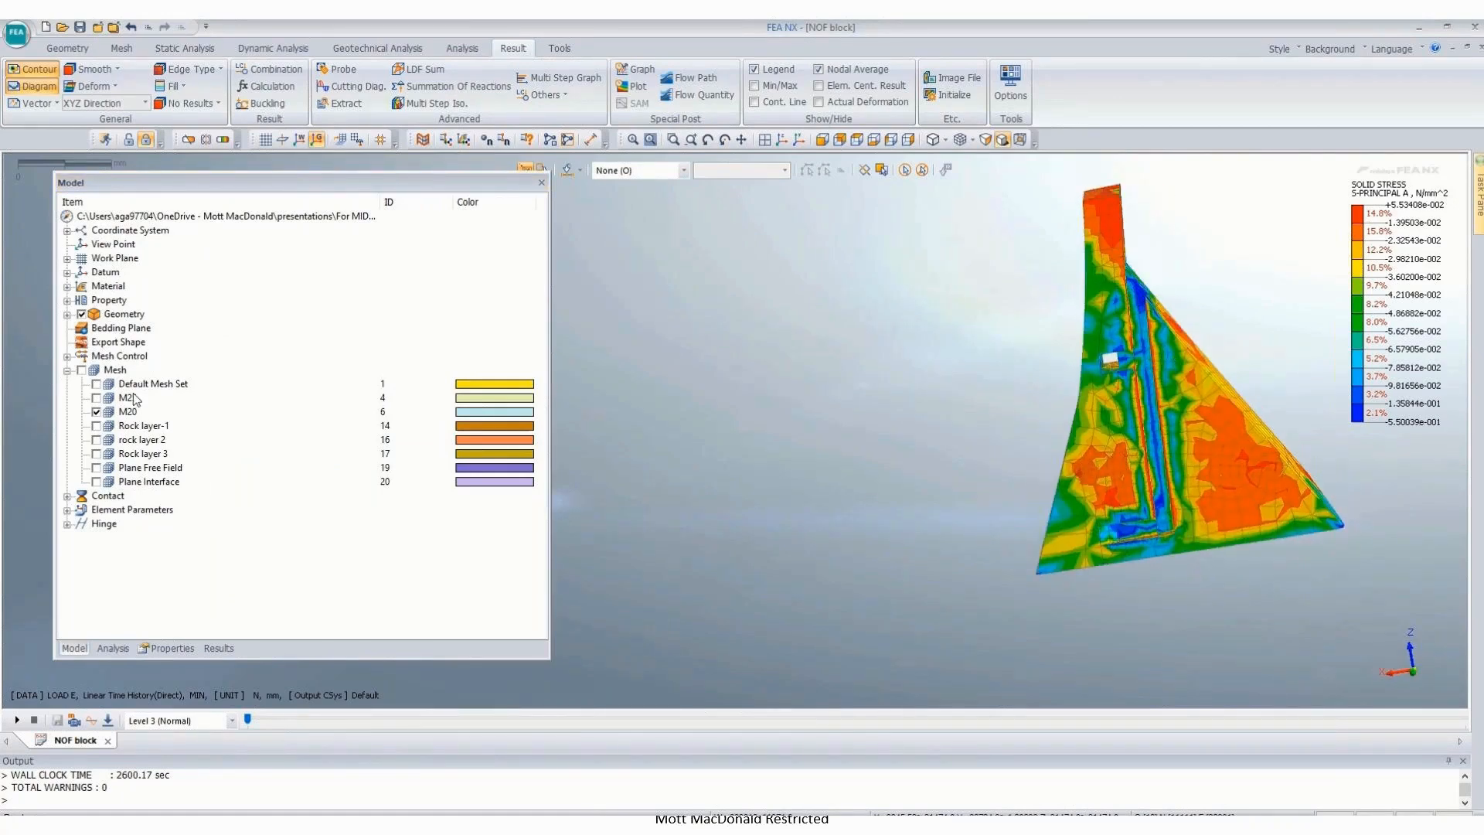
middle_click_drag(1247, 289, 1190, 332)
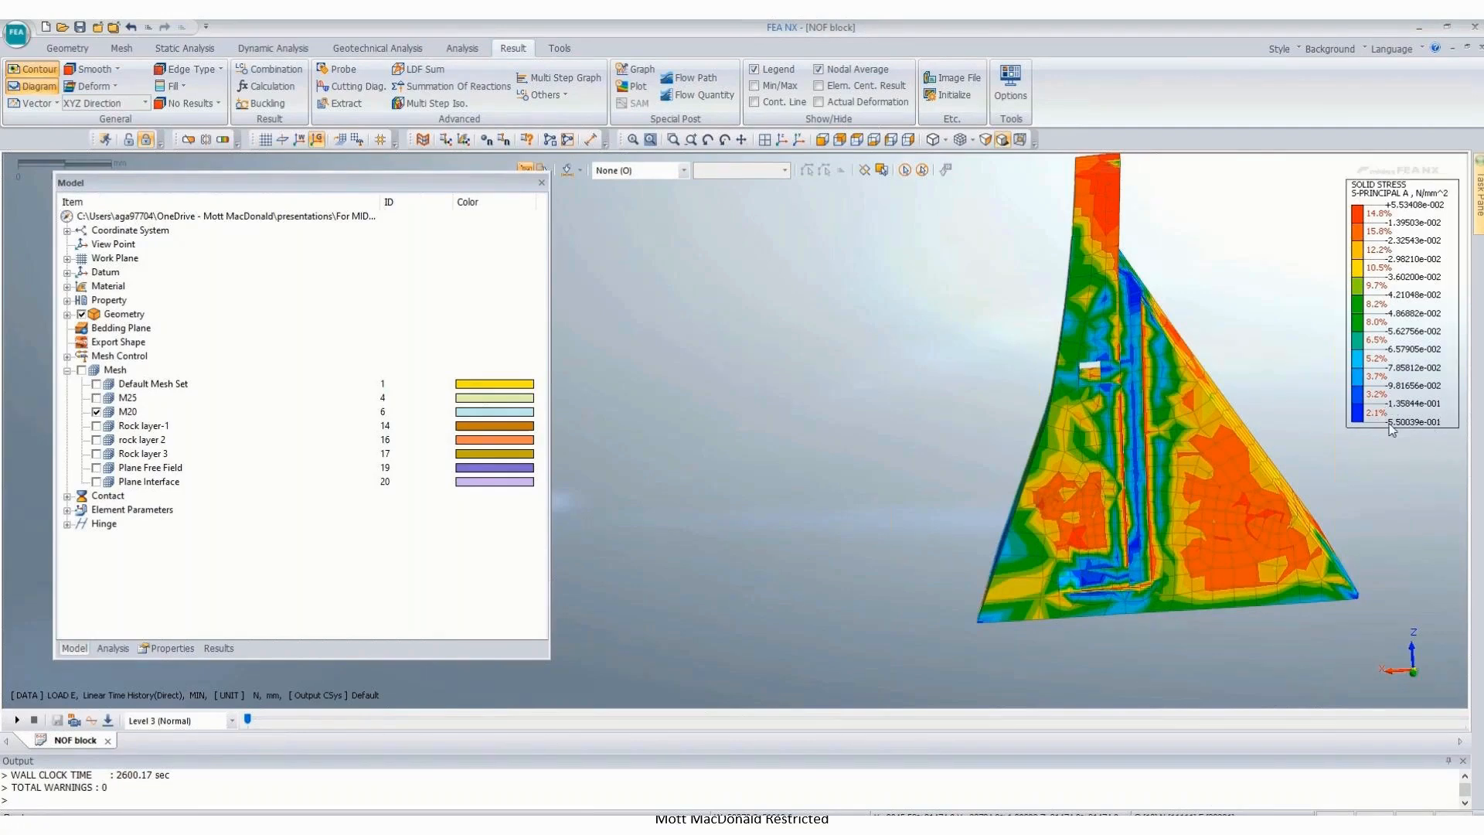
middle_click_drag(1184, 496, 1148, 490)
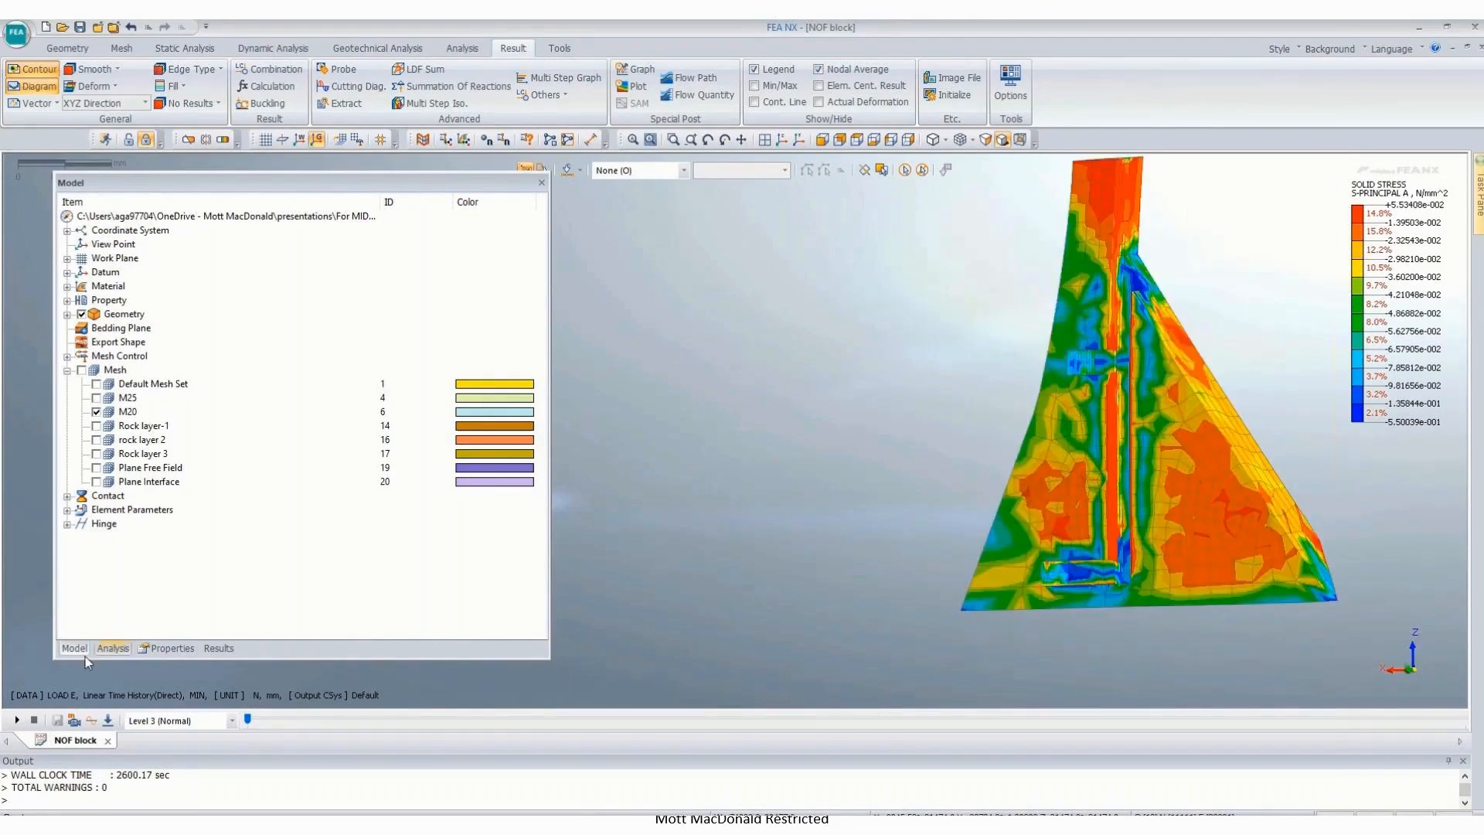
Step: Display the S-PRINCIPAL A (V) solid stress contour from the MAX results
left_click(218, 649)
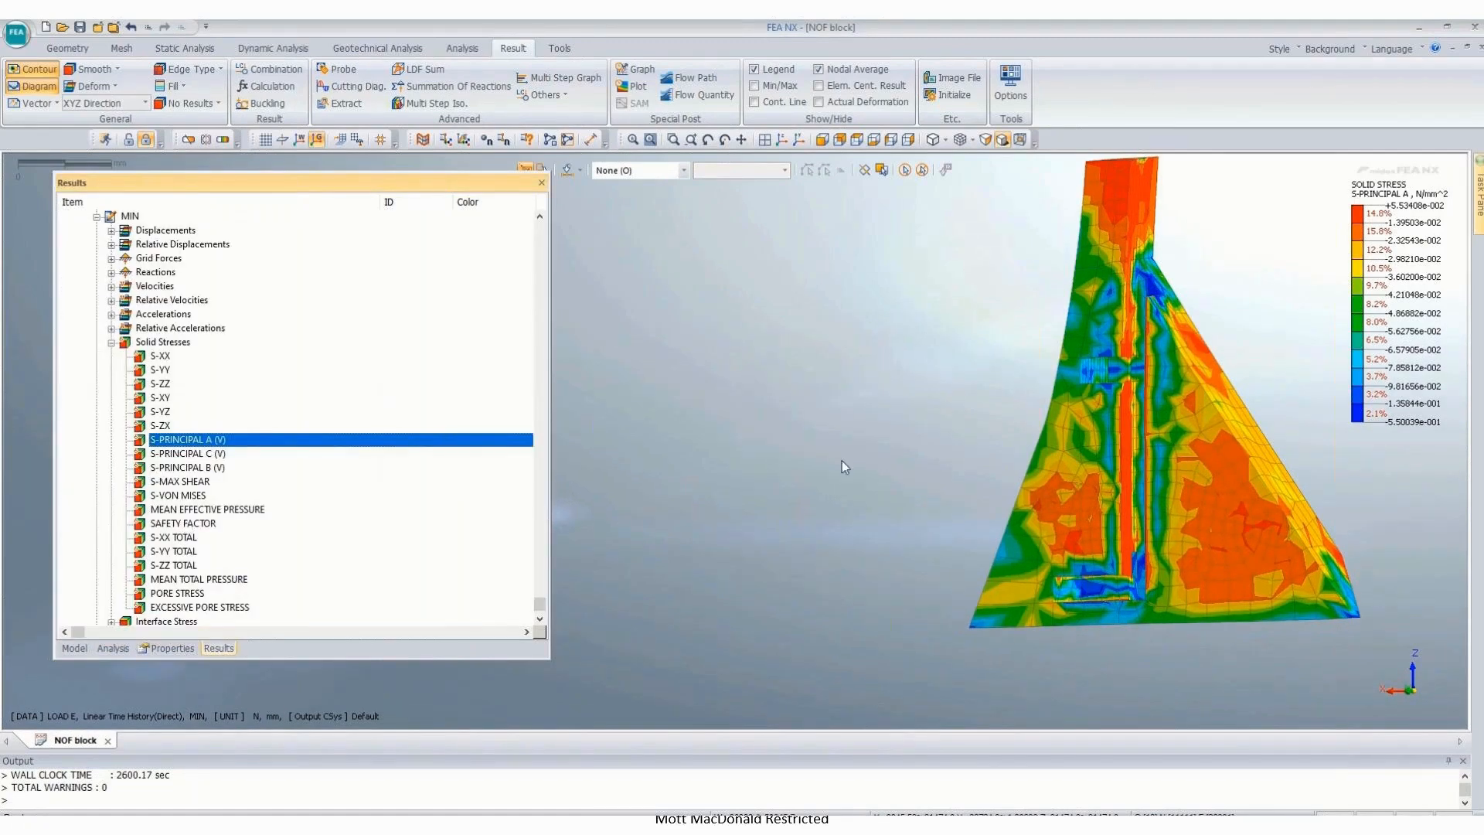
middle_click_drag(842, 461, 952, 527)
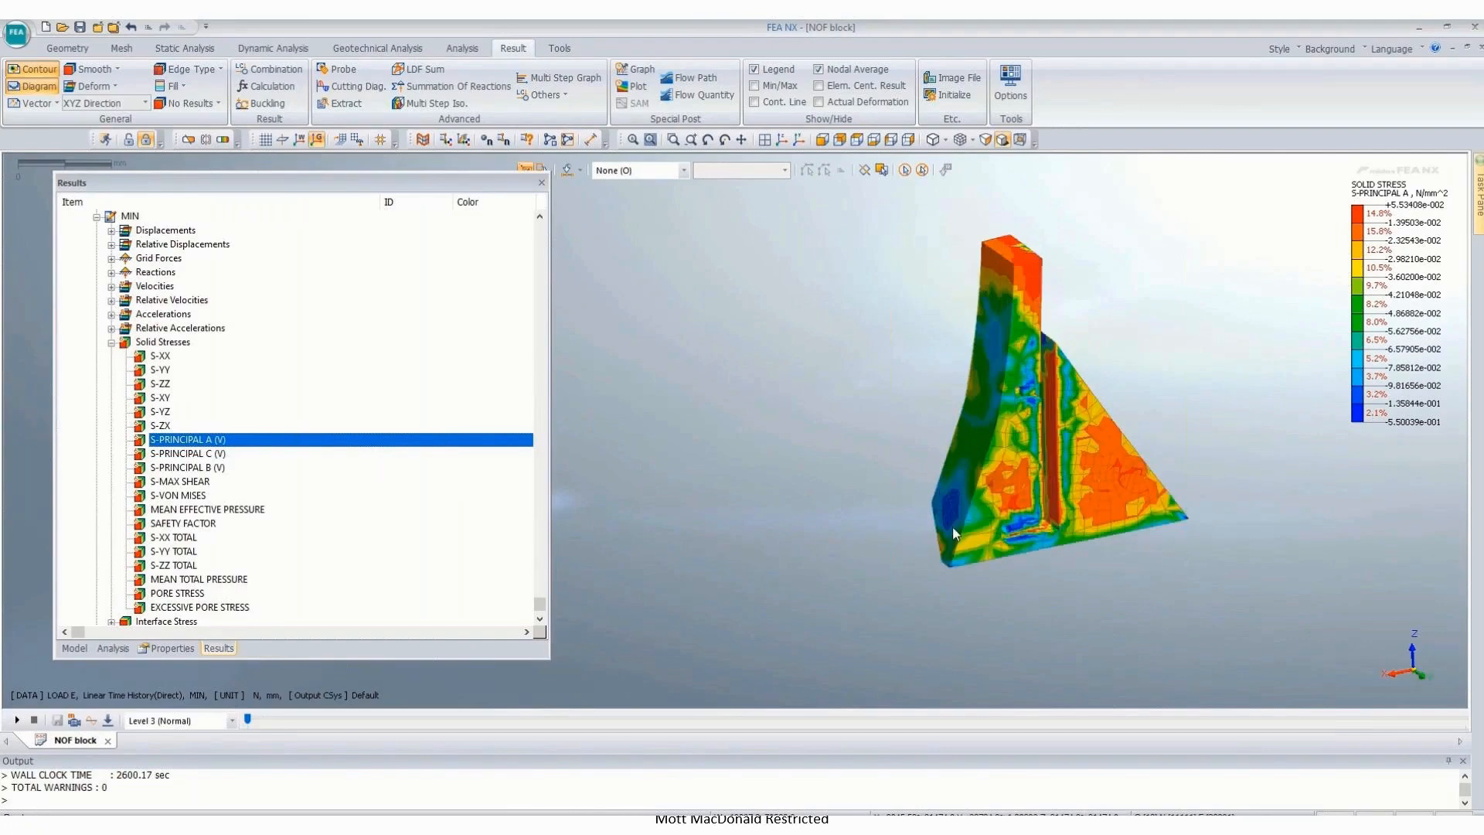
scroll(160, 530, "down", 1)
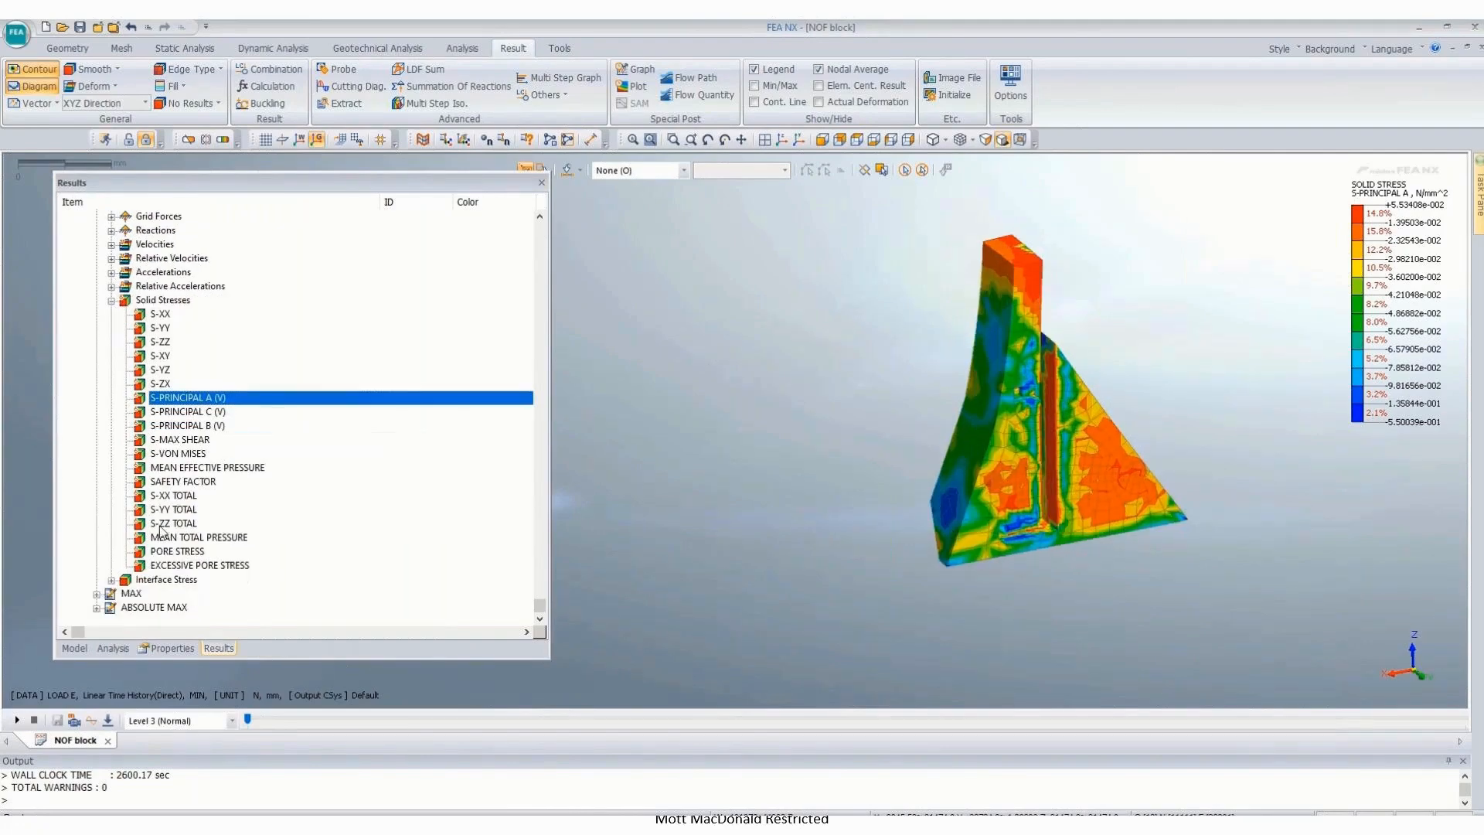
left_click(97, 594)
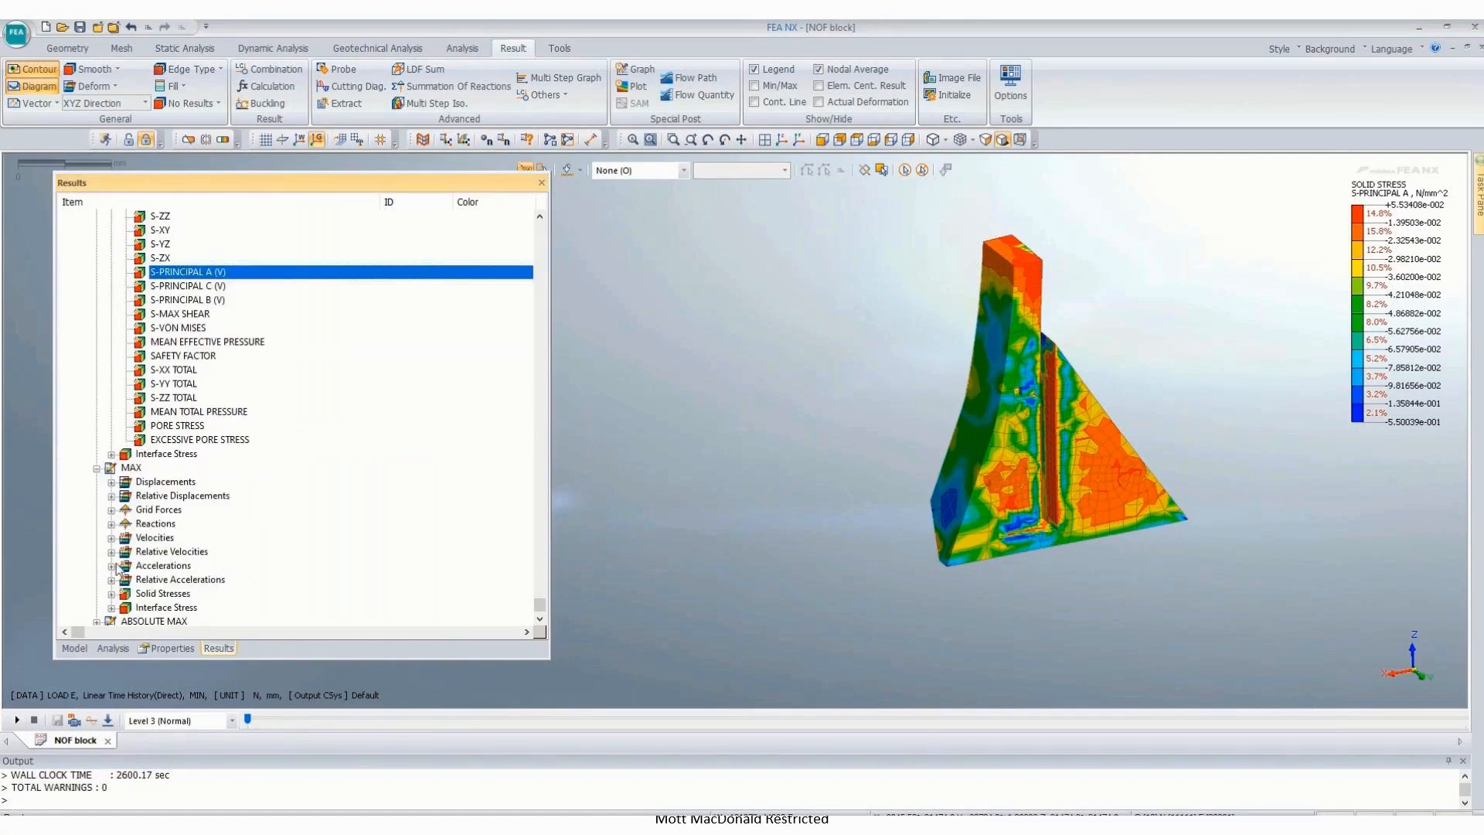
left_click(112, 593)
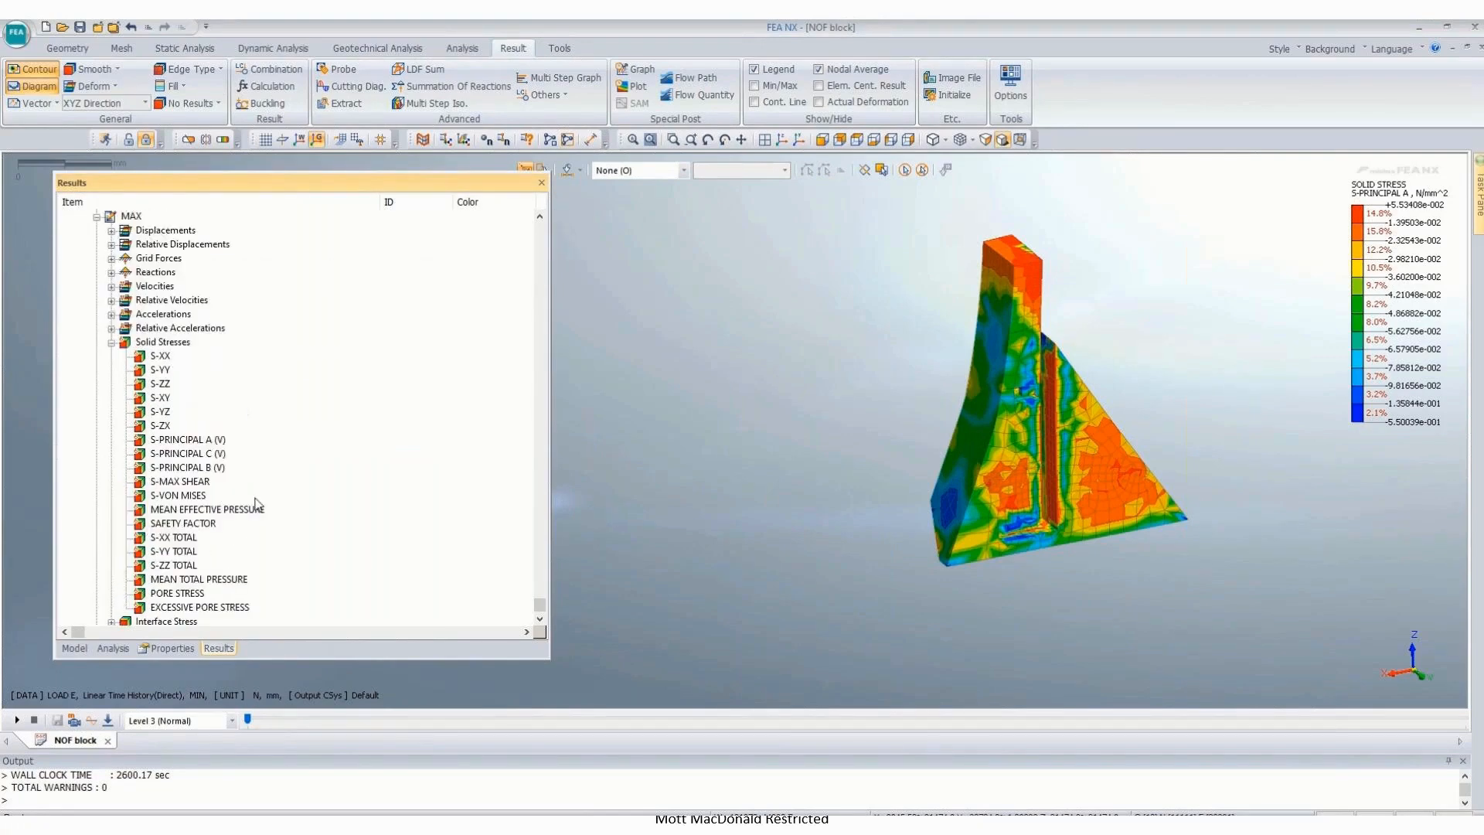
double_click(188, 439)
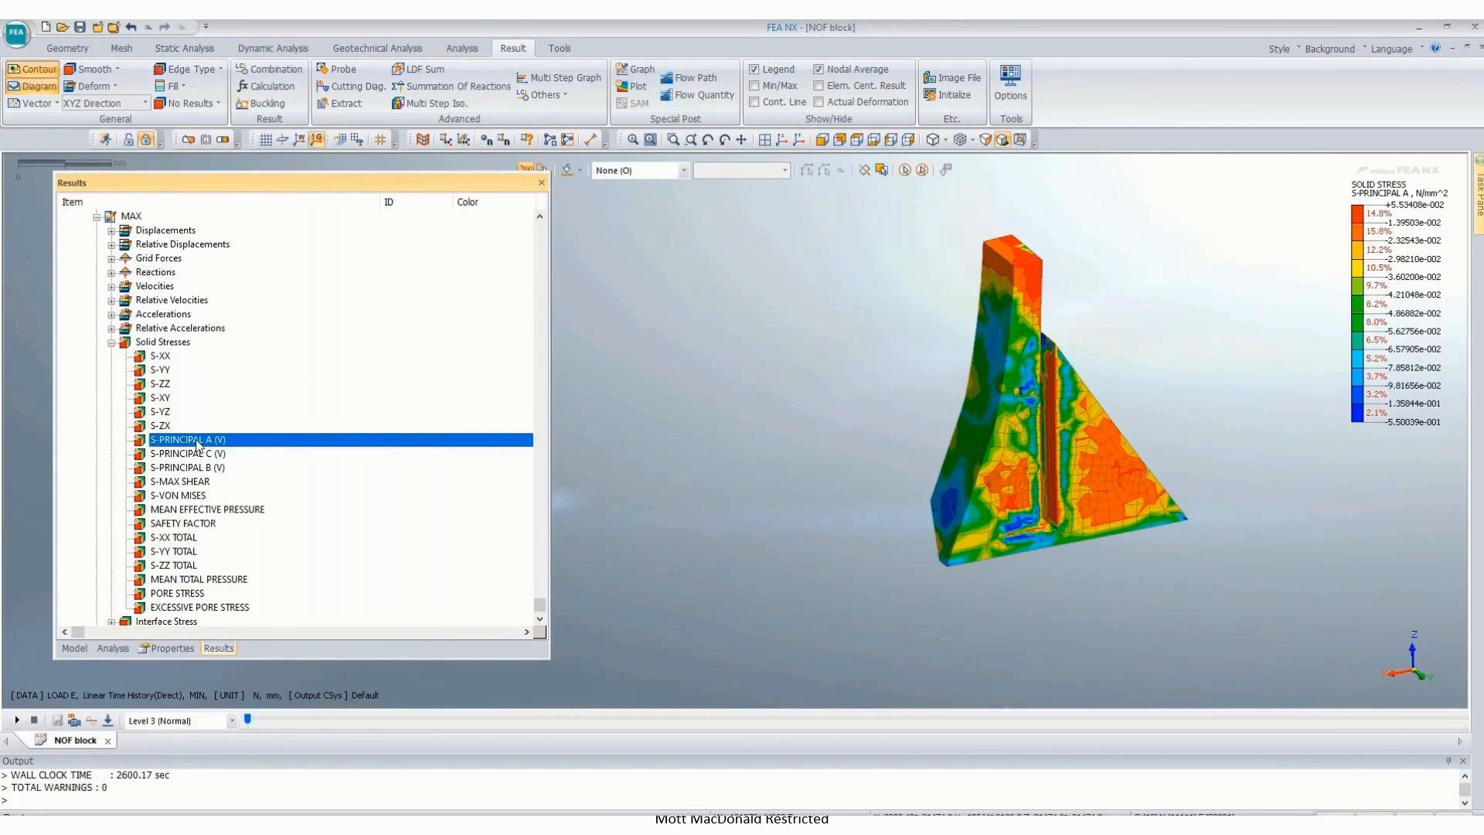
Step: Apply Auto-Range to the maximum stress legend and examine the contour on the dam's side and sloping face
right_click(1378, 298)
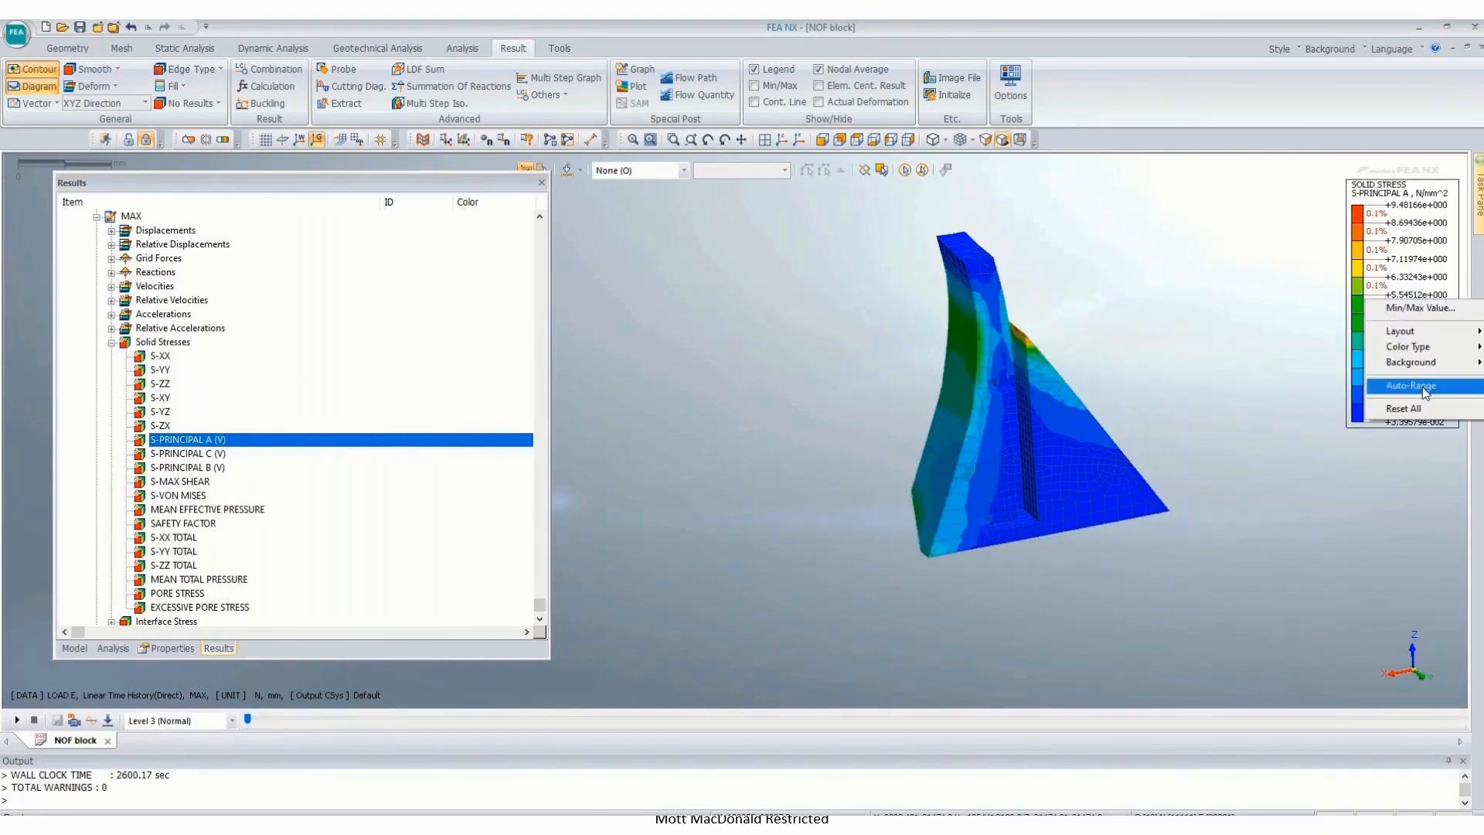
left_click(1391, 389)
middle_click_drag(1159, 422, 1186, 298)
scroll(853, 458, "up", 1)
scroll(853, 458, "up", 2)
scroll(1376, 293, "down", 1)
scroll(1376, 293, "down", 1)
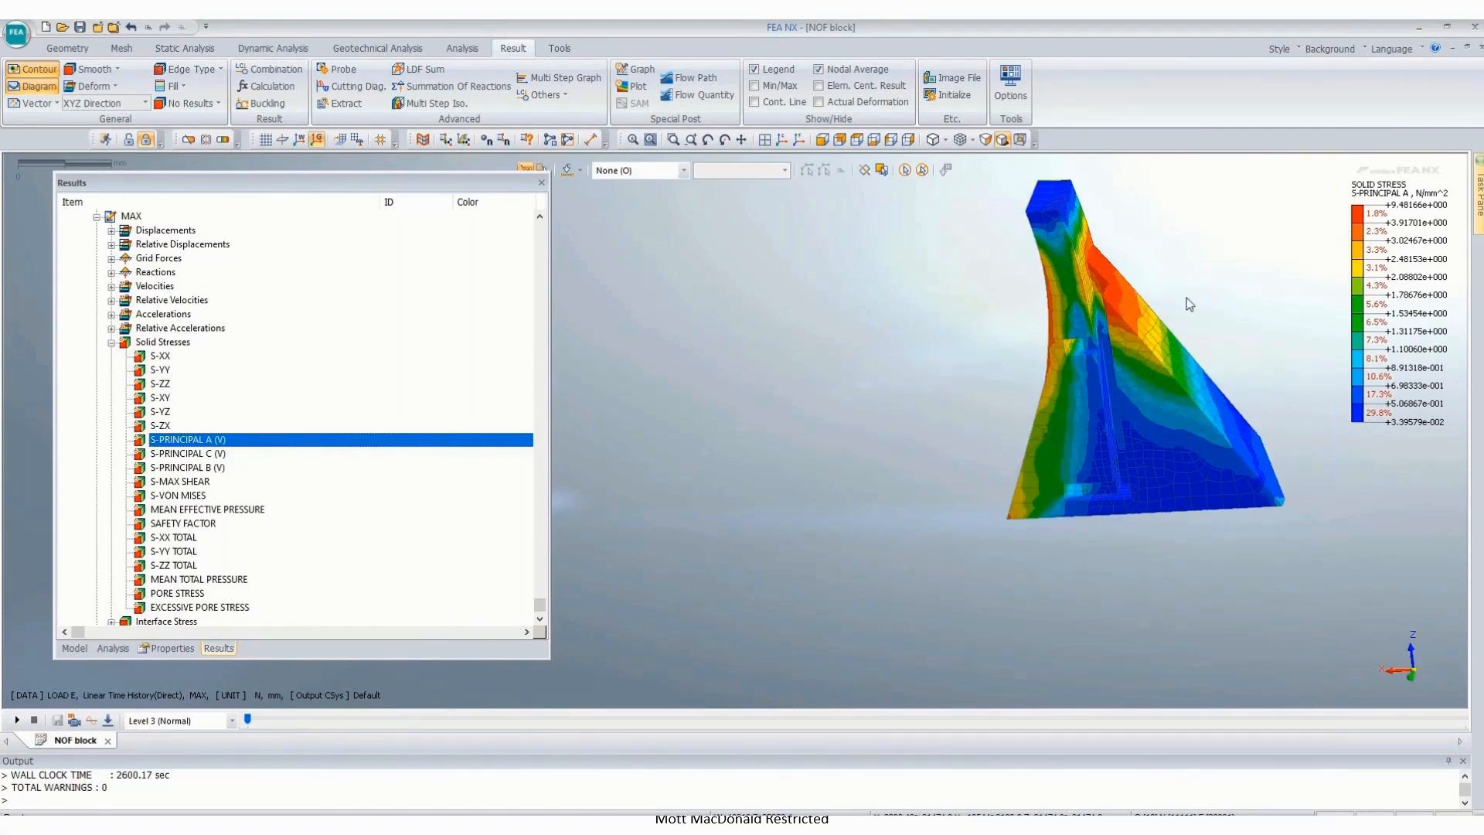
Step: Probe the maximum S-PRINCIPAL A stress on the dam and examine its location where the sloping face meets the neck
left_click(355, 87)
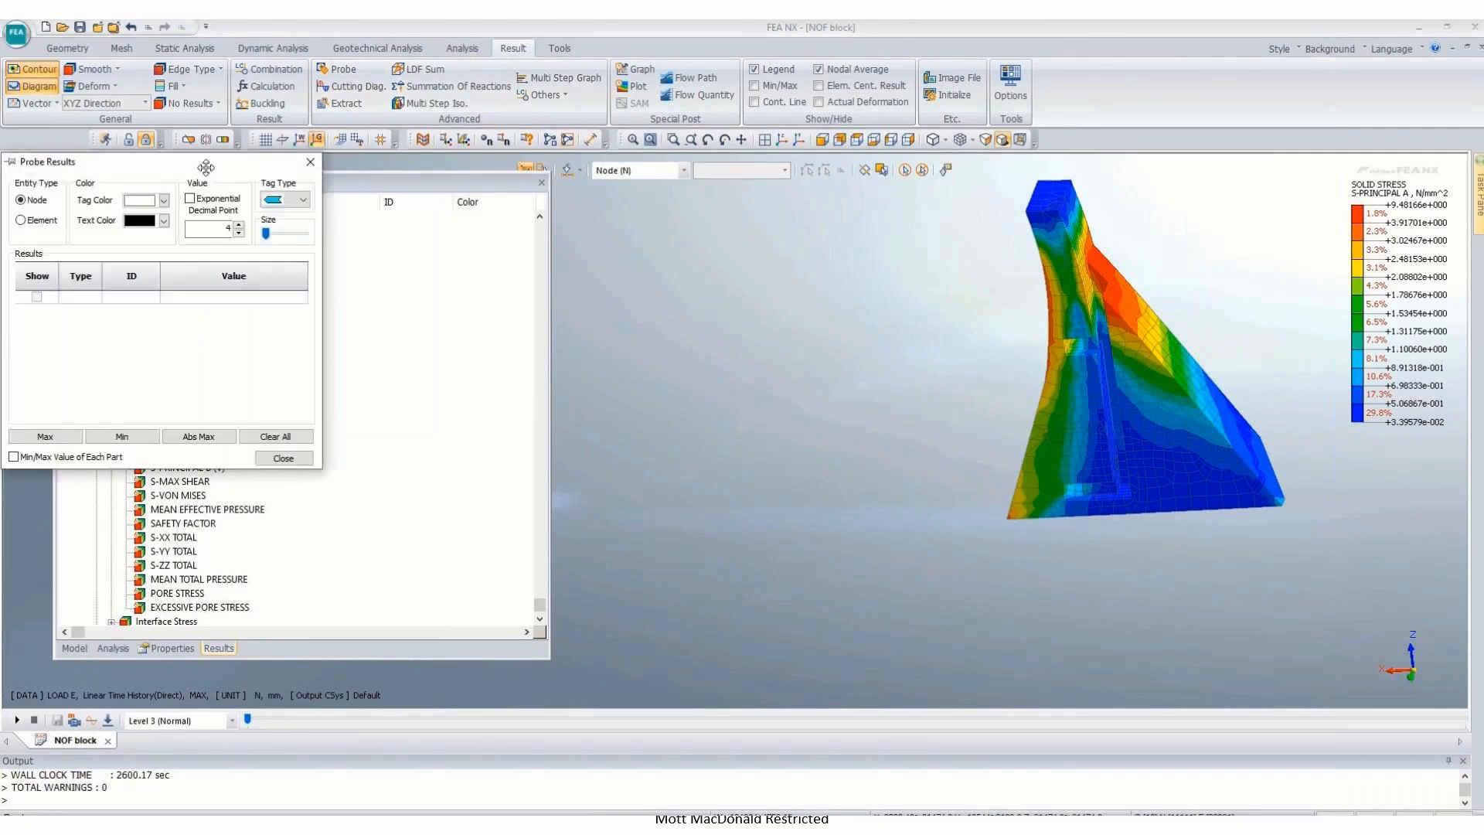
left_click(45, 435)
scroll(1236, 280, "up", 5)
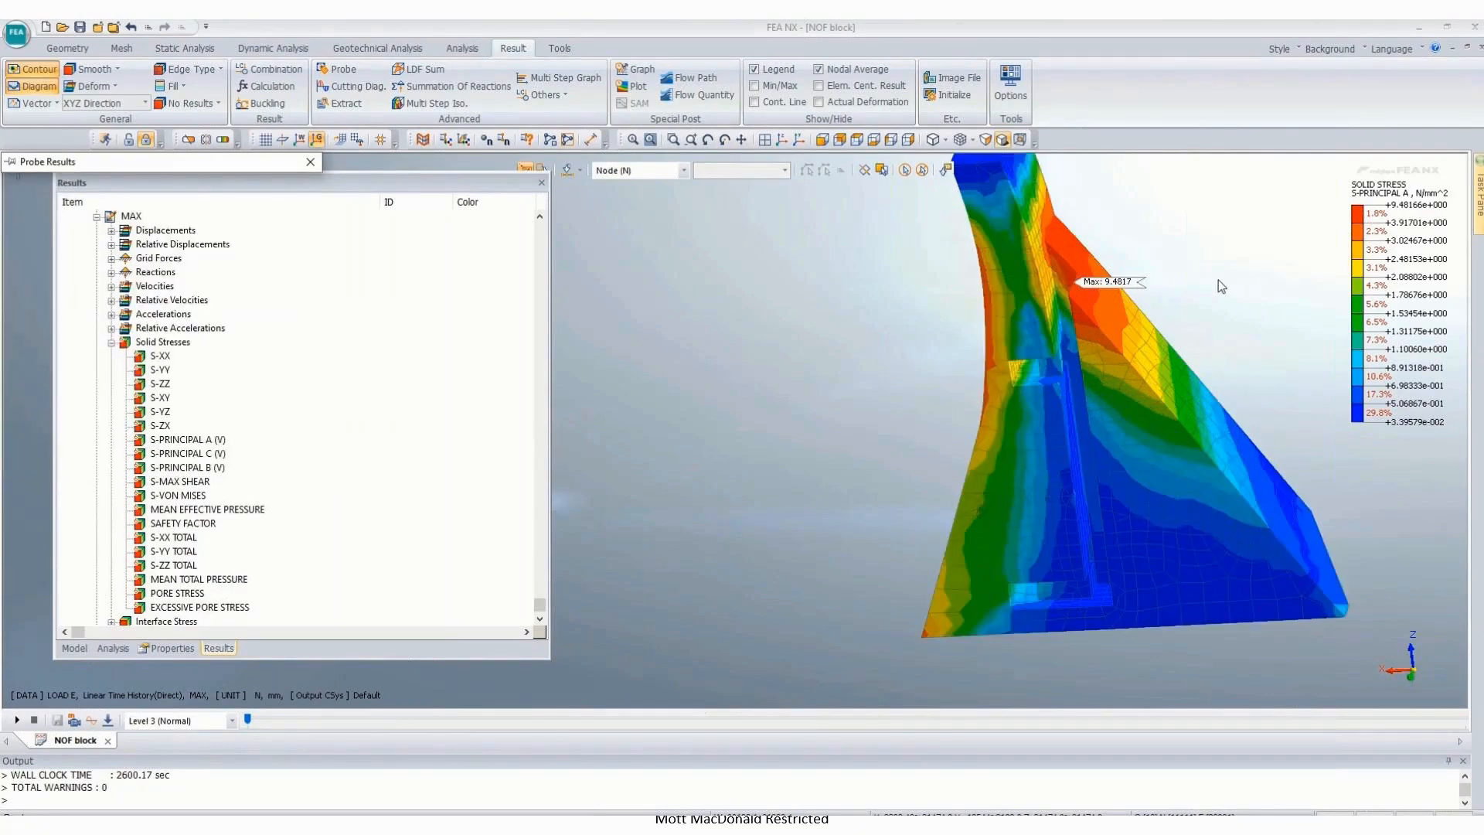
scroll(1096, 232, "up", 2)
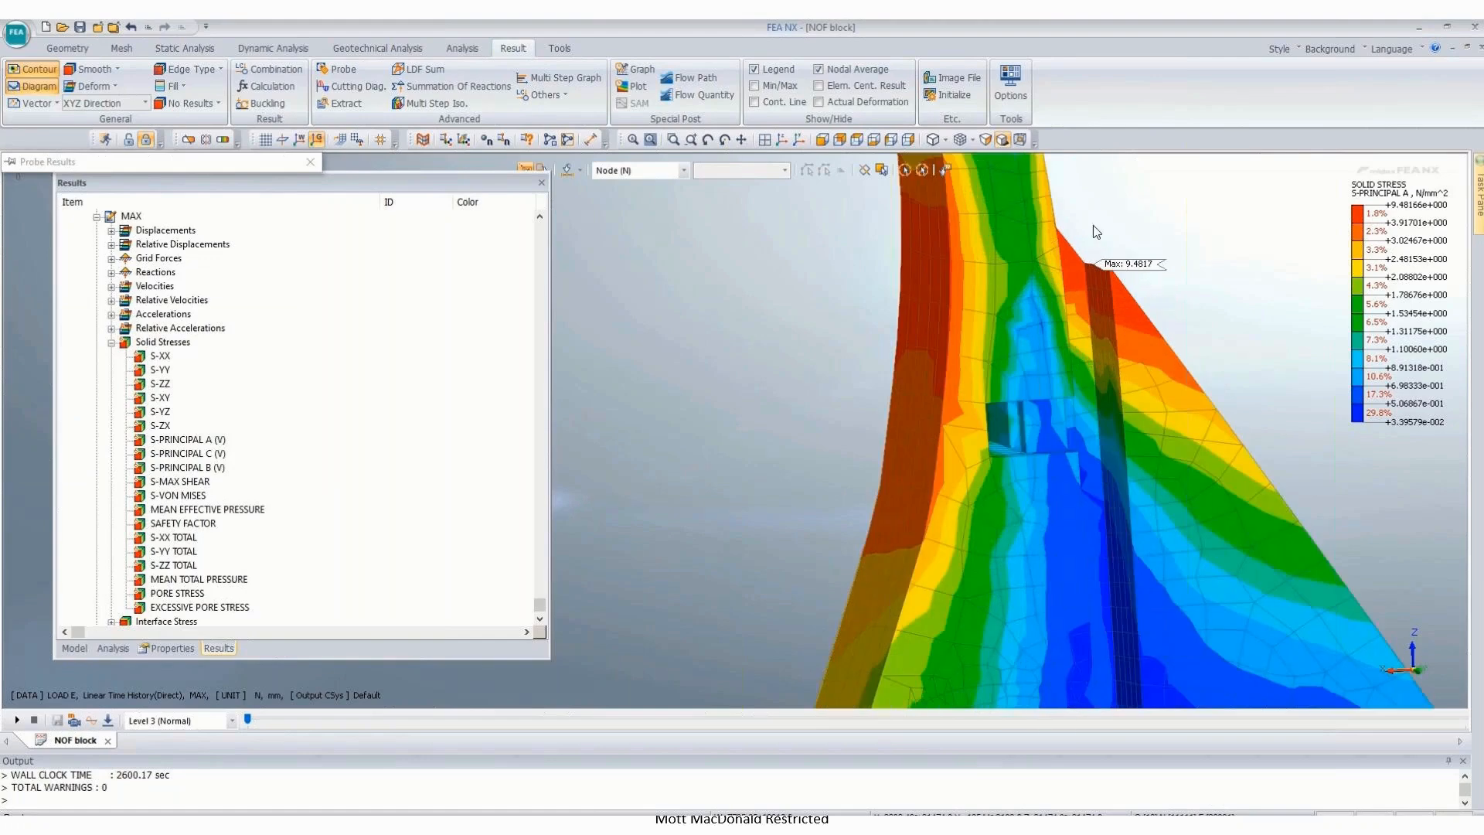
scroll(1107, 283, "up", 1)
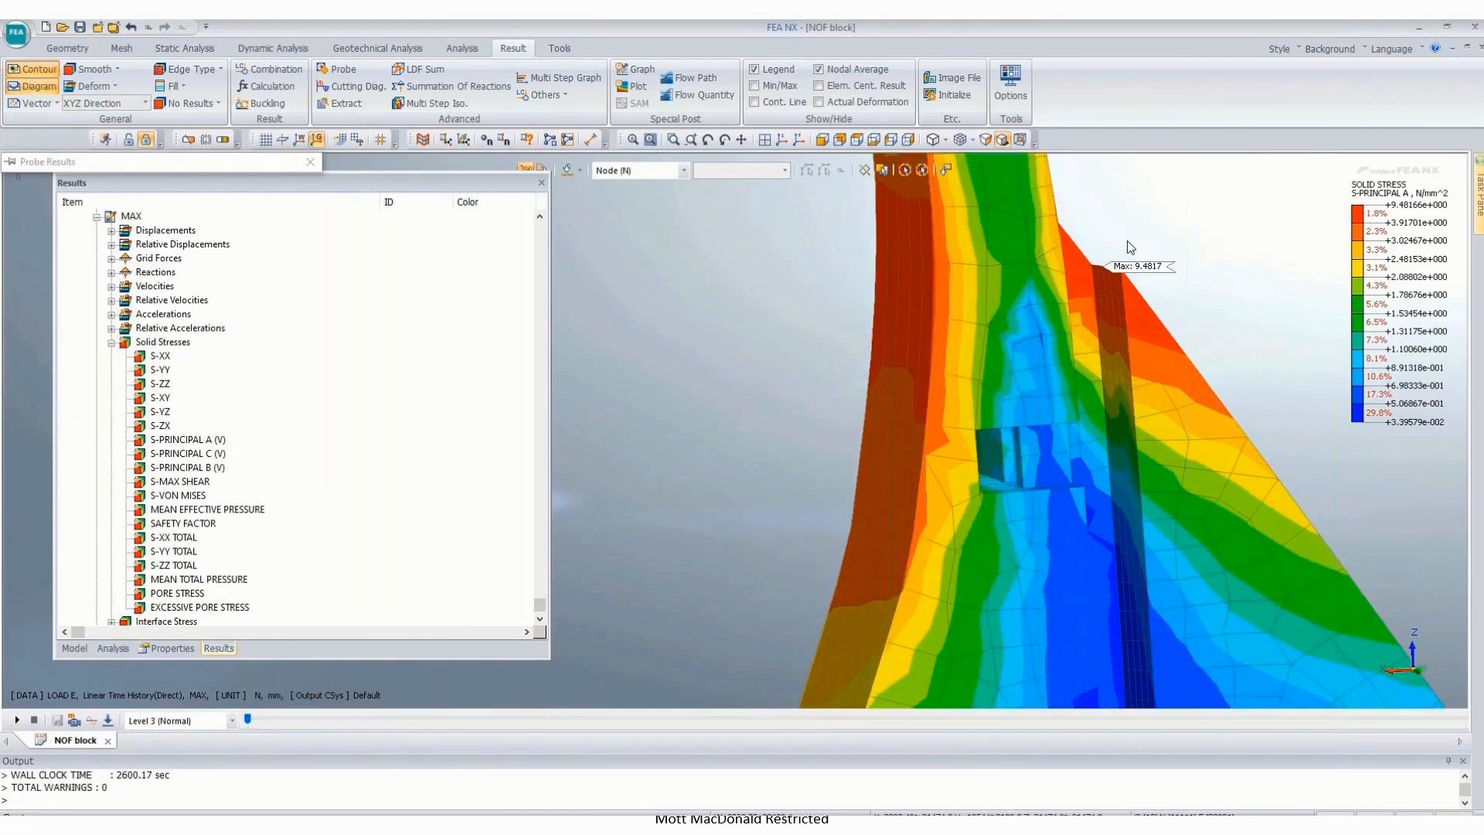
scroll(1130, 247, "down", 2)
Step: Probe the nodal principal stresses at several points down the dam's curved face toward the base
middle_click_drag(1163, 223, 972, 278)
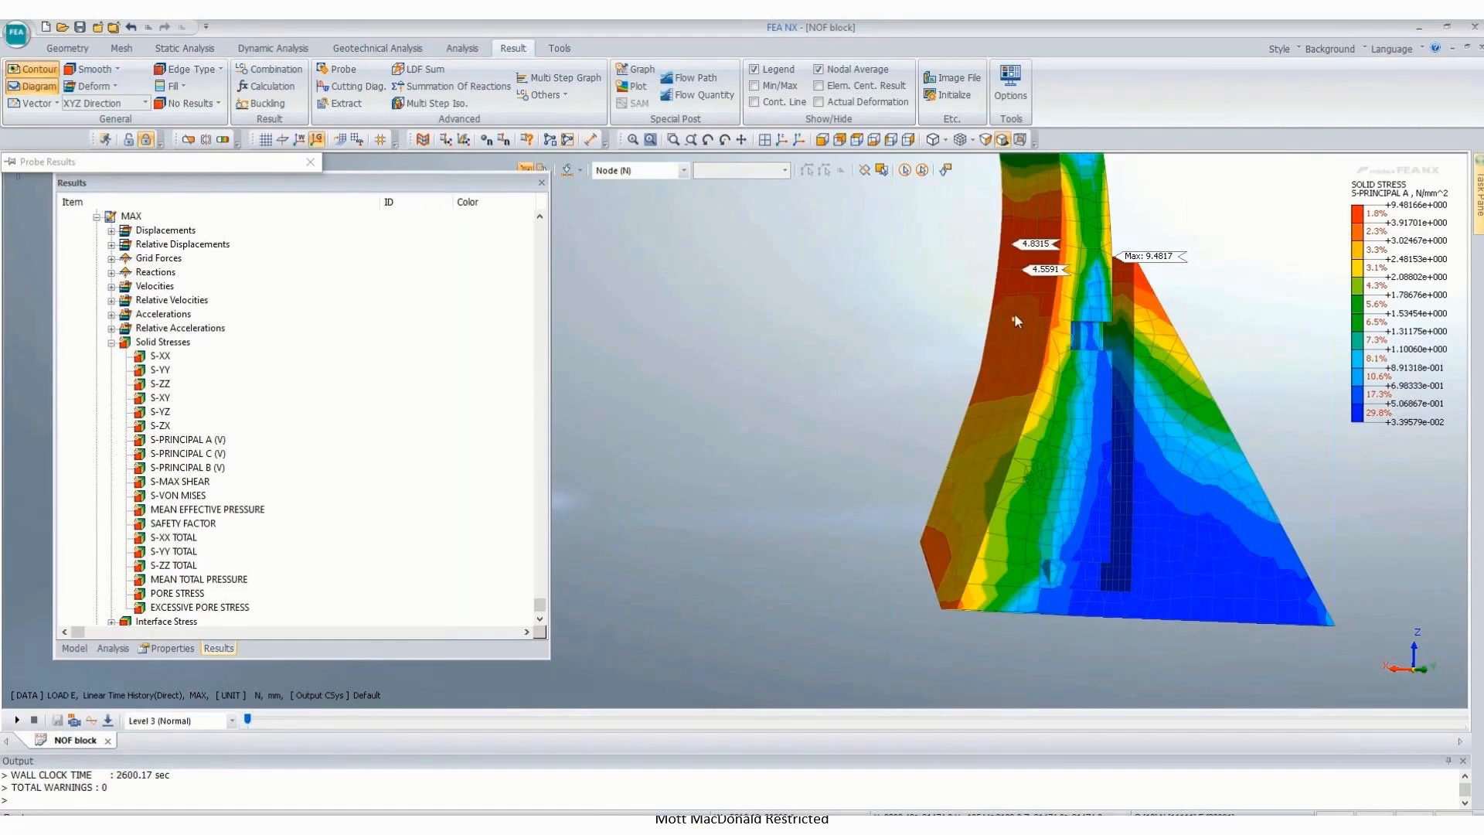
left_click(992, 436)
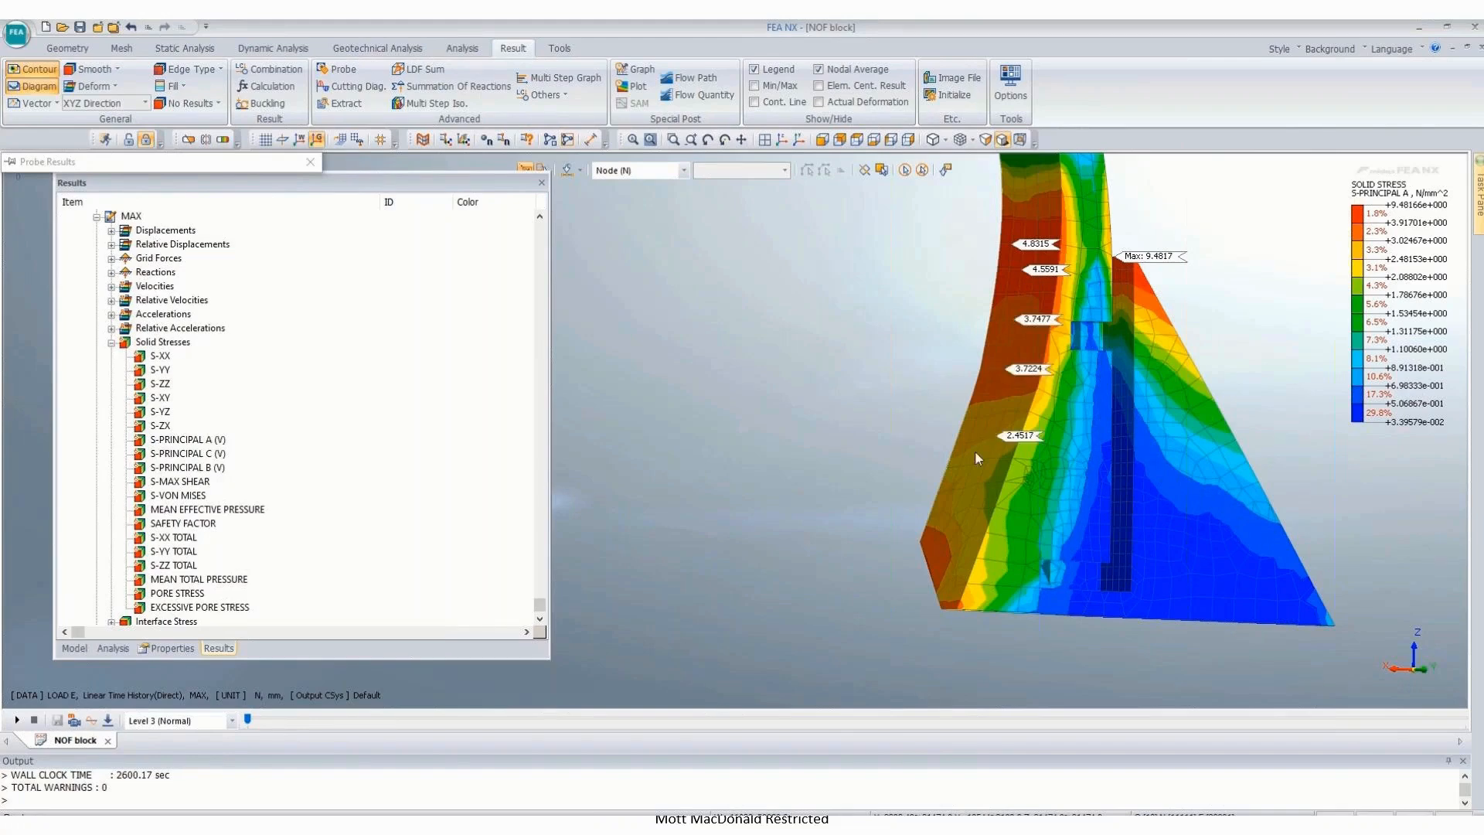
left_click(957, 517)
middle_click_drag(957, 518, 957, 572)
scroll(956, 572, "down", 2)
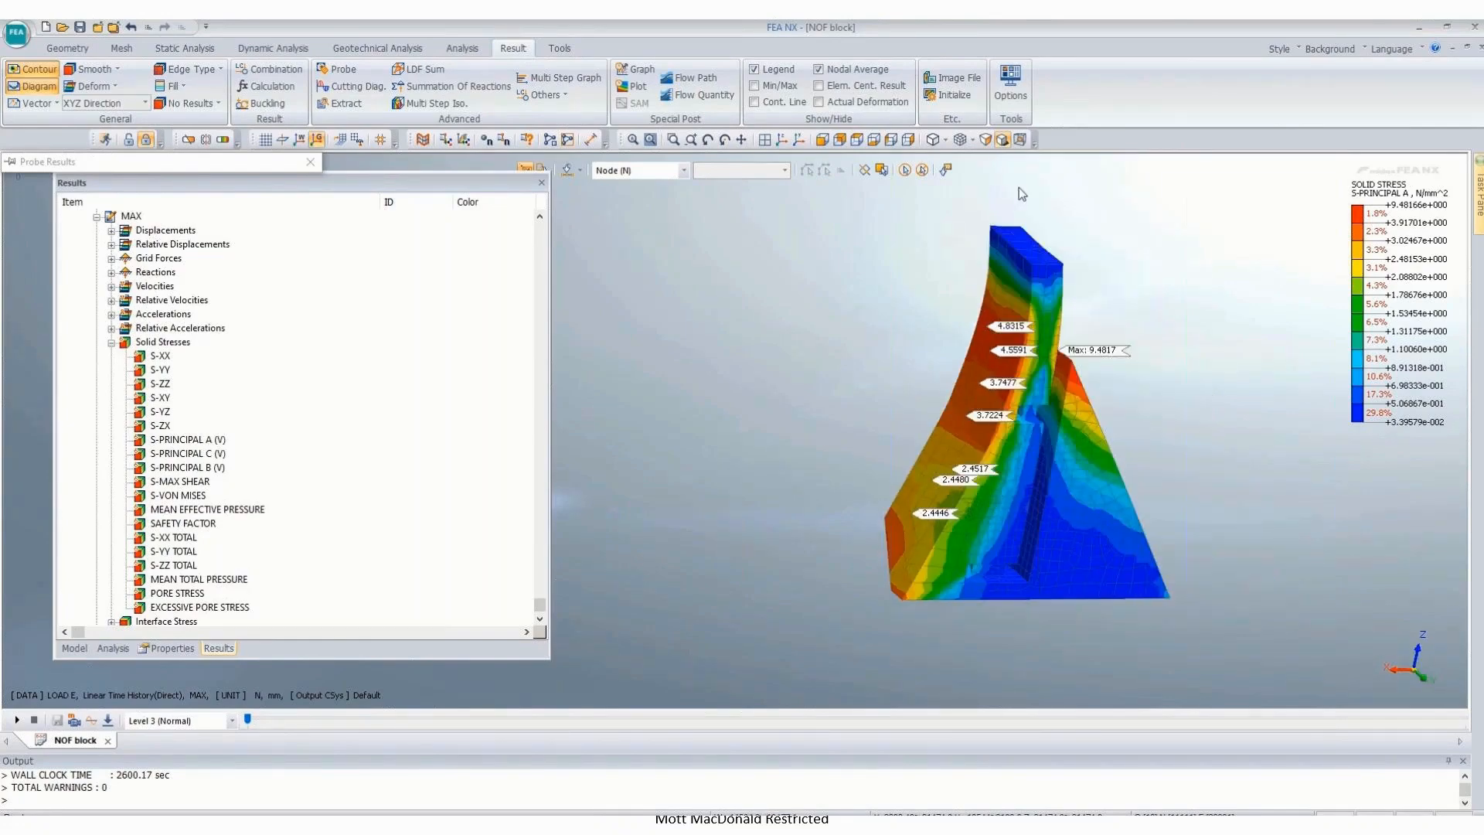
Step: Probe additional nodes on the upper and middle curved face, review the listed node IDs and values, and close the probe
scroll(1003, 279, "up", 2)
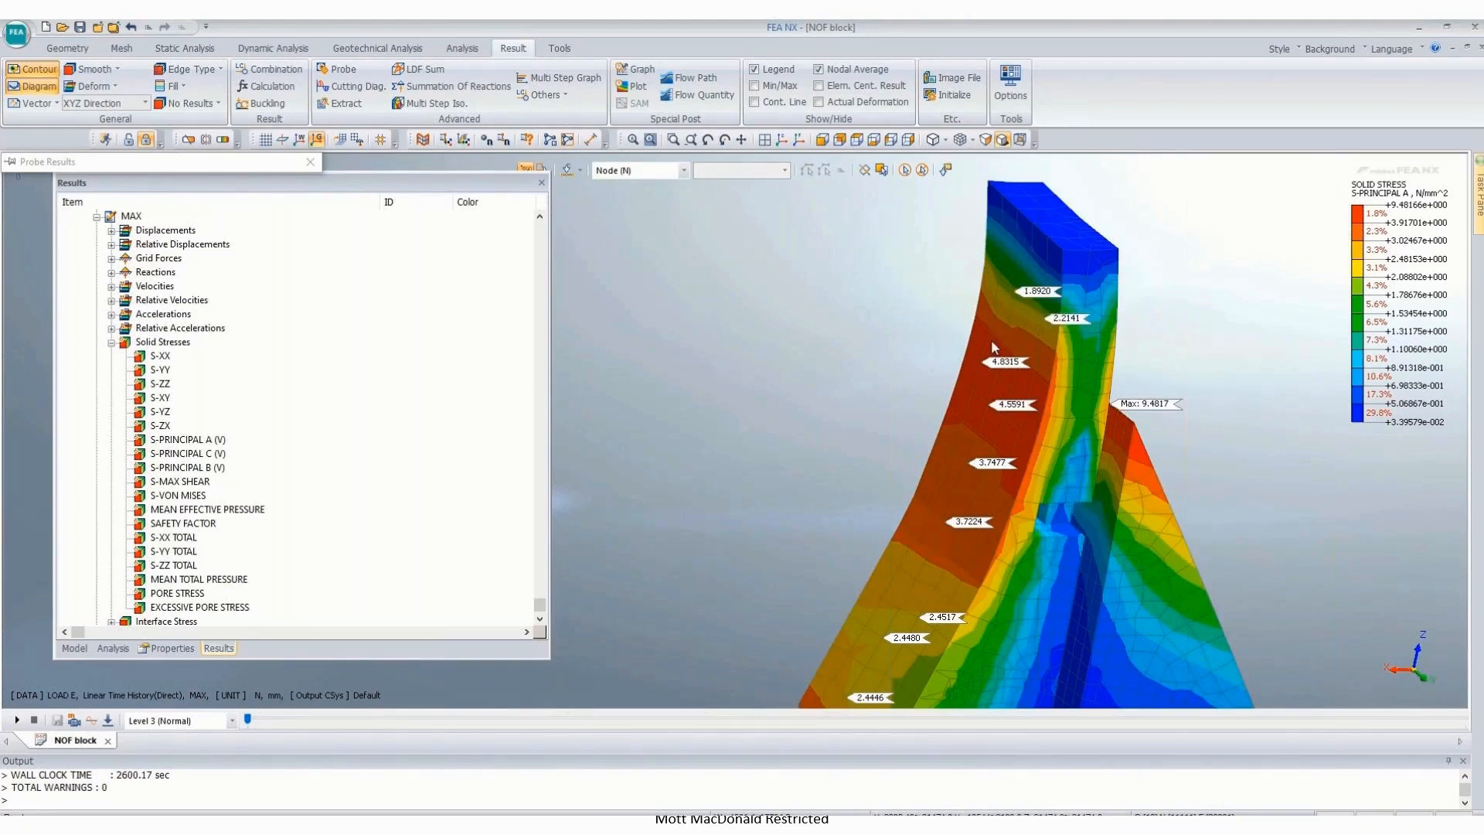
scroll(986, 292, "down", 2)
scroll(954, 411, "up", 2)
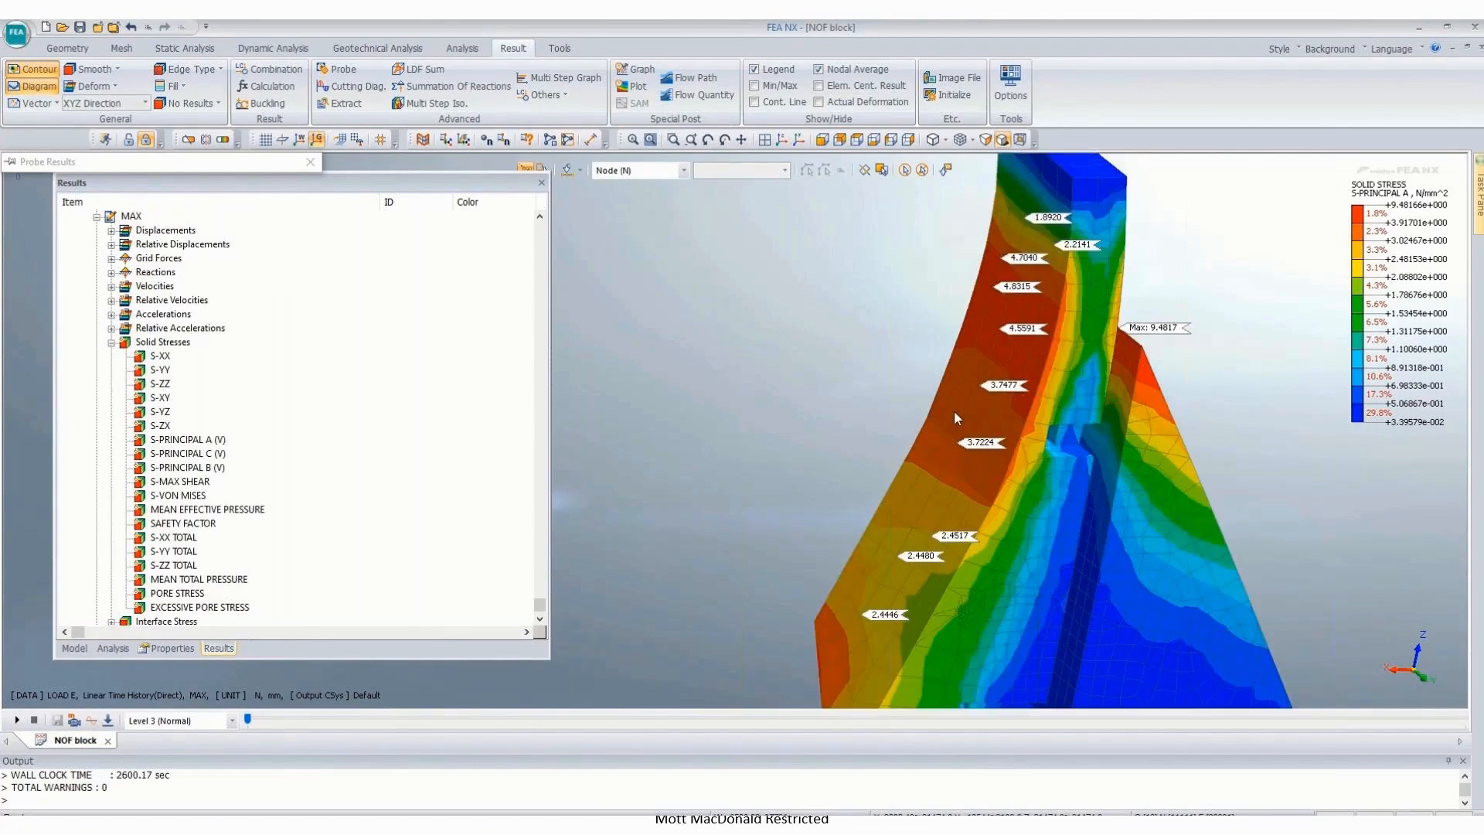
left_click(929, 456)
scroll(1118, 280, "up", 1)
scroll(1097, 248, "up", 2)
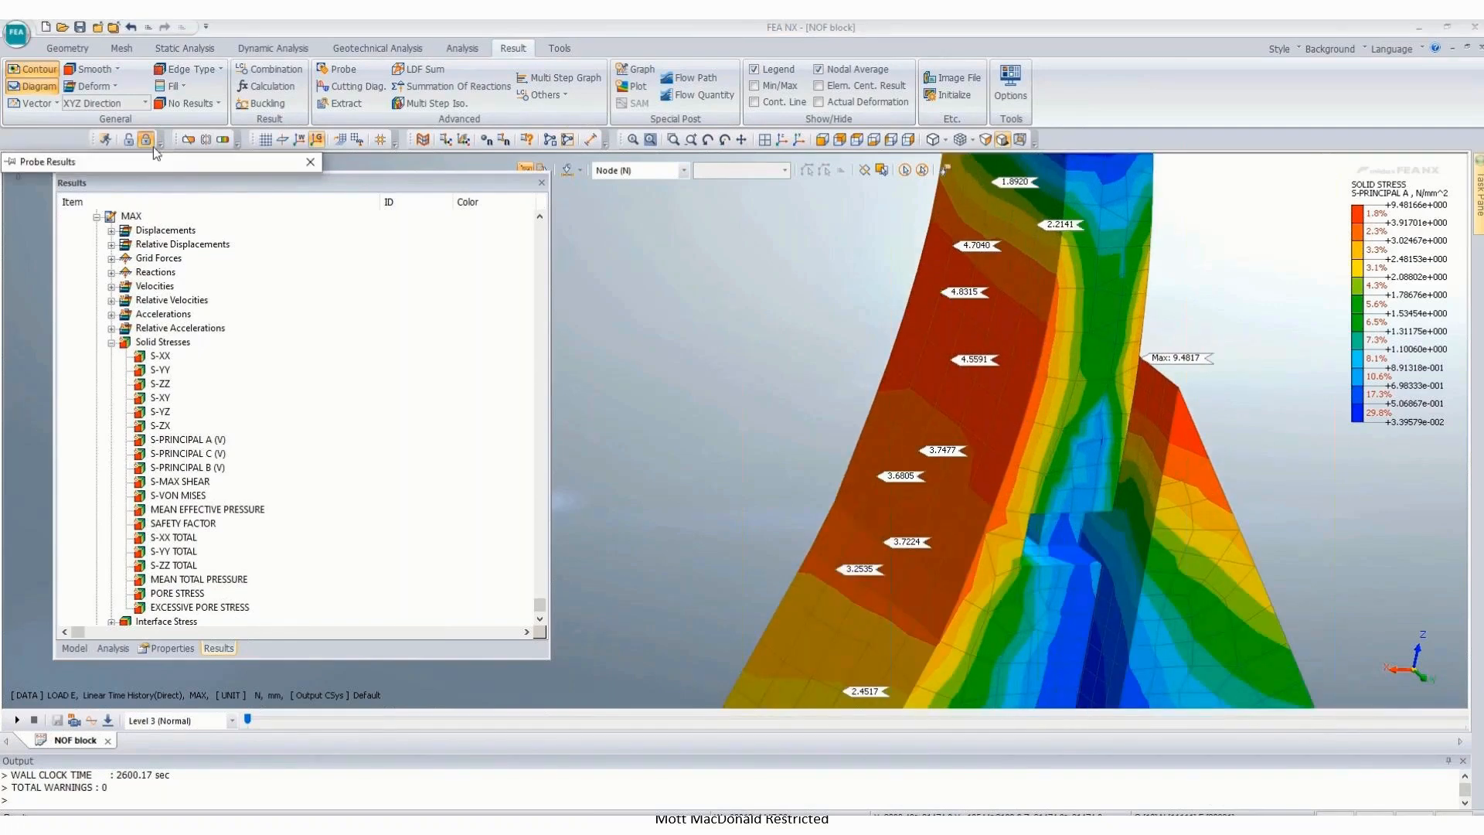
mouse_move(161, 166)
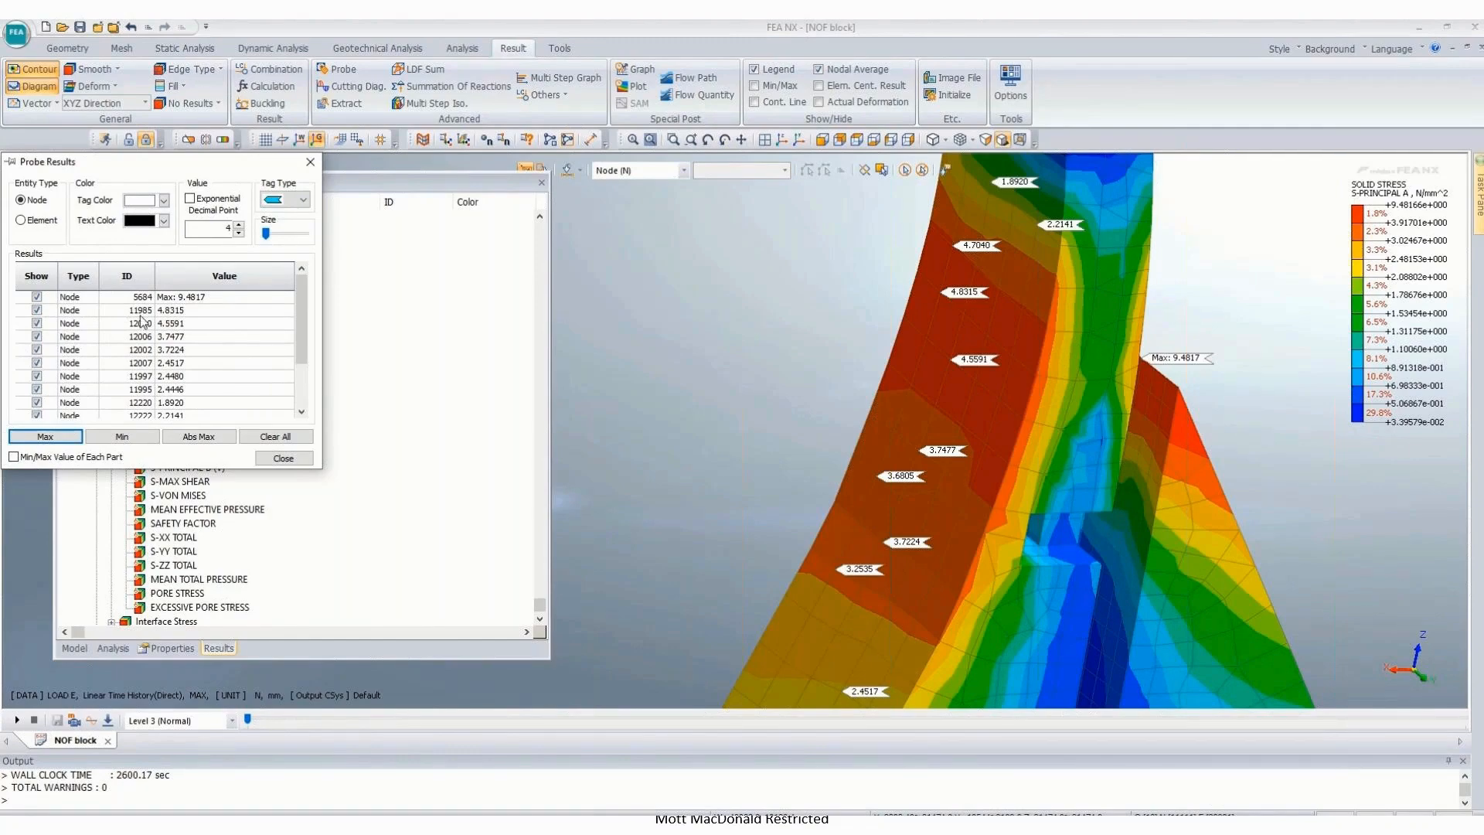
left_click(310, 162)
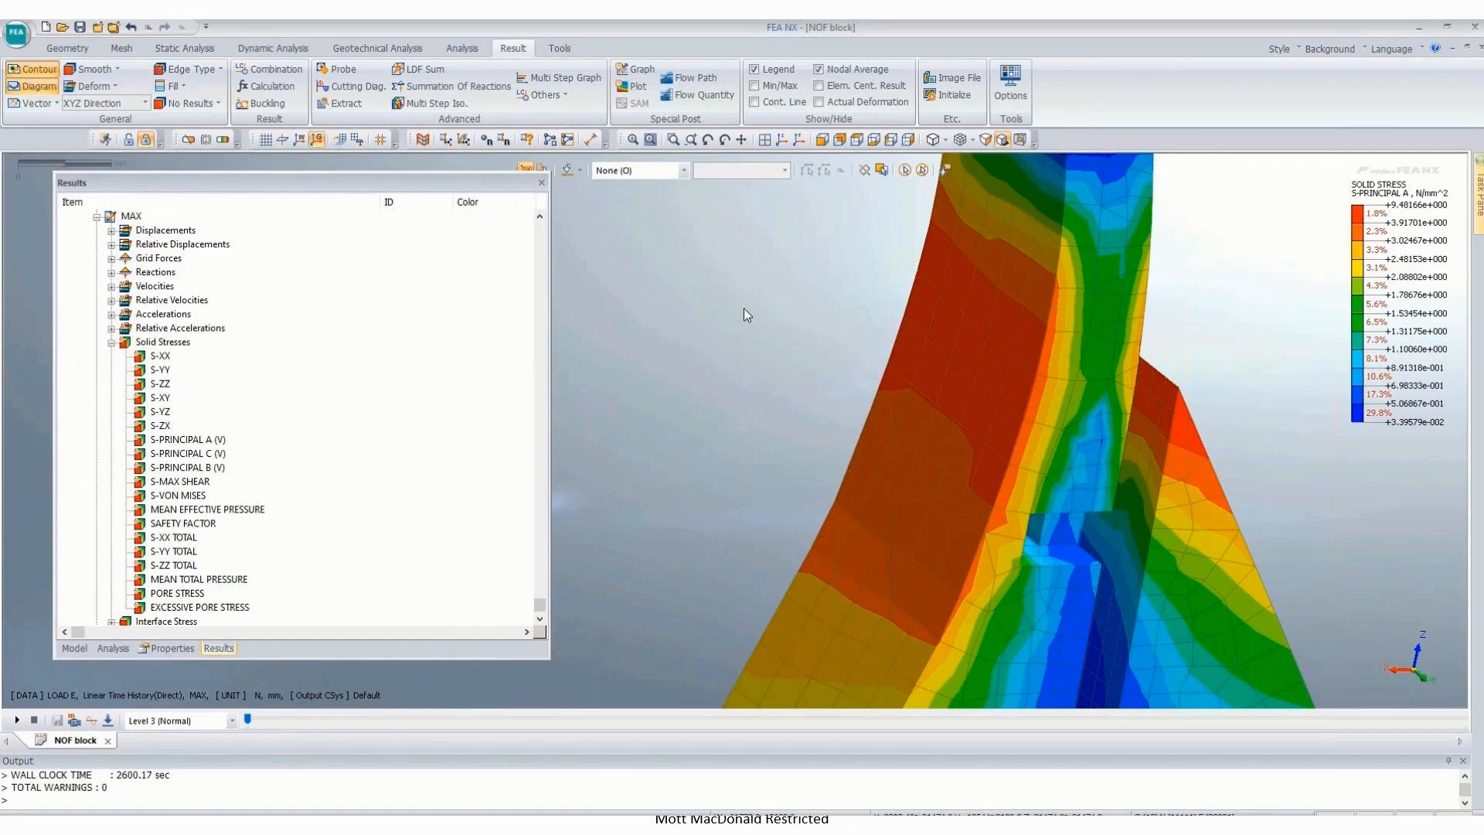
scroll(853, 328, "down", 3)
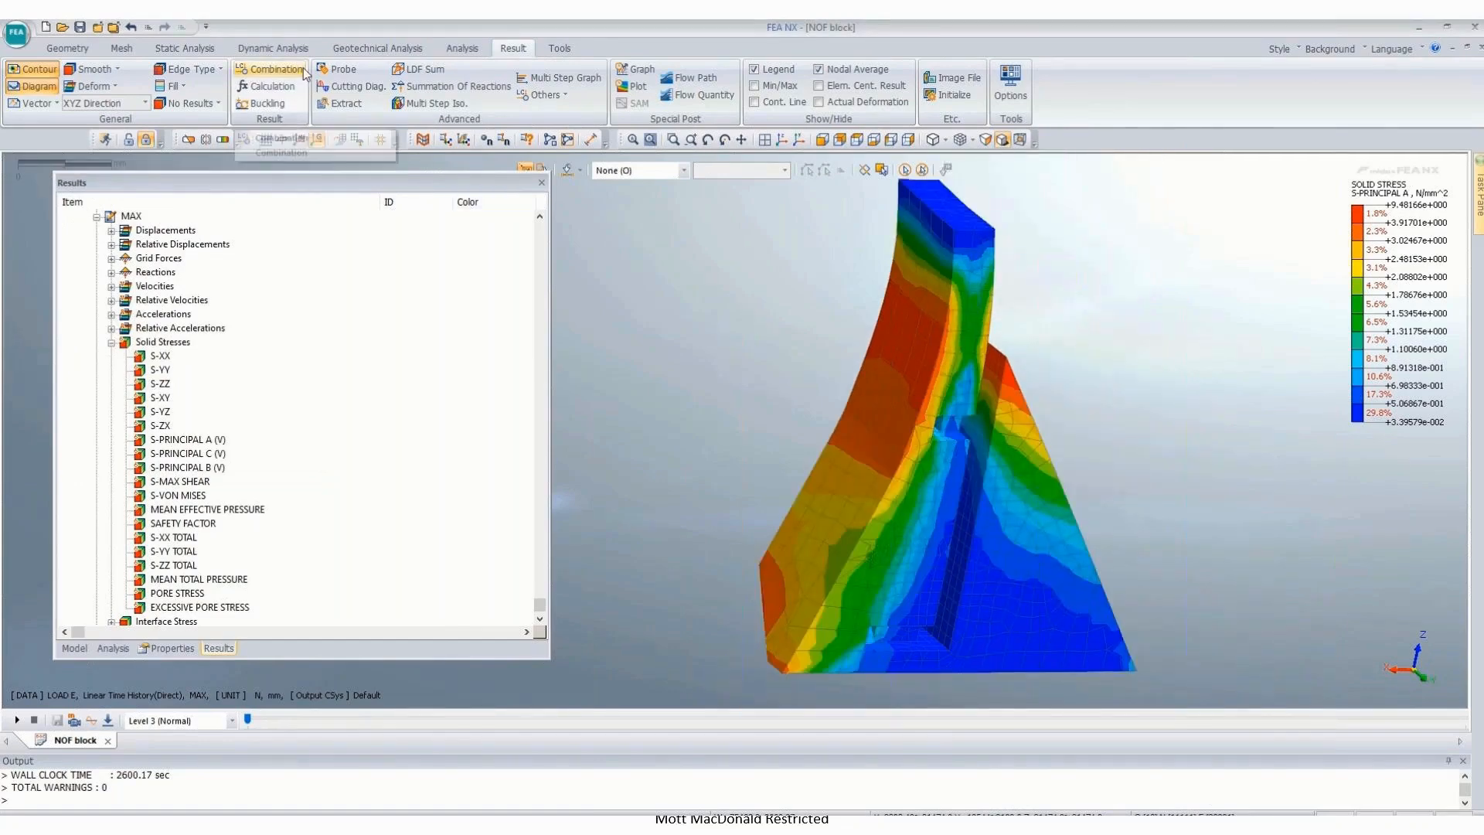
left_click(354, 111)
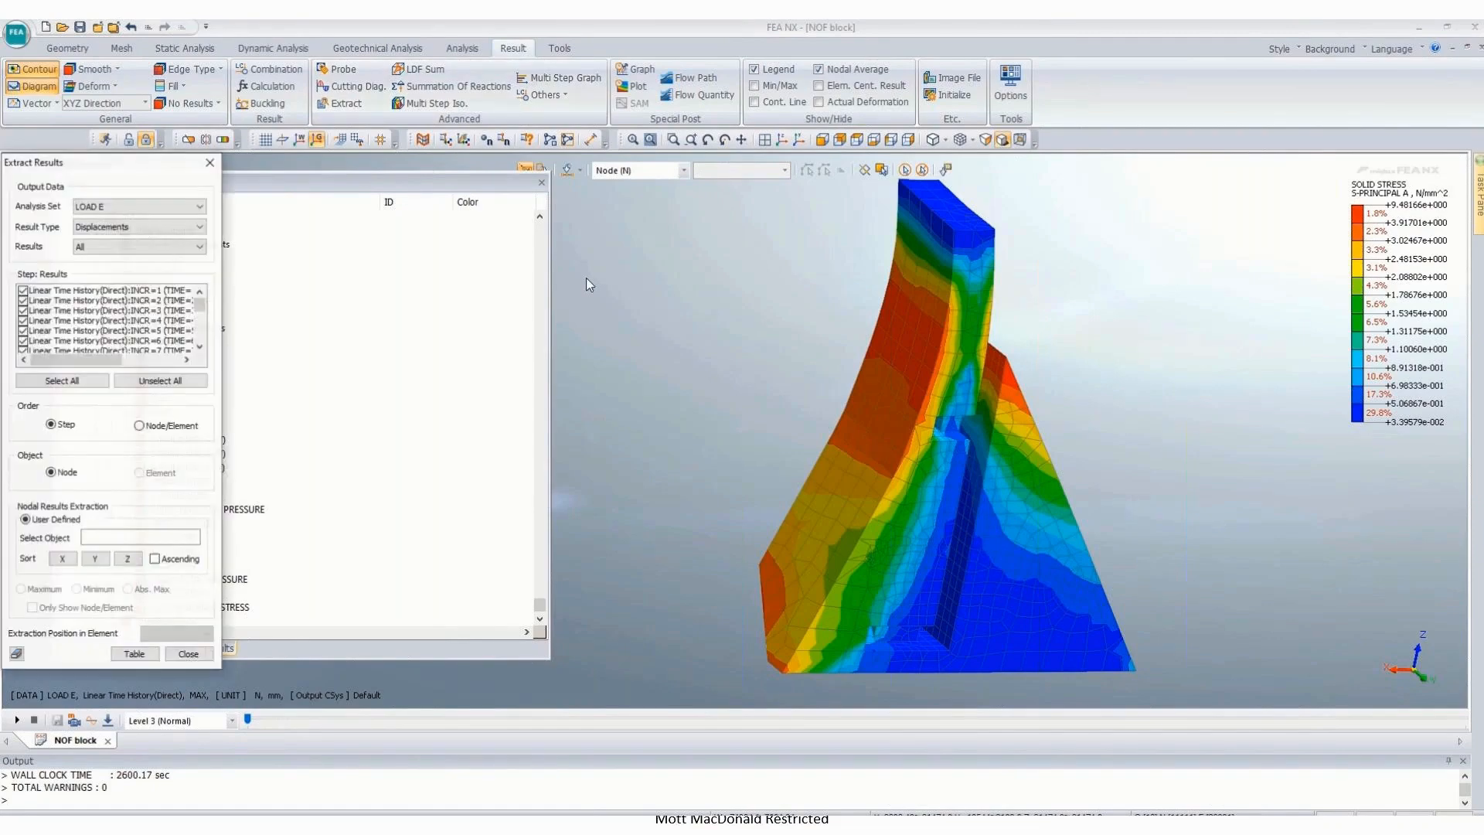
middle_click_drag(957, 368, 894, 444)
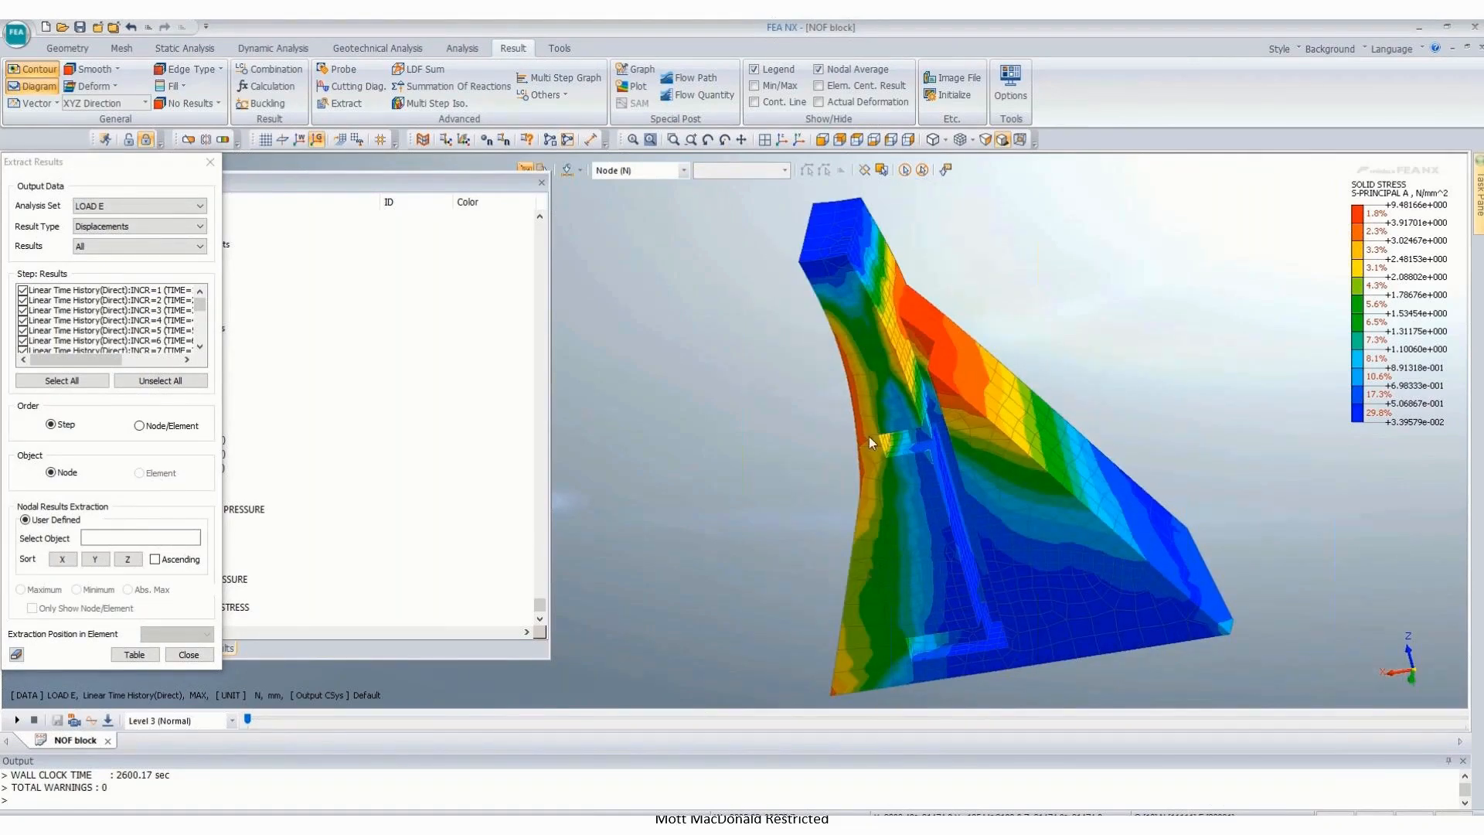
middle_click_drag(1088, 317, 889, 355)
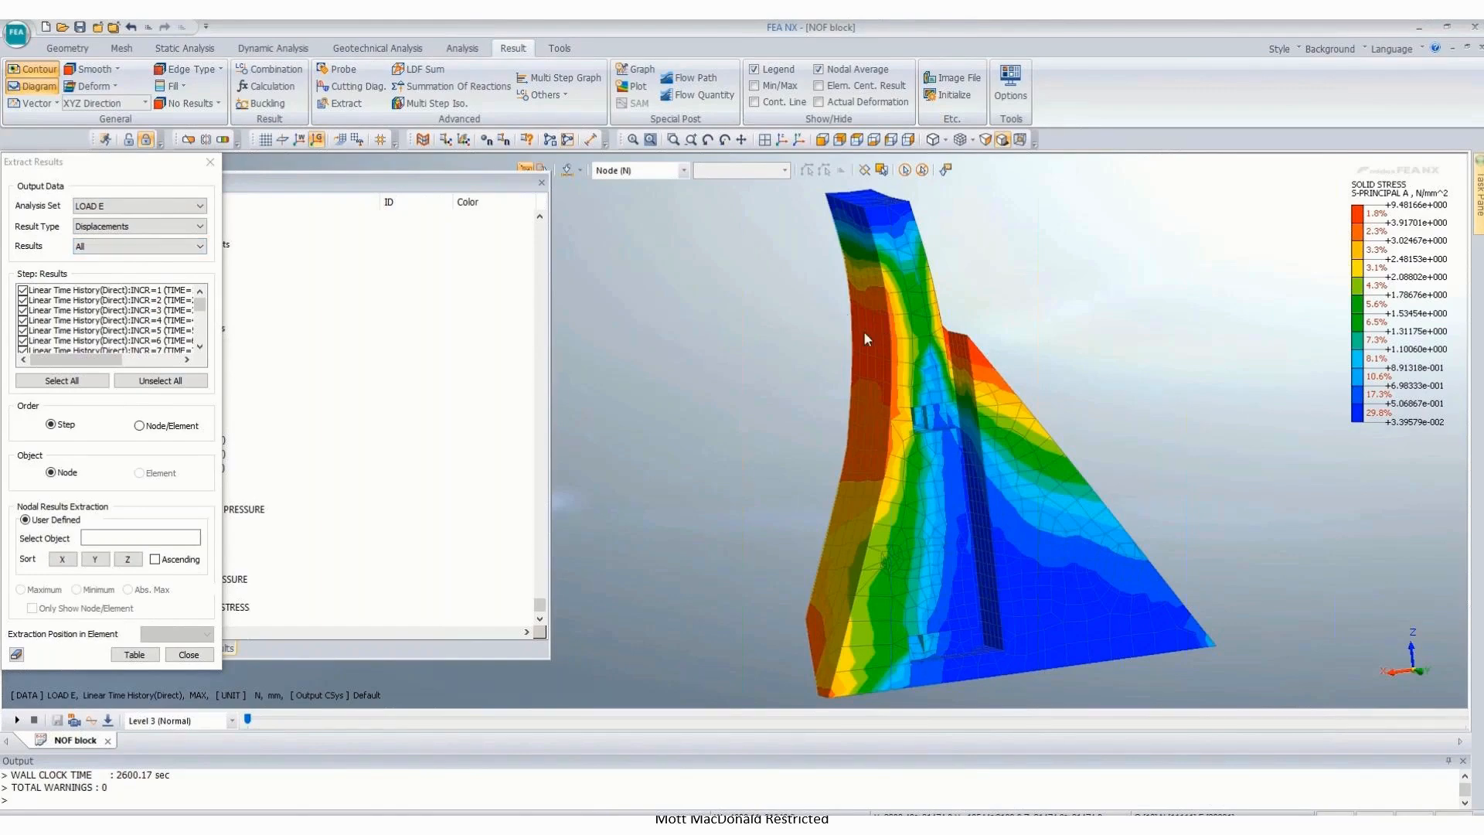
left_click(210, 161)
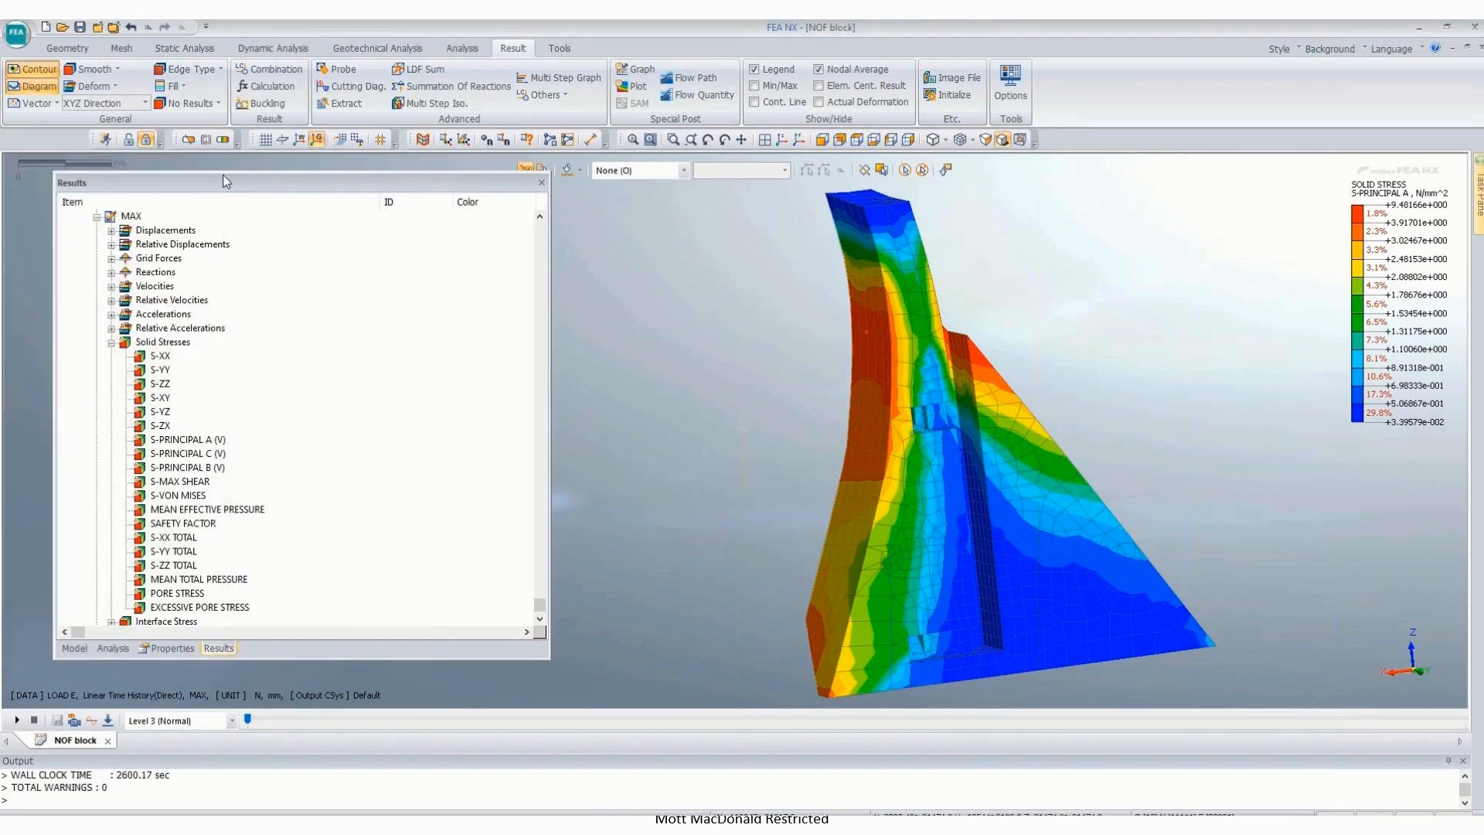
Step: Probe the high-stress node on the dam's upper curved face, read its node ID, and close the probe
left_click(341, 75)
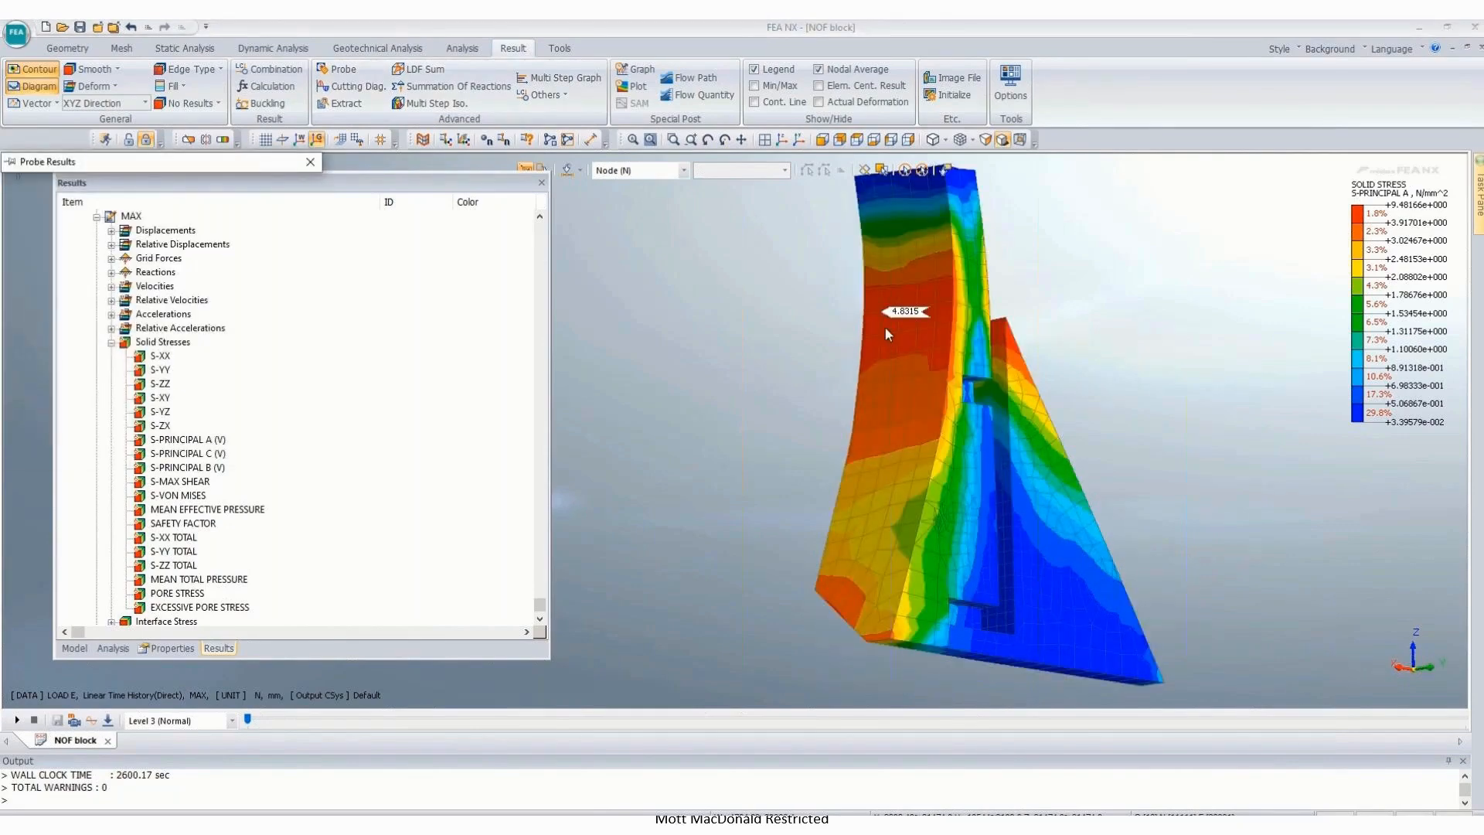
mouse_move(153, 165)
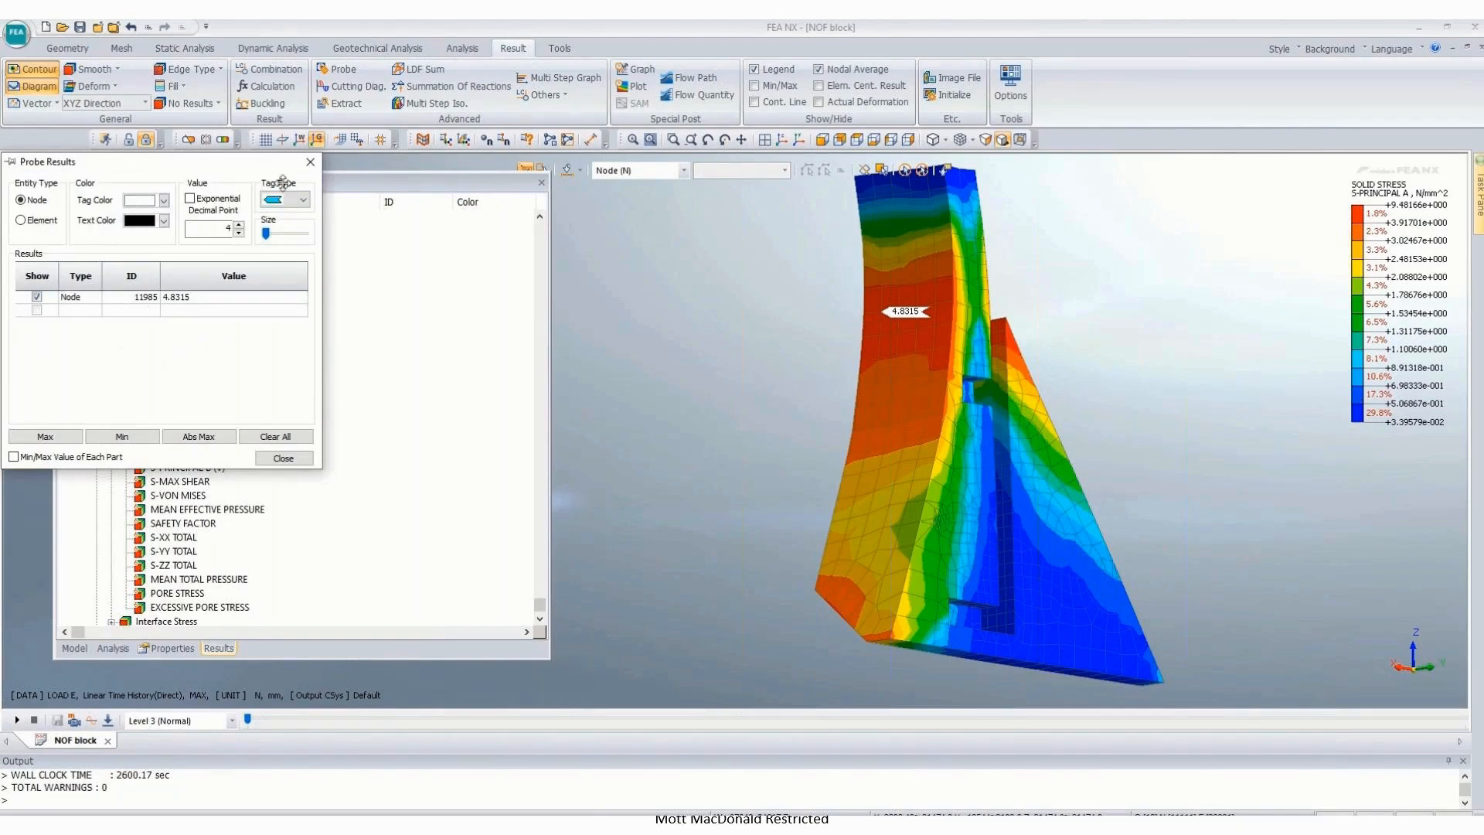
left_click(310, 162)
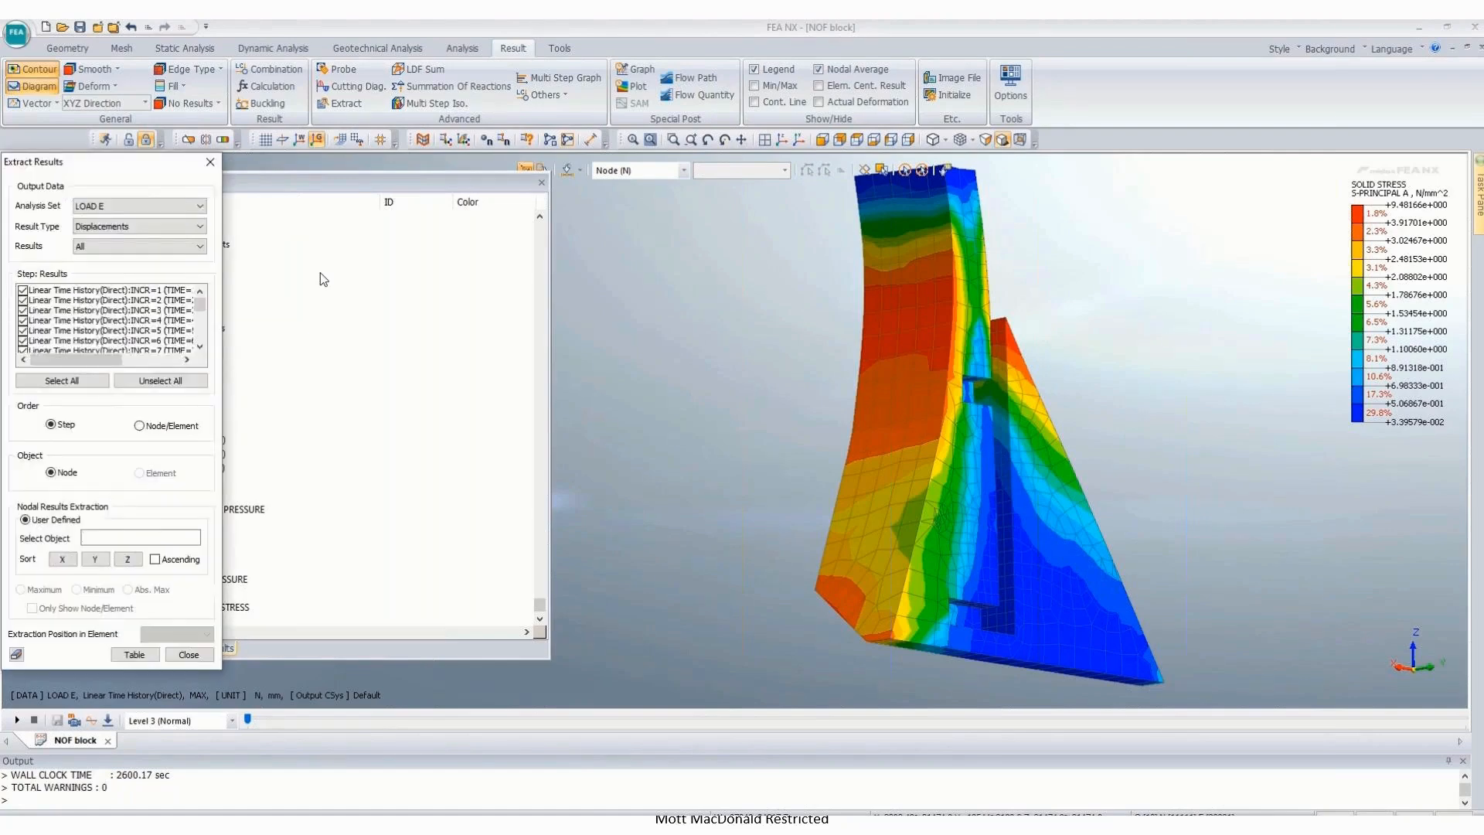
Step: Set the LOAD E extraction to Solid Stresses, S-PRINCIPAL A (V), and exclude the MIN, MAX and ABSOLUTE MAX steps
left_click(106, 226)
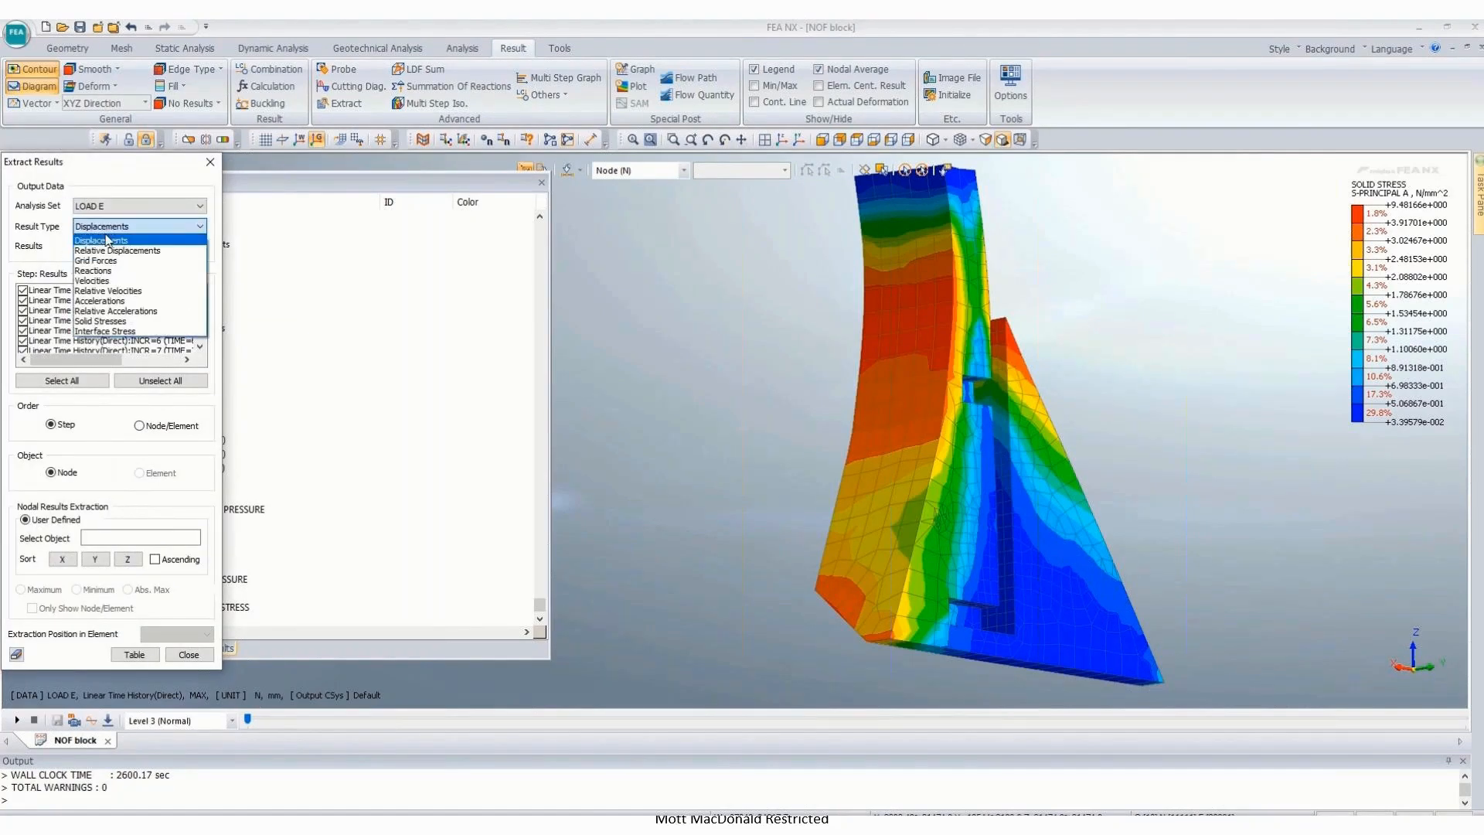
left_click(118, 321)
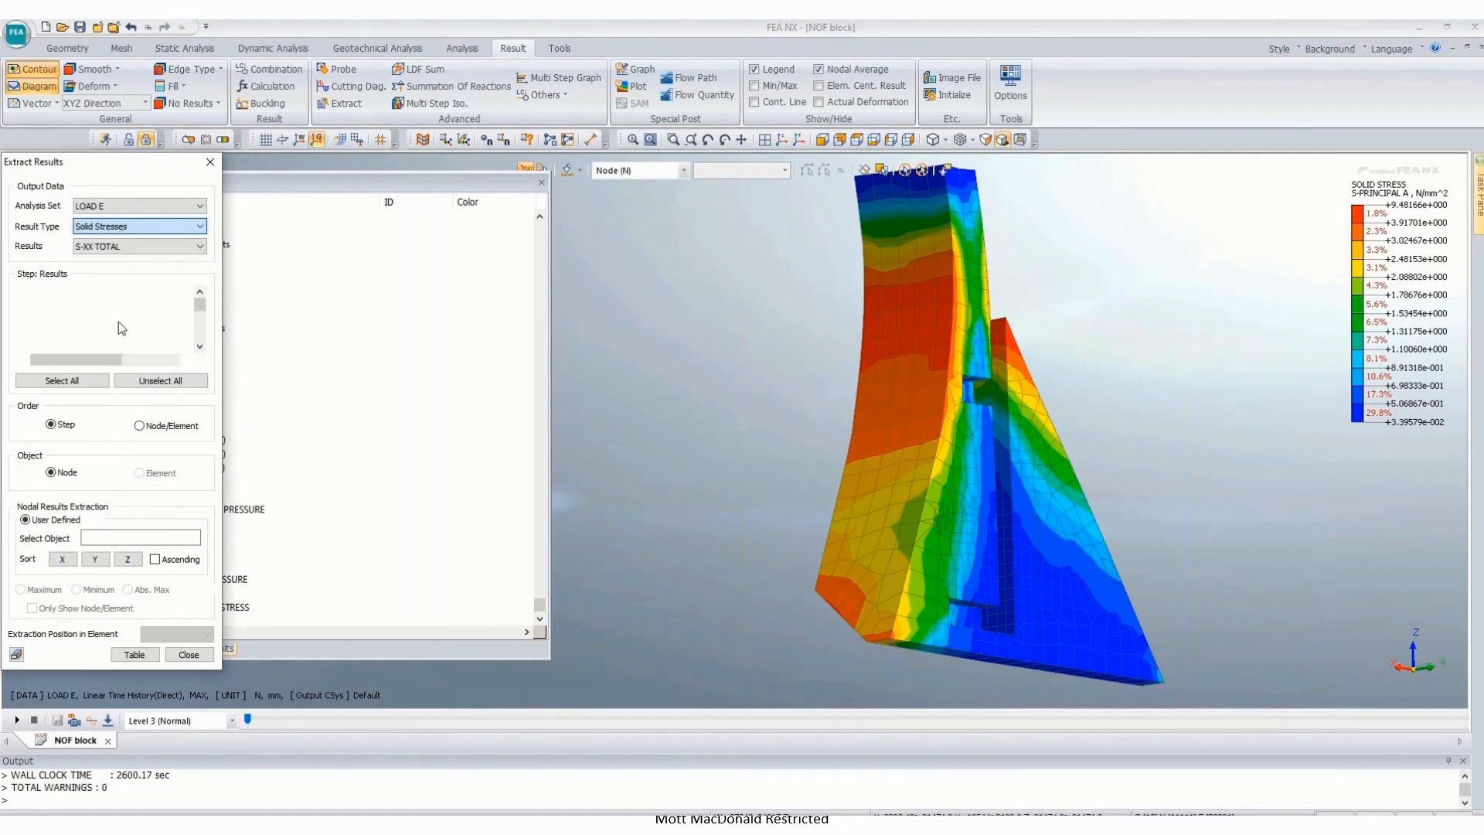
left_click(135, 248)
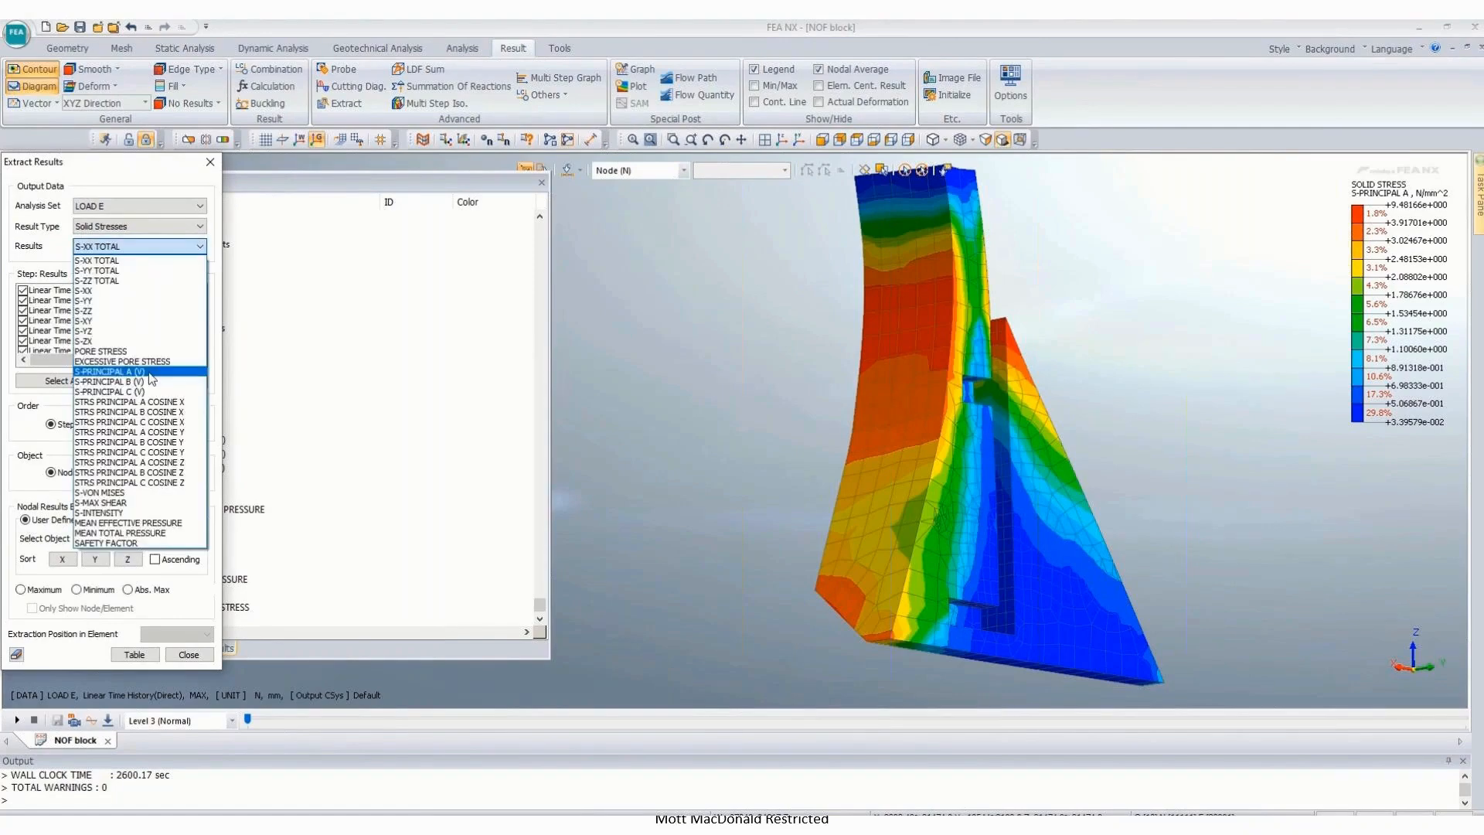
left_click(150, 372)
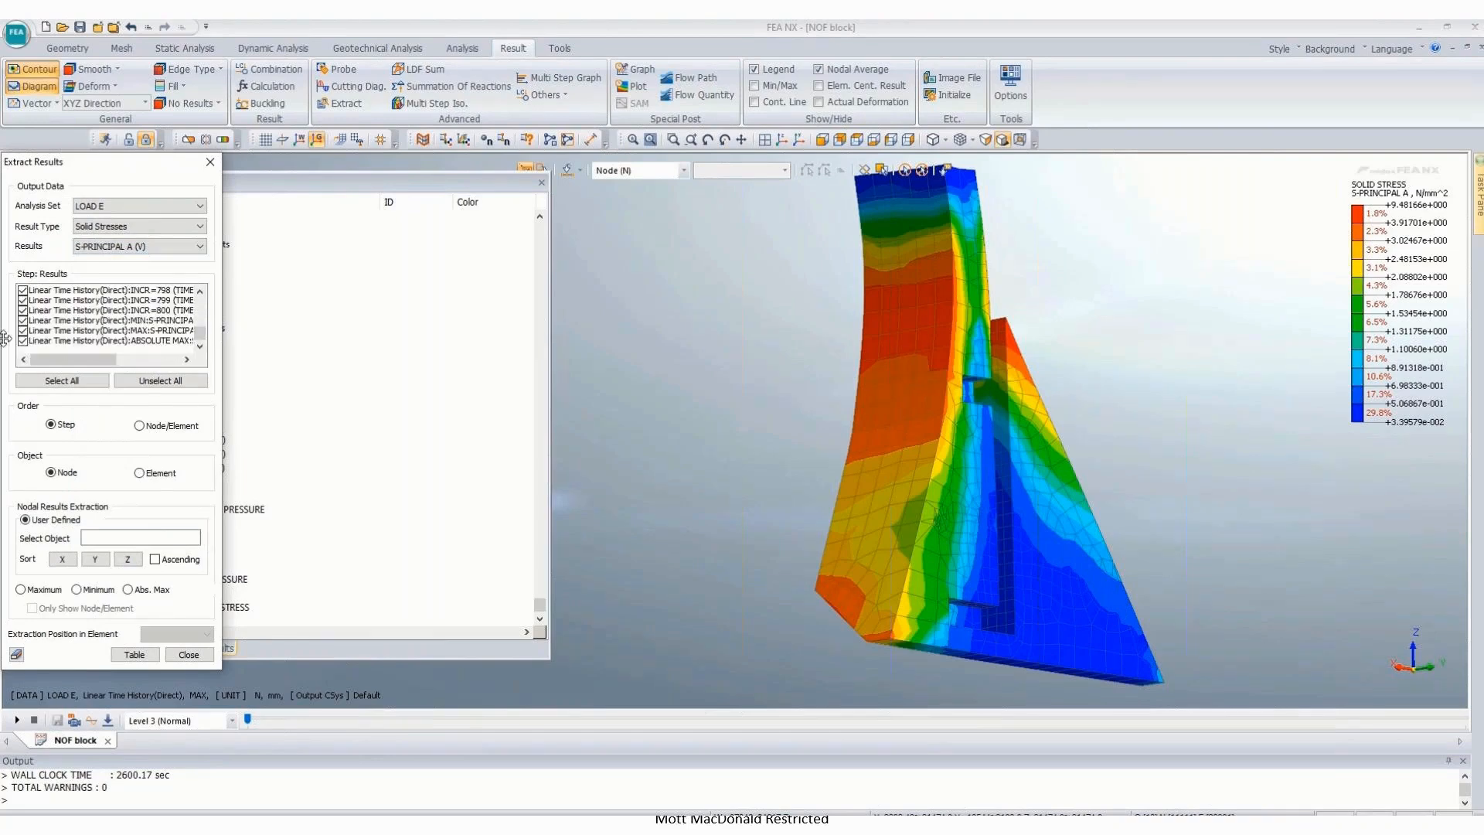
left_click(24, 341)
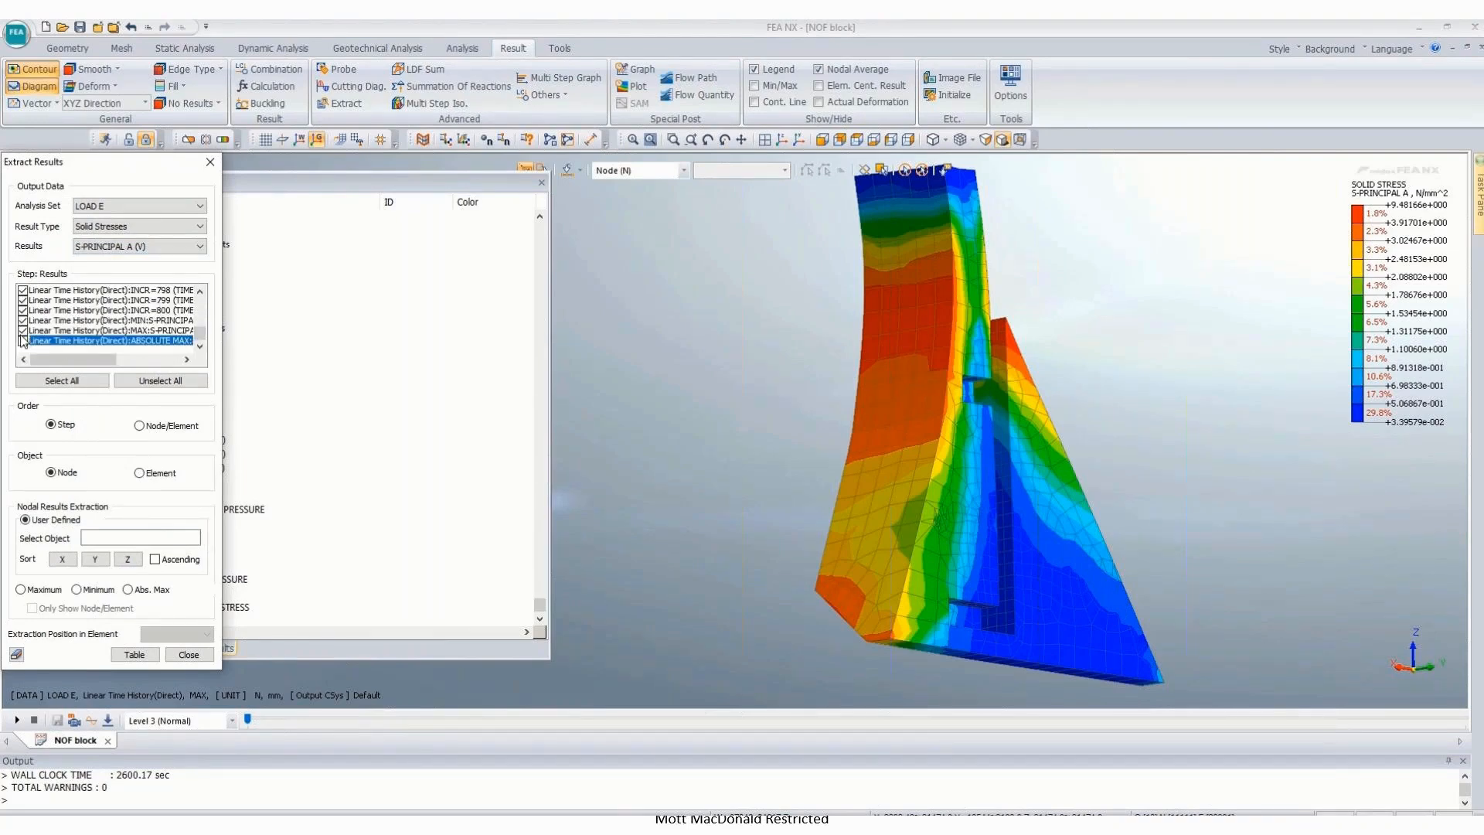
left_click(23, 330)
left_click(22, 319)
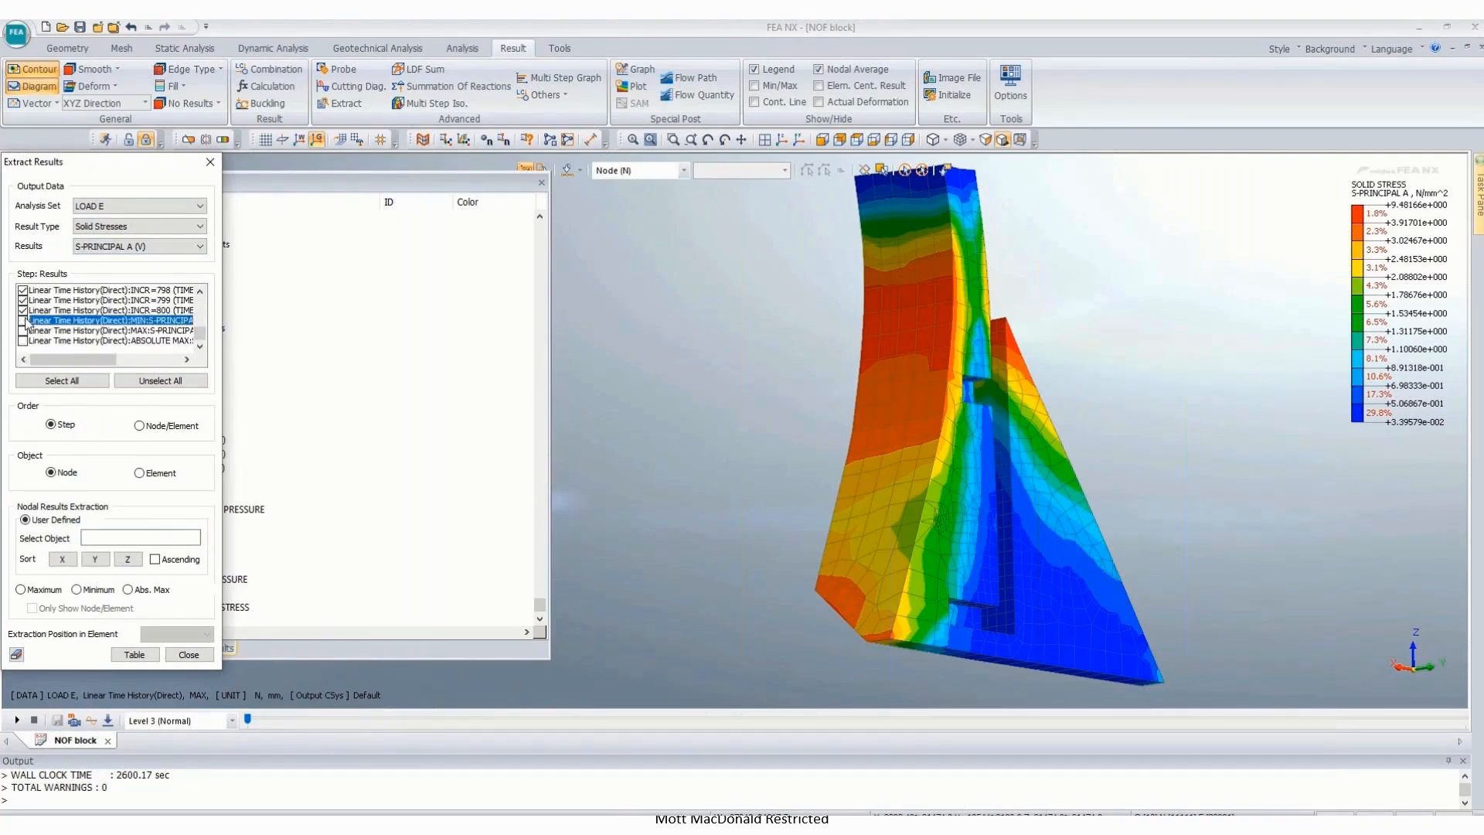
Step: Extract the stress time history for node 11985 into a results table
left_click(173, 535)
type("11")
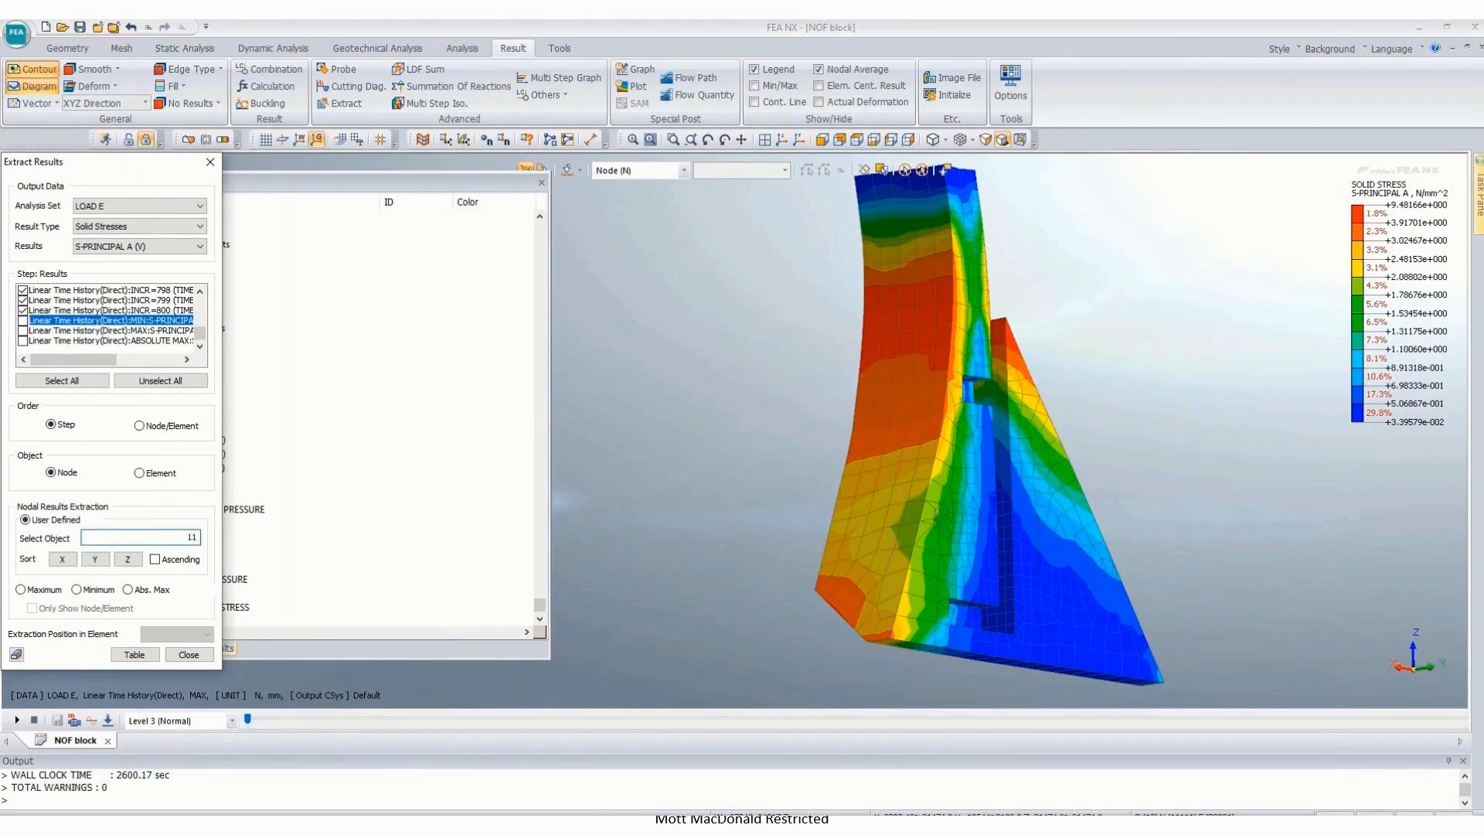
type("985")
left_click(134, 653)
Step: Select and copy all rows of the extracted Solid Stresses table
mouse_move(712, 62)
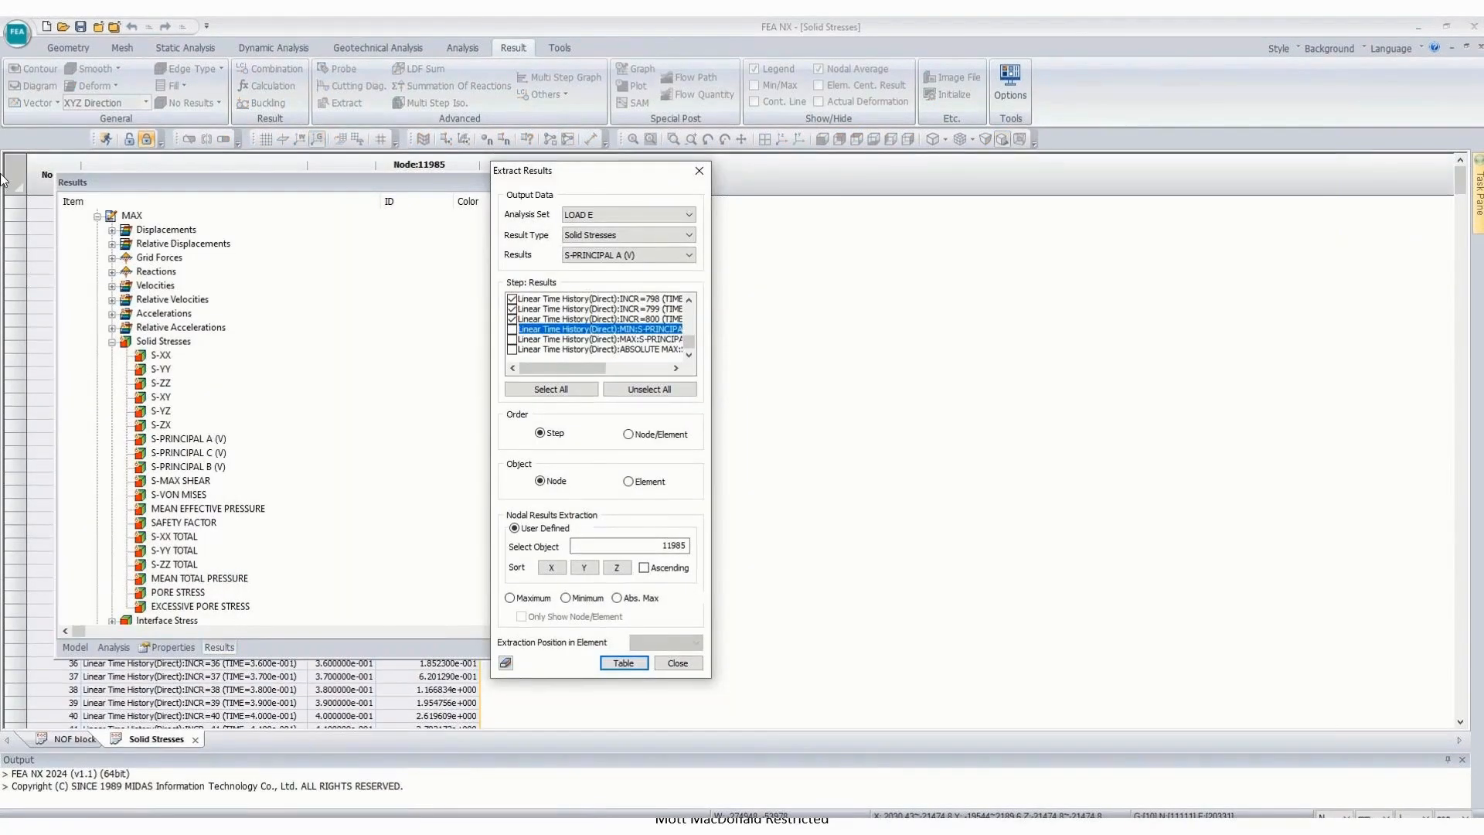
left_click(22, 187)
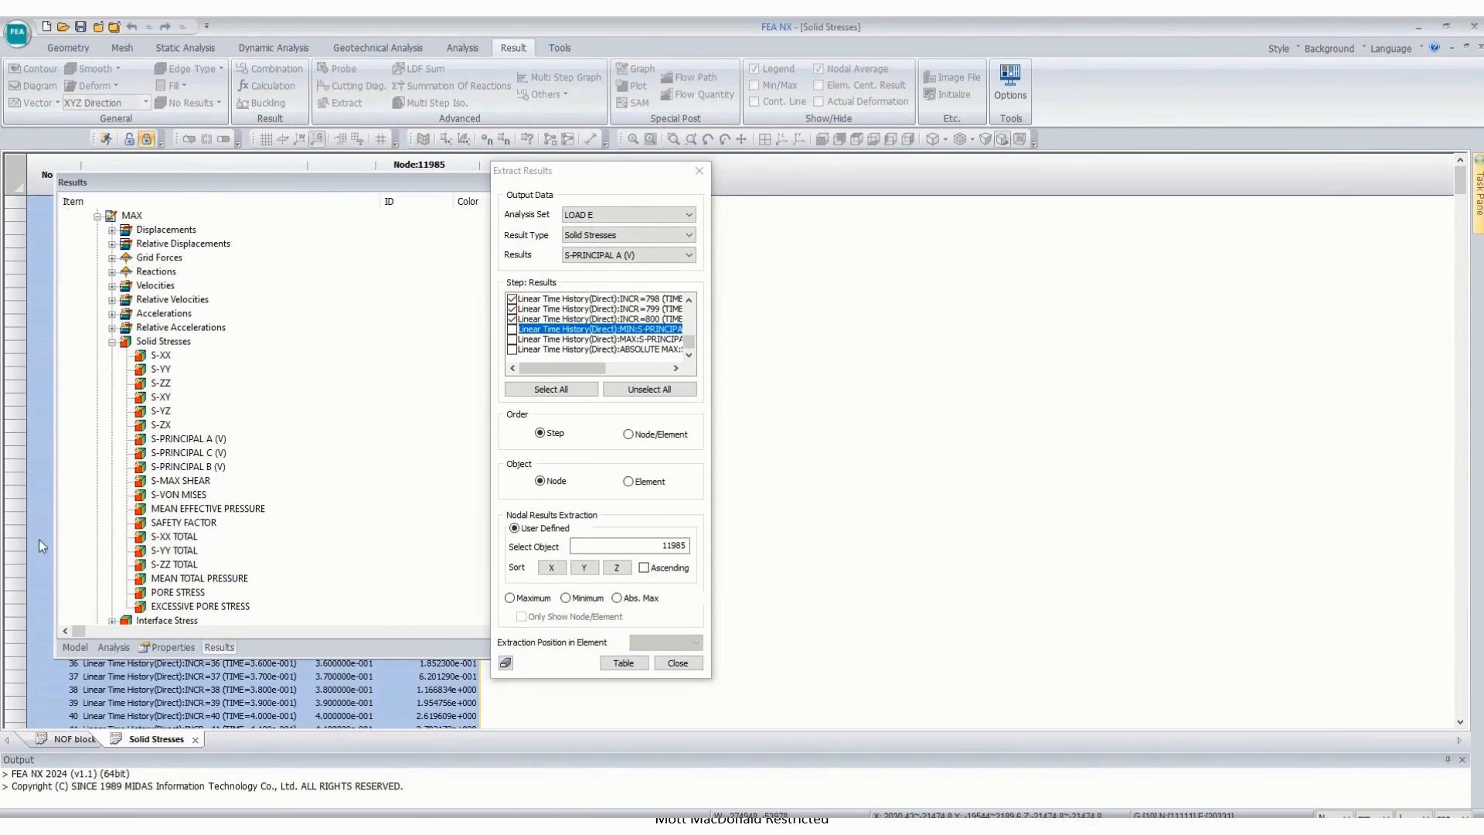
right_click(44, 518)
left_click(78, 575)
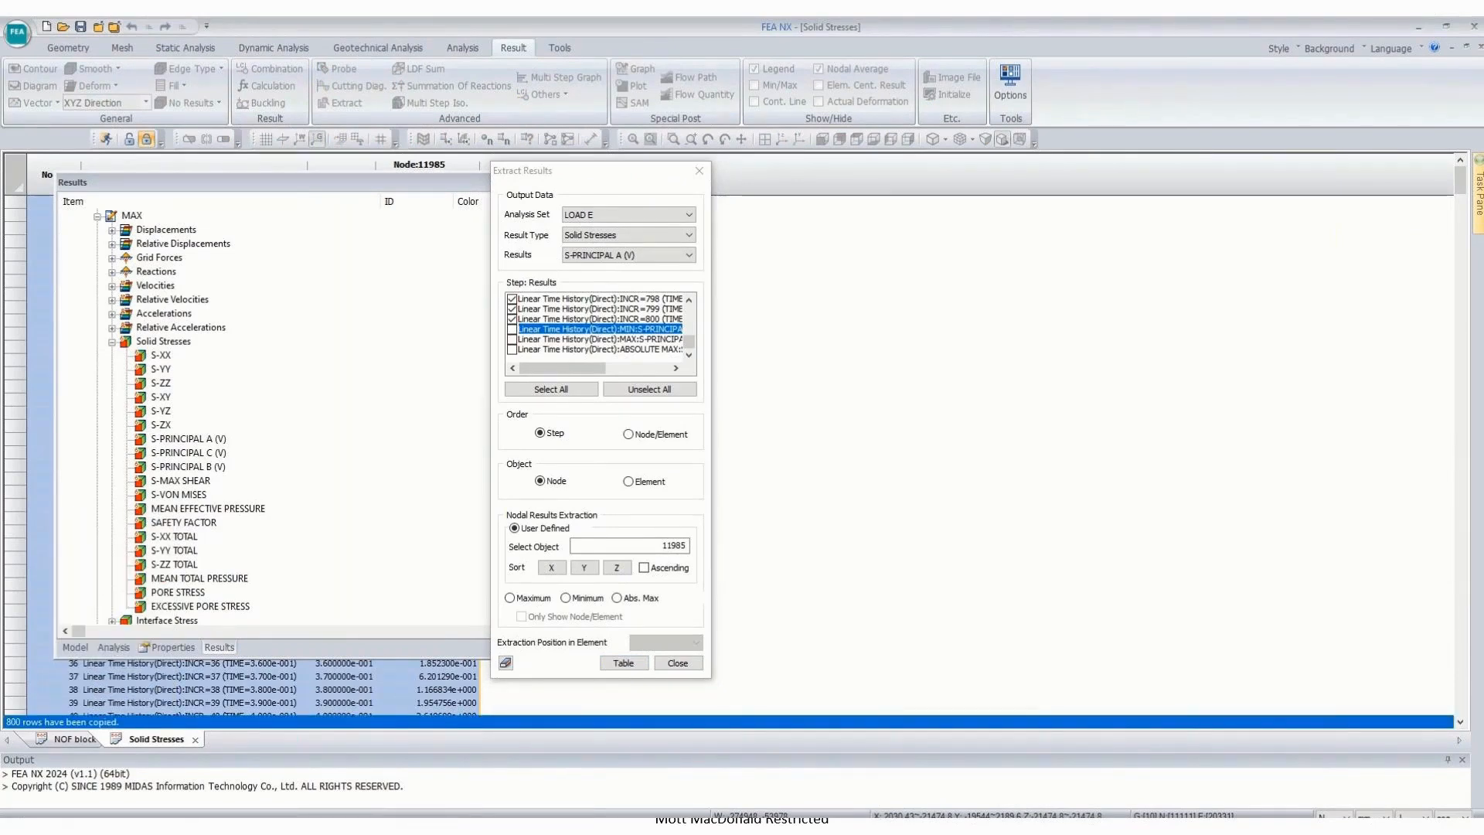
Step: Switch to the dynamic stress workbook in Excel, clear all data on Sheet2, and paste the copied stress table at A1
key("alt+Tab")
left_click(294, 795)
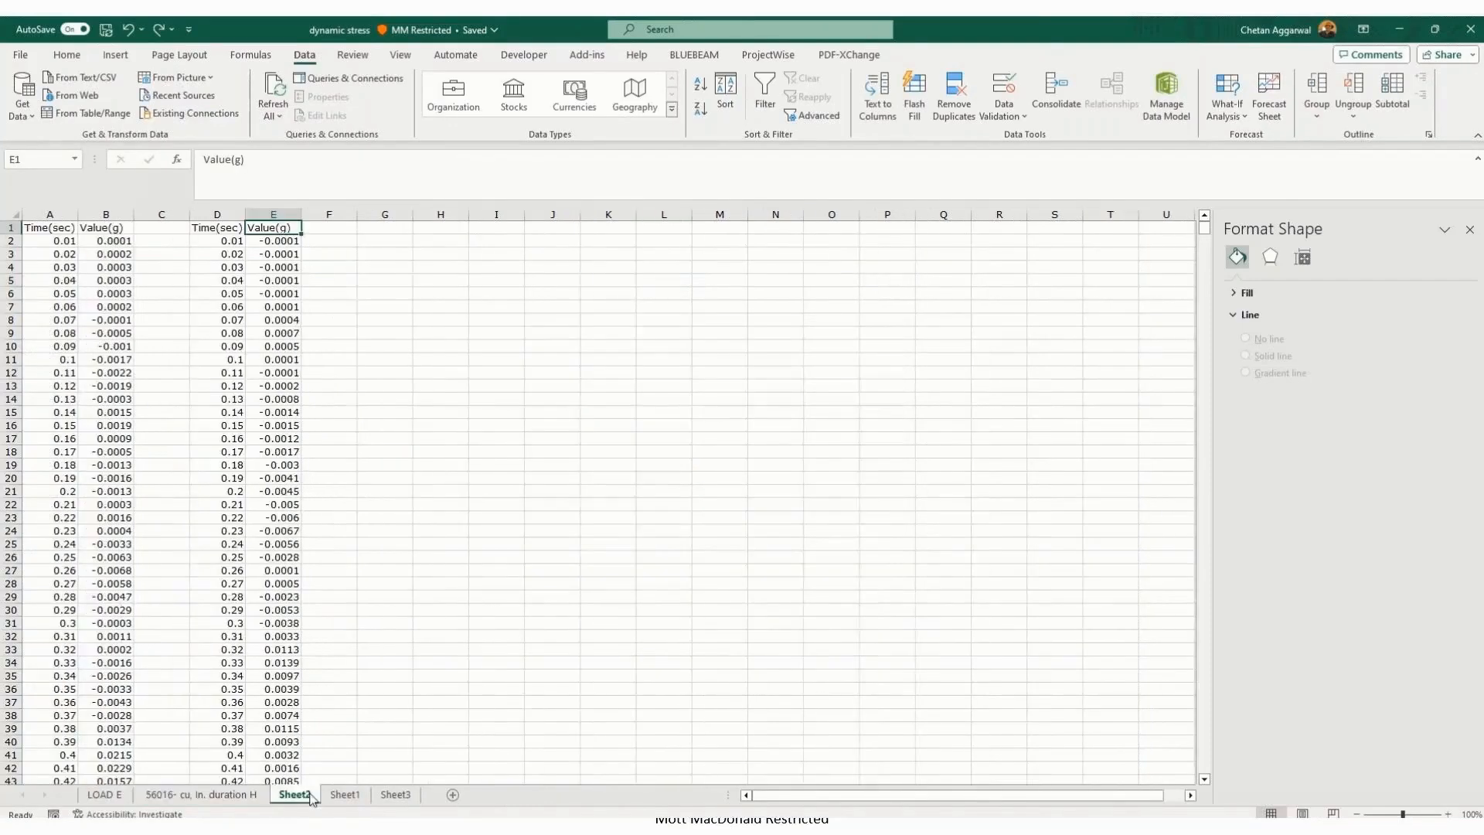
left_click(16, 214)
key("Delete")
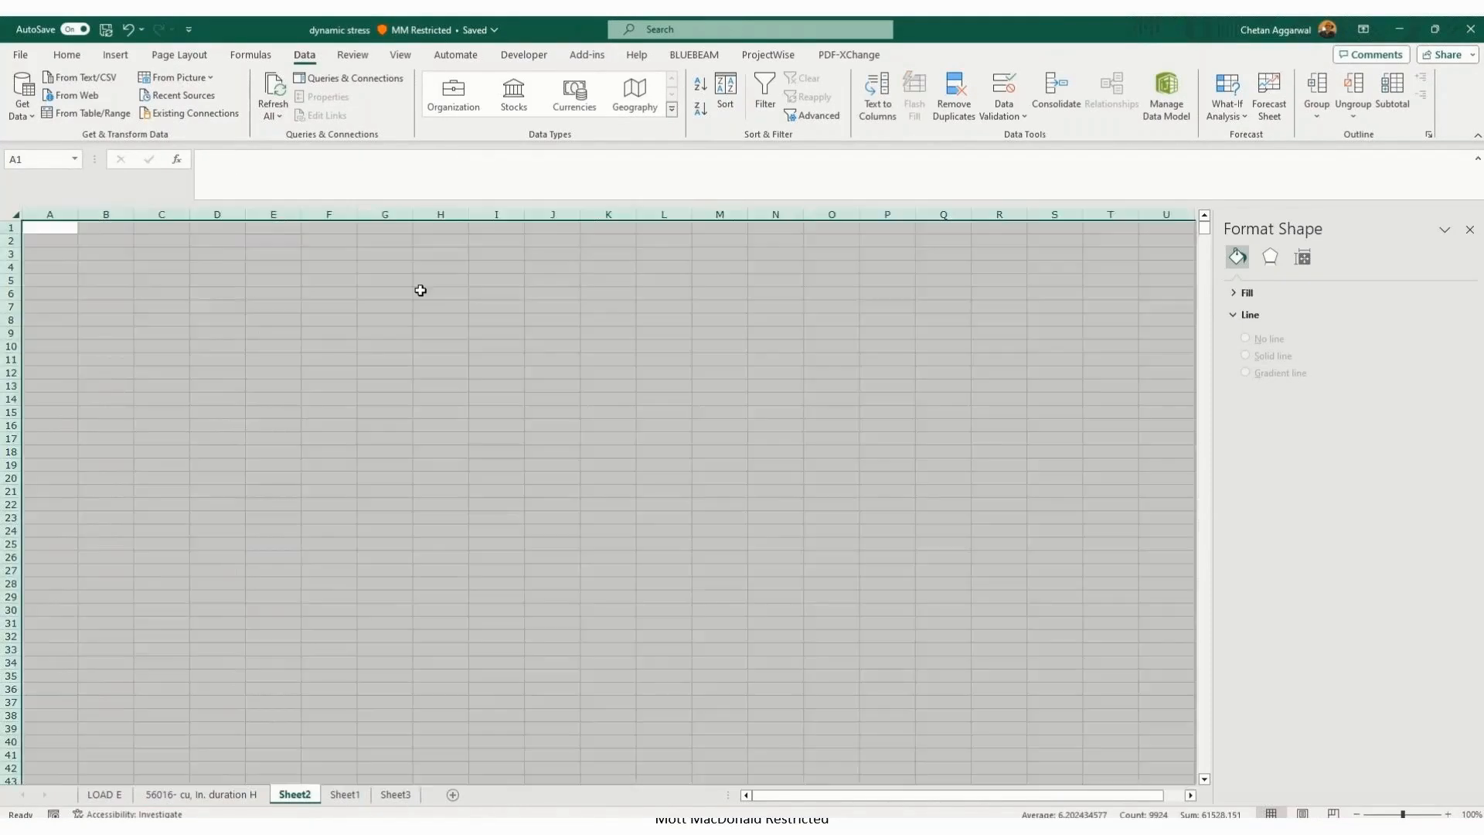
key("ctrl+v")
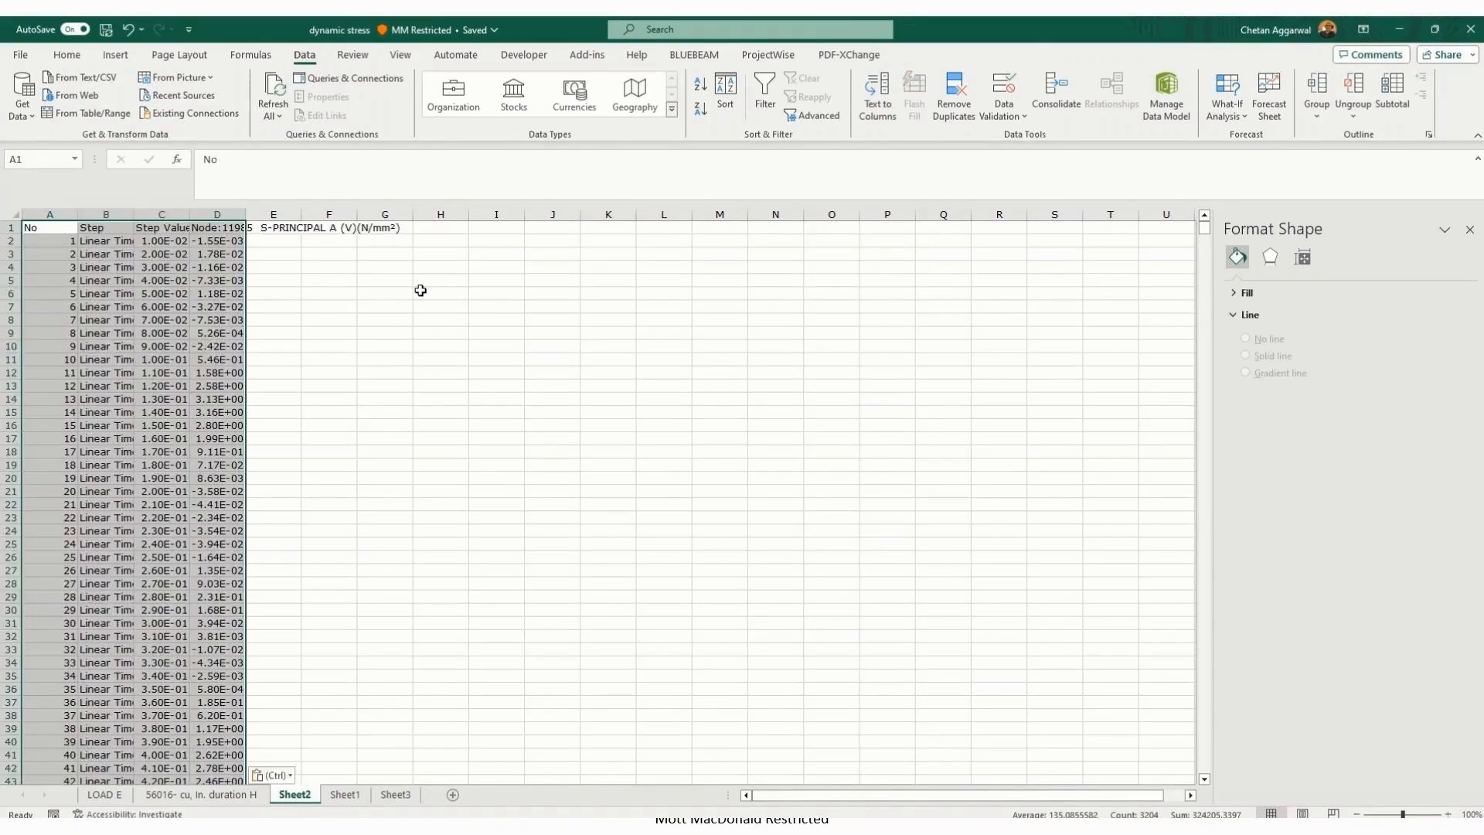
left_click(417, 307)
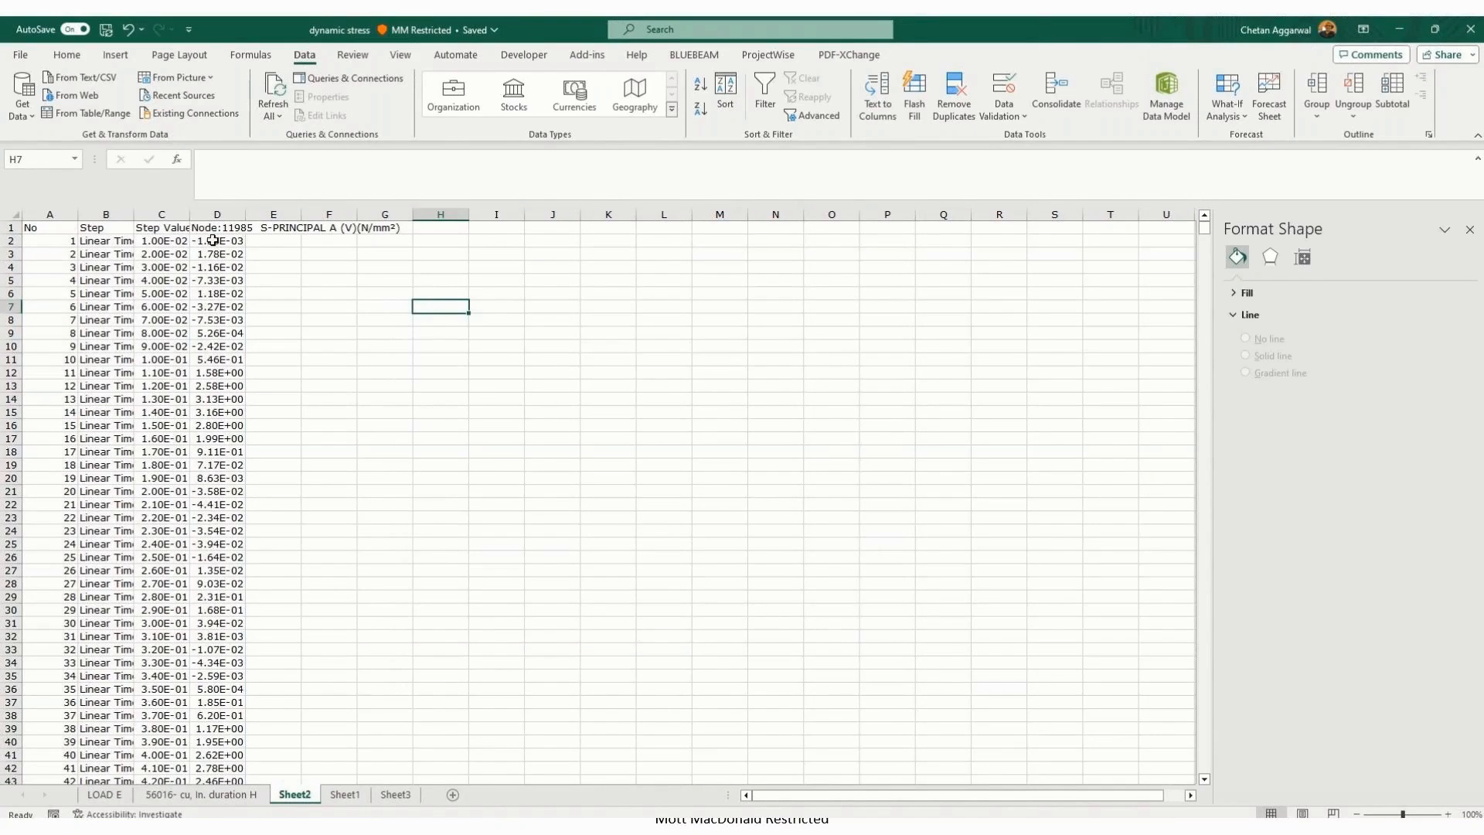
left_click(217, 267)
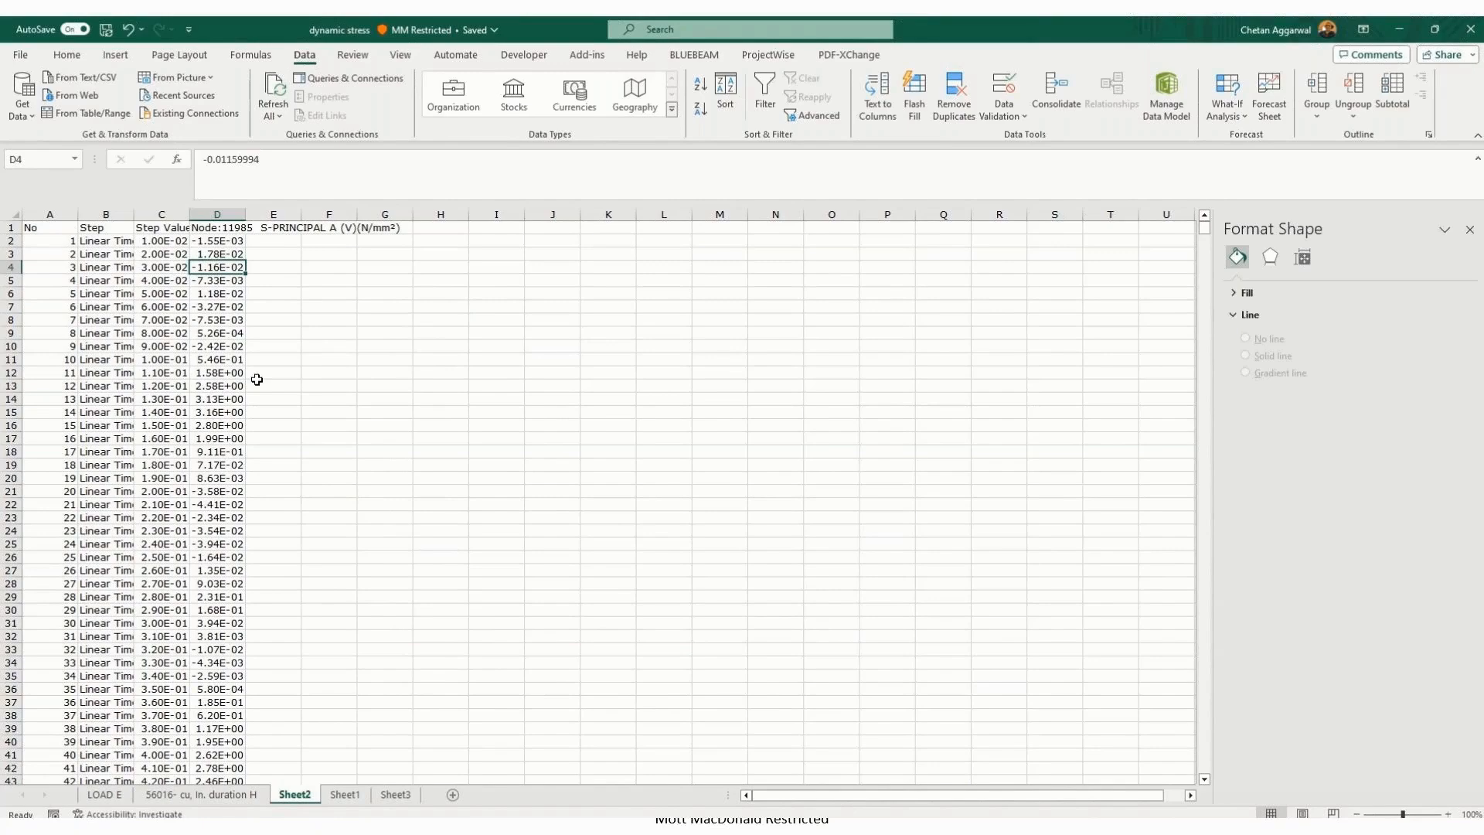
left_click(226, 386)
left_click(223, 294)
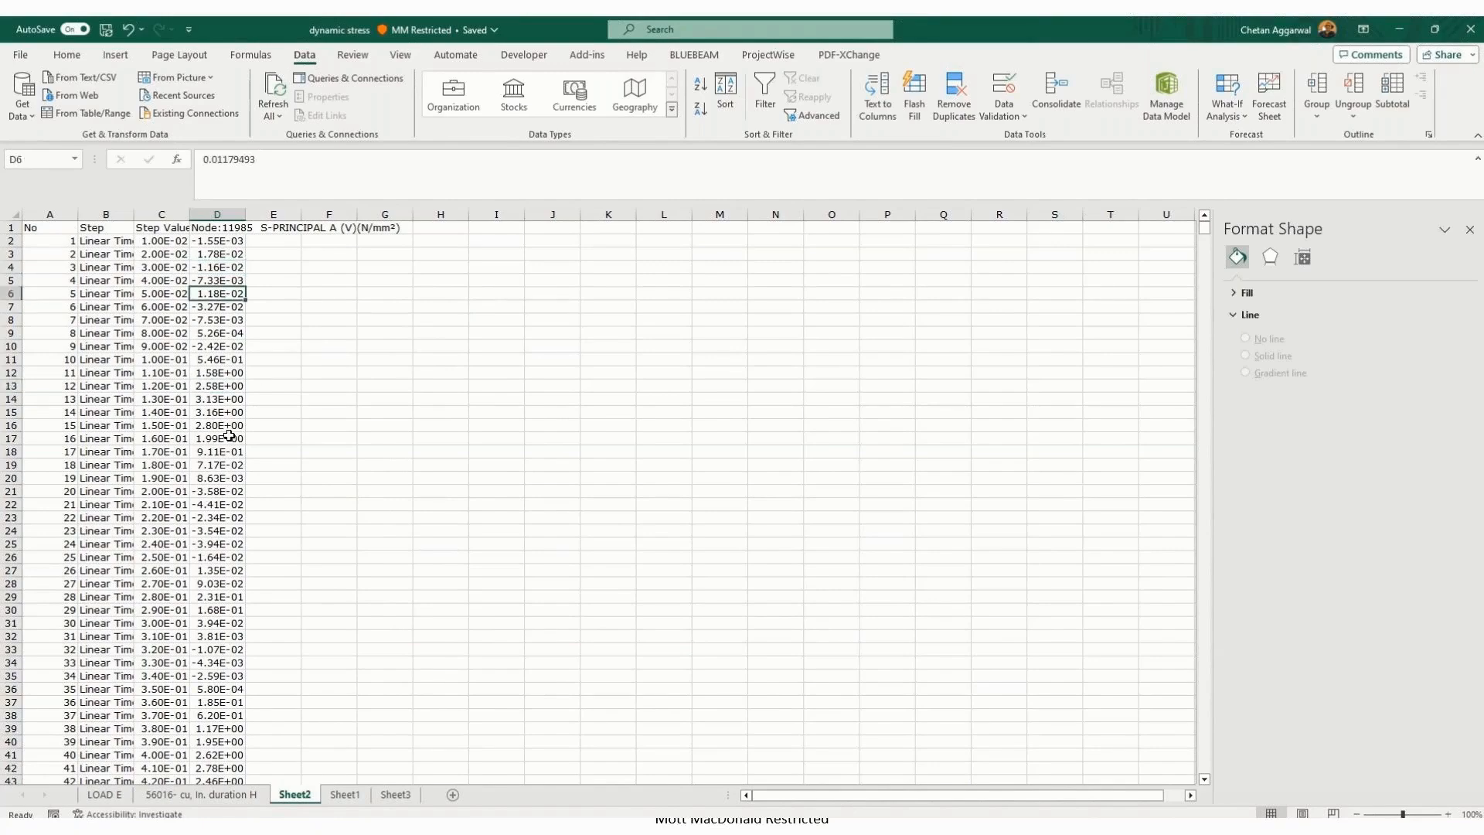
left_click(213, 333)
left_click(218, 373)
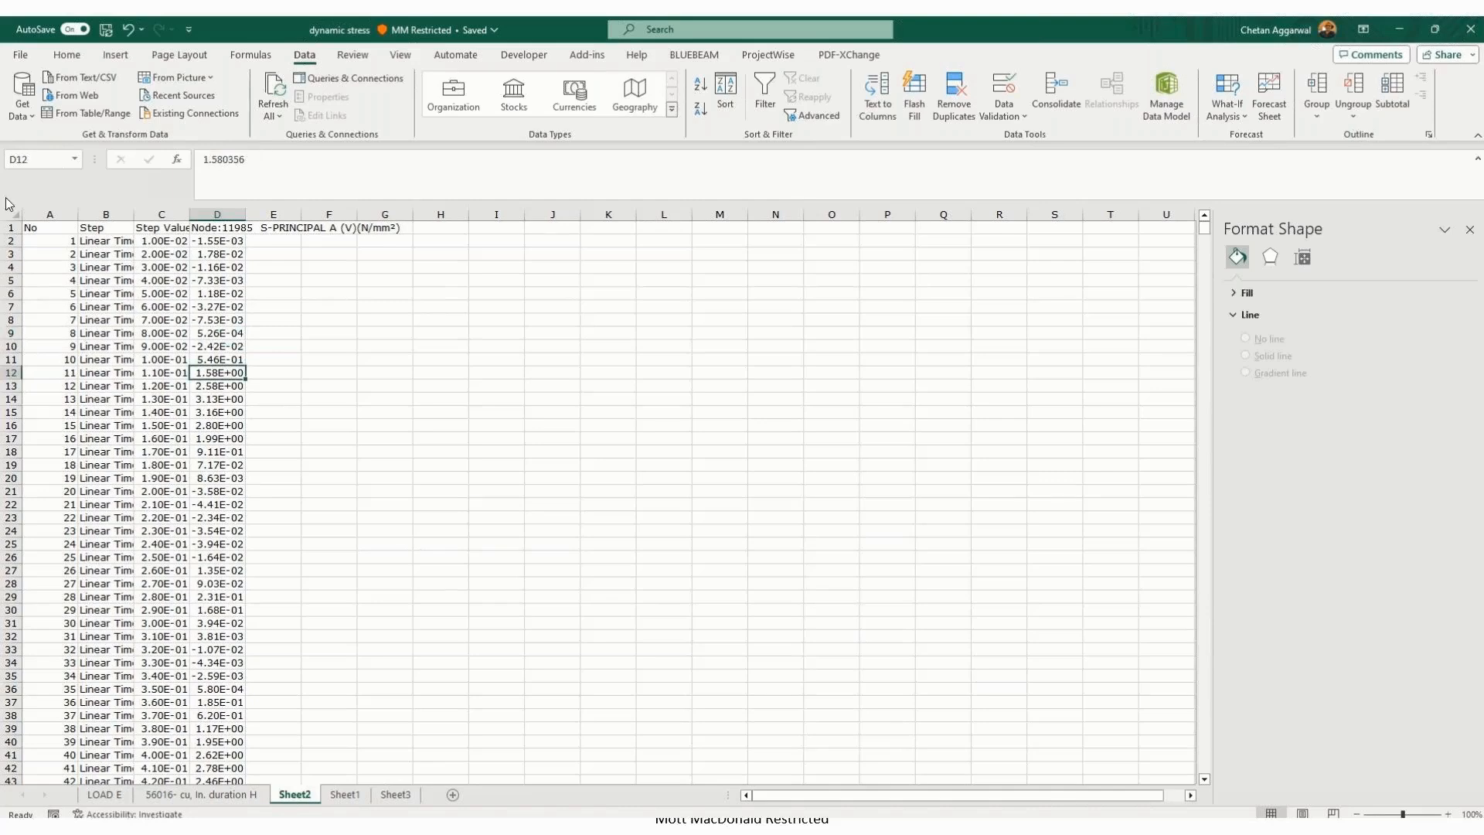
Step: Sort columns A to D on Sheet2 by the Node:11985 S-PRINCIPAL A (V) values, smallest to largest, treating the first row as headers
left_click(36, 217)
left_click_drag(36, 217, 223, 216)
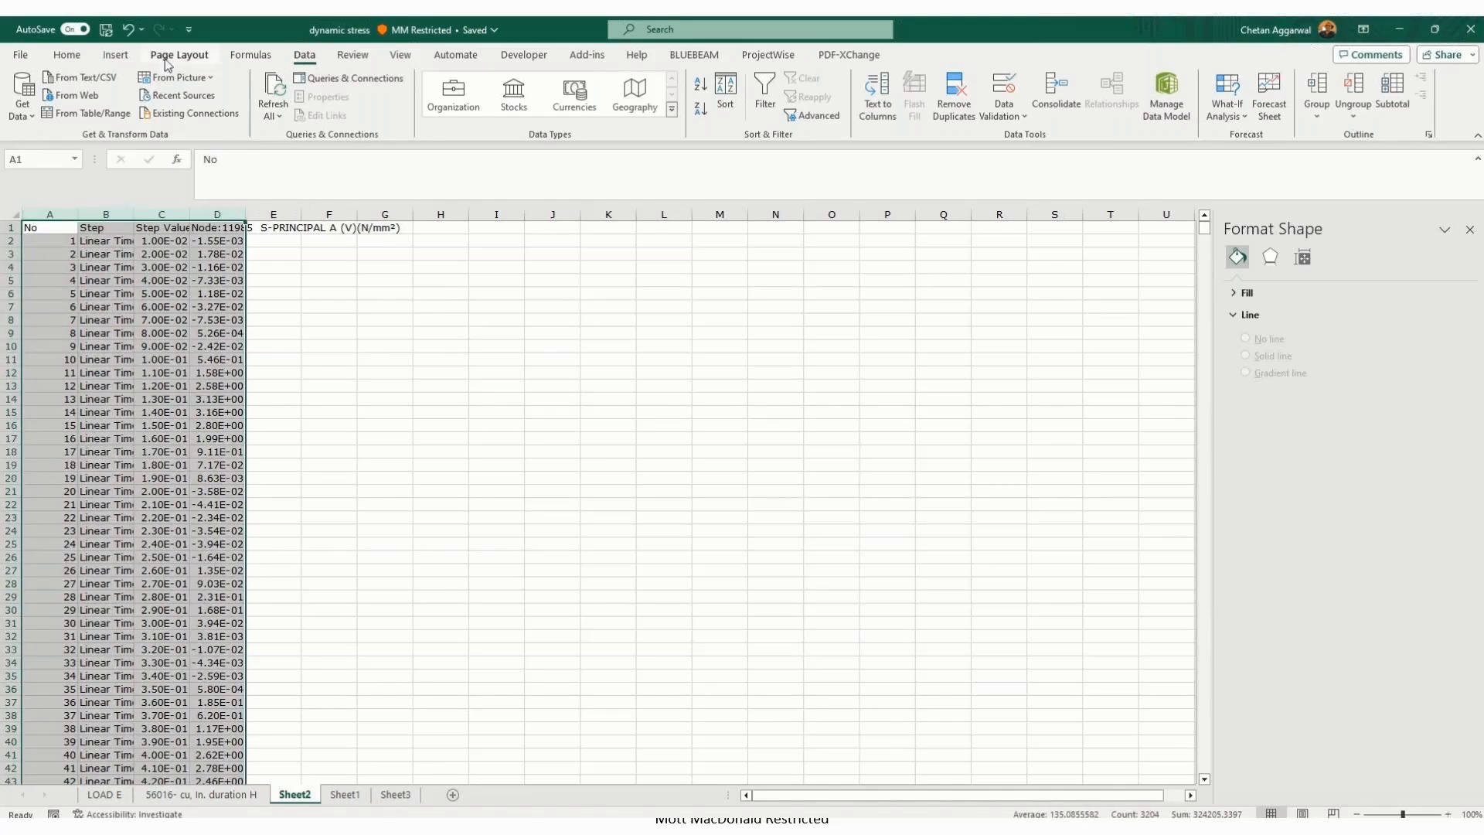
left_click(725, 92)
left_click(1034, 268)
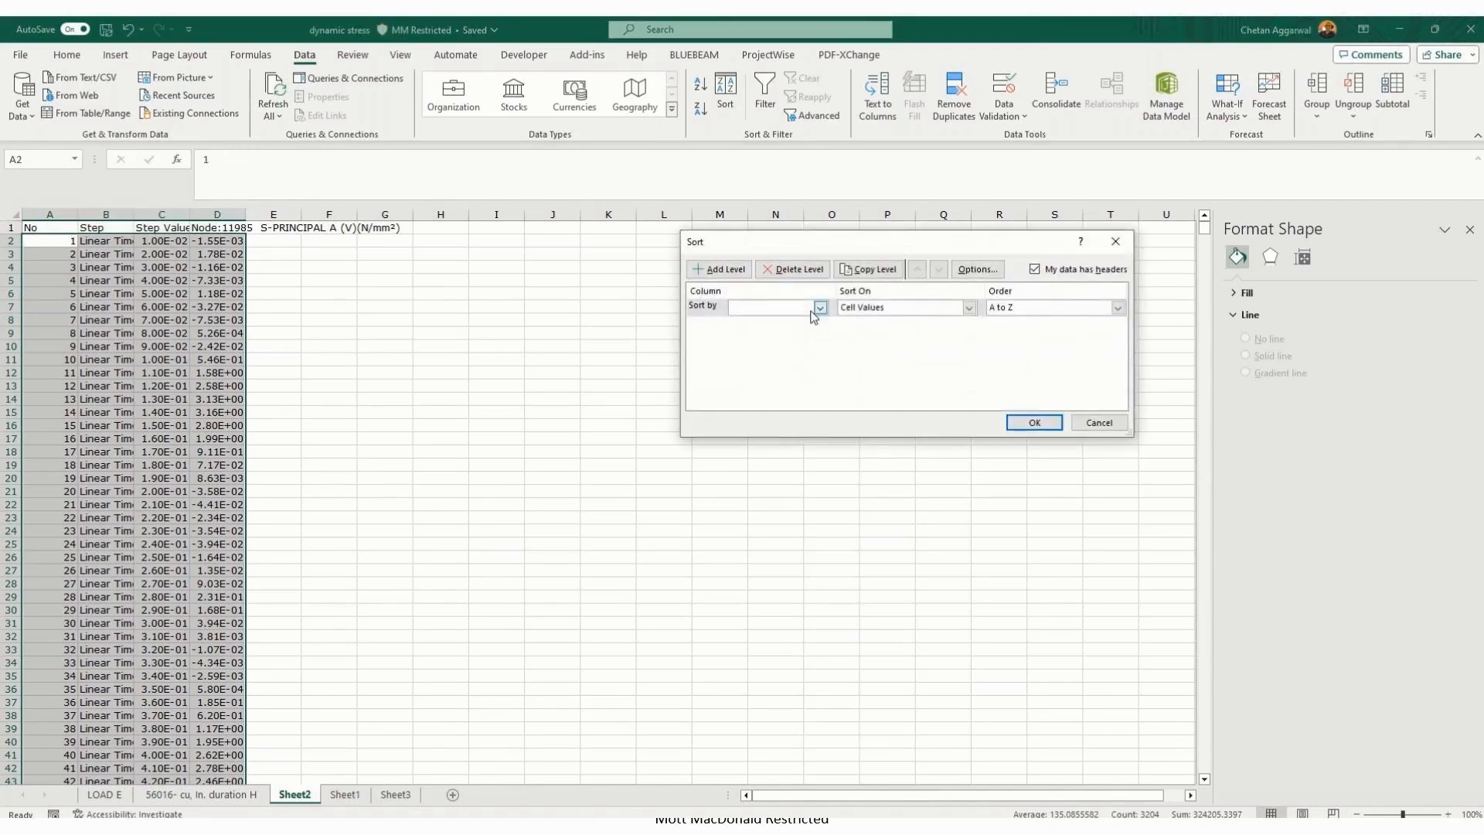
left_click(819, 307)
left_click(809, 352)
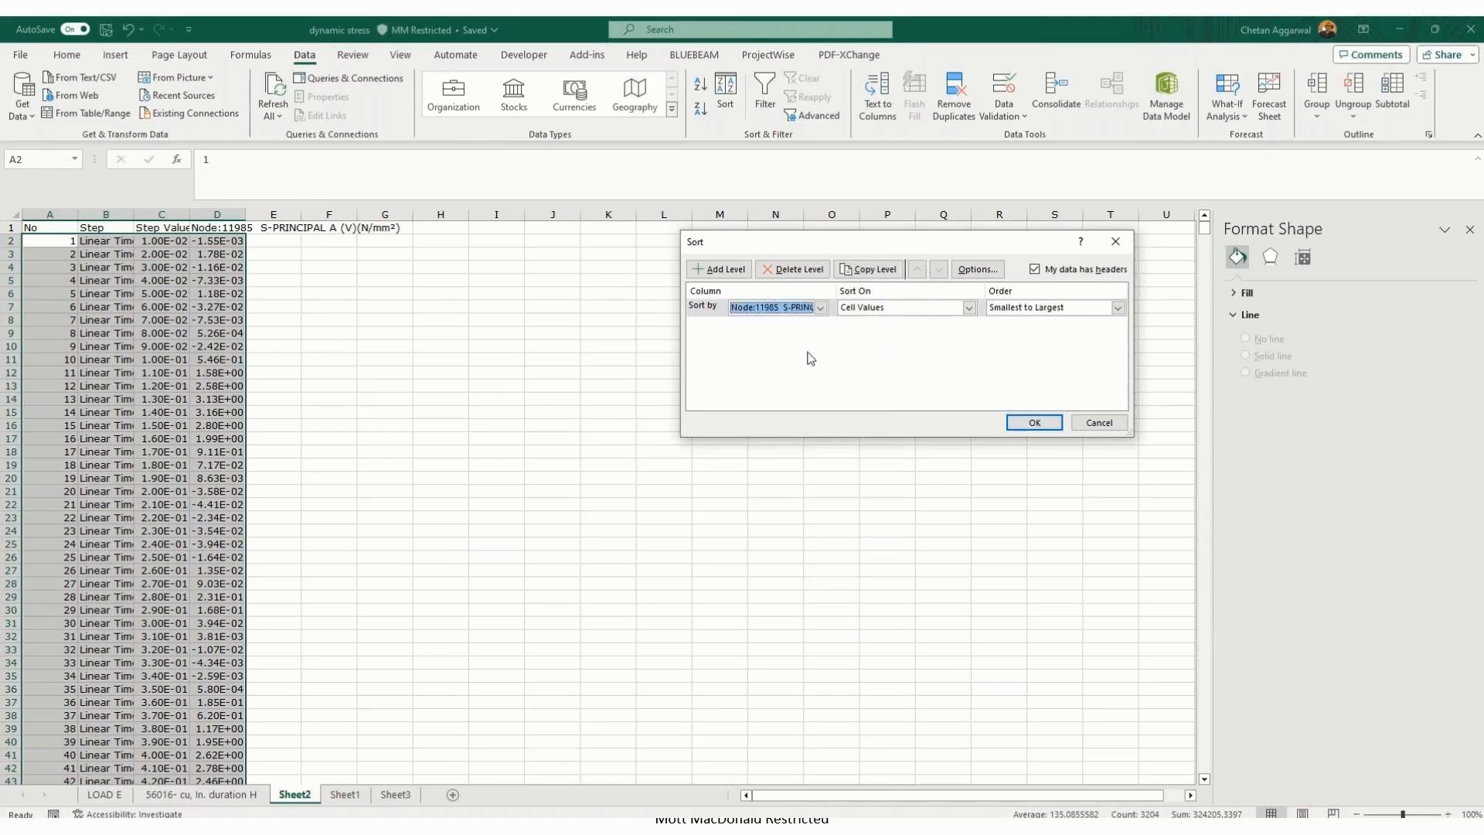
left_click(1017, 423)
left_click(329, 358)
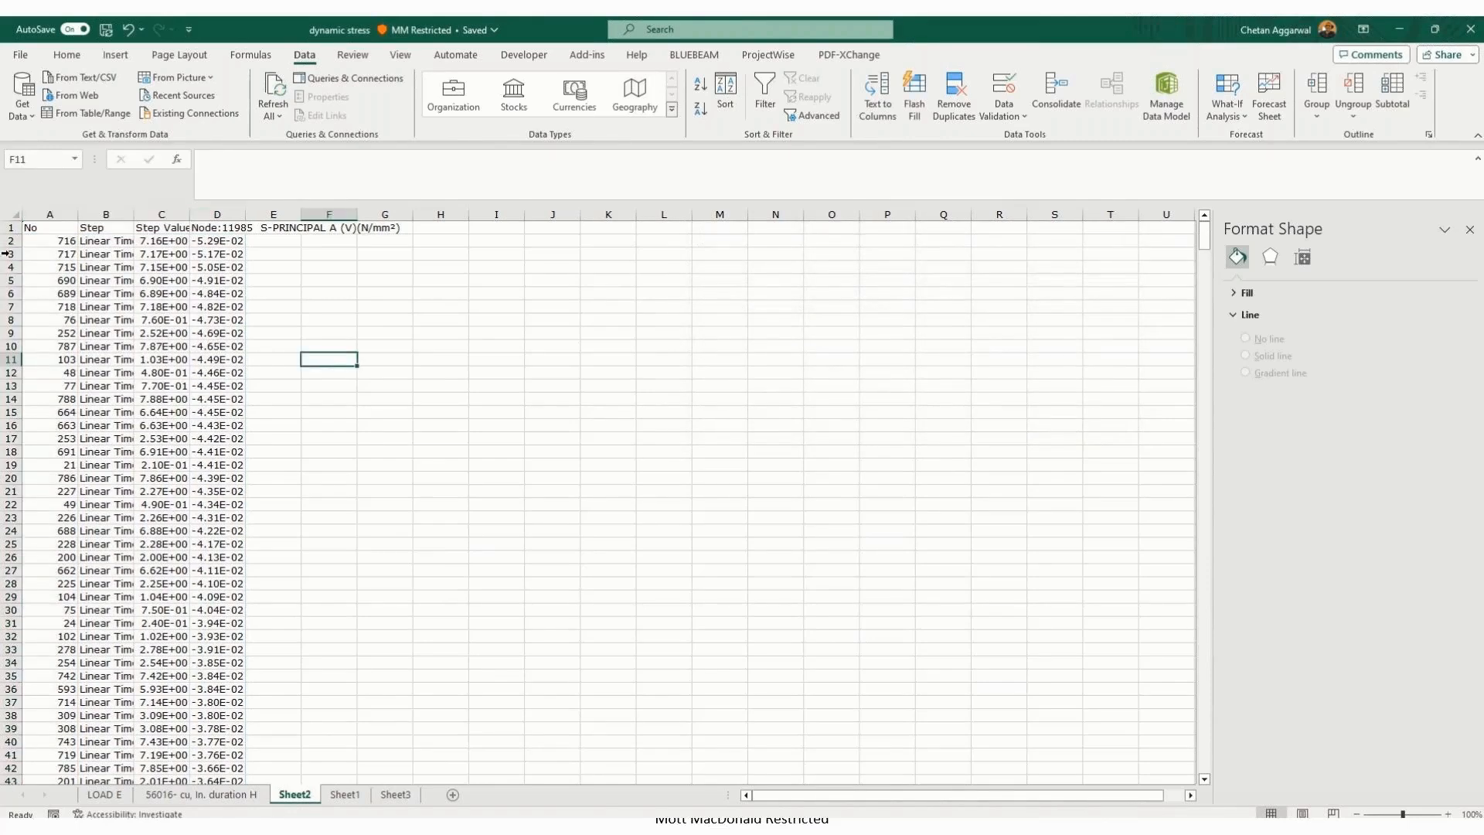
left_click_drag(9, 240, 246, 246)
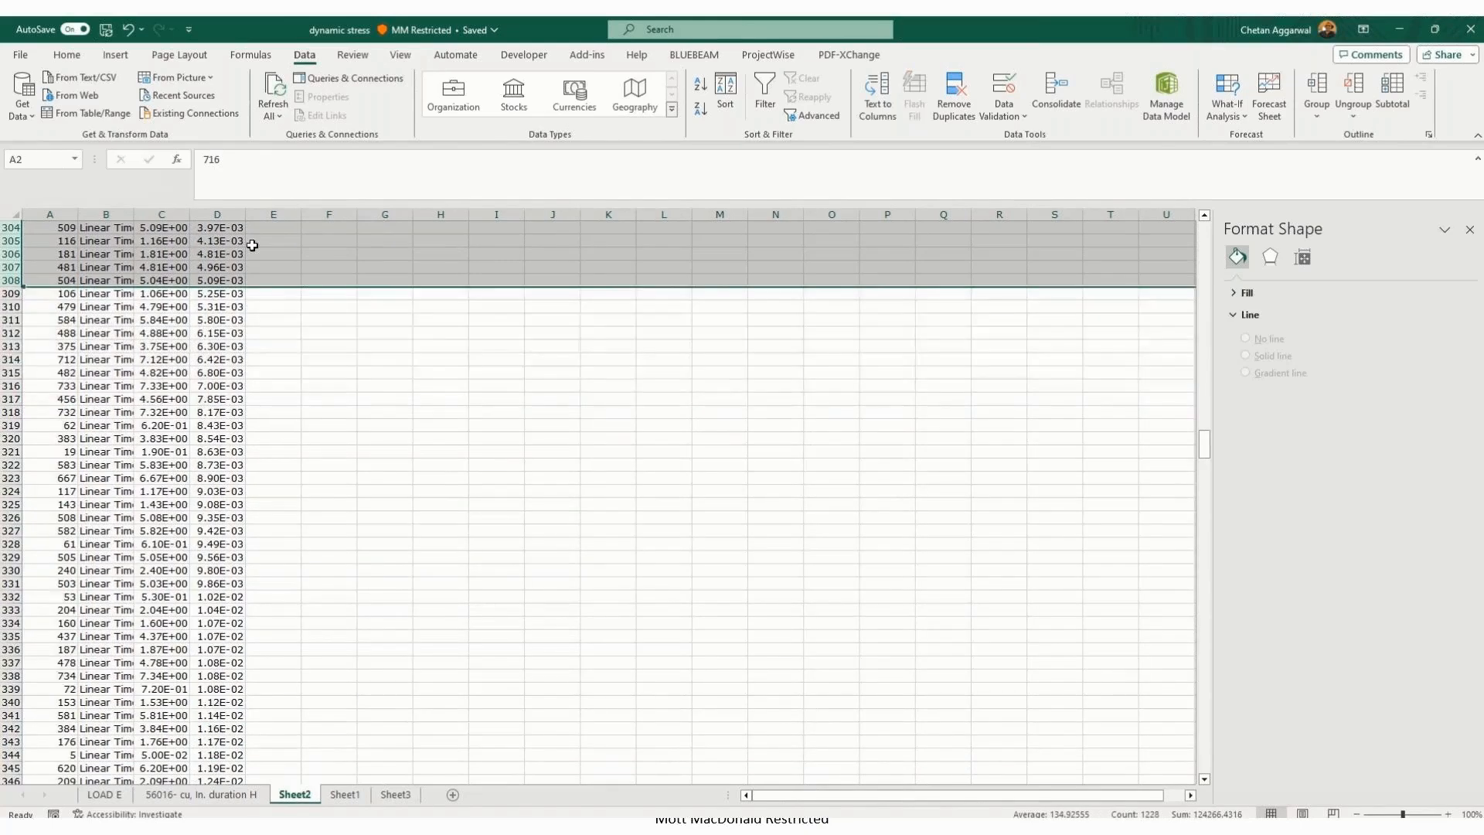
left_click(217, 253)
key("ctrl+Up")
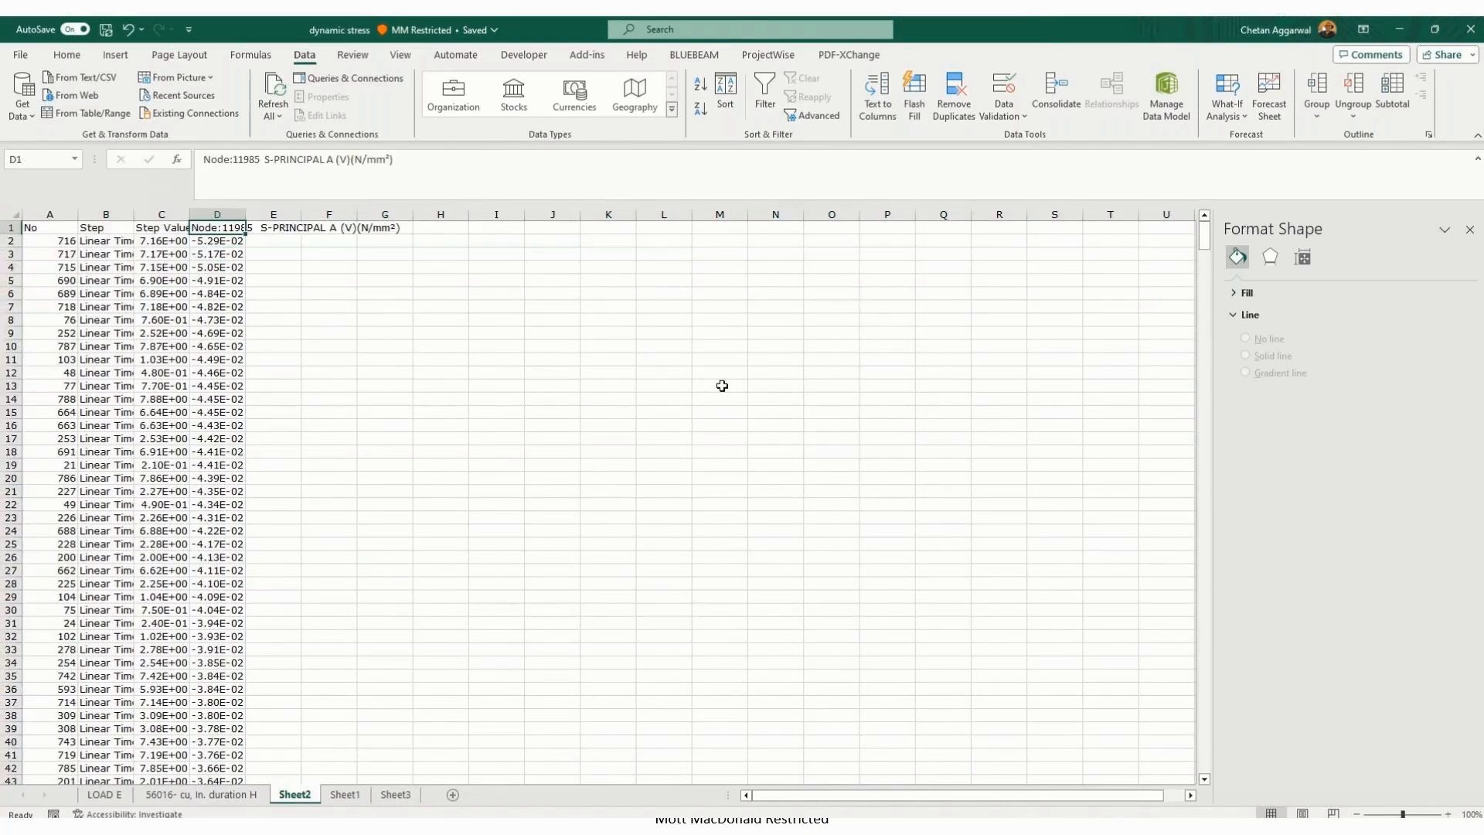
key("Down")
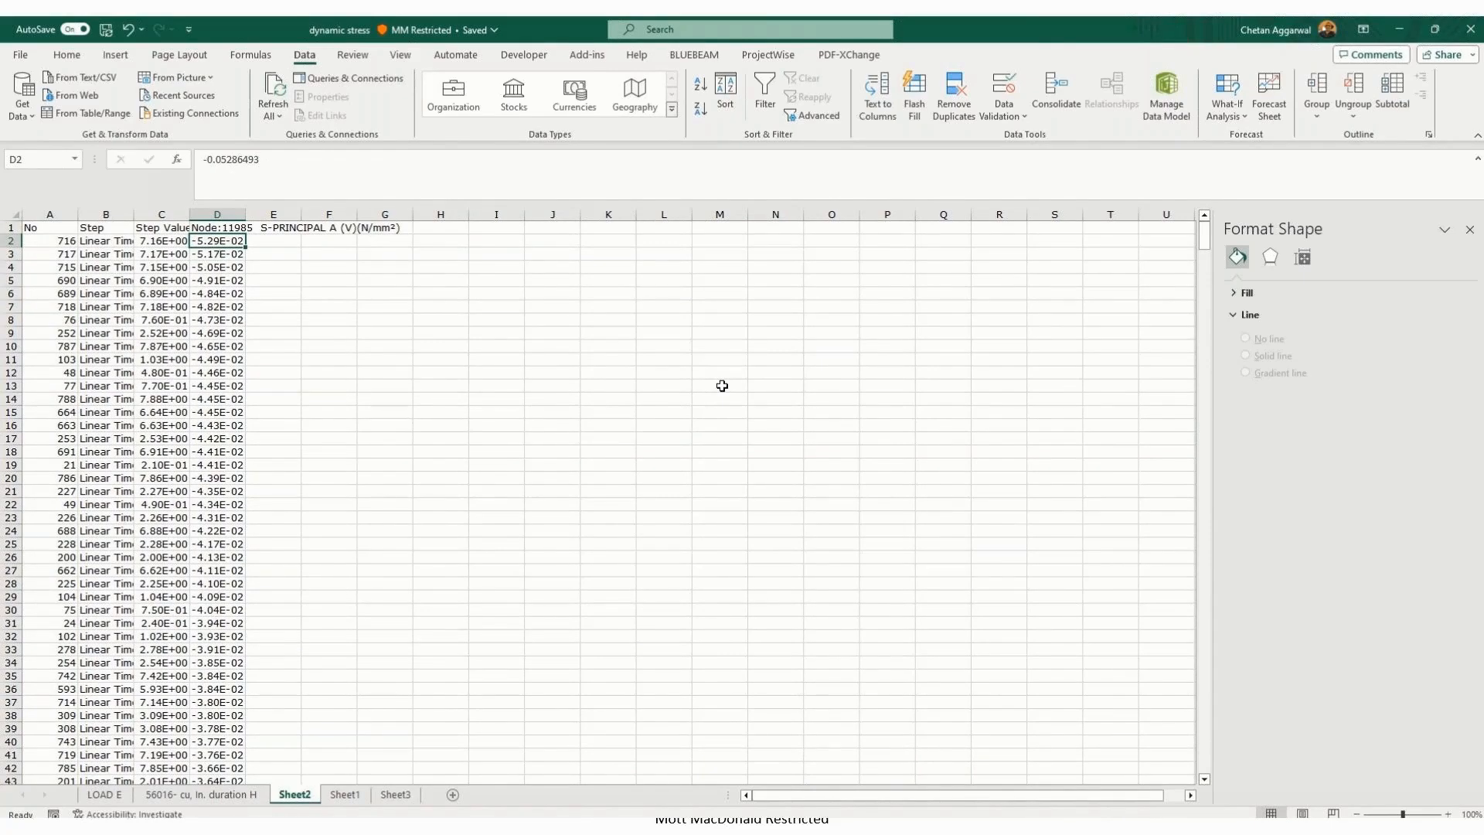
Step: Copy all rows with positive principal stress, from A280 across to column D and down to the end of the data
scroll(231, 559, "down", 20)
scroll(230, 559, "down", 20)
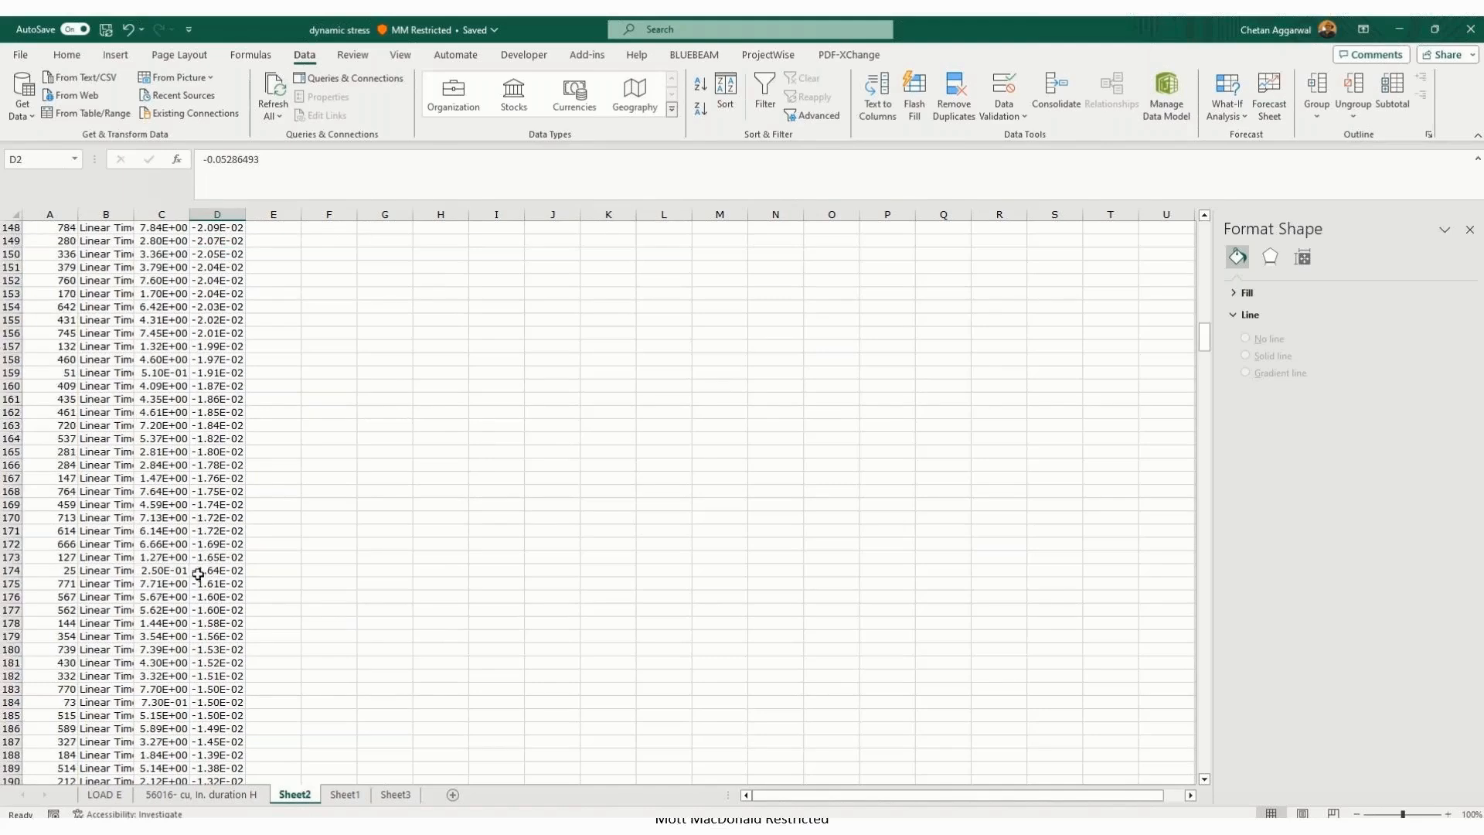
scroll(199, 573, "down", 16)
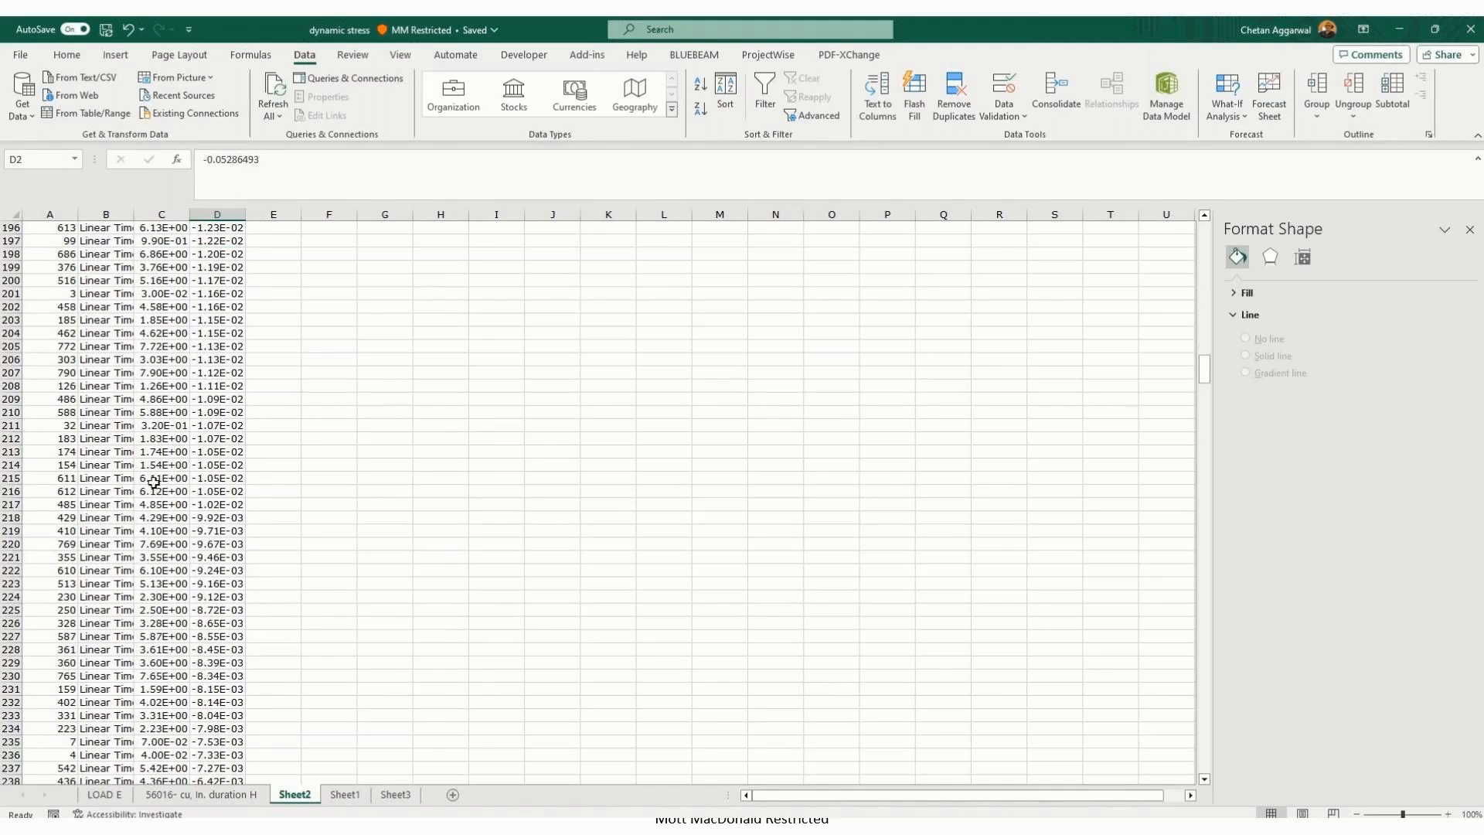
scroll(154, 482, "down", 7)
scroll(151, 517, "down", 19)
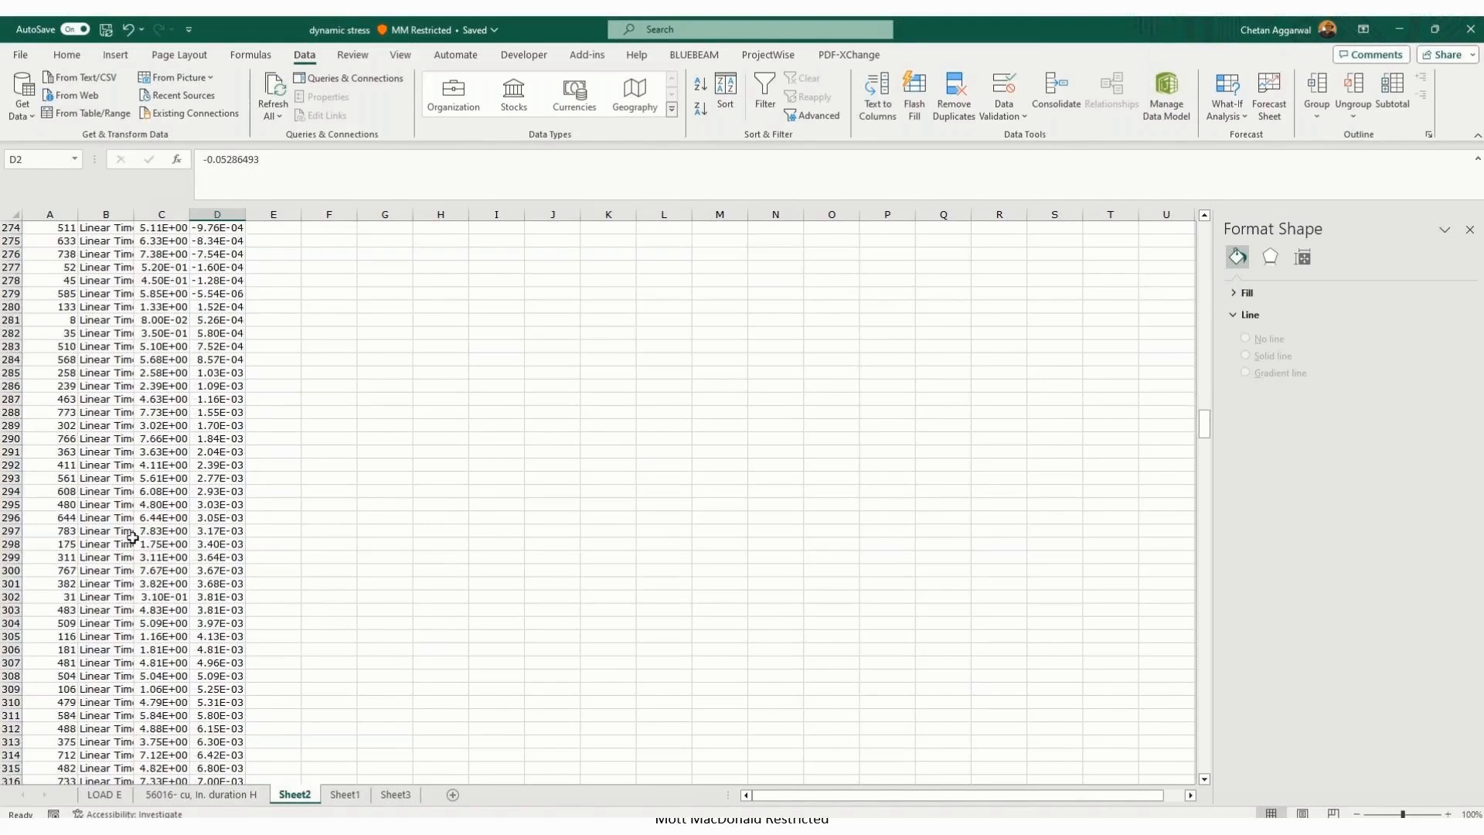
scroll(132, 538, "down", 13)
scroll(132, 538, "down", 20)
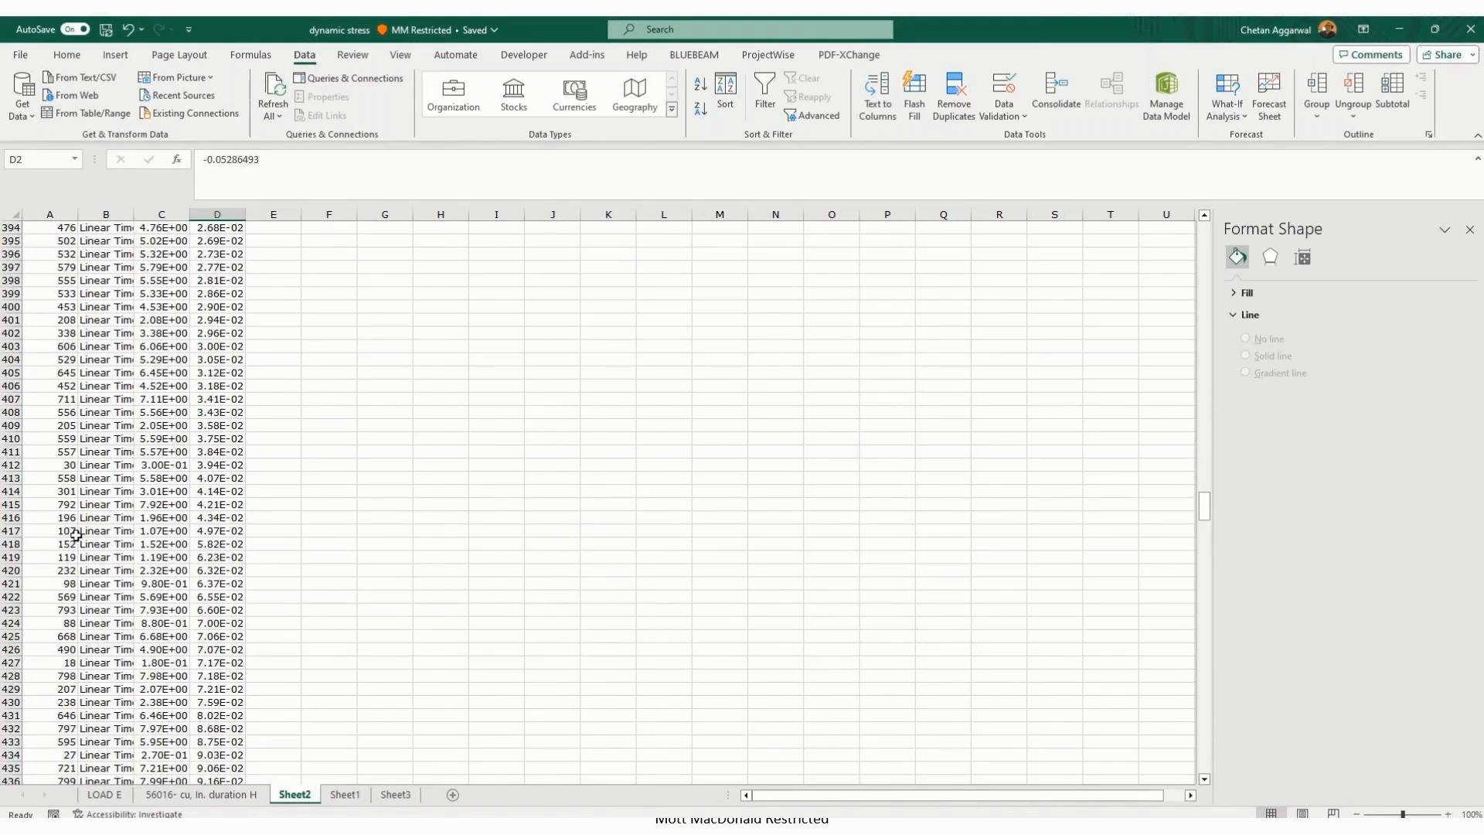
scroll(60, 536, "up", 20)
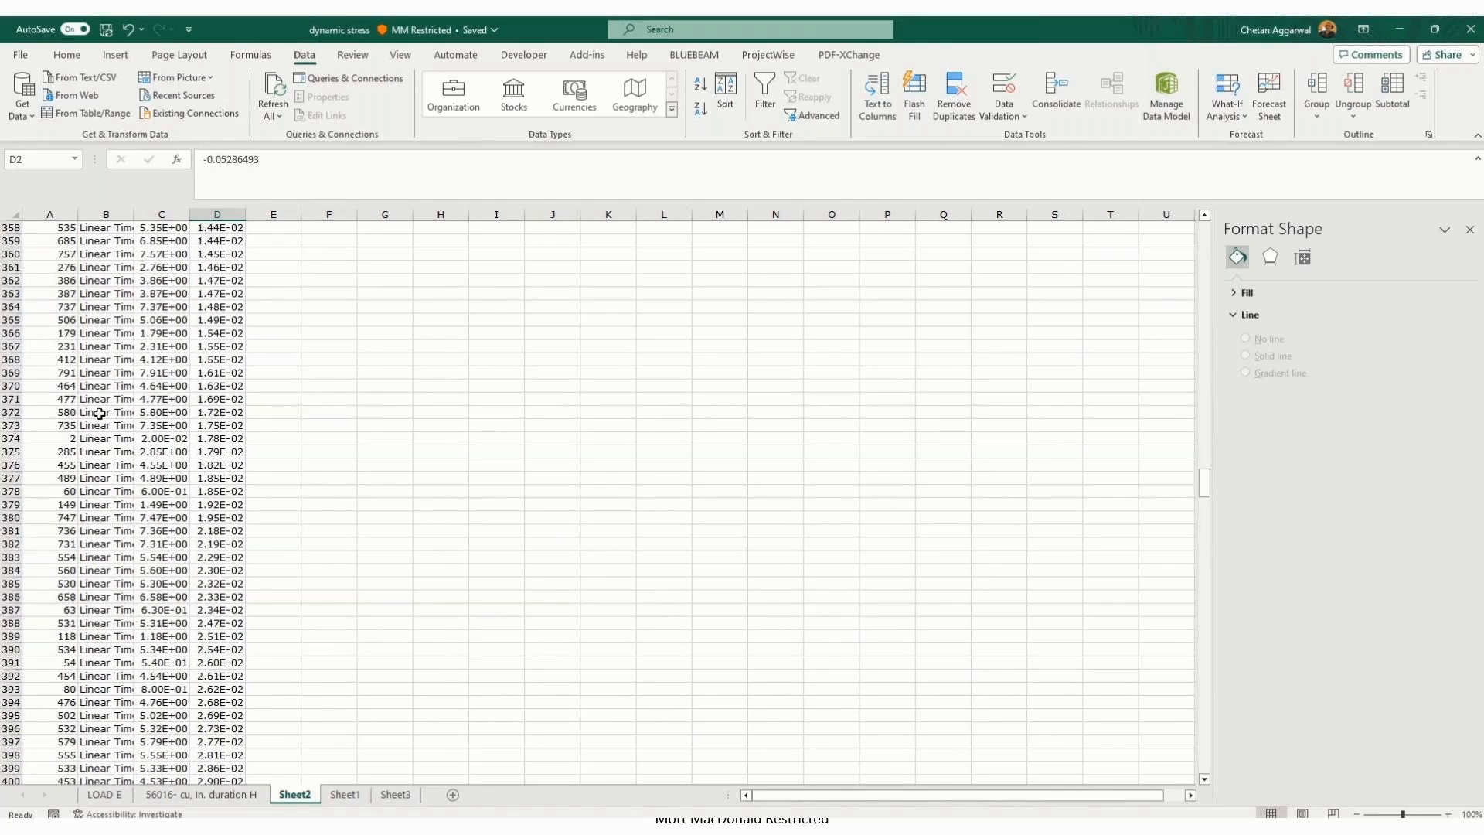
scroll(100, 413, "up", 20)
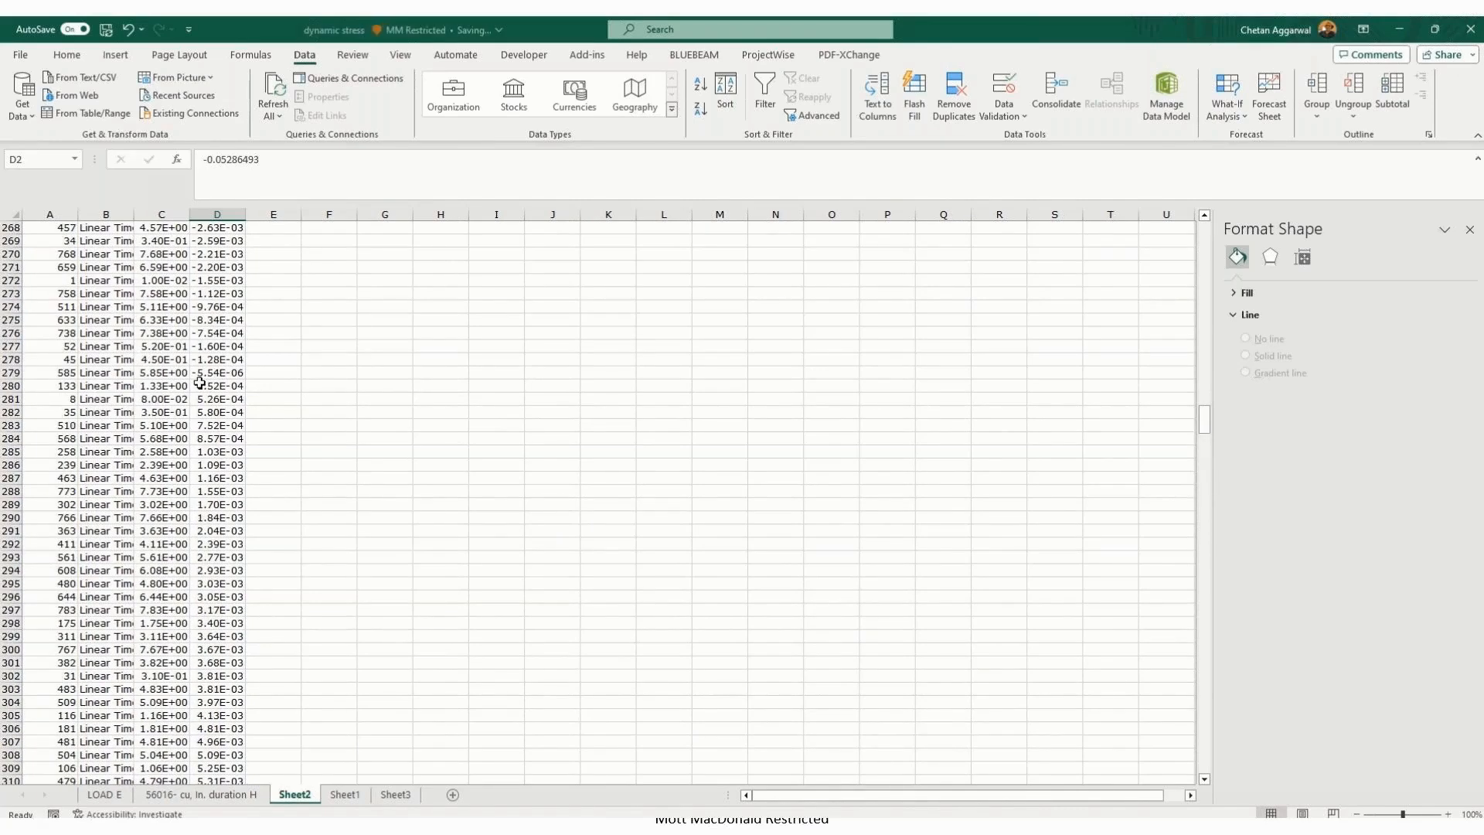
left_click(200, 383)
key("Left")
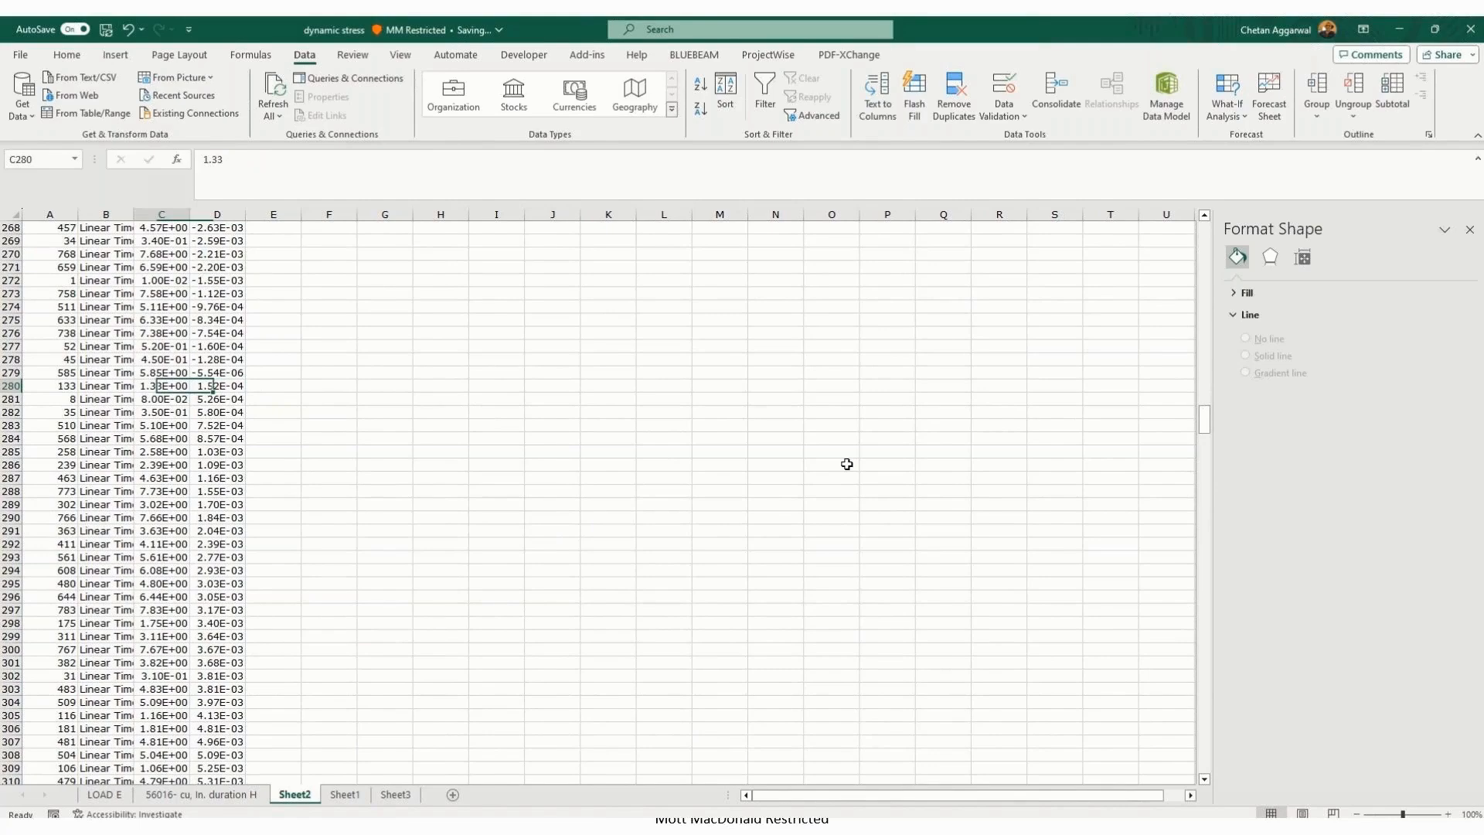
key("Left")
key("Left")
key("ctrl+shift+Right")
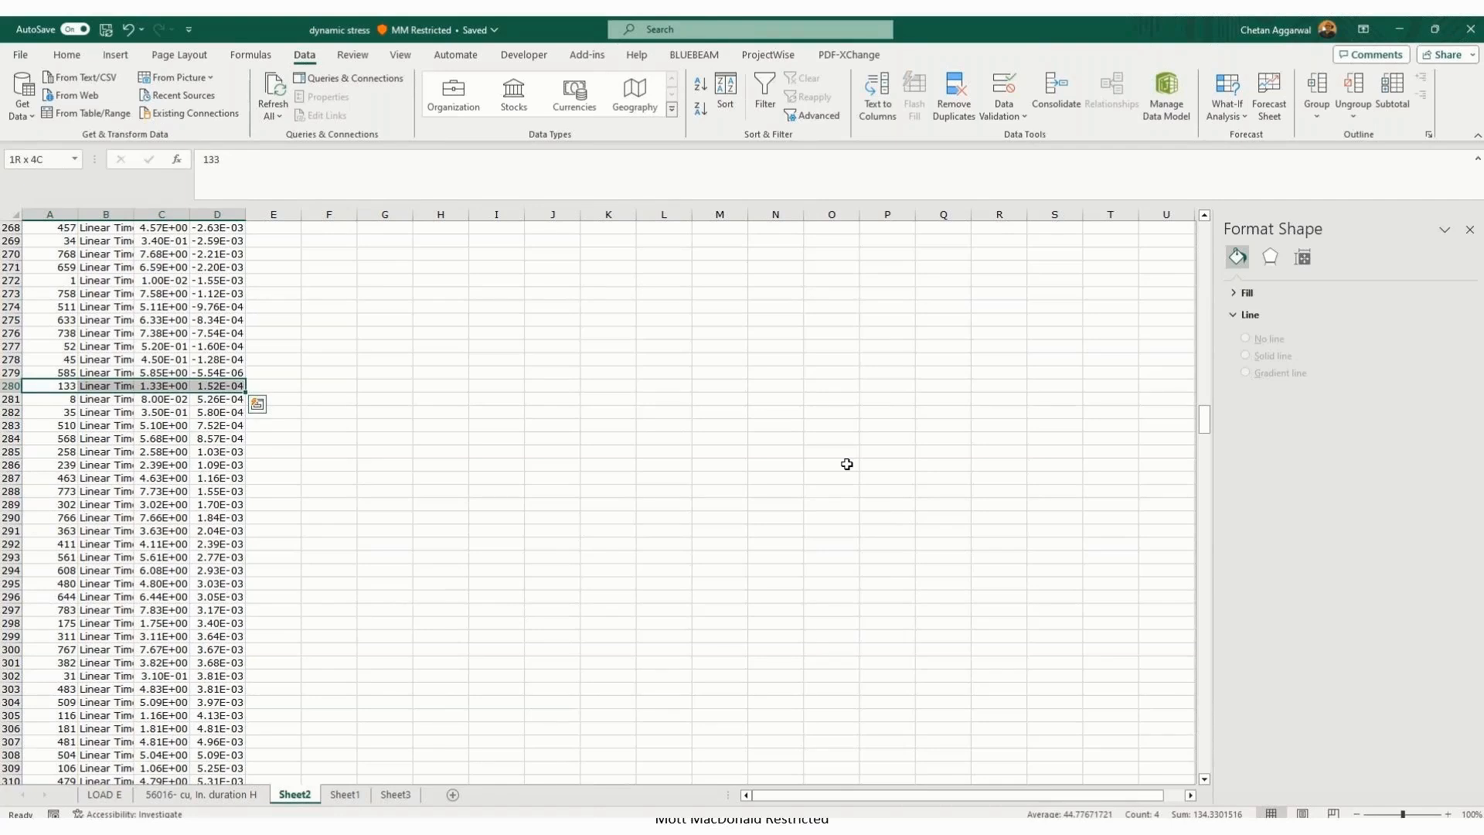
key("ctrl+shift+Down")
key("ctrl+c")
Step: Paste the copied positive-stress rows at I1 on Sheet2
scroll(860, 449, "up", 3)
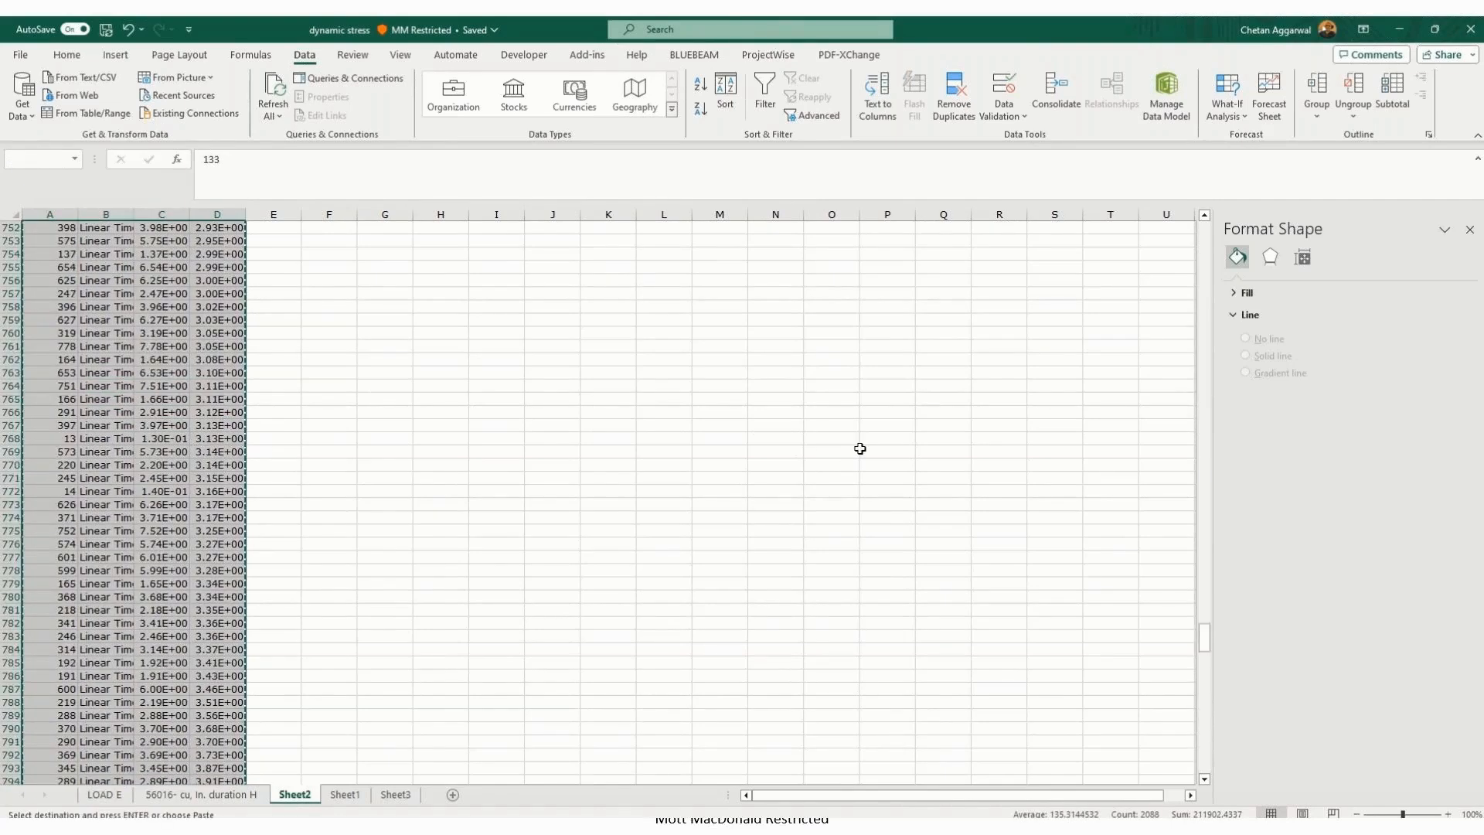
left_click_drag(1204, 638, 1204, 226)
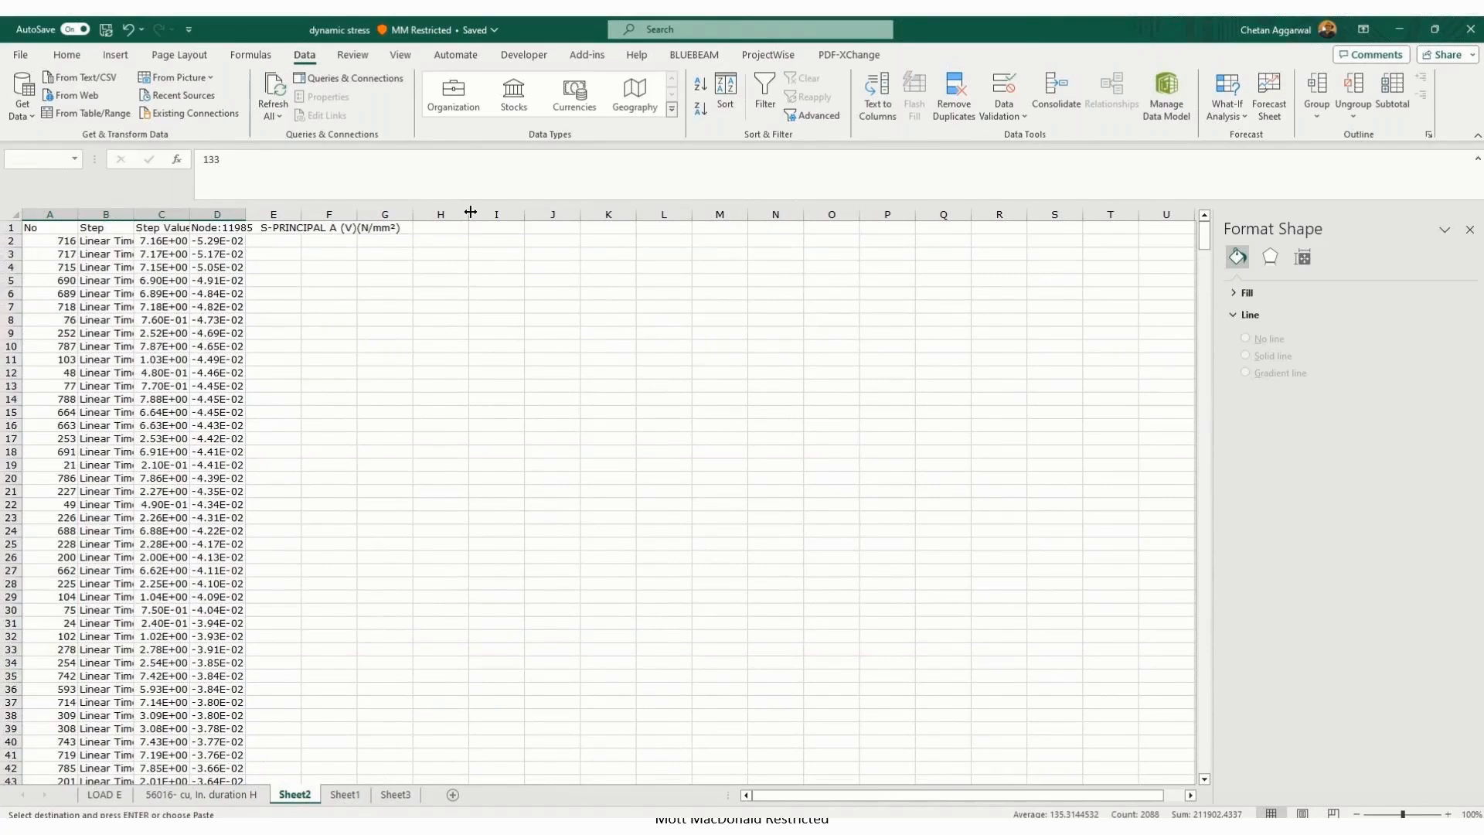
left_click(496, 227)
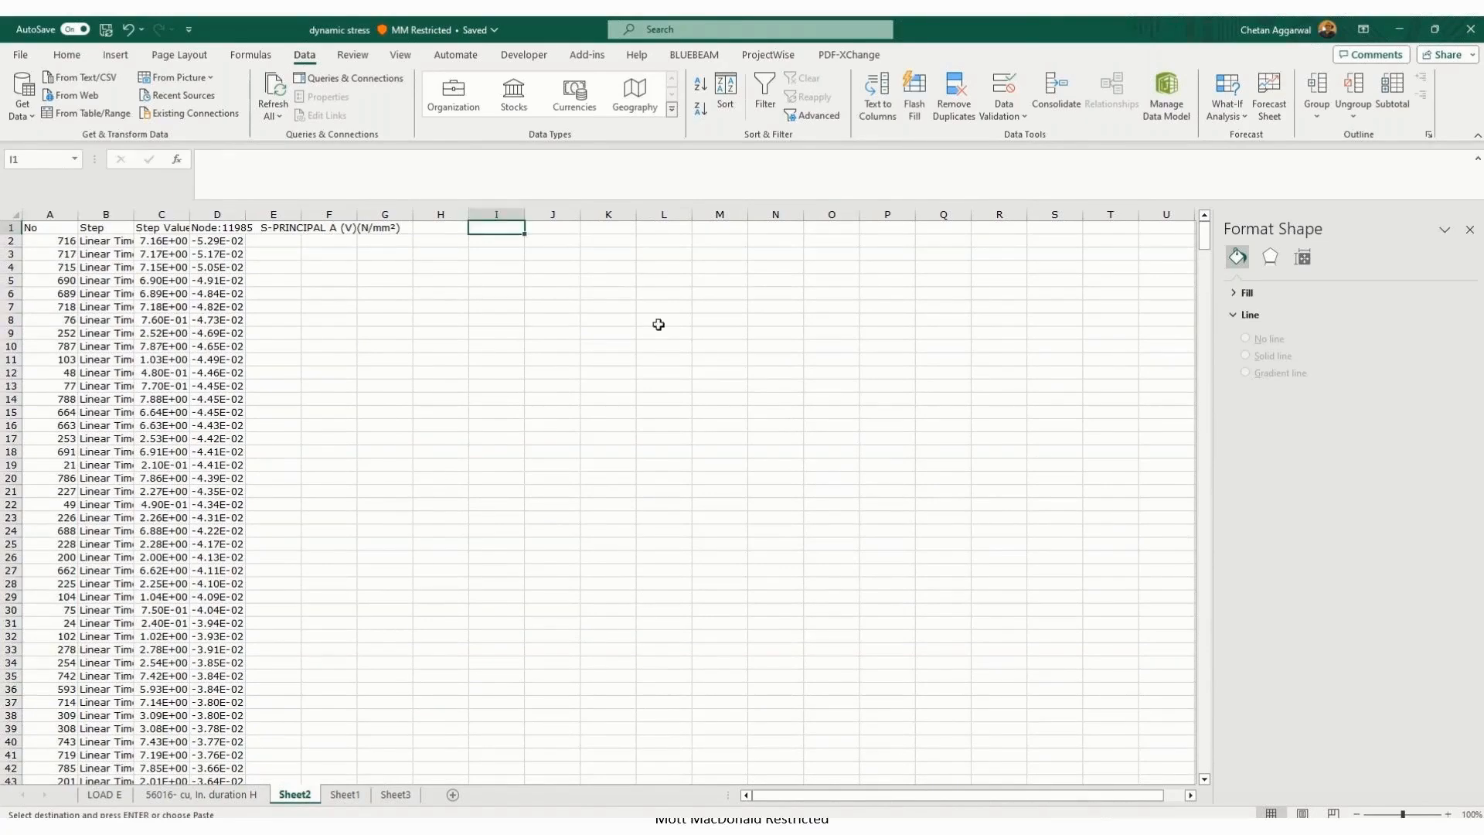
key("Return")
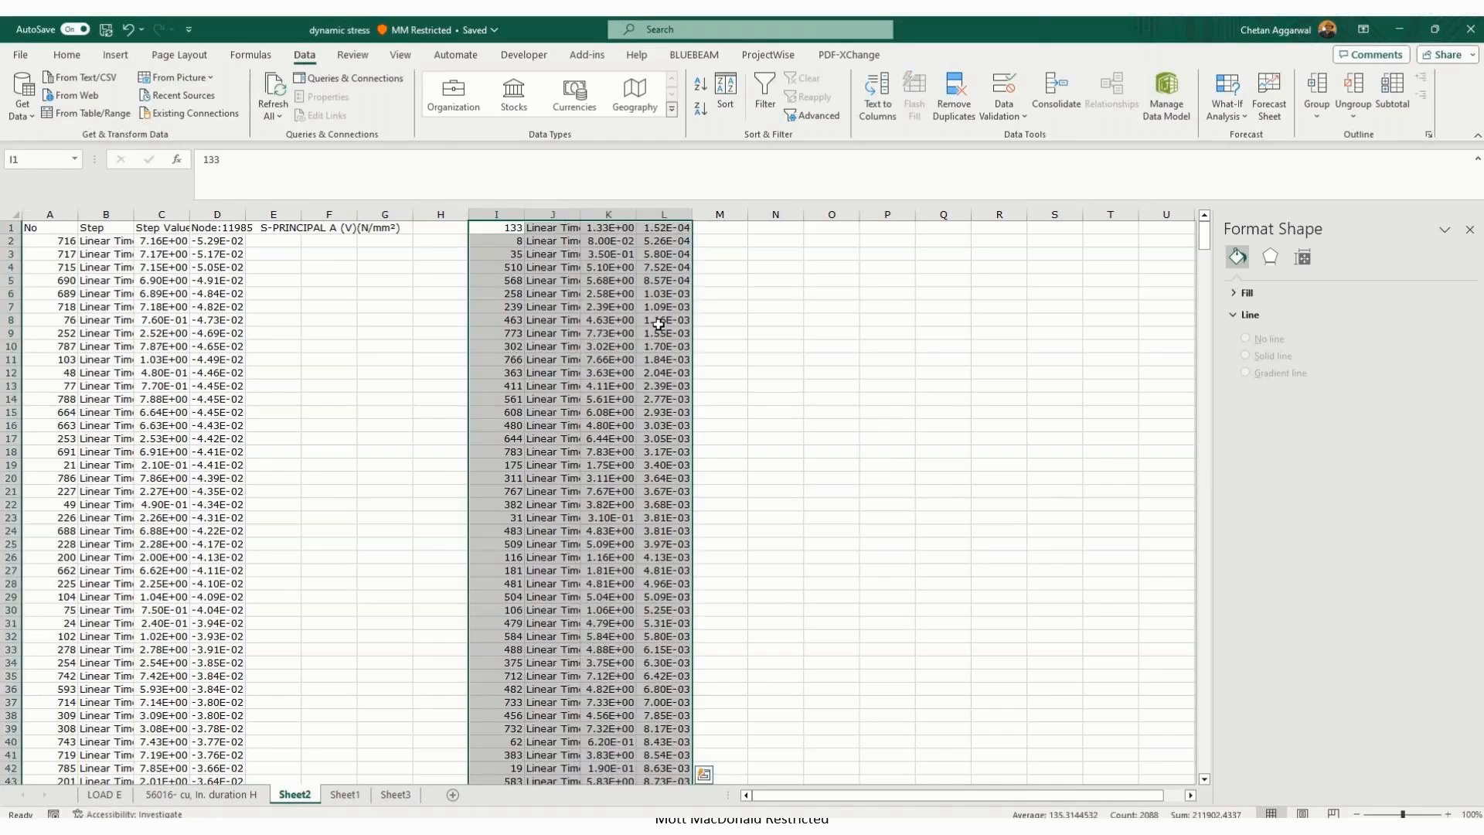
left_click(423, 325)
Step: Delete columns A to H, leaving only the pasted positive-stress rows on Sheet2
left_click(36, 211)
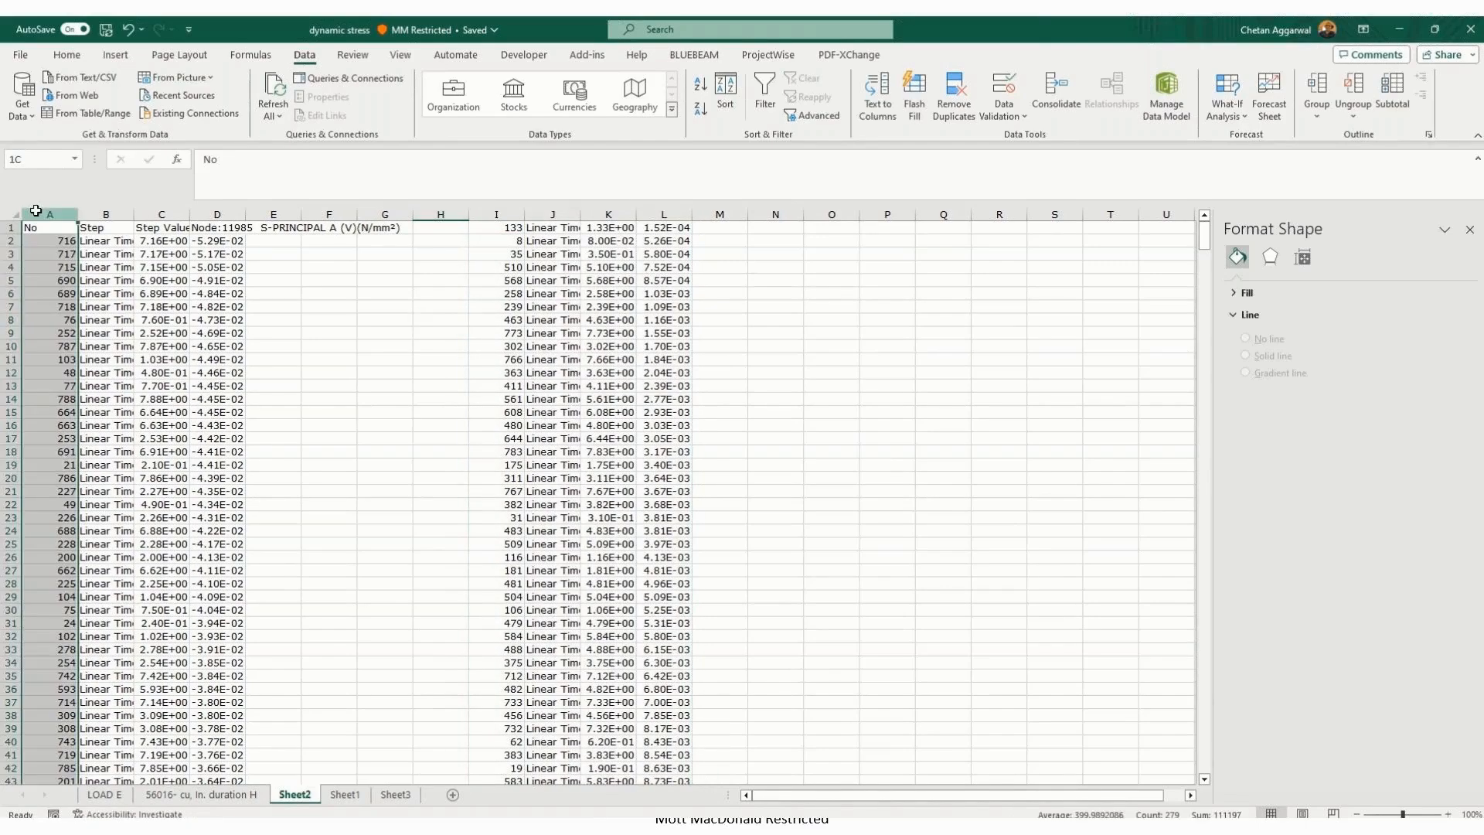
left_click_drag(36, 210, 448, 234)
key("ctrl+minus")
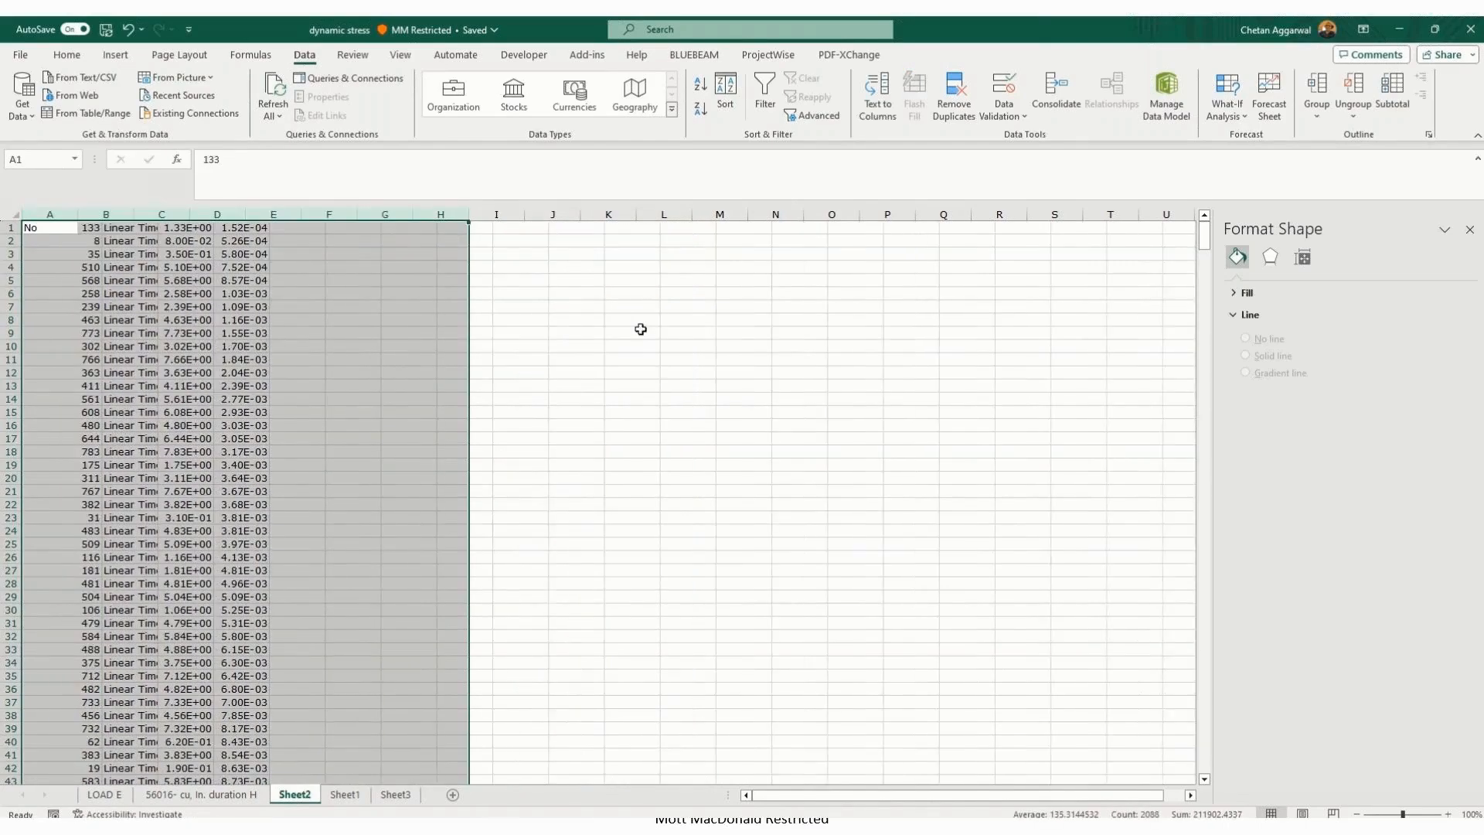
left_click(552, 346)
left_click(69, 215)
left_click_drag(68, 216, 207, 237)
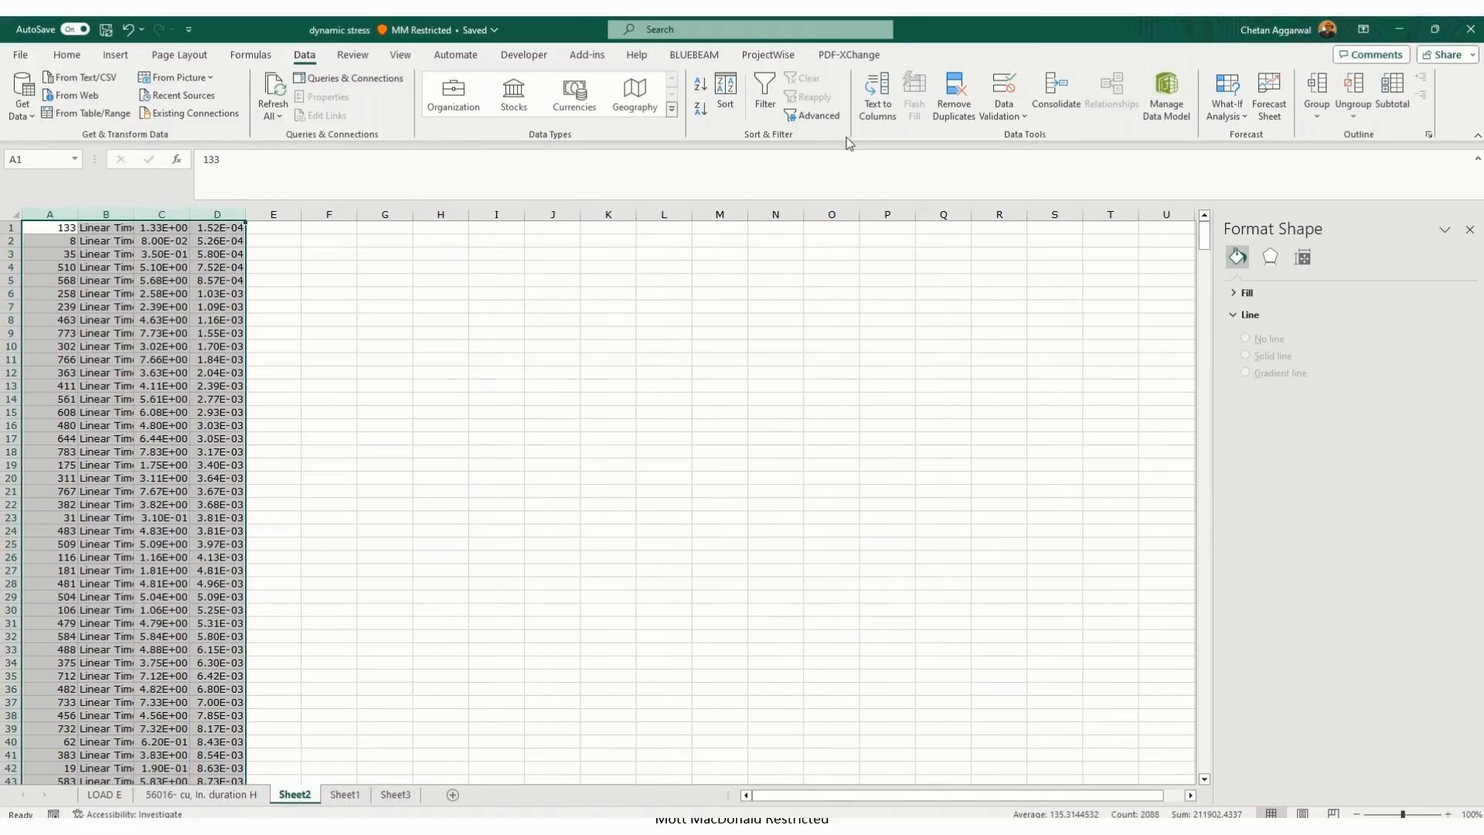
key("Return")
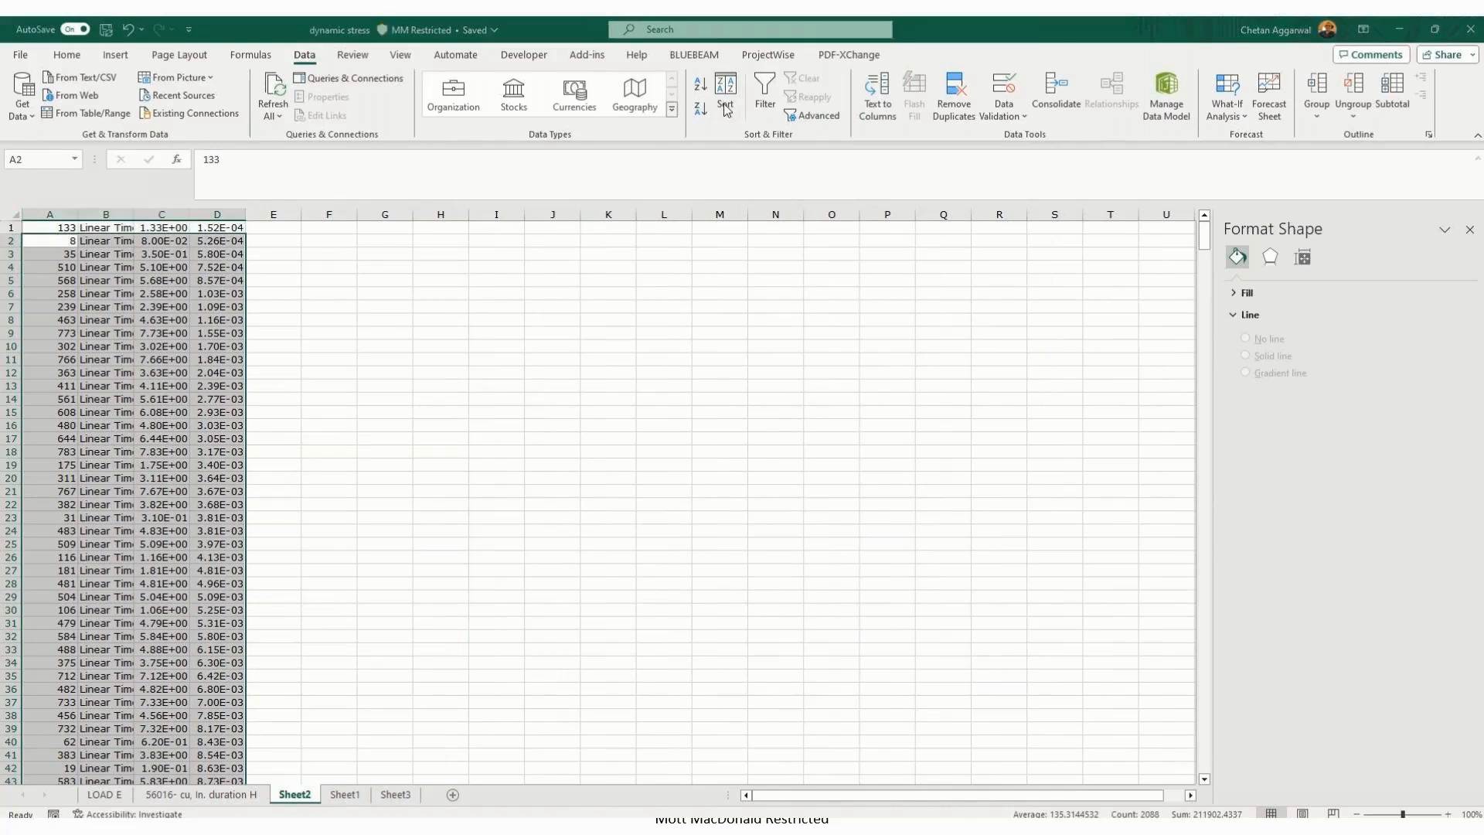
left_click(727, 110)
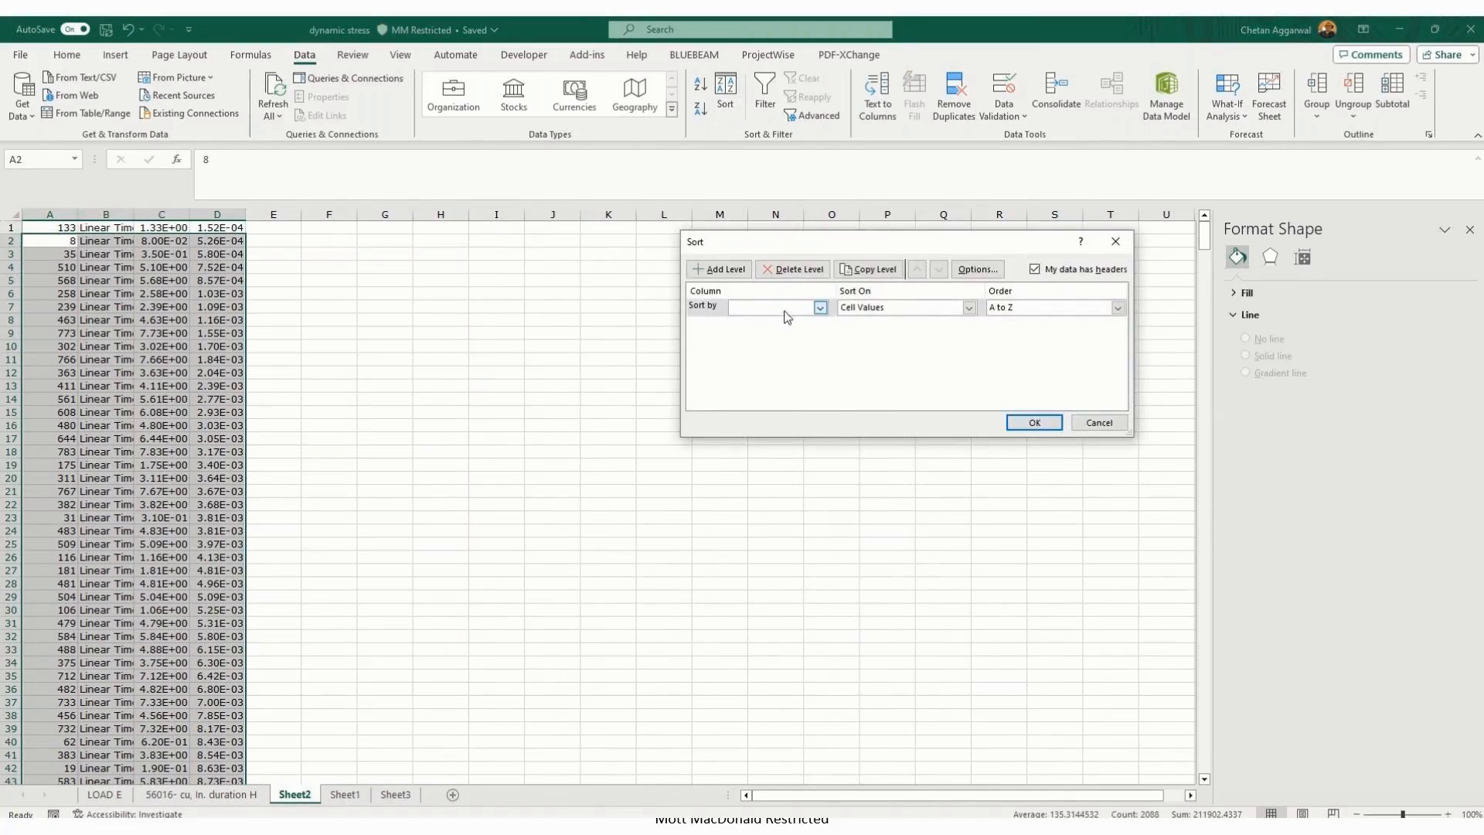
left_click(1107, 424)
left_click(831, 477)
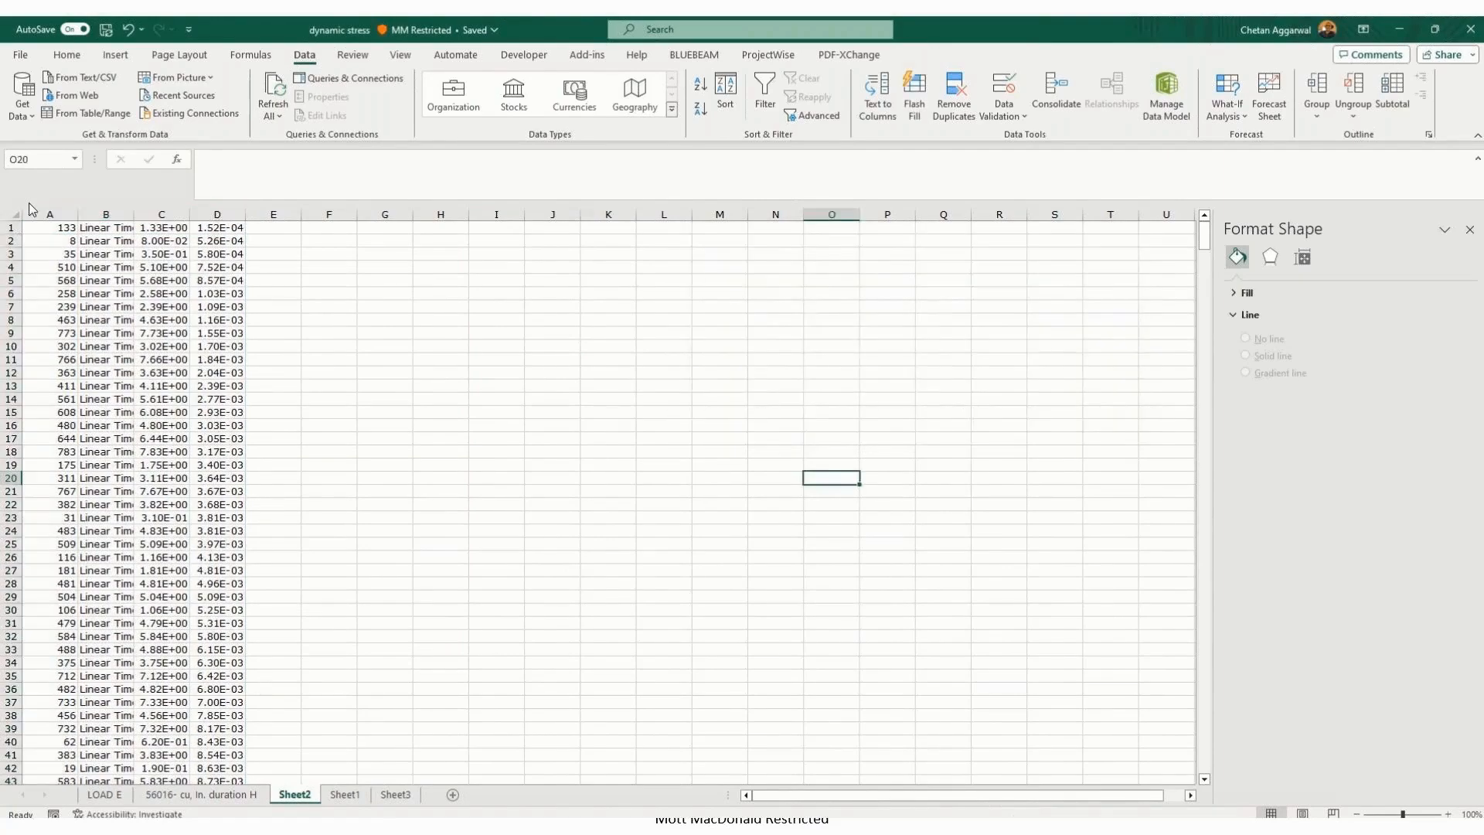
Step: Insert a blank row above the first data row on Sheet2
right_click(8, 227)
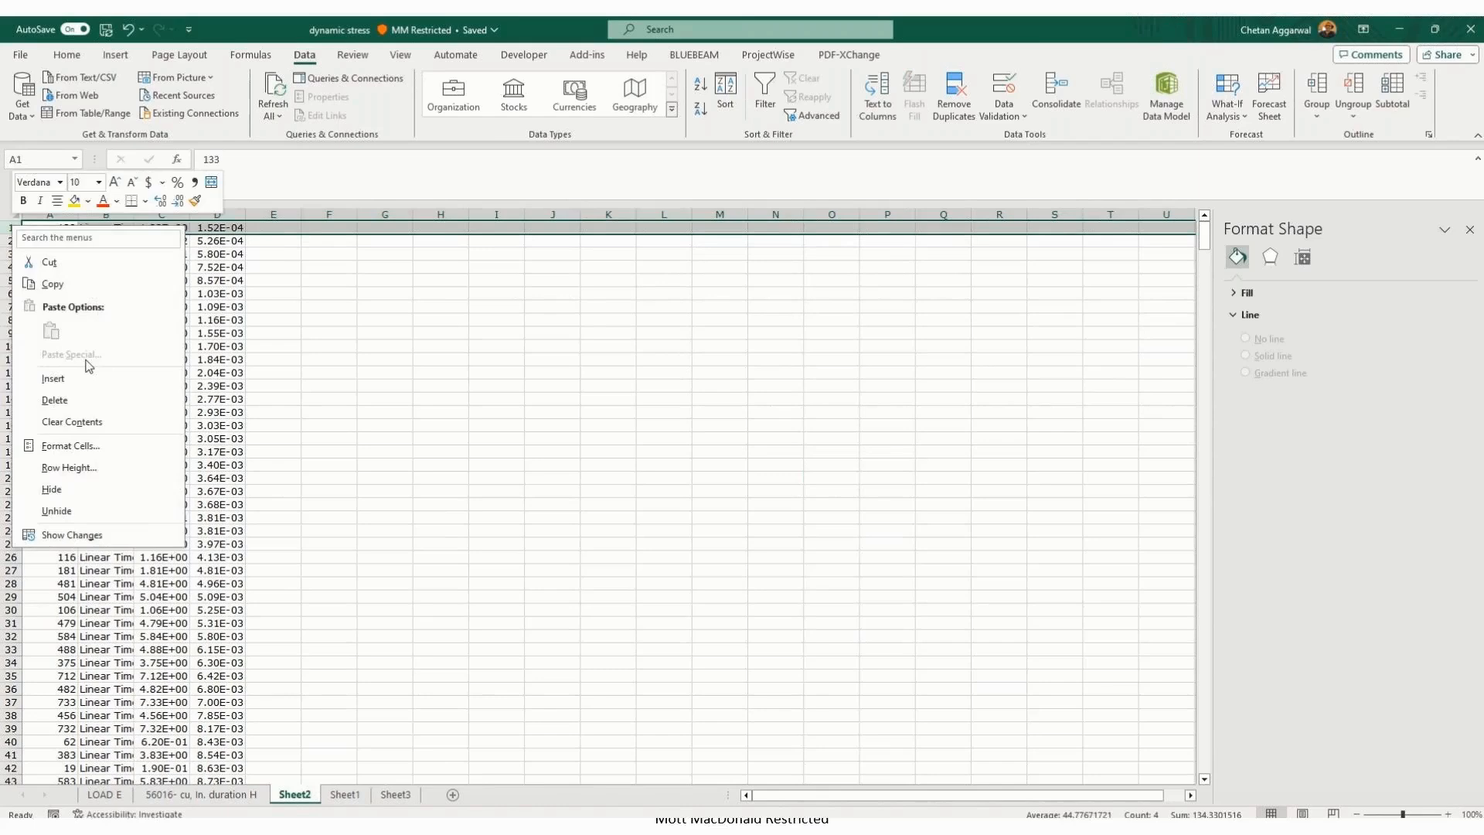
left_click(69, 376)
left_click(162, 293)
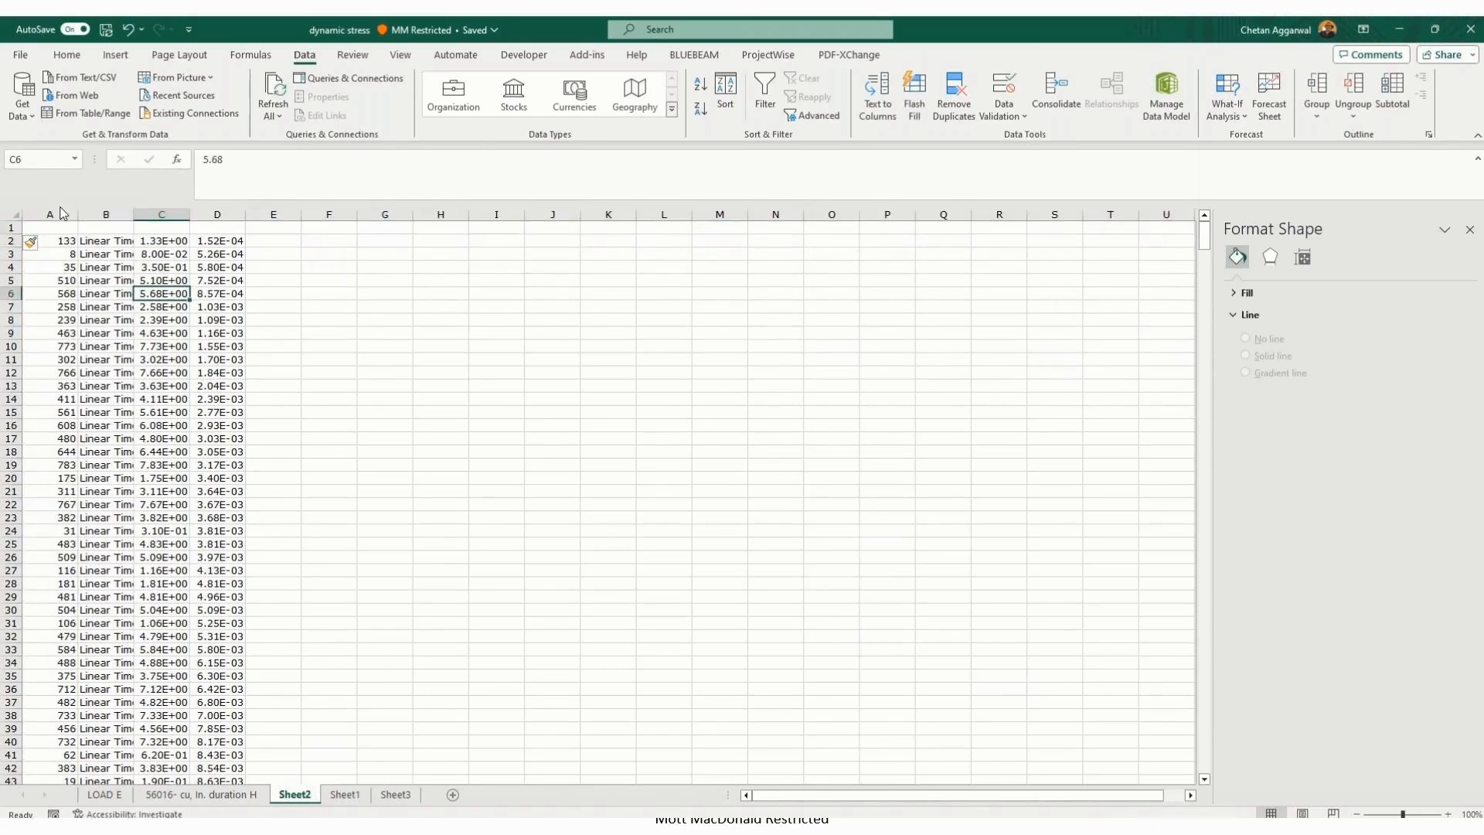
Step: Sort the data in columns A to D by the step values in Column C, smallest to largest
left_click_drag(64, 213, 218, 214)
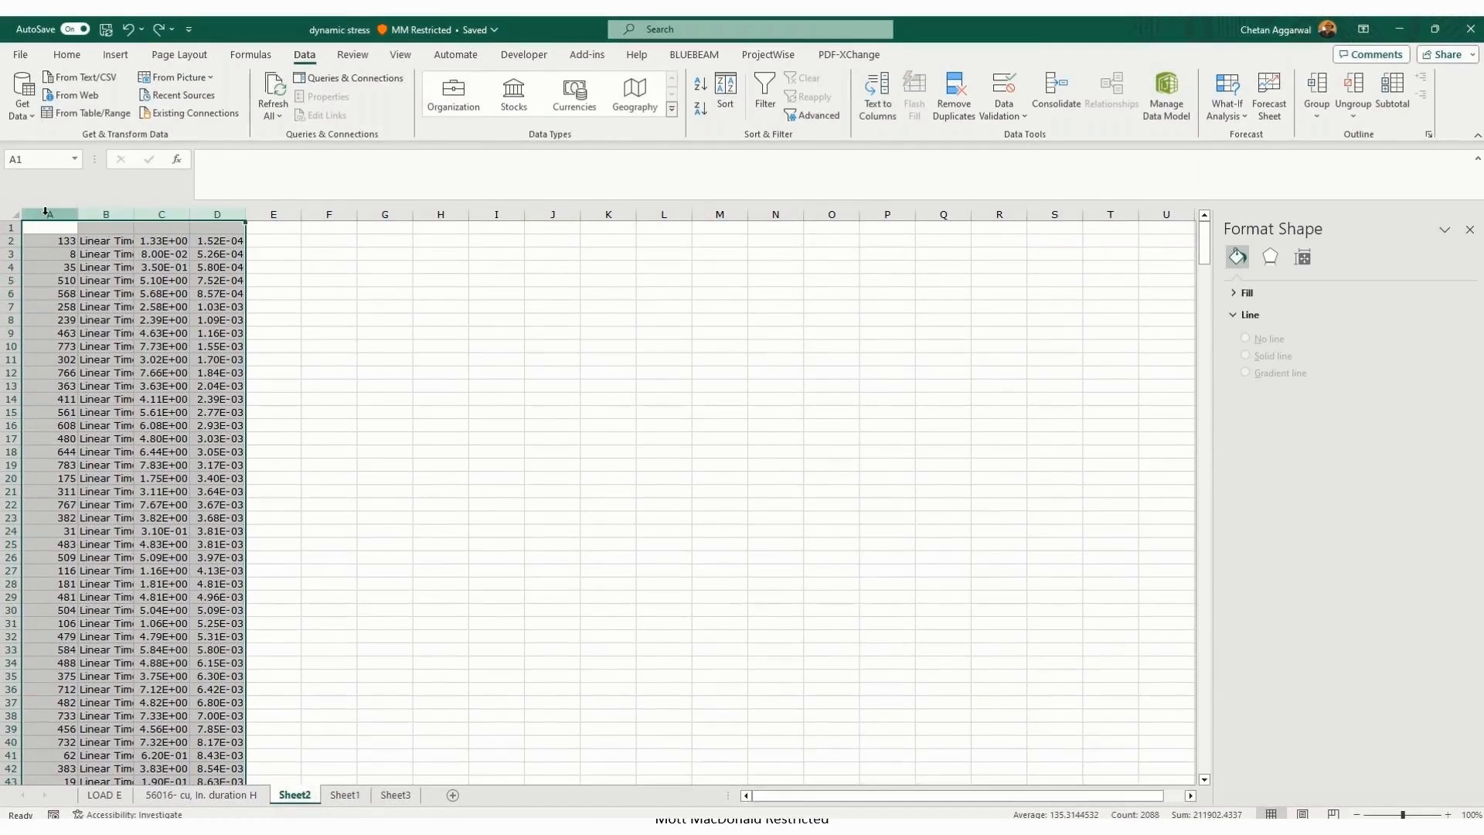
left_click(730, 112)
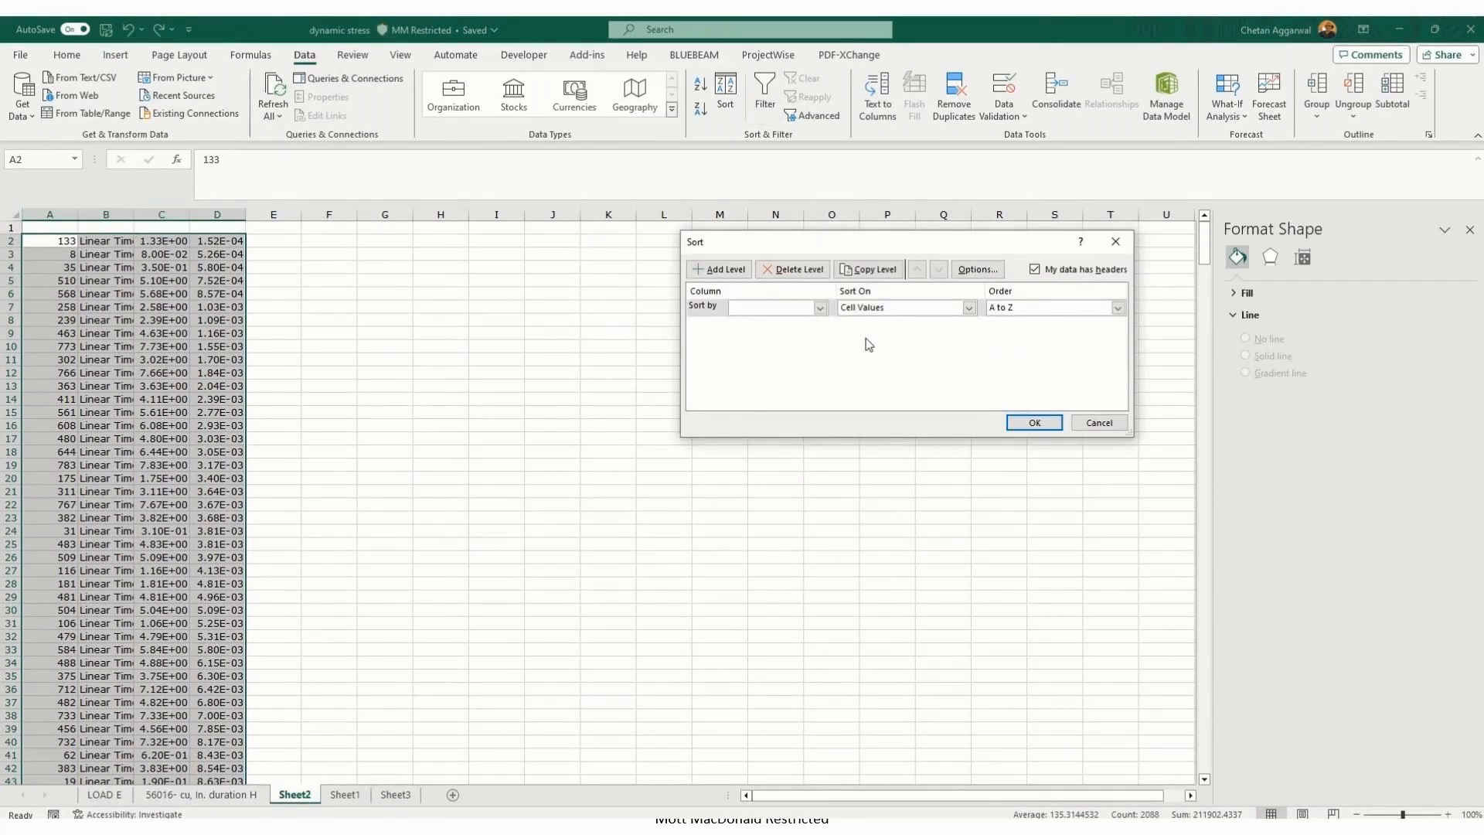
left_click(820, 308)
left_click(773, 345)
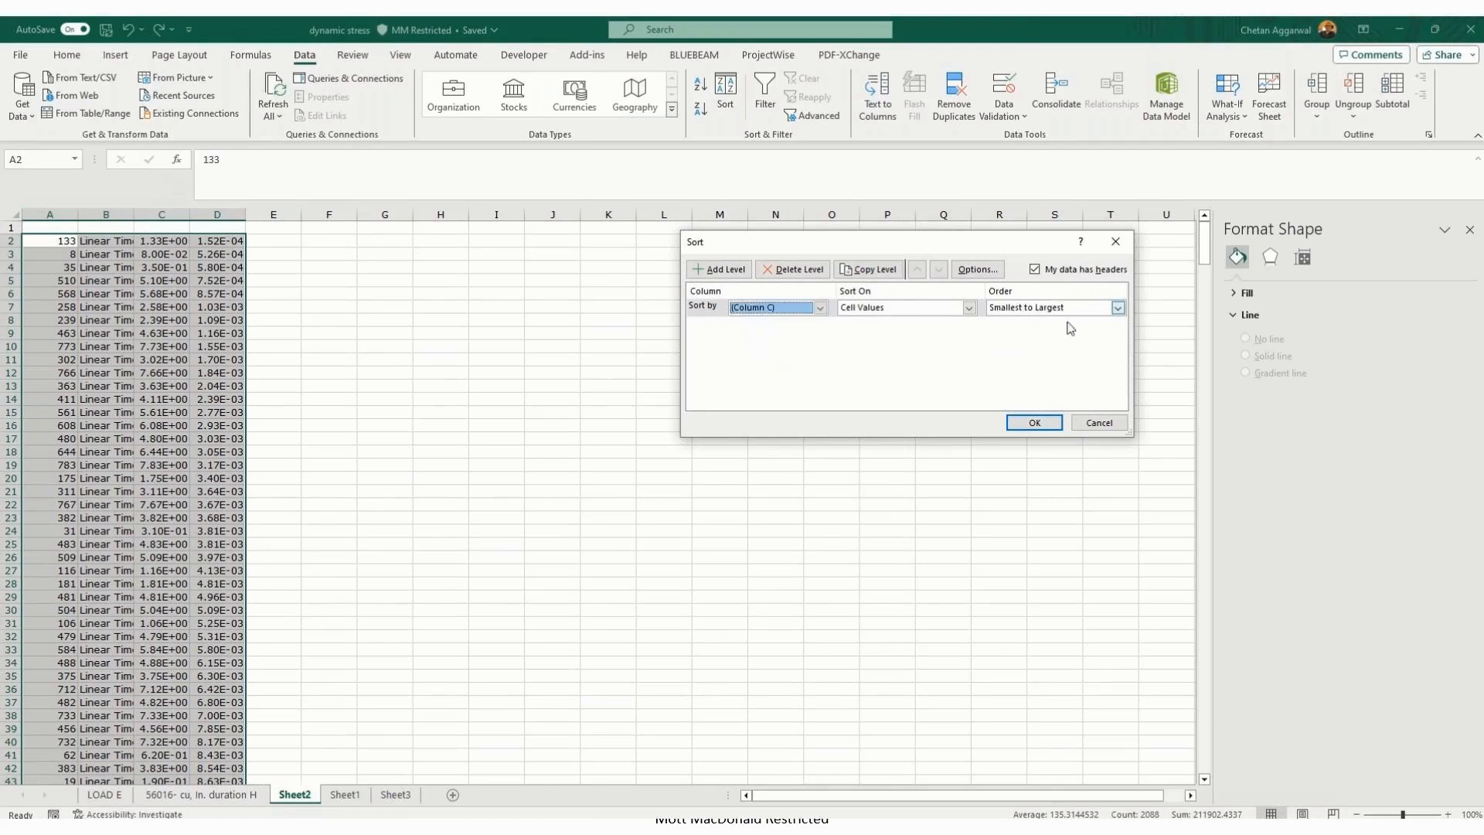
left_click(1034, 423)
left_click(354, 324)
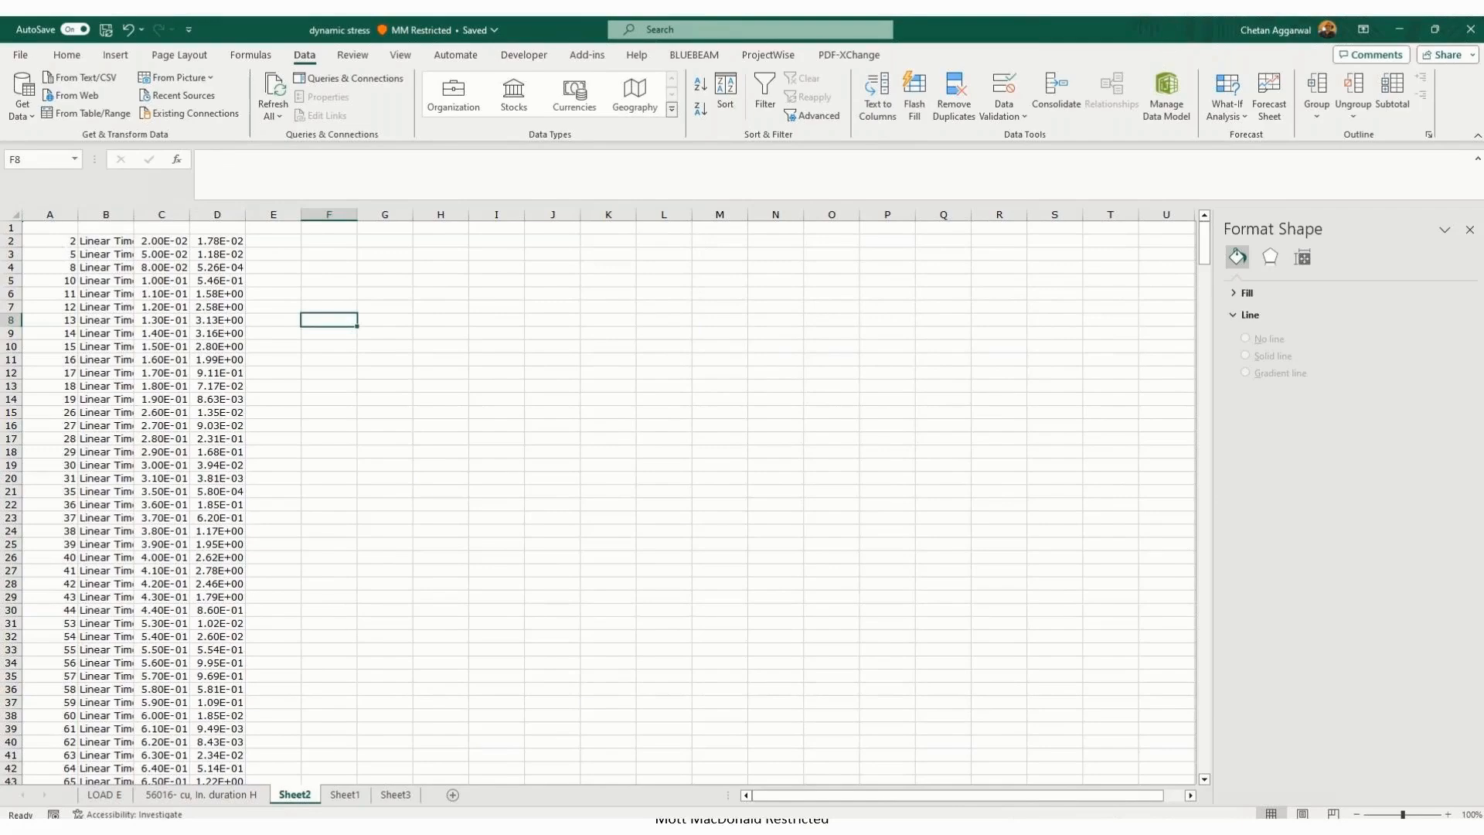
Step: Clear the existing No, Step and Step Value entries in columns A to C below the headers on the LOAD E sheet
left_click(104, 794)
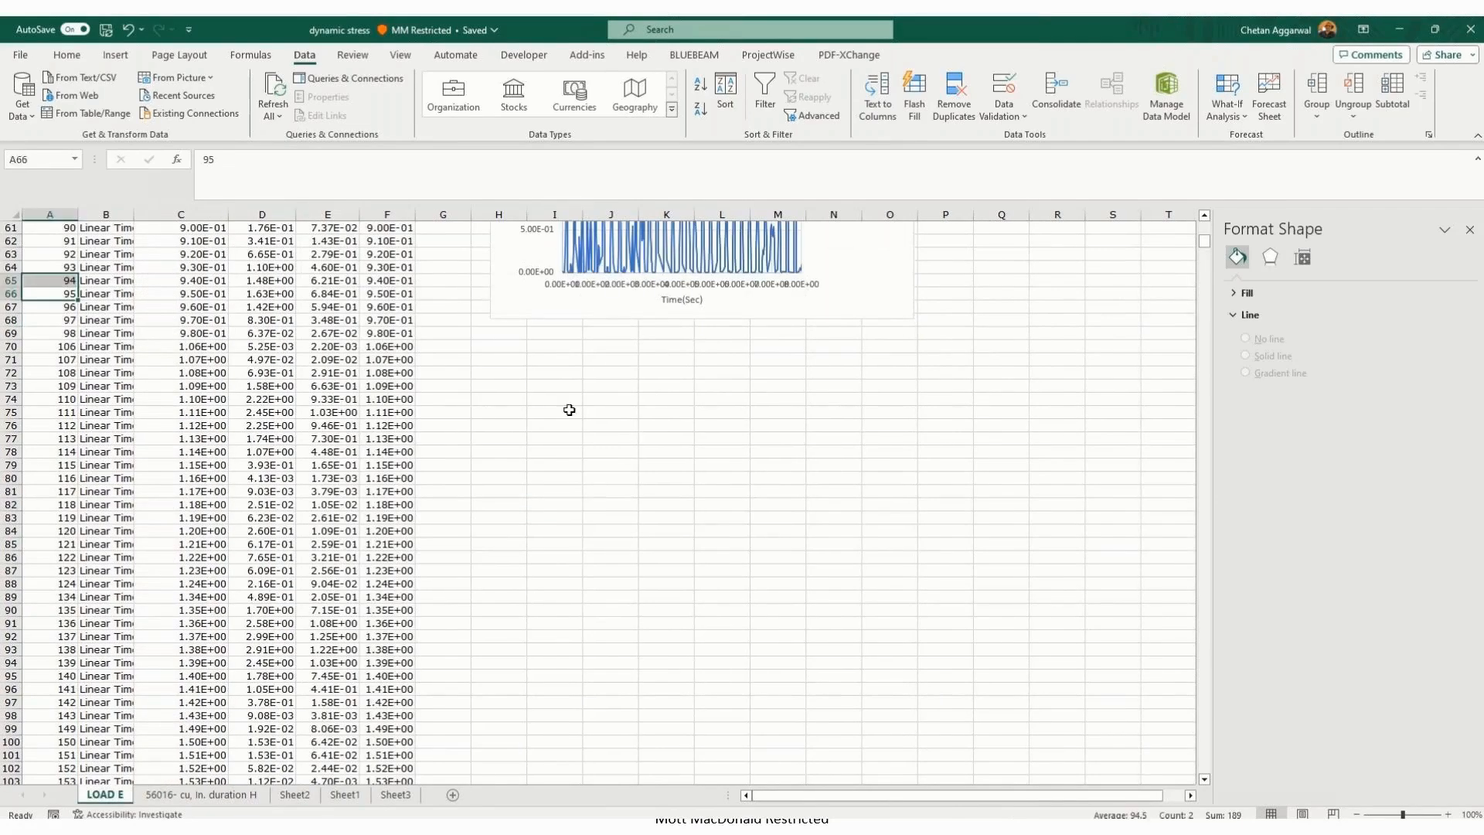
key("ctrl+Home")
key("Down")
key("shift+Right")
key("shift+Right")
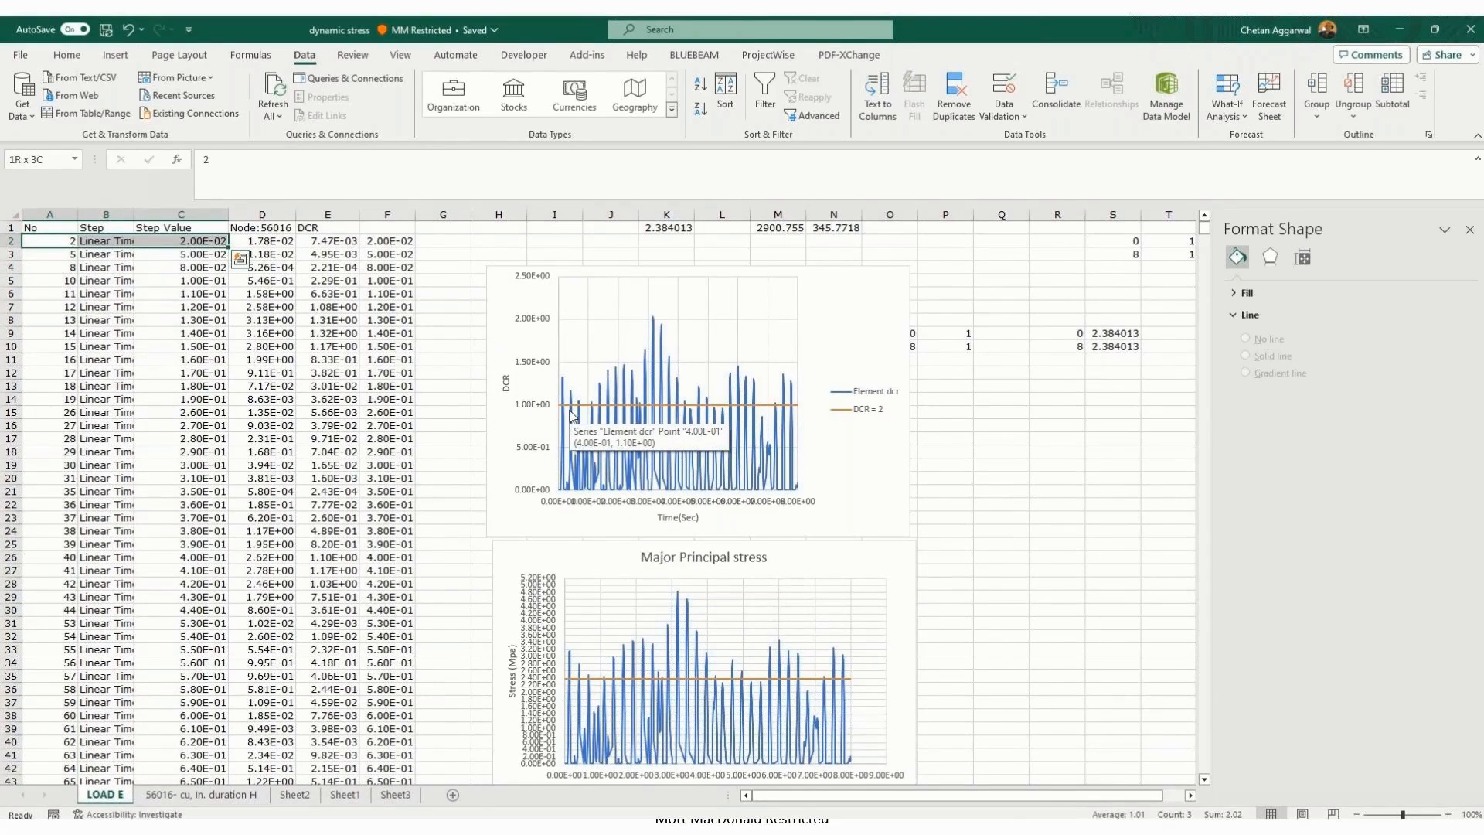
key("ctrl+shift+Down")
key("Delete")
Step: Review the tensile strength formulas in cells M1, N1 and K1 on the LOAD E sheet
key("Up")
key("Right")
key("ctrl+Right")
key("ctrl+Right")
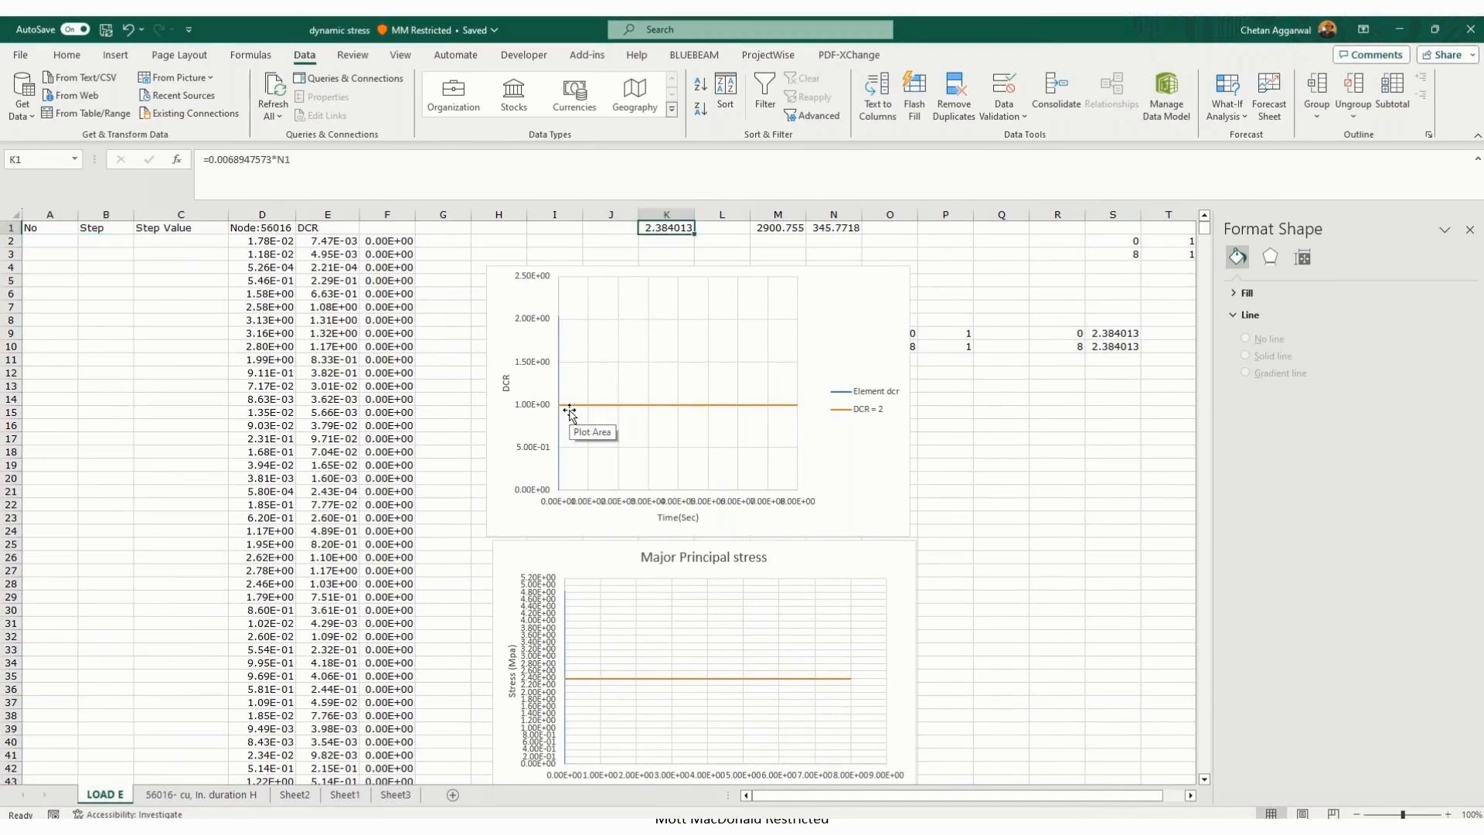
key("ctrl+Right")
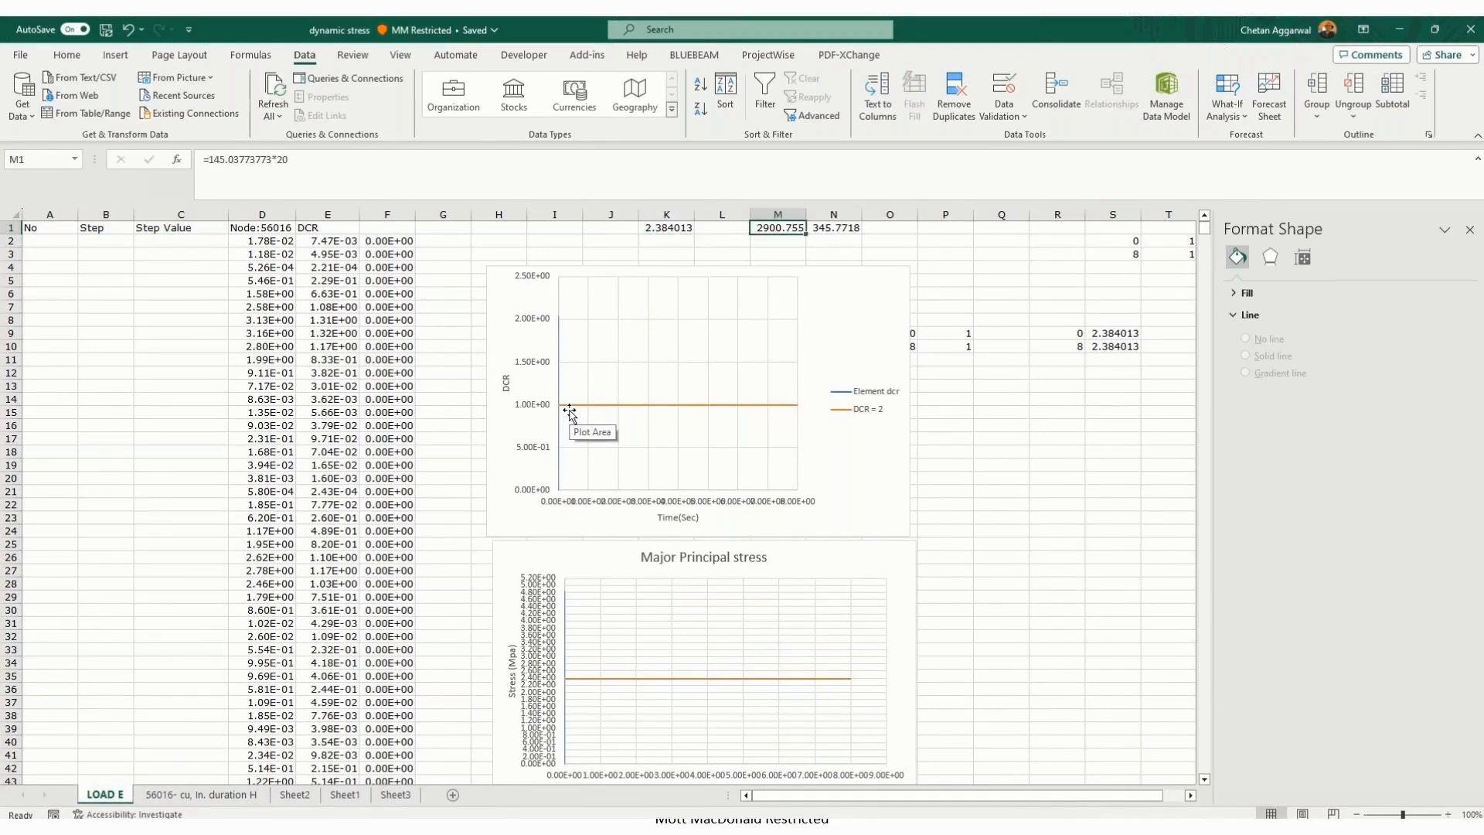
key("Right")
key("Left")
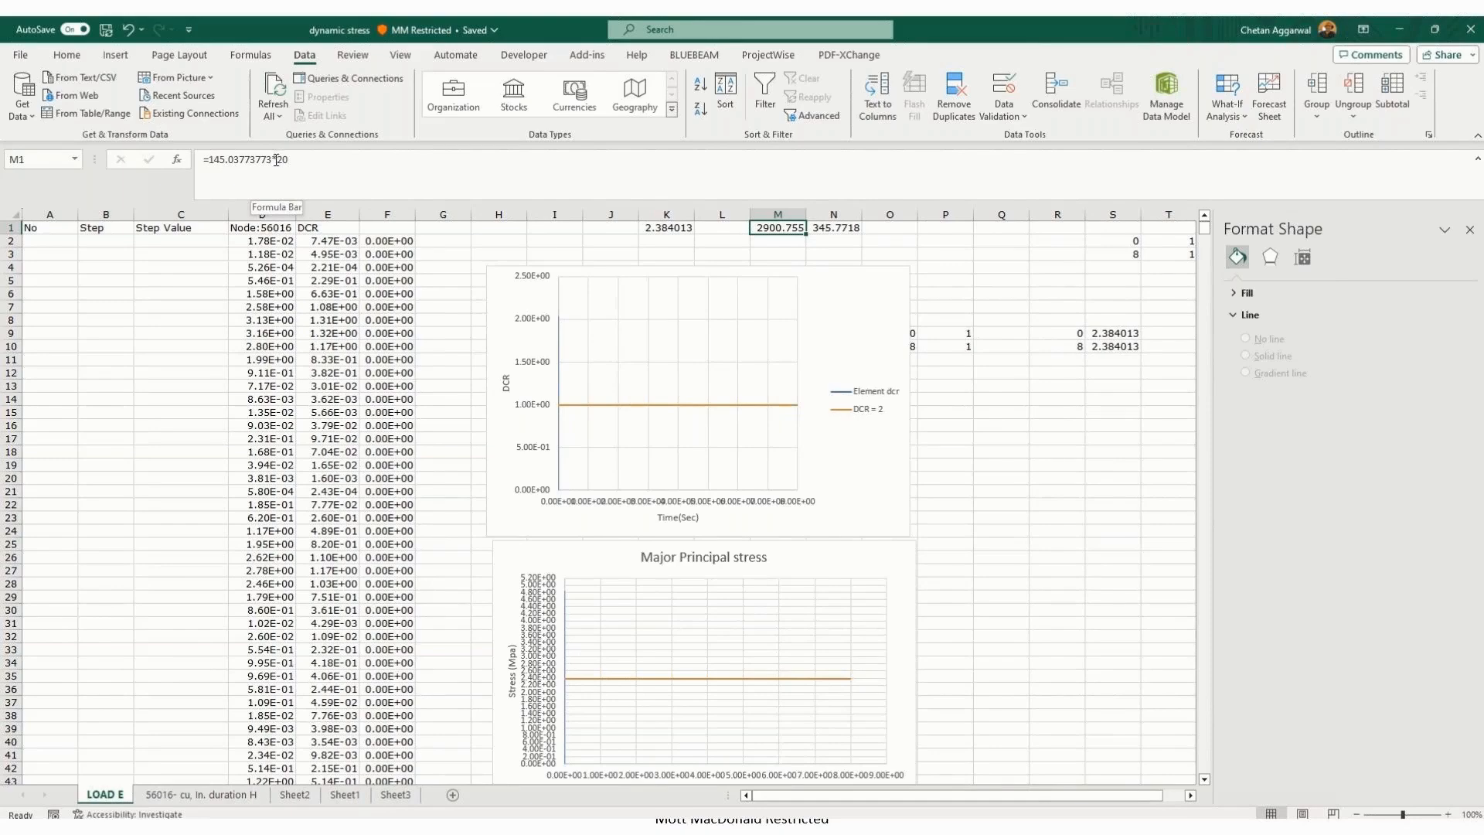
left_click(789, 244)
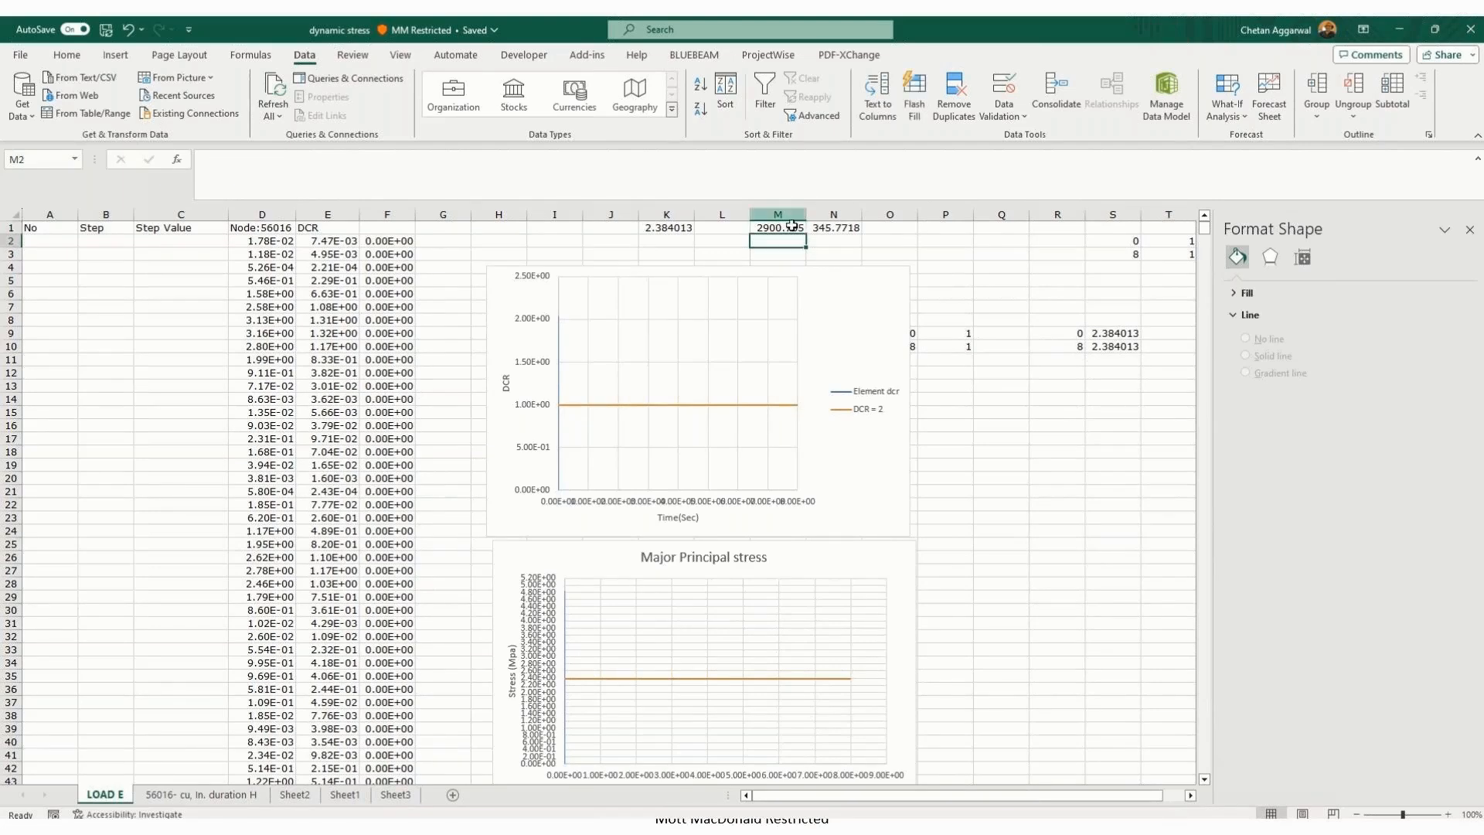
key("Up")
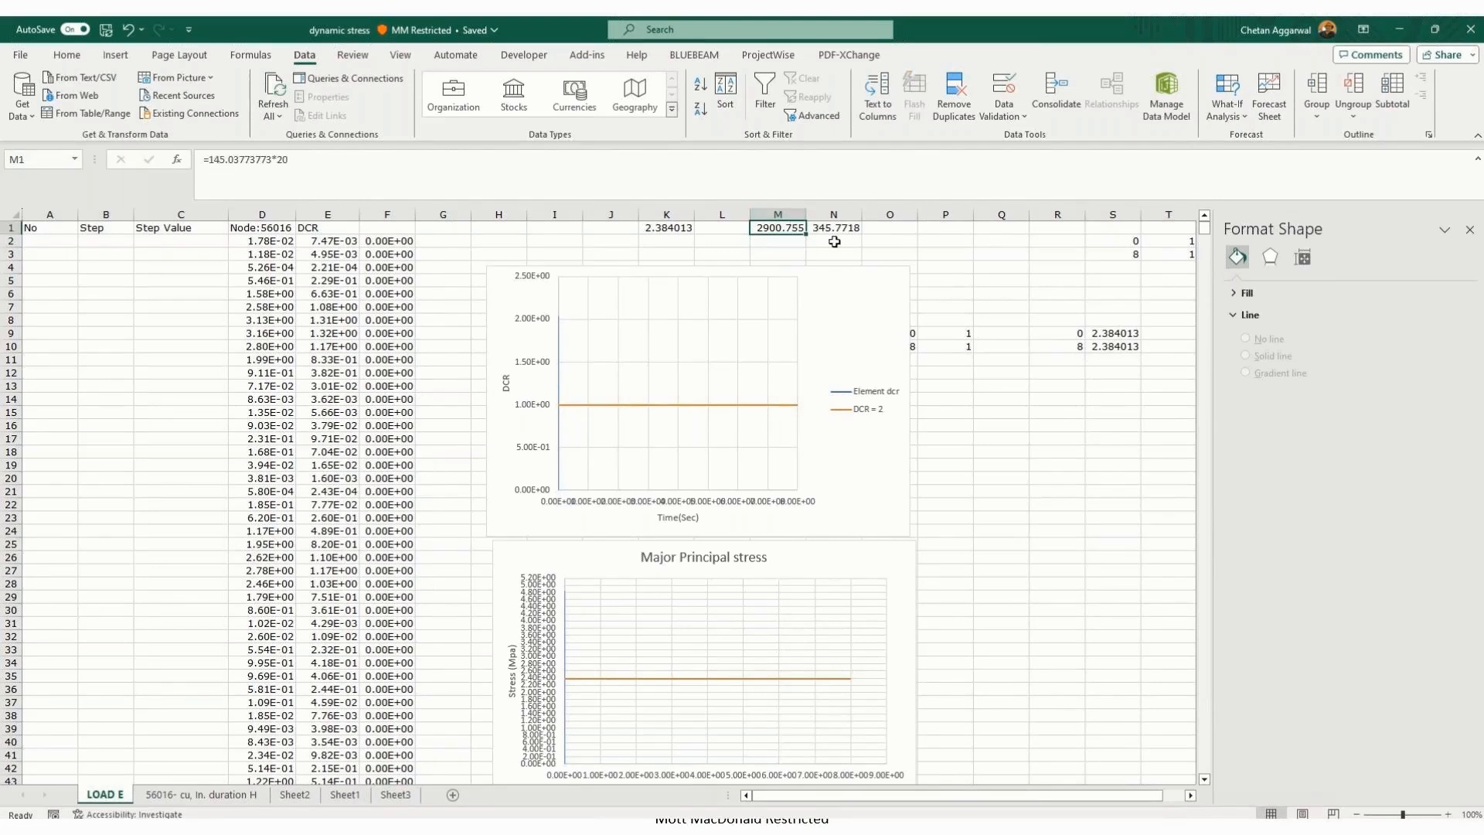
left_click(823, 230)
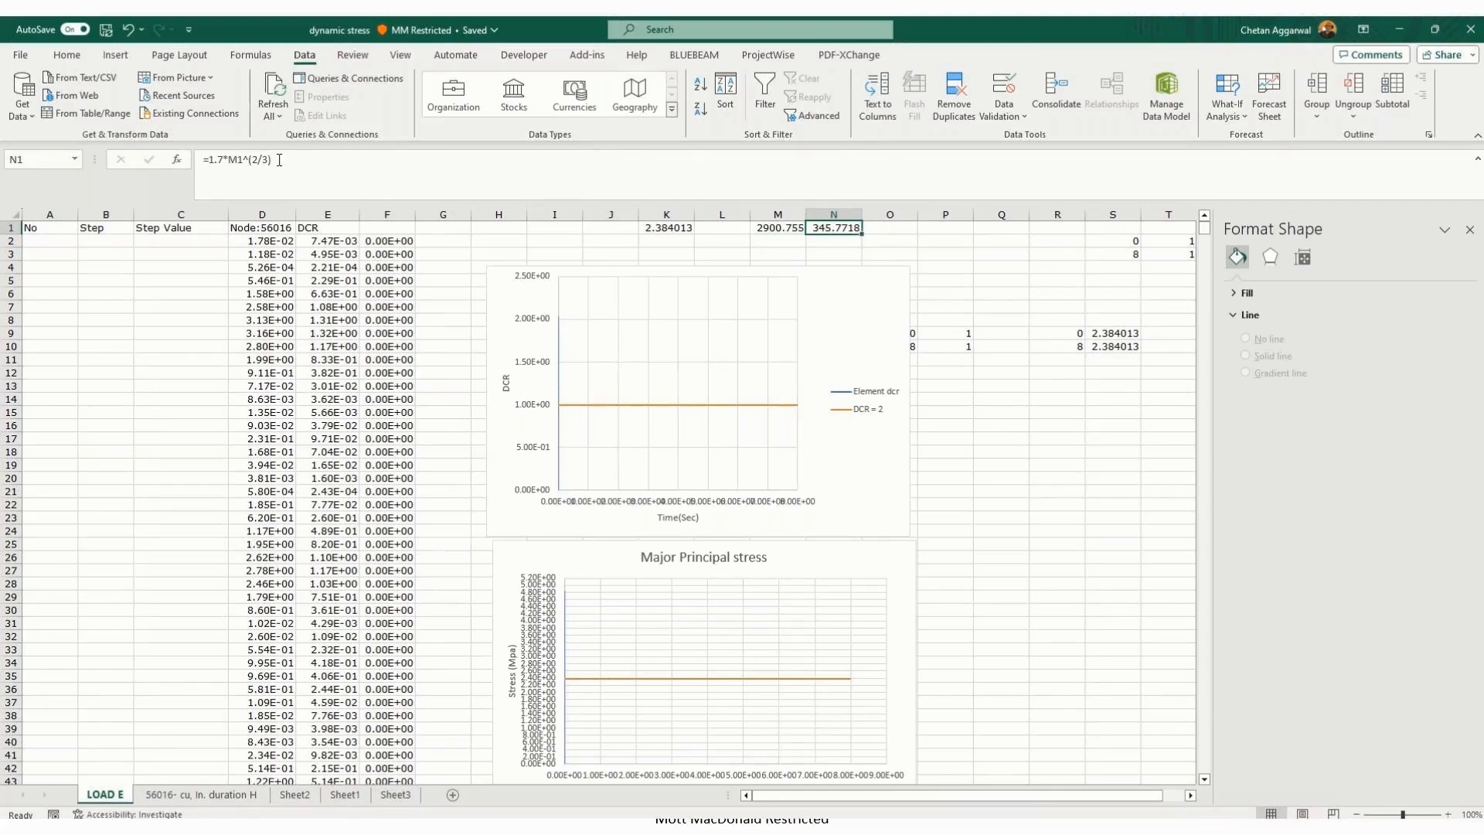
left_click(675, 231)
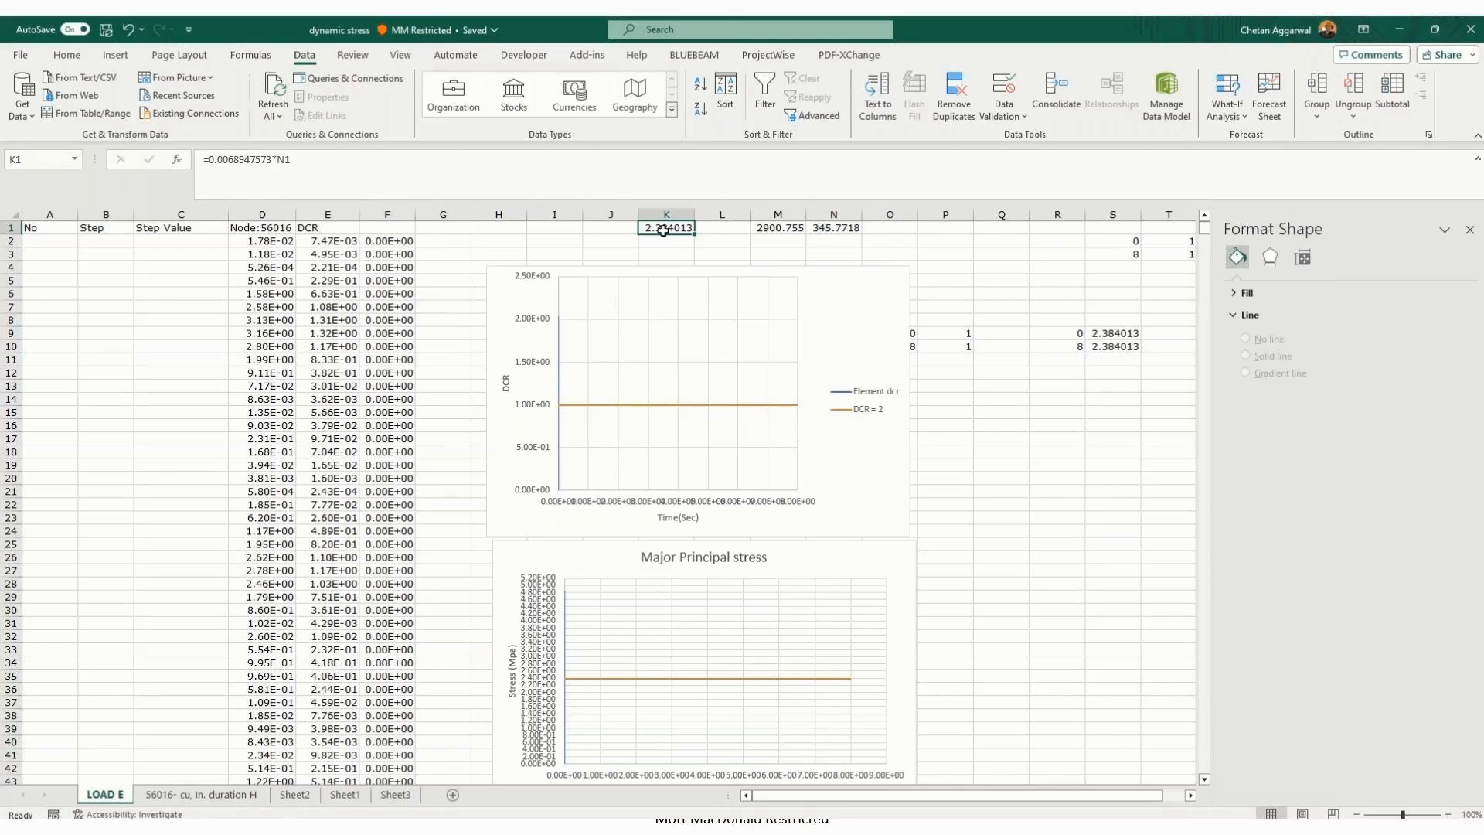
left_click(844, 241)
left_click(676, 245)
Step: Copy the selected positive-stress rows in columns A to D of Sheet1 and paste them at A2 on the LOAD E sheet
left_click(398, 795)
left_click(345, 795)
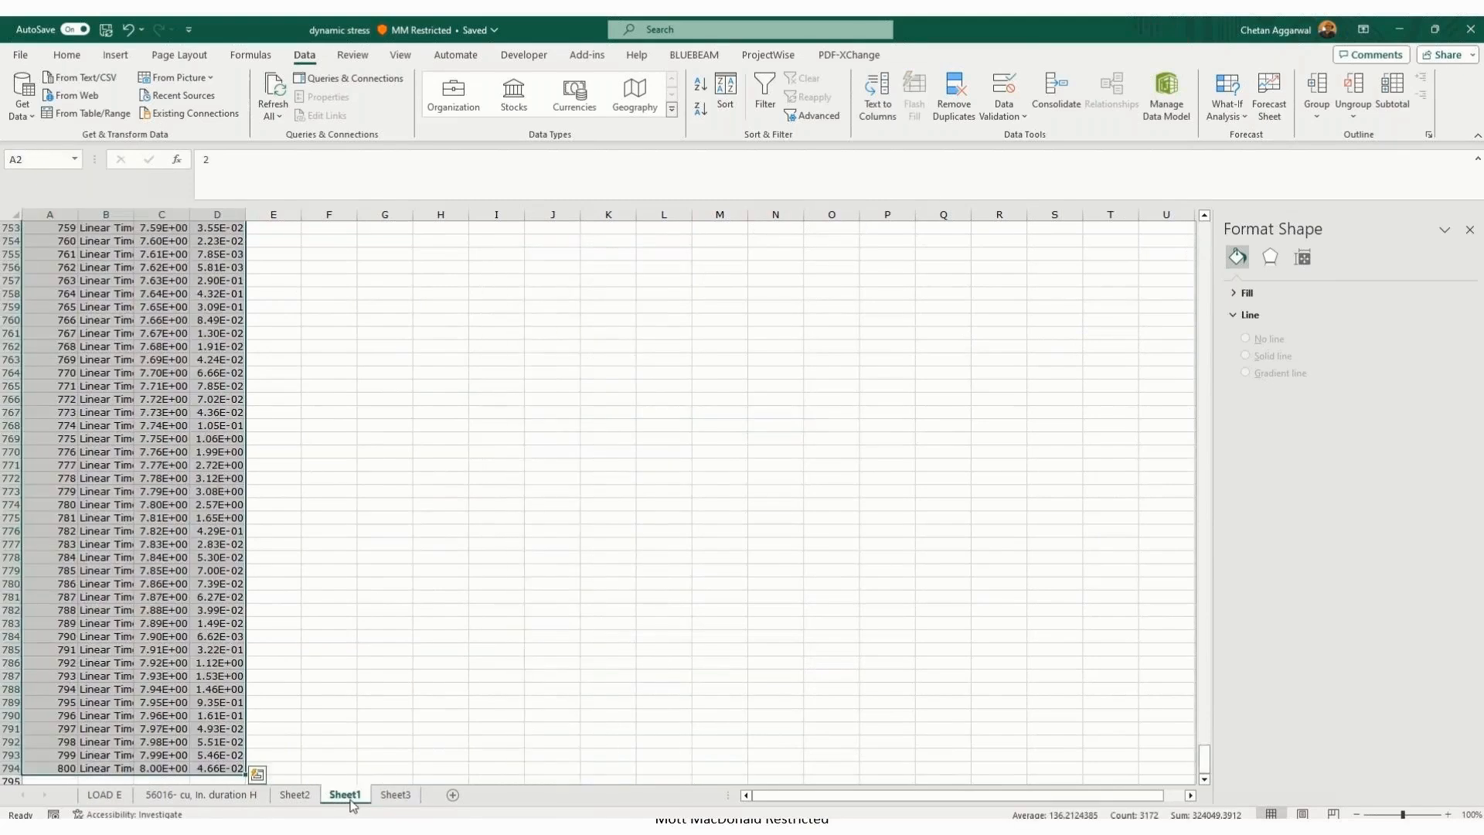
key("ctrl+c")
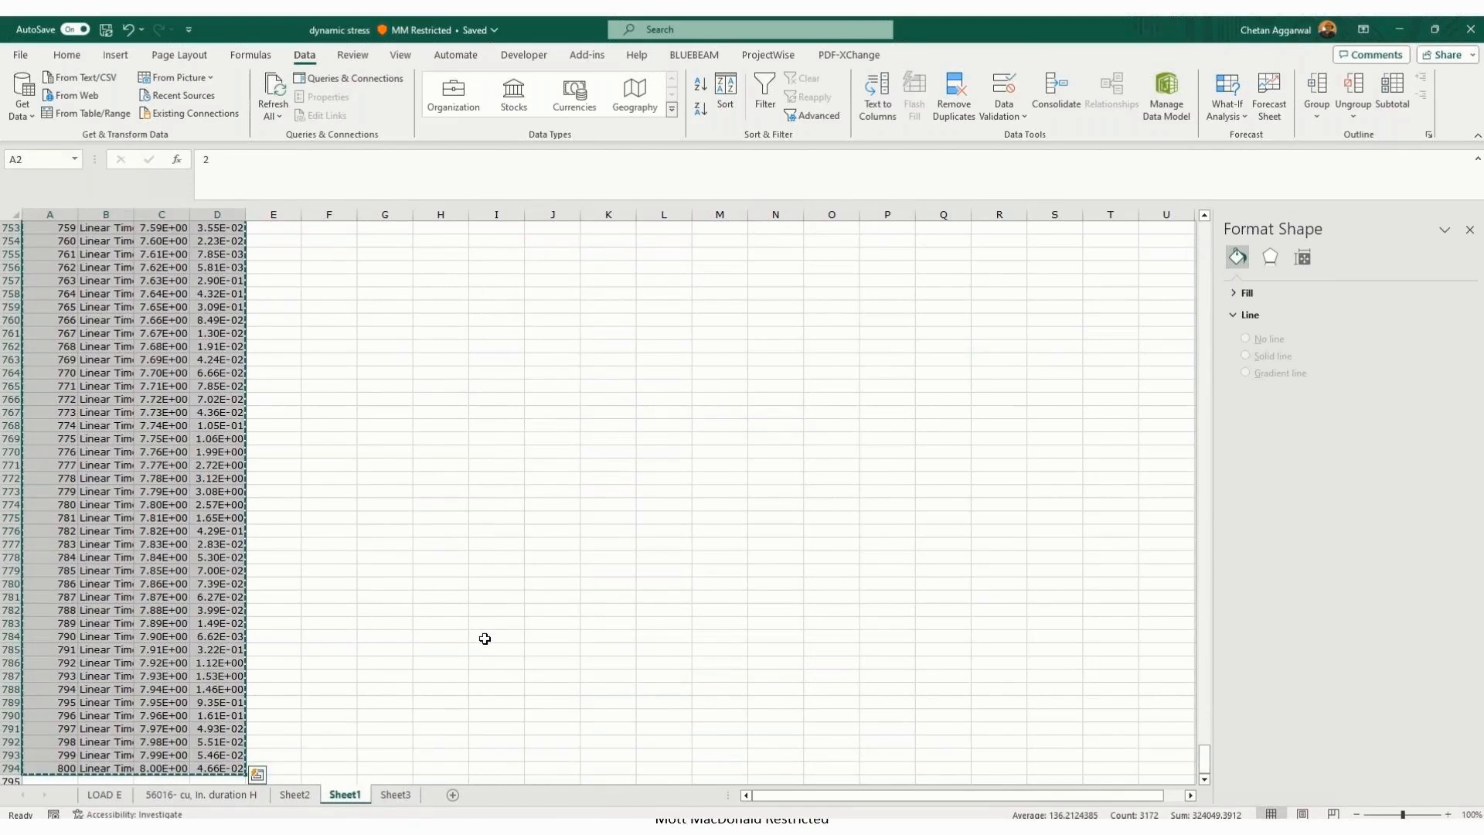
left_click(105, 795)
left_click(45, 240)
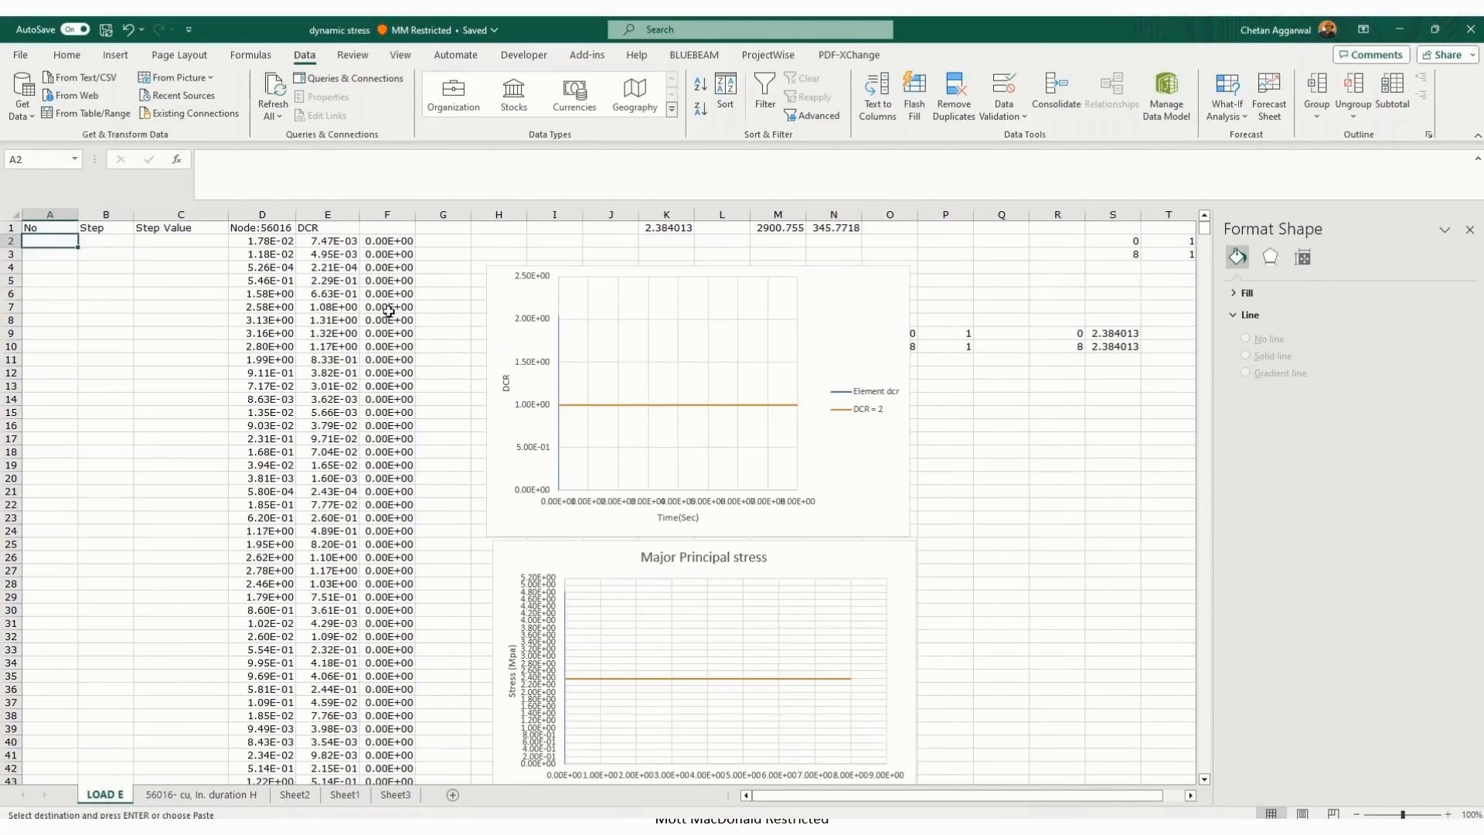
key("ctrl+v")
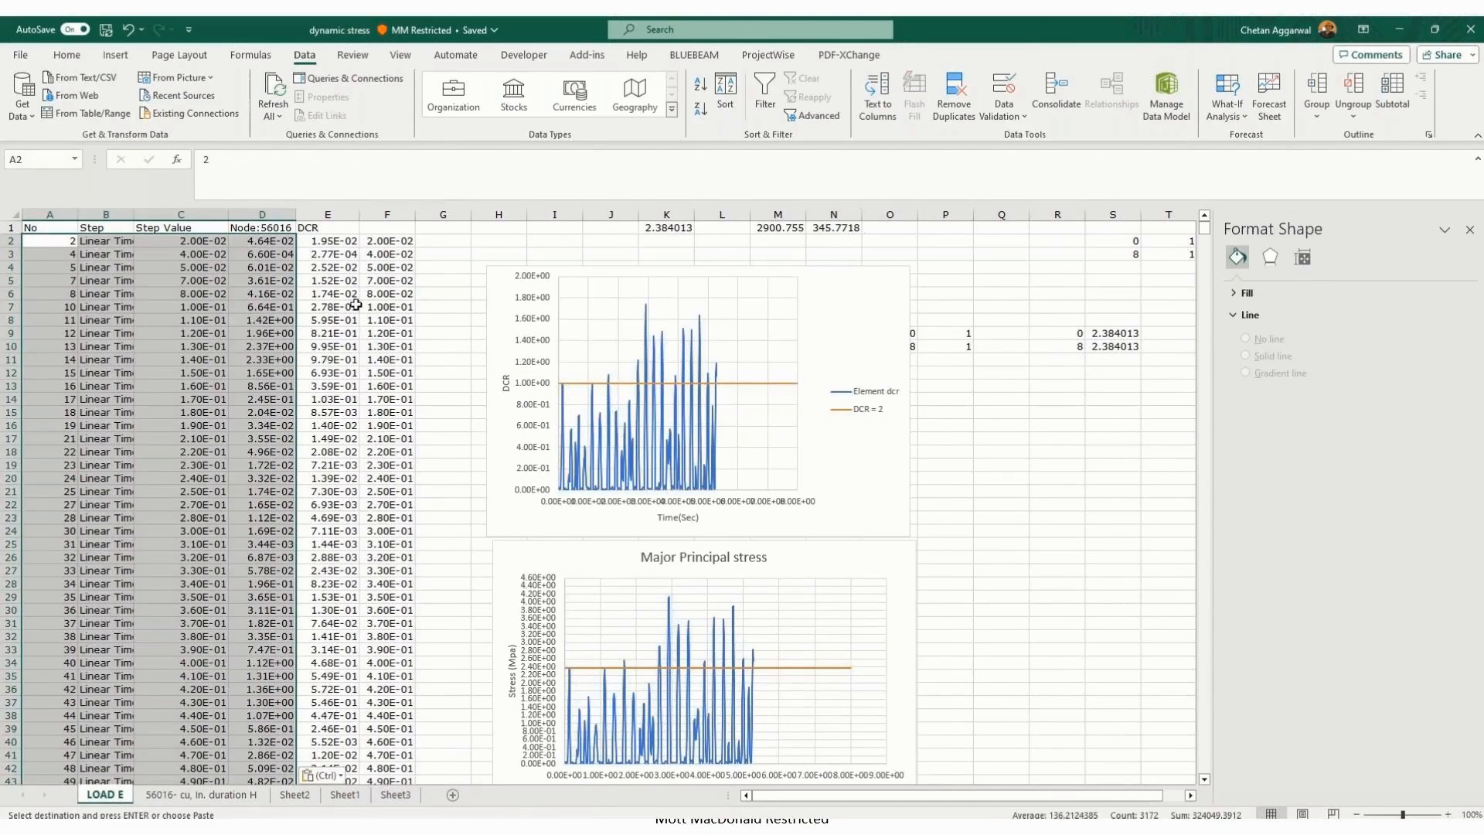
key("Escape")
Step: Check the DCR formula in cell E2 and the cells it references
left_click(328, 240)
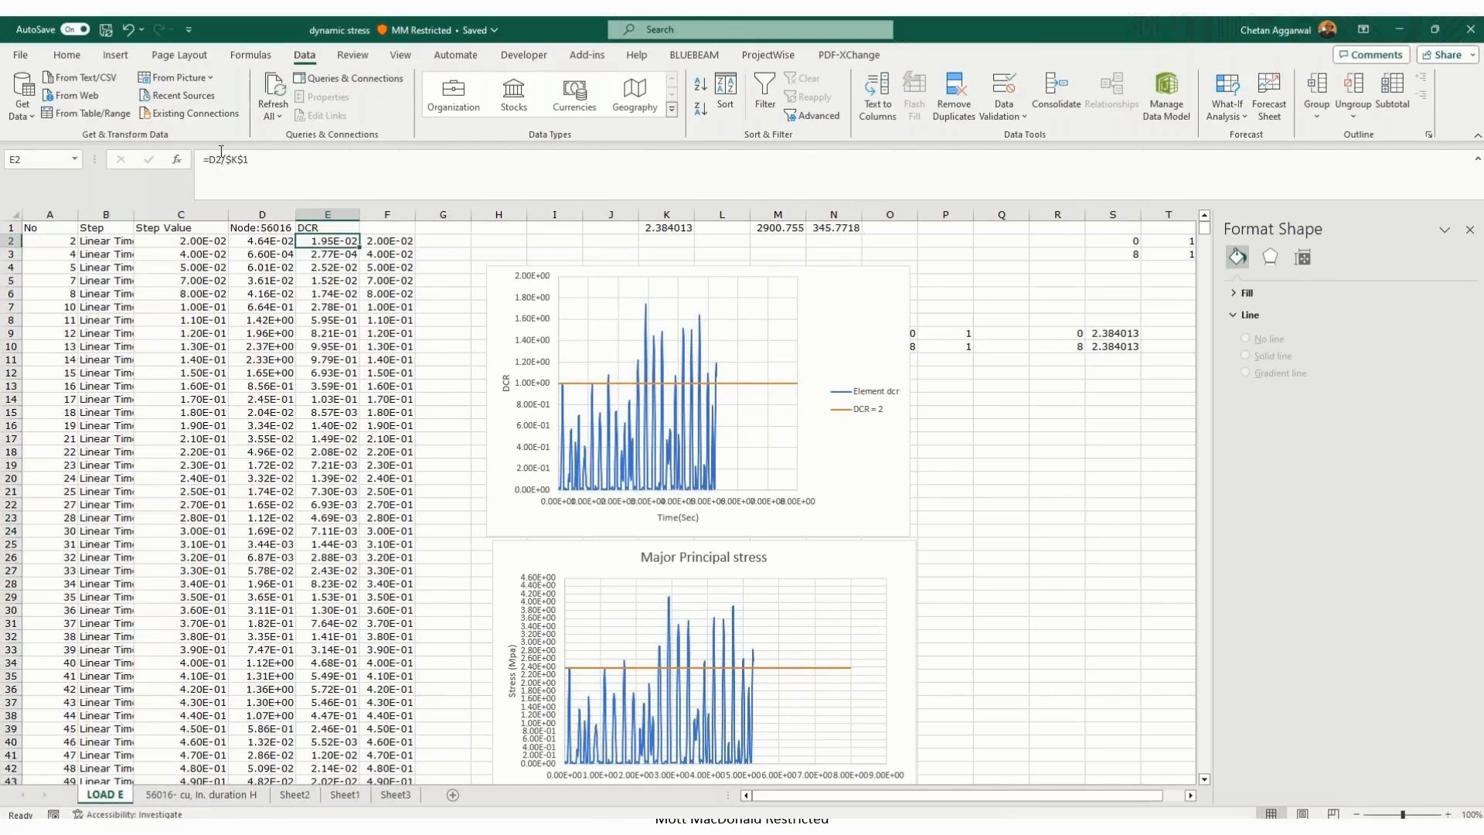
key("F2")
left_click(181, 267)
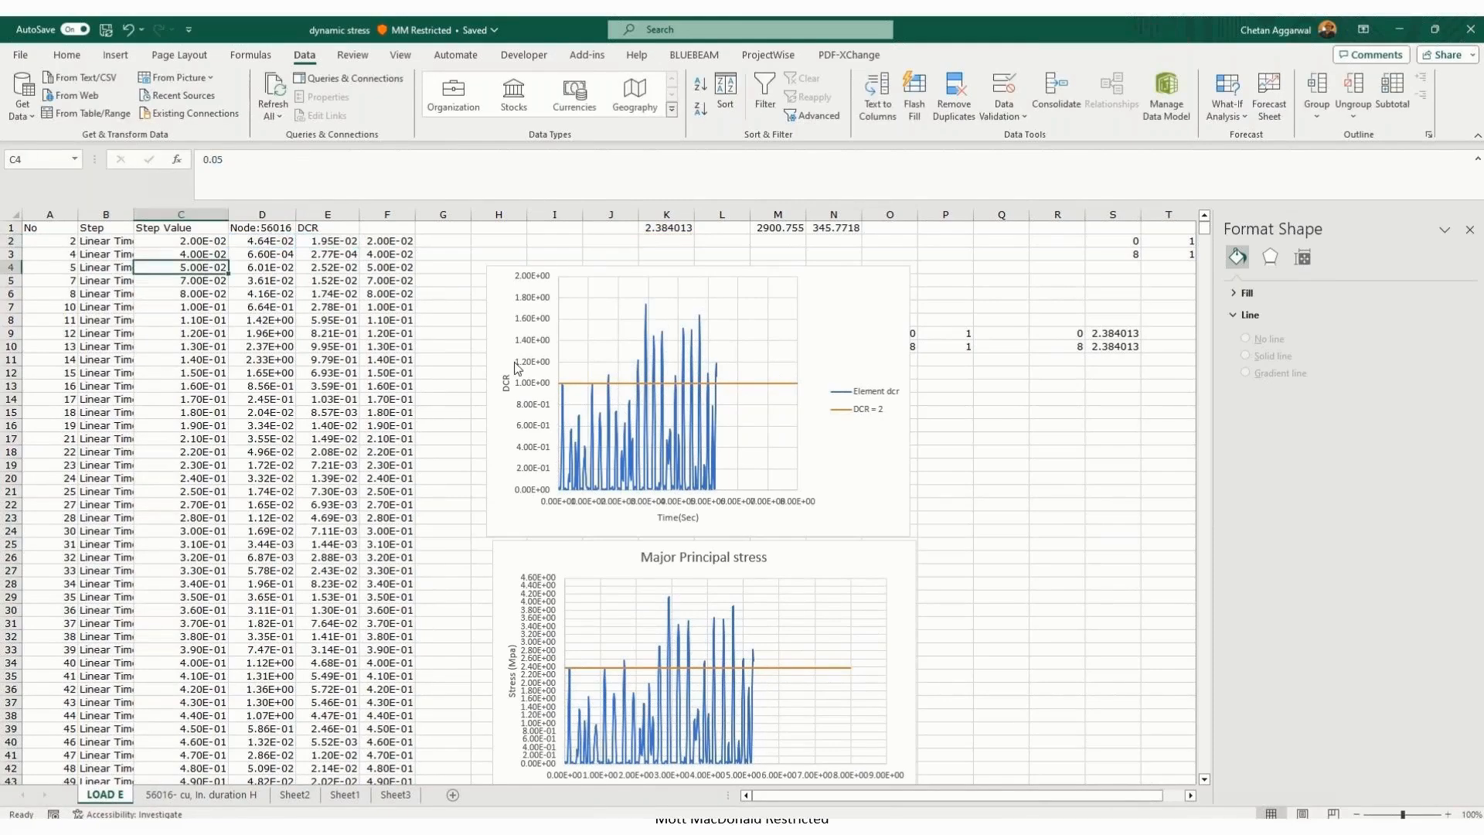
Step: Fill the formulas in columns E and F from row 522 down to the last data row, and widen columns D and E slightly
key("ctrl+Down")
key("Right")
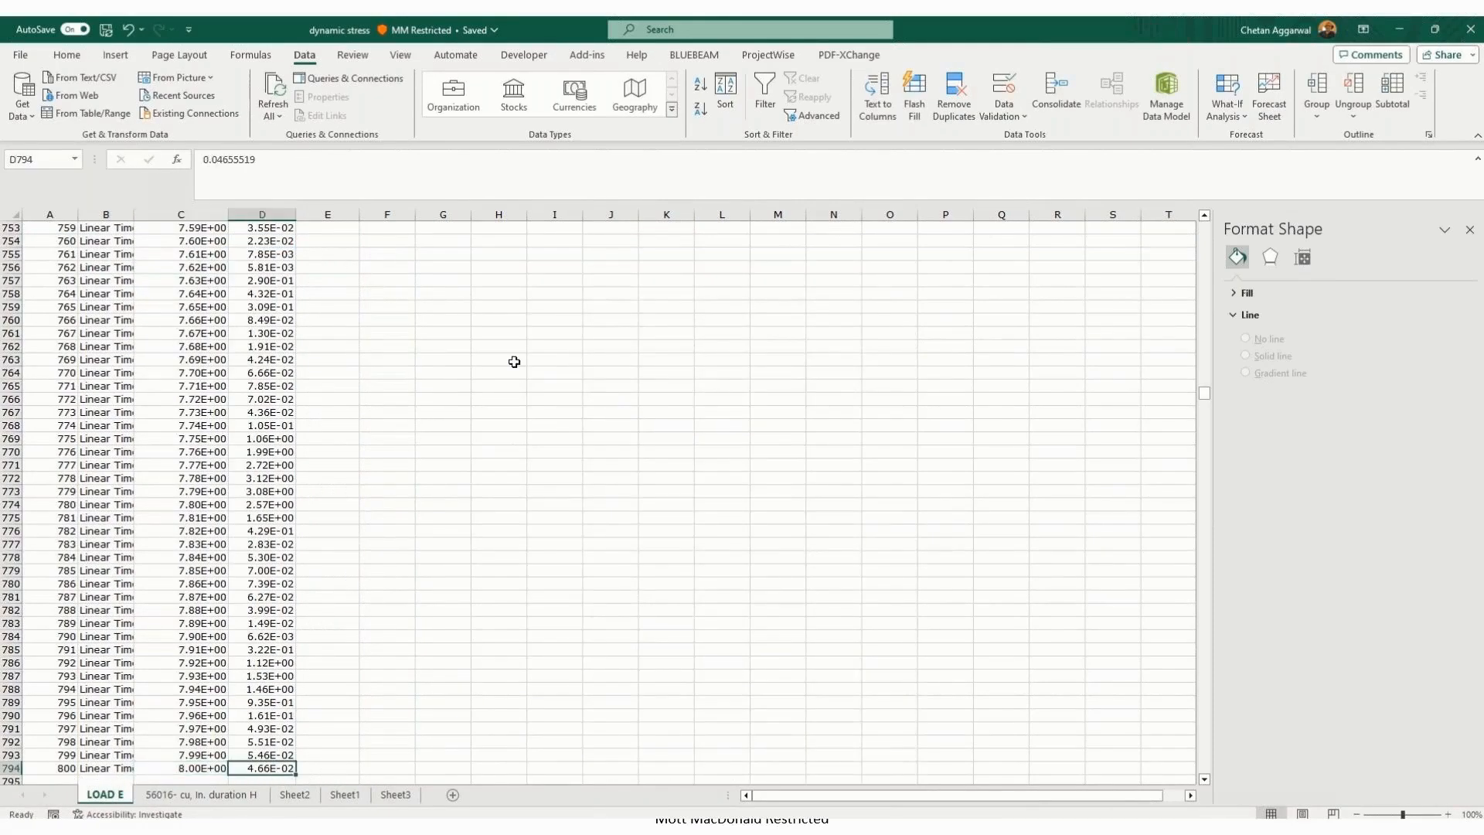
key("Right")
key("ctrl+Up")
key("shift+Right")
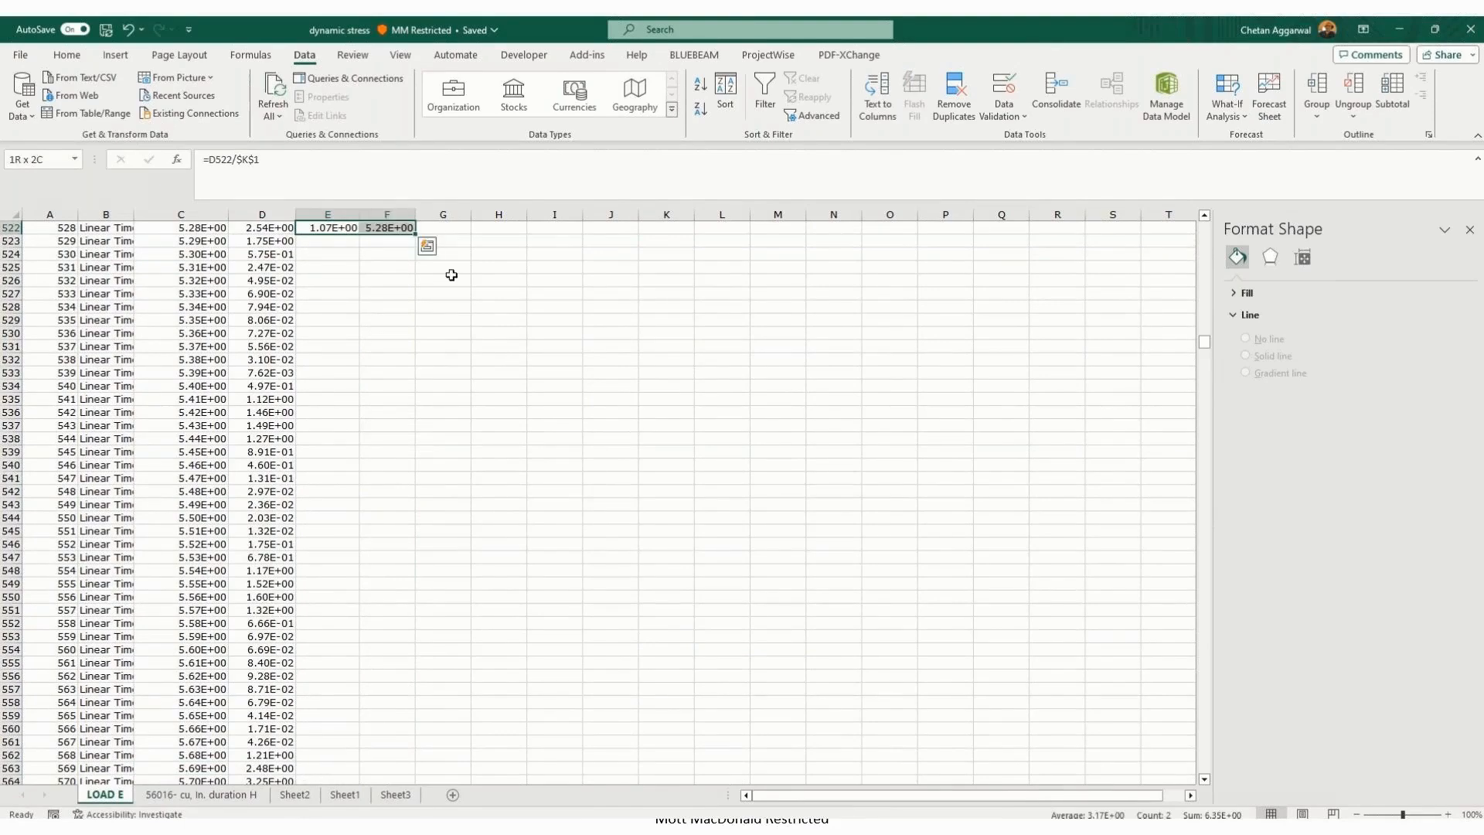
double_click(415, 233)
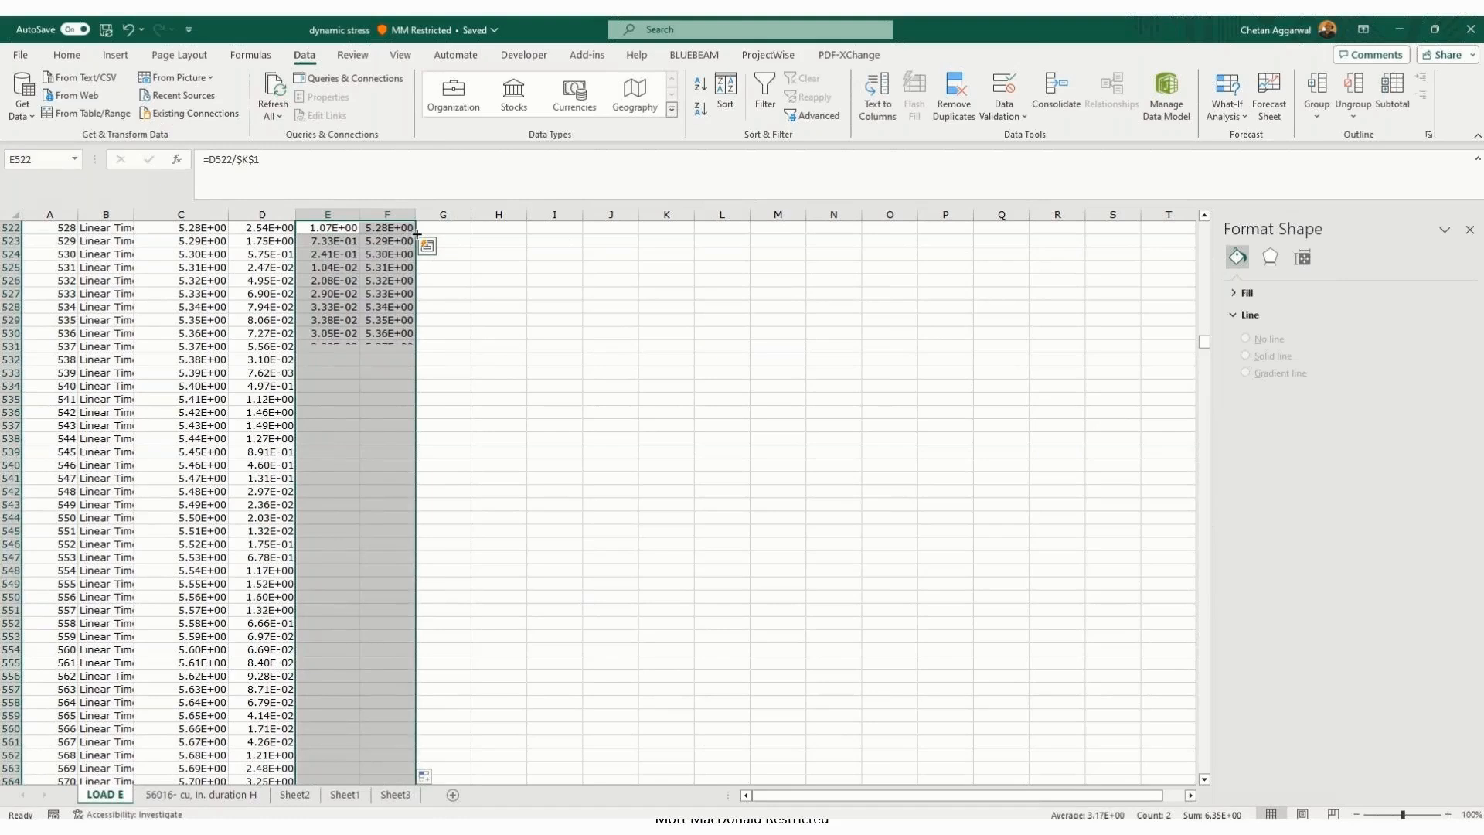
left_click(181, 307)
key("ctrl+Up")
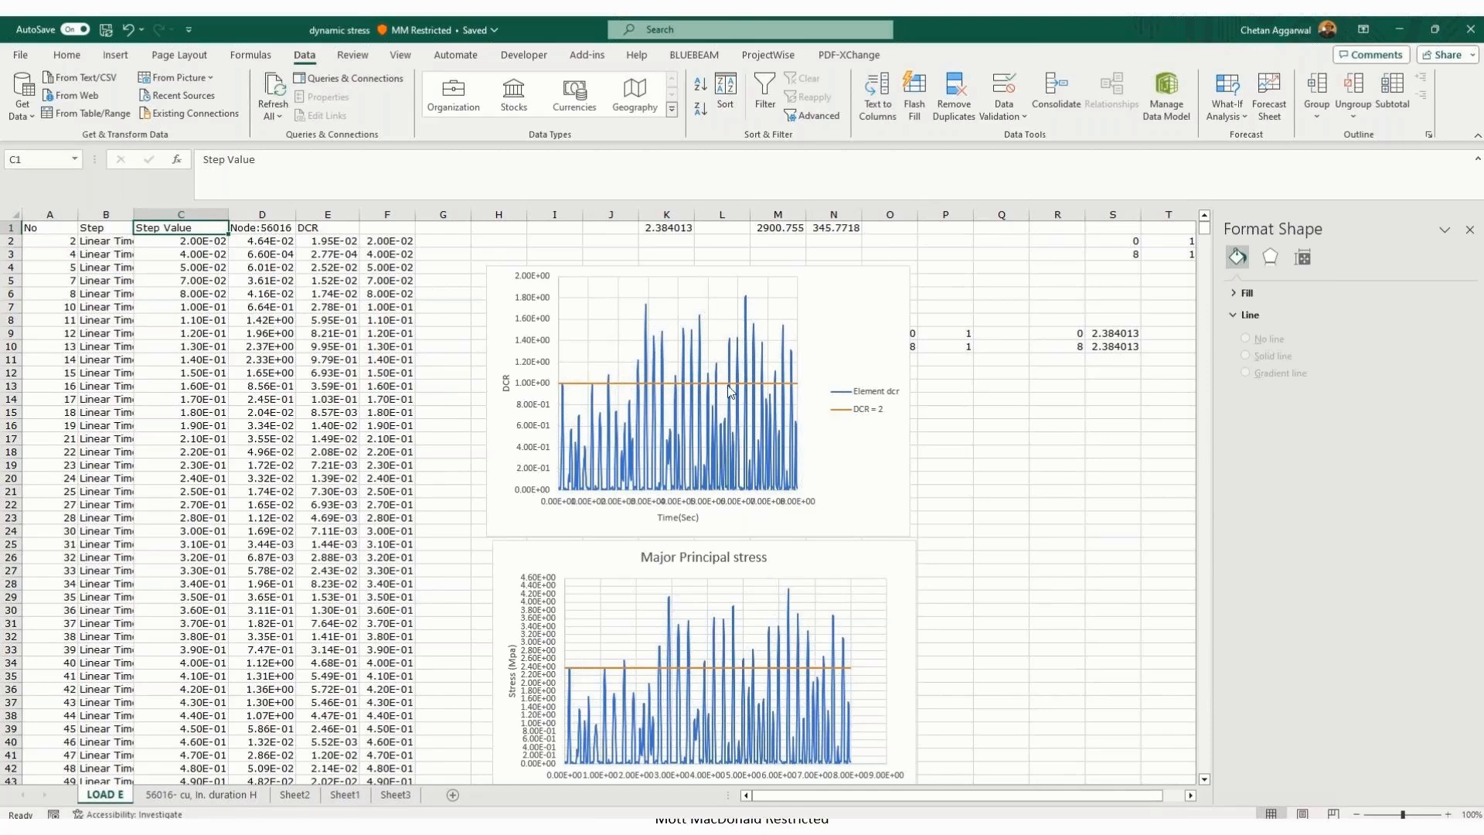
mouse_move(738, 391)
left_click_drag(360, 221, 312, 214)
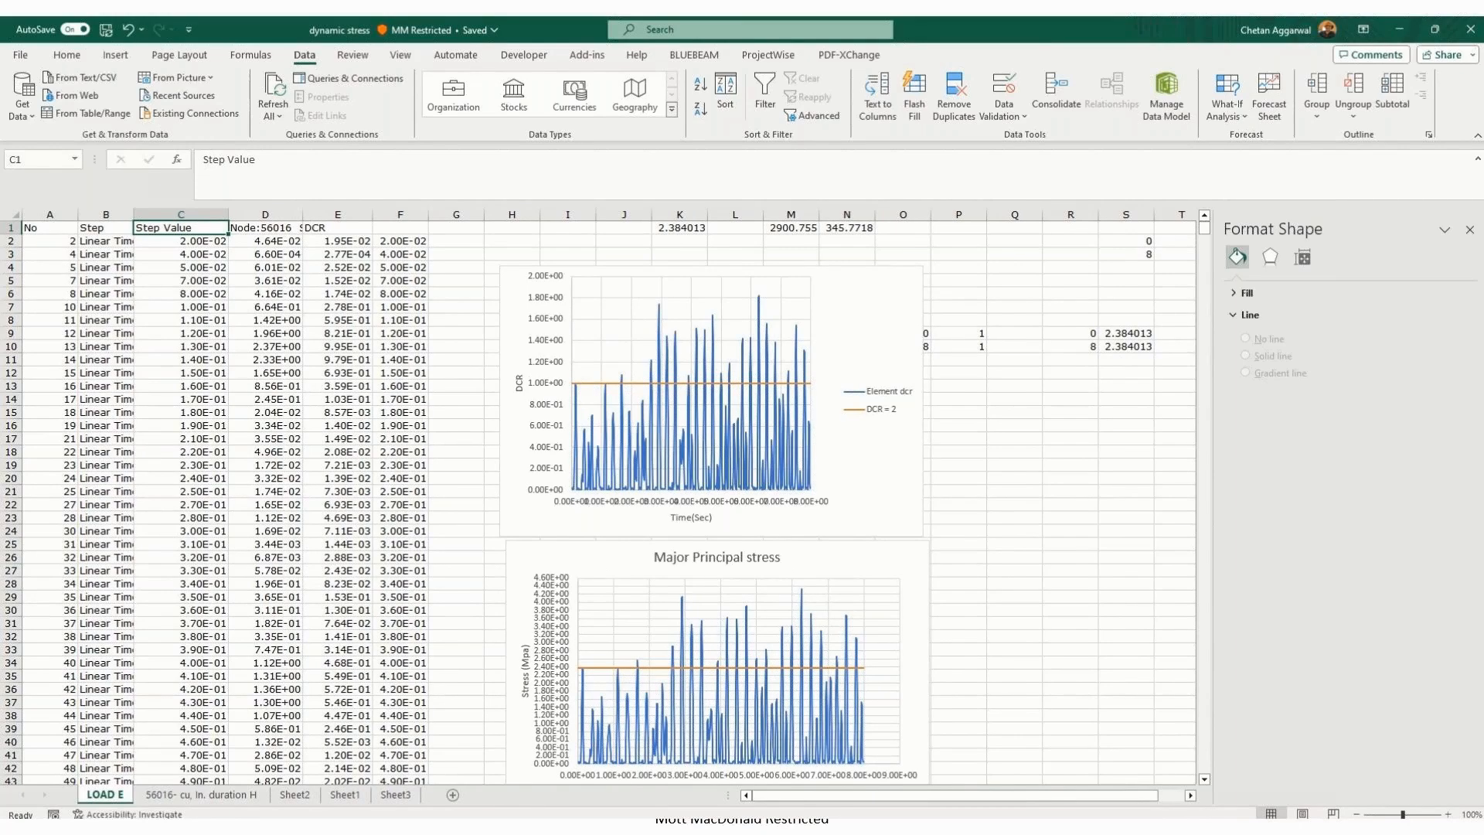
Step: Switch to FEA NX, close the Solid Stresses results table and inspect the S-PRINCIPAL A contour on the block from several angles
key("alt+Tab")
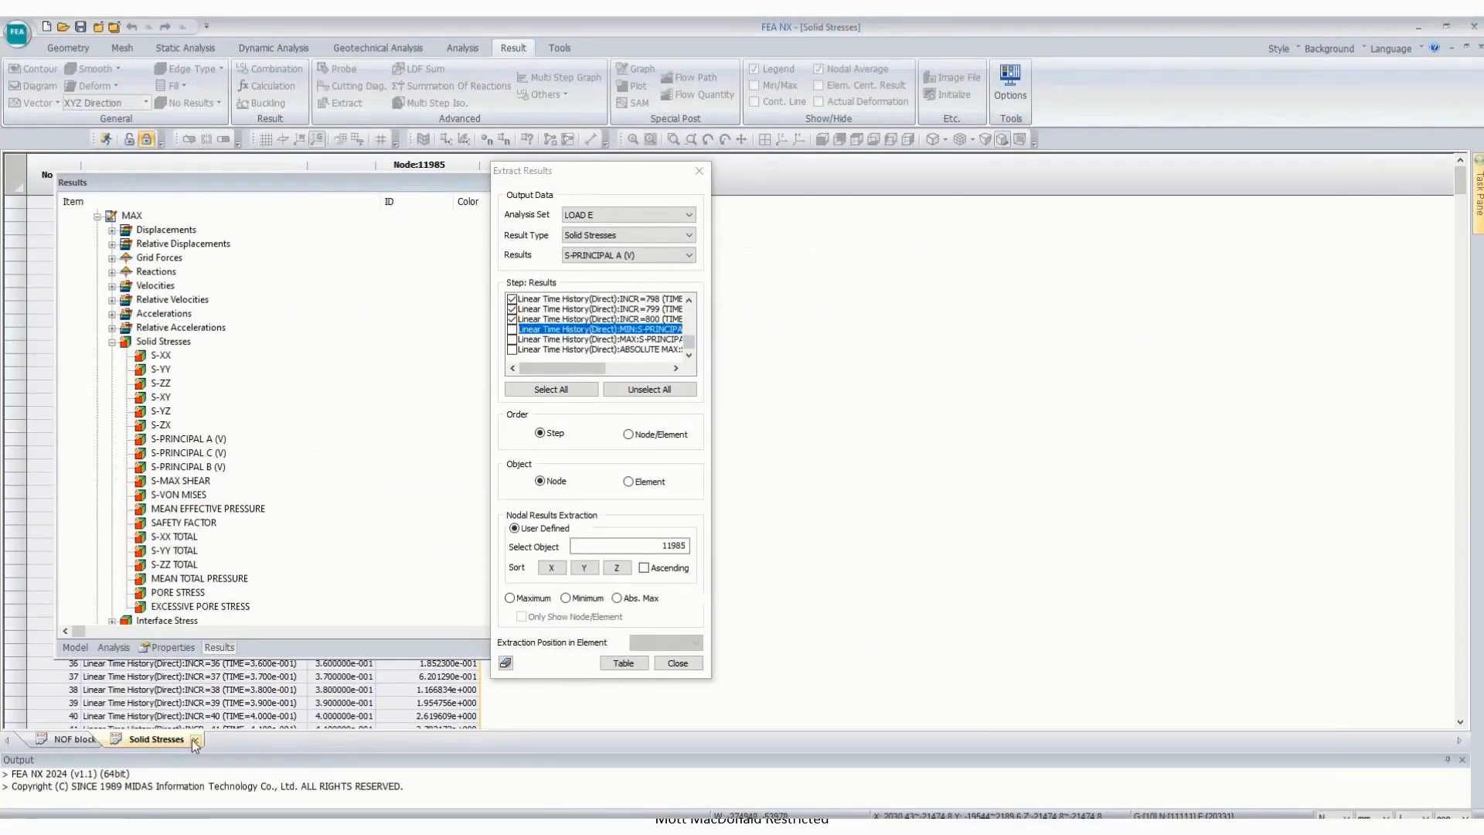
left_click(196, 739)
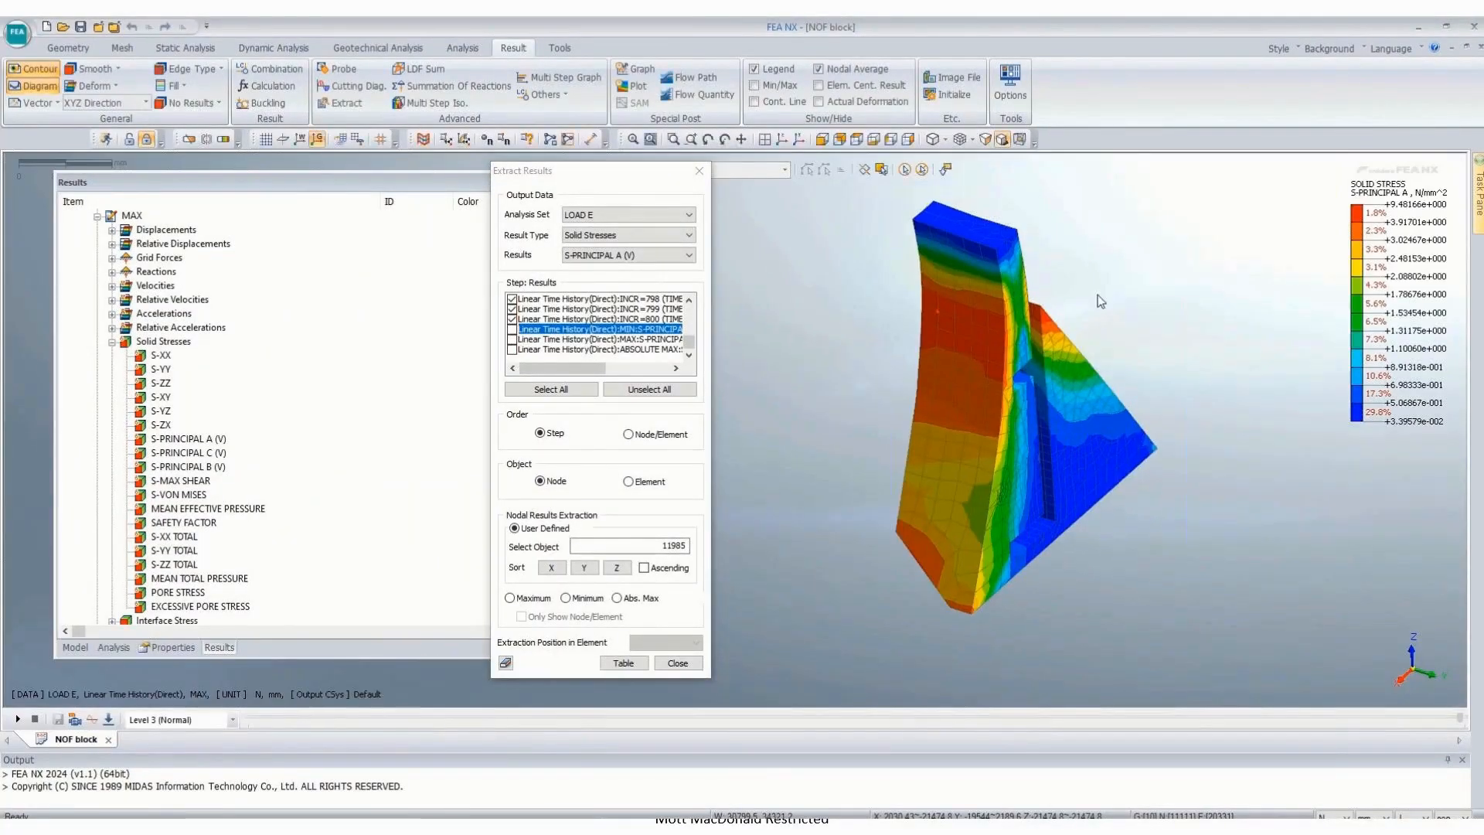
scroll(1057, 309, "up", 2)
scroll(884, 304, "up", 1)
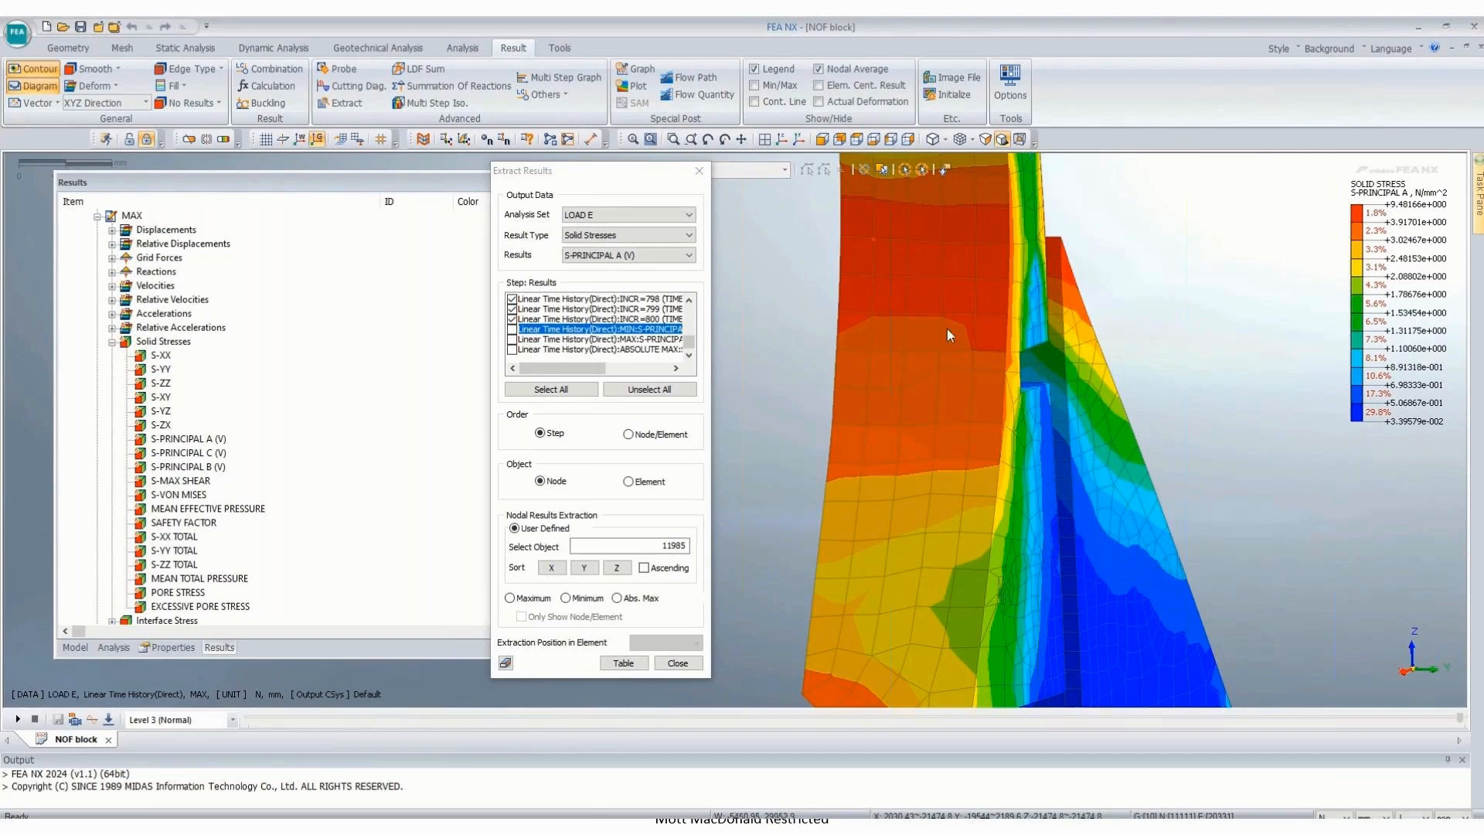
middle_click_drag(947, 327, 917, 437)
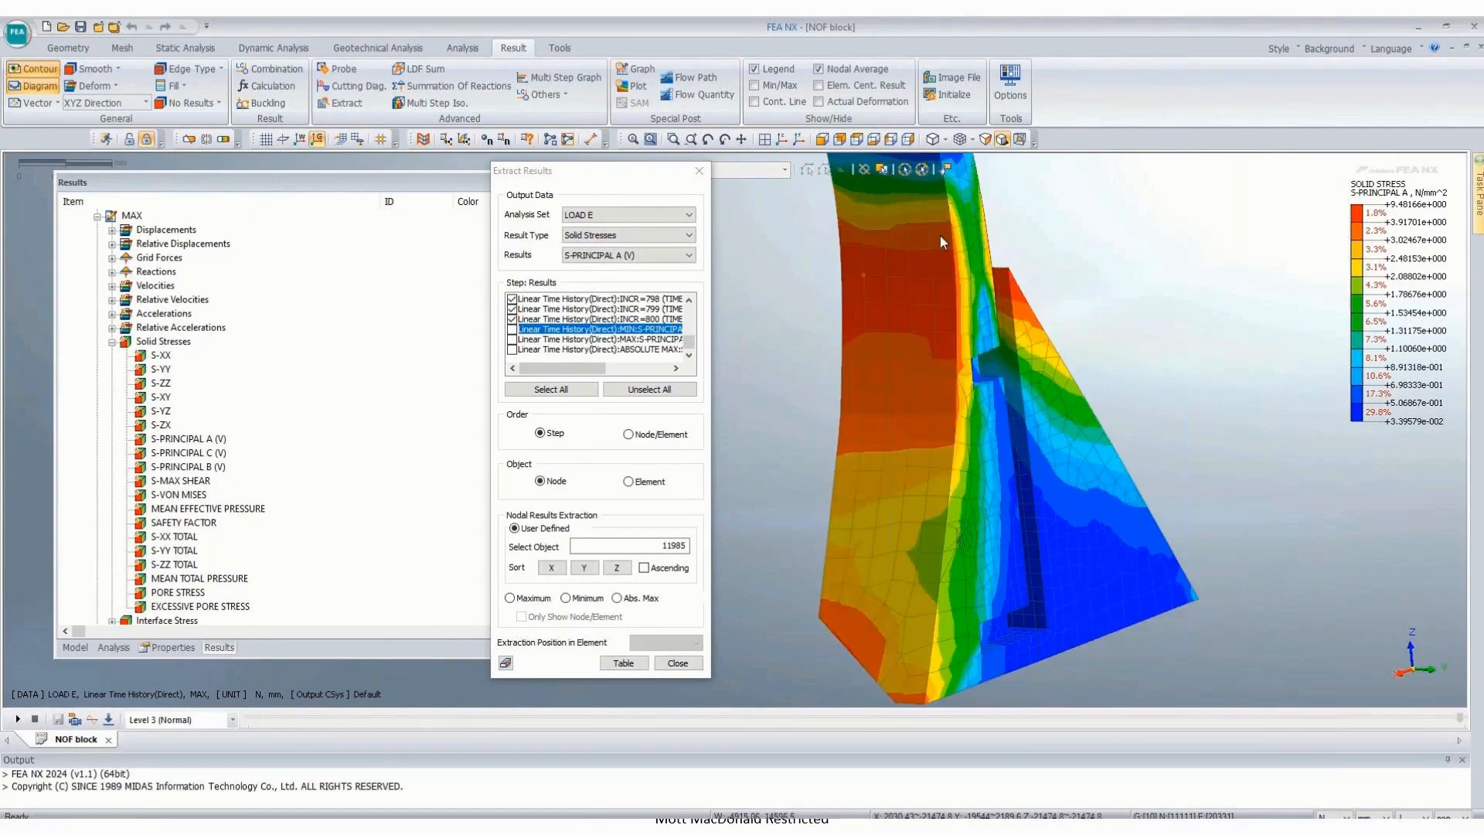
middle_click_drag(957, 303, 917, 294)
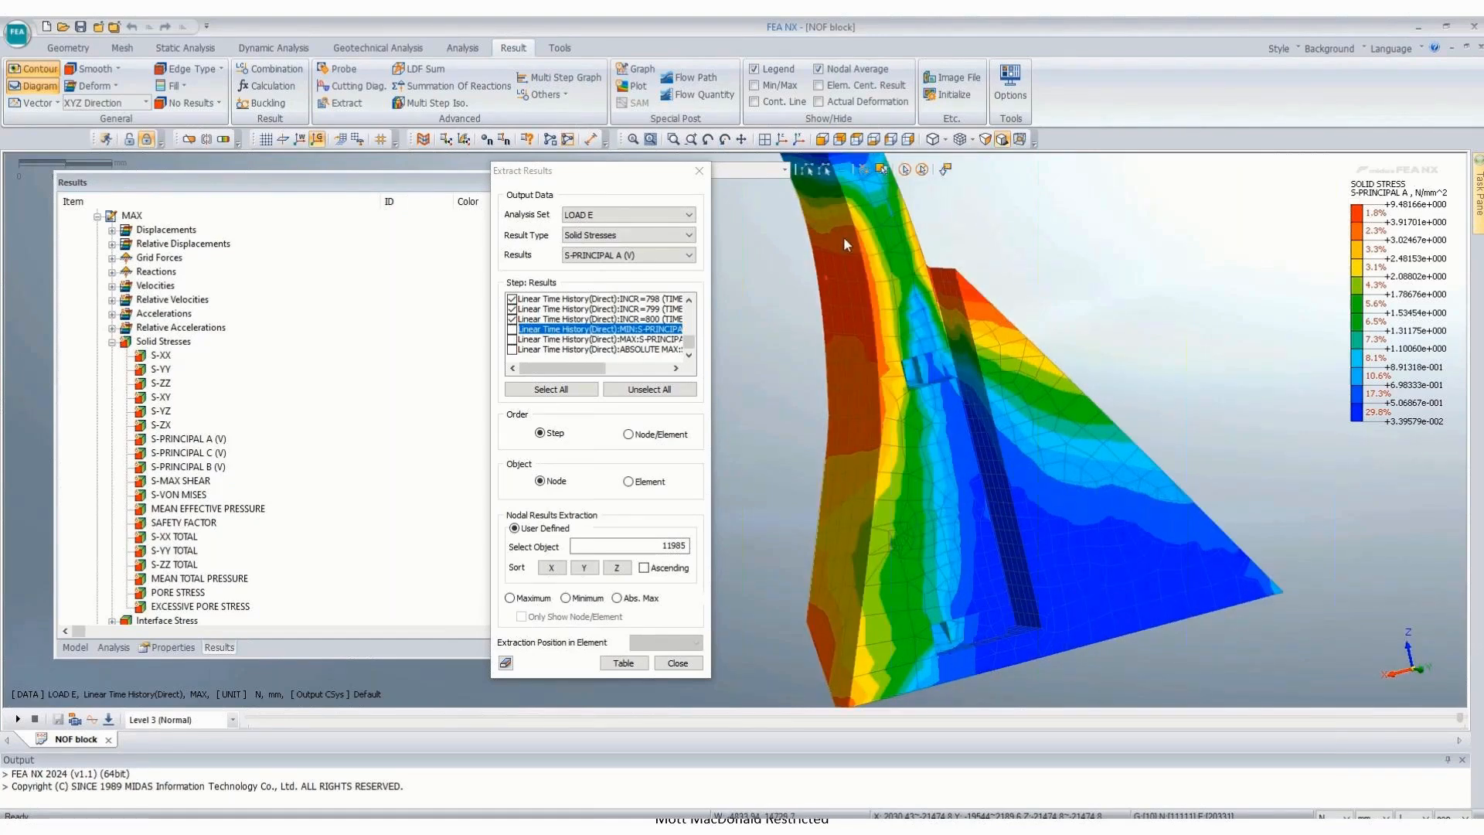
middle_click_drag(831, 225, 927, 438)
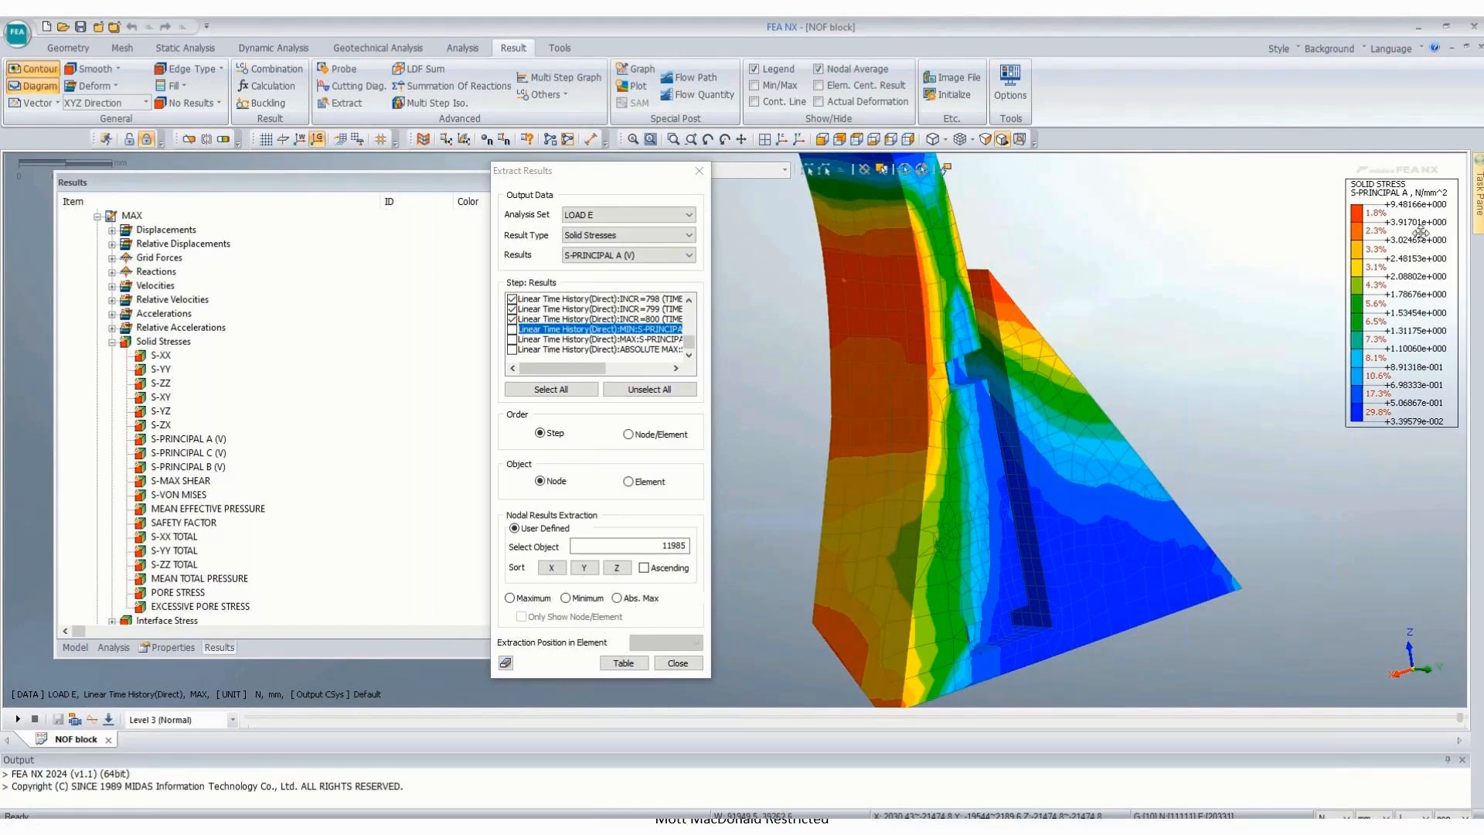
Step: Switch to Excel and change the formula in cell M1 on the LOAD E sheet to =145.03773773*25
key("alt+Tab")
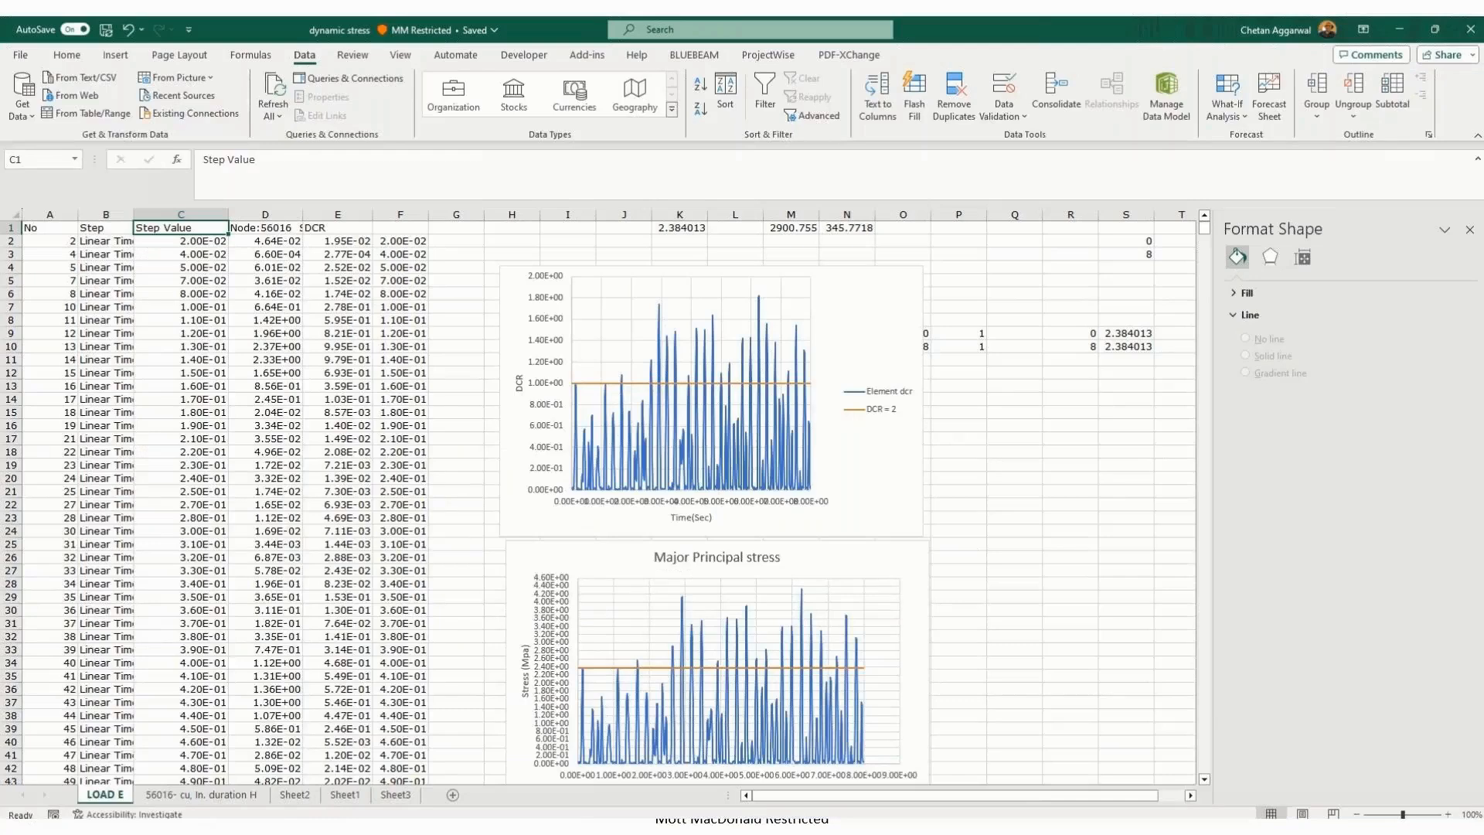
left_click(686, 233)
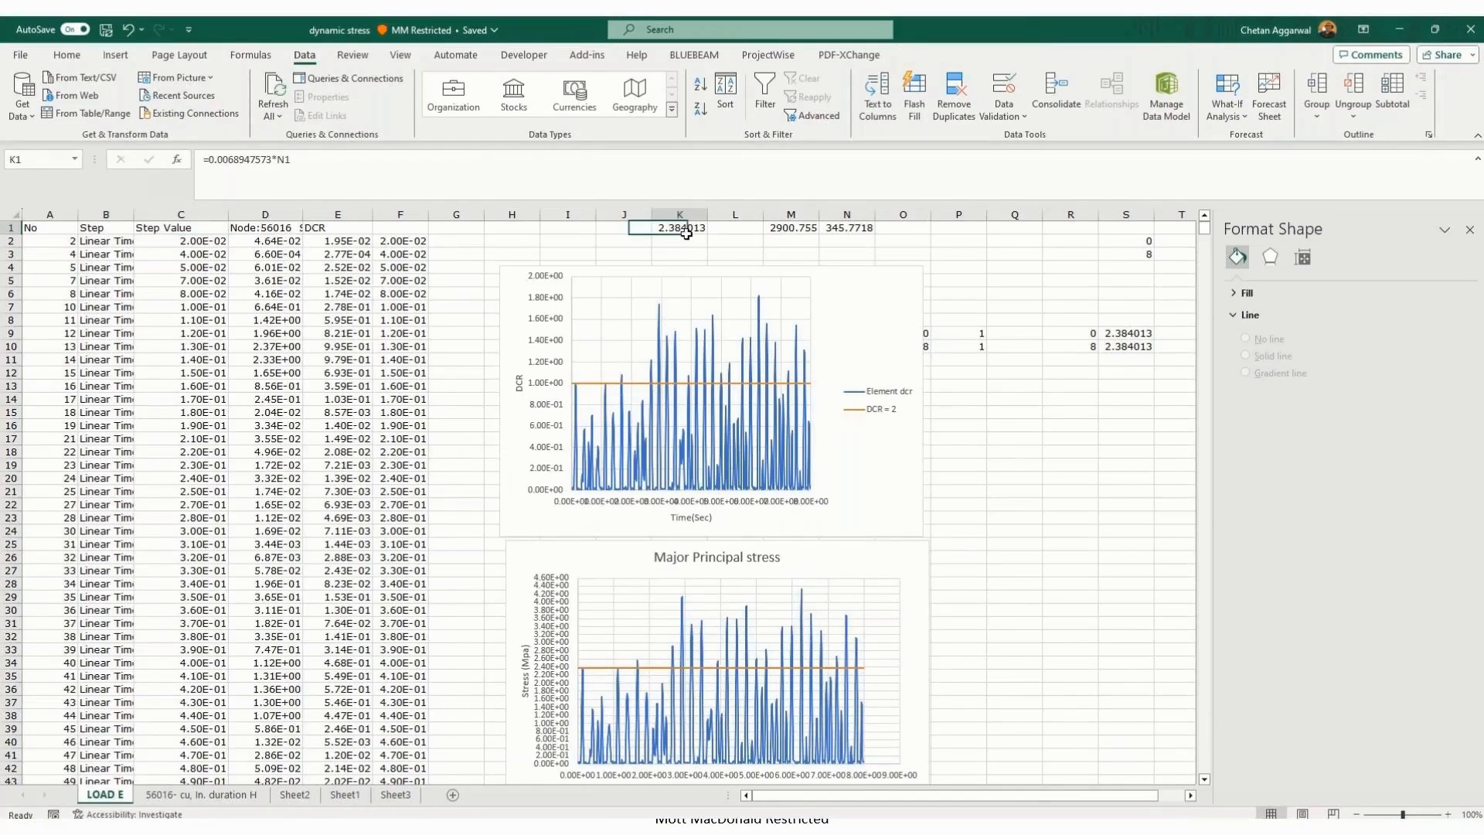
left_click(818, 227)
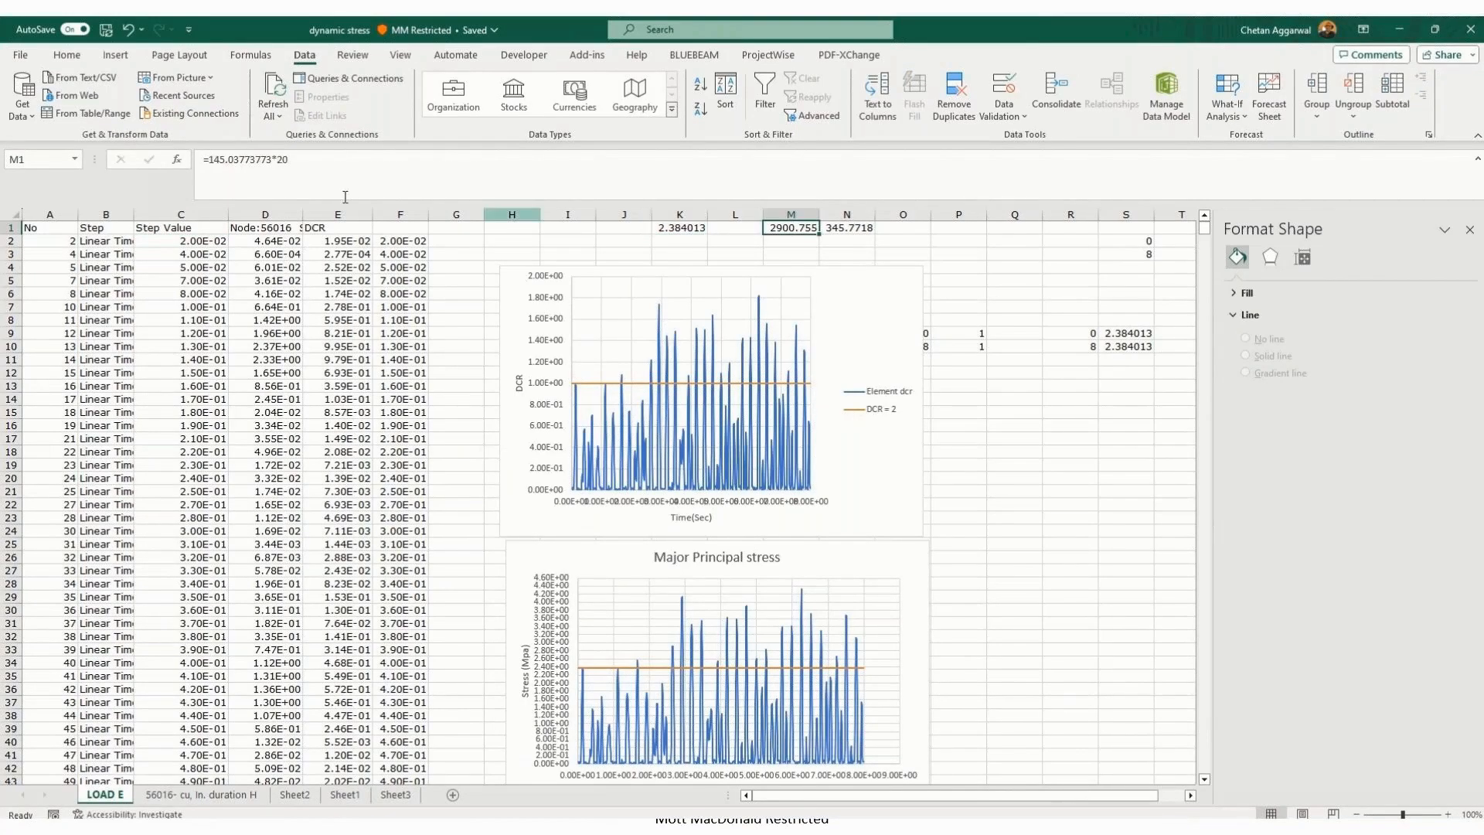
left_click(289, 157)
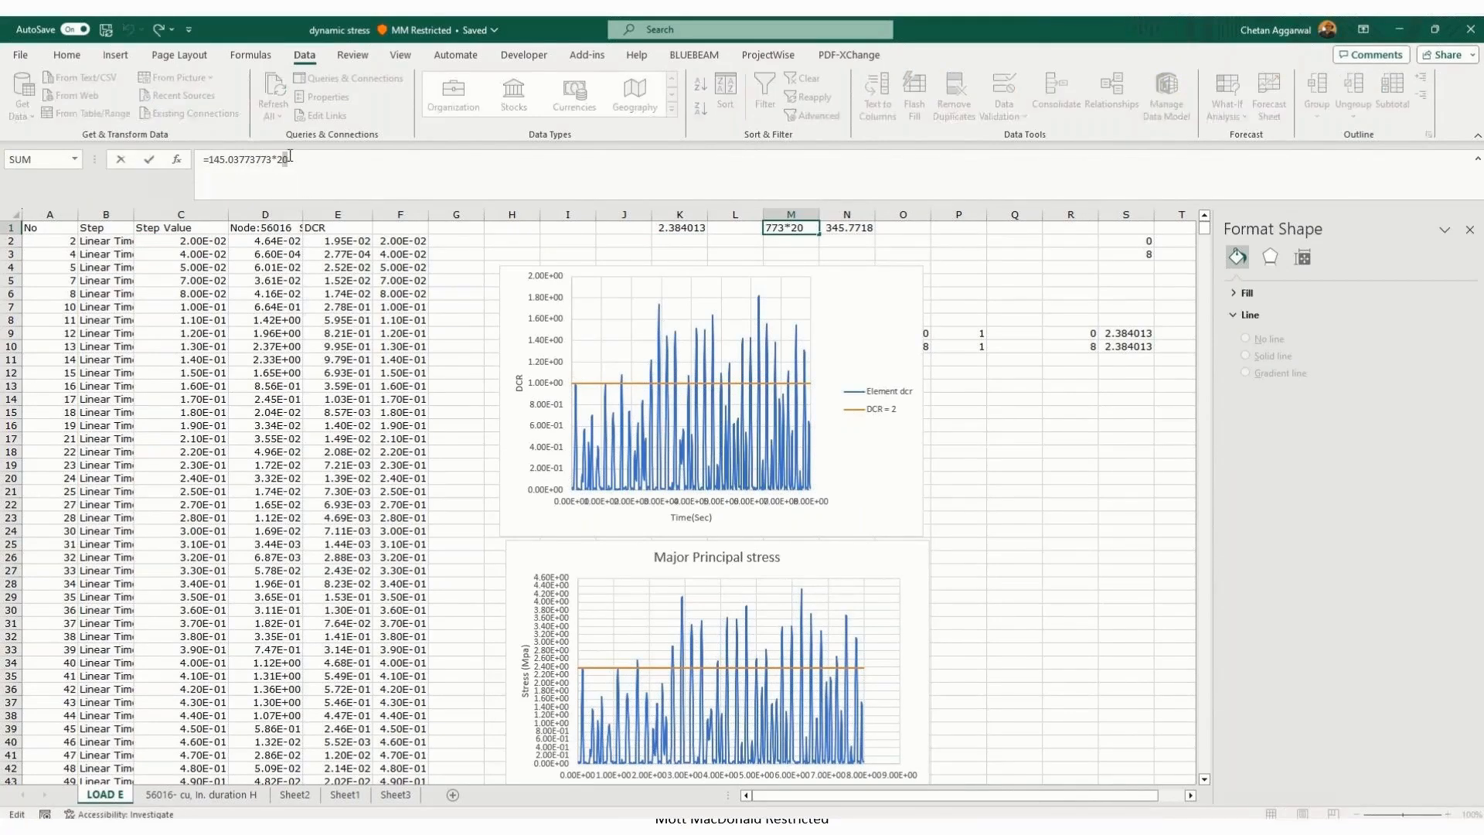
type("5")
key("Return")
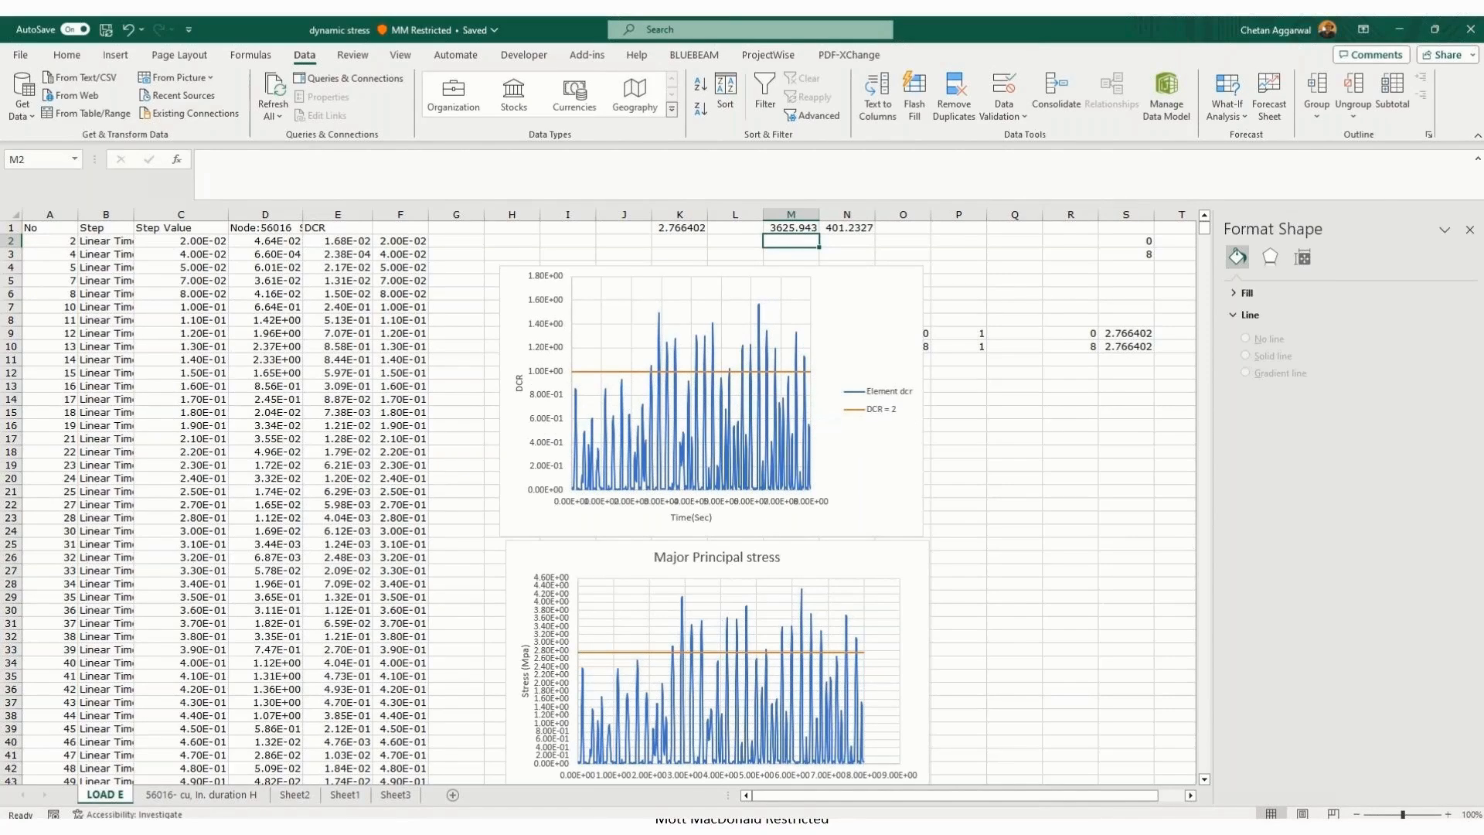
key("alt+Tab")
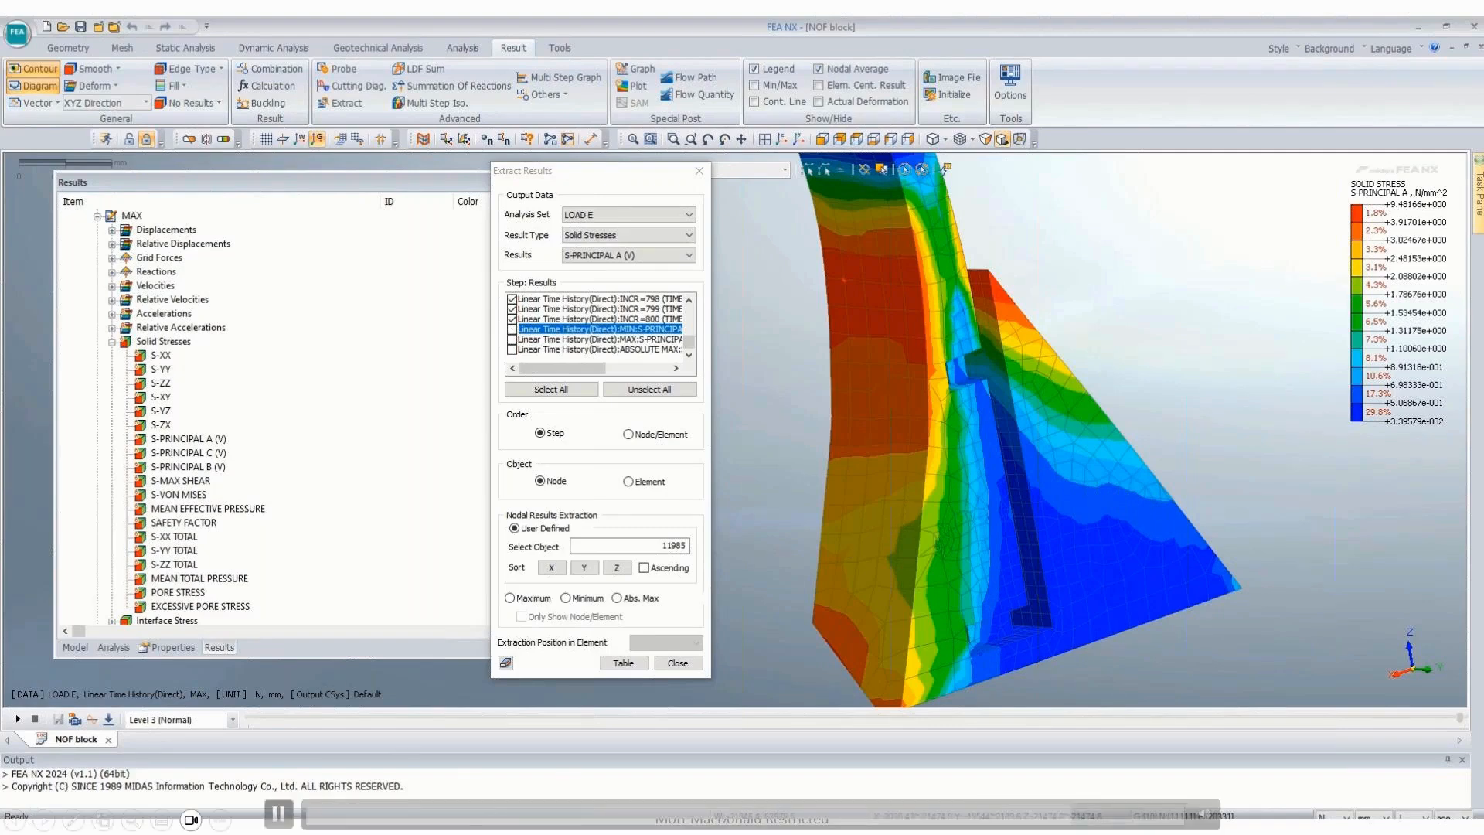
mouse_move(469, 826)
left_click(470, 773)
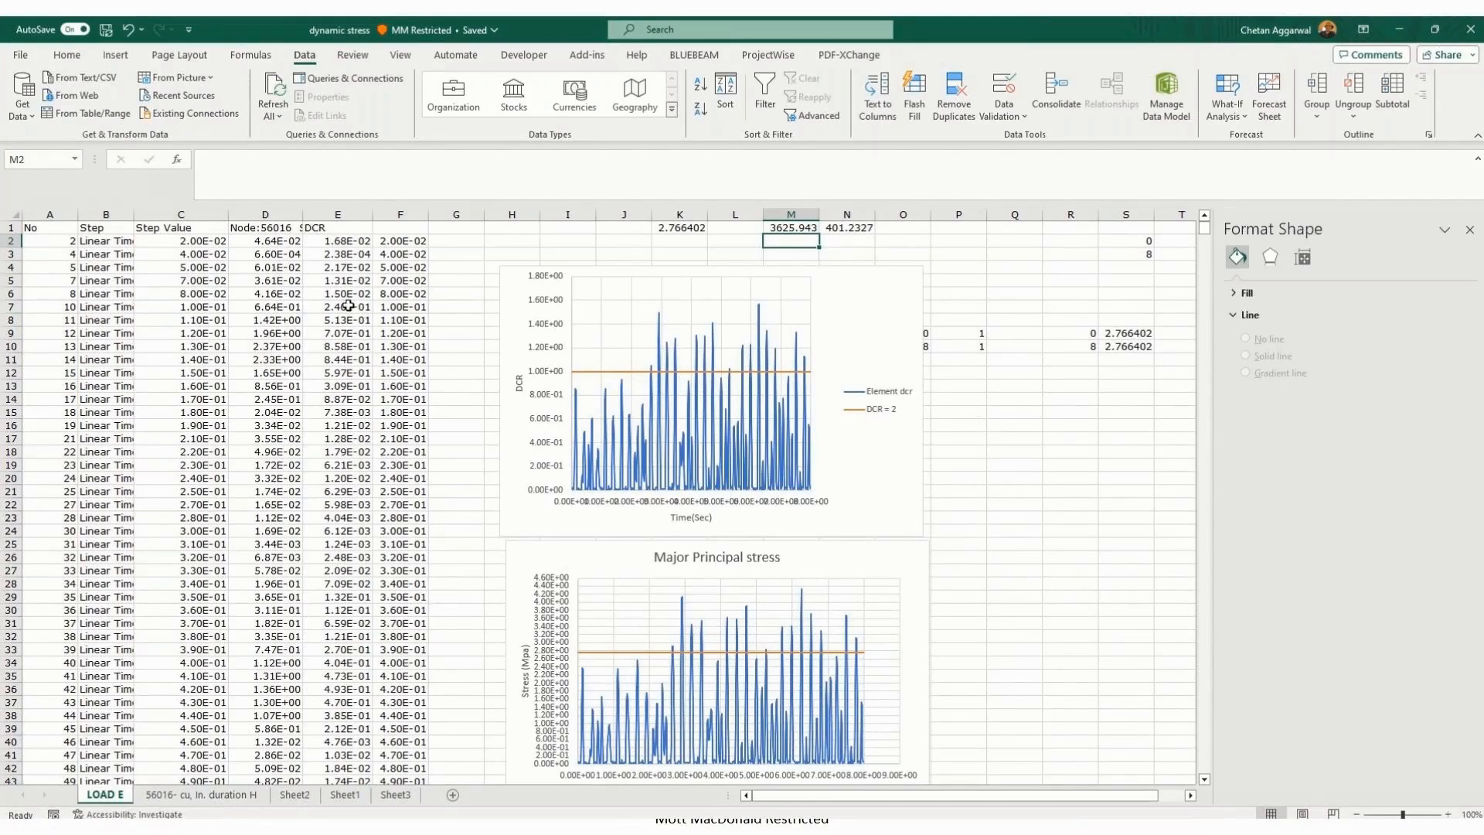
Step: Review the DCR formulas in column E, from E4 up to E2
left_click(338, 267)
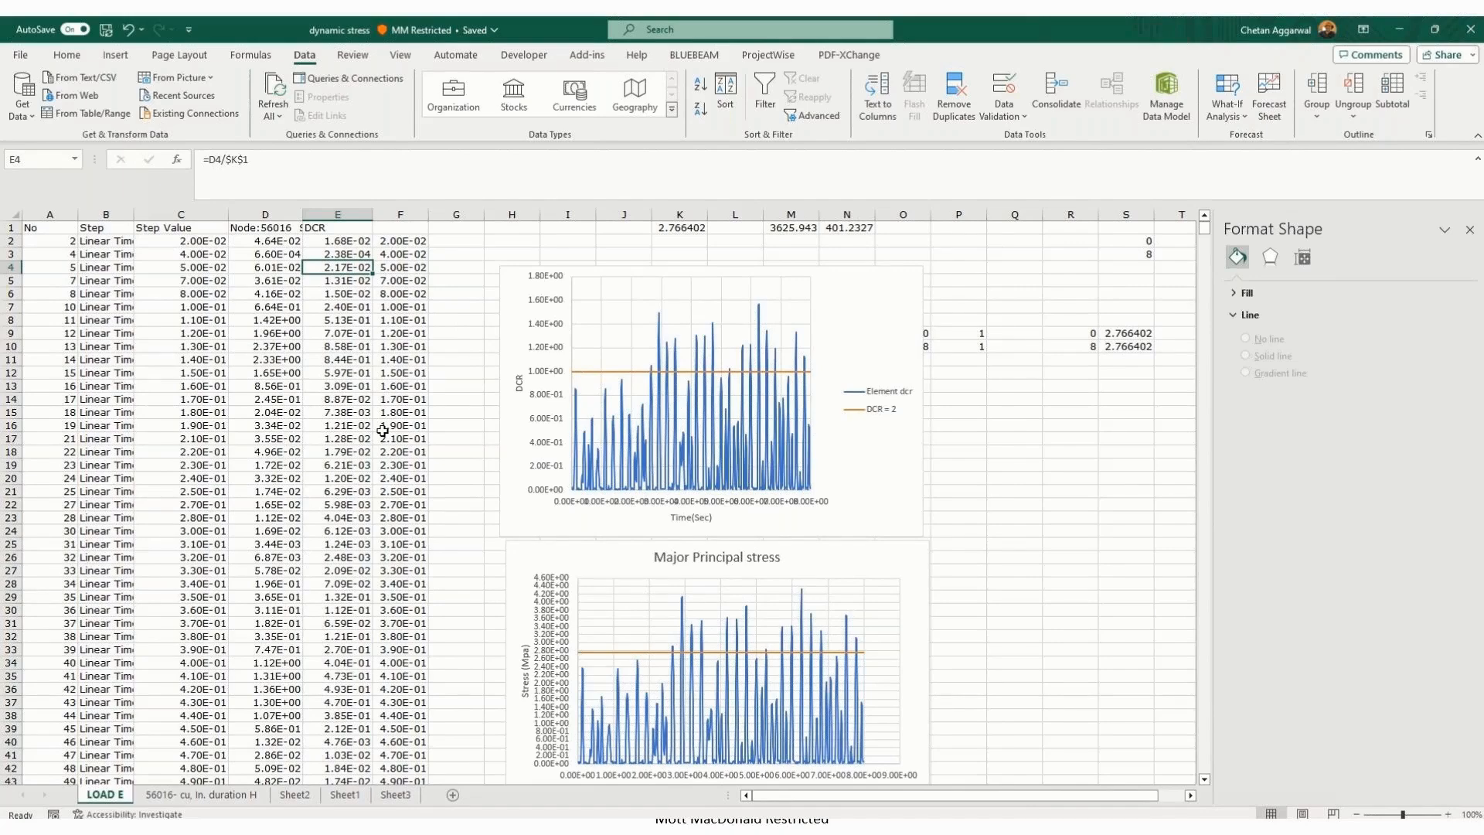
key("Up")
key("Up")
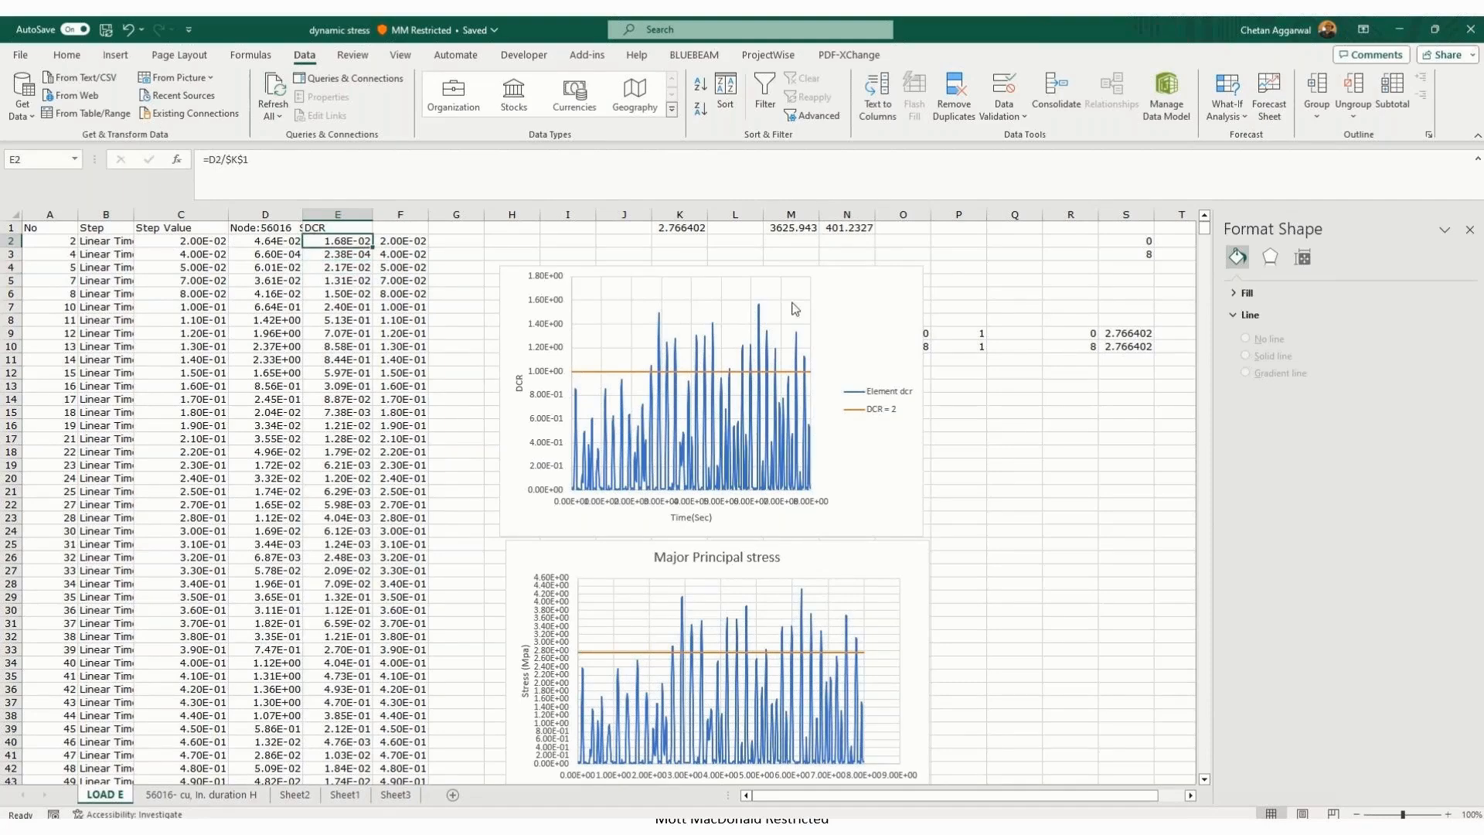
Step: Review the time formulas in cells F2 and F3 of the LOAD E sheet
key("Right")
key("Right")
key("Left")
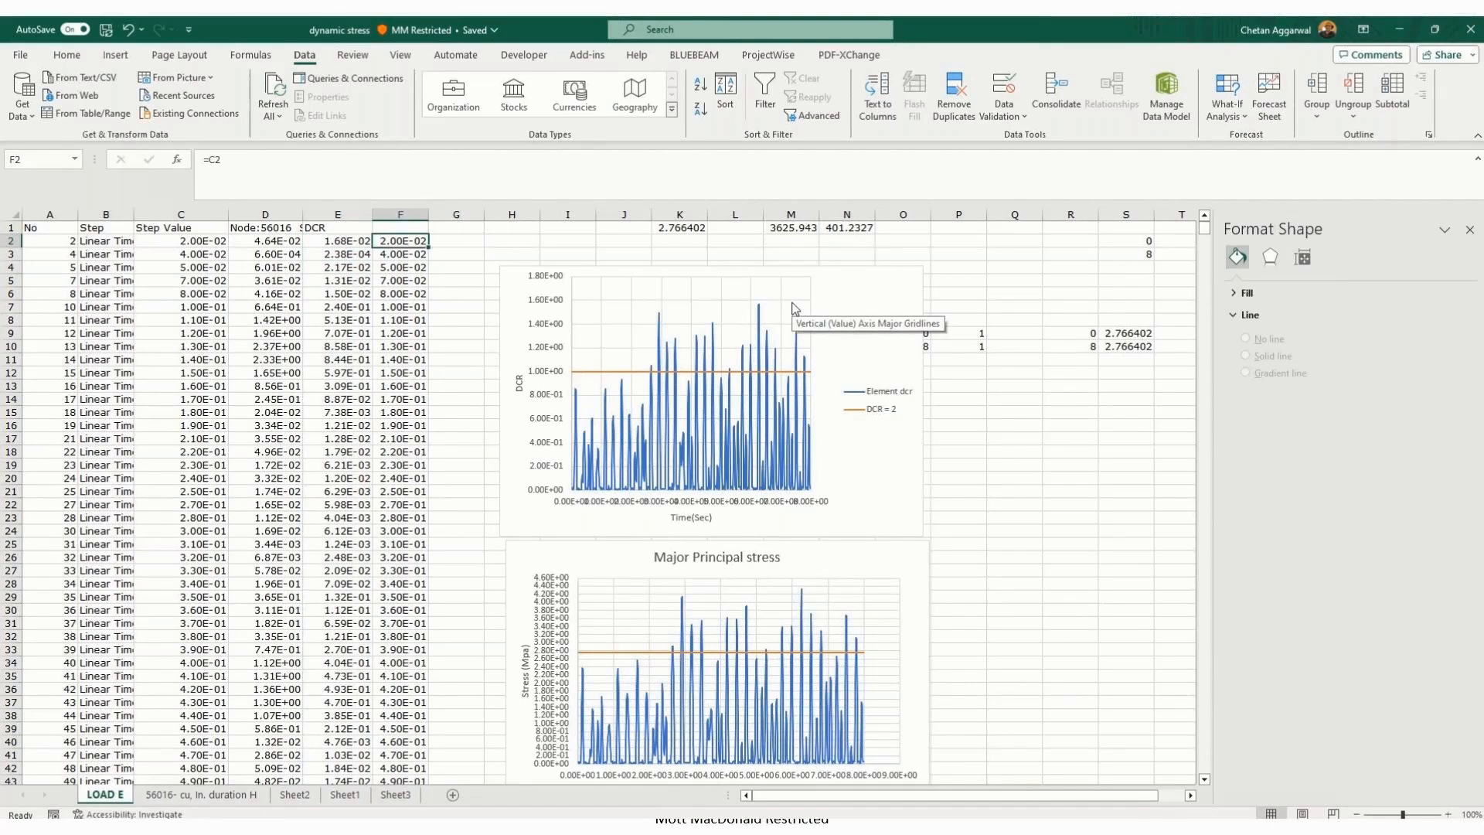
key("Down")
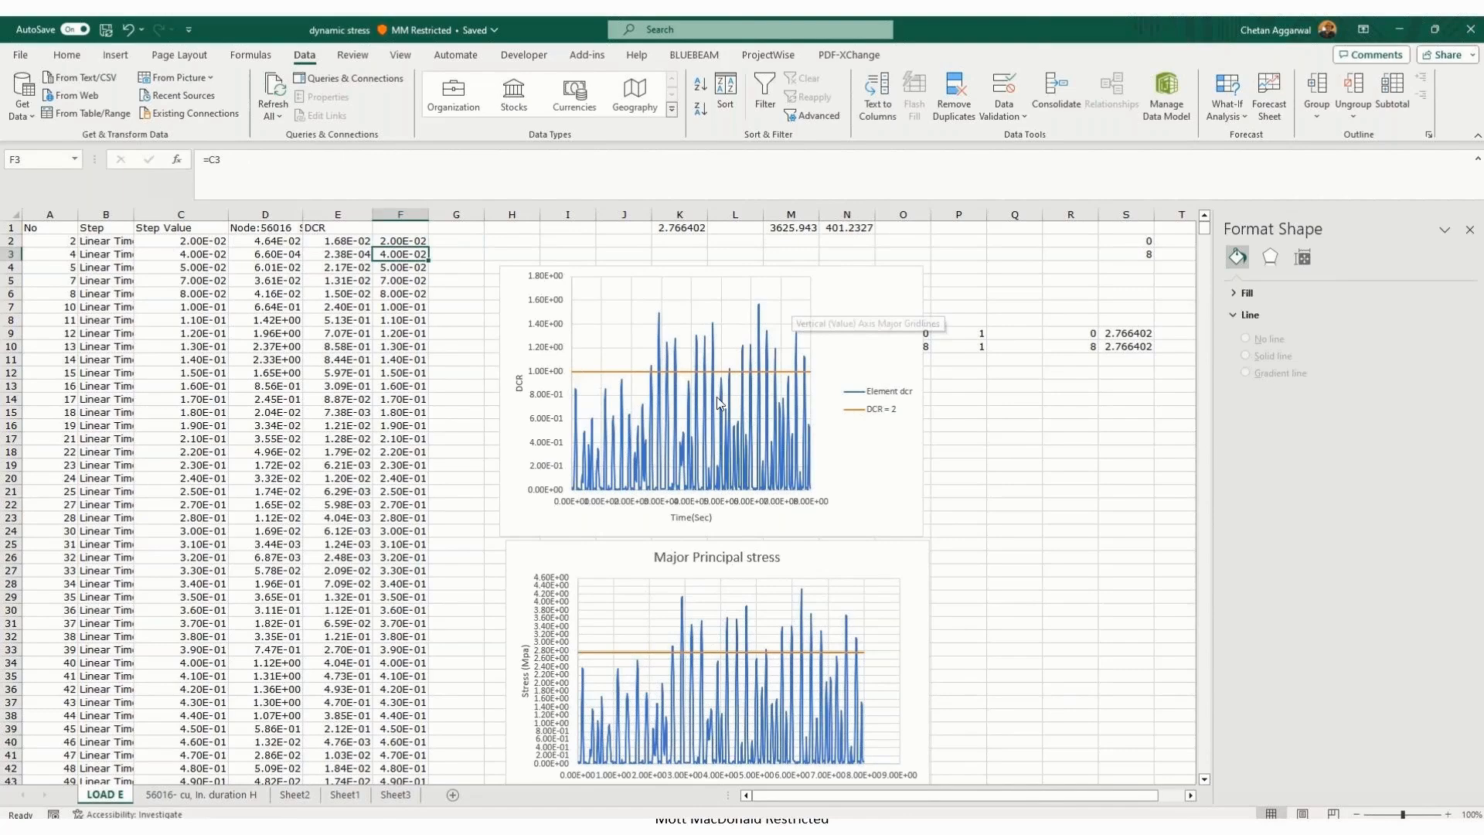
Step: Delete the duplicate DCR chart below the Major Principal stress chart on the LOAD E sheet
scroll(716, 396, "down", 11)
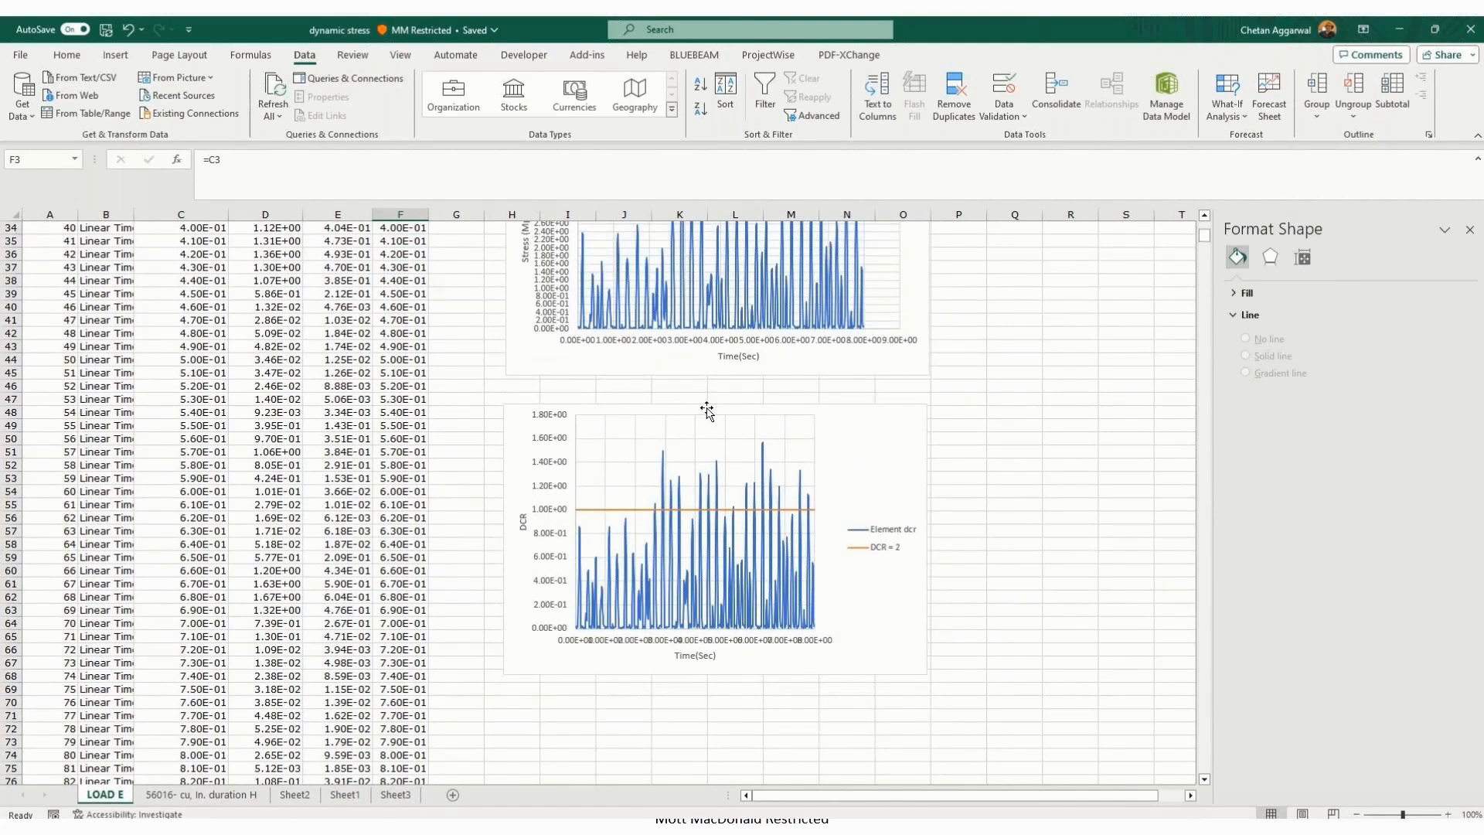
left_click(706, 409)
key("Delete")
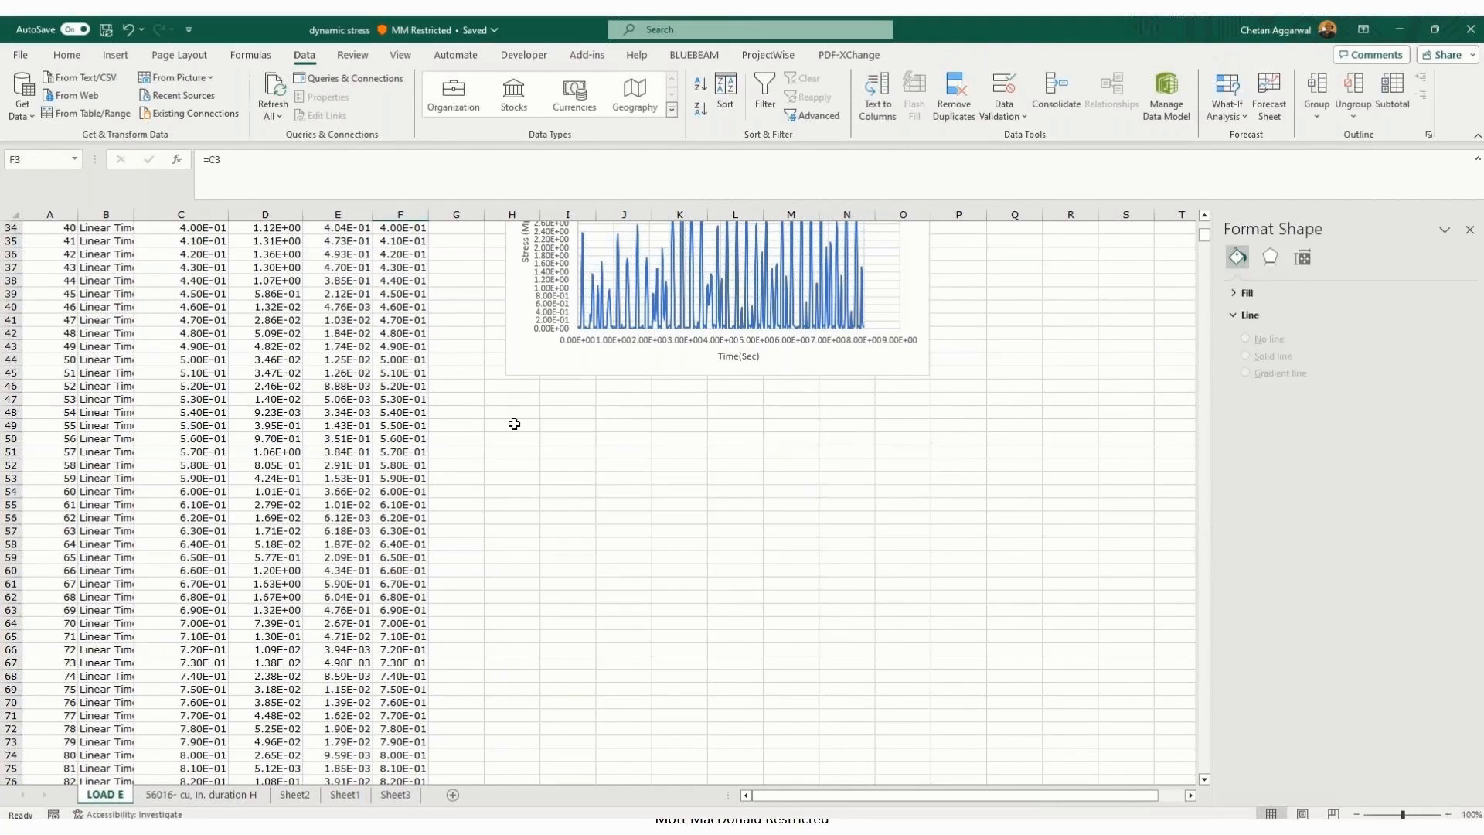
left_click(514, 423)
scroll(374, 281, "up", 11)
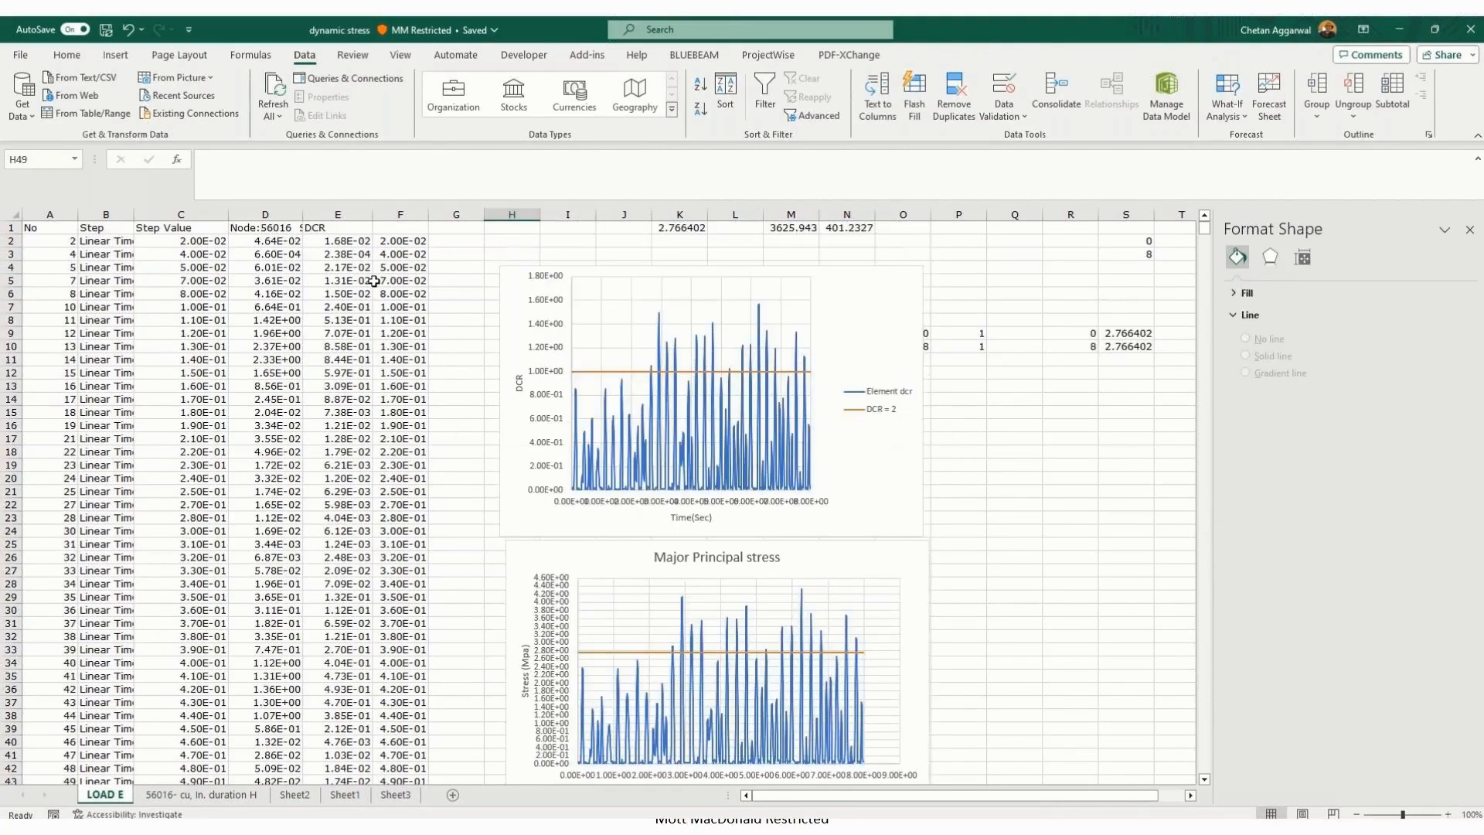
Step: Try clearing columns A to D on the "56016- cu, In. duration H" sheet
left_click(213, 796)
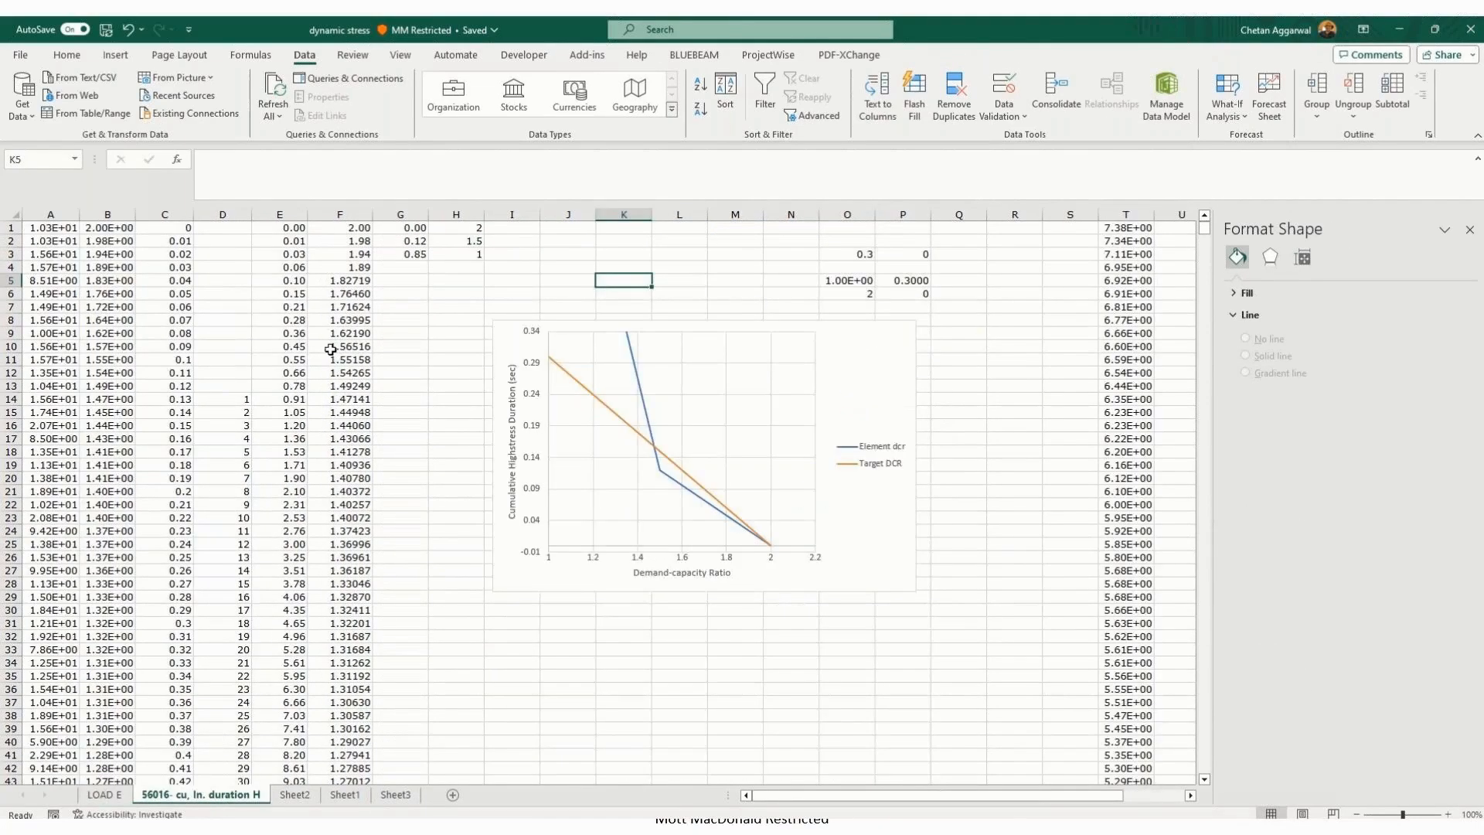
left_click_drag(50, 215, 246, 245)
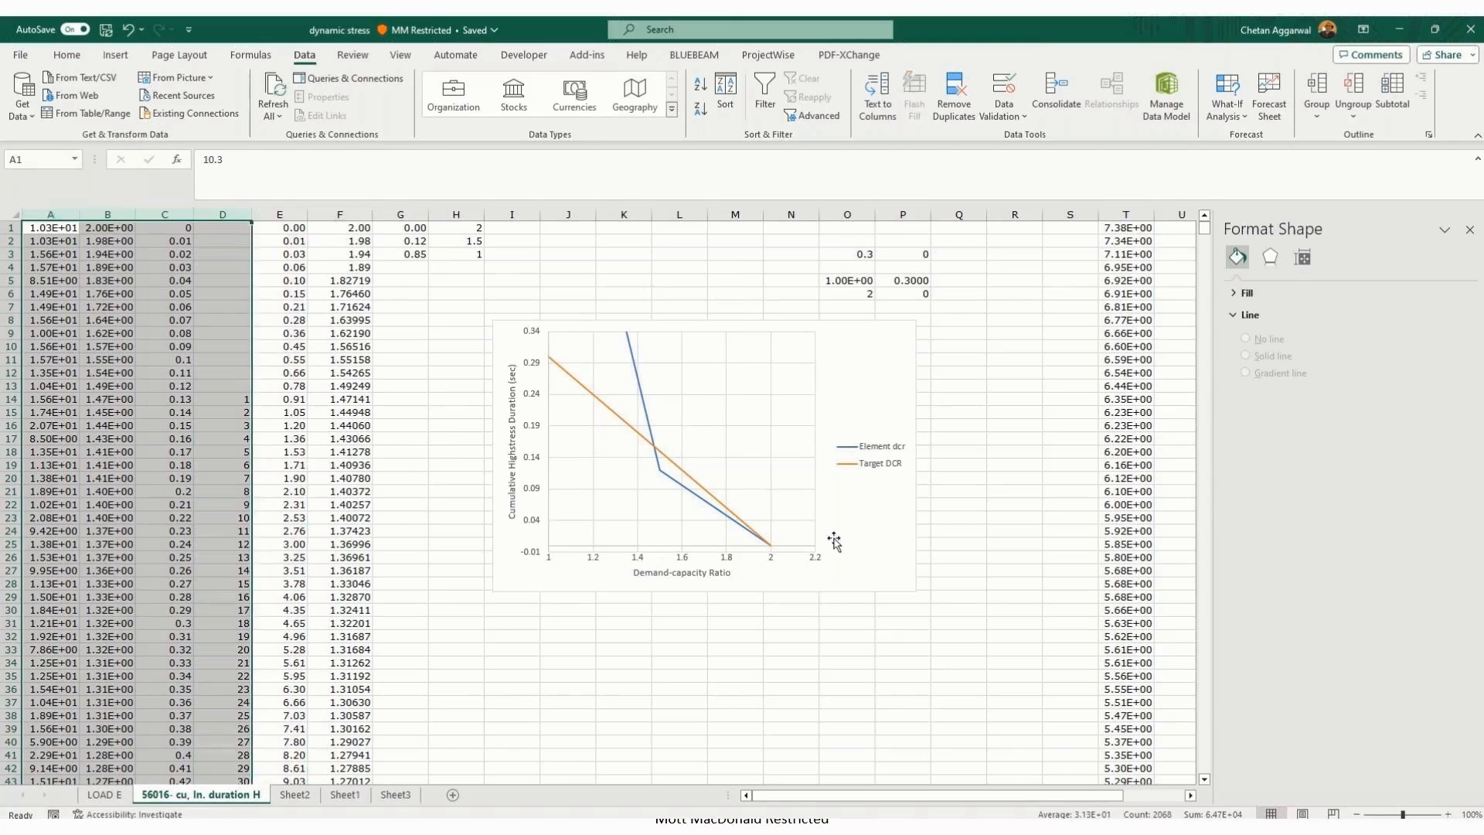
key("Delete")
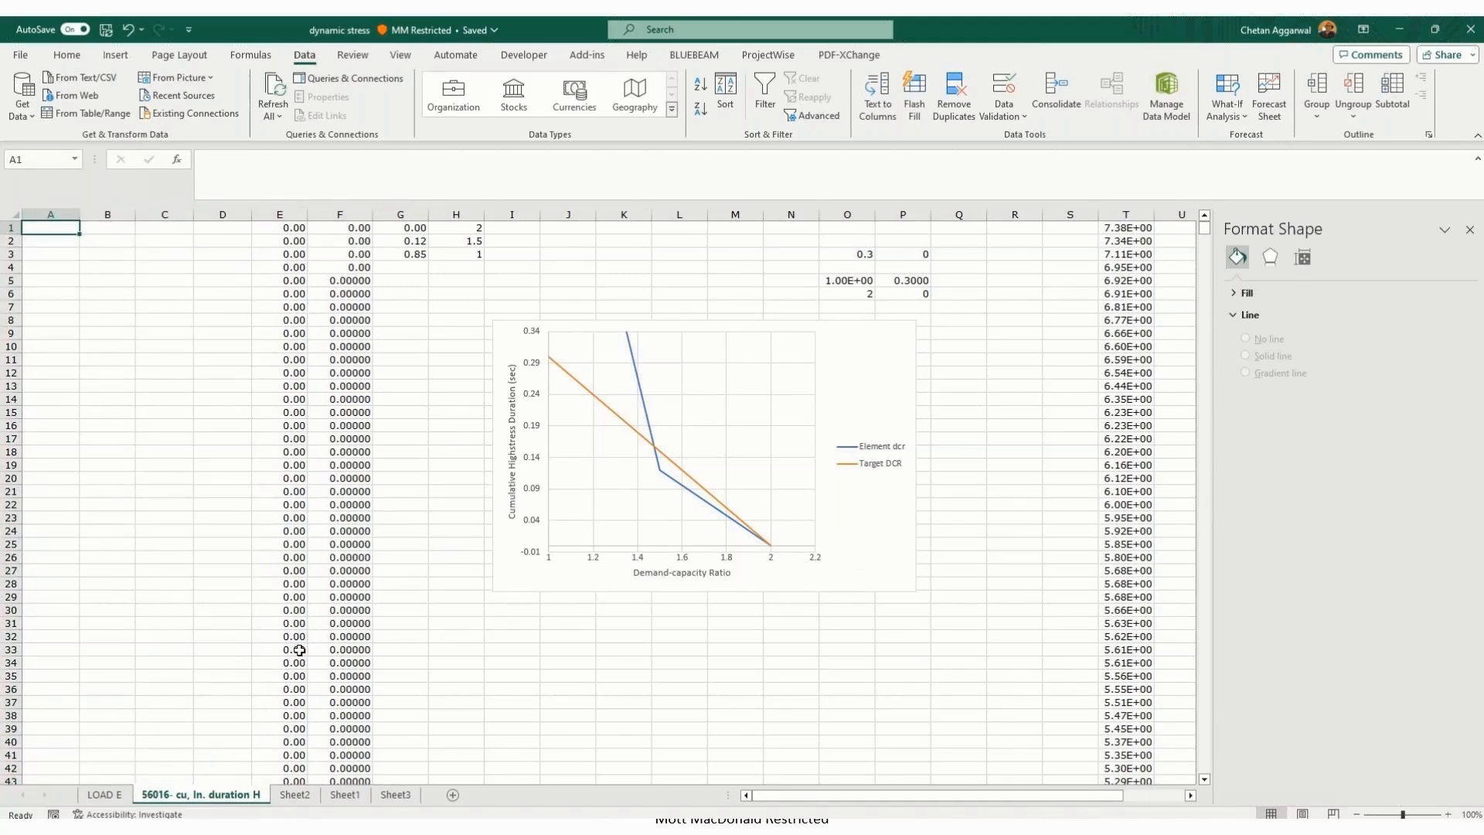
key("ctrl+z")
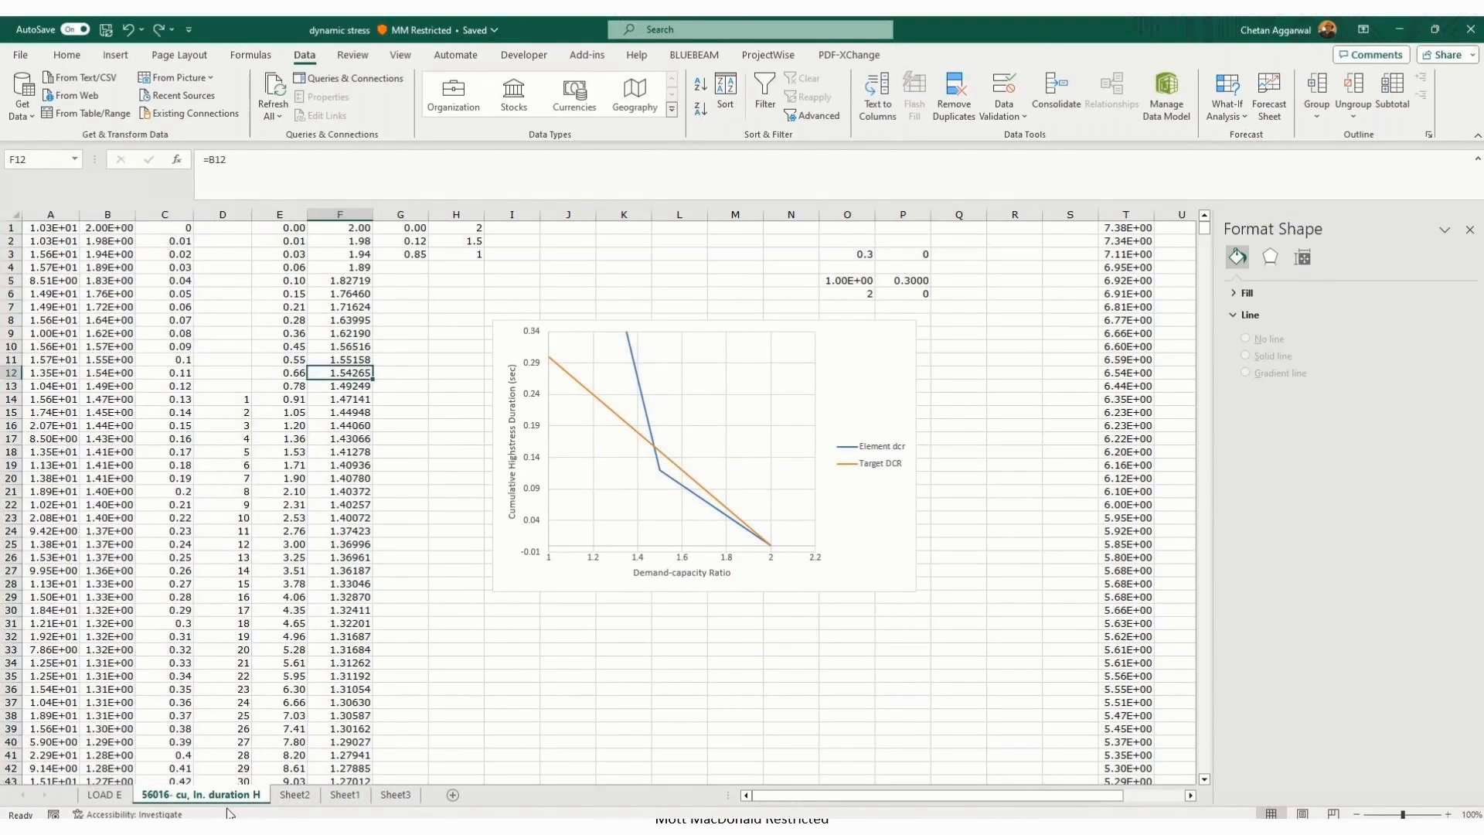
Step: Copy the DCR values in column E of the LOAD E sheet, from E2 down to the last data row
left_click(104, 794)
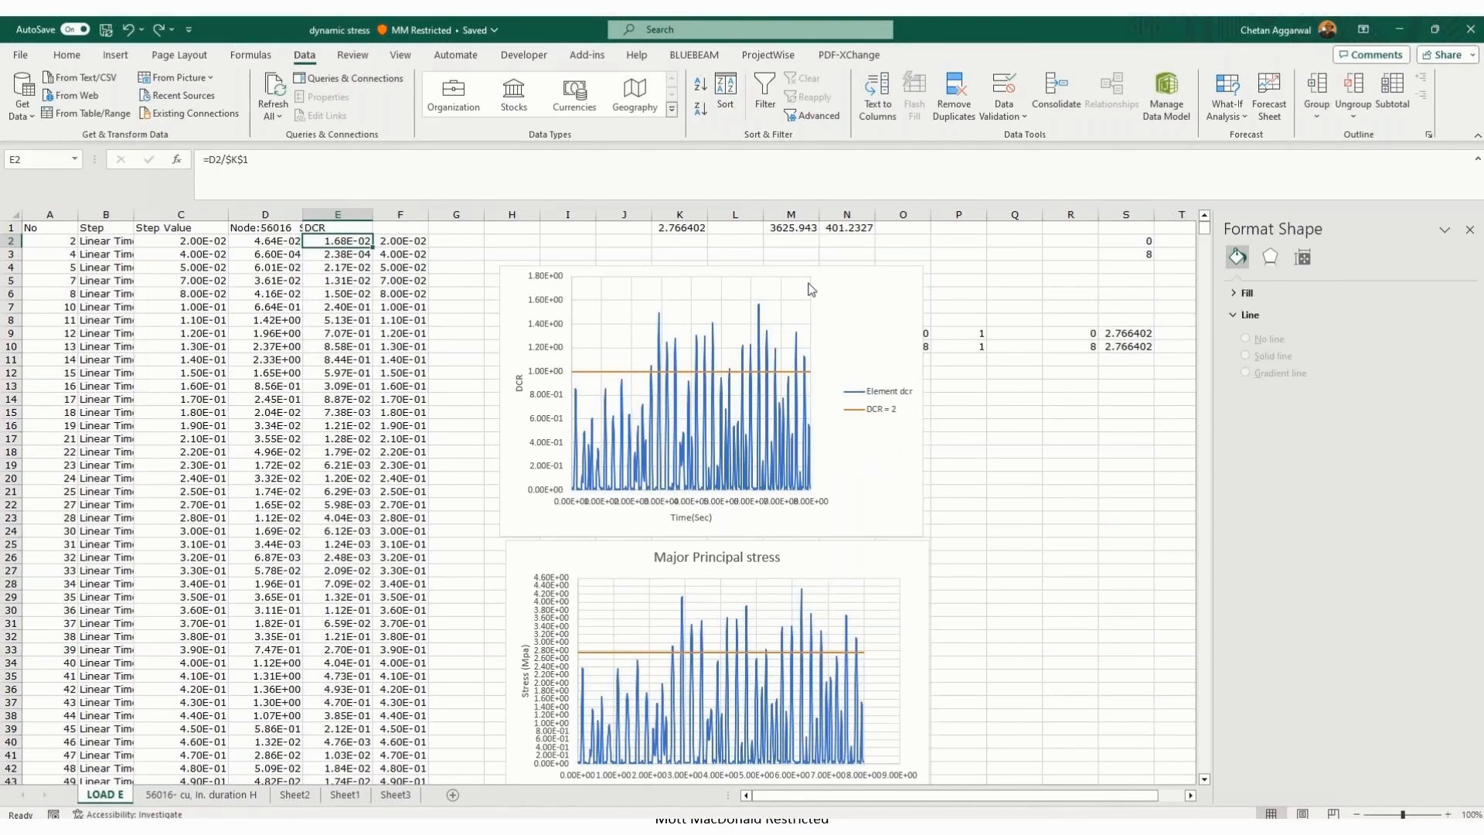
key("ctrl+shift+Down")
key("ctrl+c")
scroll(473, 539, "down", 4)
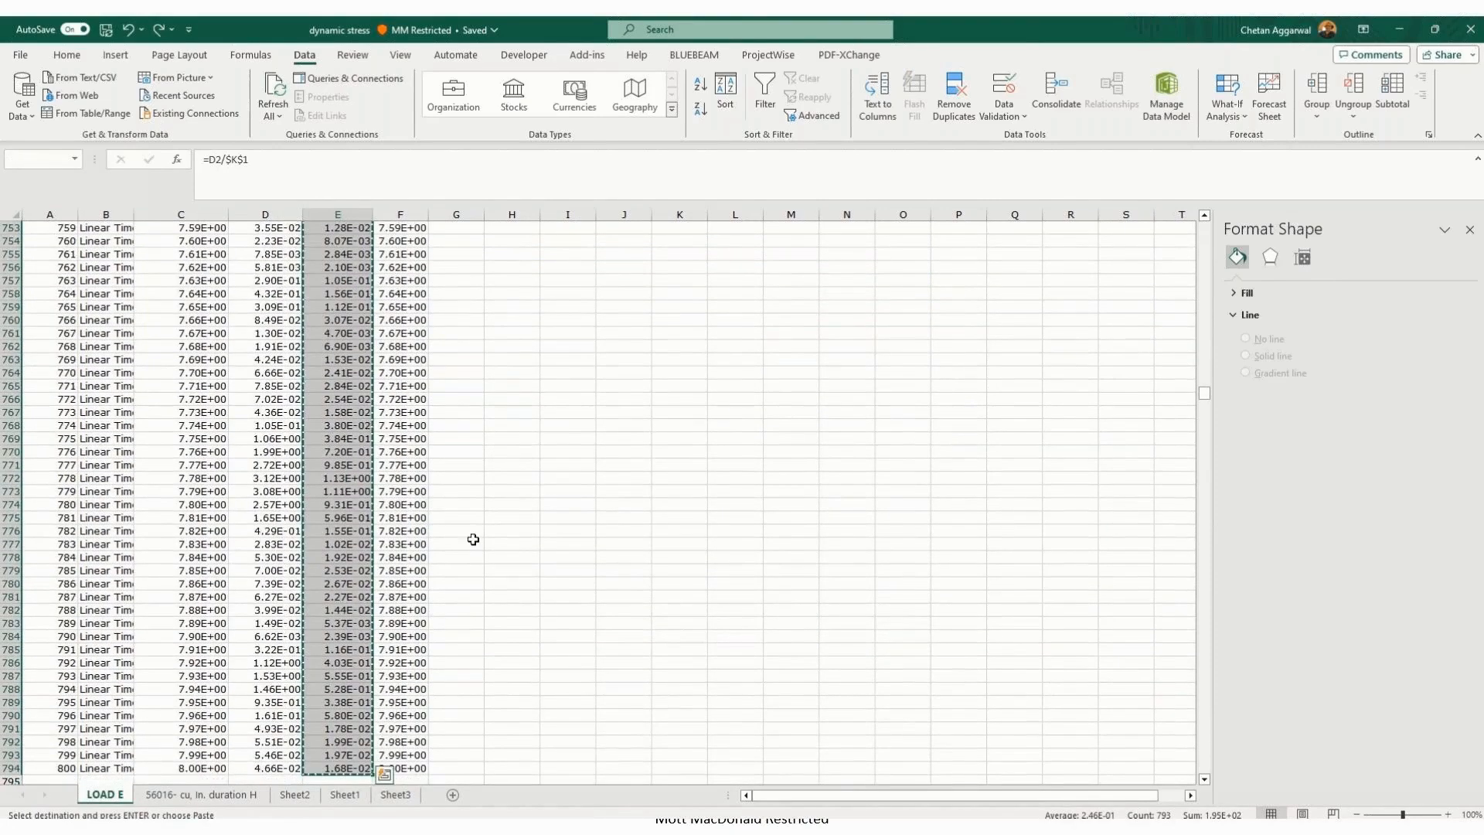
Step: Clear the old data in columns T to Z of the "56016- cu, In. duration H" sheet
left_click(192, 796)
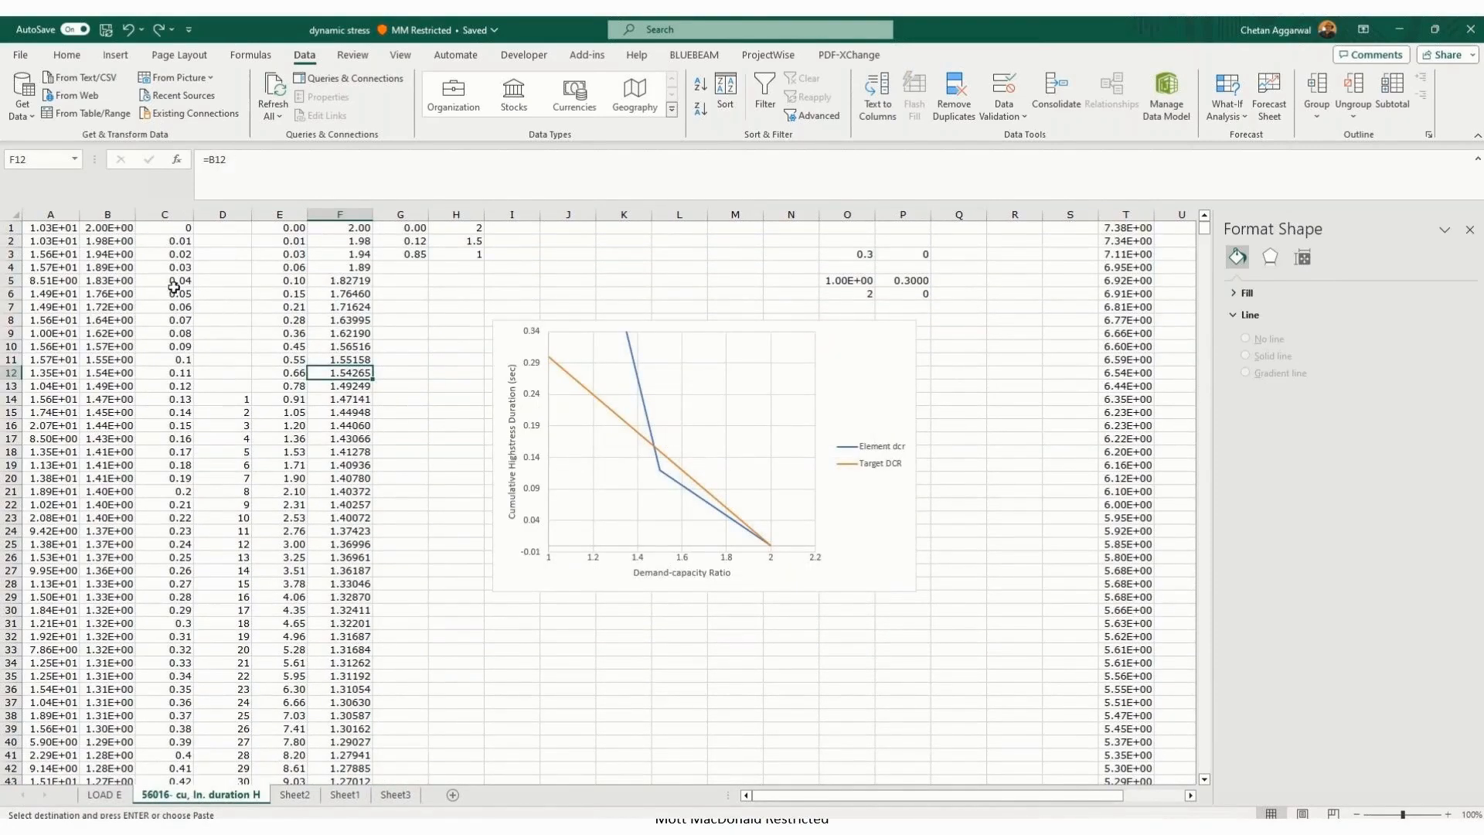
left_click(1122, 215)
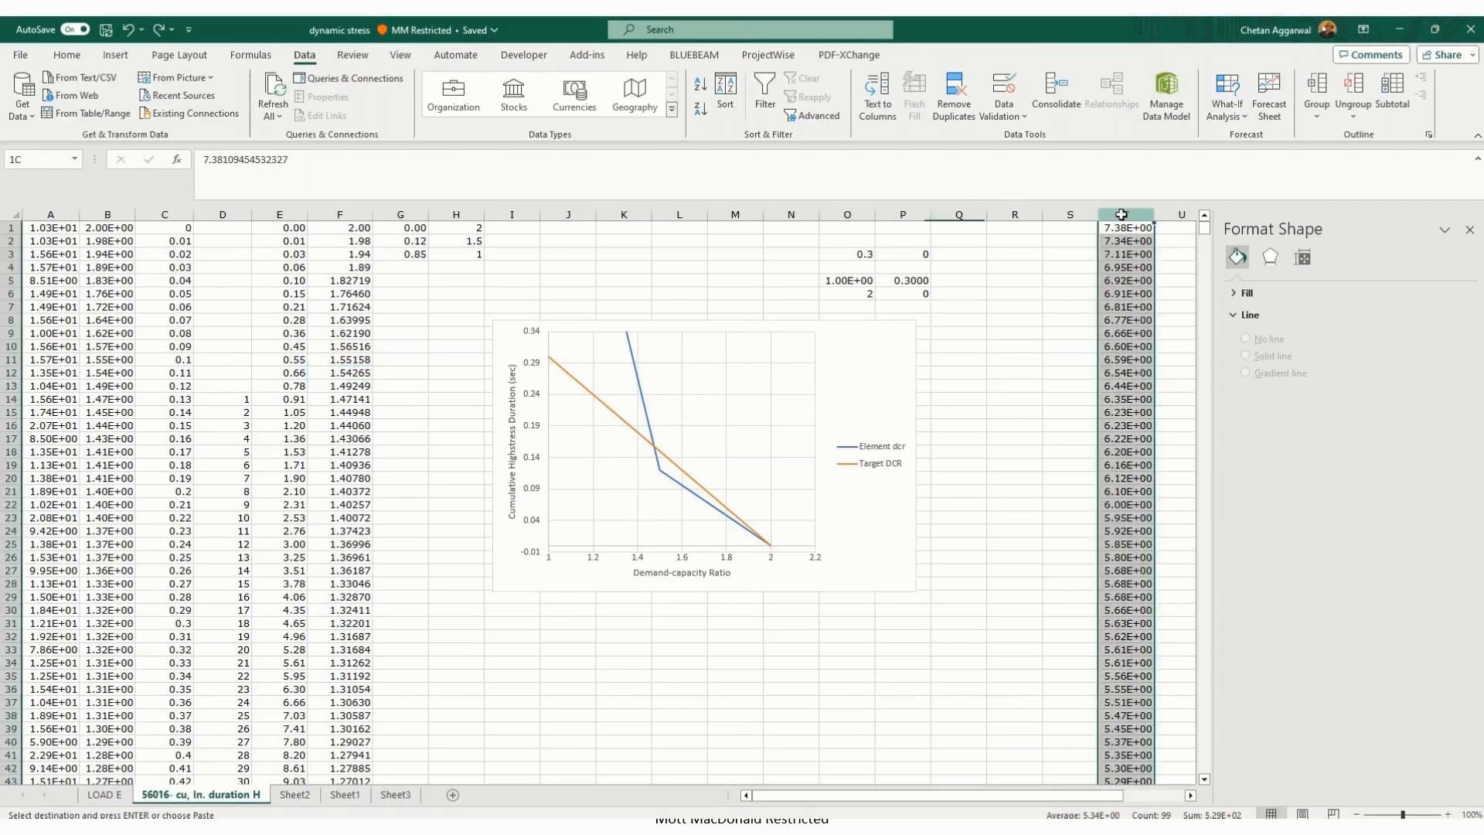
left_click_drag(1122, 215, 1170, 319)
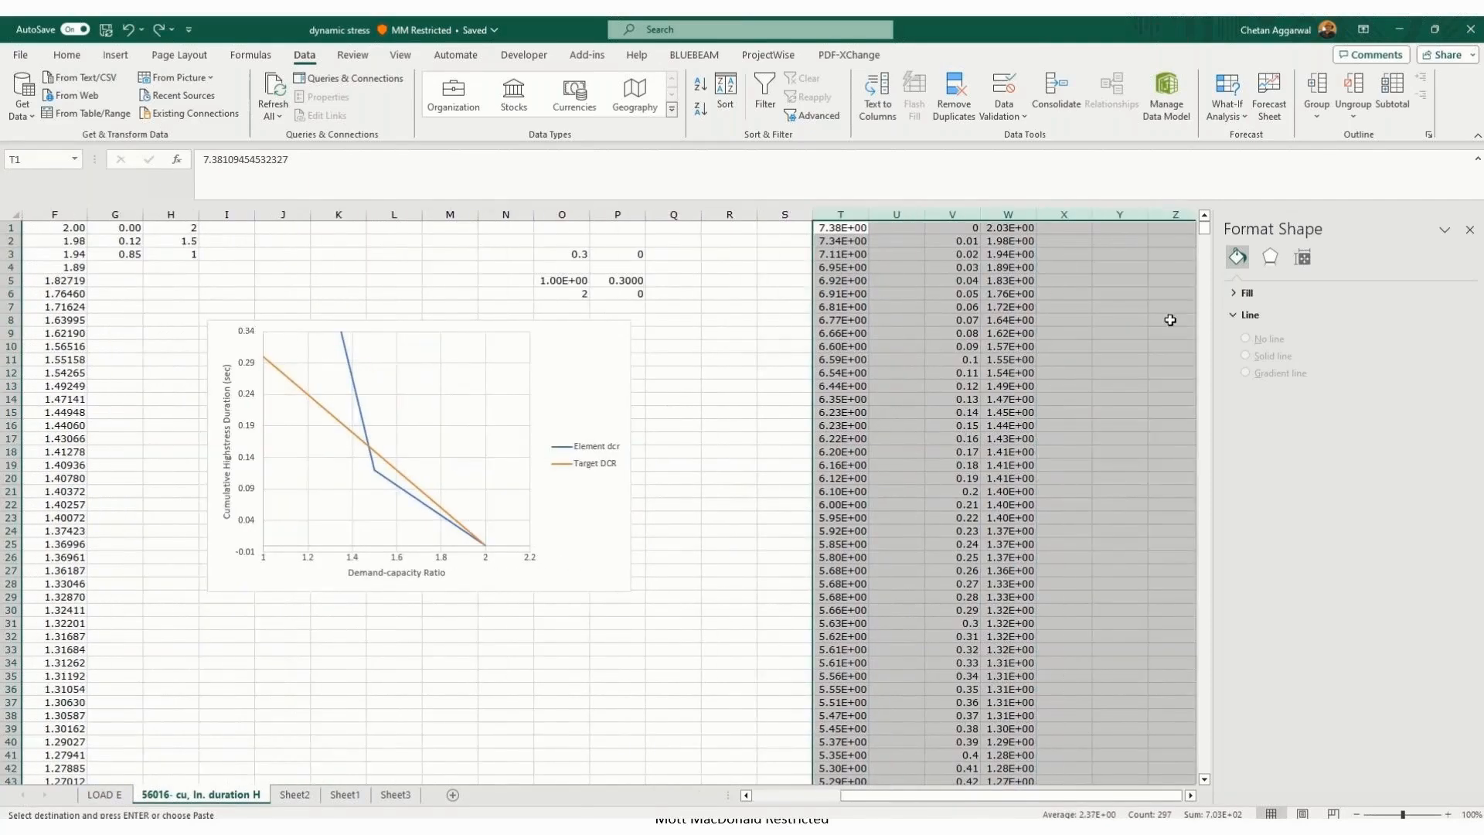
key("Delete")
left_click(834, 231)
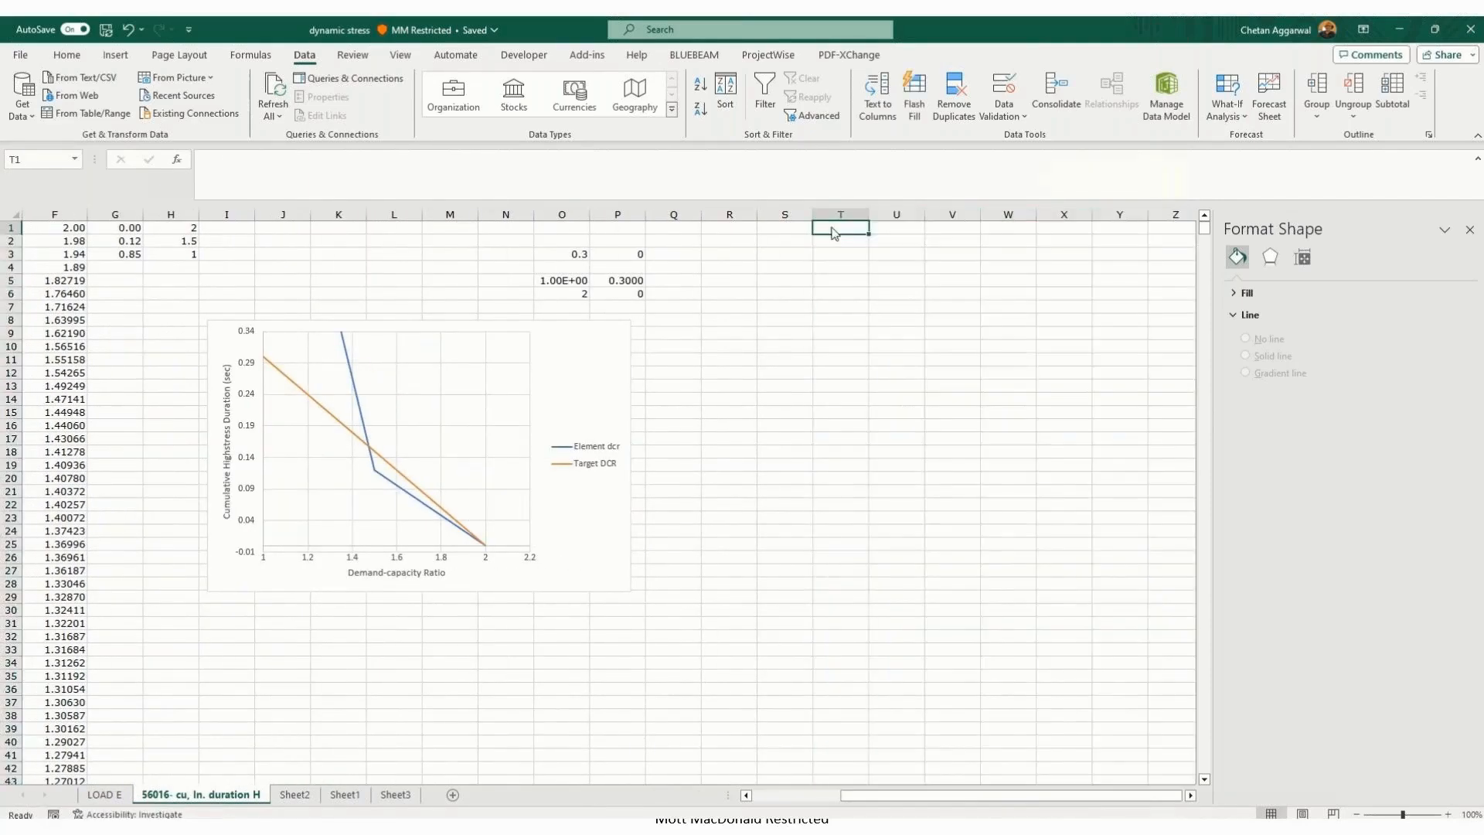
Step: Recopy the LOAD E DCR values and paste them into T1 of the cumulative duration sheet as values and number formats
right_click(834, 234)
left_click(722, 347)
left_click(105, 795)
key("ctrl+c")
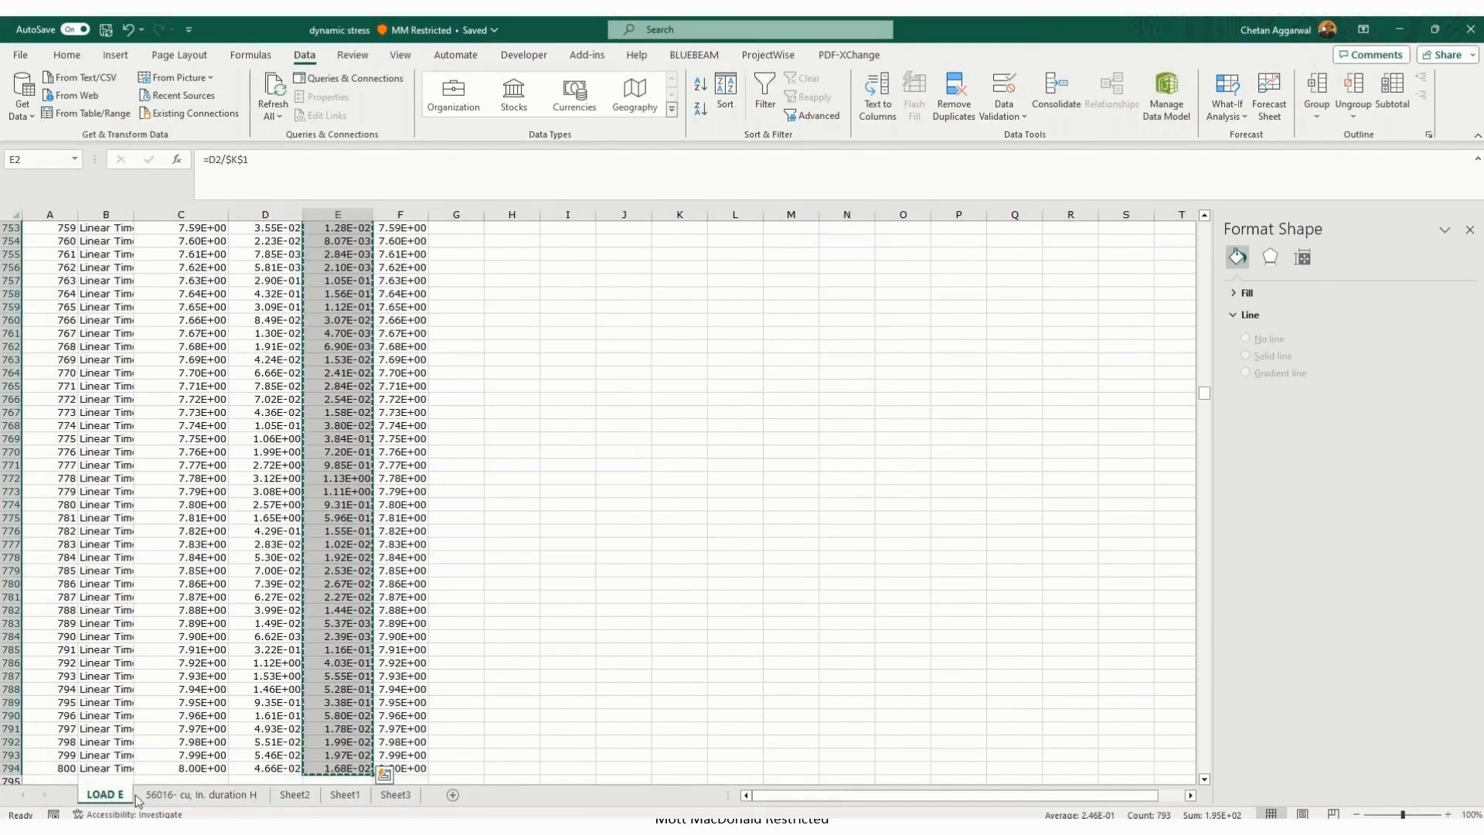
left_click(200, 795)
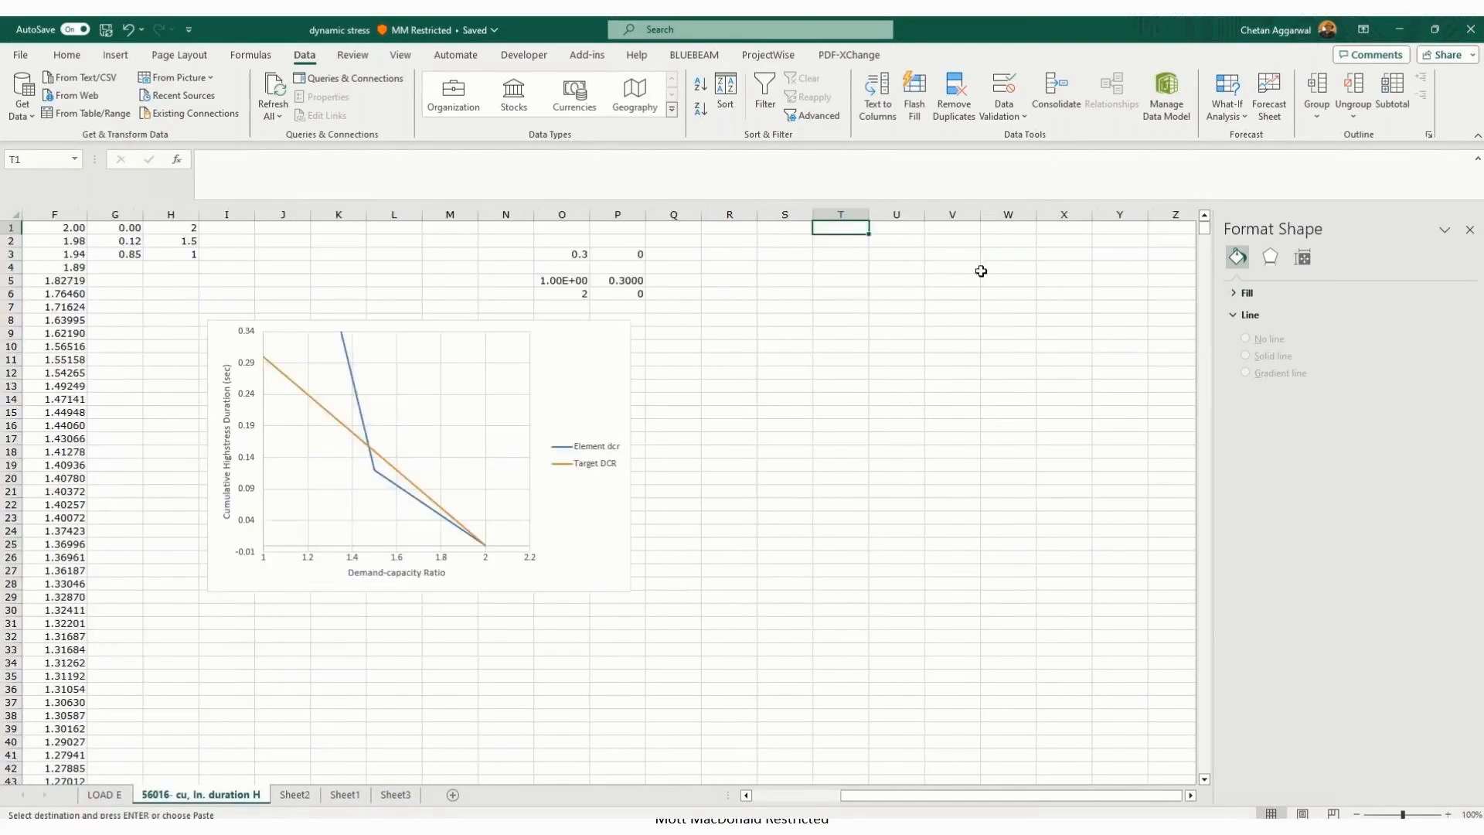
right_click(847, 231)
left_click(925, 383)
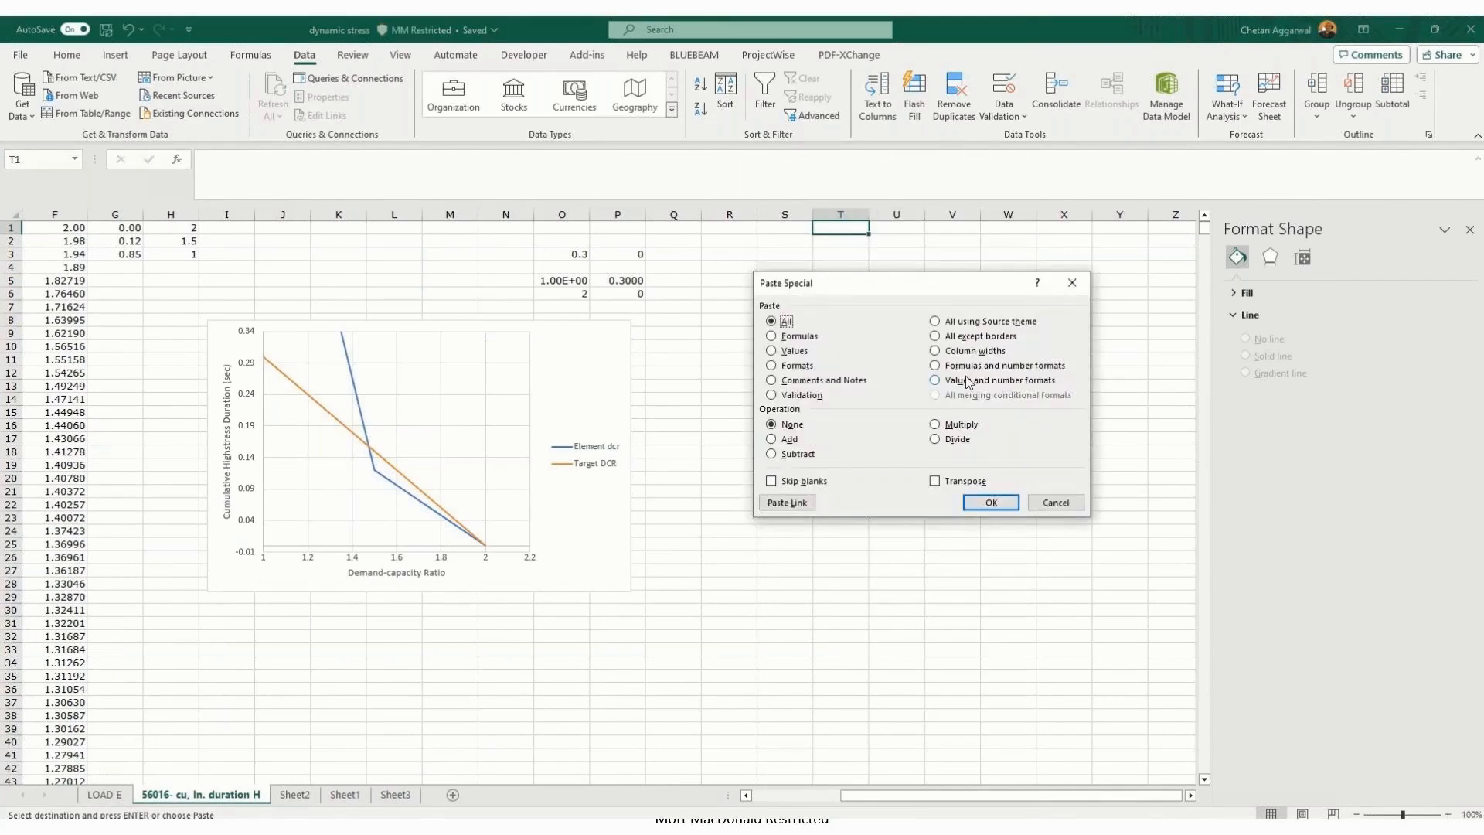
left_click(977, 380)
left_click(990, 502)
Step: Widen column T slightly and sort its DCR values from largest to smallest
left_click(929, 358)
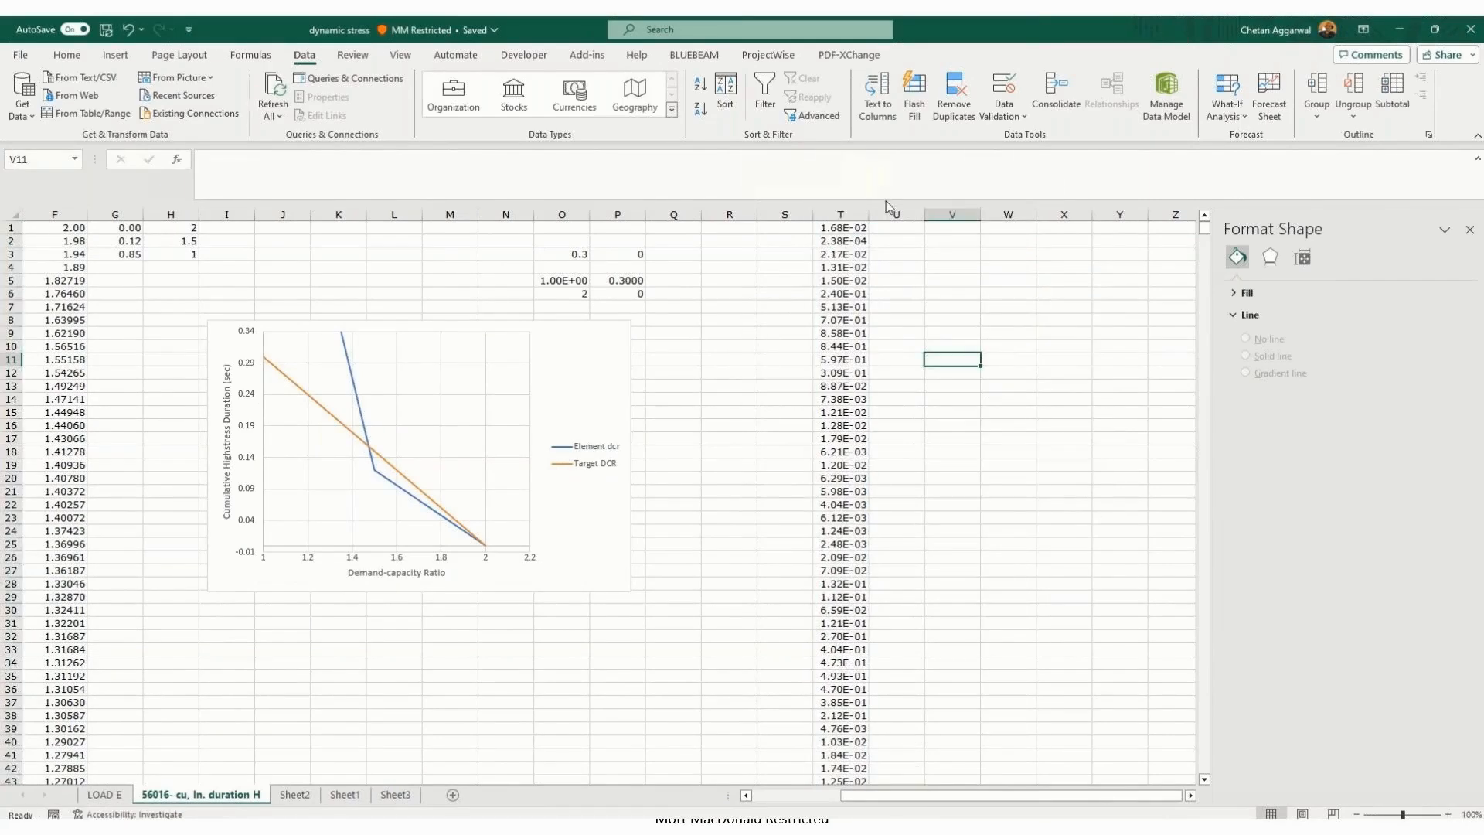
left_click_drag(868, 214, 883, 214)
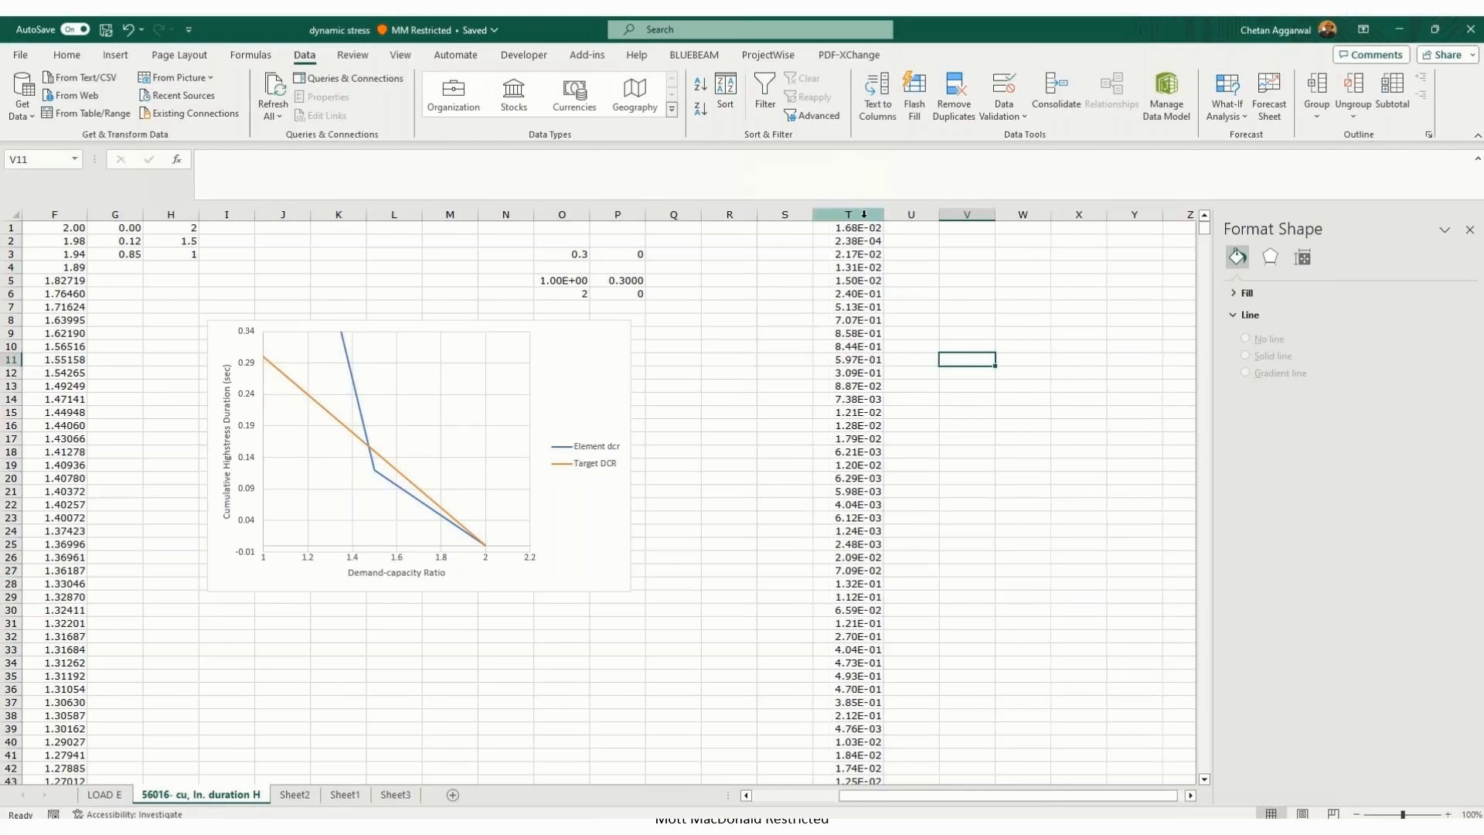
left_click(863, 214)
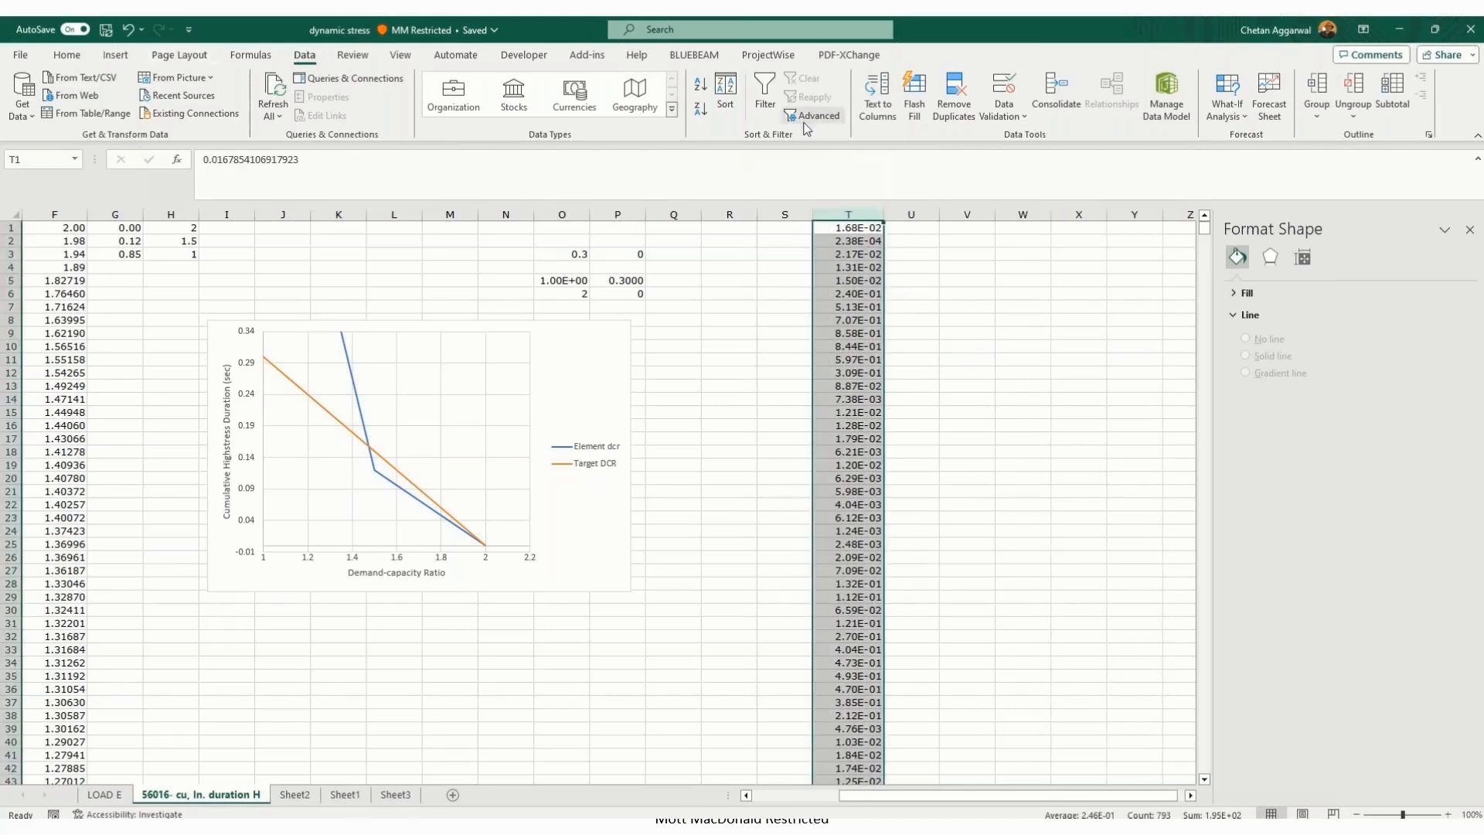
left_click(737, 111)
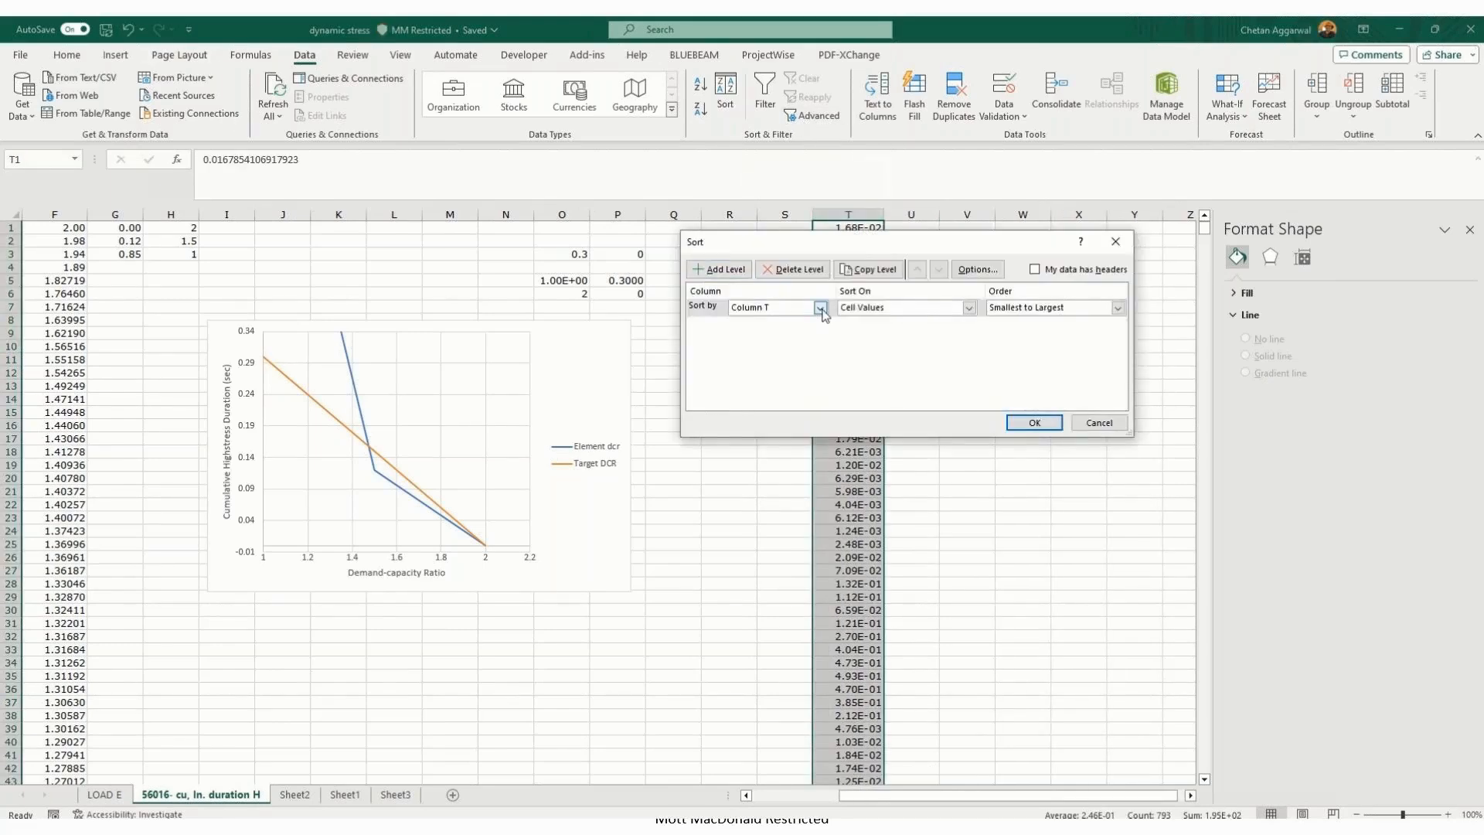
left_click(1059, 308)
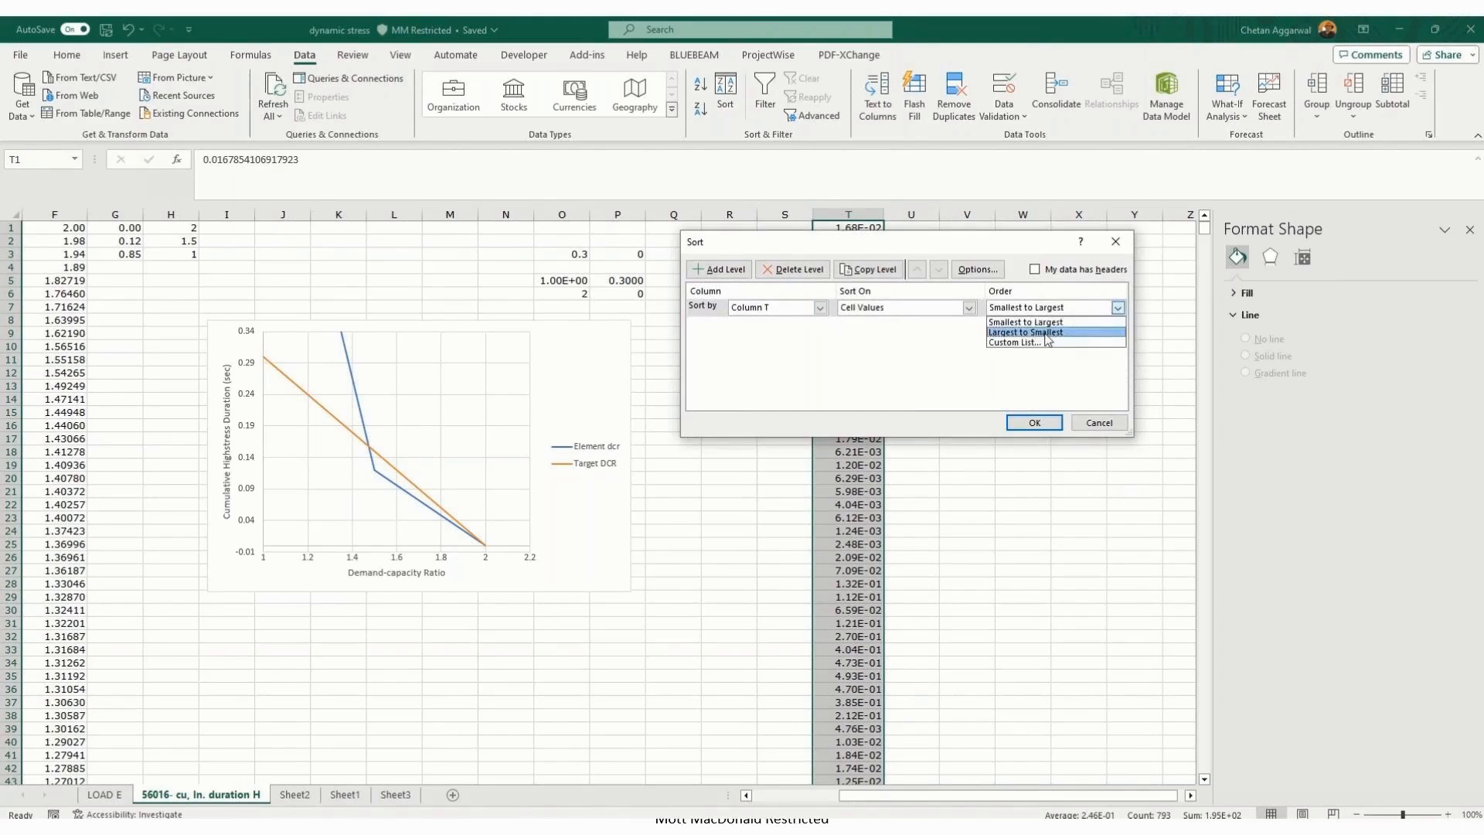
left_click(1047, 333)
left_click(1035, 422)
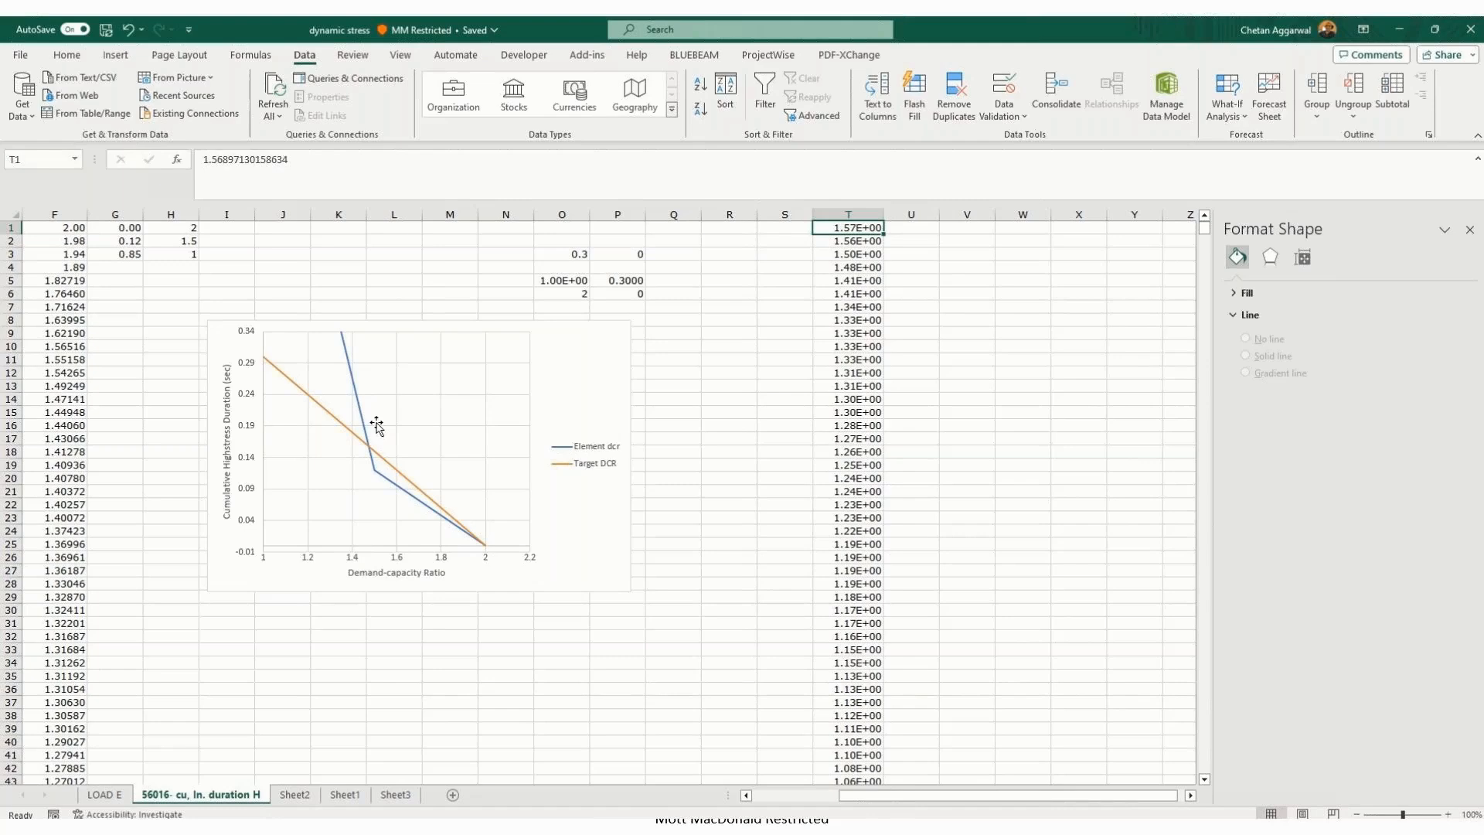
Step: Inspect the sorted DCR values in cells T1 to T4
key("Down")
key("Down")
key("Down")
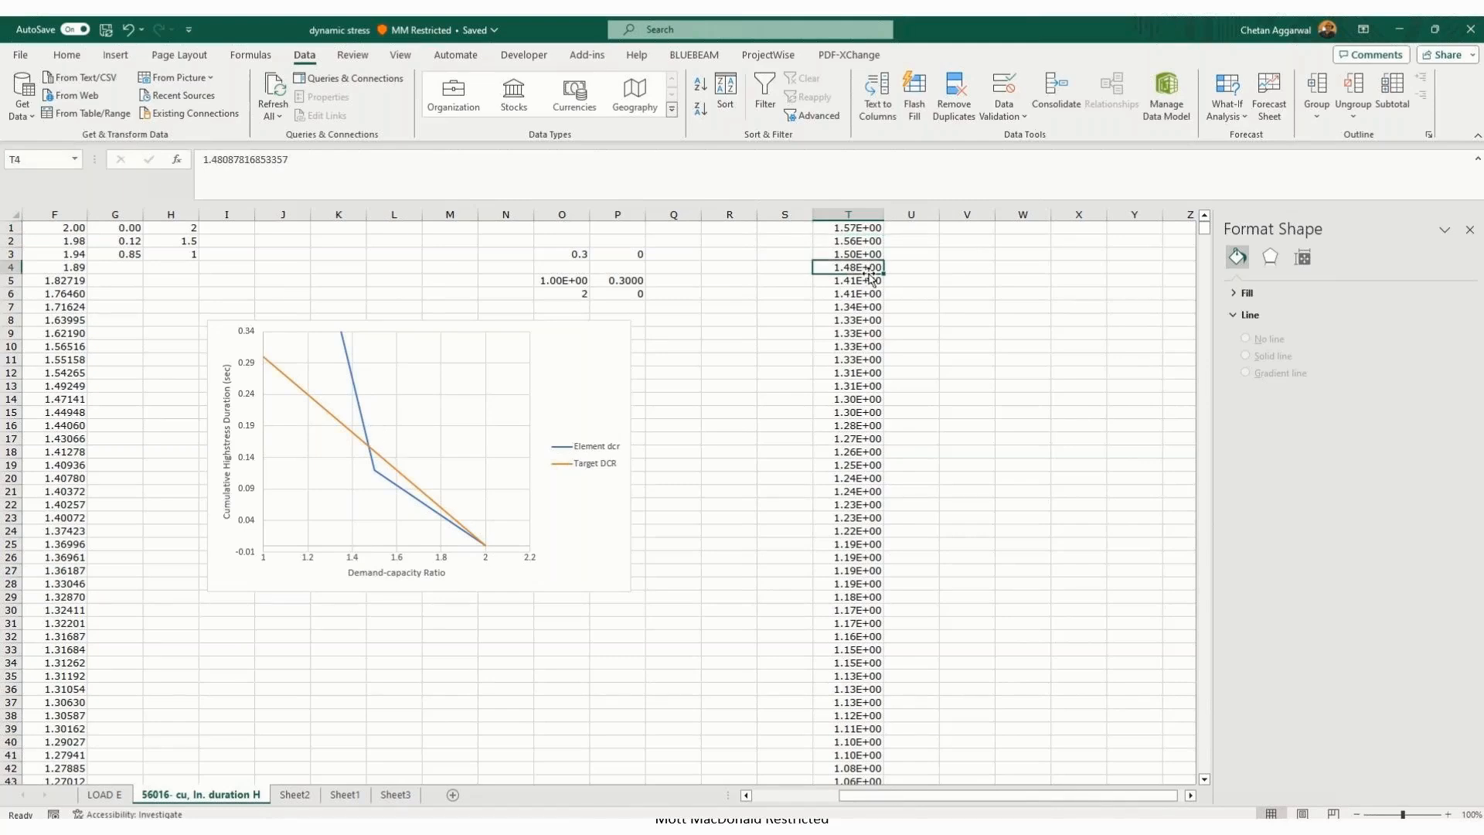
key("Up")
key("Up")
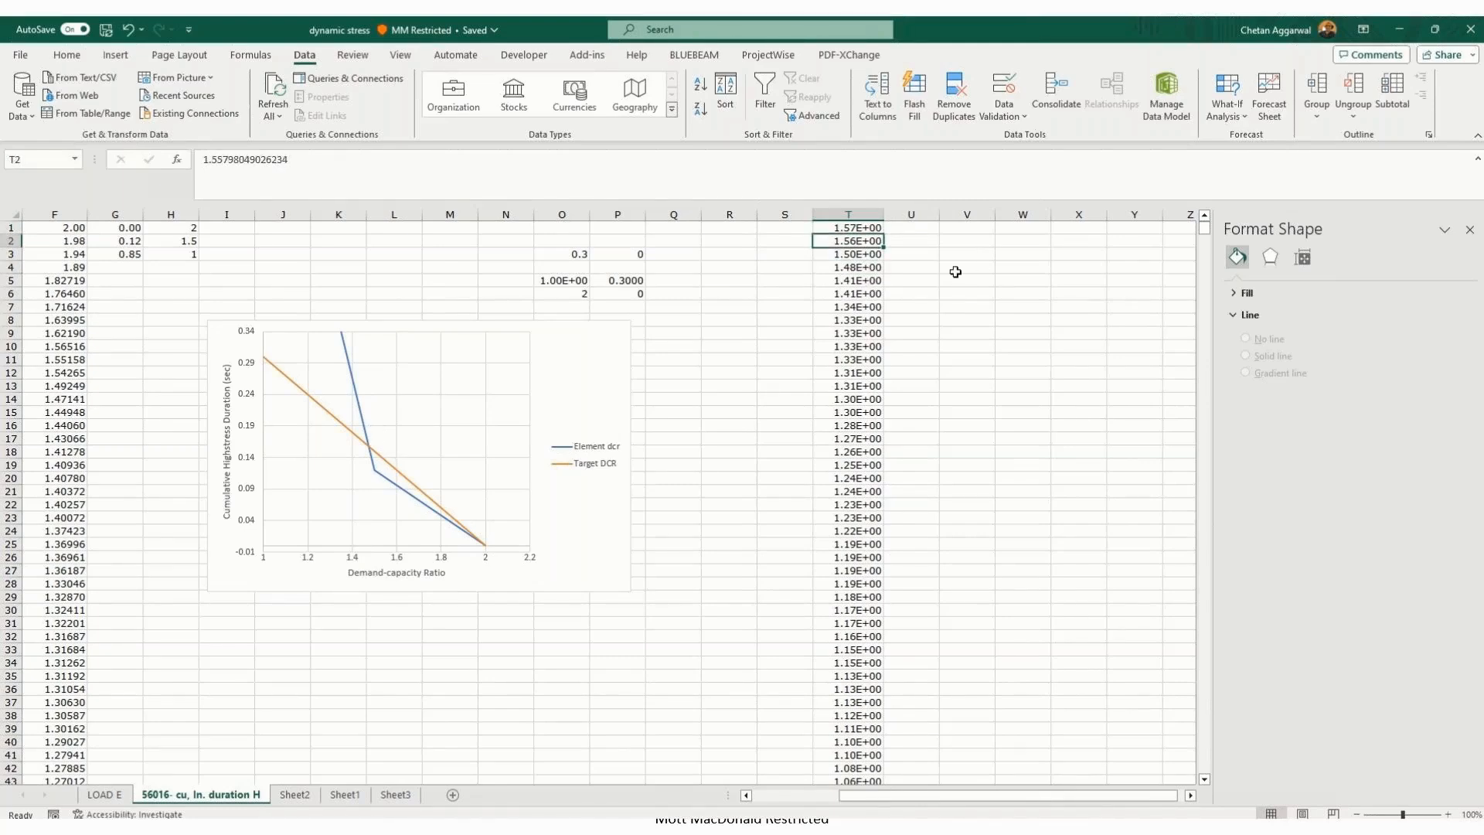
key("Up")
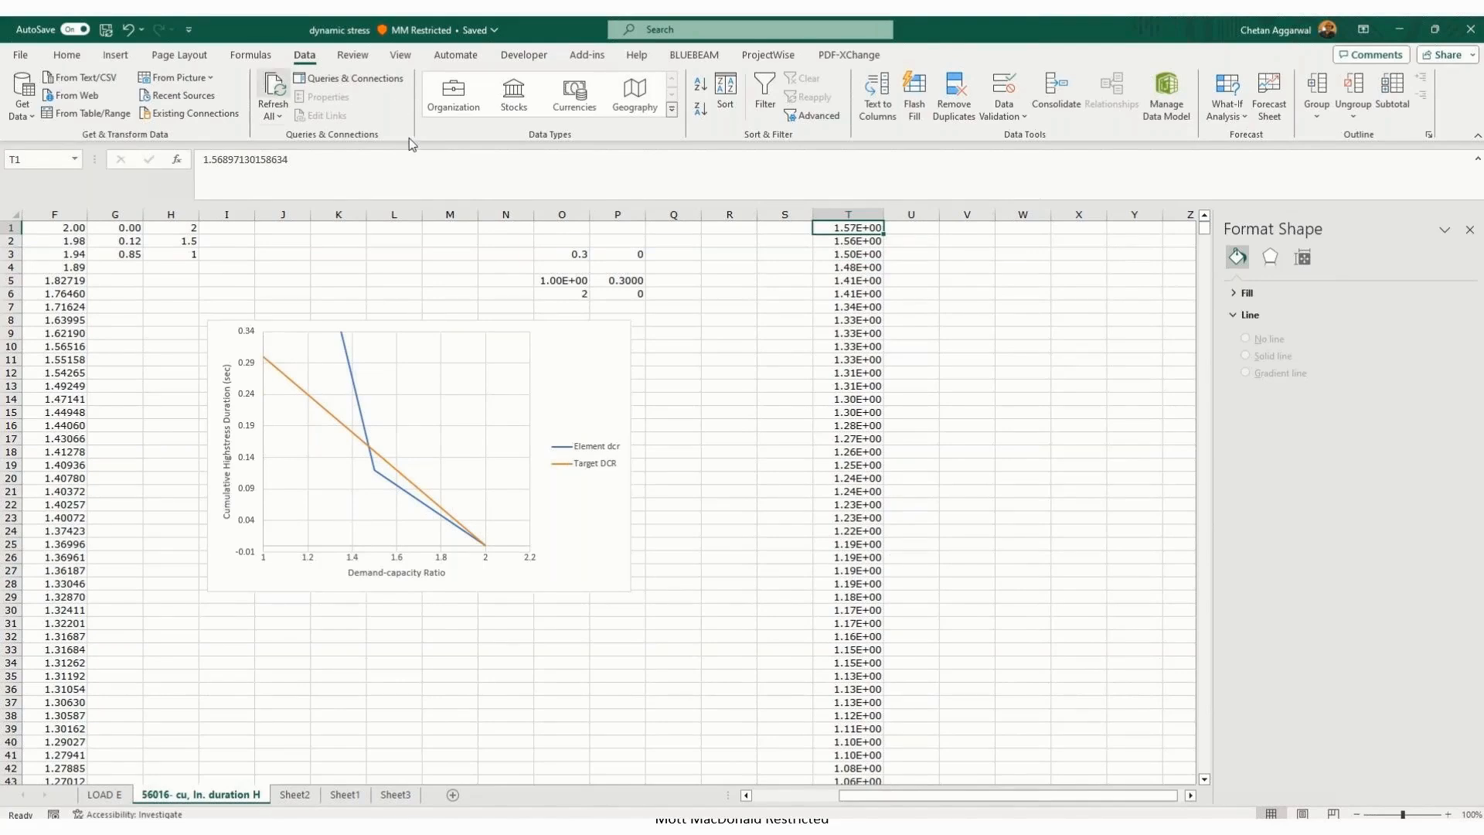
left_click(785, 226)
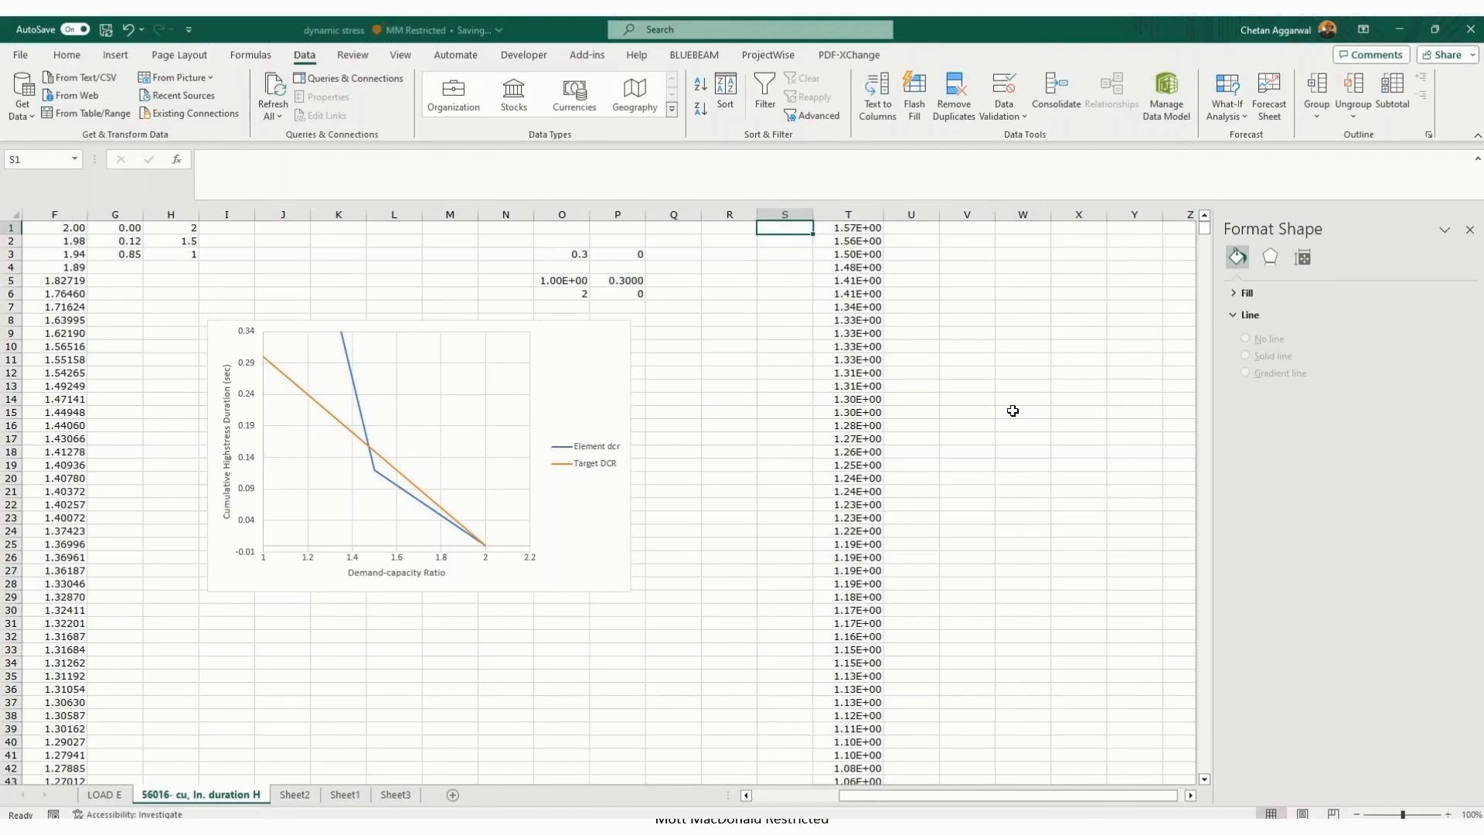
key("Left")
key("Left")
key("Left")
key("Left")
key("Left")
key("Left")
key("Left")
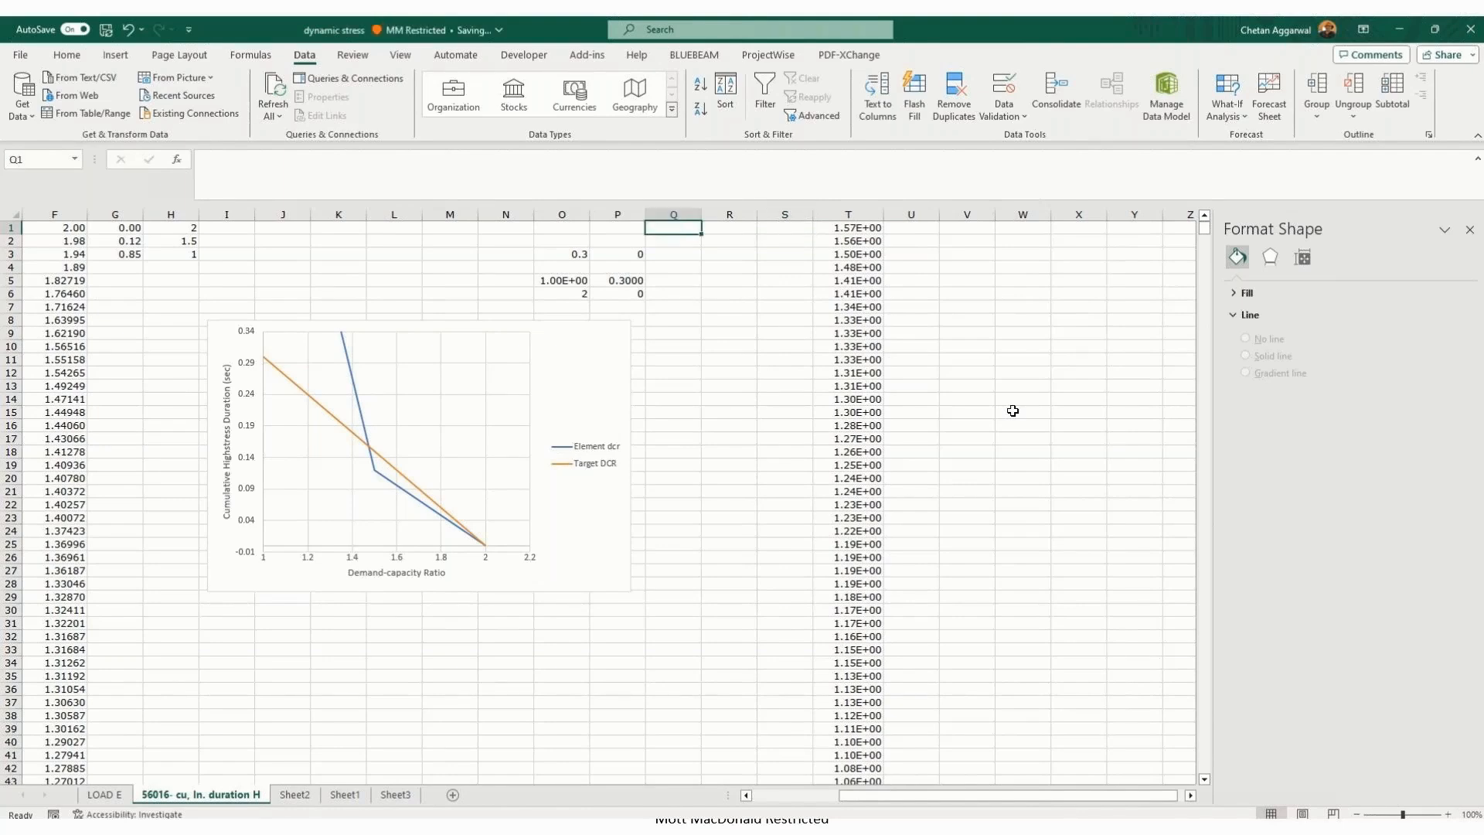
key("Right")
key("Right")
key("Right")
key("Right")
key("Right")
key("Right")
key("Right")
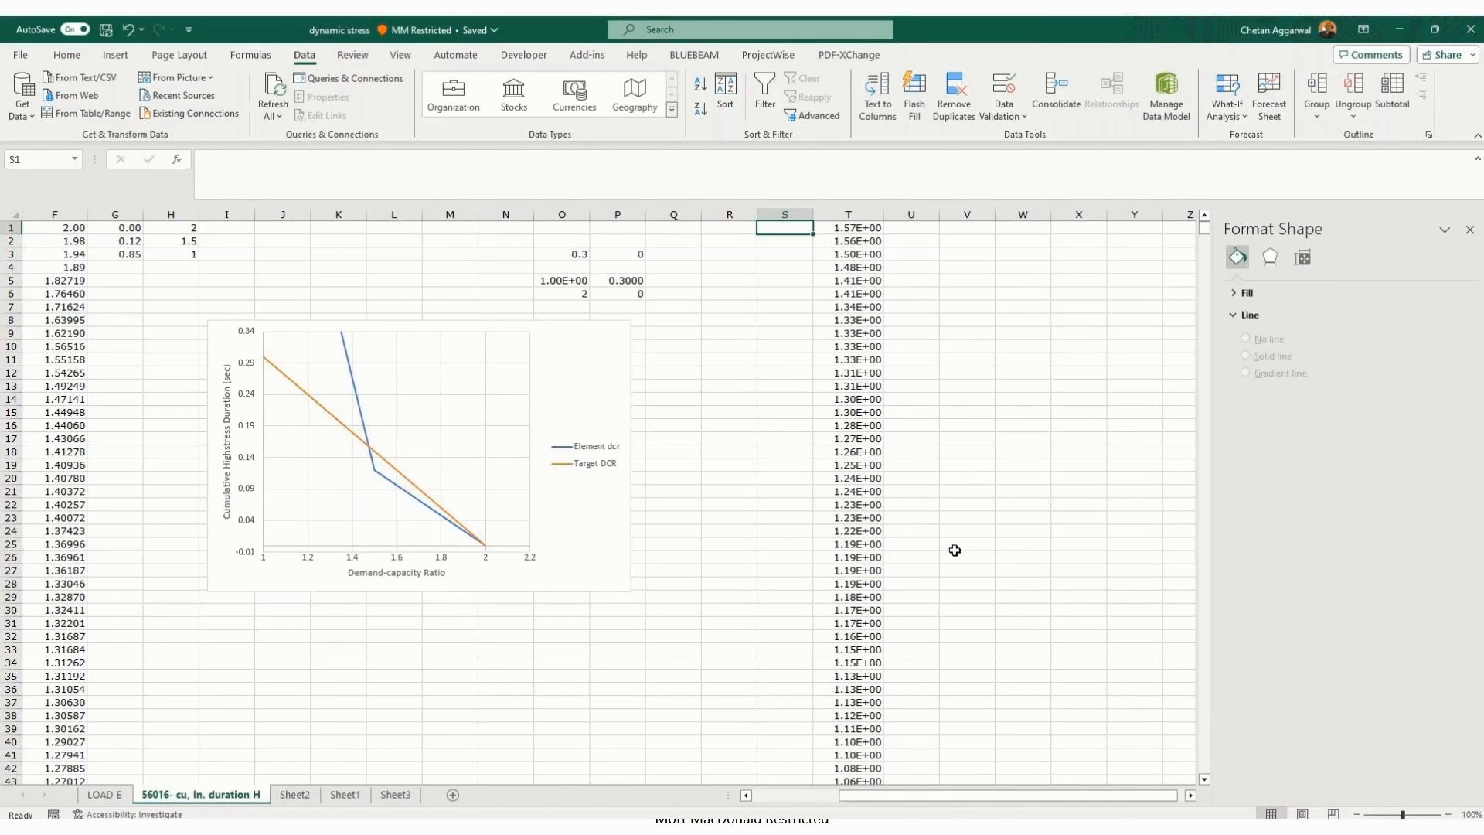
Step: Enter 1 in S1 and 2 in S2, and extend the number series down column S to row 24
type("1")
key("Return")
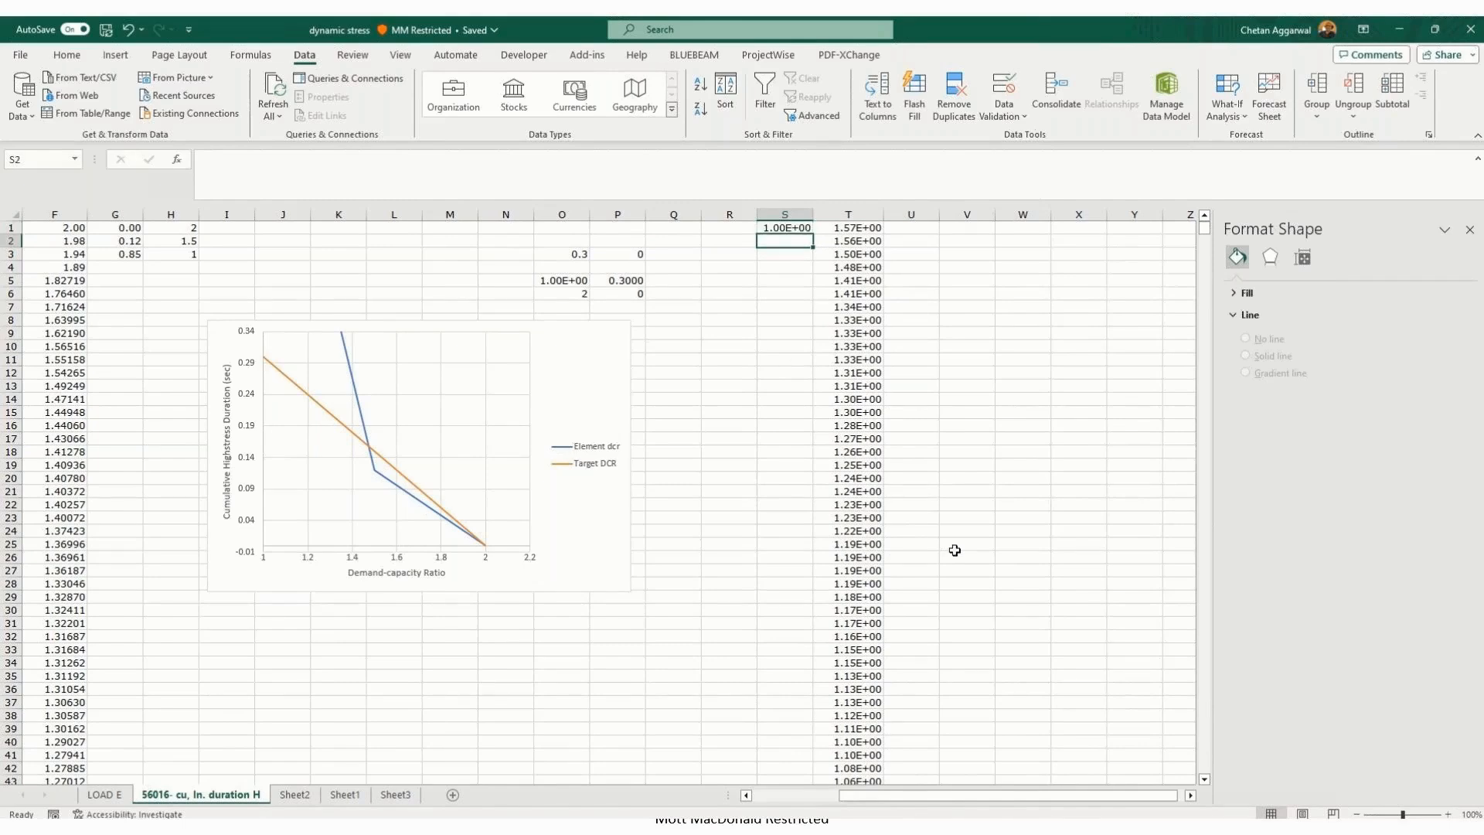
type("2")
key("Return")
left_click(778, 226)
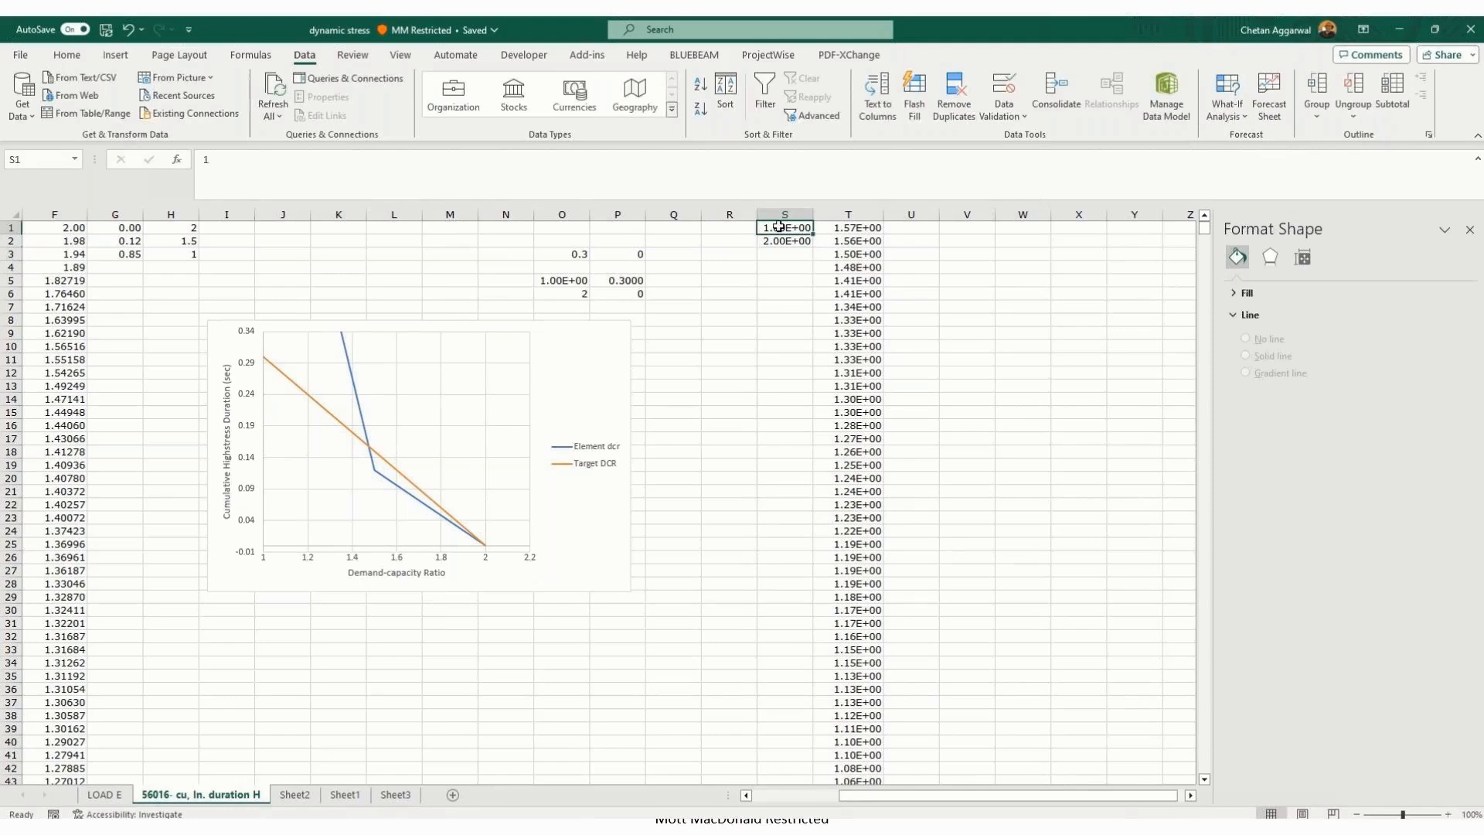
left_click_drag(778, 226, 816, 532)
left_click(901, 466)
left_click(798, 529)
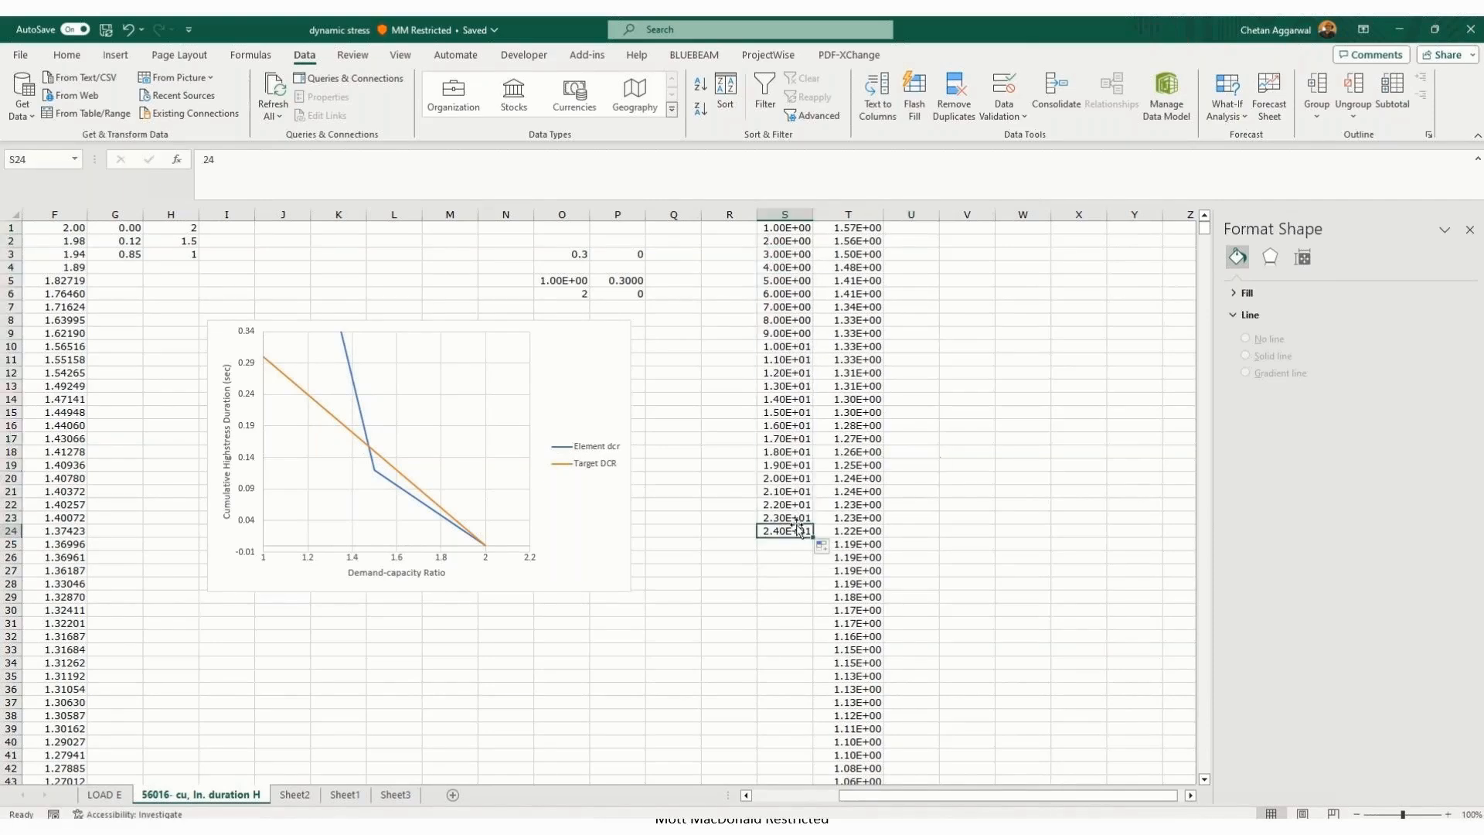
Step: Format columns S and T as Number with two decimal places
left_click_drag(773, 213, 849, 214)
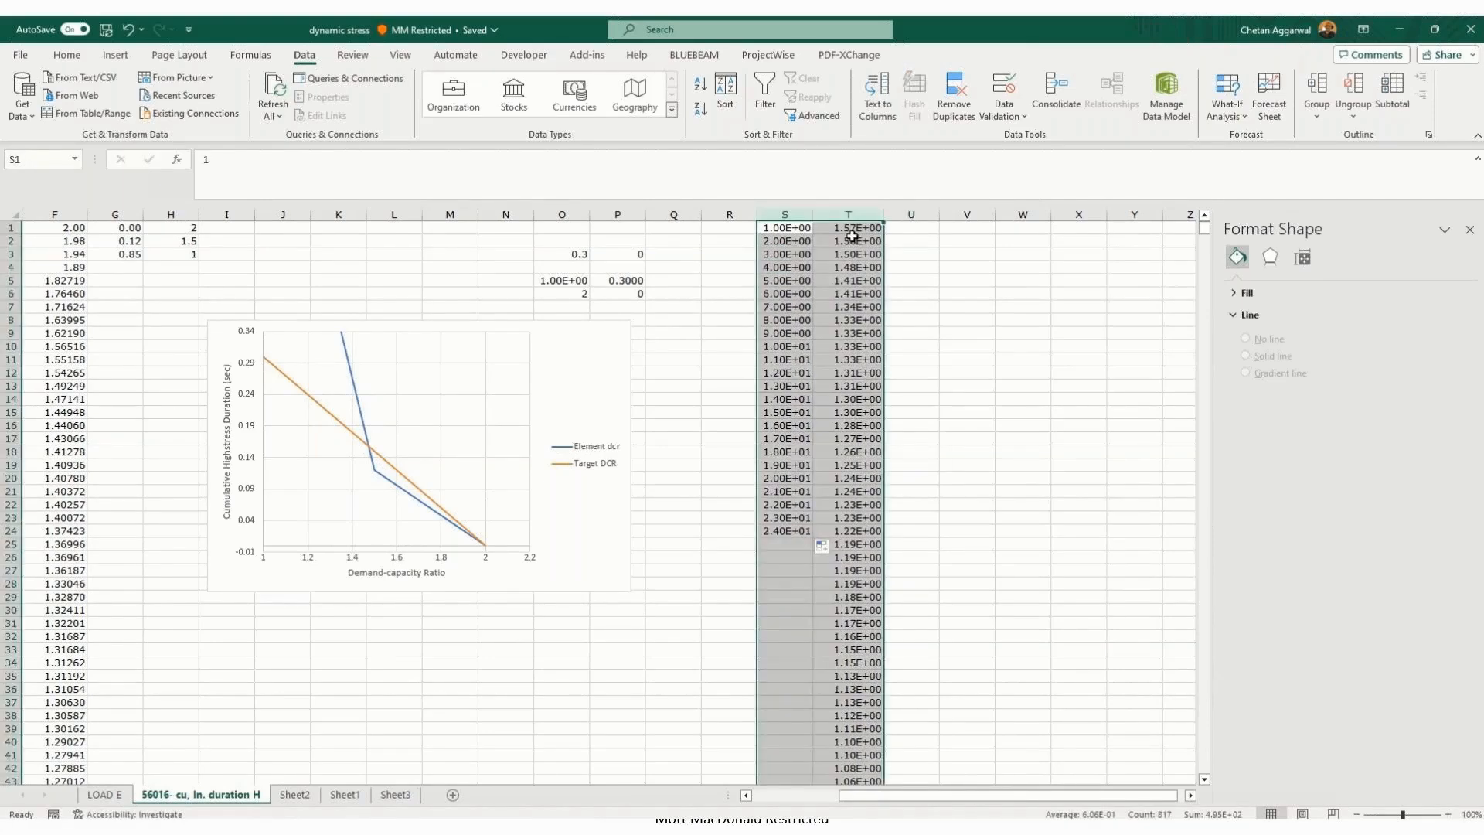
right_click(850, 216)
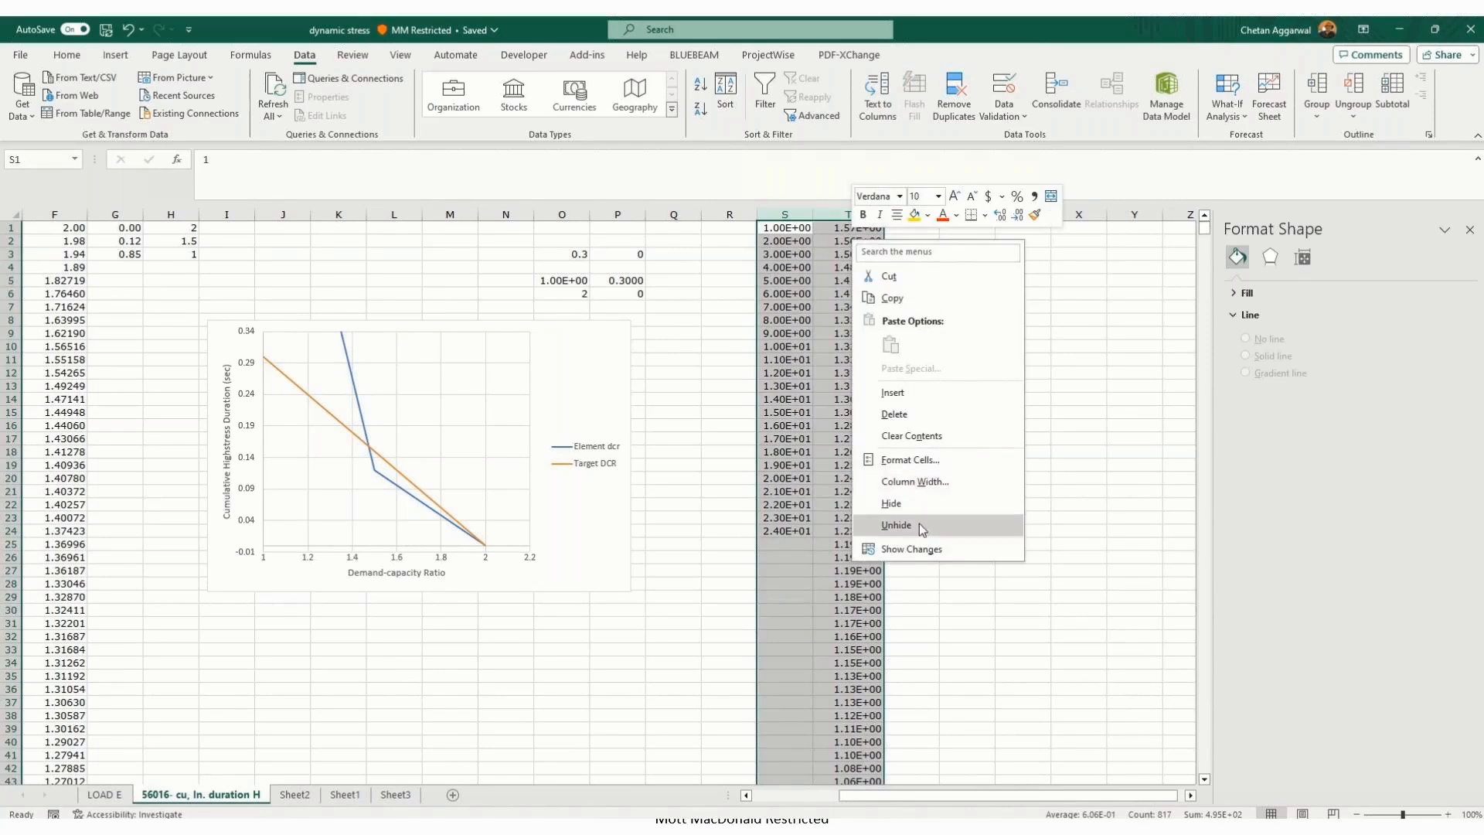
left_click(943, 458)
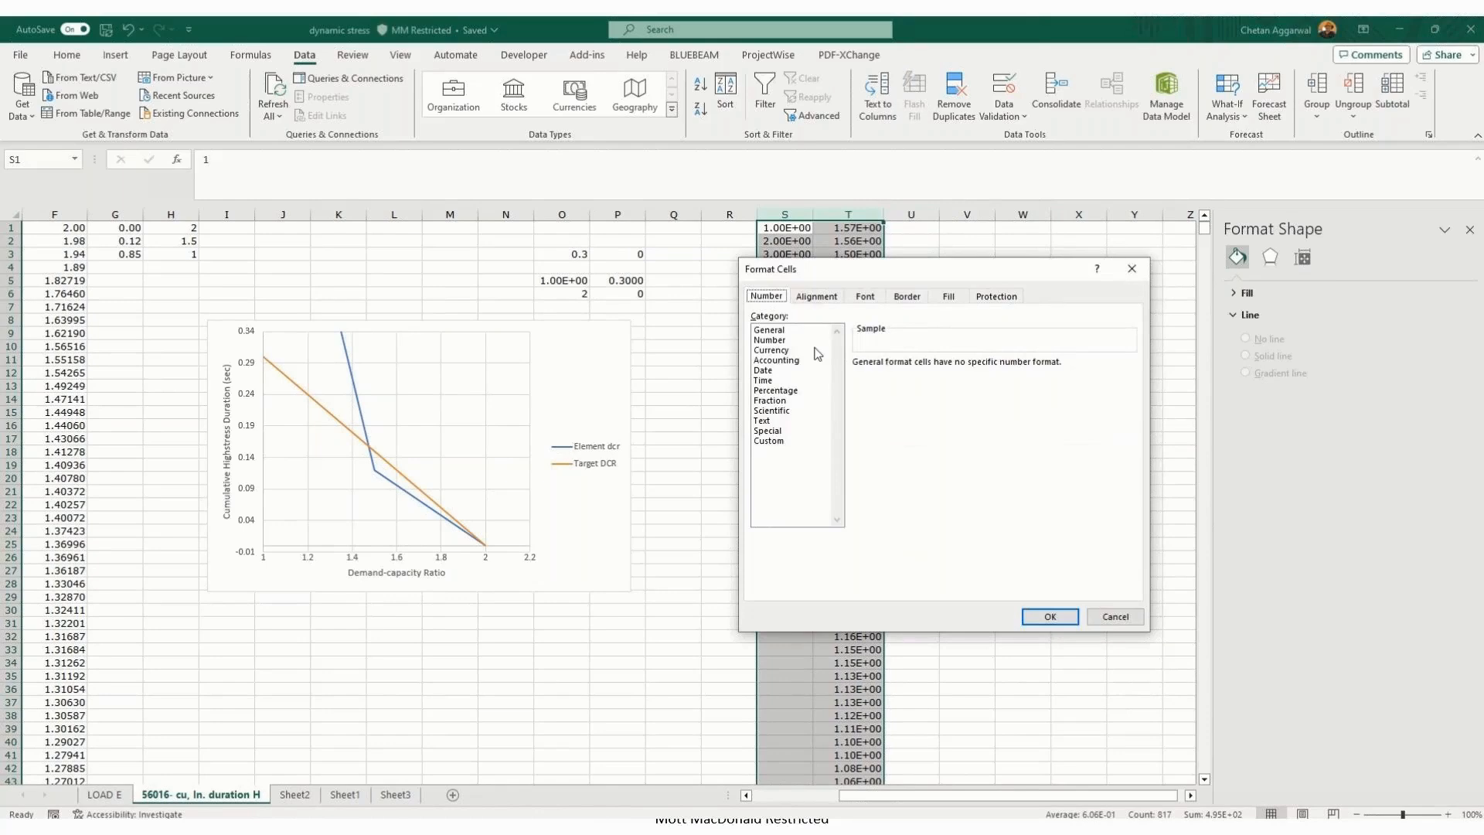
left_click(768, 341)
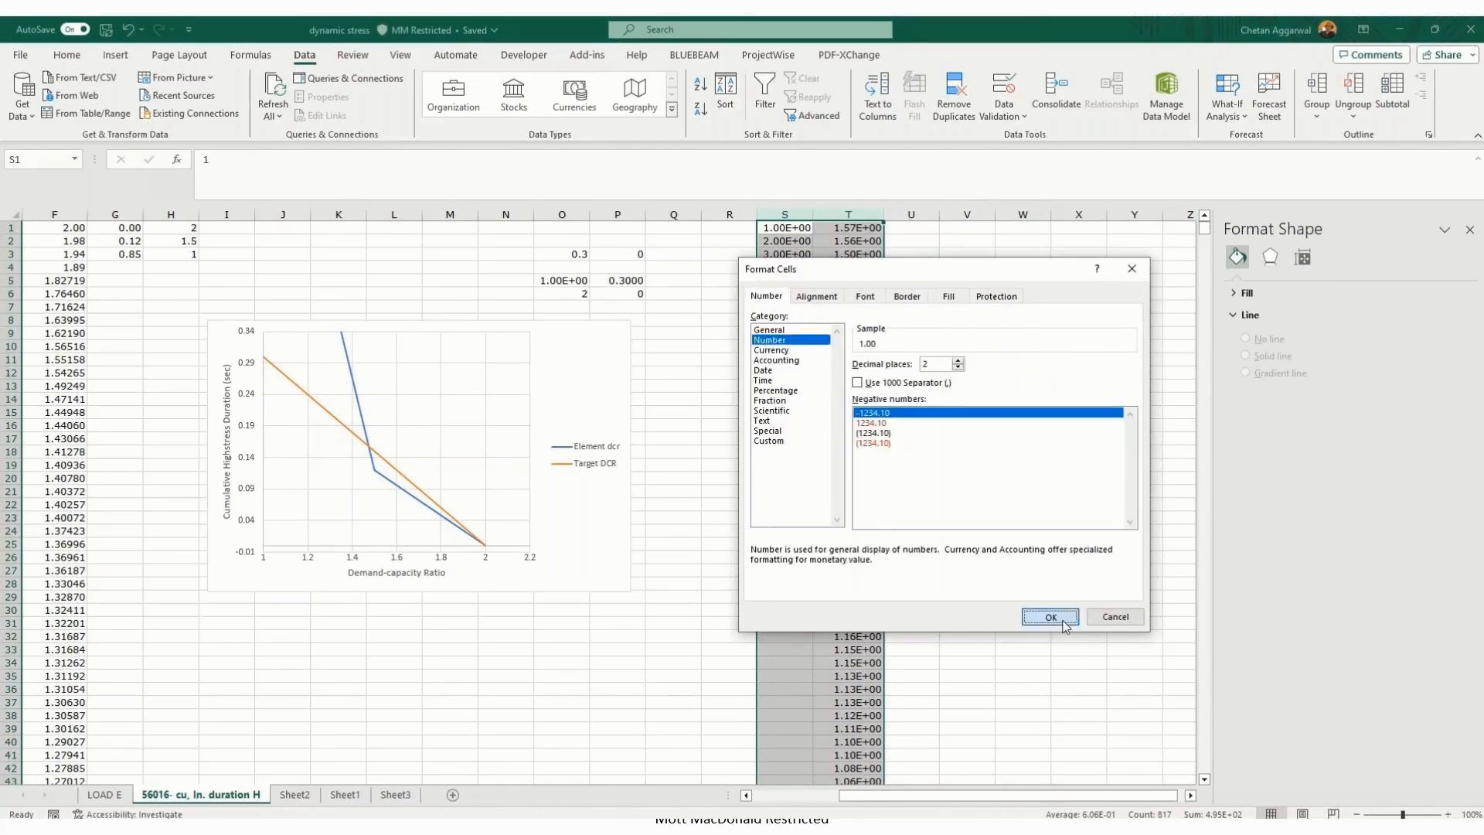
left_click(1050, 617)
Step: Examine the sorted DCR values in column T from row 9 up to row 3
left_click(870, 333)
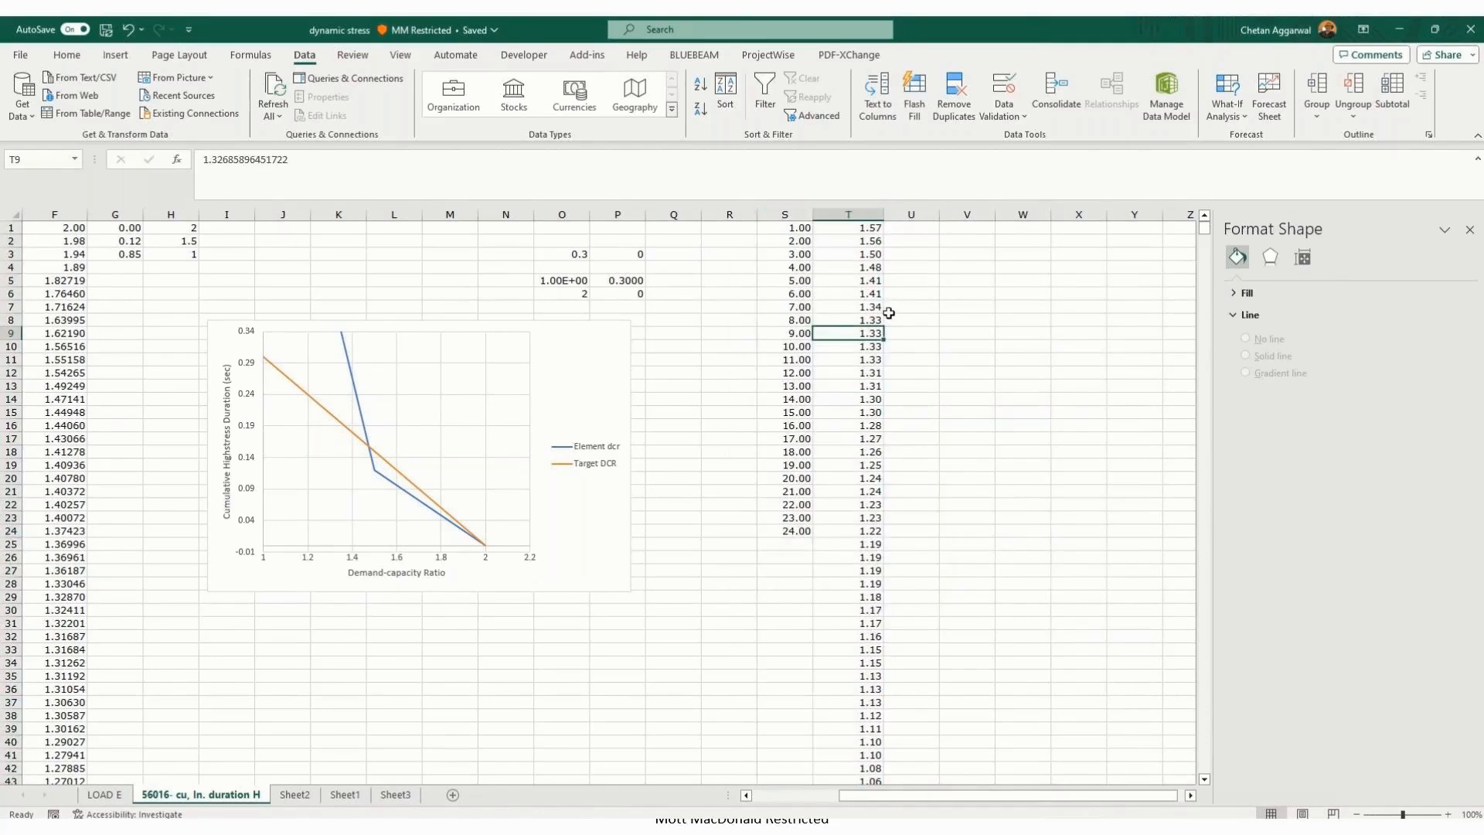
key("Up")
key("Up")
key("Up")
key("Up")
key("Up")
key("Up")
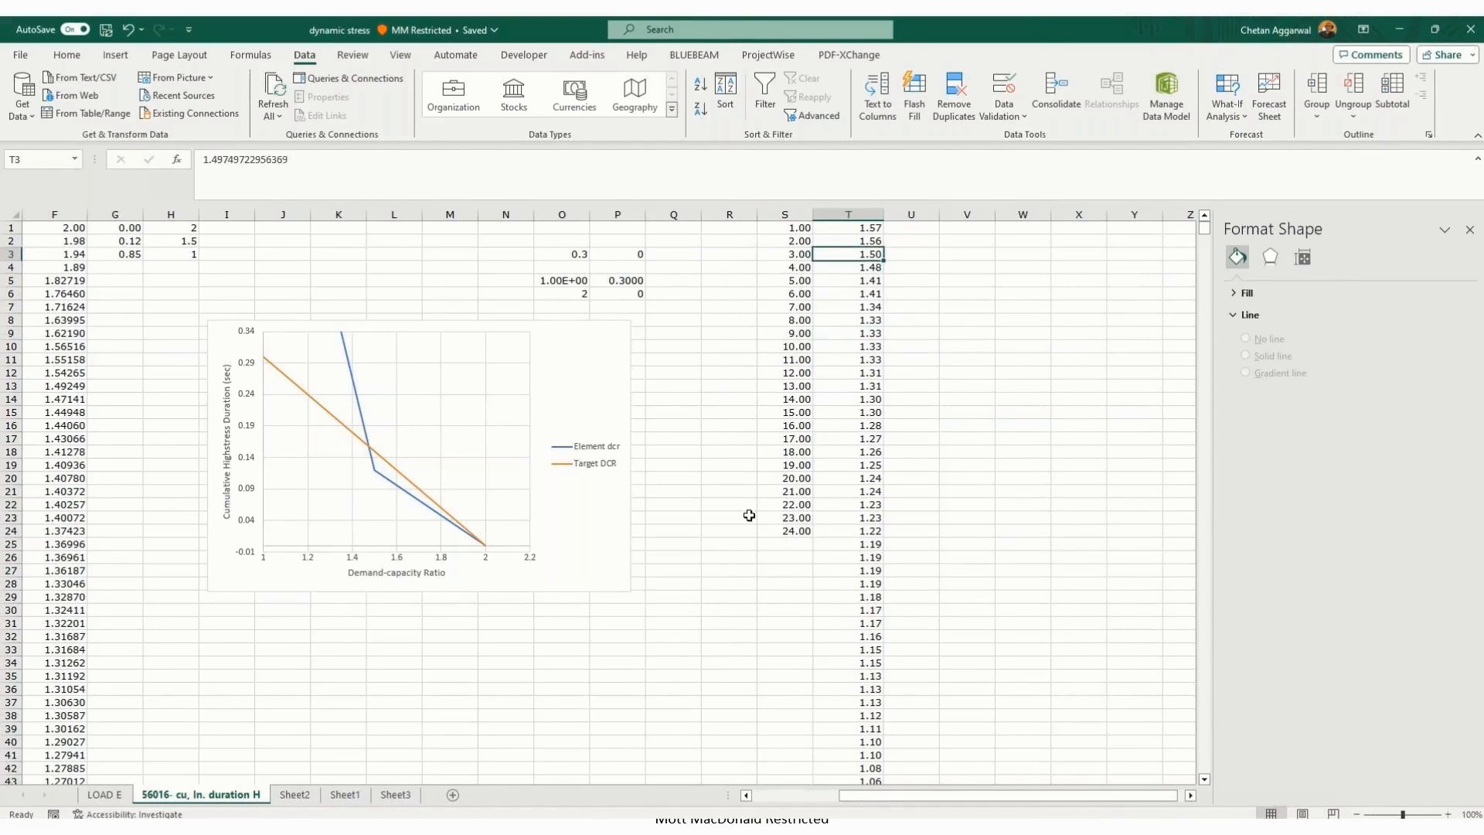
Step: Set the first element DCR value in H1 to 1.57
left_click(187, 231)
type("1")
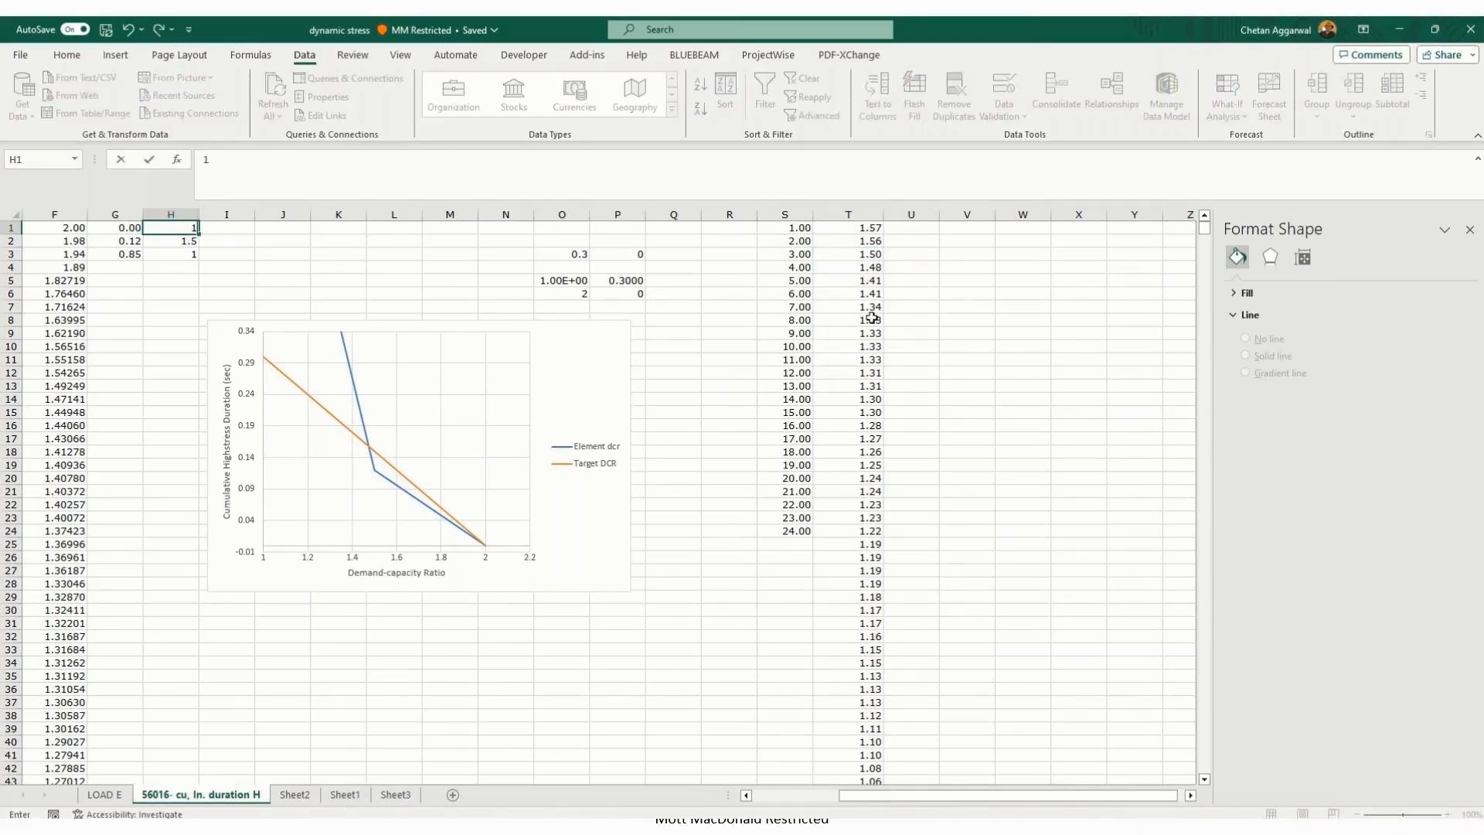
type(".57")
key("Return")
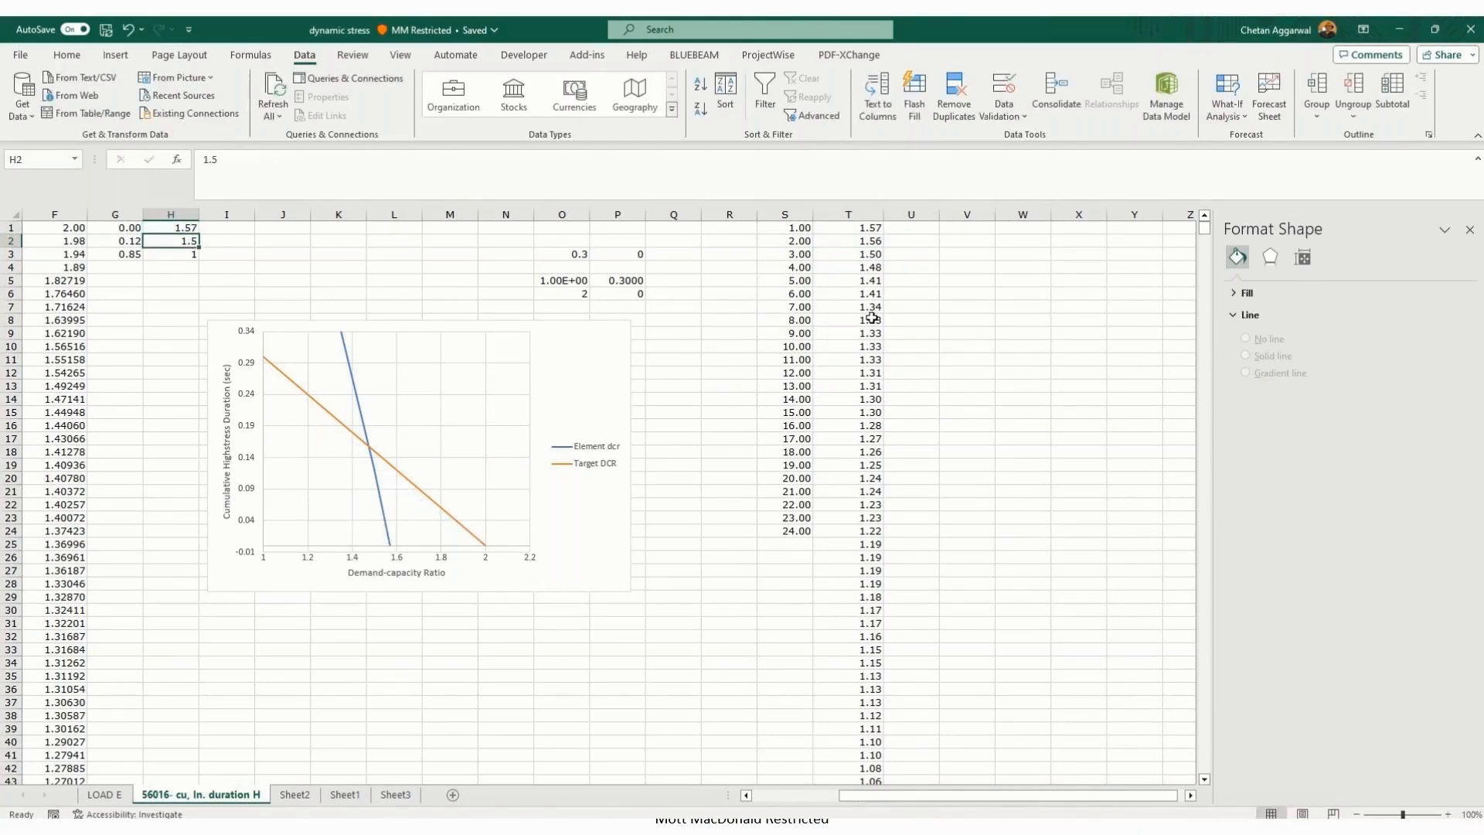
Step: Enter the duration formula =24*0.01 in G1 beside the 1.57 DCR value
key("Up")
key("Left")
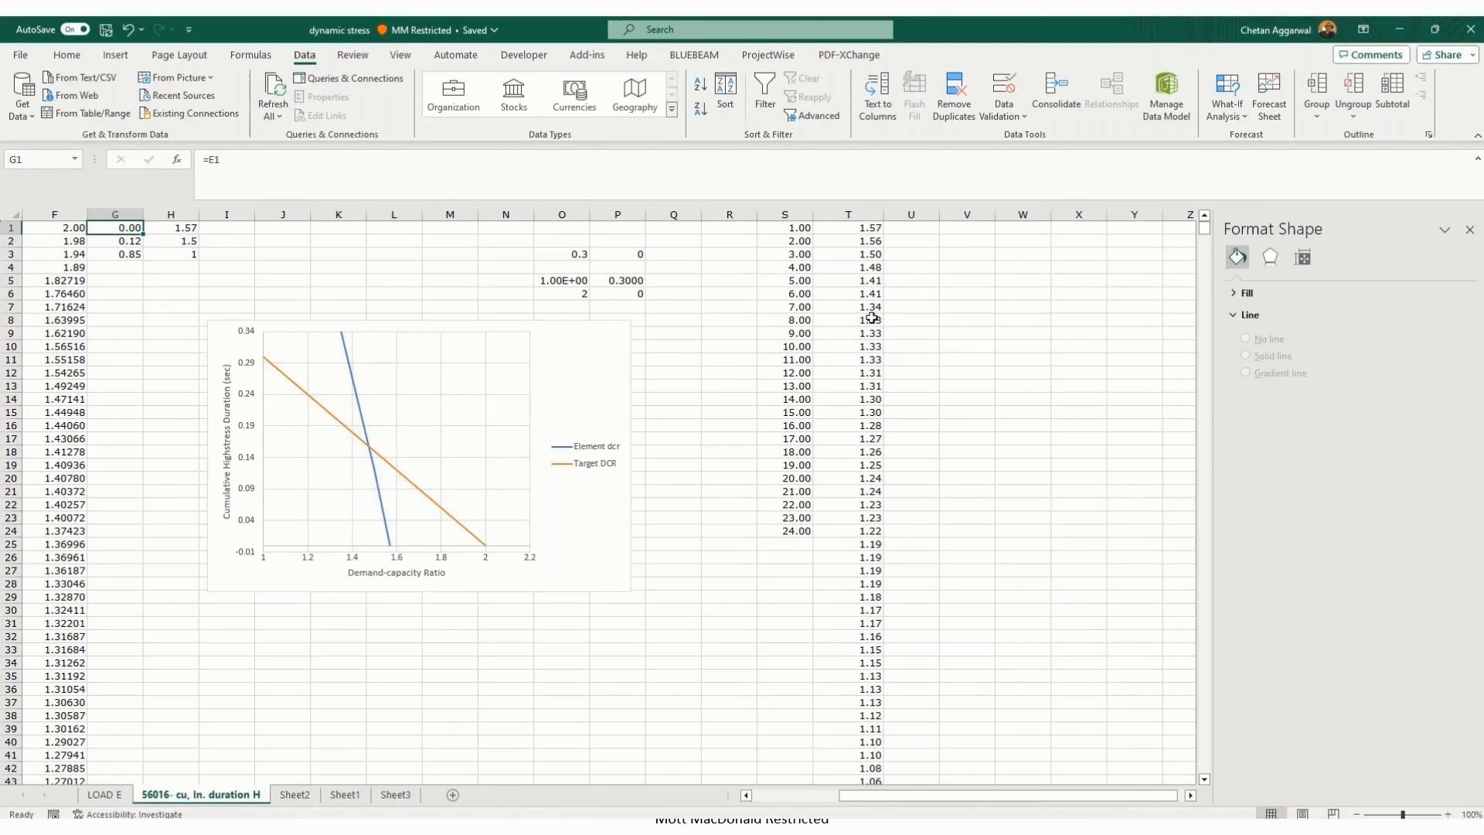
type("=24*")
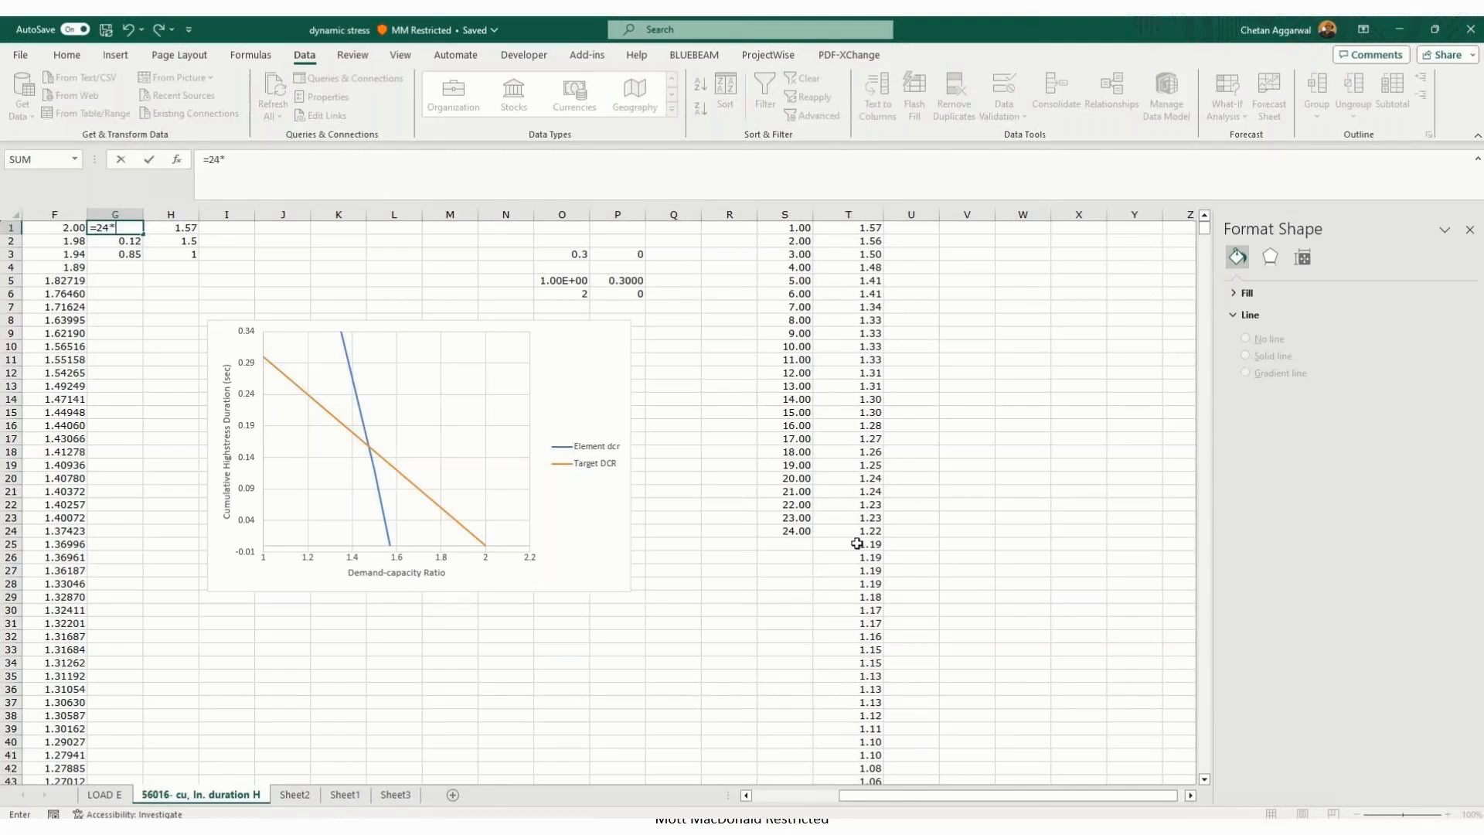
type("0.01")
key("Return")
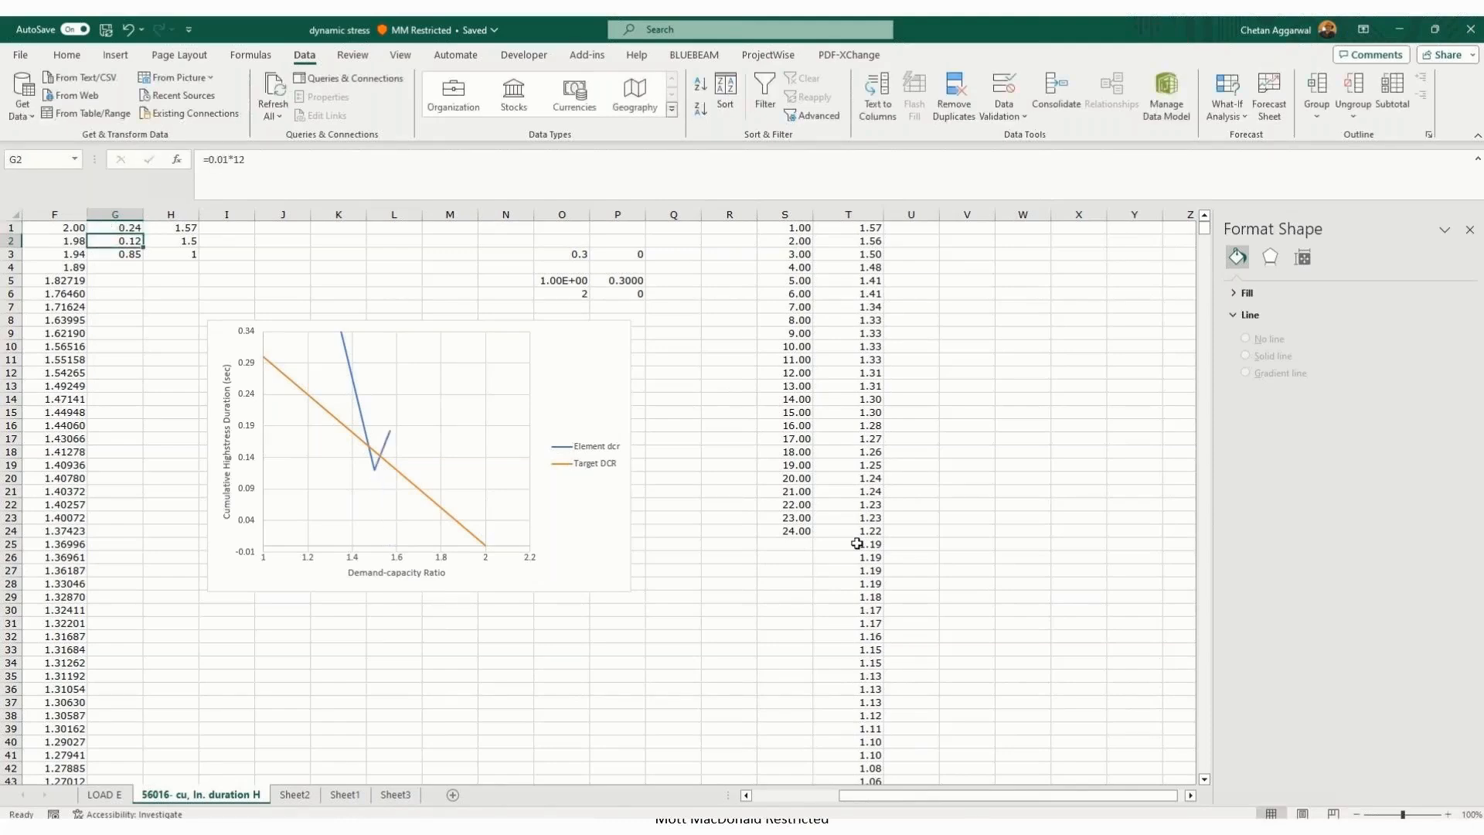
key("Up")
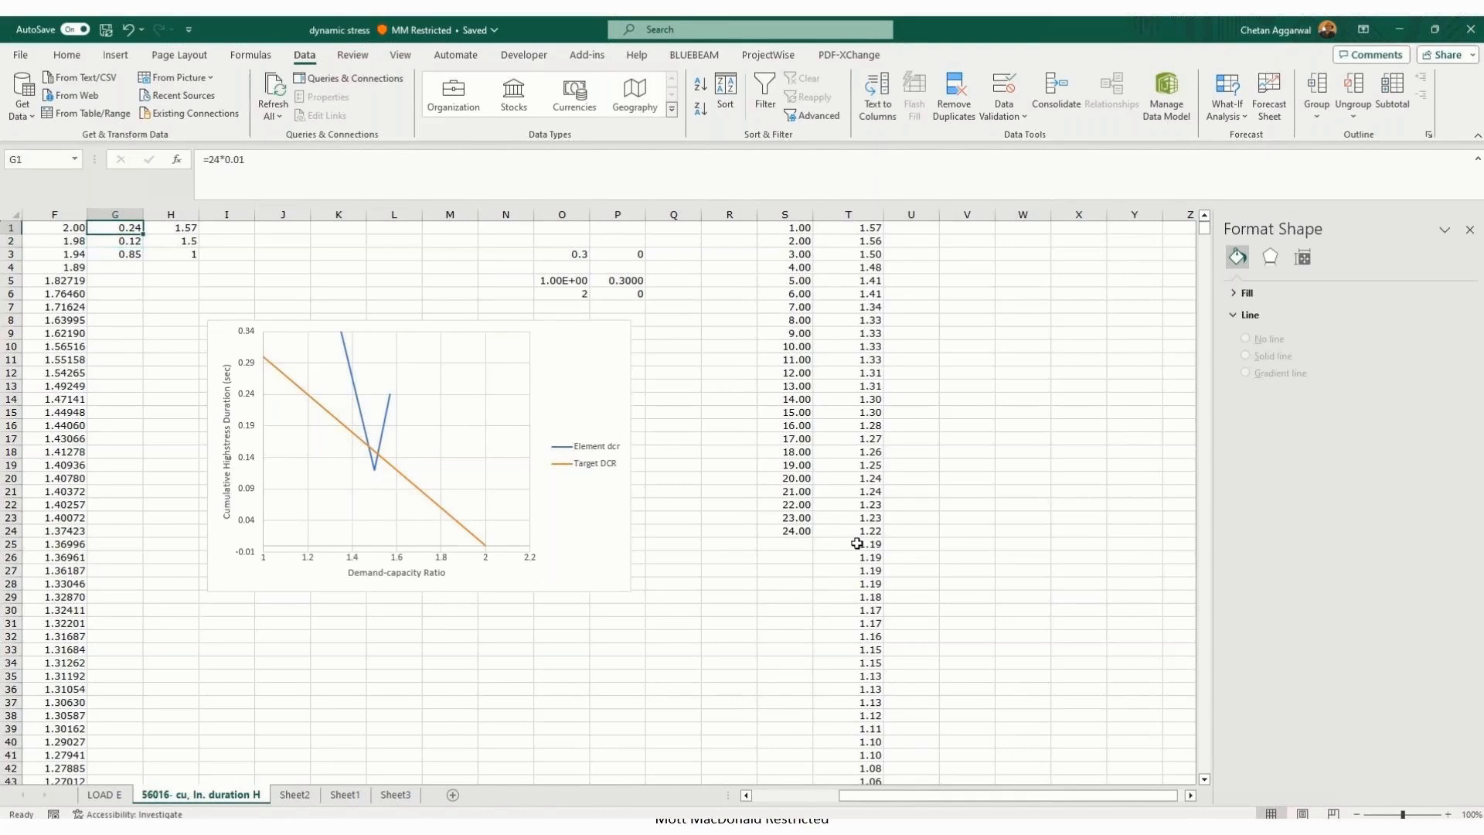
key("Right")
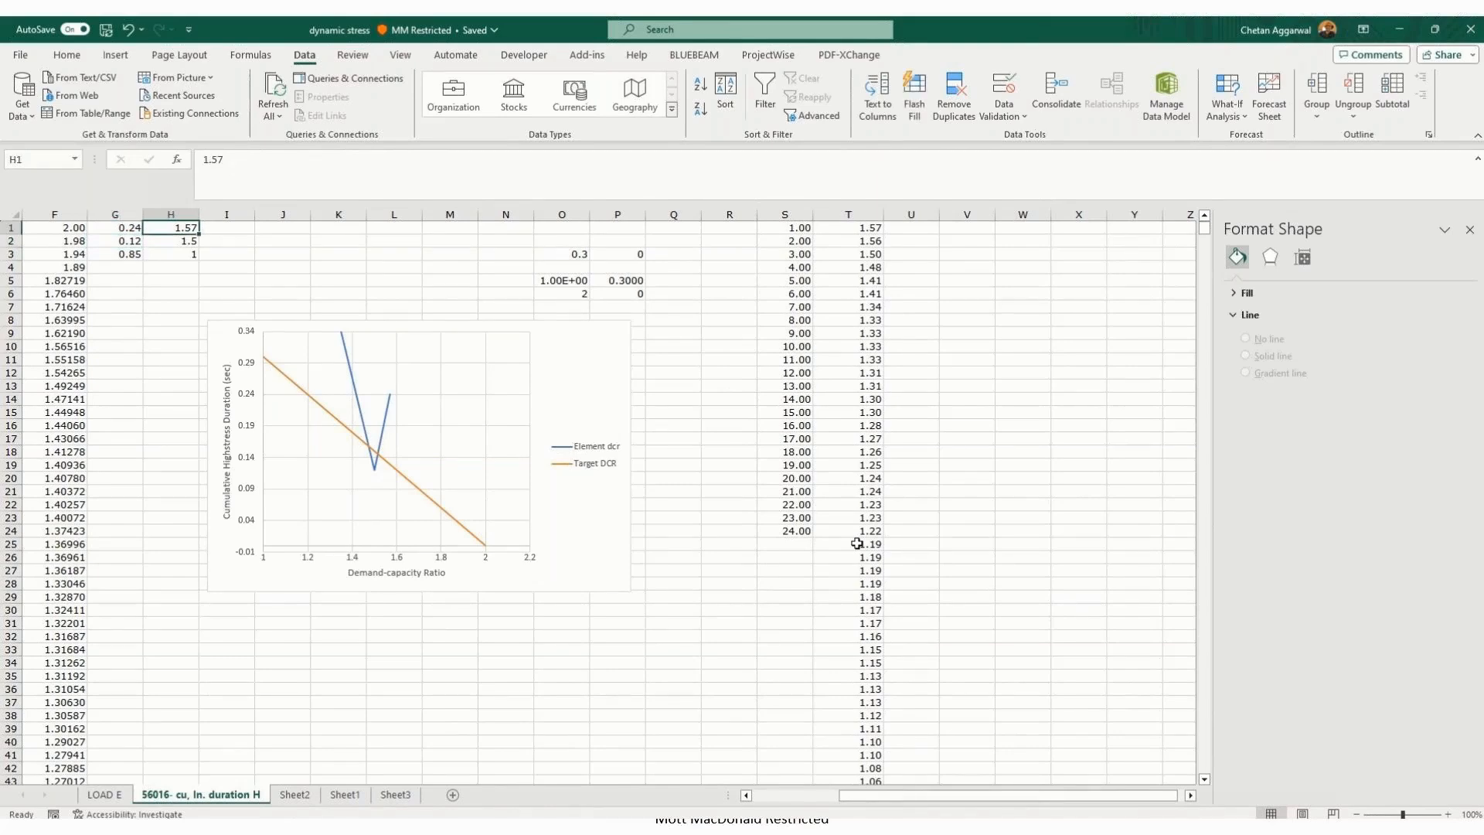
Step: Set the duration in G1 to 0
key("Left")
type("0")
key("Return")
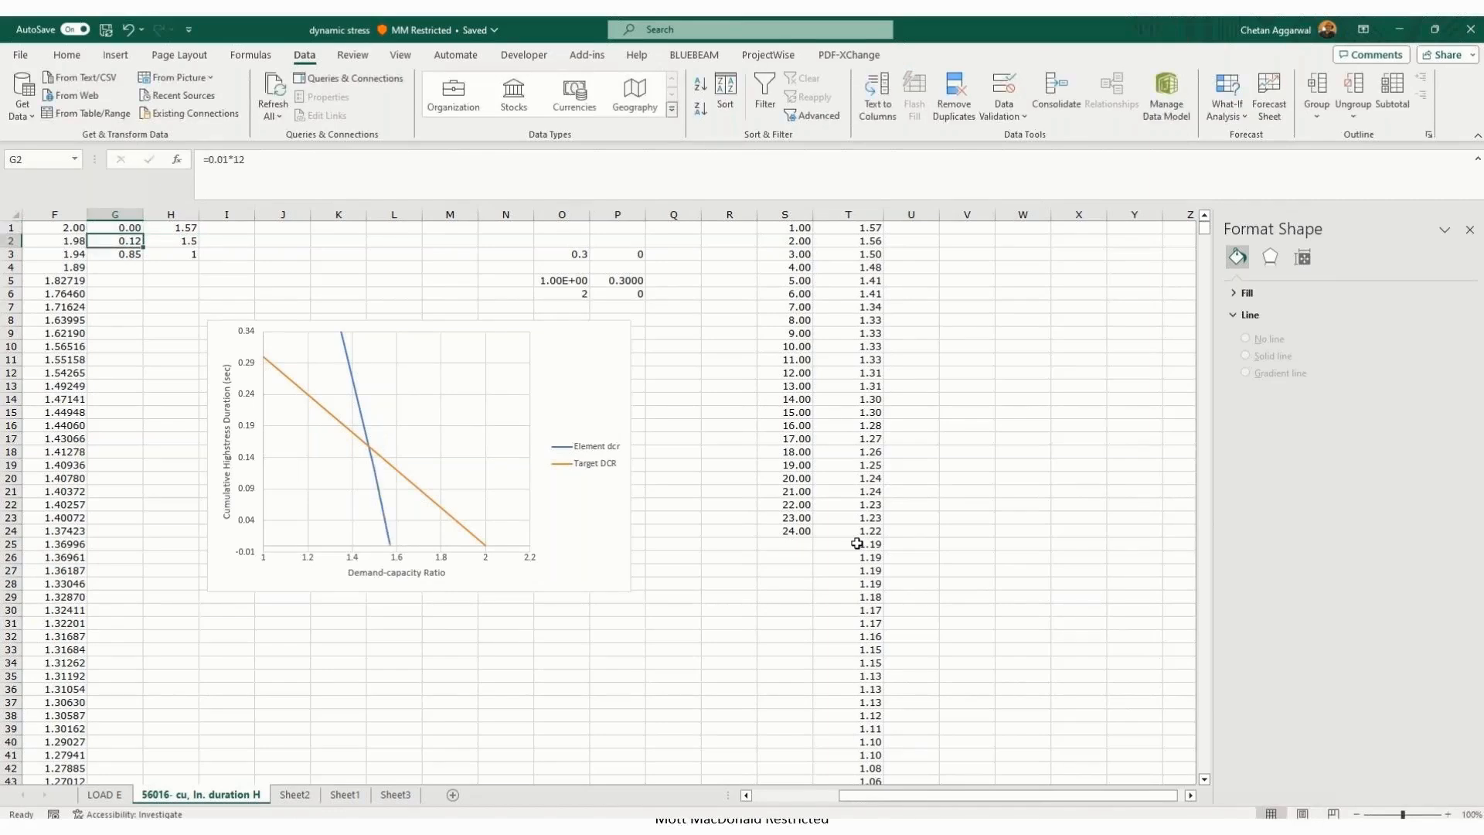
Step: Set the second curve point to a DCR of 1.22 in H2 and a duration of =24*0.01 in G2
key("Right")
type("1")
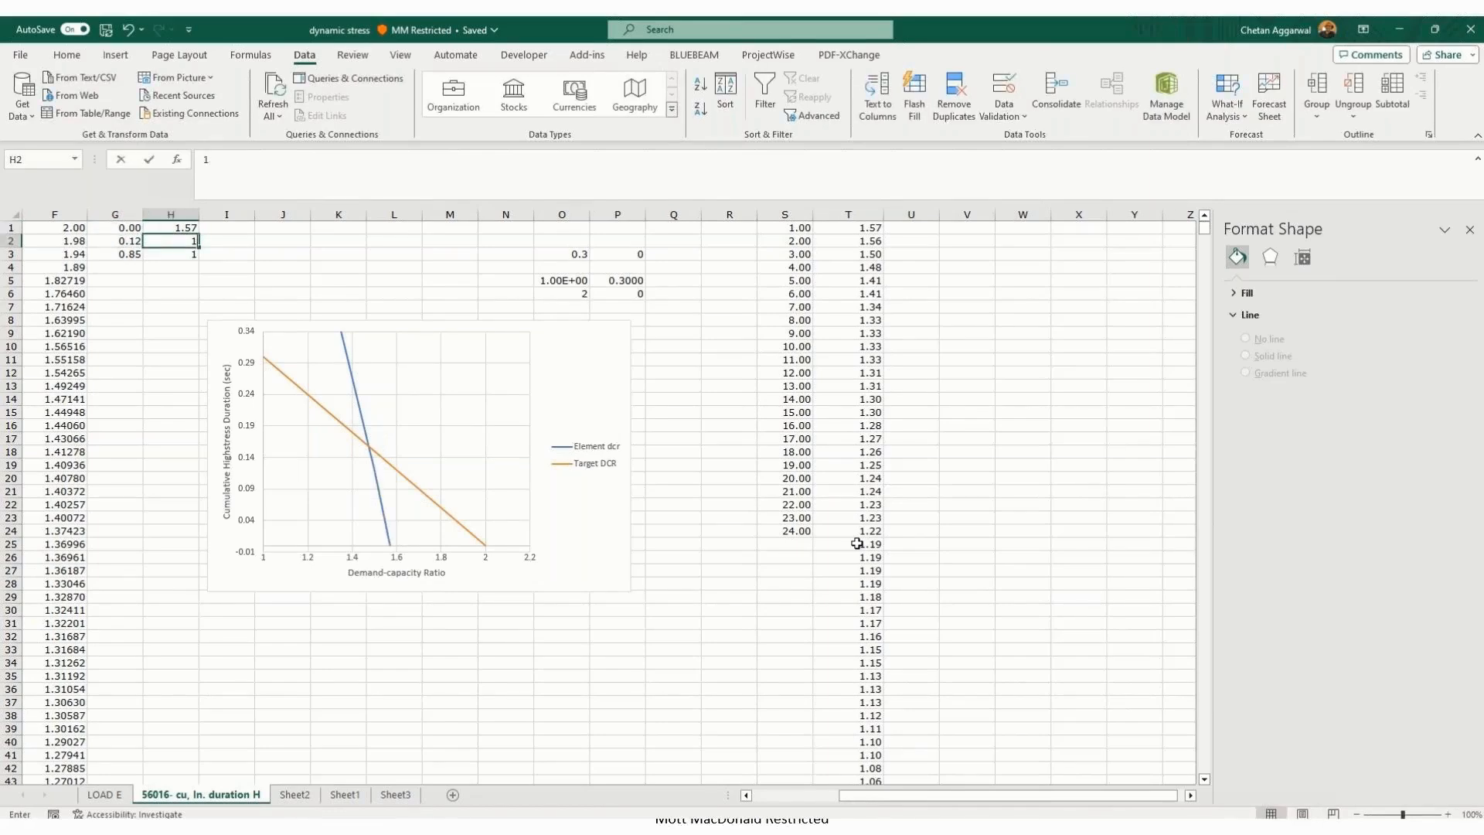
type(".22")
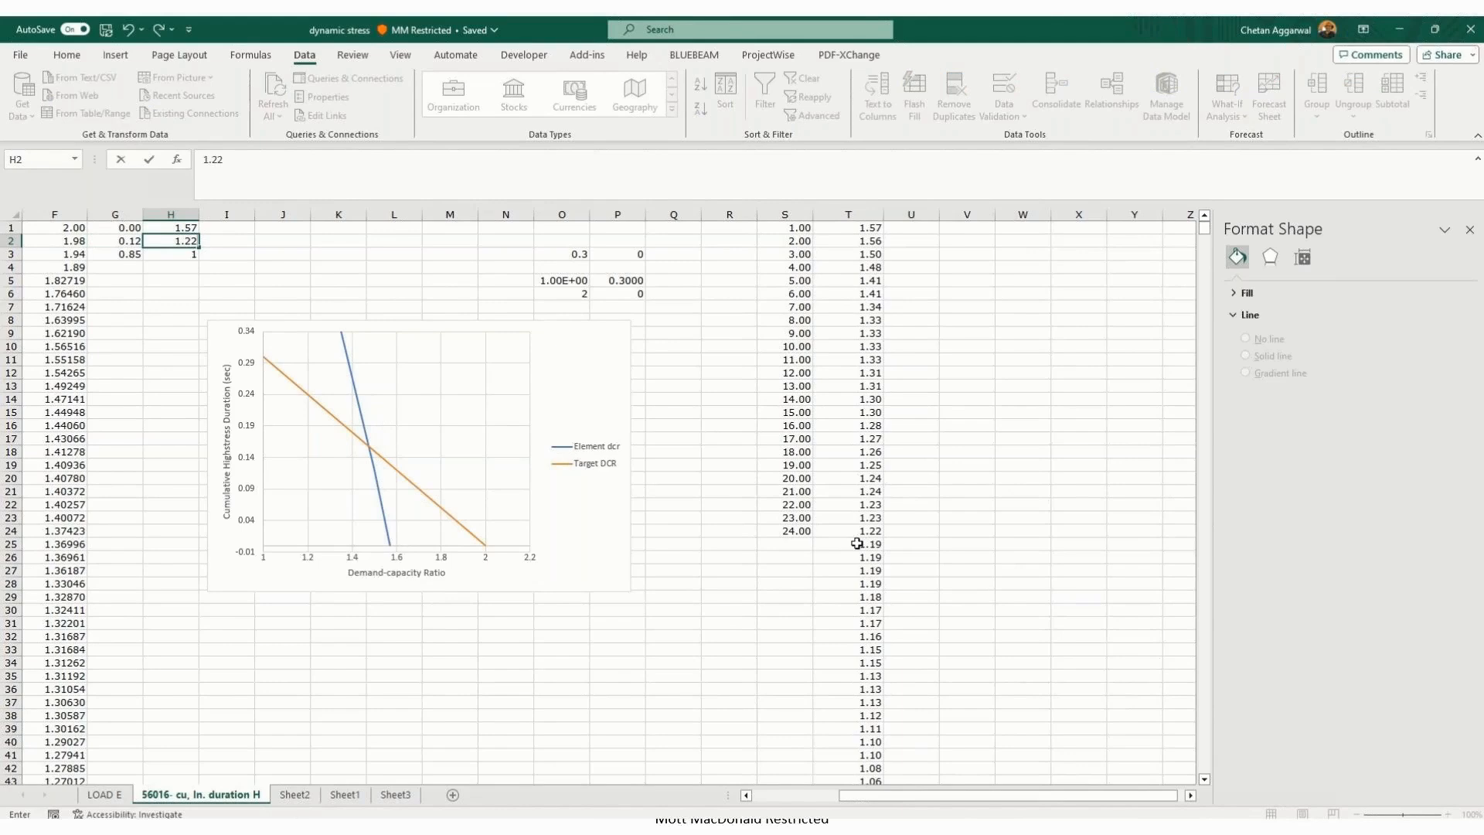
key("ctrl+Return")
key("Left")
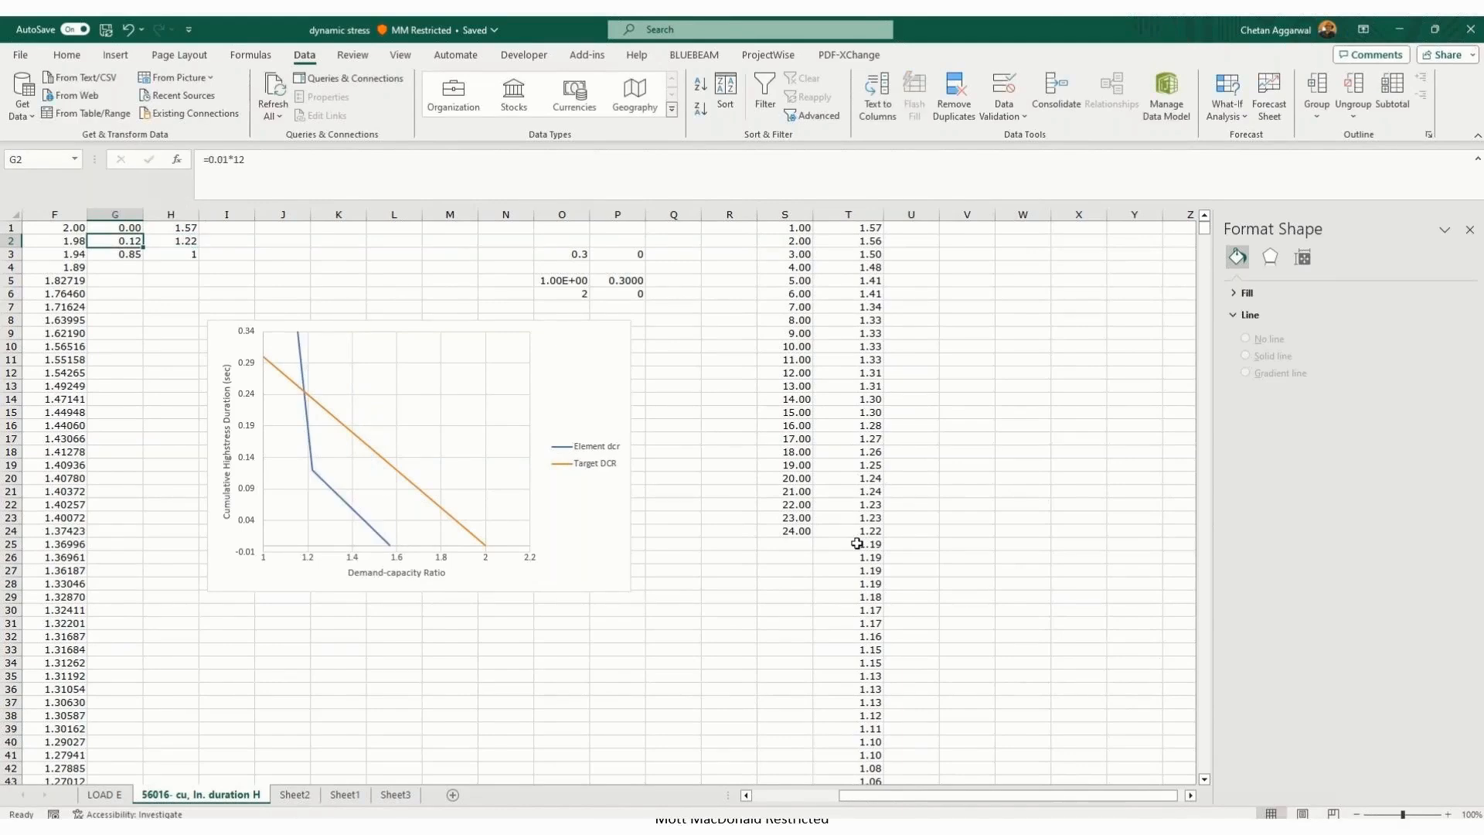
type("=24*")
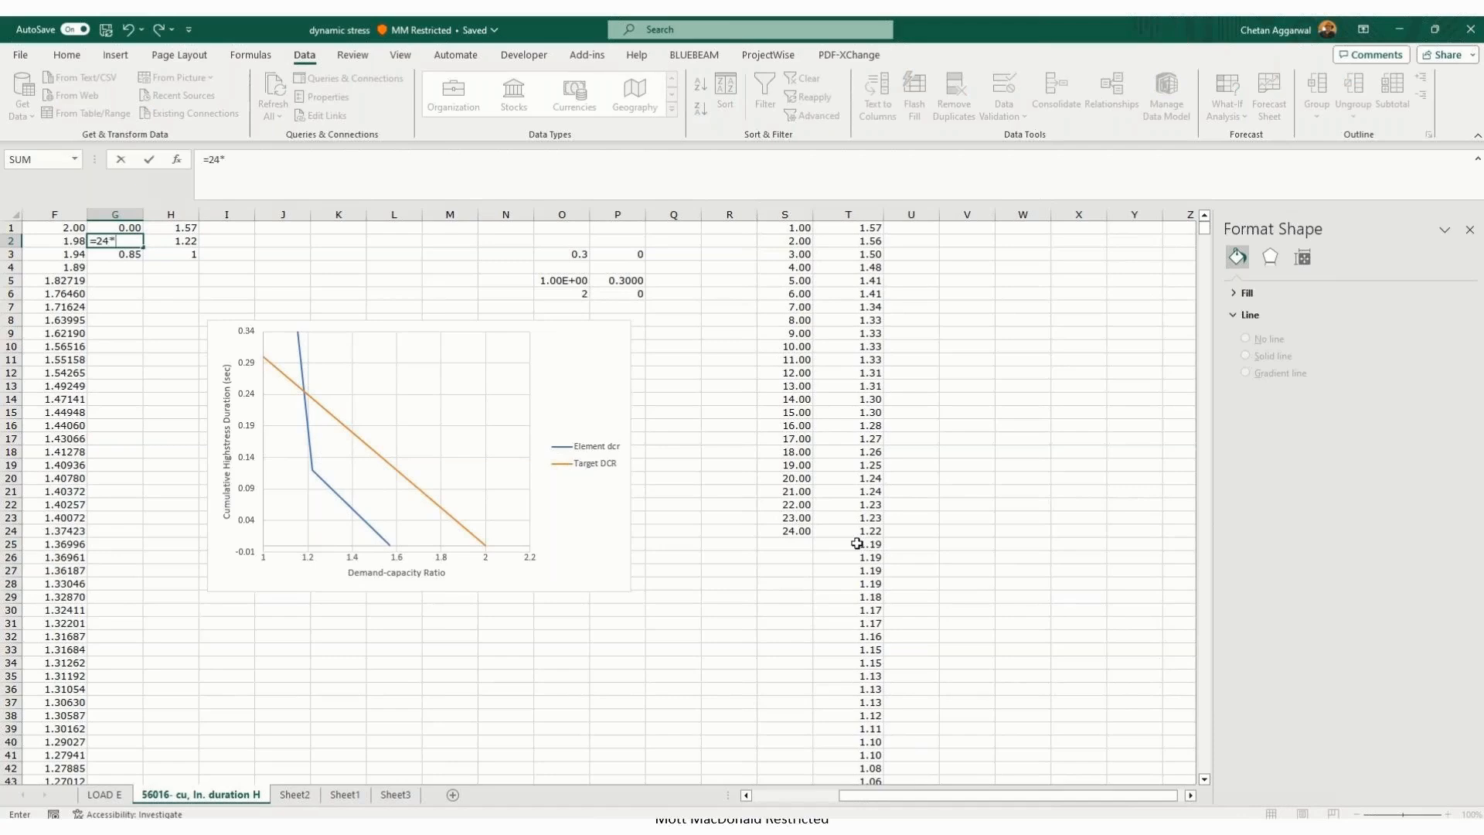
type("0.01")
key("Return")
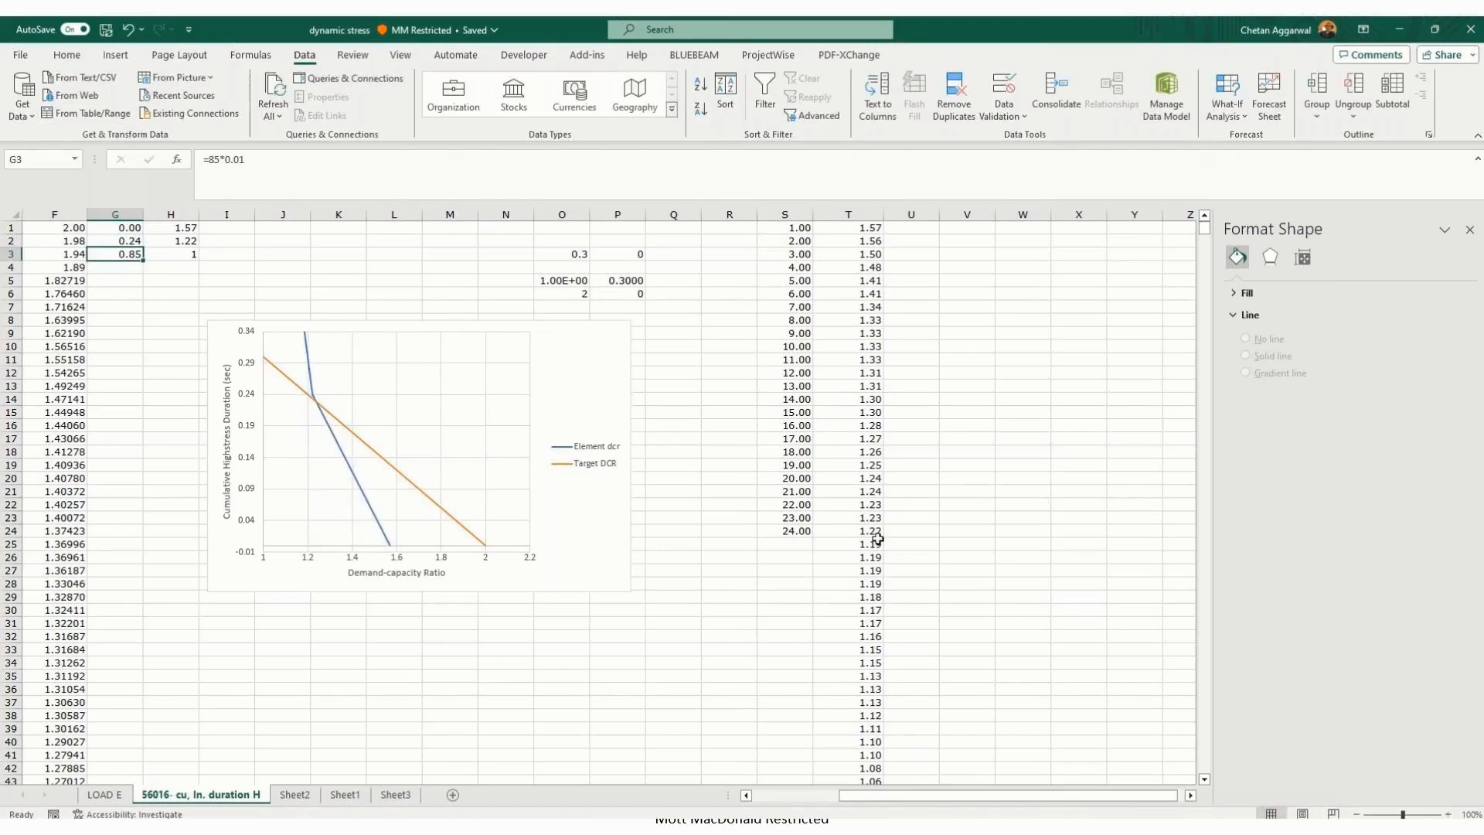
Step: Move cells G3:H3 down to row 13 and enter a DCR of 1.15 in H3
left_click_drag(140, 254, 173, 384)
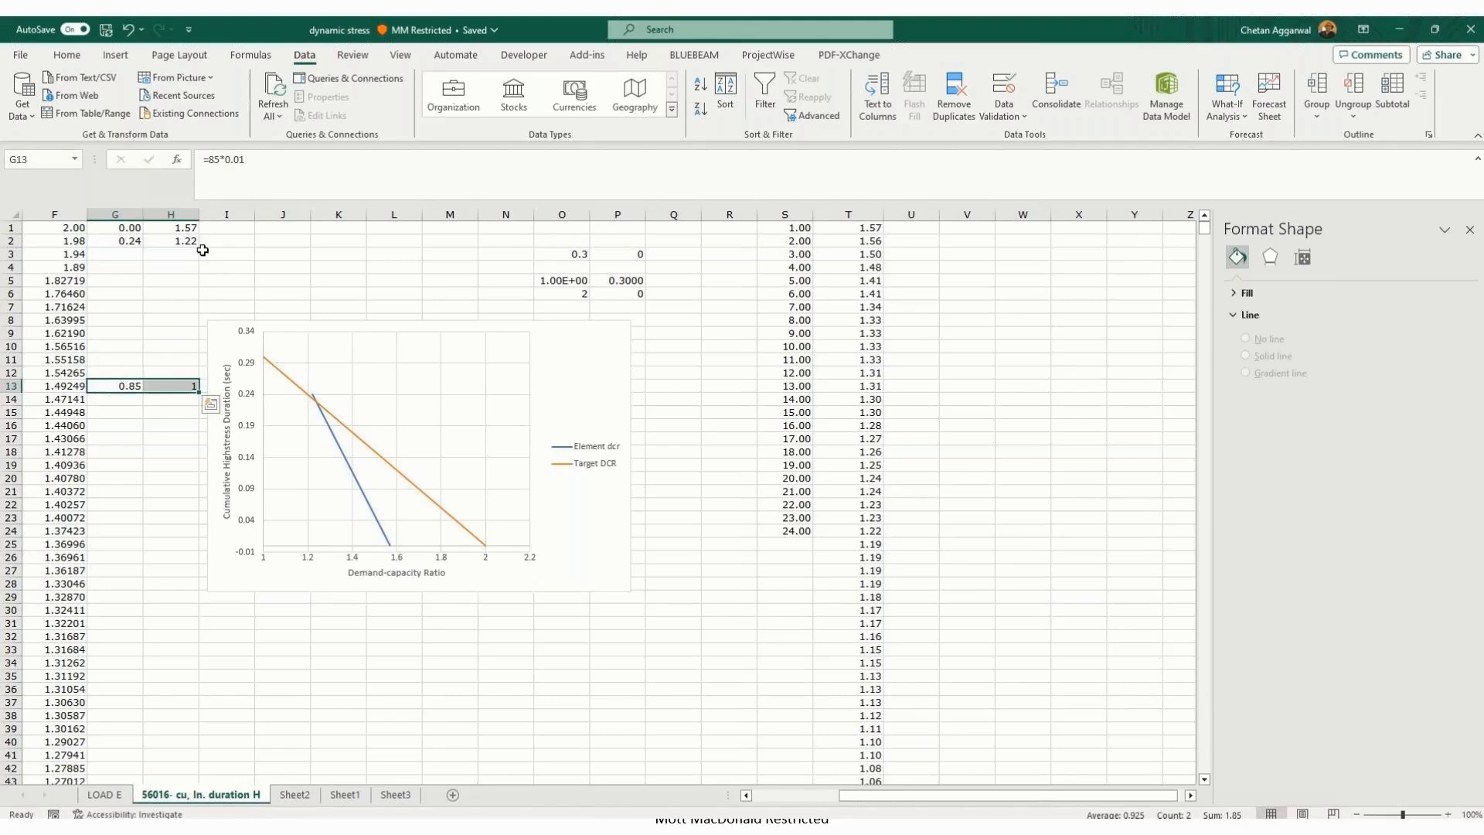
left_click(181, 254)
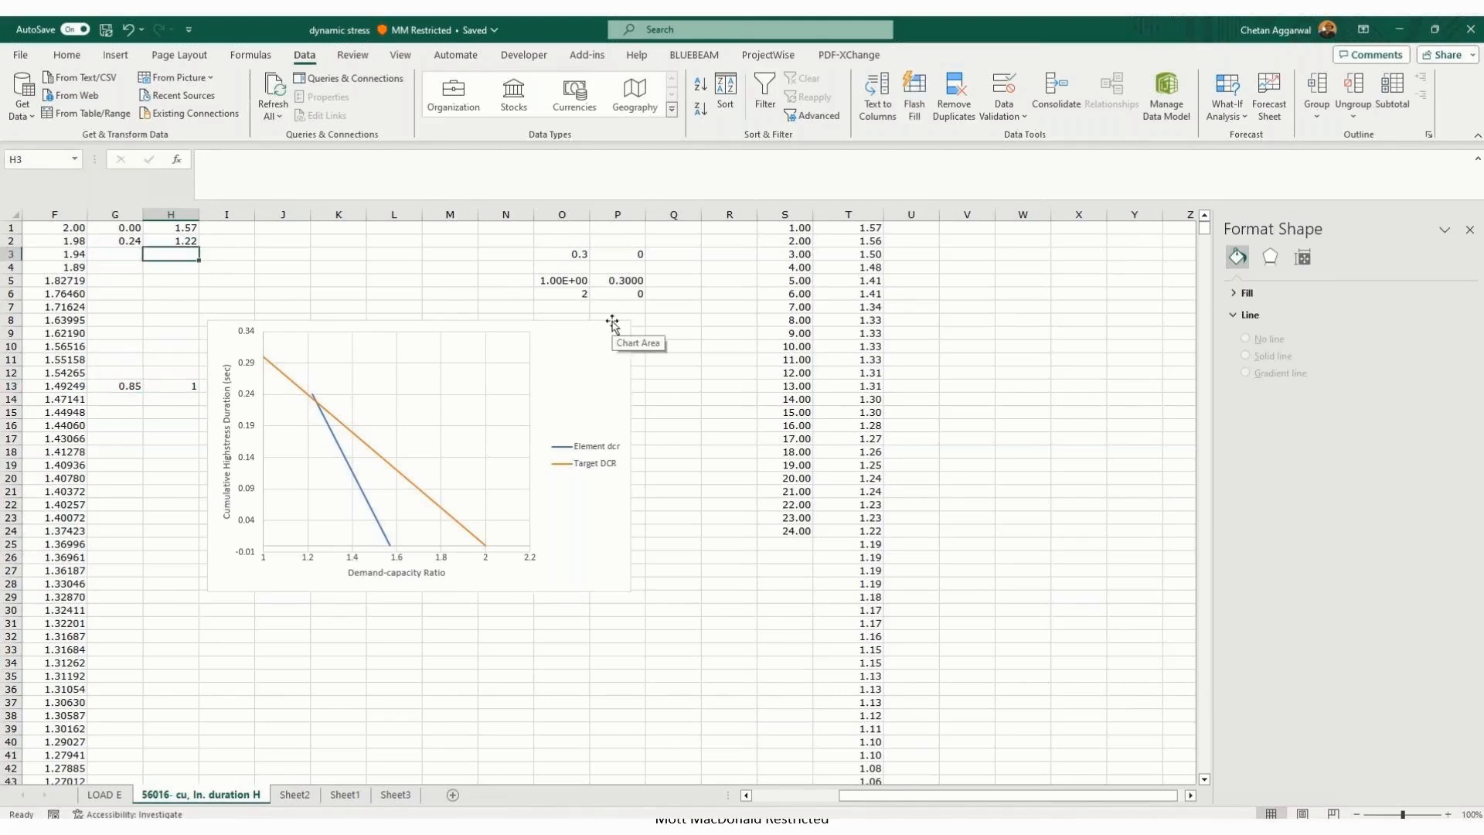
type("1.15")
key("Return")
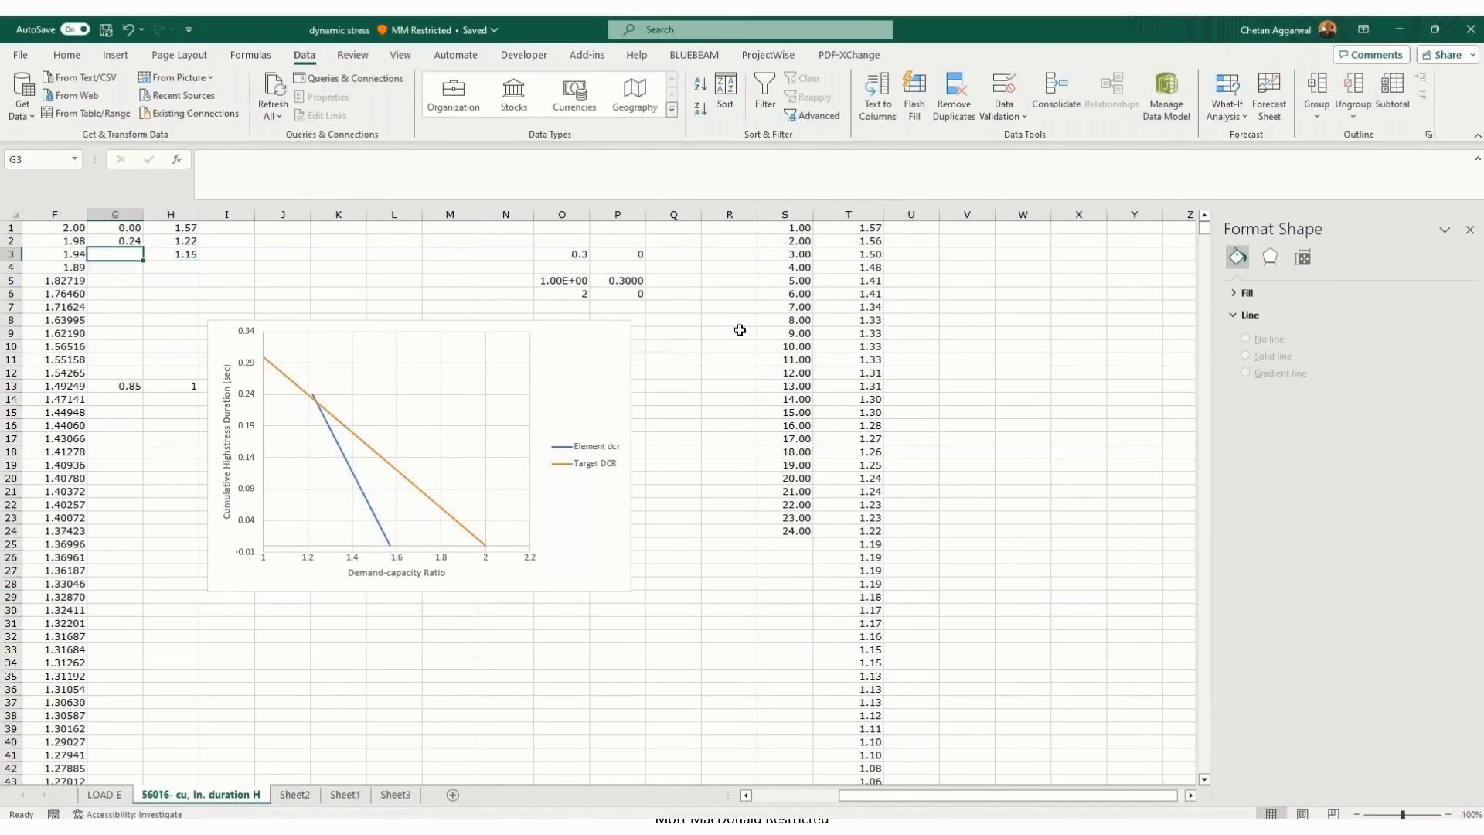
Step: Enter 1 in S25 and 2 in S26, and extend the number series down to row 34
left_click(801, 543)
type("1")
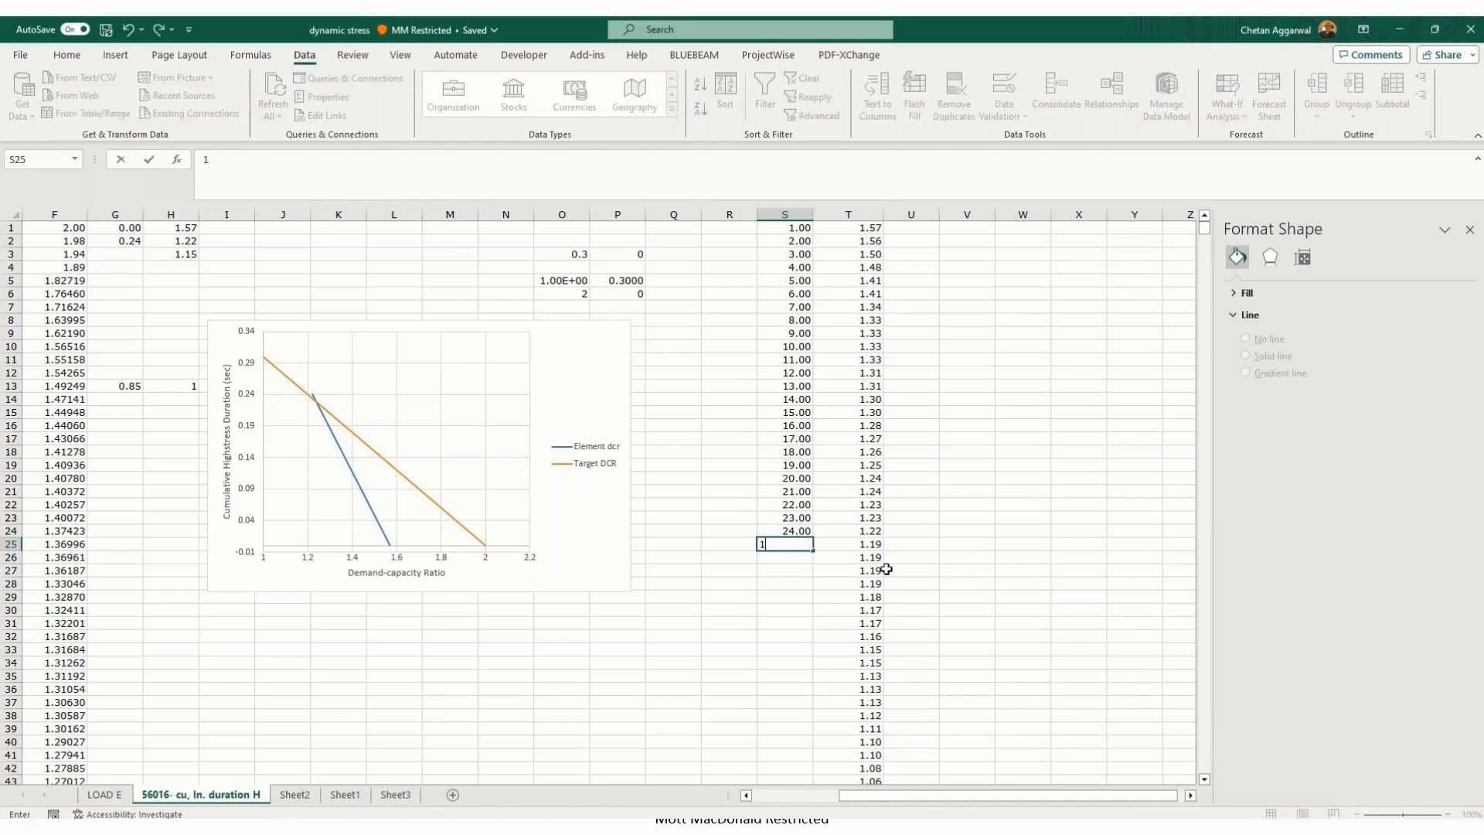
key("Return")
type("2")
key("Up")
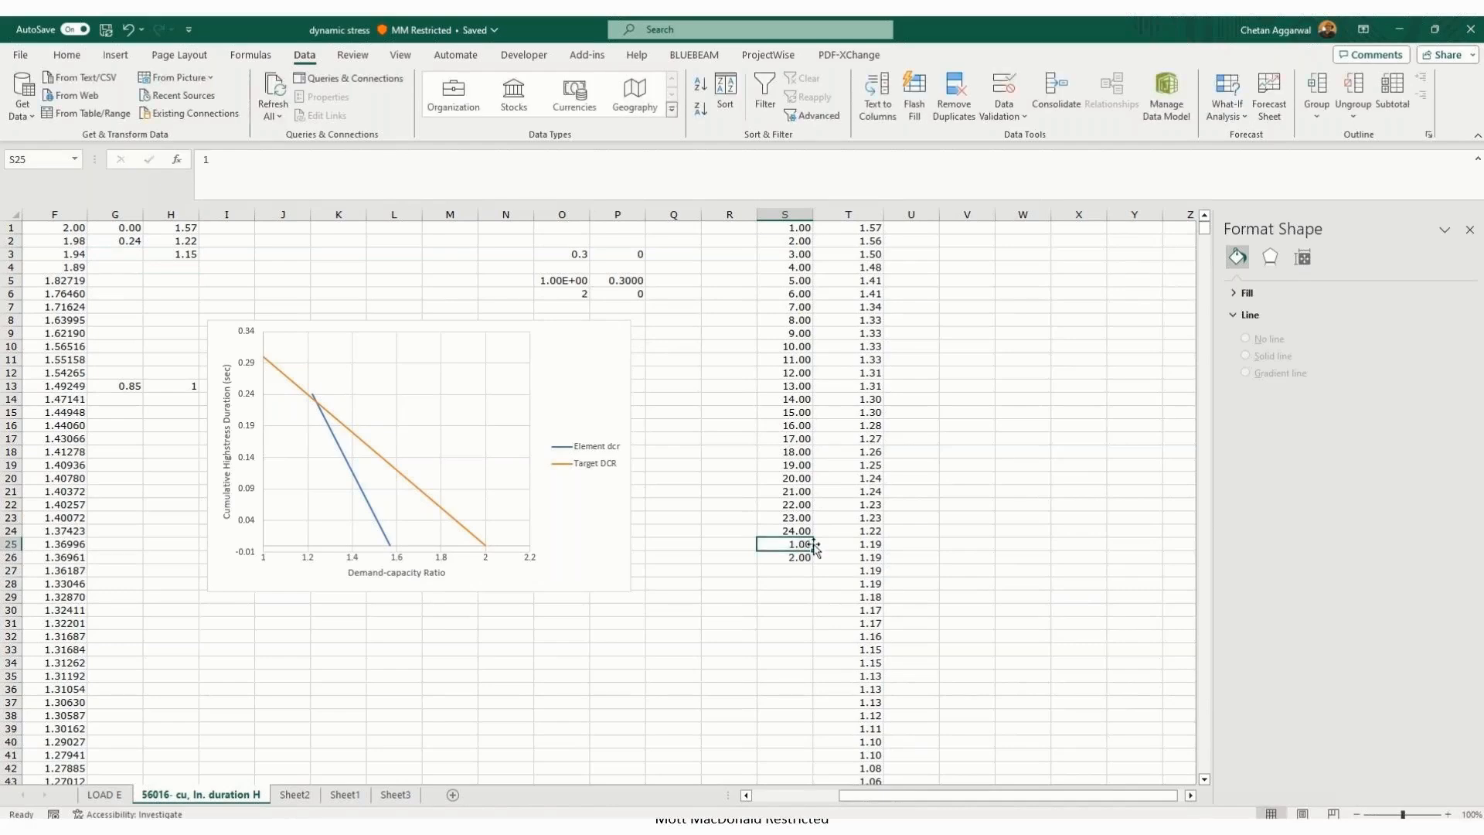
left_click_drag(814, 546, 813, 667)
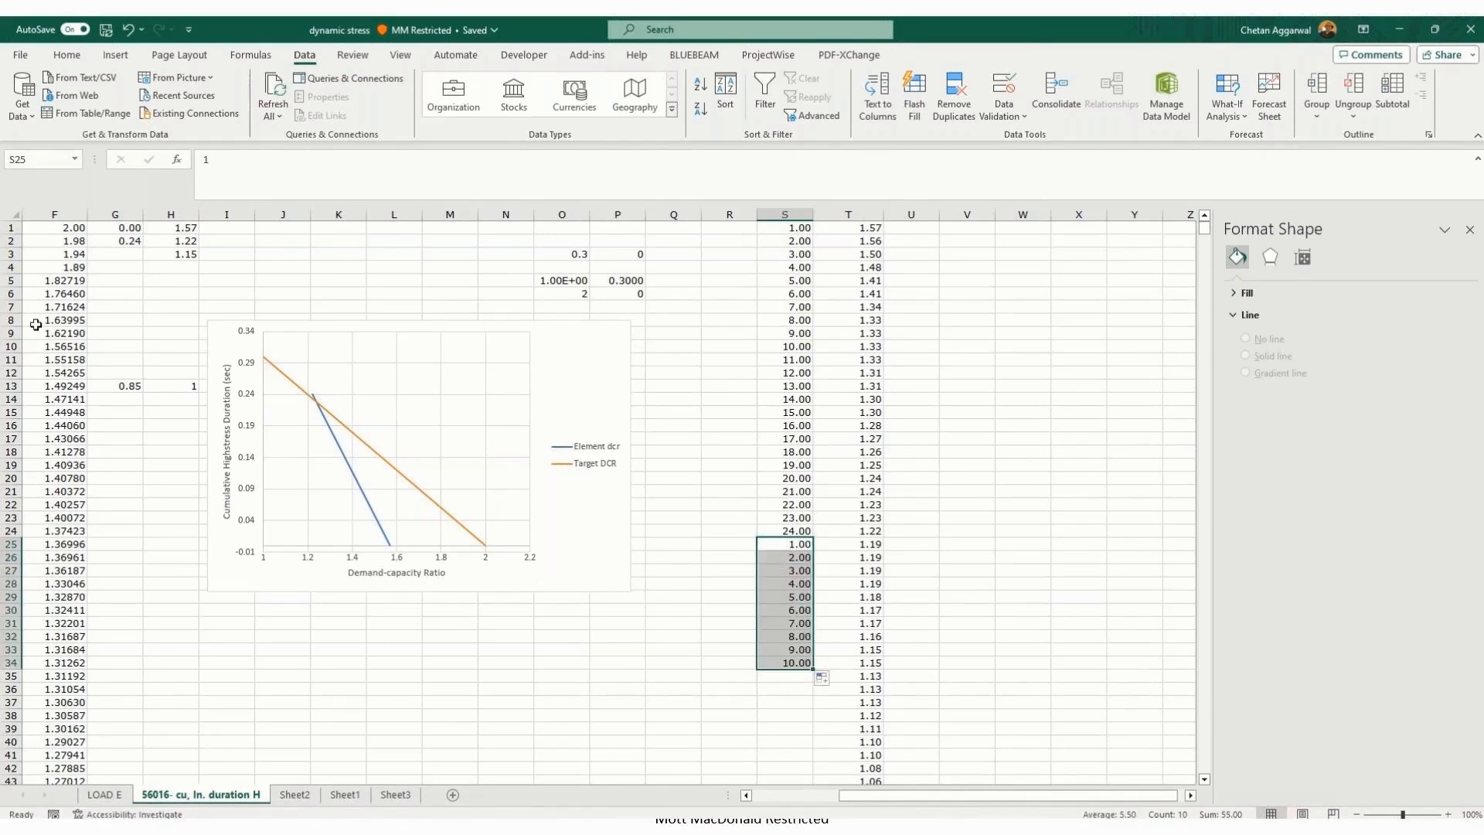
Step: Enter the duration formula =10*.01 in G3 and move cells G13:H13 up to row 4
left_click(133, 249)
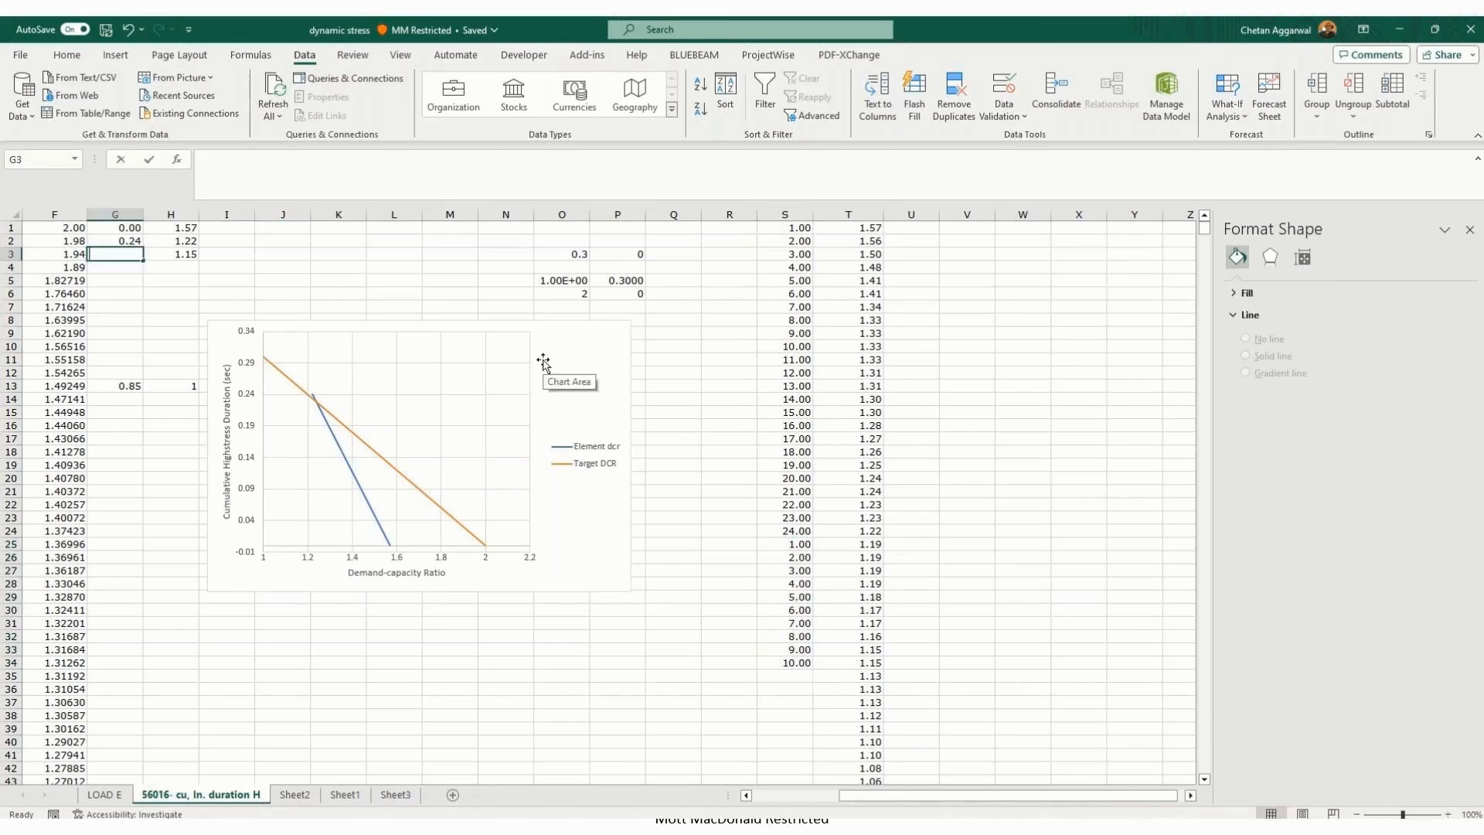
type("=10")
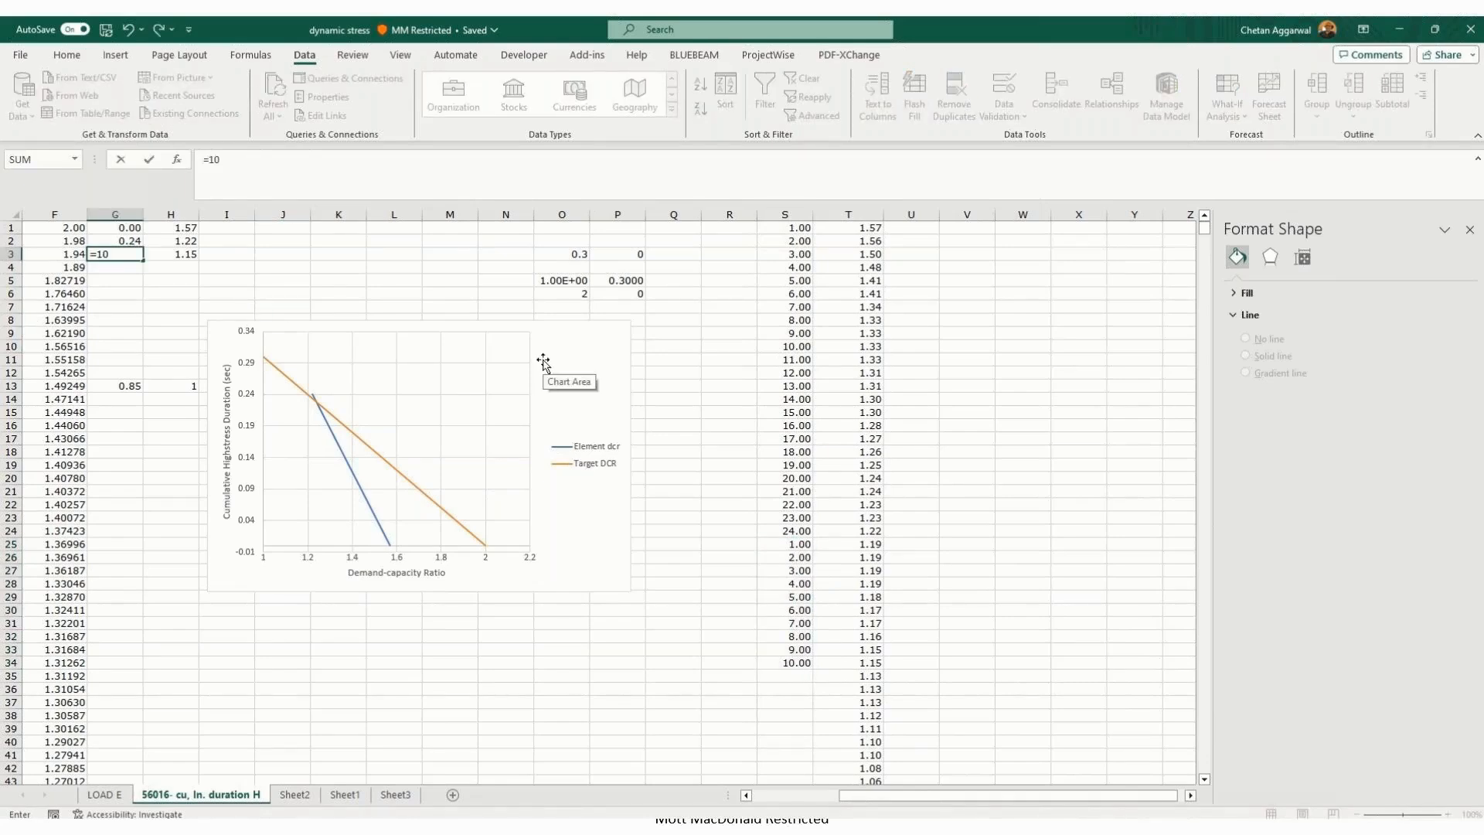
type("*.01")
key("Return")
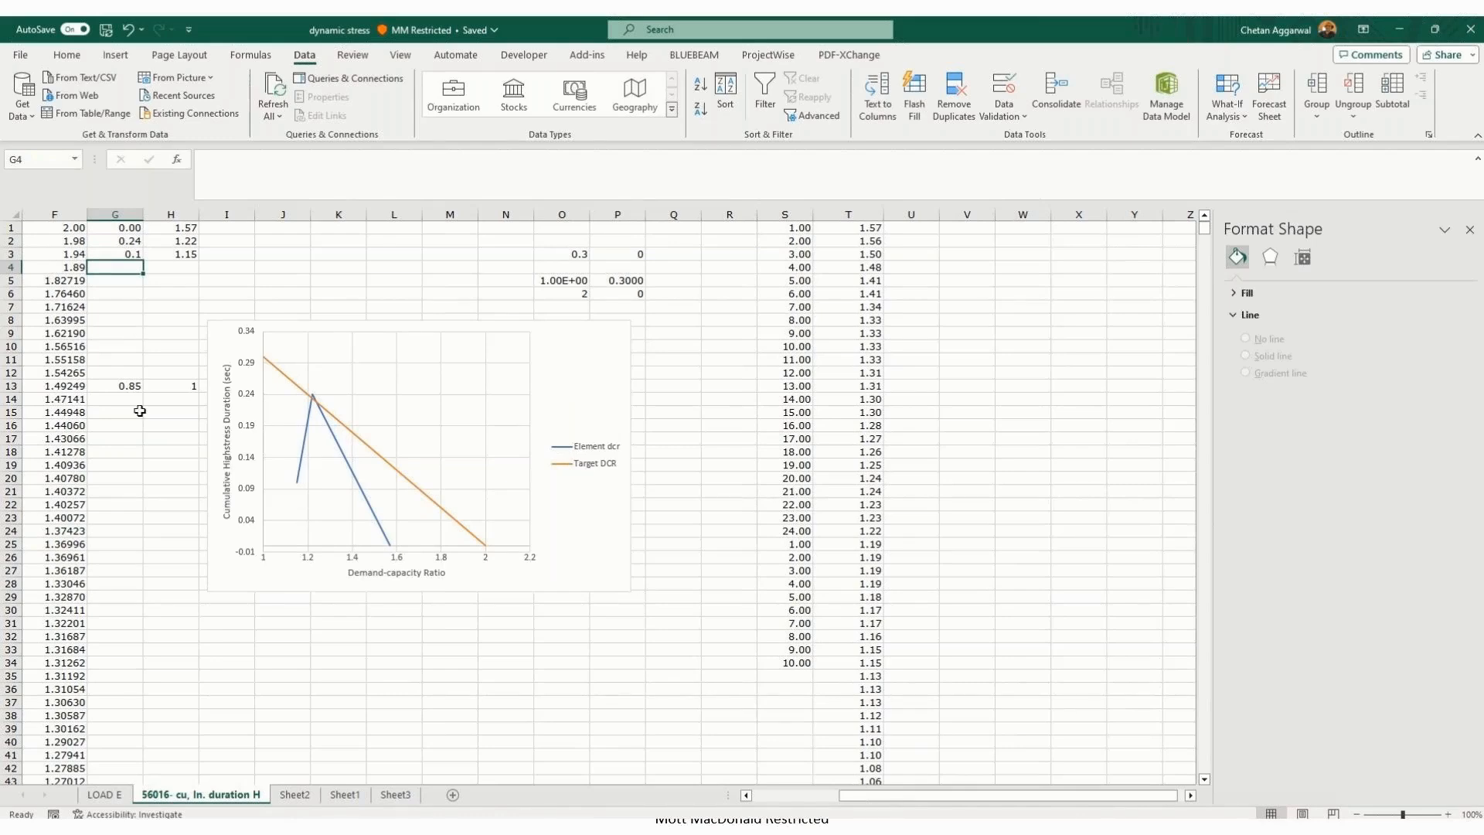
left_click_drag(124, 386, 177, 277)
Step: Enter 1 in S35 and 2 in S36, and extend the number series down to row 50
left_click(780, 680)
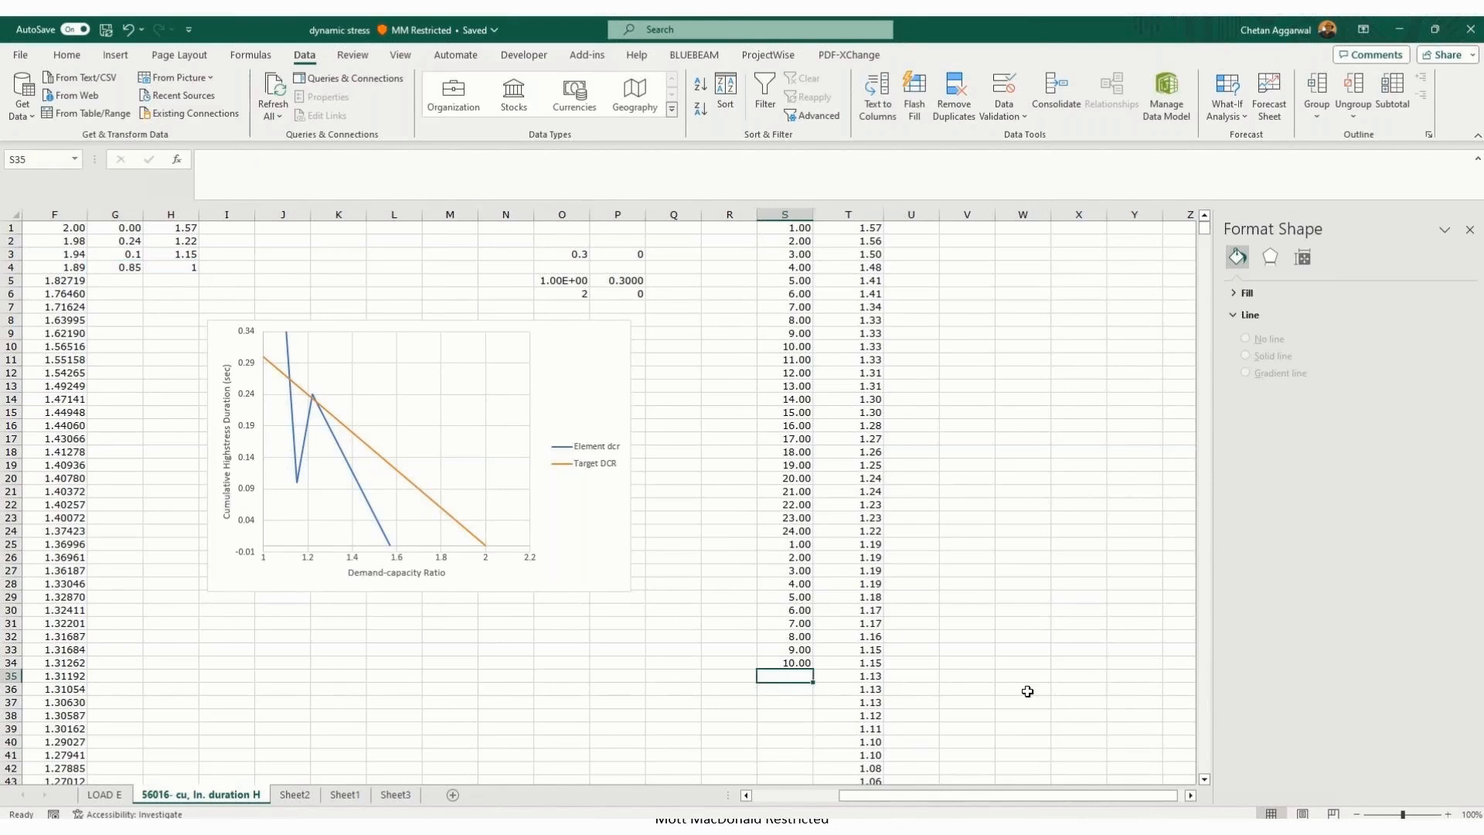
type("1")
key("Return")
type("2")
key("Return")
scroll(813, 483, "down", 4)
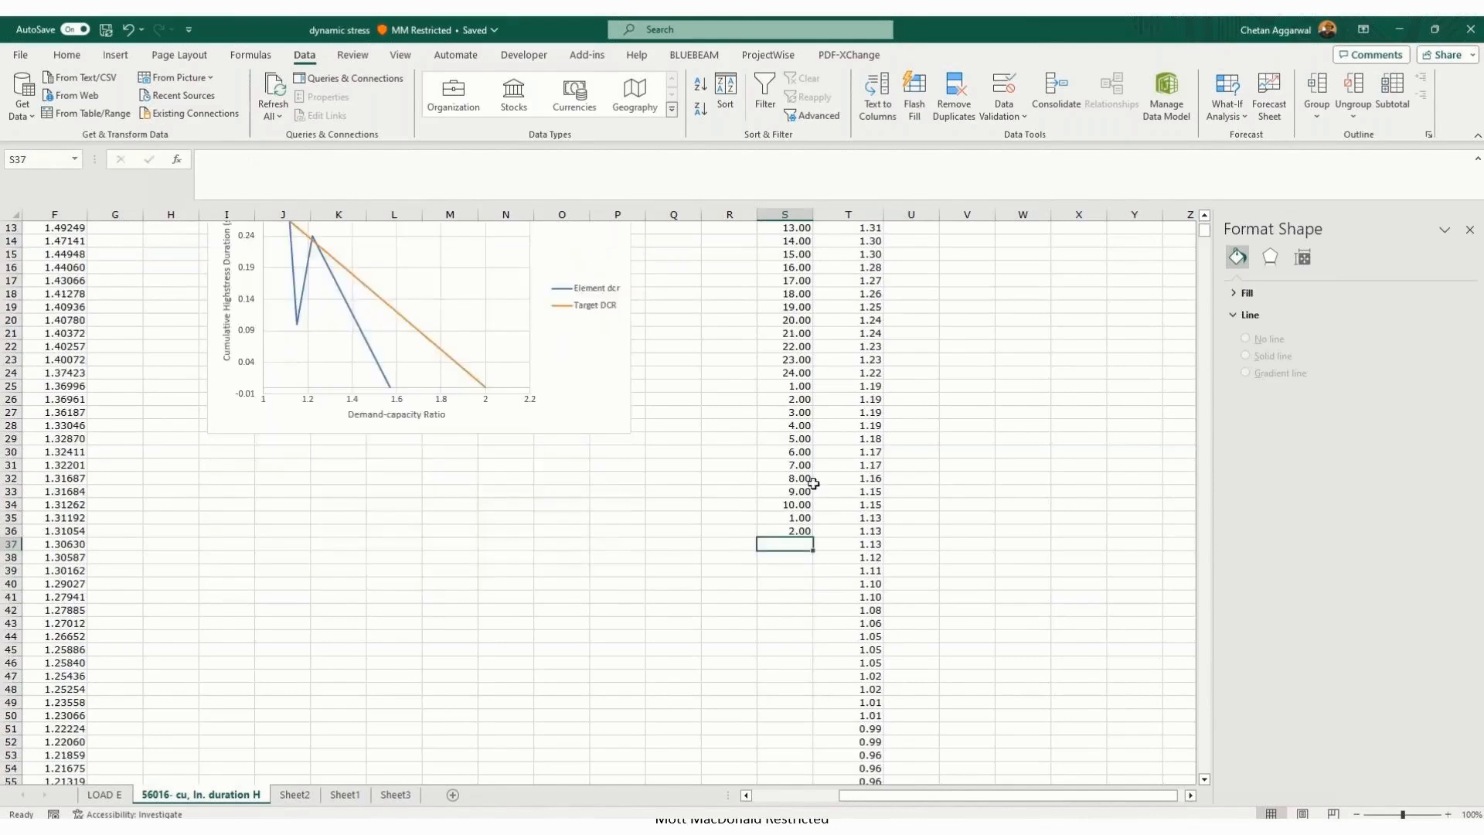
left_click_drag(795, 518, 802, 710)
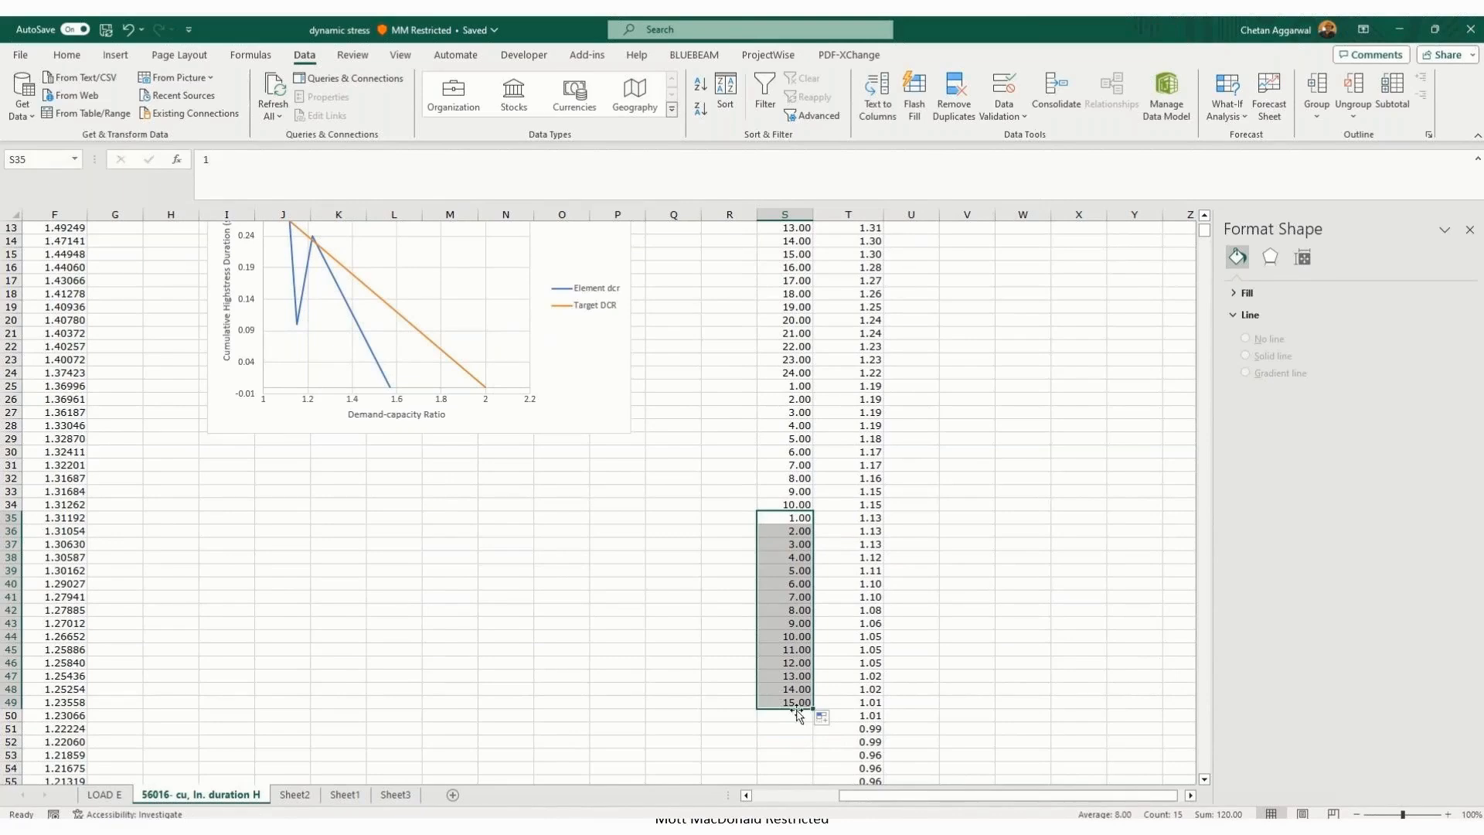
left_click_drag(810, 707, 806, 720)
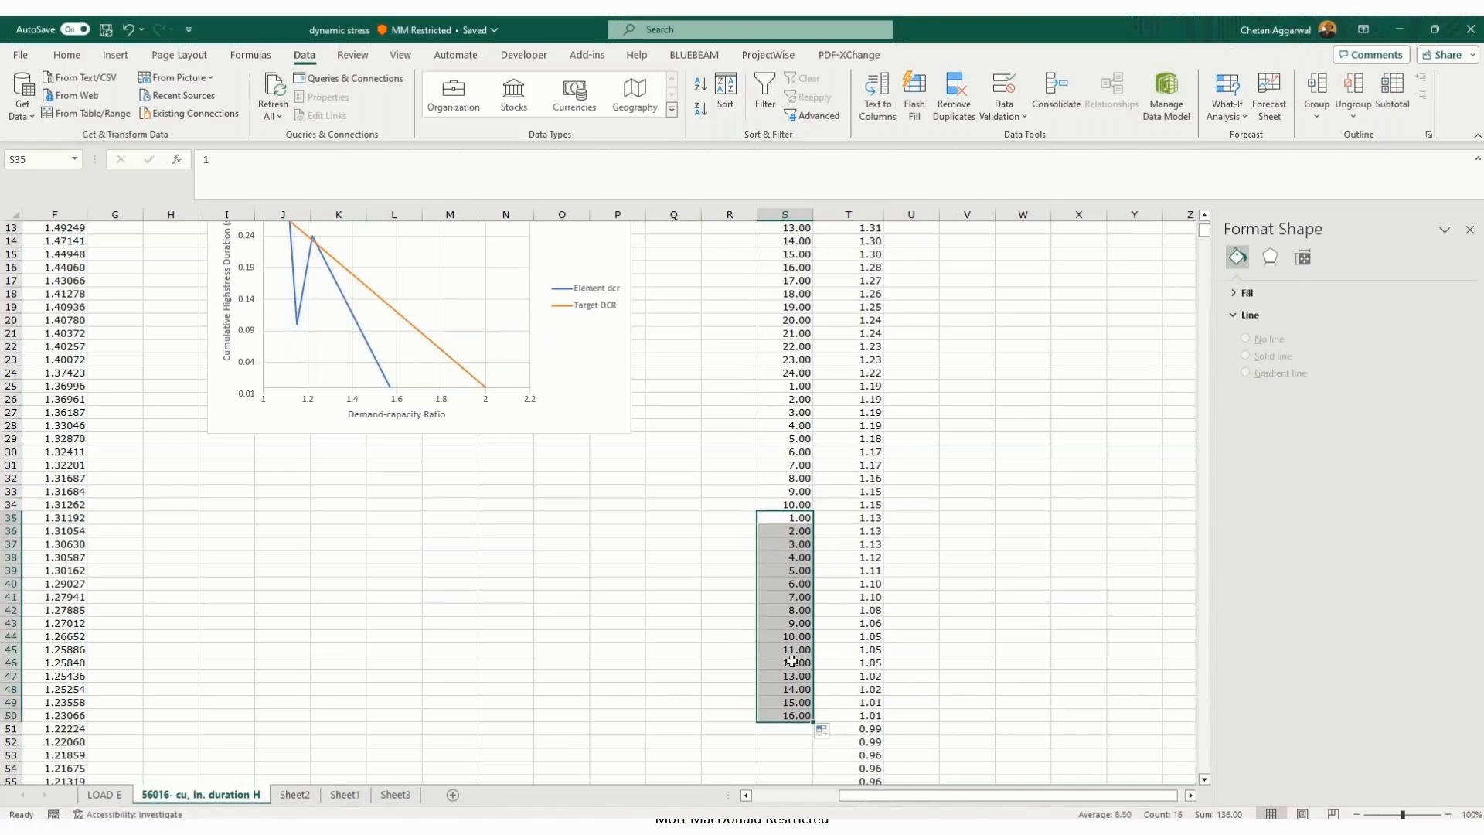
Step: Replace the 85 in G4's duration formula with the final number of the last series in column S
scroll(344, 425, "up", 4)
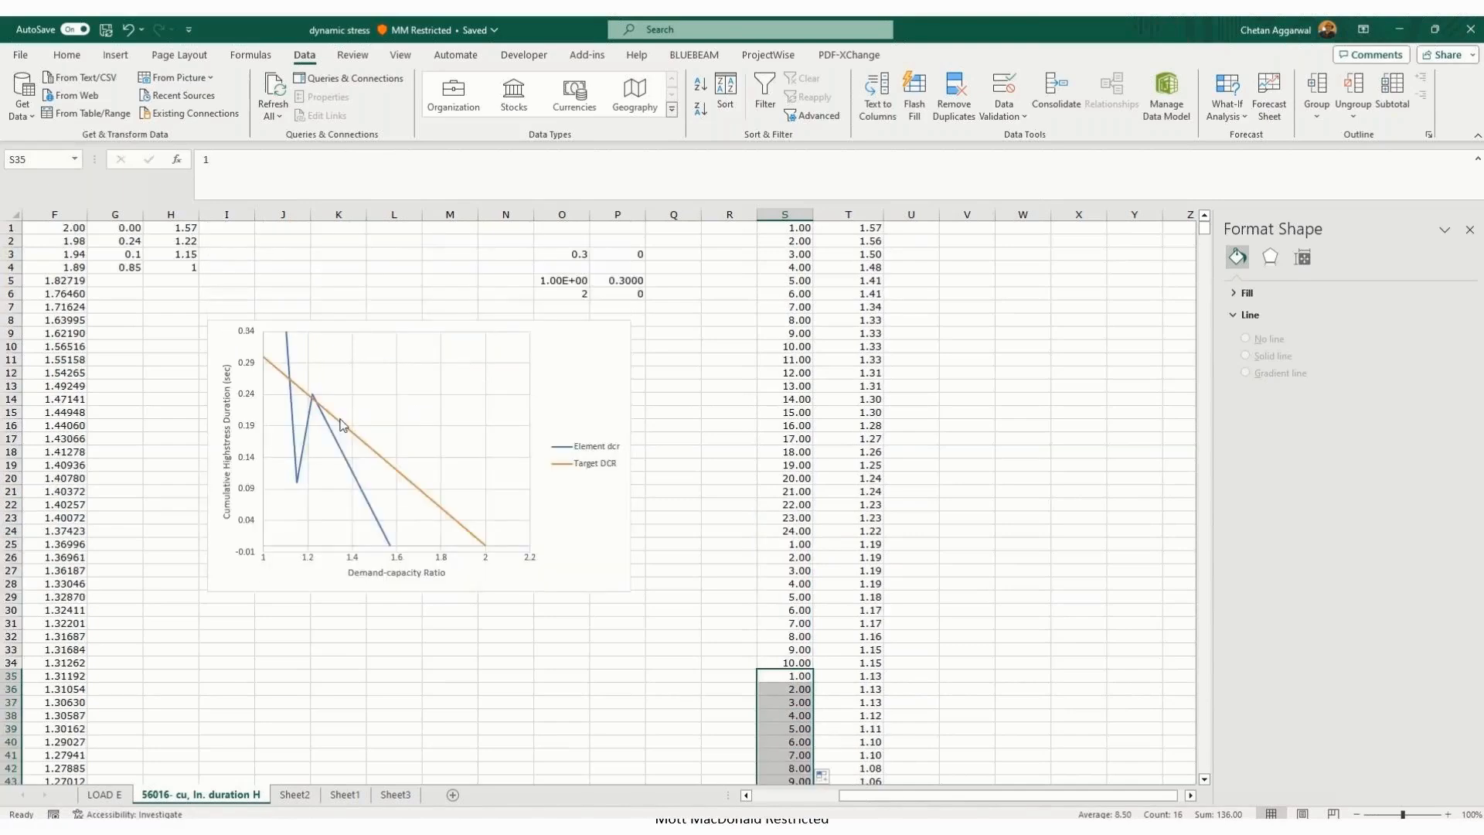
left_click(136, 266)
double_click(136, 267)
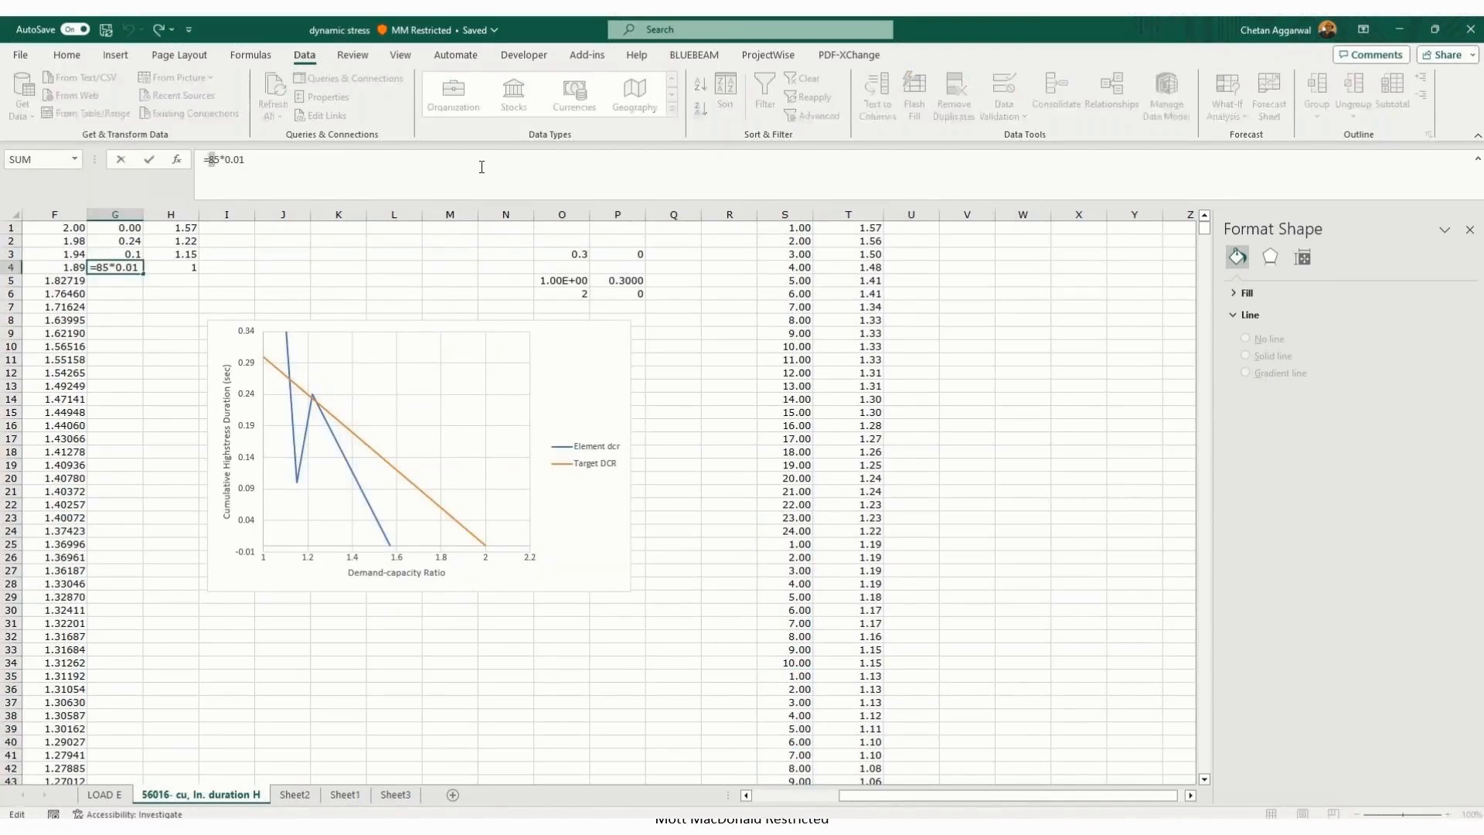
key("Return")
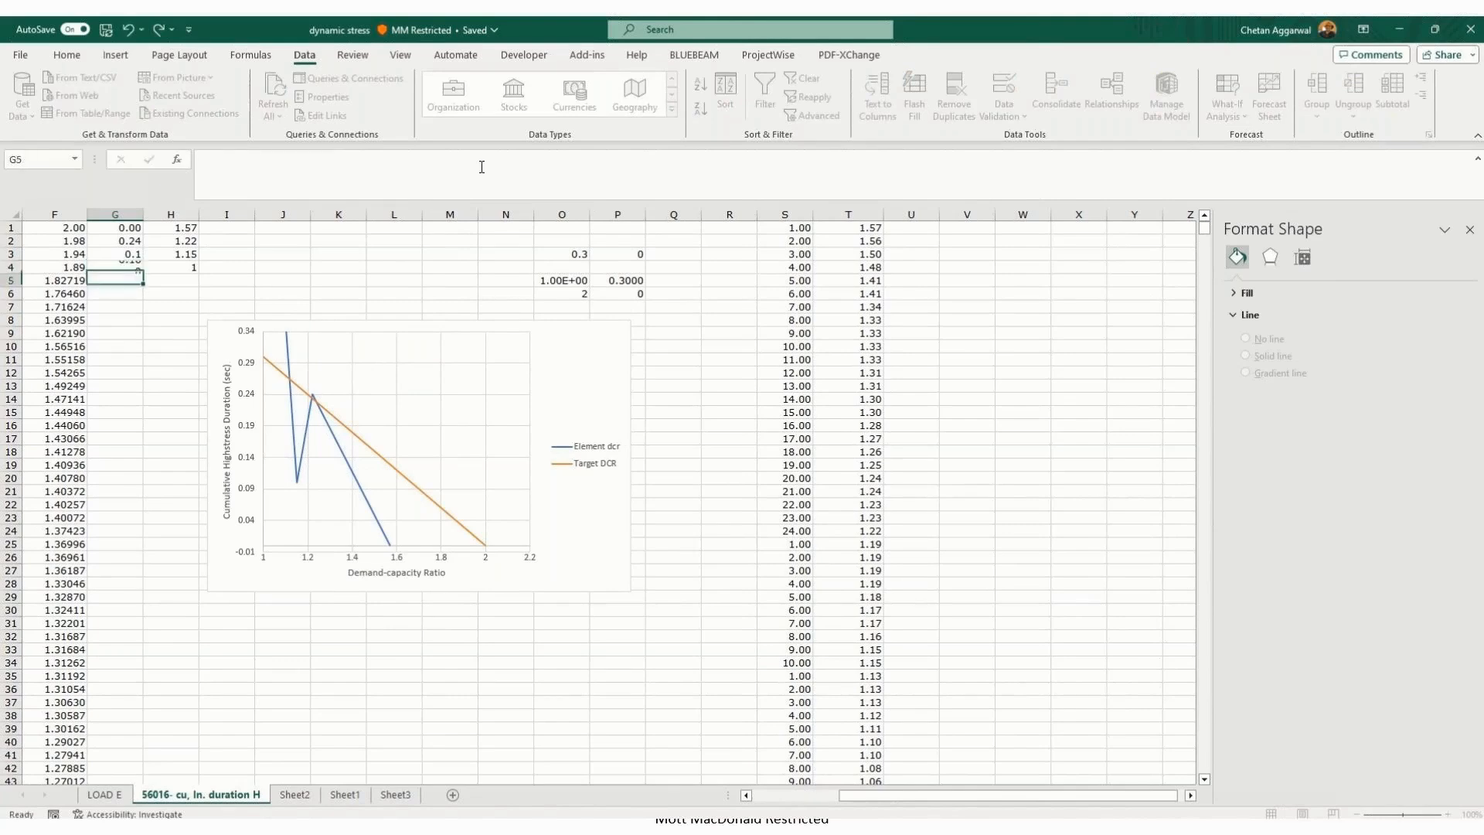
Step: Set the demand-capacity ratio in H2 to 1.2
left_click(384, 257)
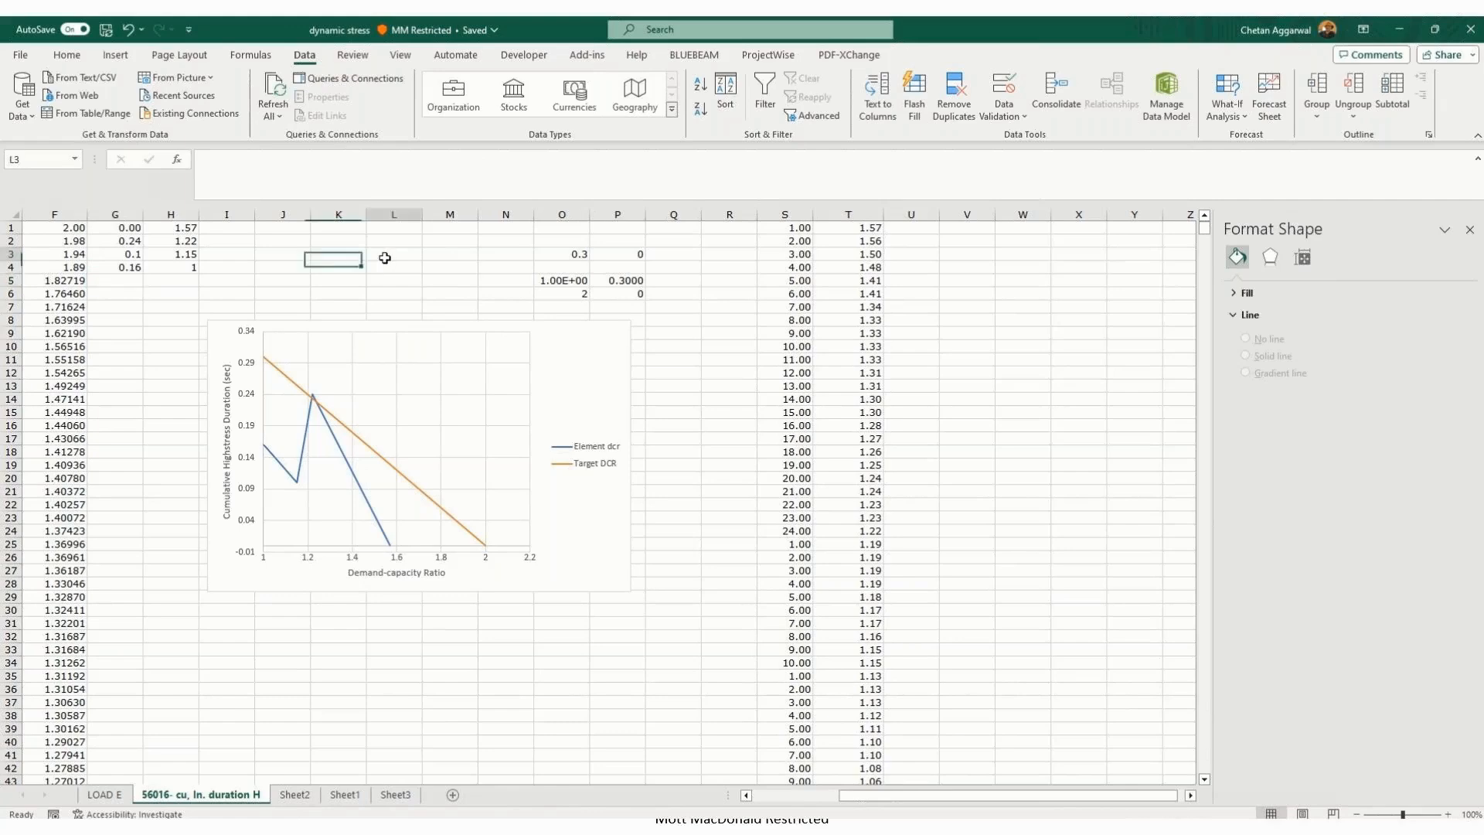
left_click(171, 253)
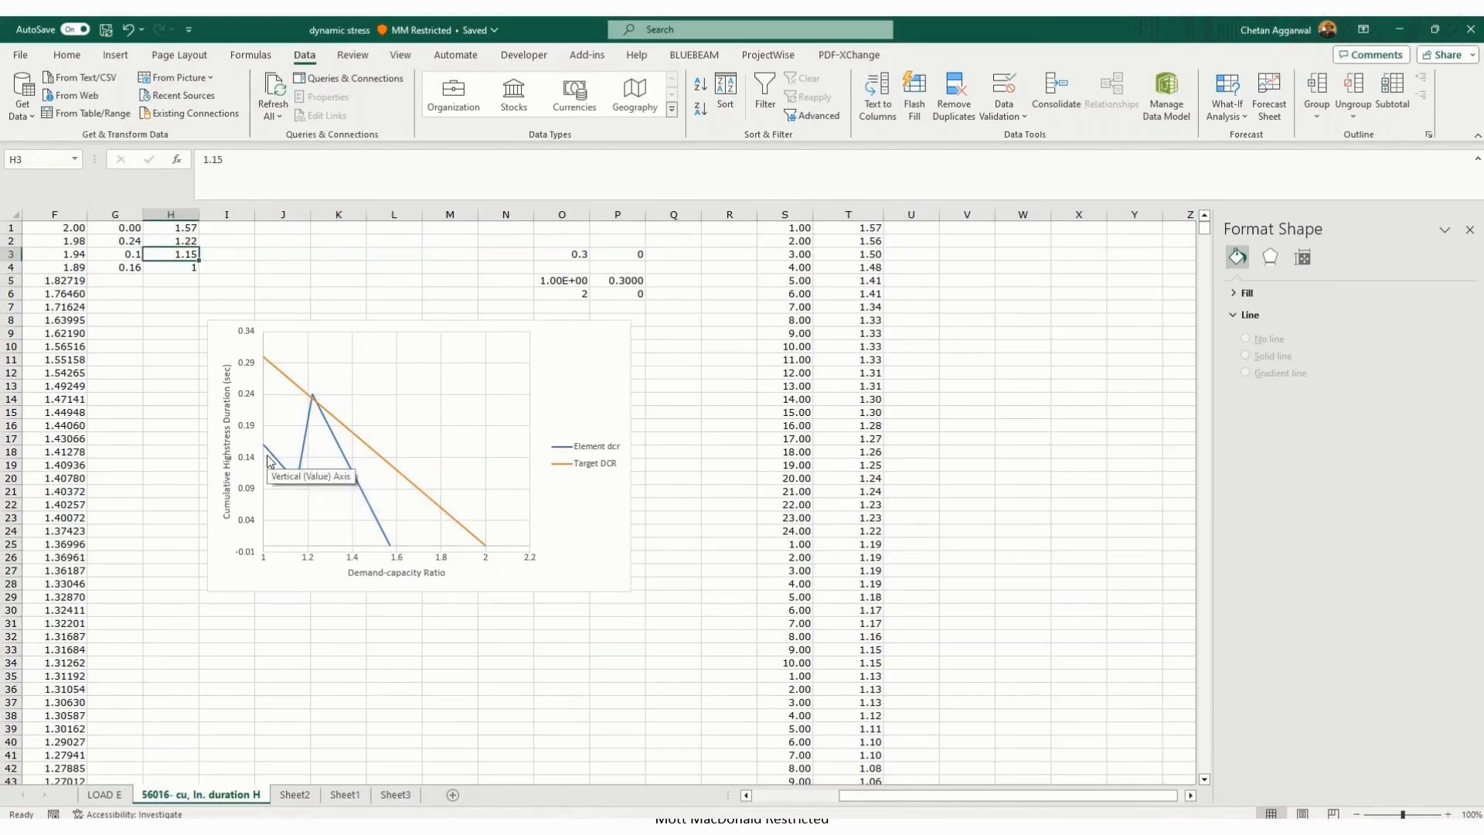
mouse_move(313, 400)
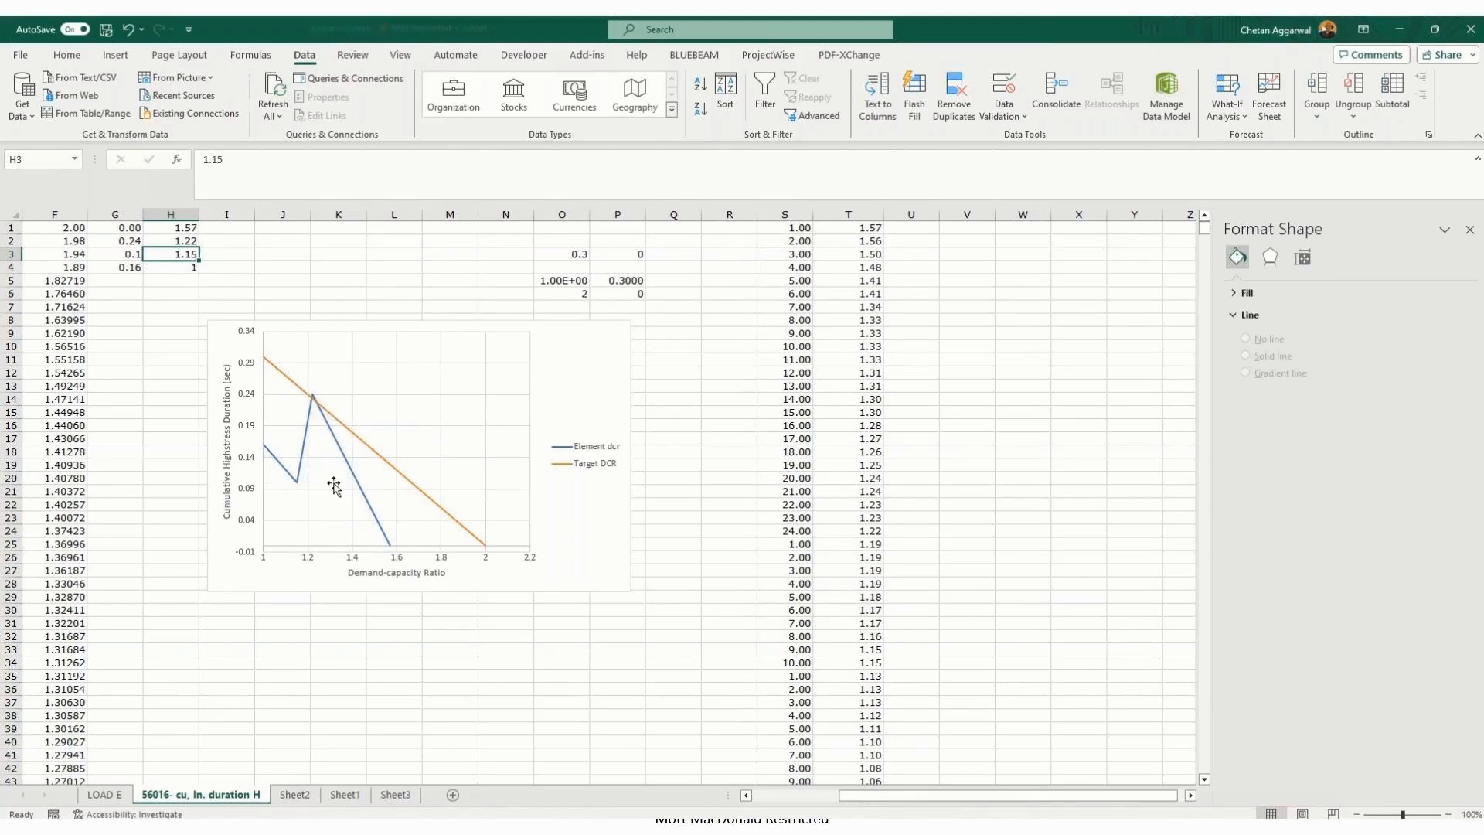
key("Up")
type("1.2")
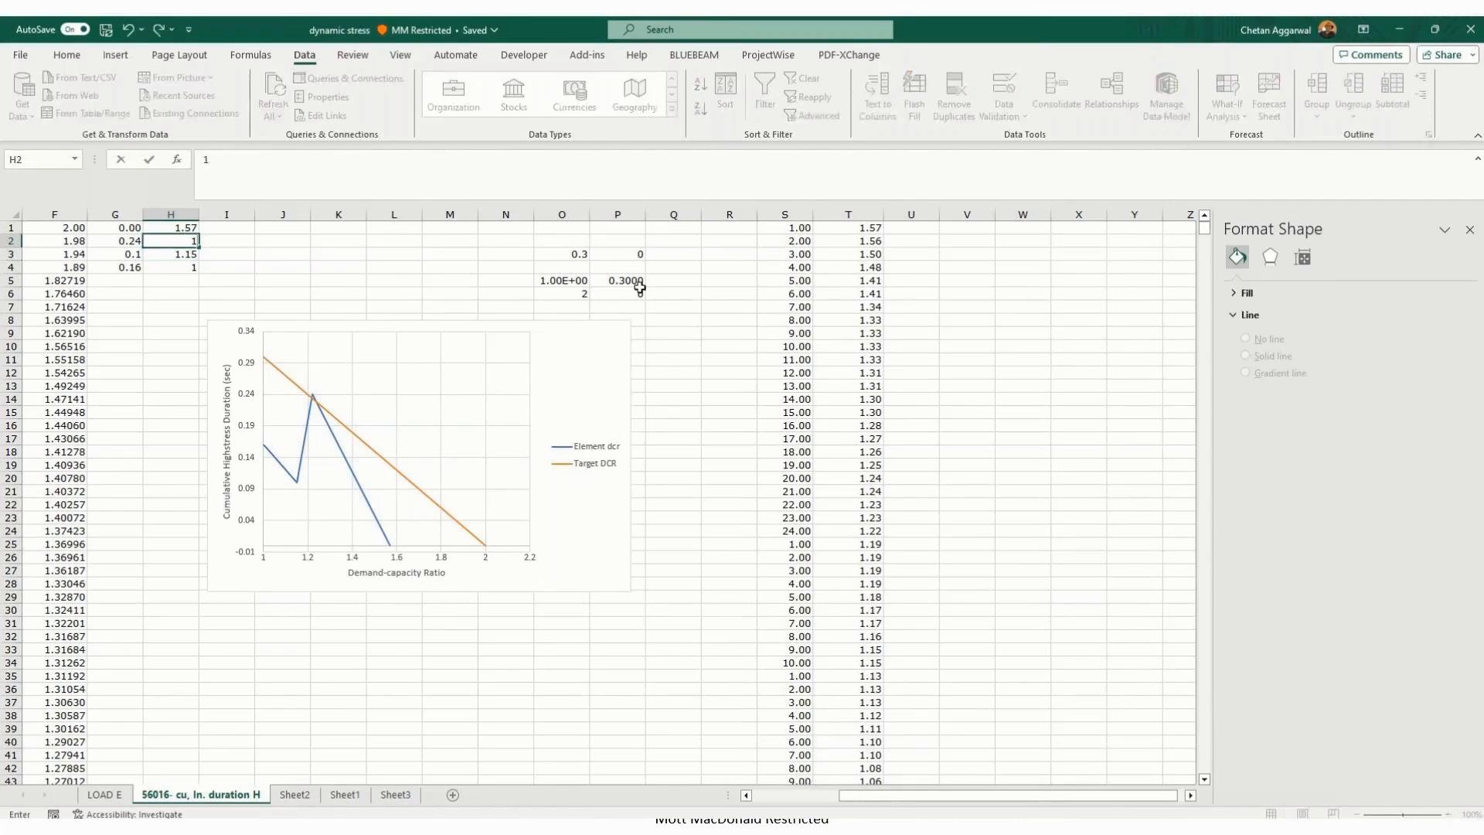
key("Return")
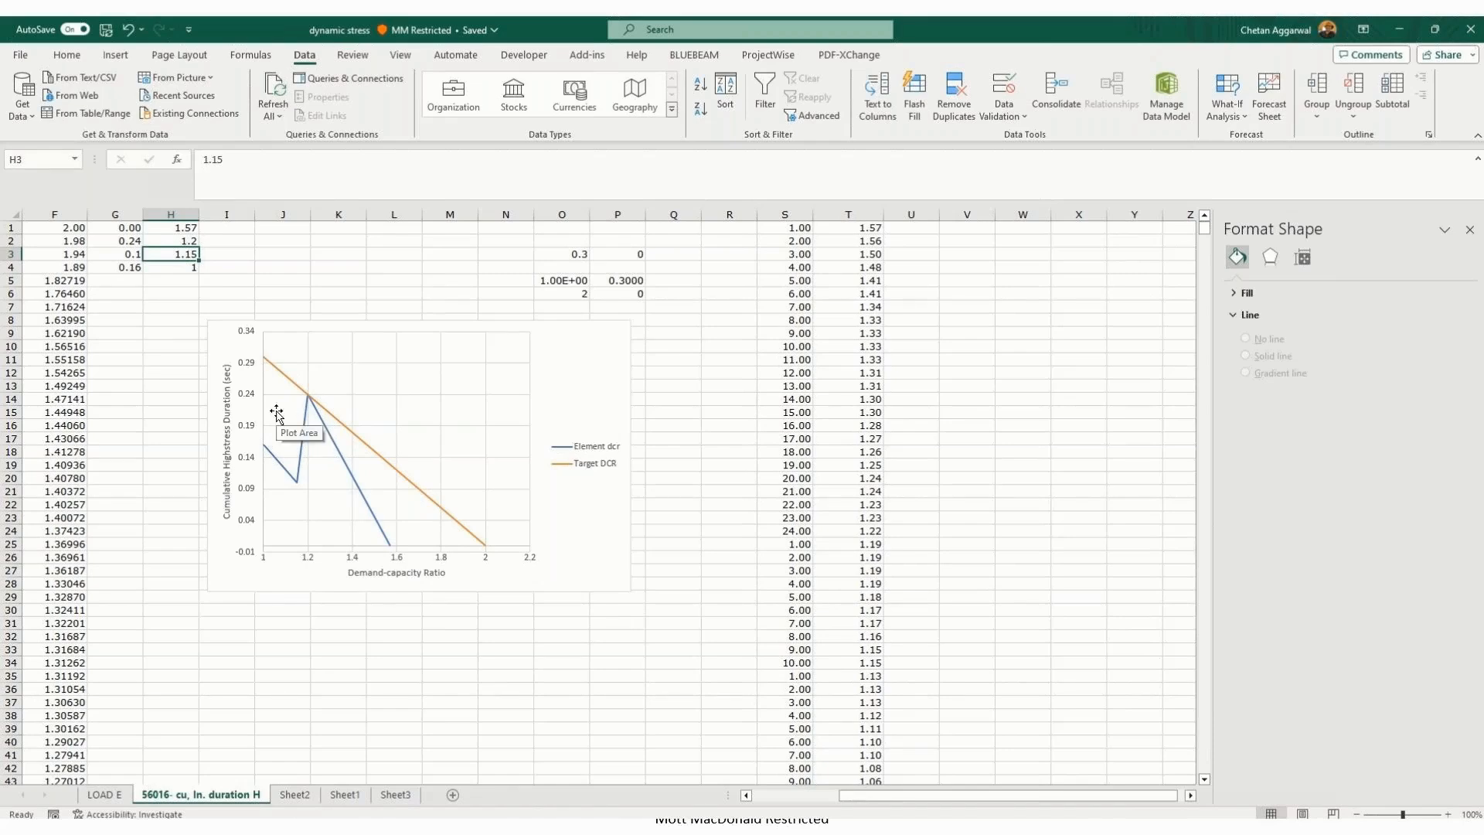
Step: Set the demand-capacity ratio in H1 to 1.6
left_click(183, 241)
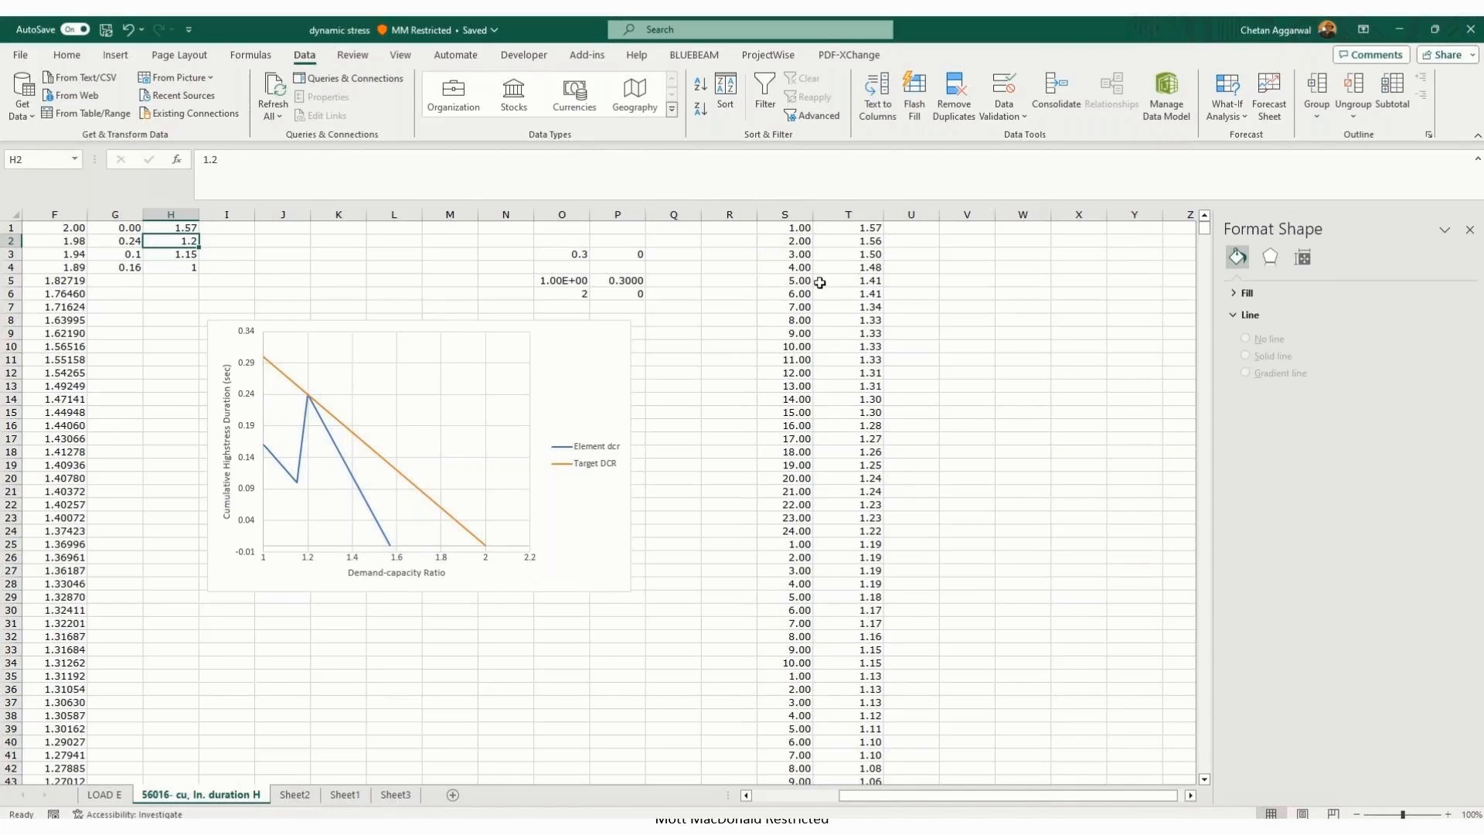
left_click(263, 243)
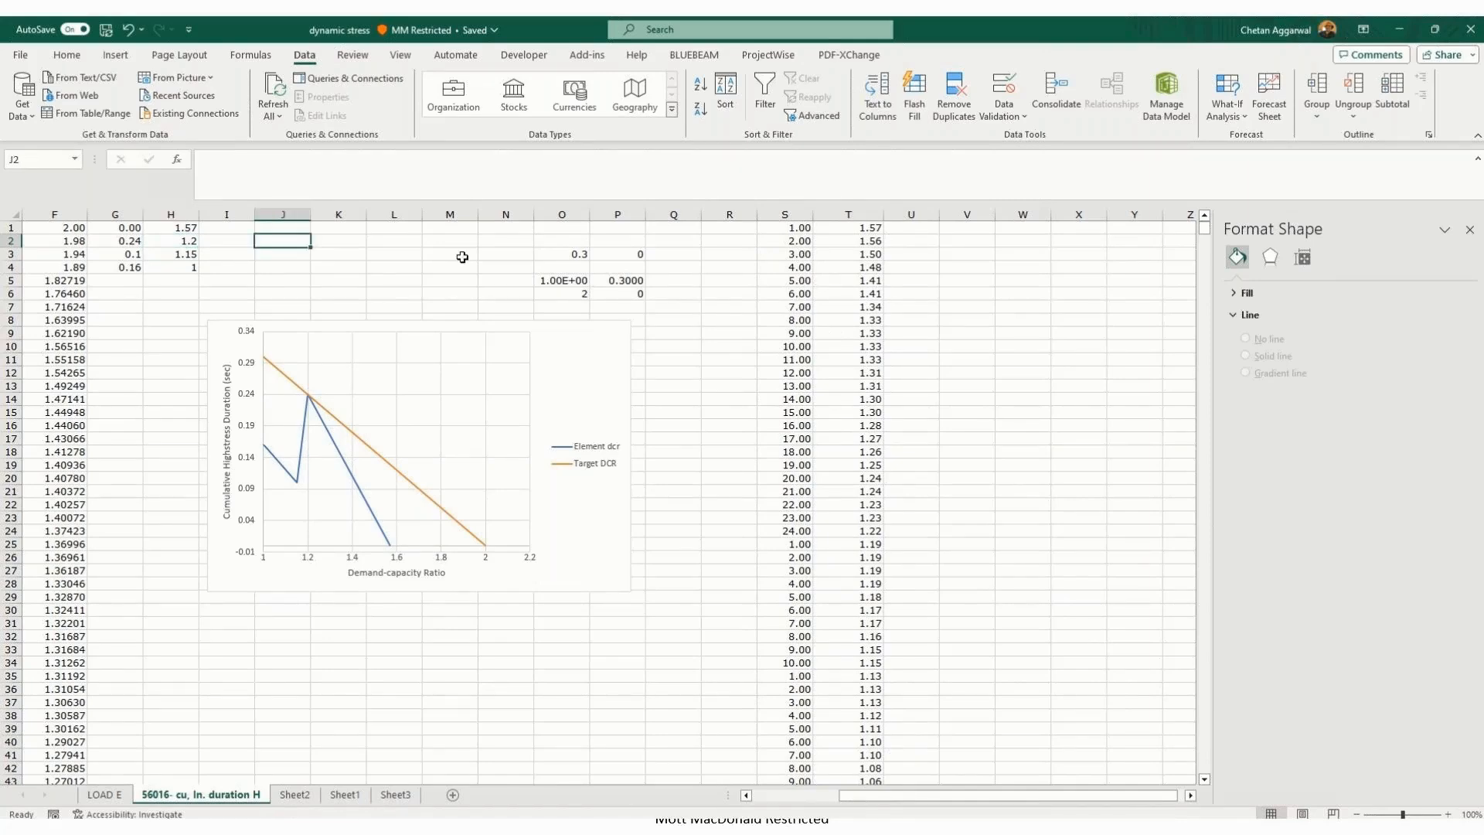
key("Left")
key("Left")
key("Up")
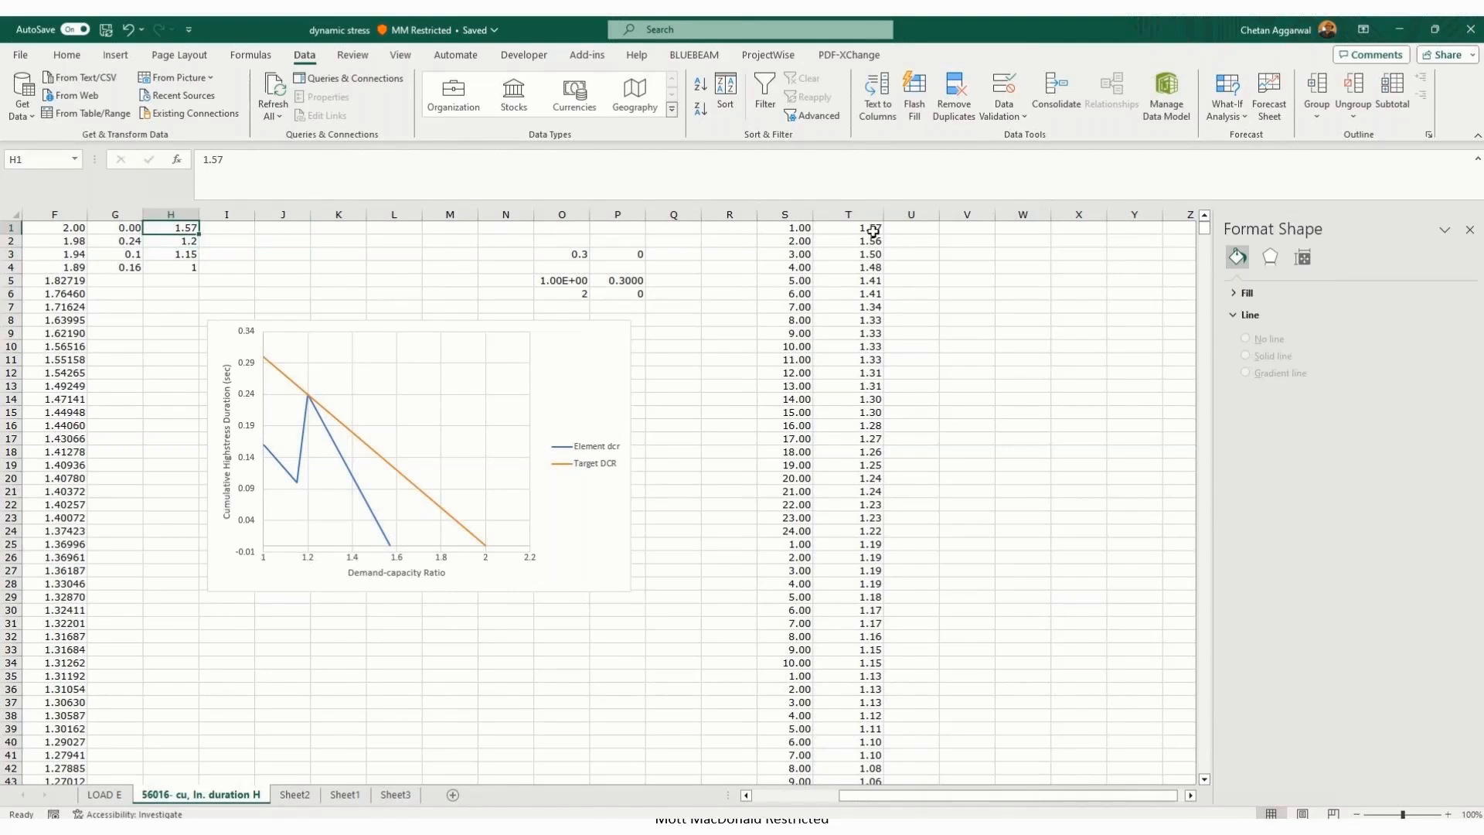
type("1.6")
key("Return")
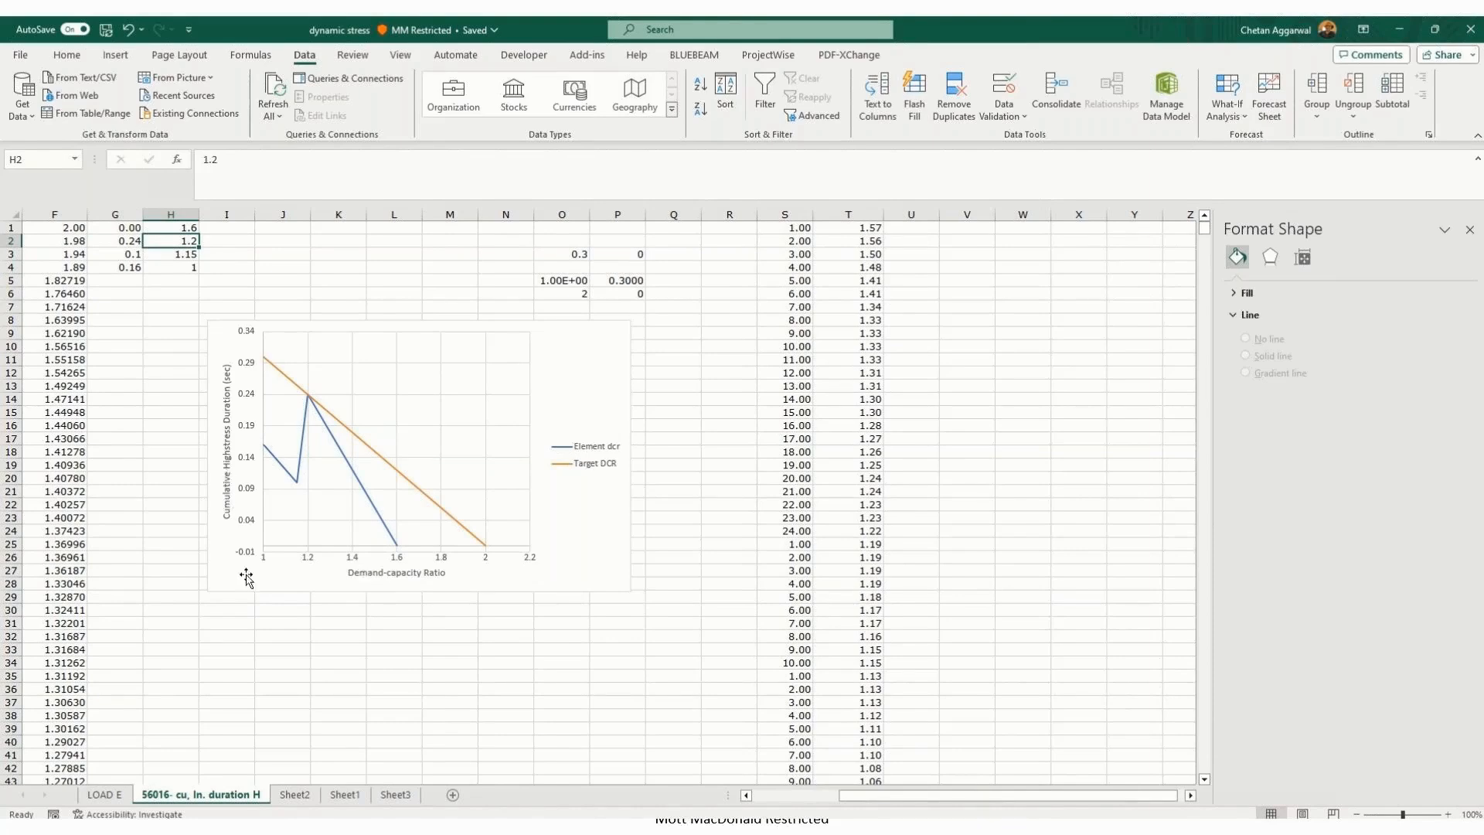
left_click(250, 550)
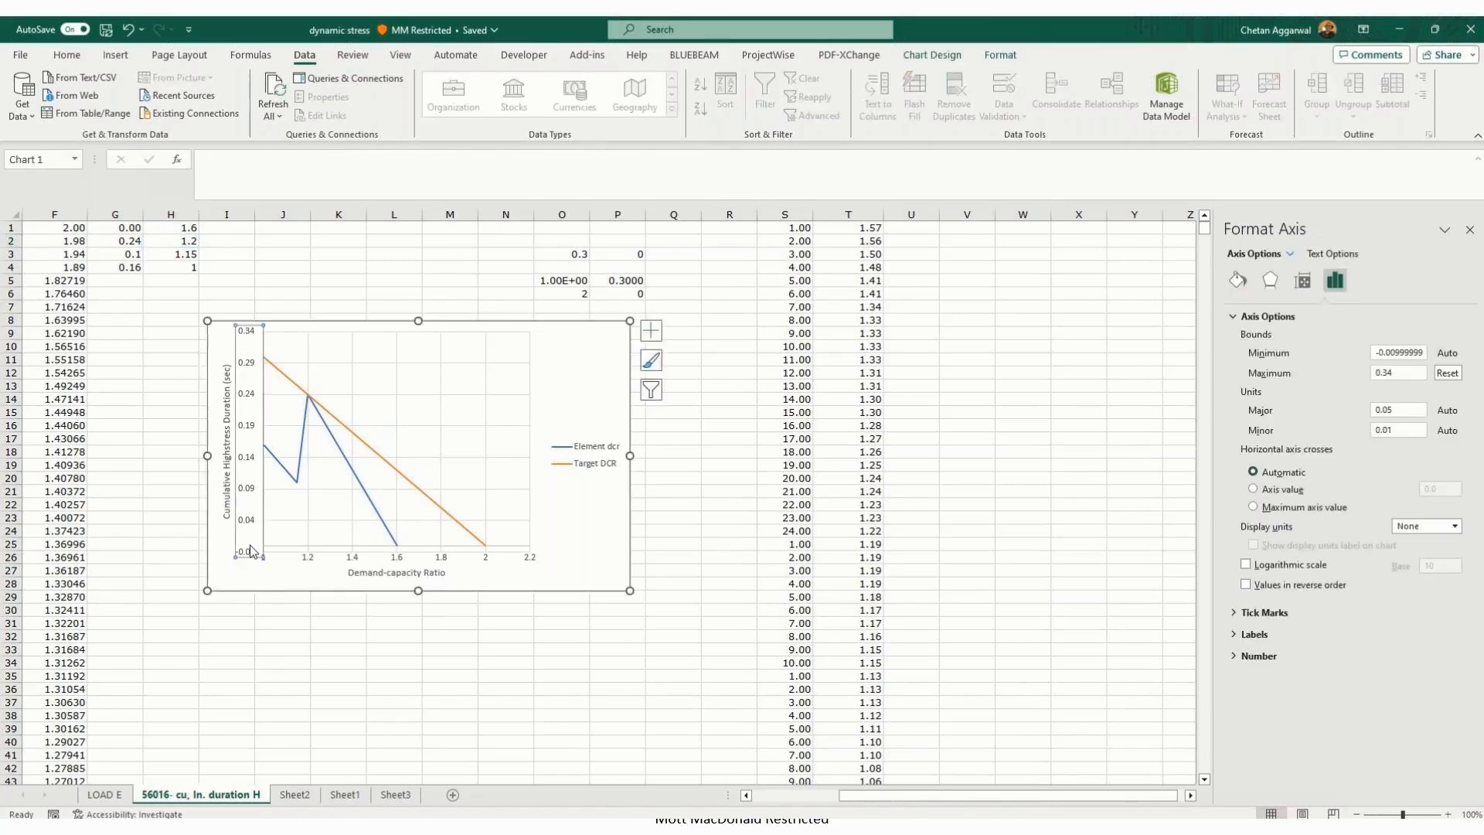
right_click(250, 550)
left_click(1405, 431)
left_click(1404, 434)
key("BackSpace")
key("BackSpace")
key("BackSpace")
left_click(1025, 492)
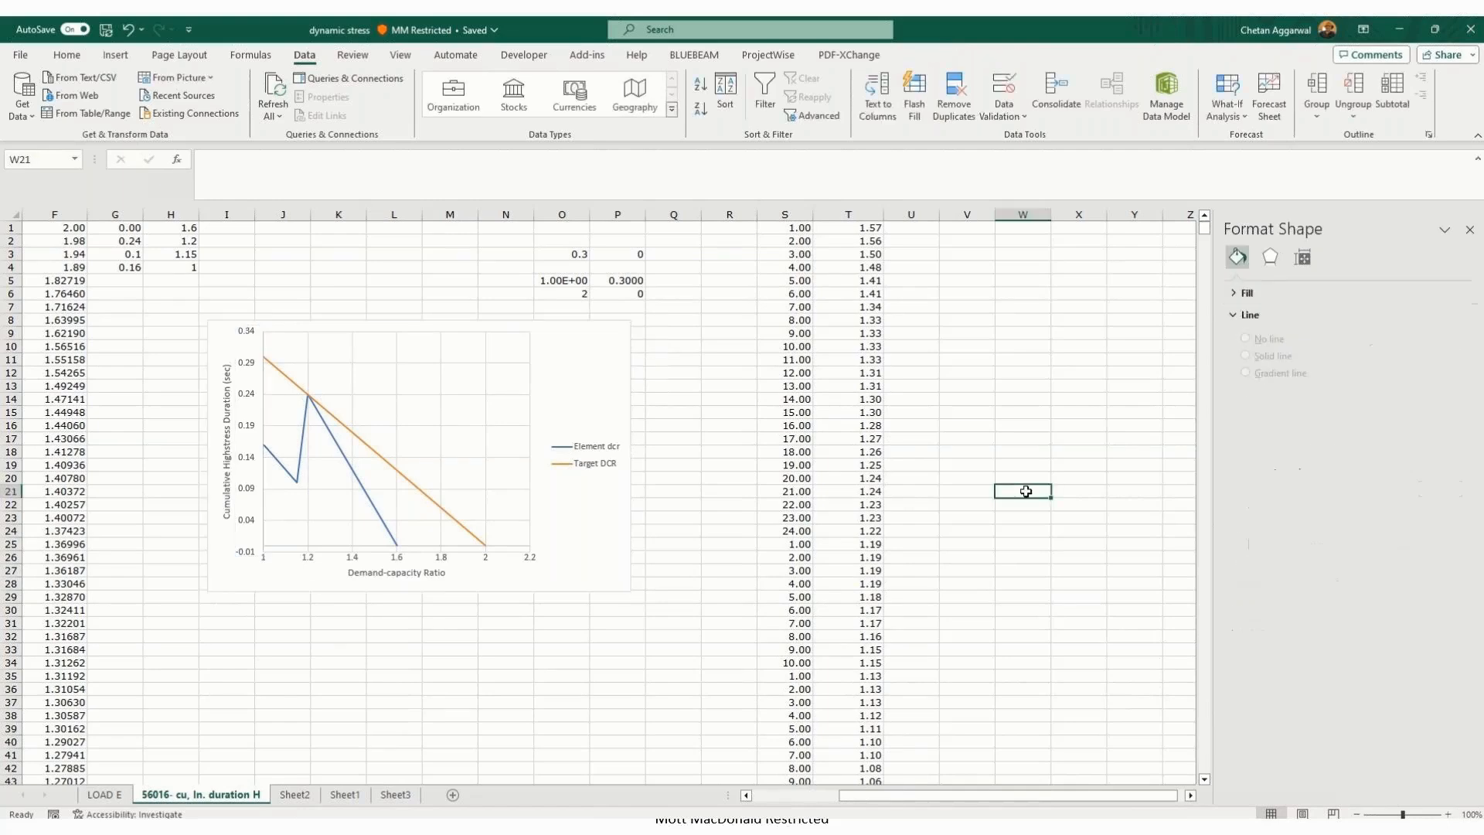
Step: Open the LOAD E sheet
left_click(432, 639)
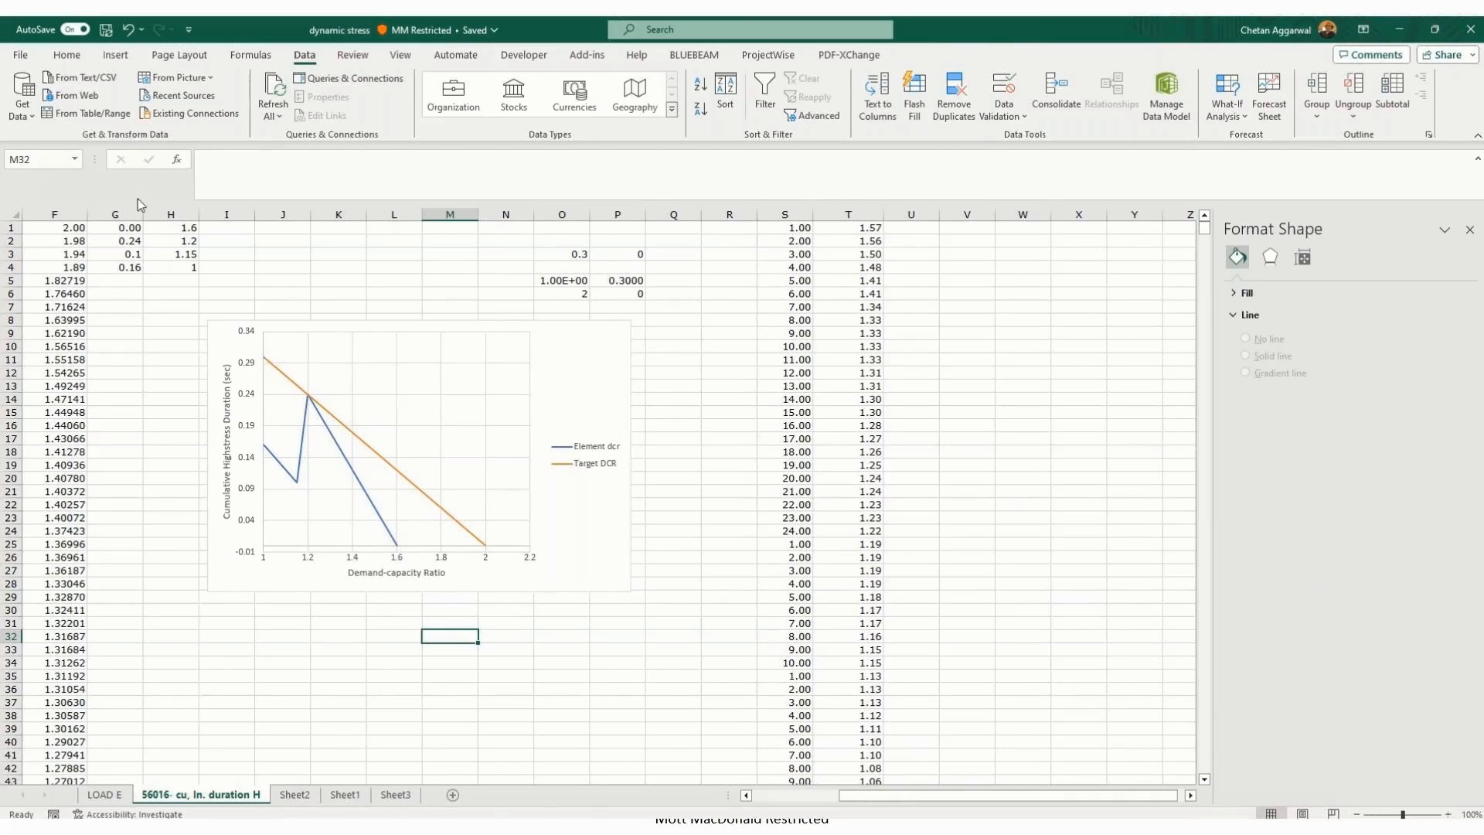
left_click(108, 795)
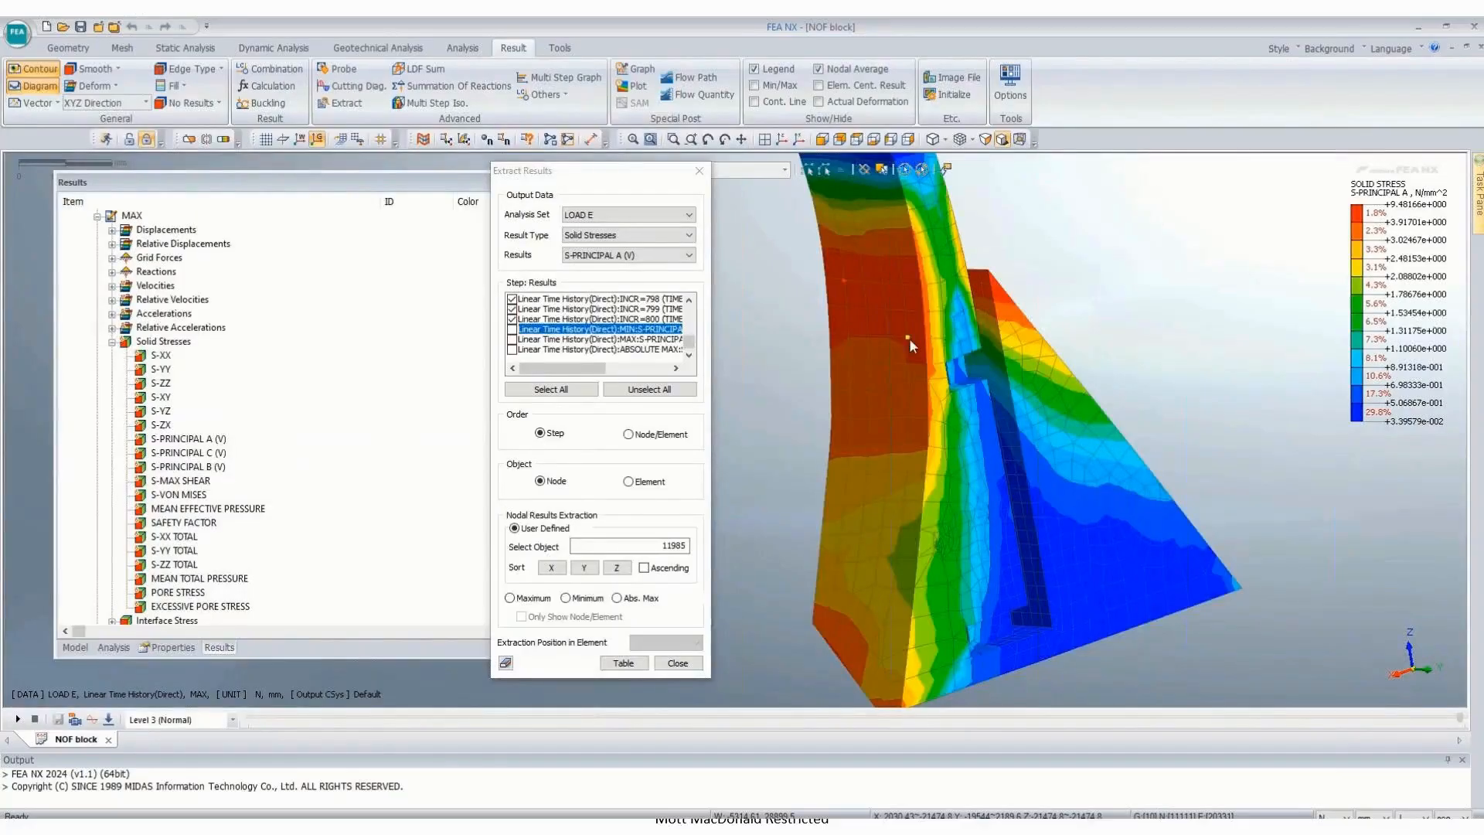
Step: Switch to FEA NX, close the Extract Results dialog and inspect the block's S-PRINCIPAL A contours in side and perspective views
left_click(883, 475)
left_click(677, 663)
middle_click_drag(779, 539, 894, 282)
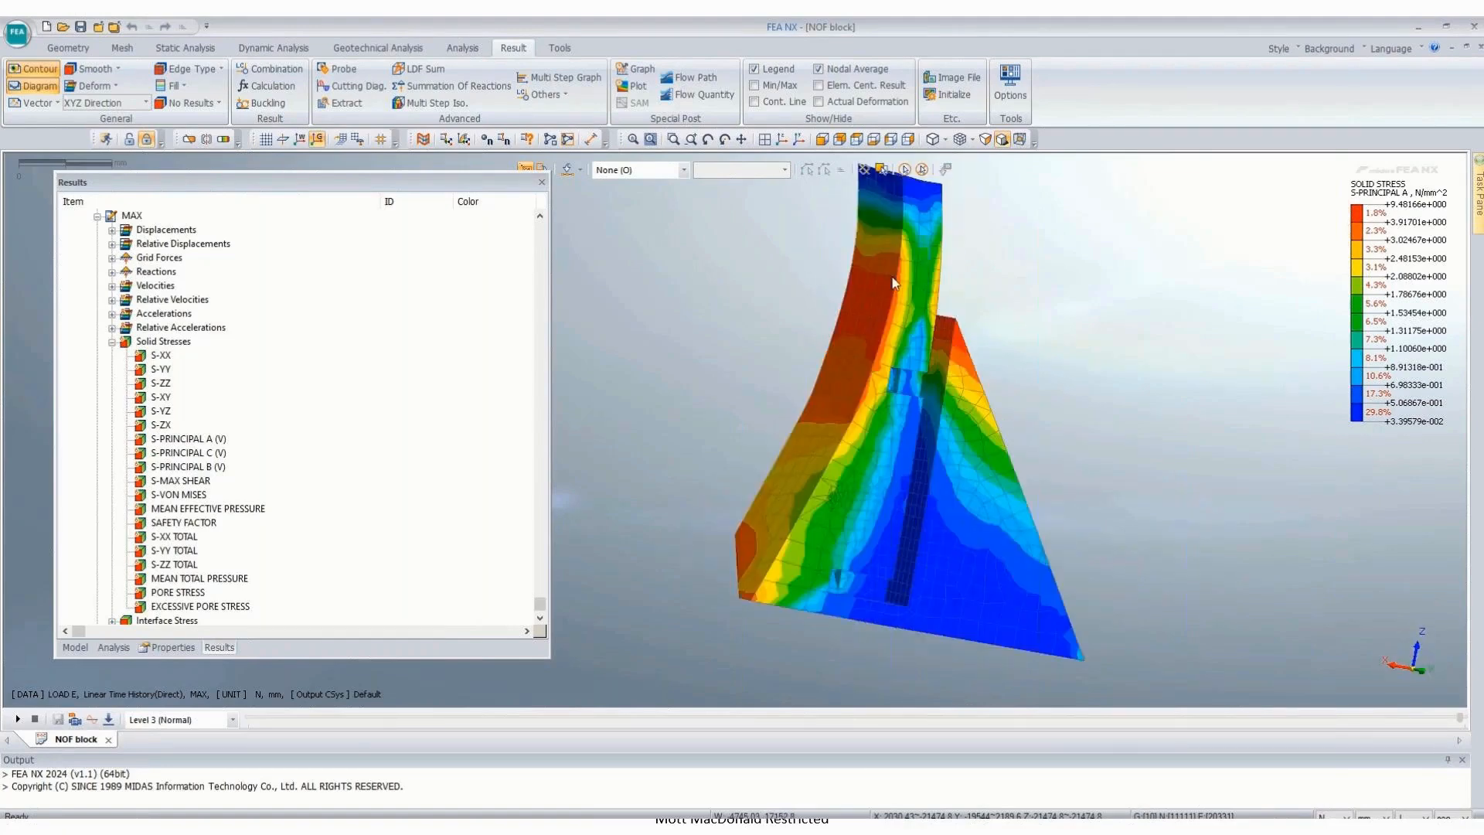
scroll(894, 282, "up", 3)
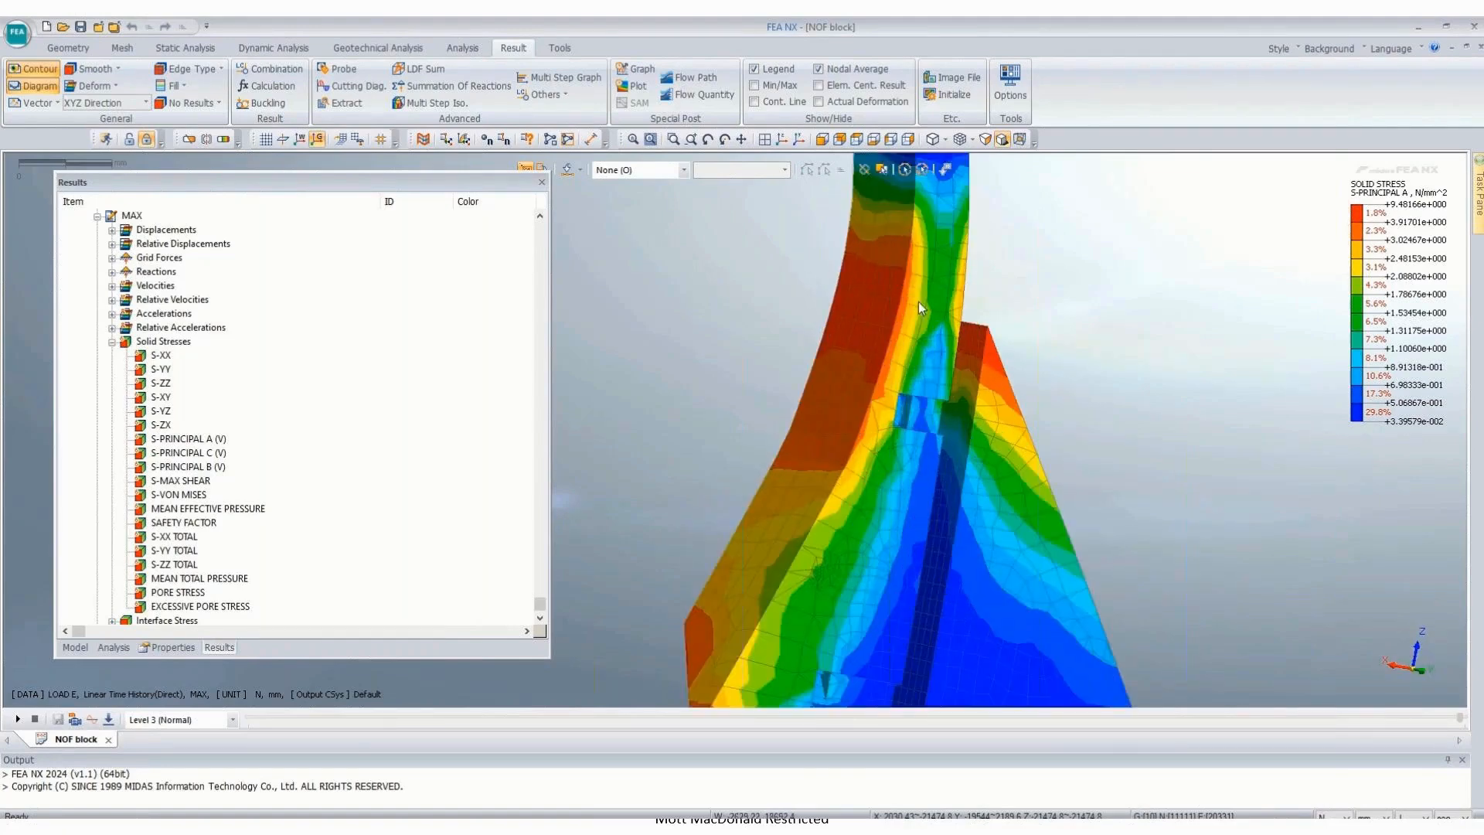
left_click(856, 139)
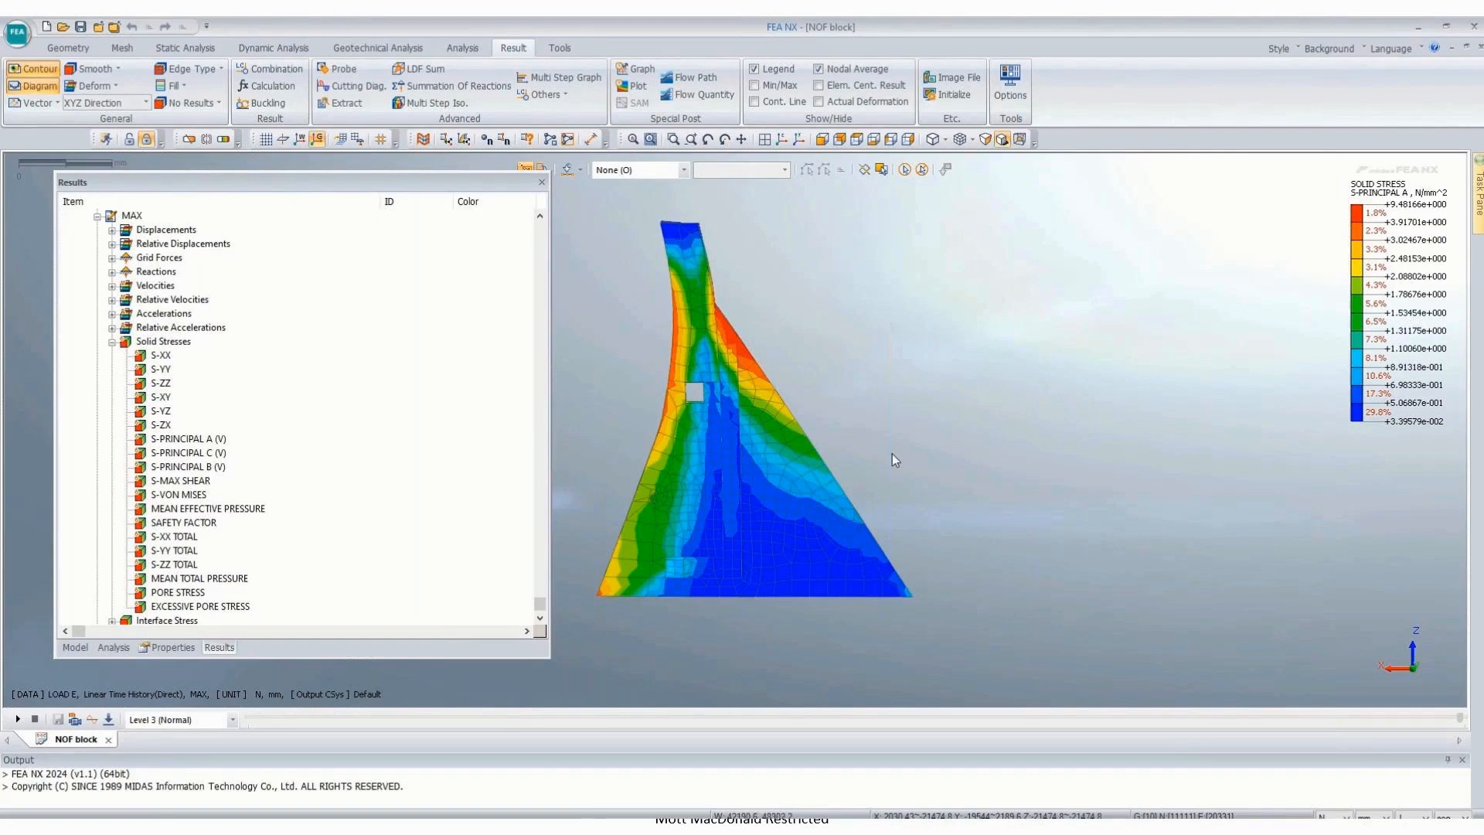
middle_click_drag(891, 453, 902, 403)
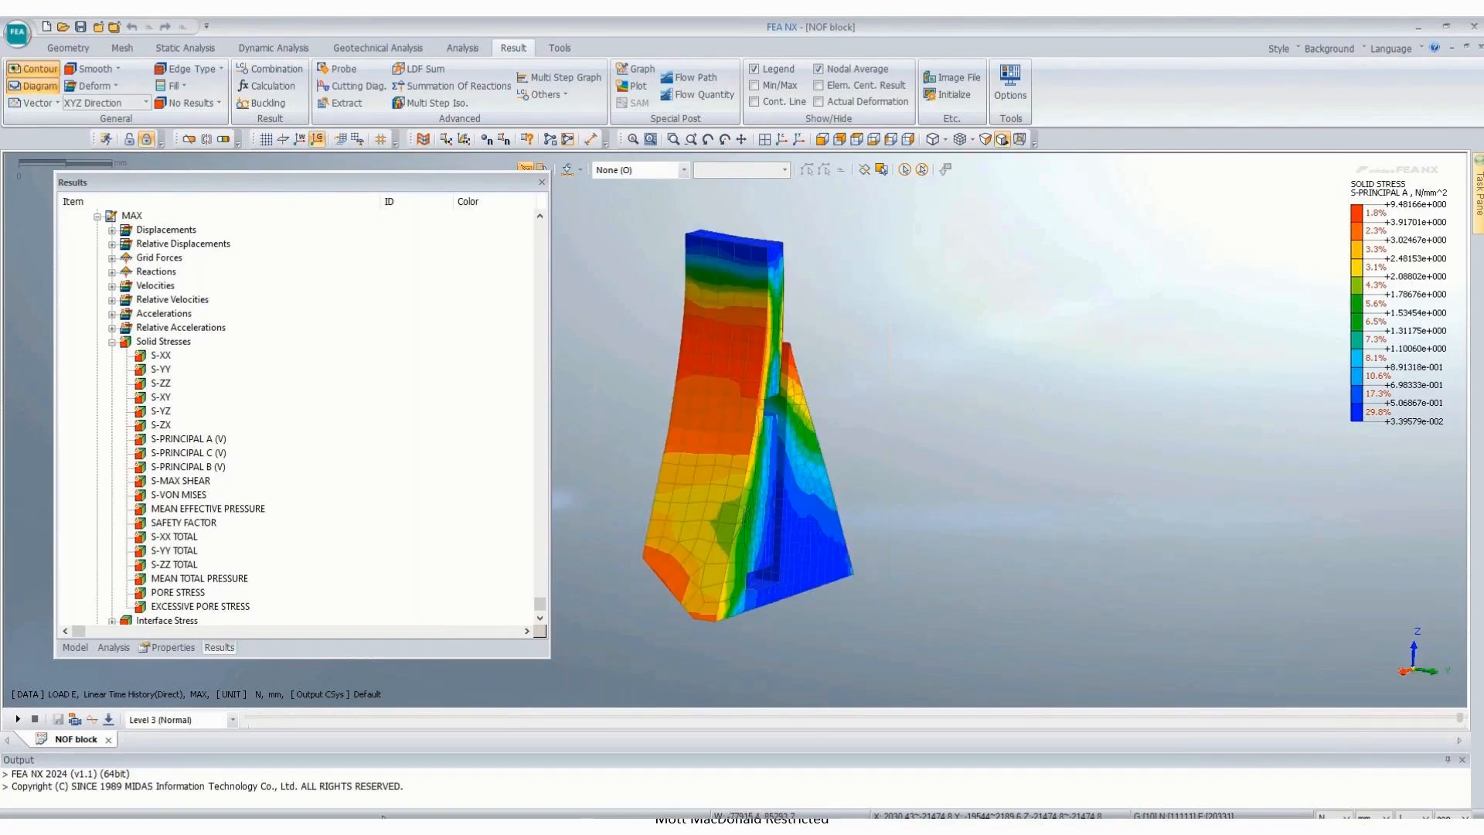
Step: Switch to Excel and inspect the formula in K1 of the LOAD E sheet
key("alt+Tab")
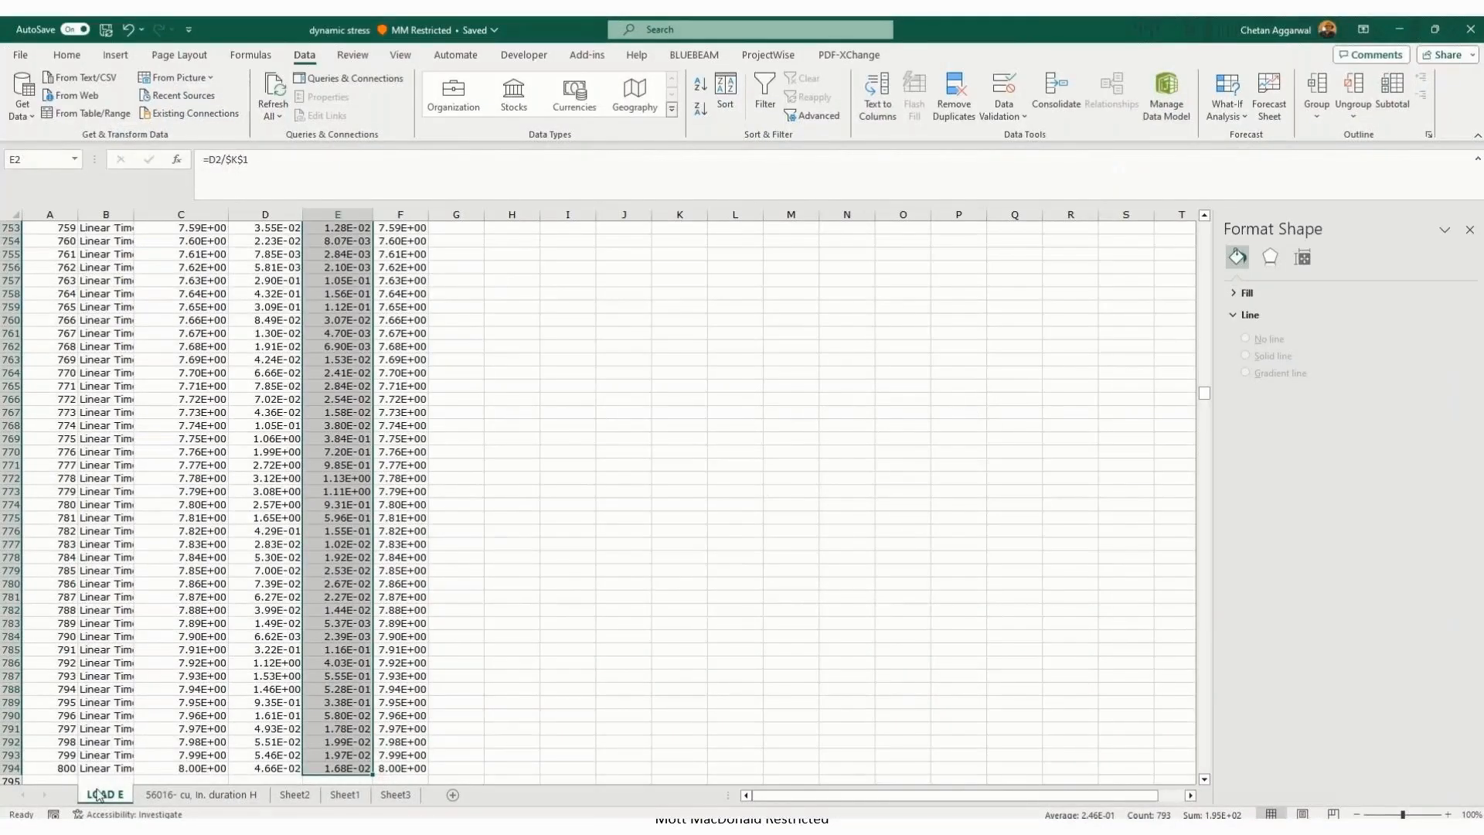
left_click(355, 316)
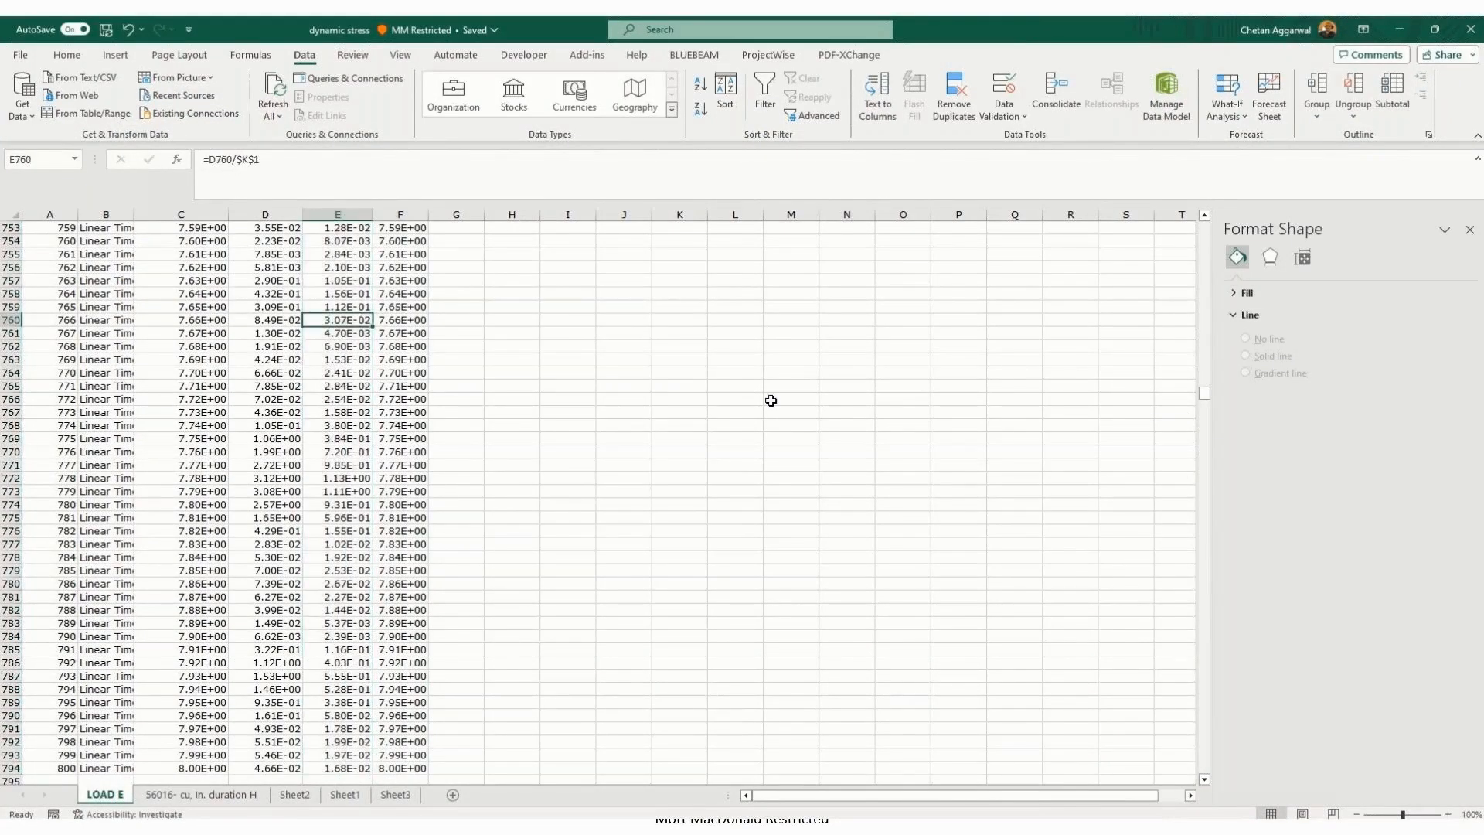
key("ctrl+Up")
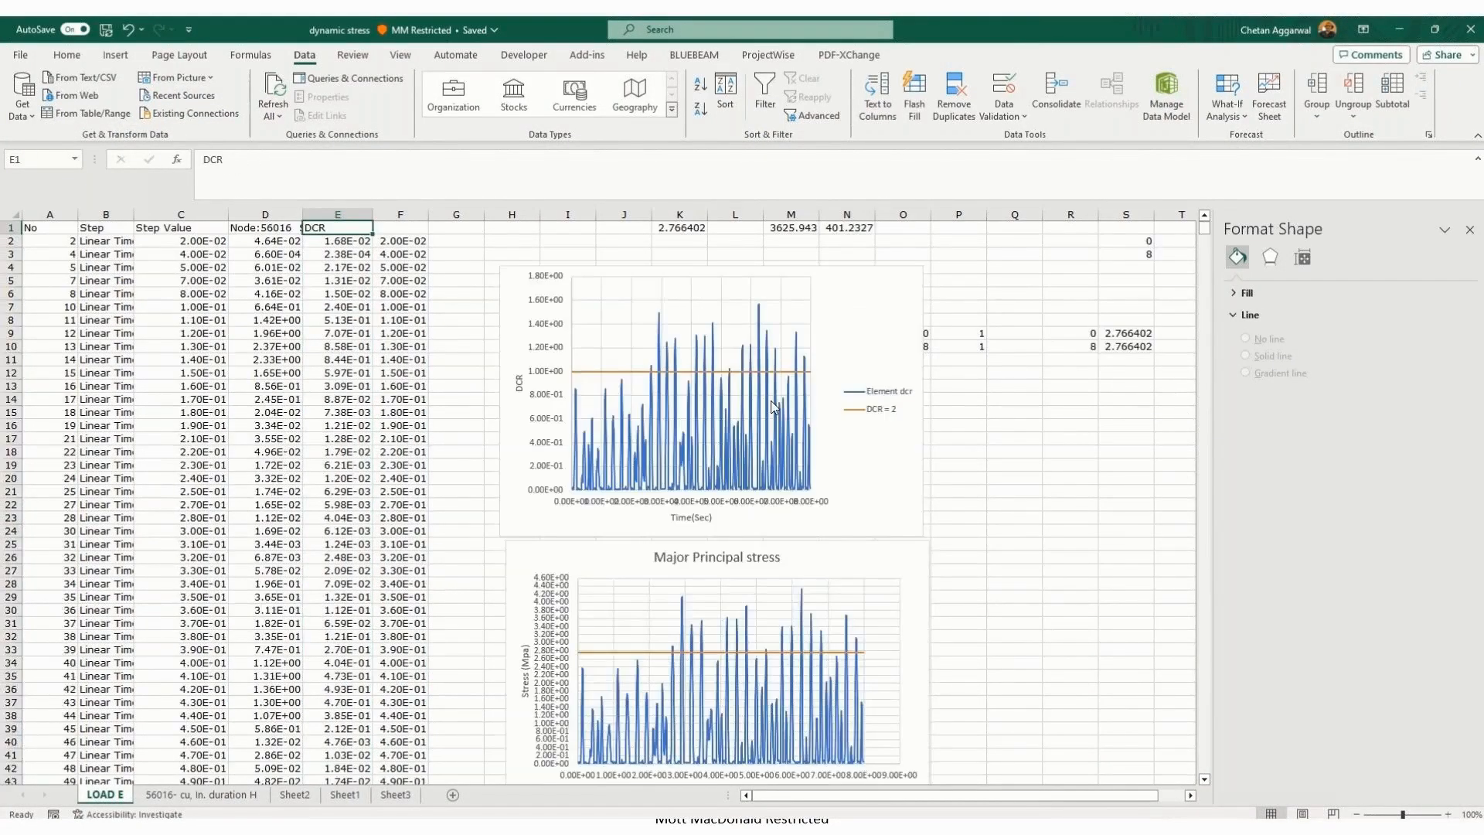
key("Right")
key("Right")
key("Right")
key("Right")
mouse_move(773, 407)
key("Right")
key("Right")
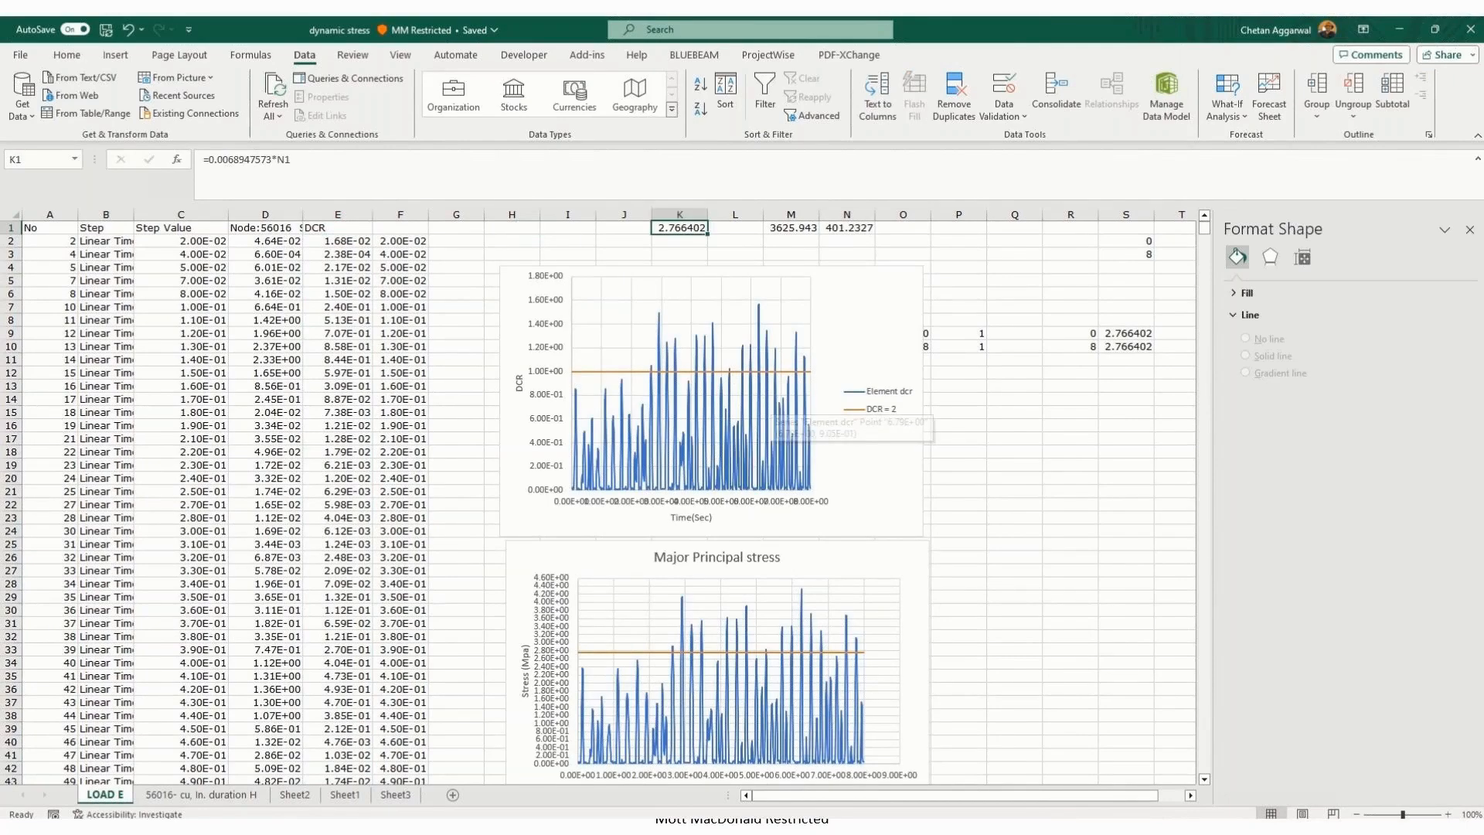
Step: Switch back to FEA NX and show all mesh sets in the stress contour plot
key("alt+Tab")
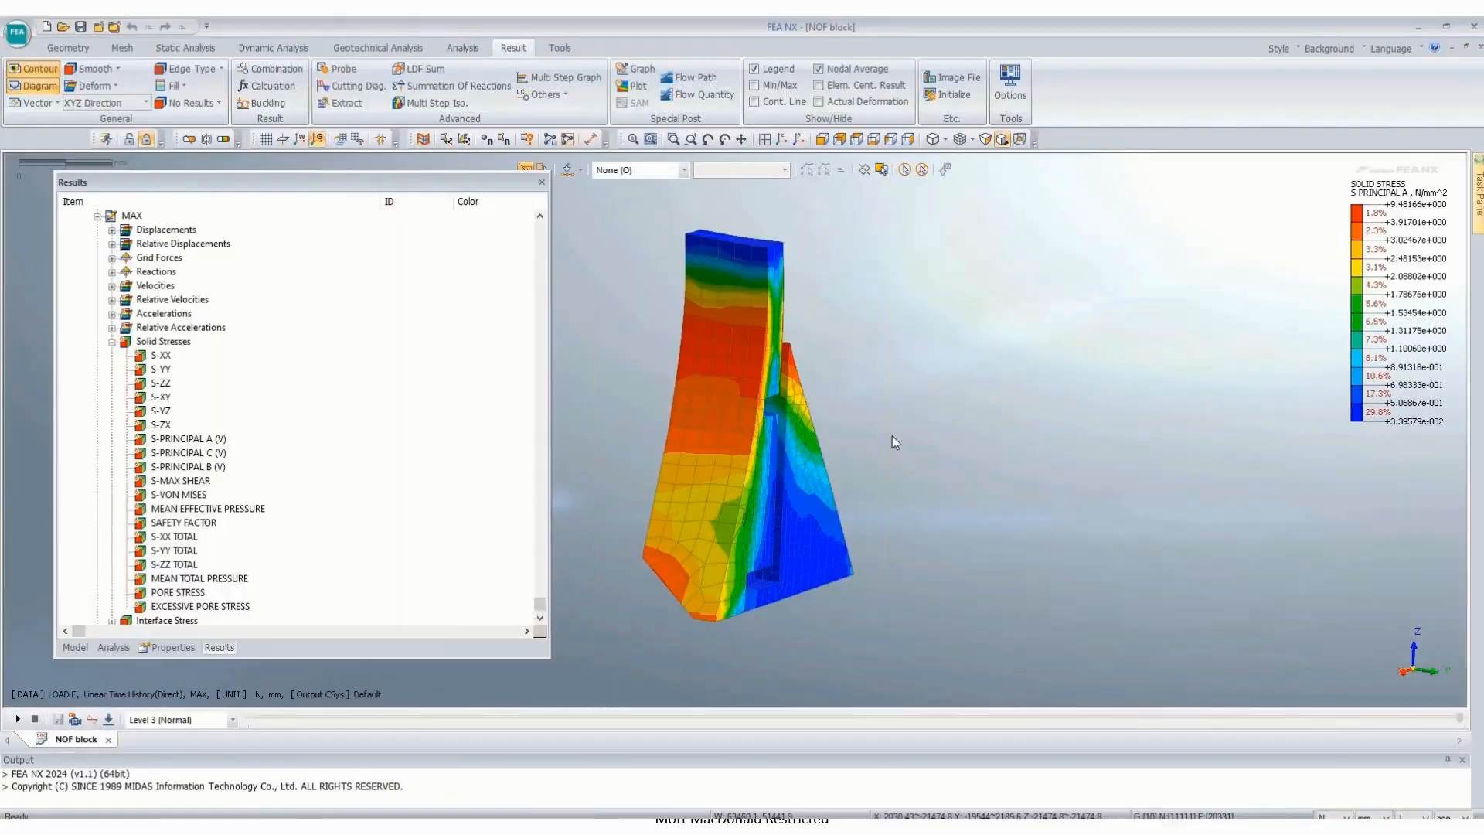
middle_click_drag(886, 519, 609, 508)
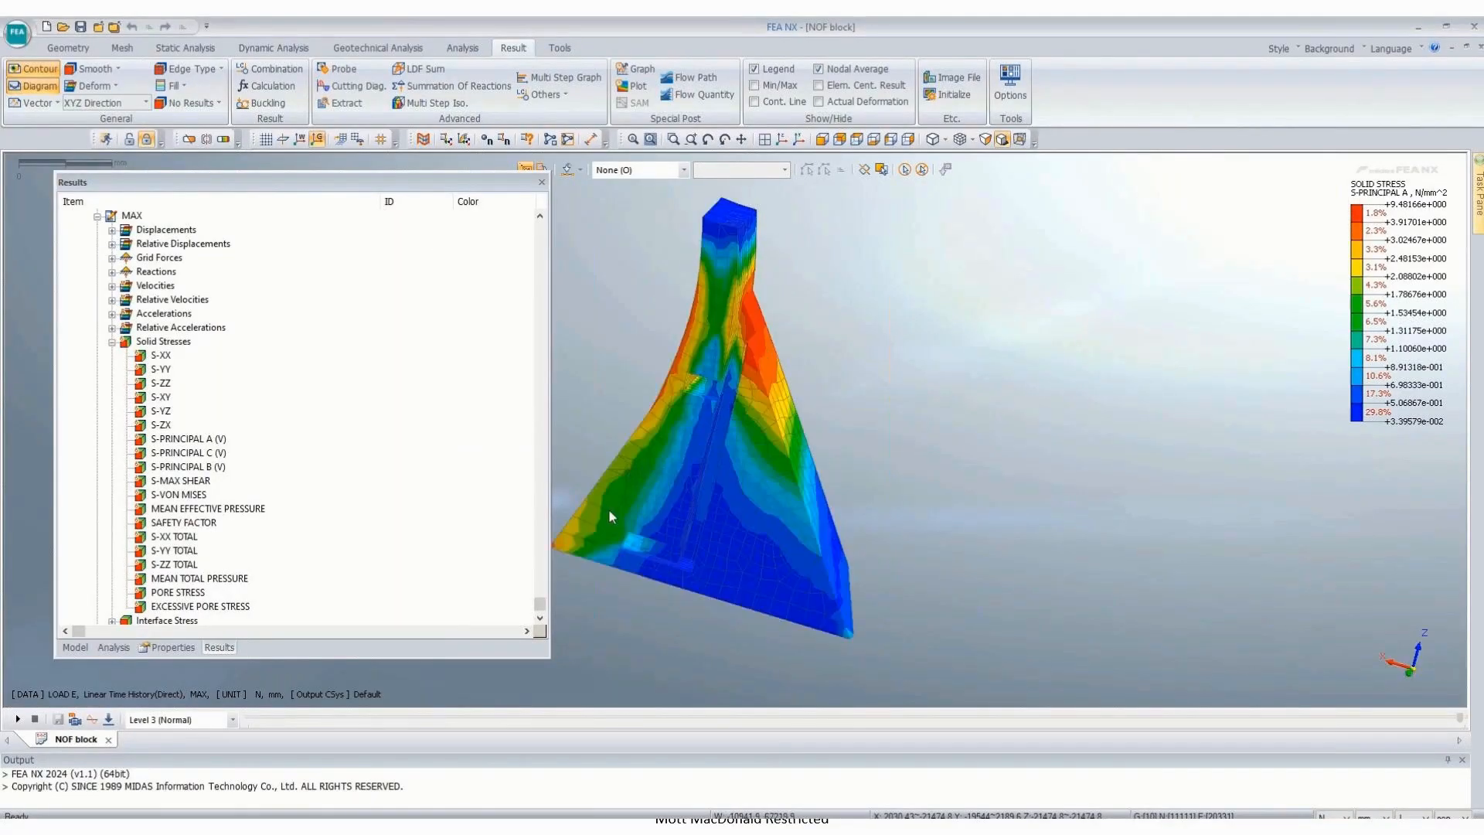
middle_click_drag(740, 610, 835, 615)
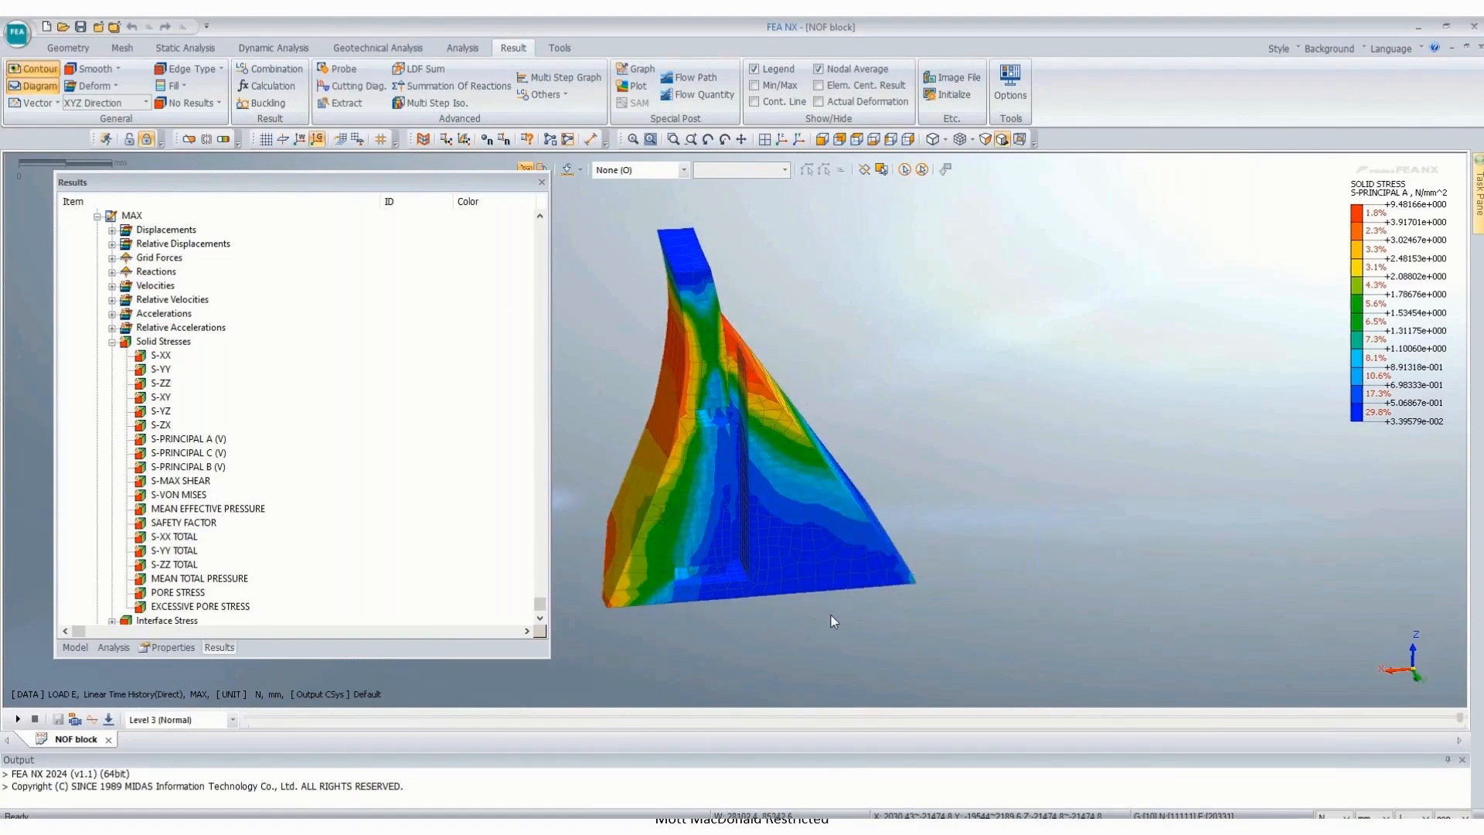
left_click(75, 647)
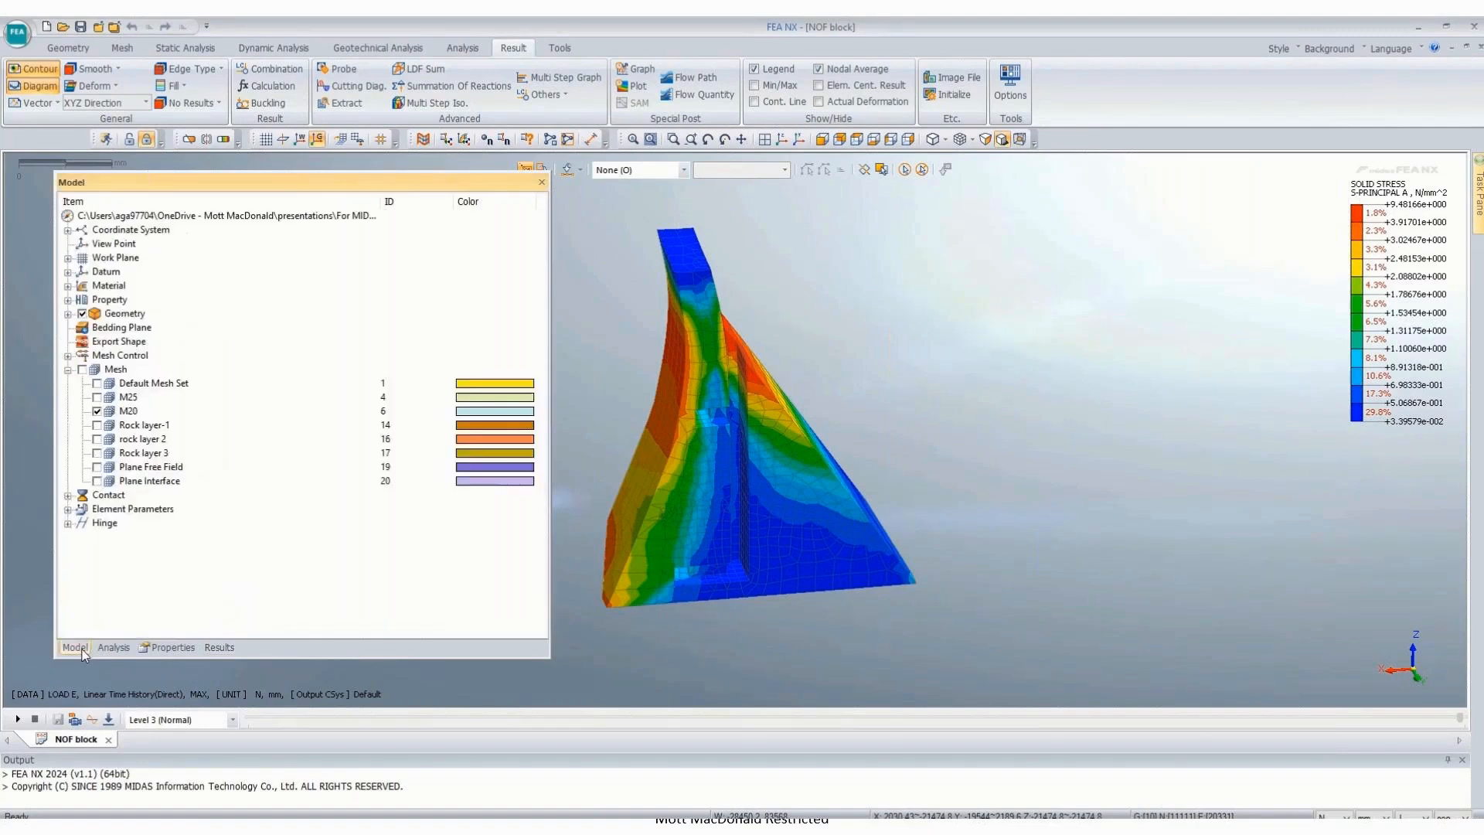
left_click(82, 369)
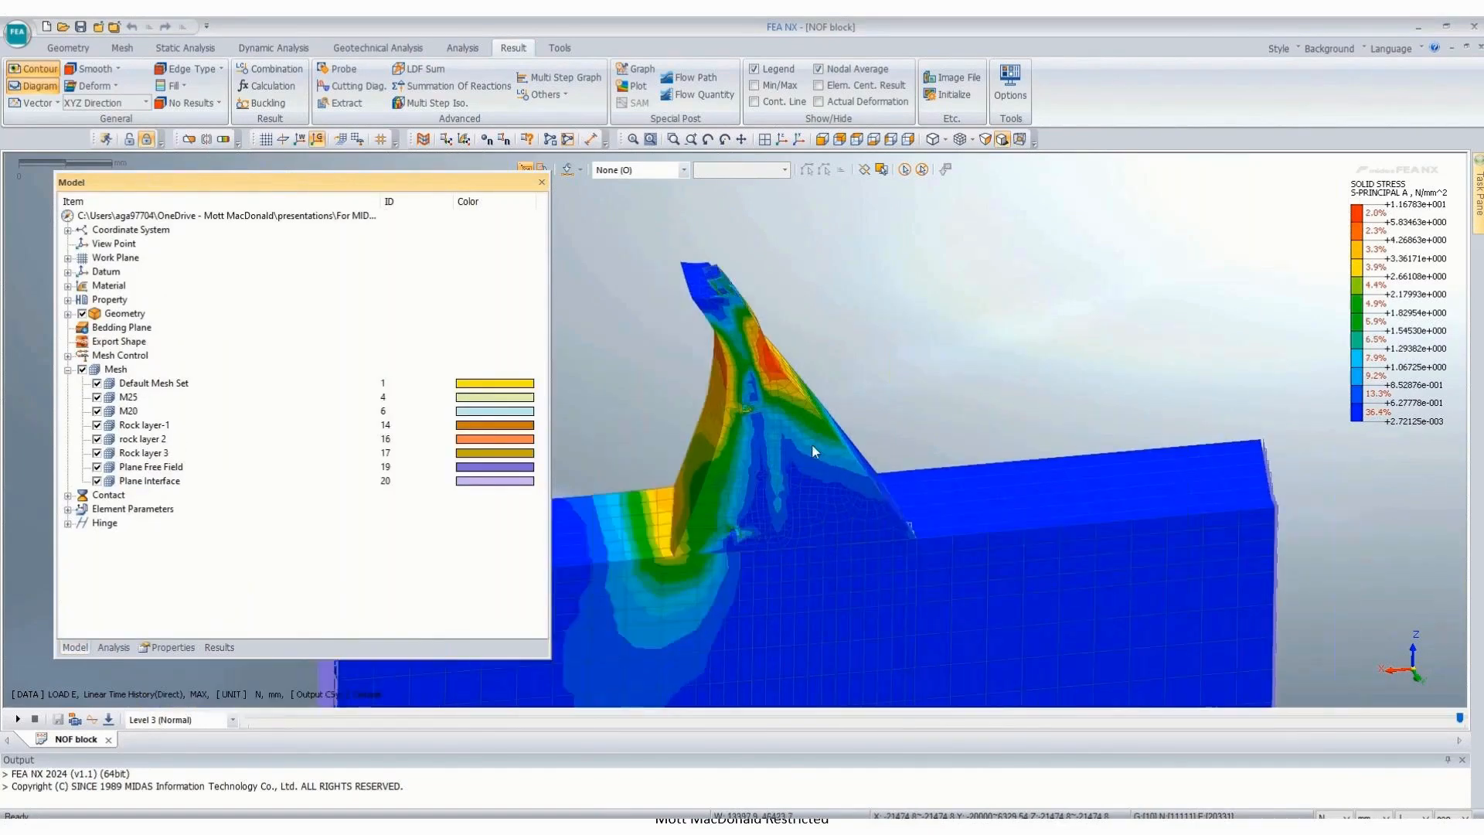
Step: Examine the S-PRINCIPAL A contours on the dam block and its foundation from several angles
middle_click_drag(811, 443, 894, 280)
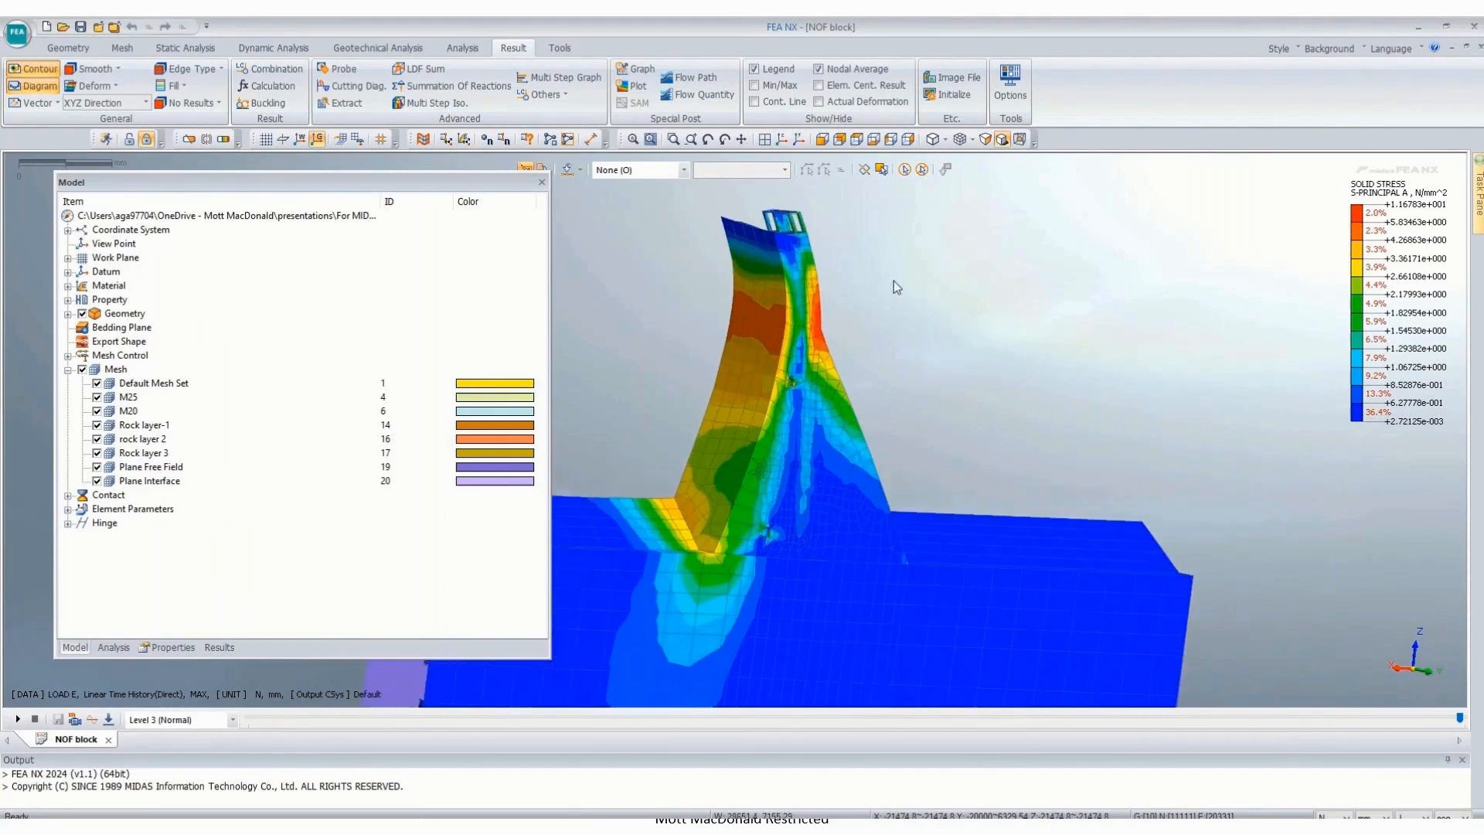
scroll(893, 281, "up", 2)
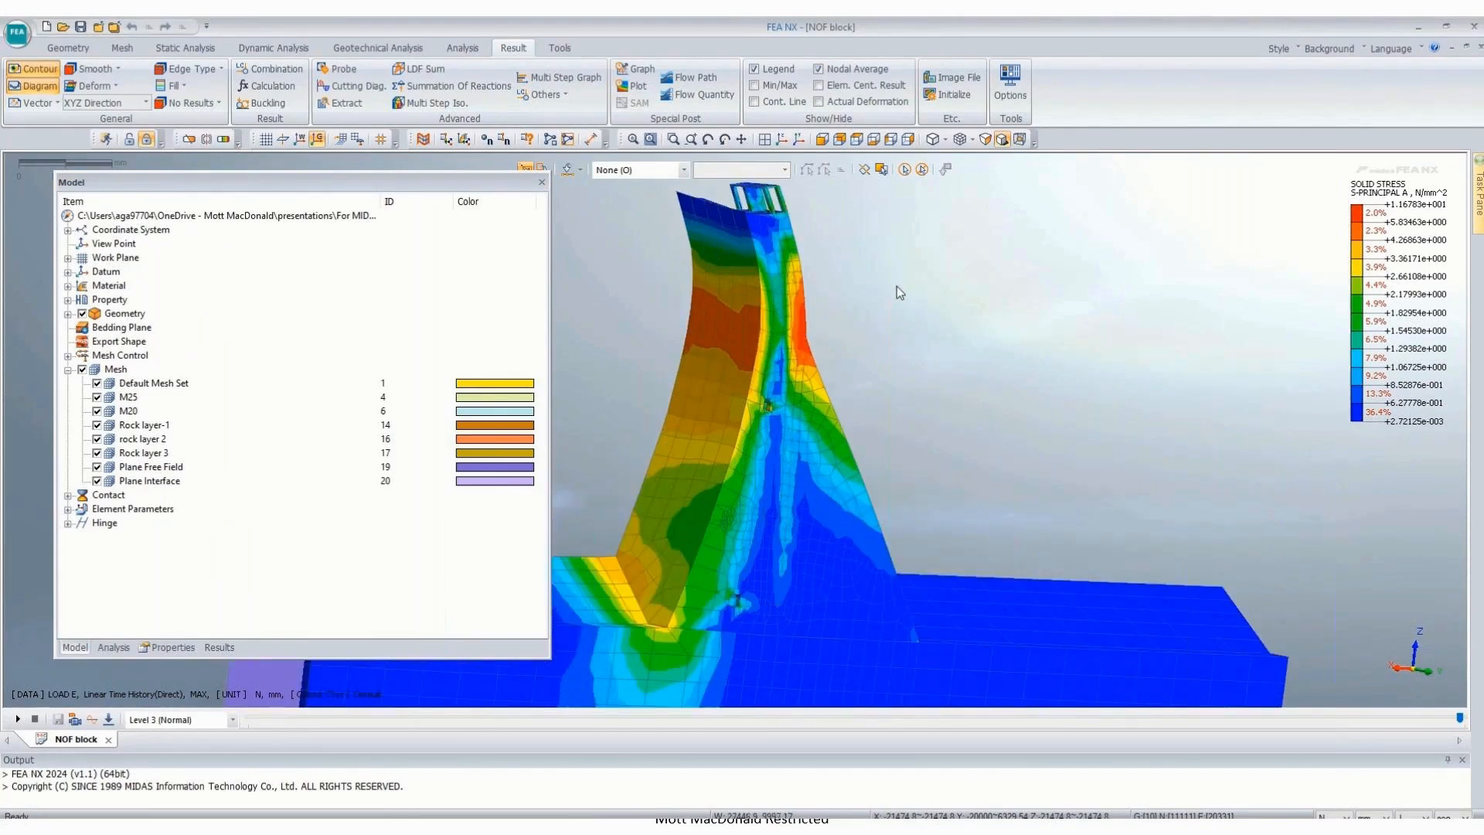
scroll(896, 285, "down", 2)
scroll(981, 290, "down", 1)
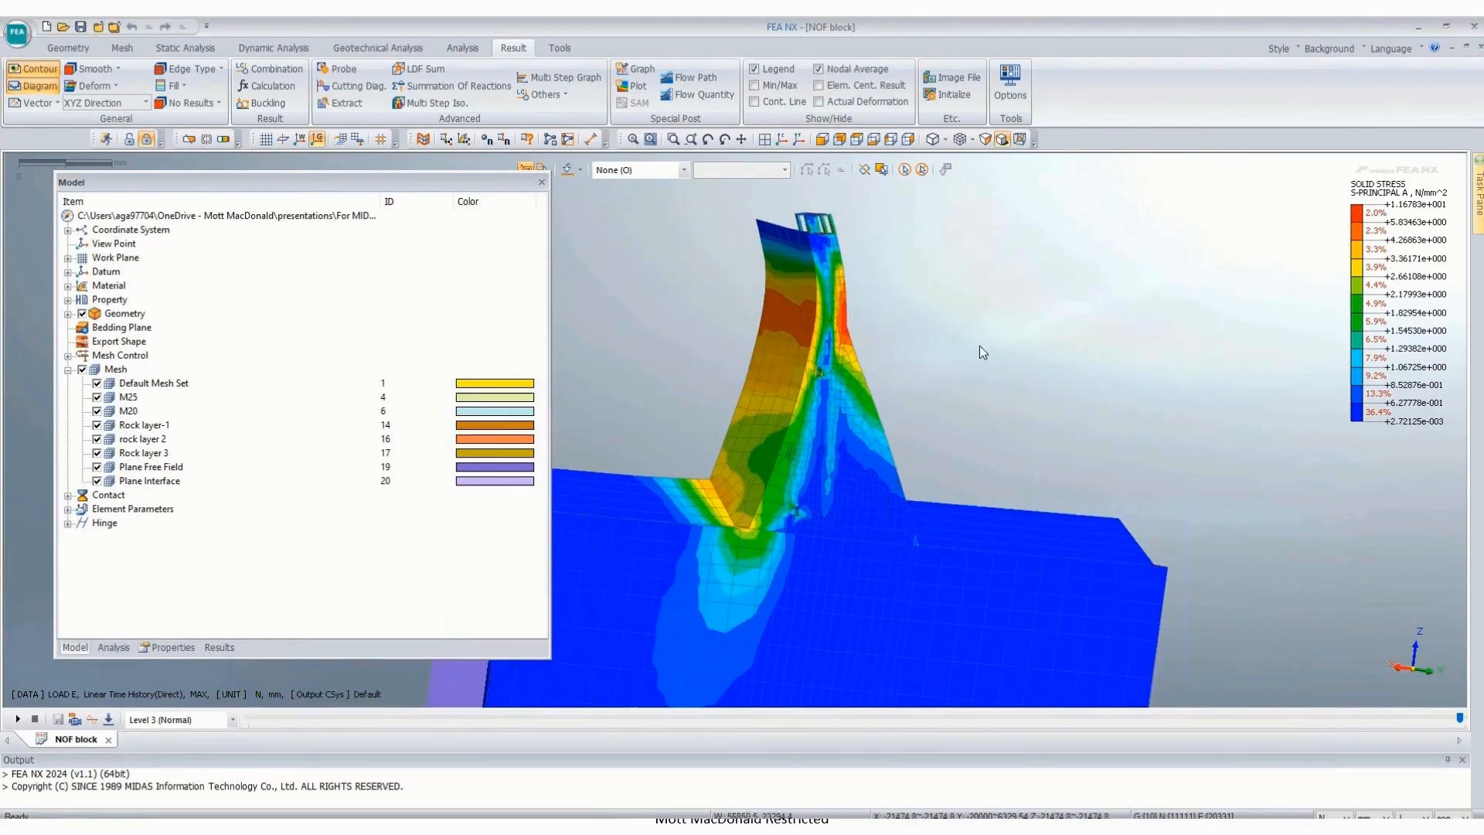
middle_click_drag(979, 346, 859, 323)
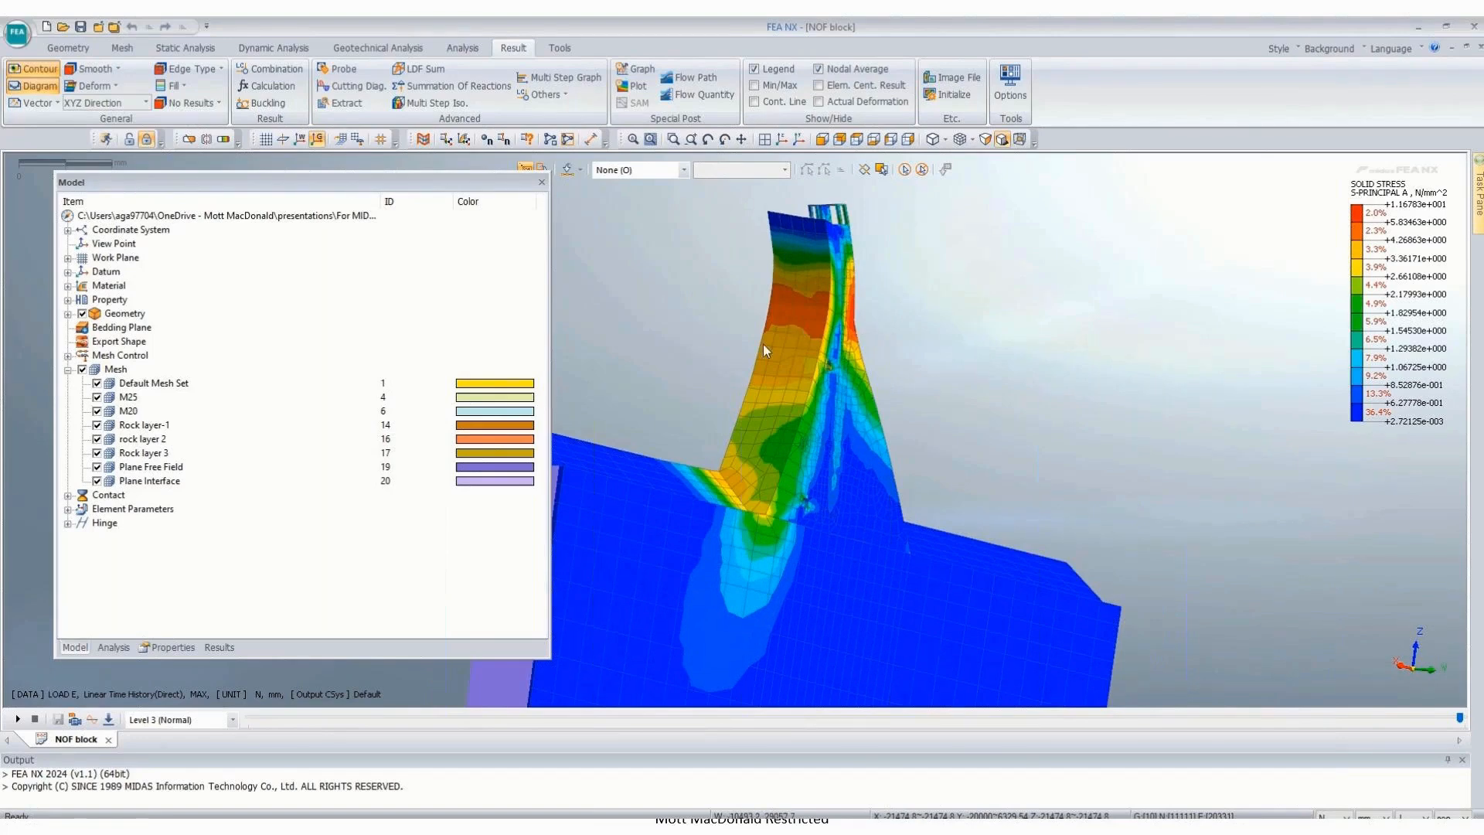
middle_click_drag(1033, 366, 705, 265)
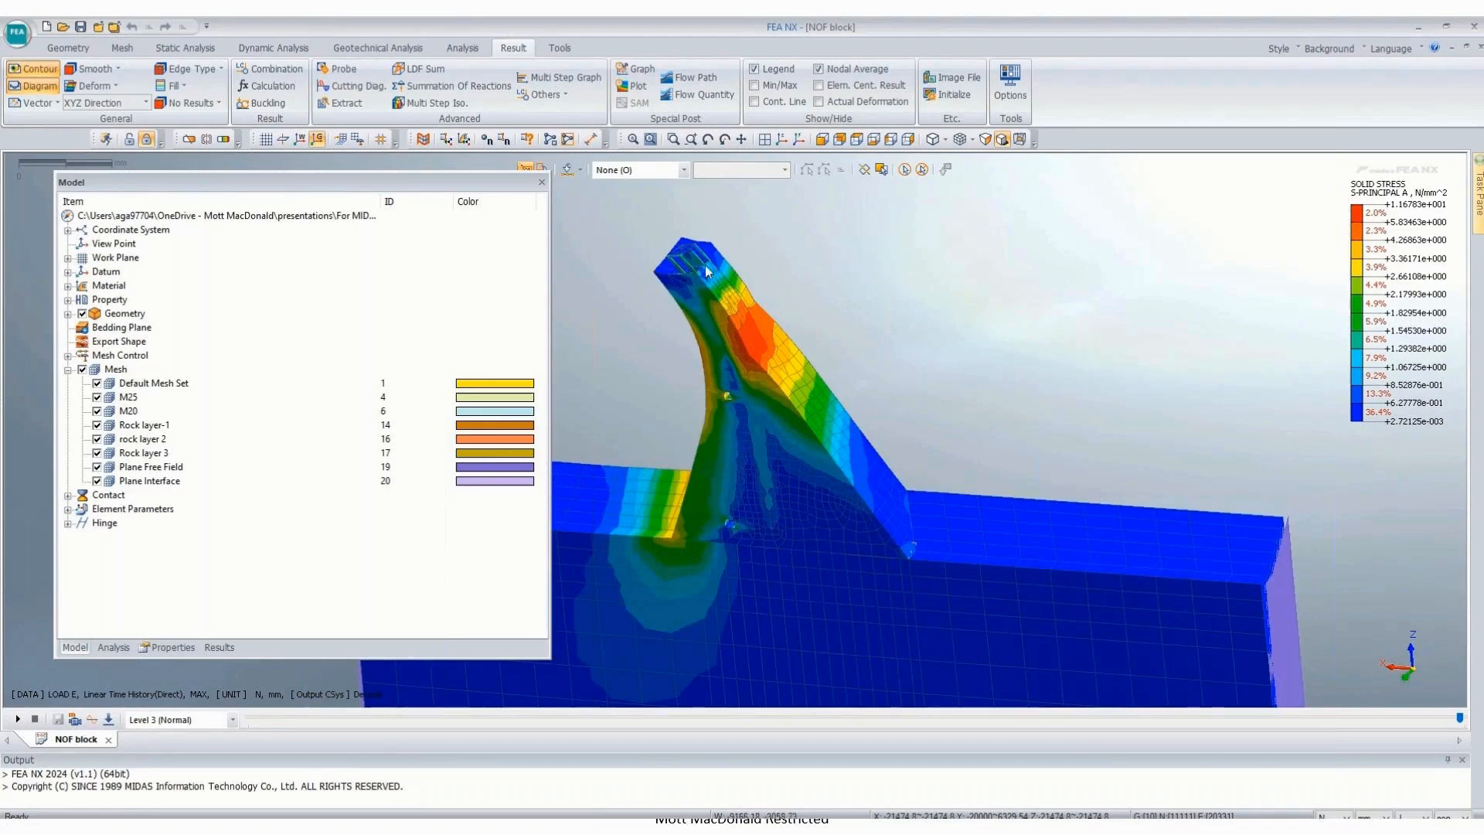
middle_click_drag(888, 337, 963, 331)
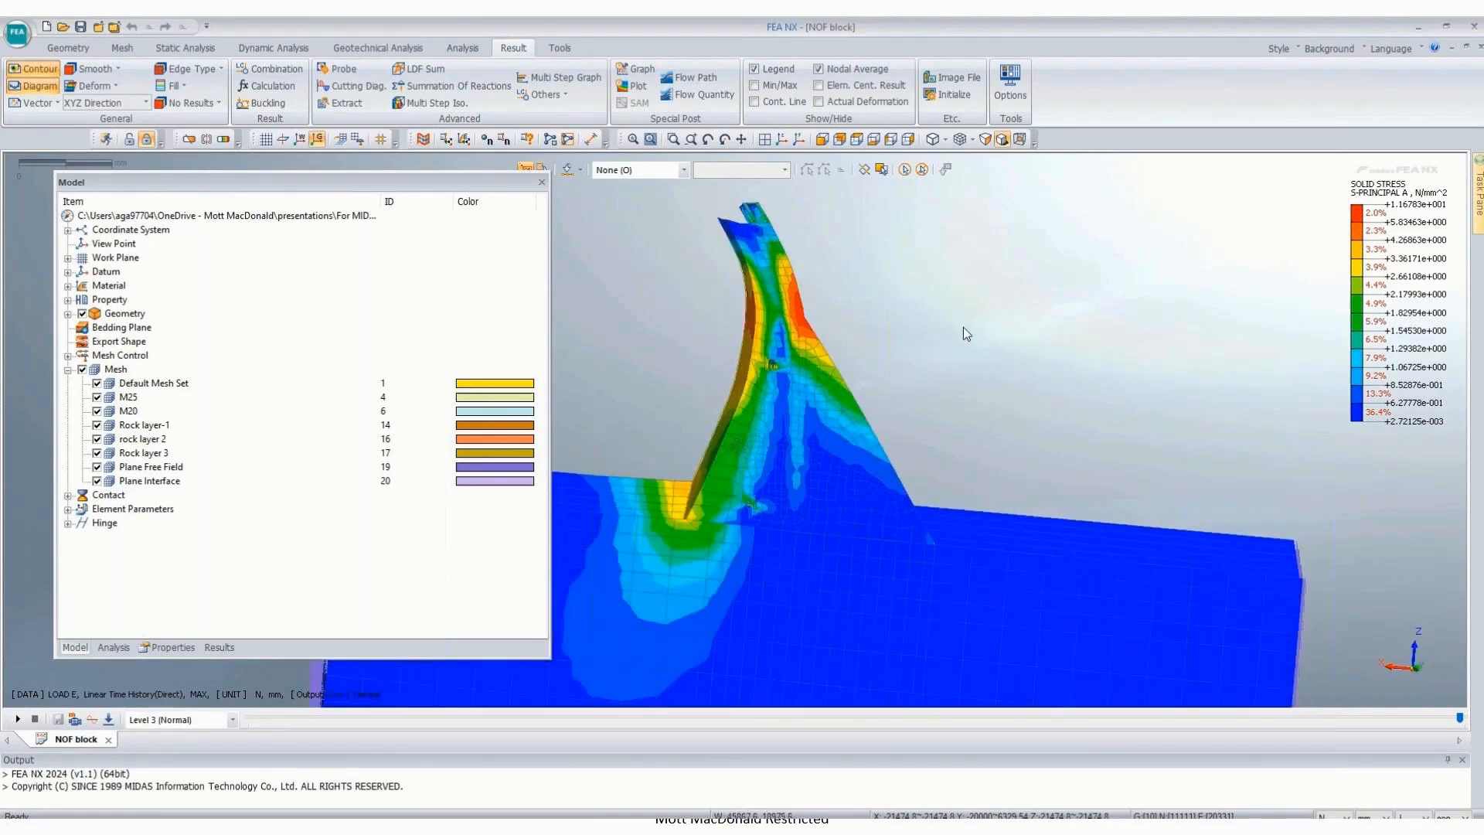
scroll(904, 380, "up", 3)
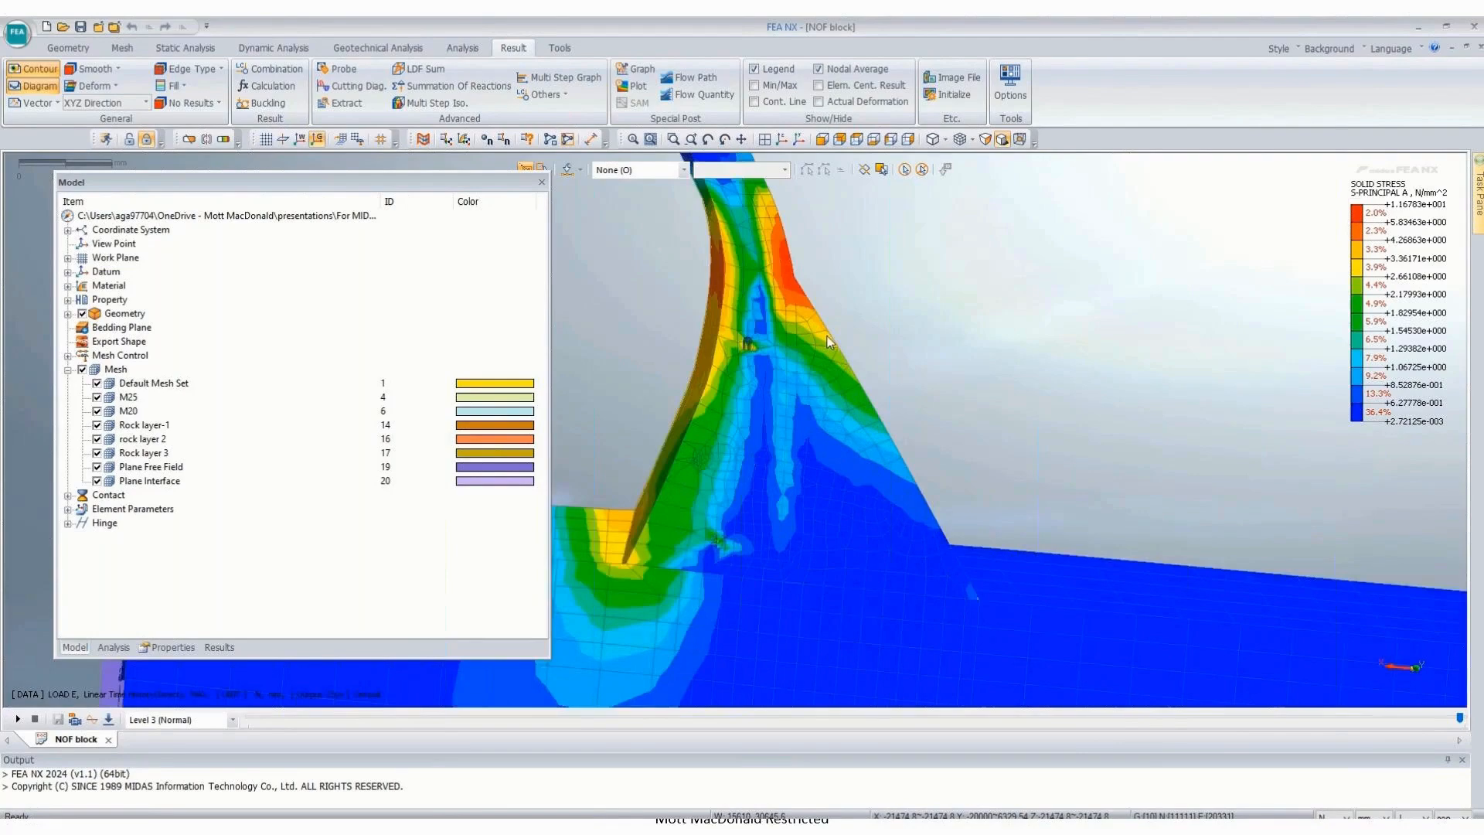
middle_click_drag(827, 342, 845, 377)
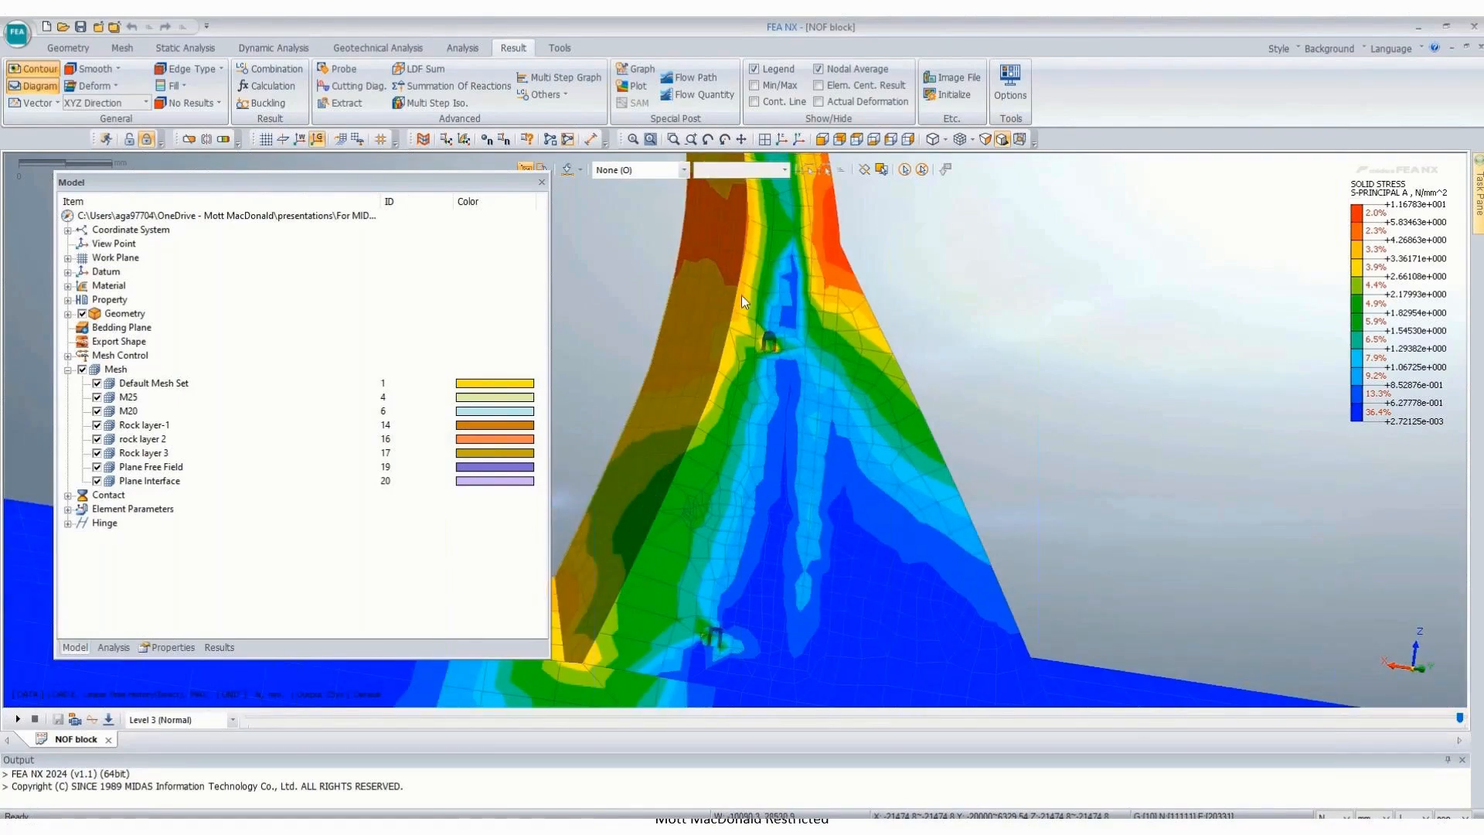
middle_click_drag(740, 295, 709, 311)
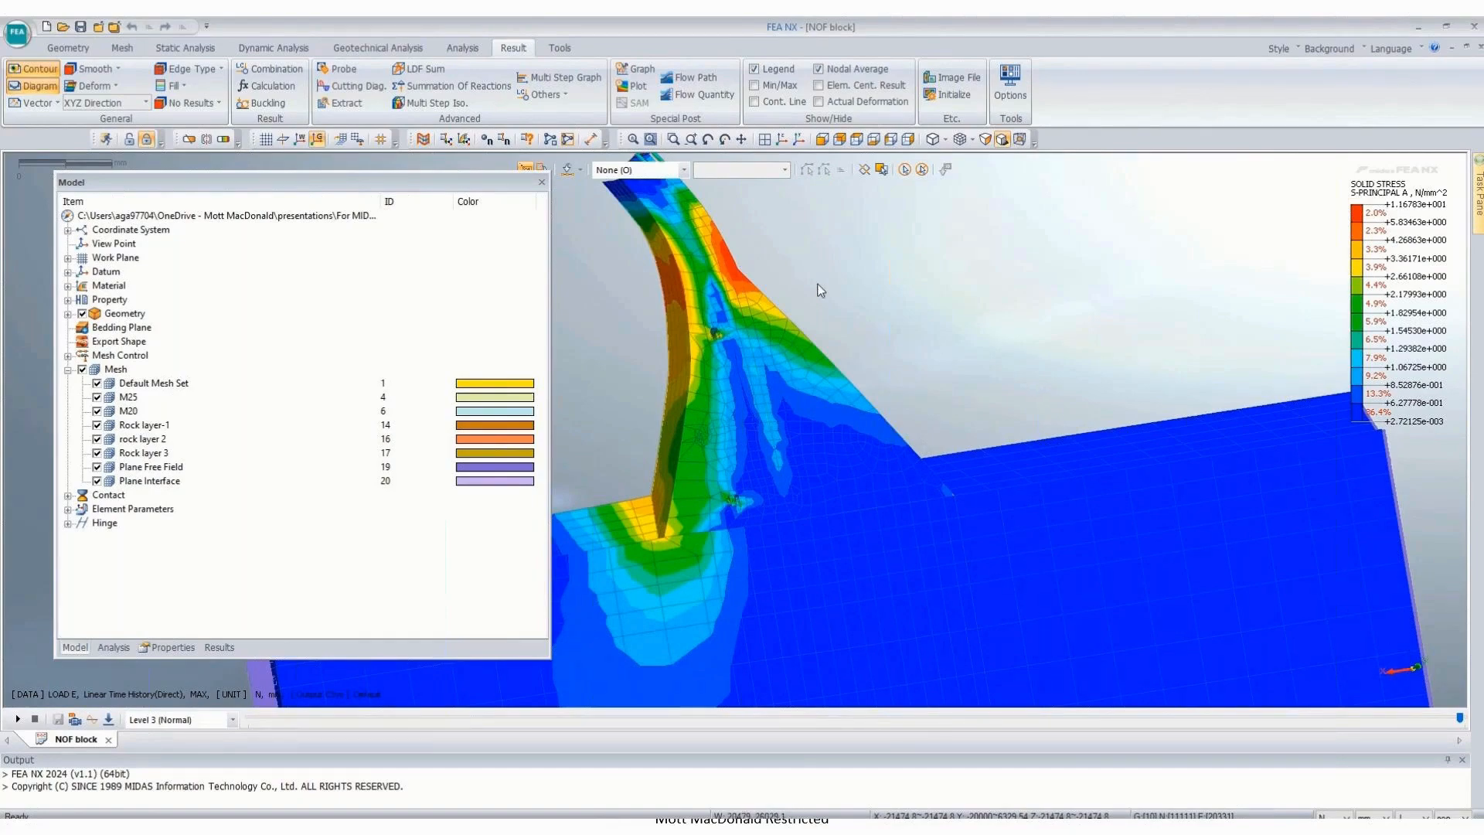
Step: Show the S-PRINCIPAL A contours on the undeformed shape and inspect the dam block and foundation from several angles
middle_click_drag(821, 291, 764, 231)
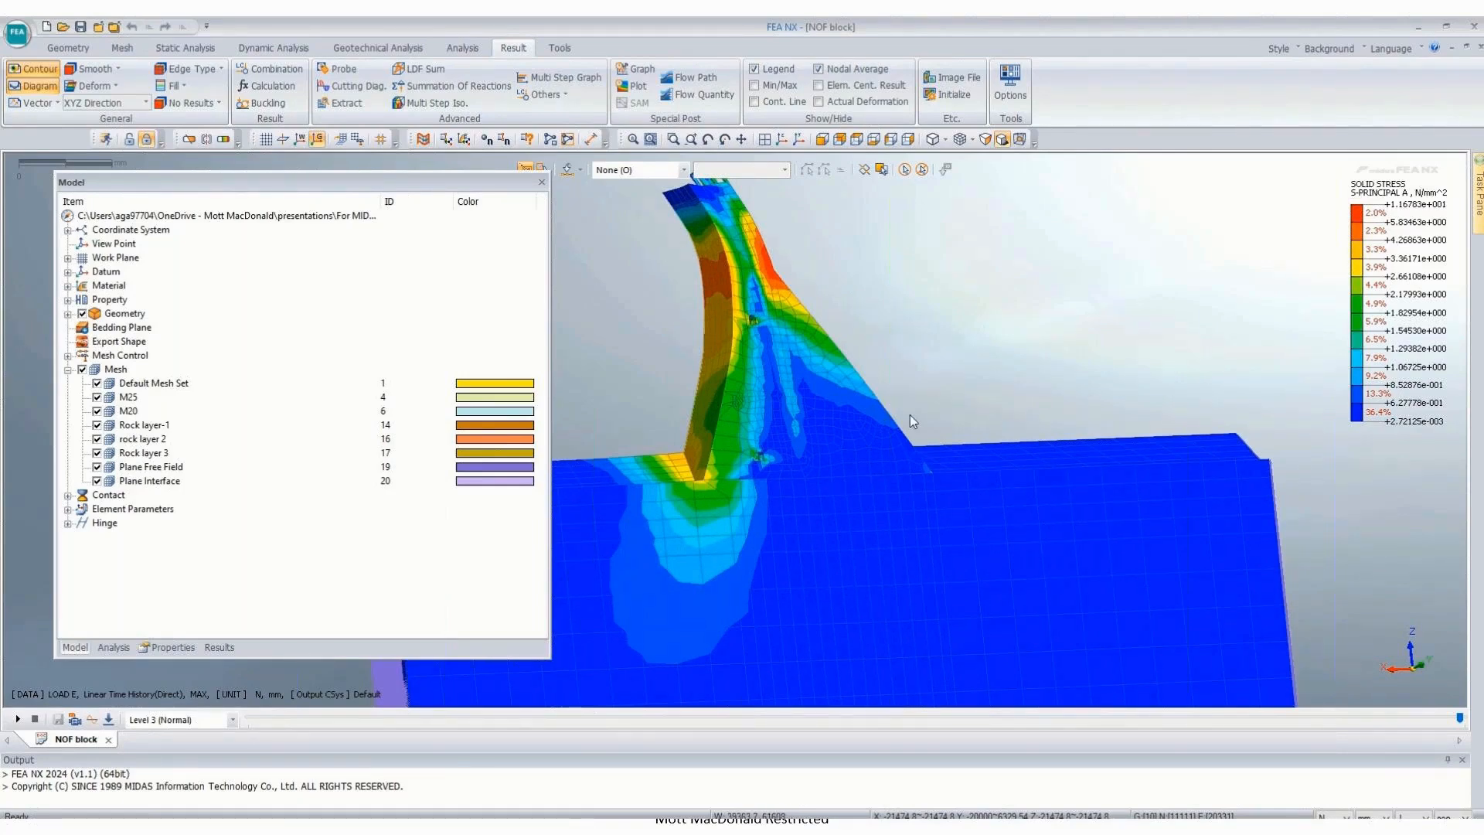
mouse_move(899, 418)
middle_mouse_down()
mouse_move(920, 441)
mouse_move(902, 433)
middle_mouse_up()
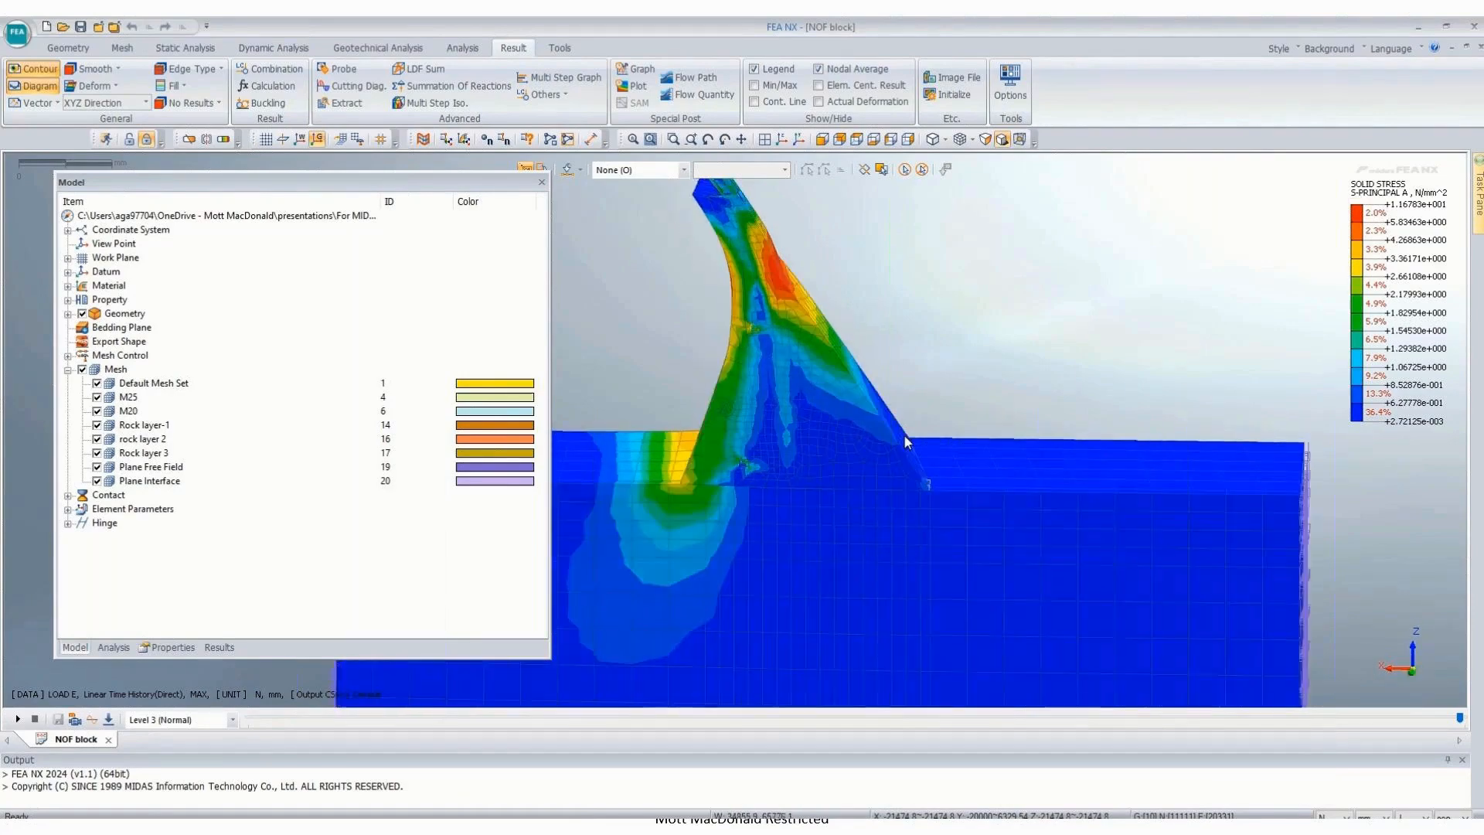
left_click(115, 86)
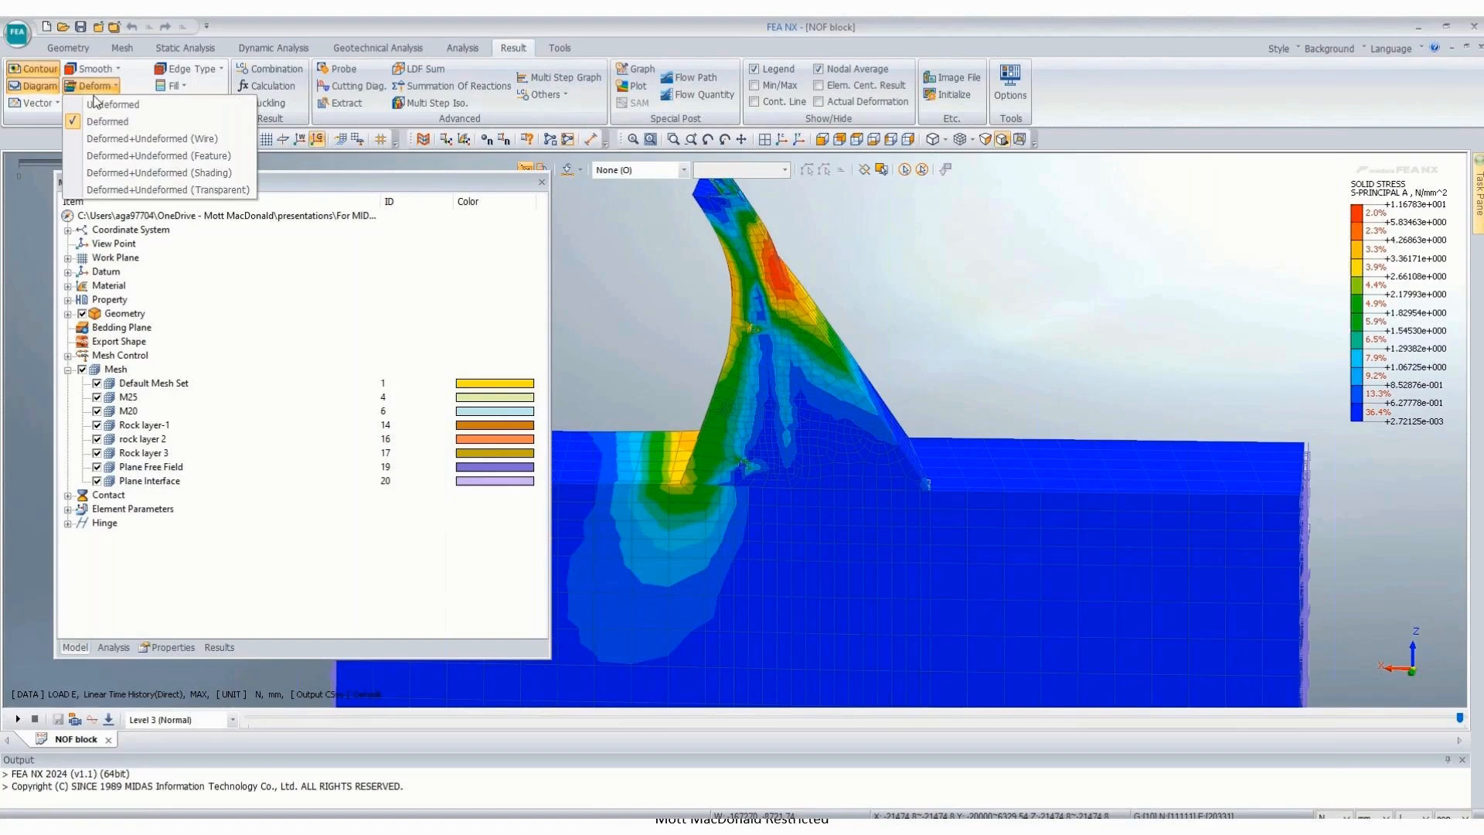
left_click(93, 104)
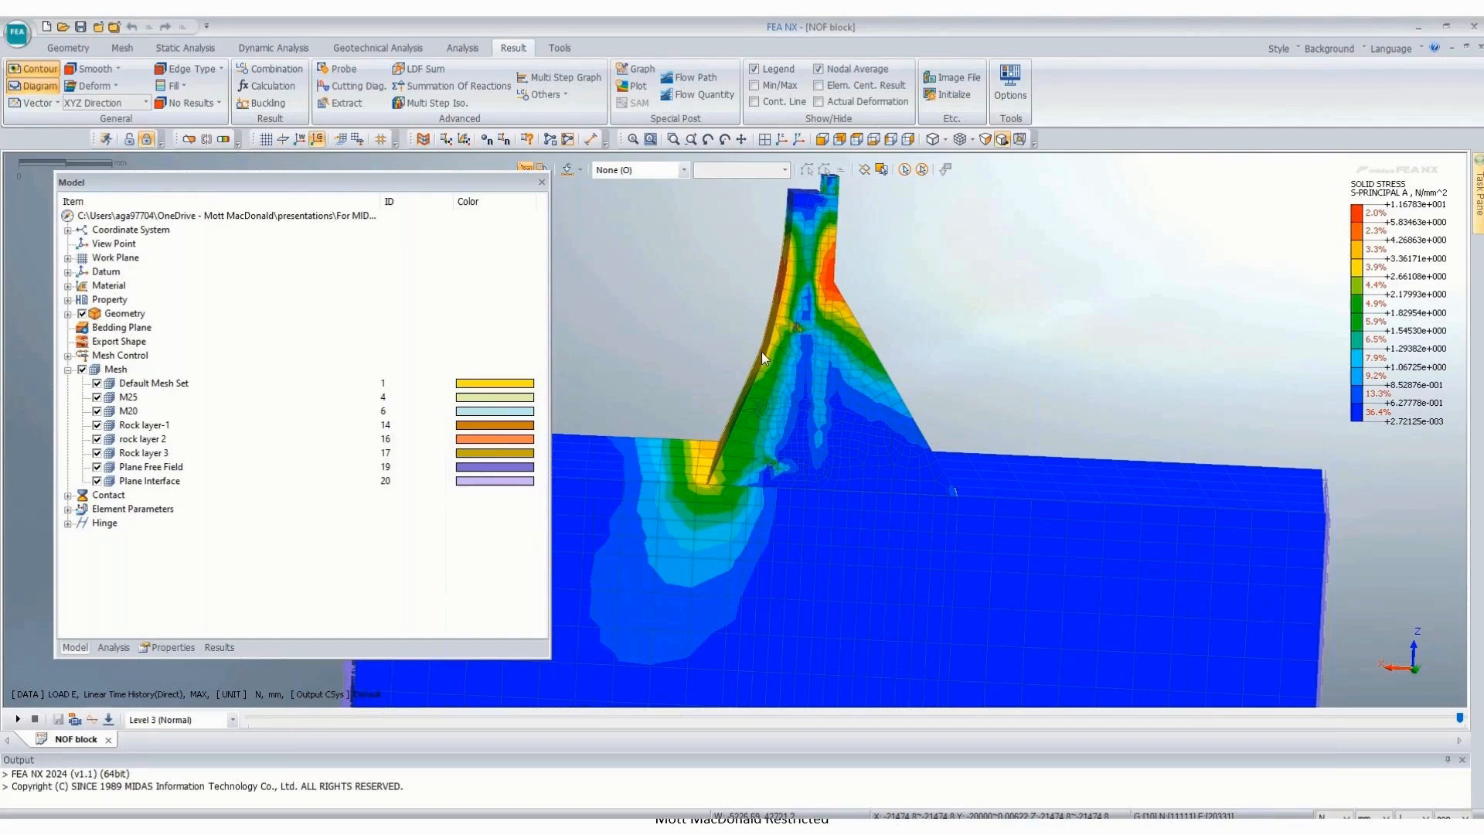
scroll(1012, 309, "down", 2)
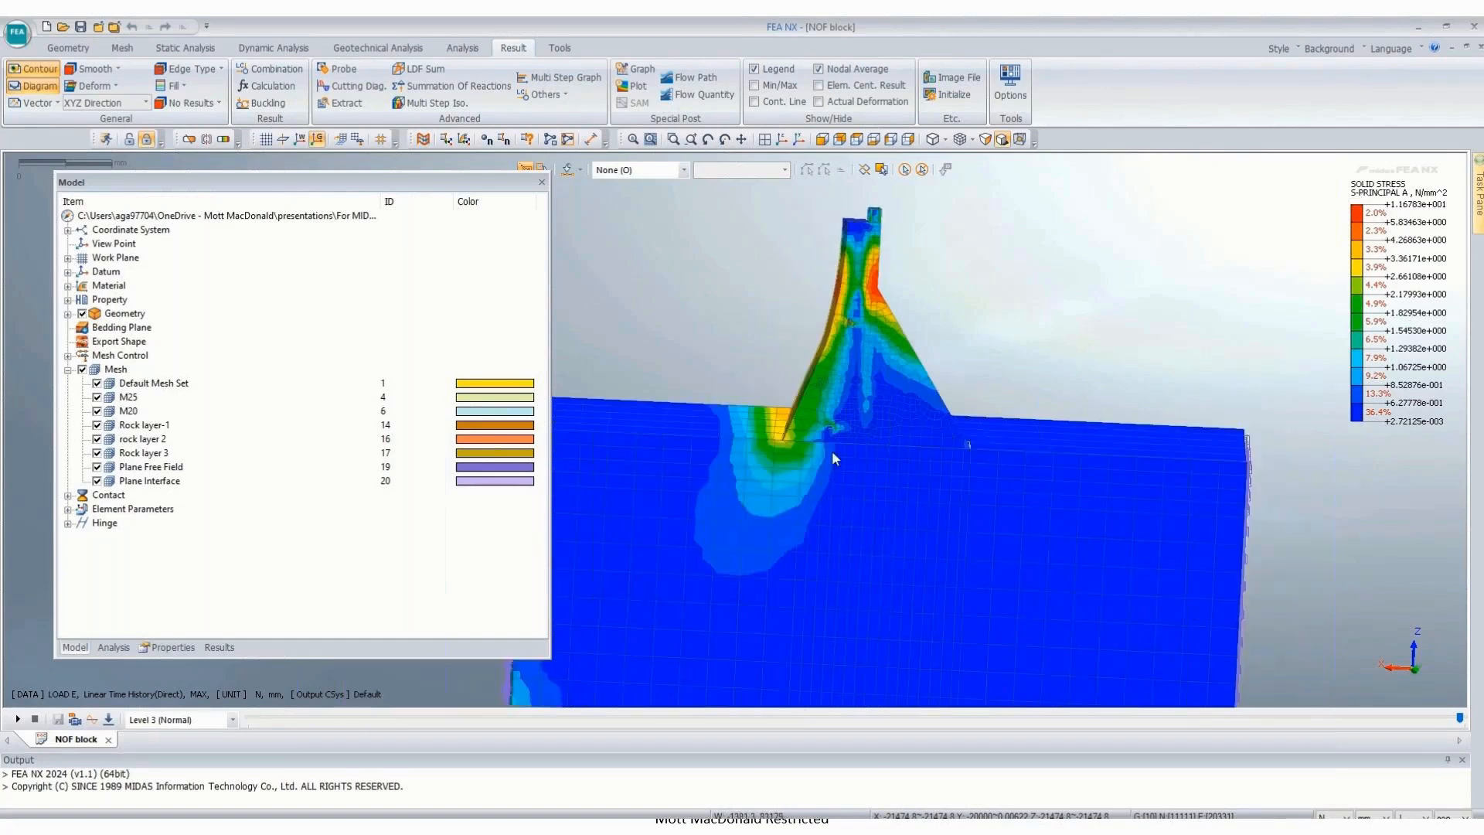
middle_click_drag(832, 451, 1052, 310)
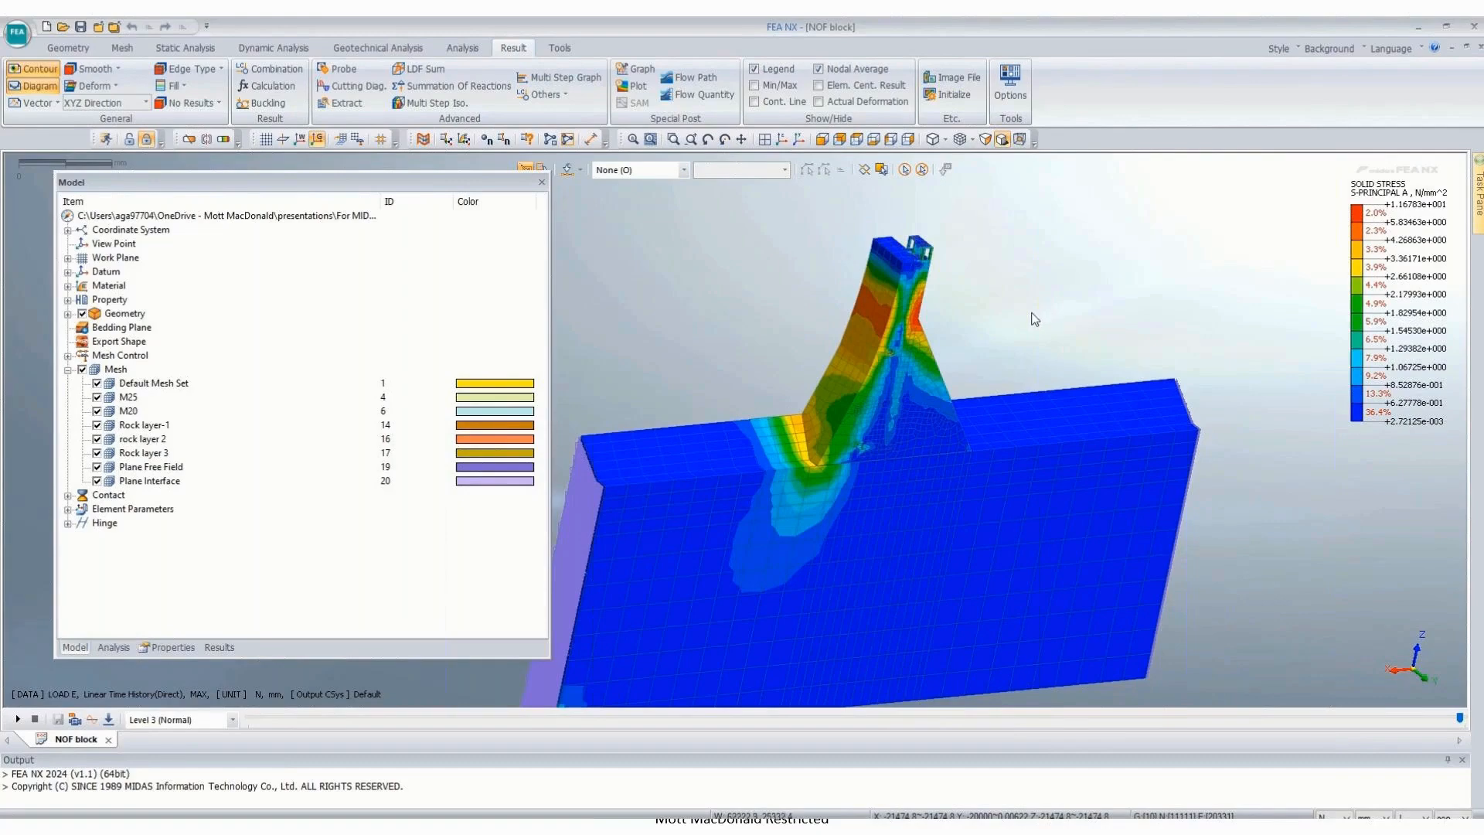
middle_click_drag(1004, 311, 754, 528)
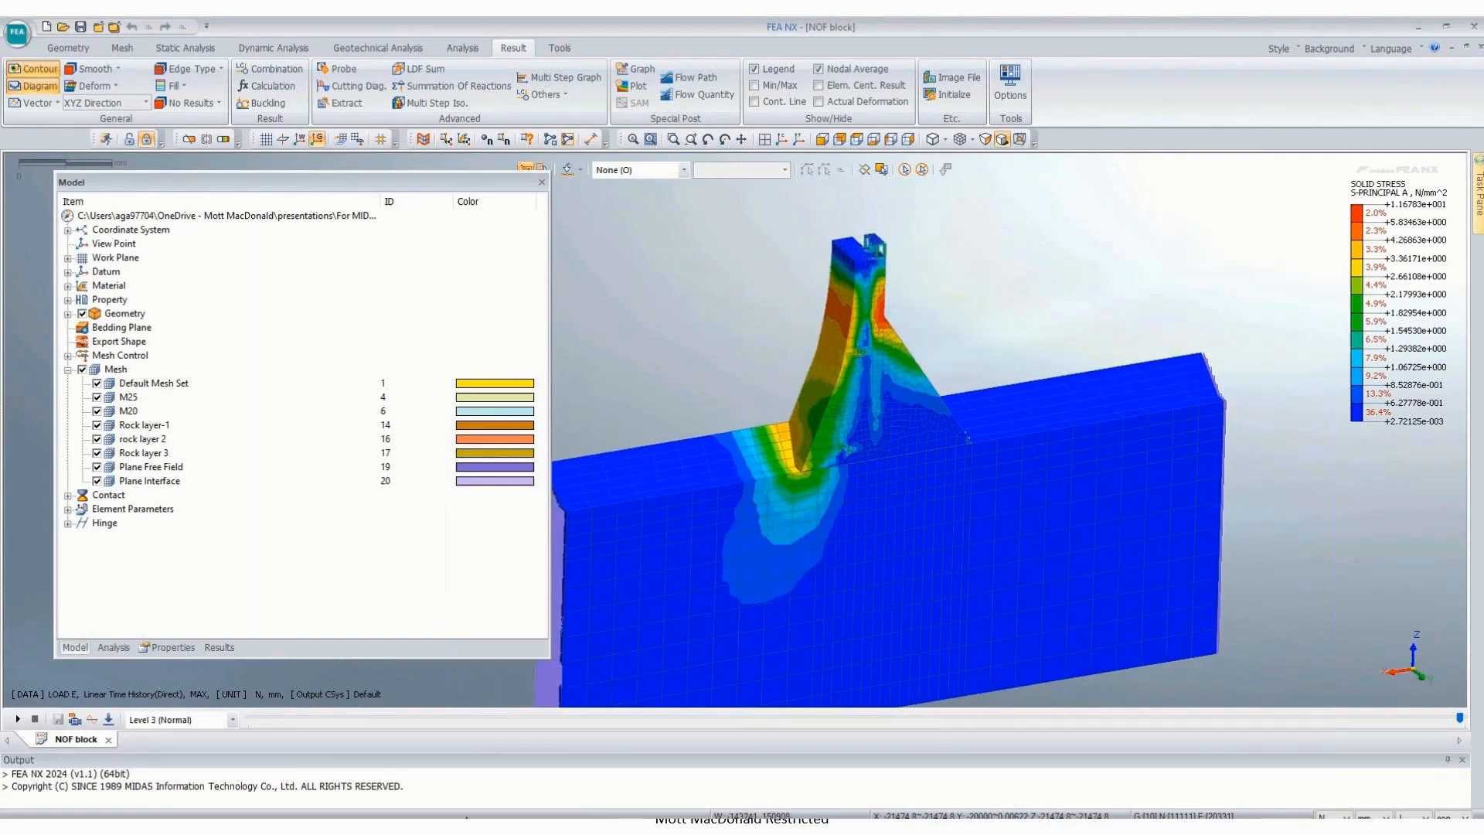
Step: Switch to Excel to view the LOAD E stress and DCR charts, and bring up the Presentation1 window in PowerPoint
mouse_move(479, 784)
key("alt+Tab")
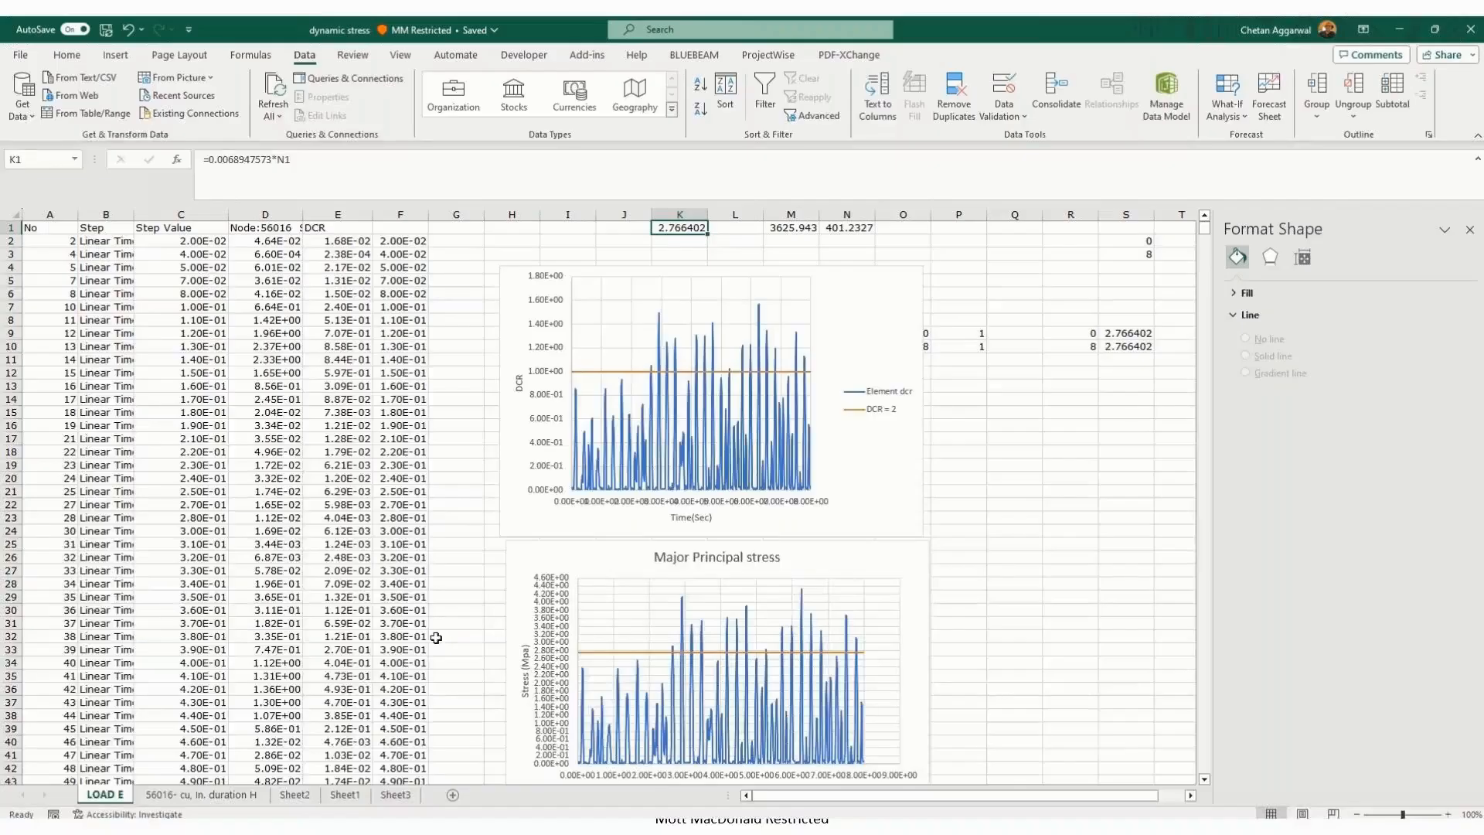
left_click(400, 518)
mouse_move(432, 827)
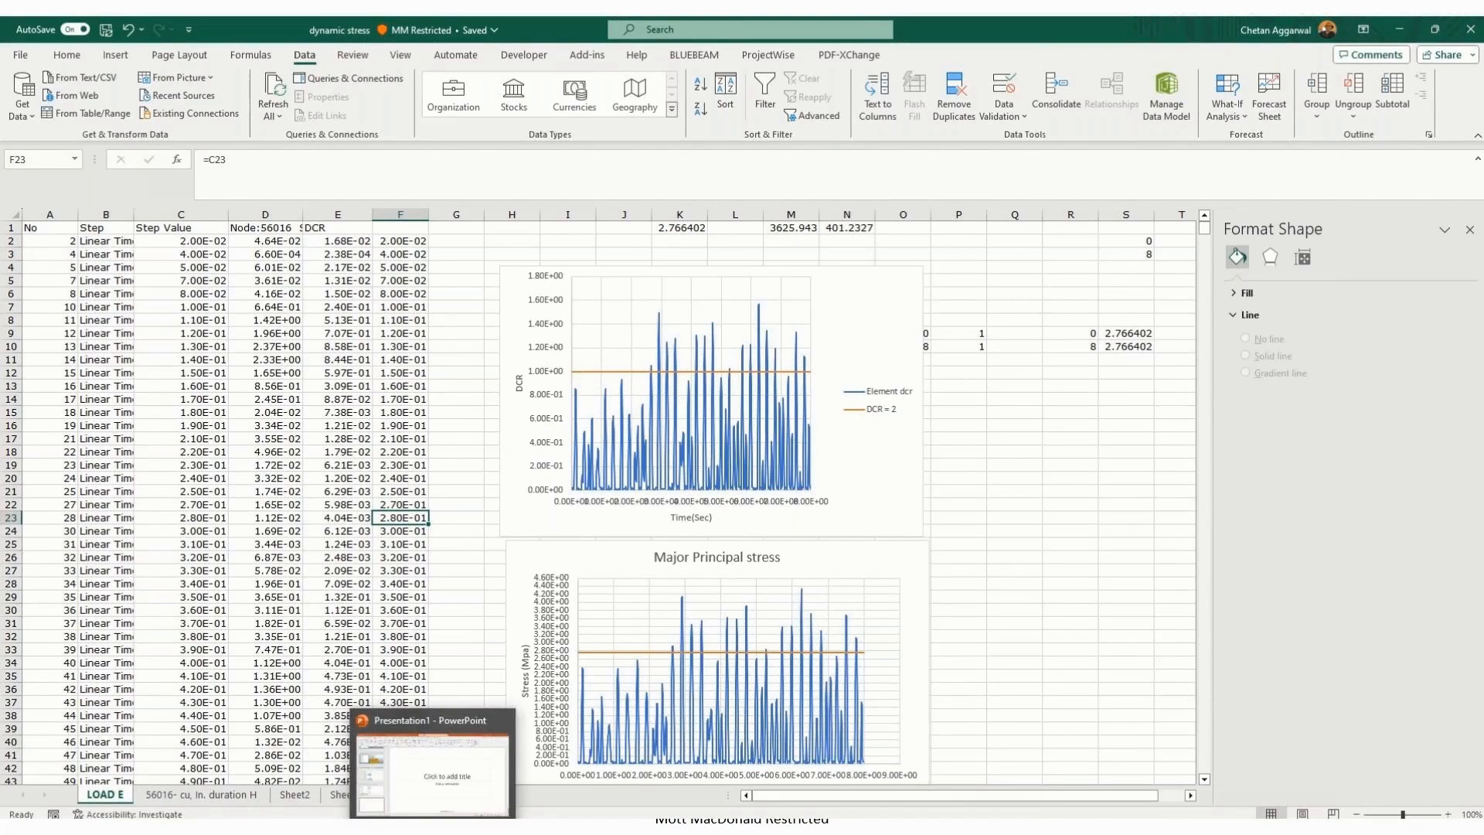
left_click(431, 773)
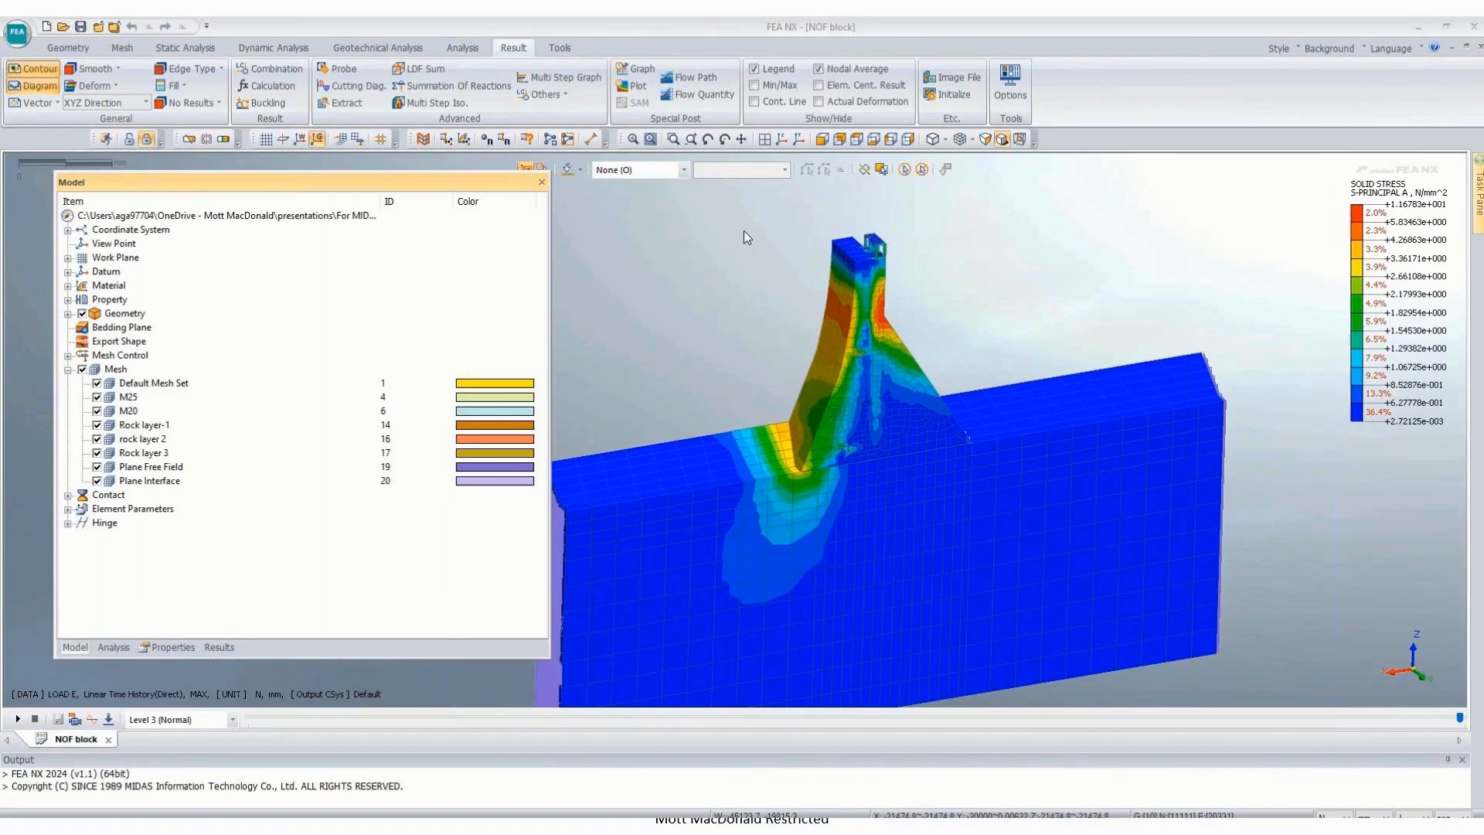
left_click(278, 808)
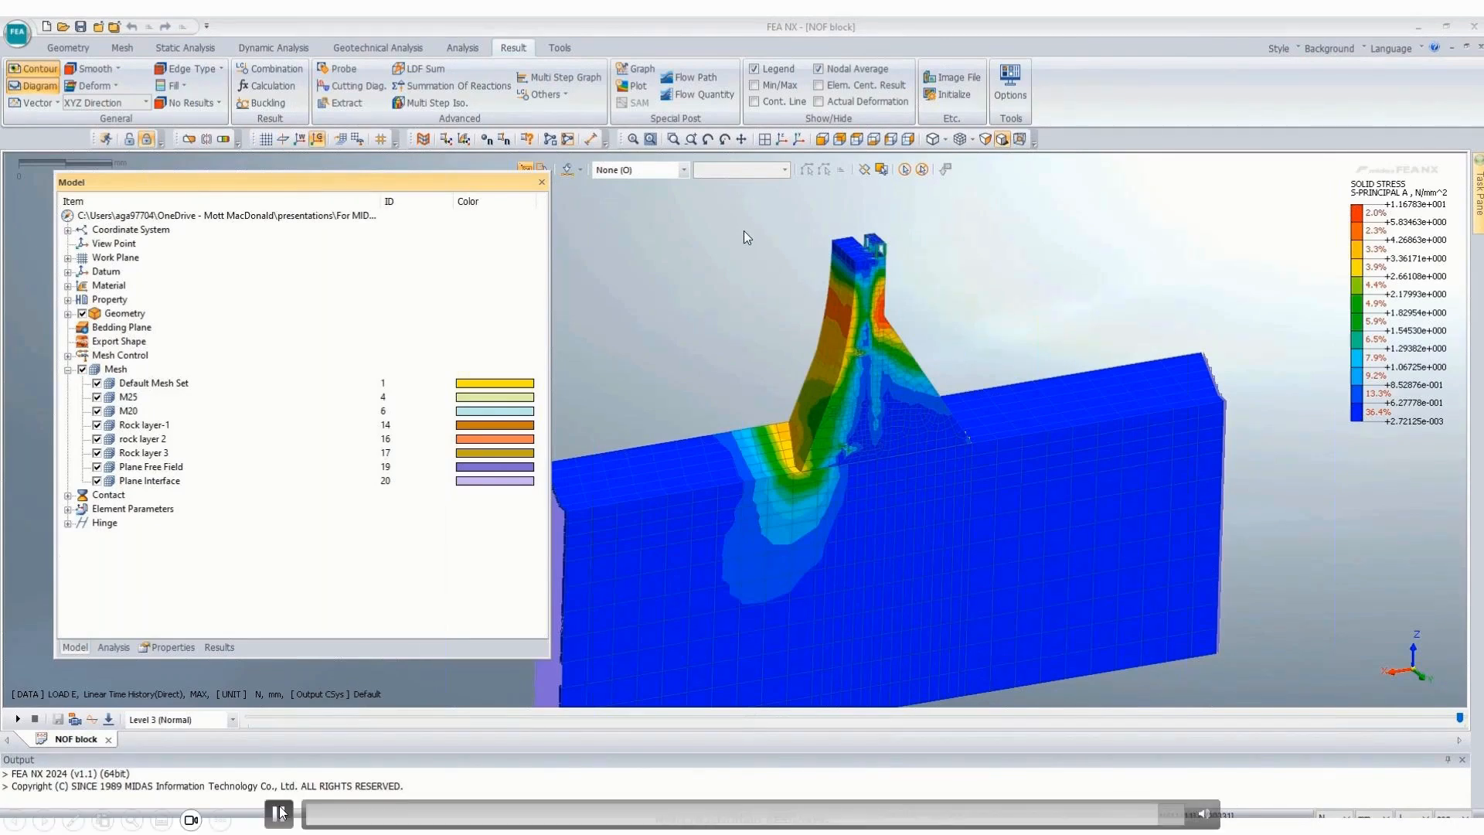